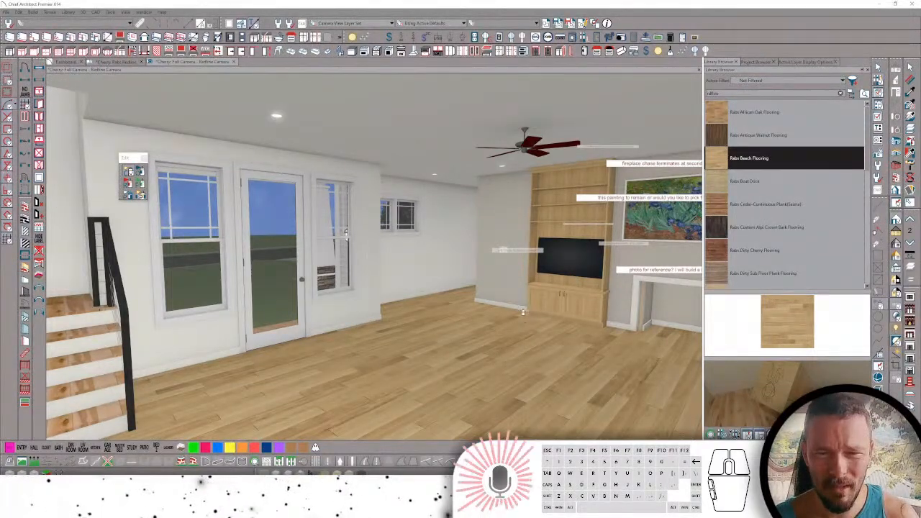
- Apply the Rabs Beach Flooring material to the staircase treads and landing so they match the surrounding floor
{"action": "key", "text": "space"}
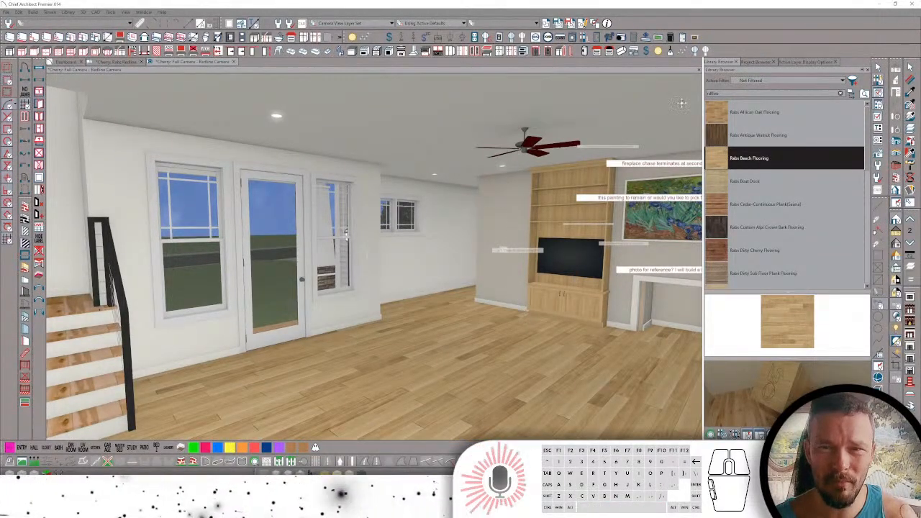
{"action": "left_click", "coordinate": [799, 32]}
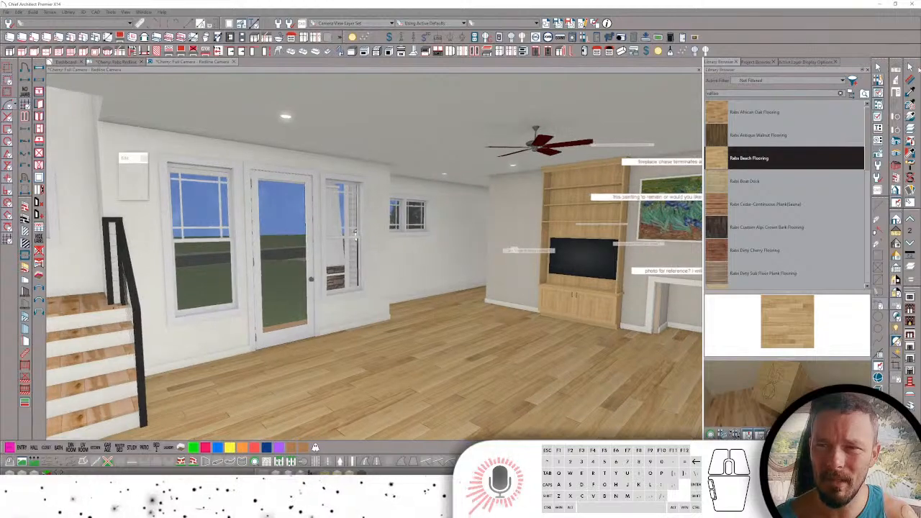
{"action": "left_click", "coordinate": [785, 104]}
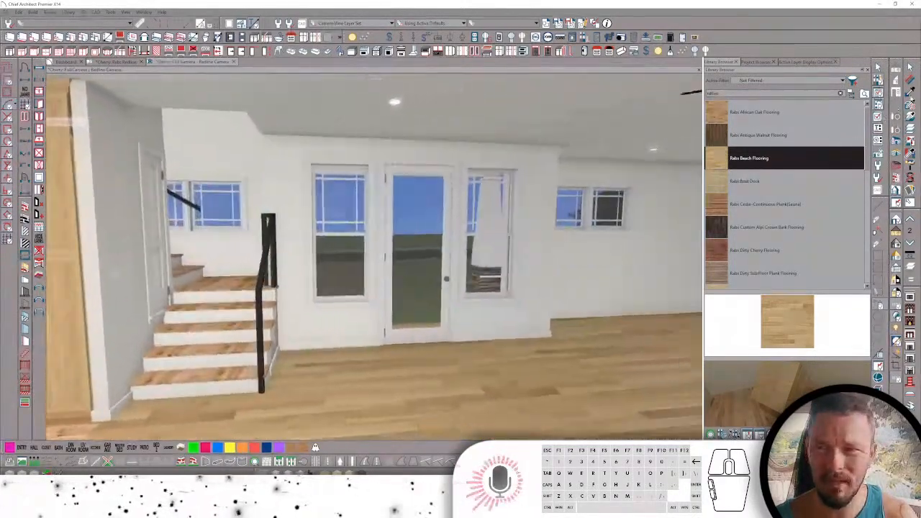
{"action": "left_click", "coordinate": [911, 94]}
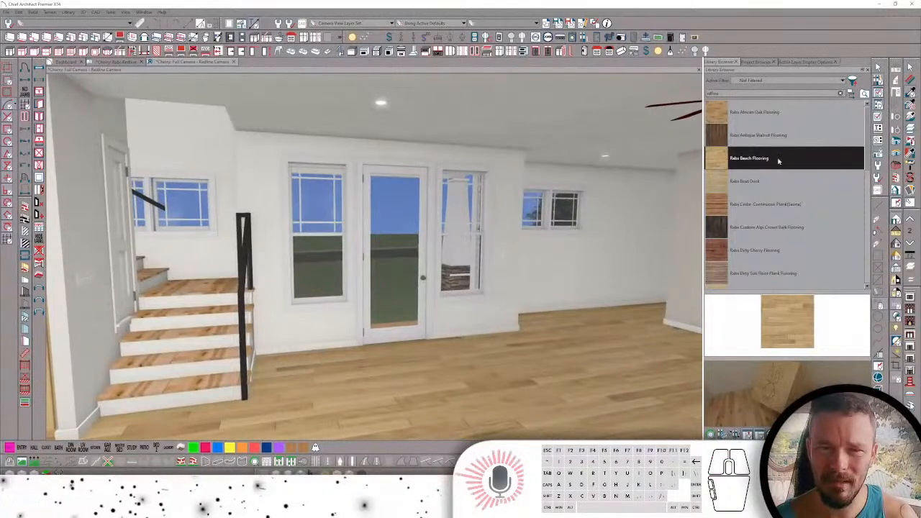
{"action": "left_click", "coordinate": [779, 160]}
{"action": "left_click", "coordinate": [128, 195]}
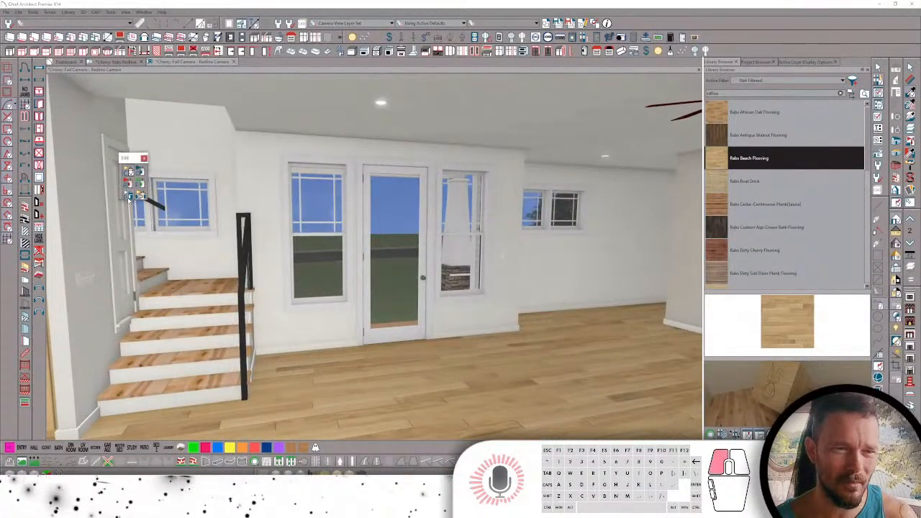
{"action": "left_click", "coordinate": [190, 288]}
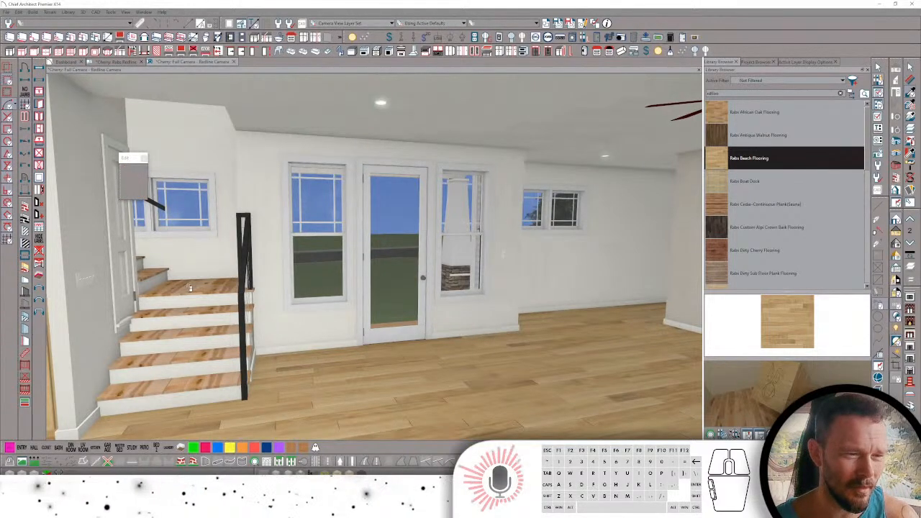
{"action": "left_click", "coordinate": [190, 288]}
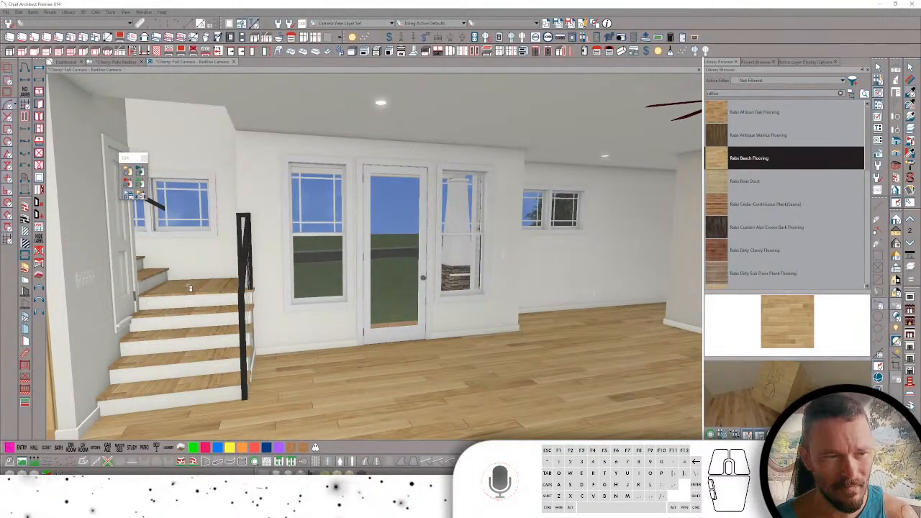
{"action": "middle_click_drag", "start_coordinate": [190, 288], "coordinate": [200, 308]}
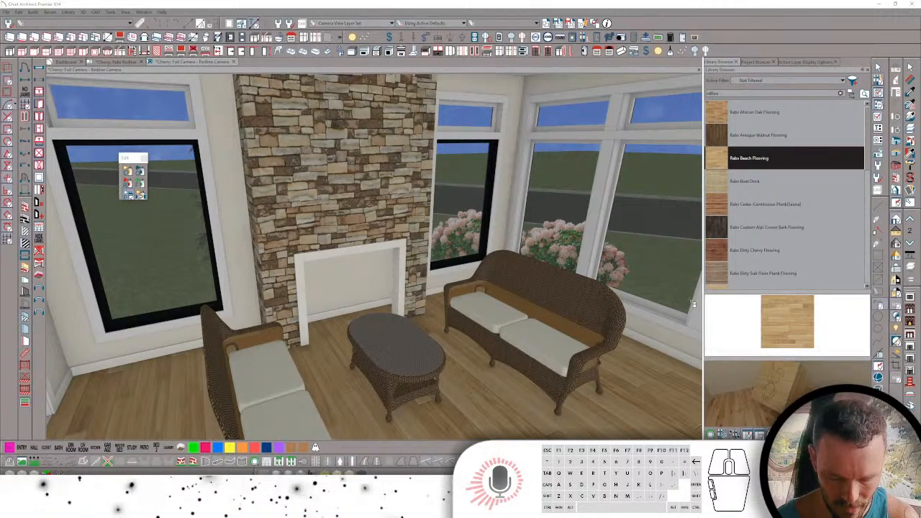
- Launch PointerFocus, move its wheel out of the camera view and turn on its magnifier
{"action": "key", "text": "super"}
{"action": "type", "text": "pointer"}
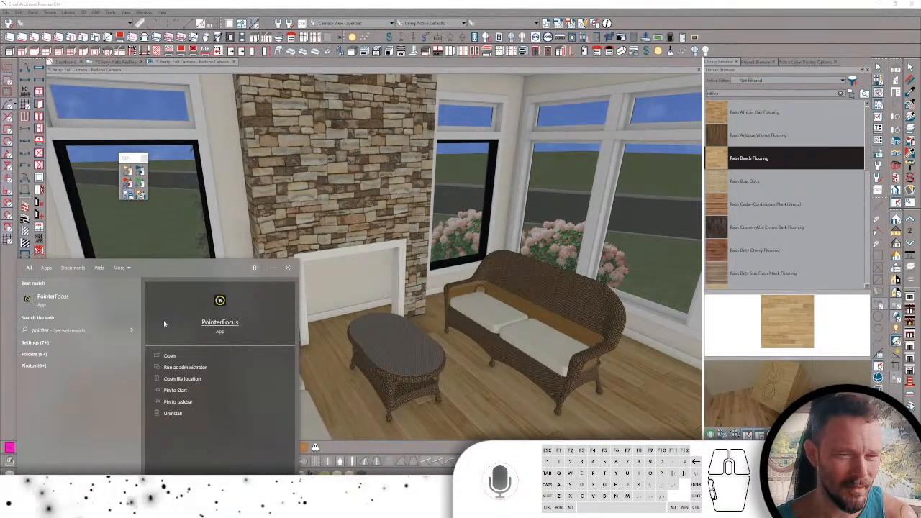
{"action": "left_click", "coordinate": [60, 303]}
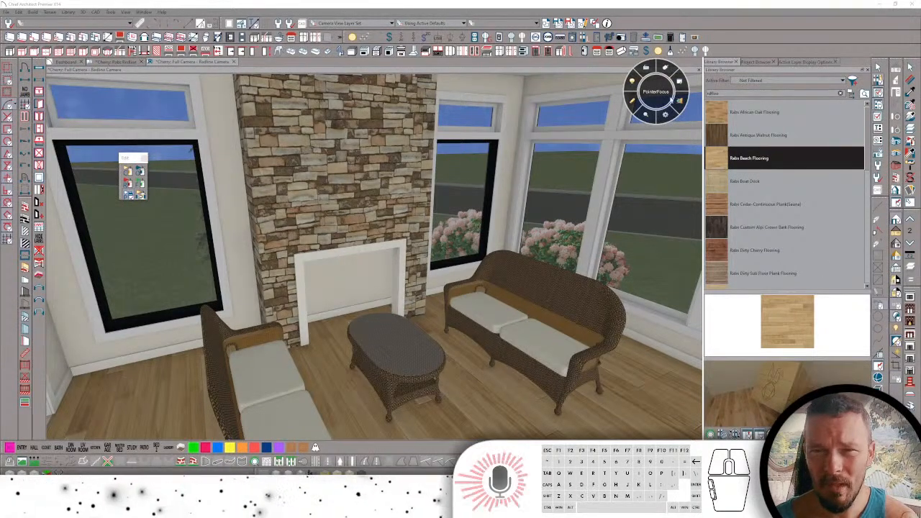
{"action": "left_click_drag", "start_coordinate": [659, 92], "coordinate": [756, 131]}
{"action": "left_click", "coordinate": [744, 154]}
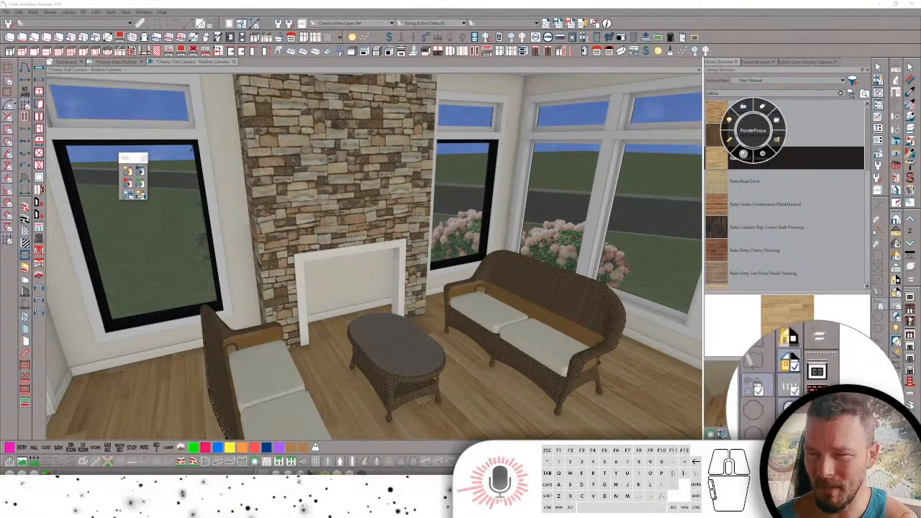
- Place a fireplace on the floor near the stone chimney and turn off the PointerFocus magnifier
{"action": "left_click", "coordinate": [878, 305]}
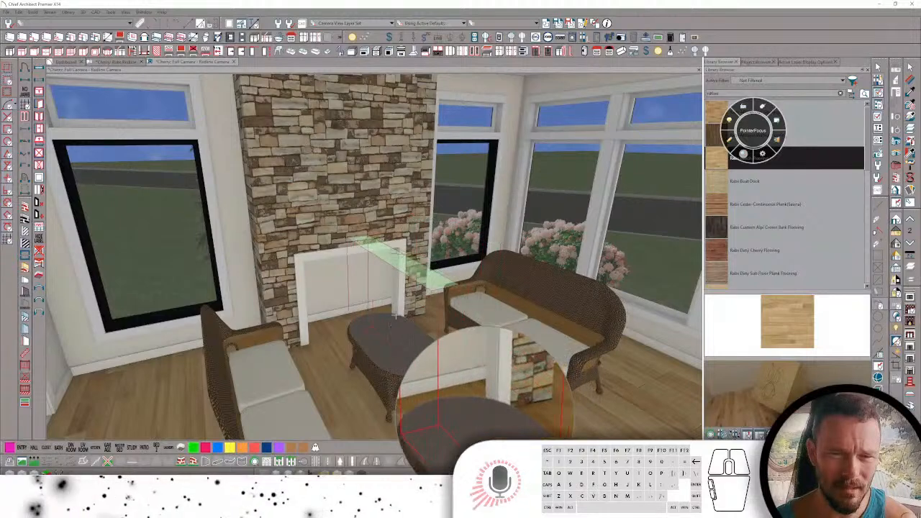
{"action": "left_click", "coordinate": [412, 313]}
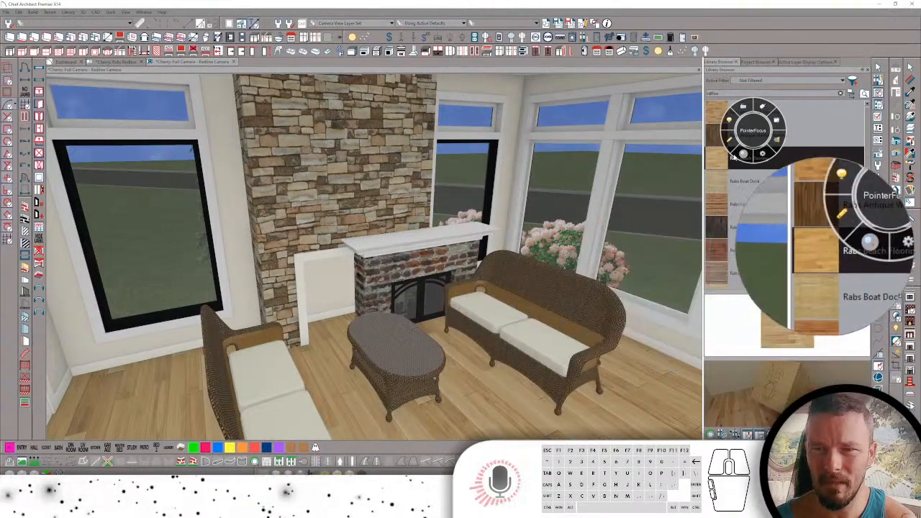
{"action": "left_click", "coordinate": [743, 153]}
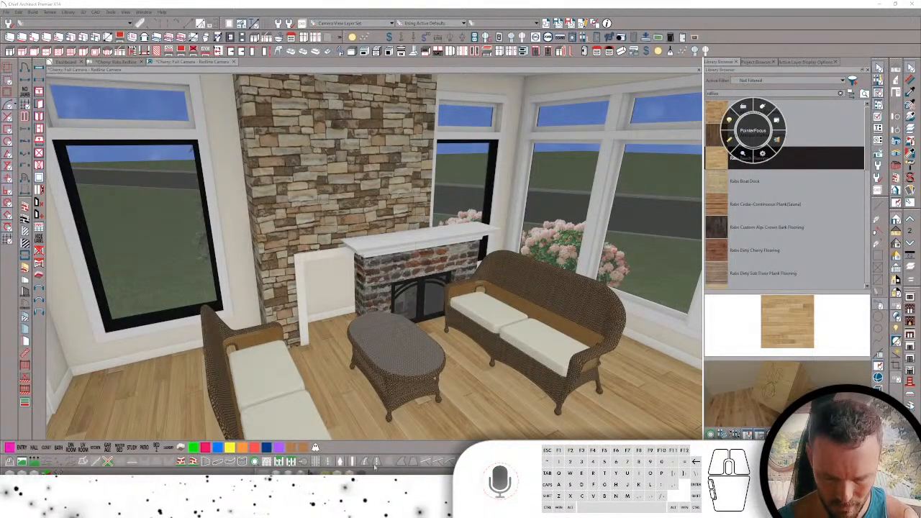
- Open Logitech Gaming Software, review the mouse button assignments and return to the camera view
{"action": "key", "text": "super"}
{"action": "type", "text": "logit"}
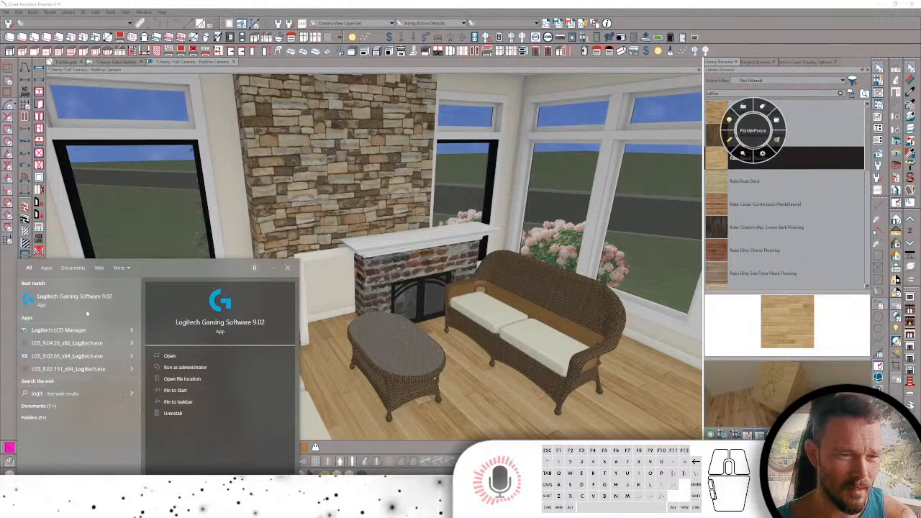
{"action": "left_click", "coordinate": [83, 301]}
{"action": "left_click", "coordinate": [395, 225]}
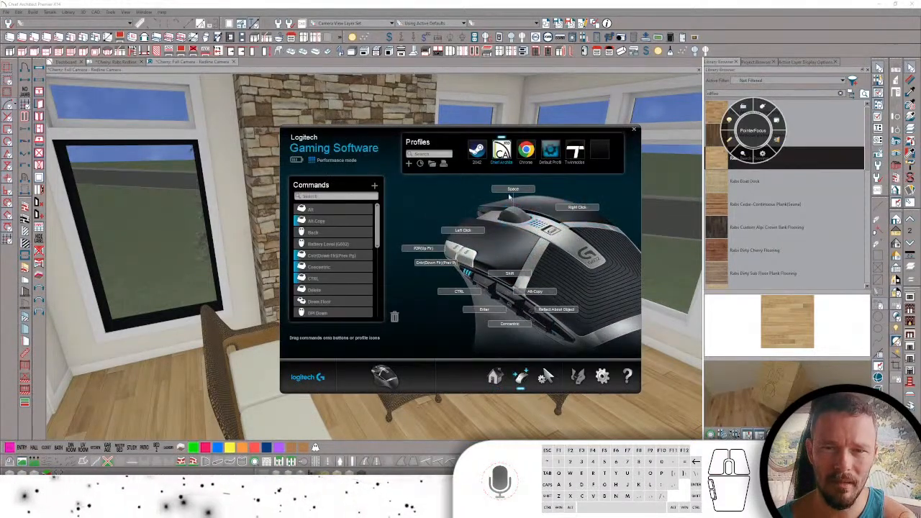
{"action": "left_click", "coordinate": [760, 19]}
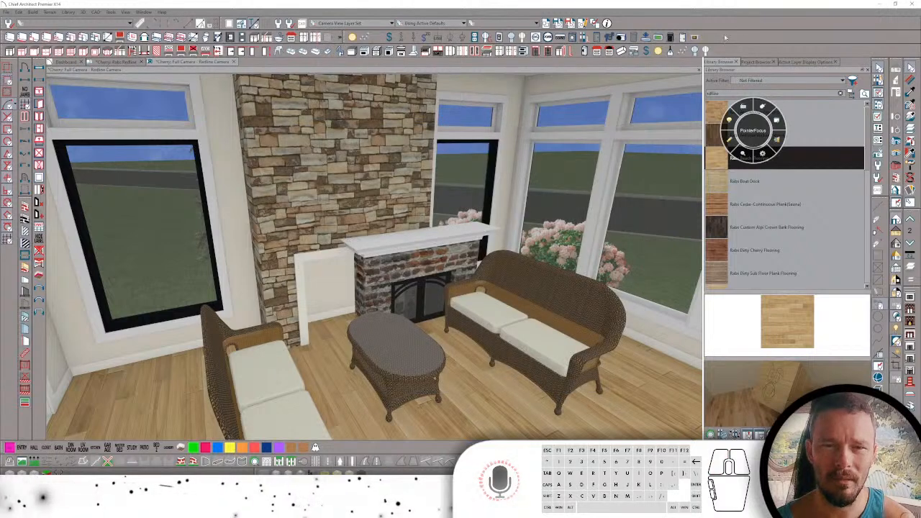
- Center the placed fireplace on the stone chimney wall
{"action": "left_click", "coordinate": [434, 241]}
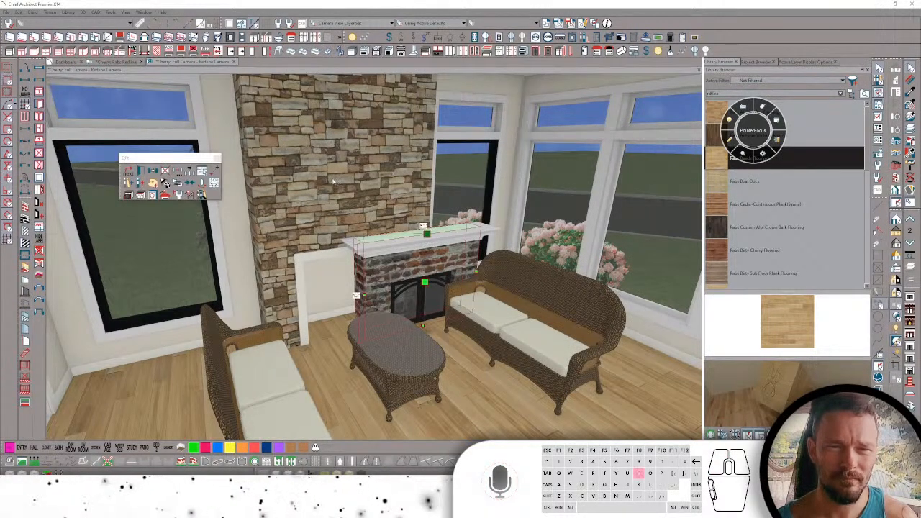
{"action": "left_click", "coordinate": [433, 244]}
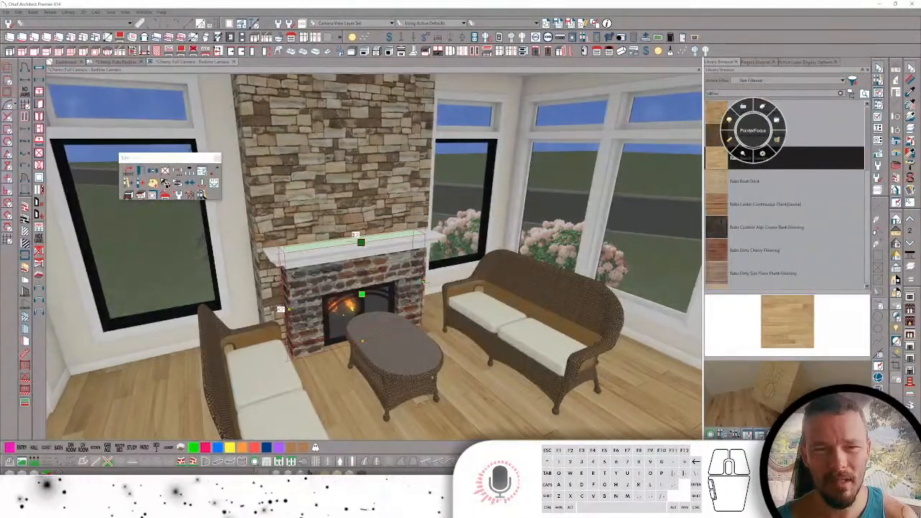
- Stretch the fireplace wider to cover the chimney's width and raise its mantel height
{"action": "middle_click_drag", "start_coordinate": [427, 287], "coordinate": [425, 281]}
{"action": "scroll", "coordinate": [425, 280], "scroll_direction": "up", "scroll_amount": 5}
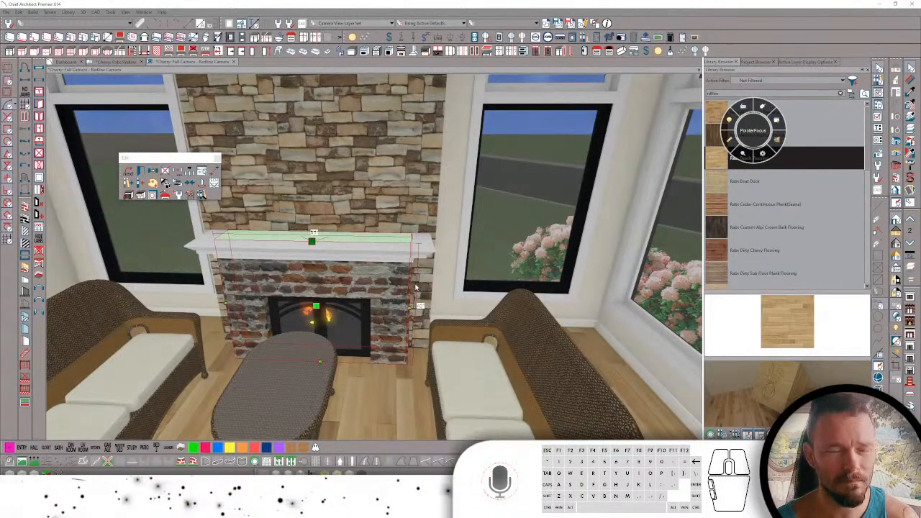
{"action": "middle_click_drag", "start_coordinate": [415, 292], "coordinate": [389, 310]}
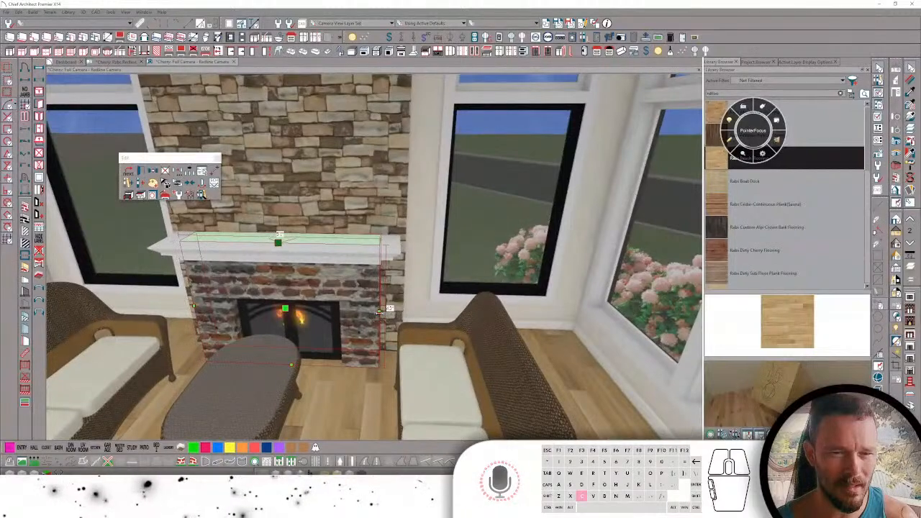
{"action": "left_click_drag", "start_coordinate": [385, 309], "coordinate": [412, 310]}
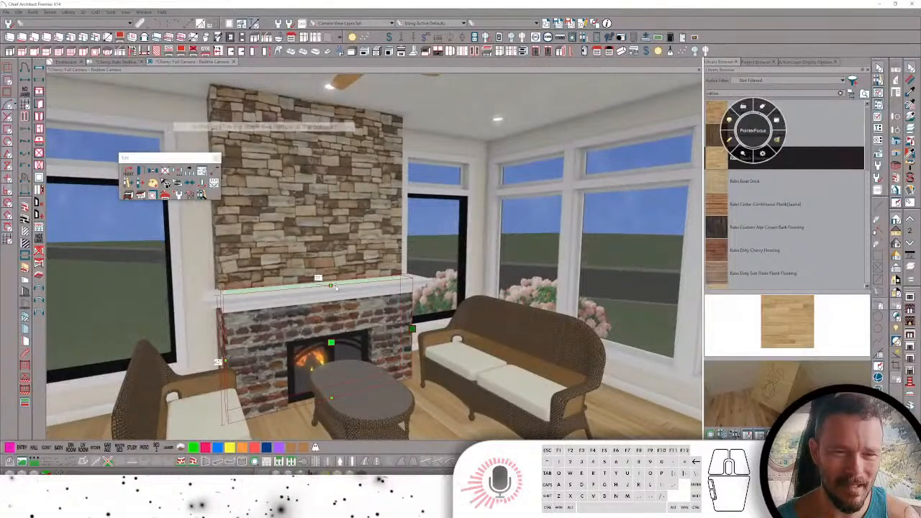
{"action": "left_click_drag", "start_coordinate": [331, 286], "coordinate": [331, 257]}
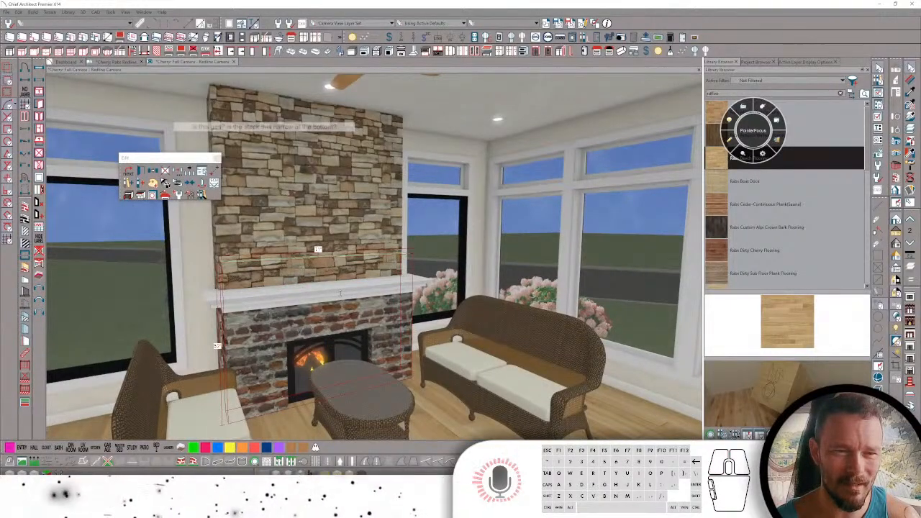
{"action": "left_click", "coordinate": [319, 260]}
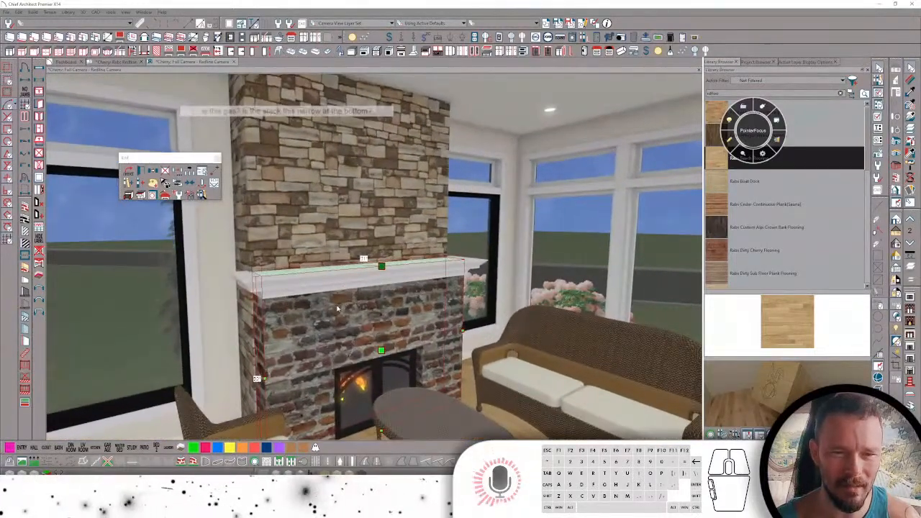
- Select the closed porch fireplace in the floor plan and check its depth against the chimney wall
{"action": "left_click", "coordinate": [117, 62]}
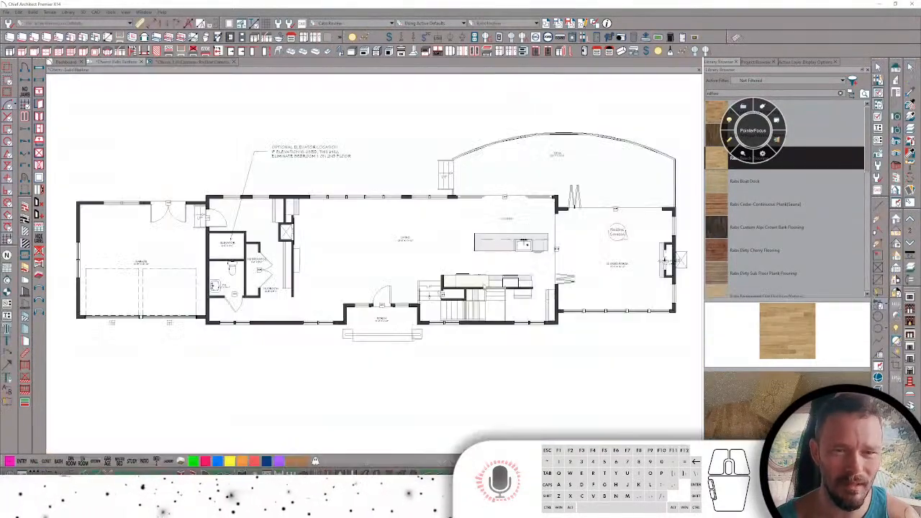
{"action": "scroll", "coordinate": [586, 264], "scroll_direction": "up", "scroll_amount": 3}
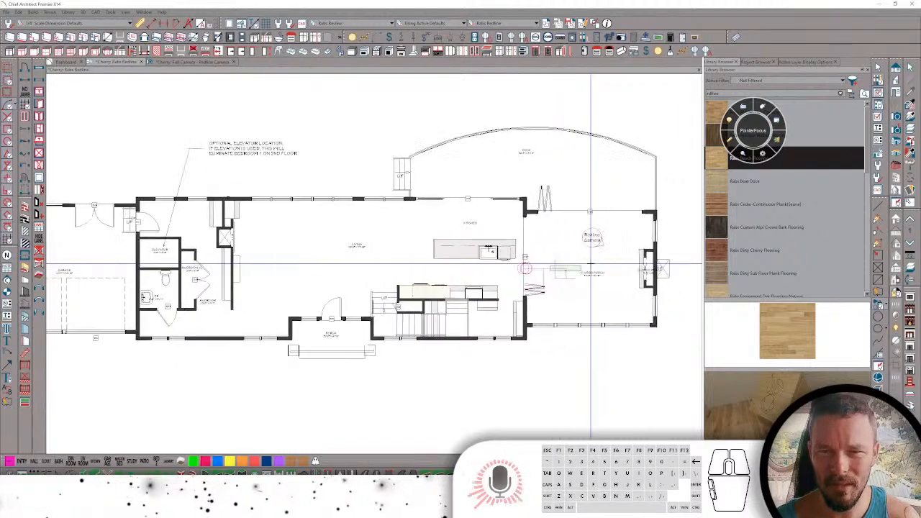
{"action": "scroll", "coordinate": [586, 264], "scroll_direction": "up", "scroll_amount": 2}
{"action": "scroll", "coordinate": [600, 252], "scroll_direction": "up", "scroll_amount": 5}
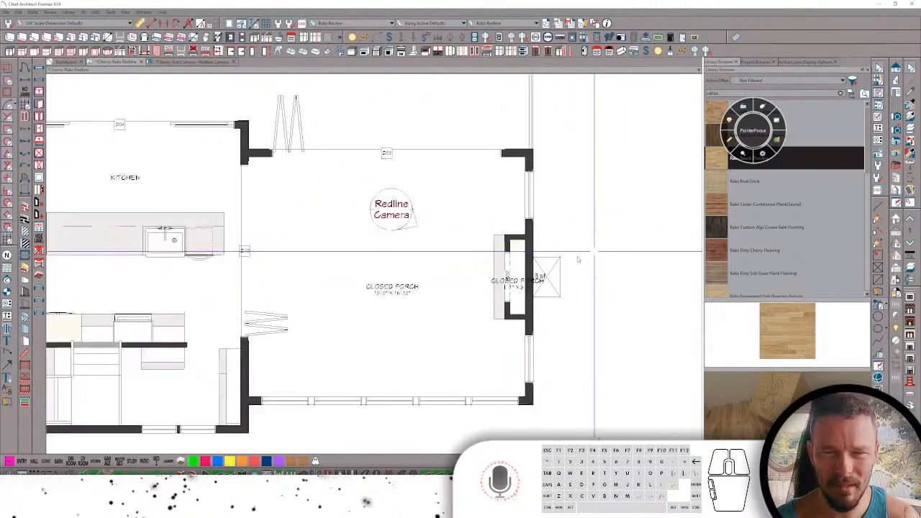
{"action": "left_click", "coordinate": [529, 193]}
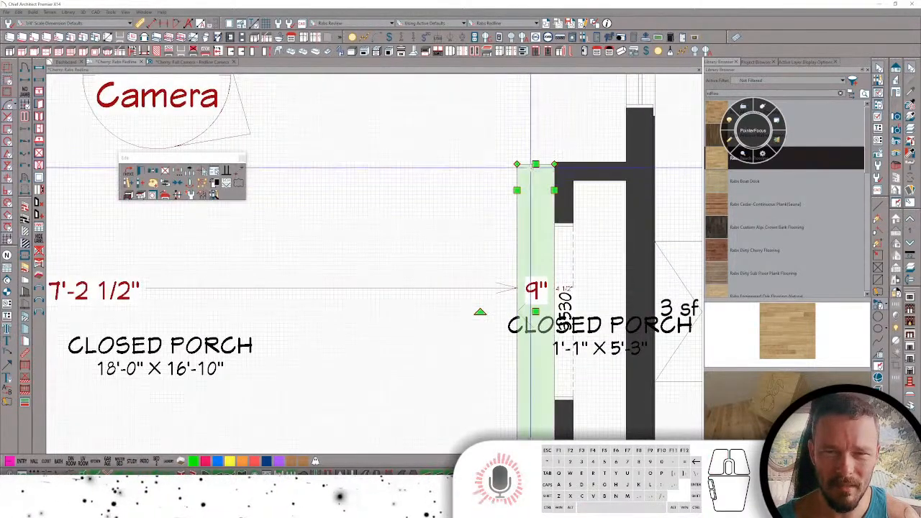
{"action": "middle_click_drag", "start_coordinate": [531, 318], "coordinate": [475, 224]}
{"action": "left_click_drag", "start_coordinate": [480, 366], "coordinate": [481, 369]}
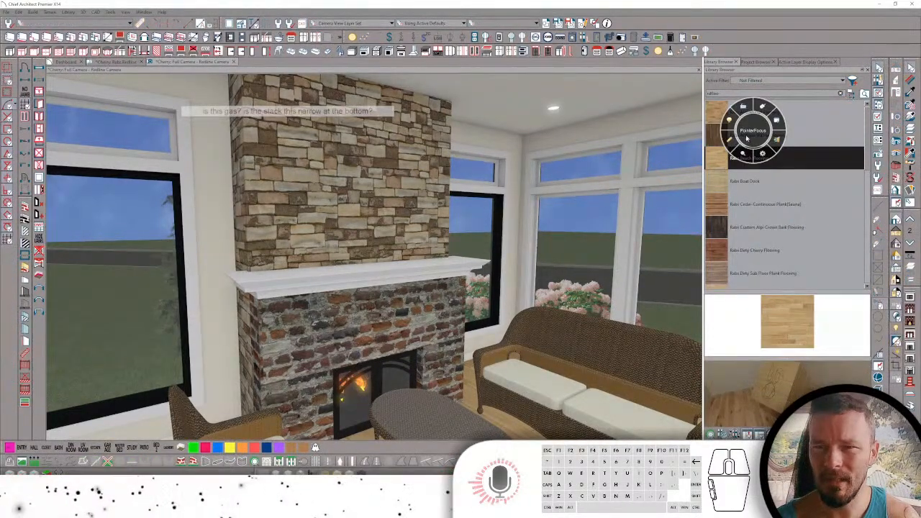
- Clear the PointerFocus wheel off the library and open the user catalog's Base Fireplaces folder in Rabs Fireplace Dynamic Tools
{"action": "left_click_drag", "start_coordinate": [745, 141], "coordinate": [0, 270]}
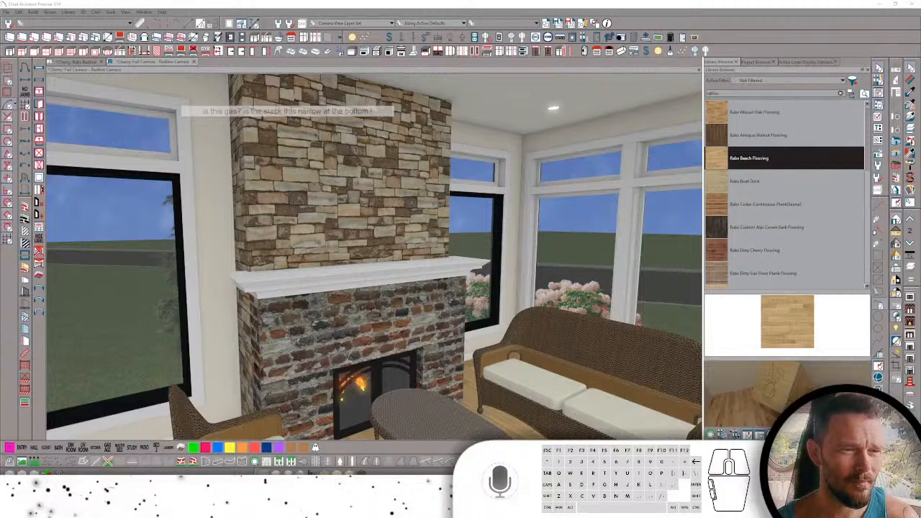
{"action": "left_click", "coordinate": [852, 93]}
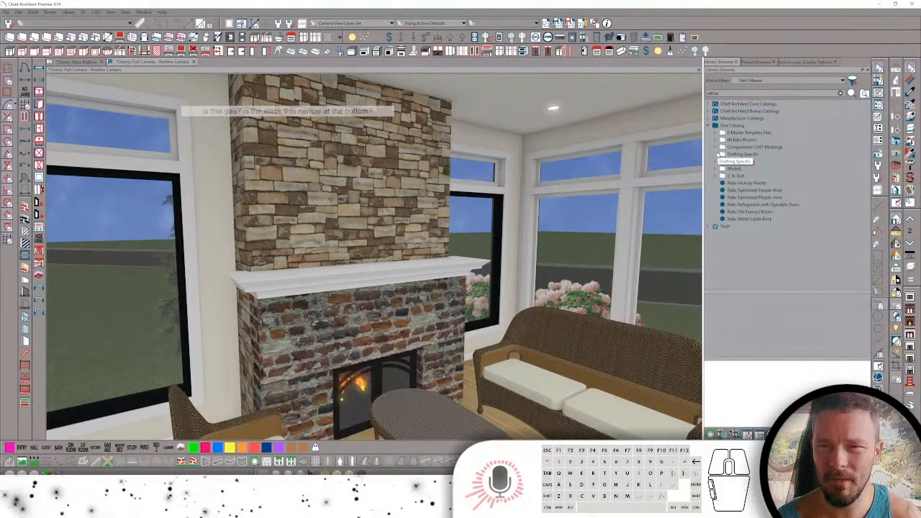
{"action": "left_click", "coordinate": [720, 154]}
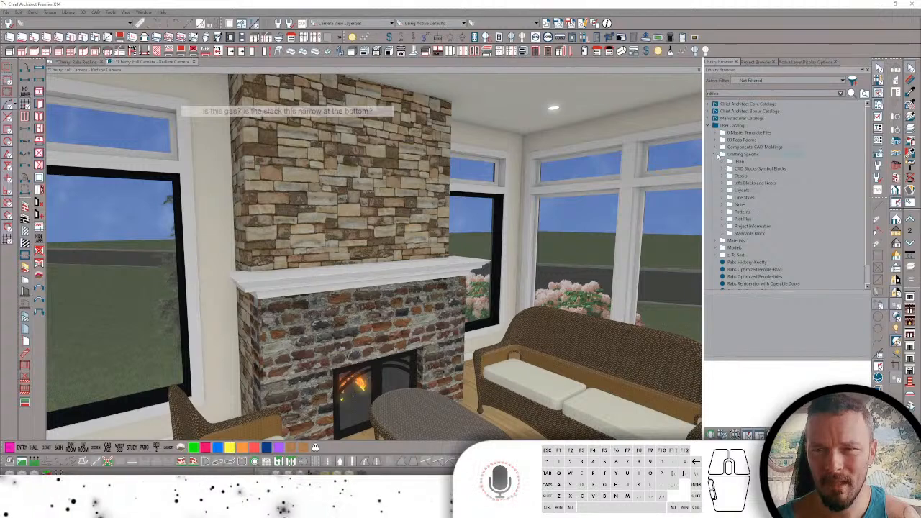
{"action": "left_click", "coordinate": [718, 154]}
{"action": "left_click", "coordinate": [716, 169]}
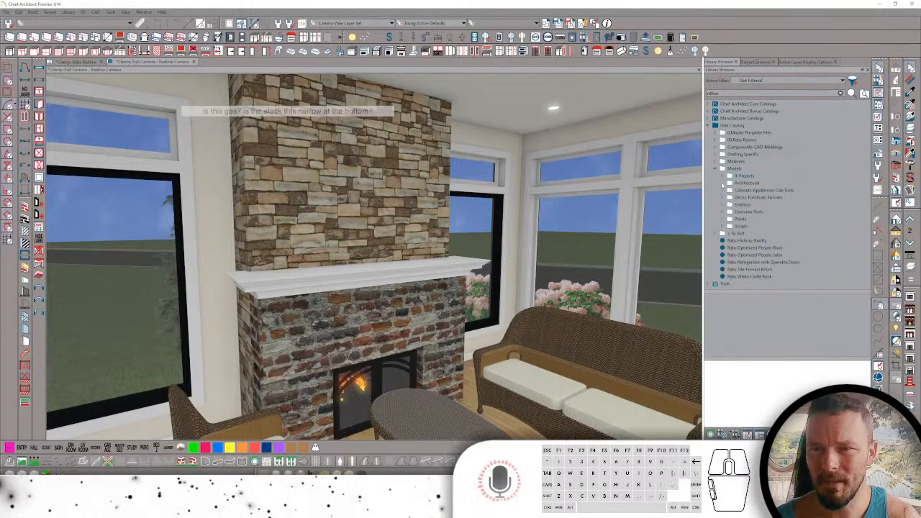
{"action": "left_click", "coordinate": [722, 183]}
{"action": "scroll", "coordinate": [741, 197], "scroll_direction": "down", "scroll_amount": 5}
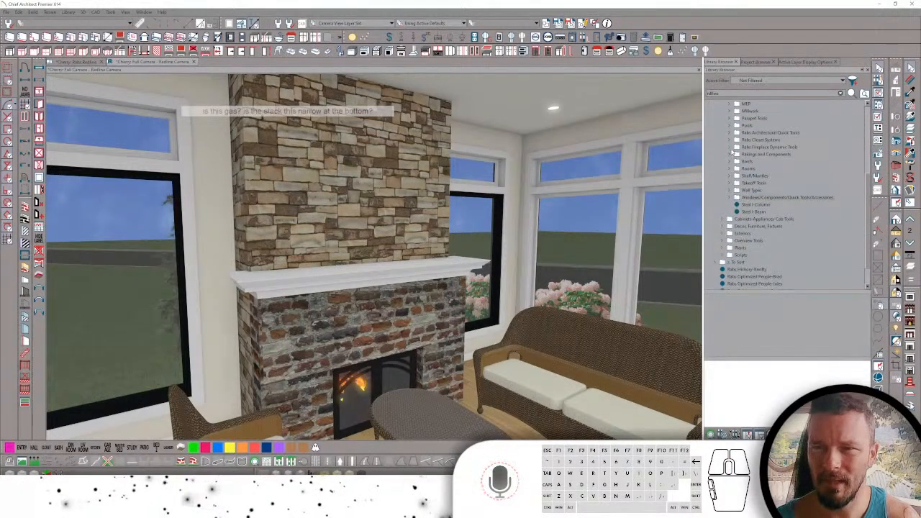
{"action": "left_click", "coordinate": [735, 147]}
{"action": "left_click", "coordinate": [765, 155]}
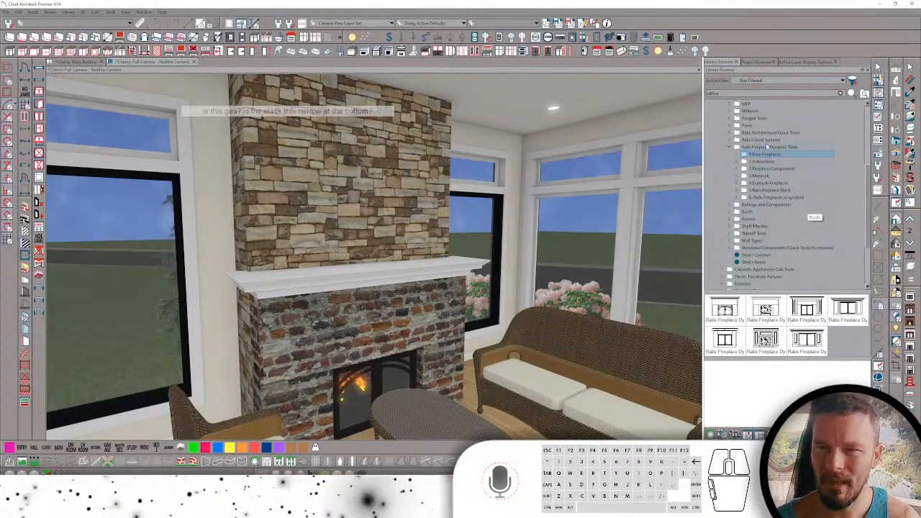
- Open the Advanced subfolder for manual fireplace editing within Fireplace Components of the Rabs Fireplace Dynamic Tools library
{"action": "left_click", "coordinate": [791, 147]}
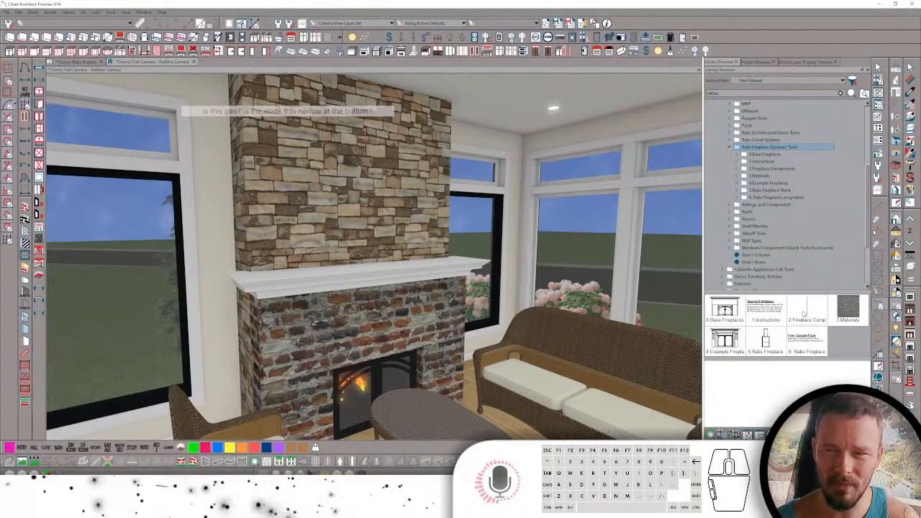
{"action": "double_click", "coordinate": [804, 310]}
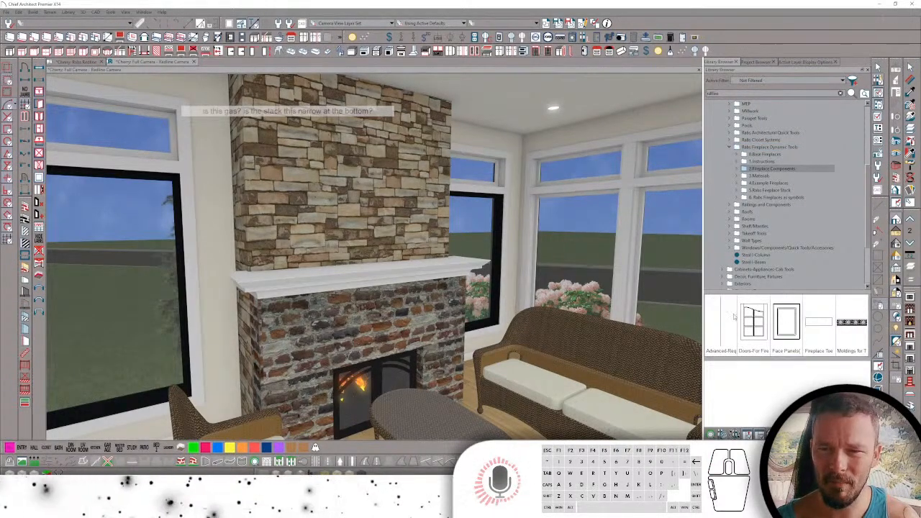
{"action": "double_click", "coordinate": [732, 321]}
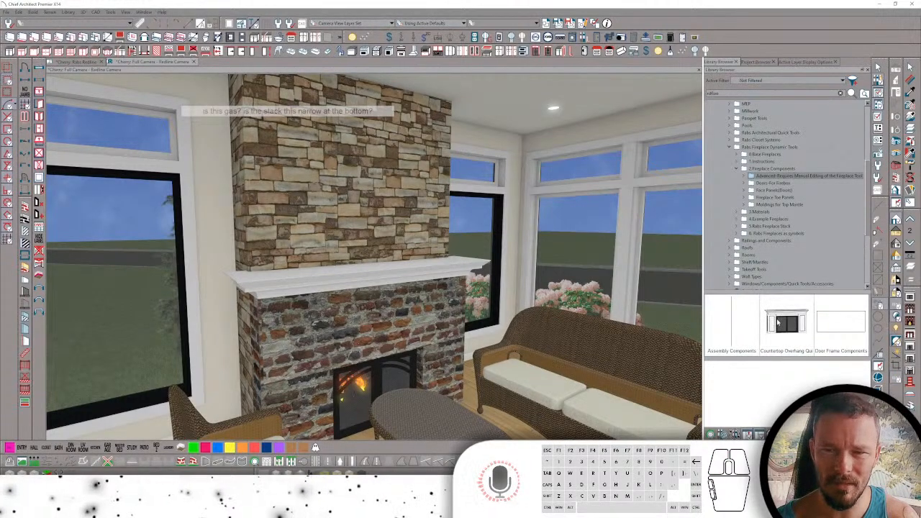
- Try applying the first Countertop Overhang Quick Tool component to the closed porch fireplace, and undo it
{"action": "double_click", "coordinate": [777, 322]}
{"action": "left_click", "coordinate": [728, 323]}
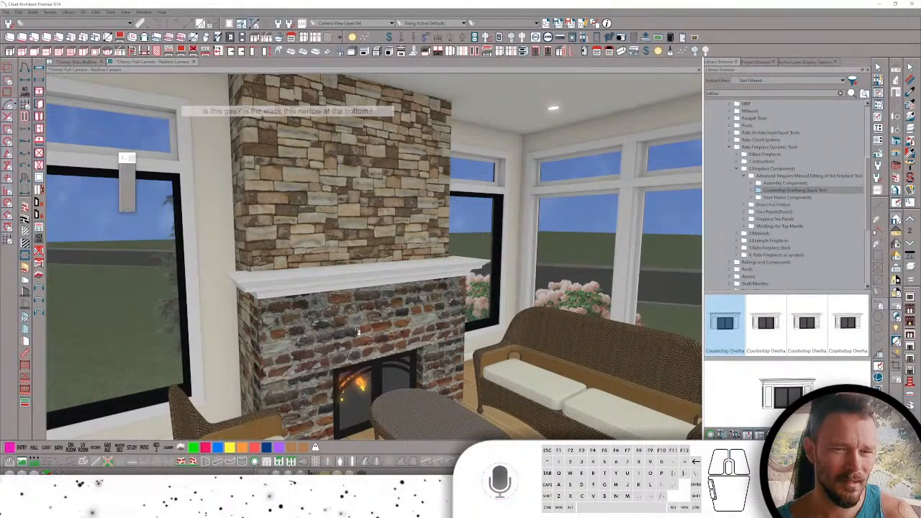
{"action": "left_click", "coordinate": [362, 320]}
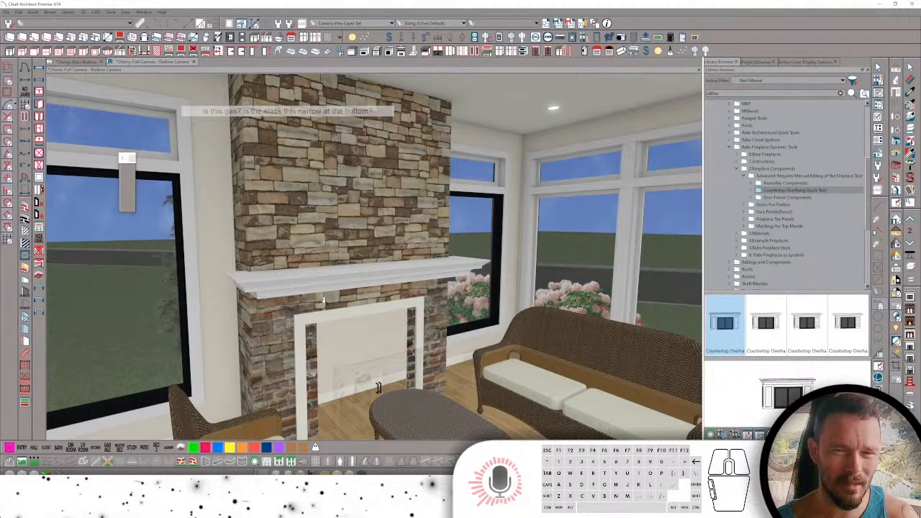
{"action": "key", "text": "ctrl+z"}
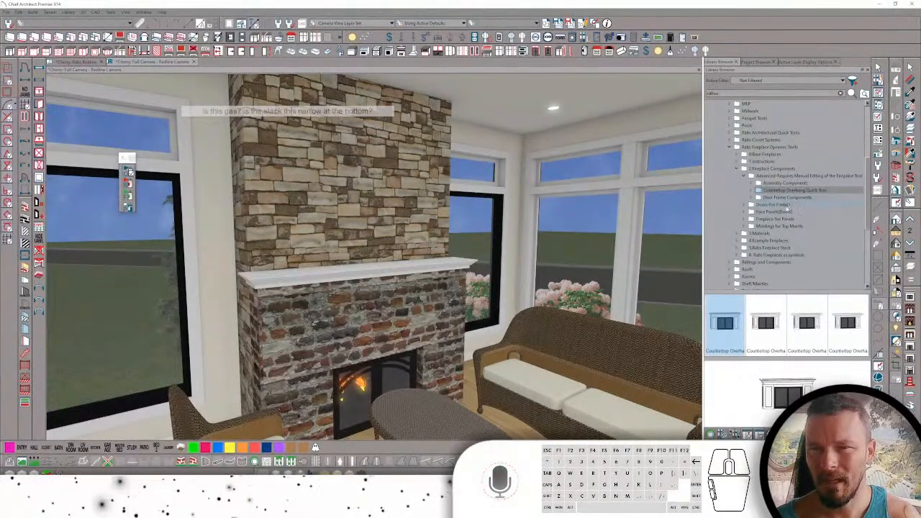
- Apply the last molding in the Moldings for Top Mantle folder to the fireplace as a wood beam mantel
{"action": "left_click", "coordinate": [777, 226]}
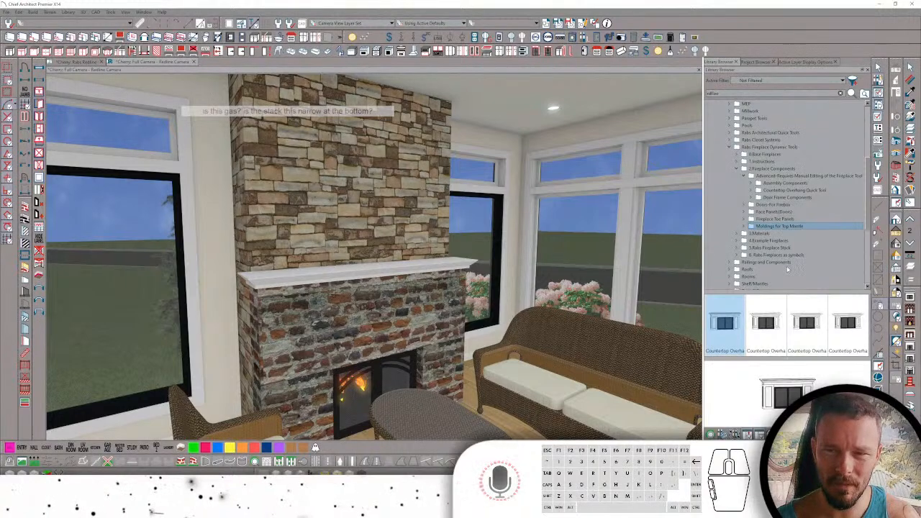
{"action": "left_click", "coordinate": [734, 349]}
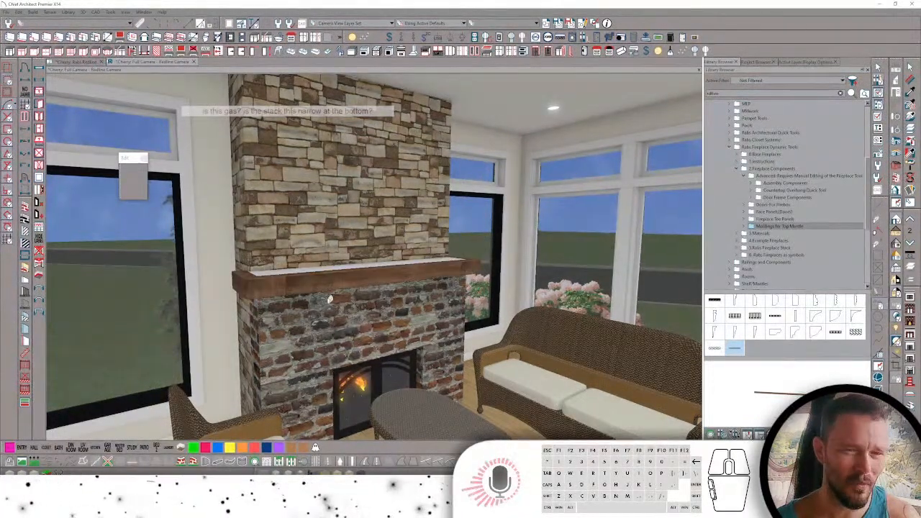
{"action": "middle_click_drag", "start_coordinate": [380, 289], "coordinate": [386, 288]}
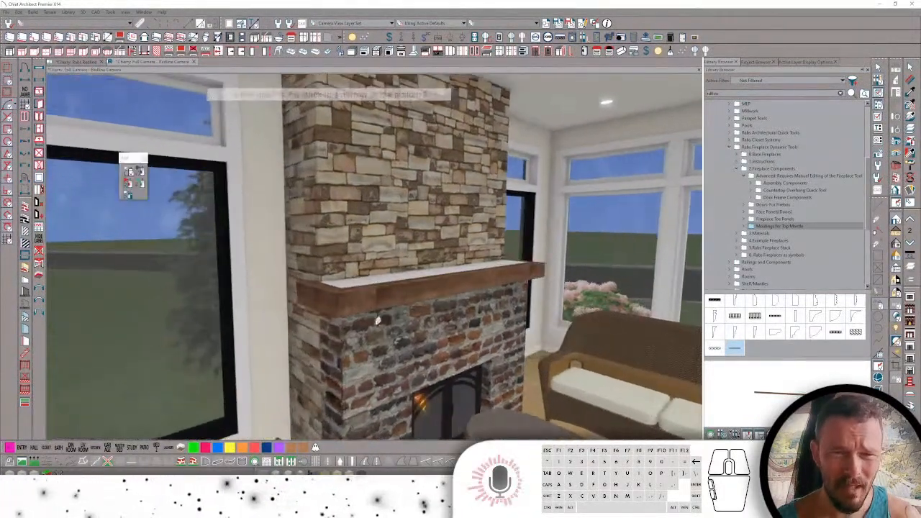
- Generate a custom countertop from the closed porch fireplace and select the resulting mantel slab for editing
{"action": "key", "text": "space"}
{"action": "left_click", "coordinate": [398, 295]}
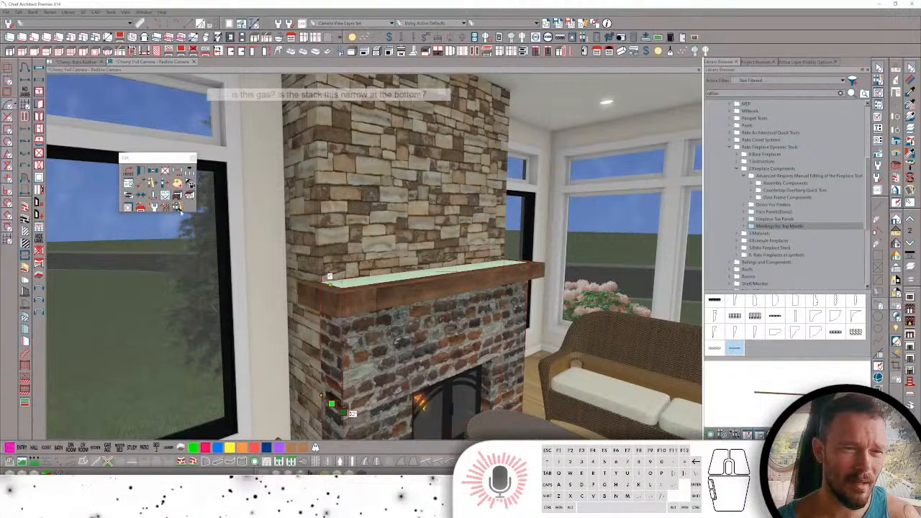
{"action": "left_click", "coordinate": [140, 208]}
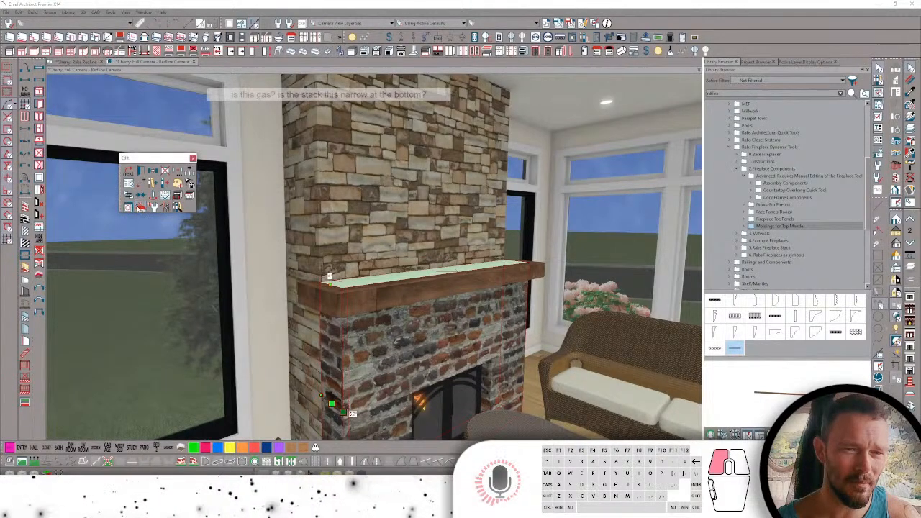
{"action": "left_click", "coordinate": [405, 285]}
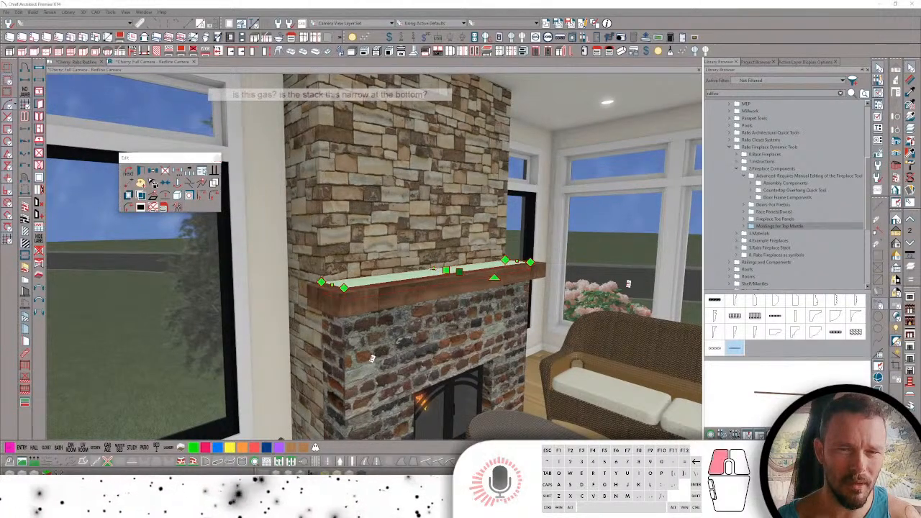
{"action": "left_click", "coordinate": [444, 263]}
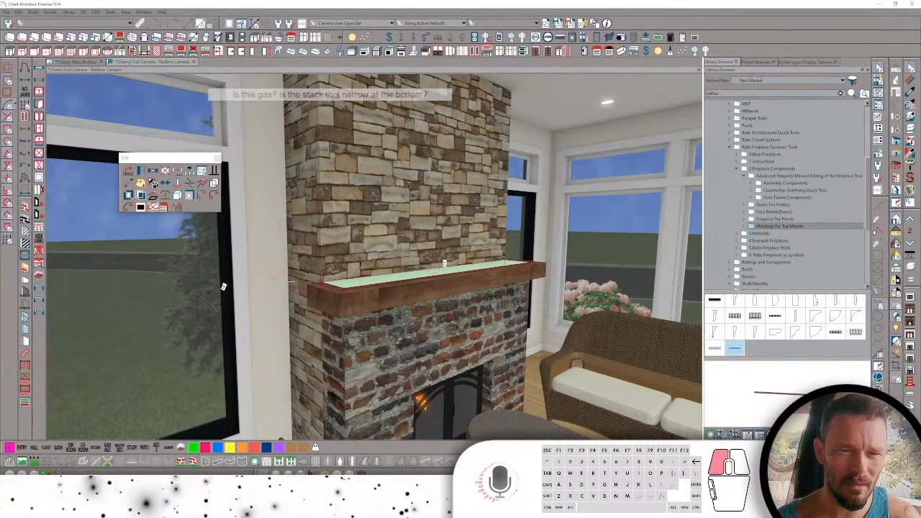
{"action": "left_click_drag", "start_coordinate": [295, 260], "coordinate": [319, 255], "text": "ctrl"}
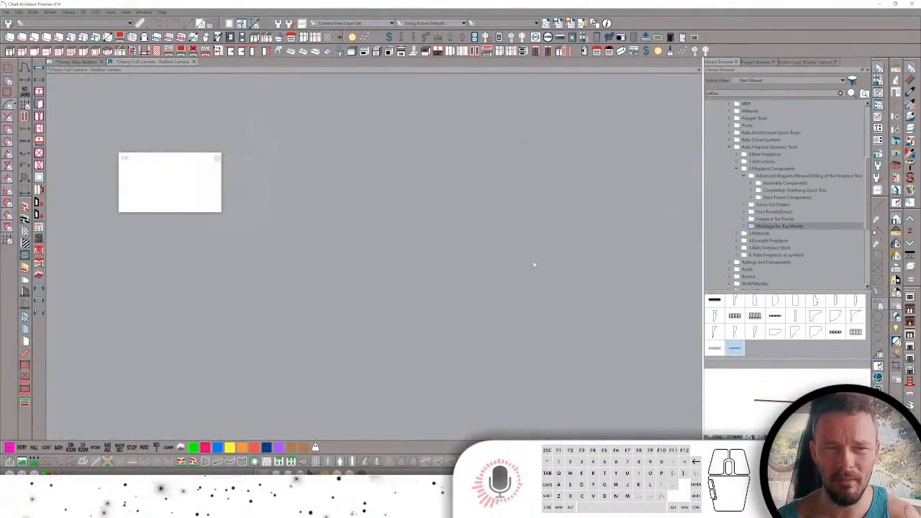
- Try to select the mantel's custom countertop at the closed porch fireplace in the floor plan
{"action": "scroll", "coordinate": [530, 261], "scroll_direction": "up", "scroll_amount": 2}
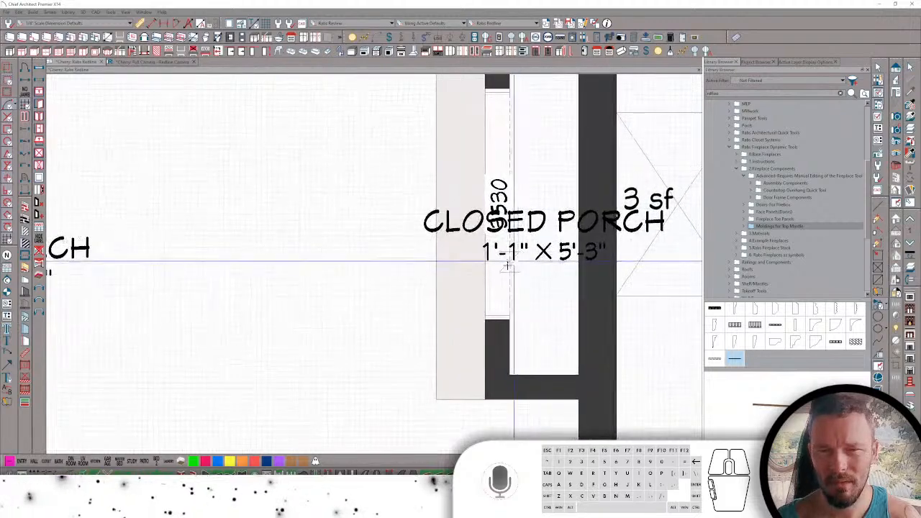
{"action": "key", "text": "space"}
{"action": "left_click", "coordinate": [481, 271]}
{"action": "scroll", "coordinate": [481, 271], "scroll_direction": "down", "scroll_amount": 3}
{"action": "middle_click_drag", "start_coordinate": [496, 252], "coordinate": [477, 289]}
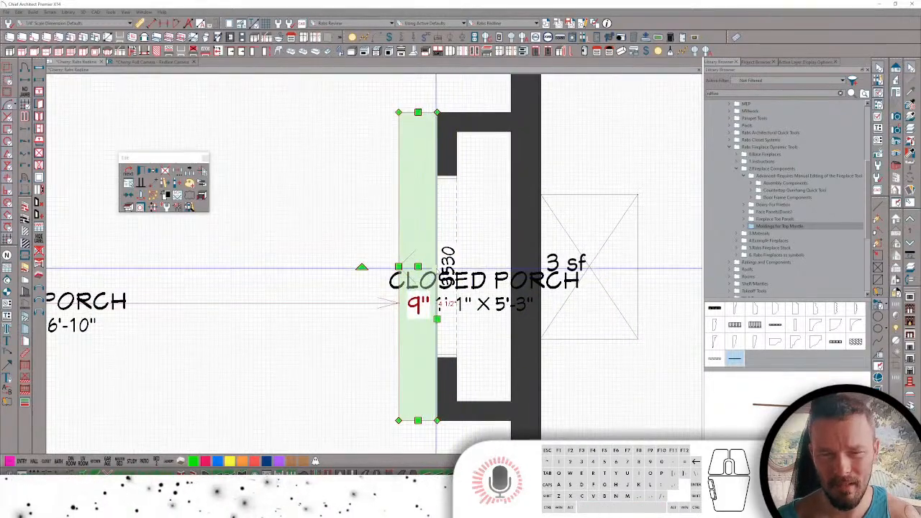
{"action": "left_click", "coordinate": [439, 273]}
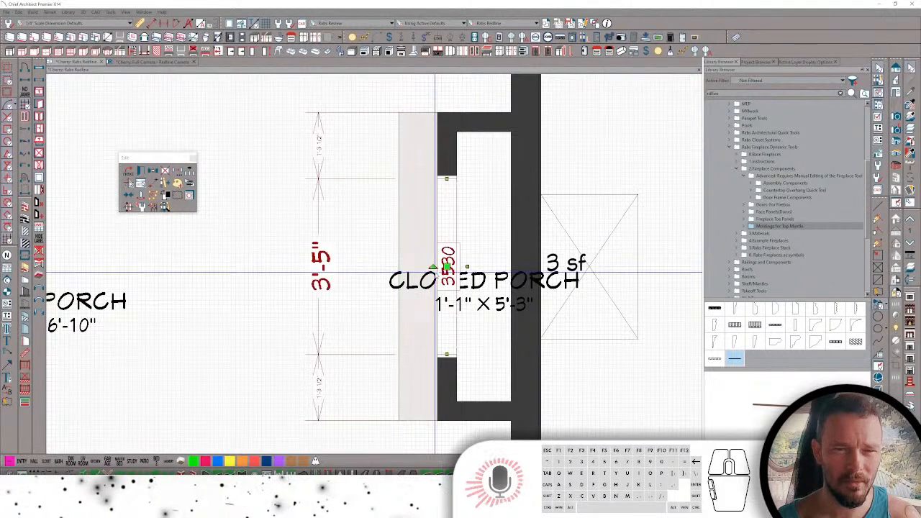
{"action": "left_click", "coordinate": [407, 216]}
{"action": "left_click", "coordinate": [417, 204]}
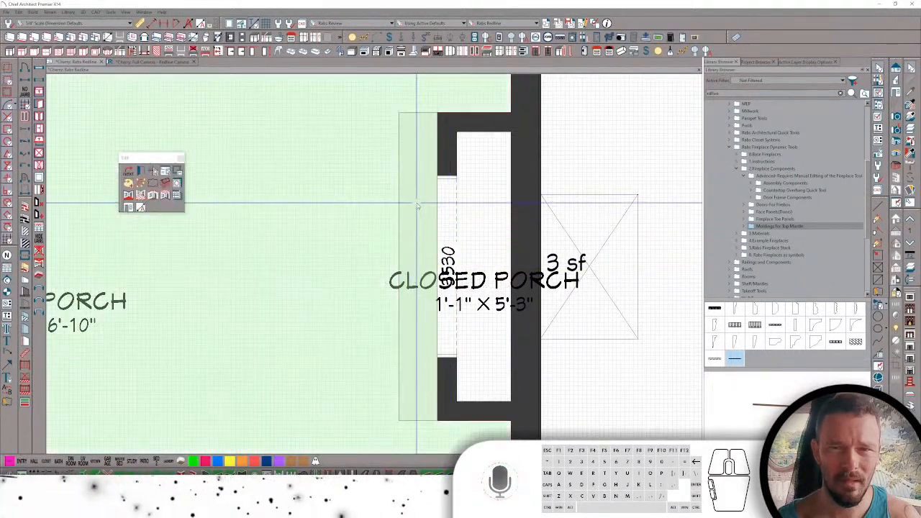
{"action": "key", "text": "Escape"}
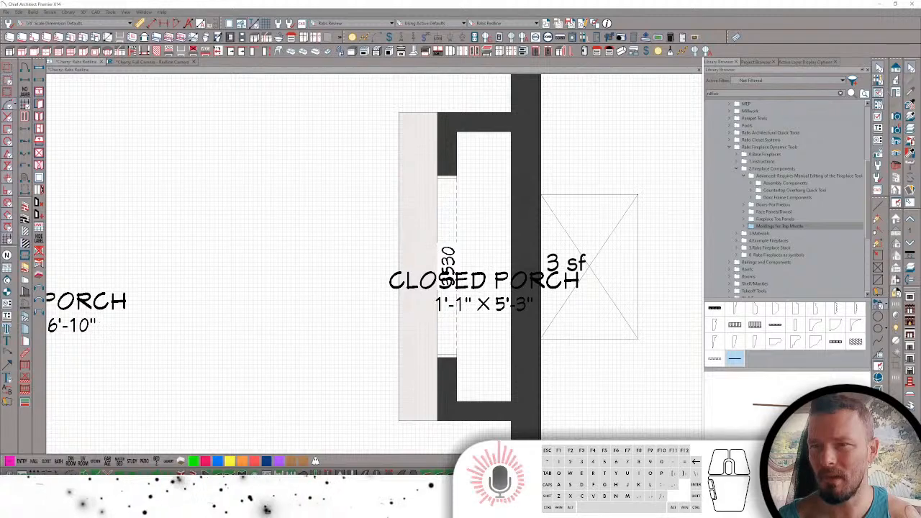
- Filter the Rabs Review layer set by "counter" and turn on display of the Cabinets, Countertops layer
{"action": "left_click", "coordinate": [805, 62]}
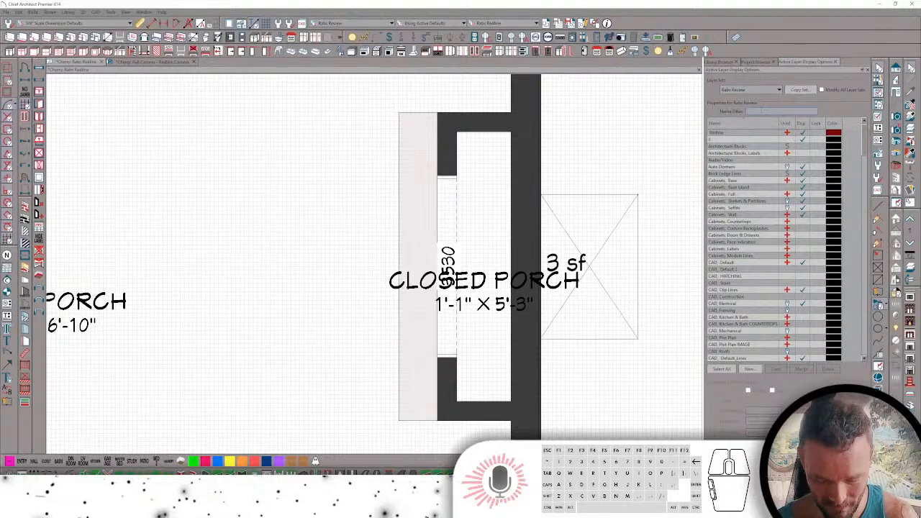
{"action": "type", "text": "counter"}
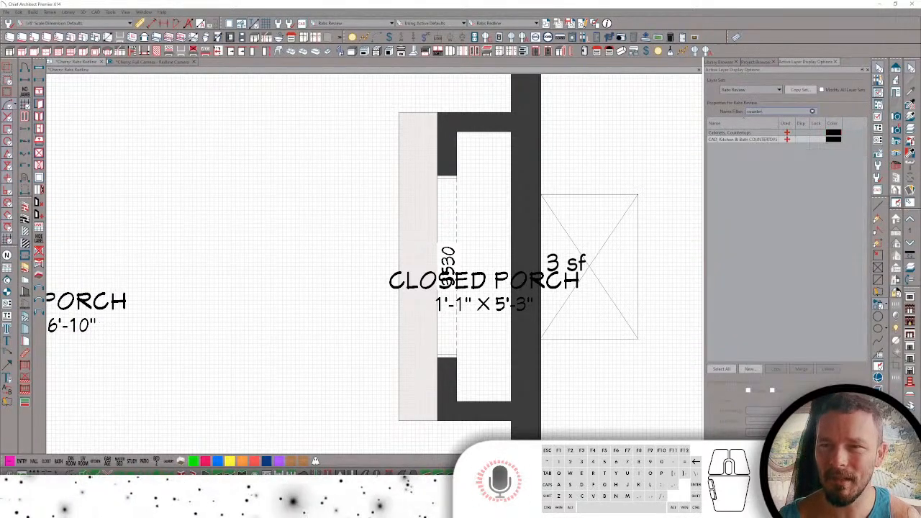
{"action": "left_click", "coordinate": [806, 133]}
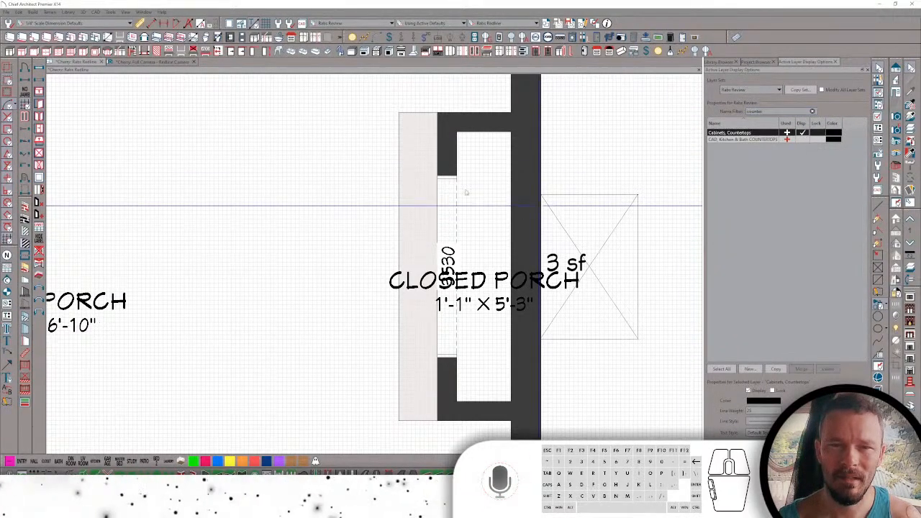
- Stretch the mantel countertop's back edge to the wall behind the chimney and return to the camera view
{"action": "left_click", "coordinate": [424, 144]}
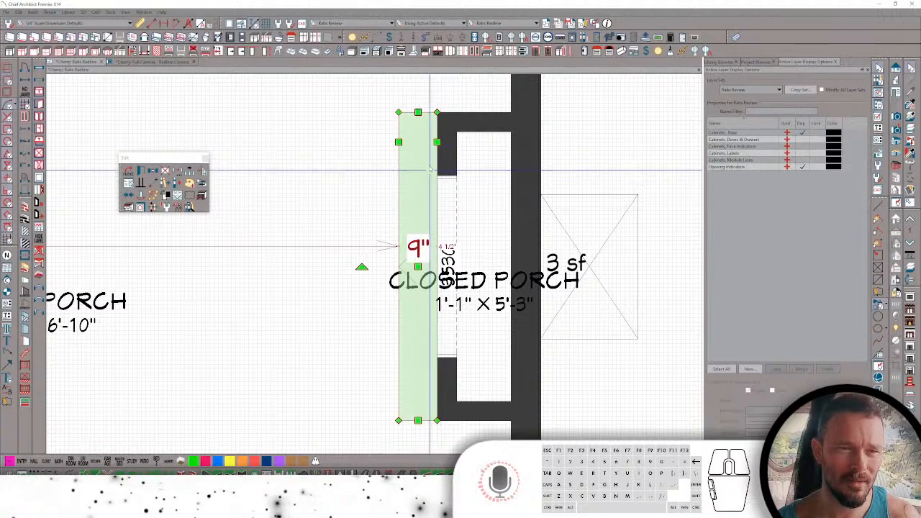
{"action": "left_click_drag", "start_coordinate": [437, 163], "coordinate": [510, 159]}
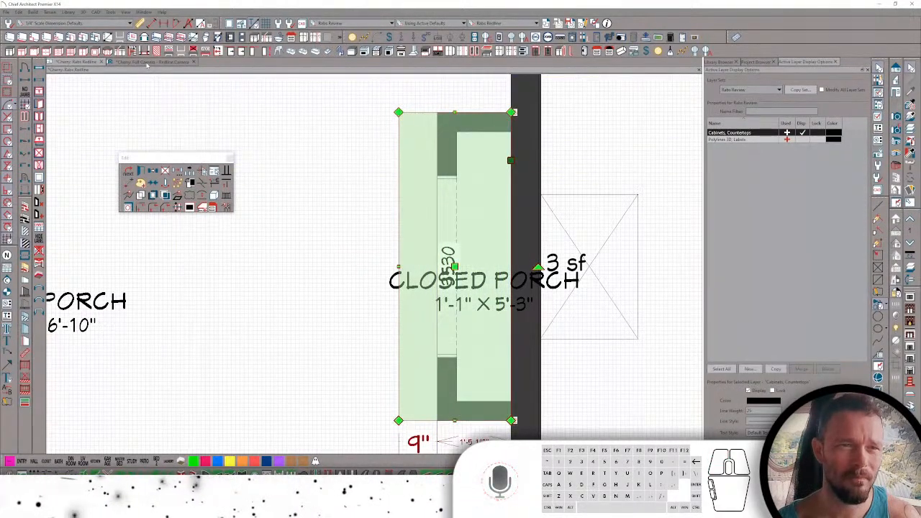
{"action": "left_click", "coordinate": [147, 62]}
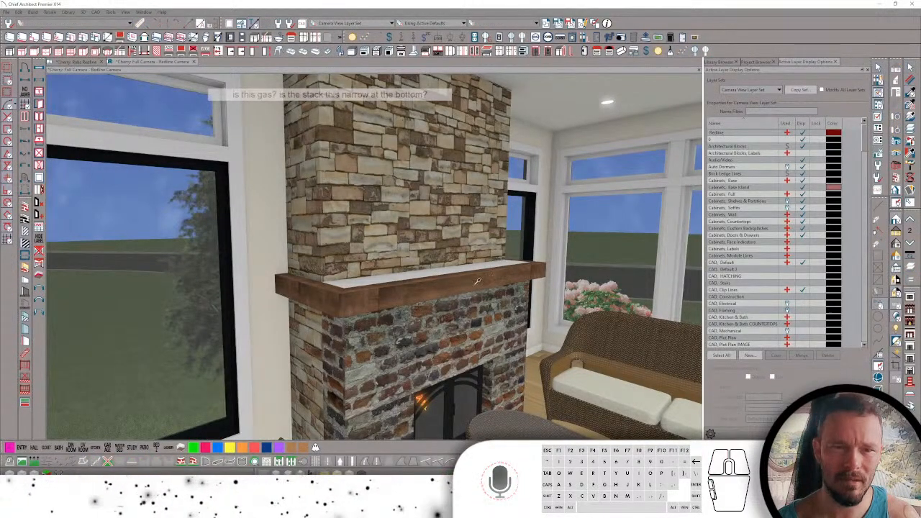
- Copy the mantel beam's wood material onto the white top surface of the mantel
{"action": "left_click", "coordinate": [420, 285]}
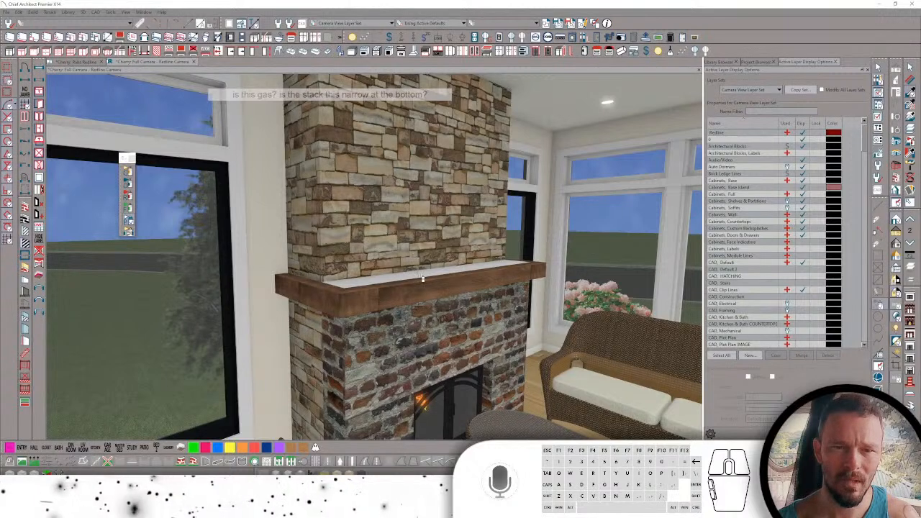
{"action": "left_click", "coordinate": [909, 94]}
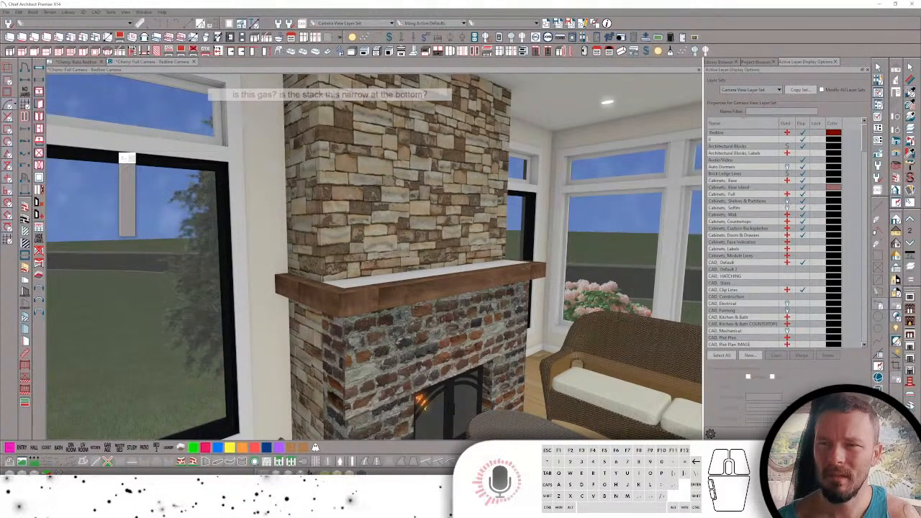
{"action": "left_click", "coordinate": [443, 208]}
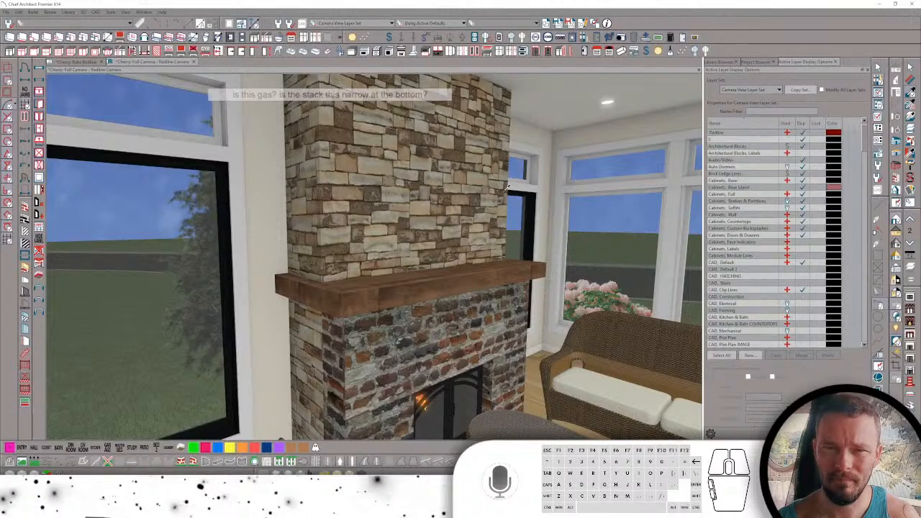
- Copy the chimney's stone material onto the fireplace's brick face below the mantel
{"action": "left_click", "coordinate": [498, 226]}
{"action": "left_click", "coordinate": [482, 317]}
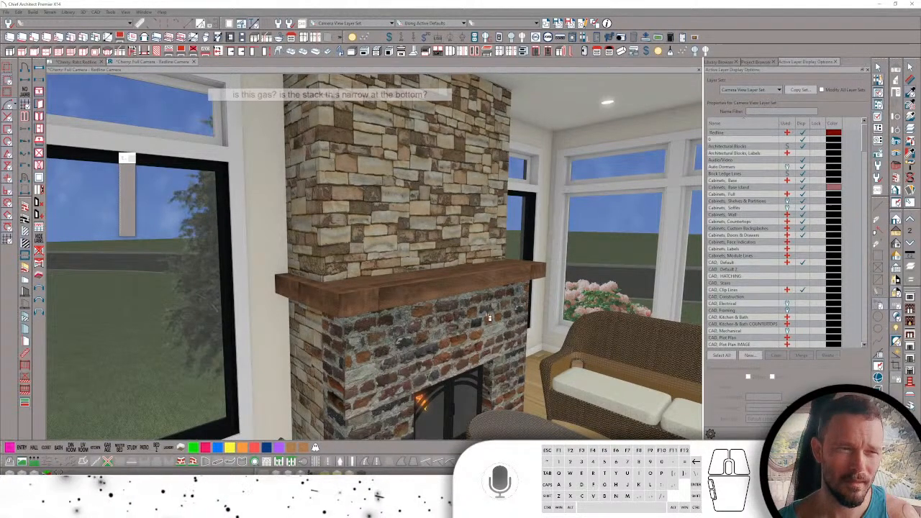
{"action": "middle_click_drag", "start_coordinate": [501, 284], "coordinate": [506, 288]}
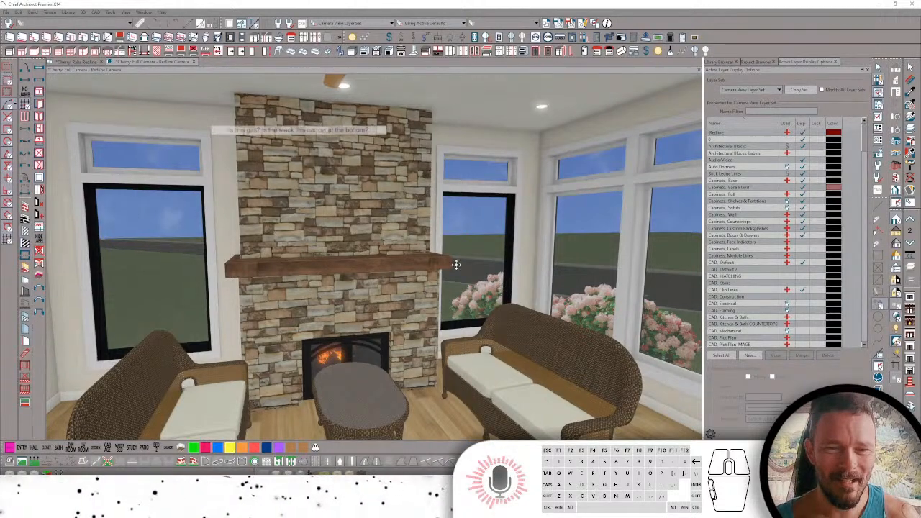
{"action": "middle_click_drag", "start_coordinate": [506, 288], "coordinate": [454, 354]}
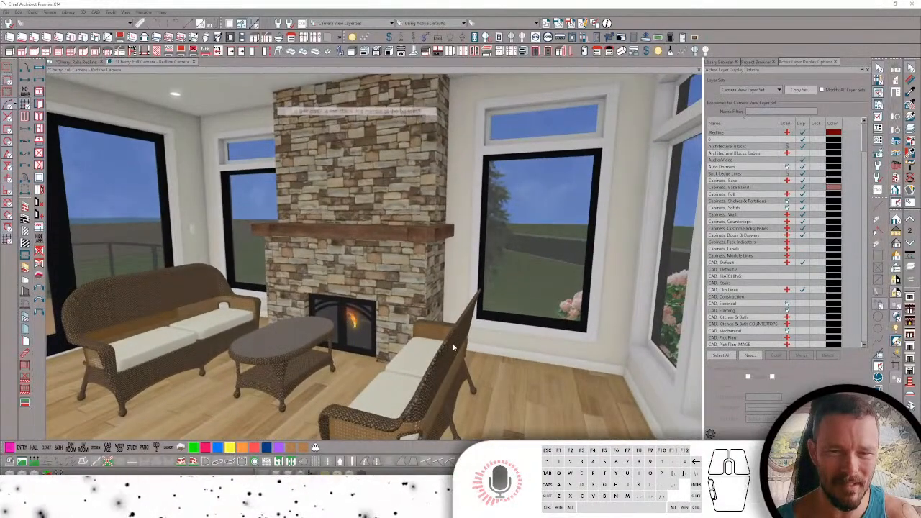
{"action": "left_click", "coordinate": [454, 339]}
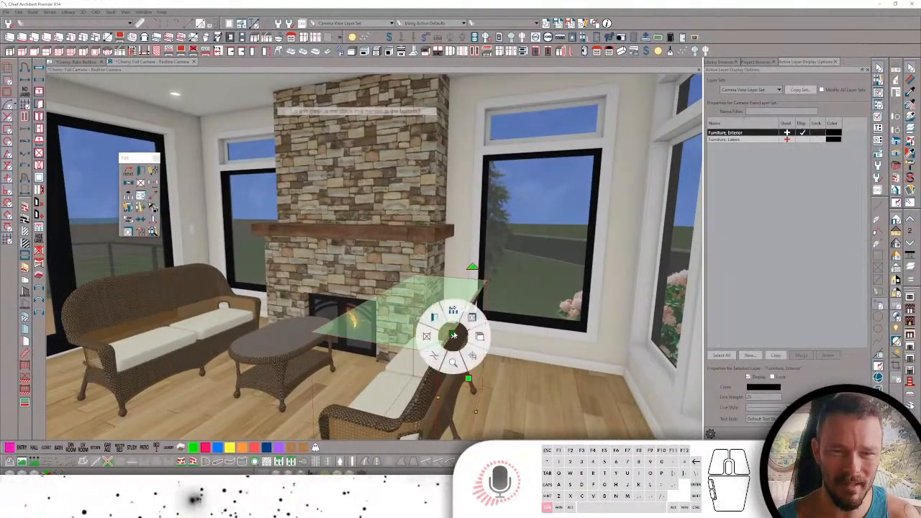
{"action": "key", "text": "ctrl+e"}
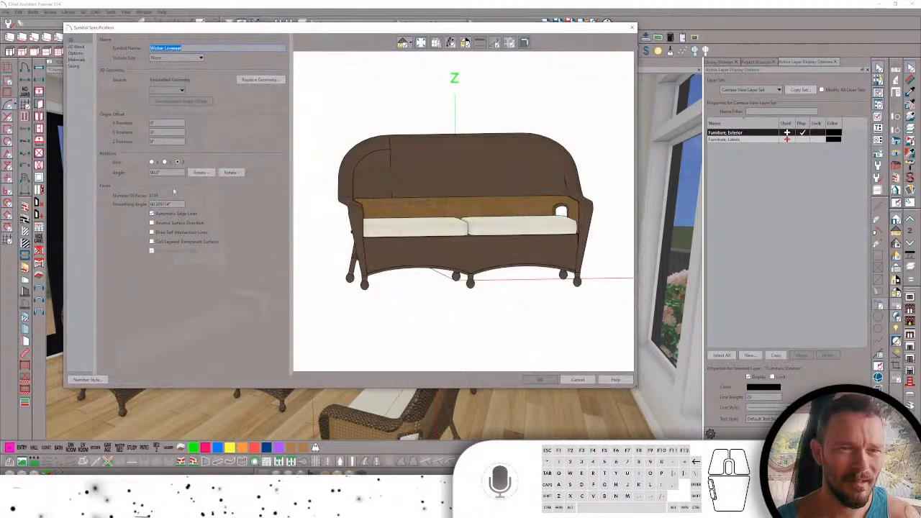
{"action": "left_click", "coordinate": [578, 379]}
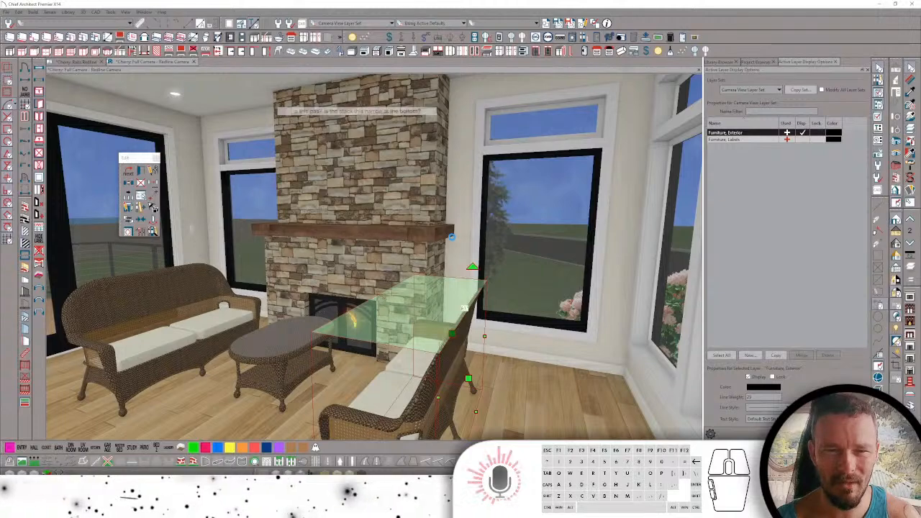
{"action": "scroll", "coordinate": [451, 238], "scroll_direction": "up", "scroll_amount": 5}
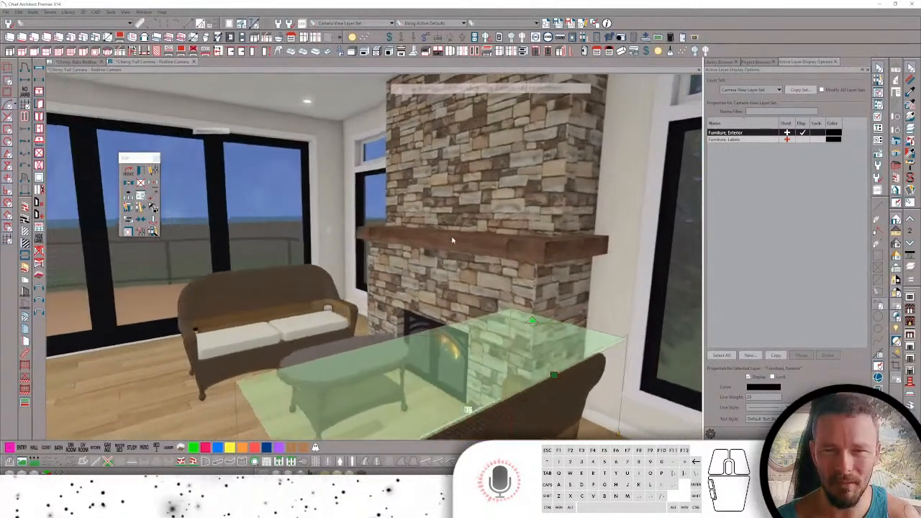
- Examine the closed porch's stone fireplace and the redline notes around the living room's fireplace and built-in shelves
{"action": "scroll", "coordinate": [452, 239], "scroll_direction": "down", "scroll_amount": 8}
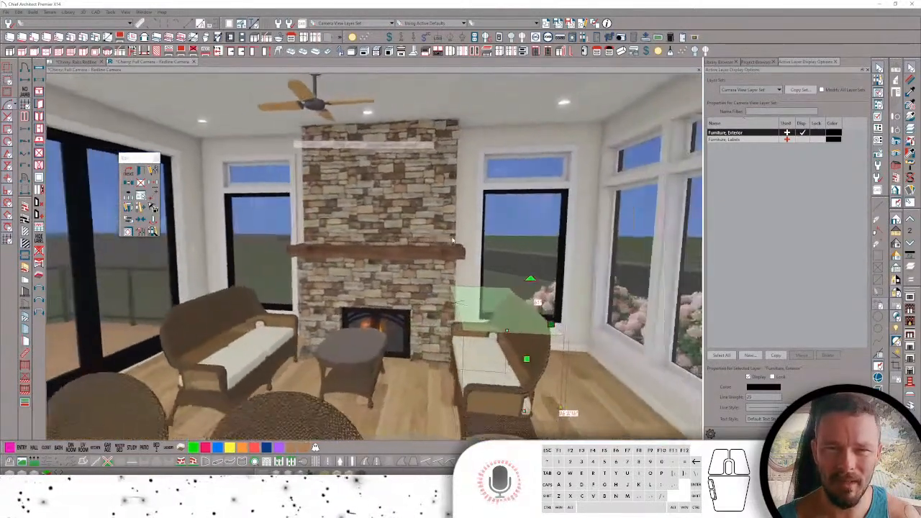
{"action": "key", "text": "Right"}
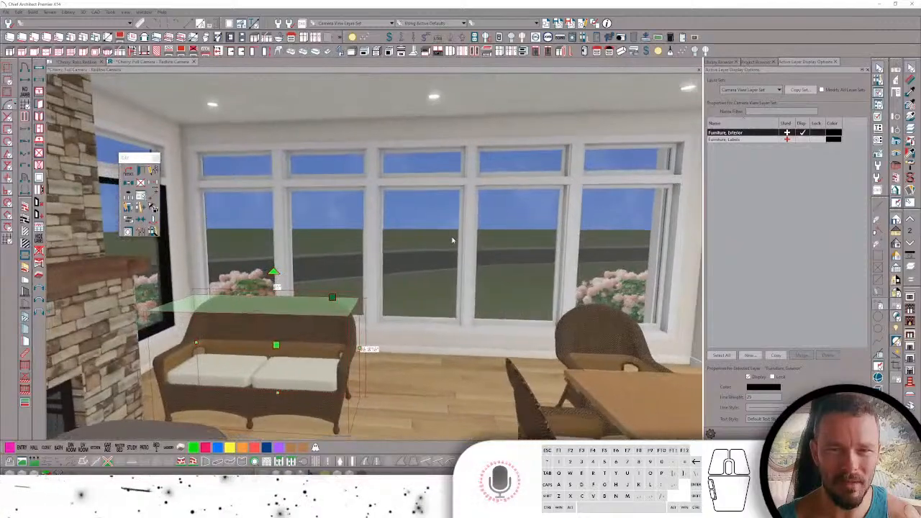
{"action": "key", "text": "Right"}
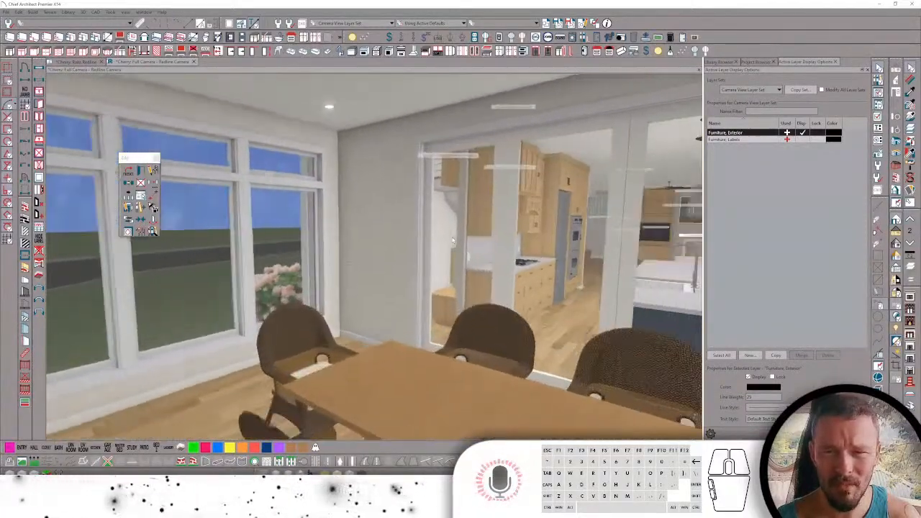
{"action": "key", "text": "Right"}
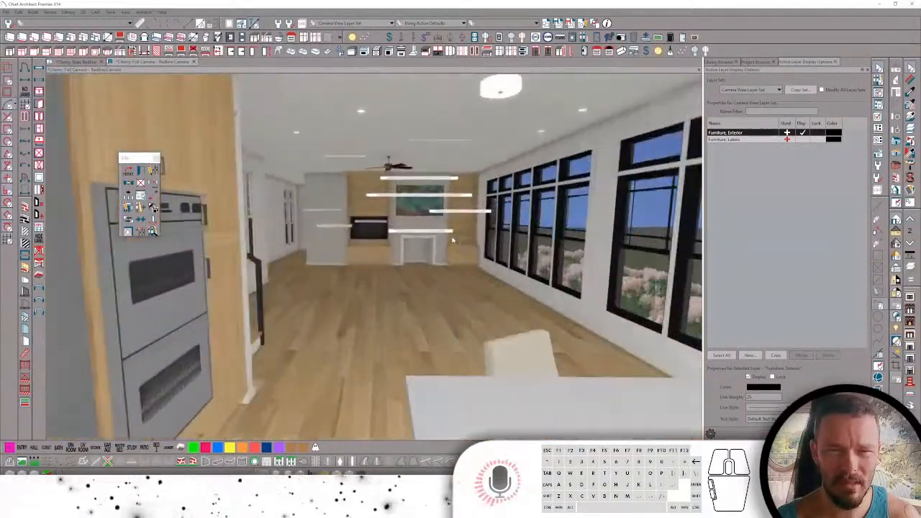
{"action": "scroll", "coordinate": [453, 241], "scroll_direction": "up", "scroll_amount": 10}
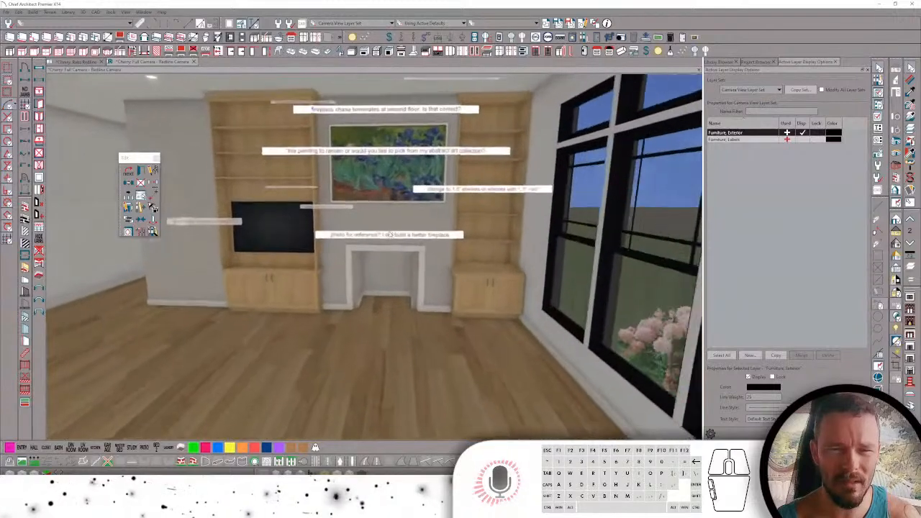
{"action": "scroll", "coordinate": [403, 237], "scroll_direction": "up", "scroll_amount": 5}
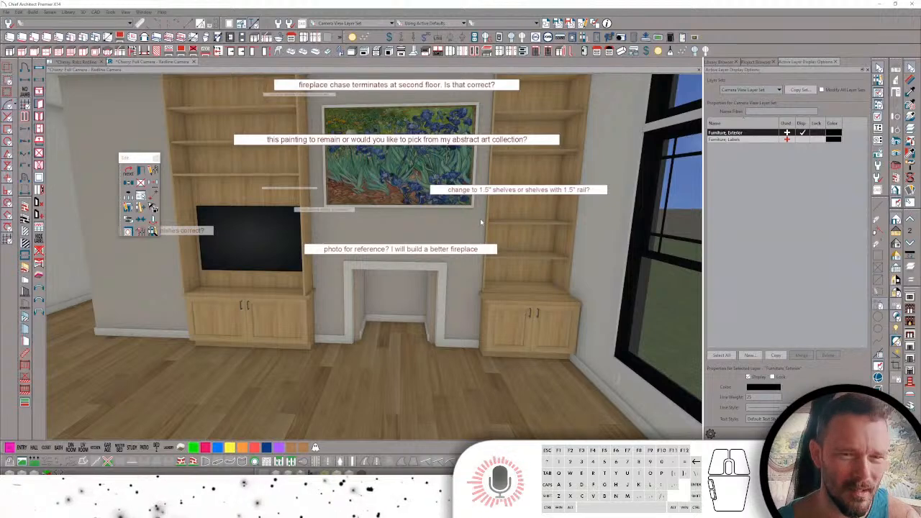
{"action": "key", "text": "Right"}
{"action": "key", "text": "Right"}
{"action": "key", "text": "Right"}
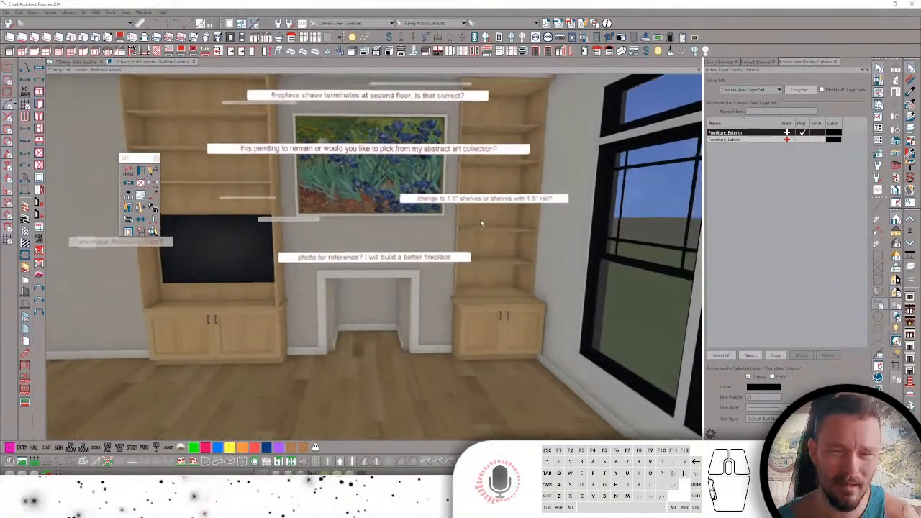
- Open the Example Fireplaces folder of the Rabs Fireplace Dynamic Tools in the library
{"action": "left_click", "coordinate": [911, 357]}
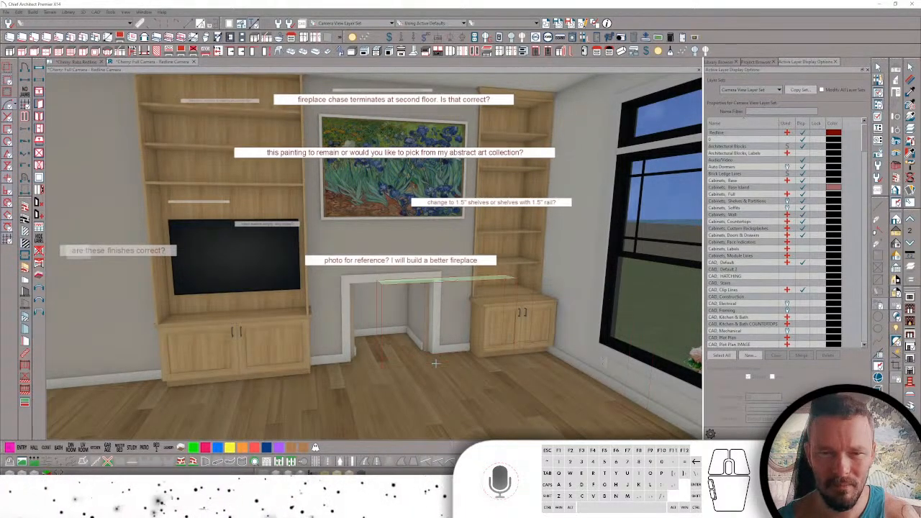
{"action": "left_click", "coordinate": [762, 62]}
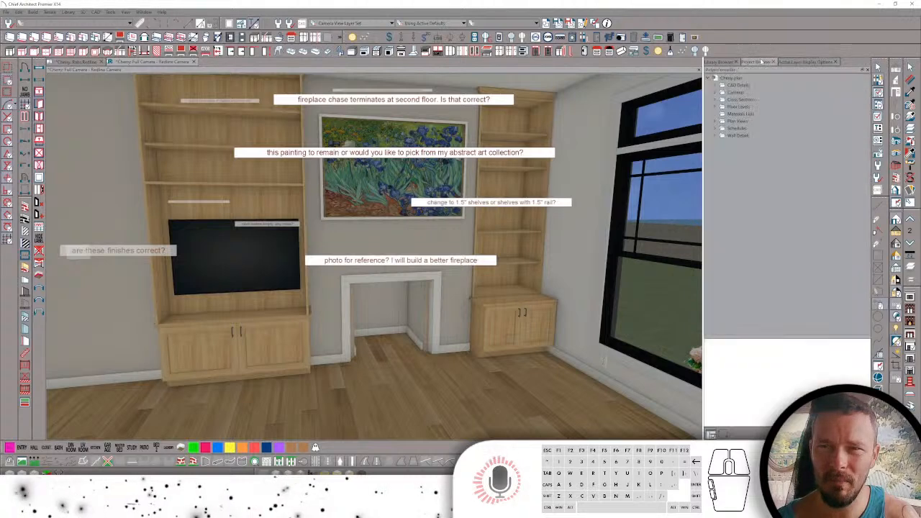
{"action": "left_click", "coordinate": [723, 62]}
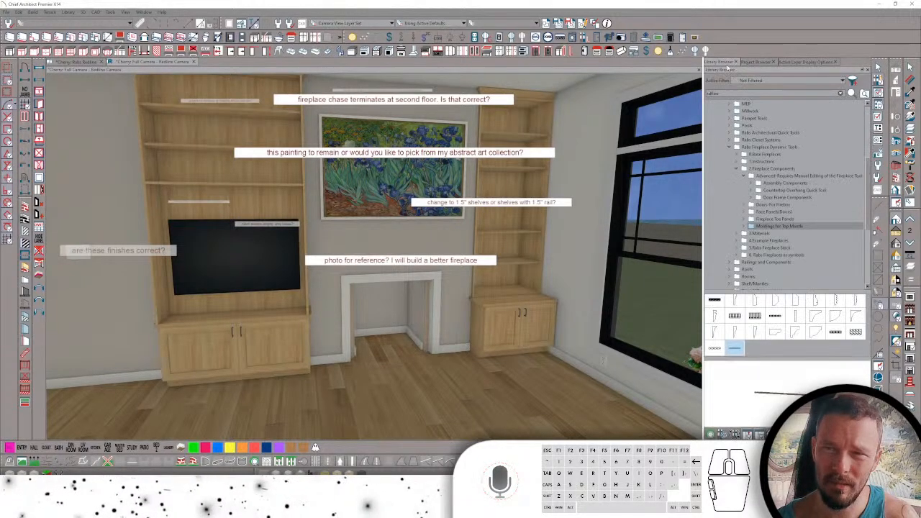
{"action": "left_click", "coordinate": [750, 176]}
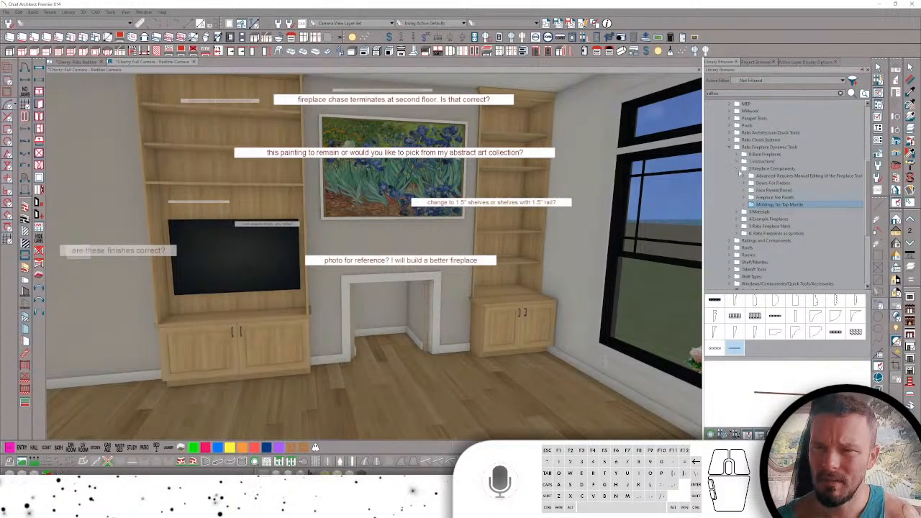
{"action": "left_click", "coordinate": [741, 170]}
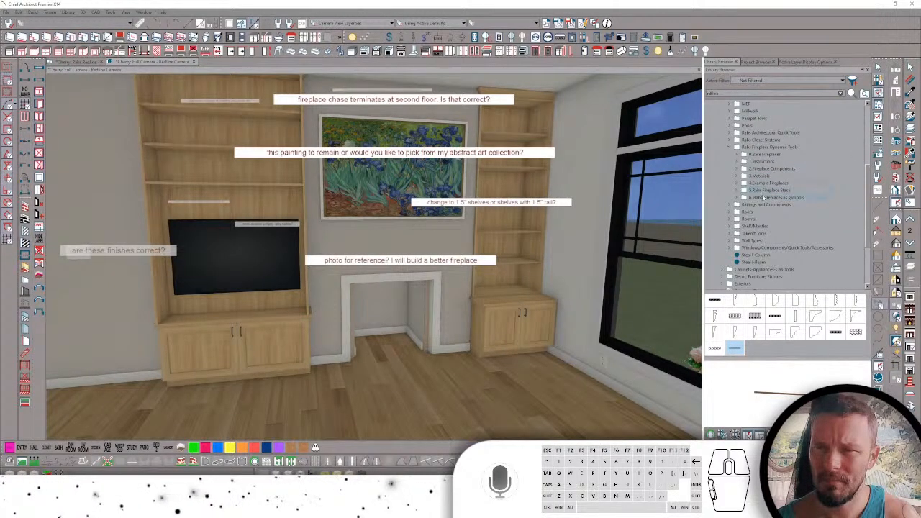
{"action": "left_click", "coordinate": [763, 197]}
{"action": "left_click", "coordinate": [764, 185]}
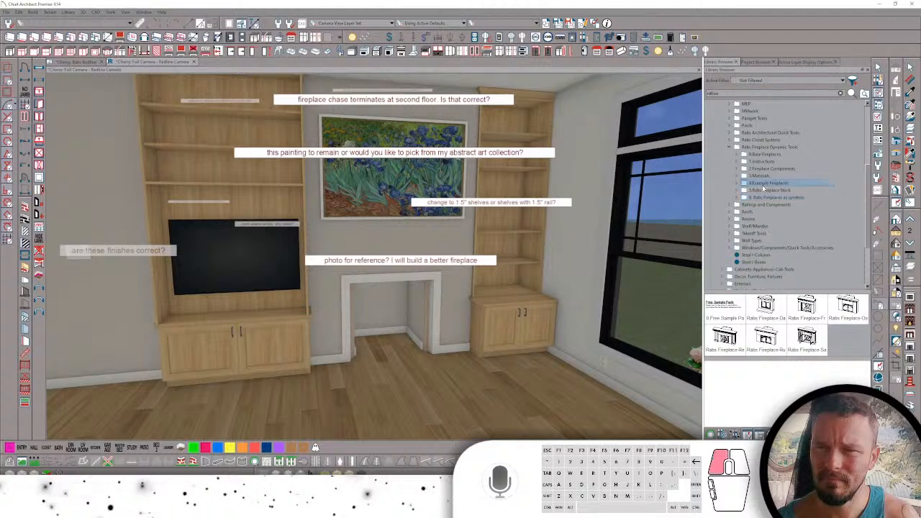
- Preview the Berkeley, Blackhawk, Brentwood and Contra Costa example fireplaces in an enlarged library preview
{"action": "left_click", "coordinate": [727, 302]}
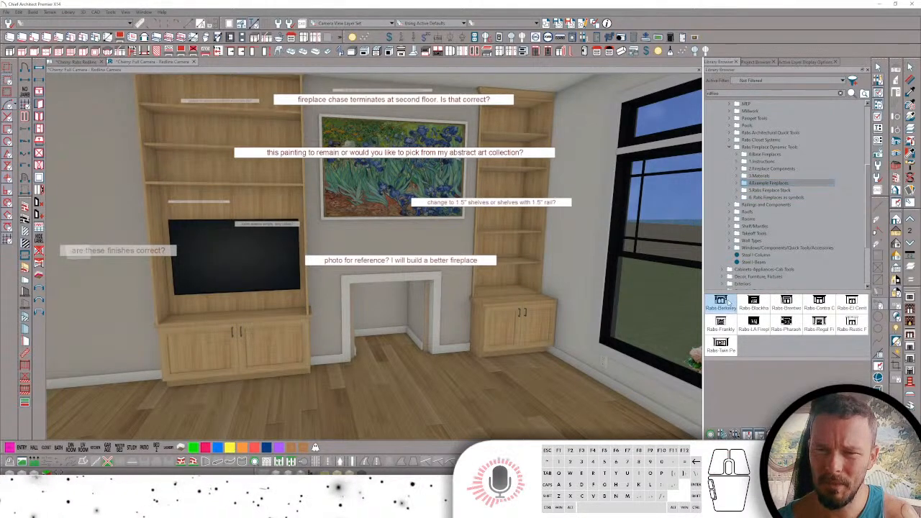
{"action": "left_click_drag", "start_coordinate": [783, 291], "coordinate": [784, 206]}
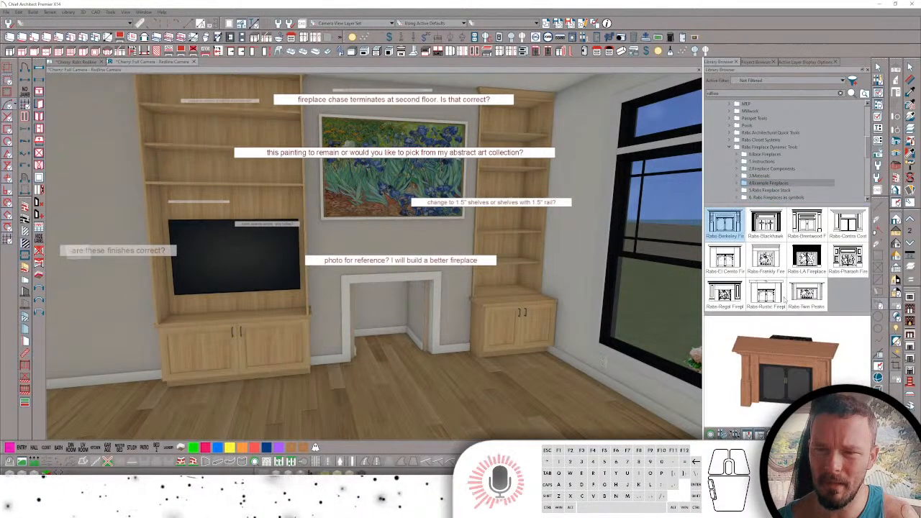
{"action": "left_click_drag", "start_coordinate": [785, 312], "coordinate": [785, 268]}
{"action": "left_click_drag", "start_coordinate": [784, 205], "coordinate": [784, 172]}
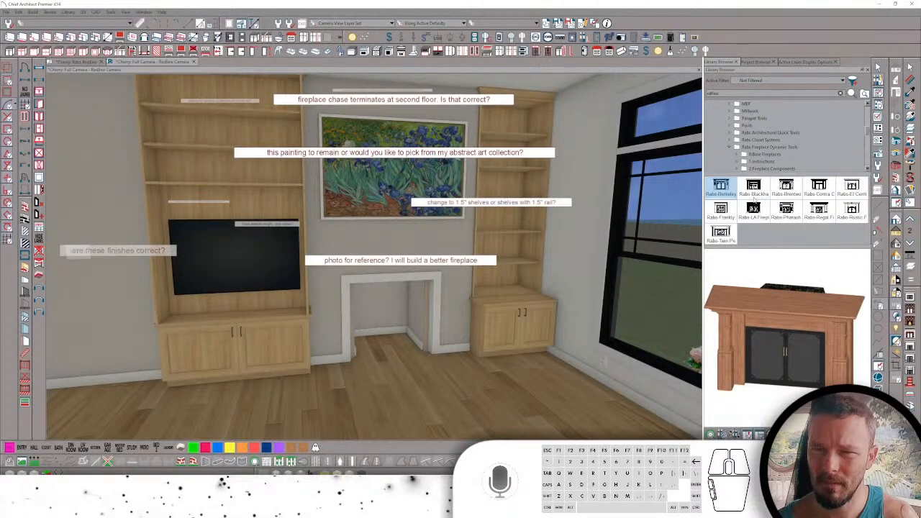
{"action": "left_click", "coordinate": [754, 194]}
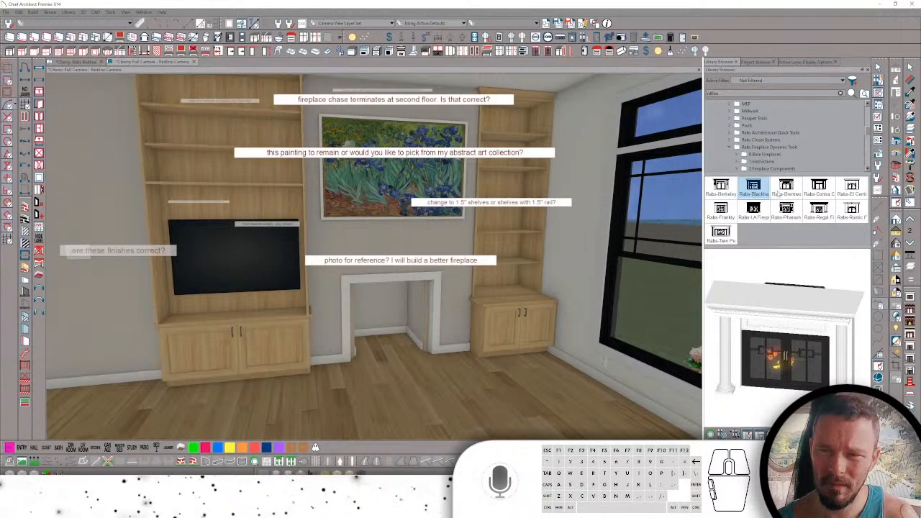
{"action": "left_click", "coordinate": [786, 190]}
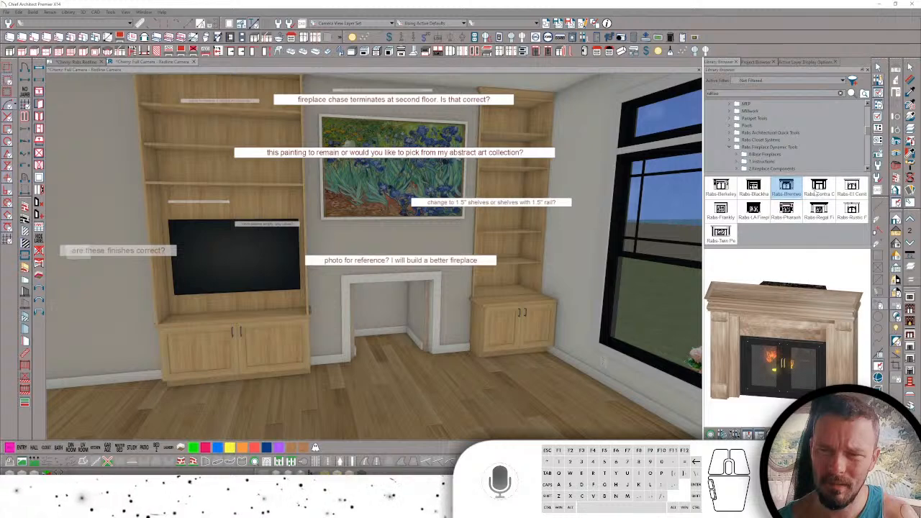
{"action": "left_click", "coordinate": [818, 190]}
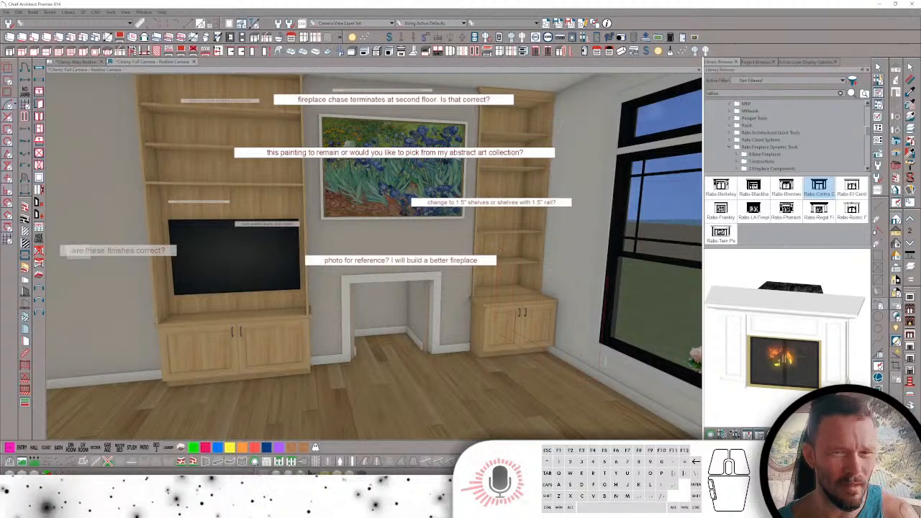
{"action": "key", "text": "space"}
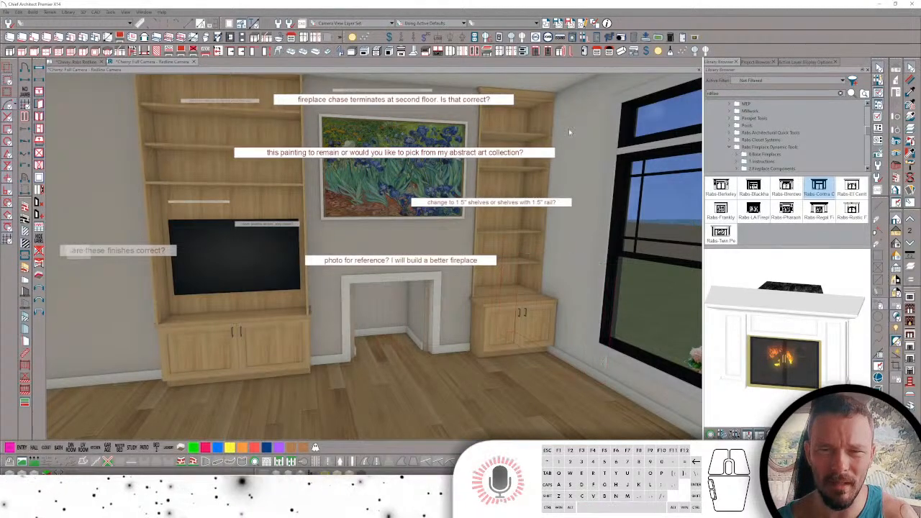
{"action": "middle_click_drag", "start_coordinate": [512, 302], "coordinate": [286, 334]}
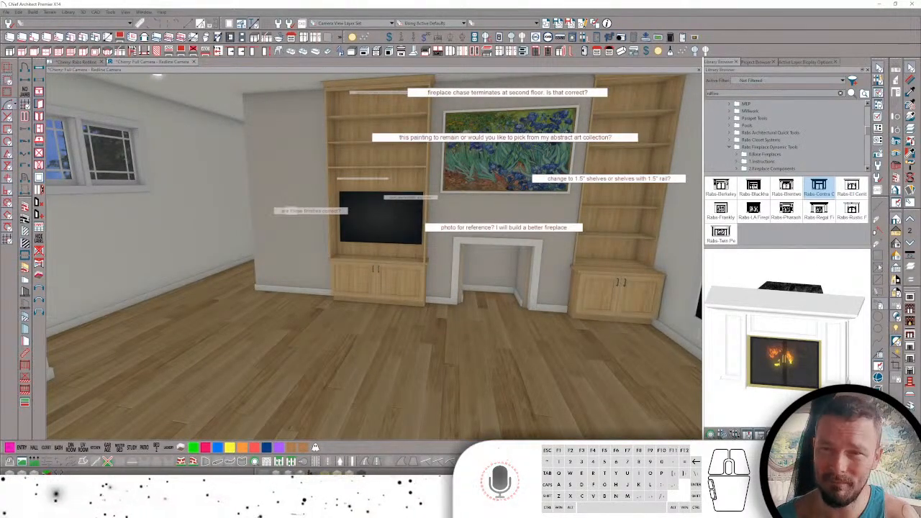
- Apply the Rabs Hickory-Knotty material from the library to the living room's wood floor
{"action": "left_click_drag", "start_coordinate": [792, 250], "coordinate": [791, 279]}
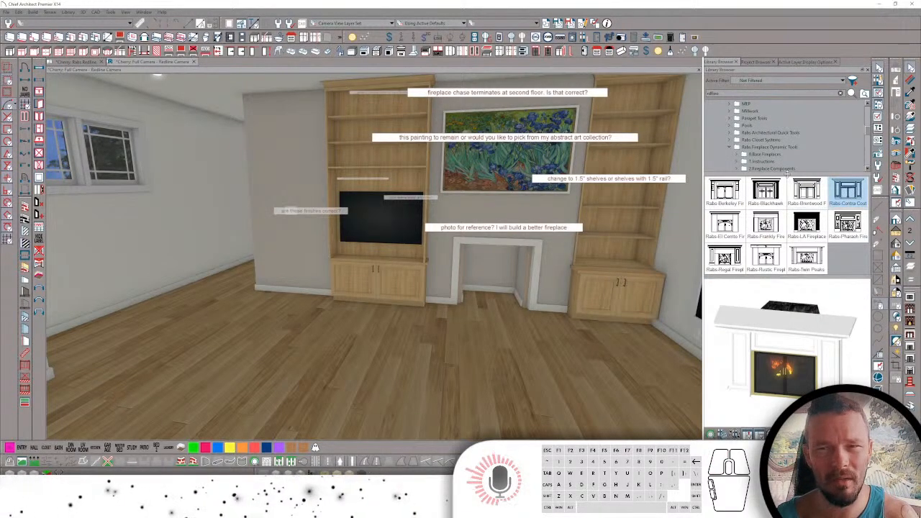
{"action": "left_click_drag", "start_coordinate": [788, 174], "coordinate": [792, 196]}
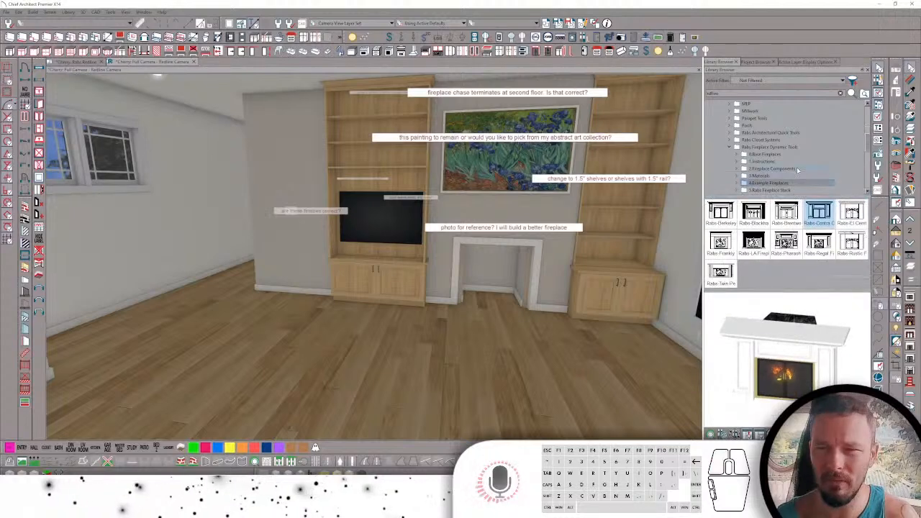
{"action": "scroll", "coordinate": [756, 147], "scroll_direction": "down", "scroll_amount": 1}
{"action": "scroll", "coordinate": [731, 126], "scroll_direction": "up", "scroll_amount": 3}
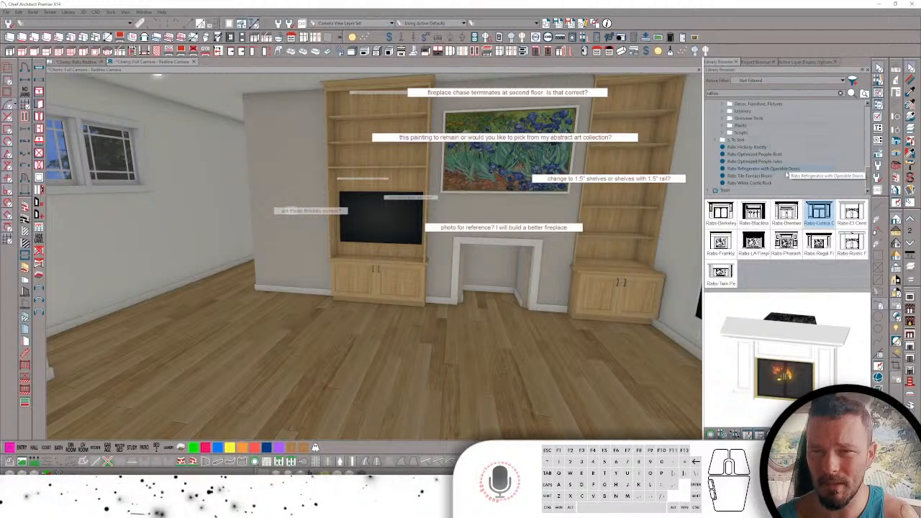
{"action": "left_click", "coordinate": [747, 149]}
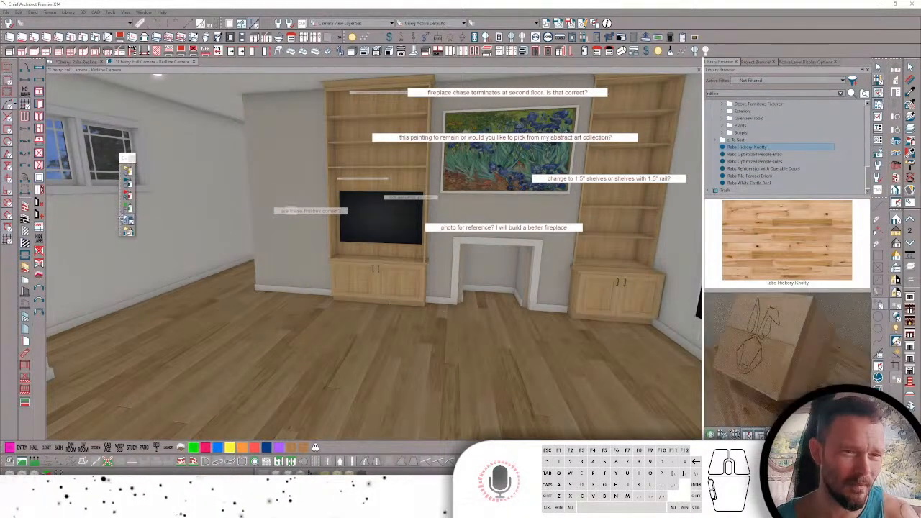
{"action": "left_click", "coordinate": [266, 362]}
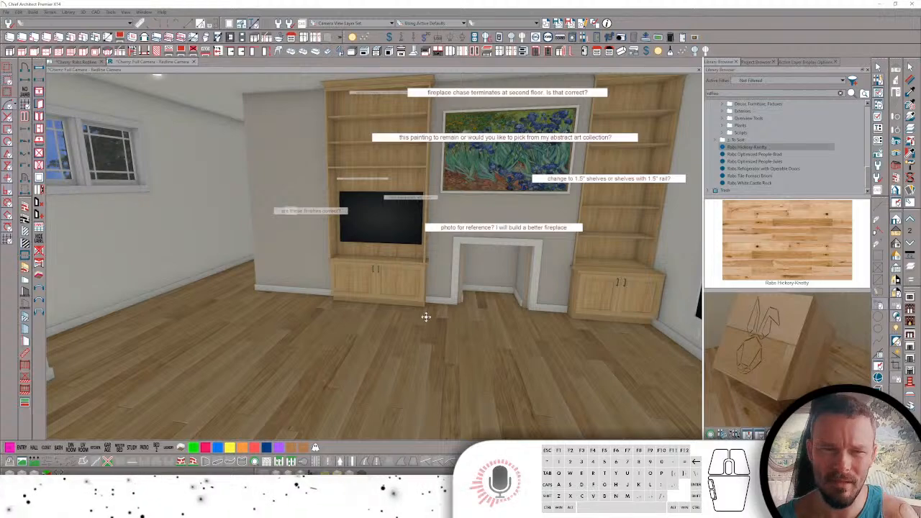
{"action": "left_click", "coordinate": [426, 316]}
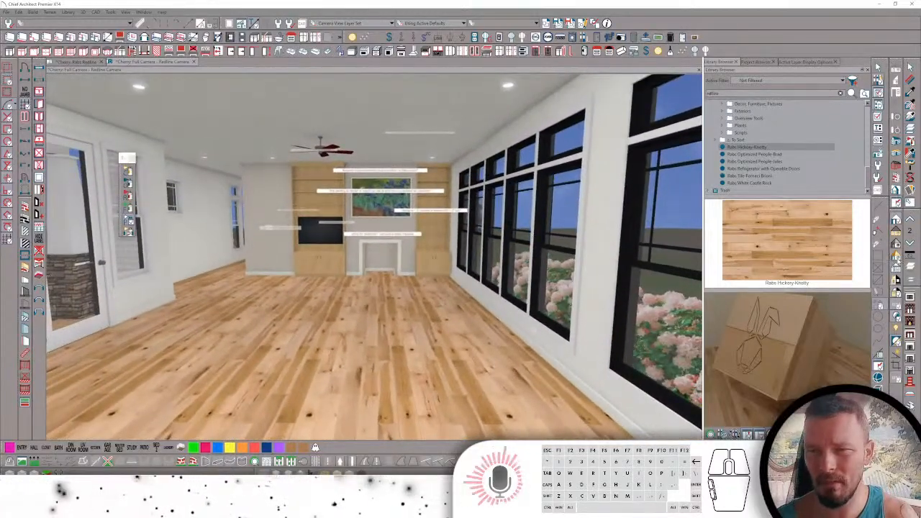
- Preview the living room with realistic rendered lighting, return to the standard rendering and examine the hickory floor through to the adjoining rooms
{"action": "left_click", "coordinate": [896, 259]}
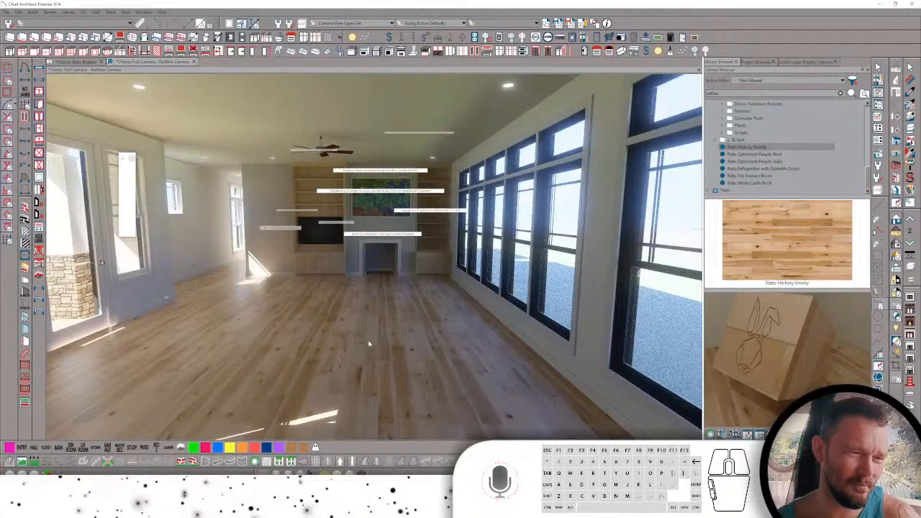
{"action": "key", "text": "1"}
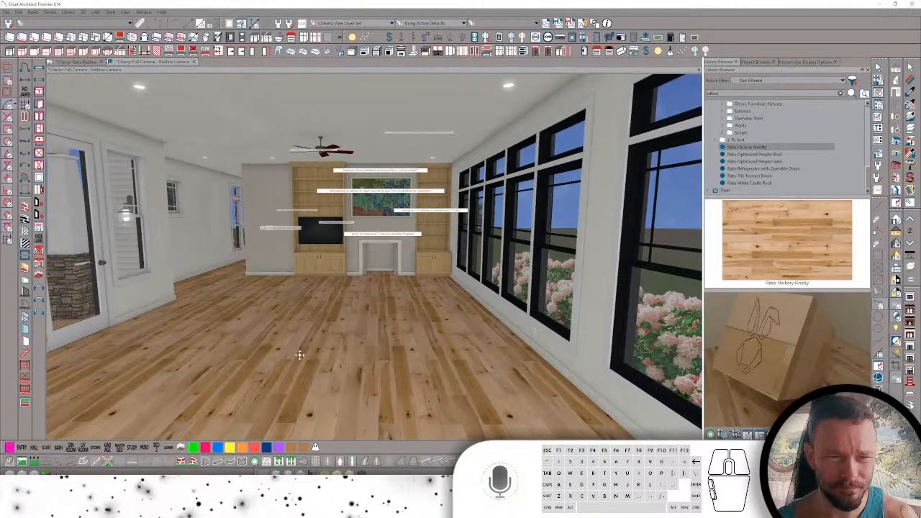
{"action": "scroll", "coordinate": [298, 354], "scroll_direction": "up", "scroll_amount": 5}
{"action": "scroll", "coordinate": [295, 359], "scroll_direction": "up", "scroll_amount": 10}
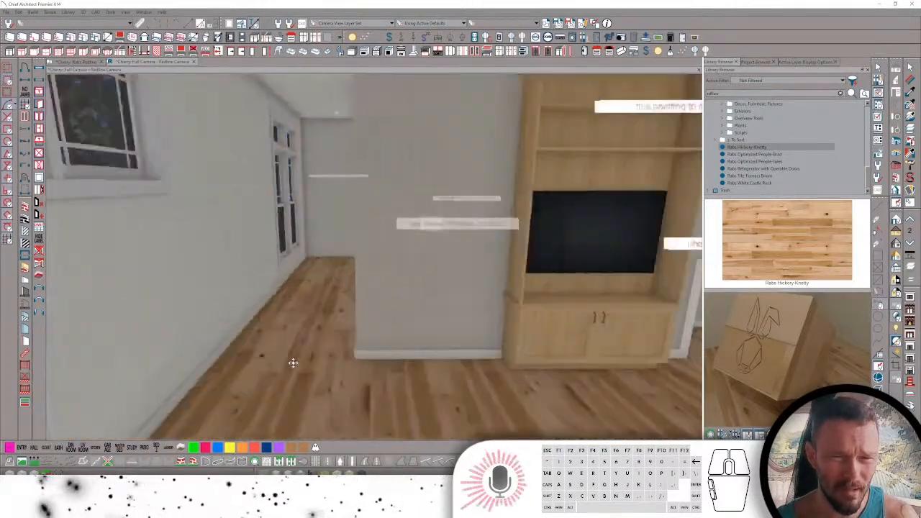
{"action": "scroll", "coordinate": [345, 356], "scroll_direction": "up", "scroll_amount": 8}
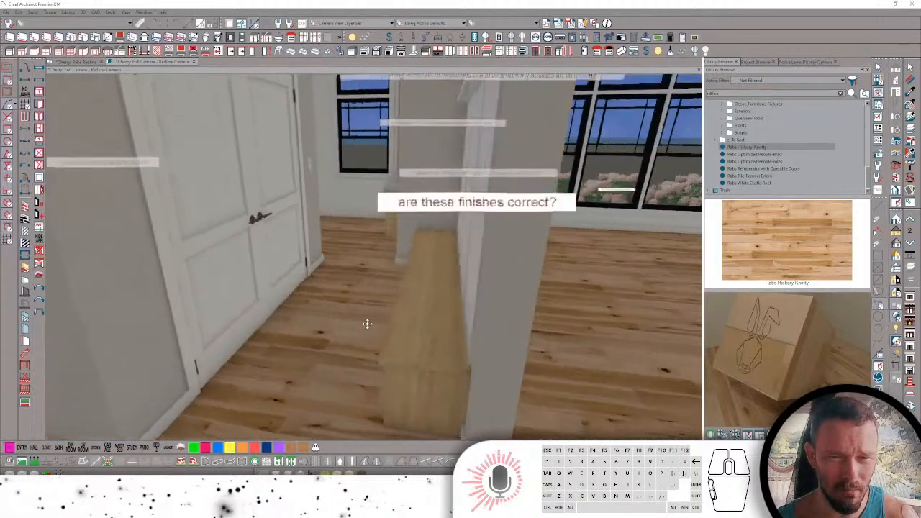
{"action": "middle_click_drag", "start_coordinate": [303, 258], "coordinate": [118, 153]}
- Draw room dividers in the Rabs Redline floor plan across the mudroom opening and from the mudroom wall's end to the exterior wall
{"action": "left_click", "coordinate": [127, 157]}
{"action": "scroll", "coordinate": [351, 219], "scroll_direction": "down", "scroll_amount": 6}
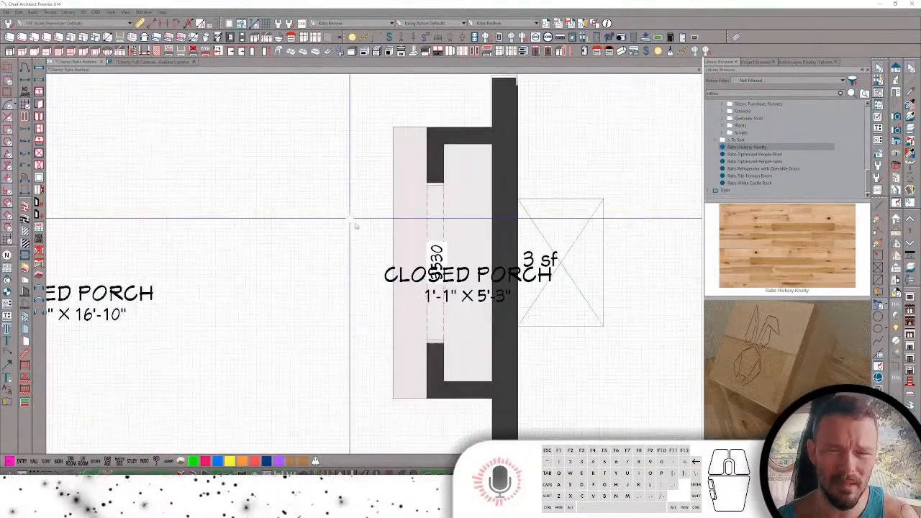
{"action": "scroll", "coordinate": [355, 227], "scroll_direction": "down", "scroll_amount": 6}
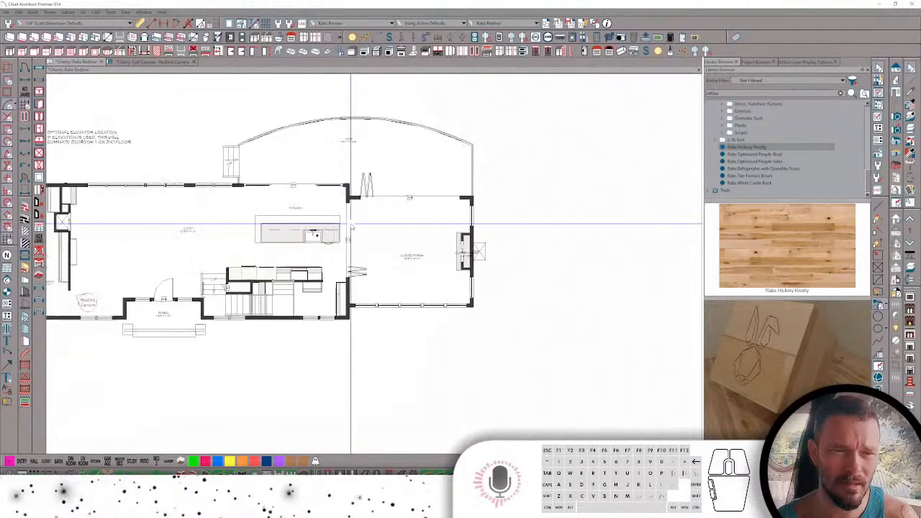
{"action": "scroll", "coordinate": [352, 231], "scroll_direction": "up", "scroll_amount": 3}
{"action": "scroll", "coordinate": [353, 231], "scroll_direction": "up", "scroll_amount": 8}
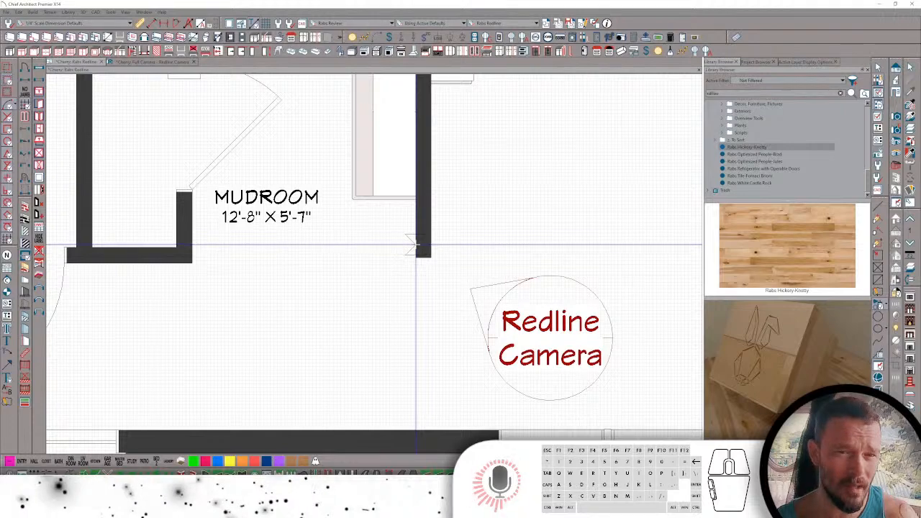
{"action": "left_click", "coordinate": [384, 247]}
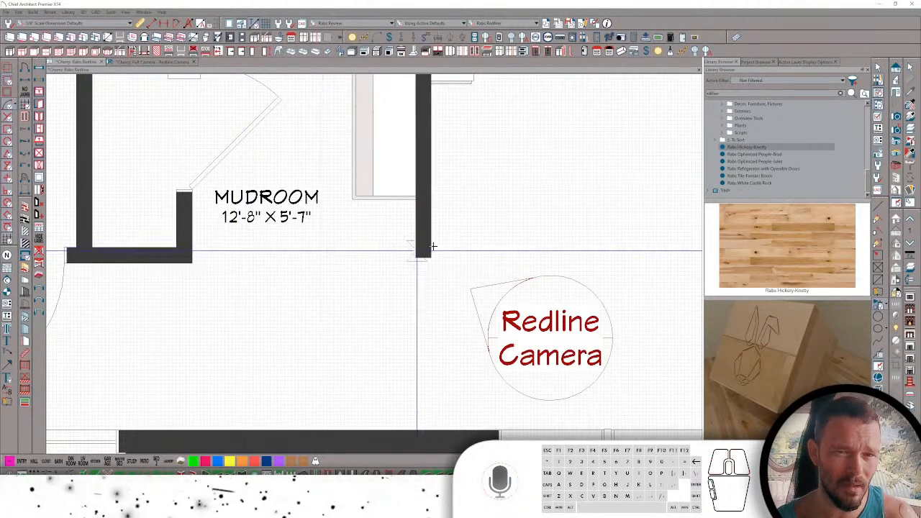
{"action": "left_click_drag", "start_coordinate": [421, 235], "coordinate": [189, 235]}
{"action": "left_click", "coordinate": [452, 257]}
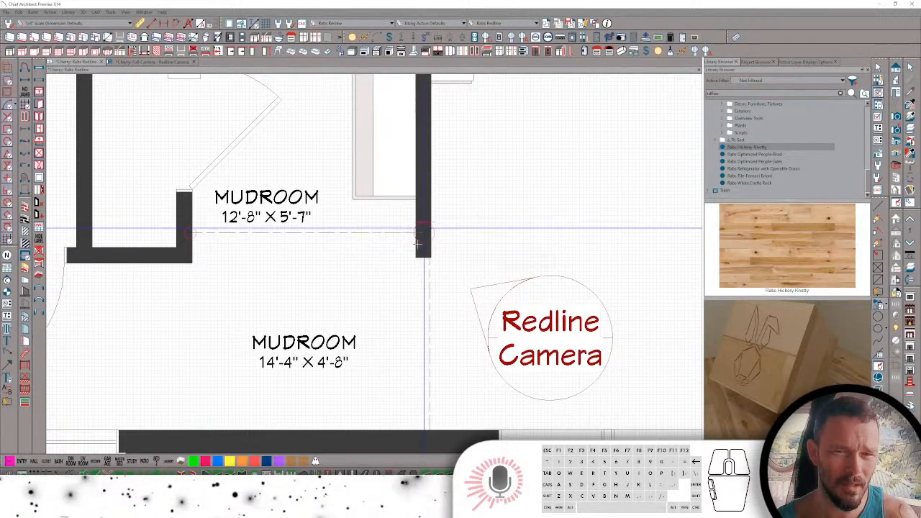
- Move the horizontal room divider across the mudroom opening so it sits 3'-11 1/2" from the exterior wall
{"action": "left_click", "coordinate": [375, 233]}
{"action": "left_click_drag", "start_coordinate": [376, 232], "coordinate": [380, 246]}
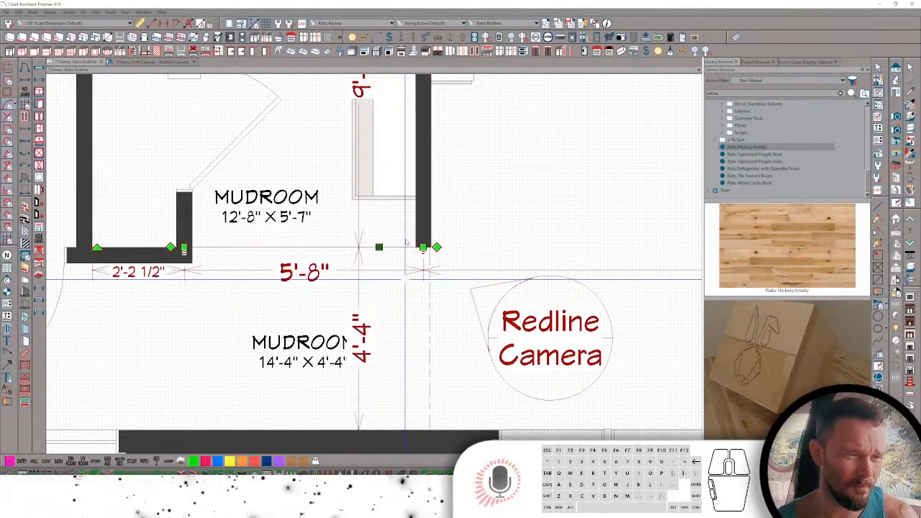
{"action": "key", "text": "ctrl+z"}
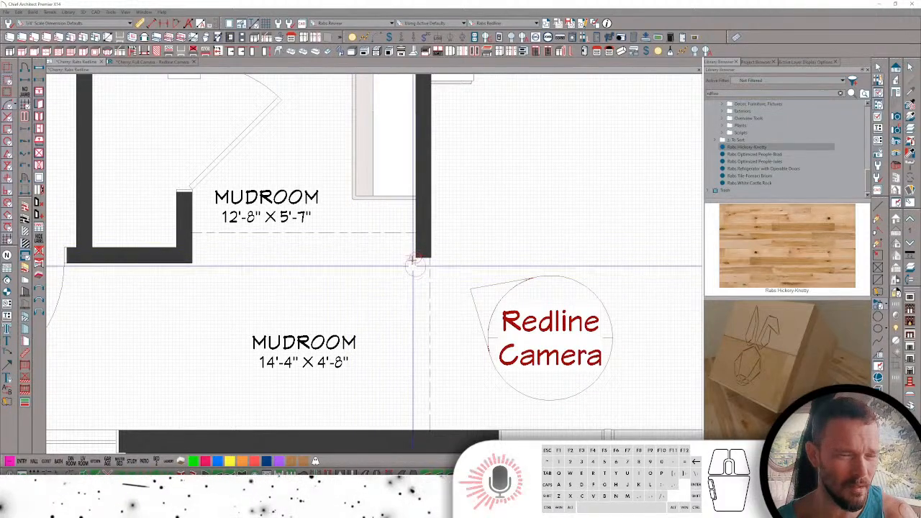
{"action": "left_click", "coordinate": [398, 233]}
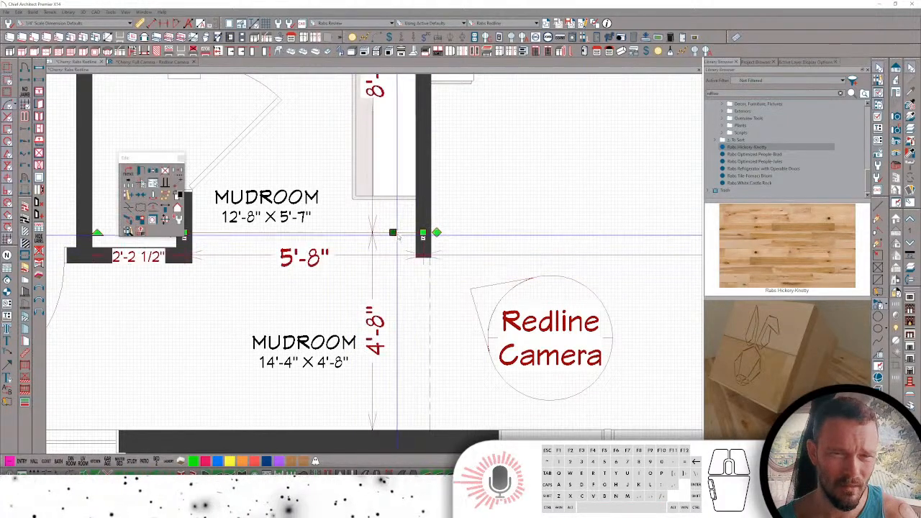
{"action": "left_click_drag", "start_coordinate": [399, 238], "coordinate": [423, 267]}
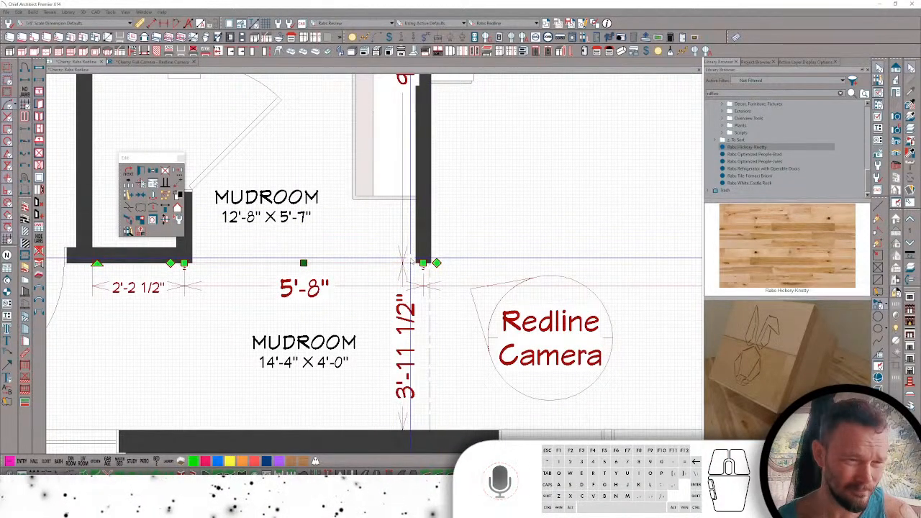
- Try to extend the vertical room divider's upper end up along the mudroom wall, and undo it
{"action": "scroll", "coordinate": [421, 263], "scroll_direction": "up", "scroll_amount": 4}
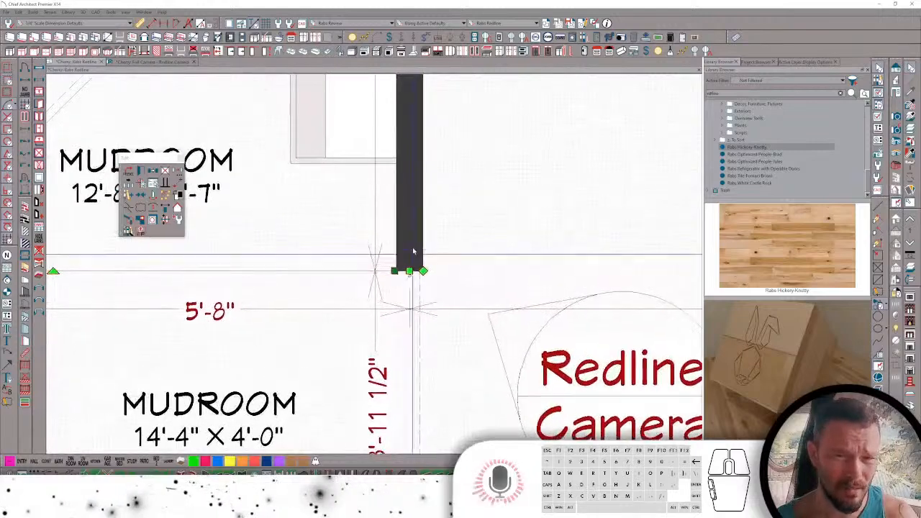
{"action": "left_click", "coordinate": [422, 292]}
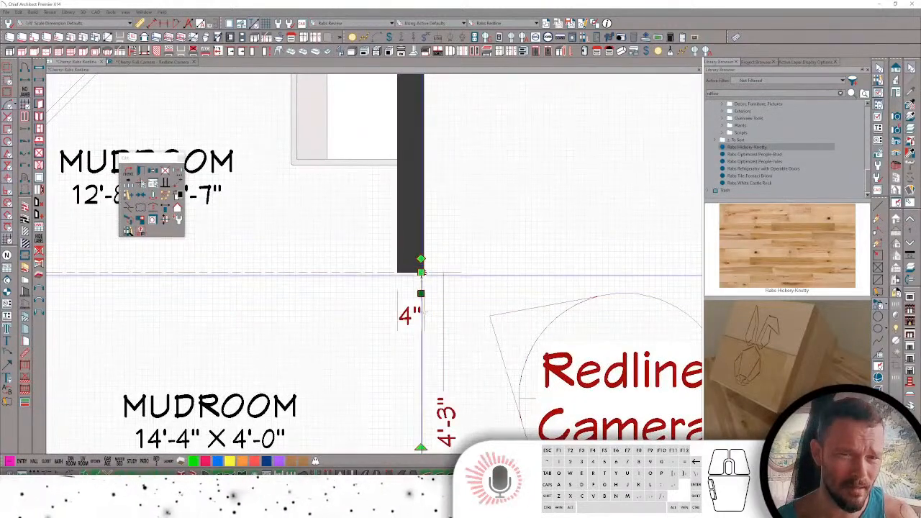
{"action": "left_click_drag", "start_coordinate": [422, 274], "coordinate": [422, 253]}
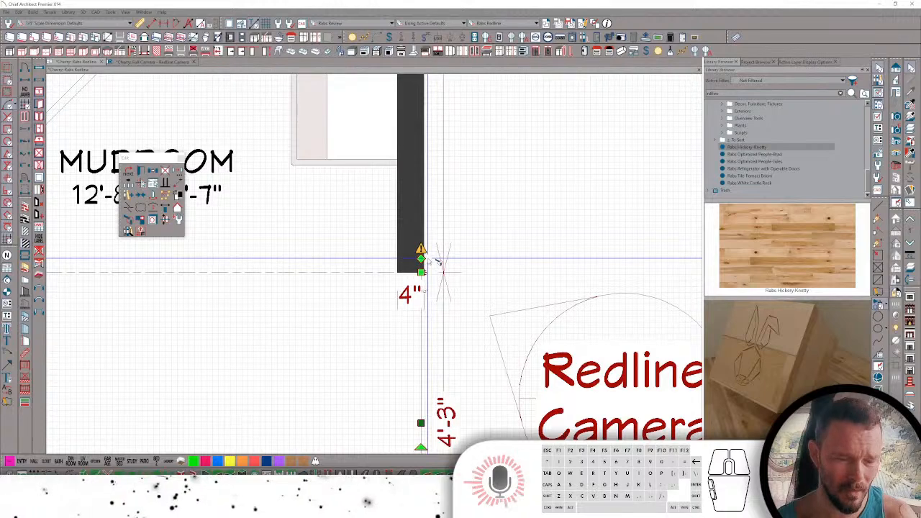
{"action": "key", "text": "ctrl+z"}
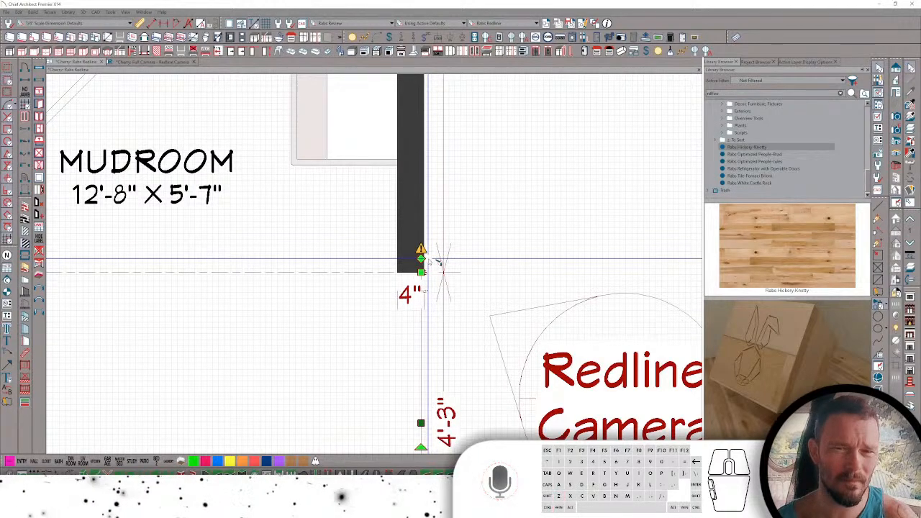
- Draw a horizontal CAD reference line about 3 1/2" above the mudroom wall's lower end and extend it across the wall
{"action": "right_click", "coordinate": [443, 257]}
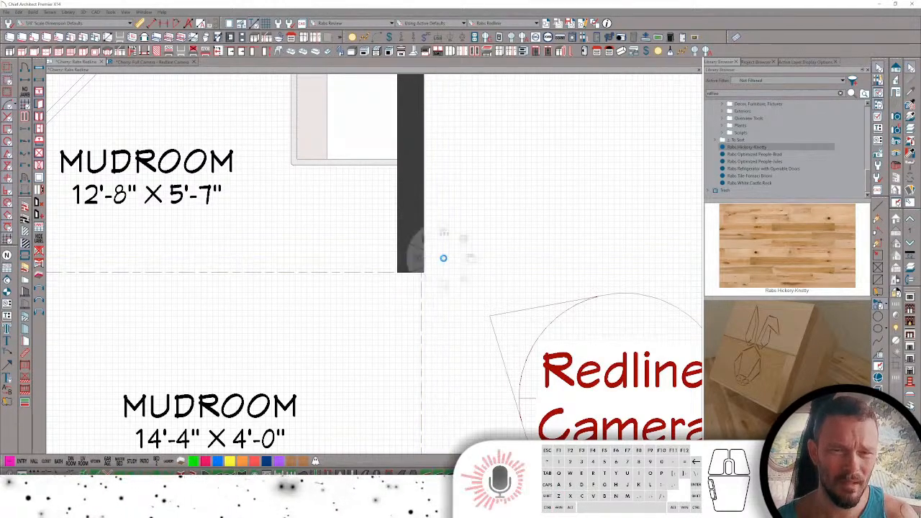
{"action": "left_click", "coordinate": [426, 275]}
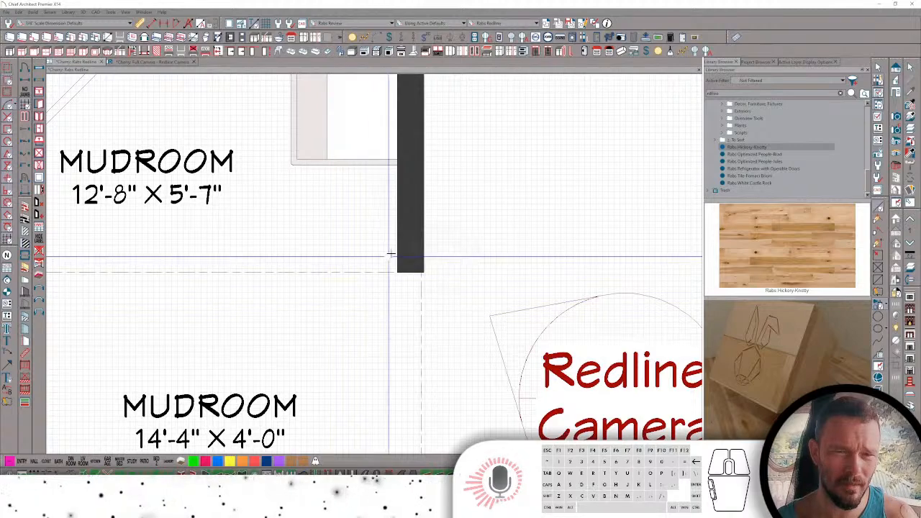
{"action": "left_click_drag", "start_coordinate": [392, 253], "coordinate": [299, 253]}
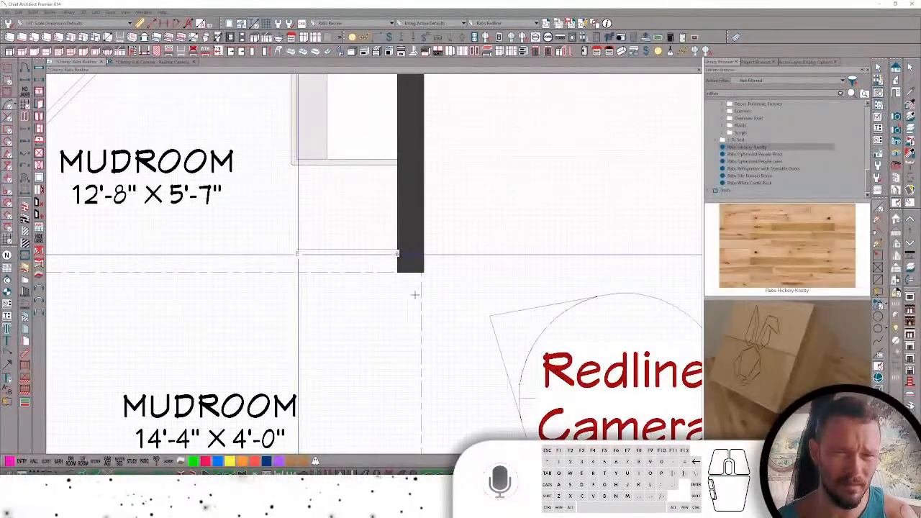
{"action": "left_click", "coordinate": [420, 257]}
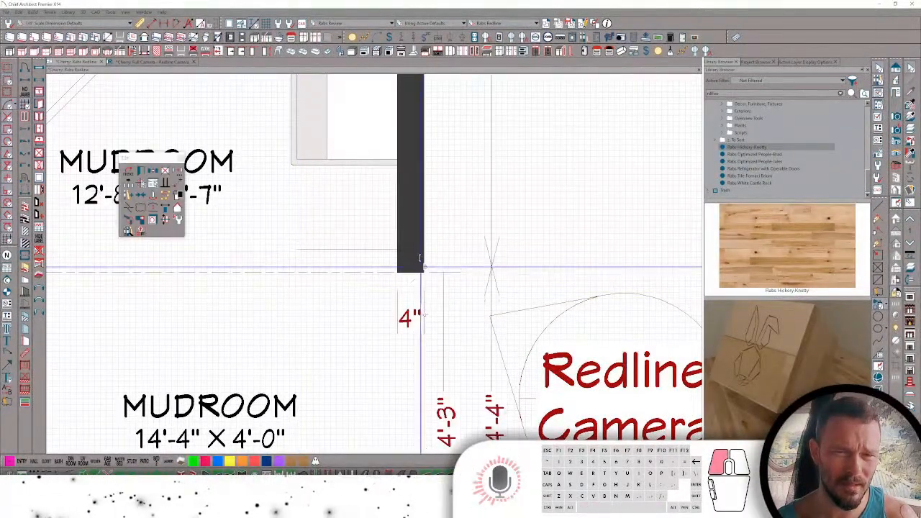
{"action": "left_click_drag", "start_coordinate": [421, 267], "coordinate": [422, 250]}
{"action": "right_click", "coordinate": [422, 250]}
{"action": "left_click", "coordinate": [390, 250]}
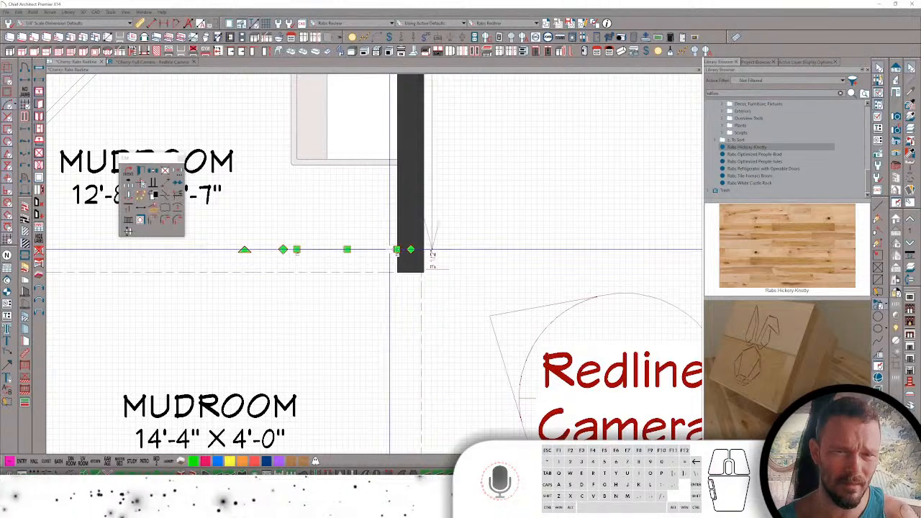
- Try to pull the vertical room divider's upper end up to the reference line
{"action": "left_click", "coordinate": [421, 272]}
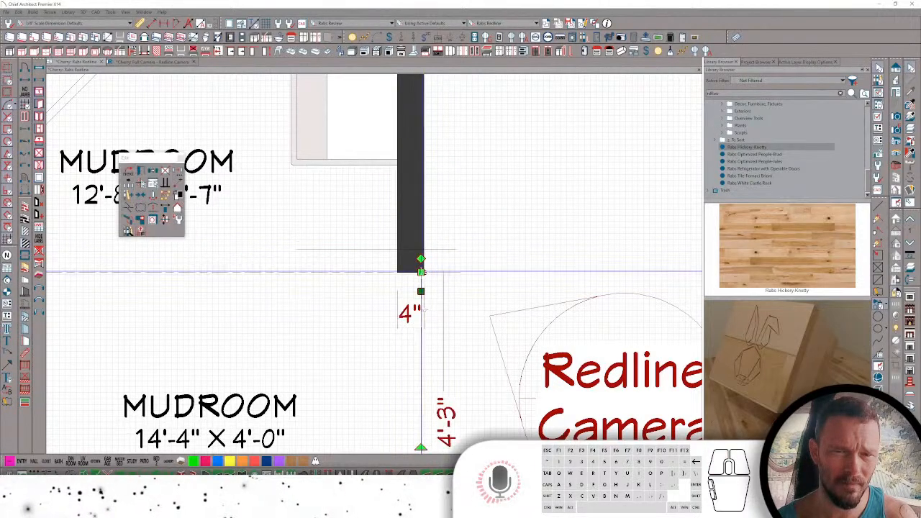
{"action": "left_click_drag", "start_coordinate": [421, 272], "coordinate": [422, 249]}
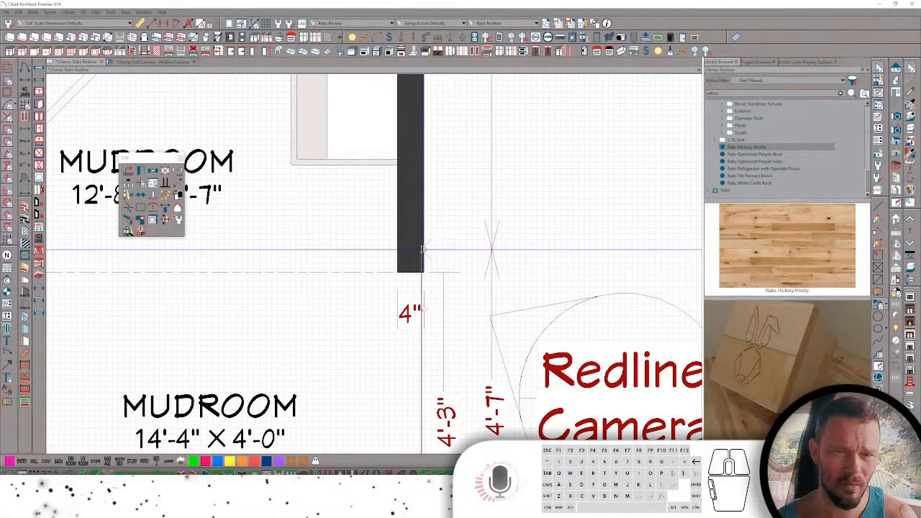
{"action": "left_click", "coordinate": [404, 260]}
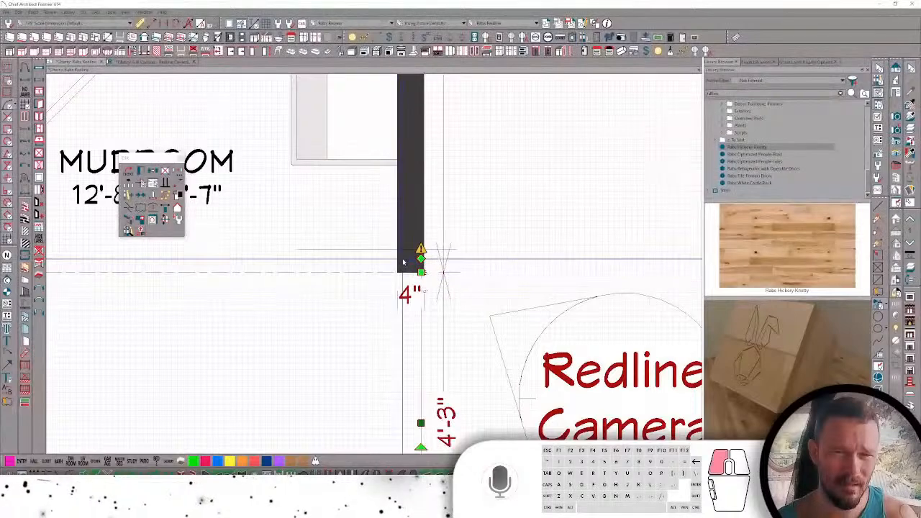
{"action": "left_click", "coordinate": [411, 239]}
{"action": "key", "text": "Escape"}
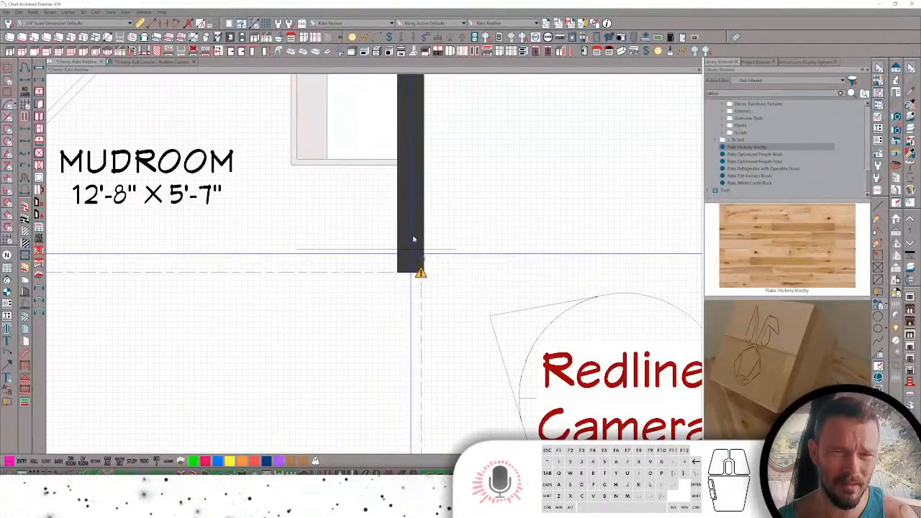
- Try to shorten the mudroom wall by pulling its lower end up to the reference line
{"action": "left_click", "coordinate": [411, 248]}
{"action": "left_click_drag", "start_coordinate": [398, 272], "coordinate": [398, 249]}
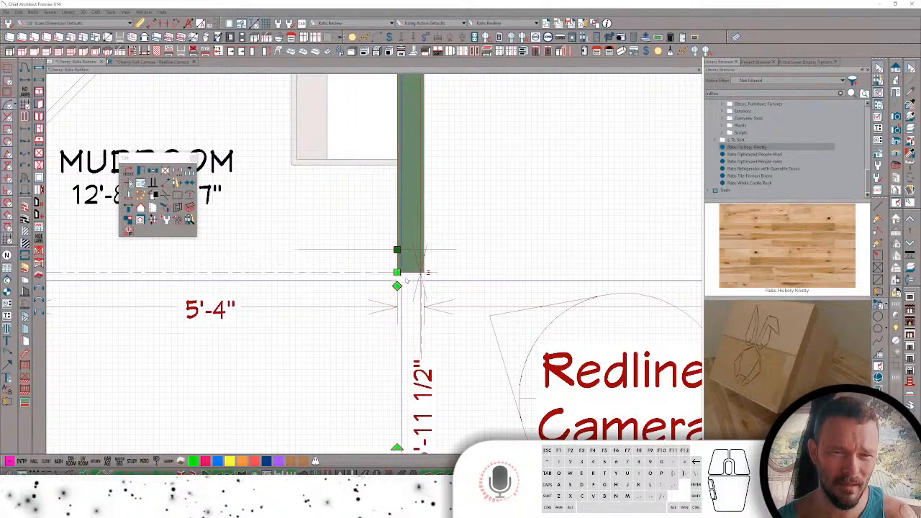
{"action": "scroll", "coordinate": [402, 273], "scroll_direction": "up", "scroll_amount": 1}
{"action": "left_click_drag", "start_coordinate": [395, 273], "coordinate": [399, 247]}
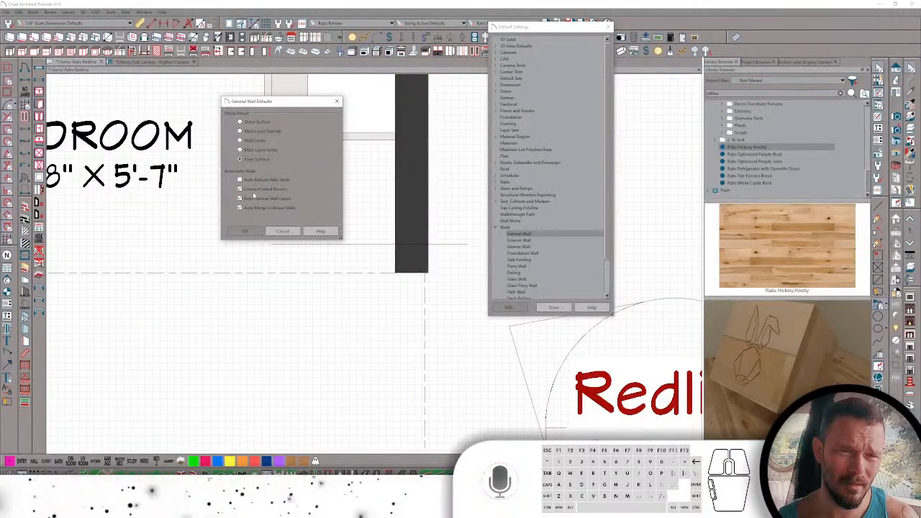
- Accept the General Wall defaults and retry raising the vertical room divider's upper end to the reference line
{"action": "left_click", "coordinate": [244, 232]}
{"action": "left_click", "coordinate": [552, 307]}
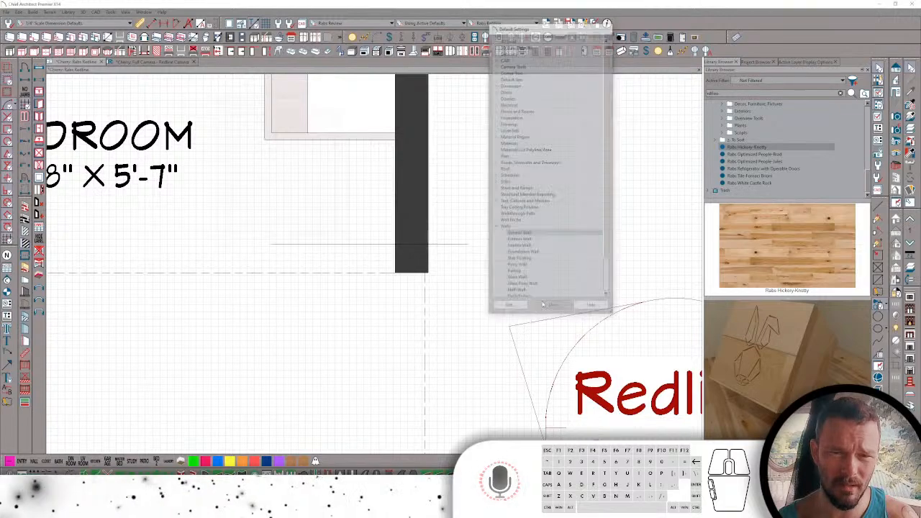
{"action": "left_click", "coordinate": [424, 266]}
{"action": "left_click_drag", "start_coordinate": [424, 268], "coordinate": [424, 244]}
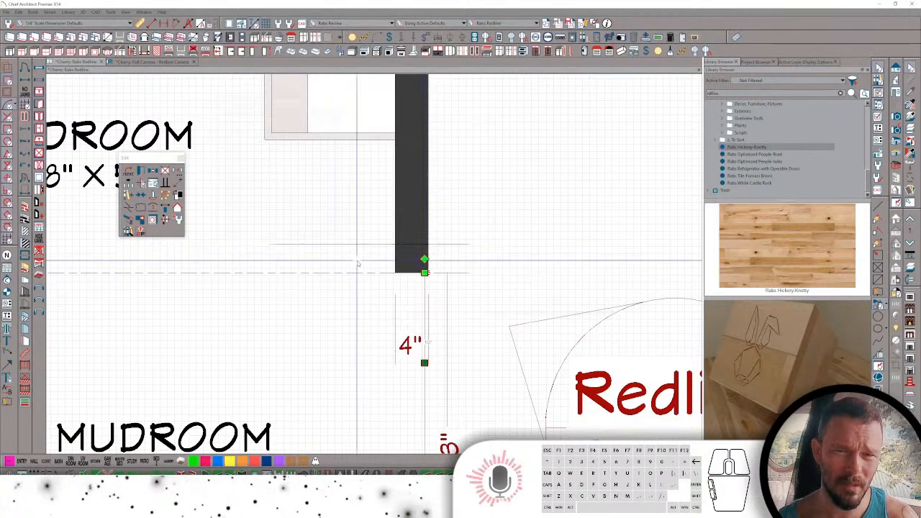
- Extend the mudroom wall over the vertical divider until it meets the exterior wall
{"action": "left_click", "coordinate": [405, 205]}
{"action": "left_click_drag", "start_coordinate": [394, 269], "coordinate": [380, 357]}
{"action": "scroll", "coordinate": [392, 280], "scroll_direction": "down", "scroll_amount": 4}
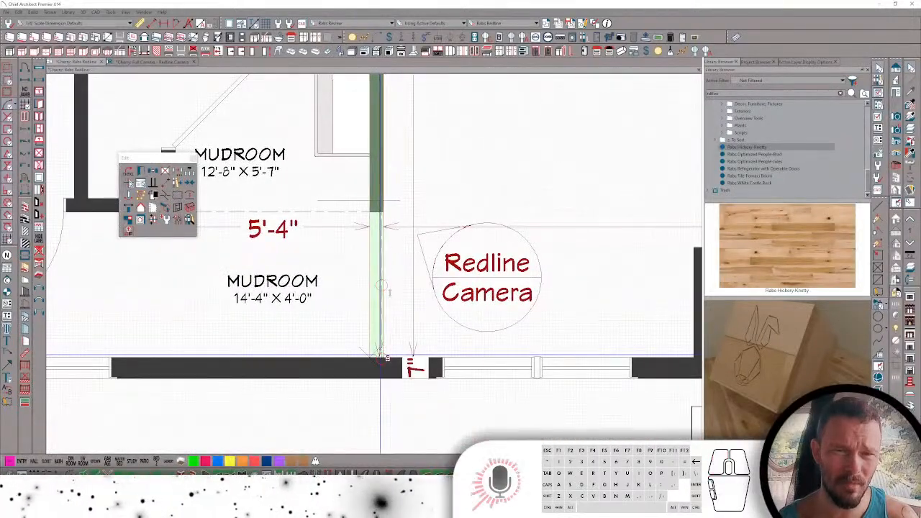
{"action": "scroll", "coordinate": [379, 224], "scroll_direction": "up", "scroll_amount": 4}
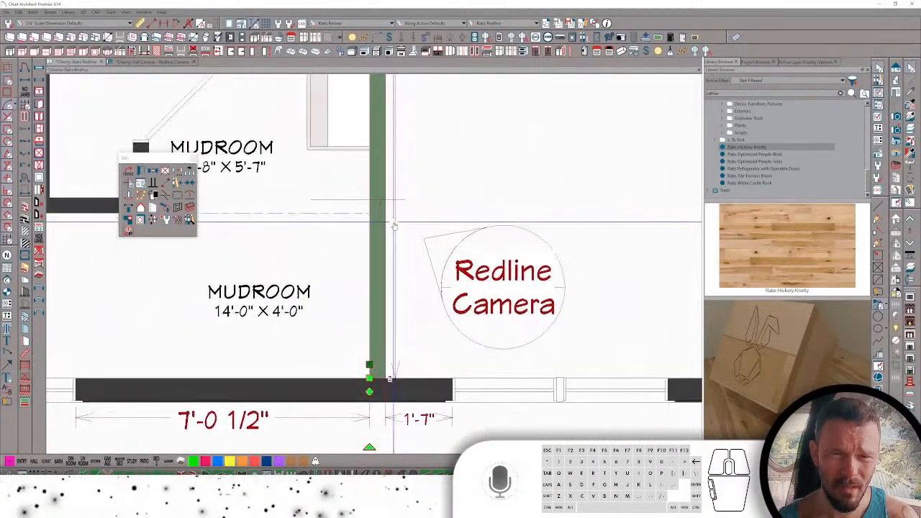
- Break the extended mudroom wall at the reference line and make its lower section an invisible wall
{"action": "middle_click", "coordinate": [379, 222]}
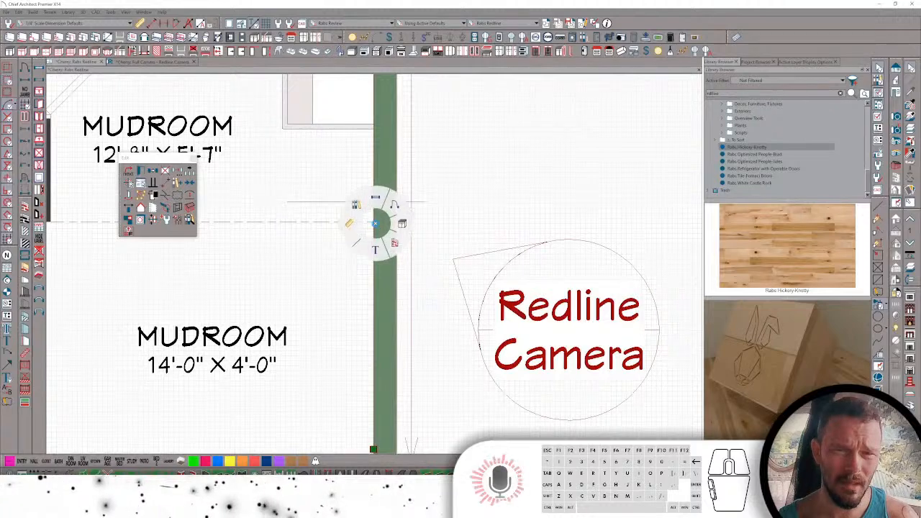
{"action": "left_click", "coordinate": [356, 243]}
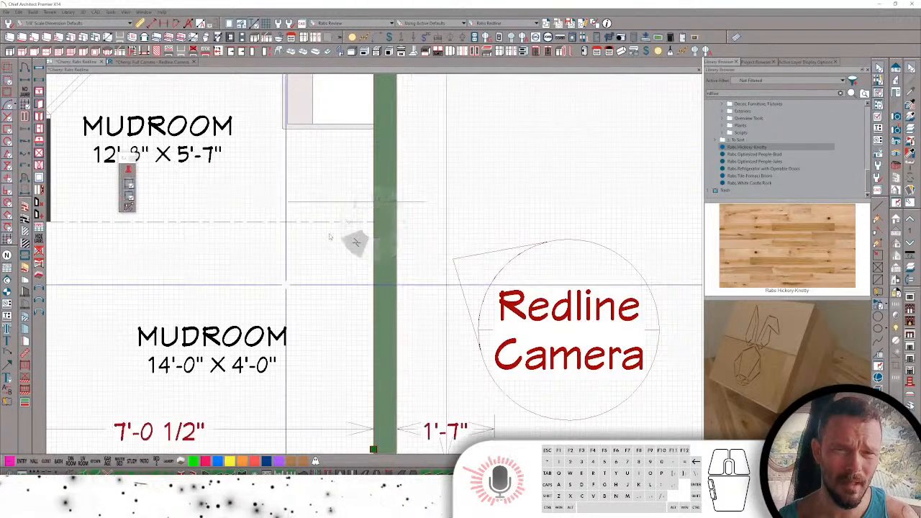
{"action": "left_click", "coordinate": [382, 245]}
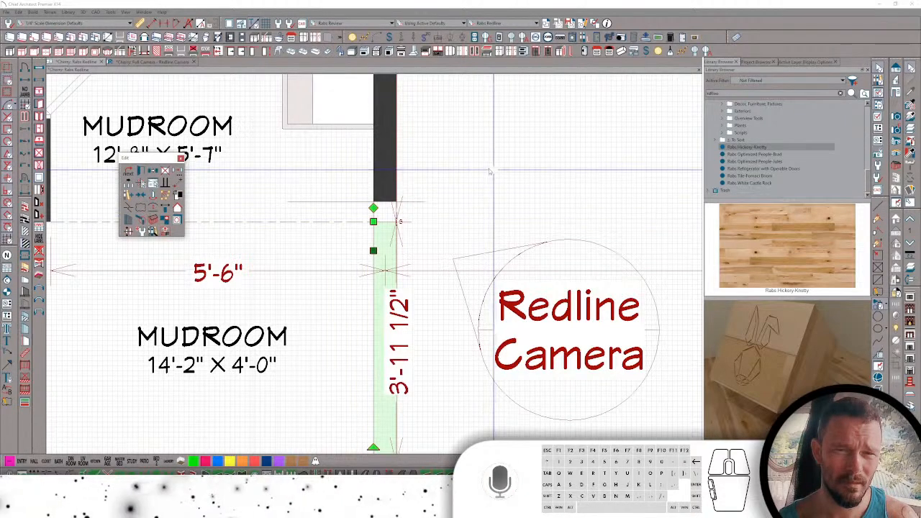
- Examine the shortened wall's end and baseboards in the Redline Camera view, and return to the floor plan
{"action": "left_click", "coordinate": [164, 62]}
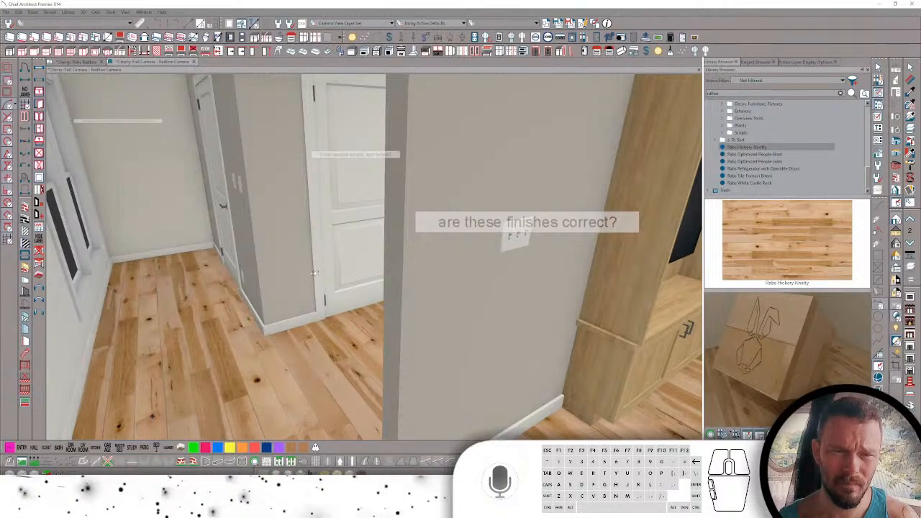
{"action": "middle_click_drag", "start_coordinate": [314, 273], "coordinate": [364, 353]}
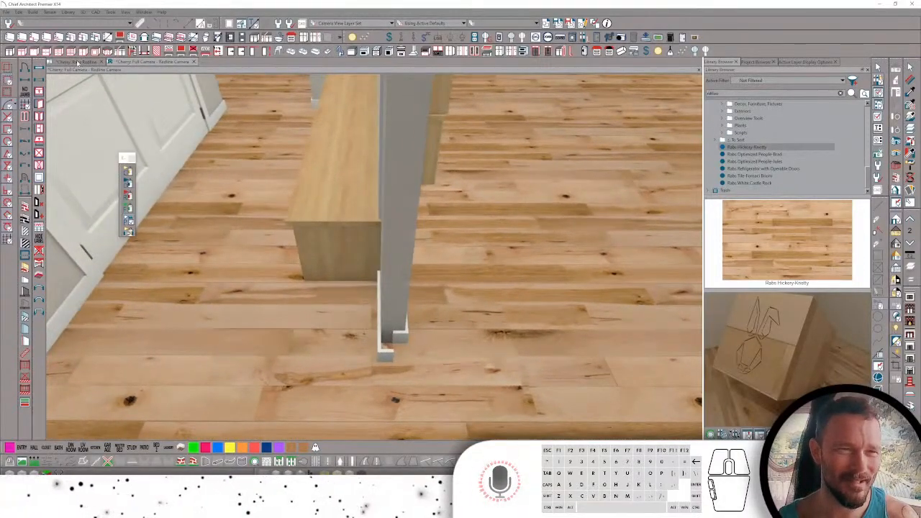
{"action": "left_click", "coordinate": [77, 62]}
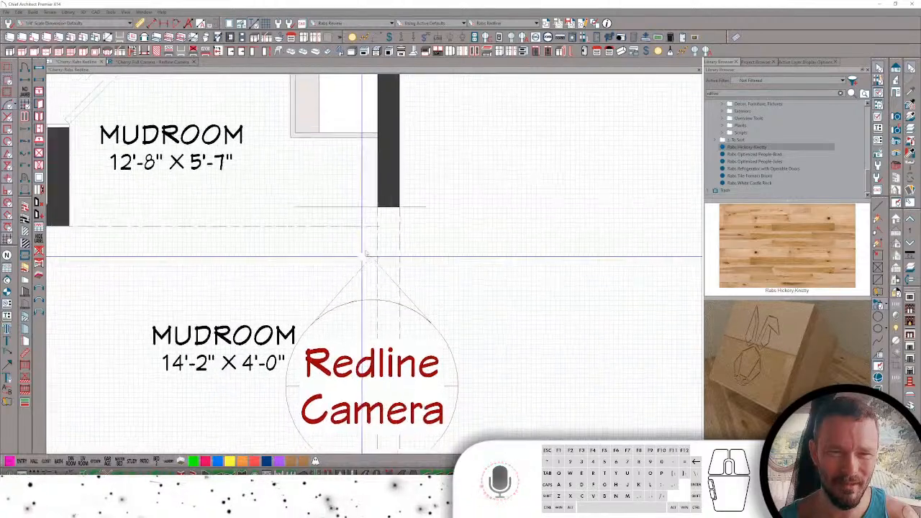
- Delete the horizontal room divider across the opening between the two mudroom areas
{"action": "scroll", "coordinate": [362, 256], "scroll_direction": "down", "scroll_amount": 3}
{"action": "middle_click_drag", "start_coordinate": [332, 228], "coordinate": [385, 259]}
{"action": "left_click", "coordinate": [391, 265]}
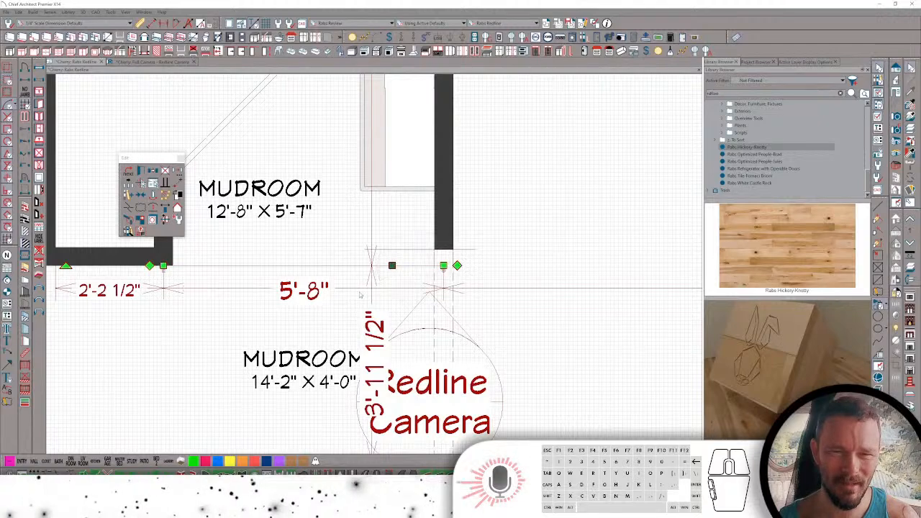
{"action": "key", "text": "Delete"}
- Draw an invisible wall from the solid wall's end across the 5'-4" opening to the opposite corner wall, and align it with that wall's lower face
{"action": "left_click", "coordinate": [442, 256]}
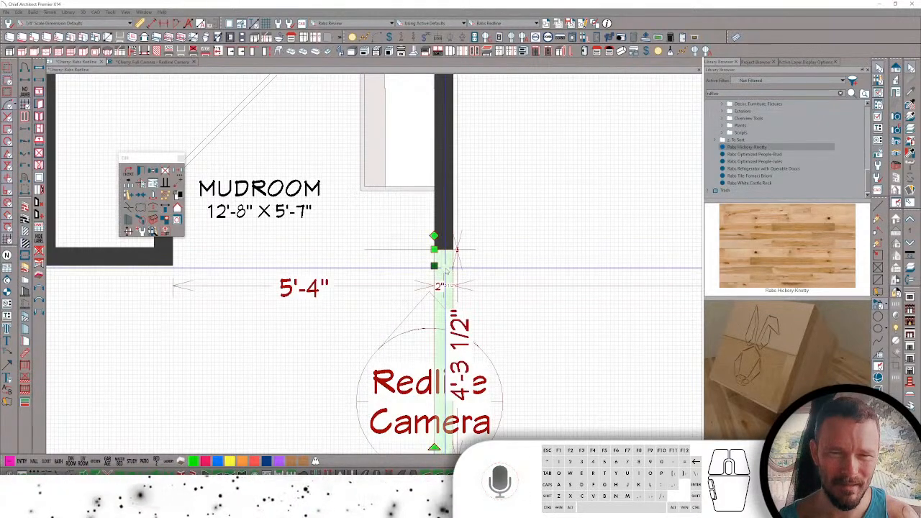
{"action": "middle_click_drag", "start_coordinate": [442, 259], "coordinate": [440, 256]}
{"action": "left_click_drag", "start_coordinate": [432, 233], "coordinate": [210, 241]}
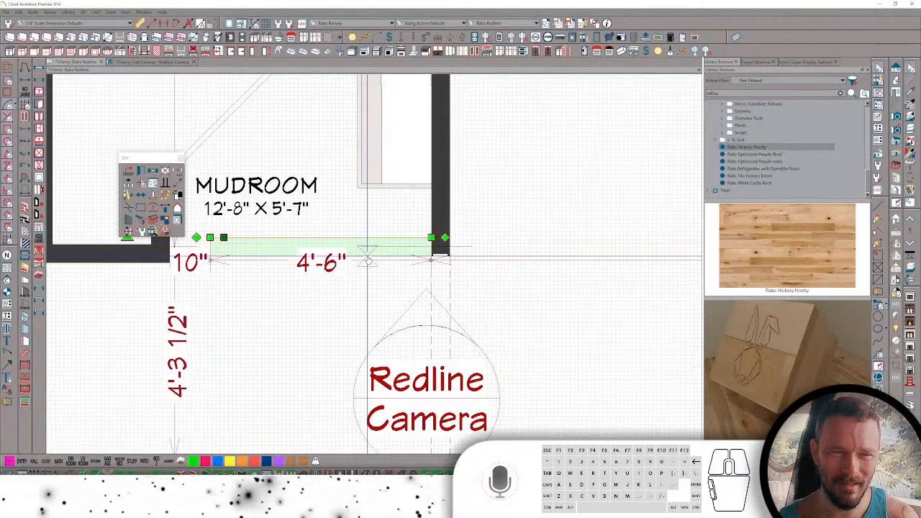
{"action": "left_click", "coordinate": [395, 241]}
{"action": "left_click_drag", "start_coordinate": [395, 240], "coordinate": [167, 240]}
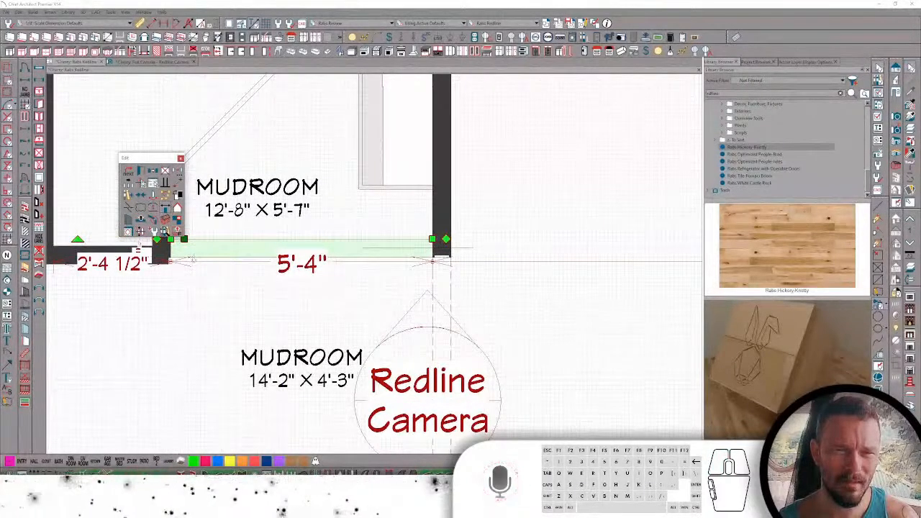
{"action": "left_click", "coordinate": [195, 257]}
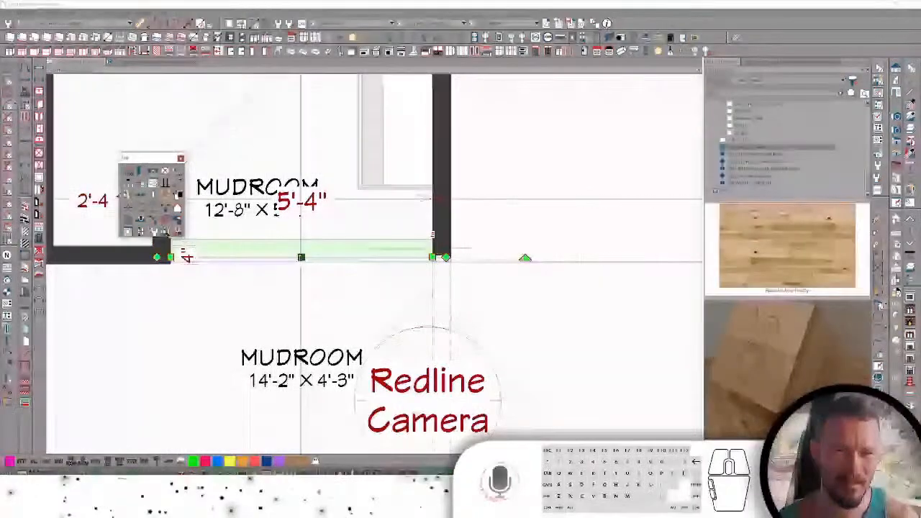
{"action": "left_click_drag", "start_coordinate": [301, 257], "coordinate": [175, 264]}
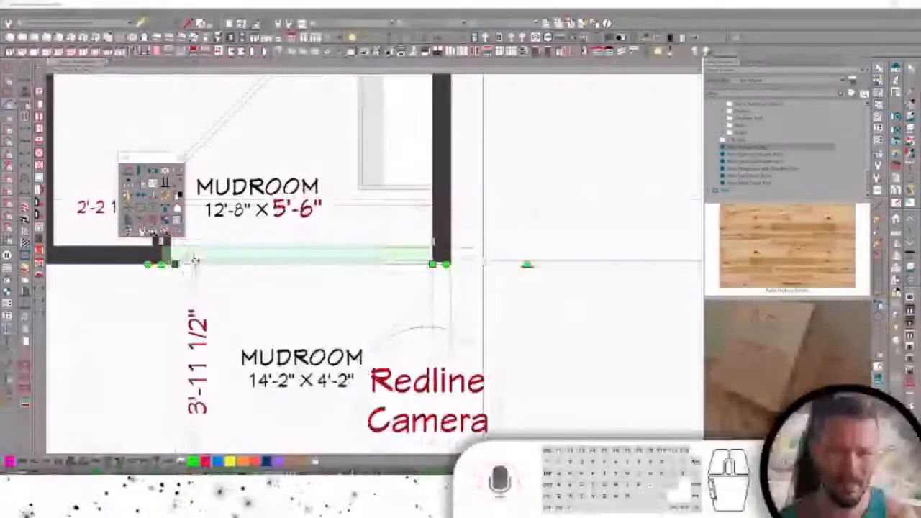
- Adjust the break between the solid wall and its invisible lower section until the solid end lines up with the horizontal divider
{"action": "left_click", "coordinate": [441, 245]}
{"action": "scroll", "coordinate": [435, 263], "scroll_direction": "up", "scroll_amount": 5}
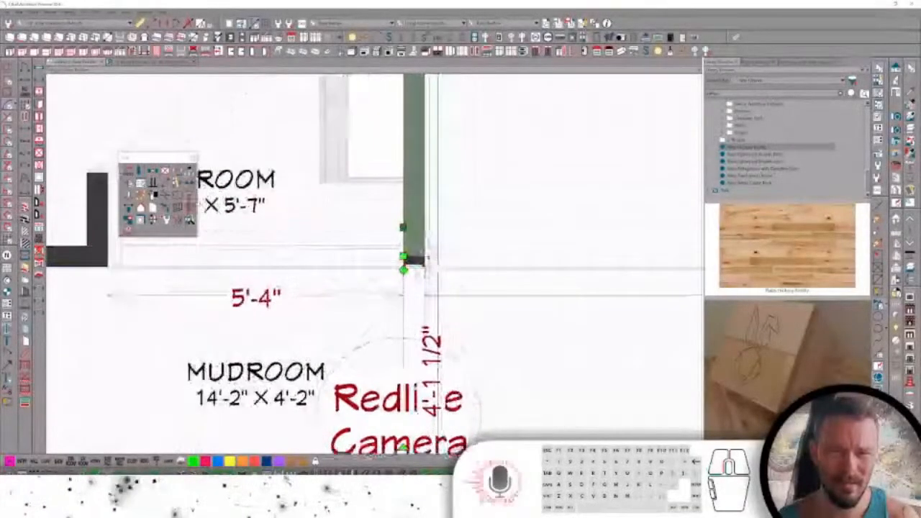
{"action": "left_click", "coordinate": [425, 279]}
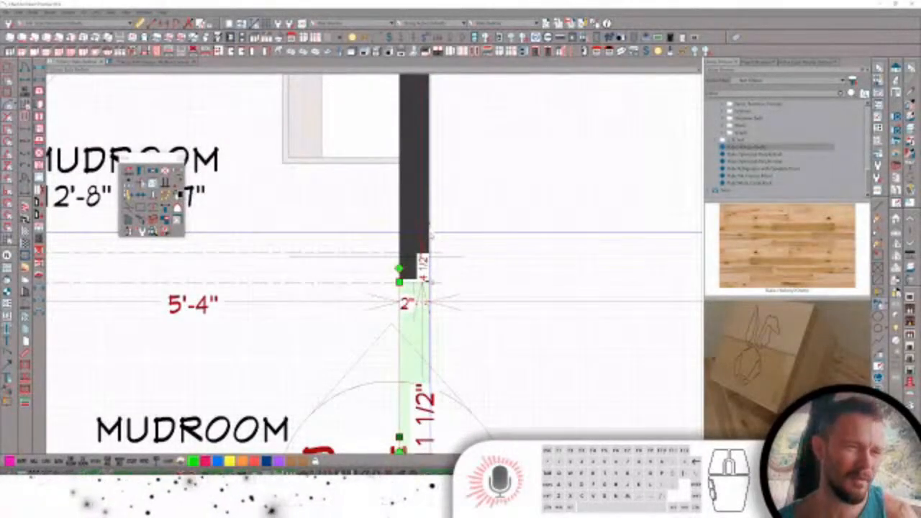
{"action": "scroll", "coordinate": [365, 177], "scroll_direction": "down", "scroll_amount": 1}
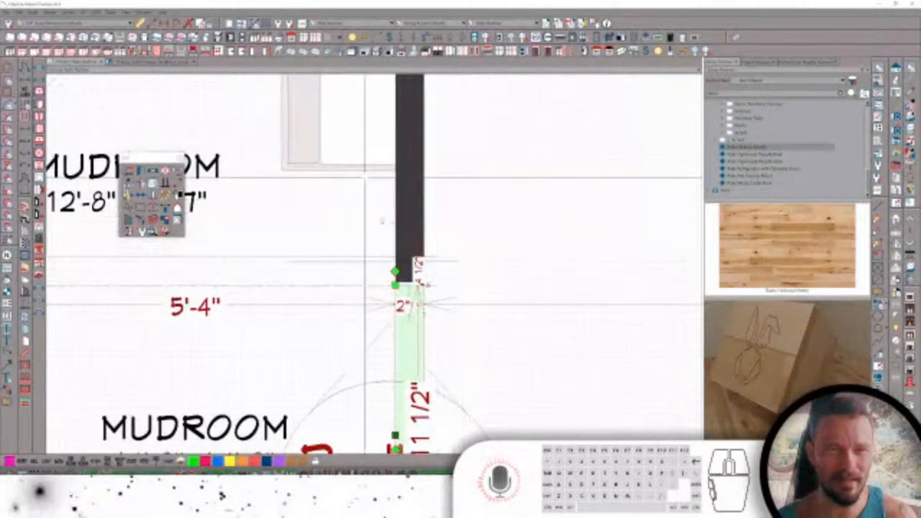
{"action": "scroll", "coordinate": [389, 274], "scroll_direction": "up", "scroll_amount": 2}
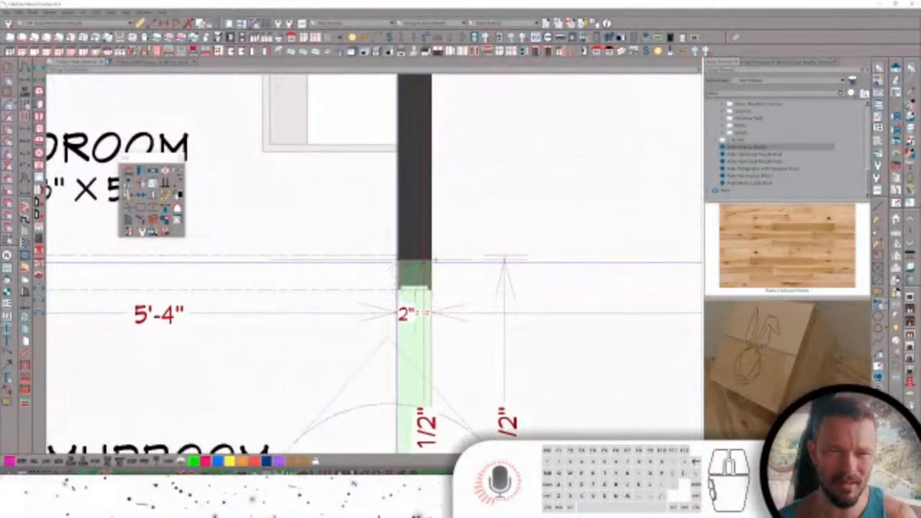
{"action": "left_click_drag", "start_coordinate": [397, 261], "coordinate": [397, 261]}
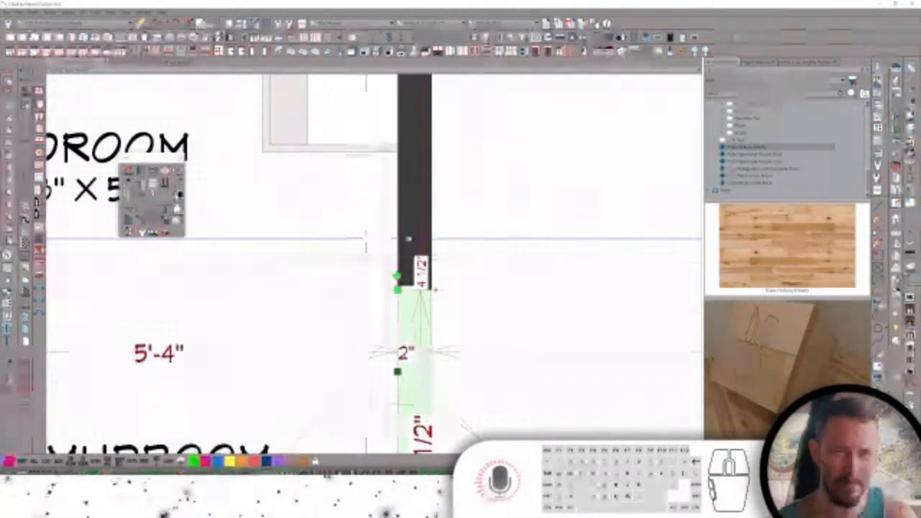
{"action": "left_click", "coordinate": [408, 237]}
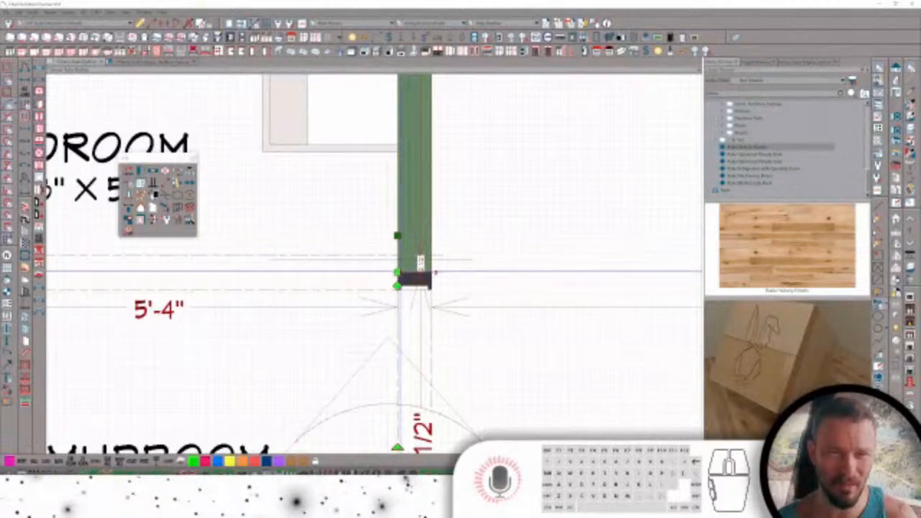
{"action": "left_click", "coordinate": [497, 270]}
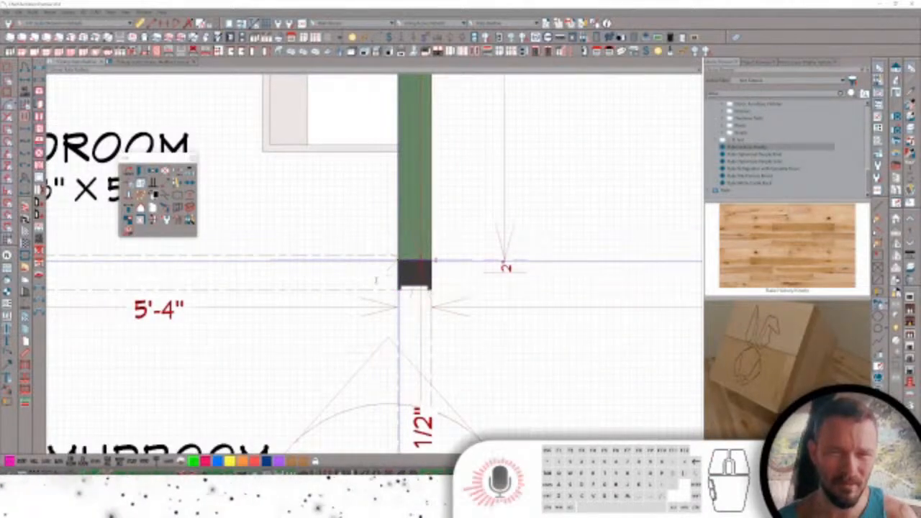
{"action": "left_click", "coordinate": [414, 277]}
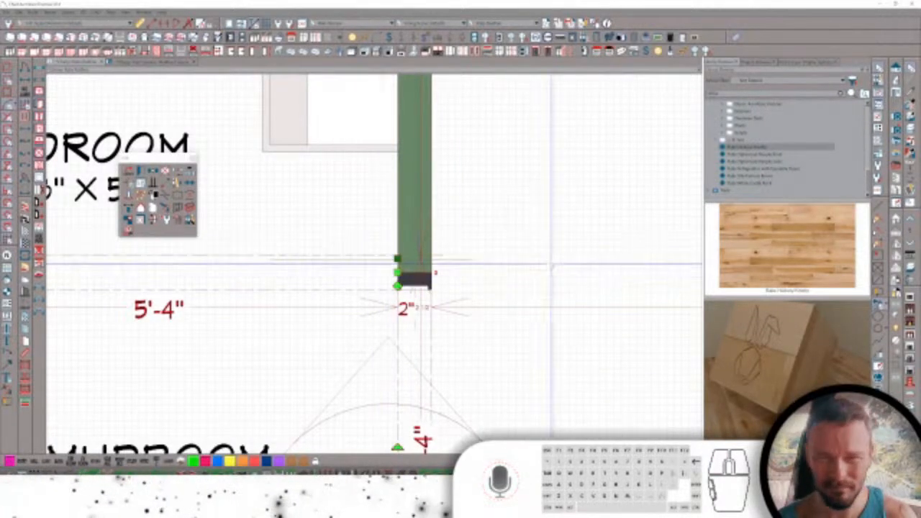
{"action": "scroll", "coordinate": [552, 267], "scroll_direction": "down", "scroll_amount": 5}
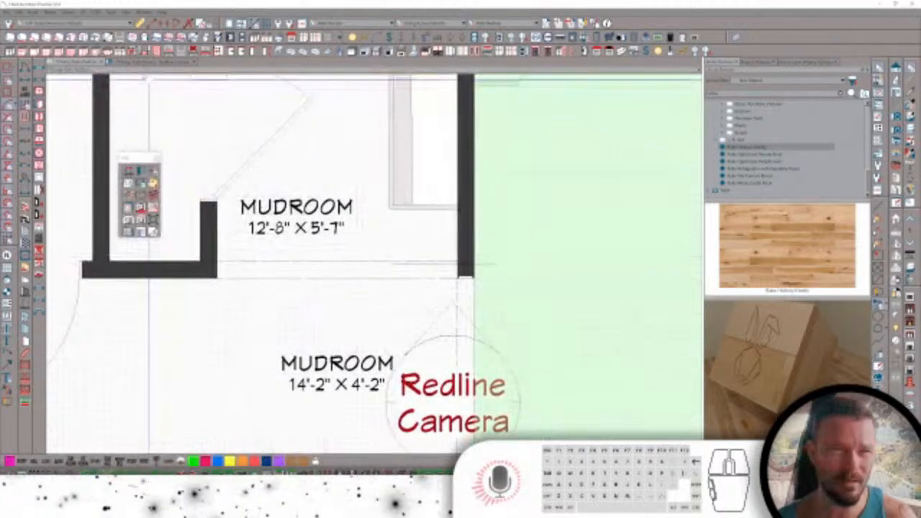
- Examine the wall end, baseboards and bench area from several angles in the Redline Camera view
{"action": "left_click", "coordinate": [149, 64]}
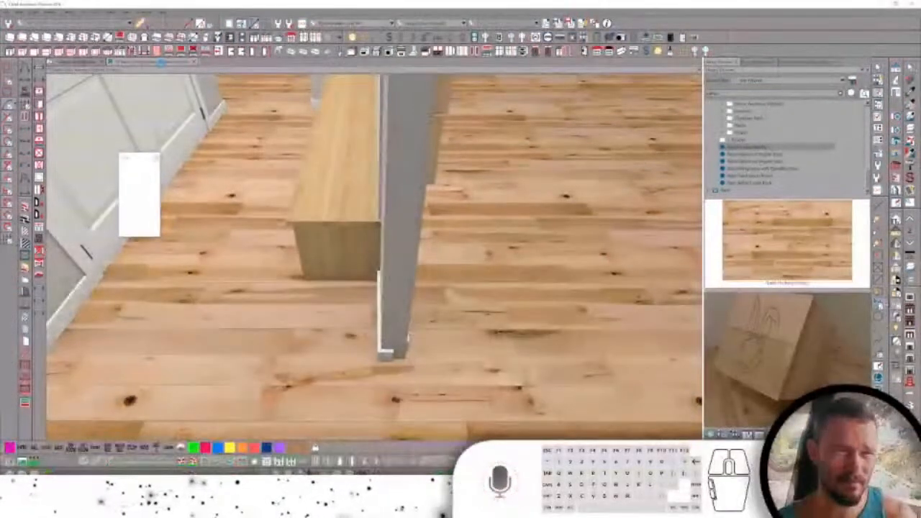
{"action": "middle_click_drag", "start_coordinate": [164, 80], "coordinate": [291, 154]}
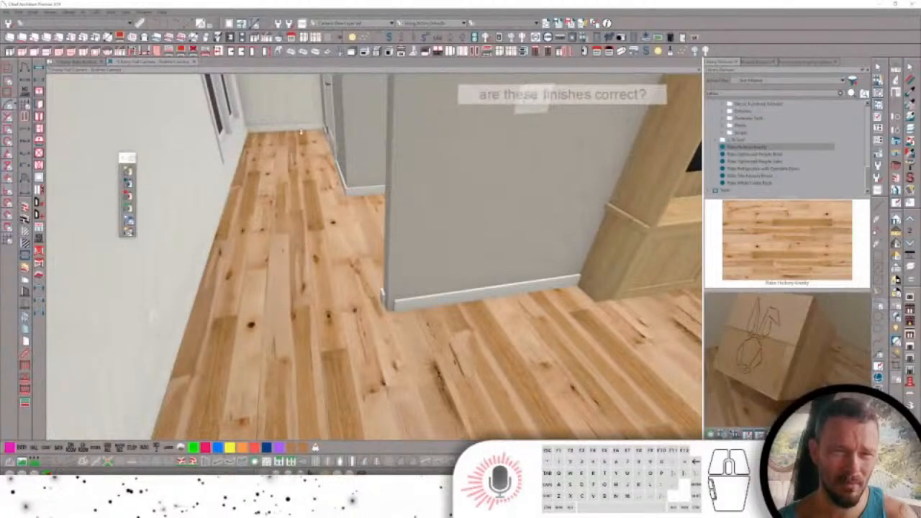
{"action": "middle_click_drag", "start_coordinate": [329, 257], "coordinate": [441, 307]}
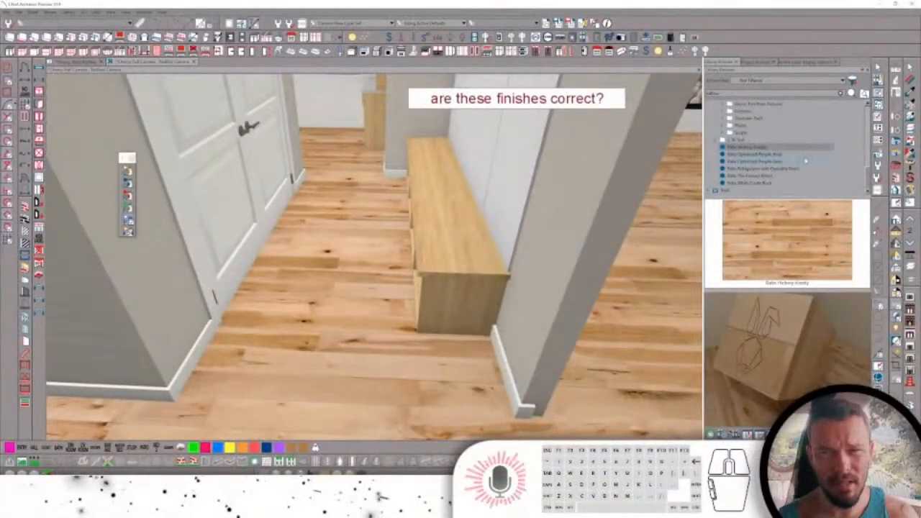
- Pick the Rabs Tile-Fornaci Brioni material from the library for the mudroom floor, and dismiss the Missing Files dialog
{"action": "left_click", "coordinate": [769, 176]}
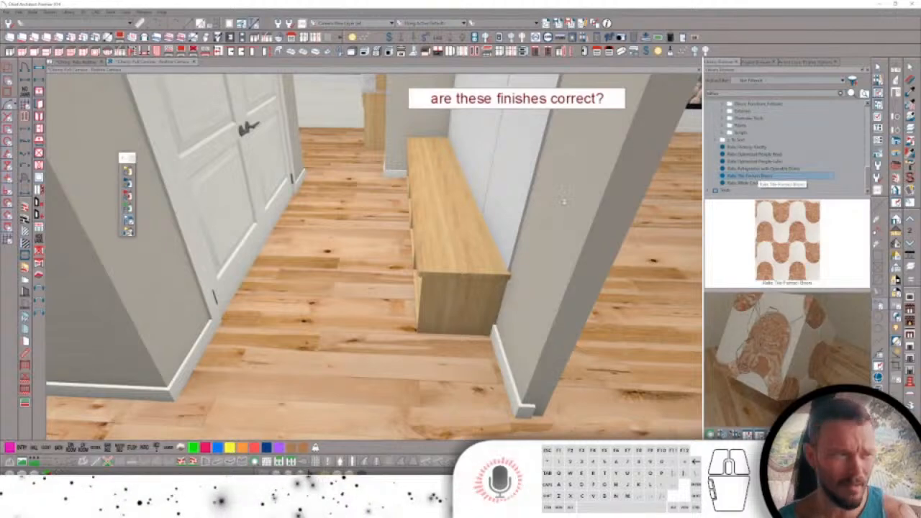
{"action": "left_click", "coordinate": [371, 216]}
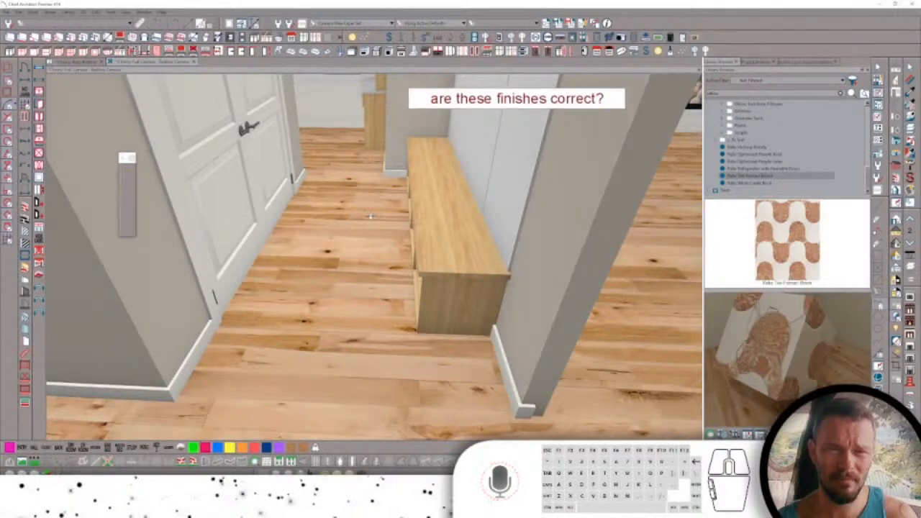
{"action": "left_click", "coordinate": [371, 216]}
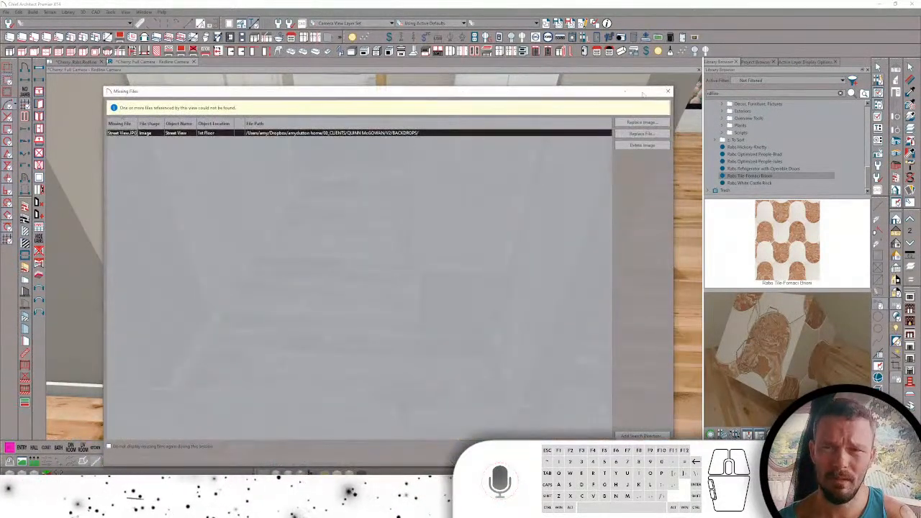
{"action": "left_click", "coordinate": [667, 91]}
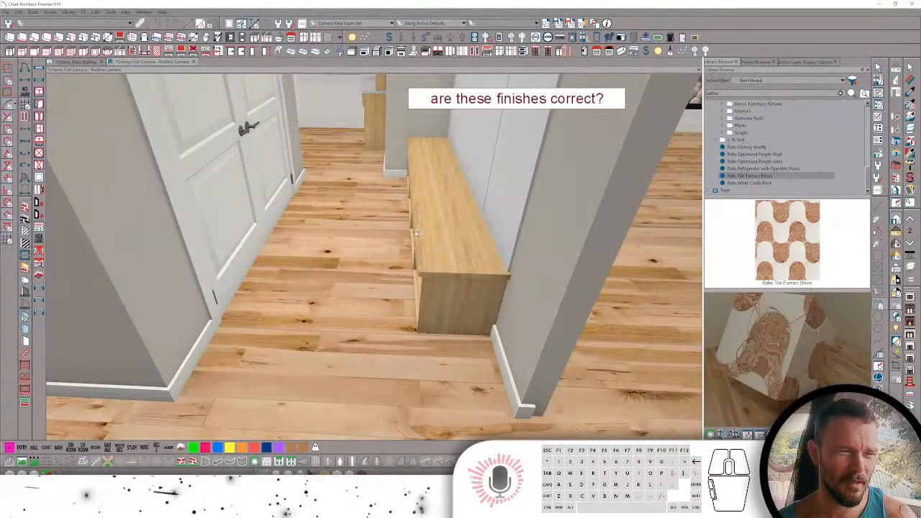
{"action": "left_click", "coordinate": [415, 234]}
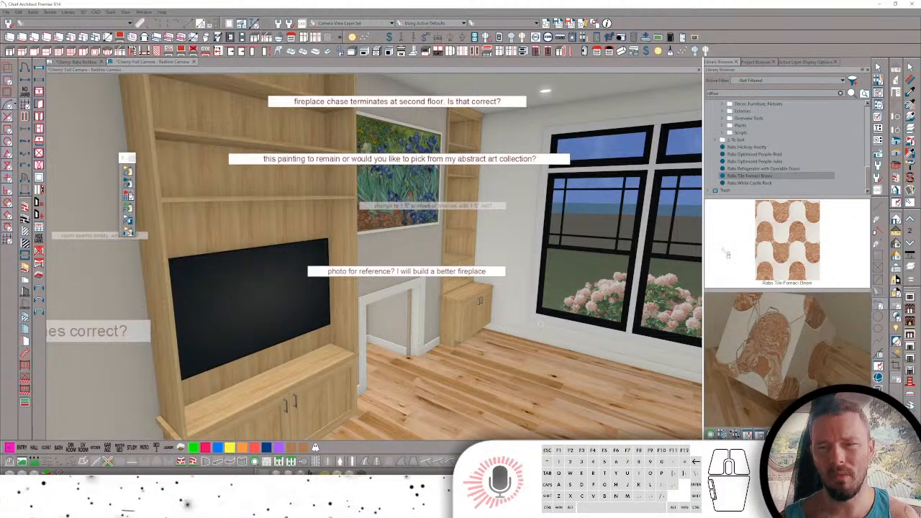
- Try to place a box-shaped solid in front of the shelving above the television
{"action": "left_click", "coordinate": [801, 355]}
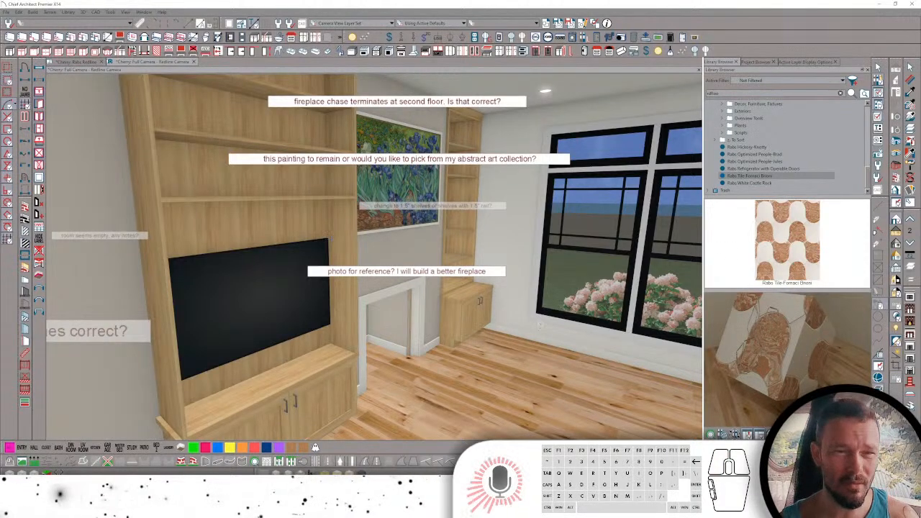
{"action": "left_click", "coordinate": [802, 355]}
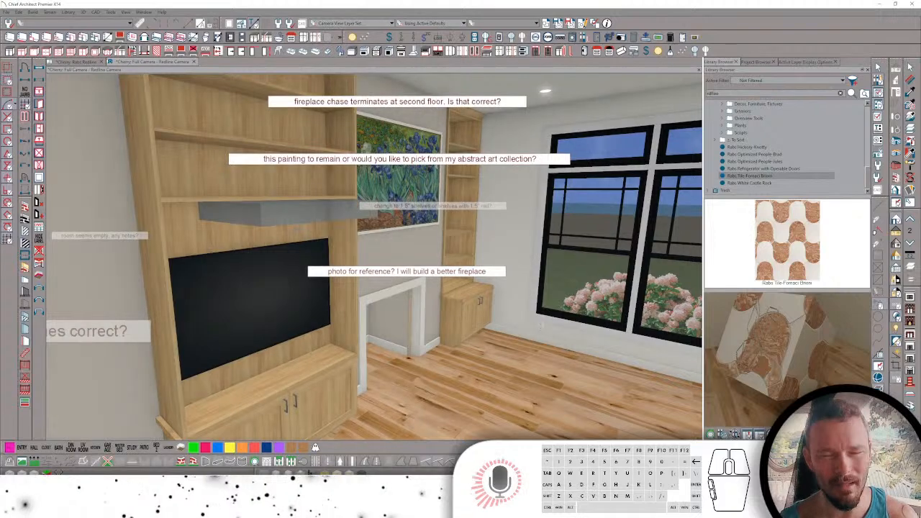
{"action": "key", "text": "space"}
{"action": "left_click", "coordinate": [300, 214]}
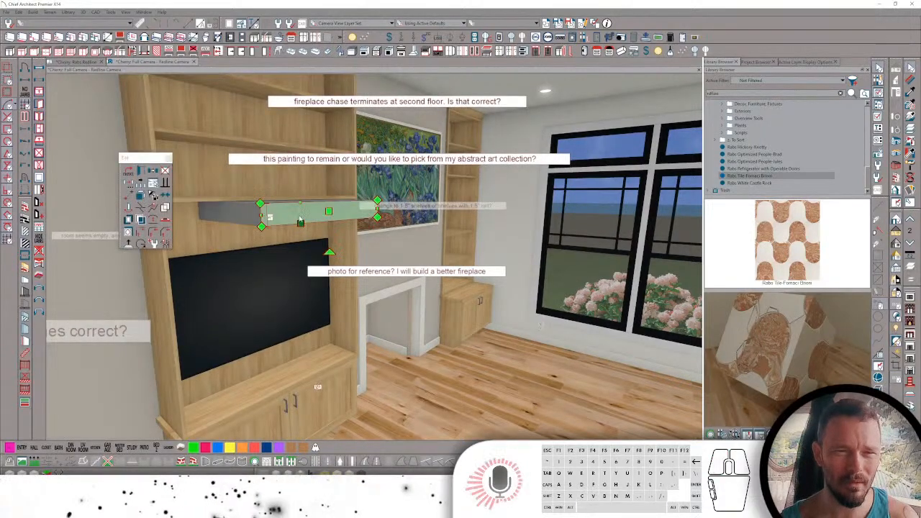
{"action": "key", "text": "Escape"}
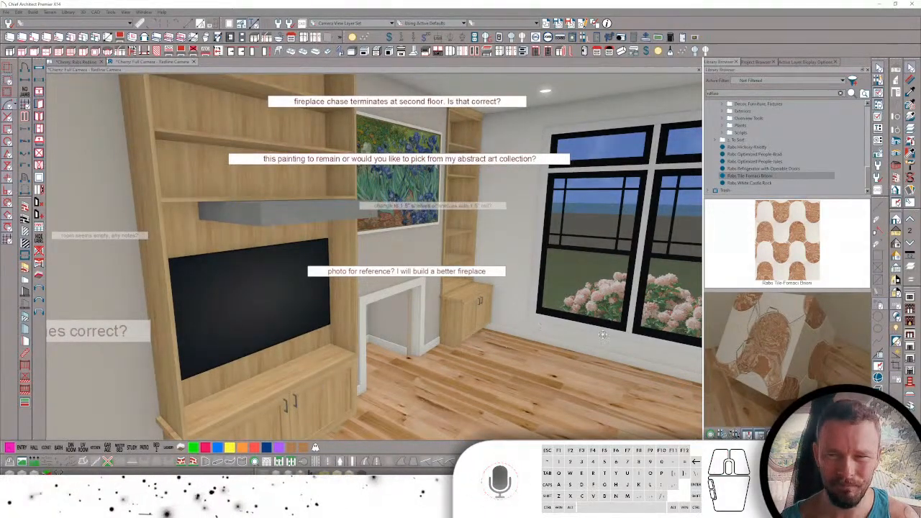
- Try to draw a rectangular shape on the floor near the fireplace using non-polar coordinates relative to the start, with Y at -36
{"action": "left_click", "coordinate": [892, 382]}
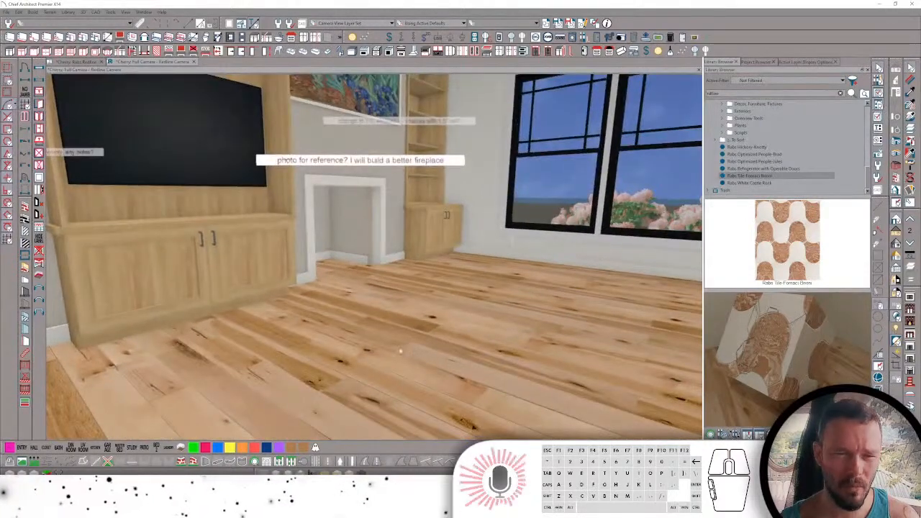
{"action": "left_click", "coordinate": [463, 342]}
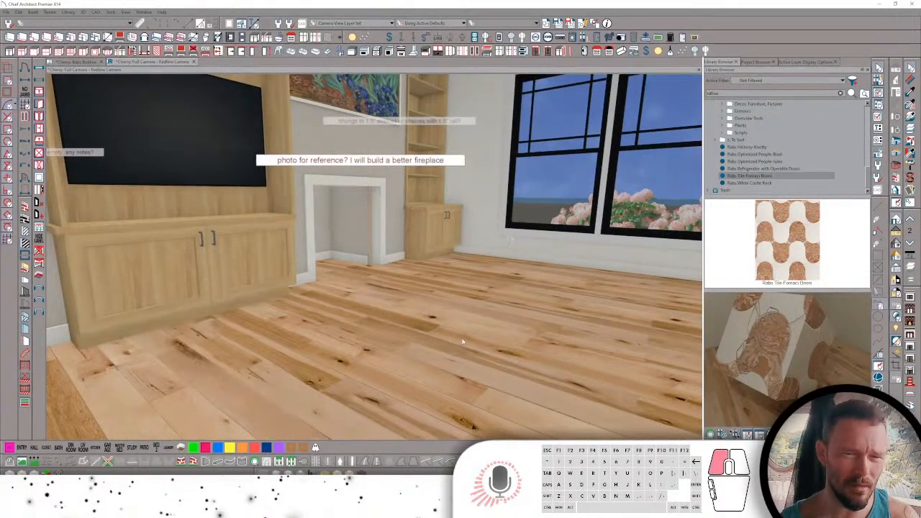
{"action": "left_click", "coordinate": [499, 318]}
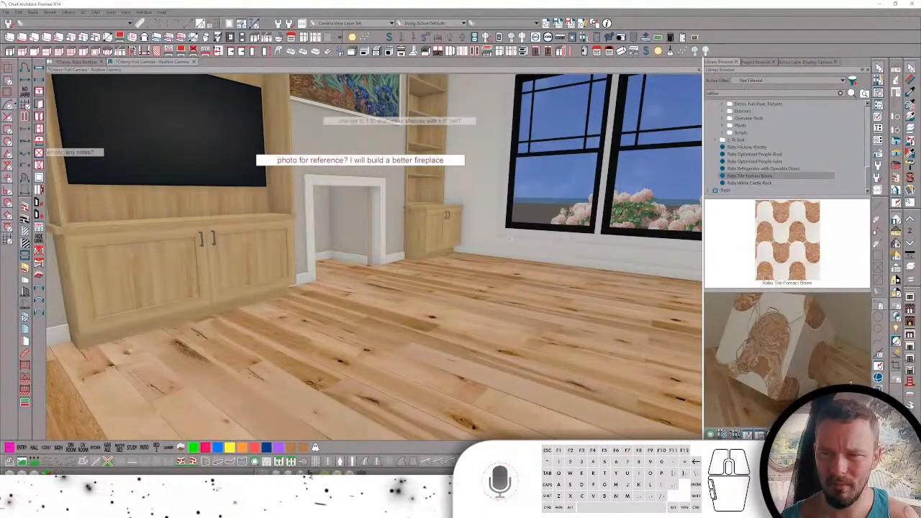
{"action": "left_click_drag", "start_coordinate": [490, 299], "coordinate": [325, 323]}
{"action": "key", "text": "Tab"}
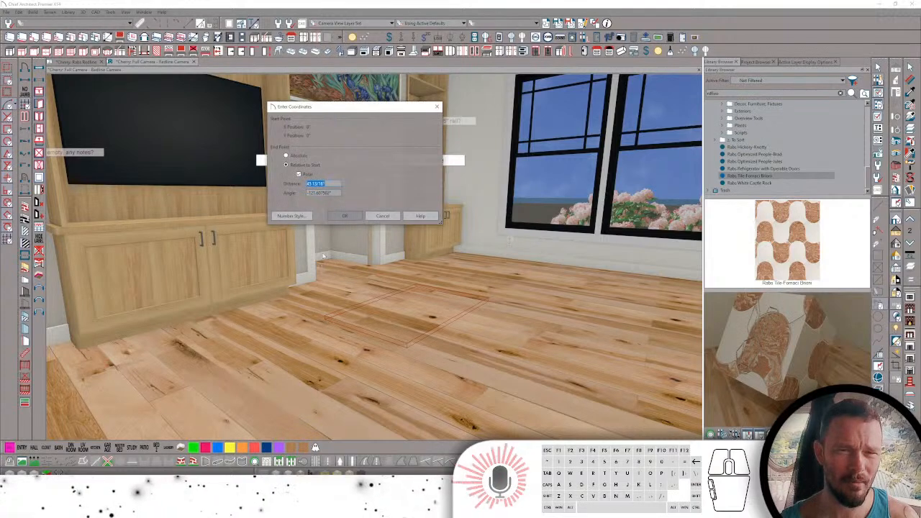
{"action": "left_click", "coordinate": [299, 174]}
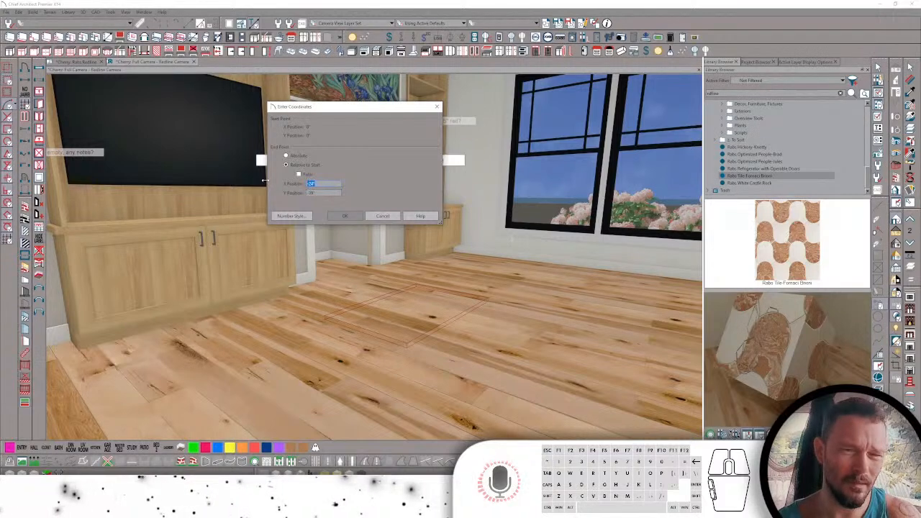
{"action": "type", "text": "-2"}
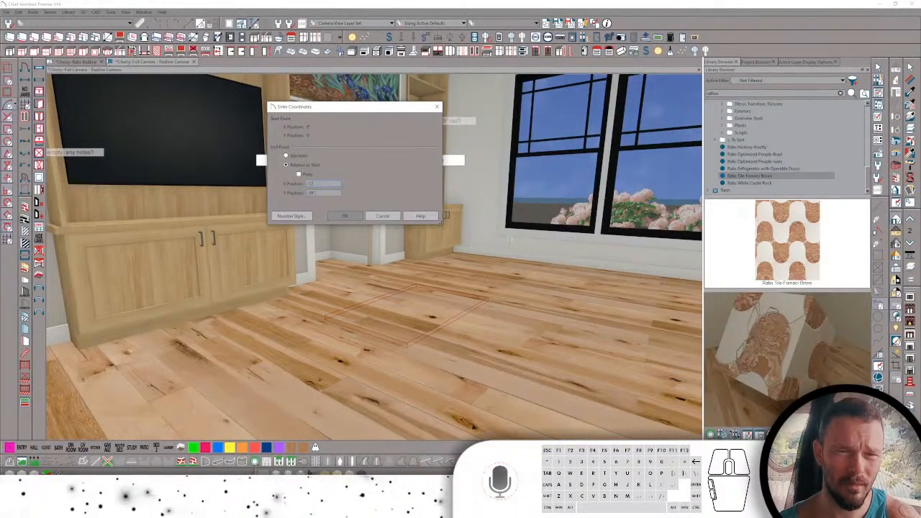
{"action": "left_click", "coordinate": [282, 193]}
{"action": "type", "text": "-36"}
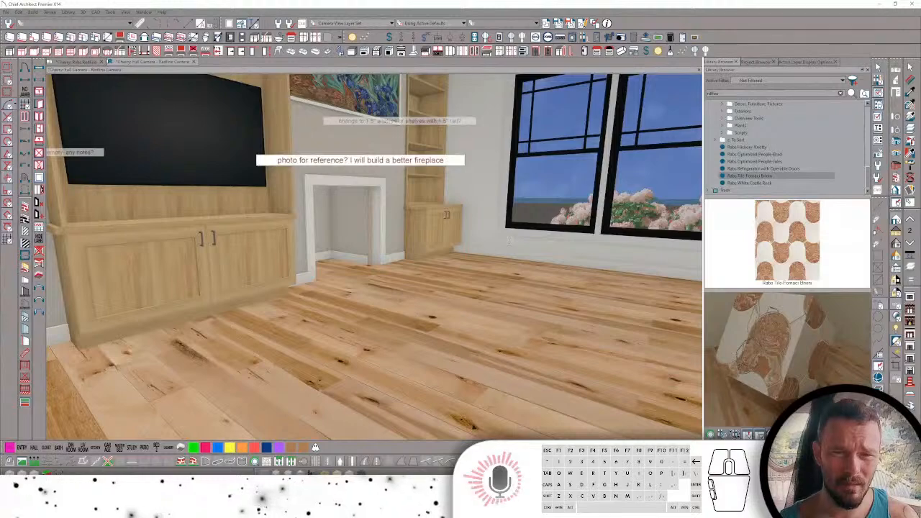
{"action": "middle_click_drag", "start_coordinate": [412, 317], "coordinate": [421, 354]}
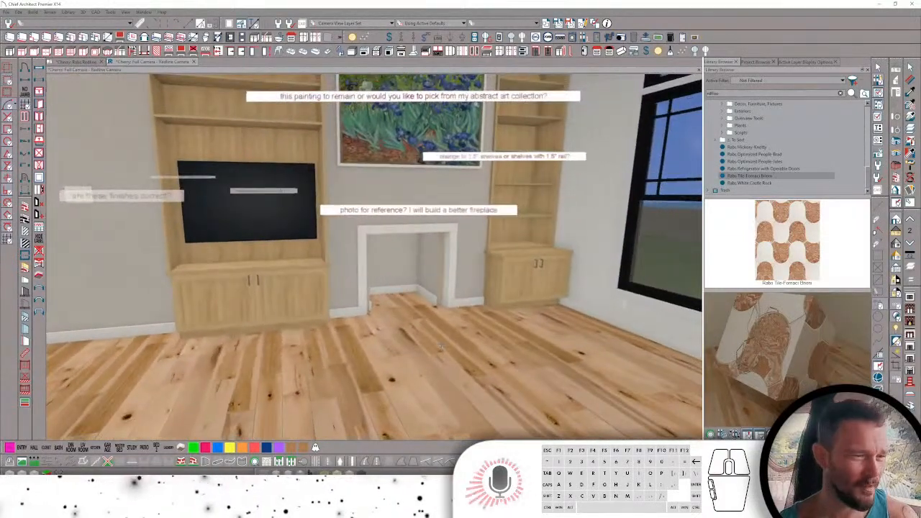
- Try to draw a 12" by 36" box-shaped solid on the floor in front of the fireplace in the camera view
{"action": "left_click_drag", "start_coordinate": [434, 338], "coordinate": [322, 377]}
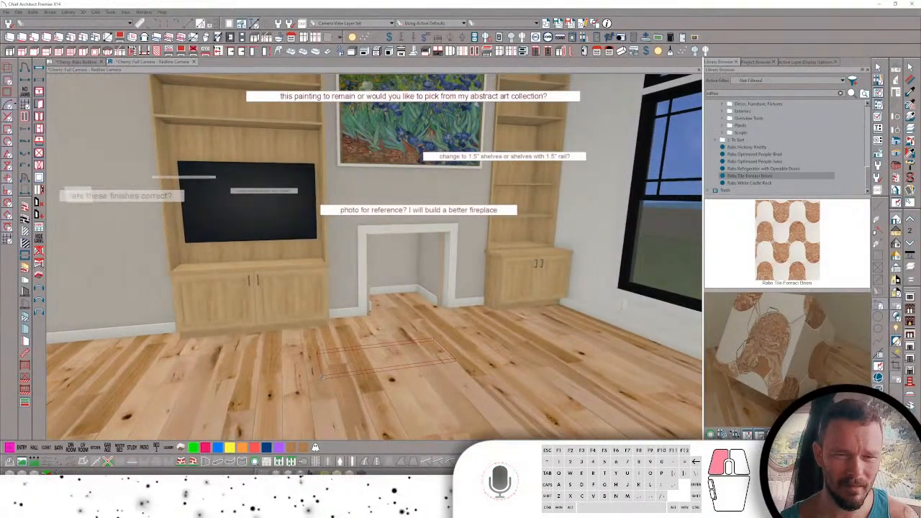
{"action": "key", "text": "Tab"}
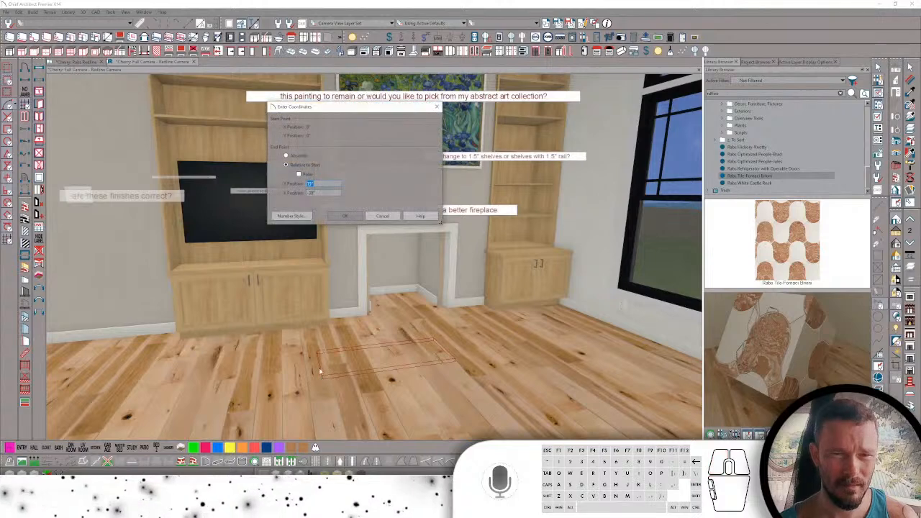
{"action": "type", "text": "12"}
{"action": "key", "text": "Tab"}
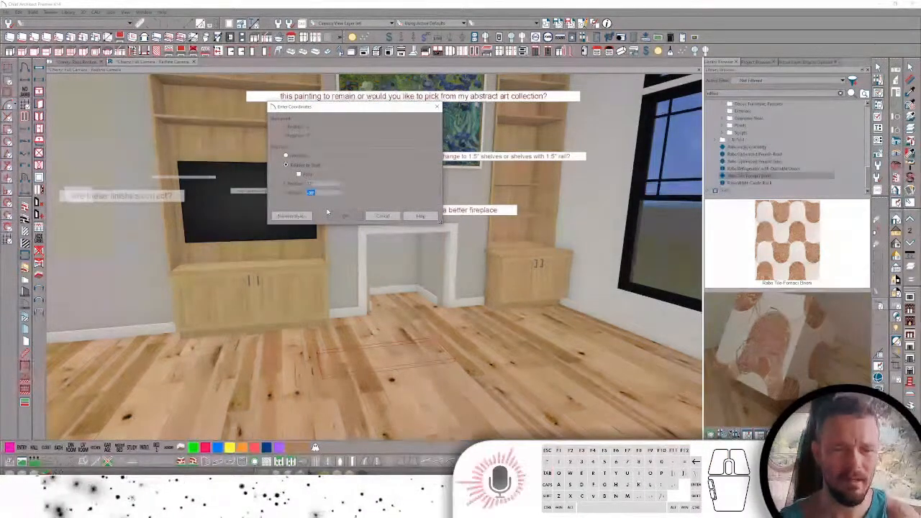
{"action": "type", "text": "36"}
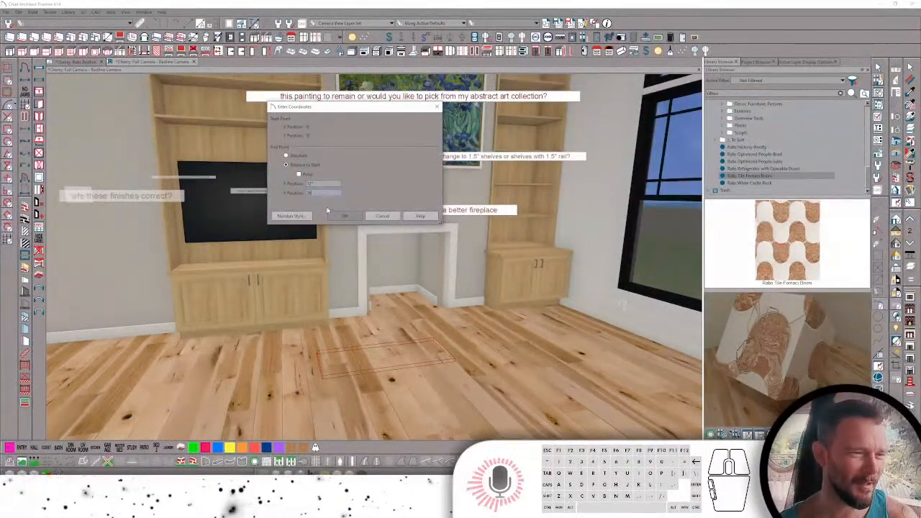
{"action": "left_click", "coordinate": [349, 216]}
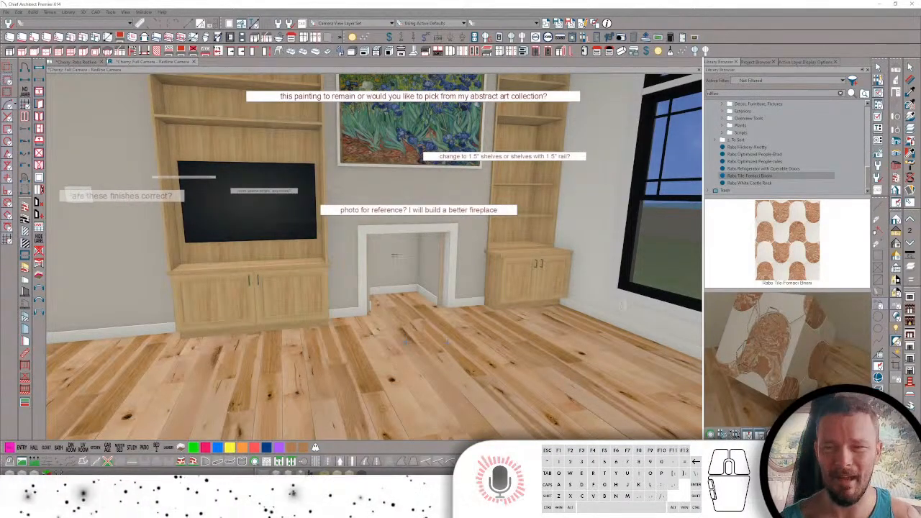
- Draw a 12" by 36" box-shaped solid in the floor plan, in the open room near the fireplace
{"action": "left_click", "coordinate": [82, 63]}
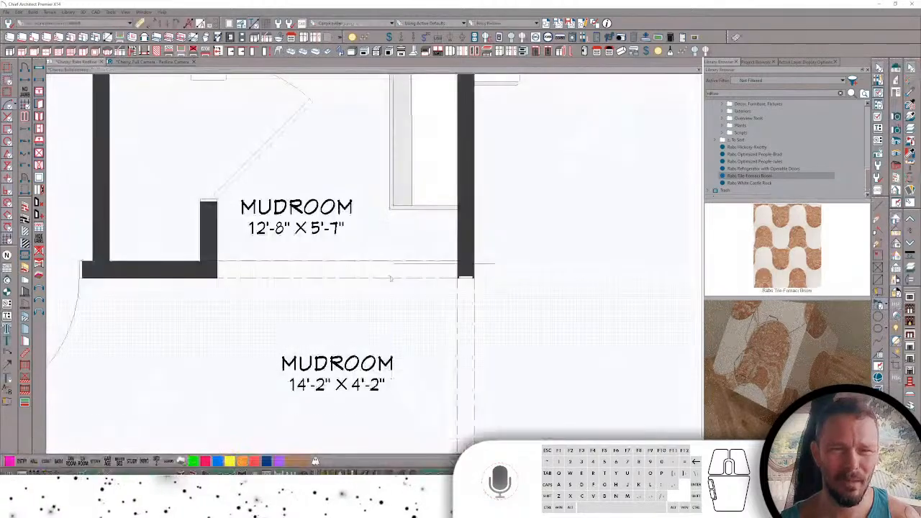
{"action": "scroll", "coordinate": [399, 287], "scroll_direction": "down", "scroll_amount": 3}
{"action": "scroll", "coordinate": [399, 286], "scroll_direction": "down", "scroll_amount": 3}
{"action": "scroll", "coordinate": [464, 230], "scroll_direction": "up", "scroll_amount": 4}
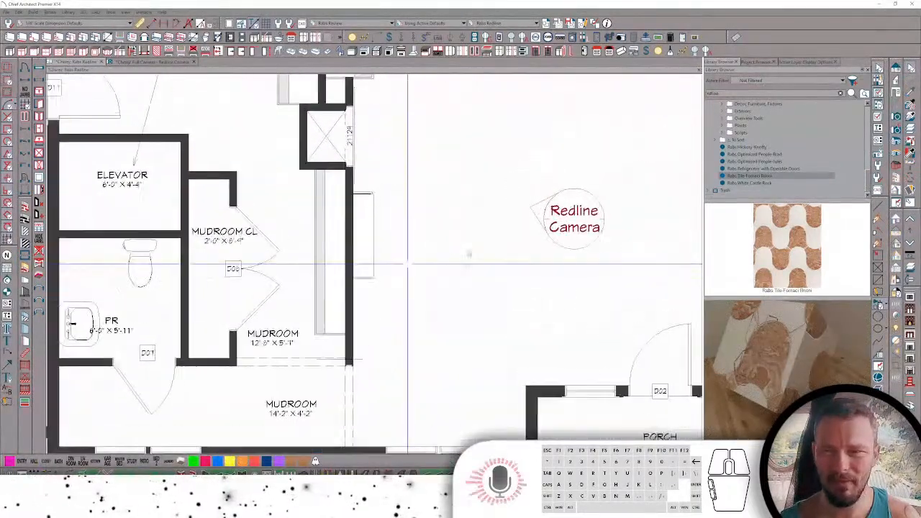
{"action": "left_click", "coordinate": [878, 255]}
{"action": "left_click_drag", "start_coordinate": [455, 203], "coordinate": [432, 269]}
{"action": "key", "text": "Tab"}
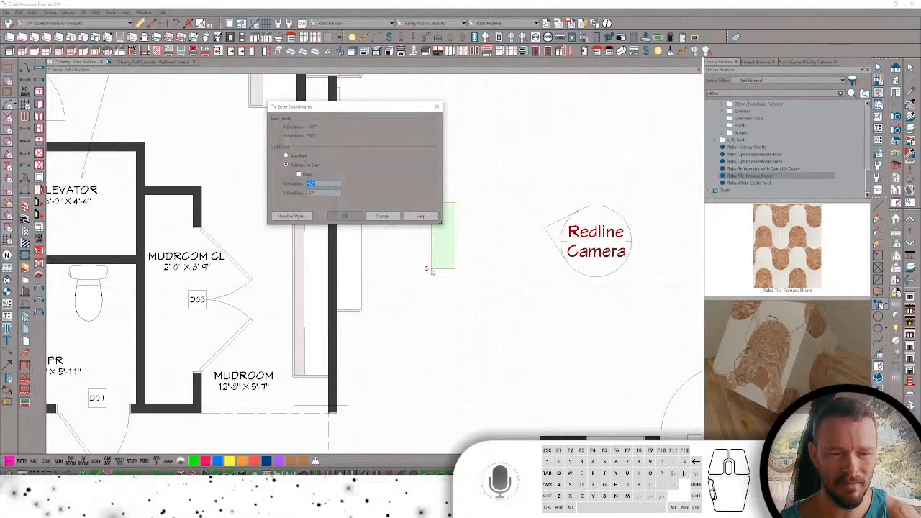
{"action": "key", "text": "Tab"}
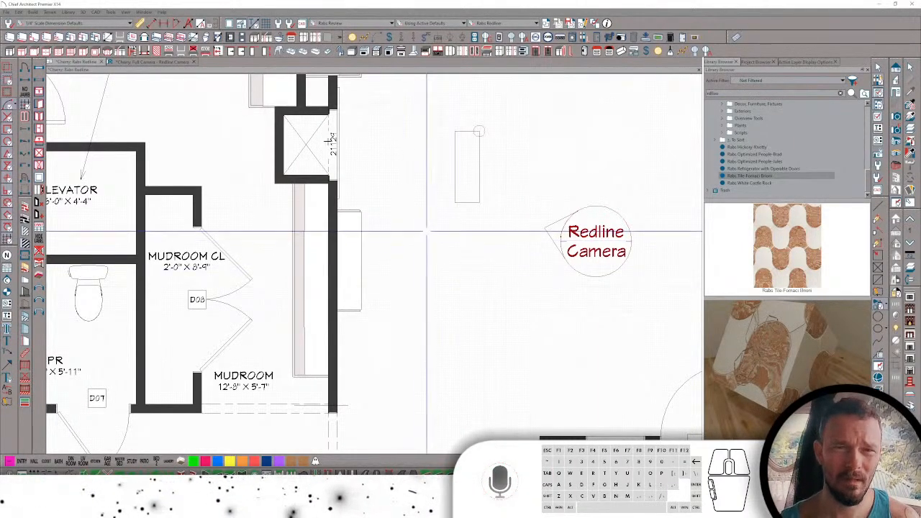
- Set the height of the 12" by 36" solid to 3/4" from the camera view
{"action": "left_click", "coordinate": [162, 63]}
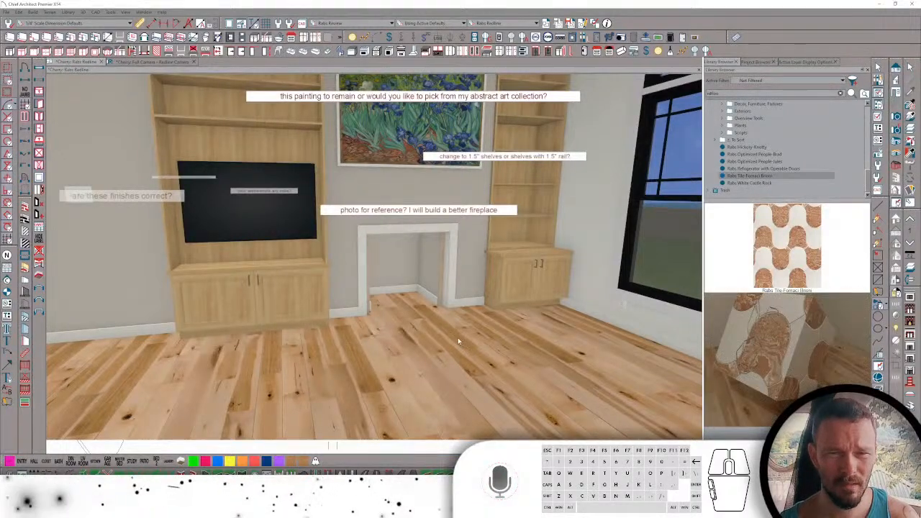
{"action": "middle_click_drag", "start_coordinate": [458, 339], "coordinate": [380, 329]}
{"action": "left_click", "coordinate": [381, 324]}
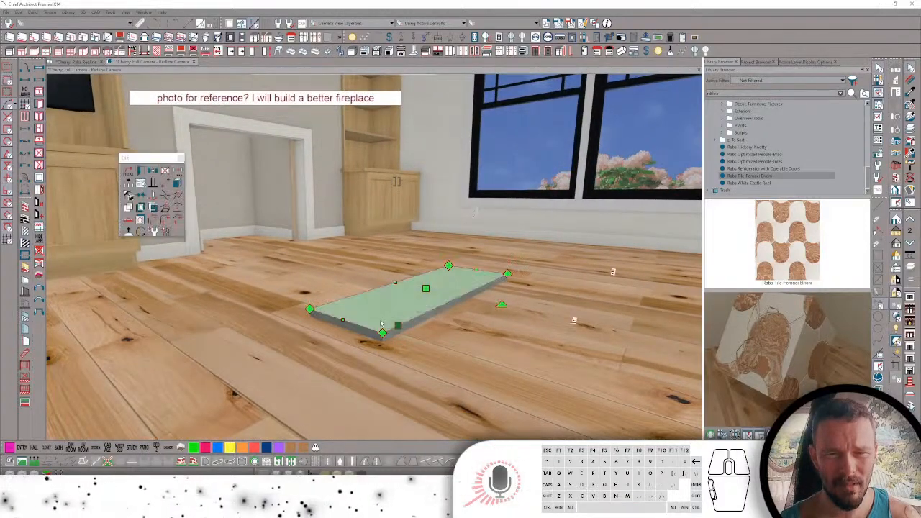
{"action": "left_click", "coordinate": [141, 172]}
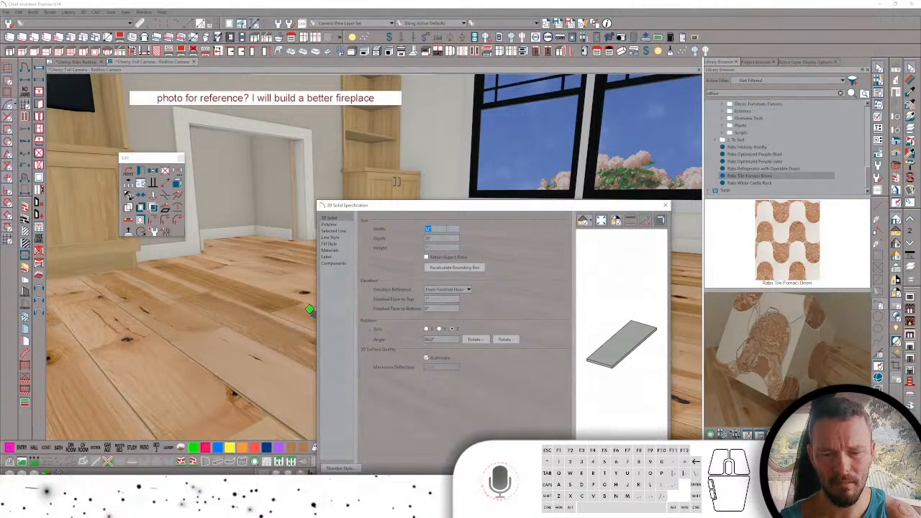
{"action": "key", "text": "Tab"}
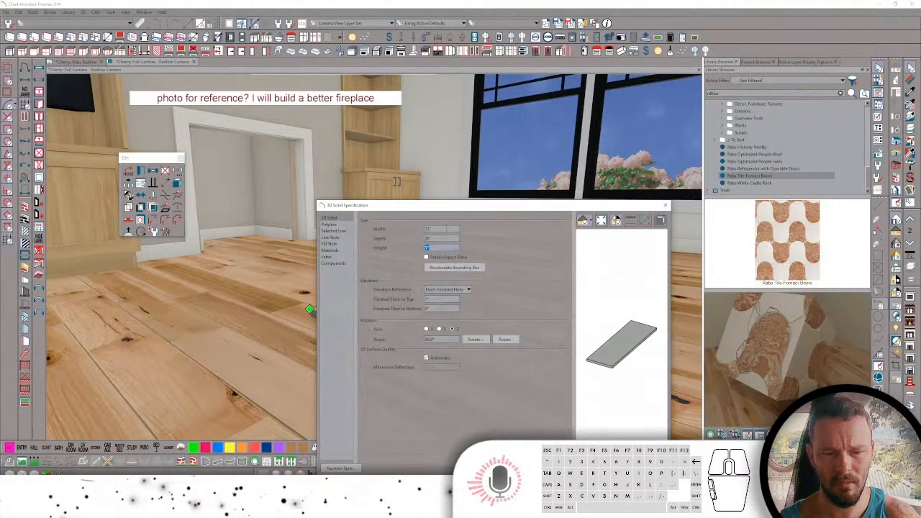
{"action": "type", "text": "3/4"}
{"action": "key", "text": "Return"}
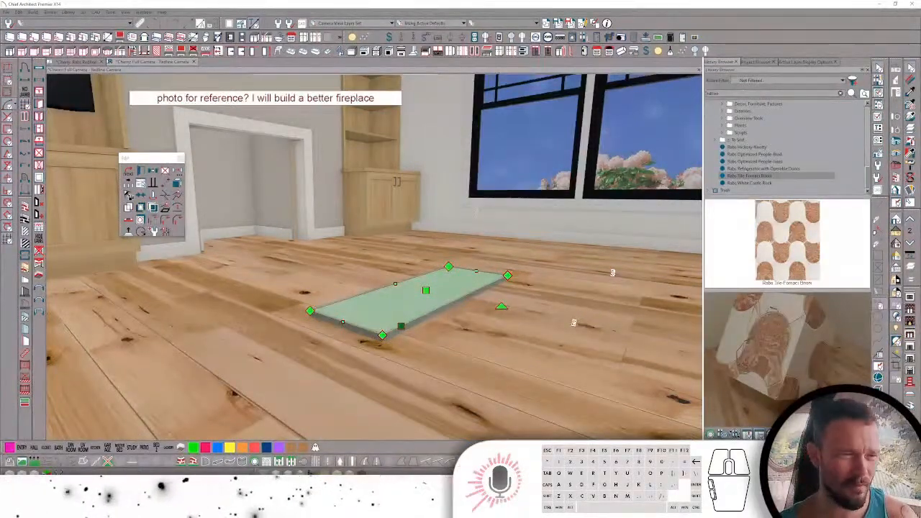
- Draw a second solid in plan, 3/4" wide by 36" long, flush against the slab's long edge facing away from the fireplace
{"action": "left_click", "coordinate": [90, 63]}
{"action": "scroll", "coordinate": [469, 224], "scroll_direction": "up", "scroll_amount": 5}
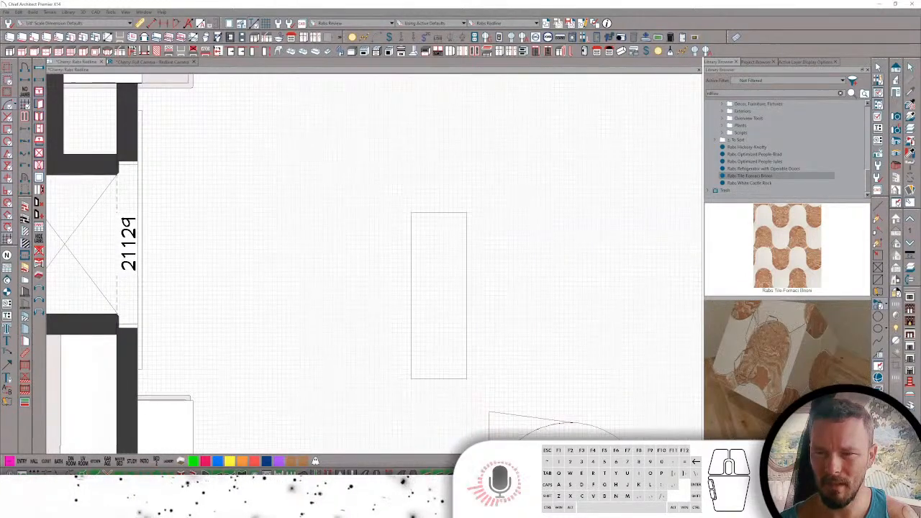
{"action": "left_click_drag", "start_coordinate": [470, 215], "coordinate": [487, 378]}
{"action": "key", "text": "Tab"}
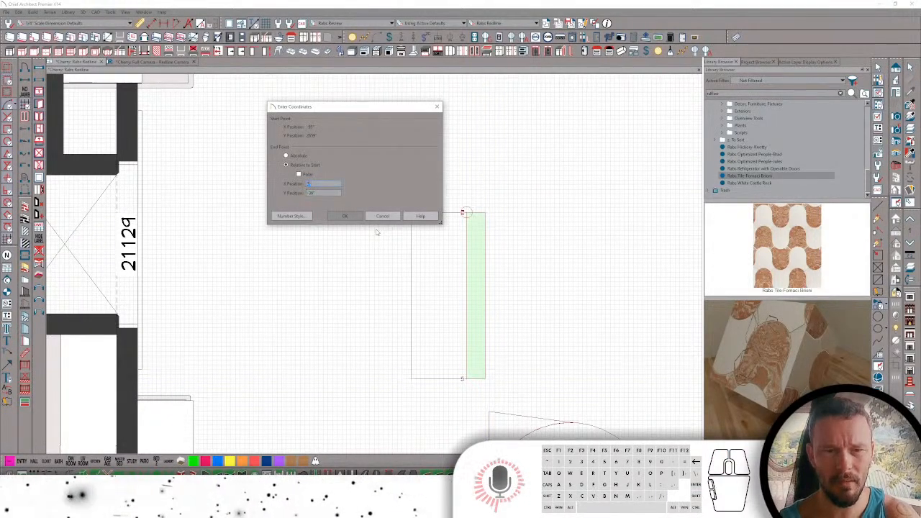
{"action": "type", "text": "3/4"}
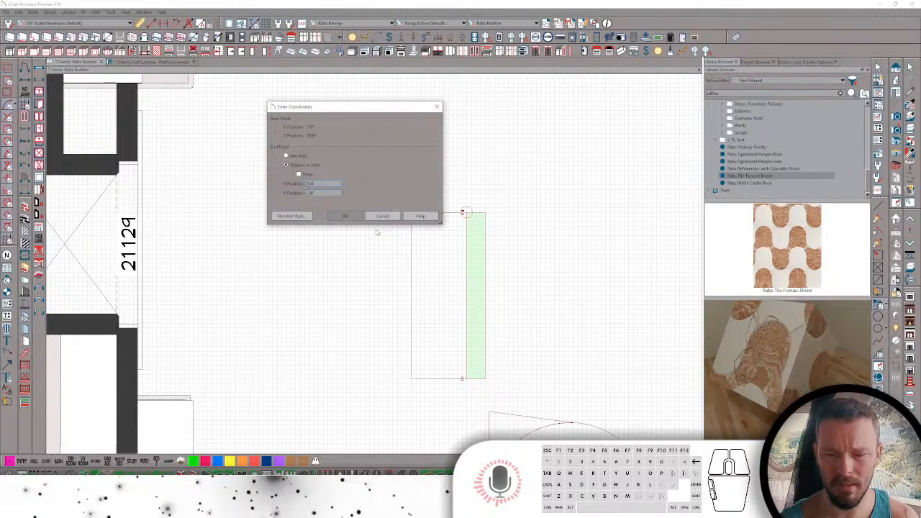
{"action": "key", "text": "Return"}
{"action": "scroll", "coordinate": [377, 228], "scroll_direction": "up", "scroll_amount": 2}
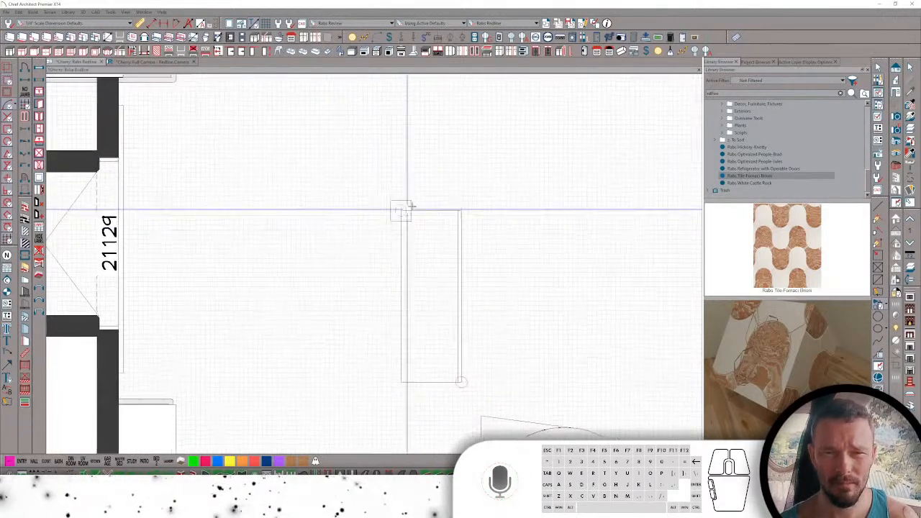
- Try to raise the flat slab off the floor in the camera view using coordinates relative to the start
{"action": "left_click", "coordinate": [147, 62]}
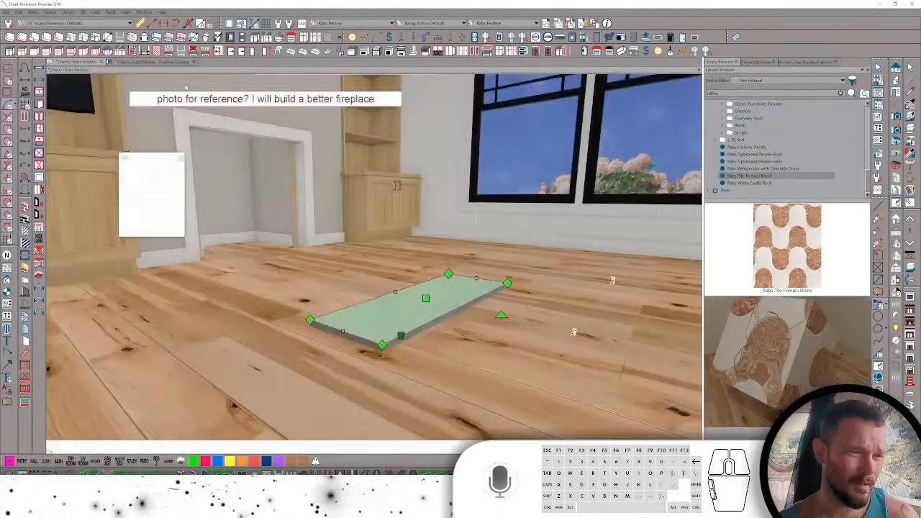
{"action": "key", "text": "Escape"}
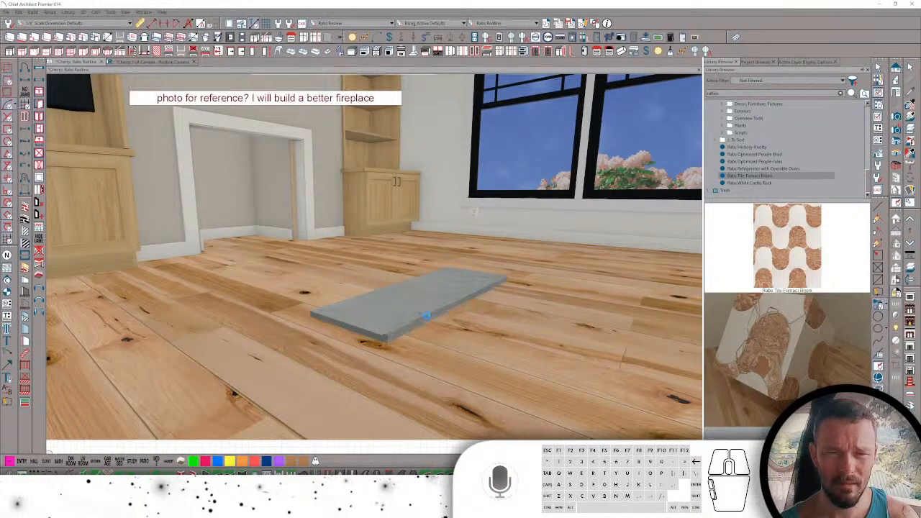
{"action": "middle_click_drag", "start_coordinate": [433, 329], "coordinate": [399, 325]}
{"action": "key", "text": "space"}
{"action": "left_click", "coordinate": [400, 325]}
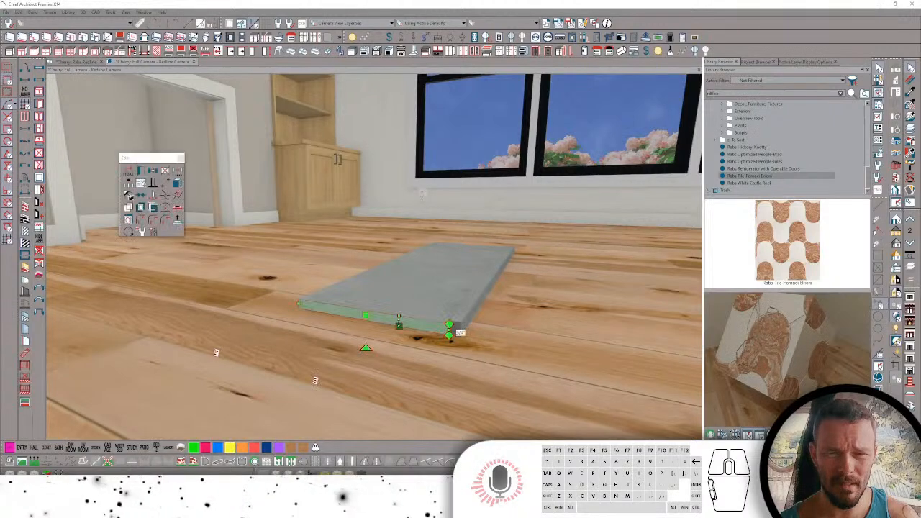
{"action": "left_click_drag", "start_coordinate": [367, 311], "coordinate": [365, 296]}
{"action": "key", "text": "Return"}
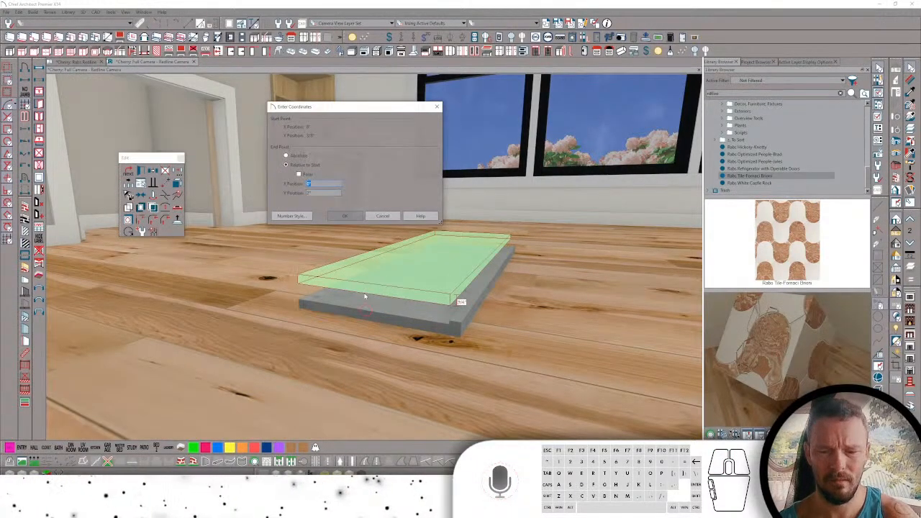
{"action": "key", "text": "Return"}
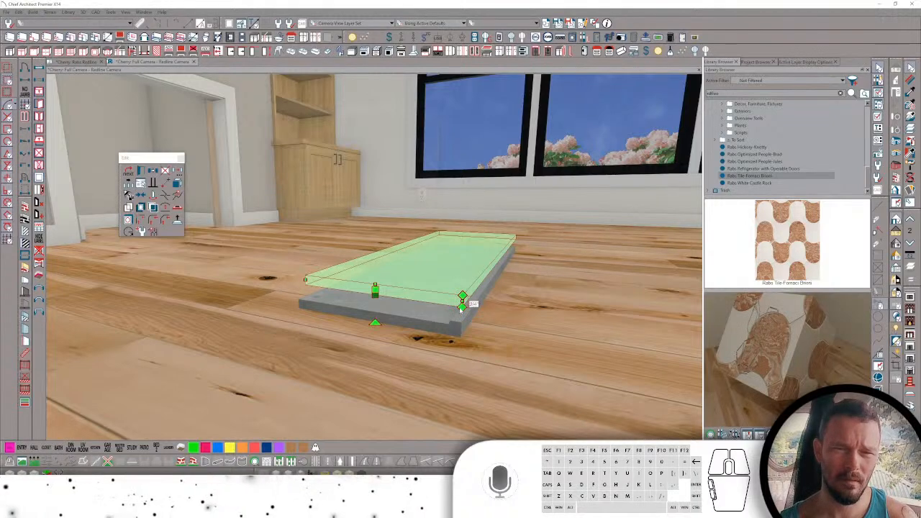
{"action": "key", "text": "ctrl+z"}
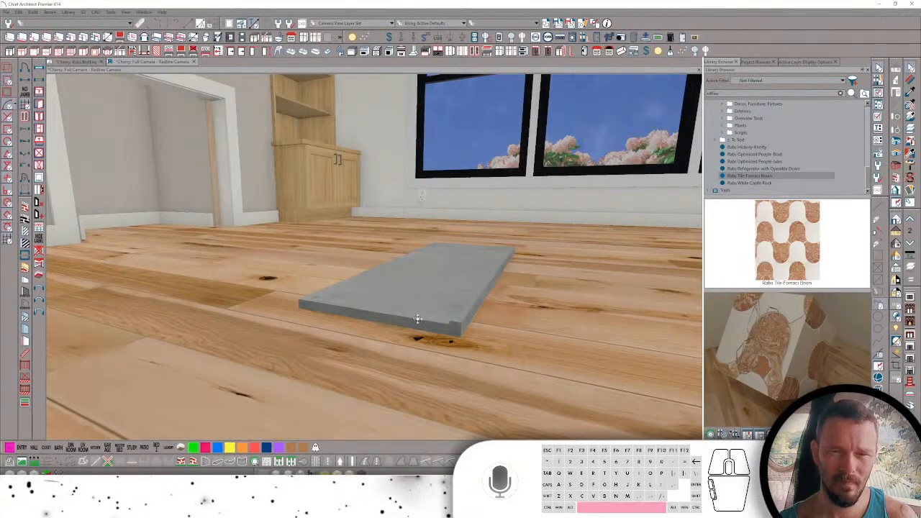
- Raise the flat slab off the floor by its own 3/4" thickness
{"action": "left_click", "coordinate": [391, 323]}
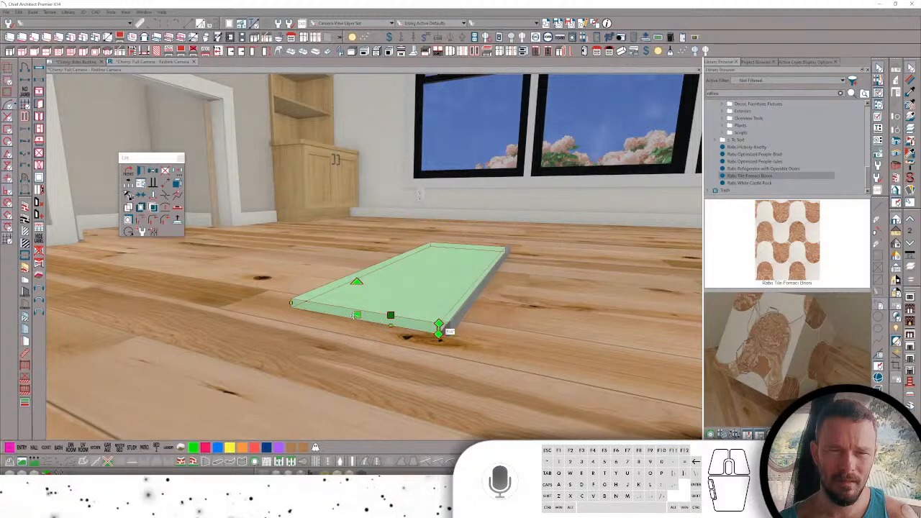
{"action": "left_click_drag", "start_coordinate": [439, 327], "coordinate": [359, 295]}
{"action": "key", "text": "Tab"}
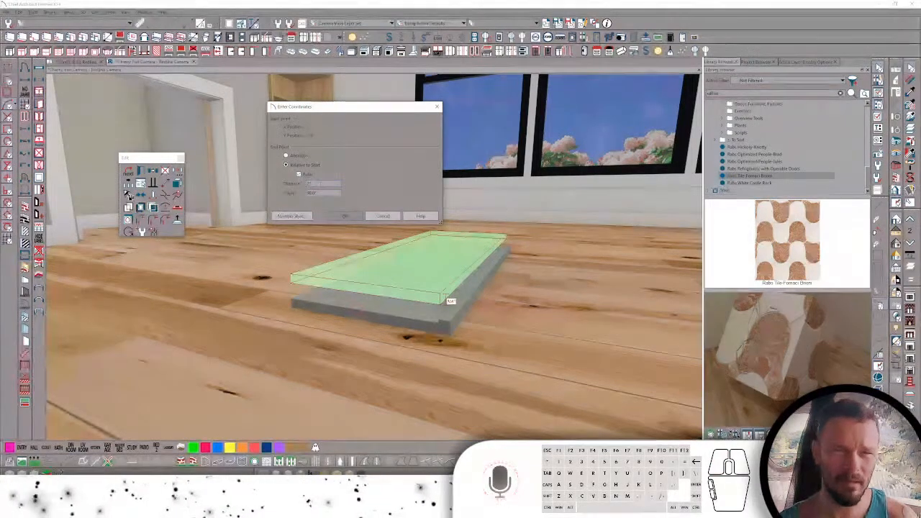
{"action": "key", "text": "Escape"}
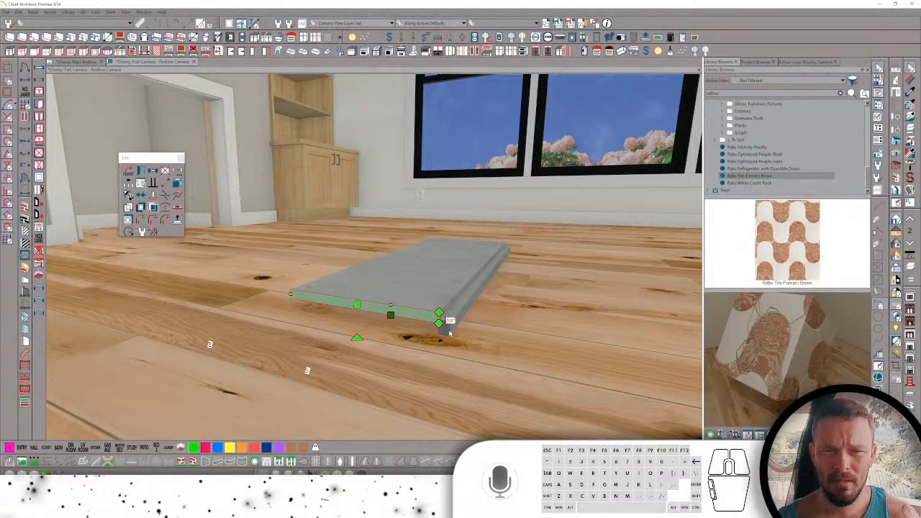
- Stretch the top of the narrow edge strip up to the slab's top surface, making it 1 1/2" high
{"action": "left_click", "coordinate": [449, 331]}
{"action": "key", "text": "Tab"}
{"action": "left_click_drag", "start_coordinate": [444, 323], "coordinate": [441, 310]}
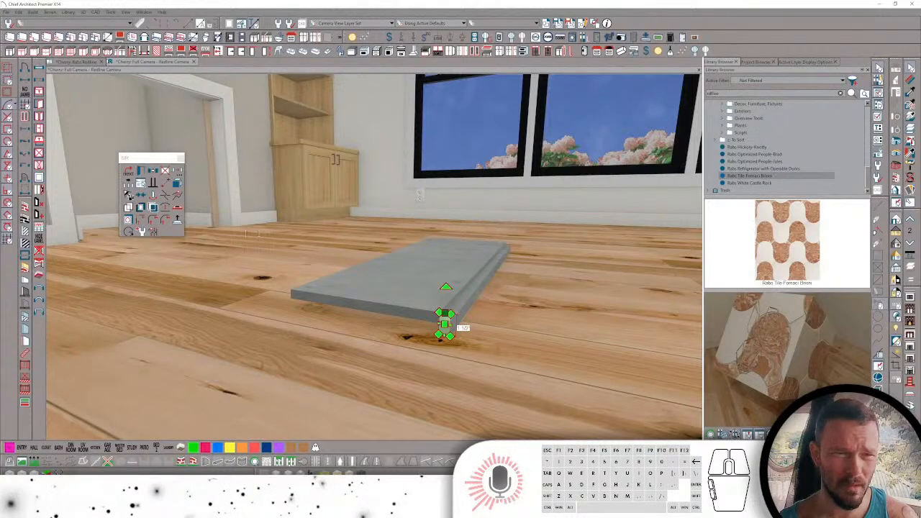
- Chamfer the upper outer edge of the narrow strip with a 1/4" chamfer distance and check the finished profile up close
{"action": "middle_click_drag", "start_coordinate": [466, 328], "coordinate": [461, 328]}
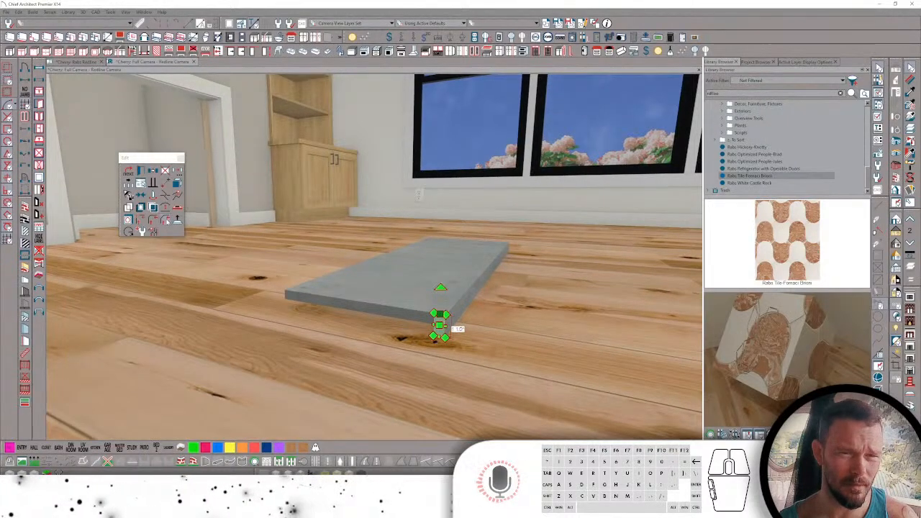
{"action": "left_click", "coordinate": [167, 221]}
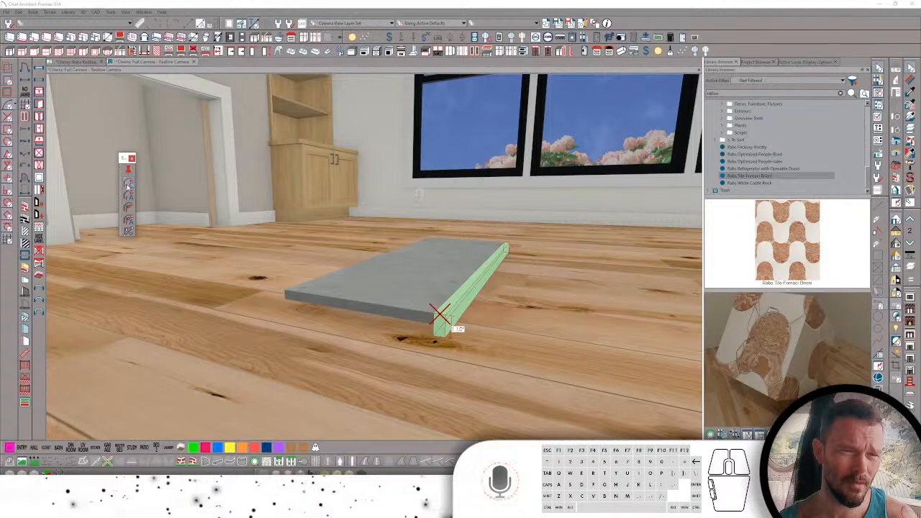
{"action": "left_click", "coordinate": [127, 189]}
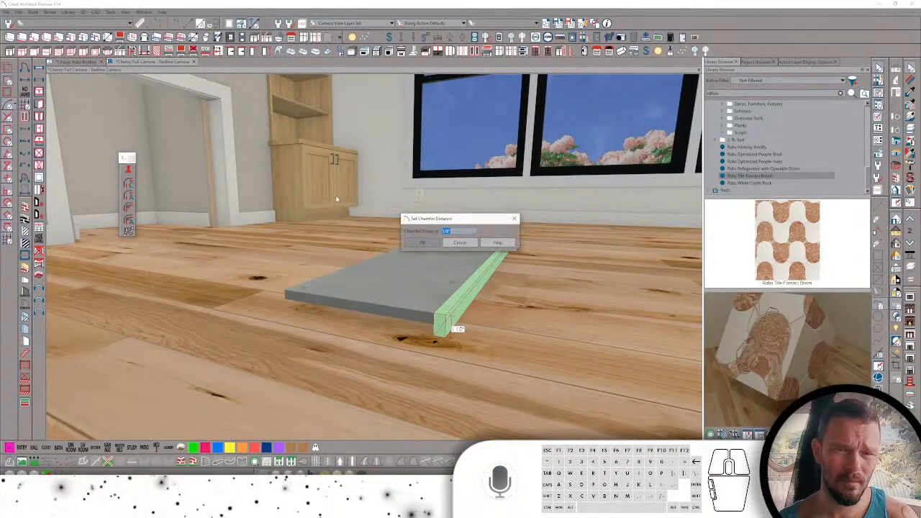
{"action": "type", "text": "1/4"}
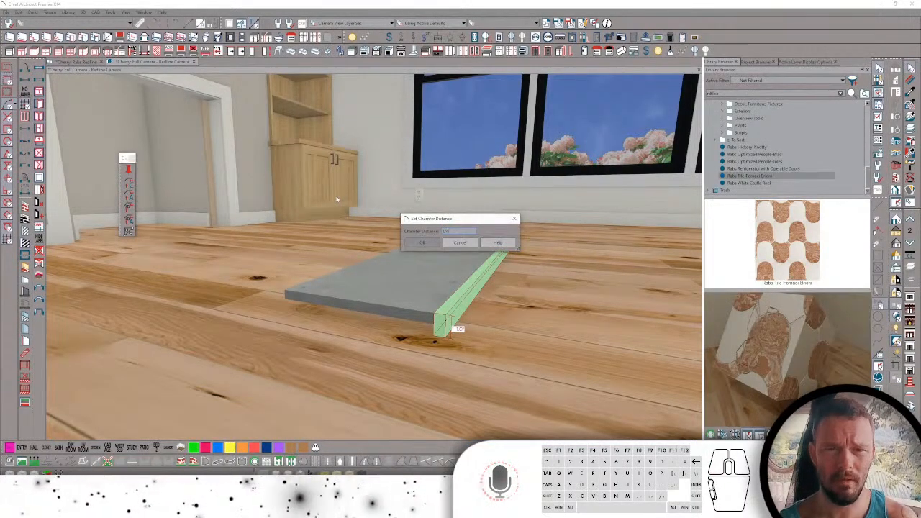
{"action": "key", "text": "Return"}
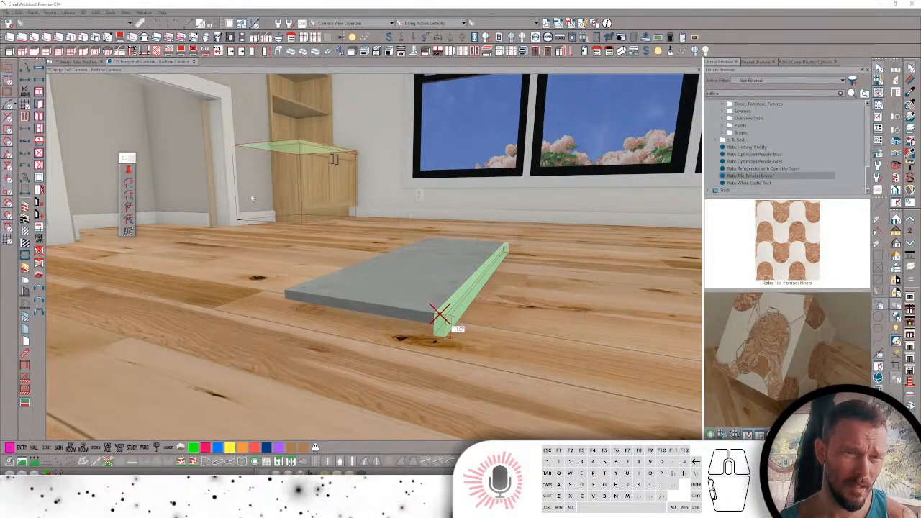
{"action": "left_click", "coordinate": [129, 208]}
{"action": "left_click", "coordinate": [465, 302]}
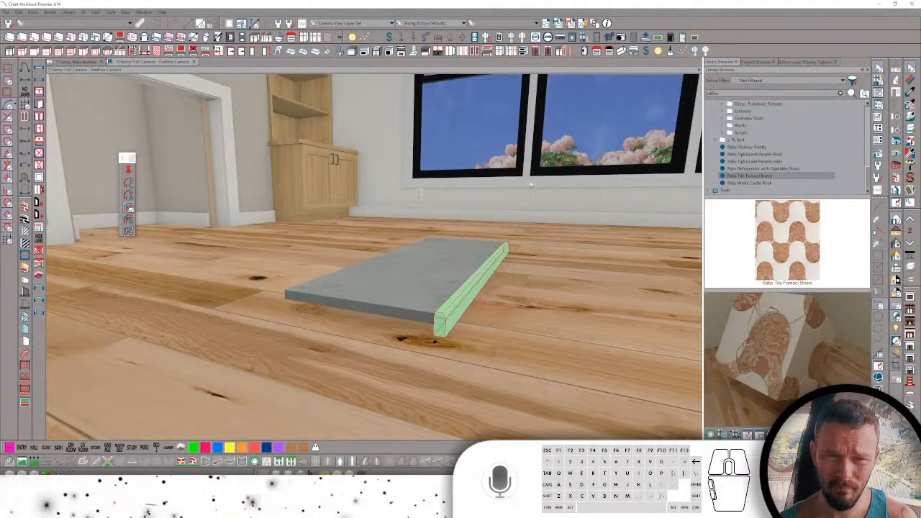
{"action": "key", "text": "space"}
{"action": "middle_click_drag", "start_coordinate": [432, 245], "coordinate": [621, 257]}
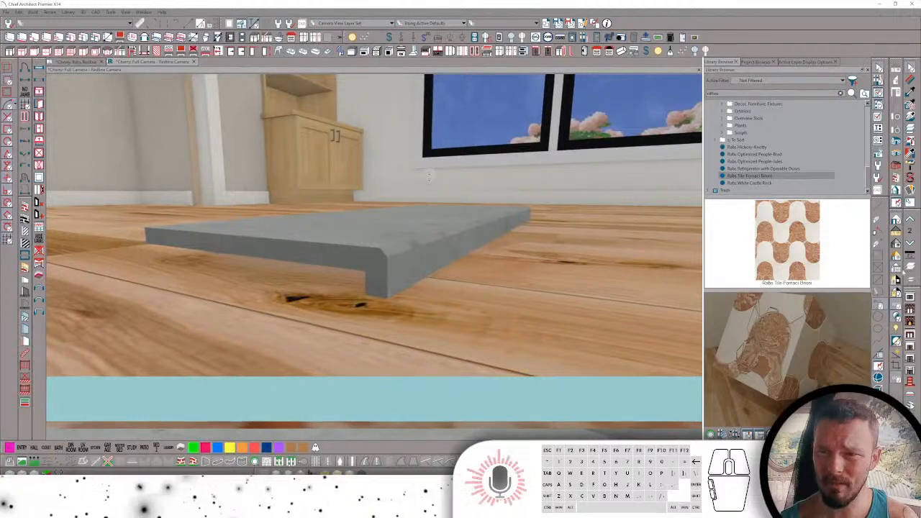
- Turn off Line Drawing on Top in the Standard rendering technique options for the camera view
{"action": "left_click", "coordinate": [896, 329]}
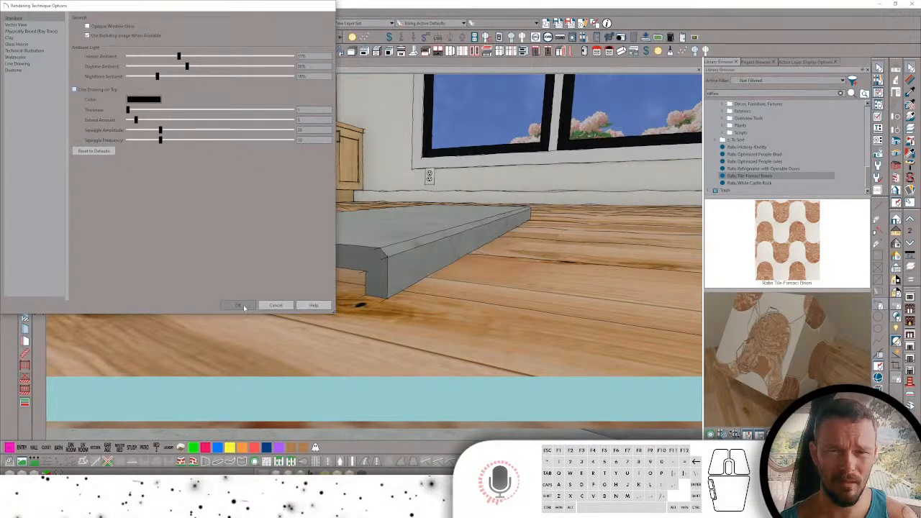
{"action": "left_click", "coordinate": [74, 90]}
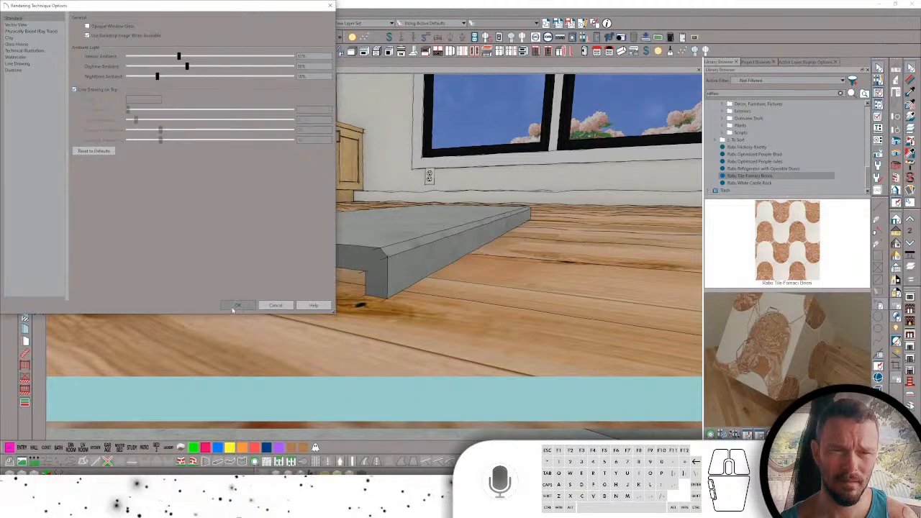
{"action": "left_click", "coordinate": [231, 308]}
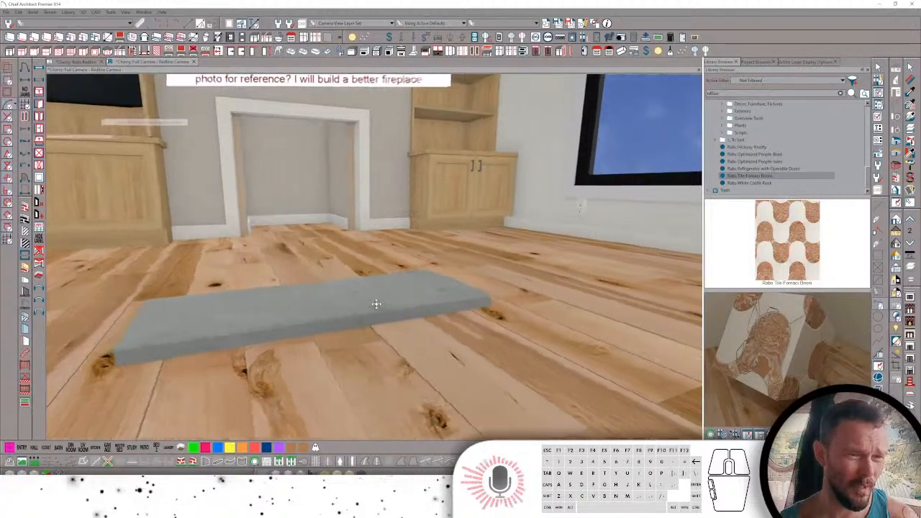
- Fillet the lower outer edge of the shelf's narrow rail along its length
{"action": "middle_click_drag", "start_coordinate": [368, 320], "coordinate": [368, 320]}
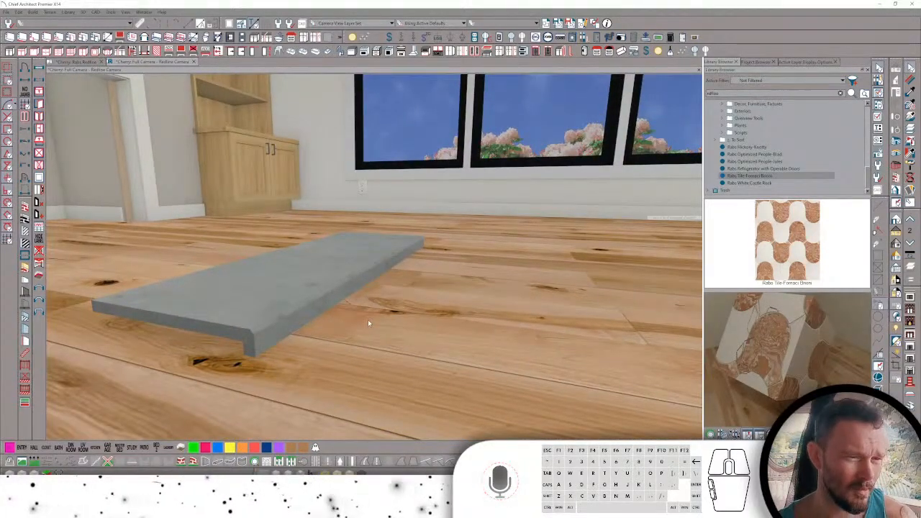
{"action": "middle_click_drag", "start_coordinate": [367, 319], "coordinate": [347, 294]}
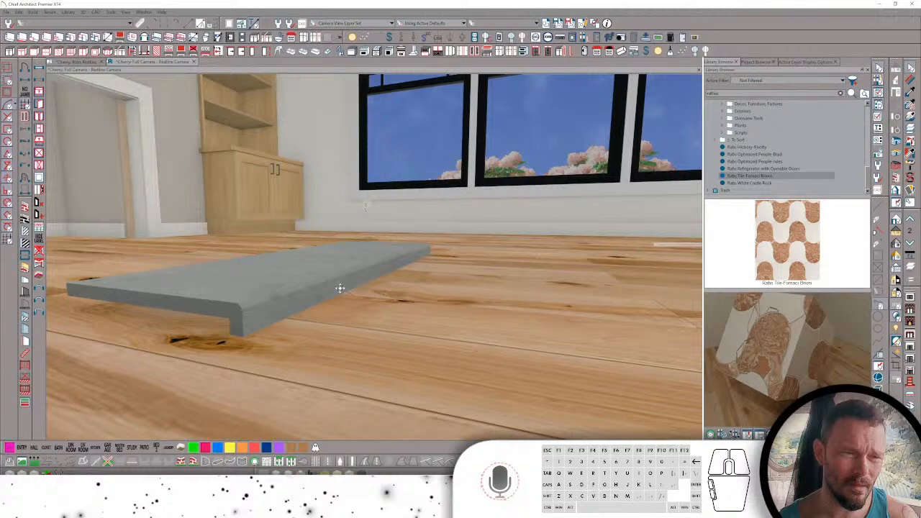
{"action": "left_click", "coordinate": [422, 257]}
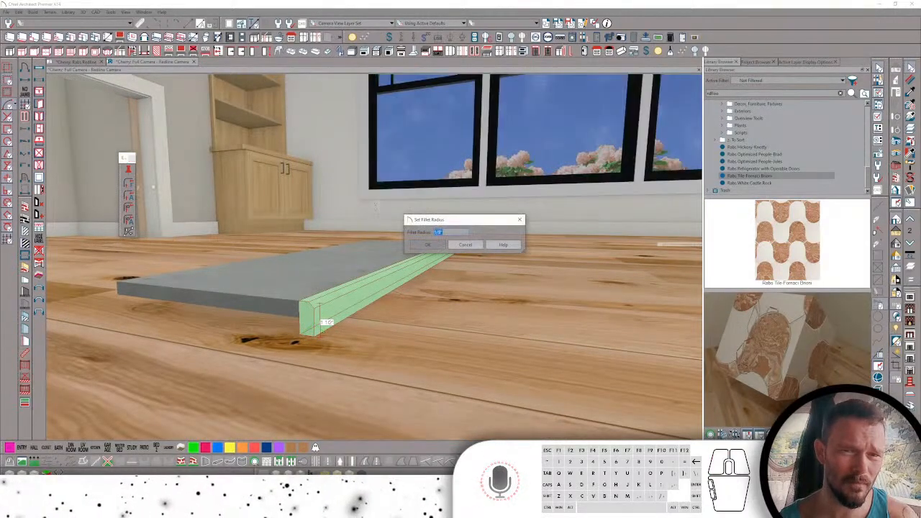
{"action": "type", "text": "16"}
{"action": "left_click", "coordinate": [429, 245]}
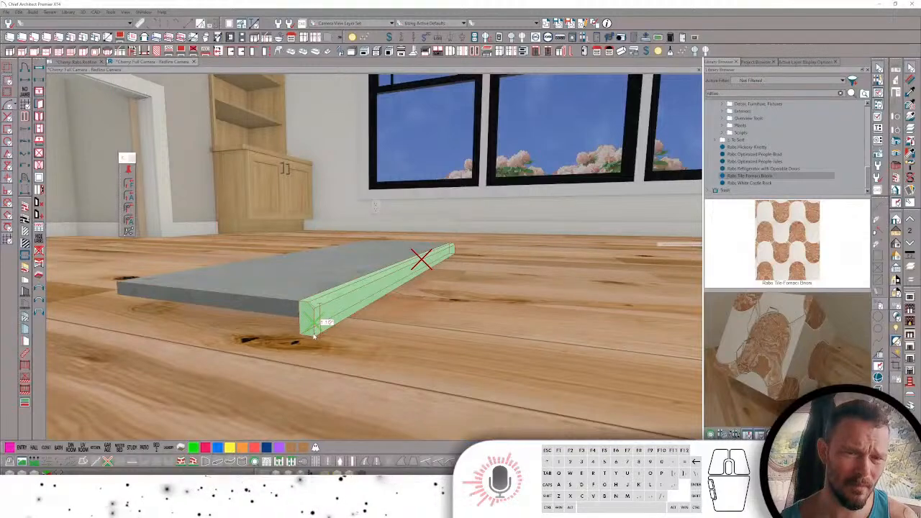
{"action": "scroll", "coordinate": [334, 335], "scroll_direction": "up", "scroll_amount": 2}
{"action": "scroll", "coordinate": [245, 276], "scroll_direction": "up", "scroll_amount": 1}
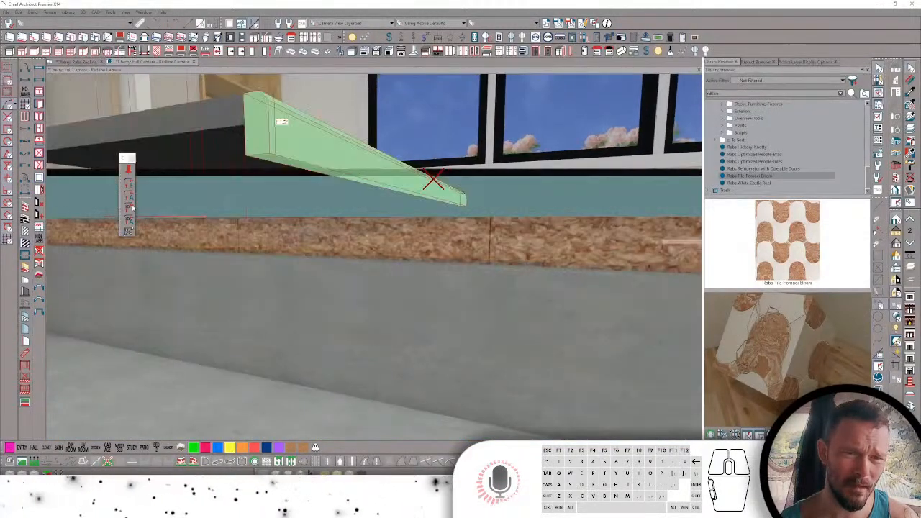
{"action": "left_click", "coordinate": [281, 156]}
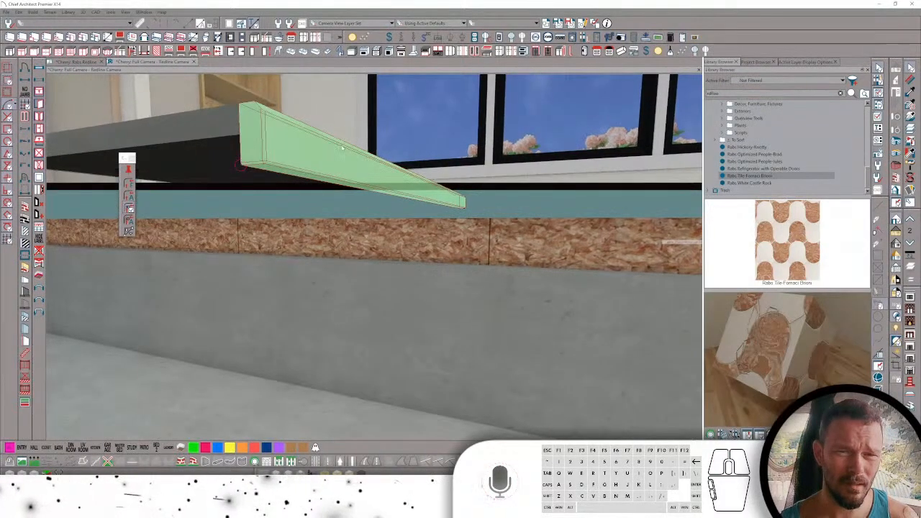
{"action": "middle_click_drag", "start_coordinate": [342, 148], "coordinate": [344, 216]}
{"action": "key", "text": "Escape"}
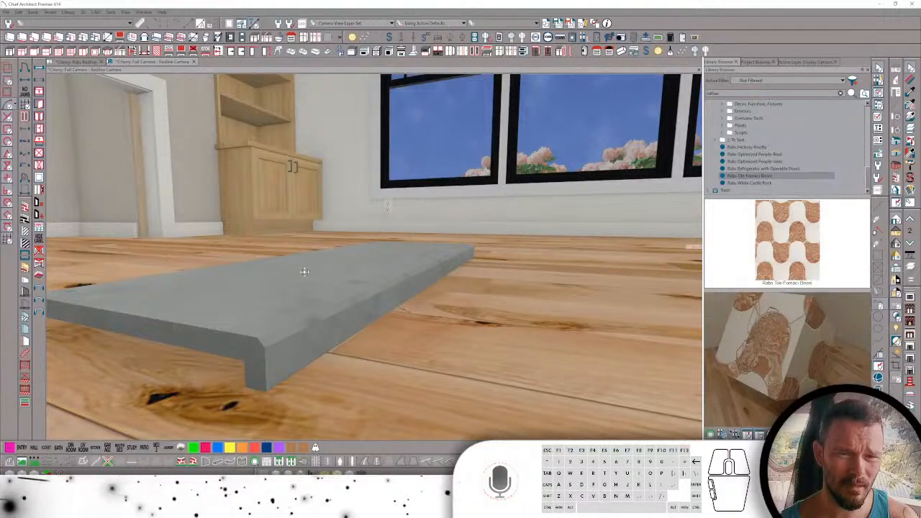
{"action": "middle_click_drag", "start_coordinate": [304, 272], "coordinate": [294, 304]}
{"action": "left_click", "coordinate": [292, 308]}
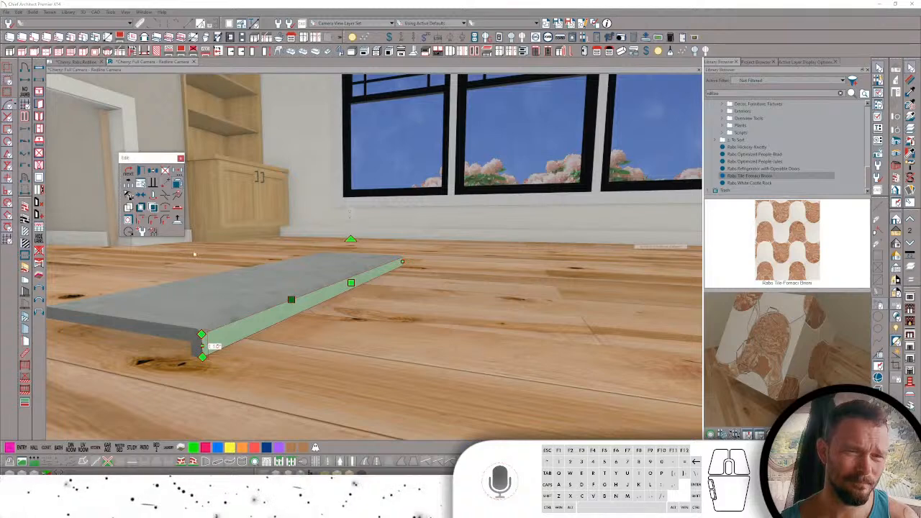
{"action": "left_click", "coordinate": [245, 300]}
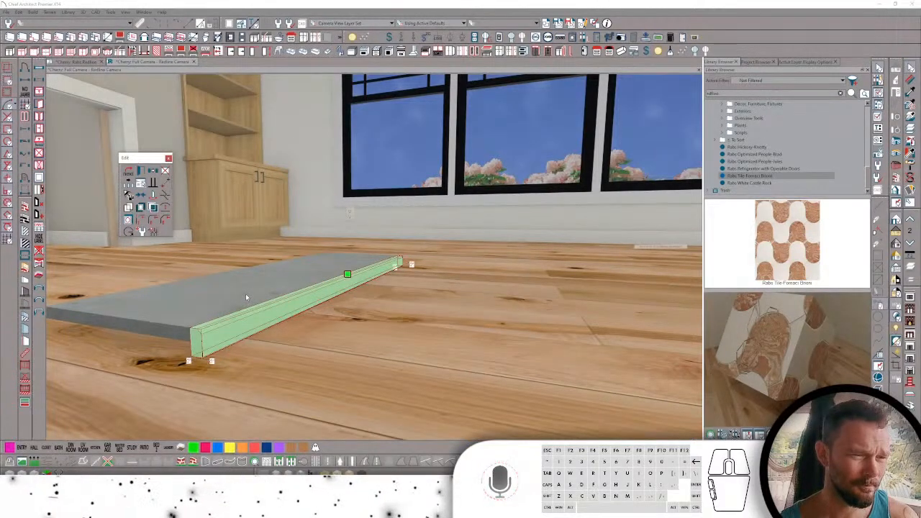
{"action": "left_click", "coordinate": [245, 293]}
{"action": "left_click", "coordinate": [245, 293]}
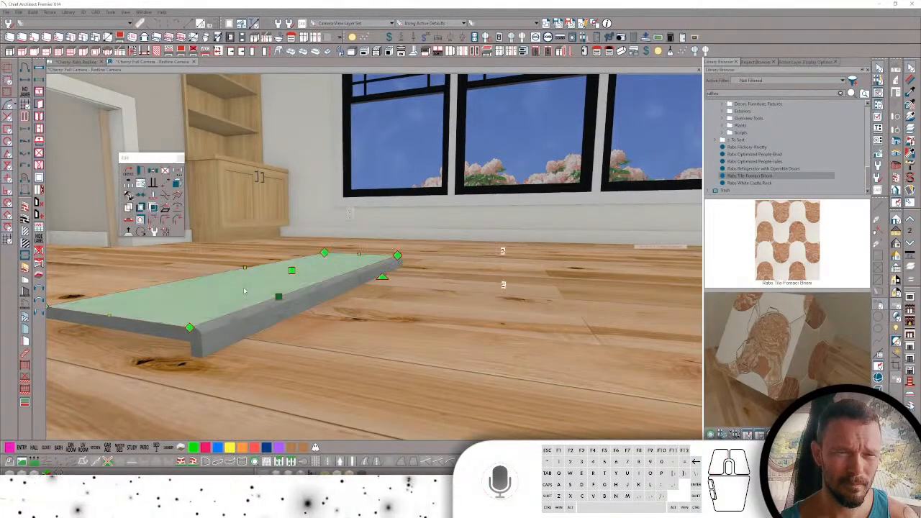
{"action": "left_click", "coordinate": [177, 187]}
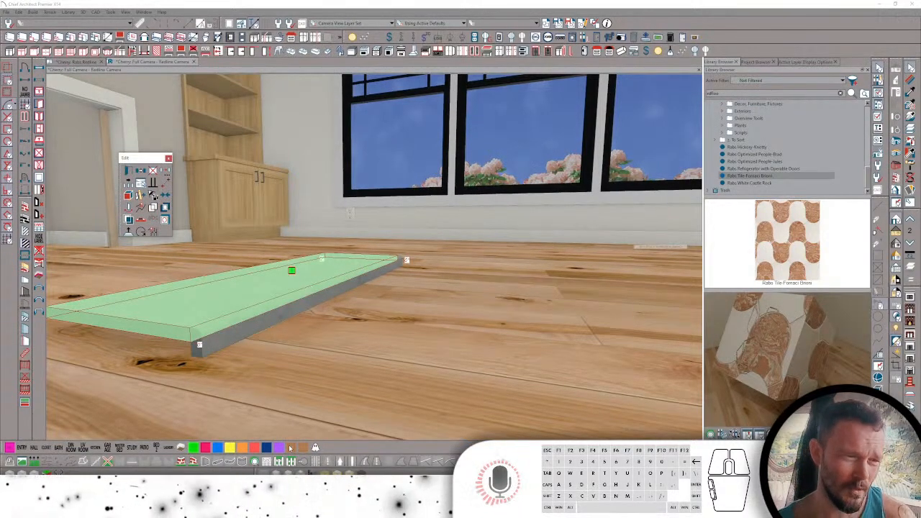
{"action": "key", "text": "Escape"}
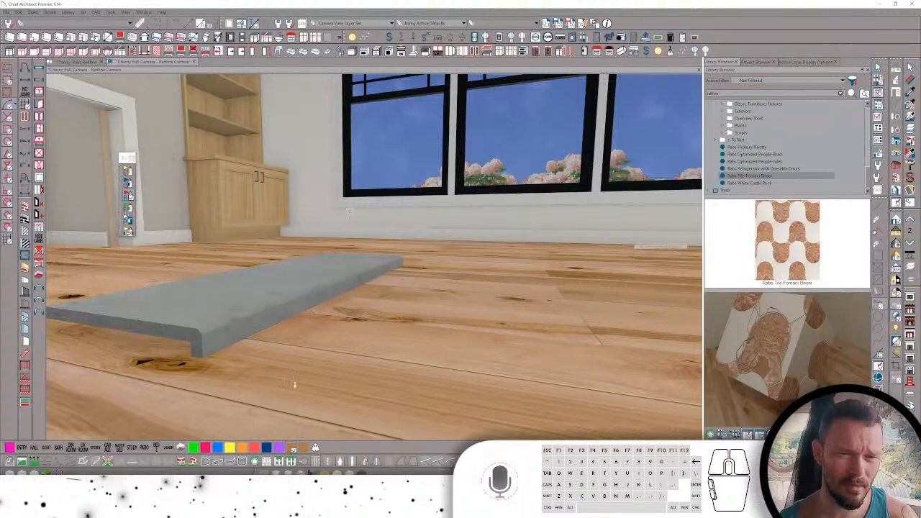
- Apply a dark wood material to the slab and rail, with the grain running lengthwise along the slab's near end face
{"action": "middle_click_drag", "start_coordinate": [290, 373], "coordinate": [323, 362]}
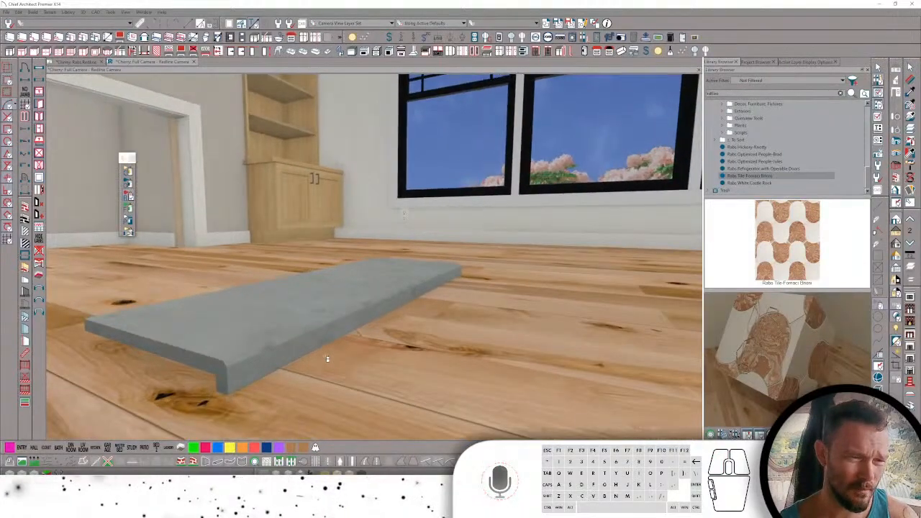
{"action": "scroll", "coordinate": [321, 352], "scroll_direction": "up", "scroll_amount": 3}
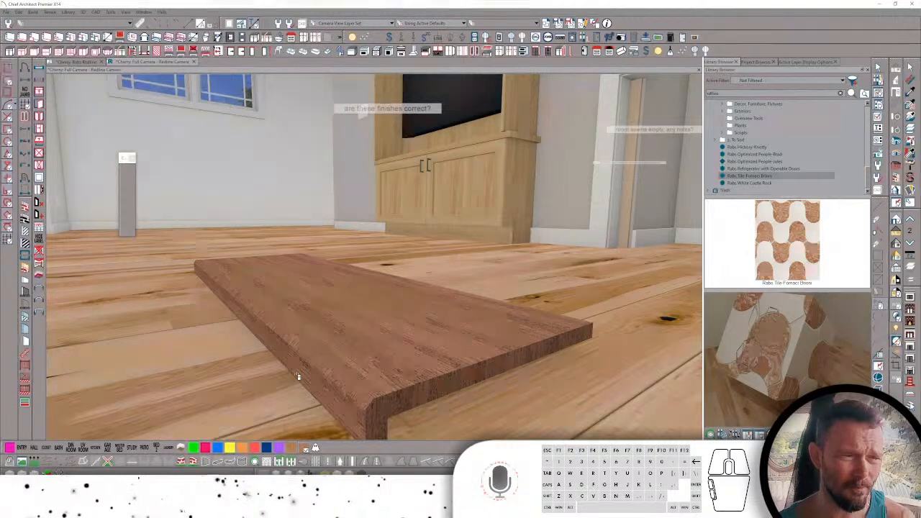
{"action": "middle_click_drag", "start_coordinate": [301, 383], "coordinate": [365, 391]}
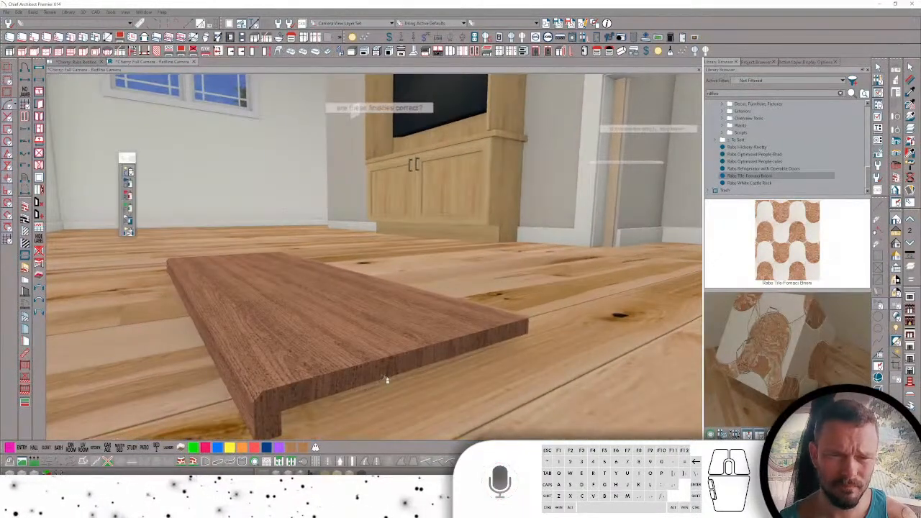
{"action": "left_click", "coordinate": [385, 377]}
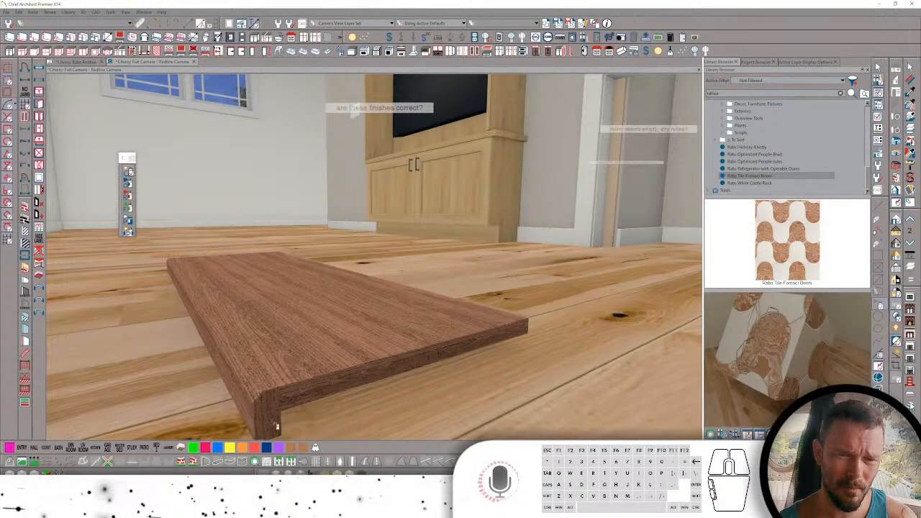
- Align the wood grain on the slab's opposite end face and on the inner face of the rail
{"action": "middle_click_drag", "start_coordinate": [393, 382], "coordinate": [345, 328]}
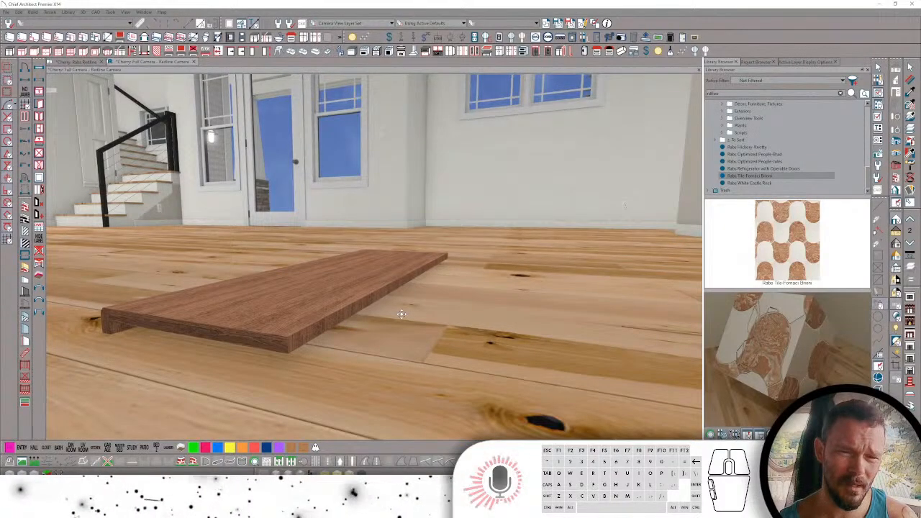
{"action": "middle_click_drag", "start_coordinate": [401, 314], "coordinate": [401, 314]}
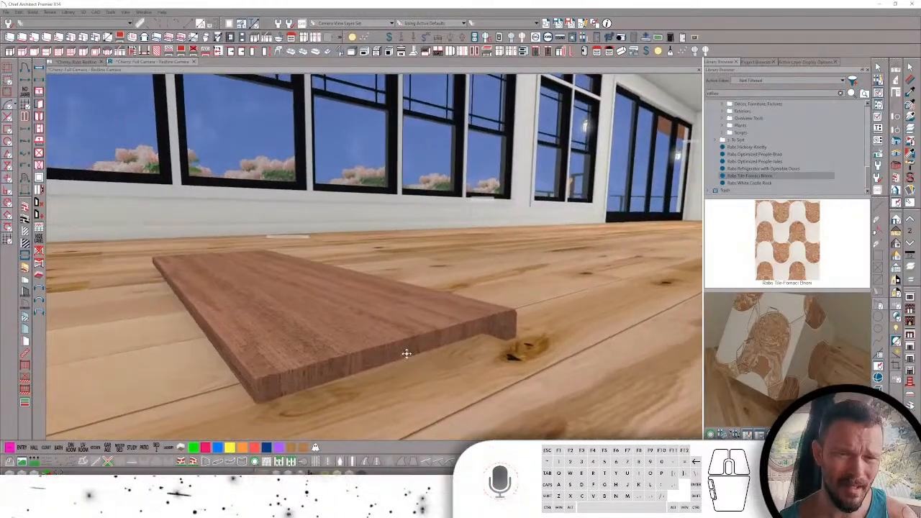
{"action": "left_click", "coordinate": [399, 354]}
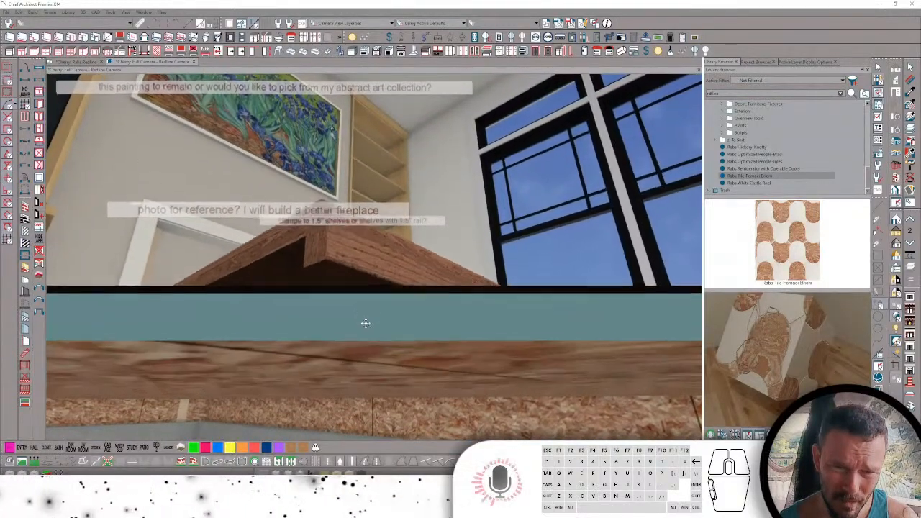
{"action": "middle_click_drag", "start_coordinate": [353, 266], "coordinate": [445, 283]}
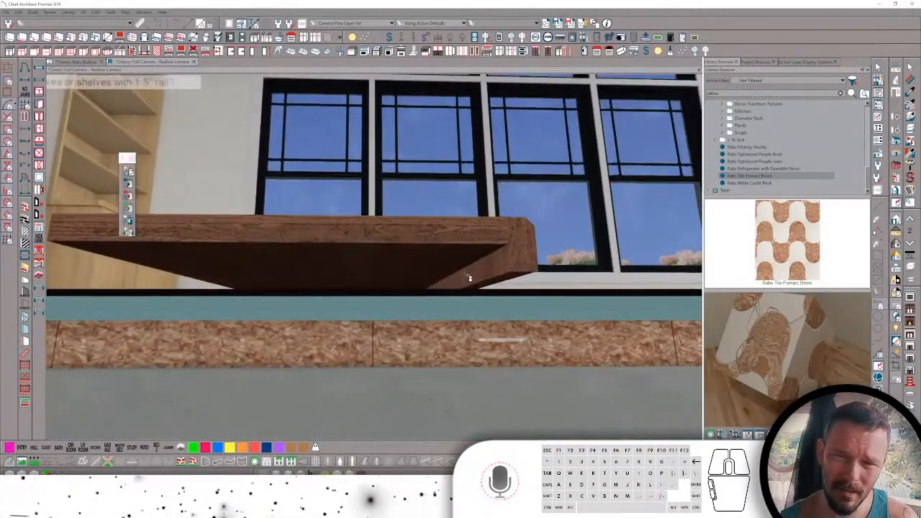
{"action": "left_click", "coordinate": [485, 272]}
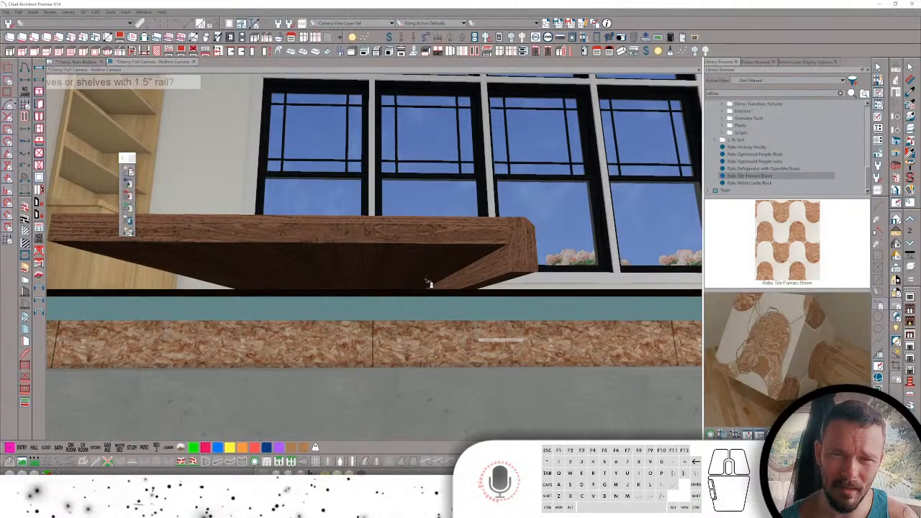
{"action": "middle_click_drag", "start_coordinate": [408, 294], "coordinate": [411, 294]}
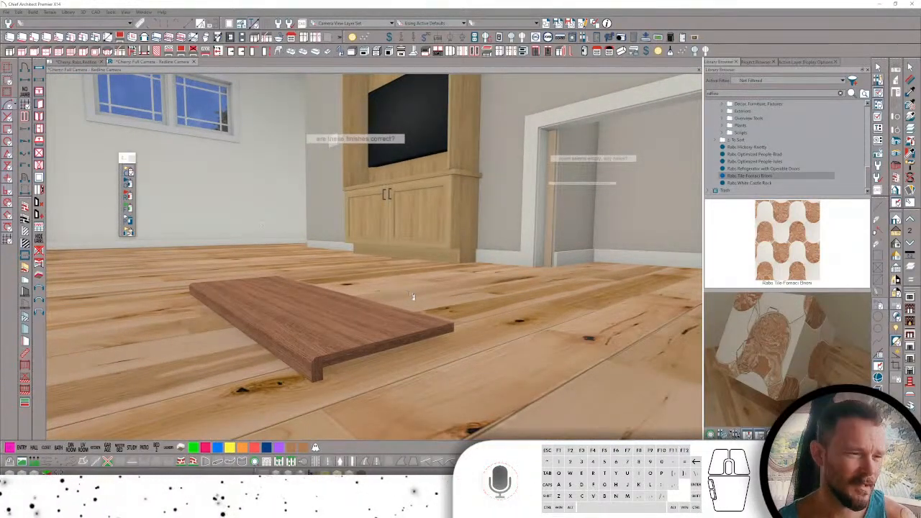
{"action": "middle_click_drag", "start_coordinate": [413, 296], "coordinate": [412, 297]}
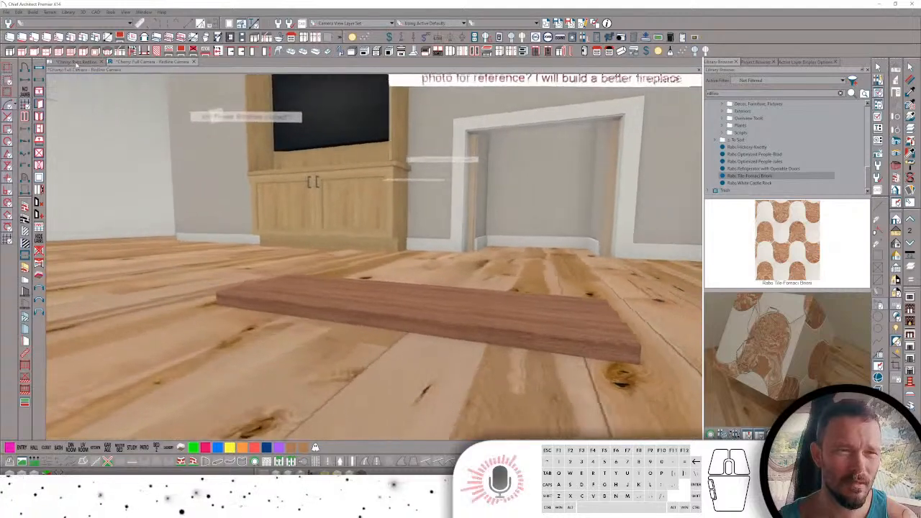
- In the plan view, select the slab and rail together and start converting them to a symbol in the Millwork category
{"action": "left_click", "coordinate": [76, 62]}
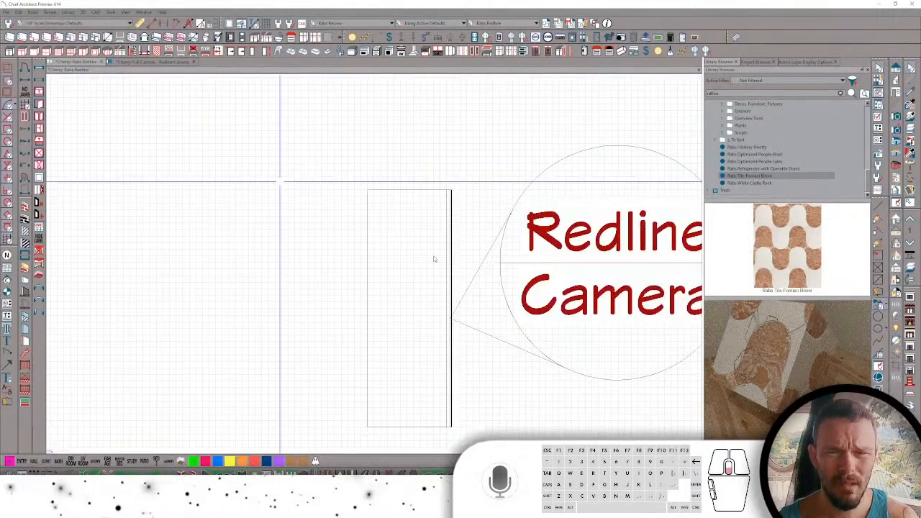
{"action": "scroll", "coordinate": [434, 259], "scroll_direction": "down", "scroll_amount": 1}
{"action": "left_click_drag", "start_coordinate": [462, 180], "coordinate": [352, 424]}
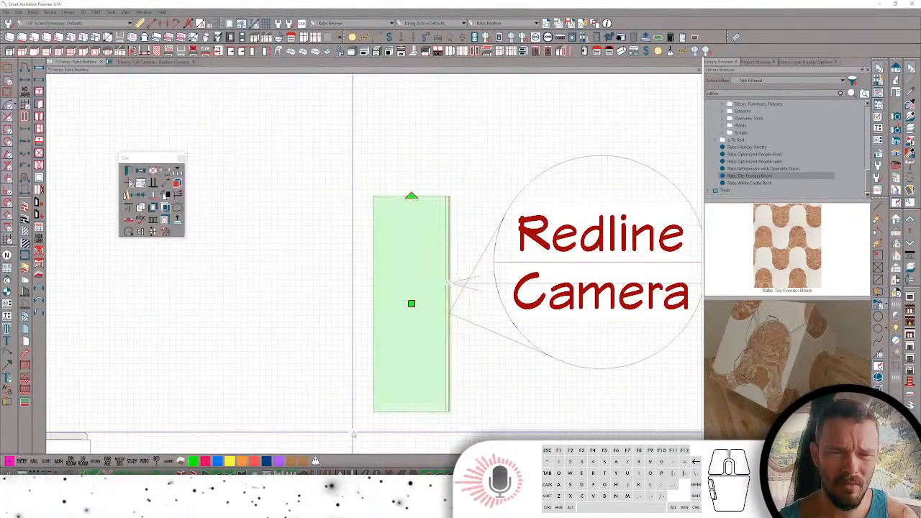
{"action": "left_click", "coordinate": [168, 232]}
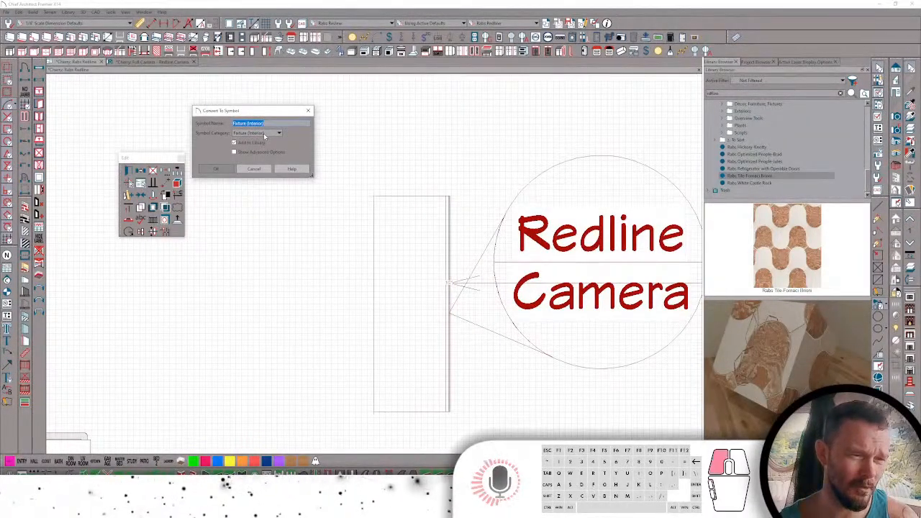
{"action": "left_click", "coordinate": [263, 134]}
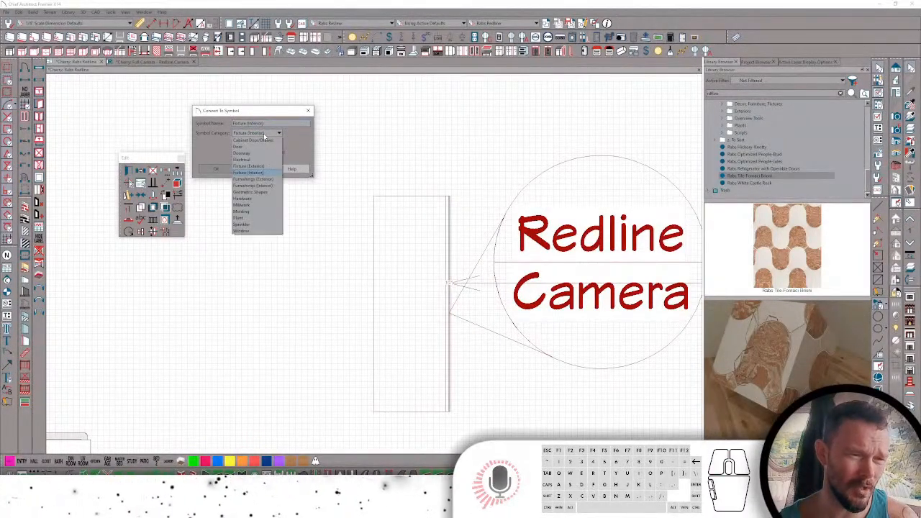
{"action": "left_click", "coordinate": [251, 206]}
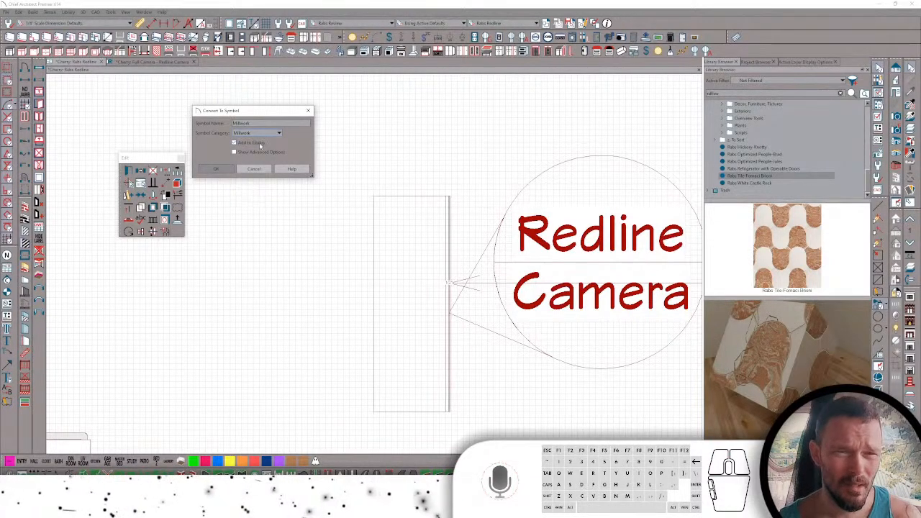
- Name the symbol Rabs 1.5 Faced Shelf, finish converting it in the Millwork category and select it in the library
{"action": "left_click_drag", "start_coordinate": [251, 124], "coordinate": [211, 125]}
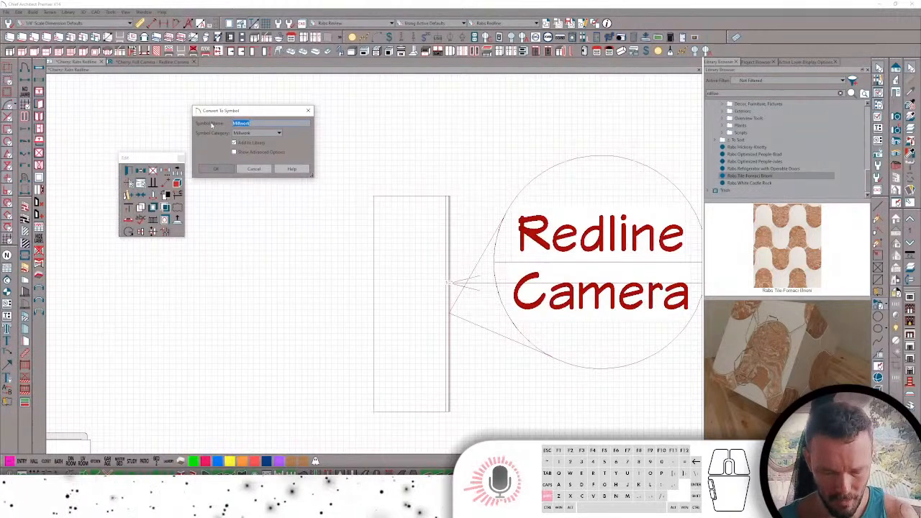
{"action": "type", "text": "Rabs"}
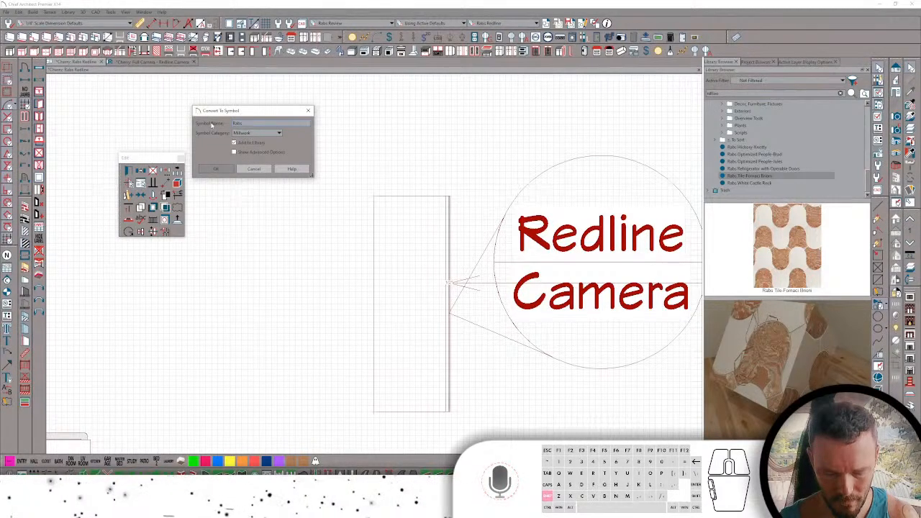
{"action": "key", "text": "BackSpace"}
{"action": "key", "text": "BackSpace"}
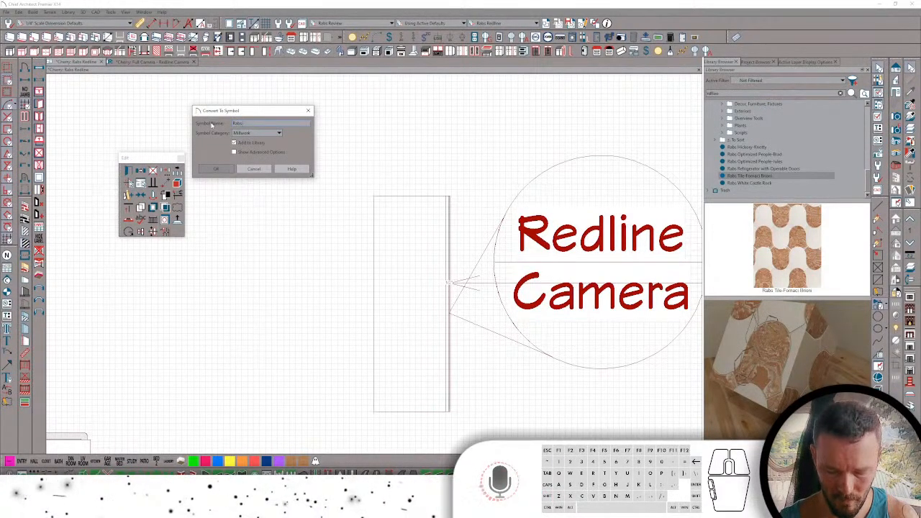
{"action": "type", "text": "1.5 Fa"}
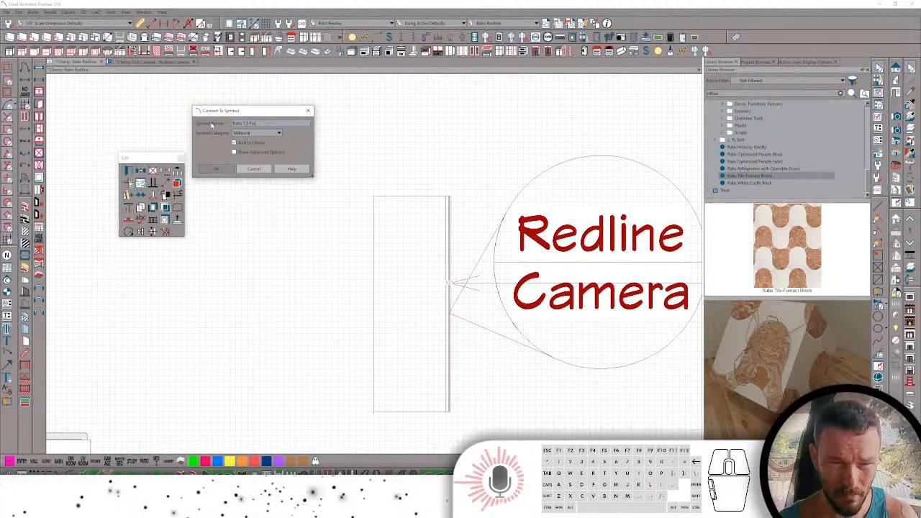
{"action": "type", "text": "cade Shelf"}
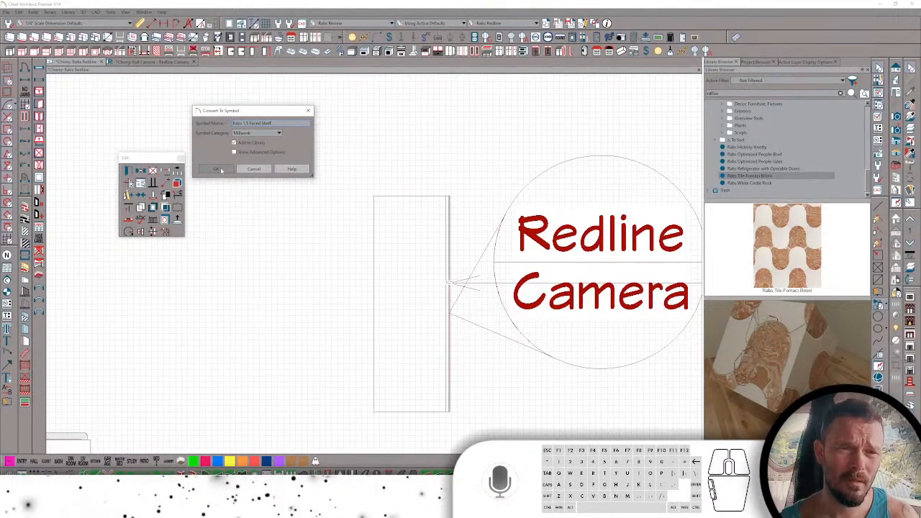
{"action": "left_click", "coordinate": [219, 169]}
{"action": "left_click", "coordinate": [747, 147]}
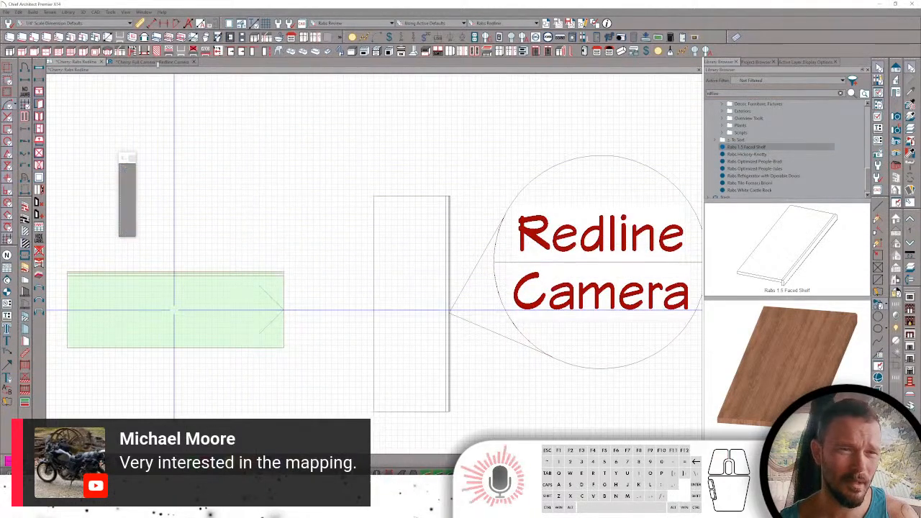
- Return to the redline camera view and search the library for a UV mapping material
{"action": "left_click", "coordinate": [153, 63]}
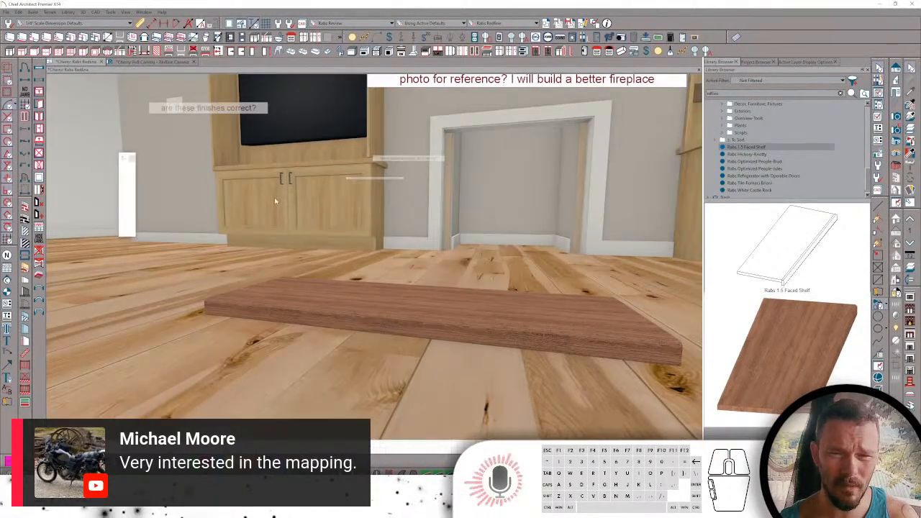
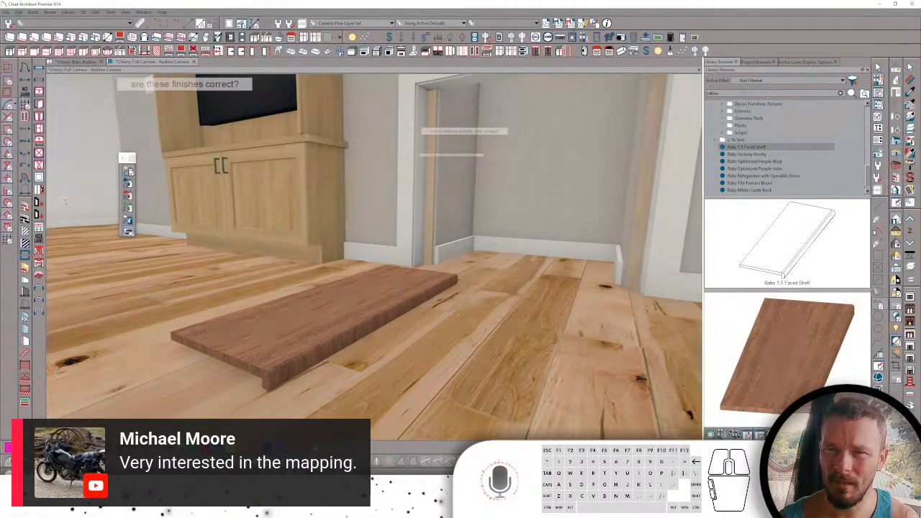
{"action": "left_click_drag", "start_coordinate": [741, 94], "coordinate": [686, 95]}
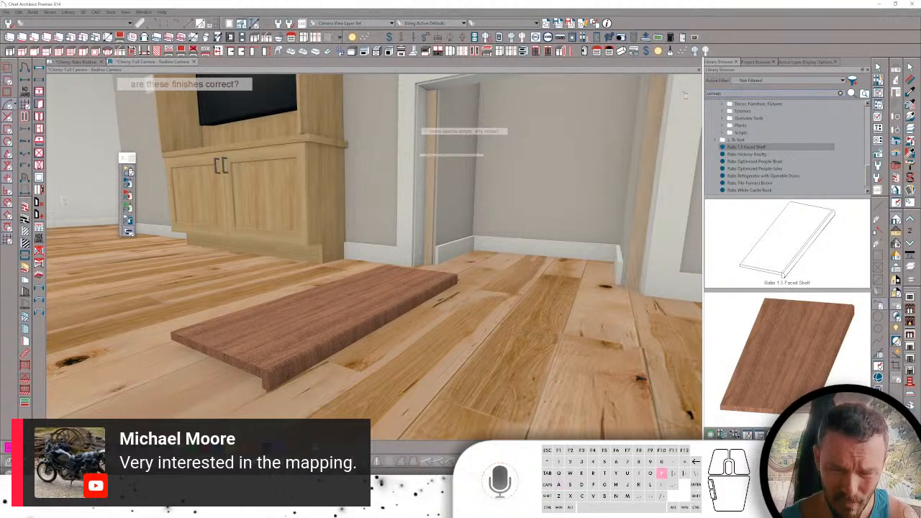
{"action": "key", "text": "Return"}
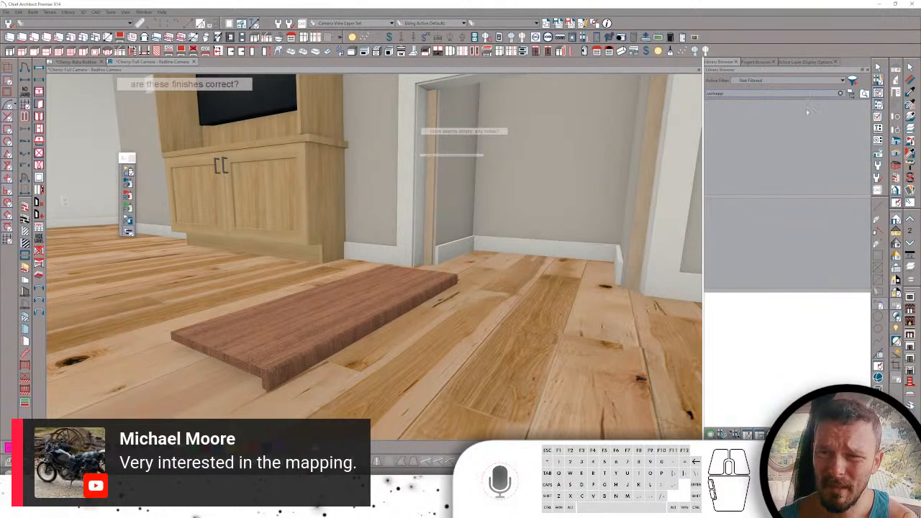
{"action": "left_click", "coordinate": [850, 95]}
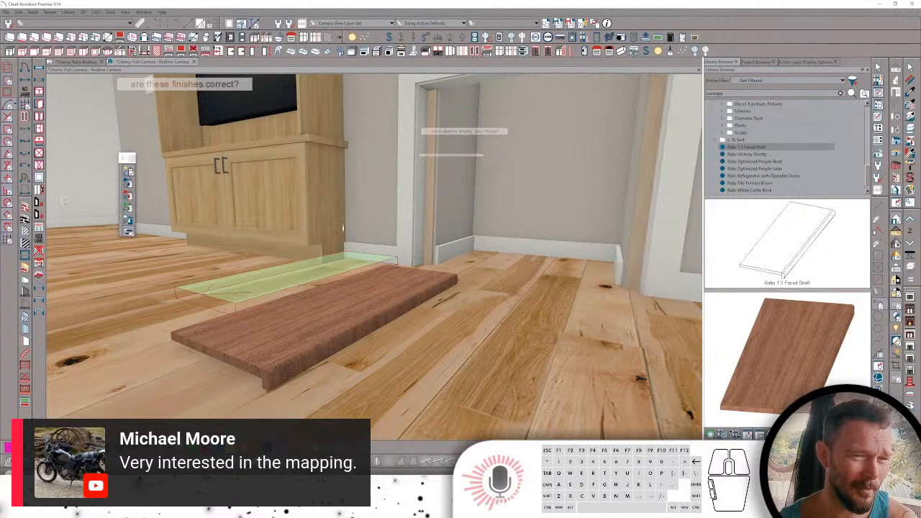
{"action": "key", "text": "space"}
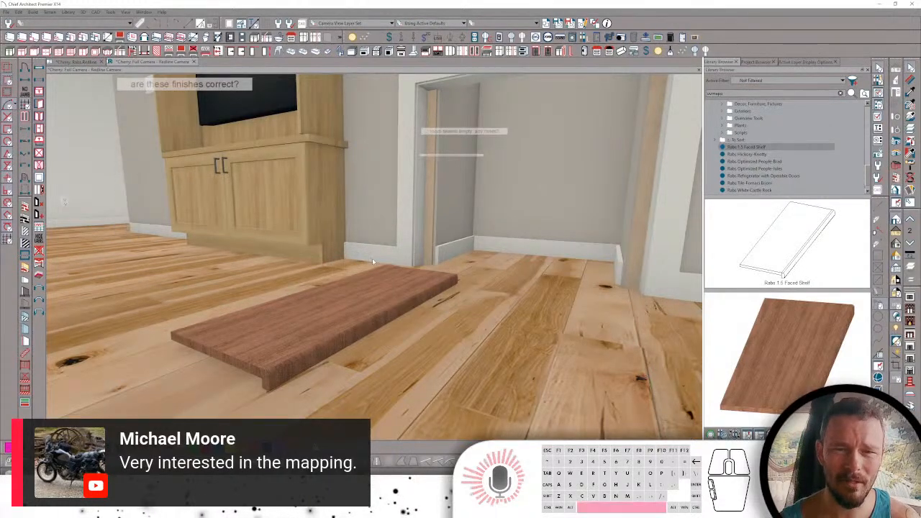
- Replace the shelf material's texture with texture_grid from the Global Bump-Normal-Procedurals folder, with Blend with Texture off
{"action": "left_click", "coordinate": [910, 80]}
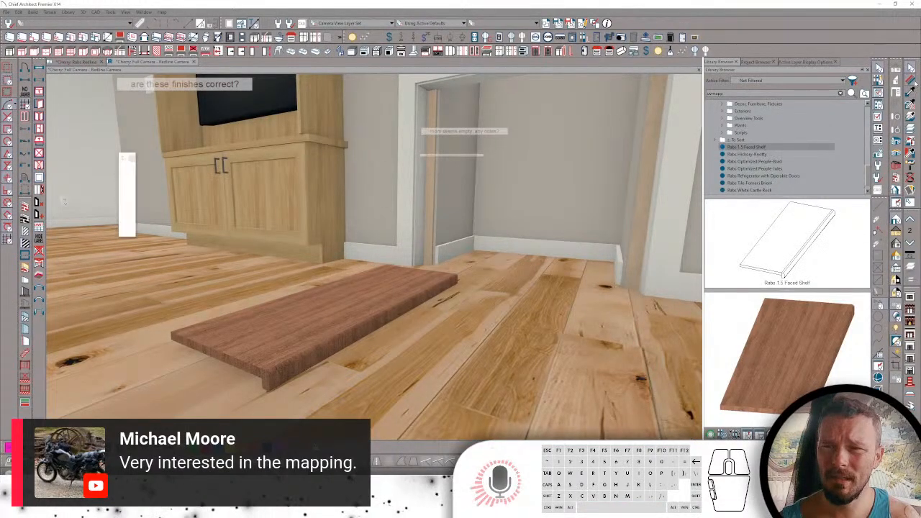
{"action": "left_click", "coordinate": [297, 313]}
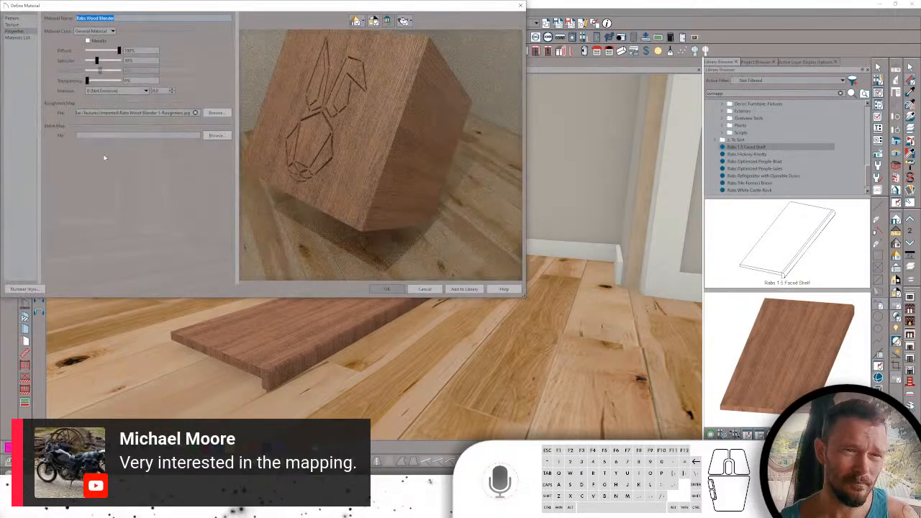
{"action": "left_click", "coordinate": [14, 26]}
{"action": "left_click", "coordinate": [216, 49]}
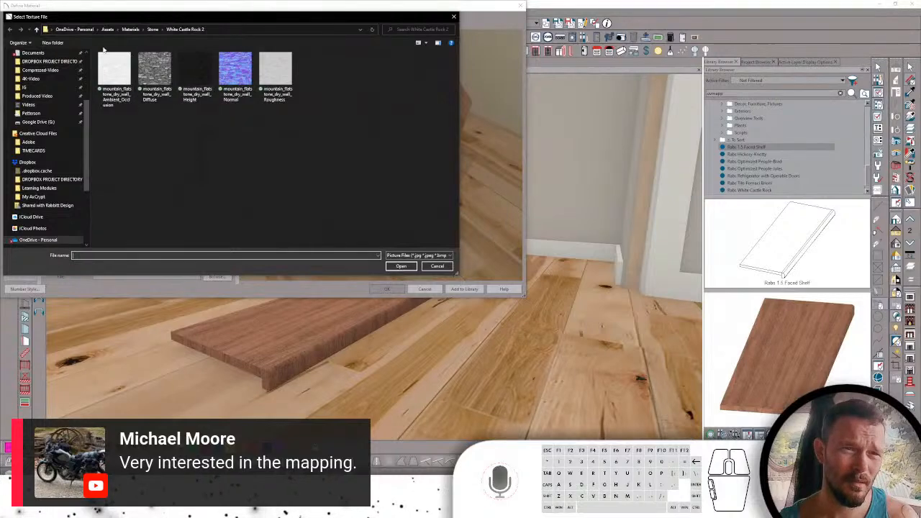
{"action": "left_click", "coordinate": [131, 29]}
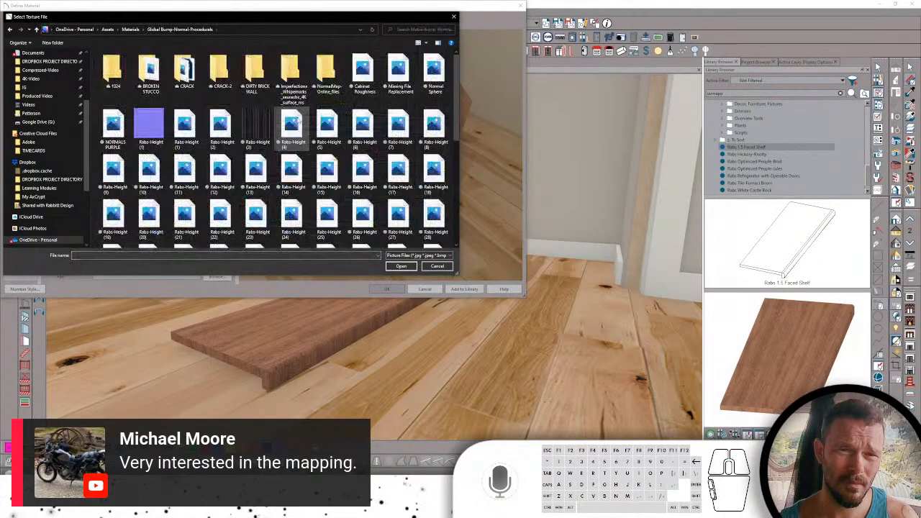
{"action": "double_click", "coordinate": [311, 126]}
{"action": "scroll", "coordinate": [312, 127], "scroll_direction": "down", "scroll_amount": 5}
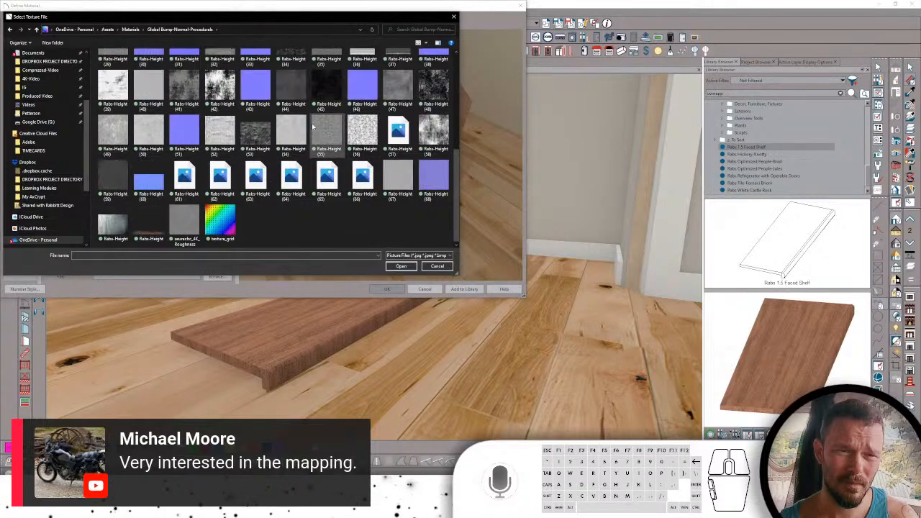
{"action": "double_click", "coordinate": [230, 213]}
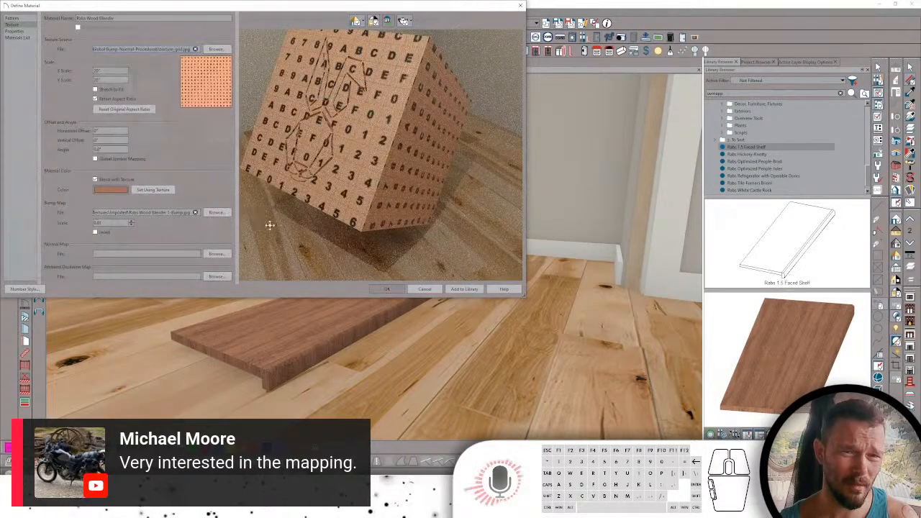
{"action": "left_click", "coordinate": [95, 179]}
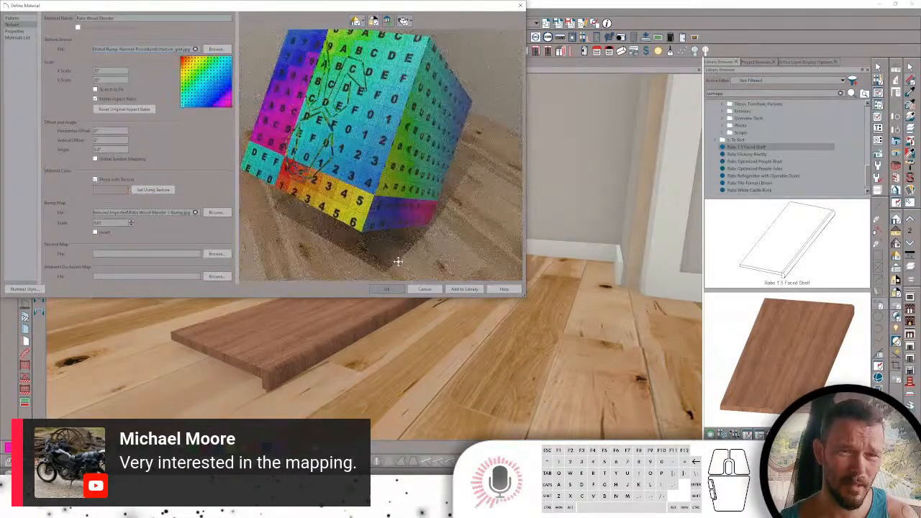
{"action": "left_click", "coordinate": [387, 290]}
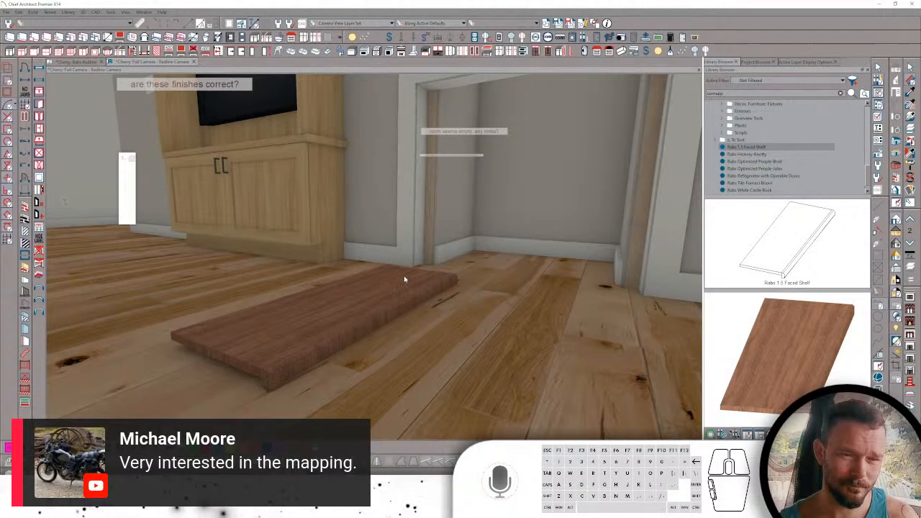
{"action": "left_click", "coordinate": [404, 279]}
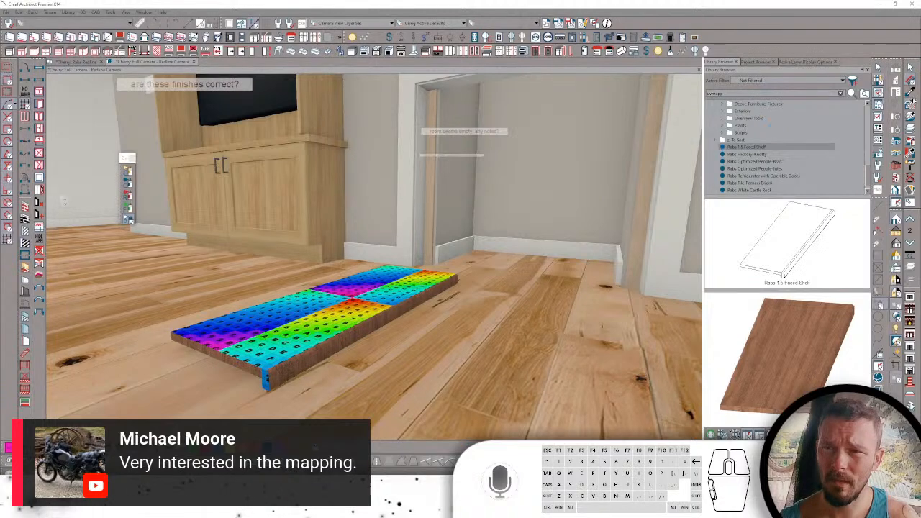
- Pick up the grid material from the slab's top and apply it to the front face of the rail
{"action": "left_click", "coordinate": [912, 96]}
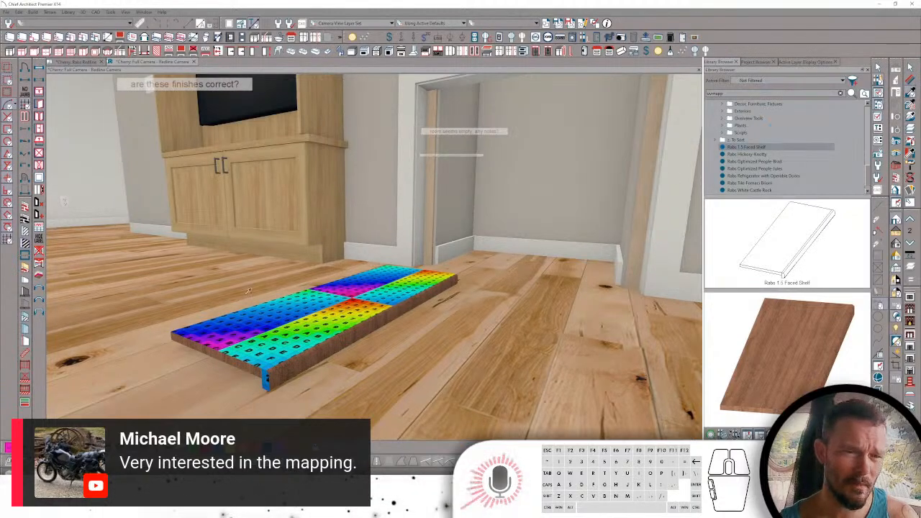
{"action": "left_click", "coordinate": [282, 312]}
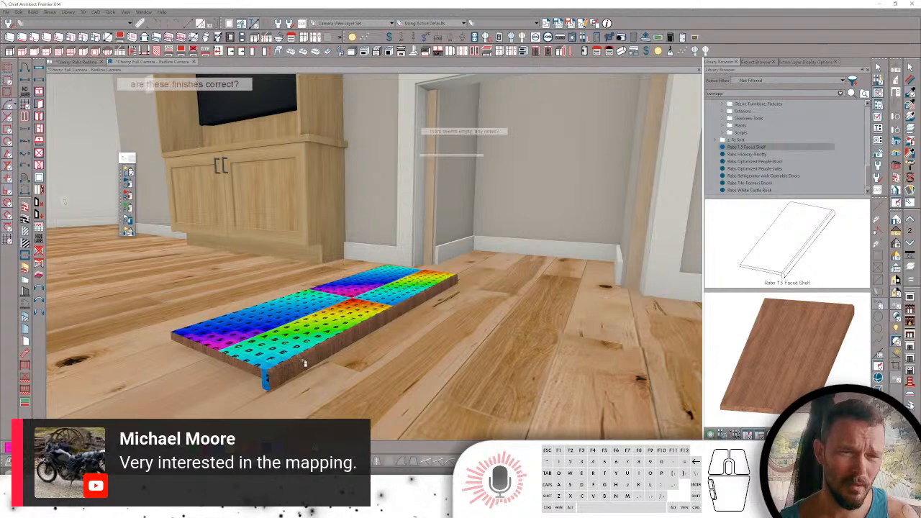
{"action": "left_click", "coordinate": [304, 364]}
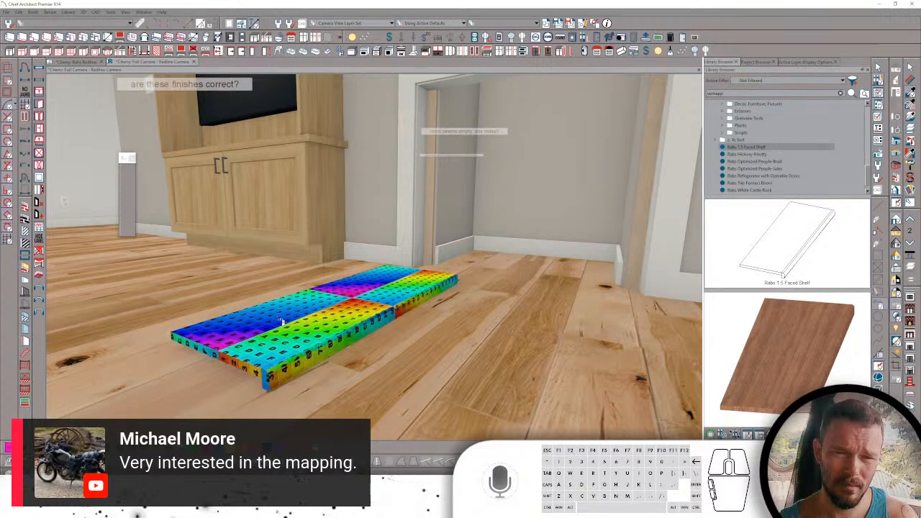
{"action": "middle_click_drag", "start_coordinate": [281, 322], "coordinate": [492, 250]}
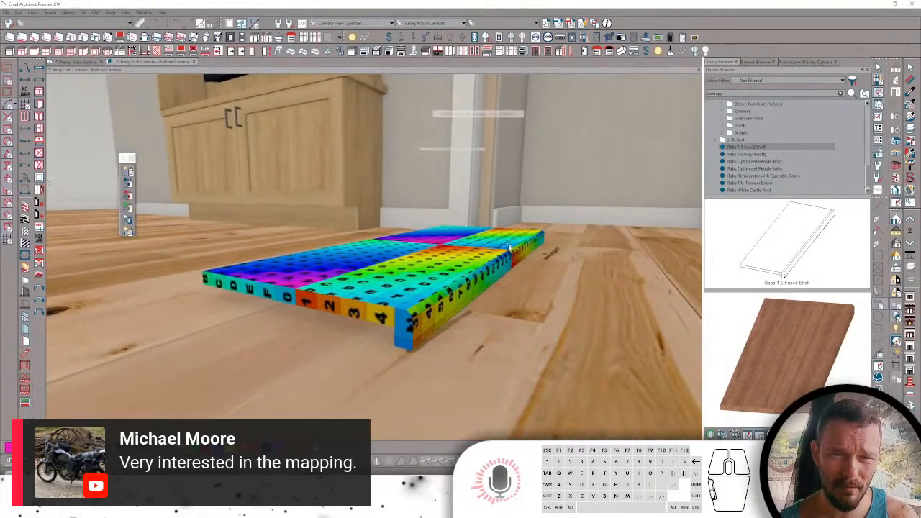
{"action": "middle_click_drag", "start_coordinate": [398, 288], "coordinate": [450, 309]}
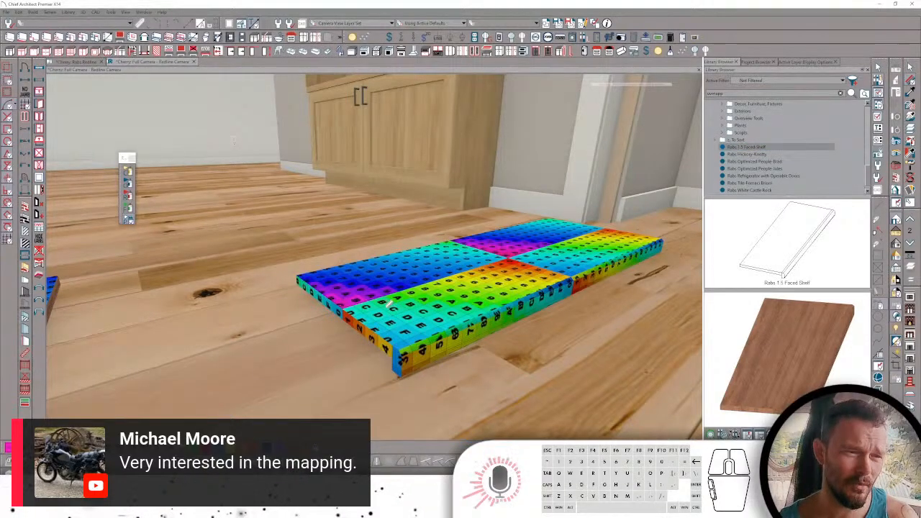
- Turn on Global Symbol Mapping for the grid material and examine how the texture runs across the shelf's faces
{"action": "left_click", "coordinate": [388, 302]}
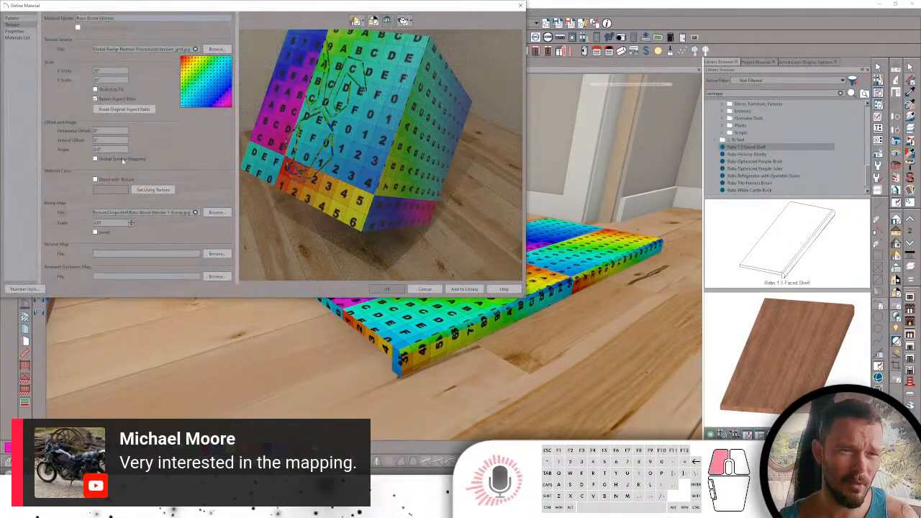
{"action": "left_click", "coordinate": [386, 289]}
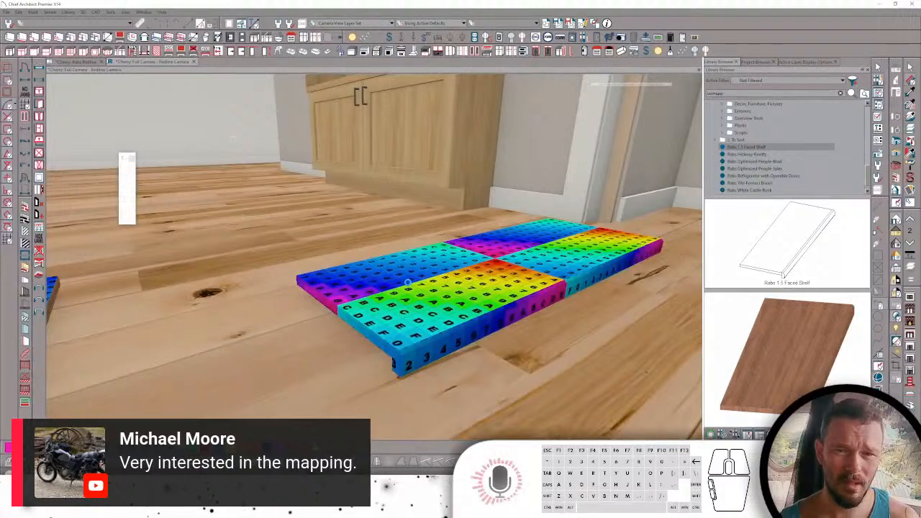
{"action": "middle_click_drag", "start_coordinate": [506, 289], "coordinate": [508, 289]}
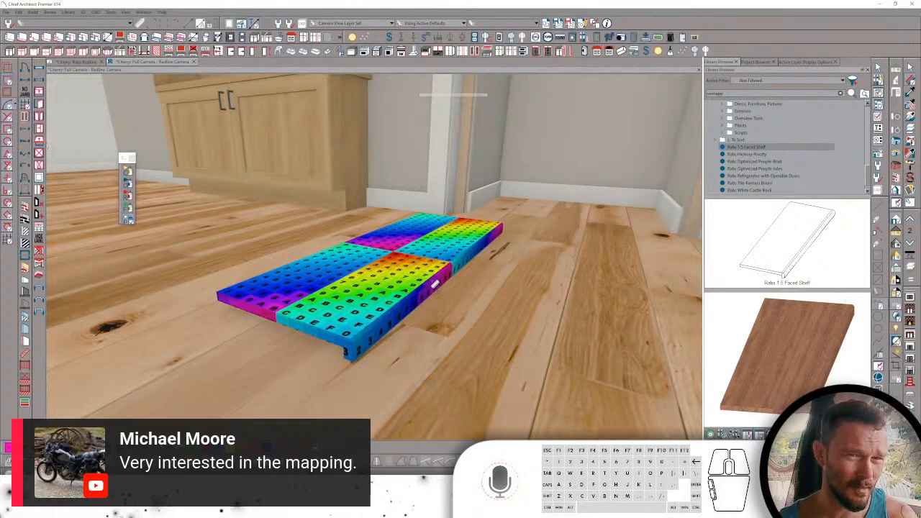
{"action": "middle_click_drag", "start_coordinate": [431, 281], "coordinate": [344, 242]}
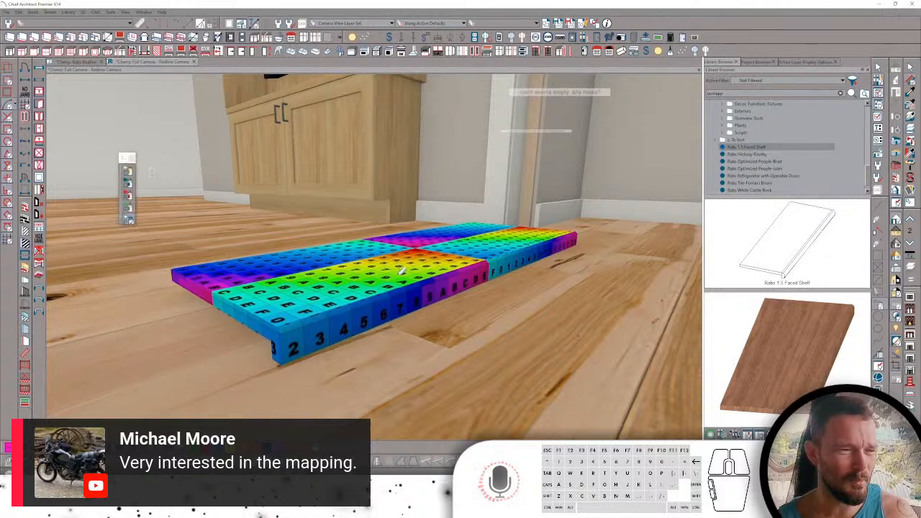
{"action": "middle_click_drag", "start_coordinate": [402, 271], "coordinate": [402, 270]}
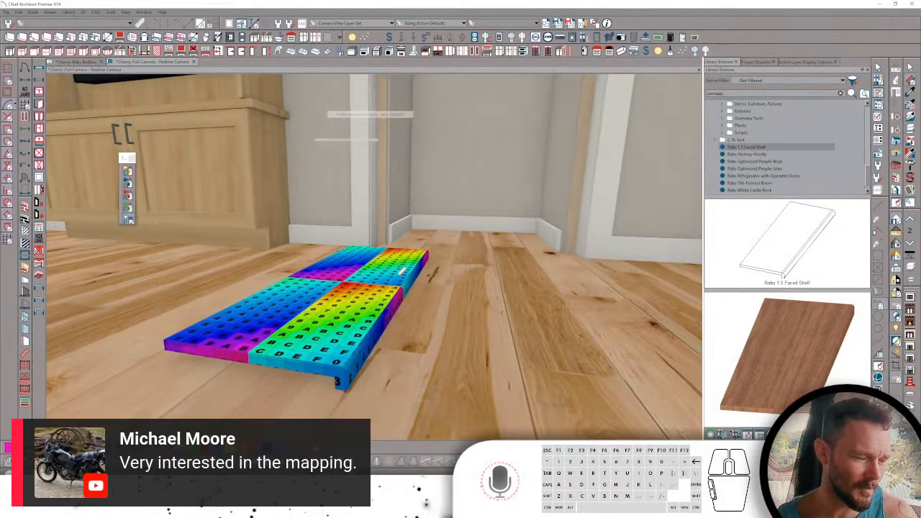
- Open the specification of the wall cabinet around the TV and change its box construction to Framed
{"action": "mouse_move", "coordinate": [401, 270]}
{"action": "middle_mouse_down"}
{"action": "mouse_move", "coordinate": [462, 218]}
{"action": "mouse_move", "coordinate": [381, 233]}
{"action": "mouse_move", "coordinate": [372, 214]}
{"action": "mouse_move", "coordinate": [411, 180]}
{"action": "mouse_move", "coordinate": [412, 191]}
{"action": "middle_mouse_up"}
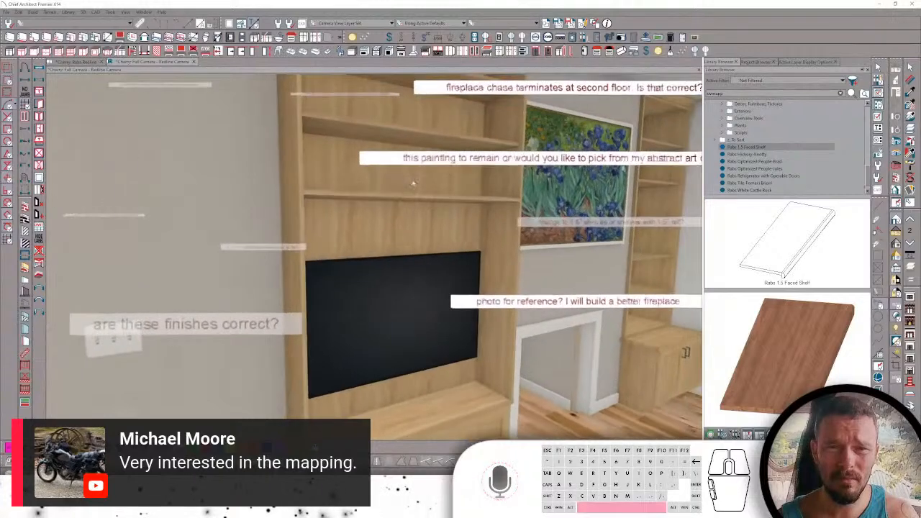
{"action": "left_click", "coordinate": [424, 185]}
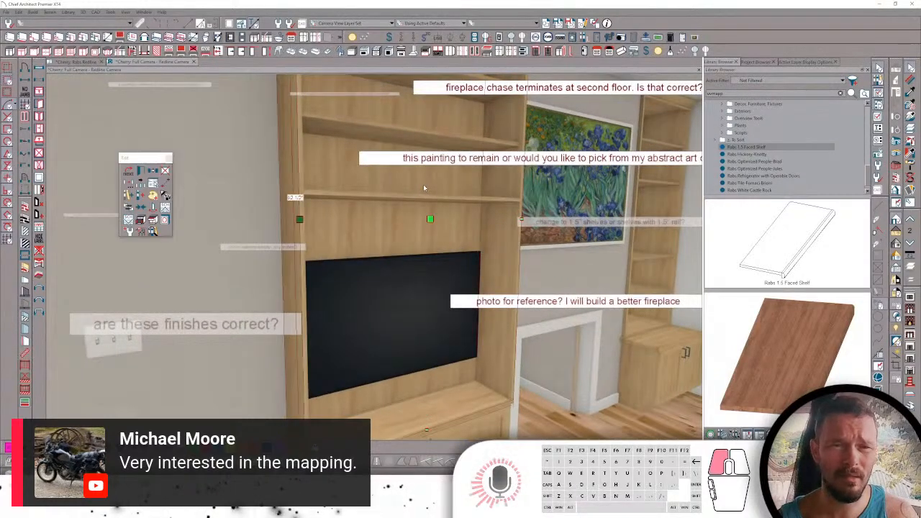
{"action": "double_click", "coordinate": [423, 186]}
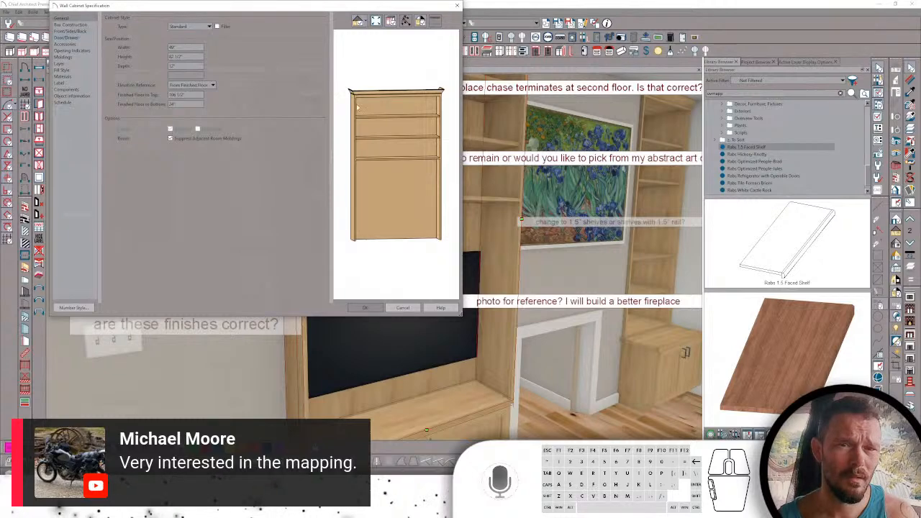
{"action": "left_click", "coordinate": [376, 129]}
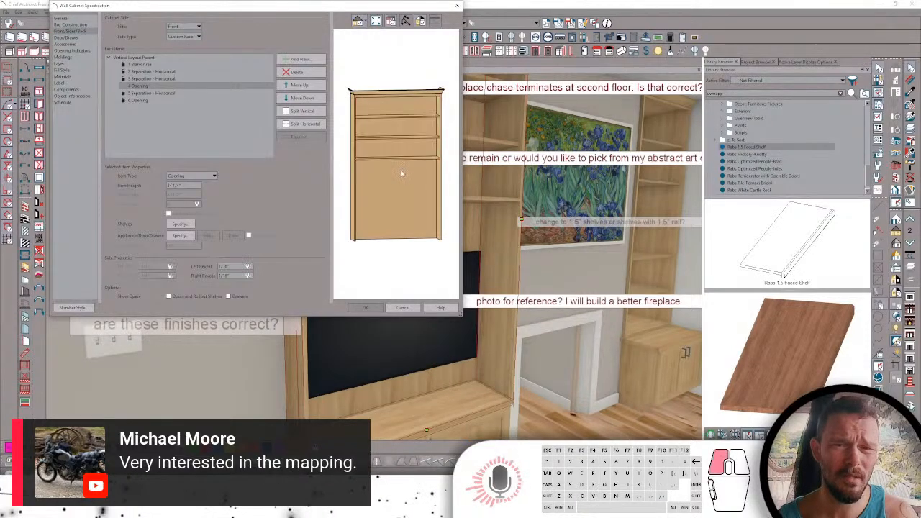
{"action": "left_click", "coordinate": [401, 171]}
{"action": "left_click", "coordinate": [397, 145]}
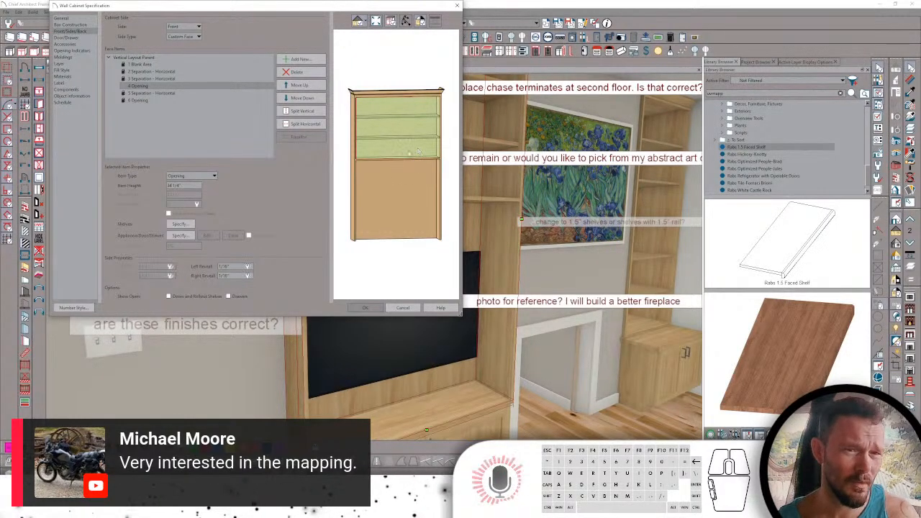
{"action": "left_click", "coordinate": [70, 25]}
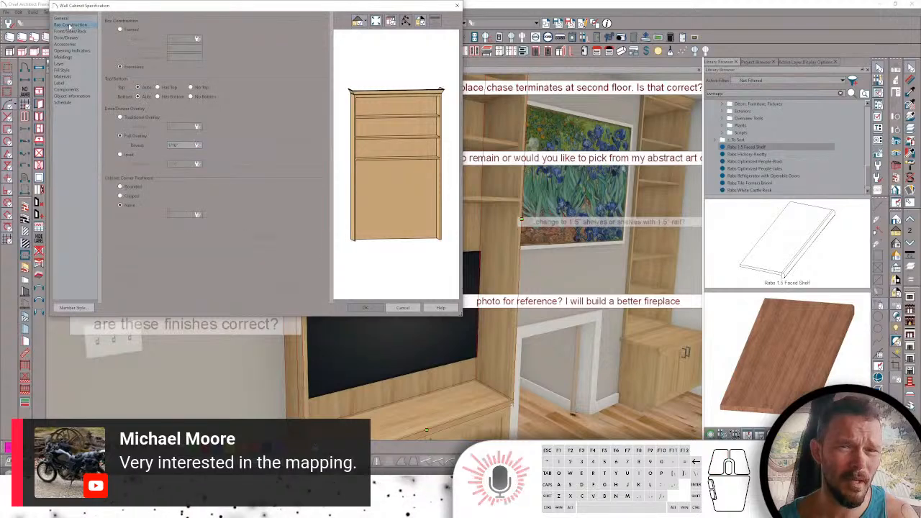
{"action": "left_click", "coordinate": [69, 18]}
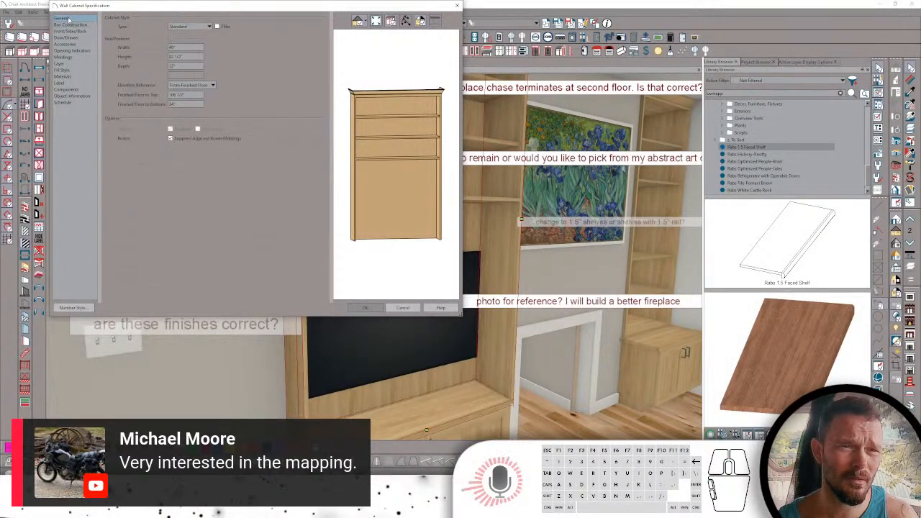
{"action": "left_click", "coordinate": [70, 24]}
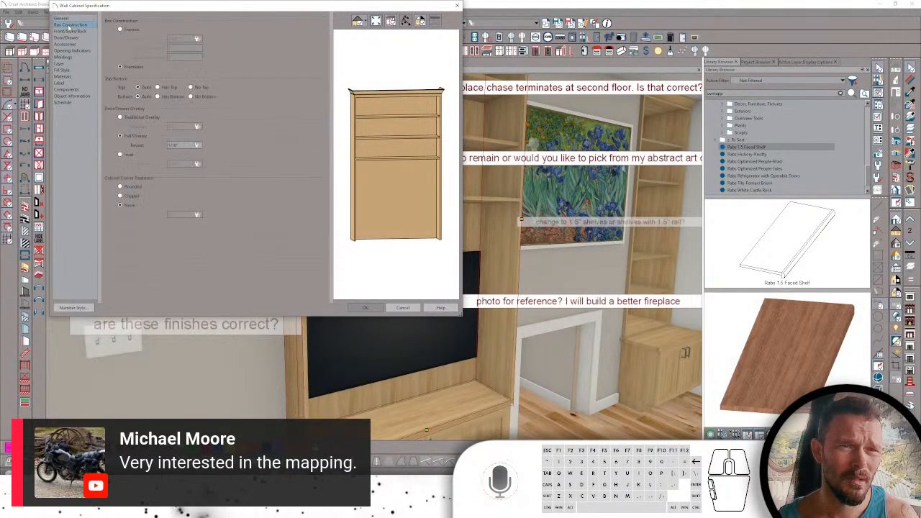
{"action": "left_click", "coordinate": [126, 30]}
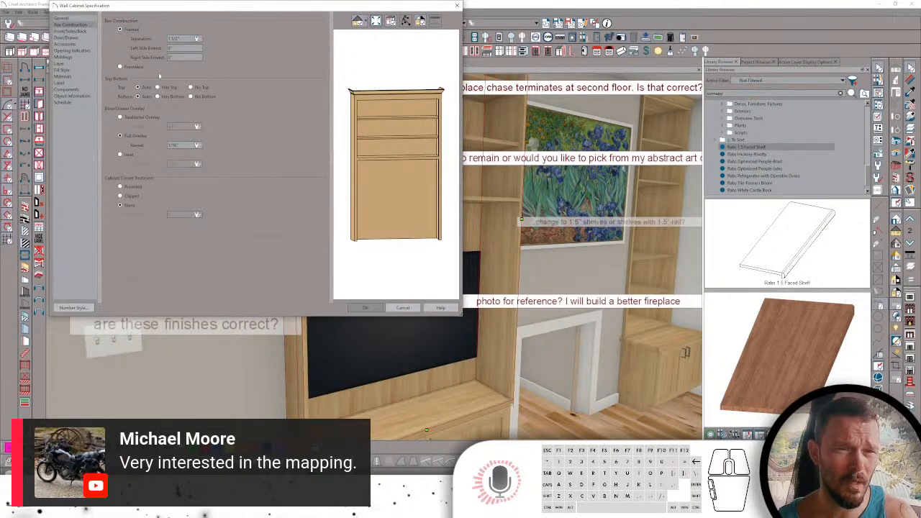
- Assign the Rabs 1.5 Faced Shelf from the User Catalog to all shelves of the cabinet's upper opening
{"action": "left_click", "coordinate": [70, 31]}
{"action": "left_click", "coordinate": [144, 86]}
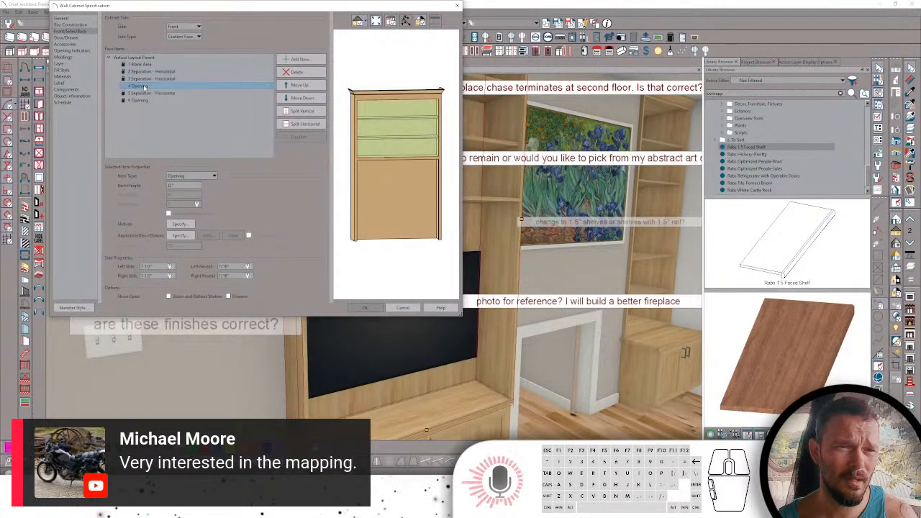
{"action": "left_click", "coordinate": [180, 224]}
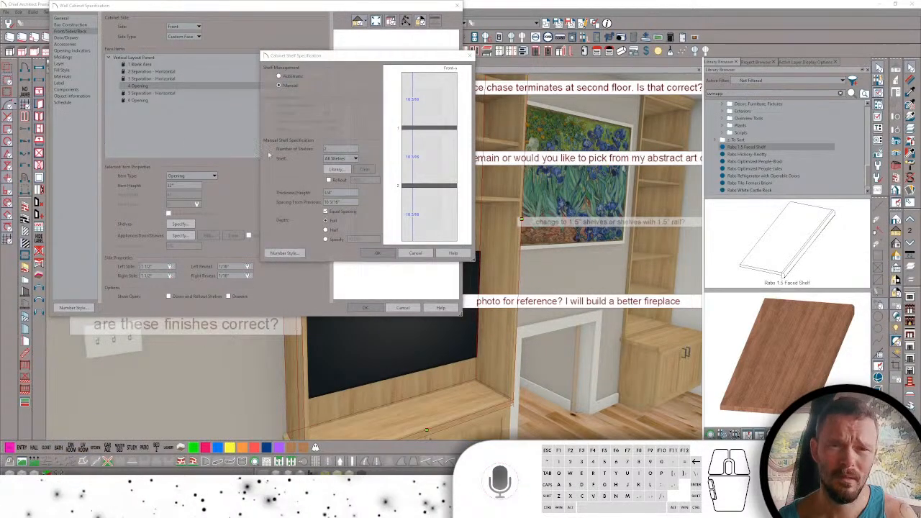
{"action": "left_click", "coordinate": [350, 169]}
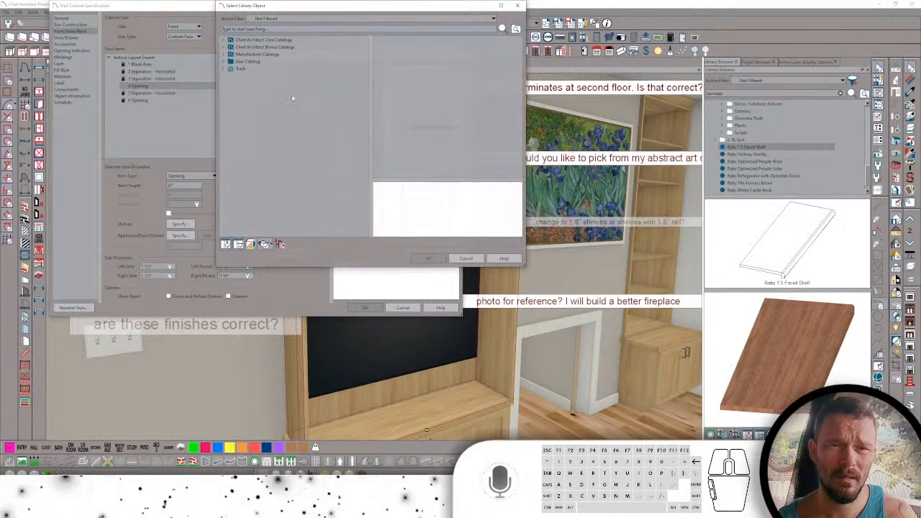
{"action": "left_click", "coordinate": [223, 61]}
{"action": "left_click", "coordinate": [262, 105]}
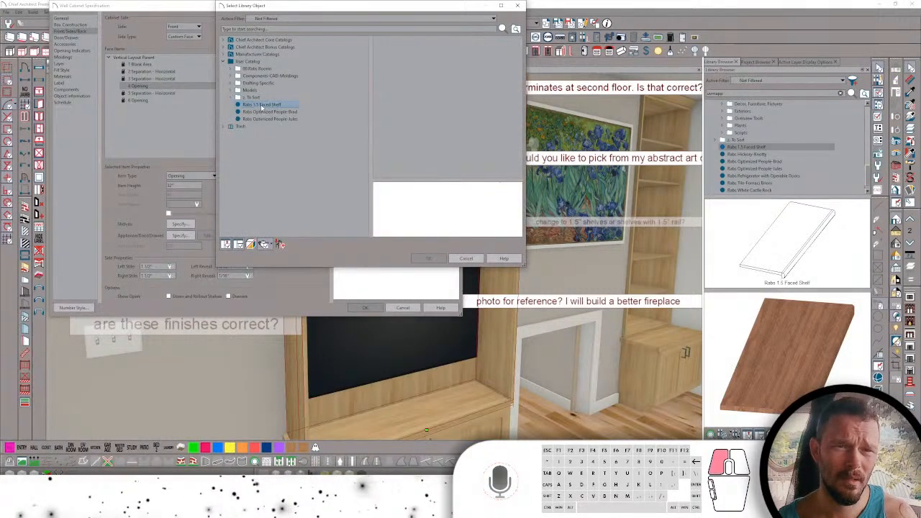
{"action": "left_click", "coordinate": [429, 259]}
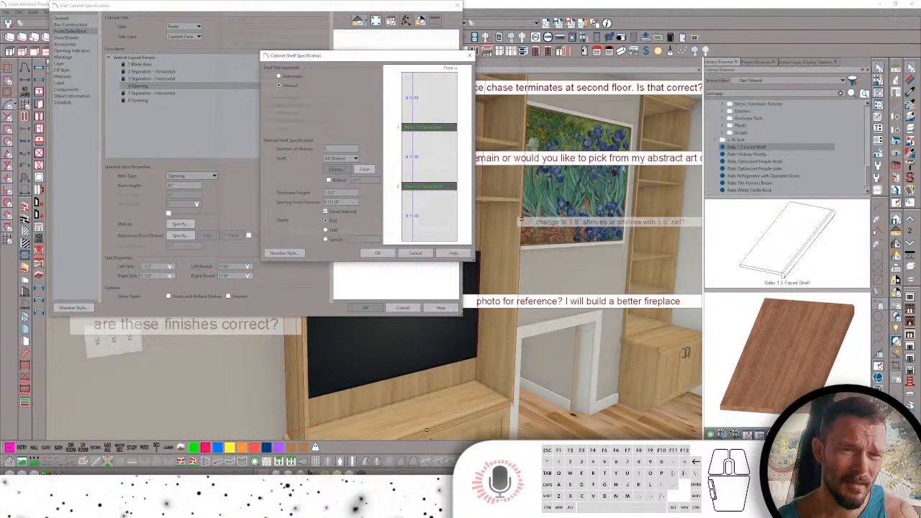
- Specify a depth of 8" for the upper opening's shelves and apply the cabinet changes
{"action": "left_click", "coordinate": [328, 240]}
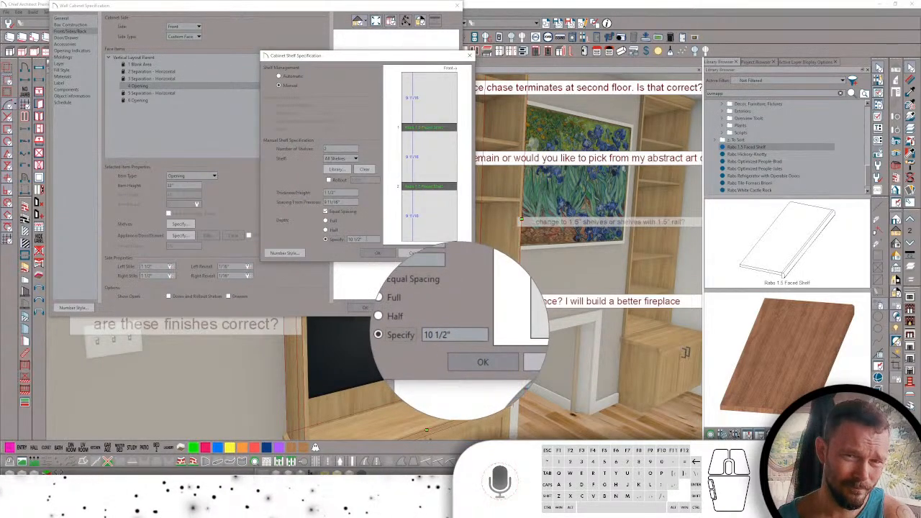
{"action": "left_click_drag", "start_coordinate": [367, 241], "coordinate": [336, 236]}
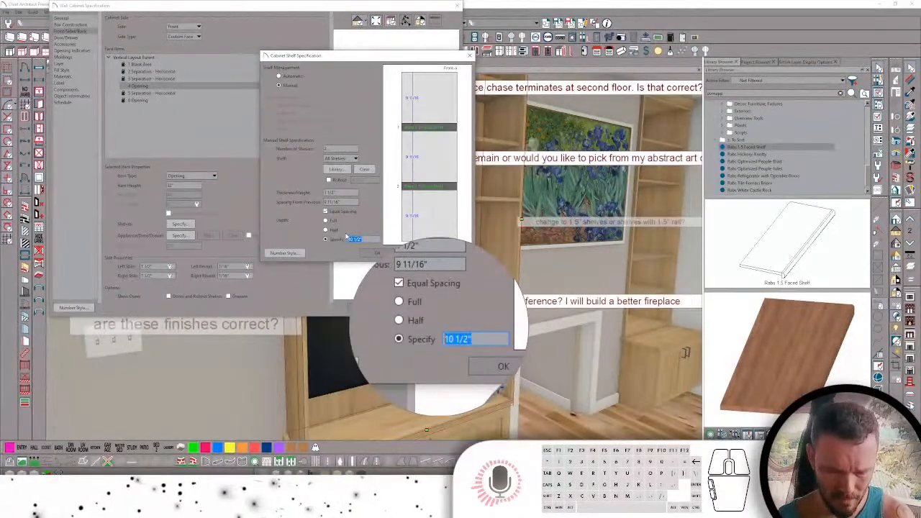
{"action": "type", "text": "8"}
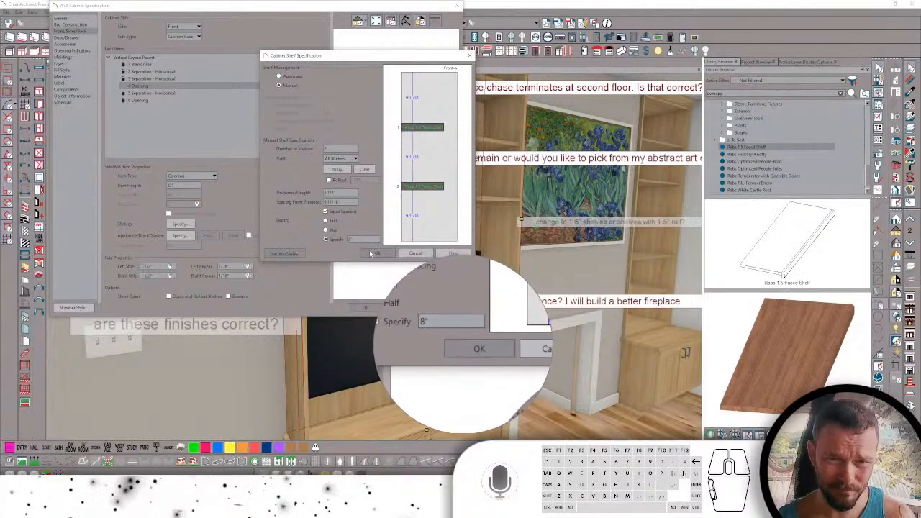
{"action": "left_click", "coordinate": [371, 254]}
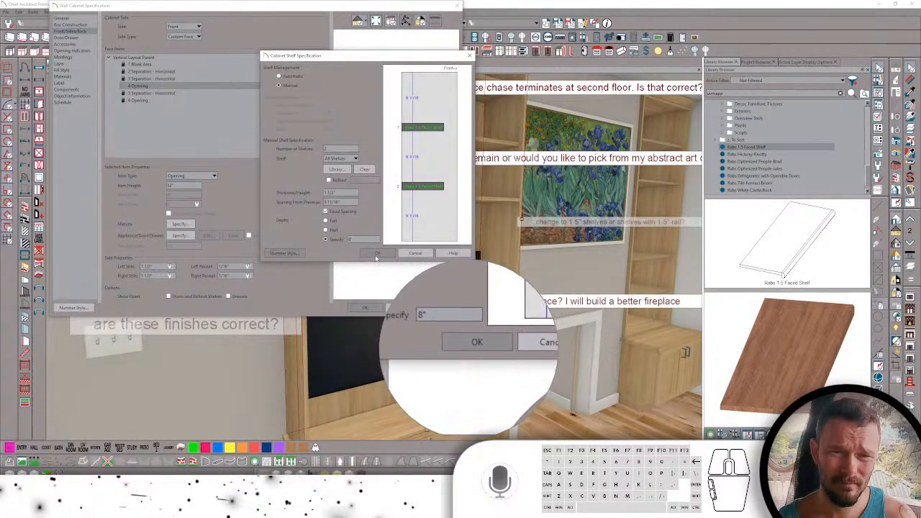
{"action": "left_click", "coordinate": [375, 256]}
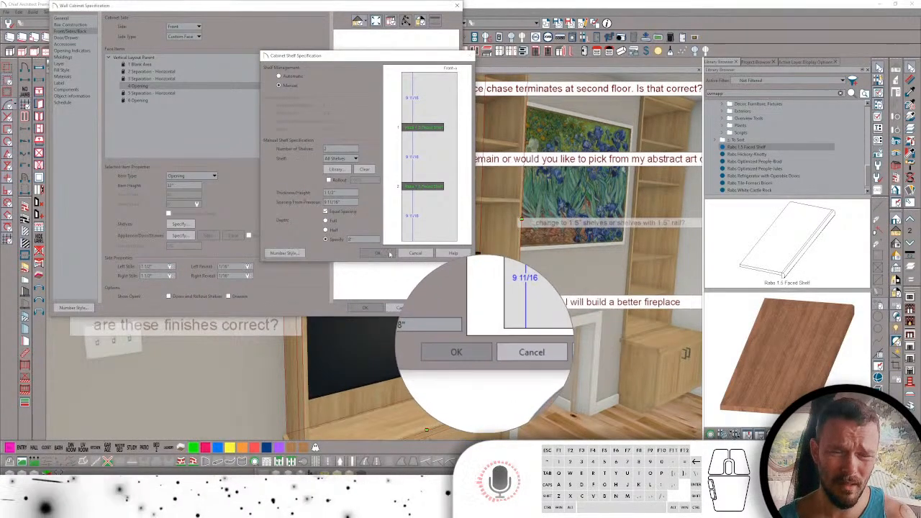
{"action": "left_click", "coordinate": [365, 308]}
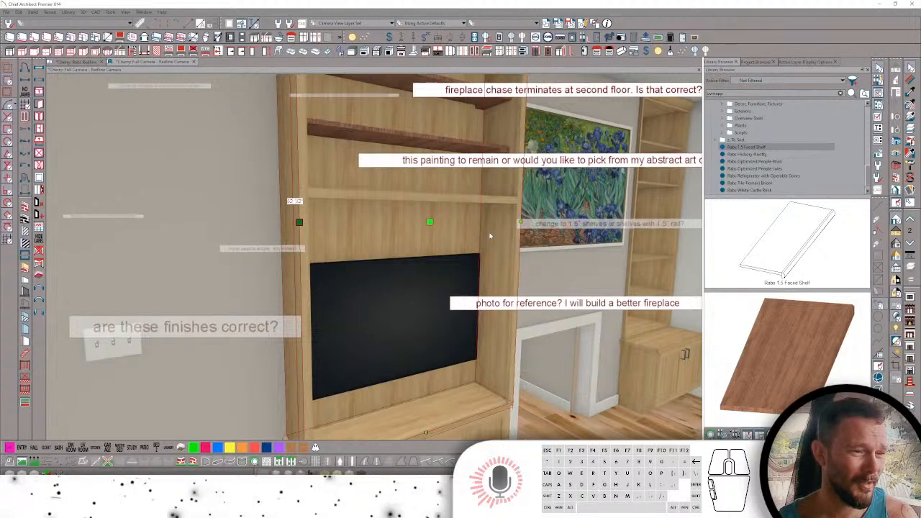
- Open the Rabs 1.5 Faced Shelf symbol from the library and rotate it about the Z axis so its rail sits at the front
{"action": "middle_click_drag", "start_coordinate": [490, 236], "coordinate": [488, 233]}
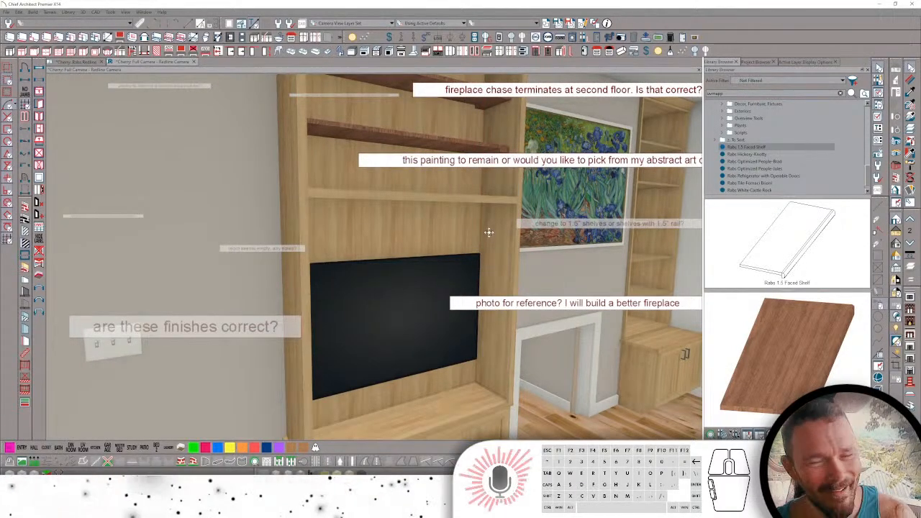
{"action": "mouse_move", "coordinate": [488, 232]}
{"action": "middle_mouse_down"}
{"action": "mouse_move", "coordinate": [492, 225]}
{"action": "mouse_move", "coordinate": [486, 236]}
{"action": "middle_mouse_up"}
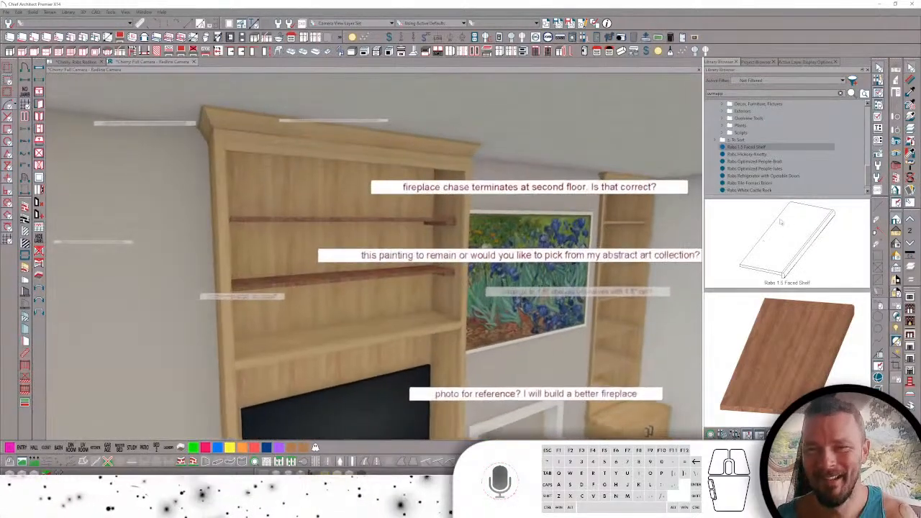
{"action": "right_click", "coordinate": [787, 147]}
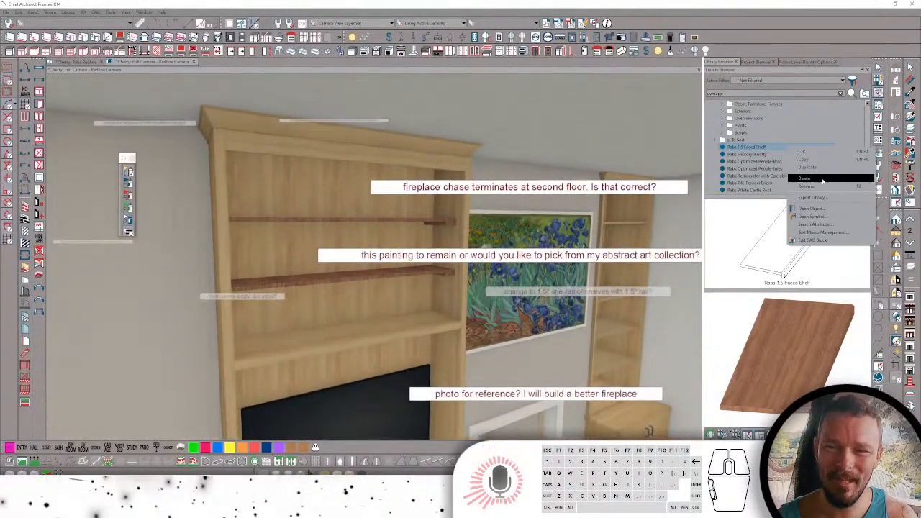
{"action": "left_click", "coordinate": [820, 216]}
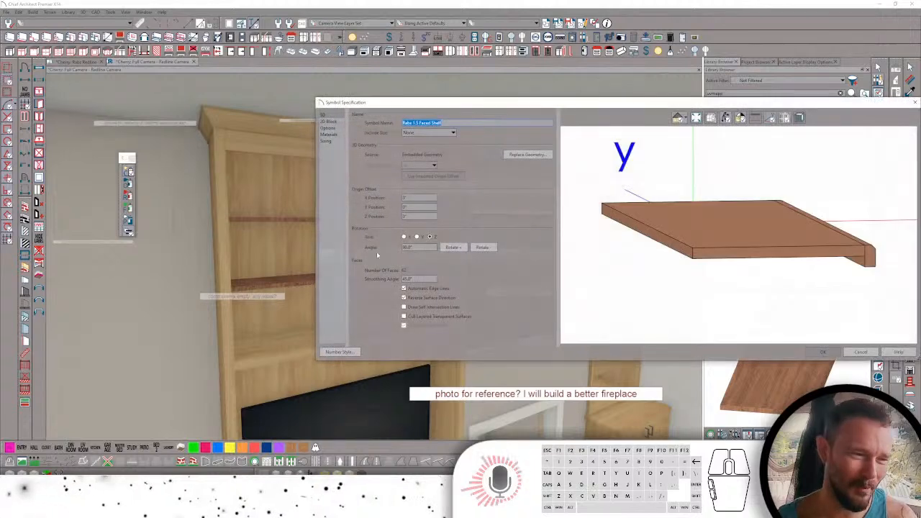
{"action": "left_click", "coordinate": [454, 248]}
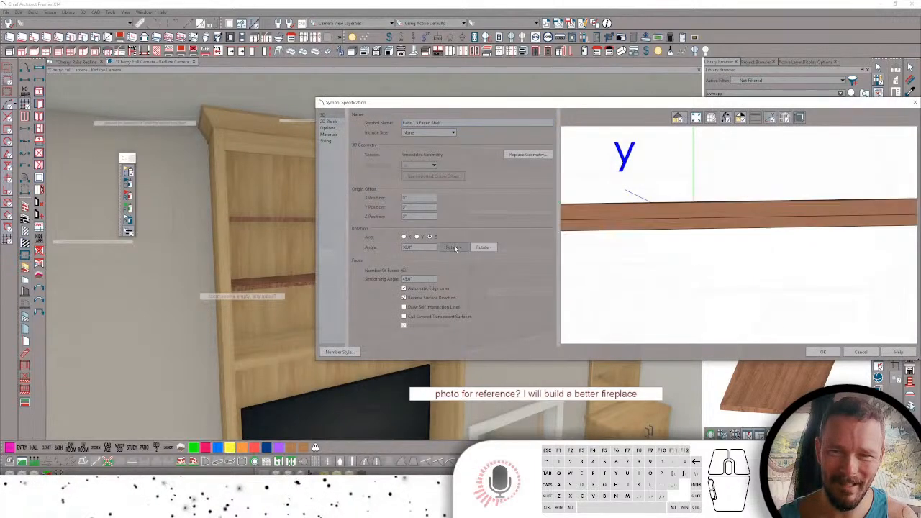
{"action": "left_click_drag", "start_coordinate": [580, 239], "coordinate": [640, 248]}
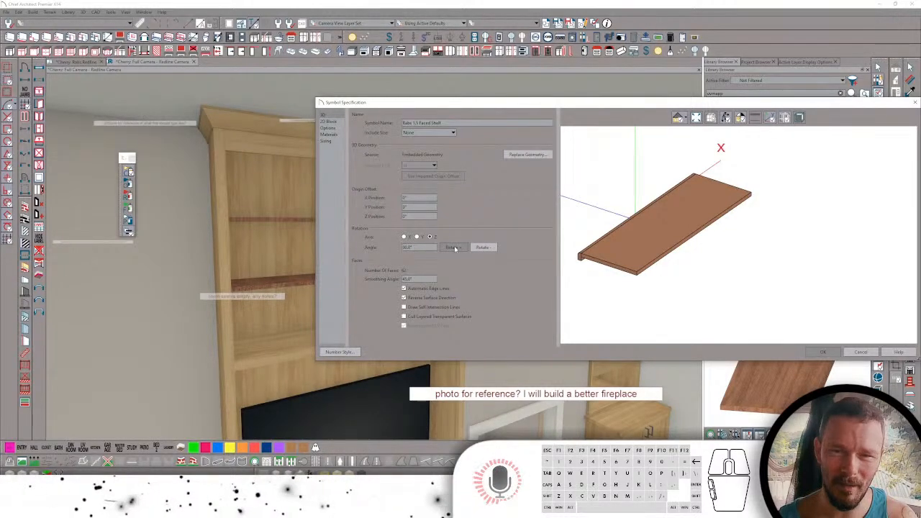
{"action": "left_click", "coordinate": [452, 247]}
{"action": "left_click", "coordinate": [452, 248]}
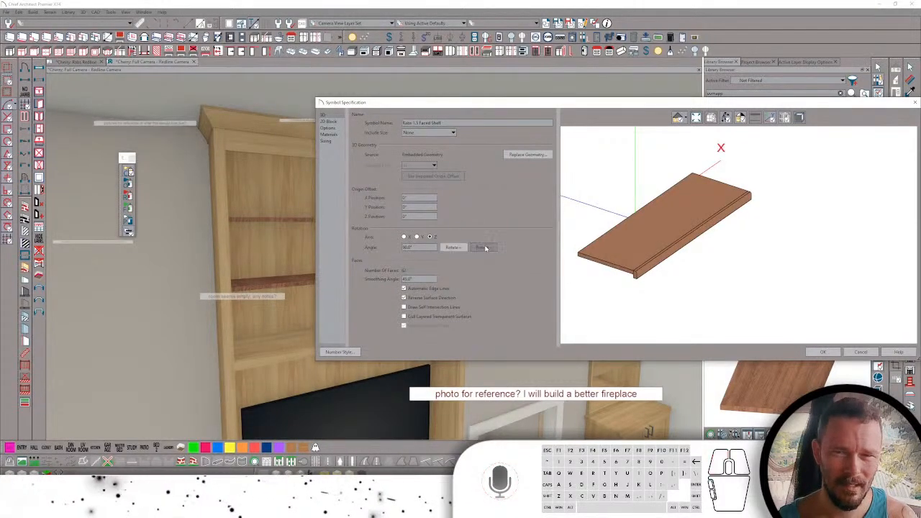
{"action": "left_click", "coordinate": [488, 249]}
{"action": "left_click", "coordinate": [821, 352]}
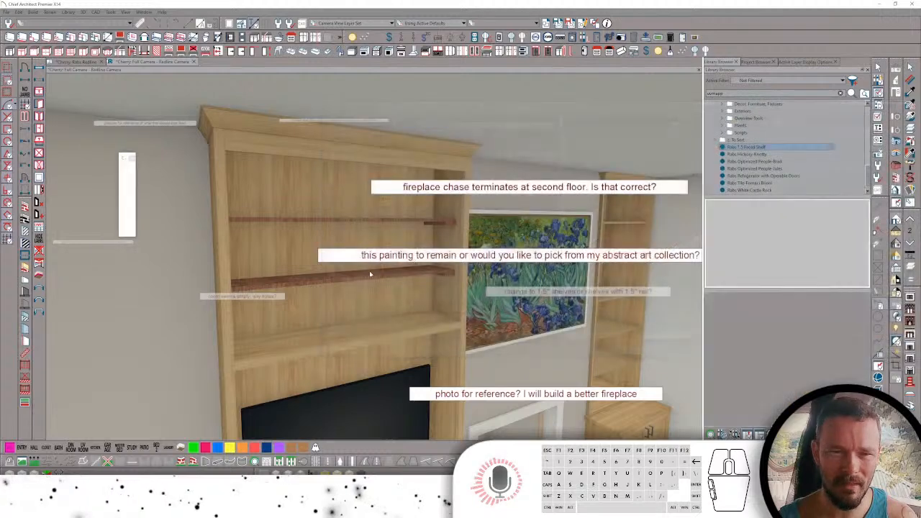
- Reassign the rotated Rabs 1.5 Faced Shelf to all shelves of the TV wall cabinet's upper opening
{"action": "left_click", "coordinate": [367, 280]}
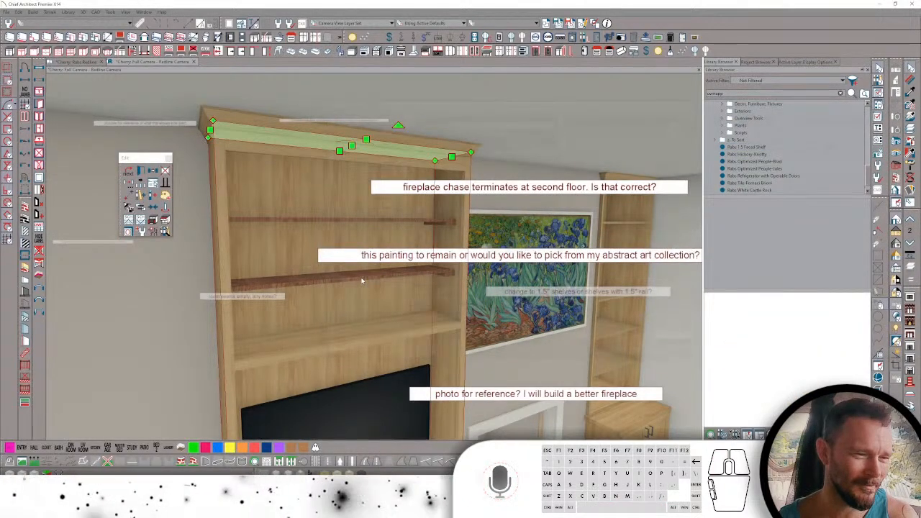
{"action": "double_click", "coordinate": [362, 280]}
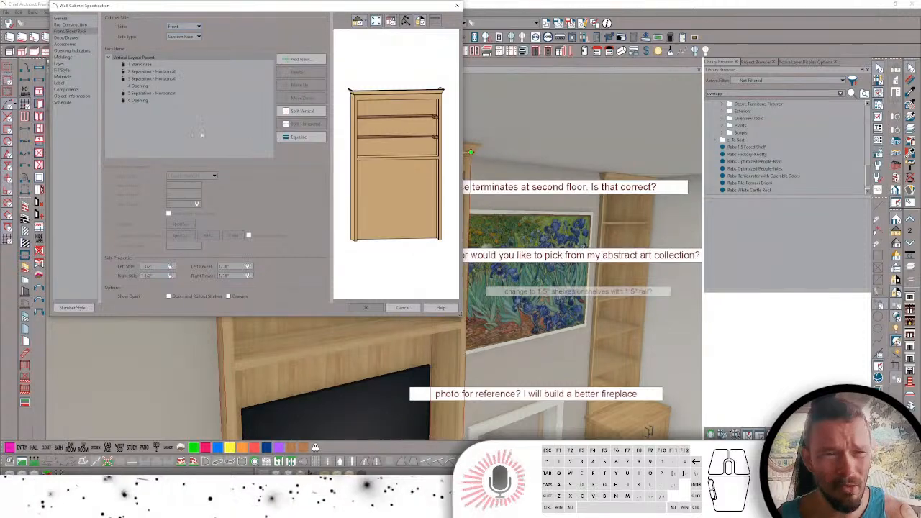
{"action": "left_click", "coordinate": [141, 86]}
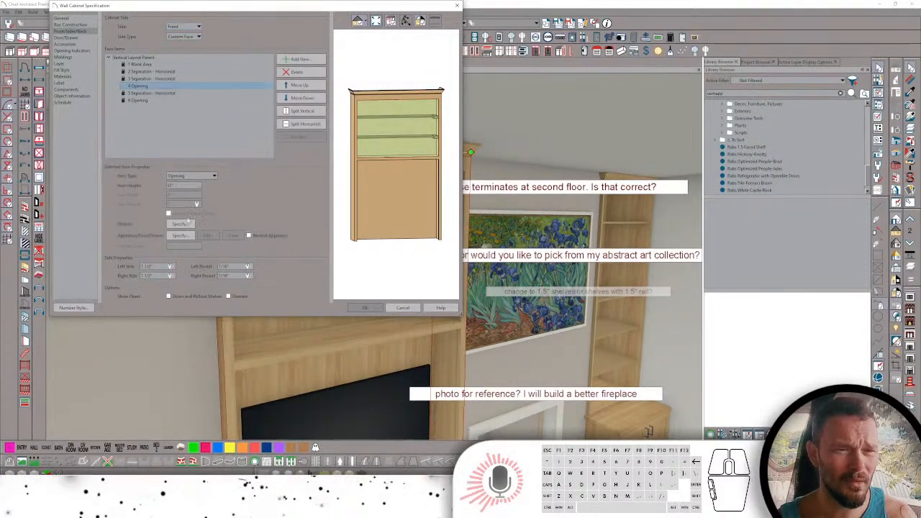
{"action": "left_click", "coordinate": [182, 223]}
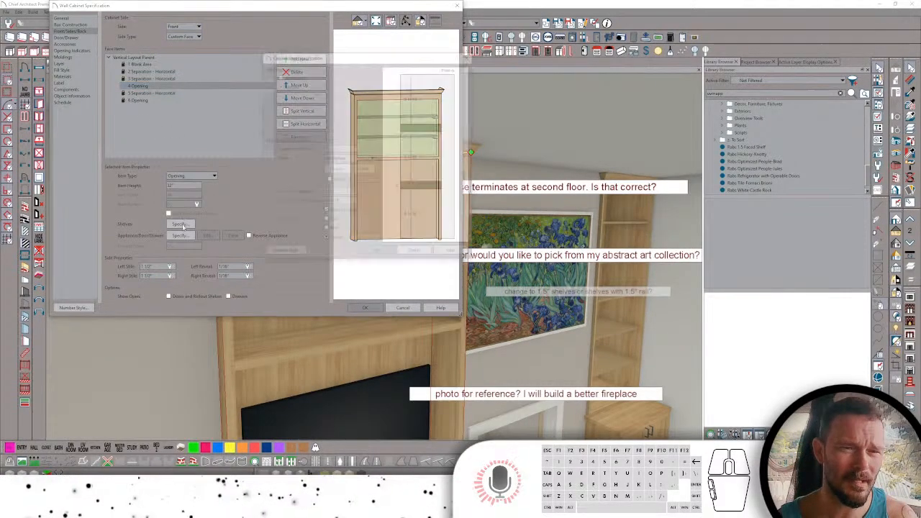
{"action": "left_click", "coordinate": [336, 170]}
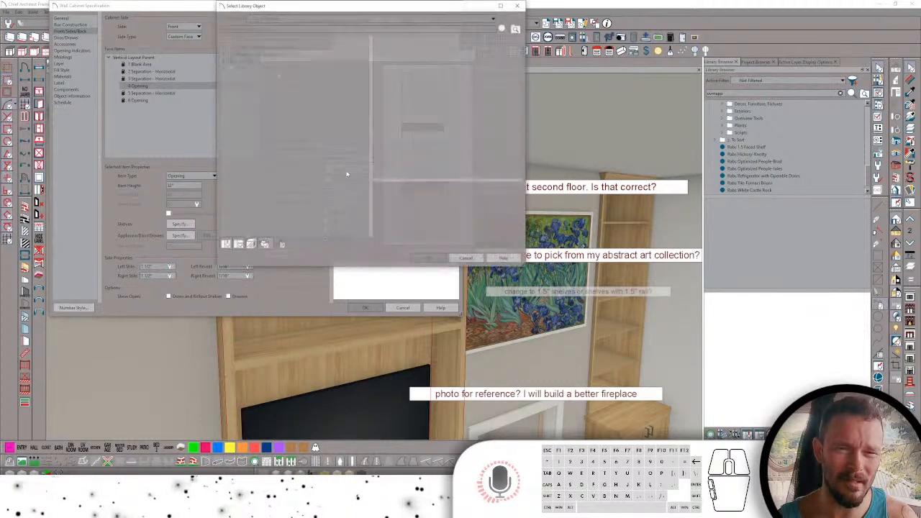
{"action": "left_click", "coordinate": [428, 258]}
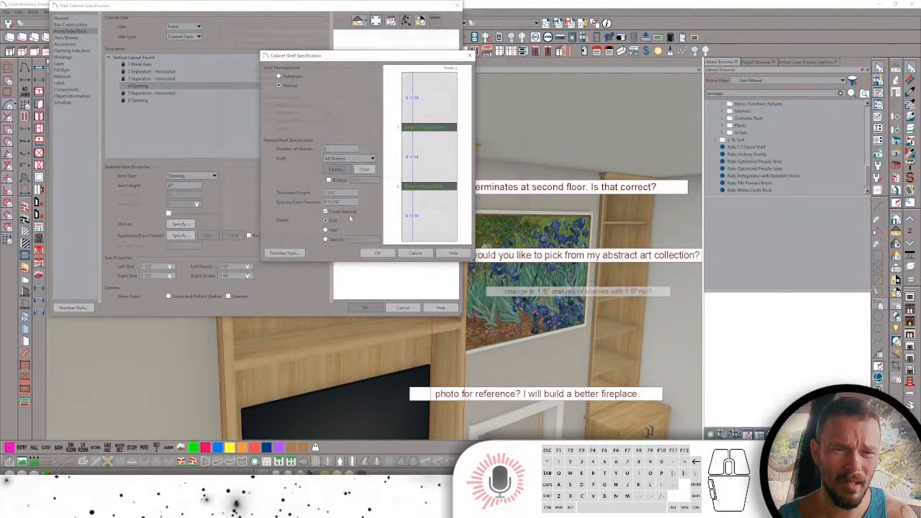
- Set the upper opening's shelves to a specified depth of 8" and apply the change to the wall cabinet
{"action": "left_click", "coordinate": [327, 239]}
{"action": "left_click_drag", "start_coordinate": [365, 240], "coordinate": [338, 232]}
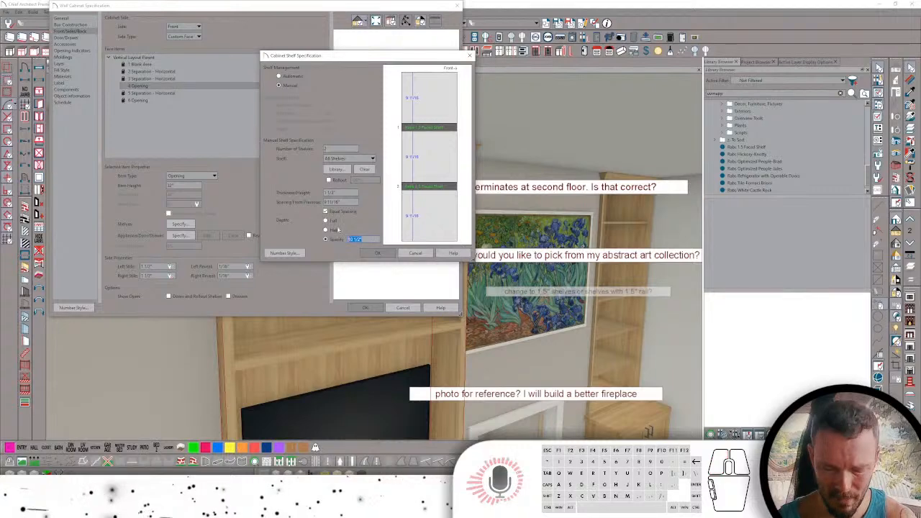
{"action": "type", "text": "8"}
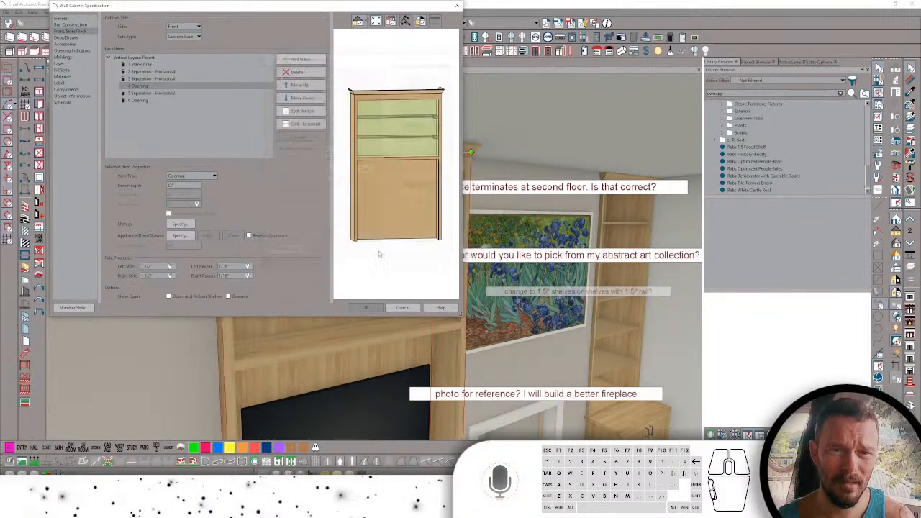
{"action": "left_click", "coordinate": [377, 252]}
{"action": "scroll", "coordinate": [403, 119], "scroll_direction": "up", "scroll_amount": 3}
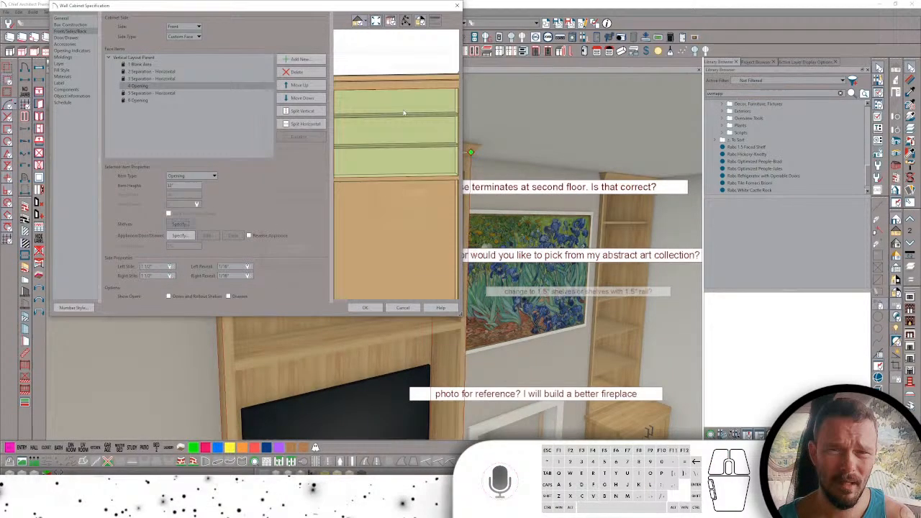
{"action": "left_click", "coordinate": [406, 22]}
{"action": "left_click_drag", "start_coordinate": [403, 124], "coordinate": [422, 116]}
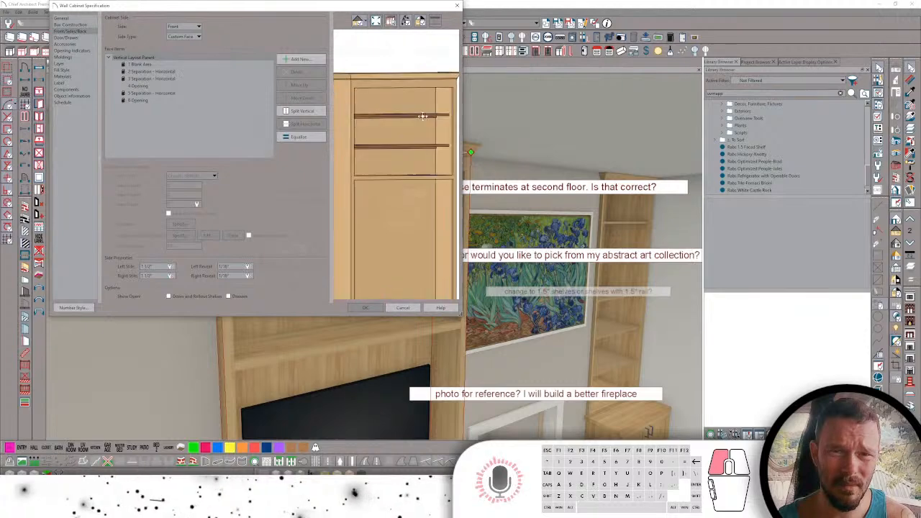
{"action": "scroll", "coordinate": [407, 105], "scroll_direction": "up", "scroll_amount": 2}
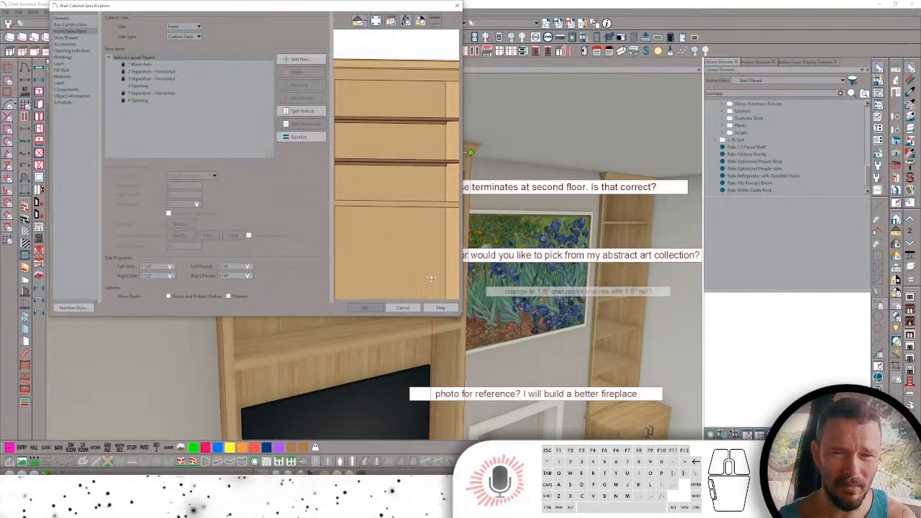
{"action": "left_click", "coordinate": [365, 307]}
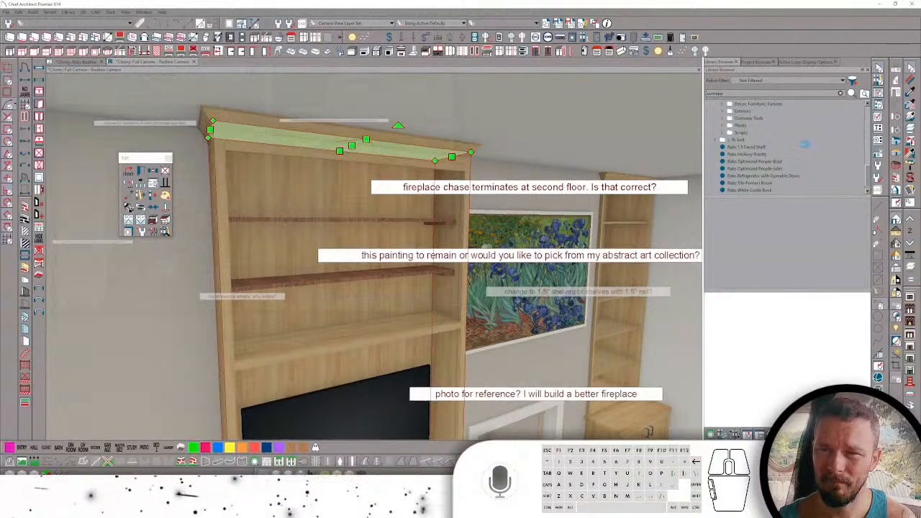
- Rotate the Rabs 1.5 Faced Shelf library symbol again about the Z axis so its rail faces the other way, and save it
{"action": "right_click", "coordinate": [785, 147]}
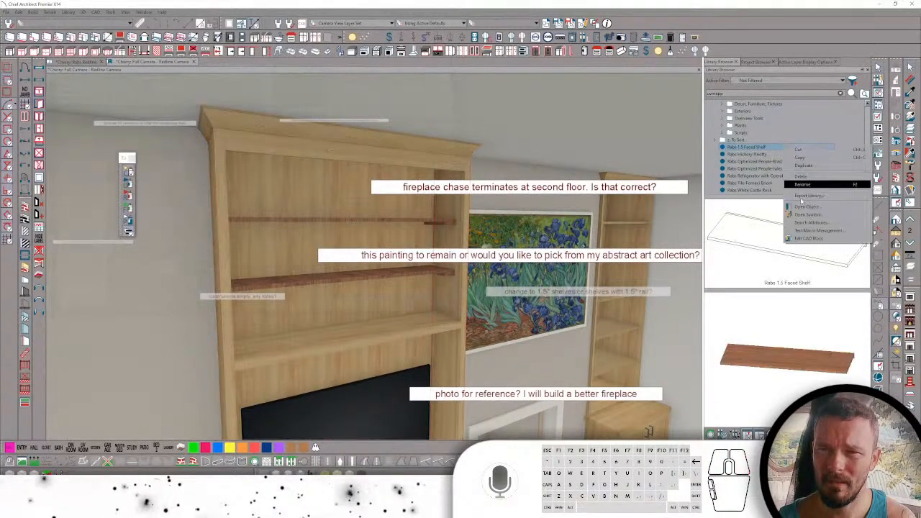
{"action": "left_click", "coordinate": [808, 215]}
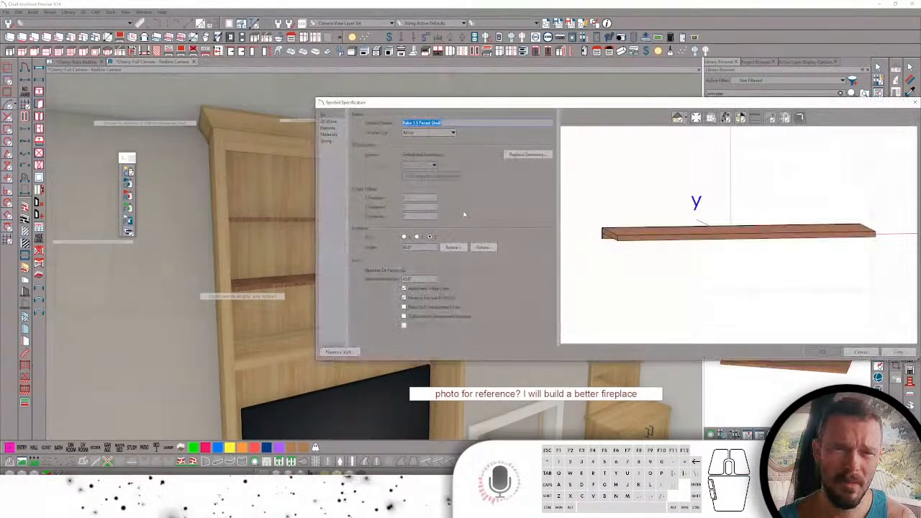
{"action": "left_click", "coordinate": [454, 247]}
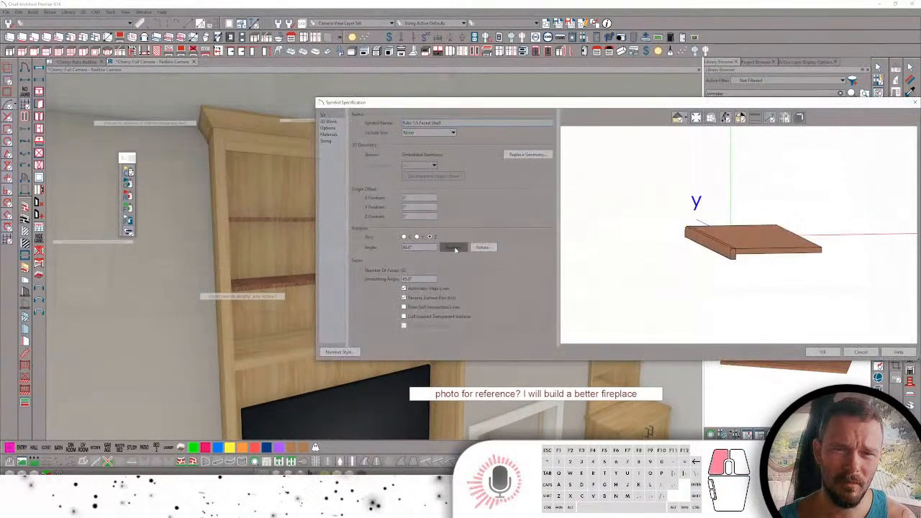
{"action": "left_click", "coordinate": [823, 352]}
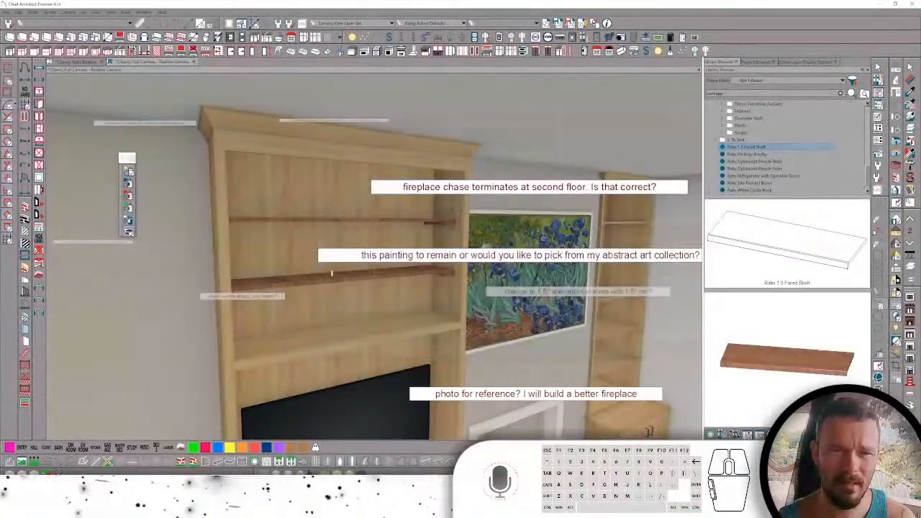
- Reopen the TV wall cabinet's upper opening and reassign the corrected Rabs 1.5 Faced Shelf to all of its shelves
{"action": "right_click", "coordinate": [336, 278]}
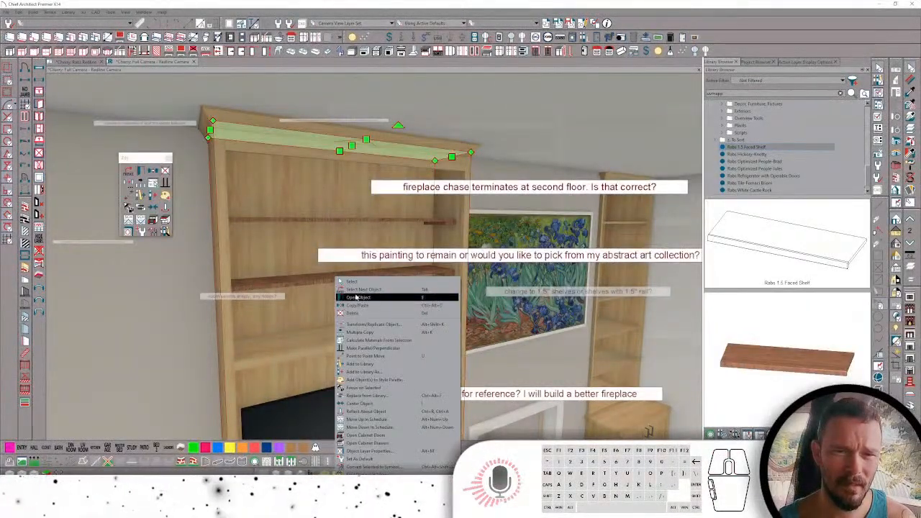
{"action": "left_click", "coordinate": [356, 298]}
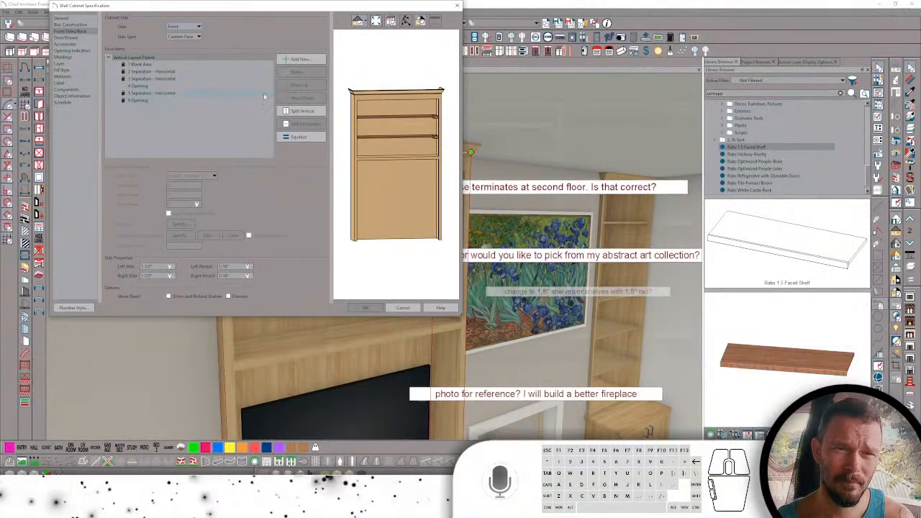
{"action": "left_click", "coordinate": [165, 85]}
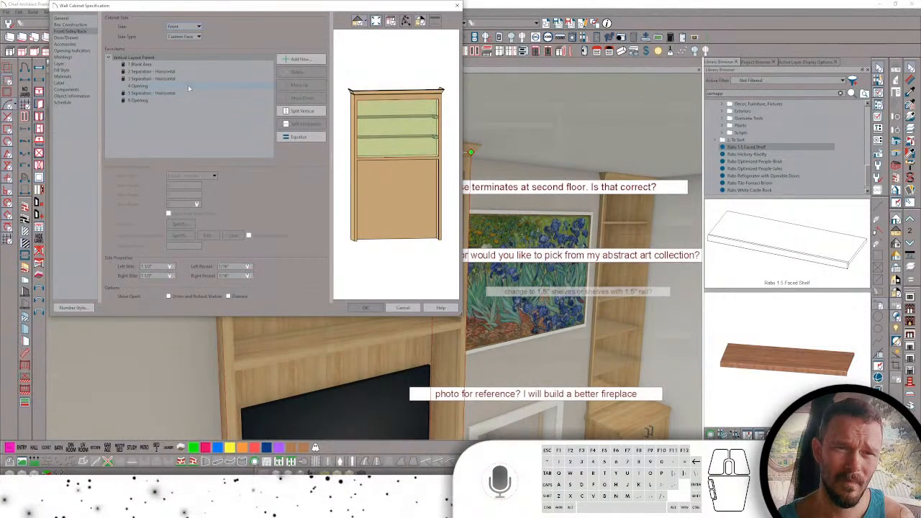
{"action": "left_click", "coordinate": [183, 225]}
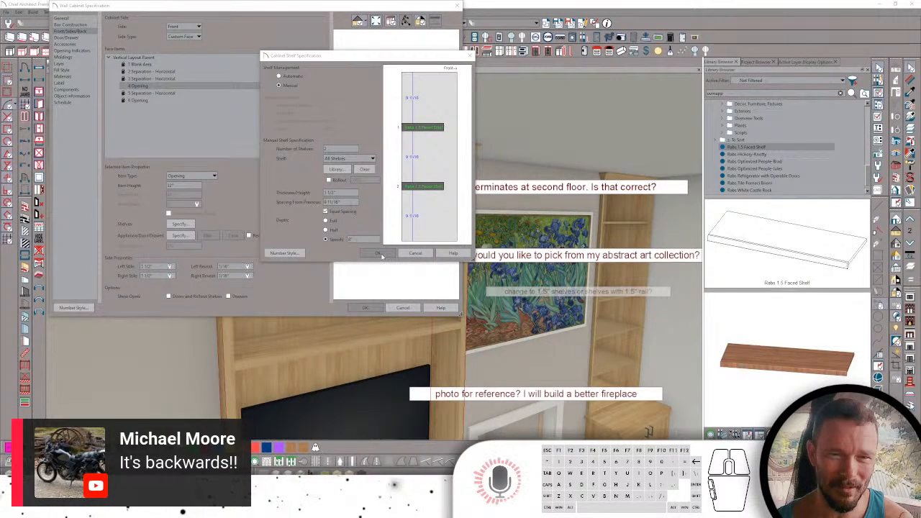
{"action": "left_click", "coordinate": [377, 252]}
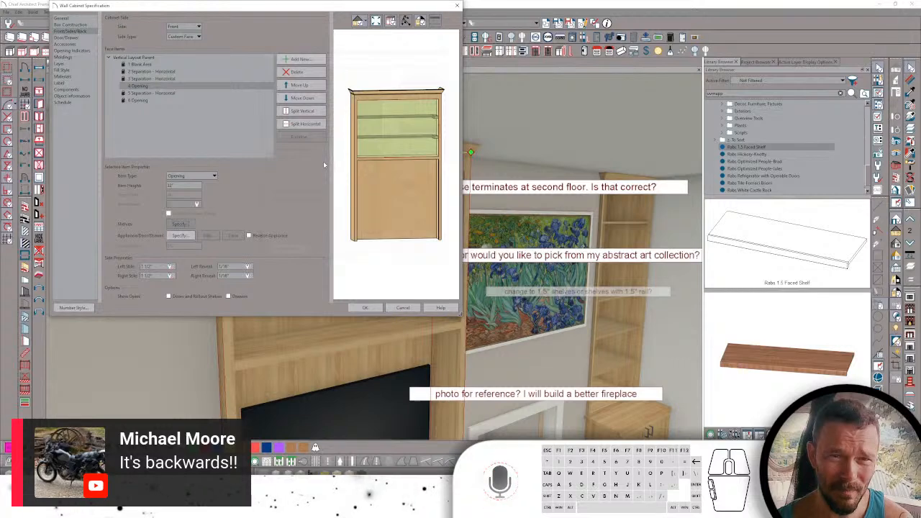
{"action": "left_click", "coordinate": [189, 235]}
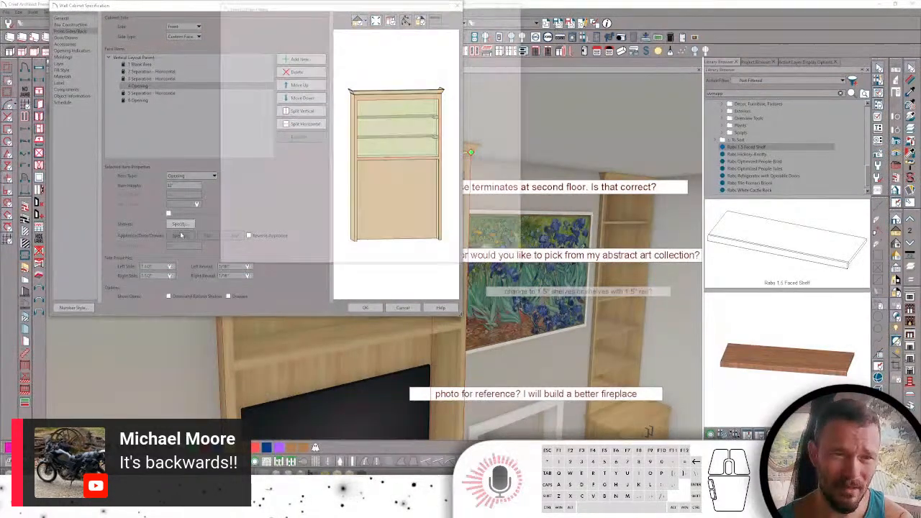
{"action": "left_click", "coordinate": [471, 258]}
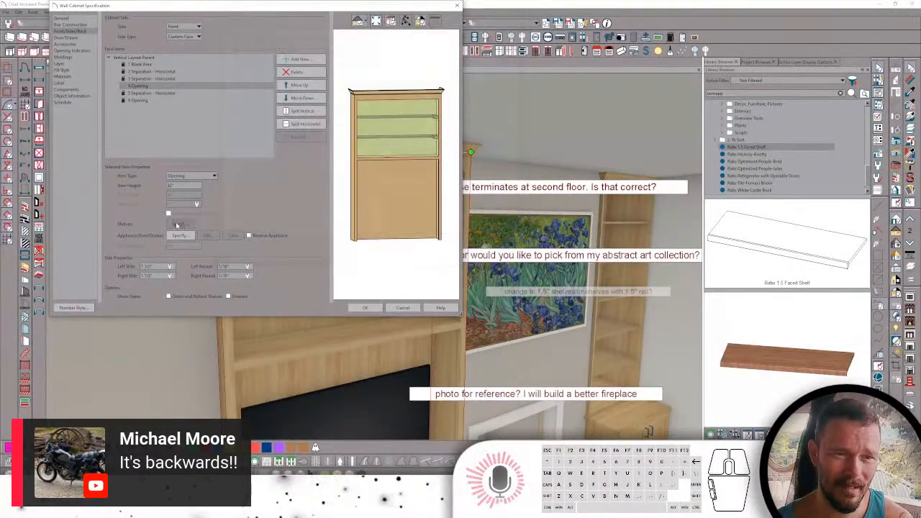
{"action": "left_click", "coordinate": [180, 224]}
{"action": "left_click", "coordinate": [337, 169]}
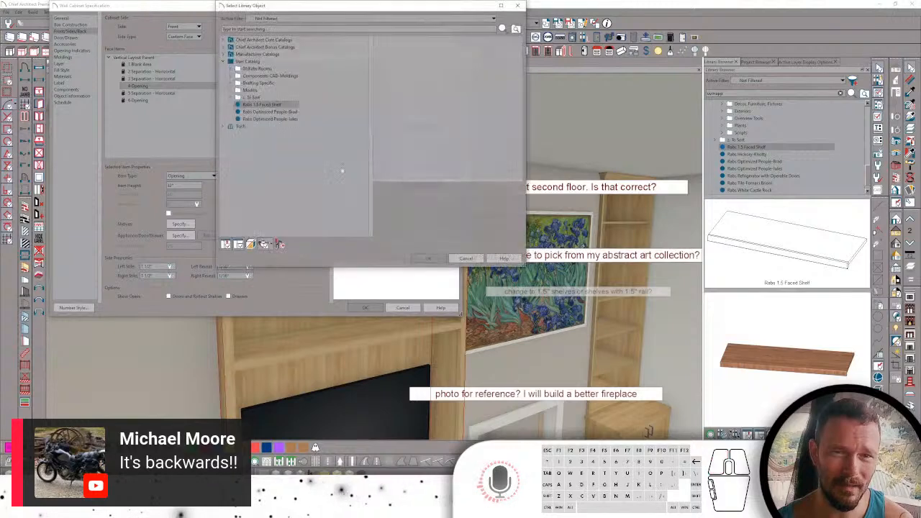
{"action": "left_click", "coordinate": [428, 259]}
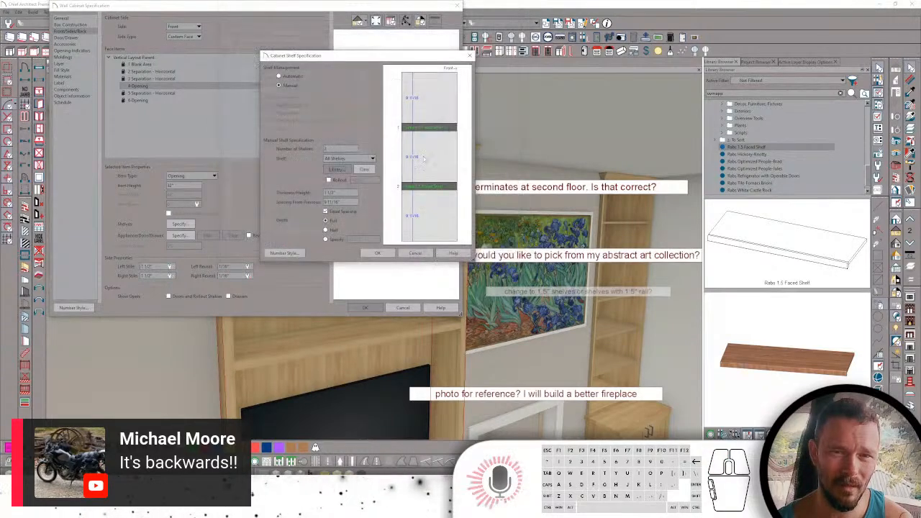
- Switch the upper opening's shelves from full depth to a specified depth and apply the changes to the wall cabinet
{"action": "left_click", "coordinate": [326, 239]}
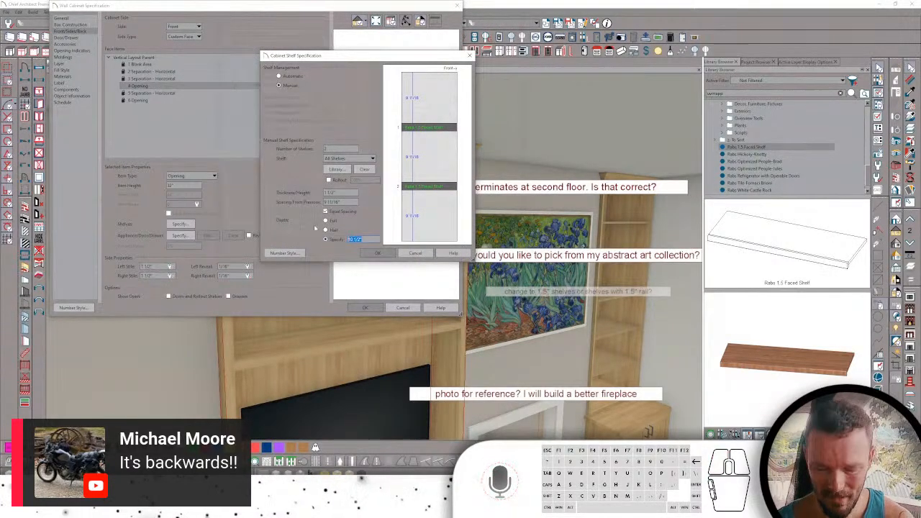
{"action": "left_click", "coordinate": [377, 253]}
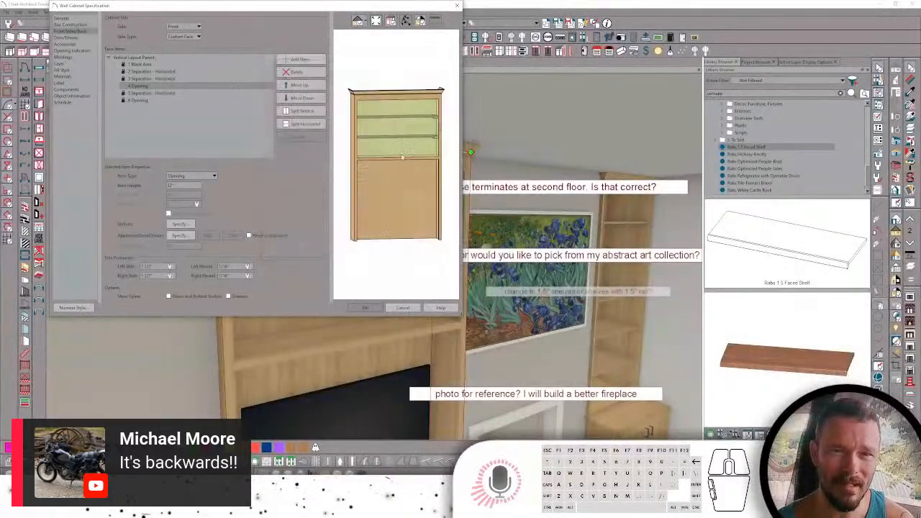
{"action": "left_click", "coordinate": [365, 307]}
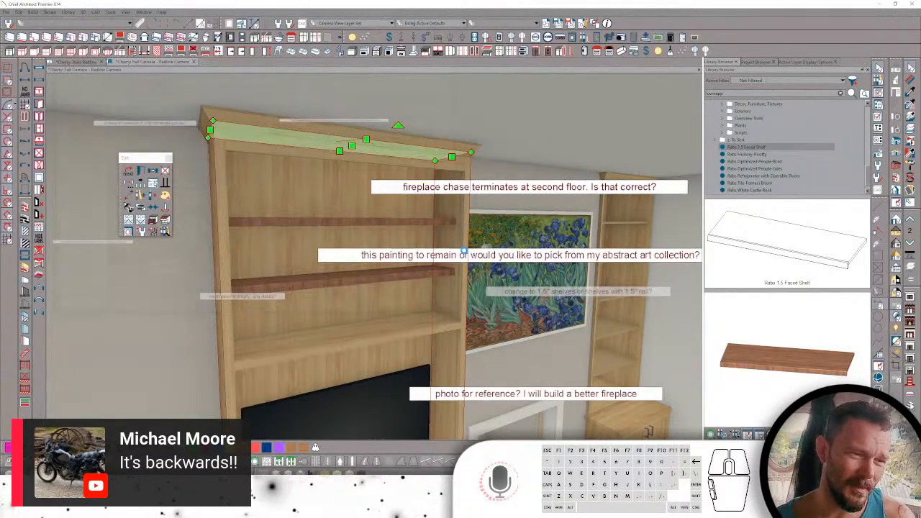
- Open the material definition of the base cabinet door below the TV and toggle its Global Symbol Mapping option
{"action": "scroll", "coordinate": [461, 254], "scroll_direction": "up", "scroll_amount": 5}
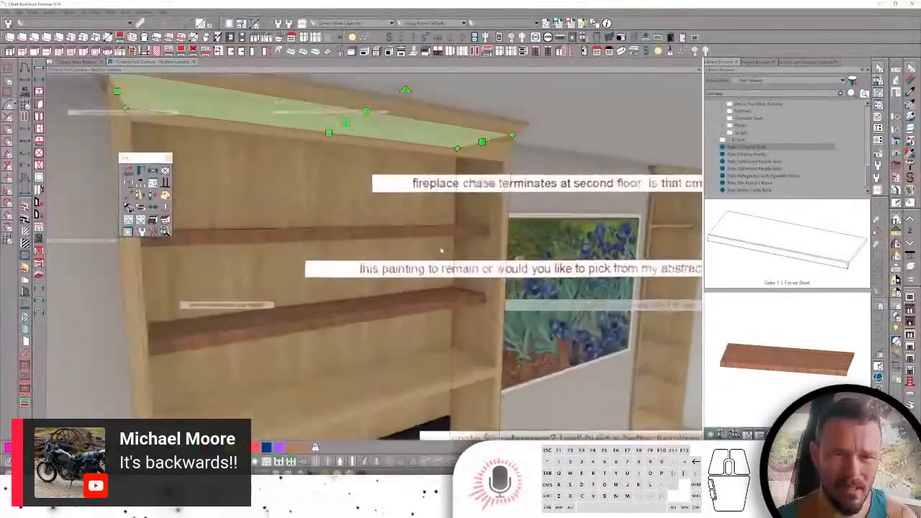
{"action": "scroll", "coordinate": [441, 249], "scroll_direction": "up", "scroll_amount": 3}
{"action": "scroll", "coordinate": [442, 249], "scroll_direction": "down", "scroll_amount": 5}
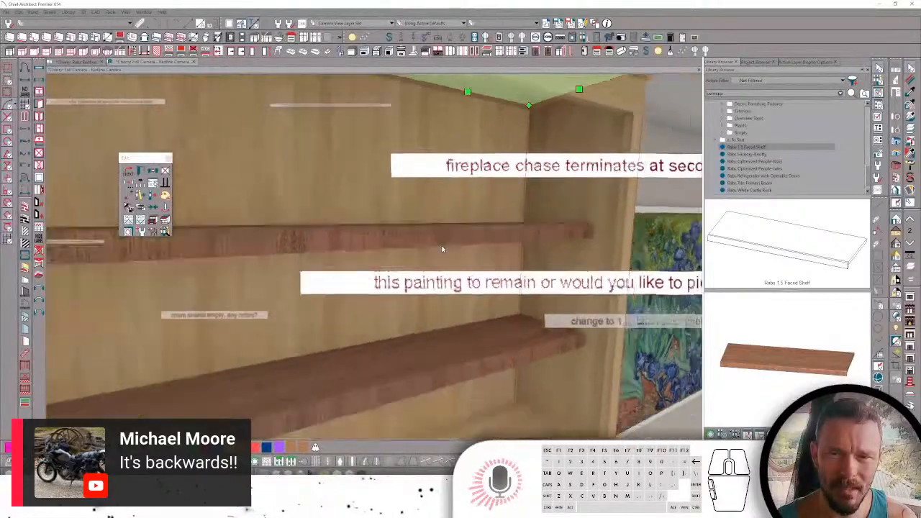
{"action": "scroll", "coordinate": [444, 254], "scroll_direction": "down", "scroll_amount": 6}
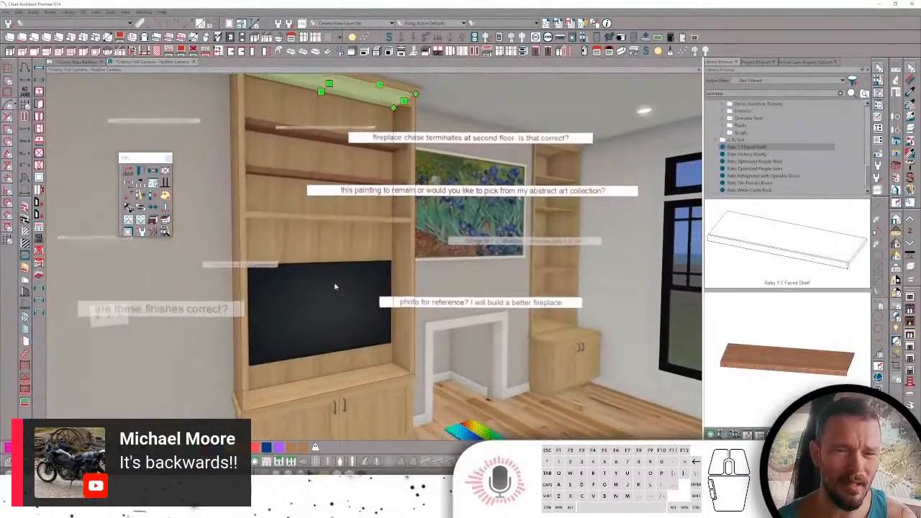
{"action": "middle_click_drag", "start_coordinate": [325, 352], "coordinate": [389, 329]}
{"action": "scroll", "coordinate": [392, 328], "scroll_direction": "up", "scroll_amount": 2}
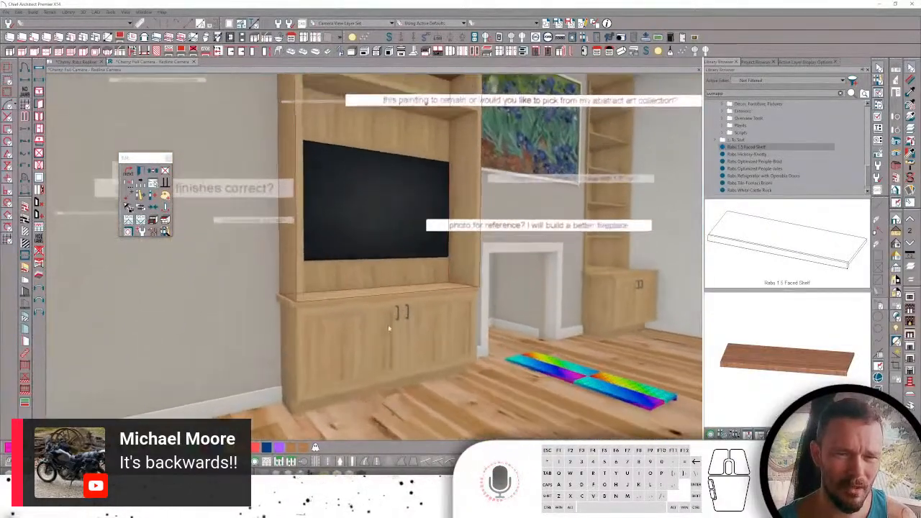
{"action": "left_click", "coordinate": [912, 88]}
{"action": "left_click", "coordinate": [339, 350]}
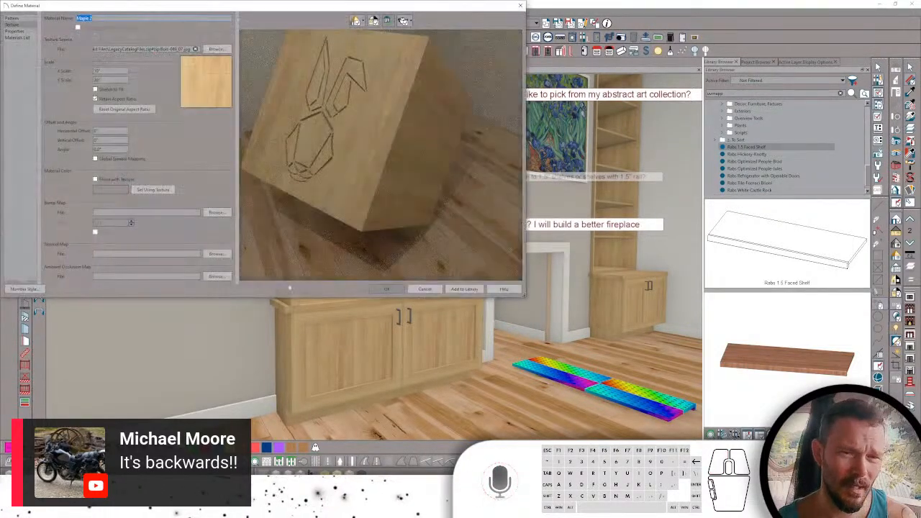
{"action": "left_click", "coordinate": [100, 159]}
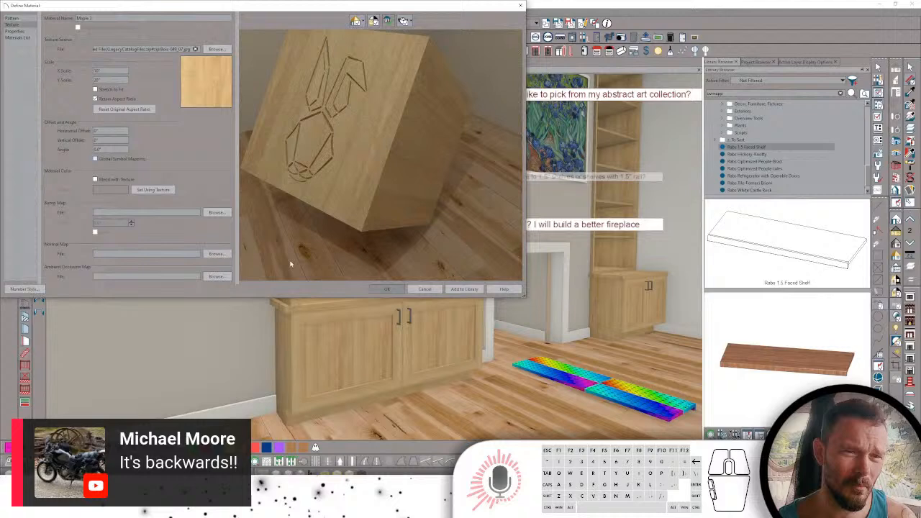
{"action": "left_click", "coordinate": [387, 290]}
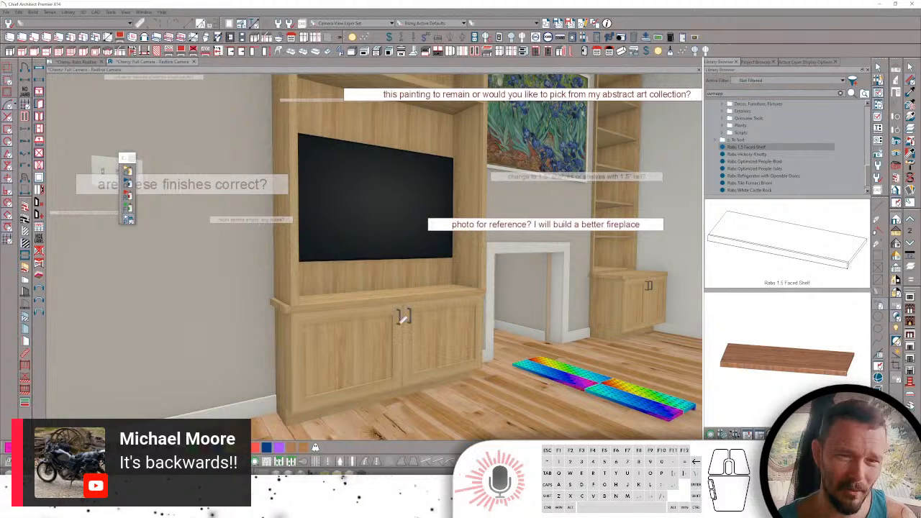
- Paint the lower dark wood shelf above the TV with the cabinet's light maple material
{"action": "scroll", "coordinate": [403, 321], "scroll_direction": "up", "scroll_amount": 3}
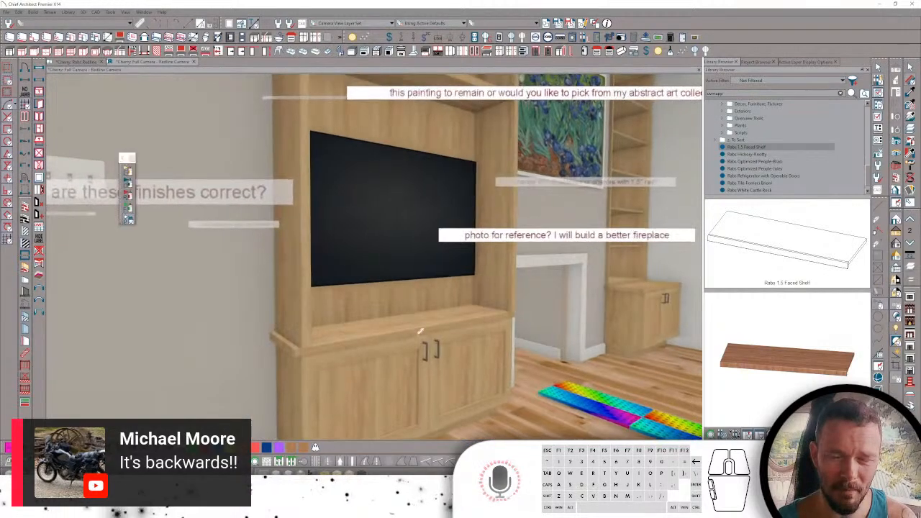
{"action": "key", "text": "Escape"}
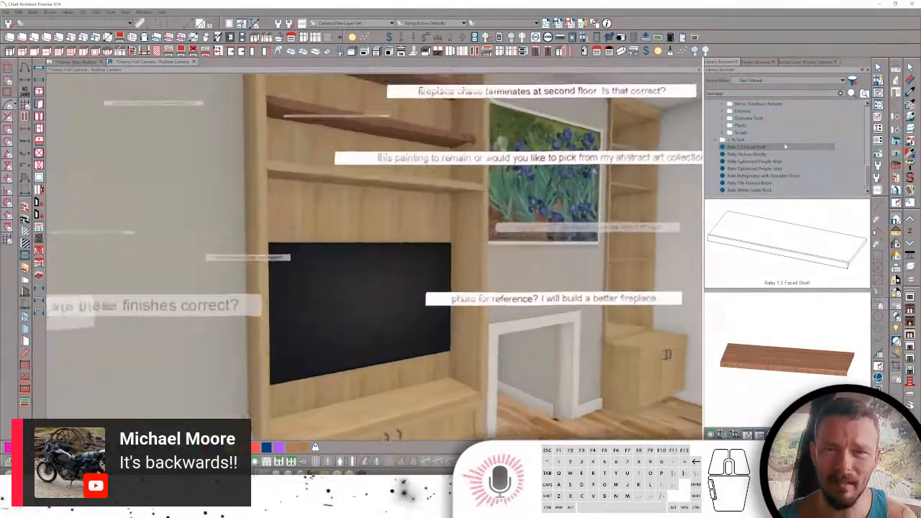
{"action": "left_click", "coordinate": [785, 146]}
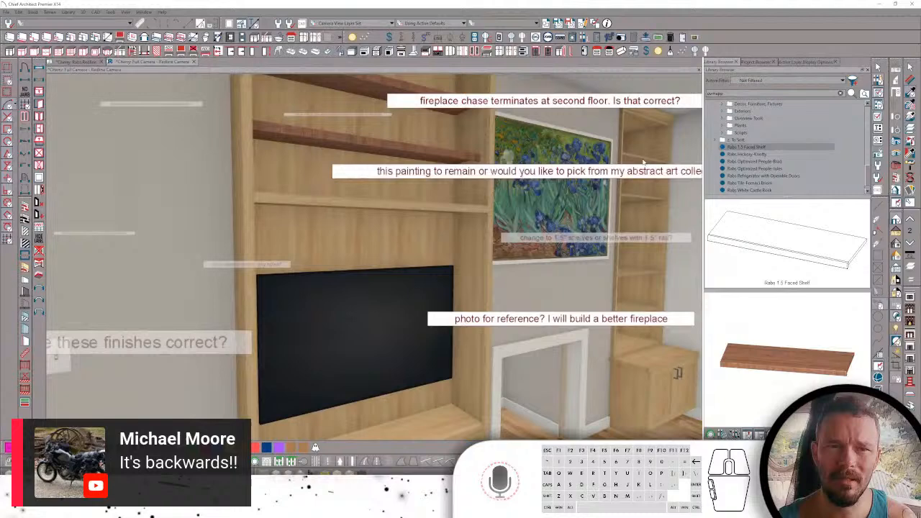
{"action": "left_click", "coordinate": [337, 213]}
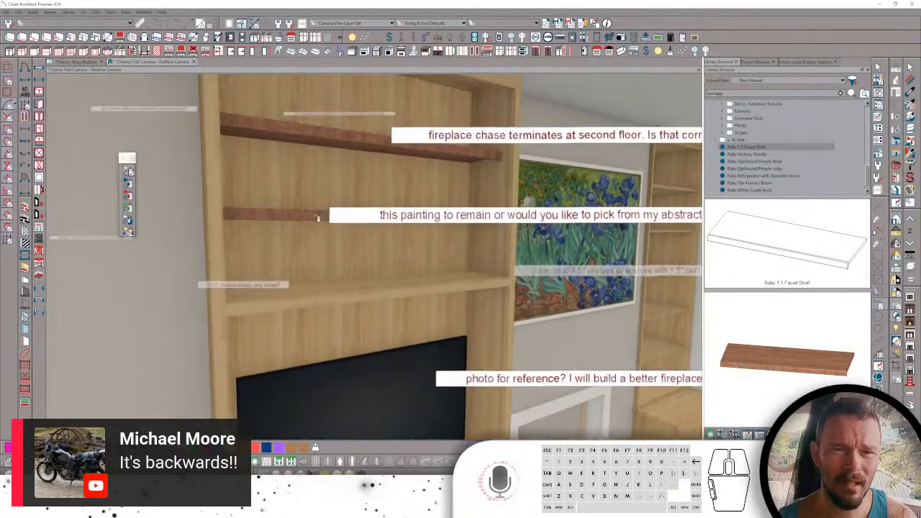
{"action": "left_click", "coordinate": [317, 217]}
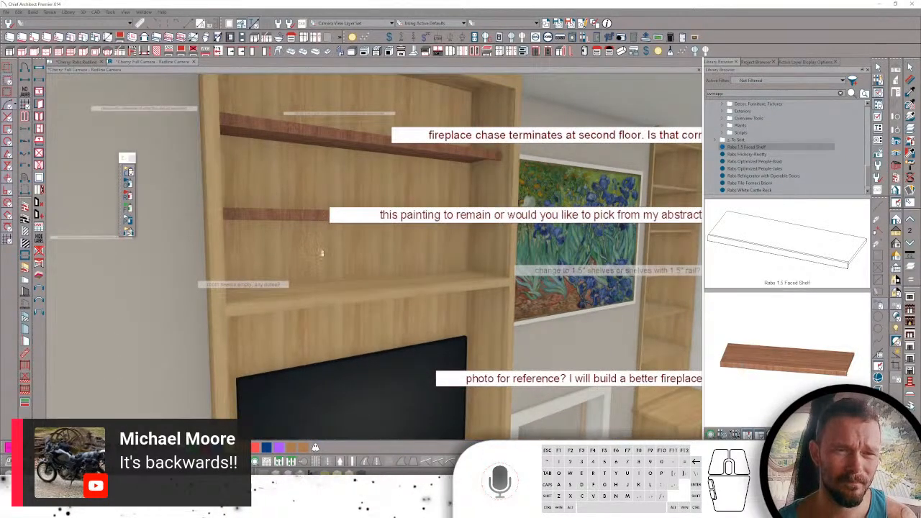
{"action": "key", "text": "Escape"}
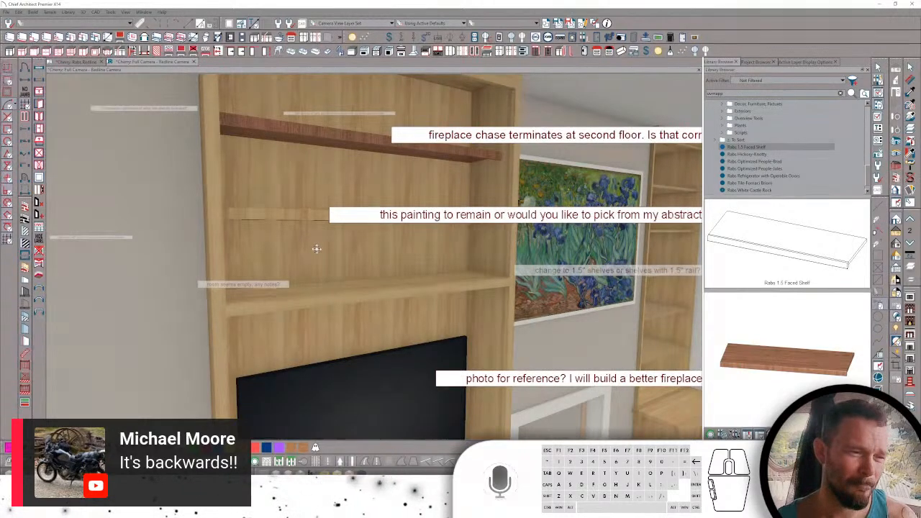
- Repaint the lower of the two dark wood shelves above the TV with the cabinet's light maple material
{"action": "middle_click_drag", "start_coordinate": [317, 248], "coordinate": [317, 269]}
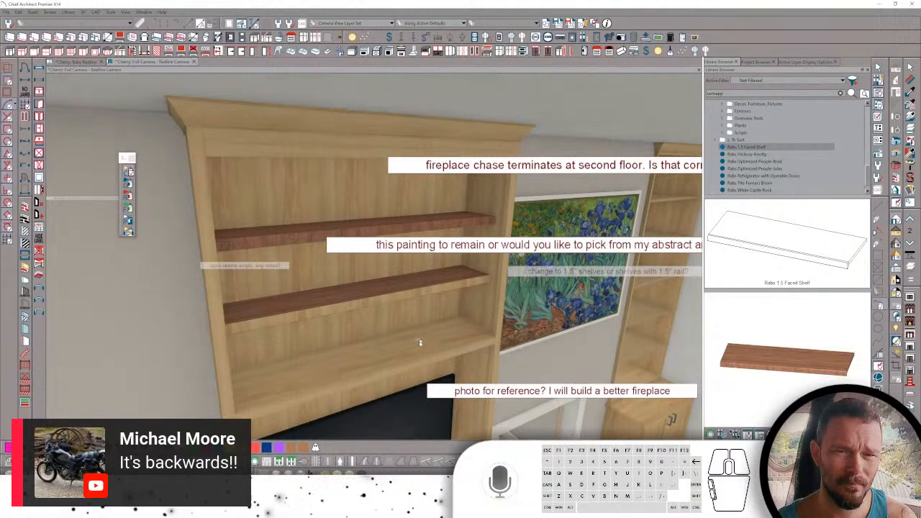
{"action": "key", "text": "Escape"}
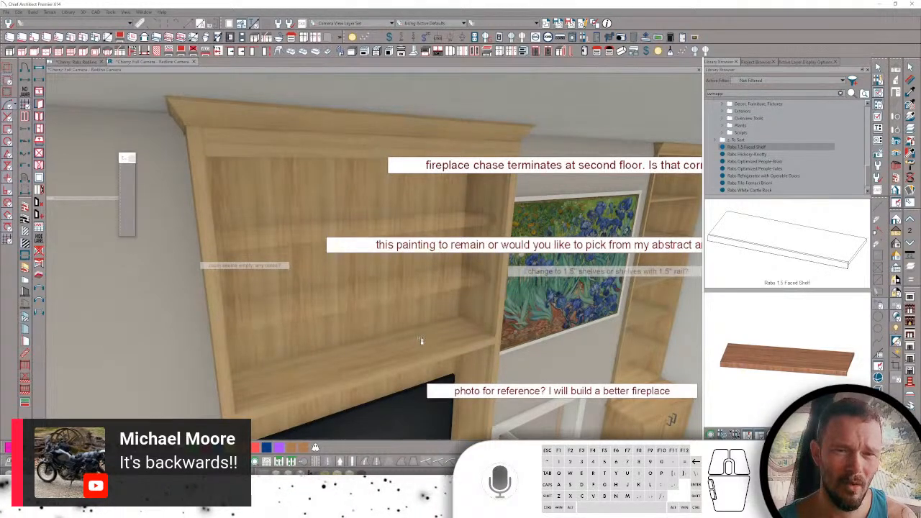
{"action": "left_click", "coordinate": [316, 299]}
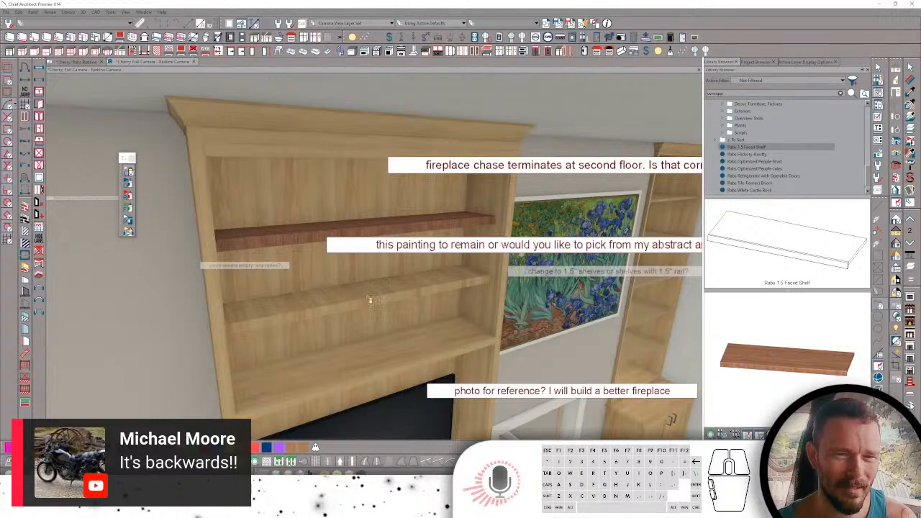
- Examine the wall cabinet's shelves against the two faced test shelves on the floor, checking their surface mapping and front faces
{"action": "middle_click_drag", "start_coordinate": [322, 235], "coordinate": [329, 257]}
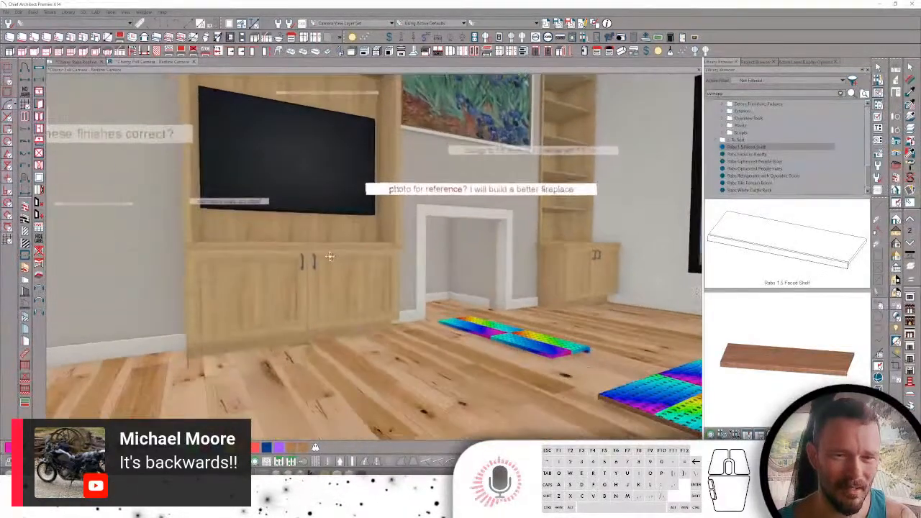
{"action": "middle_click_drag", "start_coordinate": [458, 325], "coordinate": [432, 323]}
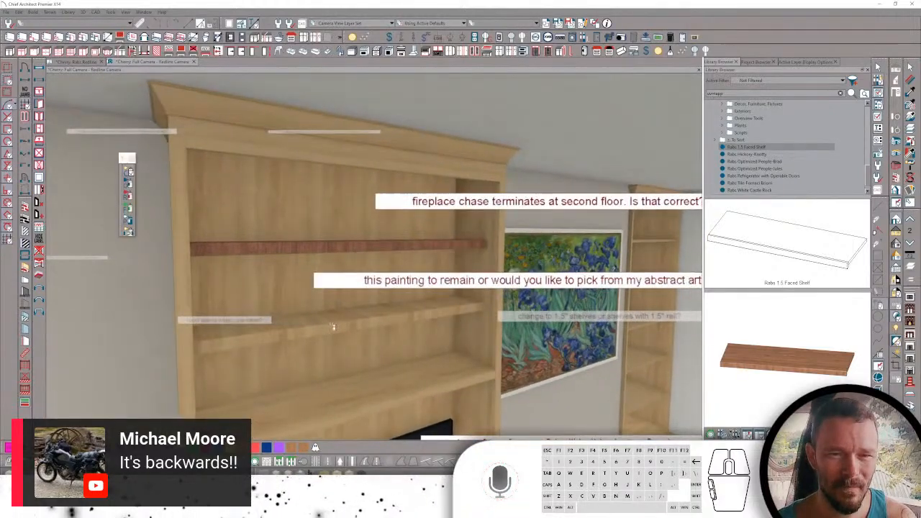
{"action": "middle_click_drag", "start_coordinate": [358, 326], "coordinate": [430, 353]}
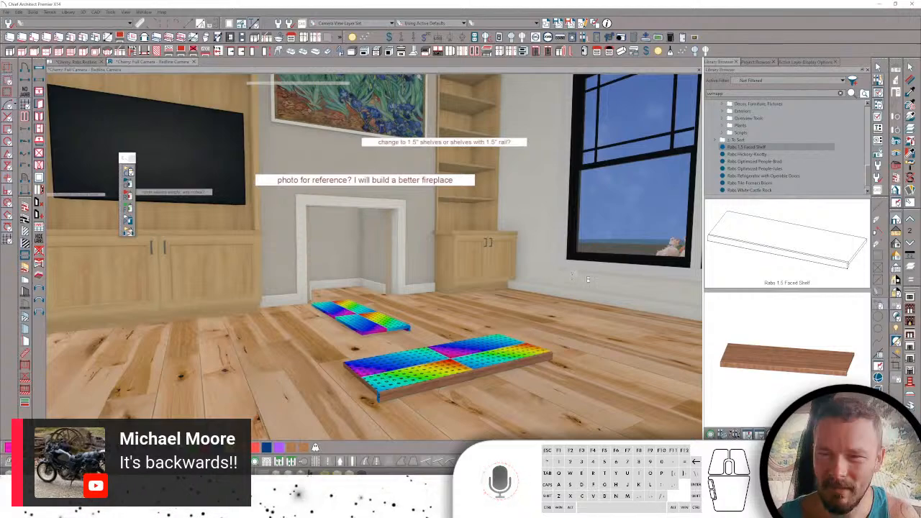
{"action": "middle_click_drag", "start_coordinate": [588, 279], "coordinate": [375, 337]}
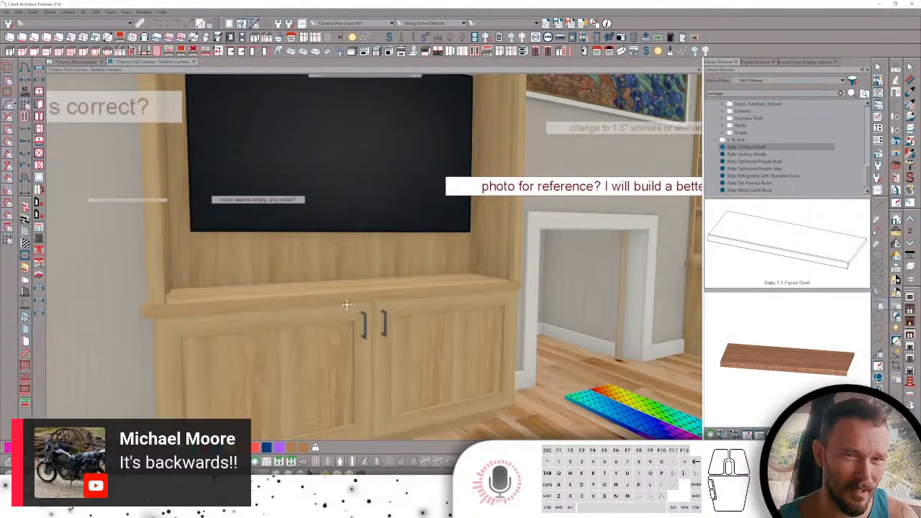
{"action": "middle_click_drag", "start_coordinate": [347, 305], "coordinate": [439, 352]}
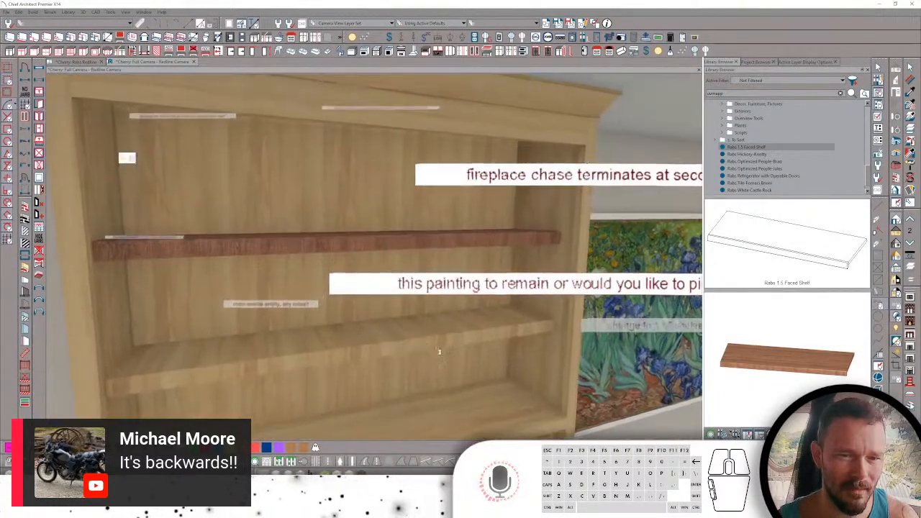
{"action": "scroll", "coordinate": [481, 334], "scroll_direction": "down", "scroll_amount": 10}
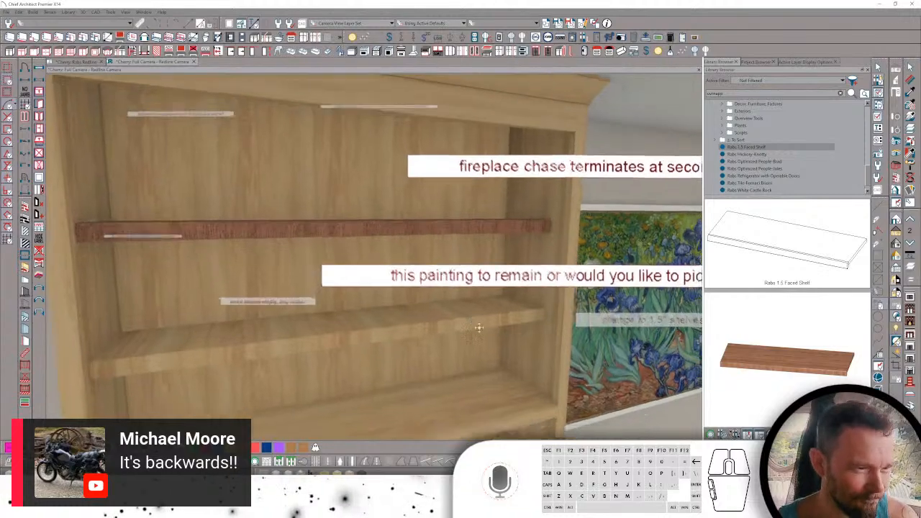
{"action": "scroll", "coordinate": [474, 342], "scroll_direction": "down", "scroll_amount": 4}
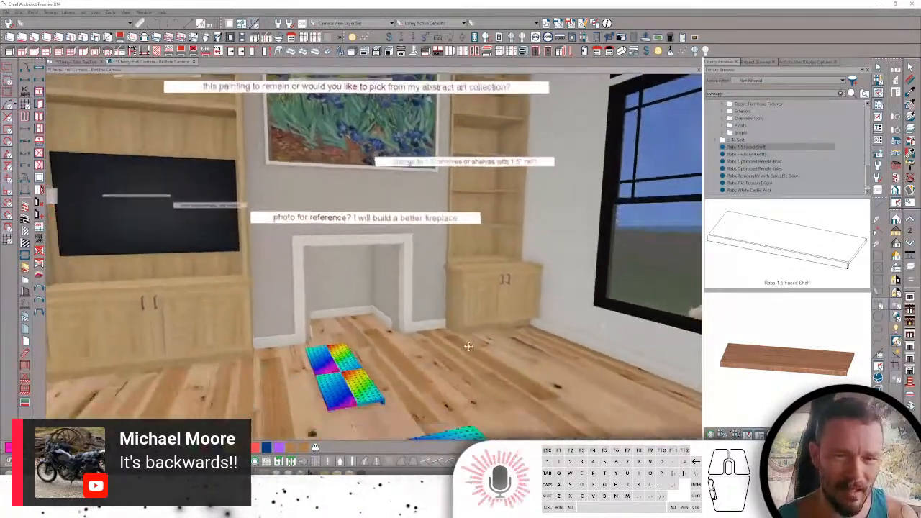
{"action": "middle_click_drag", "start_coordinate": [474, 342], "coordinate": [472, 367]}
{"action": "scroll", "coordinate": [432, 366], "scroll_direction": "up", "scroll_amount": 3}
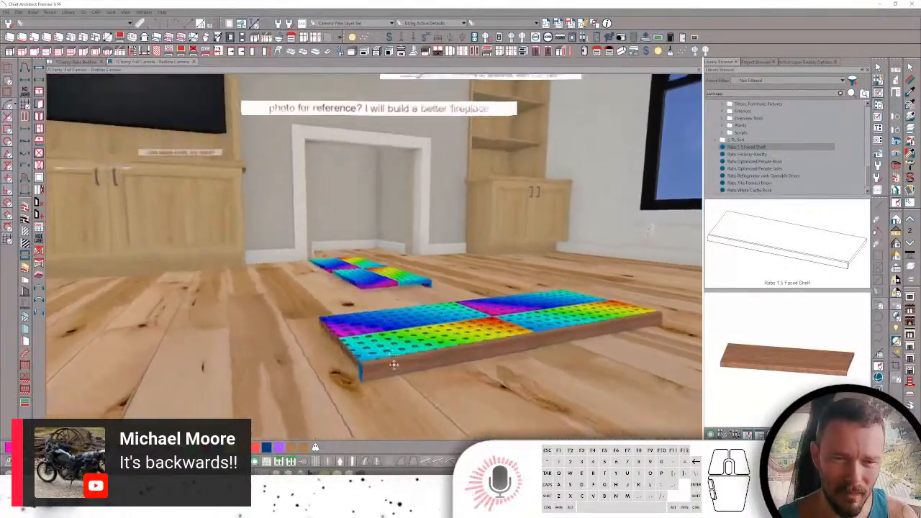
{"action": "middle_click_drag", "start_coordinate": [394, 365], "coordinate": [487, 342]}
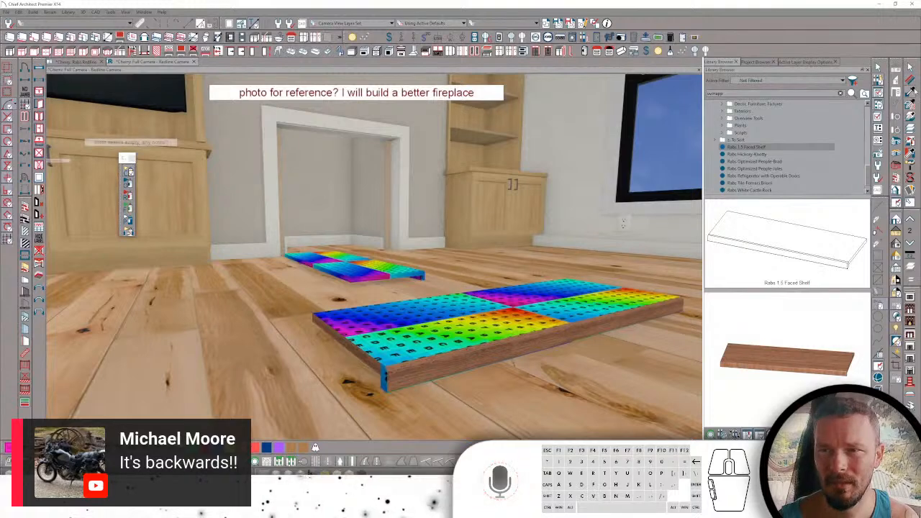
- Try the dark wood material on the near floor shelf's front face, and undo the test materials
{"action": "left_click", "coordinate": [292, 450]}
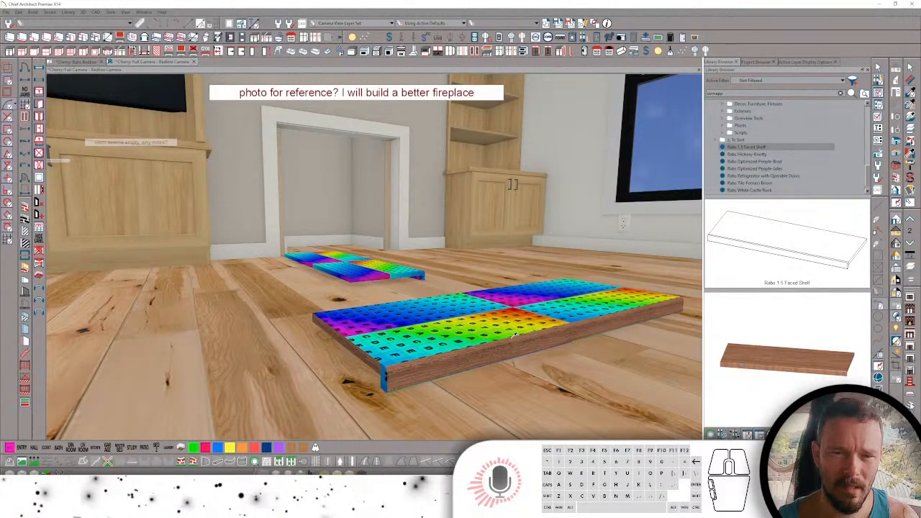
{"action": "left_click", "coordinate": [292, 450]}
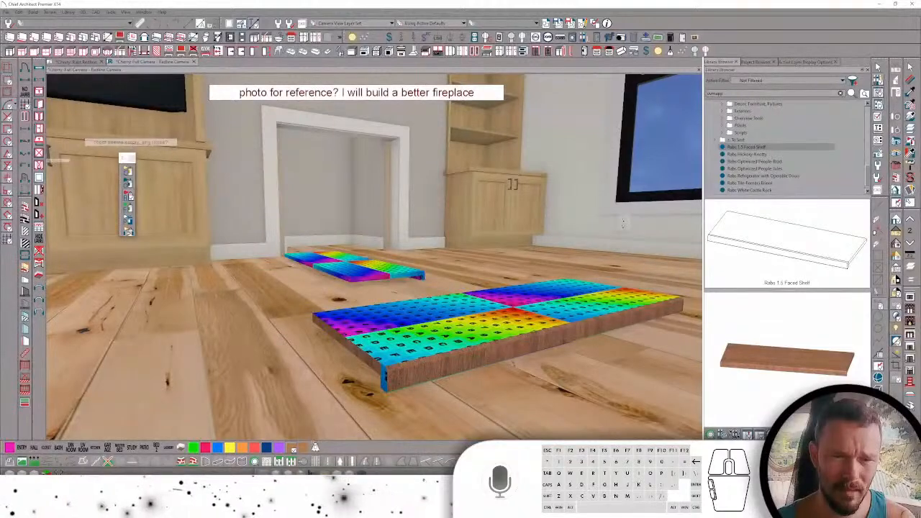
{"action": "left_click", "coordinate": [428, 349]}
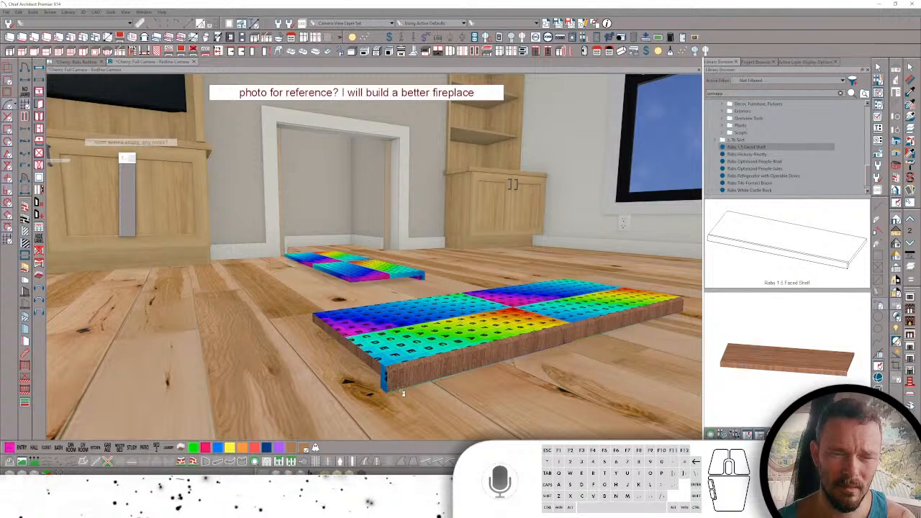
{"action": "key", "text": "ctrl+z"}
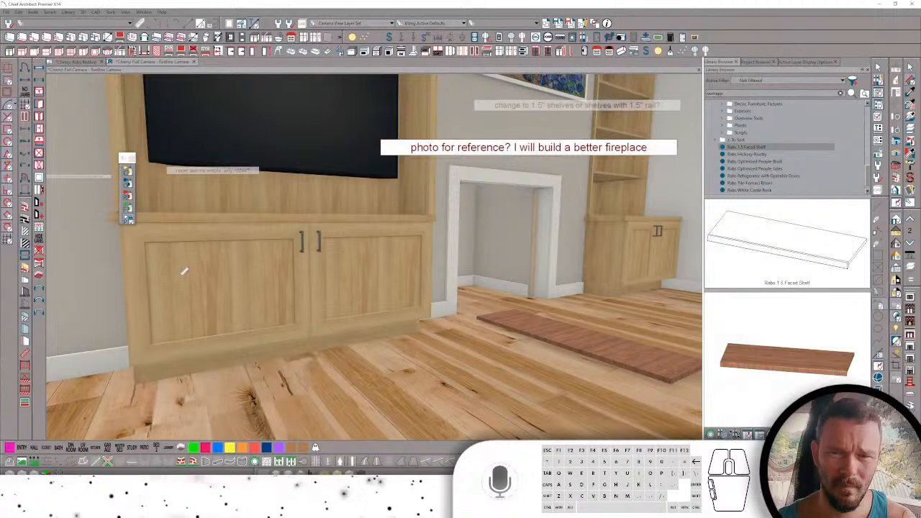
- Review the maple material definition on the TV base cabinet door and inspect the wood grain direction on the two floor shelves
{"action": "left_click", "coordinate": [184, 271]}
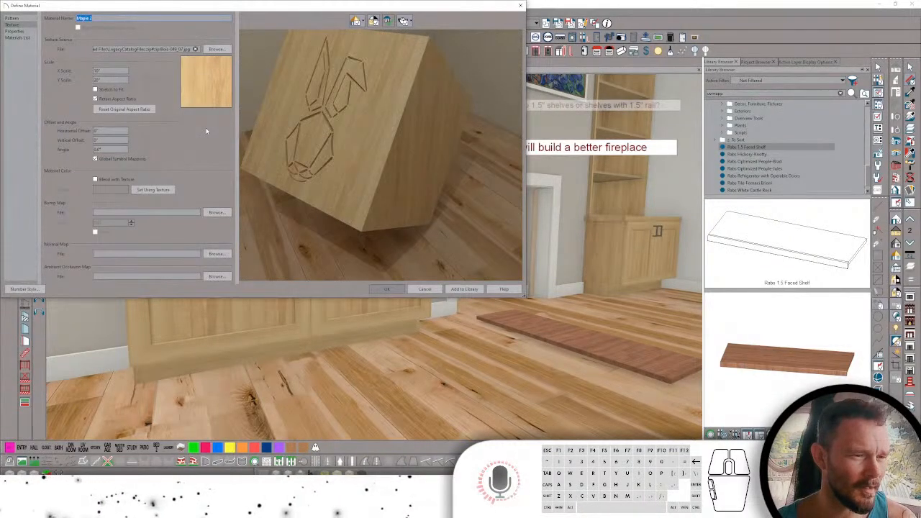
{"action": "left_click", "coordinate": [429, 289]}
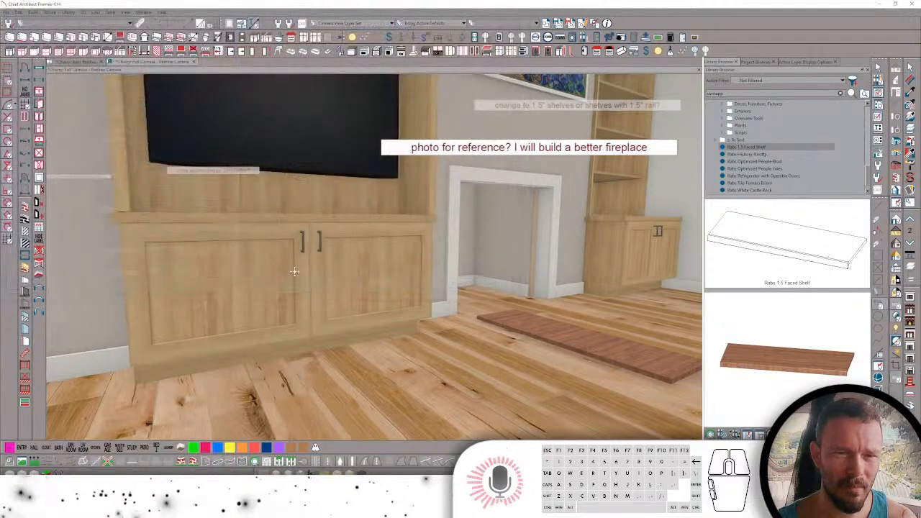
{"action": "middle_click_drag", "start_coordinate": [264, 257], "coordinate": [288, 254]}
{"action": "mouse_move", "coordinate": [352, 242]}
{"action": "middle_mouse_down"}
{"action": "mouse_move", "coordinate": [378, 263]}
{"action": "mouse_move", "coordinate": [393, 329]}
{"action": "mouse_move", "coordinate": [364, 265]}
{"action": "mouse_move", "coordinate": [348, 287]}
{"action": "mouse_move", "coordinate": [393, 315]}
{"action": "middle_mouse_up"}
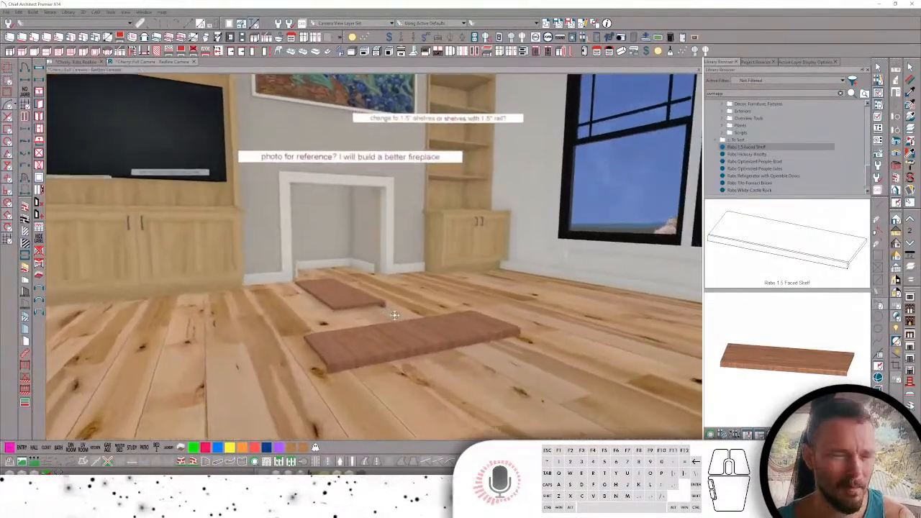
{"action": "scroll", "coordinate": [395, 316], "scroll_direction": "up", "scroll_amount": 4}
{"action": "key", "text": "m"}
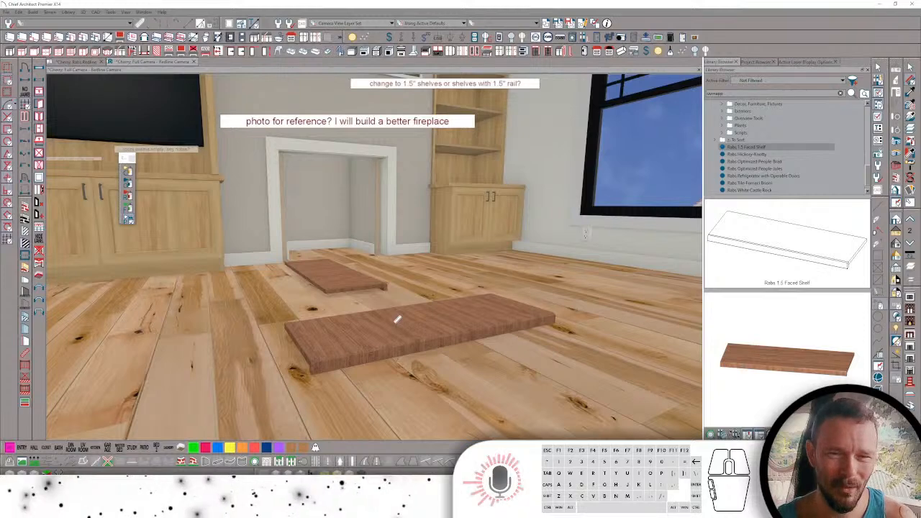
{"action": "scroll", "coordinate": [469, 303], "scroll_direction": "up", "scroll_amount": 5}
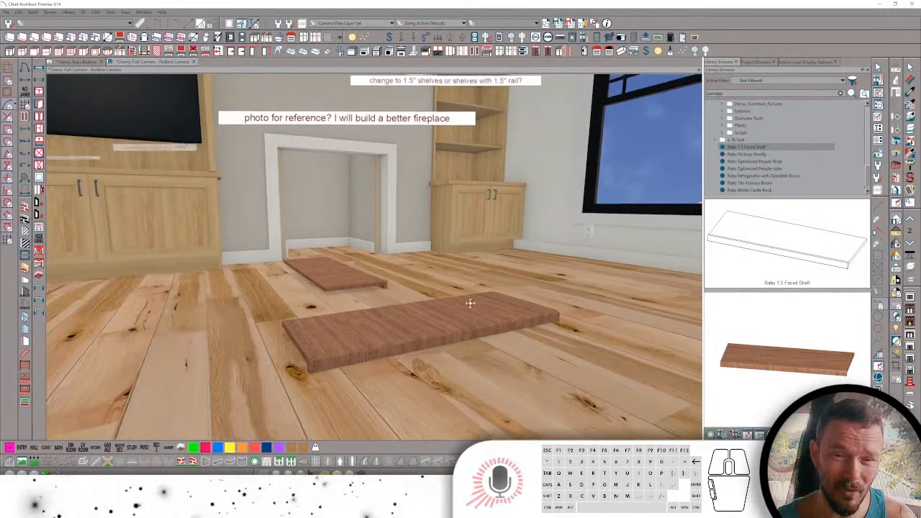
{"action": "mouse_move", "coordinate": [470, 303]}
{"action": "middle_mouse_down"}
{"action": "mouse_move", "coordinate": [446, 309]}
{"action": "mouse_move", "coordinate": [469, 317]}
{"action": "middle_mouse_up"}
{"action": "key", "text": "space"}
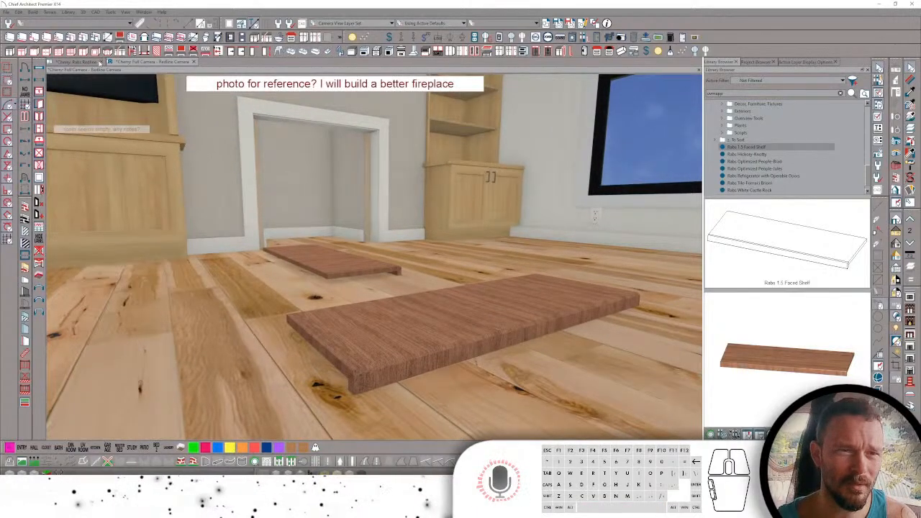
- In the redline plan, convert the vertically oriented shelf and its face into a Millwork library symbol named Rabs 1.5 inch Faced Shelf
{"action": "left_click", "coordinate": [97, 62]}
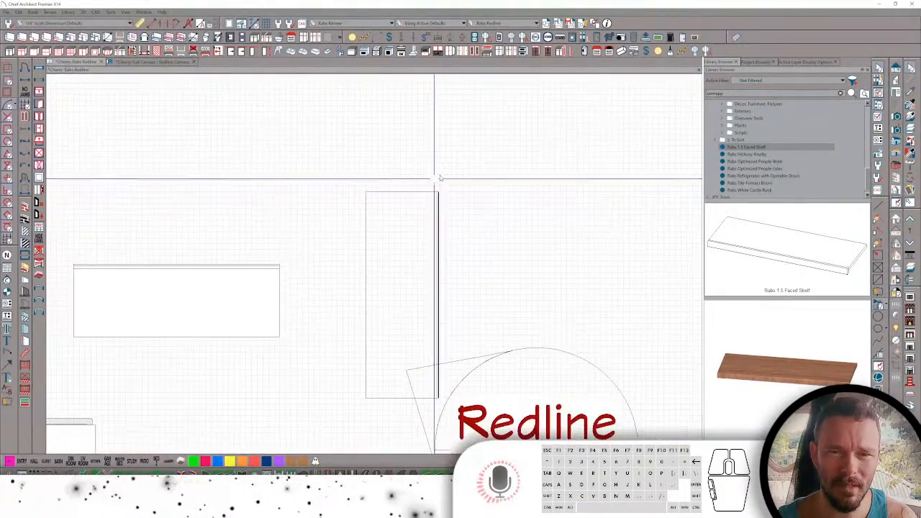
{"action": "left_click_drag", "start_coordinate": [455, 163], "coordinate": [354, 395]}
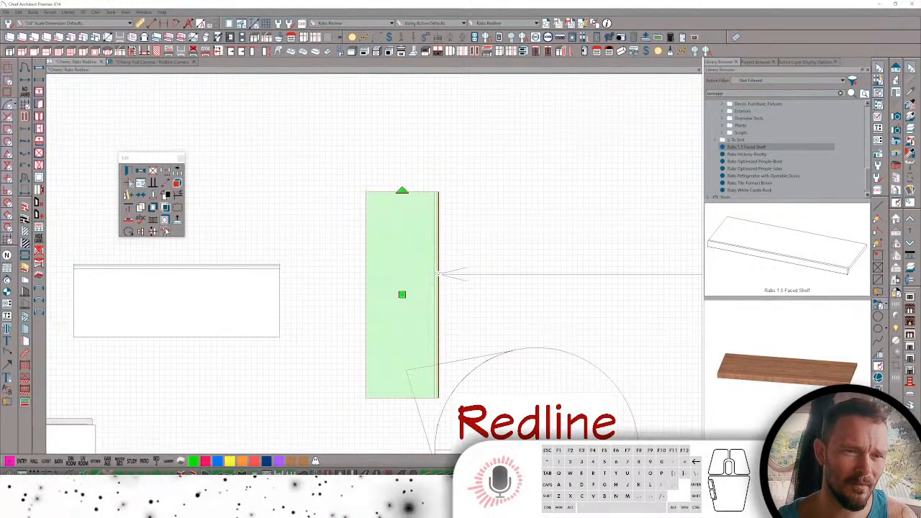
{"action": "left_click", "coordinate": [164, 231]}
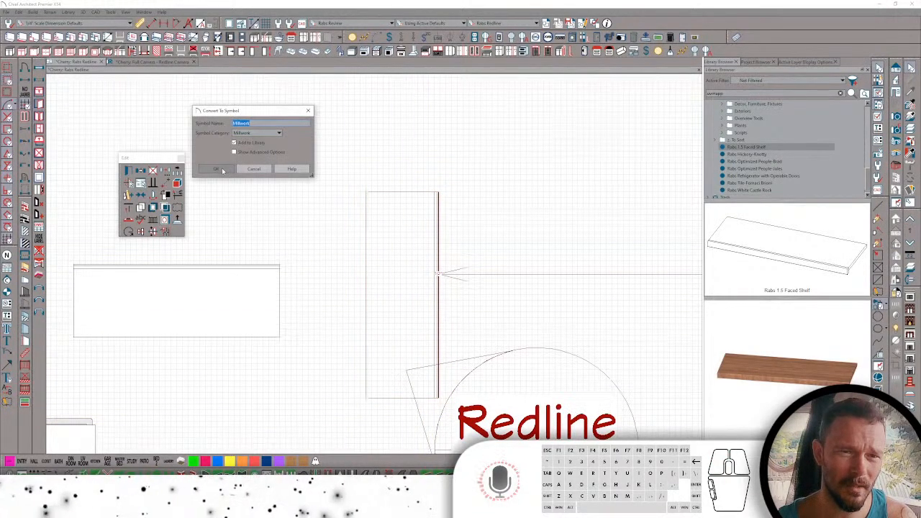
{"action": "type", "text": "Rabs 1.5"}
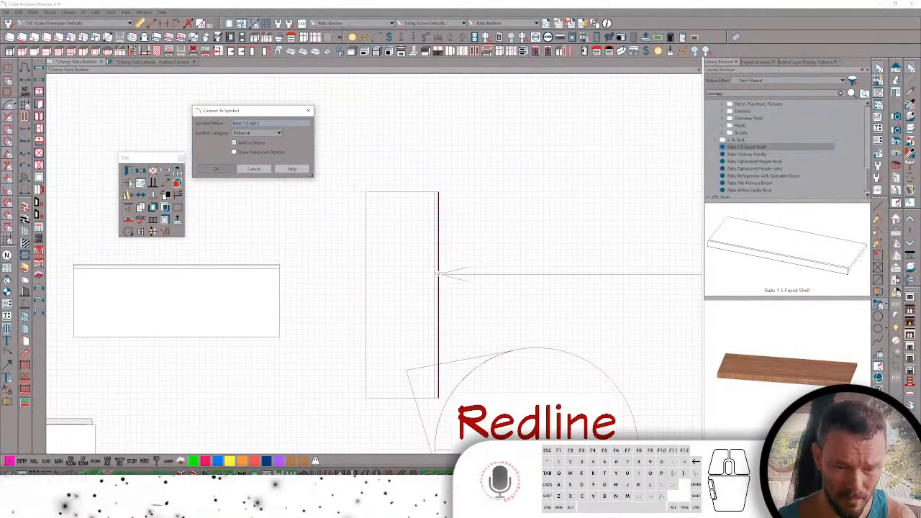
{"action": "type", "text": "inch She"}
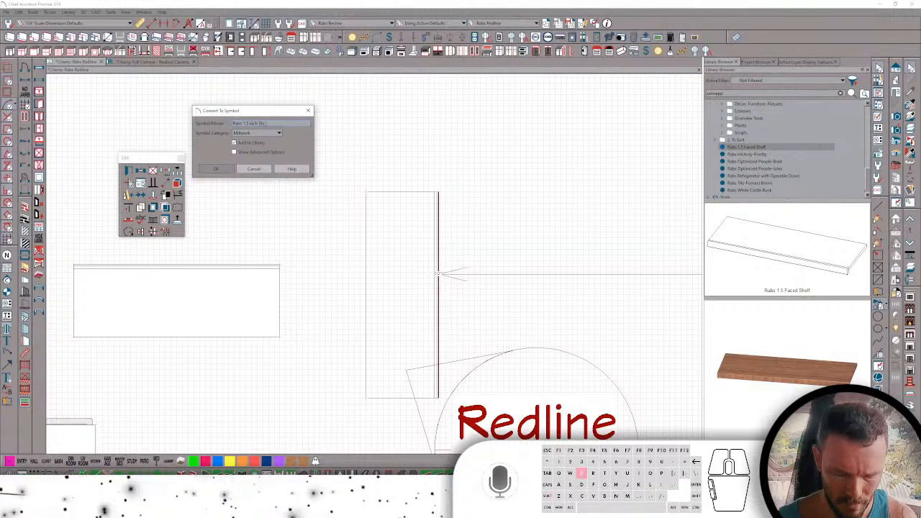
{"action": "type", "text": "lf"}
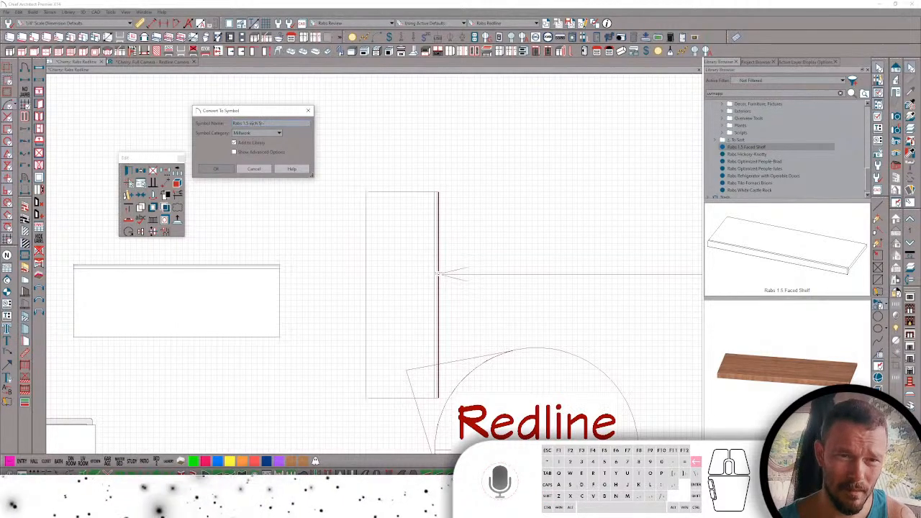
{"action": "key", "text": "BackSpace"}
{"action": "key", "text": "BackSpace"}
{"action": "type", "text": "Faced Shelf"}
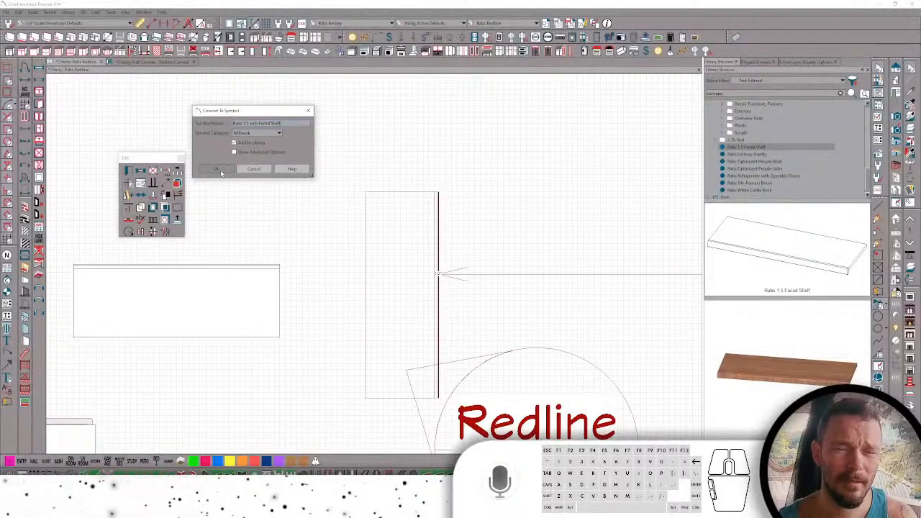
{"action": "left_click", "coordinate": [221, 172]}
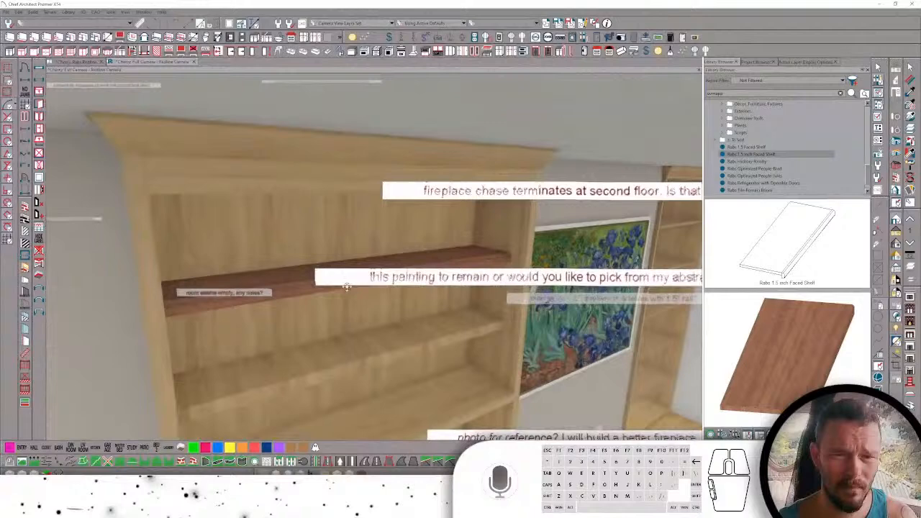
- Assign the Rabs 1.5 inch Faced Shelf library object to all shelves in the wall cabinet's fourth face item, an opening, keeping a specified depth
{"action": "middle_click_drag", "start_coordinate": [347, 287], "coordinate": [359, 337]}
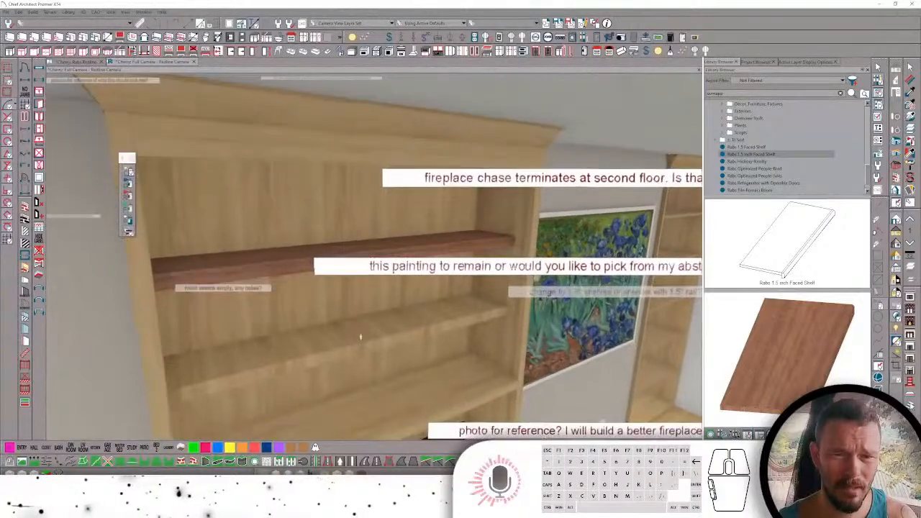
{"action": "key", "text": "space"}
{"action": "left_click", "coordinate": [358, 329]}
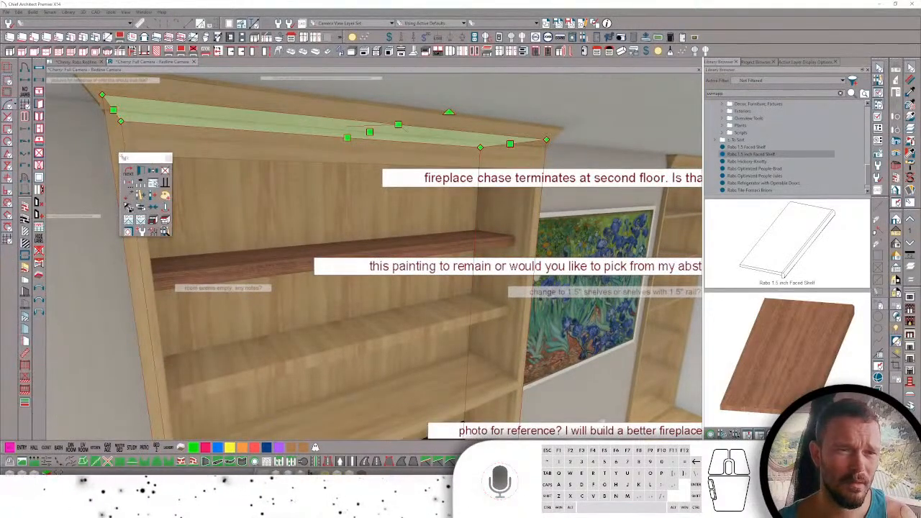
{"action": "double_click", "coordinate": [277, 226]}
{"action": "left_click", "coordinate": [140, 85]}
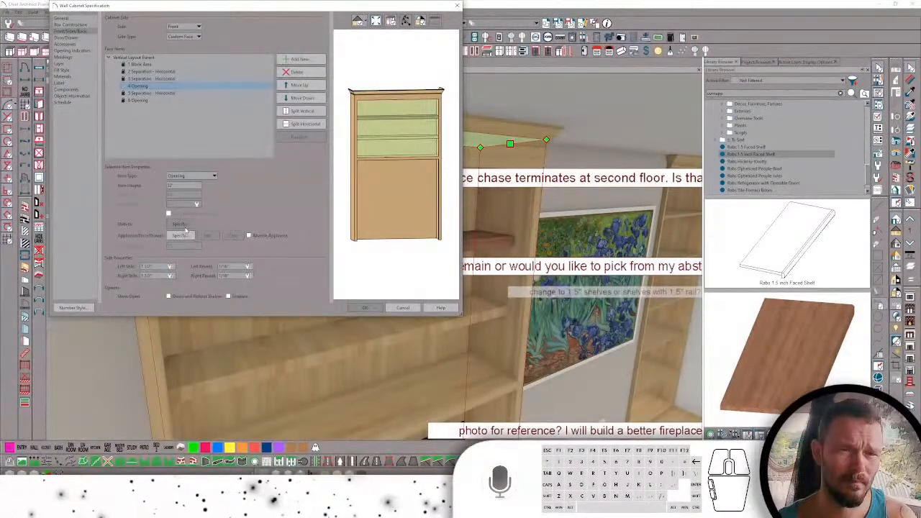
{"action": "left_click", "coordinate": [184, 225]}
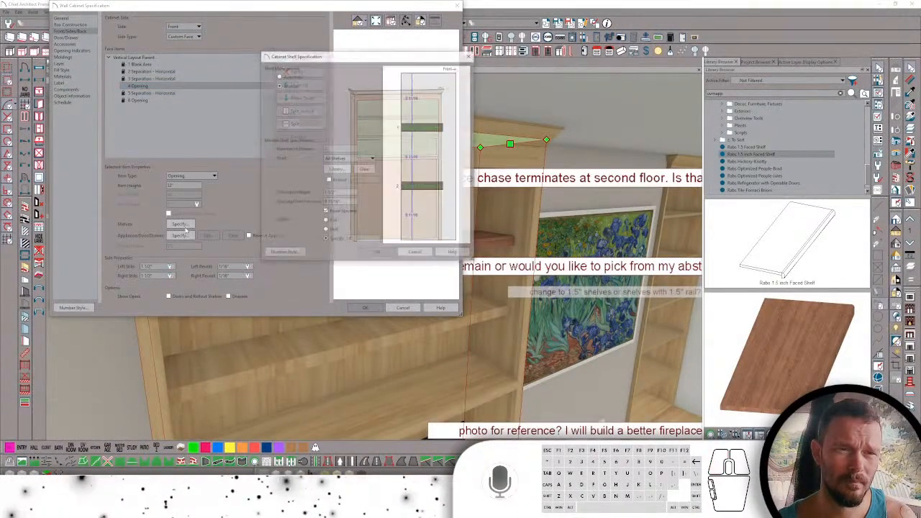
{"action": "left_click", "coordinate": [343, 170]}
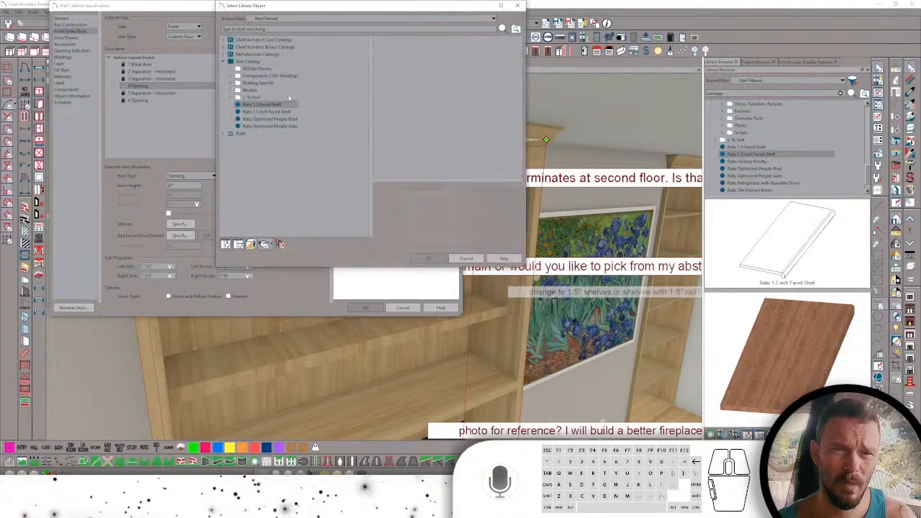
{"action": "left_click", "coordinate": [428, 259]}
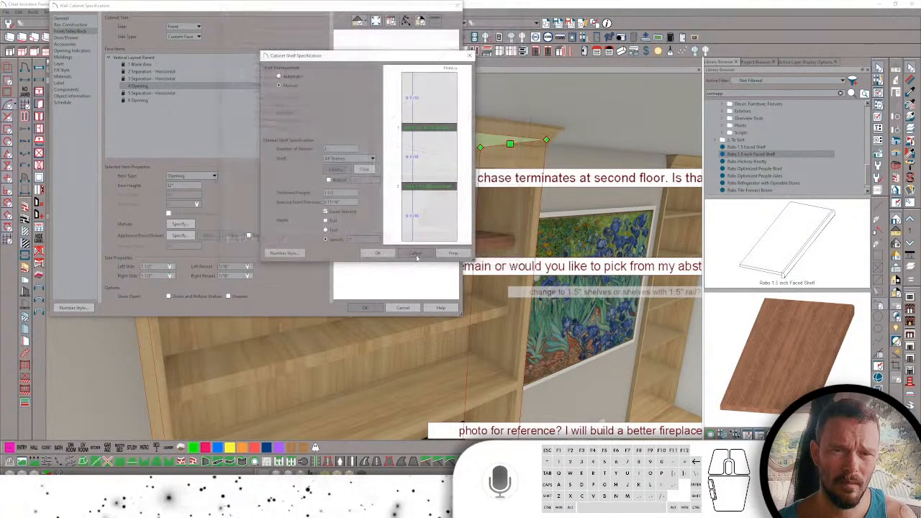
{"action": "left_click", "coordinate": [327, 239]}
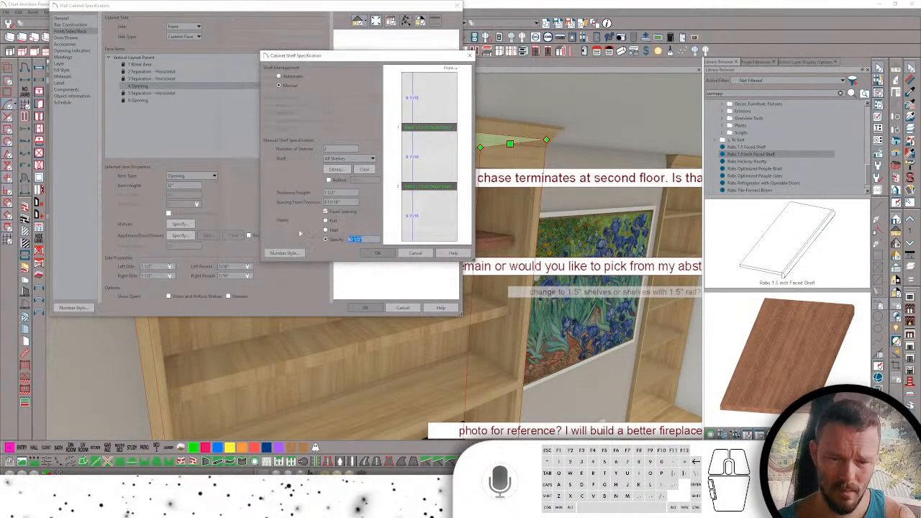
{"action": "left_click", "coordinate": [366, 253]}
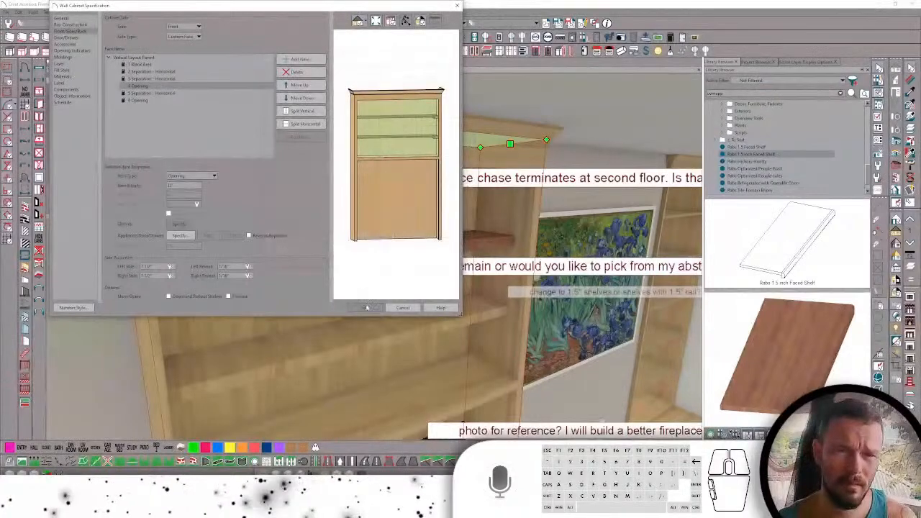
{"action": "left_click", "coordinate": [366, 307]}
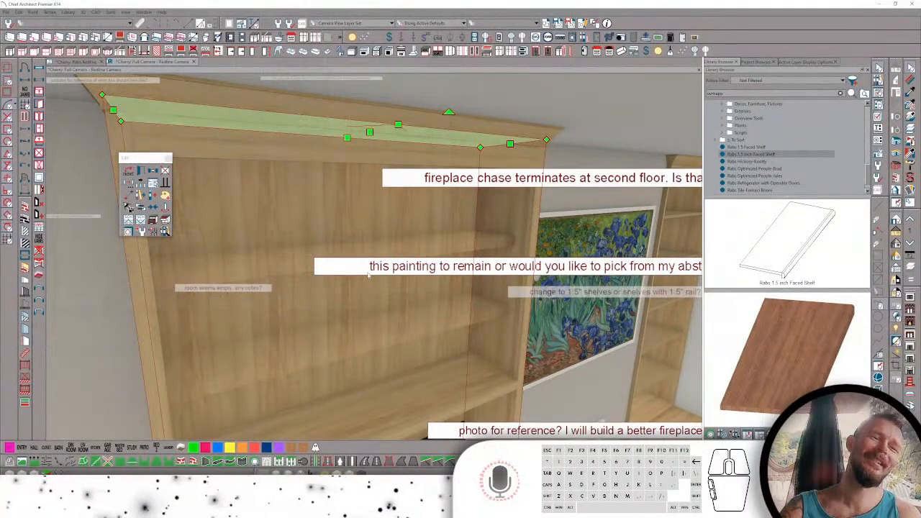
- Open the Rabs 1.5 inch Faced Shelf symbol definition, rotate its geometry negatively about the Z axis, and inspect the front face's orientation
{"action": "right_click", "coordinate": [775, 156]}
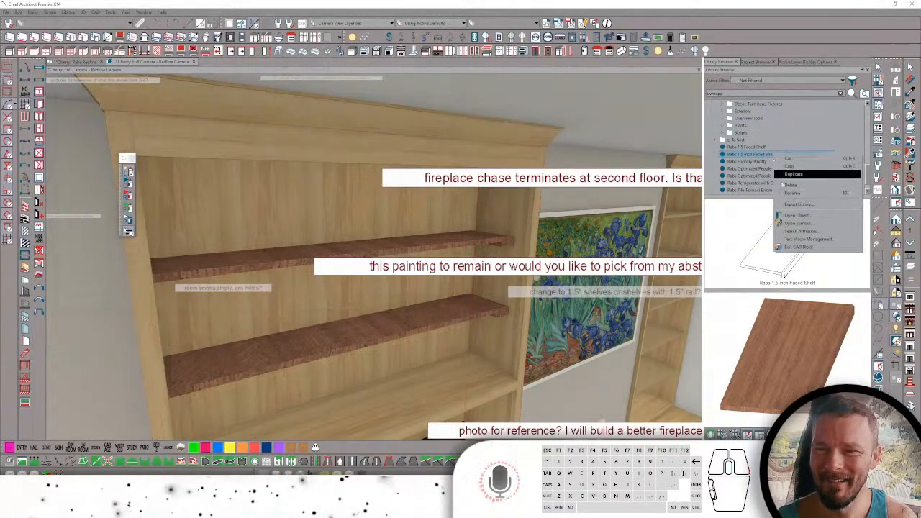
{"action": "left_click", "coordinate": [807, 222]}
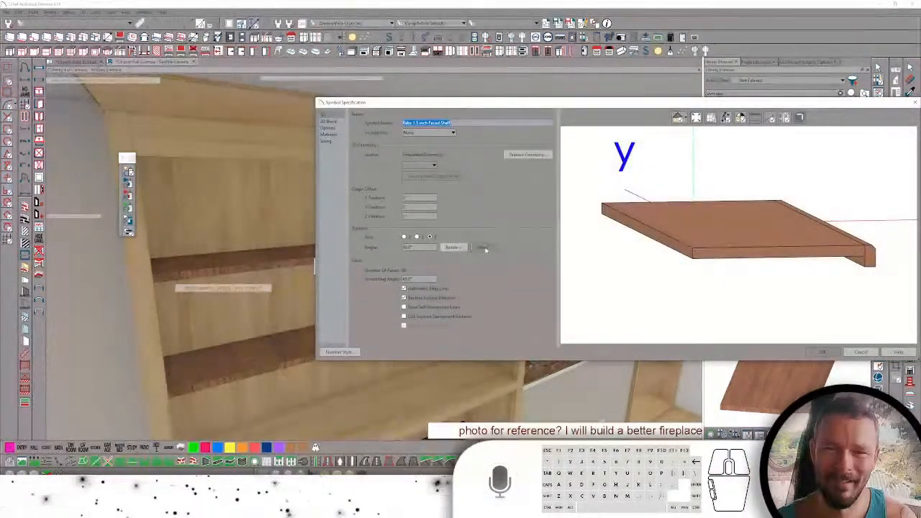
{"action": "left_click", "coordinate": [483, 250]}
{"action": "left_click", "coordinate": [483, 249]}
{"action": "left_click", "coordinate": [483, 250]}
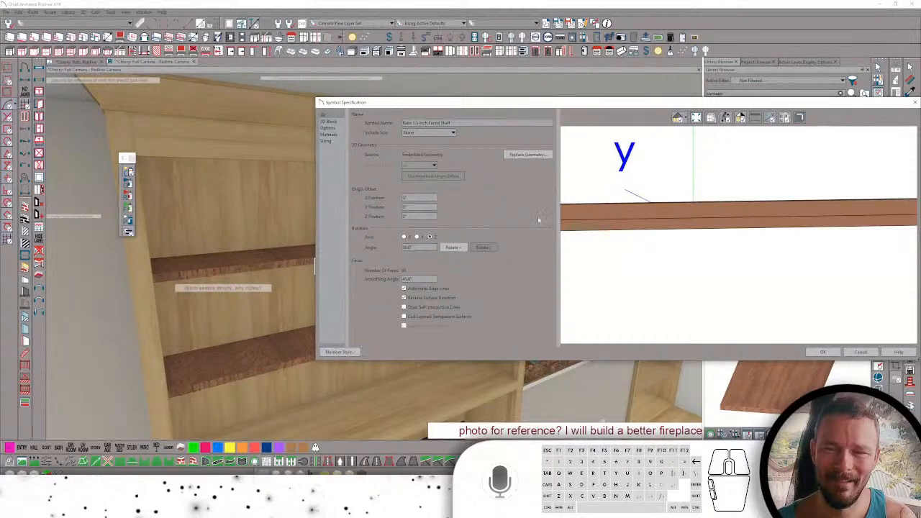
{"action": "scroll", "coordinate": [638, 201], "scroll_direction": "down", "scroll_amount": 3}
{"action": "left_click_drag", "start_coordinate": [649, 207], "coordinate": [712, 232]}
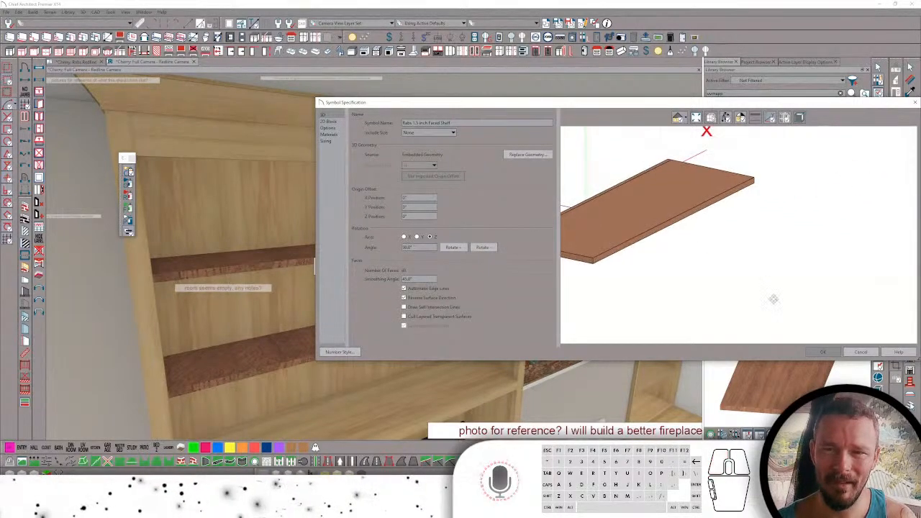
- Save the symbol changes and reassign the Rabs 1.5 inch Faced Shelf to all shelves in the bookcase's upper opening, using a specified depth
{"action": "left_click", "coordinate": [823, 352]}
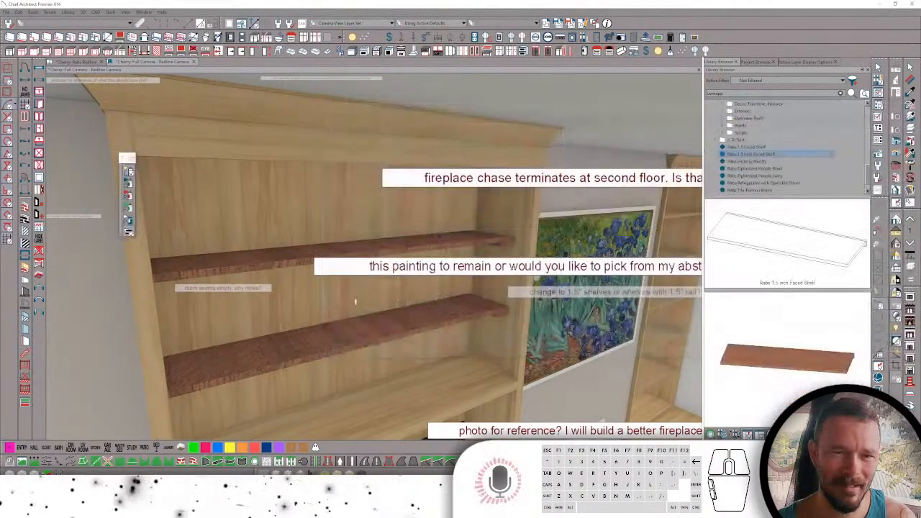
{"action": "left_click", "coordinate": [369, 327]}
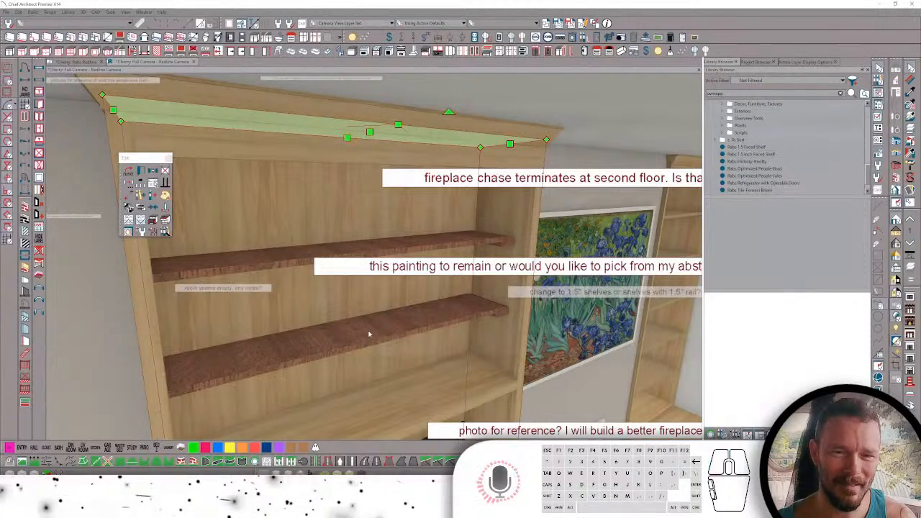
{"action": "double_click", "coordinate": [369, 334]}
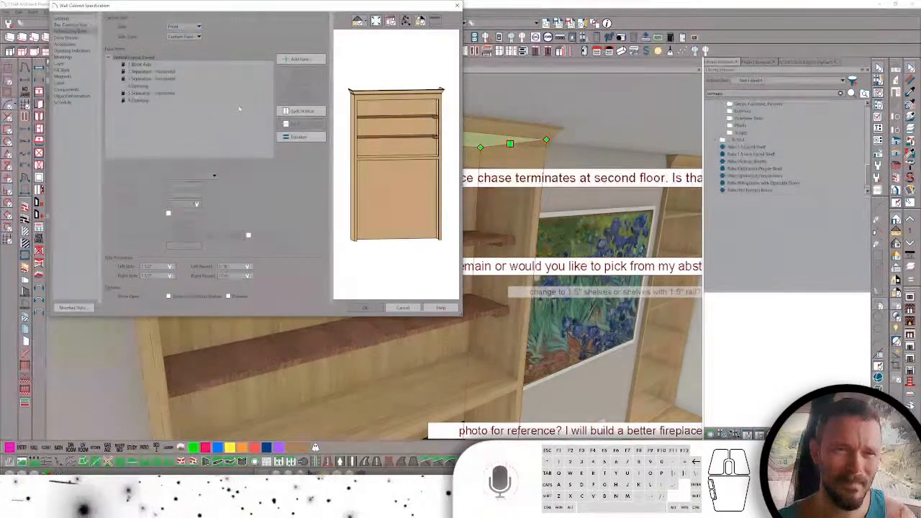
{"action": "left_click", "coordinate": [150, 85]}
{"action": "left_click", "coordinate": [180, 223]}
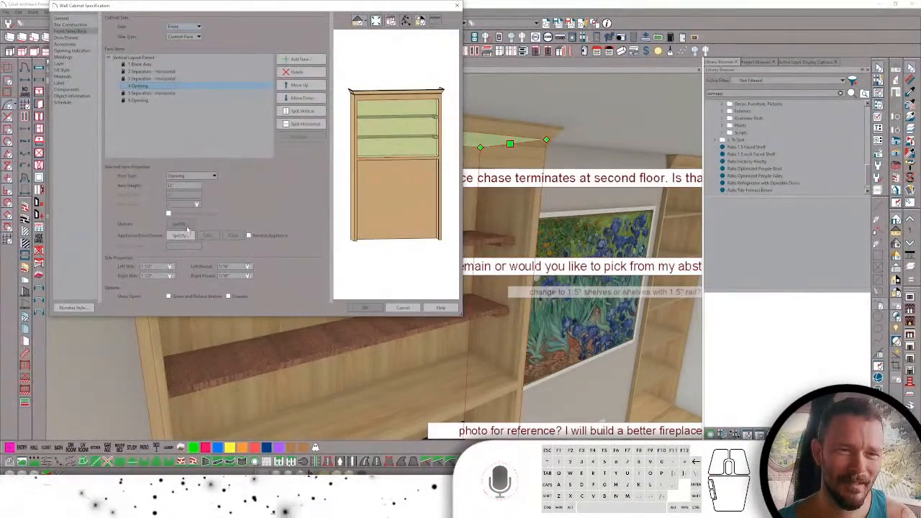
{"action": "left_click", "coordinate": [350, 170]}
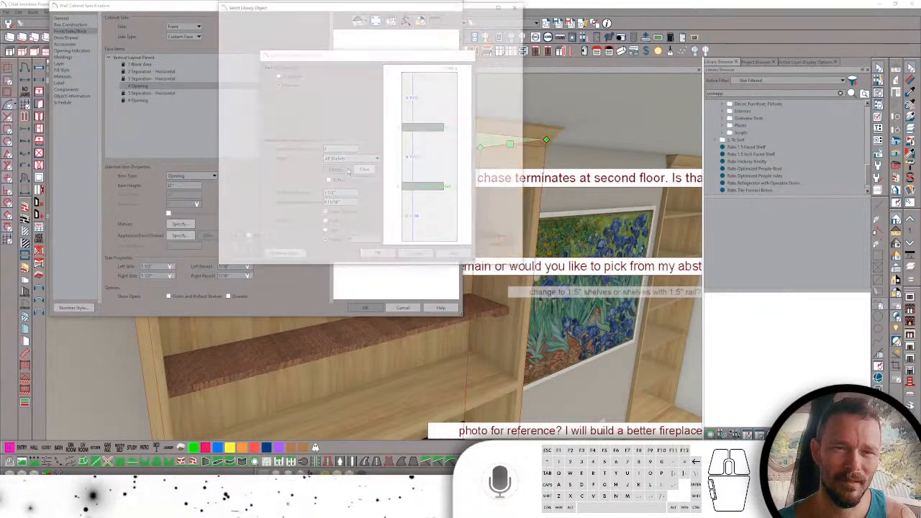
{"action": "left_click", "coordinate": [263, 113]}
{"action": "left_click", "coordinate": [426, 258]}
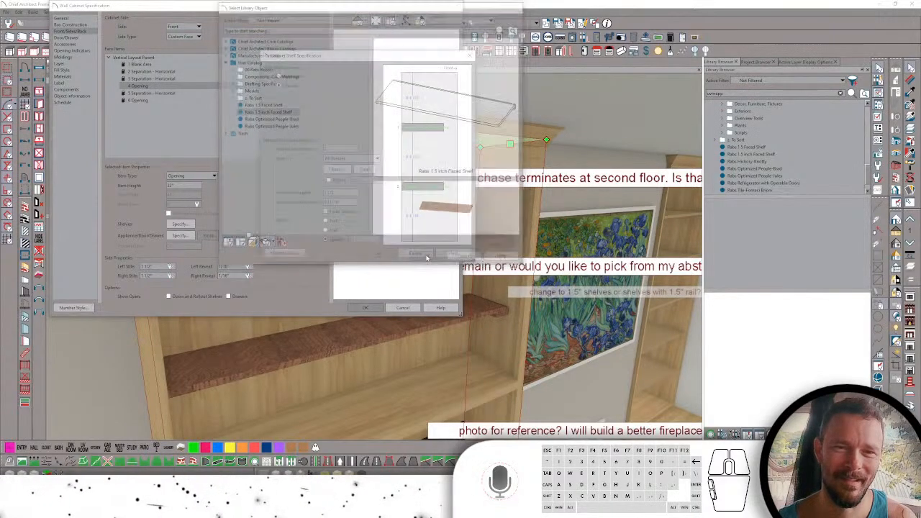
{"action": "left_click", "coordinate": [325, 239]}
{"action": "left_click", "coordinate": [325, 239]}
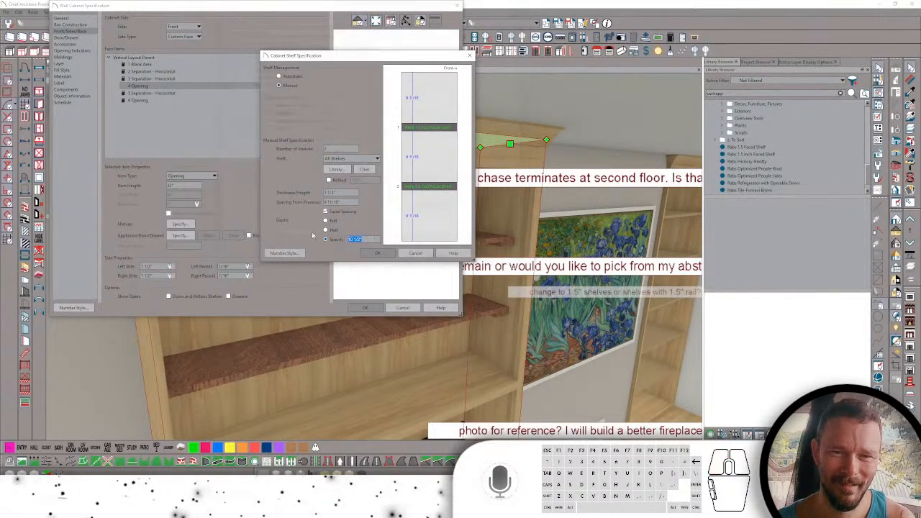
{"action": "left_click", "coordinate": [377, 253]}
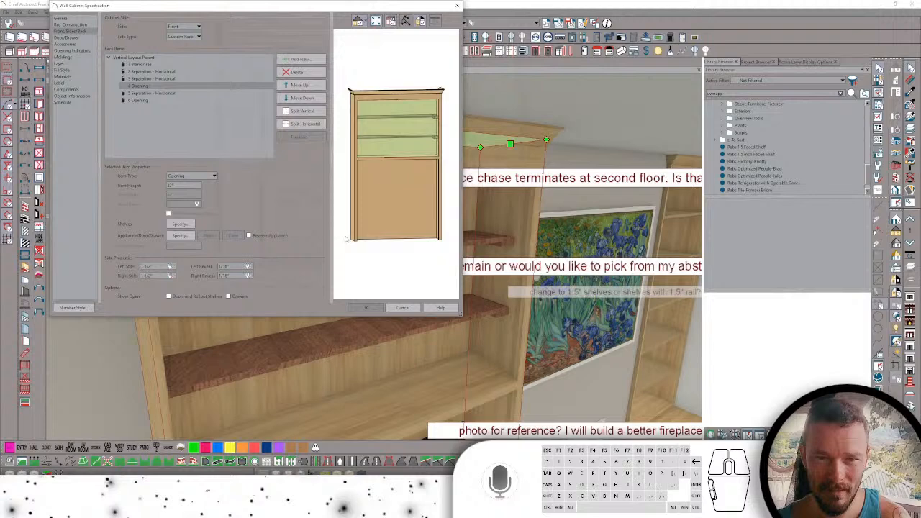
{"action": "left_click", "coordinate": [365, 308]}
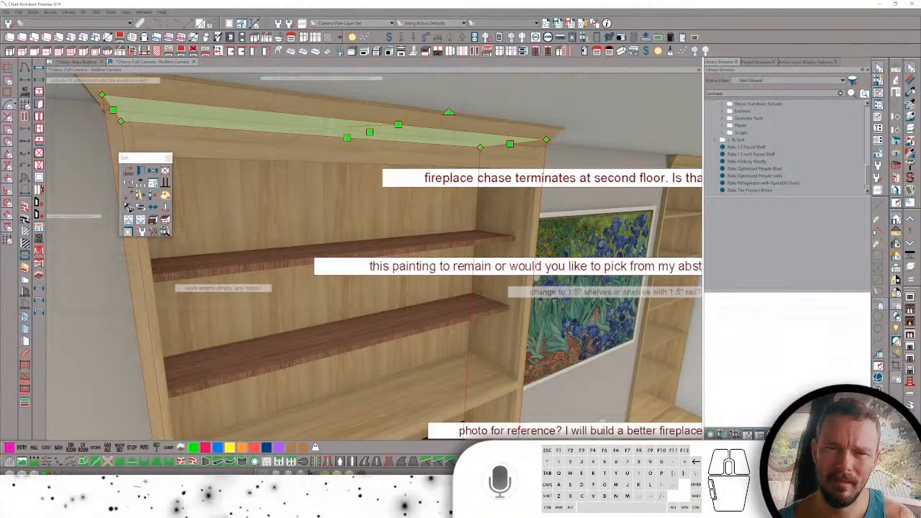
- Rotate the Rabs 1.5 inch Faced Shelf library symbol about the Z axis by two 90° turns and save it
{"action": "right_click", "coordinate": [757, 156]}
{"action": "left_click", "coordinate": [784, 222]}
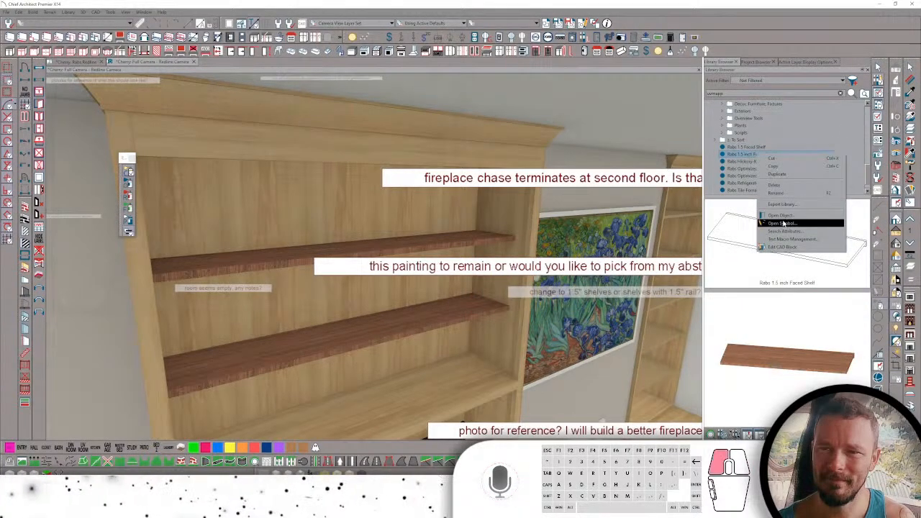
{"action": "left_click", "coordinate": [452, 249]}
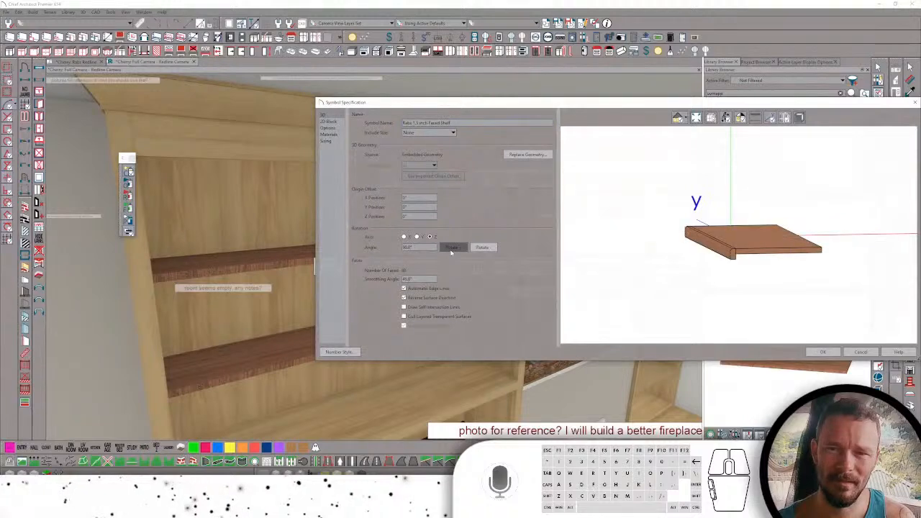
{"action": "left_click", "coordinate": [452, 249]}
{"action": "left_click", "coordinate": [823, 352]}
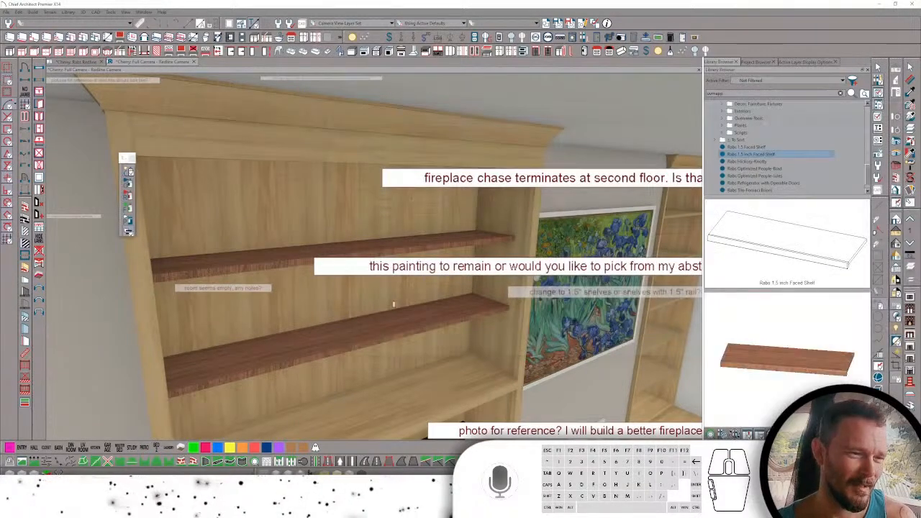
- Reassign the Rabs 1.5 inch Faced Shelf to all shelves in the bookcase's upper opening and set the shelf depth to 8"
{"action": "key", "text": "space"}
{"action": "left_click", "coordinate": [343, 315]}
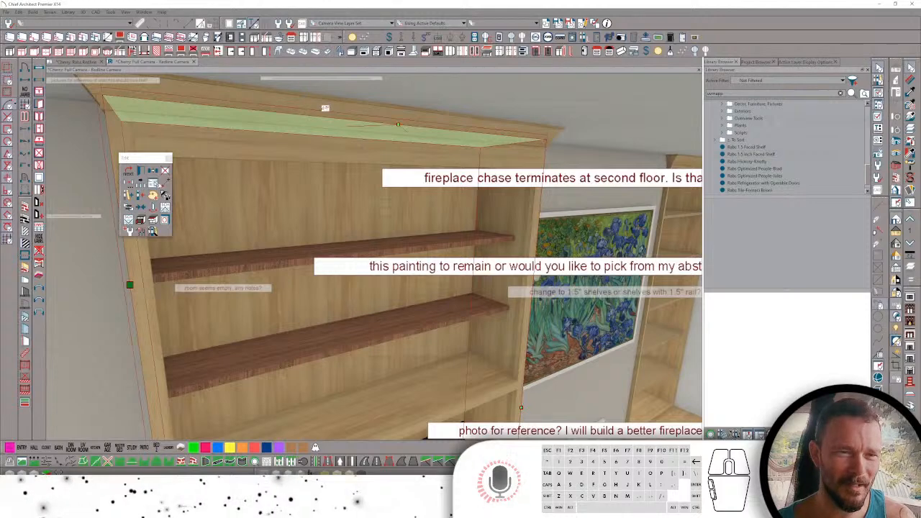
{"action": "left_click", "coordinate": [145, 174]}
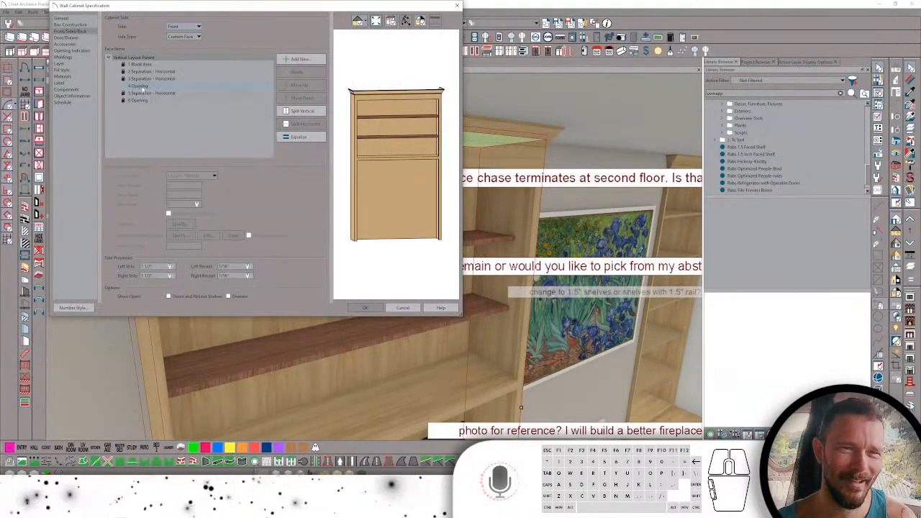
{"action": "left_click", "coordinate": [179, 223]}
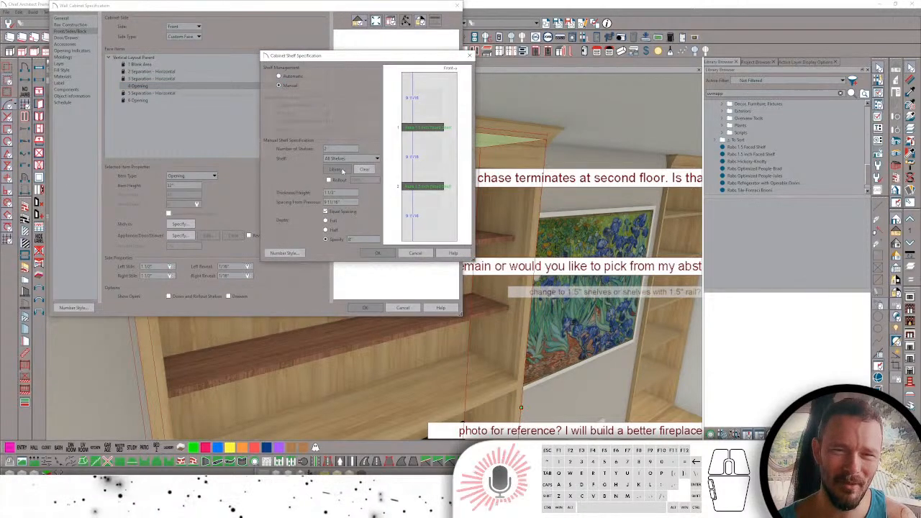
{"action": "left_click", "coordinate": [342, 170]}
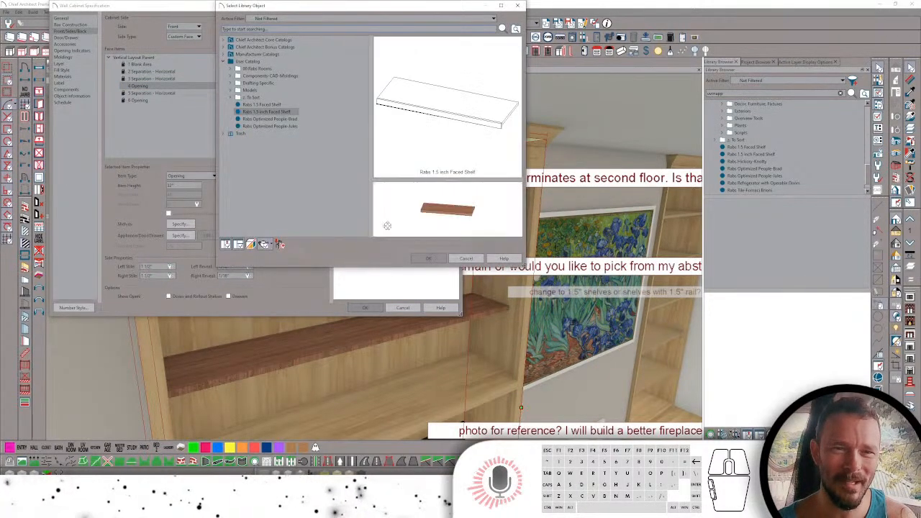
{"action": "left_click", "coordinate": [430, 259]}
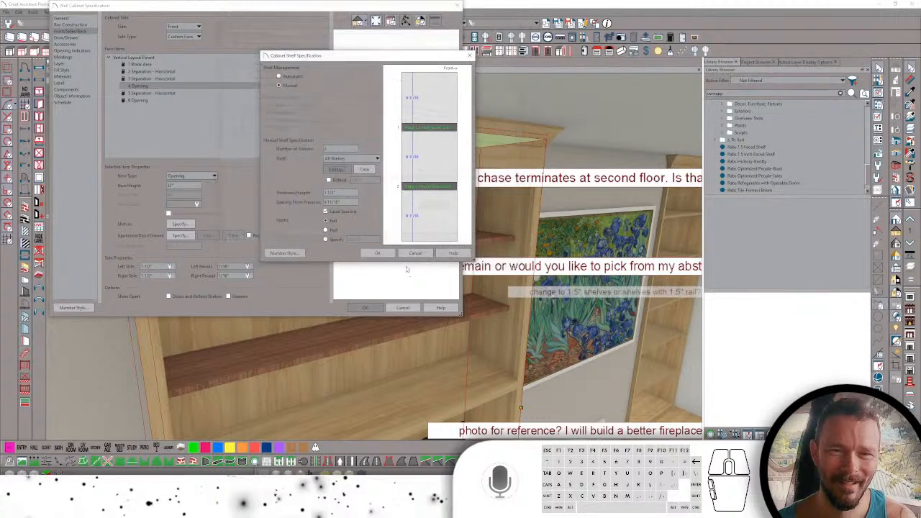
{"action": "left_click", "coordinate": [333, 240]}
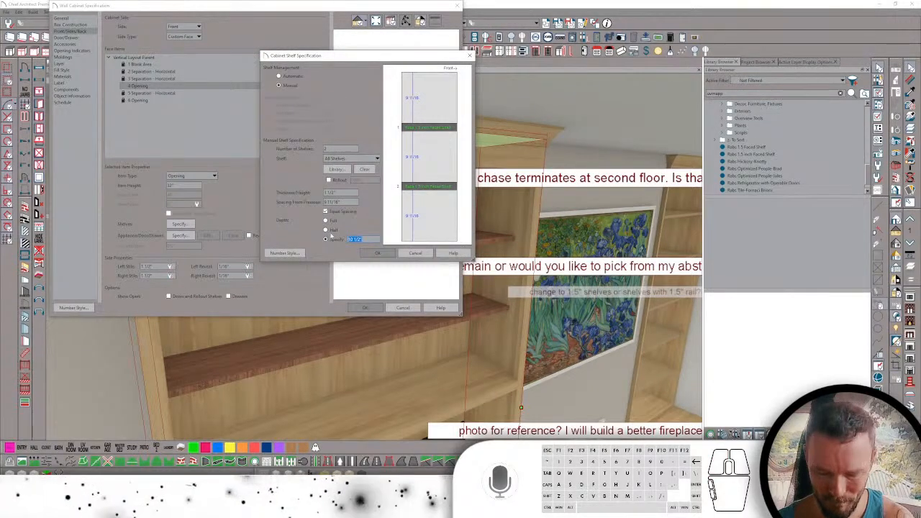
{"action": "type", "text": "8"}
{"action": "left_click", "coordinate": [377, 253]}
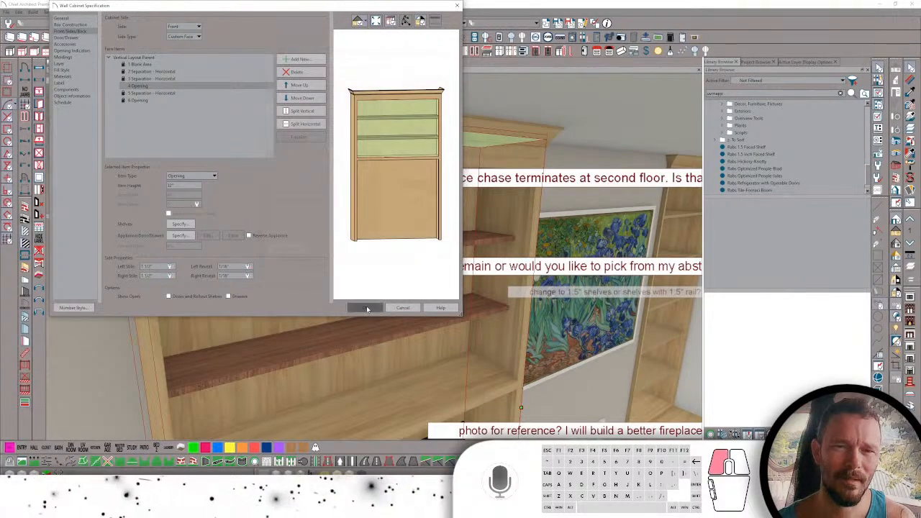
{"action": "left_click", "coordinate": [365, 308]}
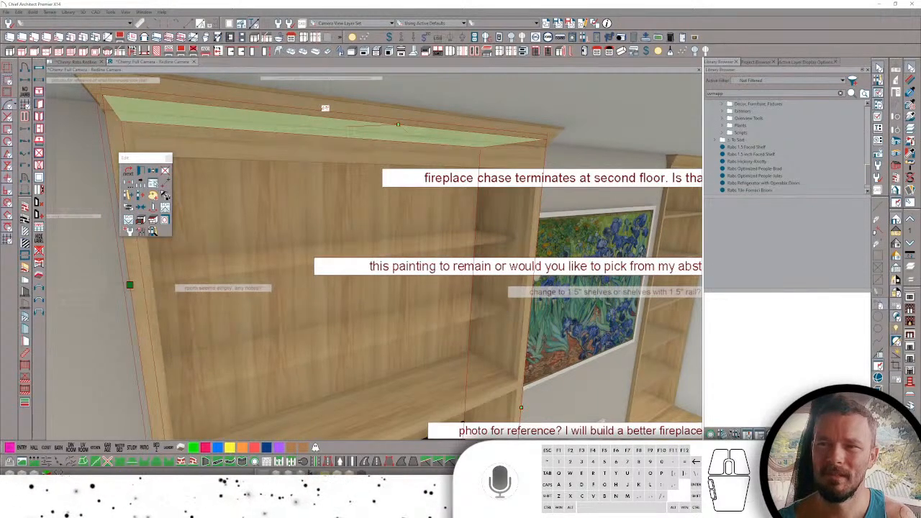
{"action": "left_click", "coordinate": [365, 307]}
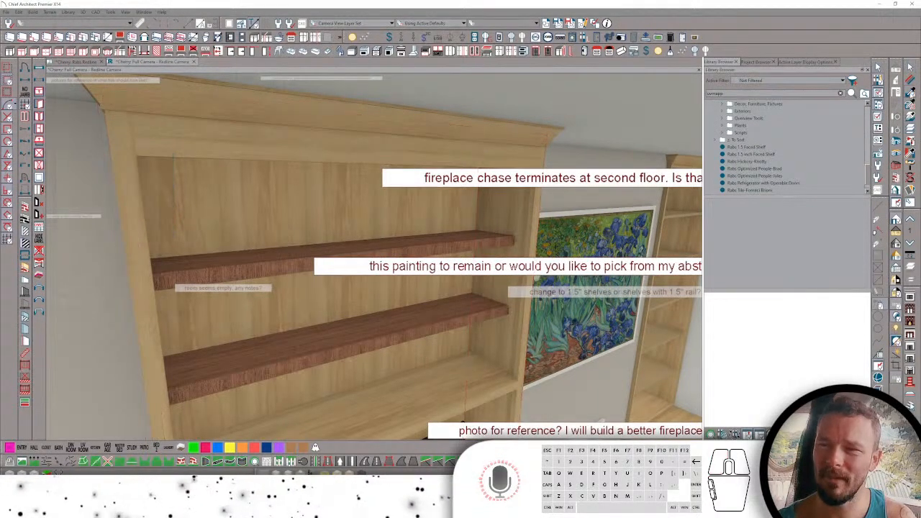
- Pick up the bookcase's maple material and apply it to the top surfaces and front edges of the dark shelves
{"action": "left_click", "coordinate": [153, 189]}
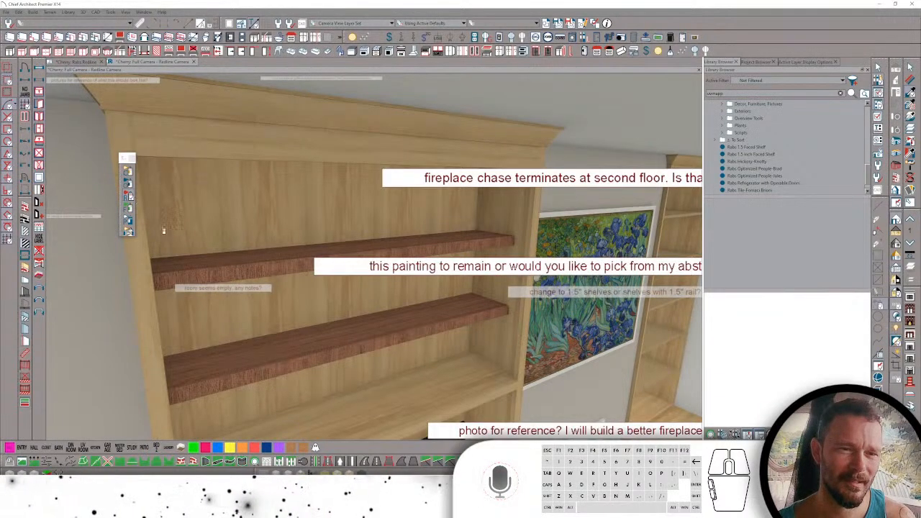
{"action": "left_click", "coordinate": [203, 268]}
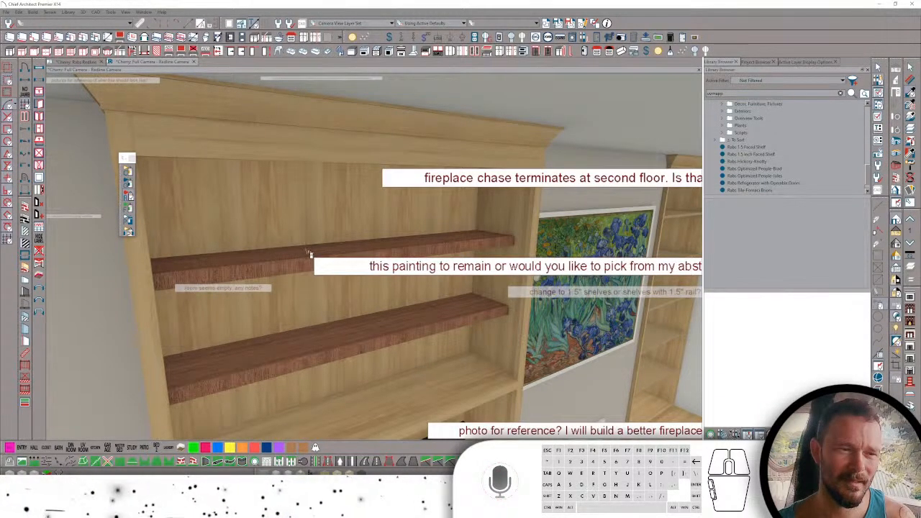
{"action": "key", "text": "Delete"}
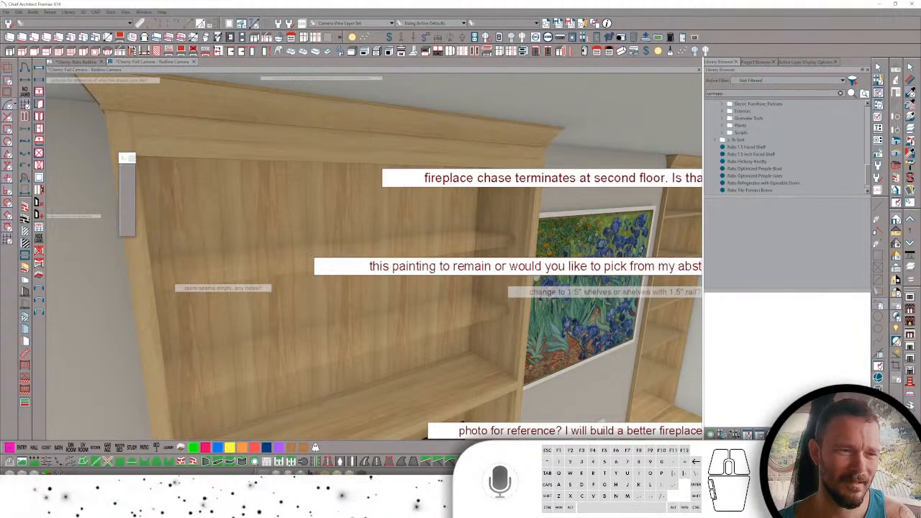
{"action": "key", "text": "ctrl+z"}
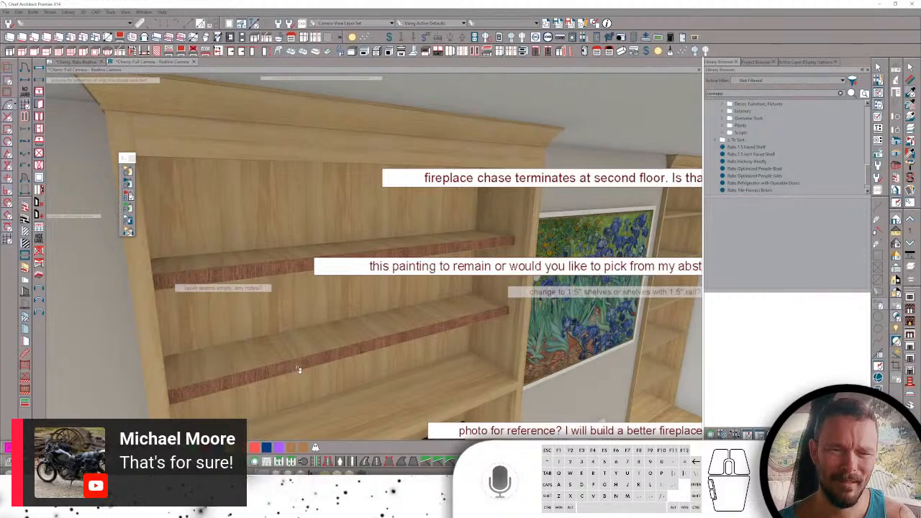
{"action": "key", "text": "Delete"}
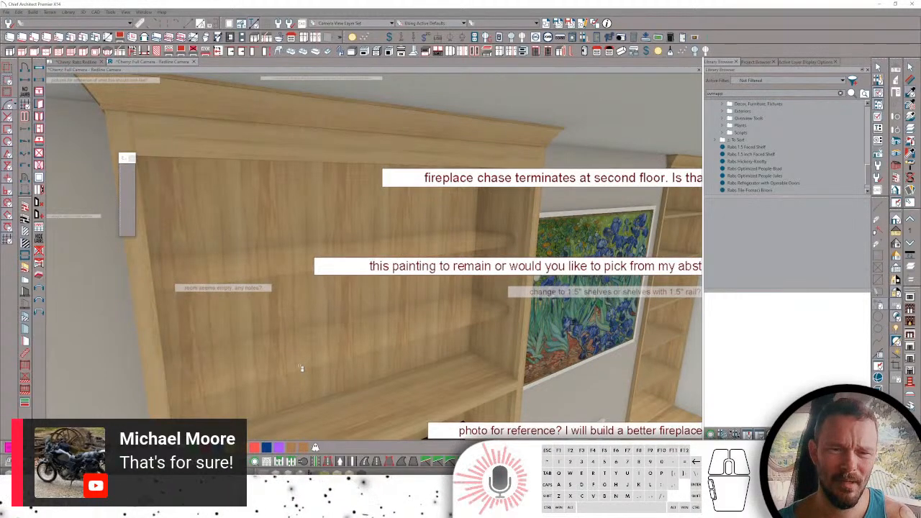
{"action": "key", "text": "ctrl+z"}
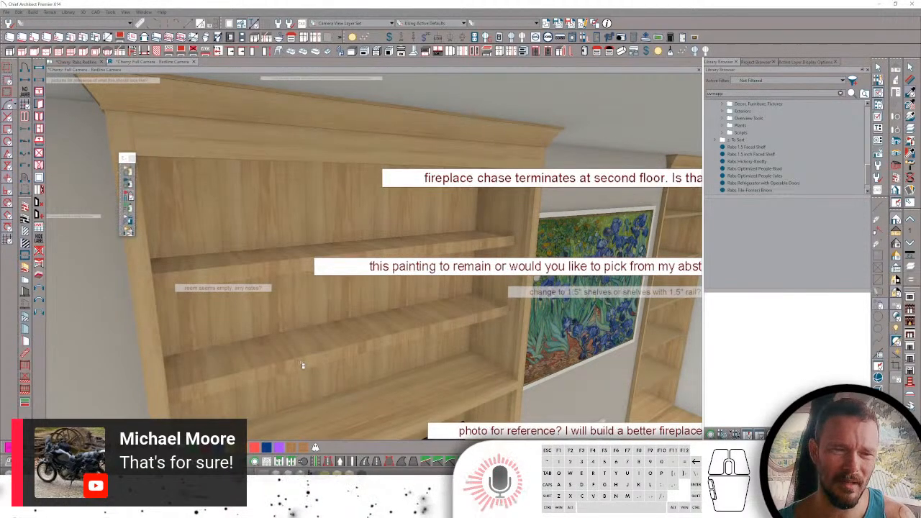
- Compare the Rabs 1.5 Faced Shelf and Rabs 1.5 inch Faced Shelf library symbols with the shelves in the room
{"action": "middle_click_drag", "start_coordinate": [301, 363], "coordinate": [418, 284]}
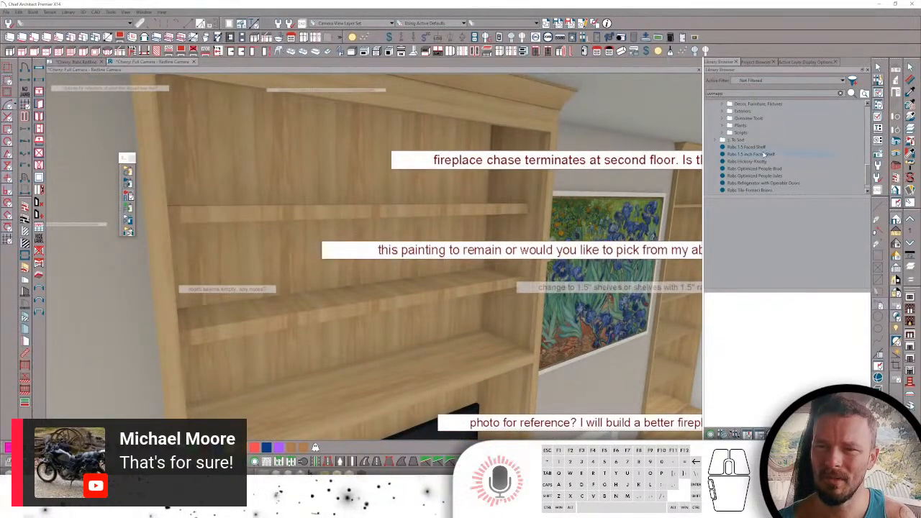
{"action": "left_click", "coordinate": [762, 154]}
{"action": "left_click", "coordinate": [761, 147]}
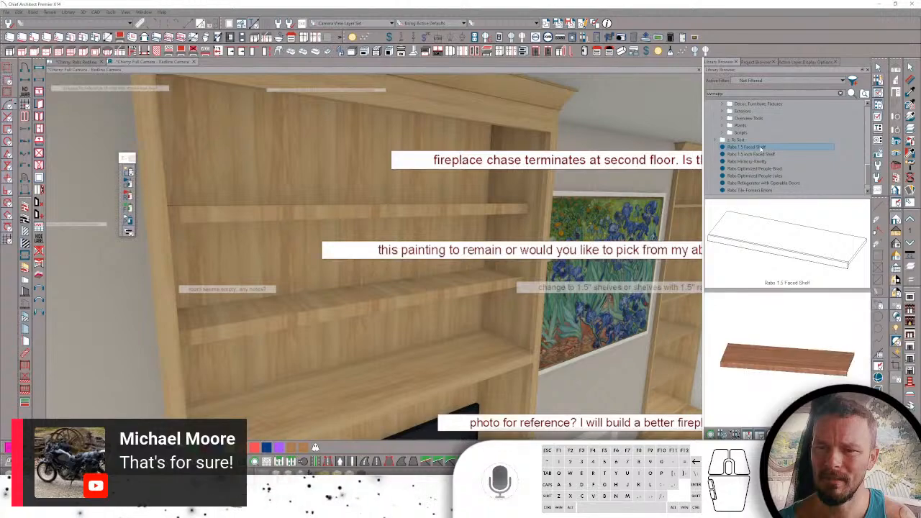
{"action": "left_click", "coordinate": [761, 154]}
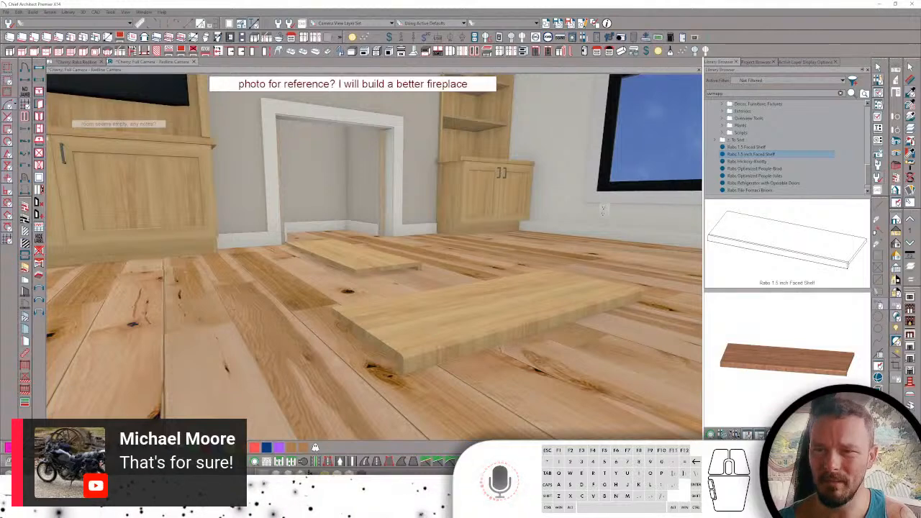
{"action": "left_click", "coordinate": [761, 146]}
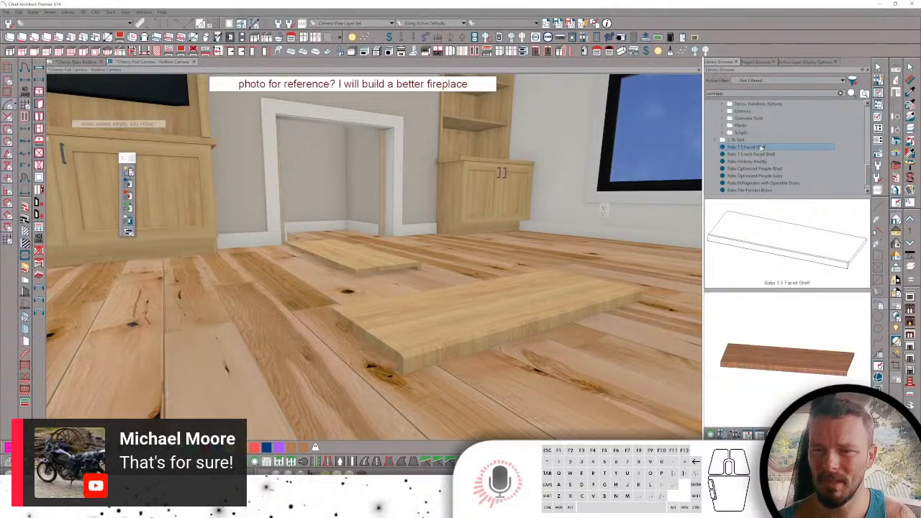
{"action": "left_click", "coordinate": [757, 154]}
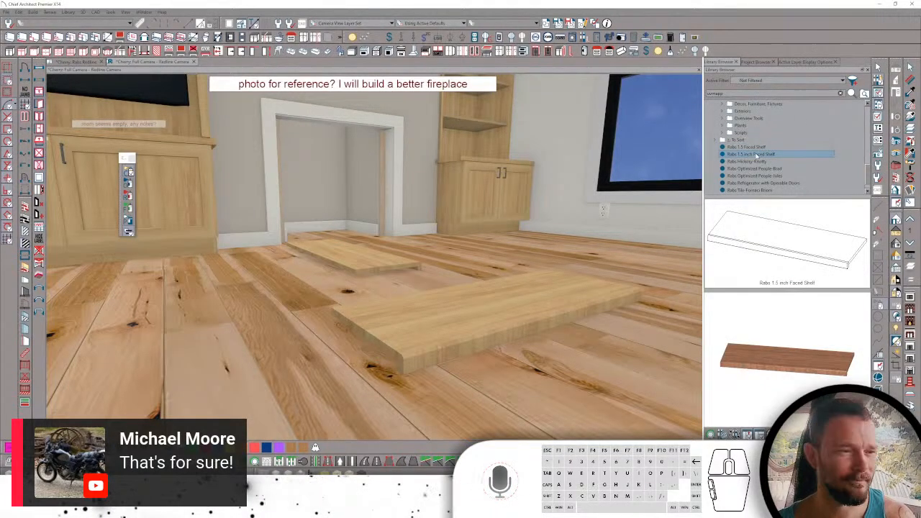
{"action": "mouse_move", "coordinate": [479, 148]}
{"action": "middle_mouse_down"}
{"action": "mouse_move", "coordinate": [484, 119]}
{"action": "mouse_move", "coordinate": [472, 109]}
{"action": "middle_mouse_up"}
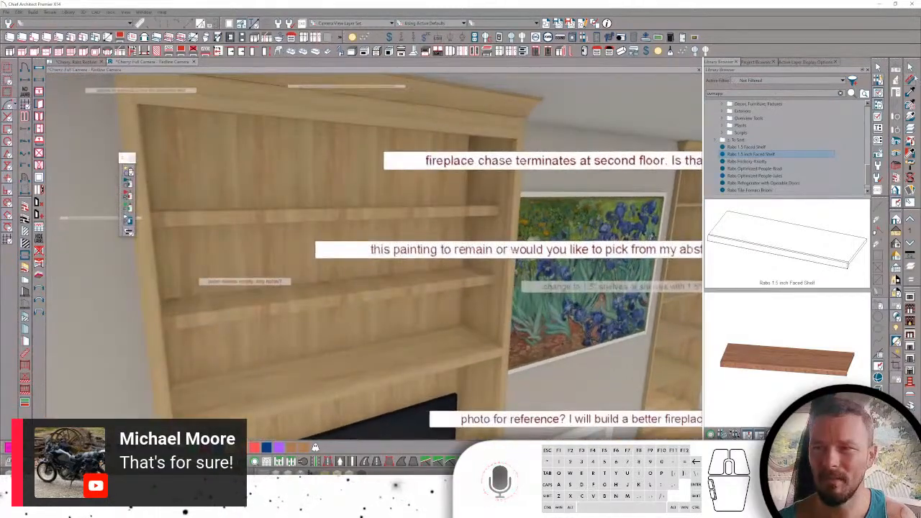
- Edit the definition of the shelves' Maple 2_2 material and set its texture angle to 90°
{"action": "left_click", "coordinate": [911, 92]}
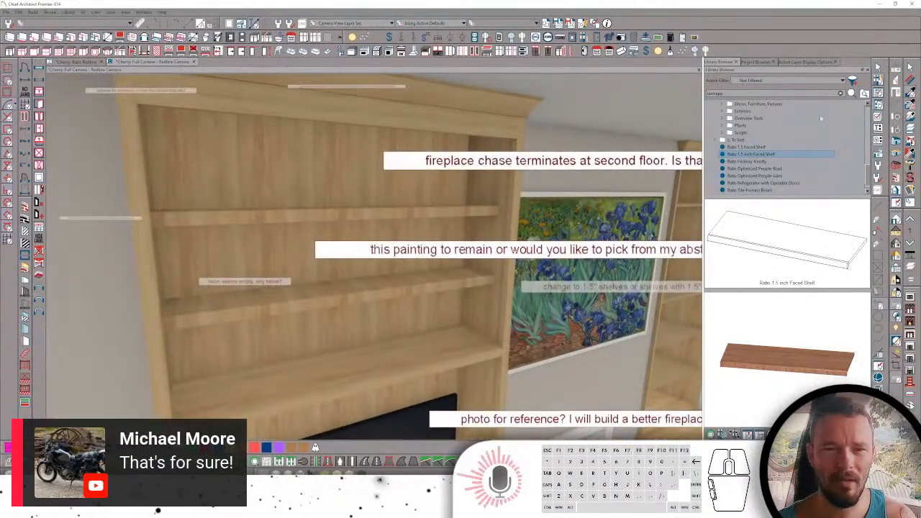
{"action": "left_click", "coordinate": [419, 343]}
{"action": "left_click", "coordinate": [130, 233]}
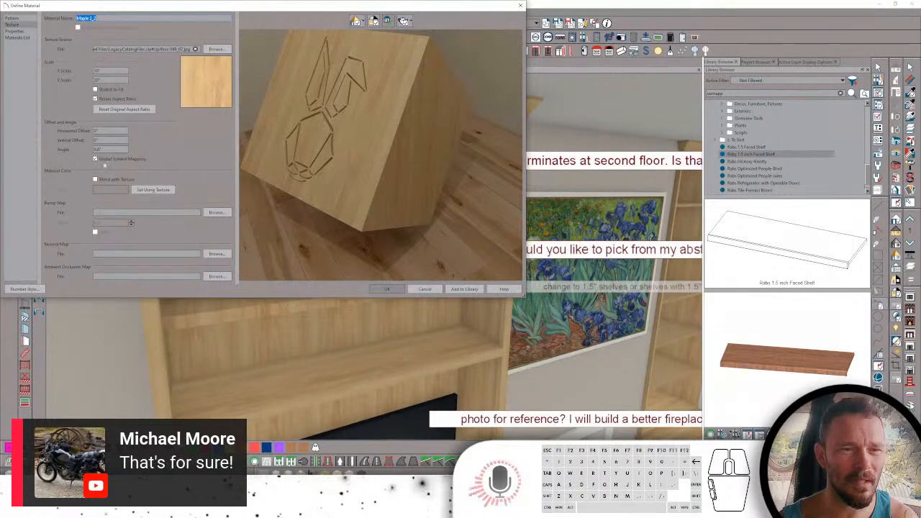
{"action": "left_click", "coordinate": [14, 20]}
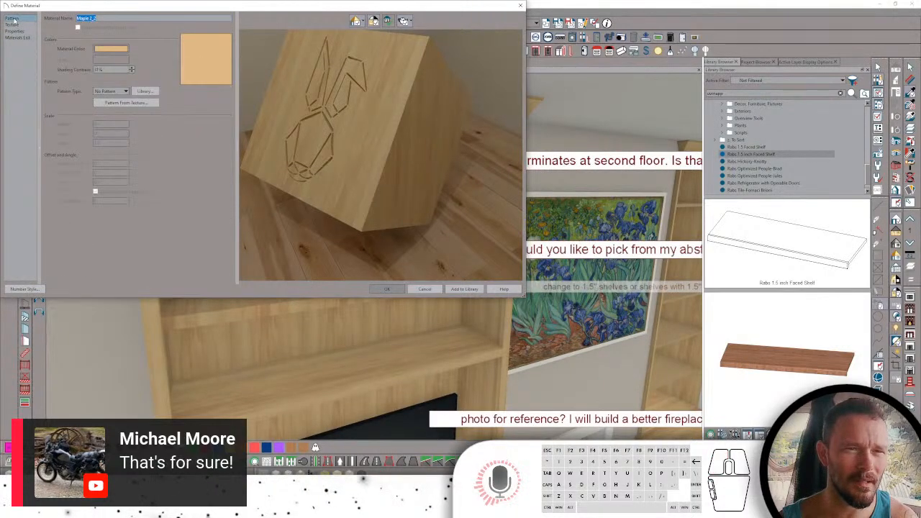
{"action": "left_click", "coordinate": [16, 26]}
{"action": "left_click_drag", "start_coordinate": [113, 150], "coordinate": [62, 146]}
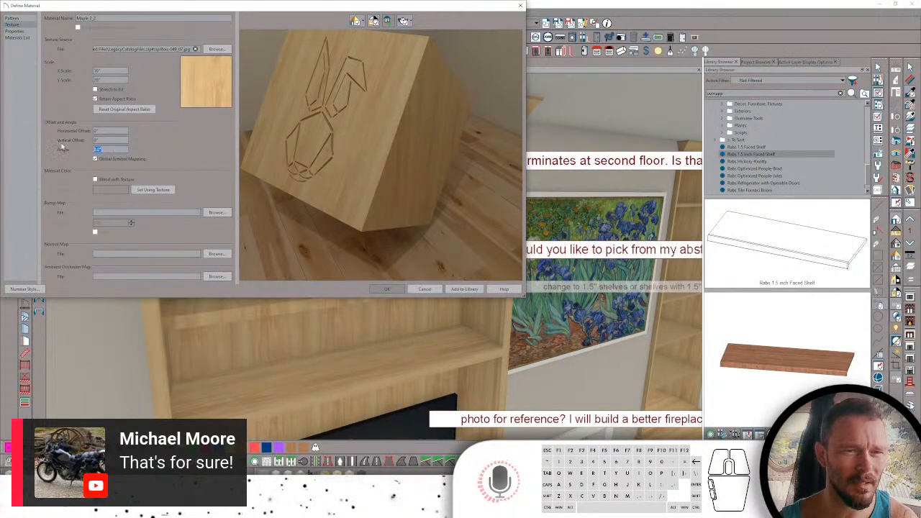
{"action": "type", "text": "90"}
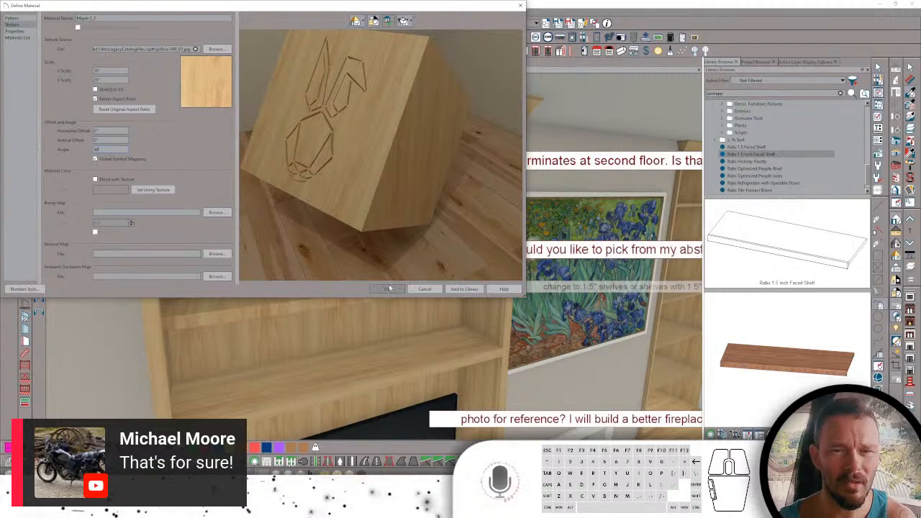
{"action": "left_click", "coordinate": [390, 289]}
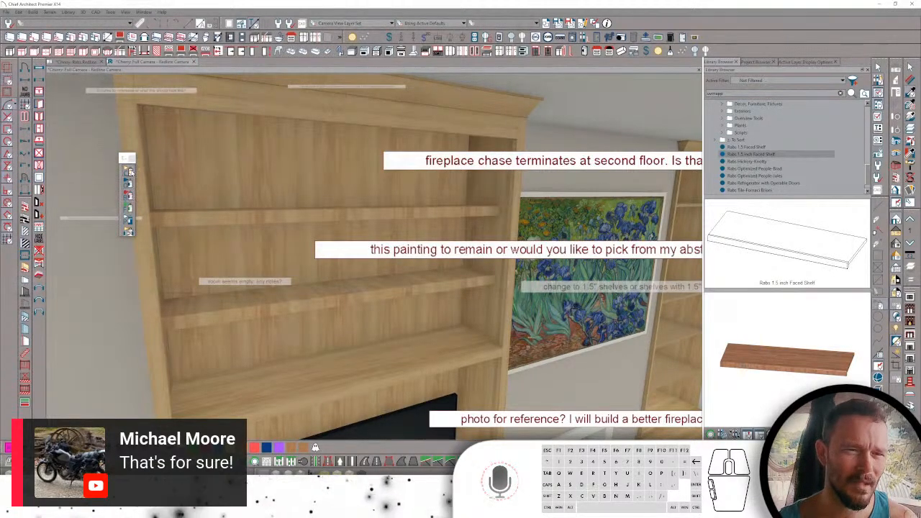
- Apply the adjusted maple material to the front edges of the middle and upper shelves in the bookcase's upper opening
{"action": "left_click", "coordinate": [367, 299]}
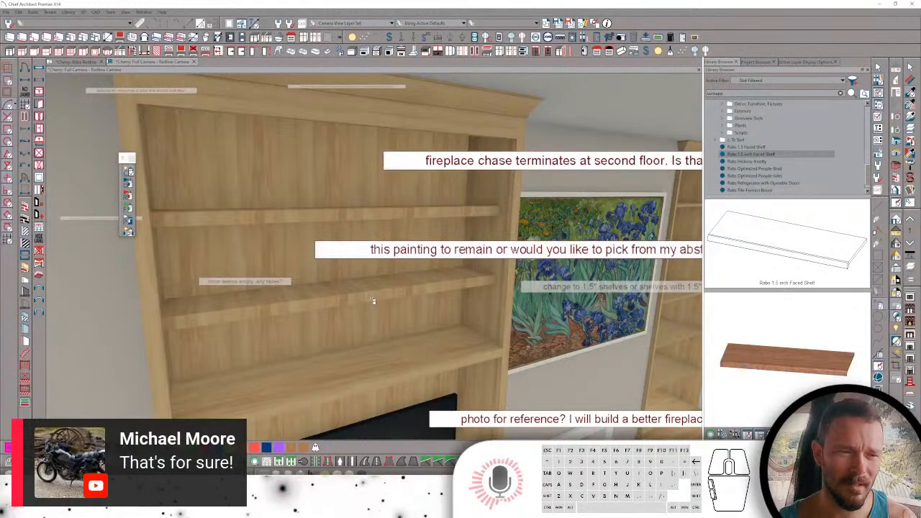
{"action": "key", "text": "Delete"}
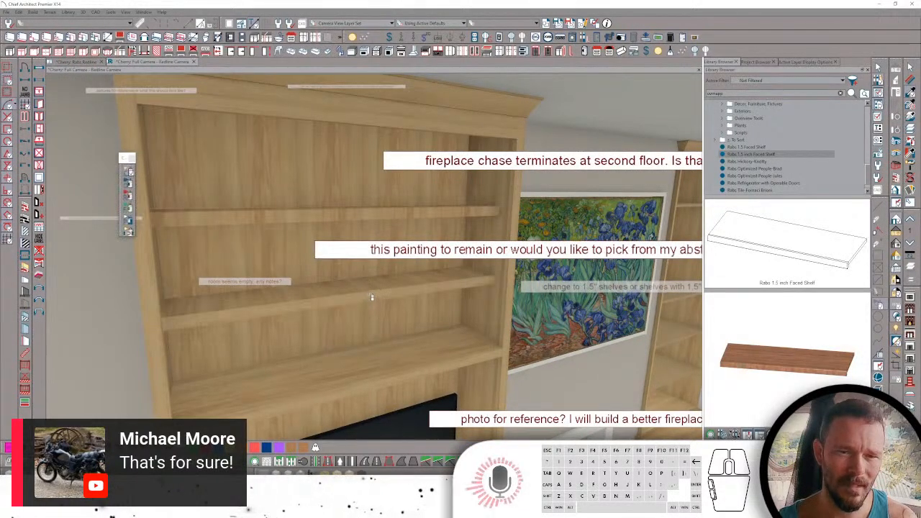
{"action": "left_click", "coordinate": [372, 292]}
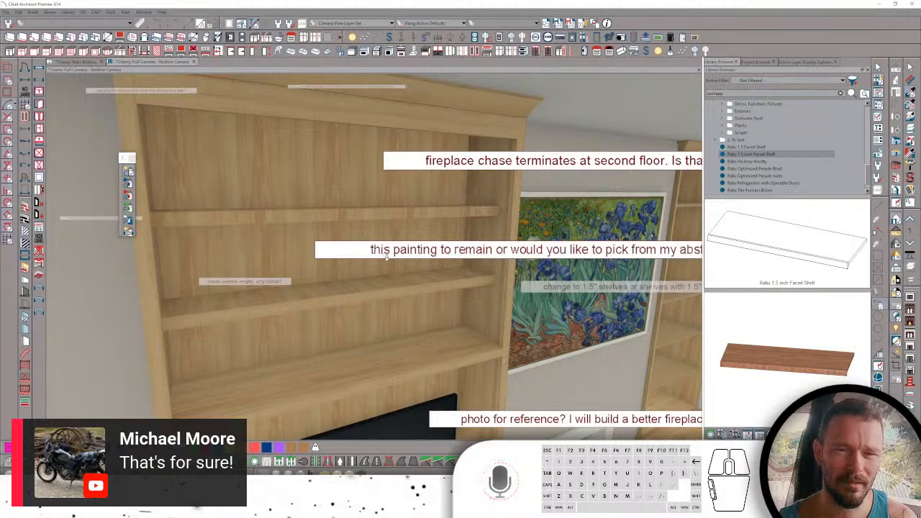
{"action": "key", "text": "Delete"}
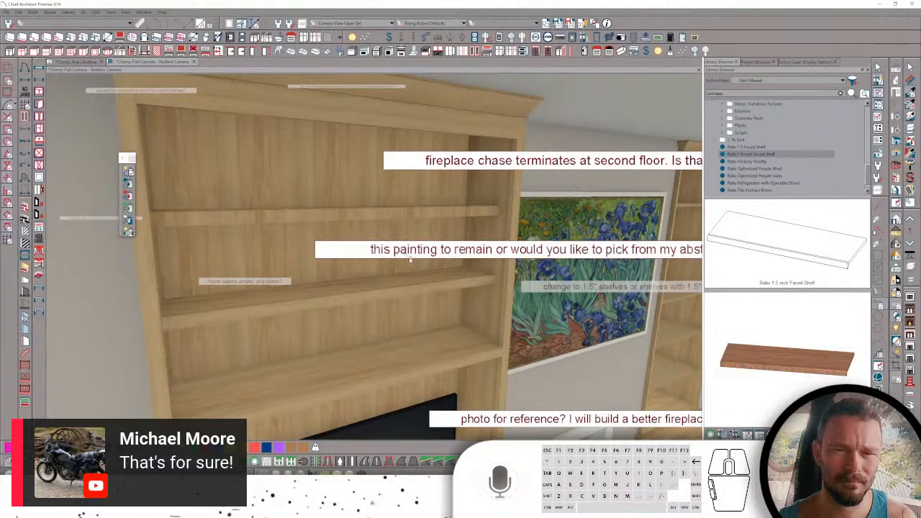
{"action": "middle_click_drag", "start_coordinate": [376, 223], "coordinate": [382, 228]}
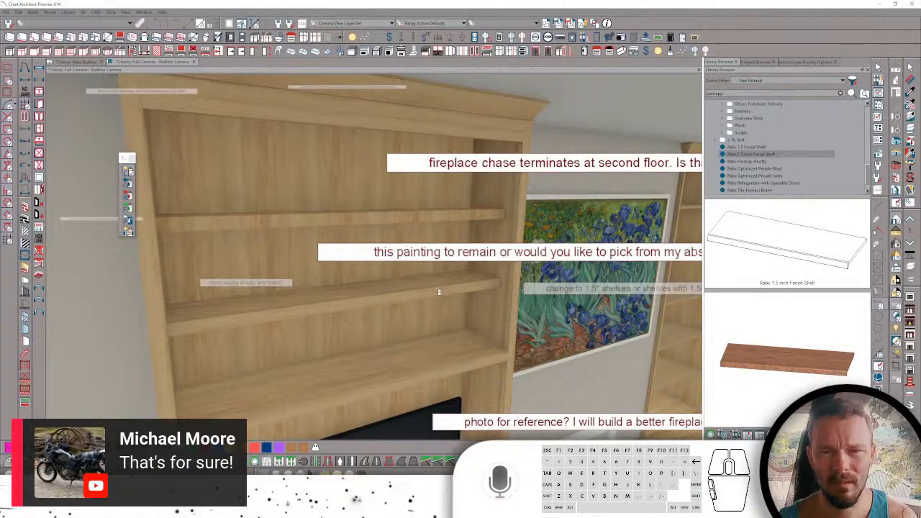
{"action": "key", "text": "ctrl+z"}
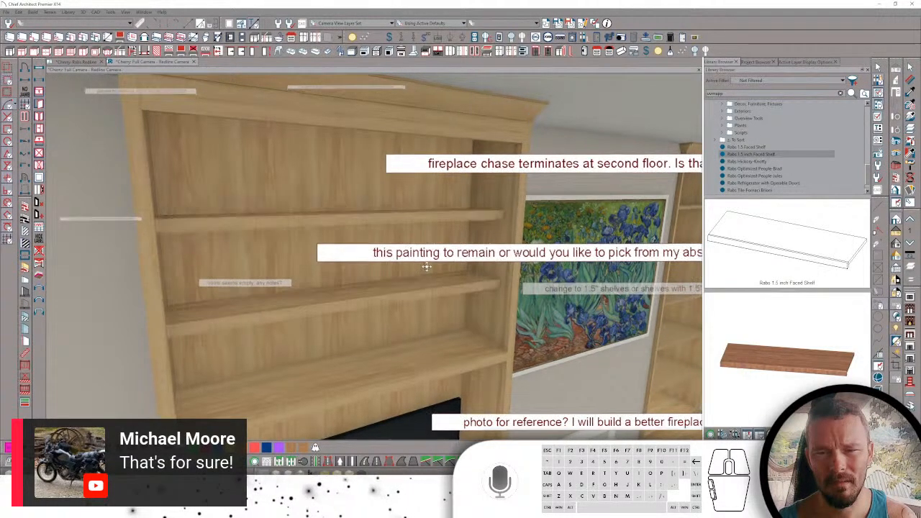
{"action": "middle_click_drag", "start_coordinate": [428, 270], "coordinate": [407, 284]}
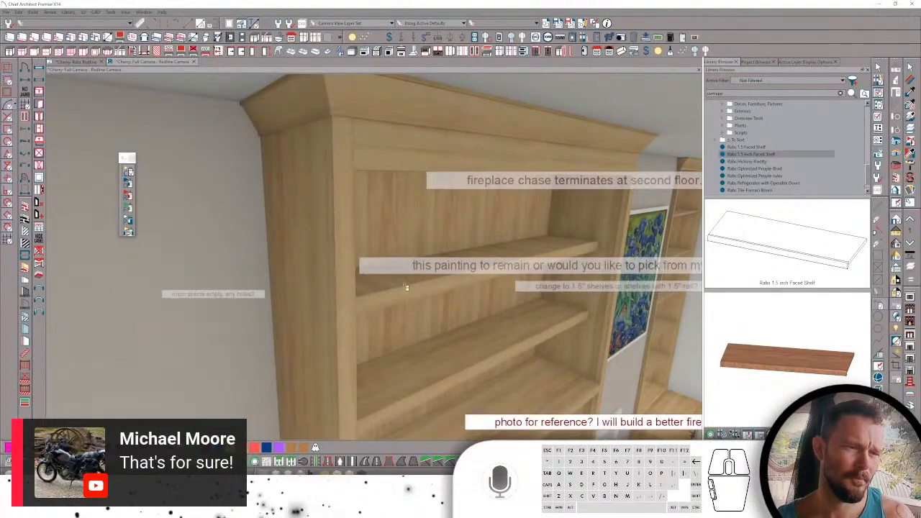
{"action": "key", "text": "ctrl+z"}
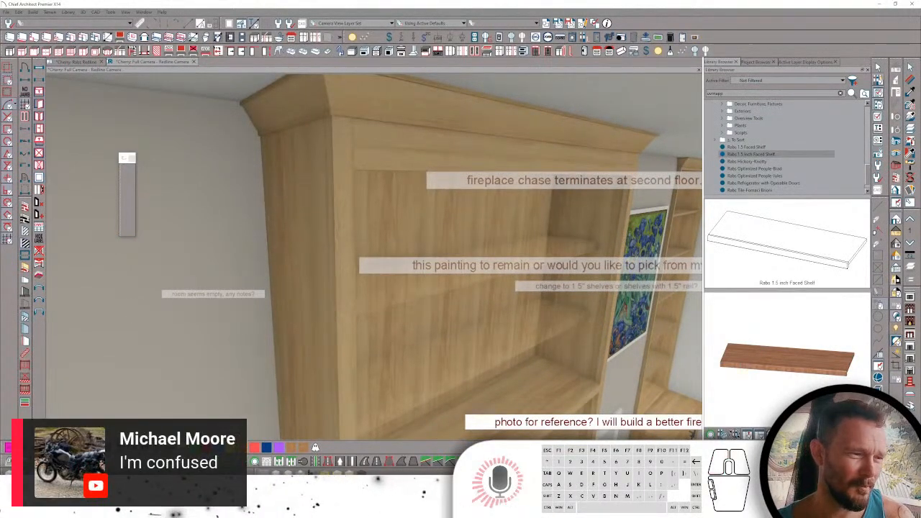
{"action": "key", "text": "ctrl+y"}
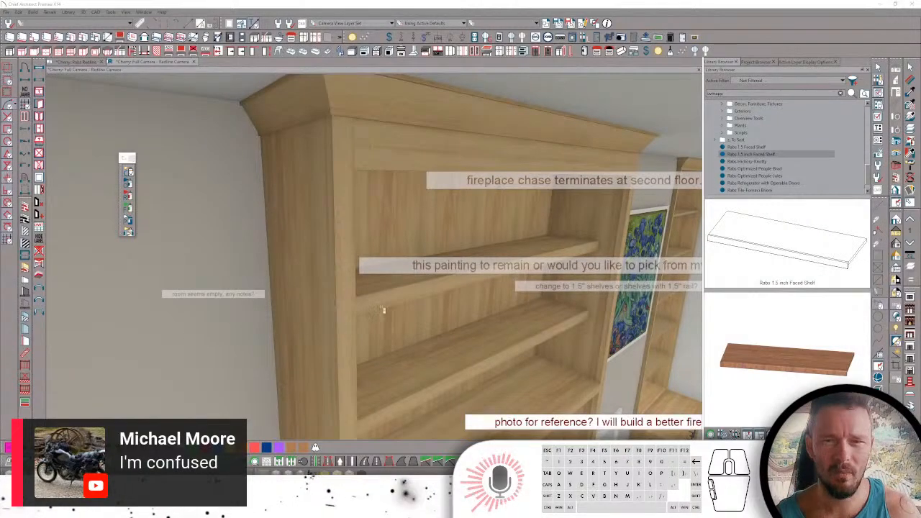
- Delete the note over the fireplace painting that asks whether it should remain or be replaced from the abstract art collection
{"action": "scroll", "coordinate": [414, 306], "scroll_direction": "down", "scroll_amount": 2}
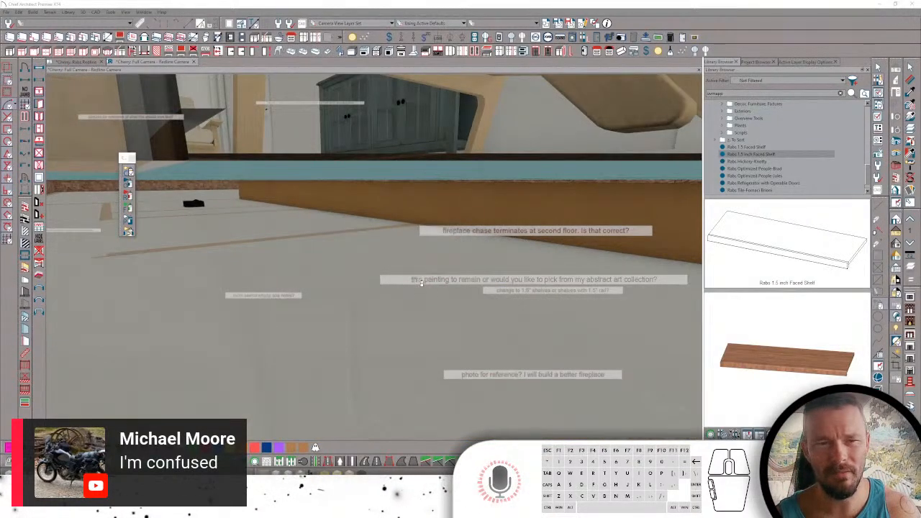
{"action": "scroll", "coordinate": [421, 282], "scroll_direction": "up", "scroll_amount": 2}
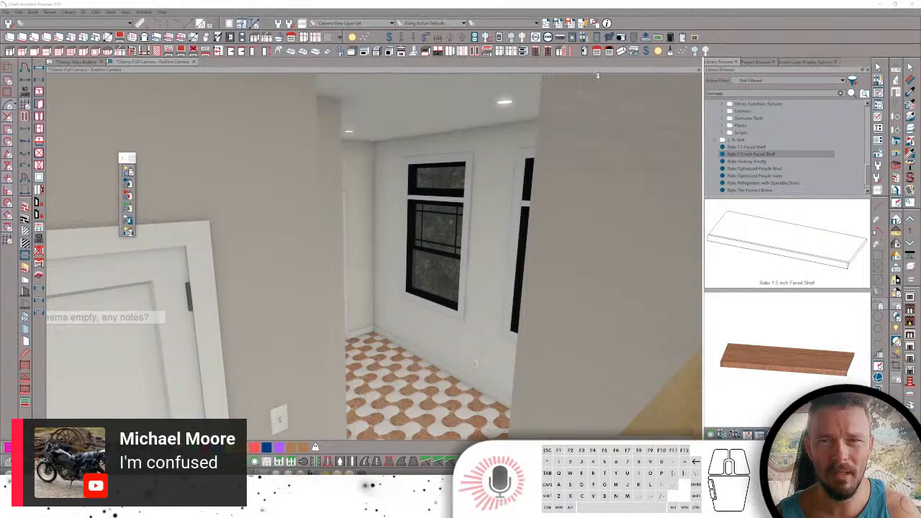
{"action": "scroll", "coordinate": [418, 256], "scroll_direction": "up", "scroll_amount": 3}
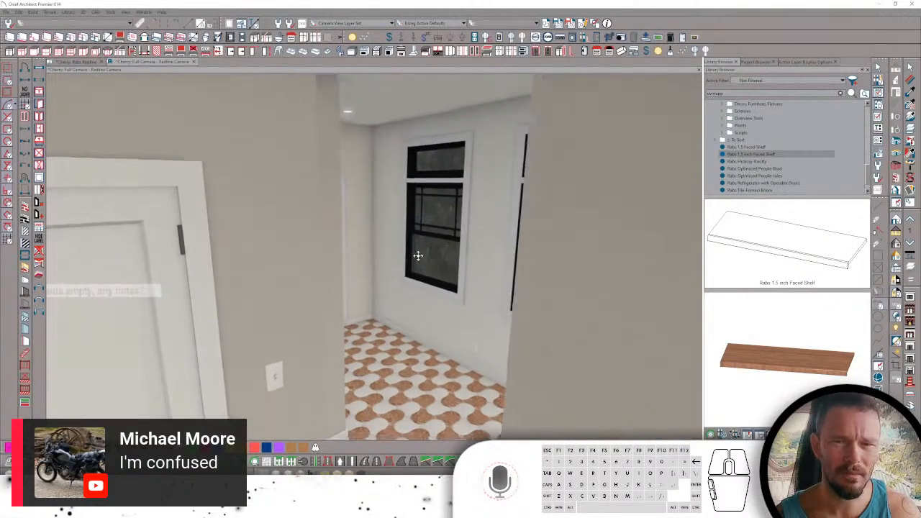
{"action": "scroll", "coordinate": [418, 256], "scroll_direction": "down", "scroll_amount": 4}
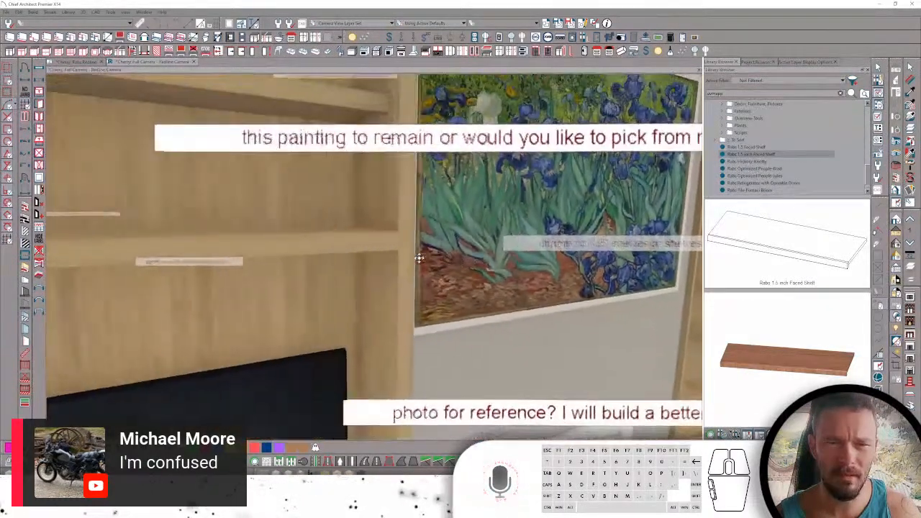
{"action": "scroll", "coordinate": [419, 257], "scroll_direction": "down", "scroll_amount": 4}
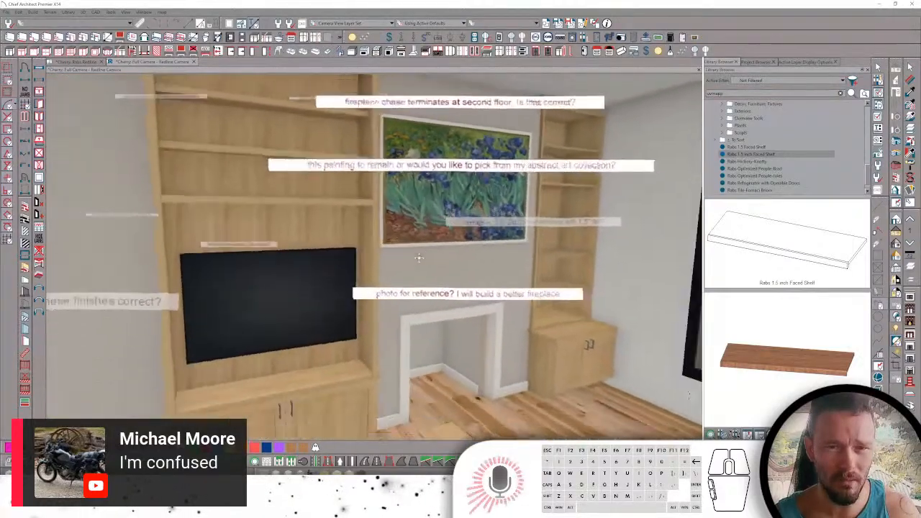
{"action": "key", "text": "space"}
{"action": "left_click", "coordinate": [445, 166]}
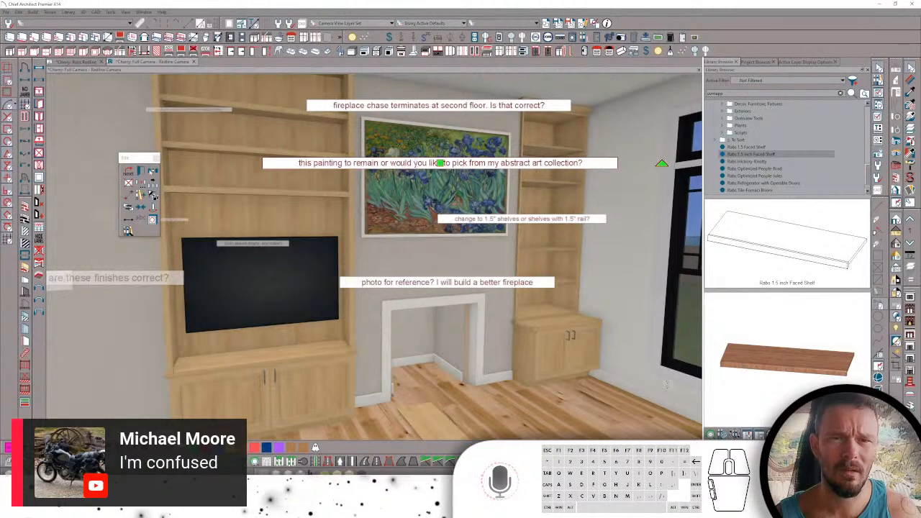
{"action": "key", "text": "space"}
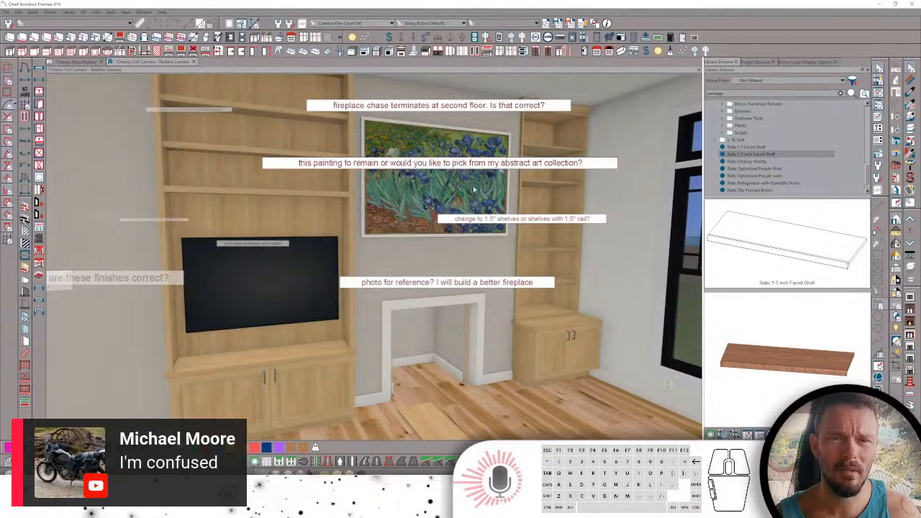
{"action": "left_click", "coordinate": [441, 168]}
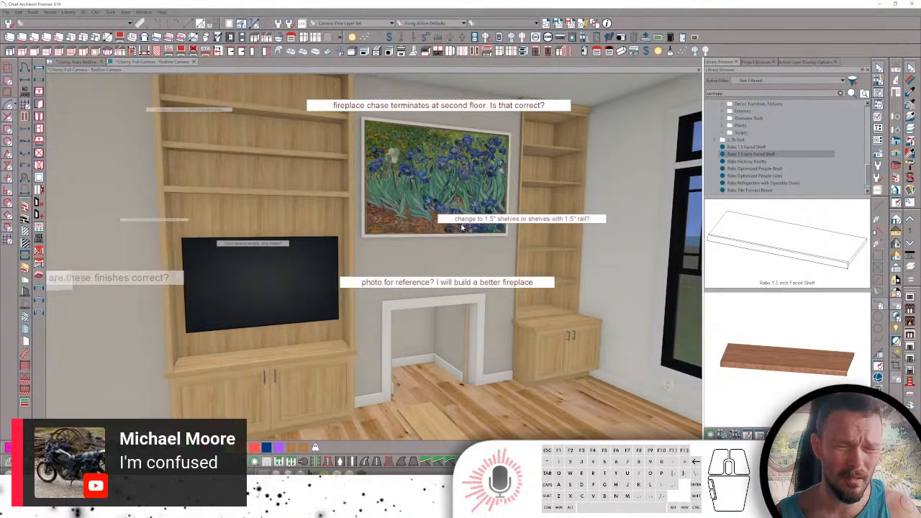
- In the Rabs Redline plan view, add the shelf block running vertically in the open floor area to the library
{"action": "middle_click_drag", "start_coordinate": [462, 228], "coordinate": [421, 260]}
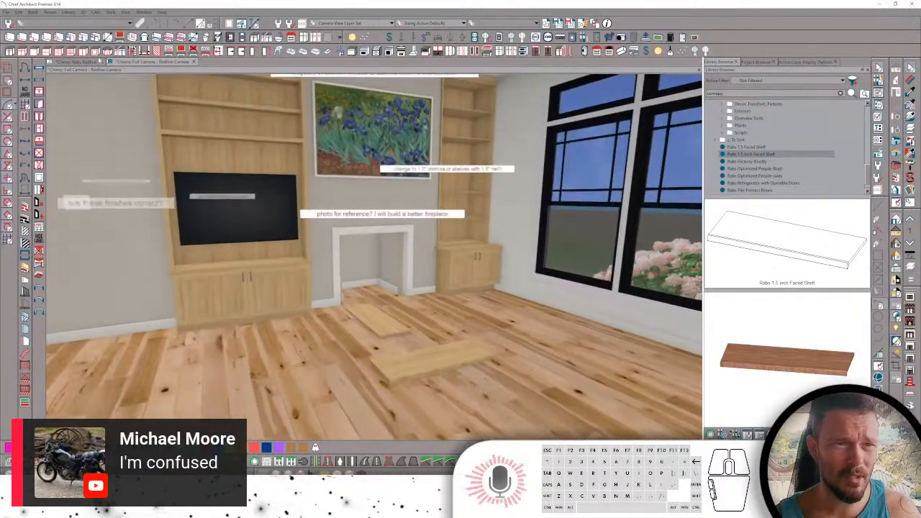
{"action": "left_click", "coordinate": [81, 64]}
{"action": "scroll", "coordinate": [385, 248], "scroll_direction": "down", "scroll_amount": 3}
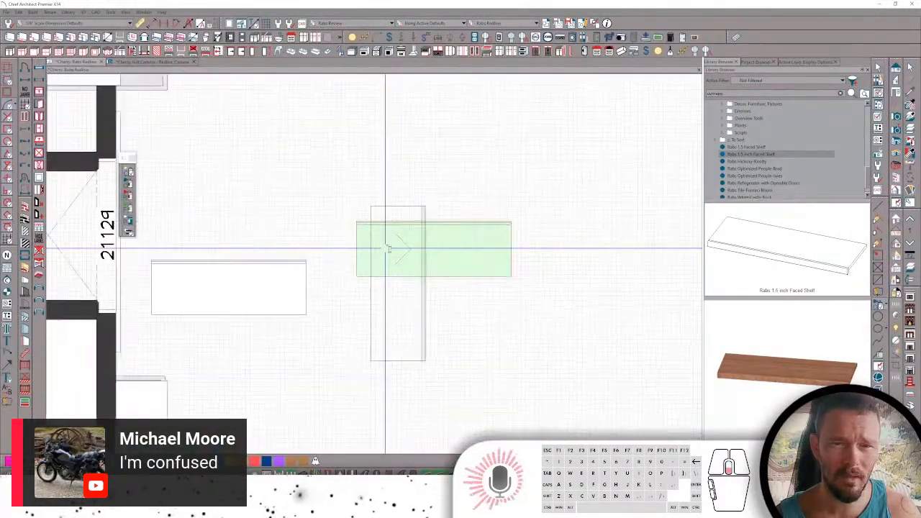
{"action": "key", "text": "space"}
{"action": "left_click_drag", "start_coordinate": [434, 190], "coordinate": [353, 363]}
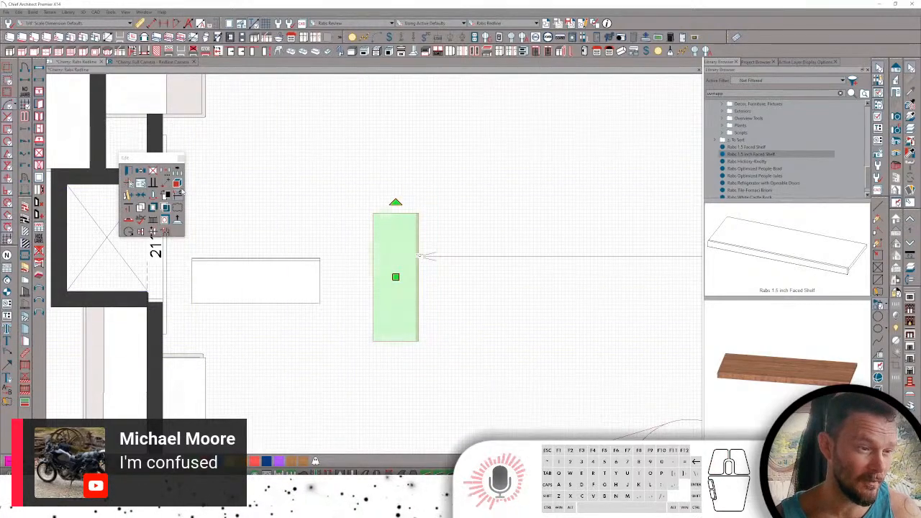
{"action": "left_click", "coordinate": [177, 187]}
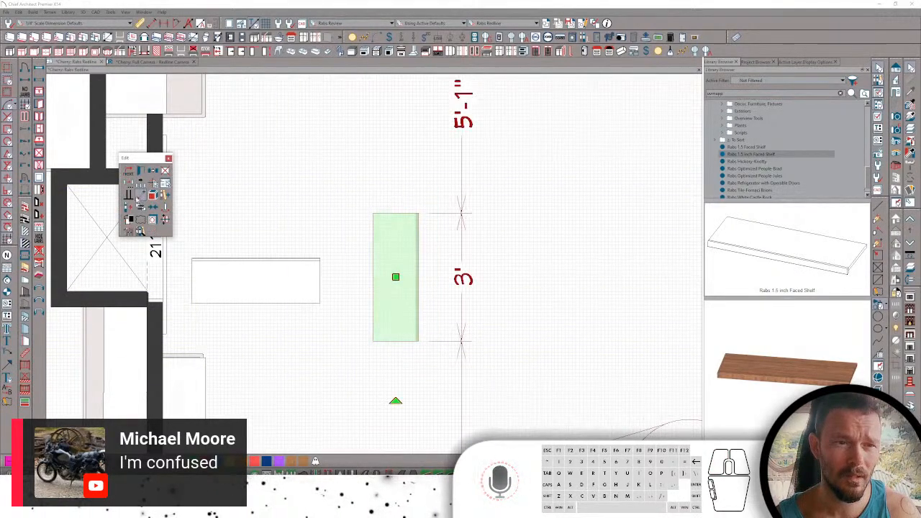
{"action": "left_click", "coordinate": [165, 197]}
{"action": "key", "text": "space"}
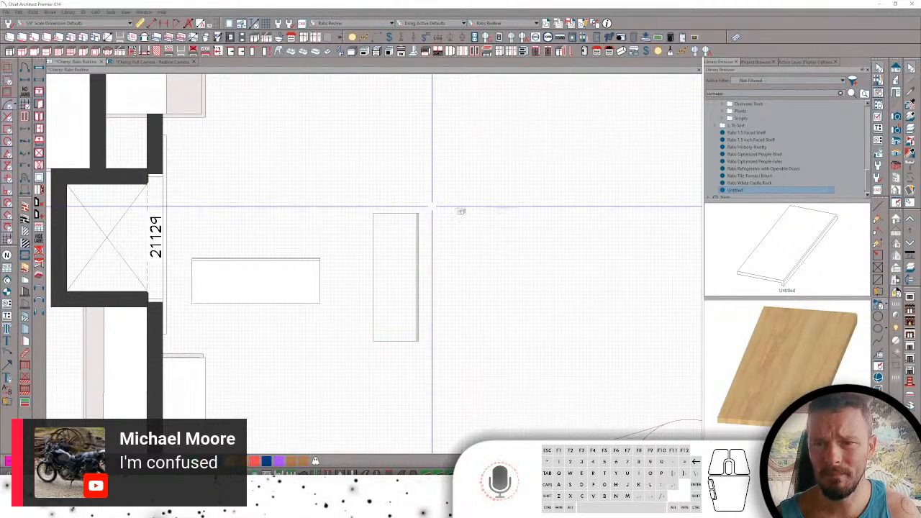
- Rename the new untitled library symbol as "Arch Block to review for UV flipping"
{"action": "type", "text": "Arch"}
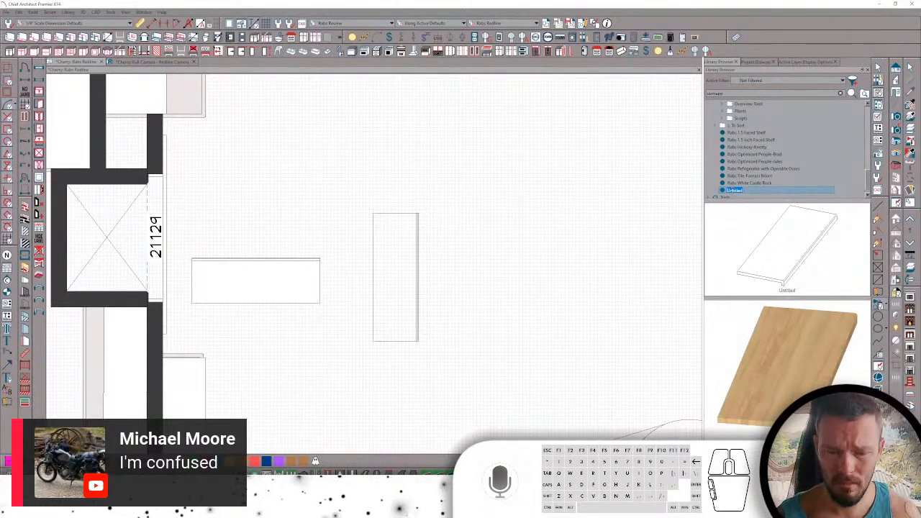
{"action": "type", "text": " Block to te"}
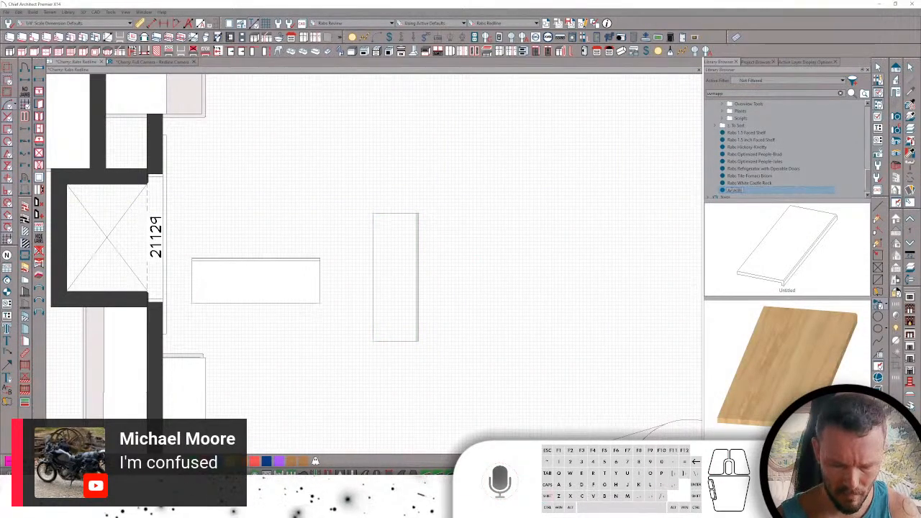
{"action": "type", "text": "view"}
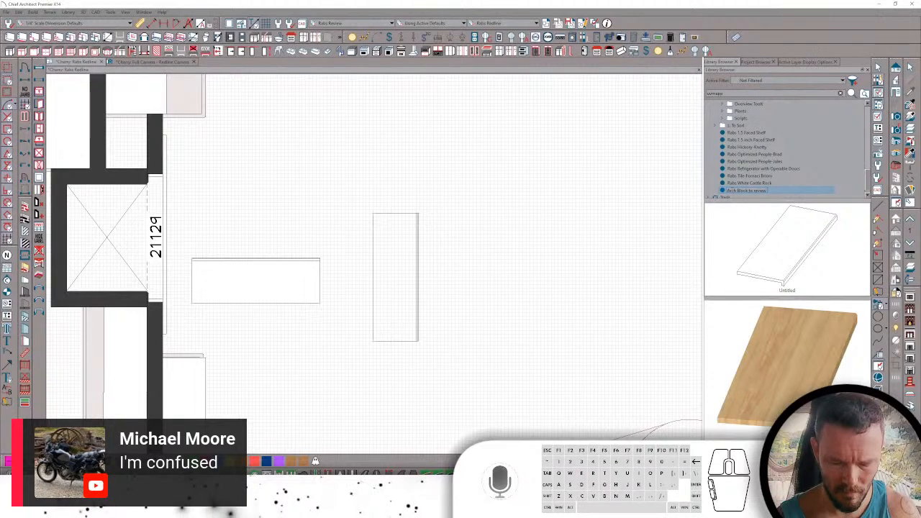
{"action": "type", "text": " for UV tiooring"}
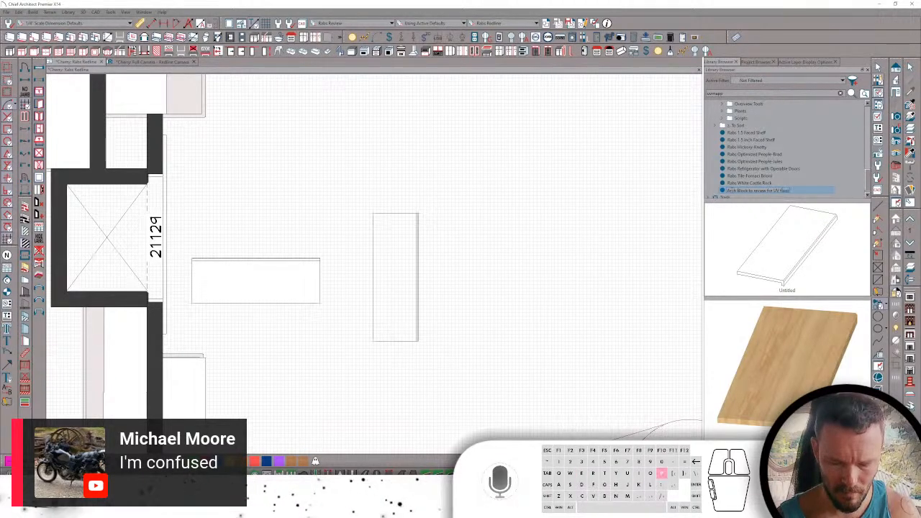
{"action": "key", "text": "Return"}
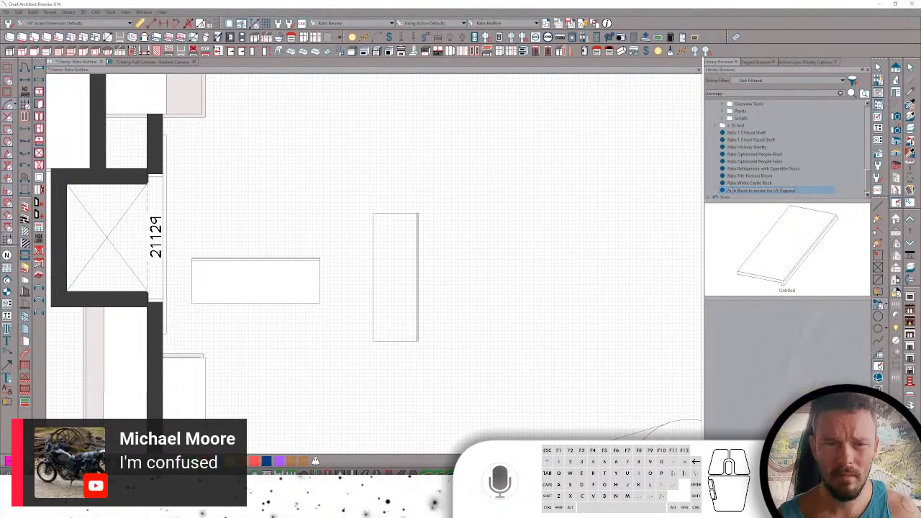
- Delete both loose shelf blocks from the plan's floor area and return to the Full Camera view
{"action": "left_click_drag", "start_coordinate": [454, 171], "coordinate": [223, 348]}
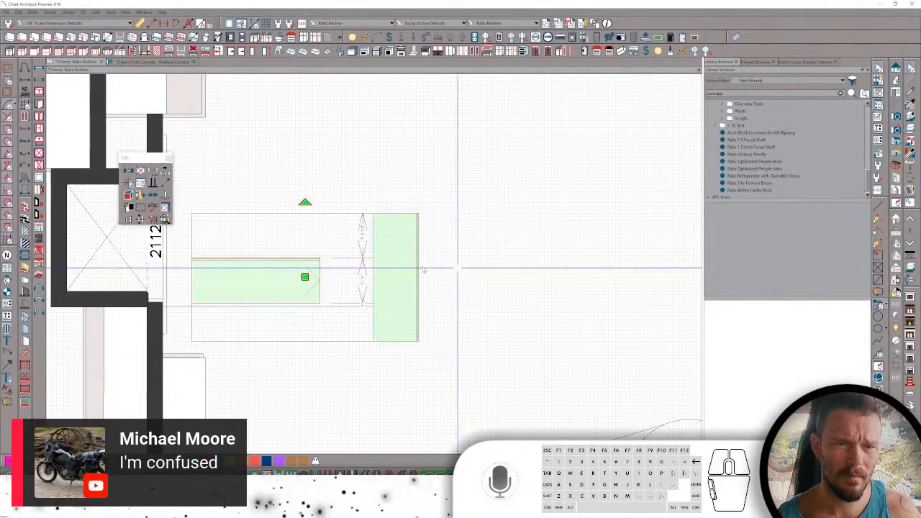
{"action": "key", "text": "Delete"}
{"action": "left_click", "coordinate": [149, 62]}
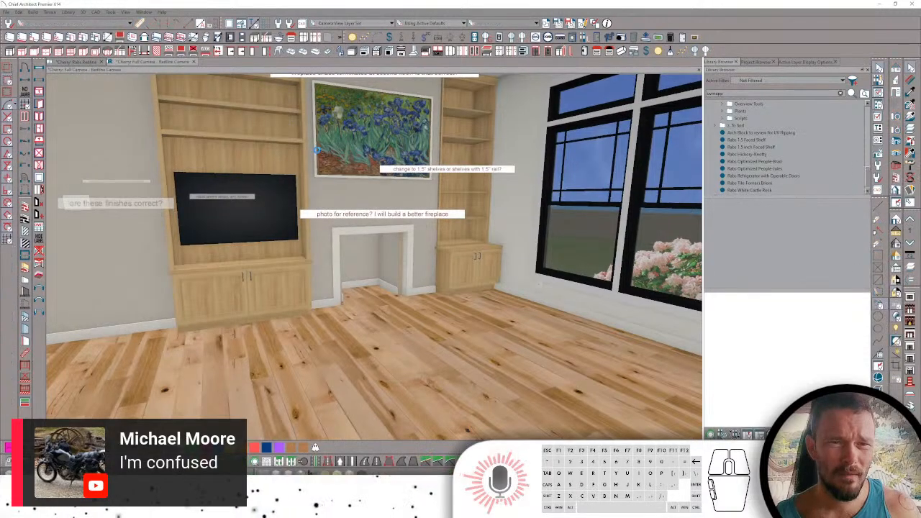
- Load properties from the TV bookcase, clearing the whole property selection and including only Box Construction
{"action": "middle_click_drag", "start_coordinate": [312, 143], "coordinate": [668, 110]}
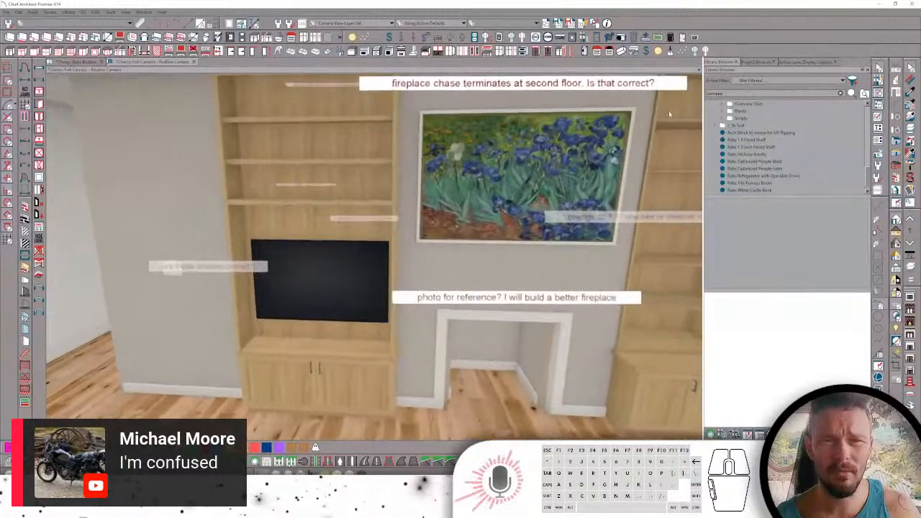
{"action": "left_click", "coordinate": [336, 138]}
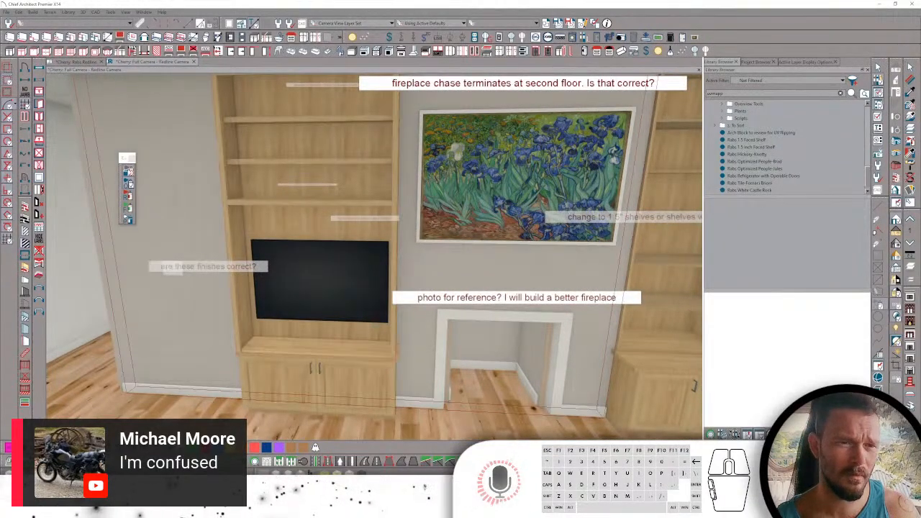
{"action": "left_click", "coordinate": [128, 171]}
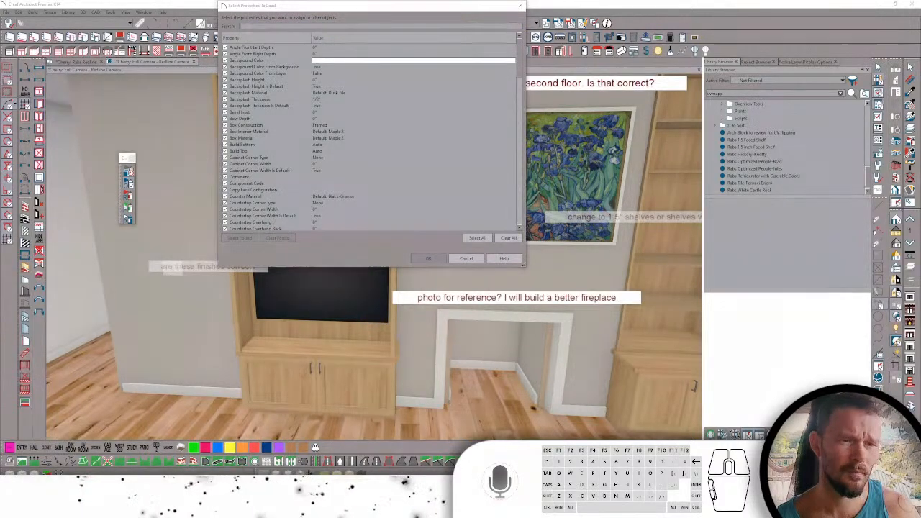
{"action": "left_click", "coordinate": [508, 238]}
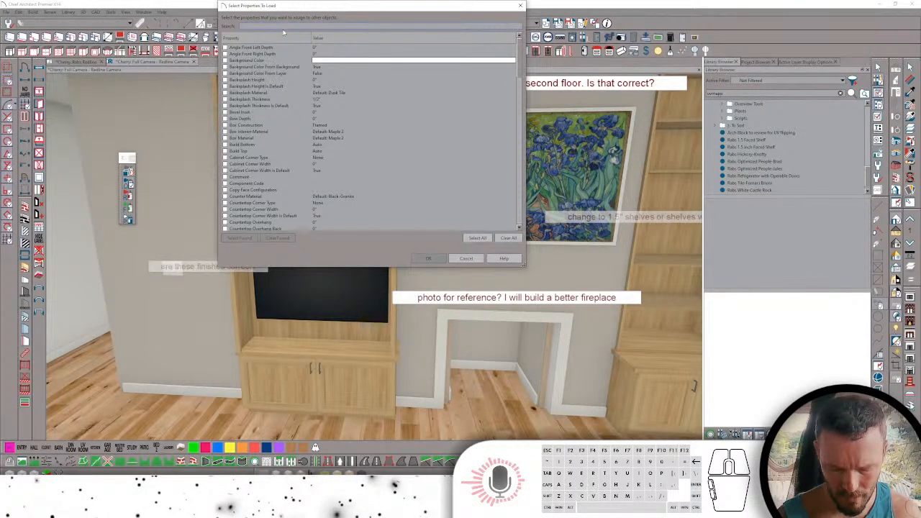
{"action": "type", "text": "box"}
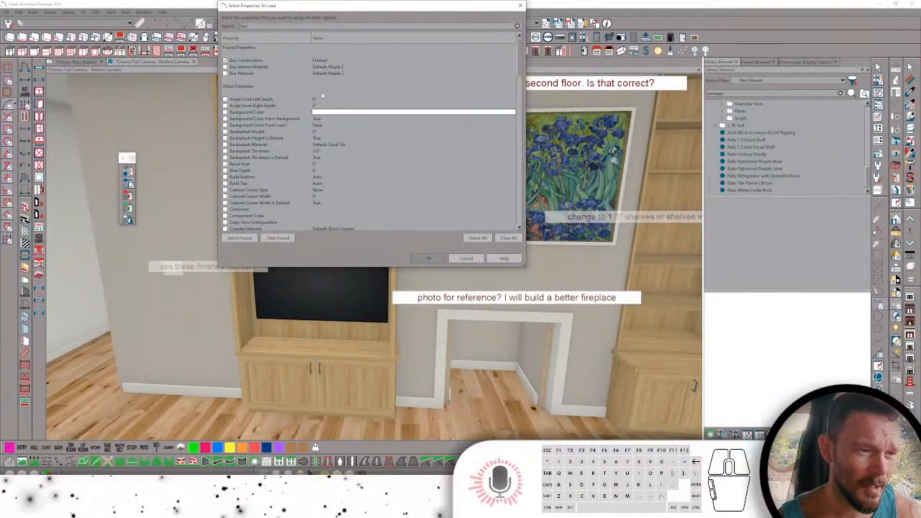
- Add Shelf Material to the properties being loaded and apply them to the narrow bookcase between the fireplace and the windows
{"action": "double_click", "coordinate": [244, 26]}
{"action": "type", "text": "shelve"}
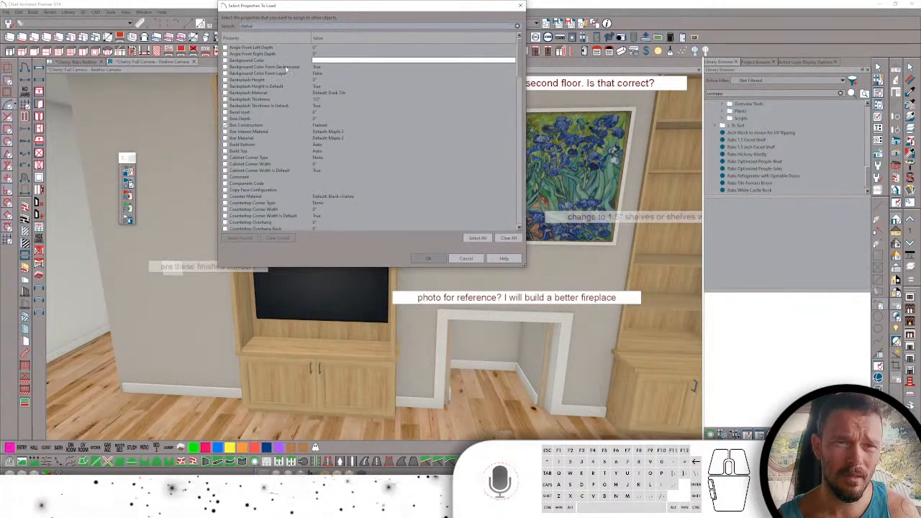
{"action": "key", "text": "BackSpace"}
{"action": "key", "text": "BackSpace"}
{"action": "key", "text": "BackSpace"}
{"action": "key", "text": "BackSpace"}
{"action": "key", "text": "BackSpace"}
{"action": "key", "text": "BackSpace"}
{"action": "type", "text": "shelf"}
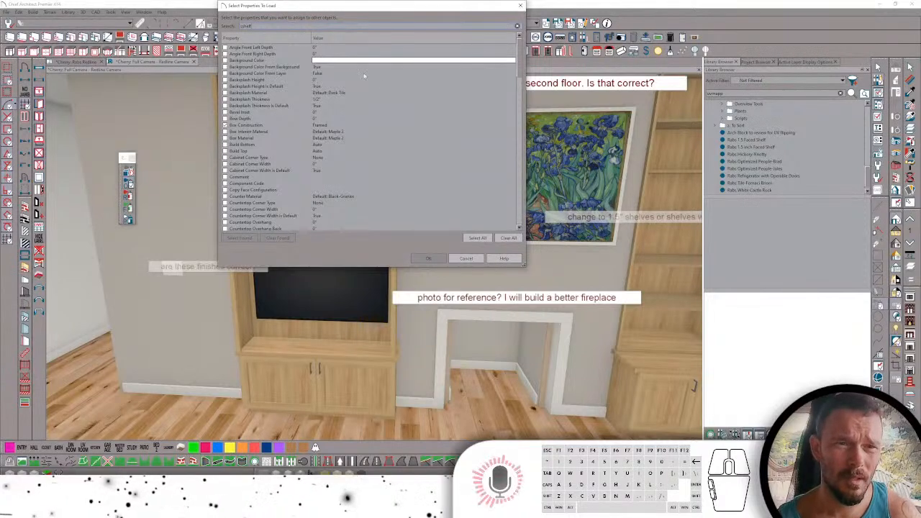
{"action": "left_click_drag", "start_coordinate": [253, 27], "coordinate": [225, 27]}
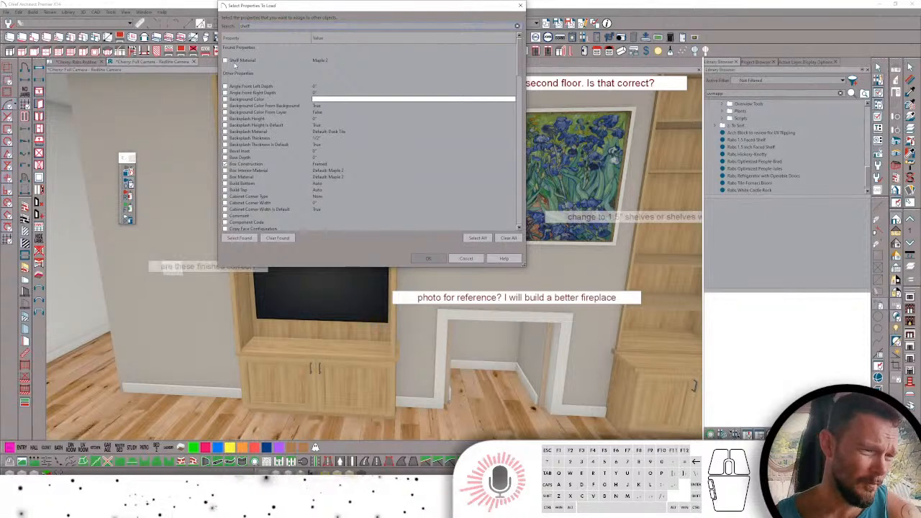
{"action": "left_click", "coordinate": [234, 61]}
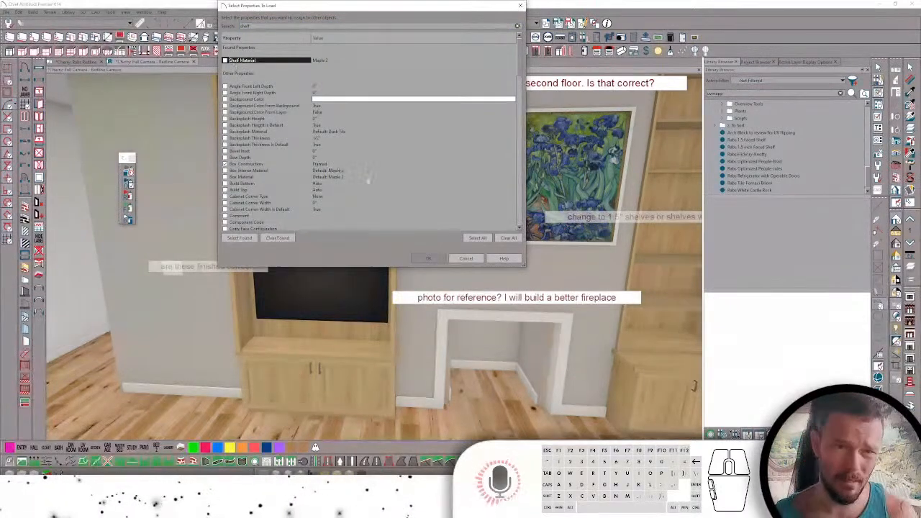
{"action": "left_click", "coordinate": [226, 61]}
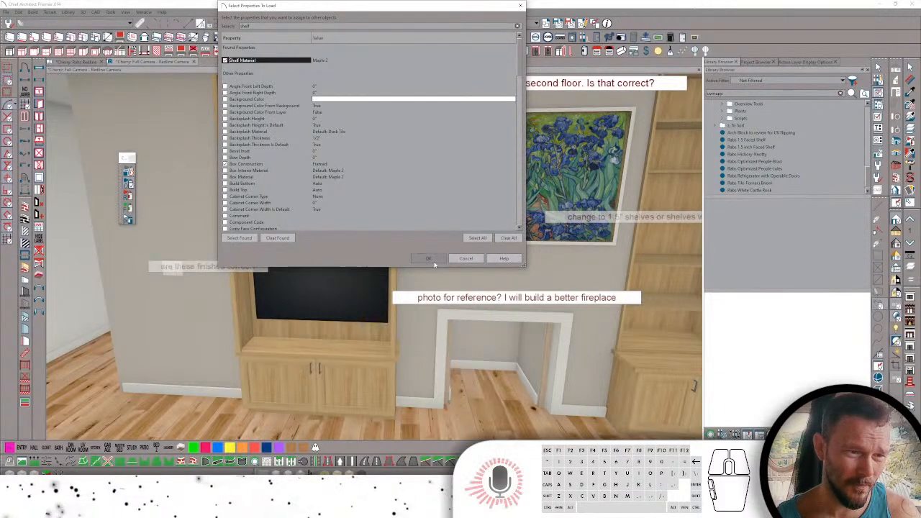
{"action": "left_click", "coordinate": [430, 258]}
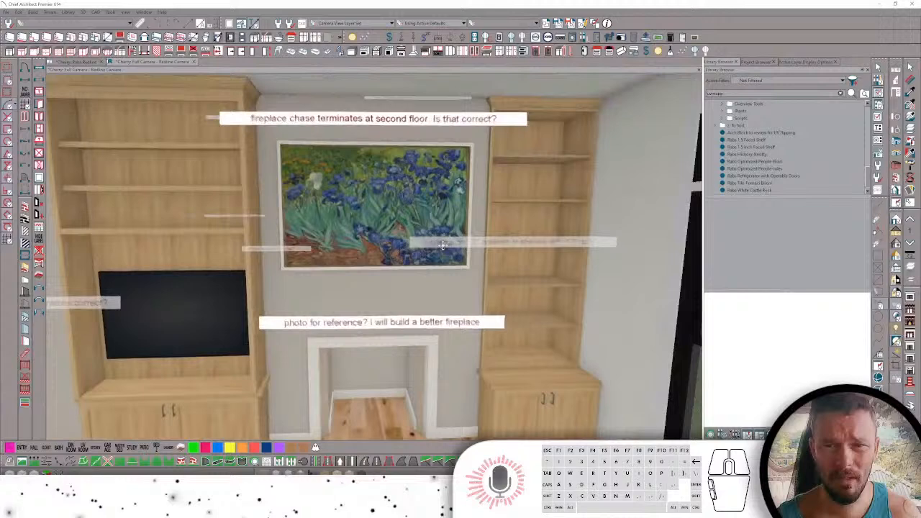
{"action": "left_click", "coordinate": [505, 206]}
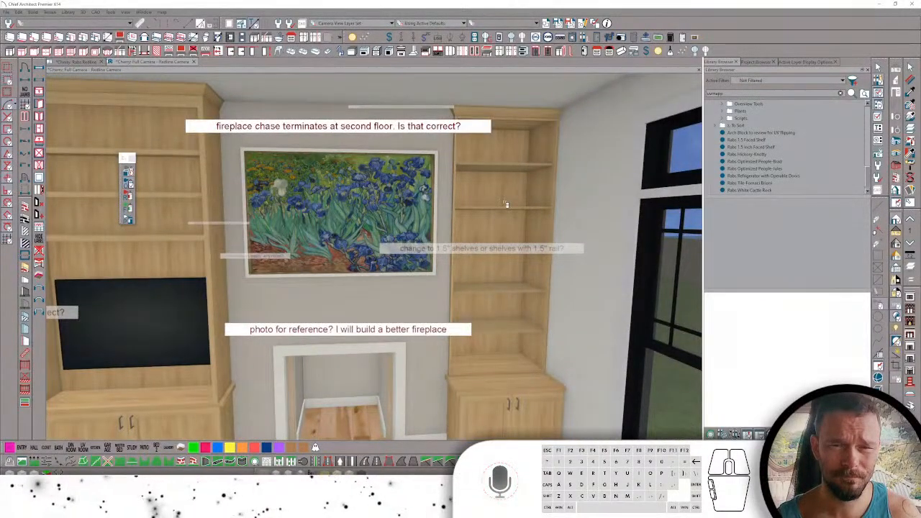
{"action": "key", "text": "Escape"}
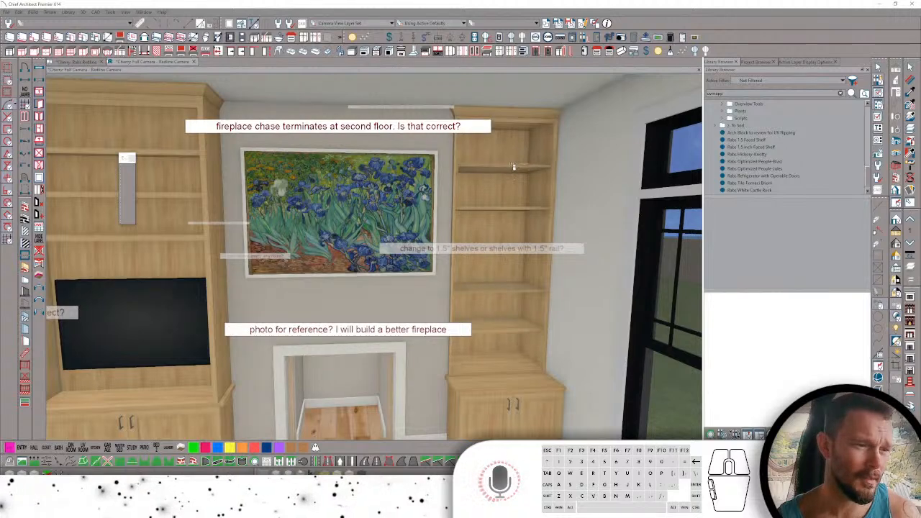
- Assign the Rabs 1.5 inch Faced Shelf library object to all shelves in the opening of the narrow bookcase's wall cabinet
{"action": "left_click", "coordinate": [514, 161]}
{"action": "left_click", "coordinate": [507, 168]}
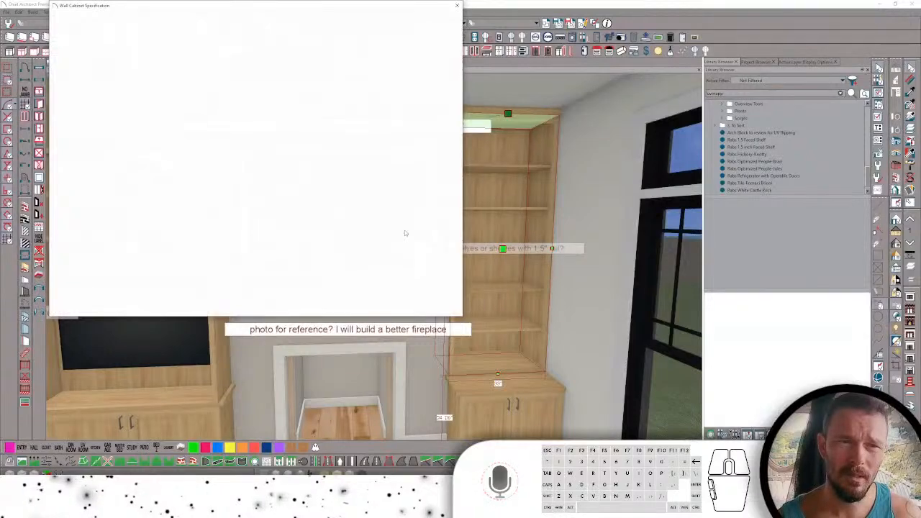
{"action": "left_click", "coordinate": [147, 79]}
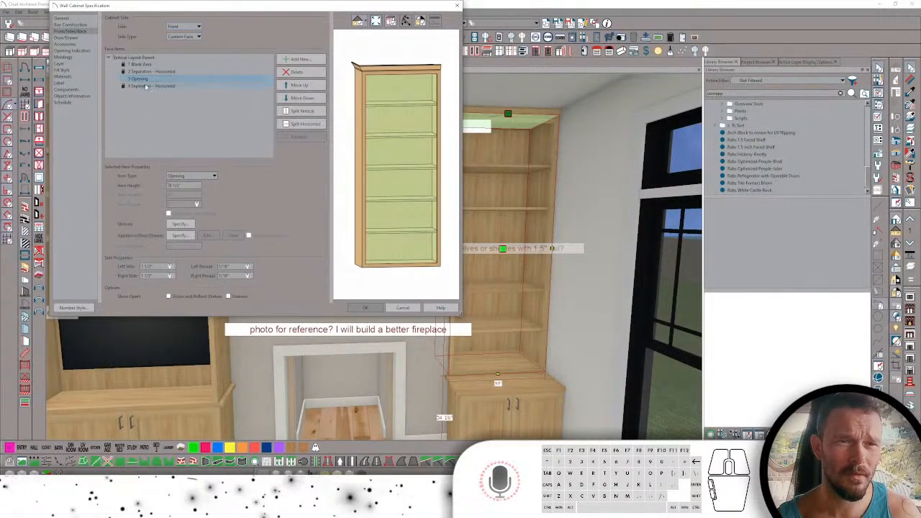
{"action": "left_click", "coordinate": [180, 223]}
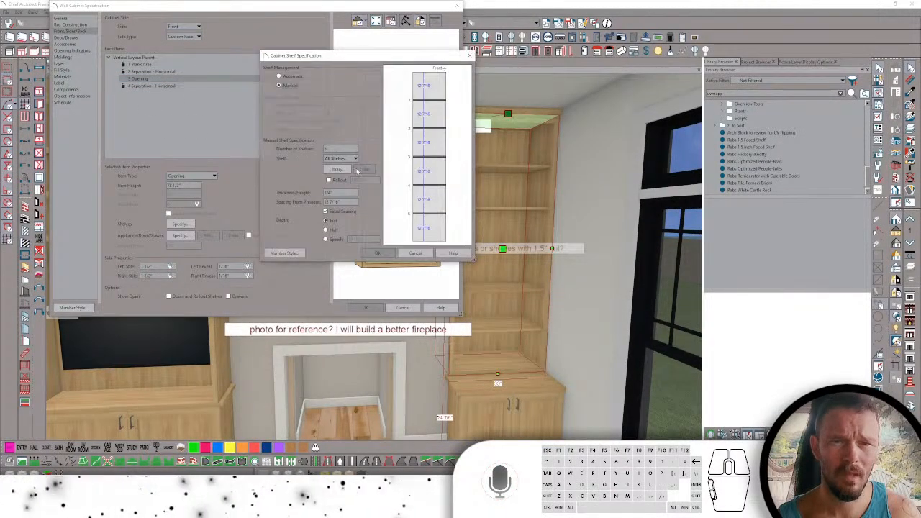
{"action": "left_click", "coordinate": [338, 169]}
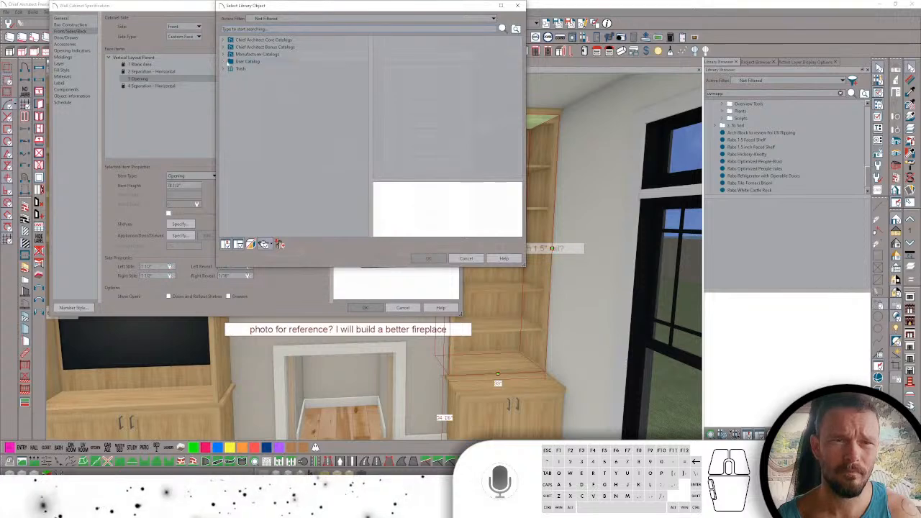
{"action": "left_click", "coordinate": [224, 62]}
{"action": "left_click", "coordinate": [265, 113]}
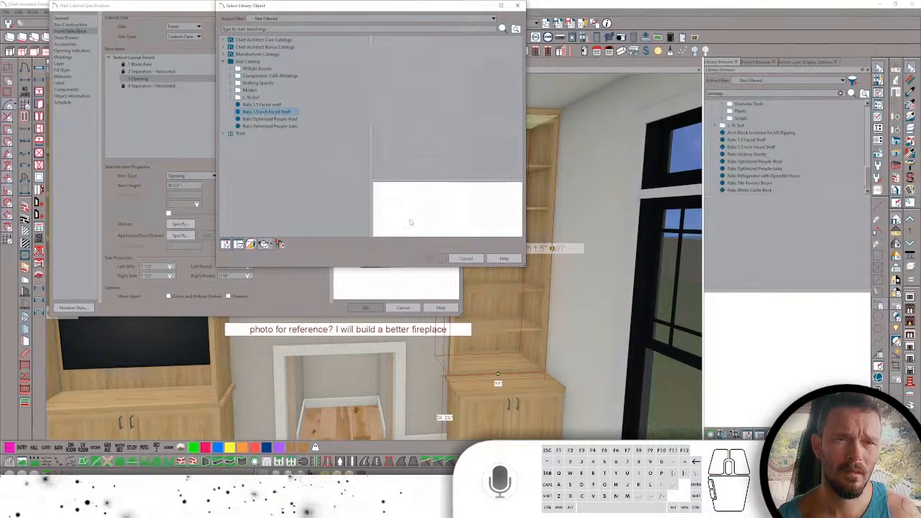
{"action": "left_click", "coordinate": [428, 258]}
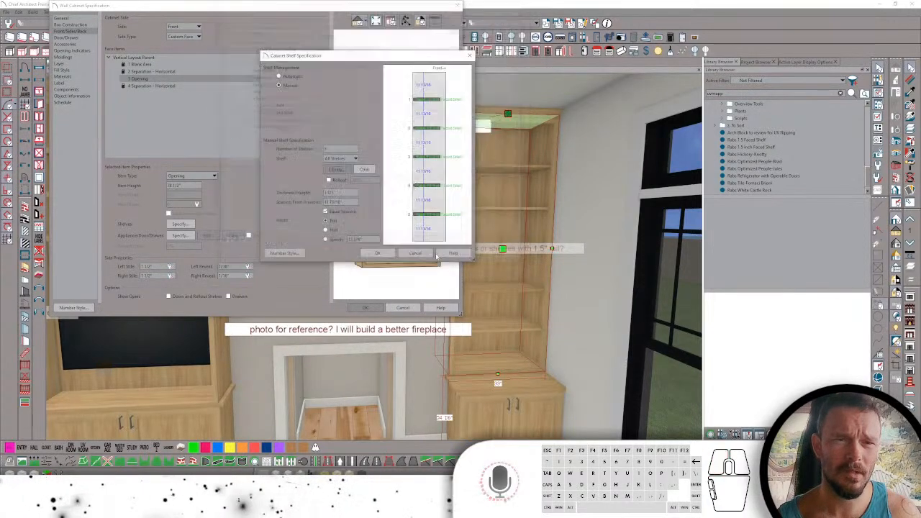
- Set the specified depth of all the narrow bookcase's shelves to 12 inches and apply the cabinet changes
{"action": "double_click", "coordinate": [360, 238]}
{"action": "type", "text": "8"}
{"action": "key", "text": "Tab"}
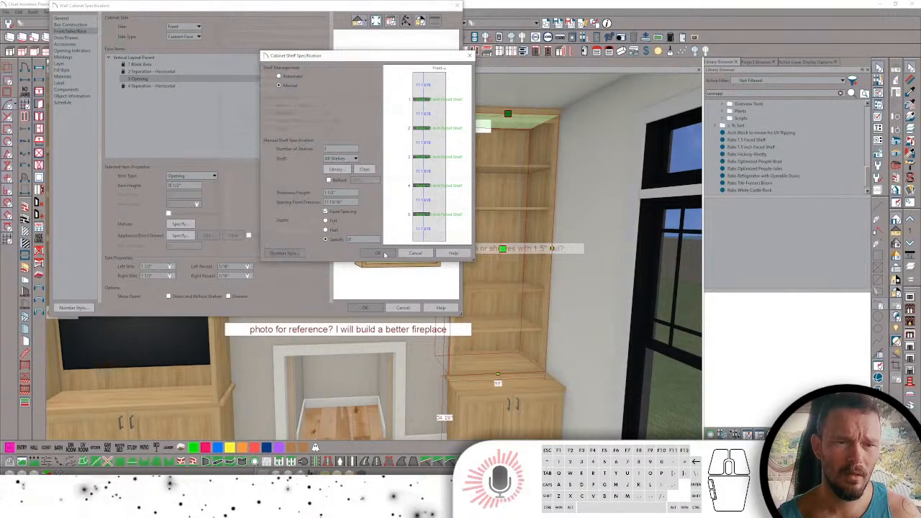
{"action": "double_click", "coordinate": [348, 238]}
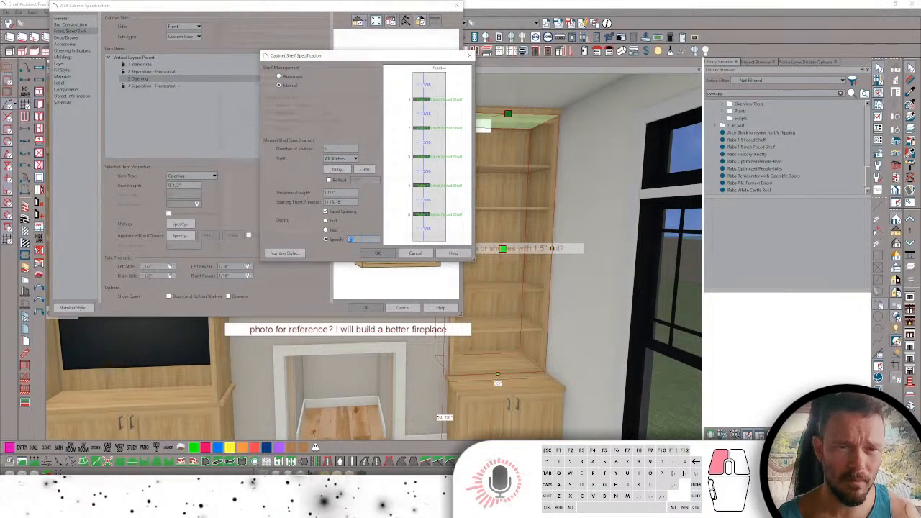
{"action": "type", "text": "10"}
{"action": "key", "text": "Tab"}
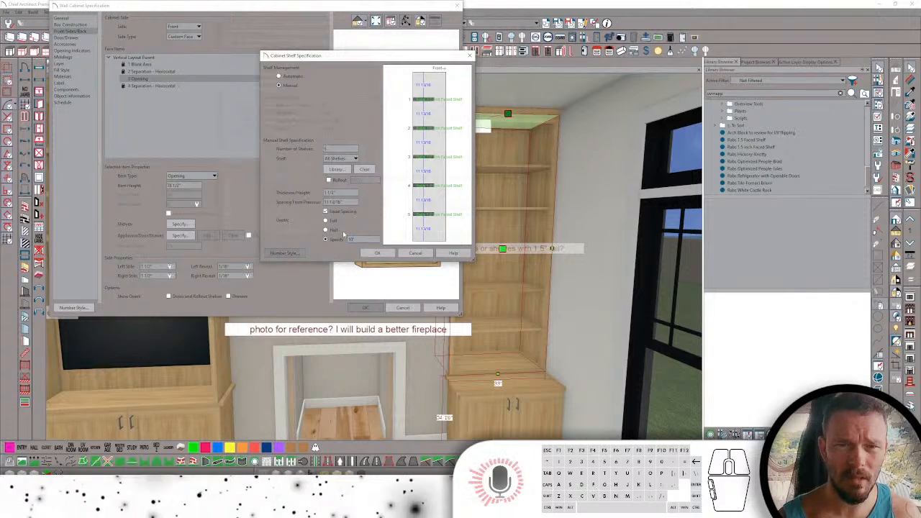
{"action": "left_click_drag", "start_coordinate": [359, 238], "coordinate": [326, 239]}
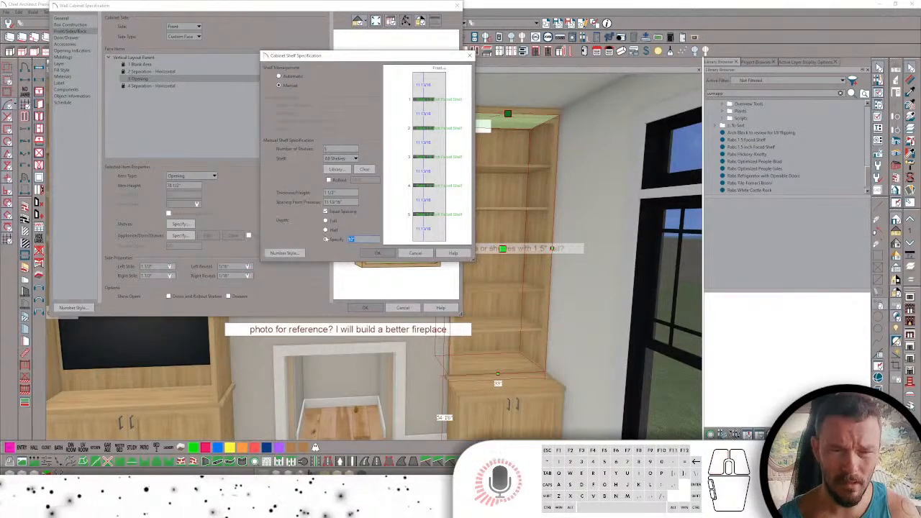
{"action": "type", "text": "12"}
{"action": "key", "text": "Tab"}
{"action": "left_click", "coordinate": [377, 252]}
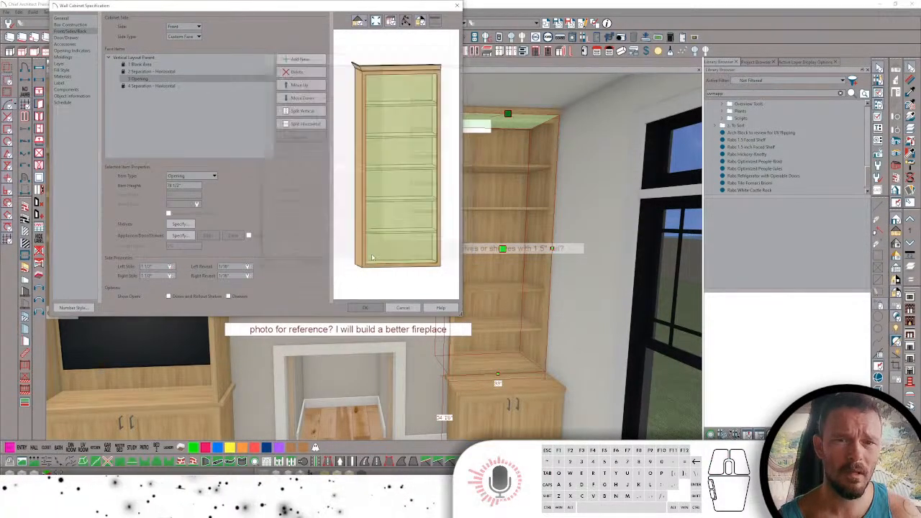
{"action": "left_click", "coordinate": [363, 308]}
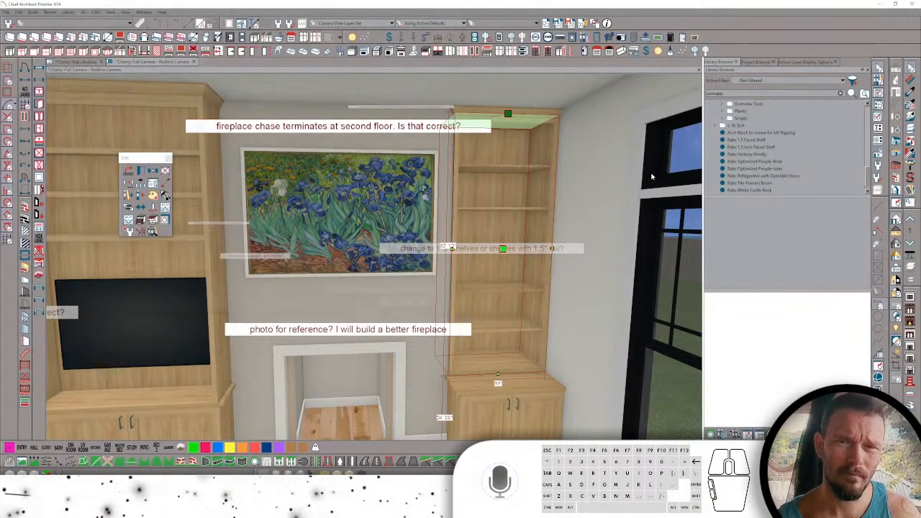
{"action": "key", "text": "Escape"}
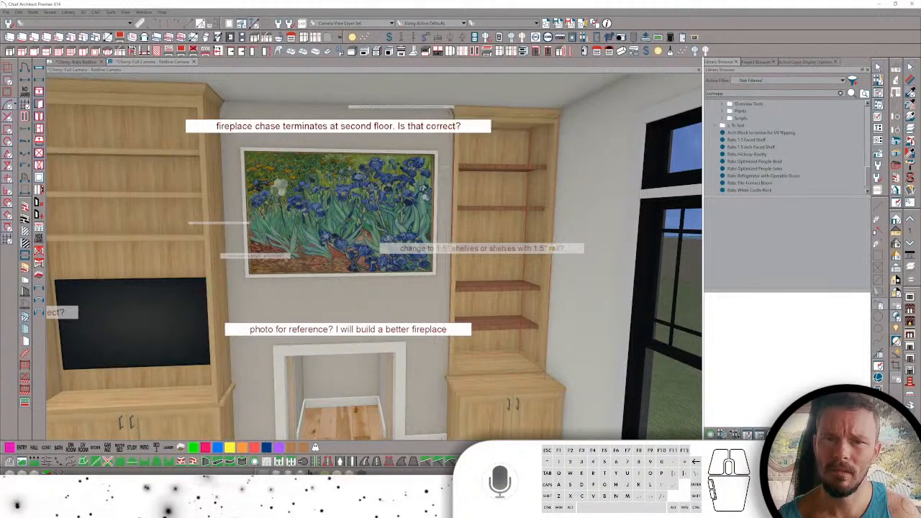
- Paint the red-brown shelves of the narrow bookcase with the maple material from the TV bookcase
{"action": "left_click", "coordinate": [152, 232]}
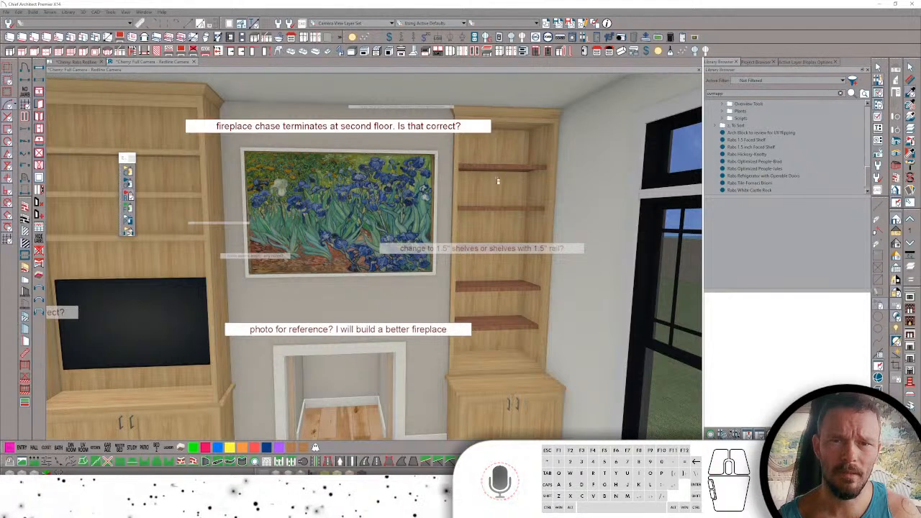
{"action": "key", "text": "ctrl+z"}
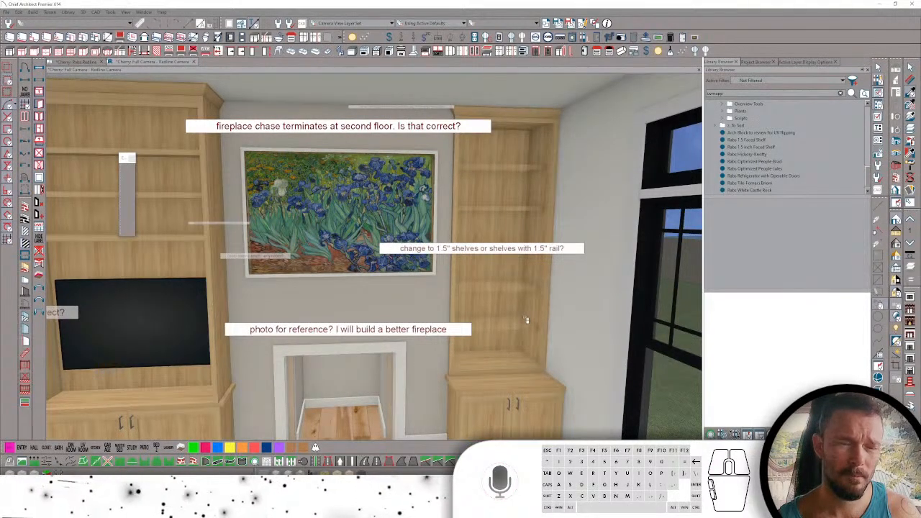
{"action": "left_click", "coordinate": [517, 322]}
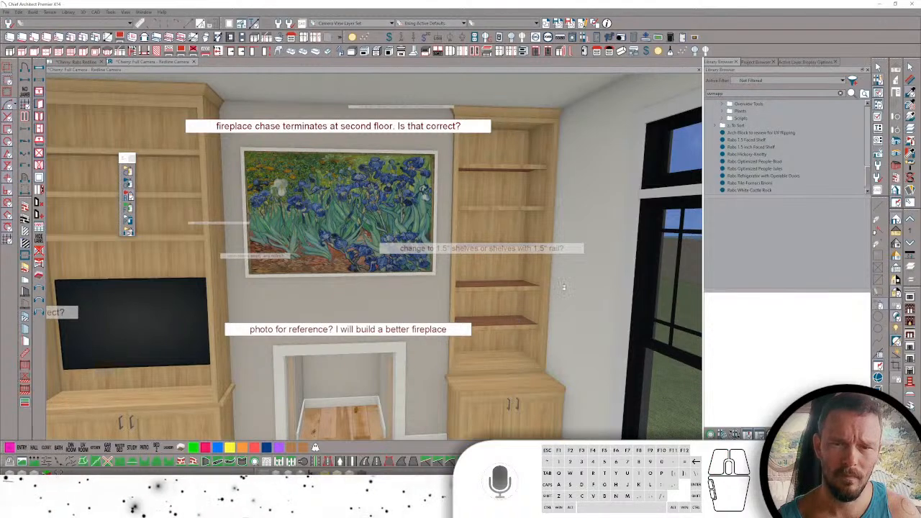
{"action": "key", "text": "Escape"}
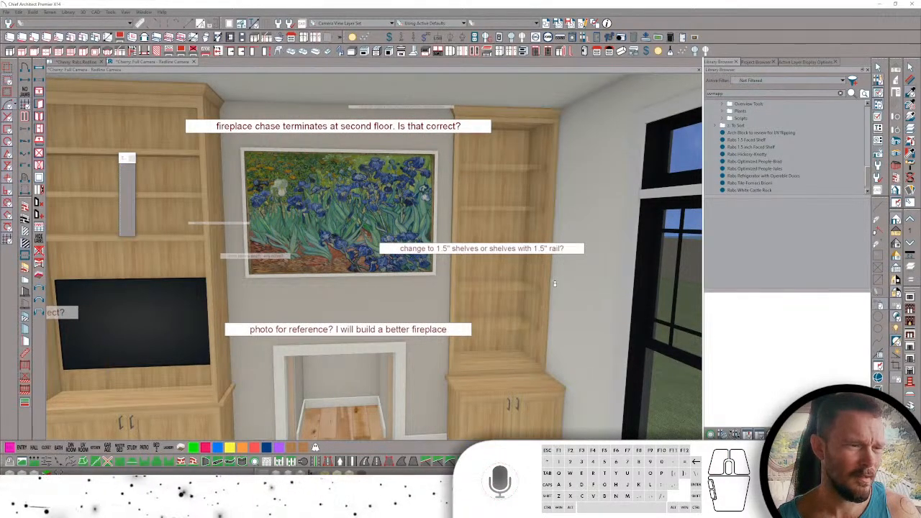
- Sample the maple again from the shelf above the TV and apply it to the narrow bookcase's lower shelves
{"action": "left_click", "coordinate": [115, 241]}
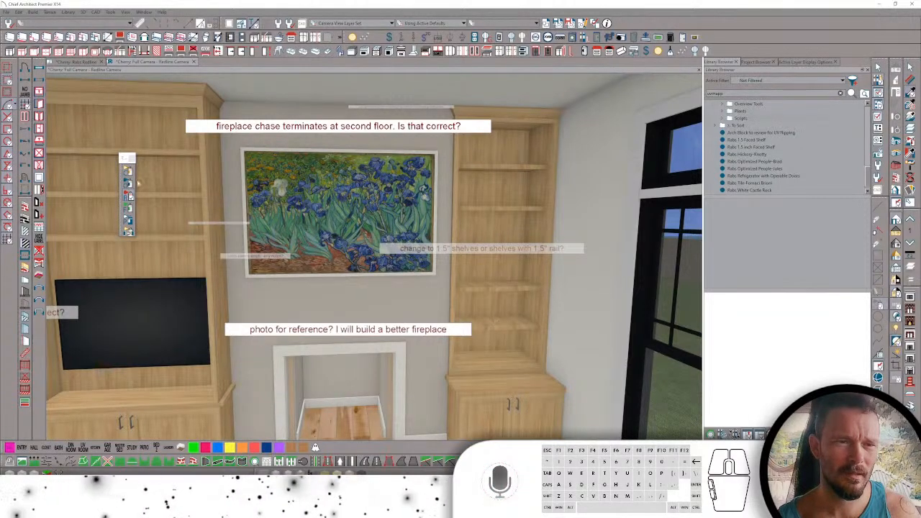
{"action": "left_click", "coordinate": [128, 184]}
{"action": "left_click", "coordinate": [507, 326]}
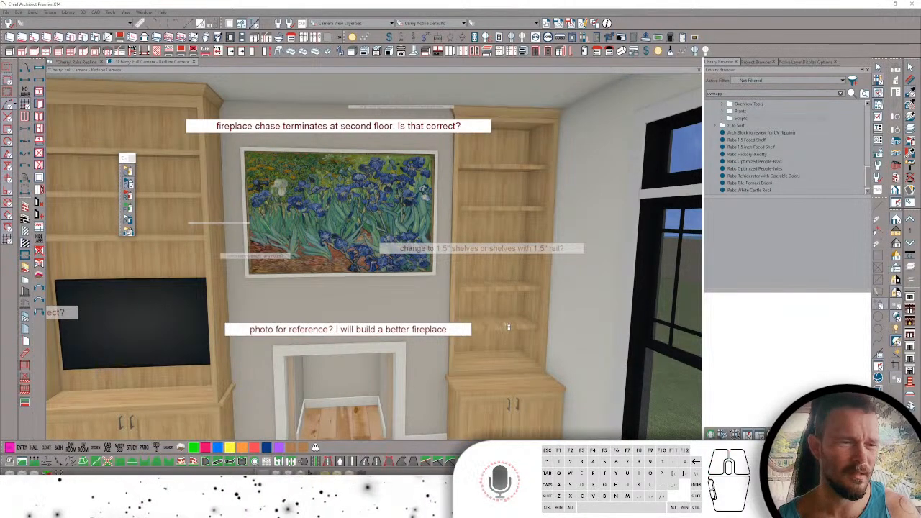
{"action": "key", "text": "Escape"}
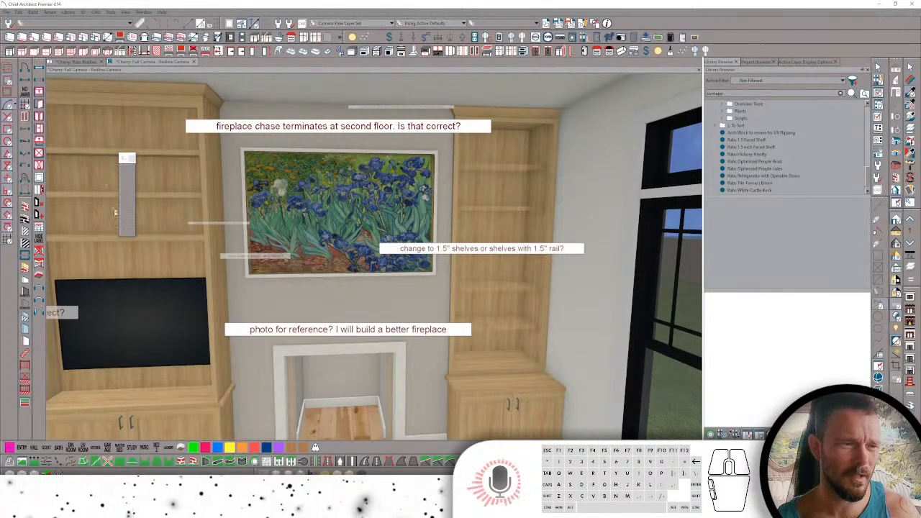
{"action": "left_click", "coordinate": [380, 272]}
{"action": "left_click", "coordinate": [510, 333]}
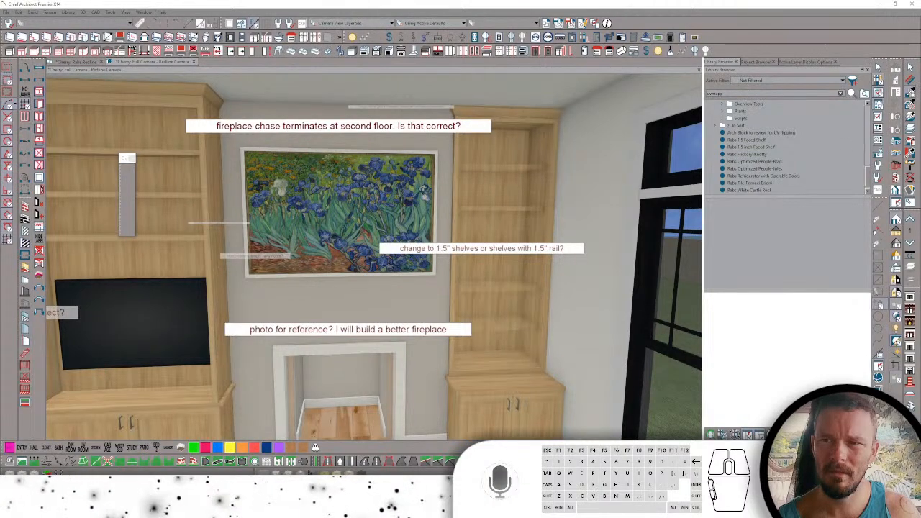
{"action": "left_click", "coordinate": [497, 249]}
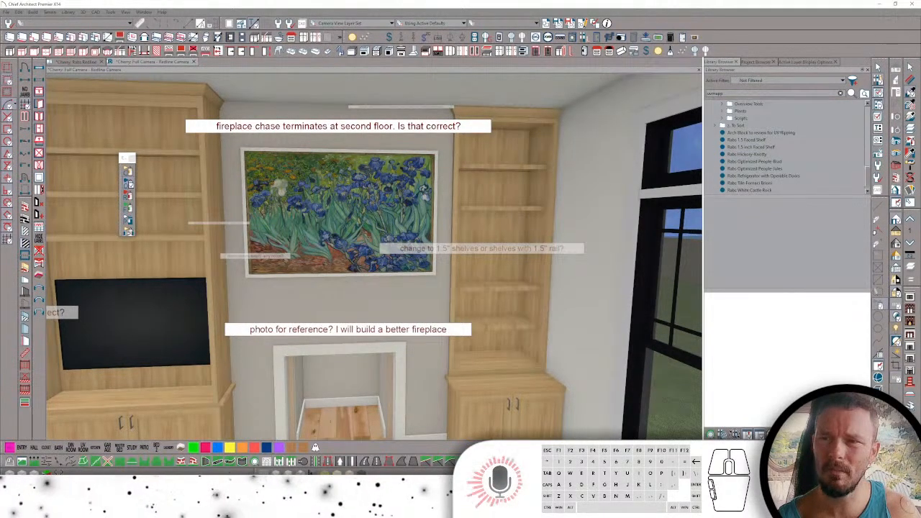
{"action": "left_click", "coordinate": [129, 231]}
{"action": "left_click", "coordinate": [104, 191]}
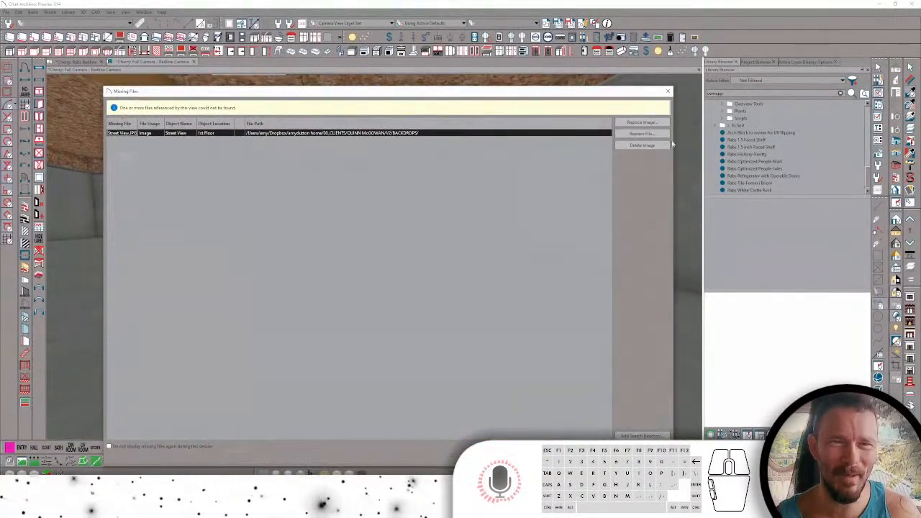
{"action": "left_click", "coordinate": [668, 93]}
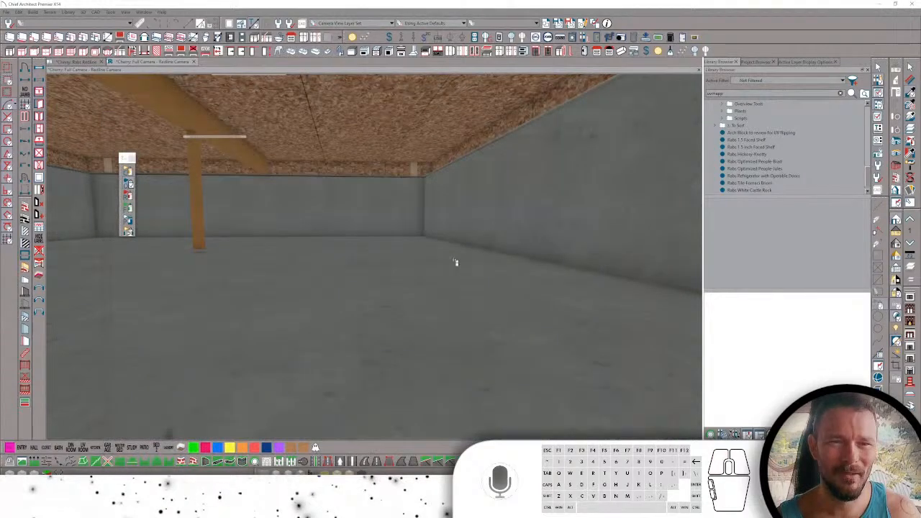
{"action": "middle_click_drag", "start_coordinate": [454, 249], "coordinate": [453, 248]}
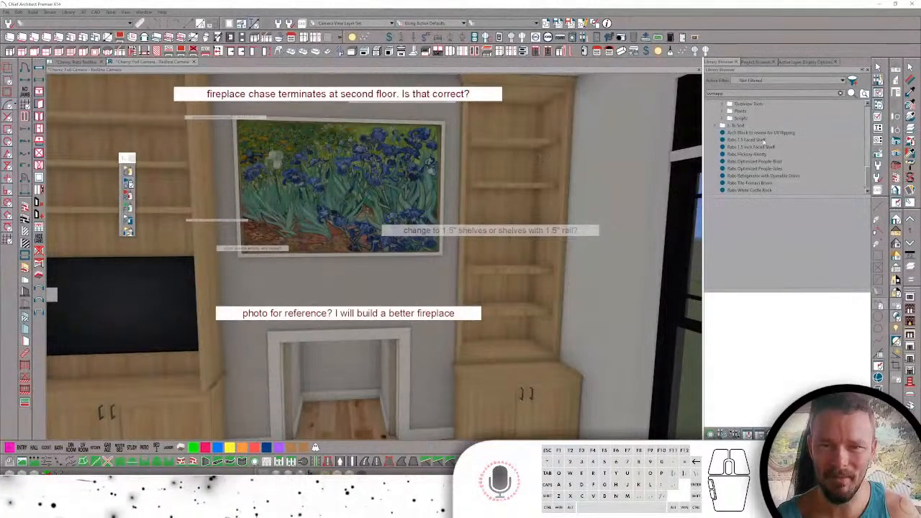
- Sample the maple from a shelf above the TV and apply it to the narrow bookcase's upper shelf
{"action": "left_click", "coordinate": [910, 92]}
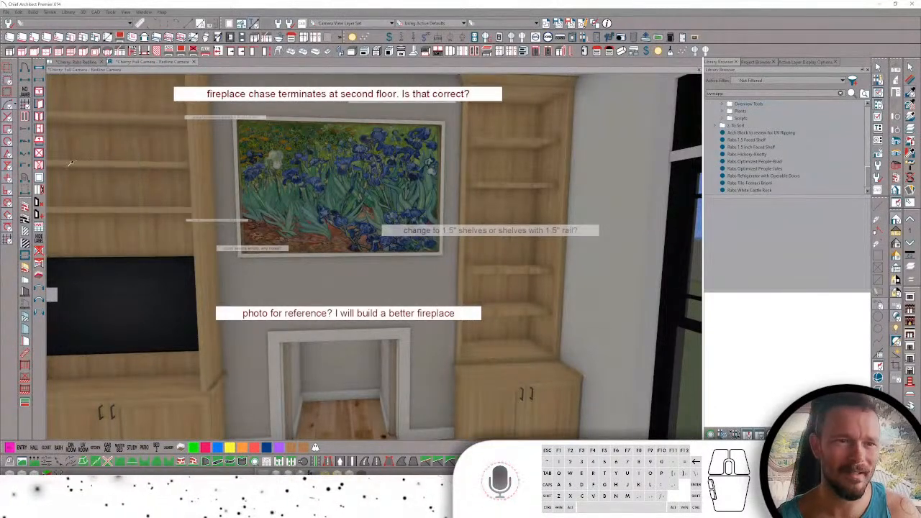
{"action": "left_click", "coordinate": [115, 157]}
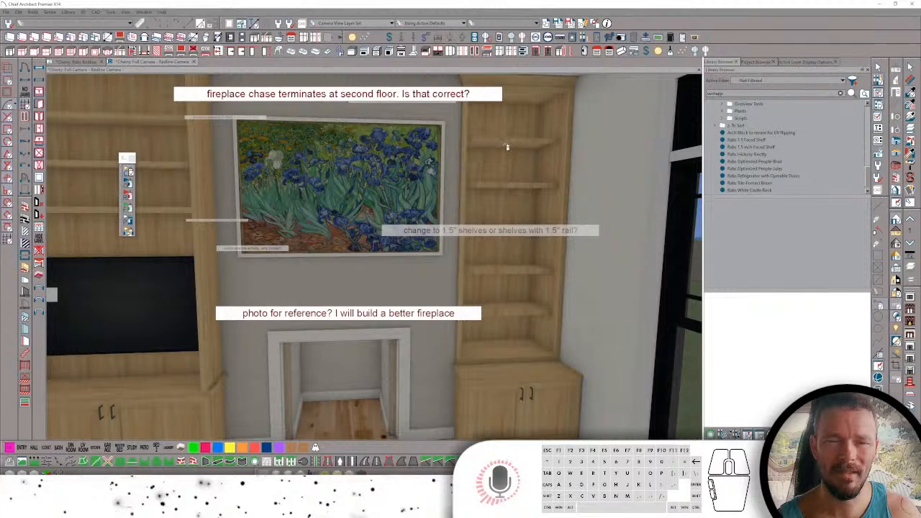
{"action": "left_click", "coordinate": [526, 143]}
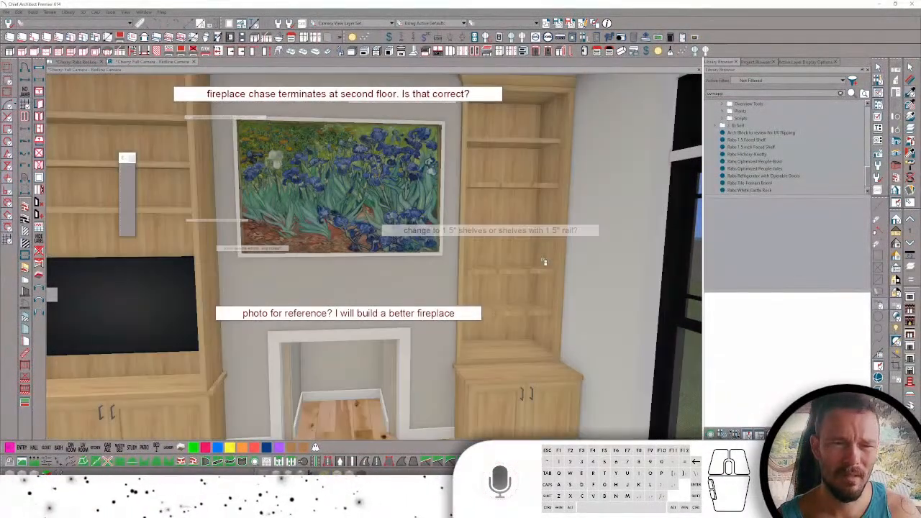
{"action": "key", "text": "m"}
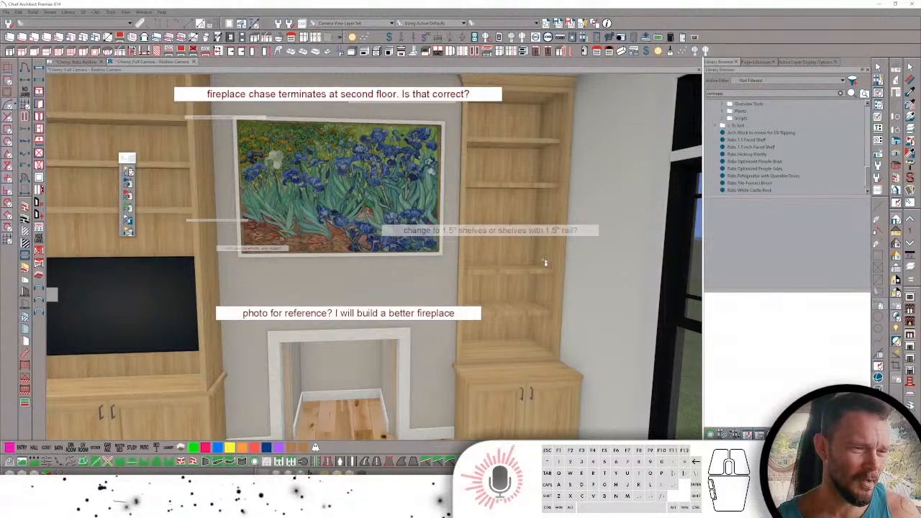
{"action": "scroll", "coordinate": [527, 284], "scroll_direction": "up", "scroll_amount": 5}
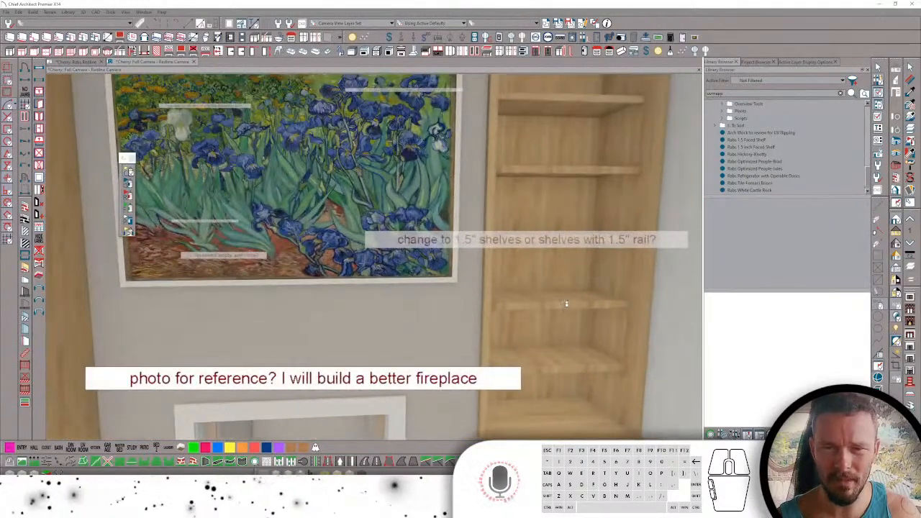
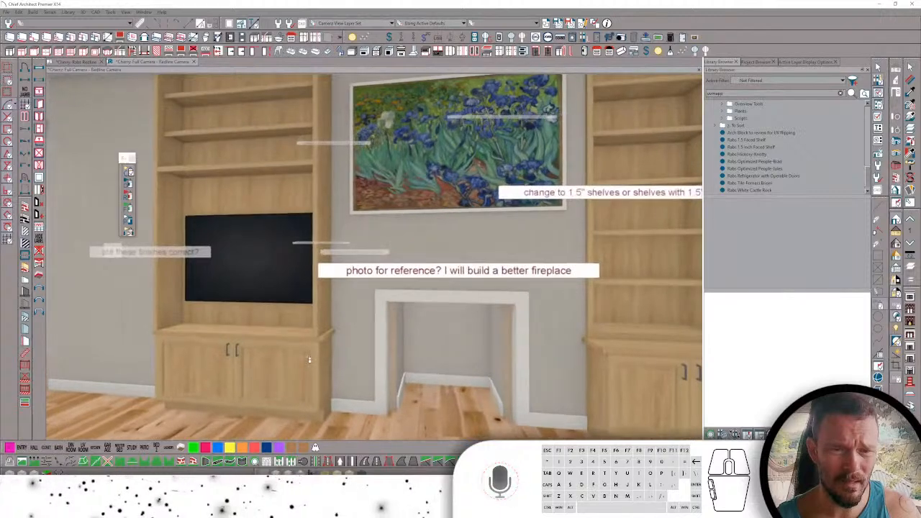
- Turn off the countertop of the base cabinet under the TV
{"action": "left_click", "coordinate": [320, 353]}
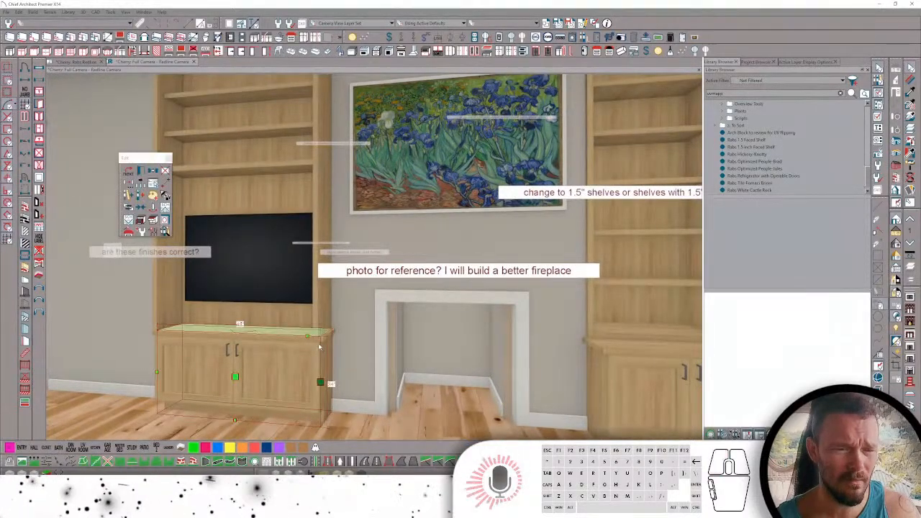
{"action": "double_click", "coordinate": [318, 347]}
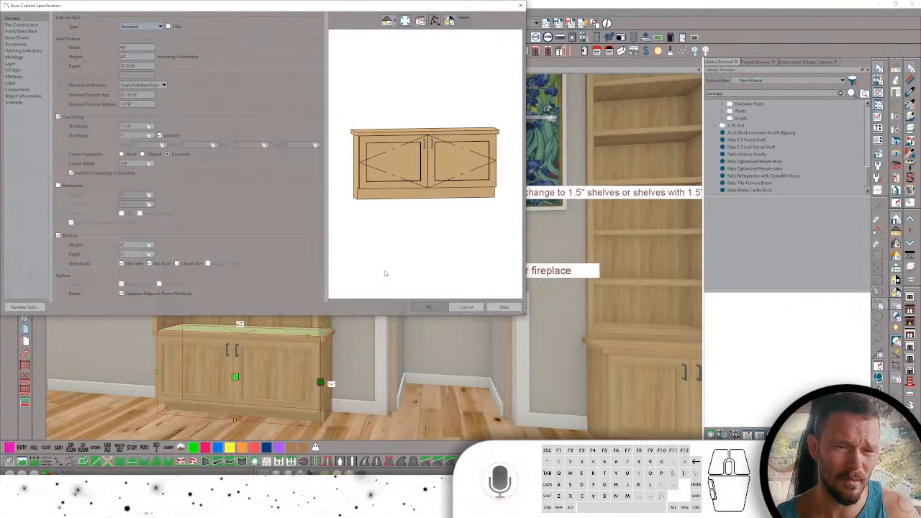
{"action": "left_click", "coordinate": [60, 118]}
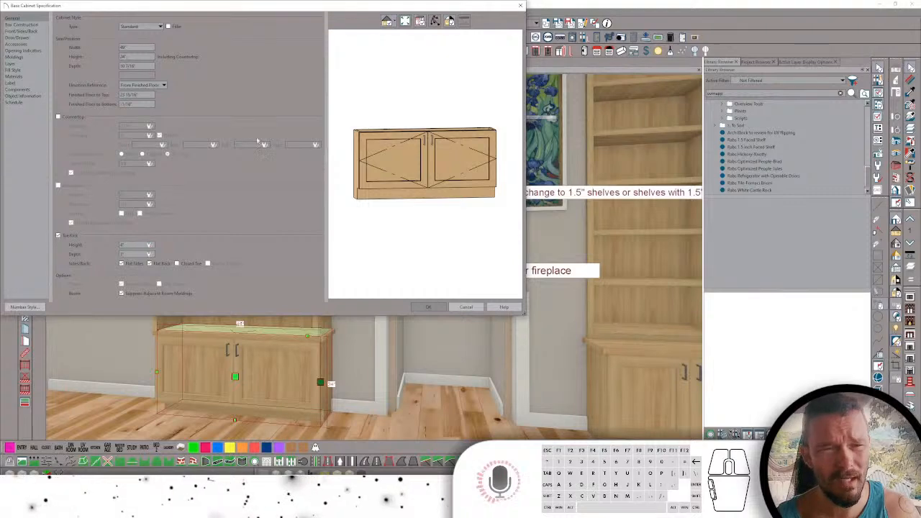
- Add a 1.5 inch high blank area above the doors on the TV base cabinet's front and apply the changes
{"action": "left_click", "coordinate": [21, 31]}
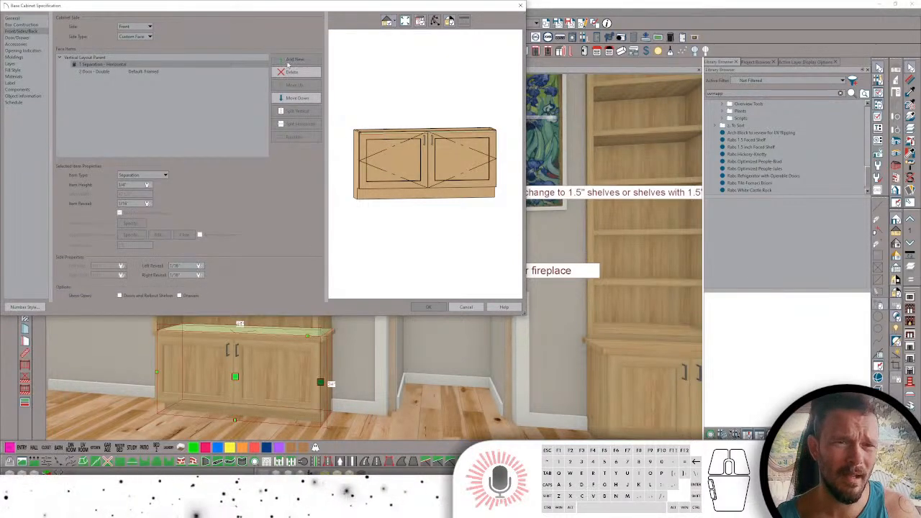
{"action": "left_click", "coordinate": [289, 60]}
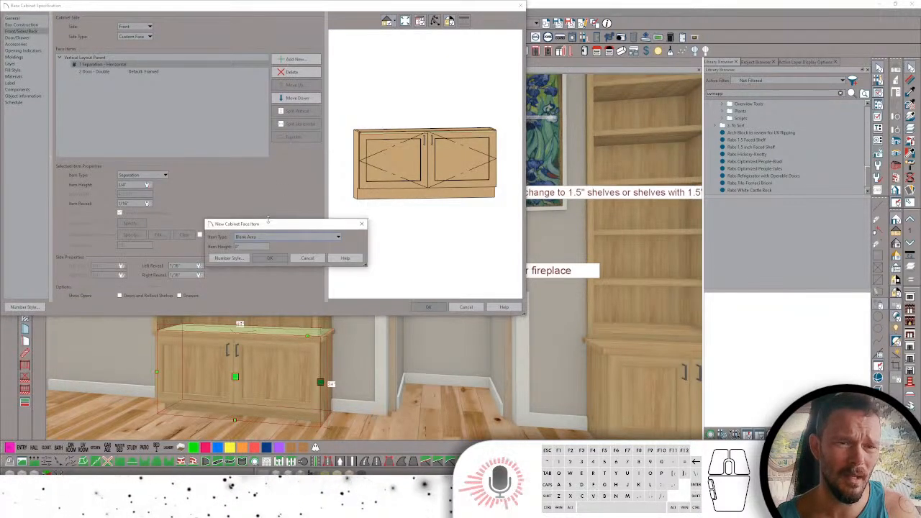
{"action": "left_click_drag", "start_coordinate": [252, 247], "coordinate": [218, 247]}
{"action": "type", "text": "1."}
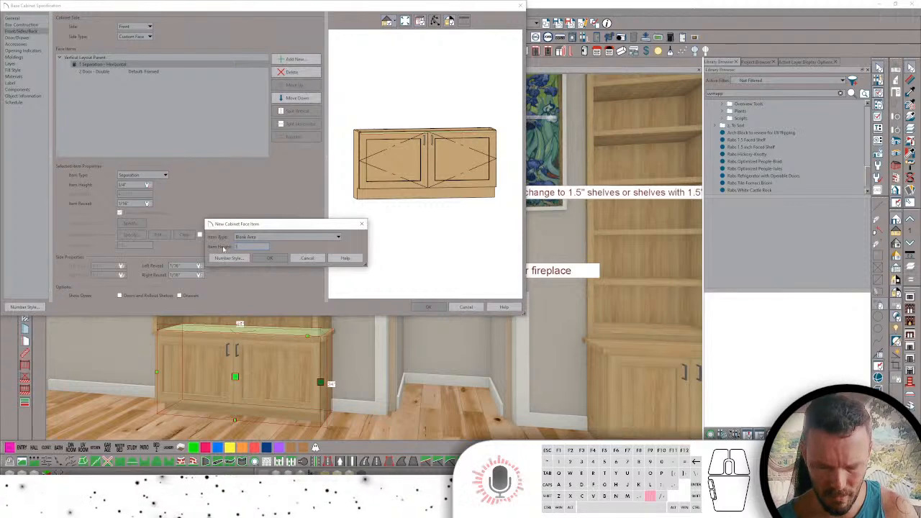
{"action": "type", "text": "5"}
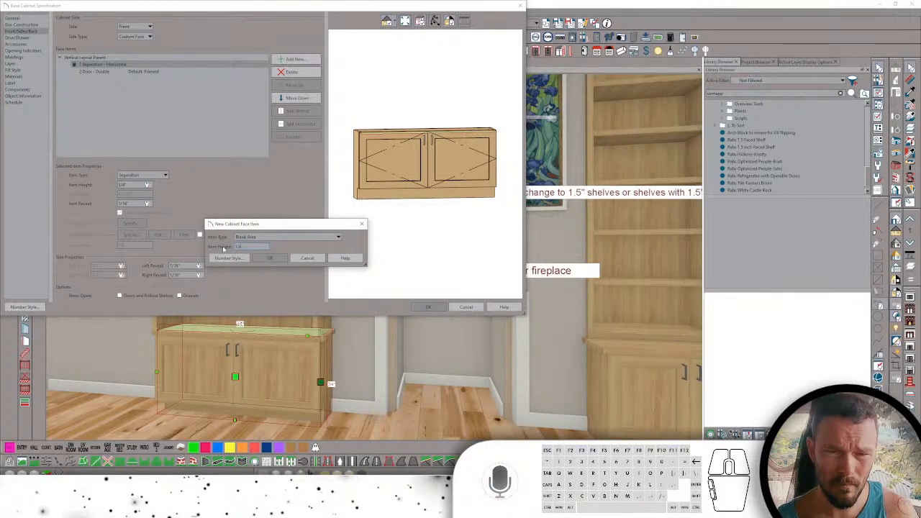
{"action": "key", "text": "Return"}
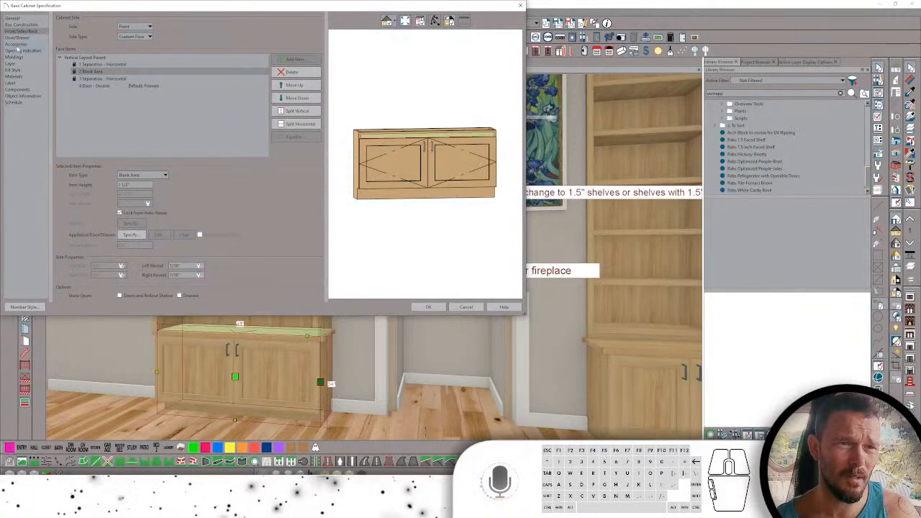
{"action": "left_click", "coordinate": [15, 57]}
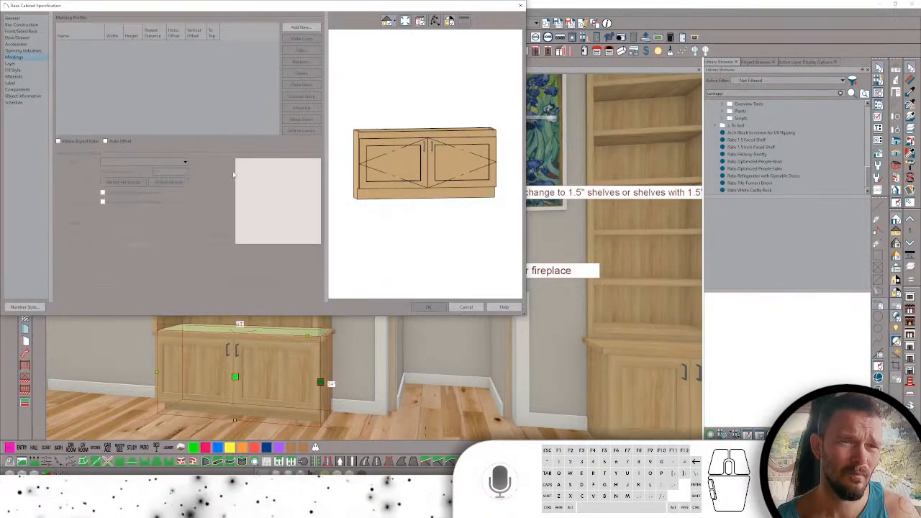
{"action": "left_click", "coordinate": [430, 307]}
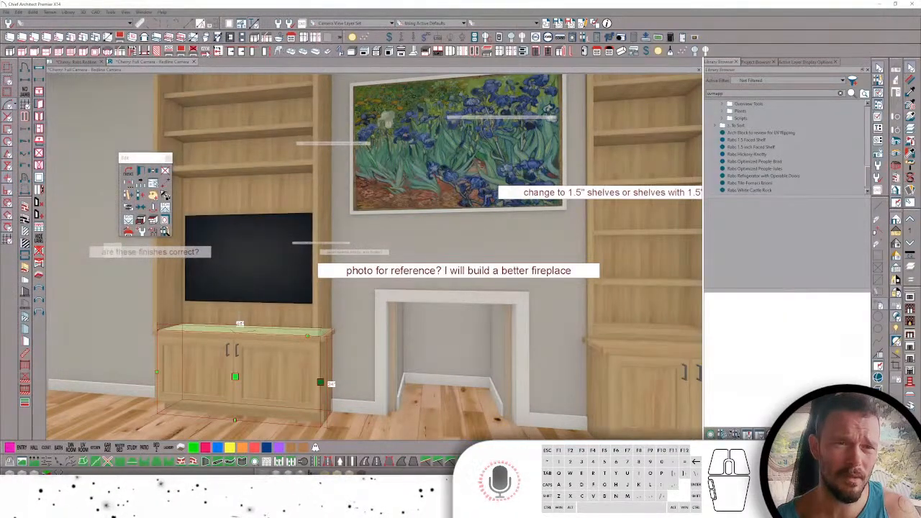
{"action": "left_click", "coordinate": [166, 196]}
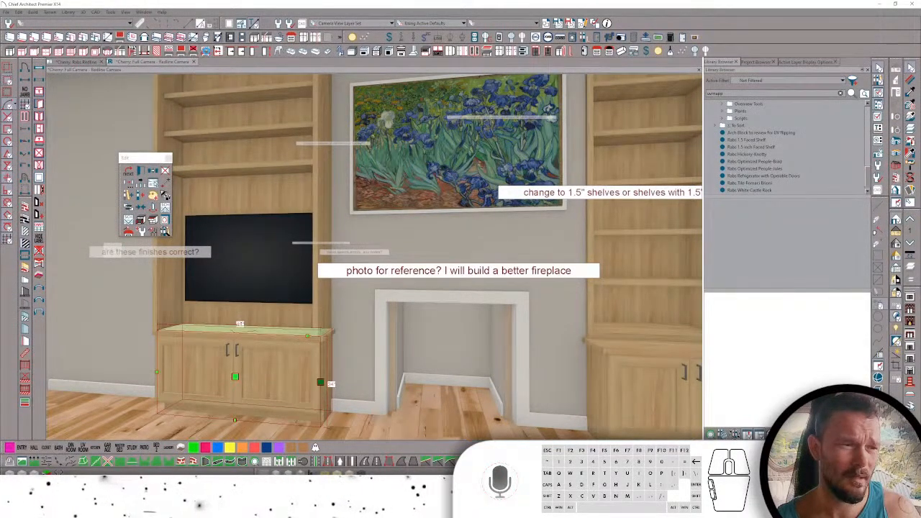
{"action": "left_click", "coordinate": [207, 55]}
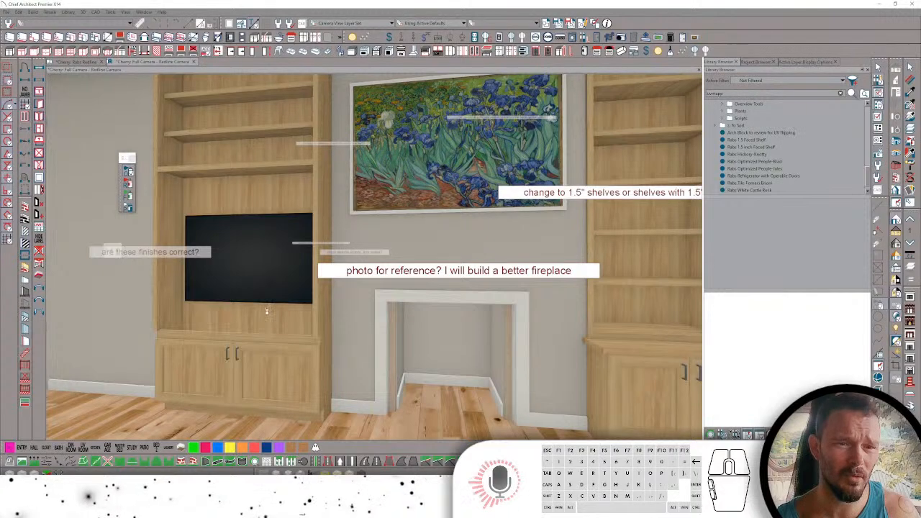
- Try the Has Top box construction option on the TV base cabinet
{"action": "left_click", "coordinate": [285, 375]}
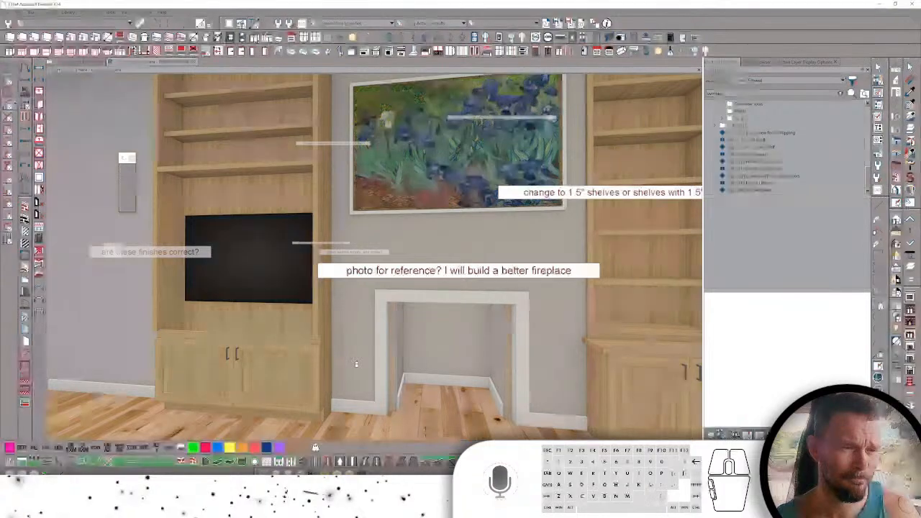
{"action": "scroll", "coordinate": [345, 357], "scroll_direction": "up", "scroll_amount": 5}
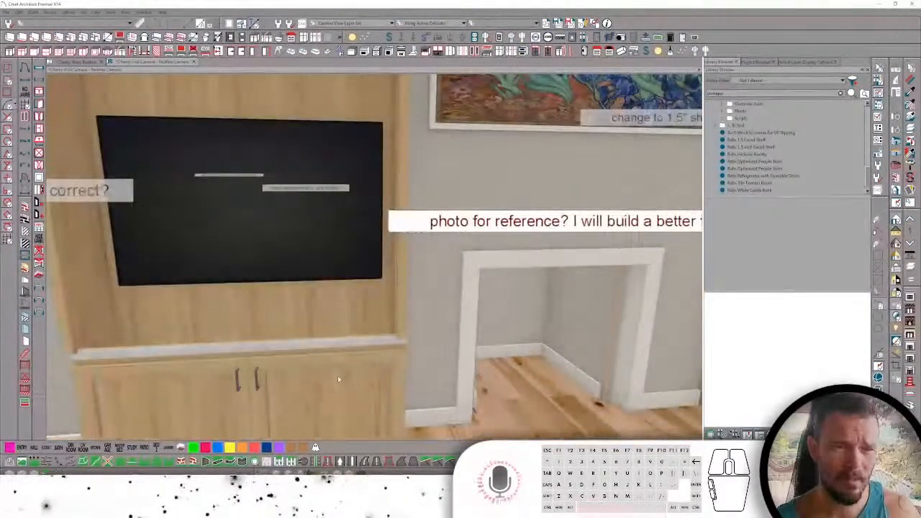
{"action": "left_click", "coordinate": [337, 376]}
{"action": "double_click", "coordinate": [338, 379]}
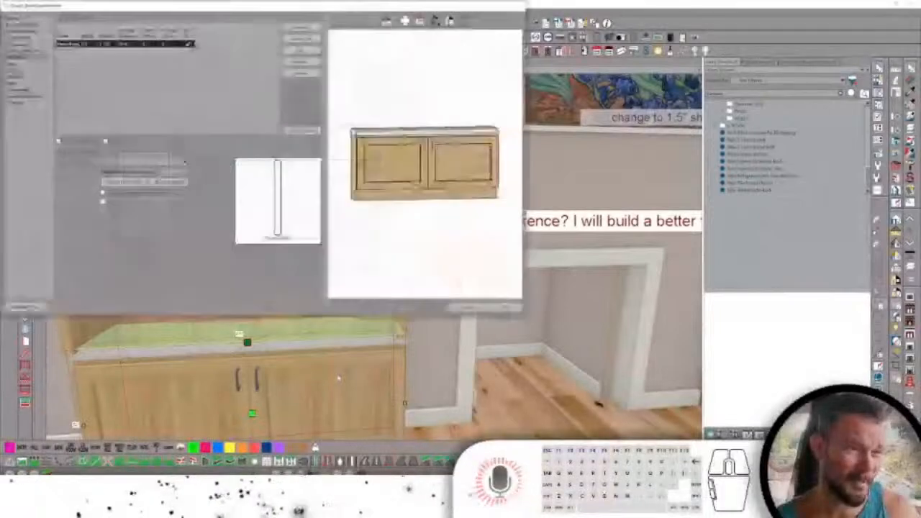
{"action": "left_click", "coordinate": [20, 25]}
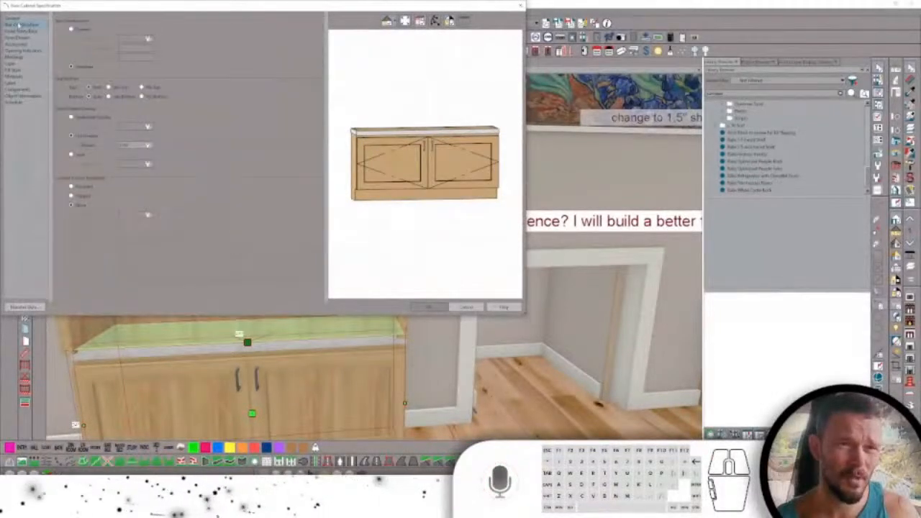
{"action": "left_click", "coordinate": [15, 19]}
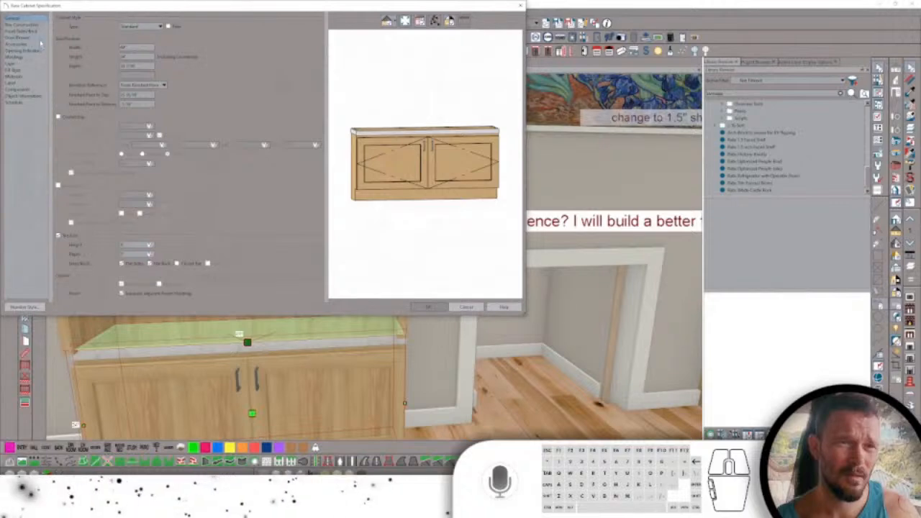
{"action": "left_click", "coordinate": [27, 24]}
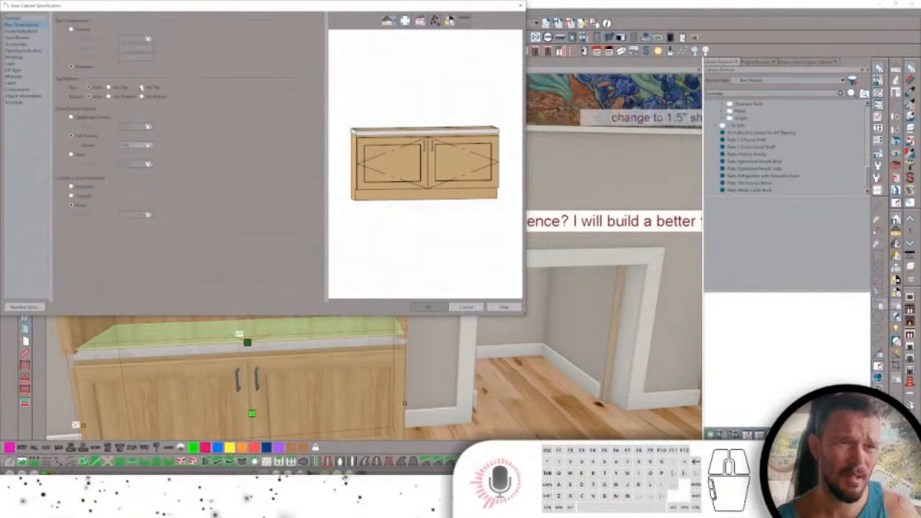
{"action": "left_click", "coordinate": [118, 88]}
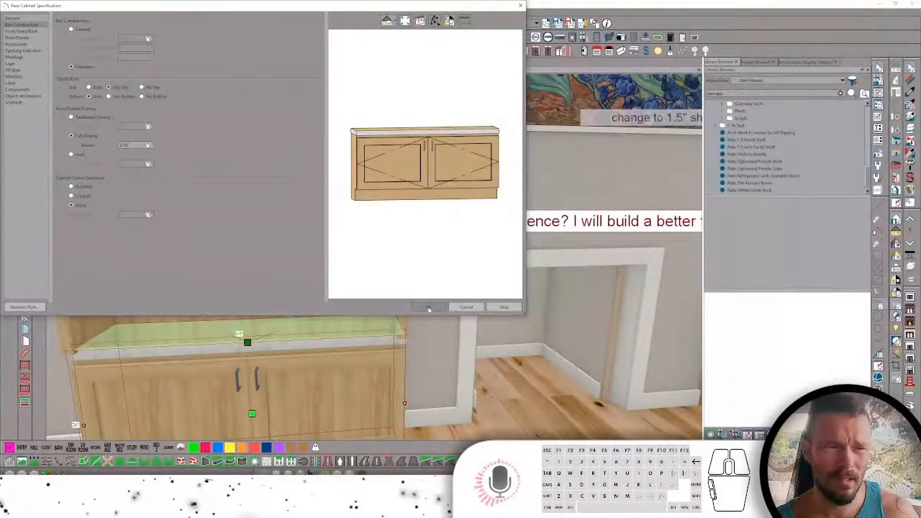
{"action": "left_click", "coordinate": [468, 308]}
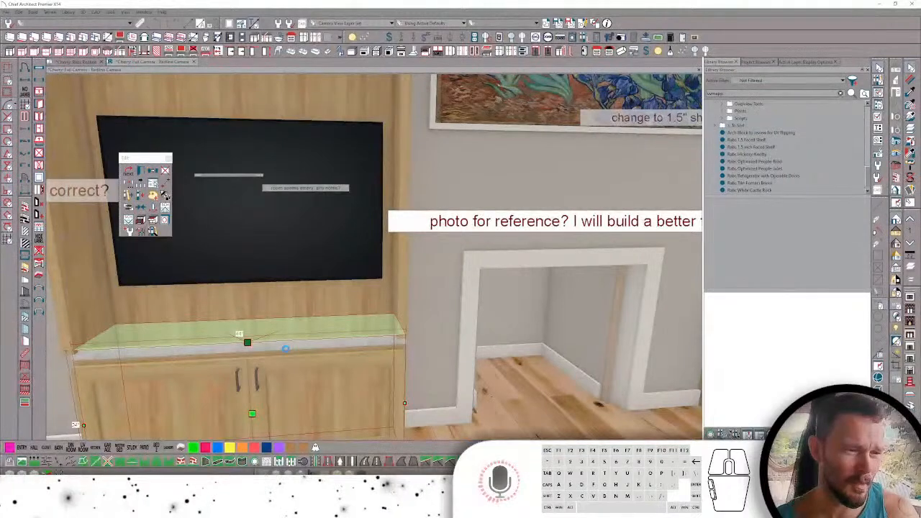
- Turn the countertop back on for the base cabinet under the TV
{"action": "middle_click_drag", "start_coordinate": [289, 352], "coordinate": [286, 352]}
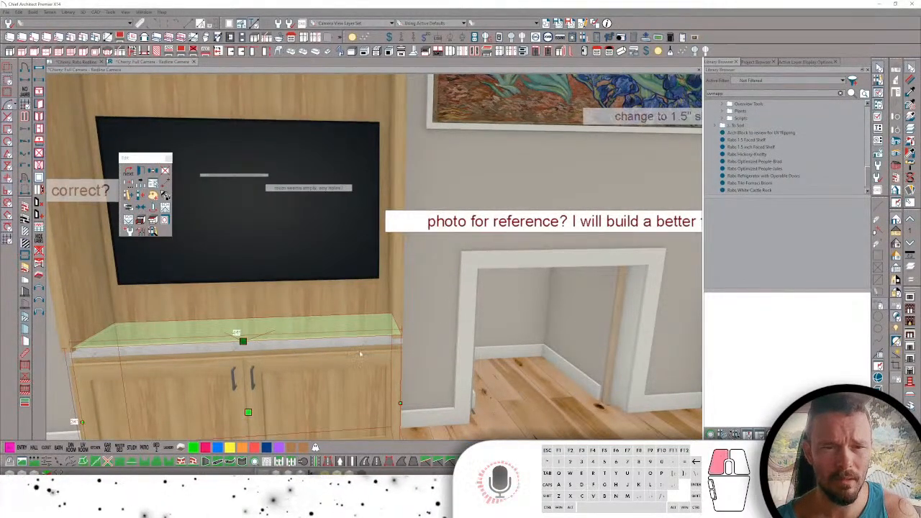
{"action": "scroll", "coordinate": [370, 354], "scroll_direction": "down", "scroll_amount": 5}
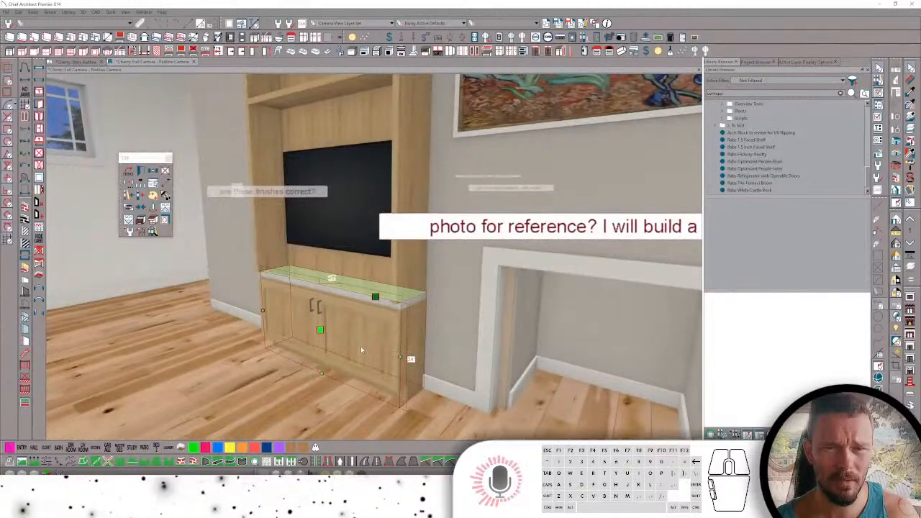
{"action": "left_click", "coordinate": [362, 339]}
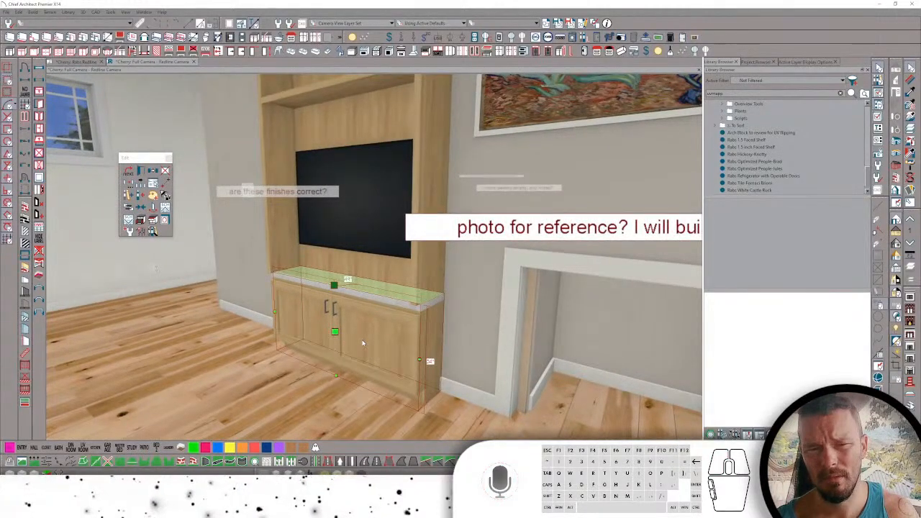
{"action": "double_click", "coordinate": [363, 343]}
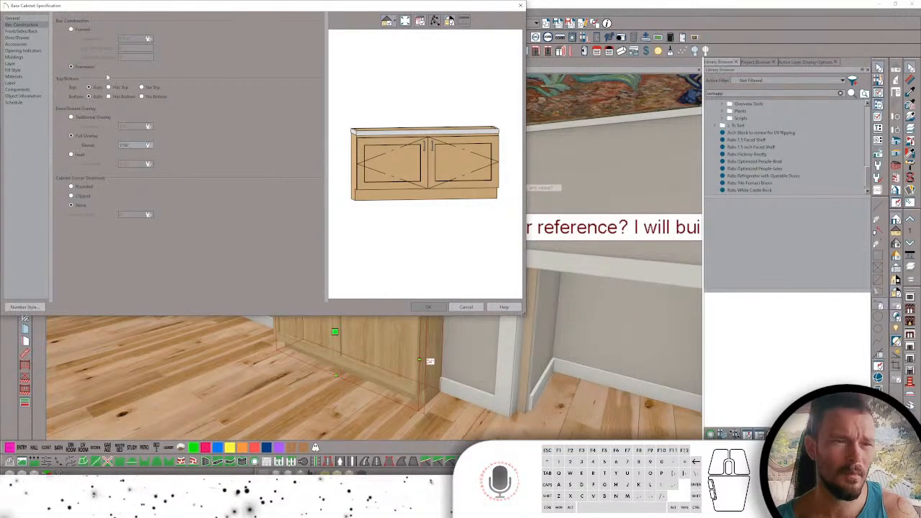
{"action": "left_click", "coordinate": [14, 18]}
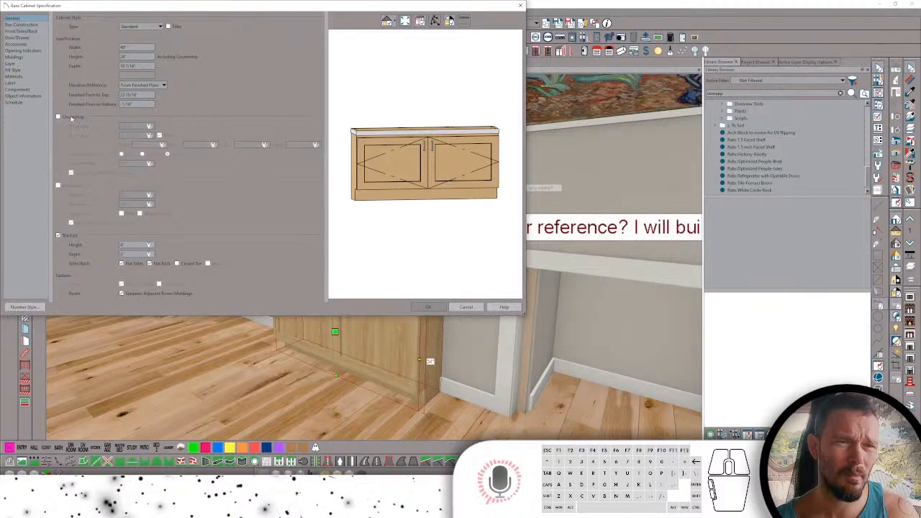
{"action": "left_click", "coordinate": [72, 118]}
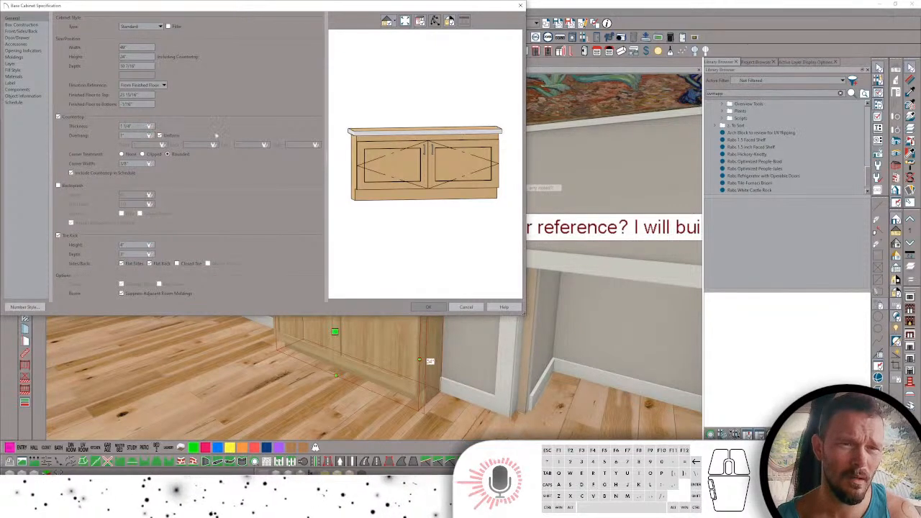
- Give the base cabinet's countertop the same maple material as the cabinet body
{"action": "left_click", "coordinate": [15, 57]}
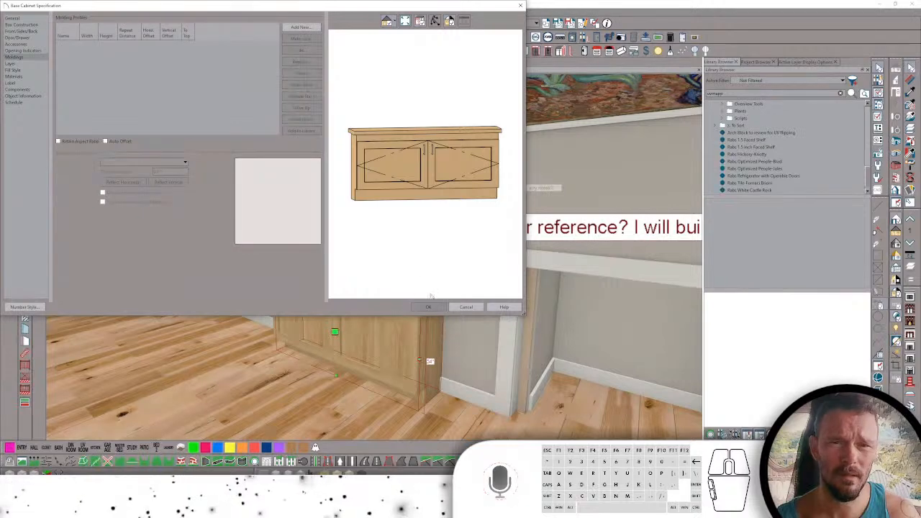
{"action": "left_click", "coordinate": [430, 306]}
{"action": "left_click", "coordinate": [18, 24]}
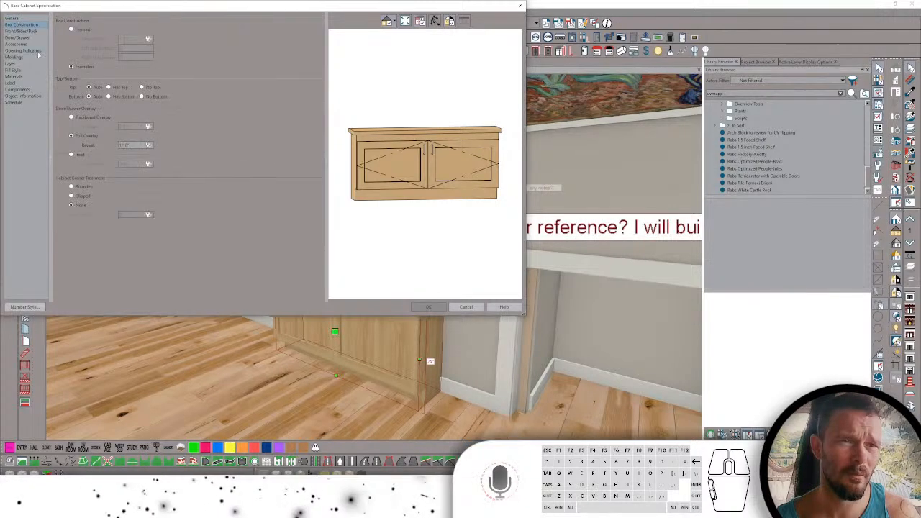
- Set the countertop's left and right overhangs to 0 with no corner treatment, and apply the changes
{"action": "left_click", "coordinate": [15, 18]}
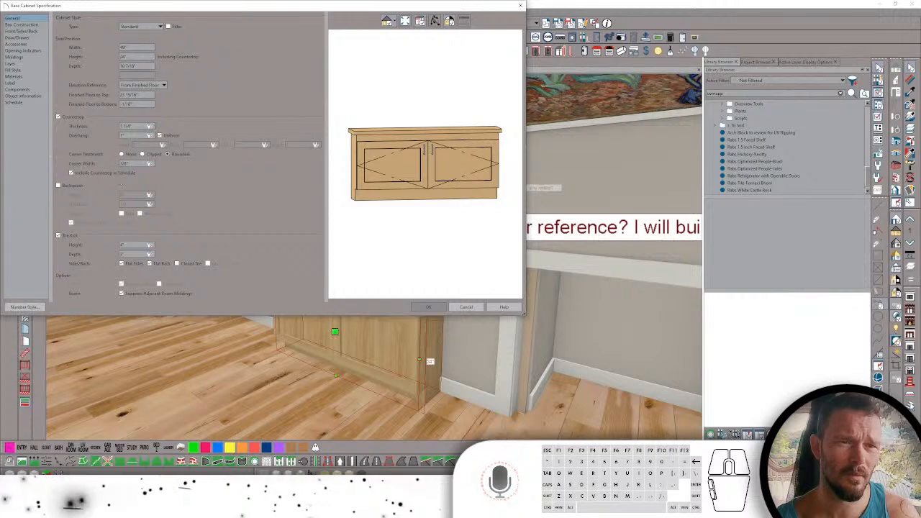
{"action": "left_click", "coordinate": [159, 136]}
{"action": "left_click_drag", "start_coordinate": [248, 144], "coordinate": [222, 139]}
{"action": "type", "text": "0"}
{"action": "left_click_drag", "start_coordinate": [300, 145], "coordinate": [277, 144]}
{"action": "type", "text": "0"}
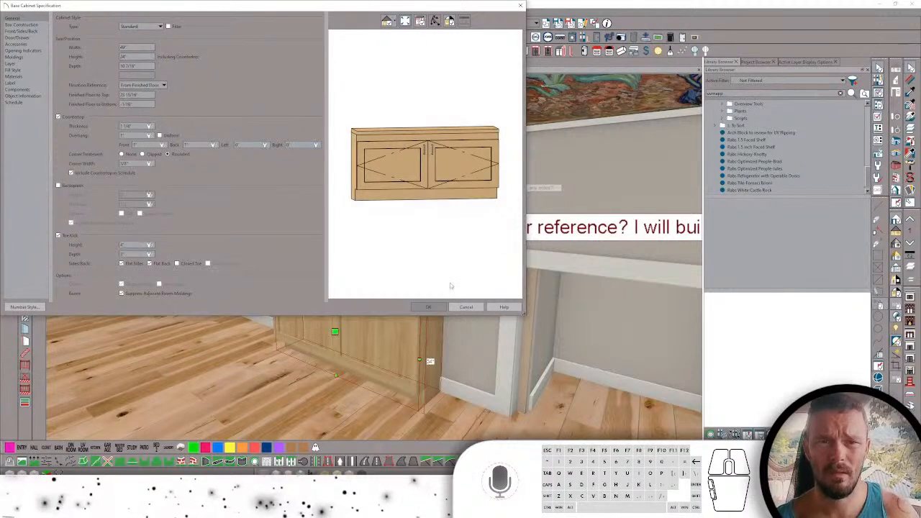
{"action": "left_click", "coordinate": [434, 308]}
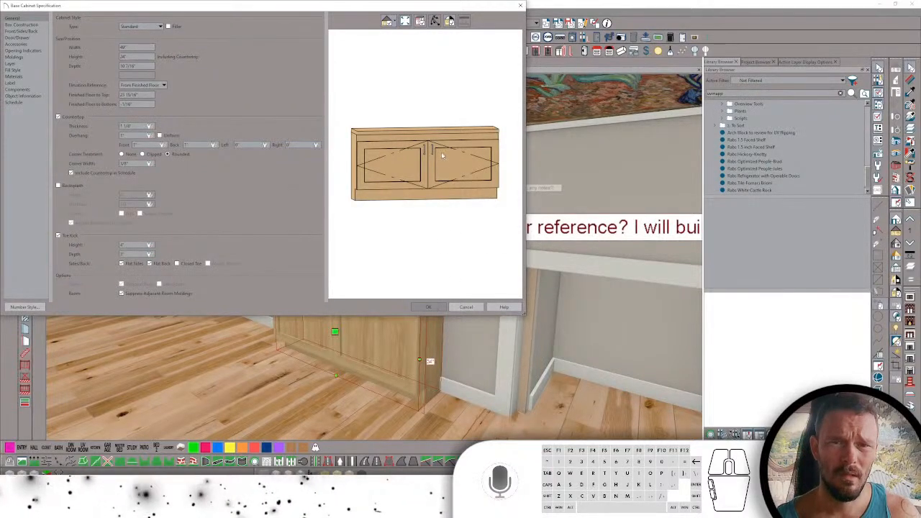
{"action": "left_click", "coordinate": [129, 154]}
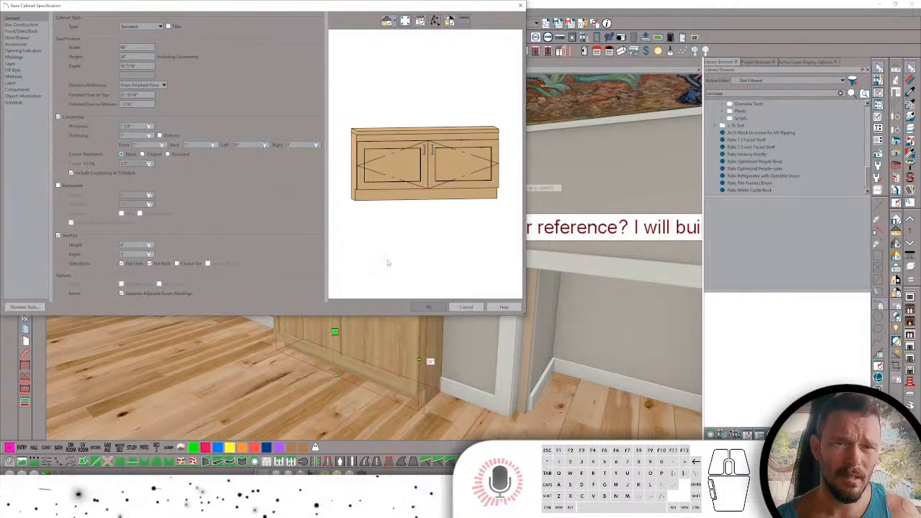
{"action": "left_click", "coordinate": [425, 307]}
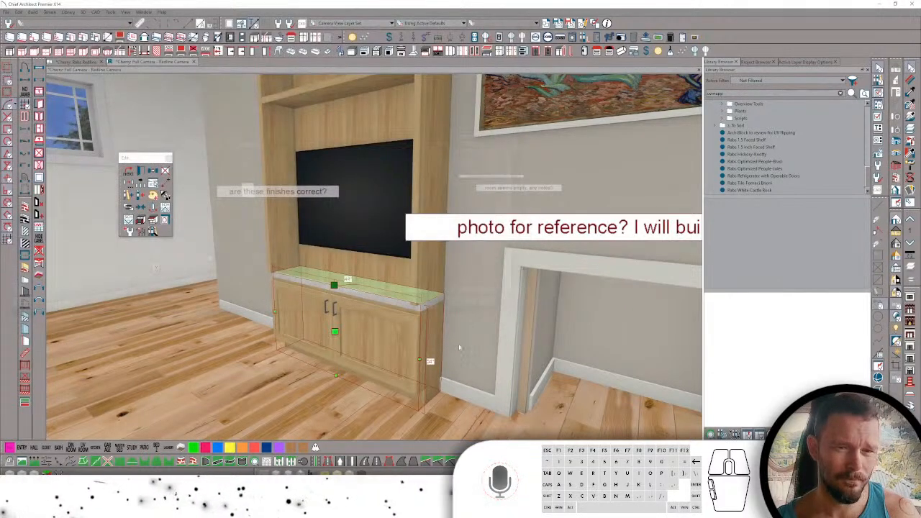
- Examine how the maple countertop edge meets the tall bookcase on the TV base cabinet
{"action": "left_click", "coordinate": [459, 411]}
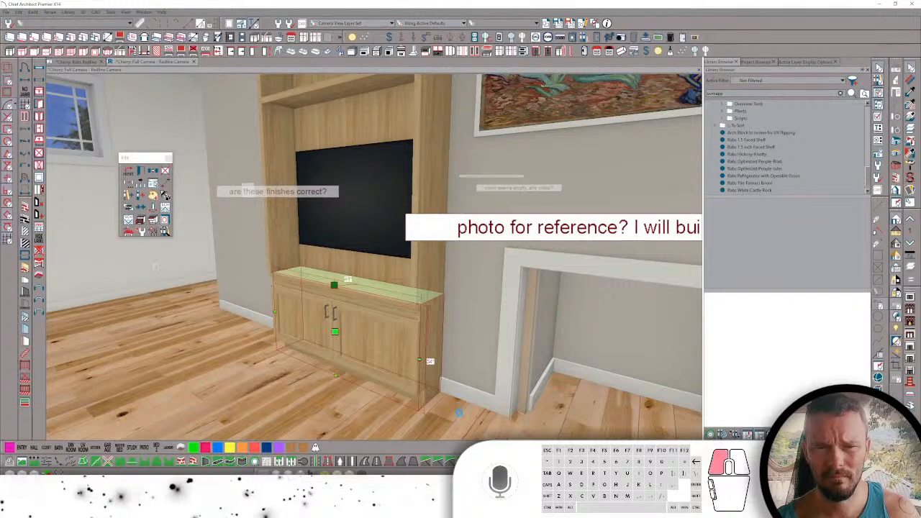
{"action": "scroll", "coordinate": [452, 346], "scroll_direction": "up", "scroll_amount": 5}
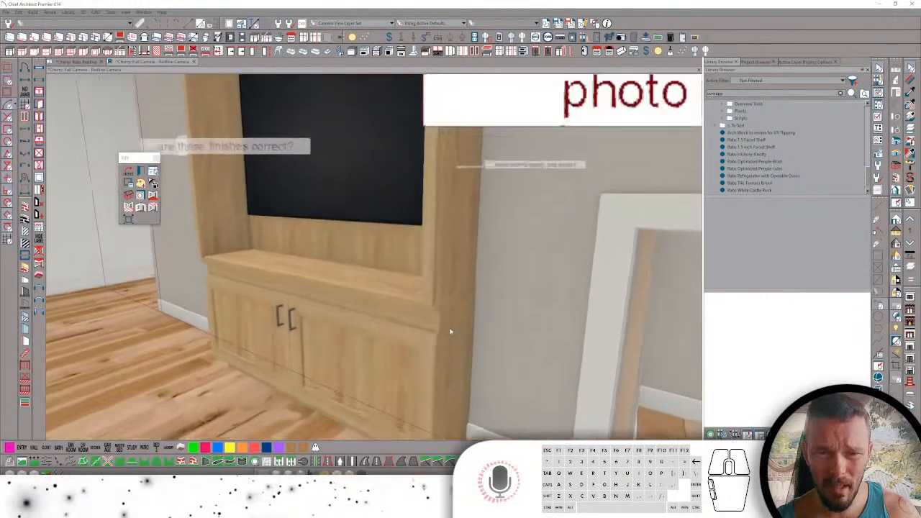
{"action": "scroll", "coordinate": [450, 332], "scroll_direction": "up", "scroll_amount": 8}
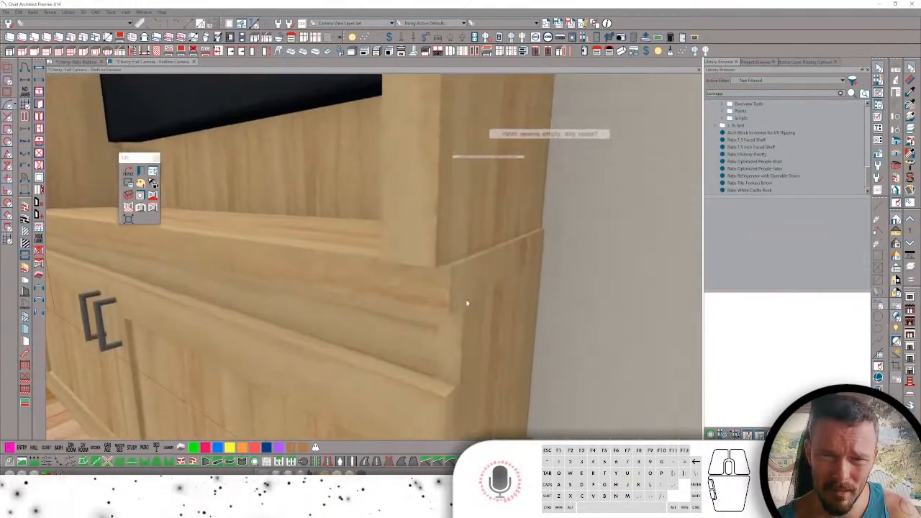
{"action": "key", "text": "Left"}
{"action": "key", "text": "Left"}
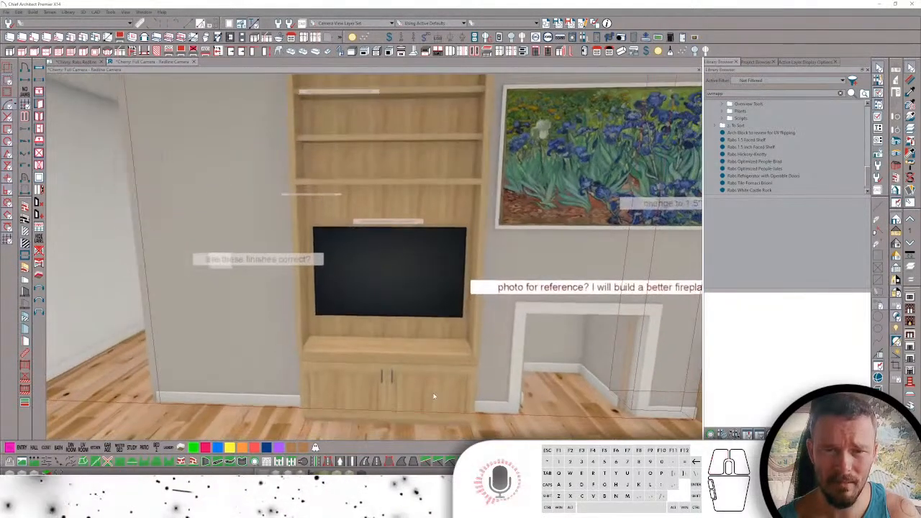
{"action": "left_click", "coordinate": [424, 334]}
{"action": "left_click", "coordinate": [374, 178]}
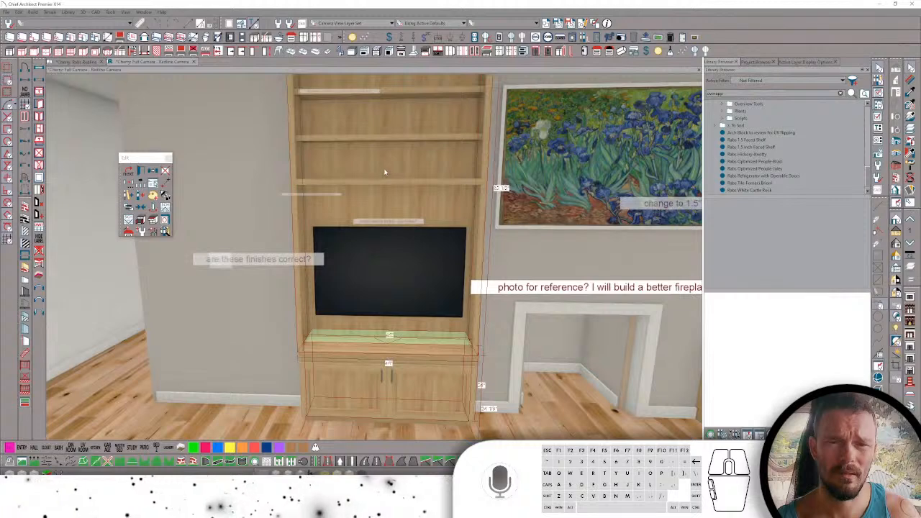
{"action": "left_click", "coordinate": [391, 162]}
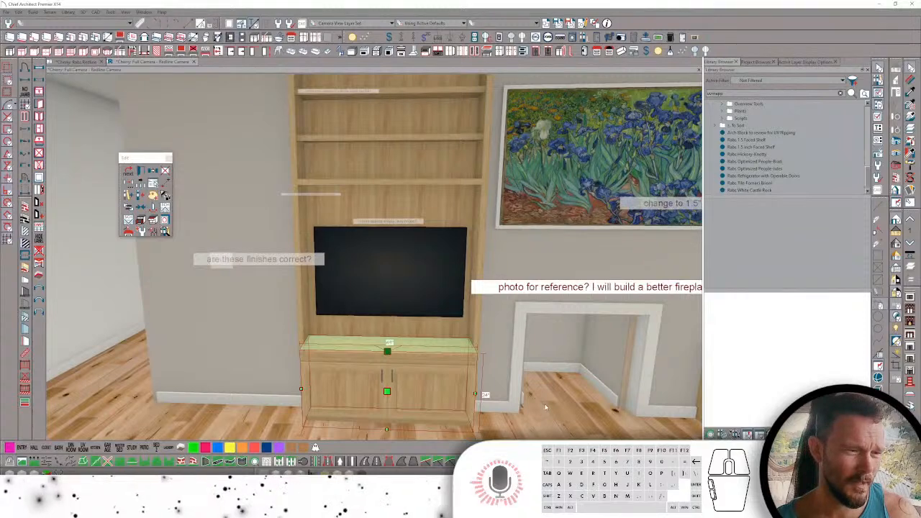
- Check the seam at the TV base cabinet's side and review its general specification without applying changes
{"action": "middle_click_drag", "start_coordinate": [494, 361], "coordinate": [407, 359]}
{"action": "left_click", "coordinate": [408, 360]}
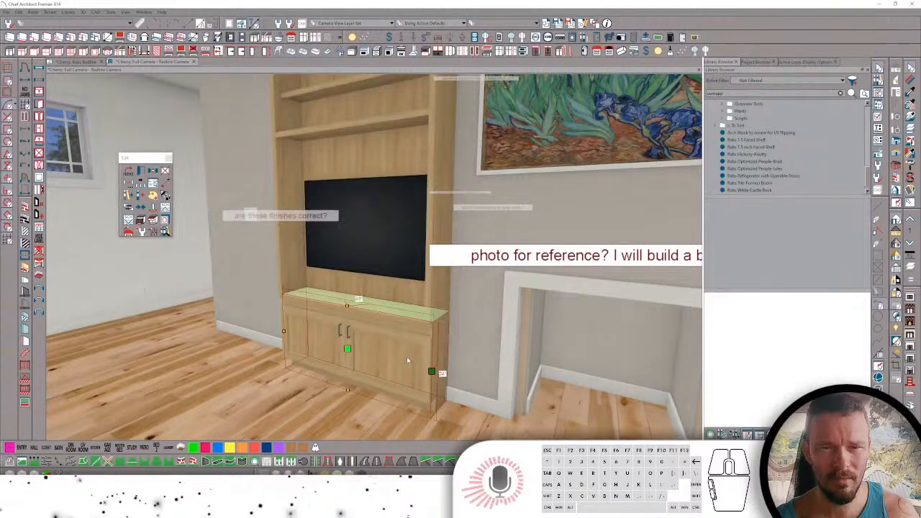
{"action": "double_click", "coordinate": [407, 358]}
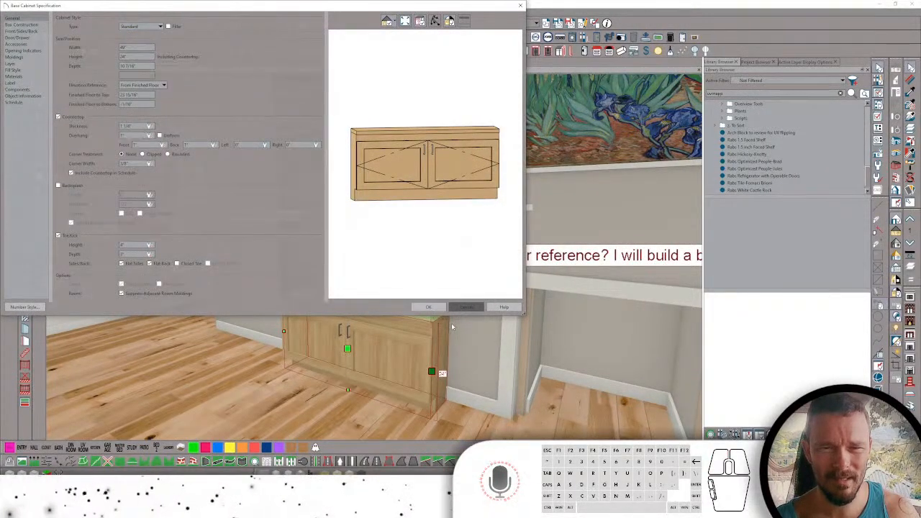
{"action": "key", "text": "Escape"}
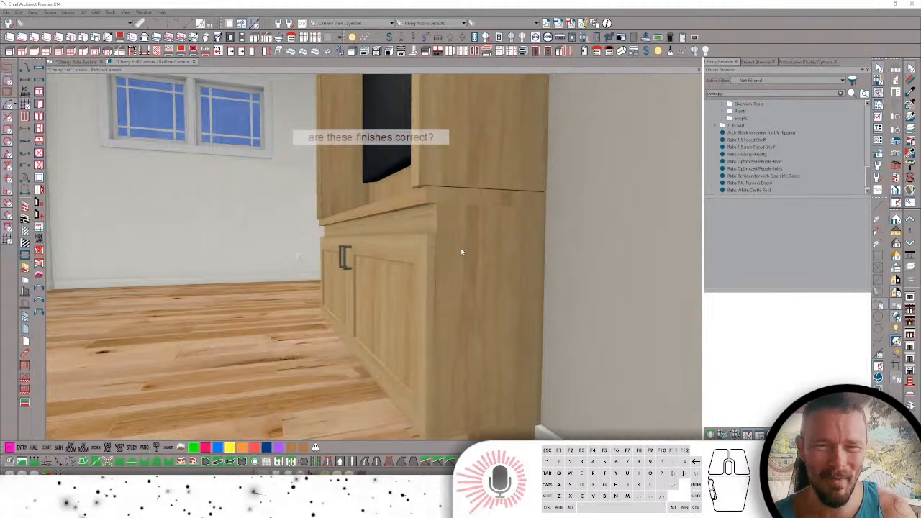
{"action": "left_click", "coordinate": [462, 252]}
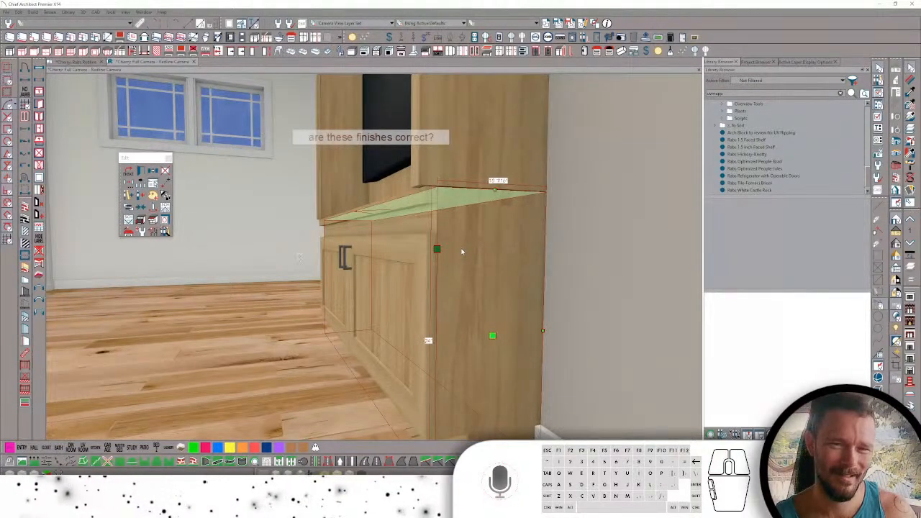
{"action": "double_click", "coordinate": [462, 252]}
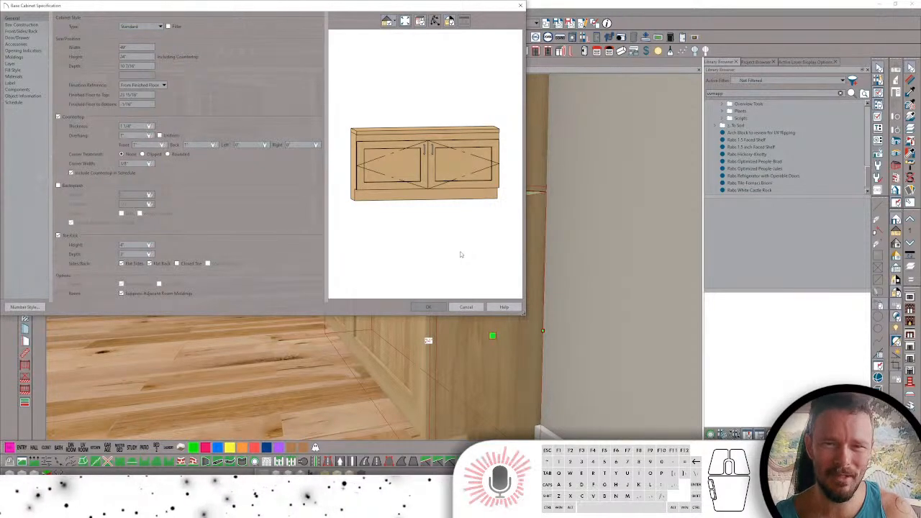
{"action": "left_click", "coordinate": [465, 305]}
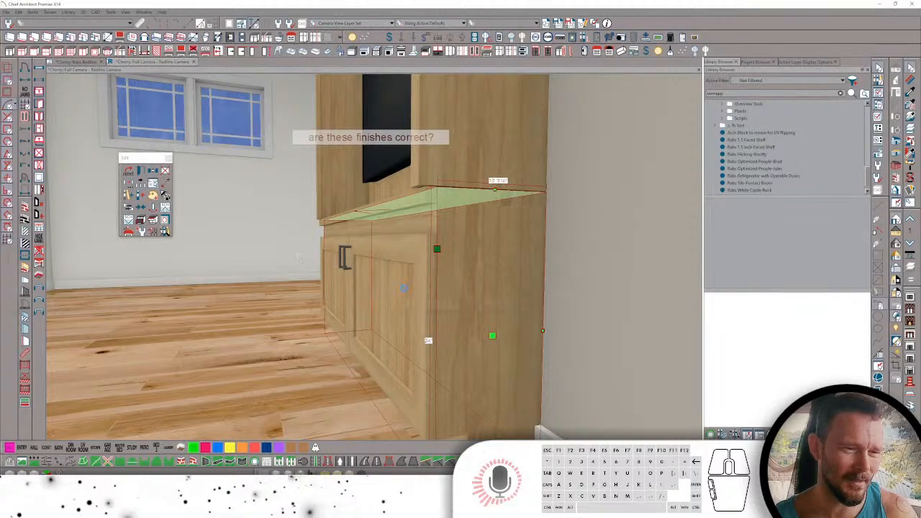
{"action": "key", "text": "Escape"}
- Move the fireplace-side edge of the TV base cabinet slightly inward by an exact relative distance
{"action": "middle_click_drag", "start_coordinate": [404, 290], "coordinate": [413, 320]}
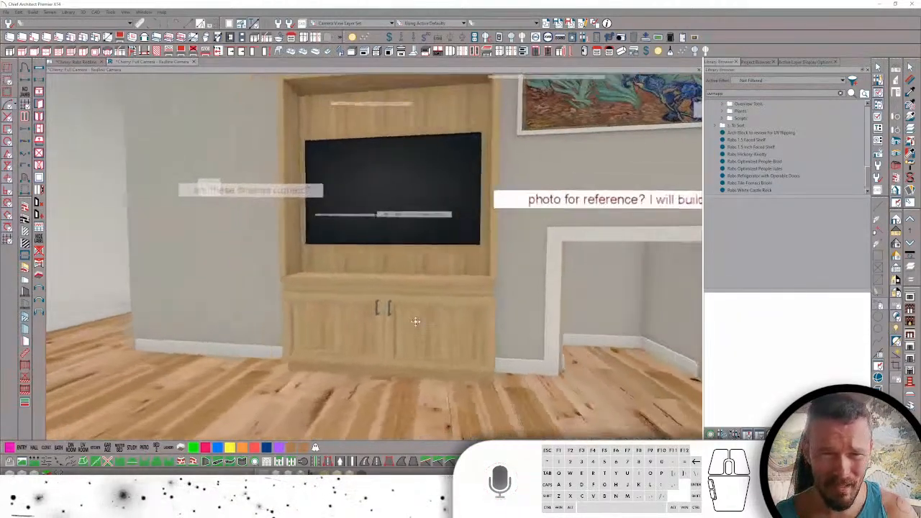
{"action": "left_click", "coordinate": [427, 317]}
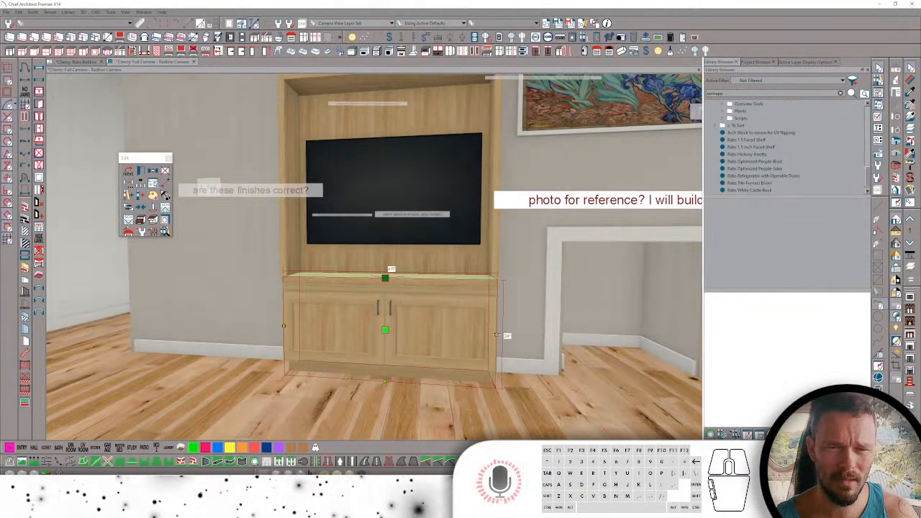
{"action": "left_click_drag", "start_coordinate": [496, 334], "coordinate": [488, 335]}
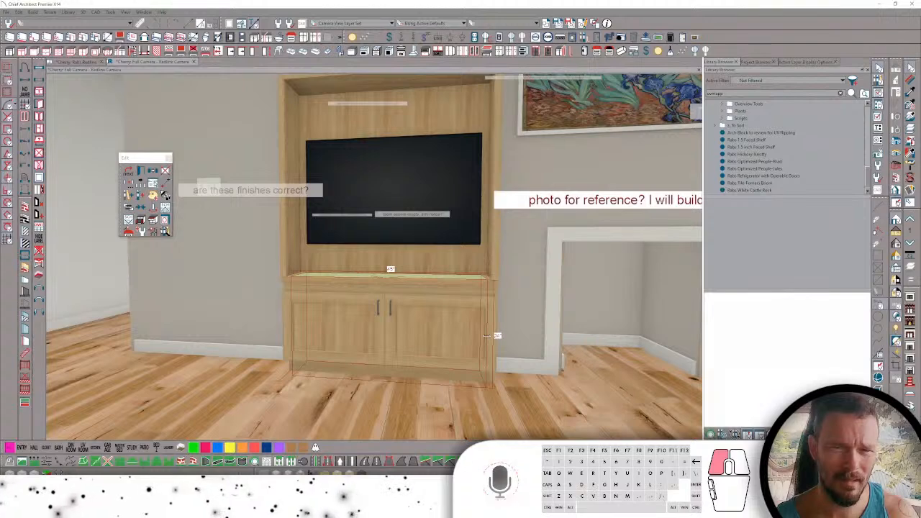
{"action": "key", "text": "Tab"}
{"action": "type", "text": "1/1"}
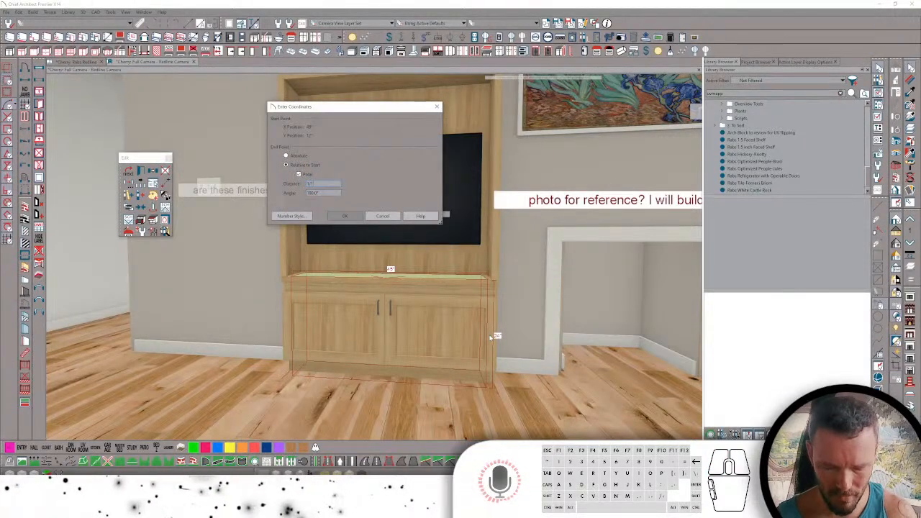
{"action": "key", "text": "Return"}
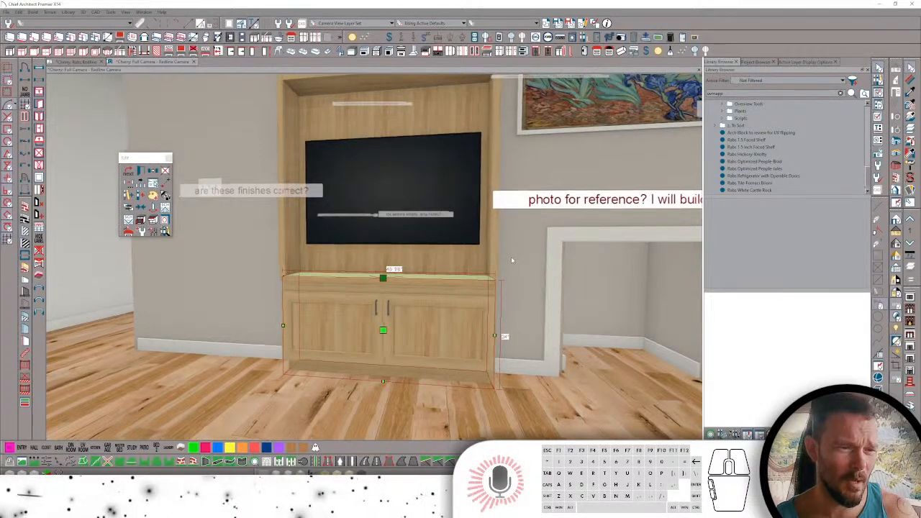
- Extend the tall TV bookcase downward to the floor so its sides enclose the base cabinet
{"action": "left_click", "coordinate": [448, 262]}
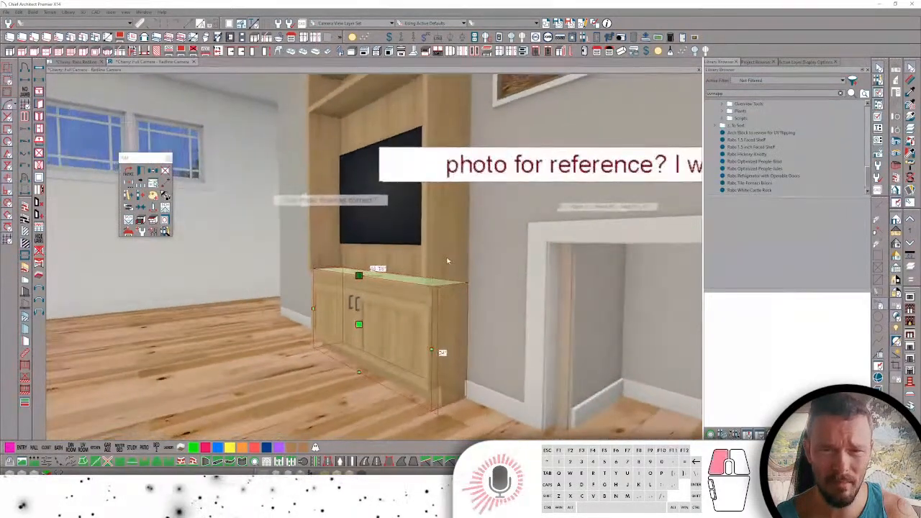
{"action": "left_click", "coordinate": [449, 272]}
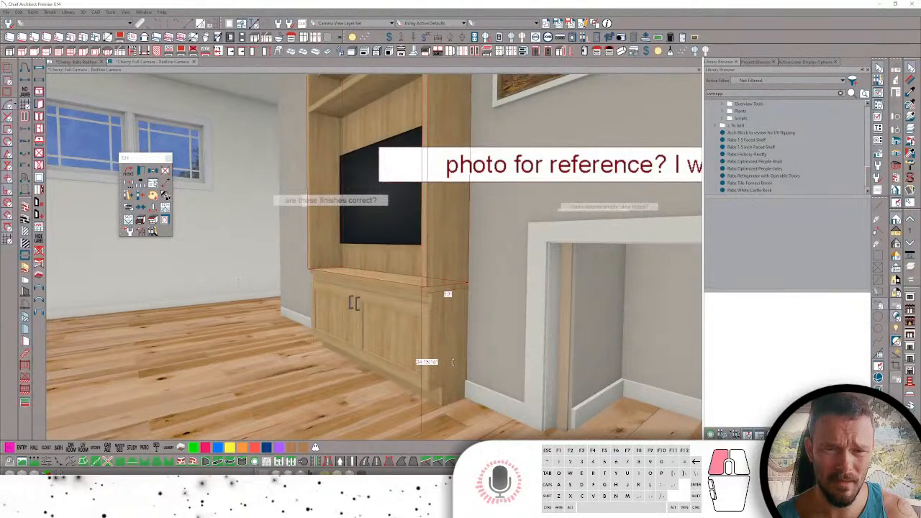
{"action": "left_click_drag", "start_coordinate": [453, 362], "coordinate": [463, 400]}
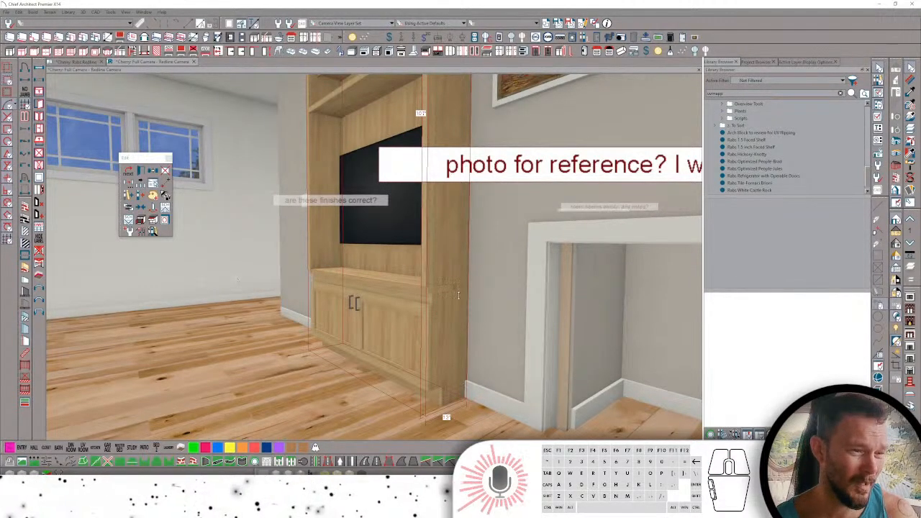
{"action": "left_click", "coordinate": [462, 294]}
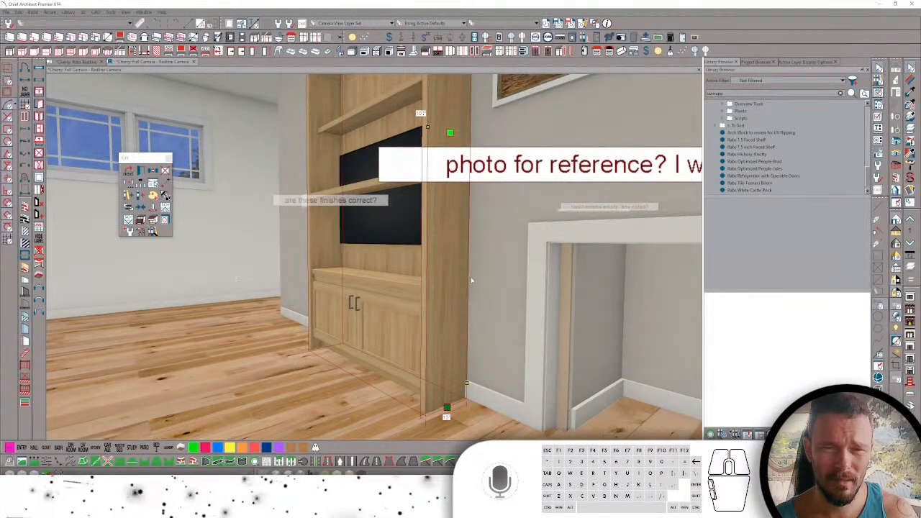
{"action": "middle_click_drag", "start_coordinate": [473, 281], "coordinate": [450, 289]}
{"action": "scroll", "coordinate": [400, 305], "scroll_direction": "up", "scroll_amount": 4}
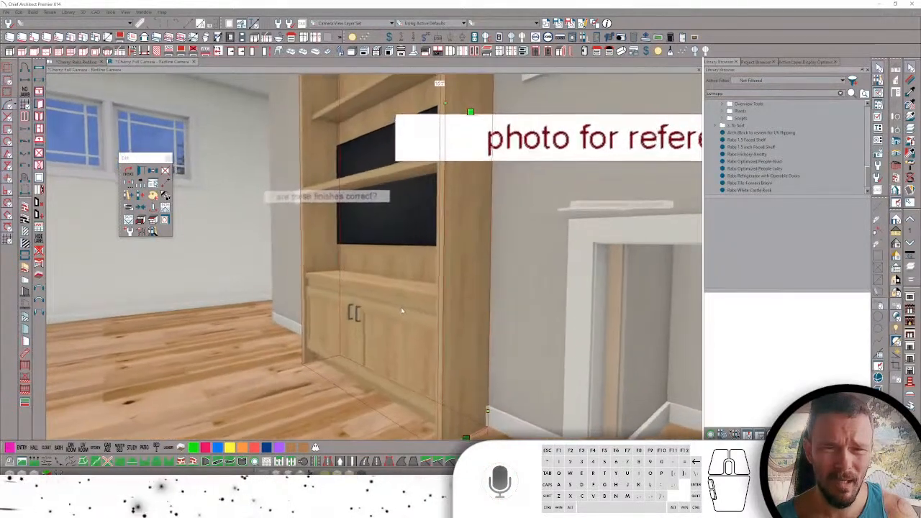
- Try to nudge the front edge of the TV base cabinet's countertop slightly outward
{"action": "left_click", "coordinate": [402, 308]}
{"action": "scroll", "coordinate": [407, 305], "scroll_direction": "up", "scroll_amount": 2}
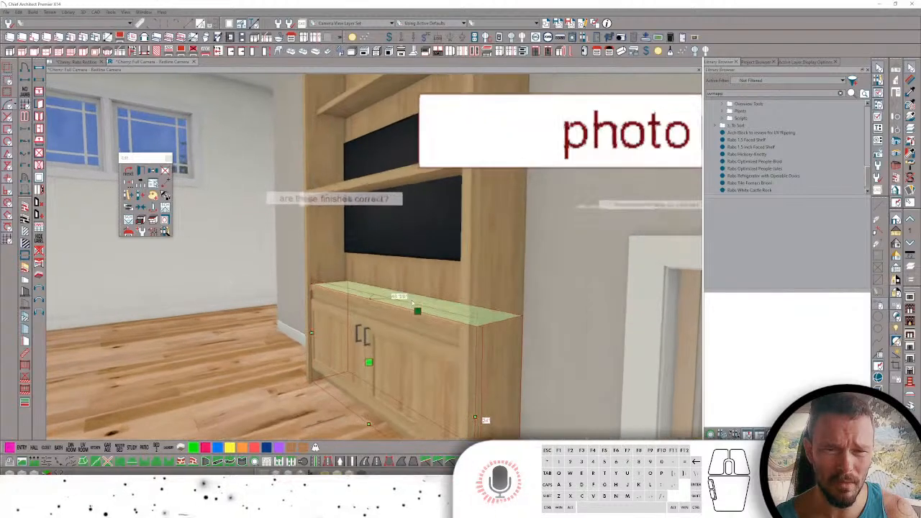
{"action": "left_click", "coordinate": [417, 304]}
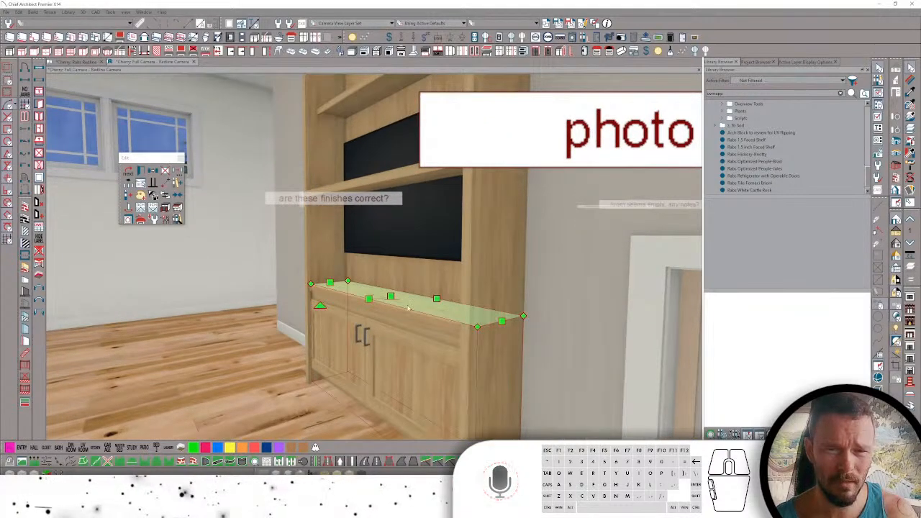
{"action": "left_click", "coordinate": [371, 301]}
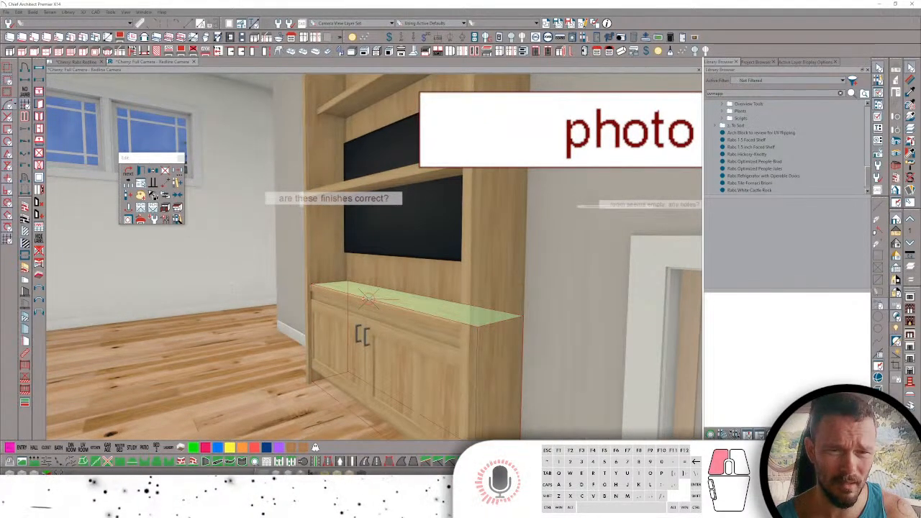
{"action": "left_click_drag", "start_coordinate": [368, 299], "coordinate": [364, 299]}
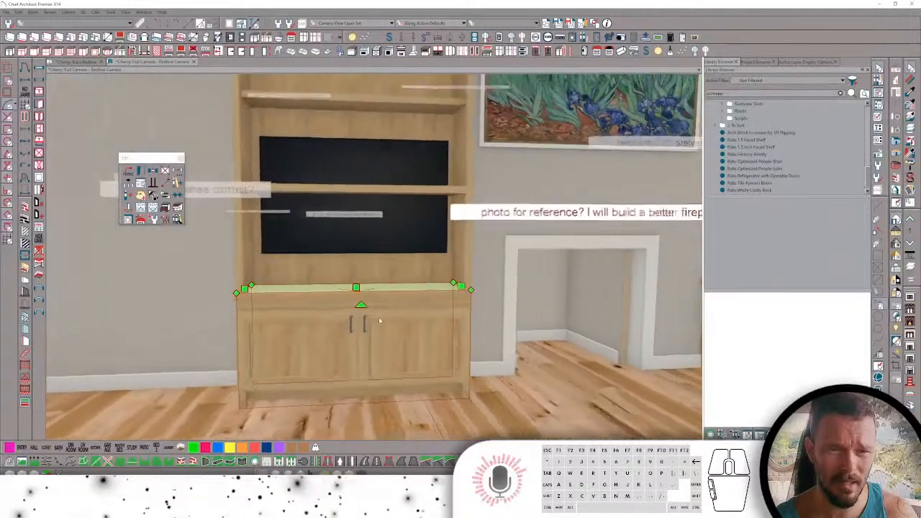
{"action": "left_click", "coordinate": [385, 339]}
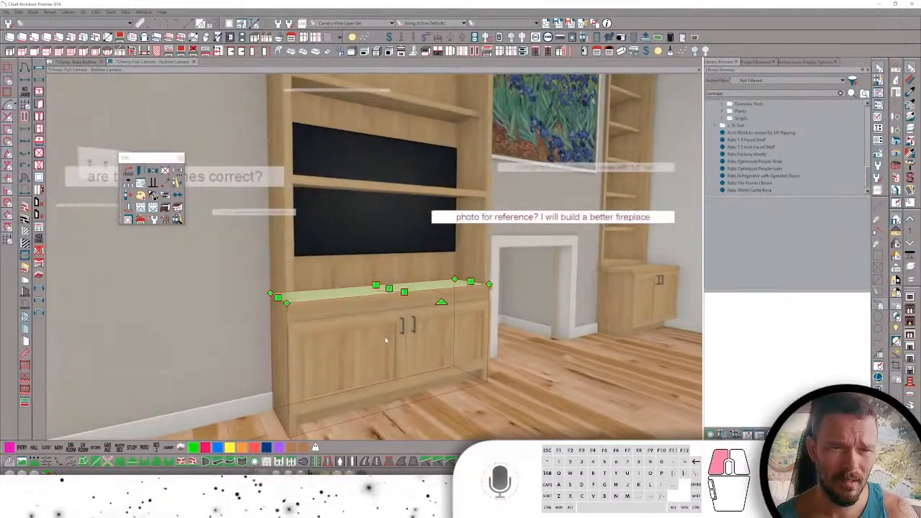
- Set the TV base cabinet's countertop thickness to 1/16 inch and delete the face item above its double doors
{"action": "double_click", "coordinate": [385, 340]}
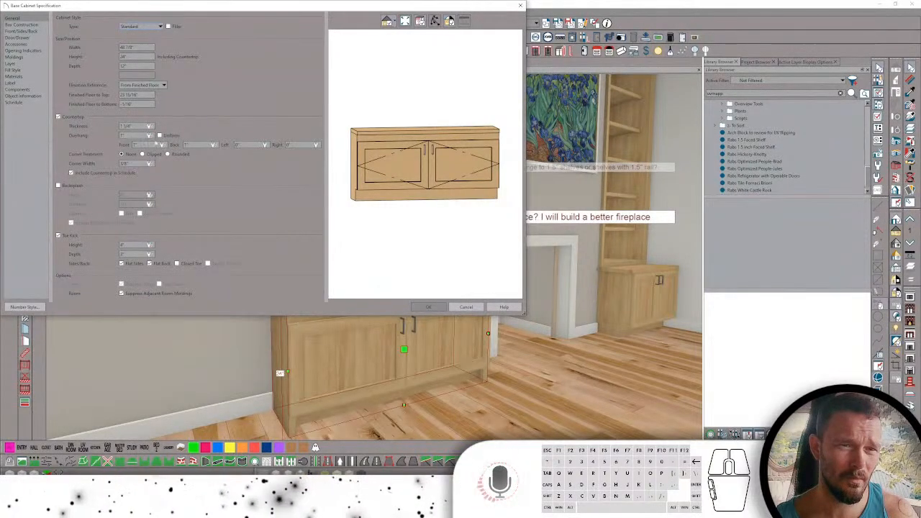
{"action": "left_click_drag", "start_coordinate": [135, 136], "coordinate": [75, 125]}
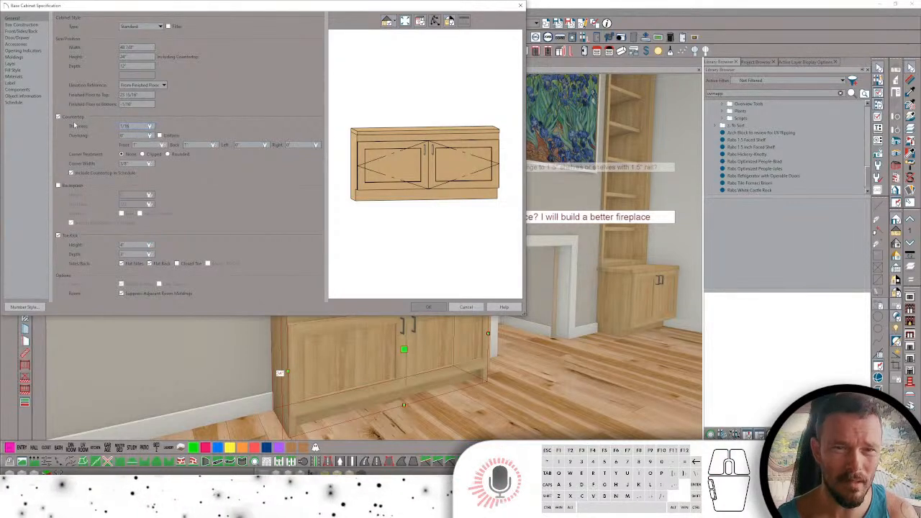
{"action": "key", "text": "Tab"}
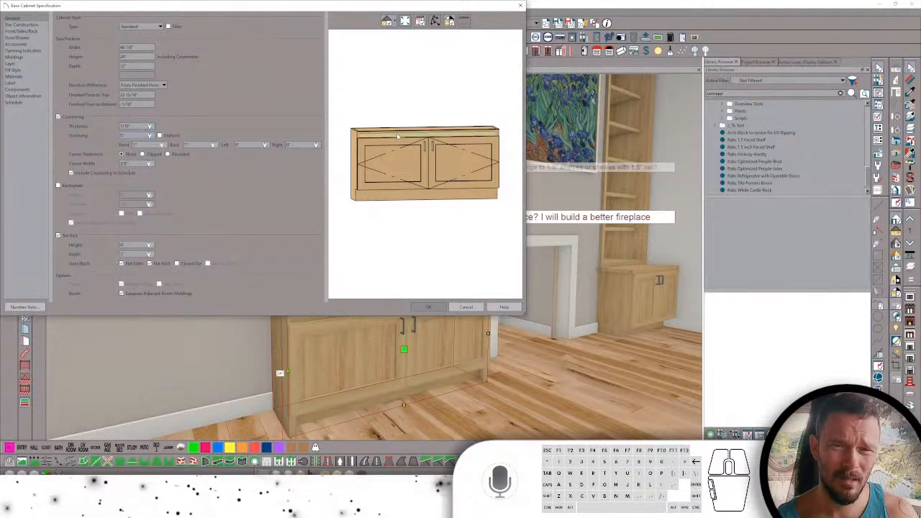
{"action": "left_click", "coordinate": [21, 31]}
{"action": "left_click", "coordinate": [295, 72]}
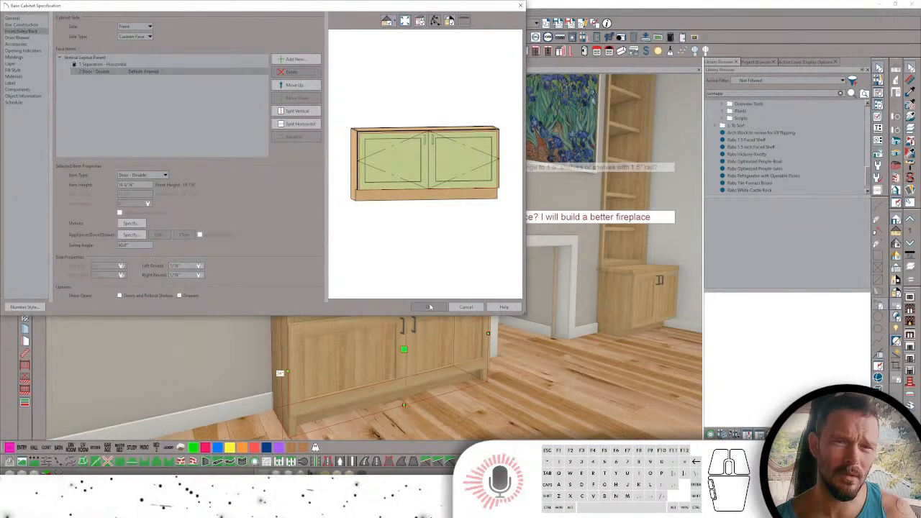
- Set the TV base cabinet's front countertop overhang to 3/4 inch and its countertop thickness to 1 1/2 inches
{"action": "left_click", "coordinate": [15, 26]}
{"action": "left_click", "coordinate": [13, 18]}
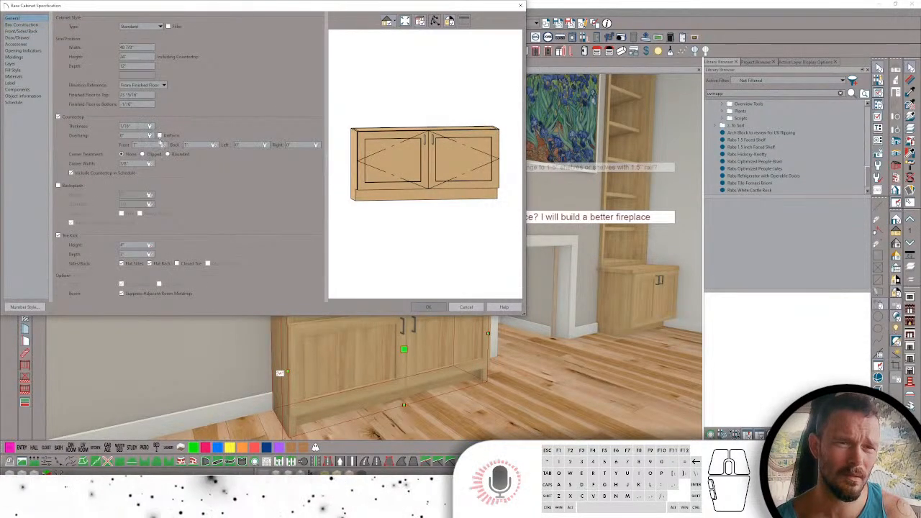
{"action": "double_click", "coordinate": [134, 145]}
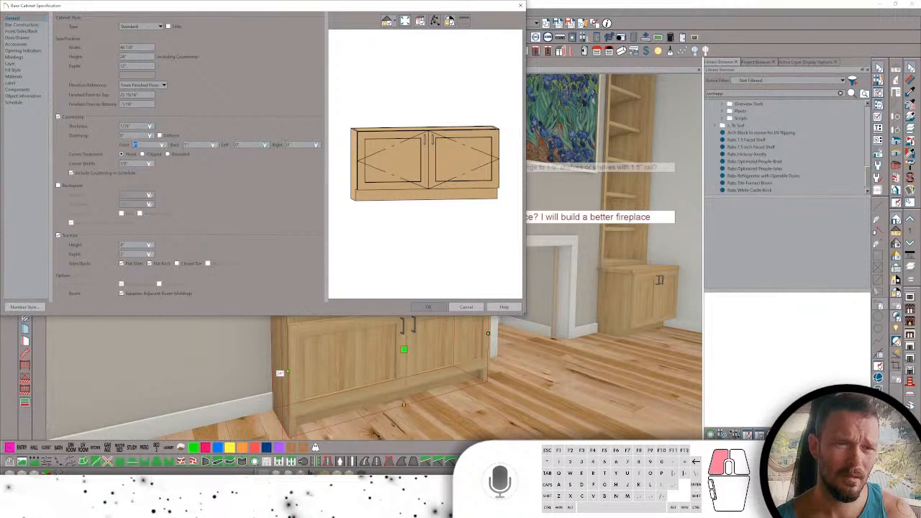
{"action": "type", "text": "3/4"}
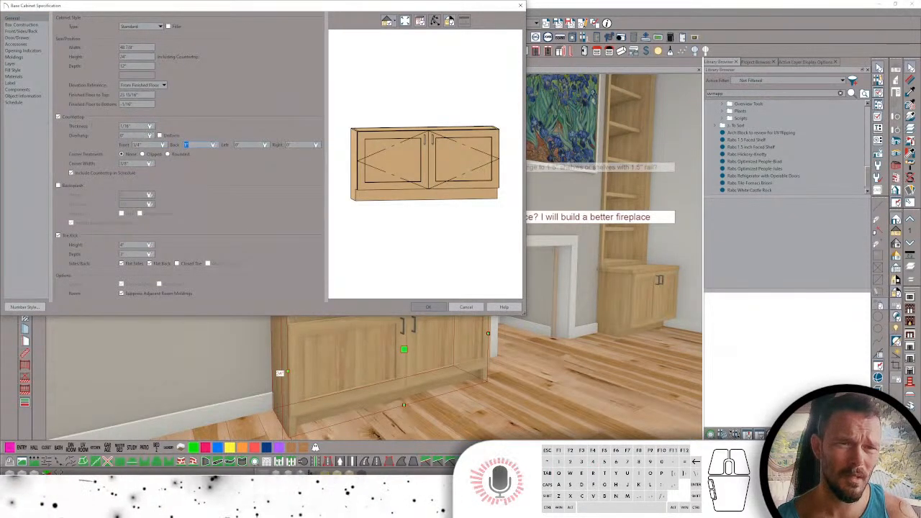
{"action": "left_click", "coordinate": [90, 126]}
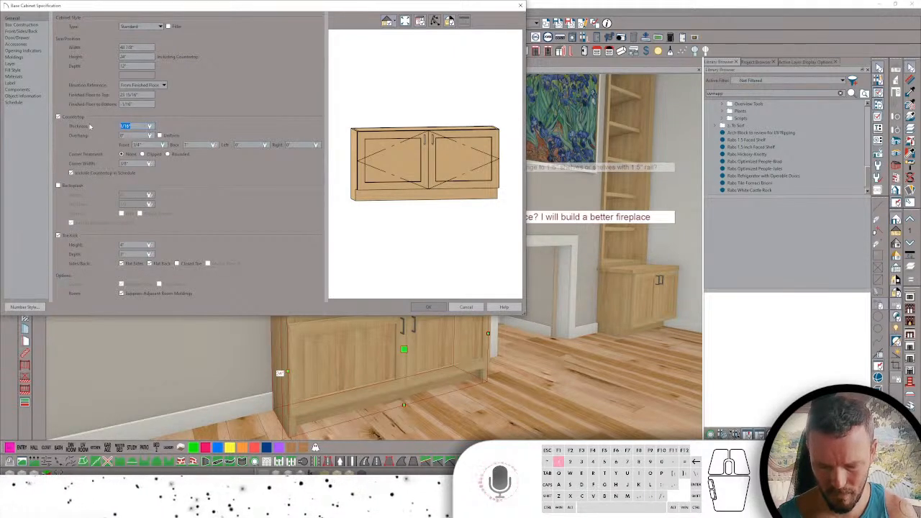
{"action": "type", "text": "1 1/2"}
{"action": "key", "text": "Tab"}
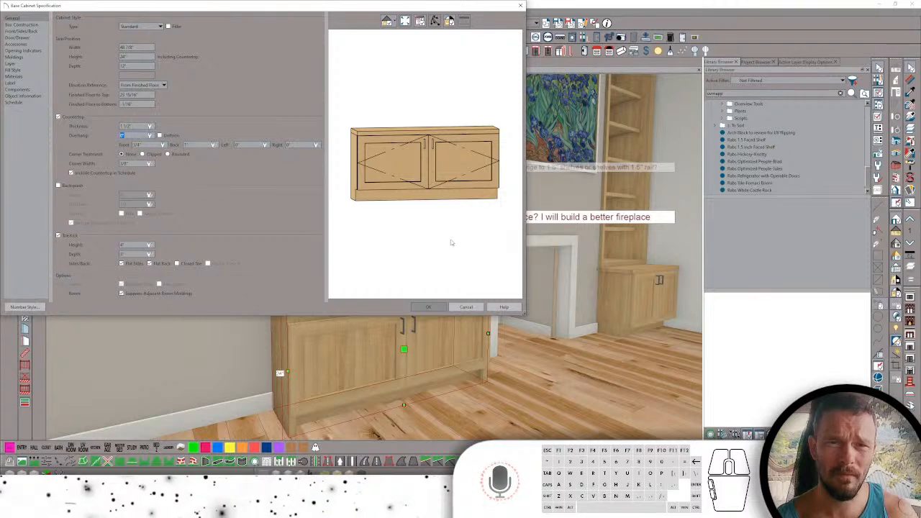
{"action": "left_click", "coordinate": [430, 307]}
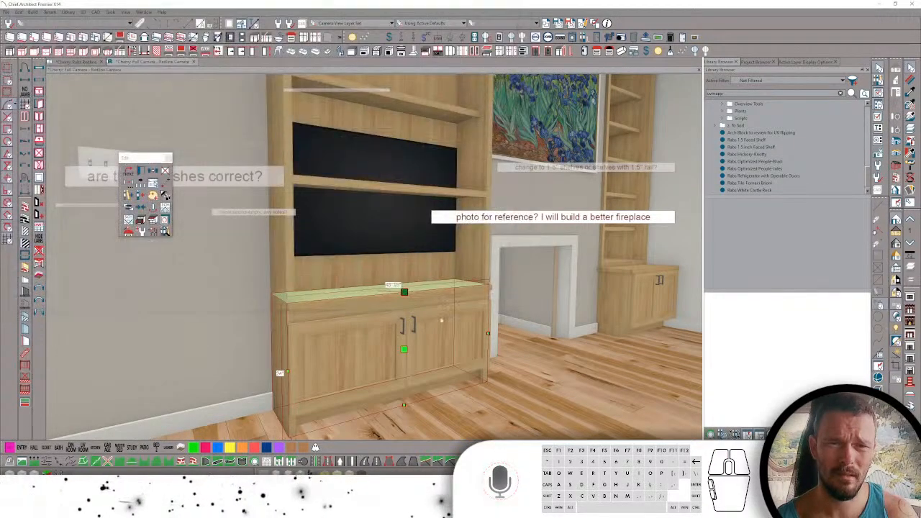
- Check the height of the tall TV bookcase's bottom opening and the base cabinet's size without applying changes
{"action": "left_click", "coordinate": [535, 395]}
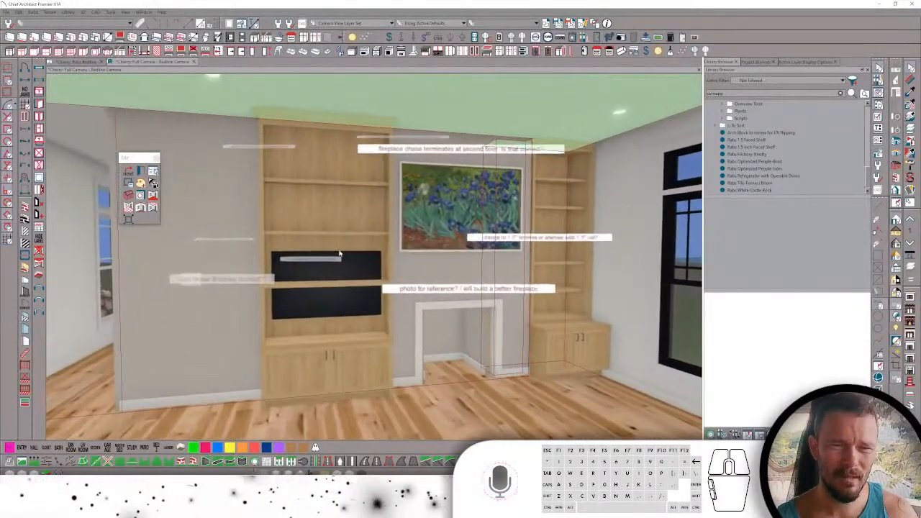
{"action": "left_click", "coordinate": [330, 204]}
{"action": "left_click", "coordinate": [343, 204]}
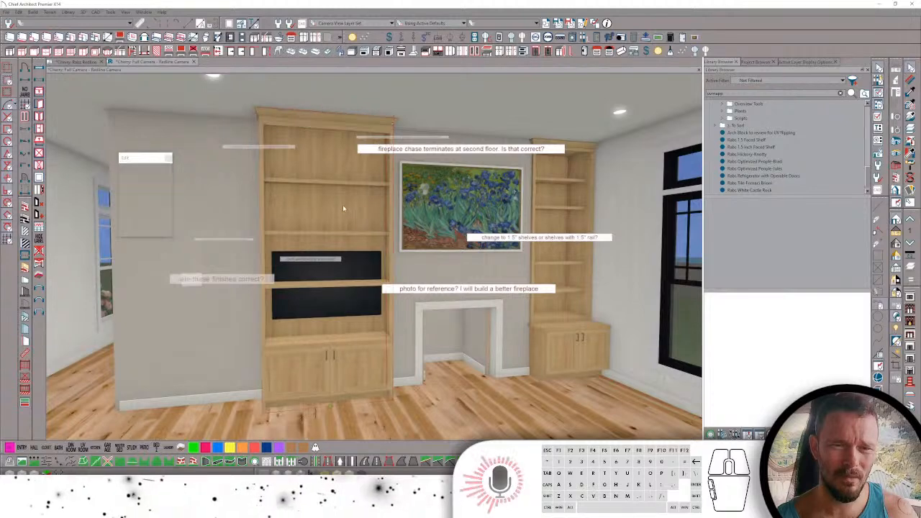
{"action": "double_click", "coordinate": [370, 241]}
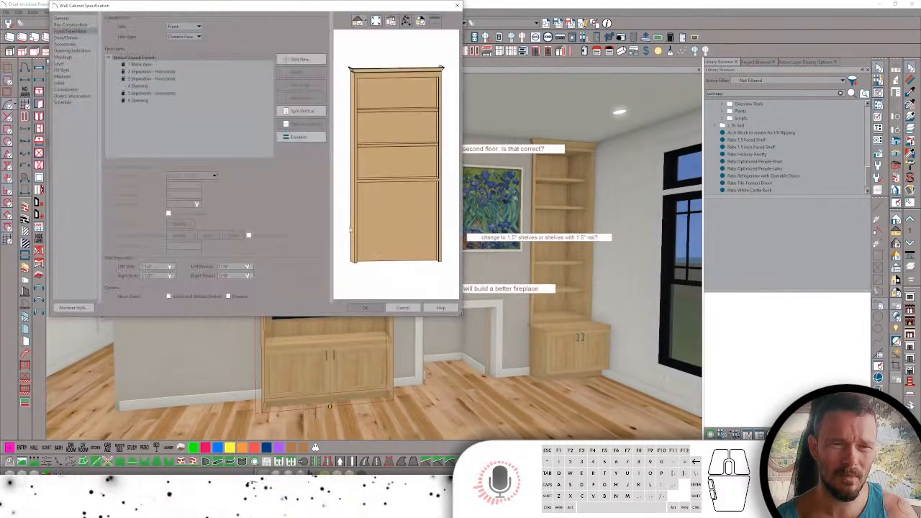
{"action": "left_click", "coordinate": [392, 206]}
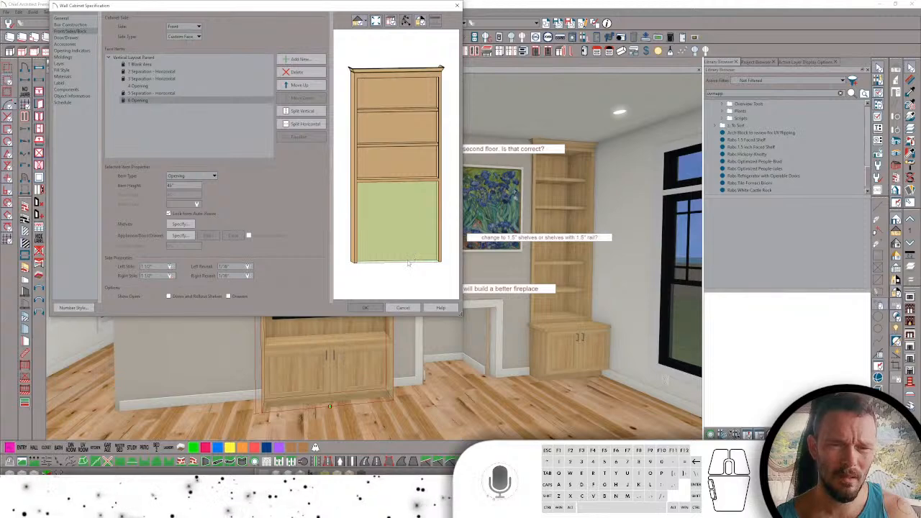
{"action": "left_click", "coordinate": [402, 307]}
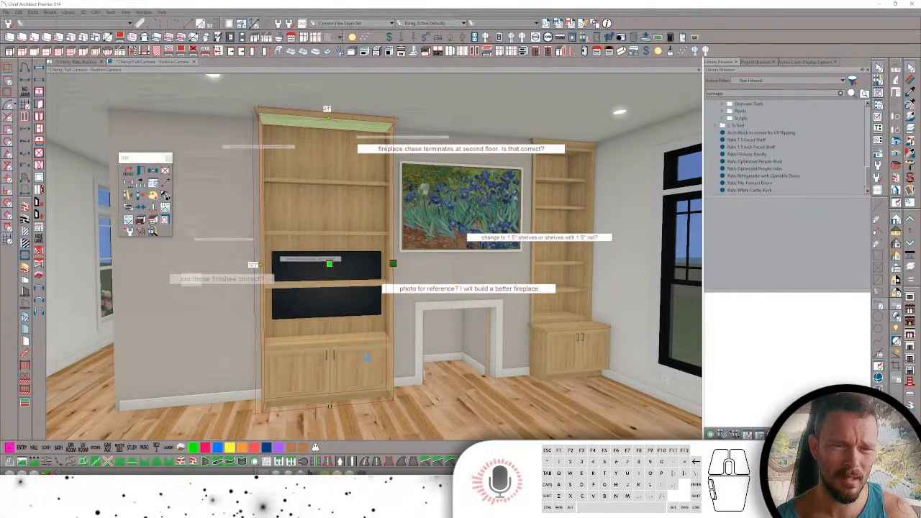
{"action": "left_click", "coordinate": [369, 357]}
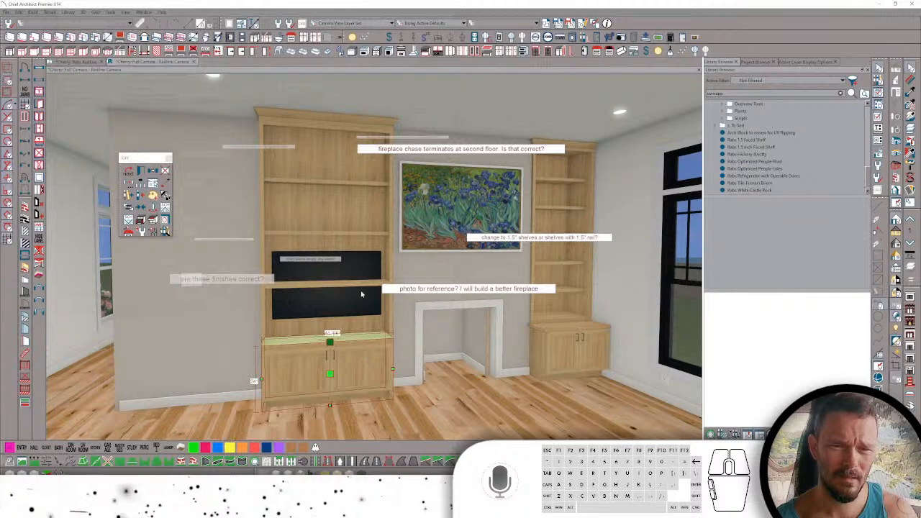
- Try to make the tall TV bookcase's bottom opening 24 inches taller with the shelved opening above it locked against resizing
{"action": "left_click", "coordinate": [353, 207]}
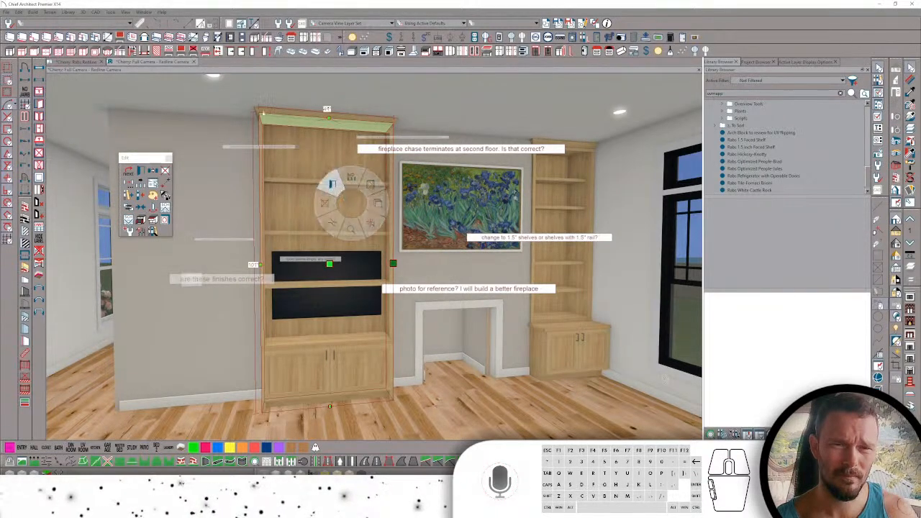
{"action": "left_click", "coordinate": [332, 184]}
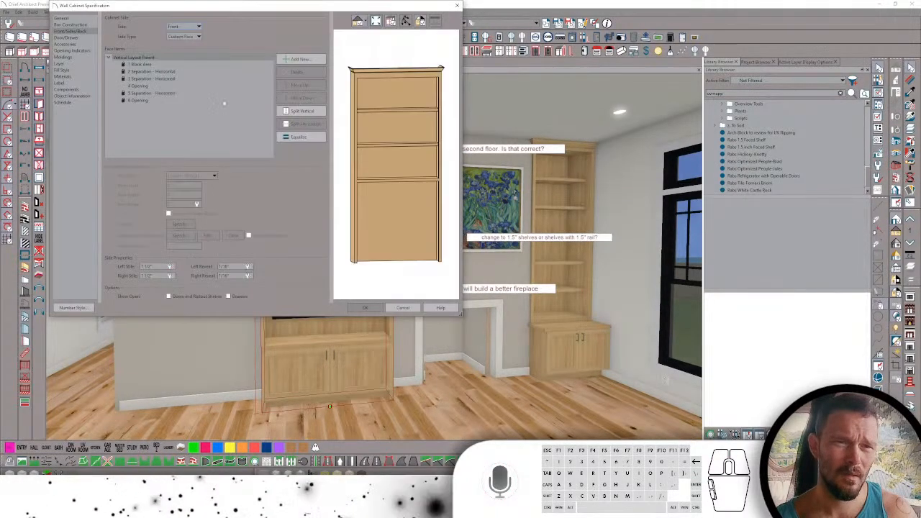
{"action": "left_click", "coordinate": [142, 85]}
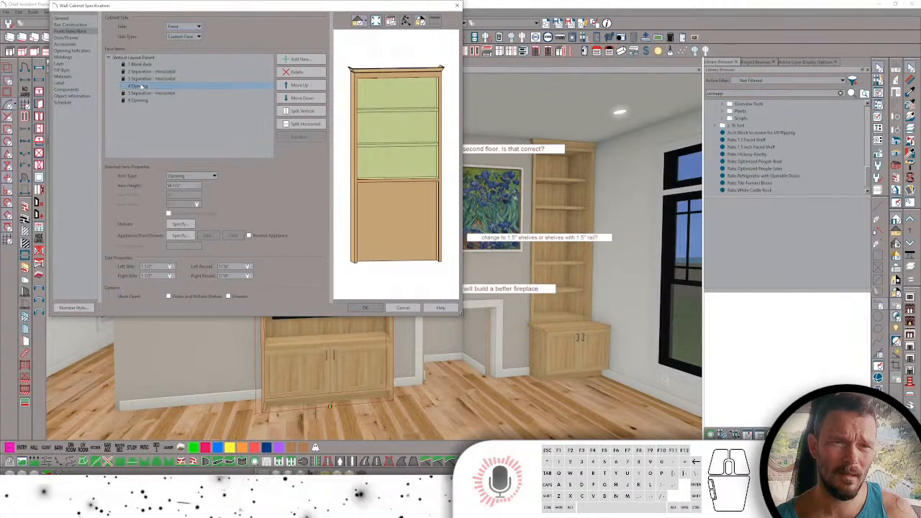
{"action": "left_click", "coordinate": [144, 100]}
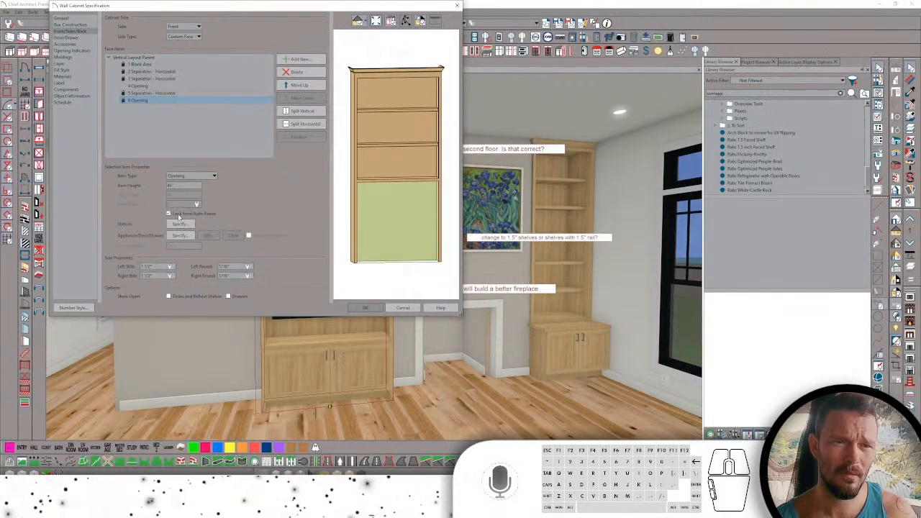
{"action": "left_click", "coordinate": [138, 86]}
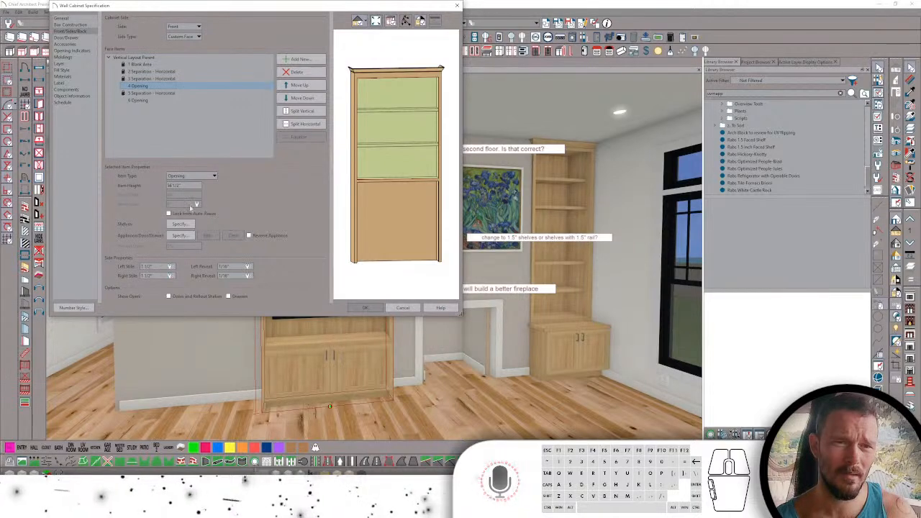
{"action": "left_click", "coordinate": [187, 215]}
{"action": "left_click", "coordinate": [145, 100]}
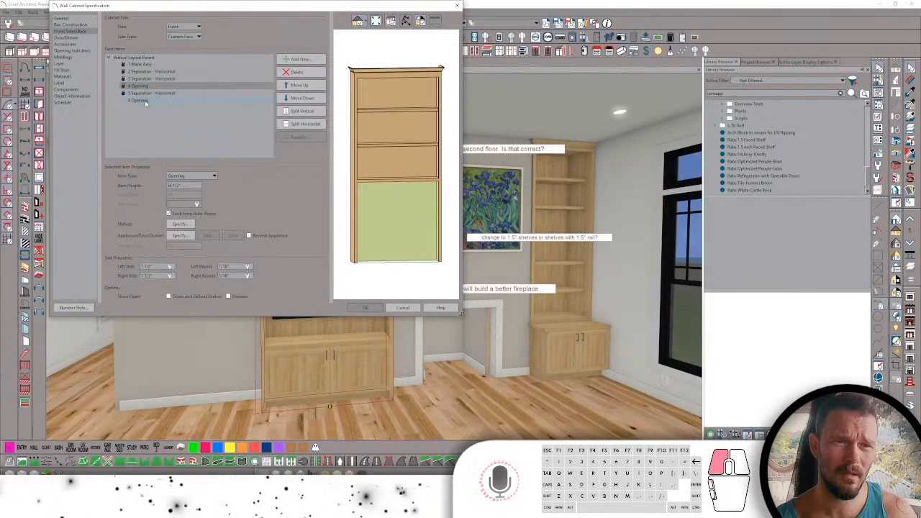
{"action": "left_click", "coordinate": [196, 185]}
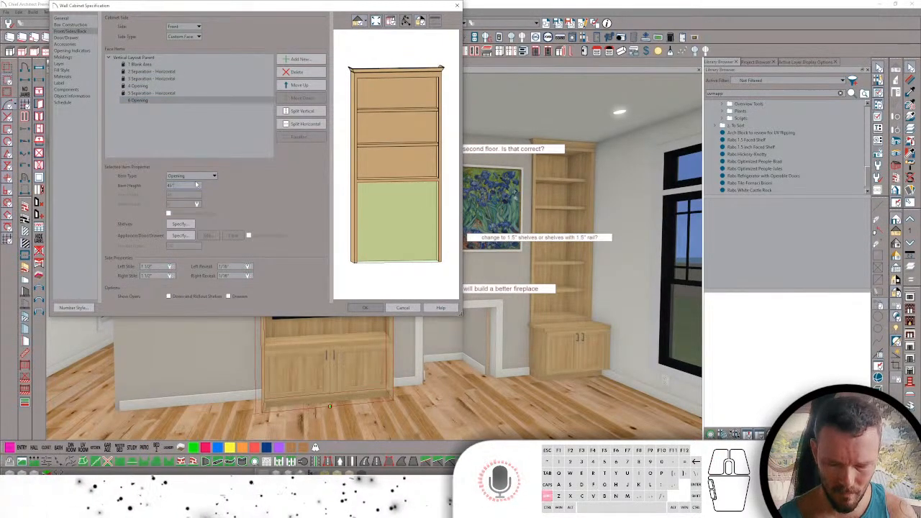
{"action": "type", "text": "24"}
{"action": "key", "text": "Tab"}
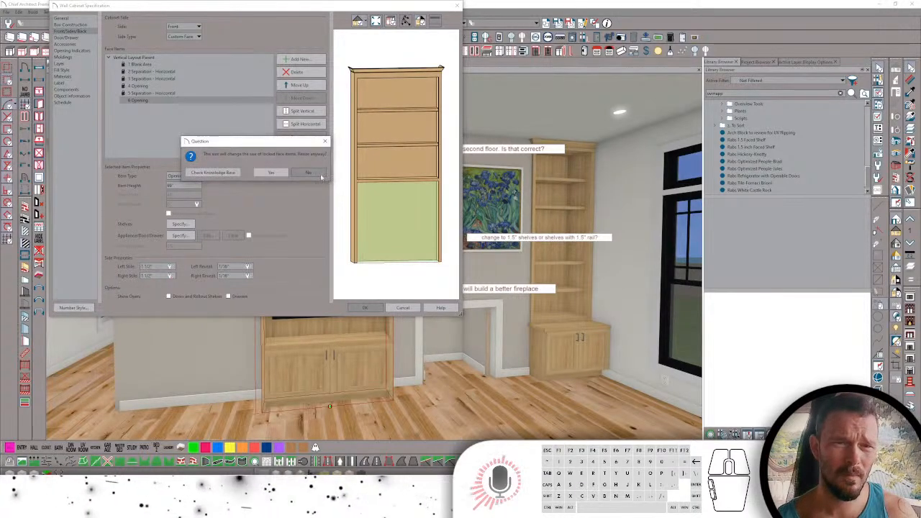
{"action": "left_click", "coordinate": [307, 172]}
{"action": "left_click", "coordinate": [149, 103]}
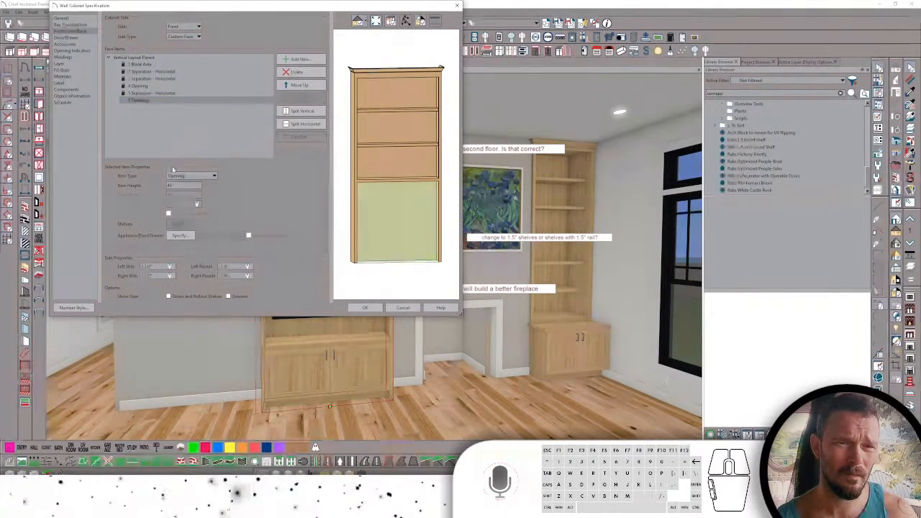
- Unlock the upper shelved opening of the tall TV bookcase and increase the bottom opening's height by 24 inches
{"action": "left_click", "coordinate": [145, 86]}
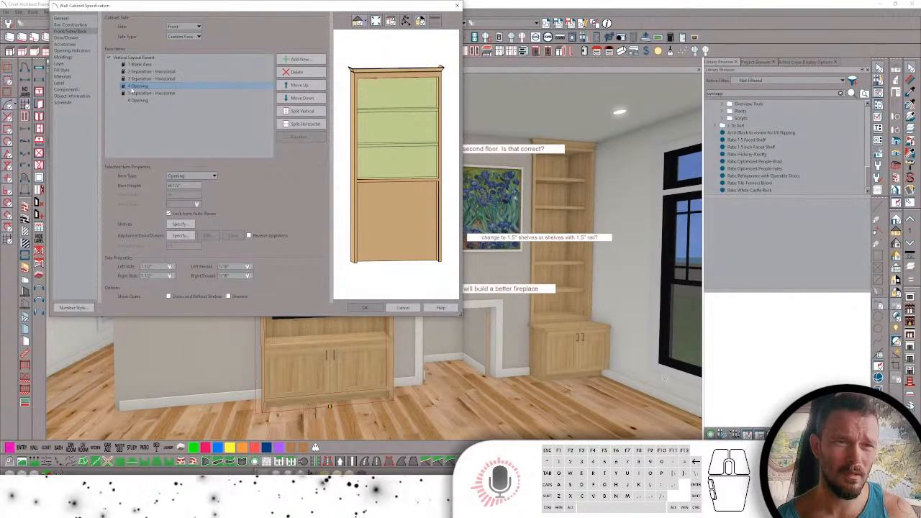
{"action": "left_click", "coordinate": [173, 215]}
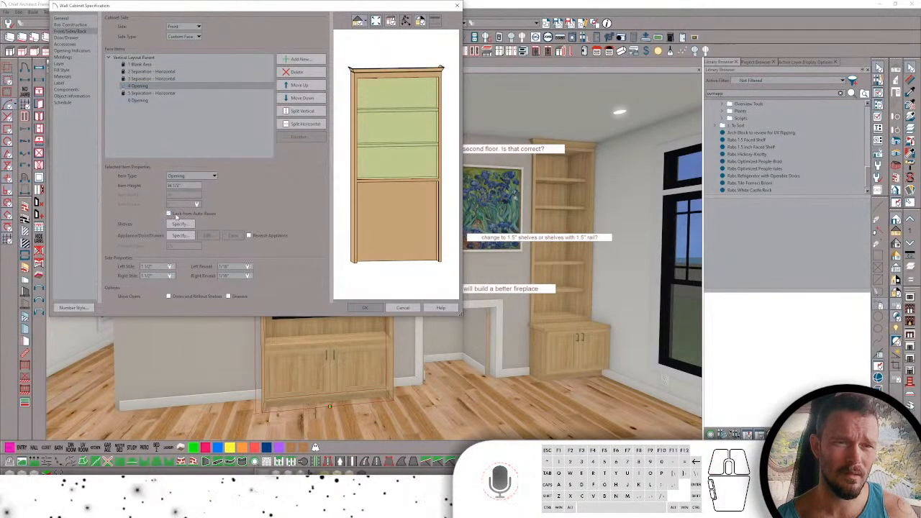
{"action": "left_click", "coordinate": [148, 100]}
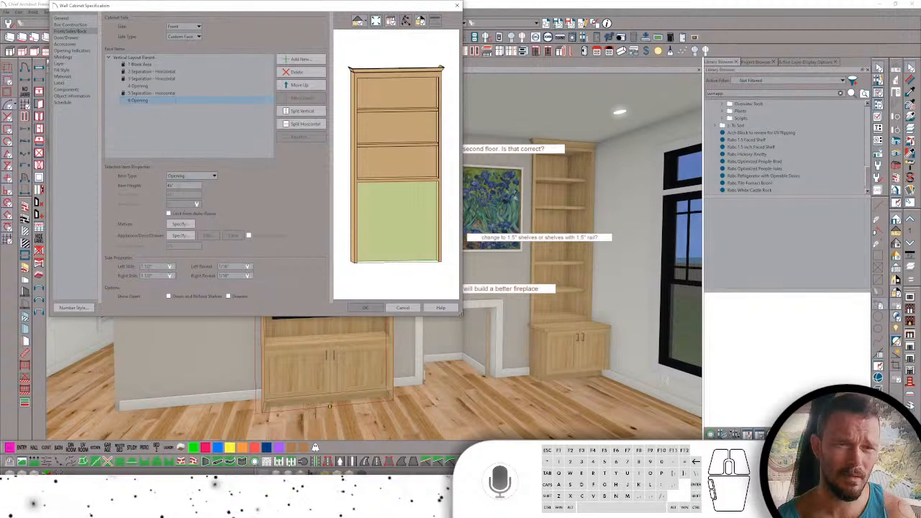
{"action": "left_click_drag", "start_coordinate": [177, 185], "coordinate": [145, 184]}
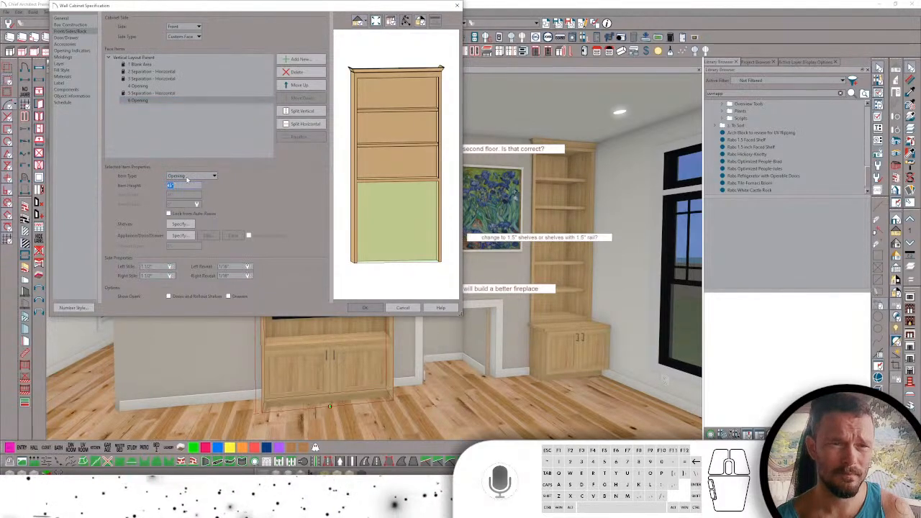
{"action": "key", "text": "Right"}
{"action": "type", "text": "+24"}
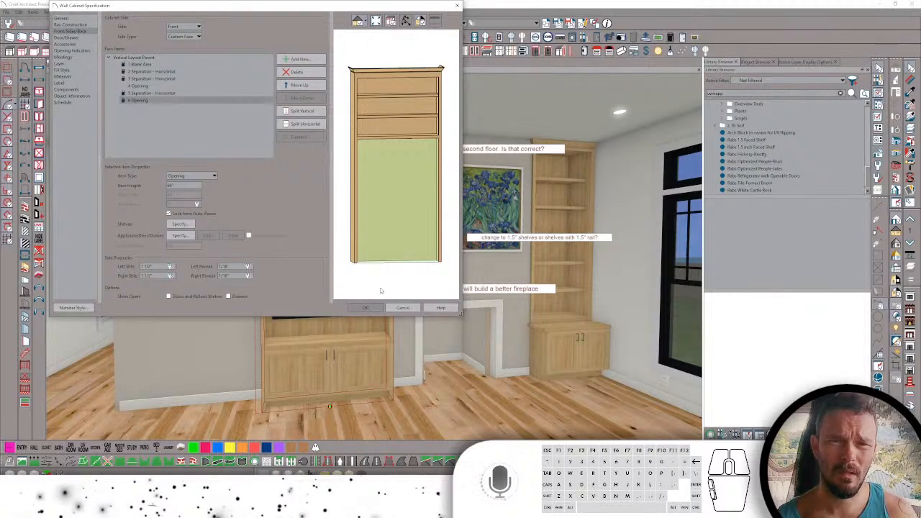
- Apply the opening changes to the tall TV bookcase
{"action": "left_click", "coordinate": [375, 310]}
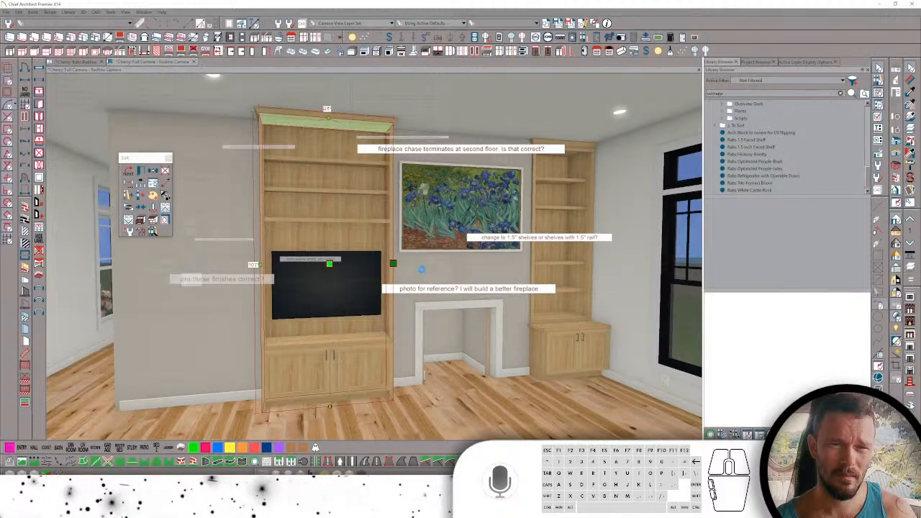
{"action": "left_click", "coordinate": [474, 396]}
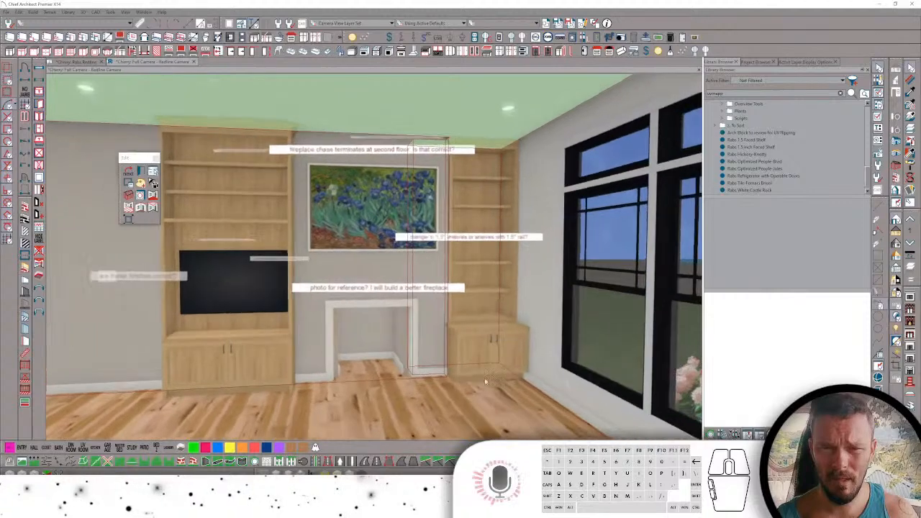
- Turn off the uniform countertop overhang on the base cabinet beside the windows, set left and right overhangs to 0, and choose no corner treatment
{"action": "left_click", "coordinate": [472, 359]}
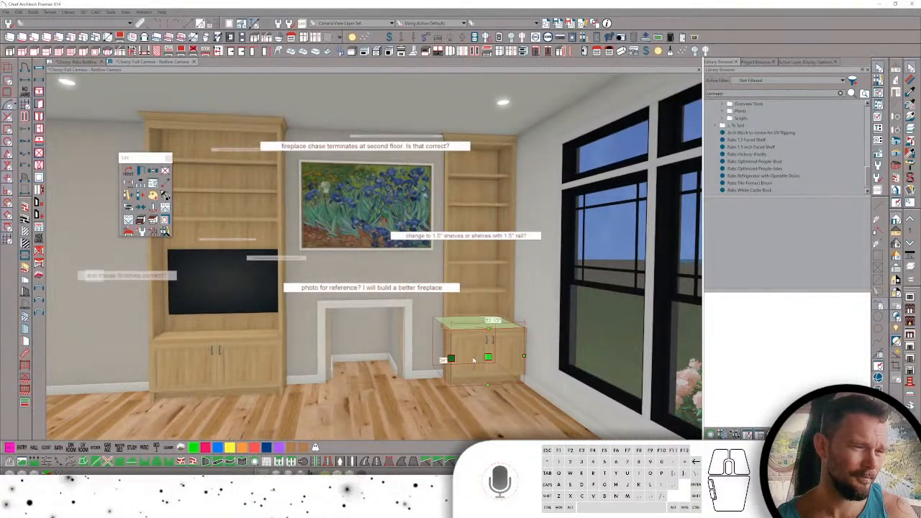
{"action": "double_click", "coordinate": [473, 360]}
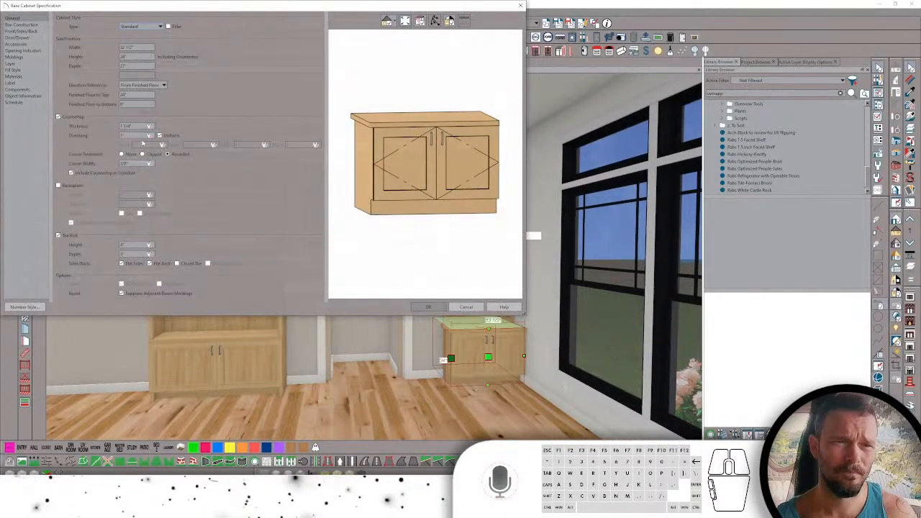
{"action": "left_click", "coordinate": [160, 135]}
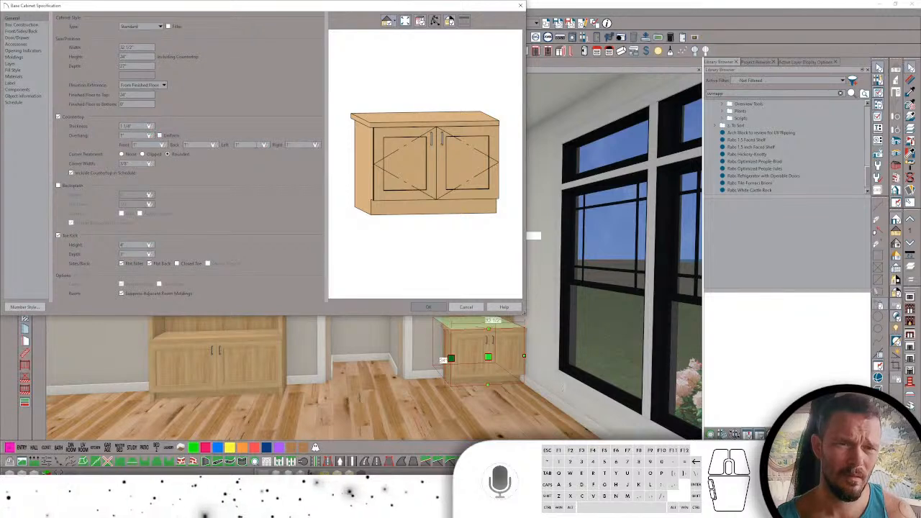
{"action": "left_click_drag", "start_coordinate": [245, 145], "coordinate": [215, 145]}
{"action": "key", "text": "Tab"}
{"action": "type", "text": "0"}
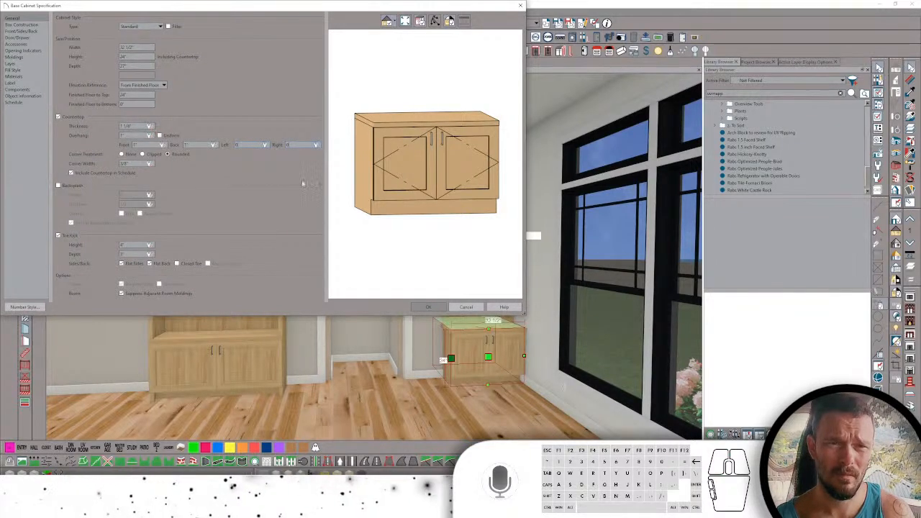
{"action": "left_click", "coordinate": [129, 154]}
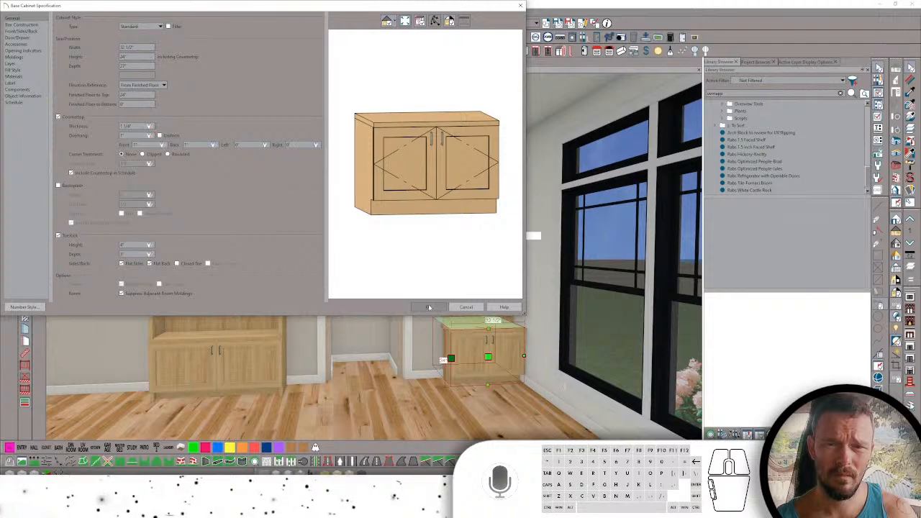
{"action": "double_click", "coordinate": [138, 145]}
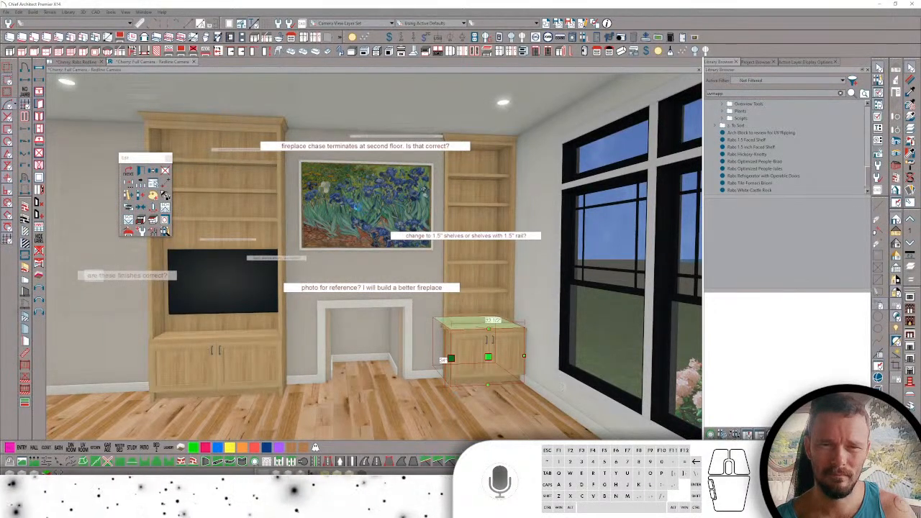
- Delete the iris painting and its surrounding frame from the wall above the fireplace
{"action": "left_click", "coordinate": [373, 210]}
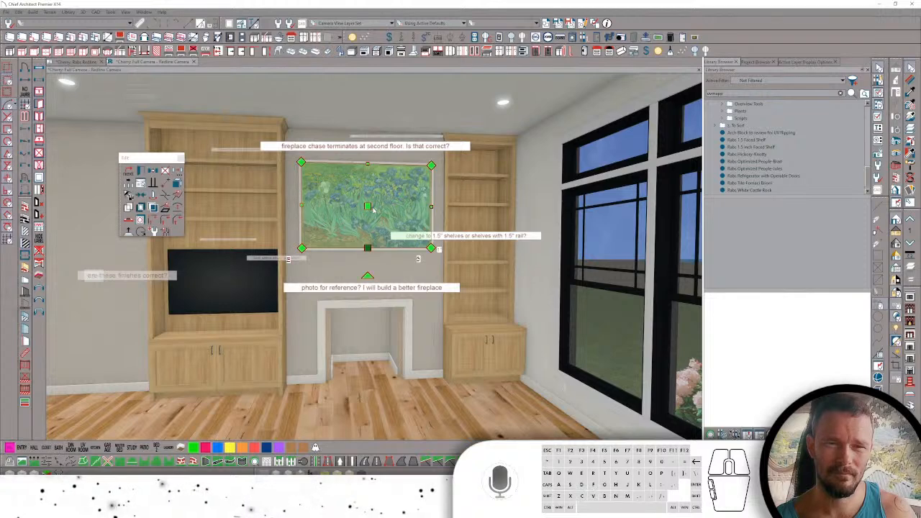
{"action": "key", "text": "Escape"}
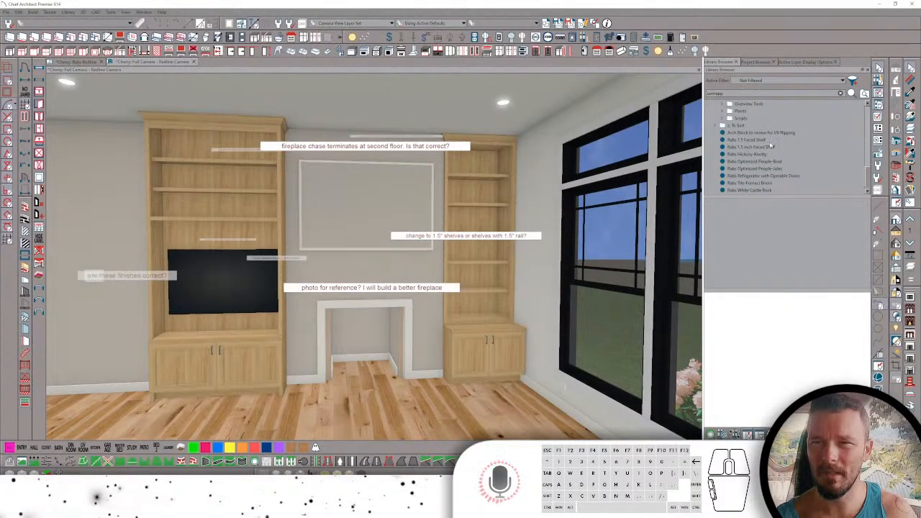
{"action": "left_click", "coordinate": [433, 175]}
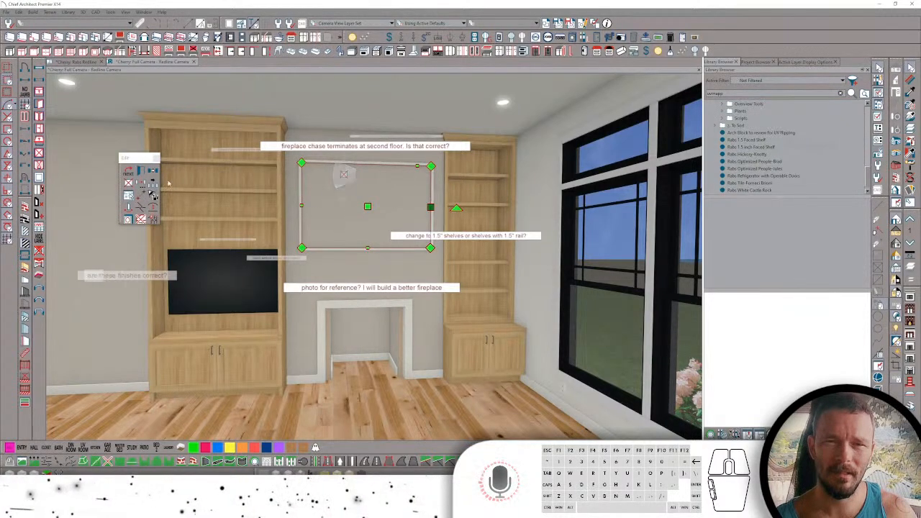
{"action": "key", "text": "Escape"}
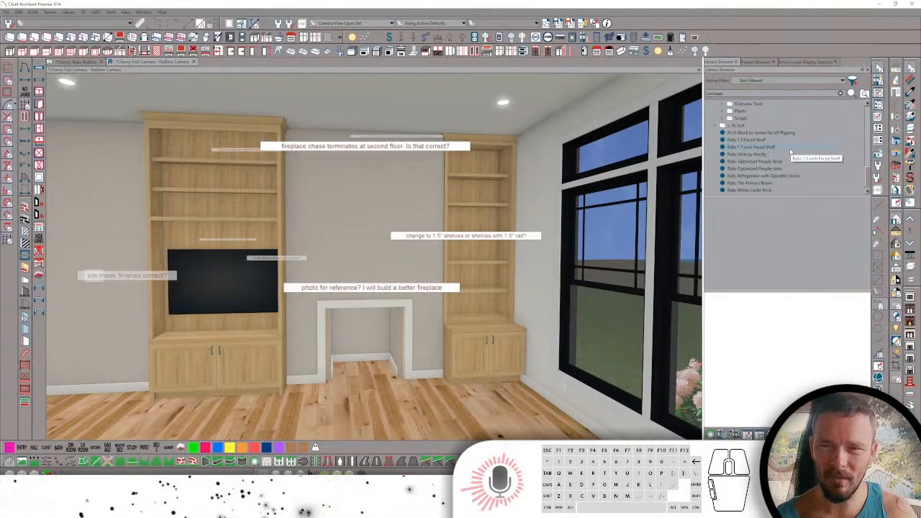
- Collapse the Architectural and Models folders in the user catalog and look through the Drafting Specific folder
{"action": "scroll", "coordinate": [790, 149], "scroll_direction": "up", "scroll_amount": 5}
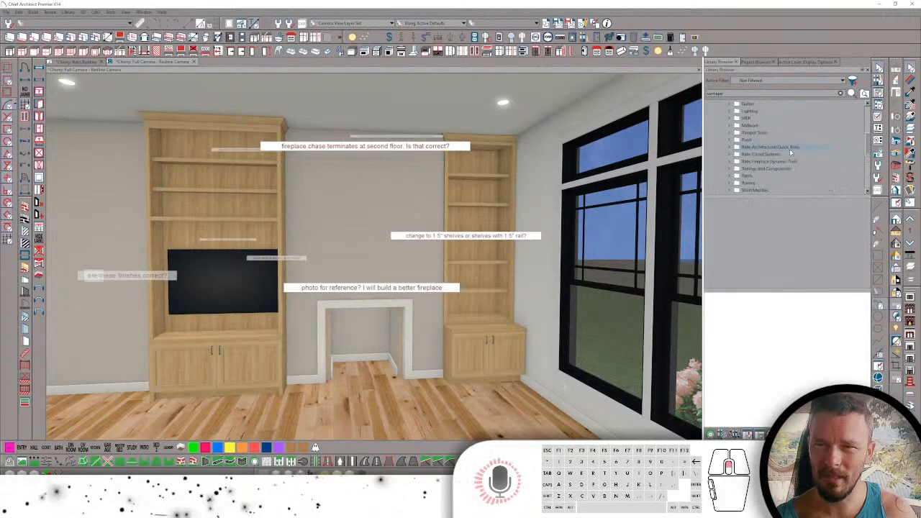
{"action": "scroll", "coordinate": [789, 149], "scroll_direction": "up", "scroll_amount": 3}
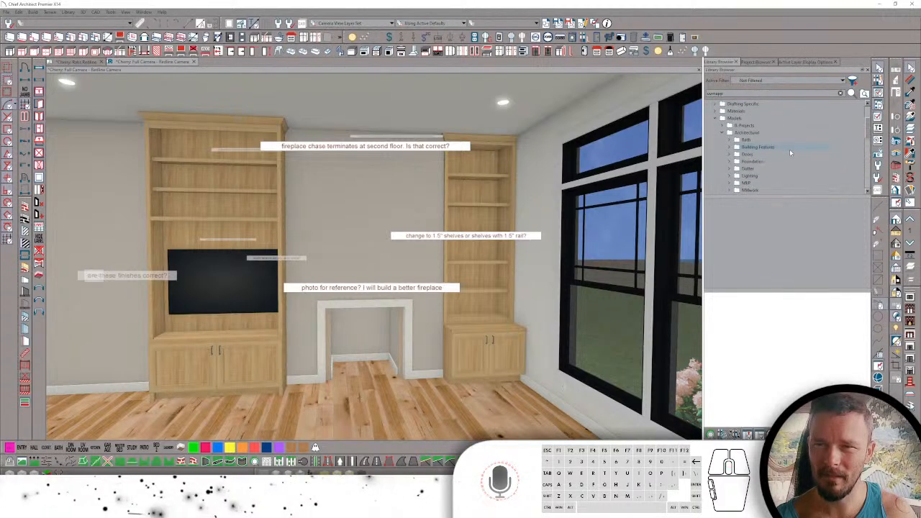
{"action": "left_click", "coordinate": [722, 133]}
{"action": "left_click", "coordinate": [716, 119]}
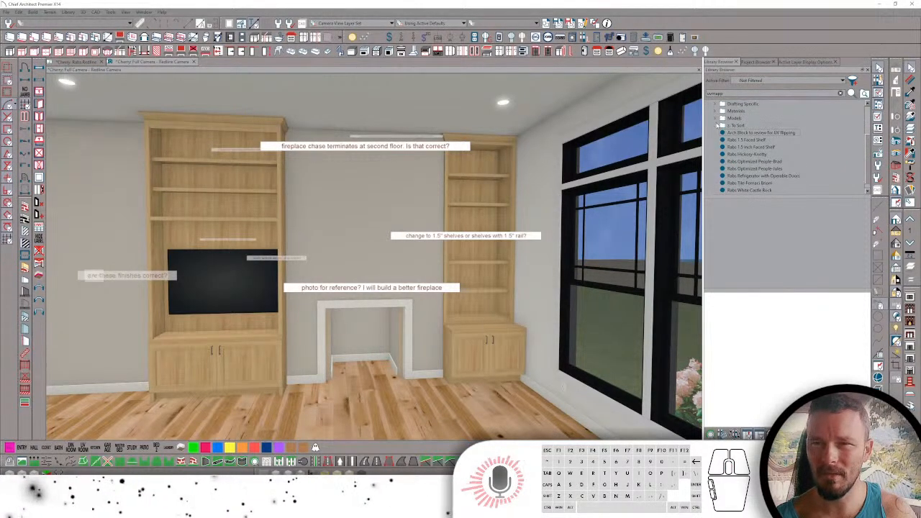
{"action": "scroll", "coordinate": [734, 127], "scroll_direction": "up", "scroll_amount": 3}
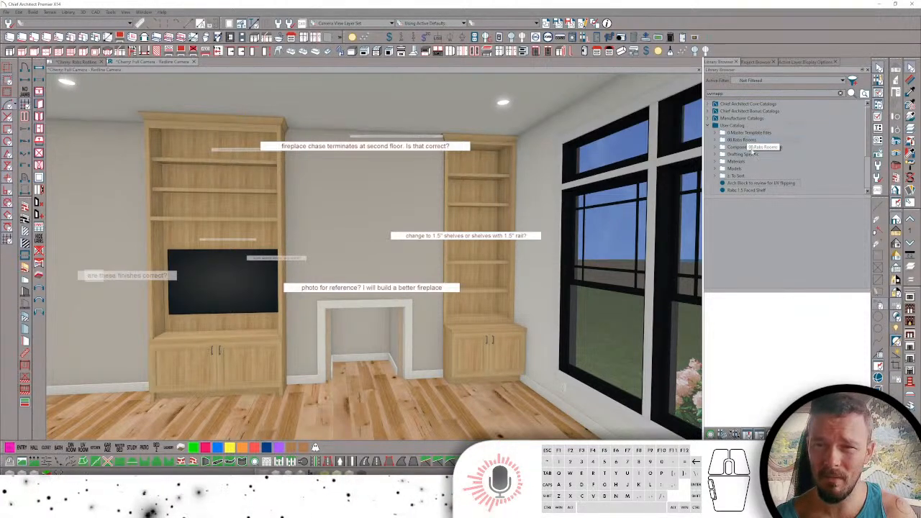
{"action": "scroll", "coordinate": [744, 161], "scroll_direction": "down", "scroll_amount": 1}
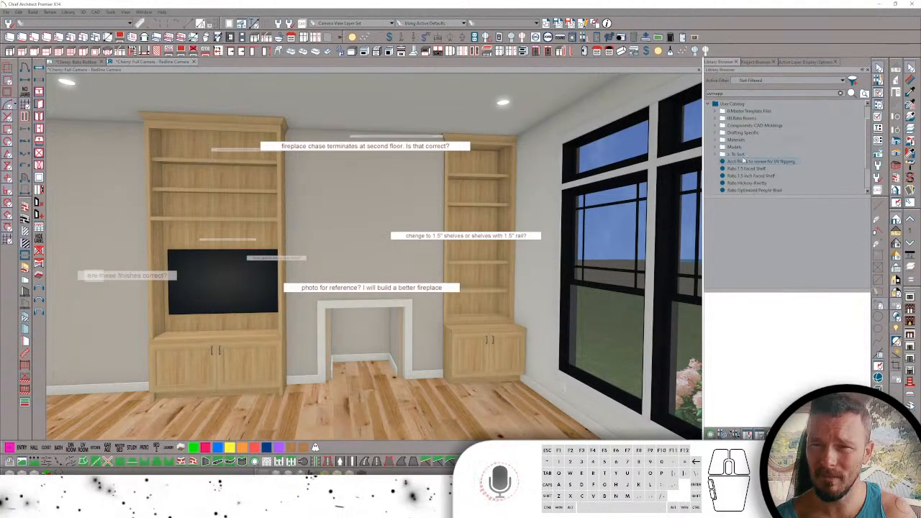
{"action": "scroll", "coordinate": [741, 160], "scroll_direction": "up", "scroll_amount": 3}
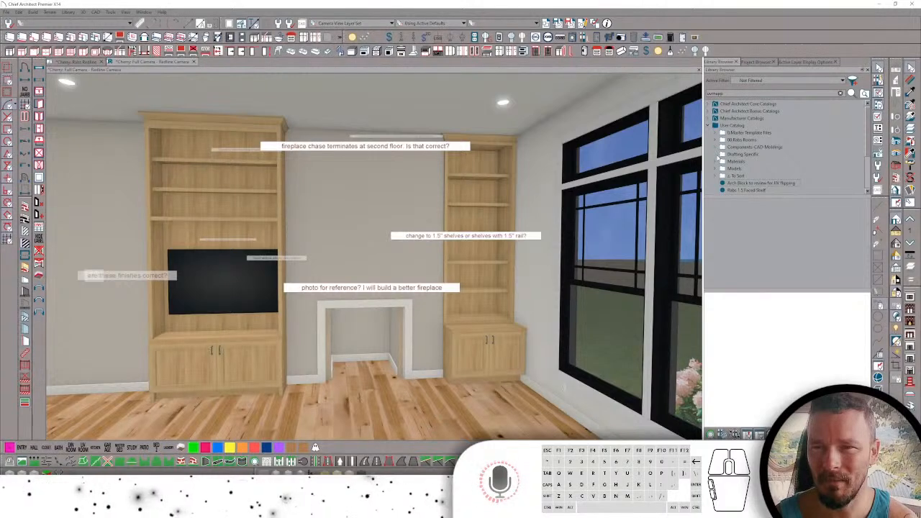
{"action": "left_click", "coordinate": [715, 155]}
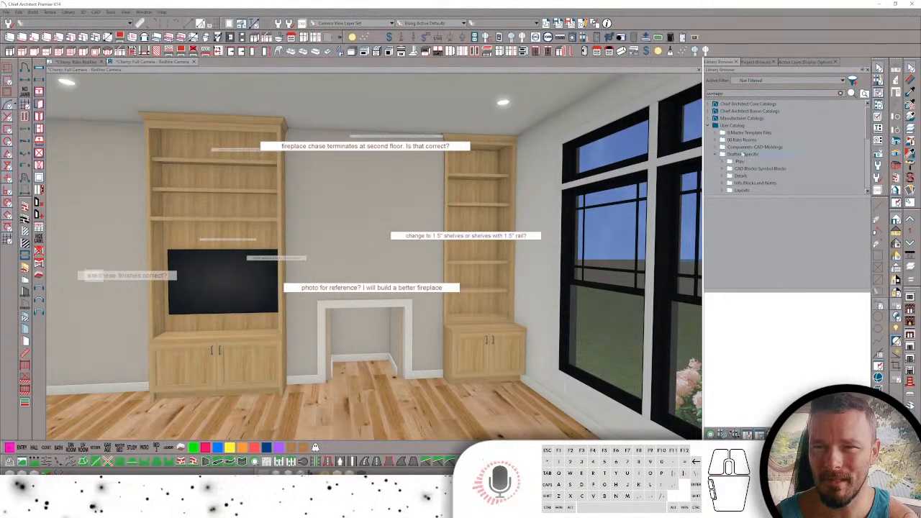
{"action": "scroll", "coordinate": [766, 147], "scroll_direction": "down", "scroll_amount": 4}
{"action": "scroll", "coordinate": [762, 151], "scroll_direction": "up", "scroll_amount": 3}
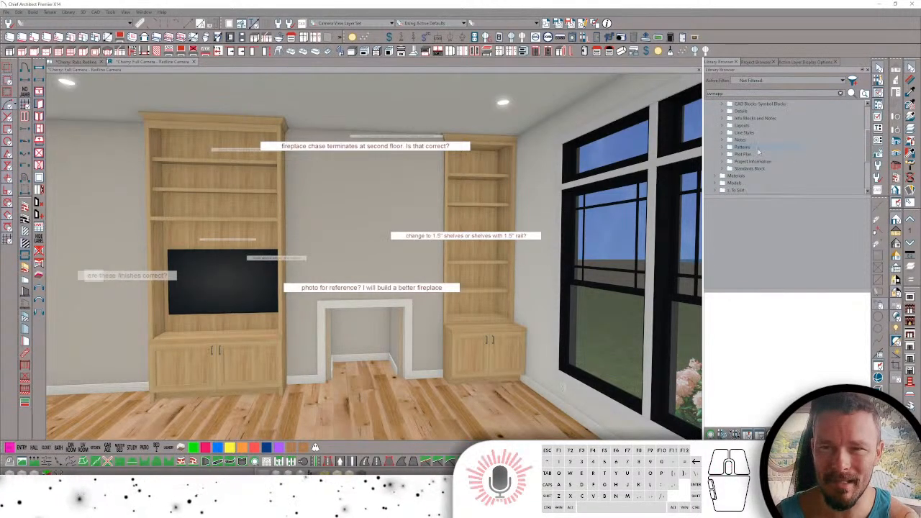
{"action": "scroll", "coordinate": [759, 154], "scroll_direction": "up", "scroll_amount": 1}
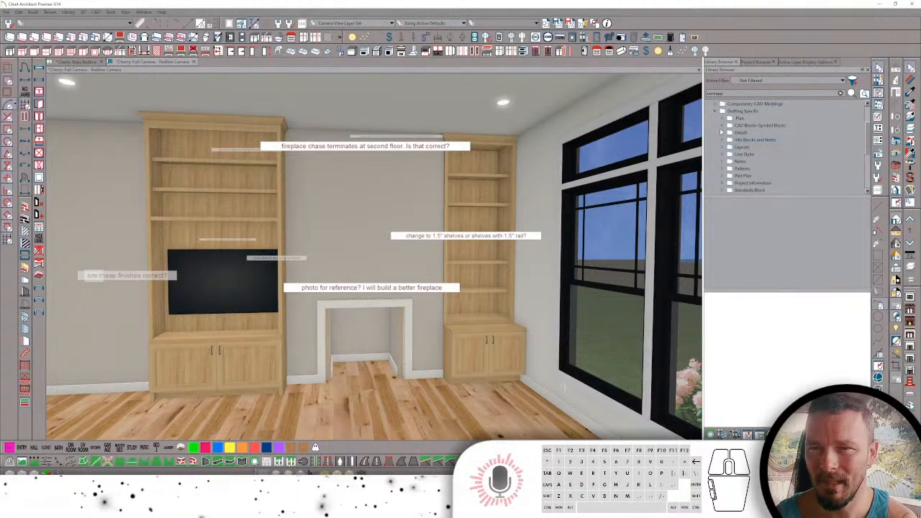
{"action": "left_click", "coordinate": [718, 112]}
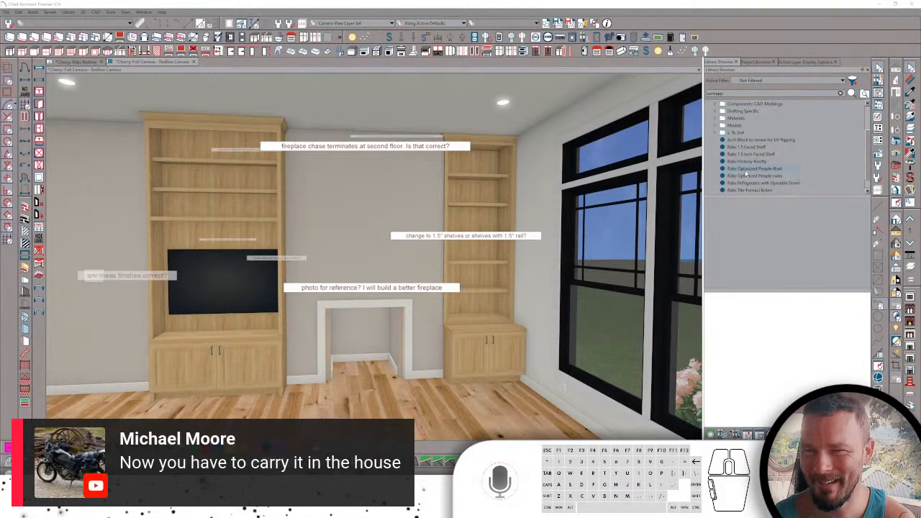
- Open the gallery folder in the user catalog's Art folder, inside the Decor-Fixture Assets of the Decor, Furniture, Fixtures models
{"action": "scroll", "coordinate": [739, 147], "scroll_direction": "up", "scroll_amount": 1}
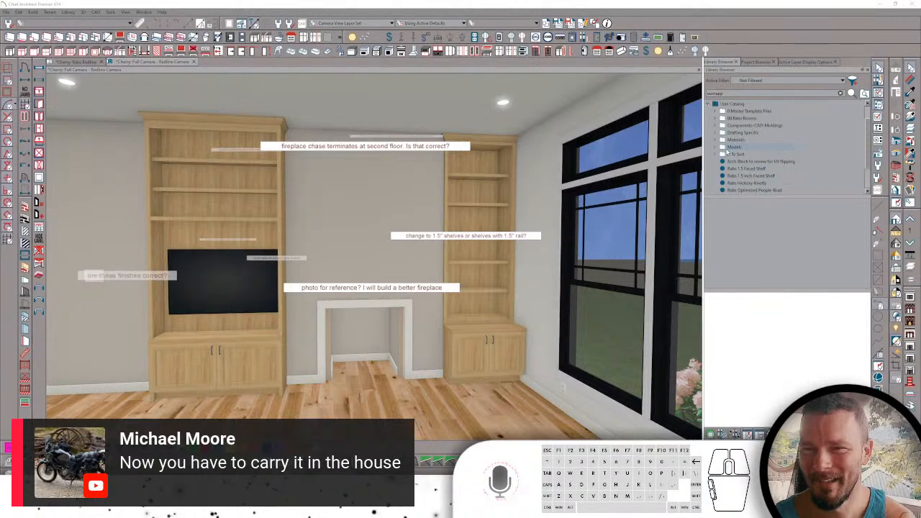
{"action": "left_click", "coordinate": [715, 148]}
{"action": "scroll", "coordinate": [736, 156], "scroll_direction": "down", "scroll_amount": 1}
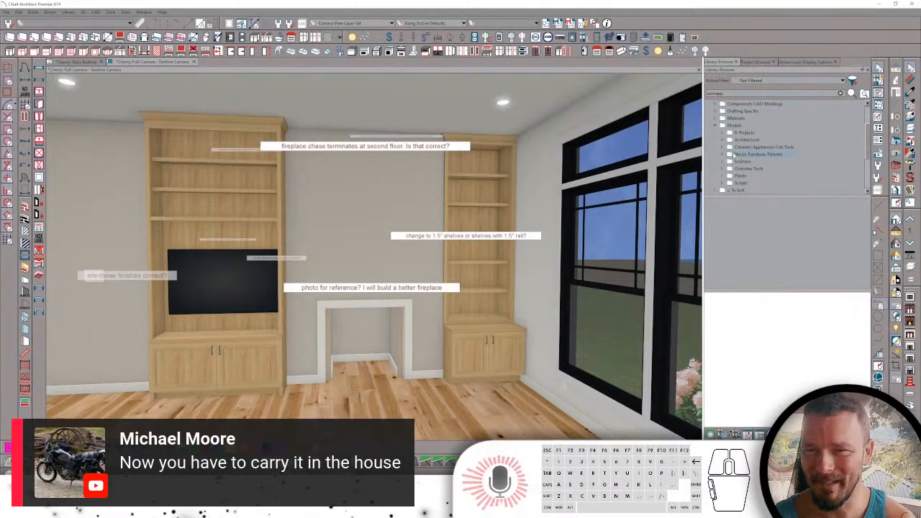
{"action": "left_click", "coordinate": [723, 155]}
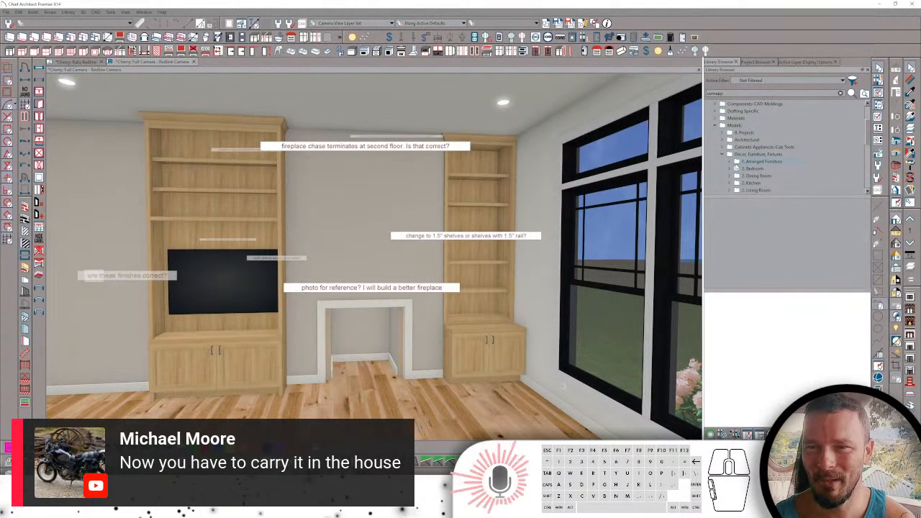
{"action": "scroll", "coordinate": [762, 161], "scroll_direction": "down", "scroll_amount": 2}
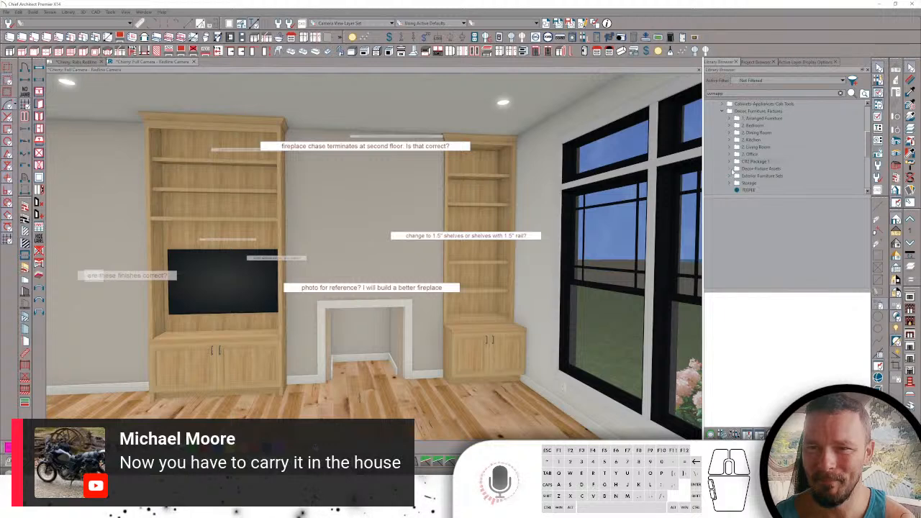
{"action": "left_click", "coordinate": [735, 168]}
{"action": "left_click", "coordinate": [739, 186]}
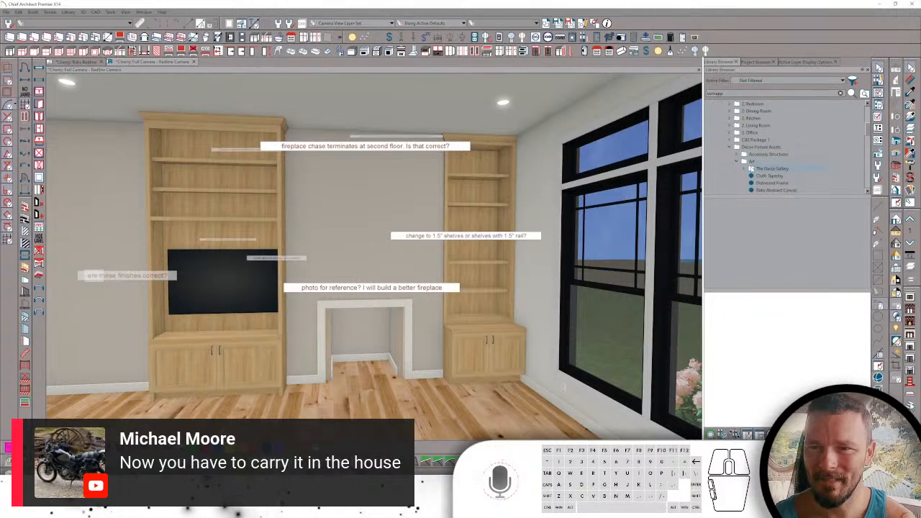
{"action": "left_click", "coordinate": [767, 169]}
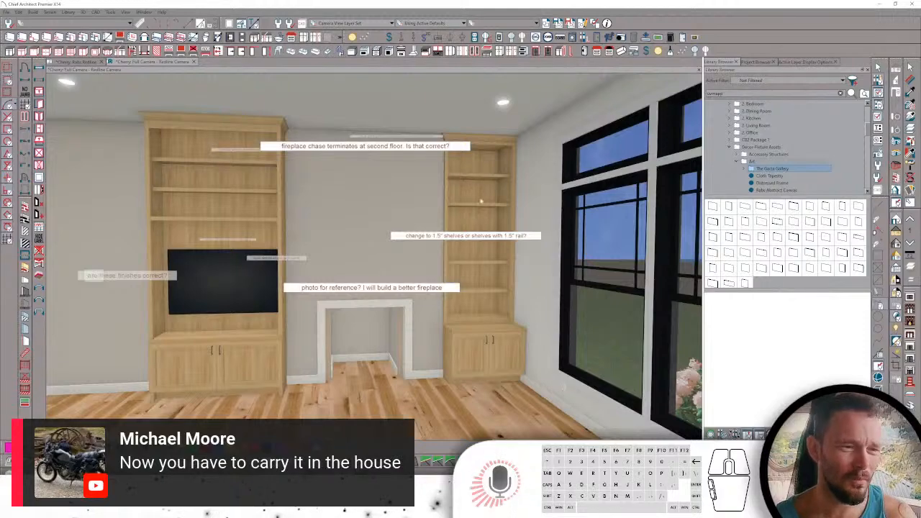
- Preview the artworks in the gallery folder one by one, examining each as a candidate for the wall above the fireplace
{"action": "middle_click_drag", "start_coordinate": [456, 222], "coordinate": [456, 223]}
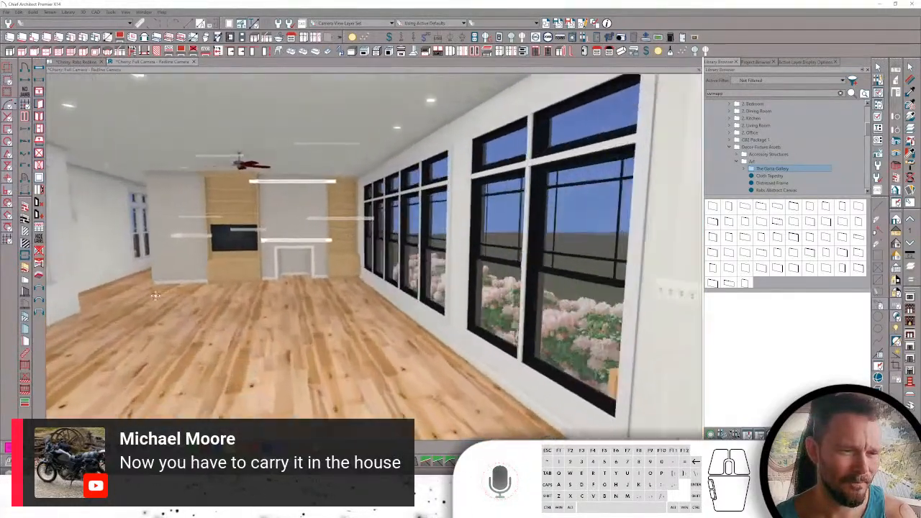
{"action": "scroll", "coordinate": [156, 296], "scroll_direction": "up", "scroll_amount": 2}
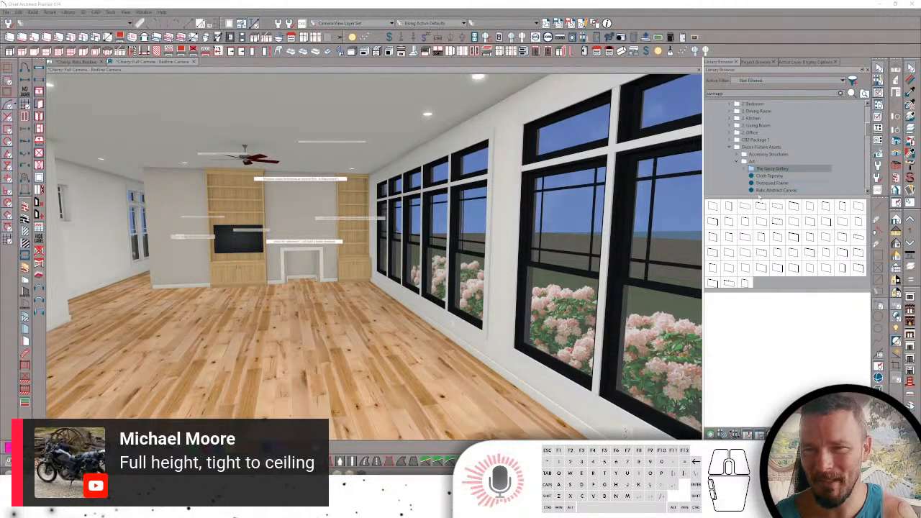
{"action": "left_click", "coordinate": [715, 207]}
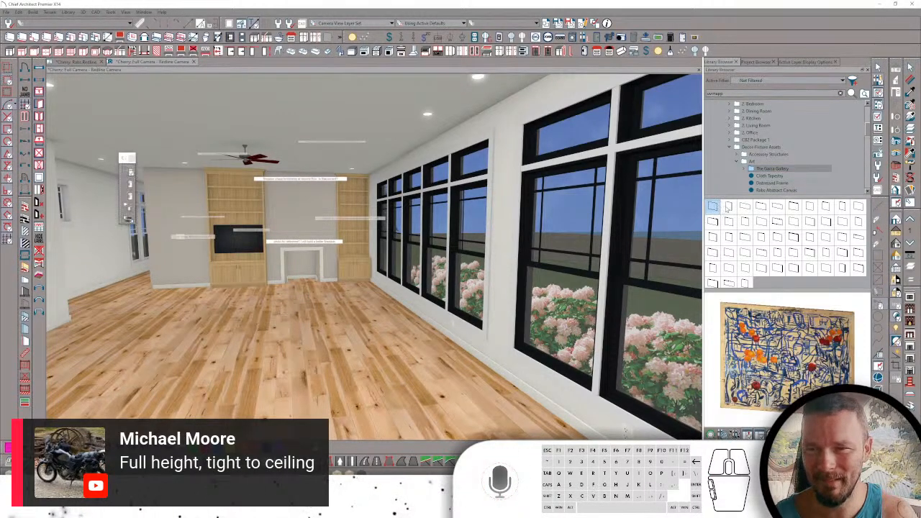
{"action": "left_click", "coordinate": [731, 209]}
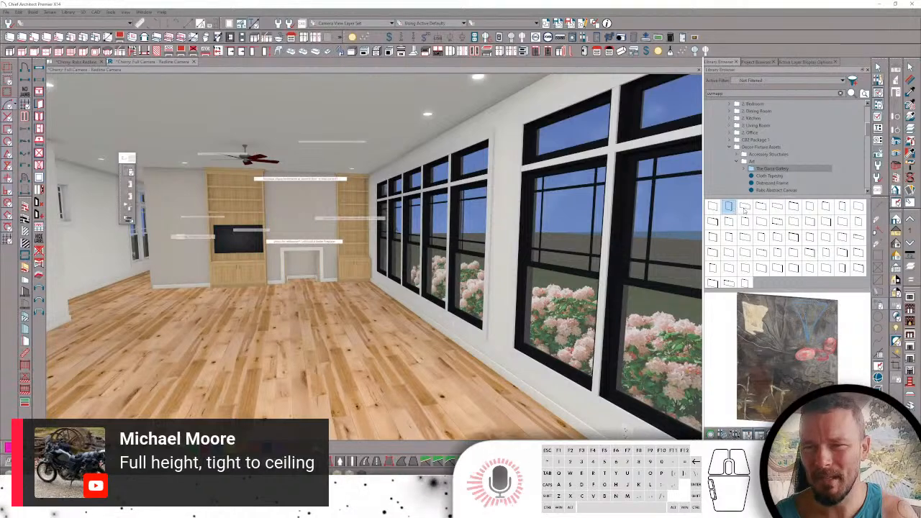
{"action": "left_click", "coordinate": [745, 210]}
{"action": "left_click", "coordinate": [761, 209]}
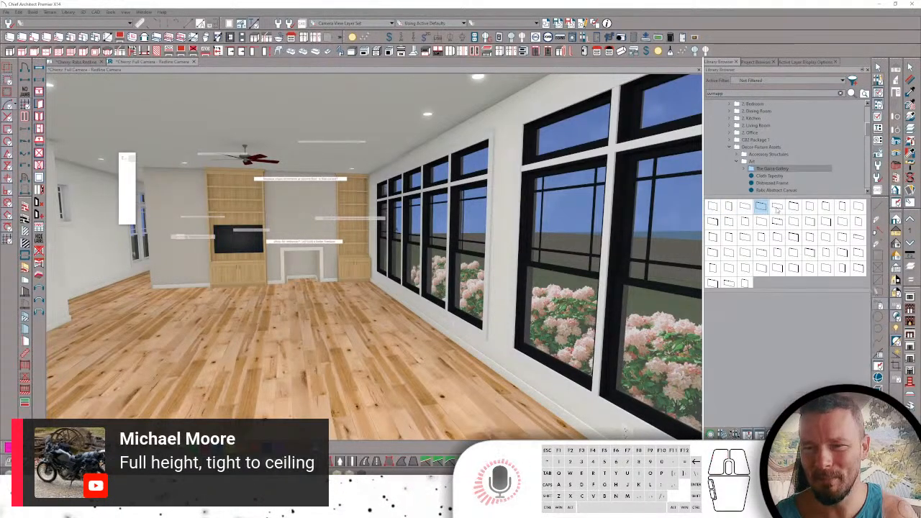
{"action": "left_click", "coordinate": [777, 209]}
{"action": "left_click", "coordinate": [765, 210]}
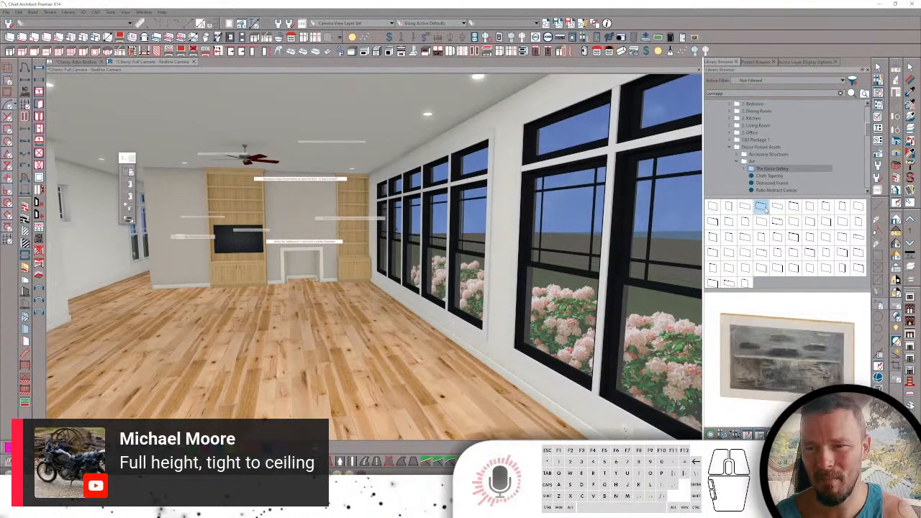
{"action": "left_click", "coordinate": [795, 212]}
{"action": "left_click", "coordinate": [811, 212]}
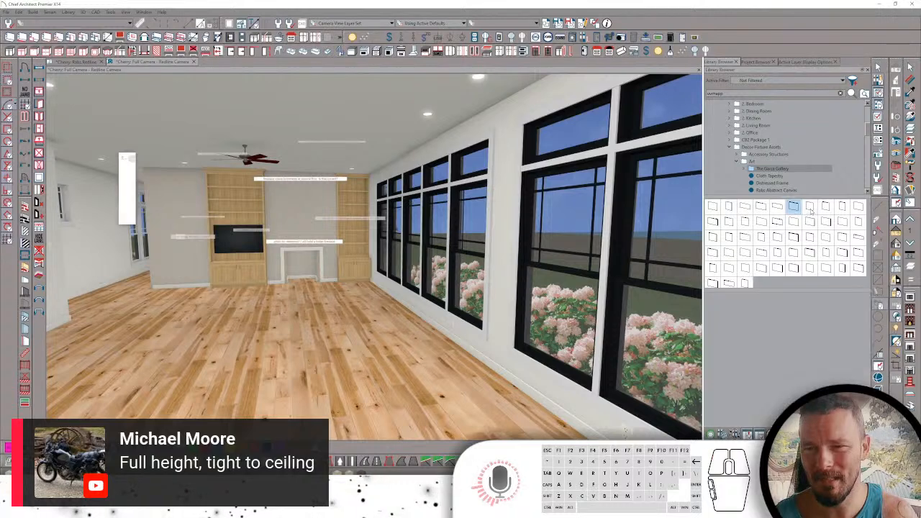
{"action": "left_click", "coordinate": [826, 210]}
{"action": "left_click", "coordinate": [842, 210]}
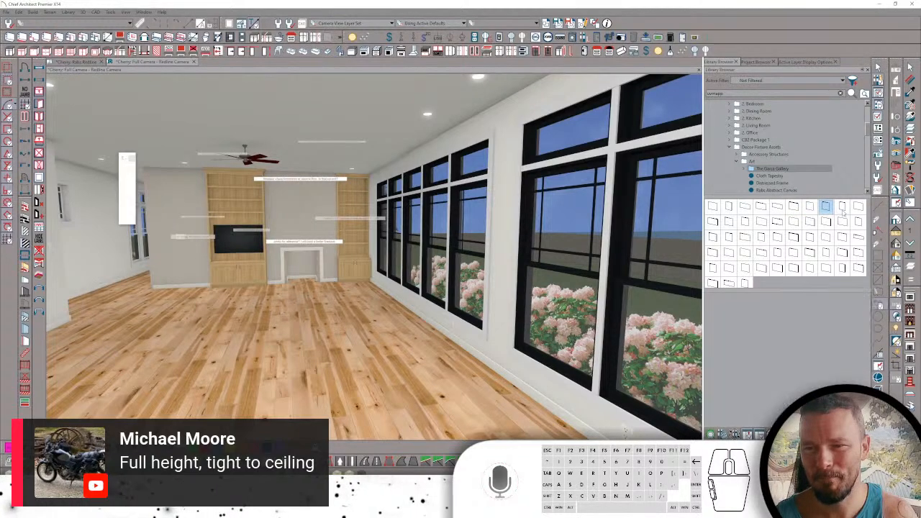
{"action": "left_click", "coordinate": [859, 210]}
{"action": "left_click", "coordinate": [714, 222]}
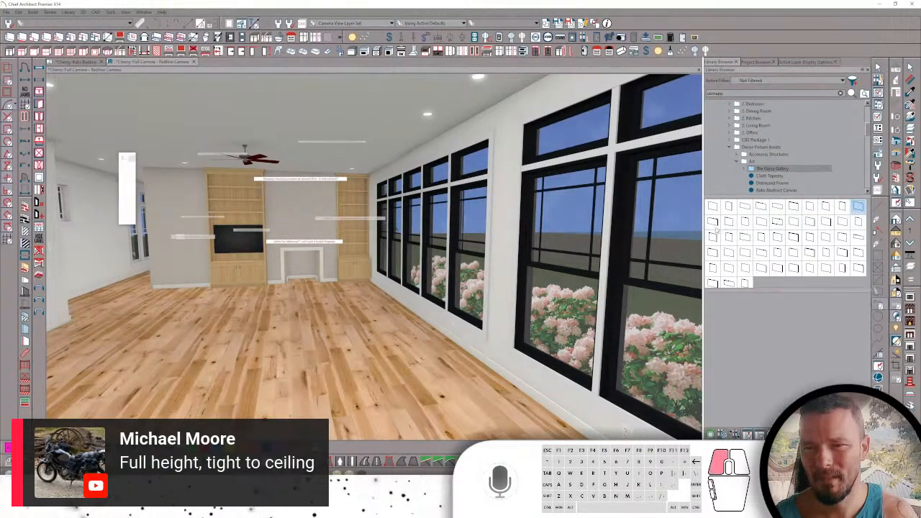
{"action": "left_click", "coordinate": [729, 224]}
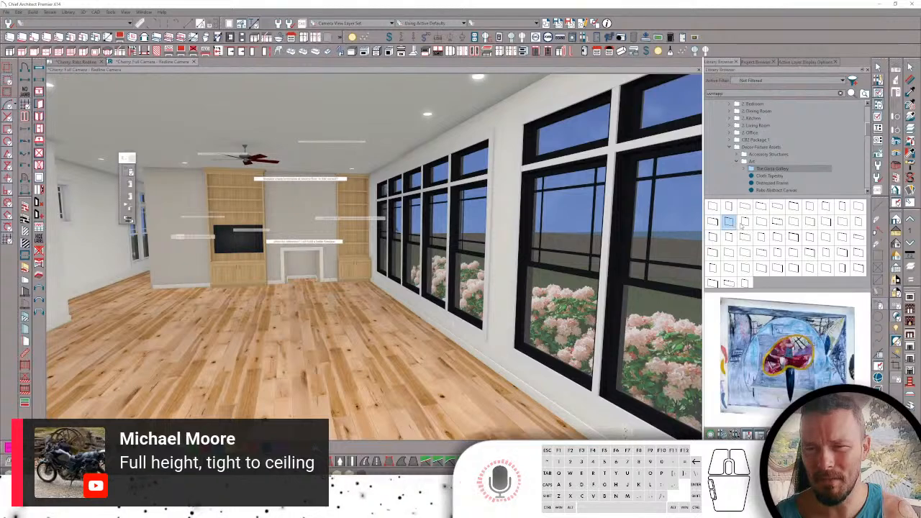
{"action": "left_click", "coordinate": [743, 227]}
{"action": "left_click", "coordinate": [745, 224]}
{"action": "left_click", "coordinate": [760, 224]}
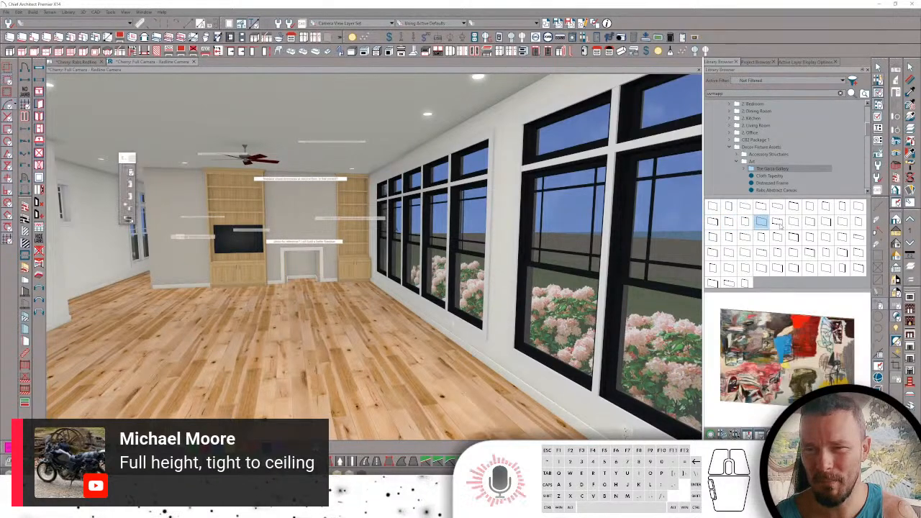
{"action": "left_click", "coordinate": [777, 224]}
{"action": "left_click", "coordinate": [793, 223]}
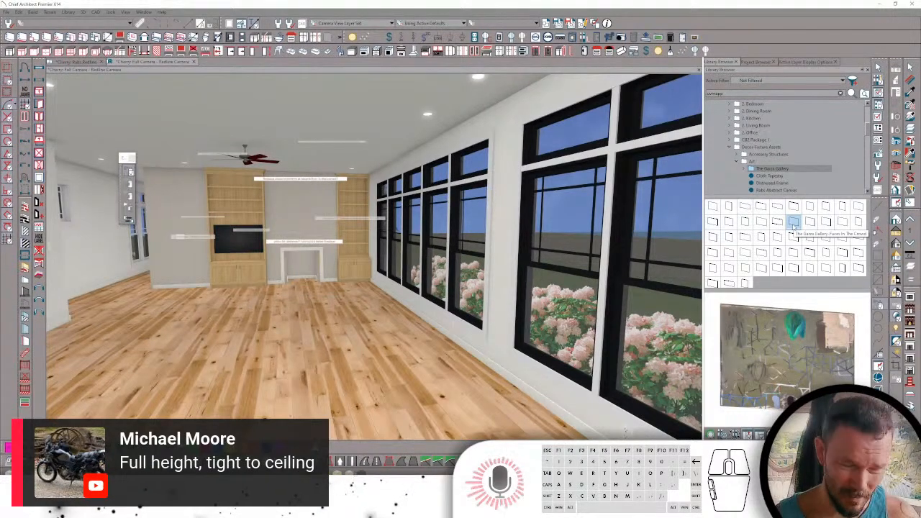
{"action": "left_click", "coordinate": [809, 223]}
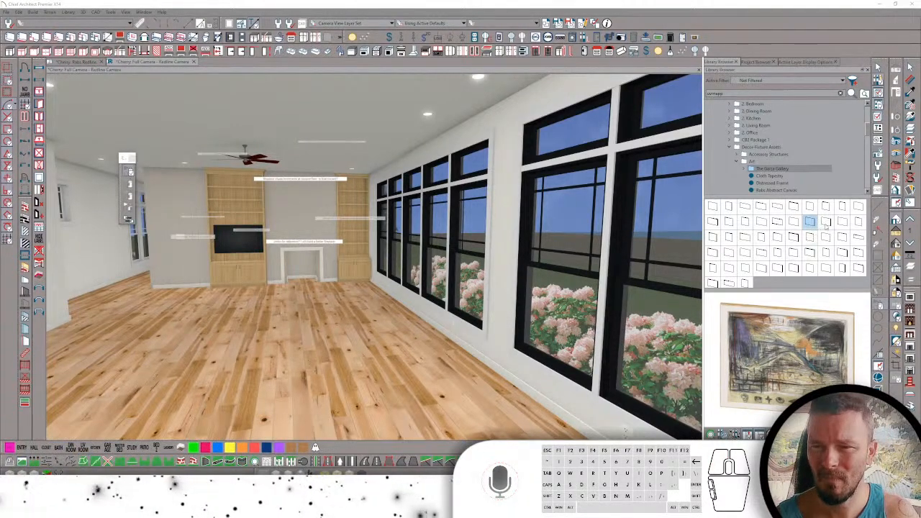
{"action": "left_click", "coordinate": [826, 221]}
{"action": "left_click", "coordinate": [841, 222]}
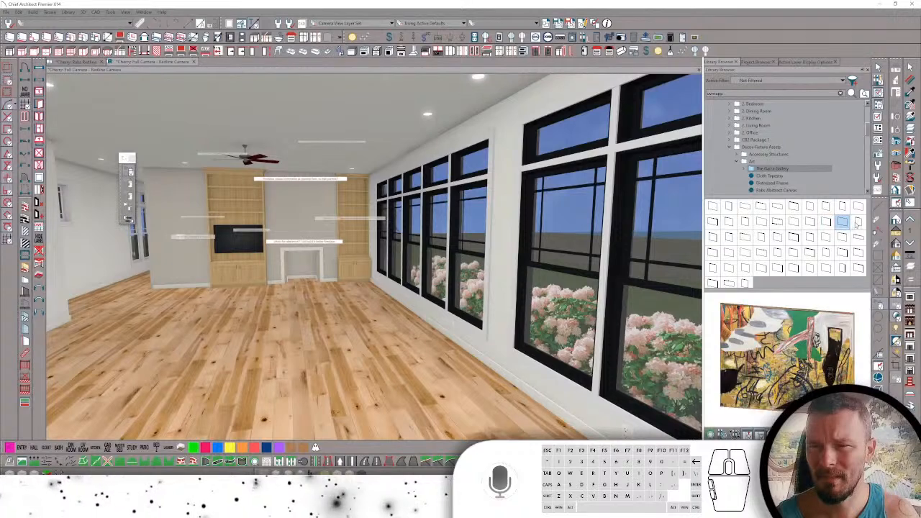
{"action": "left_click", "coordinate": [714, 240]}
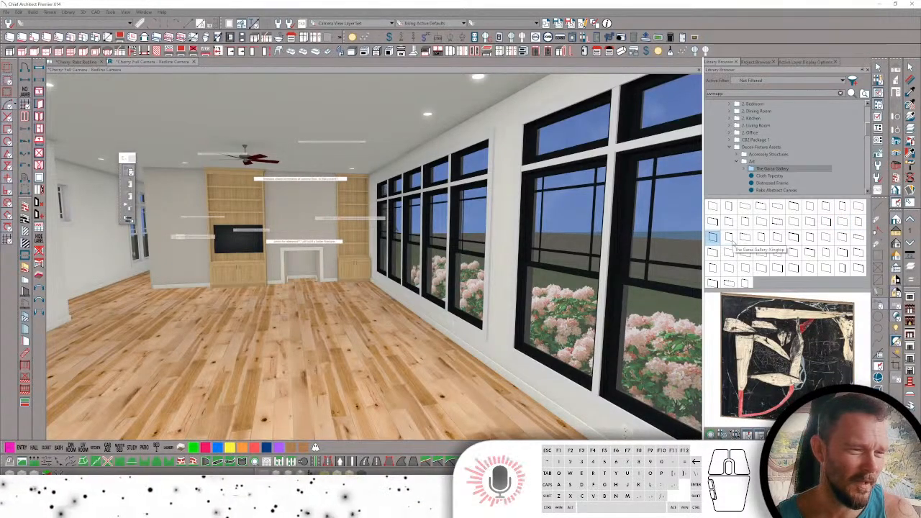
{"action": "left_click", "coordinate": [731, 238]}
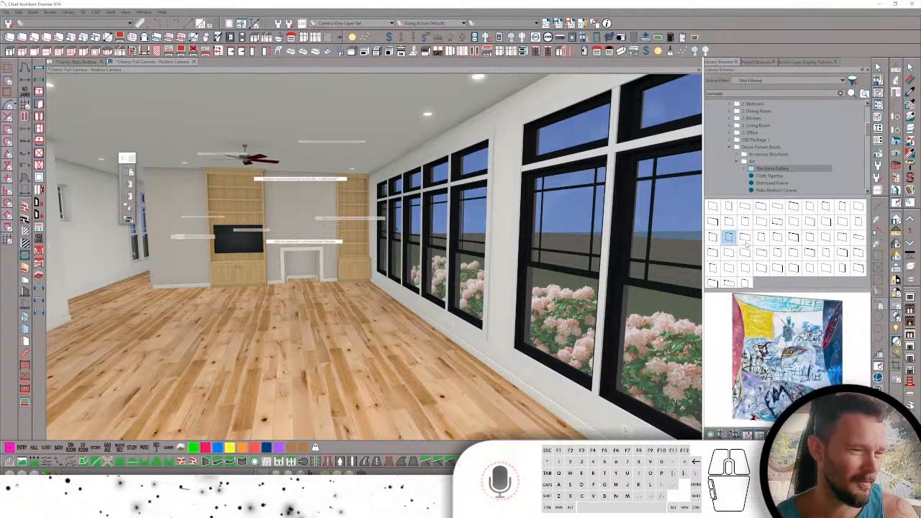
{"action": "left_click", "coordinate": [745, 240]}
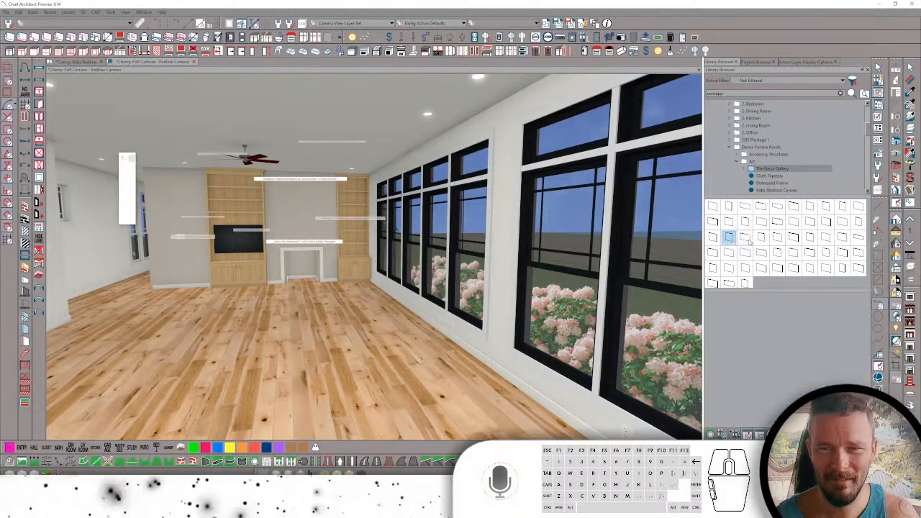
{"action": "left_click", "coordinate": [762, 240]}
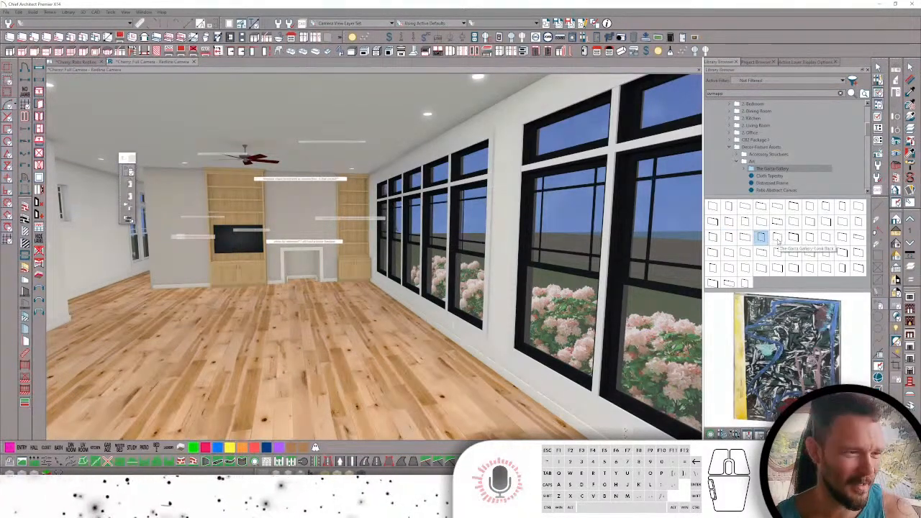
{"action": "left_click", "coordinate": [746, 239]}
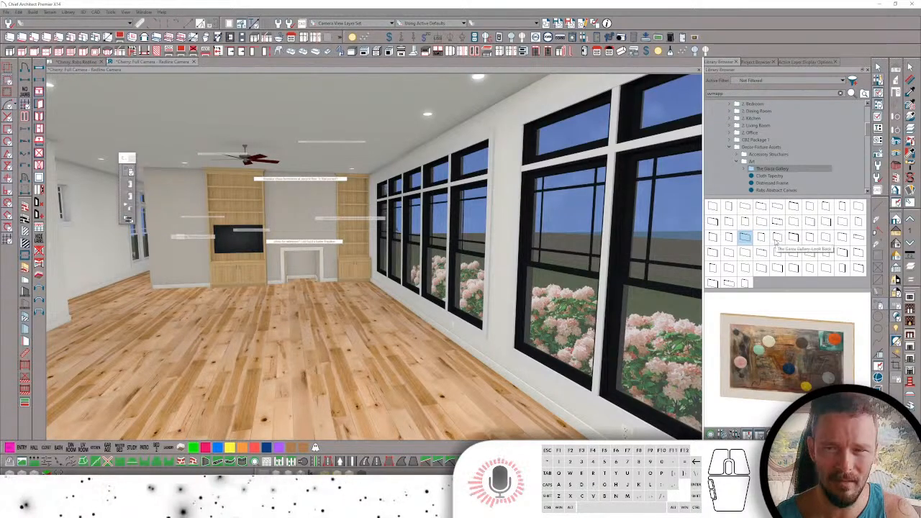
{"action": "left_click", "coordinate": [777, 240]}
{"action": "left_click", "coordinate": [795, 240]}
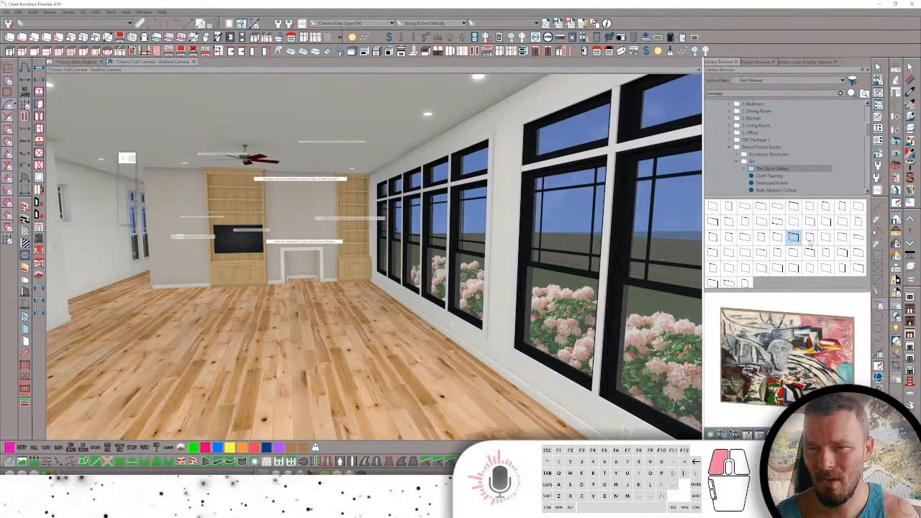
{"action": "left_click", "coordinate": [810, 240]}
{"action": "left_click", "coordinate": [826, 240]}
{"action": "left_click", "coordinate": [842, 239]}
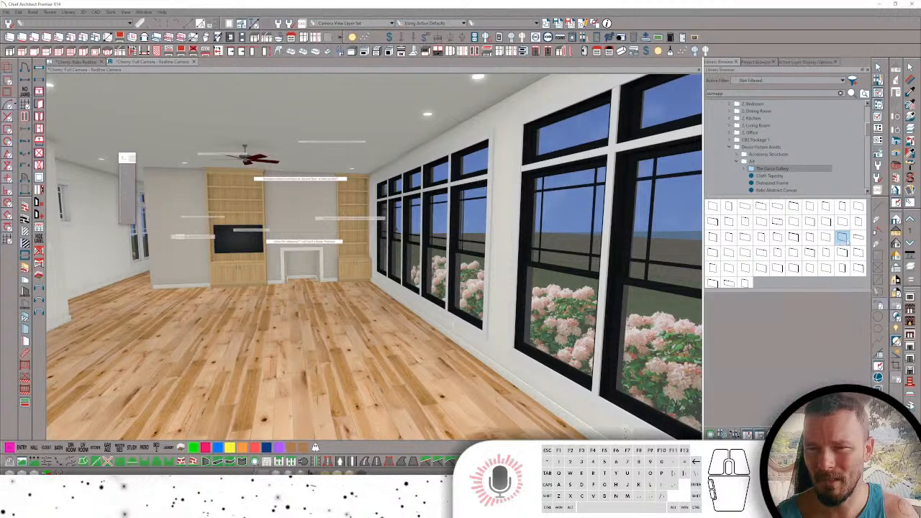
{"action": "left_click", "coordinate": [858, 239]}
{"action": "left_click", "coordinate": [713, 253]}
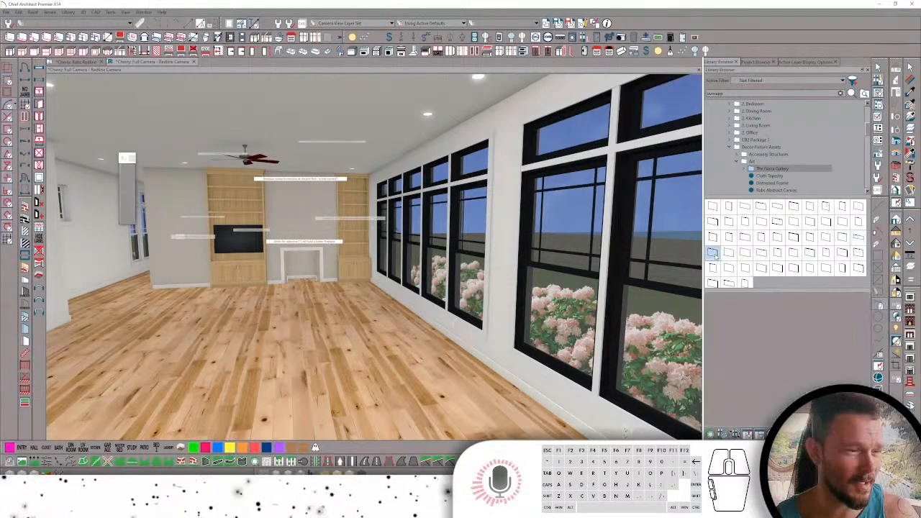
{"action": "left_click", "coordinate": [730, 254]}
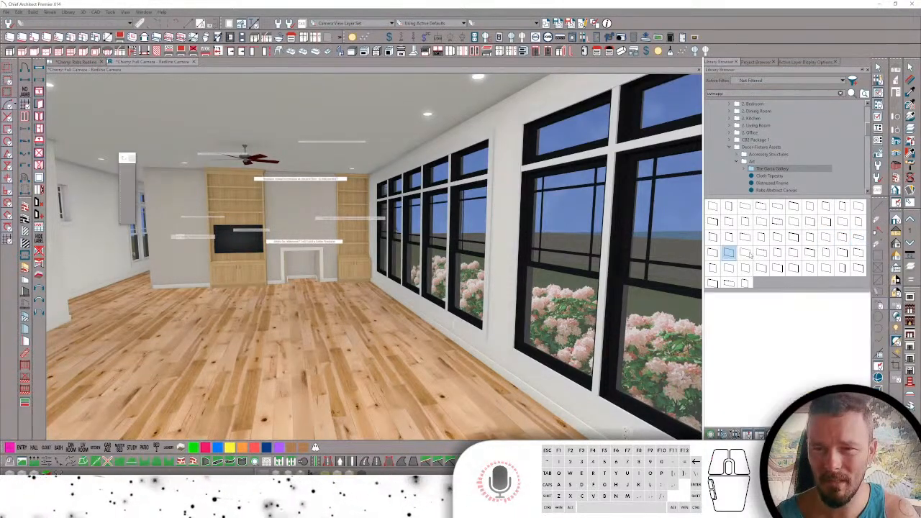
{"action": "left_click", "coordinate": [748, 254]}
{"action": "left_click", "coordinate": [762, 253]}
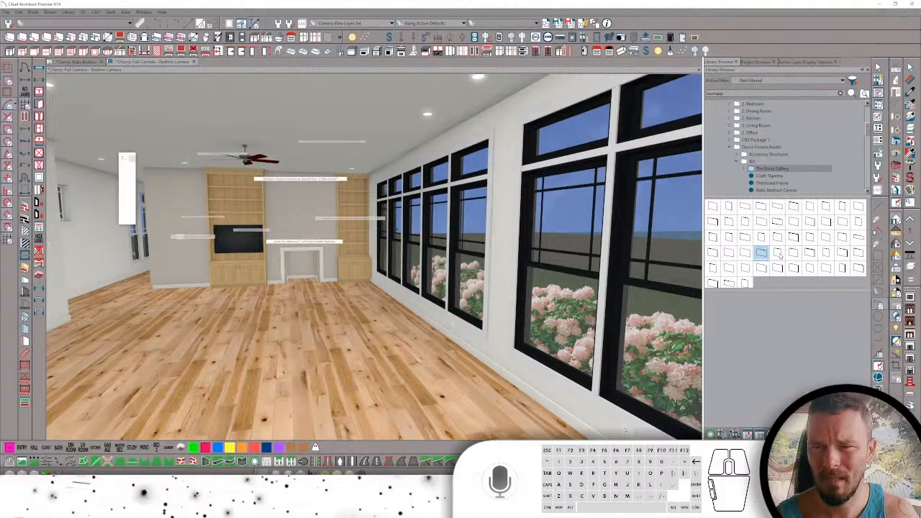
{"action": "left_click", "coordinate": [780, 254]}
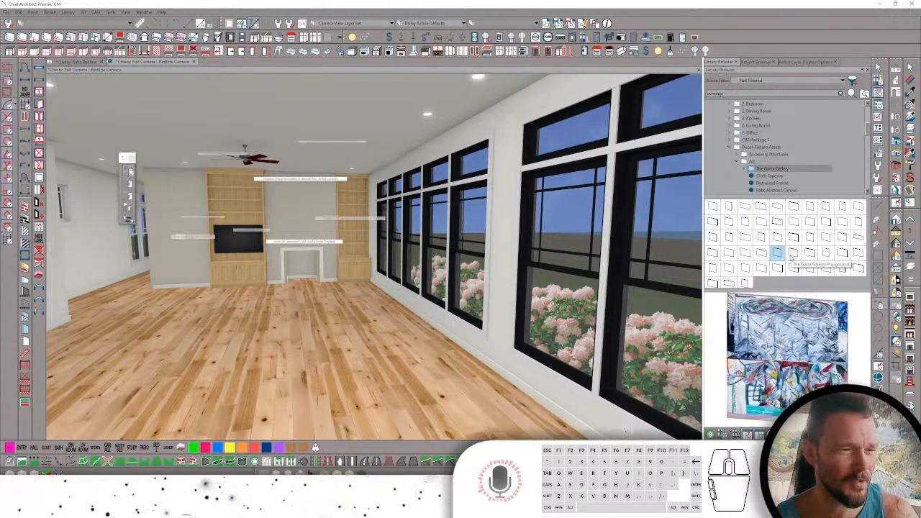
{"action": "left_click", "coordinate": [792, 254]}
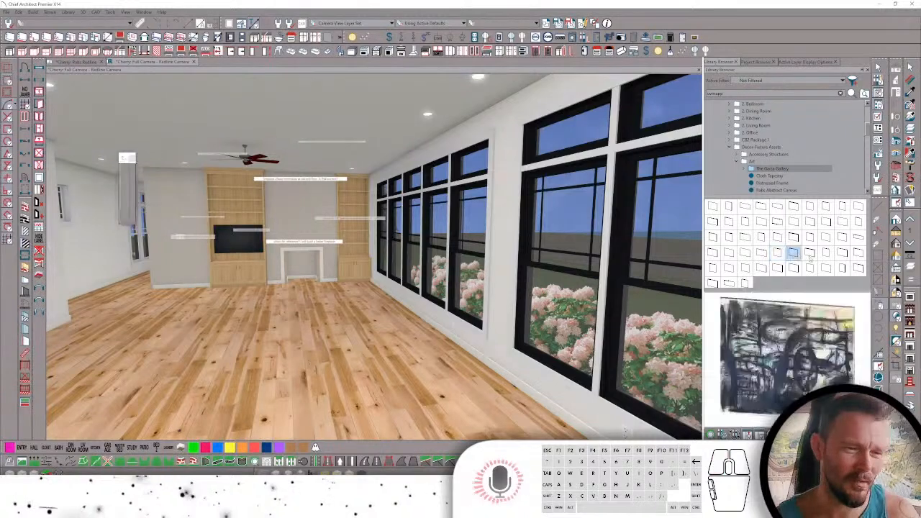
{"action": "left_click", "coordinate": [809, 251]}
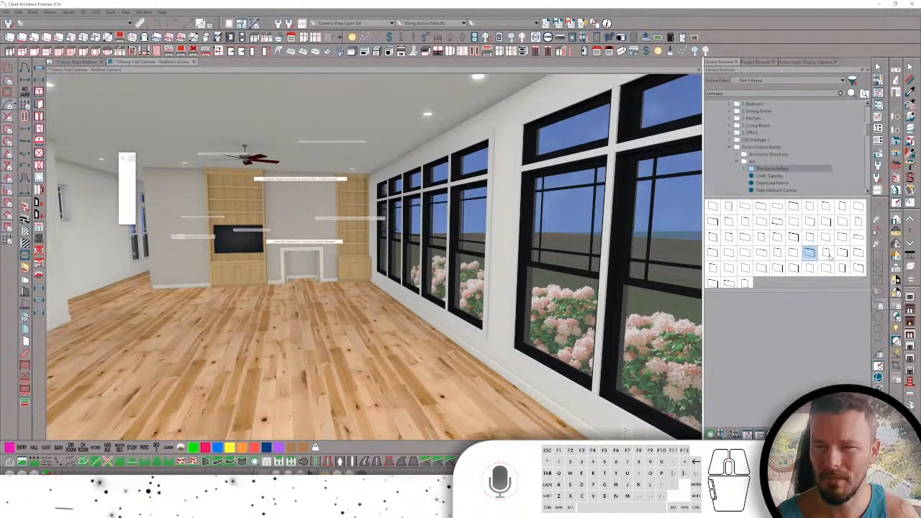
{"action": "left_click", "coordinate": [825, 252]}
{"action": "left_click", "coordinate": [842, 252]}
{"action": "left_click", "coordinate": [858, 252]}
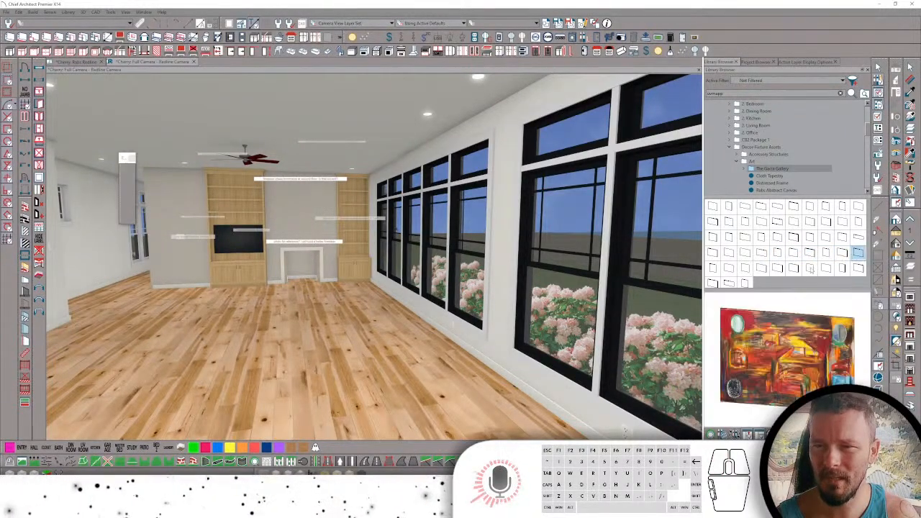
{"action": "left_click", "coordinate": [714, 270]}
{"action": "left_click", "coordinate": [728, 269]}
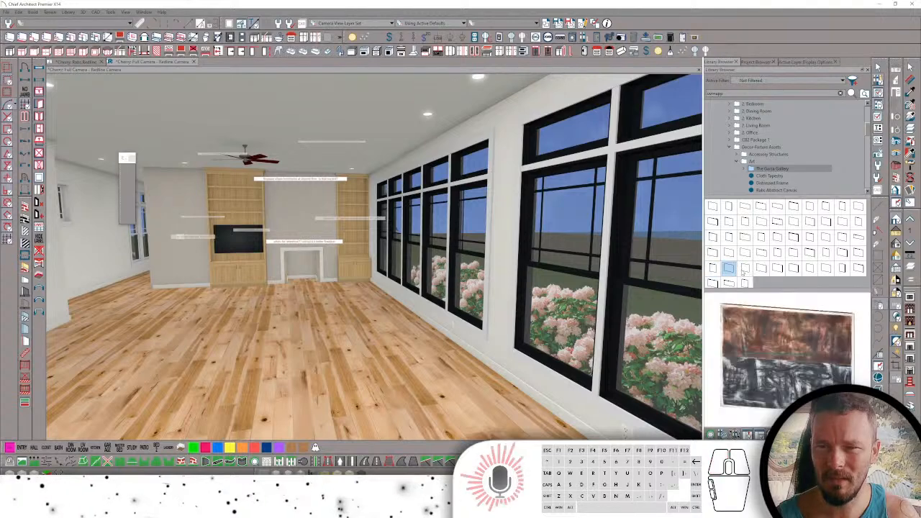
{"action": "left_click", "coordinate": [745, 269]}
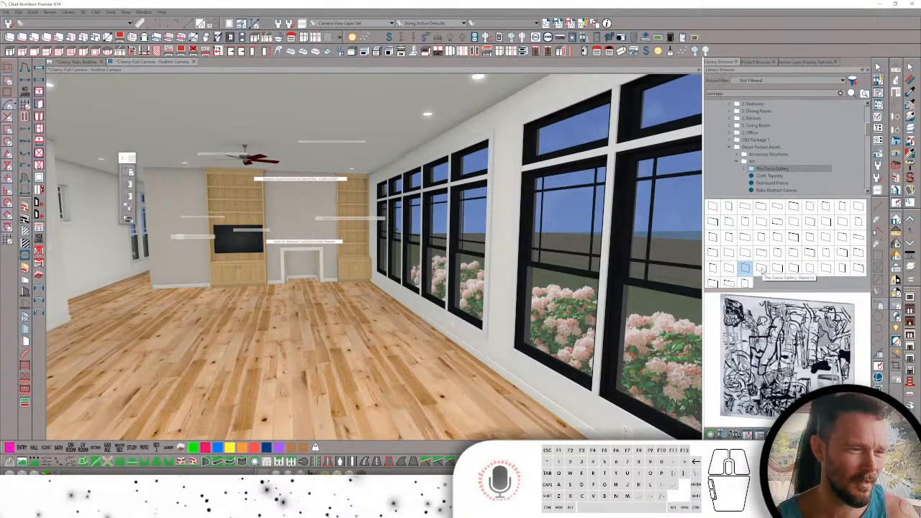
{"action": "left_click", "coordinate": [777, 268]}
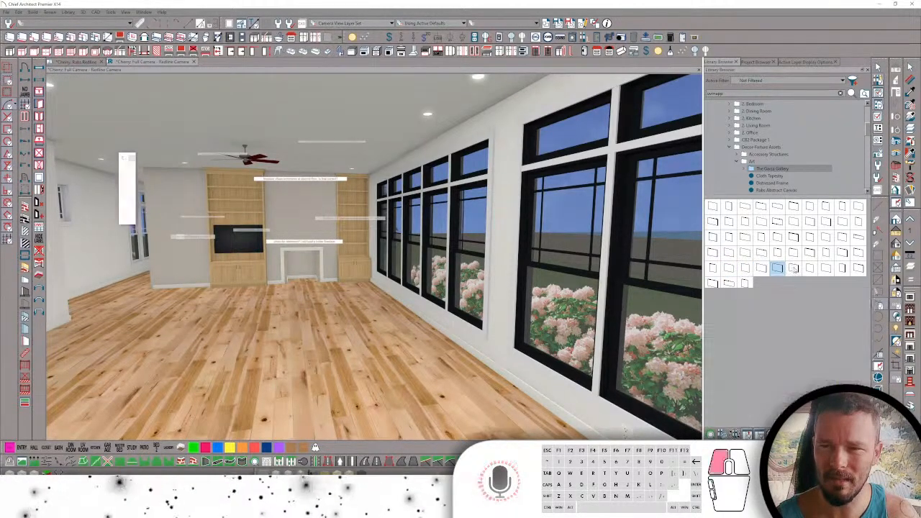
{"action": "left_click", "coordinate": [793, 268]}
{"action": "left_click", "coordinate": [809, 268]}
{"action": "left_click", "coordinate": [825, 268]}
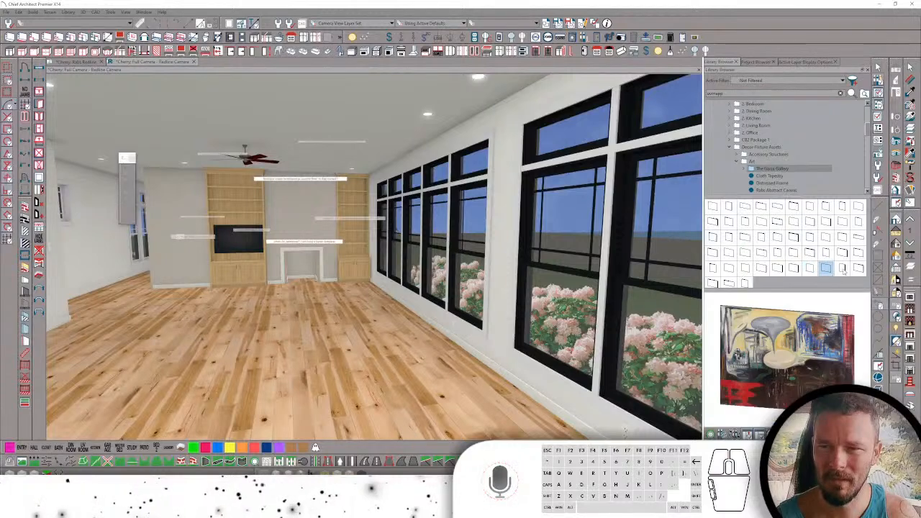
{"action": "left_click", "coordinate": [842, 269]}
{"action": "left_click", "coordinate": [859, 270]}
{"action": "left_click", "coordinate": [714, 283]}
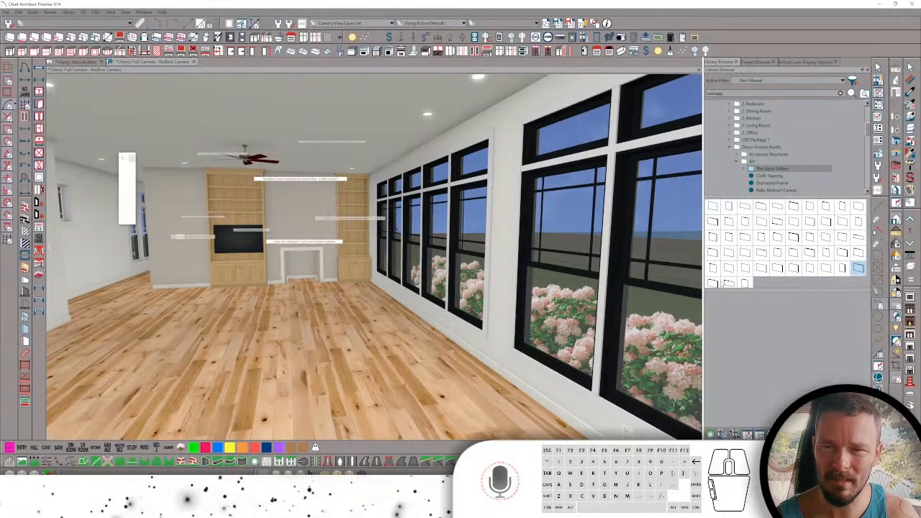
{"action": "left_click", "coordinate": [729, 282]}
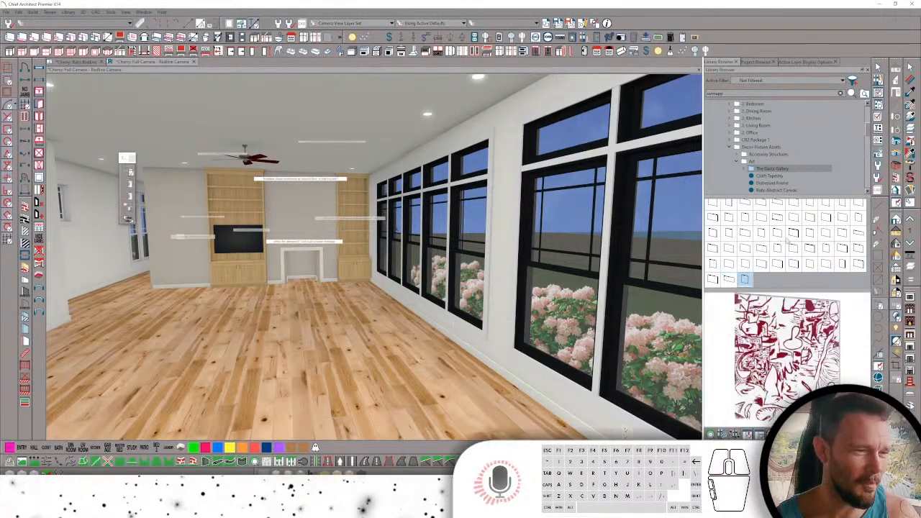
- Examine further artworks in the middle rows of the gallery folder as candidates for the fireplace wall
{"action": "scroll", "coordinate": [787, 244], "scroll_direction": "up", "scroll_amount": 1}
{"action": "left_click", "coordinate": [778, 221]}
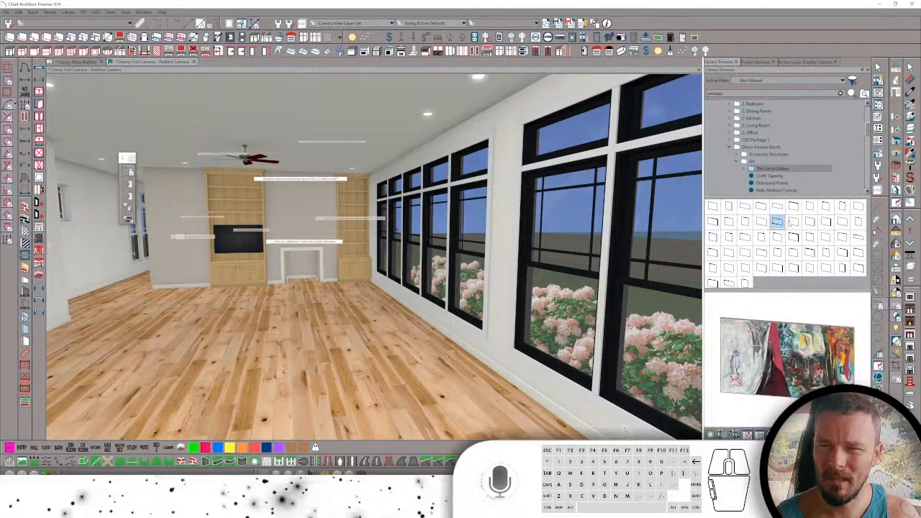
{"action": "left_click", "coordinate": [794, 222]}
{"action": "left_click", "coordinate": [810, 222]}
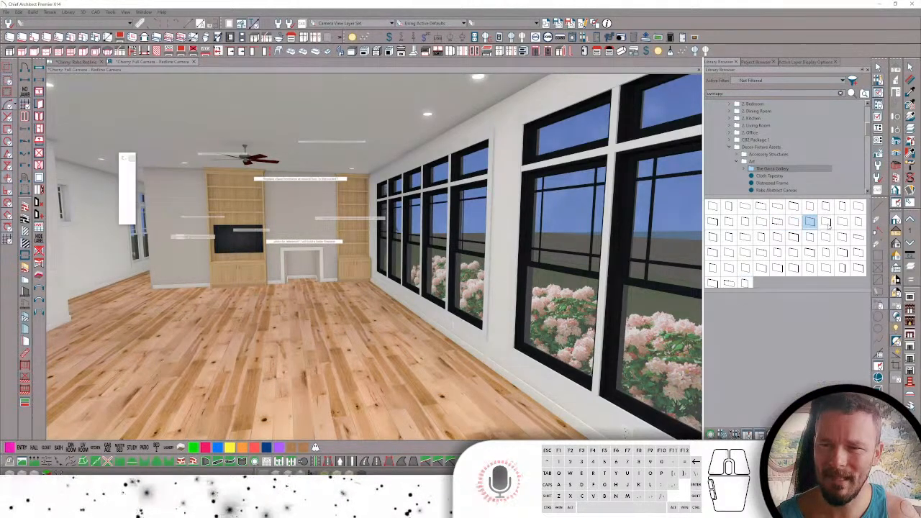
{"action": "left_click", "coordinate": [826, 222]}
{"action": "left_click", "coordinate": [842, 222]}
{"action": "left_click", "coordinate": [858, 222]}
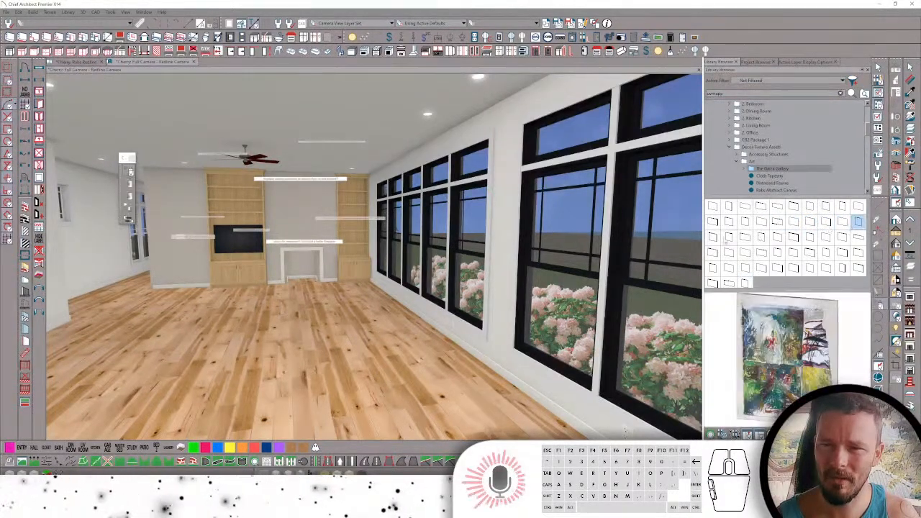
{"action": "left_click", "coordinate": [713, 237]}
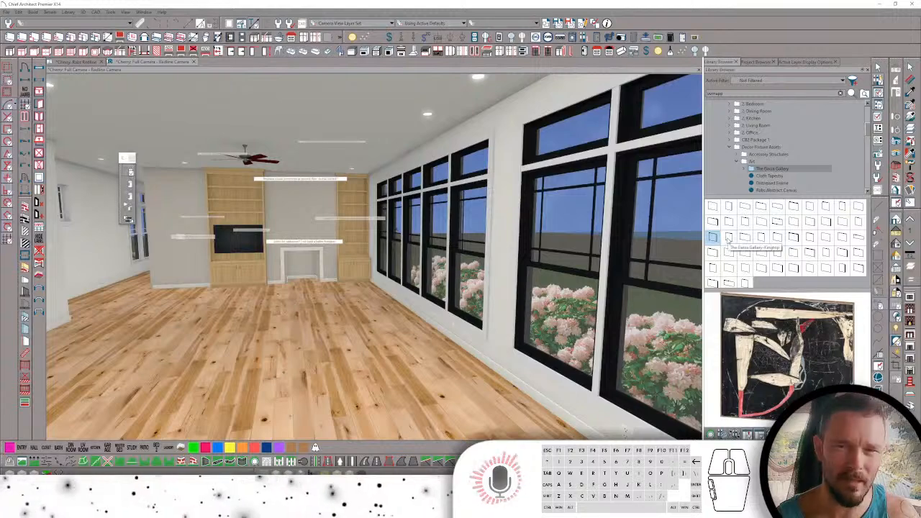
{"action": "left_click", "coordinate": [728, 237]}
{"action": "left_click", "coordinate": [745, 239]}
{"action": "left_click", "coordinate": [761, 238]}
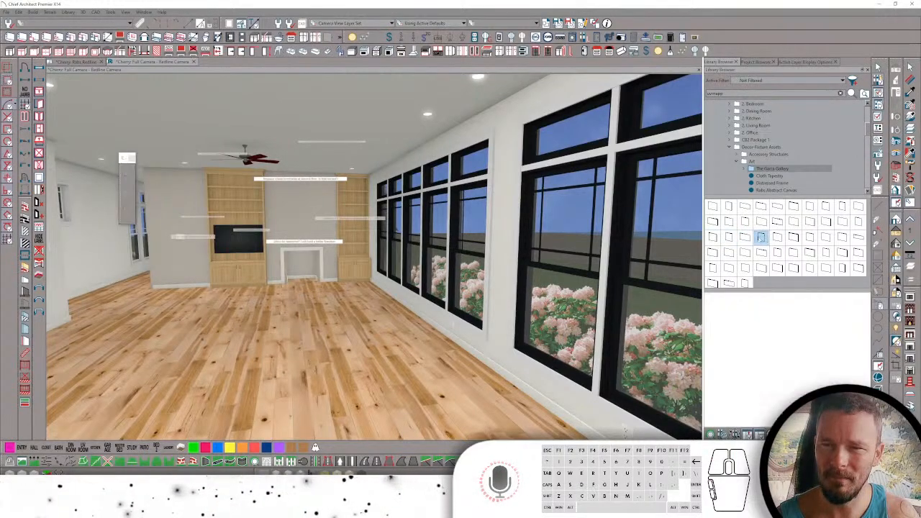
- Place the framed abstract artwork with coloured circles on the wall above the fireplace
{"action": "left_click", "coordinate": [746, 239]}
{"action": "scroll", "coordinate": [380, 213], "scroll_direction": "up", "scroll_amount": 6}
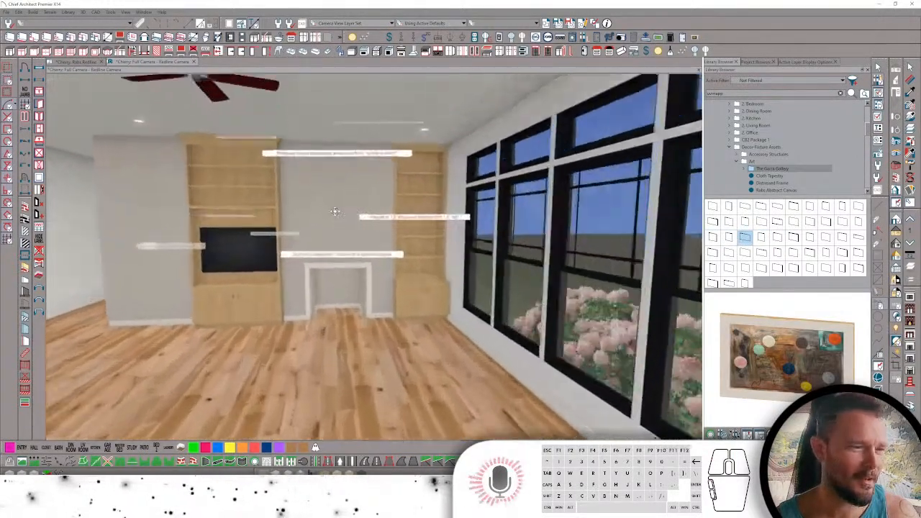
{"action": "scroll", "coordinate": [335, 211], "scroll_direction": "up", "scroll_amount": 6}
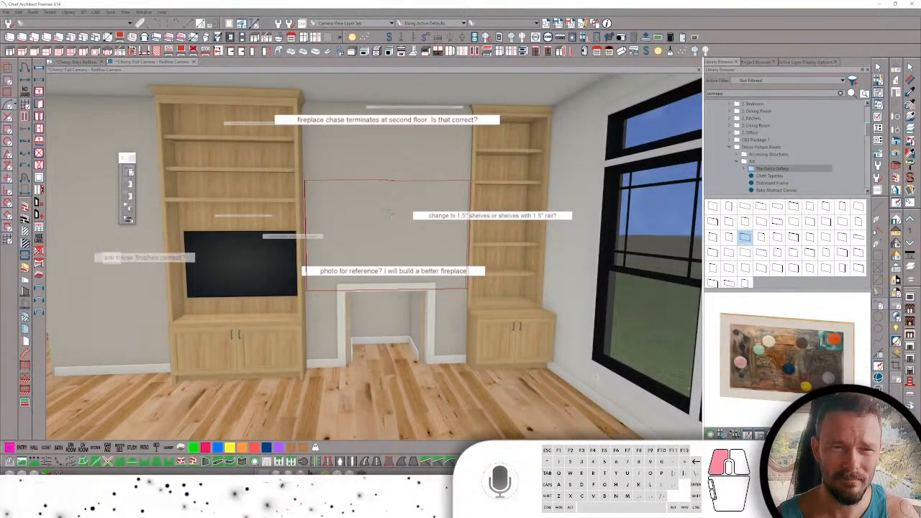
{"action": "left_click", "coordinate": [390, 222]}
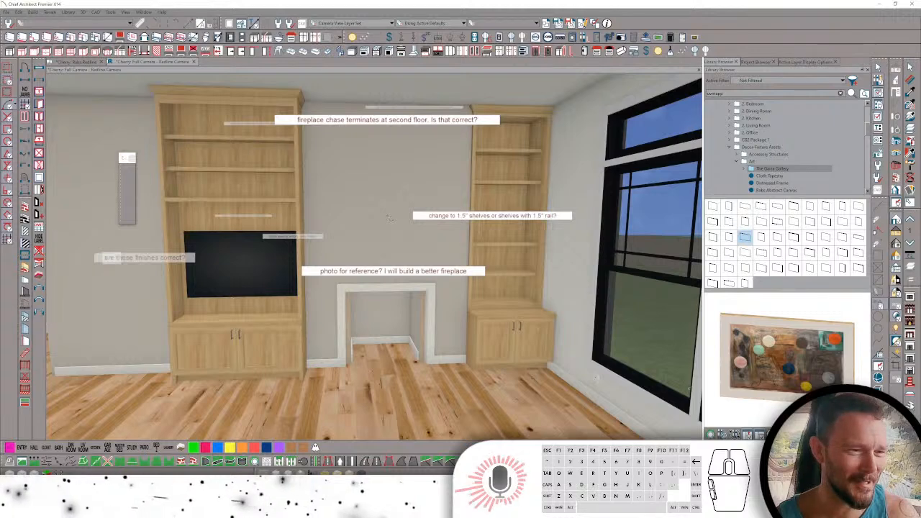
{"action": "left_click", "coordinate": [389, 217]}
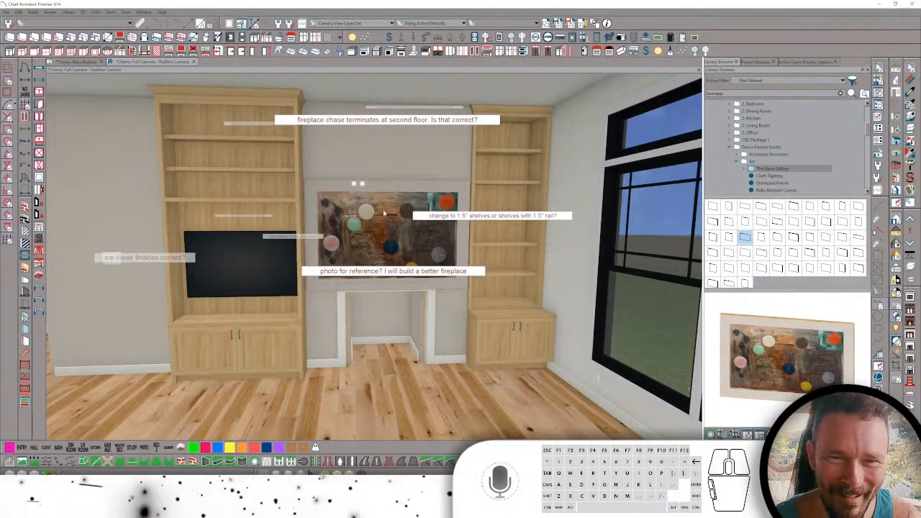
- Shrink the circles artwork to about 54 13/16" wide, reduce its height, and raise it on the wall above the fireplace
{"action": "left_click", "coordinate": [384, 214]}
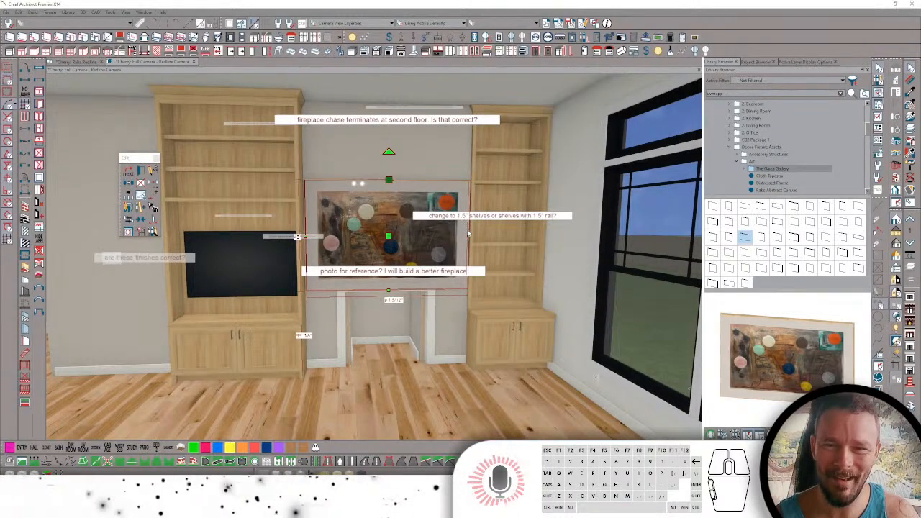
{"action": "left_click_drag", "start_coordinate": [467, 234], "coordinate": [451, 229]}
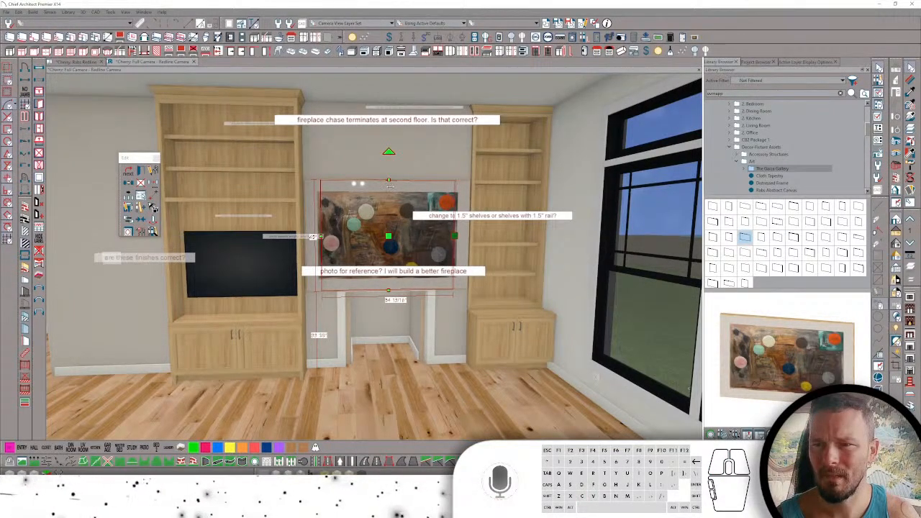
{"action": "key", "text": "c"}
{"action": "left_click_drag", "start_coordinate": [389, 180], "coordinate": [391, 189]}
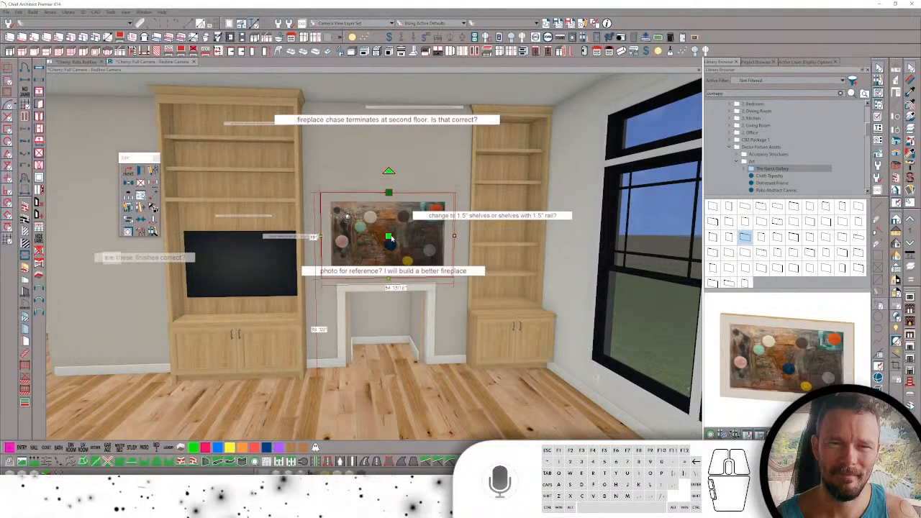
{"action": "left_click_drag", "start_coordinate": [388, 235], "coordinate": [389, 198]}
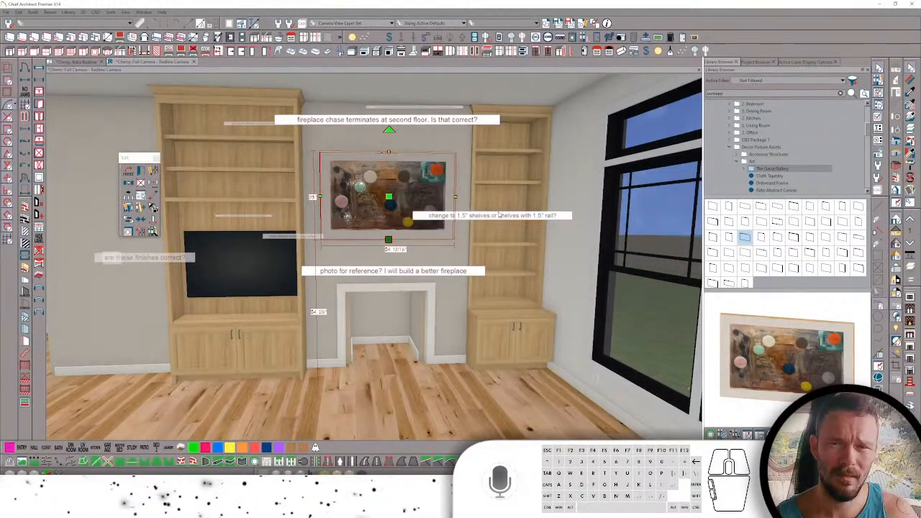
{"action": "key", "text": "space"}
- Delete the three redline notes around the fireplace about the 1.5" shelves, the fireplace chase and the reference photo
{"action": "left_click", "coordinate": [499, 215]}
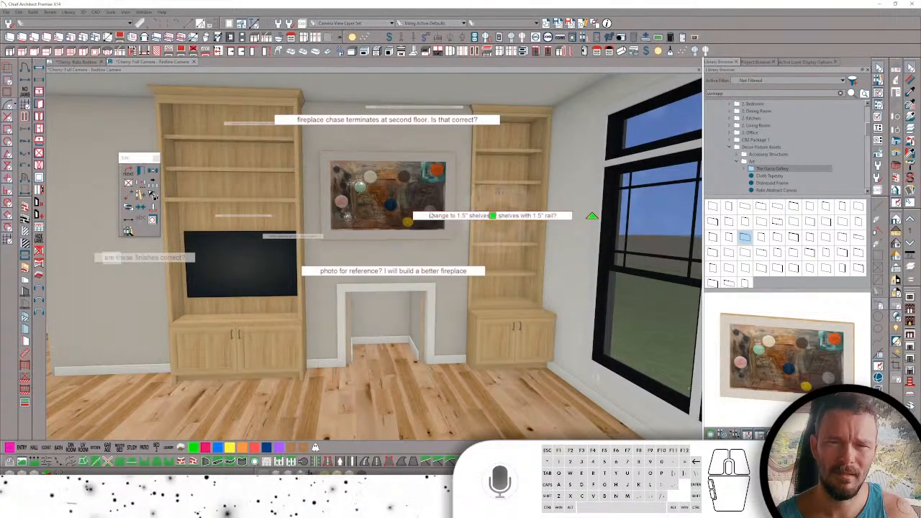
{"action": "key", "text": "Escape"}
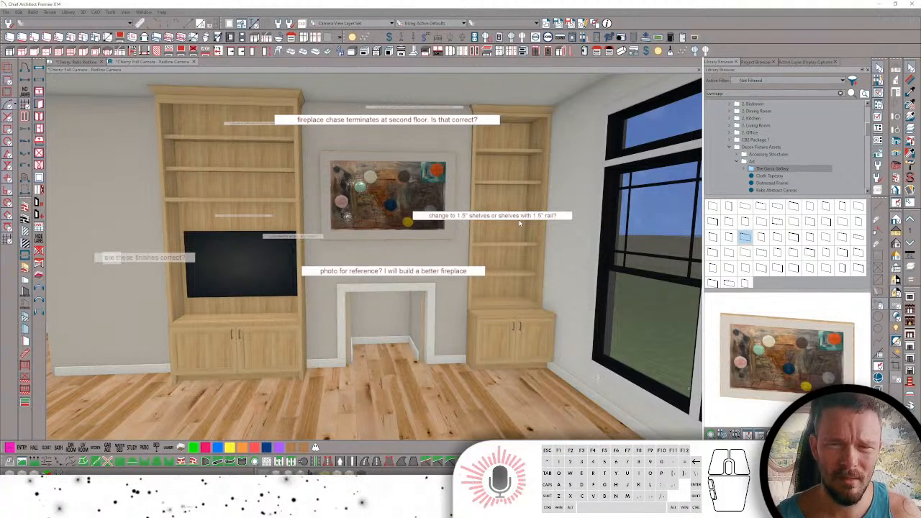
{"action": "left_click", "coordinate": [486, 215]}
{"action": "key", "text": "Delete"}
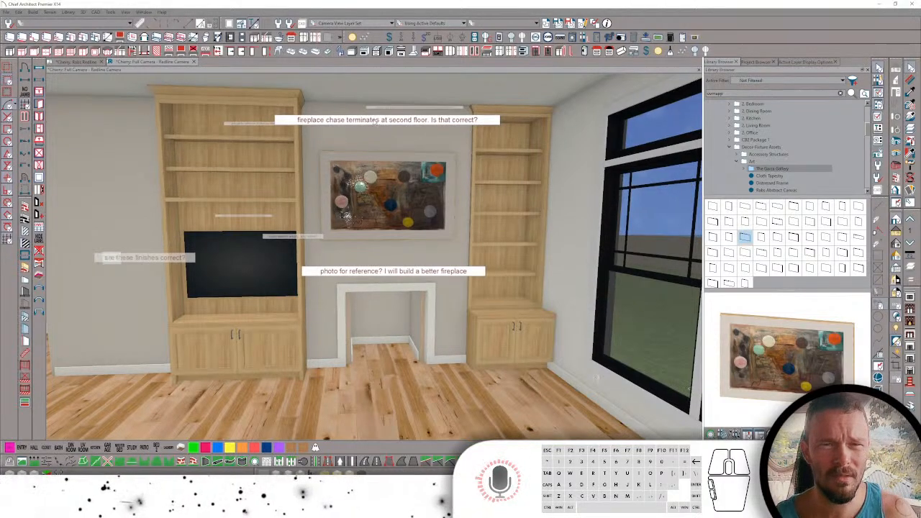
{"action": "left_click", "coordinate": [374, 121]}
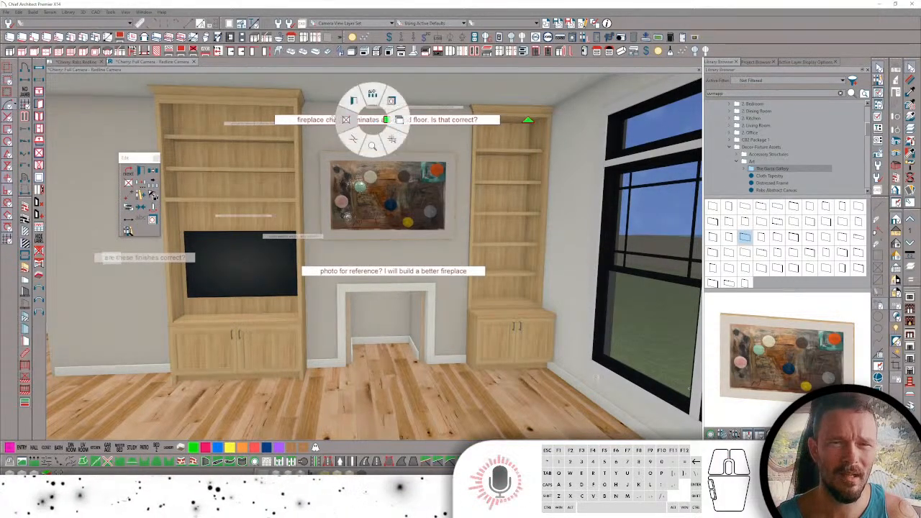
{"action": "key", "text": "Escape"}
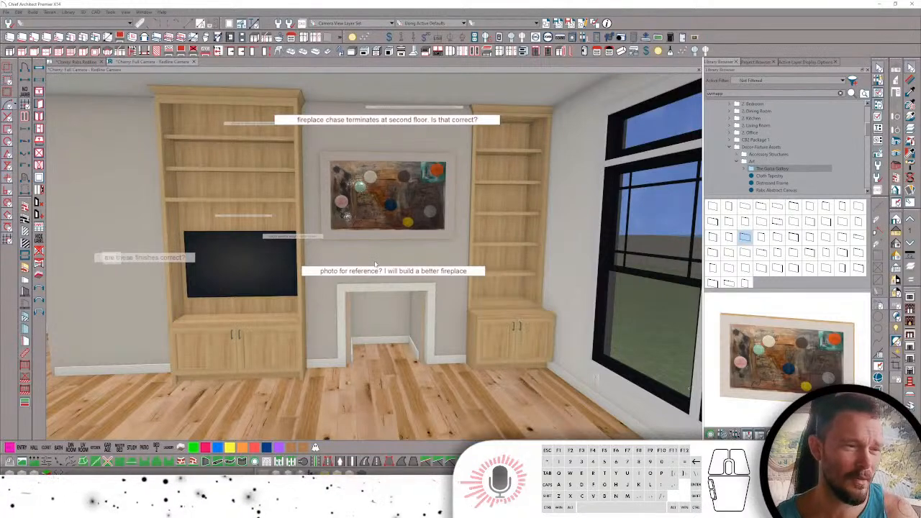
{"action": "key", "text": "Delete"}
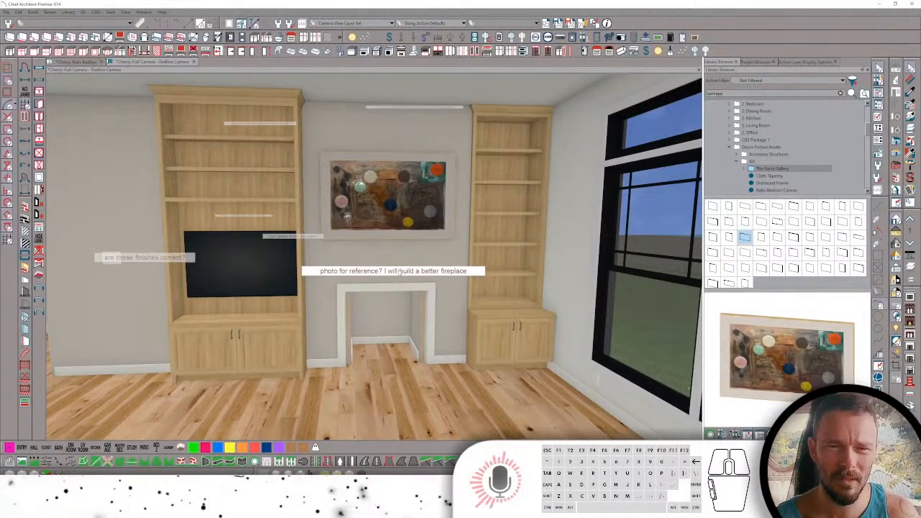
{"action": "left_click", "coordinate": [399, 272]}
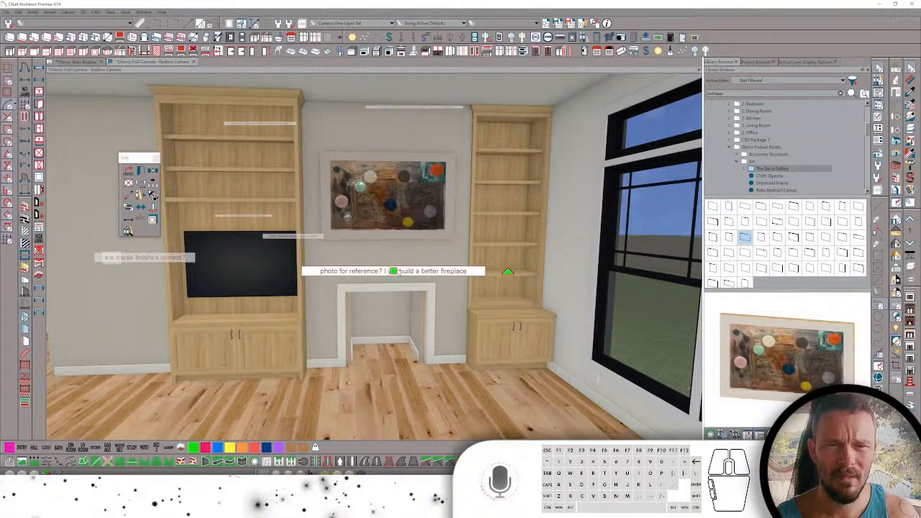
{"action": "key", "text": "Escape"}
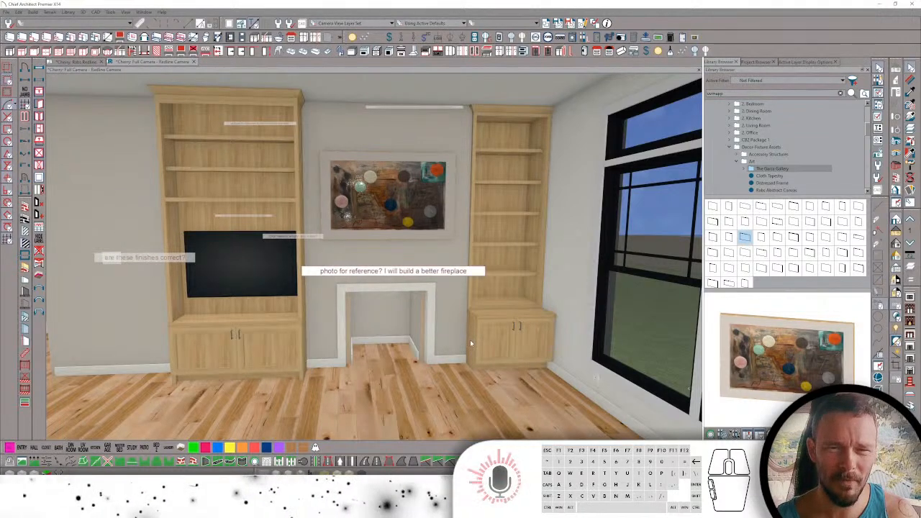
{"action": "left_click", "coordinate": [395, 273]}
{"action": "key", "text": "Delete"}
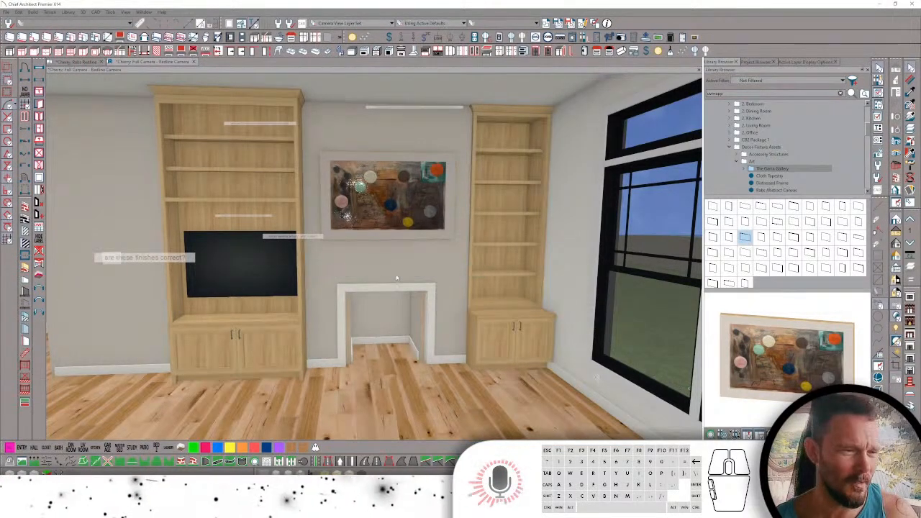
- Check the Arranged Furniture folder in the user catalog's furniture models, and open the assemblies folder inside Living Room
{"action": "scroll", "coordinate": [395, 274], "scroll_direction": "down", "scroll_amount": 10}
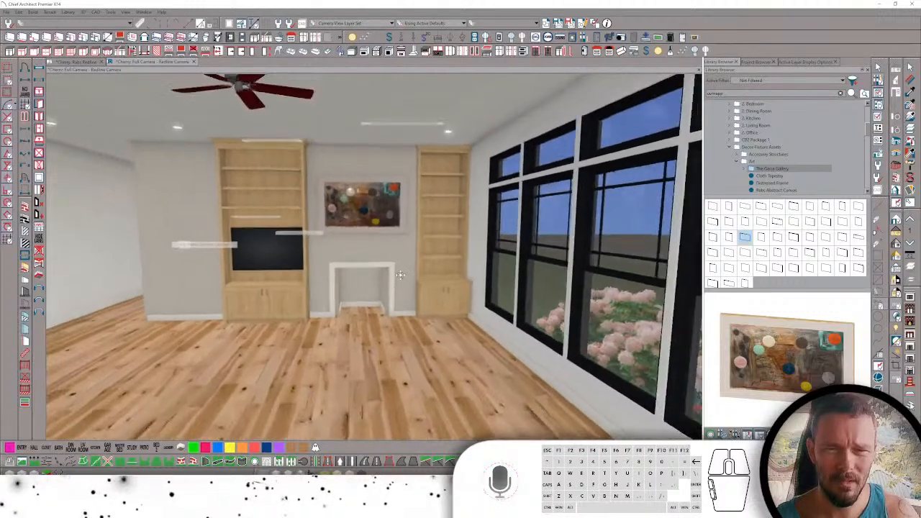
{"action": "scroll", "coordinate": [399, 273], "scroll_direction": "down", "scroll_amount": 2}
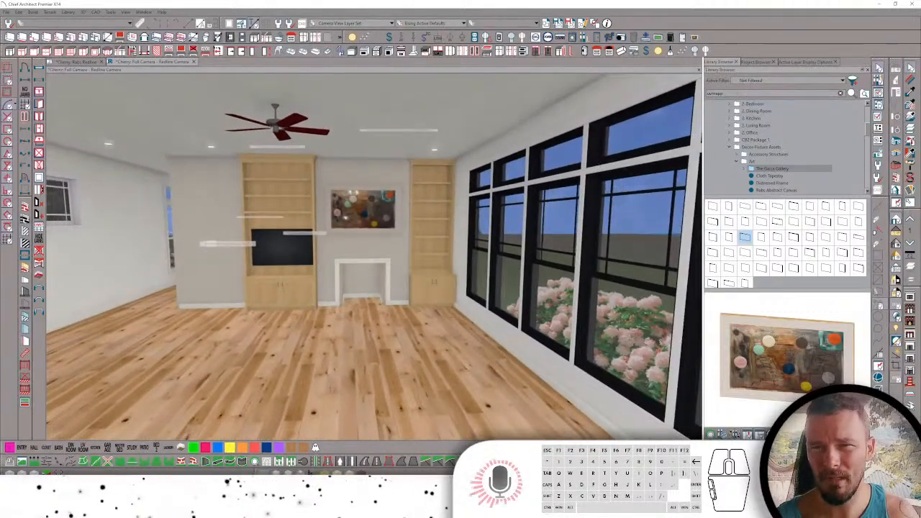
{"action": "left_click_drag", "start_coordinate": [744, 94], "coordinate": [696, 88]}
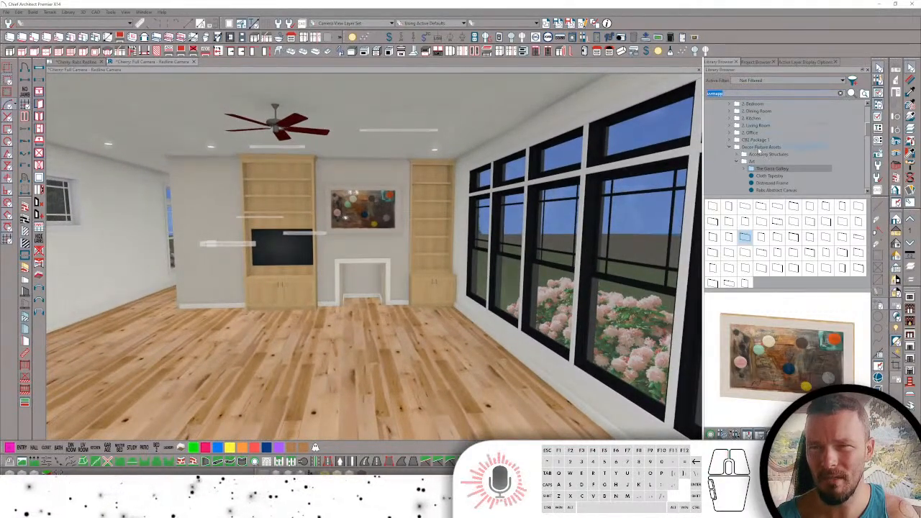
{"action": "scroll", "coordinate": [760, 151], "scroll_direction": "up", "scroll_amount": 3}
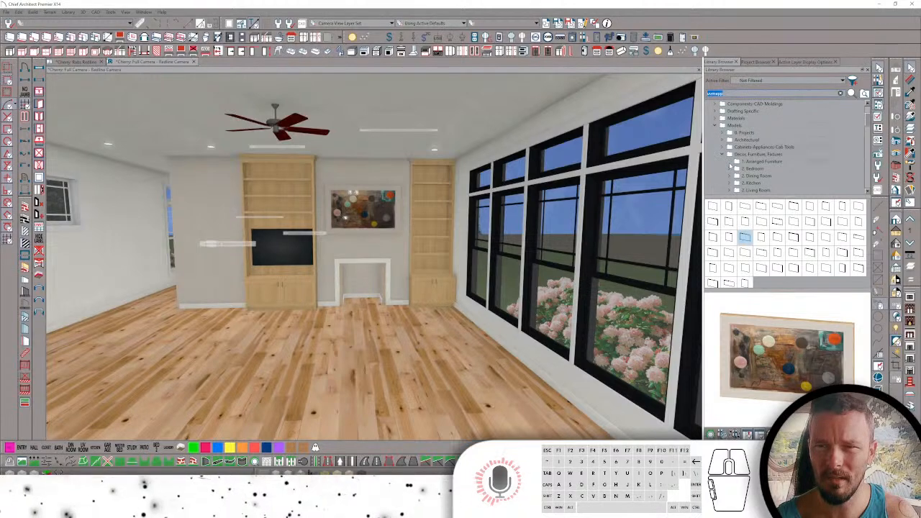
{"action": "left_click", "coordinate": [737, 161]}
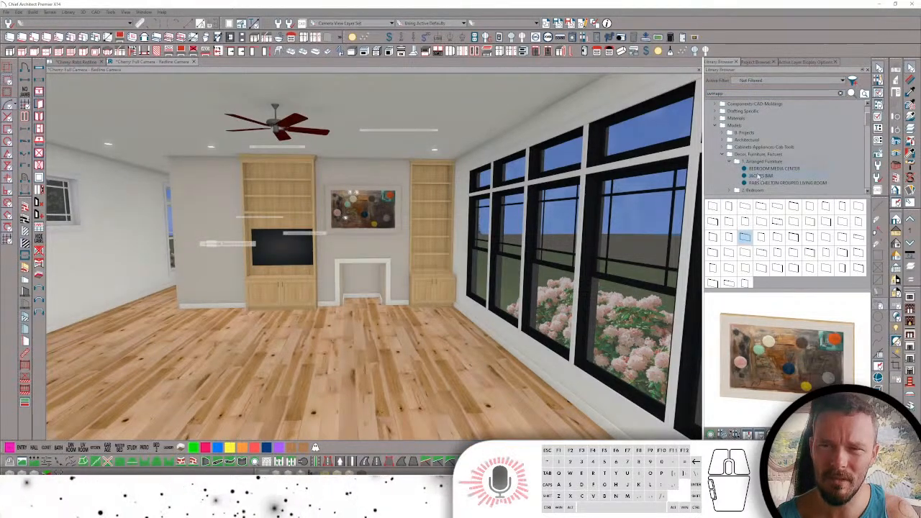
{"action": "left_click", "coordinate": [735, 162]}
{"action": "scroll", "coordinate": [732, 170], "scroll_direction": "down", "scroll_amount": 1}
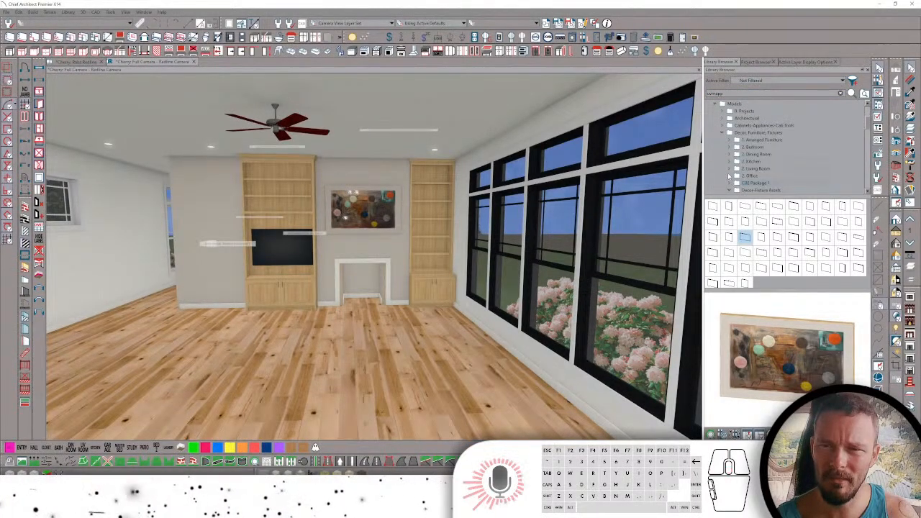
{"action": "left_click", "coordinate": [729, 170]}
{"action": "left_click", "coordinate": [749, 177]}
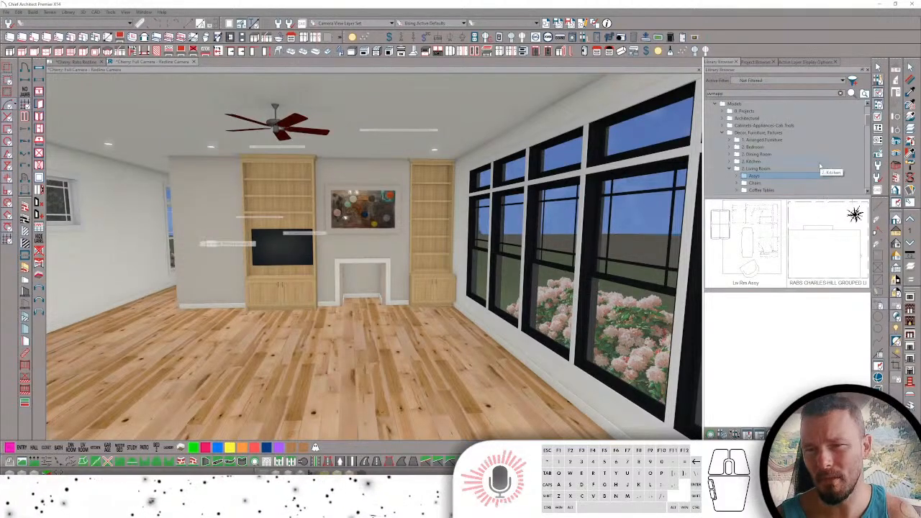
- Place the Liv Rm Assy furniture group in the living room on the floor plan, turning on display of the Furniture, Interior layer
{"action": "scroll", "coordinate": [774, 166], "scroll_direction": "down", "scroll_amount": 1}
{"action": "scroll", "coordinate": [759, 160], "scroll_direction": "up", "scroll_amount": 4}
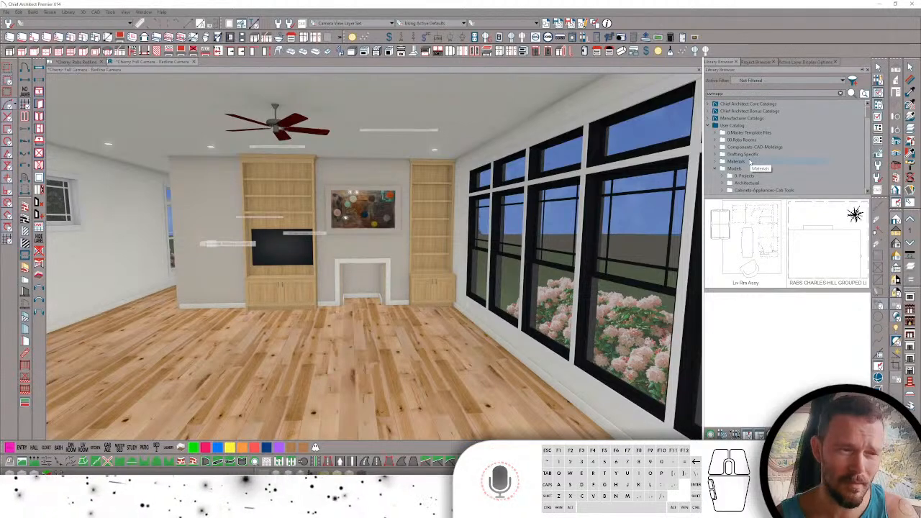
{"action": "scroll", "coordinate": [753, 161], "scroll_direction": "down", "scroll_amount": 2}
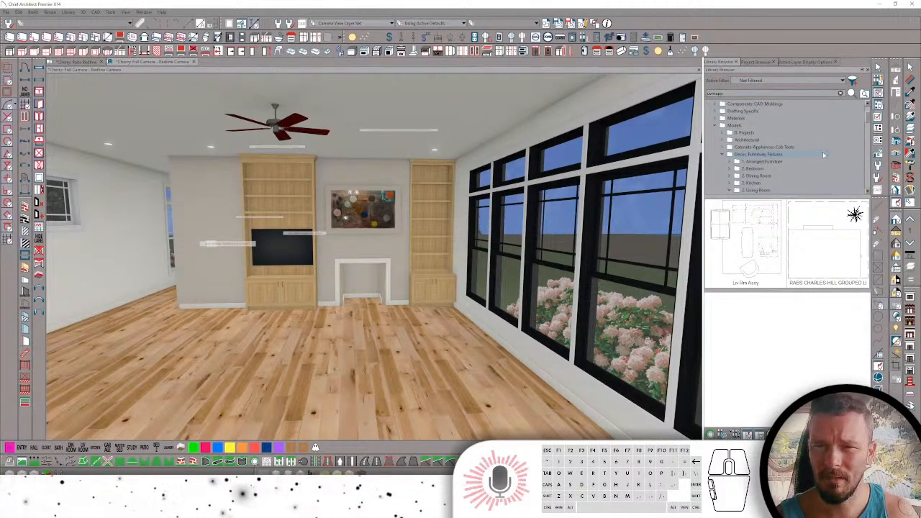
{"action": "scroll", "coordinate": [815, 154], "scroll_direction": "down", "scroll_amount": 1}
{"action": "scroll", "coordinate": [824, 144], "scroll_direction": "down", "scroll_amount": 1}
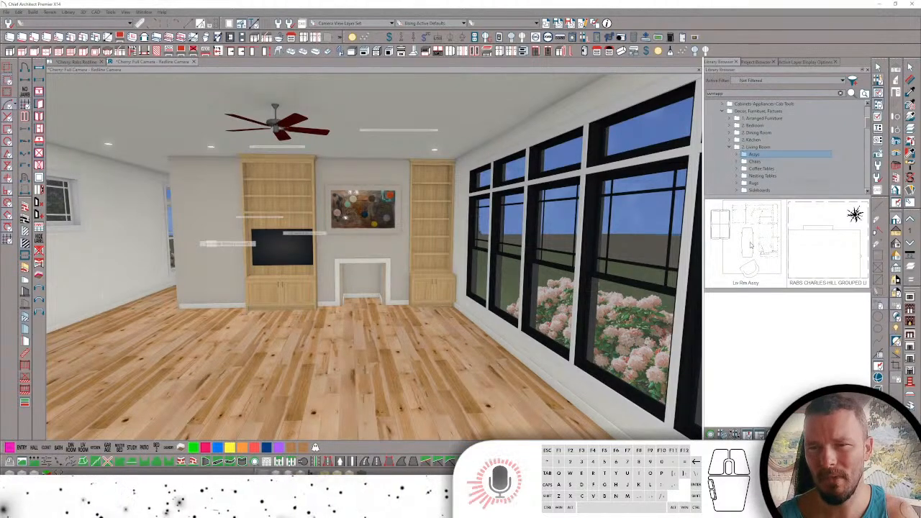
{"action": "left_click", "coordinate": [89, 62]}
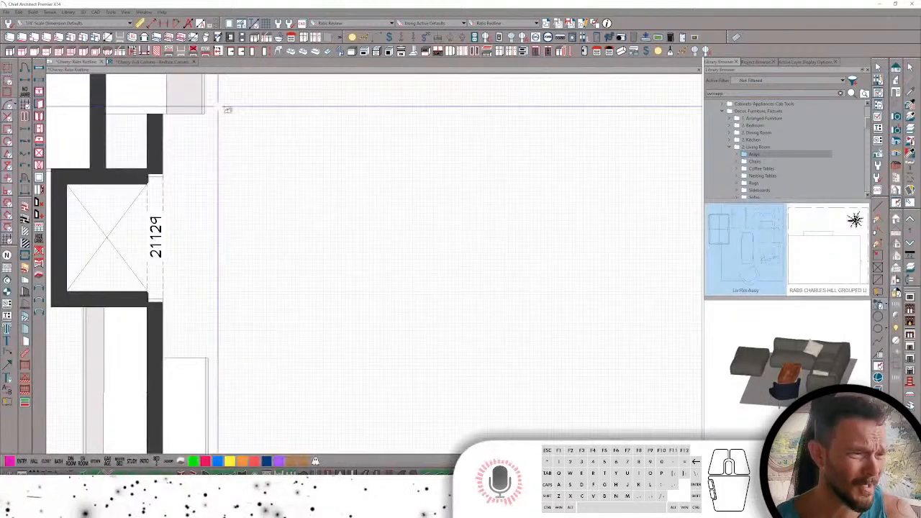
{"action": "scroll", "coordinate": [304, 143], "scroll_direction": "down", "scroll_amount": 5}
{"action": "scroll", "coordinate": [372, 224], "scroll_direction": "down", "scroll_amount": 2}
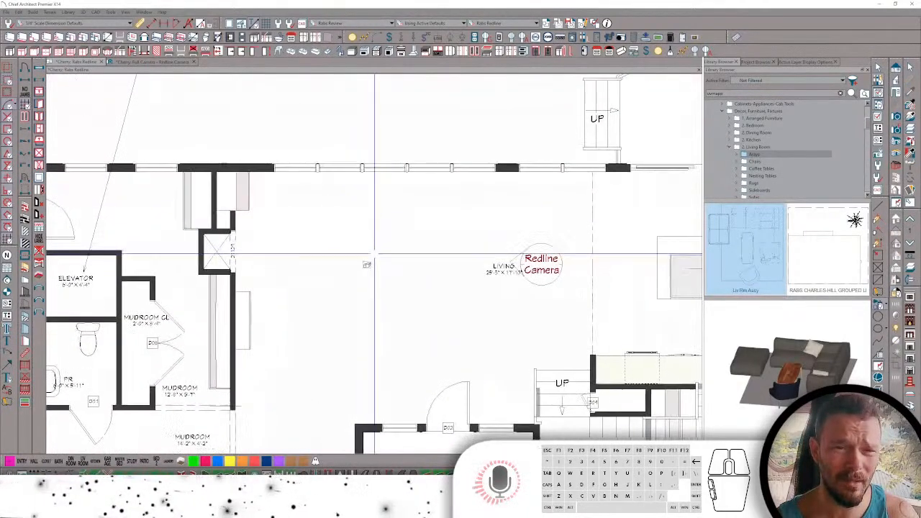
{"action": "left_click", "coordinate": [379, 277]}
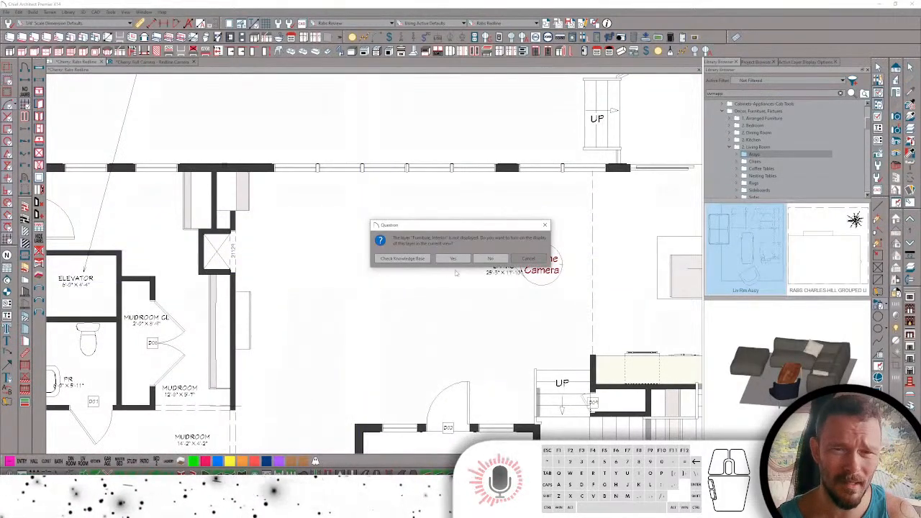
{"action": "left_click", "coordinate": [457, 261]}
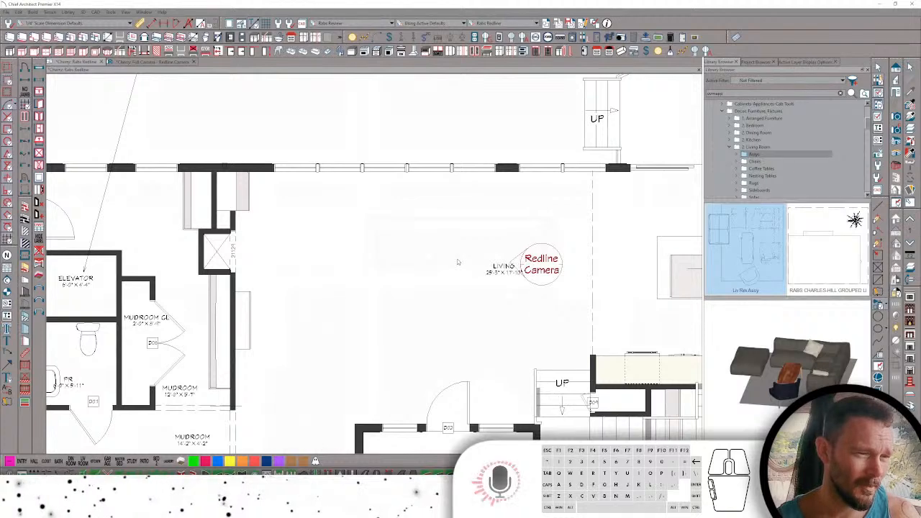
{"action": "left_click", "coordinate": [457, 262]}
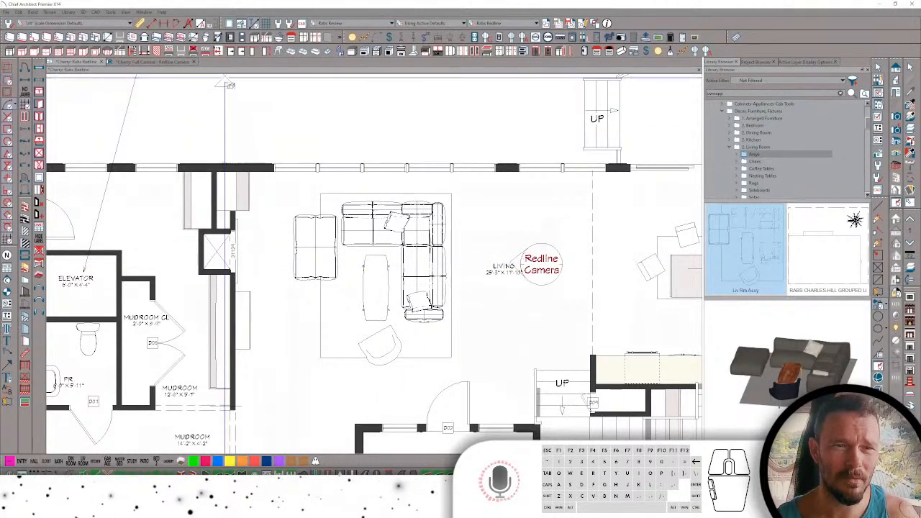
- Flip the living room furniture group top to bottom in plan and shift it to about 3'-4 1/2" from the fireplace wall side
{"action": "left_click", "coordinate": [402, 248]}
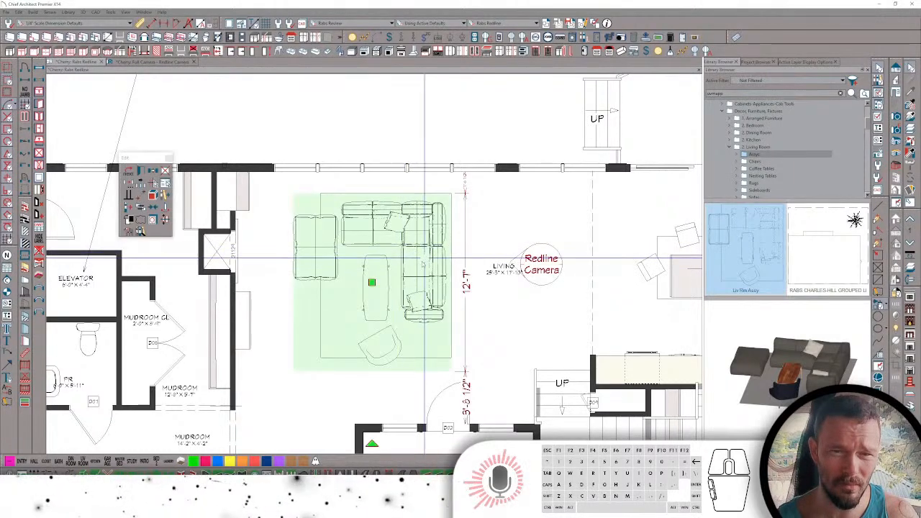
{"action": "left_click", "coordinate": [414, 271]}
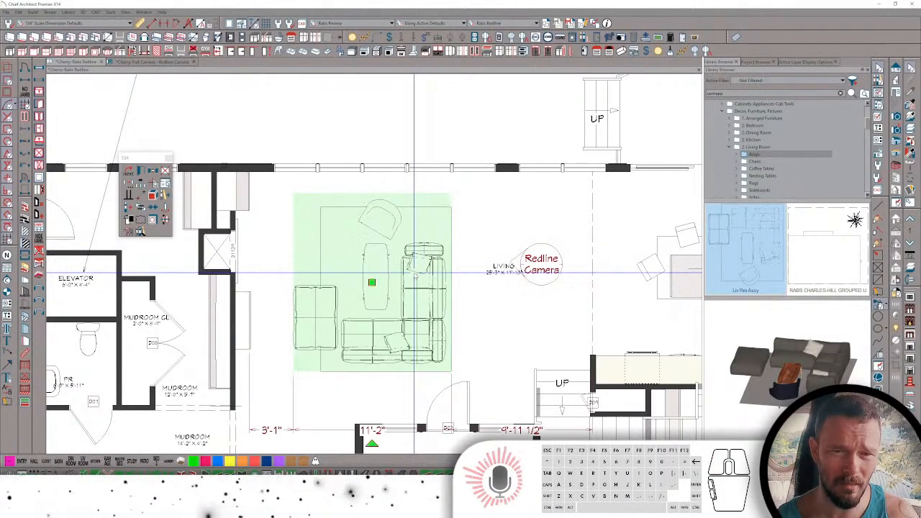
{"action": "left_click_drag", "start_coordinate": [371, 282], "coordinate": [375, 275]}
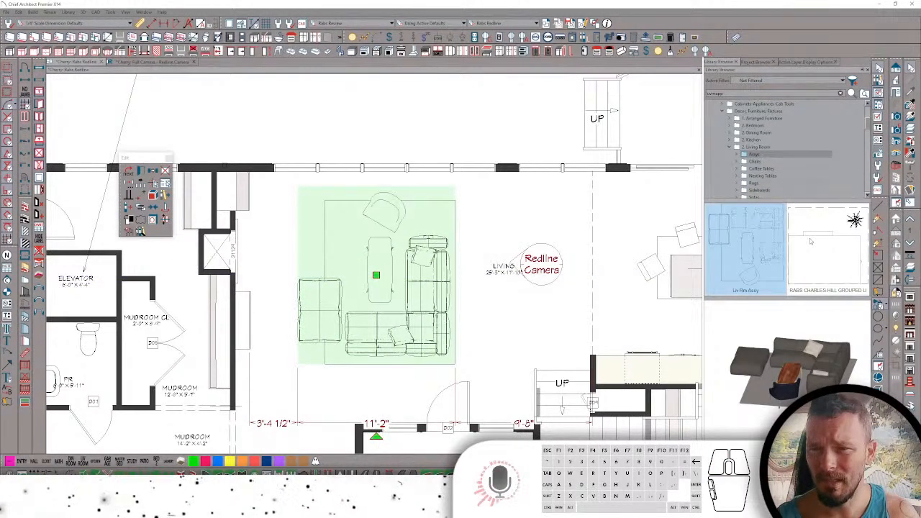
- Return to the redline camera, dismiss the missing files list, and pull the camera back to frame the furnished living room
{"action": "left_click", "coordinate": [856, 237]}
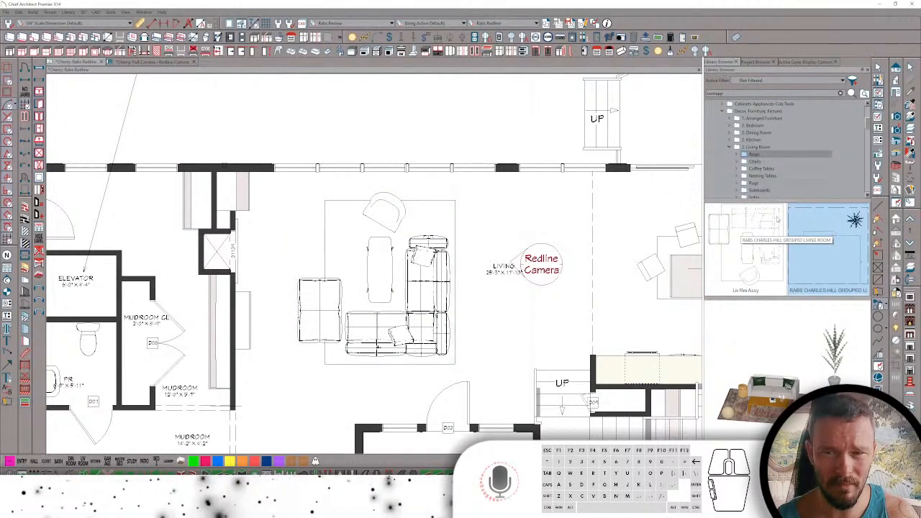
{"action": "left_click", "coordinate": [152, 62]}
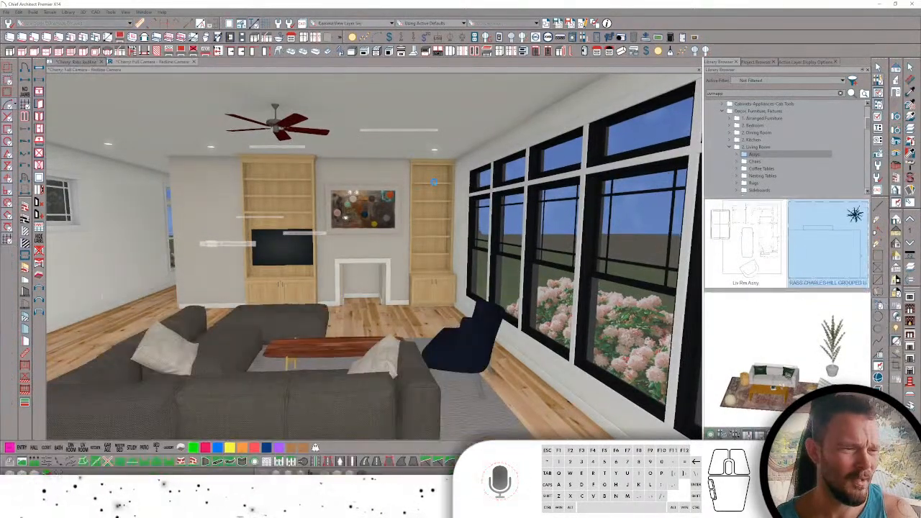
{"action": "scroll", "coordinate": [434, 208], "scroll_direction": "down", "scroll_amount": 2}
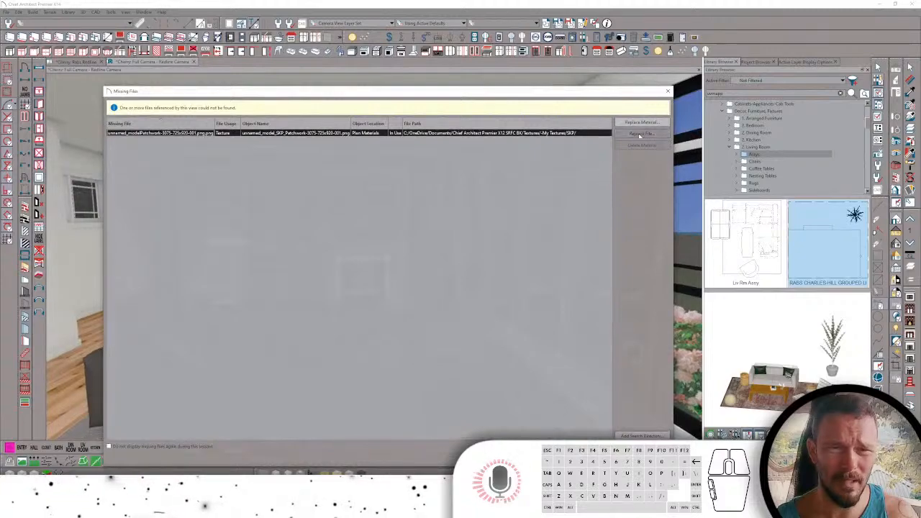
{"action": "left_click", "coordinate": [668, 91]}
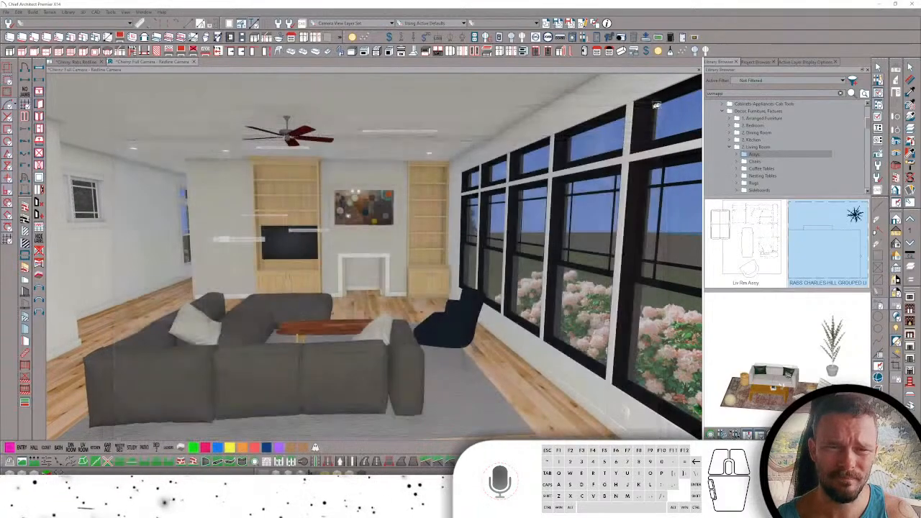
{"action": "middle_click_drag", "start_coordinate": [361, 208], "coordinate": [500, 206]}
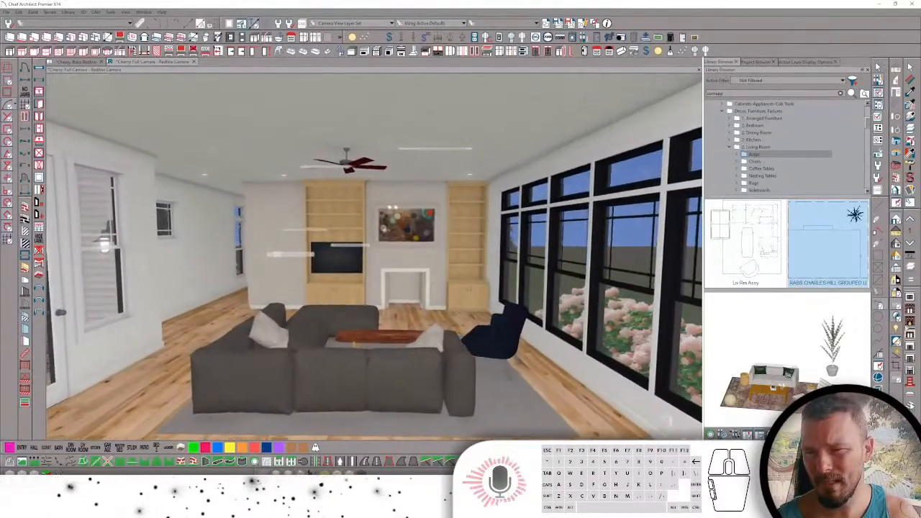
- Turn off every light source in the plan's light adjustment list, from the first Barn Light through Spotlight 2
{"action": "key", "text": "l"}
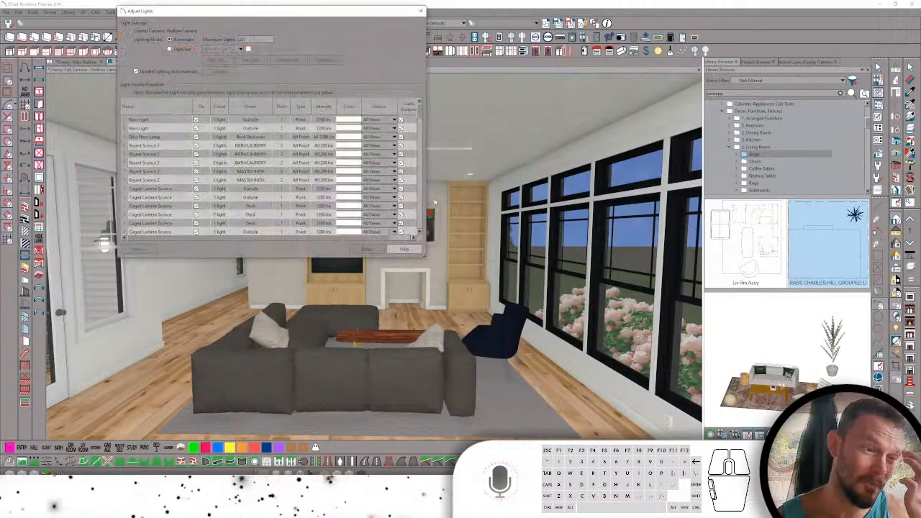
{"action": "left_click", "coordinate": [167, 119]}
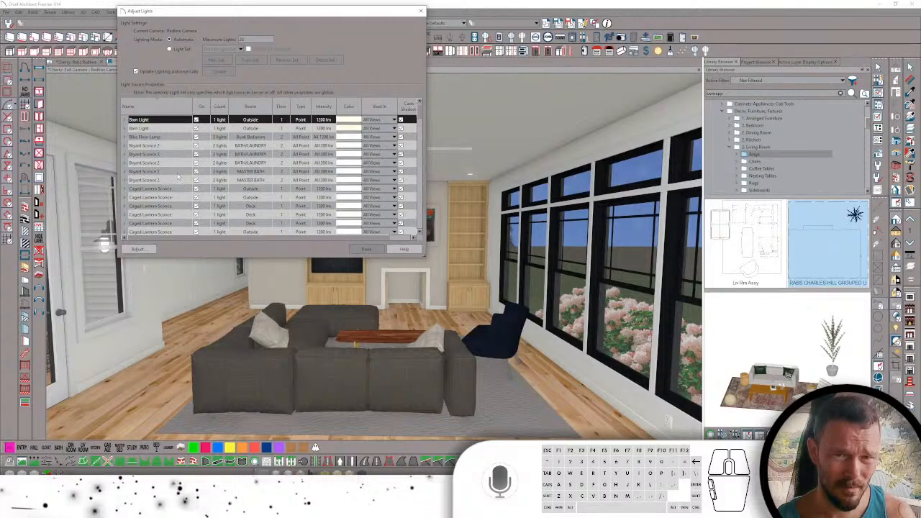
{"action": "scroll", "coordinate": [178, 176], "scroll_direction": "down", "scroll_amount": 5}
{"action": "left_click_drag", "start_coordinate": [418, 163], "coordinate": [419, 228]}
{"action": "left_click", "coordinate": [170, 224], "text": "shift"}
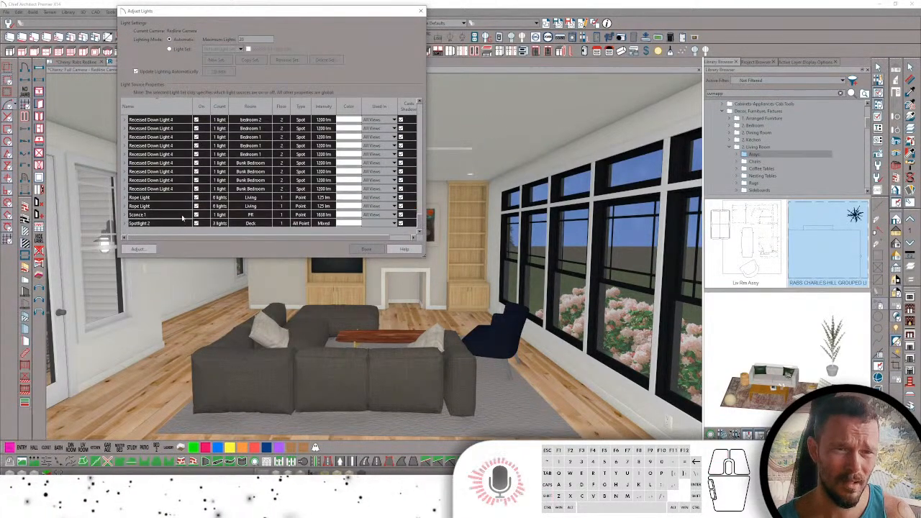
{"action": "left_click", "coordinate": [196, 223]}
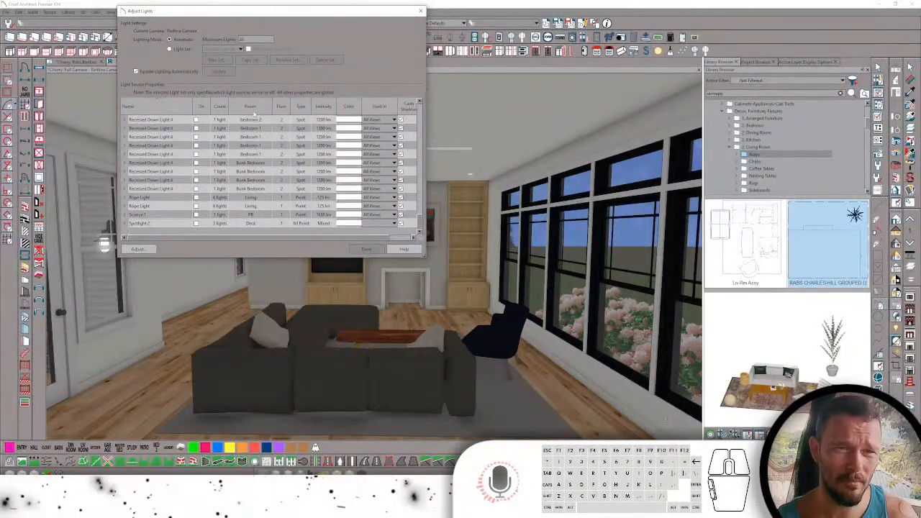
- Sort the light sources by room, change the lighting mode to Light Set, and turn on all the Living room lights
{"action": "scroll", "coordinate": [245, 125], "scroll_direction": "up", "scroll_amount": 5}
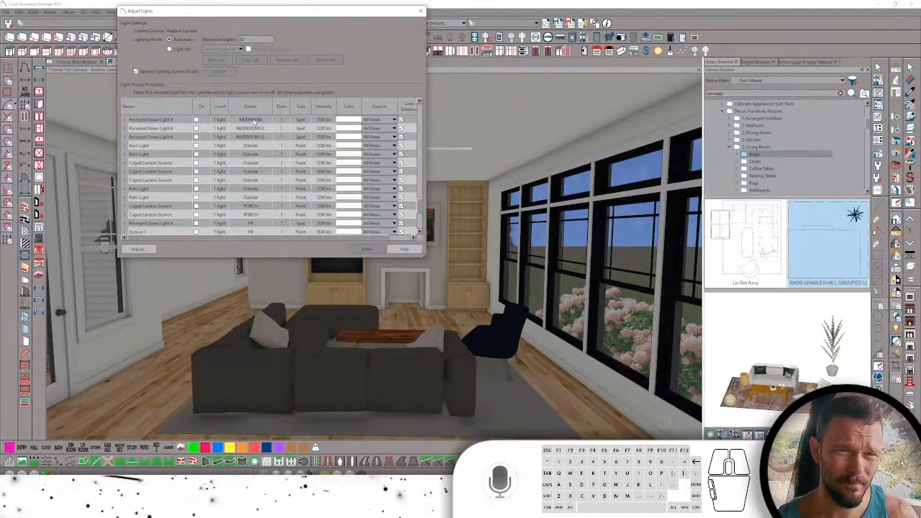
{"action": "scroll", "coordinate": [253, 124], "scroll_direction": "up", "scroll_amount": 5}
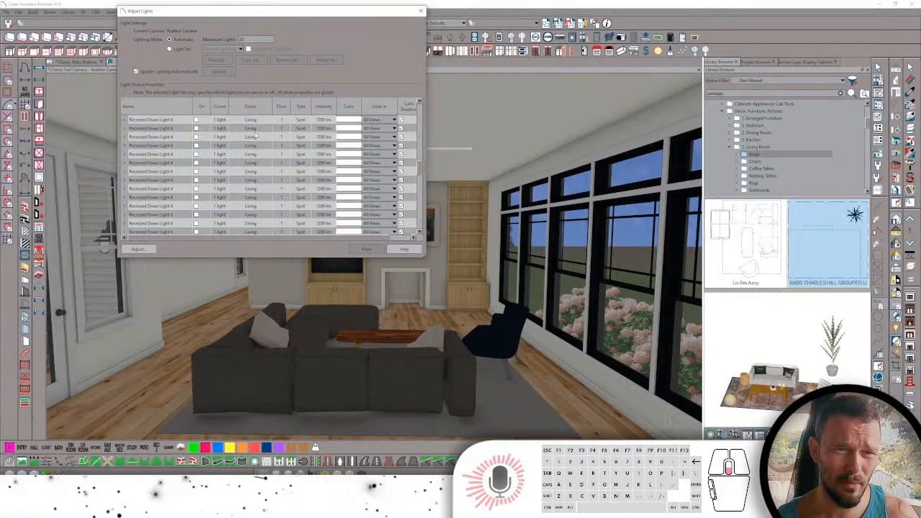
{"action": "scroll", "coordinate": [255, 208], "scroll_direction": "down", "scroll_amount": 1}
{"action": "scroll", "coordinate": [253, 230], "scroll_direction": "up", "scroll_amount": 2}
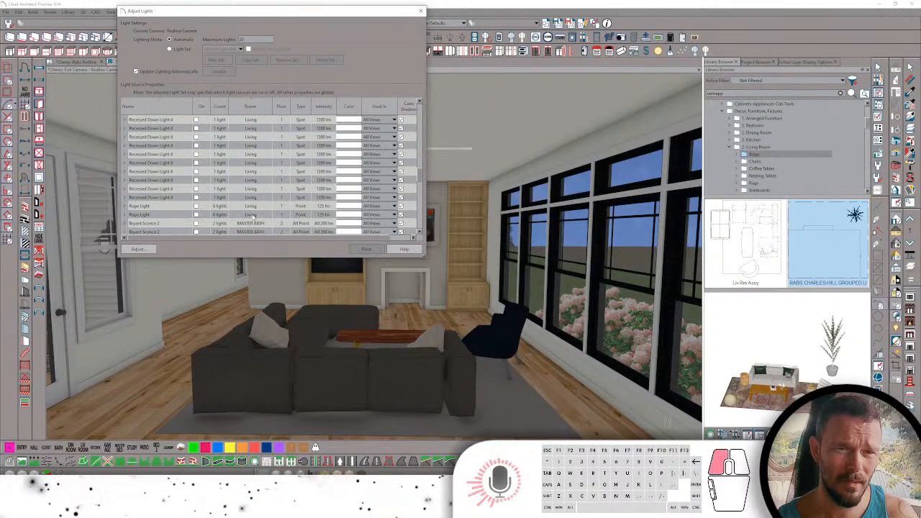
{"action": "scroll", "coordinate": [259, 202], "scroll_direction": "up", "scroll_amount": 3}
{"action": "scroll", "coordinate": [260, 183], "scroll_direction": "up", "scroll_amount": 1}
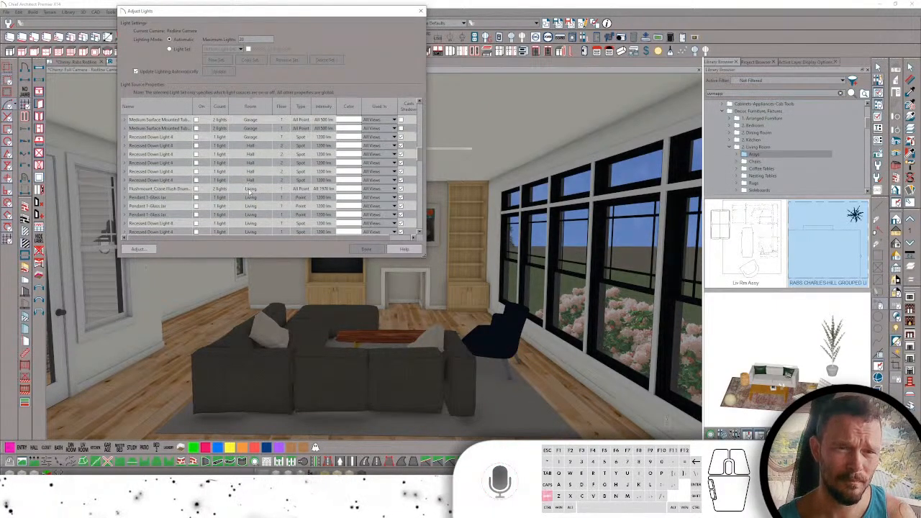
{"action": "left_click", "coordinate": [250, 190], "text": "shift"}
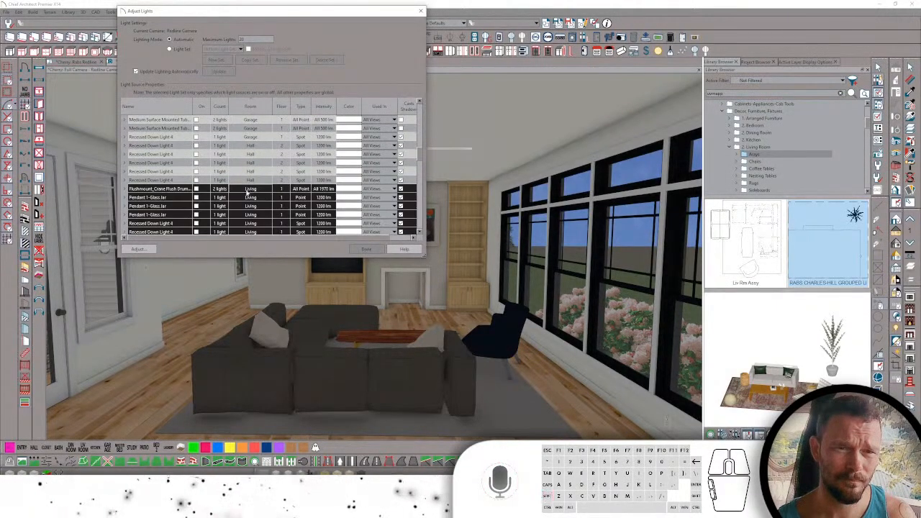
{"action": "left_click", "coordinate": [176, 49]}
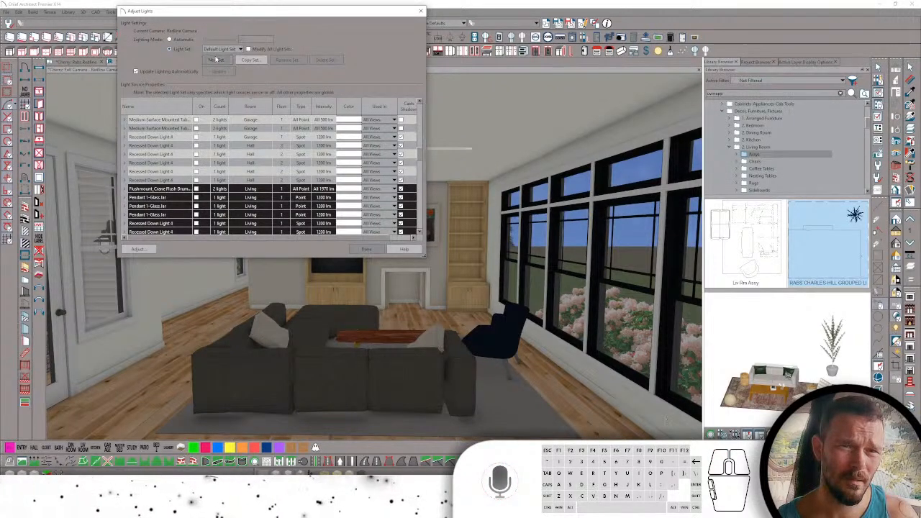
{"action": "left_click", "coordinate": [196, 189]}
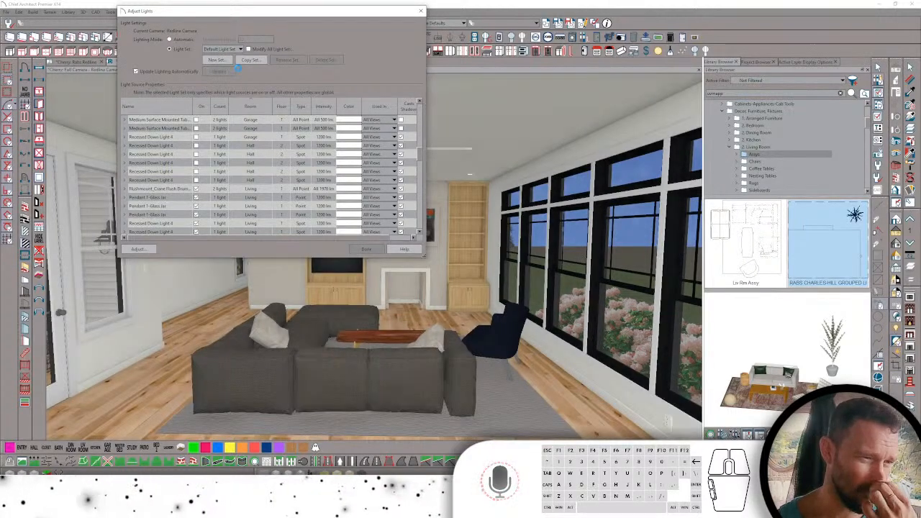
- Create a new light set named Living Room Light Set and close the light adjustments
{"action": "left_click", "coordinate": [215, 59]}
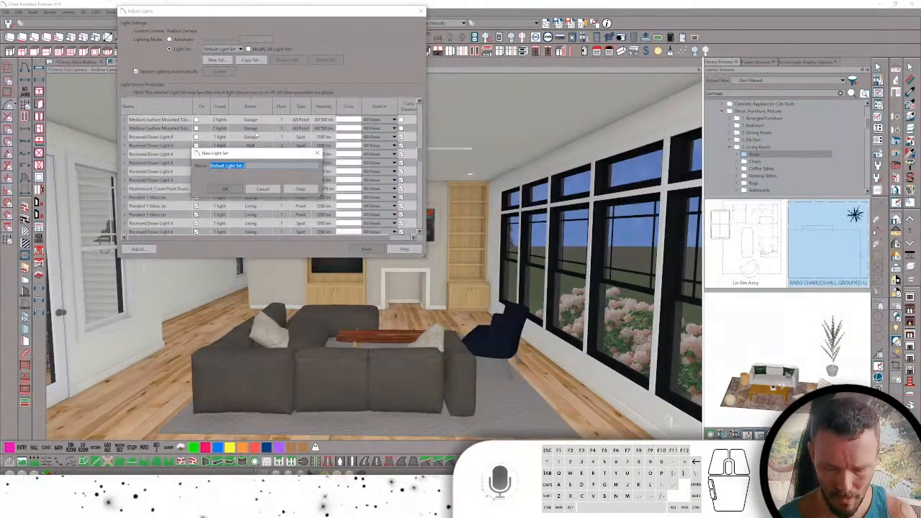
{"action": "type", "text": "Living Room"}
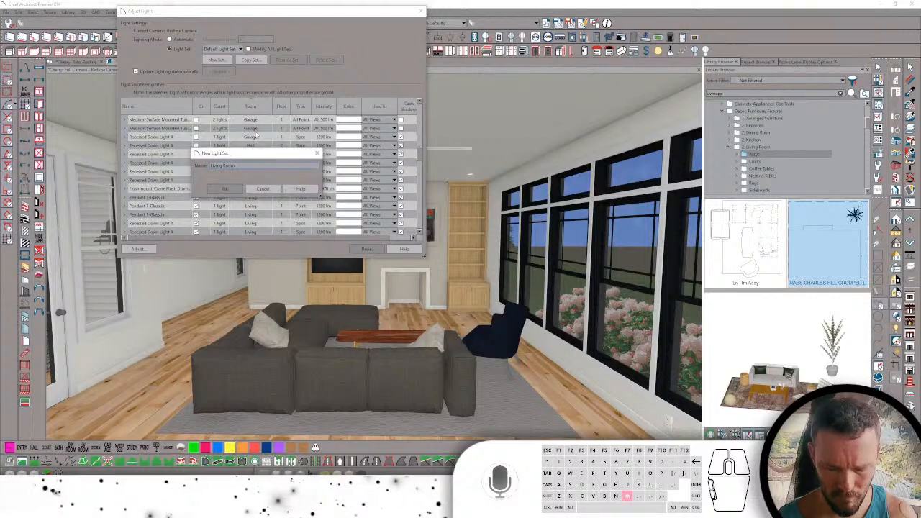
{"action": "type", "text": " Light Set"}
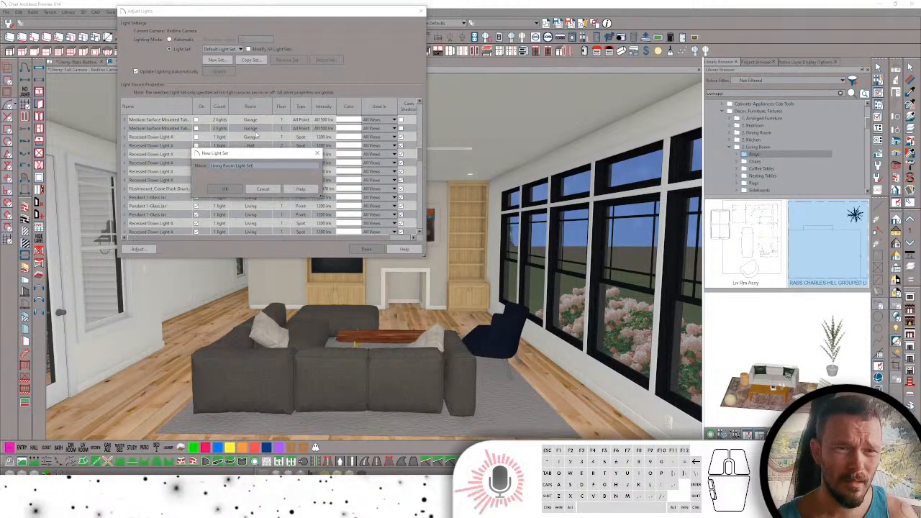
{"action": "left_click", "coordinate": [224, 189]}
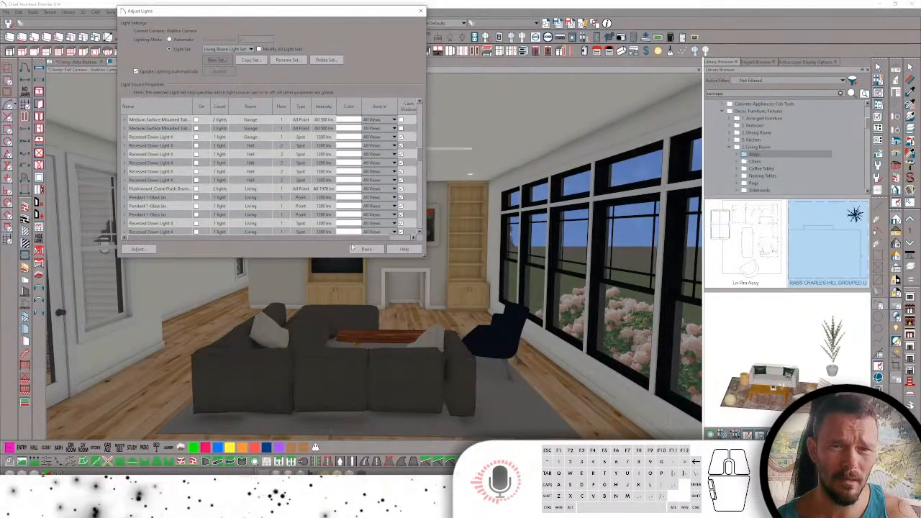
{"action": "left_click", "coordinate": [363, 249]}
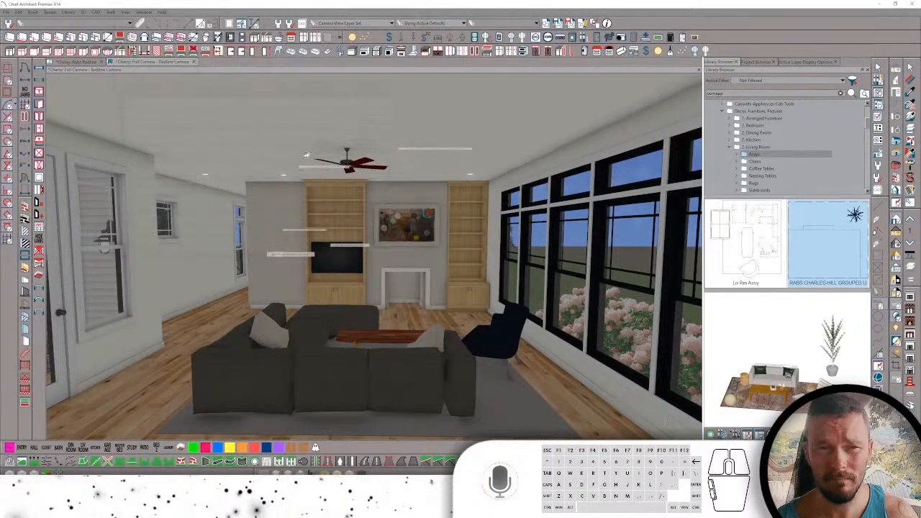
- Check the furniture layout in plan, and switch the redline camera view to photorealistic physically based rendering
{"action": "left_click", "coordinate": [93, 63]}
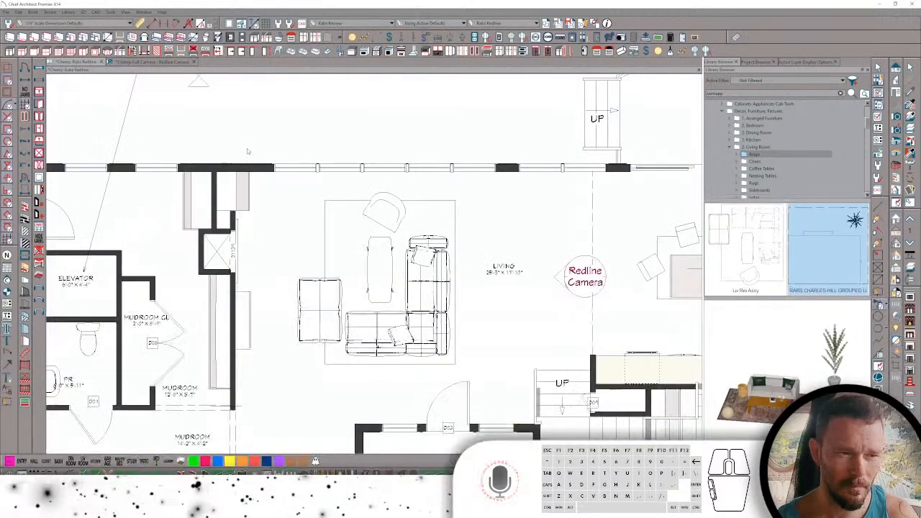
{"action": "left_click", "coordinate": [153, 63]}
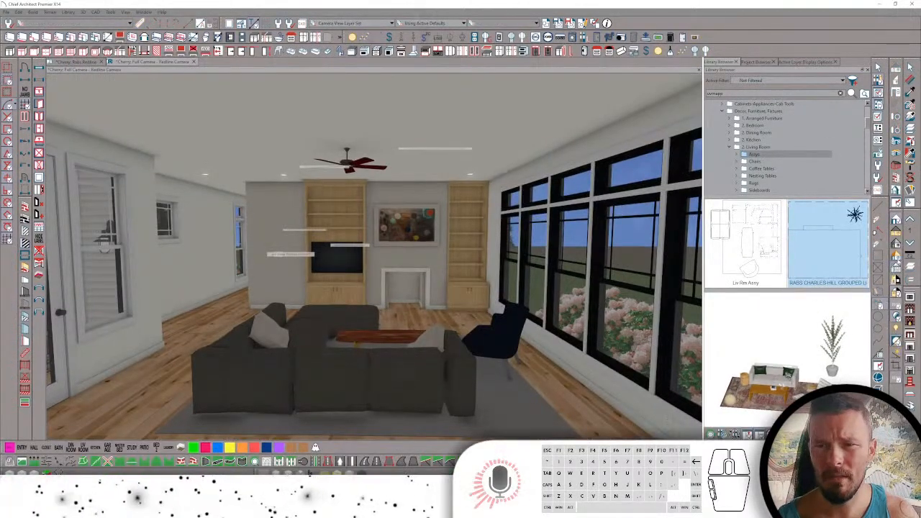
{"action": "left_click", "coordinate": [898, 261]}
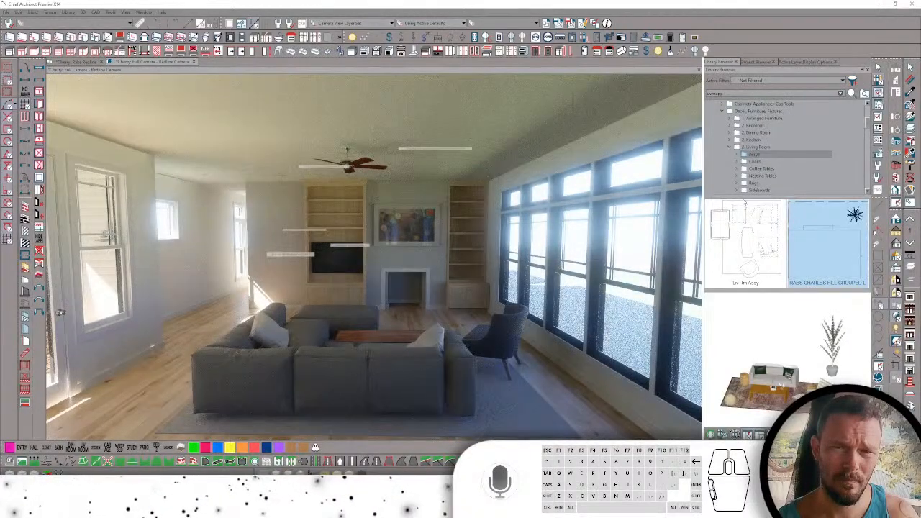
- Switch the camera from photorealistic to the standard rendering and bring the empty fireplace surround close into view
{"action": "left_click", "coordinate": [896, 220]}
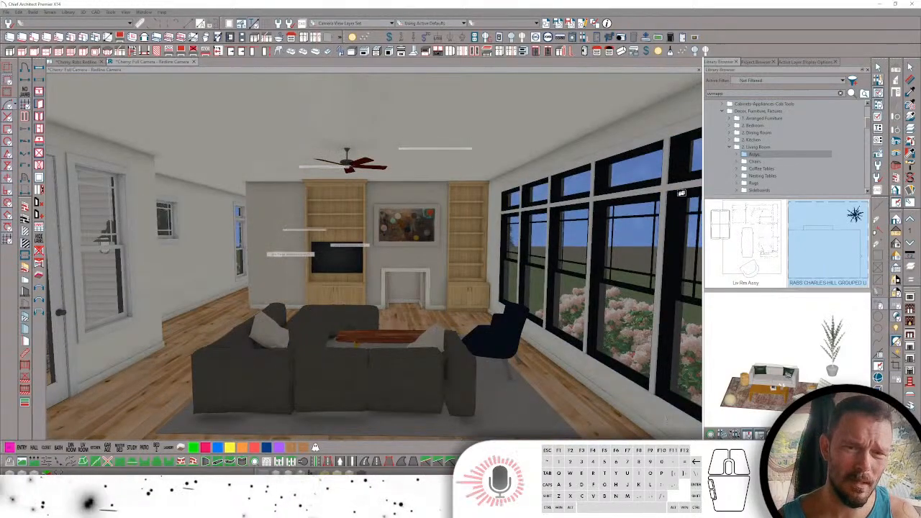
{"action": "middle_click_drag", "start_coordinate": [681, 192], "coordinate": [626, 198]}
{"action": "scroll", "coordinate": [390, 276], "scroll_direction": "up", "scroll_amount": 5}
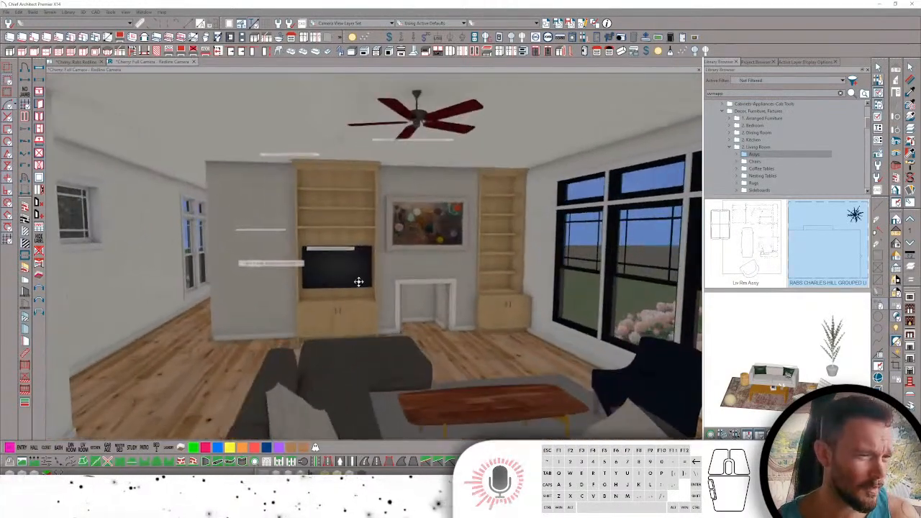
{"action": "scroll", "coordinate": [370, 256], "scroll_direction": "up", "scroll_amount": 2}
{"action": "middle_click_drag", "start_coordinate": [375, 263], "coordinate": [223, 279]}
{"action": "scroll", "coordinate": [393, 285], "scroll_direction": "up", "scroll_amount": 2}
{"action": "middle_click_drag", "start_coordinate": [674, 330], "coordinate": [670, 368]}
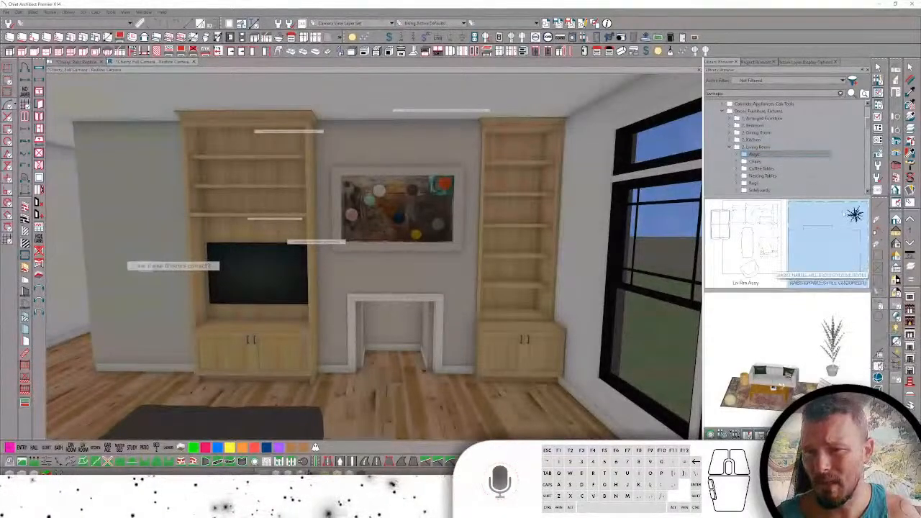
- Open the example fireplaces folder within the Fireplace Dynamic Tools of the user library
{"action": "left_click", "coordinate": [736, 146]}
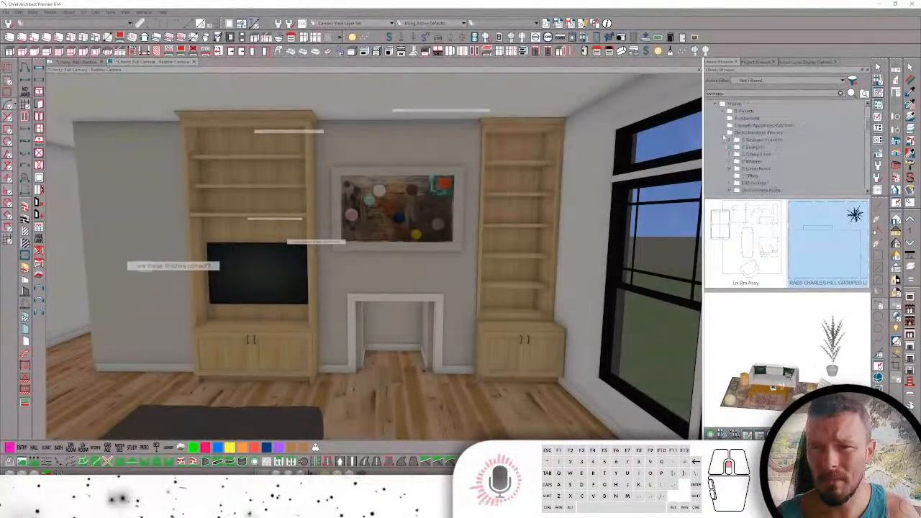
{"action": "scroll", "coordinate": [741, 137], "scroll_direction": "down", "scroll_amount": 10}
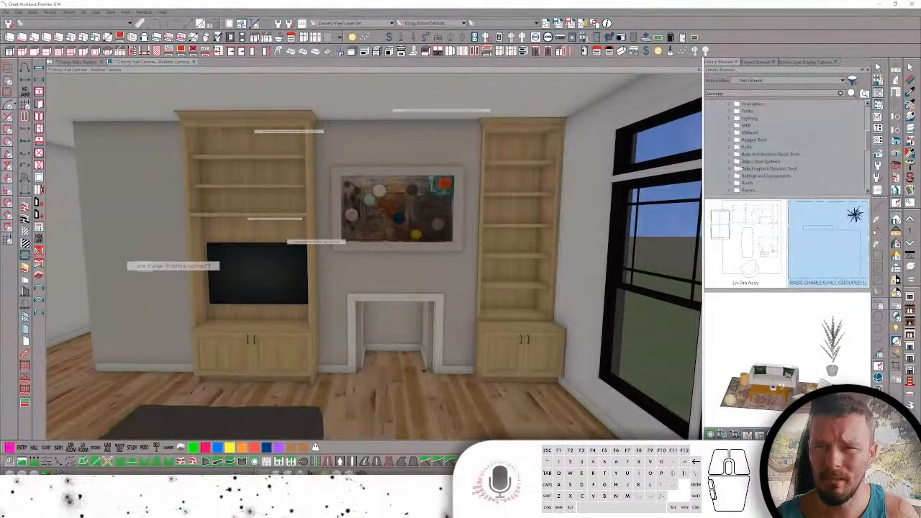
{"action": "left_click", "coordinate": [730, 169]}
{"action": "scroll", "coordinate": [745, 162], "scroll_direction": "down", "scroll_amount": 3}
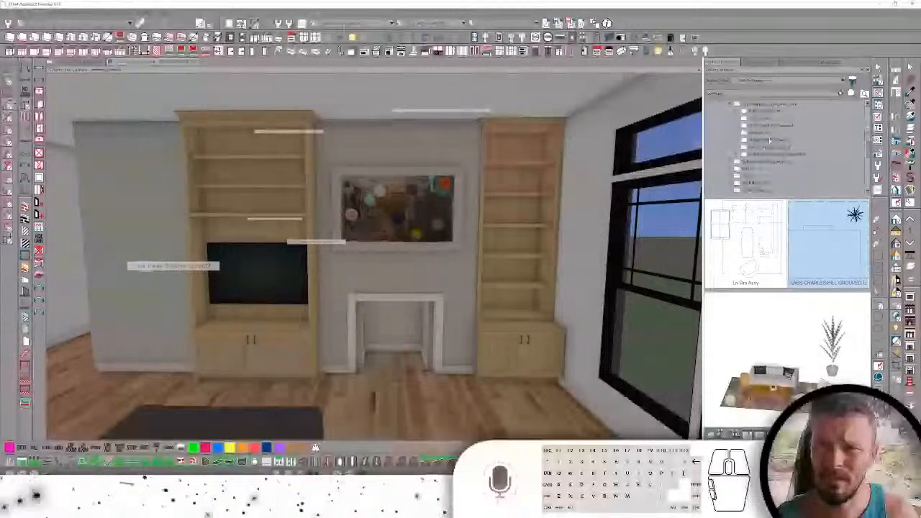
{"action": "left_click", "coordinate": [770, 140]}
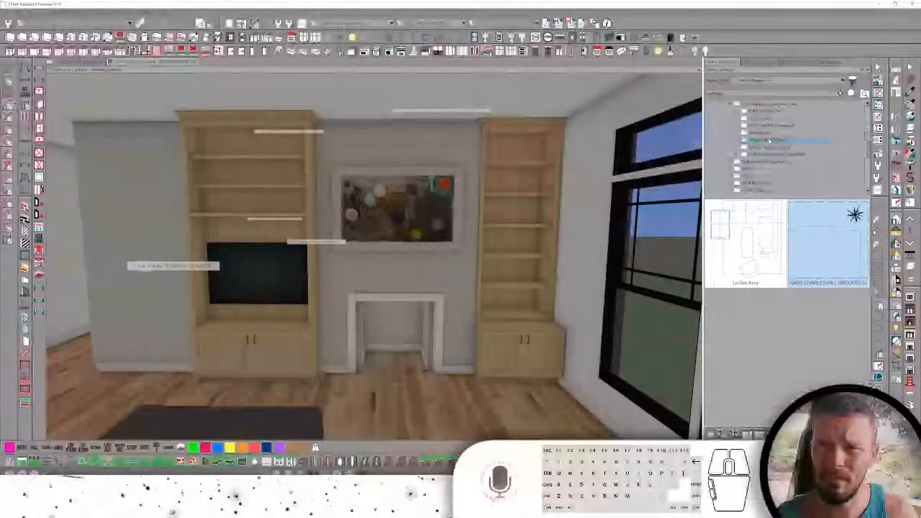
{"action": "left_click", "coordinate": [769, 141]}
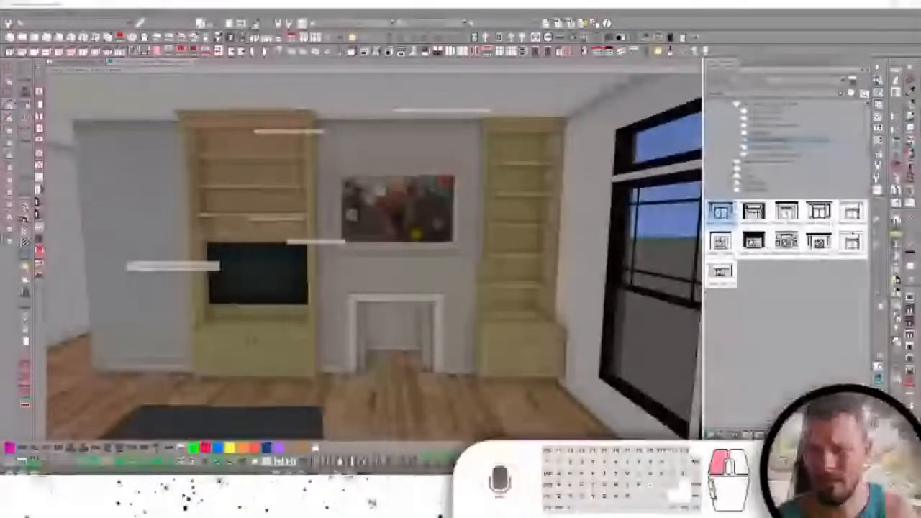
- Examine the previews of the example fireplaces to compare their mantels, surrounds and fireboxes
{"action": "left_click", "coordinate": [721, 272]}
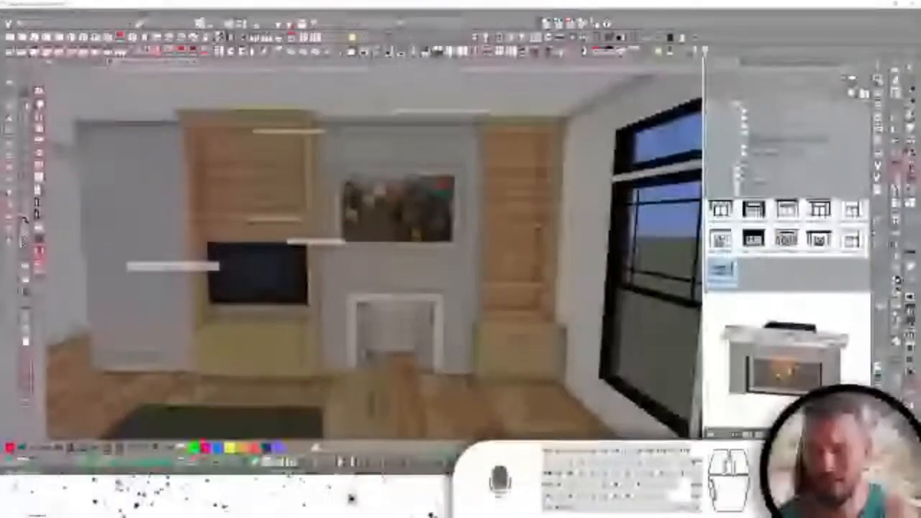
{"action": "left_click", "coordinate": [721, 270]}
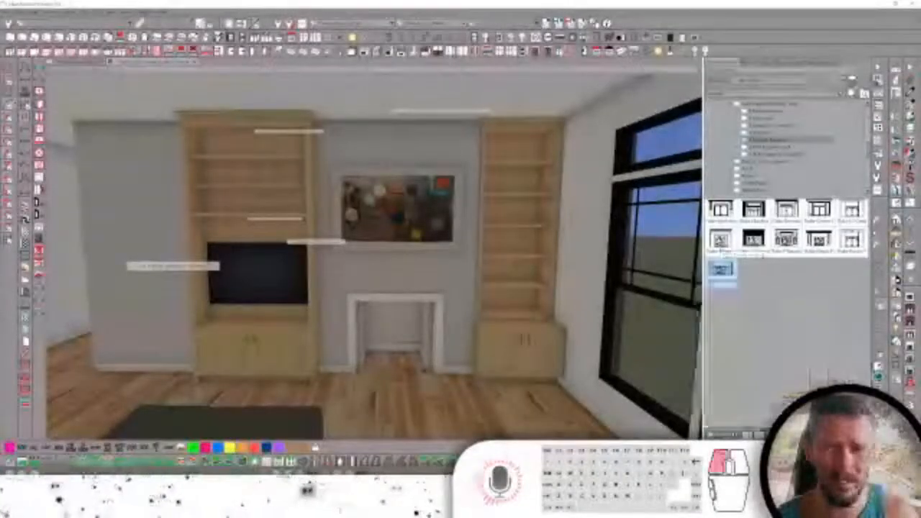
{"action": "left_click", "coordinate": [720, 239]}
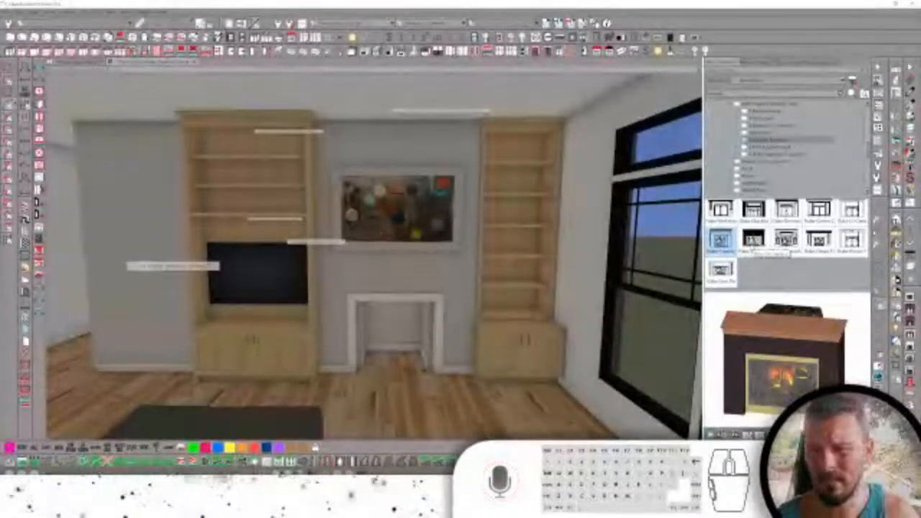
{"action": "left_click", "coordinate": [753, 239]}
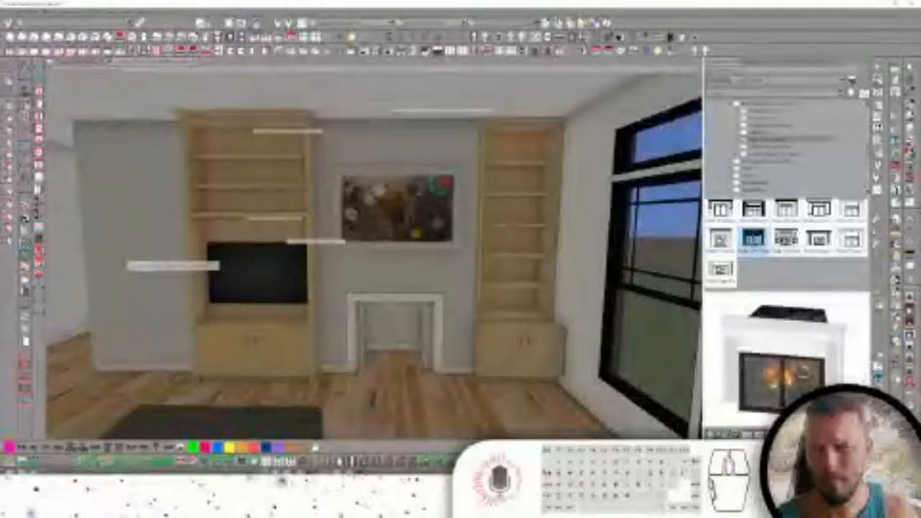
{"action": "left_click", "coordinate": [786, 239]}
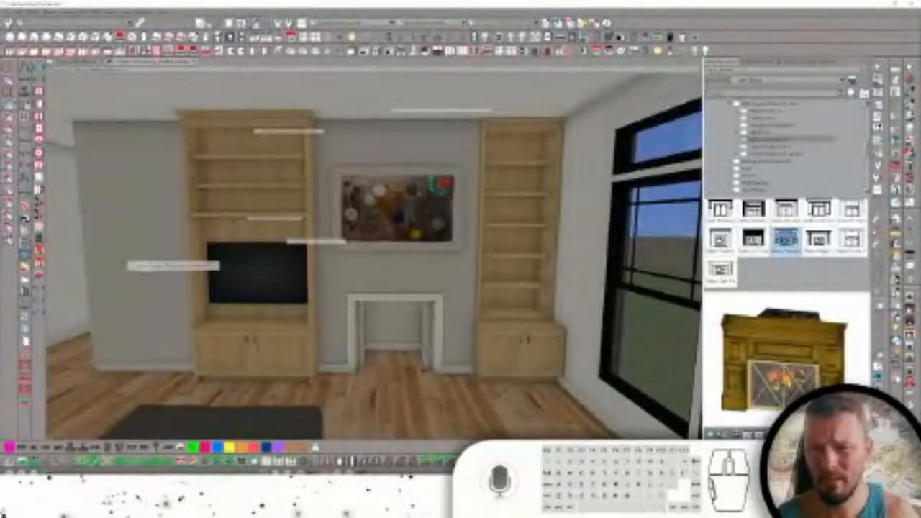
{"action": "left_click", "coordinate": [818, 239]}
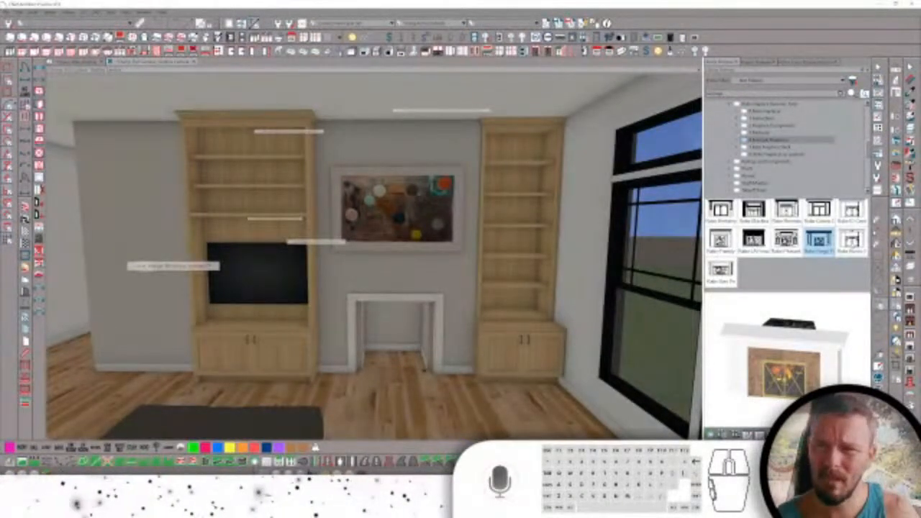
{"action": "left_click", "coordinate": [852, 241]}
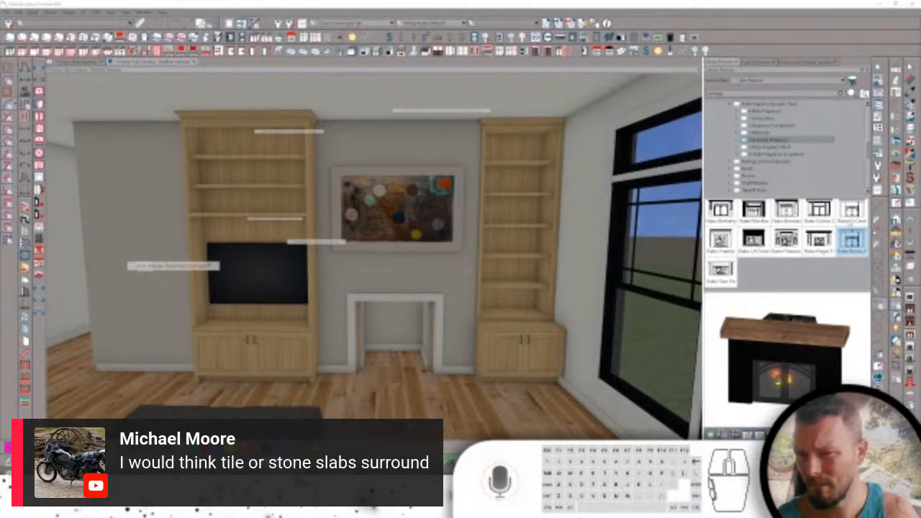
{"action": "left_click", "coordinate": [852, 210]}
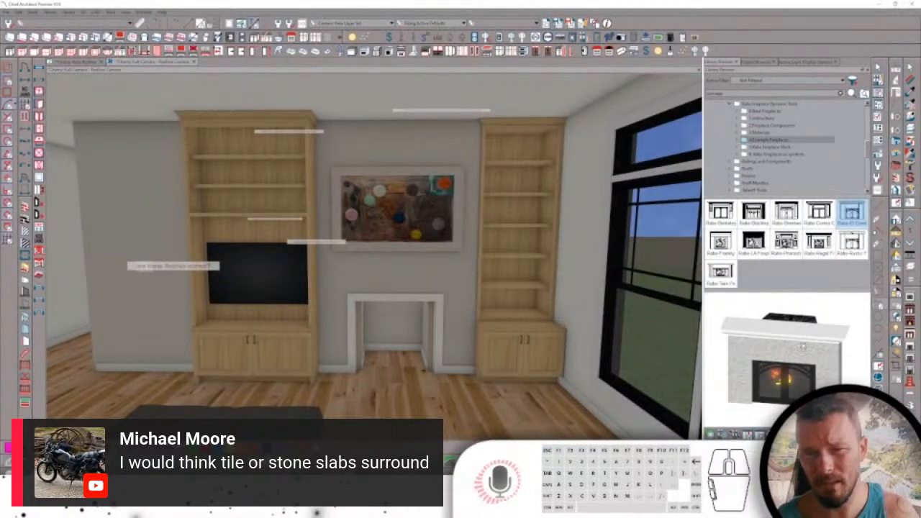
{"action": "left_click", "coordinate": [819, 211]}
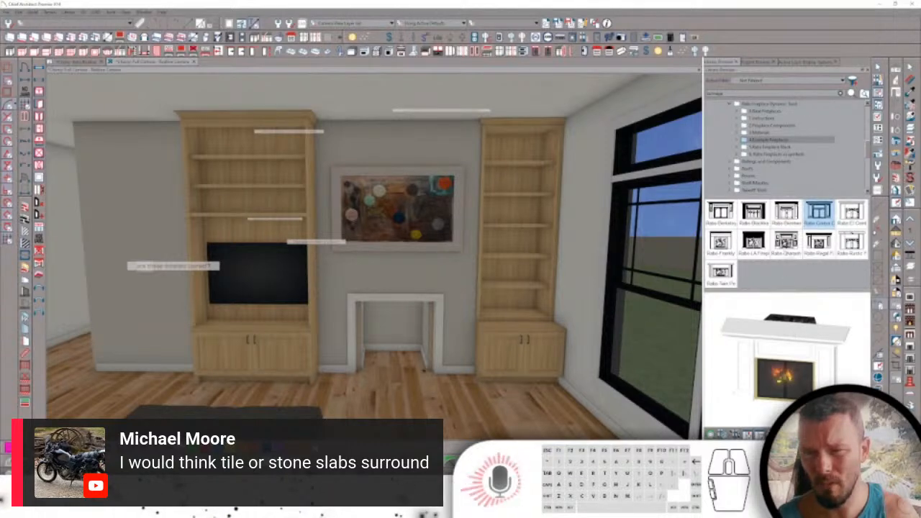
{"action": "left_click", "coordinate": [786, 211]}
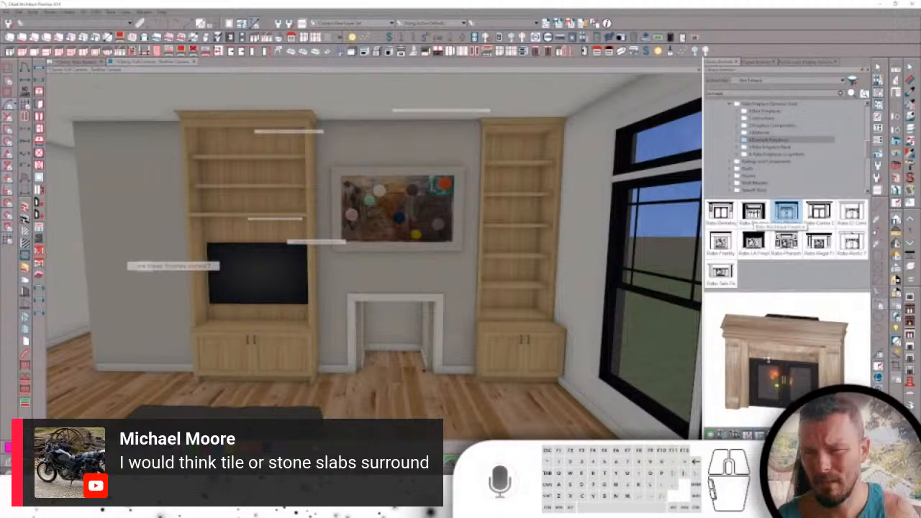
{"action": "left_click", "coordinate": [754, 211]}
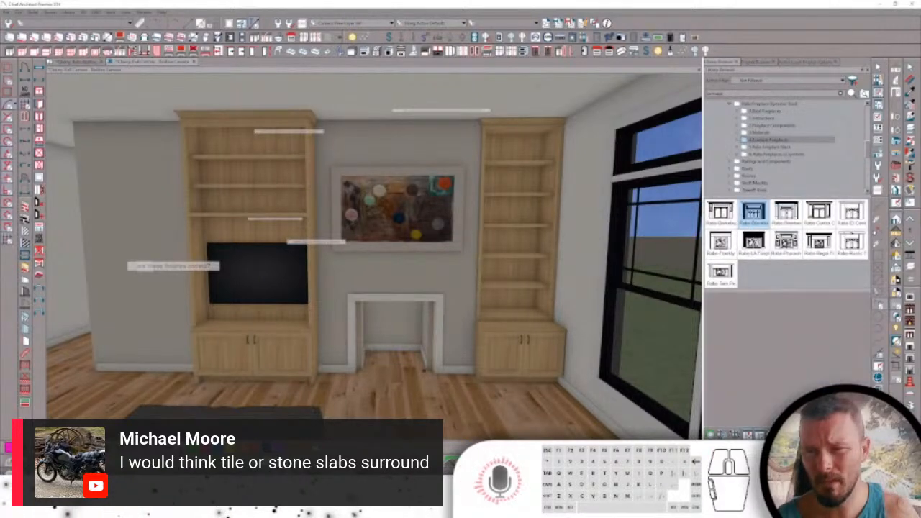
{"action": "left_click", "coordinate": [721, 215]}
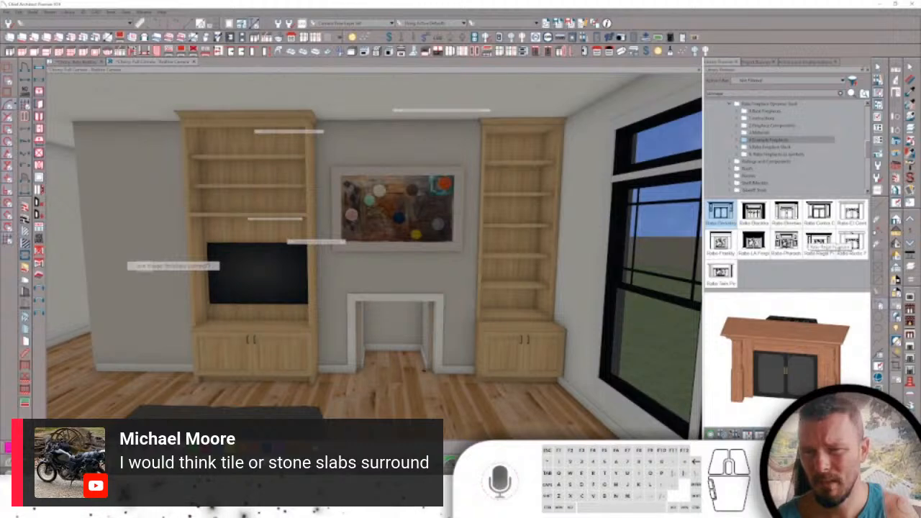
{"action": "left_click", "coordinate": [852, 242]}
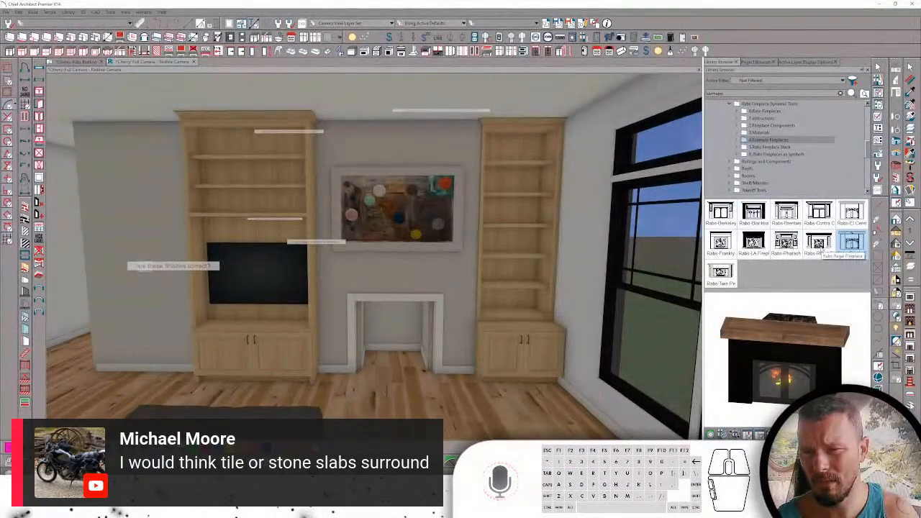
- Place the Regal Fireplace at the surround opening between the two bookcases and select it
{"action": "left_click", "coordinate": [818, 244]}
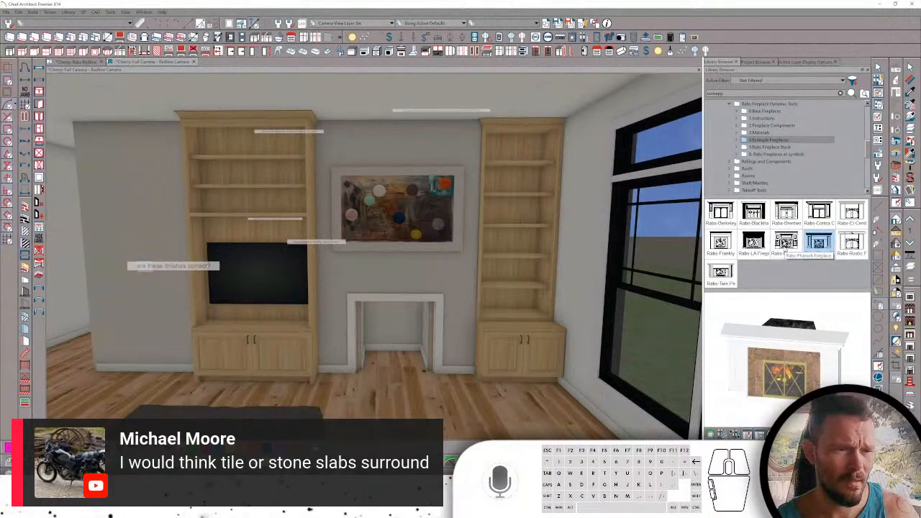
{"action": "left_click", "coordinate": [393, 360]}
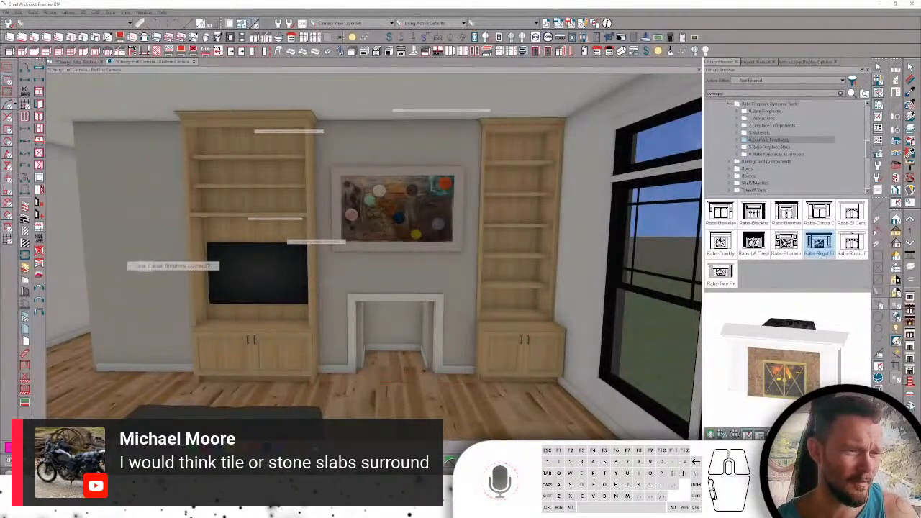
{"action": "left_click", "coordinate": [386, 392]}
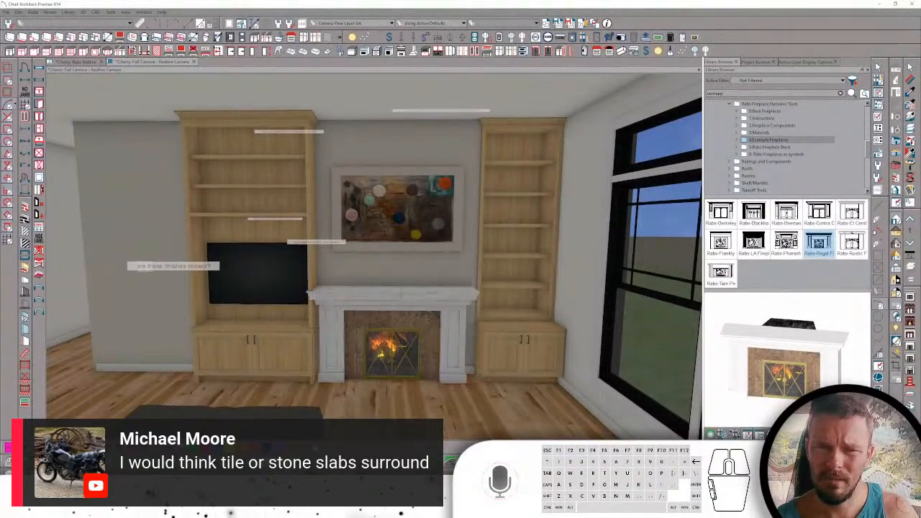
{"action": "left_click", "coordinate": [398, 310]}
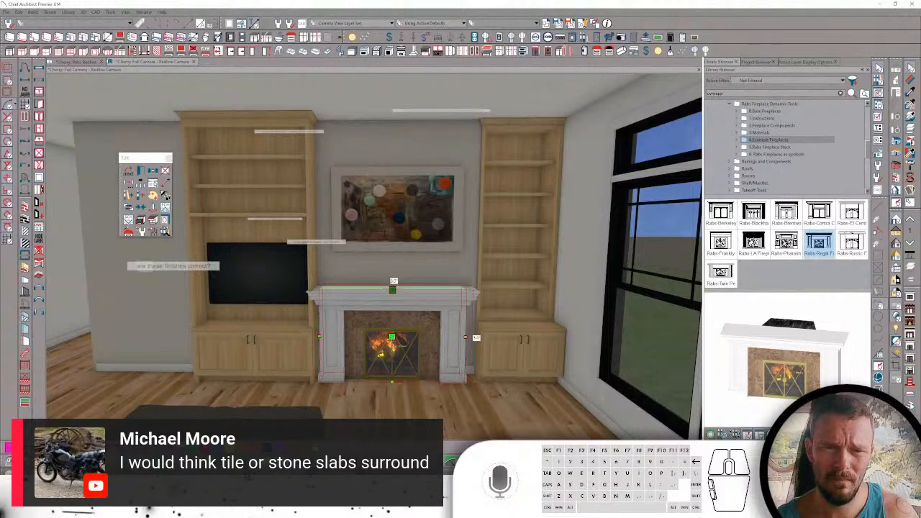
{"action": "left_click_drag", "start_coordinate": [397, 339], "coordinate": [408, 337]}
{"action": "key", "text": "Tab"}
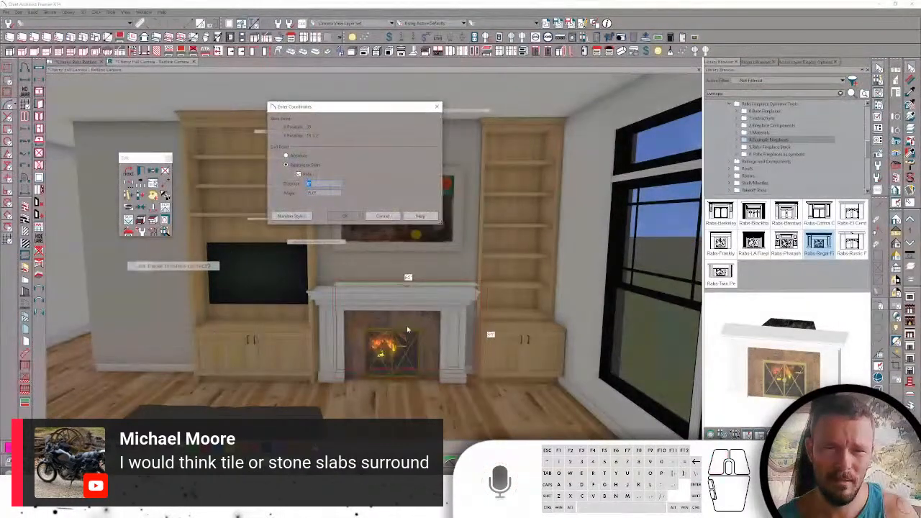
{"action": "left_click", "coordinate": [382, 216]}
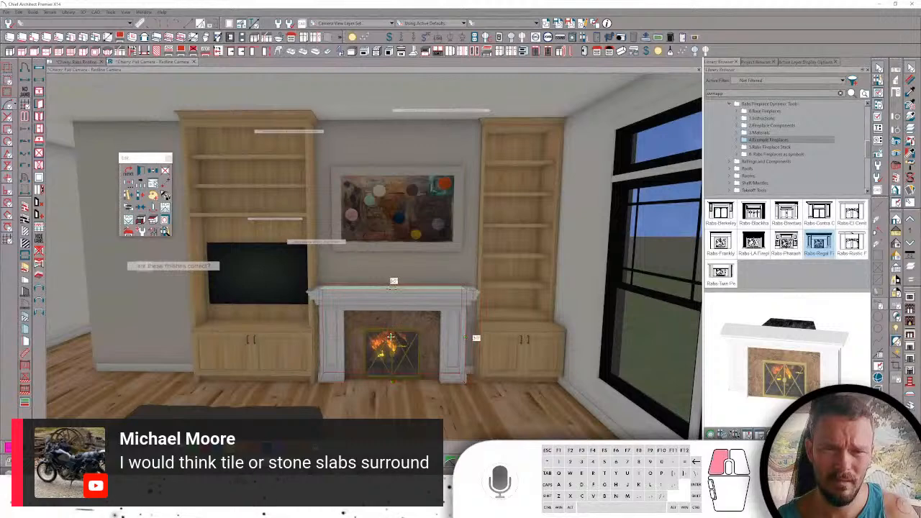
{"action": "left_click_drag", "start_coordinate": [397, 337], "coordinate": [400, 336]}
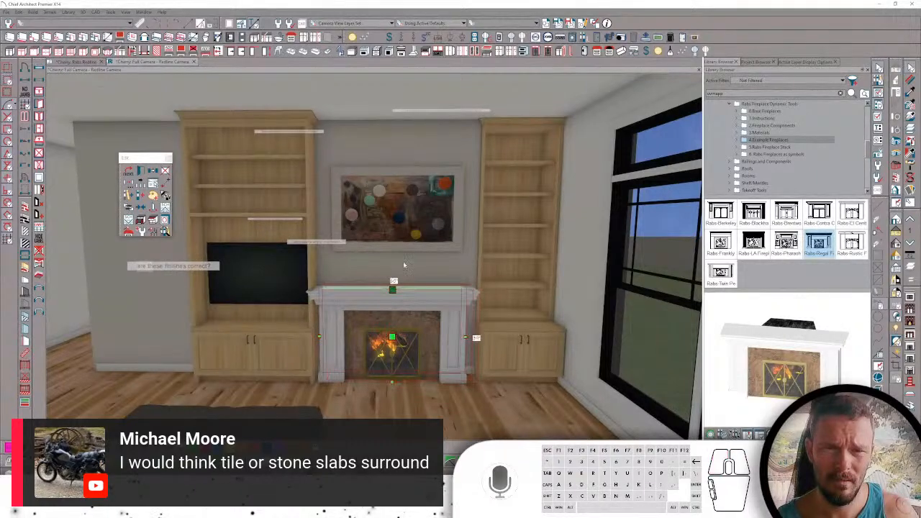
- Center the Regal Fireplace on the framed artwork above it
{"action": "left_click", "coordinate": [405, 249]}
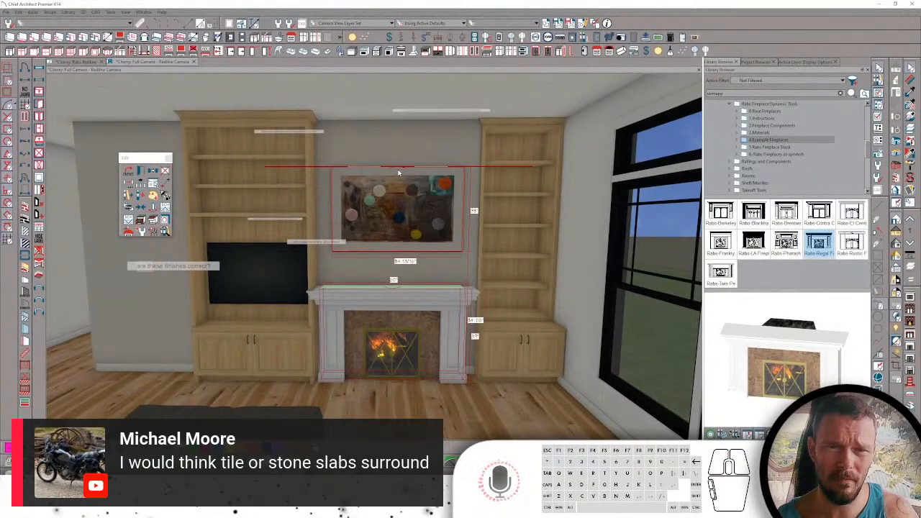
{"action": "scroll", "coordinate": [401, 189], "scroll_direction": "up", "scroll_amount": 5}
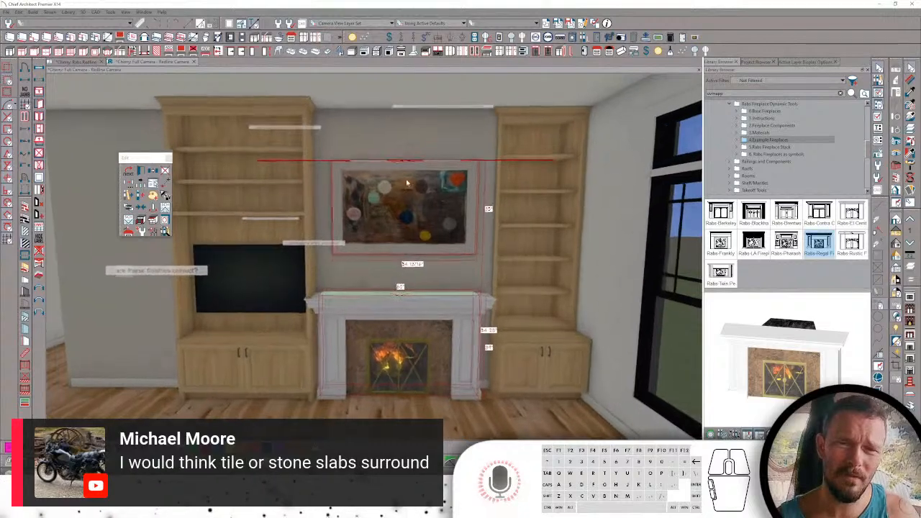
{"action": "scroll", "coordinate": [426, 159], "scroll_direction": "up", "scroll_amount": 1}
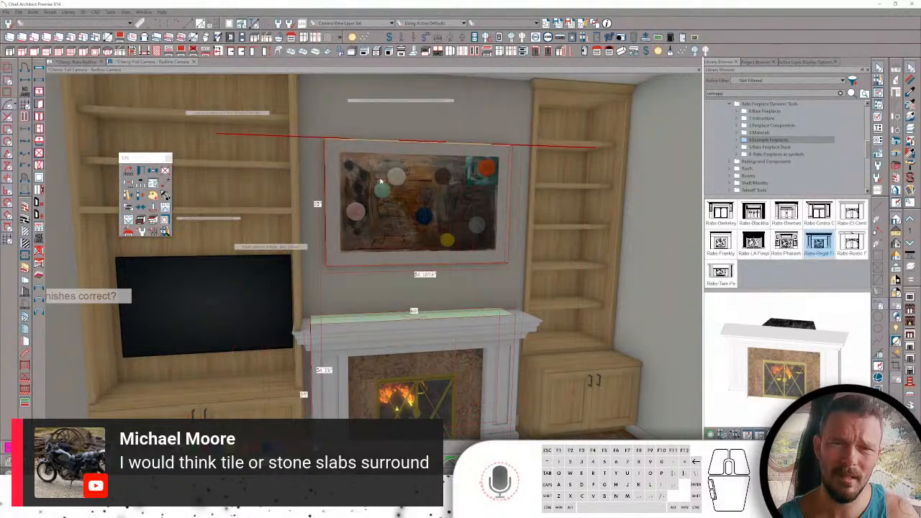
{"action": "scroll", "coordinate": [407, 168], "scroll_direction": "up", "scroll_amount": 1}
{"action": "scroll", "coordinate": [407, 167], "scroll_direction": "up", "scroll_amount": 3}
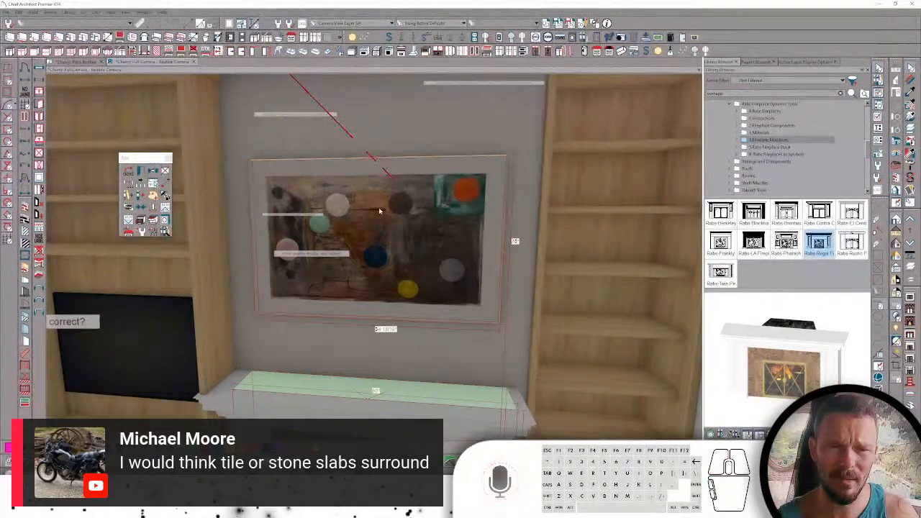
{"action": "left_click", "coordinate": [389, 228]}
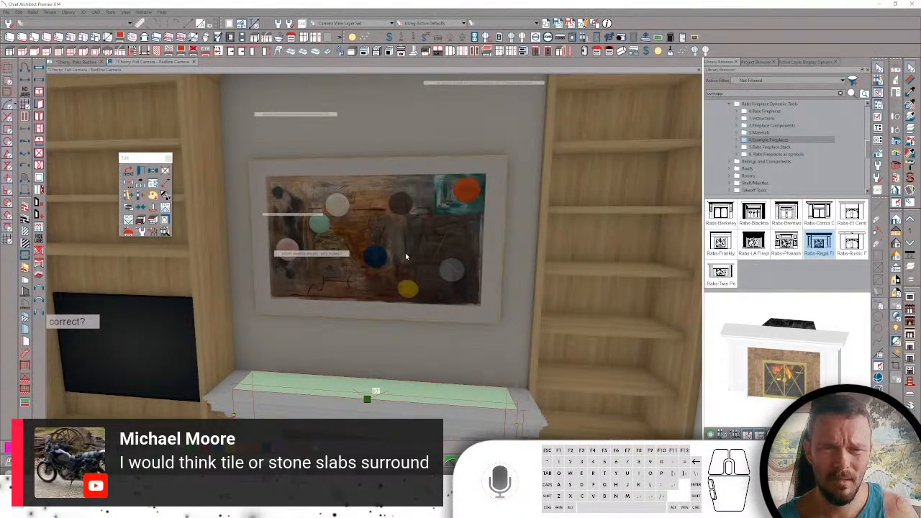
- Stretch the fireplace upward so its mantel shelf sits a short distance below the artwork frame
{"action": "scroll", "coordinate": [398, 285], "scroll_direction": "down", "scroll_amount": 5}
{"action": "scroll", "coordinate": [365, 295], "scroll_direction": "down", "scroll_amount": 1}
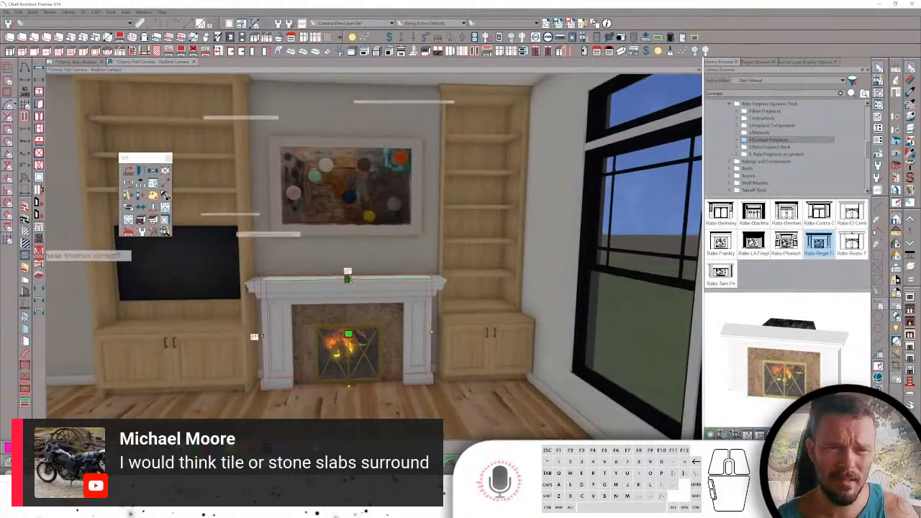
{"action": "left_click_drag", "start_coordinate": [347, 273], "coordinate": [346, 257]}
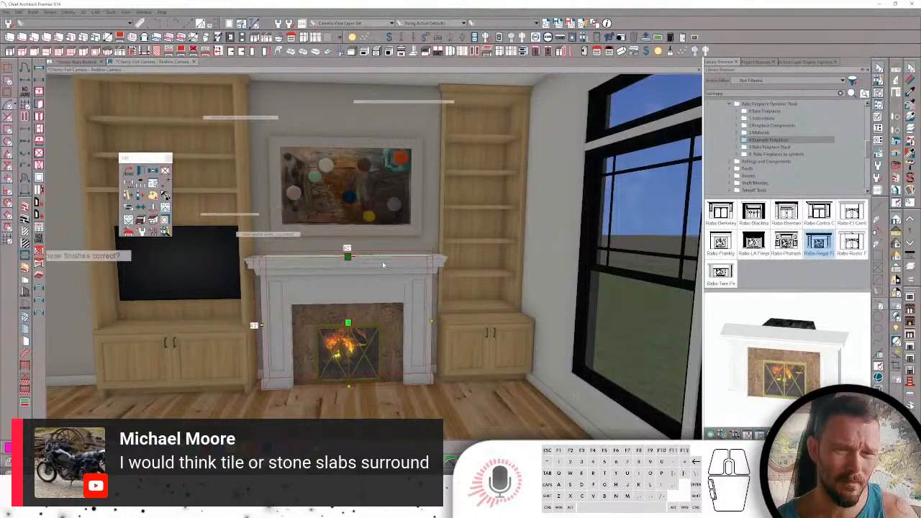
- Adjust the fireplace's depth slightly from its side next to the television bookcase
{"action": "scroll", "coordinate": [383, 266], "scroll_direction": "down", "scroll_amount": 5}
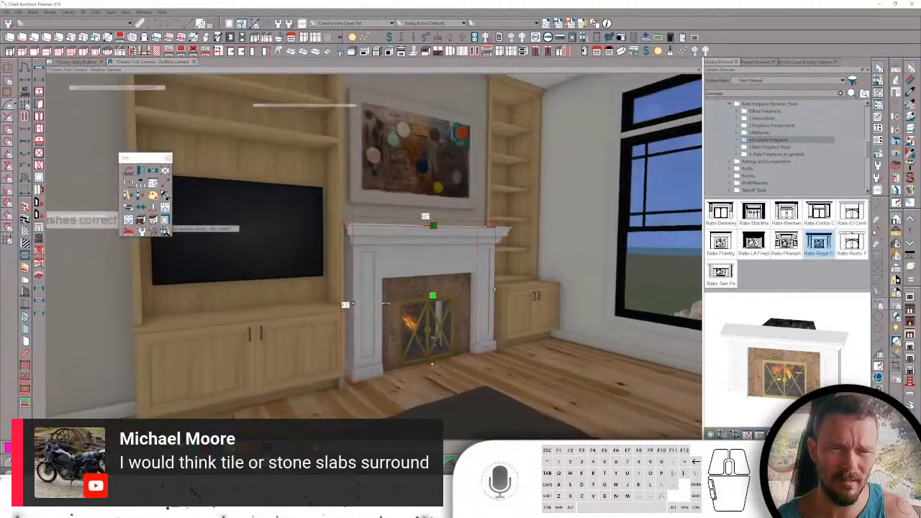
{"action": "left_click", "coordinate": [343, 272]}
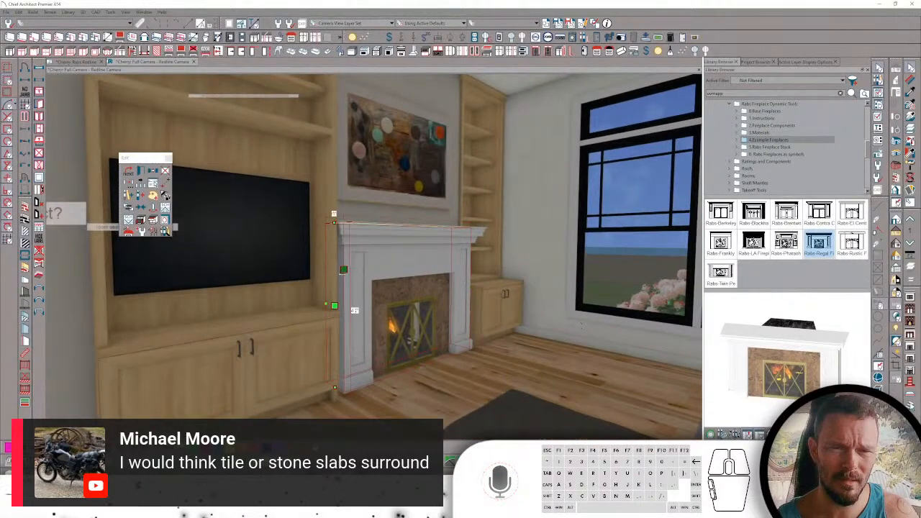
{"action": "left_click_drag", "start_coordinate": [351, 272], "coordinate": [353, 272]}
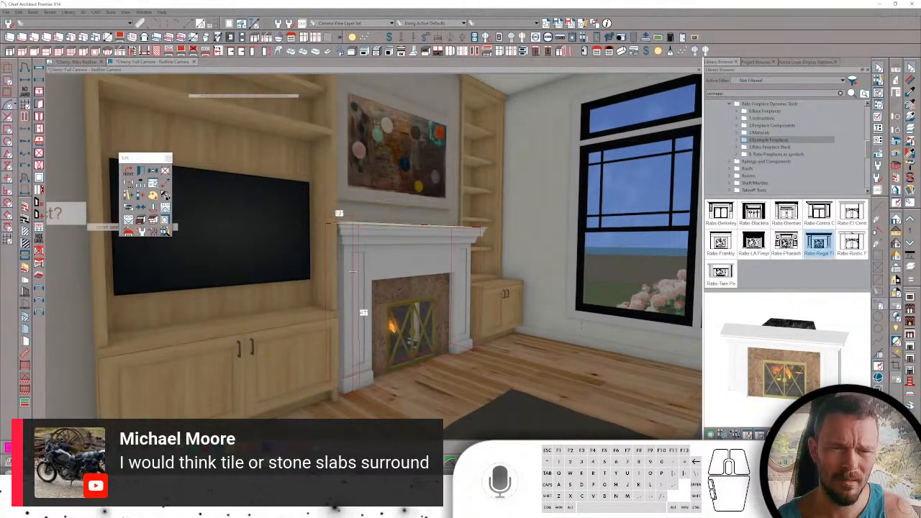
{"action": "left_click", "coordinate": [362, 312]}
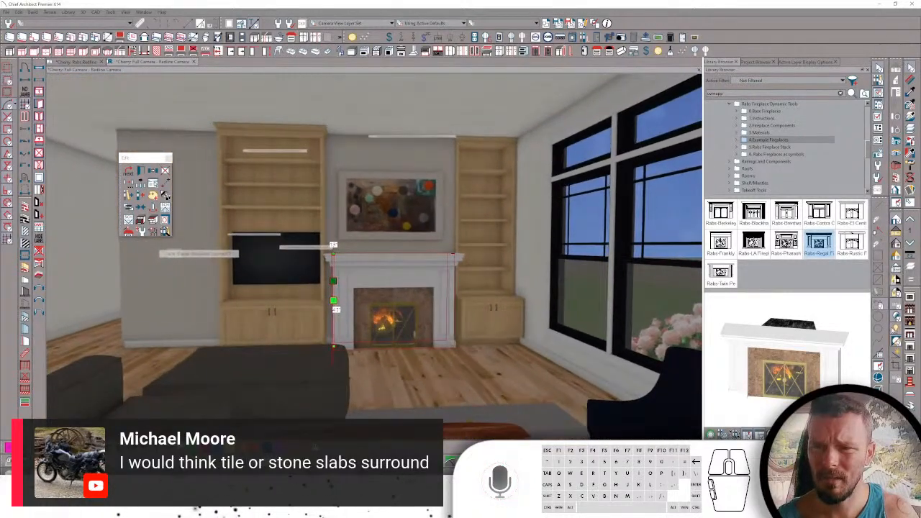
- Switch the current camera's lighting to the Default Light Set
{"action": "left_click", "coordinate": [894, 327]}
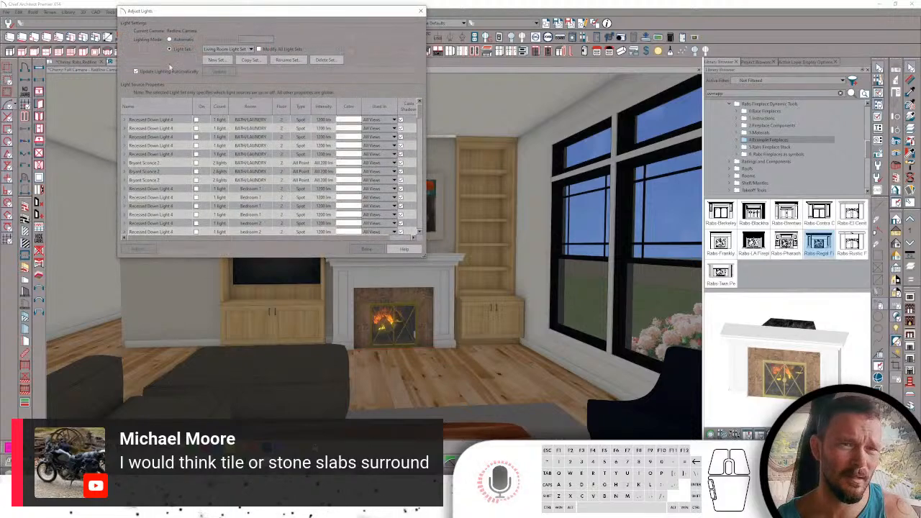
{"action": "left_click", "coordinate": [216, 49]}
{"action": "left_click", "coordinate": [222, 55]}
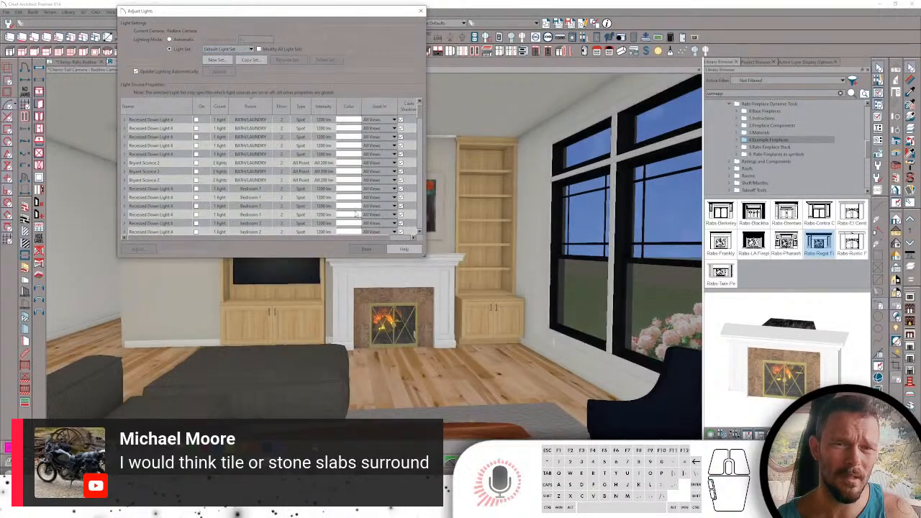
{"action": "left_click", "coordinate": [371, 250]}
- Inspect the fireplace wall up close and open the Fireplace Components folder of the fireplace library
{"action": "middle_click_drag", "start_coordinate": [471, 275], "coordinate": [392, 249]}
{"action": "scroll", "coordinate": [476, 252], "scroll_direction": "up", "scroll_amount": 6}
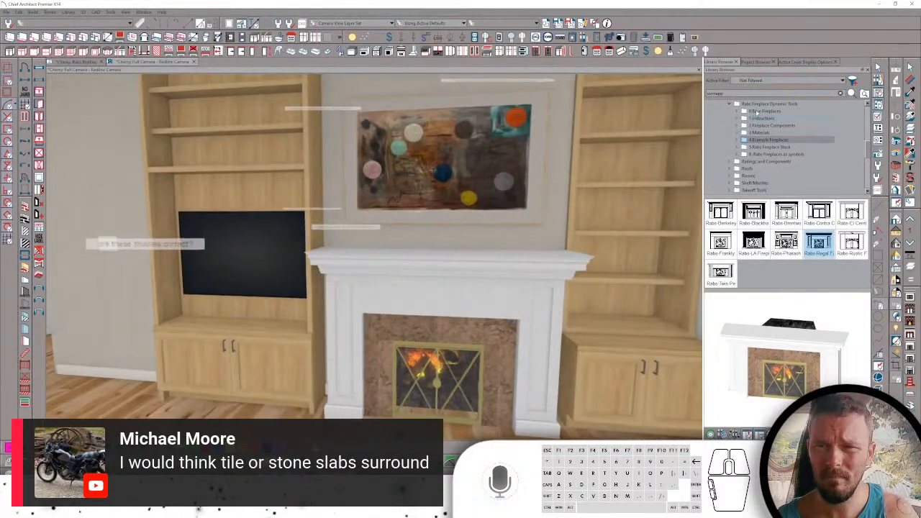
{"action": "left_click", "coordinate": [764, 126]}
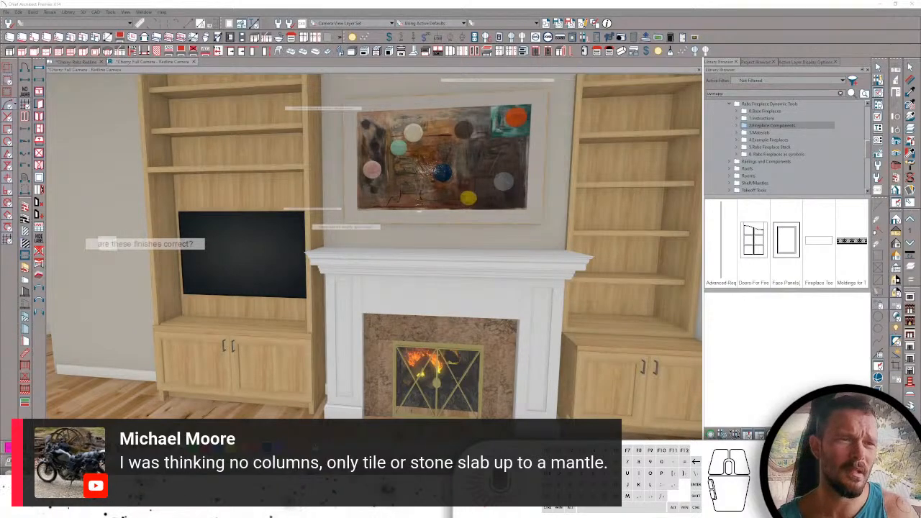
- Open the received Cherry plan from the project's 220530-RCVD folder, keeping No Change for the missing fonts
{"action": "left_click", "coordinate": [6, 12]}
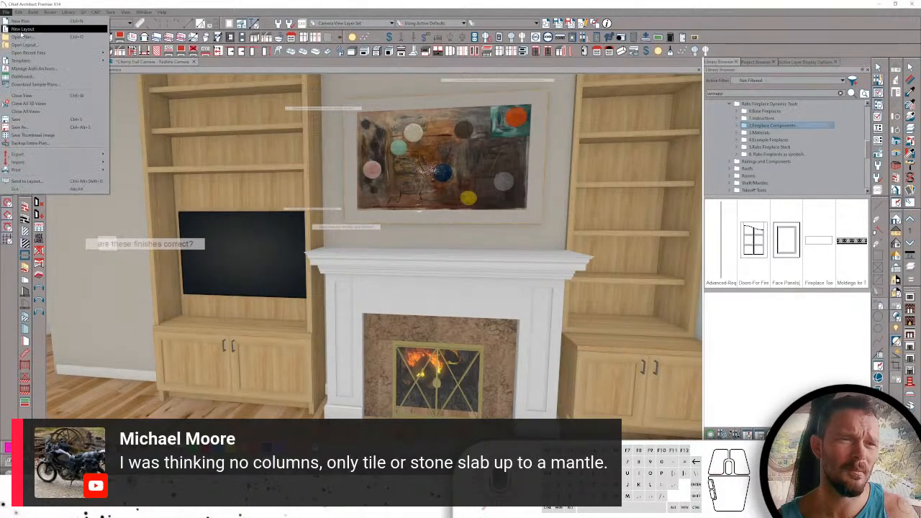
{"action": "left_click", "coordinate": [26, 39]}
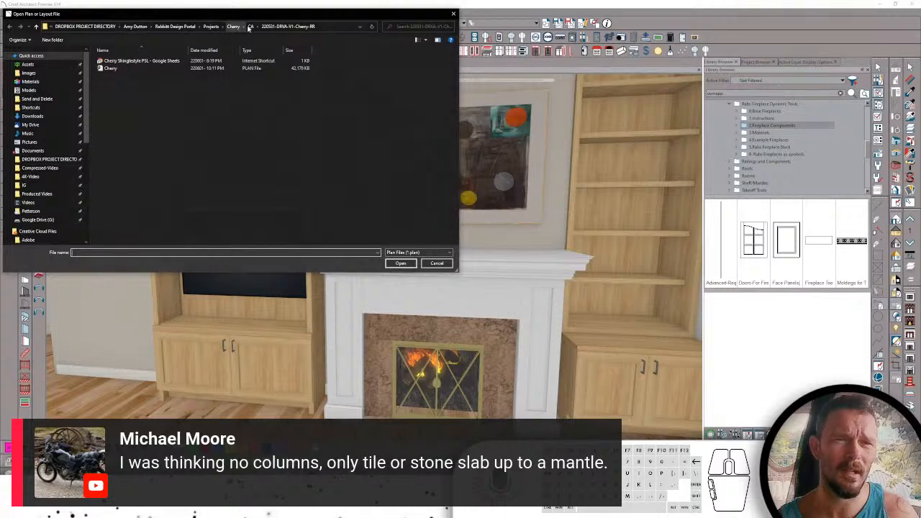
{"action": "left_click", "coordinate": [249, 27]}
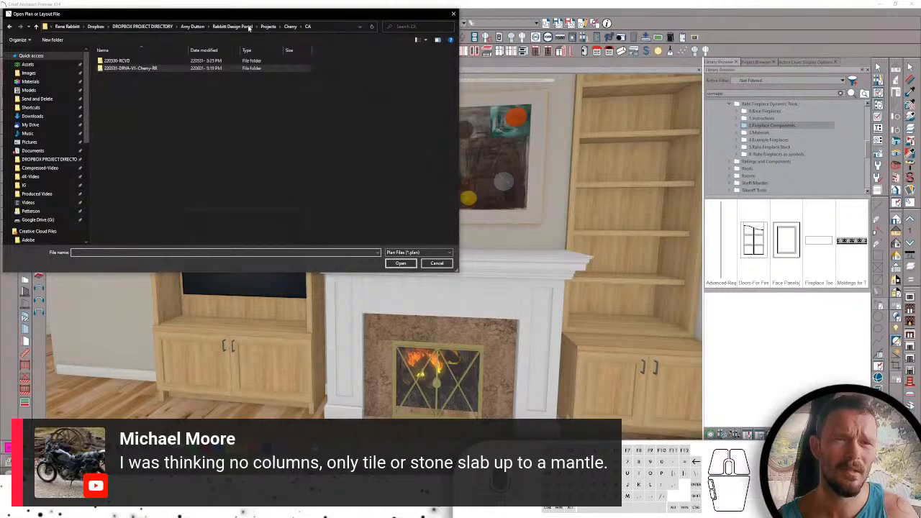
{"action": "double_click", "coordinate": [110, 62]}
{"action": "left_click", "coordinate": [112, 62]}
{"action": "double_click", "coordinate": [113, 62]}
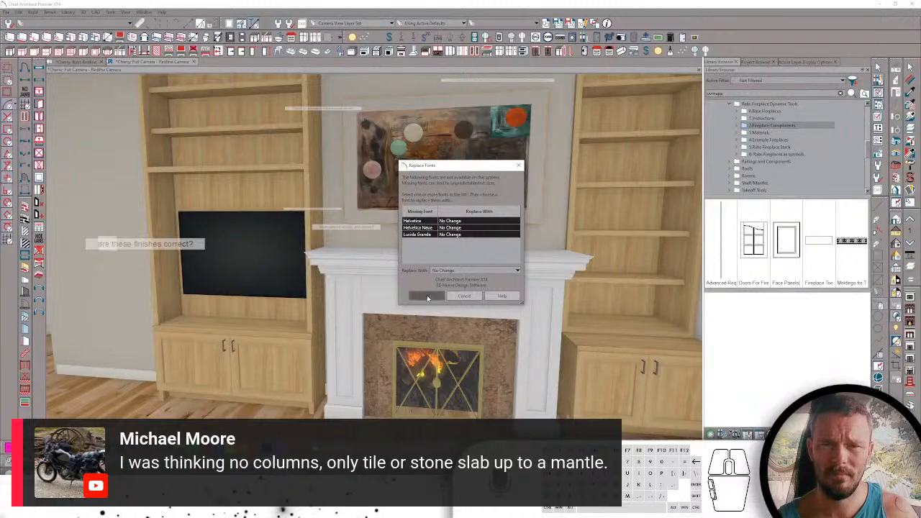
{"action": "left_click", "coordinate": [427, 295]}
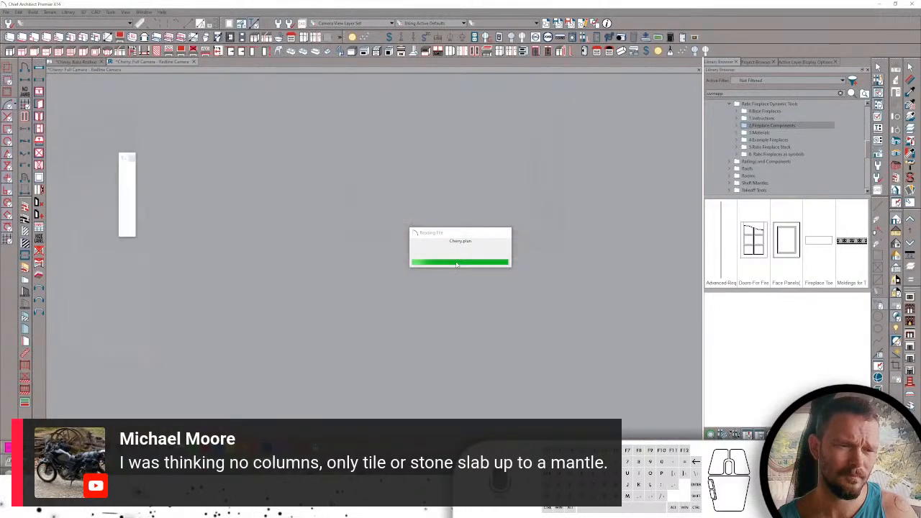
- Go down one floor in the received plan to view the living room and its fireplace wall
{"action": "scroll", "coordinate": [455, 273], "scroll_direction": "down", "scroll_amount": 1}
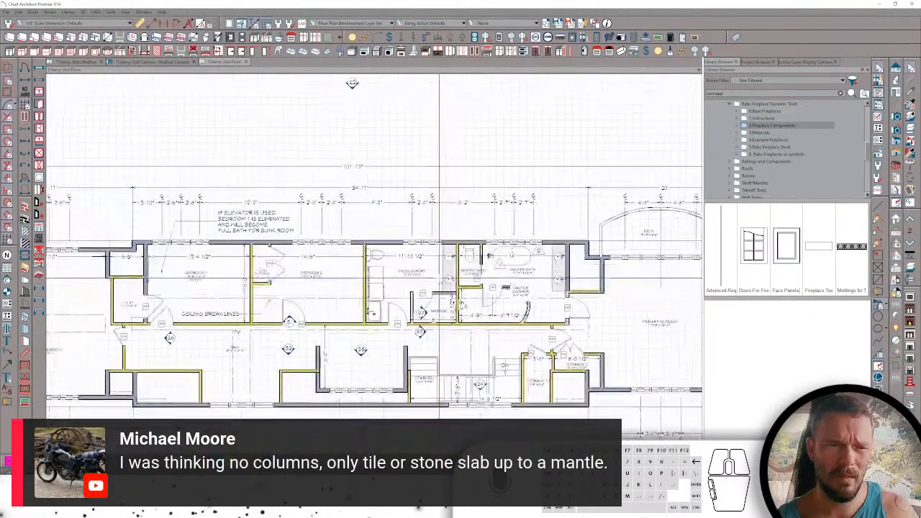
{"action": "scroll", "coordinate": [447, 292], "scroll_direction": "up", "scroll_amount": 4}
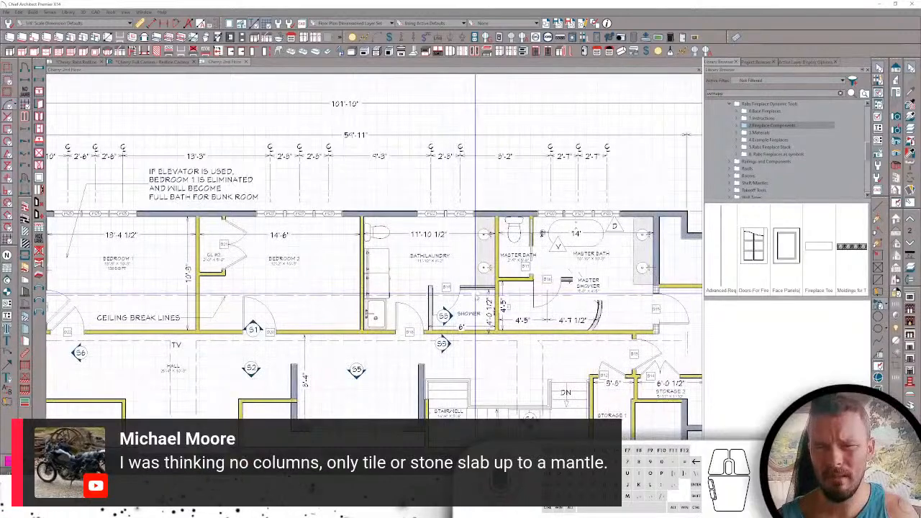
{"action": "key", "text": "i"}
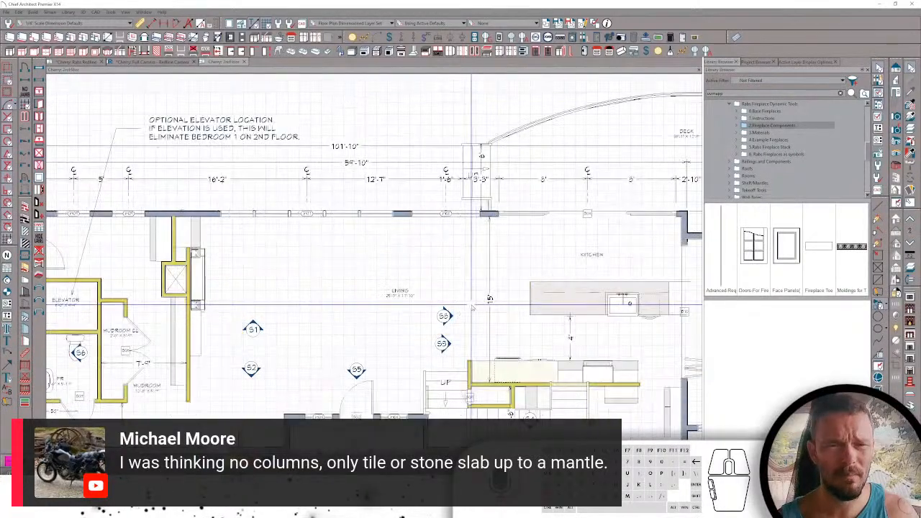
- Create a full camera view of the living room looking toward the fireplace wall, dismissing the missing files list
{"action": "right_click", "coordinate": [455, 272]}
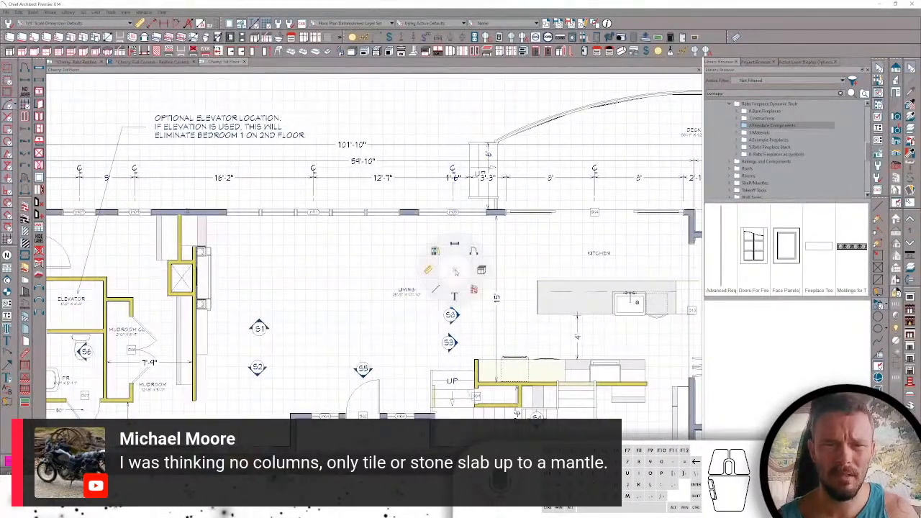
{"action": "left_click", "coordinate": [455, 239]}
{"action": "left_click_drag", "start_coordinate": [410, 257], "coordinate": [314, 268]}
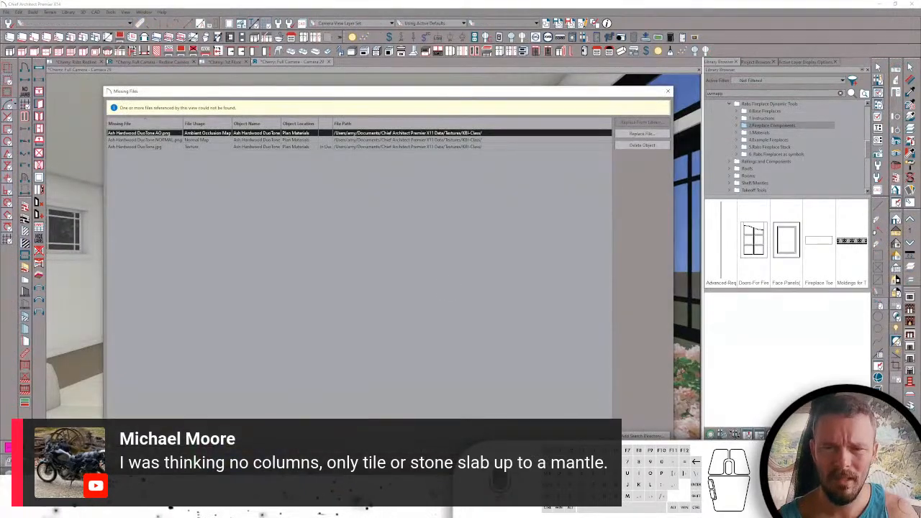
{"action": "key", "text": "Escape"}
{"action": "scroll", "coordinate": [464, 342], "scroll_direction": "down", "scroll_amount": 5}
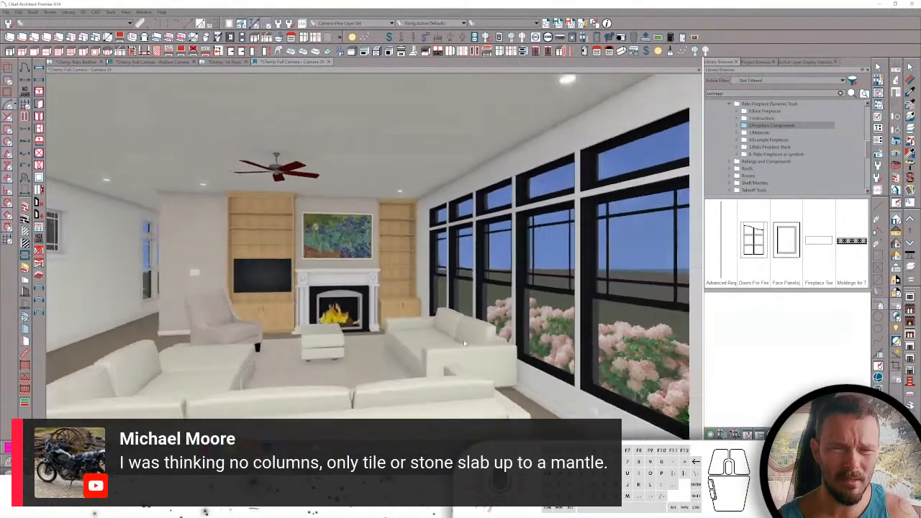
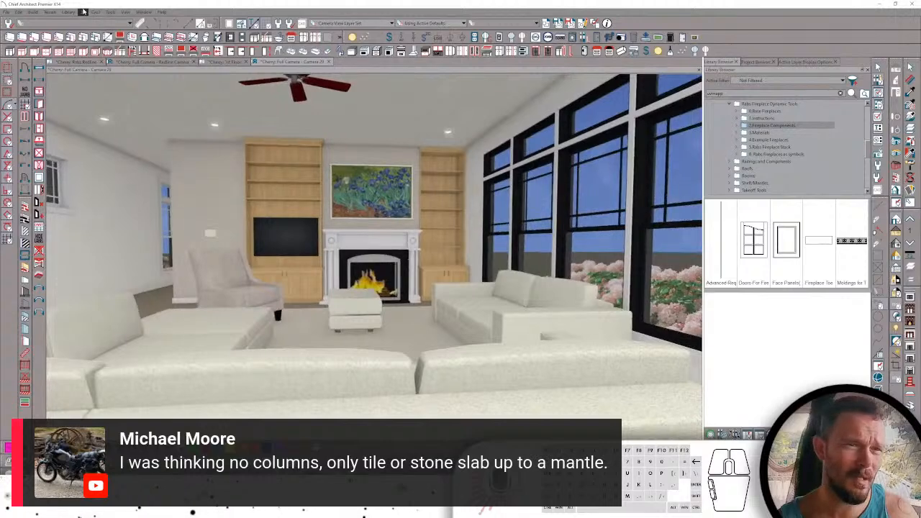
- Review the 3D View Defaults and examine the fireplace wall in the new camera view
{"action": "left_click", "coordinate": [83, 12]}
{"action": "left_click", "coordinate": [131, 211]}
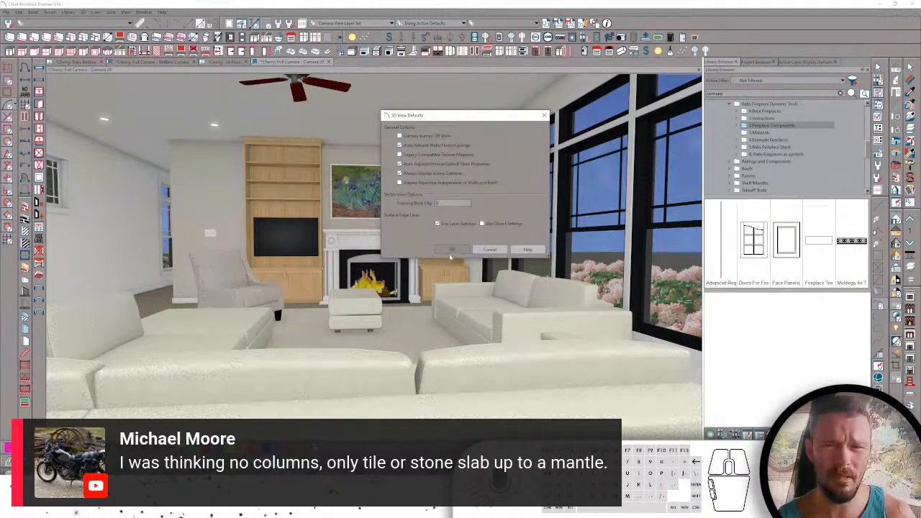
{"action": "left_click", "coordinate": [451, 250]}
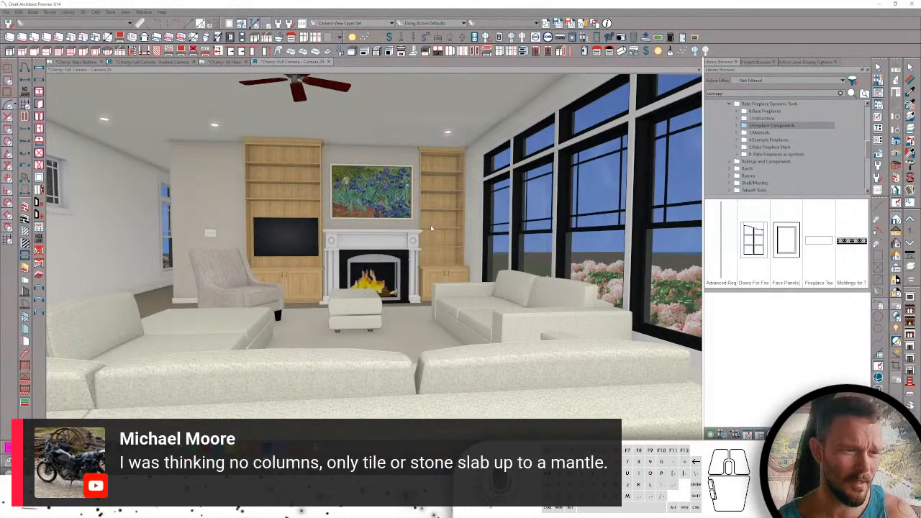
{"action": "scroll", "coordinate": [426, 229], "scroll_direction": "down", "scroll_amount": 2}
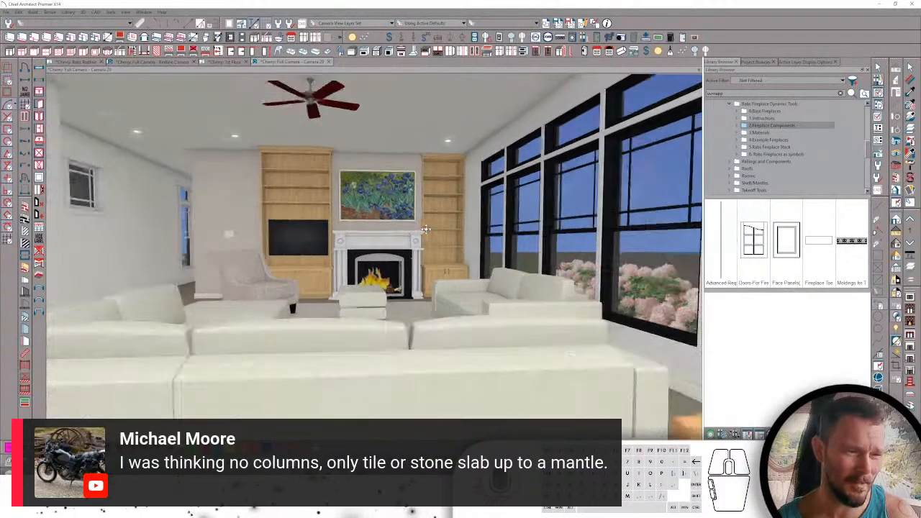
{"action": "scroll", "coordinate": [426, 229], "scroll_direction": "up", "scroll_amount": 4}
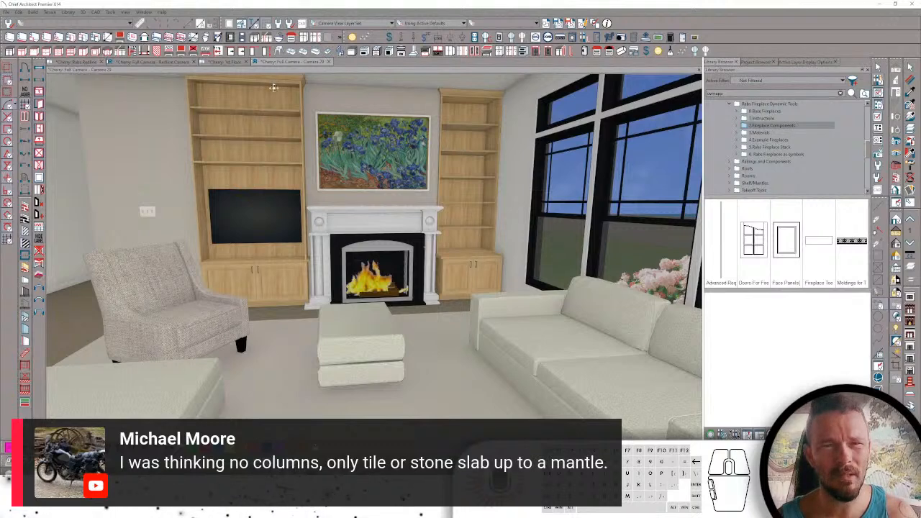
- Close the new camera view and the first floor plan without saving the changes
{"action": "left_click", "coordinate": [327, 62]}
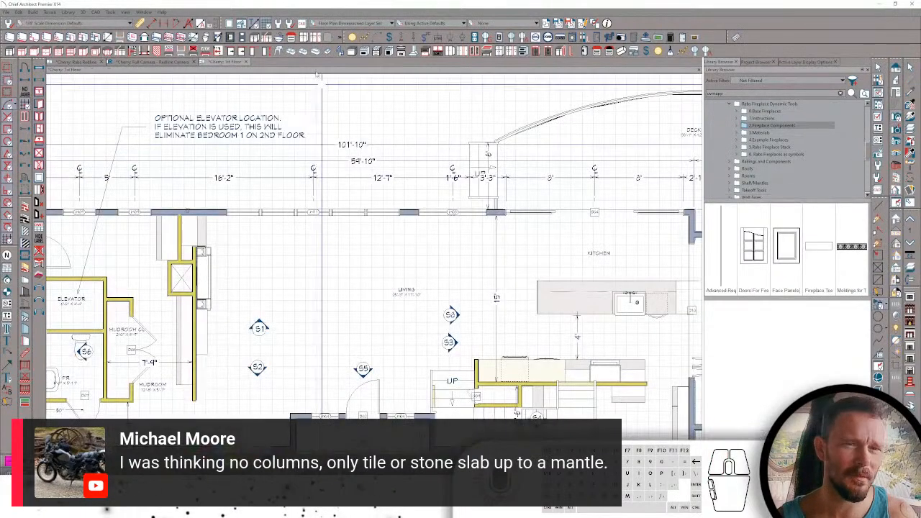
{"action": "left_click", "coordinate": [246, 63]}
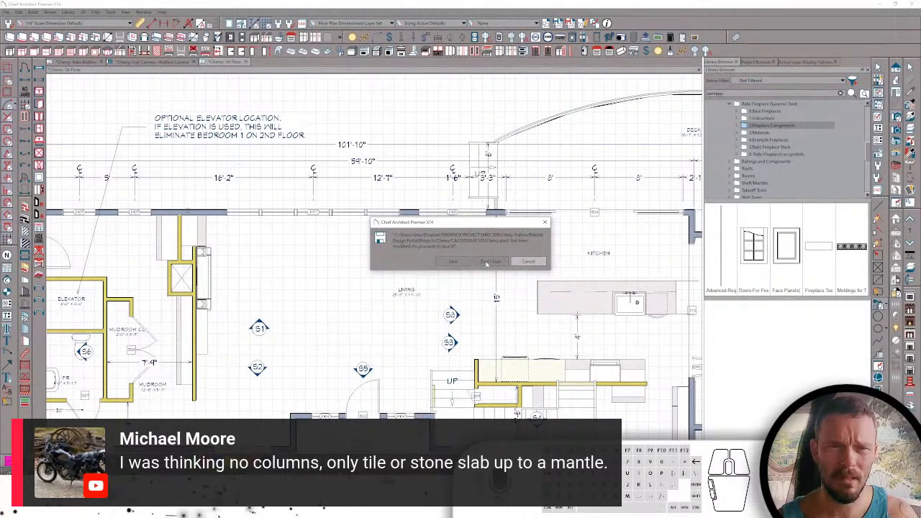
{"action": "left_click", "coordinate": [488, 262]}
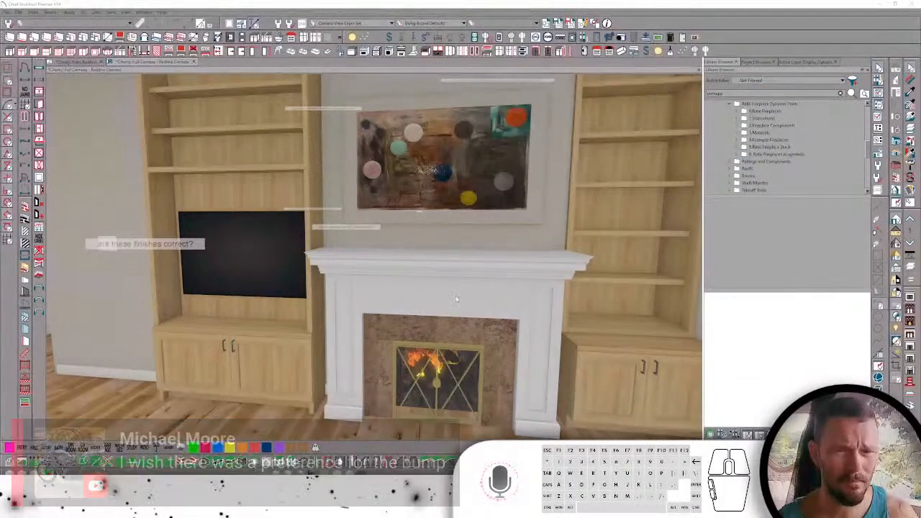
- Delete the existing white fireplace between the built-in bookcases
{"action": "left_click", "coordinate": [457, 296]}
{"action": "scroll", "coordinate": [456, 295], "scroll_direction": "down", "scroll_amount": 5}
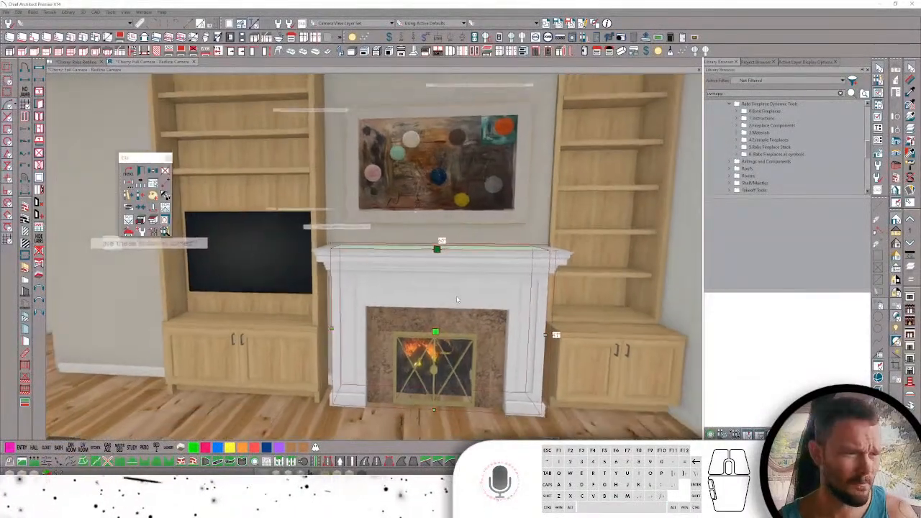
{"action": "scroll", "coordinate": [456, 295], "scroll_direction": "down", "scroll_amount": 2}
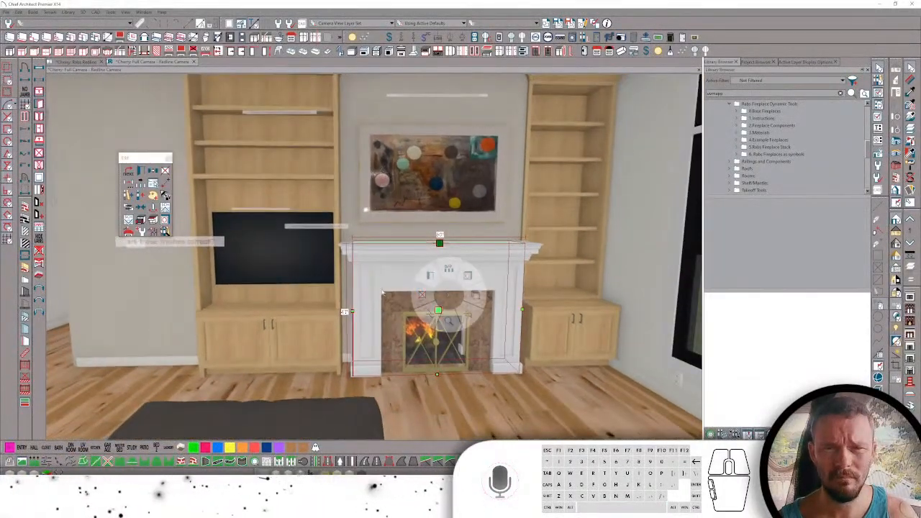
{"action": "key", "text": "Delete"}
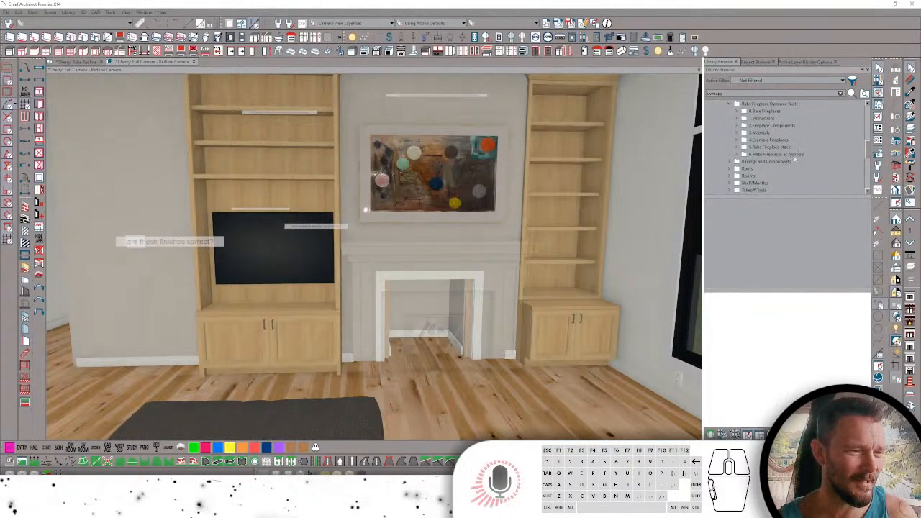
- Preview the models in the Example Fireplaces library folder and place the white Rabs fireplace with columns and black doors in the wall opening
{"action": "scroll", "coordinate": [786, 147], "scroll_direction": "down", "scroll_amount": 1}
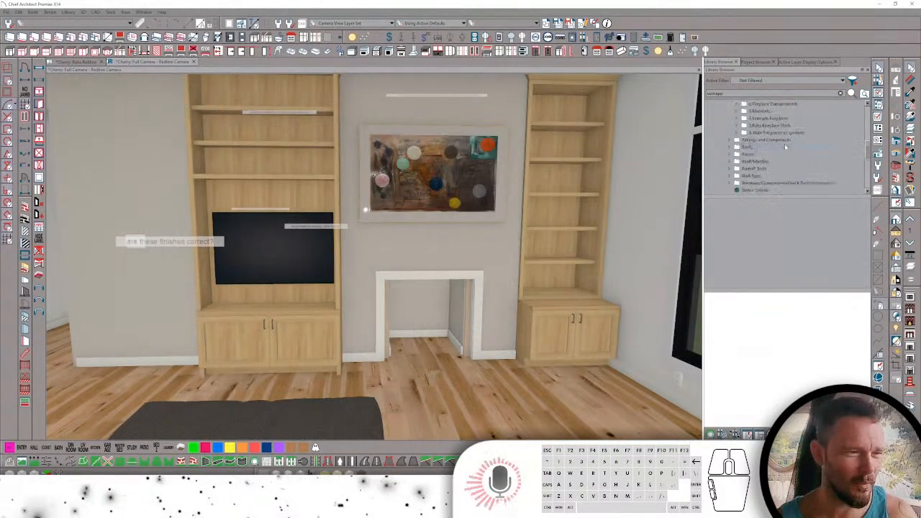
{"action": "scroll", "coordinate": [781, 145], "scroll_direction": "up", "scroll_amount": 1}
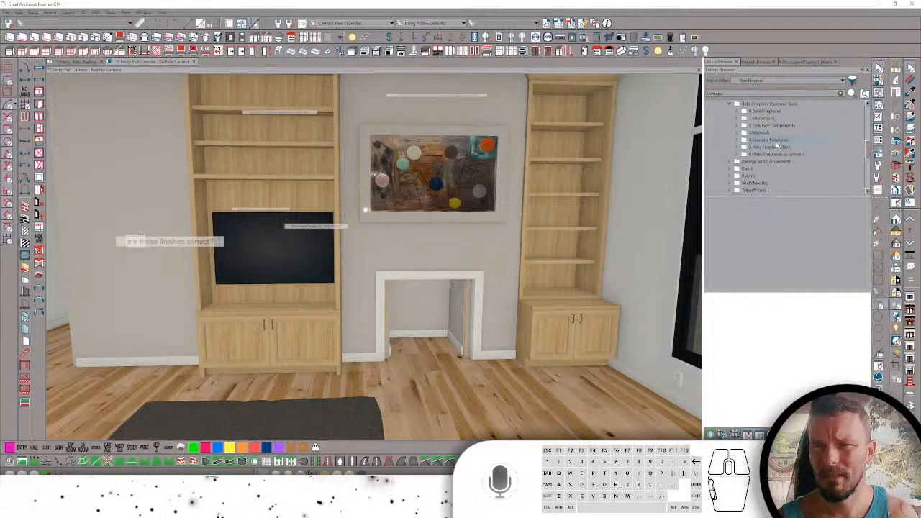
{"action": "left_click", "coordinate": [776, 141]}
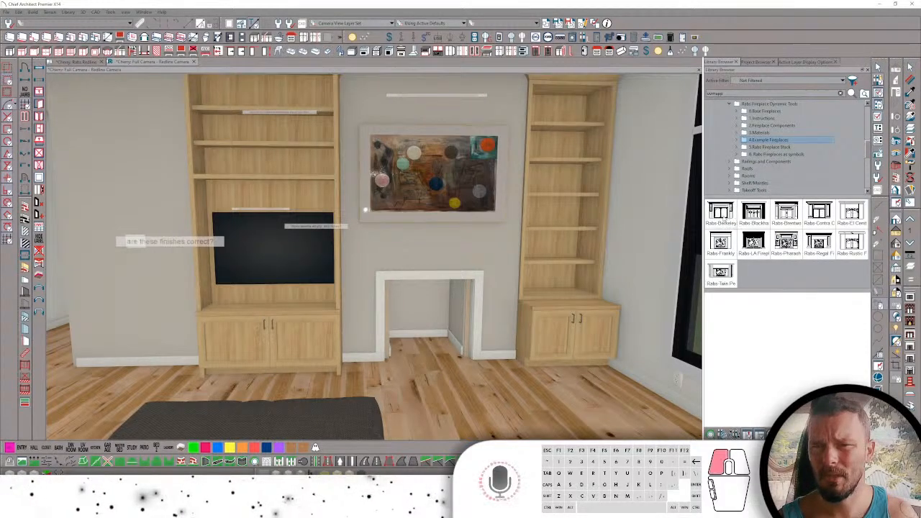
{"action": "left_click", "coordinate": [727, 217]}
{"action": "left_click", "coordinate": [769, 216]}
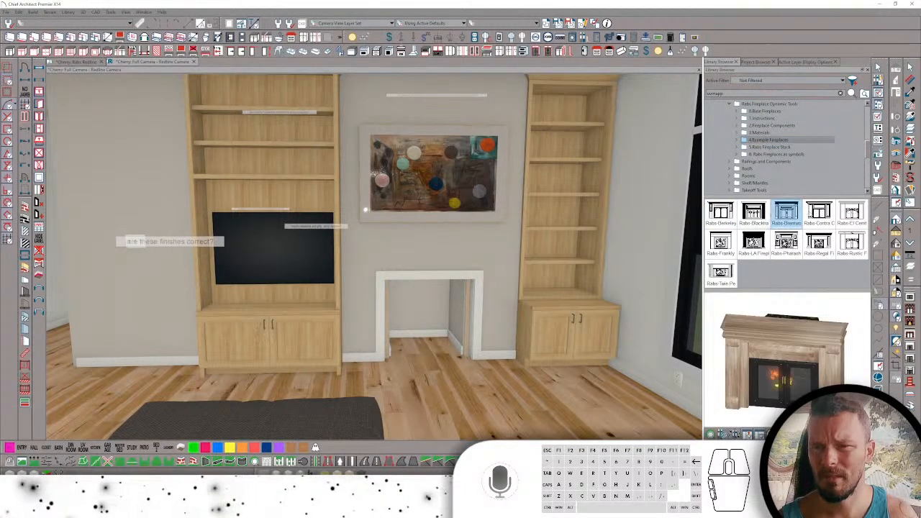
{"action": "left_click", "coordinate": [819, 215]}
{"action": "left_click", "coordinate": [852, 214]}
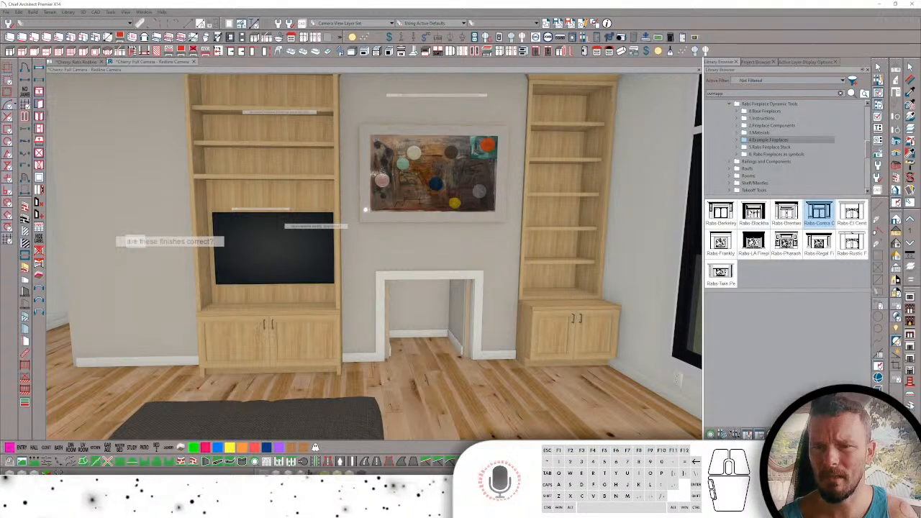
{"action": "left_click", "coordinate": [753, 214]}
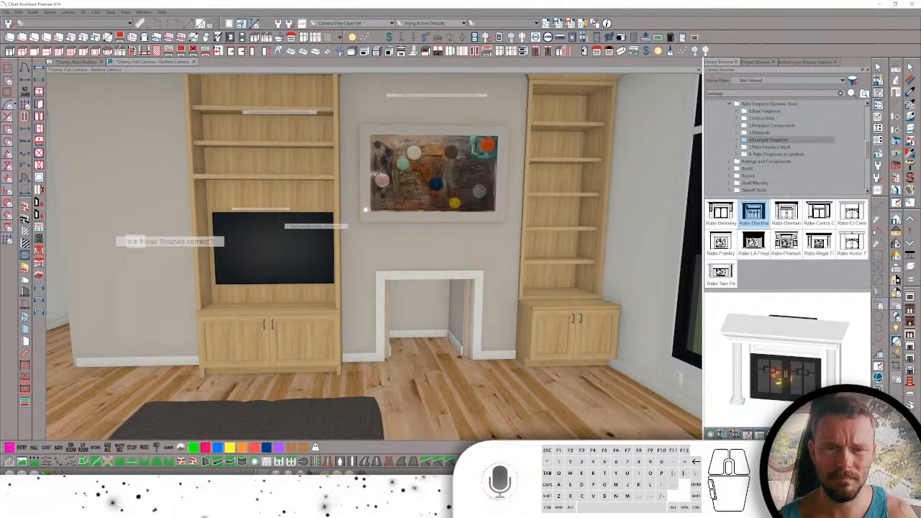
{"action": "left_click", "coordinate": [430, 362]}
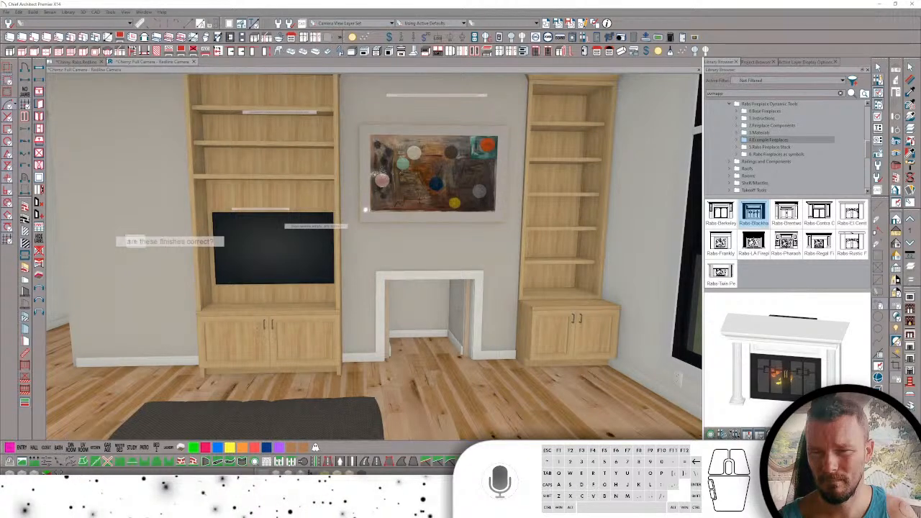
- Stretch the new fireplace slightly taller by raising its top edge toward the artwork above
{"action": "left_click", "coordinate": [435, 265]}
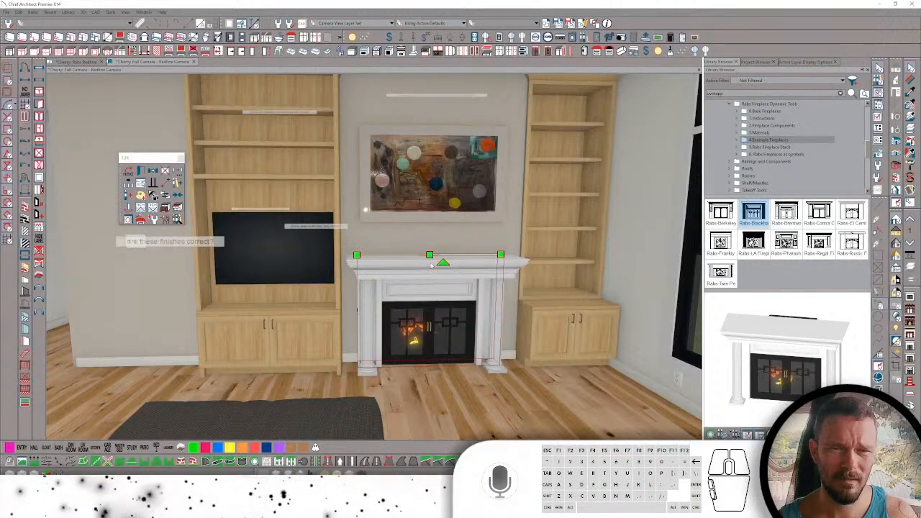
{"action": "left_click", "coordinate": [430, 272]}
{"action": "left_click", "coordinate": [427, 281]}
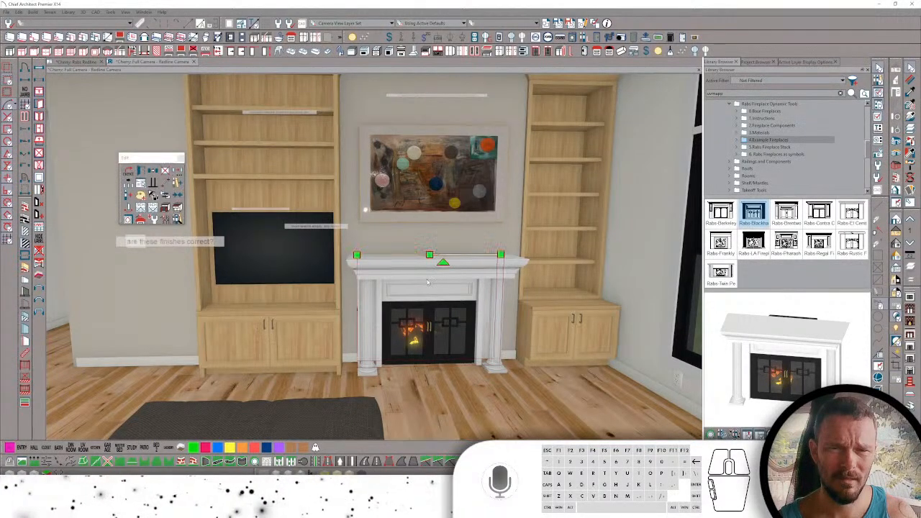
{"action": "left_click", "coordinate": [377, 306]}
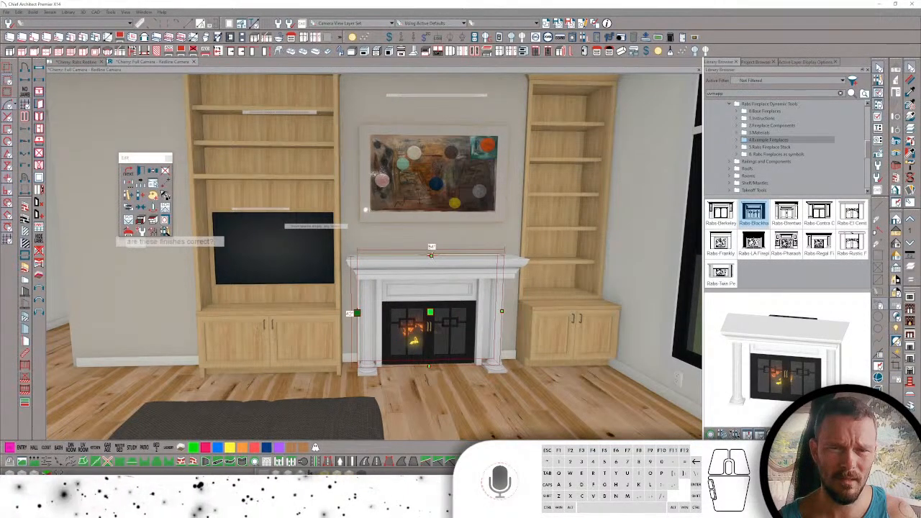
{"action": "left_click_drag", "start_coordinate": [430, 255], "coordinate": [430, 240]}
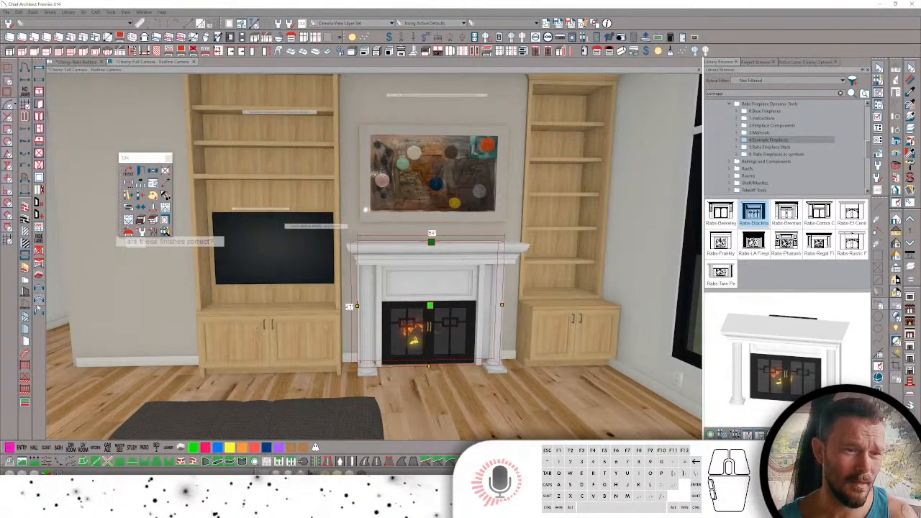
- Draw a rectangular material region on the floor in front of the fireplace as a hearth, undoing the accidental deletion
{"action": "left_click", "coordinate": [26, 340]}
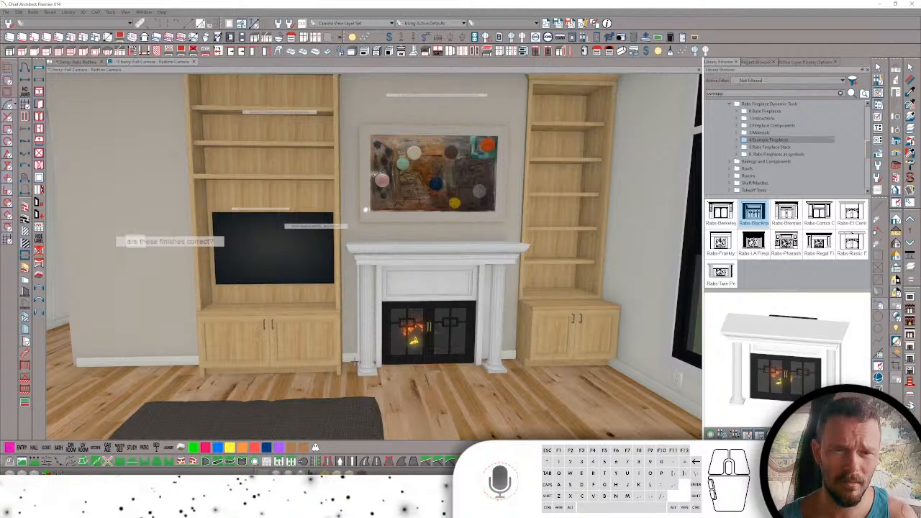
{"action": "mouse_move", "coordinate": [355, 362]}
{"action": "left_mouse_down"}
{"action": "mouse_move", "coordinate": [475, 403]}
{"action": "mouse_move", "coordinate": [526, 389]}
{"action": "left_mouse_up"}
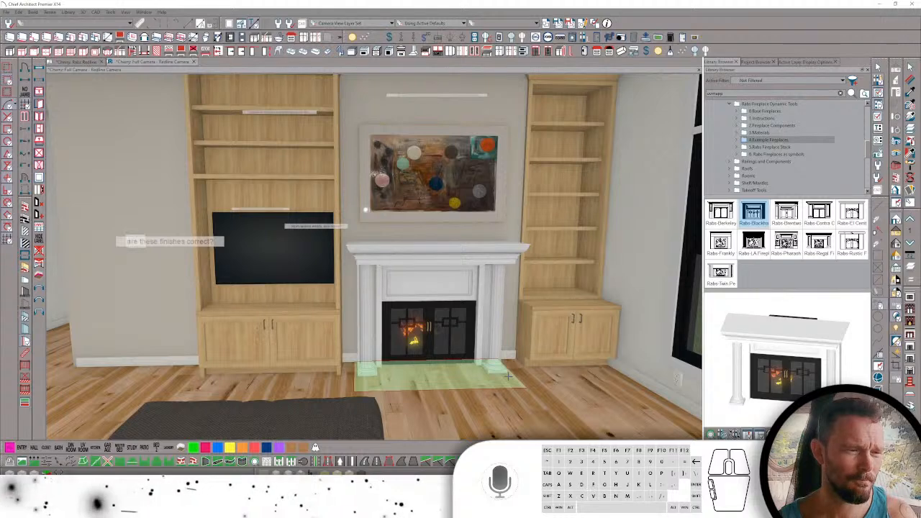
{"action": "key", "text": "Delete"}
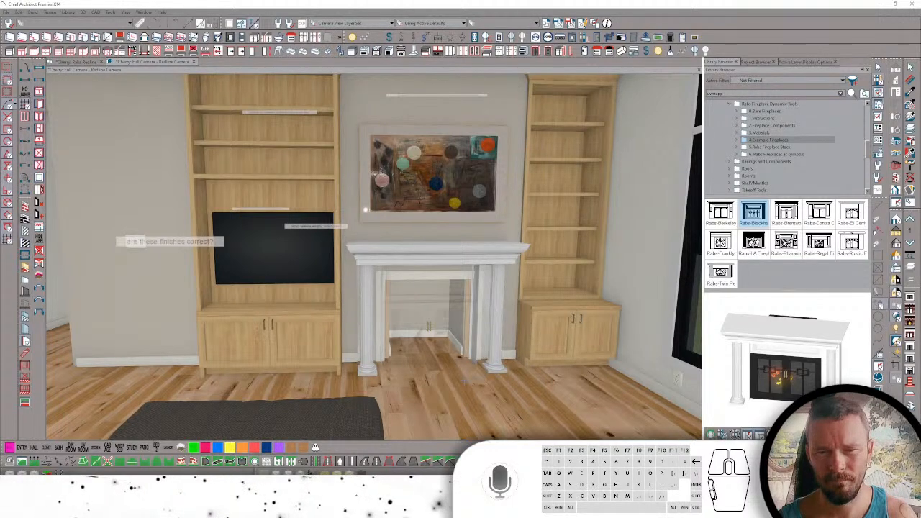
{"action": "key", "text": "ctrl+z"}
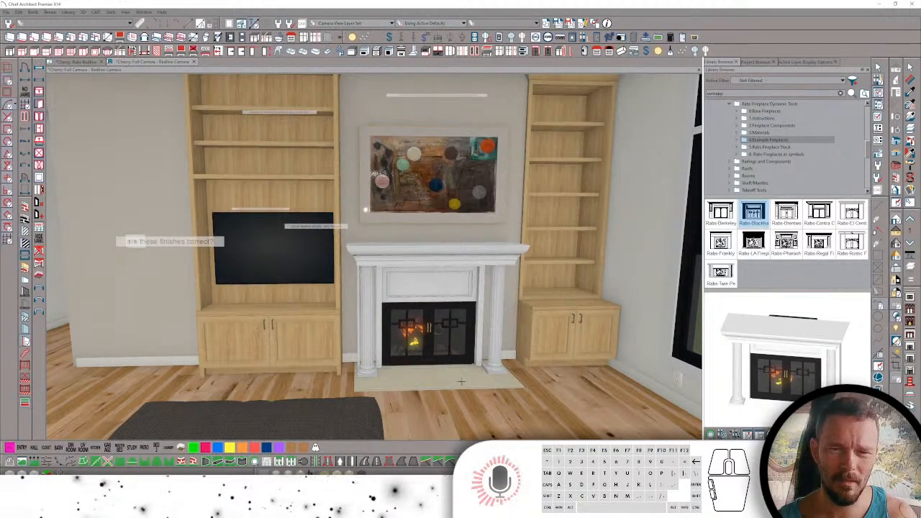
- Set the Ivory Tiles layer of the hearth's material region to a thickness of 3"
{"action": "left_click", "coordinate": [462, 382]}
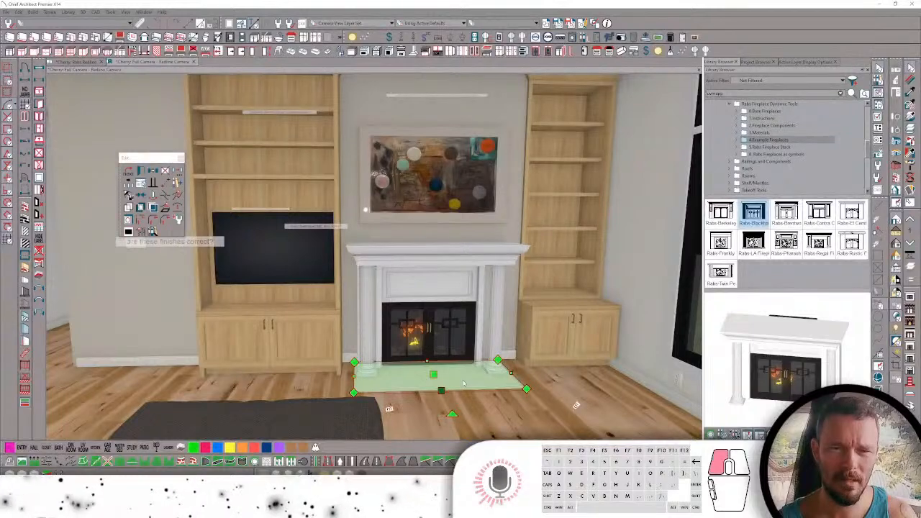
{"action": "double_click", "coordinate": [464, 384]}
{"action": "left_click", "coordinate": [416, 116]}
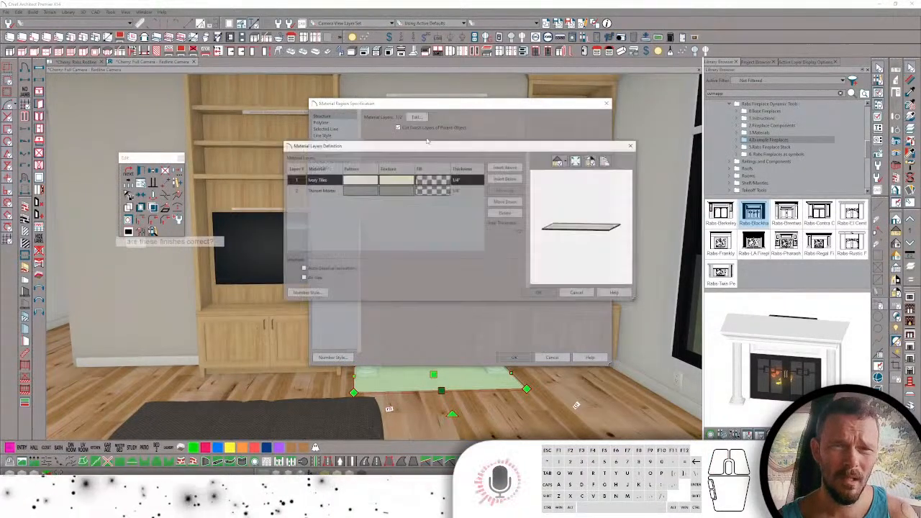
{"action": "left_click", "coordinate": [456, 180]}
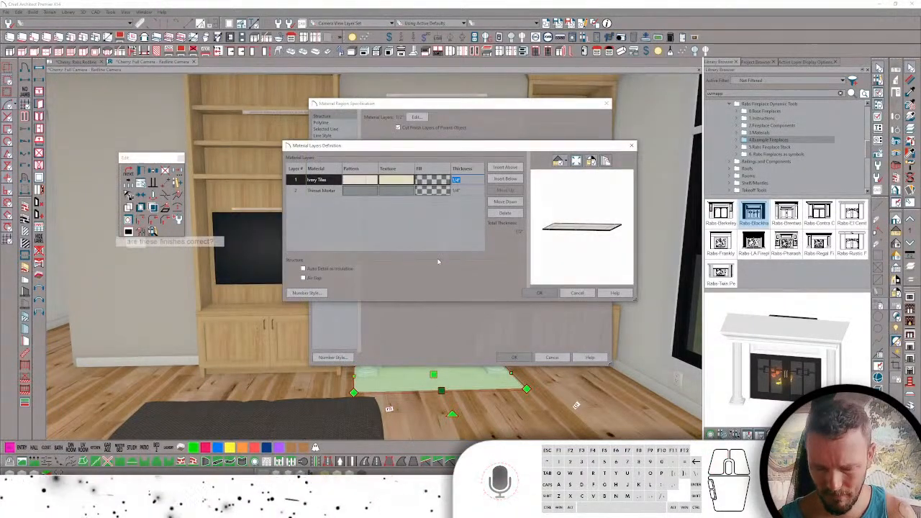
{"action": "key", "text": "Return"}
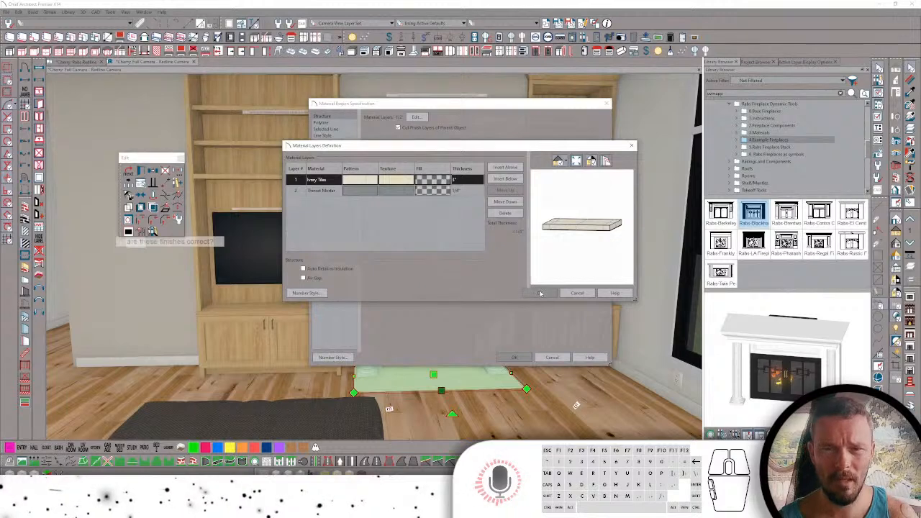
{"action": "left_click", "coordinate": [541, 293]}
{"action": "left_click", "coordinate": [514, 357]}
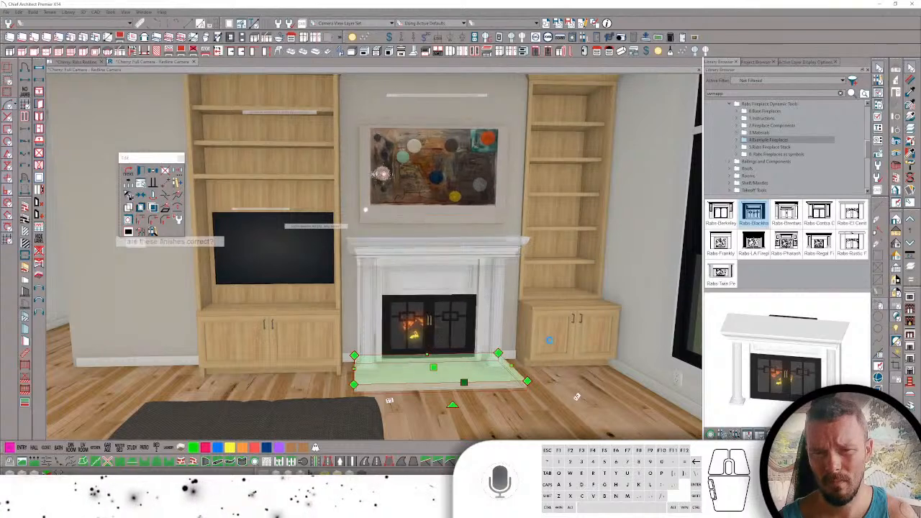
{"action": "key", "text": "space"}
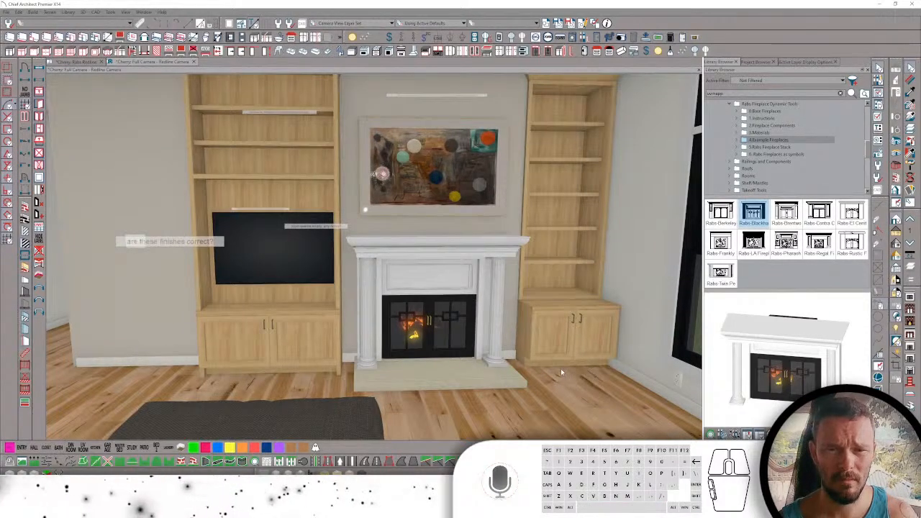
- Apply the Bishop door face panel from the library's Fireplace Components to the fireplace's narrow recessed panel beside its column
{"action": "middle_click_drag", "start_coordinate": [556, 361], "coordinate": [539, 348]}
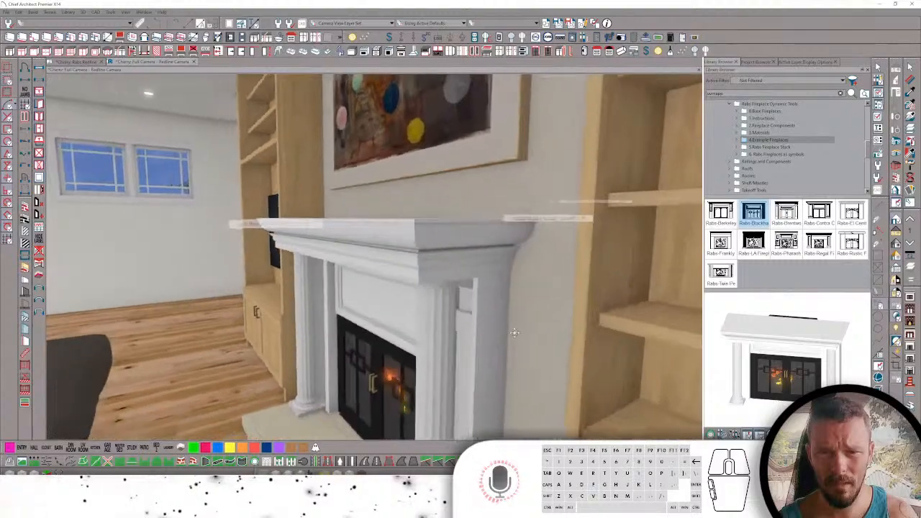
{"action": "left_click", "coordinate": [493, 322]}
{"action": "middle_click_drag", "start_coordinate": [495, 324], "coordinate": [496, 327]}
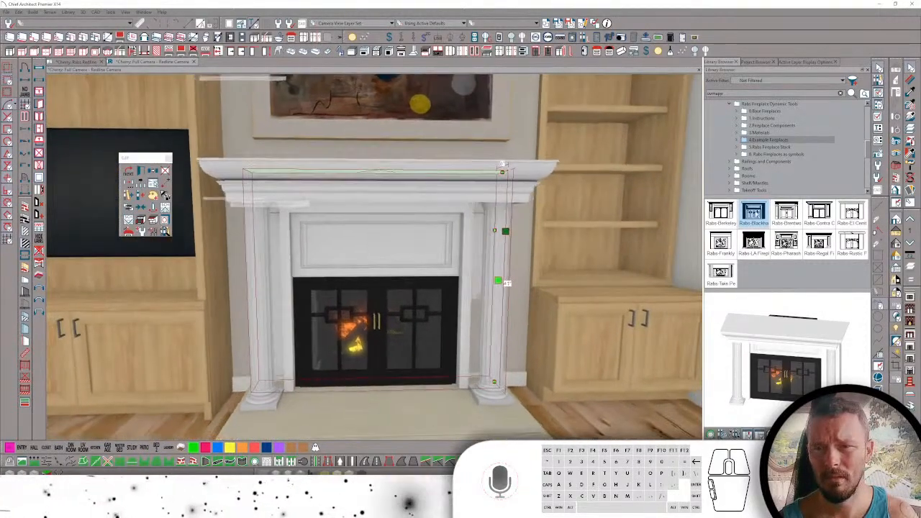
{"action": "scroll", "coordinate": [778, 150], "scroll_direction": "up", "scroll_amount": 1}
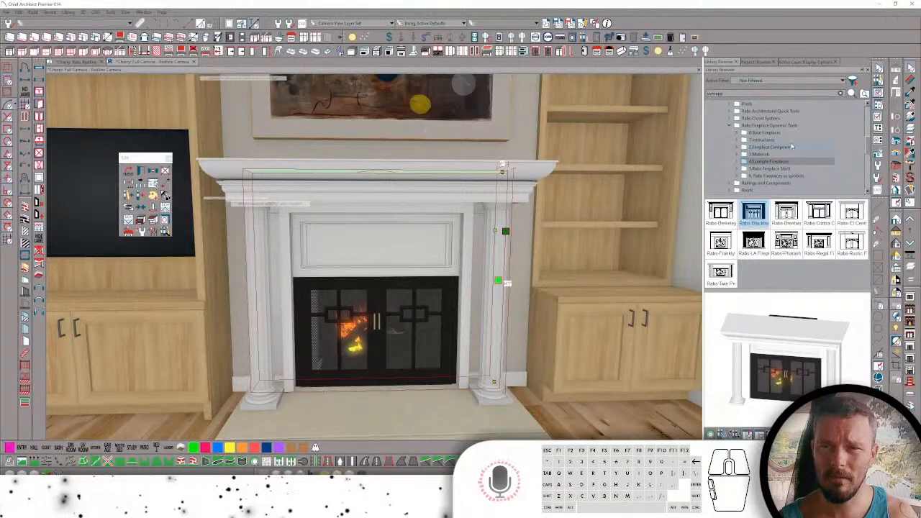
{"action": "left_click", "coordinate": [780, 146]}
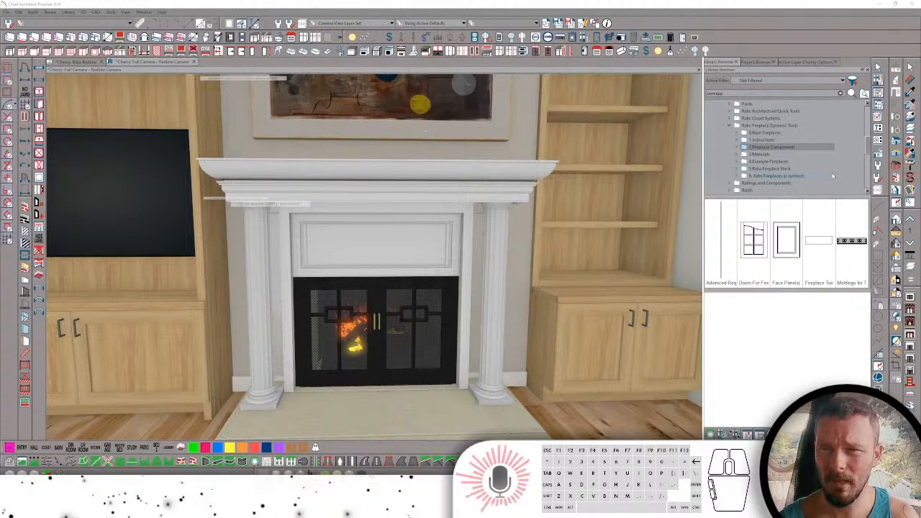
{"action": "double_click", "coordinate": [786, 246]}
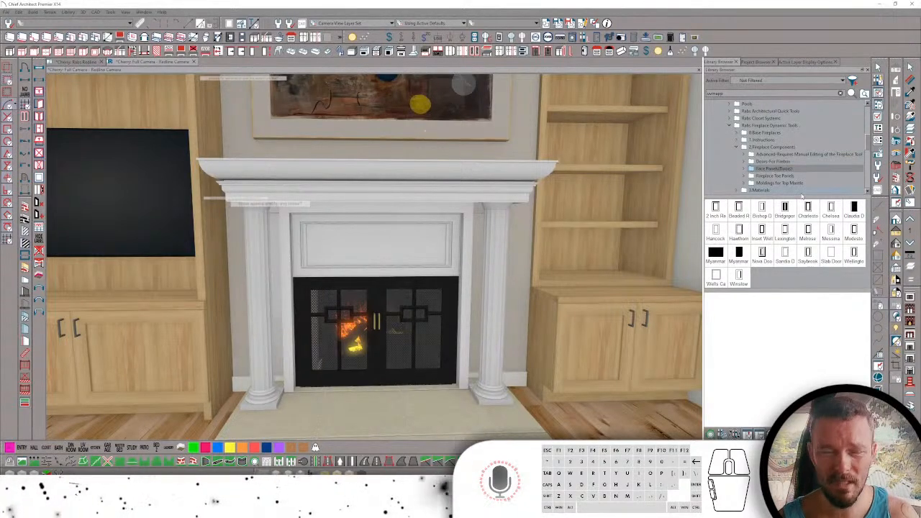
{"action": "left_click", "coordinate": [768, 213]}
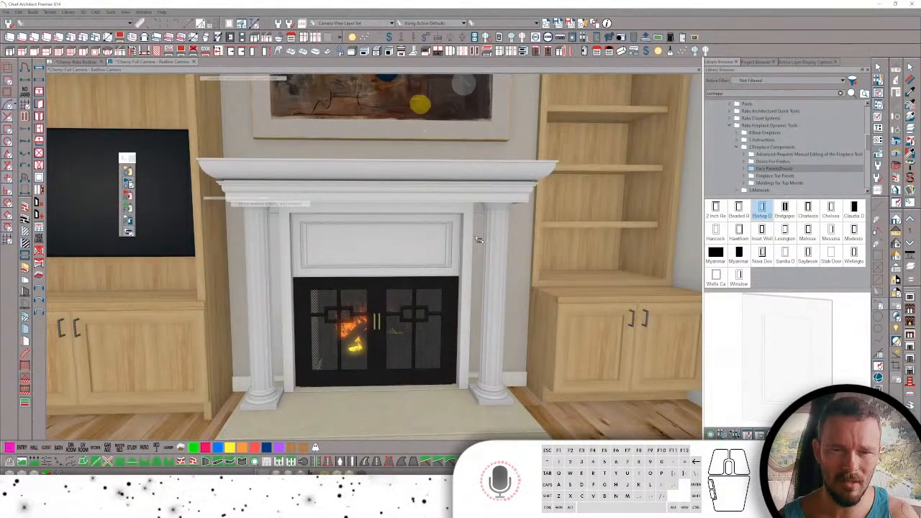
{"action": "left_click", "coordinate": [477, 239]}
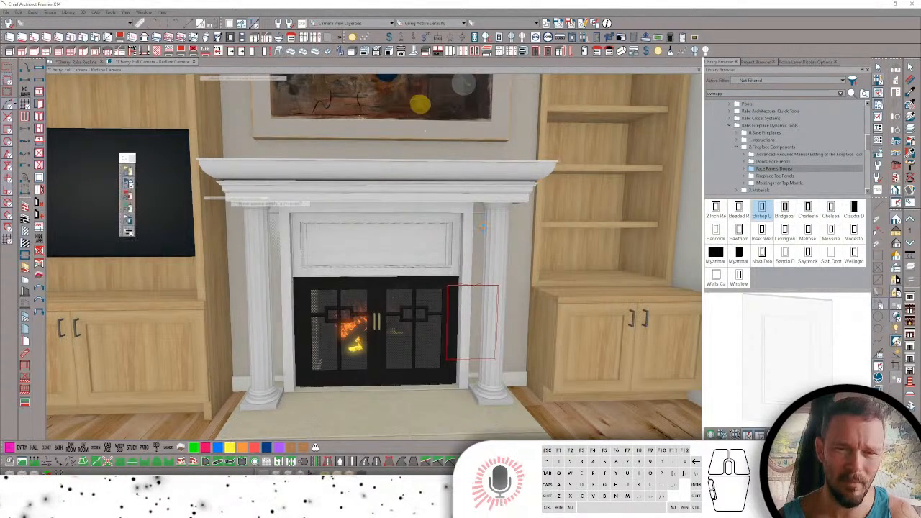
{"action": "middle_click_drag", "start_coordinate": [480, 235], "coordinate": [432, 169]}
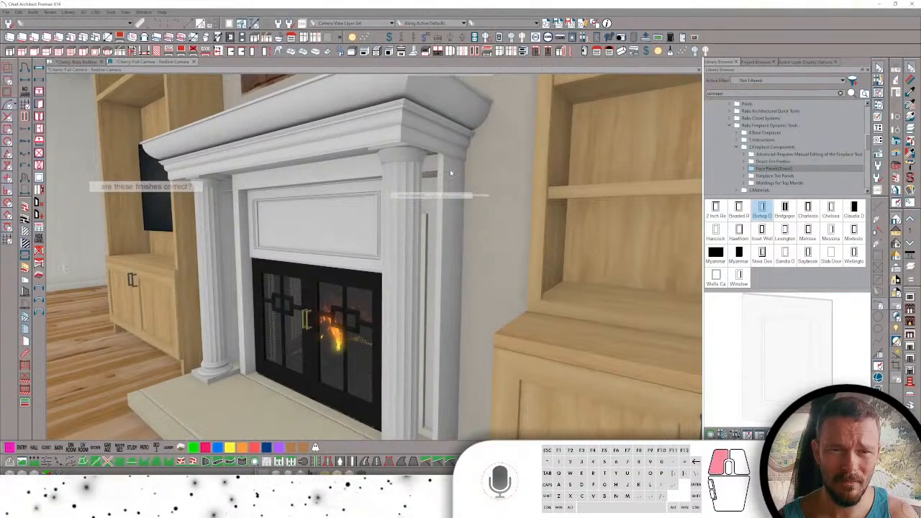
- Open the fireplace's cabinet specification and inspect the column and side return up close in the 3D preview
{"action": "left_click", "coordinate": [449, 169]}
{"action": "double_click", "coordinate": [451, 172]}
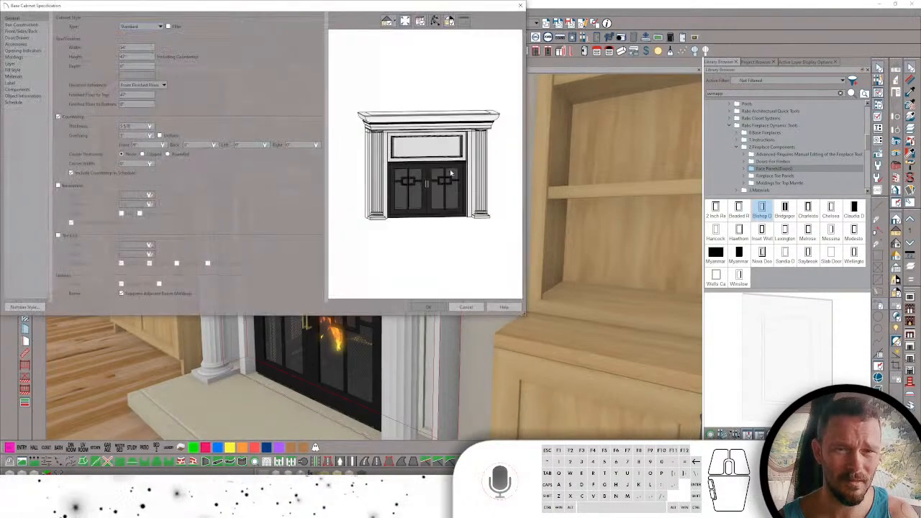
{"action": "left_click", "coordinate": [436, 22]}
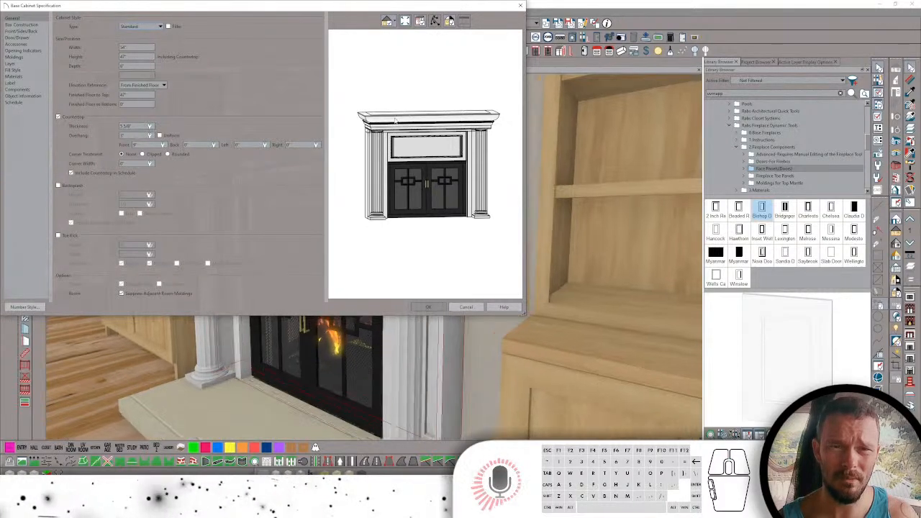
{"action": "left_click_drag", "start_coordinate": [397, 107], "coordinate": [442, 100]}
{"action": "scroll", "coordinate": [410, 130], "scroll_direction": "up", "scroll_amount": 10}
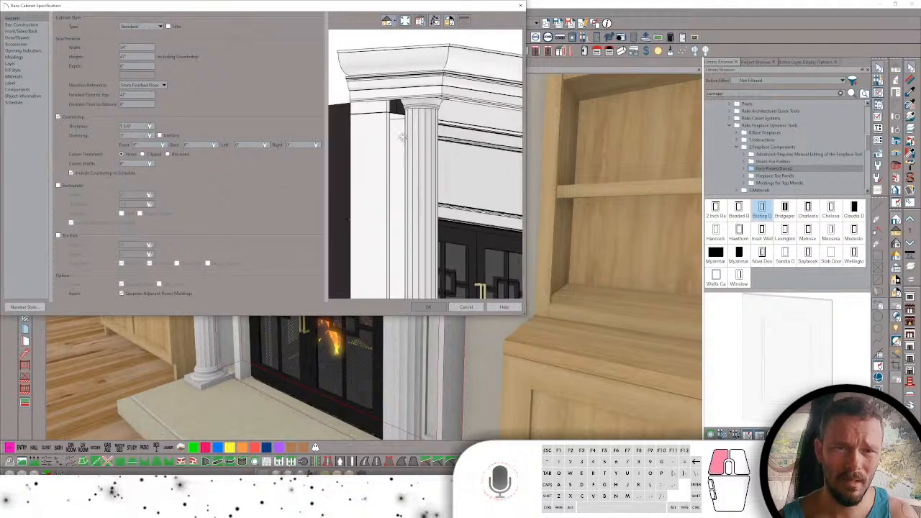
{"action": "left_click_drag", "start_coordinate": [409, 130], "coordinate": [397, 111]}
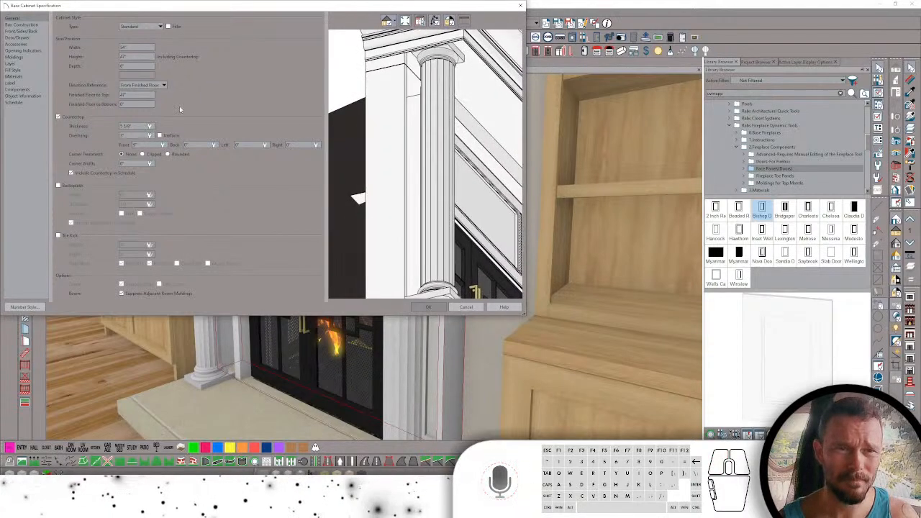
- Examine the fireplace's front face items, from the Hawthorne side panel through the double doors to the lower frame rail
{"action": "left_click", "coordinate": [20, 31]}
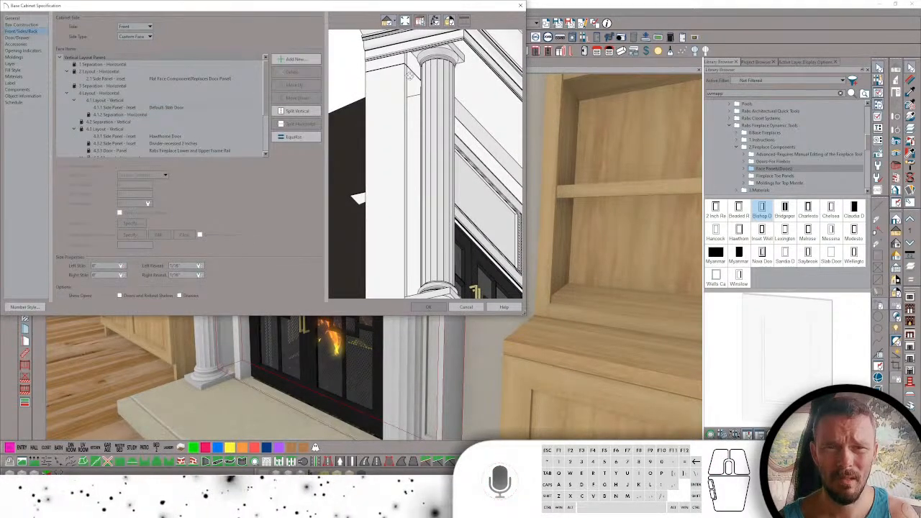
{"action": "left_click", "coordinate": [116, 107]}
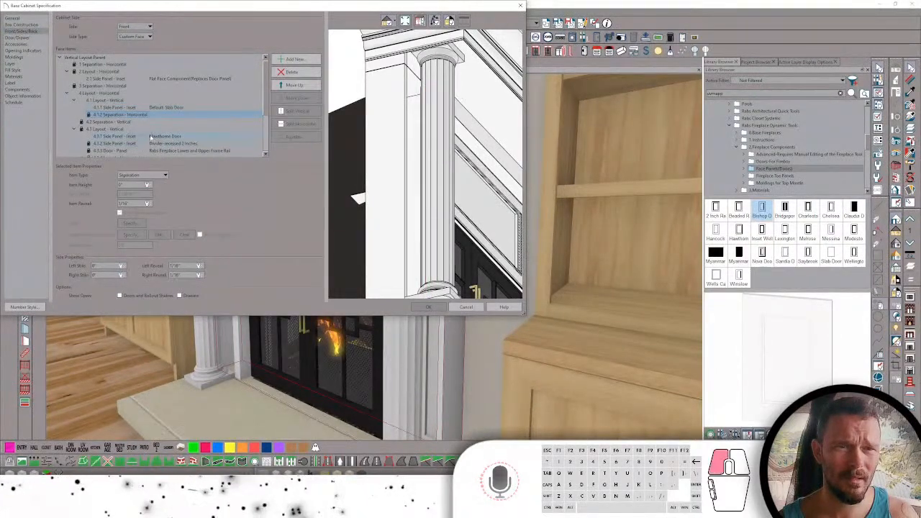
{"action": "left_click", "coordinate": [129, 136]}
{"action": "scroll", "coordinate": [152, 141], "scroll_direction": "down", "scroll_amount": 2}
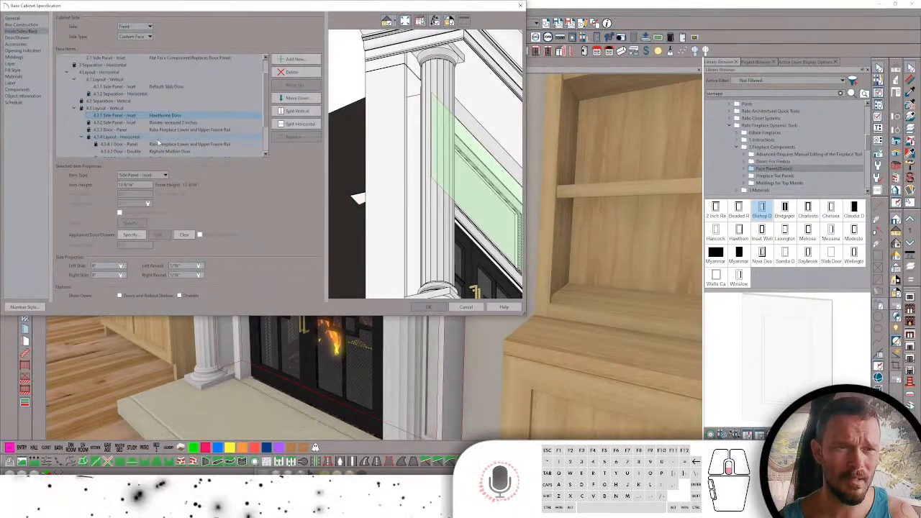
{"action": "left_click", "coordinate": [159, 131]}
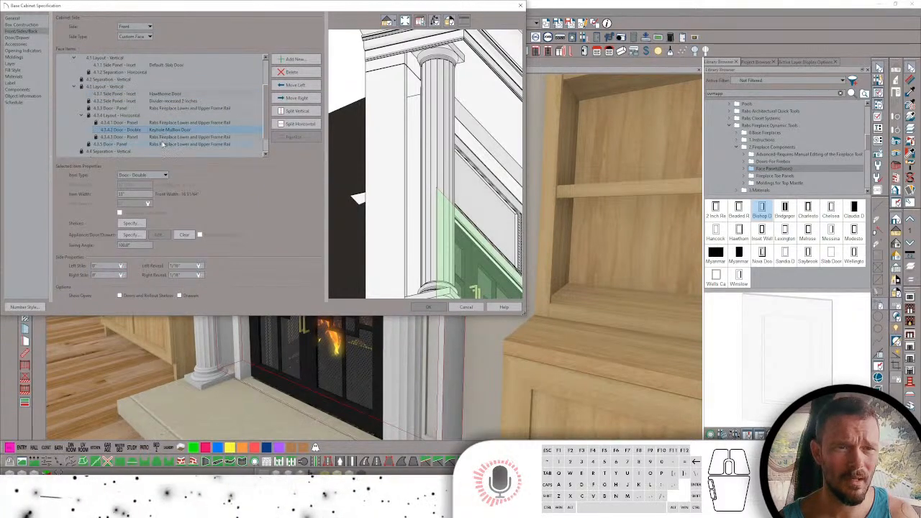
{"action": "left_click", "coordinate": [164, 144]}
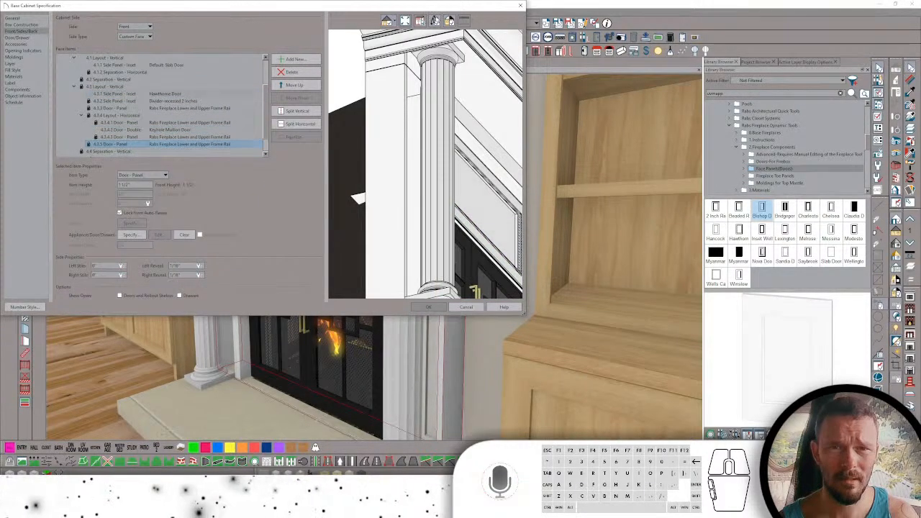
{"action": "left_click_drag", "start_coordinate": [450, 152], "coordinate": [391, 197]}
{"action": "scroll", "coordinate": [390, 191], "scroll_direction": "down", "scroll_amount": 4}
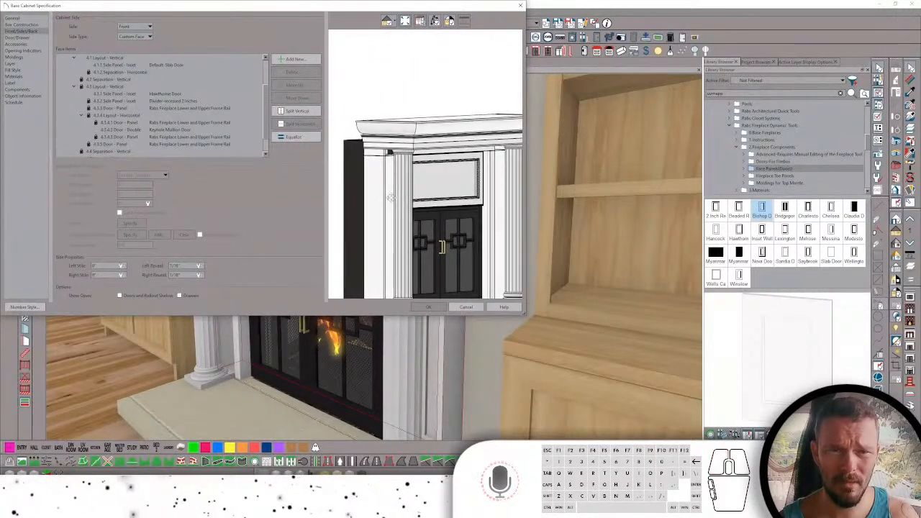
{"action": "scroll", "coordinate": [145, 112], "scroll_direction": "down", "scroll_amount": 1}
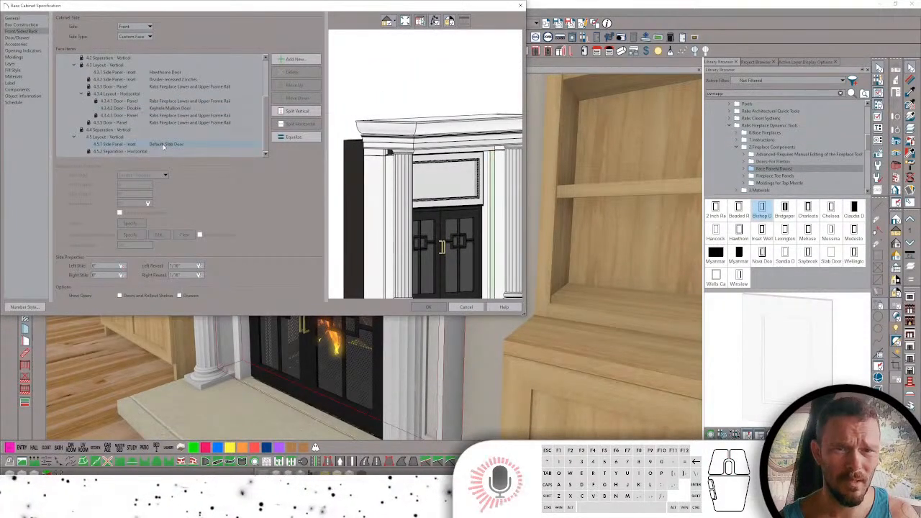
- Check which part of the fireplace the 4.5.1 Side Panel - Inset item controls from several angles and close the specification
{"action": "left_click", "coordinate": [164, 144]}
{"action": "left_click", "coordinate": [437, 162]}
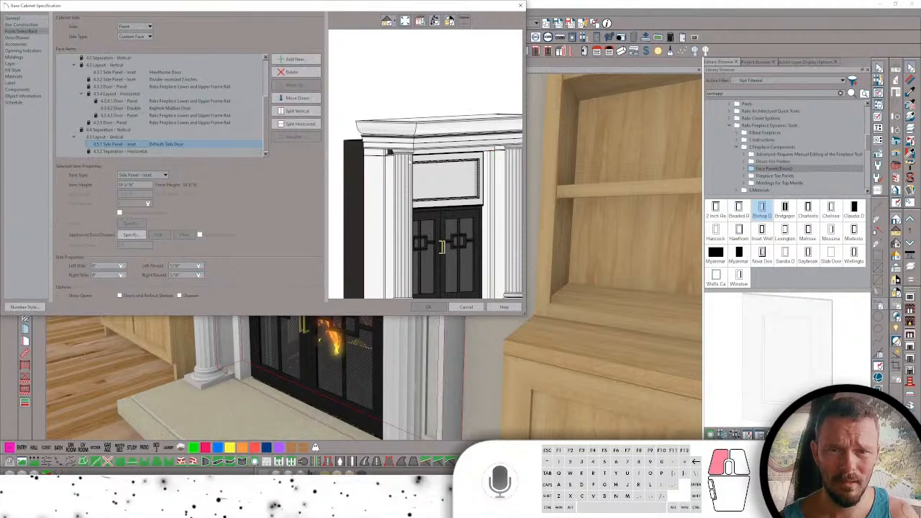
{"action": "mouse_move", "coordinate": [435, 157]}
{"action": "left_mouse_down"}
{"action": "mouse_move", "coordinate": [443, 162]}
{"action": "mouse_move", "coordinate": [430, 172]}
{"action": "left_mouse_up"}
{"action": "scroll", "coordinate": [437, 162], "scroll_direction": "down", "scroll_amount": 3}
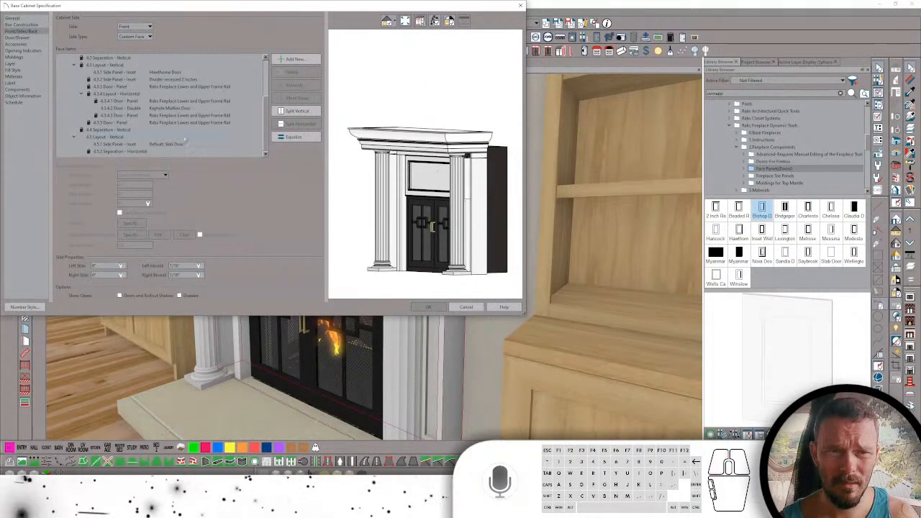
{"action": "left_click", "coordinate": [126, 145]}
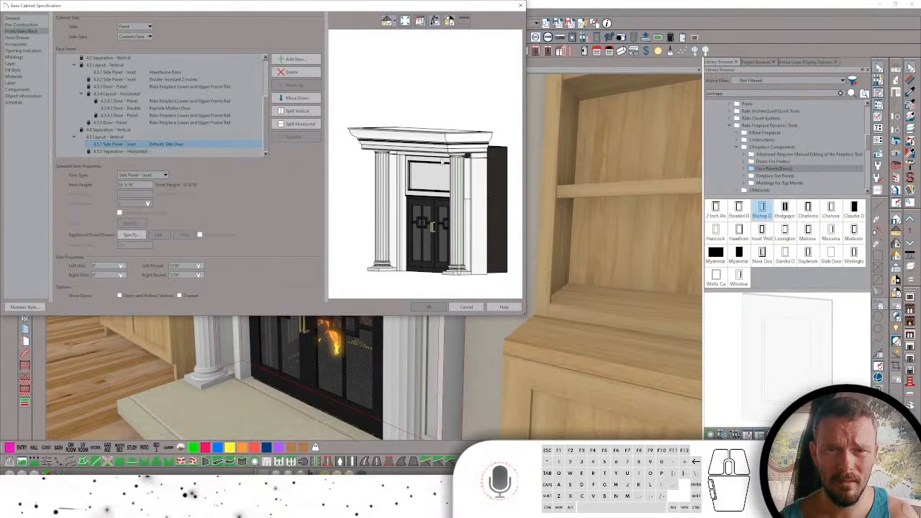
{"action": "left_click", "coordinate": [434, 22]}
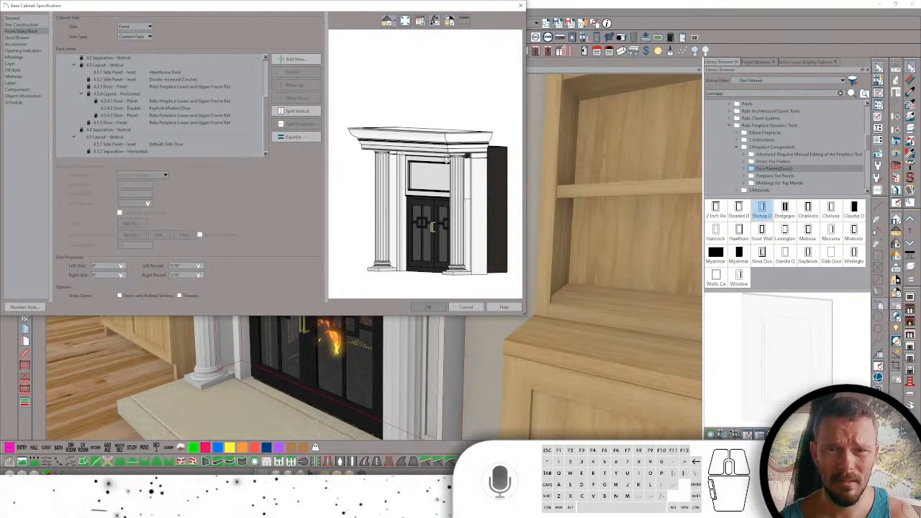
{"action": "left_click_drag", "start_coordinate": [455, 156], "coordinate": [451, 184]}
{"action": "left_click", "coordinate": [147, 144]}
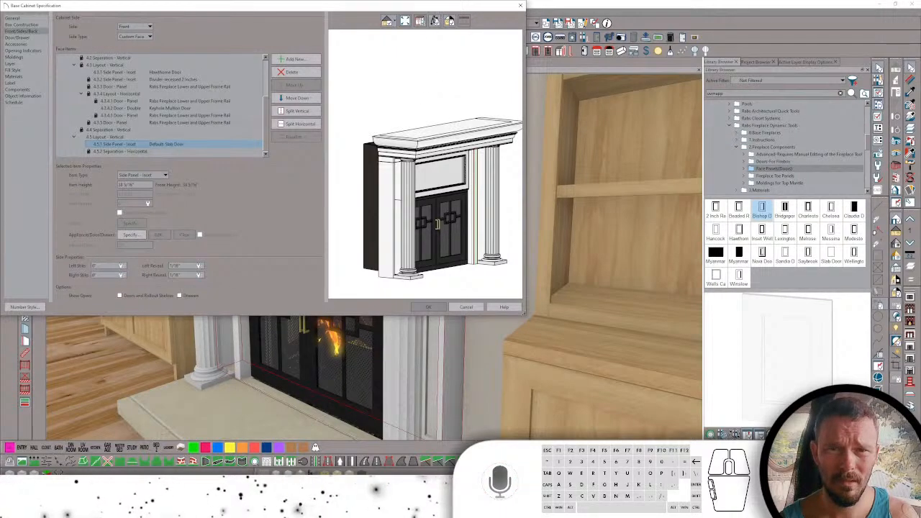
{"action": "left_click", "coordinate": [436, 22]}
{"action": "left_click_drag", "start_coordinate": [459, 106], "coordinate": [434, 129]}
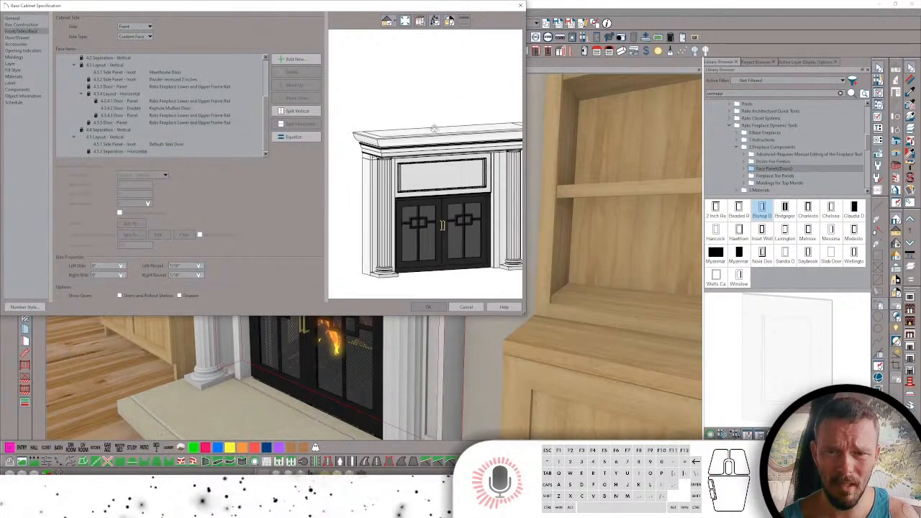
{"action": "scroll", "coordinate": [469, 155], "scroll_direction": "up", "scroll_amount": 3}
{"action": "left_click_drag", "start_coordinate": [469, 155], "coordinate": [445, 170]}
{"action": "scroll", "coordinate": [423, 159], "scroll_direction": "down", "scroll_amount": 3}
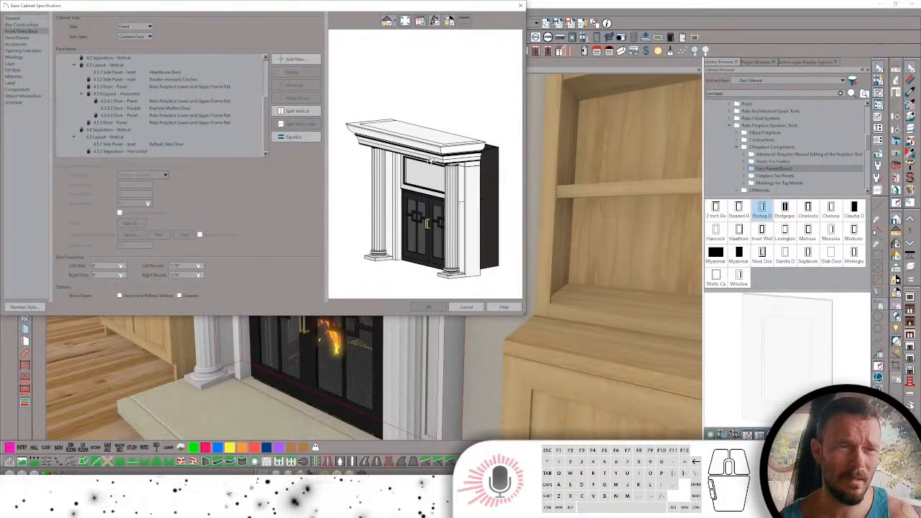
{"action": "left_click_drag", "start_coordinate": [411, 168], "coordinate": [565, 183]}
{"action": "left_click", "coordinate": [435, 306]}
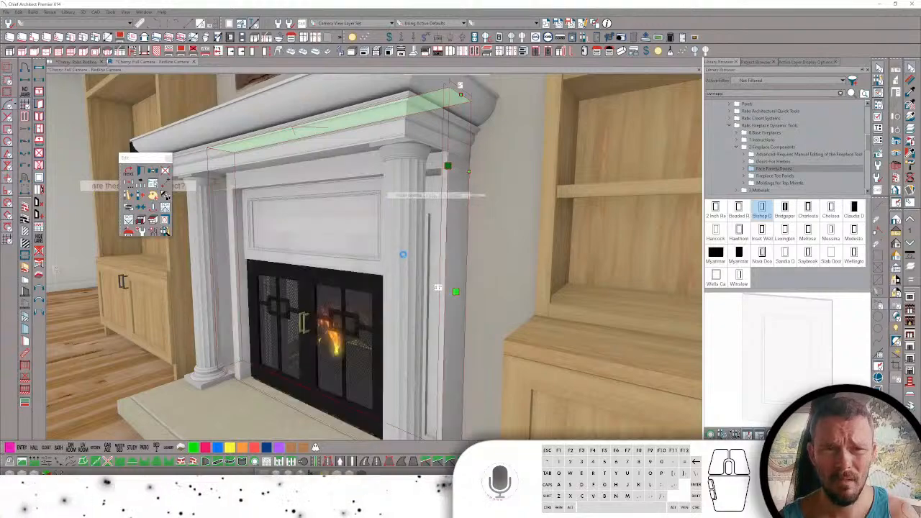
- Walk the camera from the fireplace to the kitchen island and examine its sink, dishwasher and end cabinets
{"action": "scroll", "coordinate": [402, 252], "scroll_direction": "down", "scroll_amount": 10}
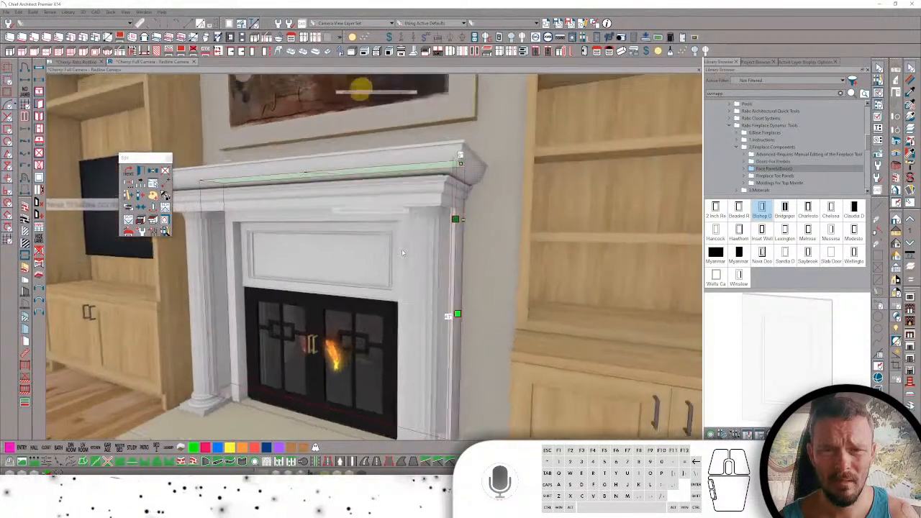
{"action": "scroll", "coordinate": [401, 248], "scroll_direction": "down", "scroll_amount": 8}
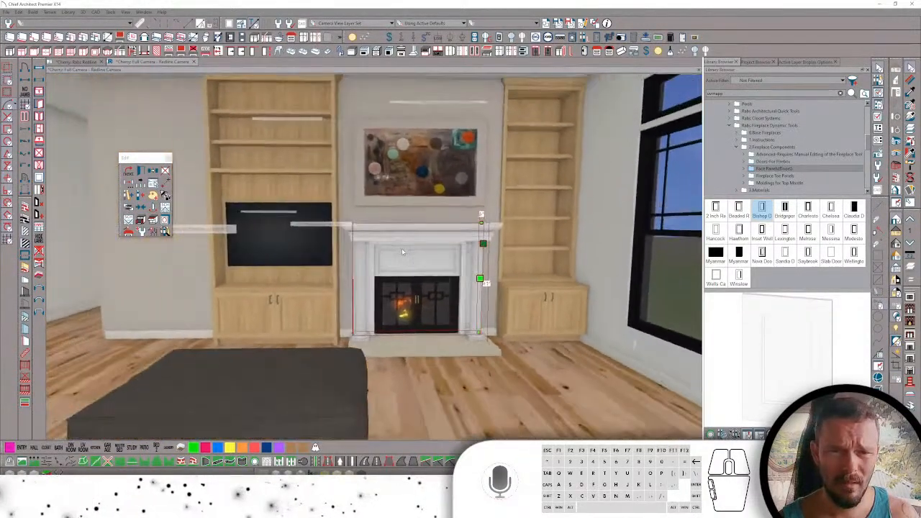
{"action": "key", "text": "space"}
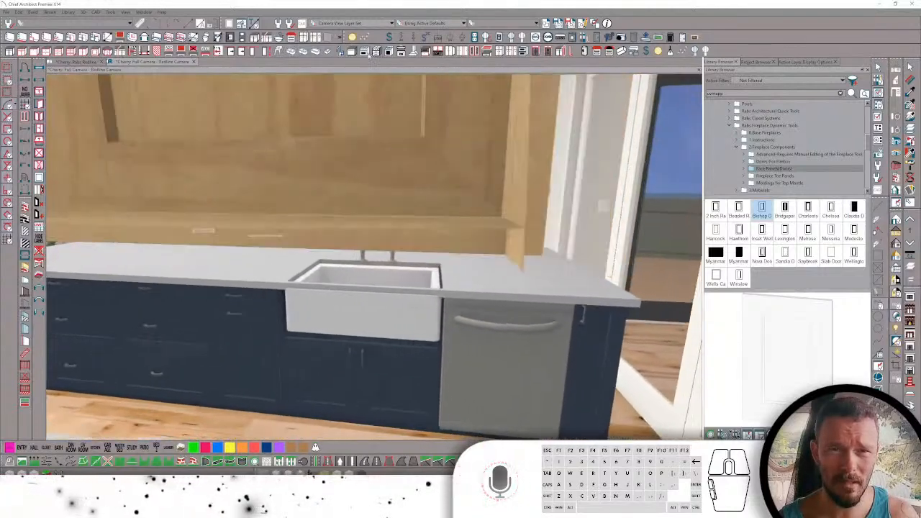
{"action": "left_click", "coordinate": [335, 220]}
{"action": "left_click_drag", "start_coordinate": [509, 307], "coordinate": [506, 305]}
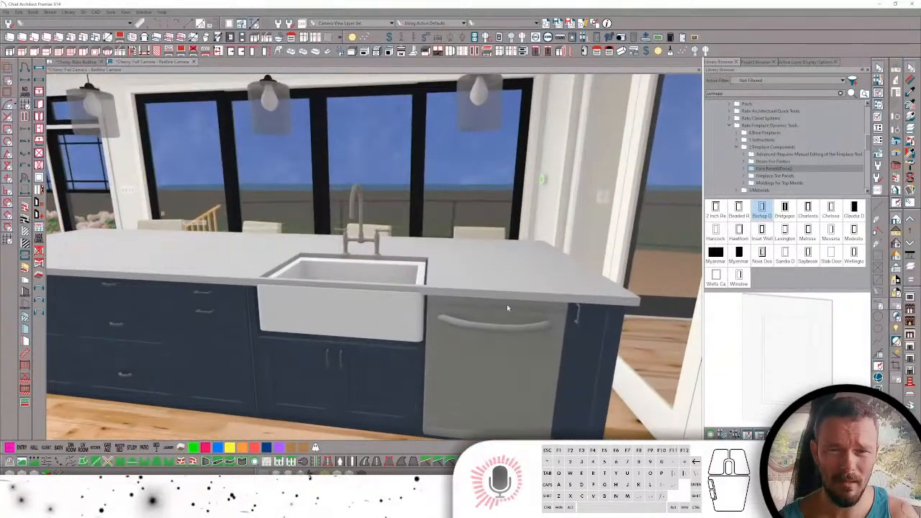
{"action": "left_click", "coordinate": [354, 53]}
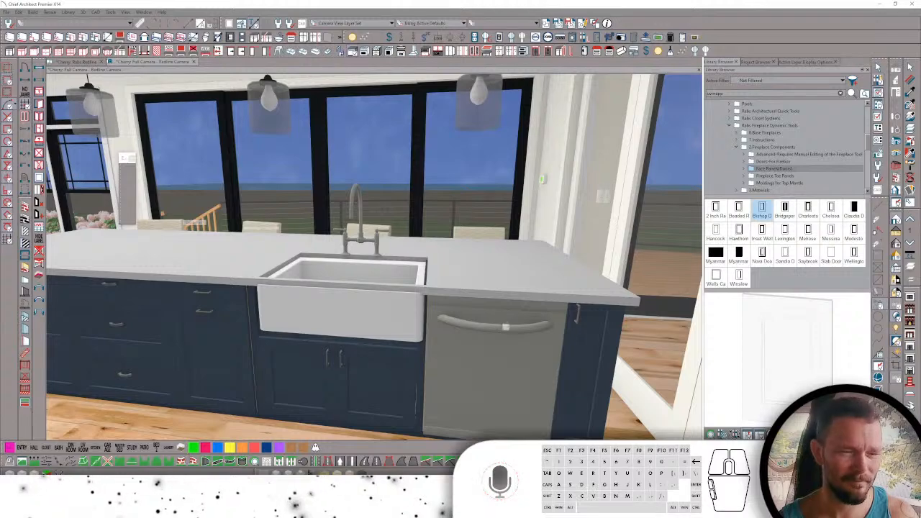
{"action": "left_click", "coordinate": [506, 328]}
{"action": "key", "text": "space"}
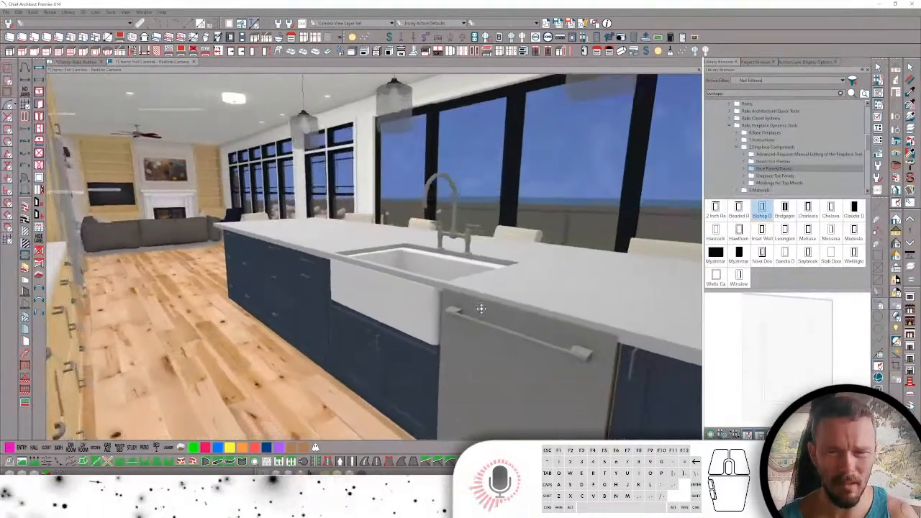
{"action": "left_click", "coordinate": [588, 292]}
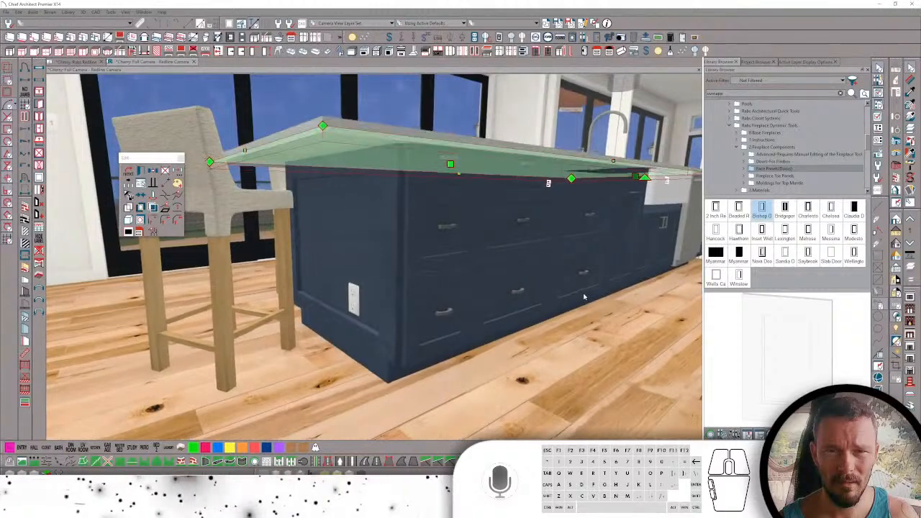
- Check the specification of the three-drawer base cabinet at the island's end and close it without changes
{"action": "left_click", "coordinate": [423, 282]}
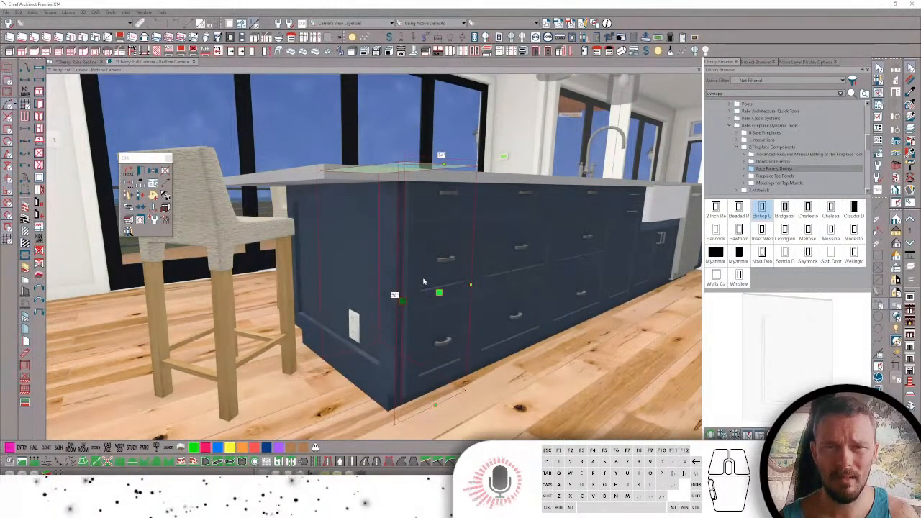
{"action": "double_click", "coordinate": [423, 282]}
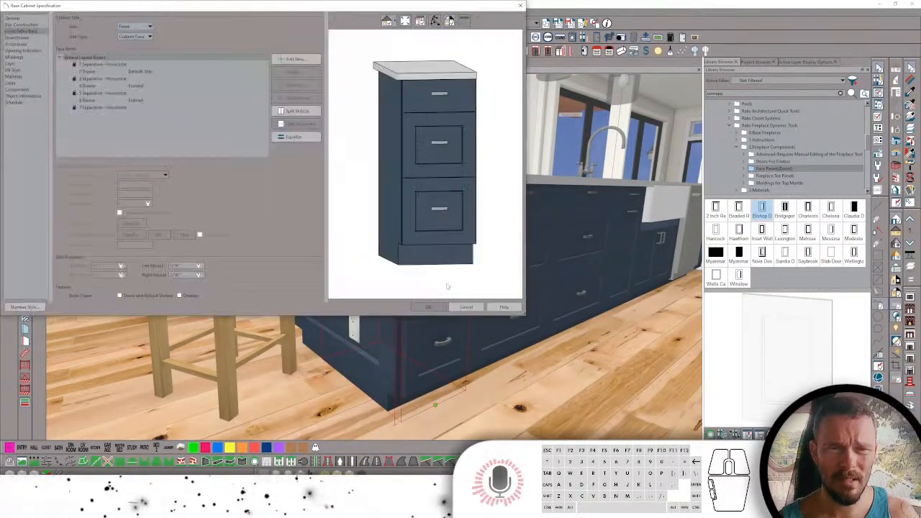
{"action": "left_click", "coordinate": [469, 306]}
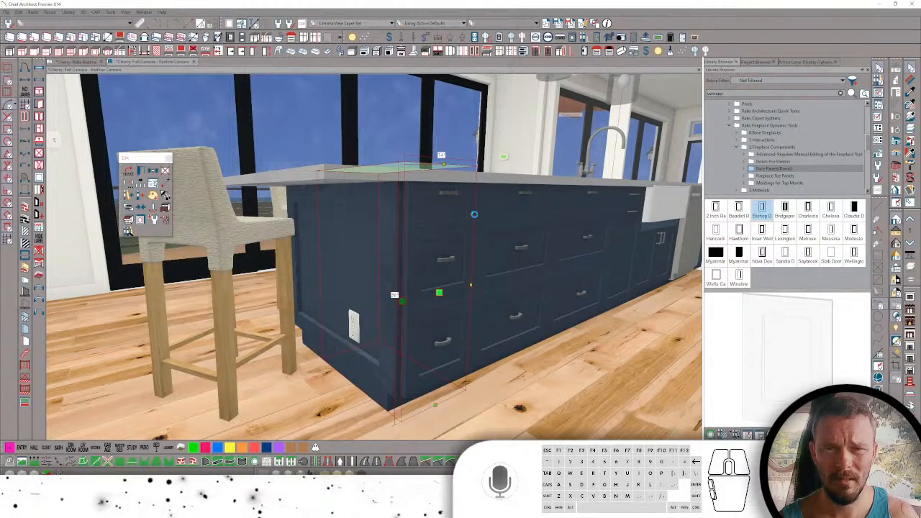
- Set the island countertop's elevation reference to From Finished Floor with its top at 36"
{"action": "middle_click_drag", "start_coordinate": [475, 215], "coordinate": [507, 243]}
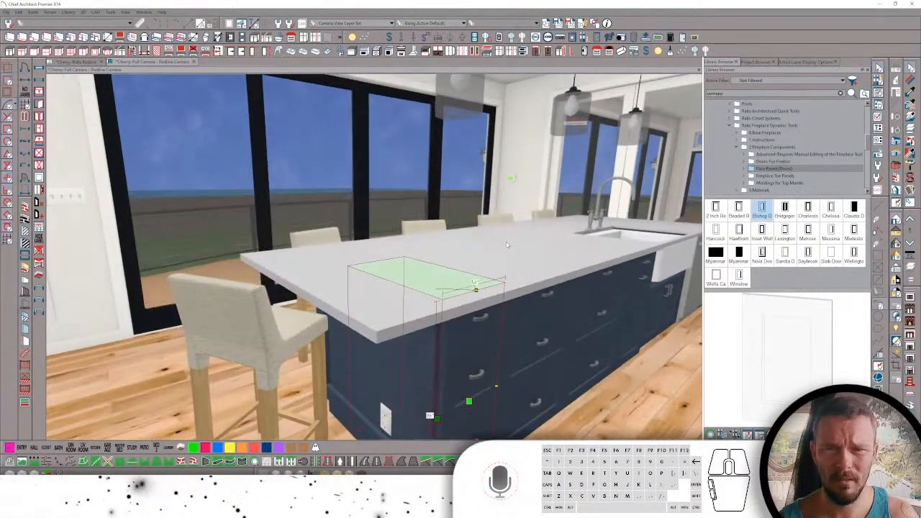
{"action": "left_click", "coordinate": [506, 243]}
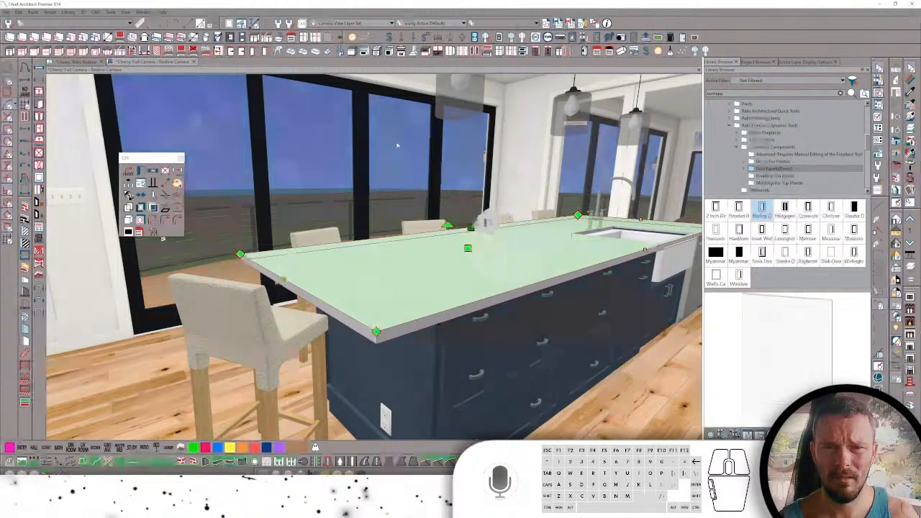
{"action": "double_click", "coordinate": [507, 246]}
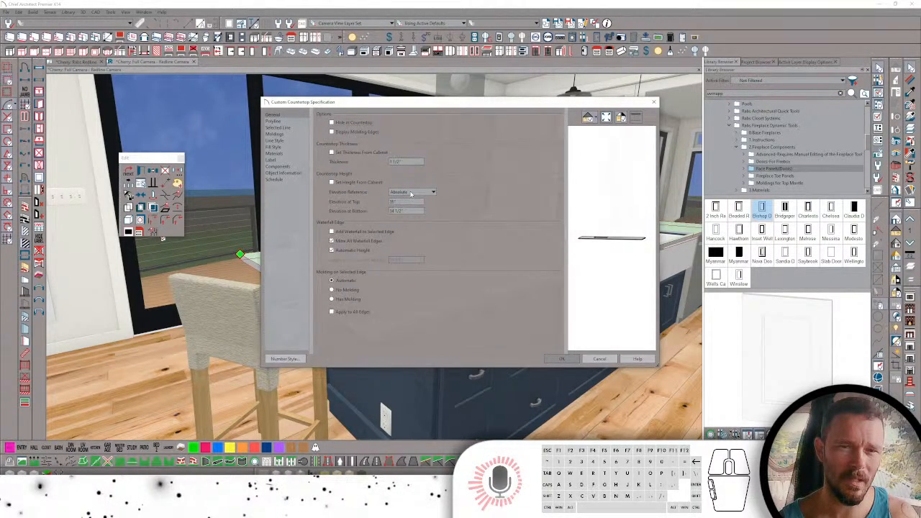
{"action": "scroll", "coordinate": [412, 193], "scroll_direction": "down", "scroll_amount": 1}
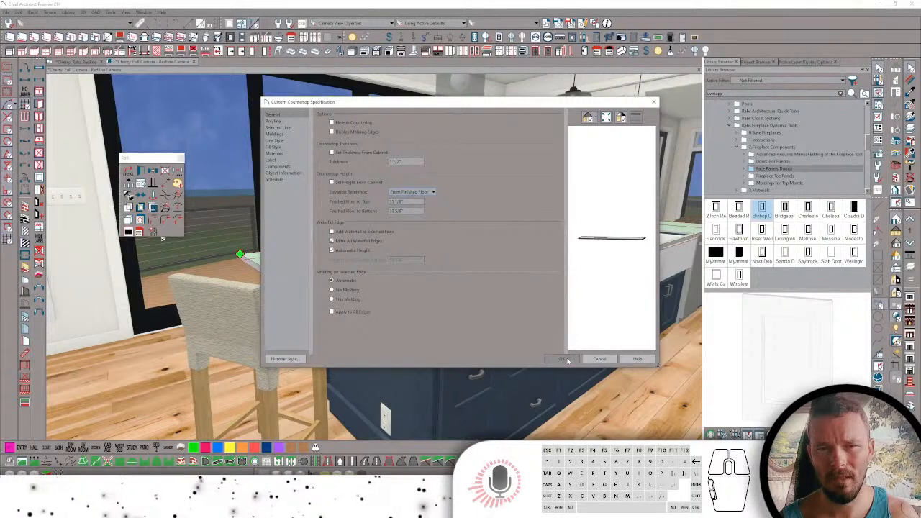
{"action": "double_click", "coordinate": [400, 202]}
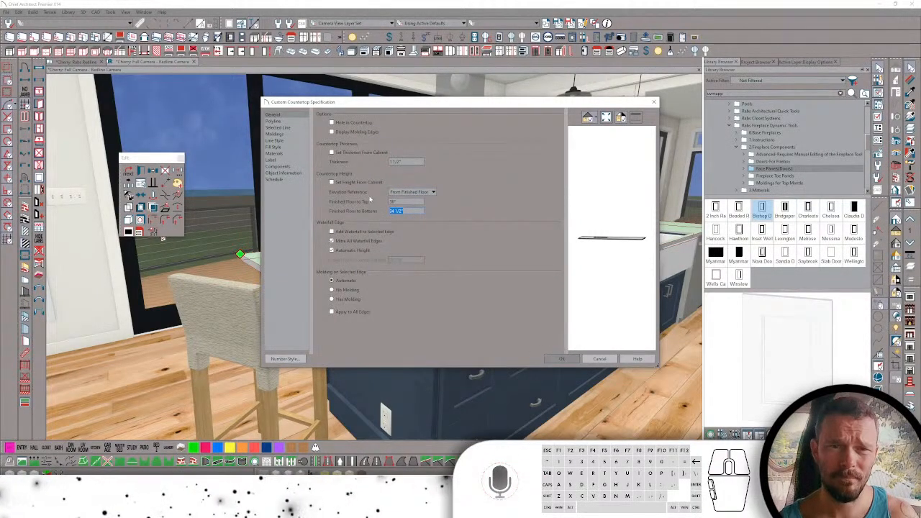
{"action": "left_click", "coordinate": [359, 185]}
{"action": "left_click", "coordinate": [562, 358]}
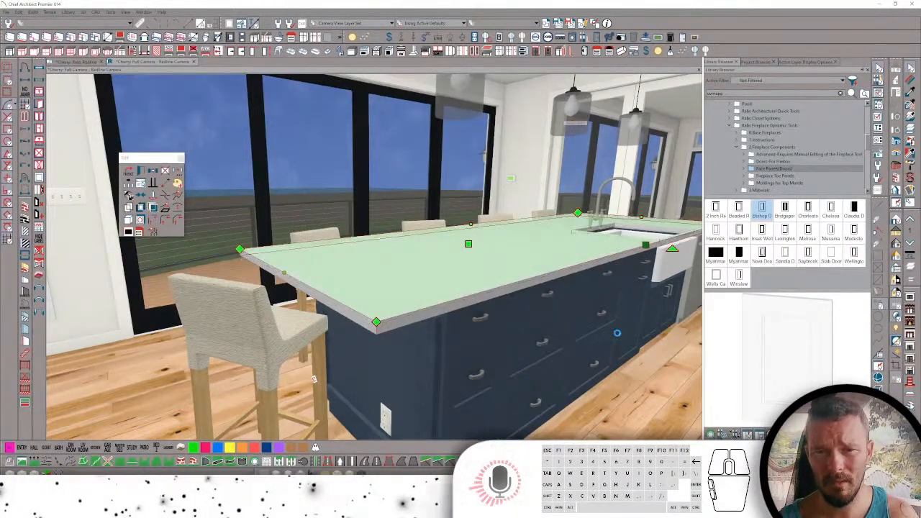
- Inspect how the farmhouse sink sits in the island countertop's cutout from above
{"action": "left_click", "coordinate": [666, 261]}
{"action": "scroll", "coordinate": [655, 266], "scroll_direction": "up", "scroll_amount": 5}
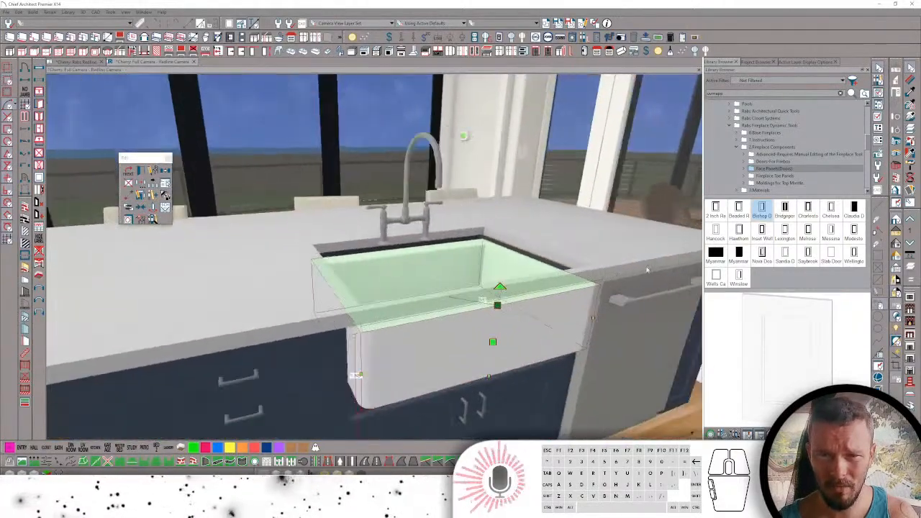
{"action": "middle_click_drag", "start_coordinate": [647, 270], "coordinate": [551, 282]}
{"action": "key", "text": "Escape"}
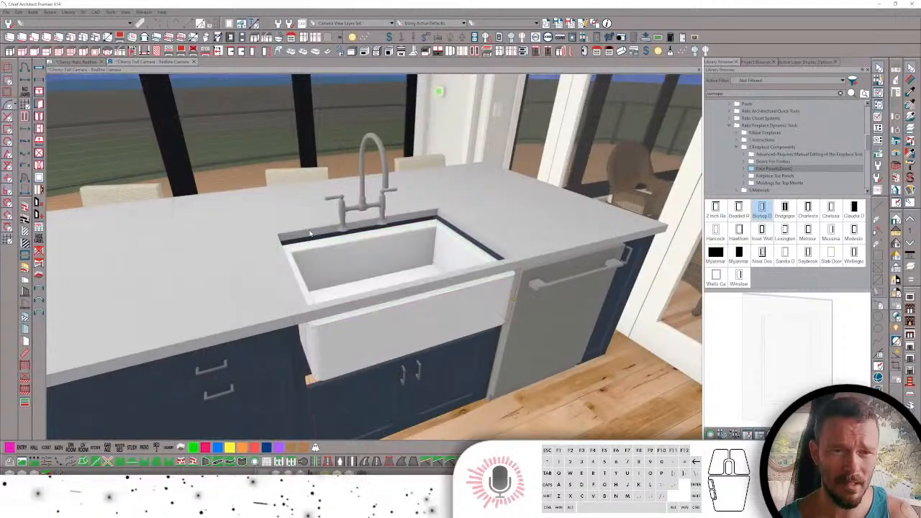
{"action": "left_click", "coordinate": [311, 233]}
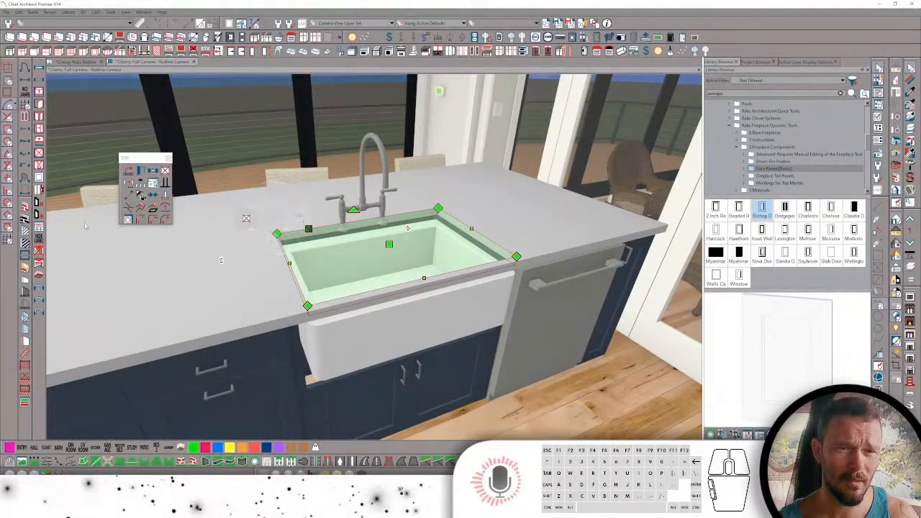
{"action": "key", "text": "Escape"}
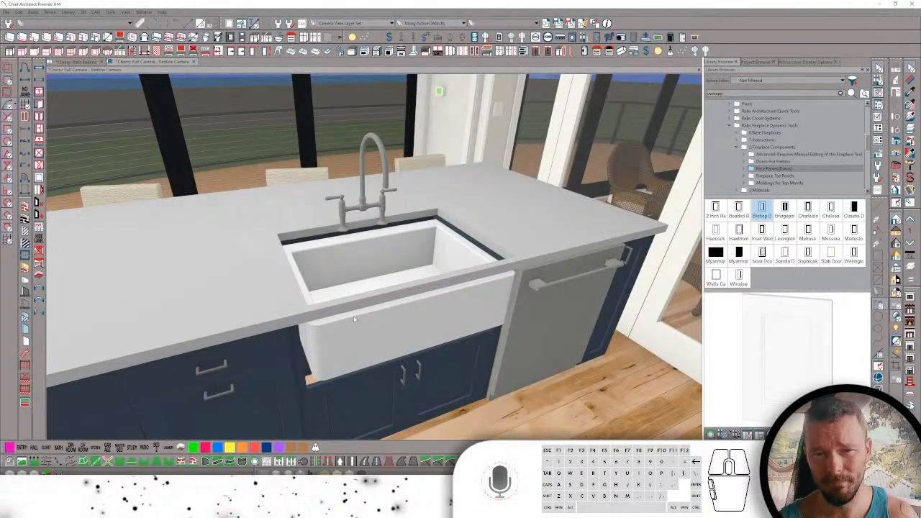
- Raise the farmhouse sink in its base cabinet toward the countertop surface by an entered distance
{"action": "left_click", "coordinate": [413, 330]}
{"action": "middle_click_drag", "start_coordinate": [413, 330], "coordinate": [433, 222]}
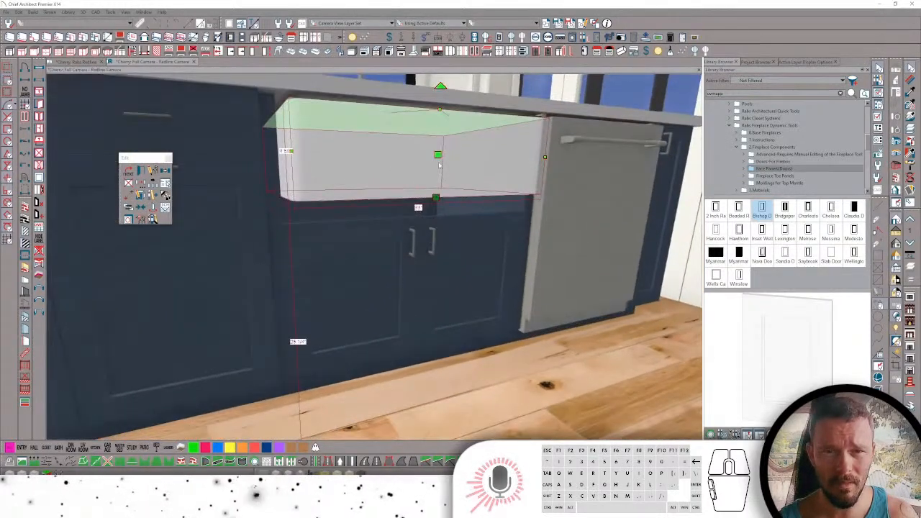
{"action": "left_click_drag", "start_coordinate": [438, 154], "coordinate": [434, 118]}
{"action": "right_click", "coordinate": [433, 118]}
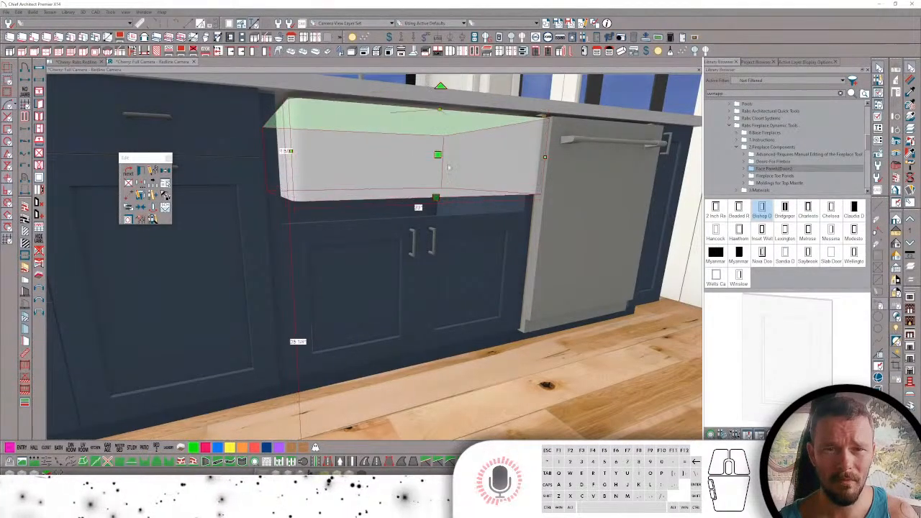
{"action": "middle_click_drag", "start_coordinate": [434, 119], "coordinate": [425, 203]}
{"action": "left_click_drag", "start_coordinate": [425, 208], "coordinate": [419, 185]}
{"action": "key", "text": "Tab"}
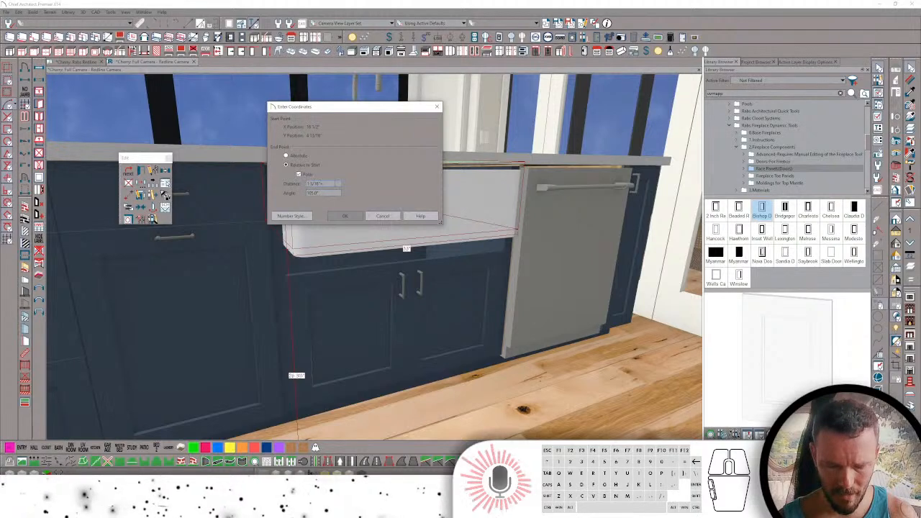
{"action": "key", "text": "Return"}
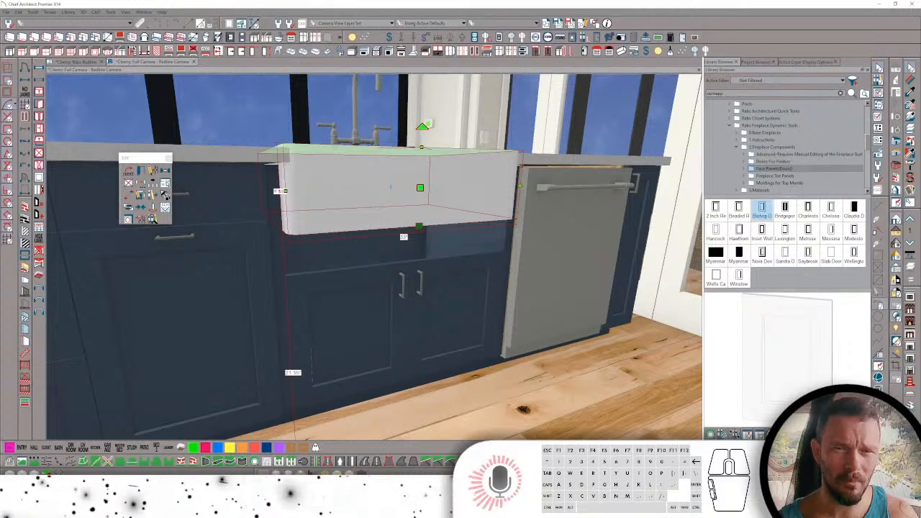
- Lower the farmhouse sink slightly by an entered distance at a -90° angle
{"action": "middle_click_drag", "start_coordinate": [422, 189], "coordinate": [423, 212]}
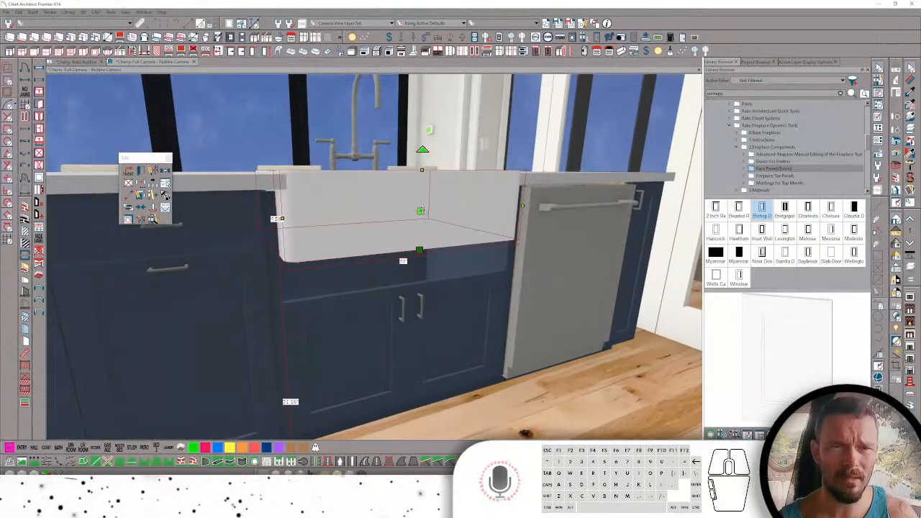
{"action": "scroll", "coordinate": [422, 210], "scroll_direction": "up", "scroll_amount": 3}
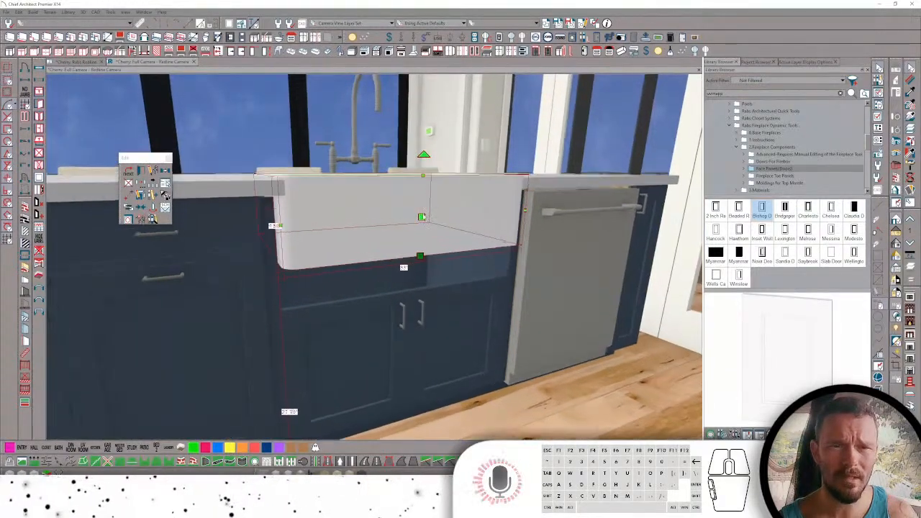
{"action": "left_click_drag", "start_coordinate": [423, 234], "coordinate": [423, 240]}
{"action": "key", "text": "Return"}
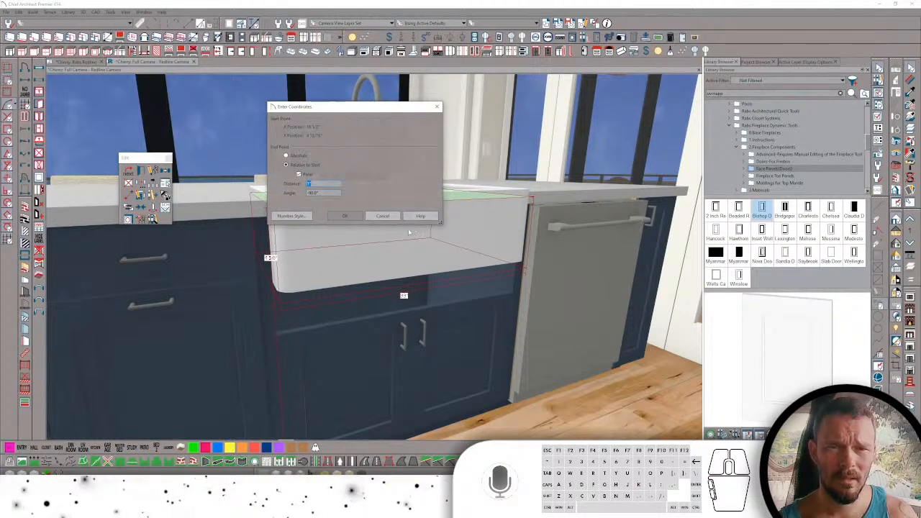
{"action": "left_click", "coordinate": [346, 216]}
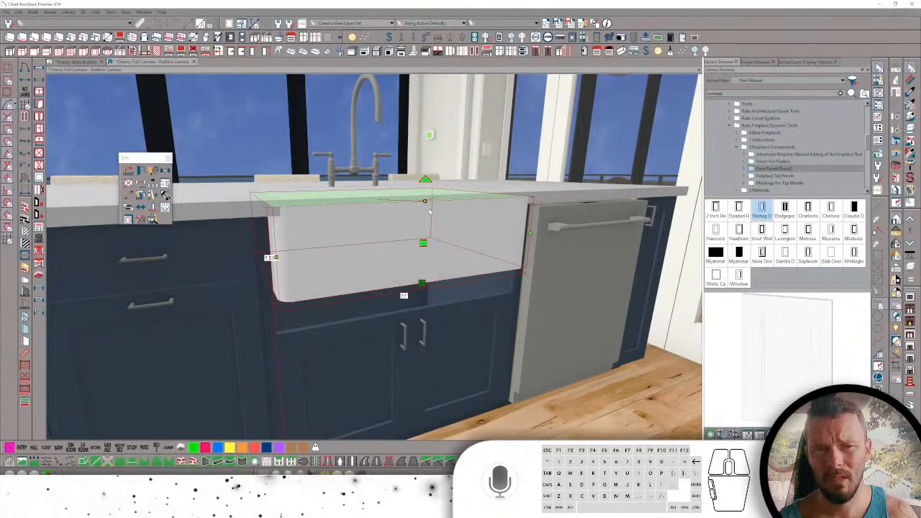
- Check the sink's new height from above and locate the island sink in the floor plan view
{"action": "middle_click_drag", "start_coordinate": [430, 211], "coordinate": [401, 231]}
{"action": "right_click", "coordinate": [400, 231]}
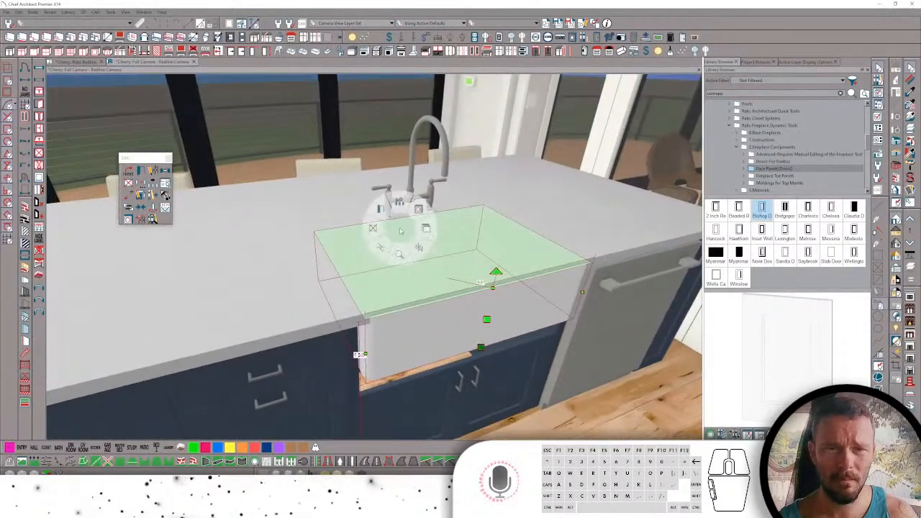
{"action": "left_click", "coordinate": [426, 227]}
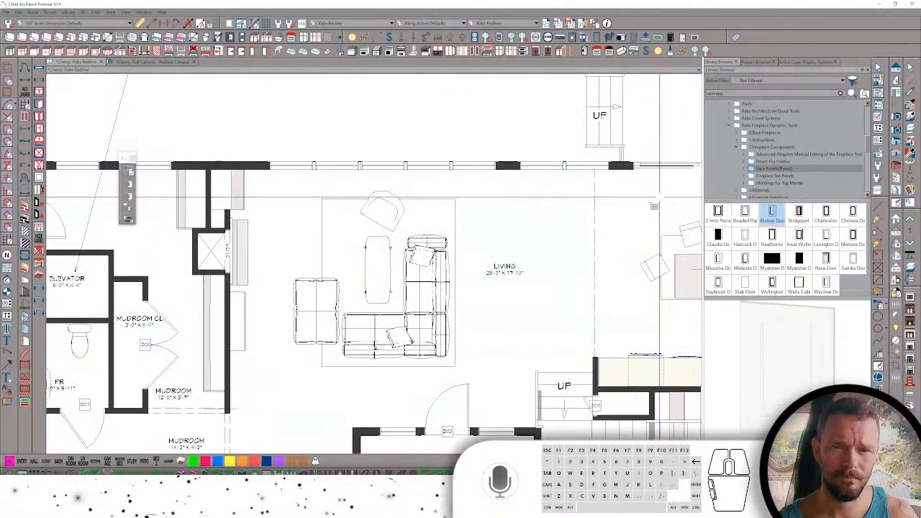
{"action": "scroll", "coordinate": [659, 196], "scroll_direction": "down", "scroll_amount": 1}
{"action": "middle_click_drag", "start_coordinate": [648, 200], "coordinate": [345, 199]}
{"action": "scroll", "coordinate": [537, 267], "scroll_direction": "up", "scroll_amount": 7}
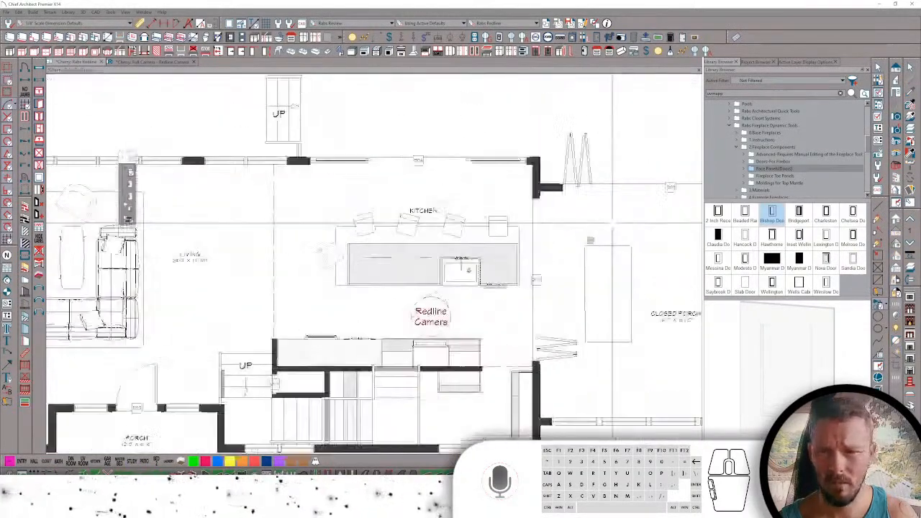
{"action": "scroll", "coordinate": [544, 269], "scroll_direction": "up", "scroll_amount": 5}
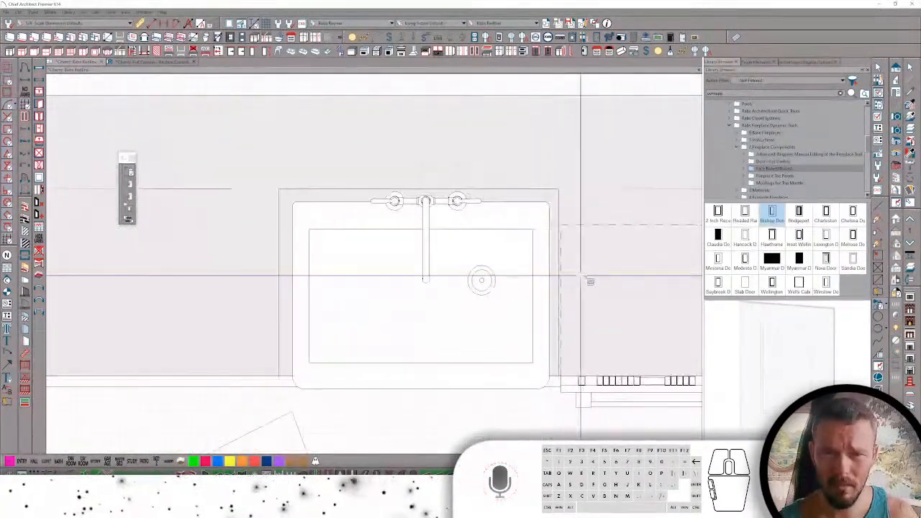
- Select the island countertop in plan and add a break in its front edge at the farmhouse sink's right corner
{"action": "left_click", "coordinate": [601, 296]}
{"action": "scroll", "coordinate": [603, 300], "scroll_direction": "up", "scroll_amount": 1}
{"action": "key", "text": "Tab"}
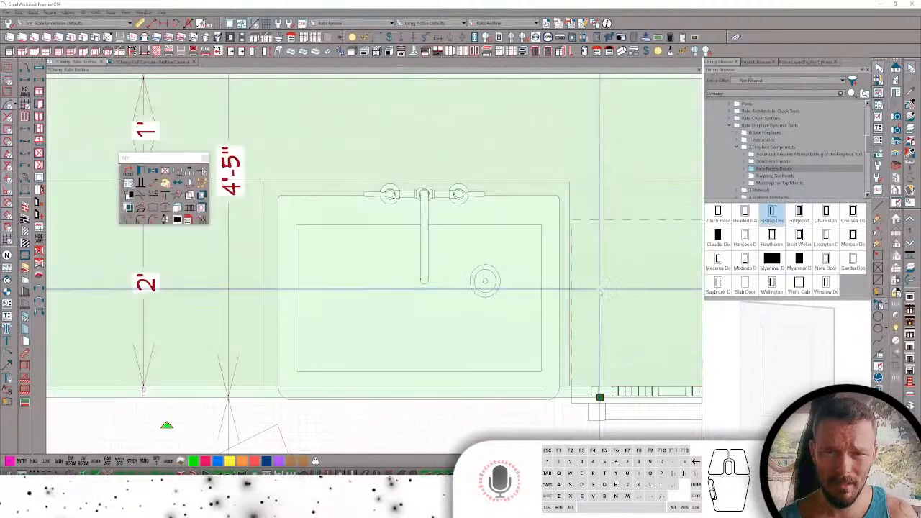
{"action": "scroll", "coordinate": [588, 328], "scroll_direction": "up", "scroll_amount": 3}
{"action": "right_click", "coordinate": [587, 366]}
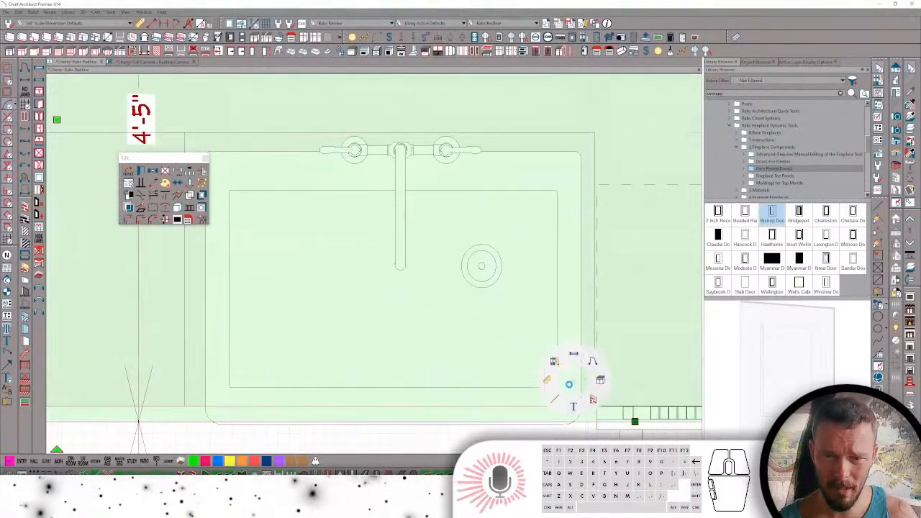
{"action": "left_click", "coordinate": [555, 400]}
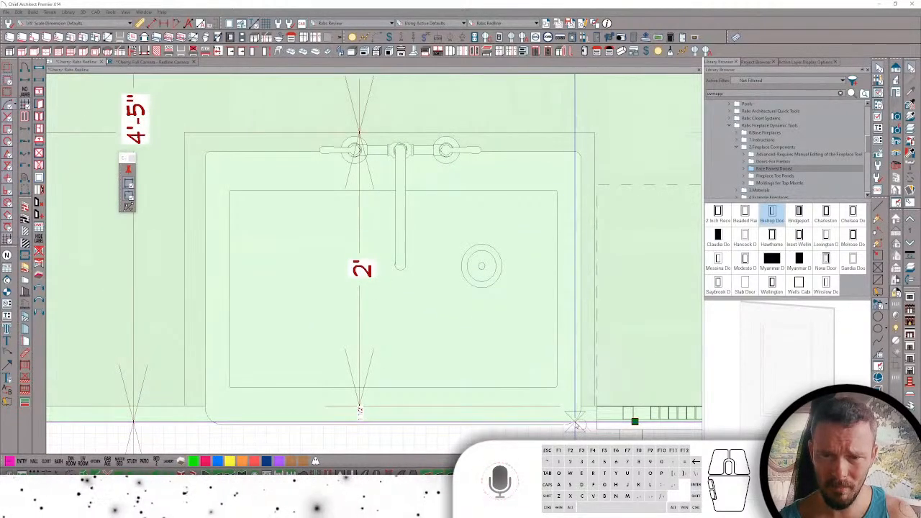
{"action": "left_click", "coordinate": [572, 422]}
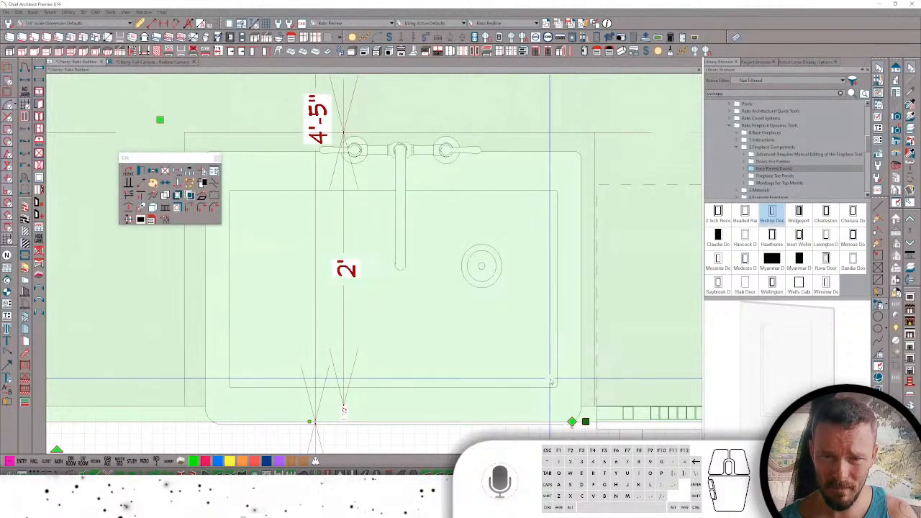
- Break the countertop's front edge at the sink's left corner and pull the section between breaks back, forming a notch about 1'-10" deep
{"action": "right_click", "coordinate": [273, 398]}
{"action": "left_click", "coordinate": [254, 418]}
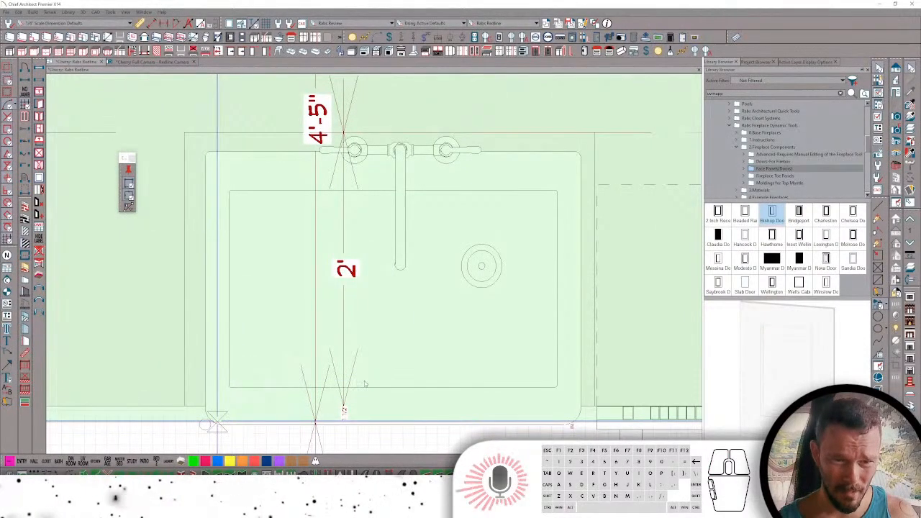
{"action": "left_click", "coordinate": [218, 421]}
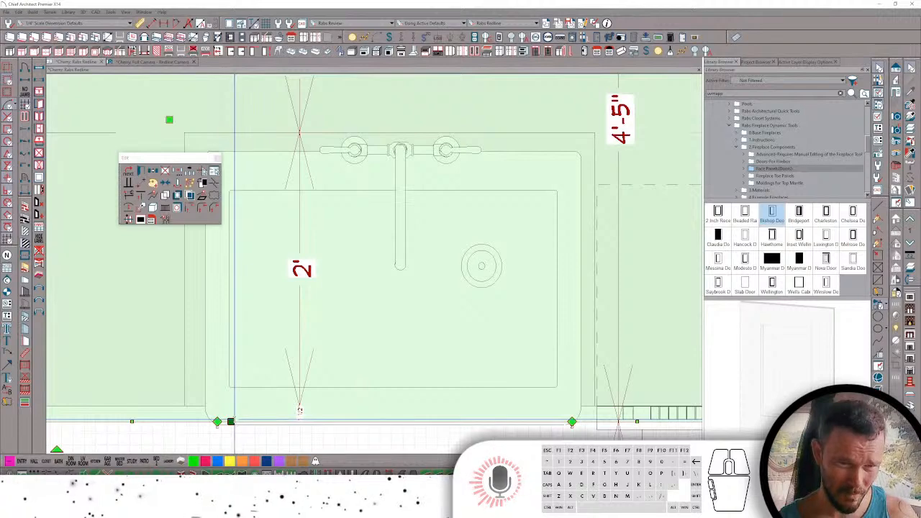
{"action": "left_click_drag", "start_coordinate": [234, 419], "coordinate": [272, 169]}
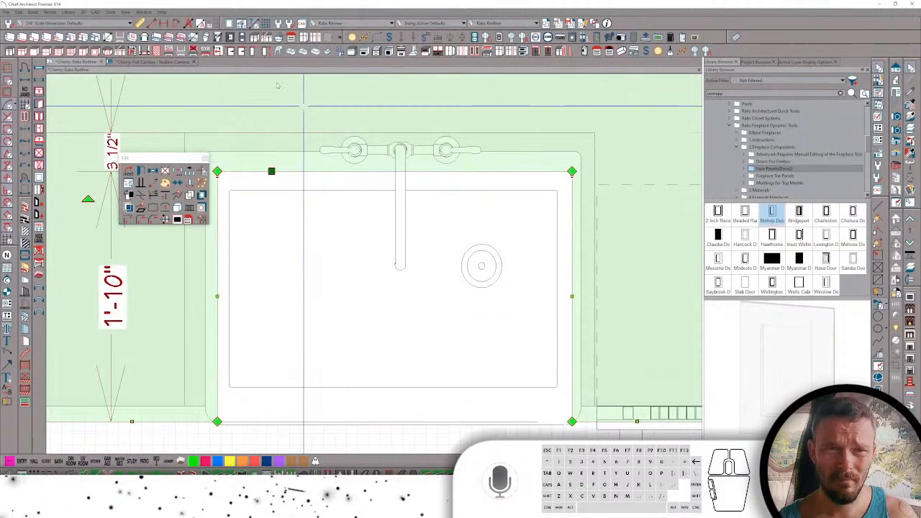
- Add a Blank Area to the front of the sink base cabinet in the camera view and place it directly above the doors
{"action": "left_click", "coordinate": [152, 63]}
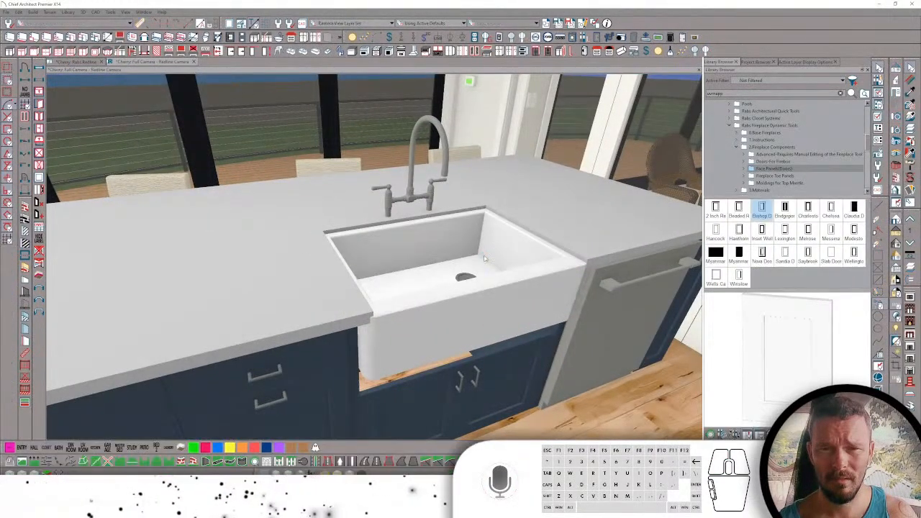
{"action": "middle_click_drag", "start_coordinate": [483, 258], "coordinate": [473, 311]}
{"action": "left_click", "coordinate": [472, 311]}
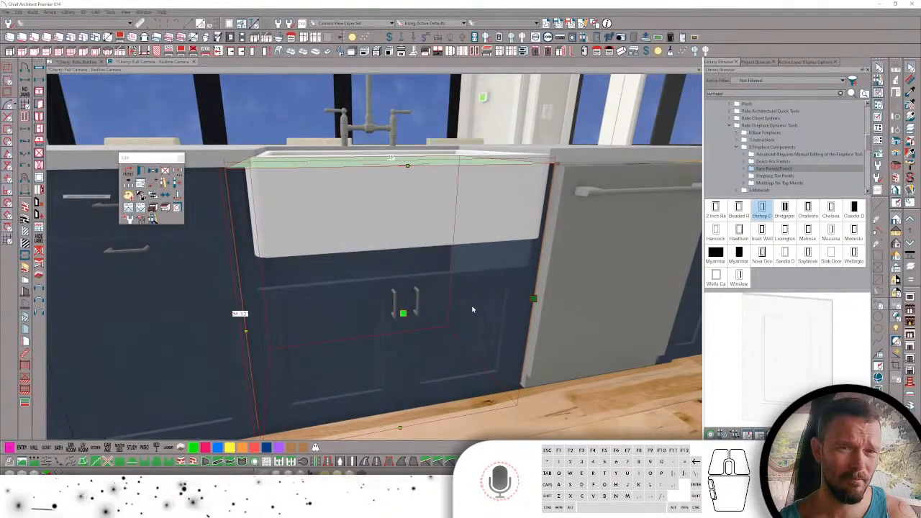
{"action": "double_click", "coordinate": [472, 309]}
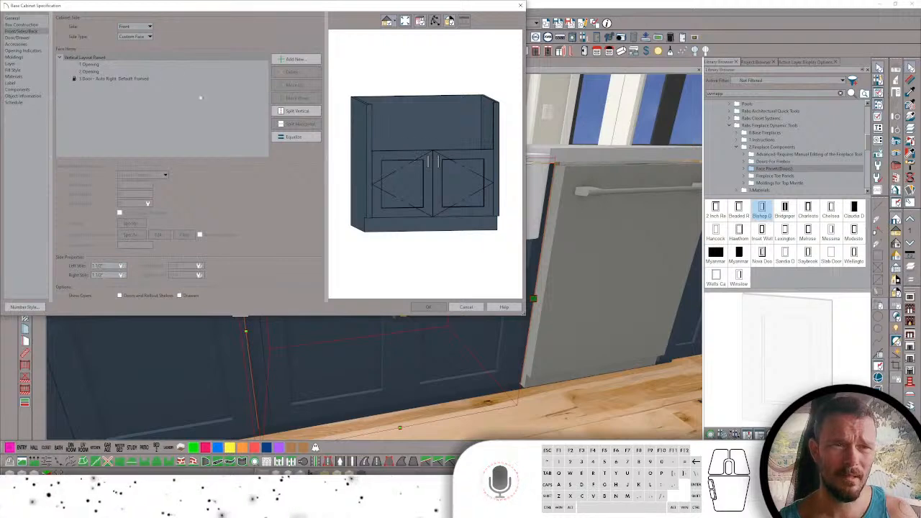
{"action": "left_click", "coordinate": [99, 79]}
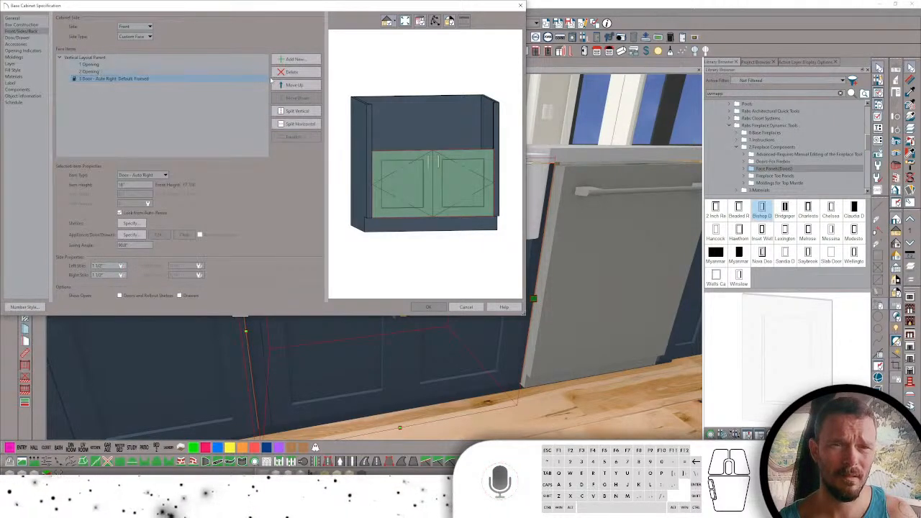
{"action": "left_click", "coordinate": [294, 61]}
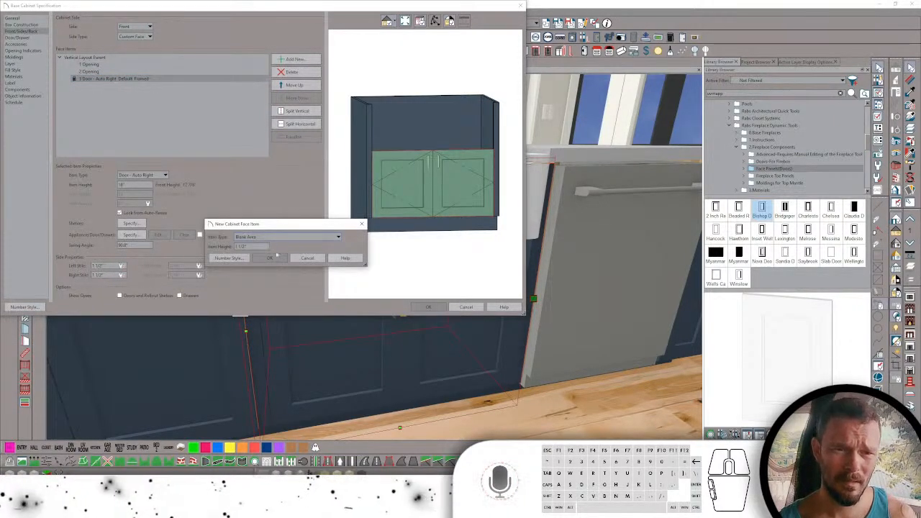
{"action": "left_click", "coordinate": [271, 258]}
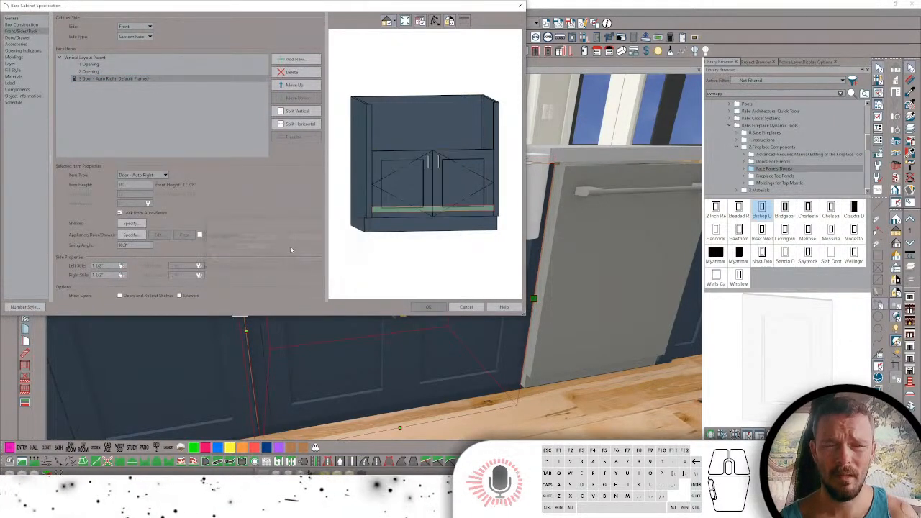
{"action": "left_click", "coordinate": [295, 85]}
{"action": "left_click", "coordinate": [295, 85]}
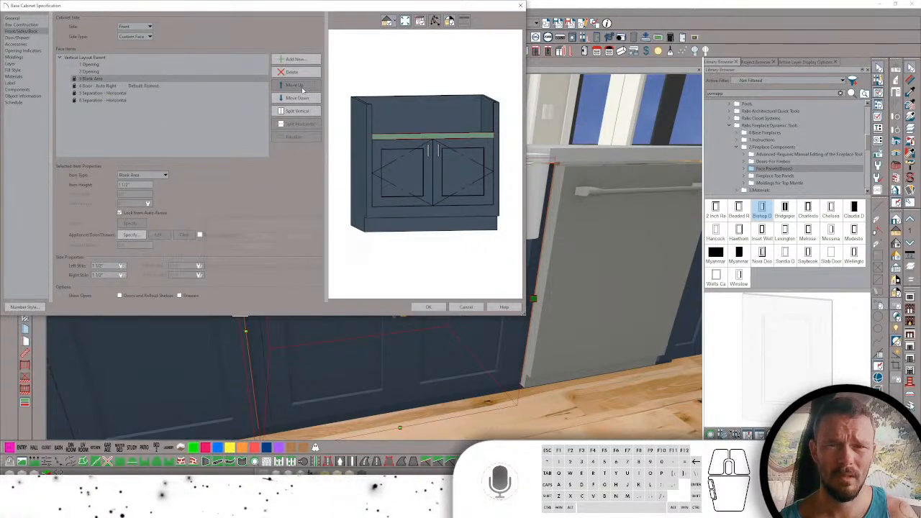
{"action": "left_click", "coordinate": [302, 88]}
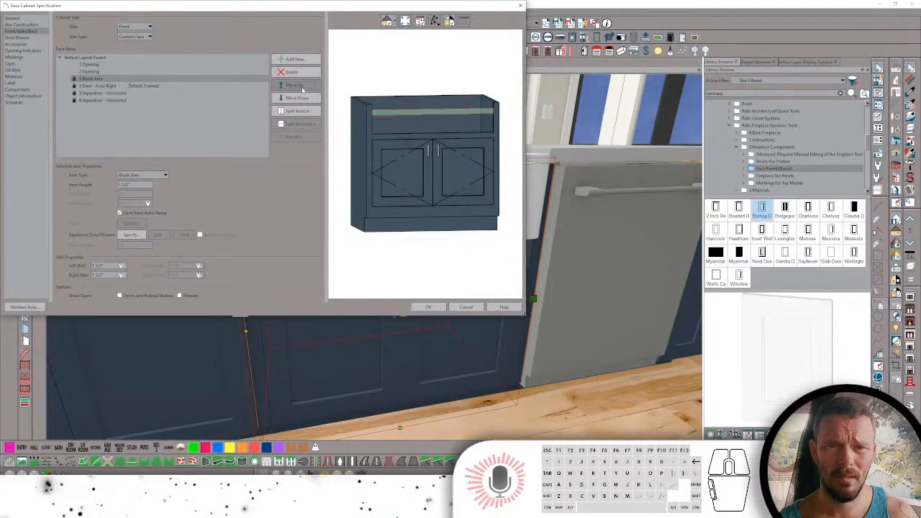
{"action": "left_click", "coordinate": [304, 101]}
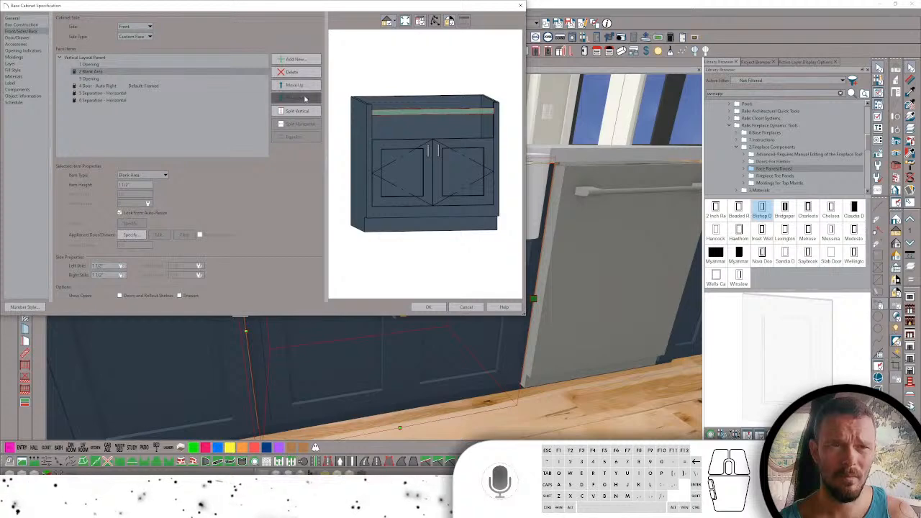
{"action": "left_click", "coordinate": [304, 101]}
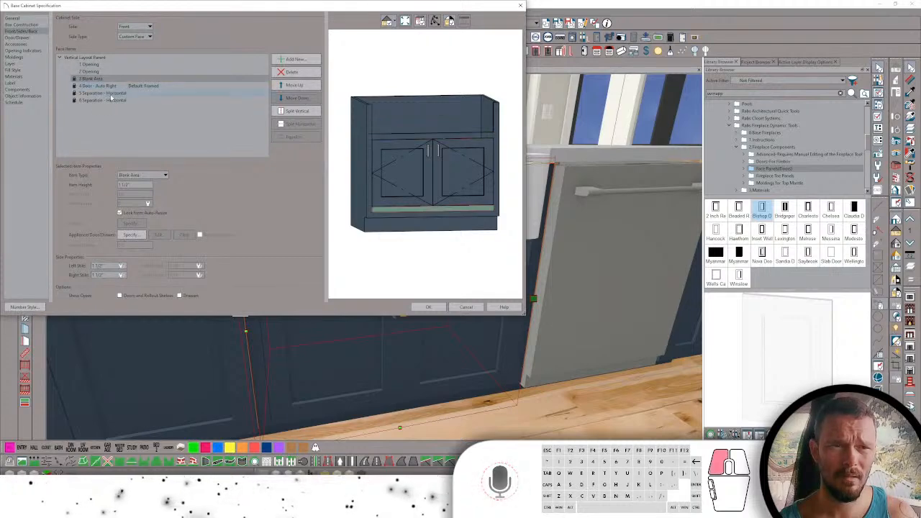
- Delete the extra horizontal separation below the sink base cabinet's doors and increase the height of the blank area above them
{"action": "left_click", "coordinate": [296, 72]}
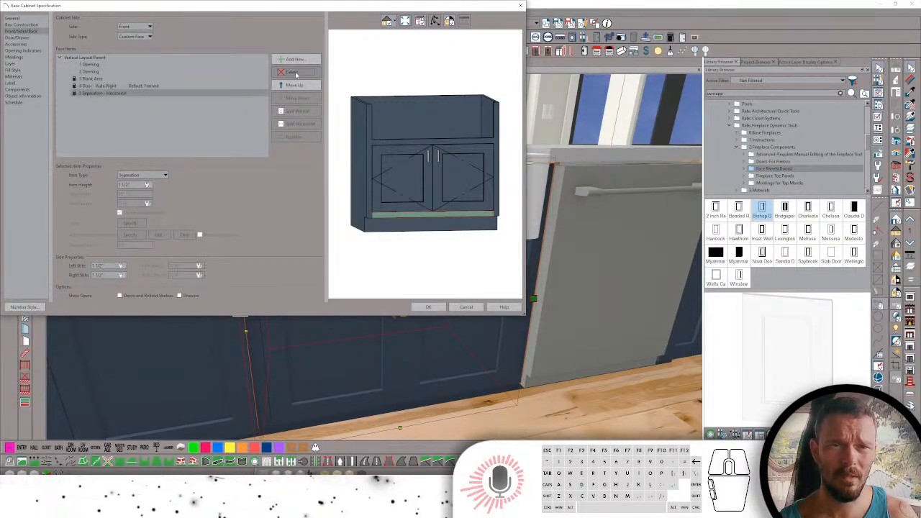
{"action": "left_click", "coordinate": [436, 143]}
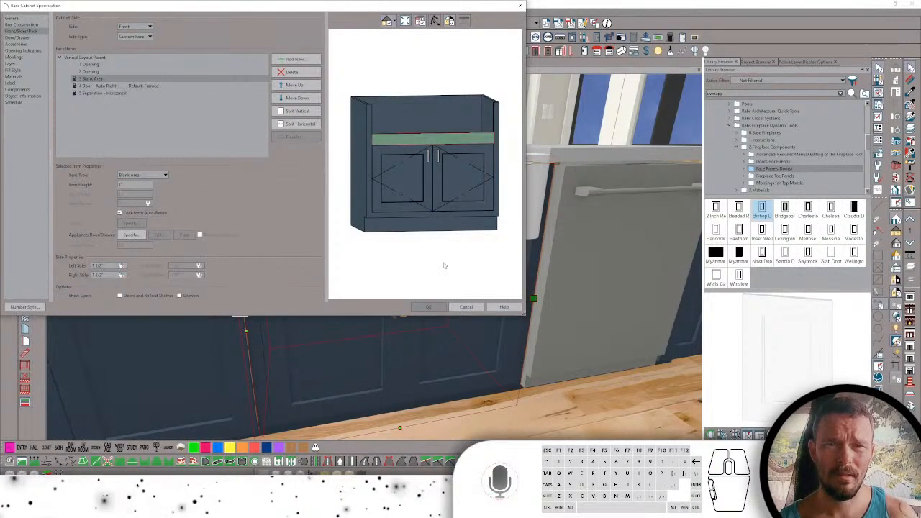
{"action": "left_click", "coordinate": [436, 307]}
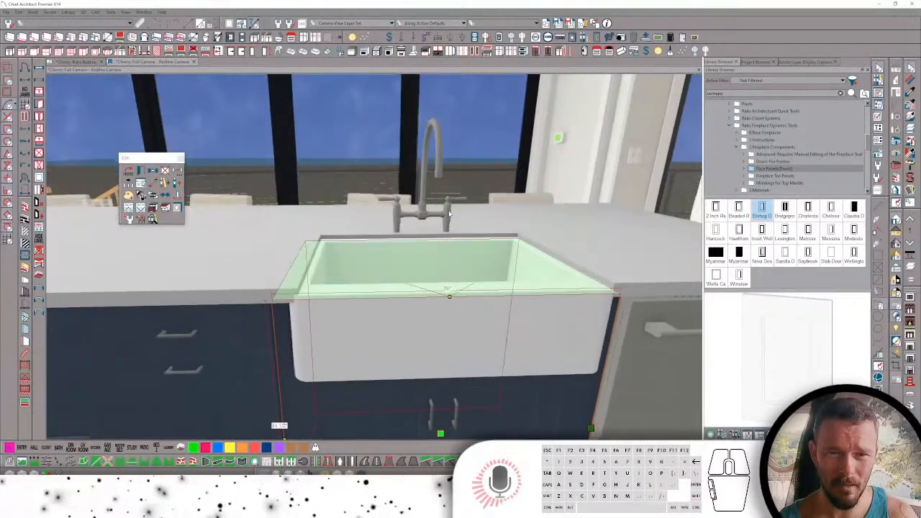
{"action": "key", "text": "space"}
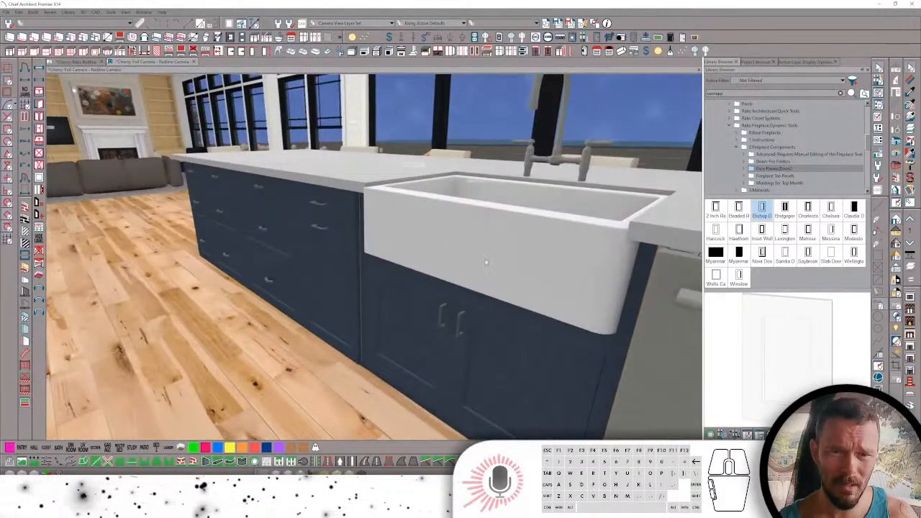
- Display the Cabinets, Module Lines layer in the floor plan and check the sink base cabinet against its adjoining cabinets
{"action": "left_click", "coordinate": [289, 118]}
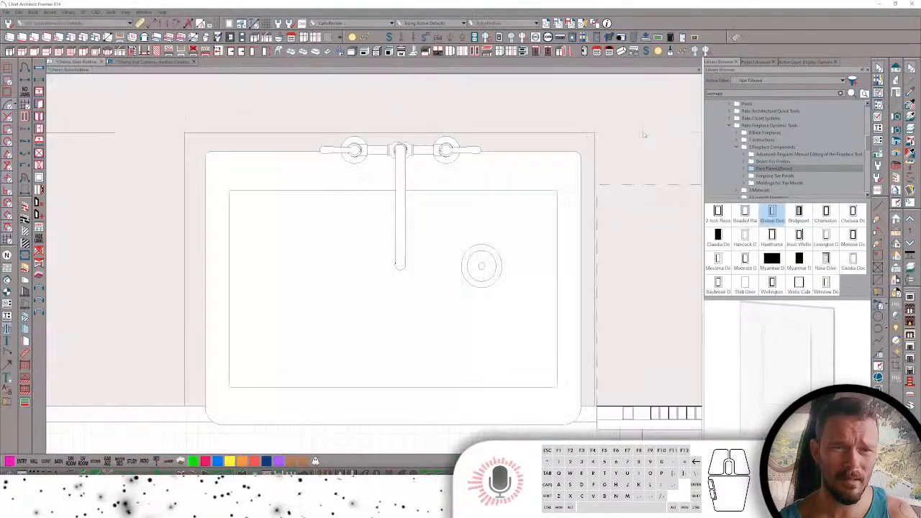
{"action": "scroll", "coordinate": [476, 226], "scroll_direction": "down", "scroll_amount": 2}
{"action": "key", "text": "space"}
{"action": "left_click", "coordinate": [298, 174]}
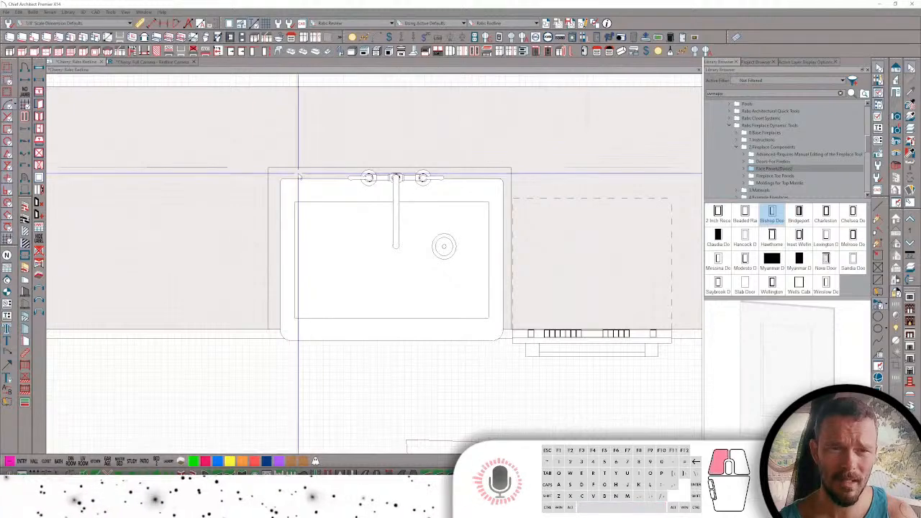
{"action": "scroll", "coordinate": [446, 234], "scroll_direction": "down", "scroll_amount": 3}
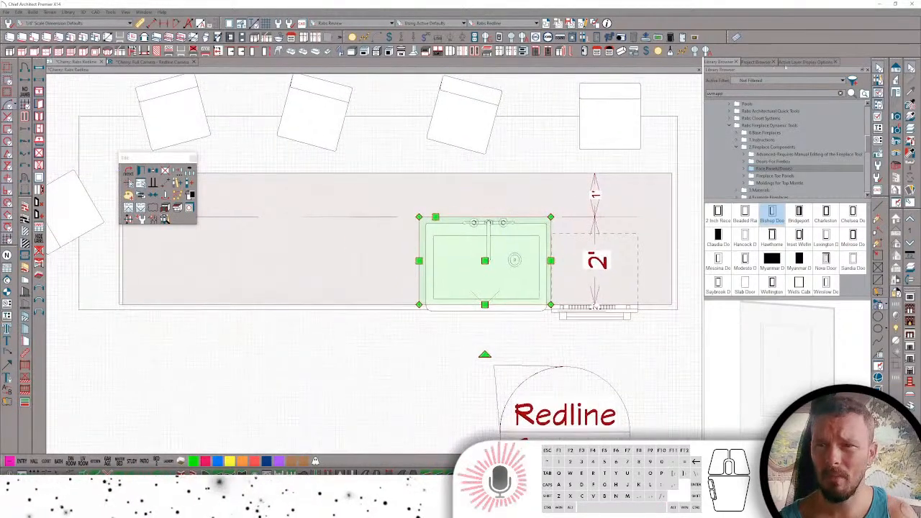
{"action": "left_click", "coordinate": [802, 62]}
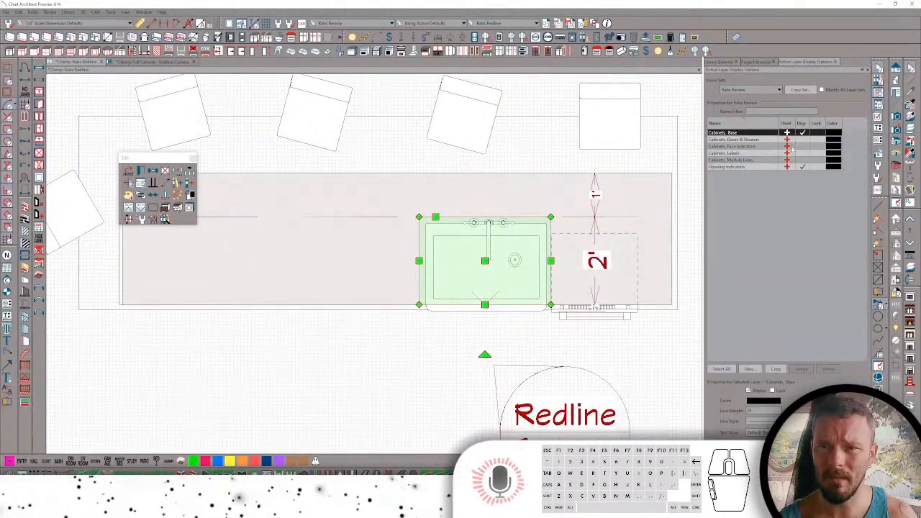
{"action": "left_click", "coordinate": [796, 161]}
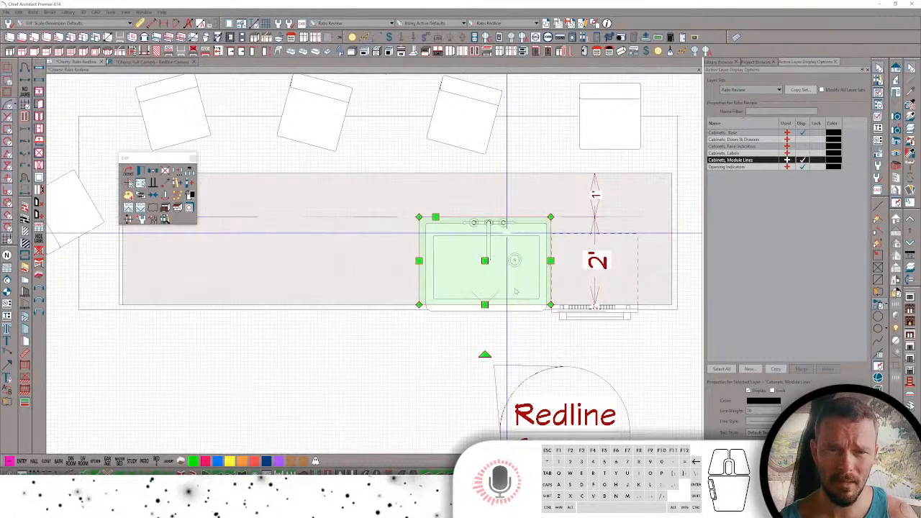
{"action": "scroll", "coordinate": [432, 277], "scroll_direction": "up", "scroll_amount": 2}
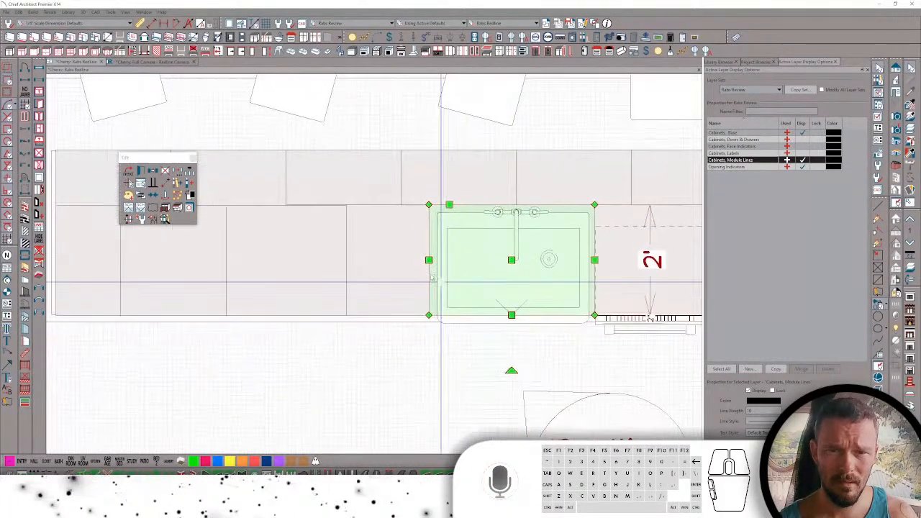
{"action": "left_click", "coordinate": [407, 270]}
{"action": "left_click", "coordinate": [461, 317]}
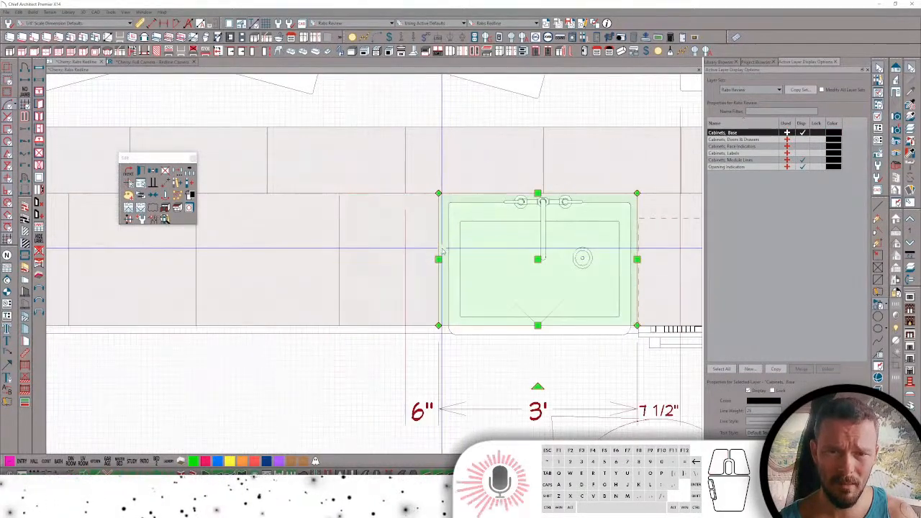
{"action": "scroll", "coordinate": [466, 322], "scroll_direction": "up", "scroll_amount": 2}
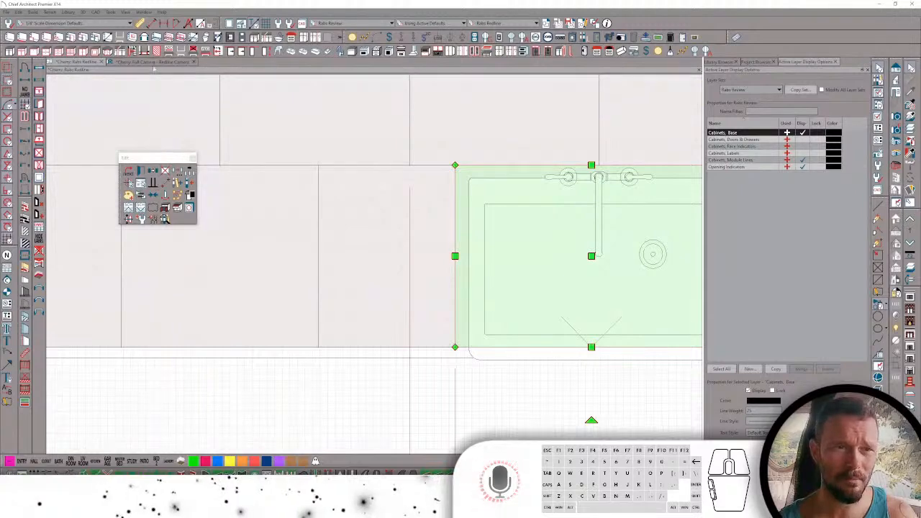
- Switch to the kitchen camera view and set the sink base cabinet's door and drawer overlay to Full Overlay
{"action": "left_click", "coordinate": [153, 63]}
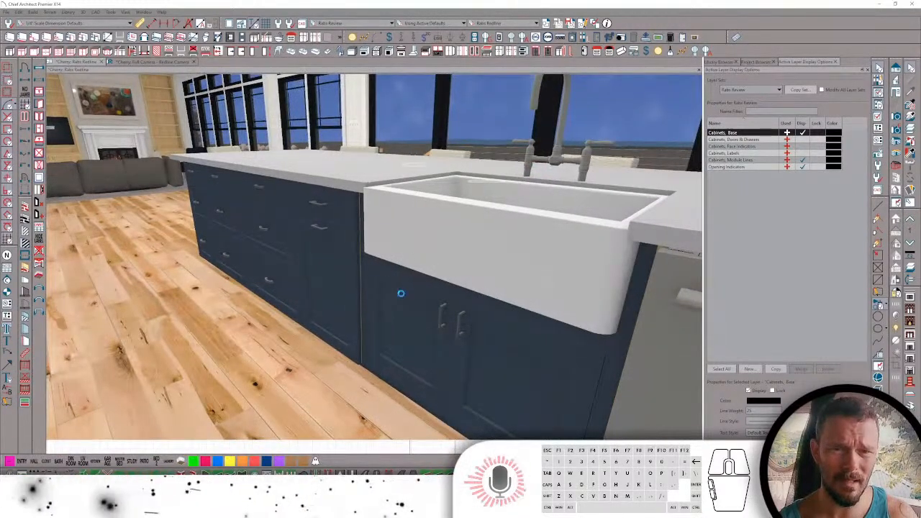
{"action": "middle_click_drag", "start_coordinate": [400, 293], "coordinate": [432, 294]}
{"action": "left_click", "coordinate": [408, 296]}
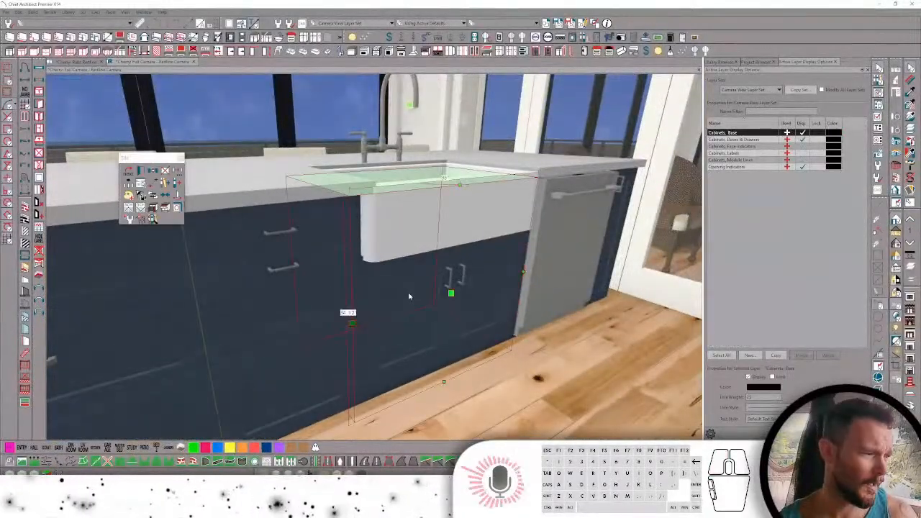
{"action": "double_click", "coordinate": [409, 296]}
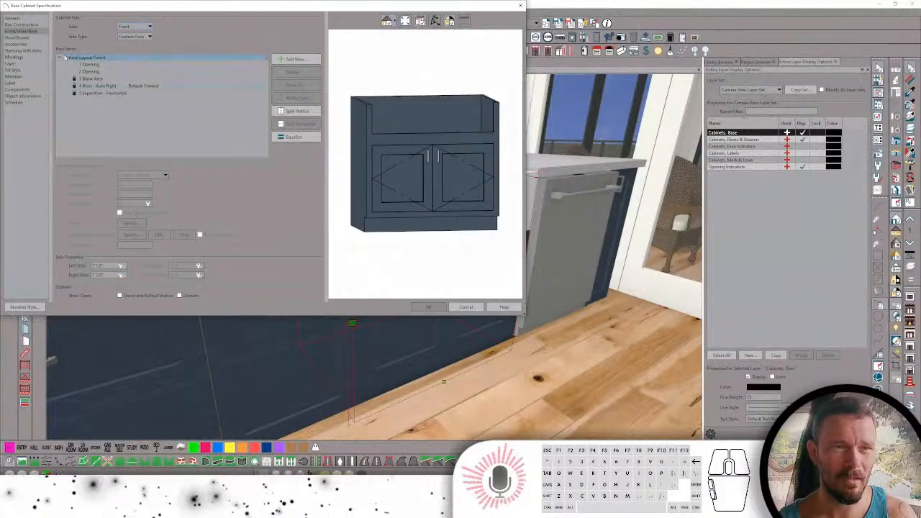
{"action": "left_click", "coordinate": [20, 25]}
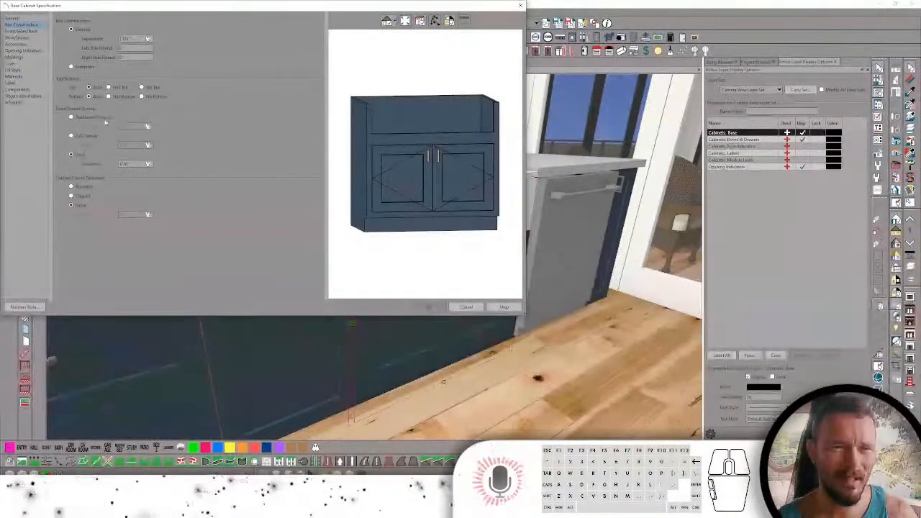
{"action": "left_click", "coordinate": [85, 136]}
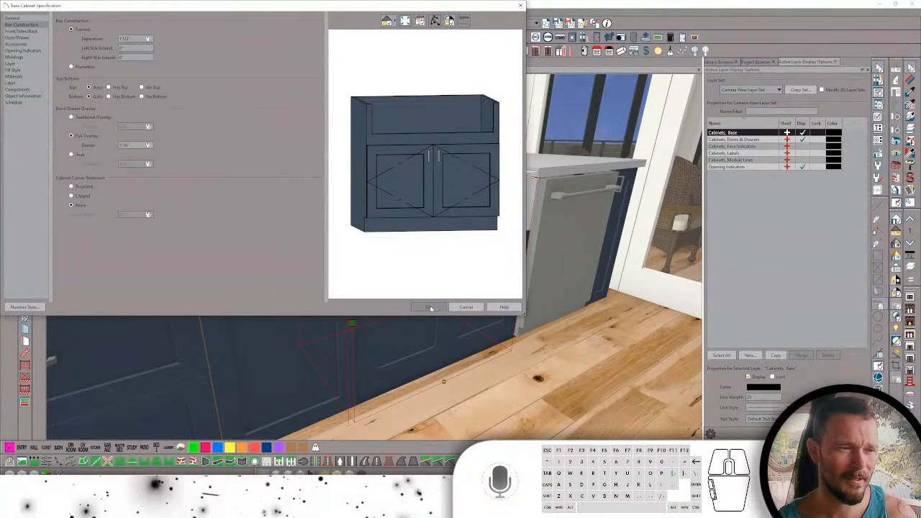
{"action": "left_click", "coordinate": [430, 143]}
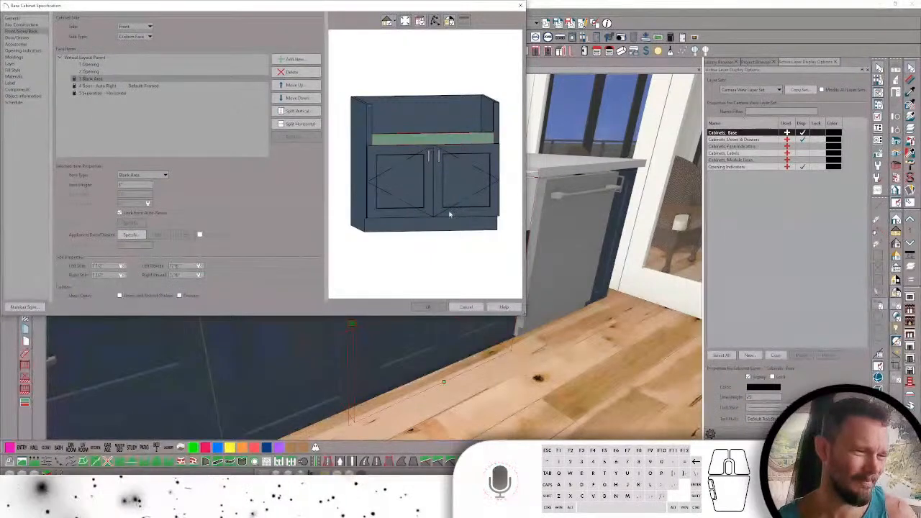
{"action": "left_click", "coordinate": [429, 307]}
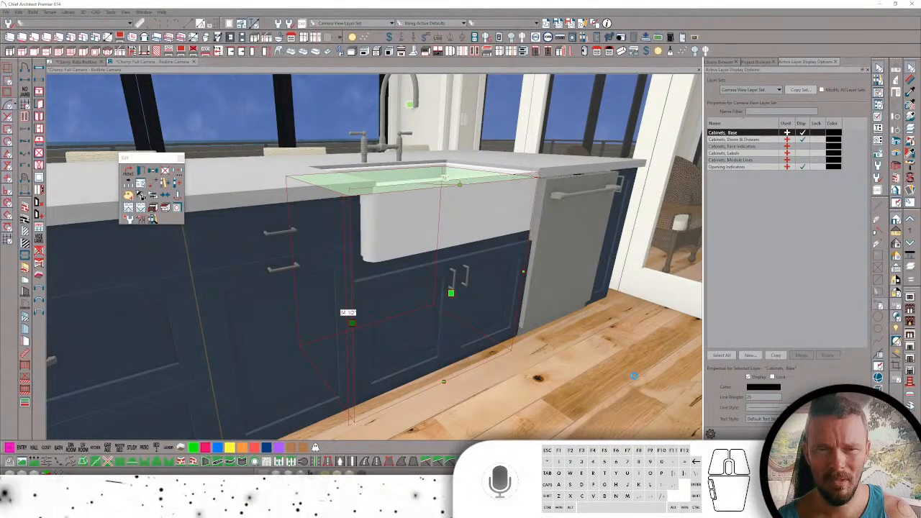
{"action": "middle_click_drag", "start_coordinate": [634, 376], "coordinate": [603, 393]}
{"action": "left_click", "coordinate": [604, 394]}
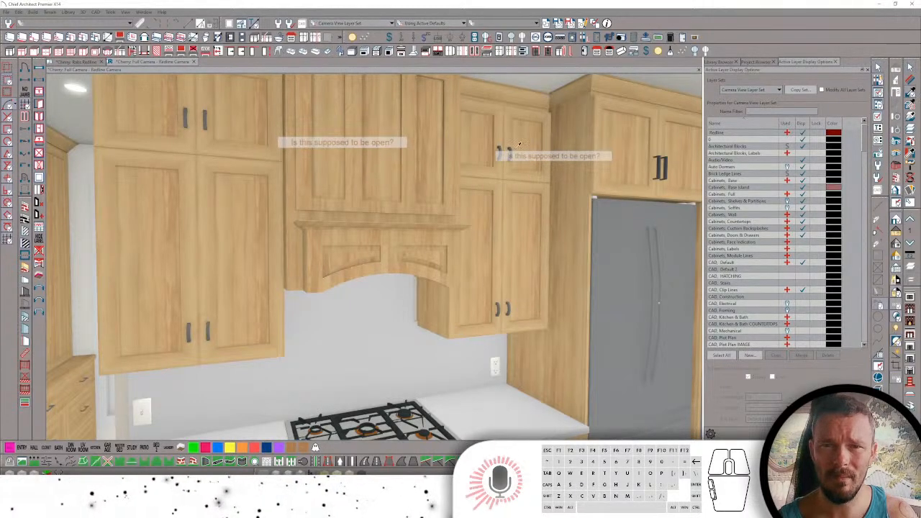
- Adjust the texture mapping of the maple material used on the upper cabinets and range hood
{"action": "left_click", "coordinate": [485, 148]}
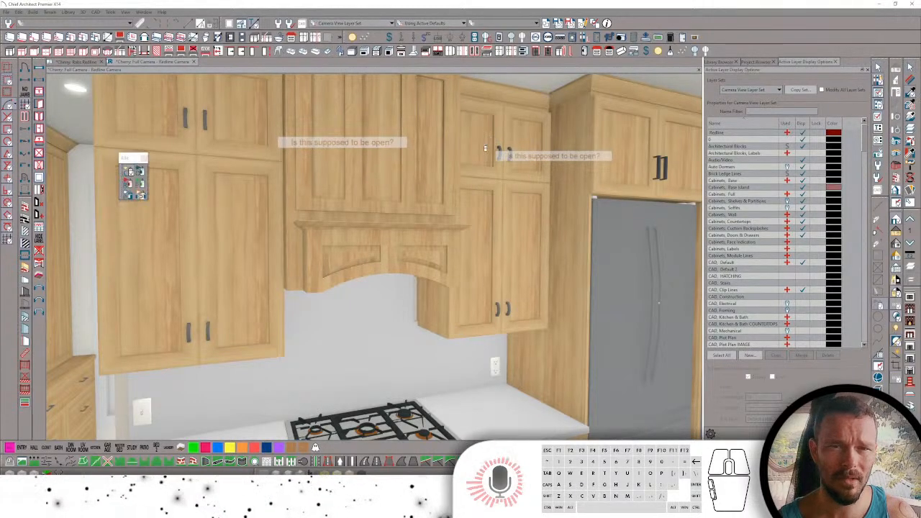
{"action": "left_click", "coordinate": [143, 195]}
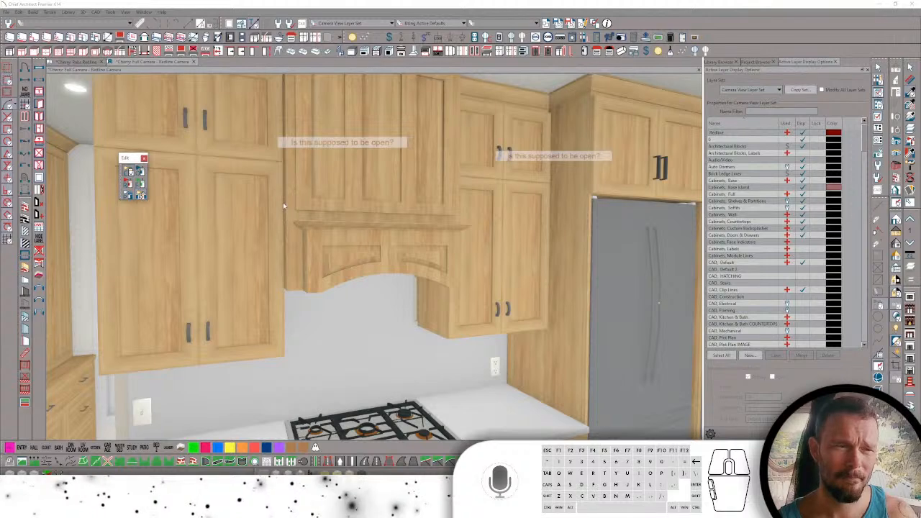
{"action": "left_click", "coordinate": [282, 202]}
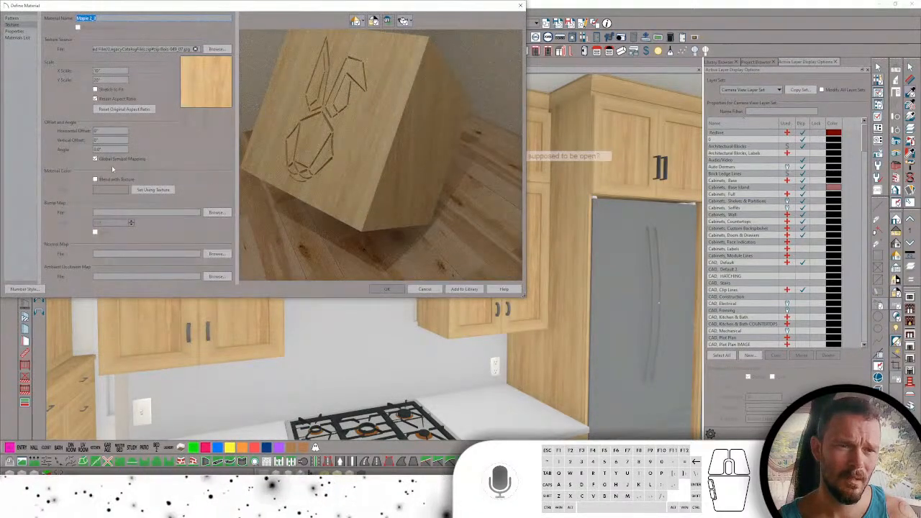
{"action": "key", "text": "Return"}
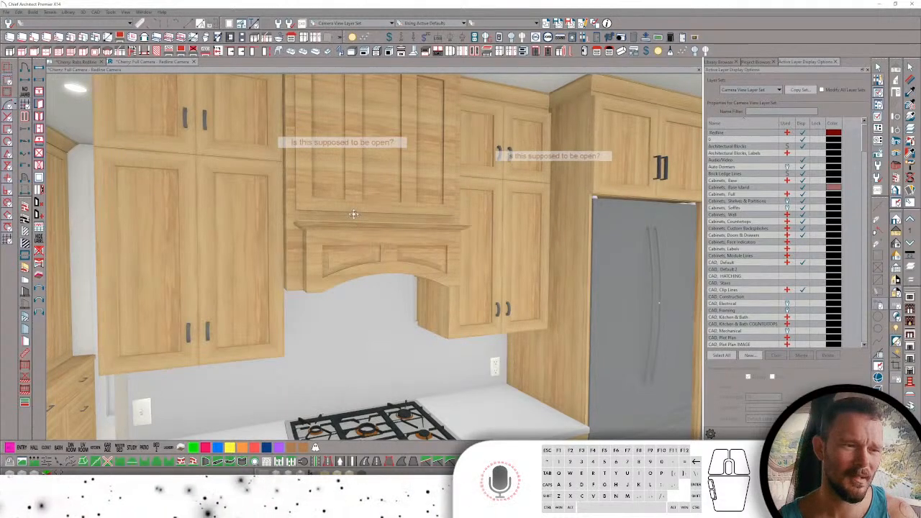
- Open the symbol specification of the nearest island pendant light and set its smoothing angle to 300°
{"action": "scroll", "coordinate": [359, 220], "scroll_direction": "up", "scroll_amount": 5}
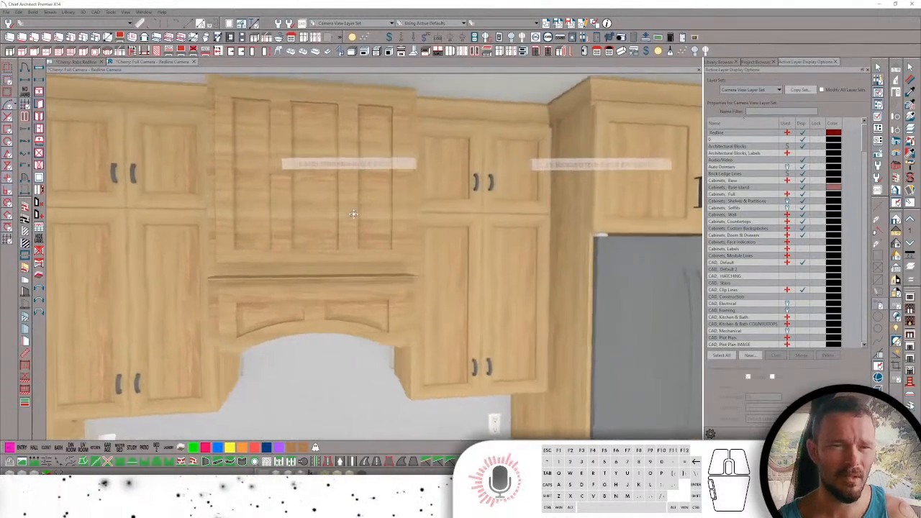
{"action": "middle_click_drag", "start_coordinate": [354, 214], "coordinate": [403, 219]}
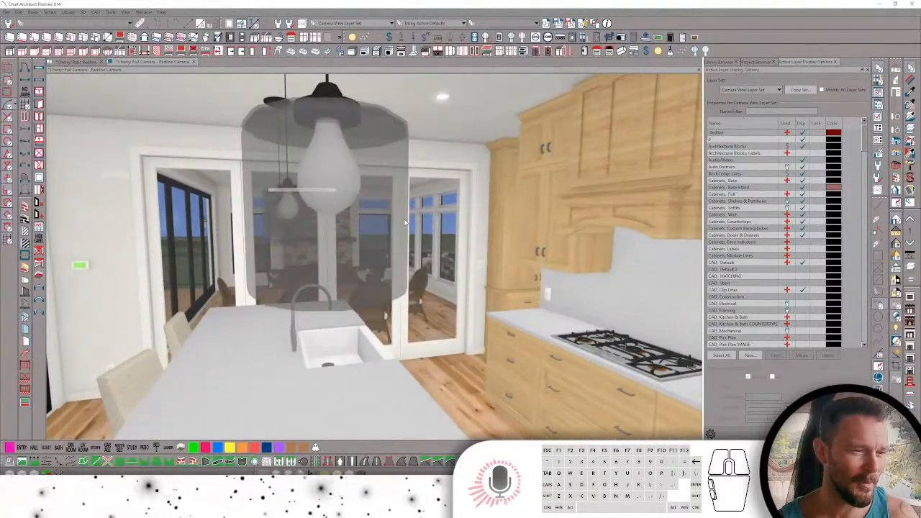
{"action": "middle_click_drag", "start_coordinate": [405, 223], "coordinate": [355, 288]}
{"action": "left_click", "coordinate": [354, 285]}
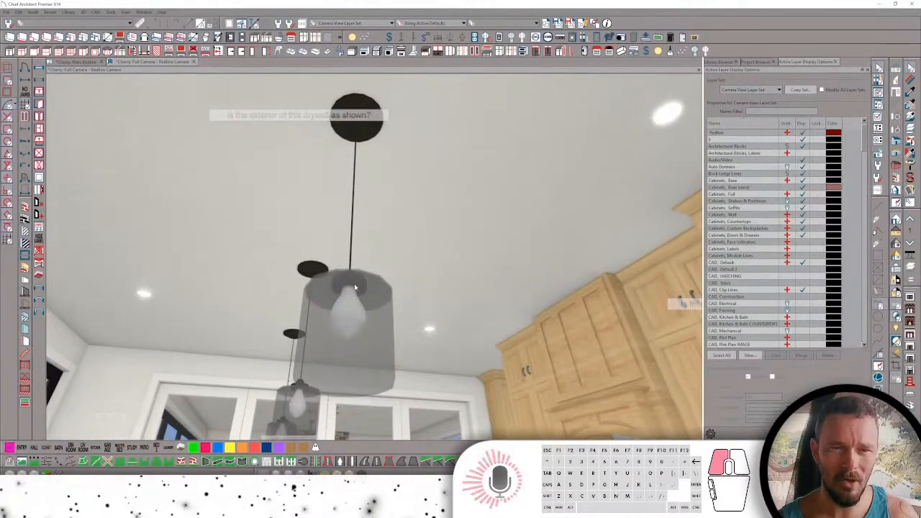
{"action": "key", "text": "ctrl"}
{"action": "left_click", "coordinate": [335, 268]}
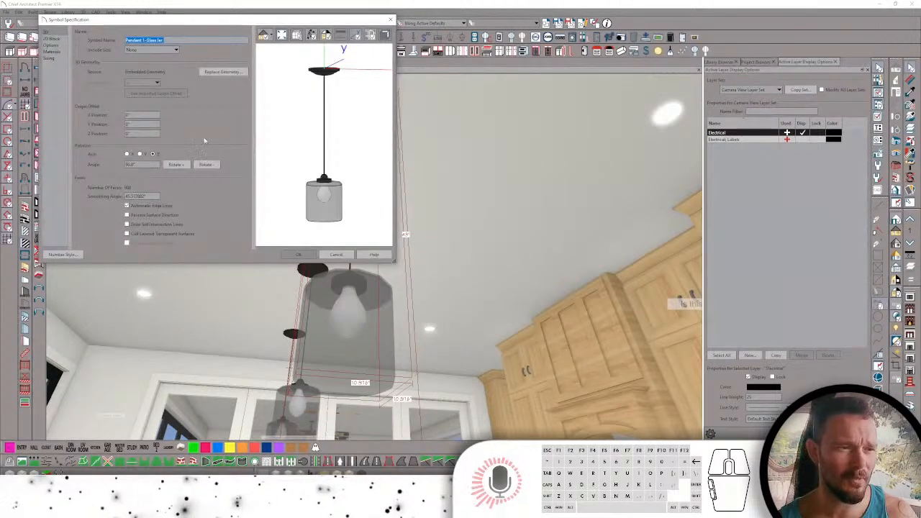
{"action": "left_click_drag", "start_coordinate": [84, 23], "coordinate": [115, 62]}
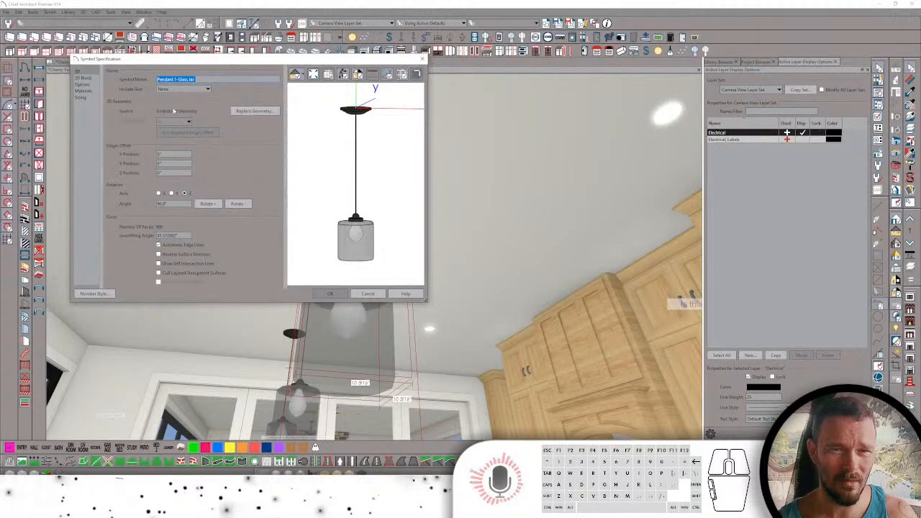
{"action": "left_click_drag", "start_coordinate": [184, 236], "coordinate": [69, 227]}
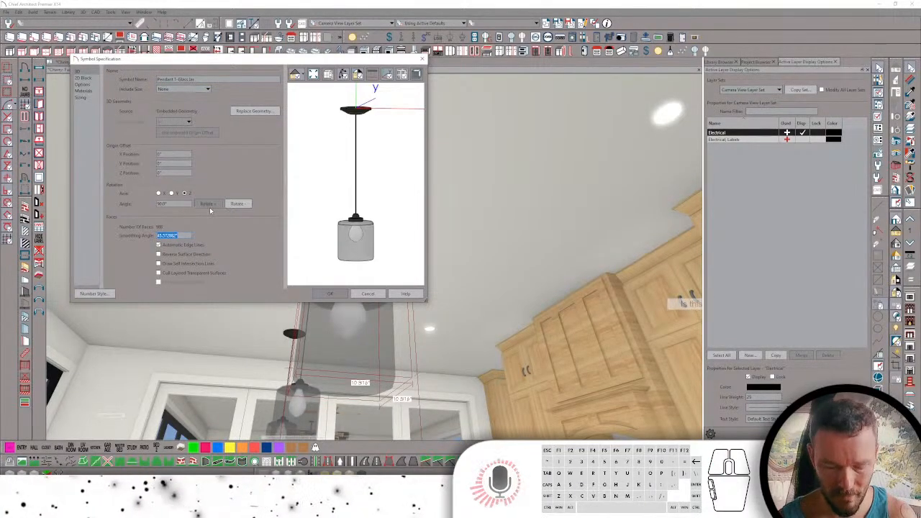
{"action": "type", "text": "30"}
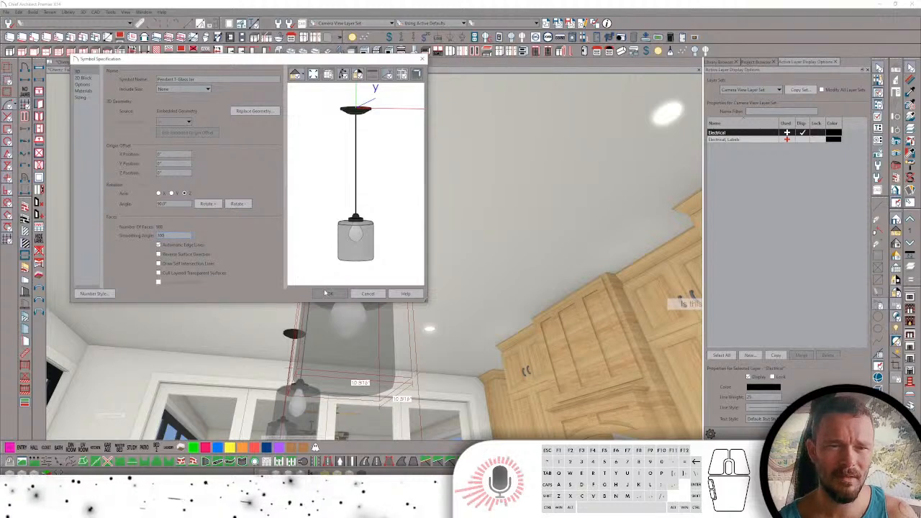
{"action": "left_click", "coordinate": [325, 294]}
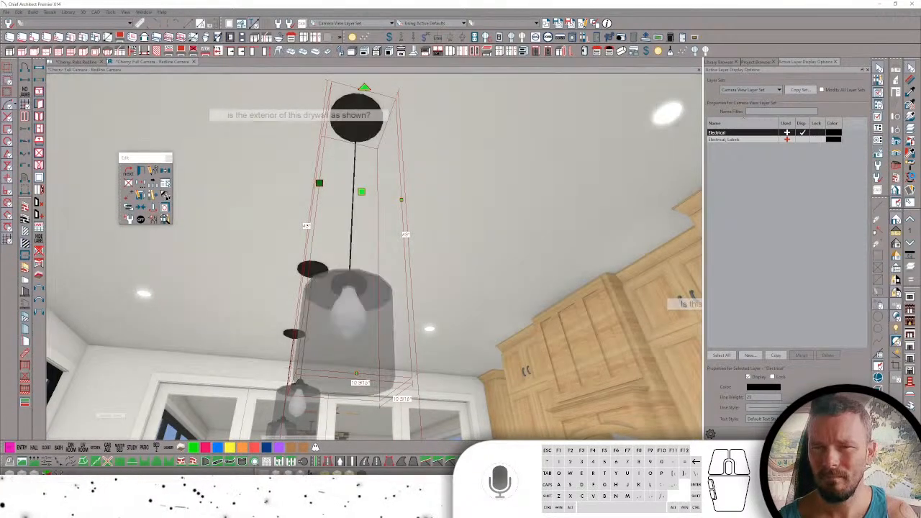
- Examine the glass shades of the island pendant lights from several angles to judge how smooth they look
{"action": "left_click", "coordinate": [652, 198]}
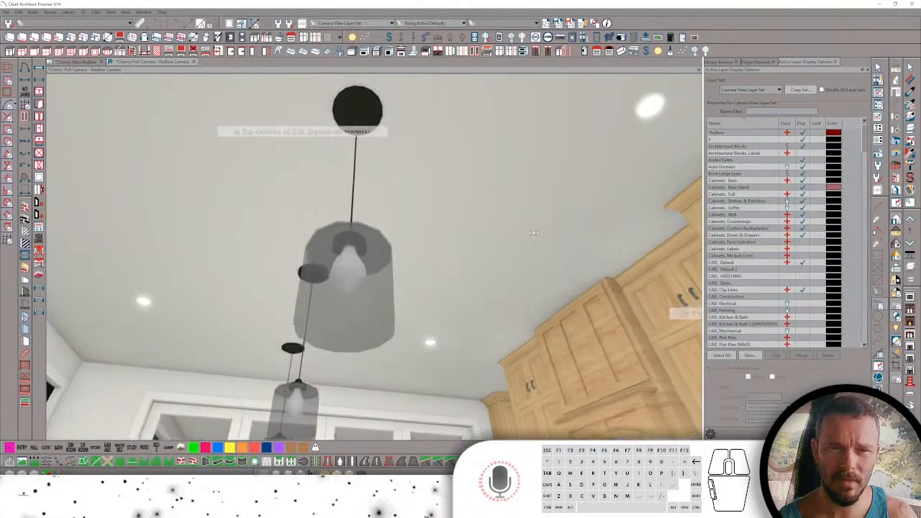
{"action": "left_click_drag", "start_coordinate": [534, 233], "coordinate": [481, 273]}
{"action": "left_click", "coordinate": [350, 288]}
{"action": "left_click_drag", "start_coordinate": [350, 289], "coordinate": [323, 347]}
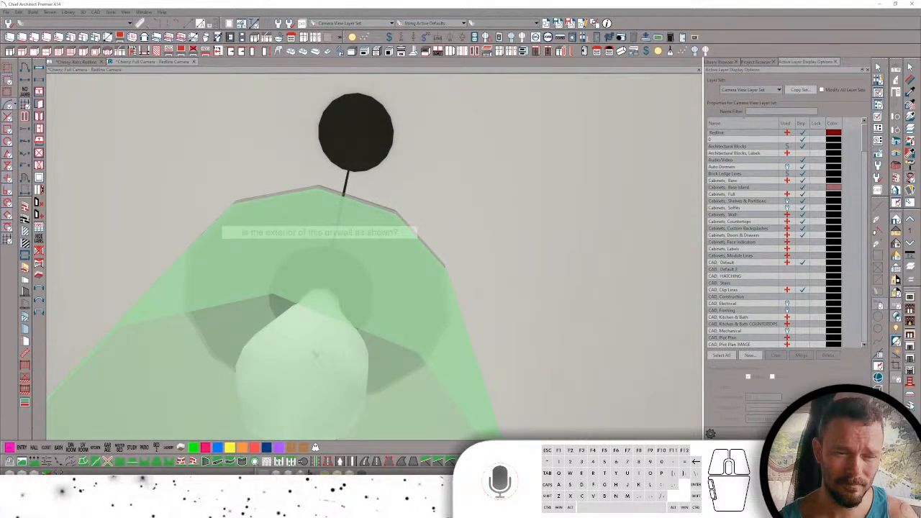
{"action": "left_click_drag", "start_coordinate": [424, 328], "coordinate": [445, 331]}
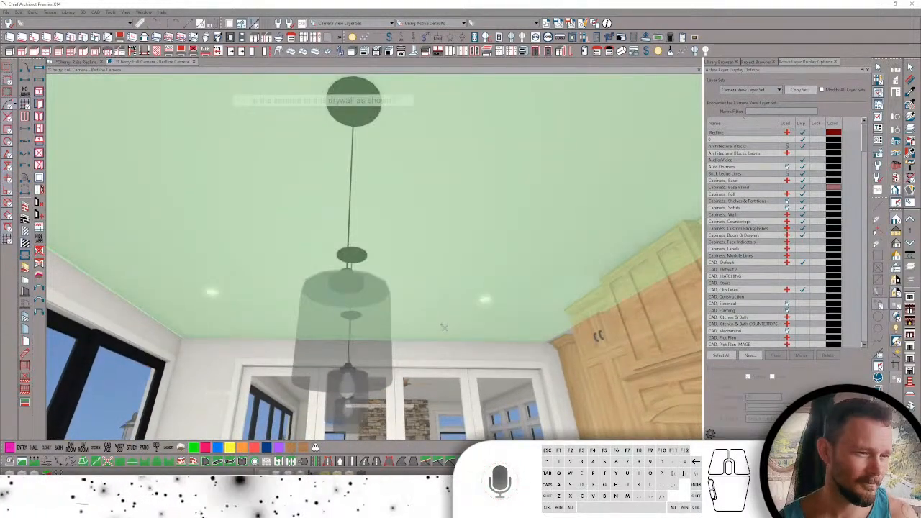
{"action": "key", "text": "space"}
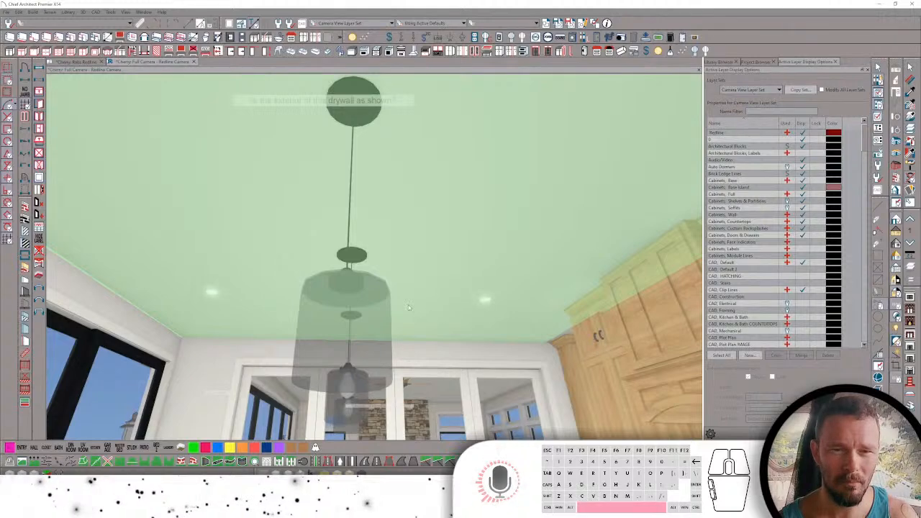
{"action": "mouse_move", "coordinate": [387, 269]}
{"action": "left_mouse_down"}
{"action": "mouse_move", "coordinate": [387, 285]}
{"action": "mouse_move", "coordinate": [416, 326]}
{"action": "mouse_move", "coordinate": [421, 305]}
{"action": "mouse_move", "coordinate": [374, 259]}
{"action": "mouse_move", "coordinate": [382, 254]}
{"action": "left_mouse_up"}
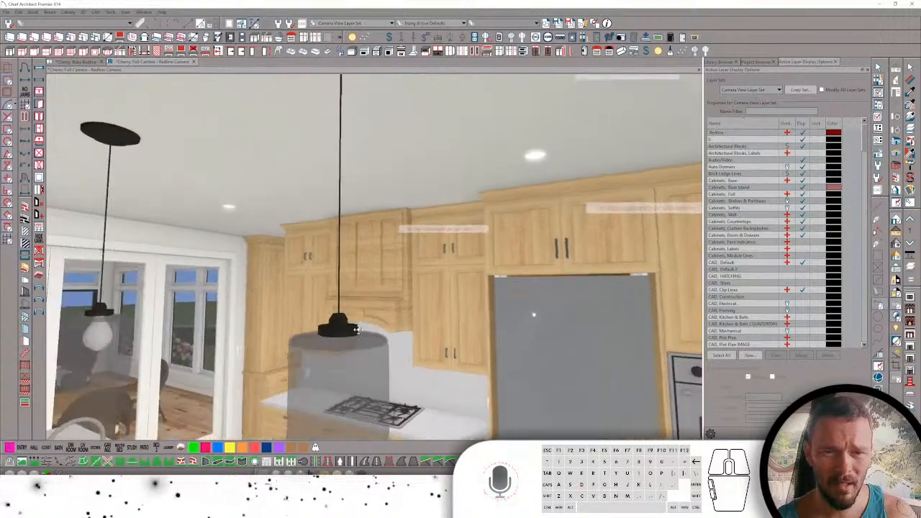
{"action": "key", "text": "space"}
- Reopen the nearest island pendant light's symbol specification and replace its smoothing angle
{"action": "left_click", "coordinate": [352, 259]}
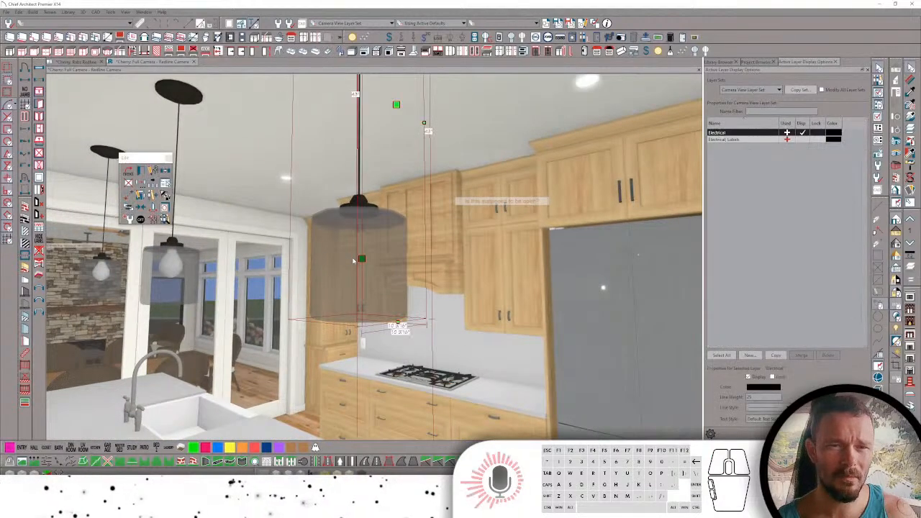
{"action": "key", "text": "grave"}
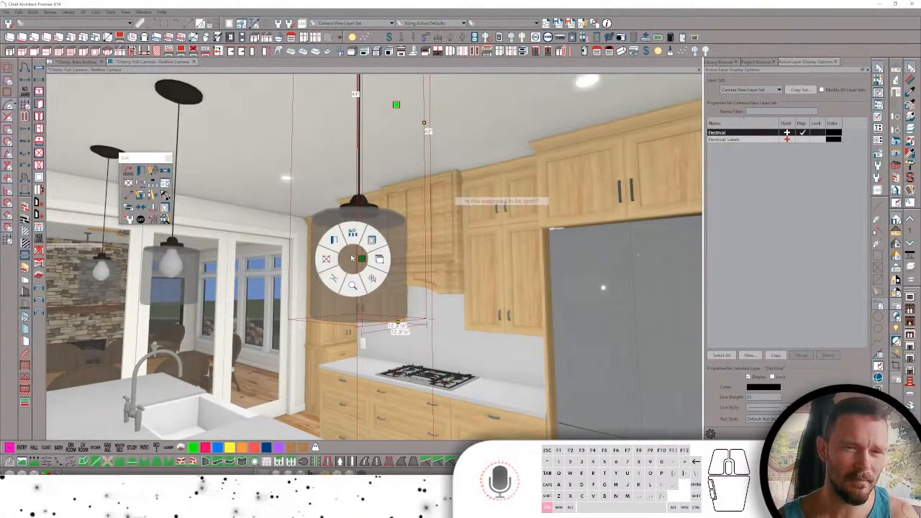
{"action": "left_click", "coordinate": [334, 240]}
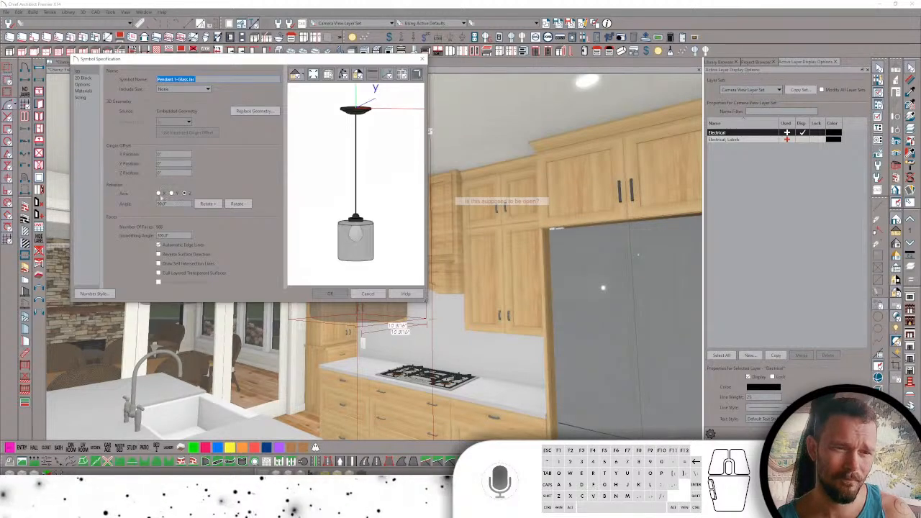
{"action": "left_click_drag", "start_coordinate": [172, 236], "coordinate": [114, 228]}
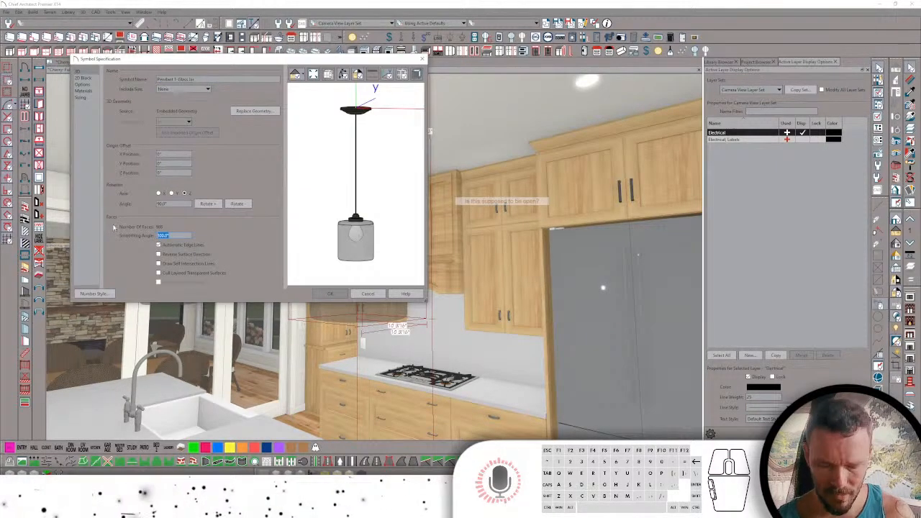
{"action": "key", "text": "Return"}
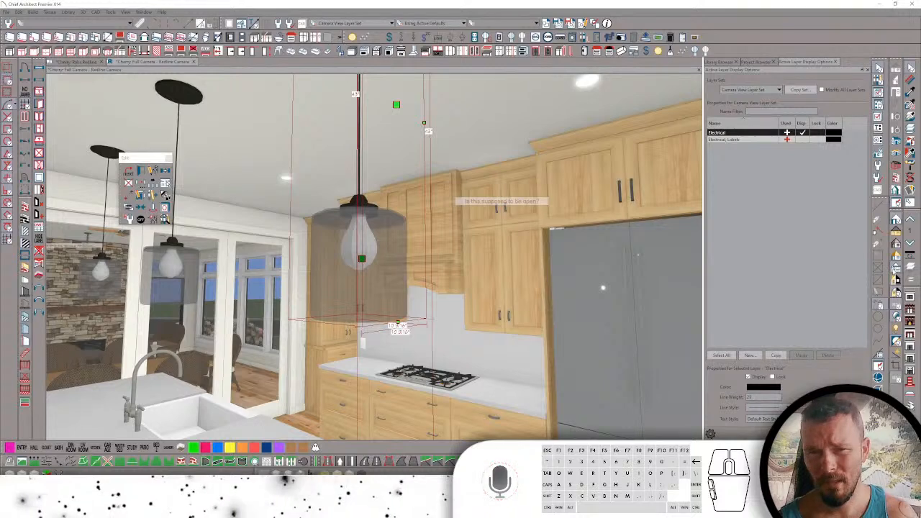
- Enable Line Drawing on Top for the Standard rendering technique, with extend amount, squiggle amplitude and squiggle frequency all set to 0
{"action": "left_click", "coordinate": [895, 269]}
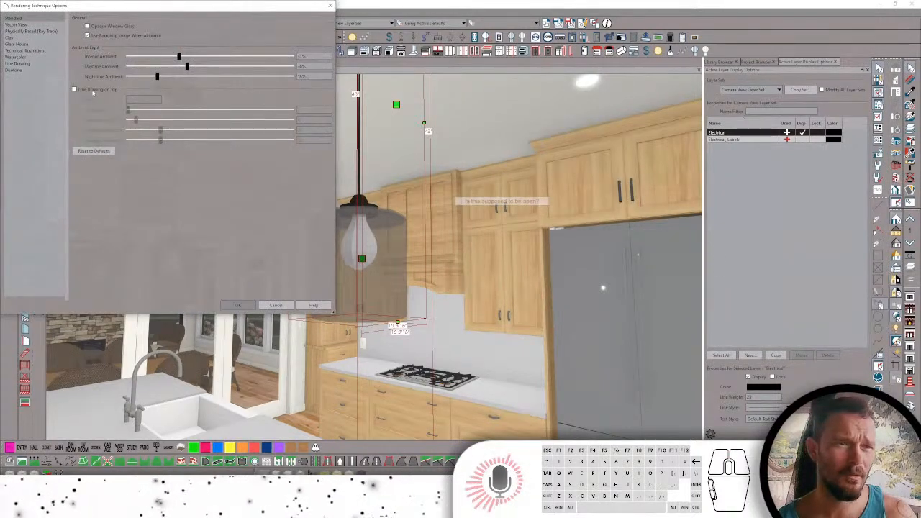
{"action": "left_click", "coordinate": [92, 90]}
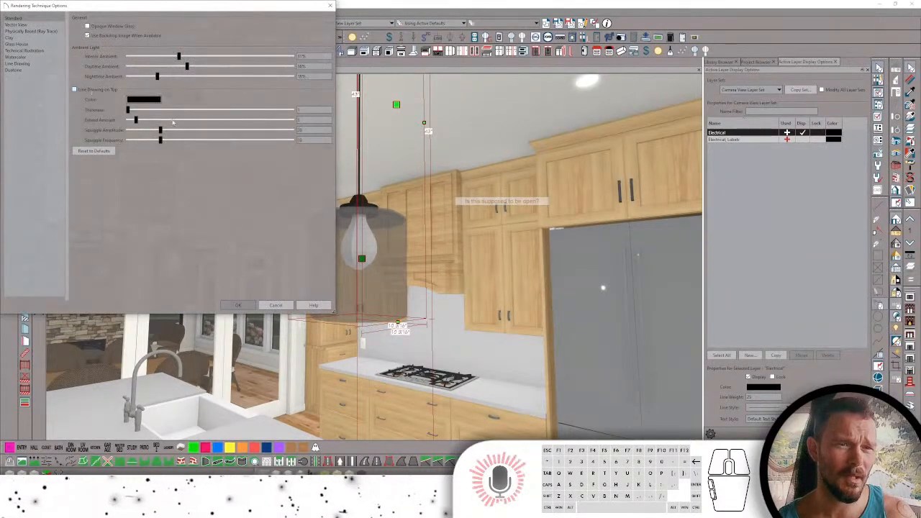
{"action": "double_click", "coordinate": [310, 121]}
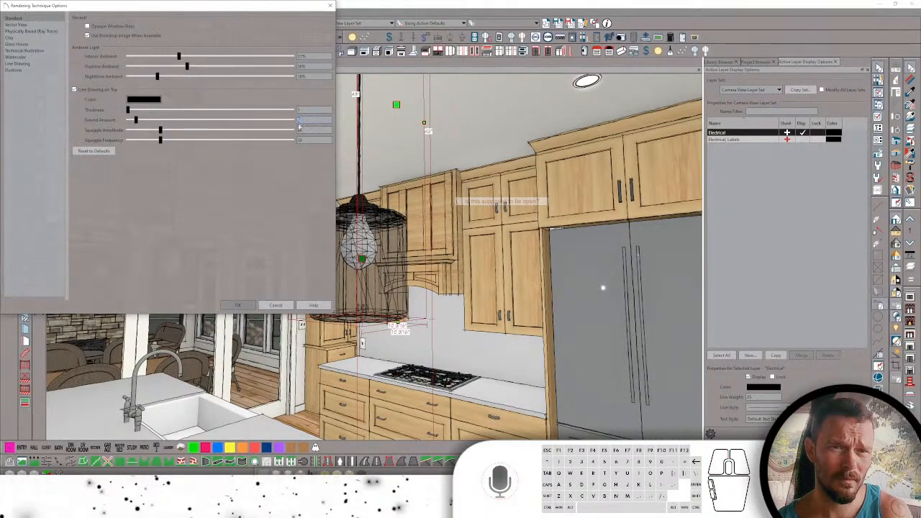
{"action": "type", "text": "0"}
{"action": "double_click", "coordinate": [305, 130]}
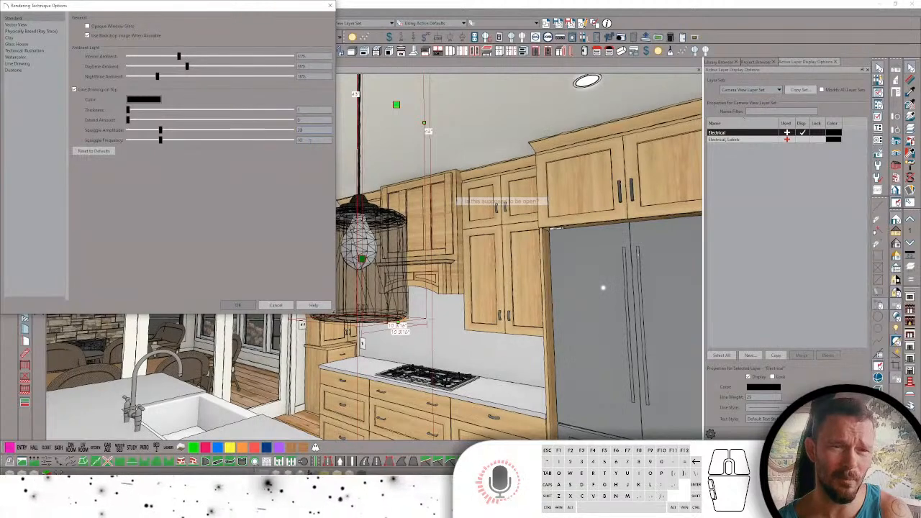
{"action": "type", "text": "0"}
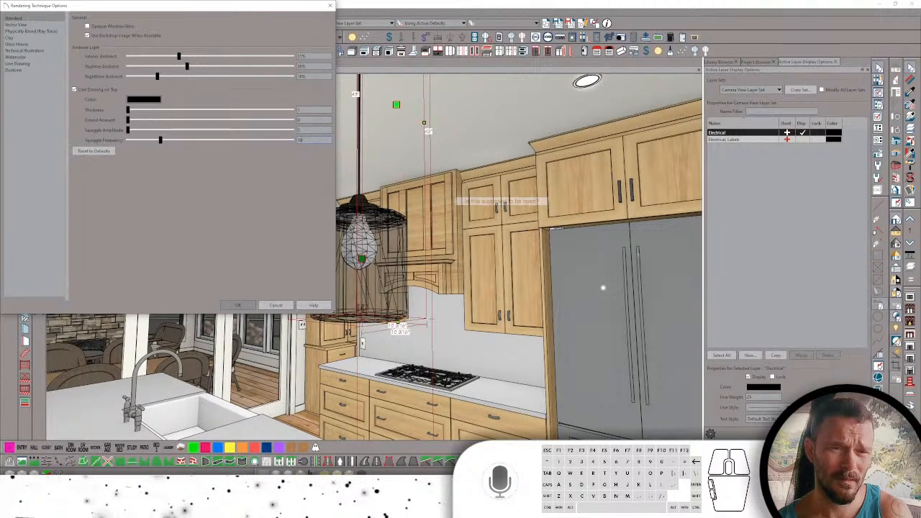
{"action": "key", "text": "Tab"}
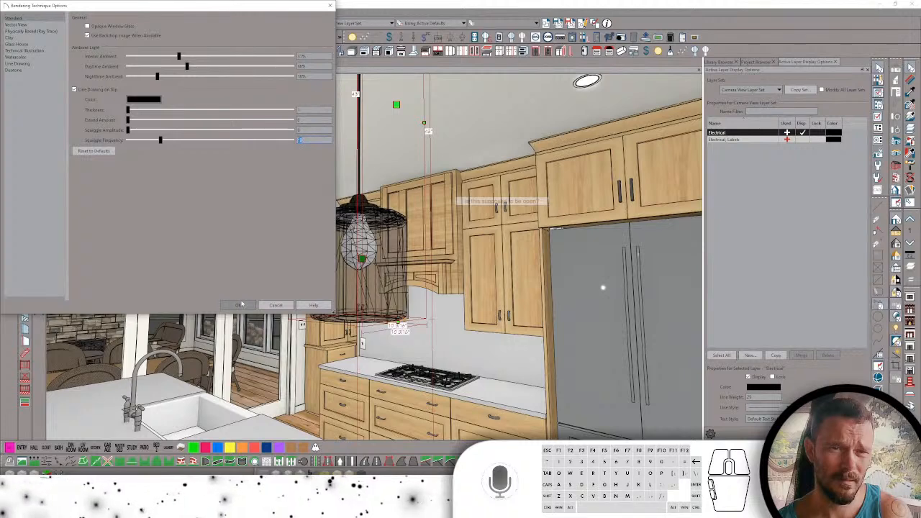
{"action": "left_click", "coordinate": [240, 305]}
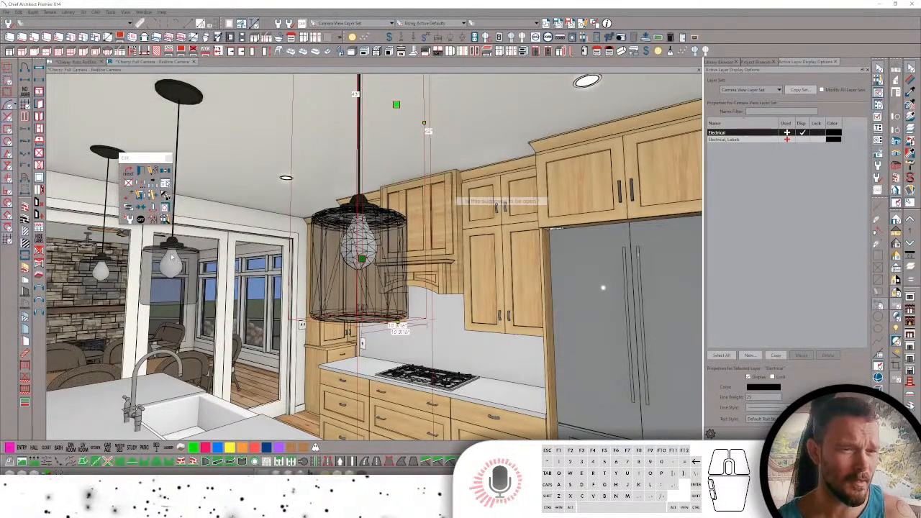
- Turn off Line Drawing on Top in the Standard rendering technique options
{"action": "middle_click_drag", "start_coordinate": [190, 275], "coordinate": [368, 259]}
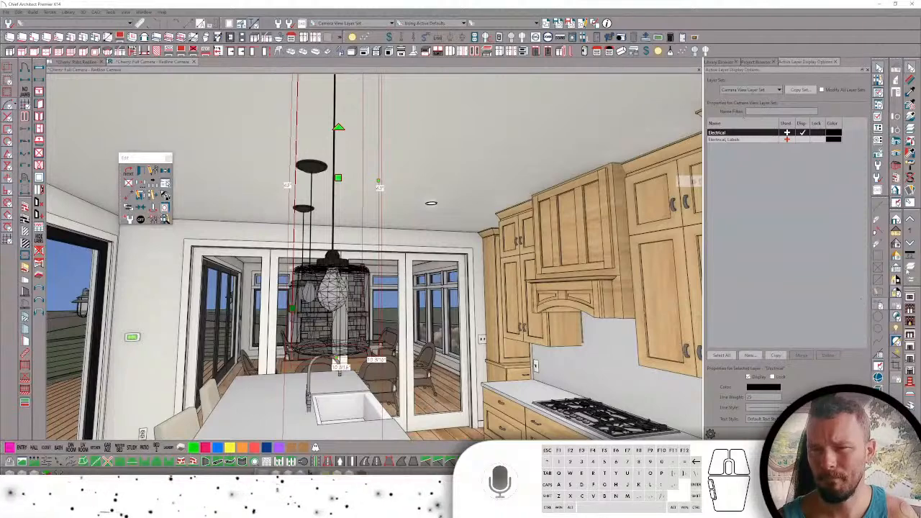
{"action": "left_click", "coordinate": [898, 266]}
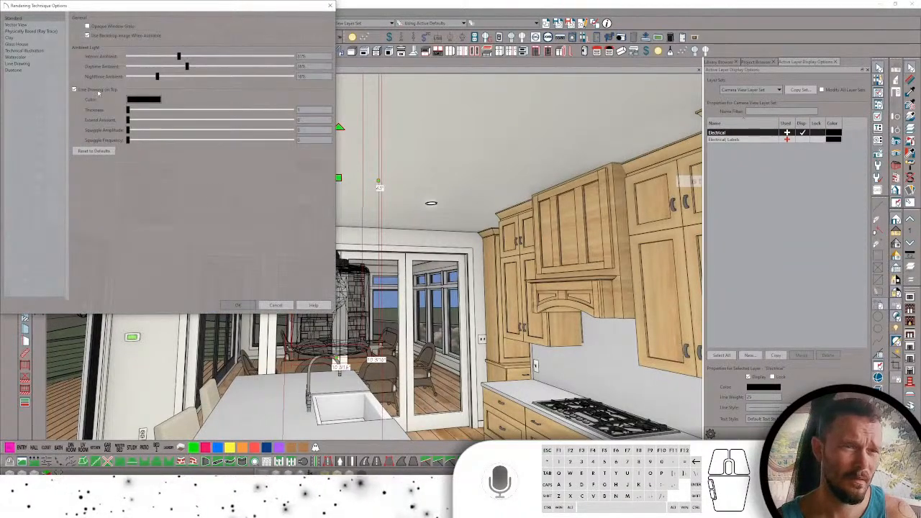
{"action": "left_click", "coordinate": [98, 90]}
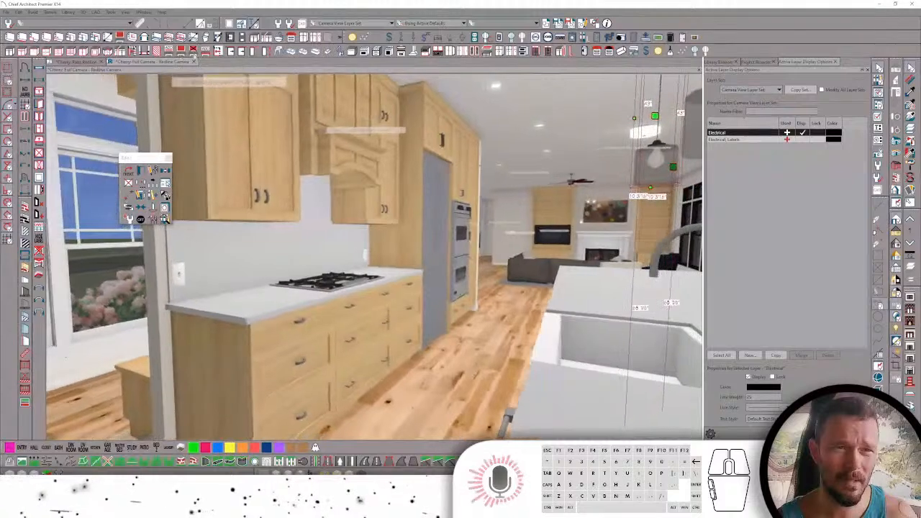
- Apply the Add Eased Edge style palette to the base cabinets along the cooktop wall
{"action": "left_click", "coordinate": [206, 54]}
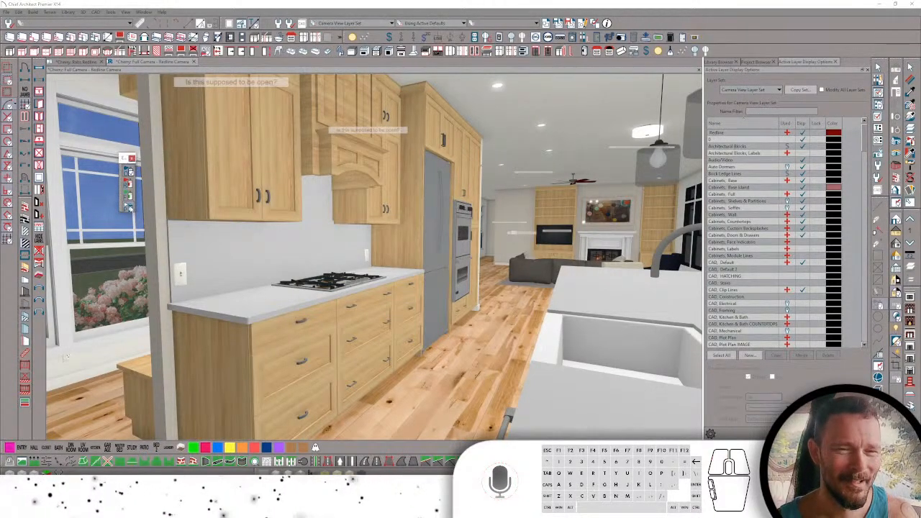
{"action": "left_click", "coordinate": [366, 305]}
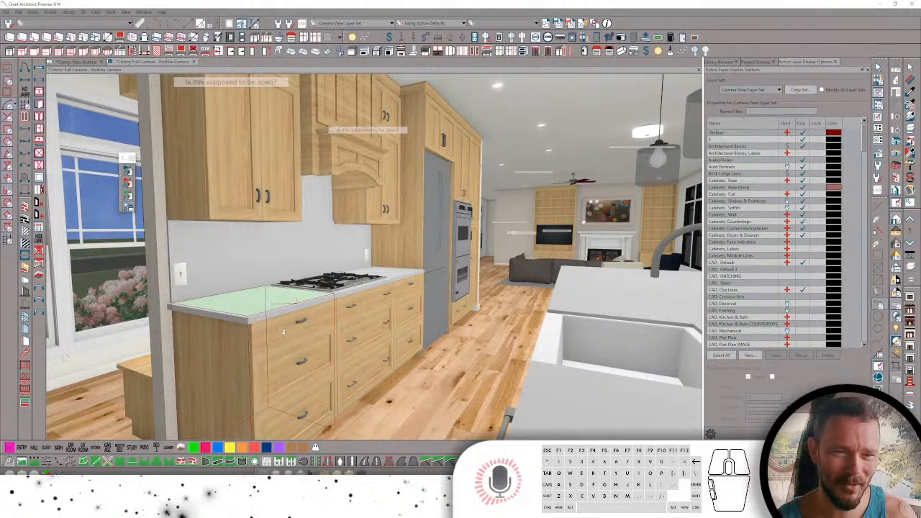
{"action": "left_click", "coordinate": [276, 335]}
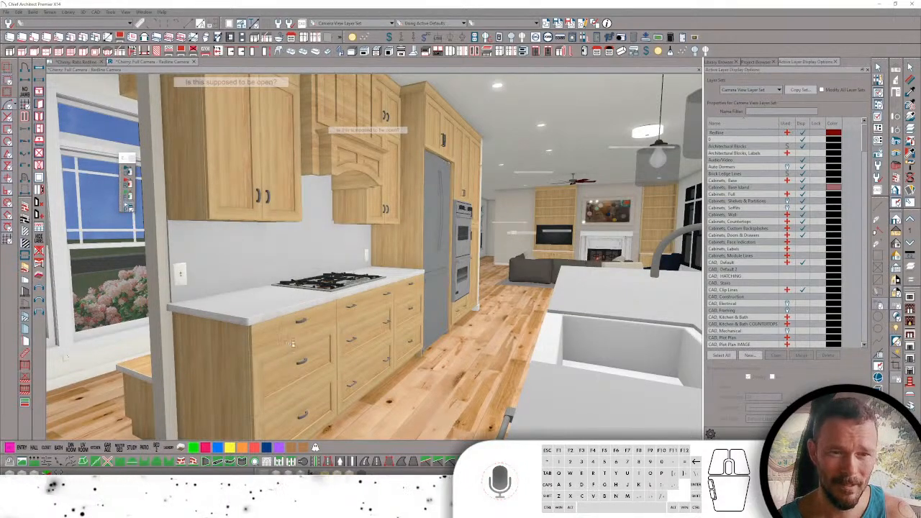
{"action": "left_click", "coordinate": [293, 343]}
{"action": "left_click_drag", "start_coordinate": [293, 343], "coordinate": [370, 350]}
- Try to apply the same eased-edge style palette to the island's custom countertop
{"action": "left_click", "coordinate": [246, 301]}
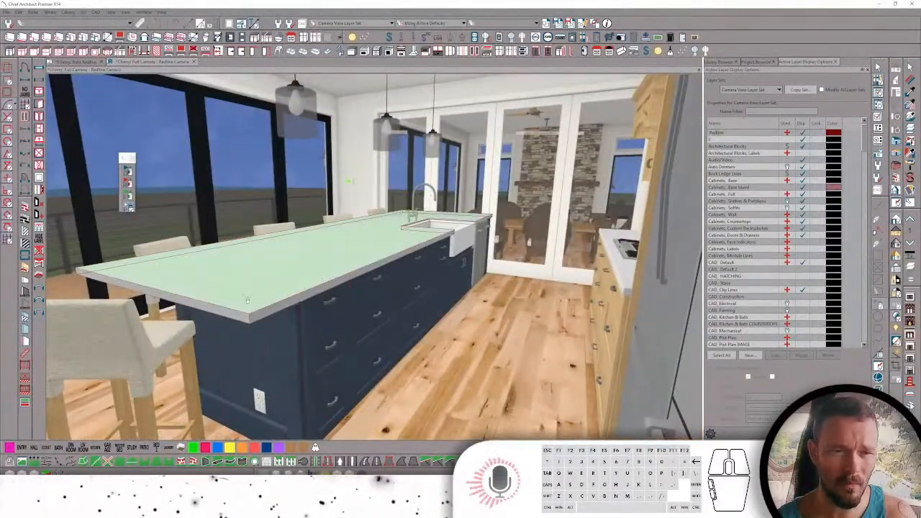
{"action": "left_click", "coordinate": [245, 301]}
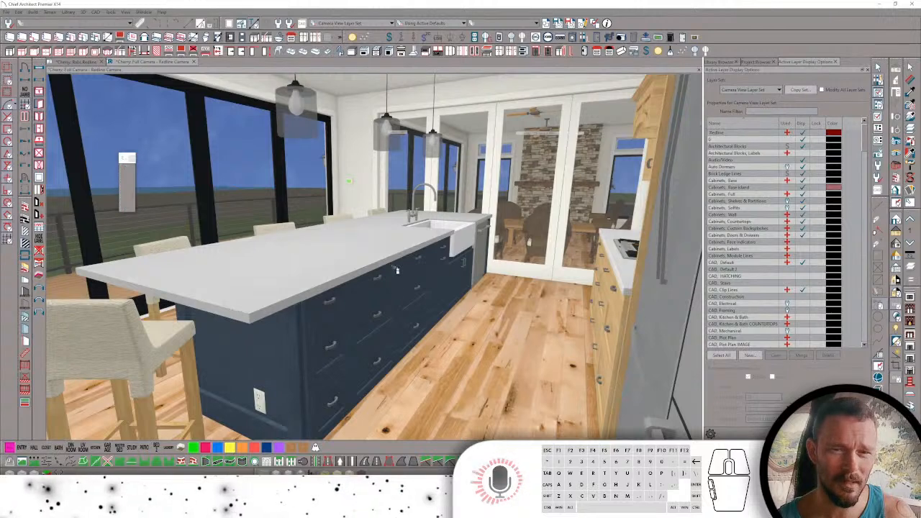
{"action": "left_click", "coordinate": [278, 269]}
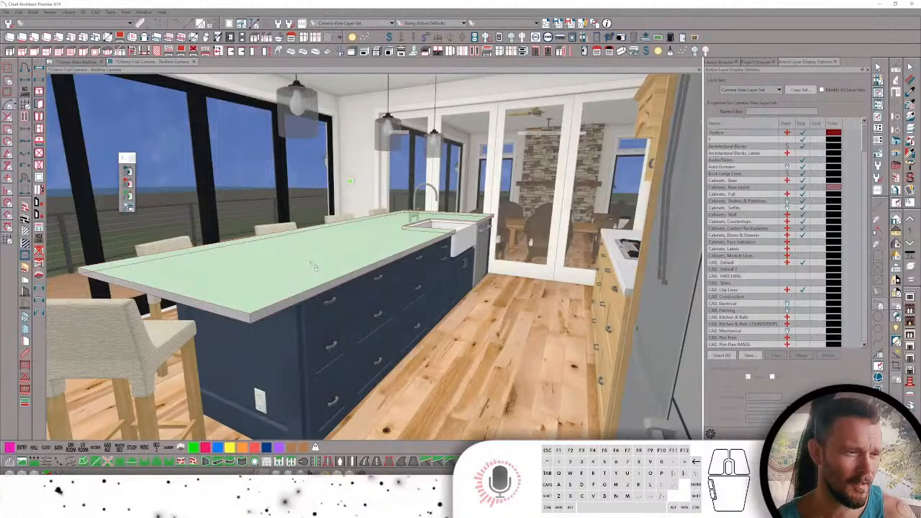
{"action": "middle_click_drag", "start_coordinate": [315, 267], "coordinate": [312, 264]}
{"action": "key", "text": "space"}
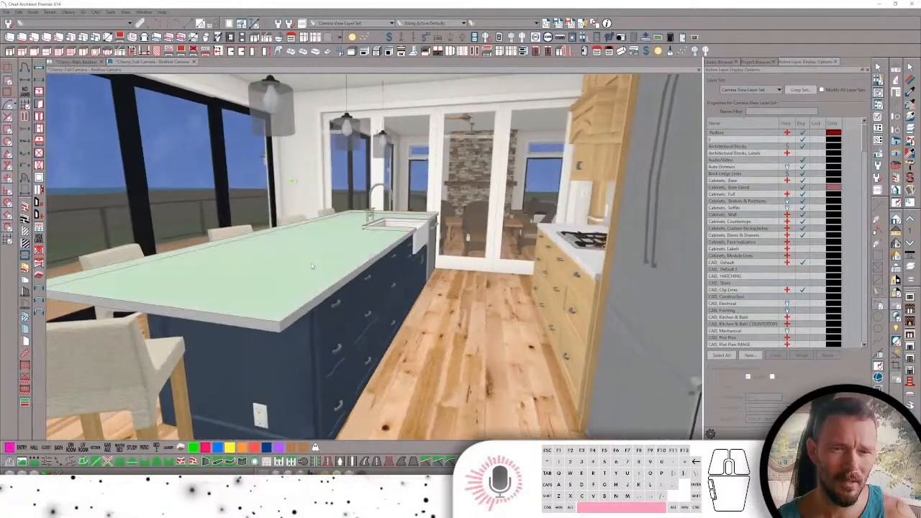
- Add the Eased Edge profile from the library as a molding on the island's custom countertop
{"action": "left_click", "coordinate": [311, 265]}
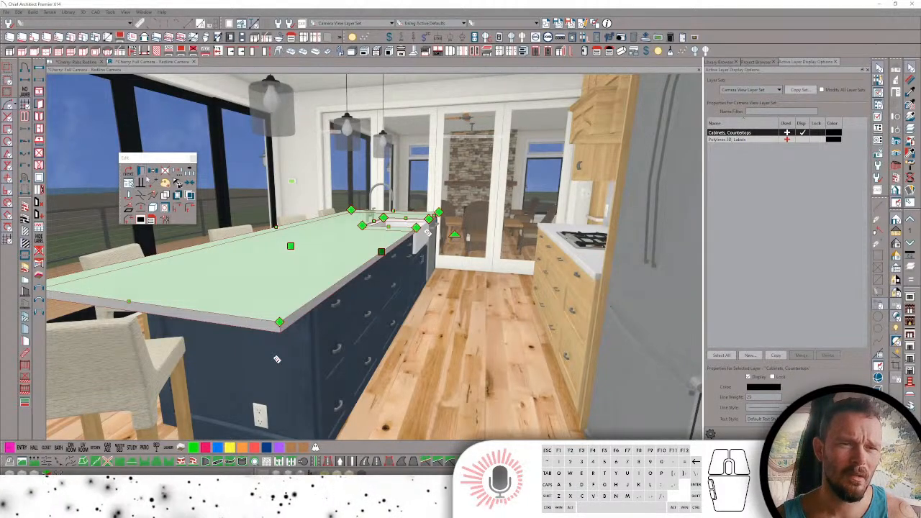
{"action": "left_click", "coordinate": [130, 184]}
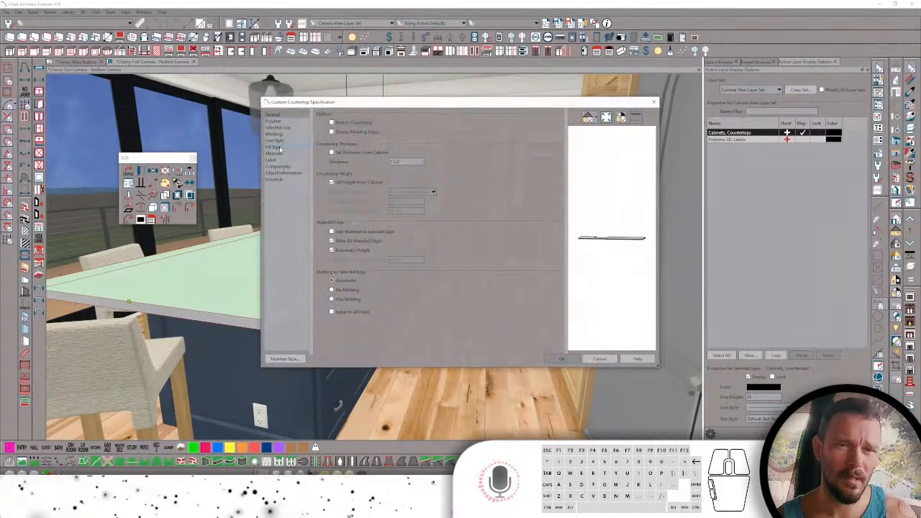
{"action": "left_click", "coordinate": [274, 154]}
{"action": "left_click", "coordinate": [274, 134]}
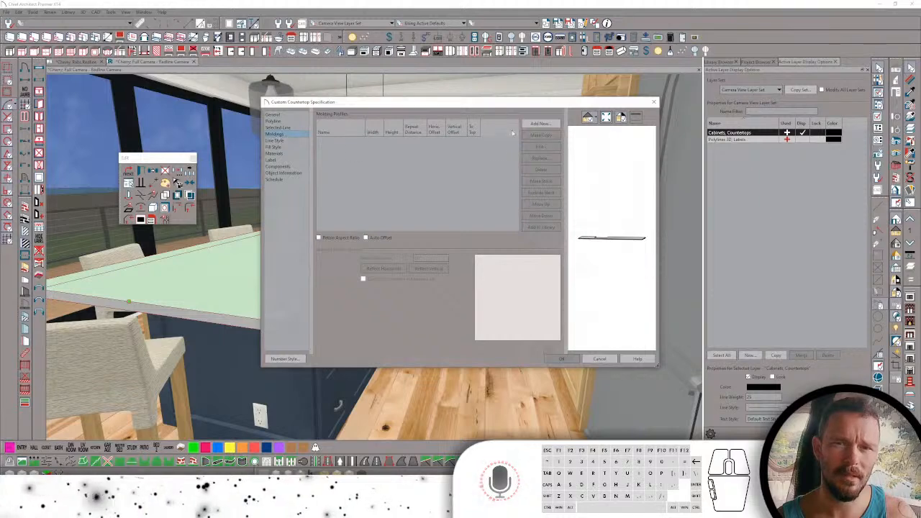
{"action": "left_click", "coordinate": [540, 124]}
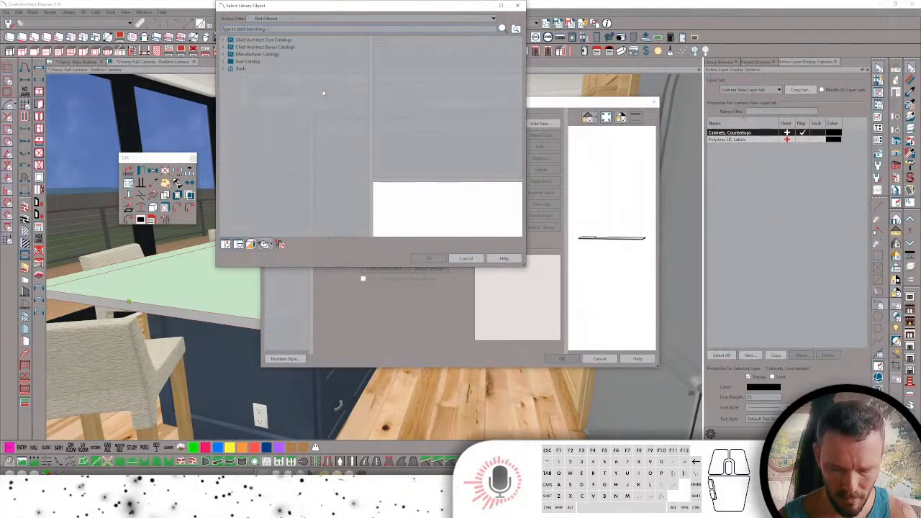
{"action": "type", "text": "eased"}
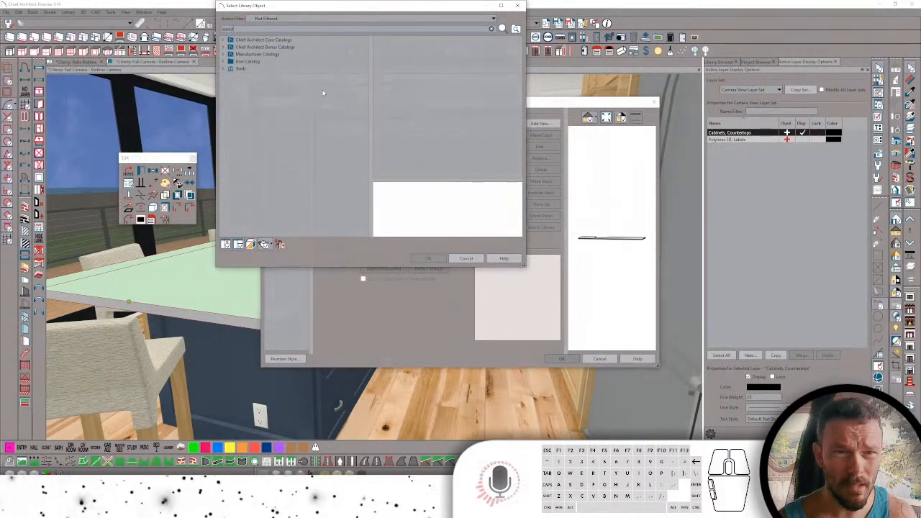
{"action": "key", "text": "Return"}
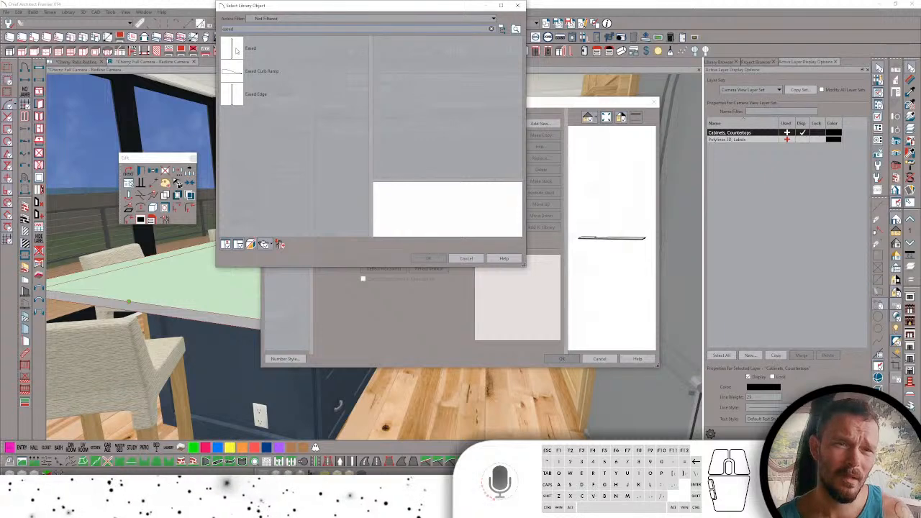
{"action": "left_click", "coordinate": [238, 94]}
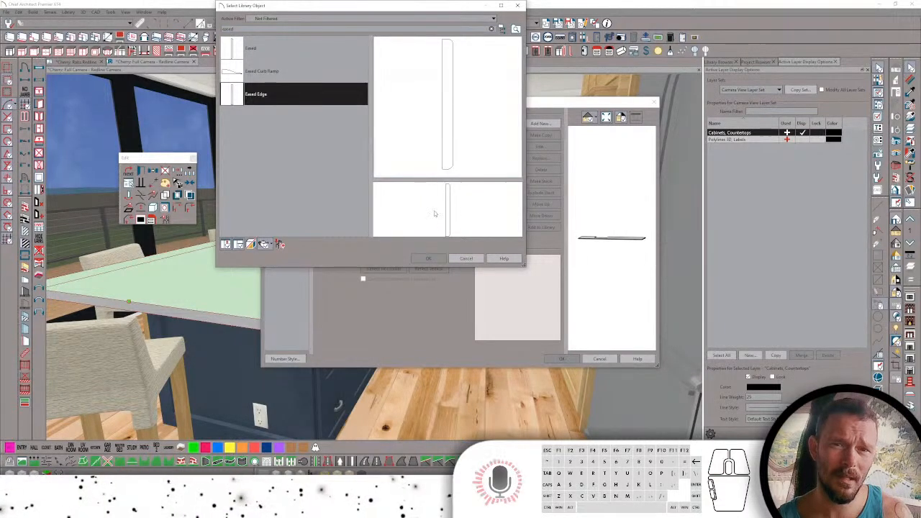
{"action": "left_click", "coordinate": [427, 258]}
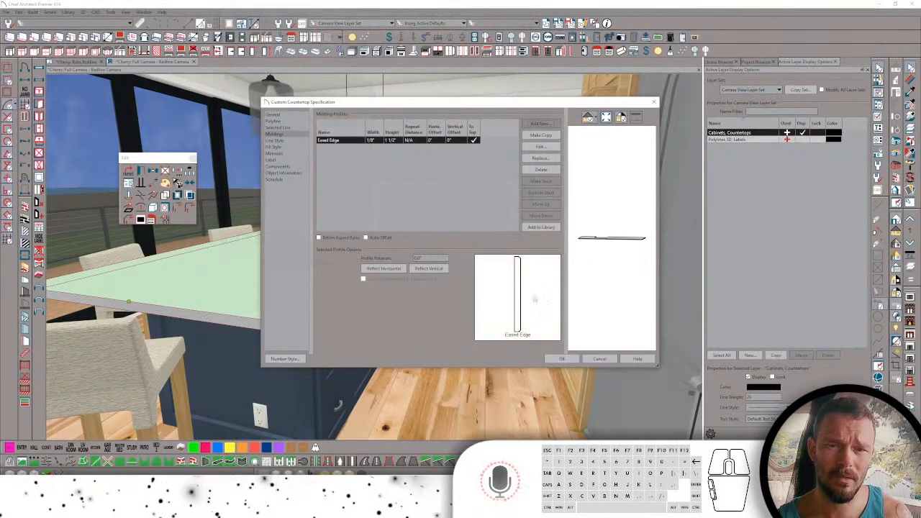
{"action": "left_click", "coordinate": [561, 359]}
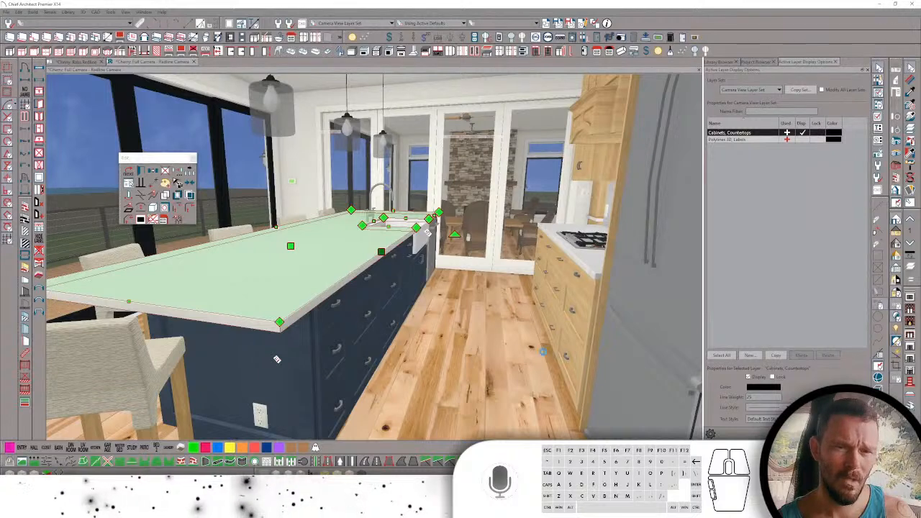
{"action": "key", "text": "Escape"}
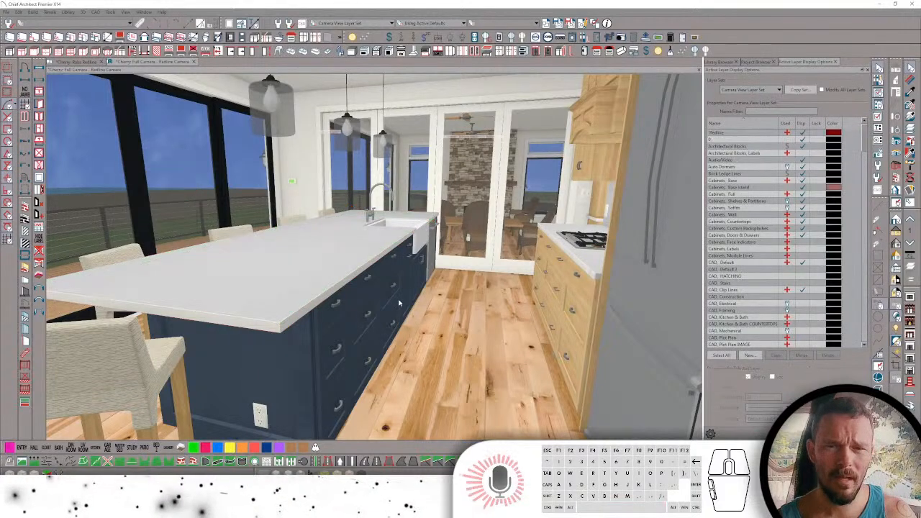
- Add the island countertop to the existing Add Eased Edge style palette, searching the library for "eased edge"
{"action": "left_click", "coordinate": [307, 267]}
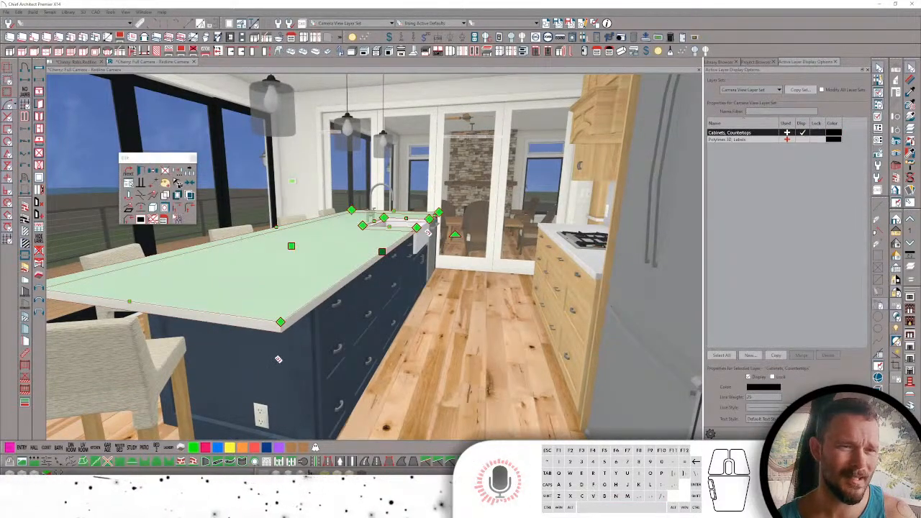
{"action": "left_click", "coordinate": [166, 185]}
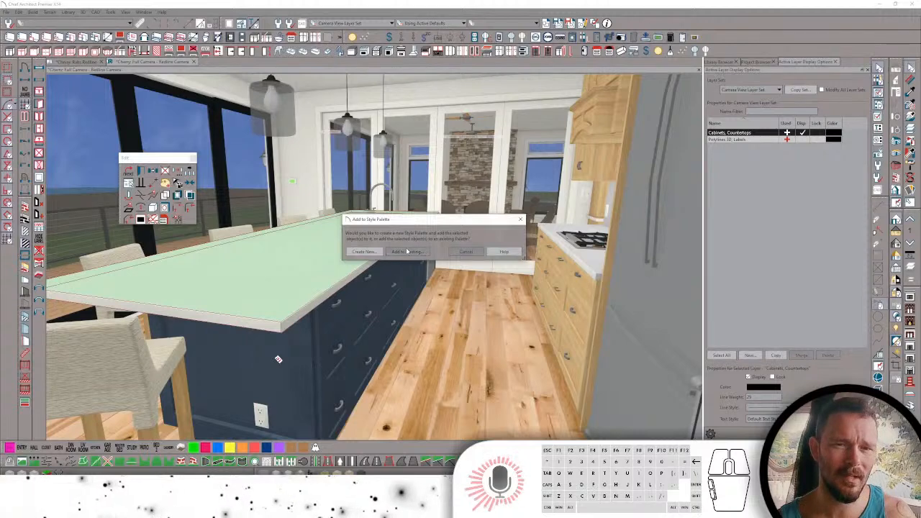
{"action": "left_click", "coordinate": [407, 249]}
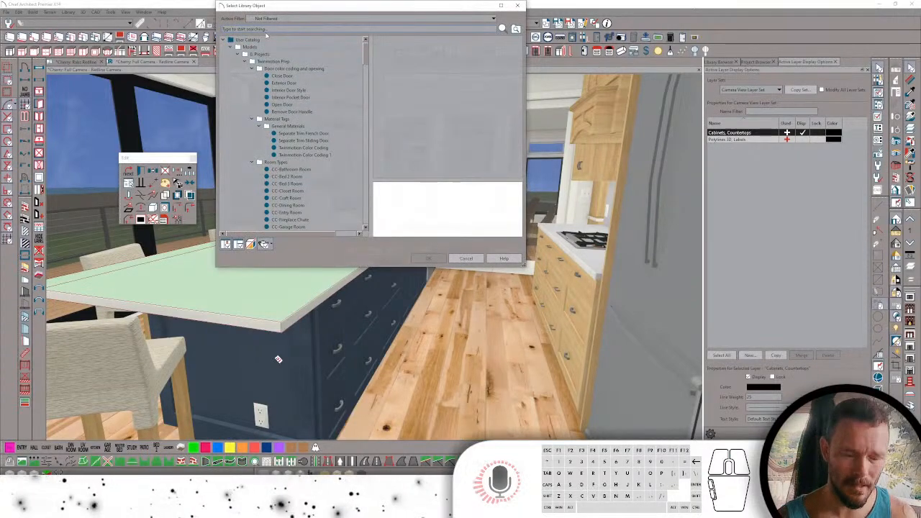
{"action": "type", "text": "wood rail"}
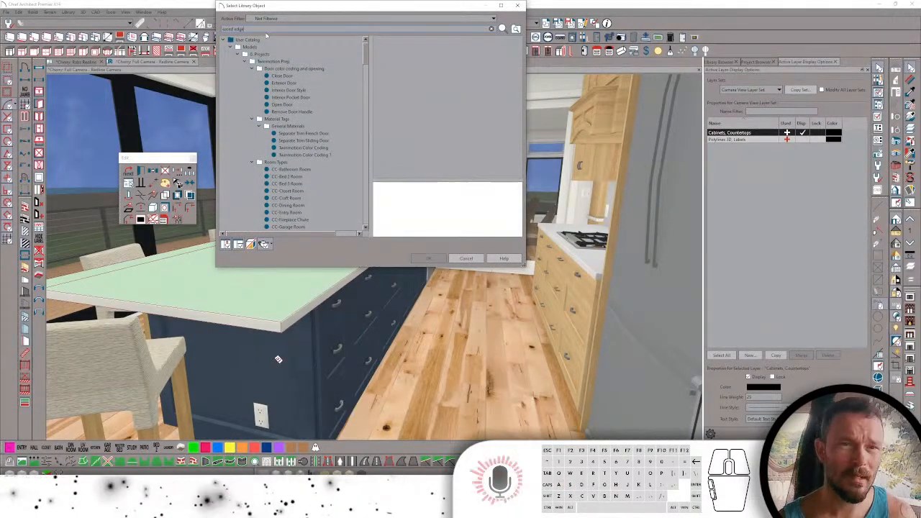
{"action": "key", "text": "Return"}
{"action": "left_click", "coordinate": [273, 49]}
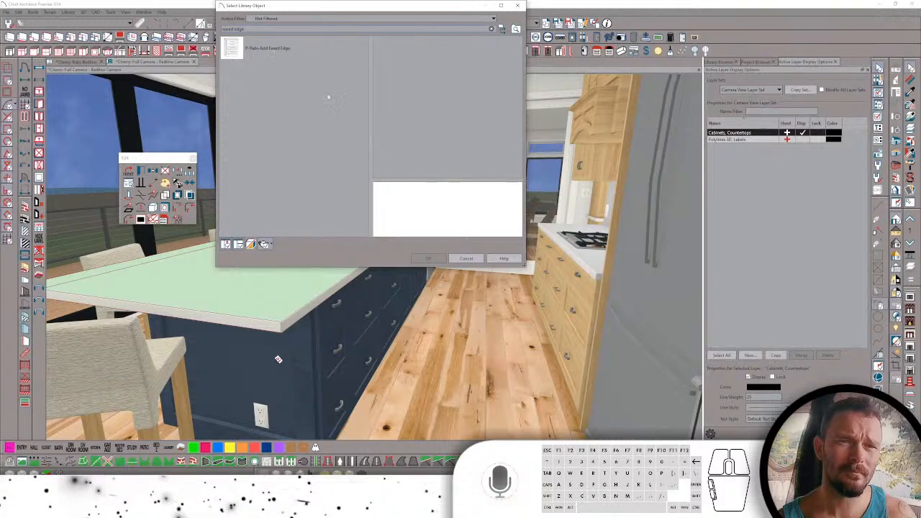
{"action": "left_click", "coordinate": [431, 259]}
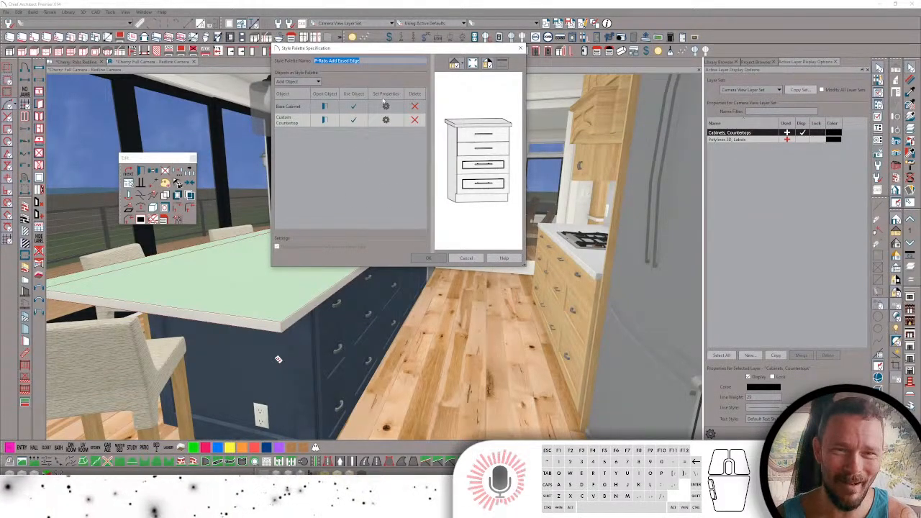
{"action": "left_click", "coordinate": [428, 258]}
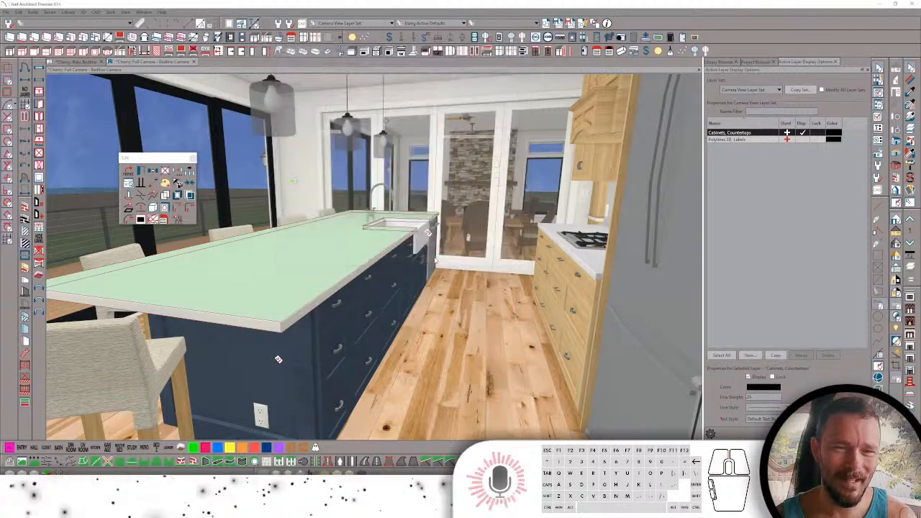
{"action": "key", "text": "space"}
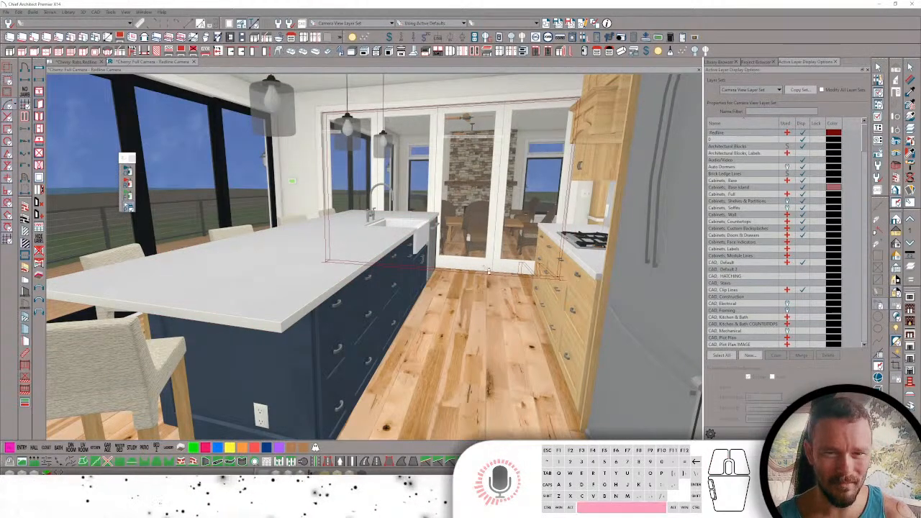
- Set a fillet radius for rounding the corners of the island's custom countertop
{"action": "middle_click_drag", "start_coordinate": [483, 270], "coordinate": [479, 267]}
{"action": "left_click", "coordinate": [326, 259]}
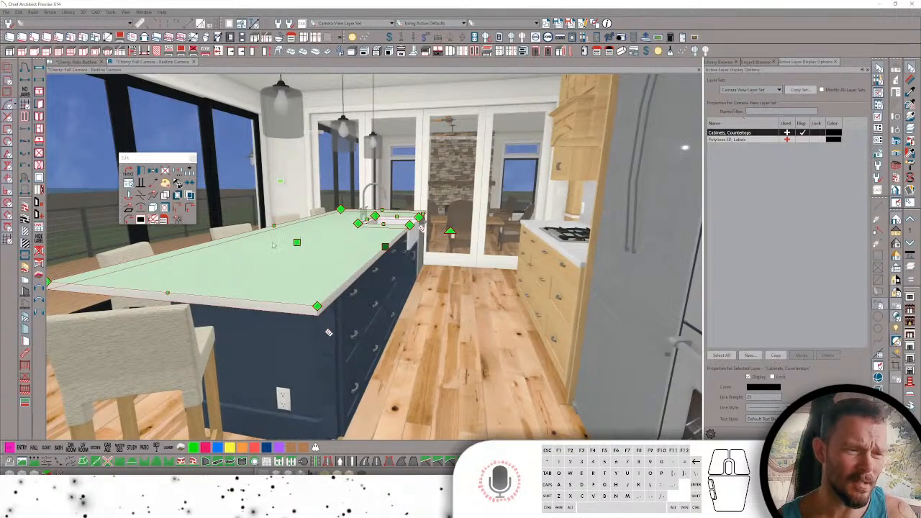
{"action": "middle_click_drag", "start_coordinate": [326, 262], "coordinate": [267, 237]}
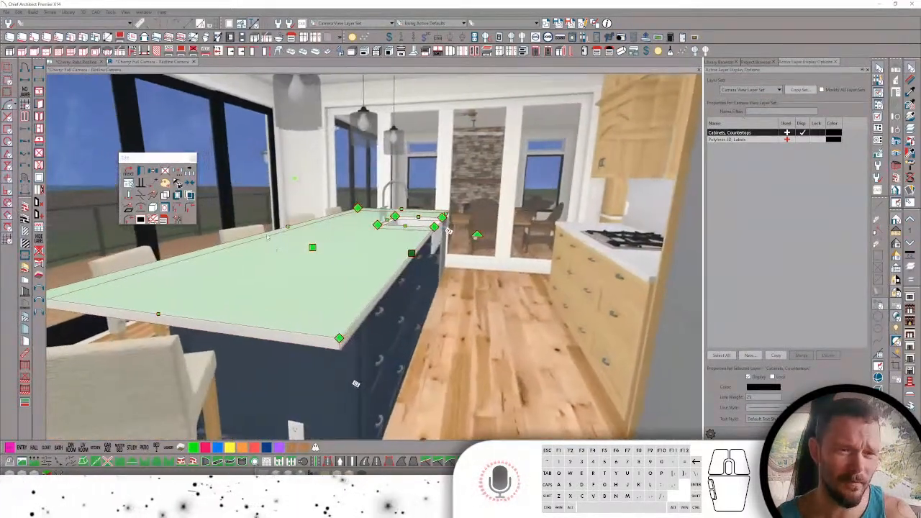
{"action": "left_click", "coordinate": [187, 214]}
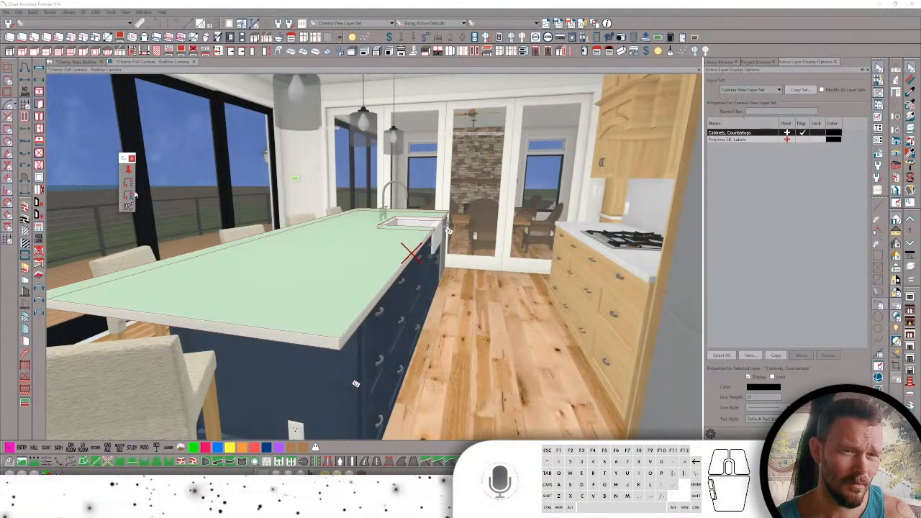
{"action": "left_click", "coordinate": [128, 185]}
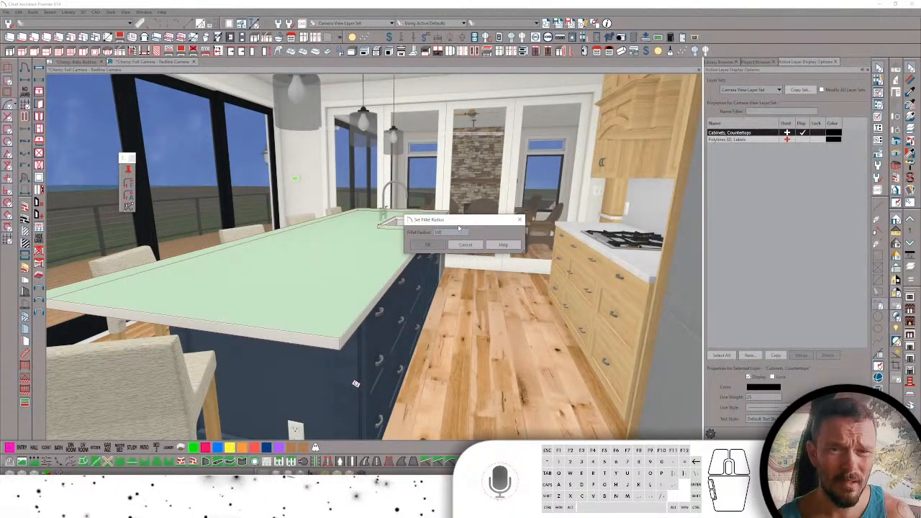
{"action": "left_click", "coordinate": [434, 248]}
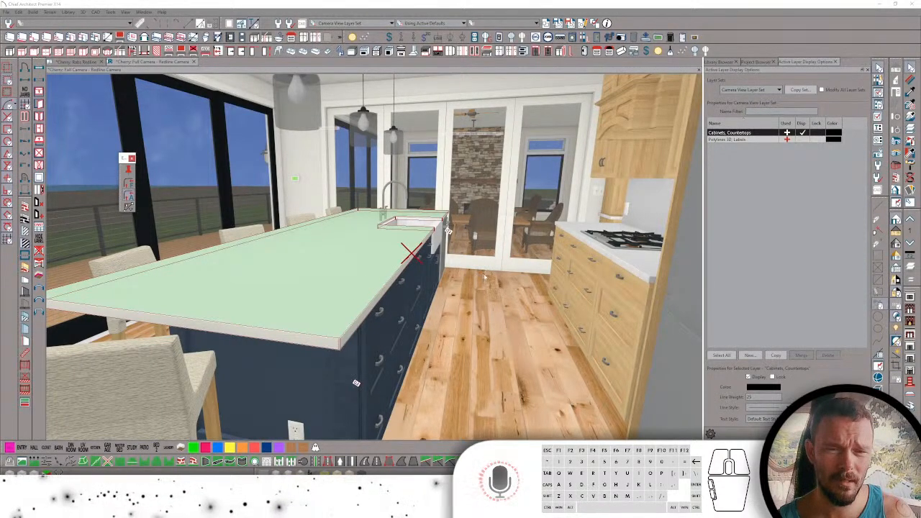
{"action": "left_click", "coordinate": [683, 36]}
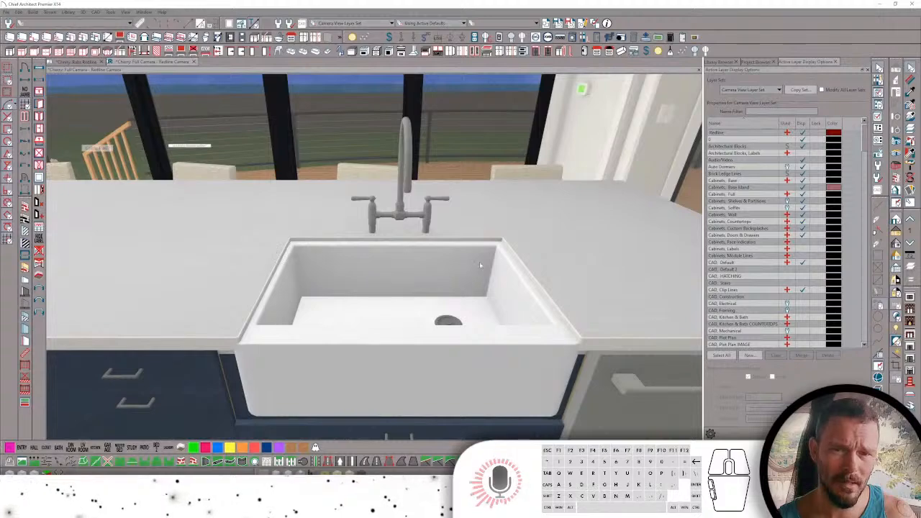
- Move the farmhouse sink forward at a -90° angle so it projects further past the island's cabinet fronts
{"action": "middle_click_drag", "start_coordinate": [625, 367], "coordinate": [414, 327]}
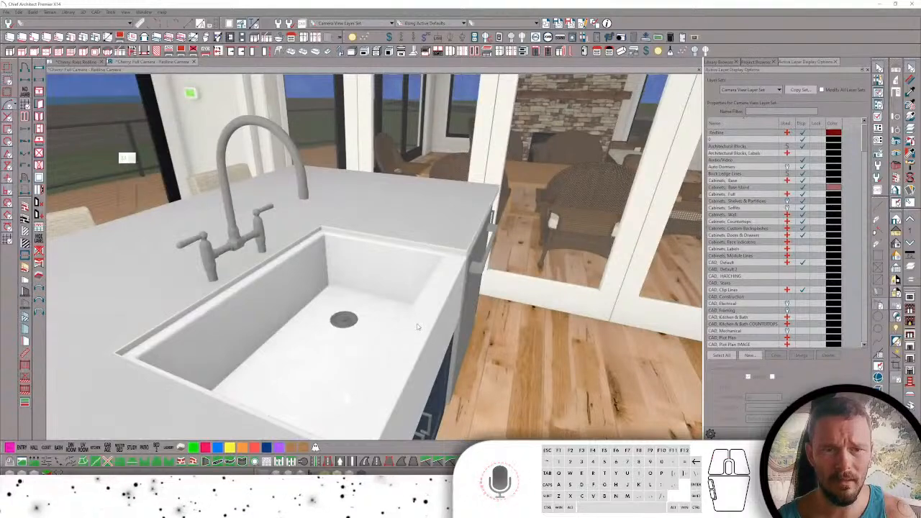
{"action": "left_click", "coordinate": [417, 327]}
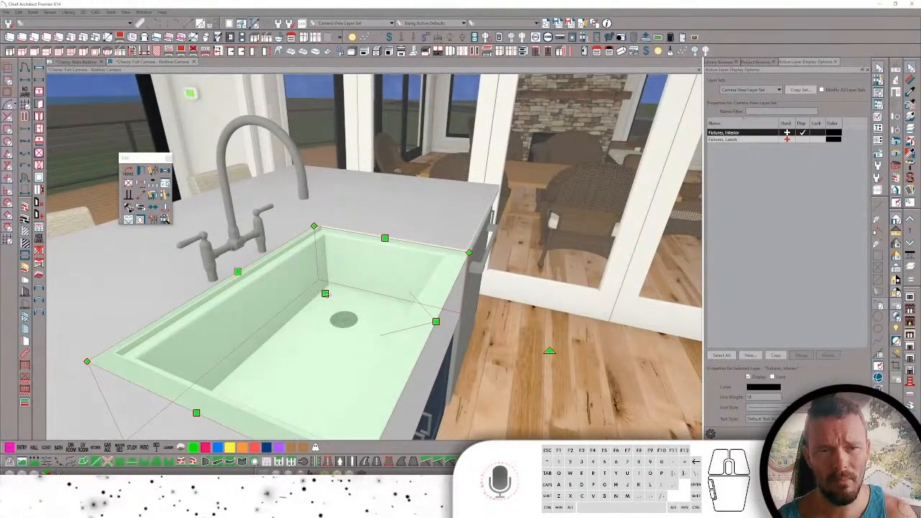
{"action": "left_click_drag", "start_coordinate": [326, 294], "coordinate": [357, 300]}
{"action": "key", "text": "Tab"}
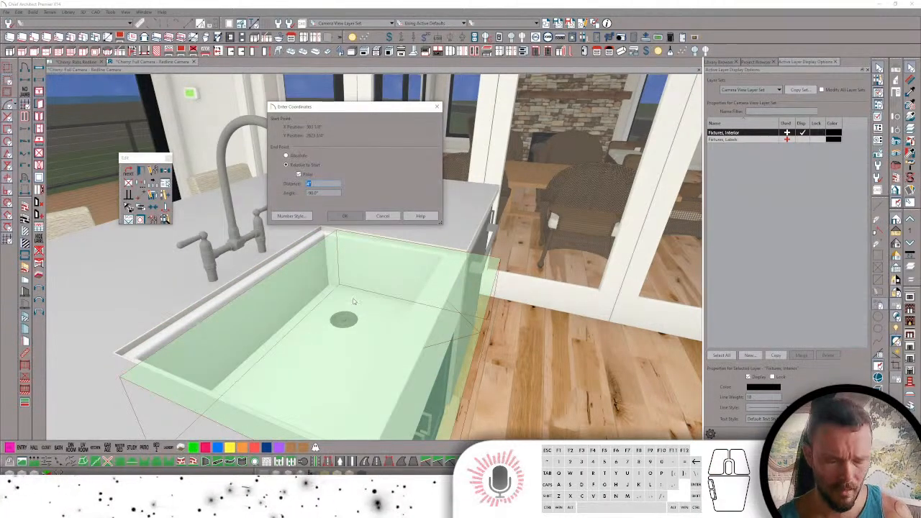
{"action": "key", "text": "Return"}
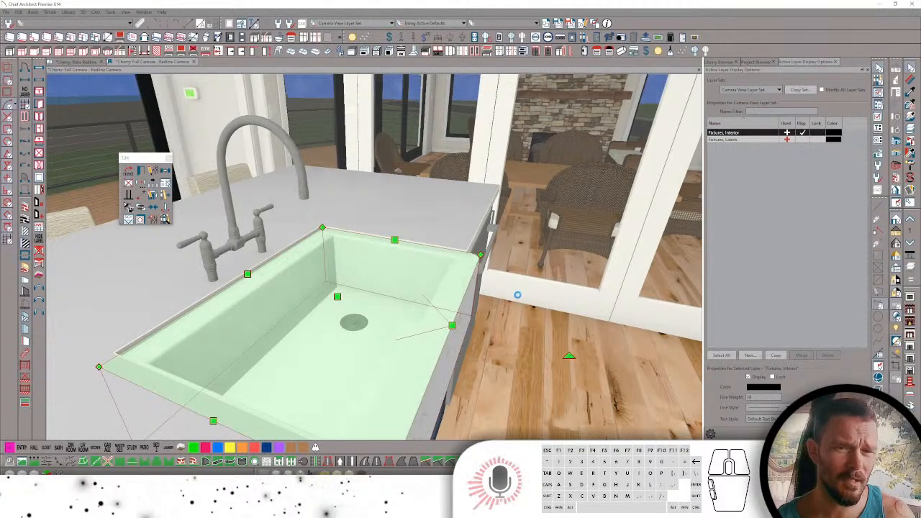
{"action": "key", "text": "space"}
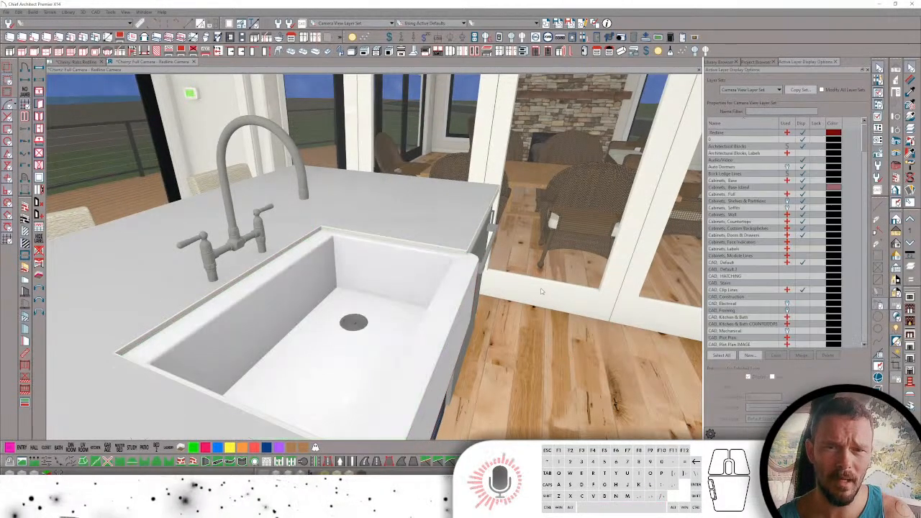
- Raise the top edge of the sink base cabinet in the island using an exact relative distance
{"action": "middle_click_drag", "start_coordinate": [543, 291], "coordinate": [358, 307]}
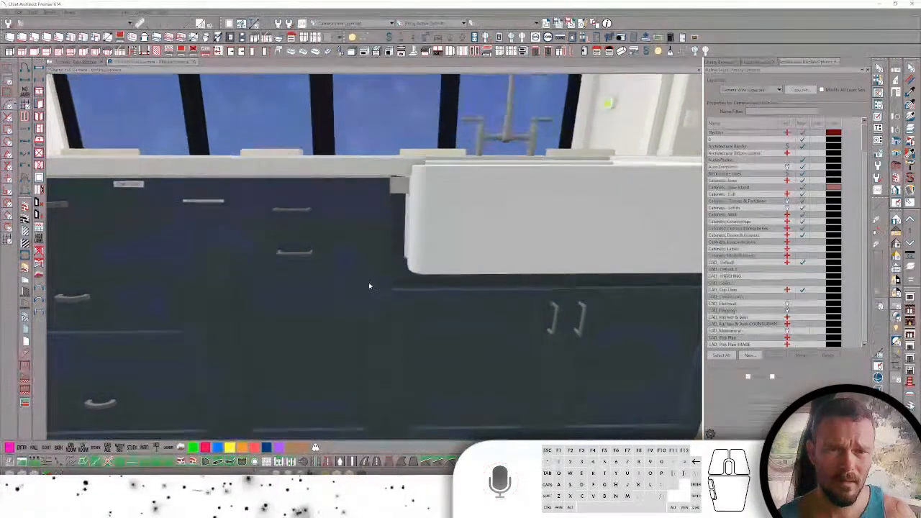
{"action": "left_click", "coordinate": [402, 229]}
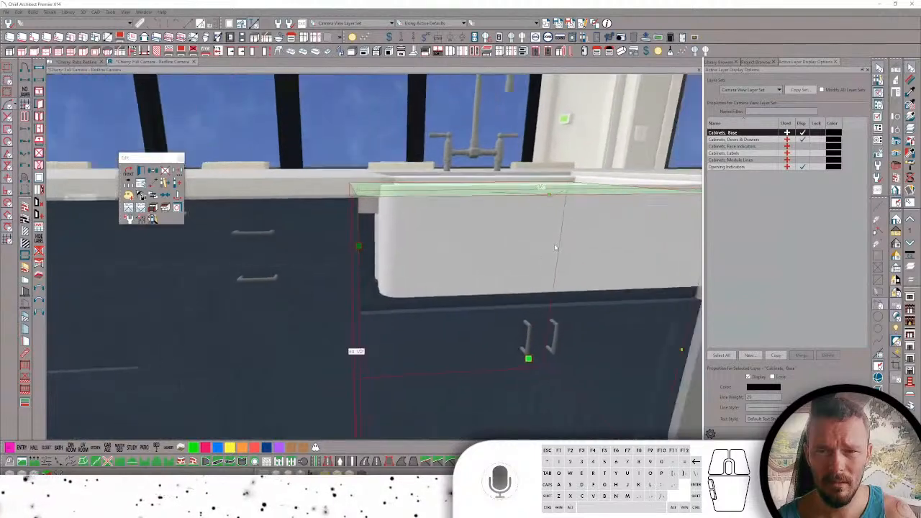
{"action": "left_click_drag", "start_coordinate": [500, 196], "coordinate": [504, 181]}
{"action": "key", "text": "Tab"}
{"action": "type", "text": "15"}
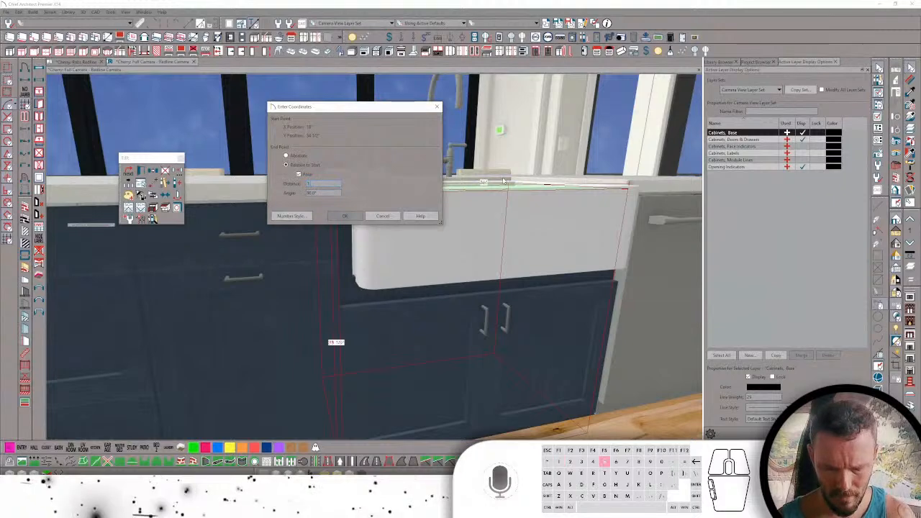
{"action": "key", "text": "Return"}
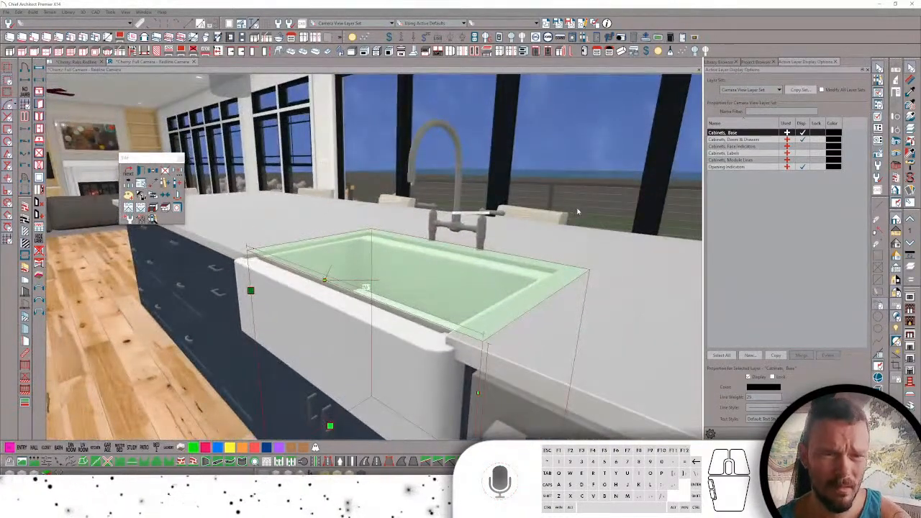
- Delete the Eased Edge molding profile from all the island's base cabinets in the plan view and return to the camera view
{"action": "left_click", "coordinate": [631, 177]}
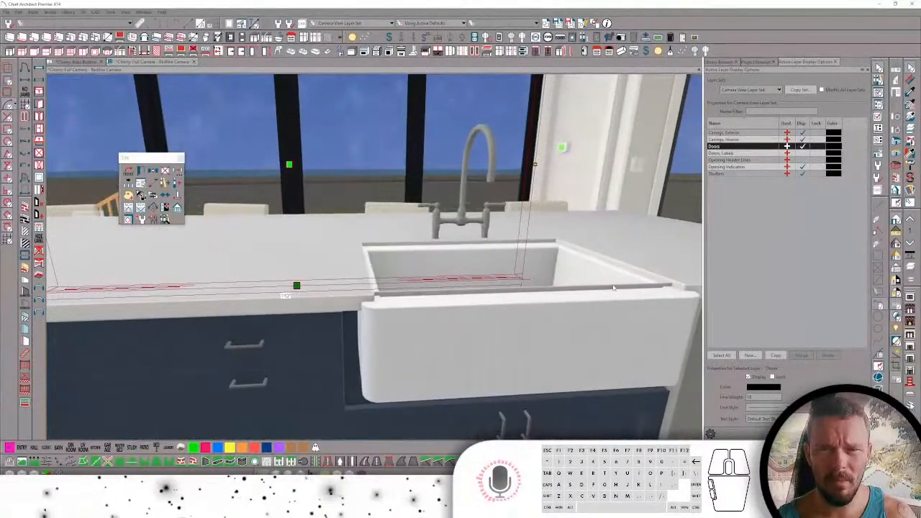
{"action": "left_click", "coordinate": [312, 145]}
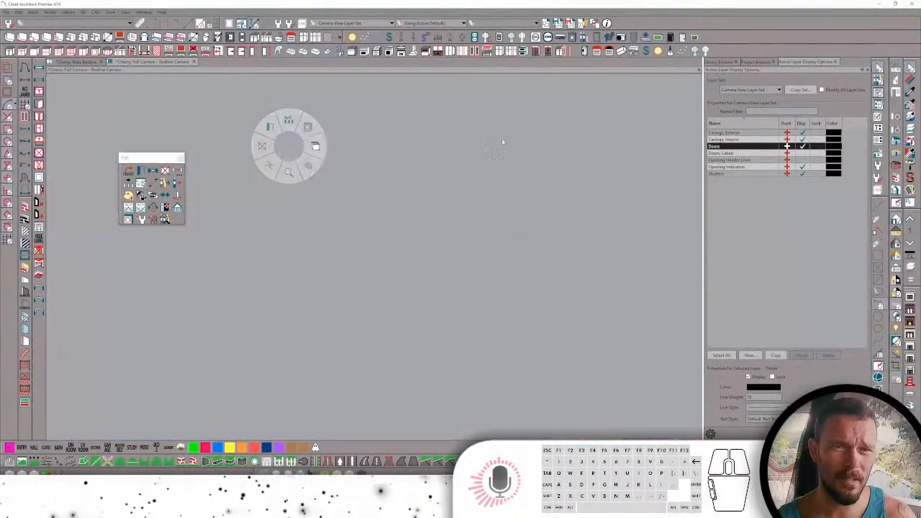
{"action": "scroll", "coordinate": [568, 147], "scroll_direction": "down", "scroll_amount": 6}
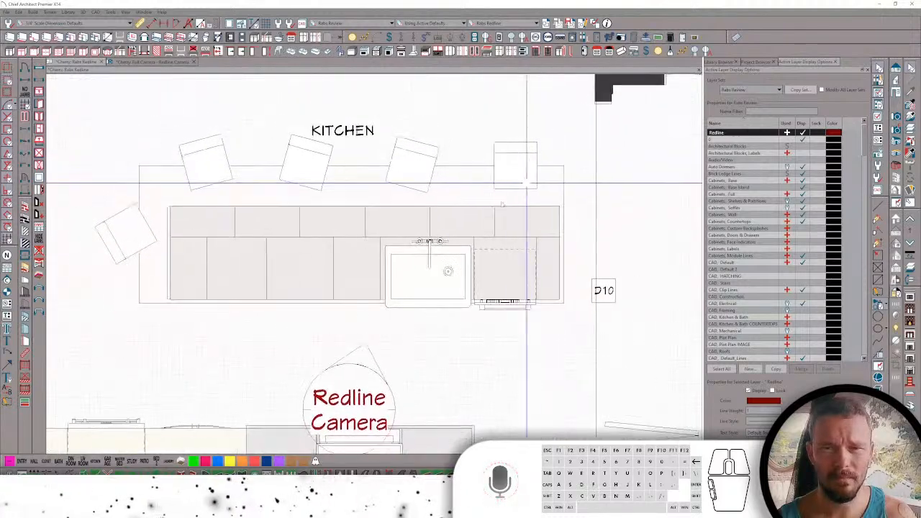
{"action": "right_click", "coordinate": [529, 212]}
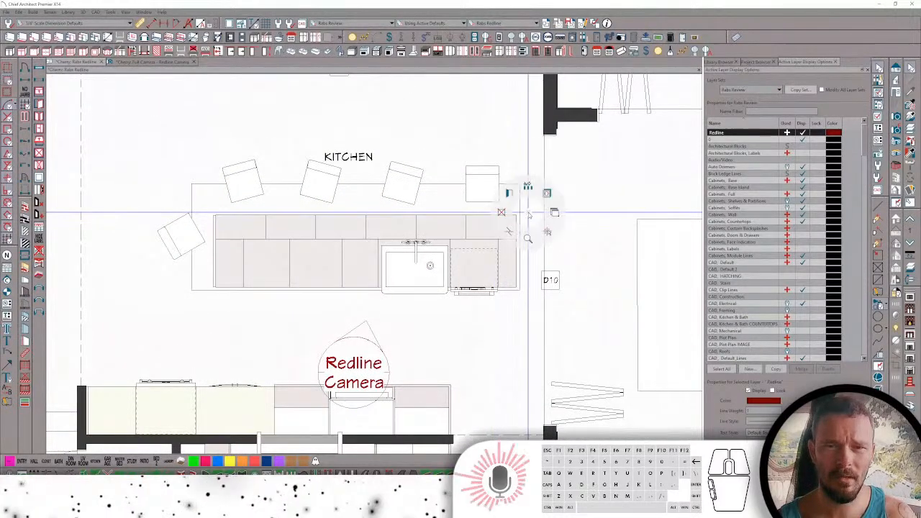
{"action": "left_click", "coordinate": [555, 212]}
{"action": "left_click", "coordinate": [555, 208]}
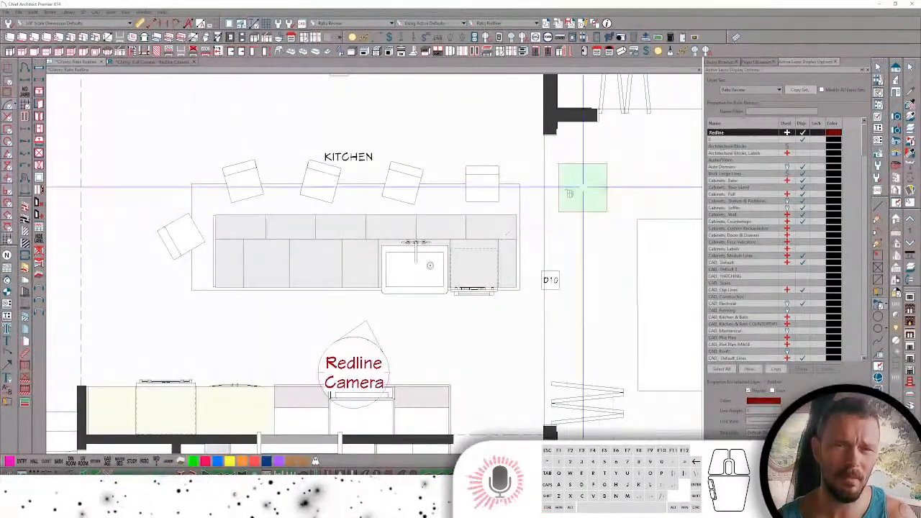
{"action": "left_click_drag", "start_coordinate": [555, 171], "coordinate": [176, 288], "text": "shift"}
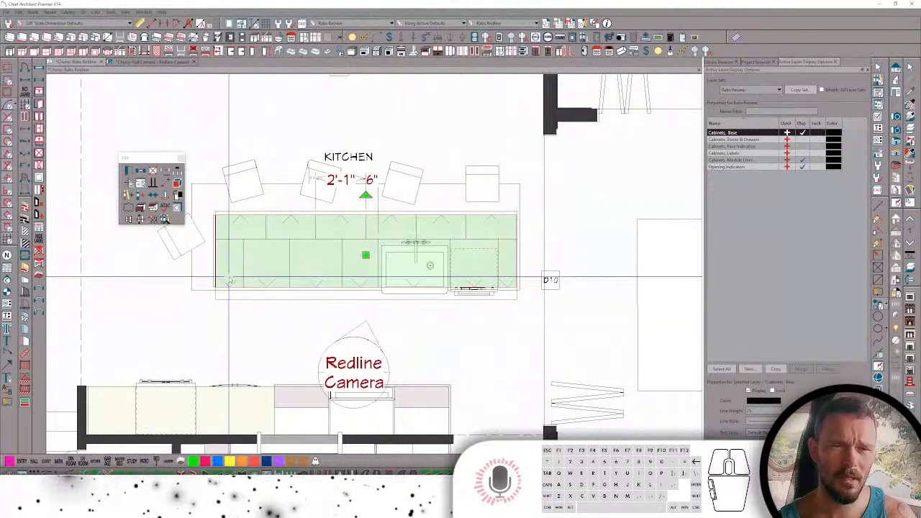
{"action": "key", "text": "ctrl+e"}
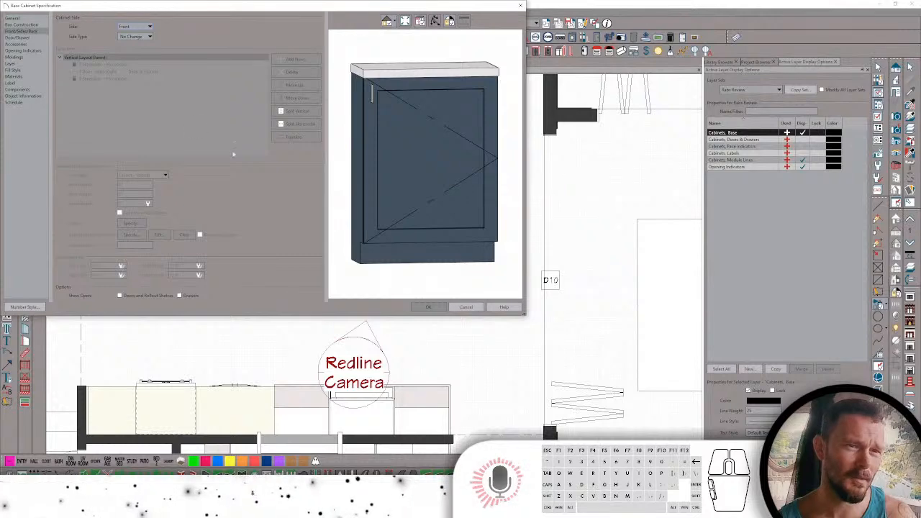
{"action": "left_click", "coordinate": [36, 56]}
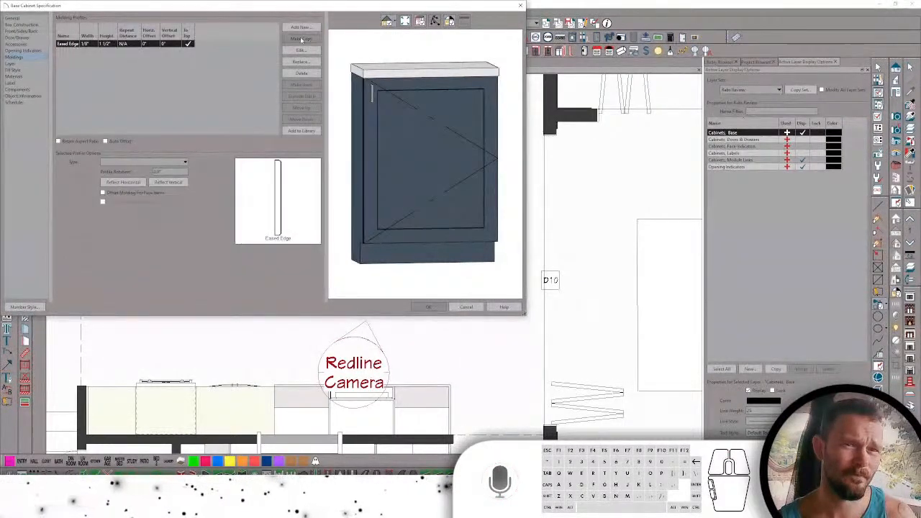
{"action": "left_click", "coordinate": [301, 73]}
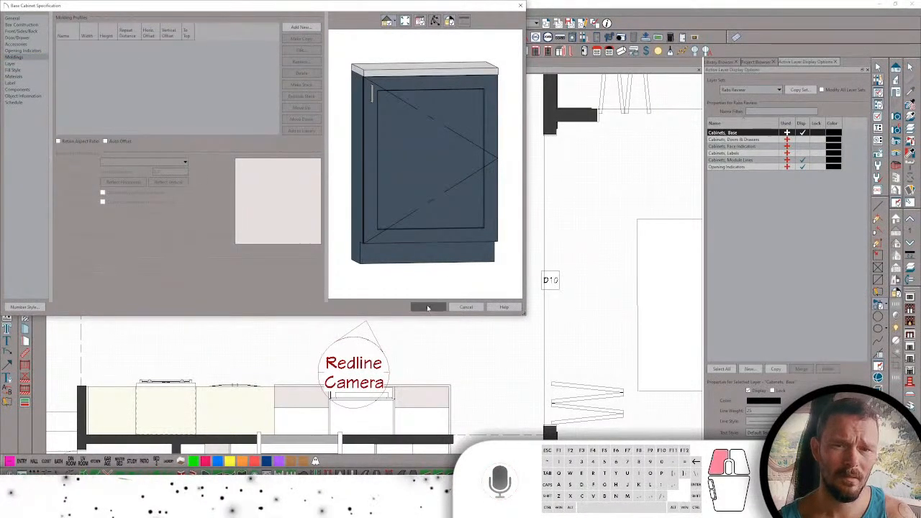
{"action": "left_click", "coordinate": [428, 306]}
{"action": "left_click", "coordinate": [147, 62]}
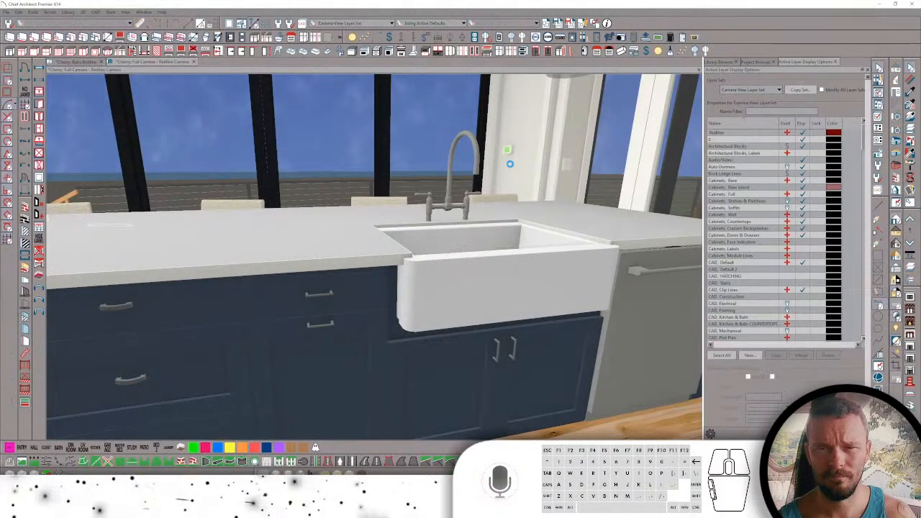
- Examine the island's countertop edges, overhang, back and end panels from around the kitchen
{"action": "middle_click_drag", "start_coordinate": [509, 163], "coordinate": [459, 199]}
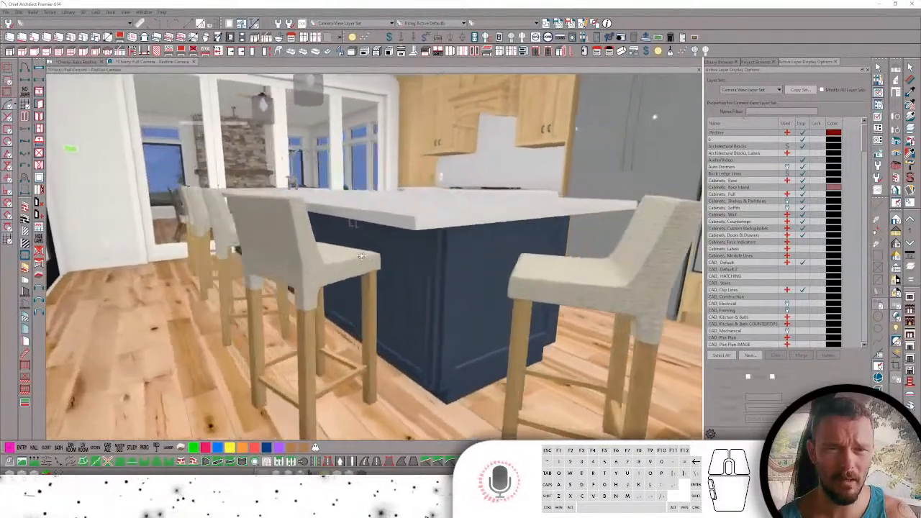
{"action": "middle_click_drag", "start_coordinate": [361, 256], "coordinate": [361, 260]}
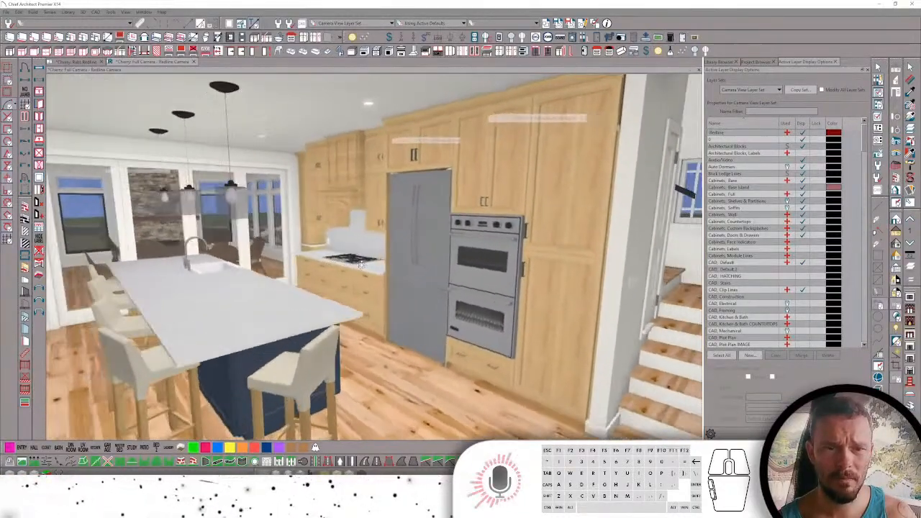
{"action": "scroll", "coordinate": [368, 279], "scroll_direction": "up", "scroll_amount": 2}
{"action": "middle_click_drag", "start_coordinate": [369, 282], "coordinate": [374, 127]}
{"action": "scroll", "coordinate": [366, 282], "scroll_direction": "up", "scroll_amount": 4}
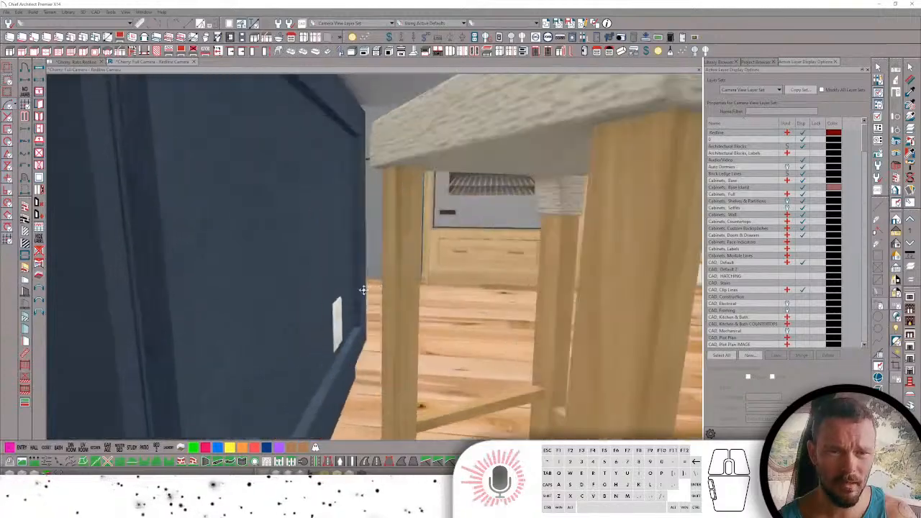
{"action": "scroll", "coordinate": [369, 322], "scroll_direction": "up", "scroll_amount": 3}
{"action": "middle_click_drag", "start_coordinate": [403, 326], "coordinate": [392, 323]}
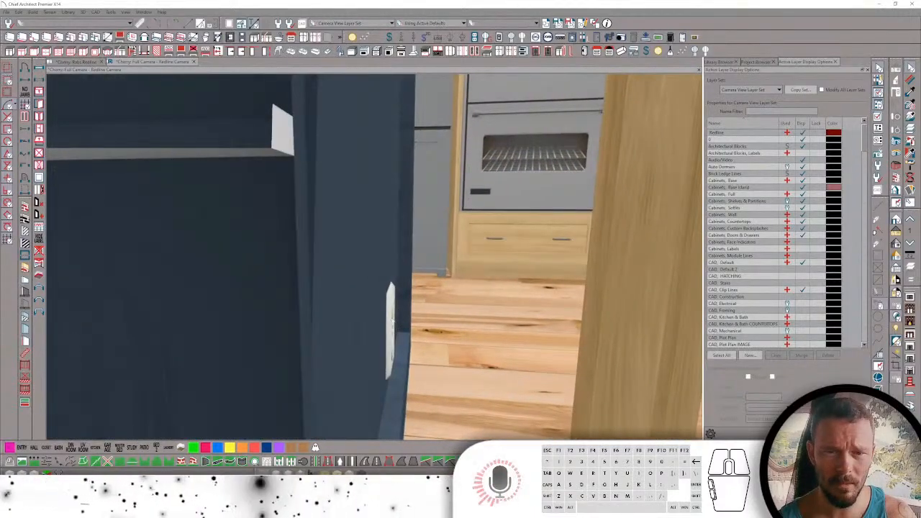
{"action": "scroll", "coordinate": [386, 319], "scroll_direction": "down", "scroll_amount": 5}
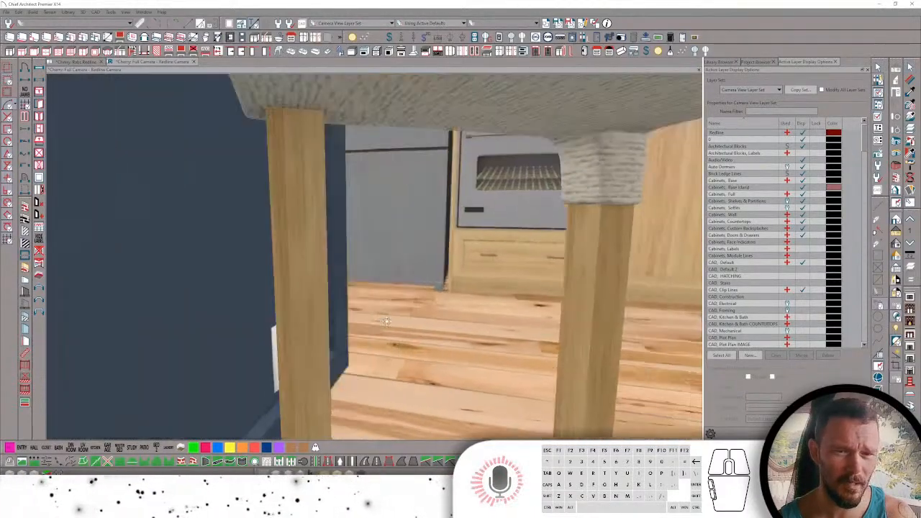
{"action": "scroll", "coordinate": [386, 324], "scroll_direction": "up", "scroll_amount": 6}
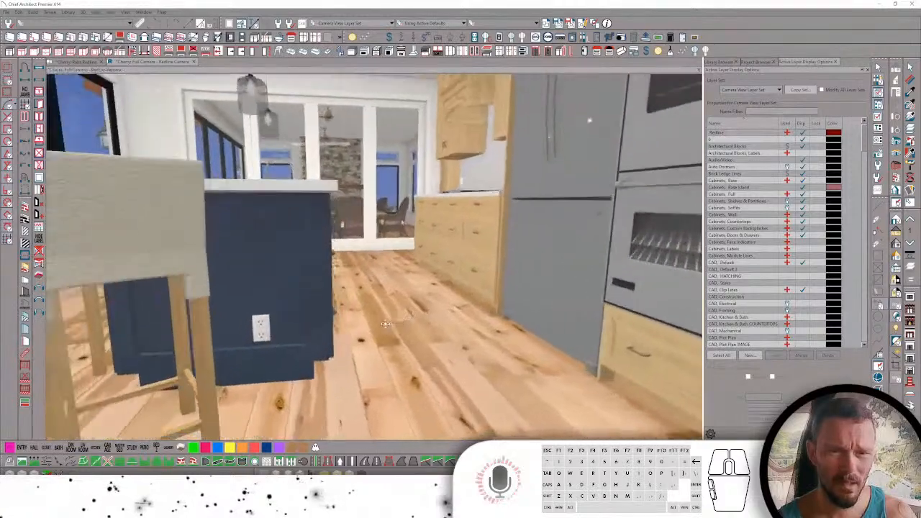
{"action": "scroll", "coordinate": [385, 323], "scroll_direction": "up", "scroll_amount": 4}
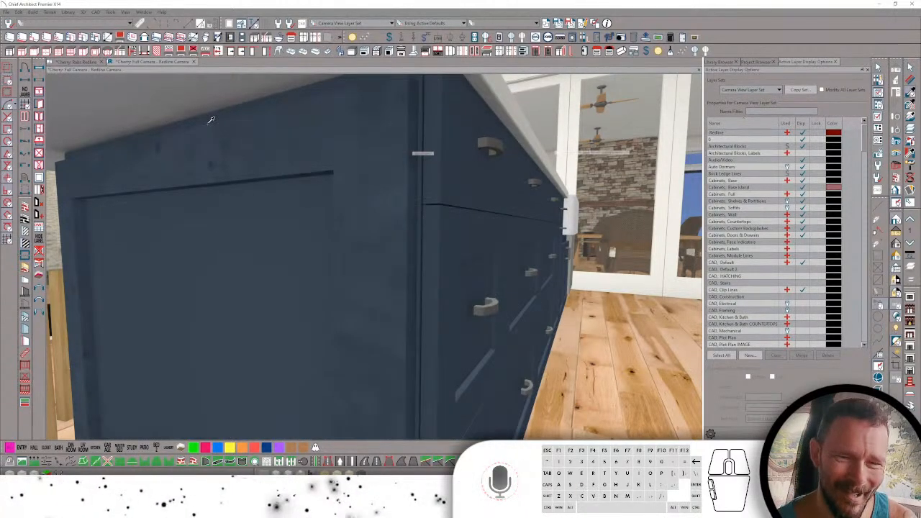
{"action": "middle_click_drag", "start_coordinate": [309, 179], "coordinate": [279, 223]}
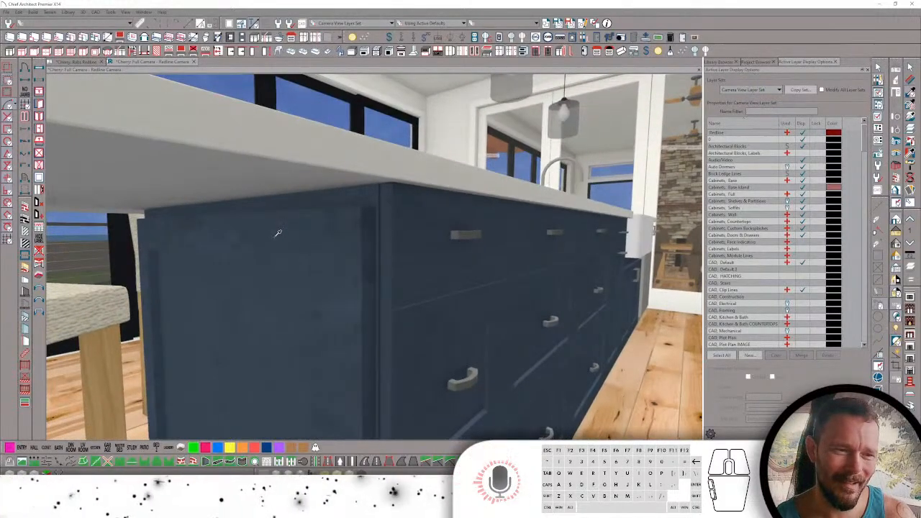
{"action": "left_click", "coordinate": [298, 282]}
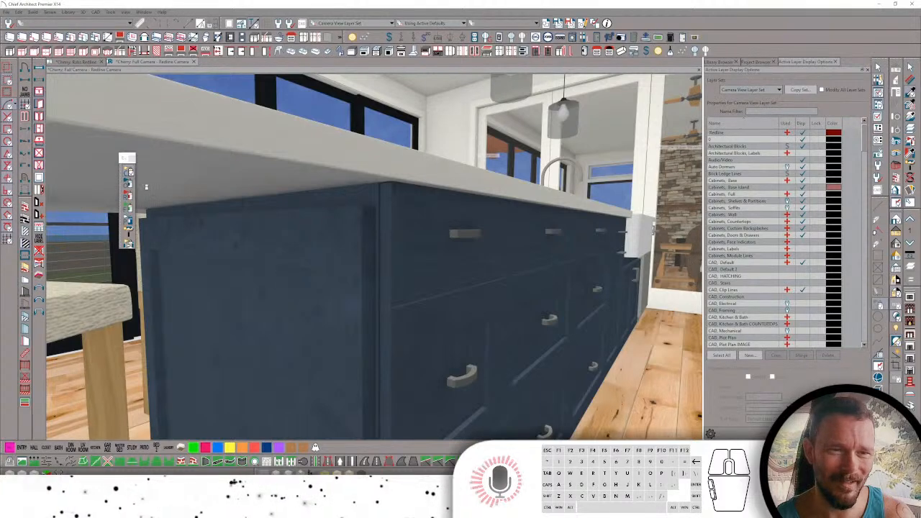
{"action": "left_click", "coordinate": [241, 254]}
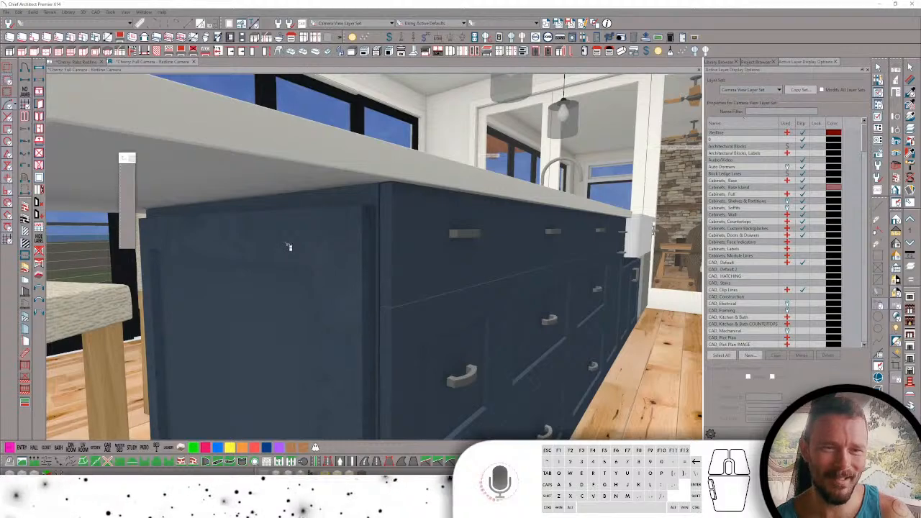
{"action": "scroll", "coordinate": [284, 242], "scroll_direction": "down", "scroll_amount": 1}
{"action": "key", "text": "space"}
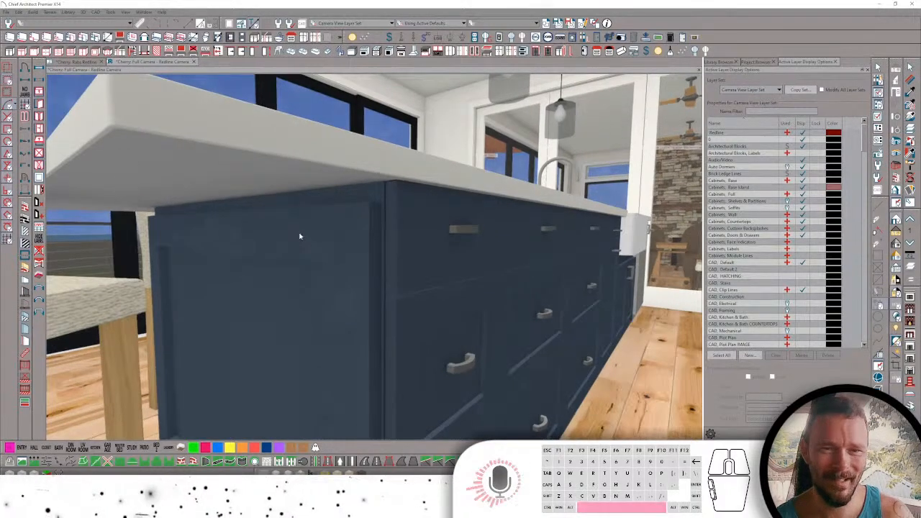
- Stretch the narrow filler panel between the tall oven-side cabinet and the wall upward to the top of that cabinet
{"action": "scroll", "coordinate": [299, 236], "scroll_direction": "down", "scroll_amount": 3}
{"action": "scroll", "coordinate": [299, 235], "scroll_direction": "down", "scroll_amount": 8}
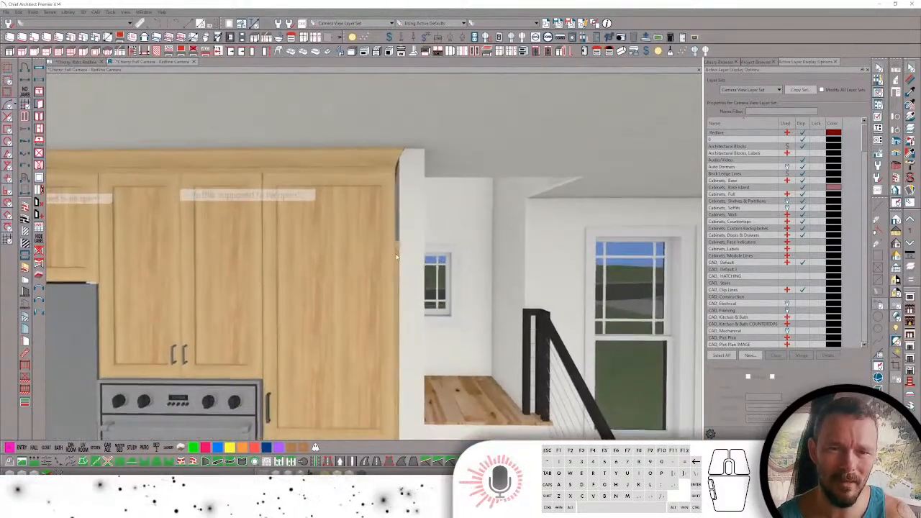
{"action": "left_click", "coordinate": [397, 251]}
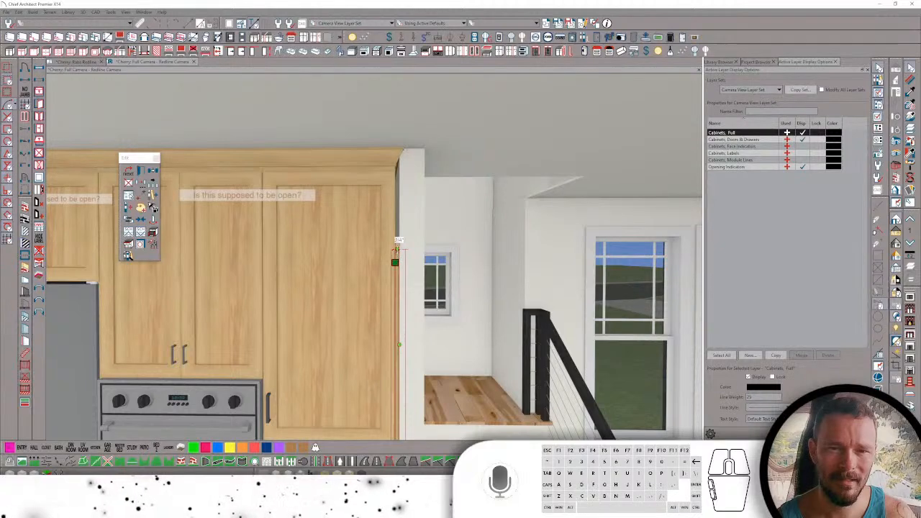
{"action": "left_click_drag", "start_coordinate": [398, 248], "coordinate": [396, 158]}
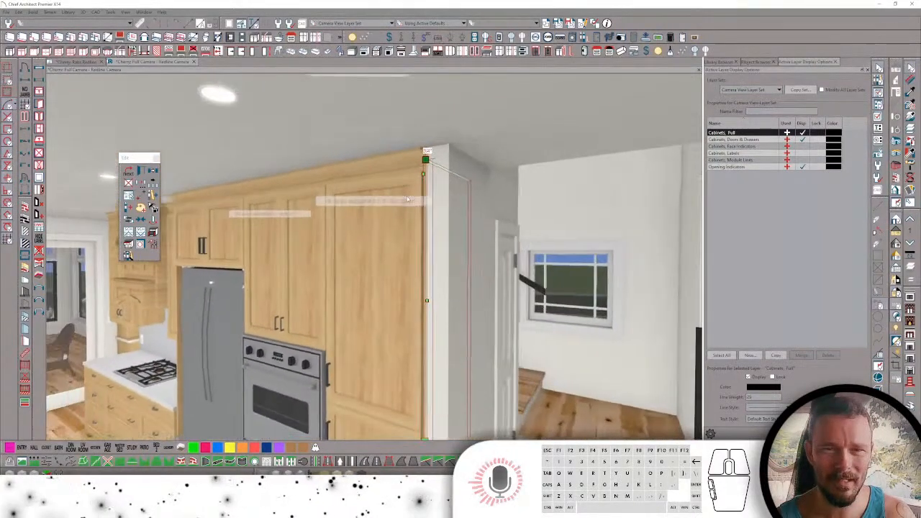
- Load only the Height property from the tall cabinet beside the oven with the Object Eyedropper
{"action": "left_click", "coordinate": [910, 68]}
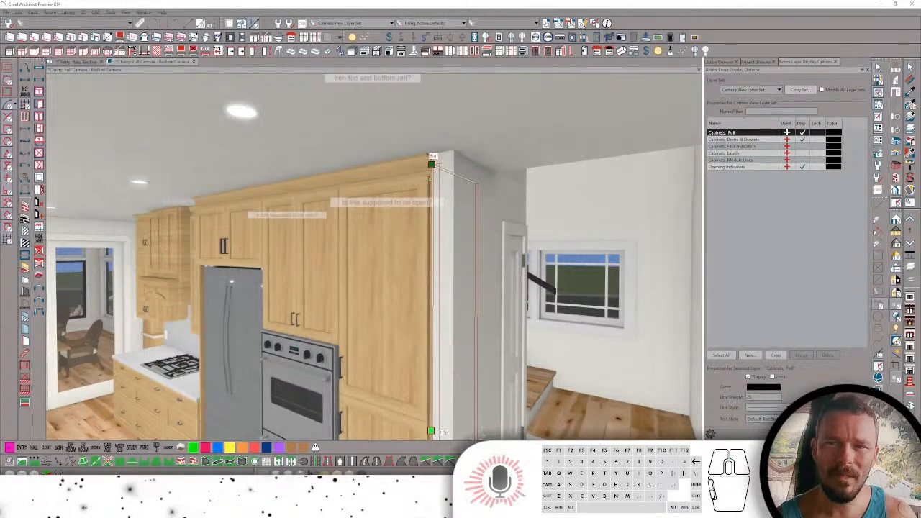
{"action": "left_click", "coordinate": [404, 217]}
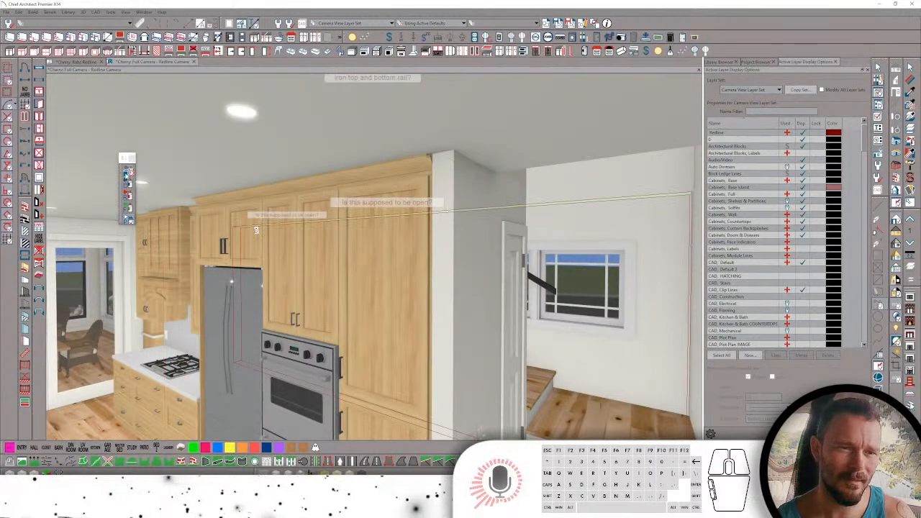
{"action": "left_click", "coordinate": [128, 172]}
{"action": "left_click", "coordinate": [508, 238]}
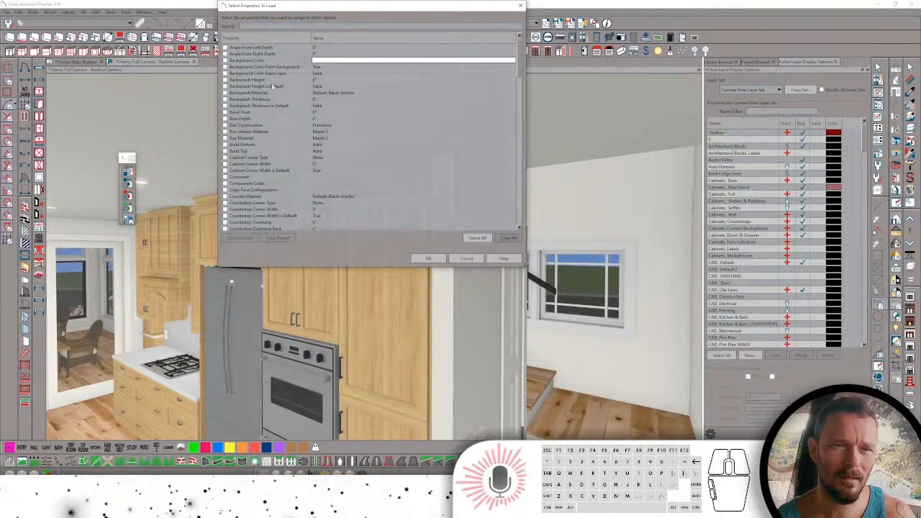
{"action": "left_click", "coordinate": [265, 29]}
{"action": "type", "text": "heig"}
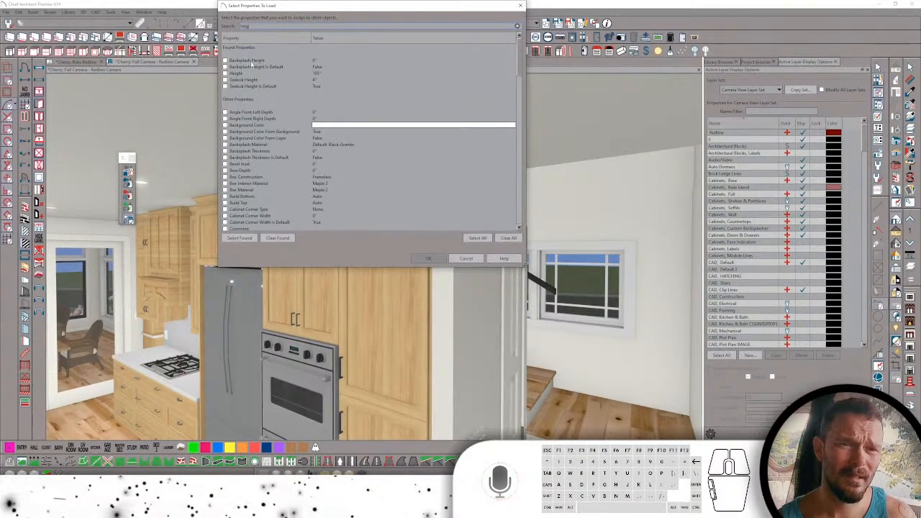
{"action": "left_click", "coordinate": [246, 74]}
{"action": "left_click", "coordinate": [428, 259]}
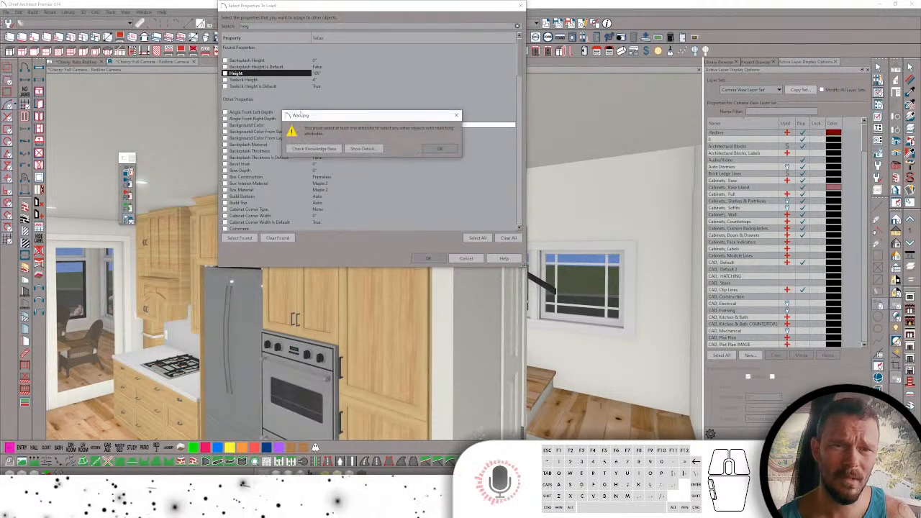
{"action": "left_click", "coordinate": [440, 149]}
{"action": "left_click", "coordinate": [226, 73]}
{"action": "left_click", "coordinate": [429, 260]}
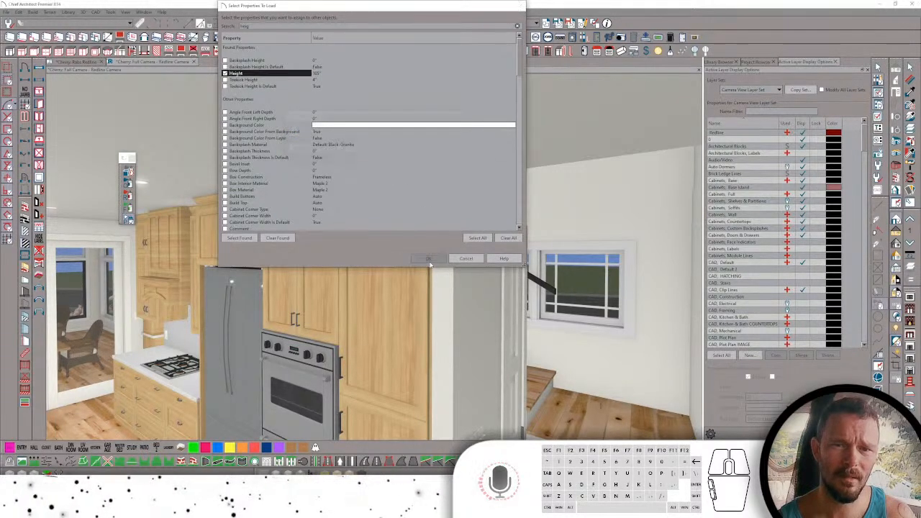
- Apply the loaded Height property to the narrow filler panel beside the tall cabinet with the Object Painter
{"action": "middle_click_drag", "start_coordinate": [451, 192], "coordinate": [401, 192]}
{"action": "left_click", "coordinate": [369, 173]}
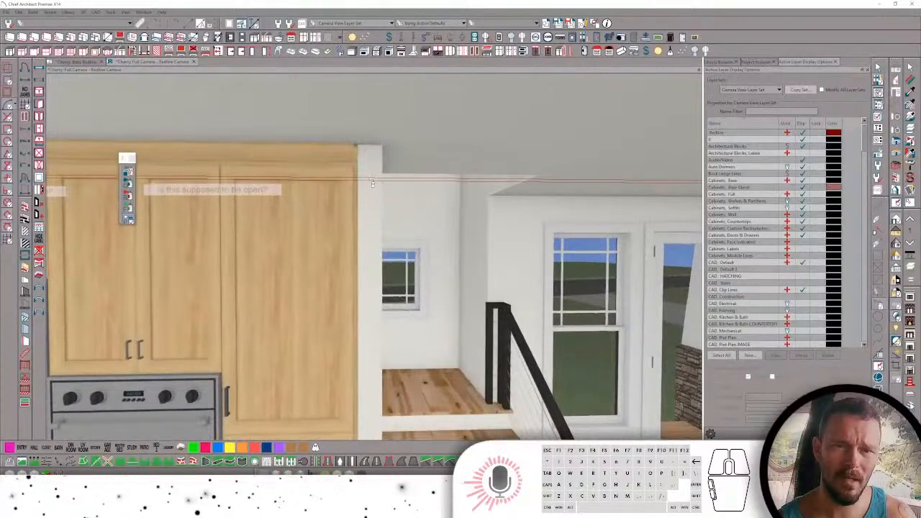
{"action": "left_click", "coordinate": [358, 178]}
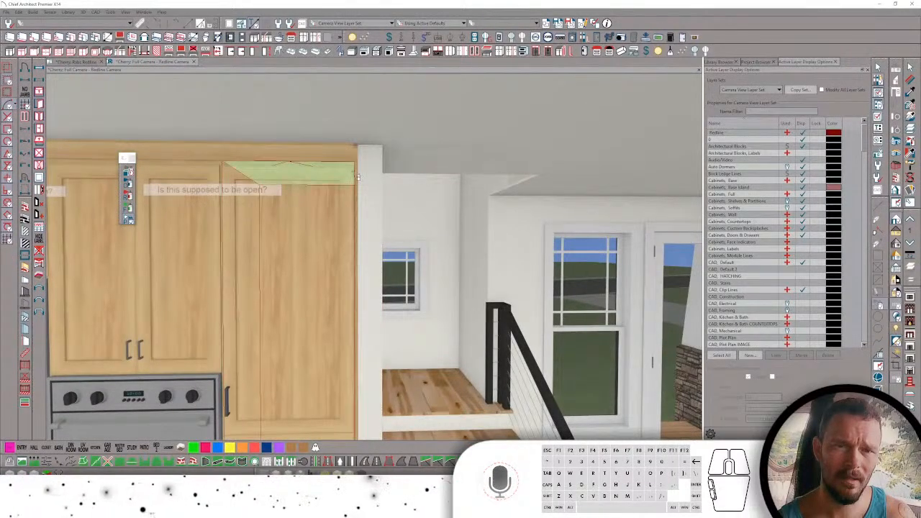
{"action": "left_click", "coordinate": [360, 176]}
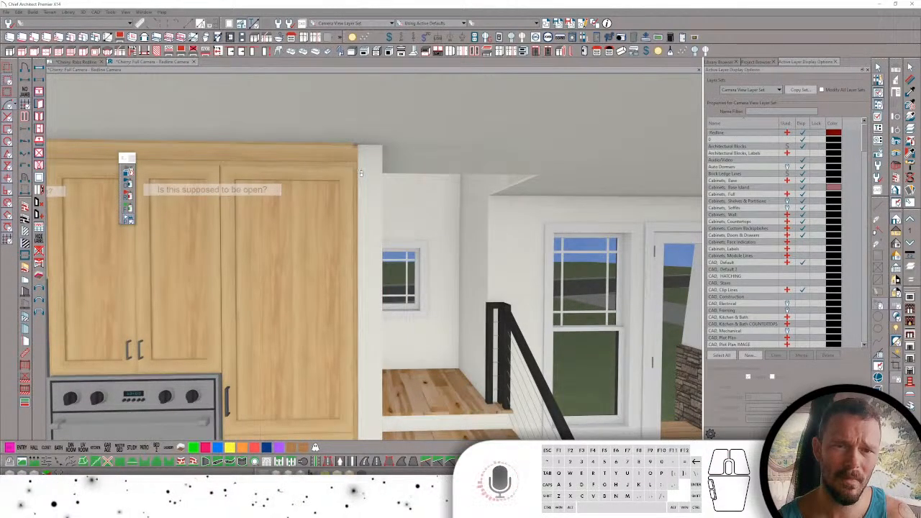
{"action": "left_click", "coordinate": [360, 175]}
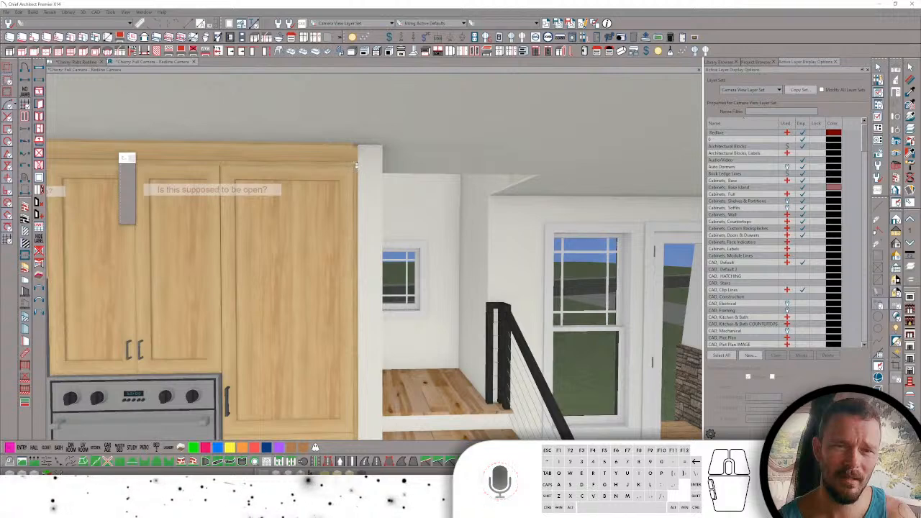
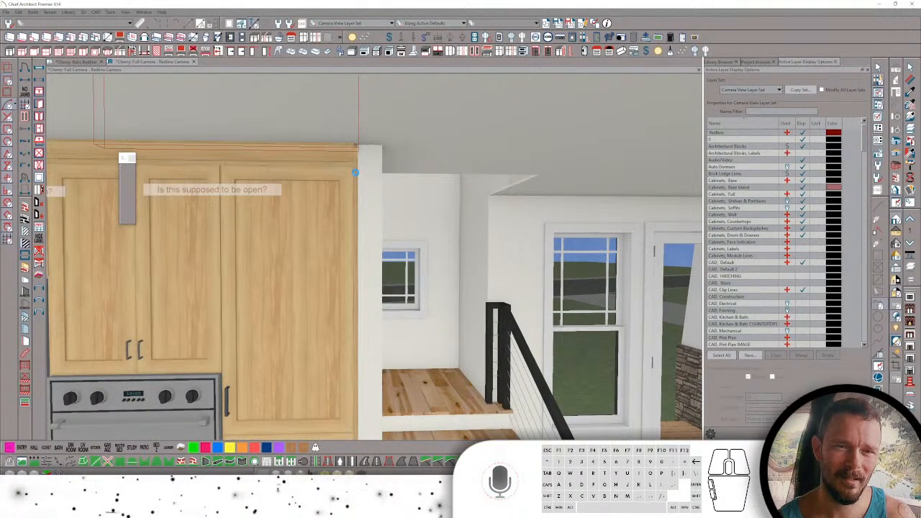
{"action": "key", "text": "Tab"}
{"action": "key", "text": "Tab"}
{"action": "key", "text": "Tab"}
{"action": "key", "text": "Tab"}
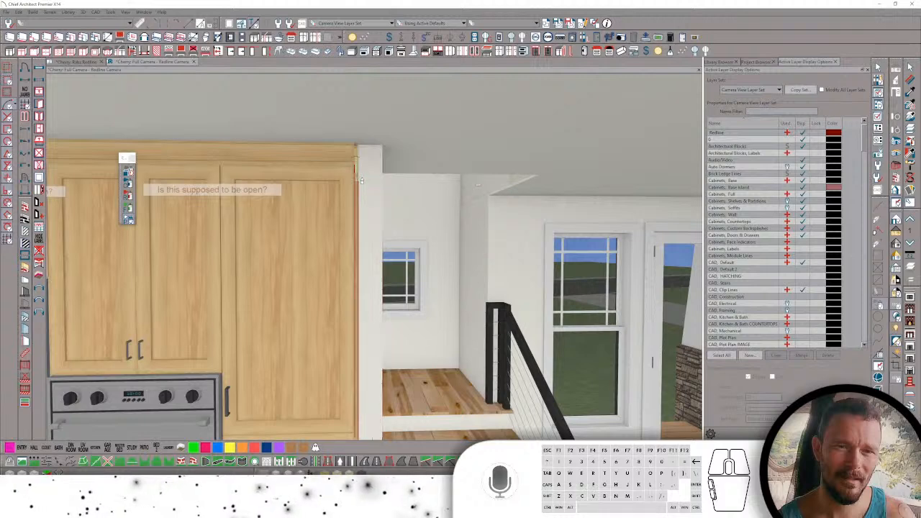
{"action": "left_click", "coordinate": [361, 180]}
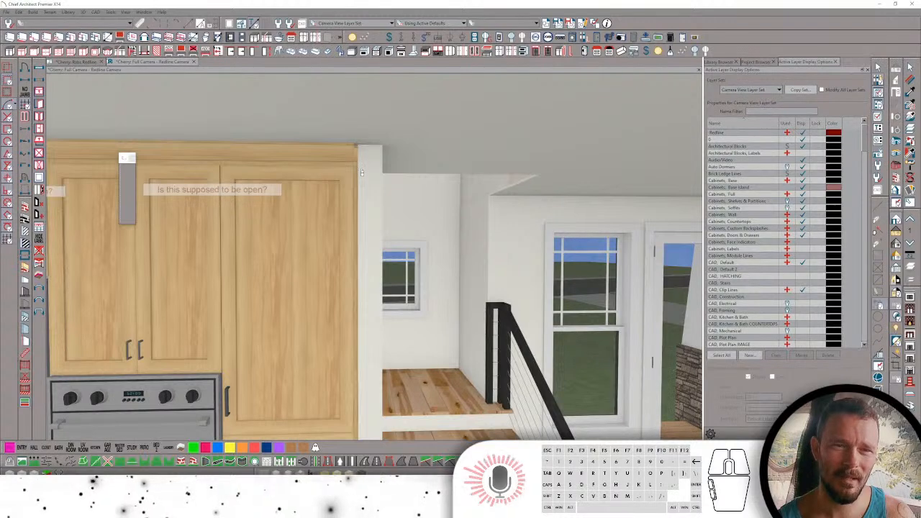
{"action": "left_click", "coordinate": [364, 173]}
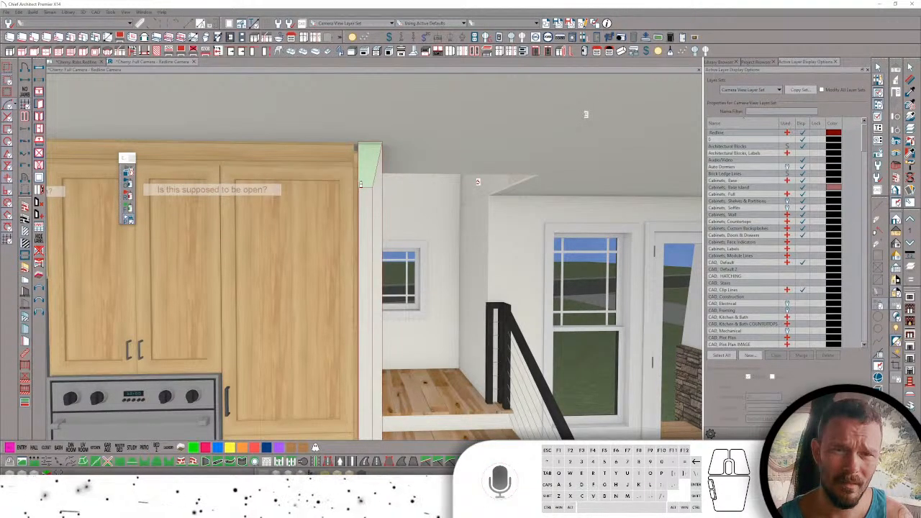
{"action": "scroll", "coordinate": [360, 184], "scroll_direction": "up", "scroll_amount": 6}
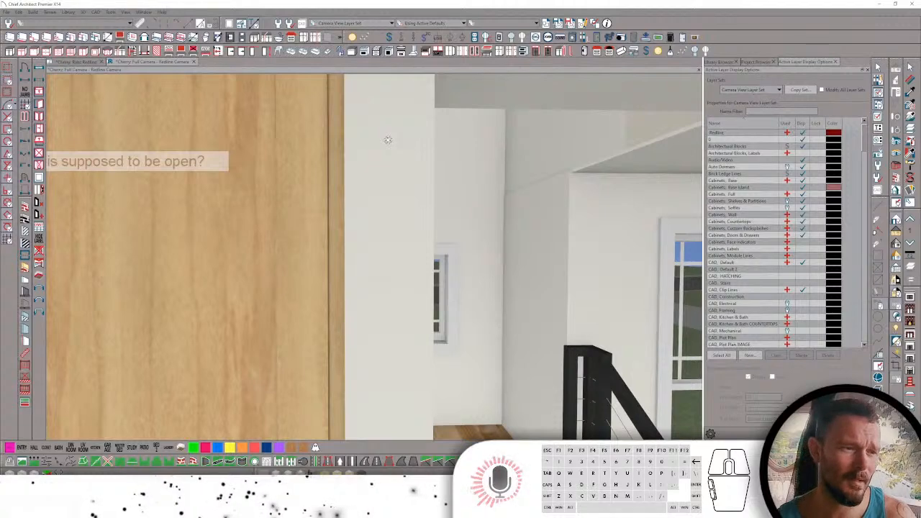
{"action": "scroll", "coordinate": [387, 140], "scroll_direction": "down", "scroll_amount": 5}
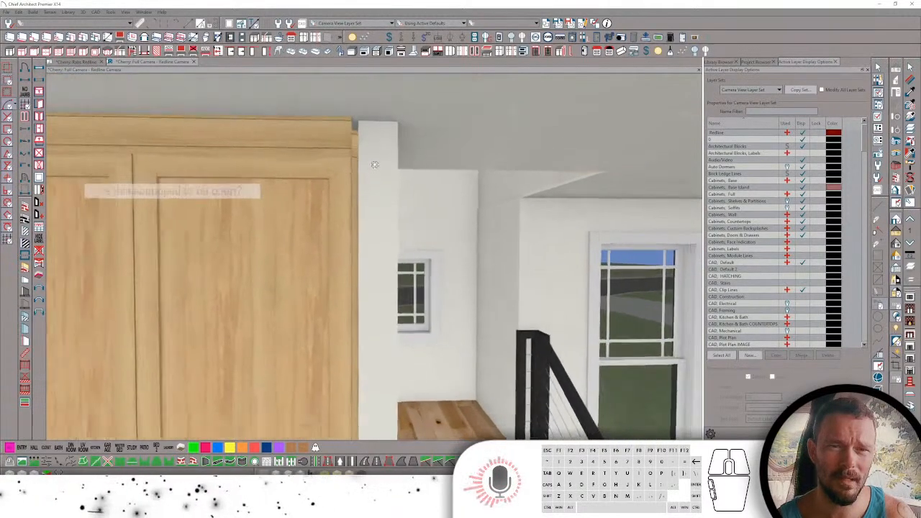
{"action": "scroll", "coordinate": [374, 165], "scroll_direction": "down", "scroll_amount": 1}
{"action": "left_click", "coordinate": [374, 165]}
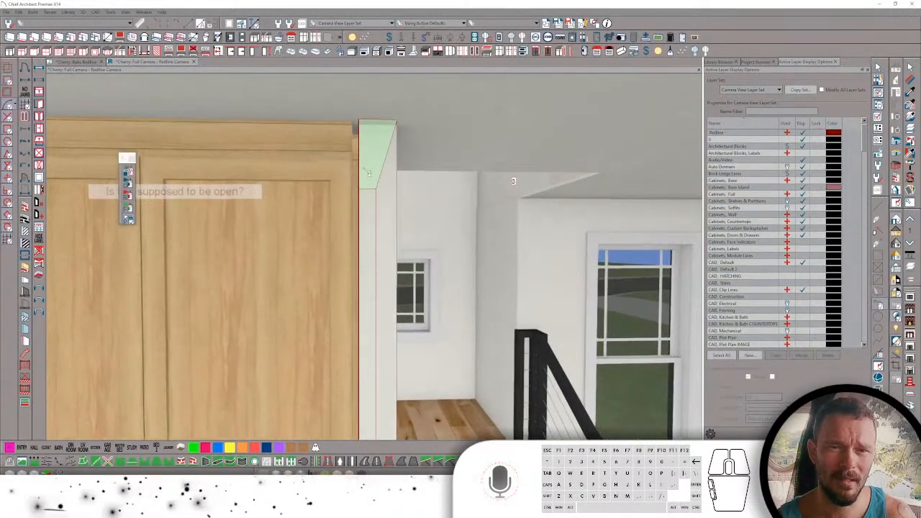
{"action": "key", "text": "space"}
- Check the general dimensions in the specifications of the filler panel and the adjacent tall cabinet without changing either
{"action": "left_click", "coordinate": [355, 176]}
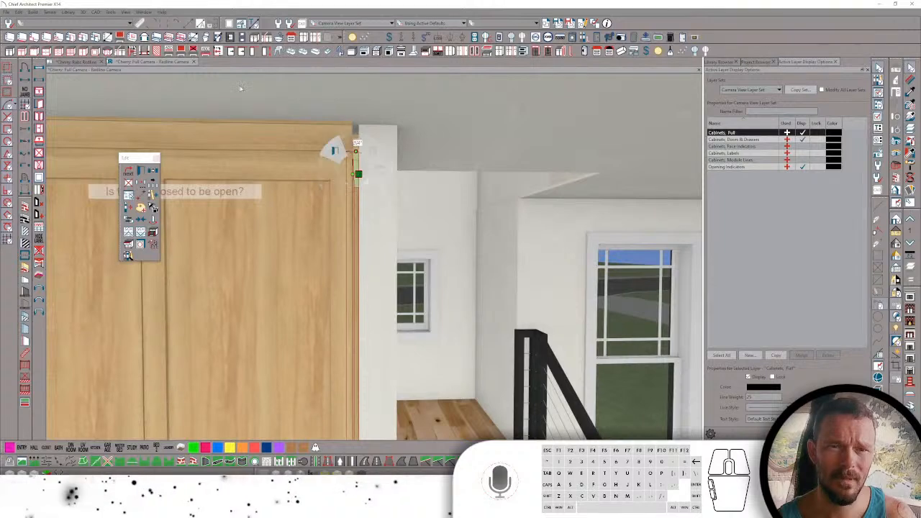
{"action": "key", "text": "ctrl+e"}
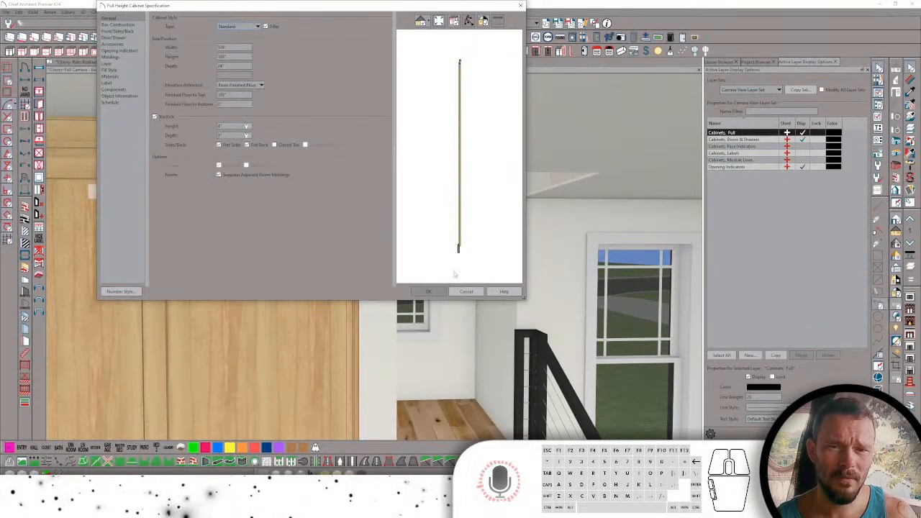
{"action": "left_click", "coordinate": [463, 291]}
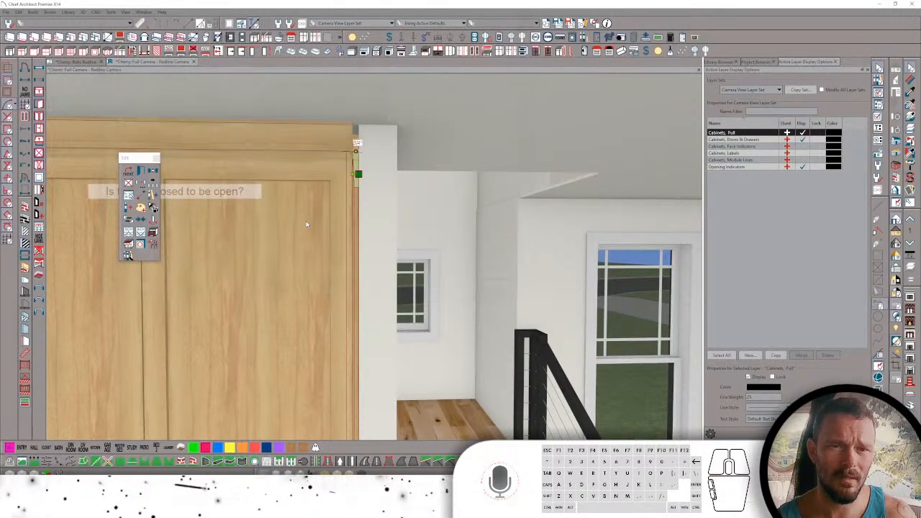
{"action": "key", "text": "Escape"}
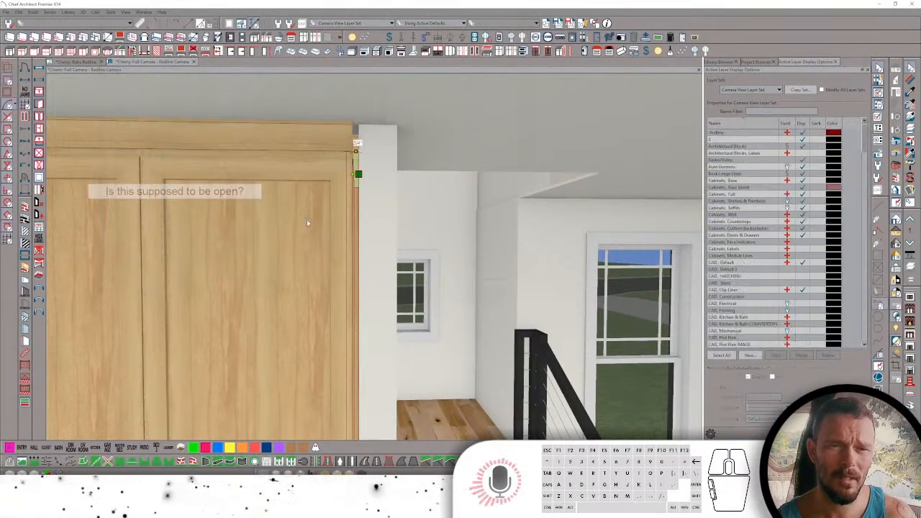
{"action": "left_click", "coordinate": [307, 222]}
{"action": "middle_click", "coordinate": [308, 220]}
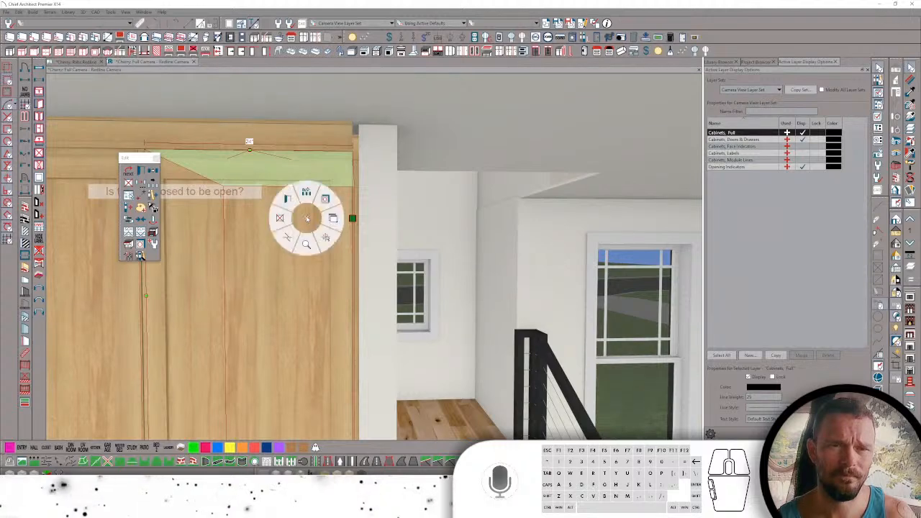
{"action": "left_click", "coordinate": [287, 200]}
{"action": "double_click", "coordinate": [225, 153]}
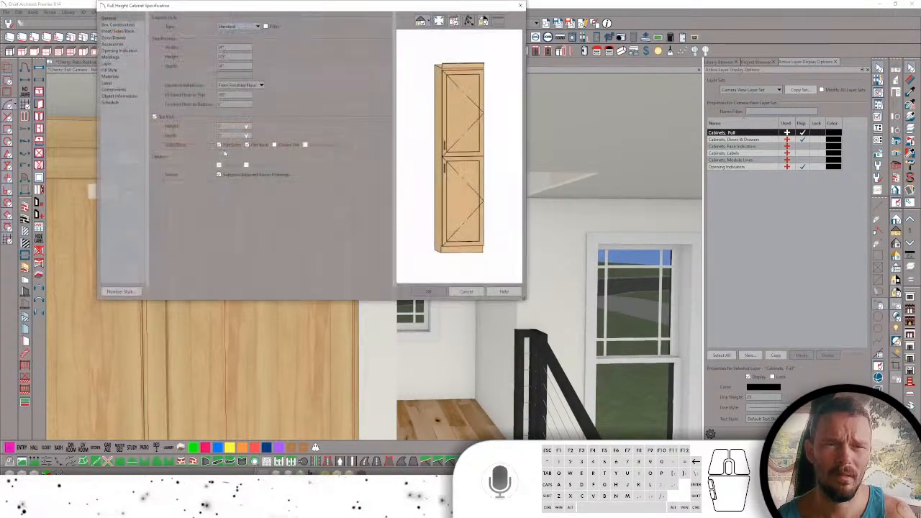
{"action": "left_click", "coordinate": [466, 292]}
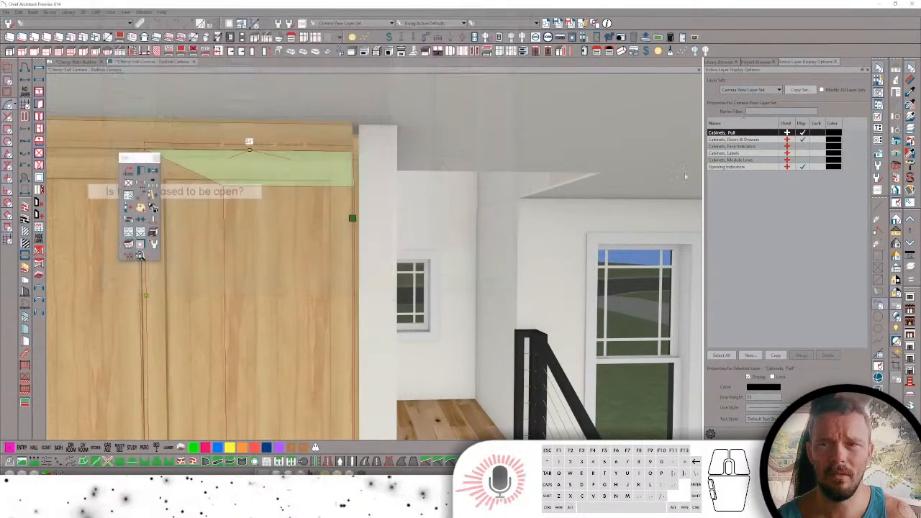
- Load only the Moldings property from the tall cabinet beside the oven with the Object Eyedropper
{"action": "left_click", "coordinate": [907, 106]}
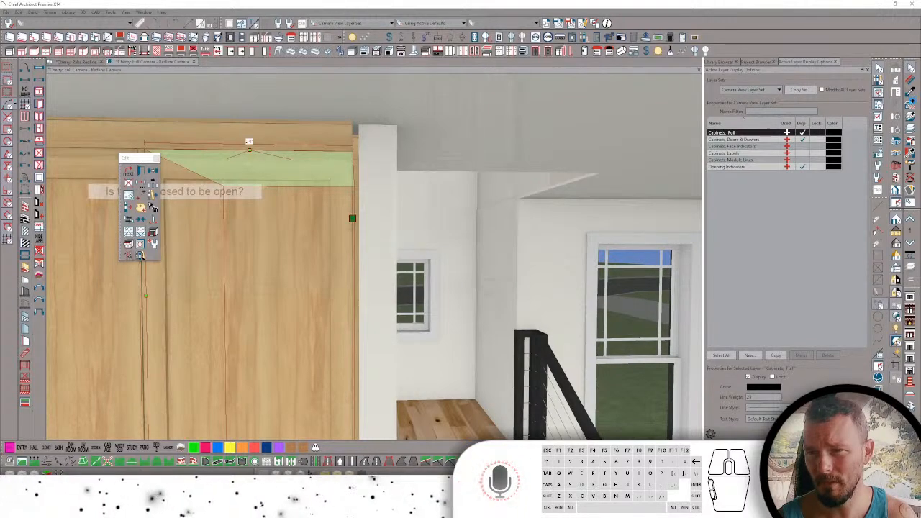
{"action": "left_click", "coordinate": [878, 66]}
{"action": "left_click", "coordinate": [245, 226]}
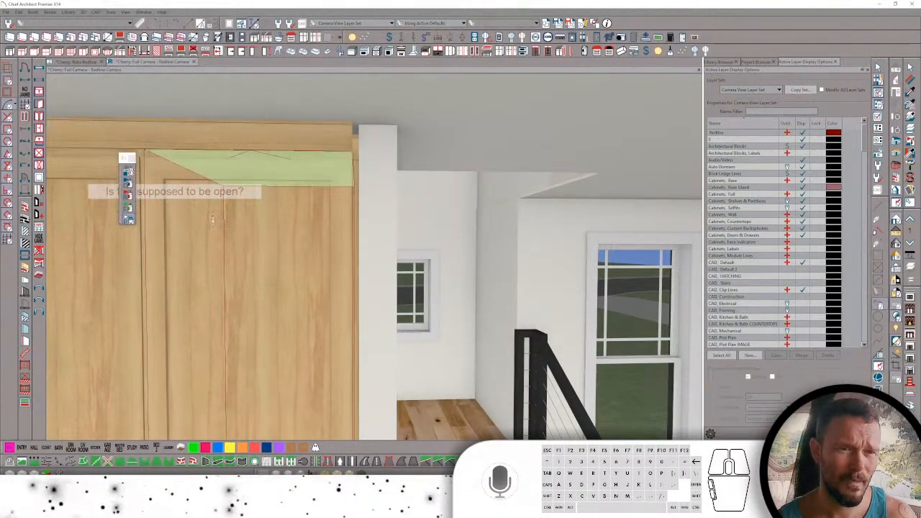
{"action": "left_click", "coordinate": [127, 173]}
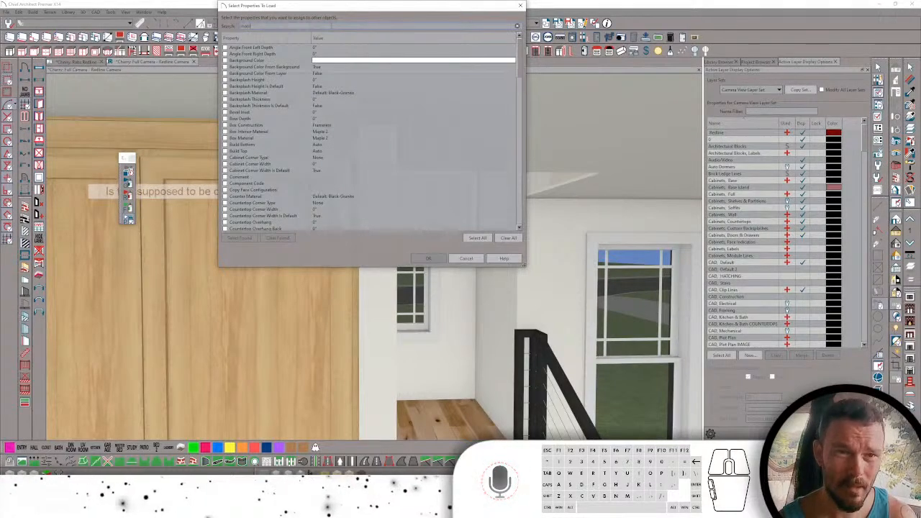
{"action": "left_click", "coordinate": [226, 66]}
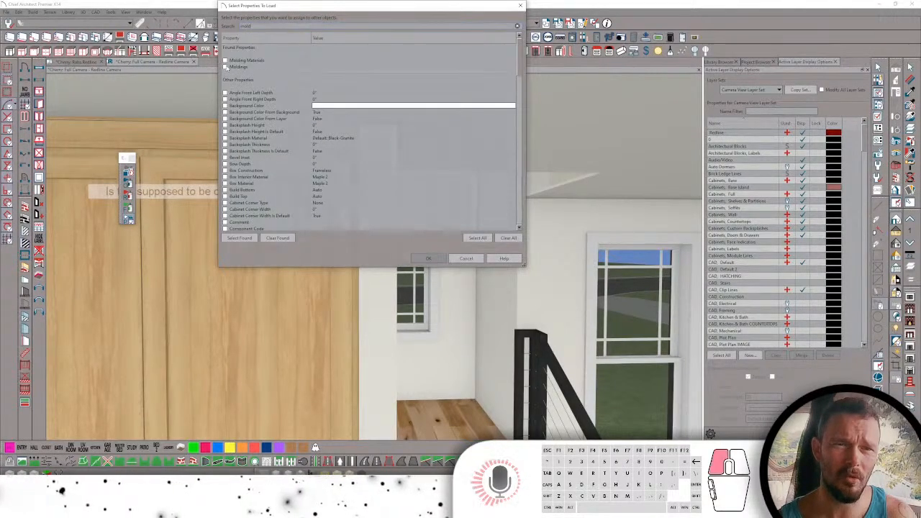
{"action": "left_click", "coordinate": [428, 258]}
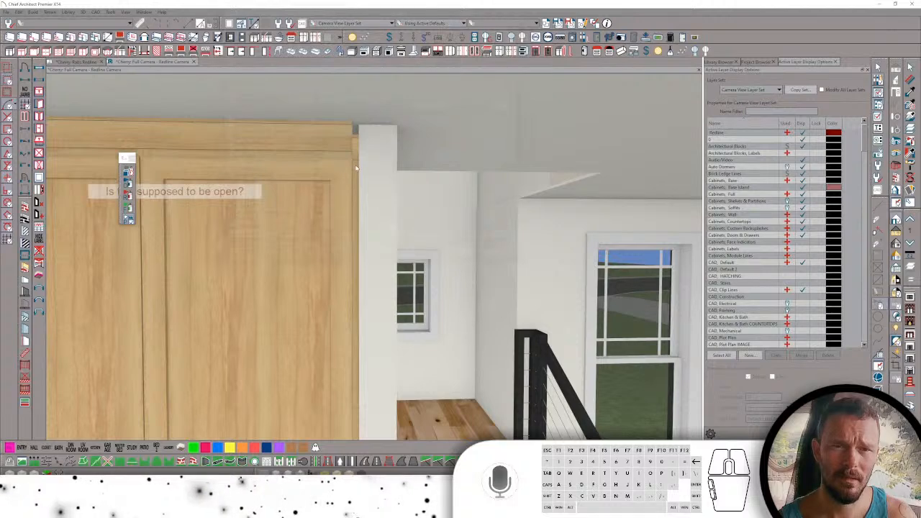
- Apply the loaded Moldings property to the narrow filler panel between the tall cabinet and the wall with the Object Painter
{"action": "left_click", "coordinate": [356, 172]}
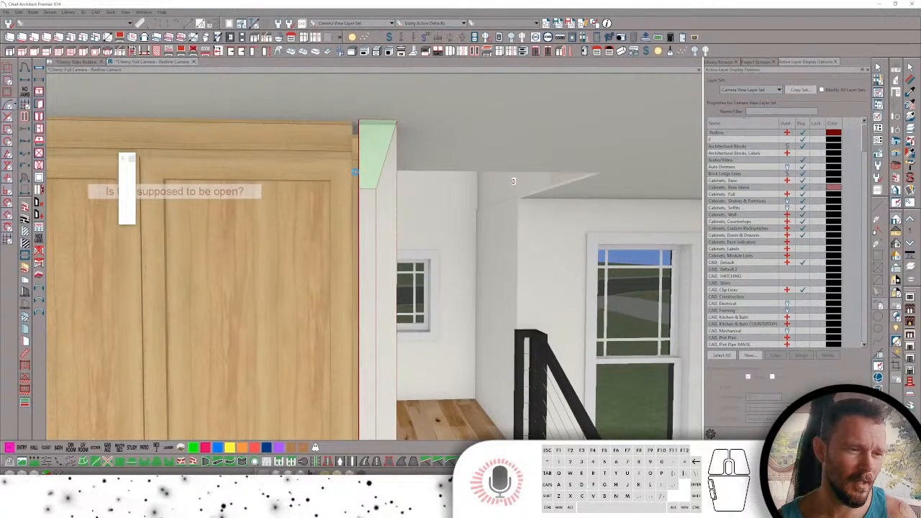
{"action": "key", "text": "Escape"}
{"action": "scroll", "coordinate": [355, 172], "scroll_direction": "up", "scroll_amount": 1}
{"action": "left_click", "coordinate": [355, 172]}
{"action": "key", "text": "Escape"}
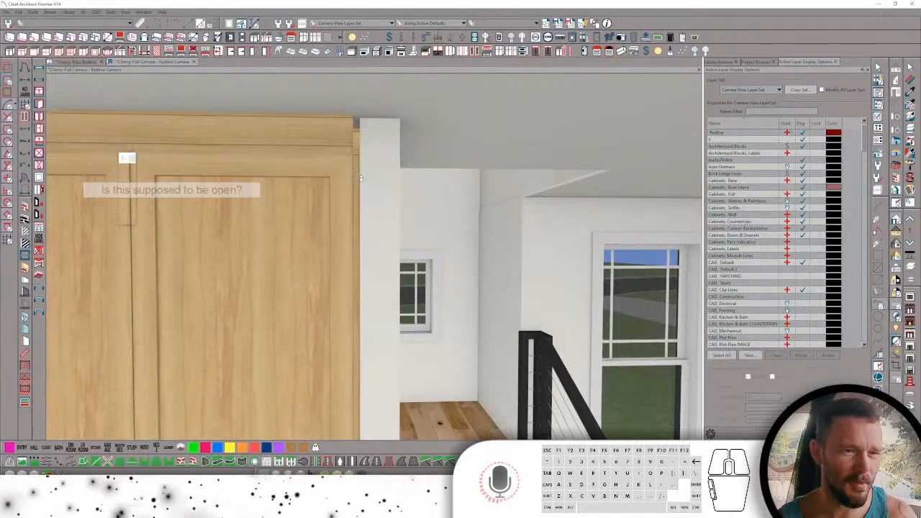
{"action": "scroll", "coordinate": [355, 172], "scroll_direction": "up", "scroll_amount": 1}
{"action": "scroll", "coordinate": [355, 172], "scroll_direction": "up", "scroll_amount": 1}
{"action": "left_click", "coordinate": [354, 172]}
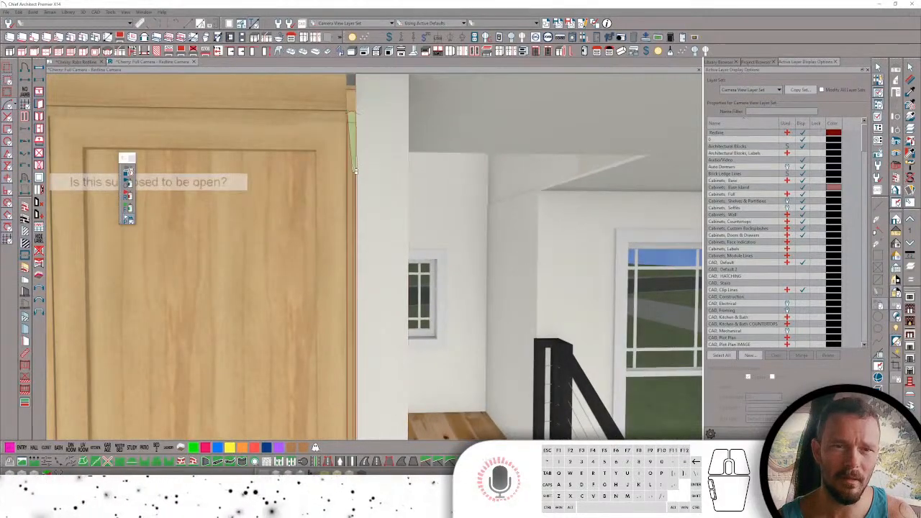
{"action": "key", "text": "Escape"}
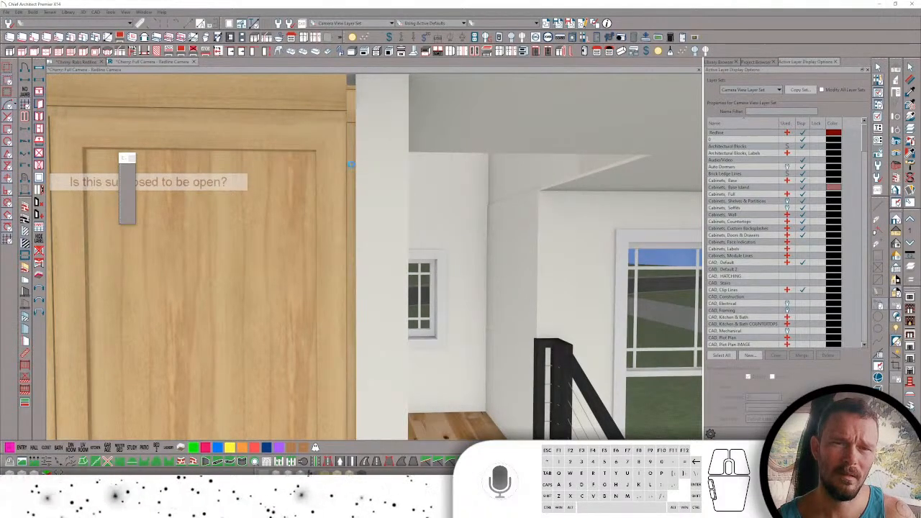
- Try to extend the wall end beside the tall cabinets 1 inch into the room using exact coordinates
{"action": "scroll", "coordinate": [351, 164], "scroll_direction": "down", "scroll_amount": 1}
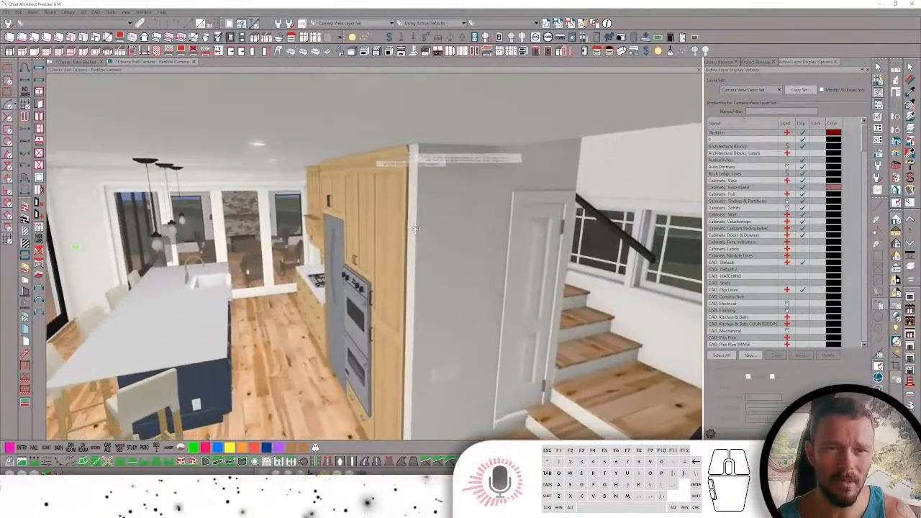
{"action": "key", "text": "space"}
{"action": "left_click", "coordinate": [435, 223]}
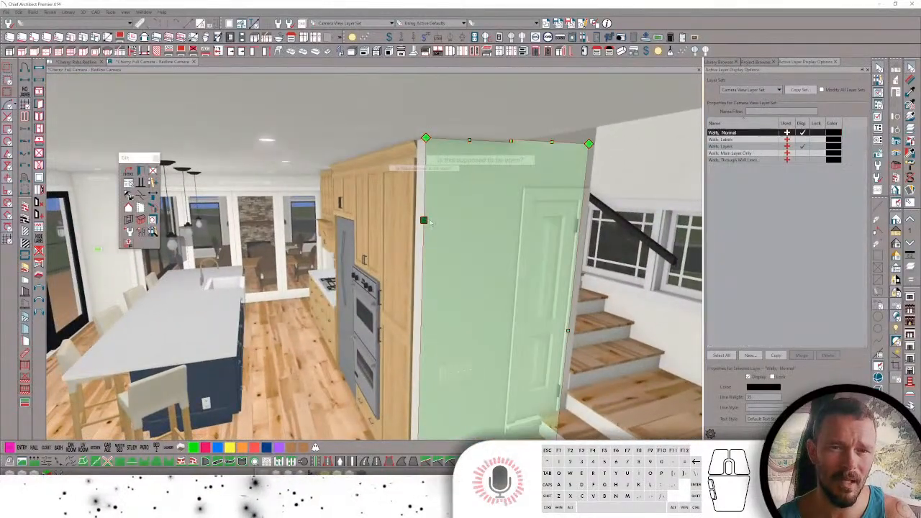
{"action": "left_click_drag", "start_coordinate": [425, 218], "coordinate": [416, 219]}
{"action": "key", "text": "Tab"}
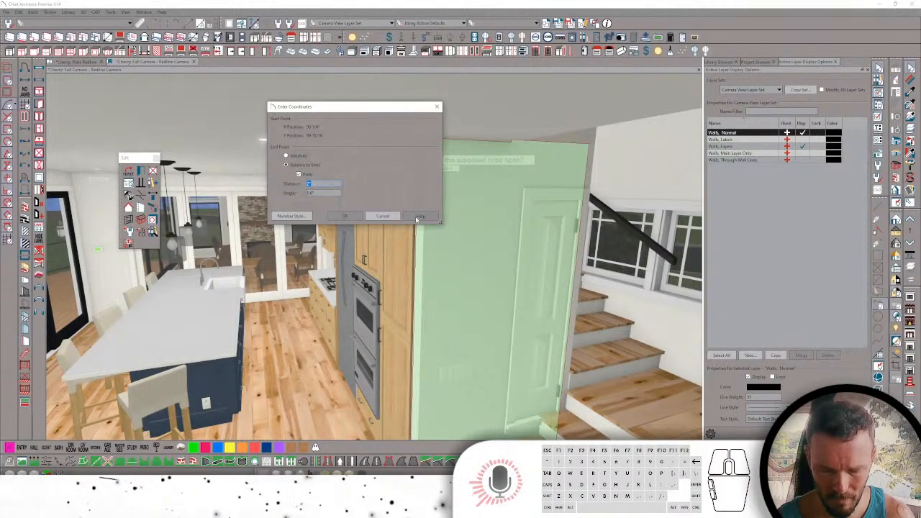
{"action": "type", "text": "1"}
{"action": "key", "text": "Return"}
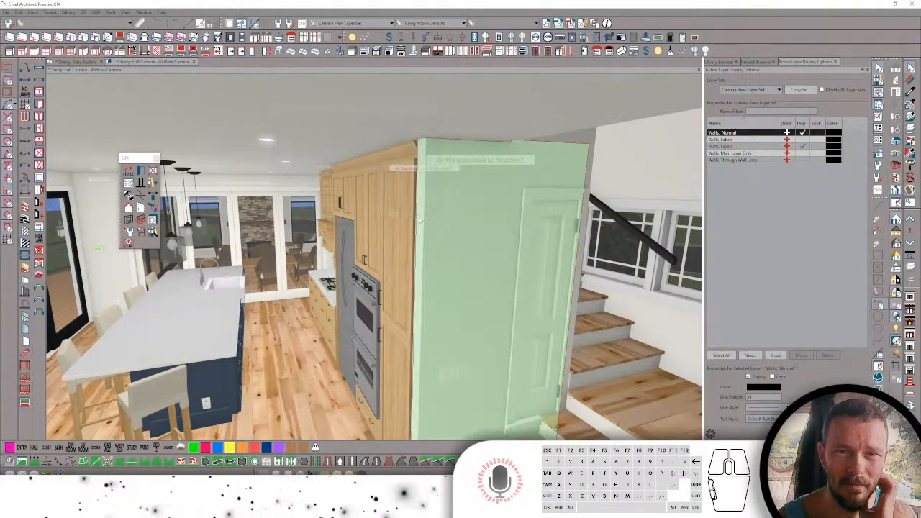
{"action": "left_click", "coordinate": [419, 235]}
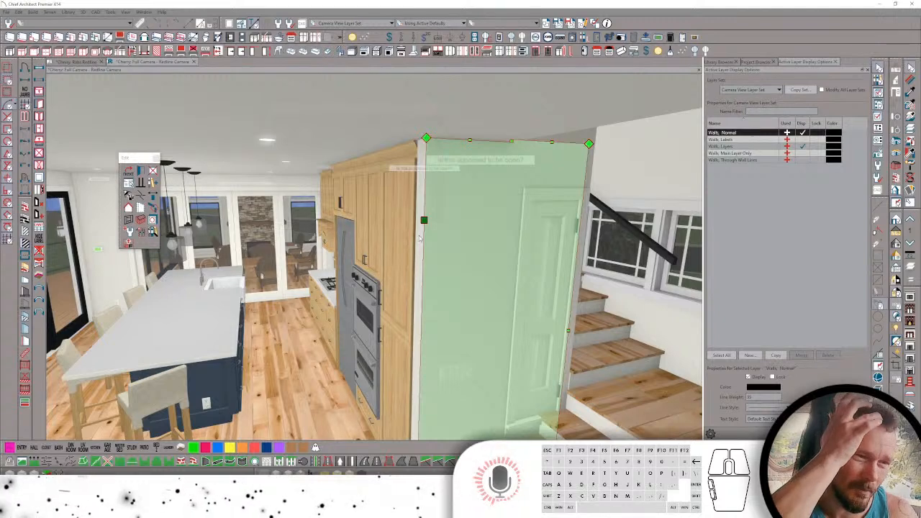
- Stretch the wall beside the tall cabinets freehand well past the cabinet fronts into the kitchen
{"action": "scroll", "coordinate": [420, 237], "scroll_direction": "down", "scroll_amount": 2}
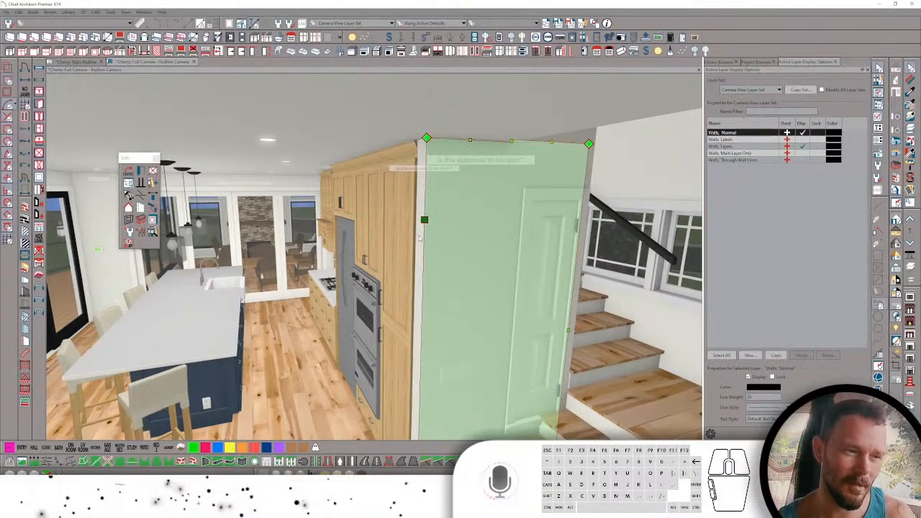
{"action": "scroll", "coordinate": [420, 237], "scroll_direction": "down", "scroll_amount": 1}
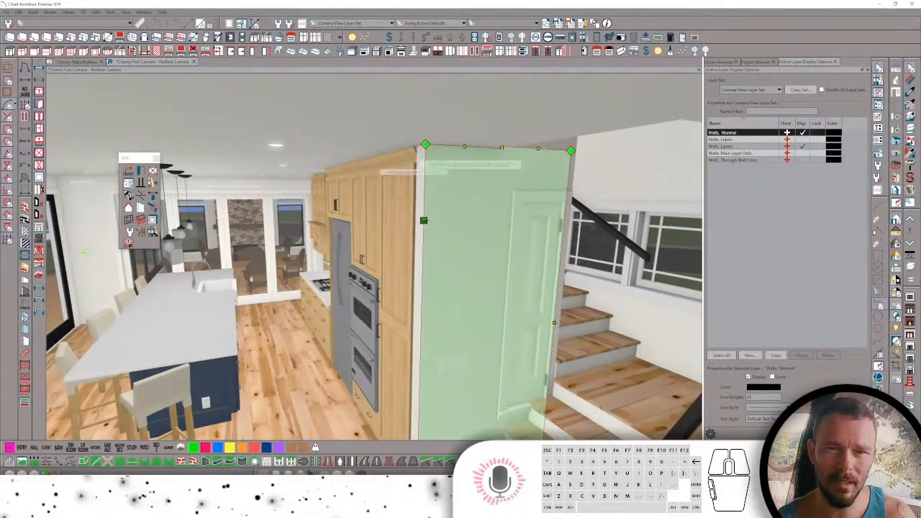
{"action": "left_click_drag", "start_coordinate": [425, 221], "coordinate": [295, 223]}
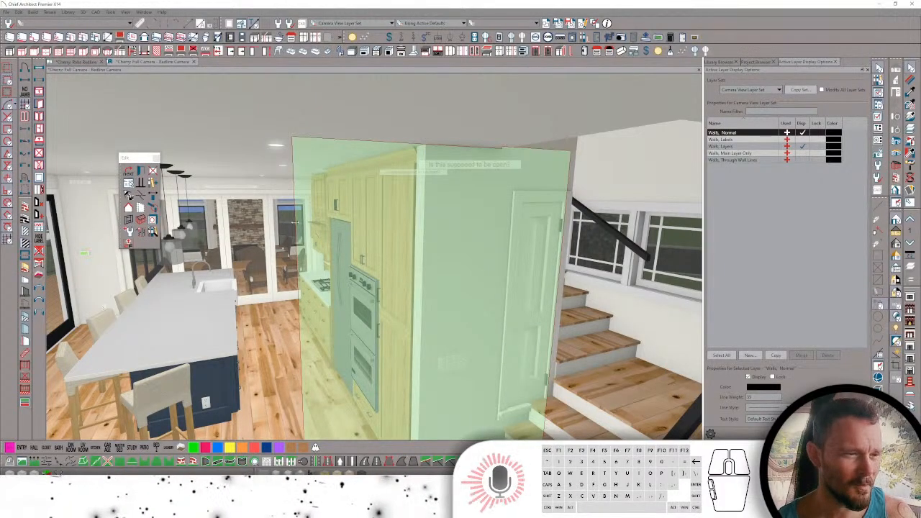
{"action": "left_click", "coordinate": [294, 222]}
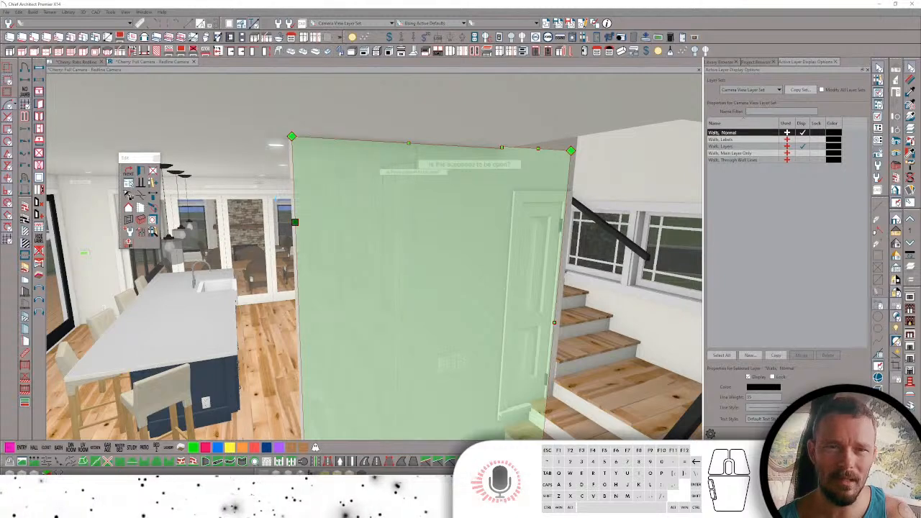
- In the plan view, shorten the extended wall by 2'-7 1/2" so it ends 2" beyond the tall cabinet fronts
{"action": "left_click", "coordinate": [79, 62]}
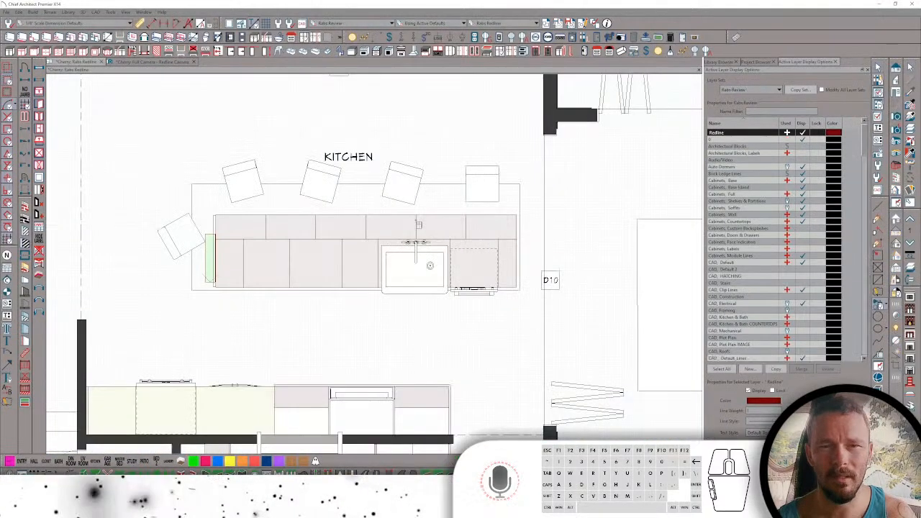
{"action": "scroll", "coordinate": [256, 294], "scroll_direction": "up", "scroll_amount": 5}
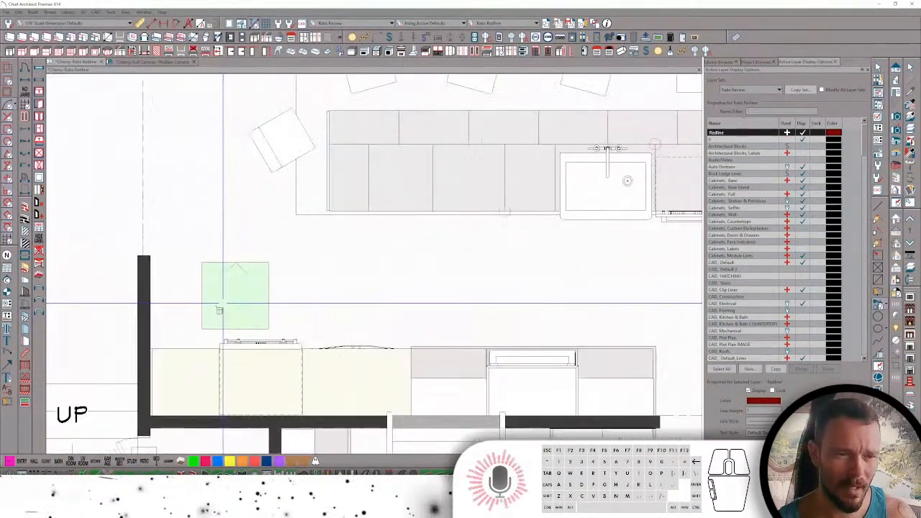
{"action": "left_click", "coordinate": [196, 248]}
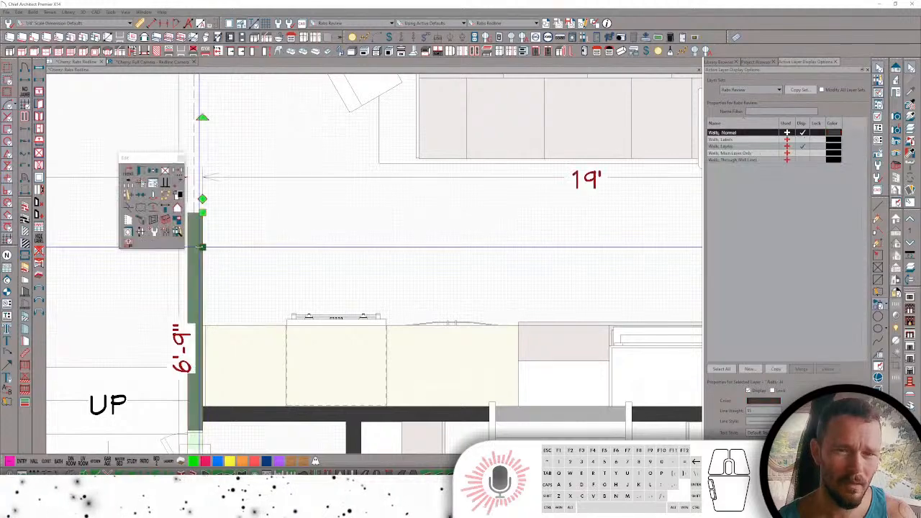
{"action": "left_click_drag", "start_coordinate": [202, 213], "coordinate": [207, 326]}
{"action": "key", "text": "Tab"}
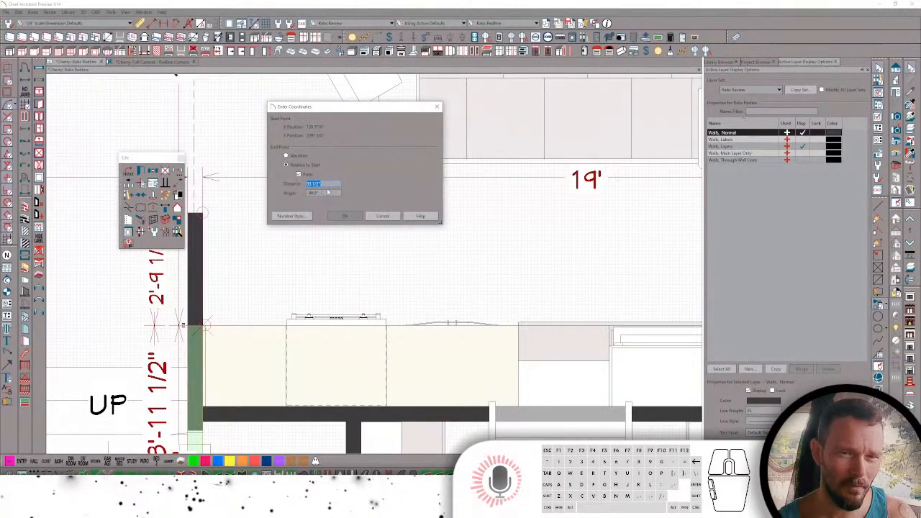
{"action": "left_click", "coordinate": [329, 185]}
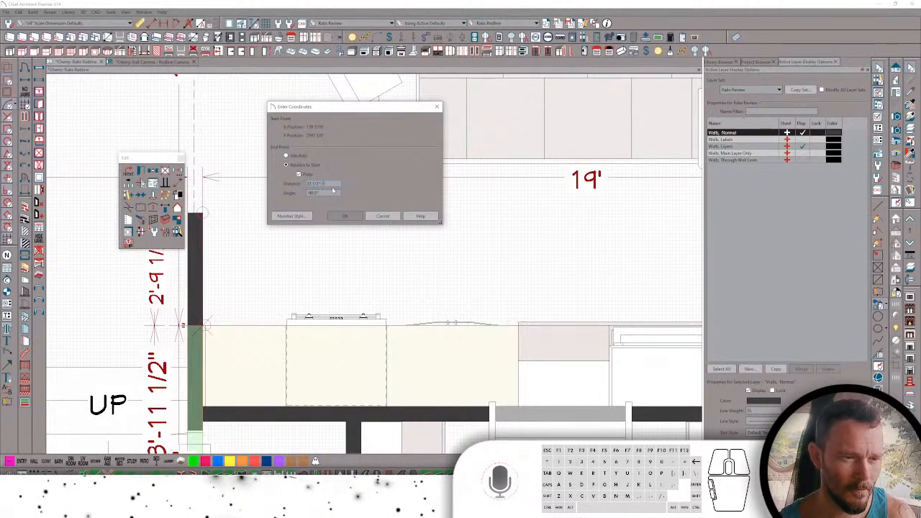
{"action": "key", "text": "Return"}
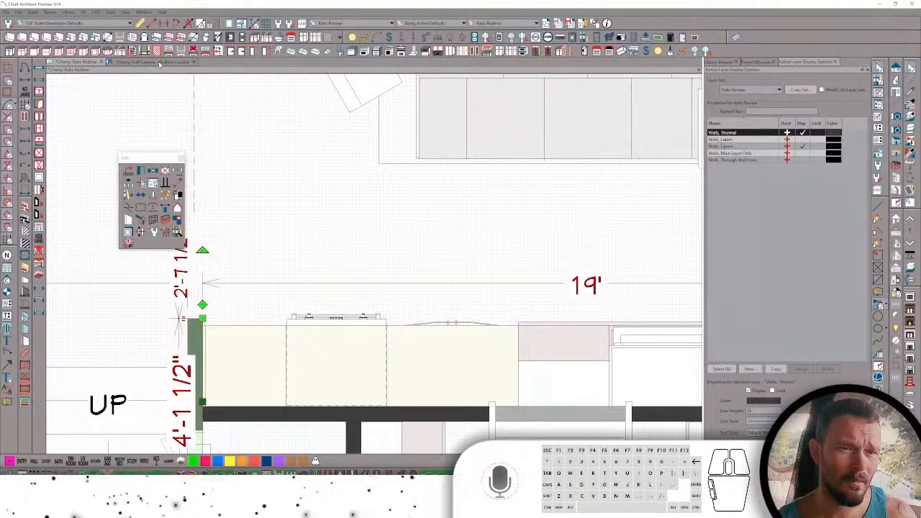
- In the full camera view, delete the refrigerator and the tall cabinet surrounding it
{"action": "left_click", "coordinate": [159, 62]}
{"action": "key", "text": "Escape"}
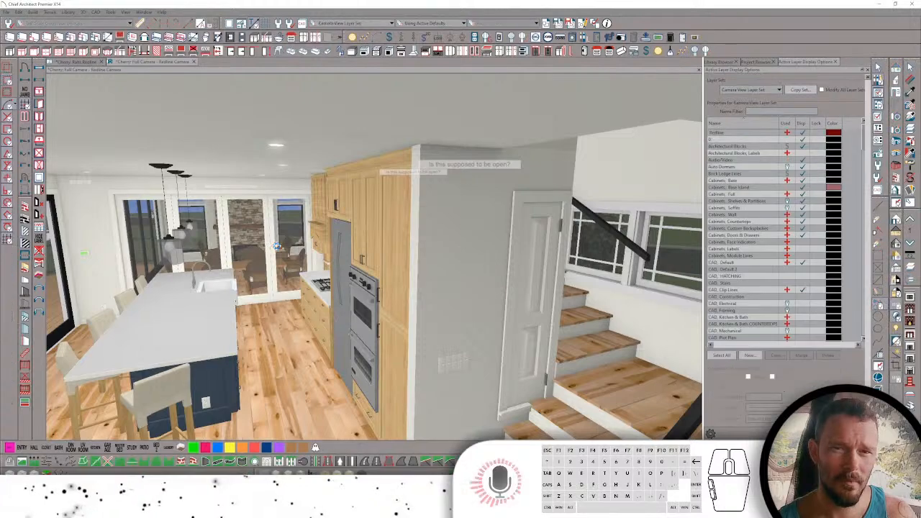
{"action": "middle_click_drag", "start_coordinate": [277, 246], "coordinate": [406, 265]}
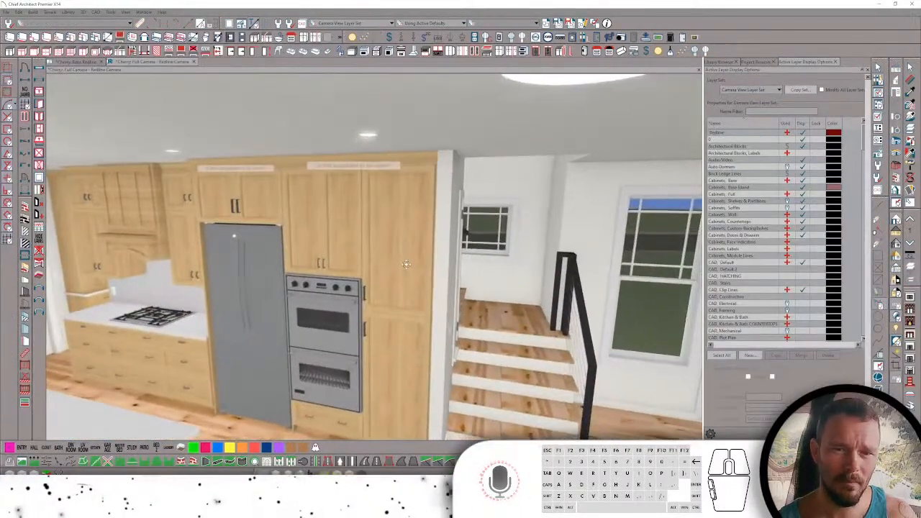
{"action": "mouse_move", "coordinate": [405, 309]}
{"action": "middle_mouse_down"}
{"action": "mouse_move", "coordinate": [396, 288]}
{"action": "mouse_move", "coordinate": [416, 301]}
{"action": "middle_mouse_up"}
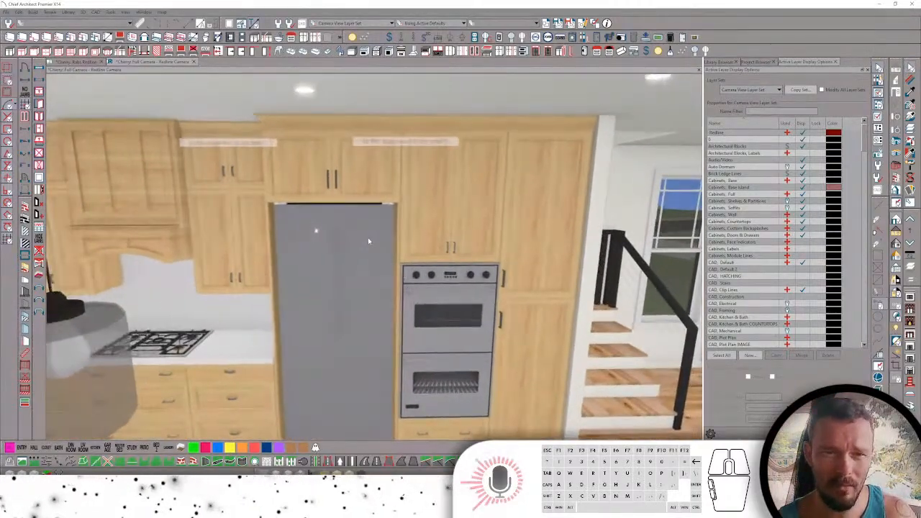
{"action": "left_click", "coordinate": [368, 237]}
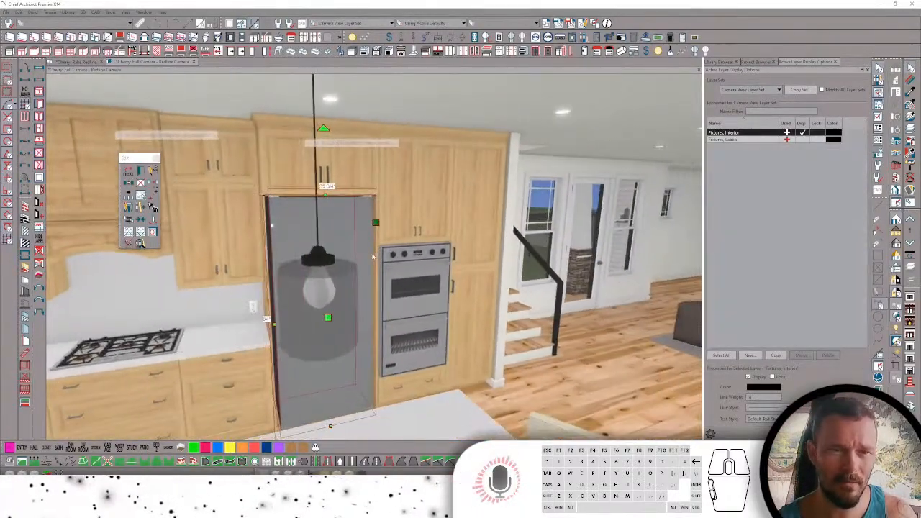
{"action": "key", "text": "ctrl"}
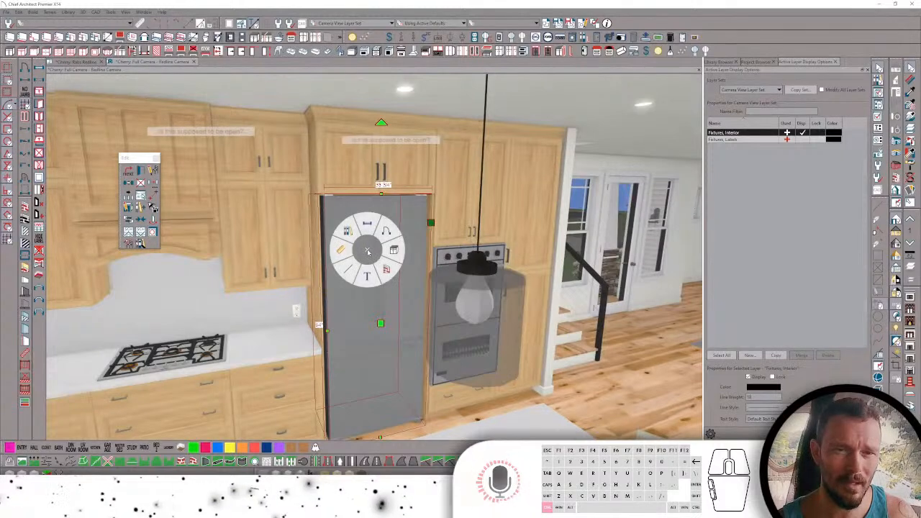
{"action": "left_click", "coordinate": [341, 249]}
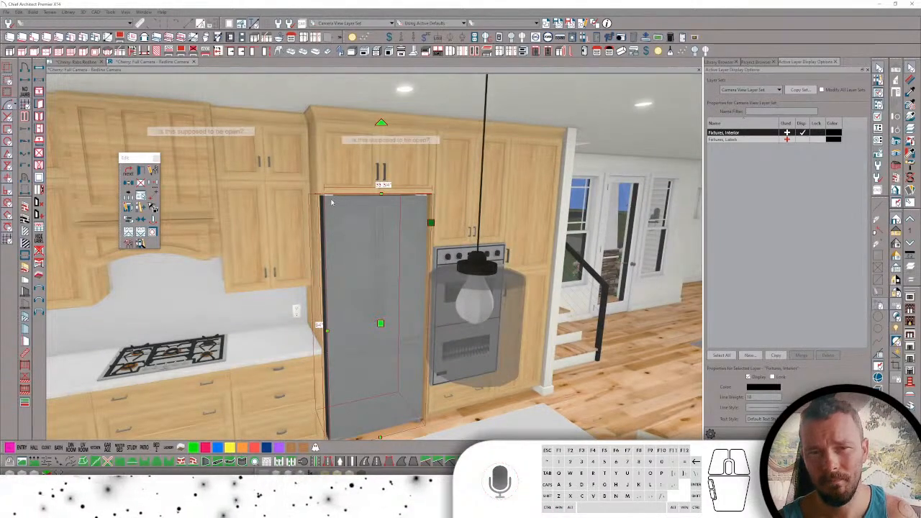
{"action": "key", "text": "Escape"}
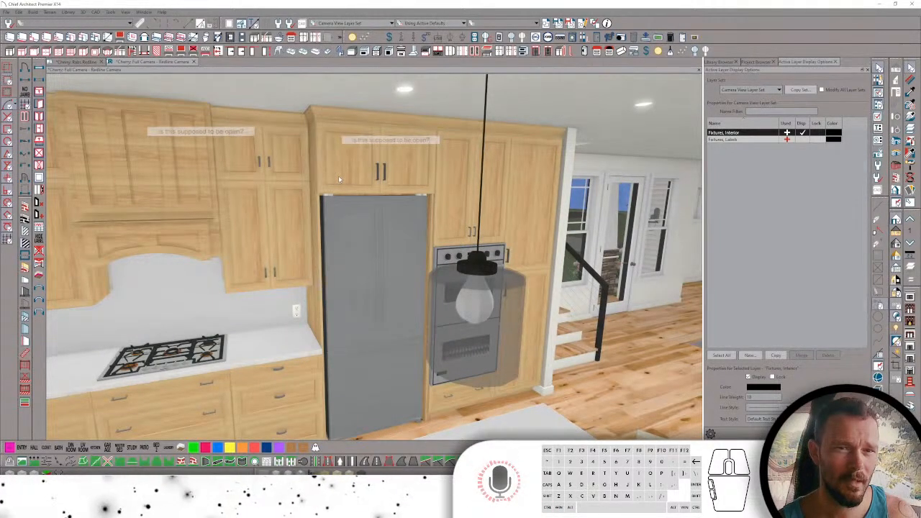
{"action": "left_click", "coordinate": [340, 178]}
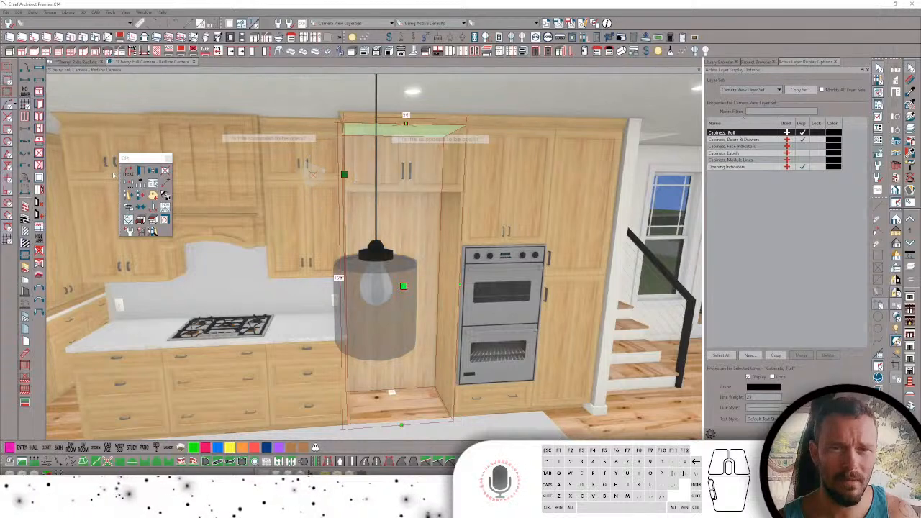
{"action": "key", "text": "Delete"}
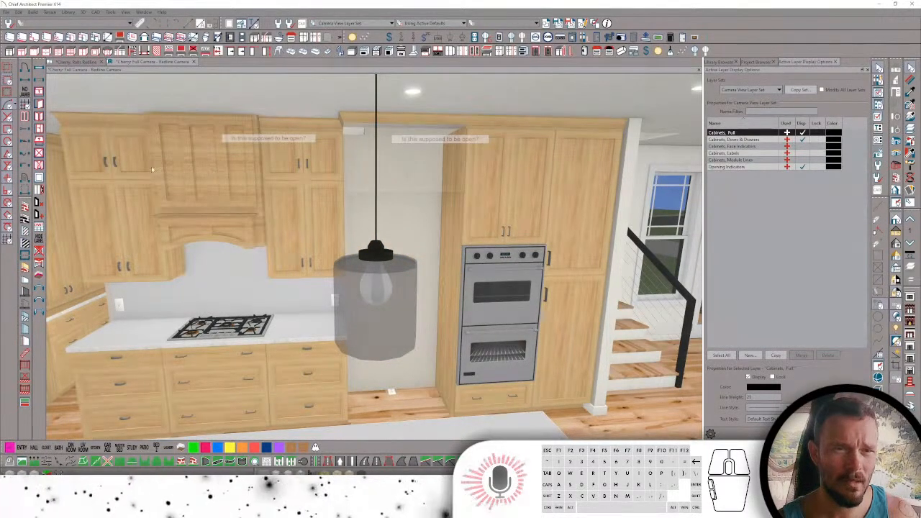
- Set the upper wall cabinet beside the range hood as the default wall cabinet
{"action": "key", "text": "Left"}
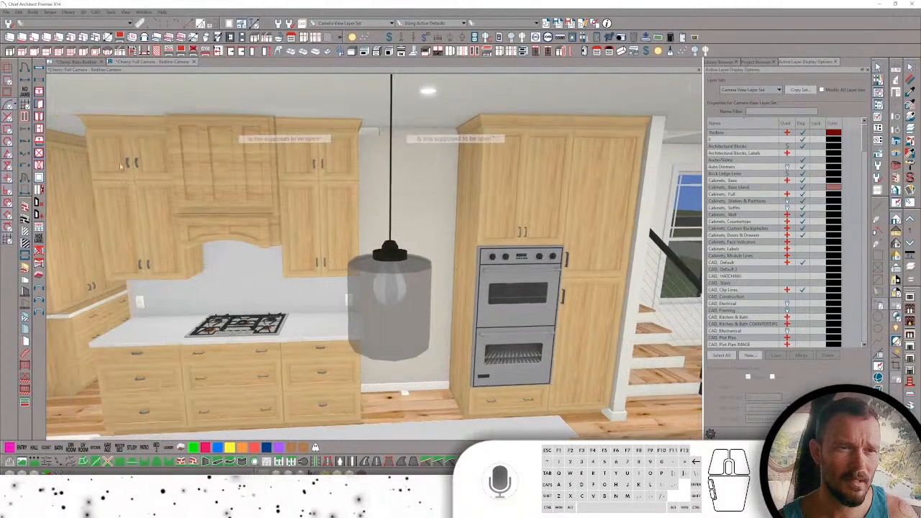
{"action": "left_click", "coordinate": [146, 162]}
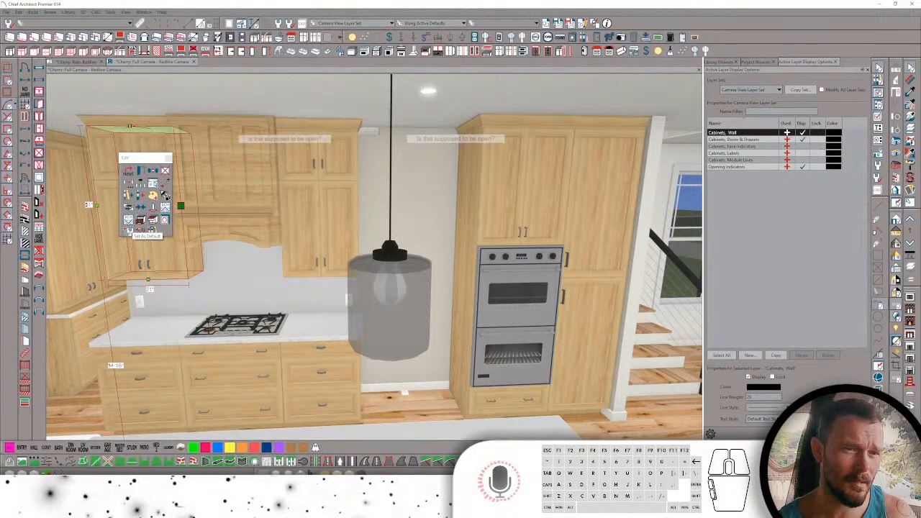
{"action": "left_click", "coordinate": [130, 232]}
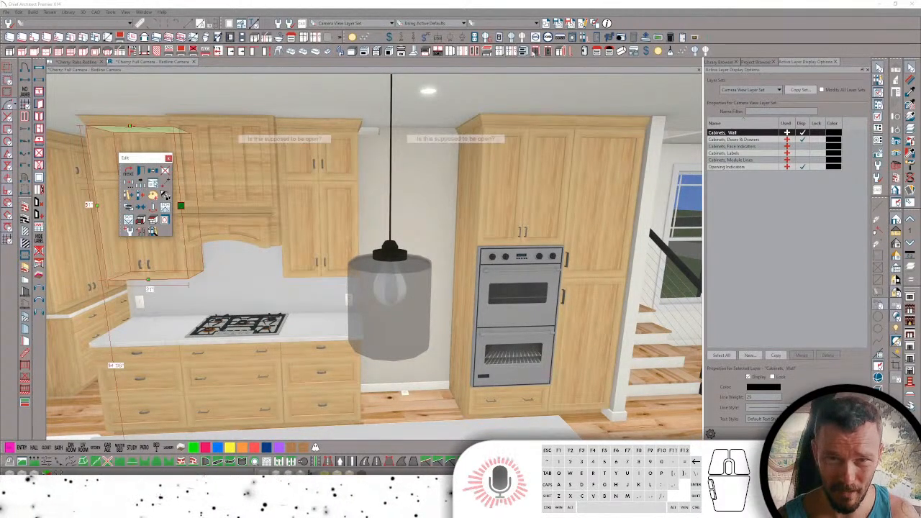
{"action": "left_click", "coordinate": [168, 158]}
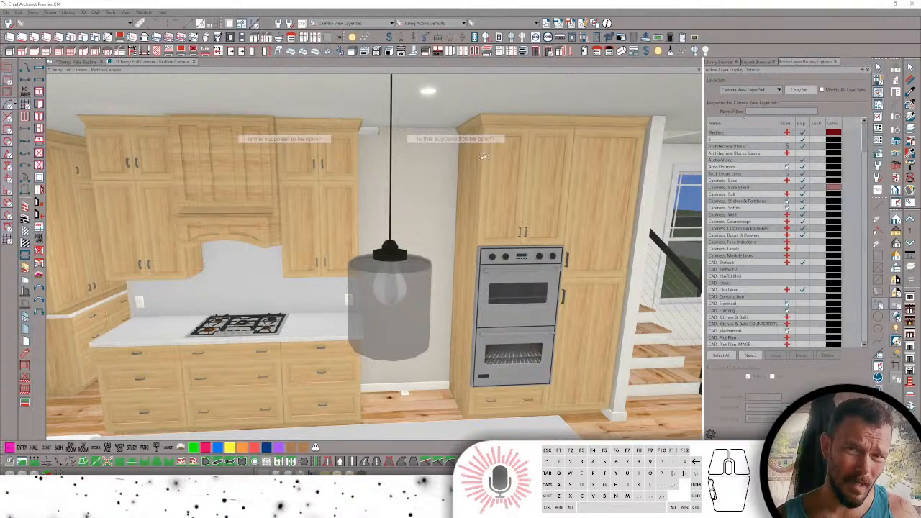
- Place the refrigerator-and-cabinet block in the gap beside the oven cabinet and explode it into separate objects
{"action": "middle_click_drag", "start_coordinate": [464, 211], "coordinate": [379, 408]}
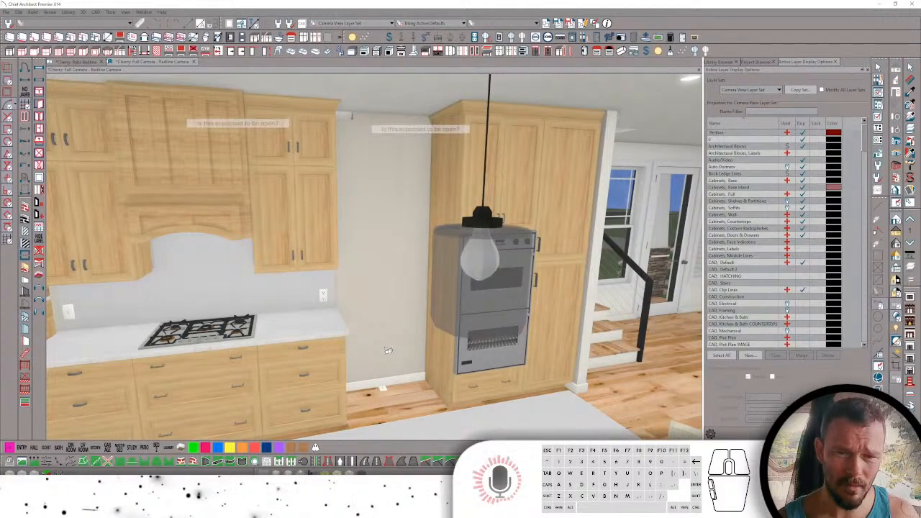
{"action": "left_click", "coordinate": [378, 411]}
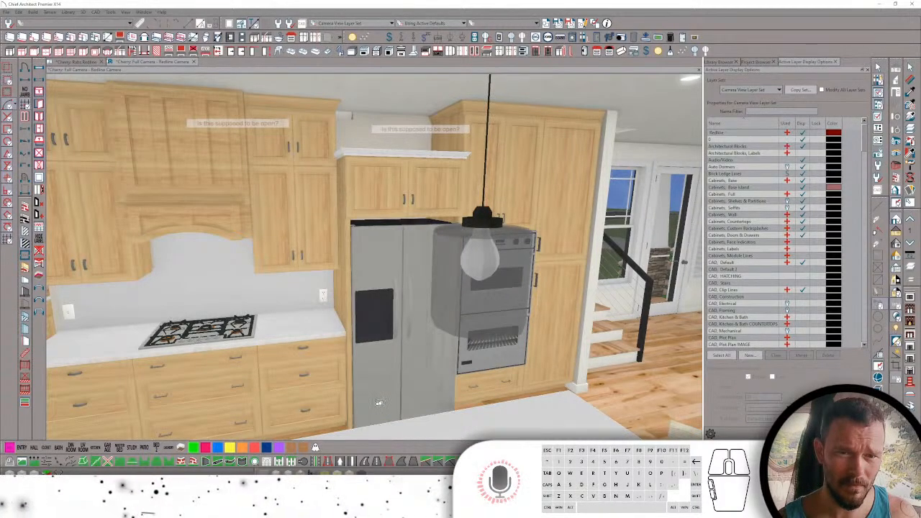
{"action": "middle_click_drag", "start_coordinate": [402, 236], "coordinate": [394, 199]}
{"action": "left_click", "coordinate": [399, 181]}
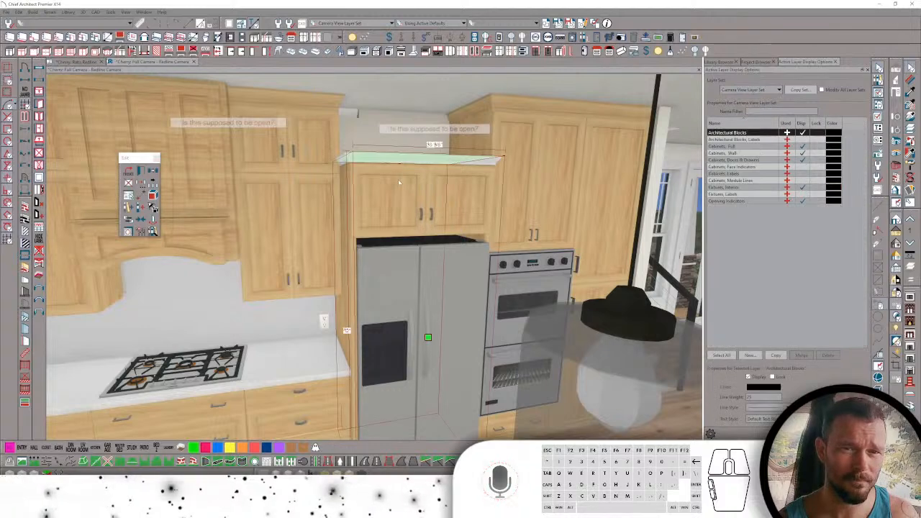
{"action": "left_click", "coordinate": [152, 196]}
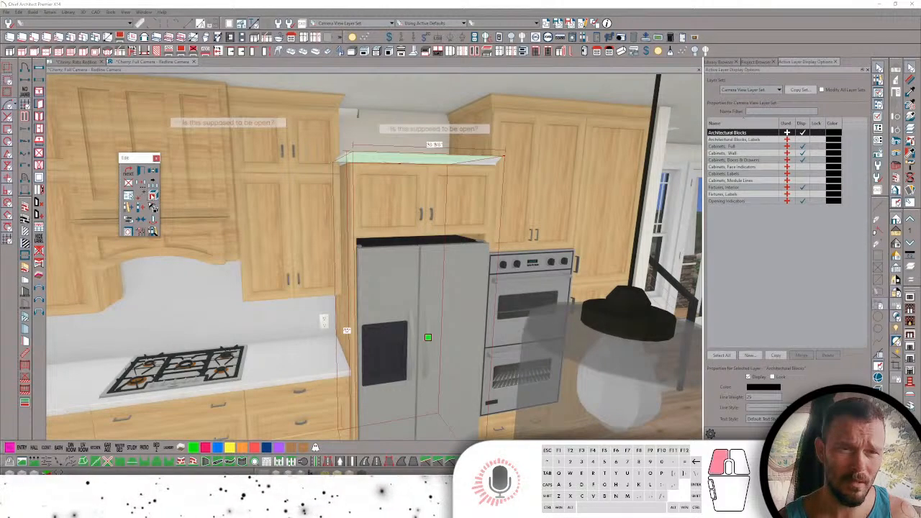
{"action": "left_click", "coordinate": [385, 187]}
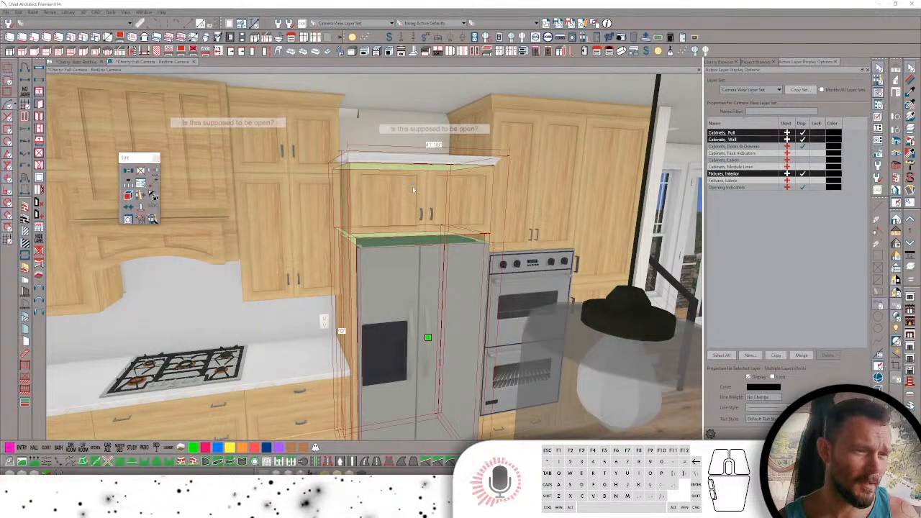
- Stretch the wall cabinet above the refrigerator upward and align its top with the neighbouring tall cabinet
{"action": "left_click", "coordinate": [419, 187]}
{"action": "left_click_drag", "start_coordinate": [423, 164], "coordinate": [413, 95]}
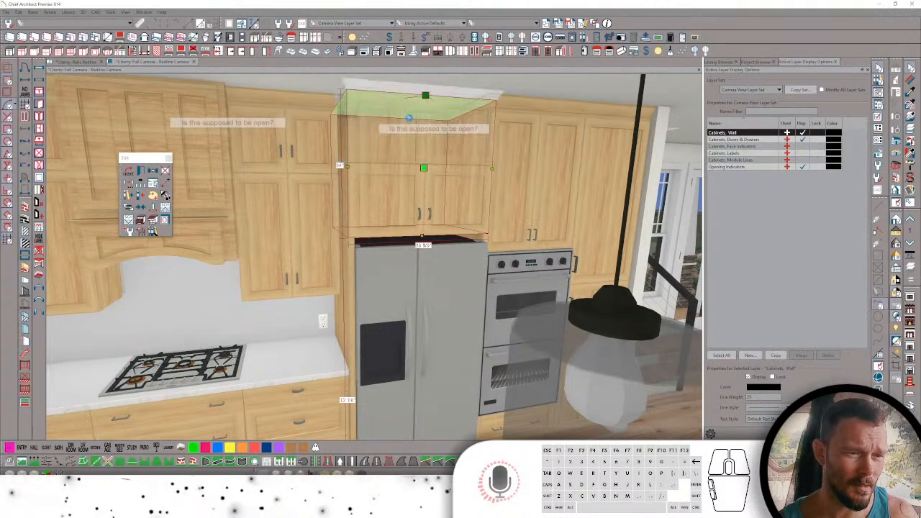
{"action": "left_click", "coordinate": [507, 130]}
{"action": "middle_click_drag", "start_coordinate": [508, 130], "coordinate": [503, 134]}
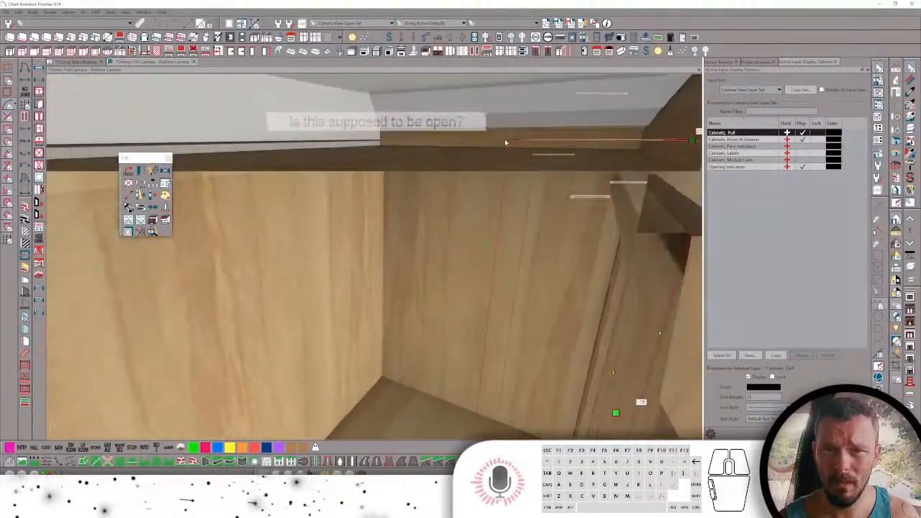
{"action": "left_click", "coordinate": [512, 126]}
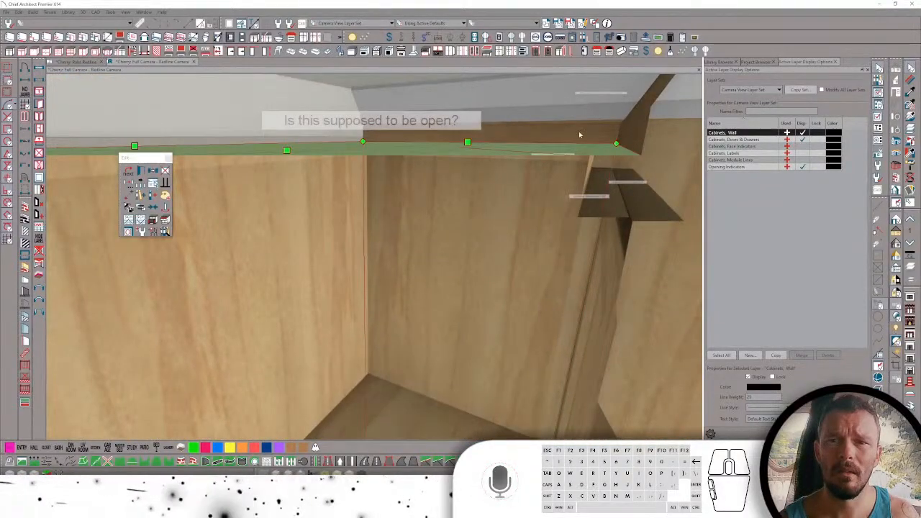
{"action": "left_click", "coordinate": [639, 151]}
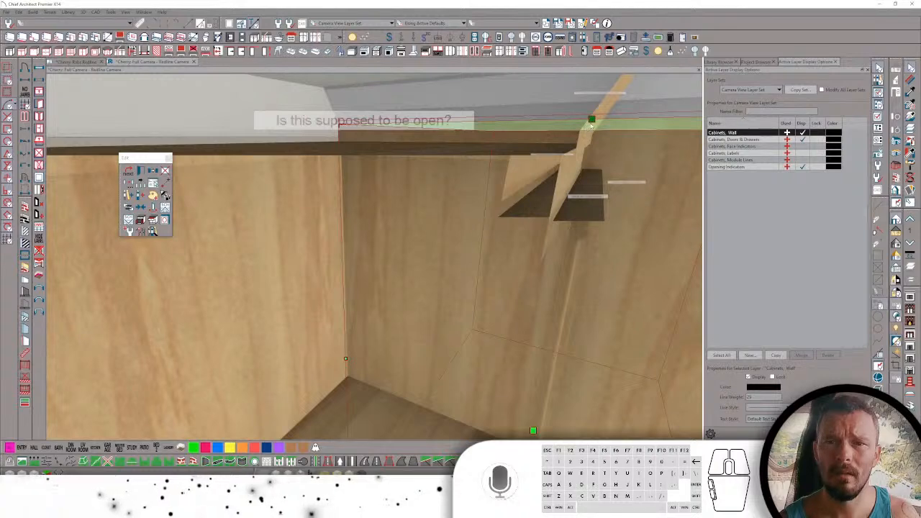
{"action": "left_click_drag", "start_coordinate": [590, 126], "coordinate": [580, 136]}
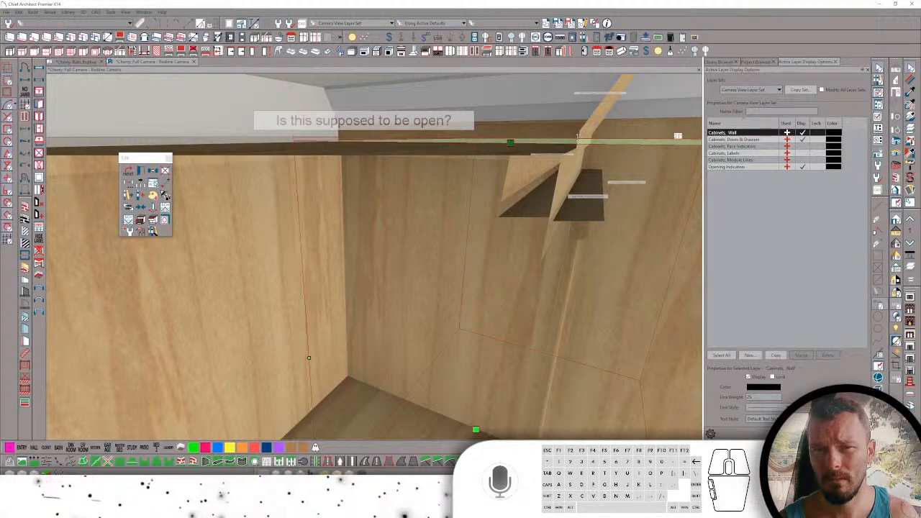
- Delete the side-by-side refrigerator and place a French-door refrigerator with bottom freezer in the same opening
{"action": "scroll", "coordinate": [574, 140], "scroll_direction": "down", "scroll_amount": 4}
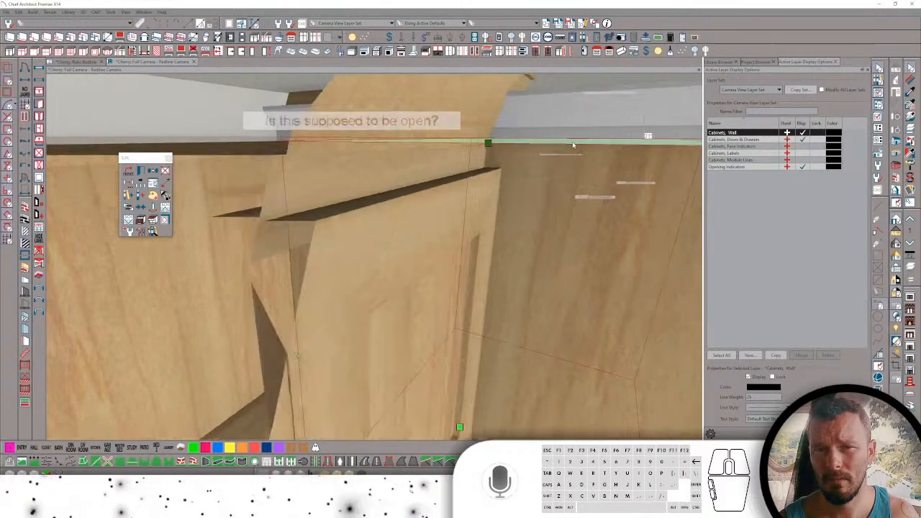
{"action": "scroll", "coordinate": [570, 149], "scroll_direction": "down", "scroll_amount": 5}
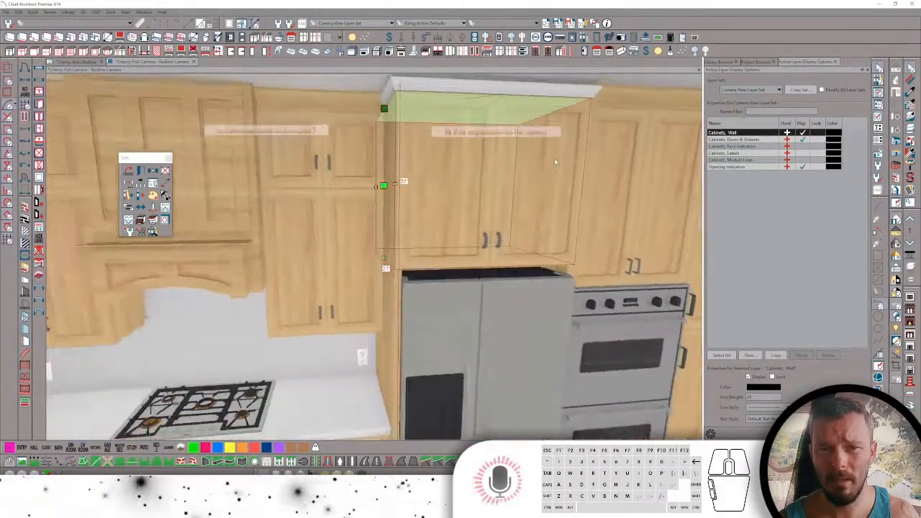
{"action": "scroll", "coordinate": [555, 172], "scroll_direction": "down", "scroll_amount": 4}
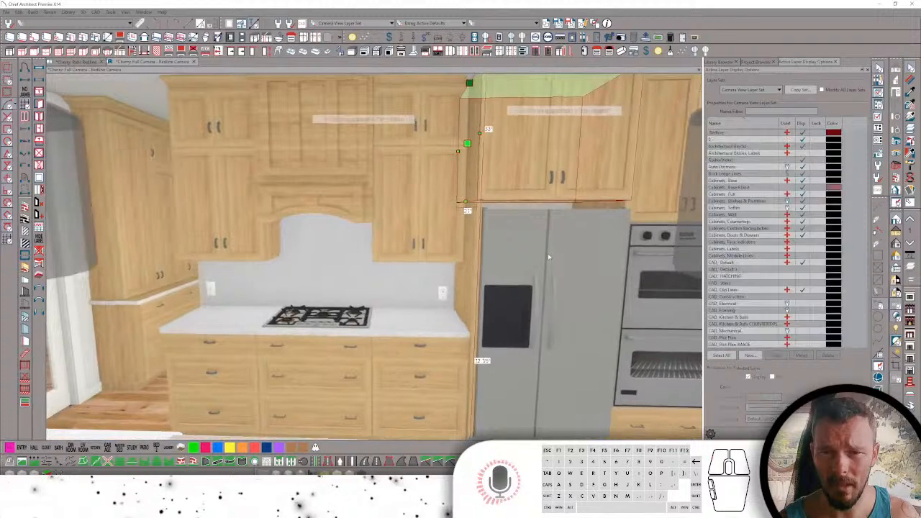
{"action": "left_click", "coordinate": [547, 253]}
{"action": "key", "text": "x"}
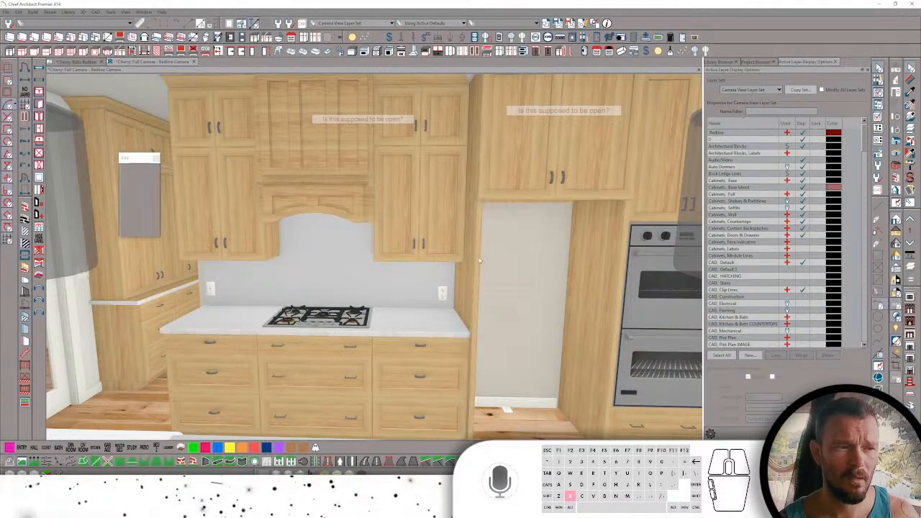
{"action": "left_click", "coordinate": [478, 261]}
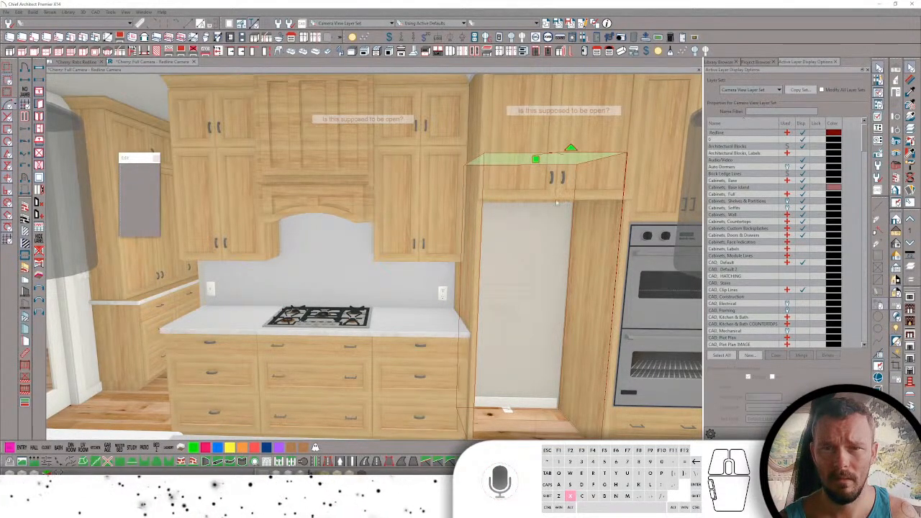
- Raise the bottom of the wall cabinet to just above the new refrigerator and extend both side panels up to it
{"action": "left_click", "coordinate": [526, 142]}
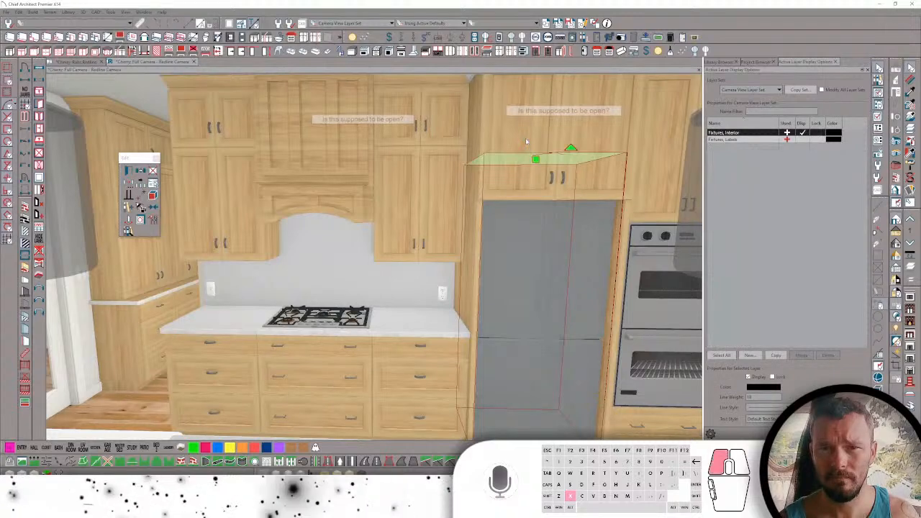
{"action": "left_click_drag", "start_coordinate": [552, 199], "coordinate": [547, 150]}
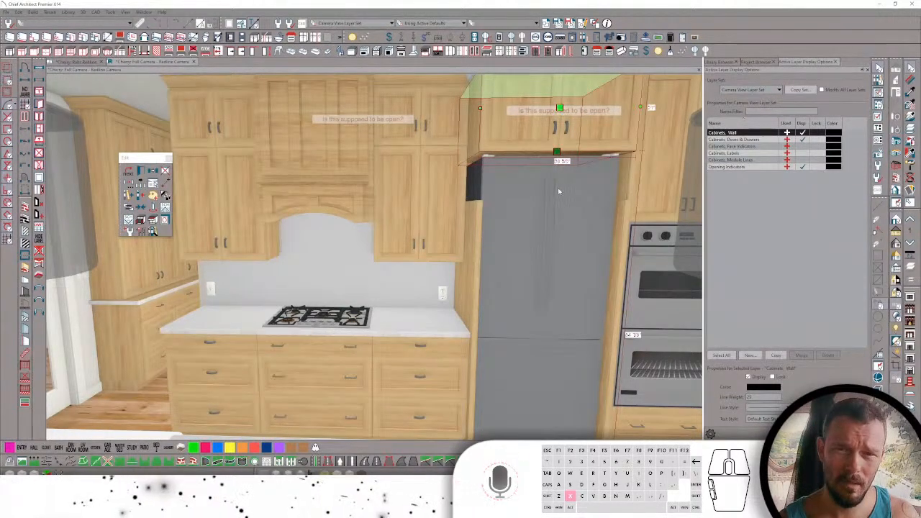
{"action": "left_click", "coordinate": [472, 216]}
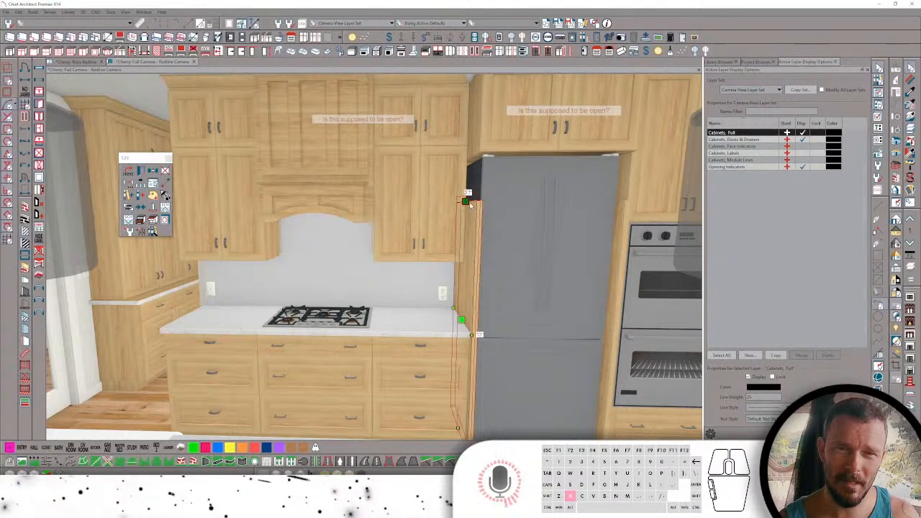
{"action": "left_click_drag", "start_coordinate": [469, 162], "coordinate": [468, 151]}
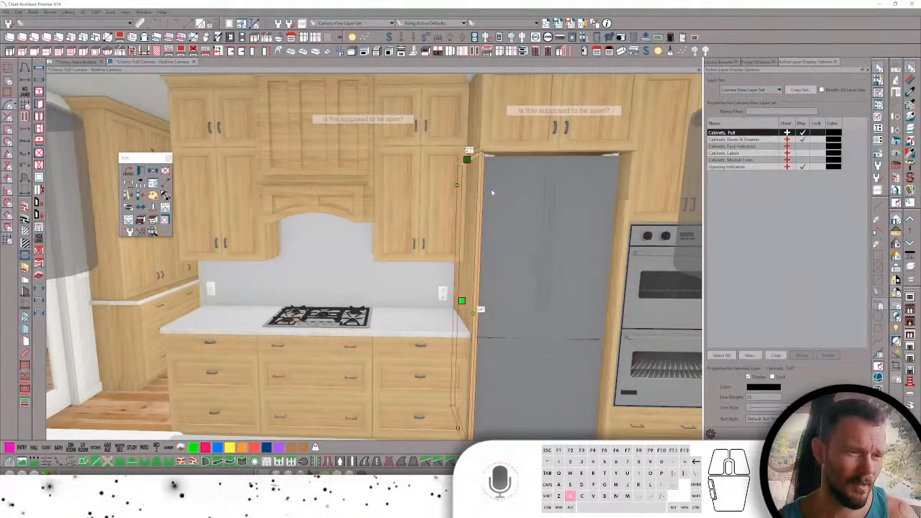
{"action": "middle_click_drag", "start_coordinate": [493, 192], "coordinate": [451, 199]}
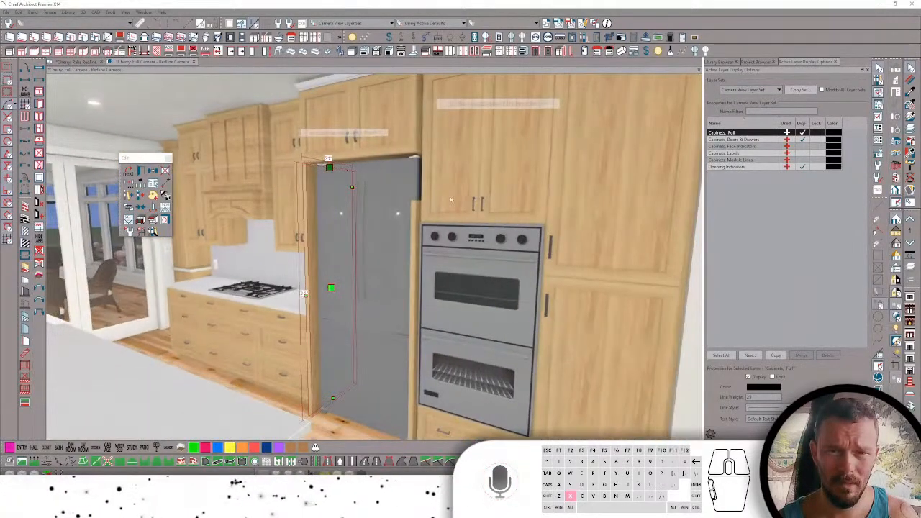
{"action": "left_click", "coordinate": [418, 210]}
{"action": "left_click_drag", "start_coordinate": [434, 202], "coordinate": [436, 149]}
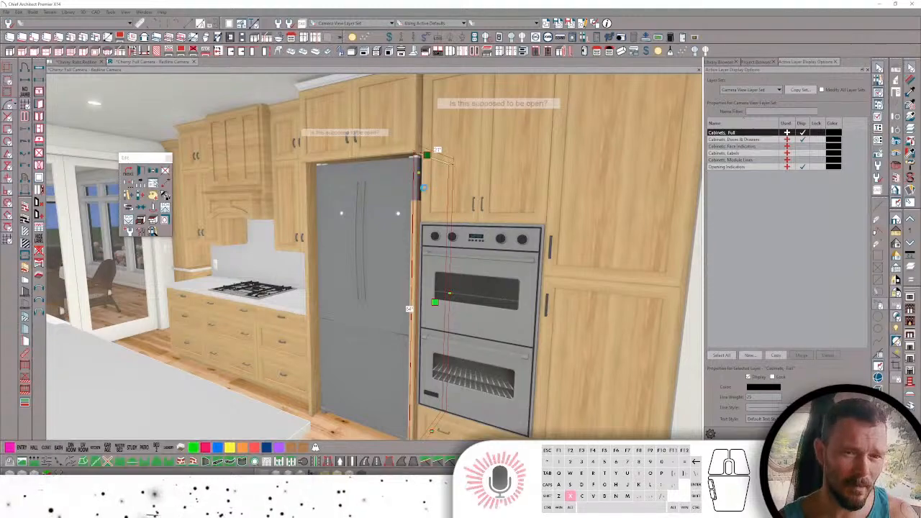
- Reduce the depth of the refrigerator side panel next to the cooktop run by 3" using exact coordinates
{"action": "middle_click_drag", "start_coordinate": [272, 310], "coordinate": [338, 260]}
{"action": "left_click", "coordinate": [328, 232]}
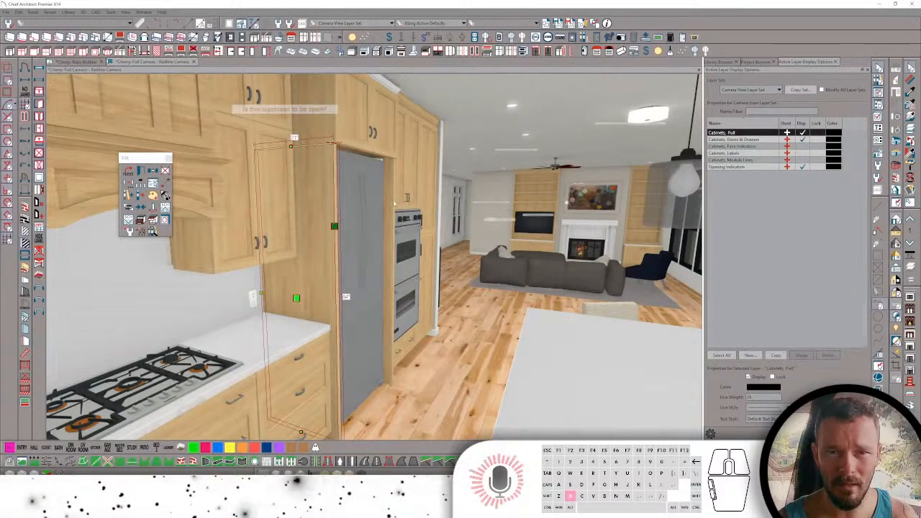
{"action": "left_click", "coordinate": [410, 177]}
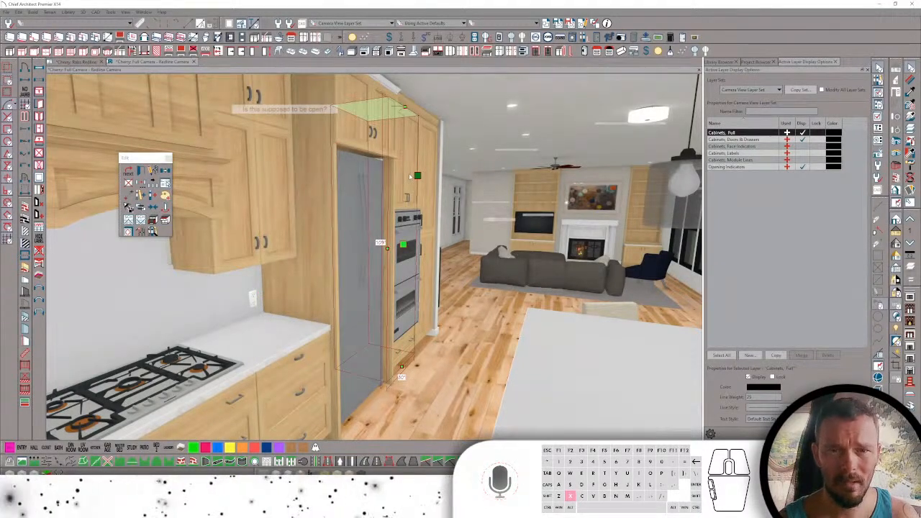
{"action": "scroll", "coordinate": [409, 177], "scroll_direction": "up", "scroll_amount": 5}
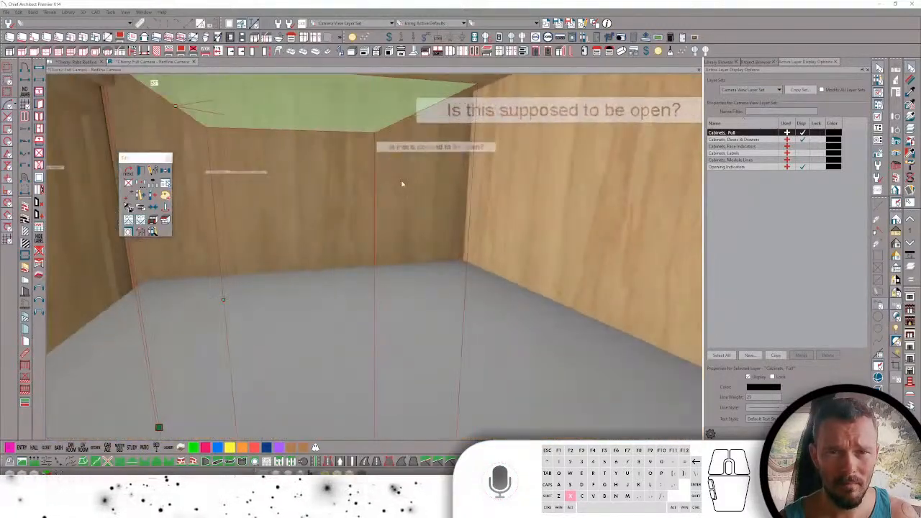
{"action": "left_click", "coordinate": [297, 205]}
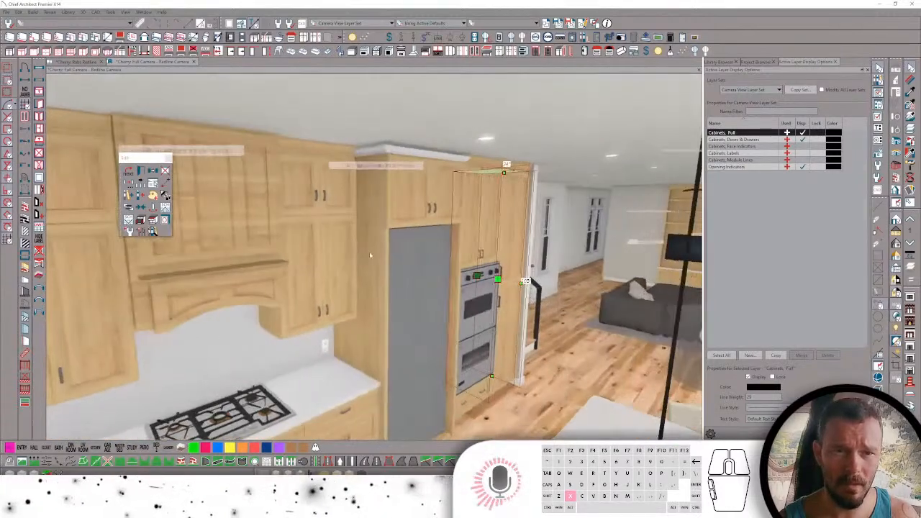
{"action": "left_click", "coordinate": [369, 251]}
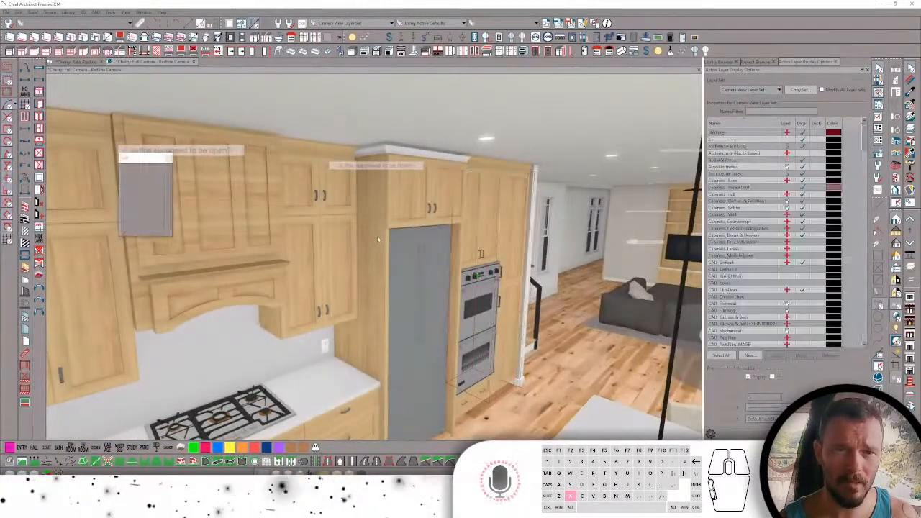
{"action": "left_click", "coordinate": [388, 366]}
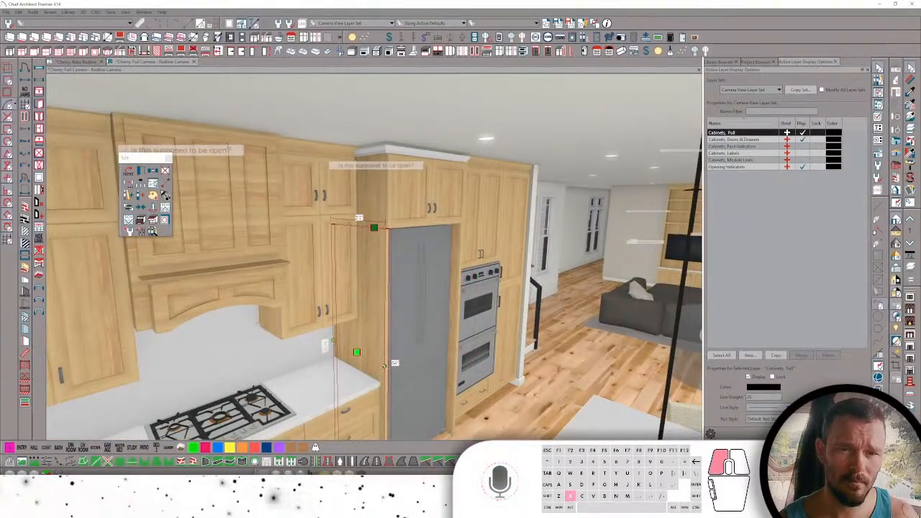
{"action": "key", "text": "Tab"}
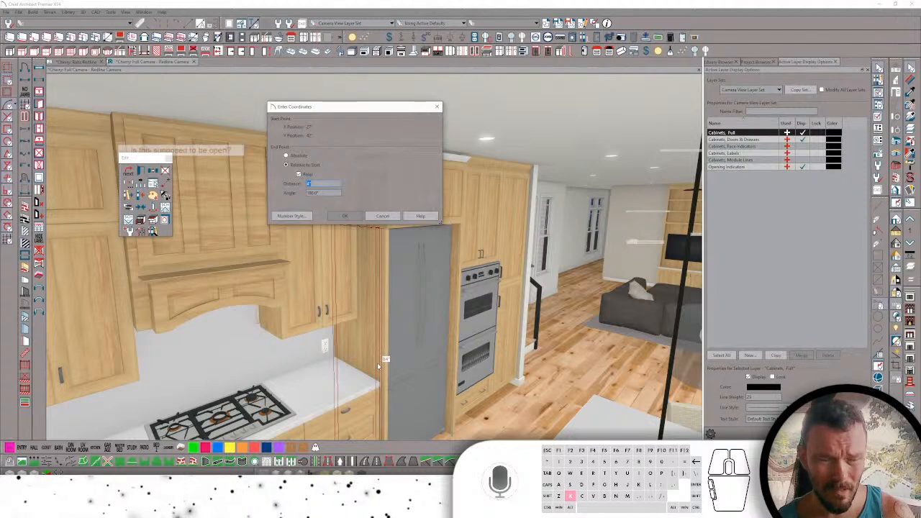
{"action": "type", "text": "3"}
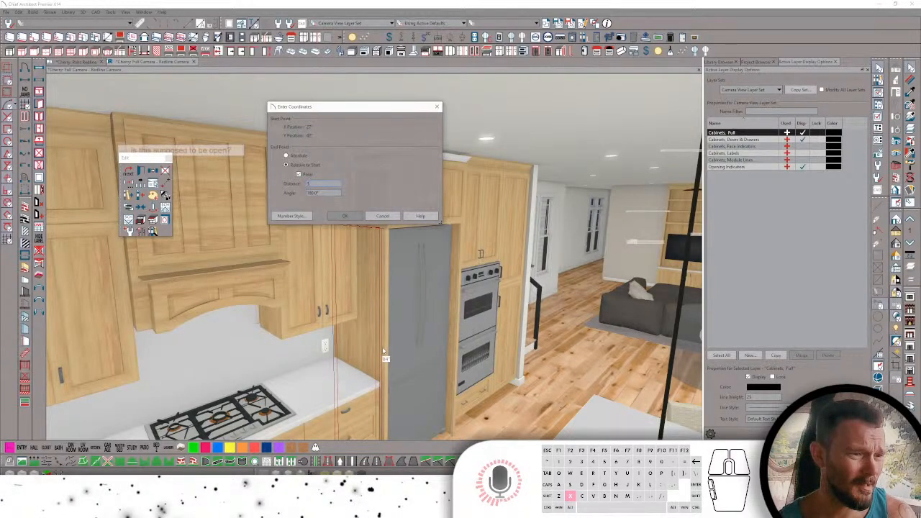
{"action": "key", "text": "Return"}
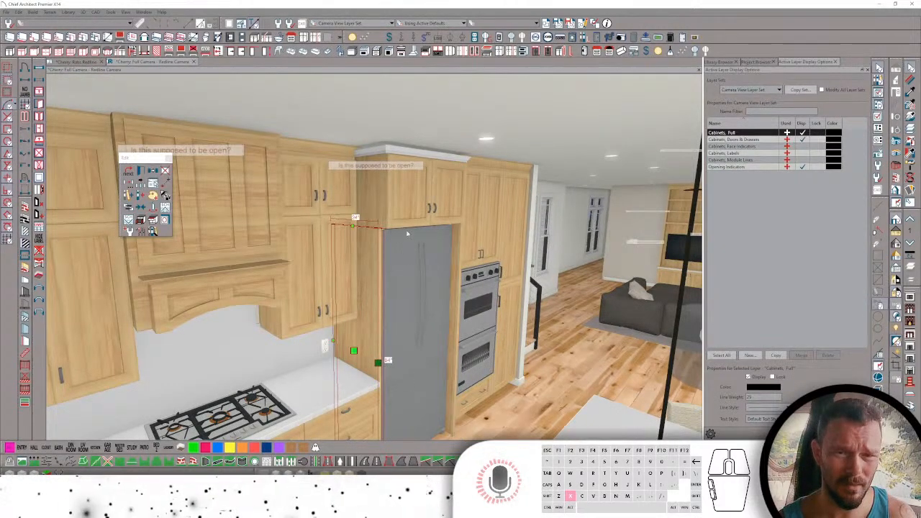
- Reduce the depth of the wall cabinet above the refrigerator to 24" using exact coordinates
{"action": "left_click", "coordinate": [387, 203]}
{"action": "left_click", "coordinate": [385, 193]}
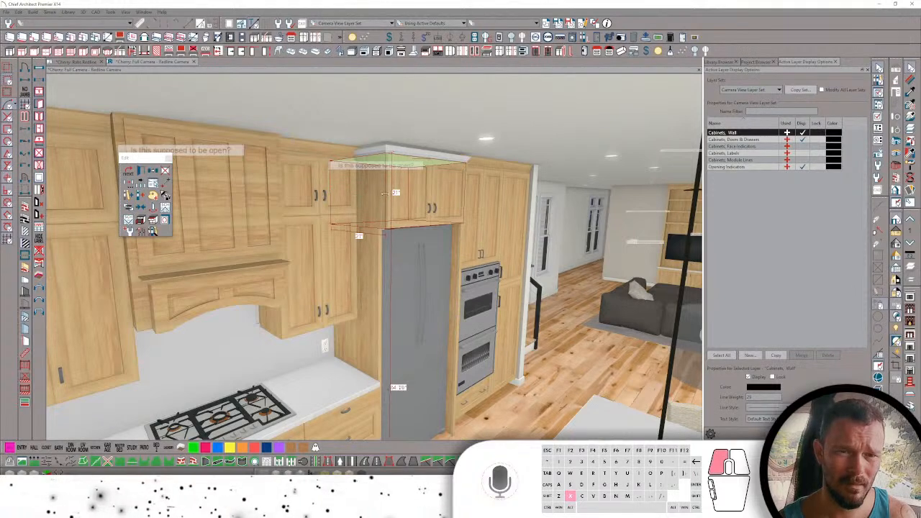
{"action": "left_click_drag", "start_coordinate": [382, 192], "coordinate": [379, 193]}
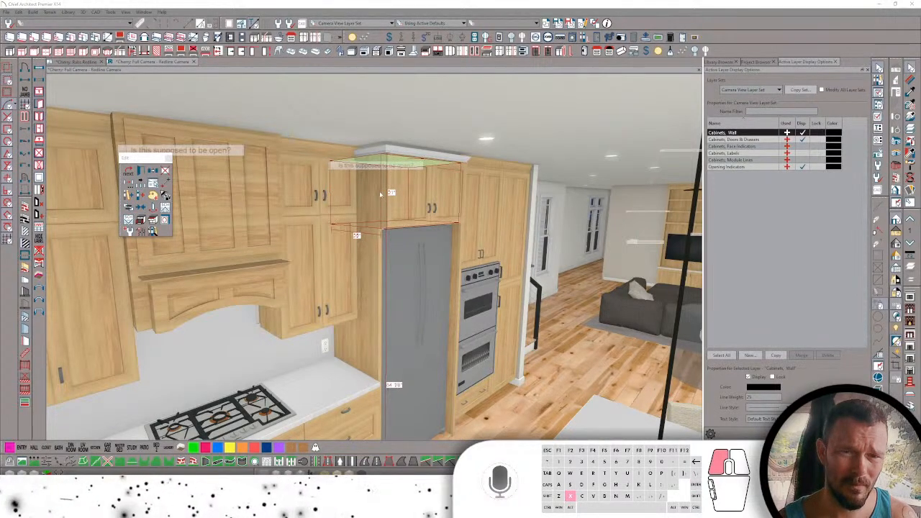
{"action": "key", "text": "Tab"}
{"action": "key", "text": "Return"}
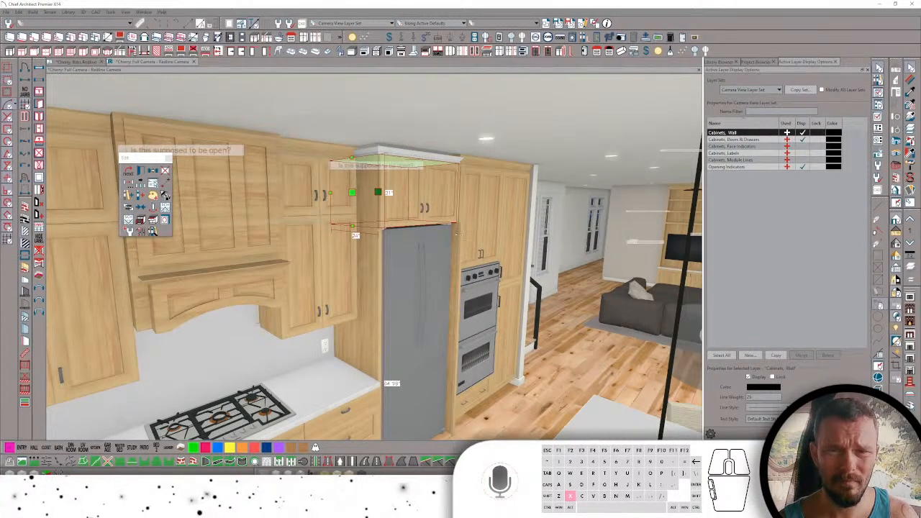
- Reduce the depth of the refrigerator side panel next to the double oven to 24" using exact coordinates
{"action": "left_click", "coordinate": [458, 237]}
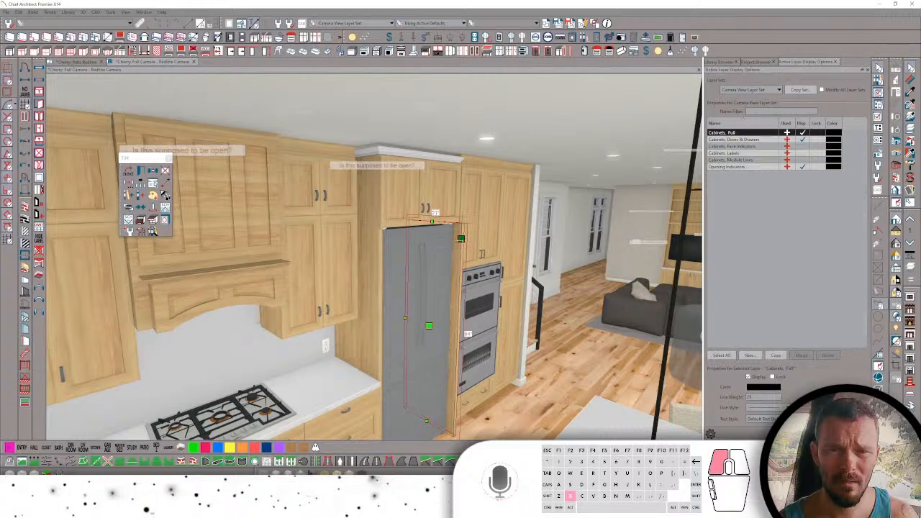
{"action": "left_click_drag", "start_coordinate": [461, 239], "coordinate": [454, 241]}
{"action": "key", "text": "Tab"}
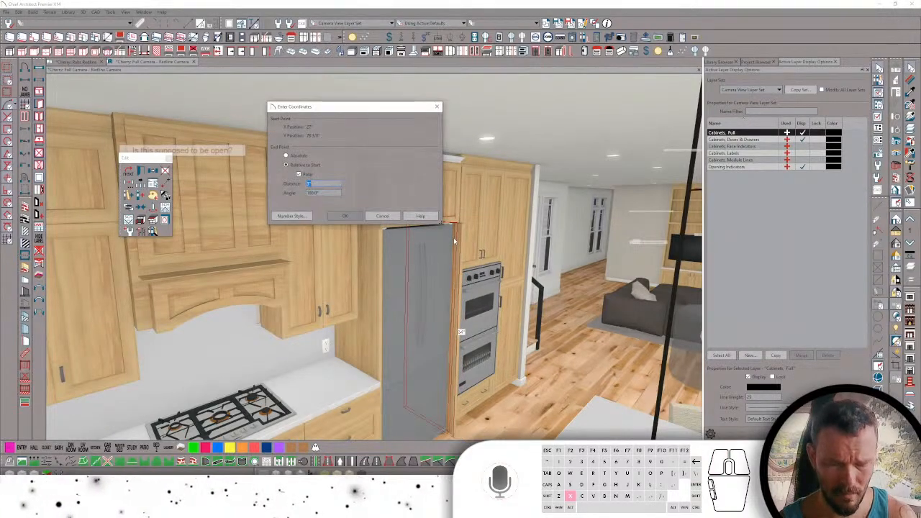
{"action": "key", "text": "Return"}
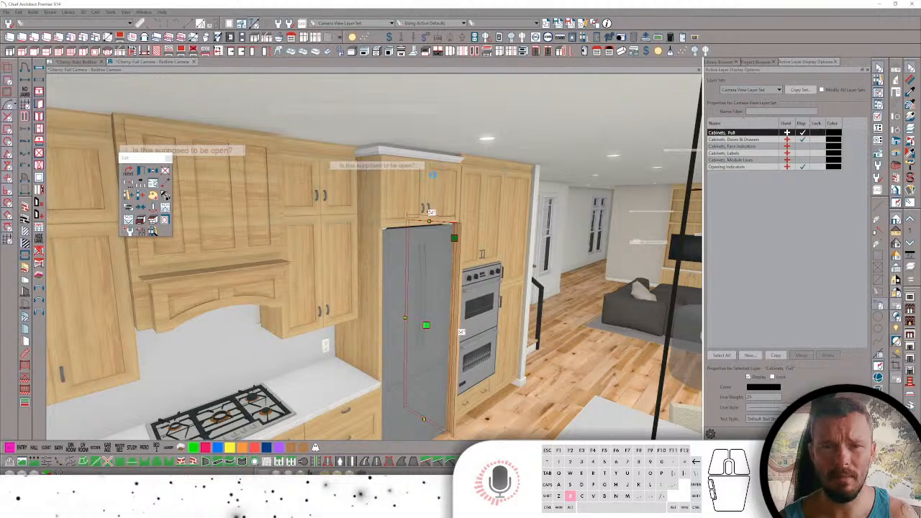
{"action": "key", "text": "Escape"}
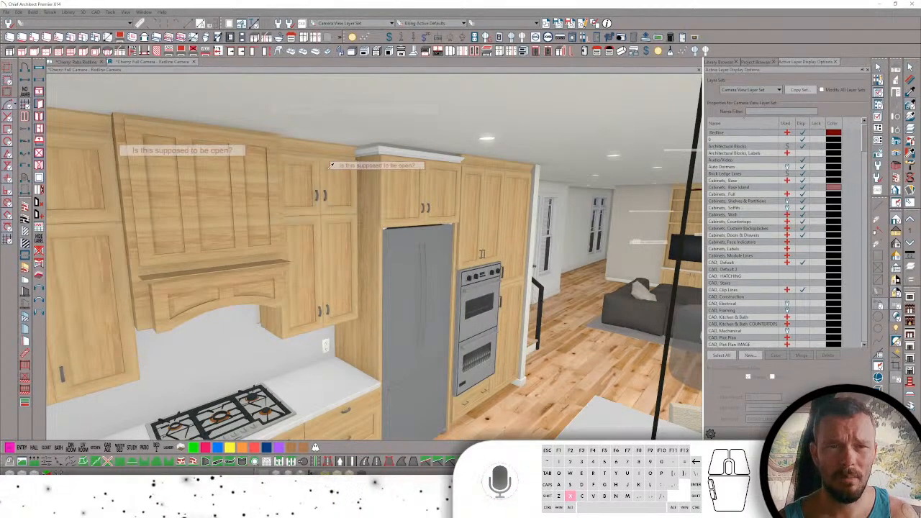
- Load the properties of the neighbouring wall cabinet, including its moldings, and apply them to the cabinet above the refrigerator
{"action": "left_click", "coordinate": [322, 172]}
{"action": "left_click", "coordinate": [106, 173]}
{"action": "left_click", "coordinate": [128, 170]}
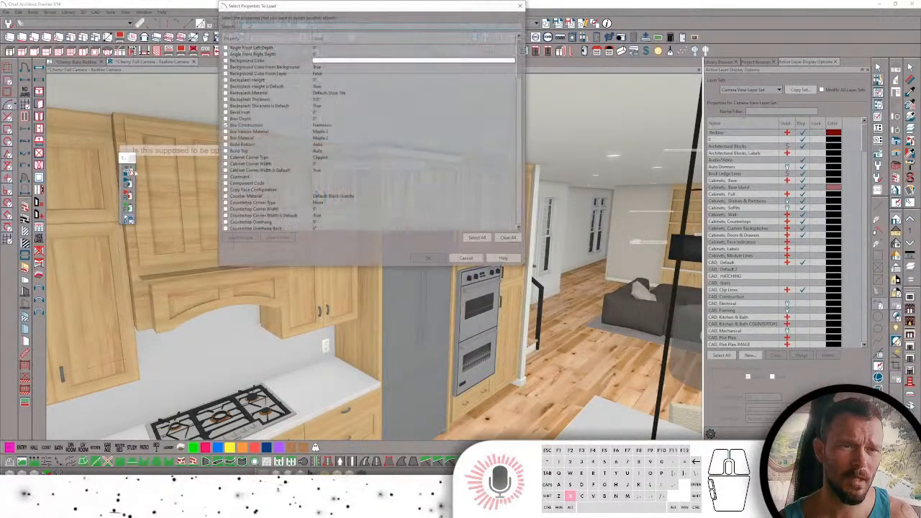
{"action": "type", "text": "height"}
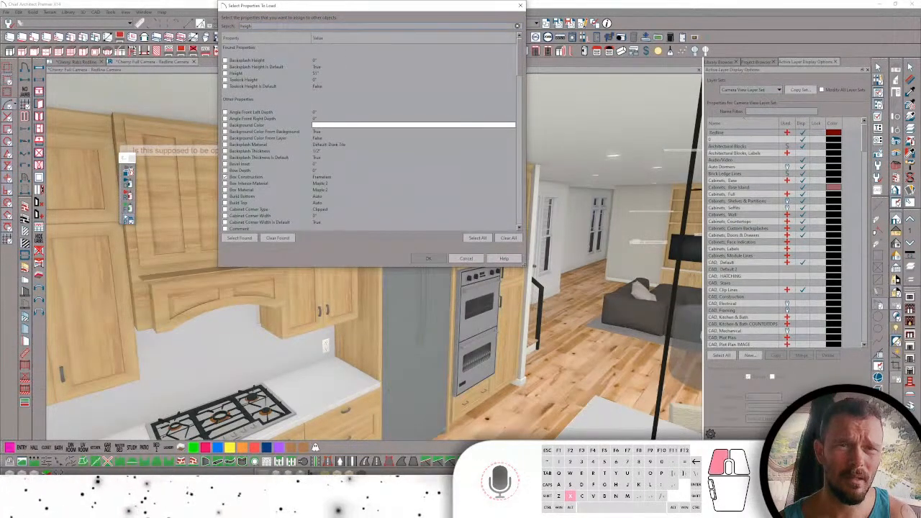
{"action": "double_click", "coordinate": [247, 27]}
{"action": "type", "text": "mold"}
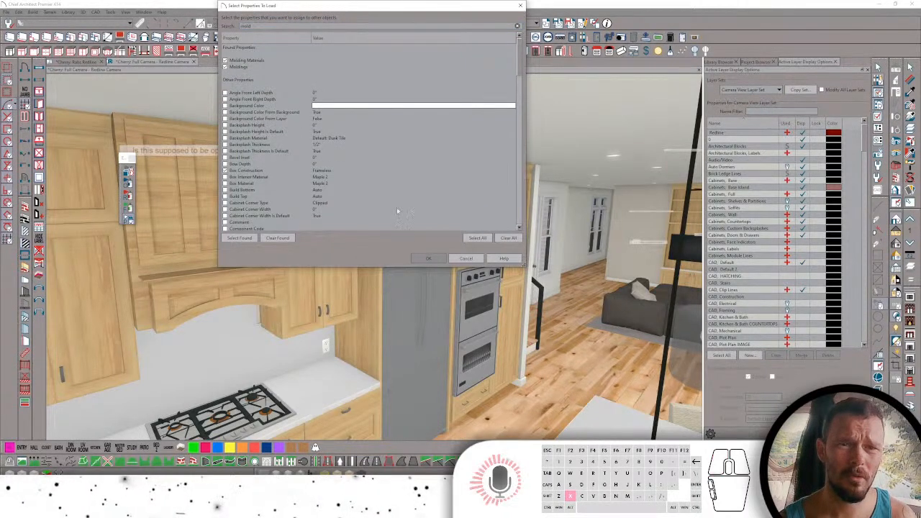
{"action": "left_click", "coordinate": [445, 261]}
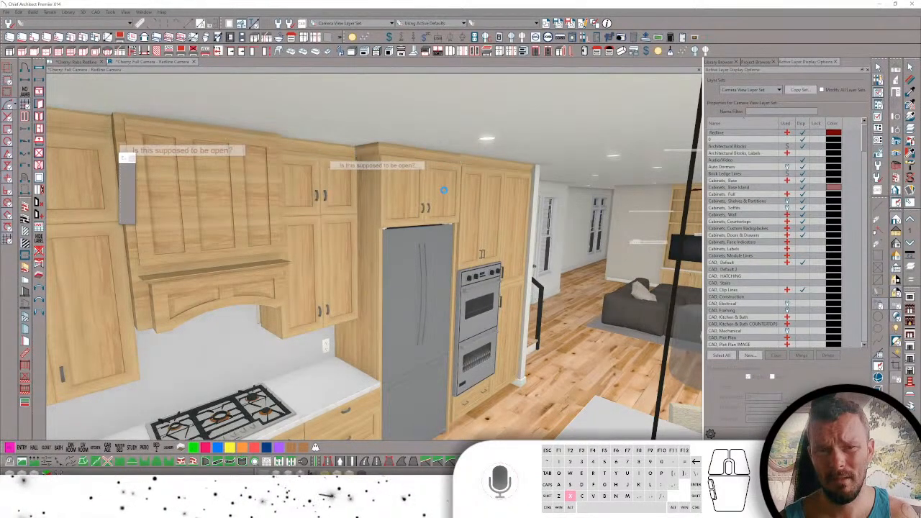
{"action": "key", "text": "space"}
- Move the refrigerator forward in the floor plan so it sits 3'-9" from the island
{"action": "middle_click_drag", "start_coordinate": [448, 190], "coordinate": [434, 201]}
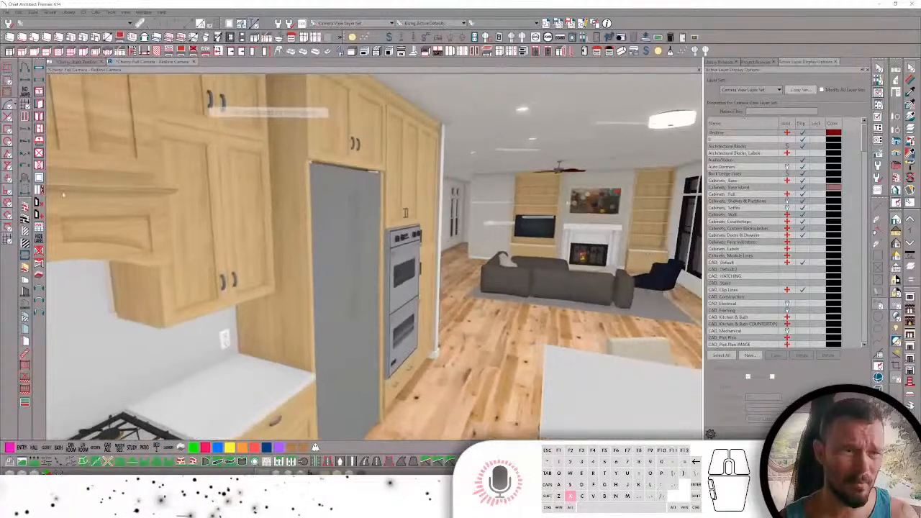
{"action": "left_click", "coordinate": [75, 63]}
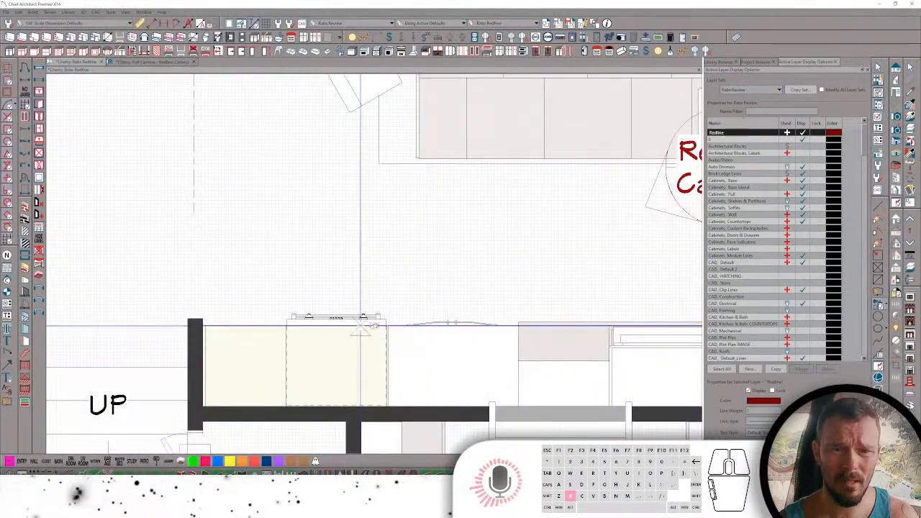
{"action": "left_click", "coordinate": [449, 360]}
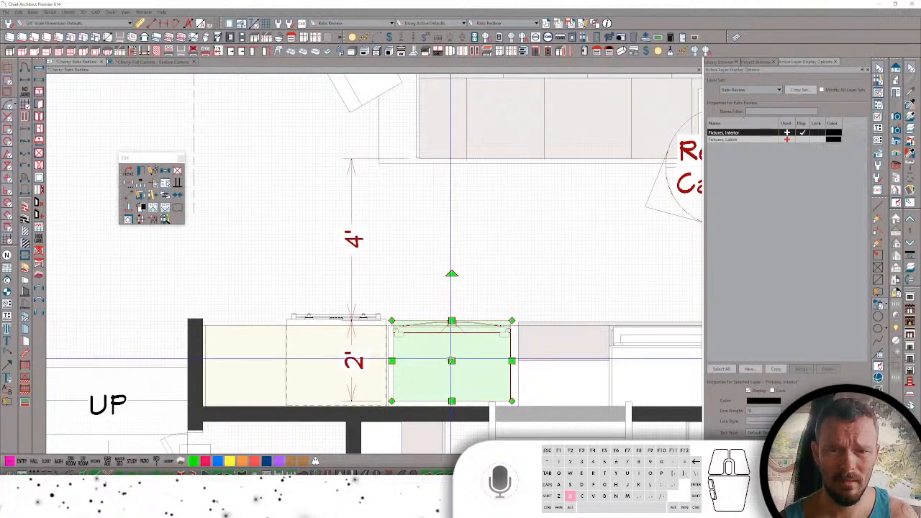
{"action": "left_click_drag", "start_coordinate": [451, 360], "coordinate": [452, 352]}
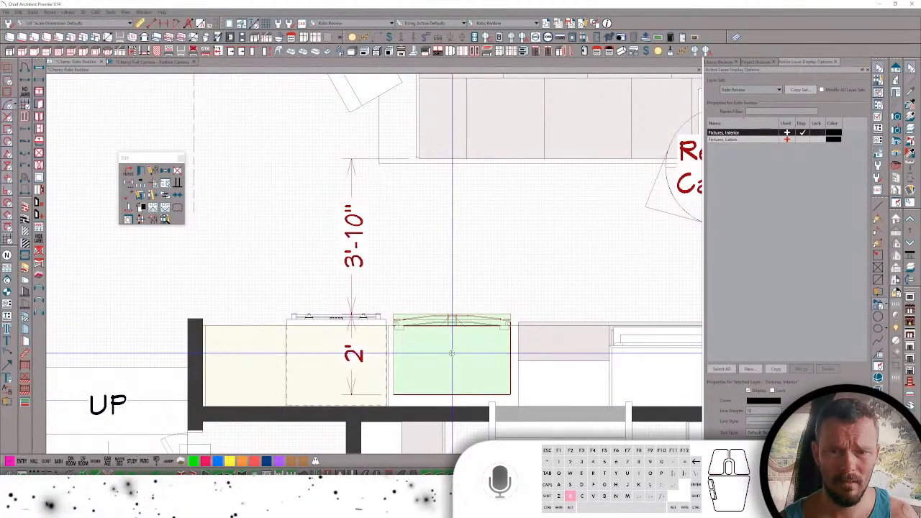
{"action": "scroll", "coordinate": [451, 352], "scroll_direction": "up", "scroll_amount": 4}
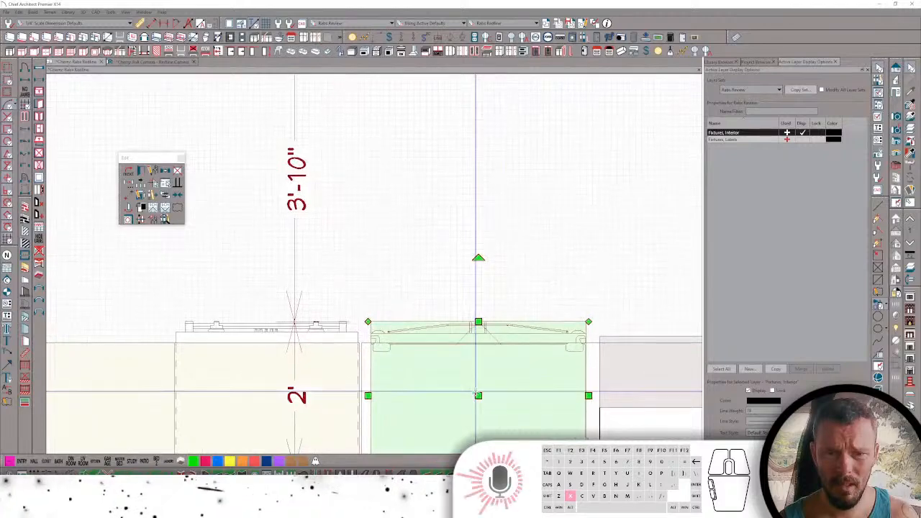
{"action": "left_click_drag", "start_coordinate": [477, 395], "coordinate": [475, 387]}
{"action": "key", "text": "Tab"}
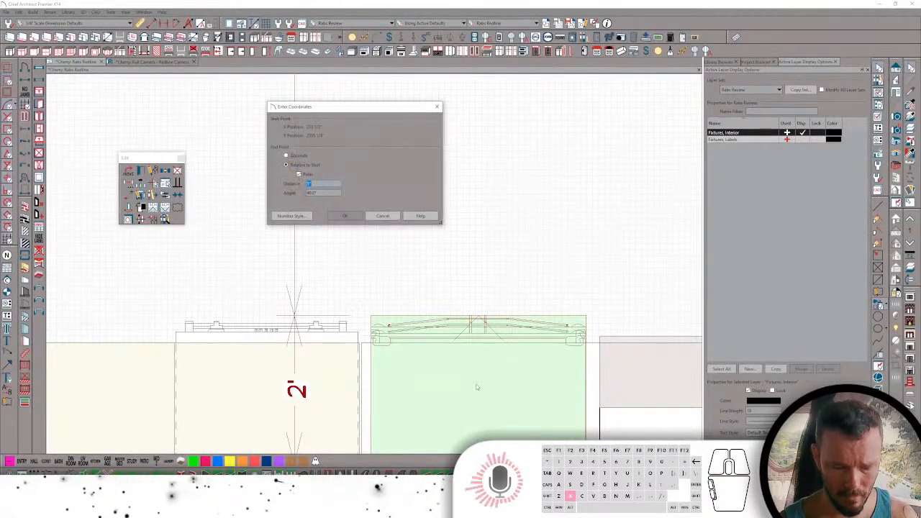
{"action": "key", "text": "Return"}
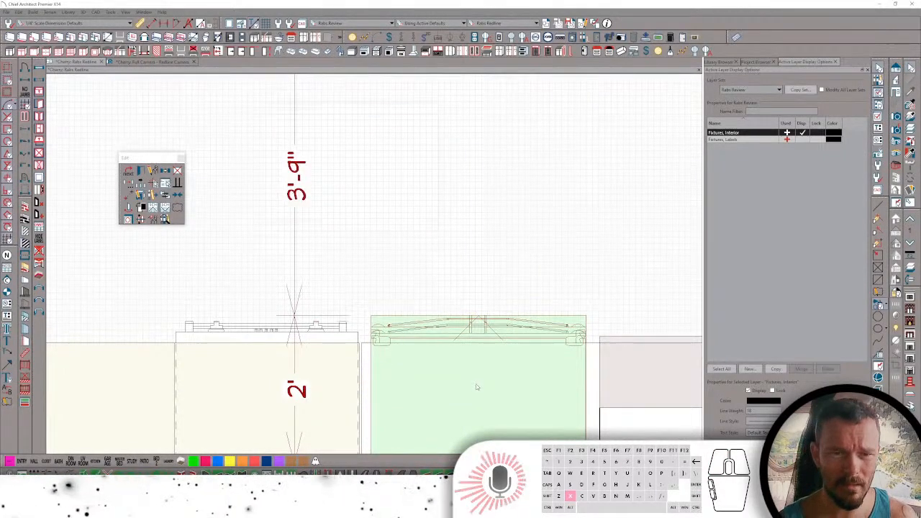
- Return to the full camera view and examine the refrigerator, double oven and island from several angles
{"action": "left_click", "coordinate": [154, 63]}
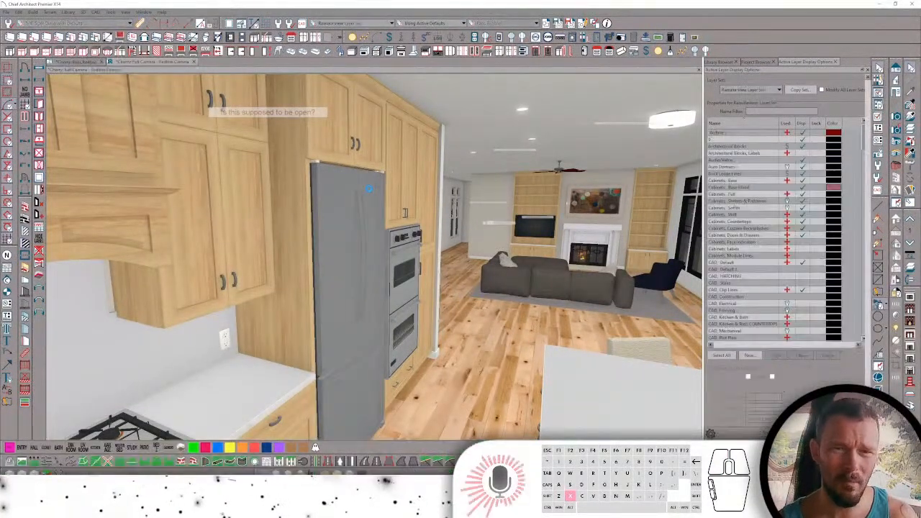
{"action": "middle_click_drag", "start_coordinate": [369, 190], "coordinate": [333, 190]}
{"action": "middle_click_drag", "start_coordinate": [324, 227], "coordinate": [340, 237]}
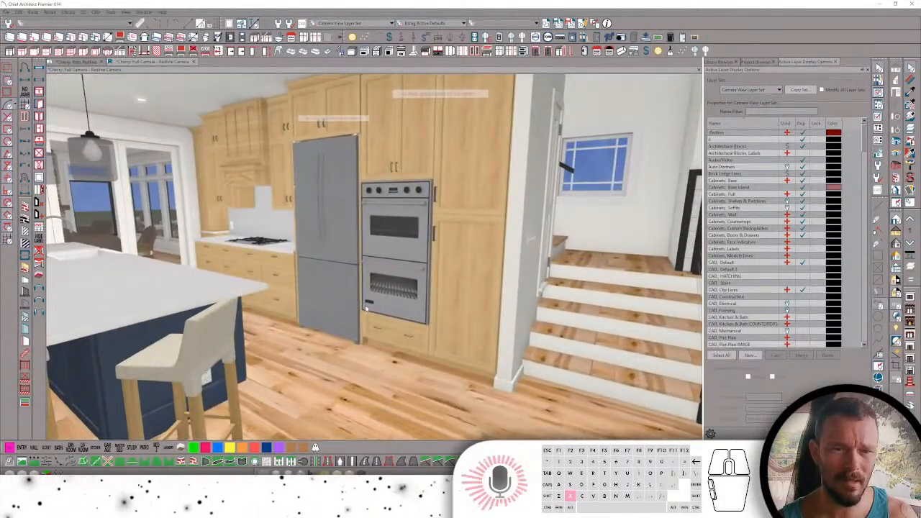
{"action": "middle_click_drag", "start_coordinate": [366, 308], "coordinate": [367, 334]}
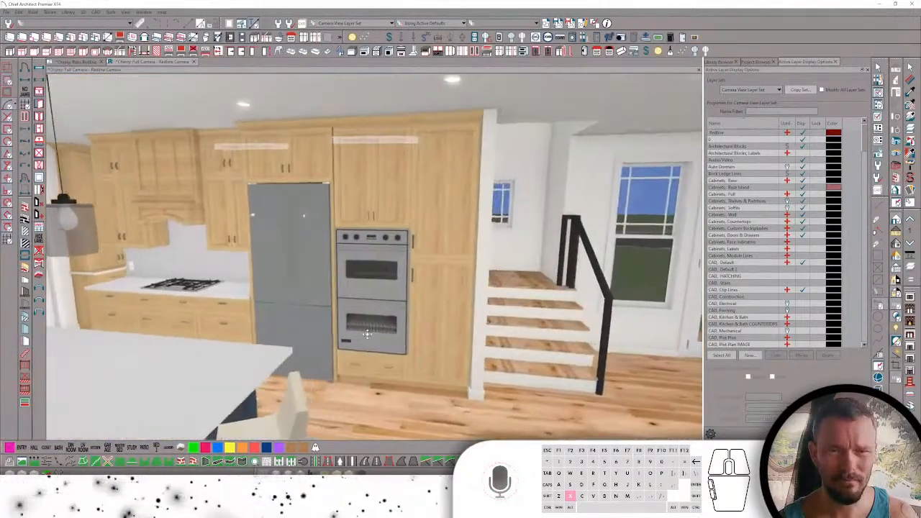
{"action": "middle_click_drag", "start_coordinate": [367, 334], "coordinate": [367, 334]}
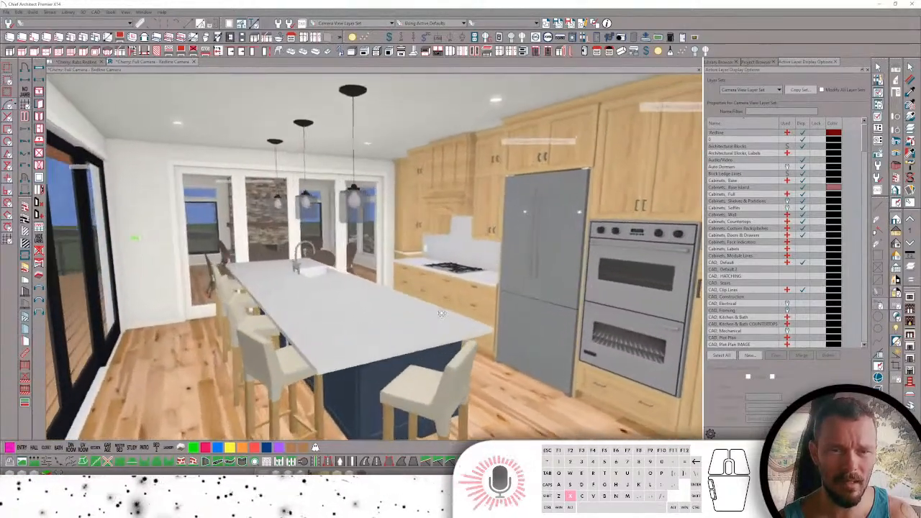
{"action": "middle_click_drag", "start_coordinate": [442, 314], "coordinate": [481, 303]}
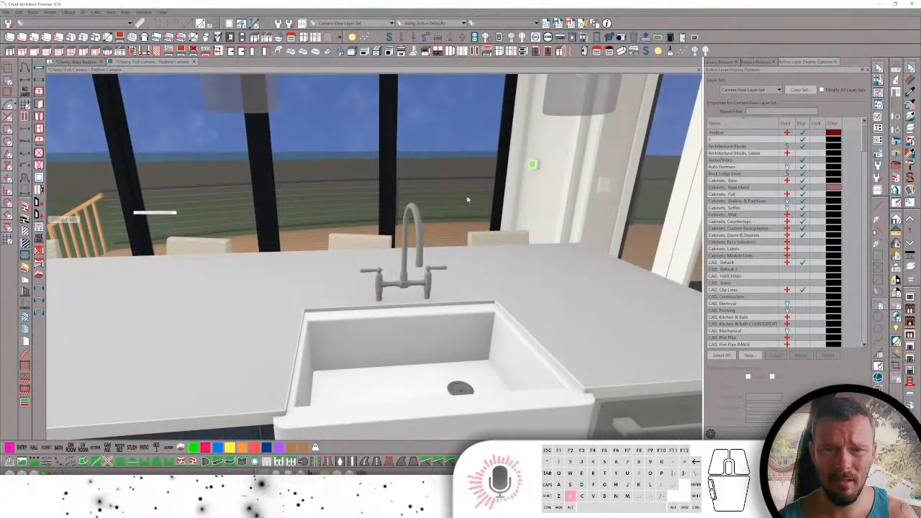
- Try to raise the island's bridge faucet freehand above the countertop, and undo the changes
{"action": "left_click", "coordinate": [421, 238]}
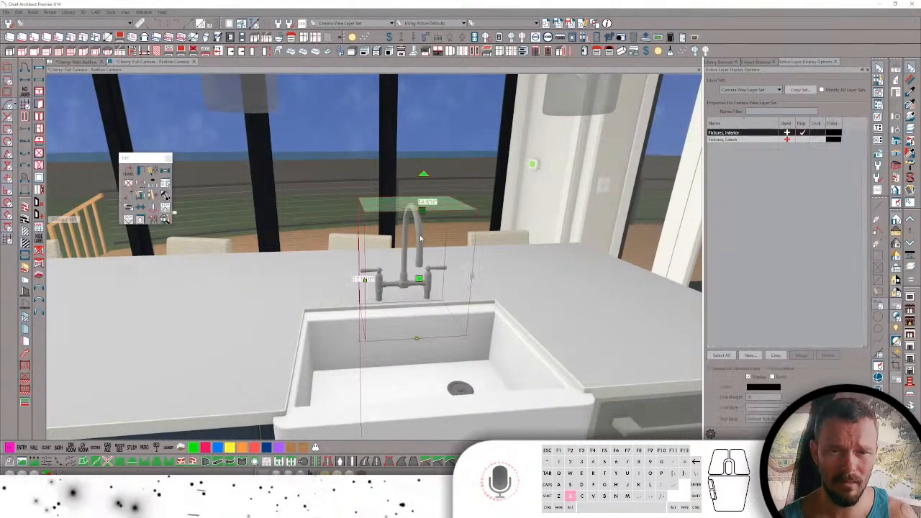
{"action": "left_click_drag", "start_coordinate": [419, 278], "coordinate": [421, 256]}
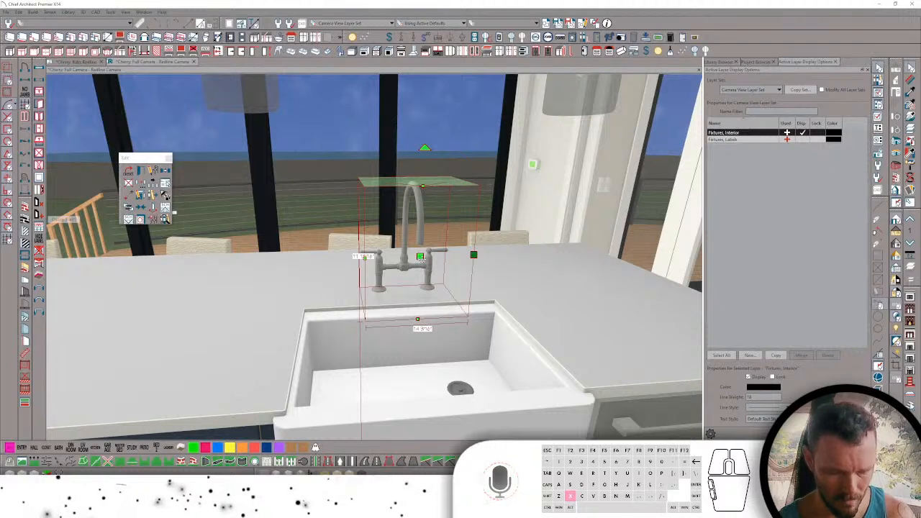
{"action": "key", "text": "x"}
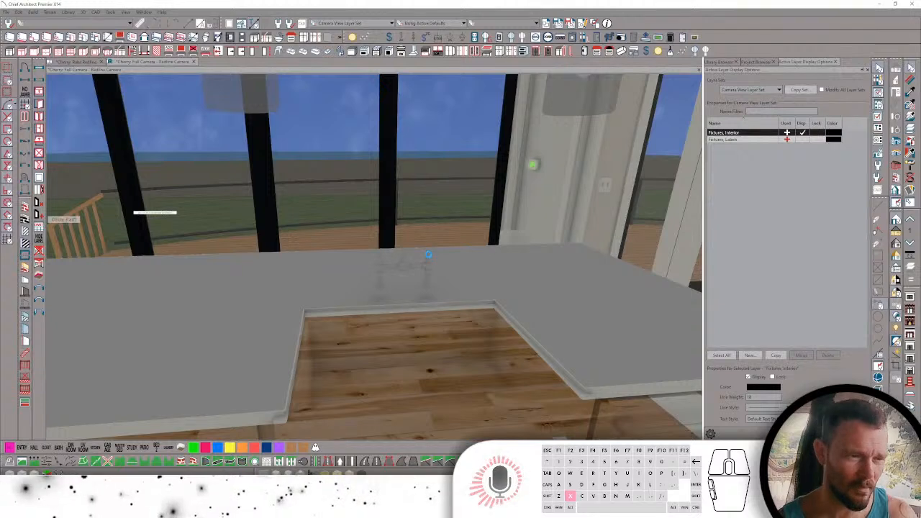
{"action": "key", "text": "ctrl+z"}
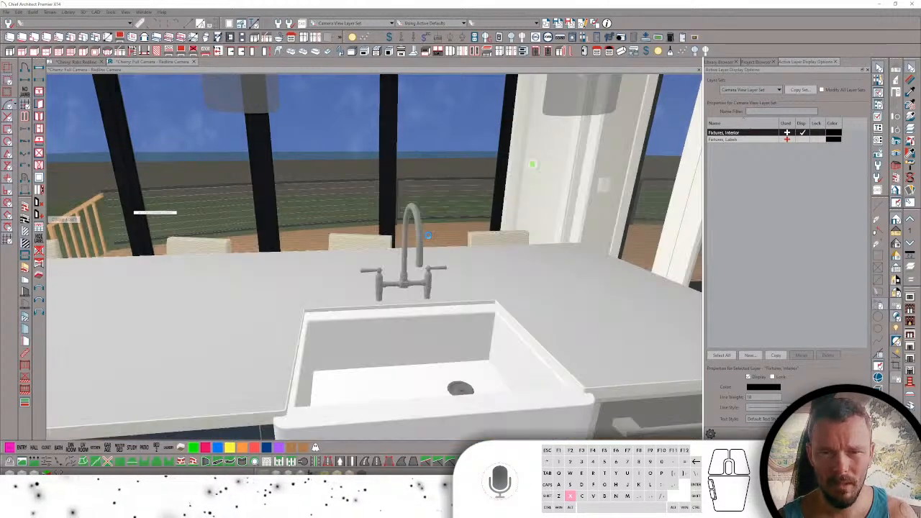
- Raise the bridge faucet onto the island countertop using exact coordinates and adjust its height from the finished floor
{"action": "left_click", "coordinate": [408, 283]}
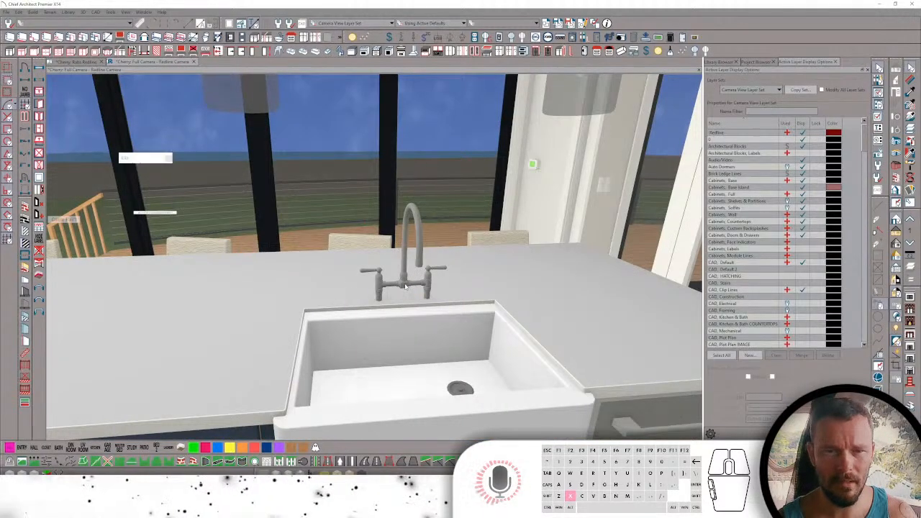
{"action": "left_click_drag", "start_coordinate": [418, 264], "coordinate": [421, 257]}
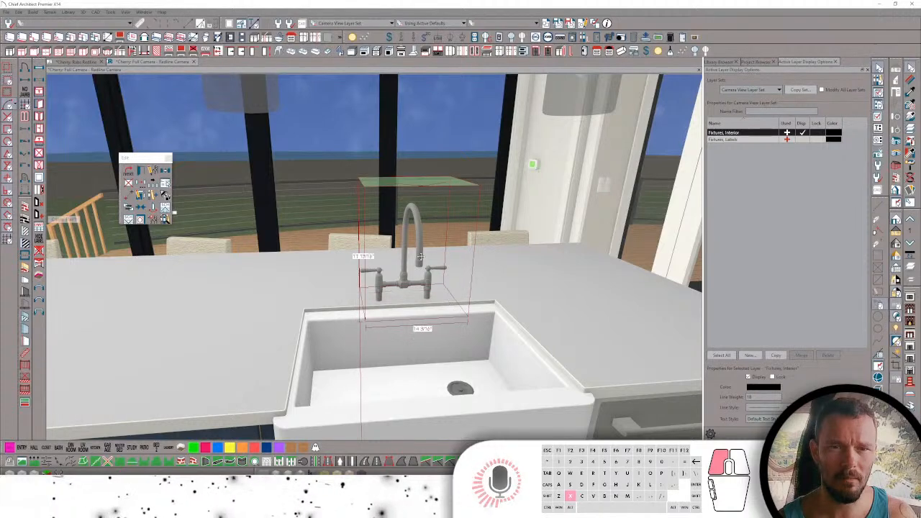
{"action": "key", "text": "Tab"}
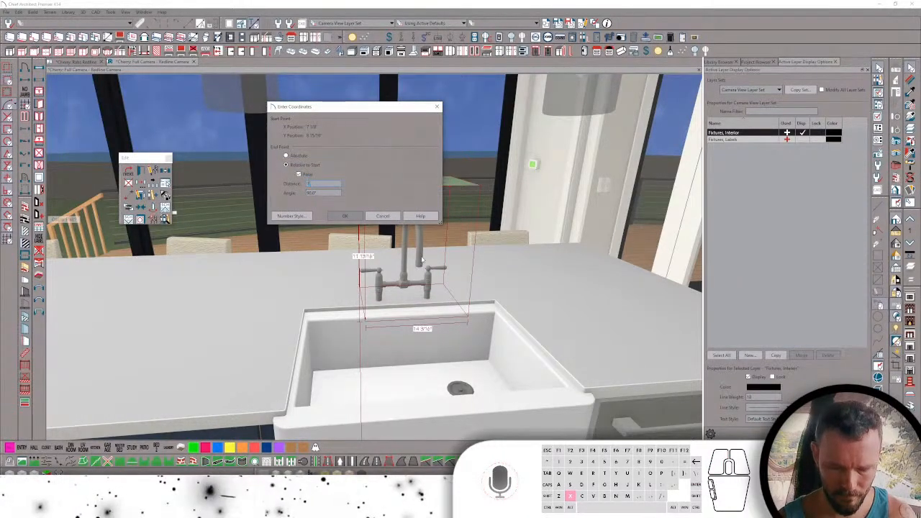
{"action": "key", "text": "Return"}
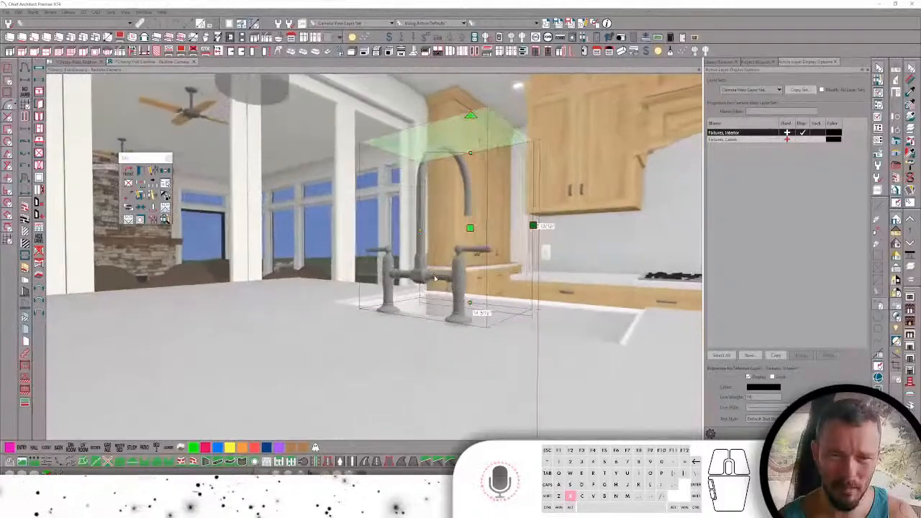
{"action": "double_click", "coordinate": [435, 279]}
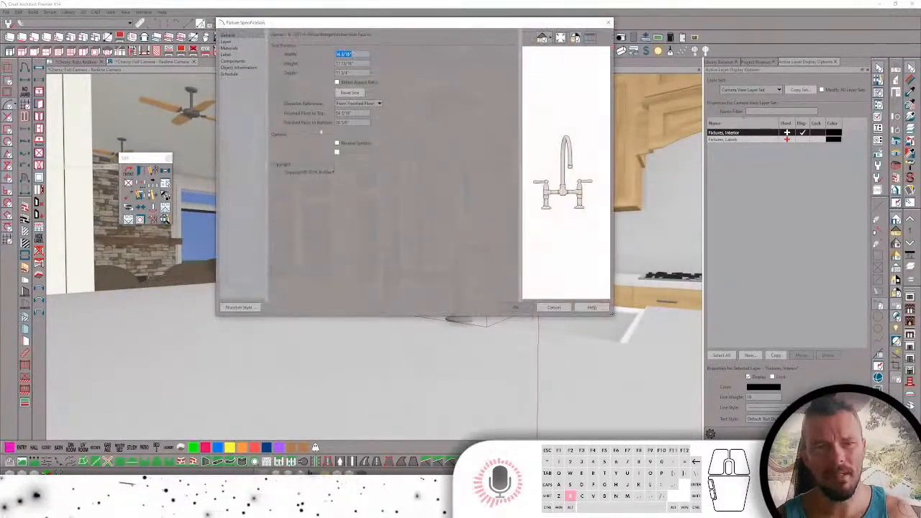
{"action": "double_click", "coordinate": [350, 122]}
{"action": "key", "text": "Return"}
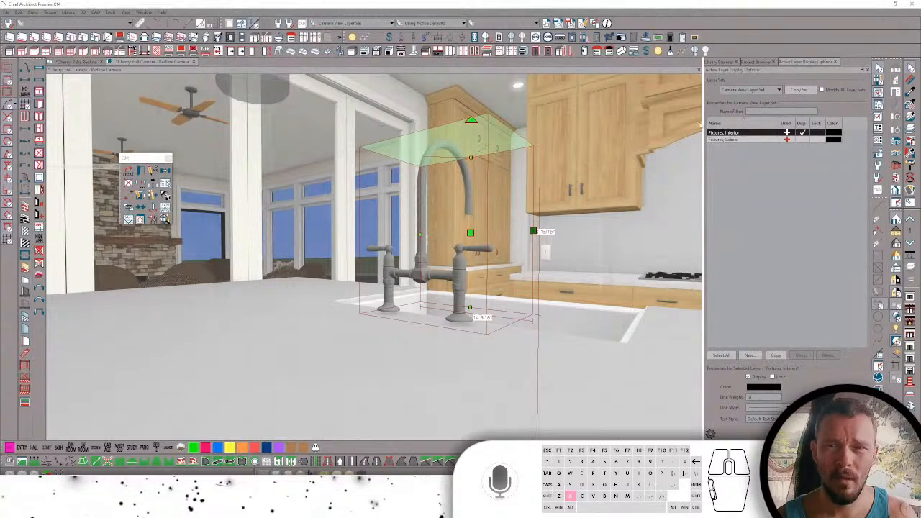
- Search the library for "aer", browse the results, and clear the search
{"action": "left_click", "coordinate": [724, 64]}
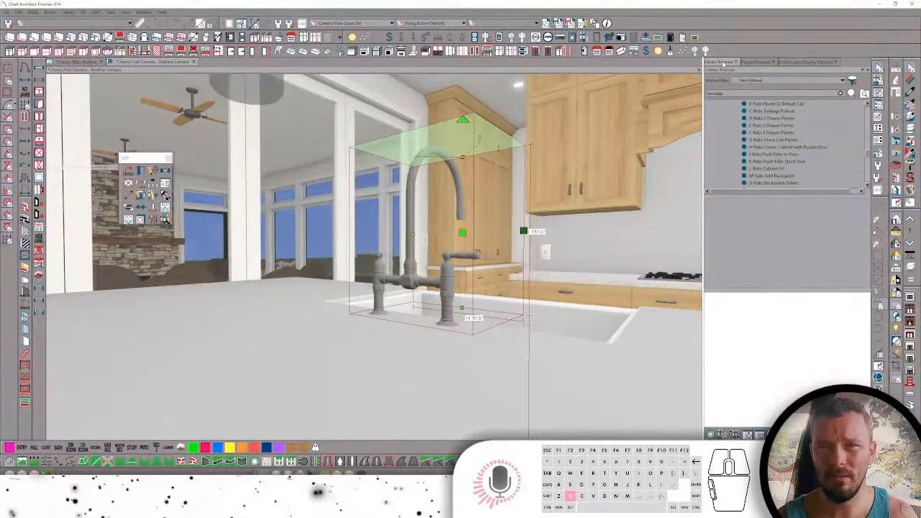
{"action": "left_click", "coordinate": [716, 93]}
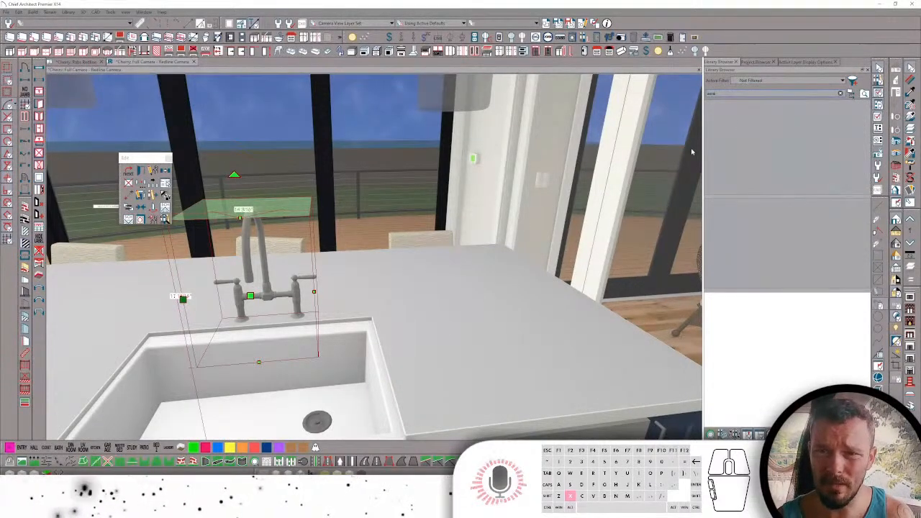
{"action": "left_click_drag", "start_coordinate": [732, 94], "coordinate": [695, 98]}
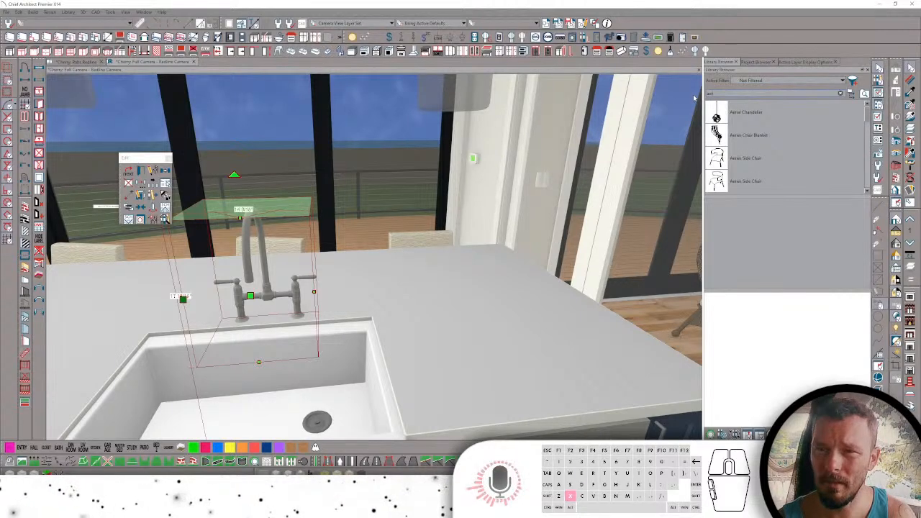
{"action": "scroll", "coordinate": [776, 164], "scroll_direction": "down", "scroll_amount": 4}
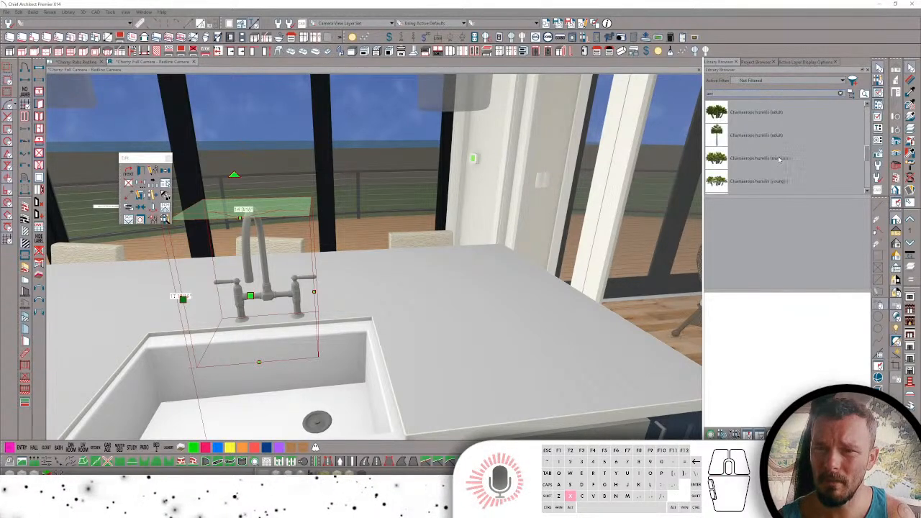
{"action": "scroll", "coordinate": [779, 158], "scroll_direction": "up", "scroll_amount": 4}
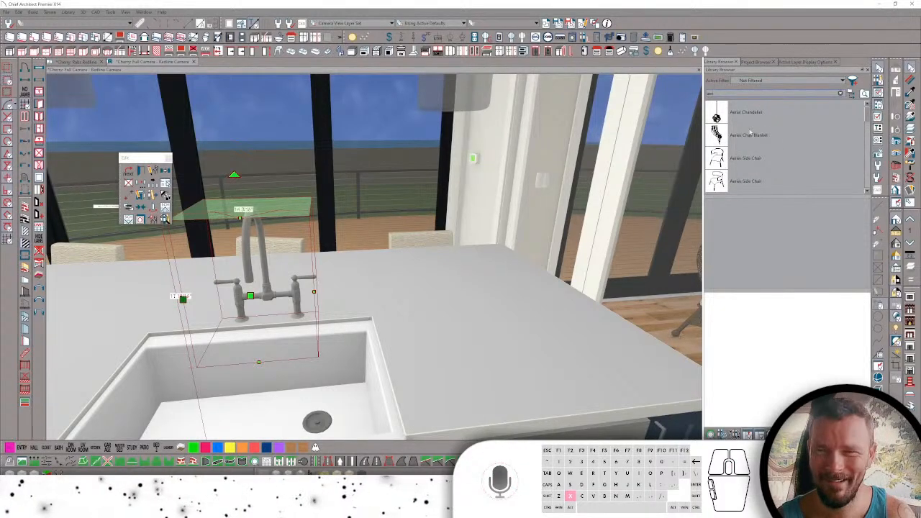
{"action": "left_click_drag", "start_coordinate": [715, 94], "coordinate": [695, 92]}
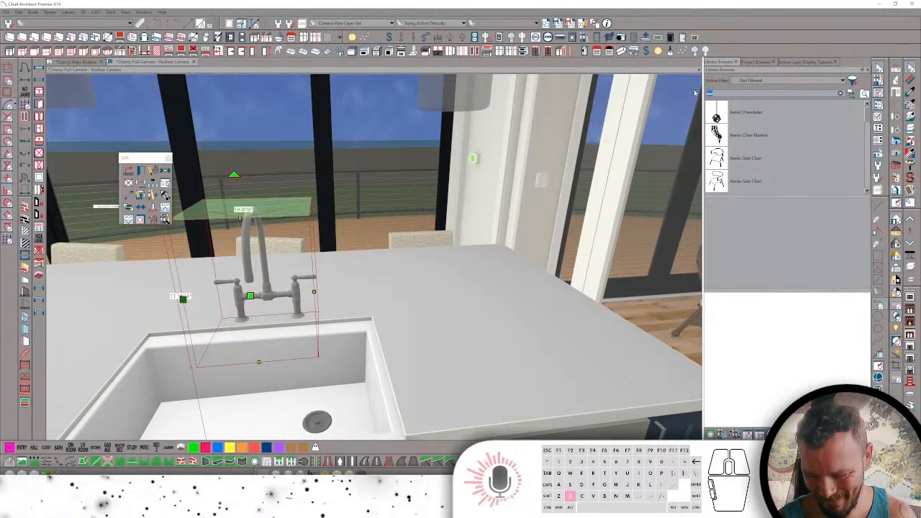
{"action": "key", "text": "ctrl+x"}
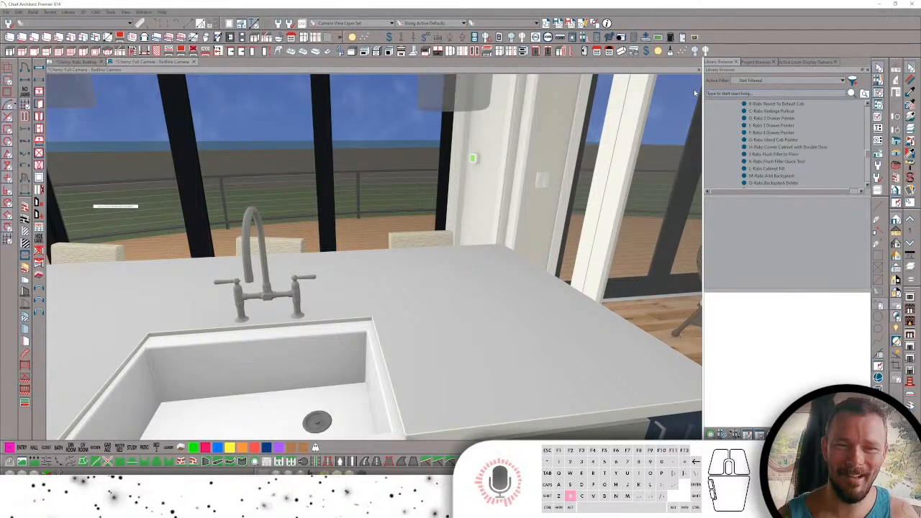
- Move the bridge faucet slightly away from the island sink's edge using the coordinate entry
{"action": "middle_click_drag", "start_coordinate": [695, 93], "coordinate": [328, 270]}
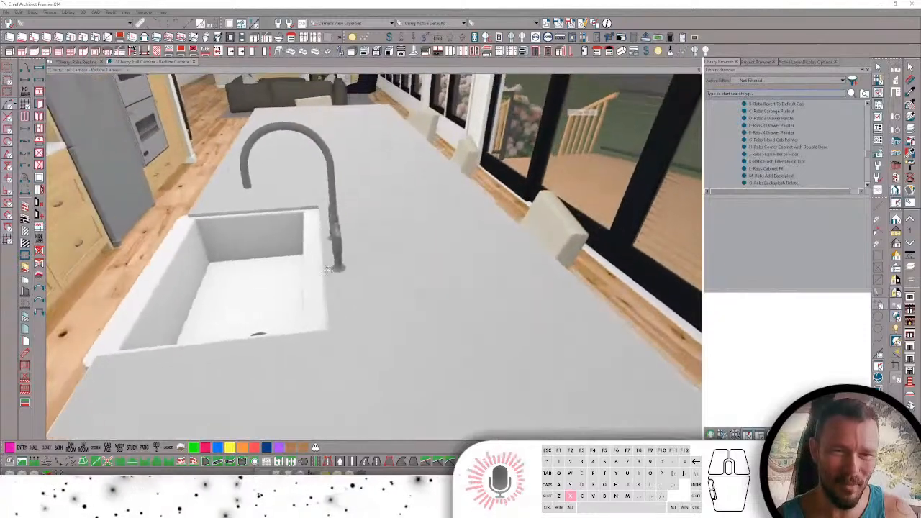
{"action": "left_click", "coordinate": [329, 253]}
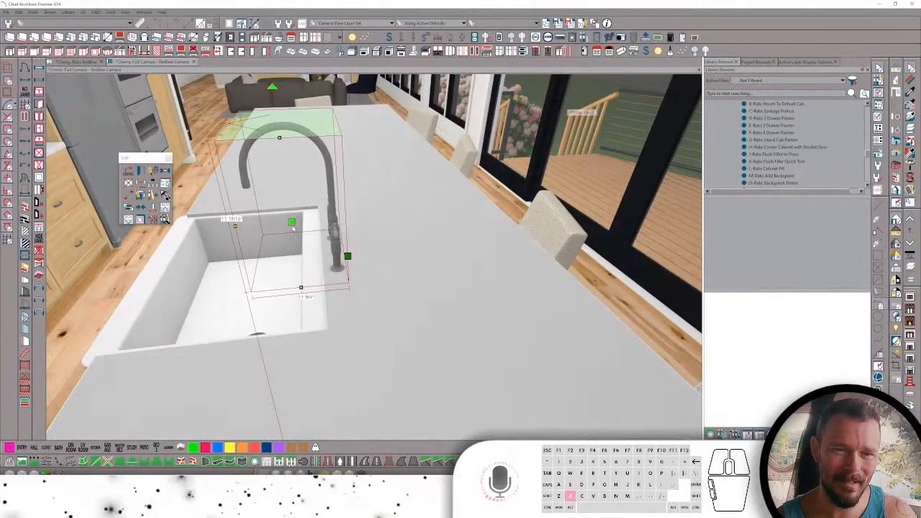
{"action": "left_click_drag", "start_coordinate": [290, 222], "coordinate": [305, 227]}
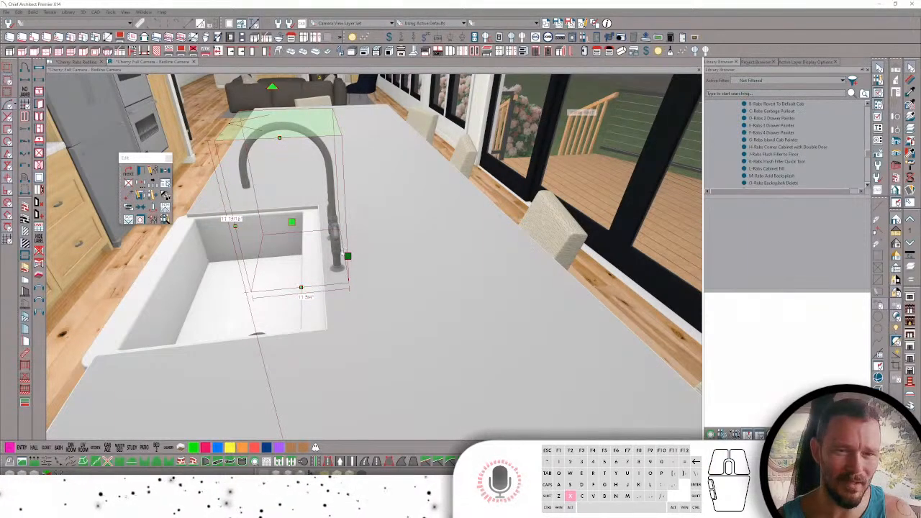
{"action": "left_click", "coordinate": [335, 244]}
{"action": "left_click_drag", "start_coordinate": [292, 222], "coordinate": [391, 216]}
{"action": "key", "text": "Tab"}
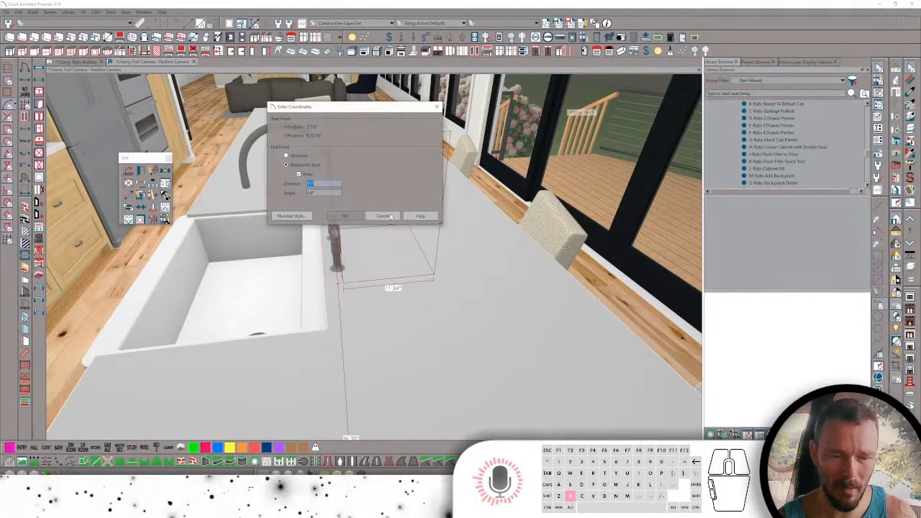
{"action": "left_click", "coordinate": [390, 216]}
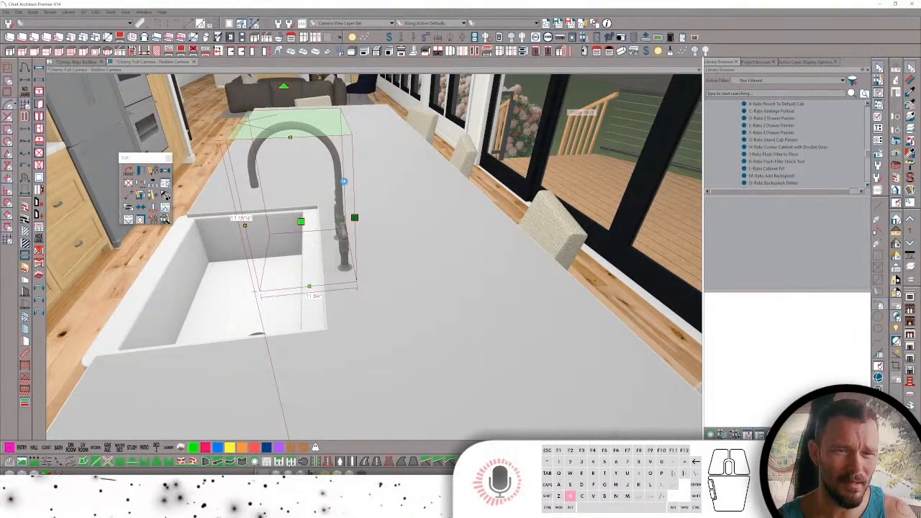
- Search the library for air gap and air switch fixtures, compare the previews, and choose the uppercase AIR GAP item
{"action": "middle_click_drag", "start_coordinate": [344, 184], "coordinate": [777, 89]}
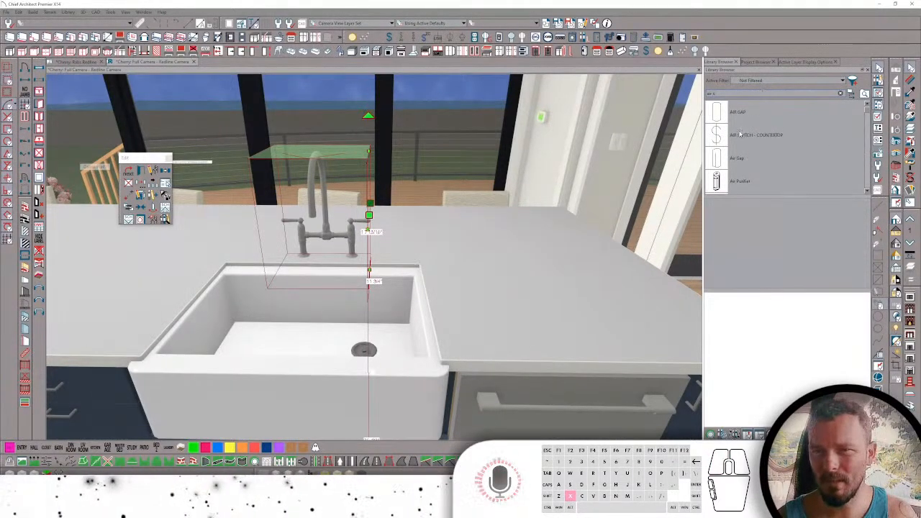
{"action": "left_click", "coordinate": [725, 113]}
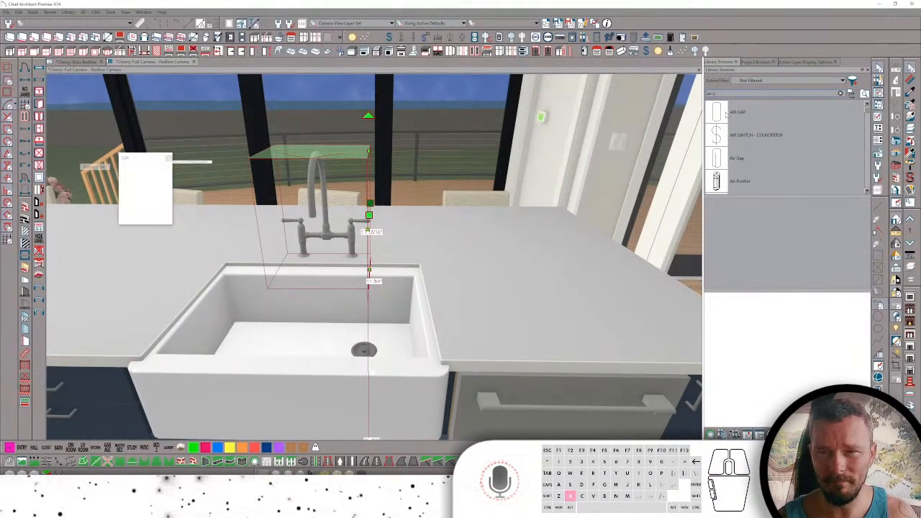
{"action": "left_click", "coordinate": [722, 162]}
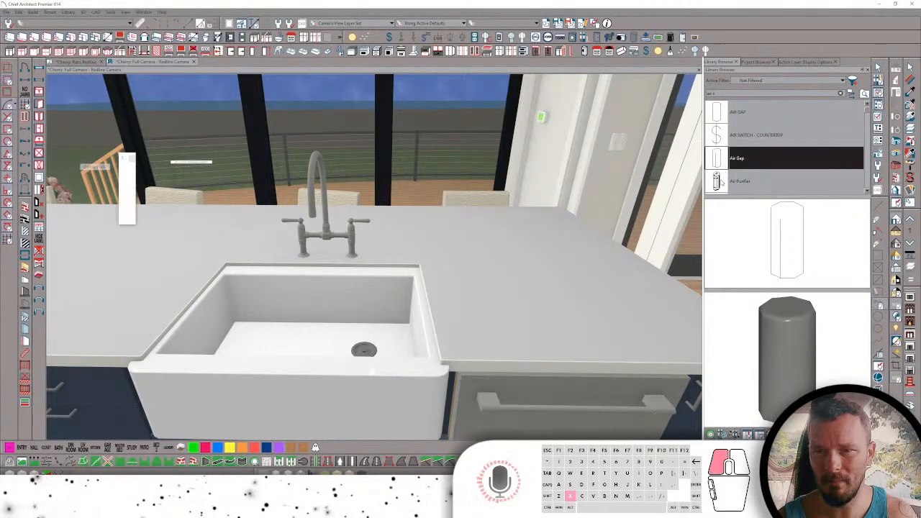
{"action": "left_click", "coordinate": [722, 181]}
{"action": "left_click", "coordinate": [722, 158]}
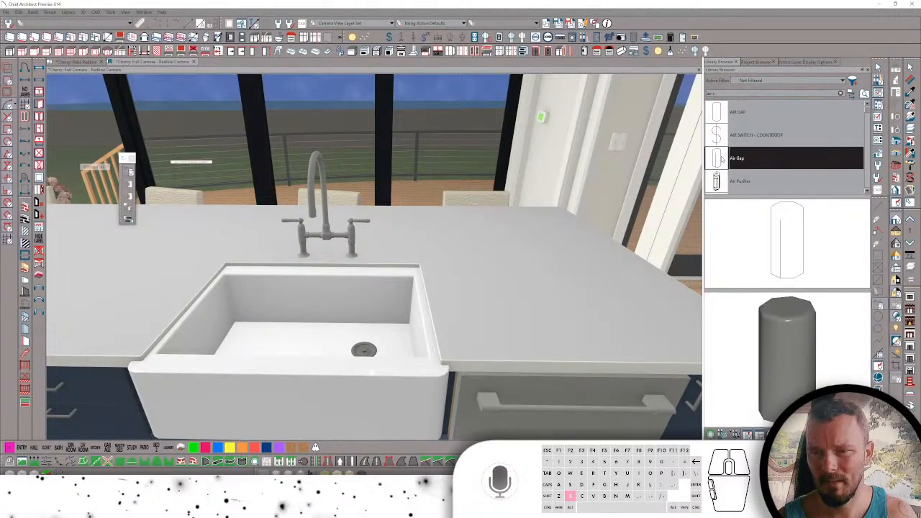
{"action": "left_click", "coordinate": [718, 117]}
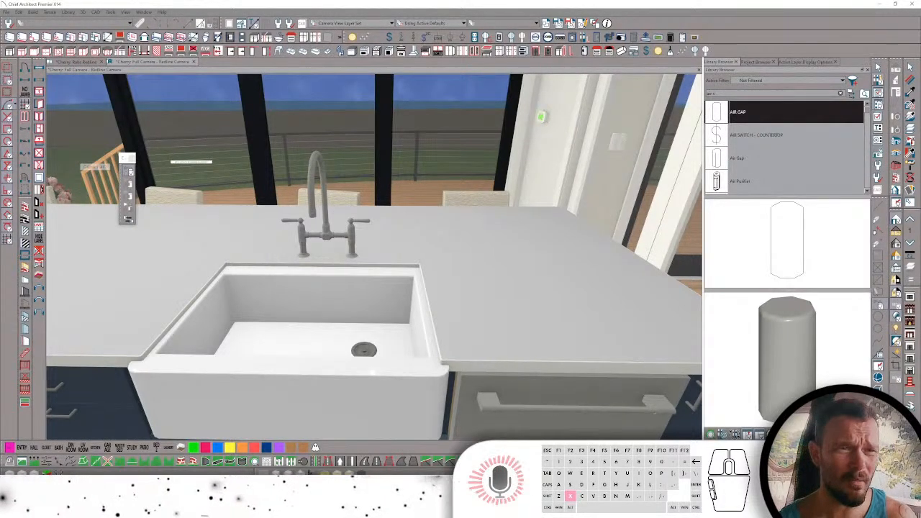
- Place the AIR GAP fixture in an empty area of the floor plan
{"action": "left_click", "coordinate": [72, 62]}
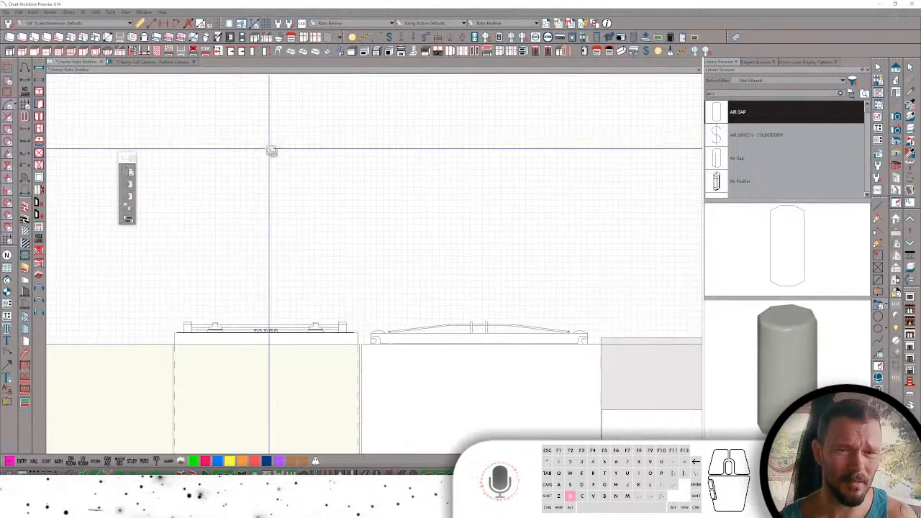
{"action": "scroll", "coordinate": [288, 173], "scroll_direction": "down", "scroll_amount": 2}
{"action": "scroll", "coordinate": [388, 205], "scroll_direction": "up", "scroll_amount": 8}
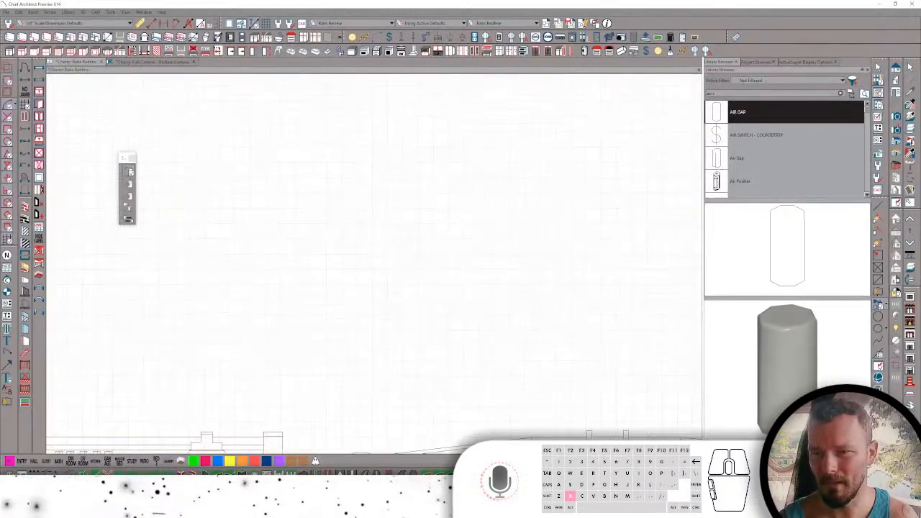
{"action": "scroll", "coordinate": [403, 243], "scroll_direction": "up", "scroll_amount": 2}
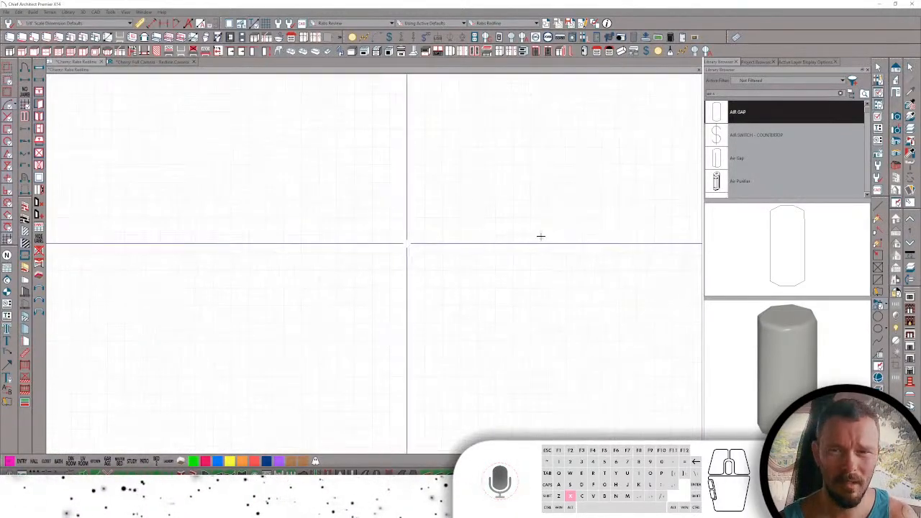
{"action": "left_click", "coordinate": [725, 115]}
{"action": "left_click", "coordinate": [442, 235]}
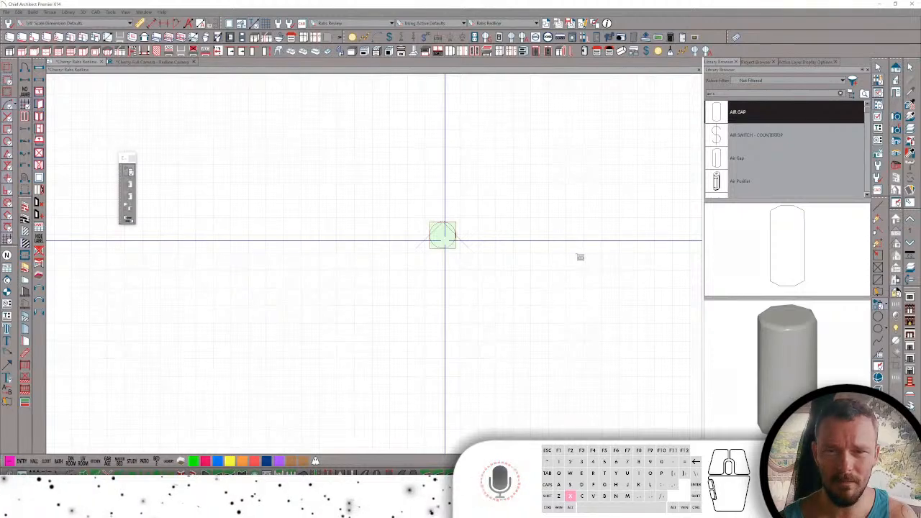
- Draw a circle centred on the air gap symbol and resize it to match the symbol's 1 1/2" outline
{"action": "scroll", "coordinate": [432, 219], "scroll_direction": "up", "scroll_amount": 6}
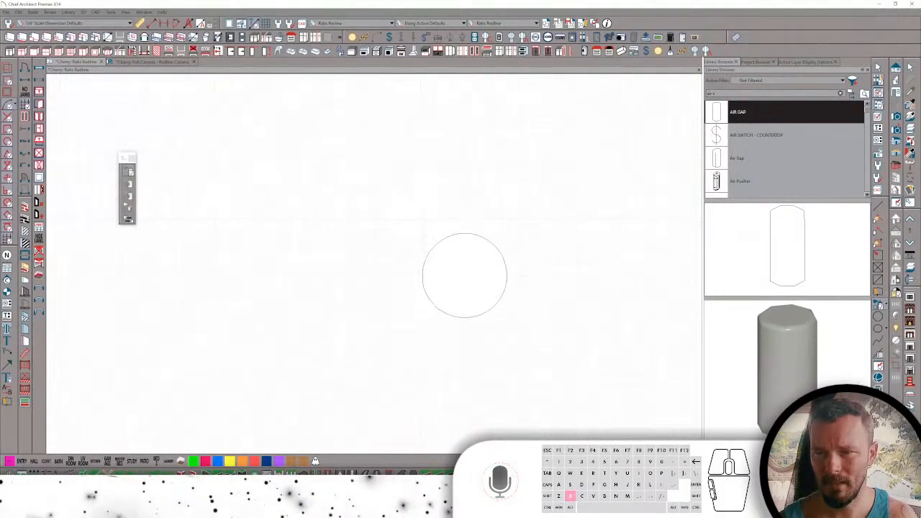
{"action": "left_click", "coordinate": [496, 251]}
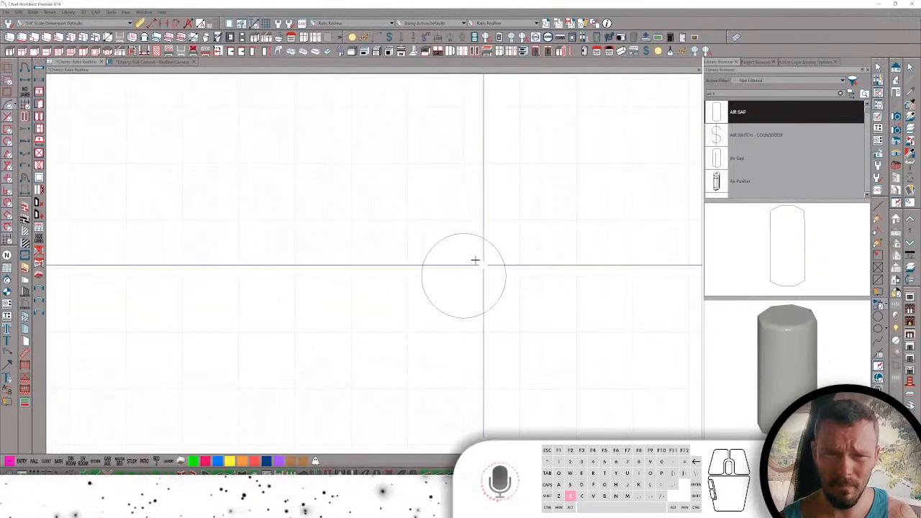
{"action": "left_click_drag", "start_coordinate": [464, 276], "coordinate": [427, 295]}
{"action": "left_click", "coordinate": [444, 328]}
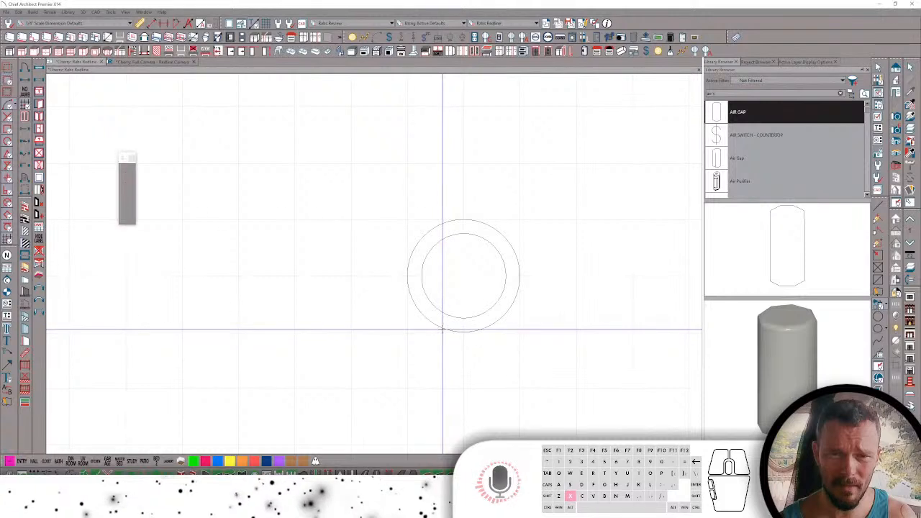
{"action": "left_click_drag", "start_coordinate": [464, 220], "coordinate": [468, 236]}
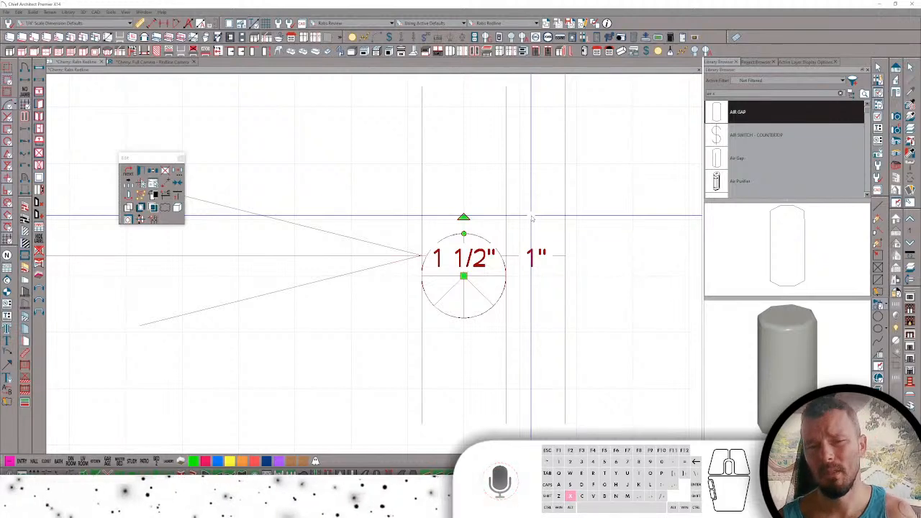
- Draw a rectangle over the upper half of the circle, from its horizontal centreline up to its top
{"action": "middle_click_drag", "start_coordinate": [541, 221], "coordinate": [531, 222]}
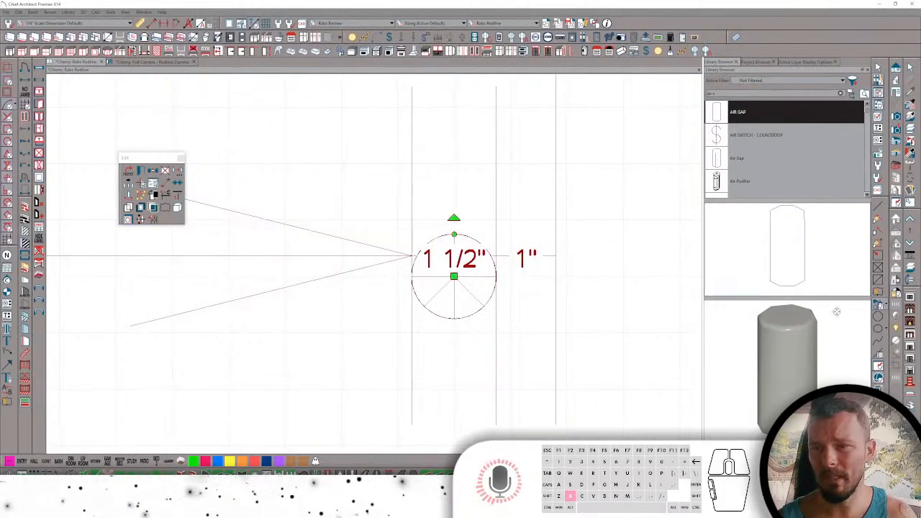
{"action": "left_click", "coordinate": [878, 328]}
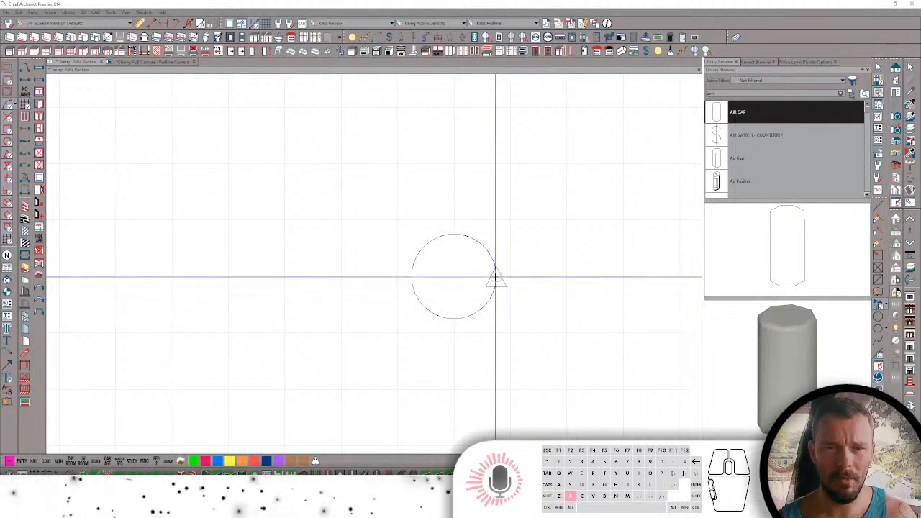
{"action": "left_click_drag", "start_coordinate": [495, 277], "coordinate": [411, 274]}
{"action": "left_click", "coordinate": [483, 233]}
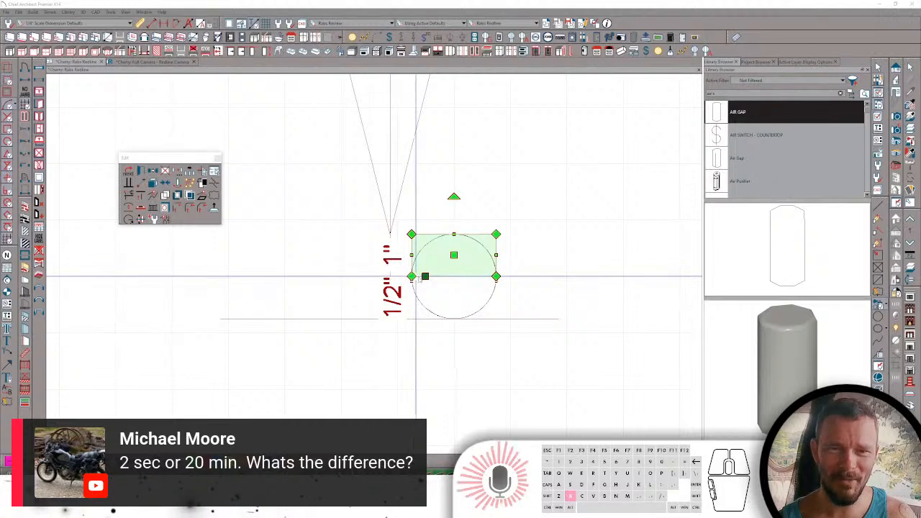
- Stretch the box in the plan so it encloses the full circle, and switch to the Redline Camera view
{"action": "left_click_drag", "start_coordinate": [425, 277], "coordinate": [452, 318]}
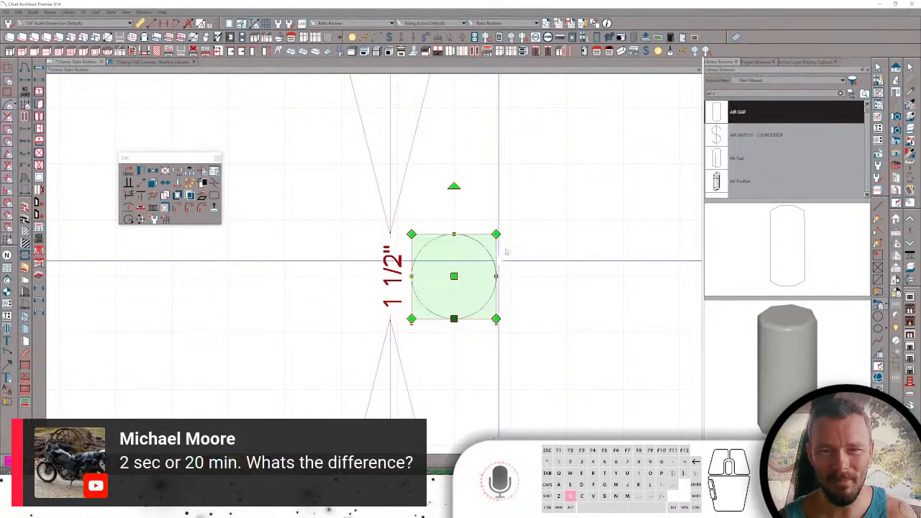
{"action": "left_click", "coordinate": [157, 62]}
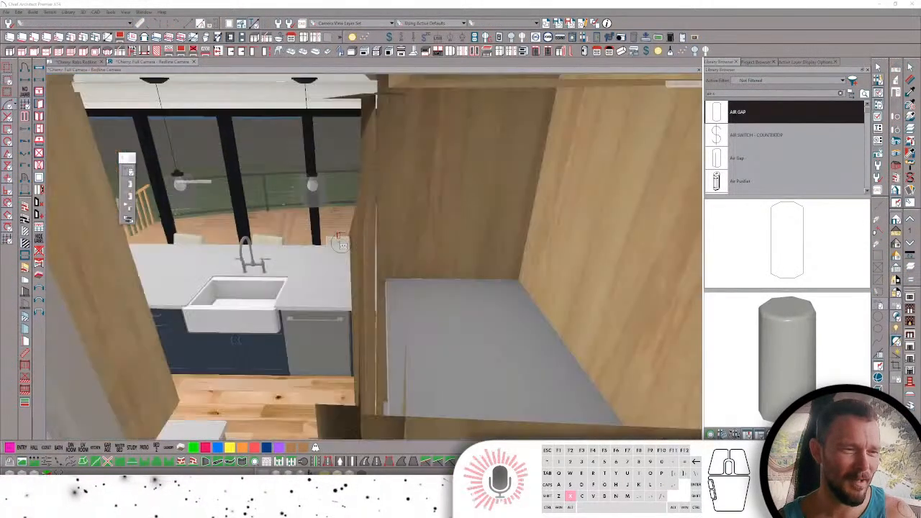
- Remove the cylinder beneath the sphere in the camera view
{"action": "scroll", "coordinate": [339, 243], "scroll_direction": "down", "scroll_amount": 3}
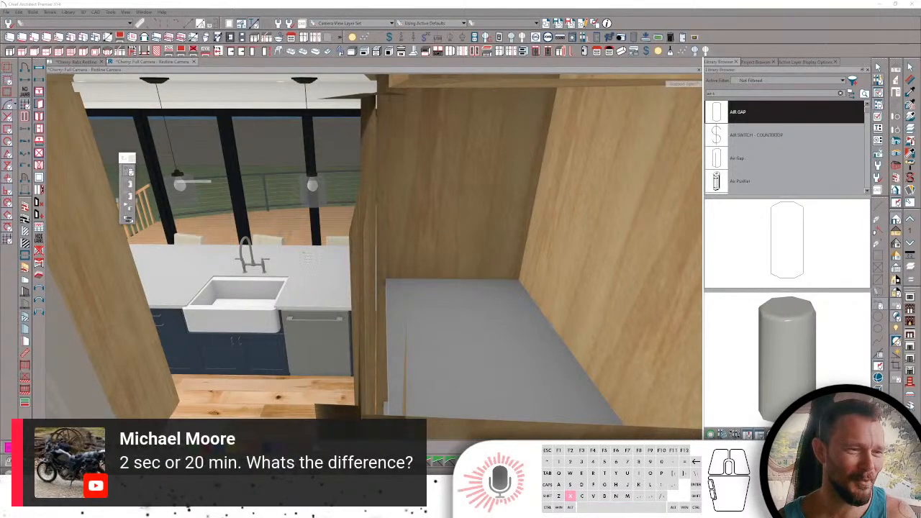
{"action": "left_click", "coordinate": [486, 3]}
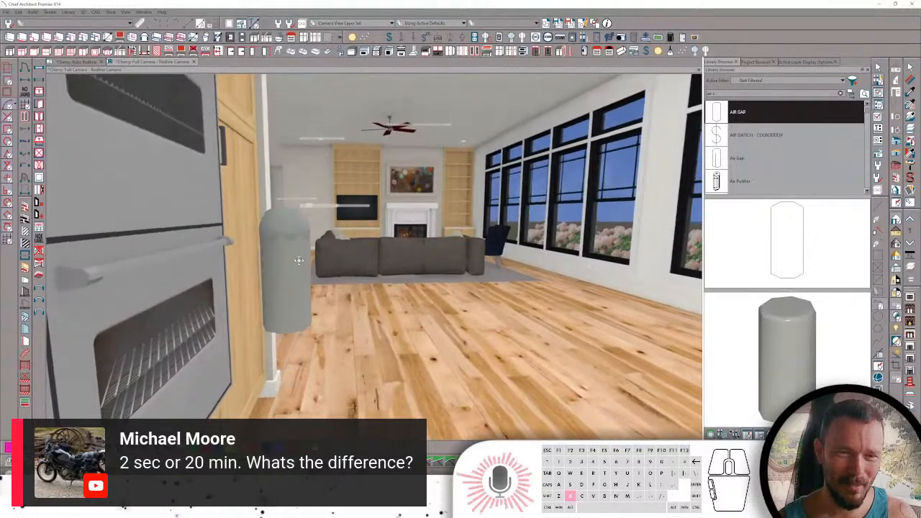
{"action": "left_click", "coordinate": [298, 250]}
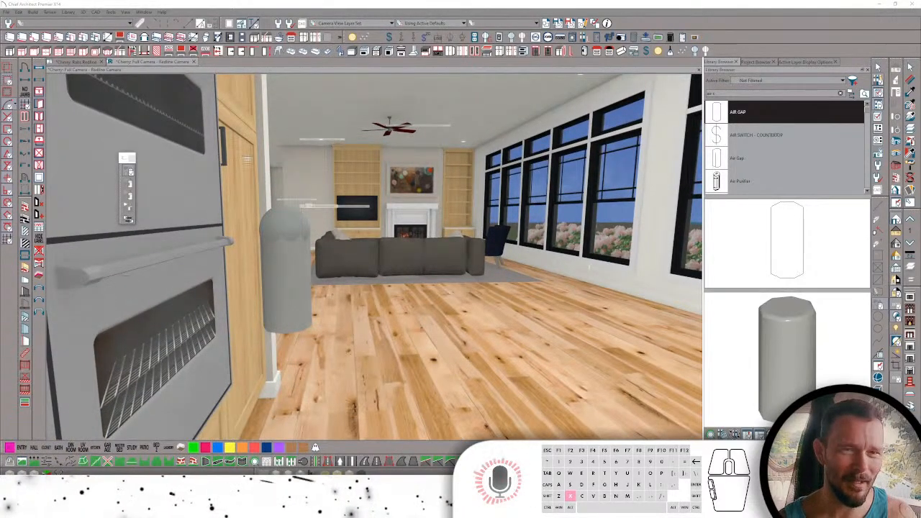
{"action": "left_click", "coordinate": [421, 14]}
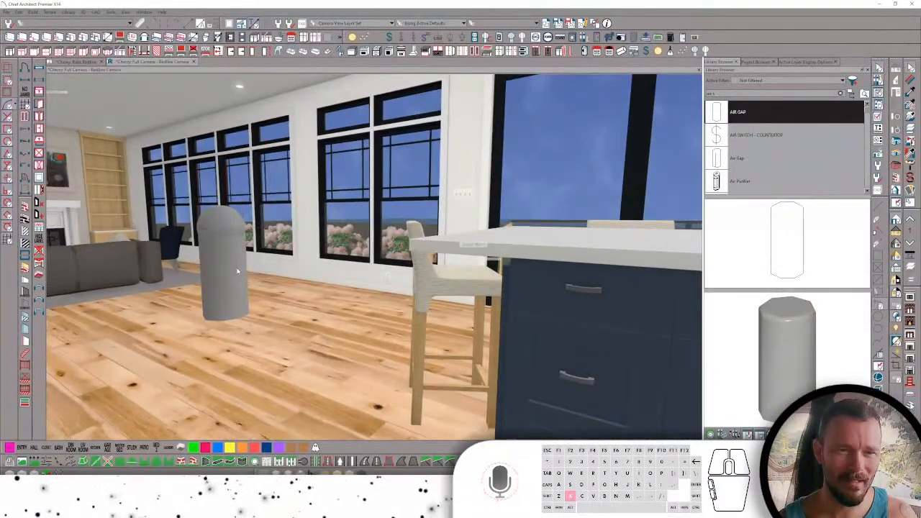
{"action": "left_click", "coordinate": [236, 272]}
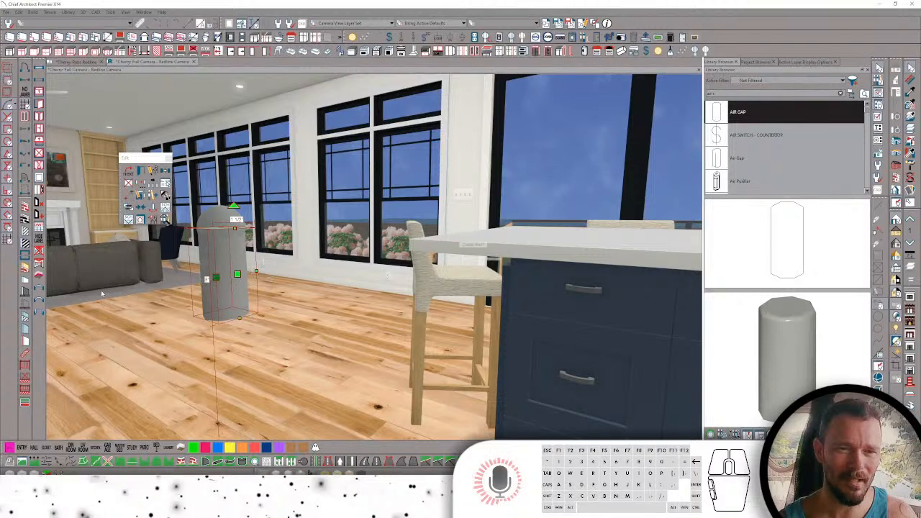
{"action": "left_click", "coordinate": [192, 268]}
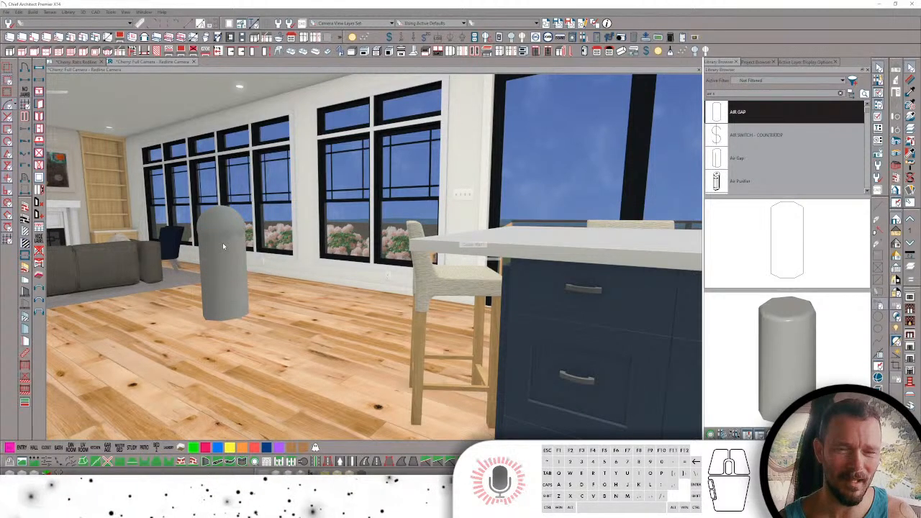
{"action": "key", "text": "ctrl+z"}
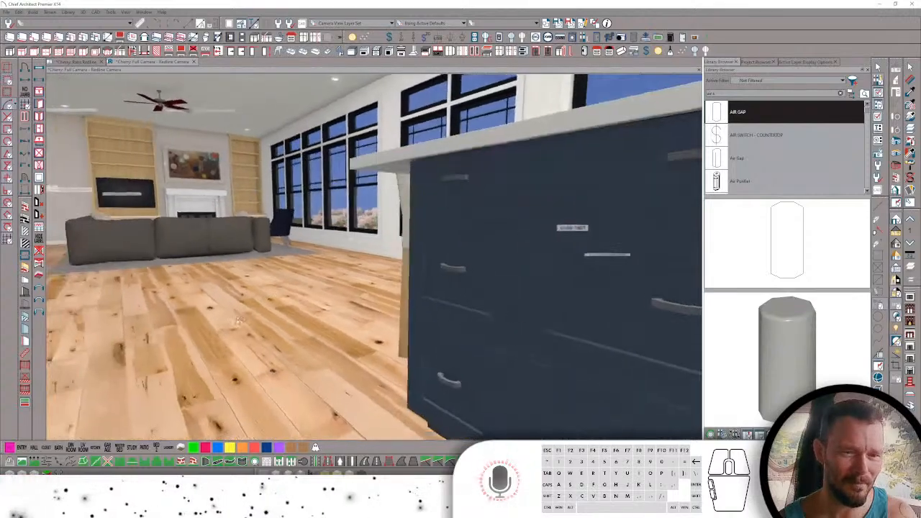
- Raise the small box from the kitchen floor up to the sphere
{"action": "middle_click_drag", "start_coordinate": [238, 331], "coordinate": [253, 386]}
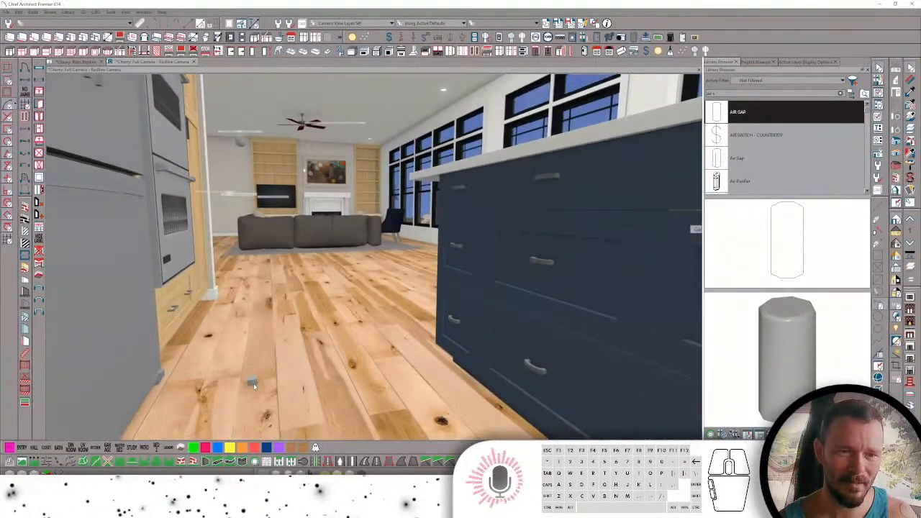
{"action": "left_click", "coordinate": [251, 381]}
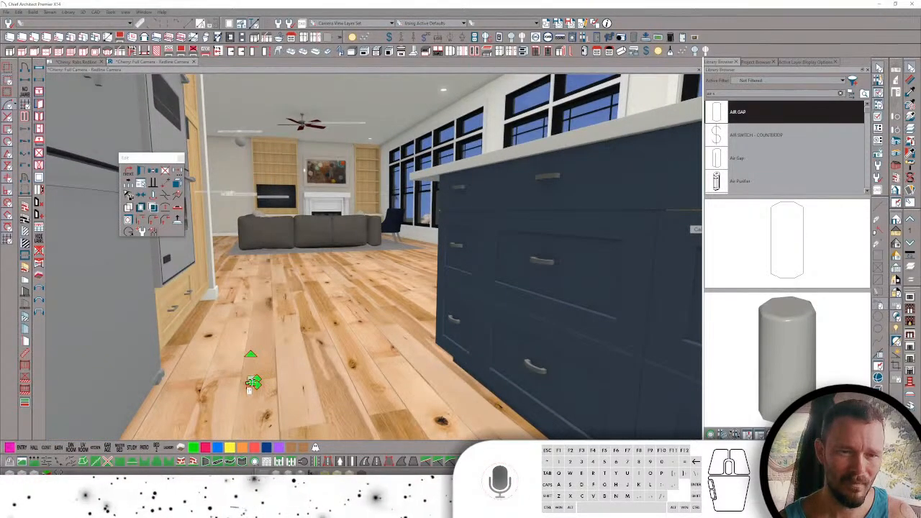
{"action": "left_click_drag", "start_coordinate": [253, 382], "coordinate": [244, 149]}
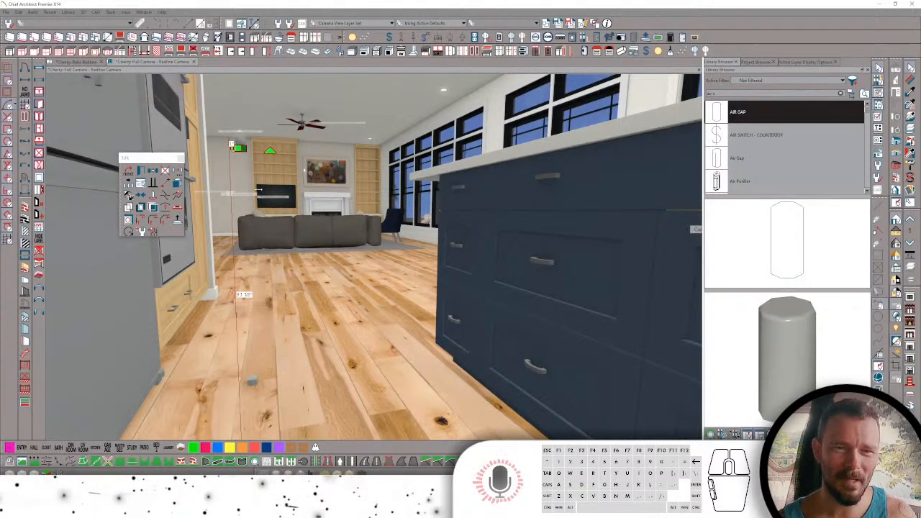
- Stretch the raised box vertically so its top reaches the middle of the sphere
{"action": "scroll", "coordinate": [317, 196], "scroll_direction": "up", "scroll_amount": 4}
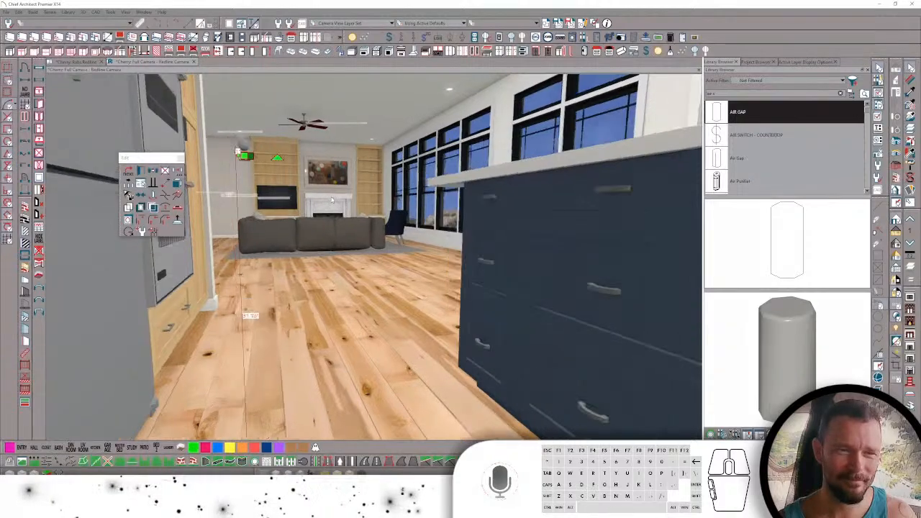
{"action": "middle_click_drag", "start_coordinate": [316, 196], "coordinate": [288, 274]}
{"action": "scroll", "coordinate": [288, 273], "scroll_direction": "up", "scroll_amount": 5}
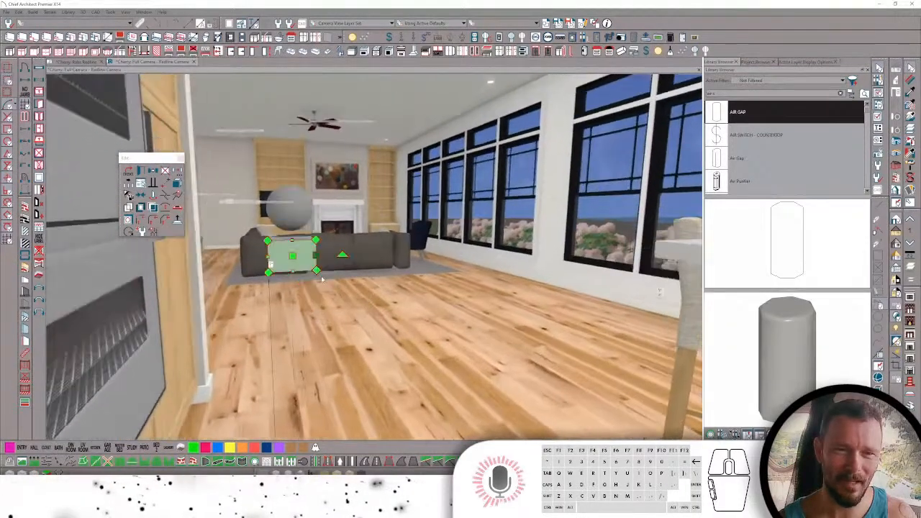
{"action": "mouse_move", "coordinate": [278, 270]}
{"action": "left_mouse_down"}
{"action": "mouse_move", "coordinate": [278, 231]}
{"action": "mouse_move", "coordinate": [278, 263]}
{"action": "left_mouse_up"}
{"action": "left_click_drag", "start_coordinate": [317, 203], "coordinate": [276, 206]}
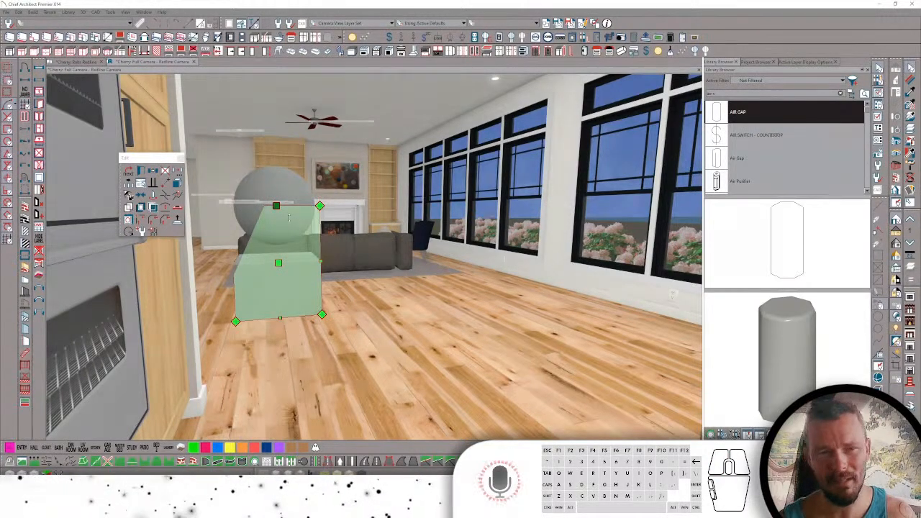
- Try to combine the sphere and the box with a solid union, and undo it
{"action": "middle_click_drag", "start_coordinate": [288, 218], "coordinate": [326, 259]}
{"action": "left_click", "coordinate": [326, 259]}
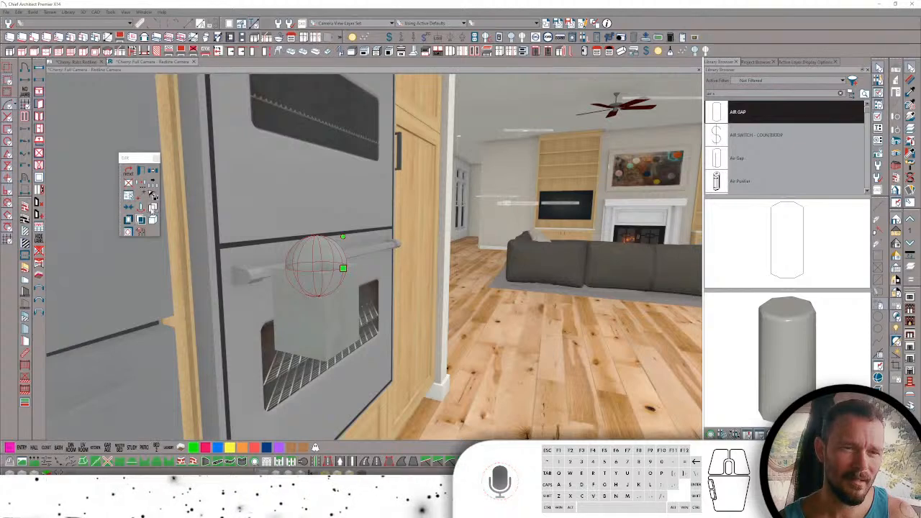
{"action": "left_click", "coordinate": [141, 219]}
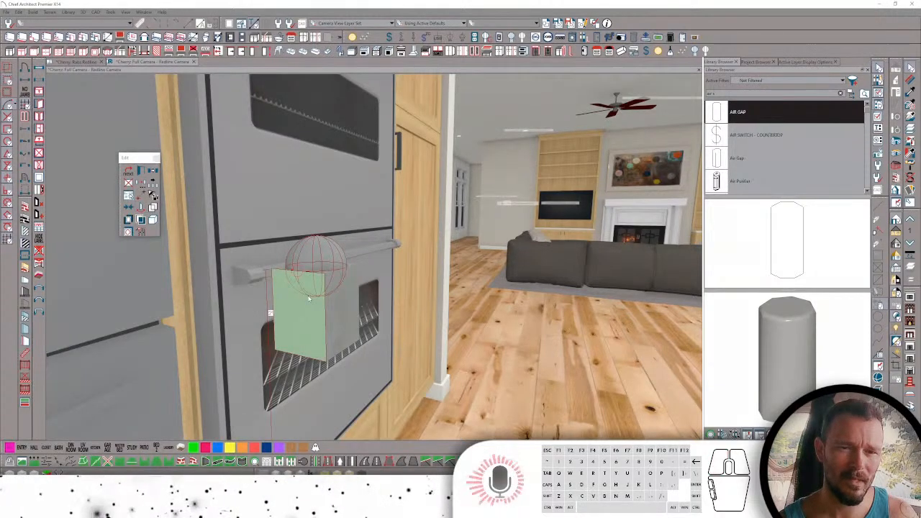
{"action": "left_click", "coordinate": [288, 242]}
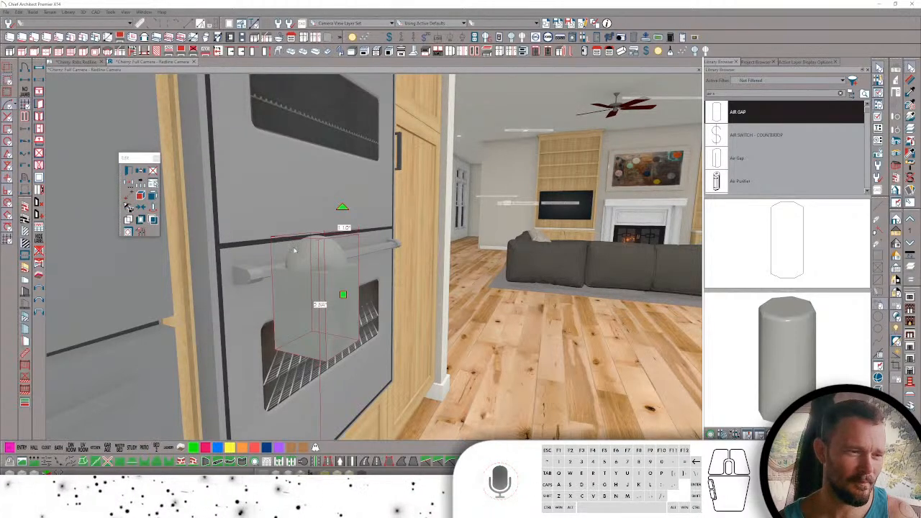
{"action": "middle_click_drag", "start_coordinate": [326, 260], "coordinate": [394, 264]}
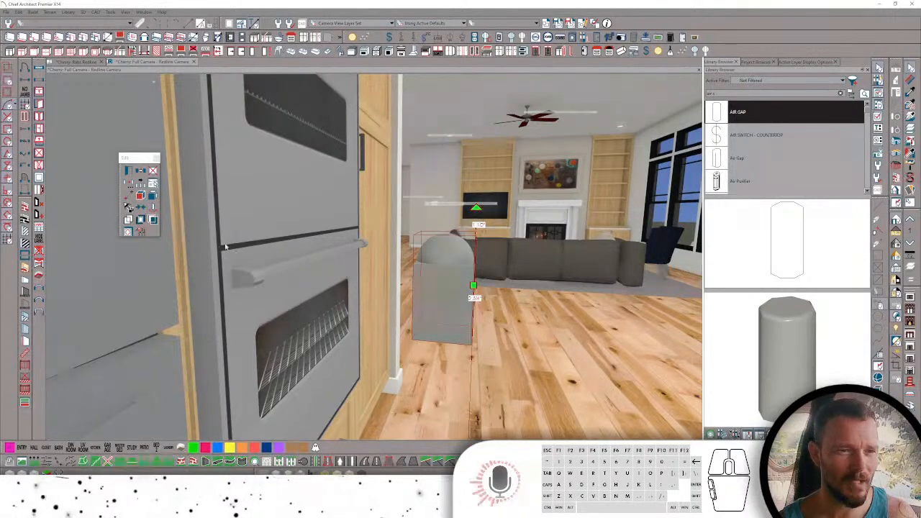
{"action": "key", "text": "z"}
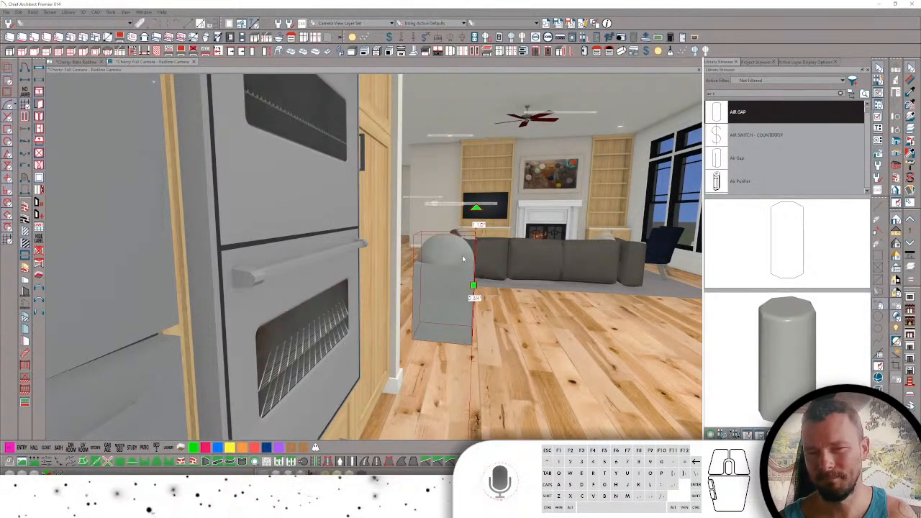
{"action": "key", "text": "Delete"}
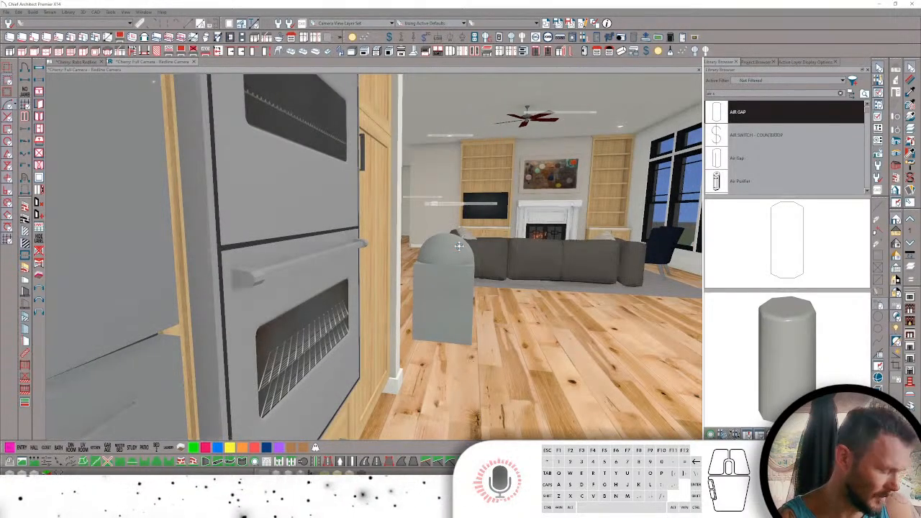
- Subtract the box from the sphere to leave a dome, and delete the box
{"action": "left_click", "coordinate": [458, 251]}
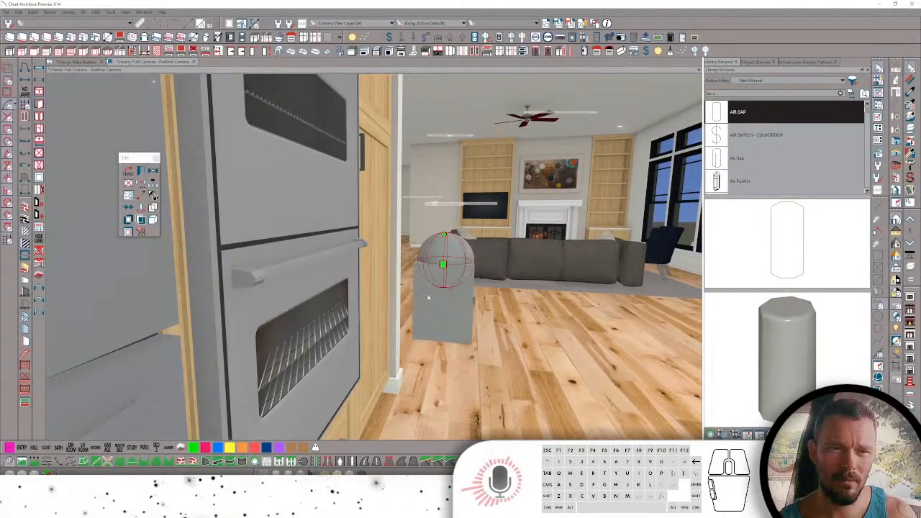
{"action": "left_click", "coordinate": [454, 302]}
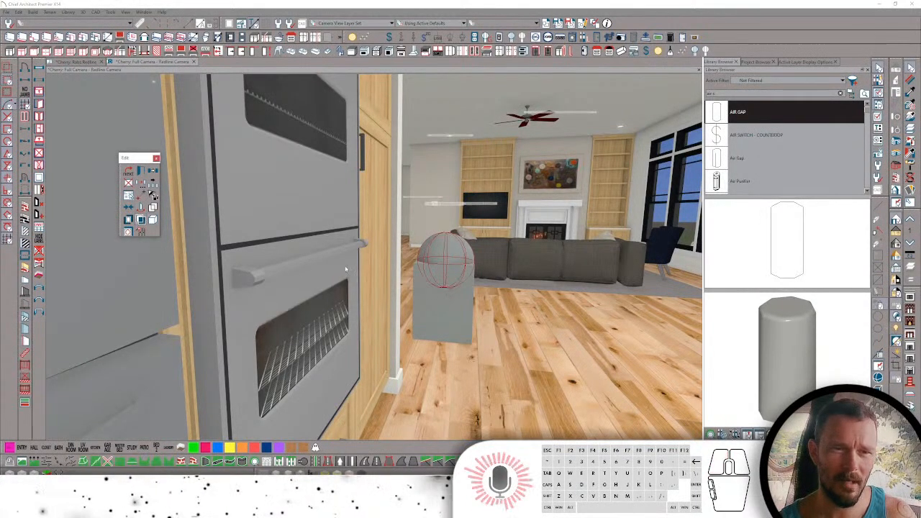
{"action": "left_click", "coordinate": [455, 302]}
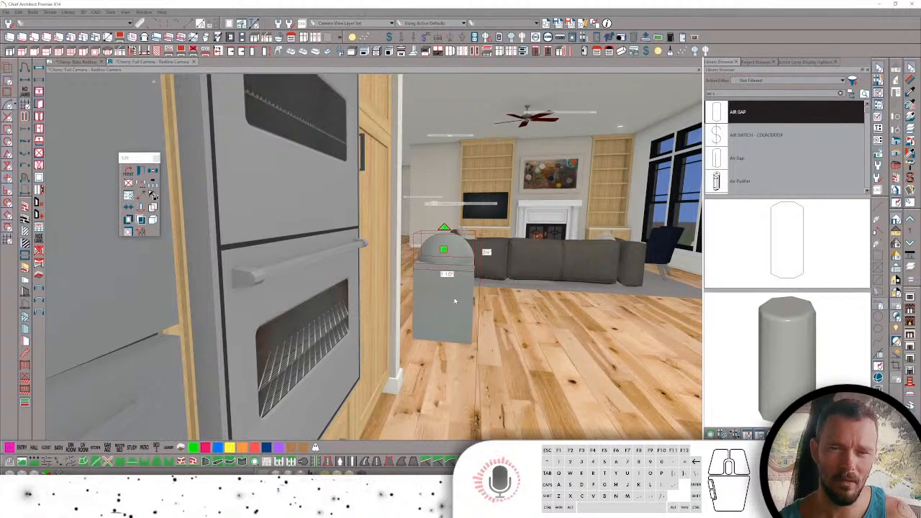
{"action": "left_click", "coordinate": [458, 291]}
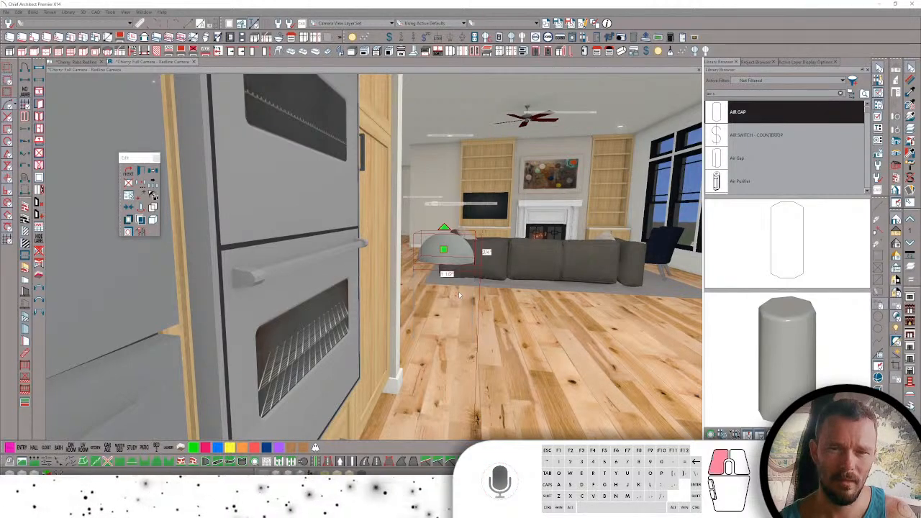
{"action": "key", "text": "Escape"}
- Extrude the dome's flat underside downward with a negative Z delta to form a round-topped cylinder
{"action": "middle_click_drag", "start_coordinate": [462, 281], "coordinate": [437, 294]}
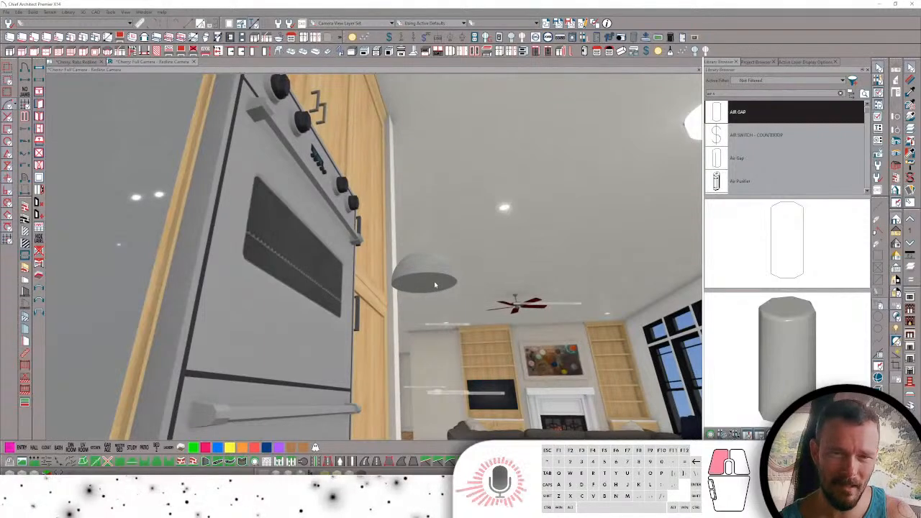
{"action": "left_click", "coordinate": [435, 285]}
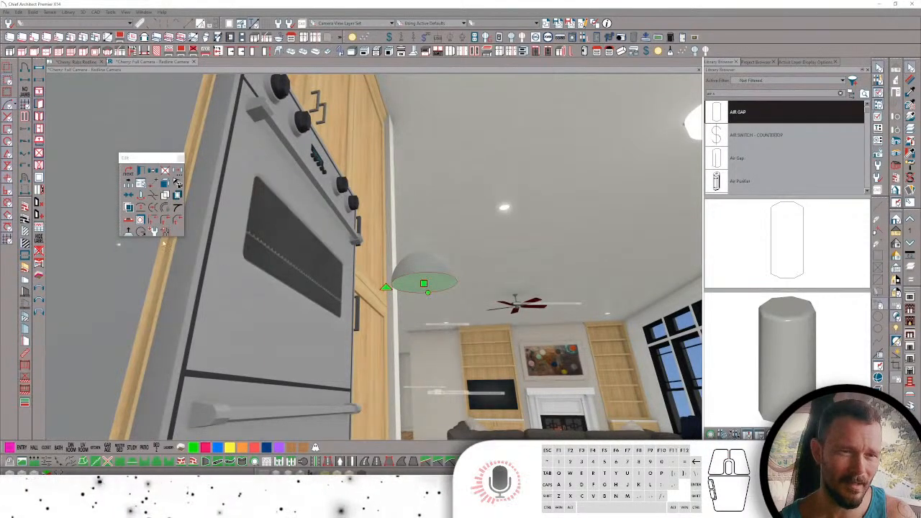
{"action": "left_click", "coordinate": [129, 232]}
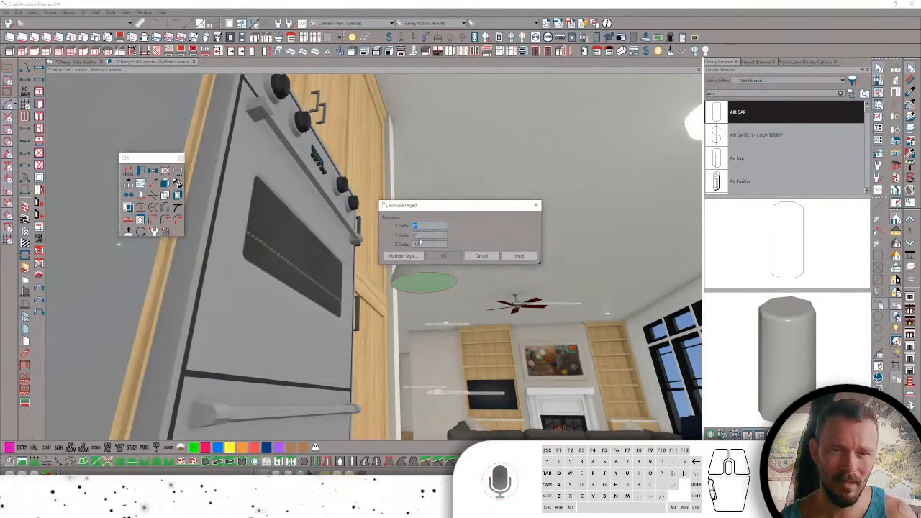
{"action": "left_click_drag", "start_coordinate": [432, 244], "coordinate": [393, 246]}
{"action": "type", "text": "-"}
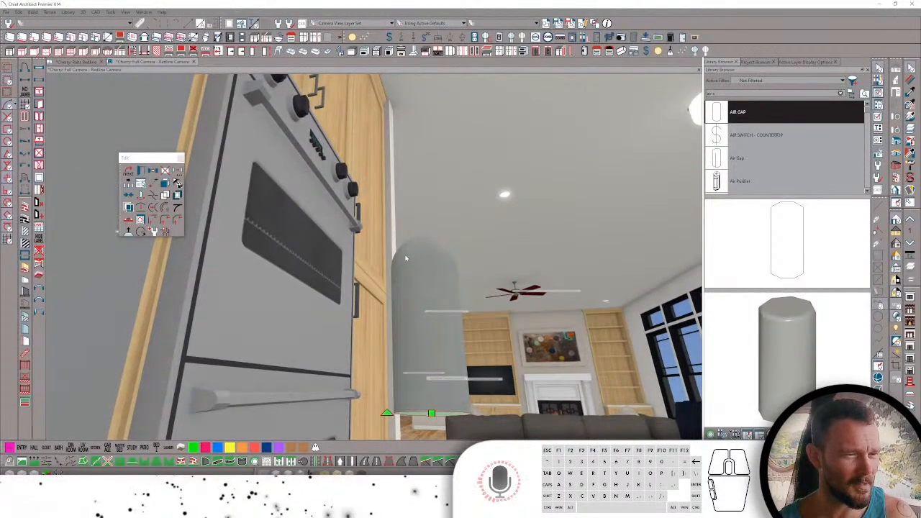
{"action": "middle_click_drag", "start_coordinate": [405, 257], "coordinate": [268, 309]}
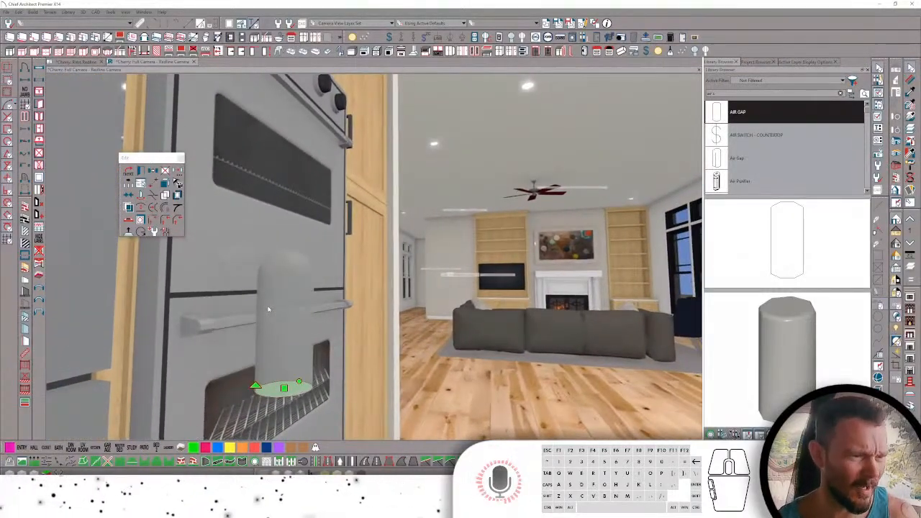
{"action": "left_click", "coordinate": [284, 264]}
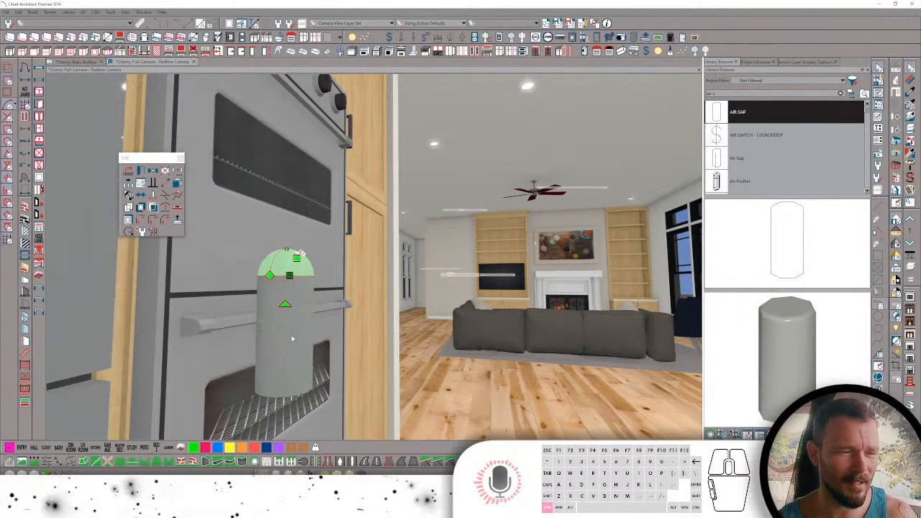
{"action": "middle_click_drag", "start_coordinate": [291, 334], "coordinate": [296, 322]}
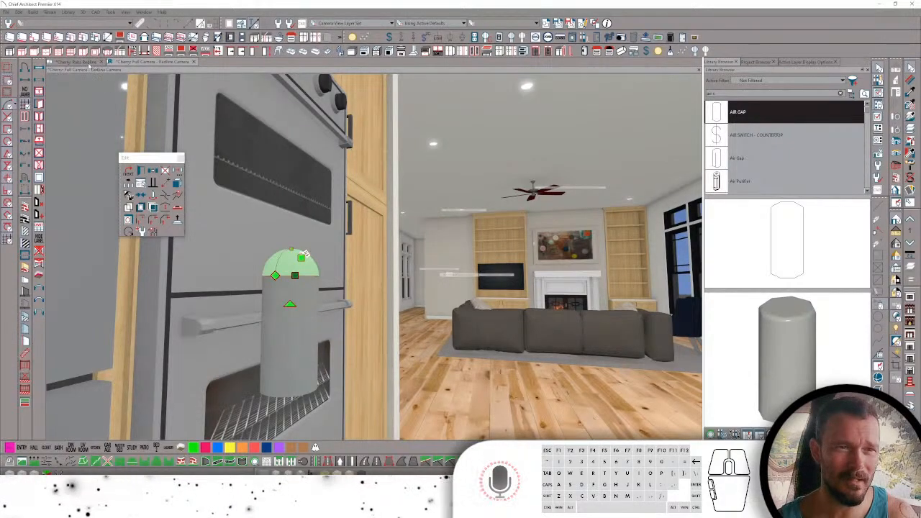
- Remove the rectangle overlapping the Redline Camera marker in the plan view
{"action": "left_click", "coordinate": [89, 64]}
{"action": "scroll", "coordinate": [429, 289], "scroll_direction": "down", "scroll_amount": 5}
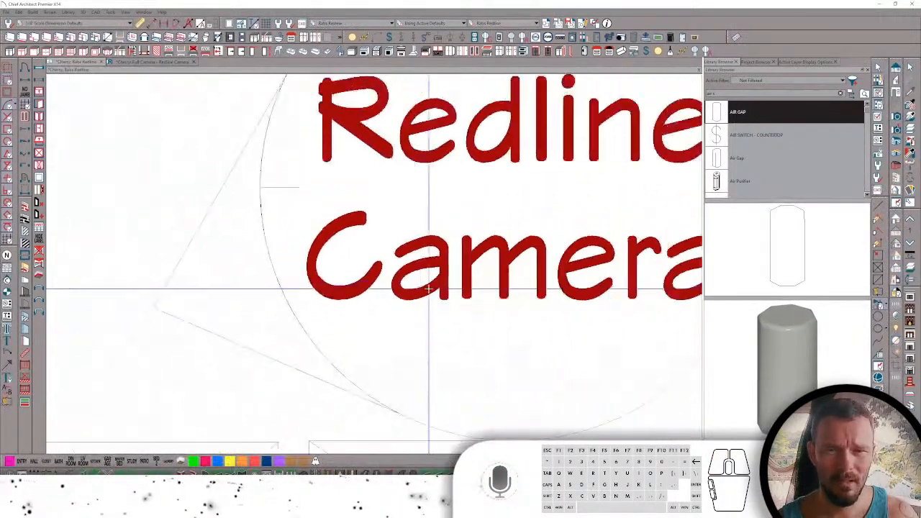
{"action": "scroll", "coordinate": [429, 288], "scroll_direction": "down", "scroll_amount": 8}
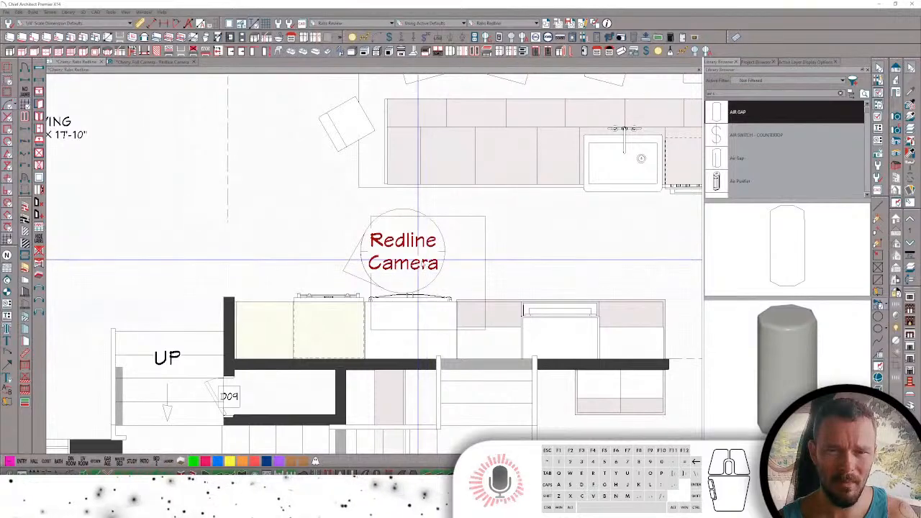
{"action": "left_click", "coordinate": [483, 241]}
{"action": "key", "text": "Escape"}
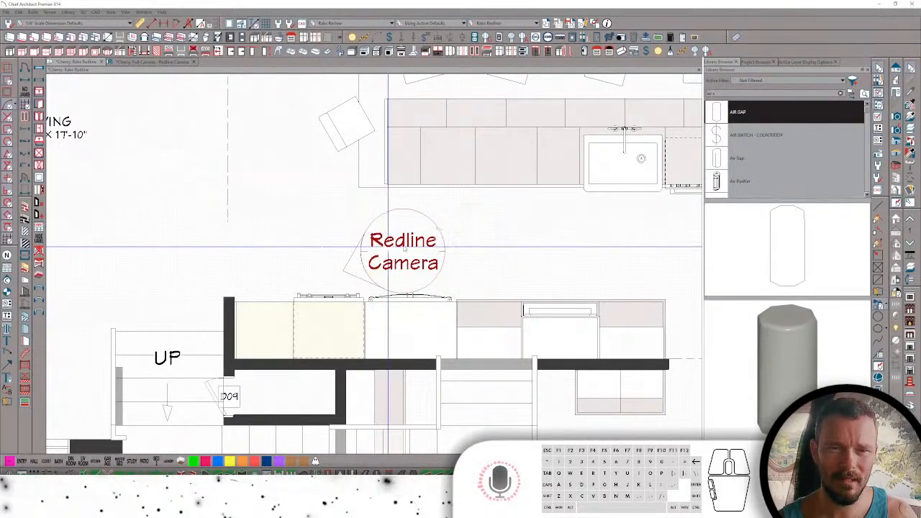
- Move the Redline Camera marker clear of the small cylinder in the plan view, and select the cylinder
{"action": "left_click", "coordinate": [405, 245]}
{"action": "left_click_drag", "start_coordinate": [405, 250], "coordinate": [498, 248]}
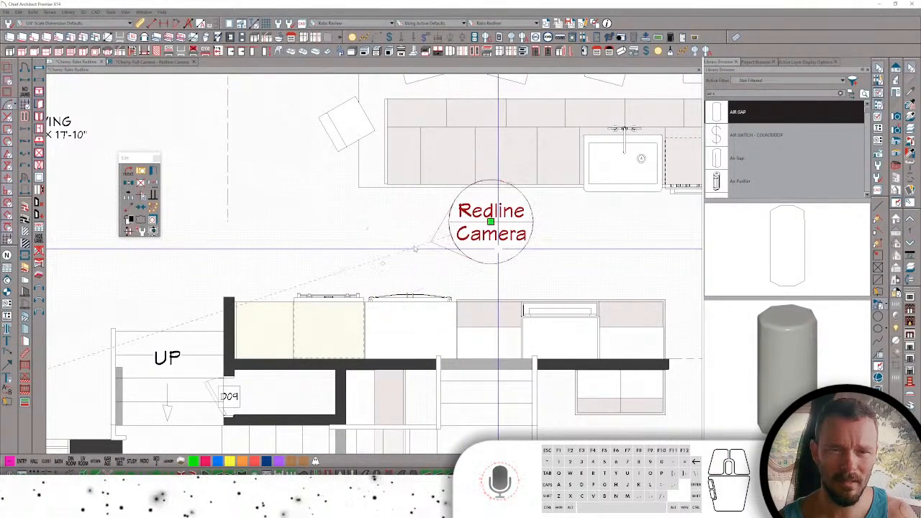
{"action": "left_click_drag", "start_coordinate": [404, 244], "coordinate": [373, 272]}
{"action": "scroll", "coordinate": [374, 271], "scroll_direction": "up", "scroll_amount": 2}
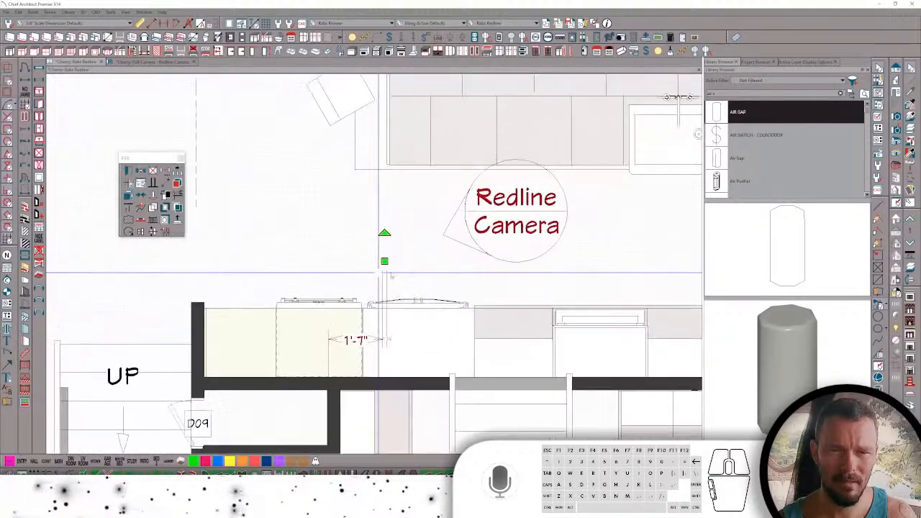
{"action": "scroll", "coordinate": [391, 276], "scroll_direction": "up", "scroll_amount": 5}
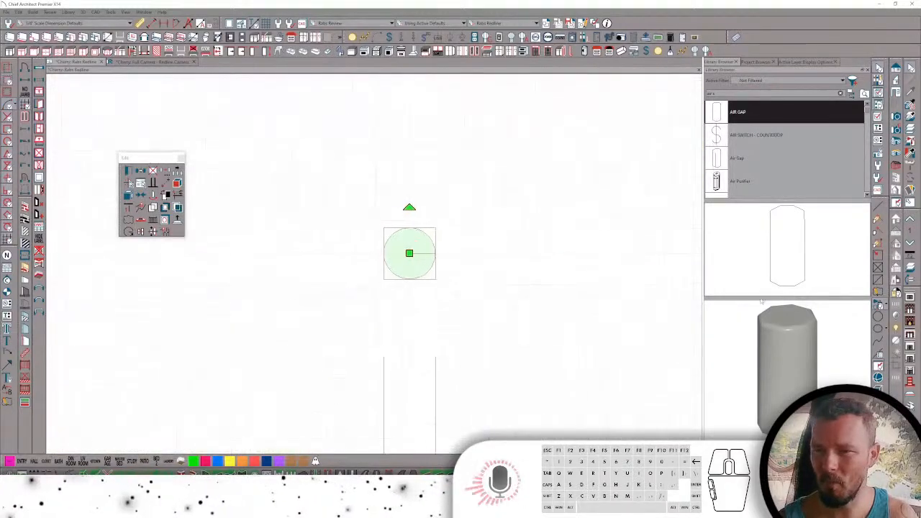
- Draw a small box over the upper part of the cylinder's circle and shift it across the circle
{"action": "left_click", "coordinate": [878, 317]}
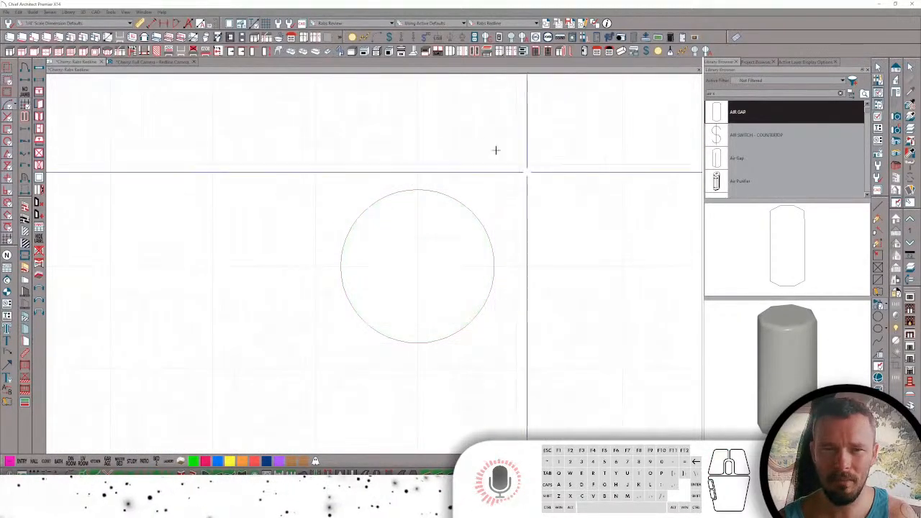
{"action": "left_click_drag", "start_coordinate": [414, 194], "coordinate": [300, 224]}
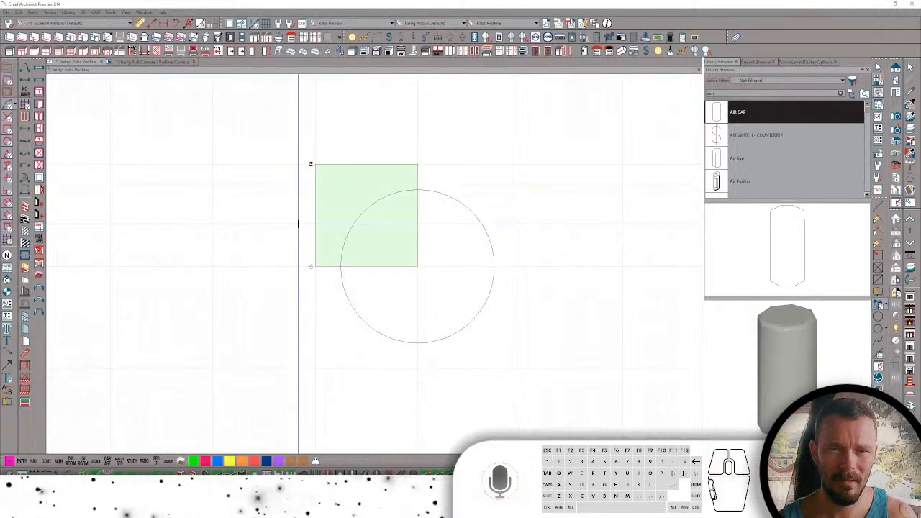
{"action": "left_click", "coordinate": [345, 164]}
{"action": "left_click_drag", "start_coordinate": [365, 213], "coordinate": [344, 208]}
- Widen the box by extending one side so it spans nearly the full width of the cylinder's circle
{"action": "left_click", "coordinate": [448, 338]}
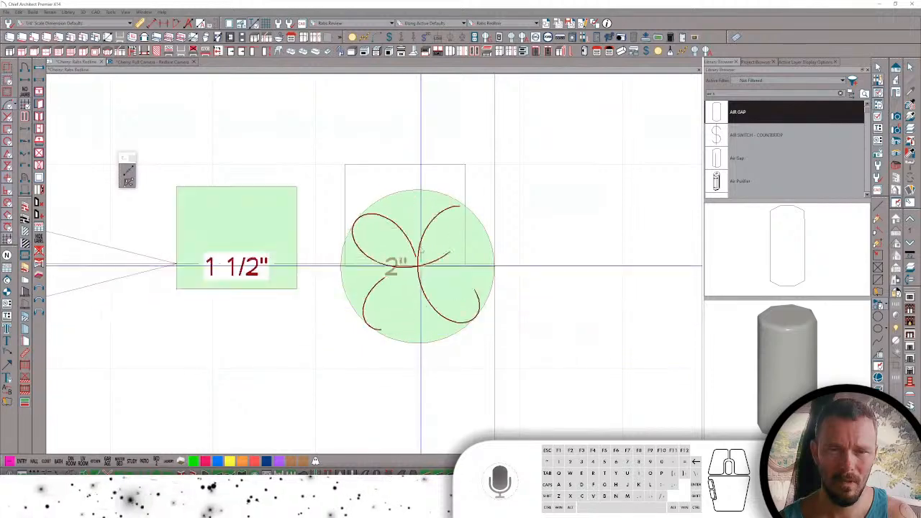
{"action": "scroll", "coordinate": [422, 252], "scroll_direction": "down", "scroll_amount": 3}
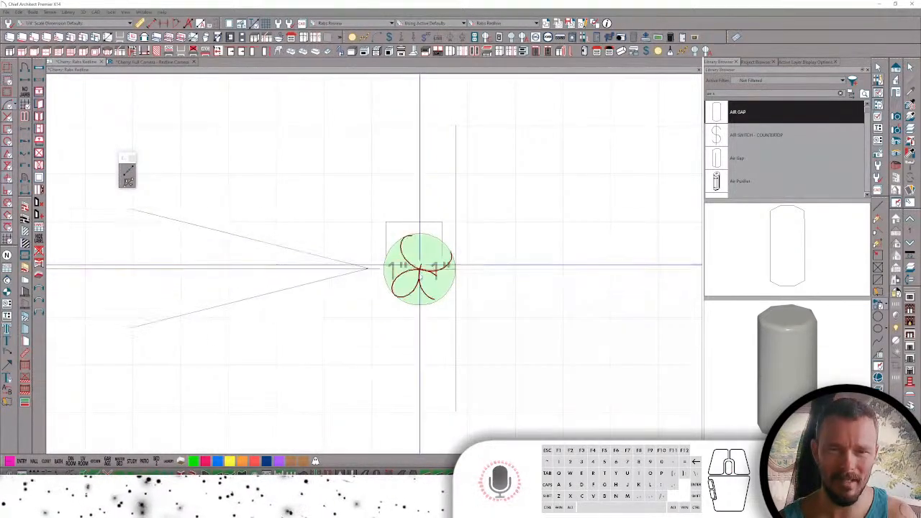
{"action": "key", "text": "space"}
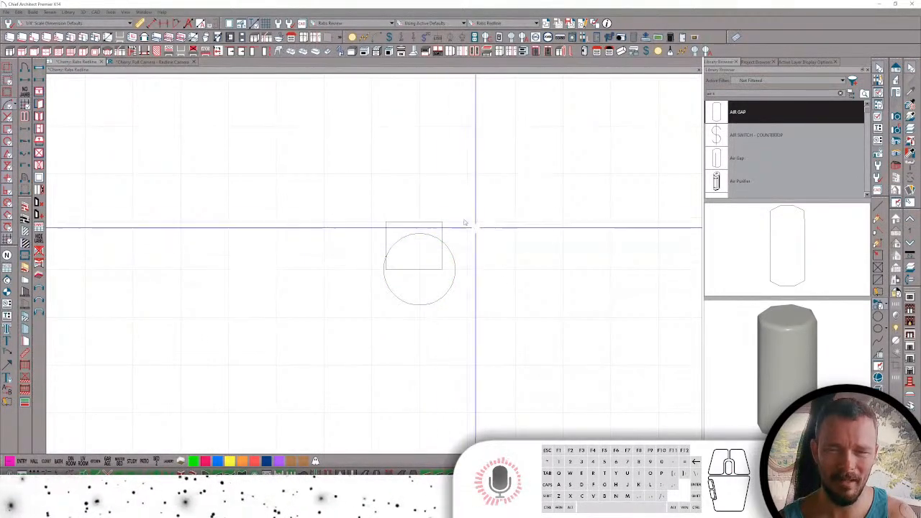
{"action": "left_click", "coordinate": [442, 230]}
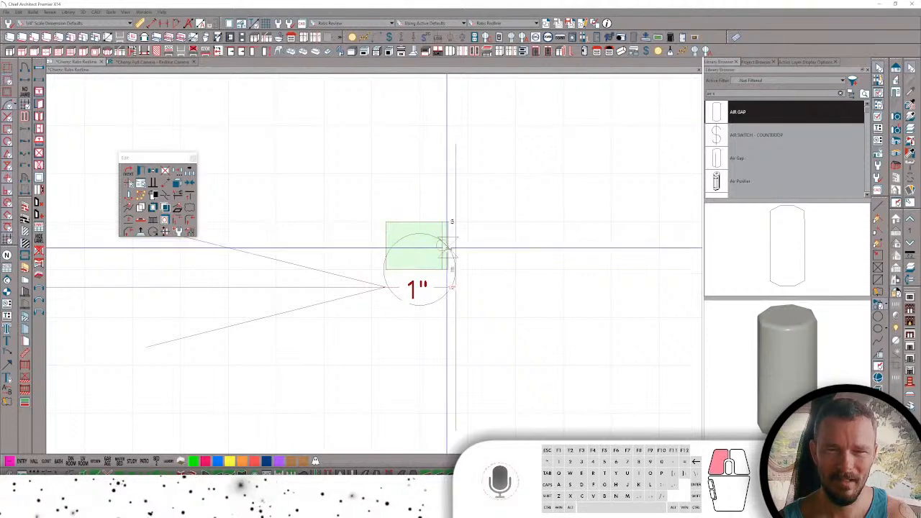
{"action": "left_click_drag", "start_coordinate": [446, 249], "coordinate": [453, 247]}
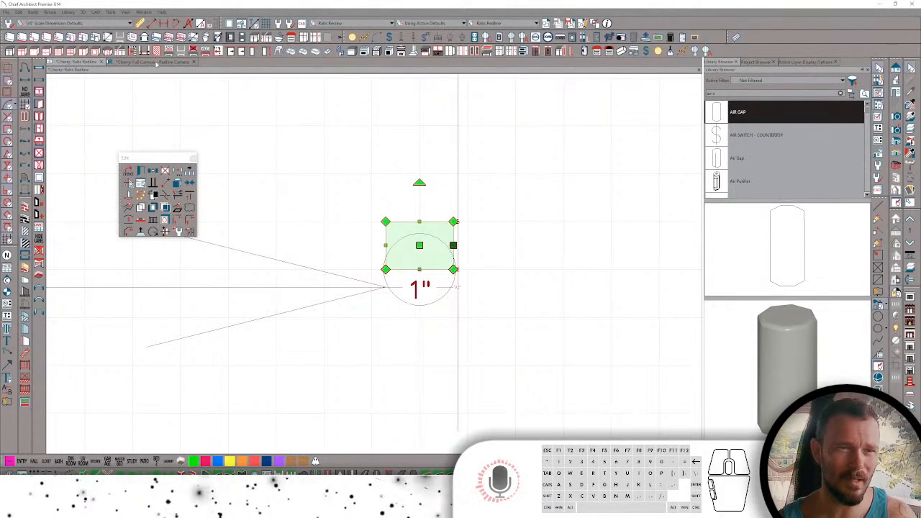
- In the kitchen camera view, raise the new box from the floor to the height of the cylinder's domed top
{"action": "left_click", "coordinate": [154, 63]}
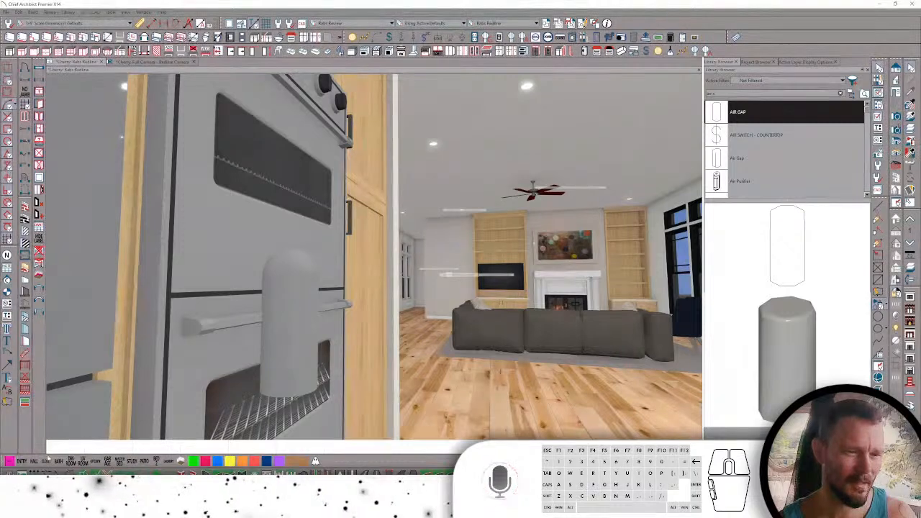
{"action": "key", "text": "space"}
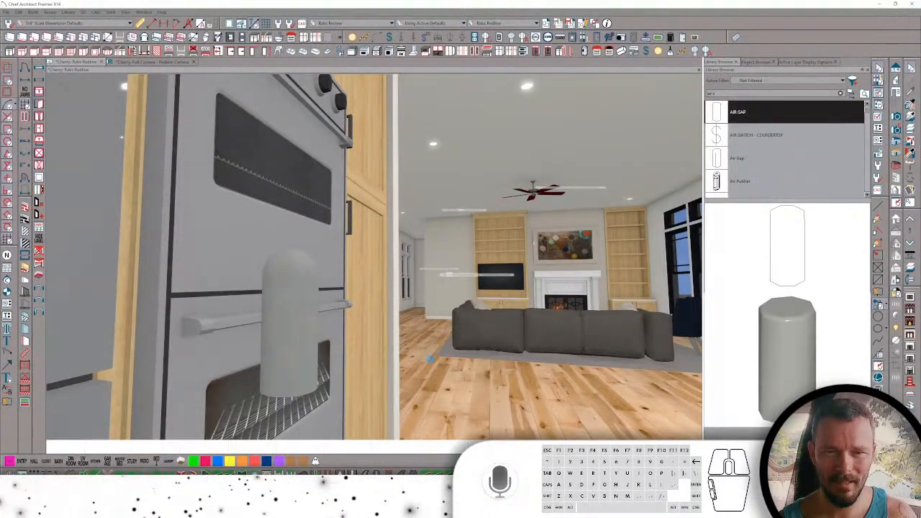
{"action": "scroll", "coordinate": [435, 370], "scroll_direction": "down", "scroll_amount": 2}
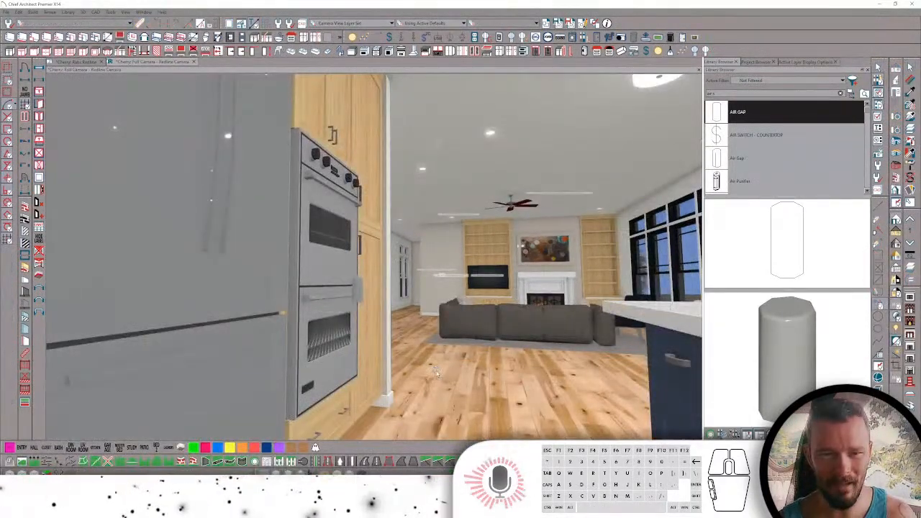
{"action": "middle_click_drag", "start_coordinate": [436, 372], "coordinate": [363, 405]}
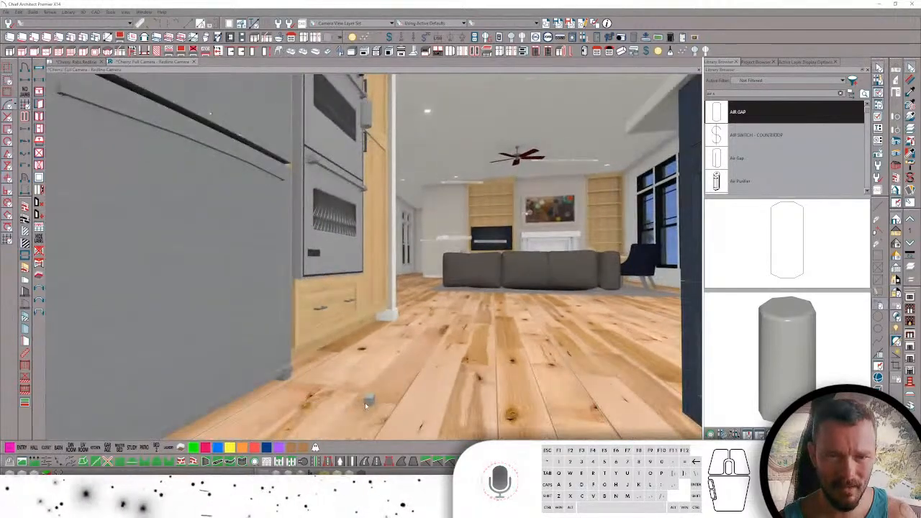
{"action": "left_click", "coordinate": [367, 405]}
{"action": "left_click_drag", "start_coordinate": [368, 403], "coordinate": [371, 311]}
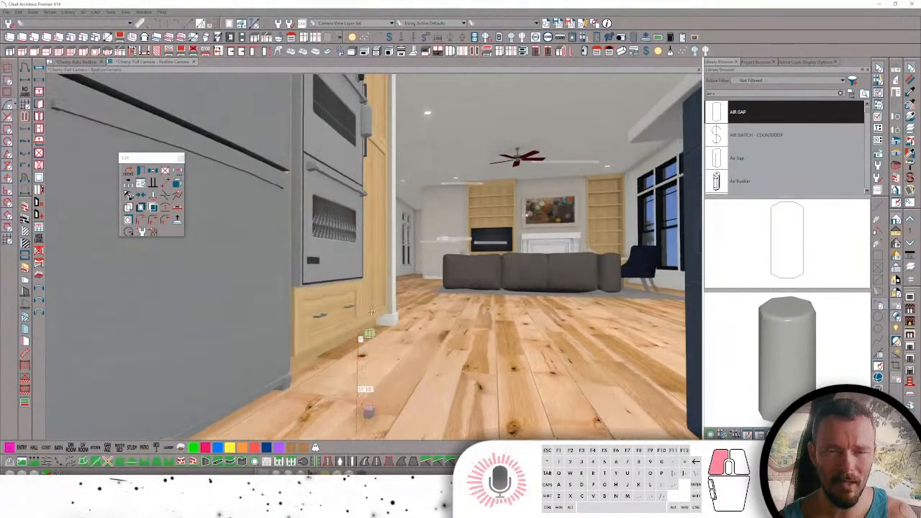
{"action": "middle_click_drag", "start_coordinate": [371, 311], "coordinate": [373, 419]}
{"action": "left_click_drag", "start_coordinate": [373, 419], "coordinate": [376, 280]}
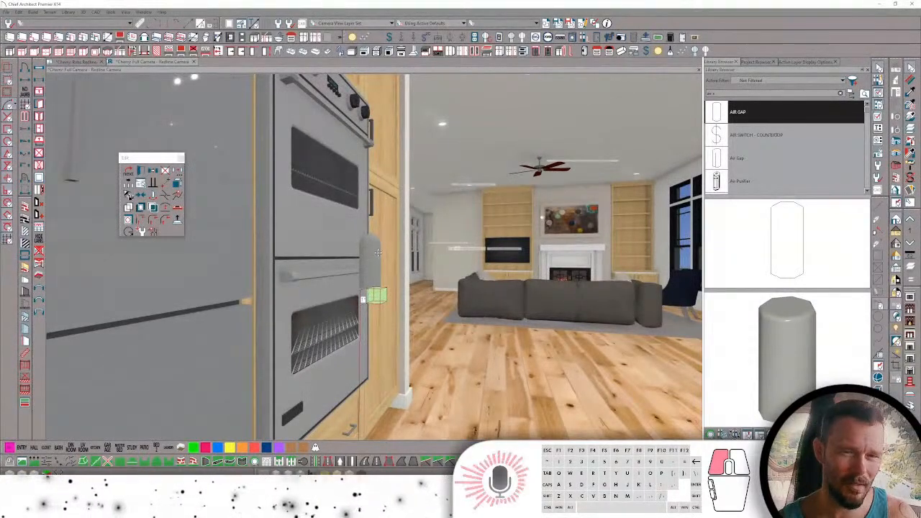
{"action": "mouse_move", "coordinate": [379, 245]}
{"action": "left_mouse_down"}
{"action": "mouse_move", "coordinate": [383, 226]}
{"action": "mouse_move", "coordinate": [384, 238]}
{"action": "left_mouse_up"}
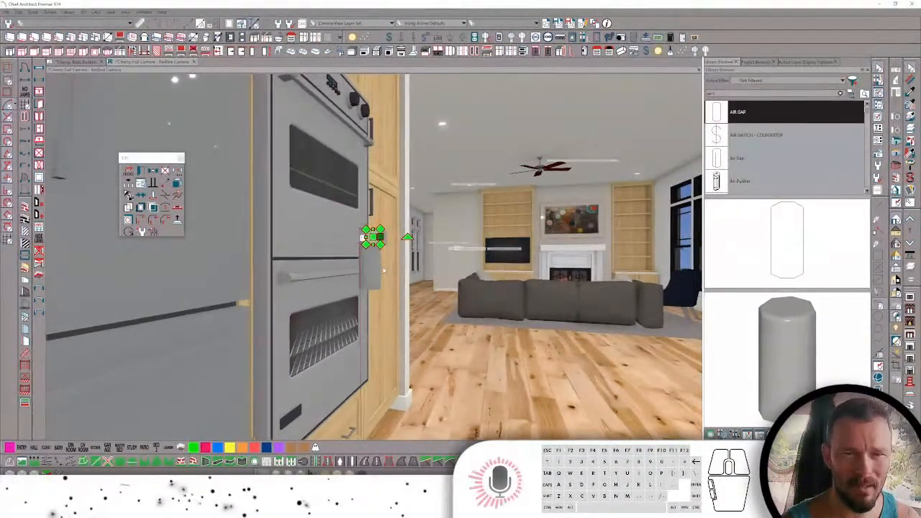
- Lower the box into the cylinder's side below the dome, using a relative polar move at -90°
{"action": "scroll", "coordinate": [363, 275], "scroll_direction": "up", "scroll_amount": 2}
{"action": "scroll", "coordinate": [364, 274], "scroll_direction": "up", "scroll_amount": 2}
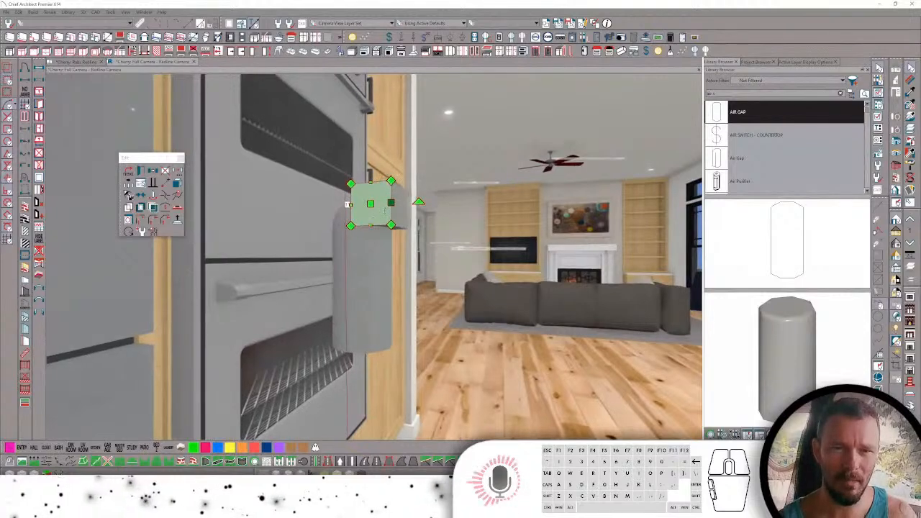
{"action": "left_click_drag", "start_coordinate": [370, 204], "coordinate": [371, 234]}
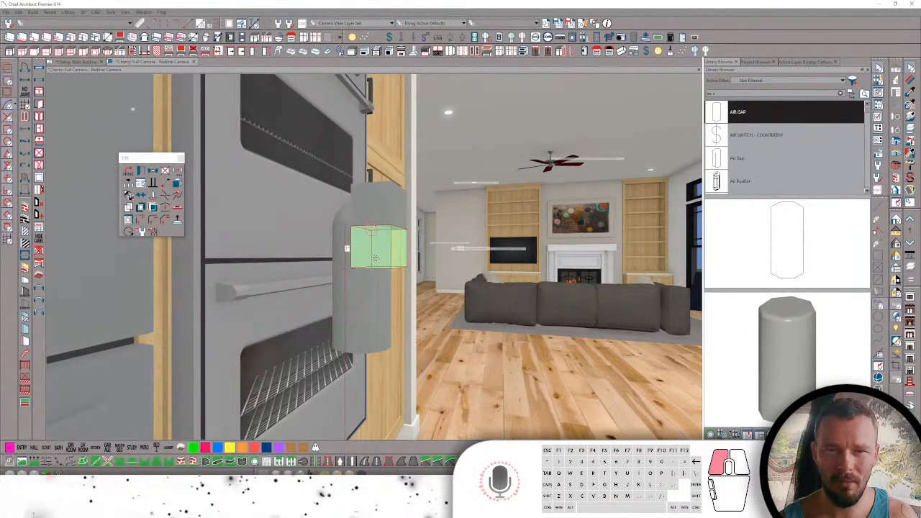
{"action": "left_click_drag", "start_coordinate": [375, 261], "coordinate": [377, 310]}
{"action": "key", "text": "Tab"}
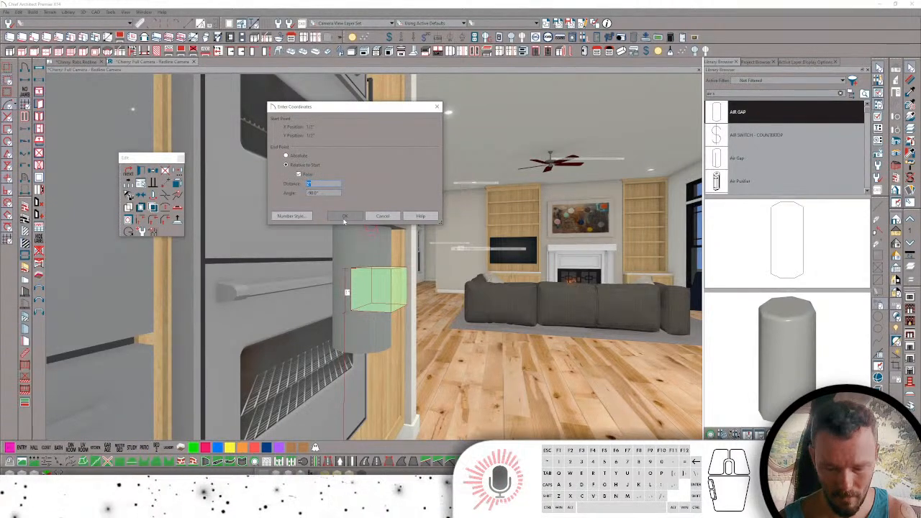
{"action": "key", "text": "Return"}
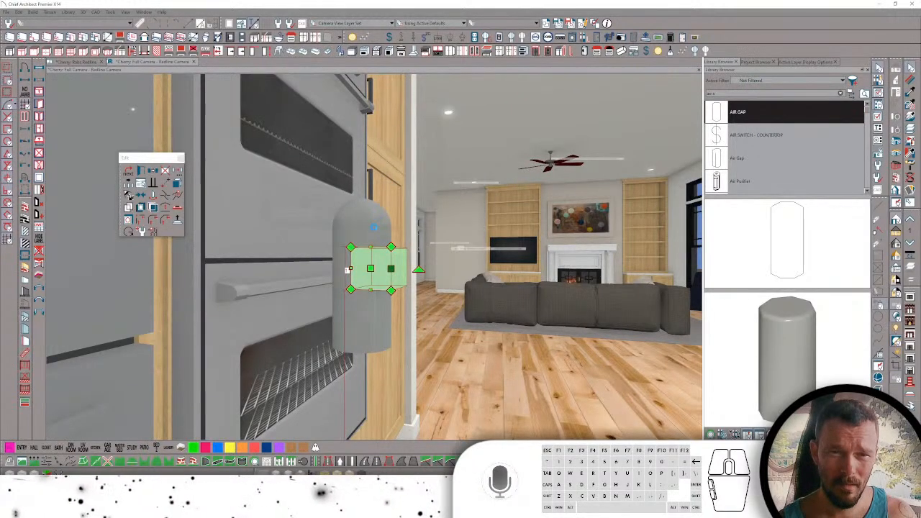
- Subtract the box from the round-topped cylinder to cut a notch in its side
{"action": "left_click", "coordinate": [377, 236]}
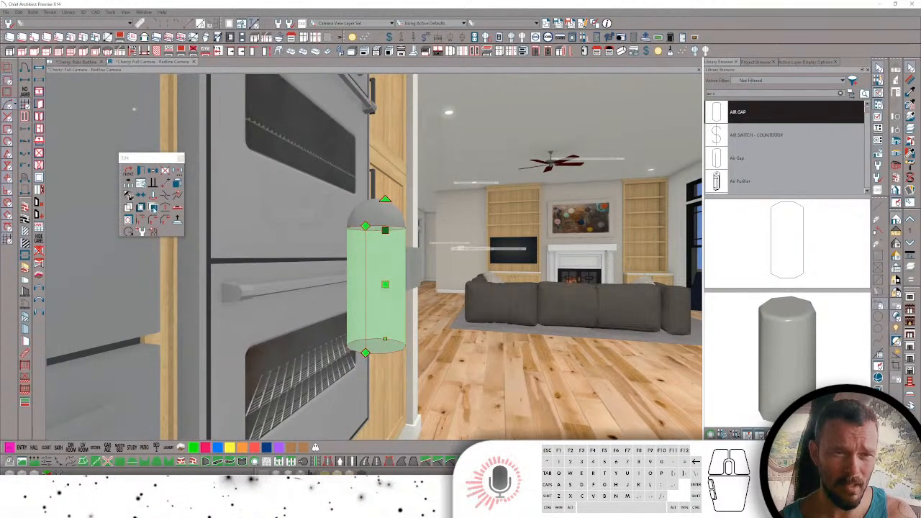
{"action": "left_click", "coordinate": [153, 208]}
{"action": "left_click", "coordinate": [412, 267]}
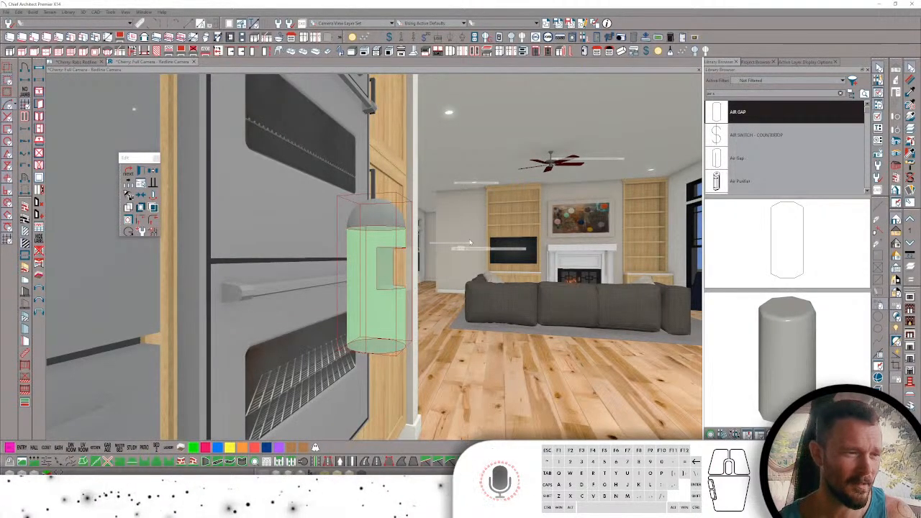
{"action": "key", "text": "space"}
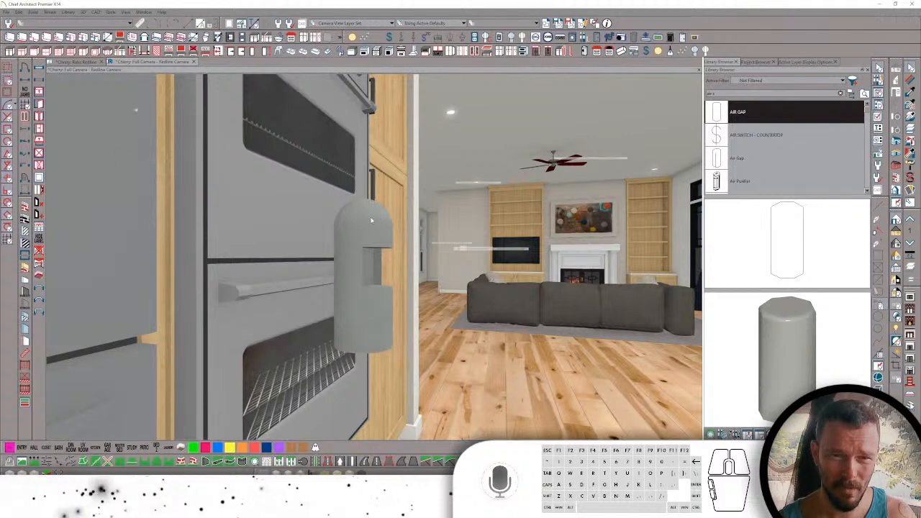
- Convert the notched cylinder to a Fixture (Interior) symbol with advanced options, without adding it to the library
{"action": "left_click", "coordinate": [372, 220]}
{"action": "left_click", "coordinate": [346, 251]}
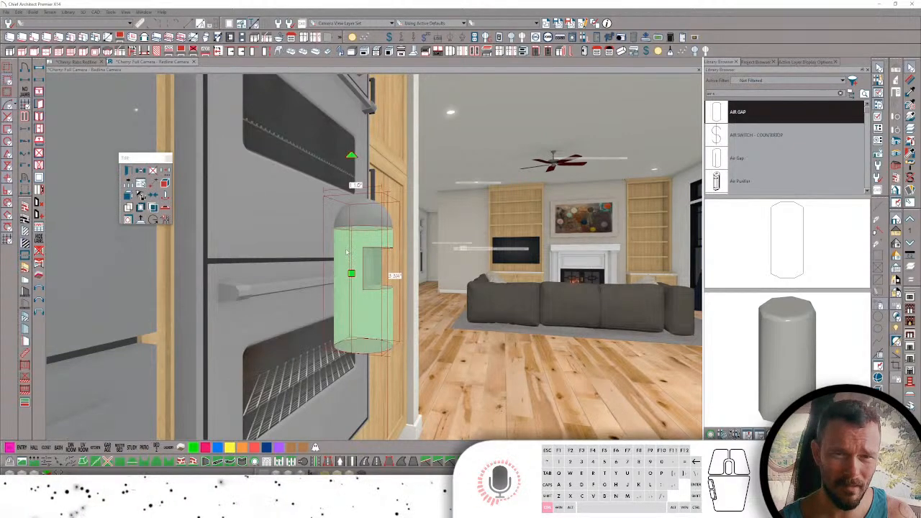
{"action": "left_click", "coordinate": [165, 219]}
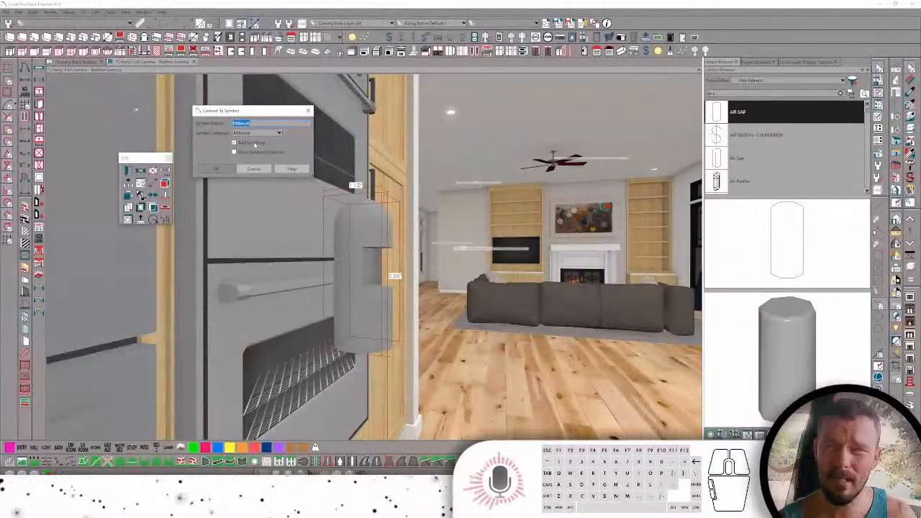
{"action": "left_click", "coordinate": [273, 134]}
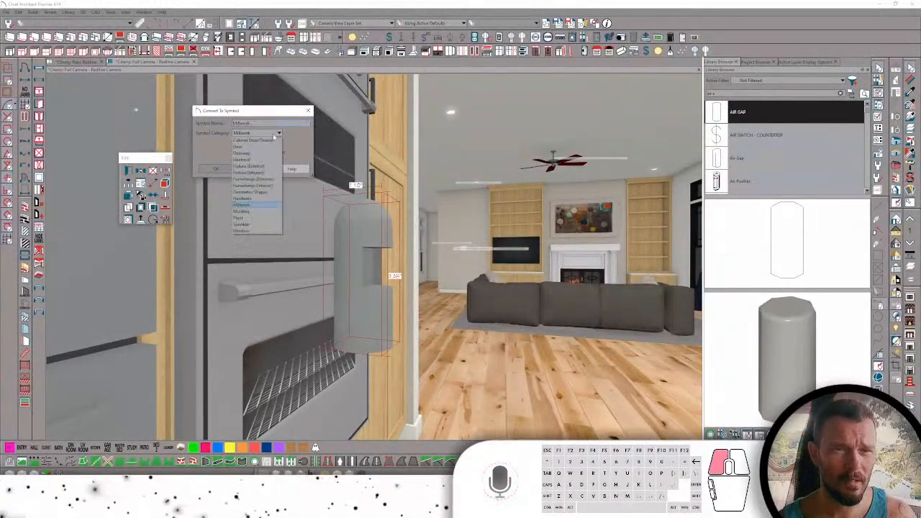
{"action": "left_click", "coordinate": [254, 173]}
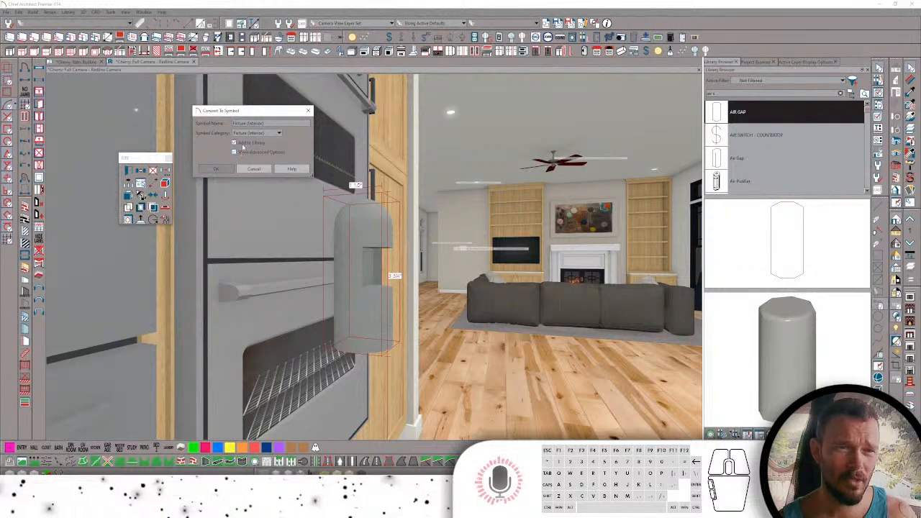
{"action": "left_click", "coordinate": [242, 144]}
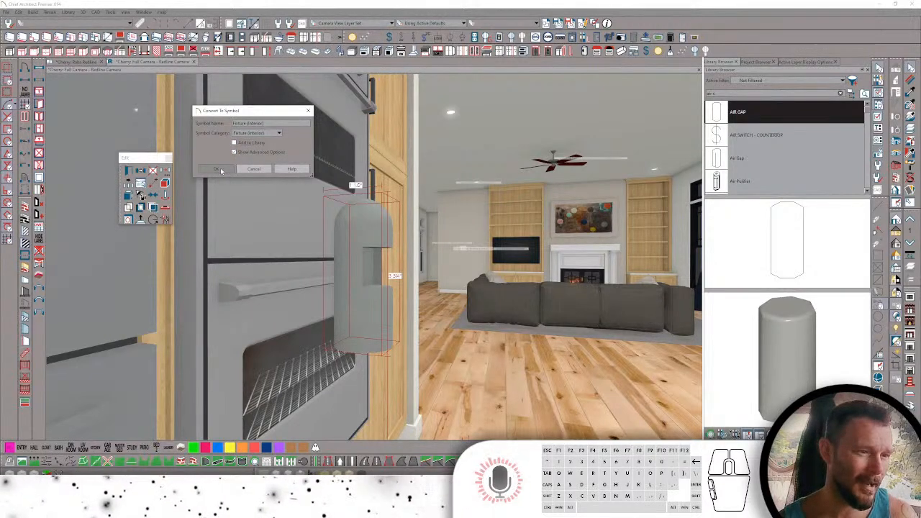
{"action": "left_click", "coordinate": [218, 169]}
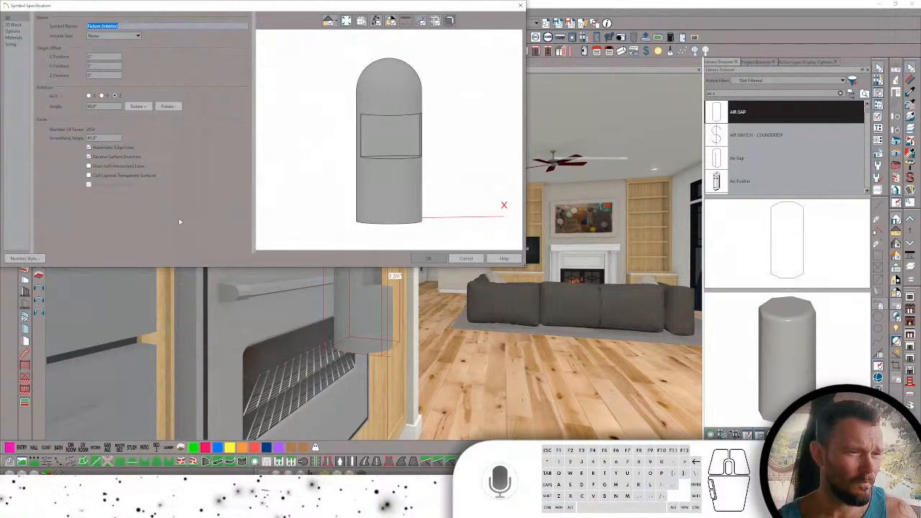
{"action": "left_click", "coordinate": [427, 258]}
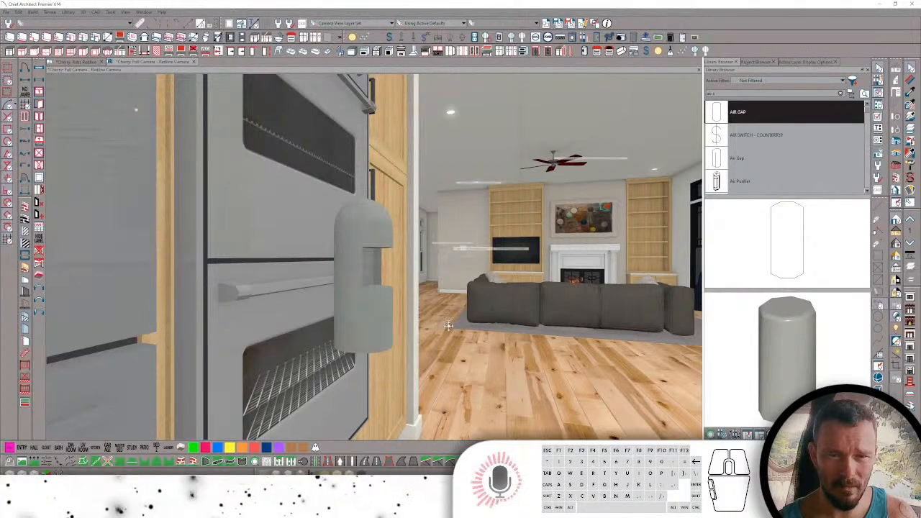
- Delete the converted fixture symbol from the floor, and undo the deletion
{"action": "middle_click_drag", "start_coordinate": [451, 328], "coordinate": [490, 370]}
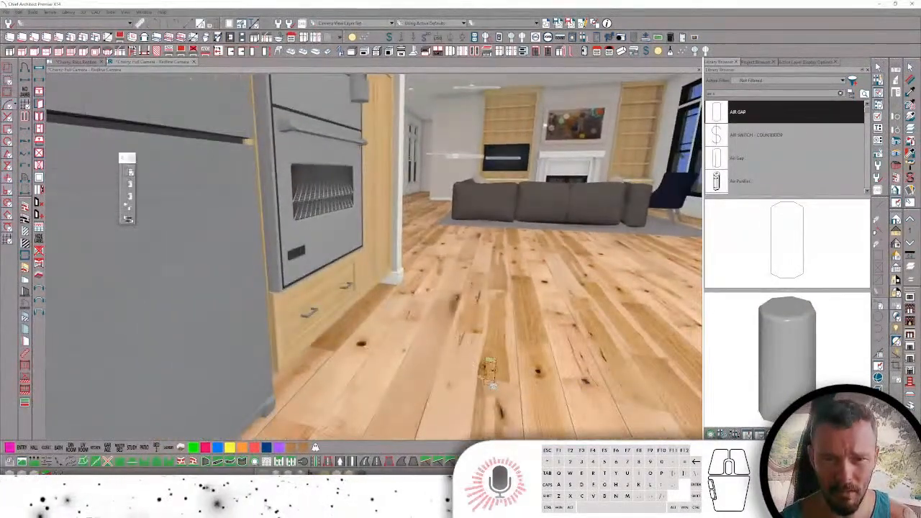
{"action": "left_click", "coordinate": [493, 386]}
{"action": "key", "text": "Delete"}
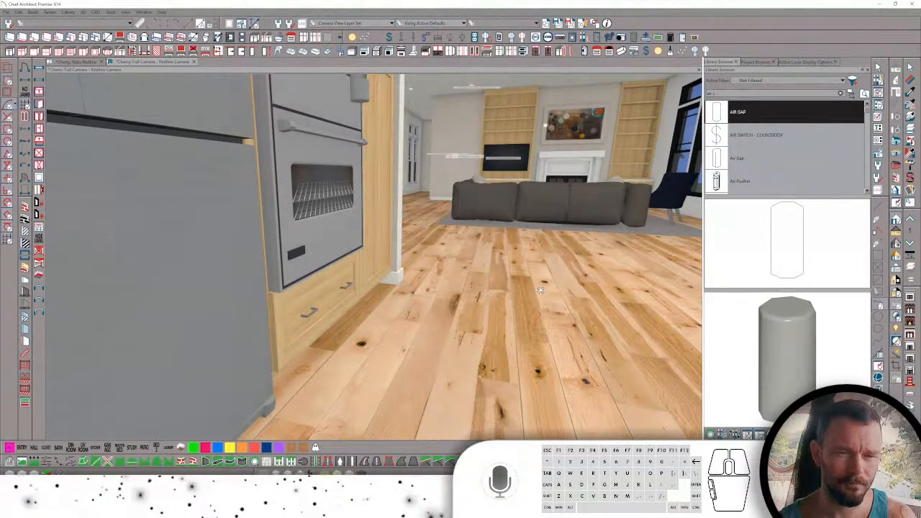
{"action": "key", "text": "ctrl+z"}
{"action": "scroll", "coordinate": [541, 290], "scroll_direction": "up", "scroll_amount": 1}
{"action": "scroll", "coordinate": [513, 320], "scroll_direction": "up", "scroll_amount": 2}
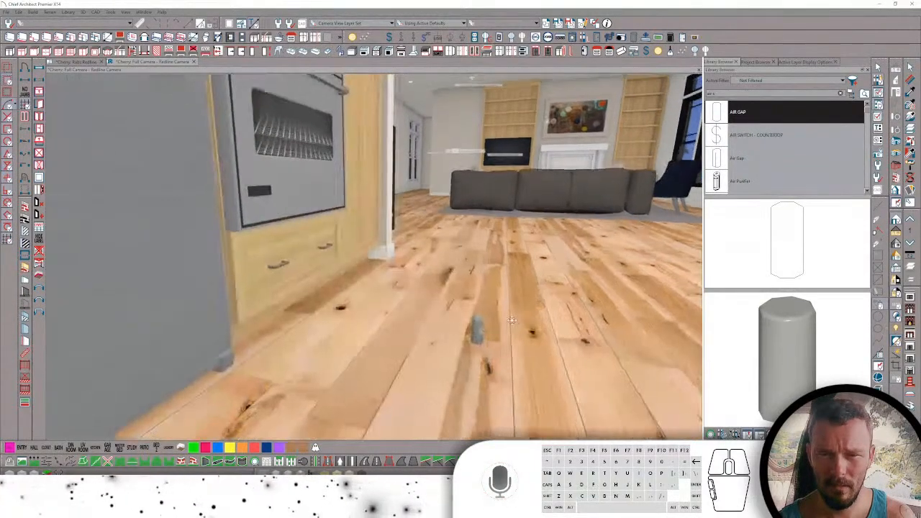
{"action": "scroll", "coordinate": [510, 320], "scroll_direction": "up", "scroll_amount": 6}
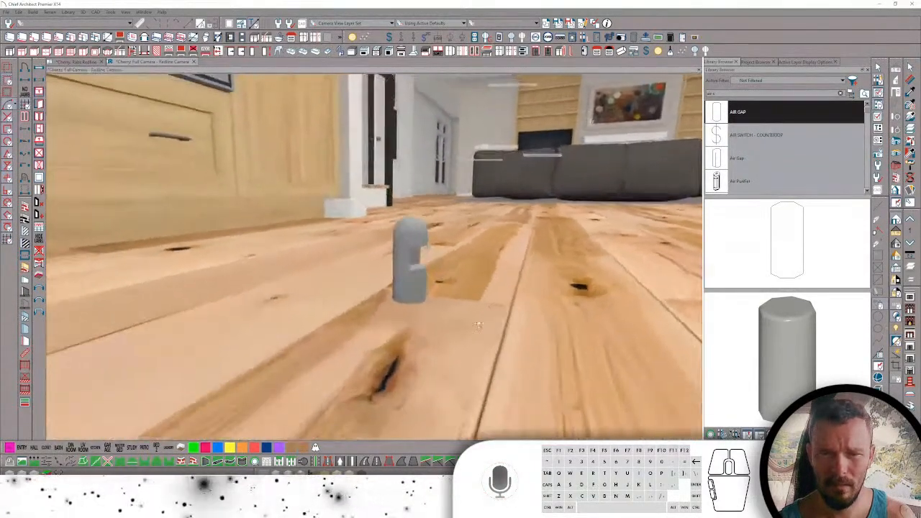
- Open the notched fixture's symbol specification and set its second height stretch plane to 3"
{"action": "left_click", "coordinate": [415, 251]}
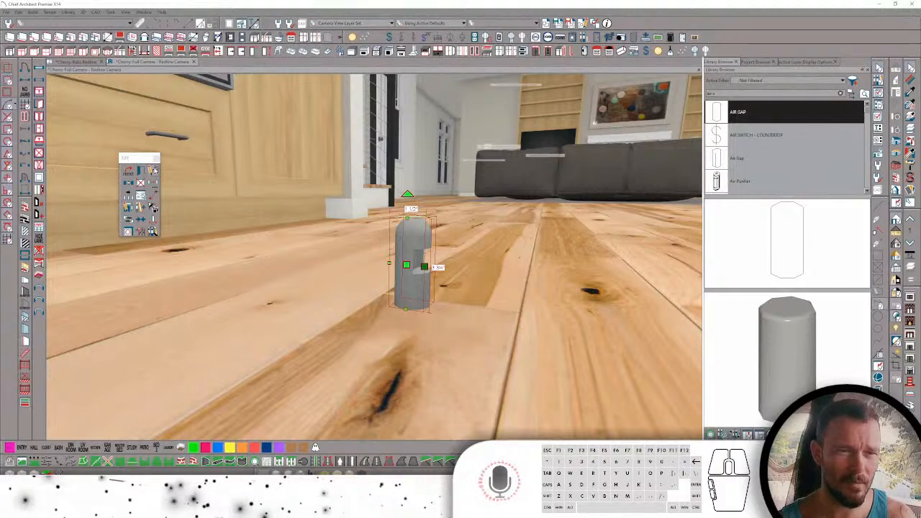
{"action": "left_click", "coordinate": [153, 171]}
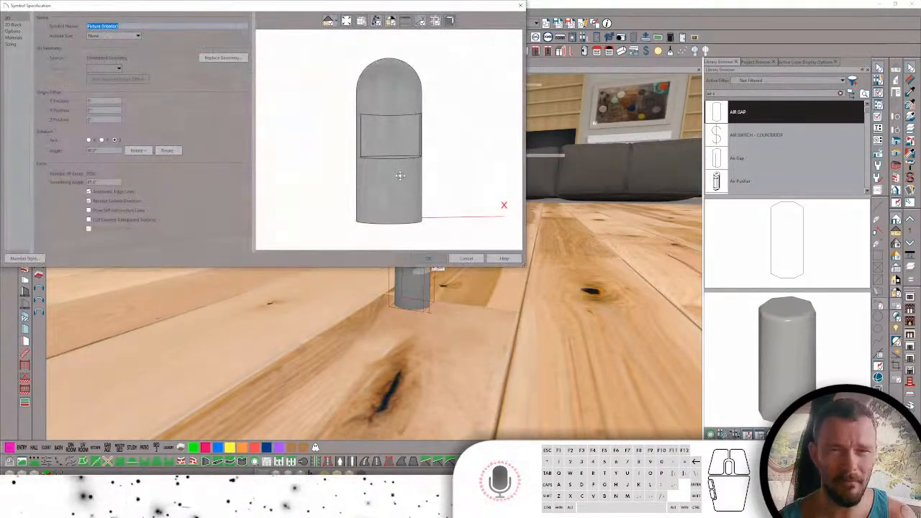
{"action": "left_click", "coordinate": [11, 44]}
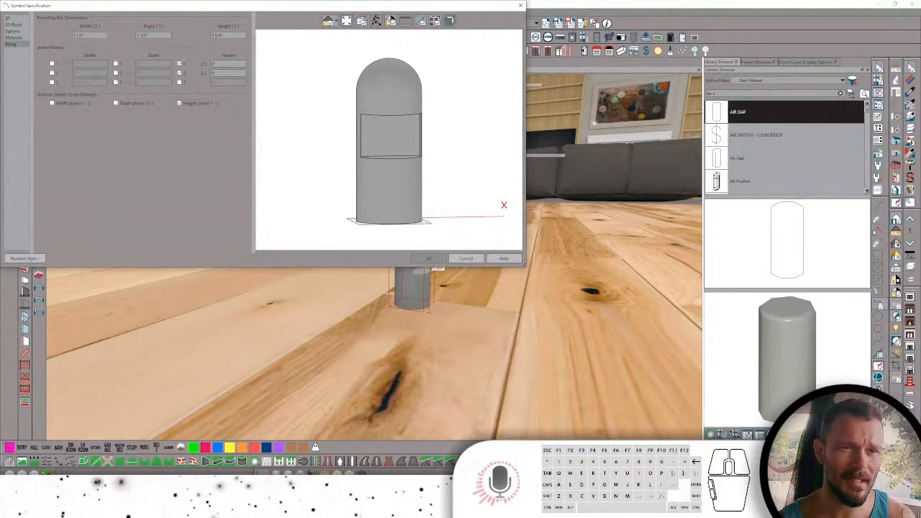
{"action": "left_click", "coordinate": [200, 73]}
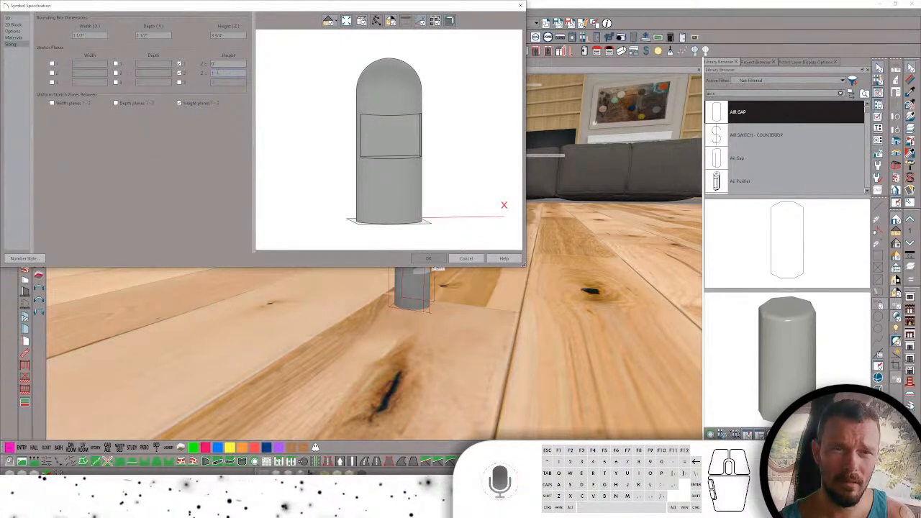
{"action": "left_click_drag", "start_coordinate": [217, 73], "coordinate": [201, 73]}
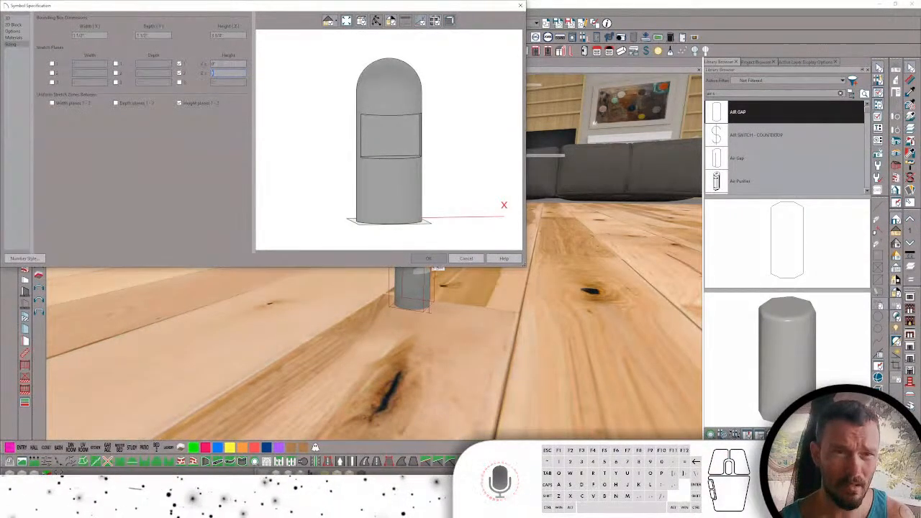
{"action": "type", "text": "3"}
- Set the symbol's first height stretch plane to 1" and accept the specification
{"action": "left_click", "coordinate": [220, 65]}
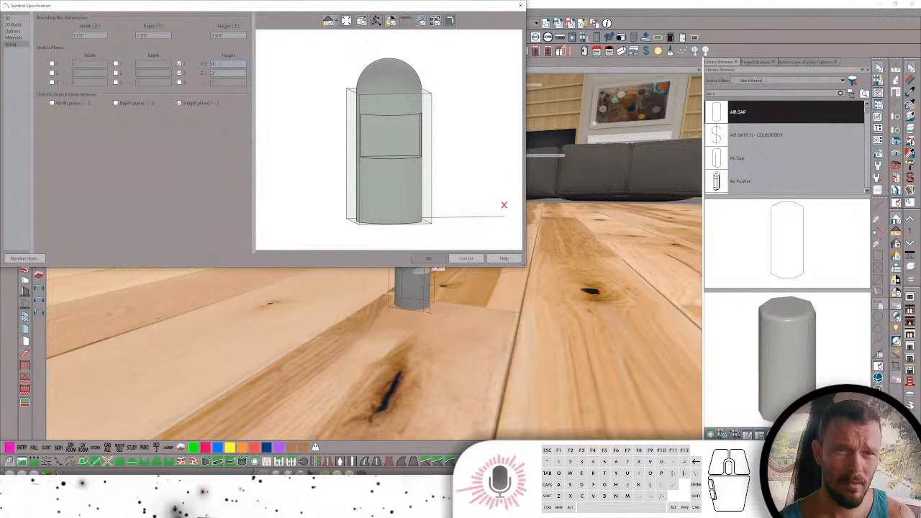
{"action": "left_click_drag", "start_coordinate": [222, 65], "coordinate": [203, 64]}
{"action": "type", "text": "3"}
{"action": "key", "text": "Tab"}
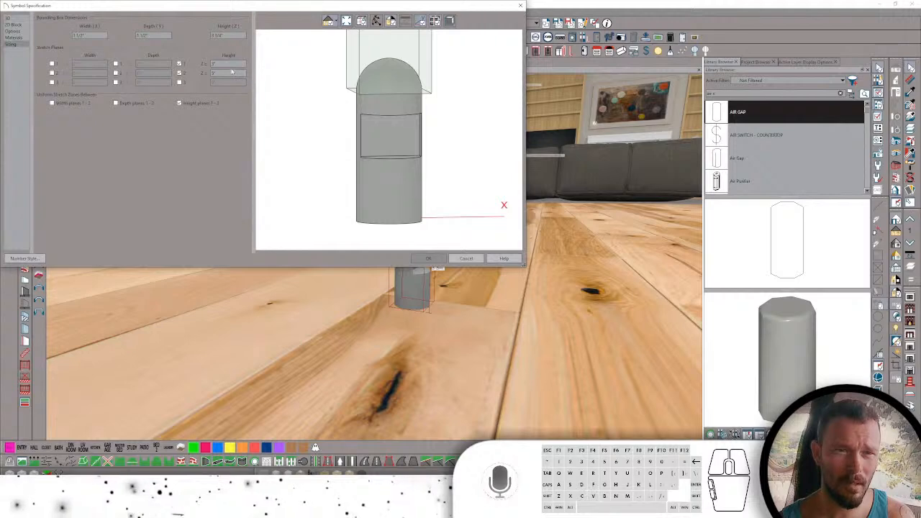
{"action": "left_click_drag", "start_coordinate": [219, 64], "coordinate": [204, 65]}
{"action": "key", "text": "Tab"}
{"action": "type", "text": "1"}
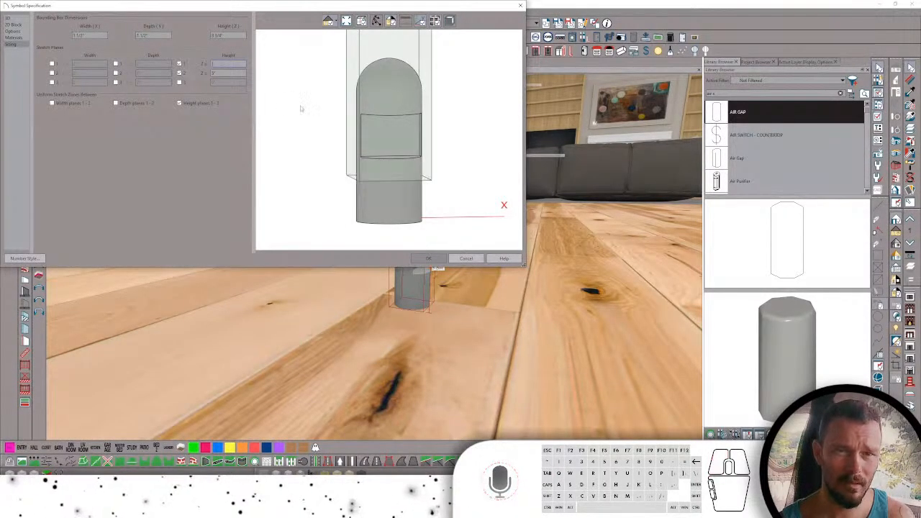
{"action": "left_click", "coordinate": [430, 260]}
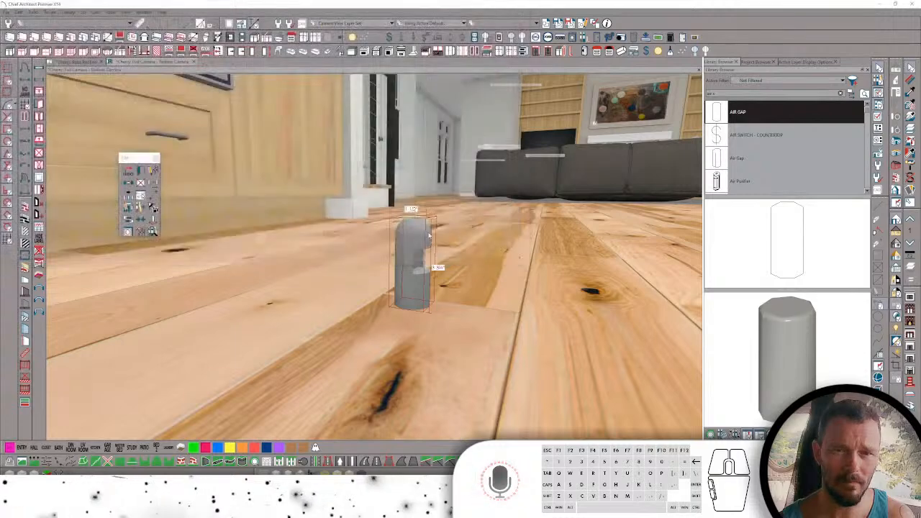
- Reduce the fixture's height in stages to a squat cylinder with a flattened dome and a narrowed notch
{"action": "left_click", "coordinate": [414, 229]}
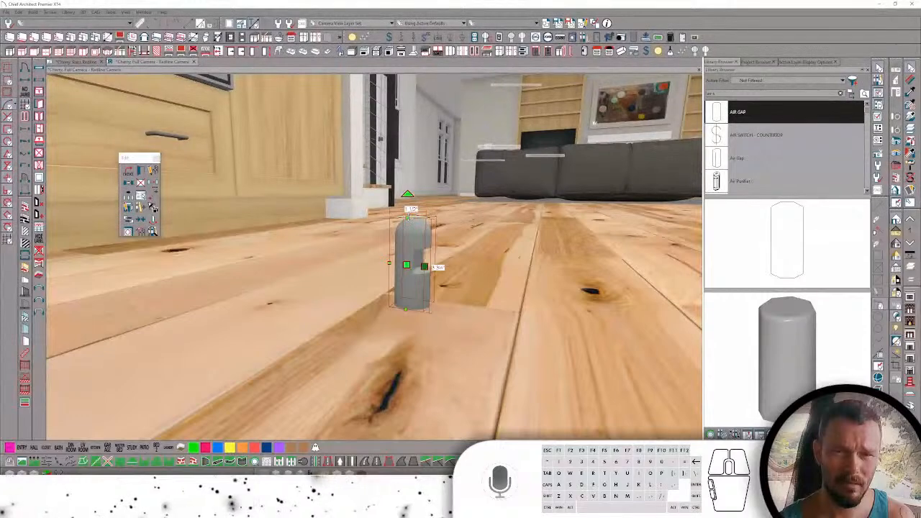
{"action": "left_click_drag", "start_coordinate": [408, 217], "coordinate": [413, 243]}
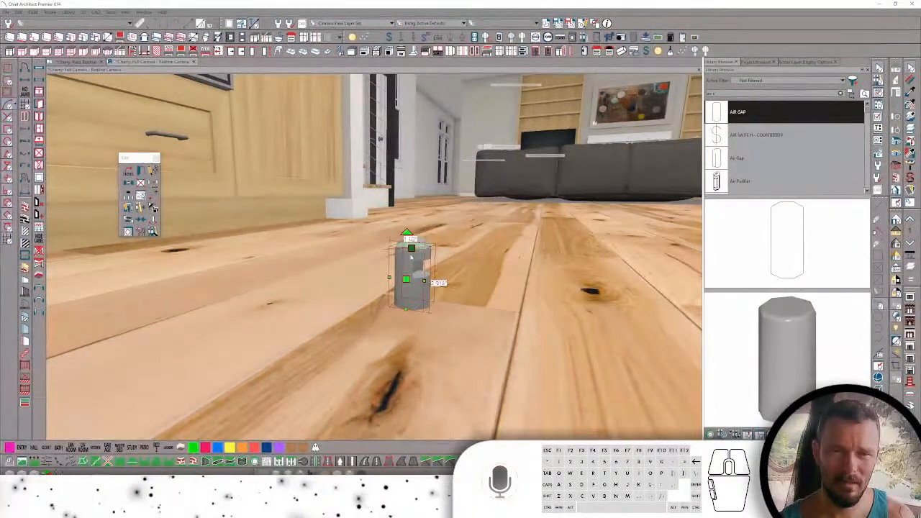
{"action": "left_click_drag", "start_coordinate": [412, 248], "coordinate": [415, 267]}
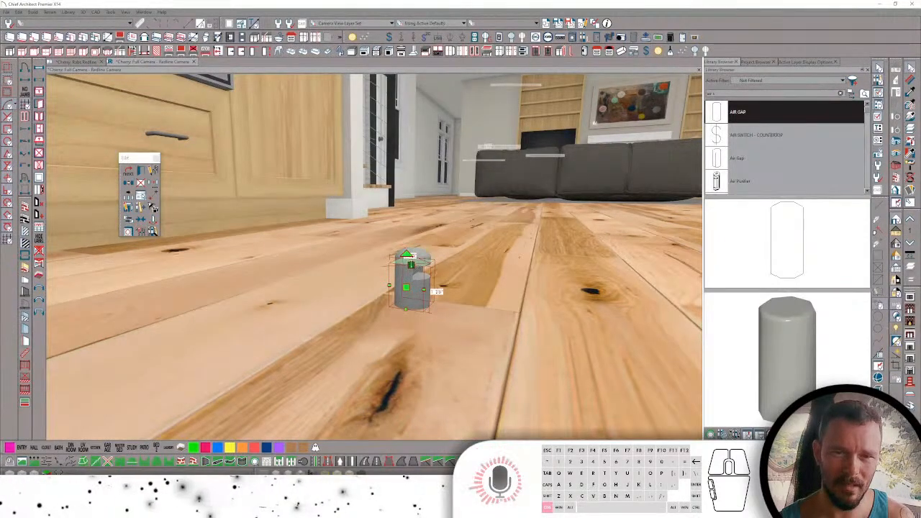
{"action": "left_click_drag", "start_coordinate": [408, 255], "coordinate": [411, 282]}
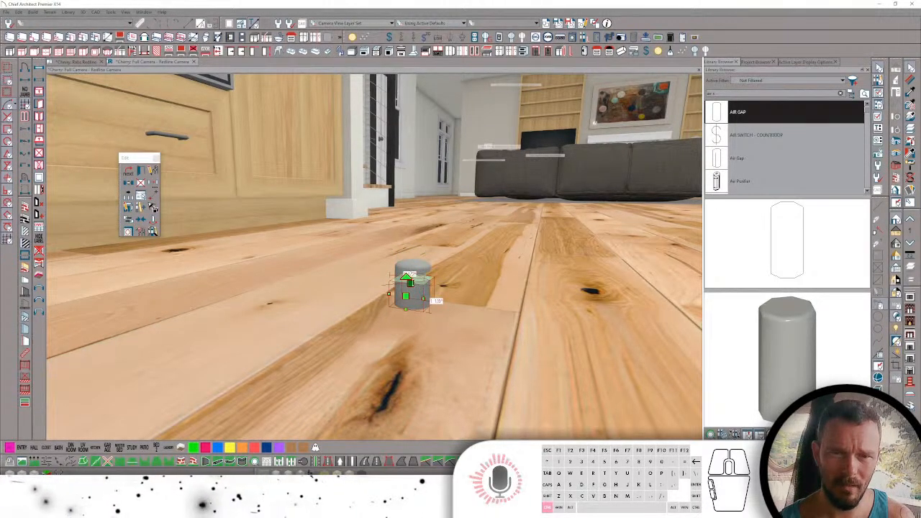
{"action": "left_click_drag", "start_coordinate": [417, 286], "coordinate": [410, 295]}
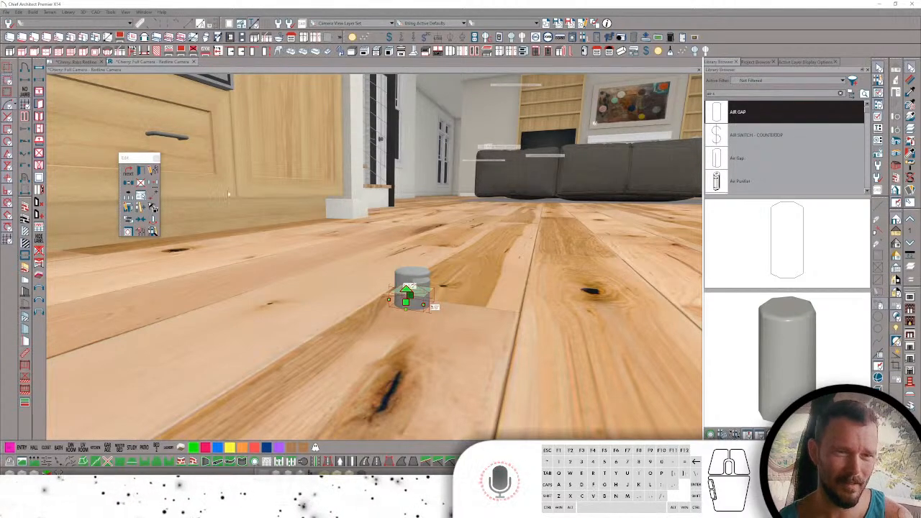
- Convert the shortened fixture to a Fixture (Interior) symbol with advanced options, using a height stretch zone from 0" to 1"
{"action": "left_click", "coordinate": [143, 230]}
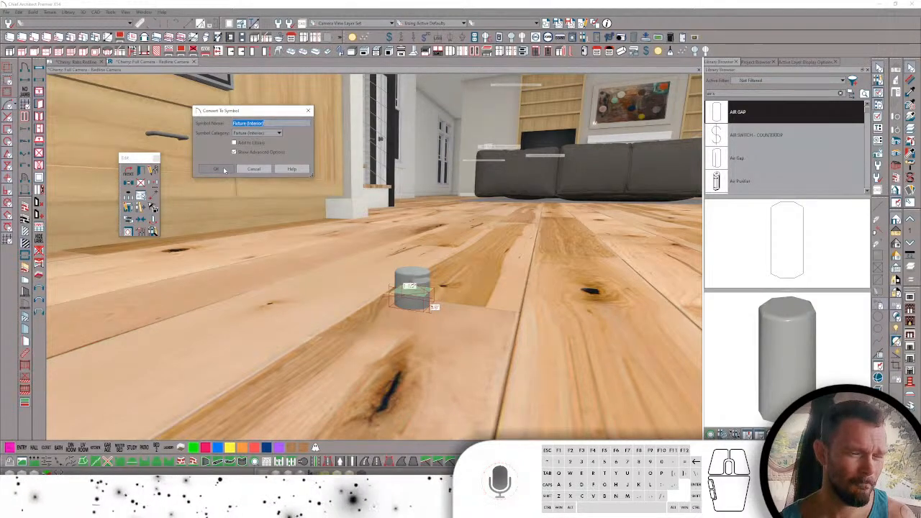
{"action": "left_click", "coordinate": [216, 169]}
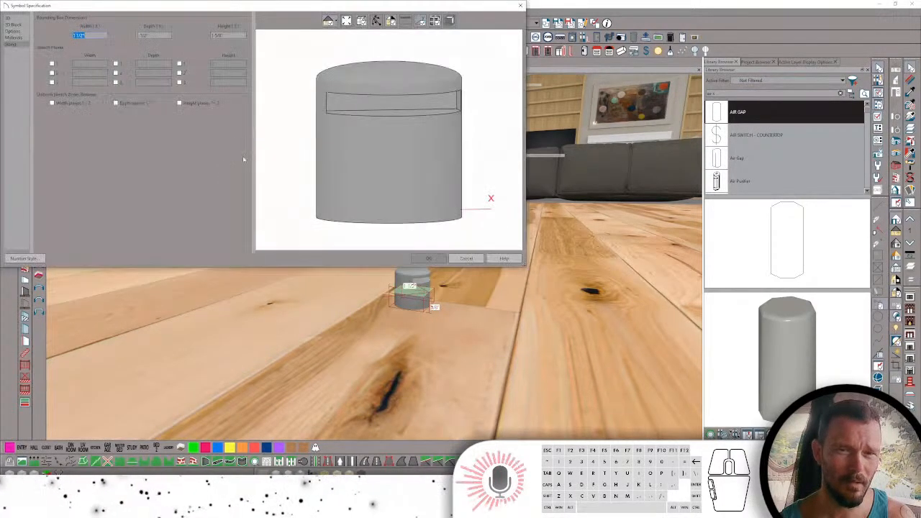
{"action": "left_click", "coordinate": [185, 103]}
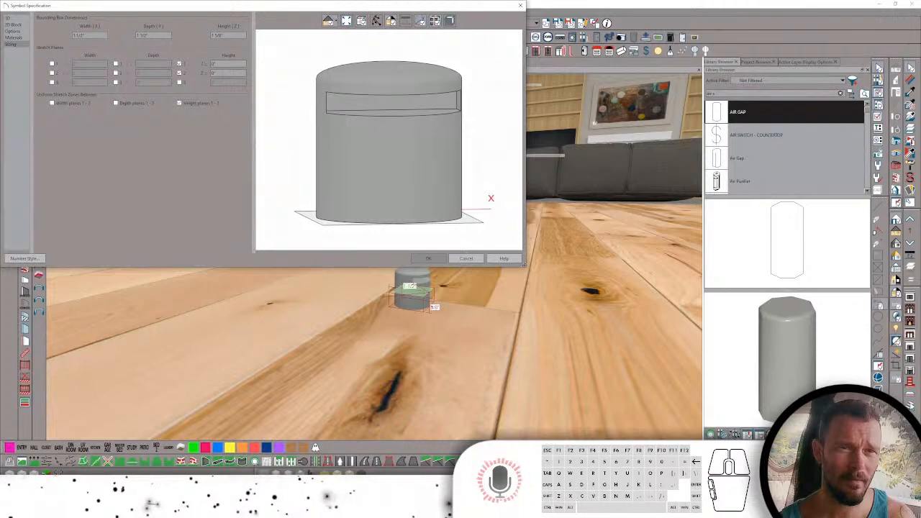
{"action": "left_click_drag", "start_coordinate": [223, 65], "coordinate": [191, 58]}
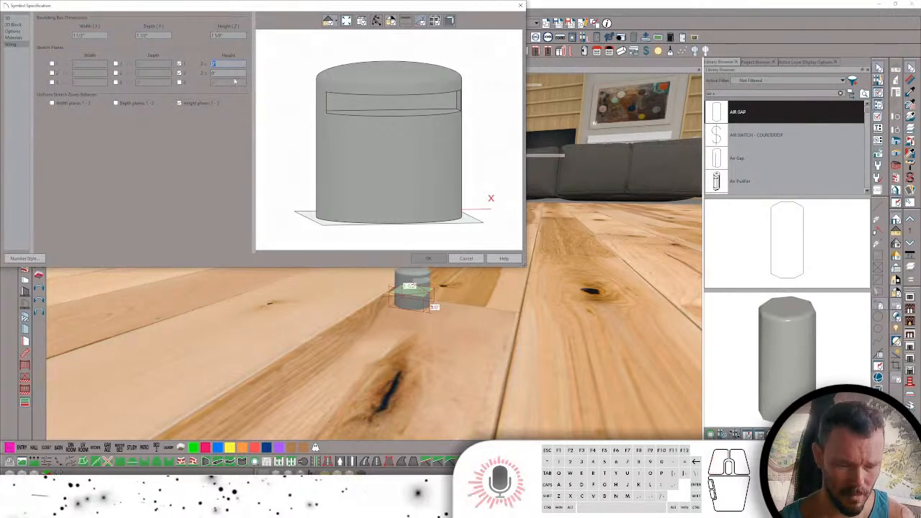
{"action": "type", "text": "1"}
{"action": "key", "text": "Tab"}
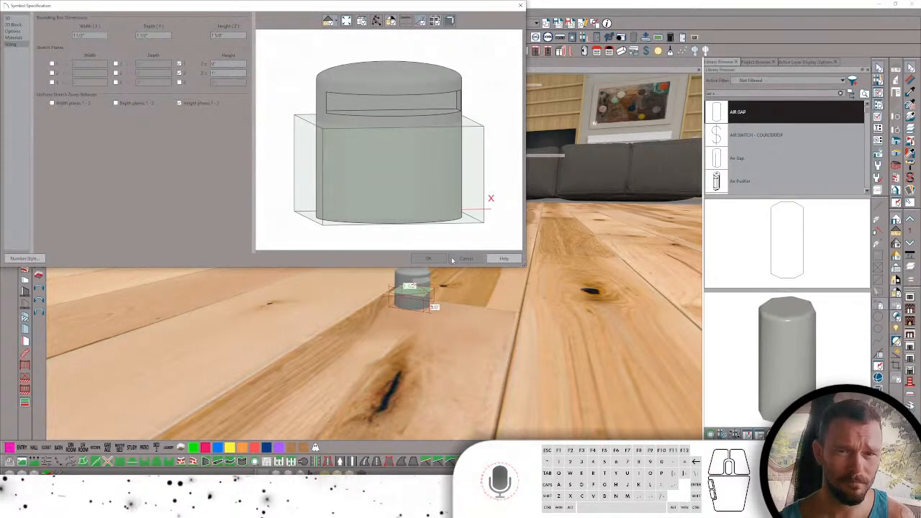
{"action": "left_click", "coordinate": [452, 258]}
{"action": "key", "text": "Escape"}
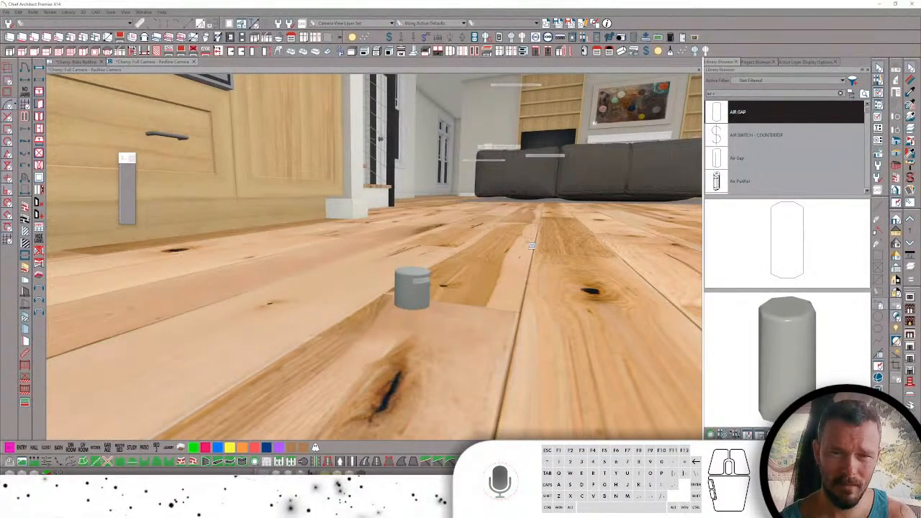
- Place the new symbol on the floor behind the shortened fixture and stretch its height to about 3"
{"action": "left_click", "coordinate": [531, 246]}
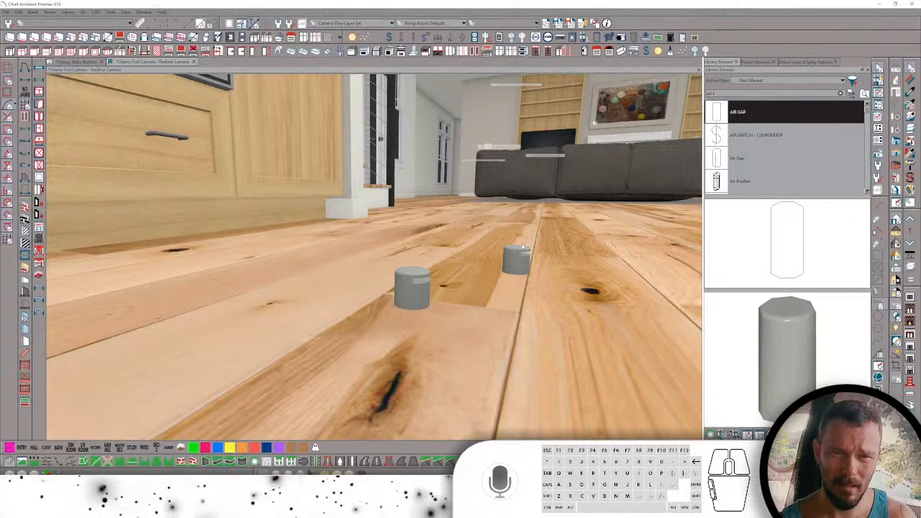
{"action": "left_click", "coordinate": [518, 254]}
{"action": "left_click_drag", "start_coordinate": [516, 247], "coordinate": [539, 251]}
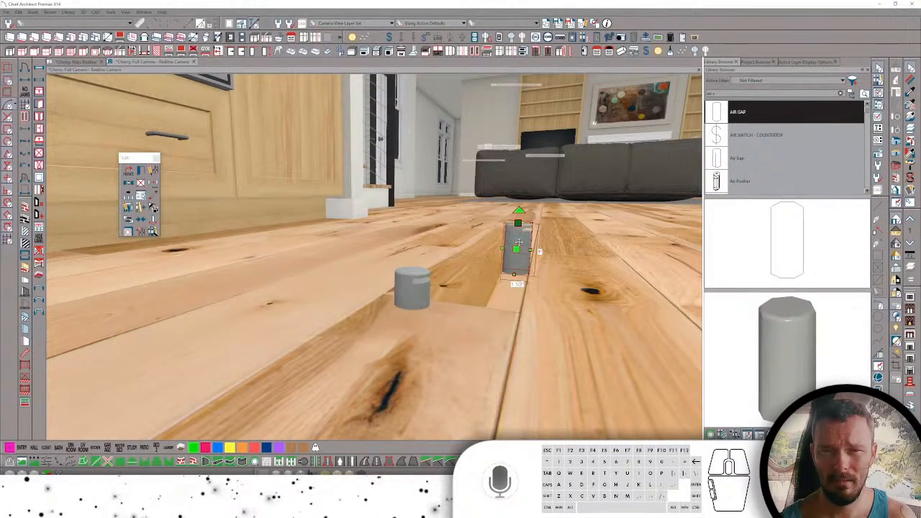
- Convert the stretched fixture to a Fixture (Interior) symbol named "Rabs Air Gap", adding it to the library without advanced options
{"action": "left_click", "coordinate": [141, 231]}
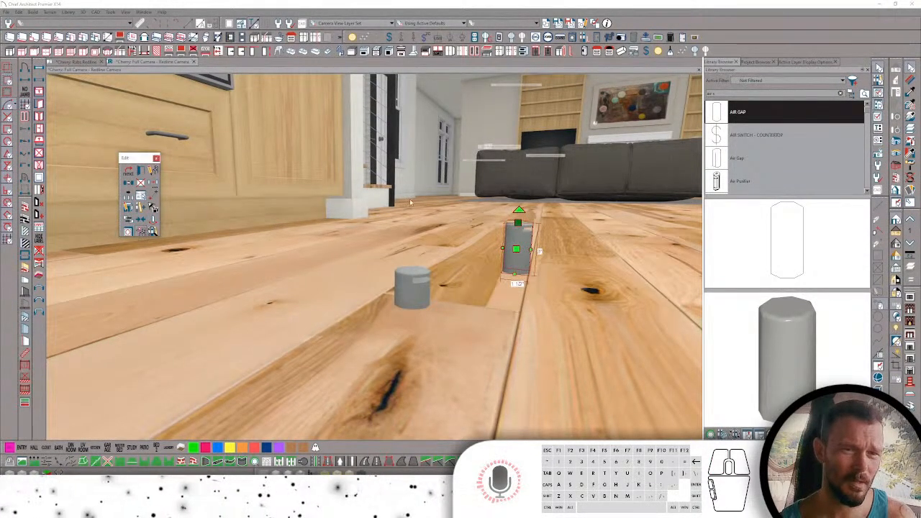
{"action": "left_click", "coordinate": [252, 144]}
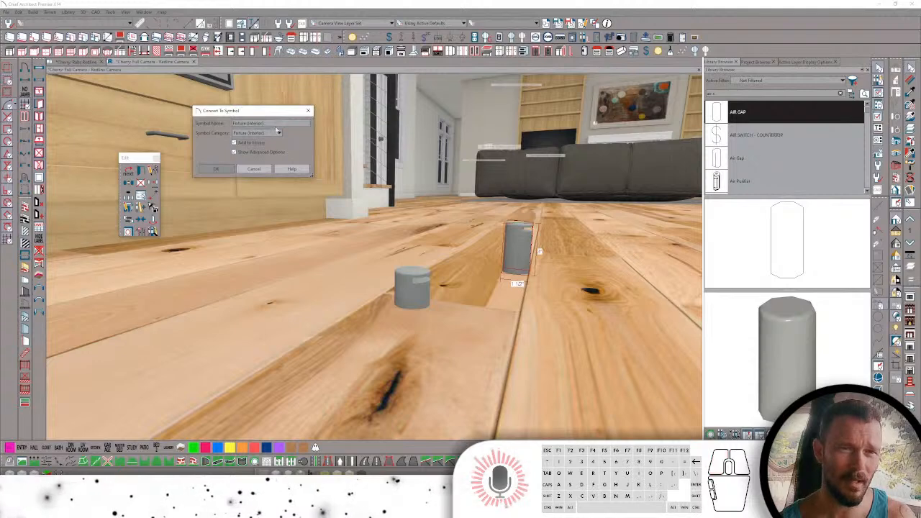
{"action": "left_click_drag", "start_coordinate": [278, 125], "coordinate": [213, 106]}
{"action": "type", "text": "Ras"}
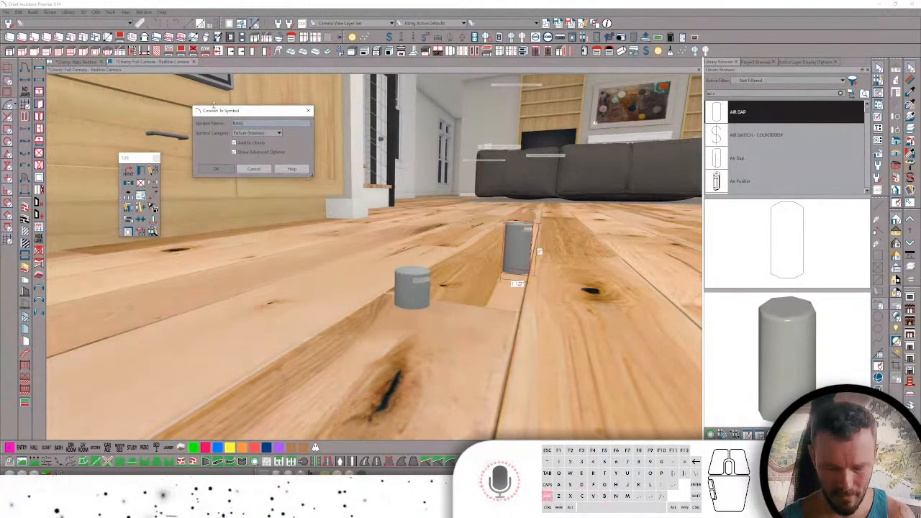
{"action": "type", "text": " Ai"}
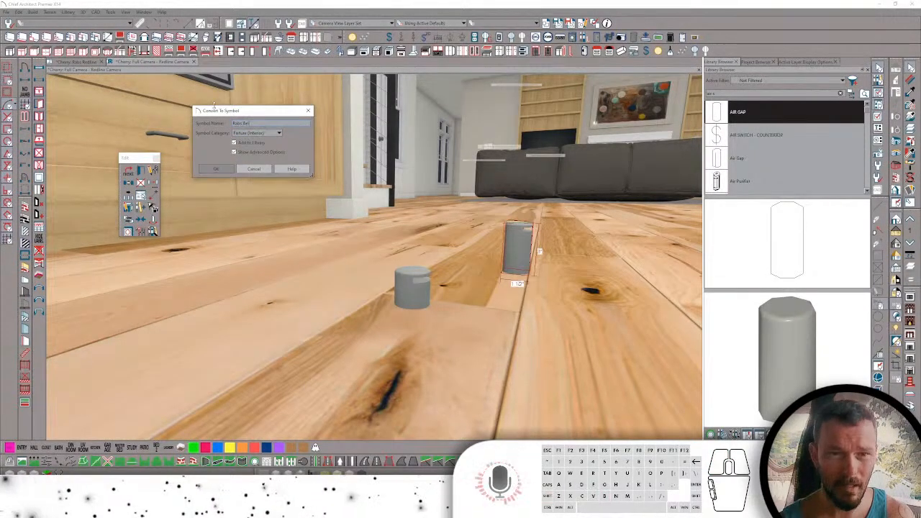
{"action": "type", "text": "r Gap"}
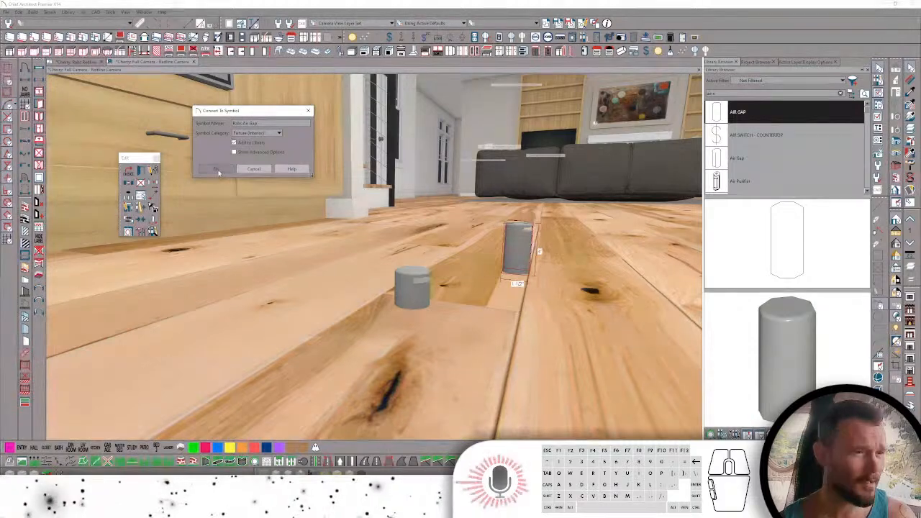
{"action": "left_click", "coordinate": [218, 170]}
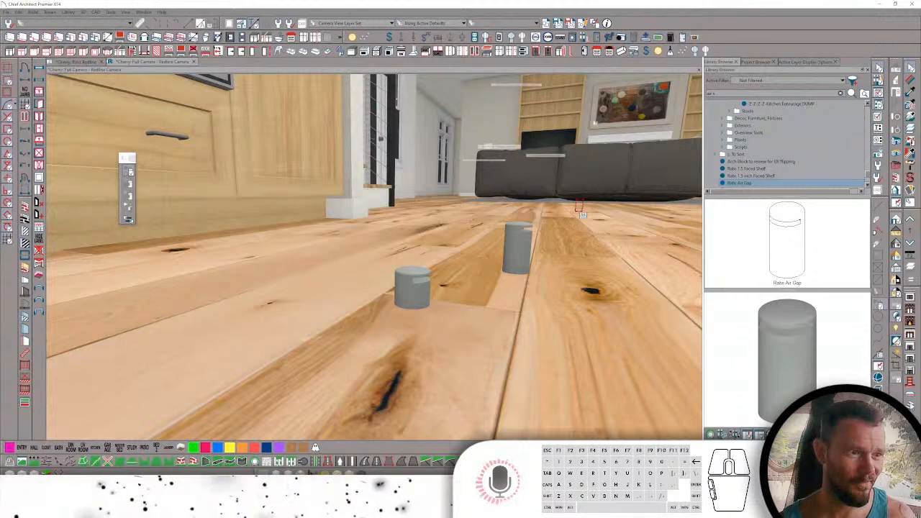
- Enter search keywords for the Rabs Air Gap library symbol, including Aerator, Air Gap and Rabs
{"action": "right_click", "coordinate": [751, 184]}
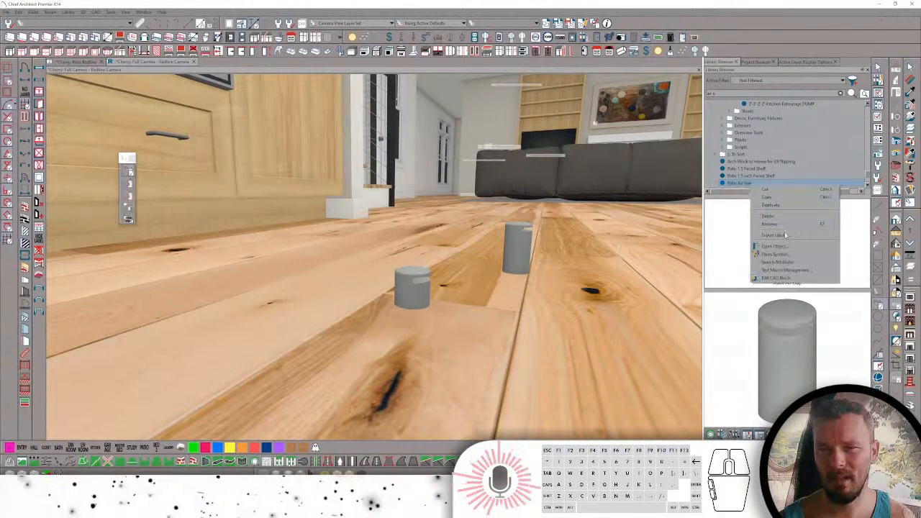
{"action": "left_click", "coordinate": [771, 262]}
{"action": "type", "text": "R"}
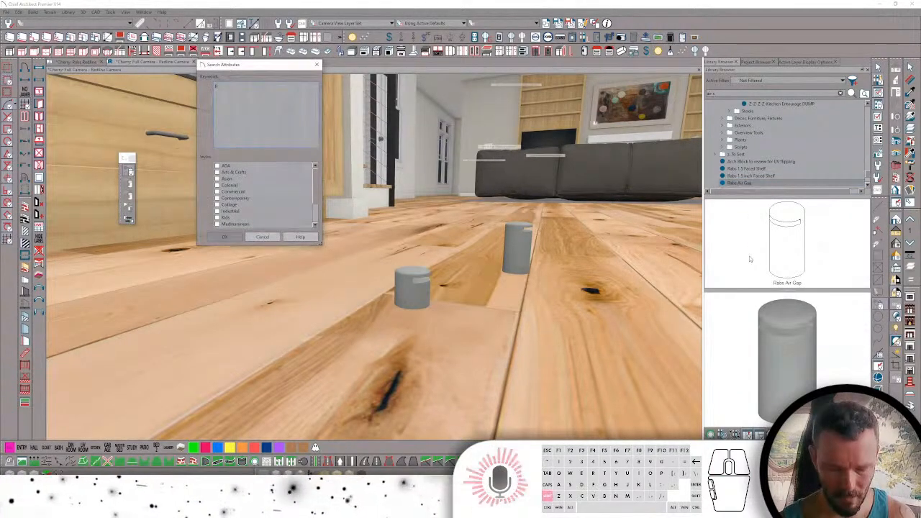
{"action": "type", "text": "DAIR"}
{"action": "key", "text": "Return"}
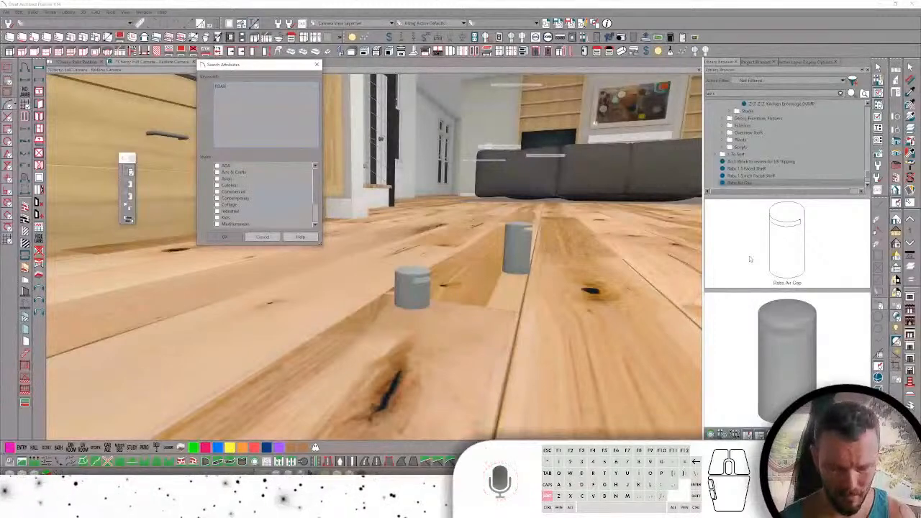
{"action": "type", "text": "RDAI"}
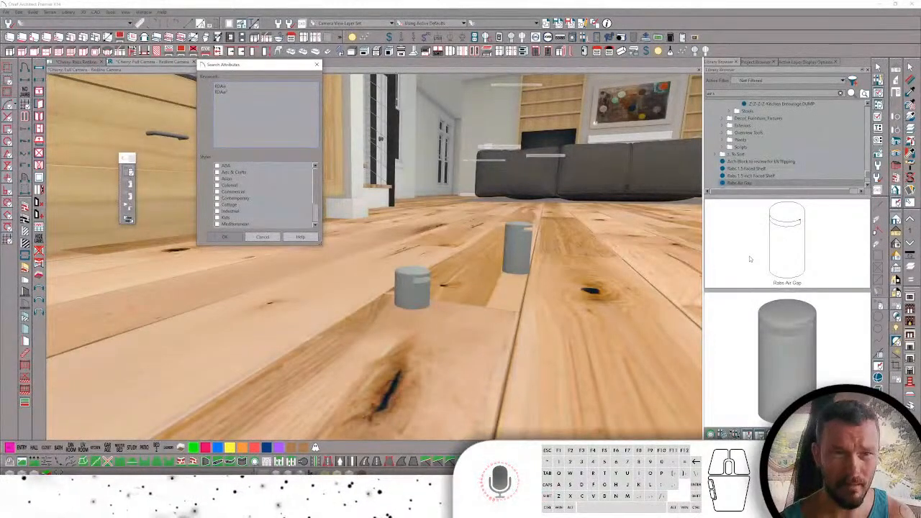
{"action": "key", "text": "Return"}
{"action": "type", "text": "Aerator"}
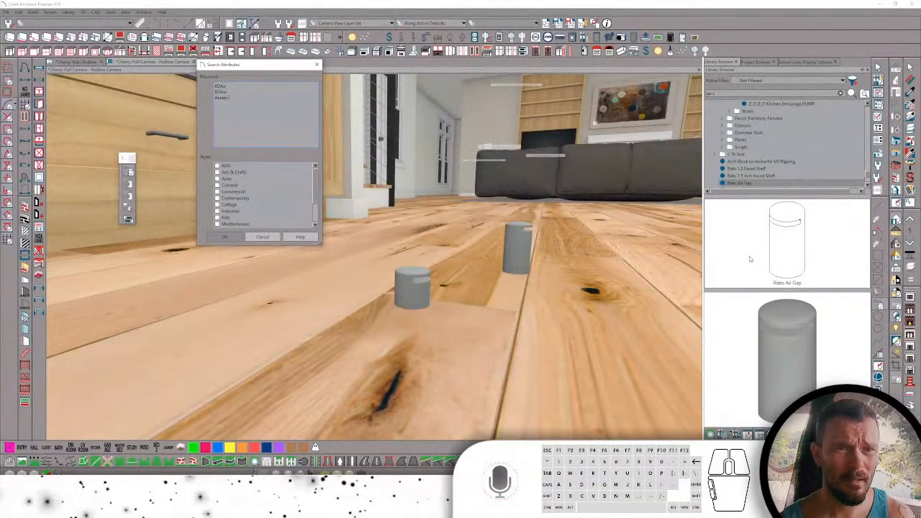
{"action": "key", "text": "Return"}
{"action": "type", "text": "Air Gap"}
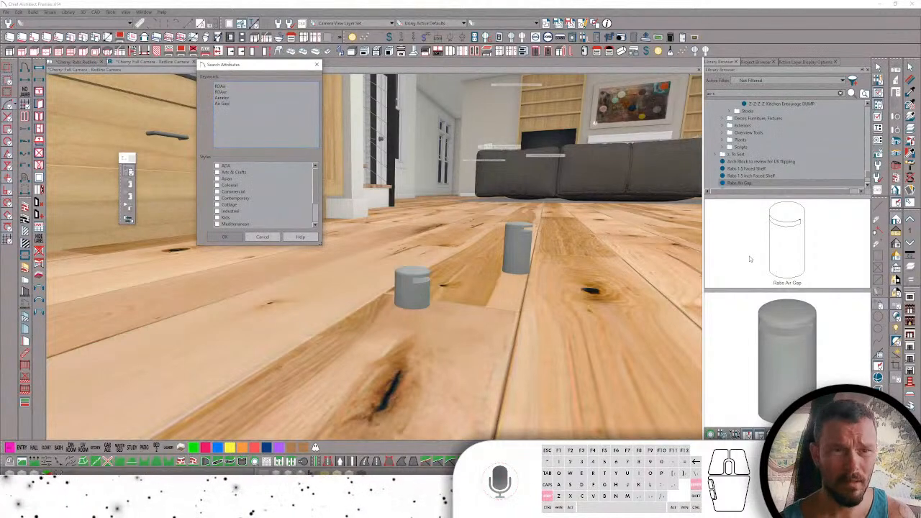
{"action": "key", "text": "Return"}
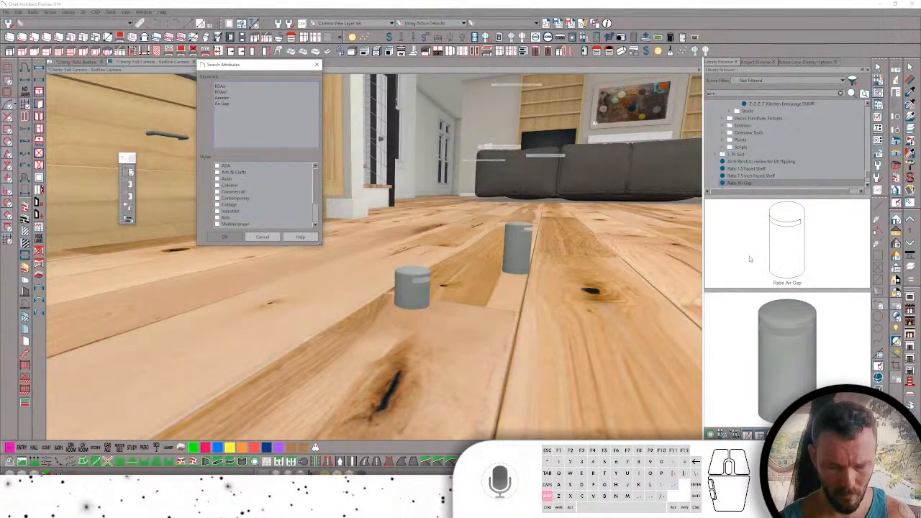
{"action": "type", "text": "Rabs"}
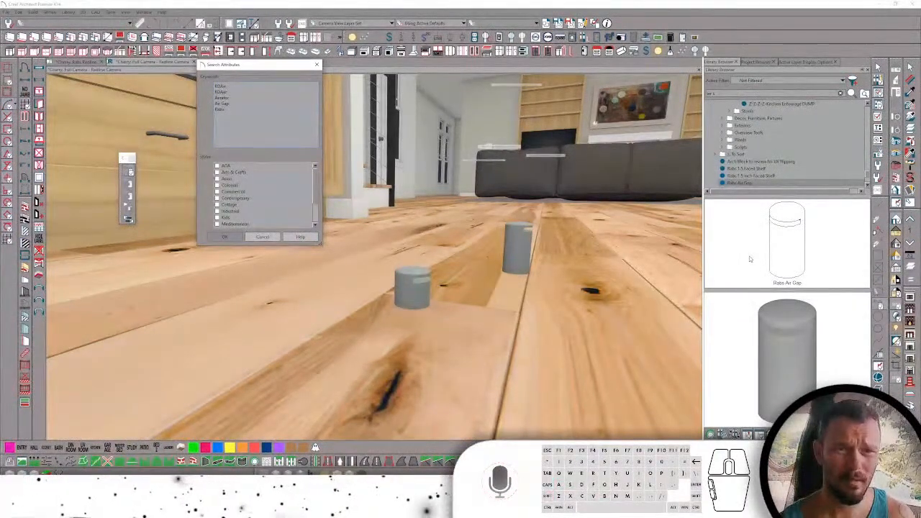
{"action": "left_click", "coordinate": [262, 236]}
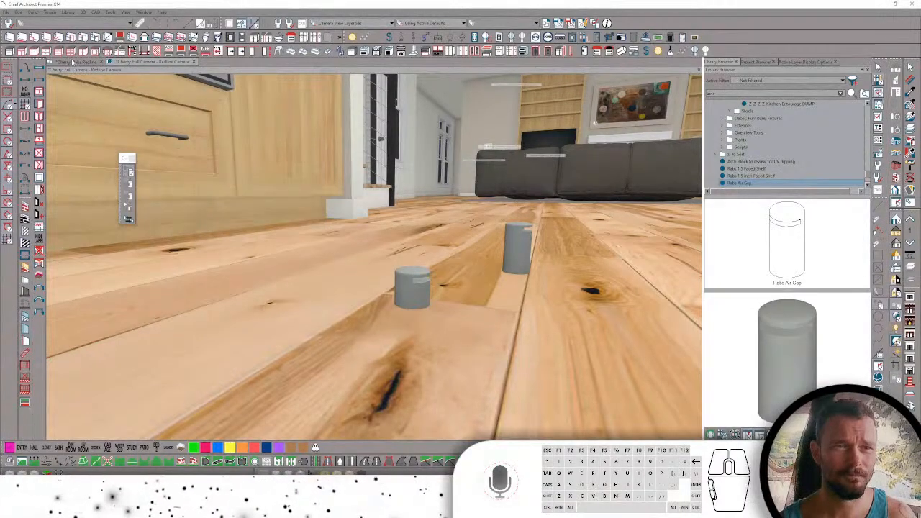
- Set the special placement of the Rabs Air Gap library symbol to sit on a base cabinet or table
{"action": "scroll", "coordinate": [367, 171], "scroll_direction": "down", "scroll_amount": 4}
{"action": "middle_click_drag", "start_coordinate": [576, 162], "coordinate": [369, 263]}
{"action": "scroll", "coordinate": [370, 264], "scroll_direction": "down", "scroll_amount": 4}
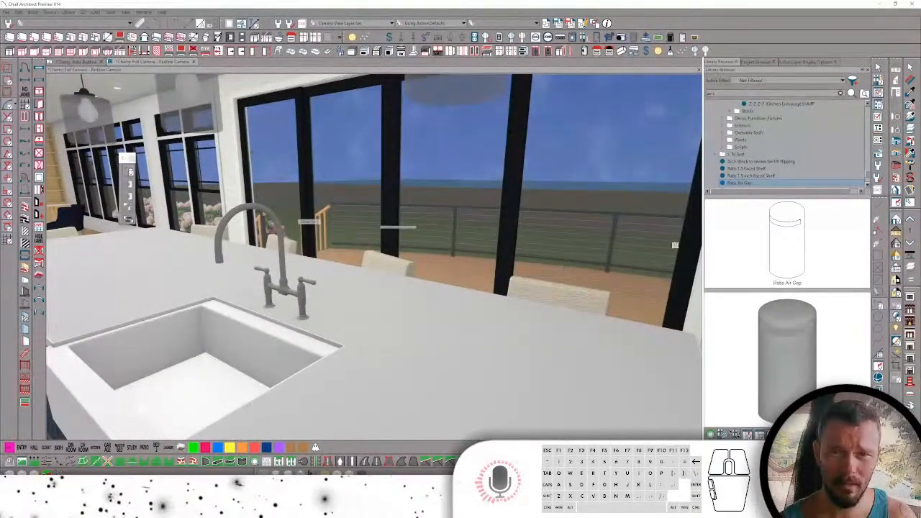
{"action": "right_click", "coordinate": [763, 184]}
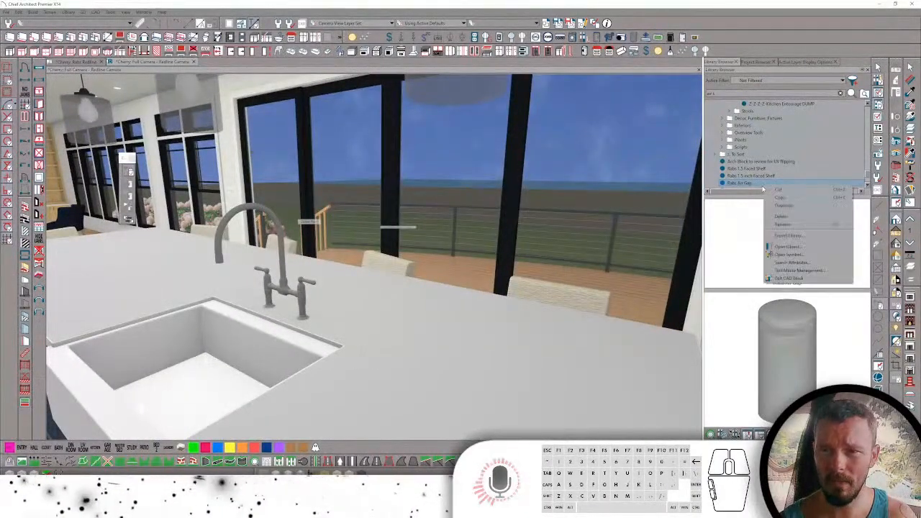
{"action": "left_click", "coordinate": [798, 255]}
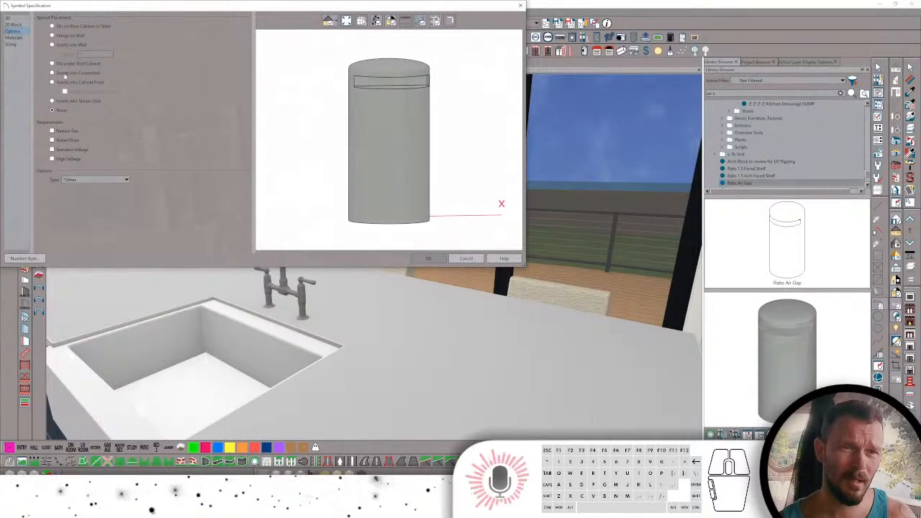
{"action": "left_click", "coordinate": [65, 28]}
{"action": "left_click", "coordinate": [427, 261]}
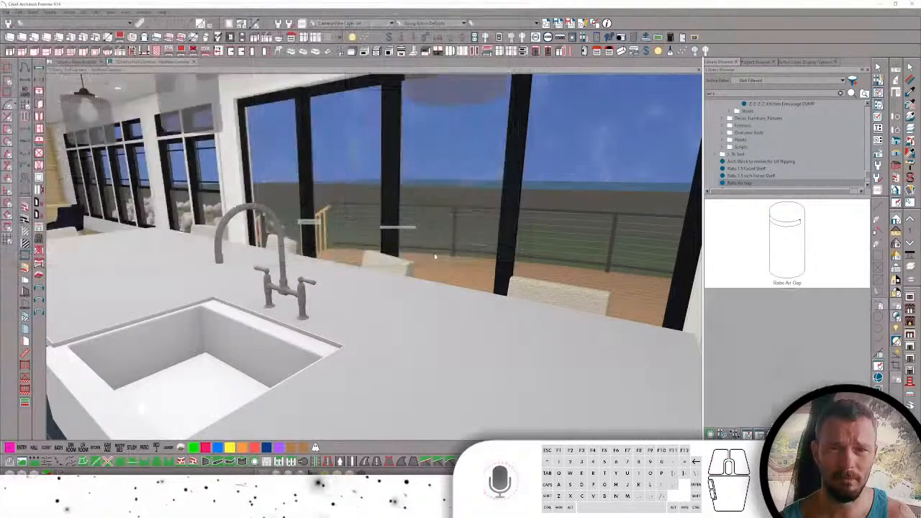
- Place the Rabs Air Gap on the wall-side countertop, in front of the cooktop near the counter's open end
{"action": "left_click", "coordinate": [343, 345]}
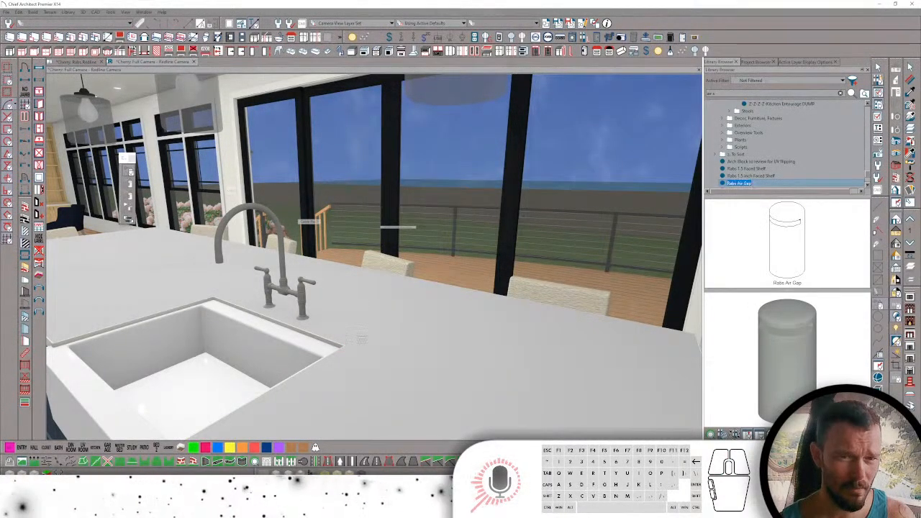
{"action": "scroll", "coordinate": [420, 388], "scroll_direction": "down", "scroll_amount": 5}
{"action": "middle_click_drag", "start_coordinate": [404, 290], "coordinate": [231, 303]}
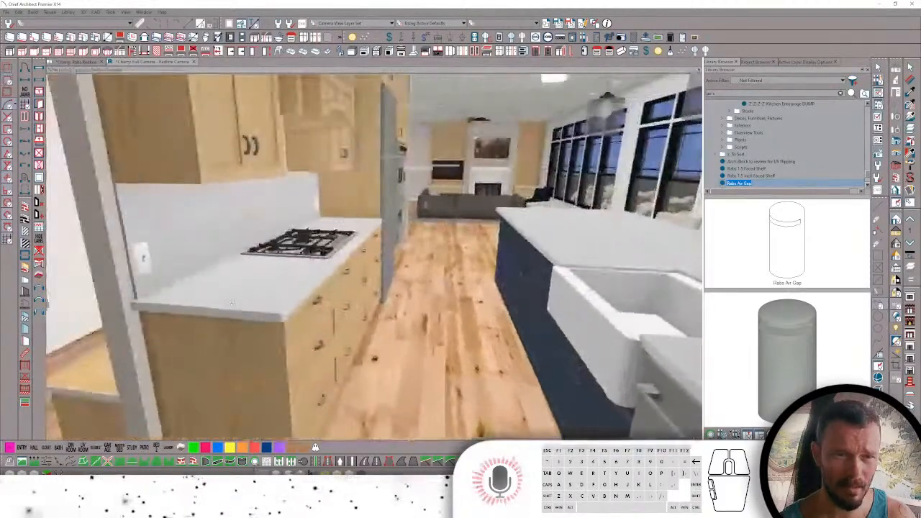
{"action": "left_click", "coordinate": [271, 284]}
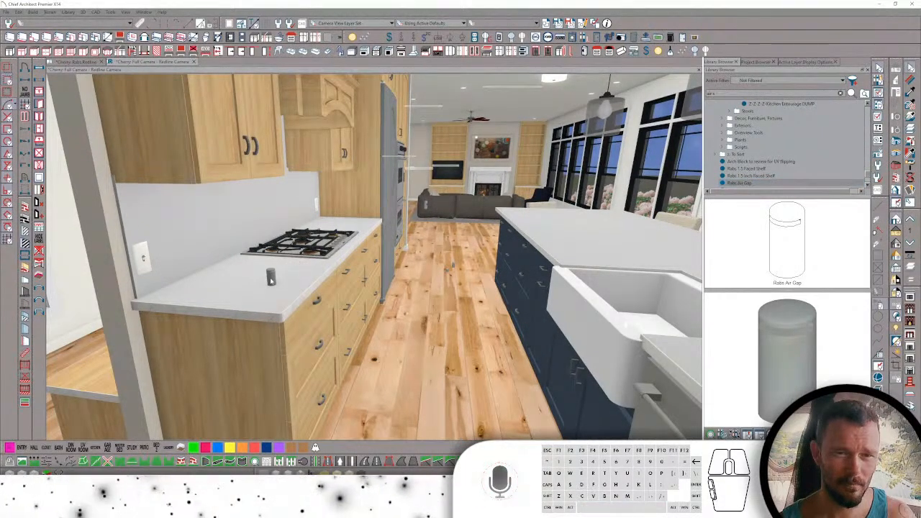
- Copy the air gap from the cooktop counter over to the farmhouse sink in the island
{"action": "left_click", "coordinate": [271, 279]}
{"action": "left_click", "coordinate": [429, 310]}
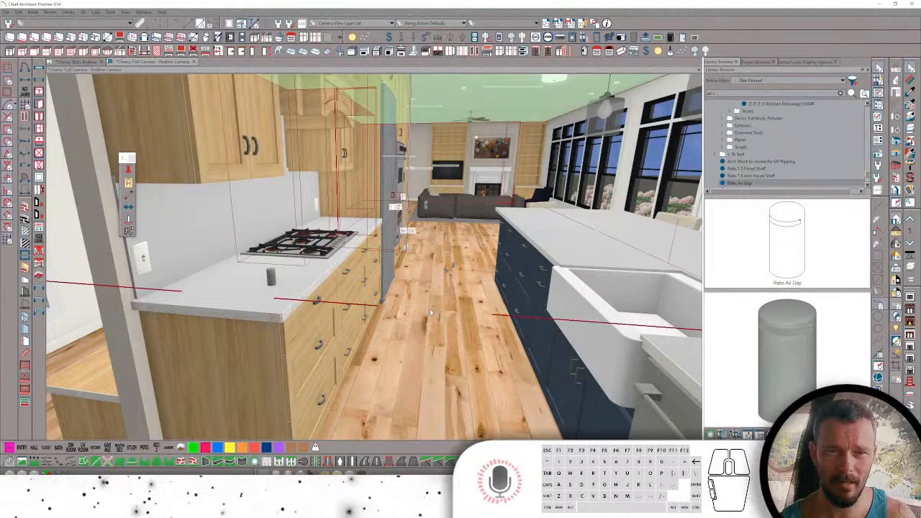
{"action": "left_click", "coordinate": [447, 178]}
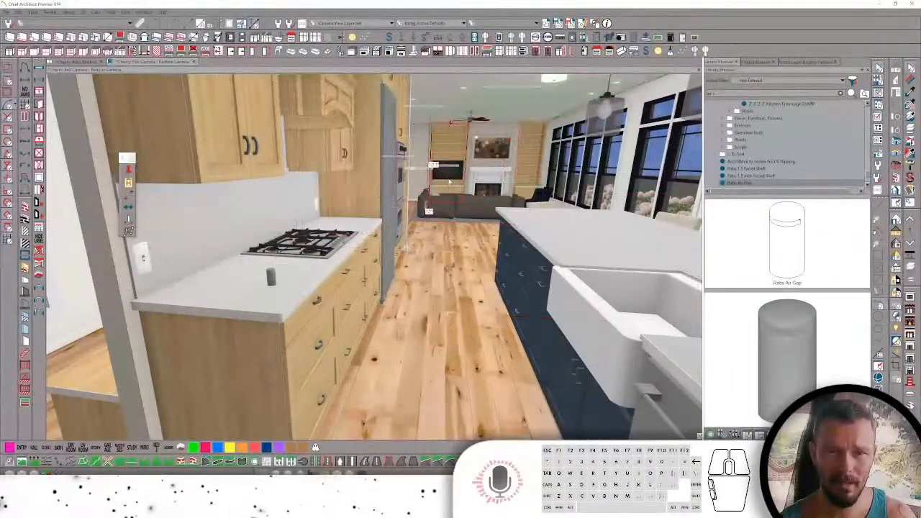
{"action": "left_click", "coordinate": [449, 179]}
{"action": "left_click", "coordinate": [450, 181]}
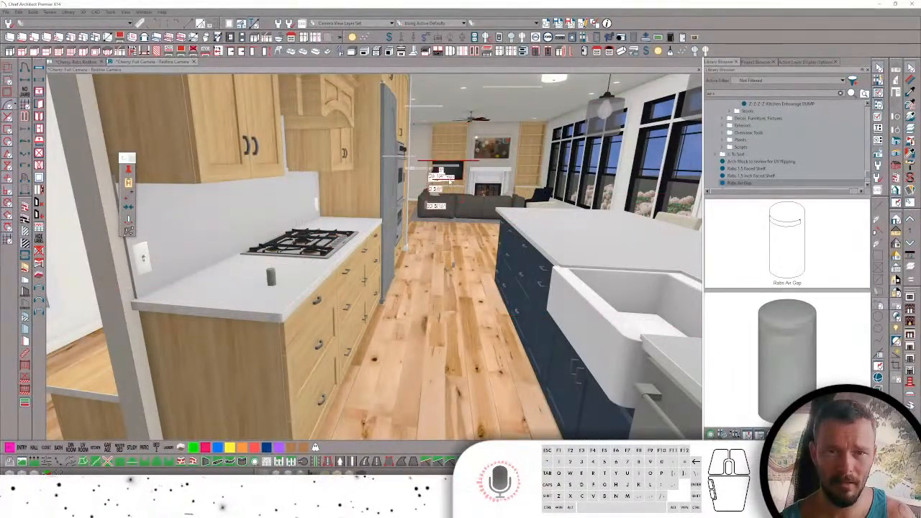
{"action": "left_click", "coordinate": [449, 159]}
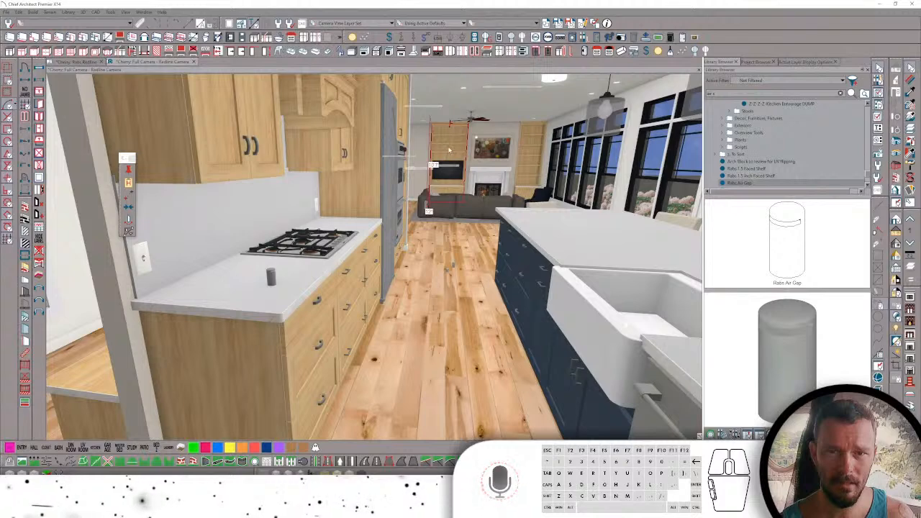
{"action": "left_click", "coordinate": [496, 213]}
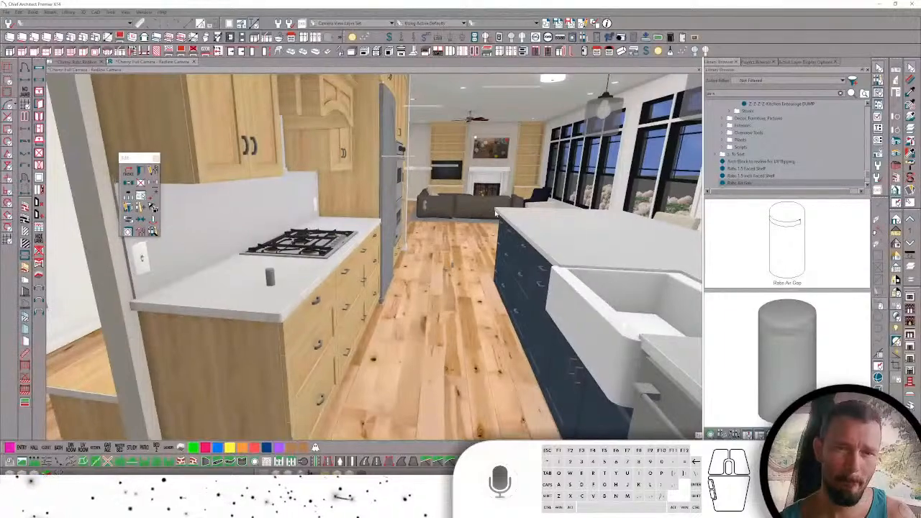
{"action": "middle_click_drag", "start_coordinate": [494, 211], "coordinate": [349, 327]}
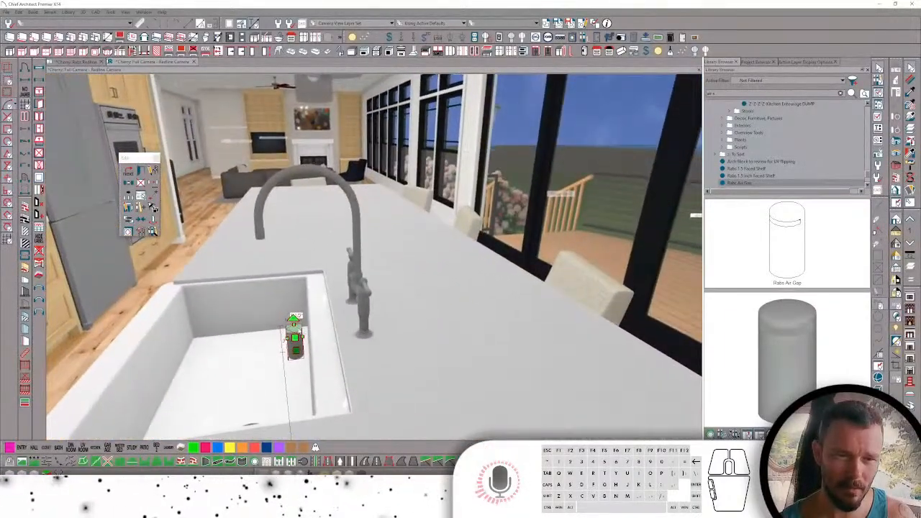
- Move the copied air gap out of the sink onto the island countertop, just to the right of the faucet
{"action": "left_click", "coordinate": [298, 332]}
{"action": "left_click_drag", "start_coordinate": [298, 332], "coordinate": [364, 328]}
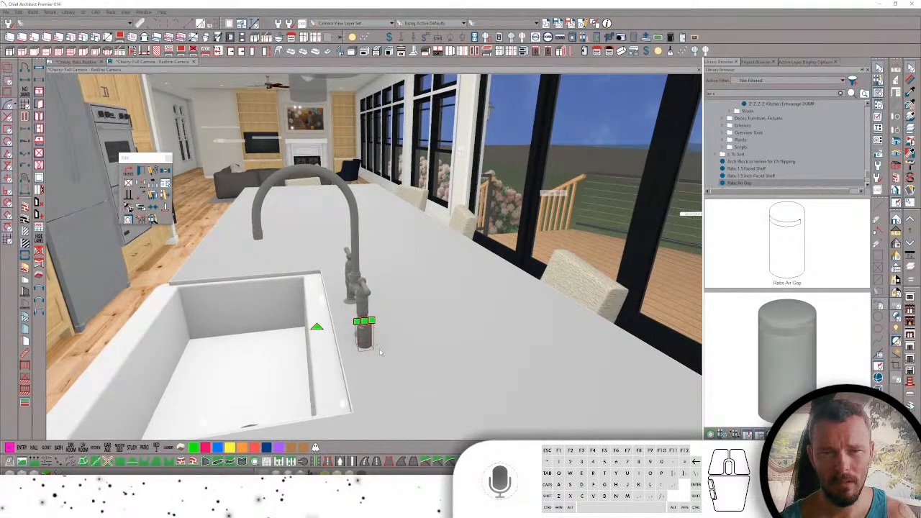
{"action": "left_click", "coordinate": [385, 336]}
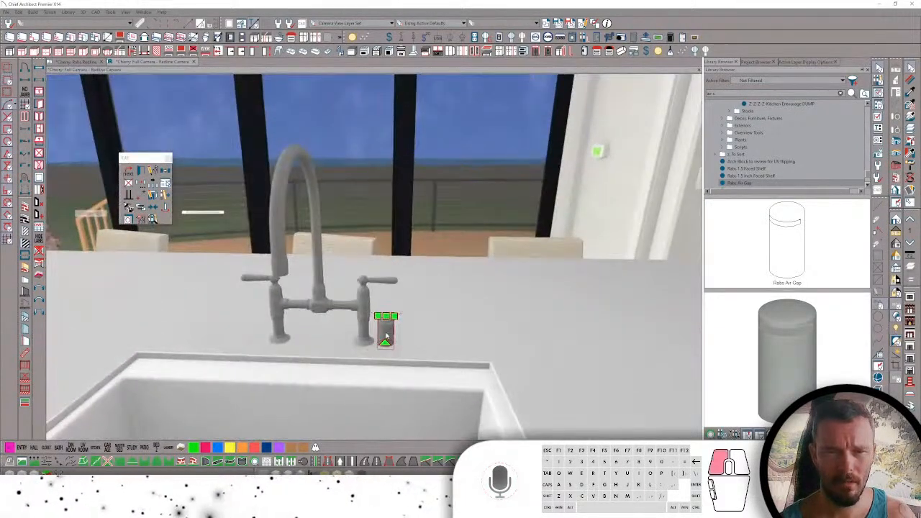
{"action": "left_click_drag", "start_coordinate": [385, 335], "coordinate": [424, 336]}
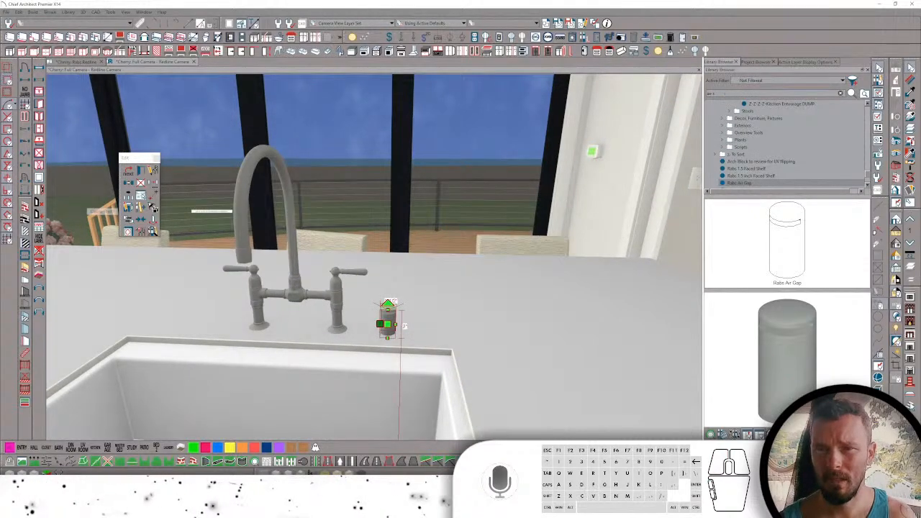
- Search the library for "air swit" and choose the Air Switch - Countertop symbol
{"action": "left_click", "coordinate": [725, 94]}
{"action": "type", "text": "air swi"}
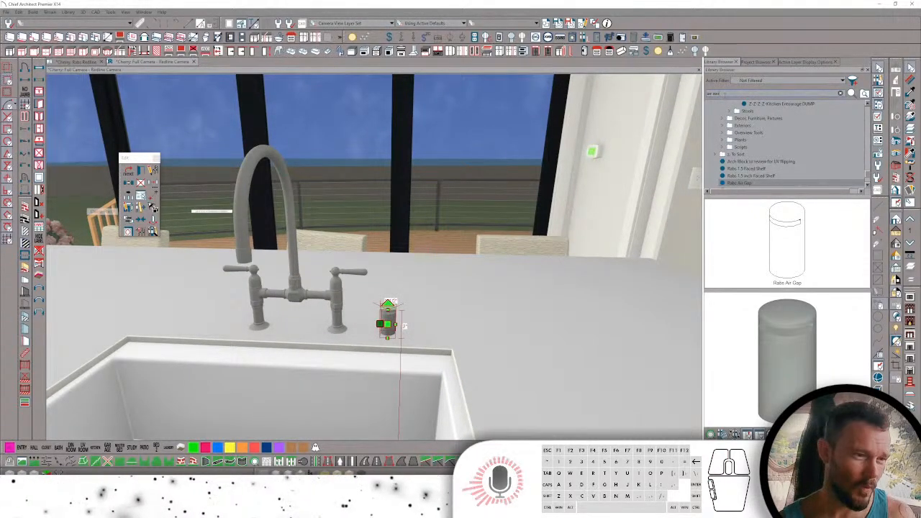
{"action": "type", "text": "t"}
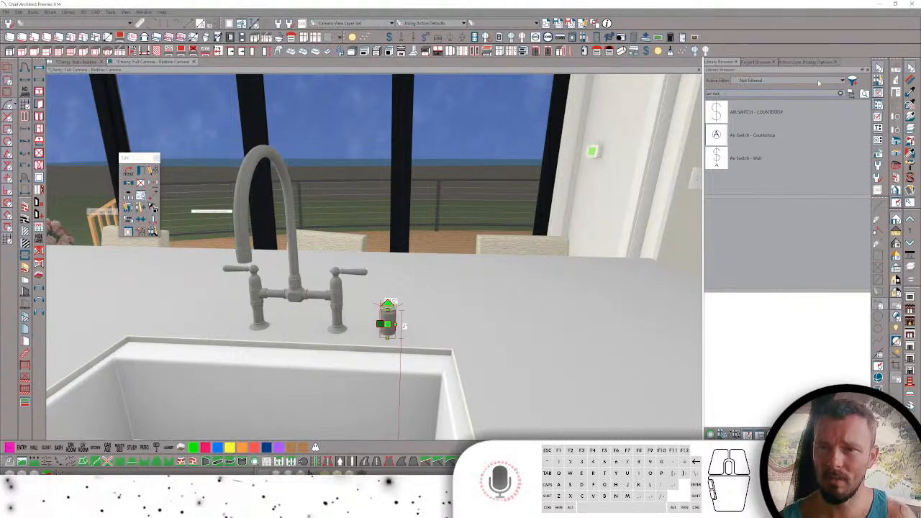
{"action": "left_click", "coordinate": [752, 134]}
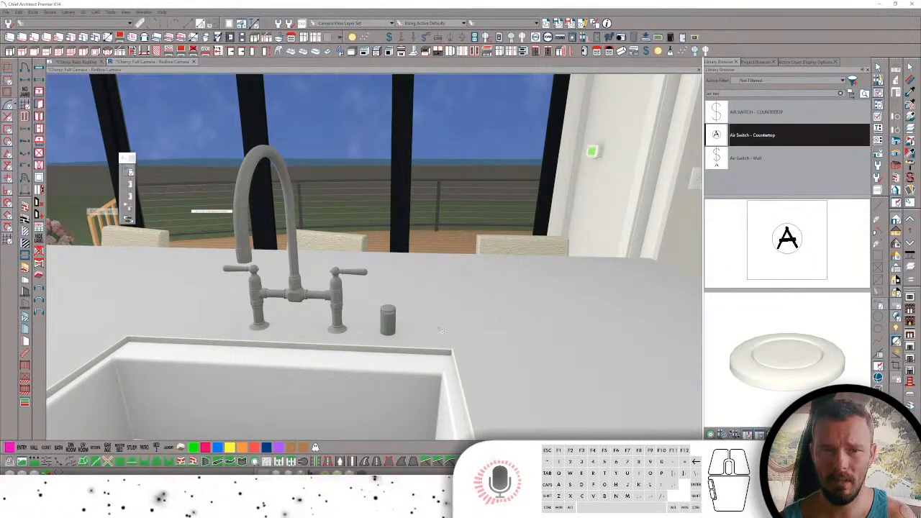
- Place the countertop air switch beside the air gap on the cooktop counter, then relocate it to the island sink area
{"action": "middle_click_drag", "start_coordinate": [434, 343], "coordinate": [234, 256]}
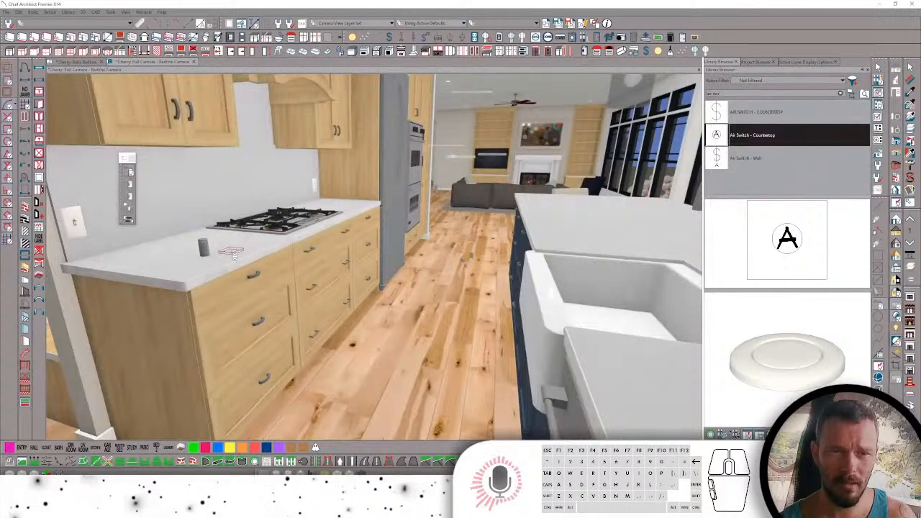
{"action": "left_click", "coordinate": [234, 255]}
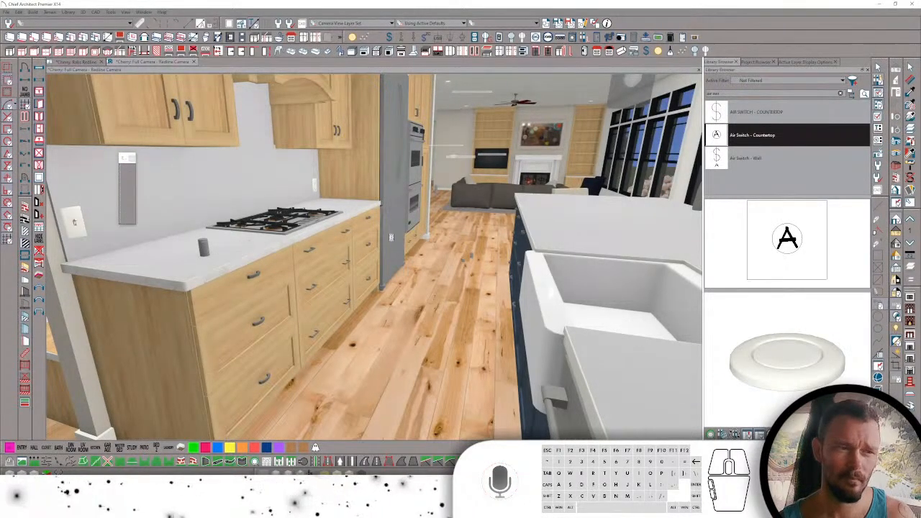
{"action": "key", "text": "space"}
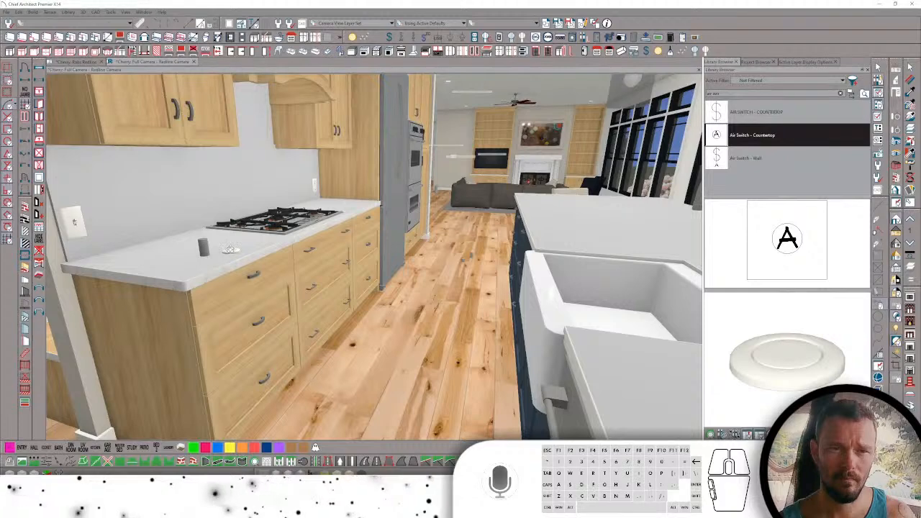
{"action": "left_click", "coordinate": [231, 250]}
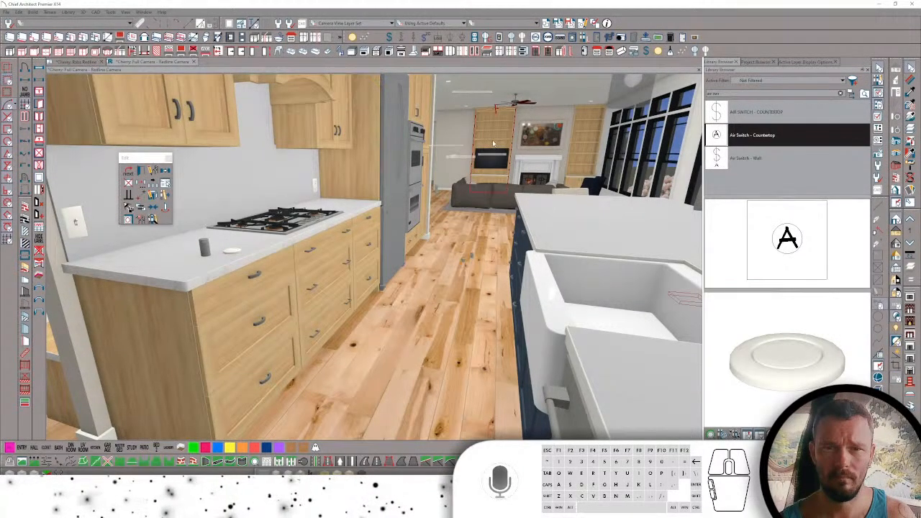
{"action": "left_click", "coordinate": [494, 144]}
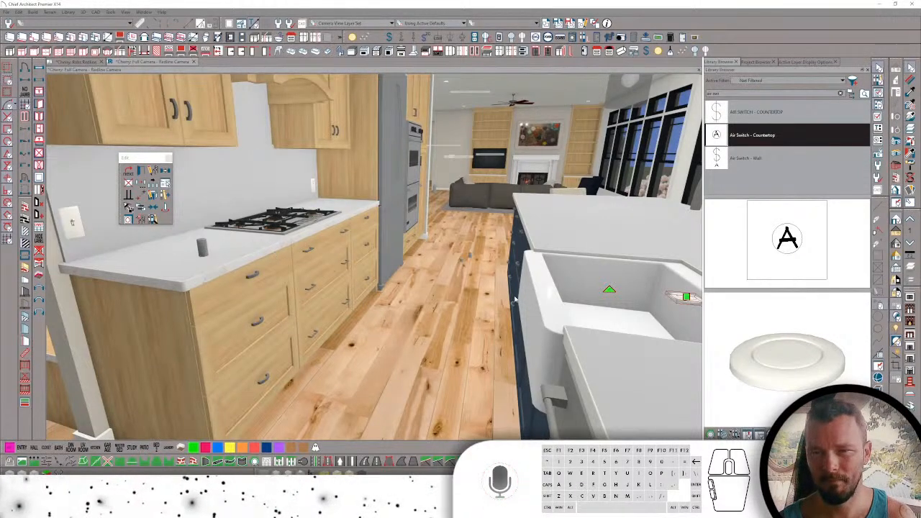
- Delete the original air gap from the cooktop counter
{"action": "left_click", "coordinate": [204, 248]}
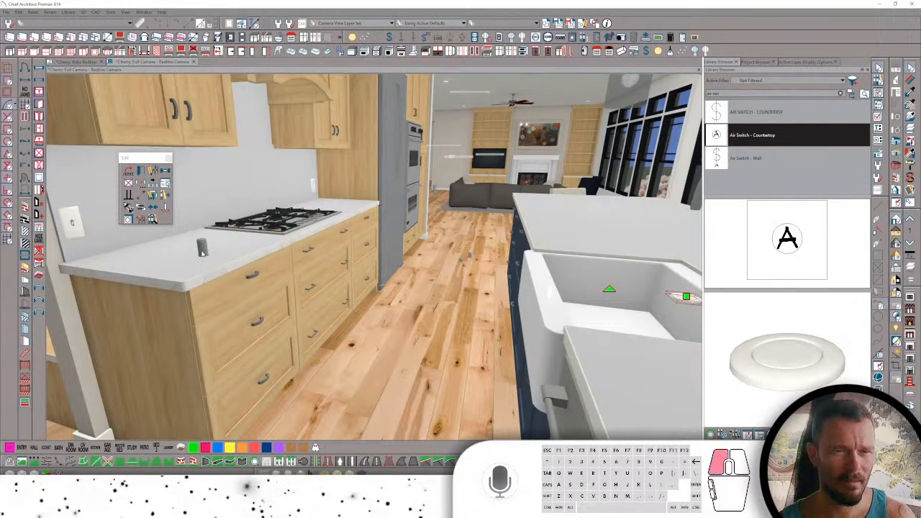
{"action": "left_click", "coordinate": [464, 260]}
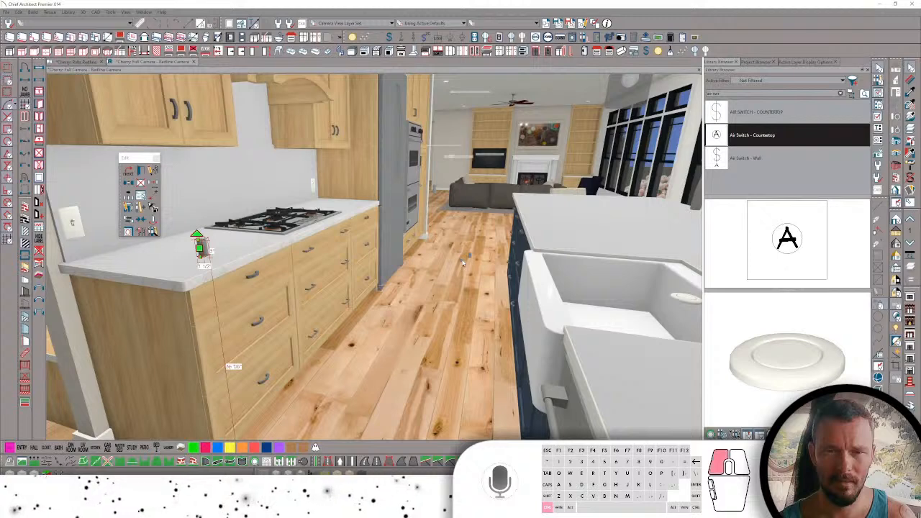
{"action": "left_click", "coordinate": [473, 259], "text": "ctrl"}
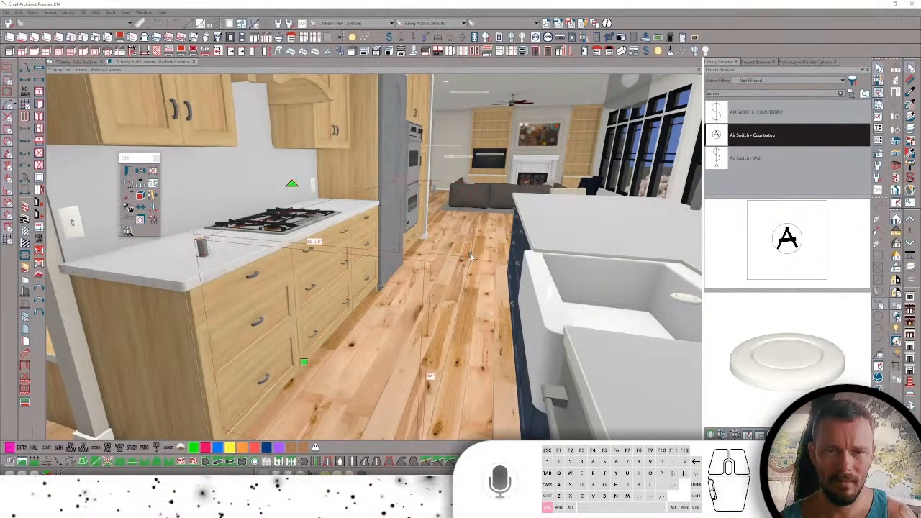
{"action": "left_click", "coordinate": [426, 252]}
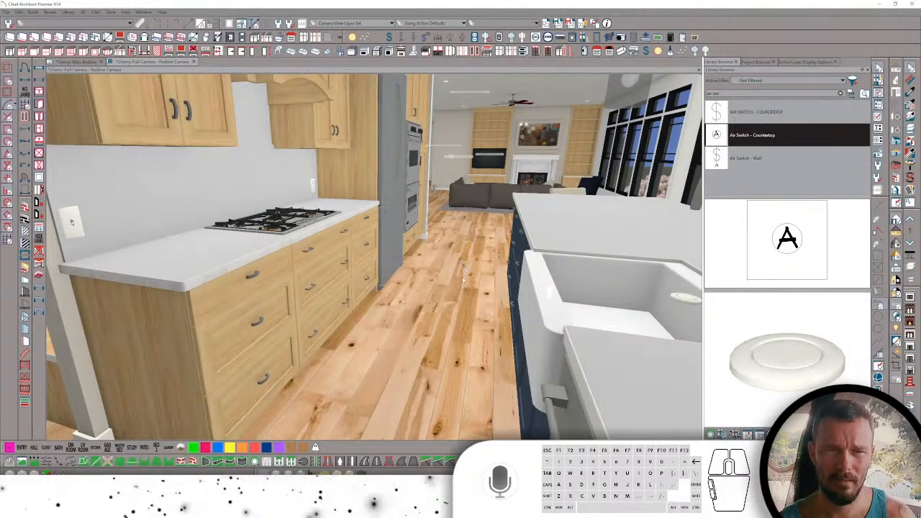
- Move the countertop air switch out of the farmhouse sink onto the island countertop, just to the right of the air gap
{"action": "middle_click_drag", "start_coordinate": [463, 280], "coordinate": [451, 351]}
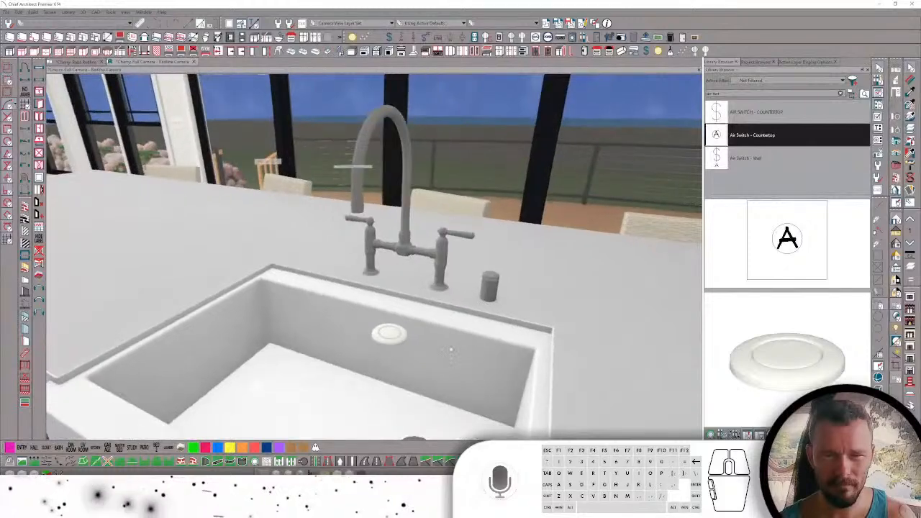
{"action": "left_click", "coordinate": [393, 341]}
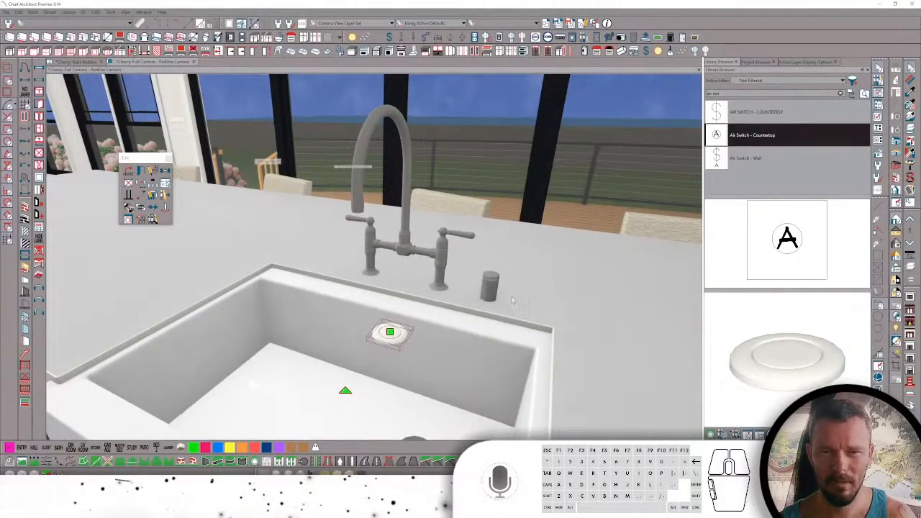
{"action": "middle_click_drag", "start_coordinate": [547, 303], "coordinate": [424, 311]}
{"action": "key", "text": "i"}
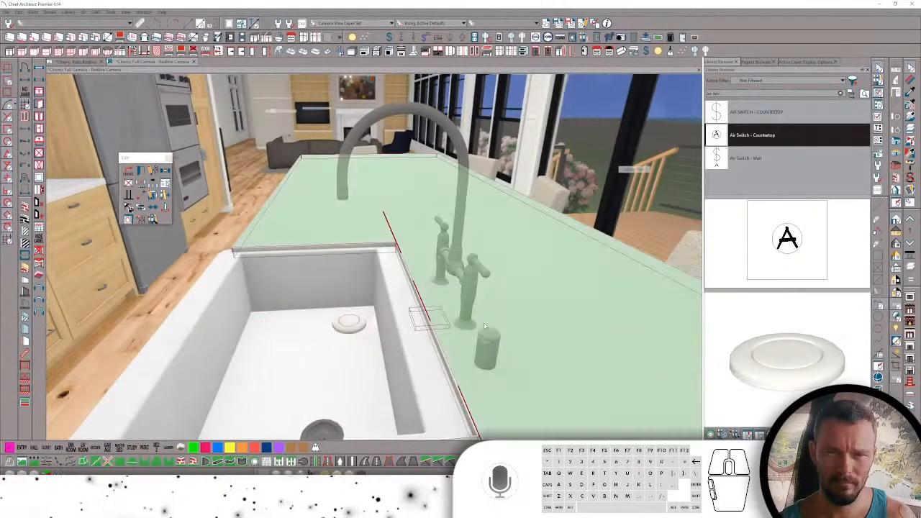
{"action": "left_click", "coordinate": [493, 337]}
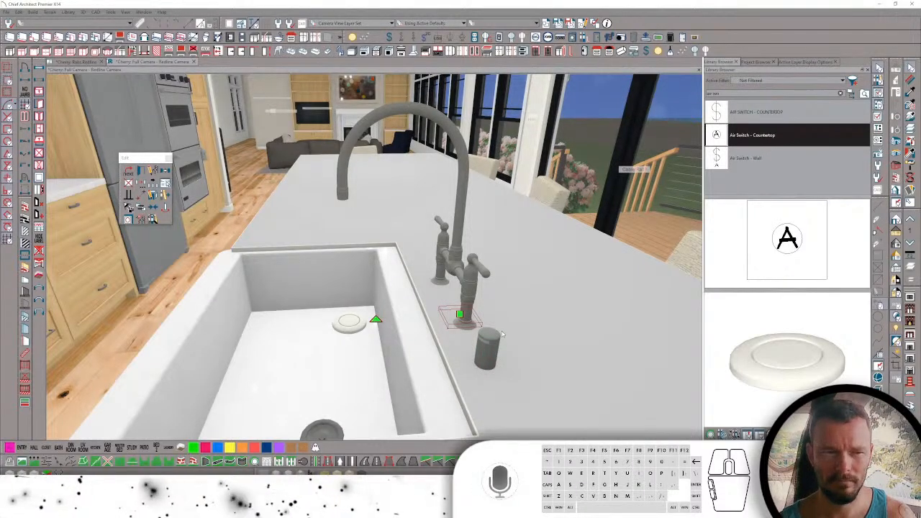
{"action": "middle_click_drag", "start_coordinate": [493, 325], "coordinate": [399, 328]}
{"action": "left_click_drag", "start_coordinate": [387, 295], "coordinate": [501, 305]}
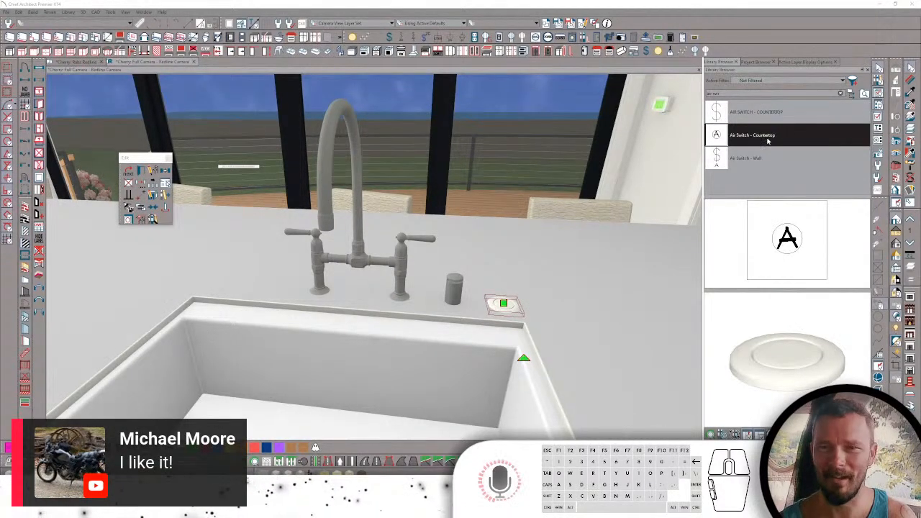
{"action": "key", "text": "Escape"}
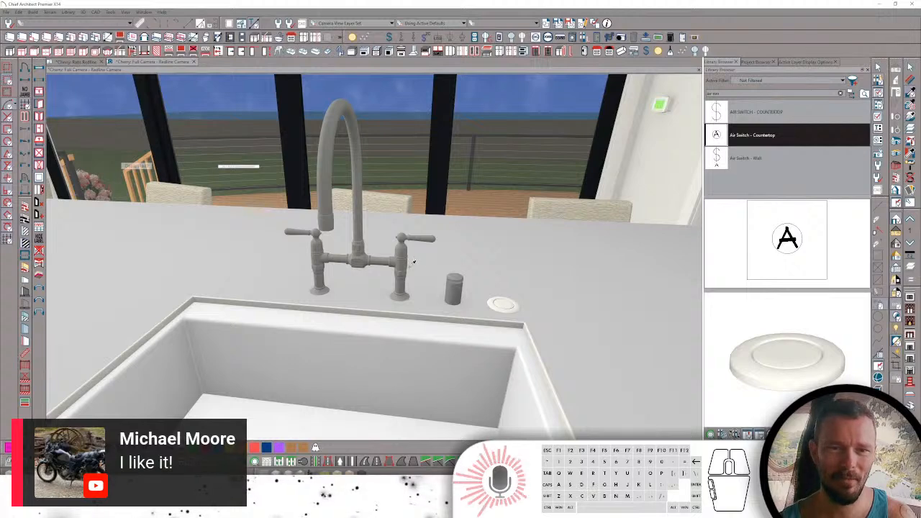
- Paint the countertop air switch with the same grey metal material as the faucet
{"action": "left_click", "coordinate": [512, 308]}
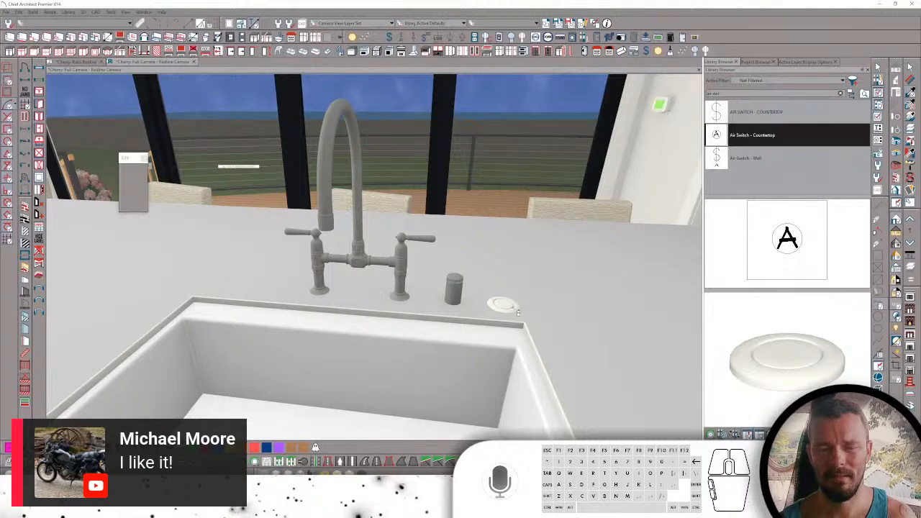
{"action": "left_click", "coordinate": [515, 307]}
{"action": "key", "text": "space"}
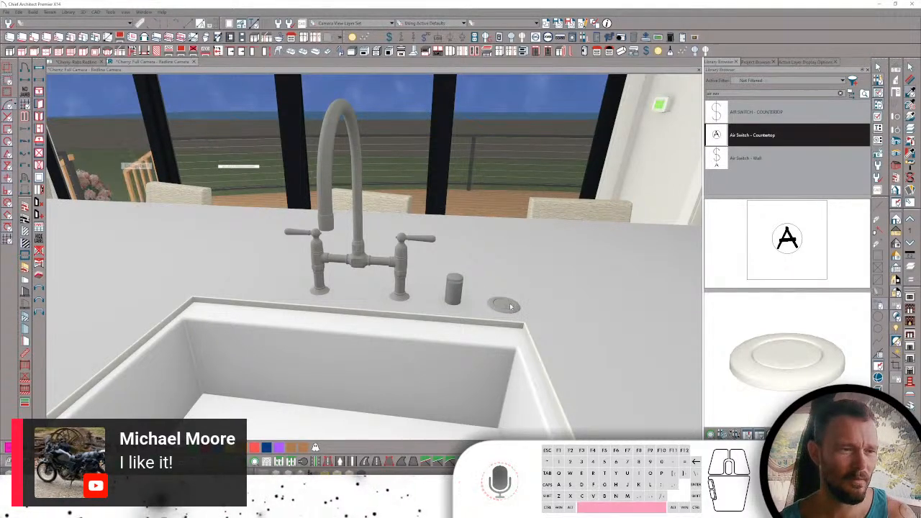
- Copy the grey air switch onto the air gap's position so the copy forms a base ring beneath it
{"action": "left_click", "coordinate": [512, 308]}
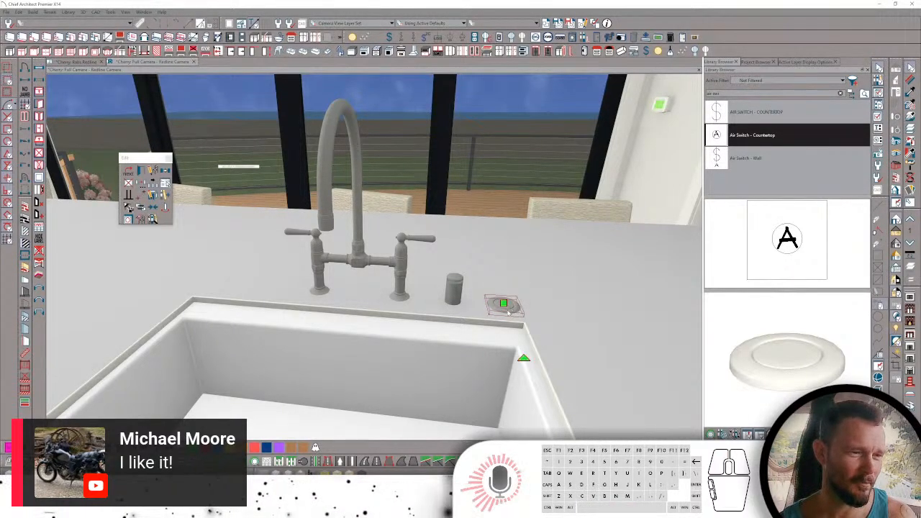
{"action": "key", "text": "alt+c"}
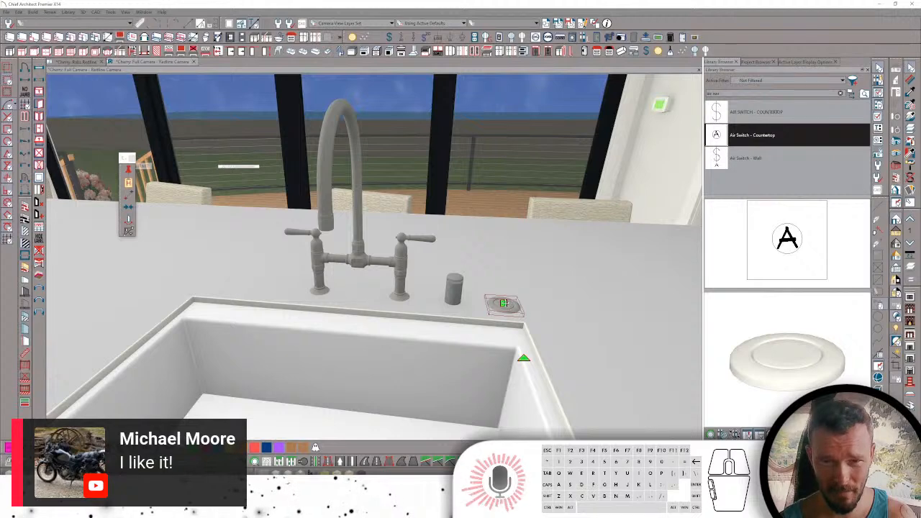
{"action": "left_click", "coordinate": [456, 282]}
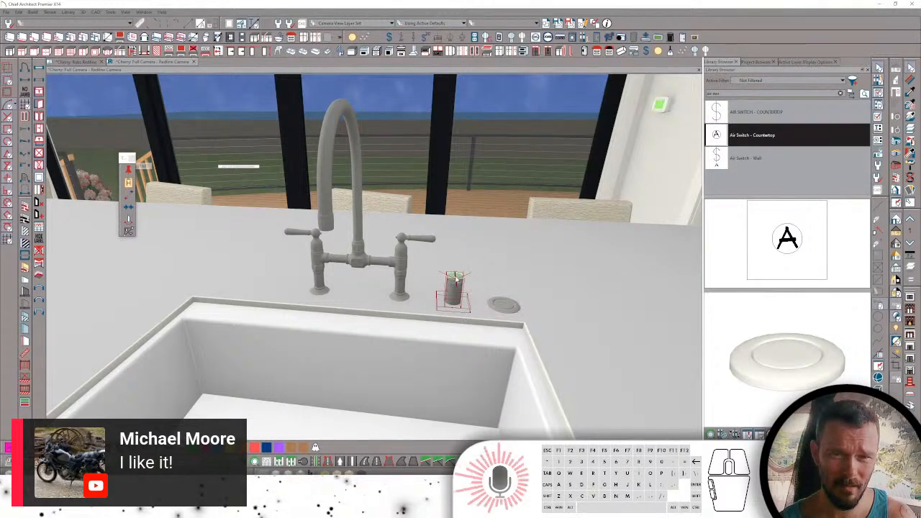
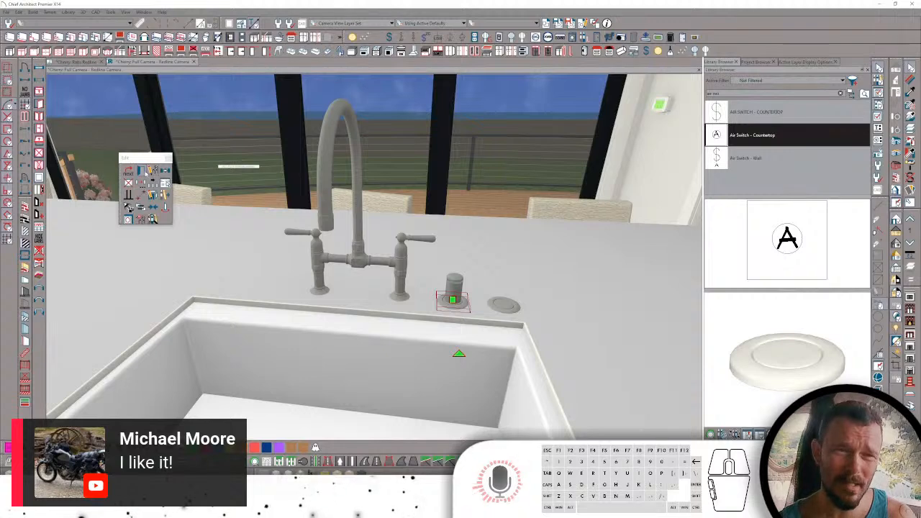
- Resize the air switch copy under the air gap to a 2 1/2" width with its aspect ratio retained
{"action": "left_click", "coordinate": [147, 172]}
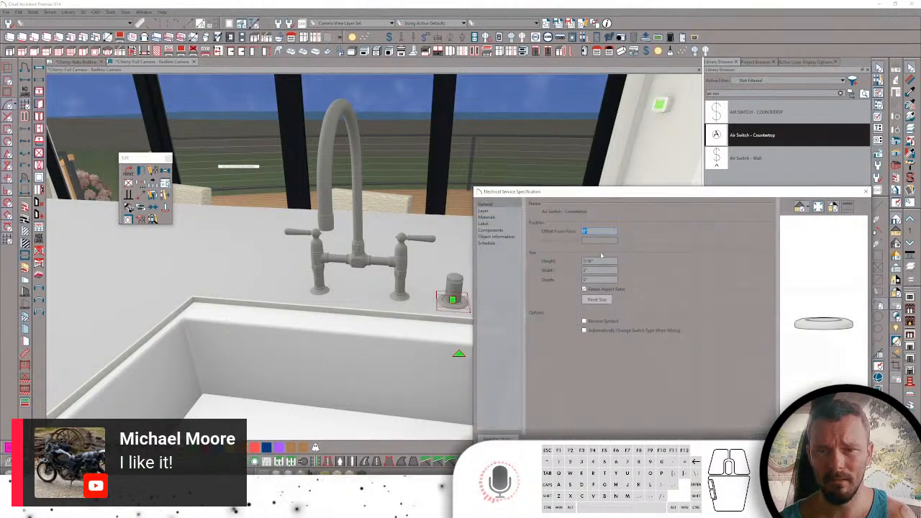
{"action": "left_click_drag", "start_coordinate": [596, 271], "coordinate": [536, 279]}
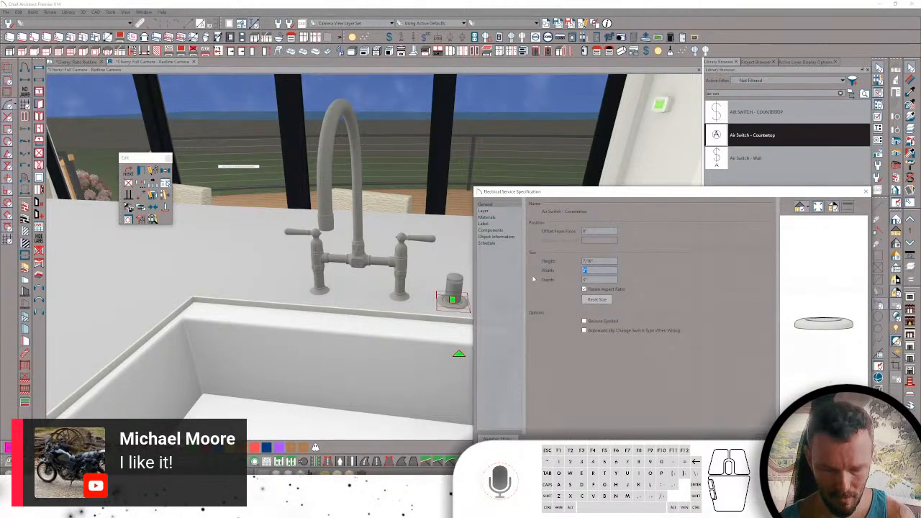
{"action": "type", "text": "2 1/2"}
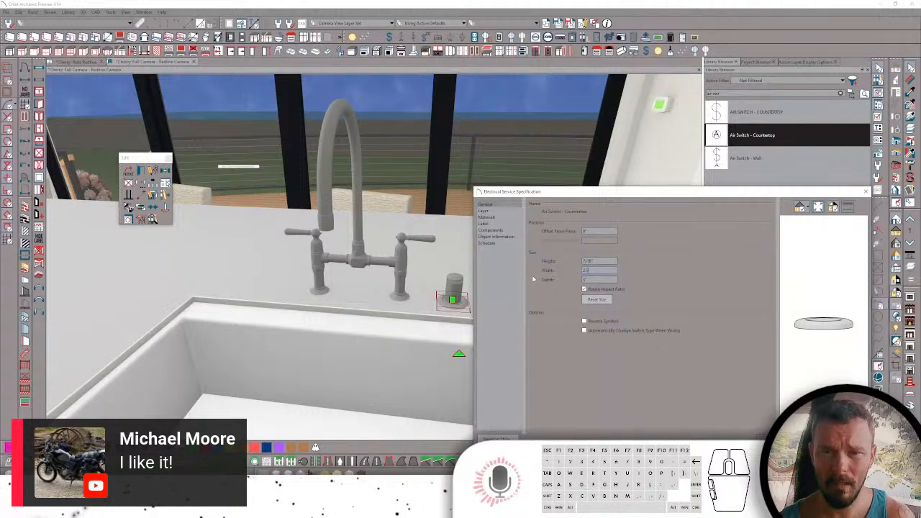
{"action": "key", "text": "Tab"}
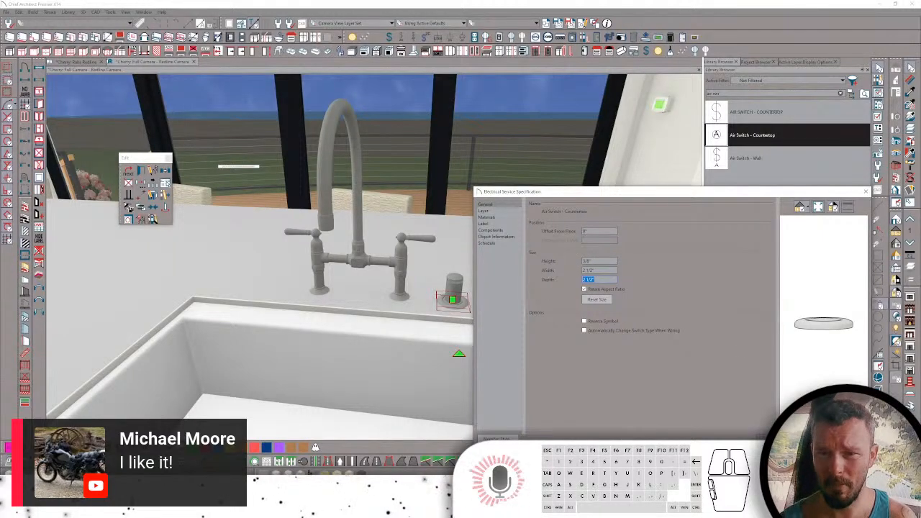
{"action": "left_click", "coordinate": [775, 439]}
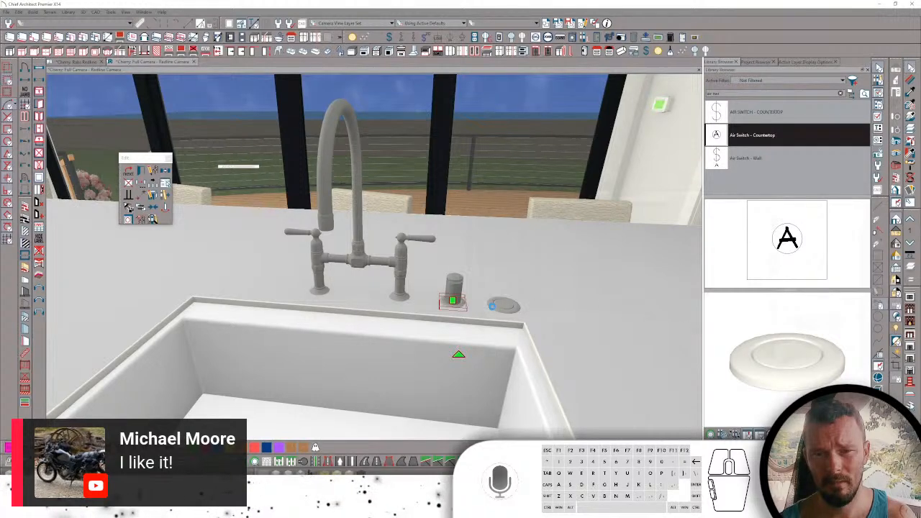
{"action": "middle_click_drag", "start_coordinate": [491, 306], "coordinate": [488, 310]}
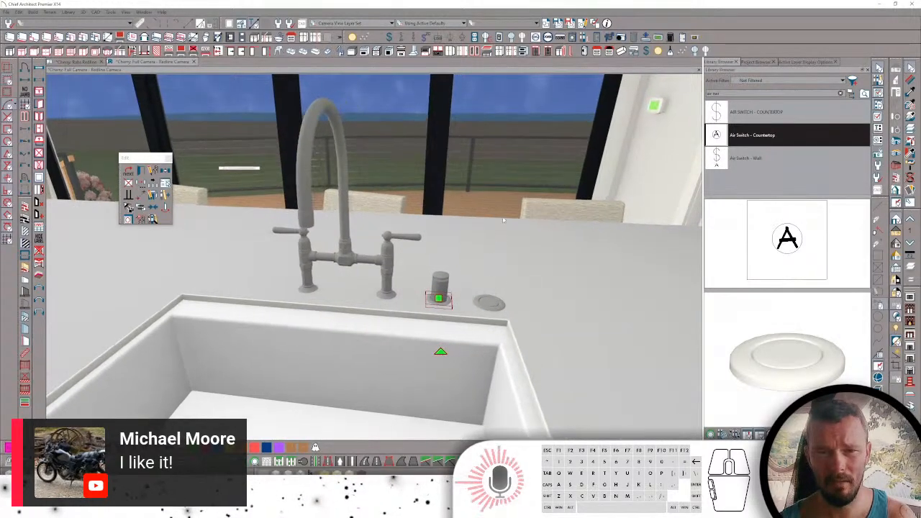
{"action": "key", "text": "space"}
- Fillet the corner of the island countertop's sink cutout next to the air switch, entering an exact distance
{"action": "middle_click_drag", "start_coordinate": [501, 200], "coordinate": [457, 360]}
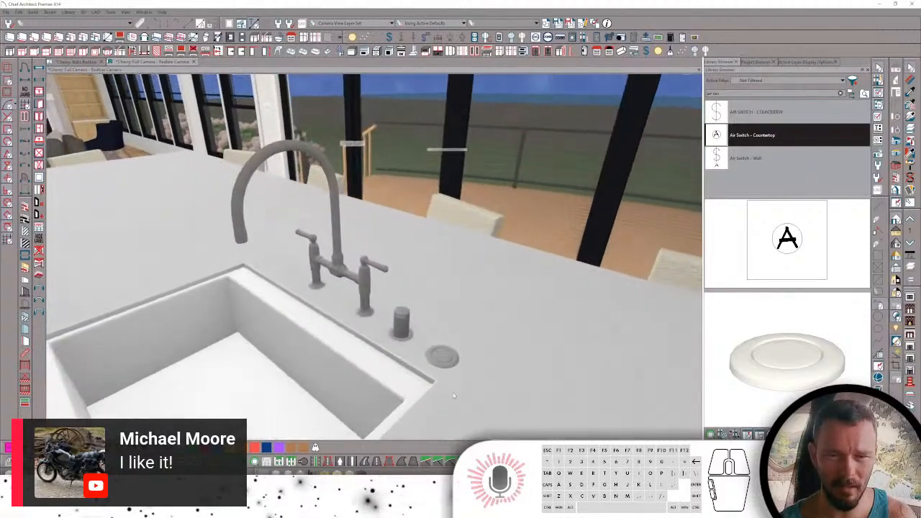
{"action": "left_click", "coordinate": [453, 387]}
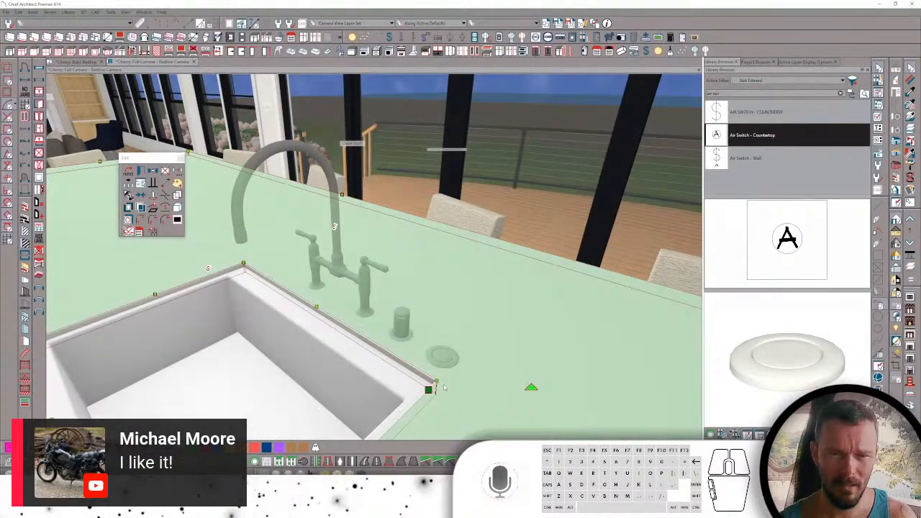
{"action": "key", "text": "c"}
{"action": "left_click_drag", "start_coordinate": [436, 382], "coordinate": [437, 381]}
{"action": "key", "text": "f"}
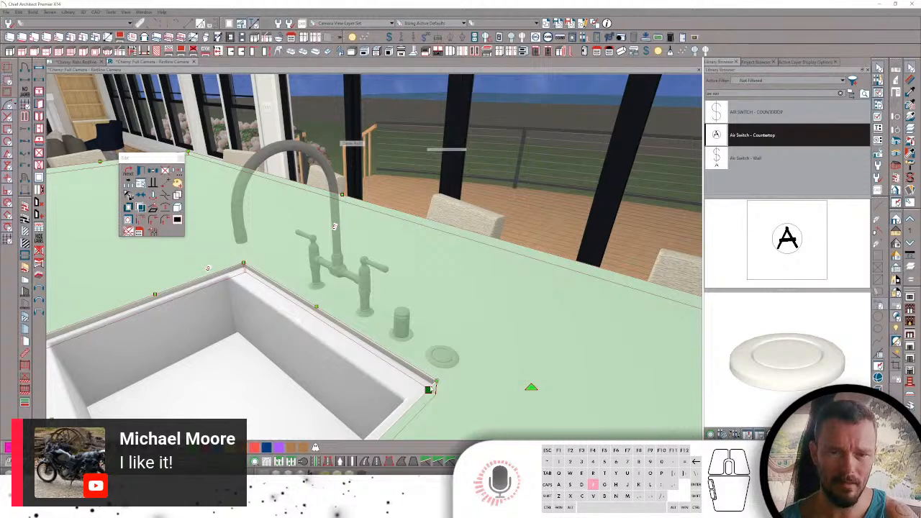
{"action": "left_click_drag", "start_coordinate": [434, 382], "coordinate": [429, 381]}
{"action": "key", "text": "Tab"}
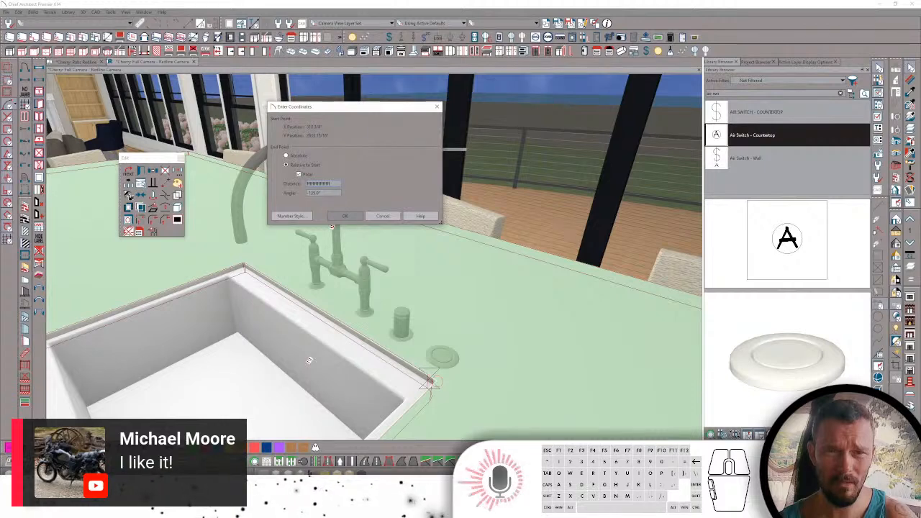
{"action": "left_click", "coordinate": [336, 187]}
{"action": "left_click_drag", "start_coordinate": [336, 186], "coordinate": [272, 179]}
{"action": "type", "text": "/"}
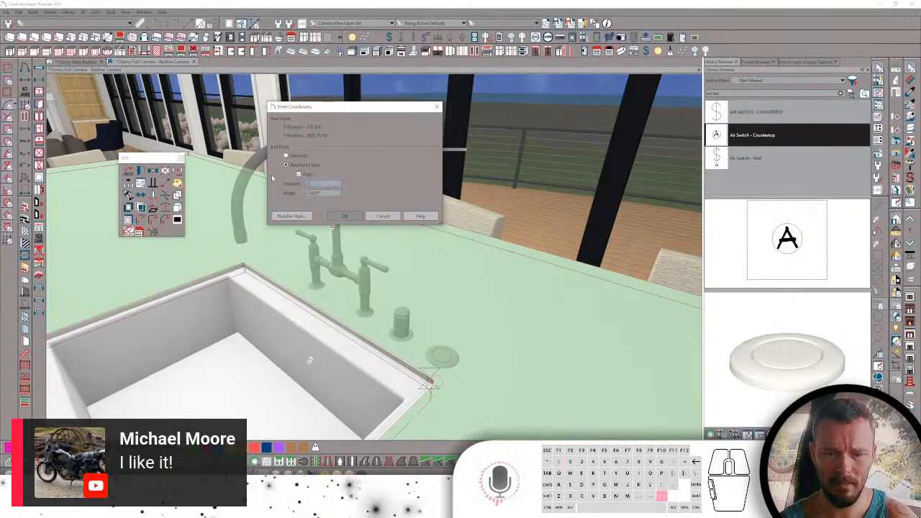
{"action": "key", "text": "Return"}
{"action": "left_click", "coordinate": [429, 382]}
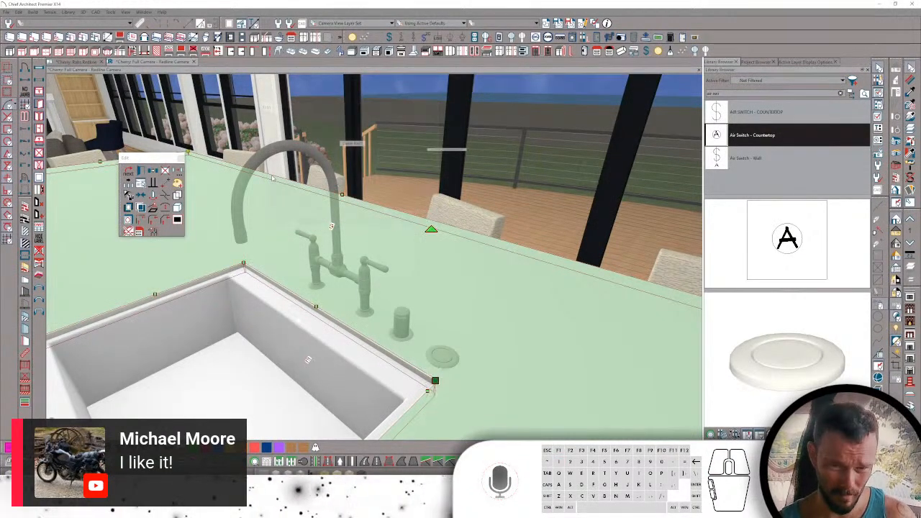
{"action": "left_click", "coordinate": [396, 380]}
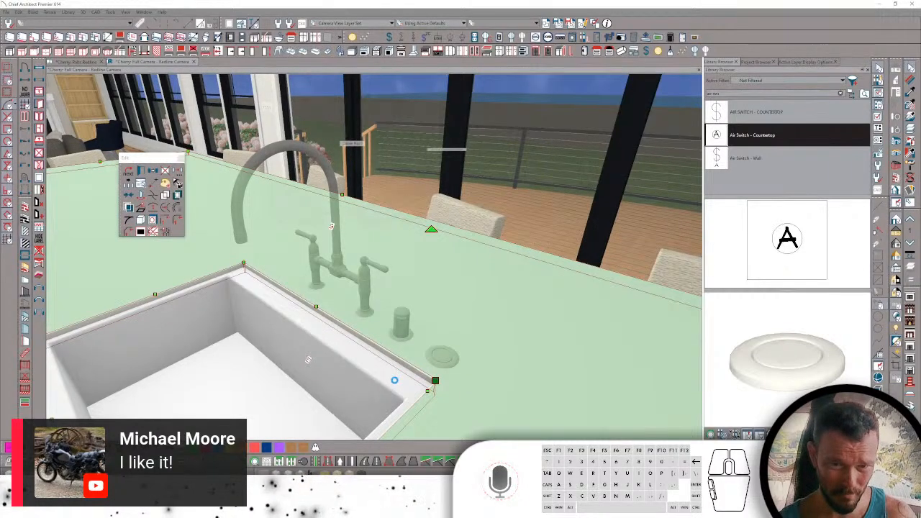
- Fillet the sink cutout's other corner on the faucet side with a distance of 1/2"
{"action": "middle_click_drag", "start_coordinate": [394, 377], "coordinate": [321, 388]}
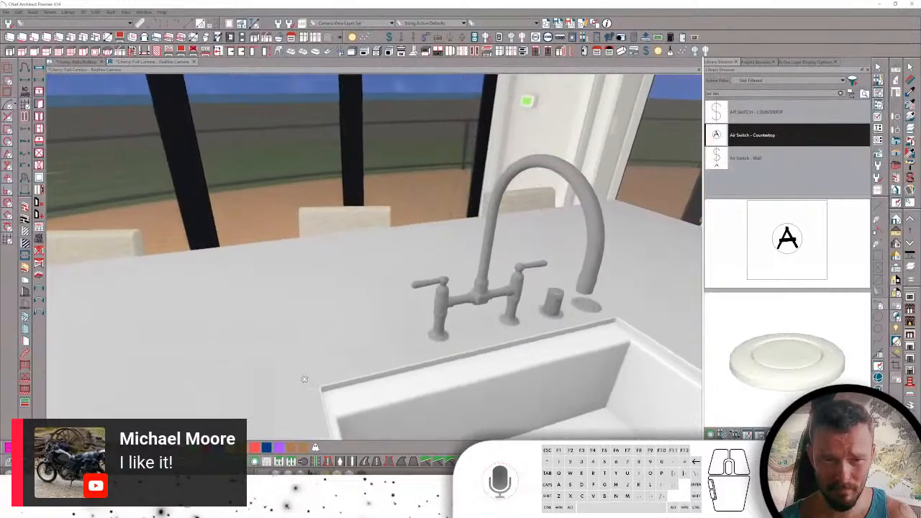
{"action": "left_click", "coordinate": [403, 266]}
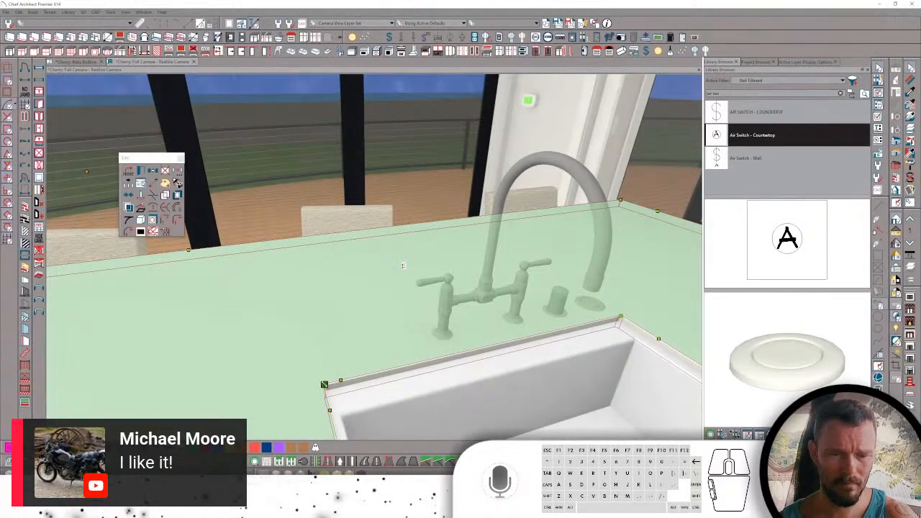
{"action": "key", "text": "f"}
{"action": "left_click_drag", "start_coordinate": [324, 384], "coordinate": [333, 388]}
{"action": "key", "text": "Tab"}
{"action": "type", "text": "ffffffffffffffff"}
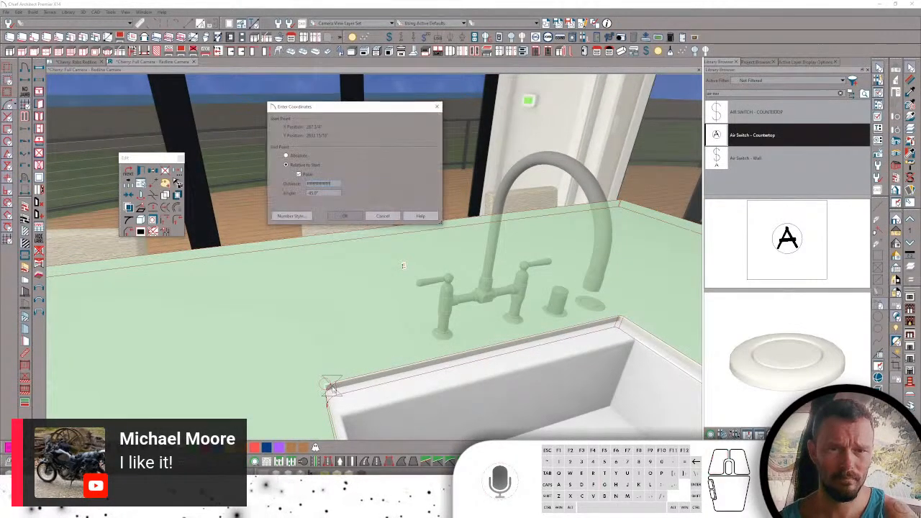
{"action": "key", "text": "ctrl+a"}
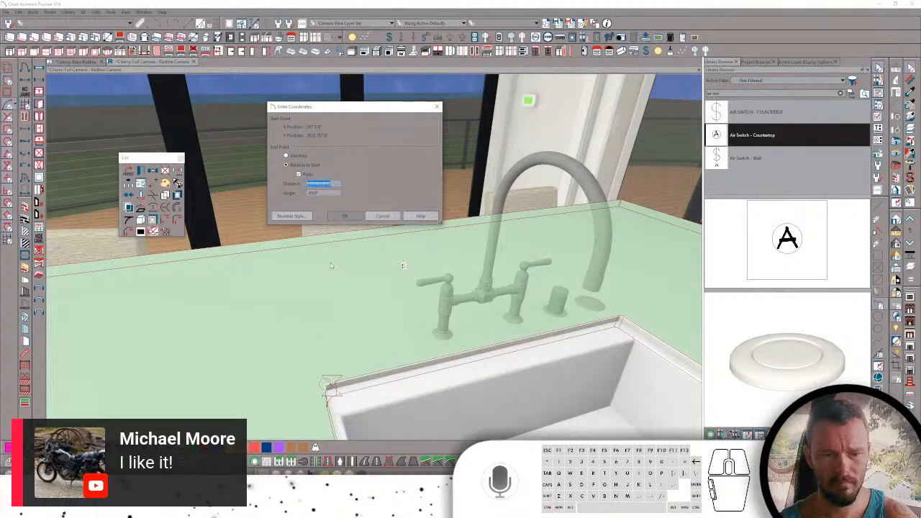
{"action": "type", "text": "1/2"}
{"action": "key", "text": "Return"}
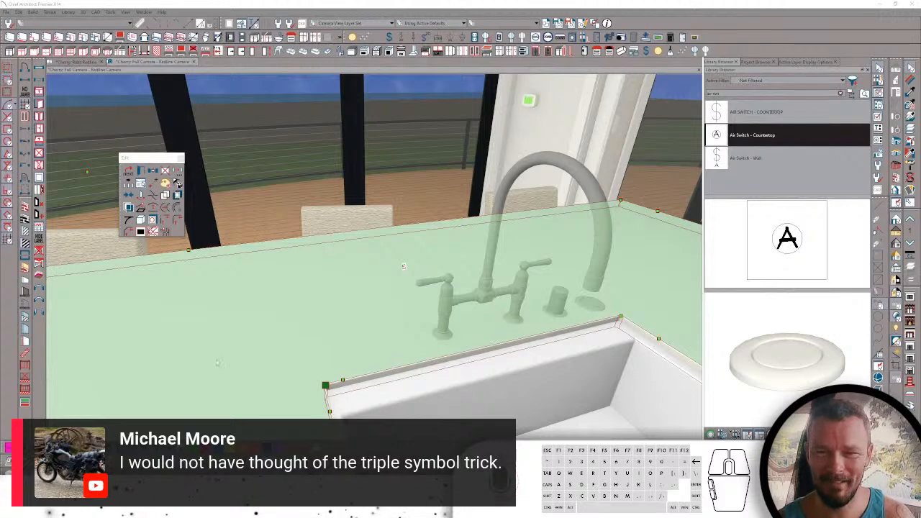
{"action": "left_click", "coordinate": [522, 172]}
{"action": "middle_click_drag", "start_coordinate": [522, 172], "coordinate": [507, 175]}
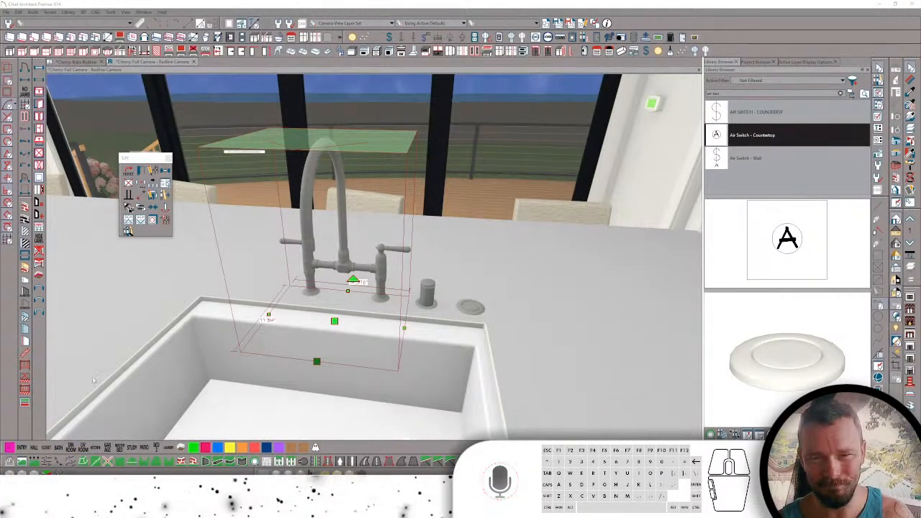
{"action": "left_click", "coordinate": [443, 161]}
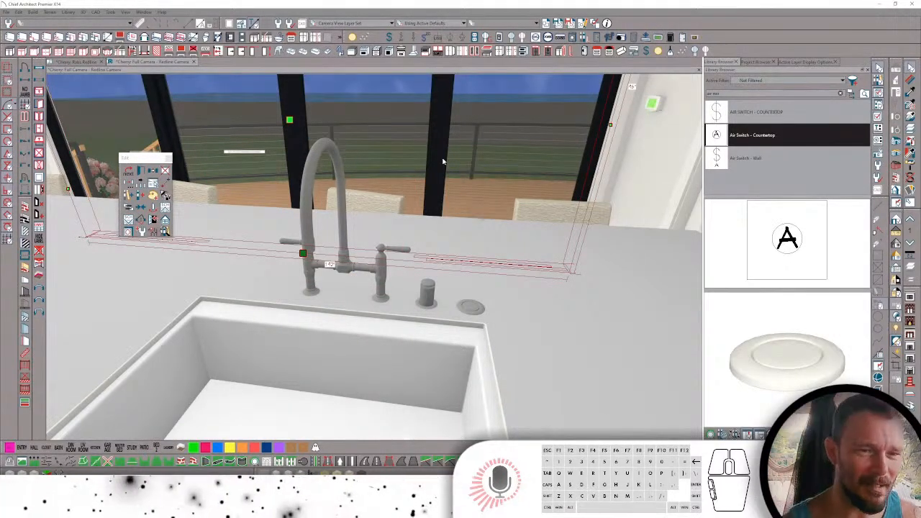
{"action": "middle_click_drag", "start_coordinate": [444, 164], "coordinate": [445, 250]}
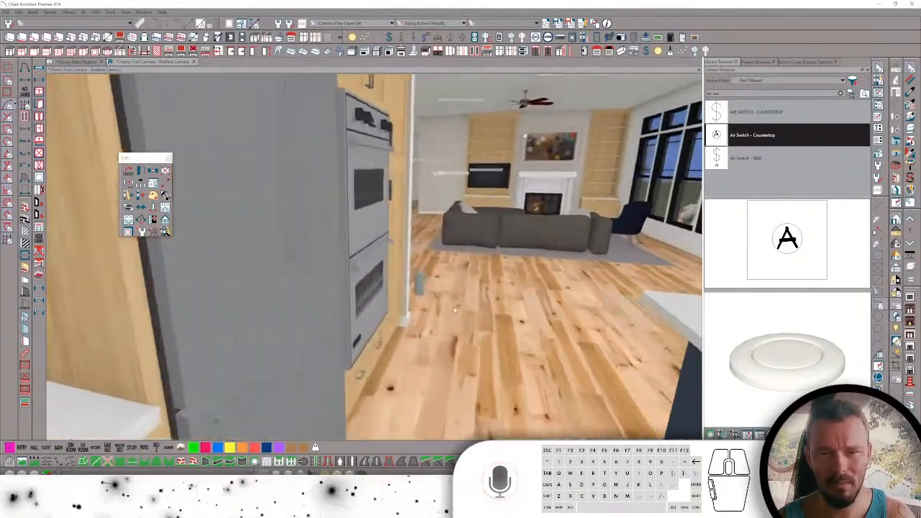
- Remove the leftover air gap solids standing on the floor beside the wall ovens
{"action": "left_click", "coordinate": [442, 297], "text": "ctrl"}
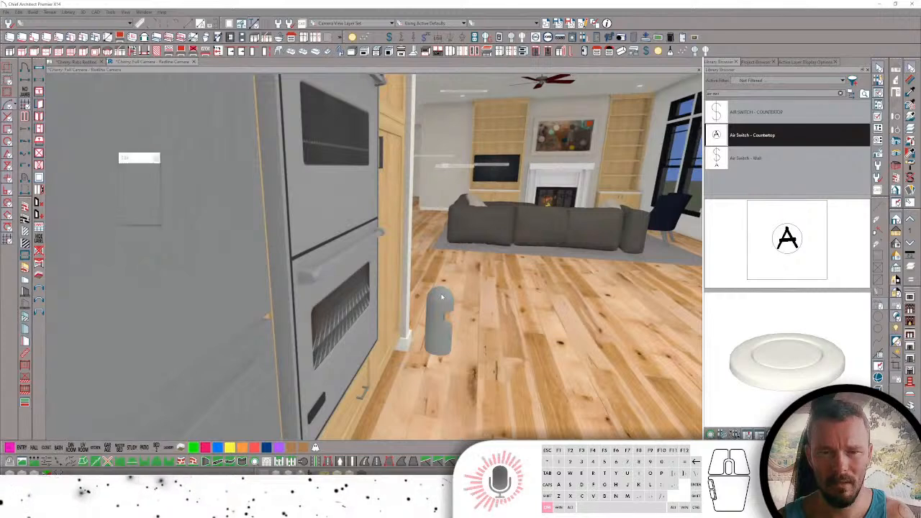
{"action": "left_click", "coordinate": [439, 320]}
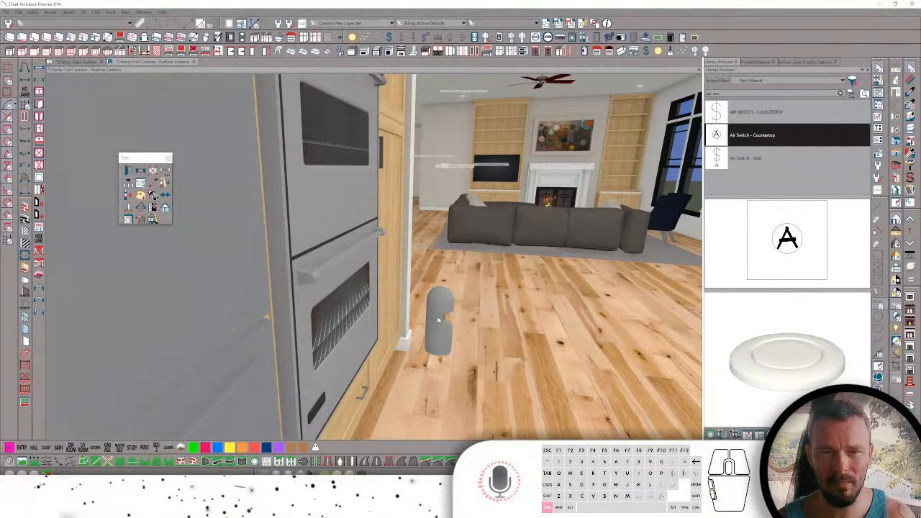
{"action": "left_click", "coordinate": [436, 314]}
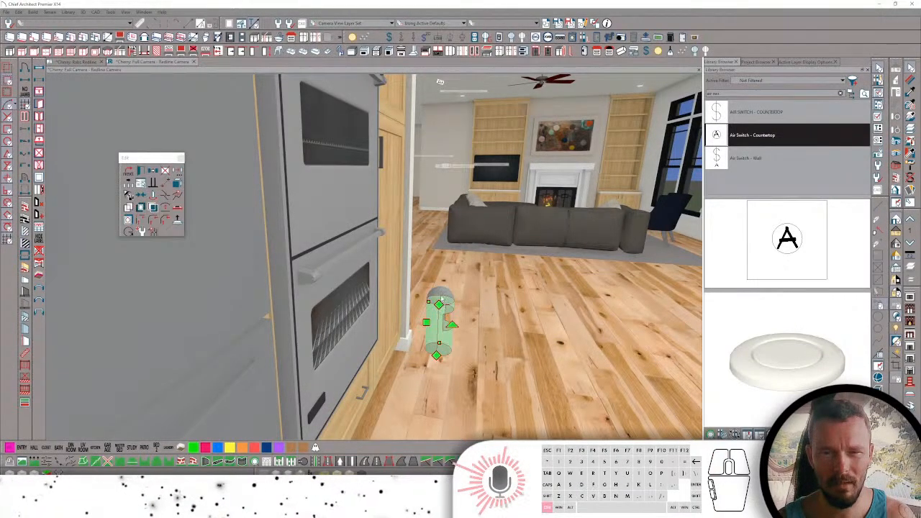
{"action": "left_click", "coordinate": [442, 297], "text": "ctrl"}
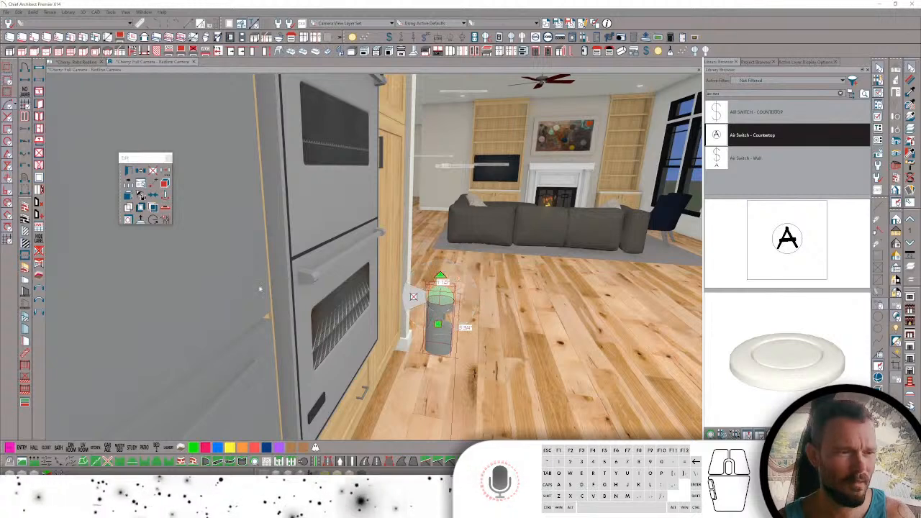
{"action": "key", "text": "Escape"}
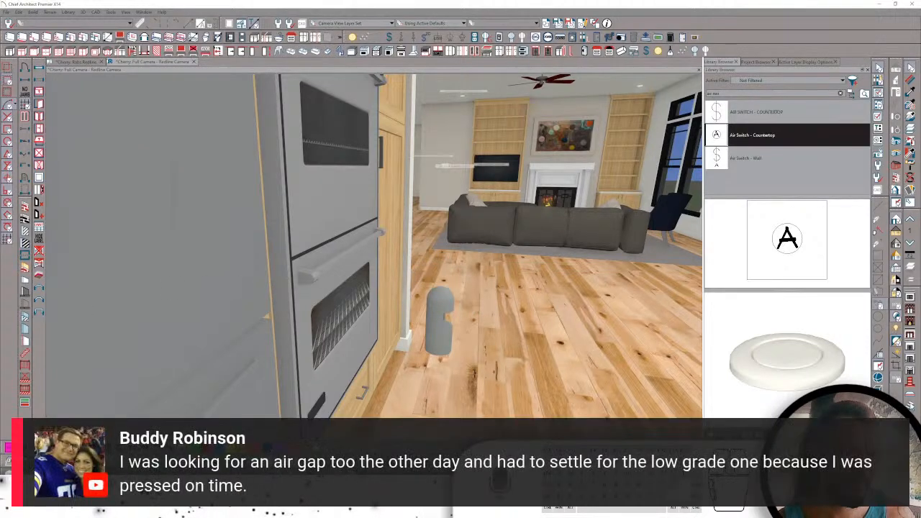
{"action": "key", "text": "ctrl+z"}
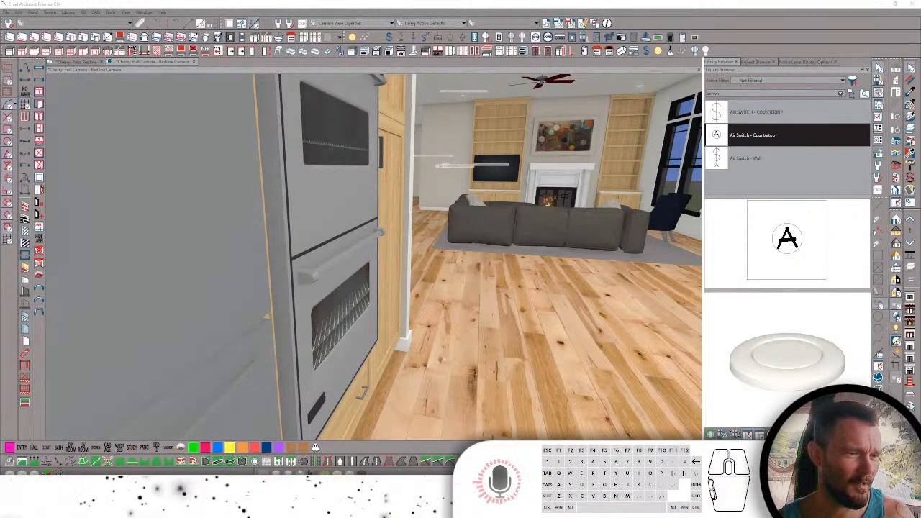
- Return to the island sink and search the library for "sprayer"
{"action": "left_click", "coordinate": [465, 340]}
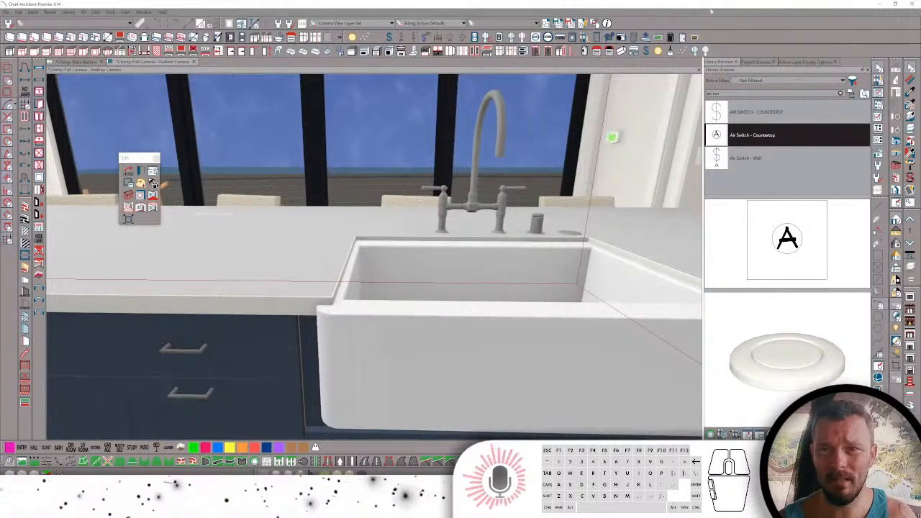
{"action": "left_click", "coordinate": [762, 13]}
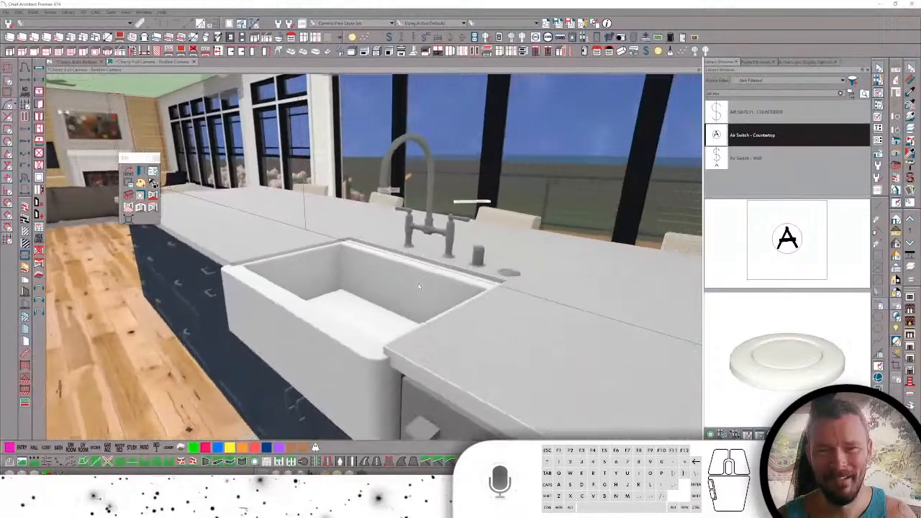
{"action": "left_click_drag", "start_coordinate": [725, 93], "coordinate": [684, 99]}
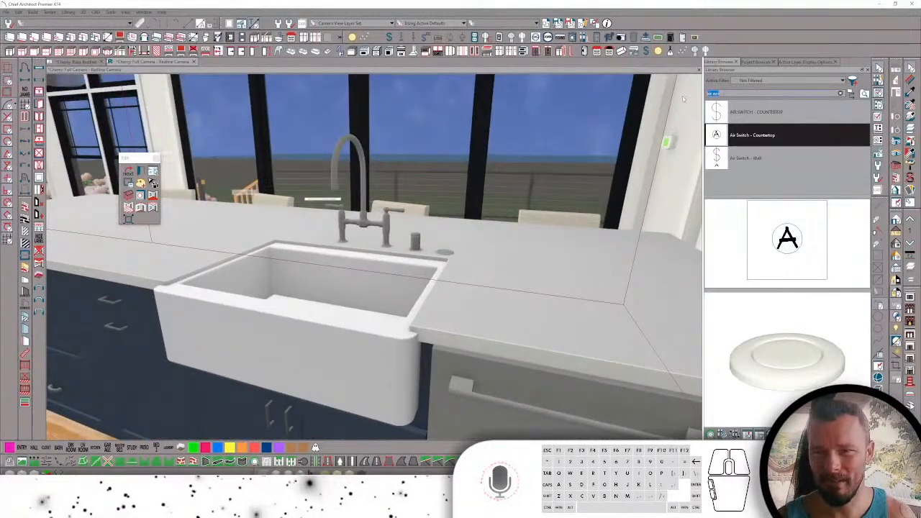
{"action": "type", "text": "si"}
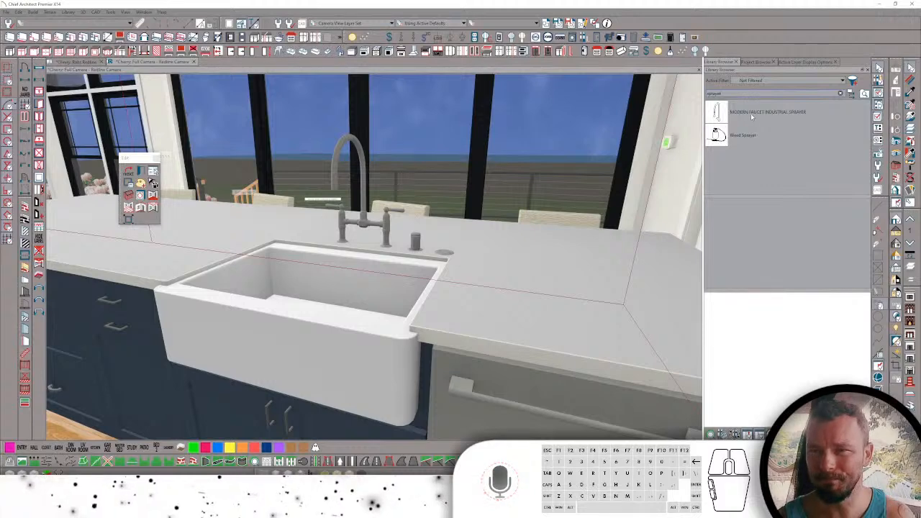
- Leave the search results and browse the manufacturer catalogs to Kohler's kitchen sink faucets
{"action": "left_click", "coordinate": [849, 95]}
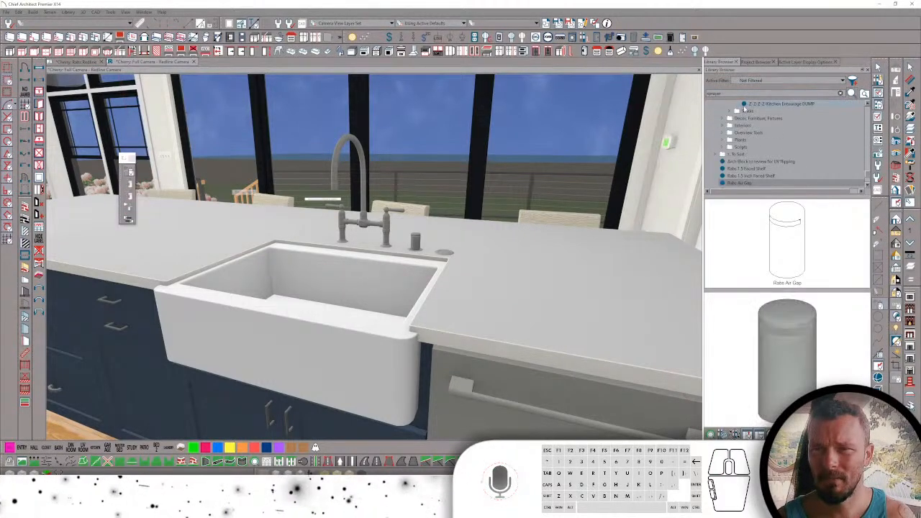
{"action": "scroll", "coordinate": [760, 139], "scroll_direction": "up", "scroll_amount": 8}
{"action": "scroll", "coordinate": [757, 139], "scroll_direction": "up", "scroll_amount": 10}
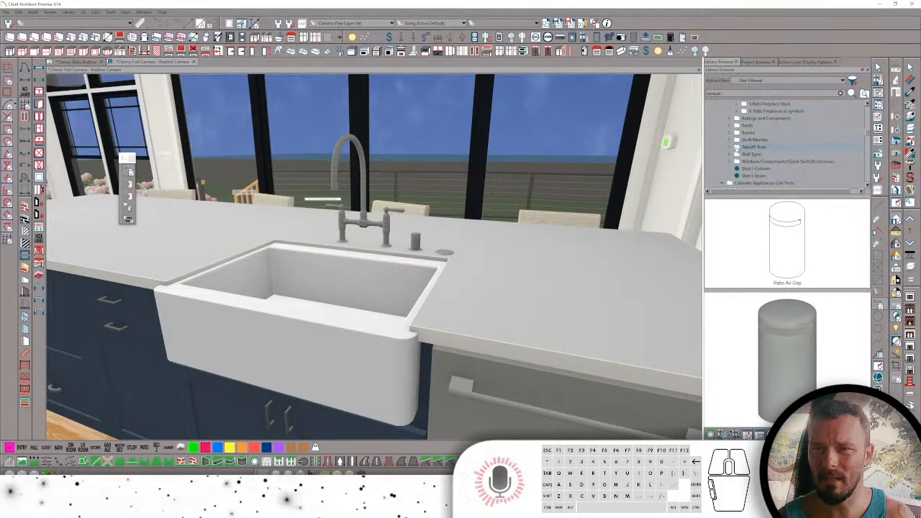
{"action": "scroll", "coordinate": [736, 148], "scroll_direction": "up", "scroll_amount": 8}
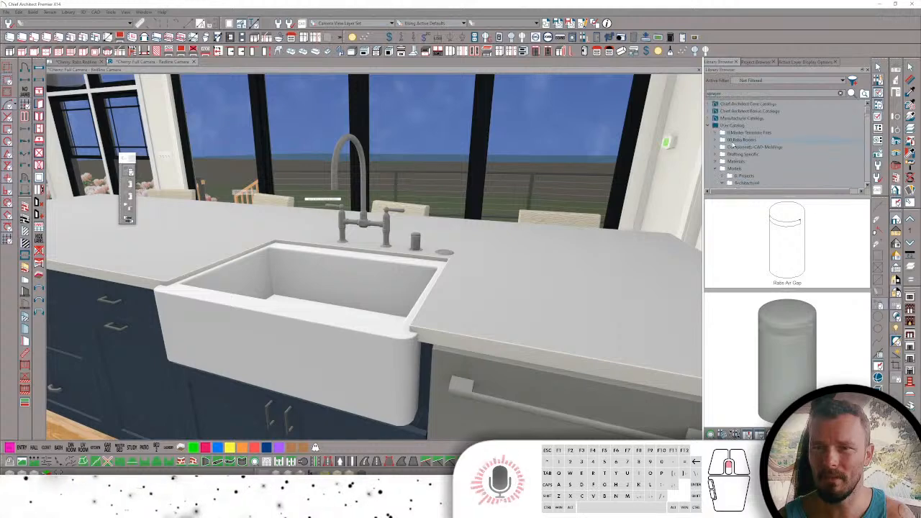
{"action": "left_click", "coordinate": [708, 118]}
{"action": "scroll", "coordinate": [739, 139], "scroll_direction": "down", "scroll_amount": 4}
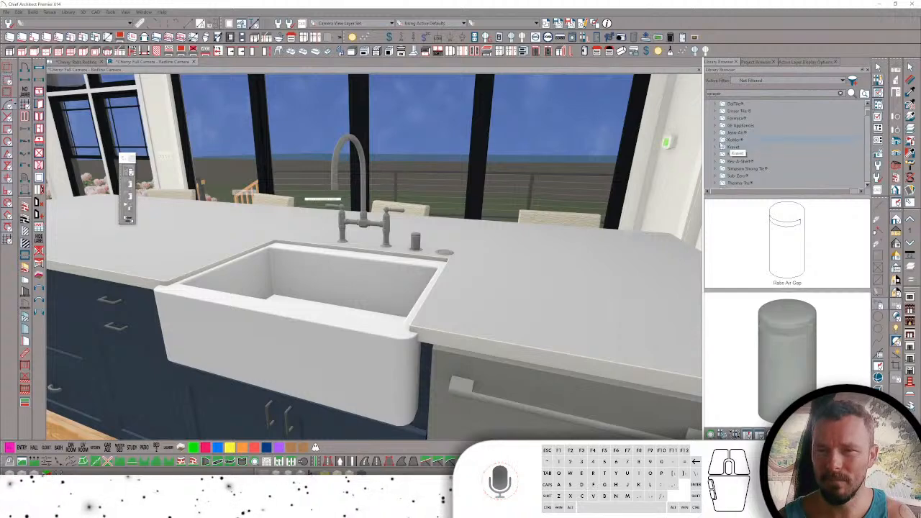
{"action": "left_click", "coordinate": [723, 139]}
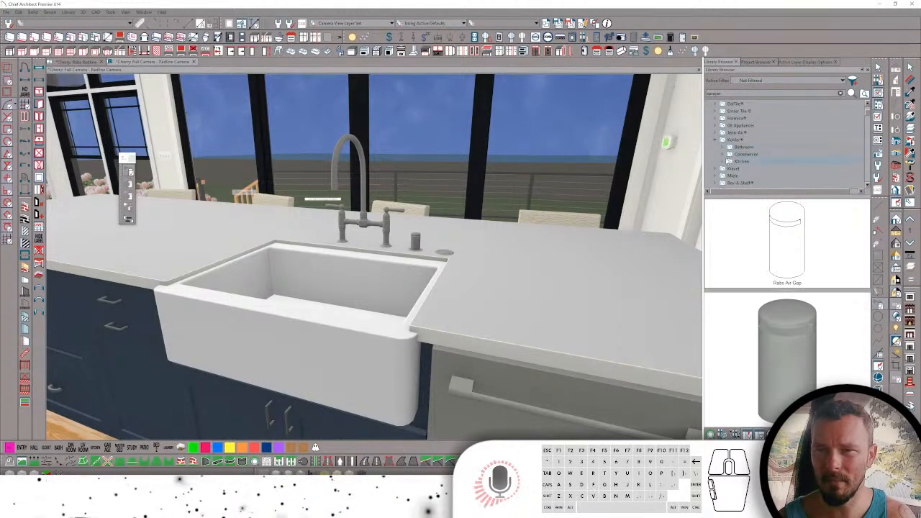
{"action": "left_click", "coordinate": [723, 161]}
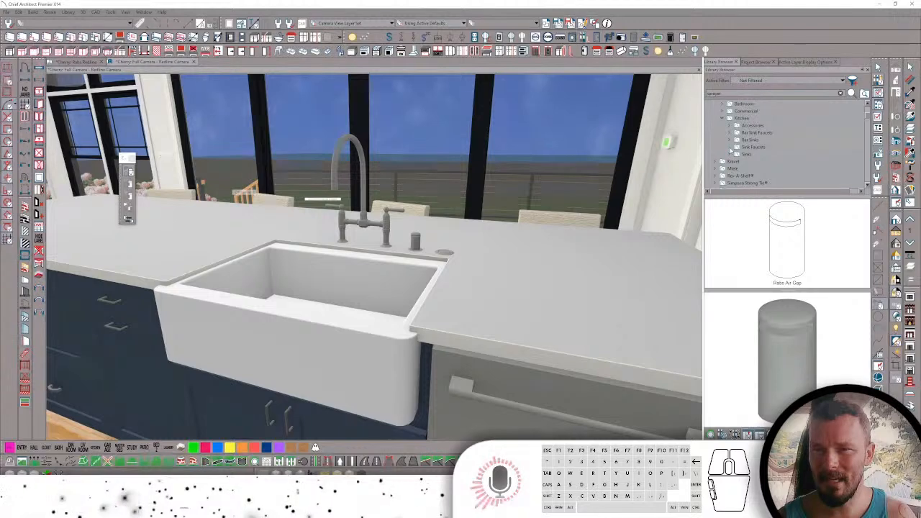
{"action": "left_click", "coordinate": [731, 149]}
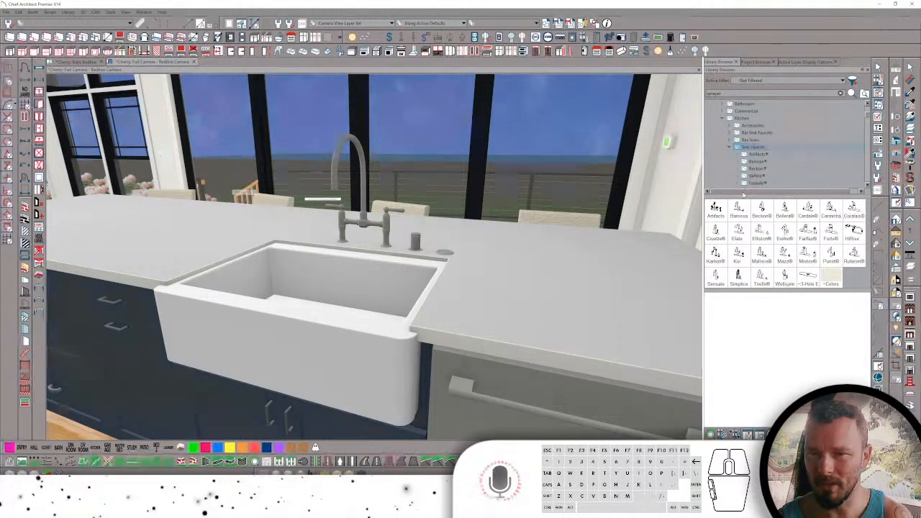
- Open Kohler's Artifacts faucet collection and preview the K-76519-3M and K-99262 faucets with side sprayers
{"action": "left_click", "coordinate": [758, 155]}
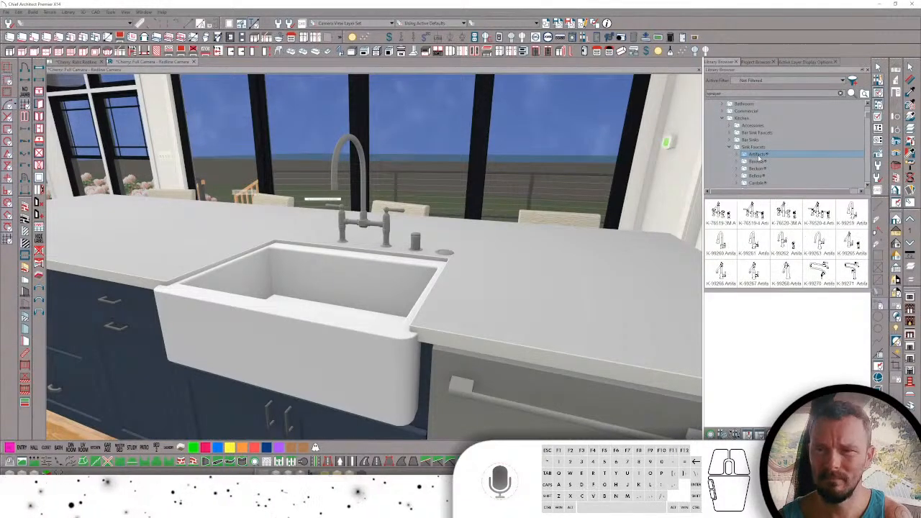
{"action": "left_click", "coordinate": [720, 212]}
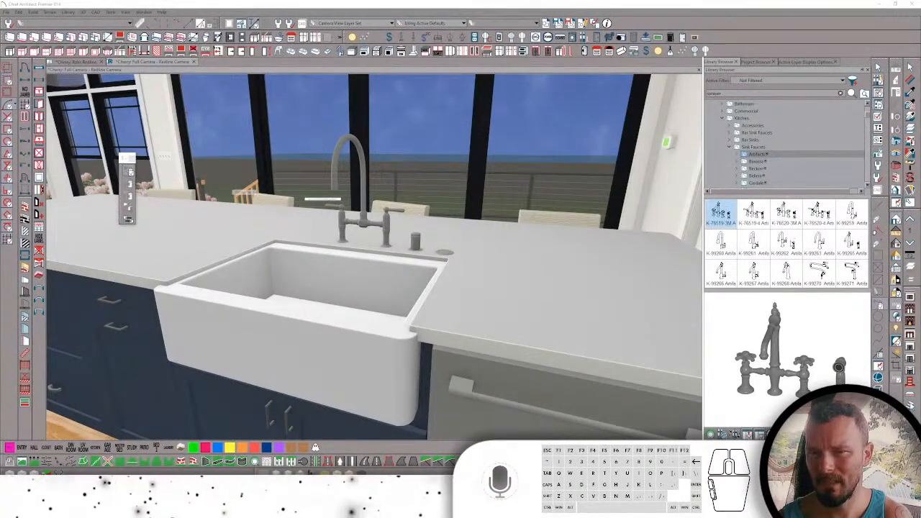
{"action": "left_click", "coordinate": [785, 243]}
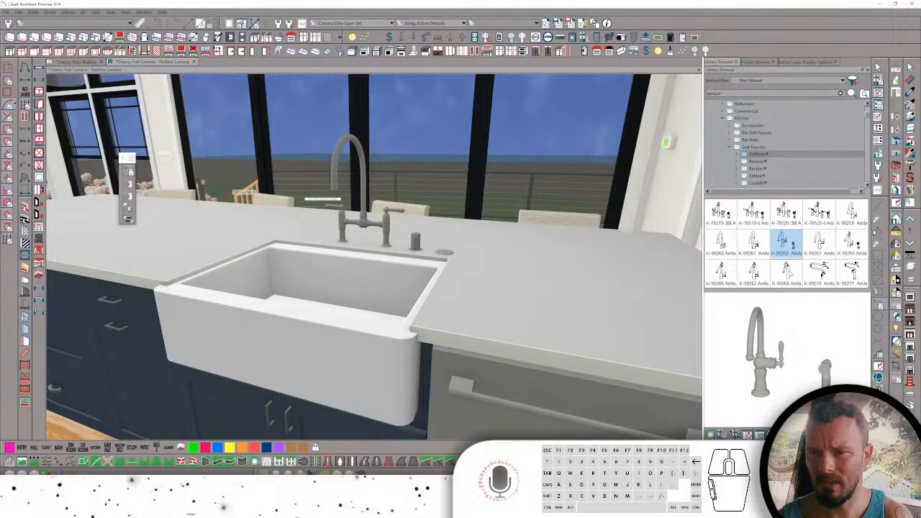
- Look through Kohler's sink faucet collections from Barossa to Evoke for a model with a matching sprayer
{"action": "left_click", "coordinate": [758, 164]}
{"action": "left_click", "coordinate": [758, 169]}
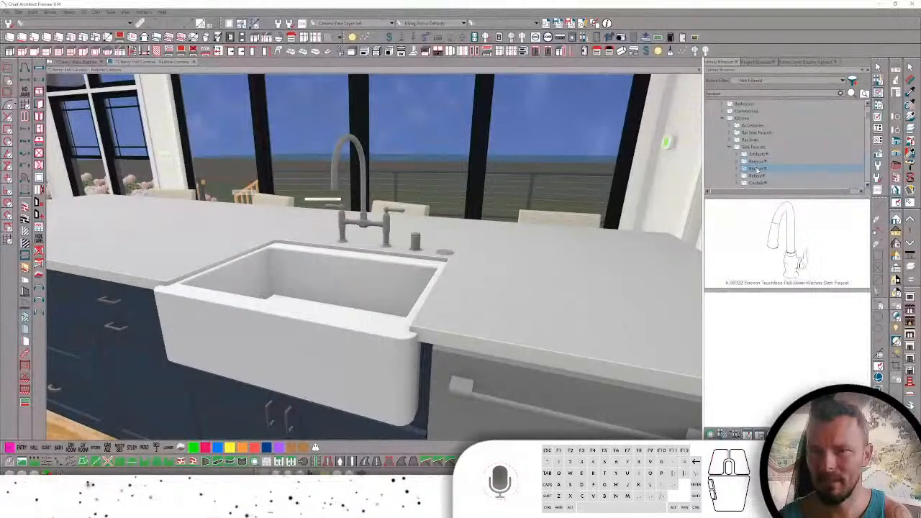
{"action": "left_click", "coordinate": [759, 175]}
{"action": "scroll", "coordinate": [760, 171], "scroll_direction": "down", "scroll_amount": 1}
{"action": "left_click", "coordinate": [759, 168]}
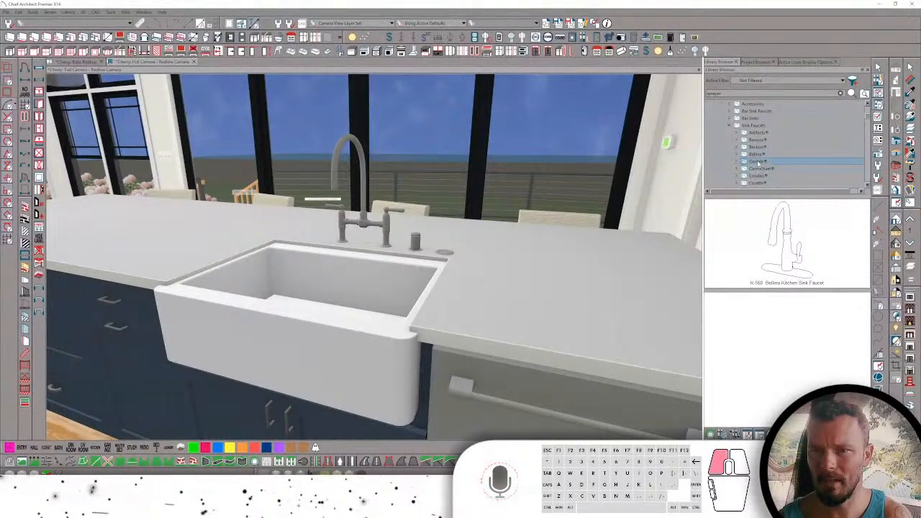
{"action": "scroll", "coordinate": [758, 166], "scroll_direction": "down", "scroll_amount": 1}
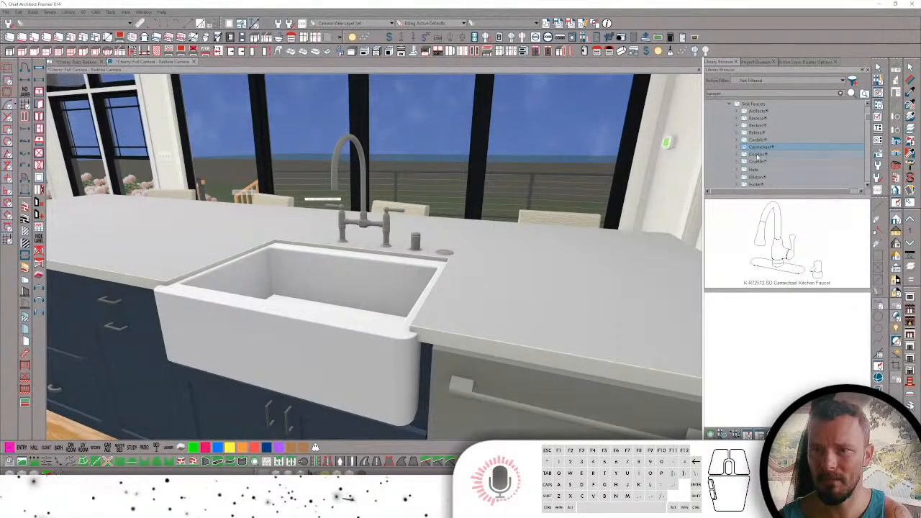
{"action": "left_click", "coordinate": [757, 154]}
{"action": "left_click", "coordinate": [759, 162]}
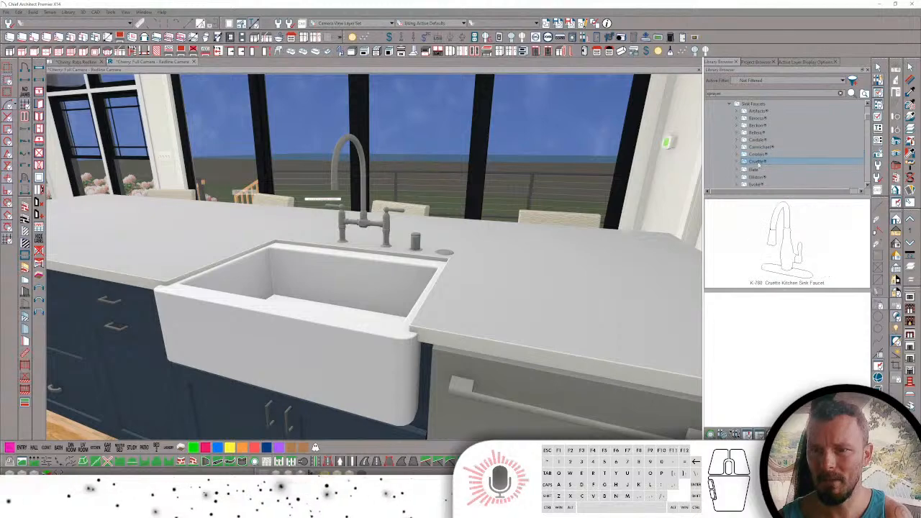
{"action": "left_click", "coordinate": [760, 169]}
{"action": "scroll", "coordinate": [761, 160], "scroll_direction": "down", "scroll_amount": 1}
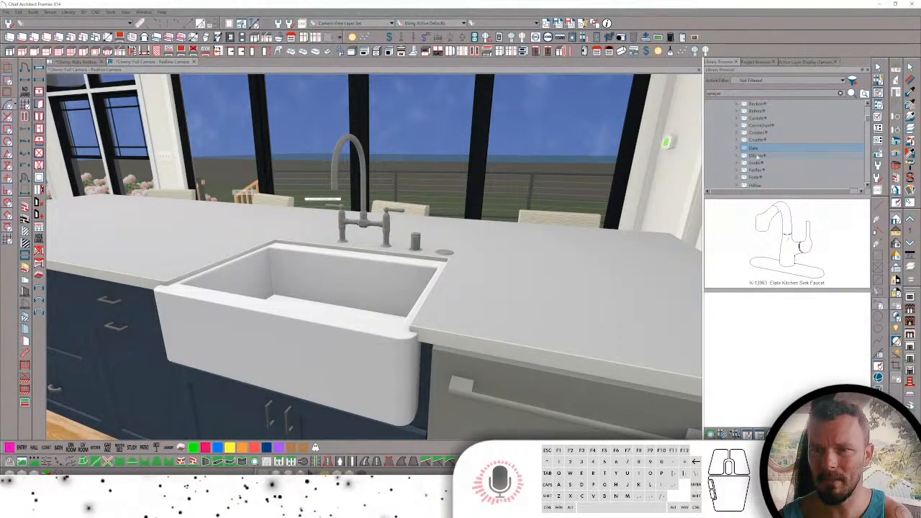
{"action": "left_click", "coordinate": [757, 155]}
{"action": "left_click", "coordinate": [757, 164]}
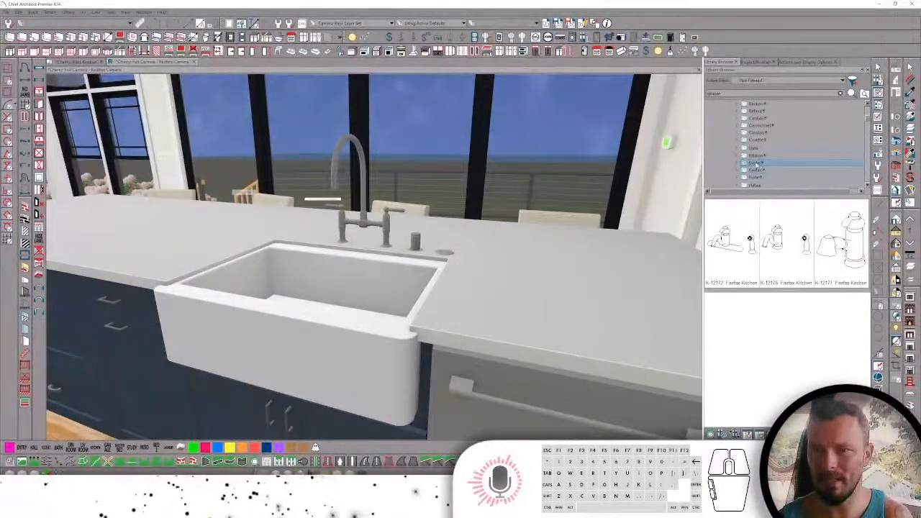
- Look through Kohler's sink faucet collections from Fairfax to Malleco for a model with a matching sprayer
{"action": "scroll", "coordinate": [757, 165], "scroll_direction": "down", "scroll_amount": 1}
{"action": "left_click", "coordinate": [757, 148]}
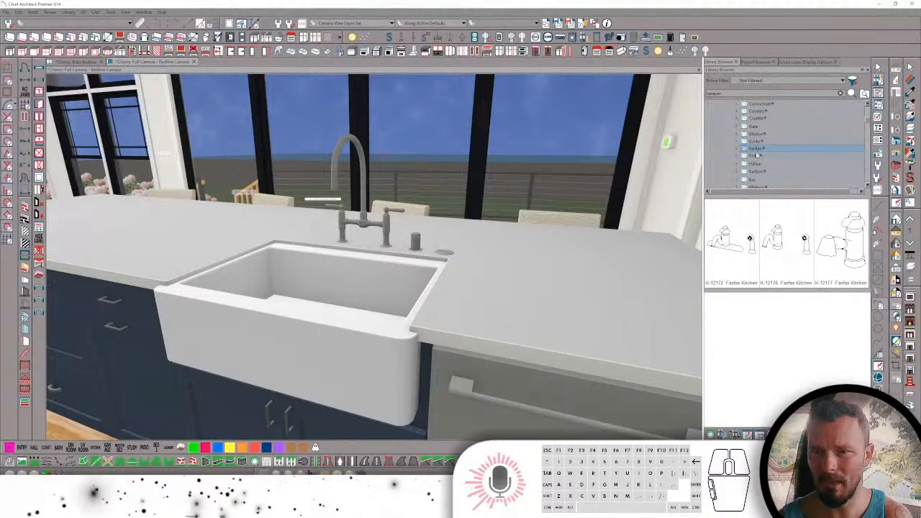
{"action": "left_click", "coordinate": [759, 155]}
{"action": "scroll", "coordinate": [762, 155], "scroll_direction": "down", "scroll_amount": 1}
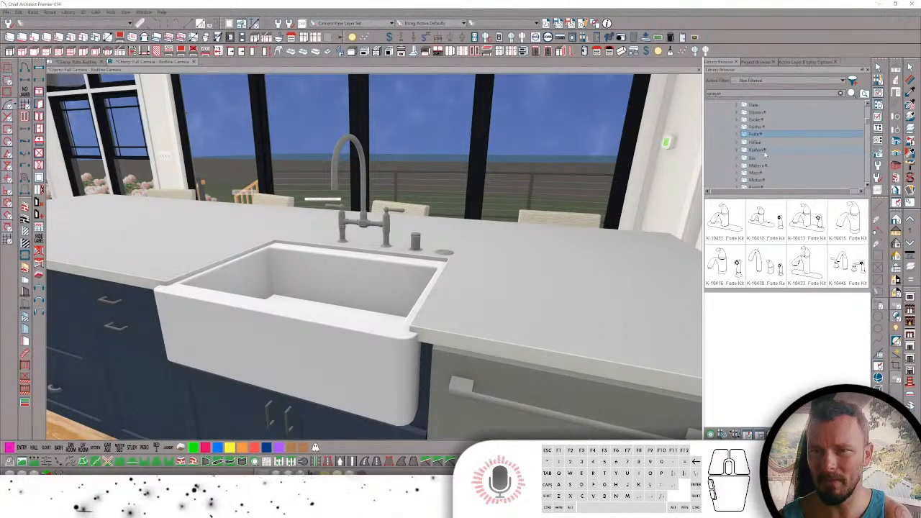
{"action": "left_click", "coordinate": [758, 149]}
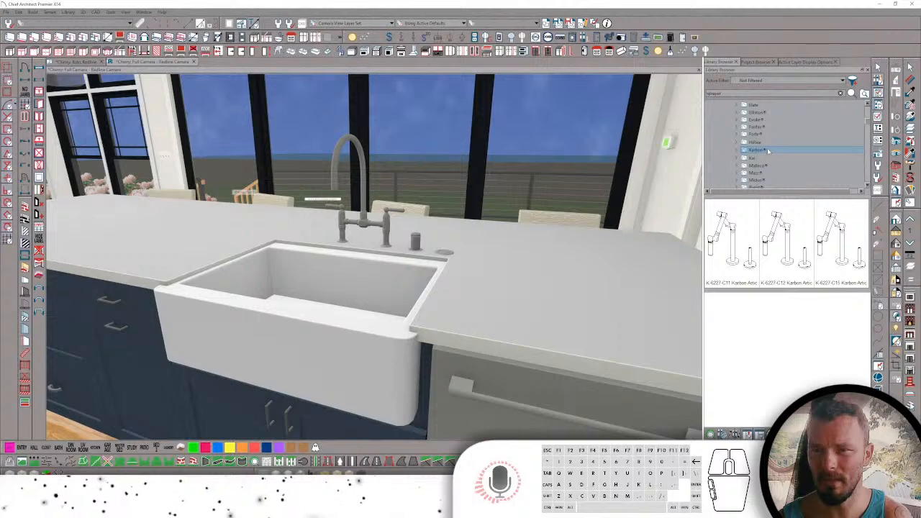
{"action": "left_click", "coordinate": [756, 142]}
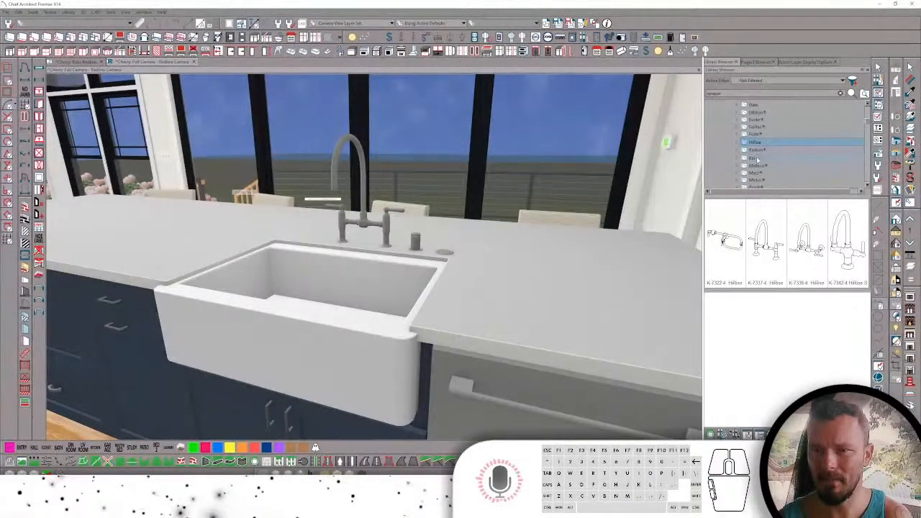
{"action": "left_click", "coordinate": [757, 158]}
{"action": "left_click", "coordinate": [755, 143]}
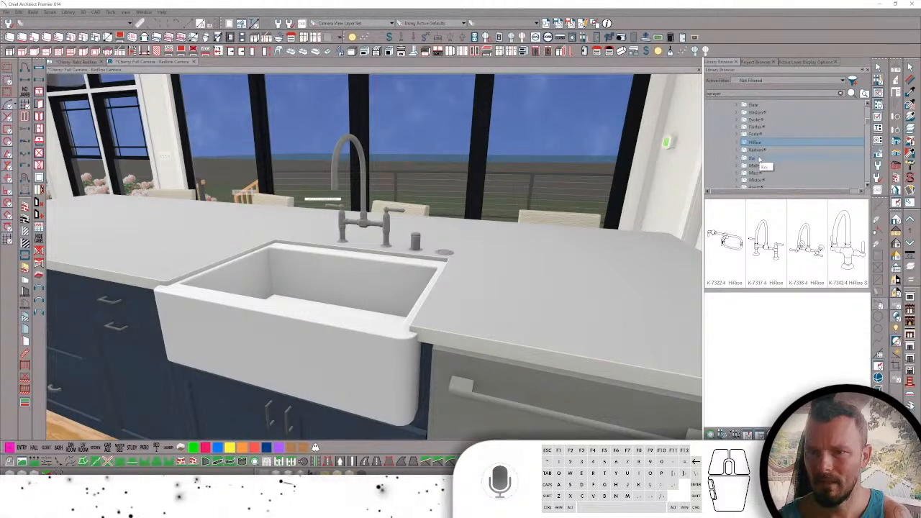
{"action": "left_click", "coordinate": [758, 158]}
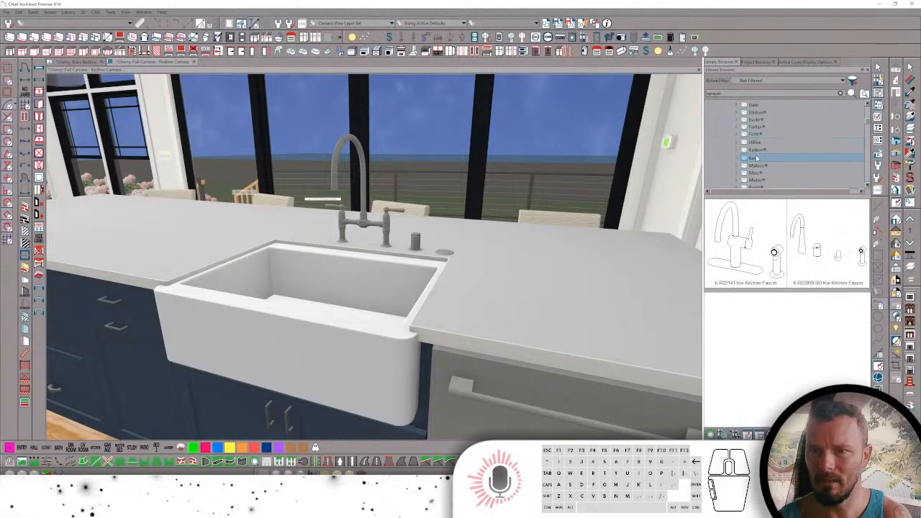
{"action": "left_click", "coordinate": [764, 165]}
{"action": "scroll", "coordinate": [763, 162], "scroll_direction": "down", "scroll_amount": 1}
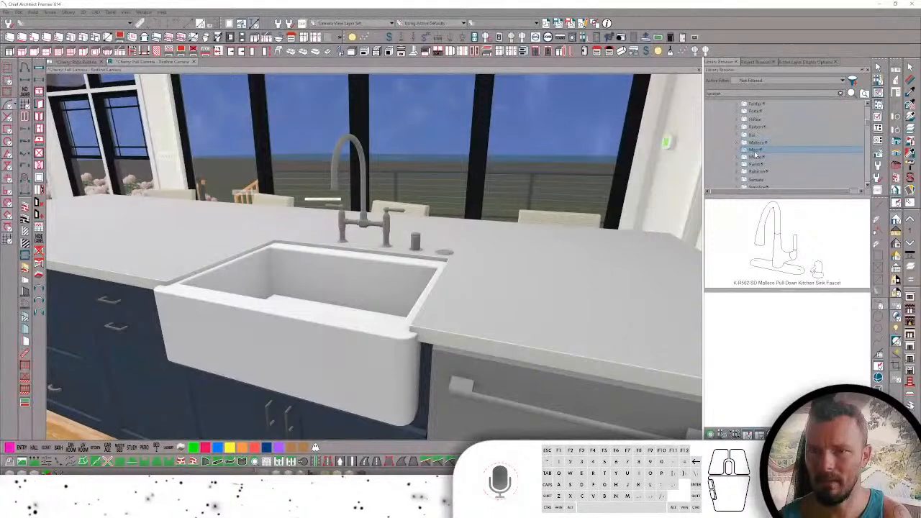
- Check the remaining Kohler sink faucet collections, including Purist, Sensate and Simplice, through to Wellspring for a suitable sprayer
{"action": "key", "text": "Down"}
{"action": "key", "text": "Down"}
{"action": "key", "text": "Down"}
{"action": "key", "text": "Down"}
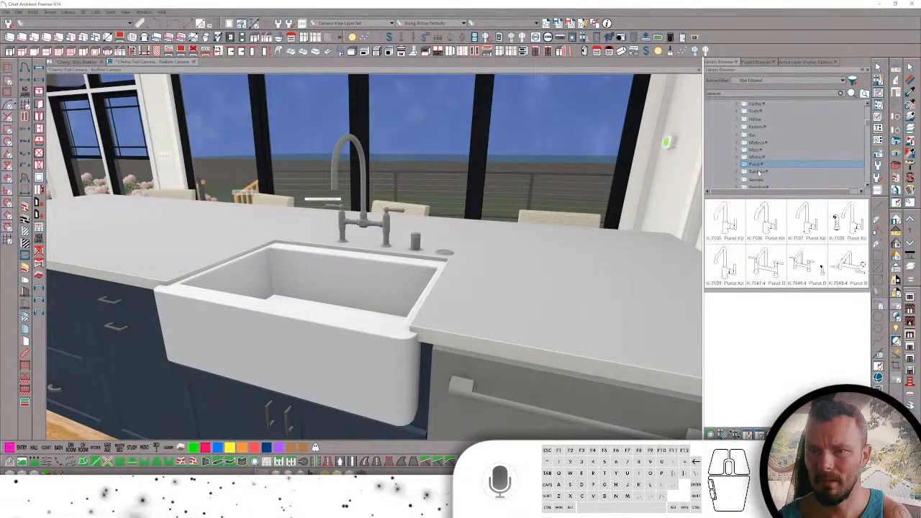
{"action": "scroll", "coordinate": [765, 165], "scroll_direction": "down", "scroll_amount": 1}
{"action": "key", "text": "Down"}
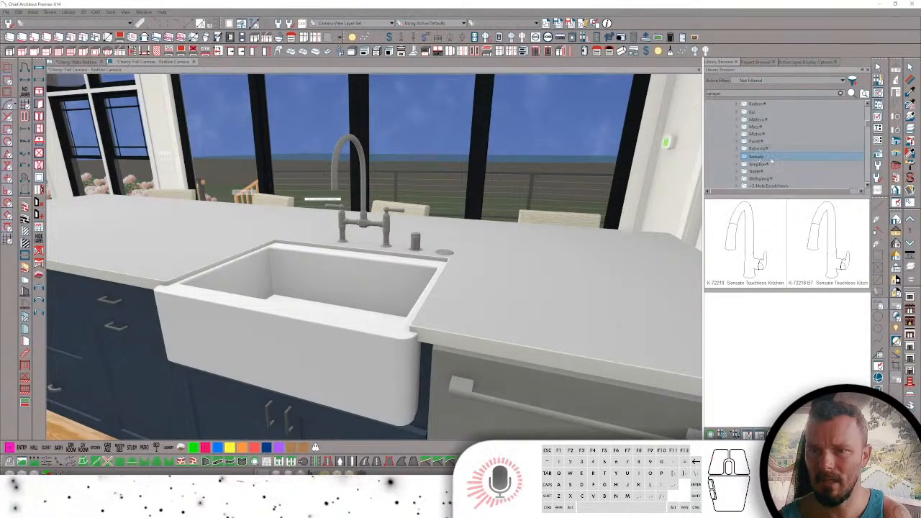
{"action": "scroll", "coordinate": [767, 162], "scroll_direction": "down", "scroll_amount": 1}
{"action": "key", "text": "Down"}
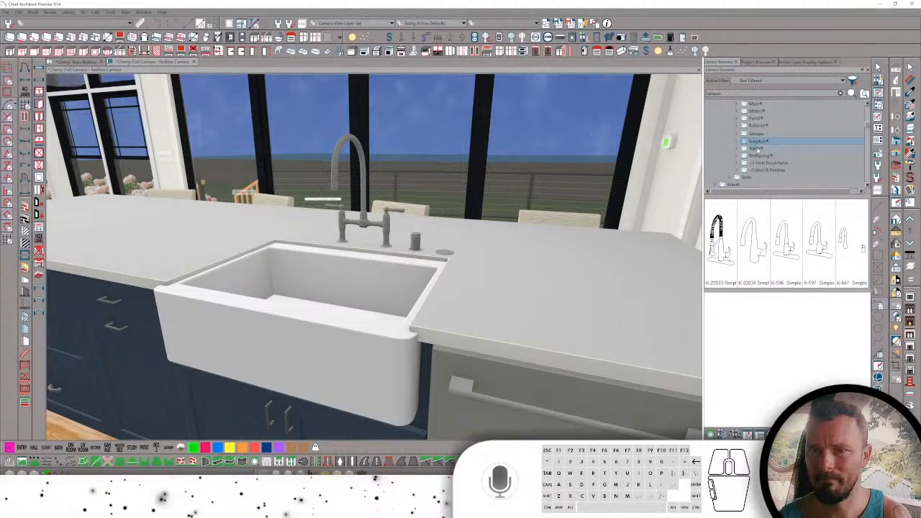
{"action": "left_click", "coordinate": [758, 148]}
{"action": "left_click", "coordinate": [761, 156]}
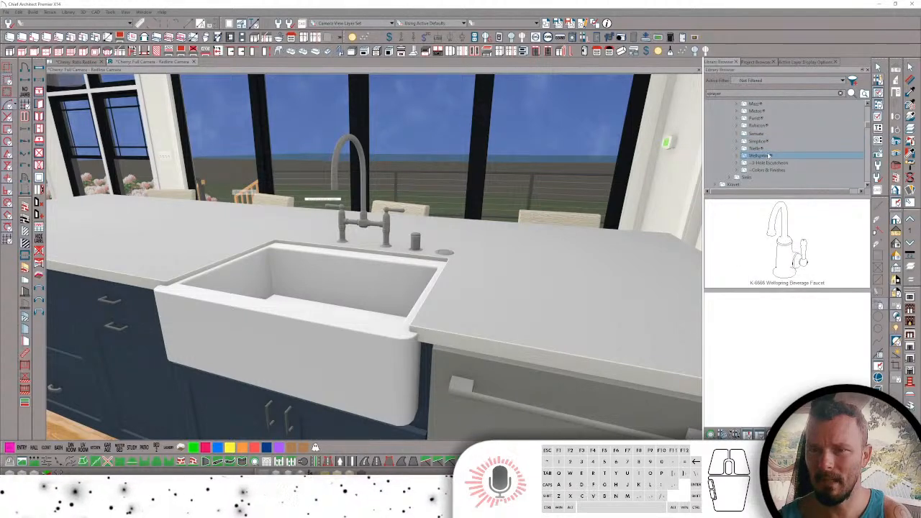
{"action": "scroll", "coordinate": [767, 160], "scroll_direction": "down", "scroll_amount": 3}
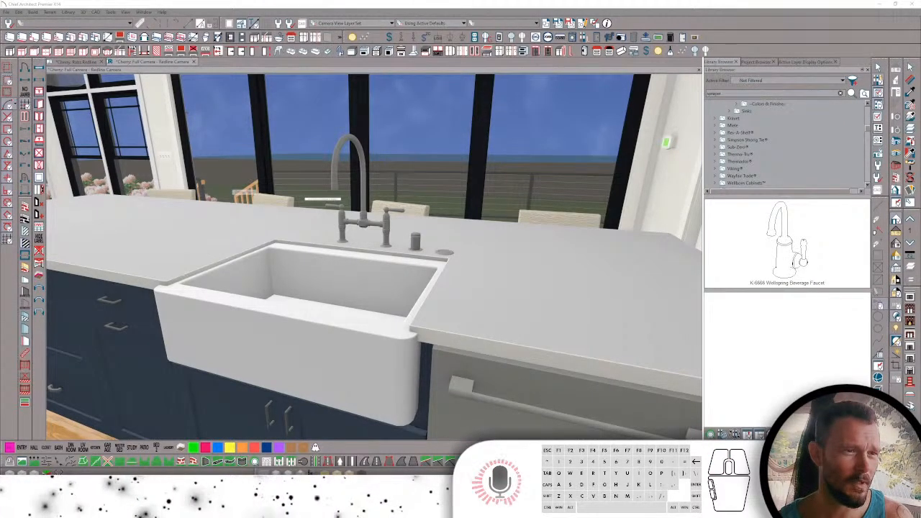
- Switch to the web browser, open the bookmarked Rabbitt Design Model Search page and search for "sprayer"
{"action": "left_click_drag", "start_coordinate": [0, 22], "coordinate": [612, 53]}
{"action": "left_click", "coordinate": [736, 49]}
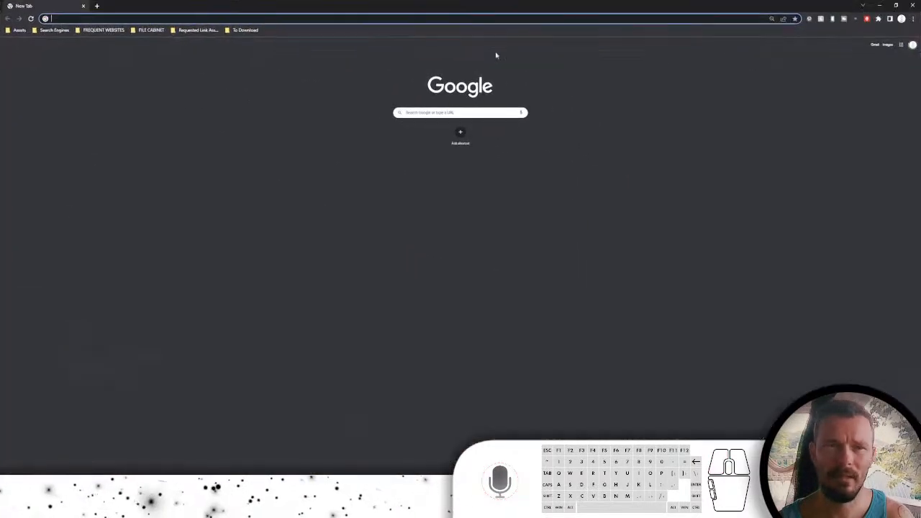
{"action": "left_click", "coordinate": [56, 31]}
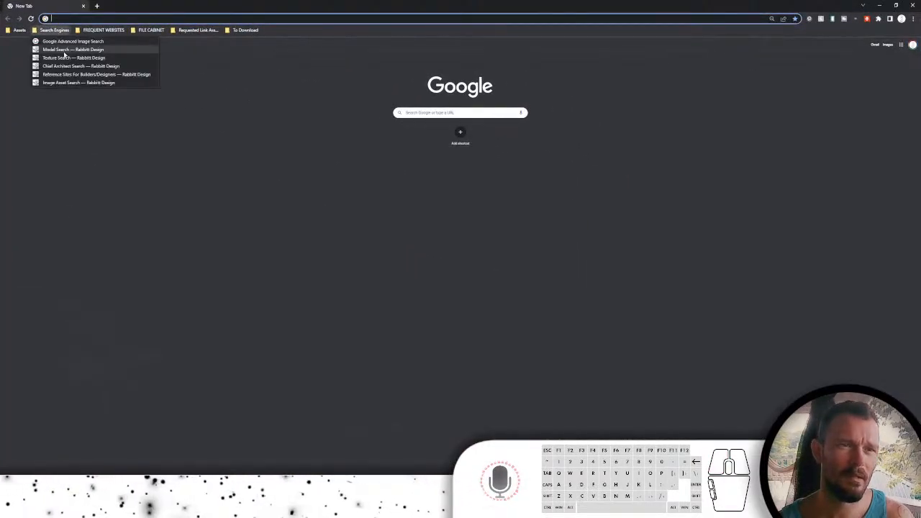
{"action": "left_click", "coordinate": [68, 49]}
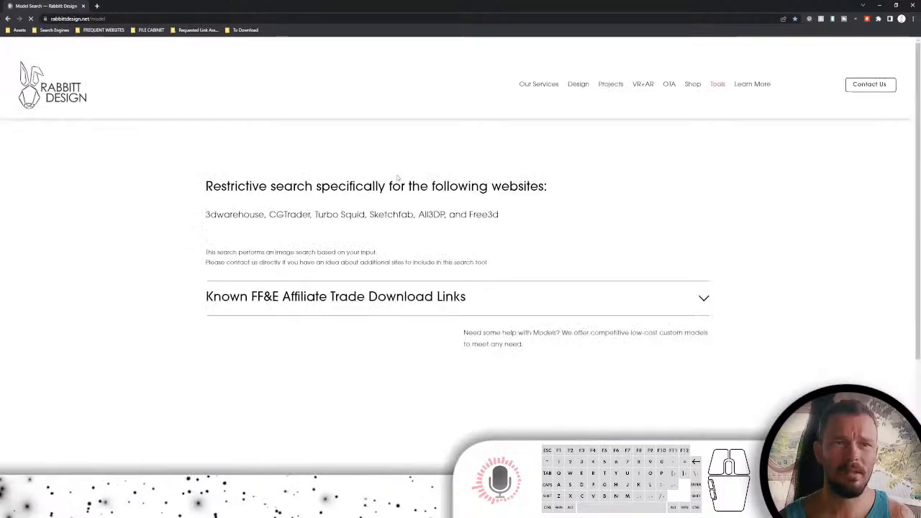
{"action": "left_click", "coordinate": [288, 243]}
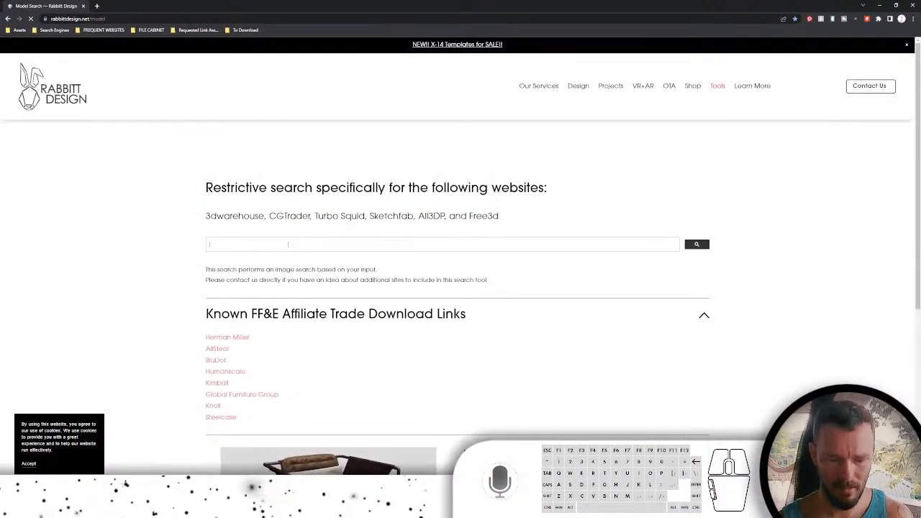
{"action": "type", "text": "sprayer"}
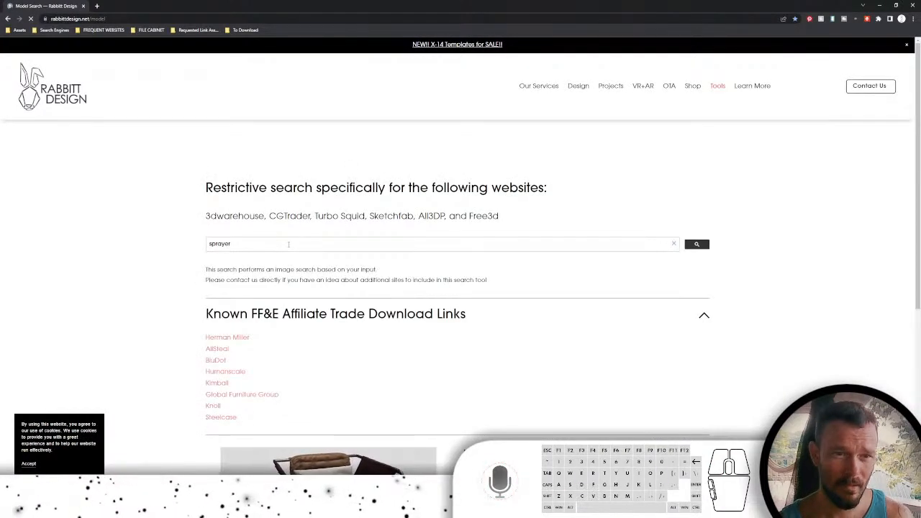
{"action": "key", "text": "Return"}
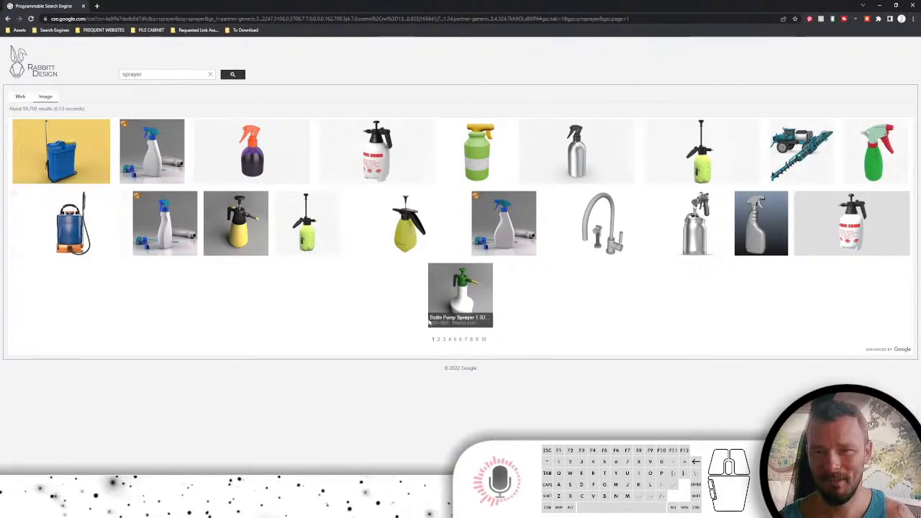
- Show the web results for the sprayer search and limit them to 3dwarehouse models
{"action": "left_click", "coordinate": [20, 97]}
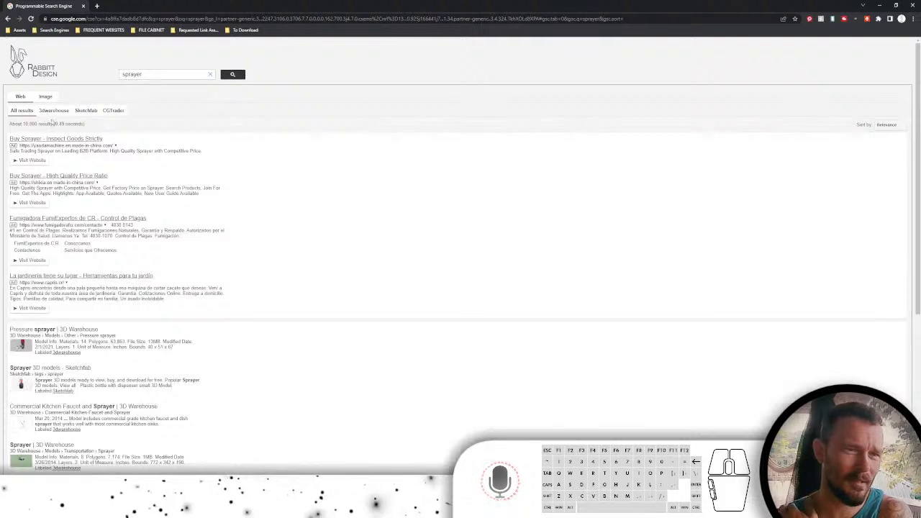
{"action": "left_click", "coordinate": [53, 111]}
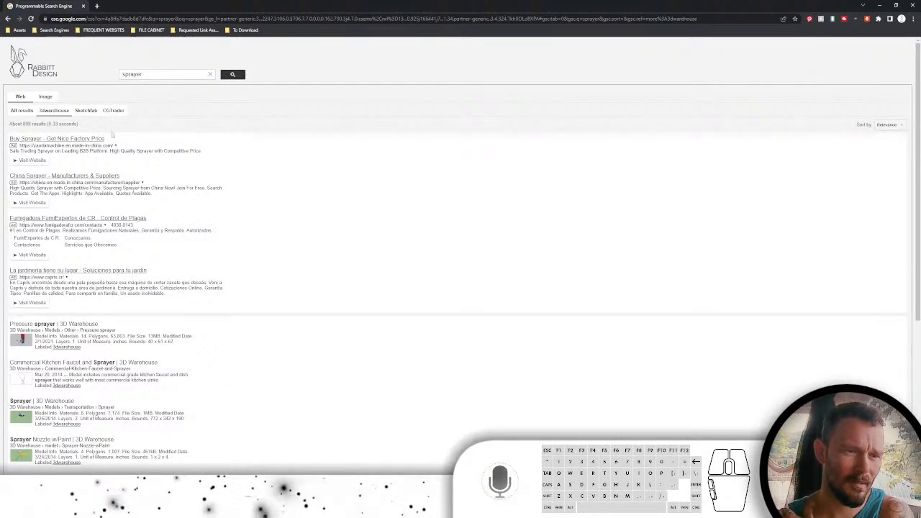
{"action": "scroll", "coordinate": [110, 277], "scroll_direction": "down", "scroll_amount": 1}
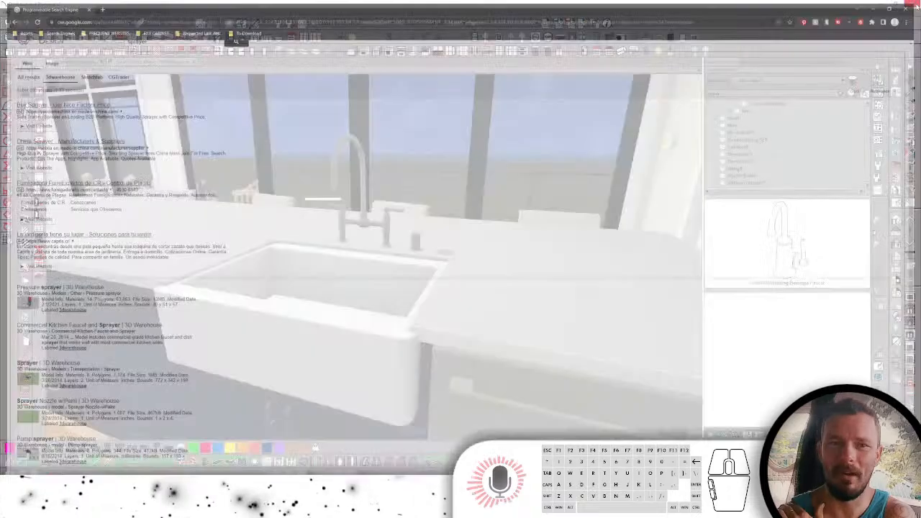
- Return to Chief Architect and place Kohler's Artifacts K-76519-3M bridge faucet with side sprayer on the counter beside the cooktop
{"action": "scroll", "coordinate": [773, 147], "scroll_direction": "down", "scroll_amount": 5}
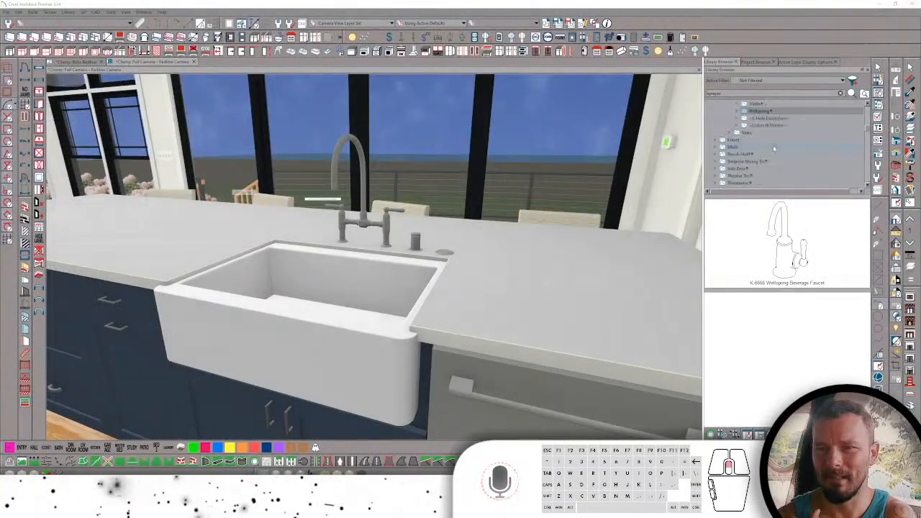
{"action": "scroll", "coordinate": [772, 144], "scroll_direction": "up", "scroll_amount": 1}
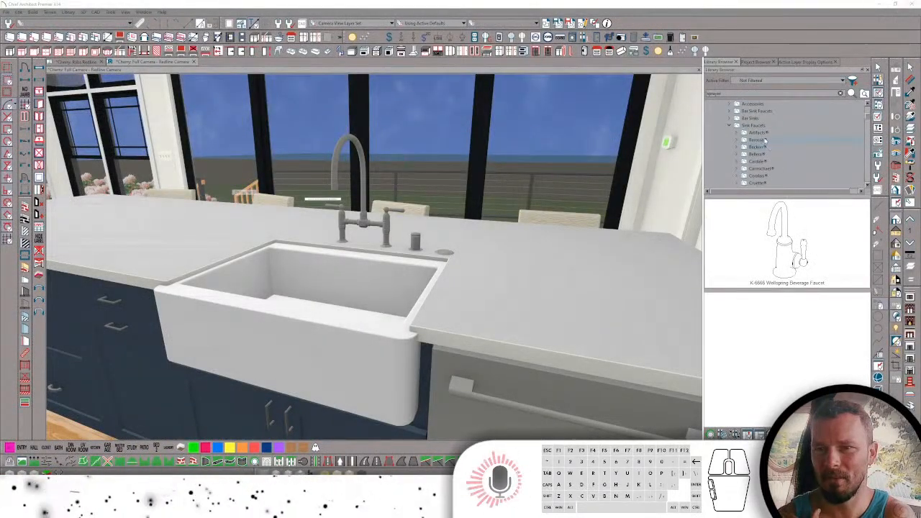
{"action": "left_click", "coordinate": [765, 140]}
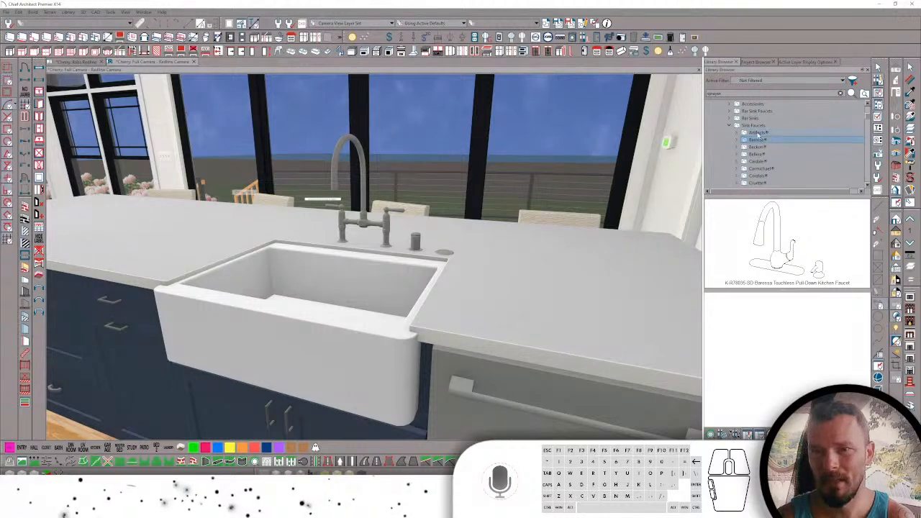
{"action": "left_click", "coordinate": [758, 133]}
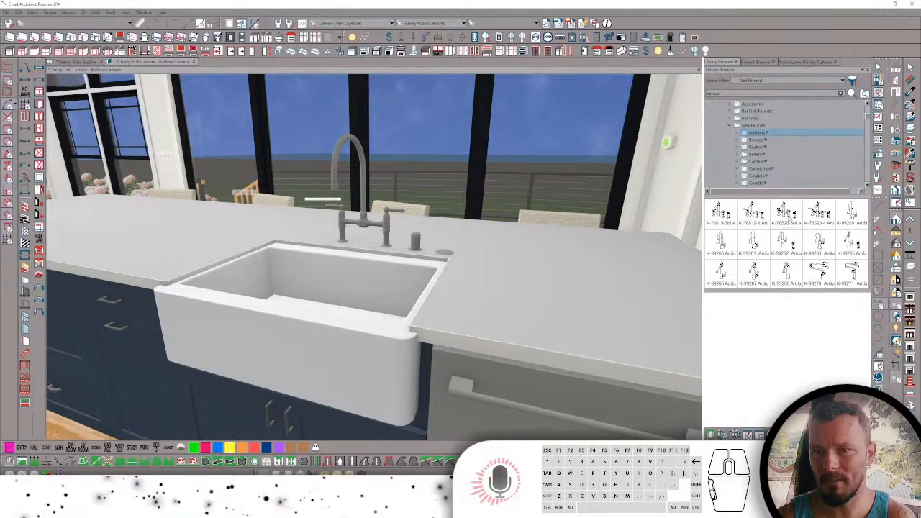
{"action": "left_click", "coordinate": [723, 214]}
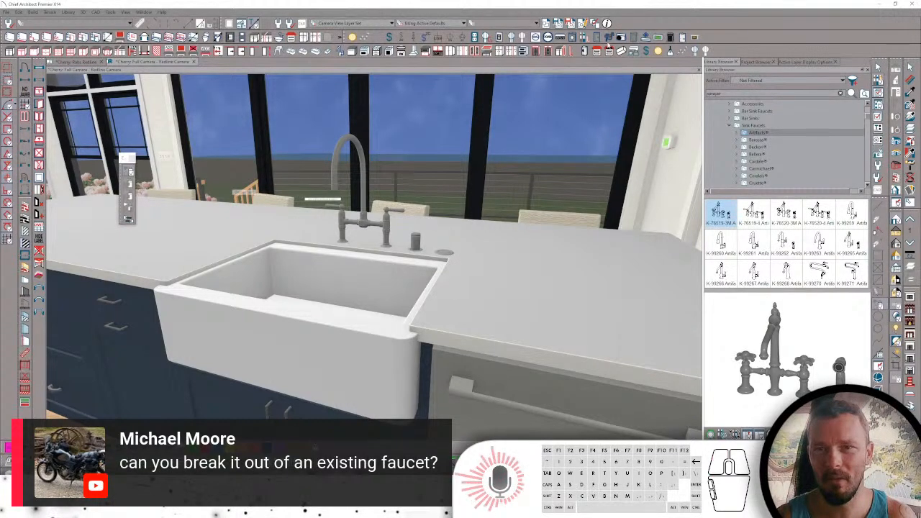
{"action": "left_click_drag", "start_coordinate": [302, 245], "coordinate": [459, 289]}
{"action": "middle_click_drag", "start_coordinate": [459, 289], "coordinate": [401, 355]}
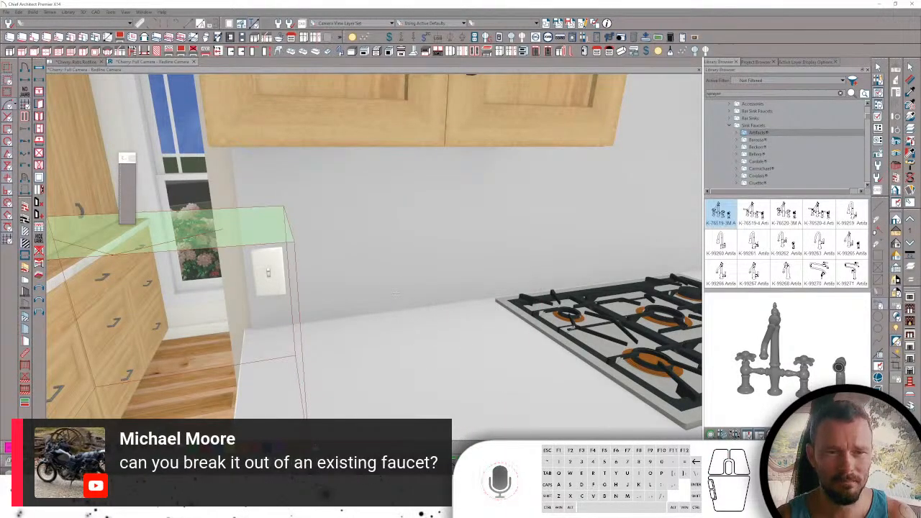
{"action": "left_click", "coordinate": [406, 320]}
{"action": "key", "text": "Escape"}
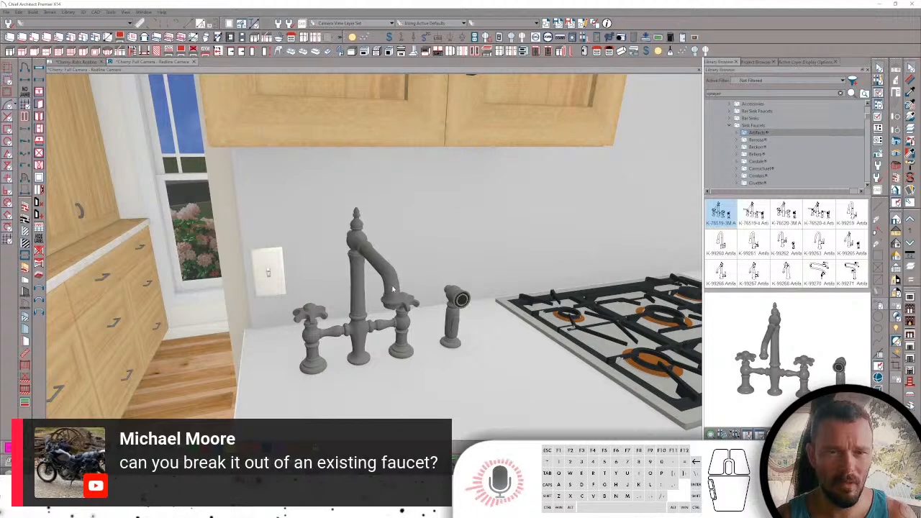
- Change the faces' smoothing angle in the placed faucet's symbol specification
{"action": "double_click", "coordinate": [393, 289]}
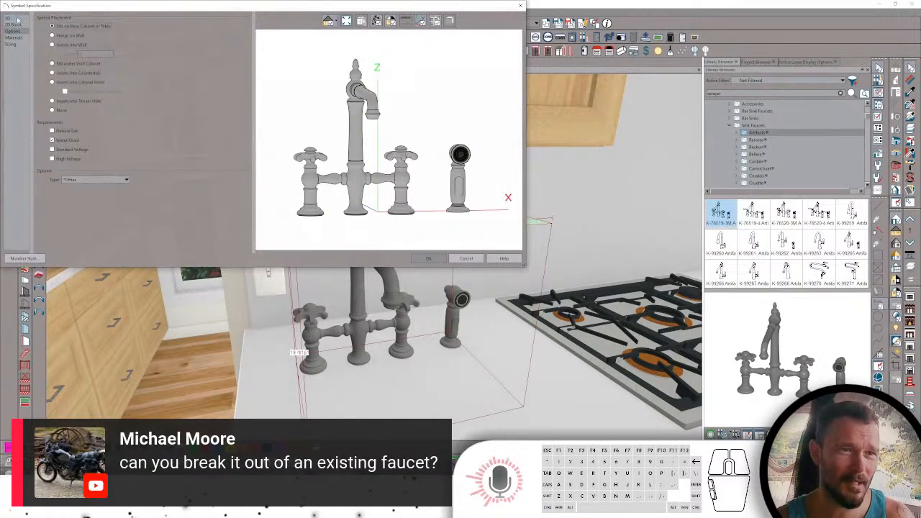
{"action": "left_click_drag", "start_coordinate": [115, 182], "coordinate": [8, 158]}
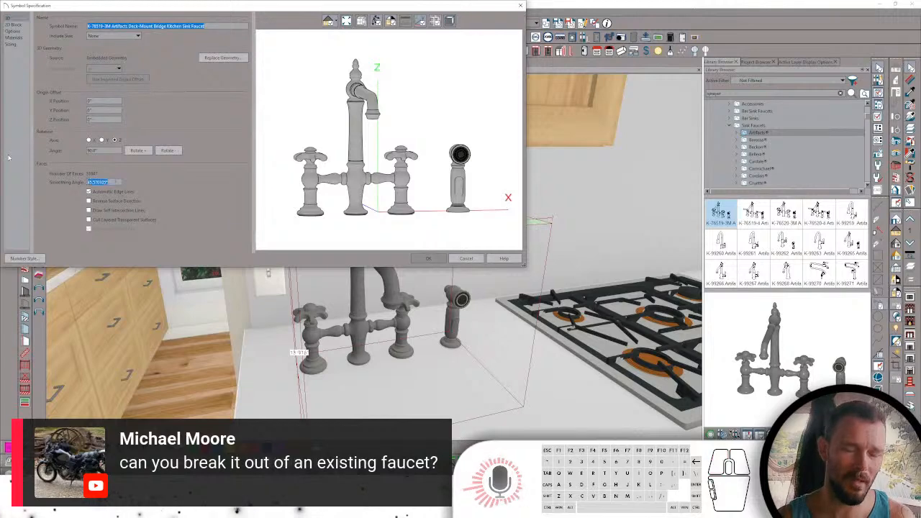
{"action": "type", "text": "50"}
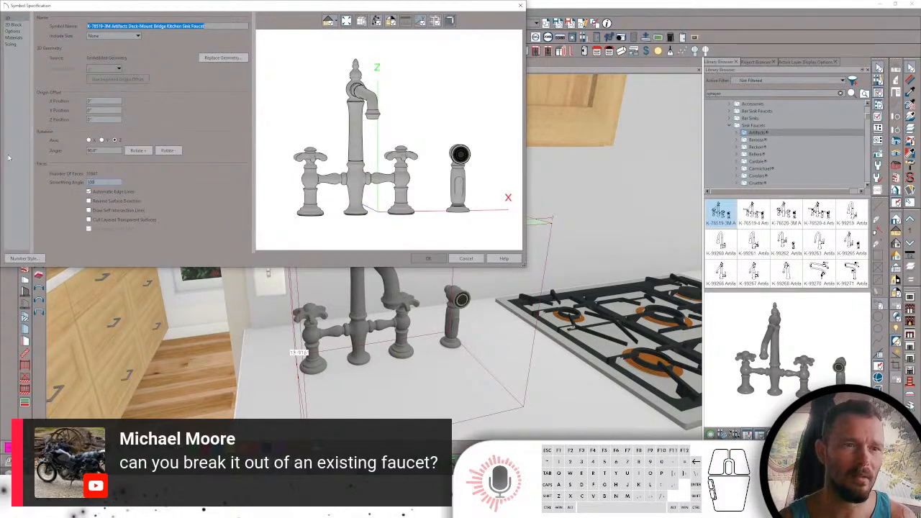
{"action": "key", "text": "BackSpace"}
{"action": "key", "text": "BackSpace"}
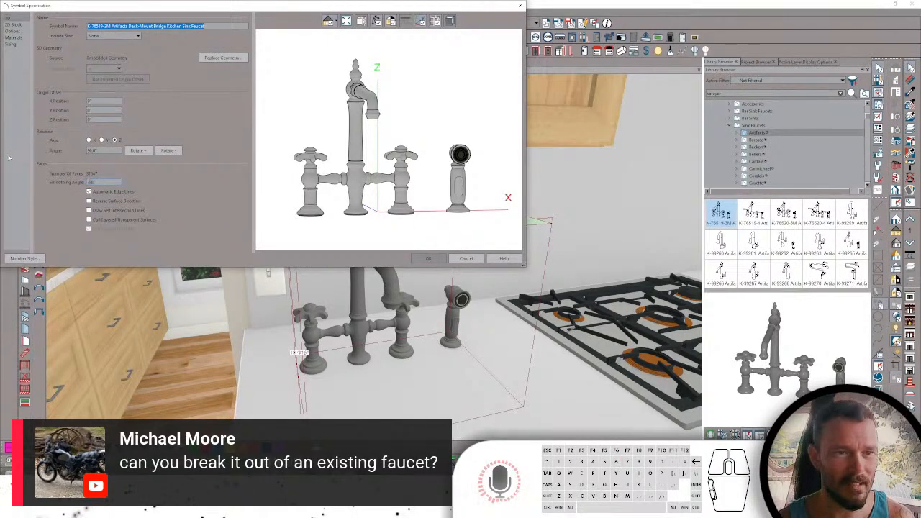
{"action": "key", "text": "Return"}
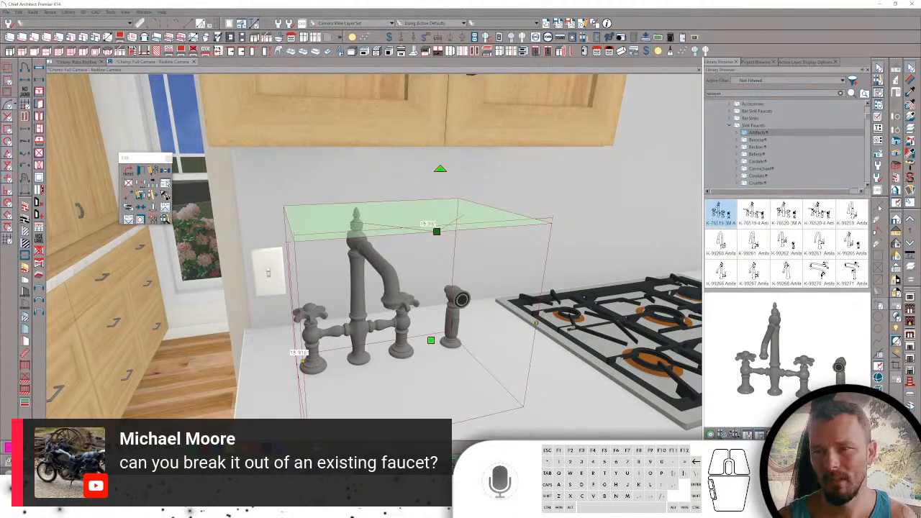
- Delete the curved spout surfaces and the finial with its hub from the top of the bridge faucet
{"action": "left_click", "coordinate": [454, 265]}
{"action": "left_click", "coordinate": [366, 249]}
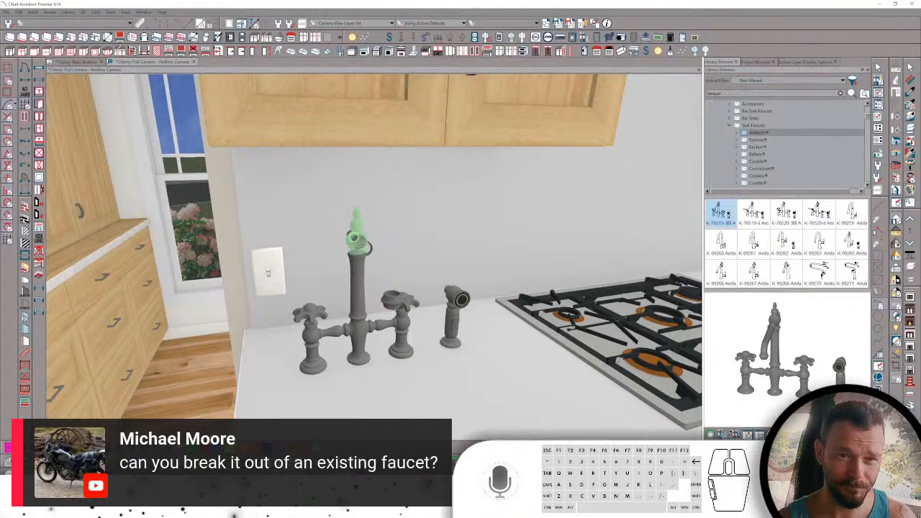
{"action": "middle_click_drag", "start_coordinate": [359, 243], "coordinate": [481, 271]}
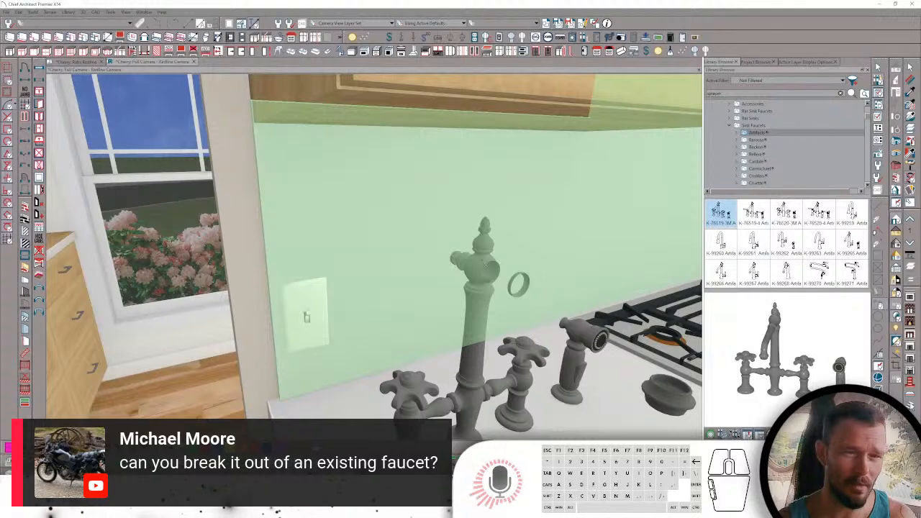
{"action": "left_click", "coordinate": [487, 265]}
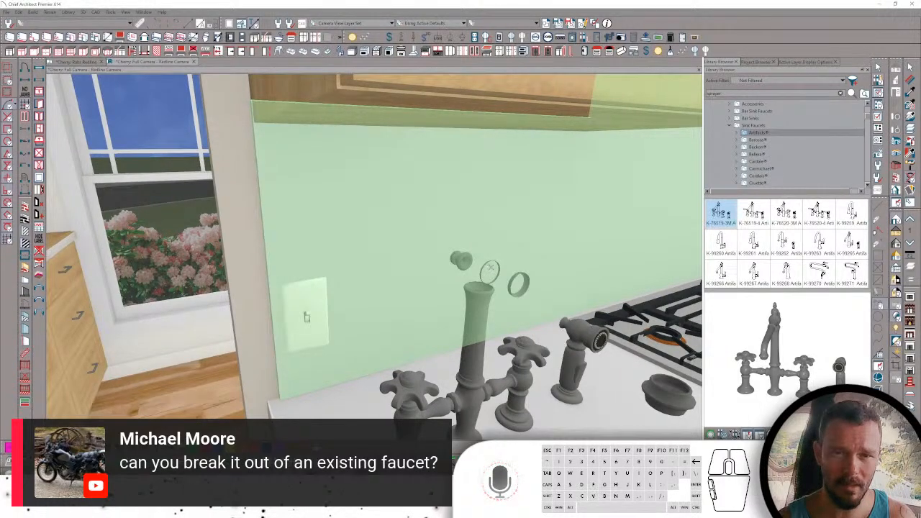
{"action": "left_click", "coordinate": [490, 266]}
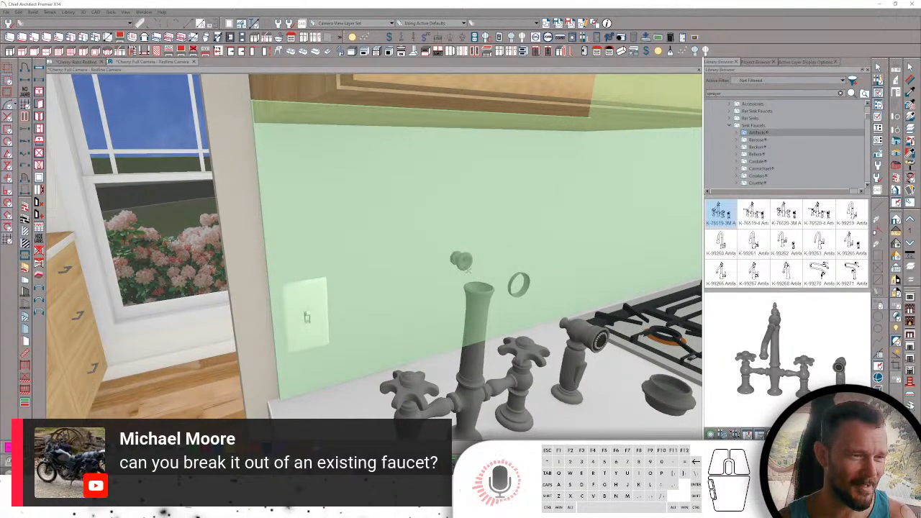
- Delete the small floating knob and the loose ring left above the faucet's central column
{"action": "scroll", "coordinate": [468, 268], "scroll_direction": "up", "scroll_amount": 3}
{"action": "scroll", "coordinate": [478, 274], "scroll_direction": "up", "scroll_amount": 4}
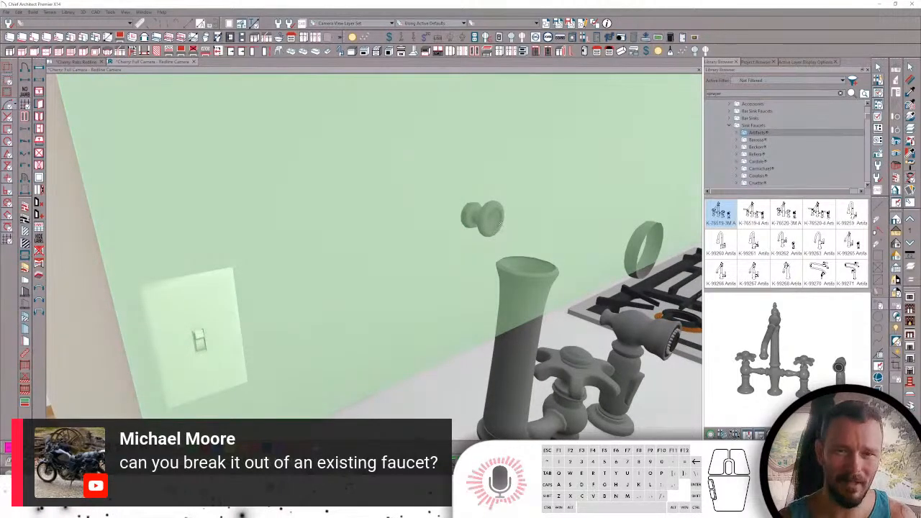
{"action": "left_click", "coordinate": [504, 215]}
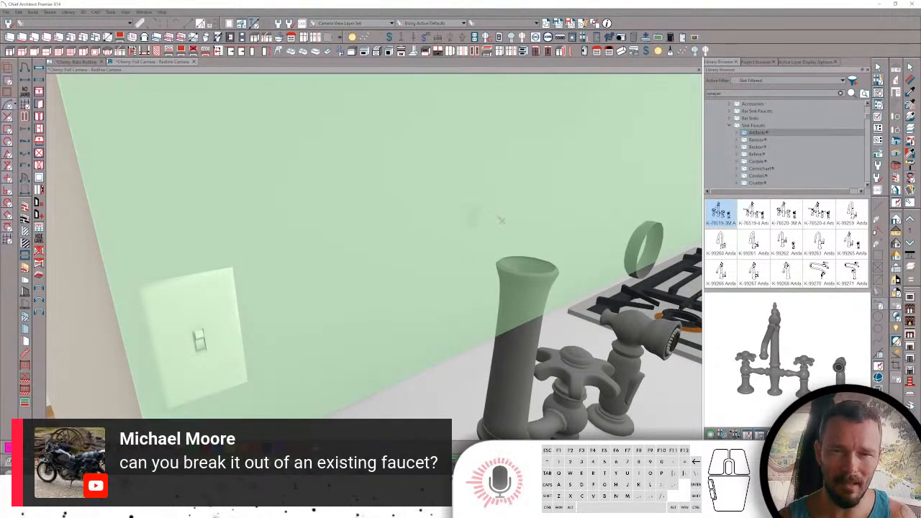
{"action": "left_click", "coordinate": [641, 241]}
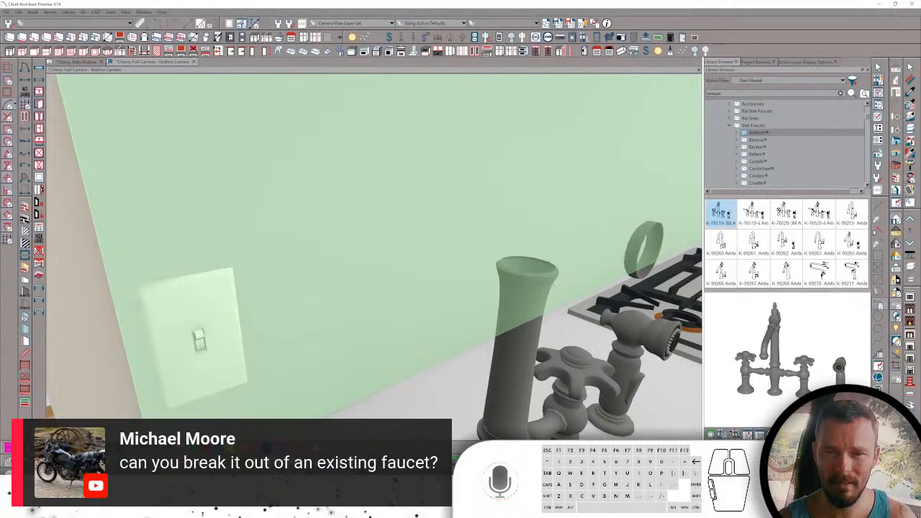
{"action": "key", "text": "Delete"}
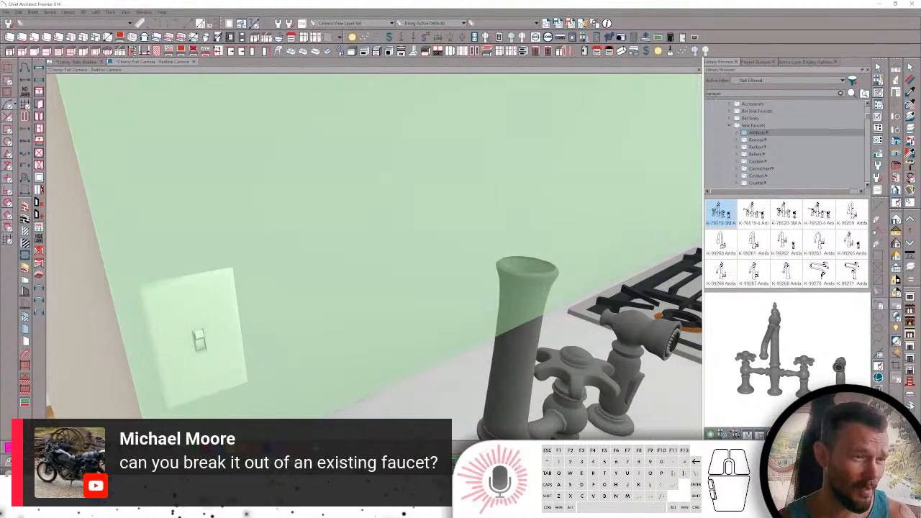
- Delete the tall upper section of the faucet's central column and its leftover rim
{"action": "key", "text": "Delete"}
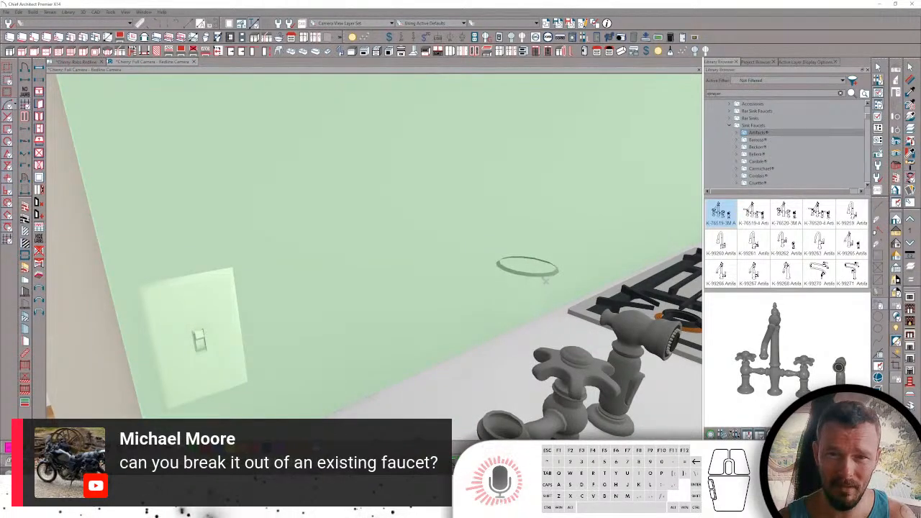
{"action": "left_click", "coordinate": [545, 281]}
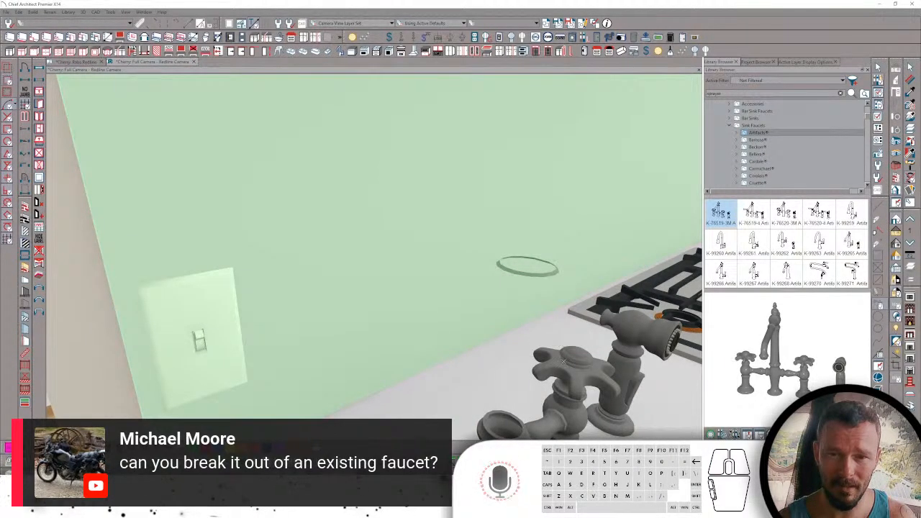
{"action": "key", "text": "Delete"}
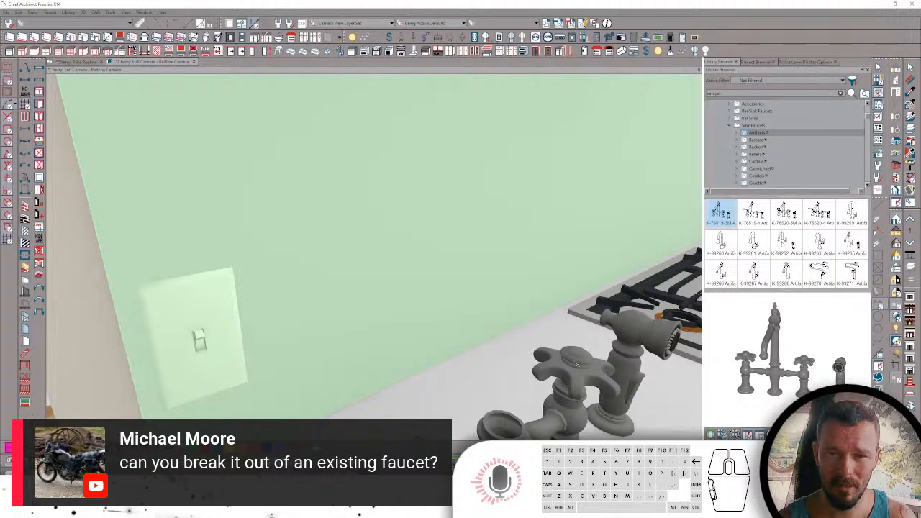
- Delete the detached spout-tip piece floating in front of the faucet's handles
{"action": "middle_click_drag", "start_coordinate": [578, 365], "coordinate": [574, 367]}
{"action": "mouse_move", "coordinate": [569, 364]}
{"action": "middle_mouse_down"}
{"action": "mouse_move", "coordinate": [399, 322]}
{"action": "mouse_move", "coordinate": [309, 313]}
{"action": "middle_mouse_up"}
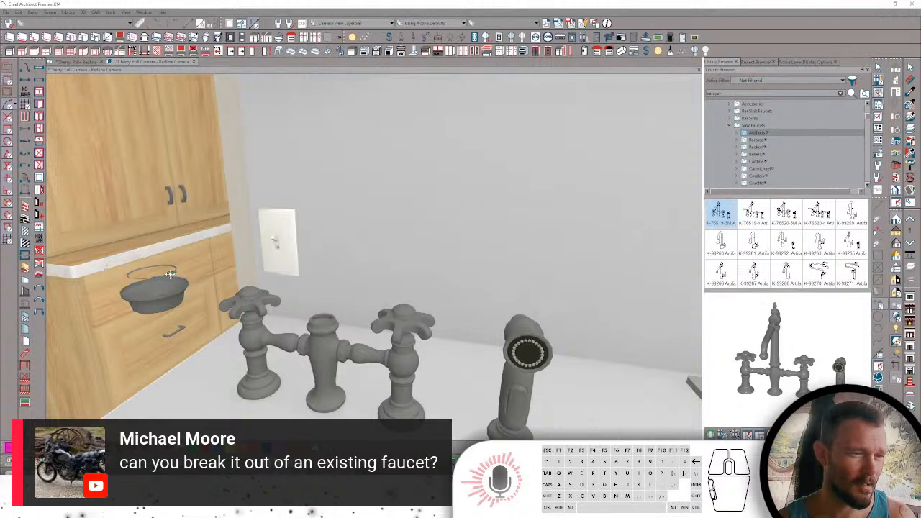
{"action": "middle_click_drag", "start_coordinate": [164, 291], "coordinate": [207, 274]}
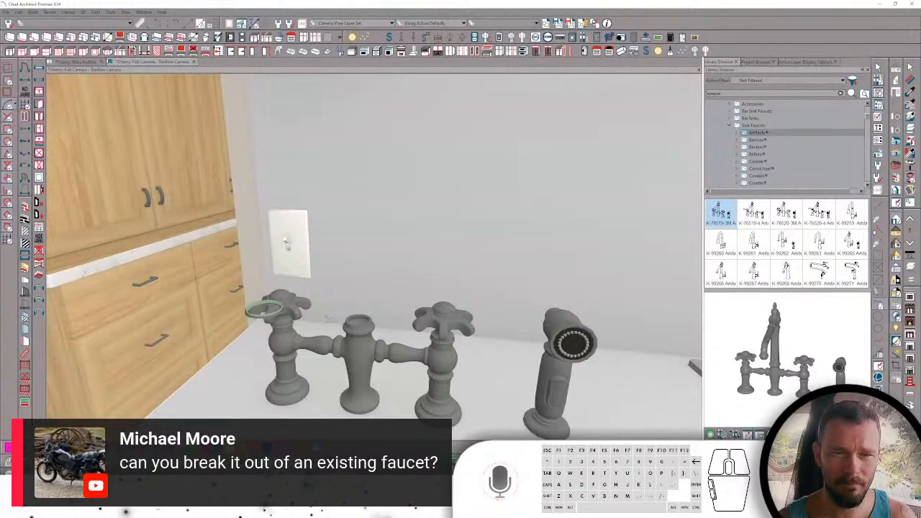
{"action": "middle_click_drag", "start_coordinate": [314, 316], "coordinate": [291, 312]}
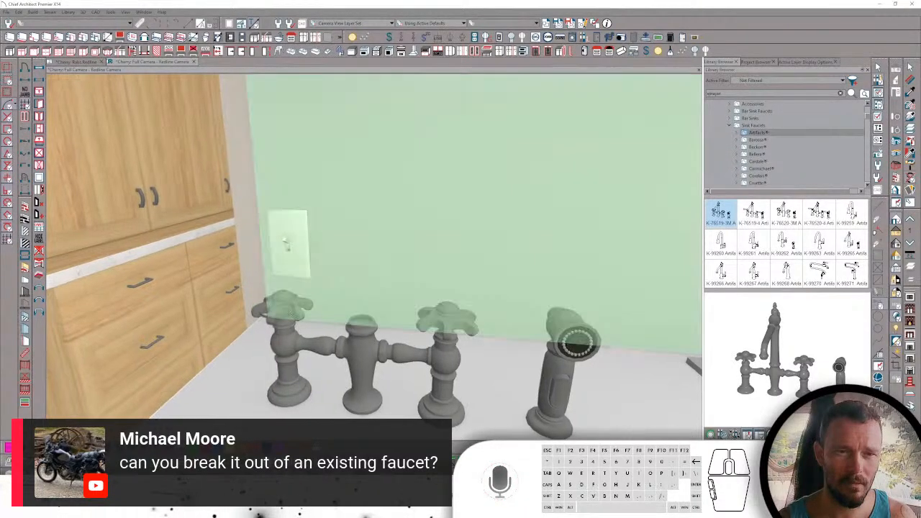
{"action": "left_click", "coordinate": [291, 312]}
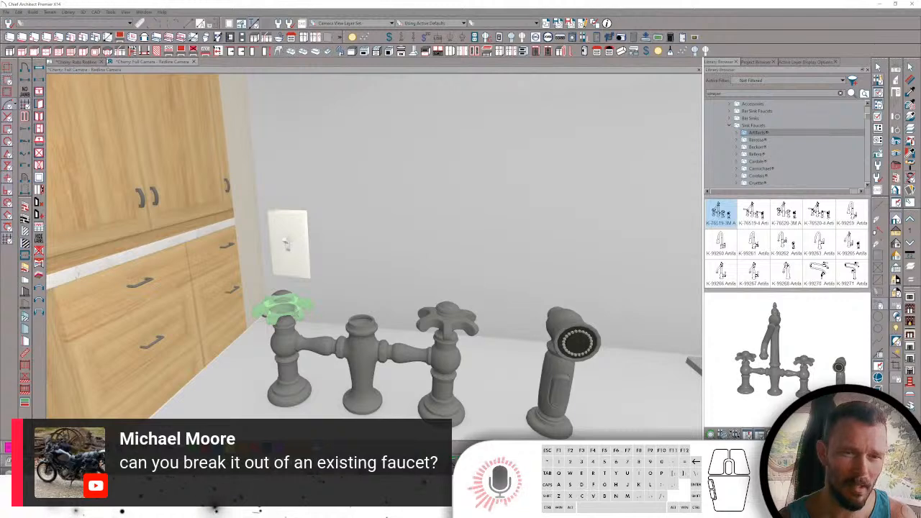
{"action": "left_click", "coordinate": [295, 313]}
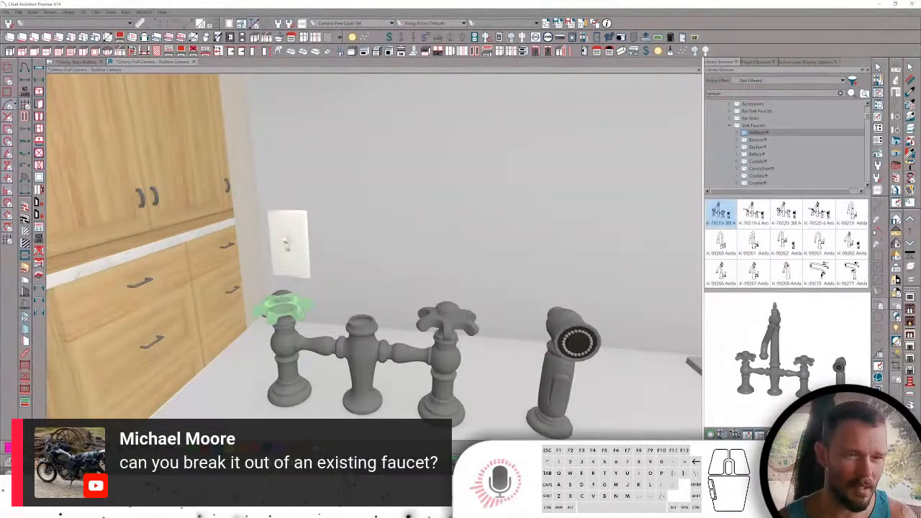
- Delete the thin ring of the spout tip still floating beside the far cross handle
{"action": "scroll", "coordinate": [293, 321], "scroll_direction": "up", "scroll_amount": 2}
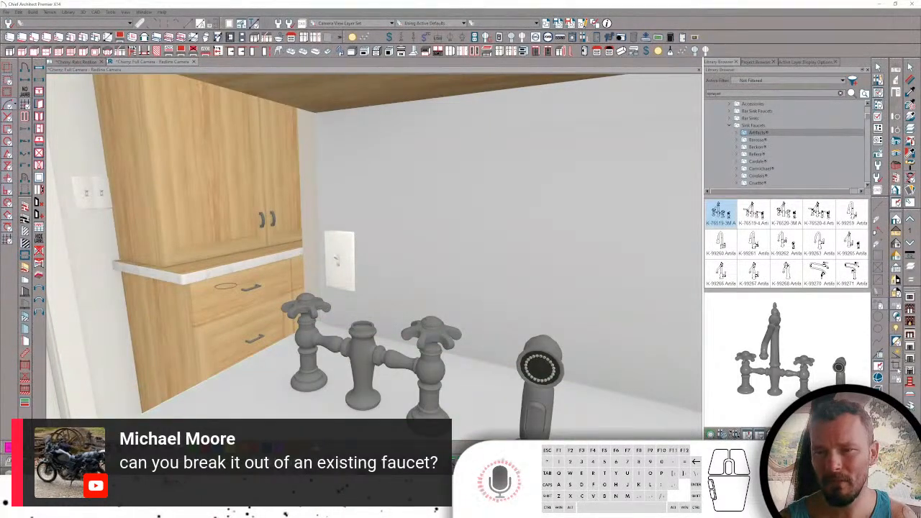
{"action": "left_click", "coordinate": [897, 368]}
{"action": "scroll", "coordinate": [342, 329], "scroll_direction": "up", "scroll_amount": 1}
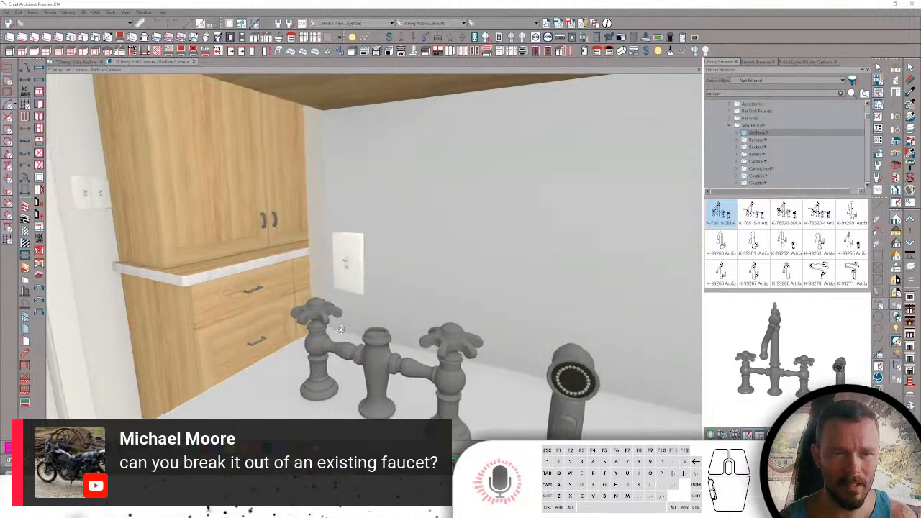
{"action": "scroll", "coordinate": [341, 330], "scroll_direction": "up", "scroll_amount": 1}
{"action": "scroll", "coordinate": [337, 335], "scroll_direction": "up", "scroll_amount": 2}
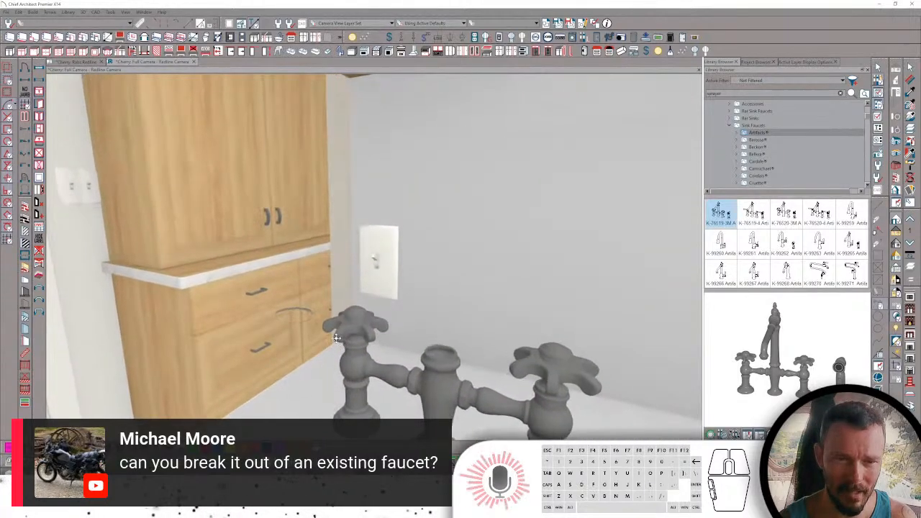
{"action": "scroll", "coordinate": [337, 337], "scroll_direction": "up", "scroll_amount": 1}
{"action": "scroll", "coordinate": [324, 329], "scroll_direction": "down", "scroll_amount": 1}
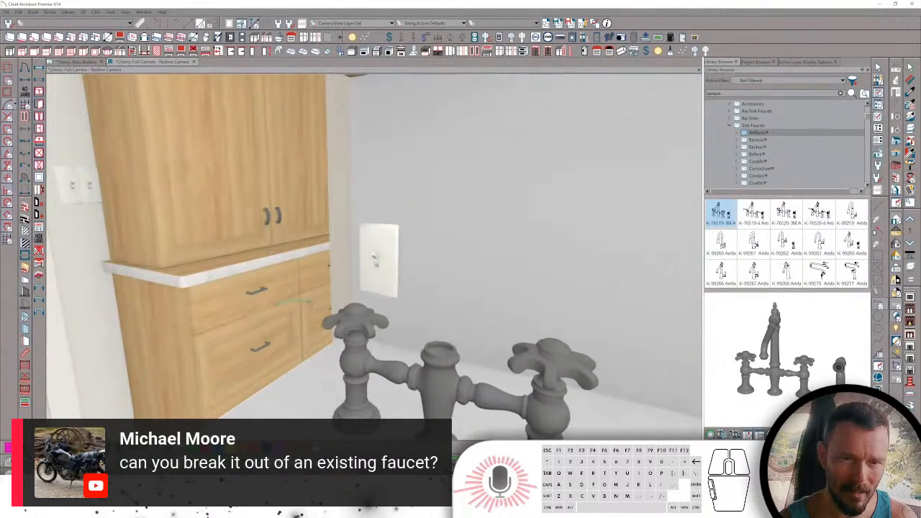
{"action": "left_click", "coordinate": [311, 304]}
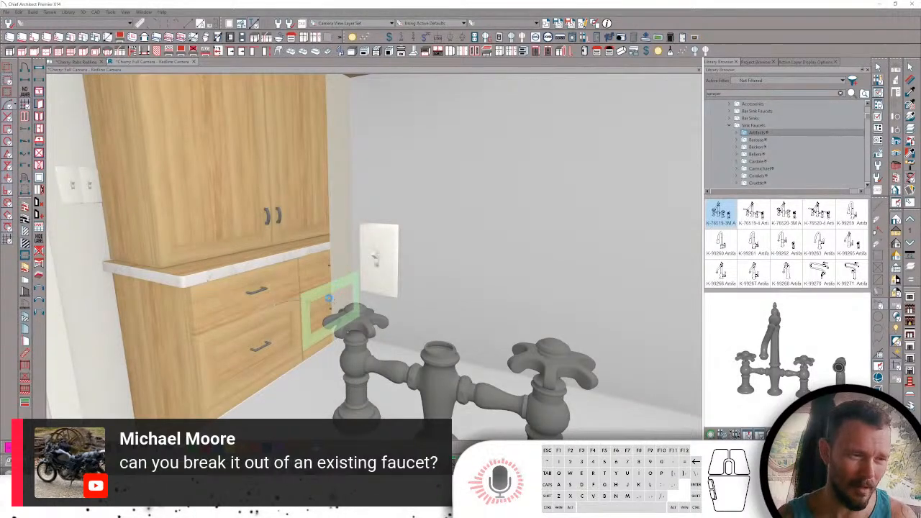
- Delete the lower central body, its rim and the bridge arm nearest the sprayer
{"action": "middle_click_drag", "start_coordinate": [333, 304], "coordinate": [359, 298]}
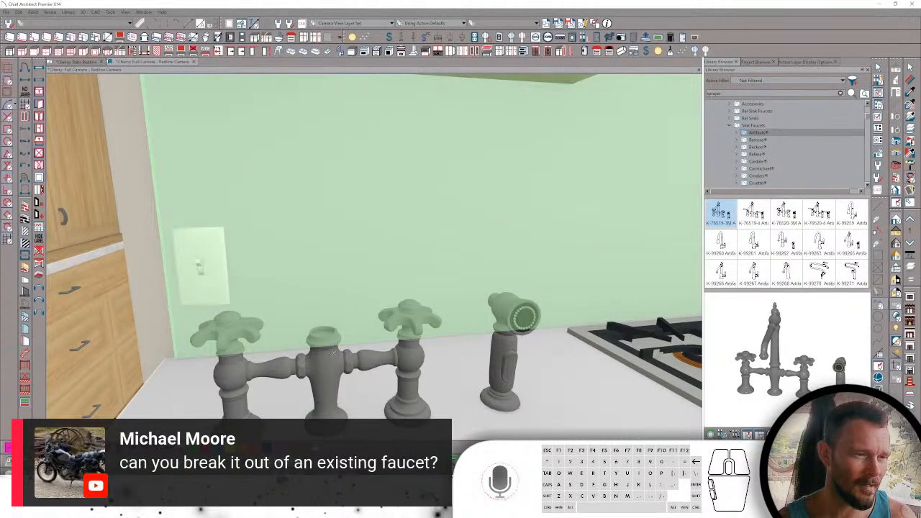
{"action": "key", "text": "Delete"}
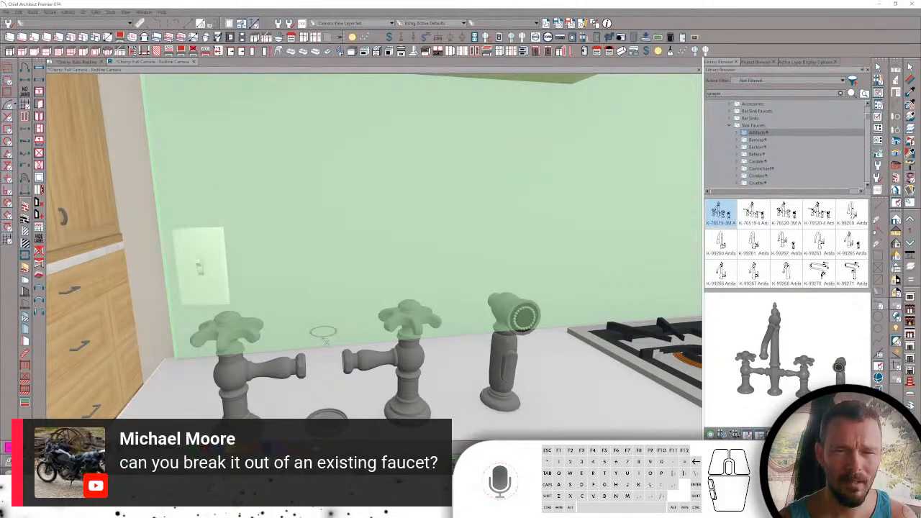
{"action": "left_click", "coordinate": [334, 338]}
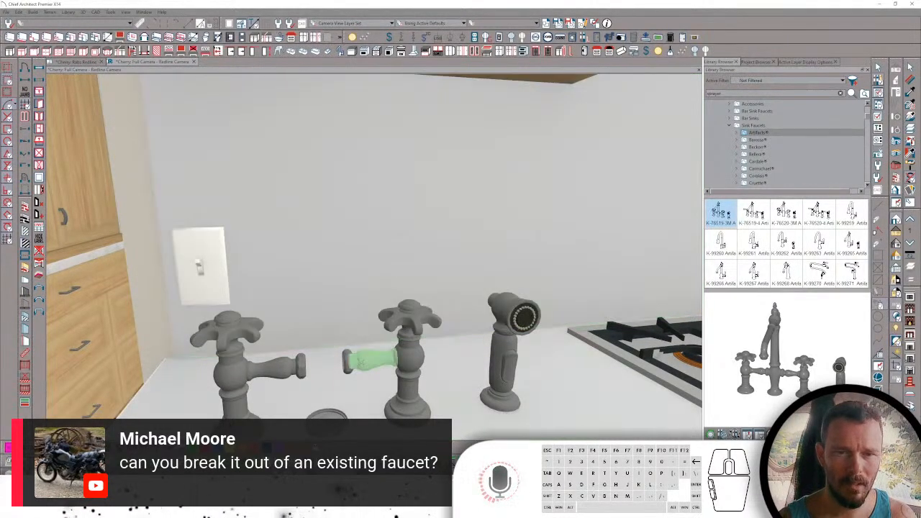
{"action": "left_click", "coordinate": [362, 359]}
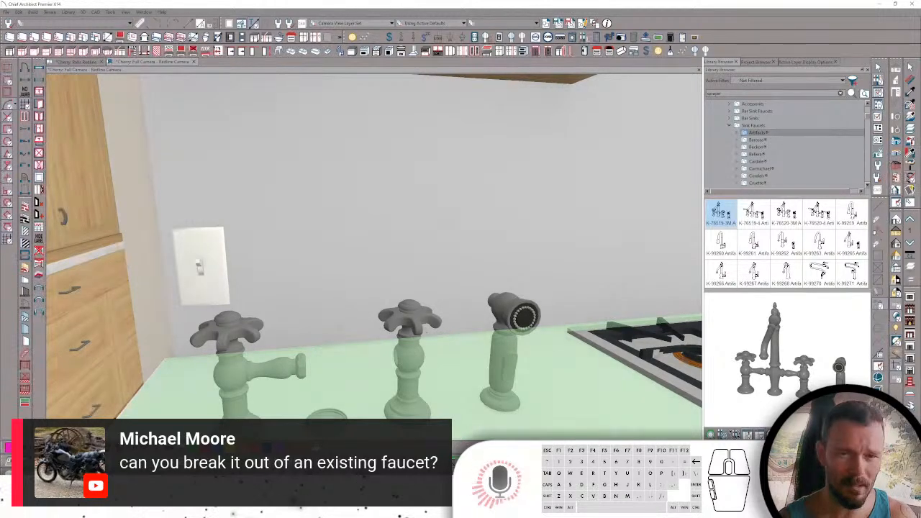
- Convert the remaining faucet parts to a Fixture (Interior) symbol, add it to the library and select it there
{"action": "left_click", "coordinate": [412, 318]}
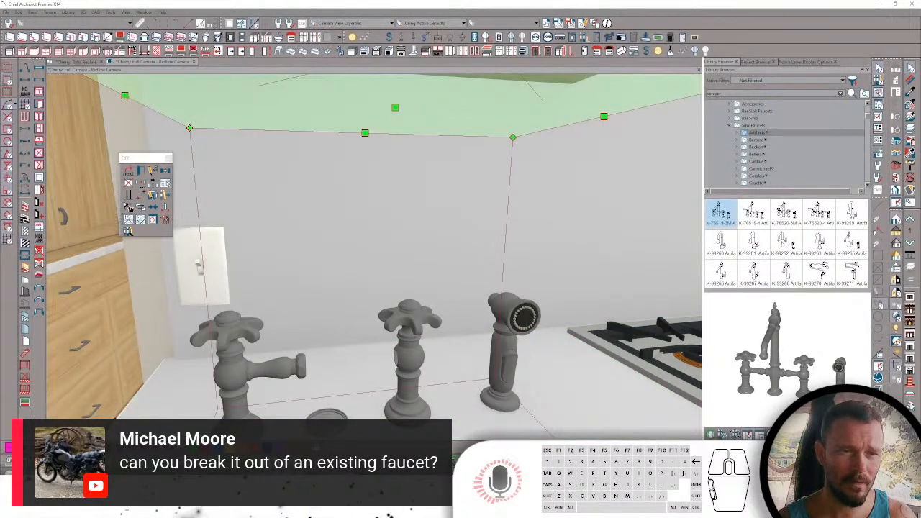
{"action": "left_click", "coordinate": [154, 220]}
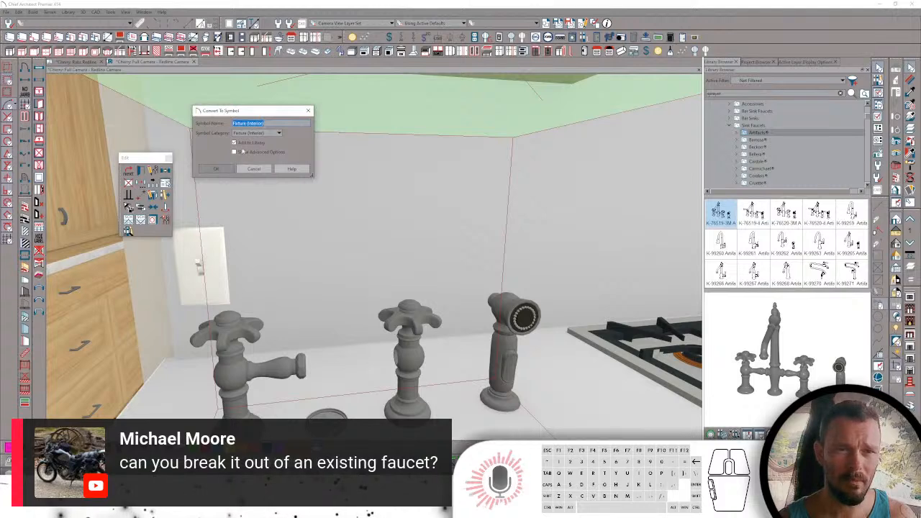
{"action": "left_click", "coordinate": [227, 169]}
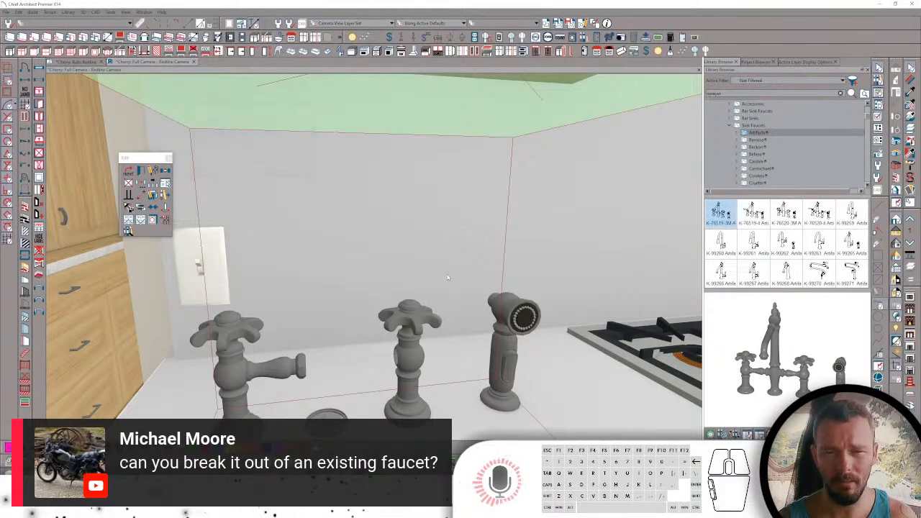
{"action": "left_click", "coordinate": [768, 183]}
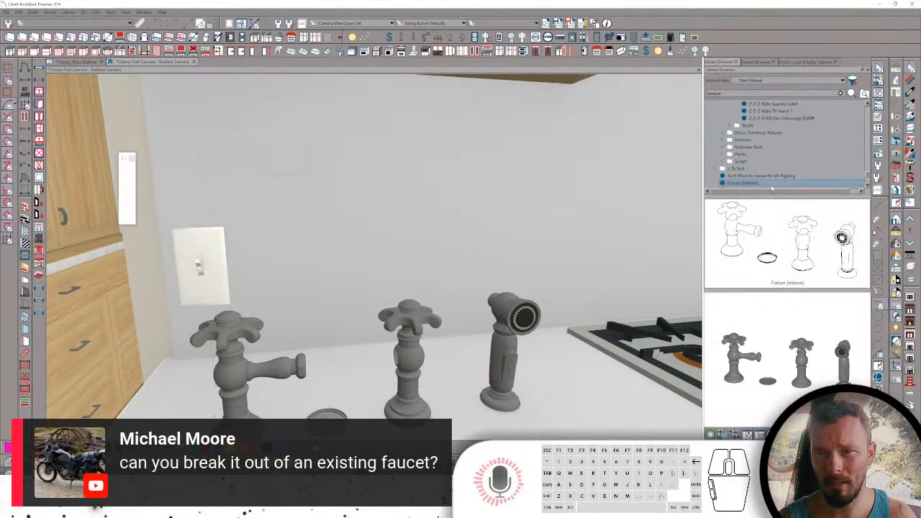
- Remove the partly dismantled faucet and sprayer from the counter beside the cooktop
{"action": "middle_click_drag", "start_coordinate": [566, 310], "coordinate": [508, 309]}
{"action": "key", "text": "space"}
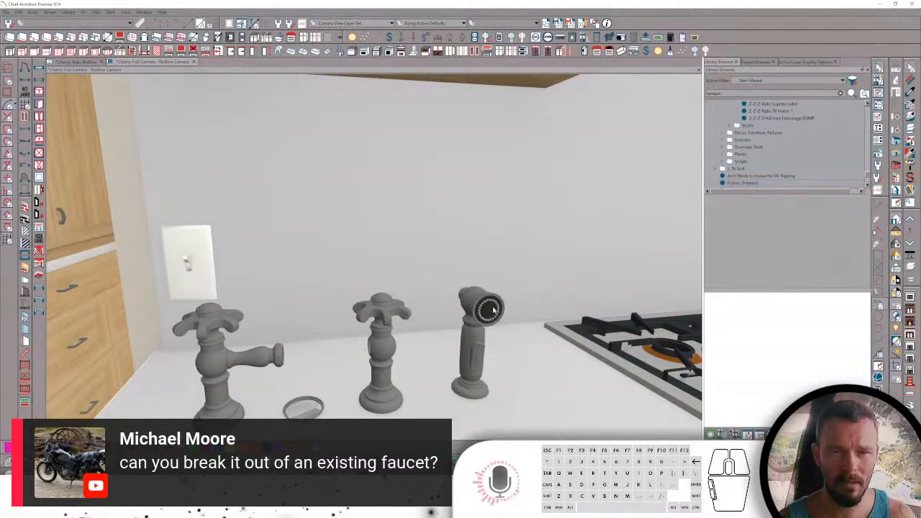
{"action": "left_click", "coordinate": [493, 310]}
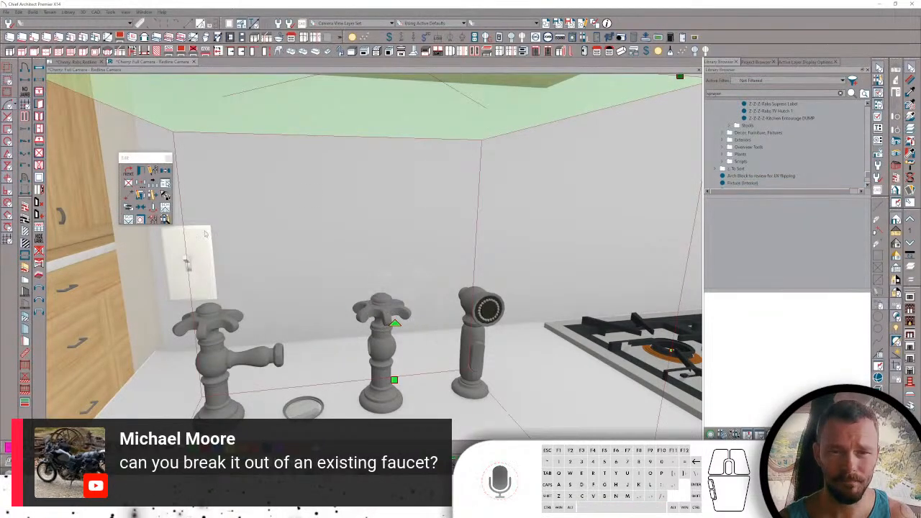
{"action": "key", "text": "space"}
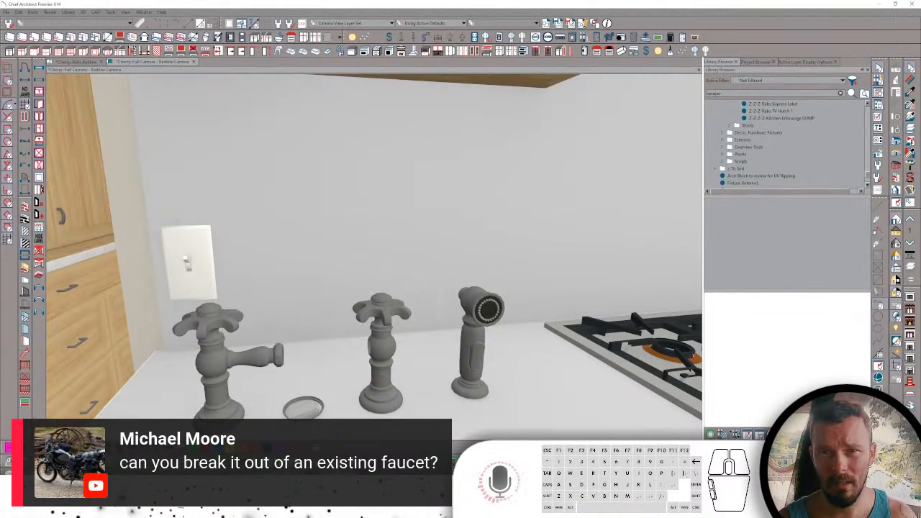
{"action": "key", "text": "ctrl+z"}
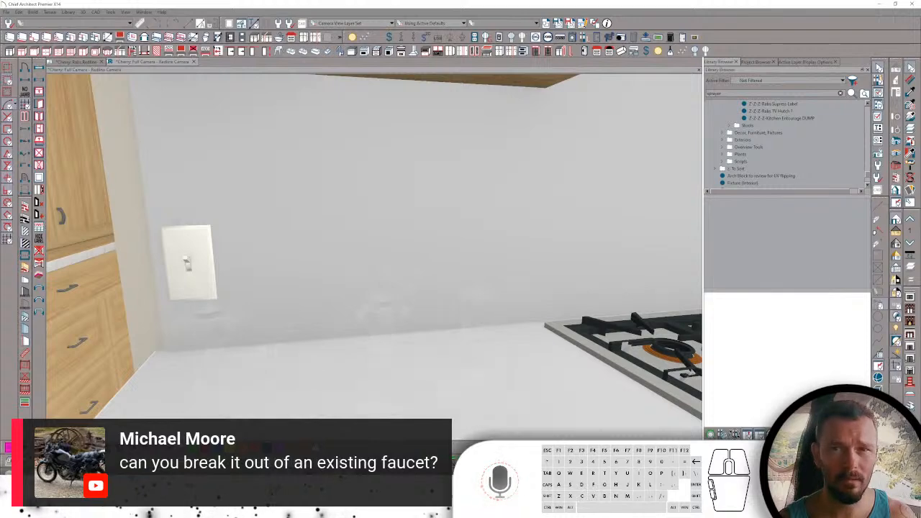
{"action": "key", "text": "ctrl+e"}
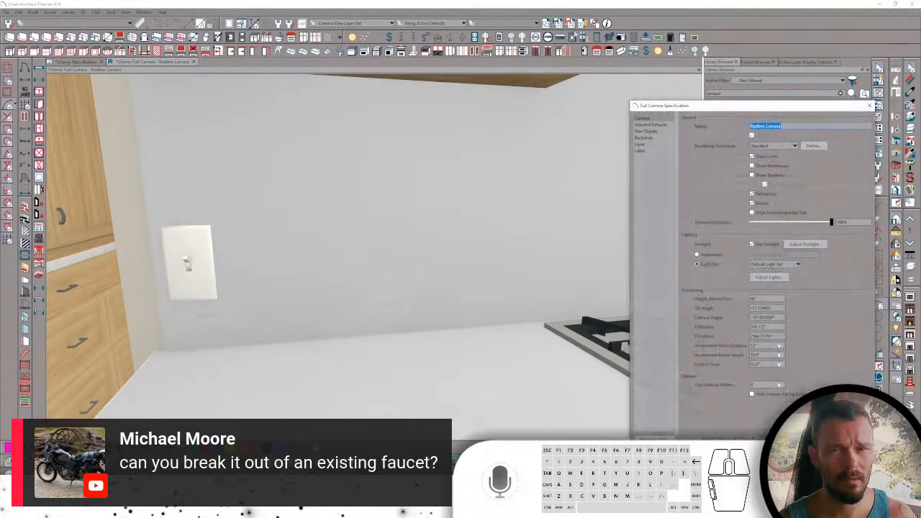
{"action": "left_click_drag", "start_coordinate": [770, 109], "coordinate": [436, 67]}
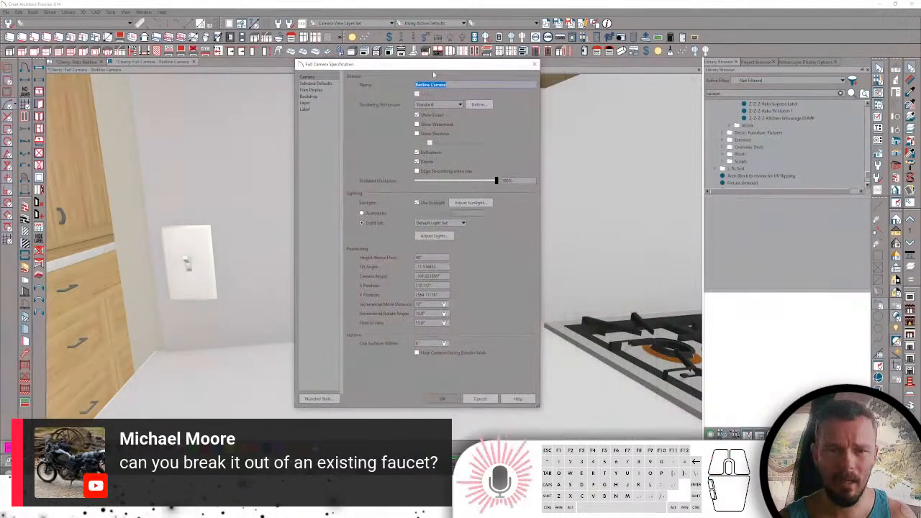
{"action": "left_click_drag", "start_coordinate": [427, 343], "coordinate": [384, 339]}
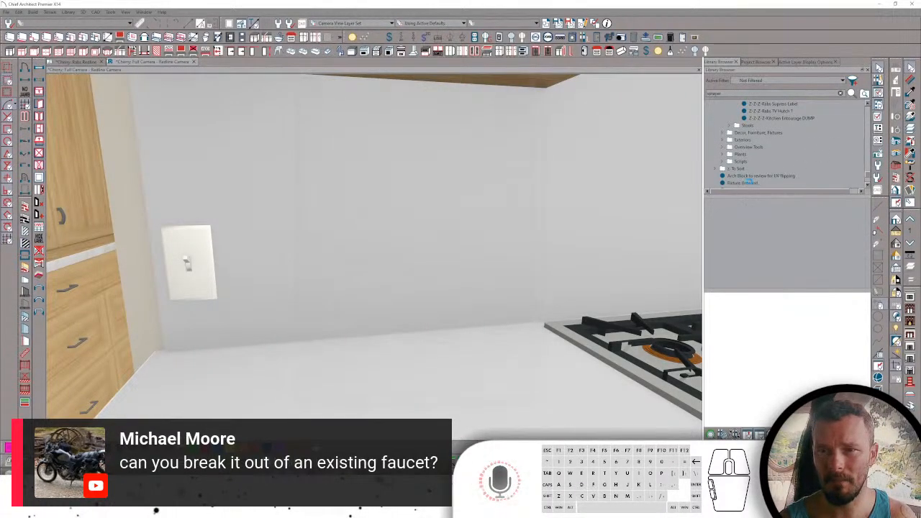
- Set the special placement of the Fixture (Interior) library symbol to Sits on Base Cabinet or Table
{"action": "scroll", "coordinate": [749, 183], "scroll_direction": "down", "scroll_amount": 1}
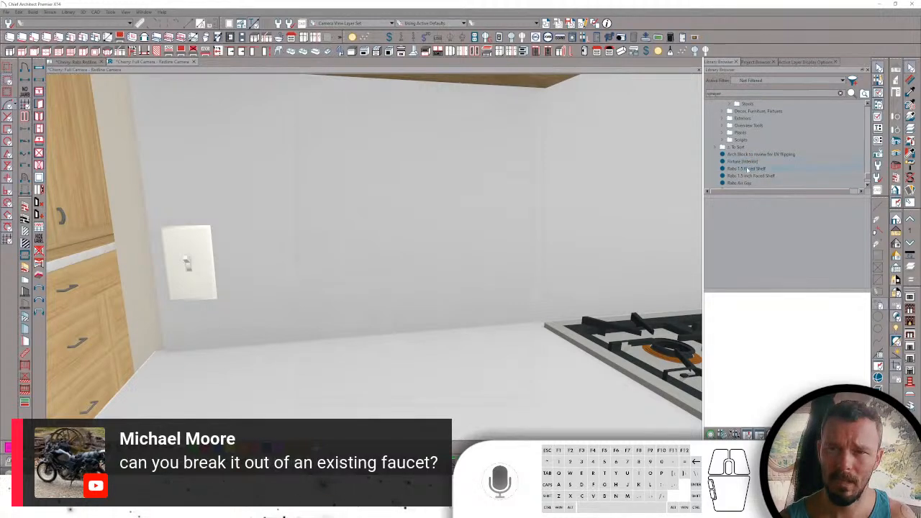
{"action": "left_click", "coordinate": [744, 162]}
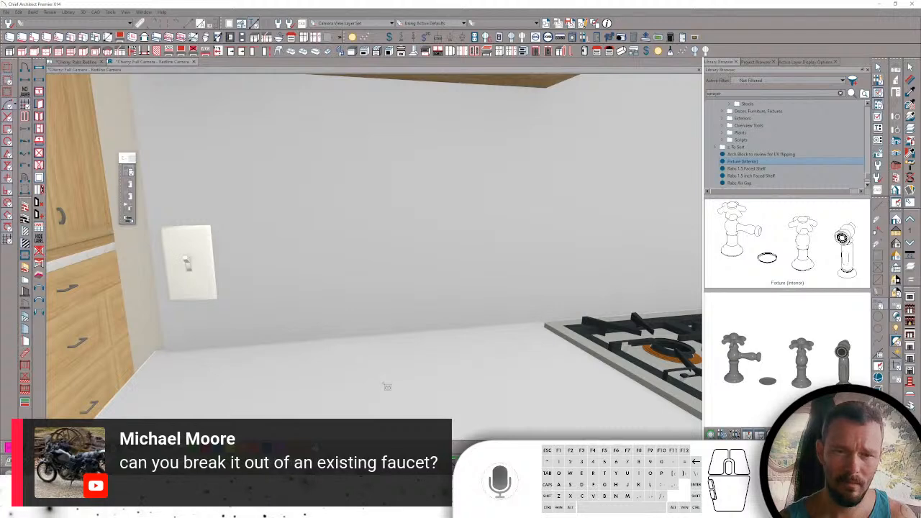
{"action": "scroll", "coordinate": [389, 381], "scroll_direction": "down", "scroll_amount": 5}
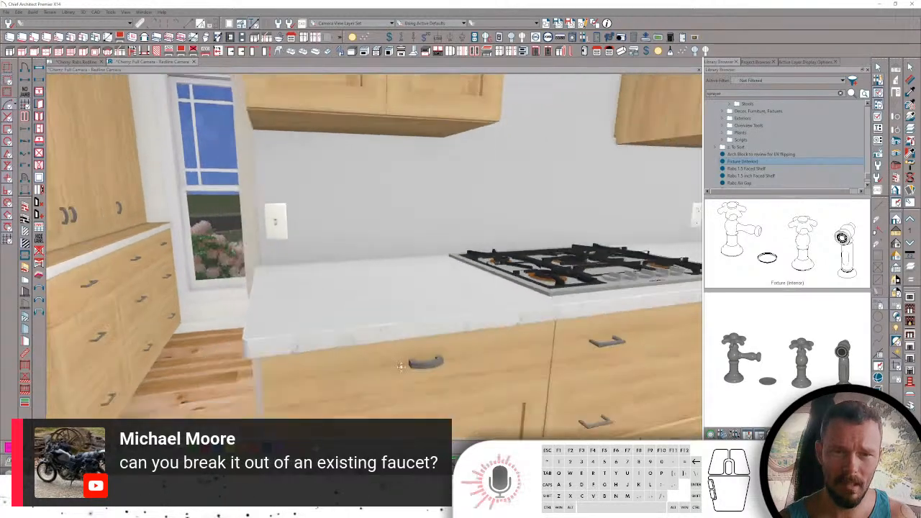
{"action": "scroll", "coordinate": [401, 367], "scroll_direction": "down", "scroll_amount": 2}
{"action": "right_click", "coordinate": [761, 163]}
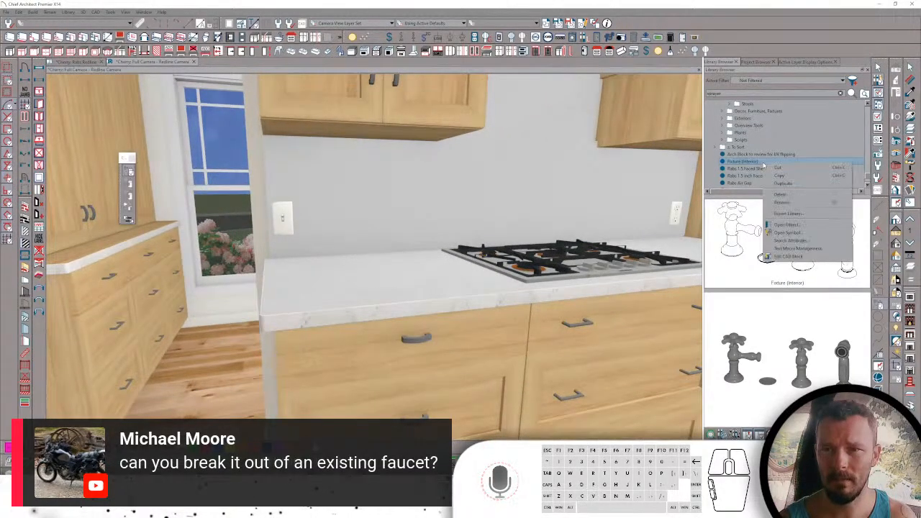
{"action": "left_click", "coordinate": [787, 232]}
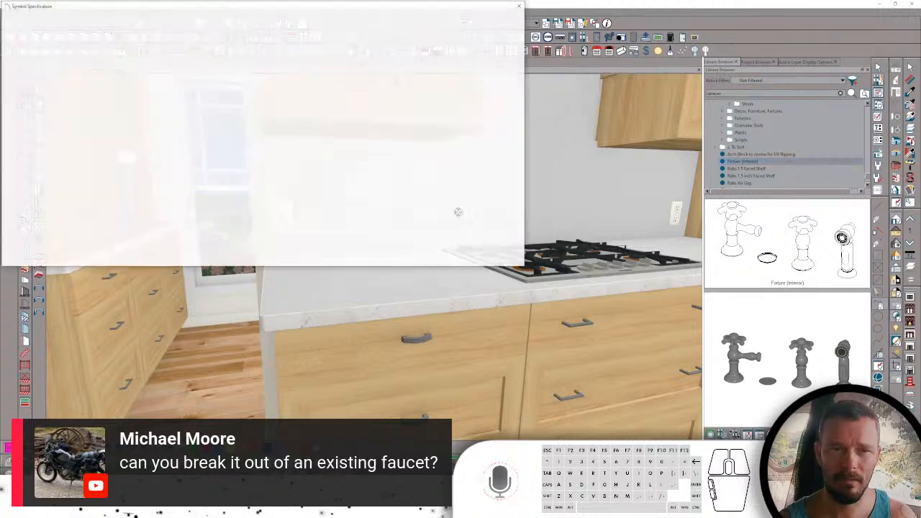
{"action": "left_click", "coordinate": [13, 31]}
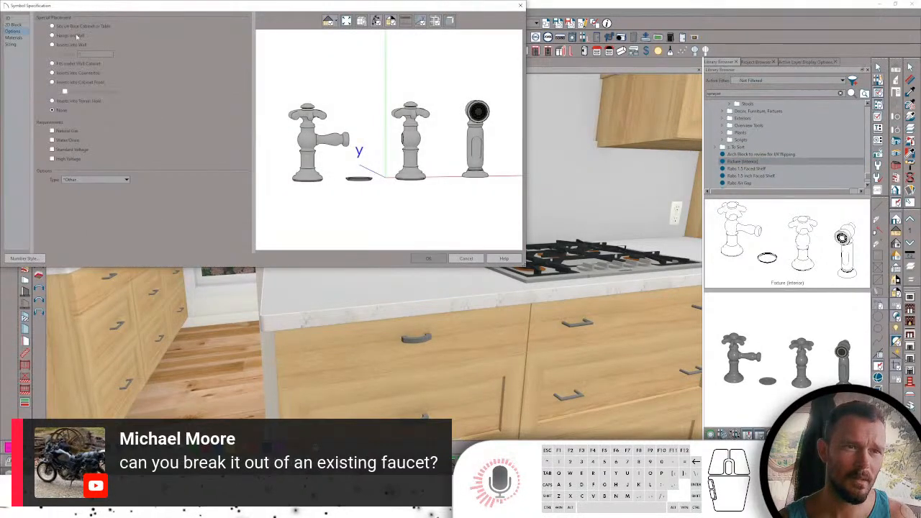
{"action": "left_click", "coordinate": [430, 259]}
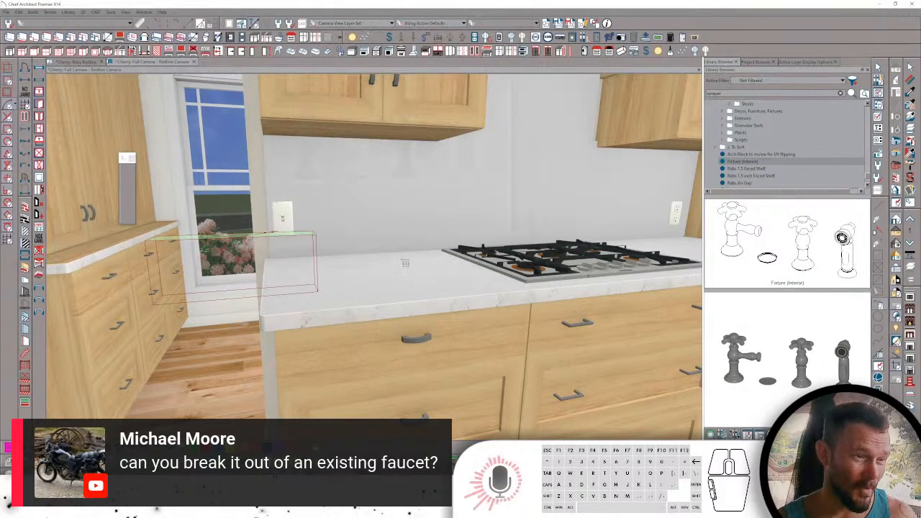
- Place the Fixture (Interior) symbol on the countertop between the light switch and the cooktop
{"action": "left_click", "coordinate": [405, 262]}
{"action": "scroll", "coordinate": [401, 250], "scroll_direction": "up", "scroll_amount": 1}
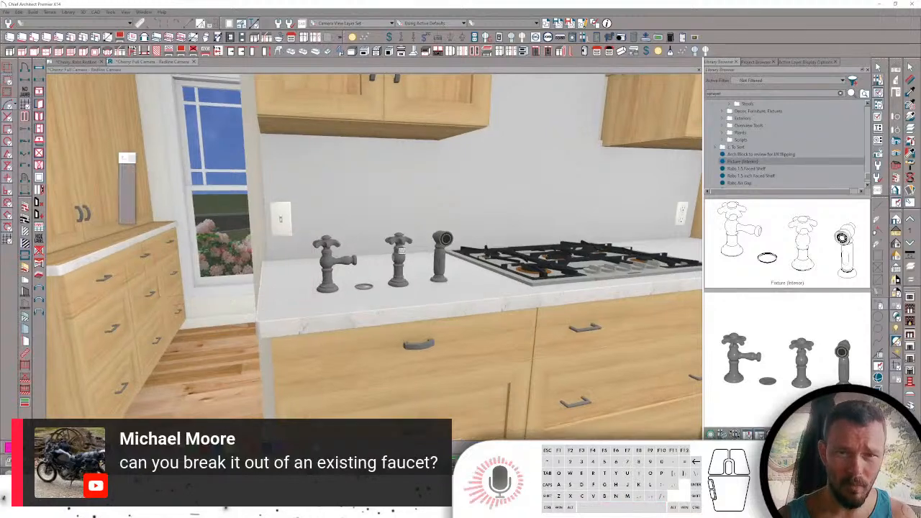
{"action": "scroll", "coordinate": [401, 250], "scroll_direction": "up", "scroll_amount": 5}
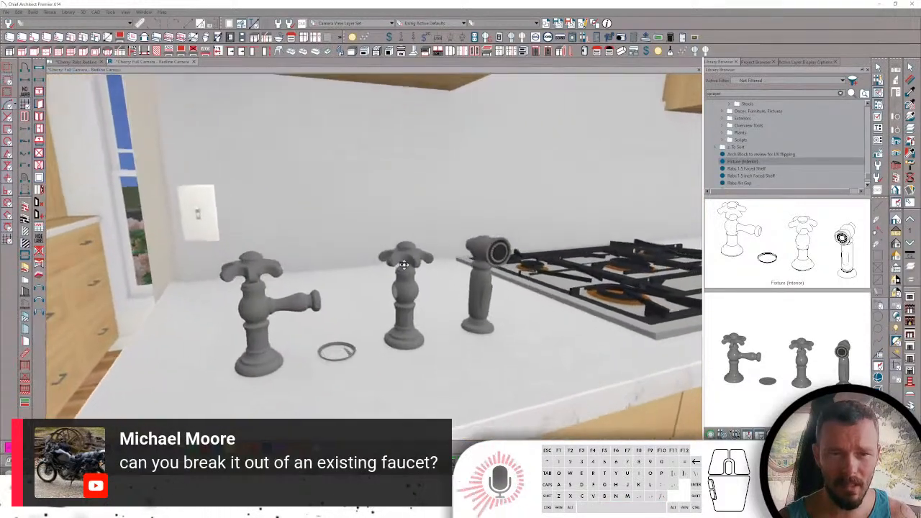
{"action": "scroll", "coordinate": [404, 265], "scroll_direction": "up", "scroll_amount": 5}
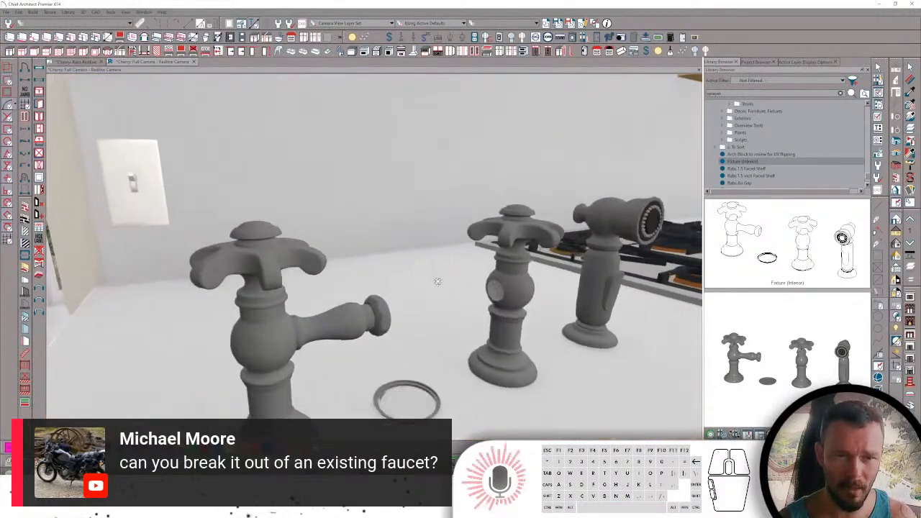
{"action": "scroll", "coordinate": [438, 281], "scroll_direction": "up", "scroll_amount": 6}
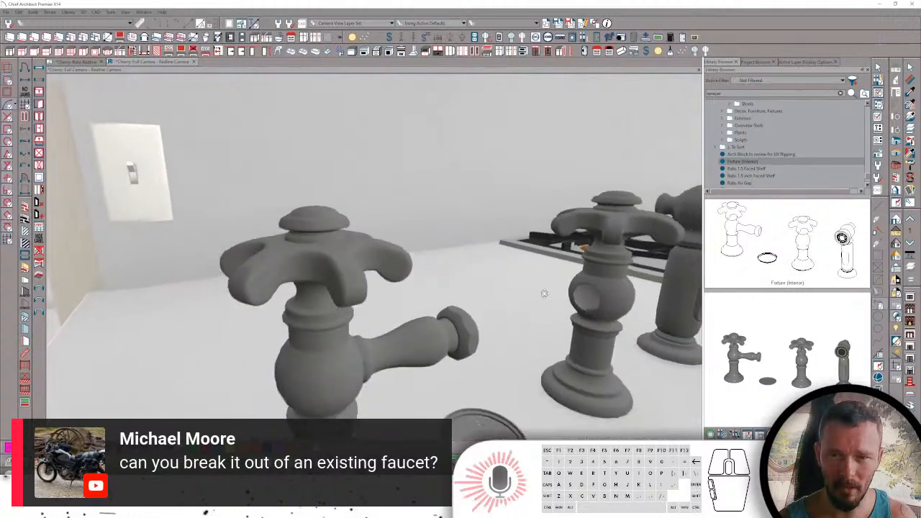
{"action": "scroll", "coordinate": [550, 288], "scroll_direction": "down", "scroll_amount": 2}
{"action": "left_click_drag", "start_coordinate": [555, 281], "coordinate": [551, 252]}
{"action": "key", "text": "space"}
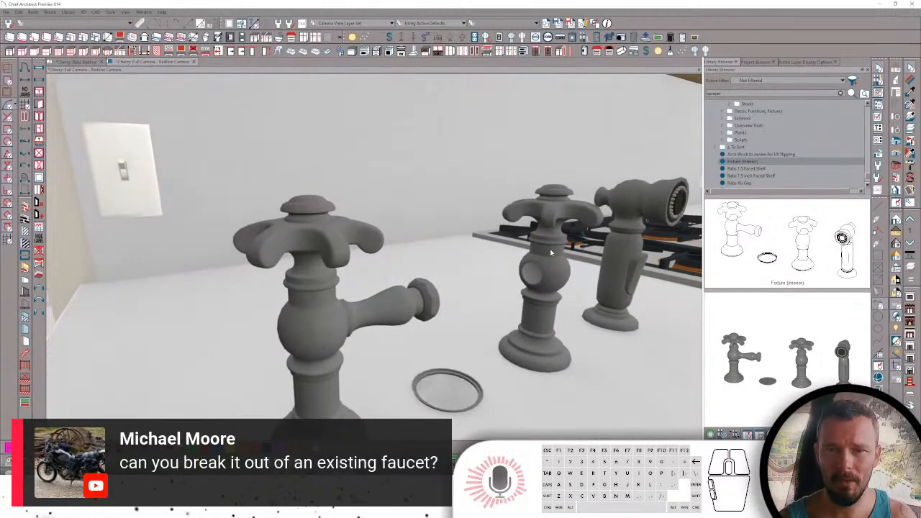
- Raise the smoothing angle in the symbol specification of the placed Fixture (Interior)
{"action": "left_click", "coordinate": [551, 252]}
{"action": "double_click", "coordinate": [552, 253]}
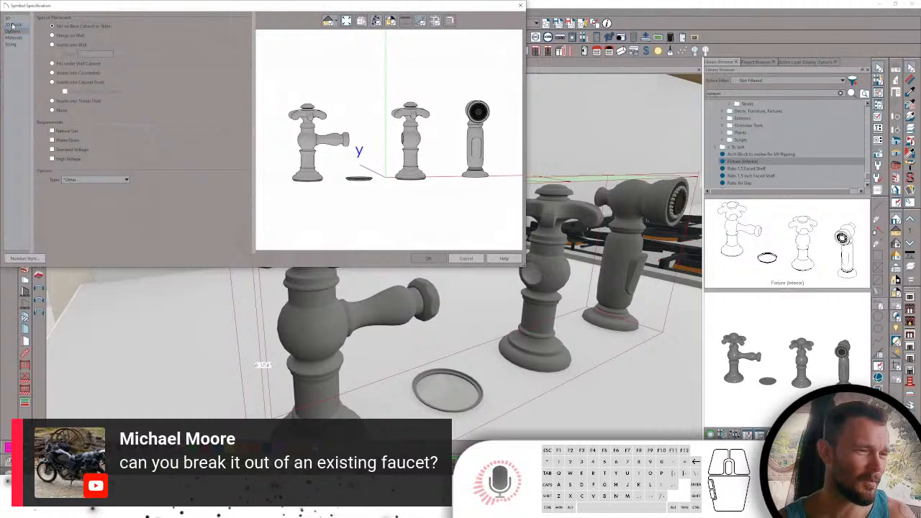
{"action": "left_click", "coordinate": [12, 24]}
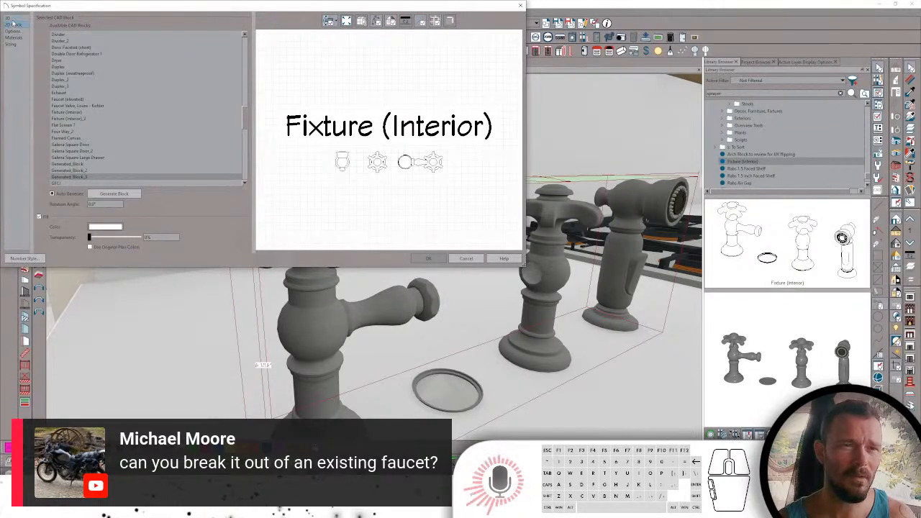
{"action": "left_click", "coordinate": [11, 19]}
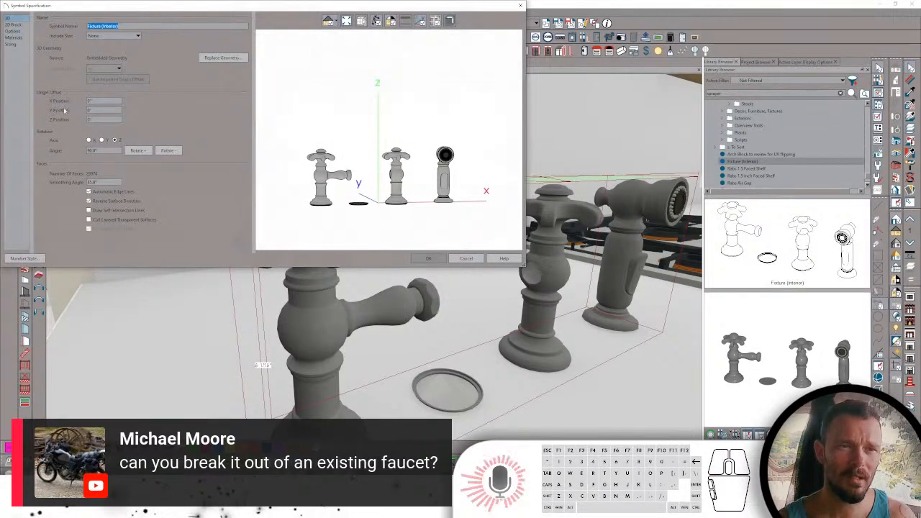
{"action": "double_click", "coordinate": [93, 182]}
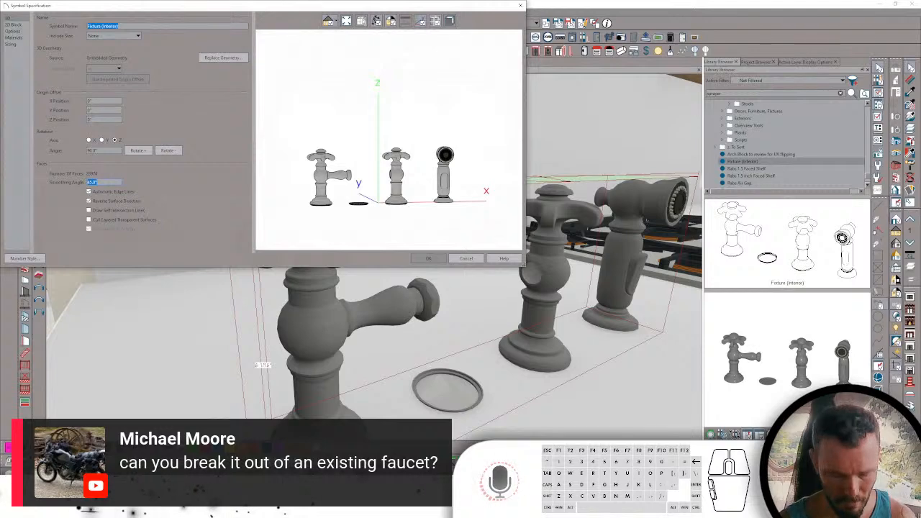
{"action": "type", "text": "60"}
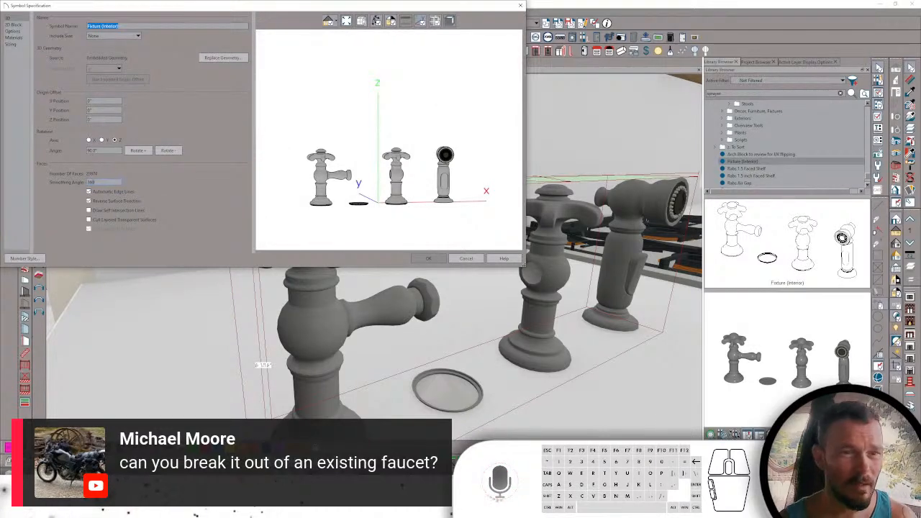
{"action": "key", "text": "Return"}
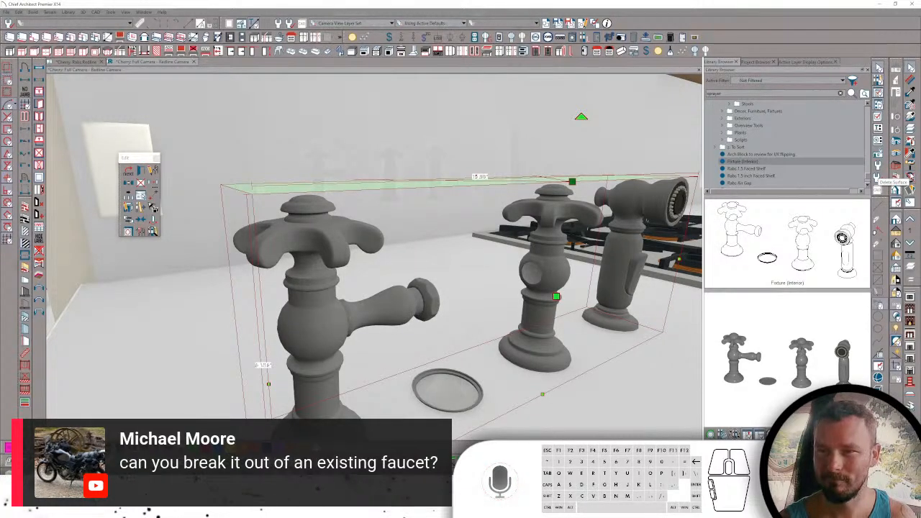
- Delete the cross handle and neck surfaces of the post nearest the sprayer
{"action": "left_click", "coordinate": [895, 189]}
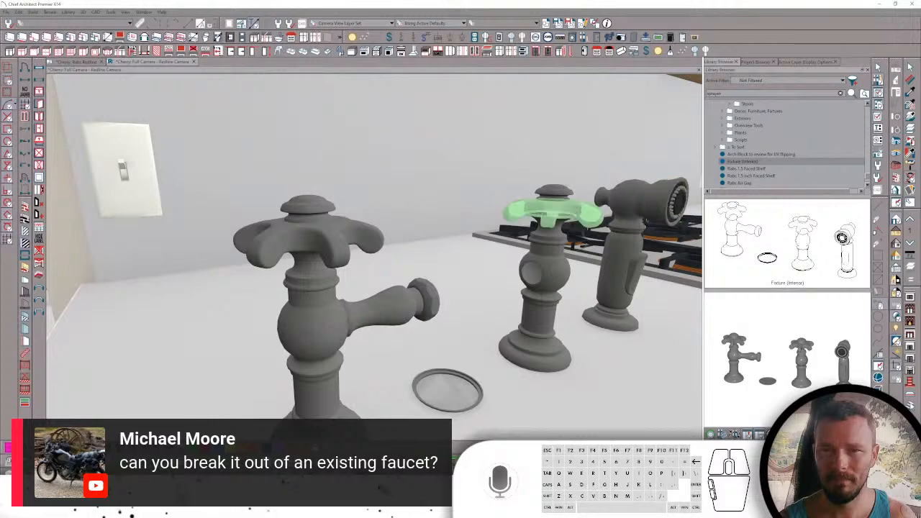
{"action": "left_click", "coordinate": [558, 215]}
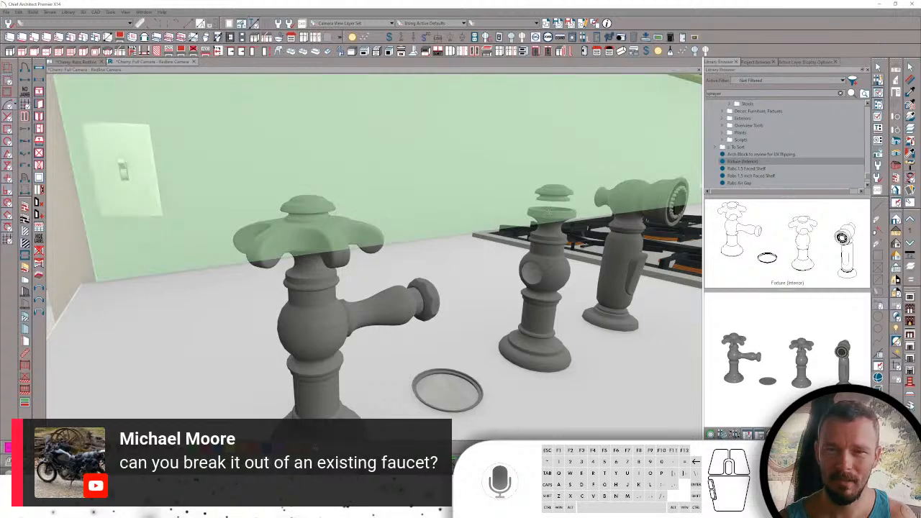
{"action": "left_click", "coordinate": [552, 216]}
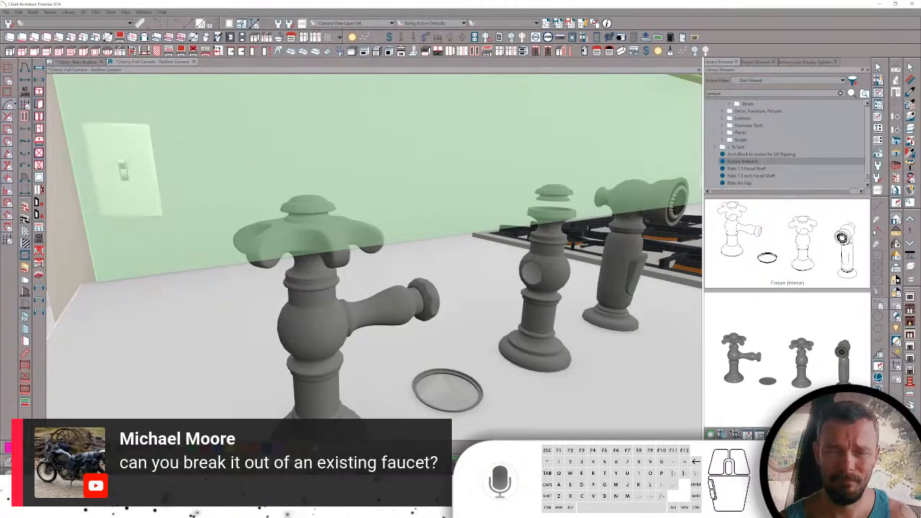
{"action": "left_click", "coordinate": [553, 216]}
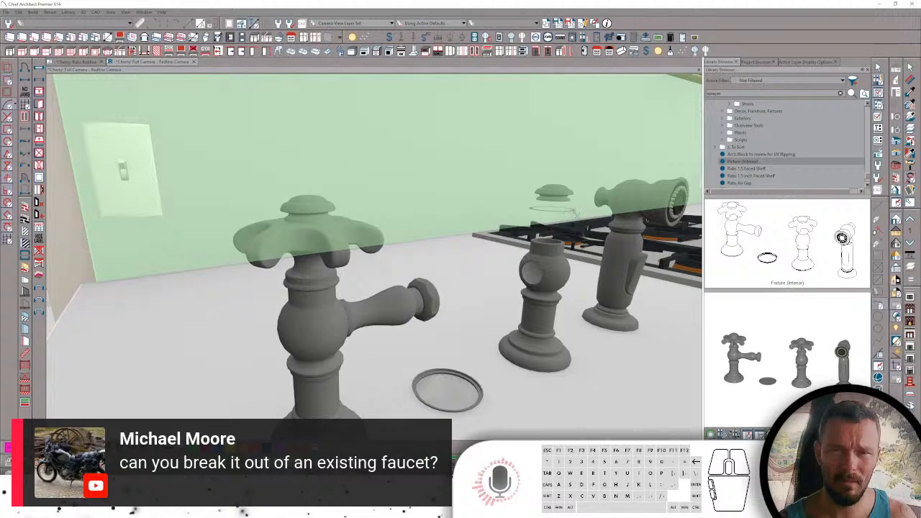
- Delete the thin ring surfaces left floating beneath the cap of the post nearest the sprayer
{"action": "left_click", "coordinate": [575, 212]}
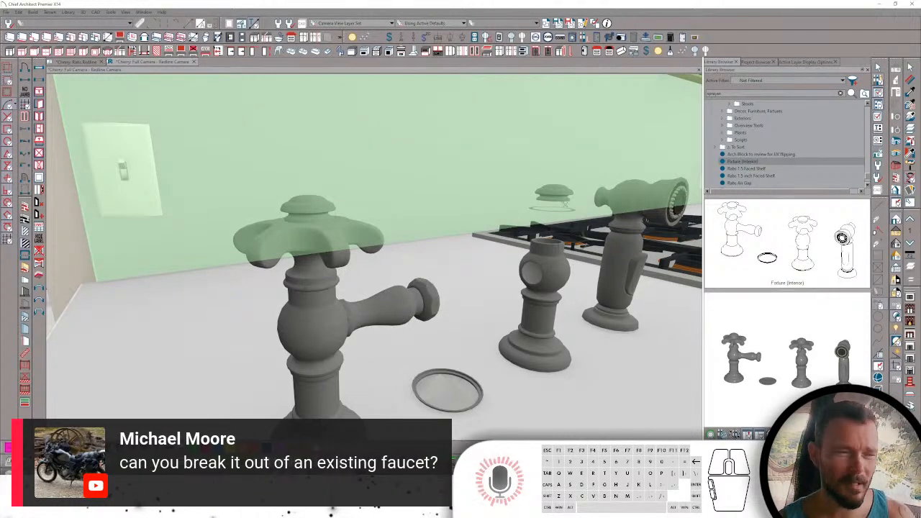
{"action": "left_click", "coordinate": [574, 211]}
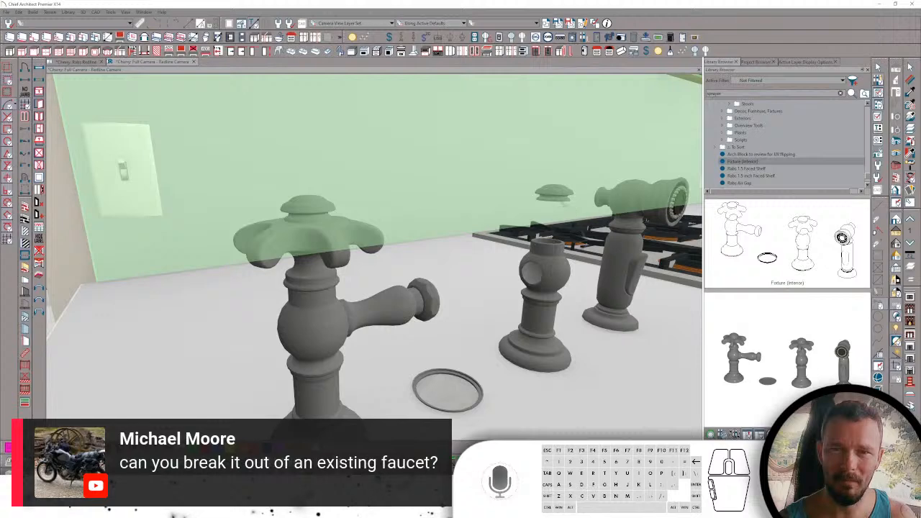
{"action": "left_click", "coordinate": [564, 202]}
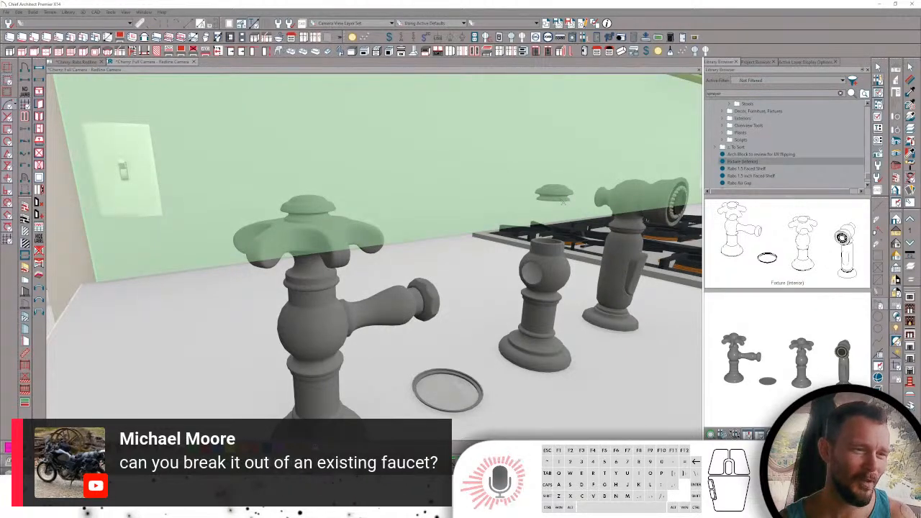
{"action": "left_click", "coordinate": [563, 202]}
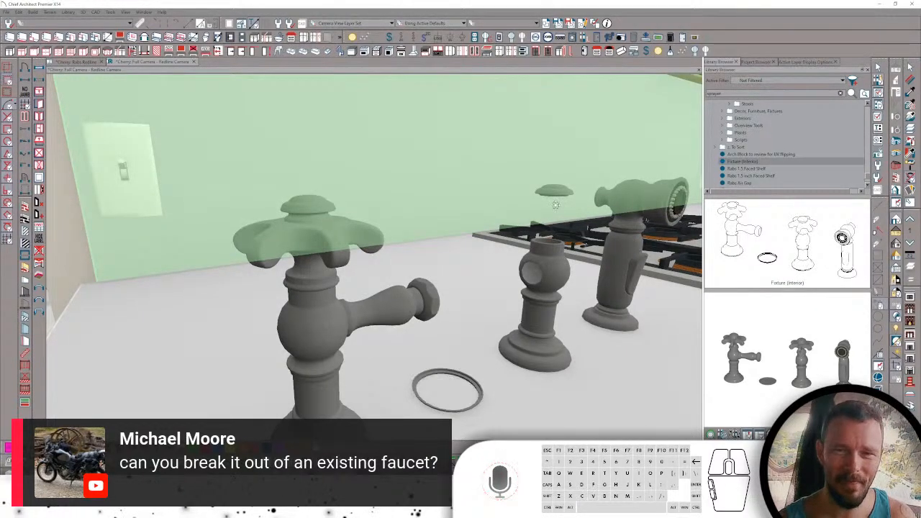
- Delete the floating handle cap with its ring and the round upper body of the post nearest the sprayer
{"action": "middle_click_drag", "start_coordinate": [552, 207], "coordinate": [558, 197]}
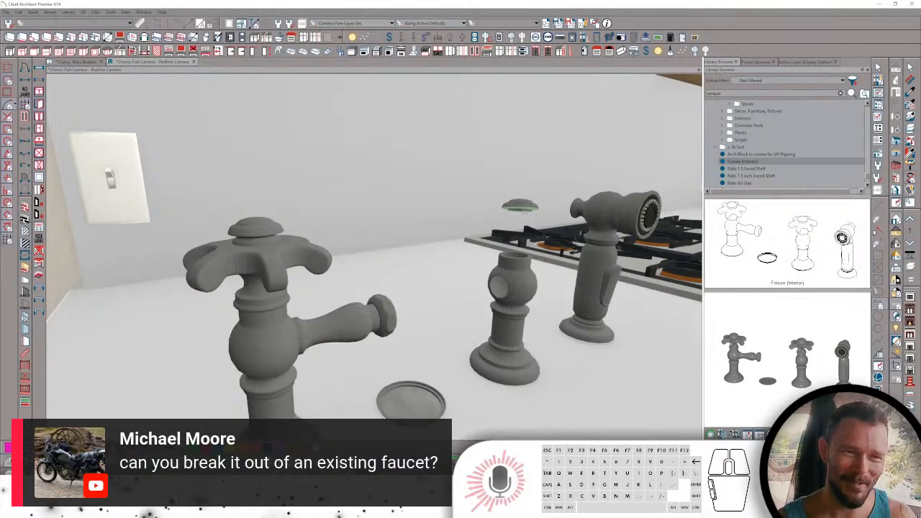
{"action": "left_click", "coordinate": [521, 207]}
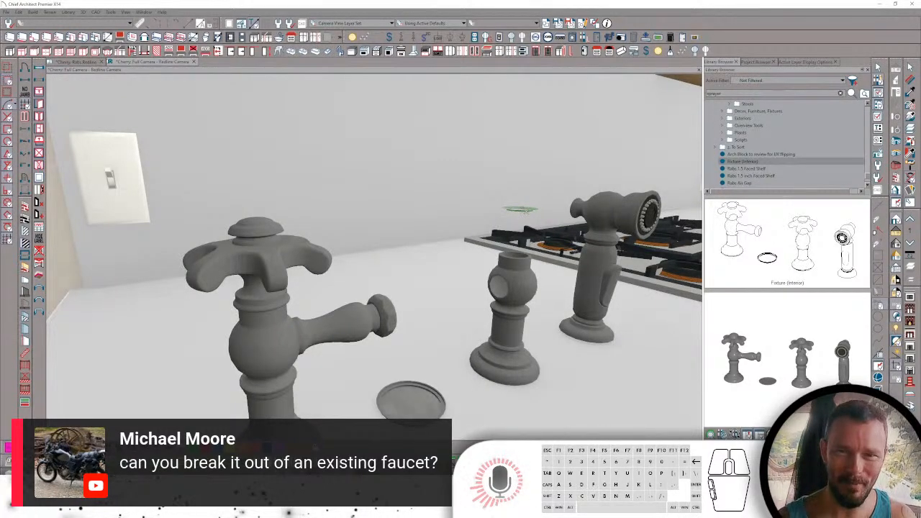
{"action": "left_click", "coordinate": [531, 210]}
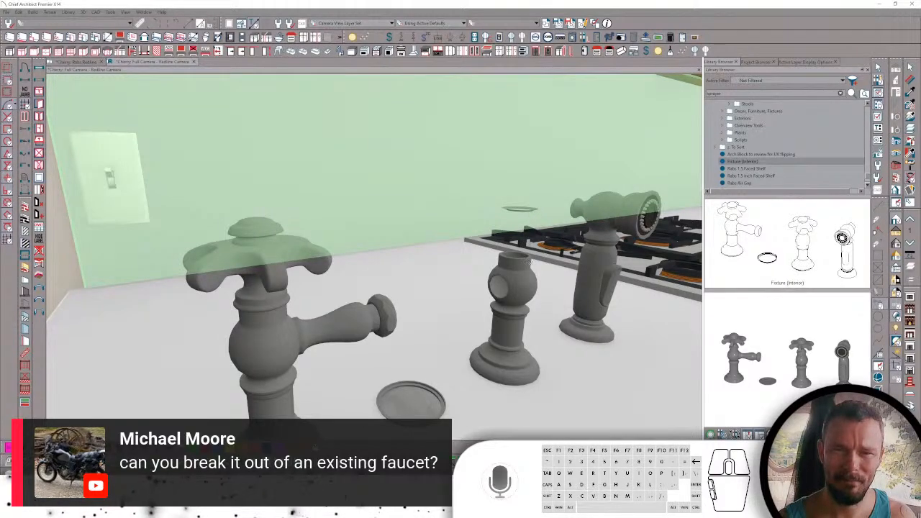
{"action": "key", "text": "Delete"}
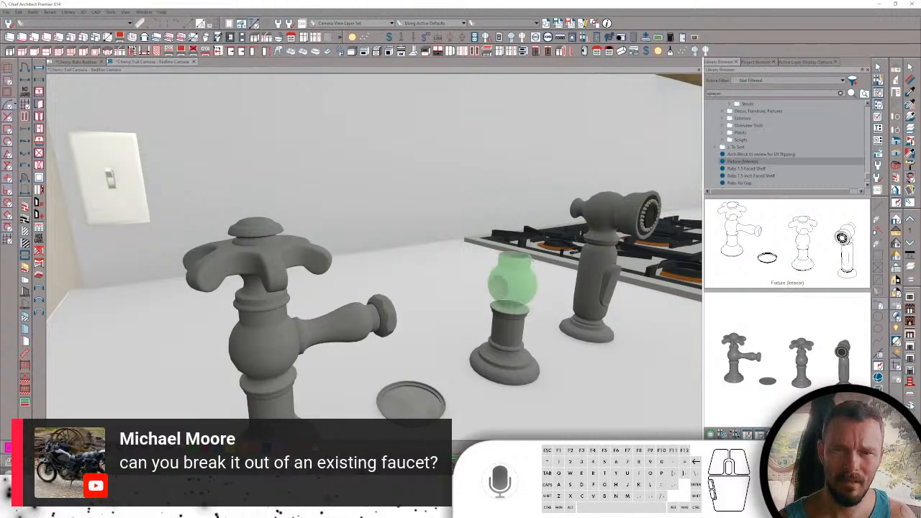
{"action": "left_click", "coordinate": [527, 266]}
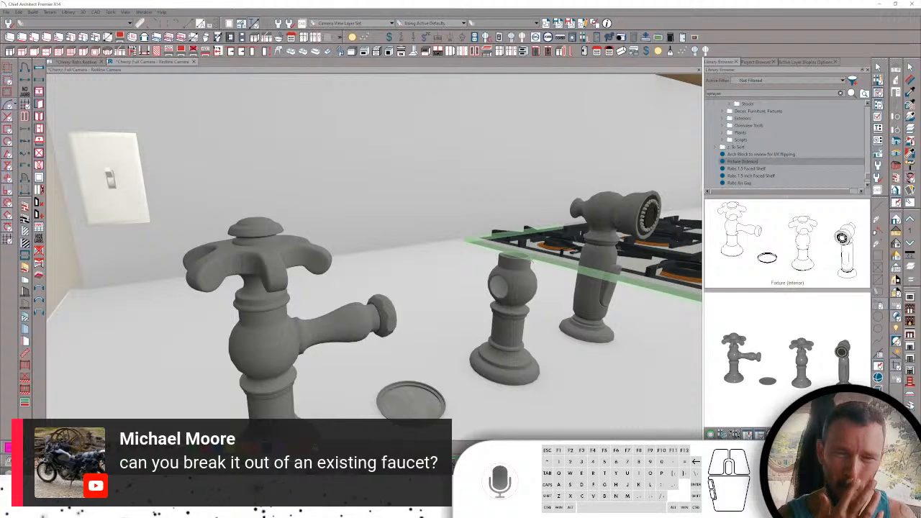
{"action": "key", "text": "Delete"}
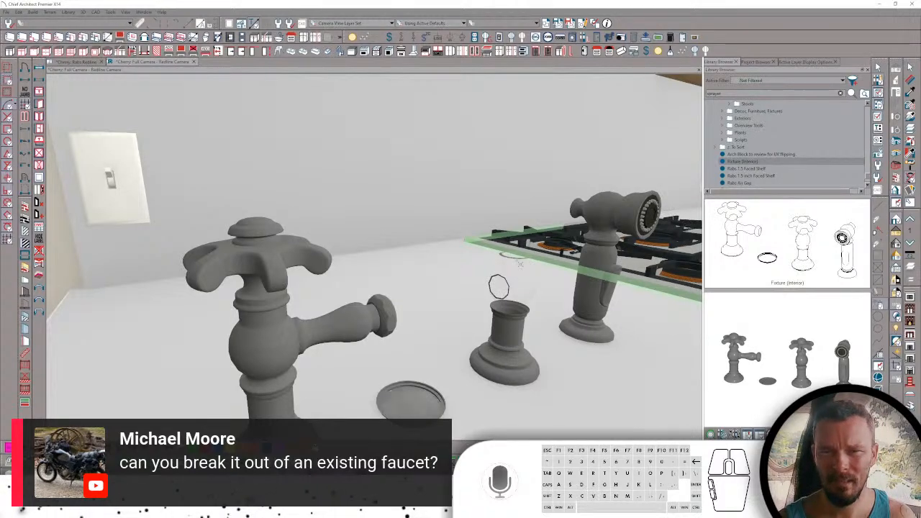
- Delete the floating rings, short neck and flared base surfaces of the post nearest the sprayer
{"action": "left_click", "coordinate": [519, 261]}
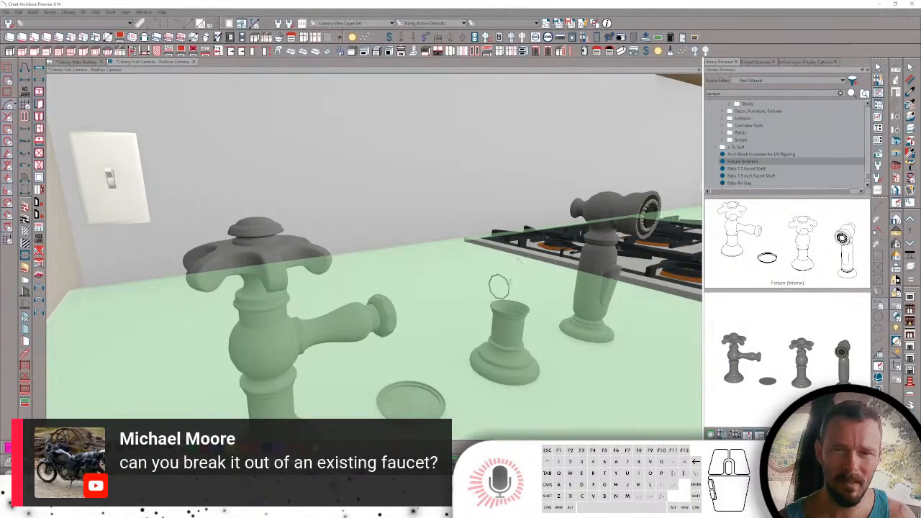
{"action": "left_click", "coordinate": [508, 286]}
{"action": "left_click", "coordinate": [508, 286]}
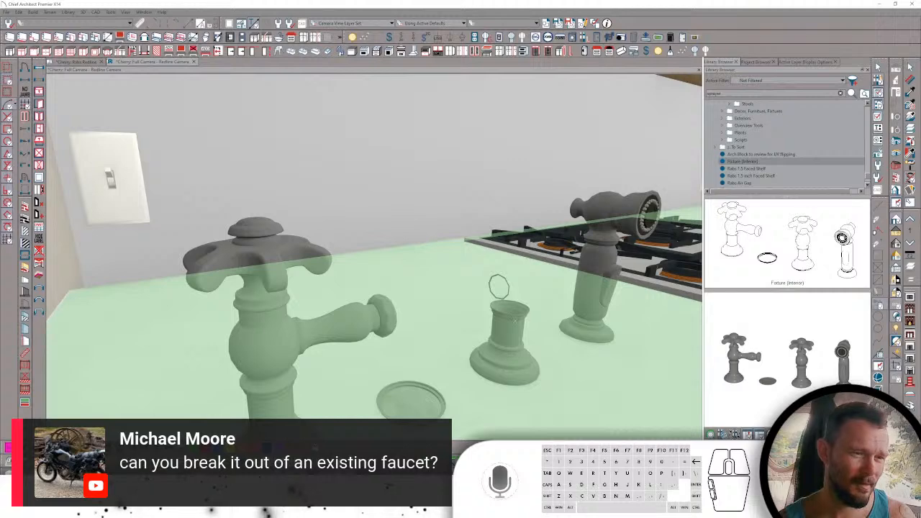
{"action": "key", "text": "Escape"}
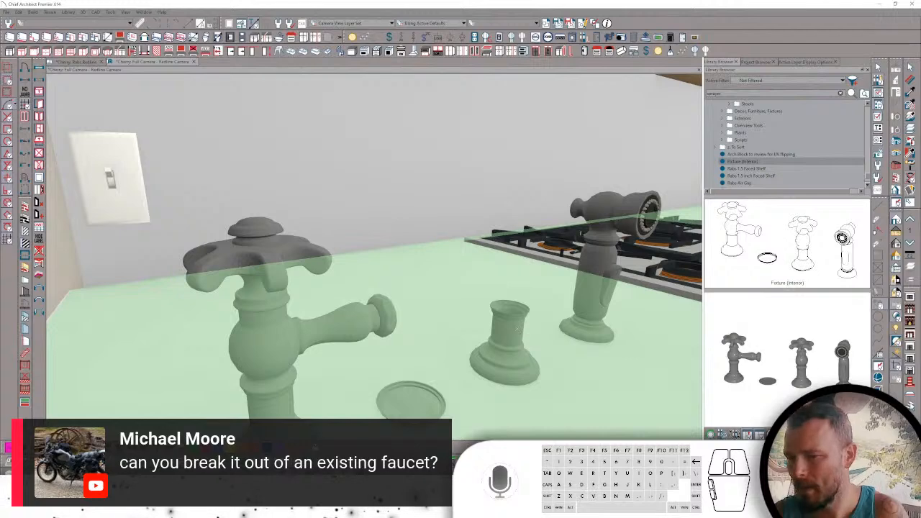
{"action": "left_click", "coordinate": [517, 328]}
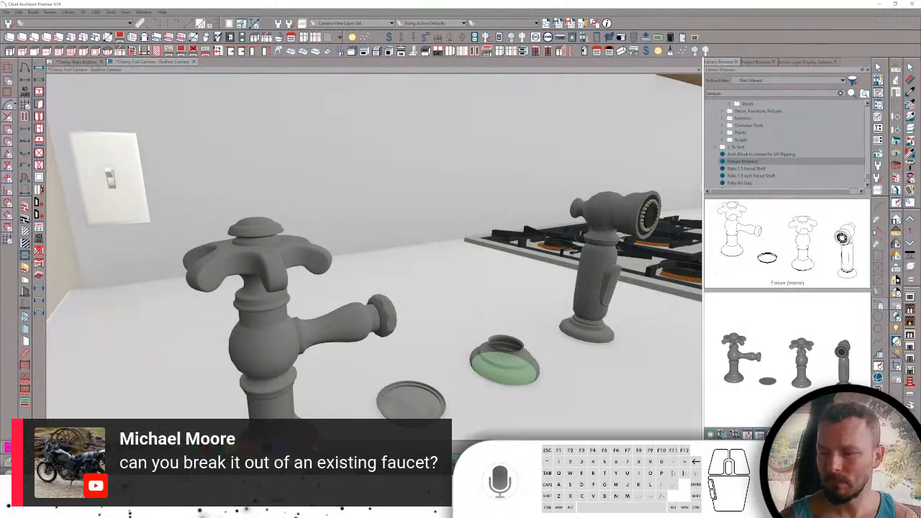
{"action": "left_click", "coordinate": [508, 358]}
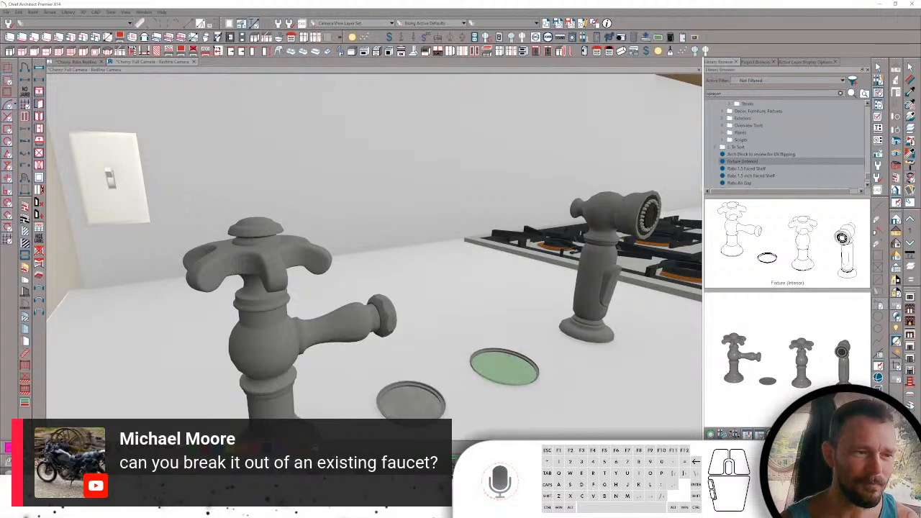
- Delete the side spout arm, its end knob and the cross handle of the remaining post
{"action": "left_click", "coordinate": [364, 337]}
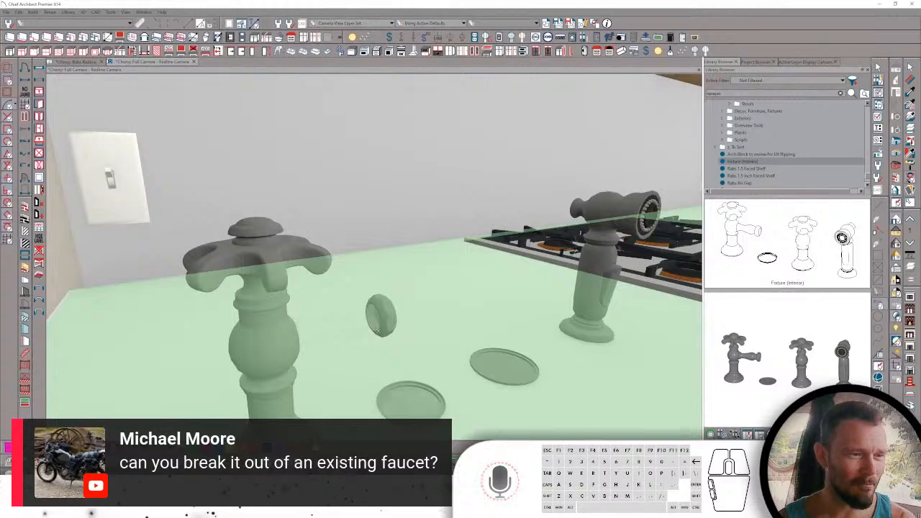
{"action": "left_click", "coordinate": [380, 315]}
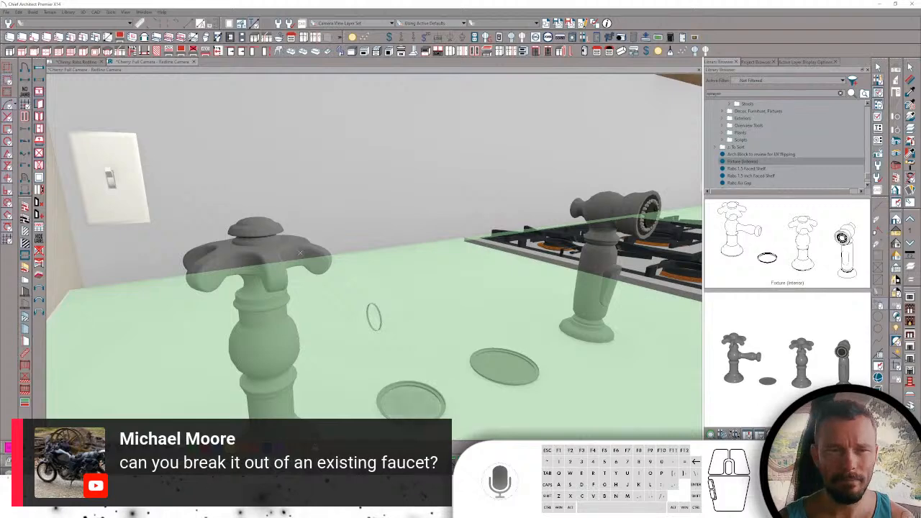
{"action": "left_click", "coordinate": [300, 252]}
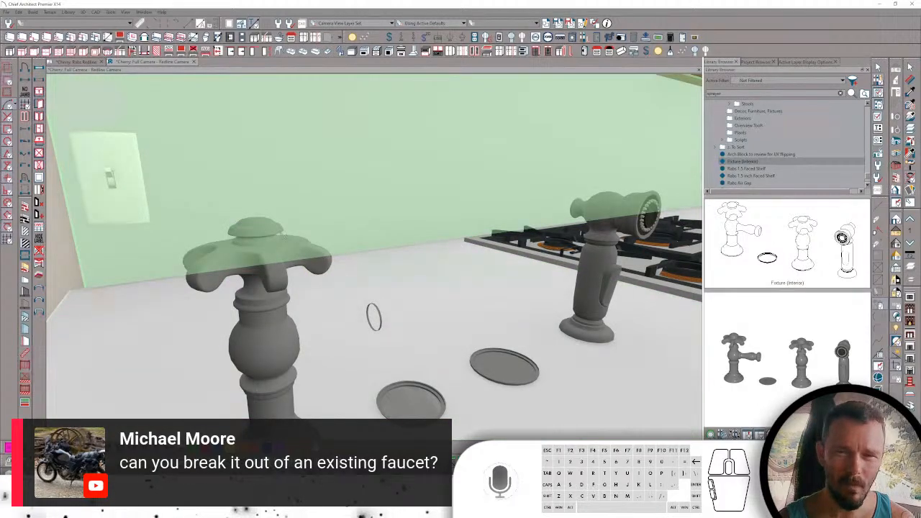
{"action": "key", "text": "Delete"}
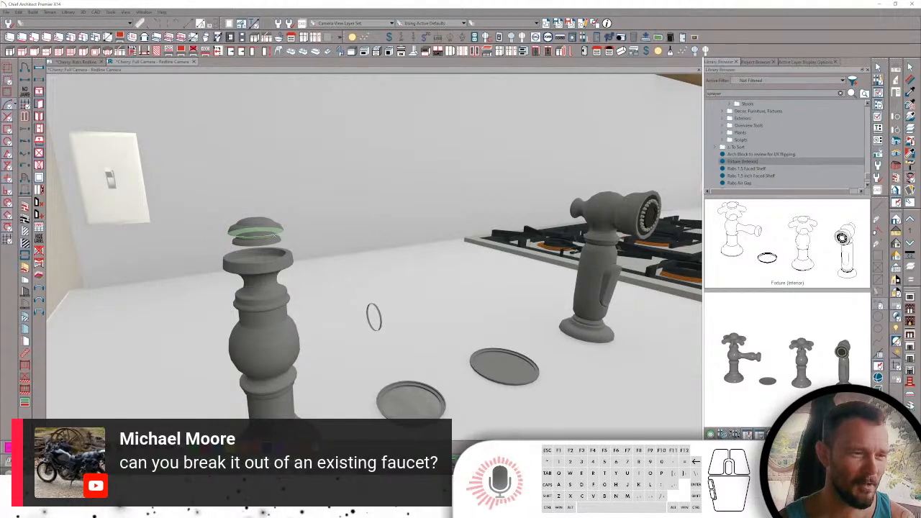
- Delete the floating handle cap and the thin rings beneath it above the remaining post
{"action": "left_click", "coordinate": [274, 236]}
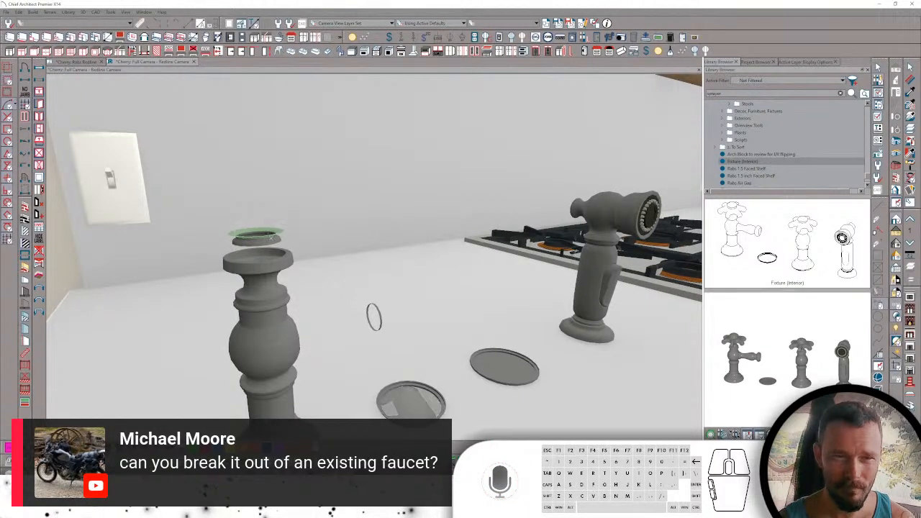
{"action": "left_click", "coordinate": [274, 238]}
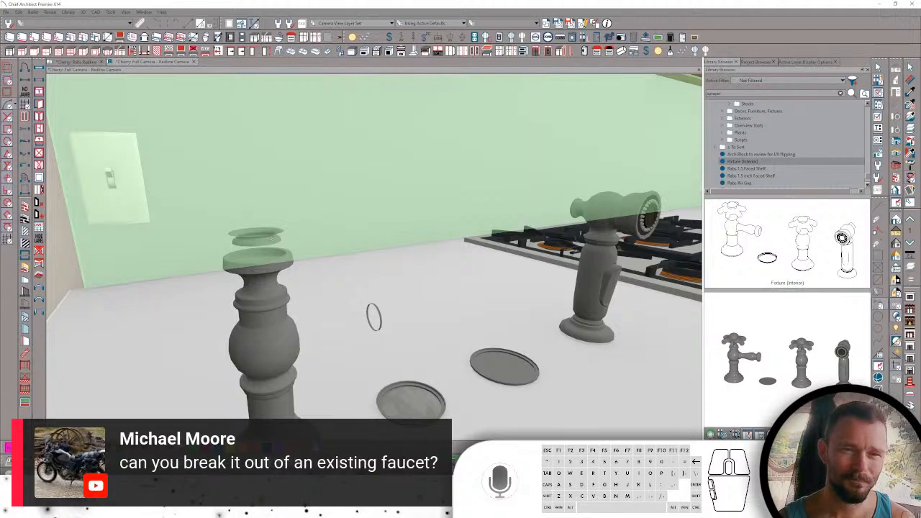
{"action": "left_click", "coordinate": [277, 235]}
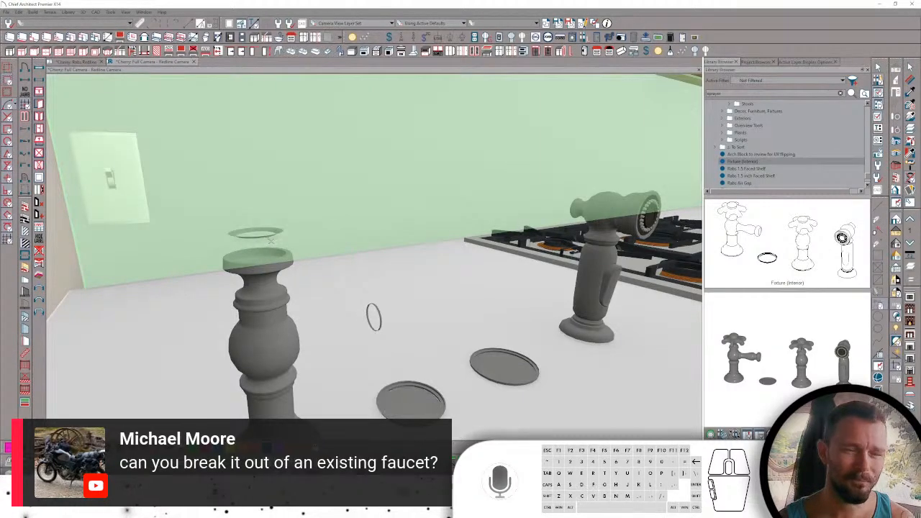
{"action": "left_click", "coordinate": [279, 235]}
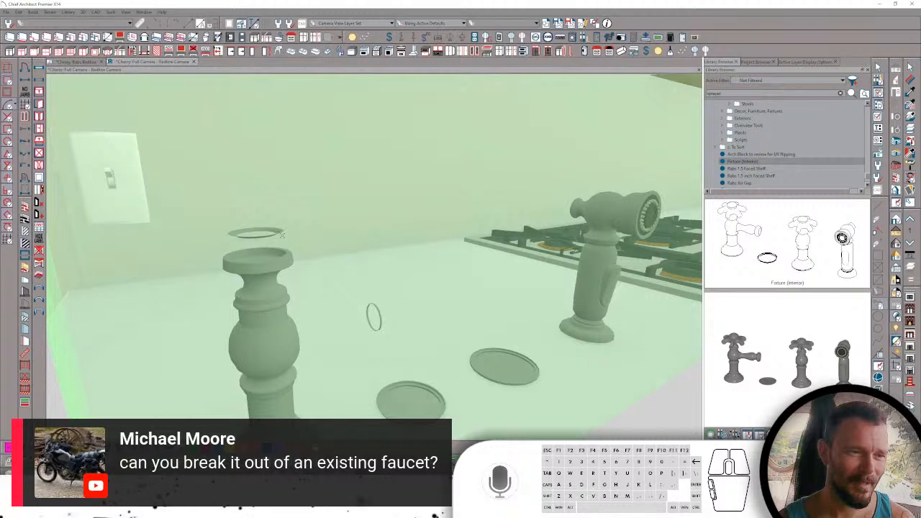
- Delete the flared neck, its leftover top ring and the round body of the remaining post
{"action": "left_click", "coordinate": [281, 278]}
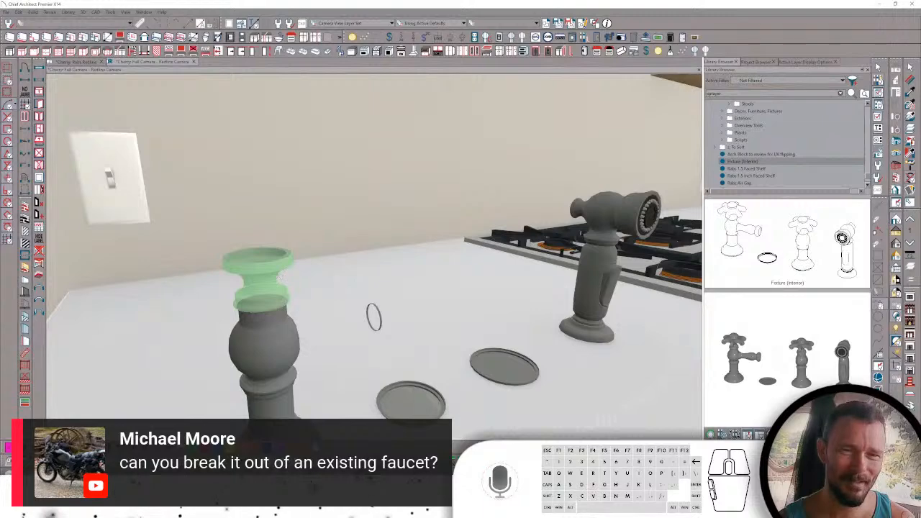
{"action": "left_click", "coordinate": [275, 272]}
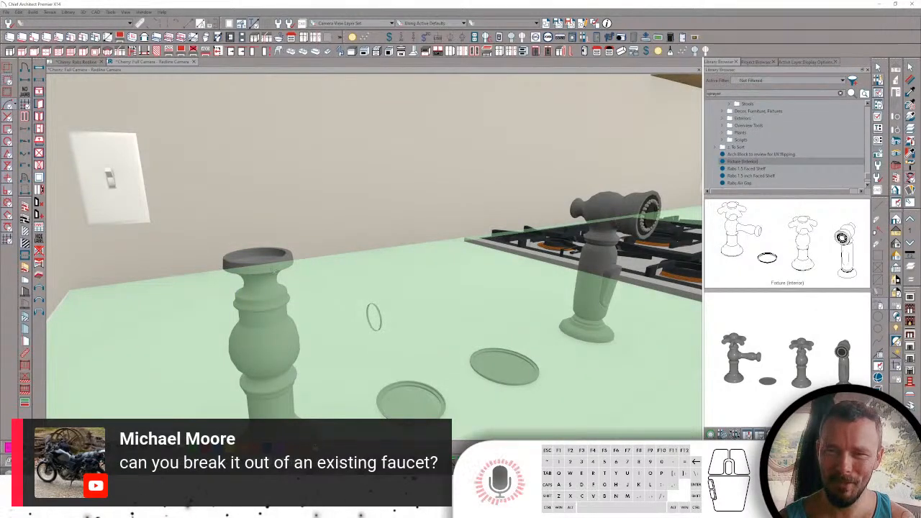
{"action": "left_click", "coordinate": [274, 272]}
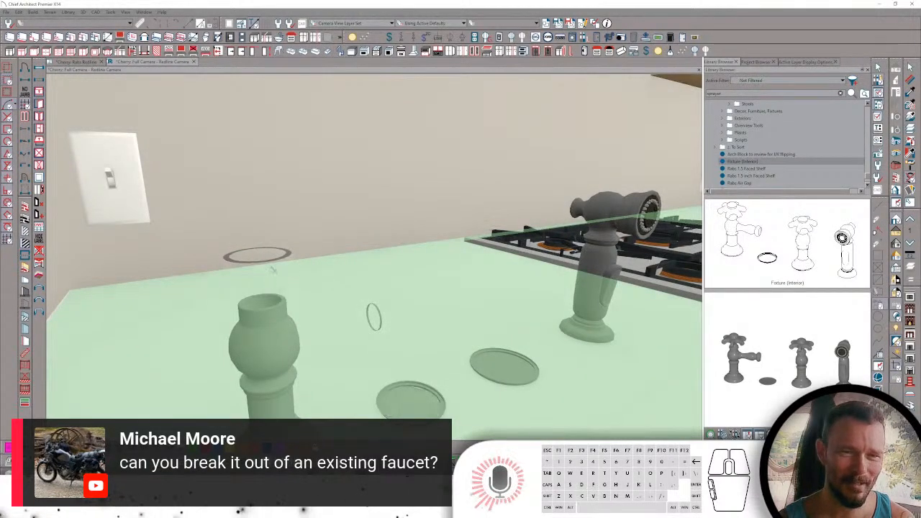
{"action": "left_click", "coordinate": [292, 256]}
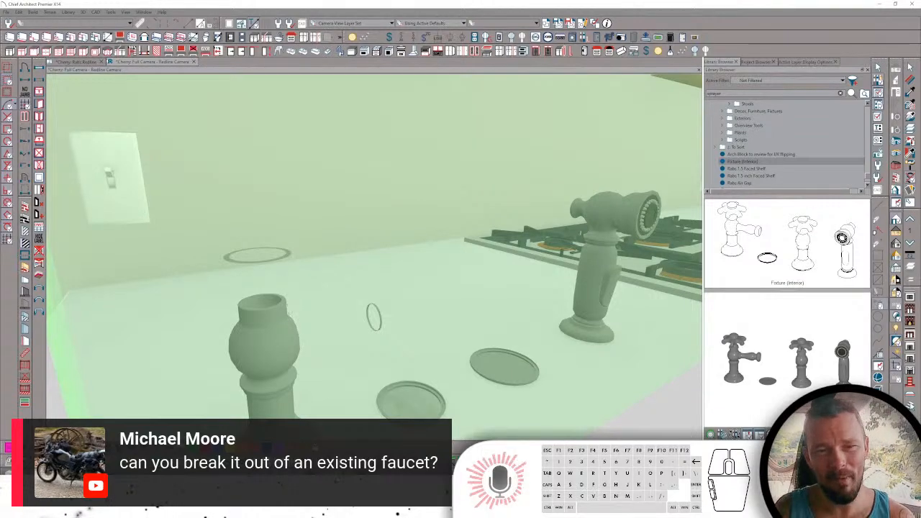
{"action": "key", "text": "Delete"}
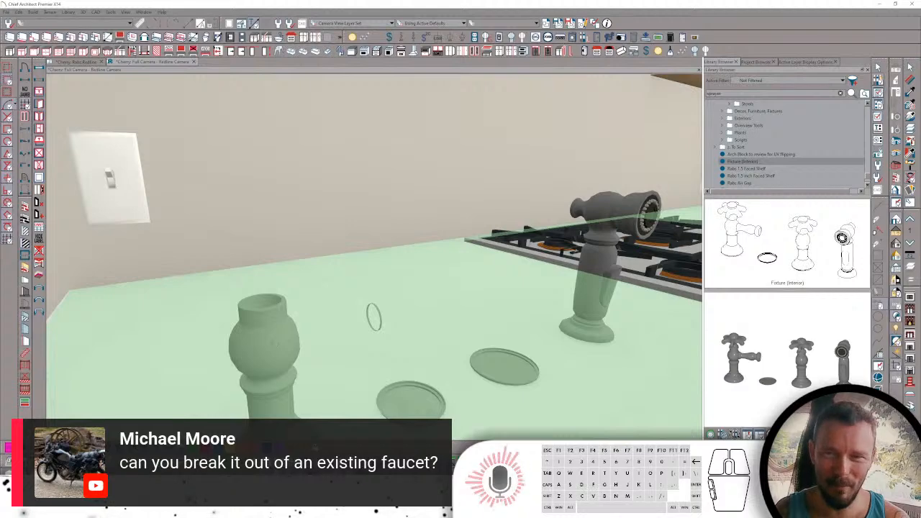
{"action": "key", "text": "Delete"}
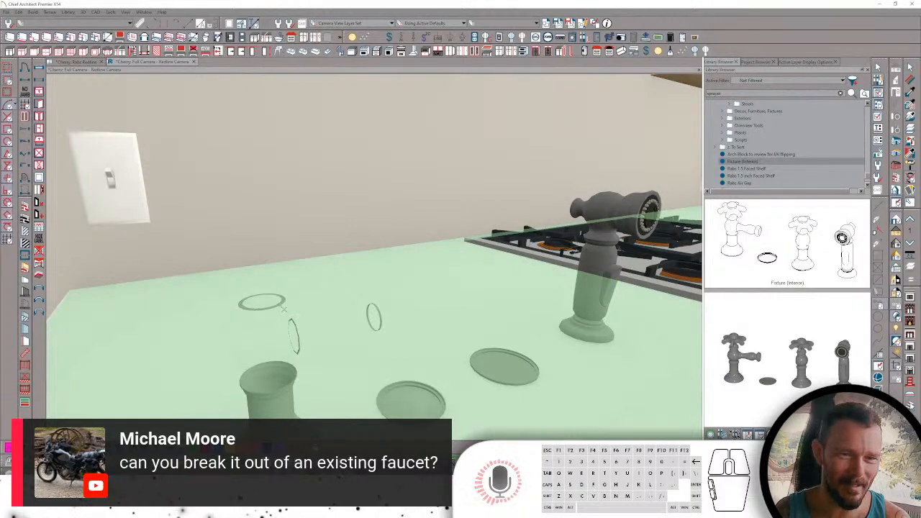
- Delete the two thin rings left by the round body and the cylindrical lower section of the post
{"action": "left_click", "coordinate": [285, 303]}
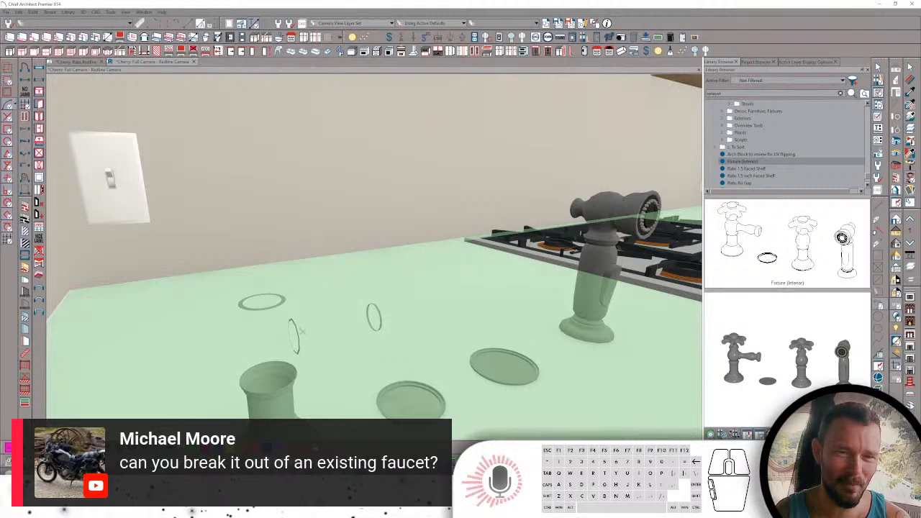
{"action": "key", "text": "Delete"}
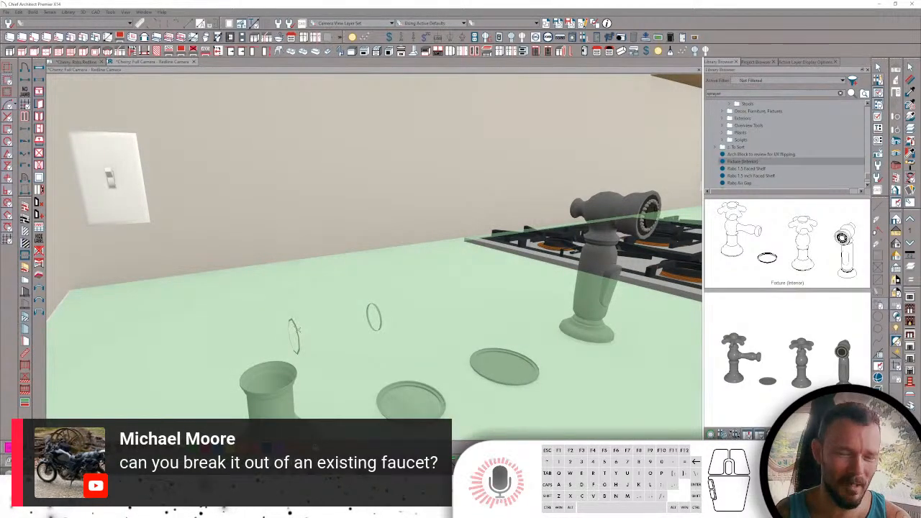
{"action": "key", "text": "Delete"}
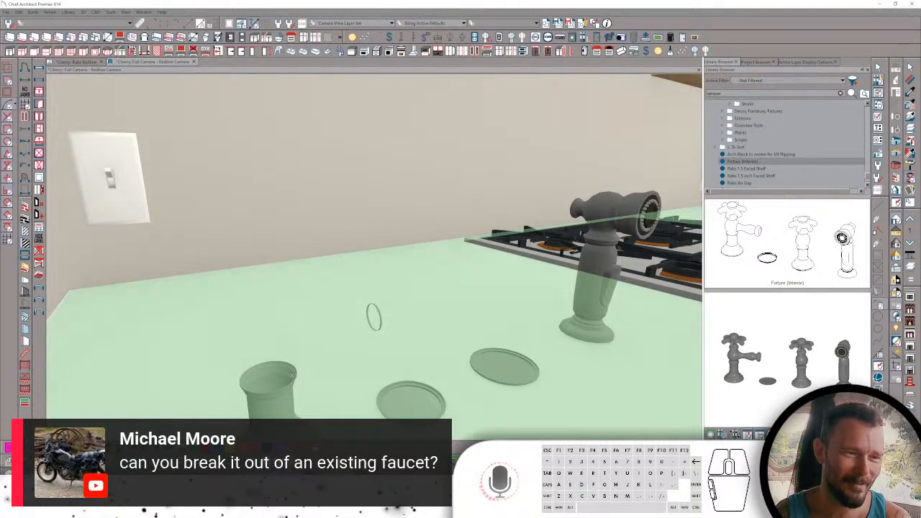
{"action": "key", "text": "Delete"}
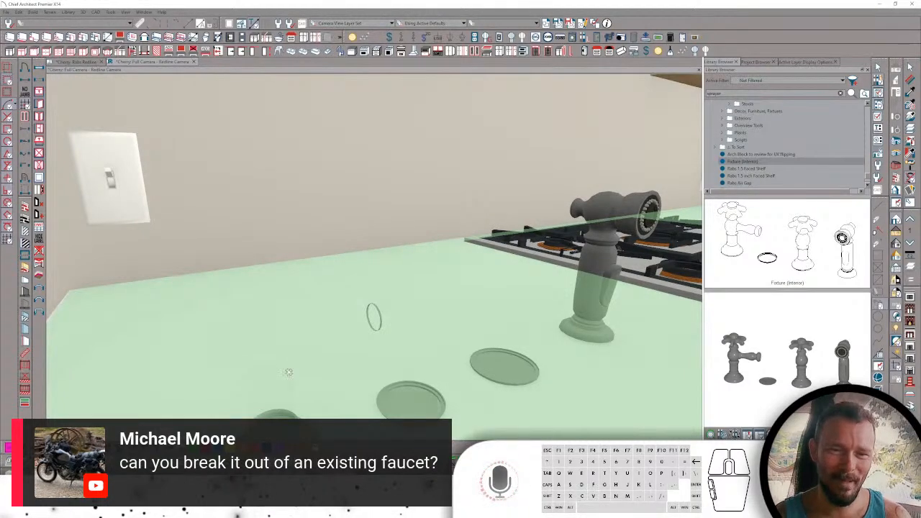
- Delete the floating spout ring and the last base surfaces of the same post
{"action": "middle_click_drag", "start_coordinate": [373, 346], "coordinate": [372, 337]}
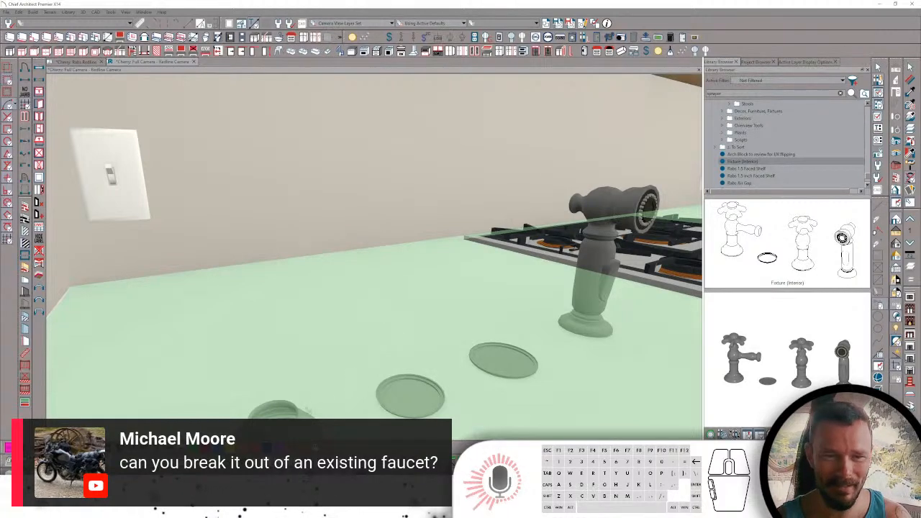
{"action": "left_click", "coordinate": [270, 442]}
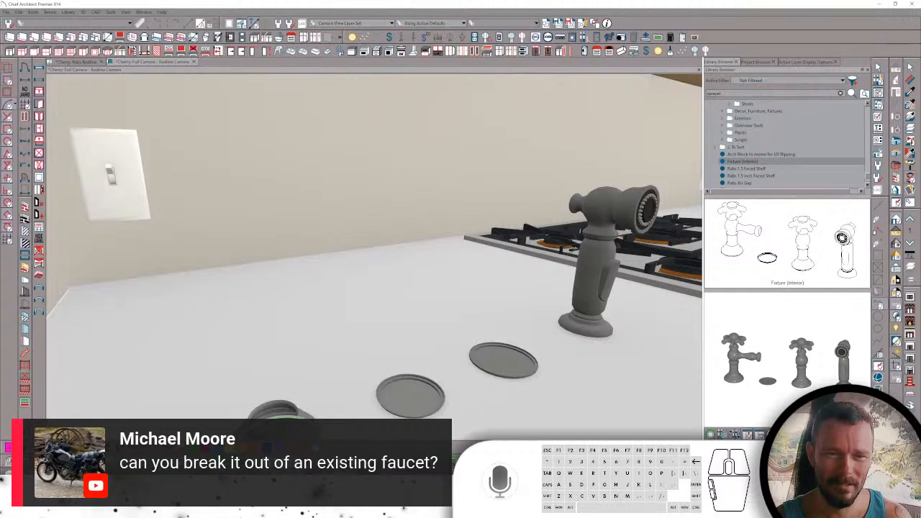
{"action": "left_click", "coordinate": [273, 440]}
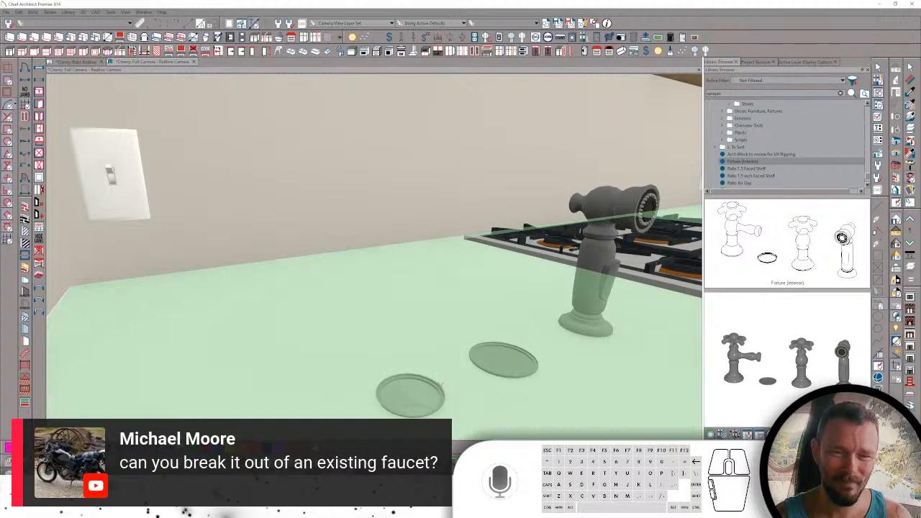
- Delete the disc and rim rings of the middle base plate, along with the surrounding countertop surface
{"action": "left_click", "coordinate": [439, 385]}
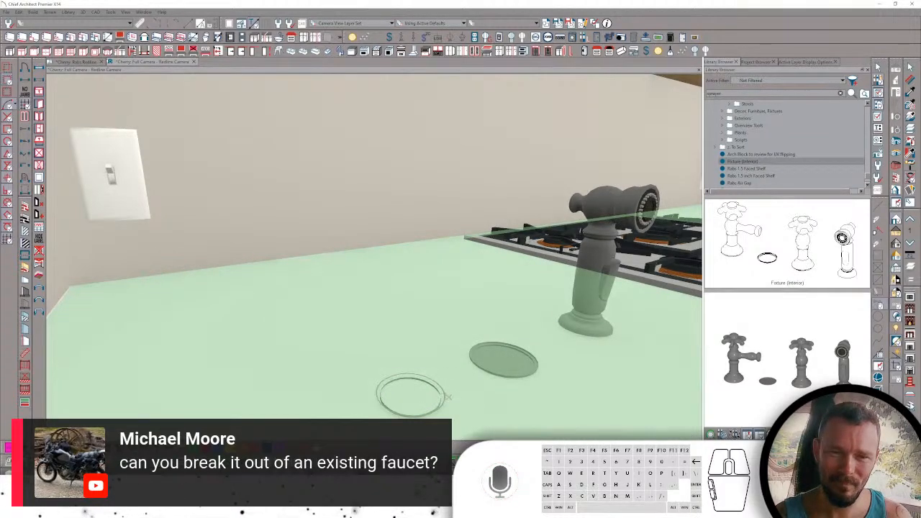
{"action": "left_click", "coordinate": [446, 395]}
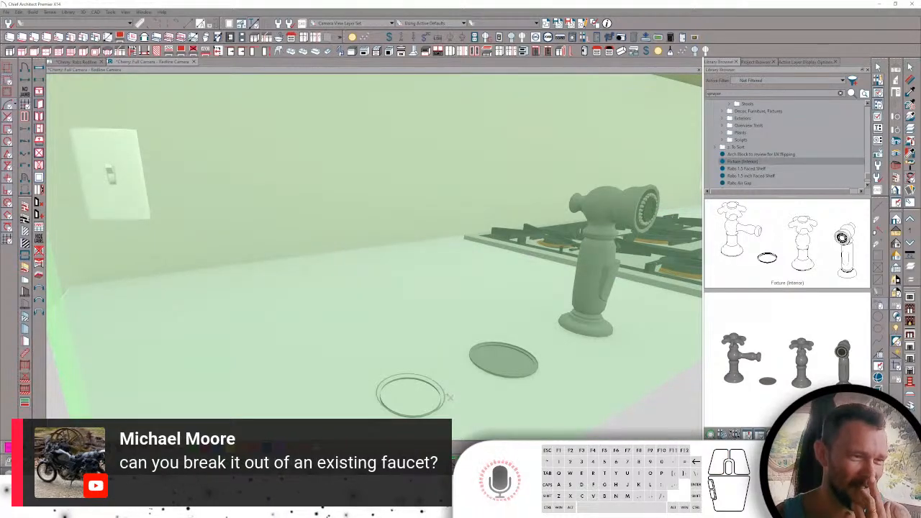
{"action": "left_click", "coordinate": [447, 380]}
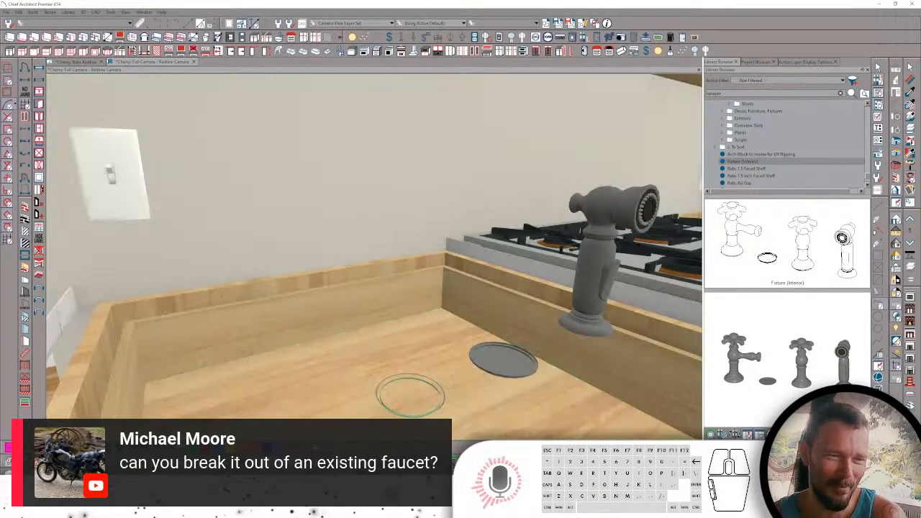
{"action": "left_click", "coordinate": [447, 397]}
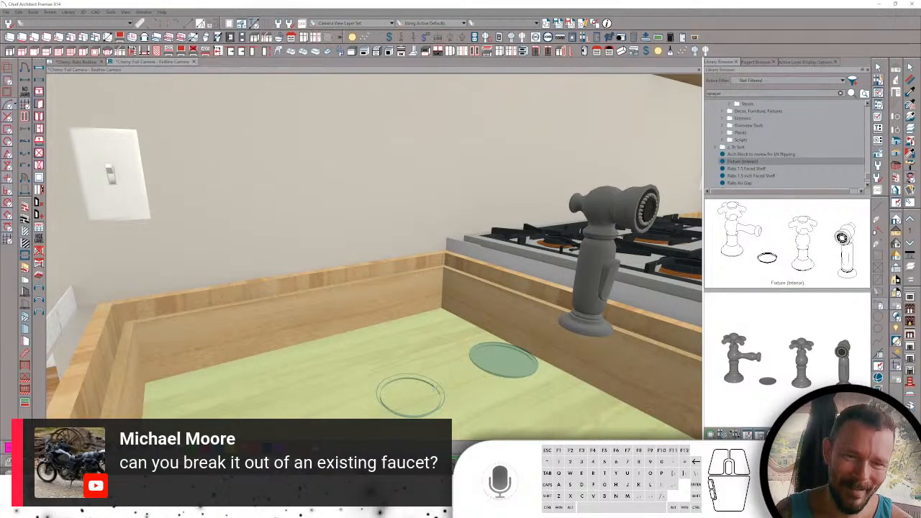
{"action": "left_click", "coordinate": [434, 389]}
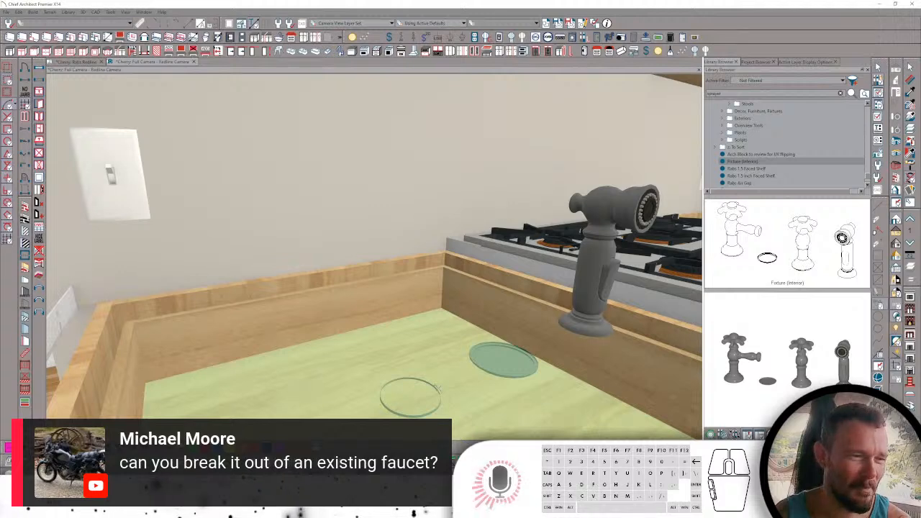
{"action": "left_click", "coordinate": [435, 388]}
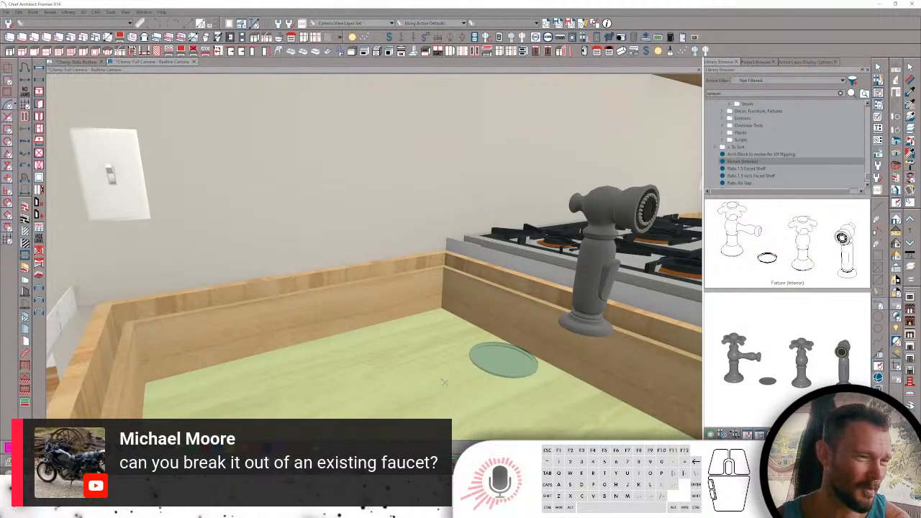
- Delete the last flat disc and circular rim surfaces left on the counter beside the sprayer
{"action": "left_click", "coordinate": [543, 390]}
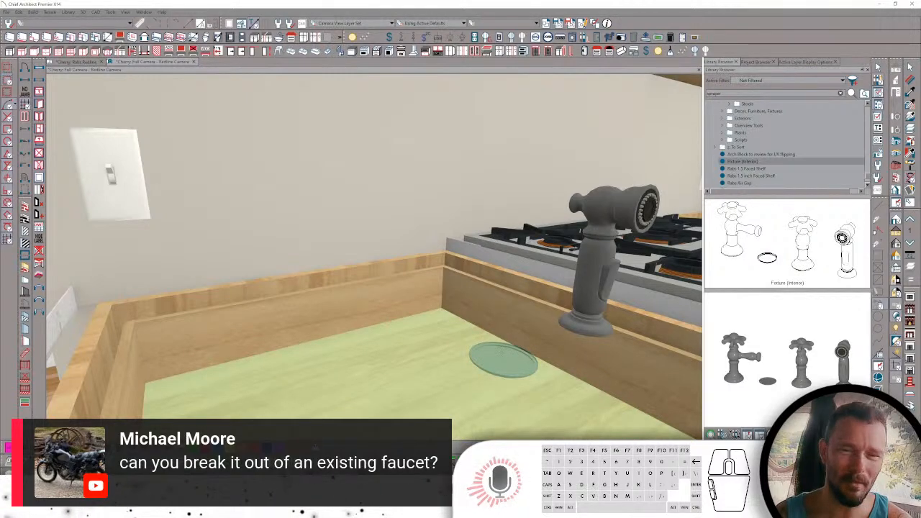
{"action": "left_click", "coordinate": [501, 356]}
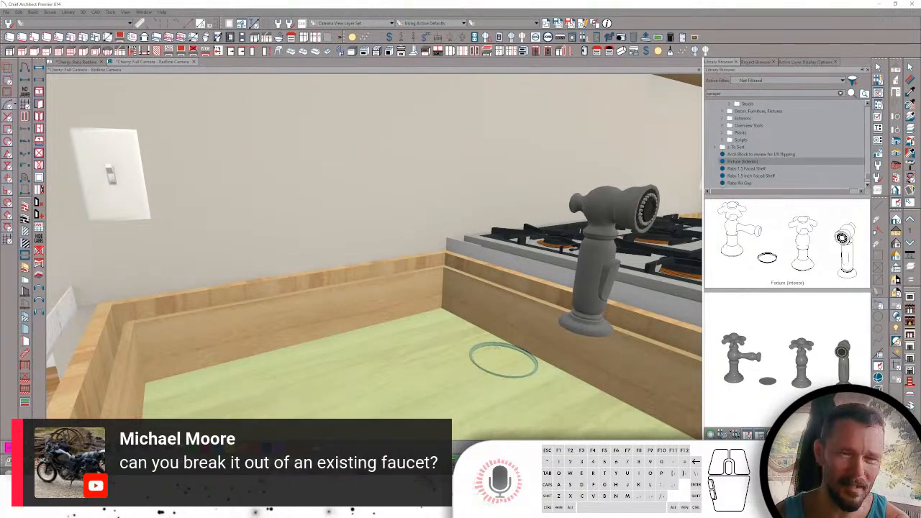
{"action": "left_click", "coordinate": [497, 347]}
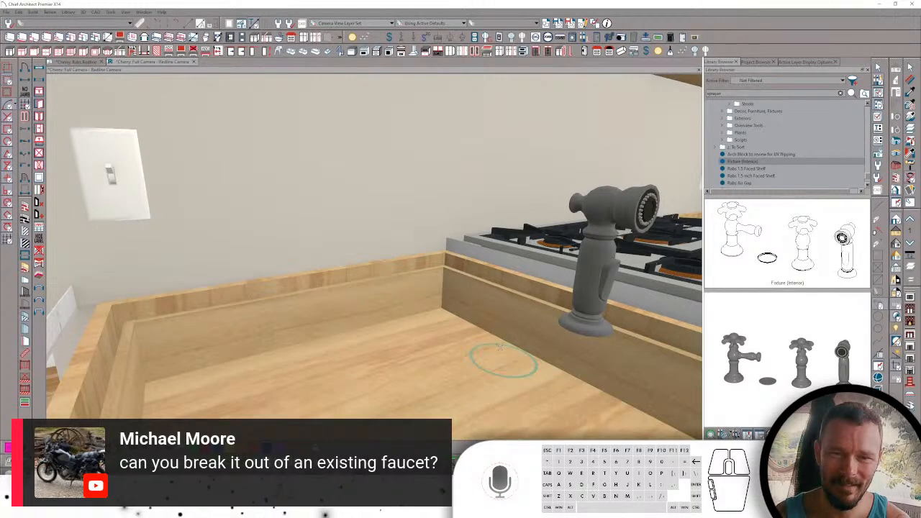
{"action": "left_click", "coordinate": [500, 347]}
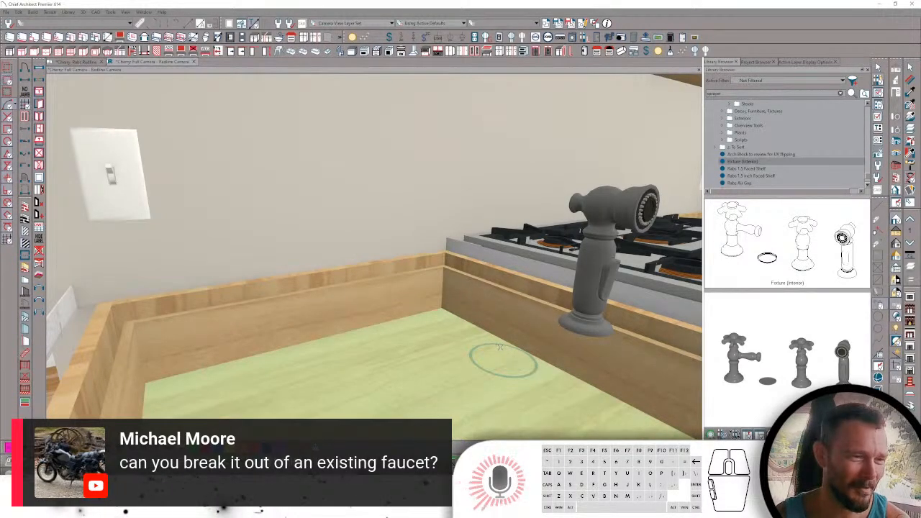
{"action": "left_click", "coordinate": [499, 347]}
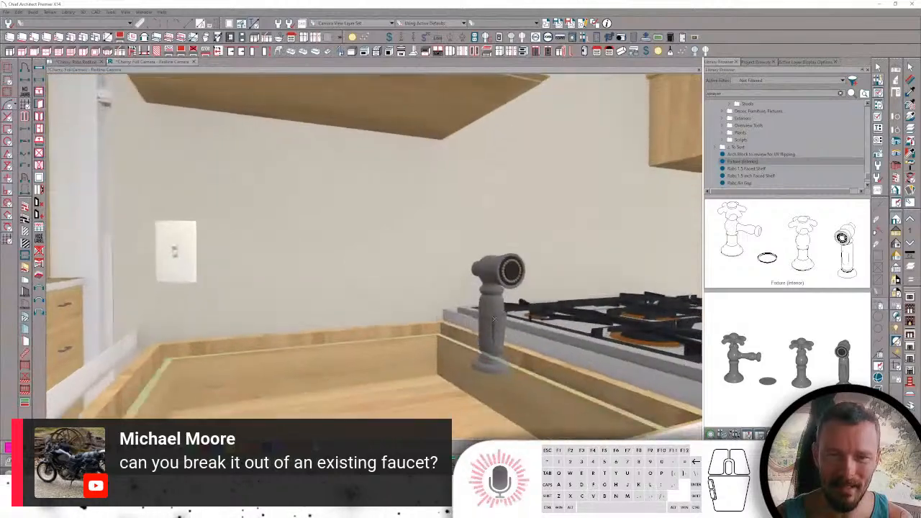
- Convert the remaining sprayer geometry into an interior fixture symbol named "The 80 Dollar Side Spray" and add it to the library
{"action": "left_click", "coordinate": [495, 303]}
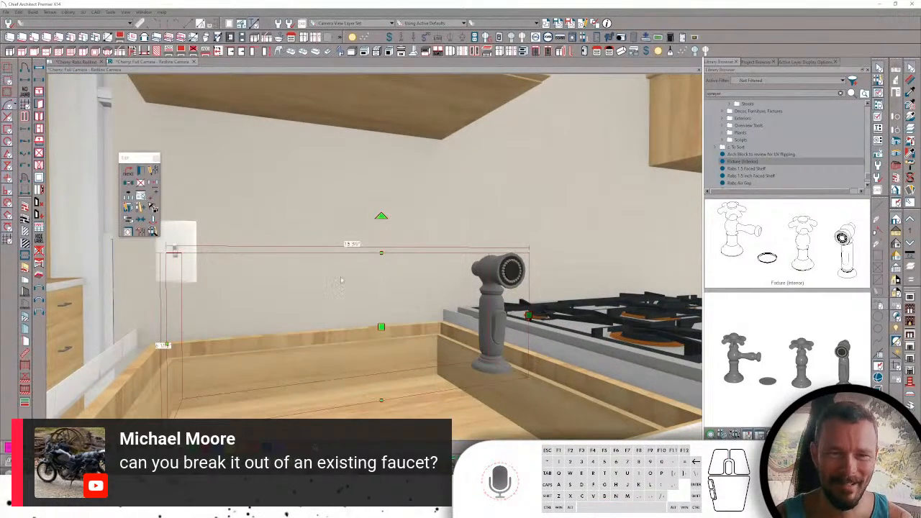
{"action": "left_click", "coordinate": [141, 231]}
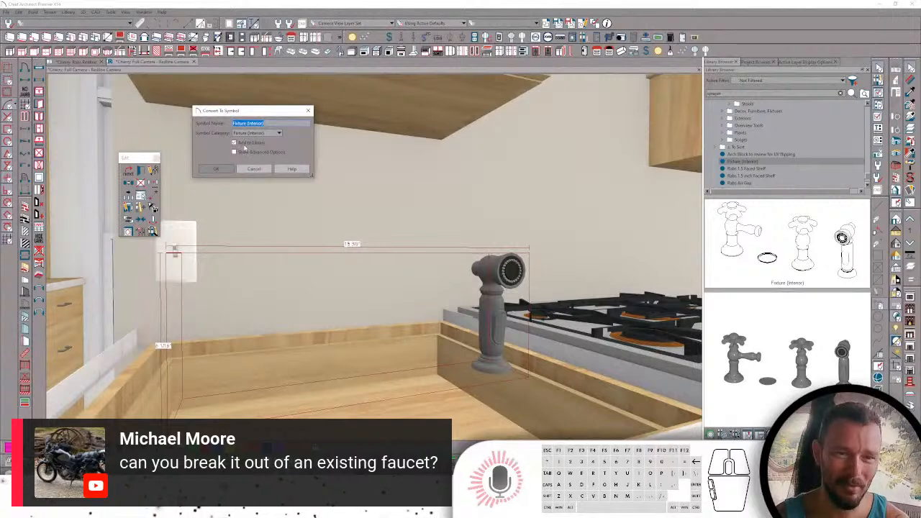
{"action": "type", "text": "Side Spray"}
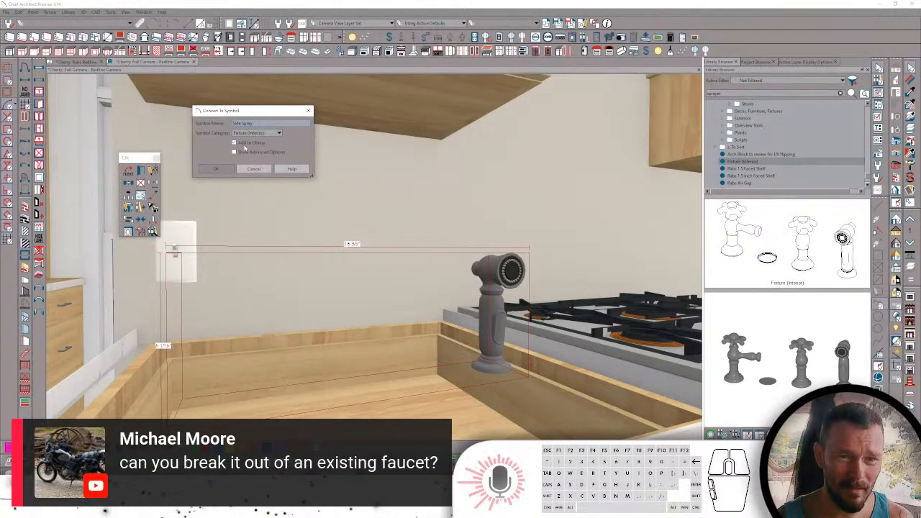
{"action": "type", "text": "The "}
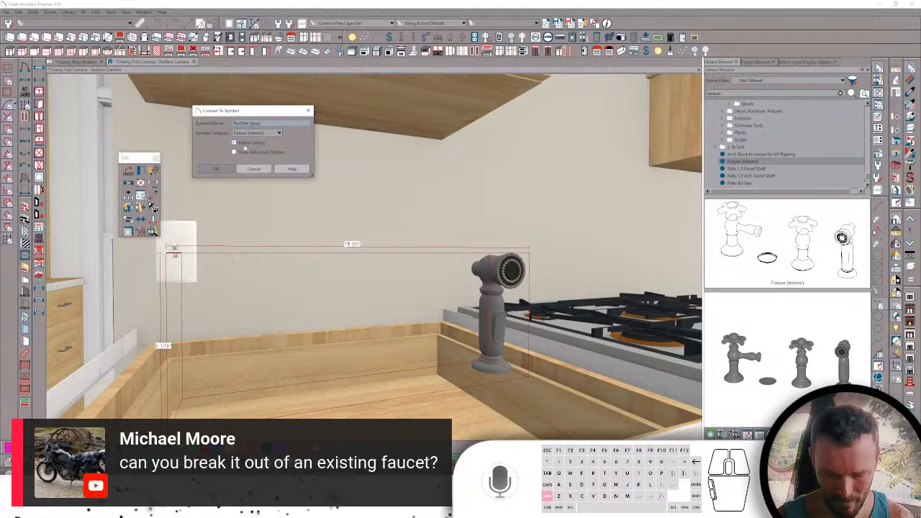
{"action": "type", "text": "30 Dollar"}
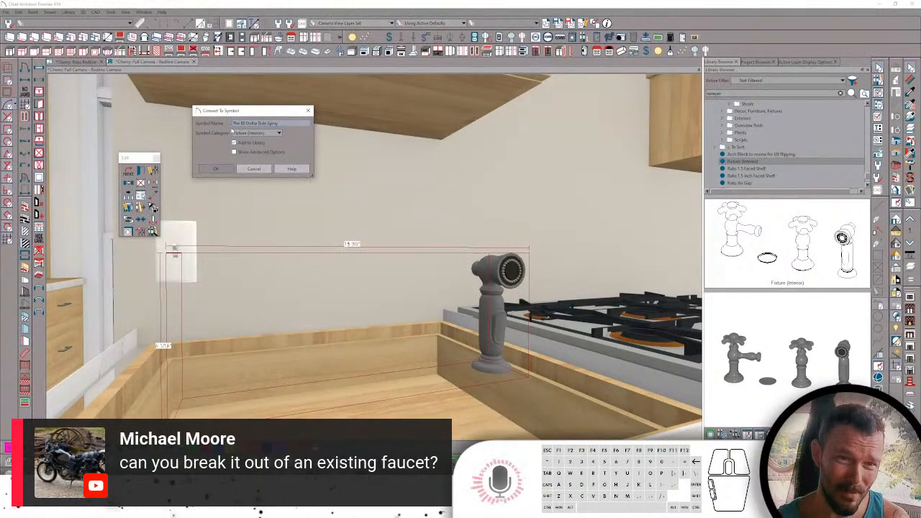
{"action": "left_click", "coordinate": [228, 169]}
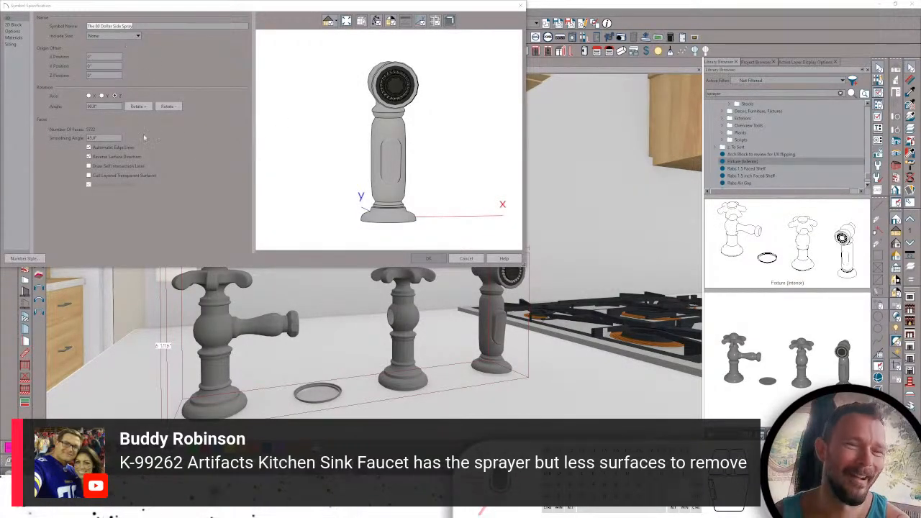
{"action": "left_click", "coordinate": [13, 31]}
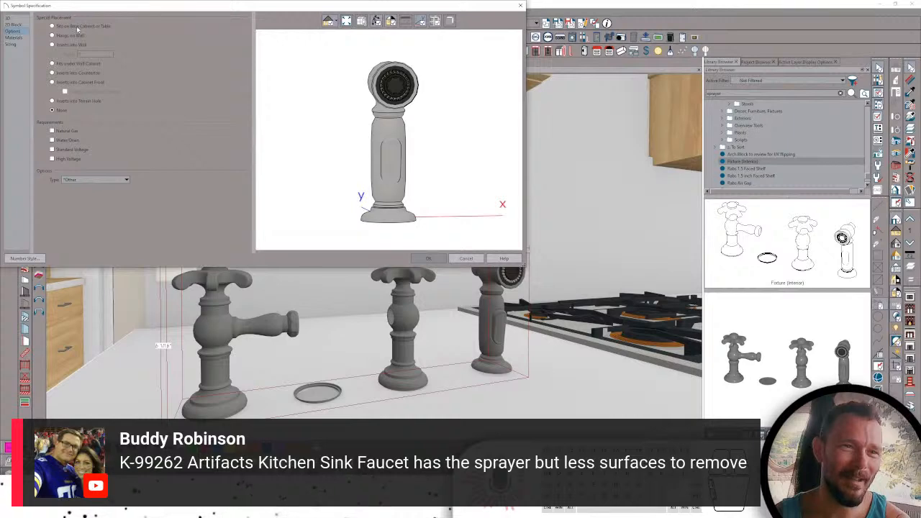
{"action": "left_click", "coordinate": [428, 258]}
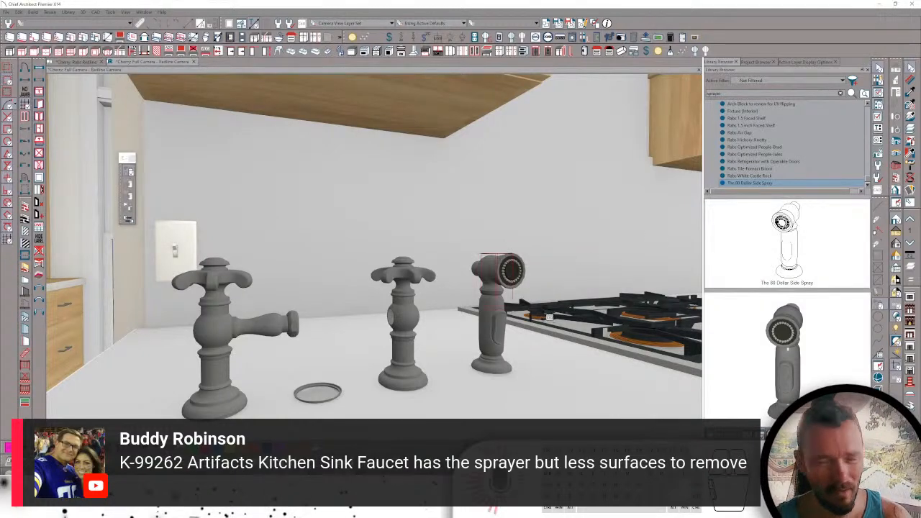
- Delete the original multi-piece Kohler faucet from the countertop next to the cooktop
{"action": "left_click", "coordinate": [405, 299]}
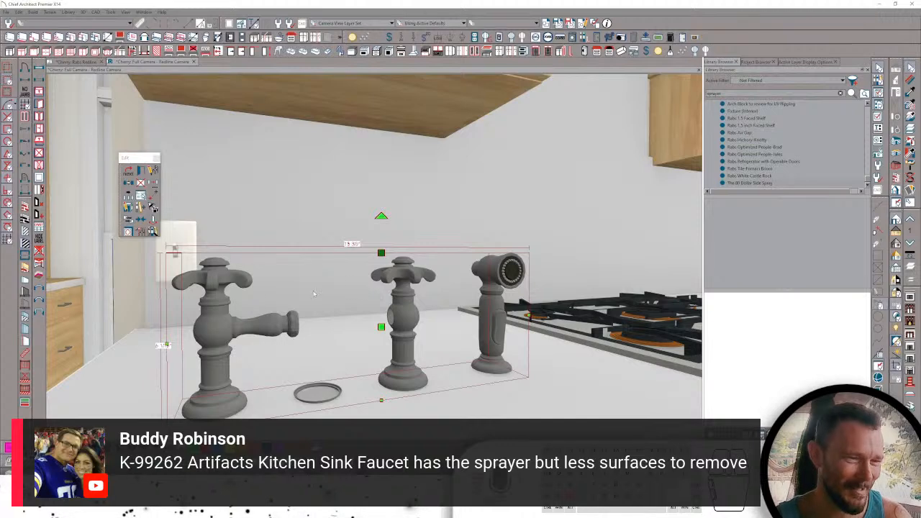
{"action": "key", "text": "Escape"}
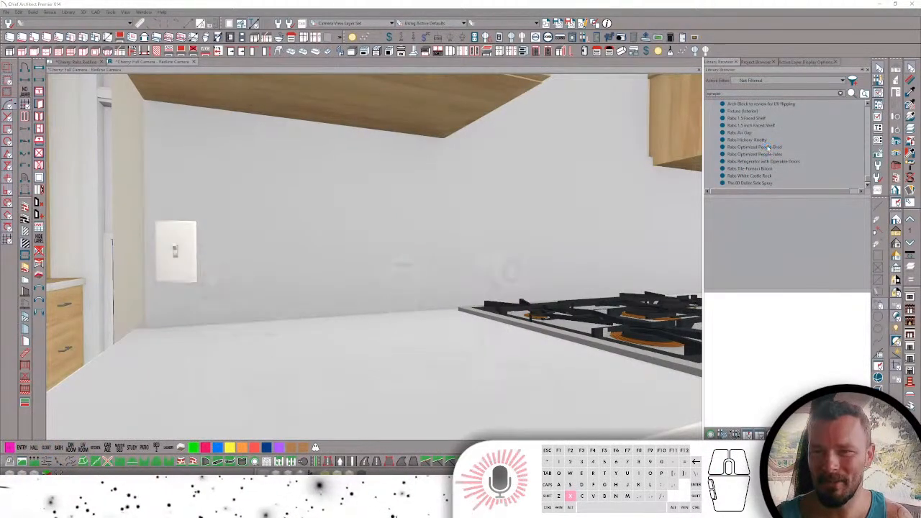
{"action": "scroll", "coordinate": [767, 147], "scroll_direction": "down", "scroll_amount": 1}
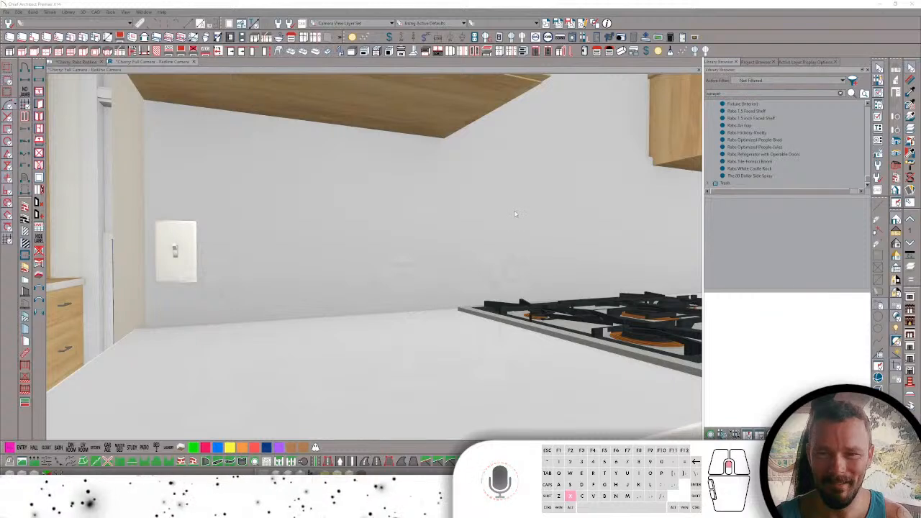
{"action": "scroll", "coordinate": [516, 214], "scroll_direction": "up", "scroll_amount": 1}
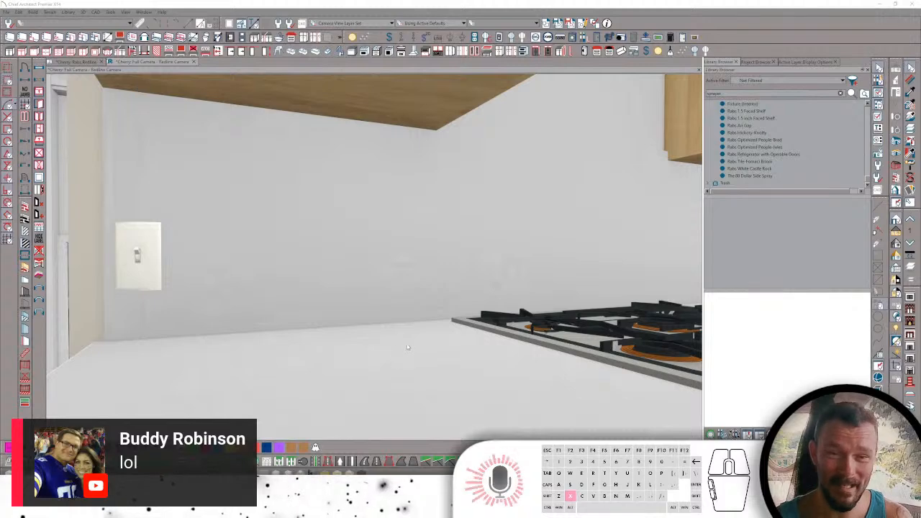
- Place The 80 Dollar Side Spray from the library on the countertop beside the cooktop
{"action": "left_click", "coordinate": [473, 357]}
{"action": "key", "text": "Right"}
{"action": "key", "text": "Right"}
{"action": "key", "text": "Right"}
{"action": "key", "text": "Right"}
{"action": "key", "text": "Right"}
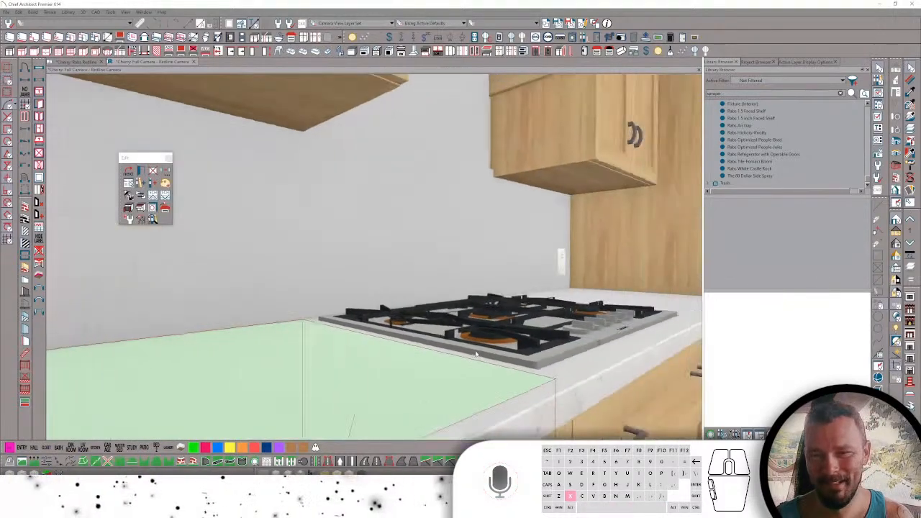
{"action": "key", "text": "x"}
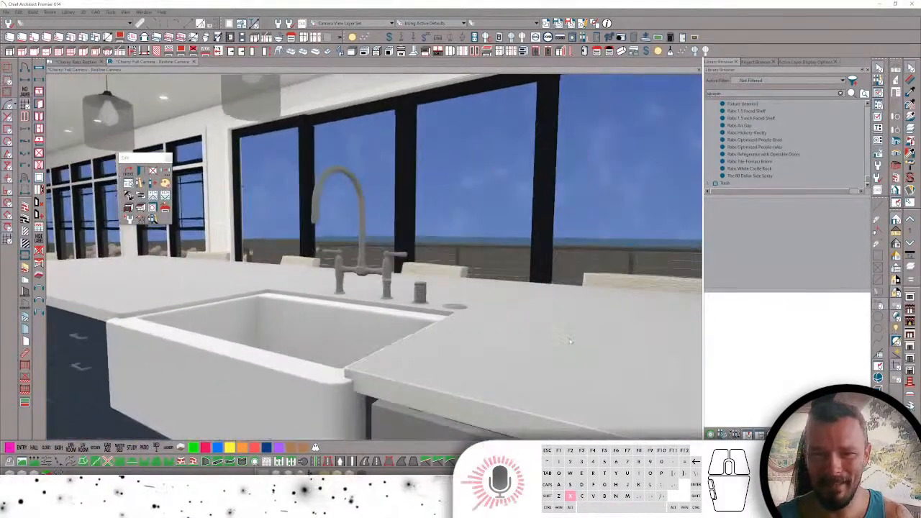
{"action": "left_click", "coordinate": [749, 176]}
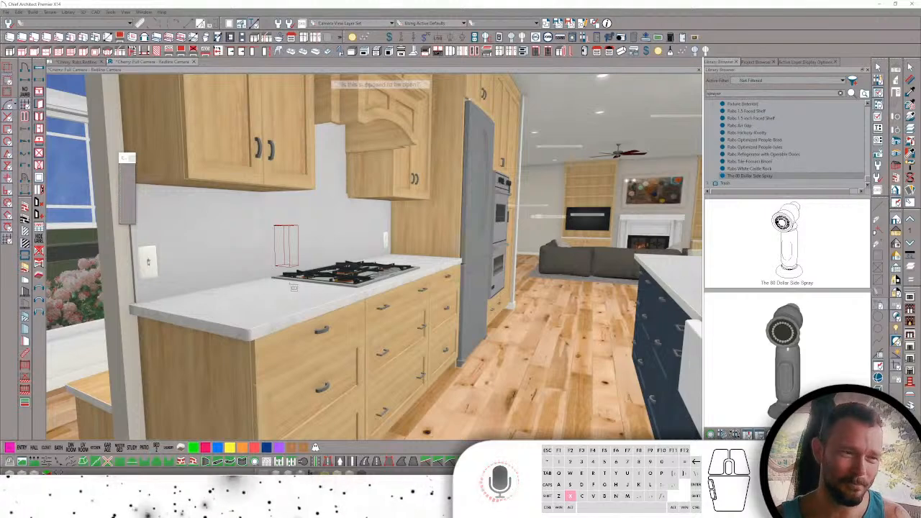
{"action": "left_click", "coordinate": [292, 286]}
{"action": "key", "text": "space"}
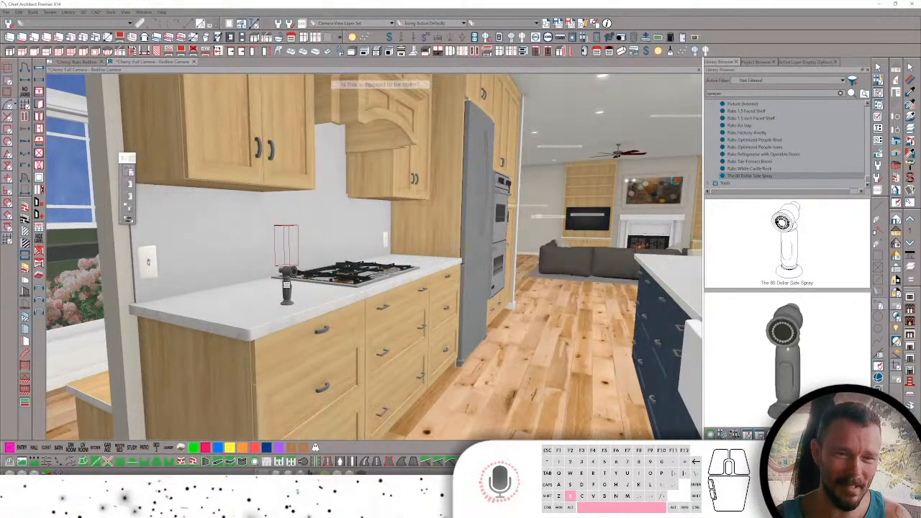
- Move the side spray from the cooktop counter to the island countertop, beside the sink and past the flat air switch
{"action": "left_click", "coordinate": [284, 285]}
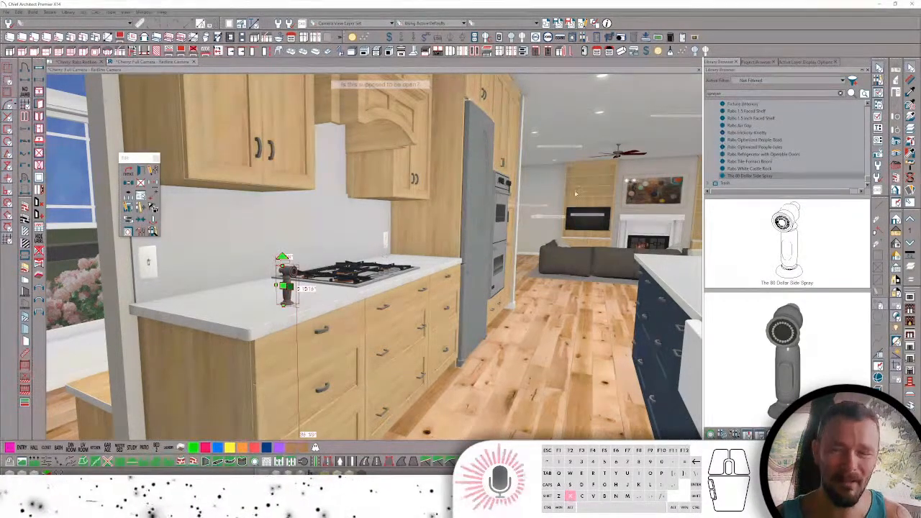
{"action": "left_click", "coordinate": [591, 173]}
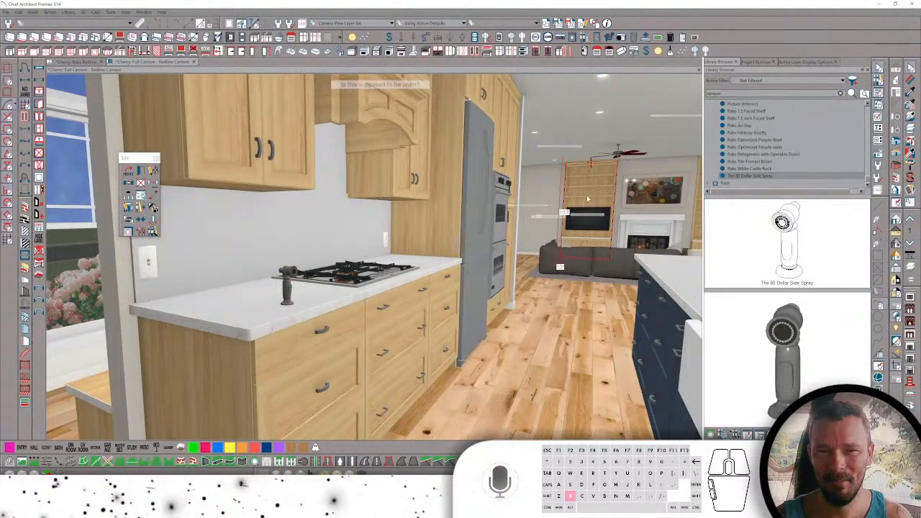
{"action": "key", "text": "x"}
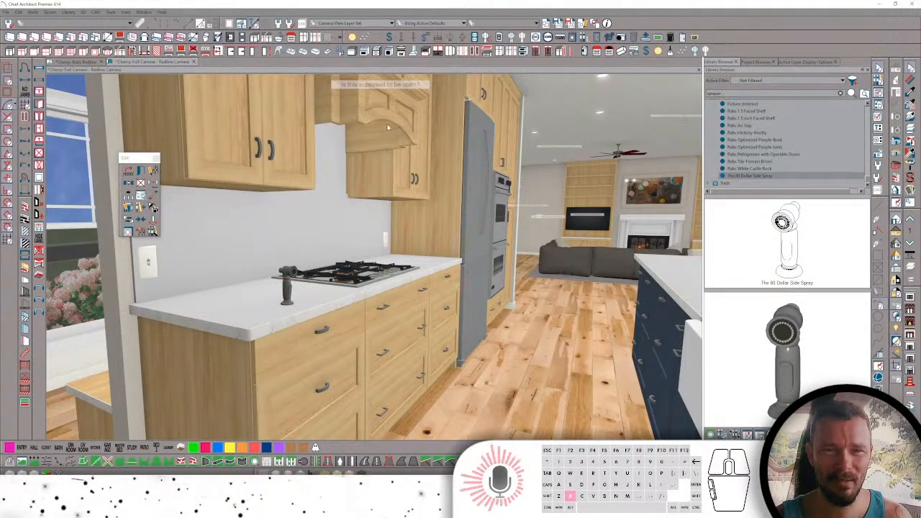
{"action": "key", "text": "x"}
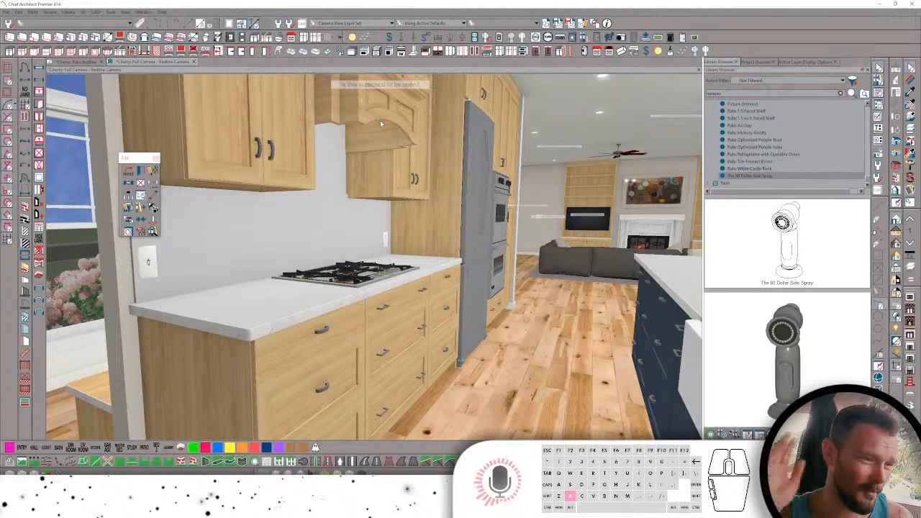
{"action": "mouse_move", "coordinate": [381, 123]}
{"action": "middle_mouse_down"}
{"action": "mouse_move", "coordinate": [475, 253]}
{"action": "mouse_move", "coordinate": [465, 284]}
{"action": "middle_mouse_up"}
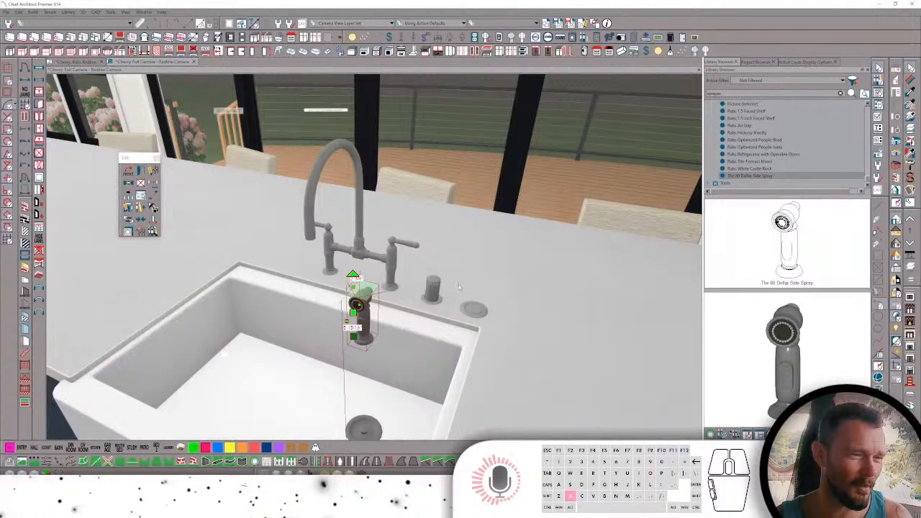
{"action": "middle_click_drag", "start_coordinate": [394, 303], "coordinate": [414, 330]}
{"action": "mouse_move", "coordinate": [449, 314]}
{"action": "left_mouse_down"}
{"action": "mouse_move", "coordinate": [599, 329]}
{"action": "mouse_move", "coordinate": [595, 321]}
{"action": "left_mouse_up"}
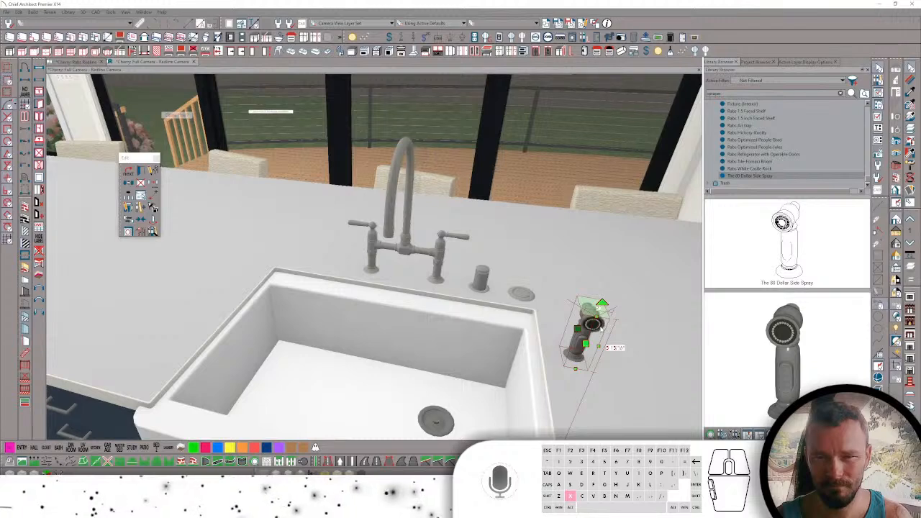
{"action": "key", "text": "x"}
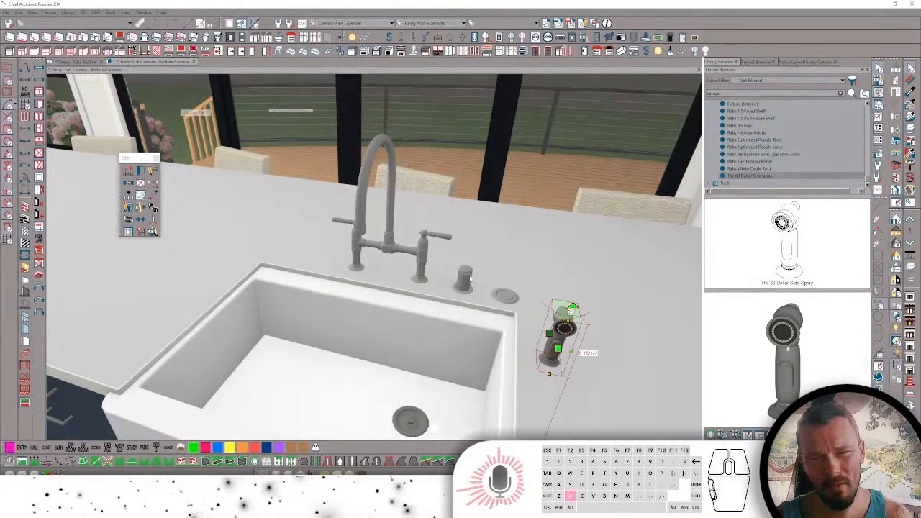
- Mirror the flat round air switch about the sink's centreline to the opposite side of the faucet
{"action": "left_click", "coordinate": [506, 294]}
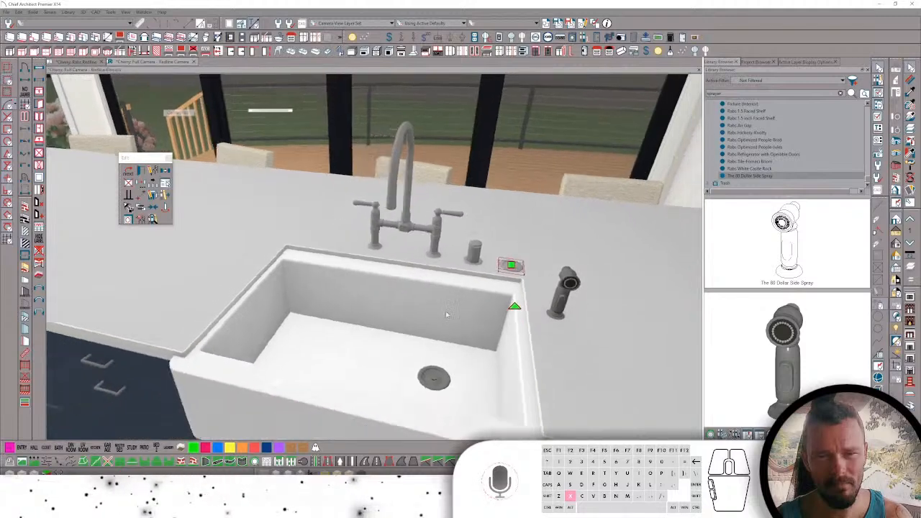
{"action": "left_click", "coordinate": [407, 311]}
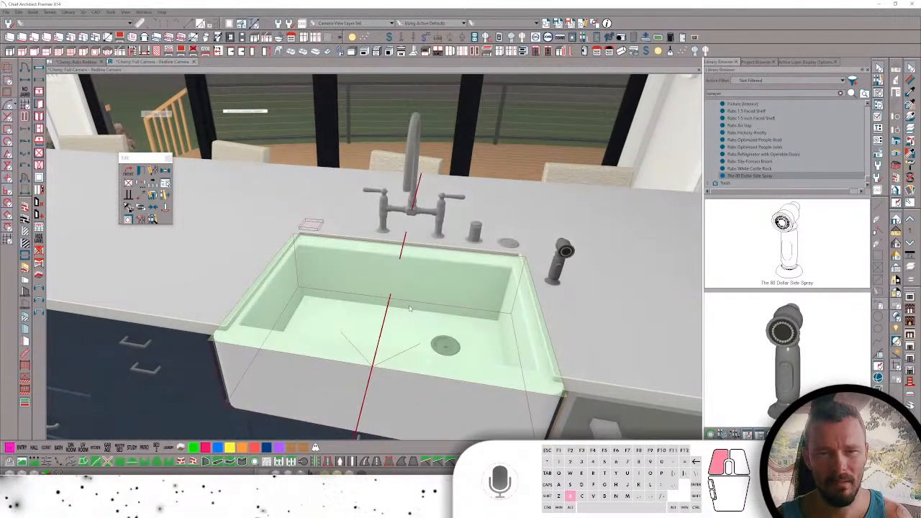
{"action": "left_click", "coordinate": [488, 308]}
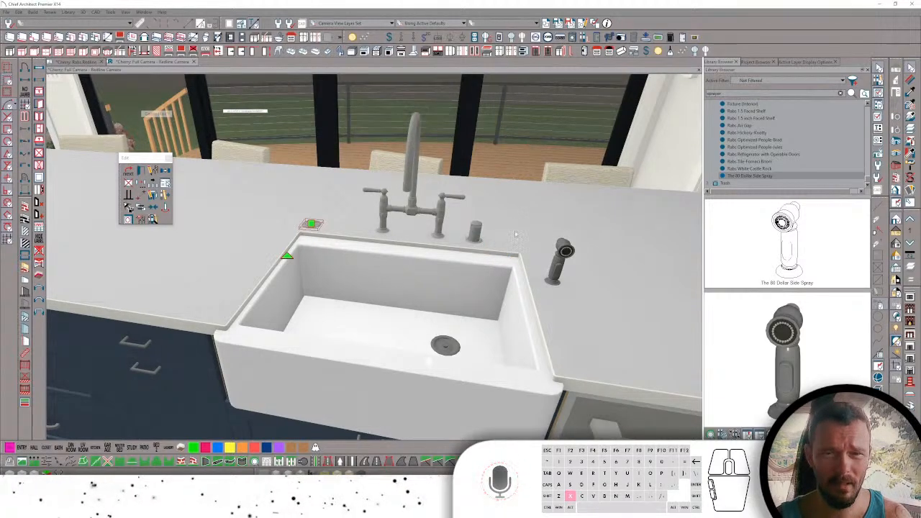
- Move the cylindrical air gap along the back of the sink, away from the faucet and toward the sink's corner
{"action": "left_click", "coordinate": [481, 244]}
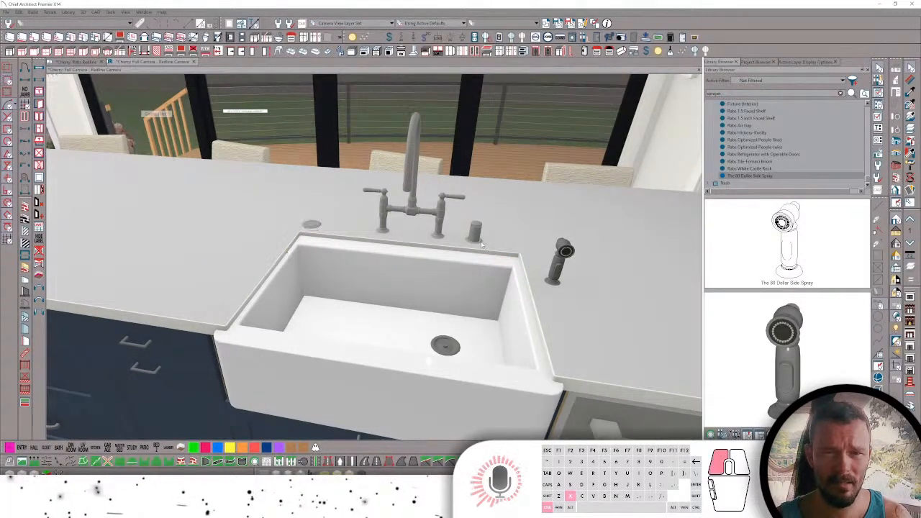
{"action": "left_click", "coordinate": [475, 234]}
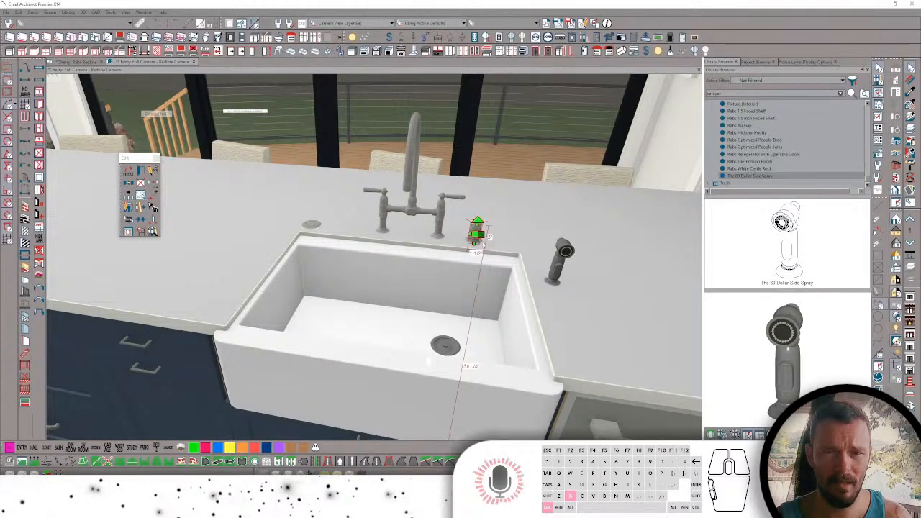
{"action": "left_click", "coordinate": [481, 243]}
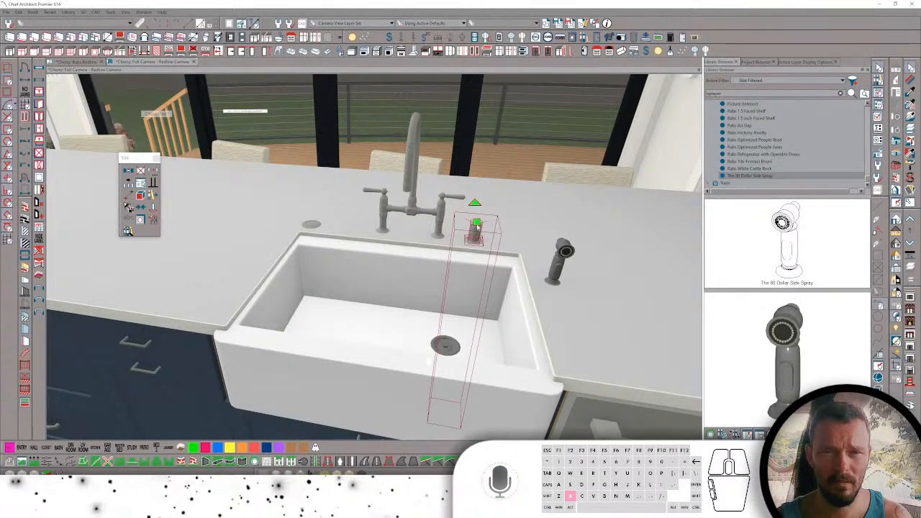
{"action": "left_click_drag", "start_coordinate": [477, 226], "coordinate": [510, 227]}
{"action": "key", "text": "Tab"}
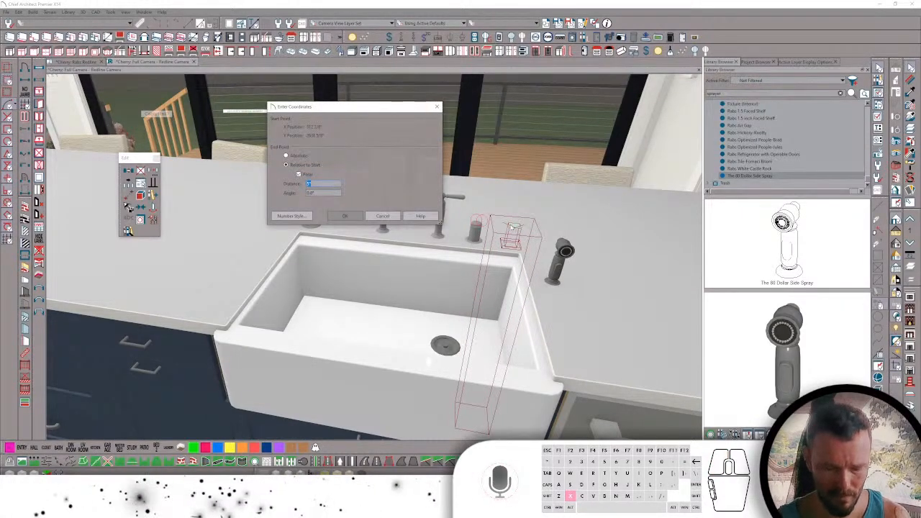
{"action": "key", "text": "Return"}
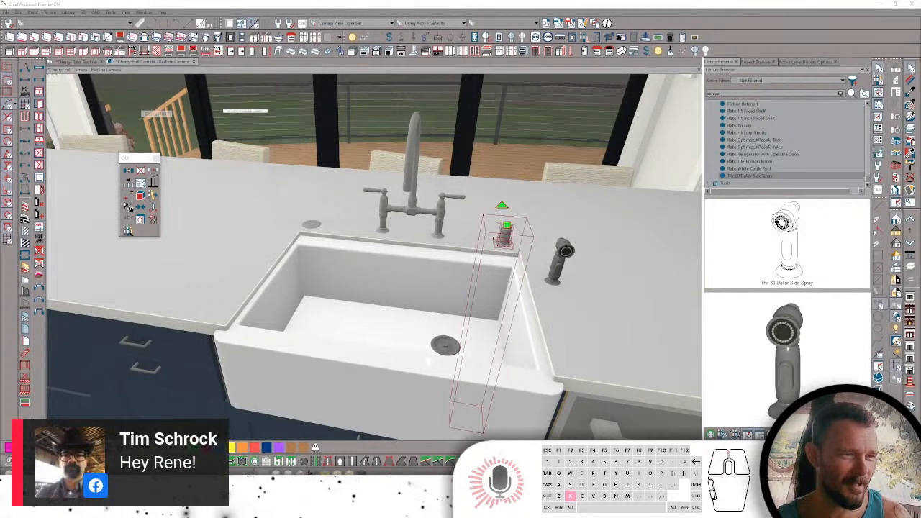
- Move the side spray behind the sink so it lines up with the air gap, on the side away from the faucet
{"action": "left_click", "coordinate": [558, 264]}
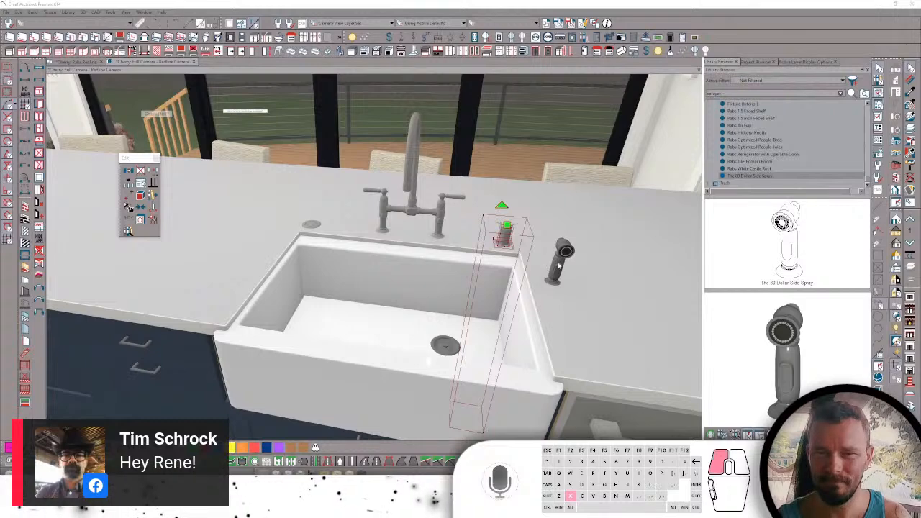
{"action": "mouse_move", "coordinate": [521, 271]}
{"action": "middle_mouse_down"}
{"action": "mouse_move", "coordinate": [453, 323]}
{"action": "mouse_move", "coordinate": [446, 339]}
{"action": "middle_mouse_up"}
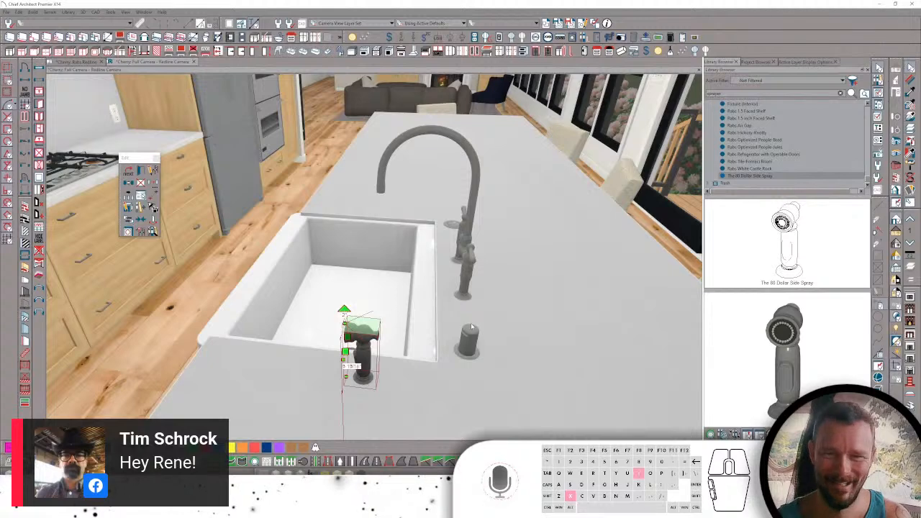
{"action": "left_click", "coordinate": [468, 330]}
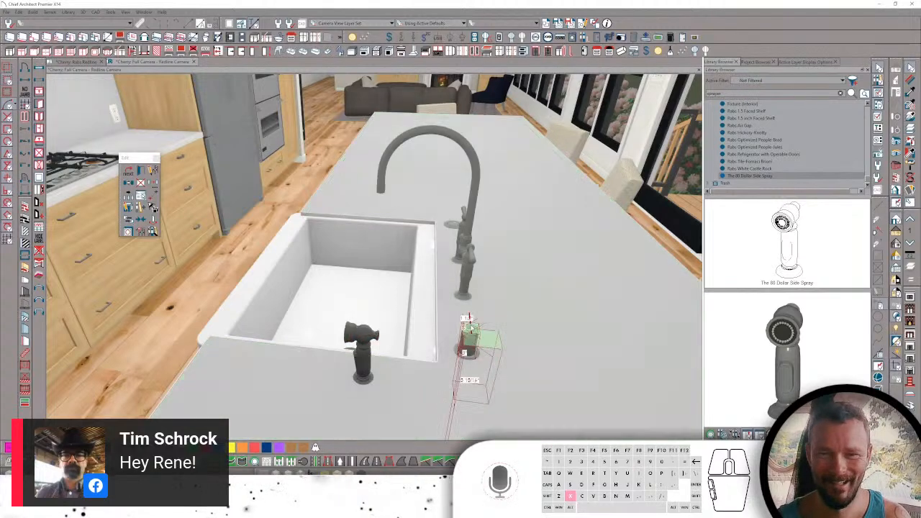
{"action": "left_click", "coordinate": [471, 329]}
{"action": "left_click", "coordinate": [473, 328]}
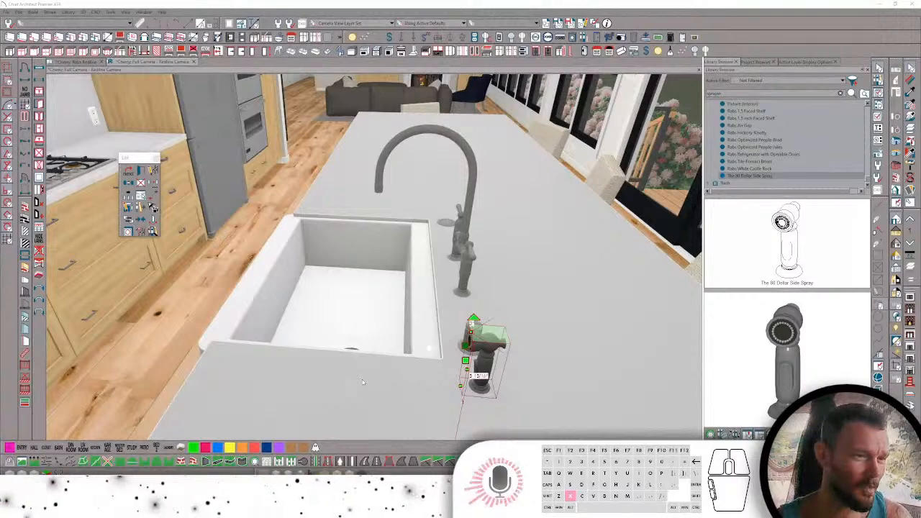
{"action": "left_click", "coordinate": [483, 365]}
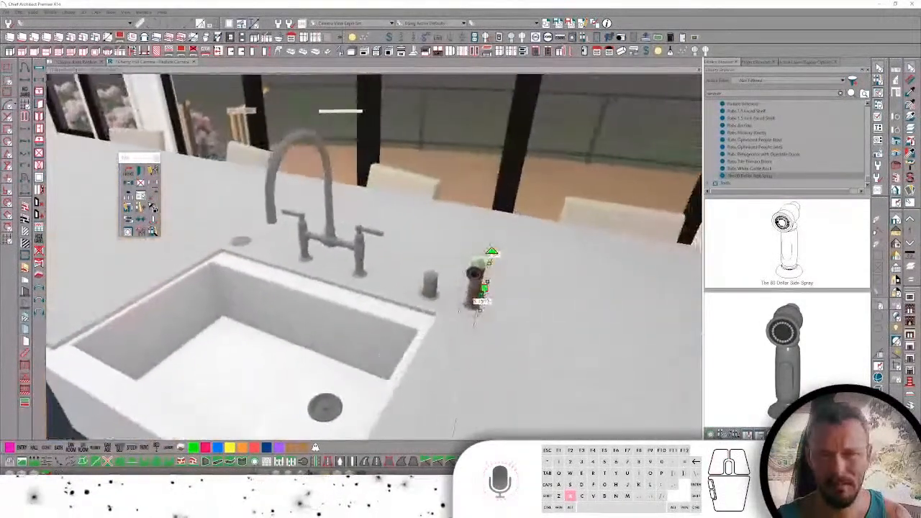
- Mirror the side spray about the air gap to stand between it and the faucet, and shift it slightly toward the air gap
{"action": "left_click", "coordinate": [475, 298]}
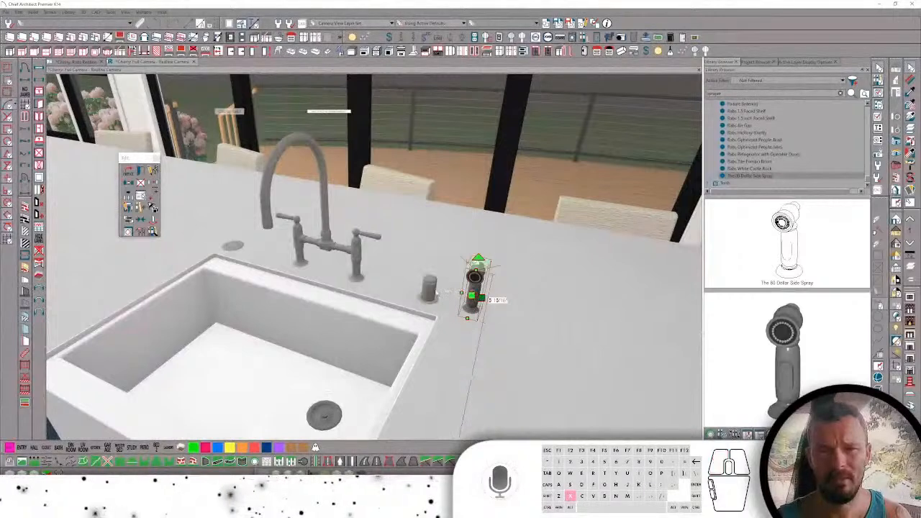
{"action": "mouse_move", "coordinate": [475, 298]}
{"action": "left_mouse_down"}
{"action": "mouse_move", "coordinate": [421, 284]}
{"action": "mouse_move", "coordinate": [429, 283]}
{"action": "left_mouse_up"}
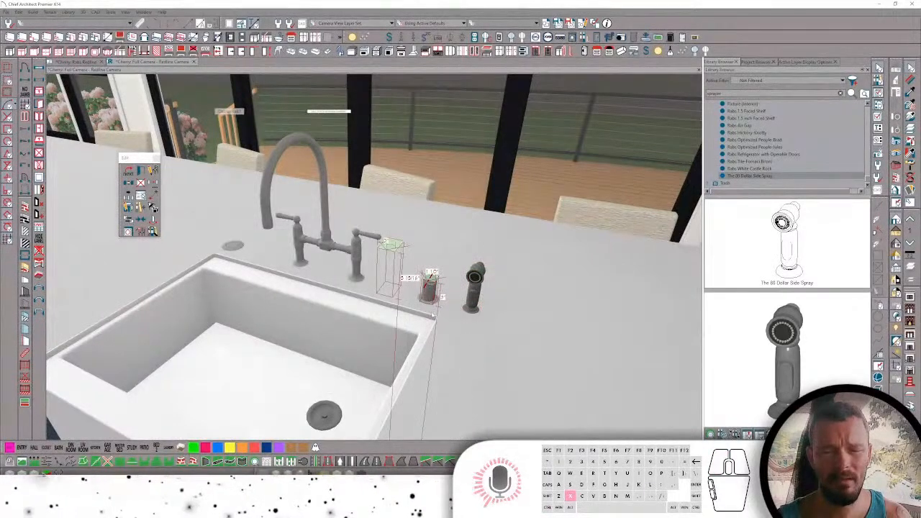
{"action": "left_click", "coordinate": [430, 310]}
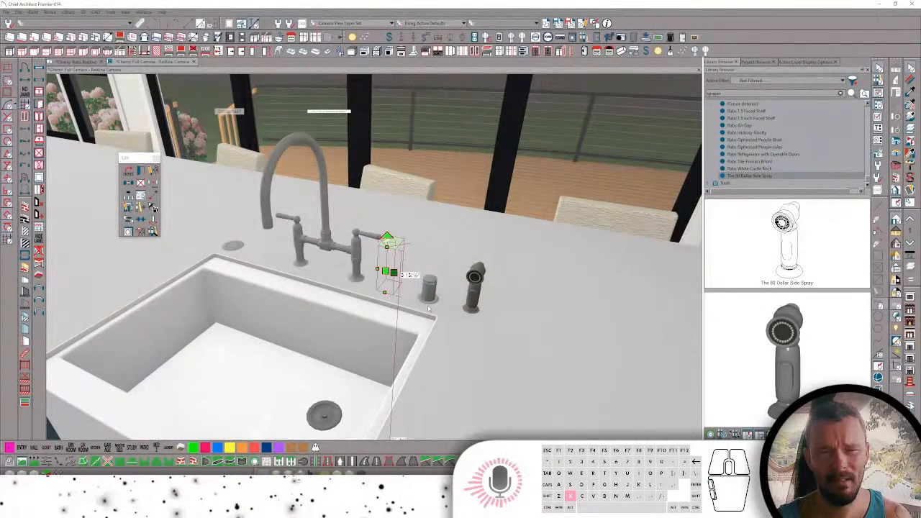
{"action": "middle_click_drag", "start_coordinate": [422, 315], "coordinate": [424, 269]}
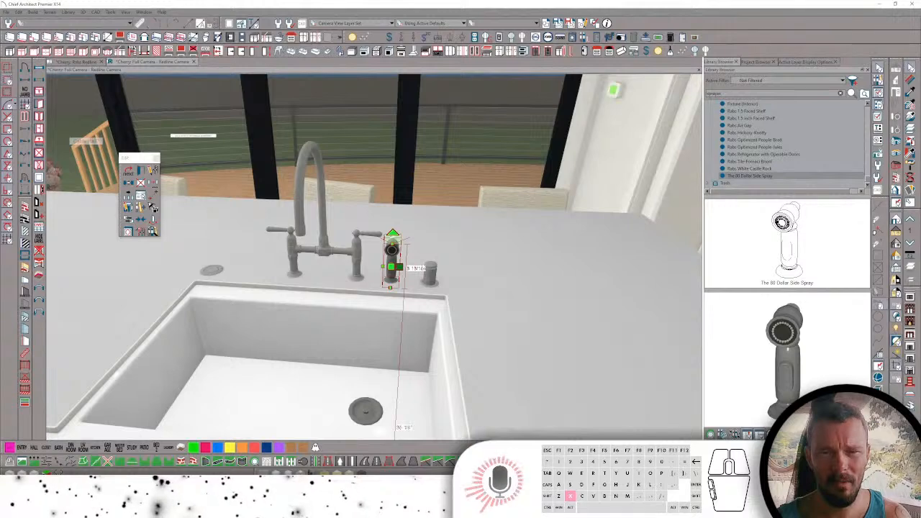
{"action": "left_click", "coordinate": [390, 268]}
{"action": "left_click_drag", "start_coordinate": [393, 268], "coordinate": [398, 268]}
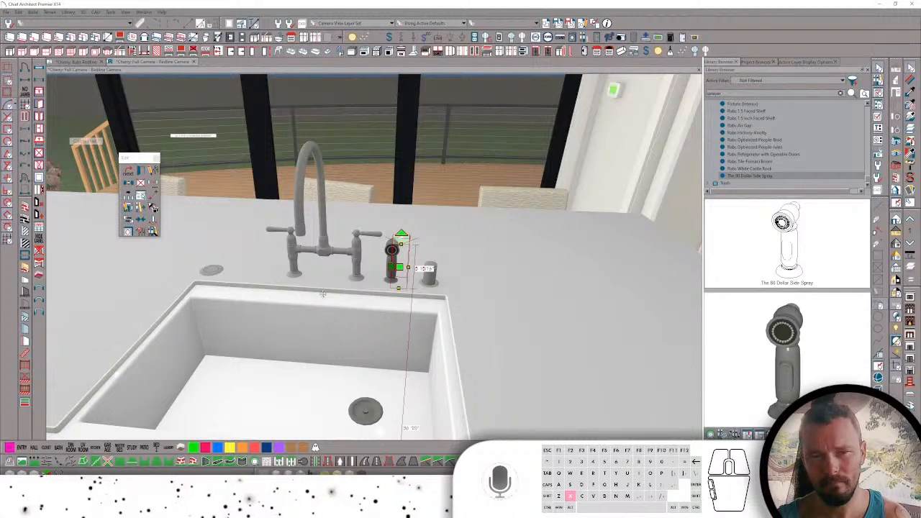
- Move the flat round air switch along the sink's back edge, closer to the faucet
{"action": "left_click", "coordinate": [213, 270]}
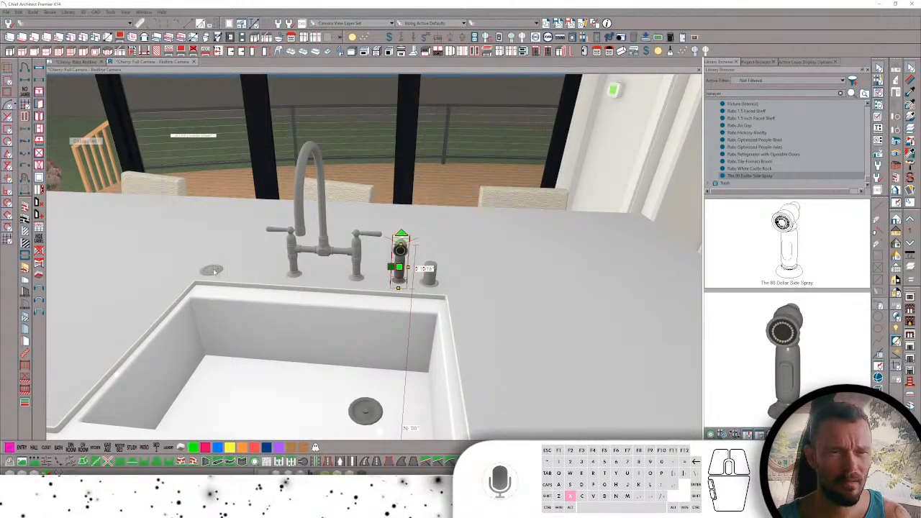
{"action": "left_click", "coordinate": [213, 271]}
{"action": "left_click_drag", "start_coordinate": [213, 270], "coordinate": [247, 269]}
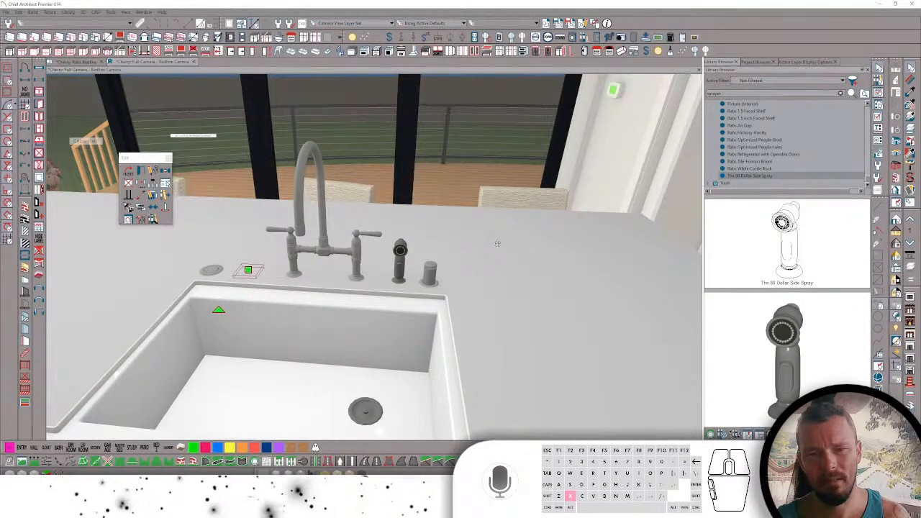
{"action": "scroll", "coordinate": [497, 245], "scroll_direction": "down", "scroll_amount": 3}
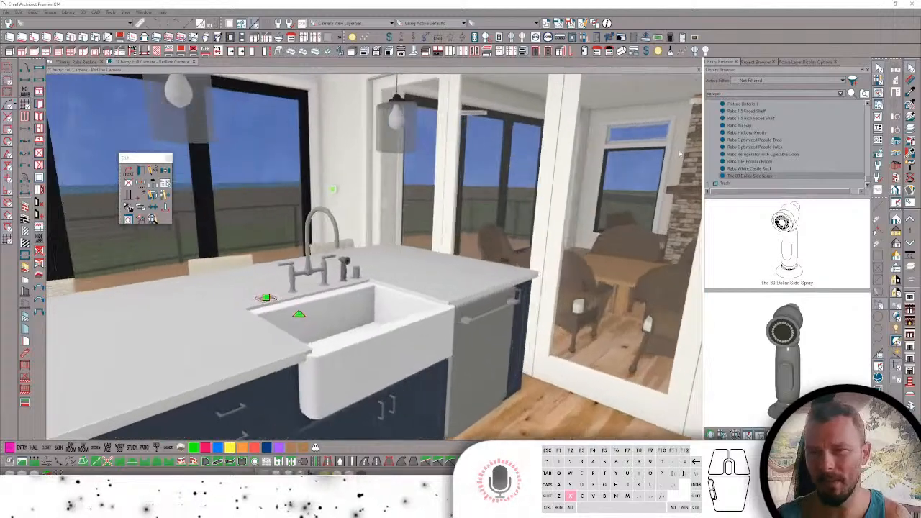
- Collapse expanded library folders, including the fireplace tools folder, and browse back up to the User Catalog
{"action": "scroll", "coordinate": [808, 136], "scroll_direction": "up", "scroll_amount": 10}
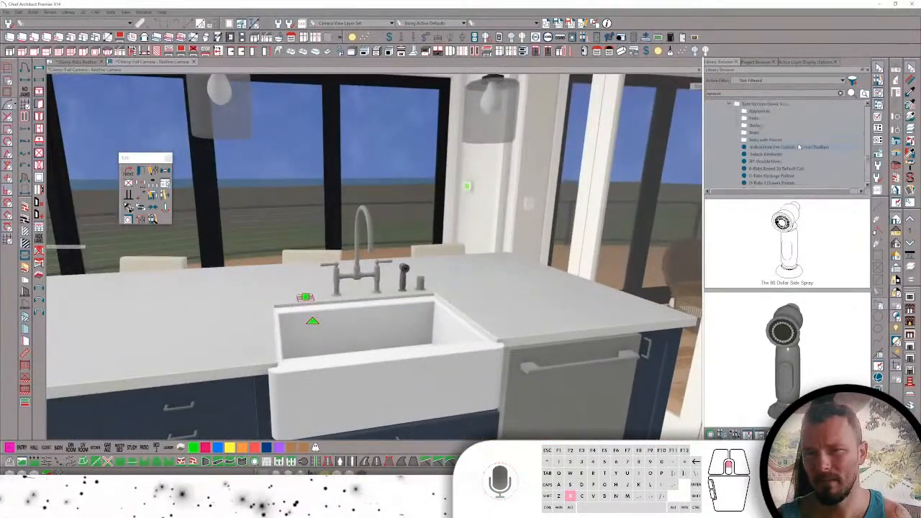
{"action": "scroll", "coordinate": [798, 146], "scroll_direction": "up", "scroll_amount": 5}
{"action": "left_click", "coordinate": [721, 118]}
{"action": "scroll", "coordinate": [725, 132], "scroll_direction": "down", "scroll_amount": 4}
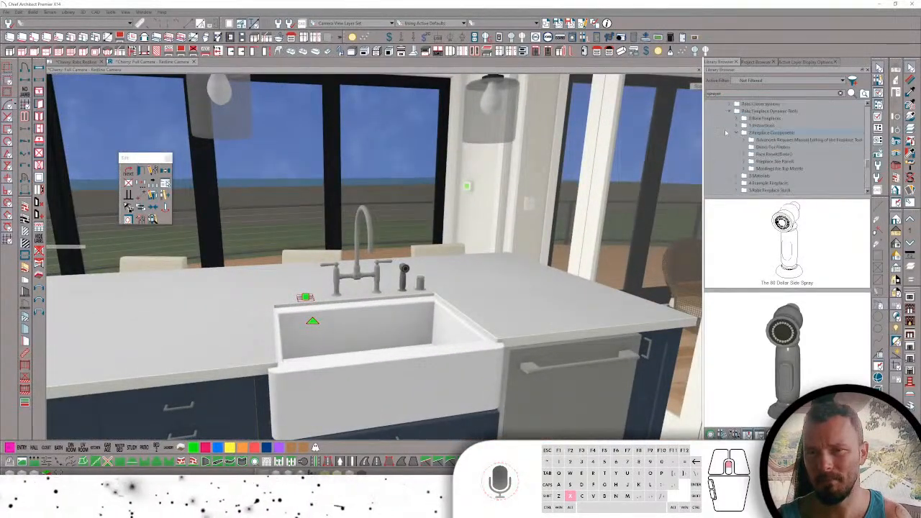
{"action": "left_click", "coordinate": [728, 111]}
{"action": "scroll", "coordinate": [726, 117], "scroll_direction": "up", "scroll_amount": 4}
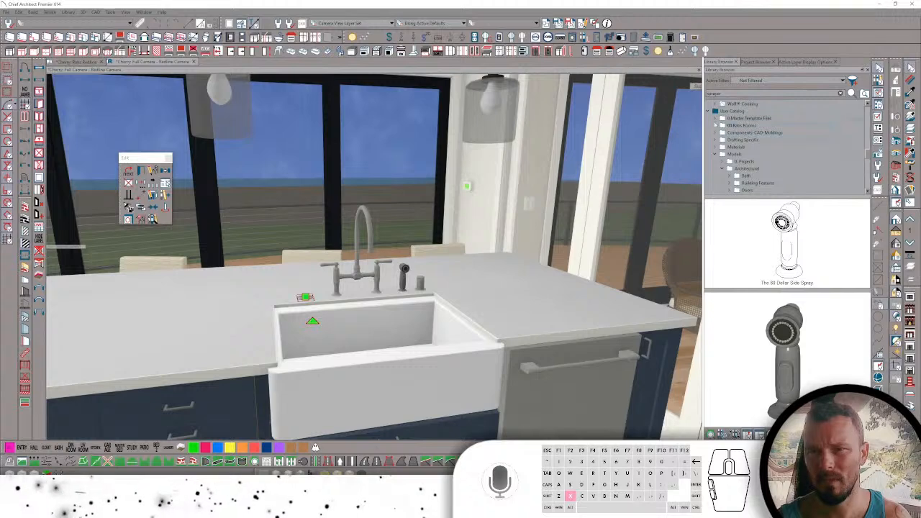
- Browse the library to the Kohler kitchen sinks and look through the Dickinson models
{"action": "left_click", "coordinate": [708, 112]}
{"action": "scroll", "coordinate": [724, 141], "scroll_direction": "up", "scroll_amount": 3}
{"action": "scroll", "coordinate": [743, 162], "scroll_direction": "up", "scroll_amount": 8}
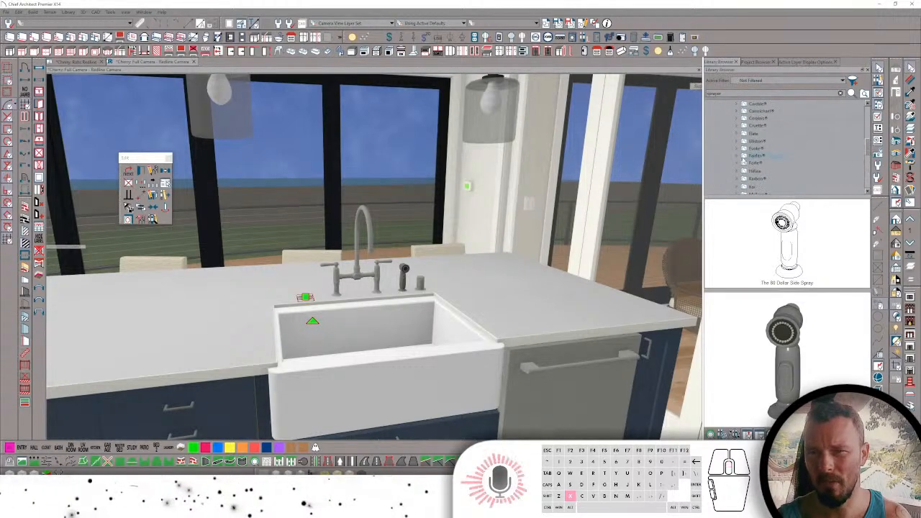
{"action": "left_click", "coordinate": [730, 176]}
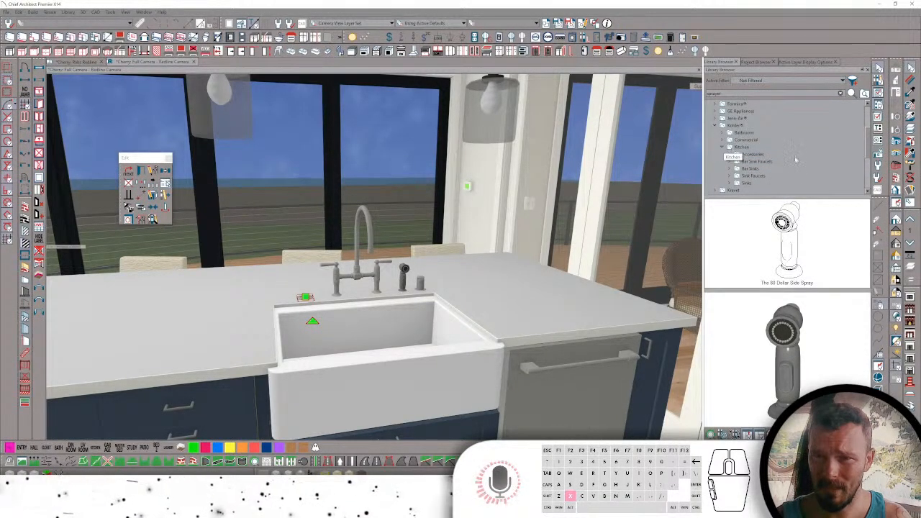
{"action": "left_click", "coordinate": [731, 184]}
{"action": "scroll", "coordinate": [752, 168], "scroll_direction": "down", "scroll_amount": 3}
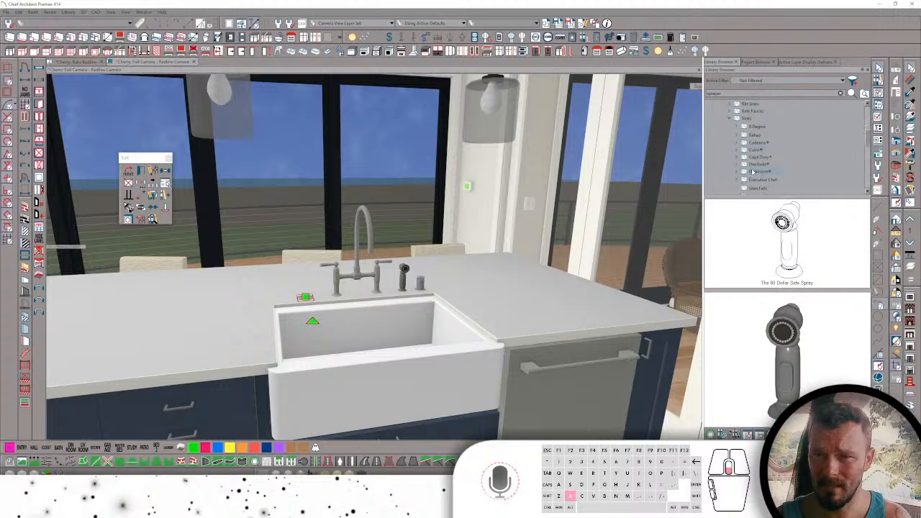
{"action": "left_click", "coordinate": [748, 120]}
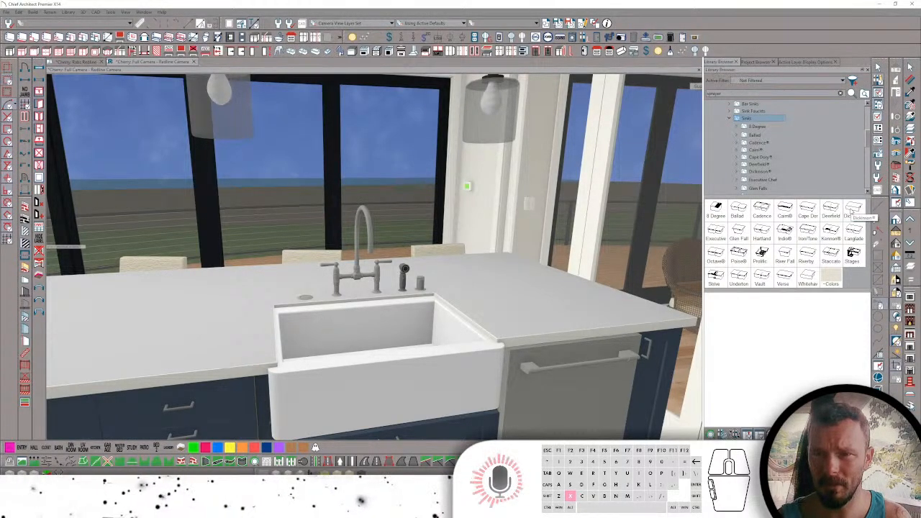
{"action": "double_click", "coordinate": [852, 209]}
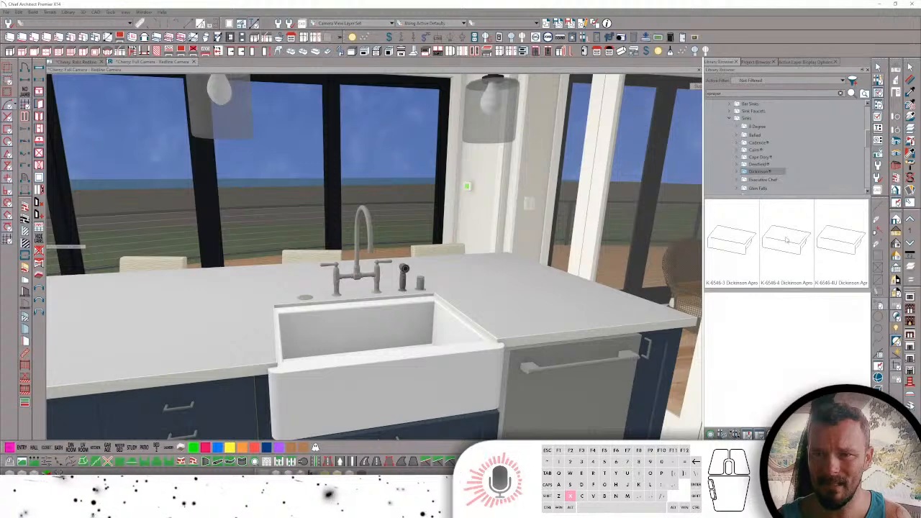
{"action": "left_click", "coordinate": [743, 119]}
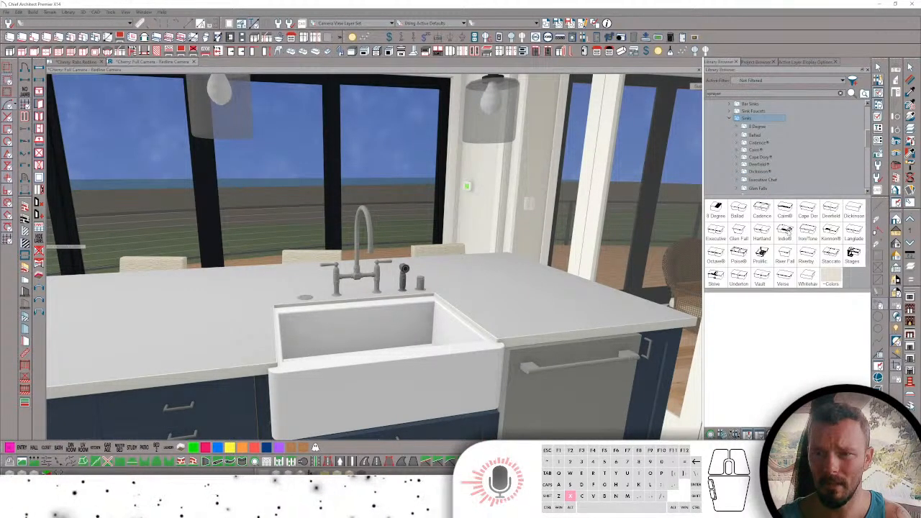
- Open the Whitehaven sink collection and preview the K-5664, K-5665, K-5827 and K-6487 models
{"action": "double_click", "coordinate": [807, 277]}
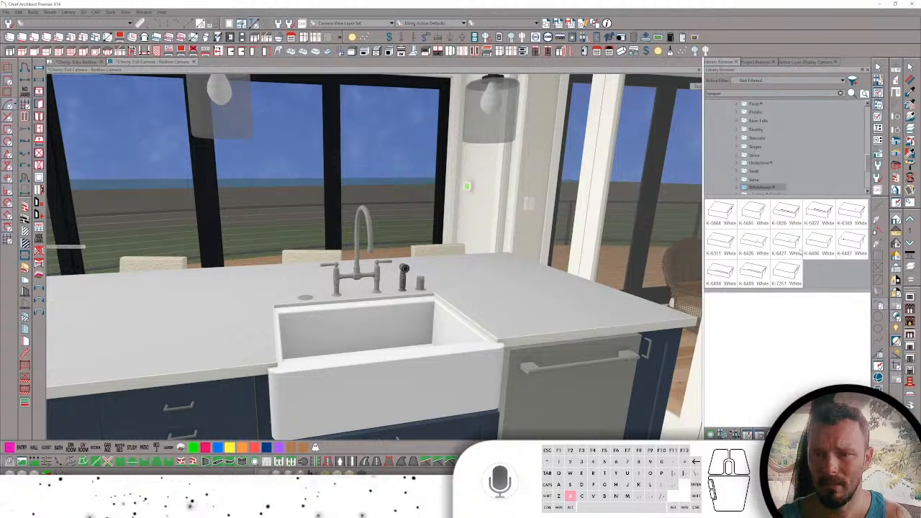
{"action": "left_click", "coordinate": [722, 216]}
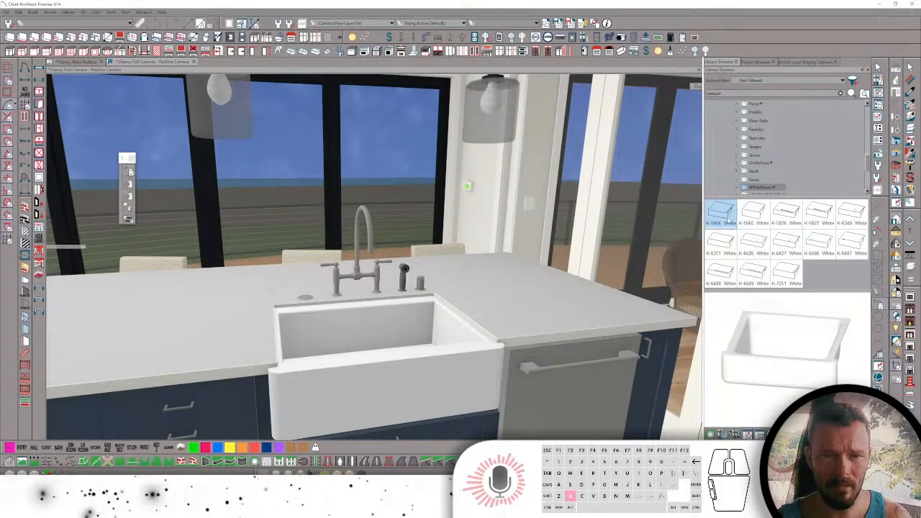
{"action": "left_click", "coordinate": [760, 213]}
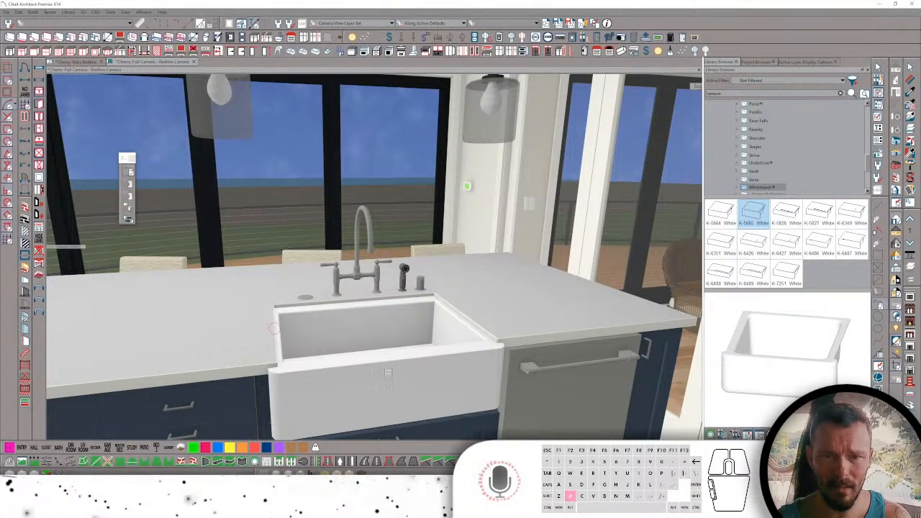
{"action": "left_click", "coordinate": [813, 215]}
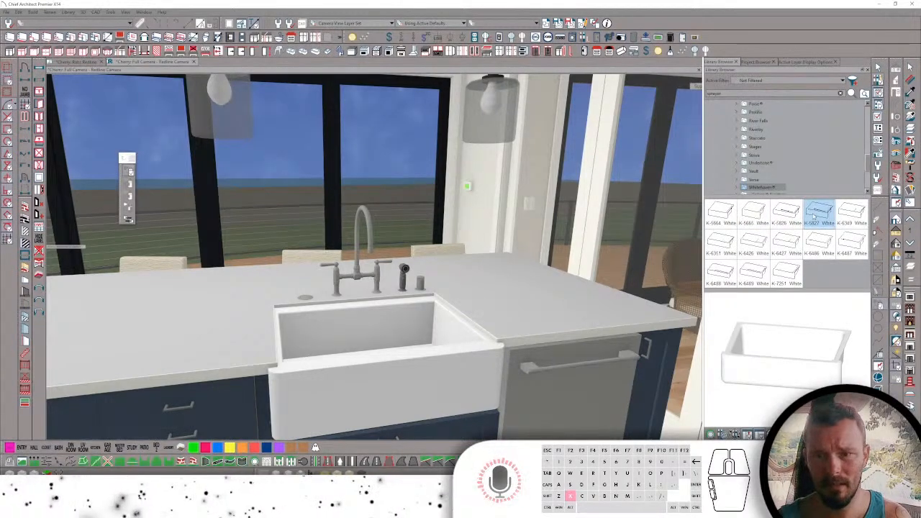
{"action": "left_click", "coordinate": [846, 245]}
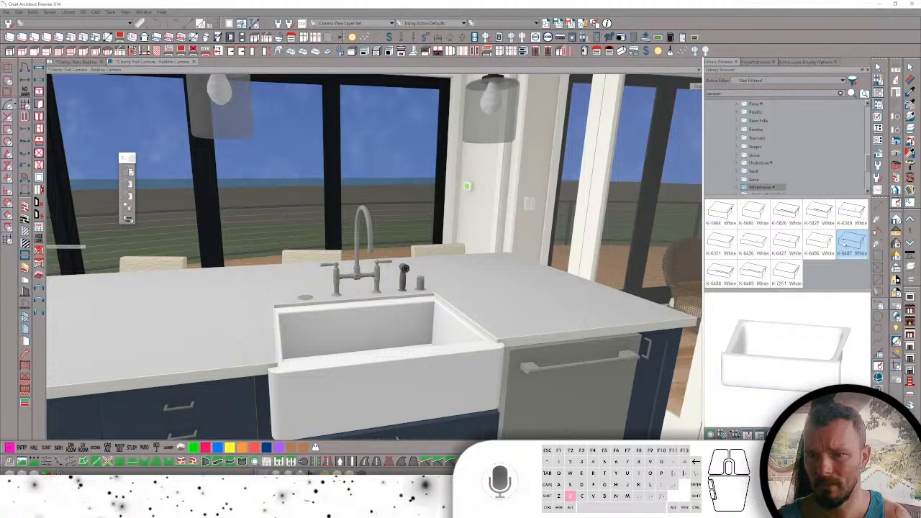
- Place the K-6487 Whitehaven sink in the floor plan as a free-standing object in the aisle near the island's dishwasher
{"action": "left_click", "coordinate": [83, 63]}
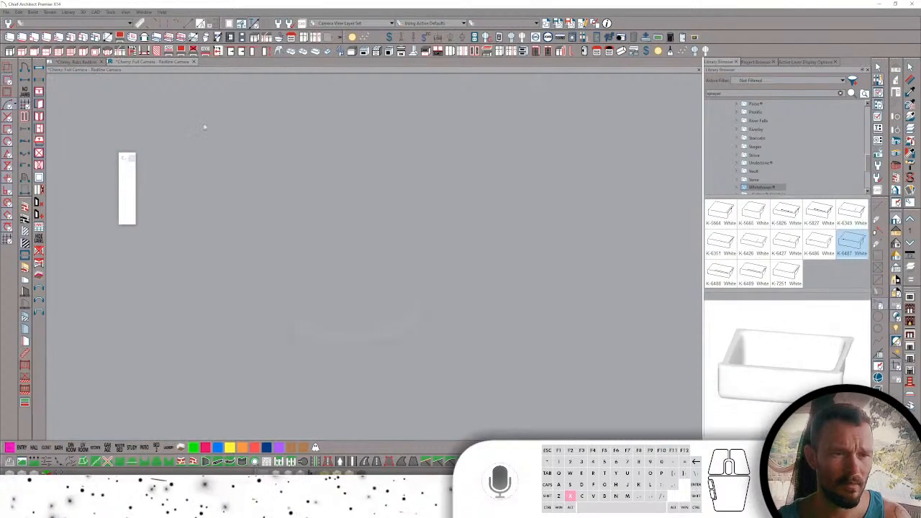
{"action": "scroll", "coordinate": [372, 245], "scroll_direction": "down", "scroll_amount": 5}
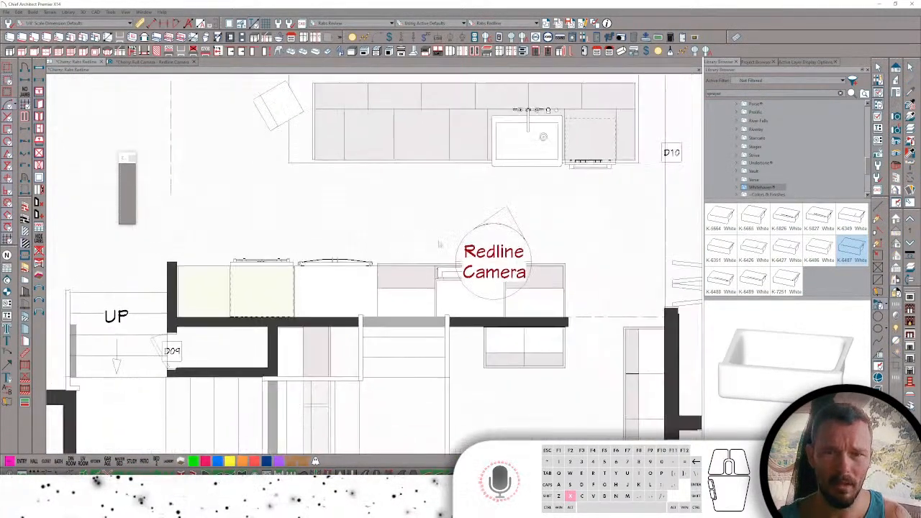
{"action": "middle_click_drag", "start_coordinate": [592, 196], "coordinate": [530, 249]}
{"action": "left_click", "coordinate": [533, 272]}
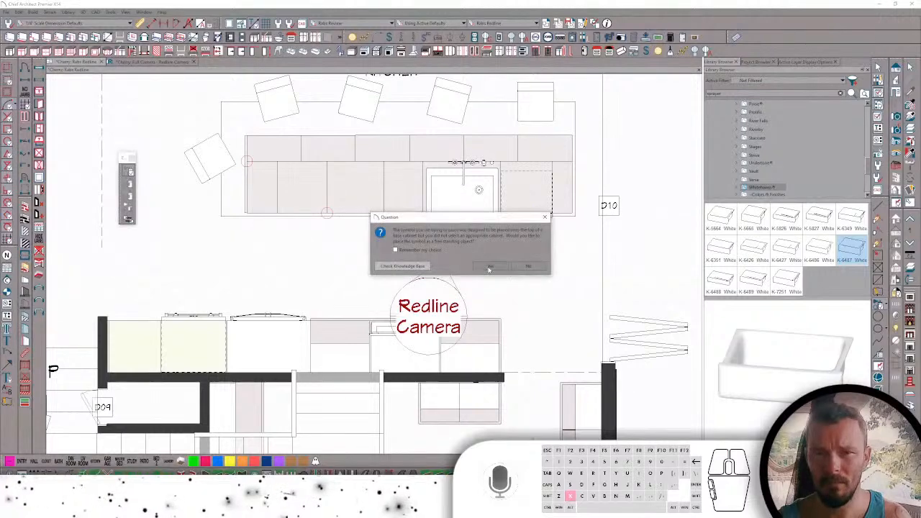
{"action": "left_click", "coordinate": [488, 267]}
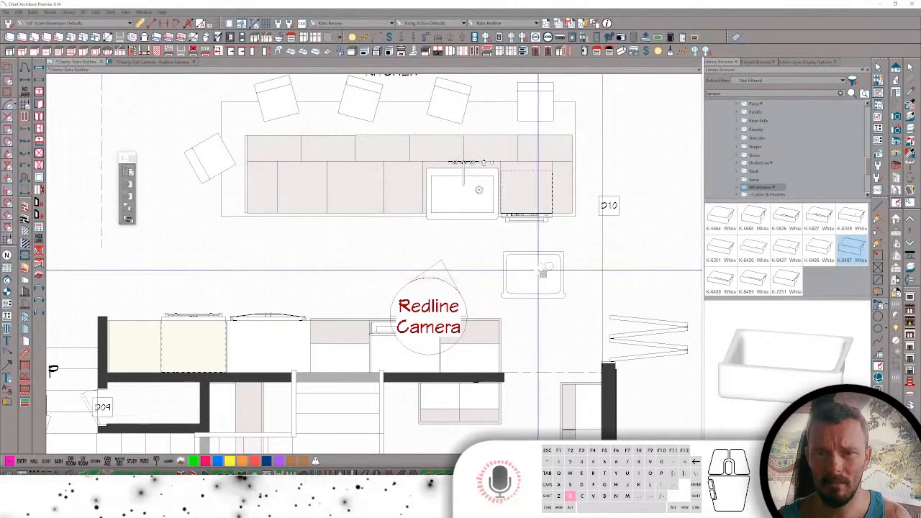
{"action": "left_click", "coordinate": [534, 272]}
{"action": "left_click_drag", "start_coordinate": [537, 282], "coordinate": [525, 264]}
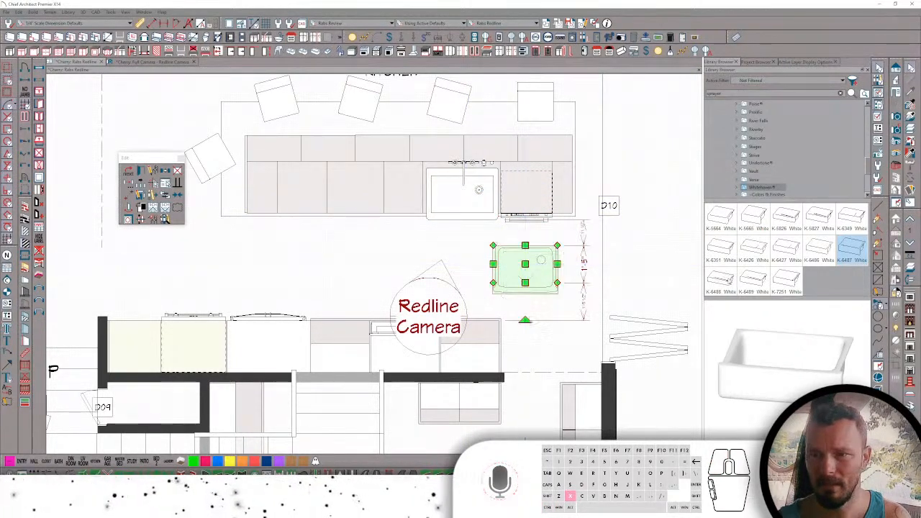
- Place the K-6489 Whitehaven sink as a free-standing object in the aisle in front of the island
{"action": "left_click", "coordinate": [720, 280]}
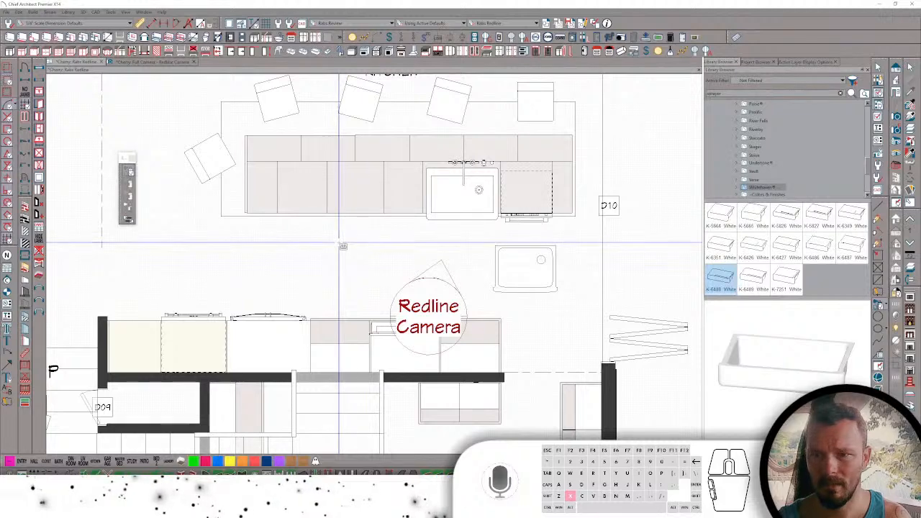
{"action": "left_click", "coordinate": [753, 281]}
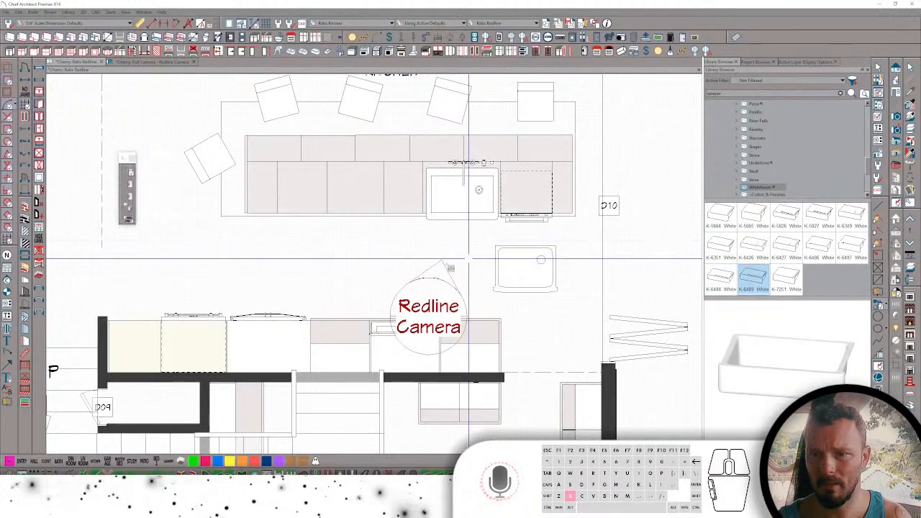
{"action": "left_click", "coordinate": [336, 275]}
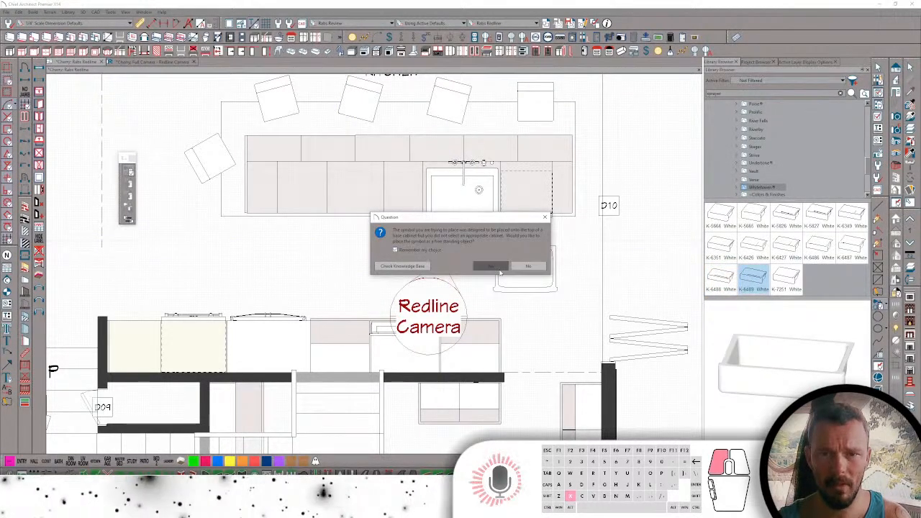
{"action": "left_click", "coordinate": [491, 267]}
{"action": "left_click", "coordinate": [334, 269]}
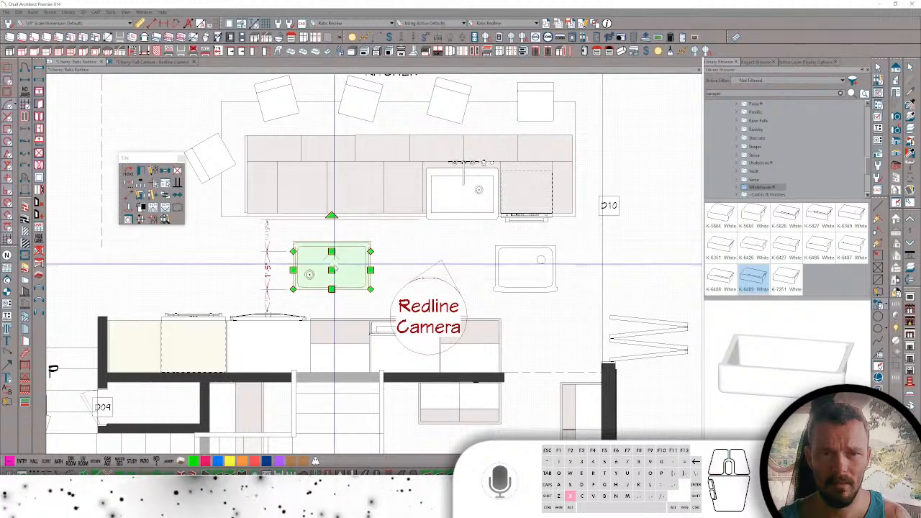
- Rotate the K-6489 sink to face the aisle, move it over the island's existing sink and center it on the faucet
{"action": "left_click_drag", "start_coordinate": [331, 215], "coordinate": [462, 194]}
{"action": "scroll", "coordinate": [464, 198], "scroll_direction": "up", "scroll_amount": 5}
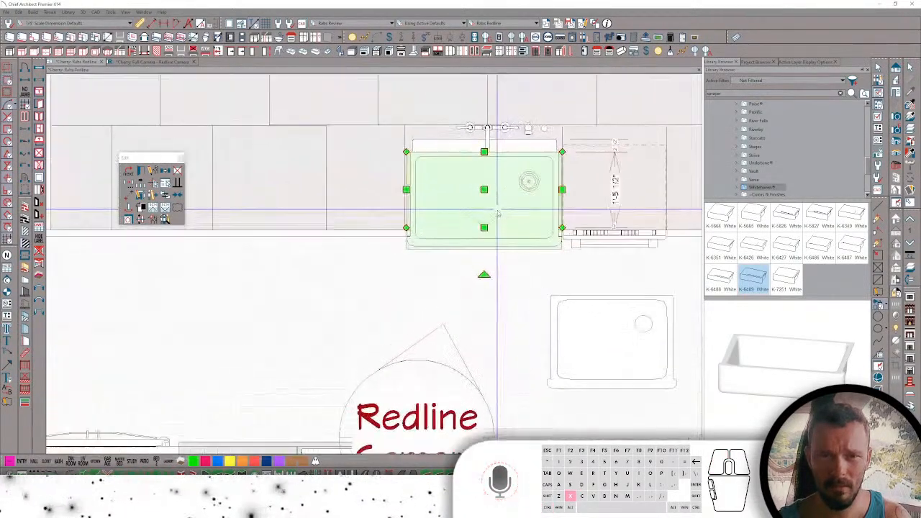
{"action": "scroll", "coordinate": [497, 213], "scroll_direction": "up", "scroll_amount": 5}
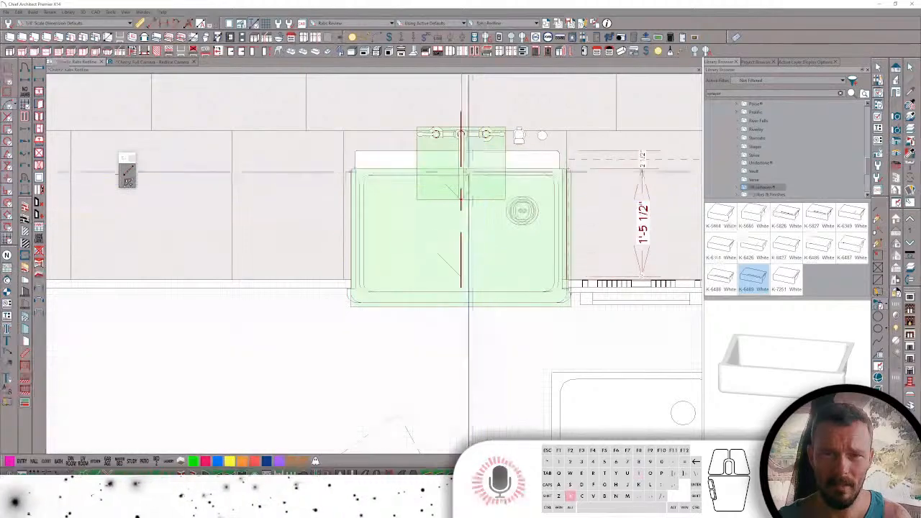
{"action": "left_click", "coordinate": [455, 285]}
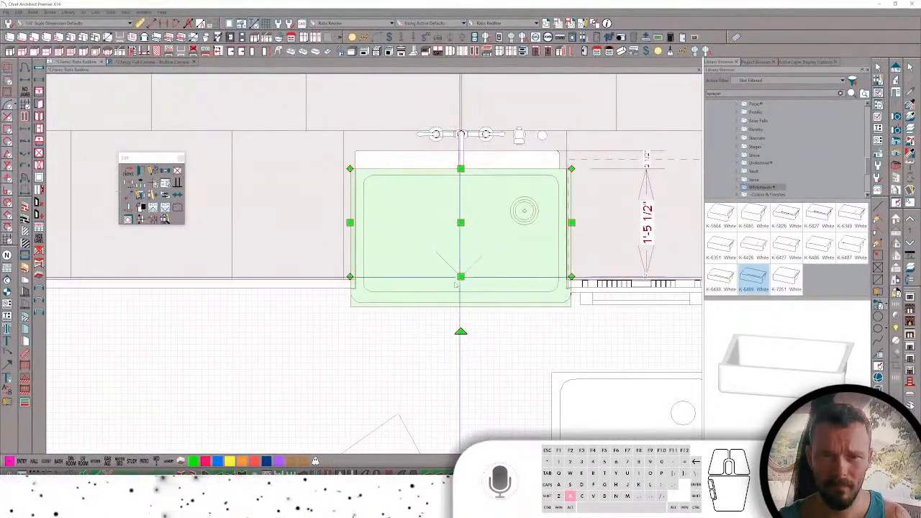
- Remove the original island sink lying beneath the new K-6489 sink
{"action": "scroll", "coordinate": [455, 285], "scroll_direction": "up", "scroll_amount": 3}
{"action": "scroll", "coordinate": [502, 282], "scroll_direction": "down", "scroll_amount": 1}
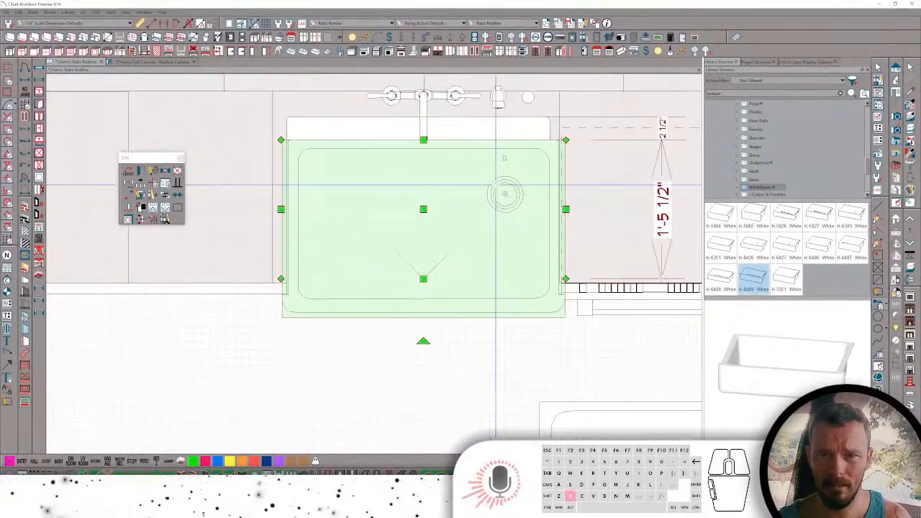
{"action": "left_click", "coordinate": [504, 158]}
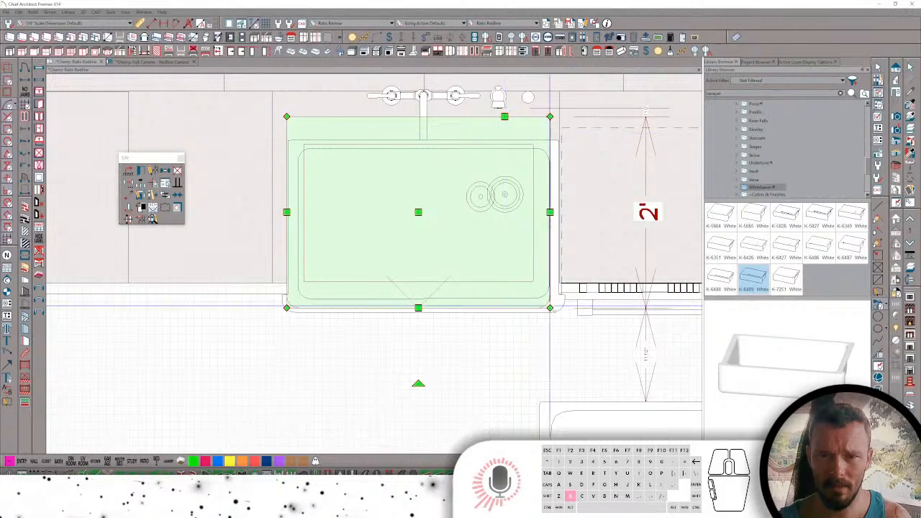
{"action": "key", "text": "Escape"}
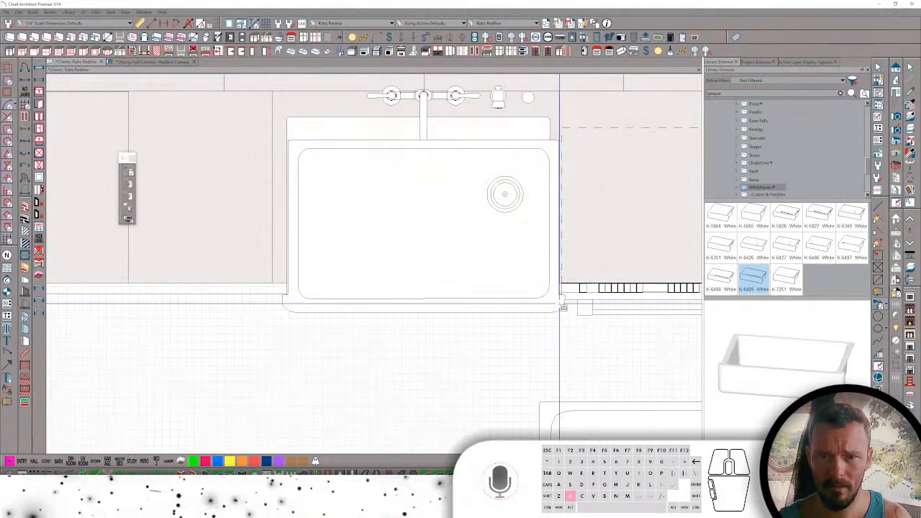
{"action": "left_click", "coordinate": [510, 138]}
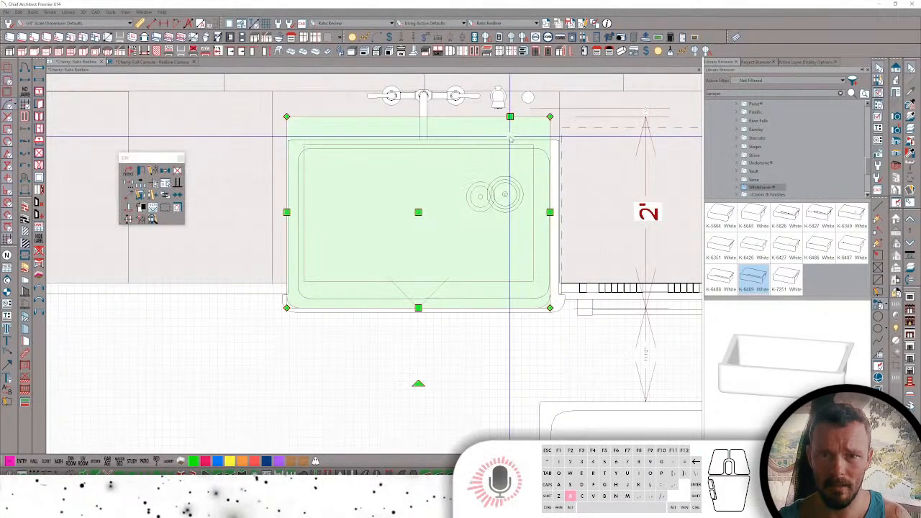
{"action": "key", "text": "Escape"}
- In the camera view, raise the new island sink slightly by changing its height from finished floor to bottom
{"action": "left_click", "coordinate": [163, 64]}
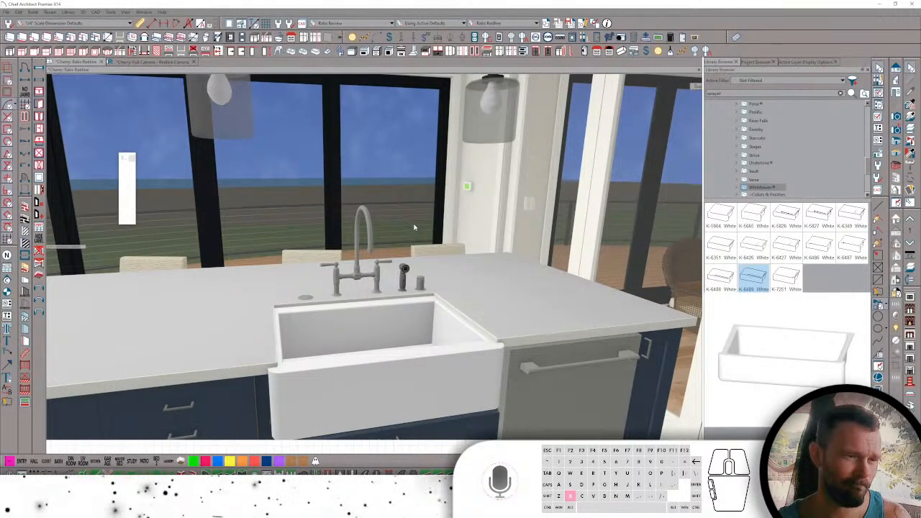
{"action": "middle_click_drag", "start_coordinate": [539, 342], "coordinate": [429, 361]}
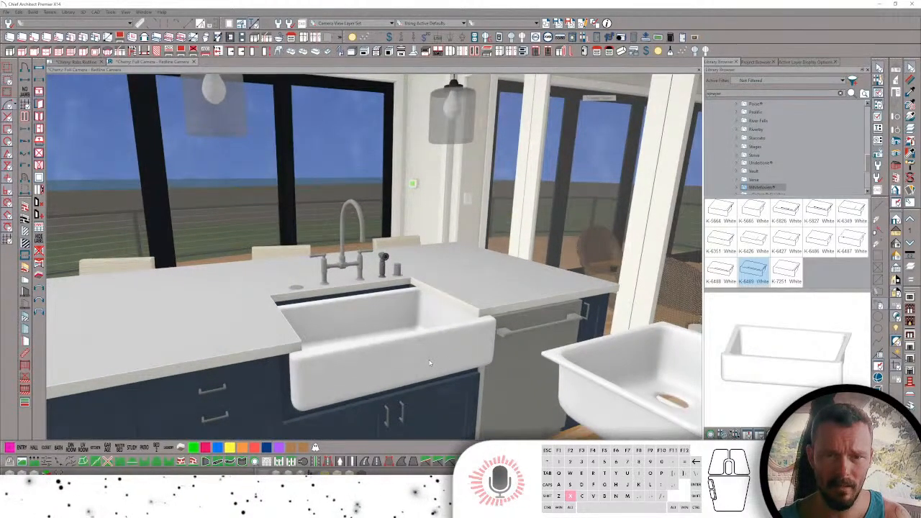
{"action": "left_click", "coordinate": [429, 362]}
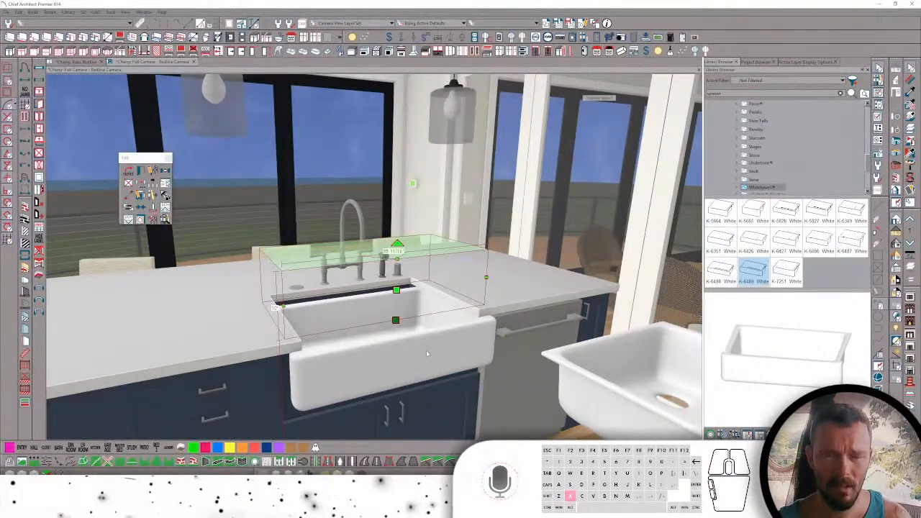
{"action": "middle_click_drag", "start_coordinate": [426, 351], "coordinate": [428, 346]}
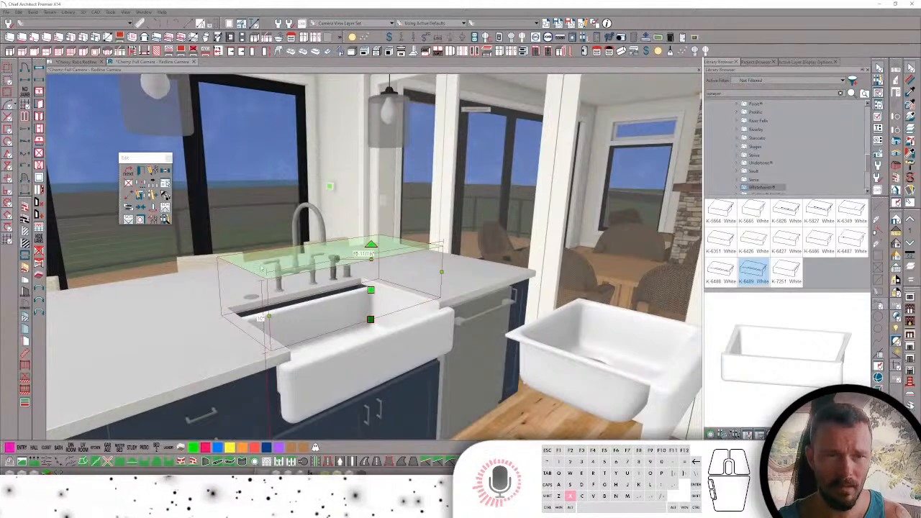
{"action": "double_click", "coordinate": [326, 236]}
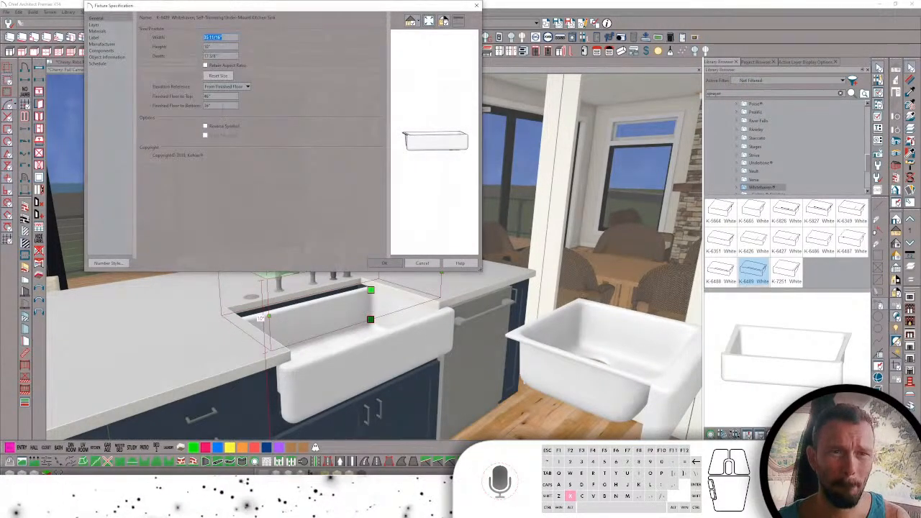
{"action": "left_click_drag", "start_coordinate": [223, 106], "coordinate": [177, 106]}
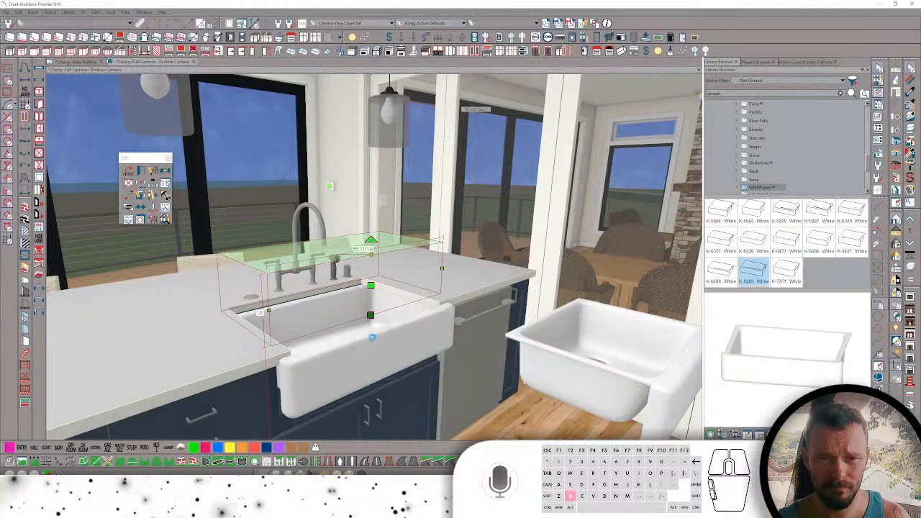
- Examine from the front how the raised sink fits the countertop opening and the faucet
{"action": "left_click", "coordinate": [372, 334]}
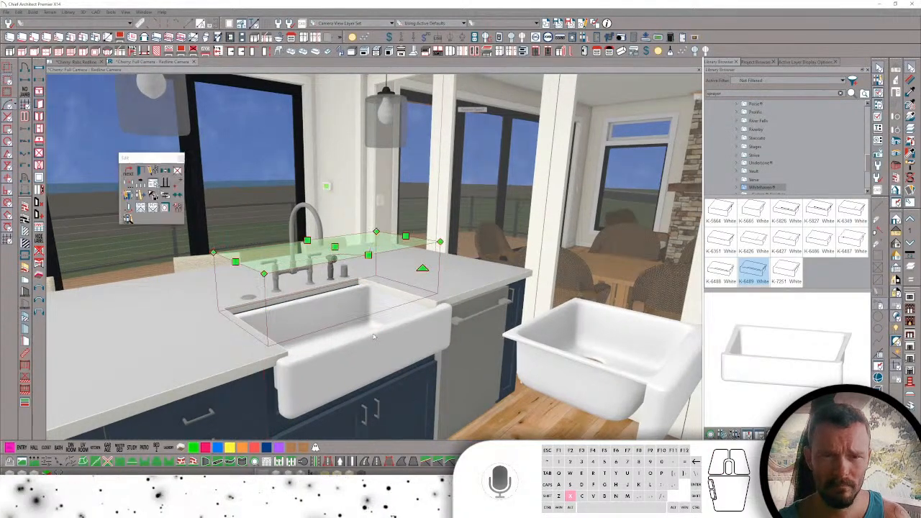
{"action": "middle_click_drag", "start_coordinate": [372, 334], "coordinate": [432, 338]}
{"action": "middle_click_drag", "start_coordinate": [353, 289], "coordinate": [338, 276]}
{"action": "left_click_drag", "start_coordinate": [338, 276], "coordinate": [217, 270]}
{"action": "key", "text": "Tab"}
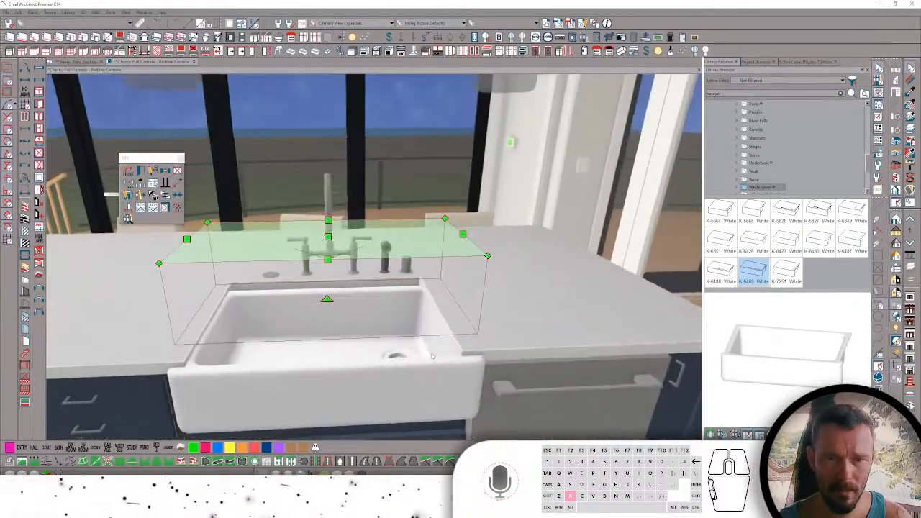
- Center the new K-6489 sink on the island's sink base cabinet
{"action": "middle_click_drag", "start_coordinate": [433, 355], "coordinate": [441, 398]}
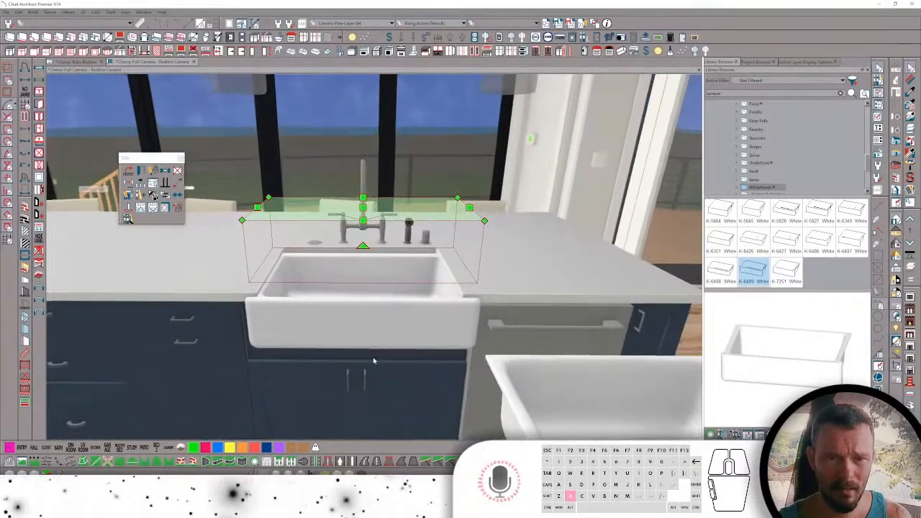
{"action": "left_click", "coordinate": [373, 357], "text": "shift"}
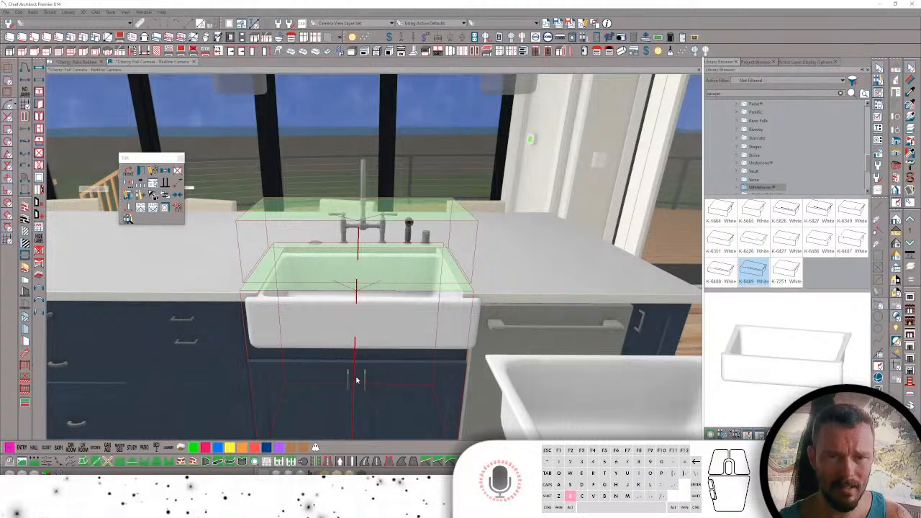
{"action": "left_click", "coordinate": [355, 380]}
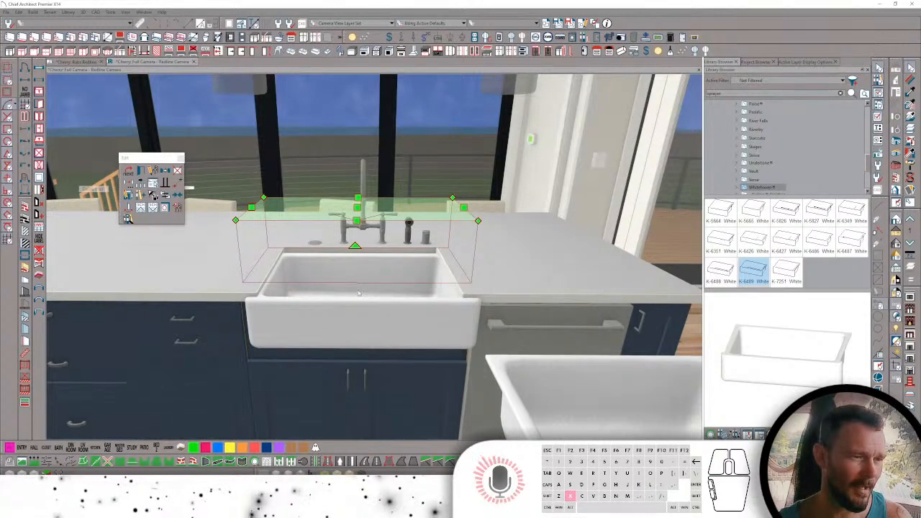
- Center the bridge faucet on the same sink base cabinet so that it lines up with the sink
{"action": "left_click", "coordinate": [367, 187]}
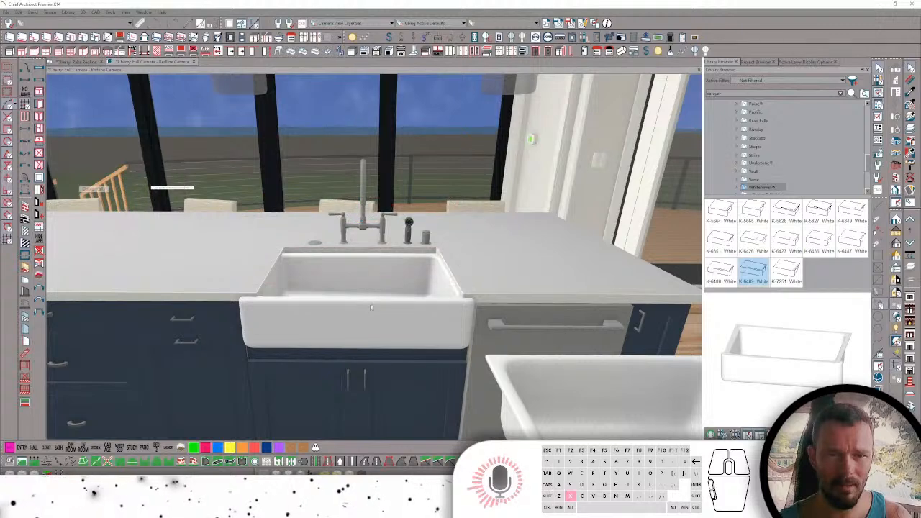
{"action": "left_click", "coordinate": [356, 219]}
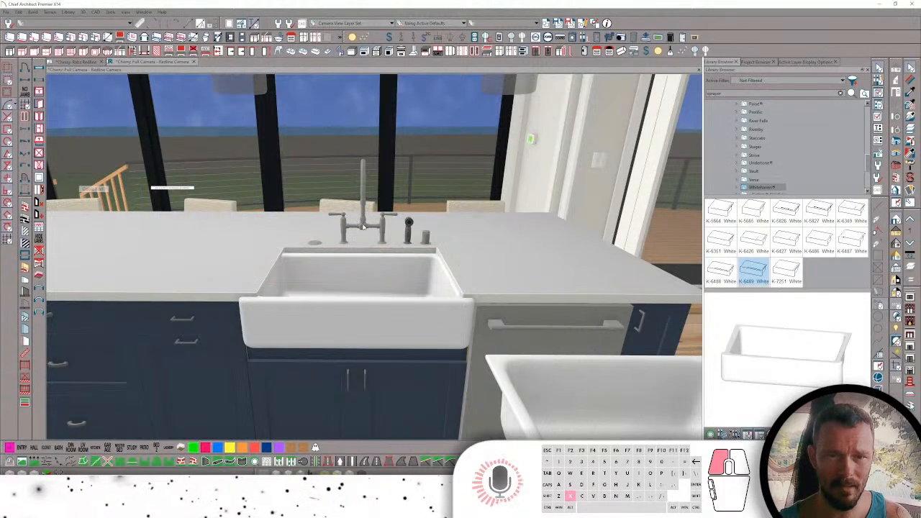
{"action": "left_click", "coordinate": [349, 352]}
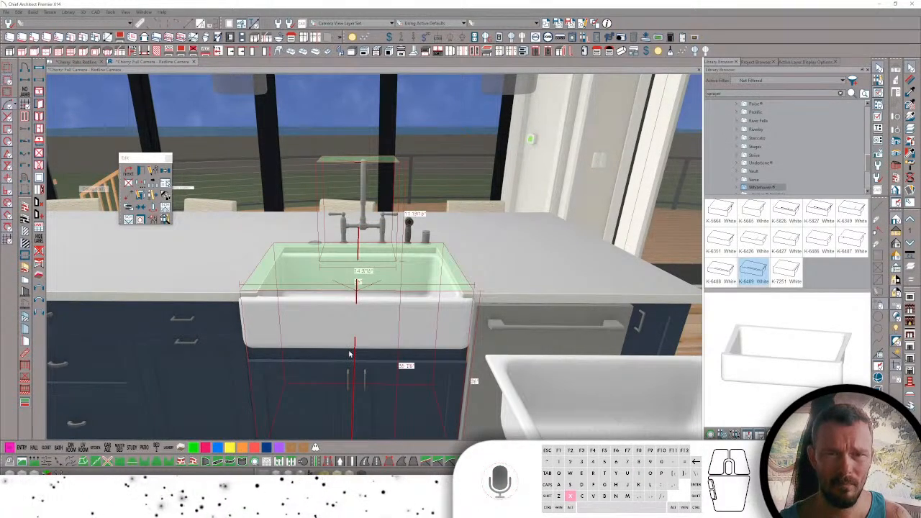
{"action": "left_click", "coordinate": [393, 221]}
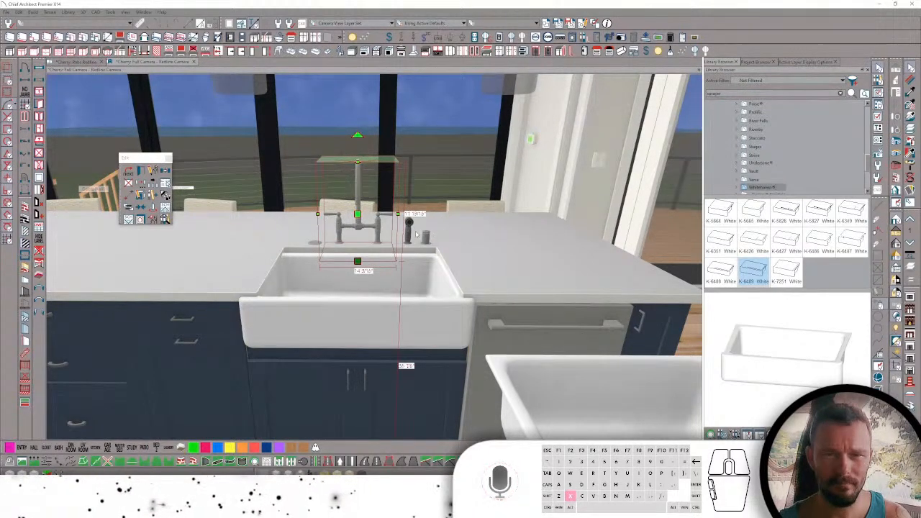
- Examine up close how the sides of the countertop opening line up with the sink's rim
{"action": "left_click", "coordinate": [389, 296]}
{"action": "scroll", "coordinate": [389, 297], "scroll_direction": "up", "scroll_amount": 2}
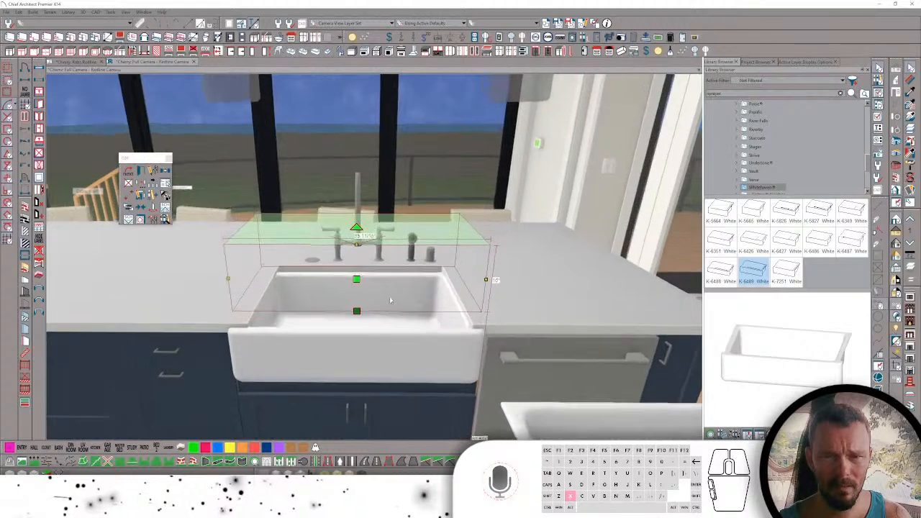
{"action": "scroll", "coordinate": [391, 299], "scroll_direction": "up", "scroll_amount": 1}
{"action": "middle_click_drag", "start_coordinate": [394, 296], "coordinate": [343, 296]}
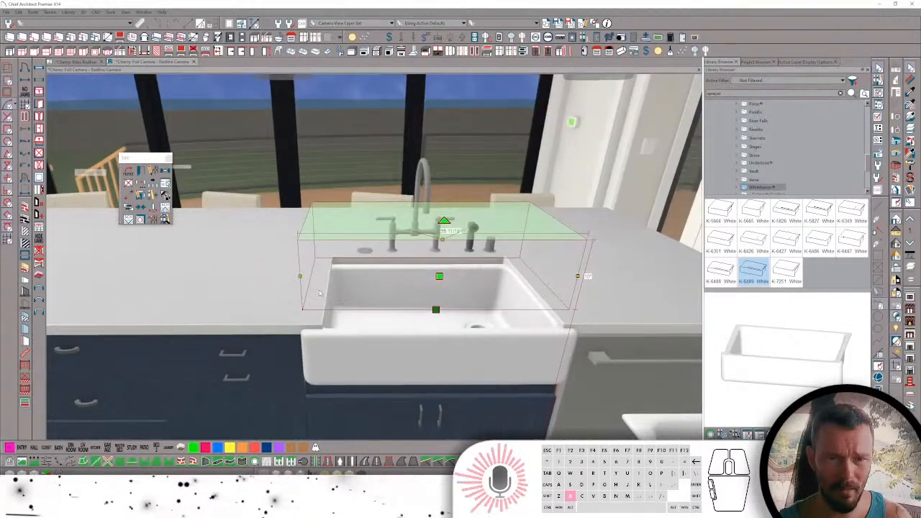
{"action": "key", "text": "Escape"}
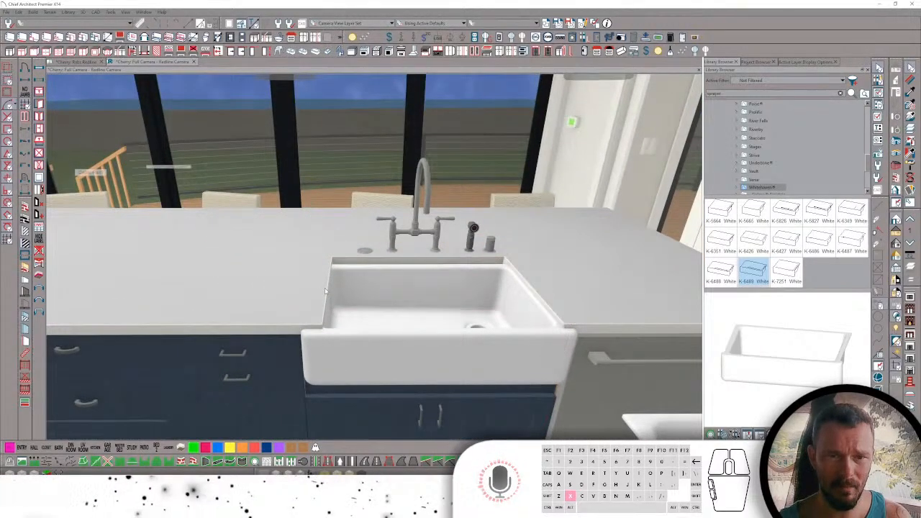
{"action": "left_click", "coordinate": [327, 291]}
{"action": "key", "text": "Tab"}
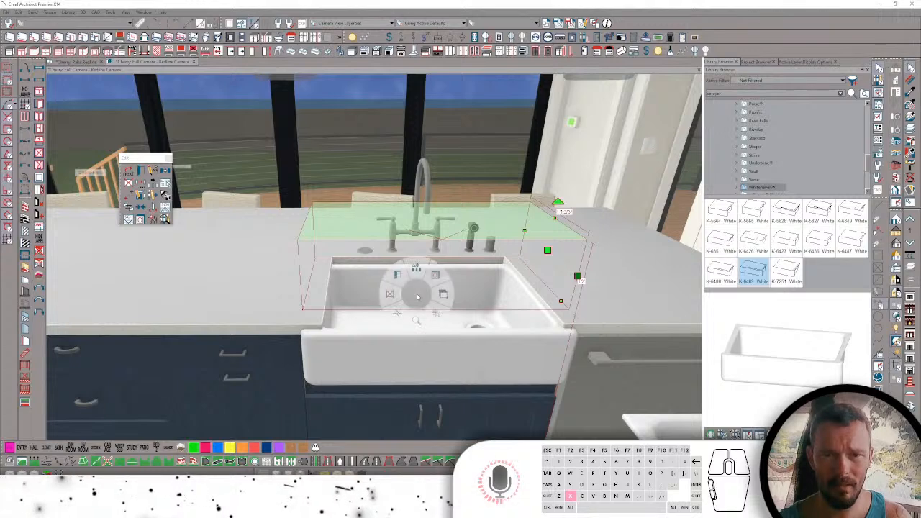
- In the plan view, move the left edge of the countertop's sink opening outward toward the sink's outer rim
{"action": "left_click", "coordinate": [586, 290]}
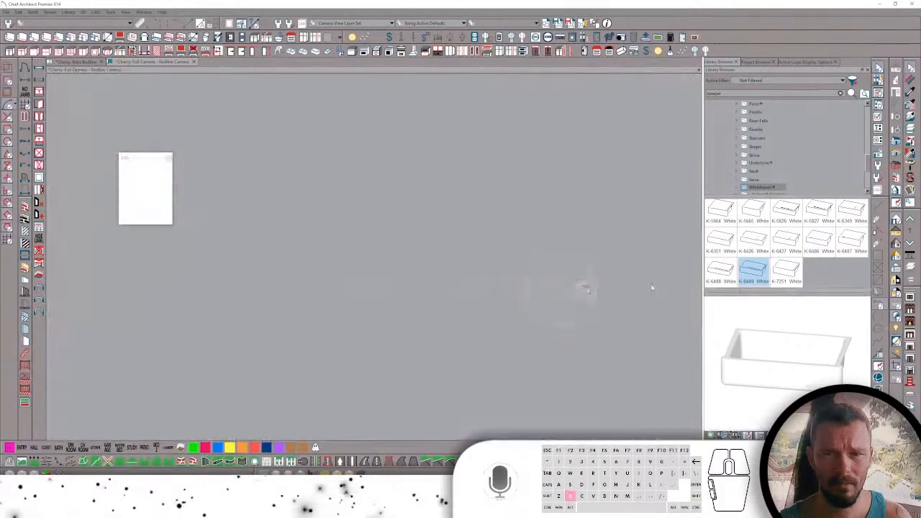
{"action": "scroll", "coordinate": [324, 259], "scroll_direction": "up", "scroll_amount": 1}
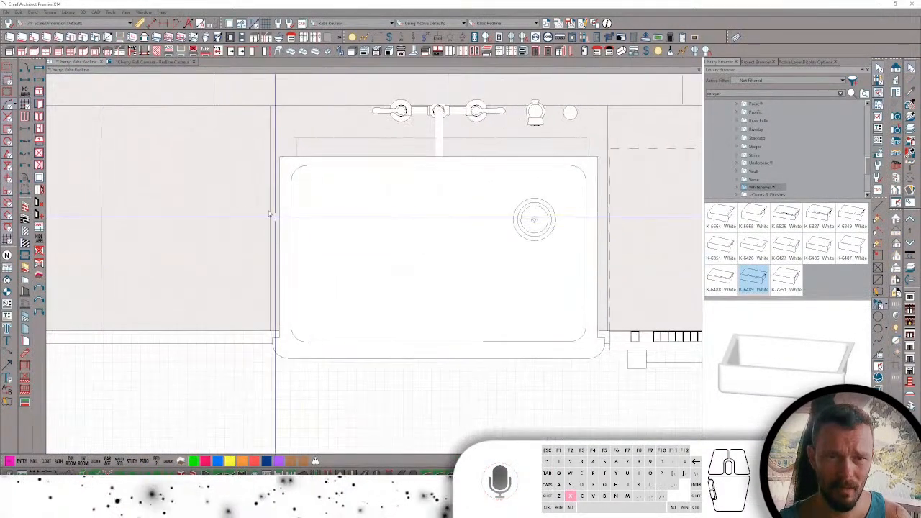
{"action": "left_click", "coordinate": [284, 274]}
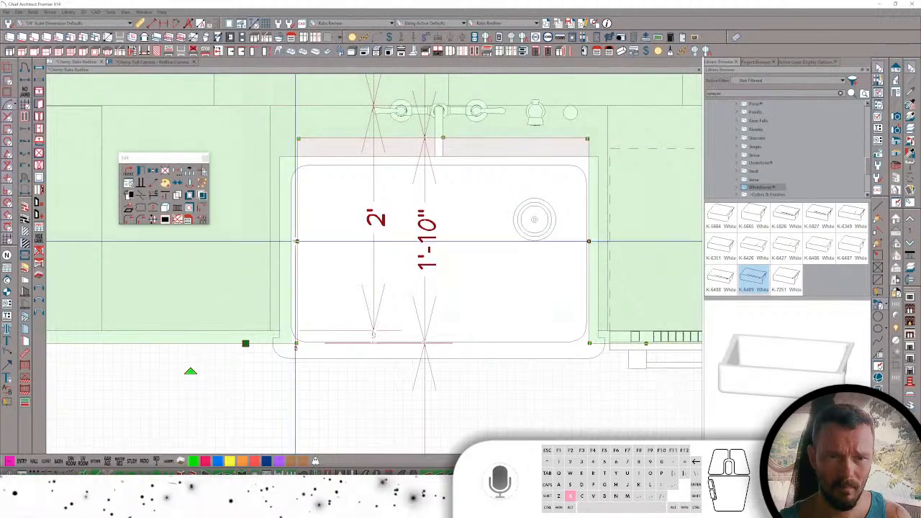
{"action": "left_click_drag", "start_coordinate": [297, 241], "coordinate": [284, 239]}
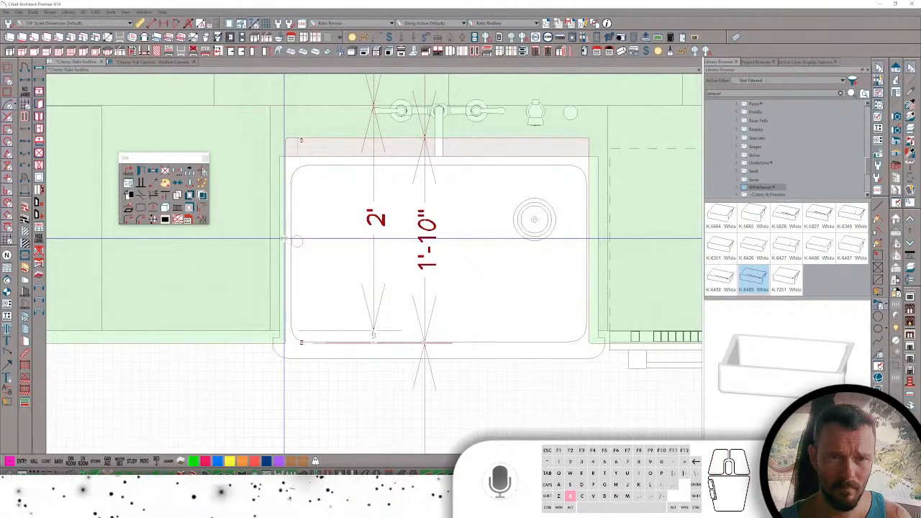
{"action": "left_click", "coordinate": [498, 185]}
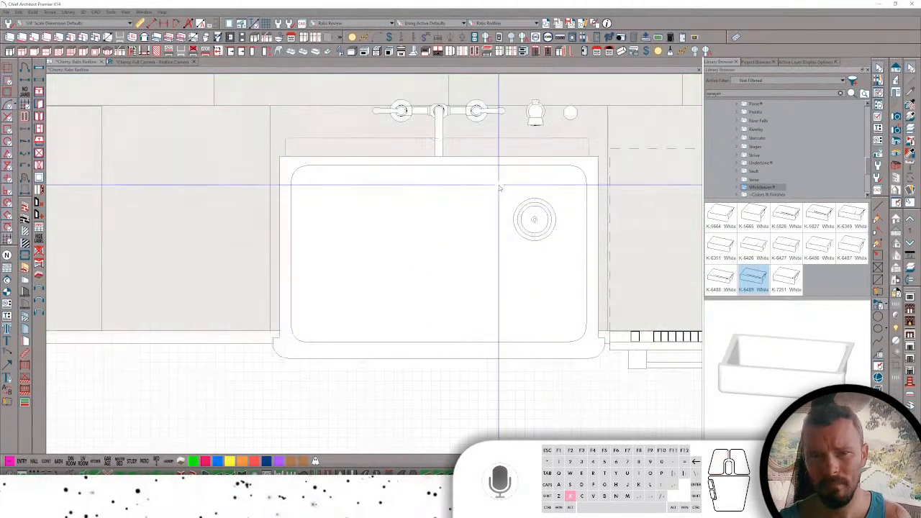
- Stretch the sink's back edge toward the faucet and move the countertop opening's back edge inside the rim, for a 1'-9" deep opening
{"action": "left_click_drag", "start_coordinate": [498, 156], "coordinate": [496, 143]}
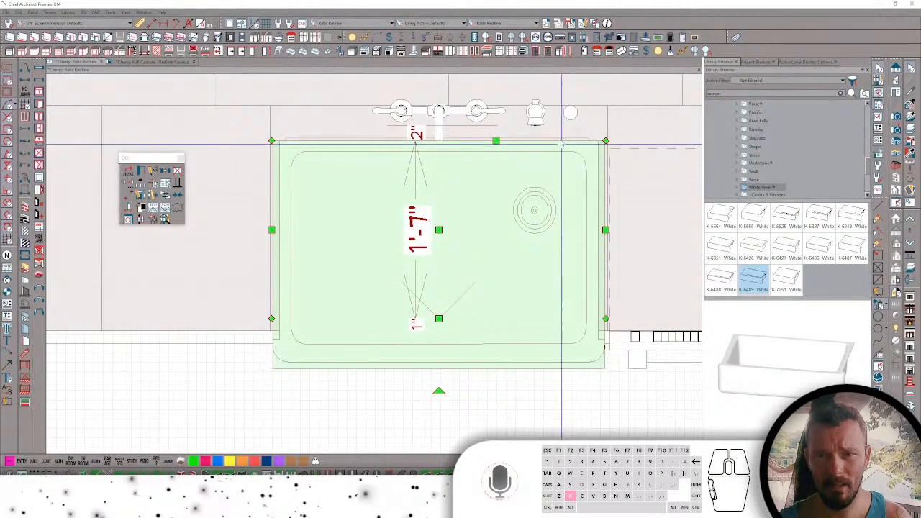
{"action": "left_click", "coordinate": [561, 140]}
{"action": "left_click", "coordinate": [563, 141]}
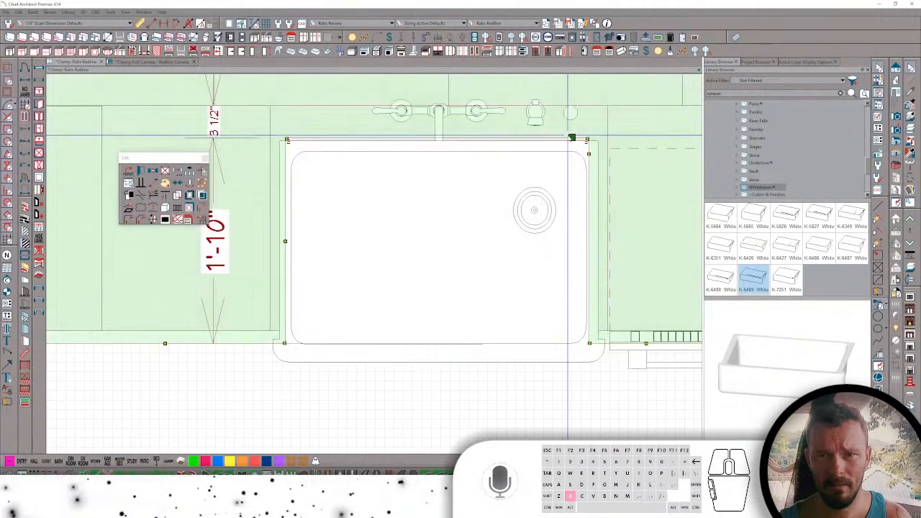
{"action": "left_click", "coordinate": [565, 144]}
{"action": "left_click", "coordinate": [565, 144]}
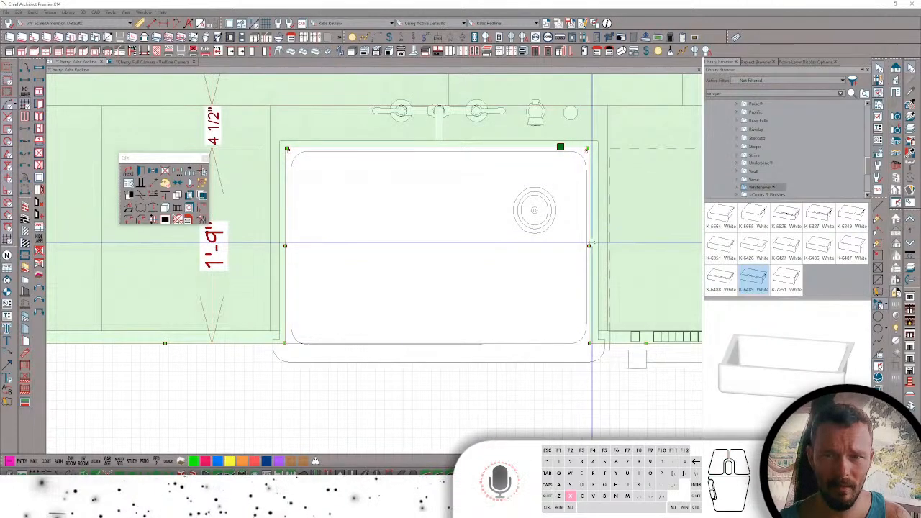
- Move the right edge of the countertop opening slightly outward to match the overlap on the other side
{"action": "left_click", "coordinate": [588, 247]}
{"action": "left_click", "coordinate": [589, 247]}
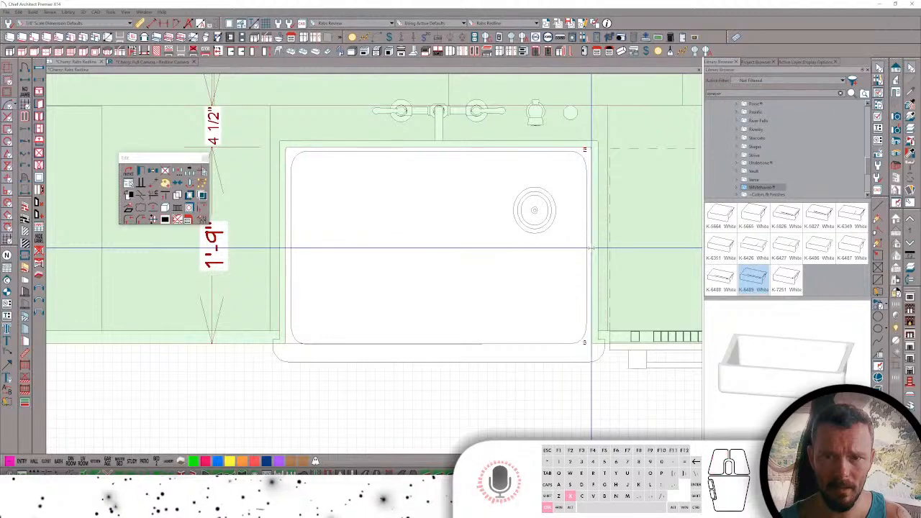
{"action": "left_click", "coordinate": [590, 248]}
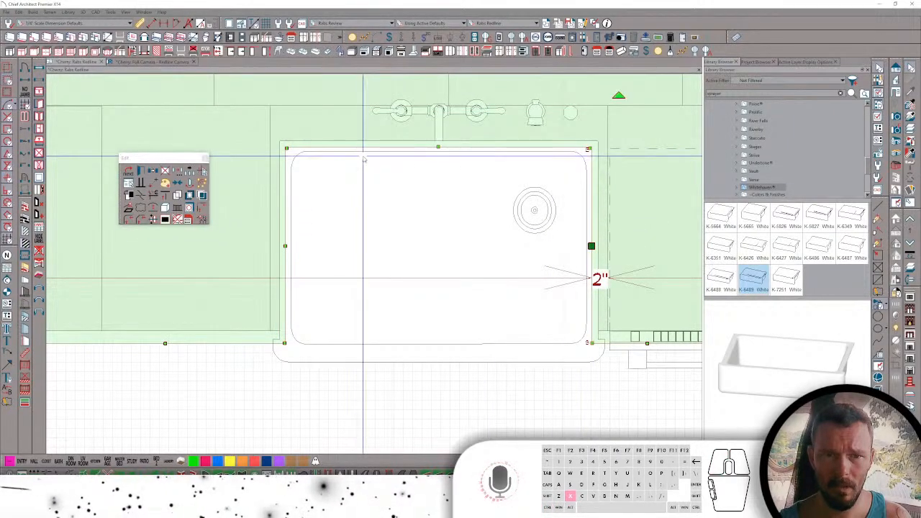
- Round both back corners of the countertop opening with small corner cuts that follow the sink basin's curved corners
{"action": "scroll", "coordinate": [313, 150], "scroll_direction": "up", "scroll_amount": 5}
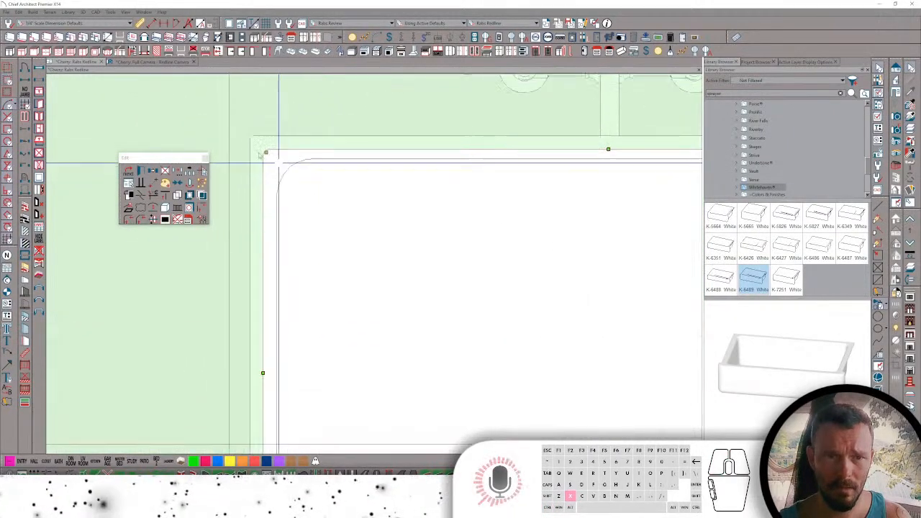
{"action": "left_click_drag", "start_coordinate": [284, 174], "coordinate": [291, 179]}
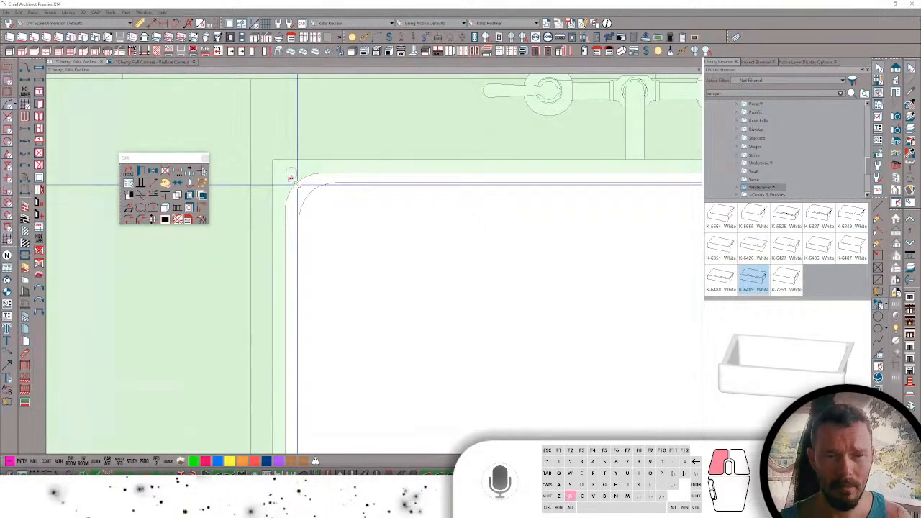
{"action": "left_click_drag", "start_coordinate": [291, 178], "coordinate": [291, 178]}
{"action": "left_click", "coordinate": [290, 179]}
{"action": "scroll", "coordinate": [292, 179], "scroll_direction": "down", "scroll_amount": 3}
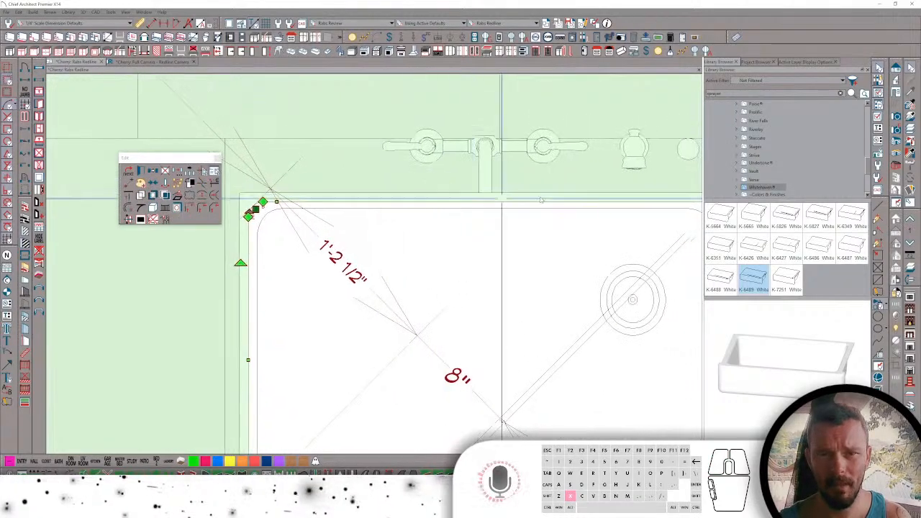
{"action": "left_click_drag", "start_coordinate": [654, 207], "coordinate": [652, 208]}
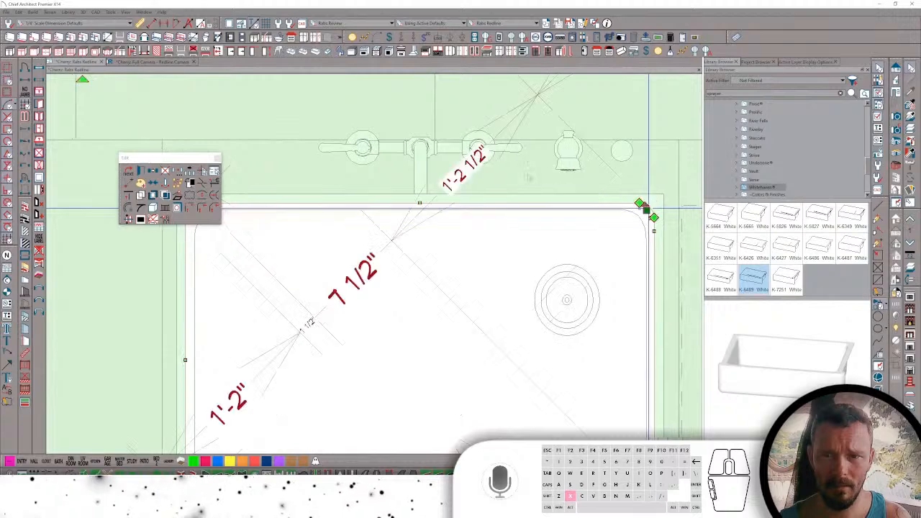
{"action": "scroll", "coordinate": [391, 108], "scroll_direction": "down", "scroll_amount": 1}
- Inspect the fitted sink in the camera view and review the sink base cabinet's molding settings and preview, cancelling without changes
{"action": "left_click", "coordinate": [162, 65]}
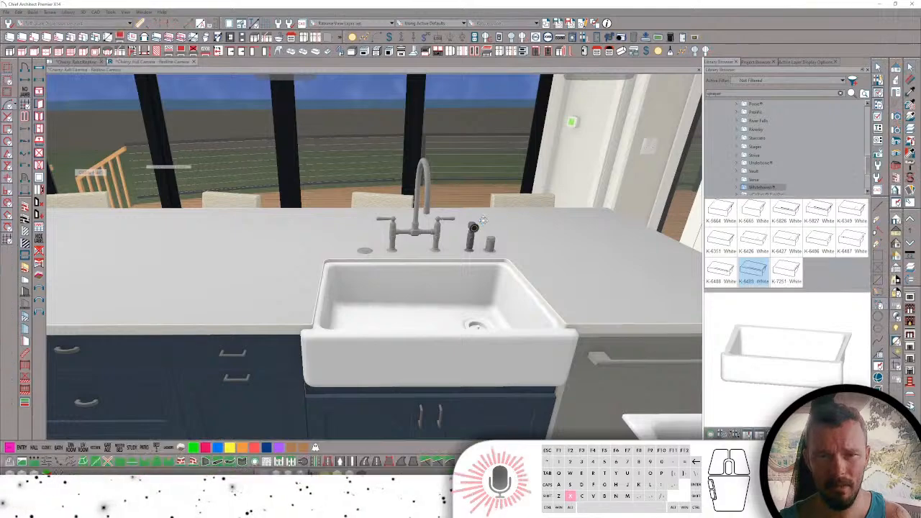
{"action": "middle_click_drag", "start_coordinate": [485, 221], "coordinate": [474, 266]}
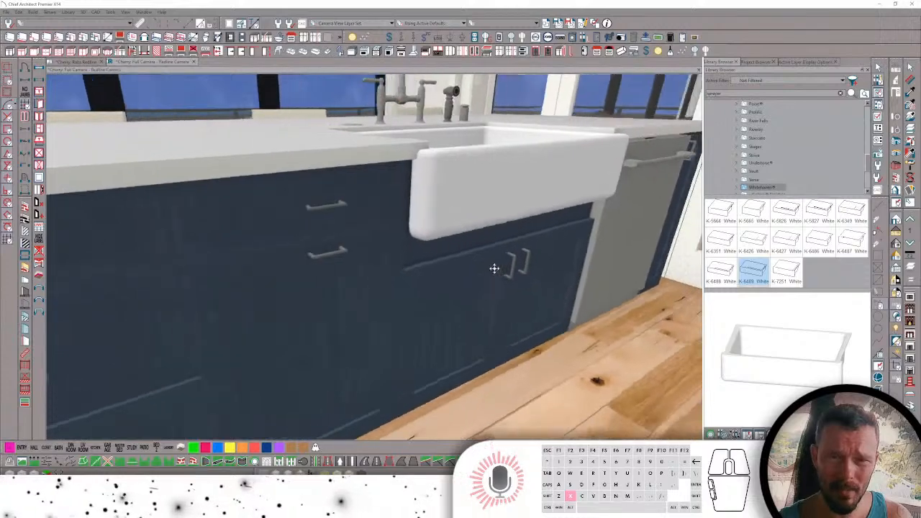
{"action": "double_click", "coordinate": [485, 272]}
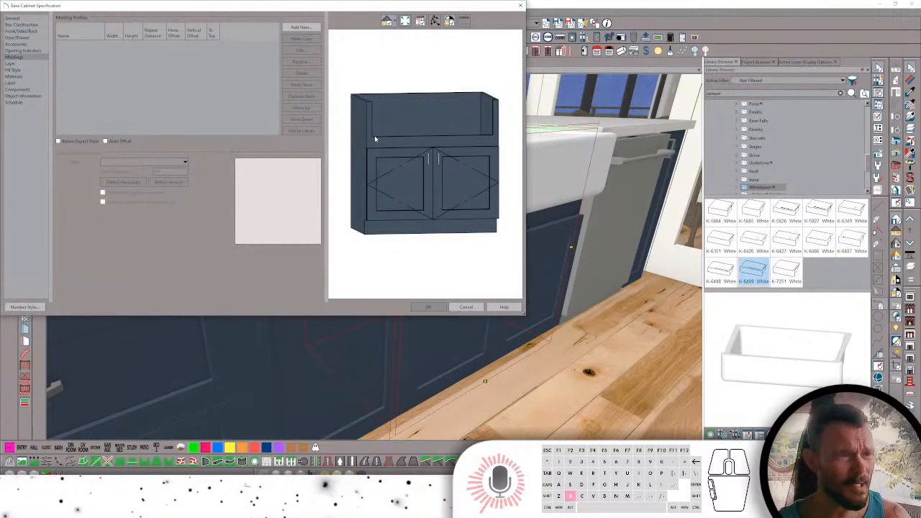
{"action": "left_click", "coordinate": [373, 129]}
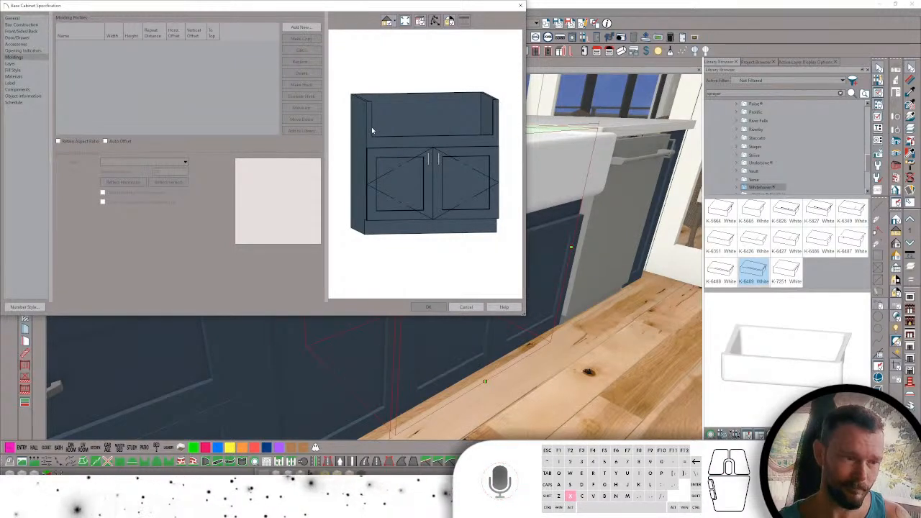
{"action": "left_click", "coordinate": [427, 143]}
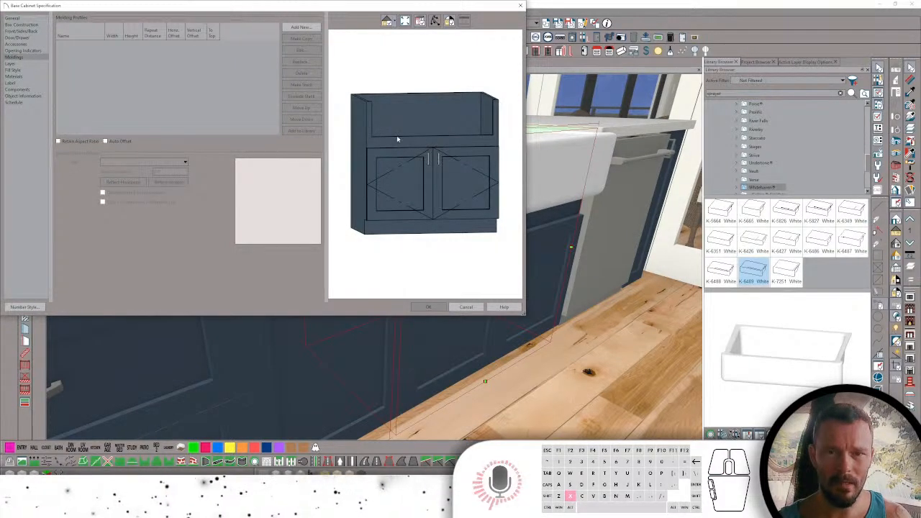
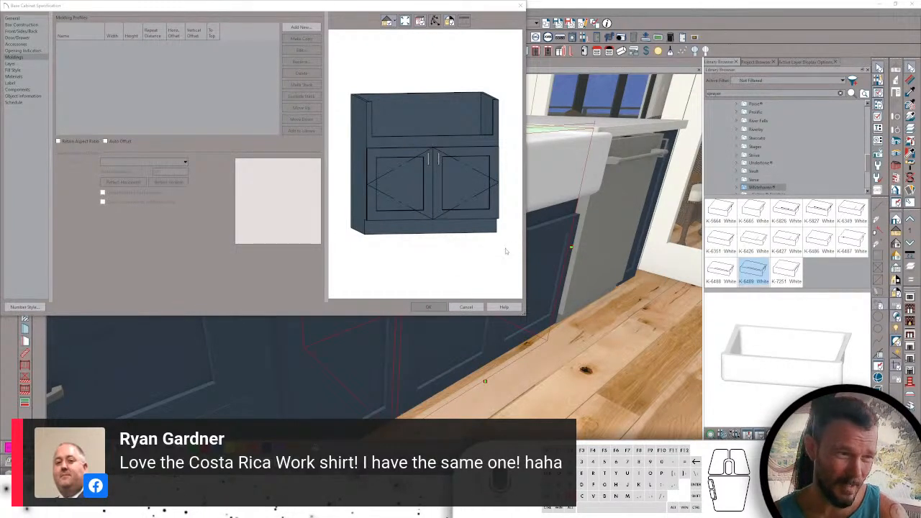
{"action": "left_click", "coordinate": [475, 306]}
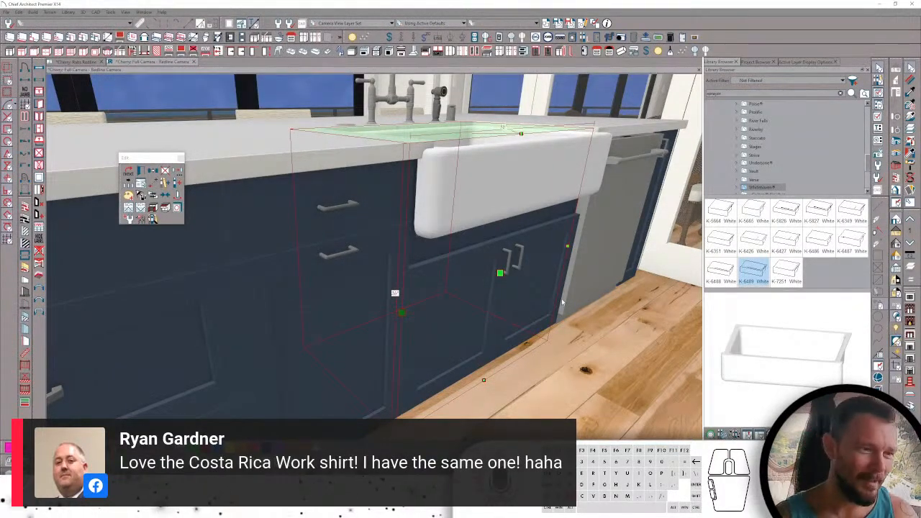
{"action": "middle_click_drag", "start_coordinate": [553, 215], "coordinate": [542, 254]}
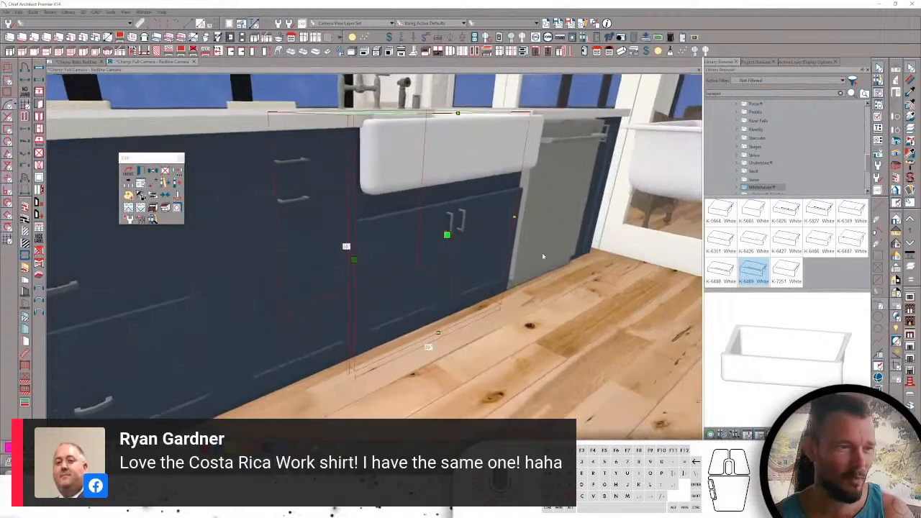
- Return to the floor plan and bring the whole kitchen island into view
{"action": "left_click", "coordinate": [85, 63]}
{"action": "scroll", "coordinate": [368, 208], "scroll_direction": "down", "scroll_amount": 4}
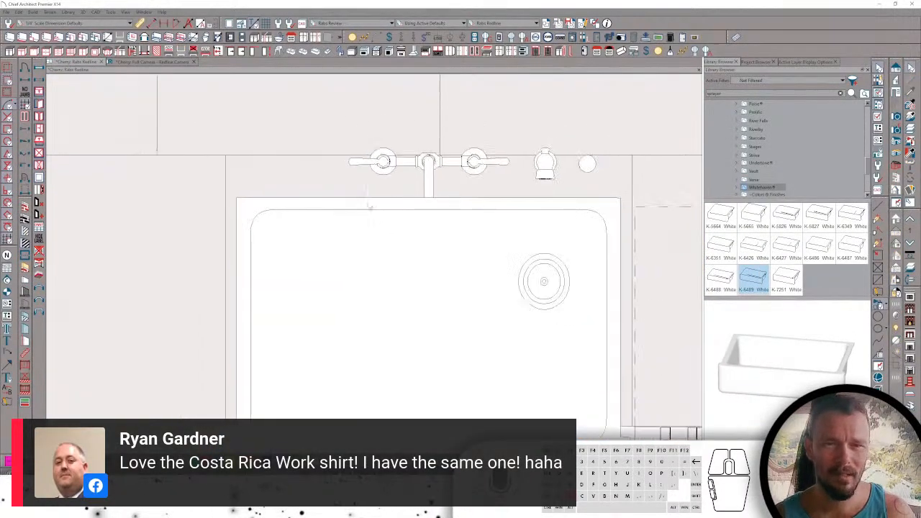
{"action": "scroll", "coordinate": [369, 208], "scroll_direction": "down", "scroll_amount": 3}
{"action": "scroll", "coordinate": [369, 206], "scroll_direction": "up", "scroll_amount": 4}
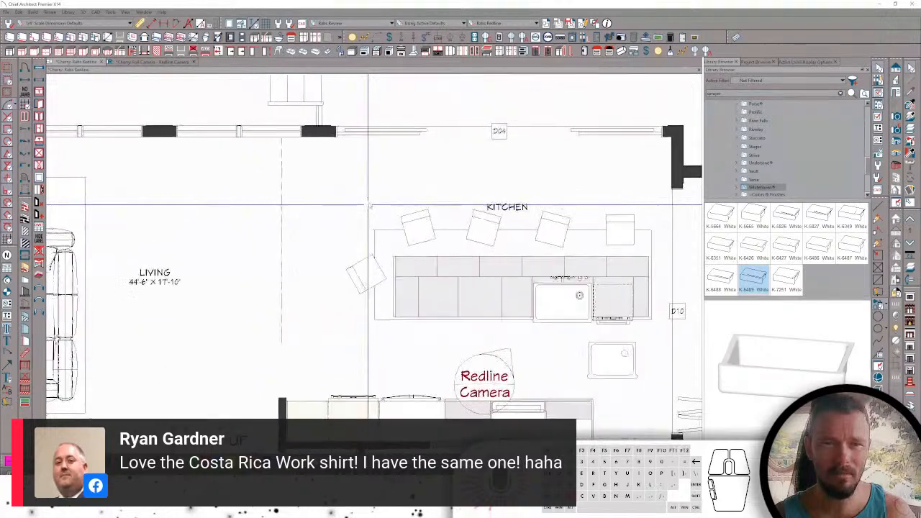
- Create a wall elevation view from beside the kitchen island, facing the exterior wall with the windows and sliding door
{"action": "scroll", "coordinate": [371, 207], "scroll_direction": "up", "scroll_amount": 3}
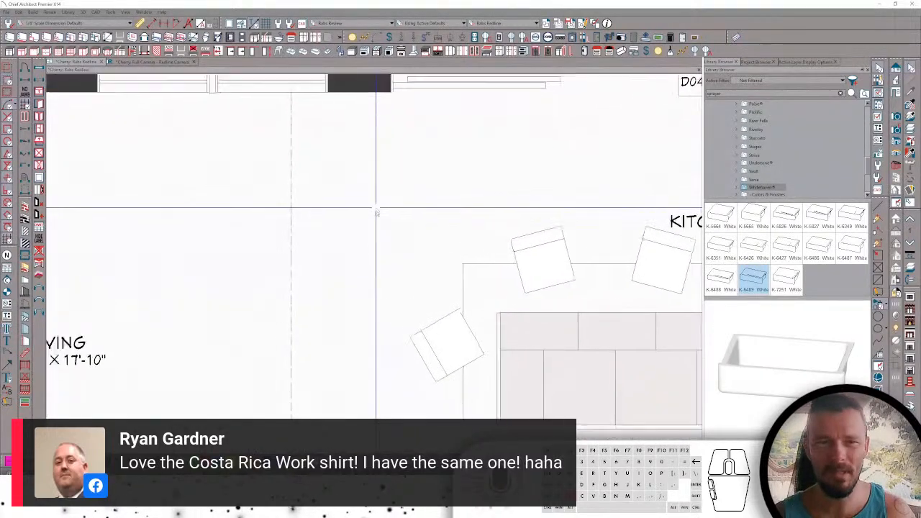
{"action": "right_click", "coordinate": [377, 207]}
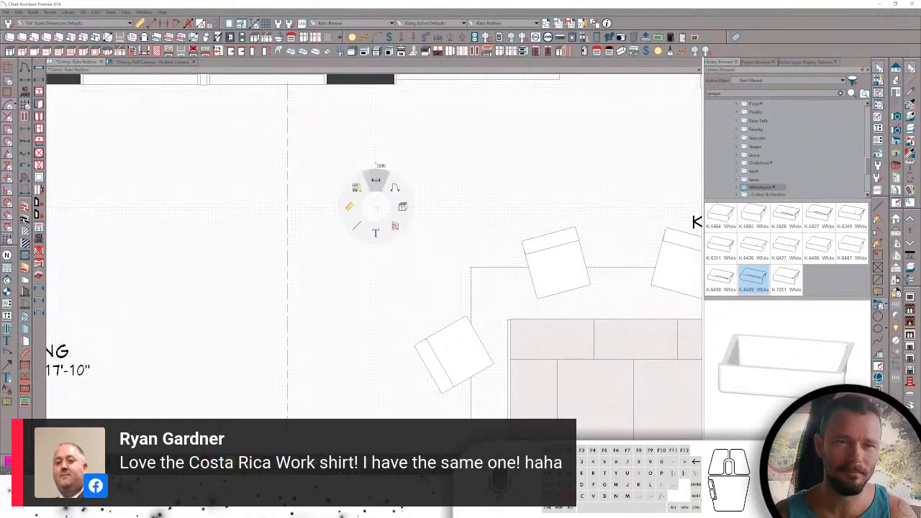
{"action": "left_click", "coordinate": [377, 178]}
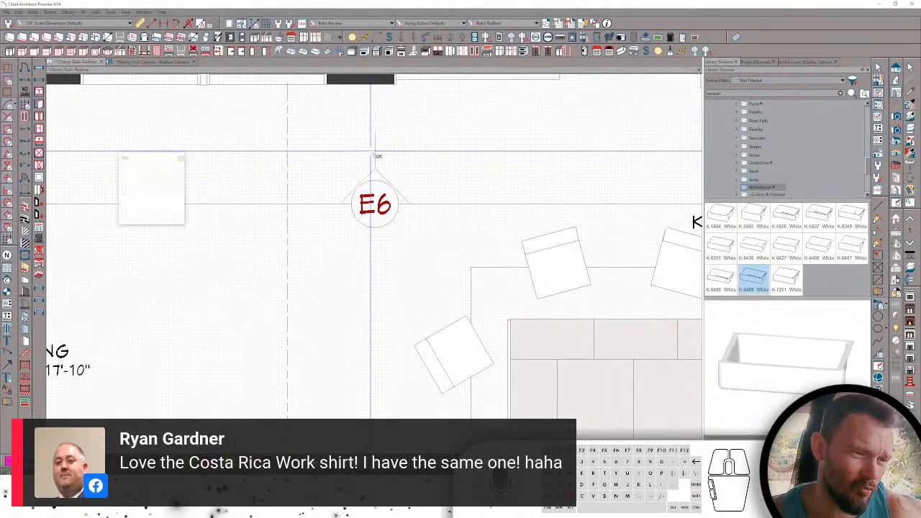
{"action": "scroll", "coordinate": [374, 155], "scroll_direction": "down", "scroll_amount": 2}
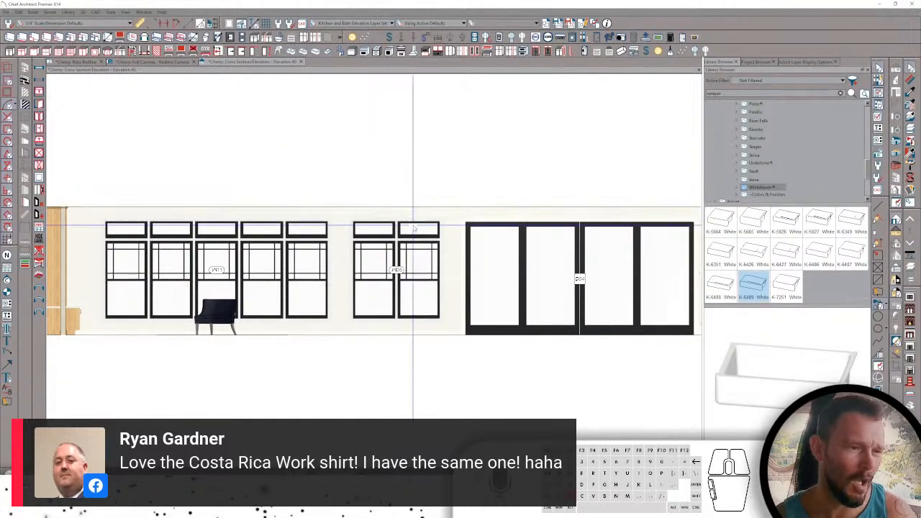
{"action": "scroll", "coordinate": [446, 327], "scroll_direction": "up", "scroll_amount": 6}
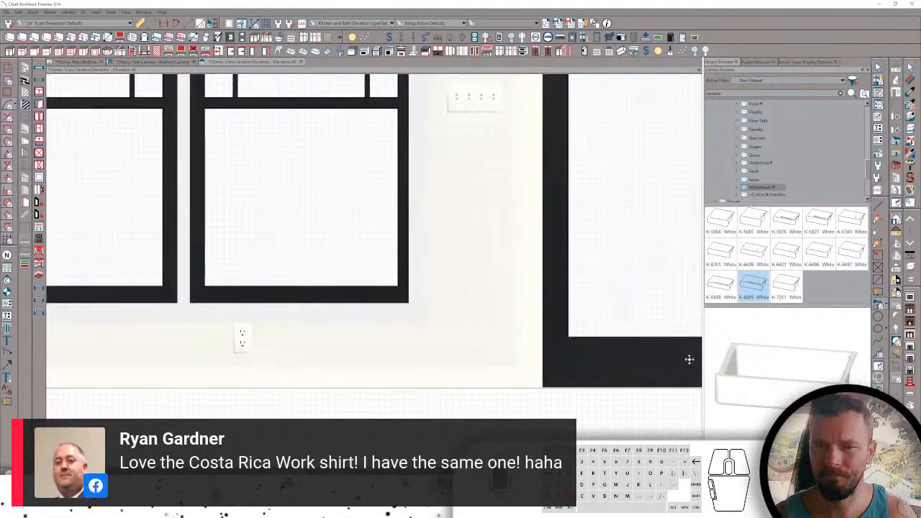
{"action": "left_click_drag", "start_coordinate": [491, 339], "coordinate": [311, 377]}
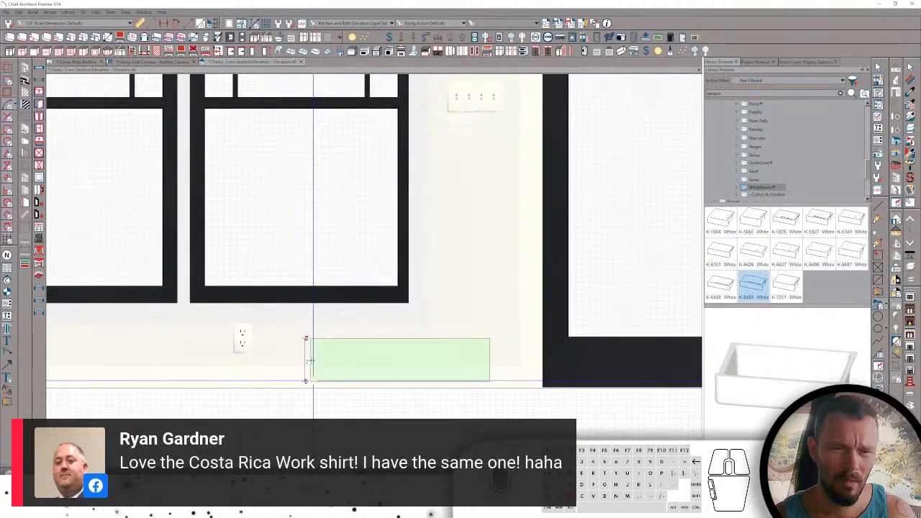
{"action": "left_click", "coordinate": [315, 358]}
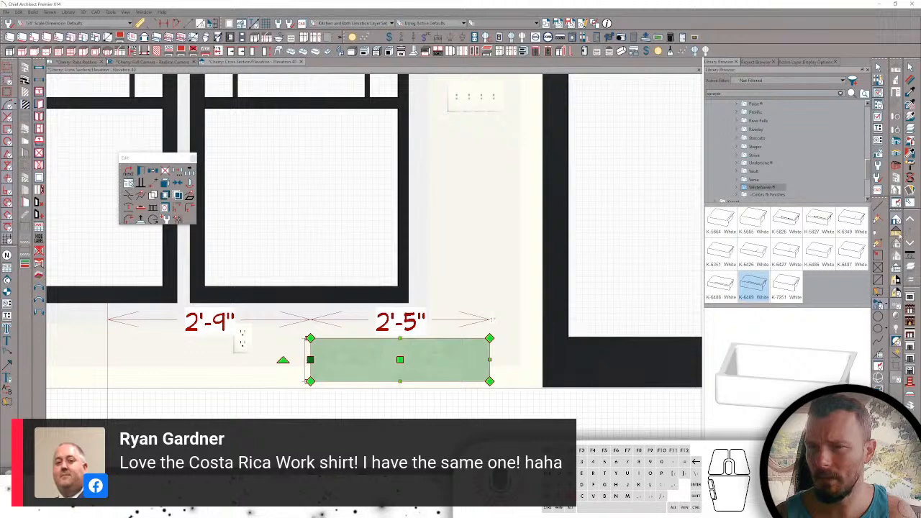
{"action": "left_click", "coordinate": [898, 235]}
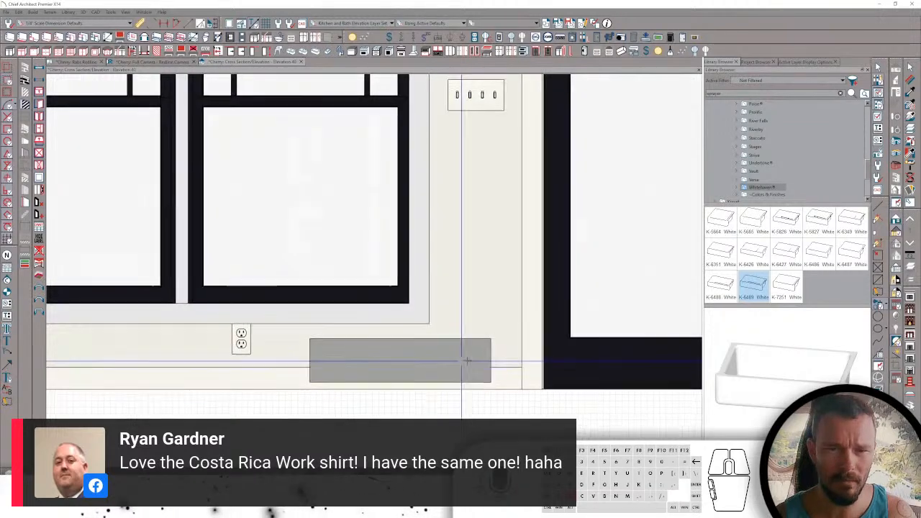
{"action": "left_click", "coordinate": [467, 360]}
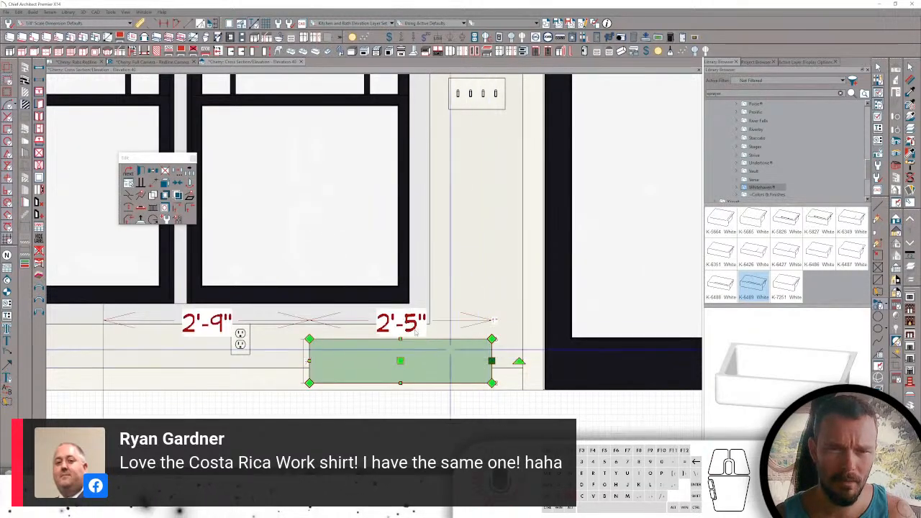
{"action": "left_click", "coordinate": [409, 321]}
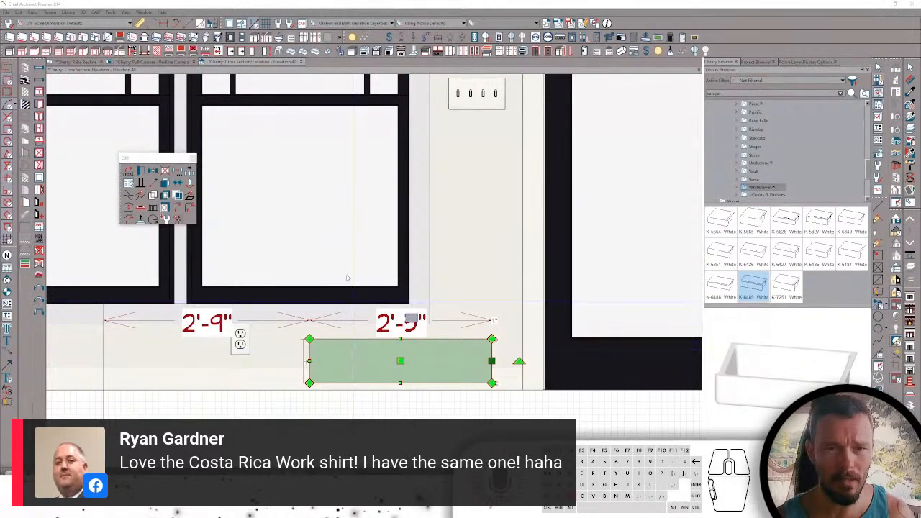
{"action": "left_click", "coordinate": [467, 383]}
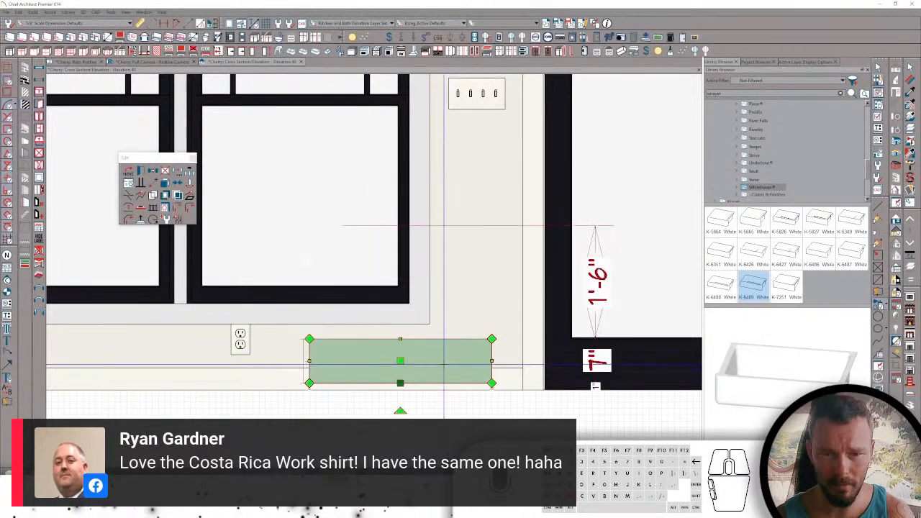
{"action": "key", "text": "Delete"}
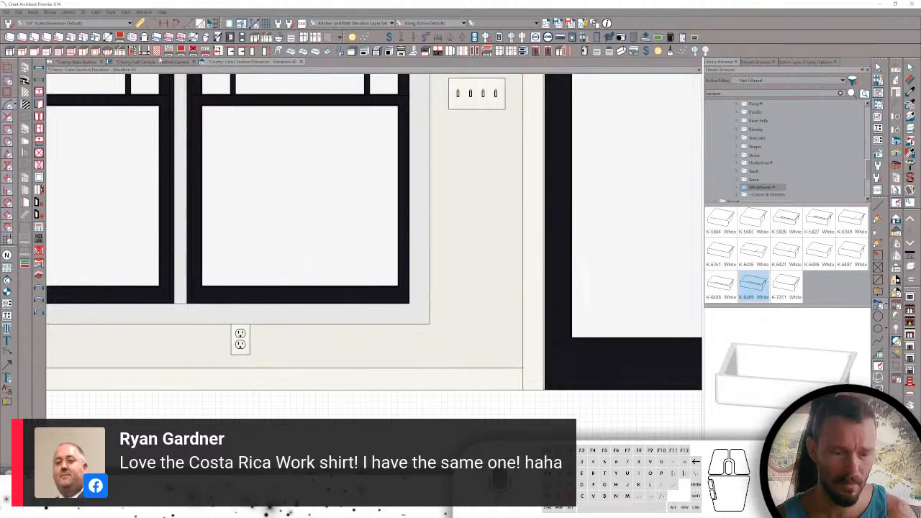
- Start a new plan, draw a rectangle in it, and make Macro(Zoom) CAD Detail Dimensions the active dimension default
{"action": "key", "text": "ctrl+n"}
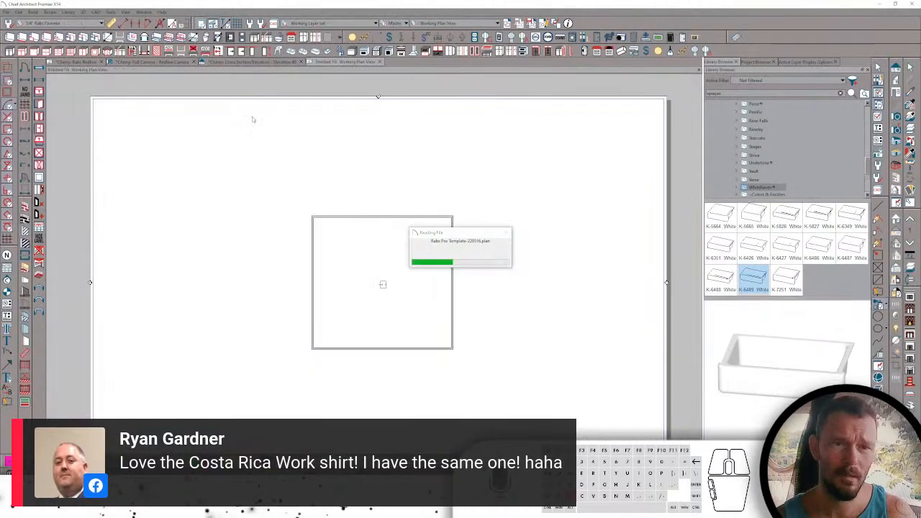
{"action": "scroll", "coordinate": [387, 244], "scroll_direction": "up", "scroll_amount": 8}
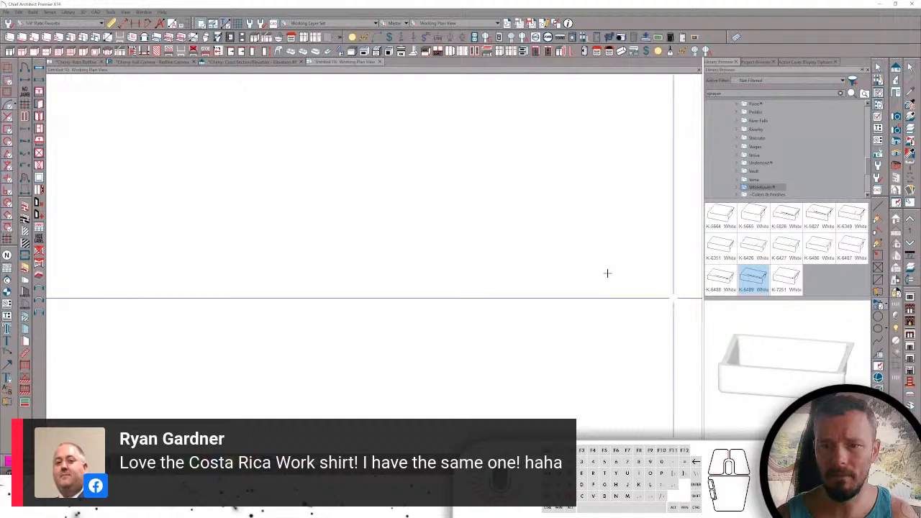
{"action": "left_click_drag", "start_coordinate": [481, 222], "coordinate": [328, 287]}
{"action": "left_click", "coordinate": [63, 24]}
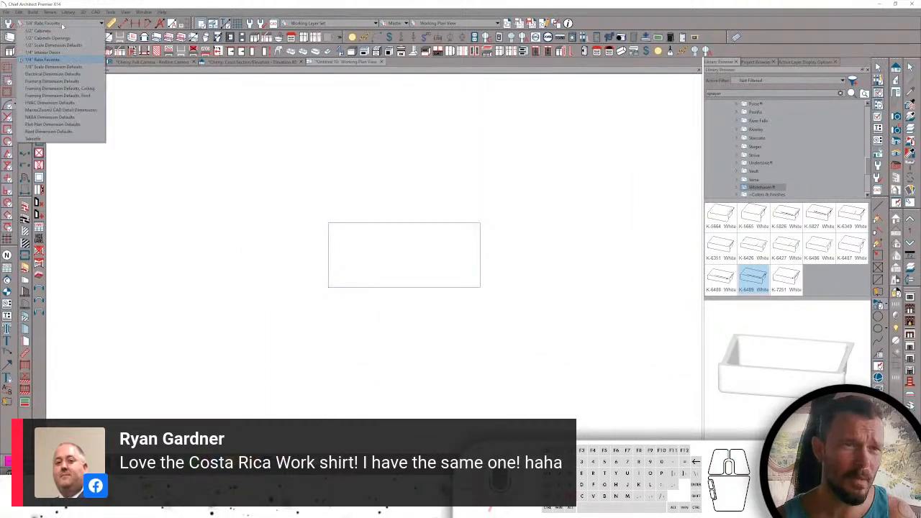
{"action": "left_click", "coordinate": [54, 110]}
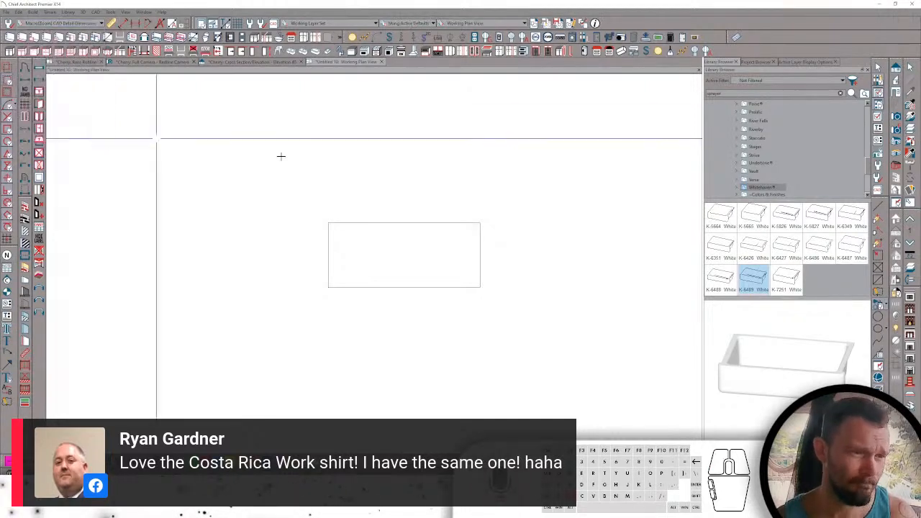
- Resize the rectangle to 36 inches wide and 3 inches high
{"action": "key", "text": "space"}
{"action": "left_click", "coordinate": [479, 242]}
{"action": "scroll", "coordinate": [480, 242], "scroll_direction": "up", "scroll_amount": 5}
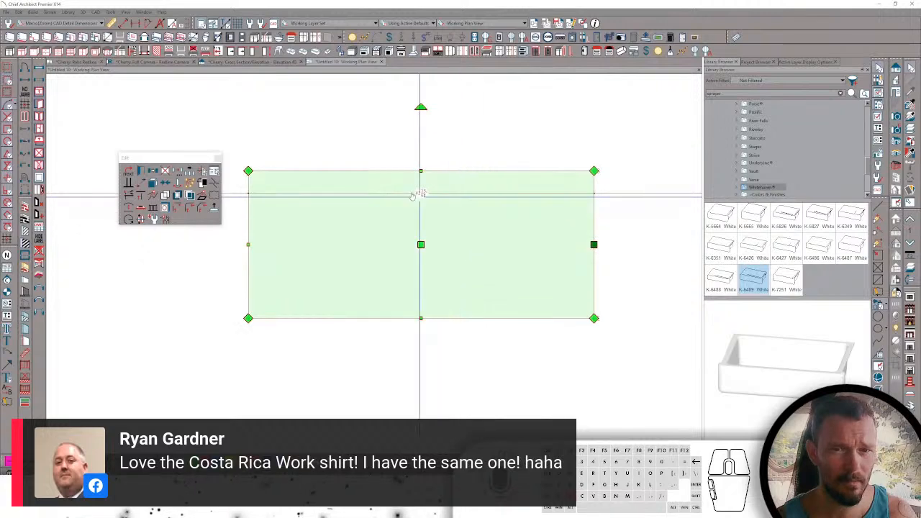
{"action": "left_click_drag", "start_coordinate": [421, 172], "coordinate": [421, 199]}
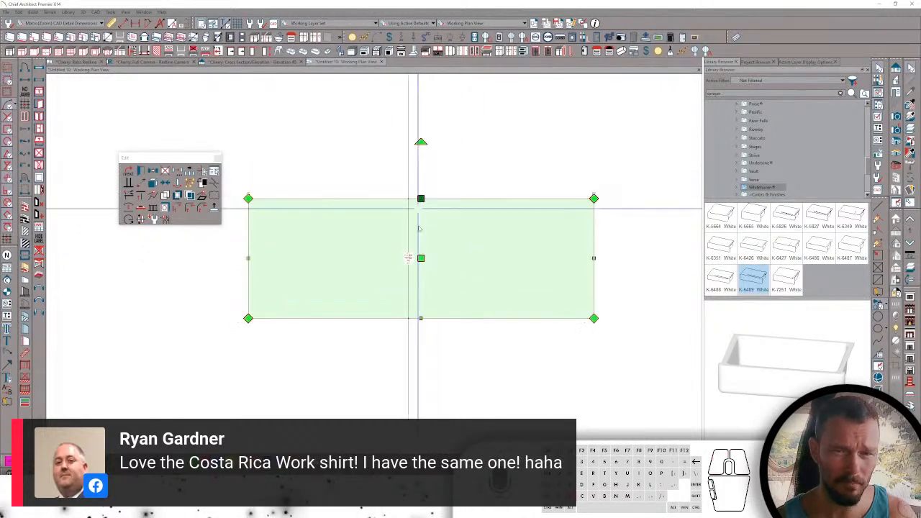
{"action": "scroll", "coordinate": [403, 241], "scroll_direction": "up", "scroll_amount": 1}
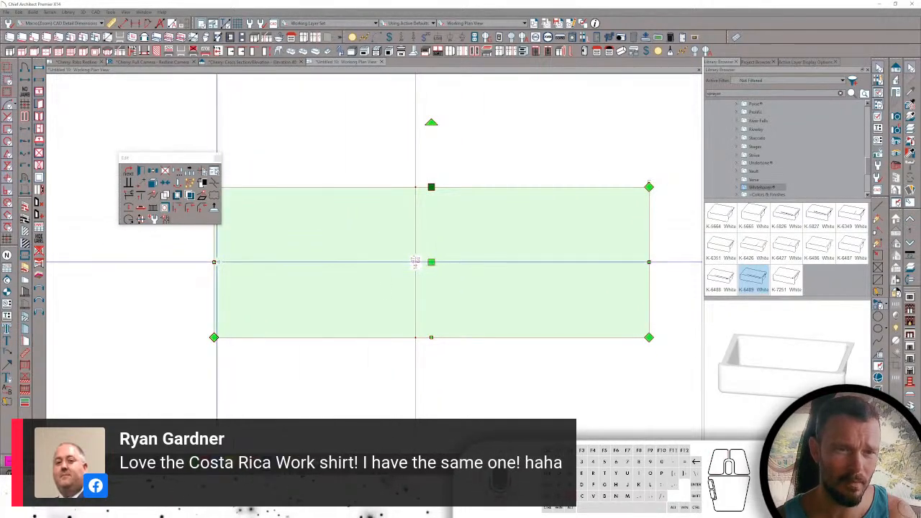
{"action": "left_click", "coordinate": [217, 262]}
{"action": "left_click", "coordinate": [434, 274]}
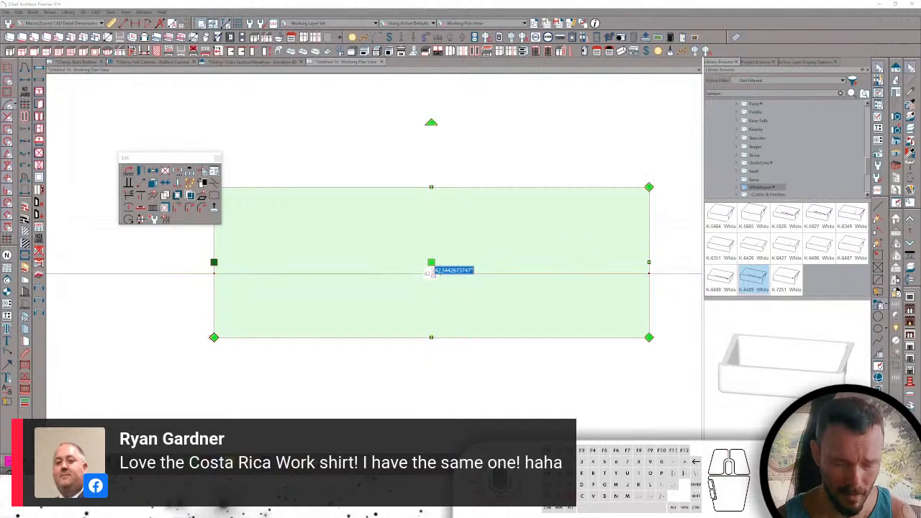
{"action": "type", "text": "36"}
{"action": "key", "text": "Return"}
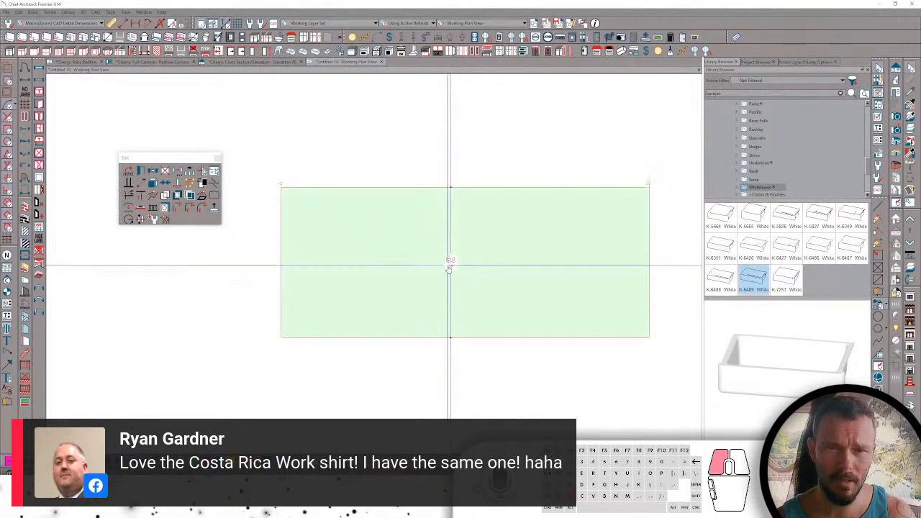
{"action": "left_click", "coordinate": [446, 265]}
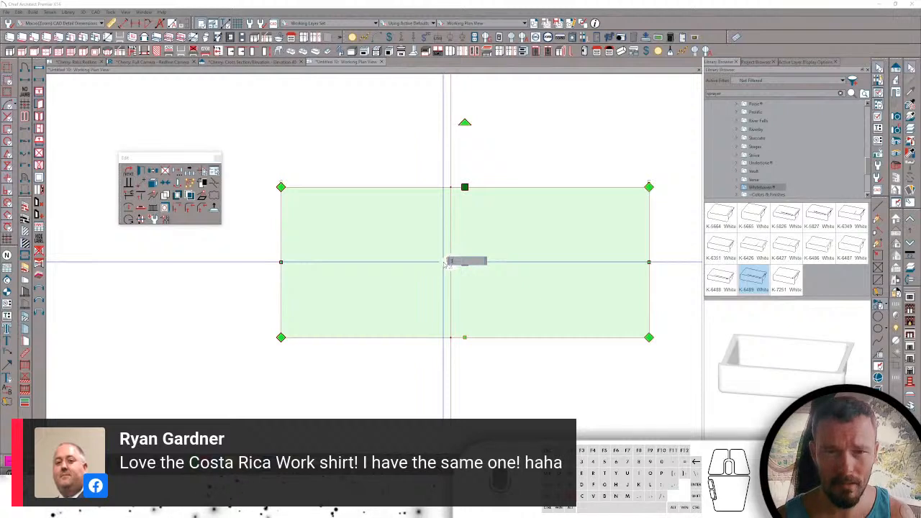
{"action": "type", "text": "3"}
{"action": "key", "text": "Return"}
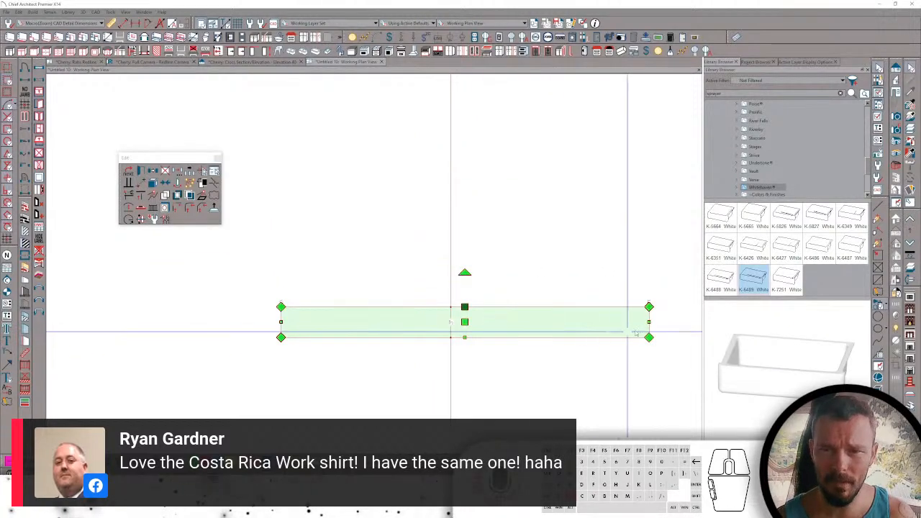
- Shorten the rectangle to 17 inches wide by moving its right edge inward
{"action": "left_click_drag", "start_coordinate": [649, 323], "coordinate": [508, 317]}
{"action": "key", "text": "Tab"}
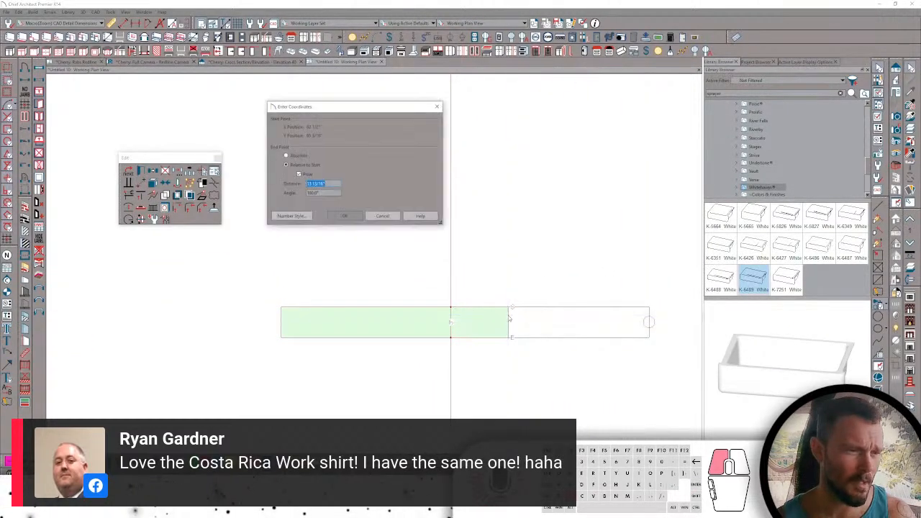
{"action": "left_click", "coordinate": [383, 216]}
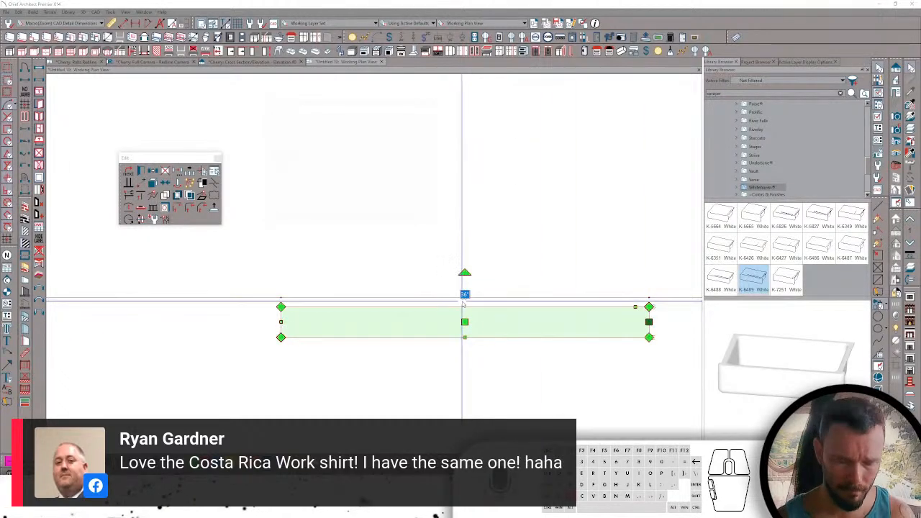
{"action": "left_click", "coordinate": [463, 299]}
{"action": "type", "text": "17"}
{"action": "key", "text": "Return"}
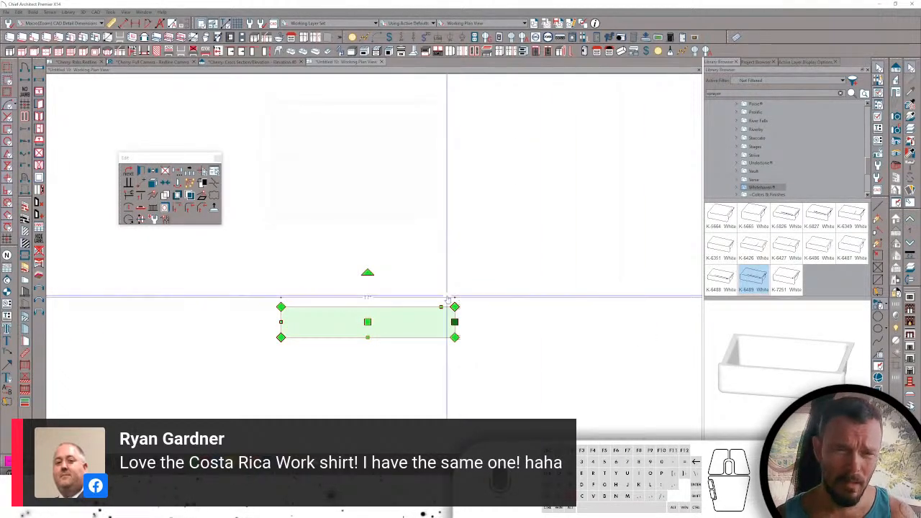
- Break the rectangle's top edge into two segments close to its left corner
{"action": "scroll", "coordinate": [384, 301], "scroll_direction": "up", "scroll_amount": 7}
{"action": "scroll", "coordinate": [265, 322], "scroll_direction": "up", "scroll_amount": 3}
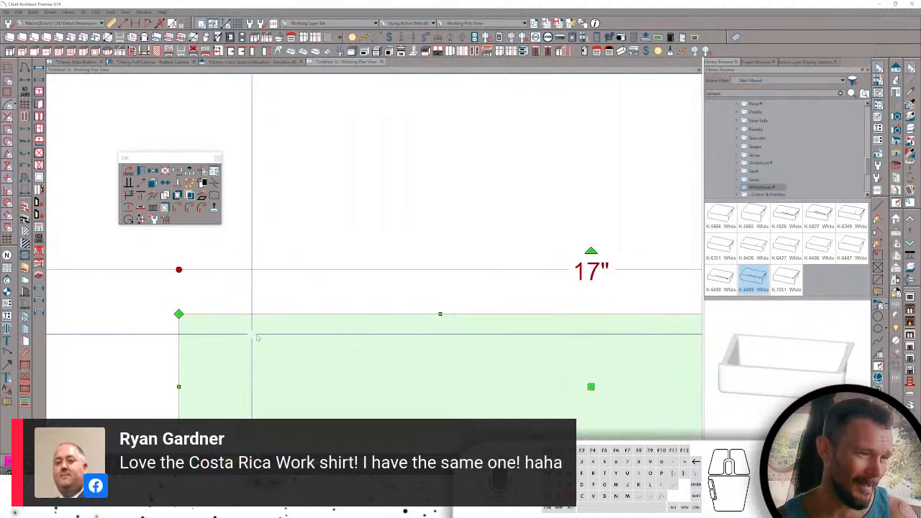
{"action": "left_click", "coordinate": [230, 358]}
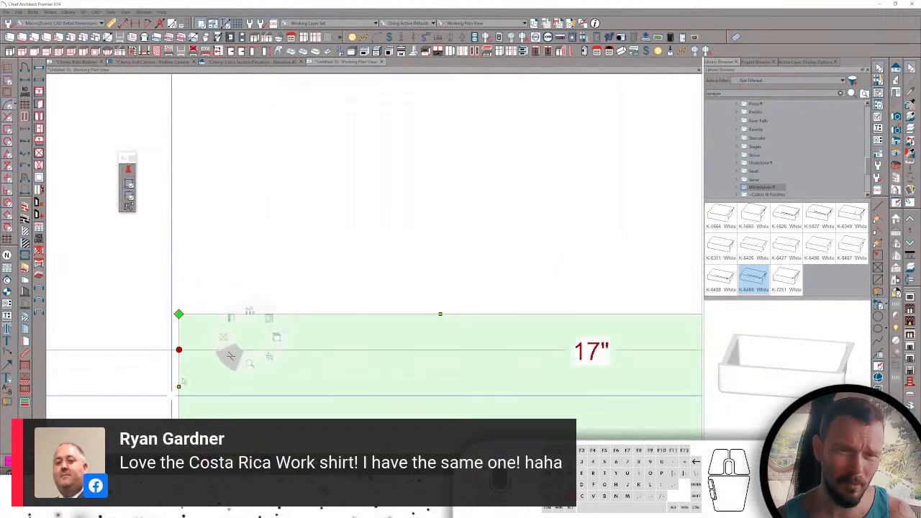
{"action": "left_click", "coordinate": [240, 314]}
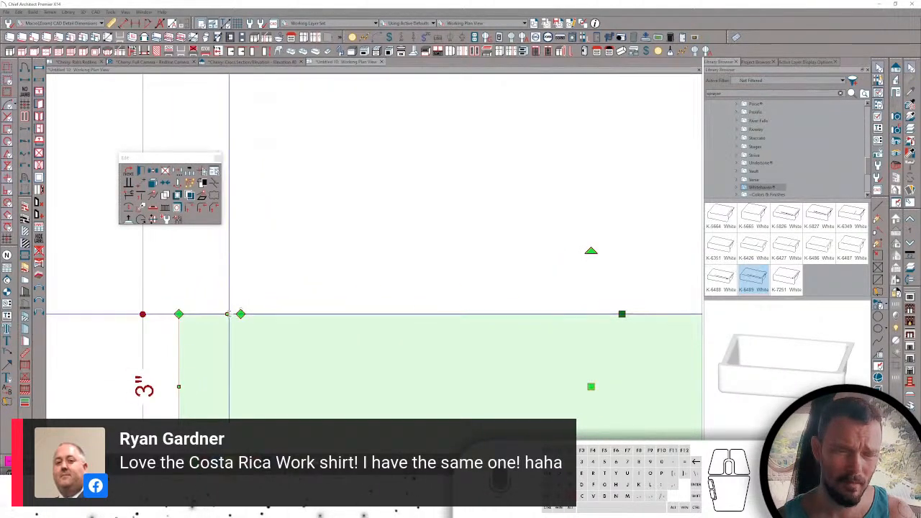
- Raise the short top segment at the left end into an upright leg and set the leg's width to 1 1/2 inches
{"action": "left_click_drag", "start_coordinate": [219, 314], "coordinate": [219, 262]}
{"action": "left_click", "coordinate": [240, 285]}
{"action": "middle_click_drag", "start_coordinate": [203, 237], "coordinate": [231, 268]}
{"action": "left_click", "coordinate": [237, 270]}
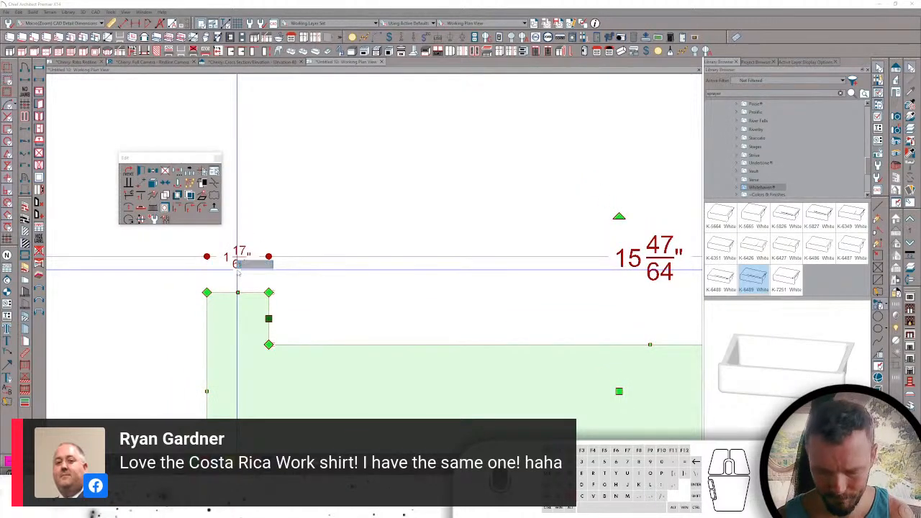
{"action": "key", "text": "Return"}
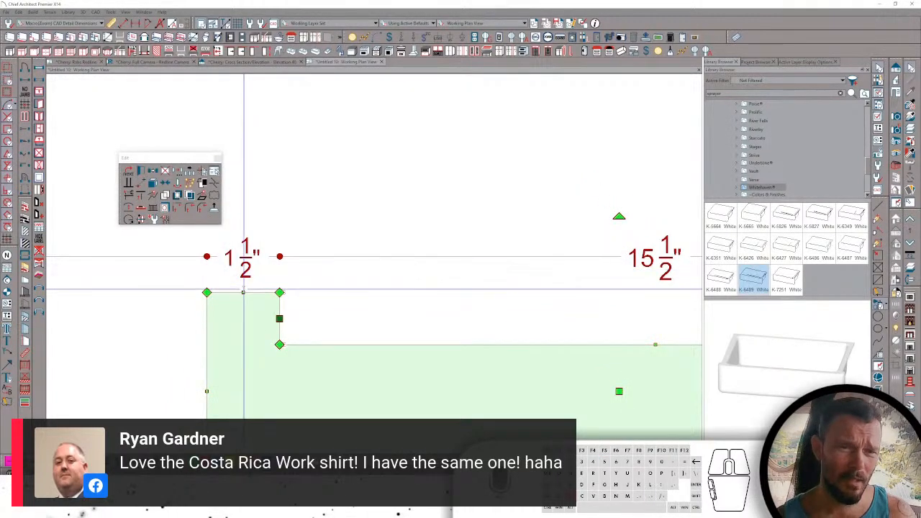
- Extend the upright leg and set its height above the 3-inch base to 6 inches, forming an L-shaped profile
{"action": "left_click_drag", "start_coordinate": [242, 290], "coordinate": [305, 183]}
{"action": "scroll", "coordinate": [254, 203], "scroll_direction": "down", "scroll_amount": 2}
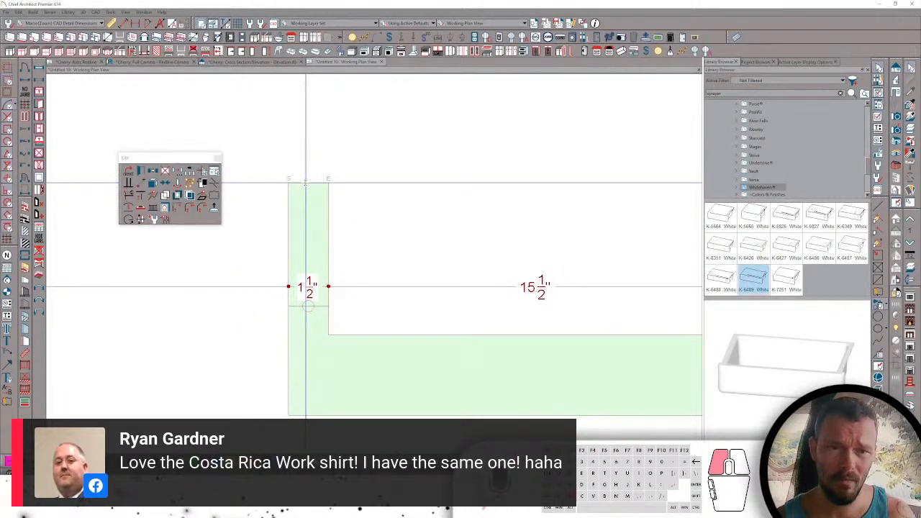
{"action": "left_click_drag", "start_coordinate": [306, 183], "coordinate": [309, 183]}
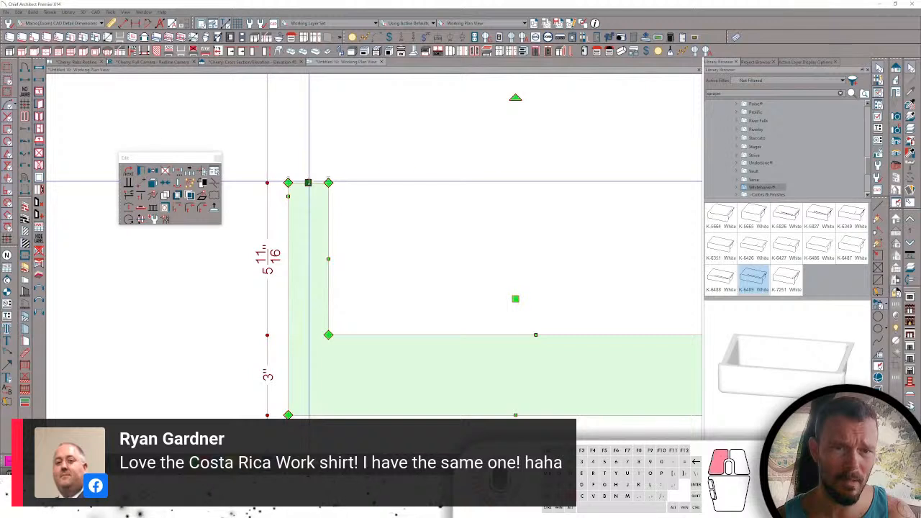
{"action": "left_click", "coordinate": [267, 255]}
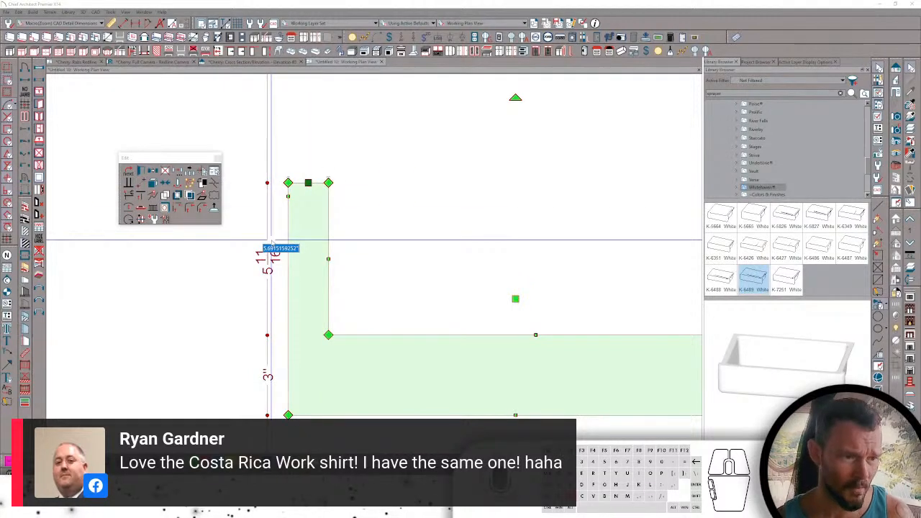
{"action": "type", "text": "6"}
{"action": "key", "text": "Return"}
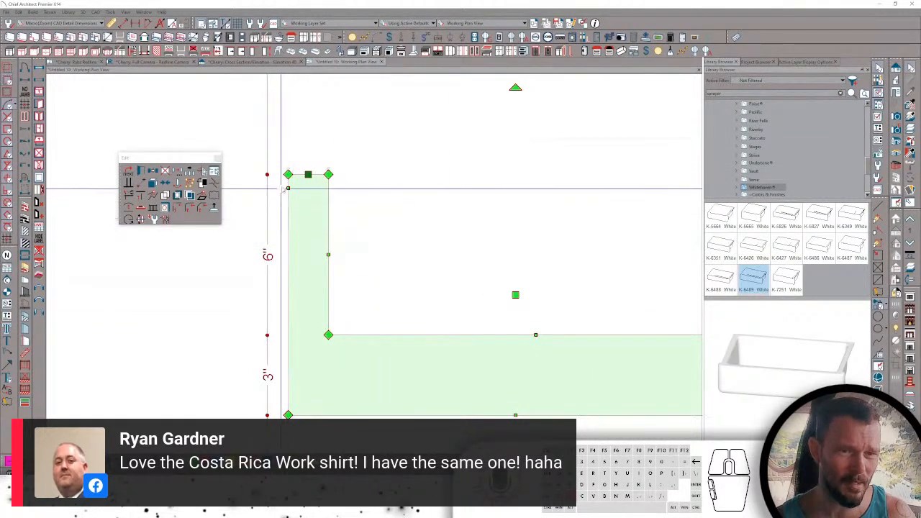
- Extend the upright leg of the L-shaped profile upward by 1 inch, and raise its top edge once more by the same amount
{"action": "left_click_drag", "start_coordinate": [308, 175], "coordinate": [308, 154]}
{"action": "key", "text": "Return"}
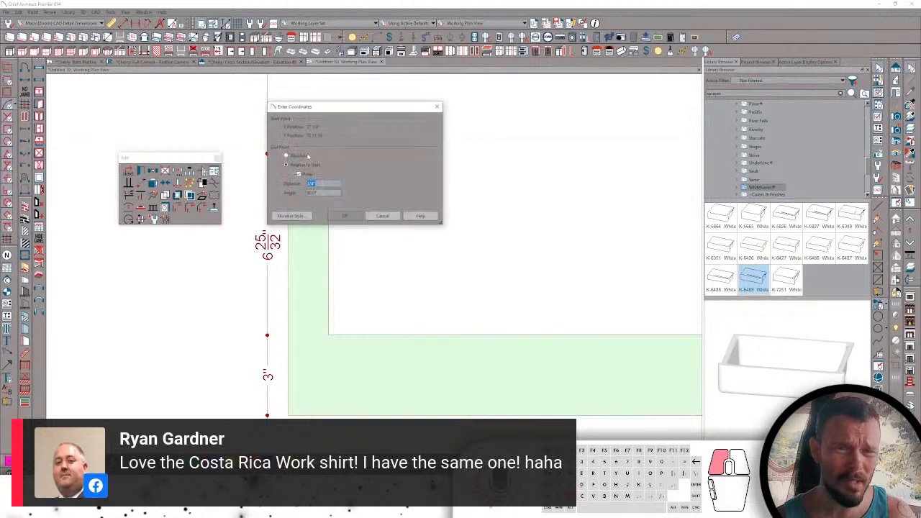
{"action": "type", "text": "1"}
{"action": "key", "text": "Return"}
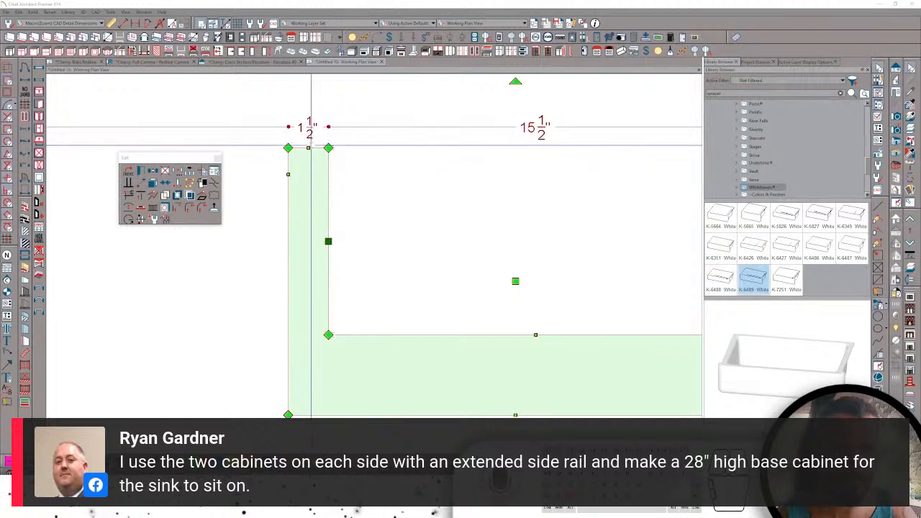
{"action": "left_click", "coordinate": [308, 147]}
{"action": "left_click_drag", "start_coordinate": [311, 146], "coordinate": [309, 127]}
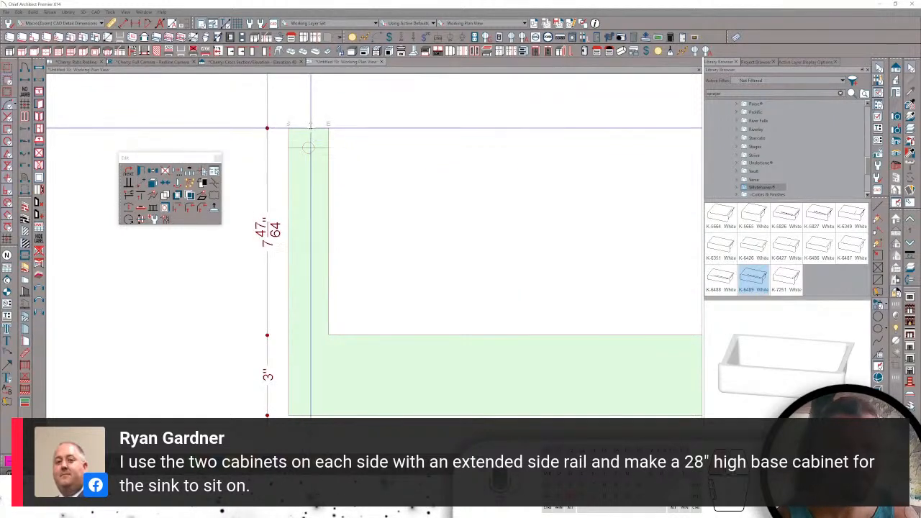
{"action": "key", "text": "Tab"}
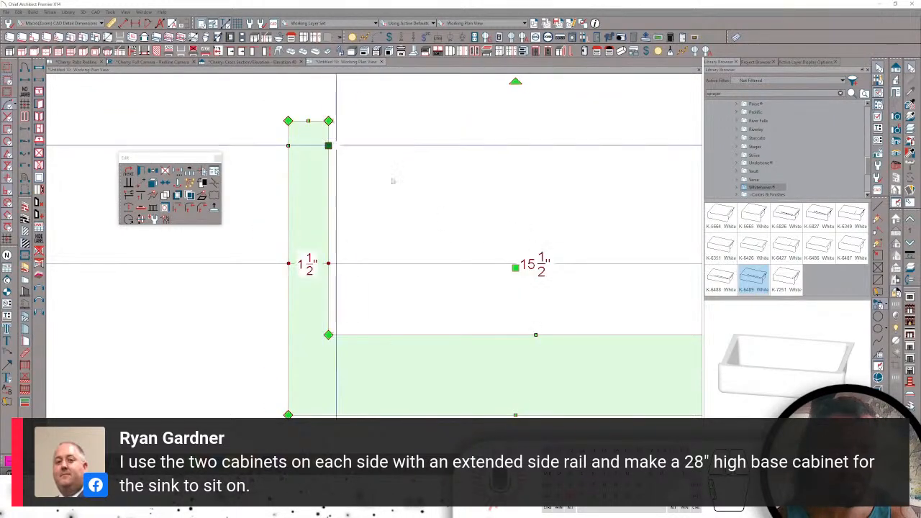
- Reflect a copy of the L-shaped profile about the vertical right end of its base
{"action": "scroll", "coordinate": [485, 283], "scroll_direction": "down", "scroll_amount": 3}
{"action": "scroll", "coordinate": [485, 283], "scroll_direction": "down", "scroll_amount": 2}
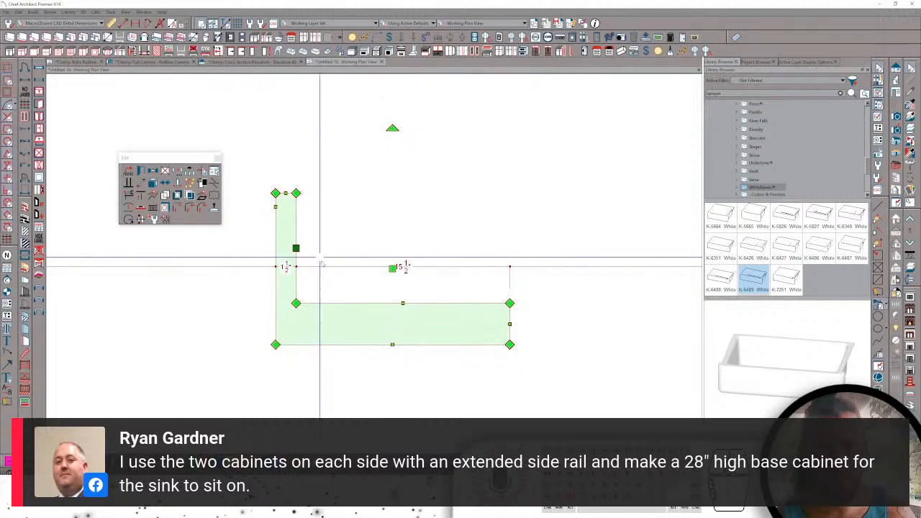
{"action": "key", "text": "ctrl+c"}
{"action": "key", "text": "r"}
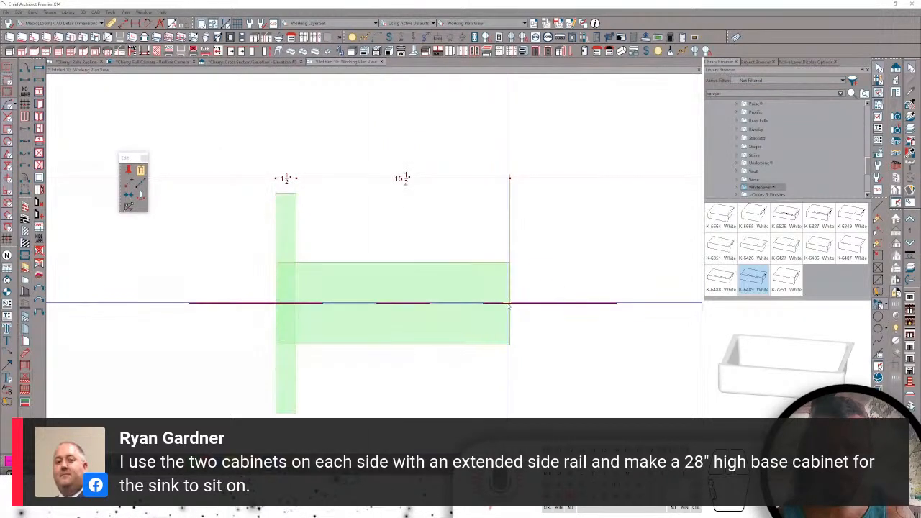
{"action": "left_click", "coordinate": [510, 307]}
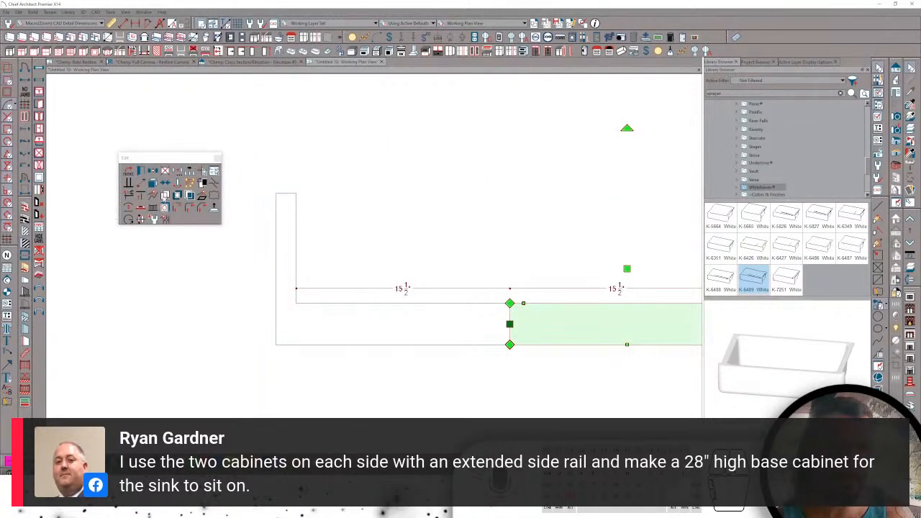
- Unite the two mirrored L-shapes into one U-shaped polyline and convert it to a 3D solid
{"action": "left_click", "coordinate": [166, 196]}
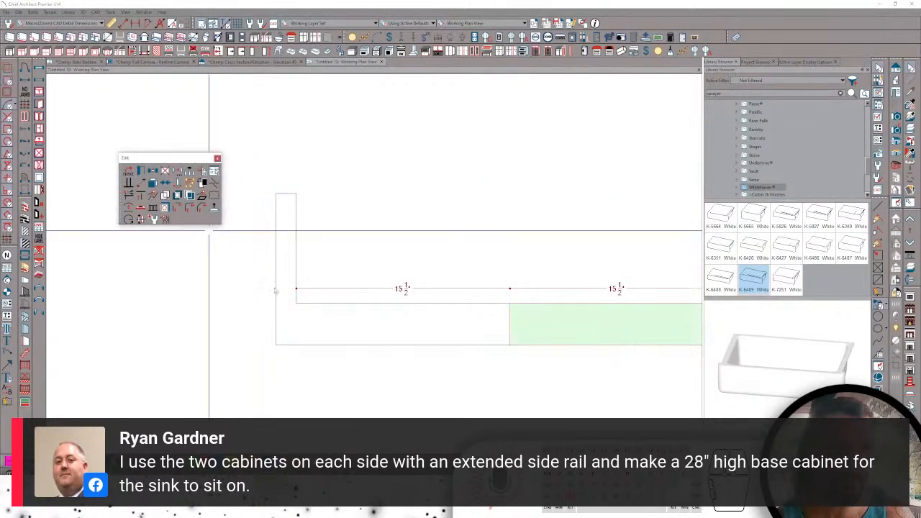
{"action": "left_click", "coordinate": [317, 317]}
{"action": "left_click", "coordinate": [133, 172]}
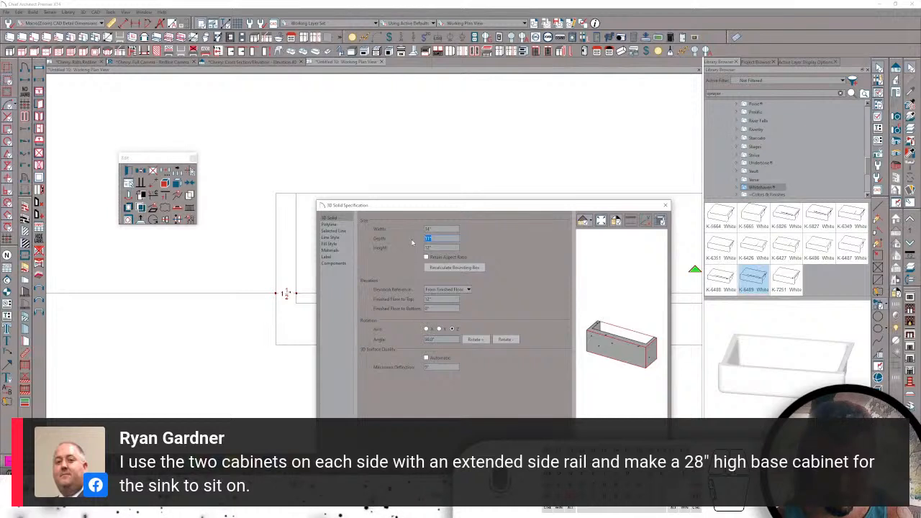
{"action": "type", "text": "1/4"}
{"action": "key", "text": "Tab"}
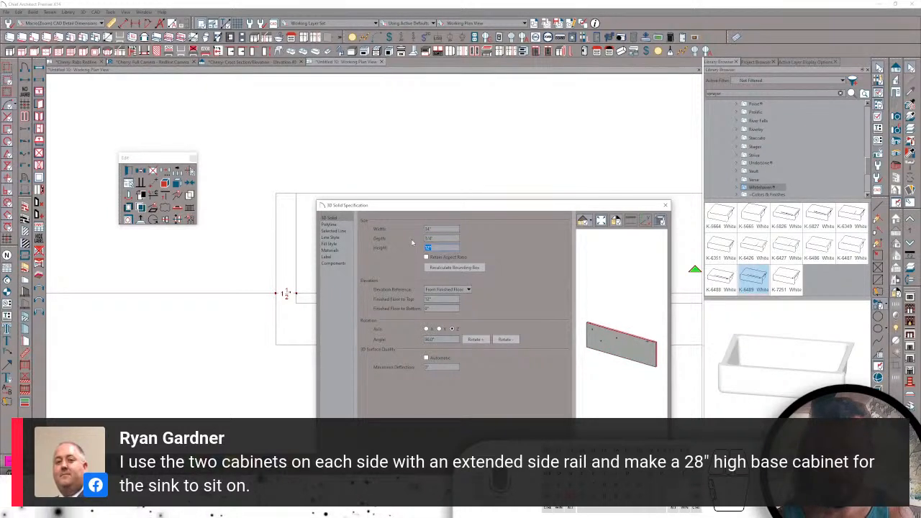
{"action": "key", "text": "Return"}
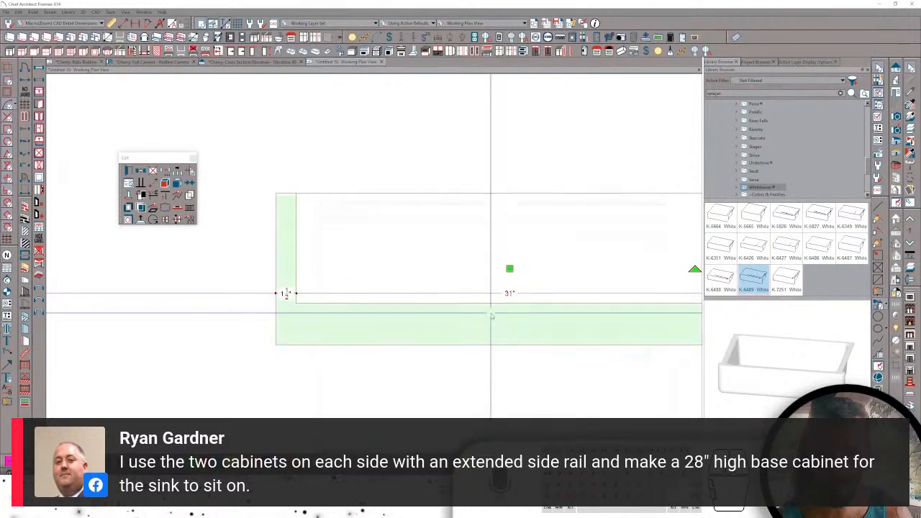
- Reduce the height of the U-shaped 3D solid to a thin slab, keeping its original width and depth
{"action": "left_click", "coordinate": [130, 171]}
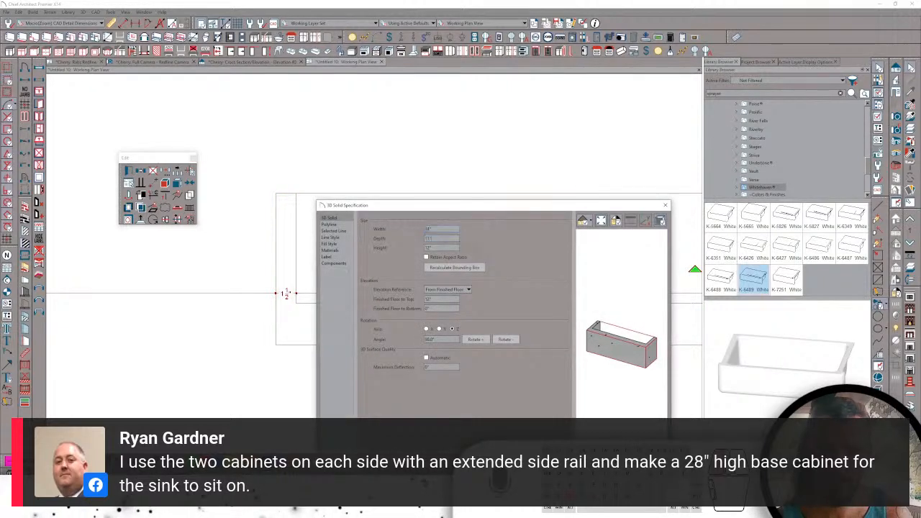
{"action": "type", "text": "1/4"}
{"action": "key", "text": "Tab"}
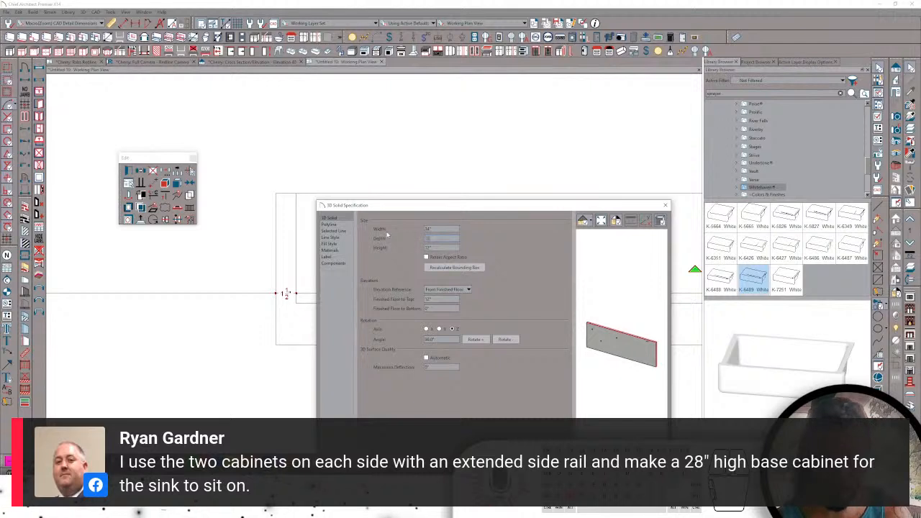
{"action": "key", "text": "Tab"}
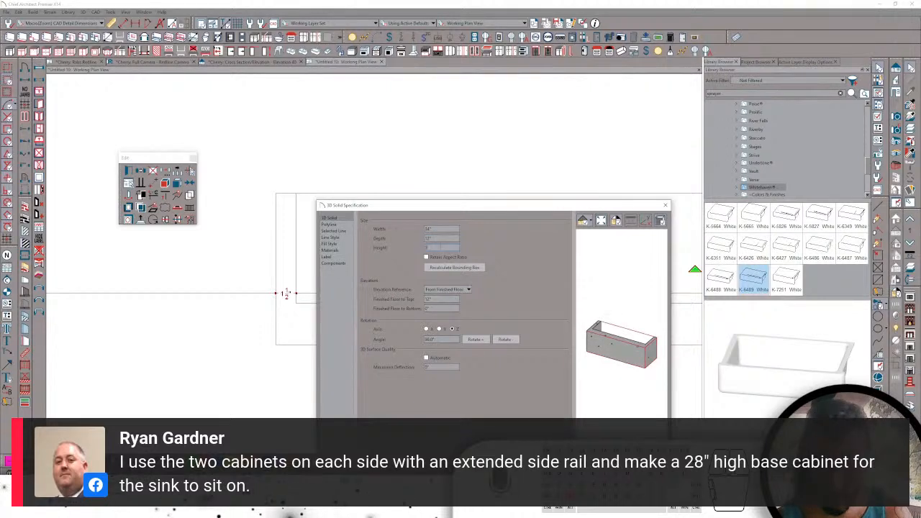
{"action": "type", "text": "1/4"}
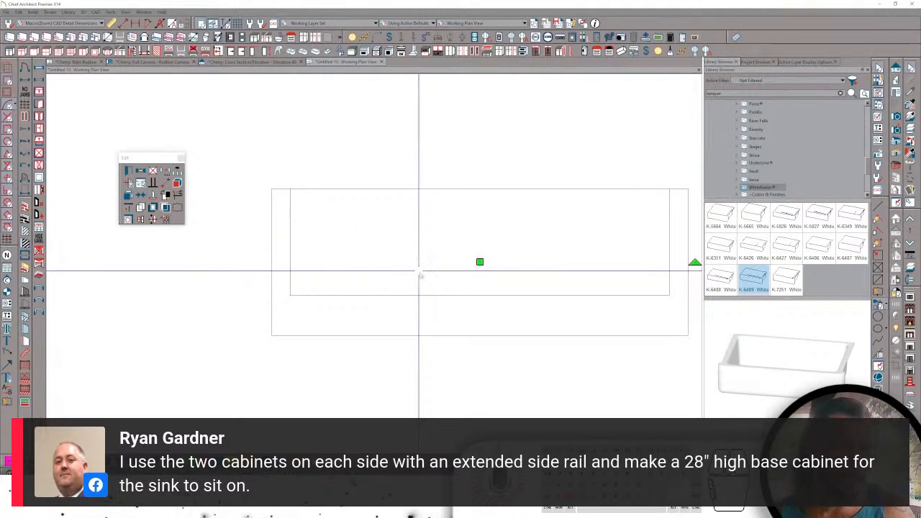
- Create a full camera view aimed at the U-shaped solid from the lower right of the room and bring the solid up close
{"action": "right_click", "coordinate": [425, 263]}
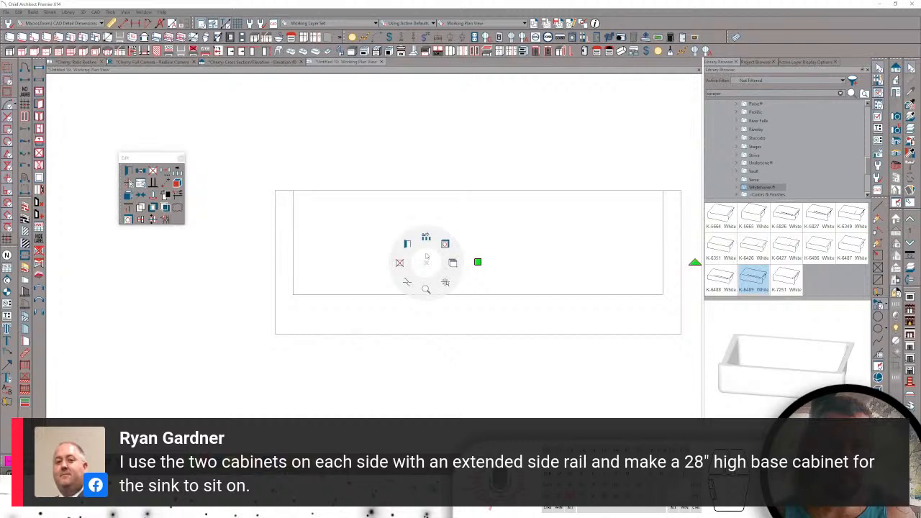
{"action": "left_click", "coordinate": [426, 254]}
{"action": "left_click", "coordinate": [426, 228]}
{"action": "scroll", "coordinate": [532, 134], "scroll_direction": "down", "scroll_amount": 8}
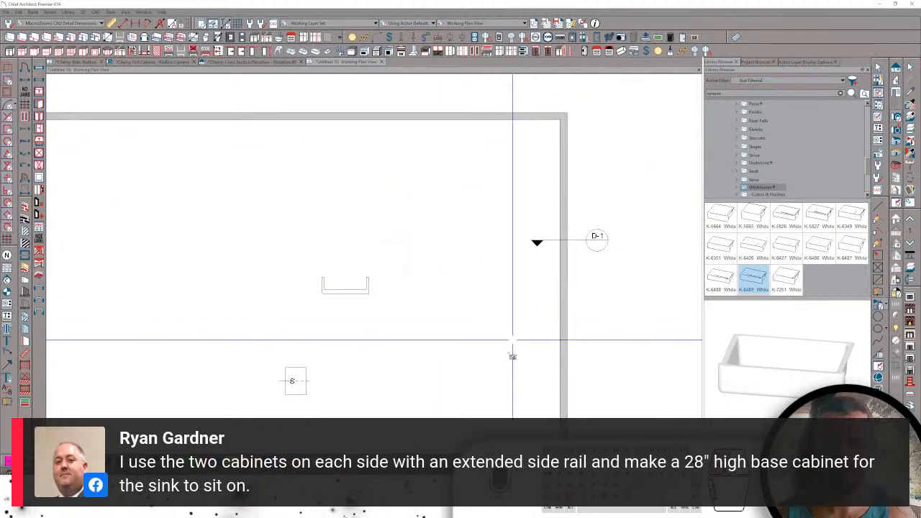
{"action": "left_click_drag", "start_coordinate": [511, 354], "coordinate": [419, 308]}
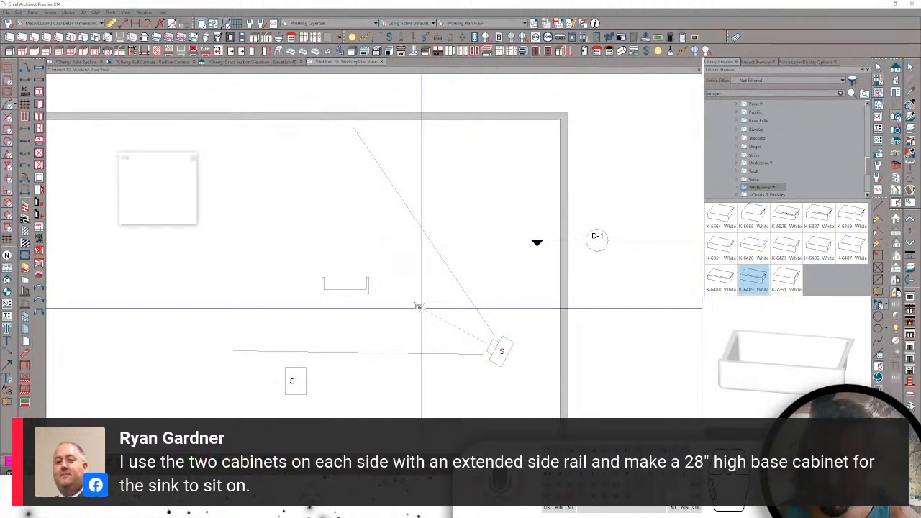
{"action": "left_click_drag", "start_coordinate": [415, 306], "coordinate": [414, 306]}
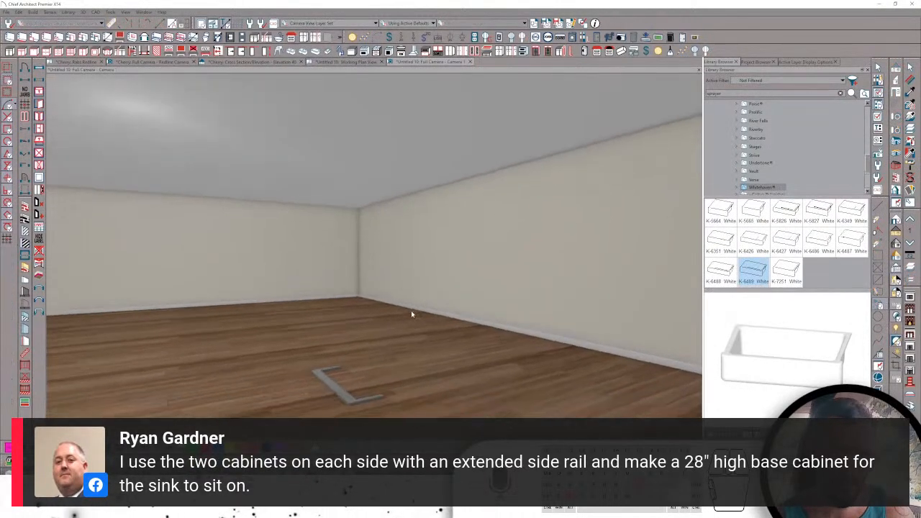
{"action": "left_click_drag", "start_coordinate": [412, 313], "coordinate": [346, 321]}
- Try to fillet the long outer edge of the U-shaped solid's top face, accepting the offered fillet radius
{"action": "left_click", "coordinate": [336, 325]}
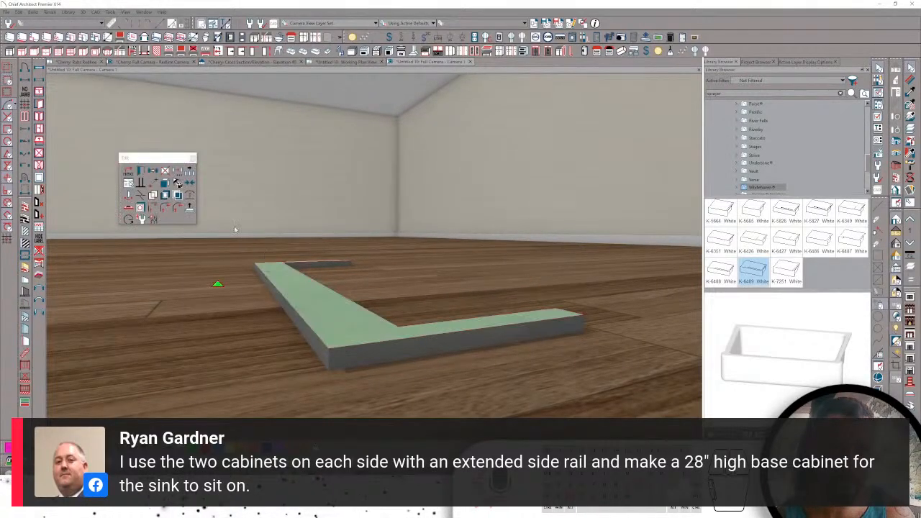
{"action": "left_click", "coordinate": [167, 209]}
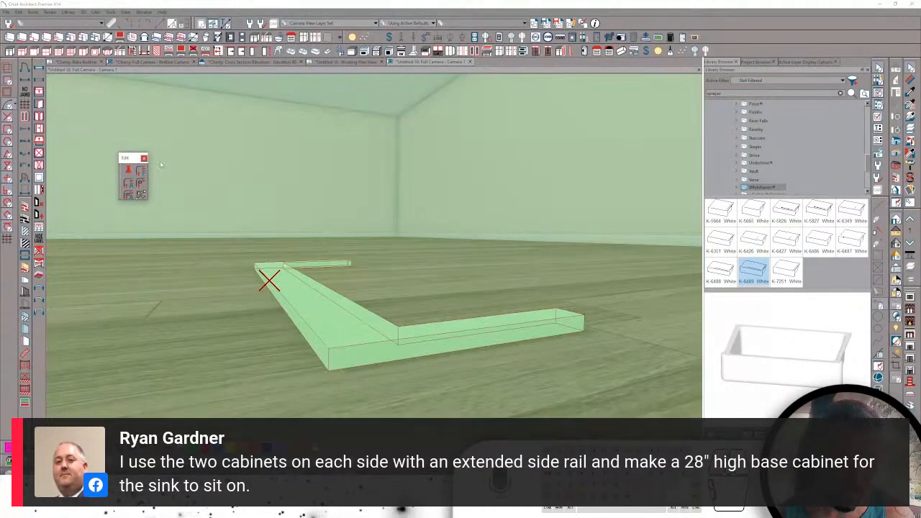
{"action": "left_click", "coordinate": [269, 281]}
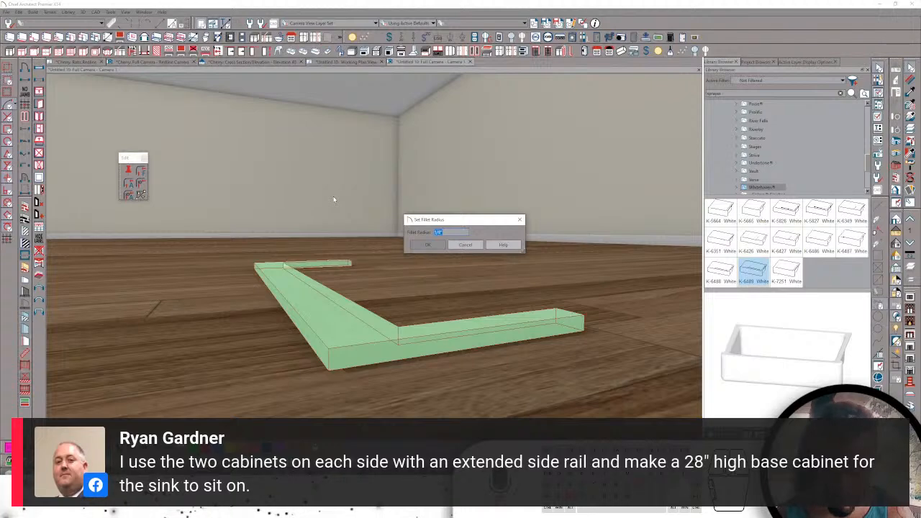
{"action": "left_click", "coordinate": [437, 246]}
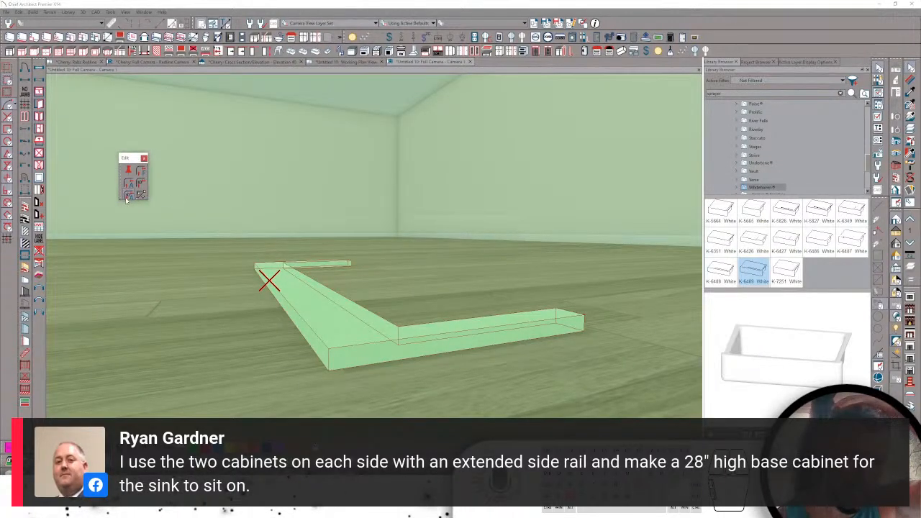
{"action": "left_click", "coordinate": [129, 171]}
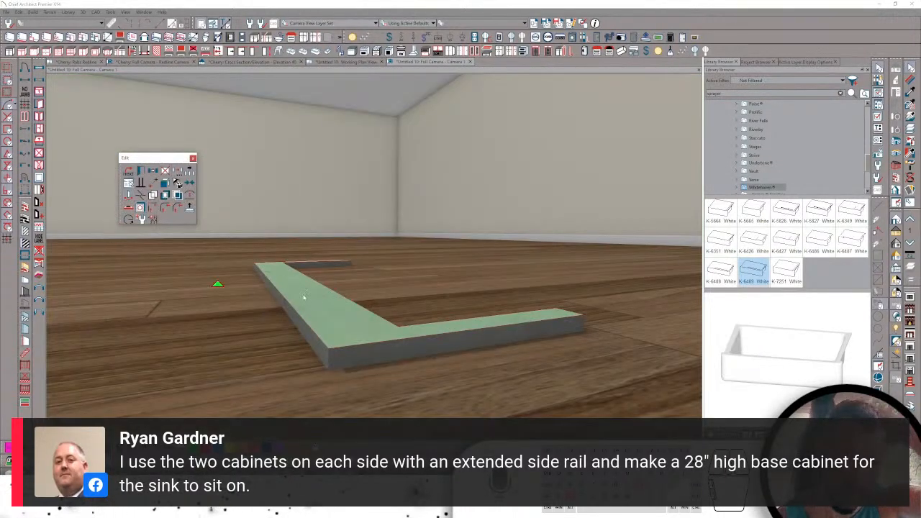
- Try to fillet the solid's long outer edge together with the inner edge of the near leg, allowing intervening lines to be deleted
{"action": "left_click", "coordinate": [167, 208]}
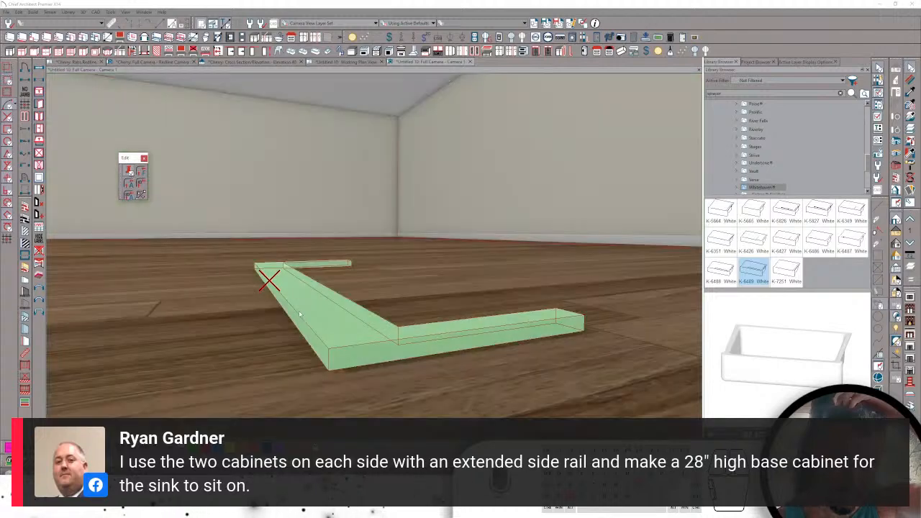
{"action": "left_click", "coordinate": [301, 315]}
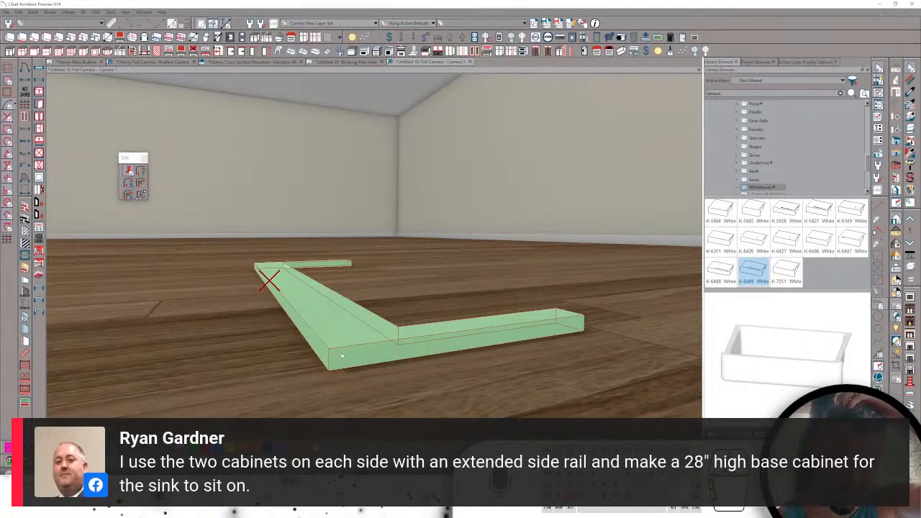
{"action": "left_click", "coordinate": [421, 322]}
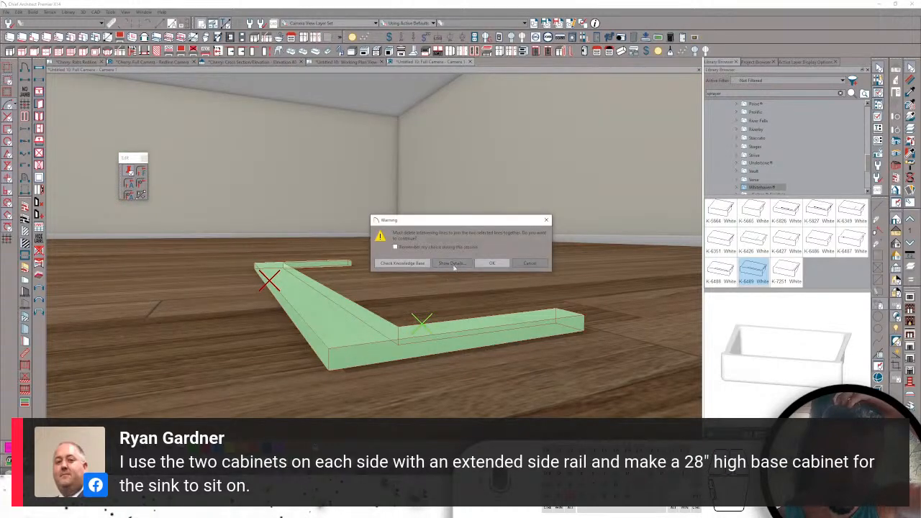
{"action": "left_click", "coordinate": [493, 264]}
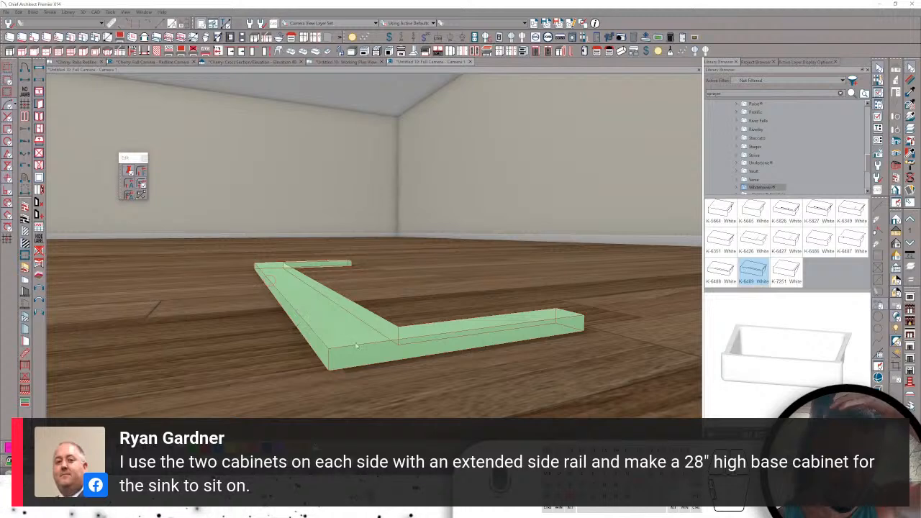
{"action": "key", "text": "space"}
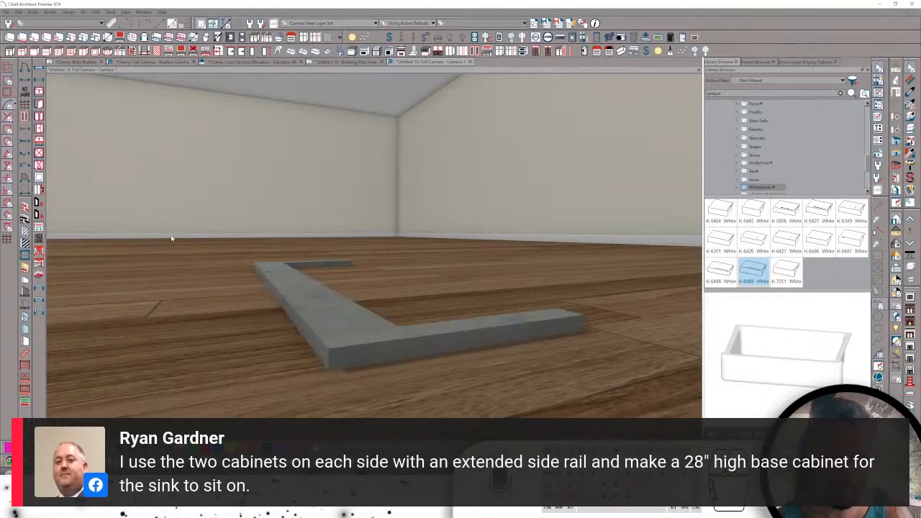
- Reselect the solid's top face, accept the fillet radius and try again to round its long outer edge
{"action": "left_click", "coordinate": [323, 318]}
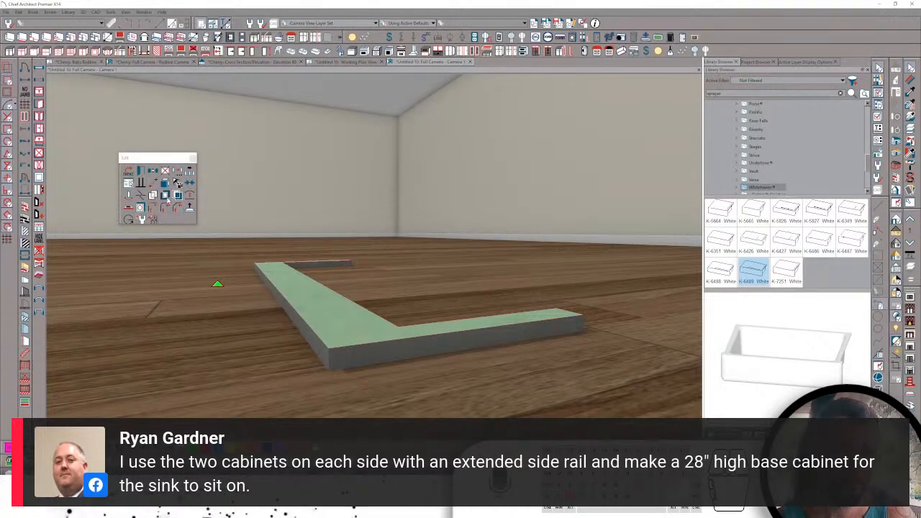
{"action": "left_click", "coordinate": [165, 209]}
{"action": "left_click", "coordinate": [142, 172]}
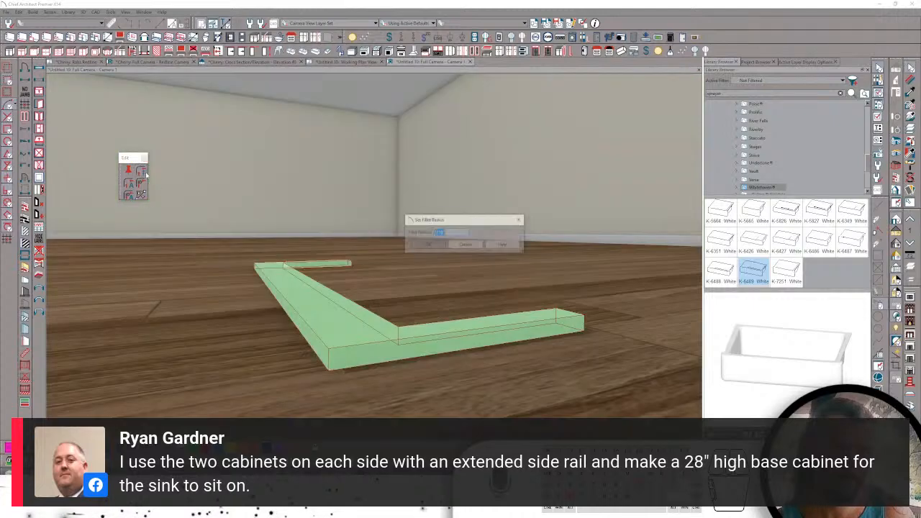
{"action": "left_click", "coordinate": [427, 245]}
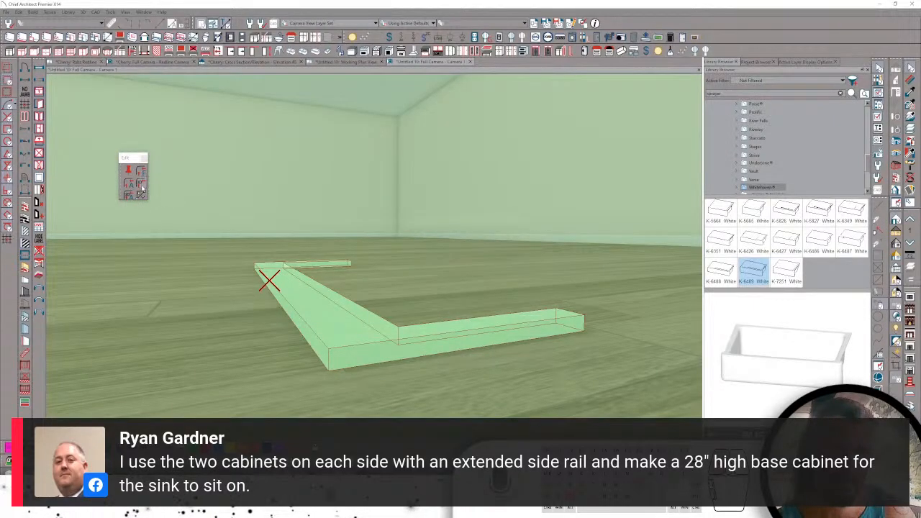
{"action": "left_click", "coordinate": [269, 281]}
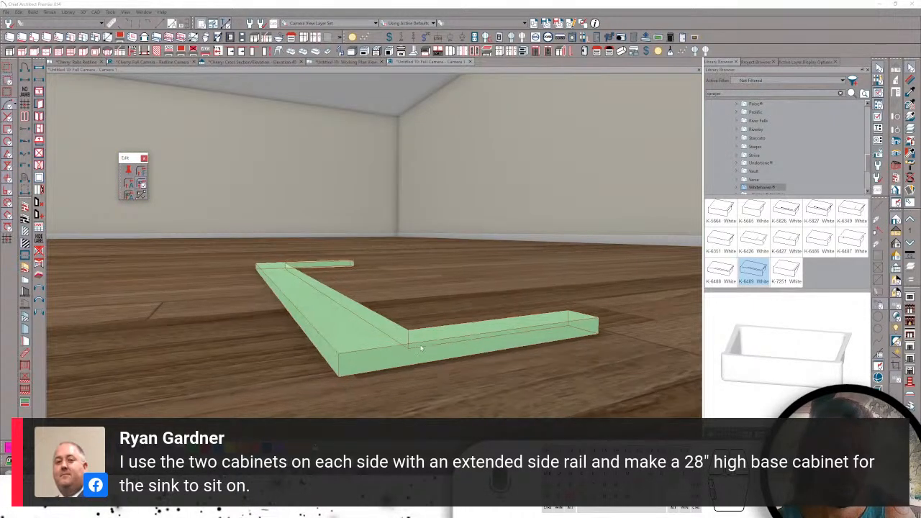
- Convert the U-shaped solid to a symbol in the Cabinet Door/Drawer category, added to the library with advanced options shown
{"action": "middle_click_drag", "start_coordinate": [421, 349], "coordinate": [531, 307]}
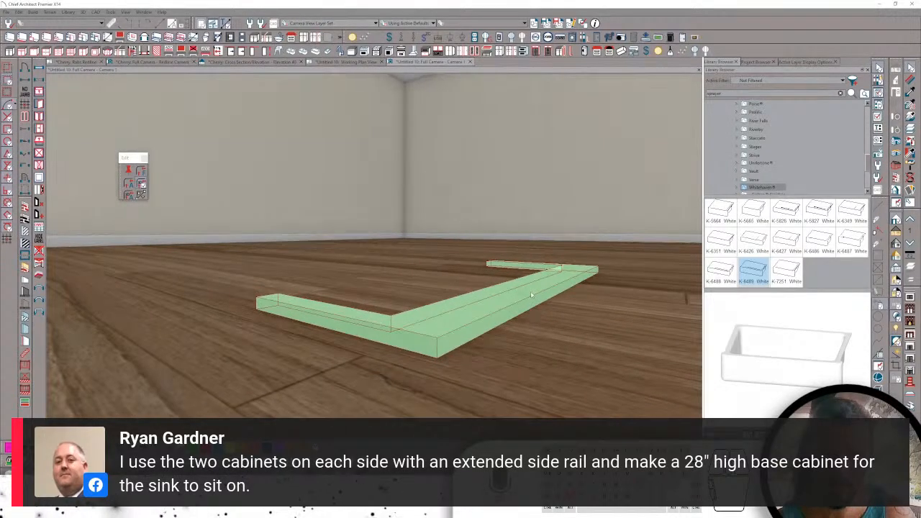
{"action": "key", "text": "space"}
{"action": "left_click", "coordinate": [506, 304]}
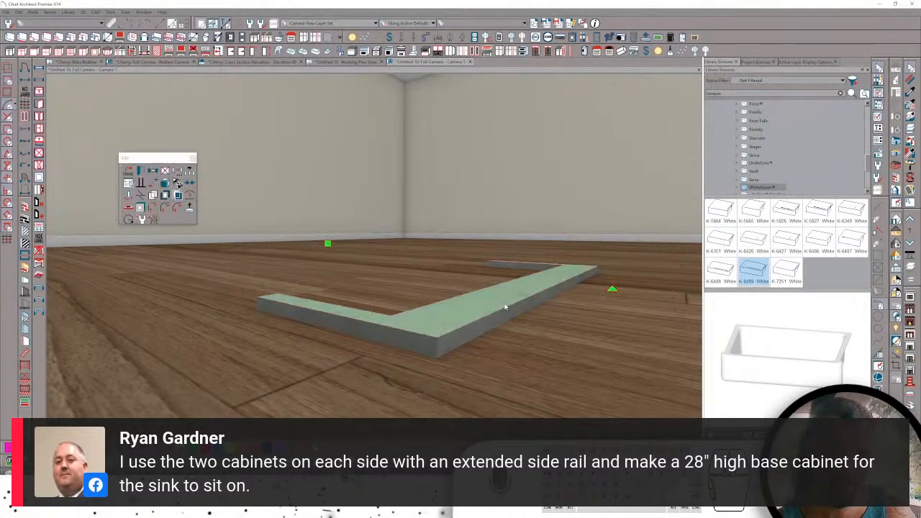
{"action": "middle_click_drag", "start_coordinate": [505, 305], "coordinate": [138, 219]}
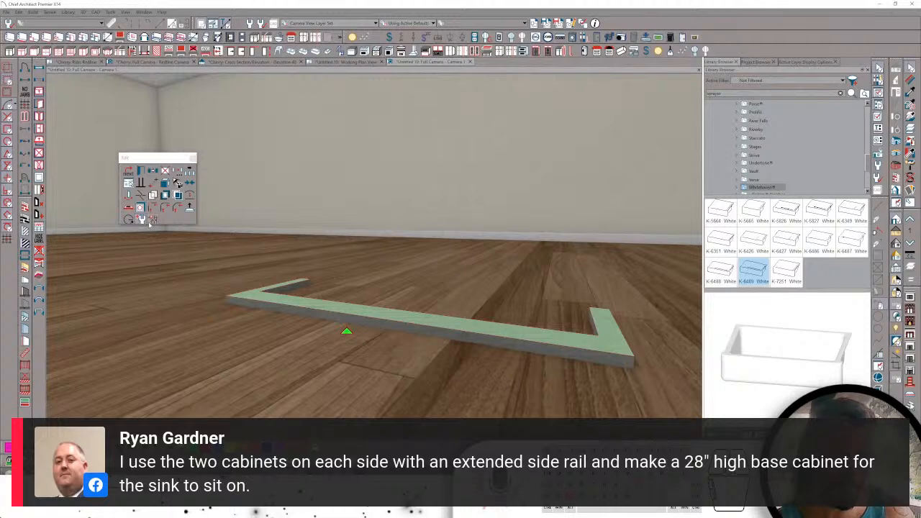
{"action": "left_click", "coordinate": [151, 220]}
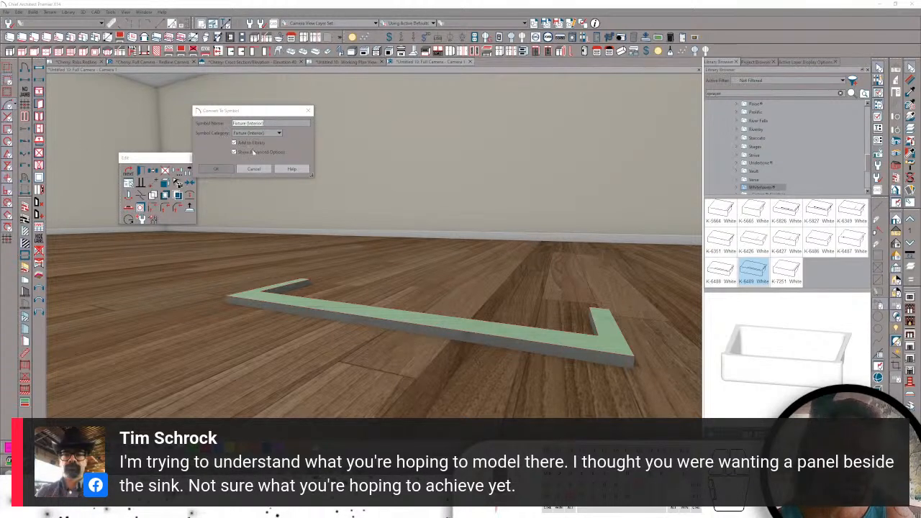
{"action": "left_click", "coordinate": [267, 134]}
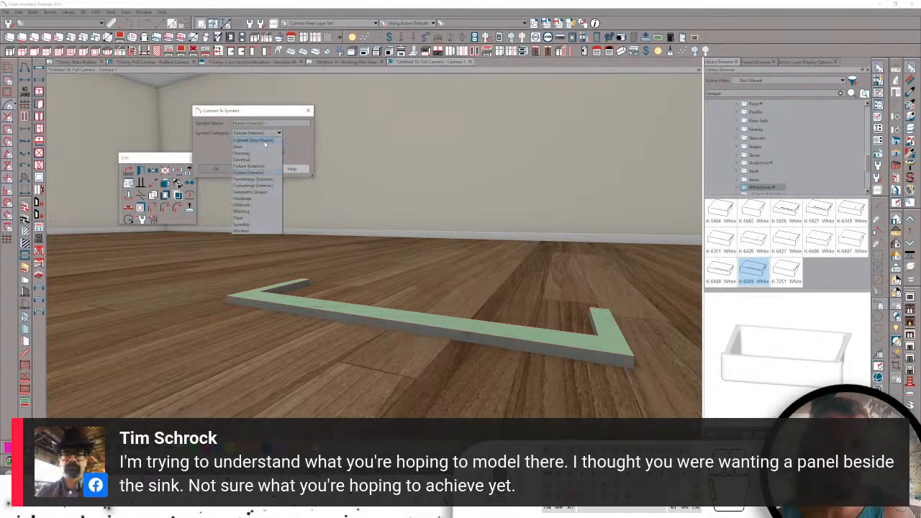
{"action": "left_click", "coordinate": [259, 140]}
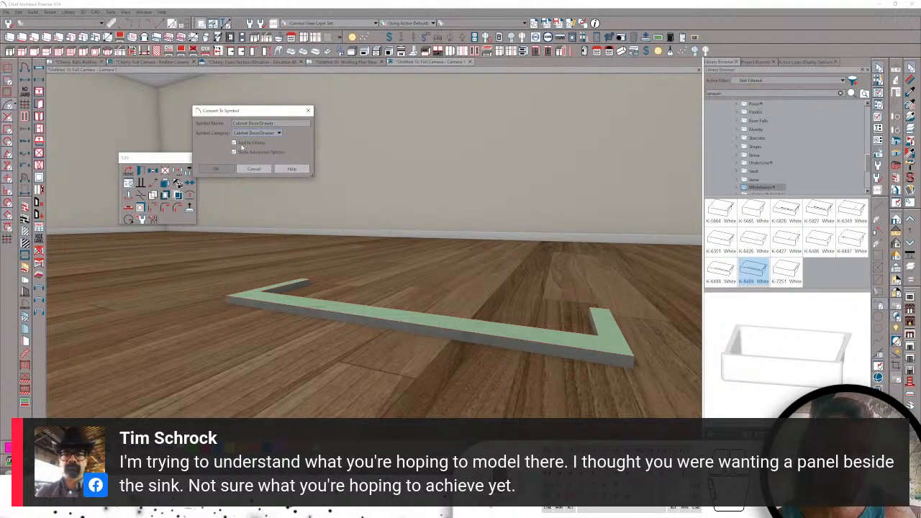
{"action": "left_click", "coordinate": [222, 169]}
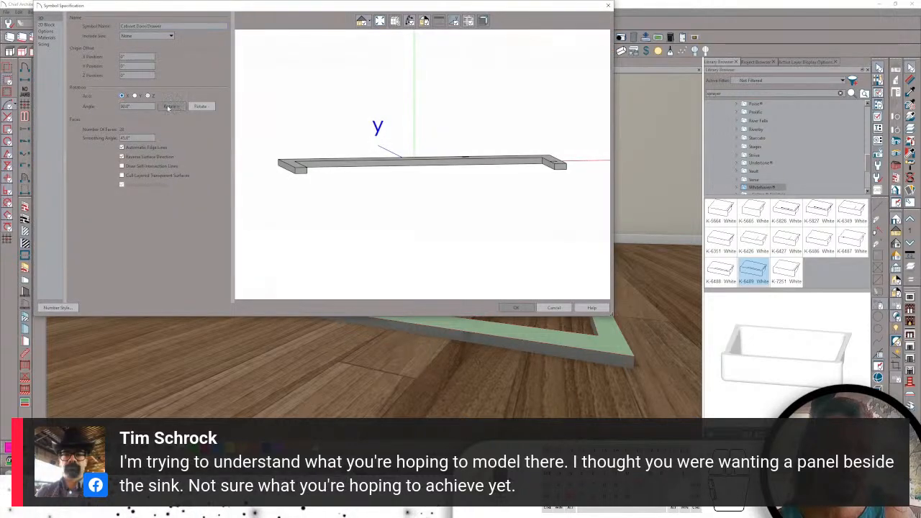
- Rotate the symbol about the X axis until the U stands upright and set its bounding box height to 3 1/8"
{"action": "left_click", "coordinate": [169, 106]}
{"action": "left_click", "coordinate": [169, 106]}
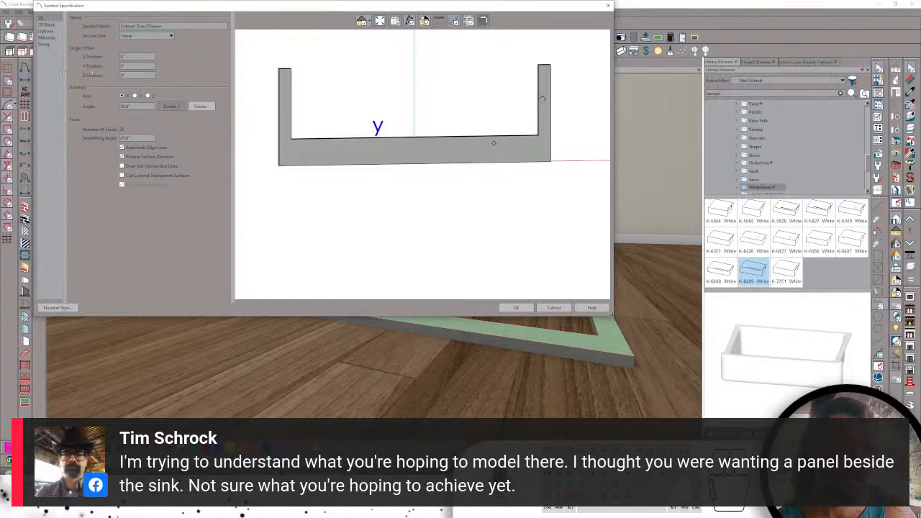
{"action": "left_click", "coordinate": [44, 45]}
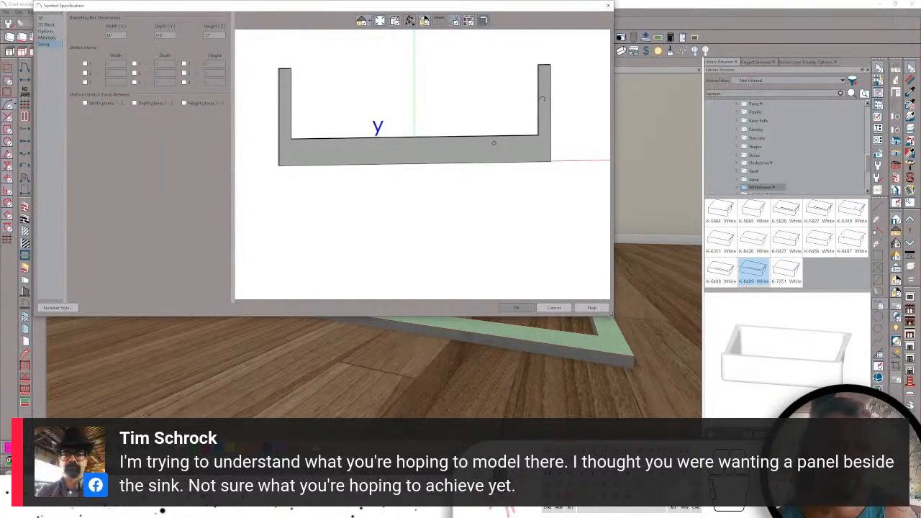
{"action": "double_click", "coordinate": [213, 35]}
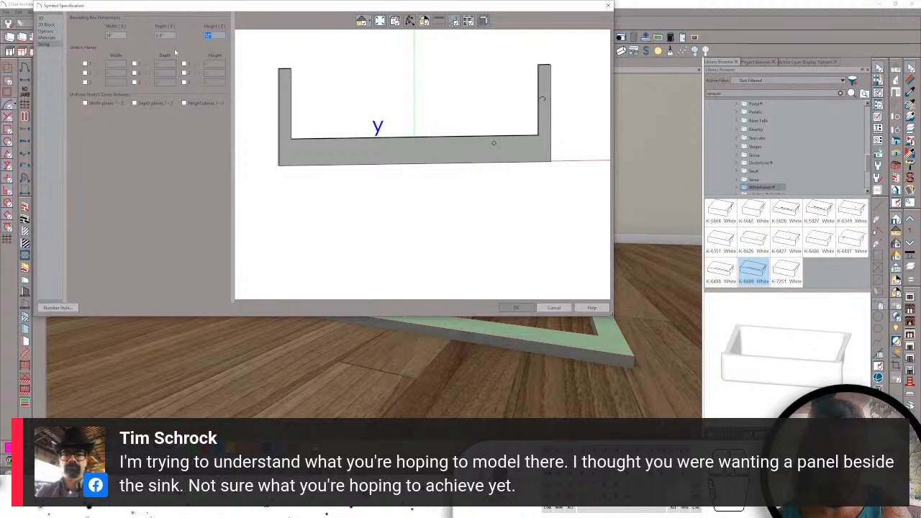
{"action": "type", "text": "5"}
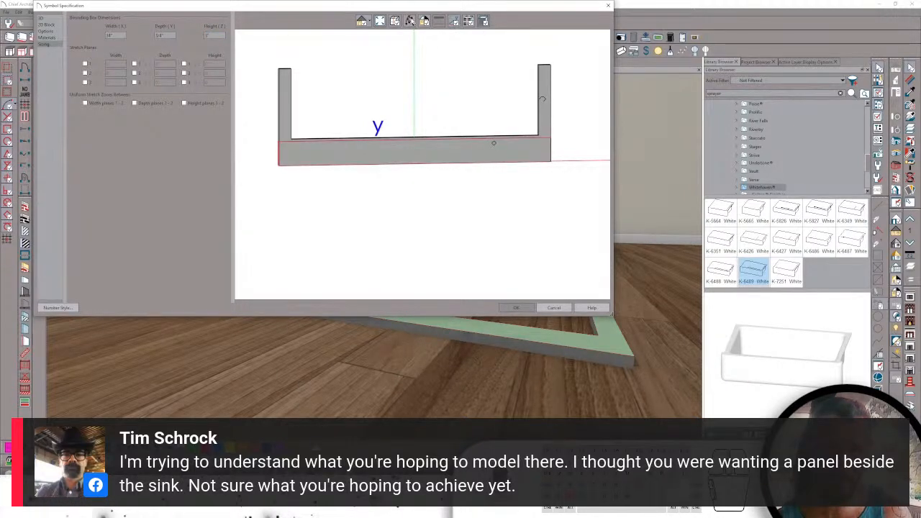
{"action": "left_click_drag", "start_coordinate": [455, 103], "coordinate": [311, 100]}
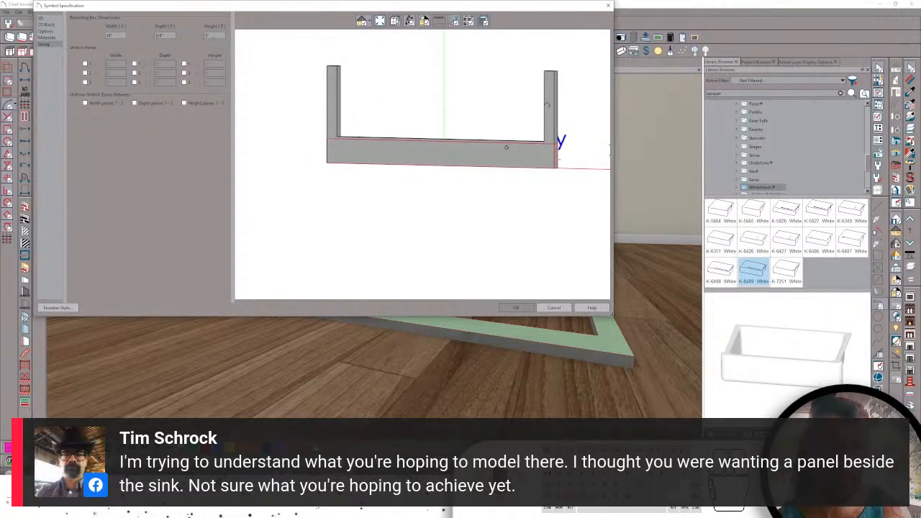
{"action": "key", "text": "Up"}
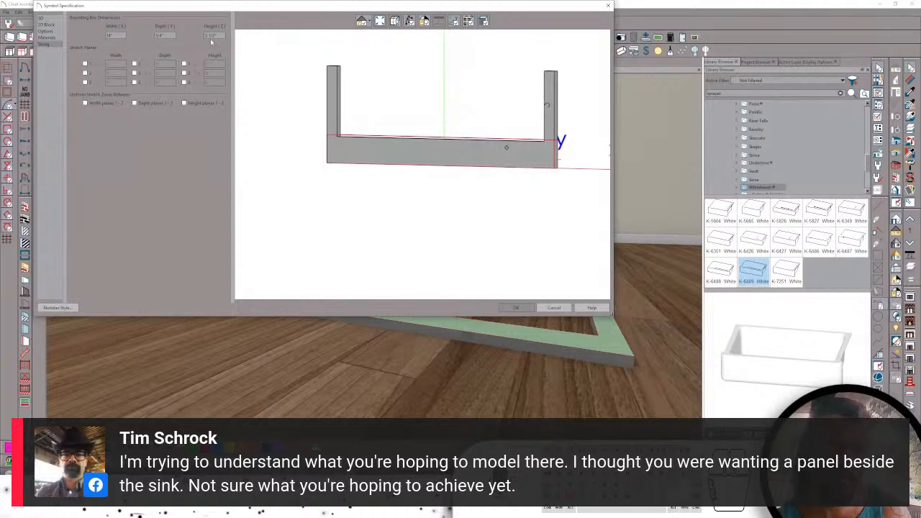
{"action": "left_click_drag", "start_coordinate": [218, 35], "coordinate": [192, 39]}
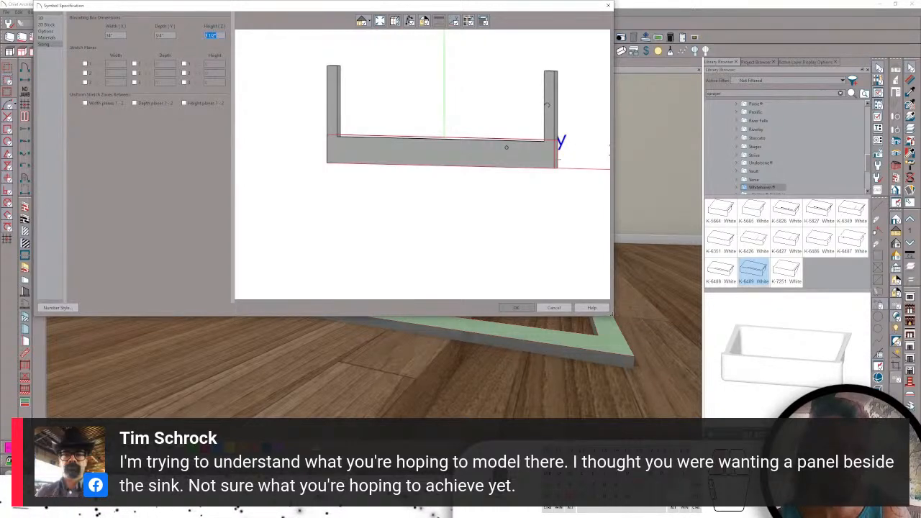
{"action": "type", "text": "3 1/8"}
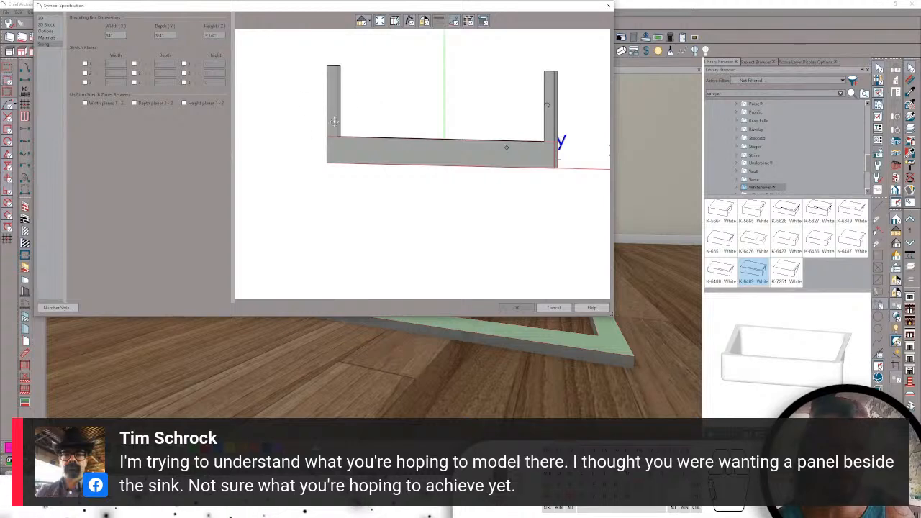
{"action": "left_click_drag", "start_coordinate": [323, 115], "coordinate": [409, 132]}
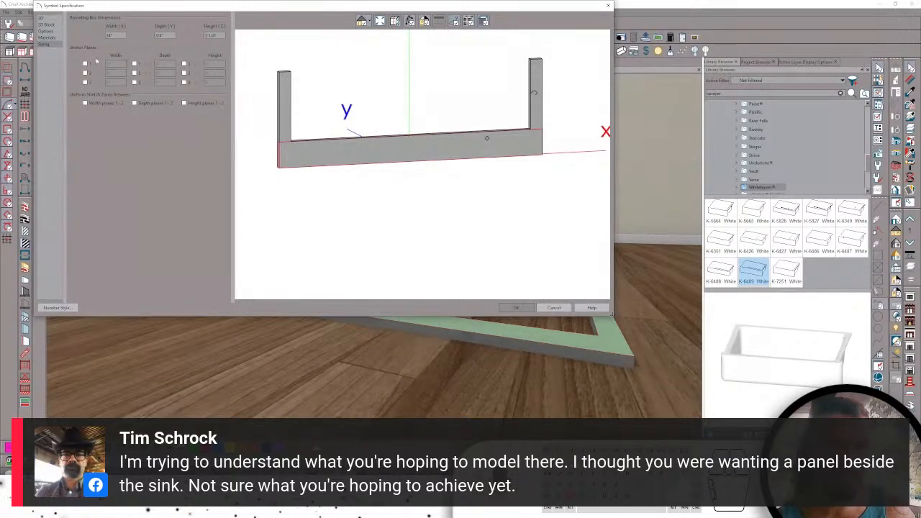
- Enable the first two width stretch planes with a uniform zone between them and set them to -15 1/2" and 15 1/2"
{"action": "left_click", "coordinate": [85, 64]}
{"action": "left_click", "coordinate": [85, 72]}
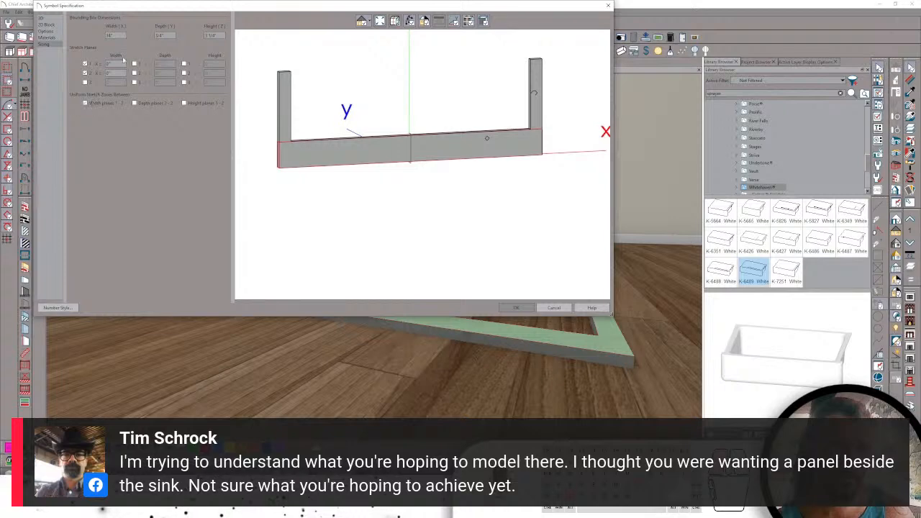
{"action": "double_click", "coordinate": [109, 63]}
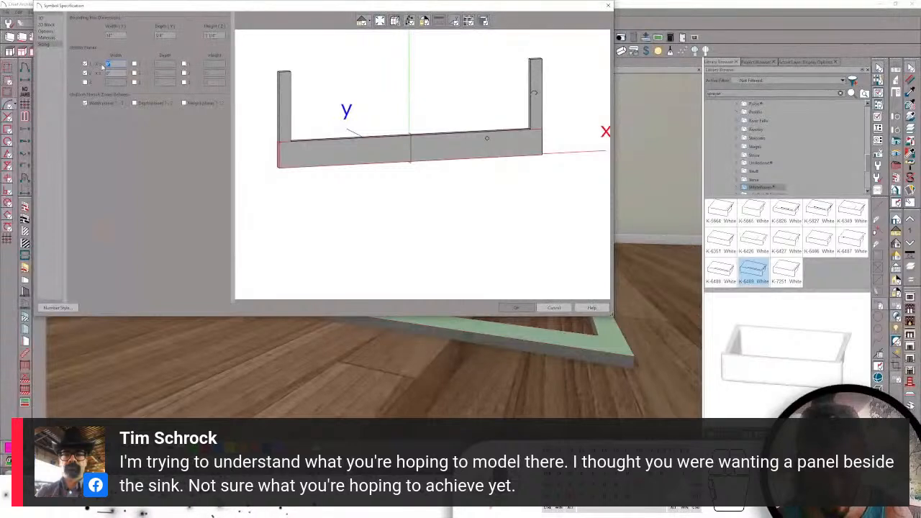
{"action": "type", "text": "5"}
{"action": "key", "text": "Tab"}
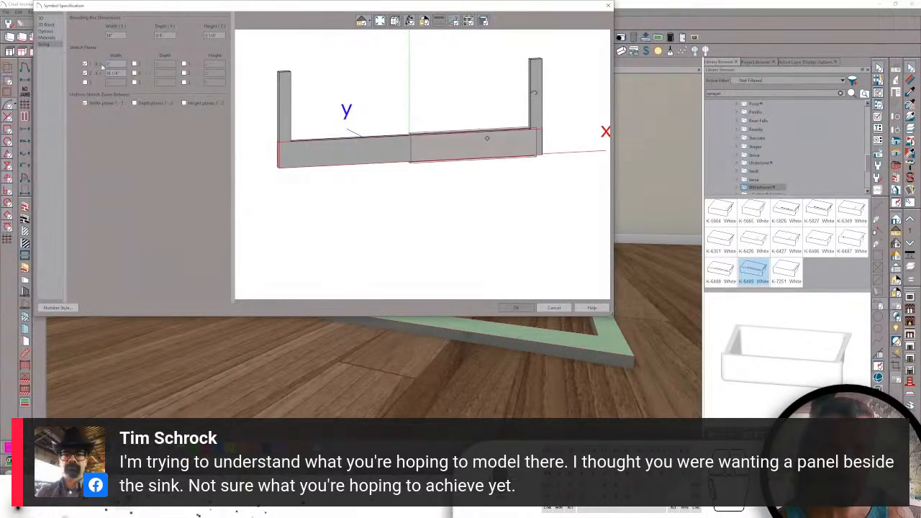
{"action": "left_click_drag", "start_coordinate": [523, 87], "coordinate": [490, 87]}
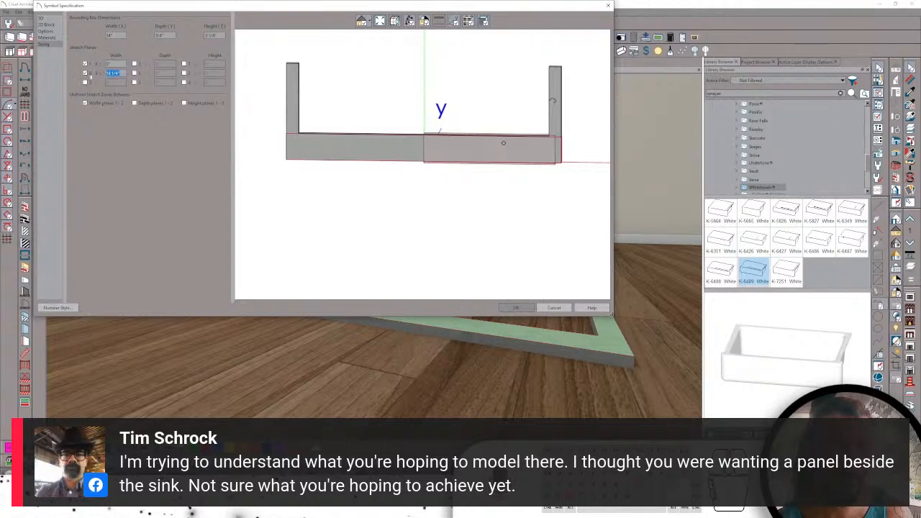
{"action": "type", "text": "15.6"}
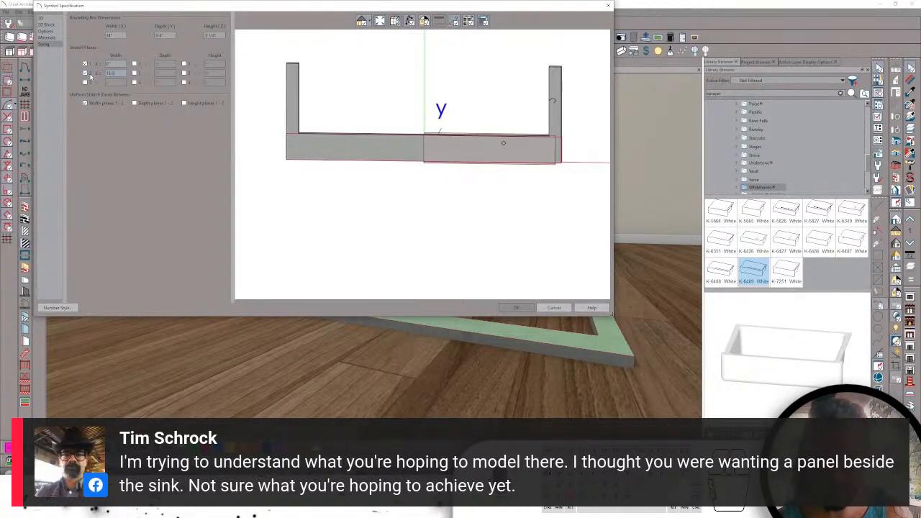
{"action": "key", "text": "Tab"}
{"action": "double_click", "coordinate": [109, 64]}
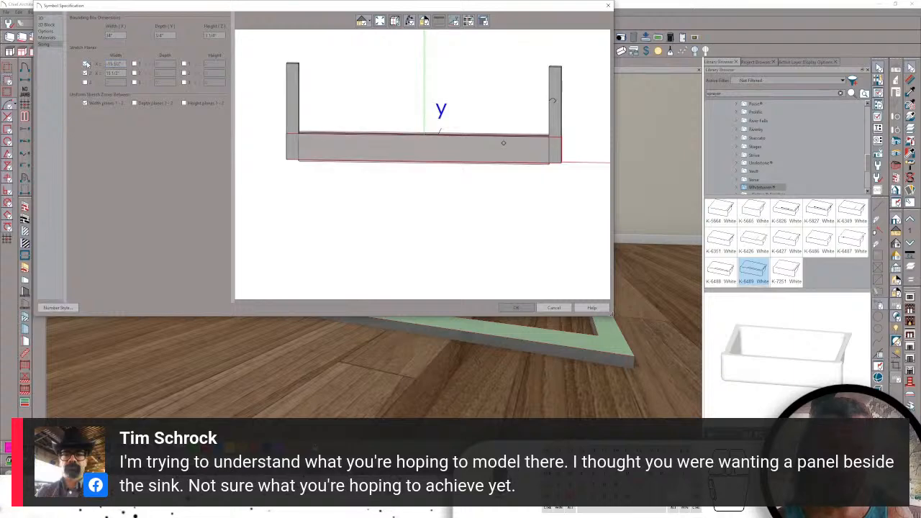
{"action": "key", "text": "Tab"}
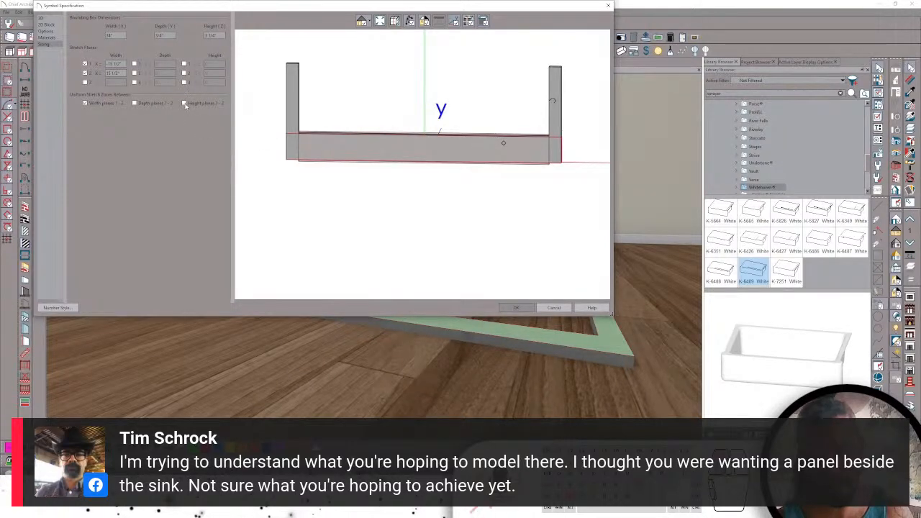
- Enable uniform stretching between height planes 1 and 2, set plane 2 to 3 1/4" and accept the symbol specification
{"action": "left_click", "coordinate": [185, 104]}
{"action": "type", "text": "3"}
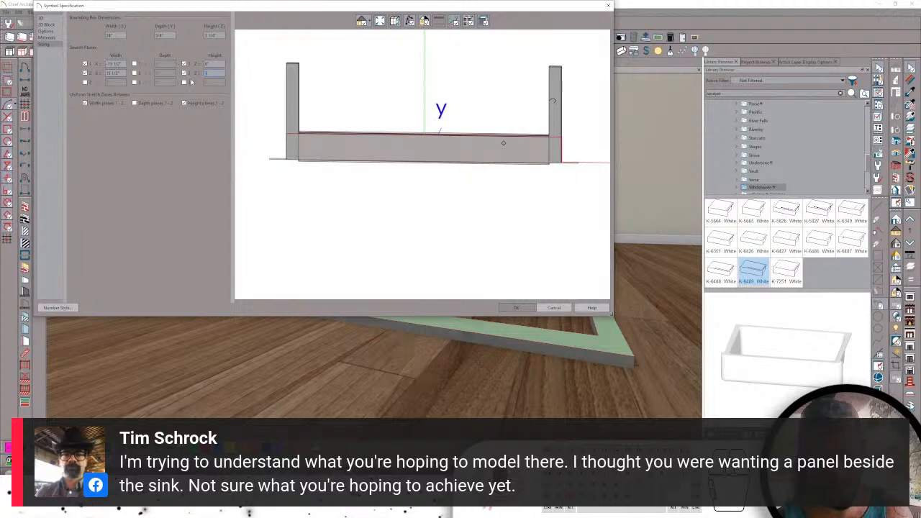
{"action": "type", "text": " 1/4"}
{"action": "key", "text": "Tab"}
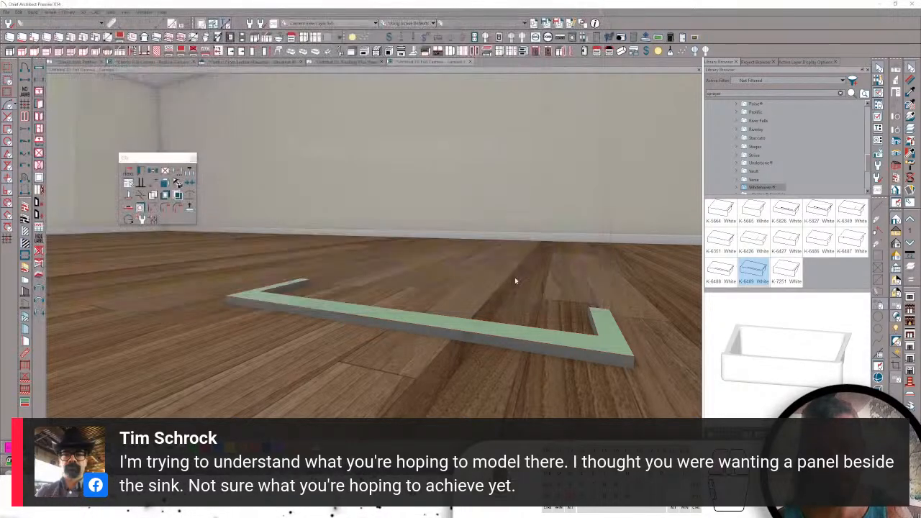
{"action": "left_click", "coordinate": [516, 307]}
- In the kitchen's Redline Camera view, open the sink base cabinet's specification and change its front's blank area to Door - Panel
{"action": "left_click", "coordinate": [249, 61]}
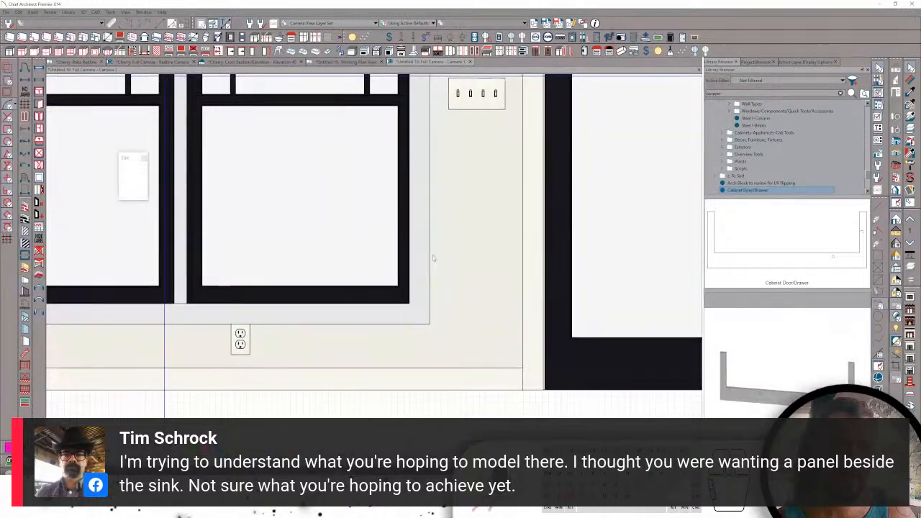
{"action": "left_click", "coordinate": [429, 62]}
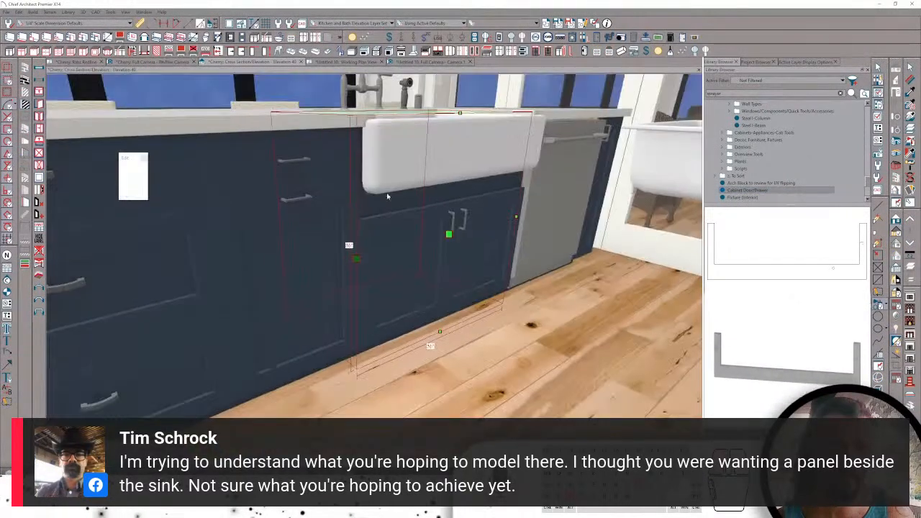
{"action": "key", "text": "Escape"}
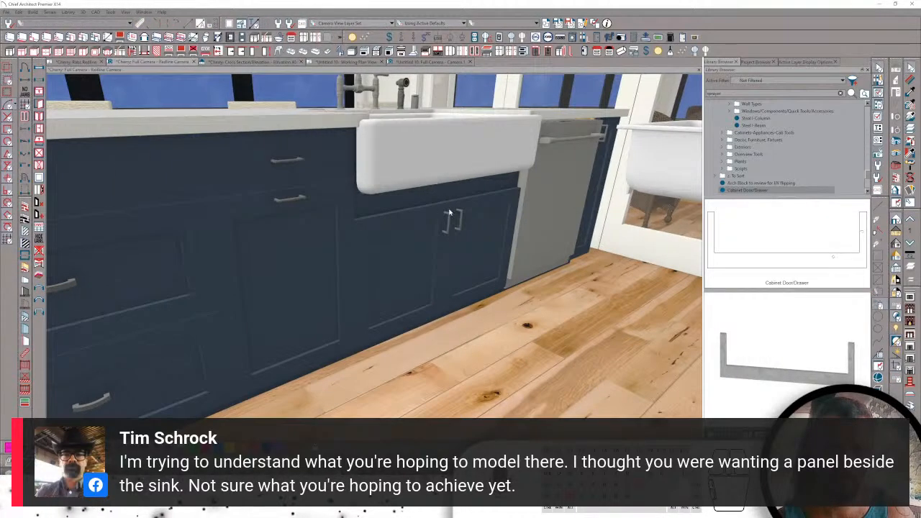
{"action": "left_click", "coordinate": [447, 199]}
{"action": "double_click", "coordinate": [452, 205]}
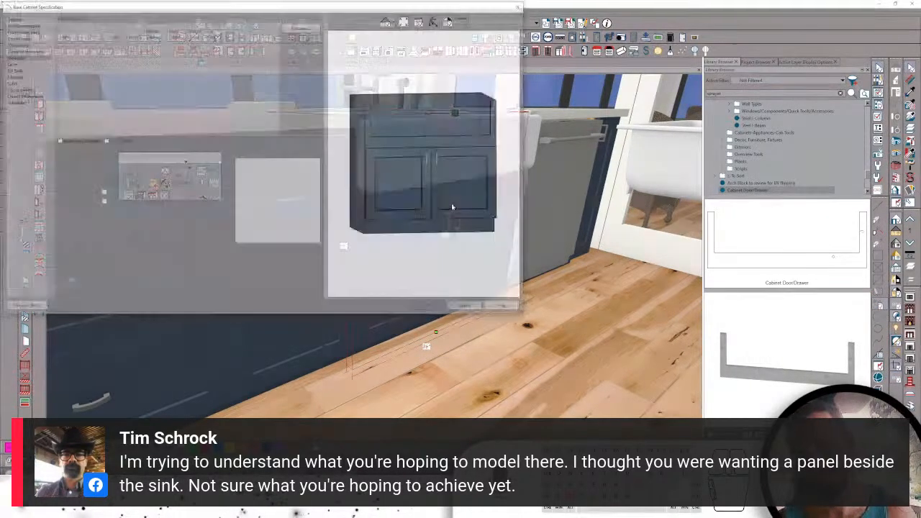
{"action": "left_click", "coordinate": [423, 141]}
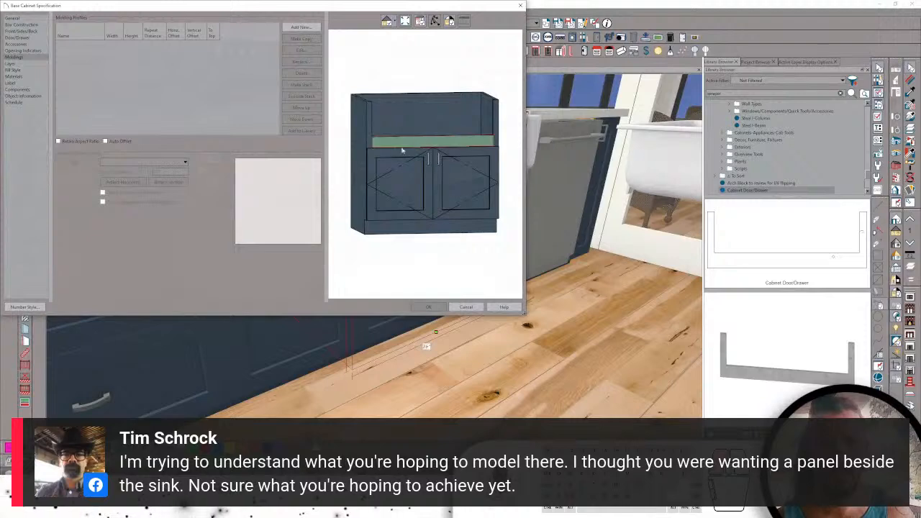
{"action": "left_click", "coordinate": [144, 175]}
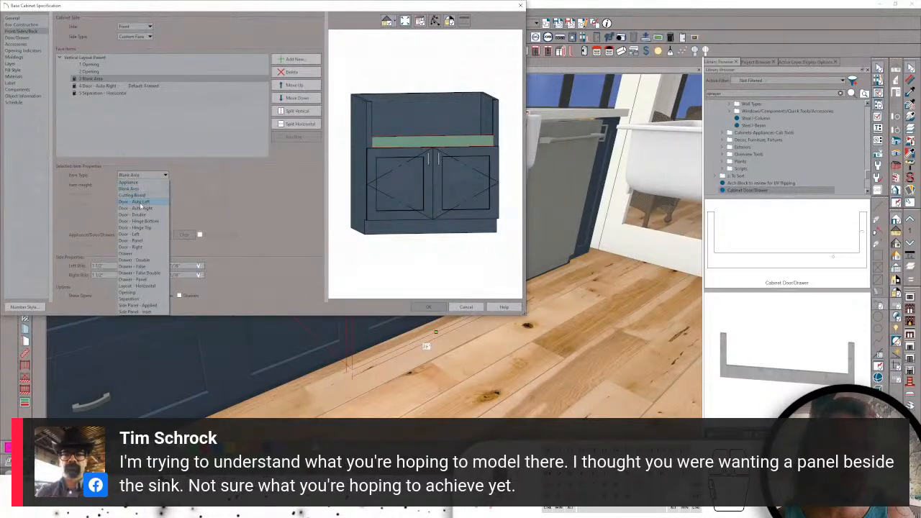
{"action": "left_click", "coordinate": [154, 241]}
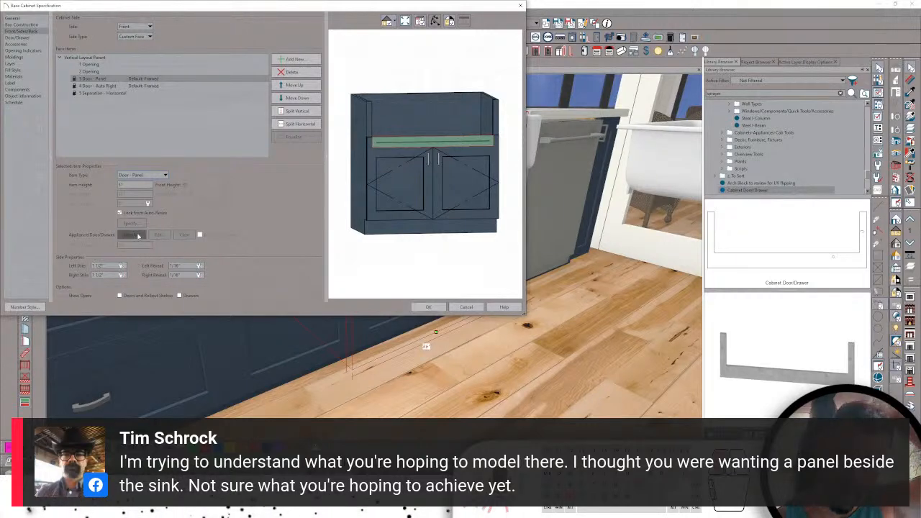
- Assign the Cabinet Door/Drawer symbol from the User Catalog to the front's Door - Panel item and accept the cabinet specification
{"action": "left_click", "coordinate": [139, 236]}
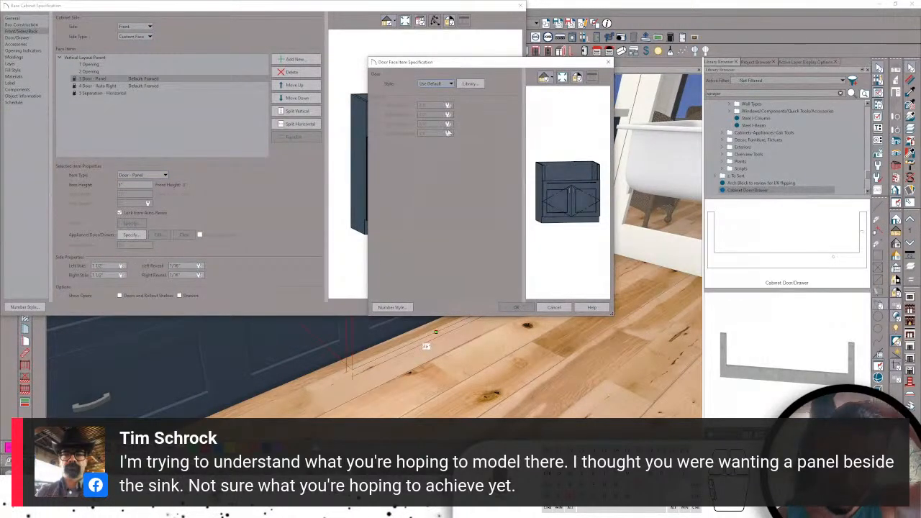
{"action": "left_click", "coordinate": [470, 83]}
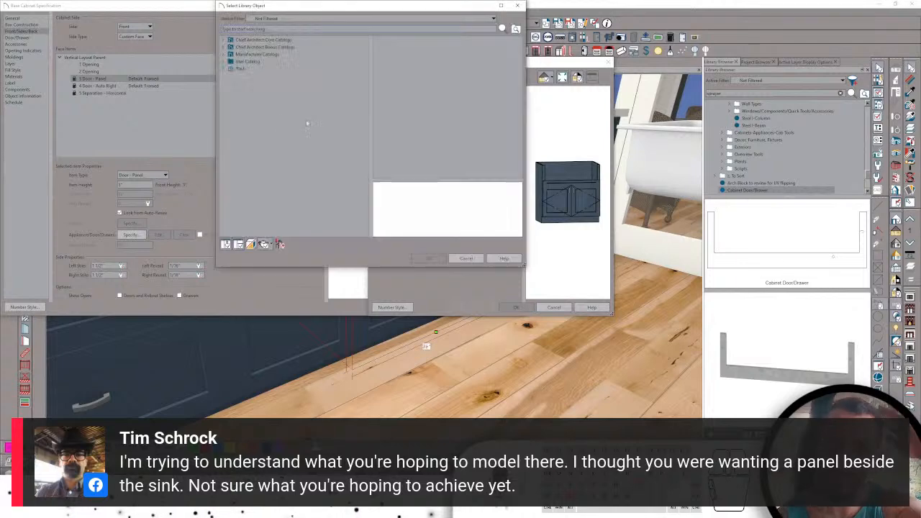
{"action": "left_click", "coordinate": [230, 61]}
{"action": "left_click", "coordinate": [261, 90]}
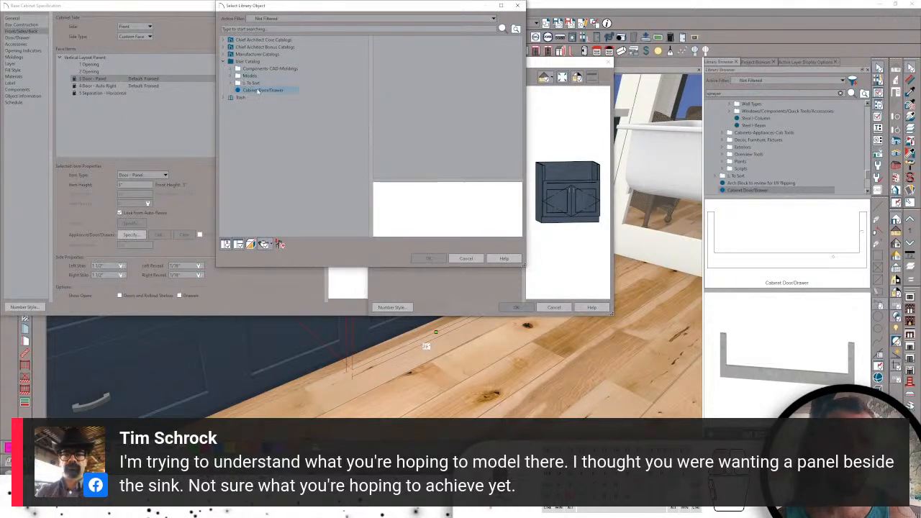
{"action": "left_click", "coordinate": [428, 258]}
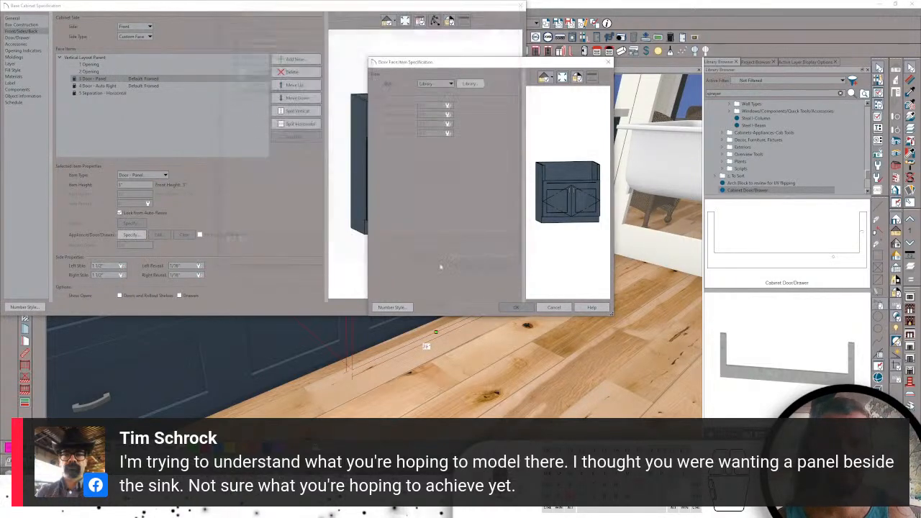
{"action": "left_click", "coordinate": [513, 308]}
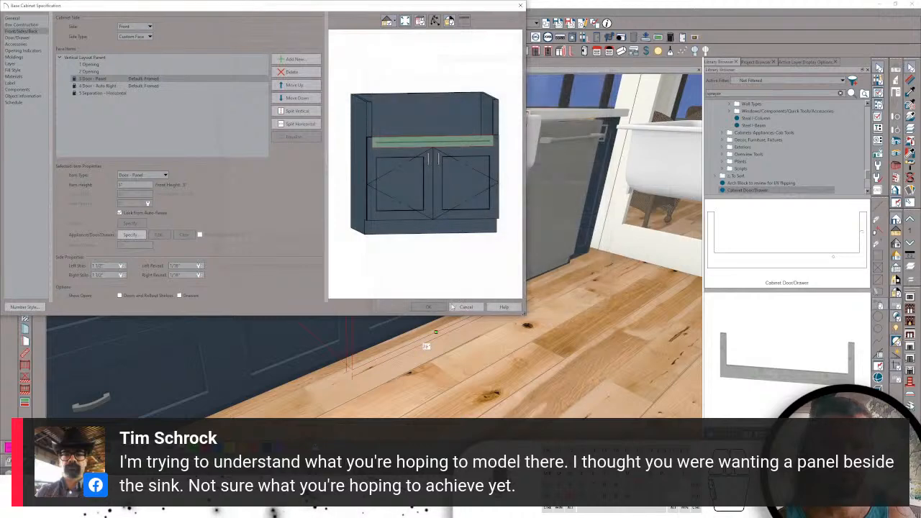
{"action": "left_click", "coordinate": [429, 308]}
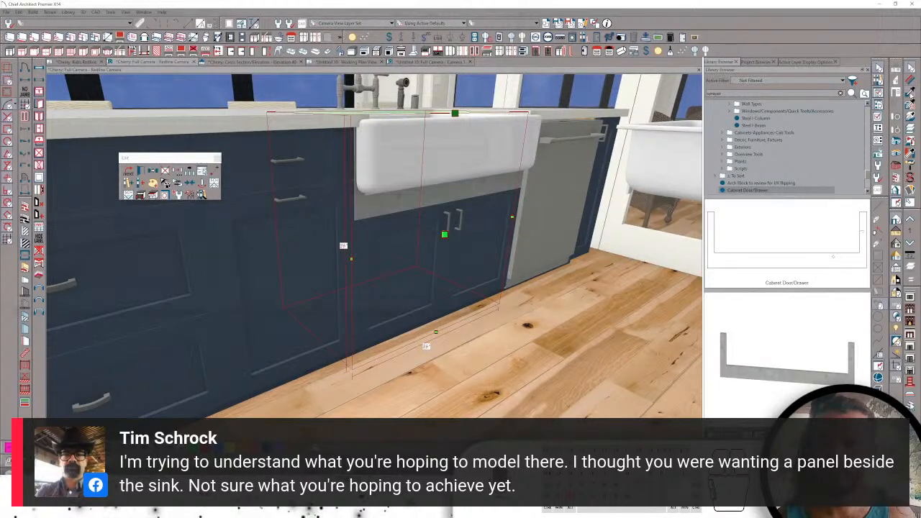
- Apply the island cabinets' dark blue material to the gray panel beneath the sink
{"action": "left_click", "coordinate": [911, 94]}
{"action": "left_click_drag", "start_coordinate": [495, 155], "coordinate": [483, 208]}
{"action": "left_click", "coordinate": [482, 210]}
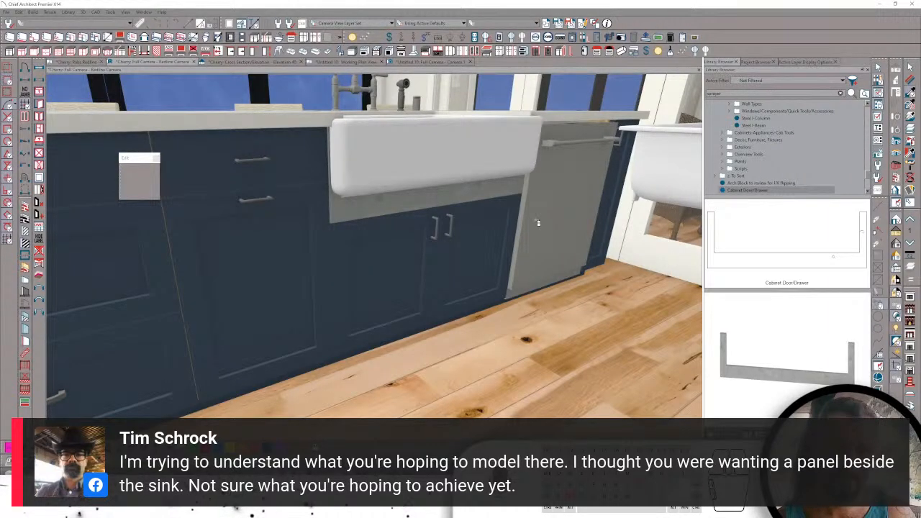
{"action": "left_click", "coordinate": [474, 207]}
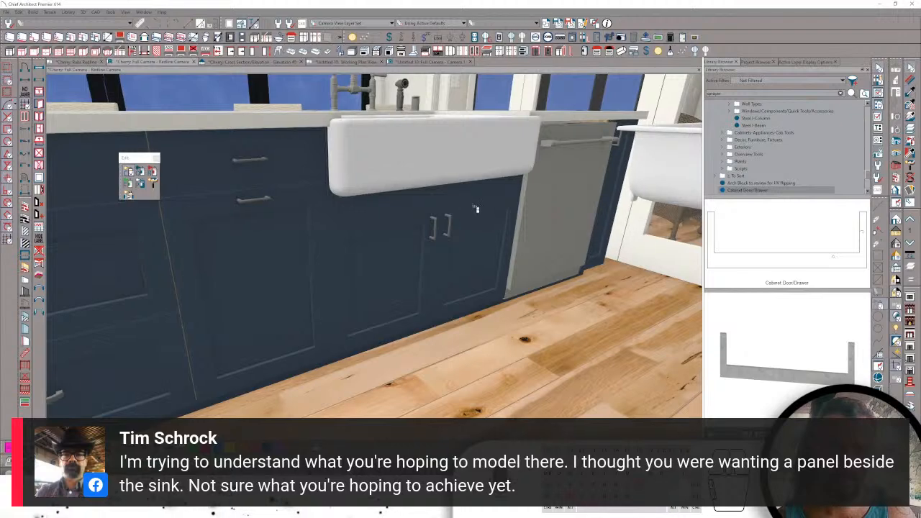
{"action": "key", "text": "space"}
- Reopen the sink base cabinet's specification and delete the thin topmost opening from its front
{"action": "left_click", "coordinate": [473, 205]}
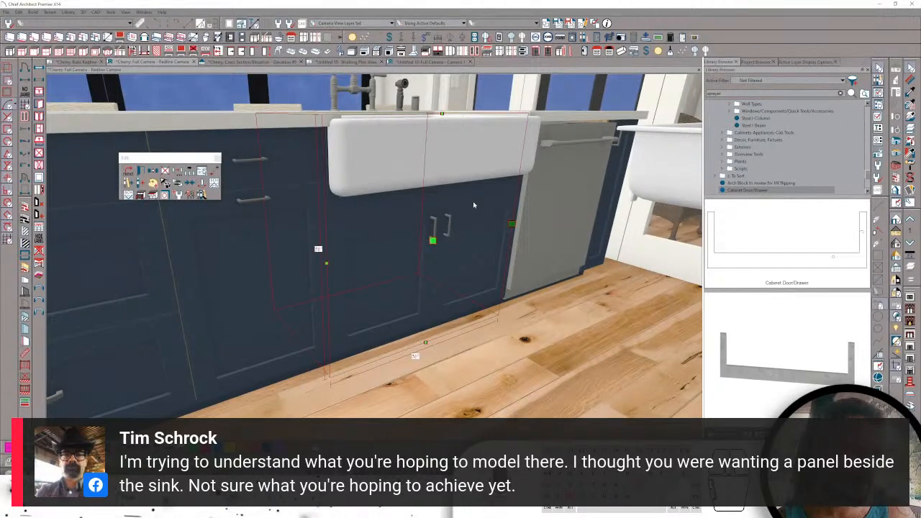
{"action": "double_click", "coordinate": [474, 205]}
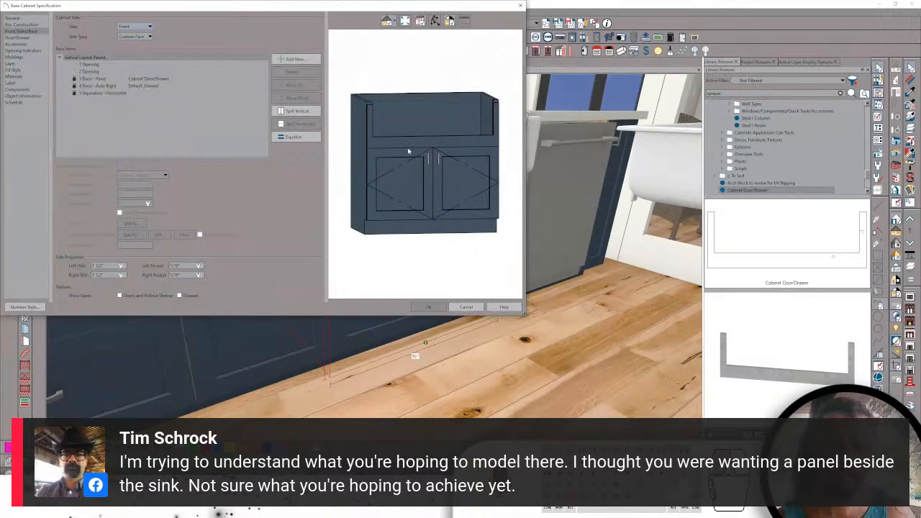
{"action": "left_click", "coordinate": [408, 152]}
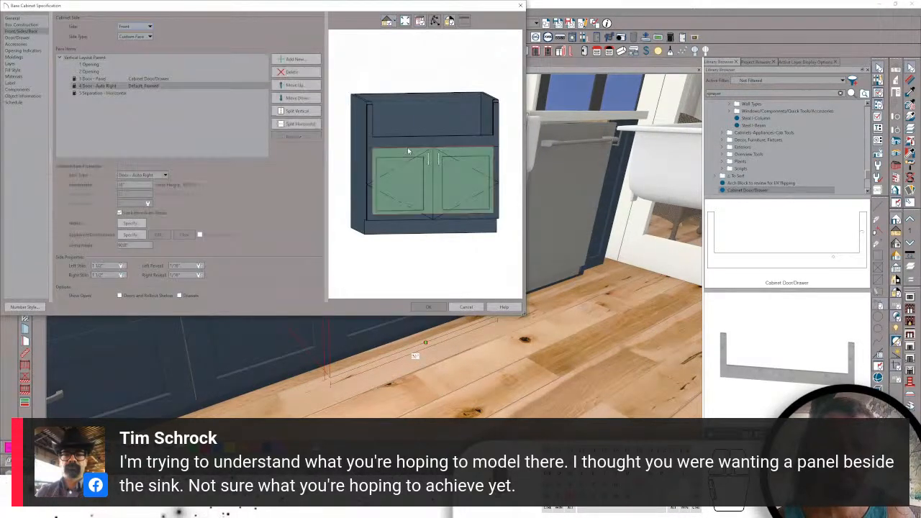
{"action": "left_click", "coordinate": [115, 79]}
{"action": "left_click", "coordinate": [113, 66]}
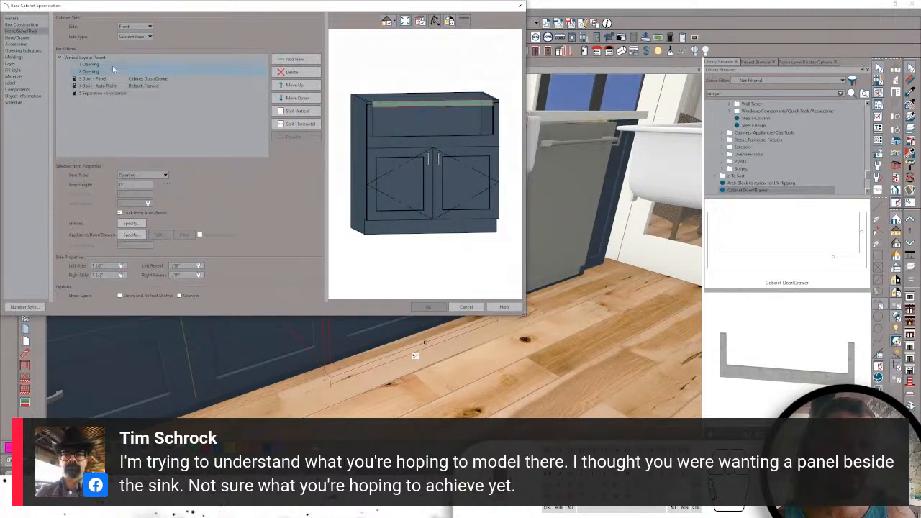
{"action": "left_click", "coordinate": [290, 75]}
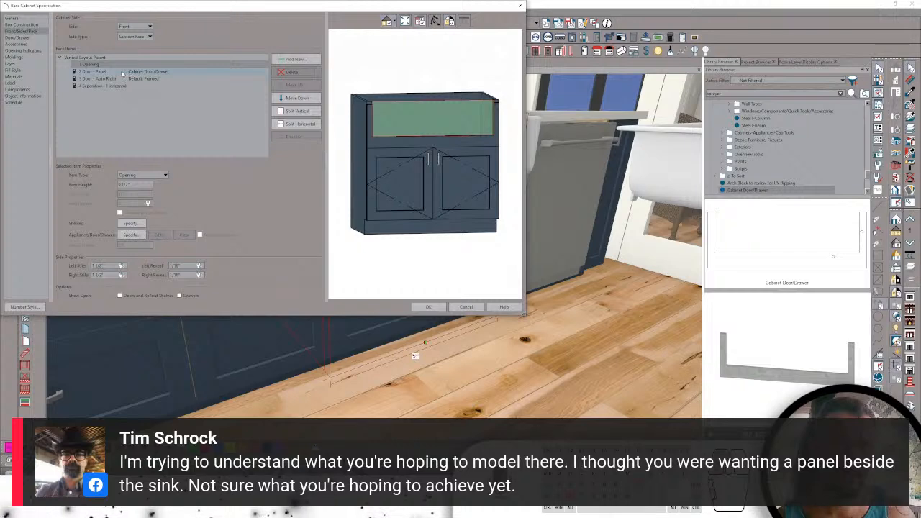
- Add a 1 1/2" Blank Area face item below the door panel and change its type to Separation
{"action": "left_click", "coordinate": [122, 72]}
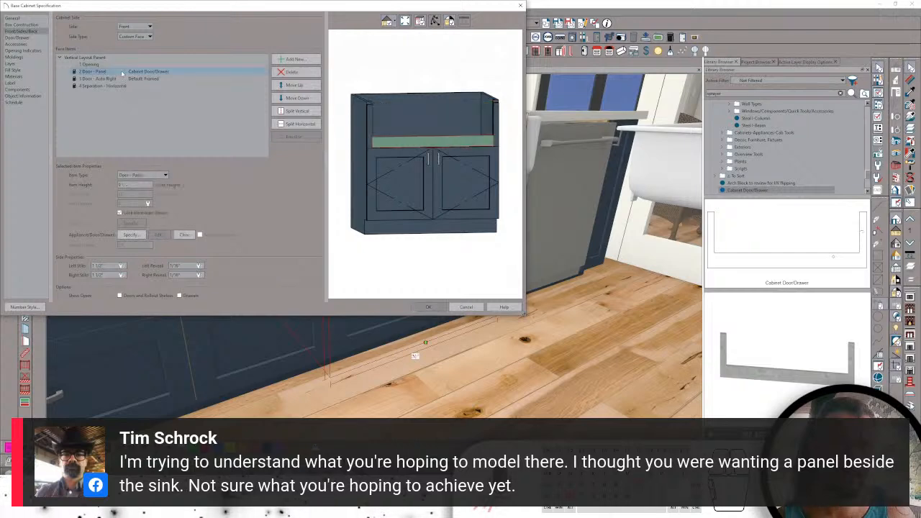
{"action": "left_click", "coordinate": [296, 60]}
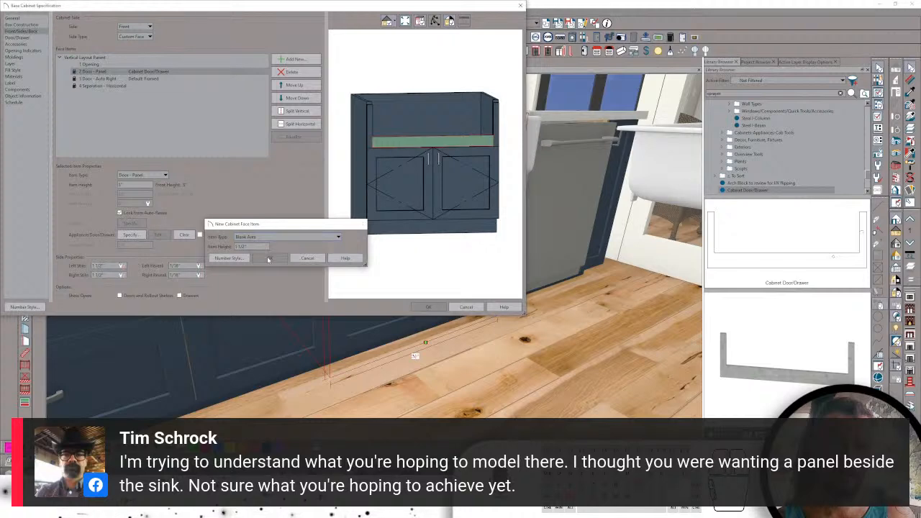
{"action": "left_click", "coordinate": [267, 258]}
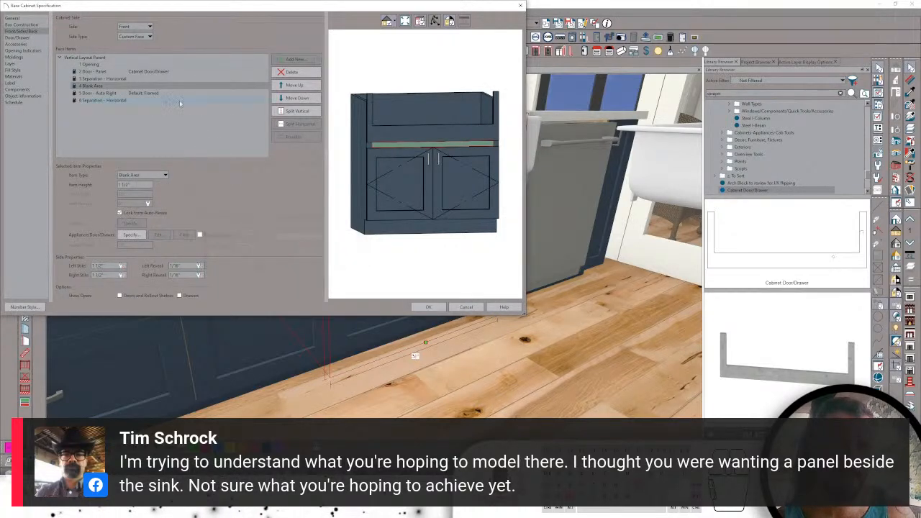
{"action": "left_click", "coordinate": [144, 174]}
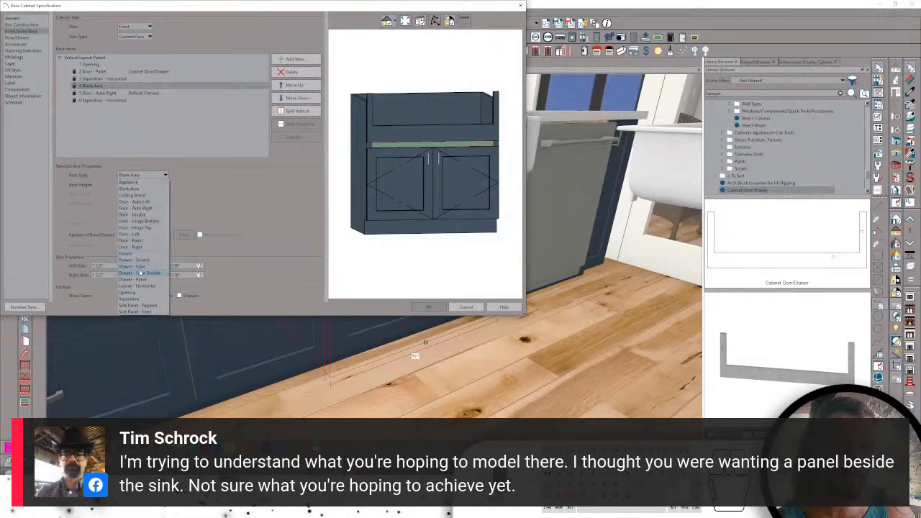
{"action": "left_click", "coordinate": [141, 299]}
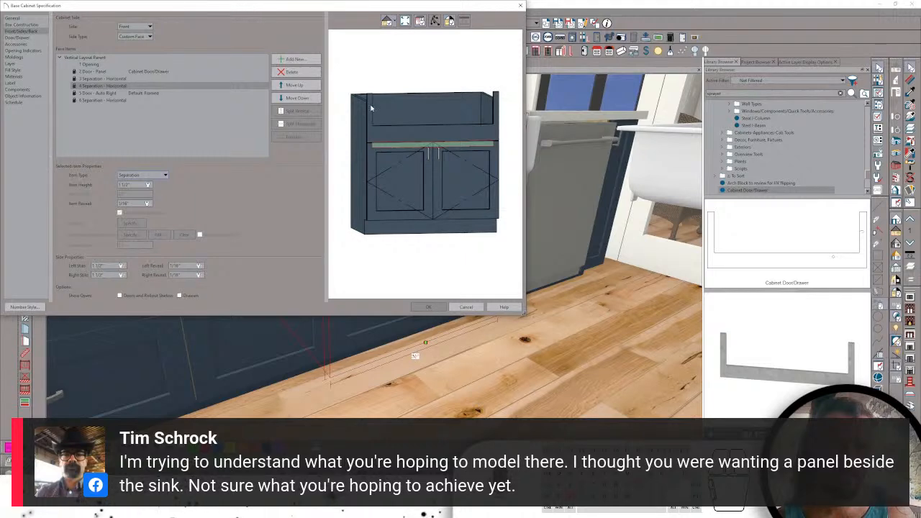
- Delete the extra horizontal separation directly beneath the door panel and accept the cabinet specification
{"action": "left_click", "coordinate": [482, 137]}
{"action": "left_click", "coordinate": [441, 134]}
{"action": "left_click", "coordinate": [432, 138]}
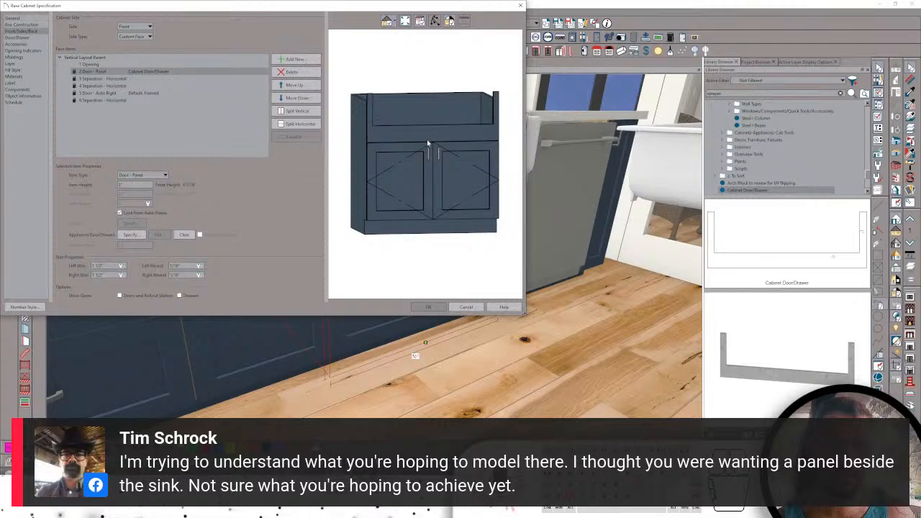
{"action": "left_click", "coordinate": [428, 139]}
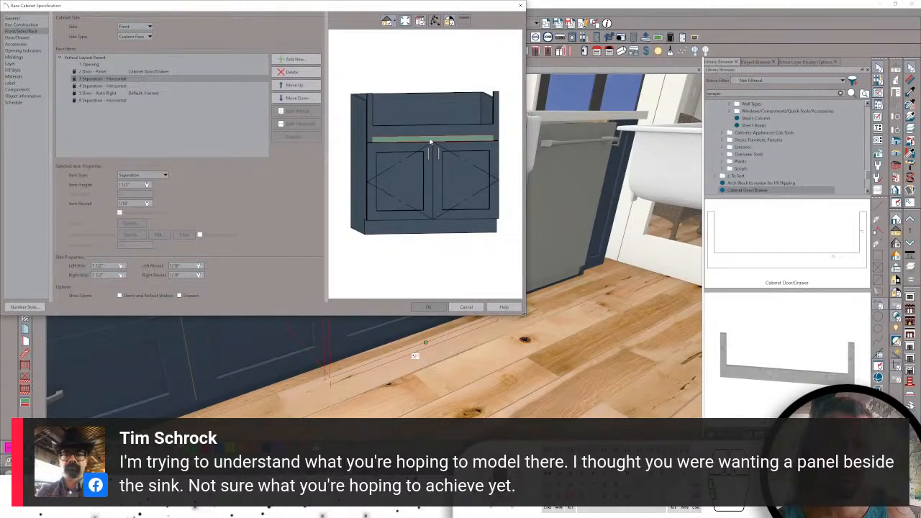
{"action": "left_click", "coordinate": [314, 84]}
{"action": "left_click", "coordinate": [311, 74]}
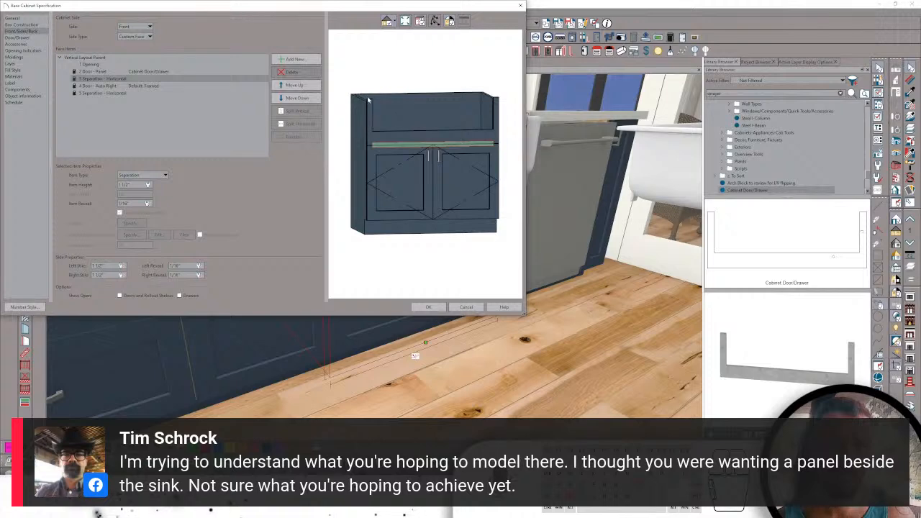
{"action": "left_click", "coordinate": [428, 306]}
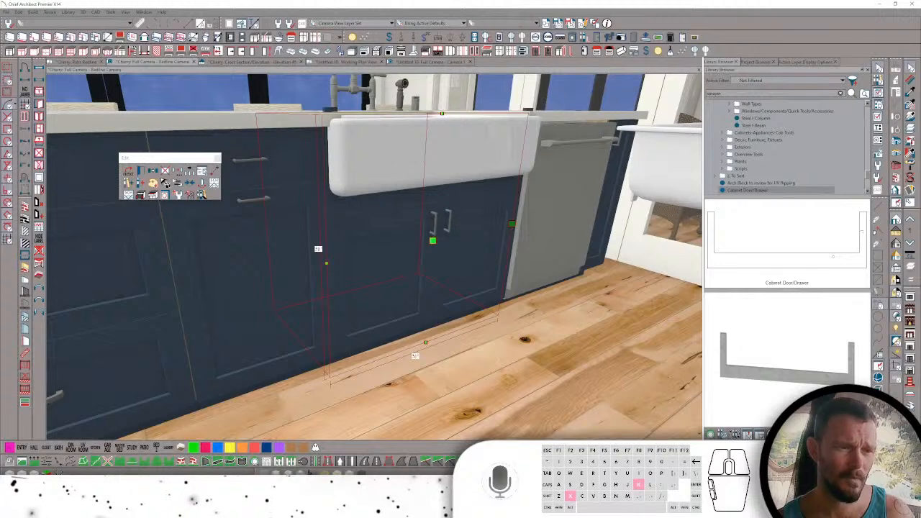
- Select the sink base cabinet beneath the apron-front sink and open its specification
{"action": "left_click", "coordinate": [459, 367]}
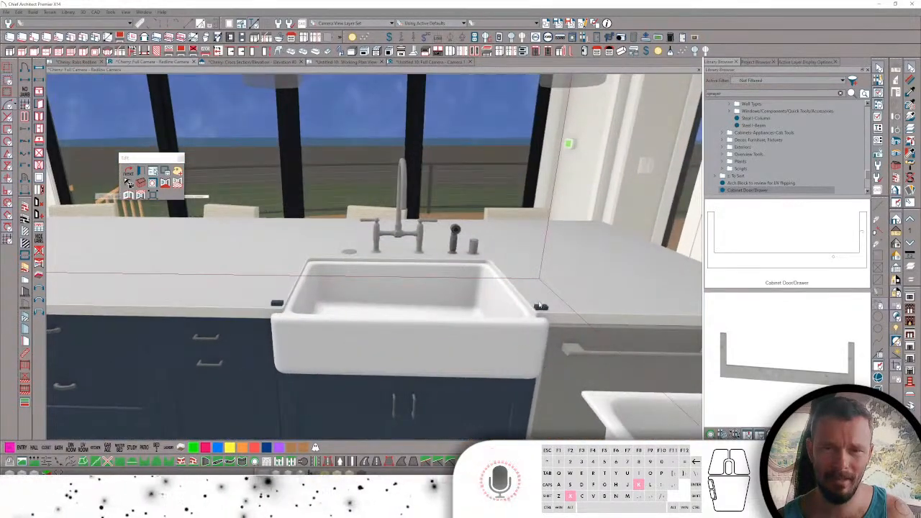
{"action": "left_click", "coordinate": [541, 307]}
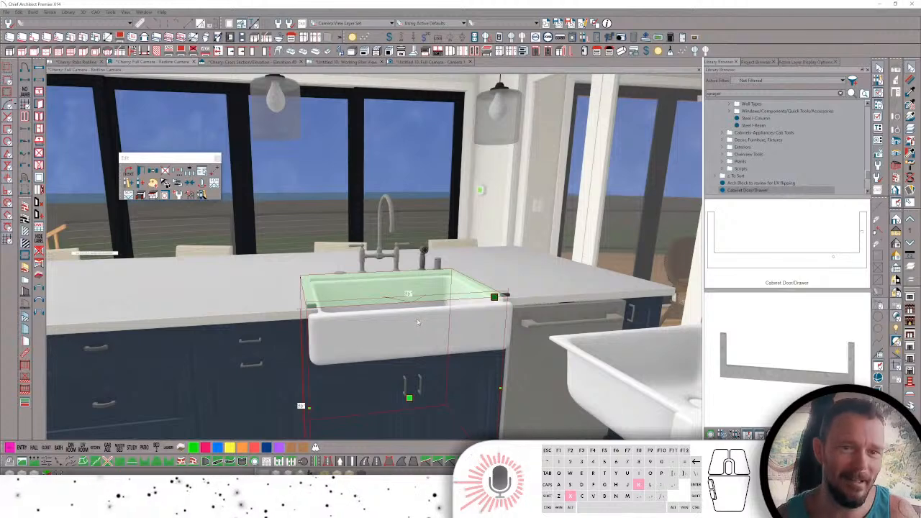
{"action": "left_click", "coordinate": [369, 372]}
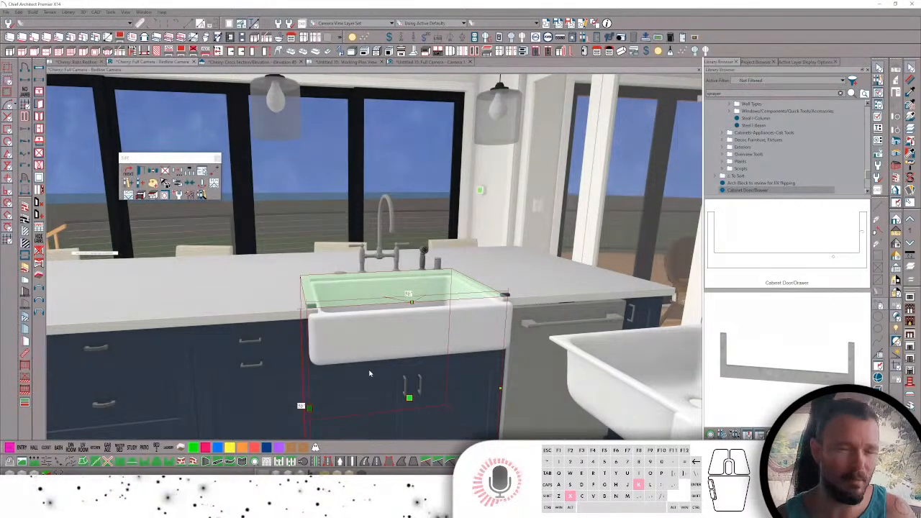
{"action": "double_click", "coordinate": [370, 372]}
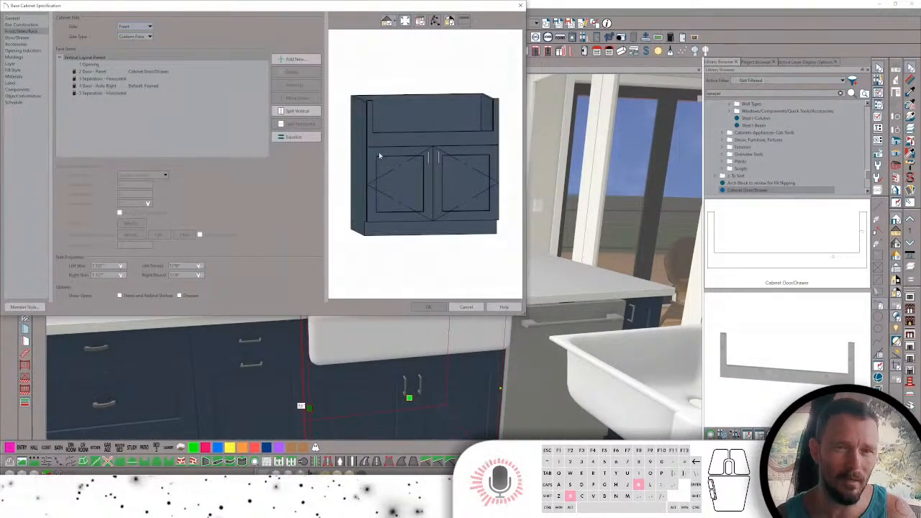
- Try to set the top opening's item height to 9" and decline resizing the locked face items
{"action": "left_click", "coordinate": [94, 64]}
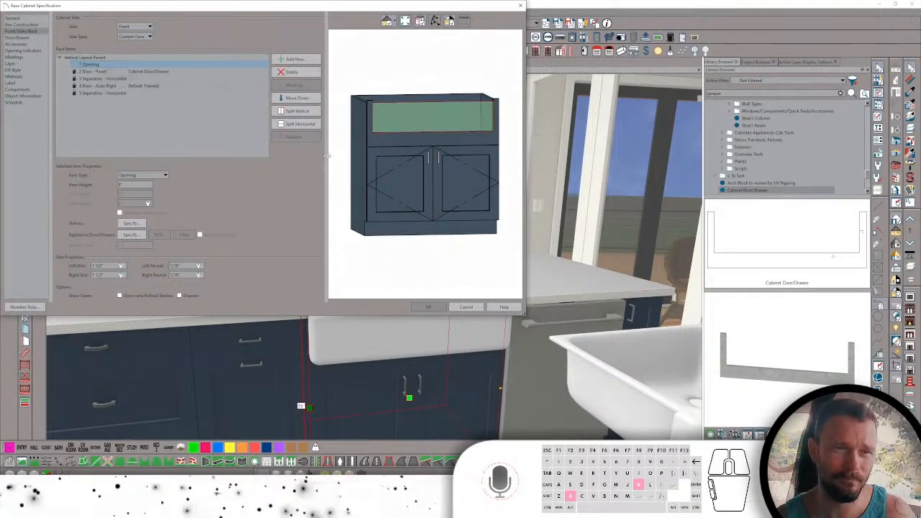
{"action": "left_click_drag", "start_coordinate": [128, 185], "coordinate": [99, 187]}
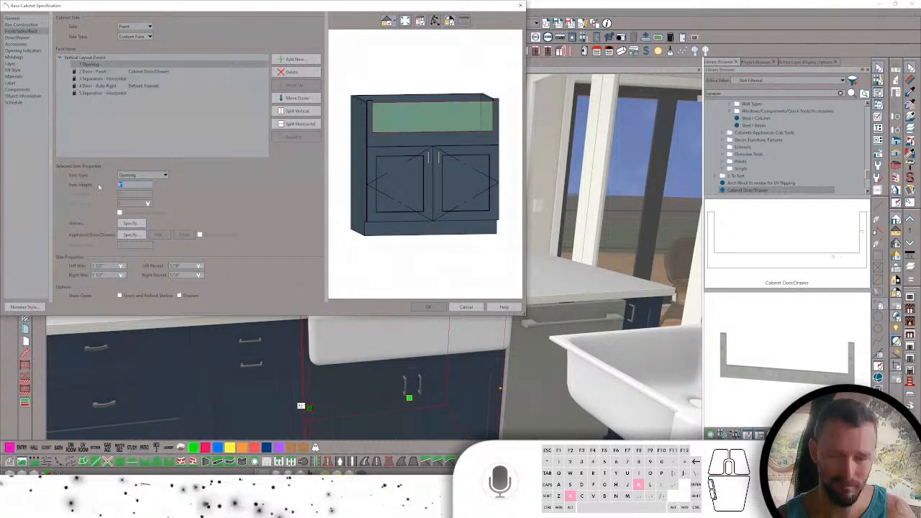
{"action": "type", "text": "9"}
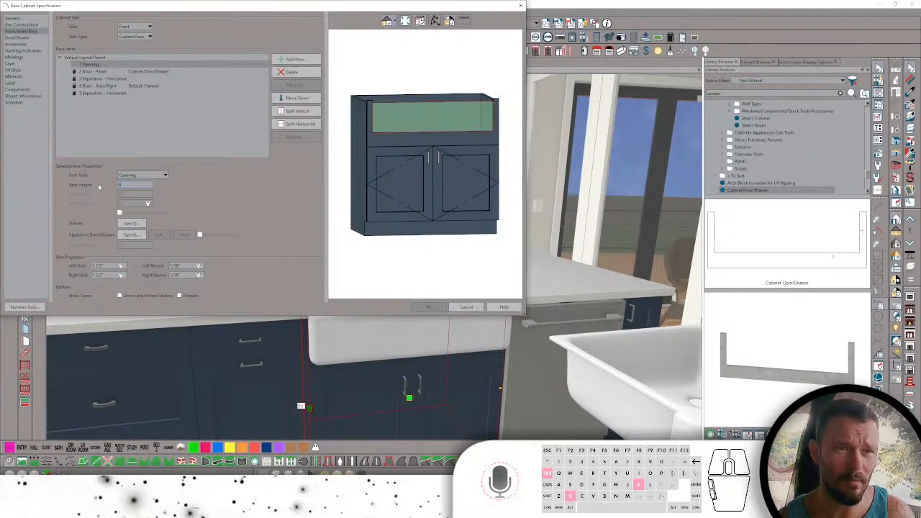
{"action": "key", "text": "Tab"}
{"action": "left_click", "coordinate": [315, 172]}
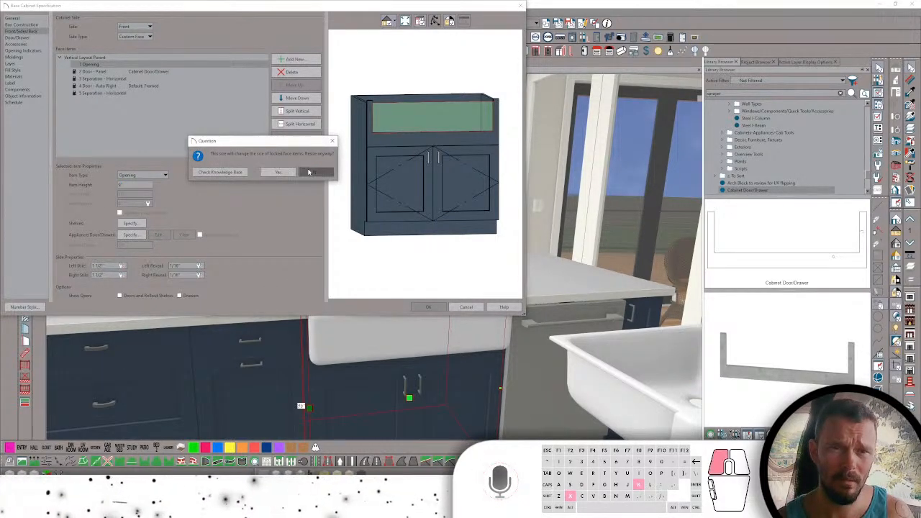
- Unlock the door panel from auto resize, set the top opening's item height to 9" and accept the specification
{"action": "left_click", "coordinate": [101, 72]}
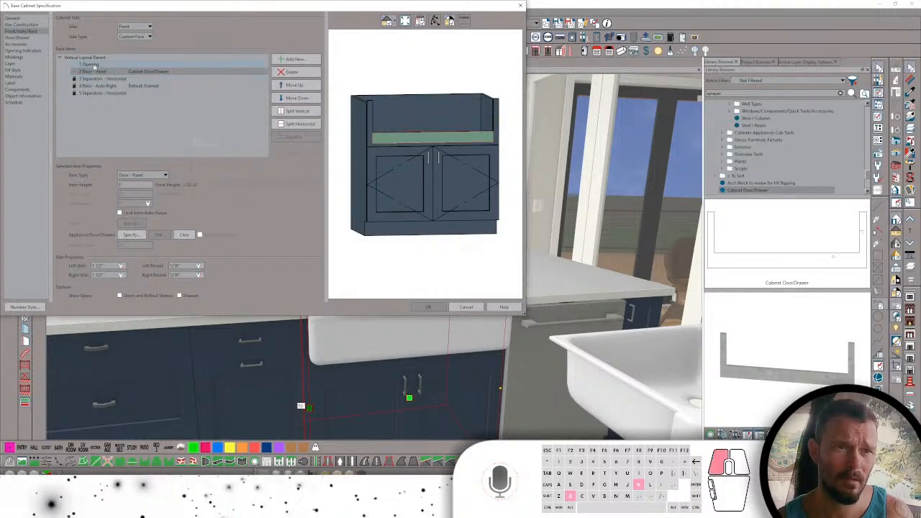
{"action": "left_click", "coordinate": [92, 65]}
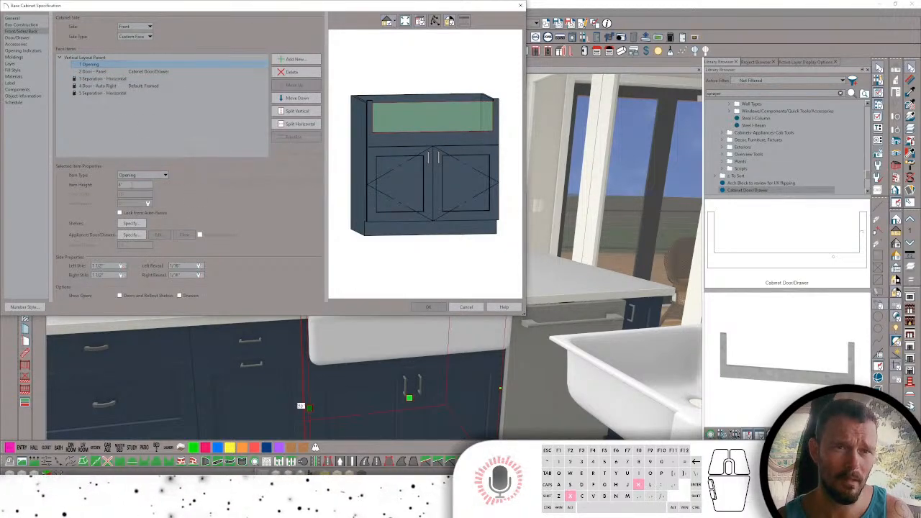
{"action": "left_click", "coordinate": [132, 185]}
{"action": "double_click", "coordinate": [132, 185]}
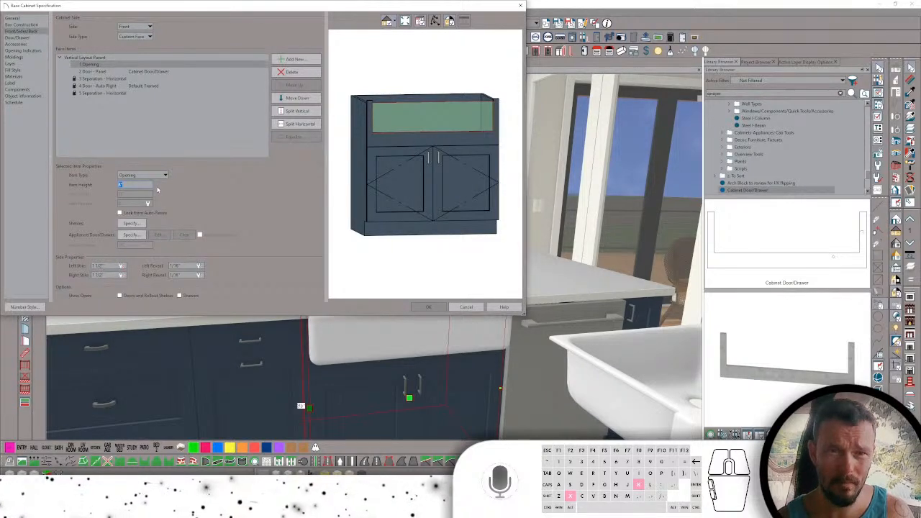
{"action": "type", "text": "9"}
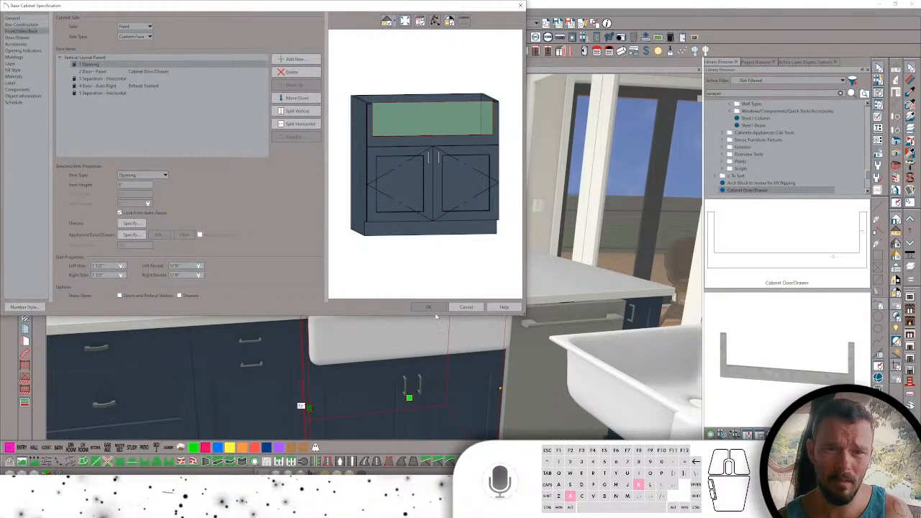
{"action": "left_click", "coordinate": [429, 308]}
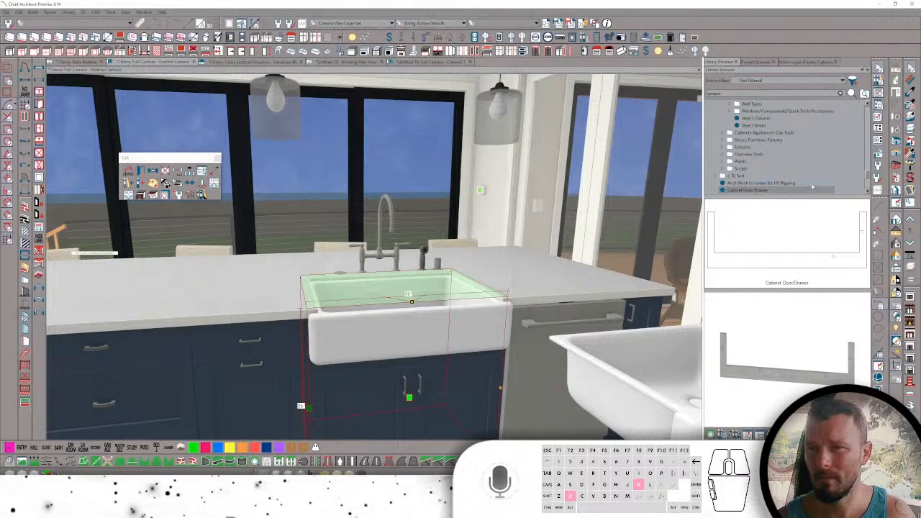
- Switch to the web browser to examine the reference photo of a base cabinet with an apron-front sink, and return to the island view
{"action": "left_click", "coordinate": [475, 332]}
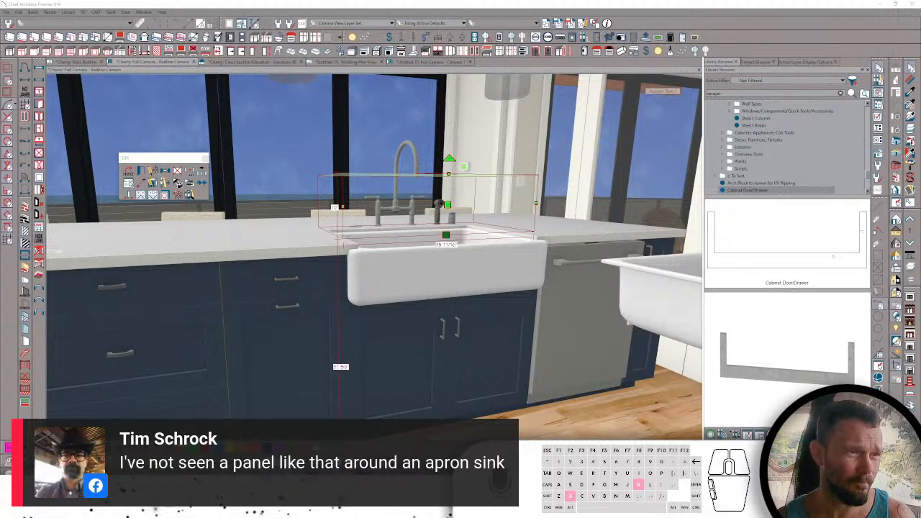
{"action": "left_click_drag", "start_coordinate": [0, 72], "coordinate": [519, 67]}
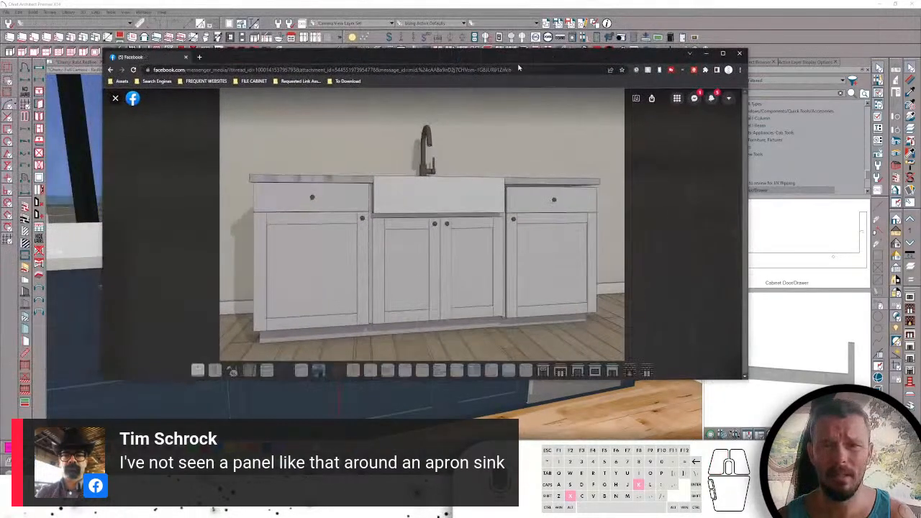
{"action": "left_click", "coordinate": [722, 55]}
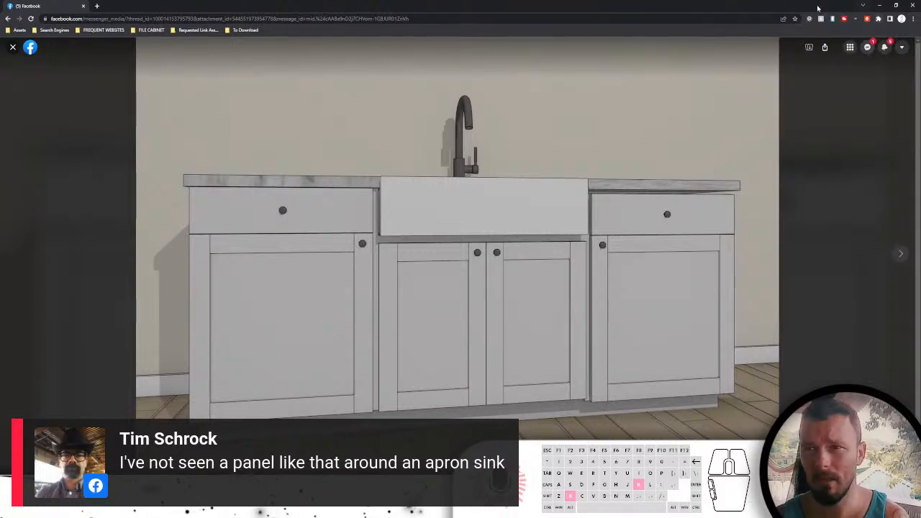
{"action": "left_click_drag", "start_coordinate": [817, 8], "coordinate": [0, 25]}
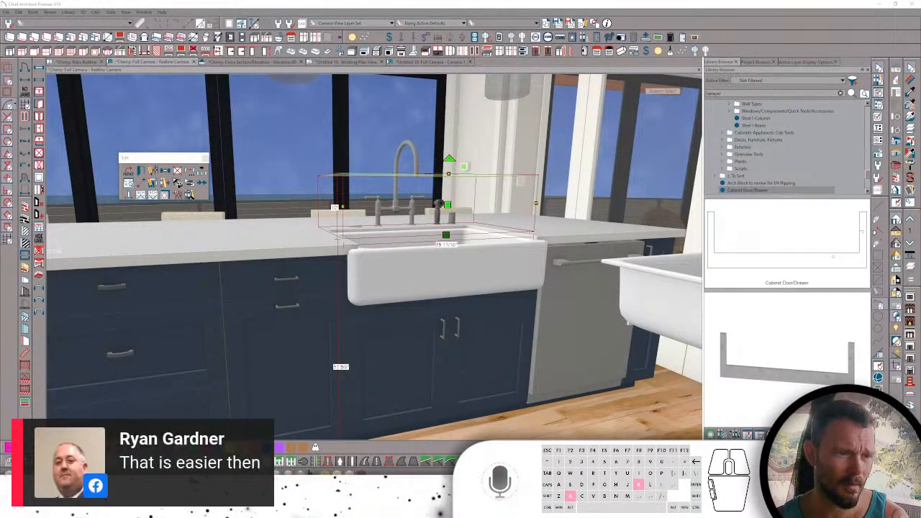
{"action": "left_click", "coordinate": [575, 394]}
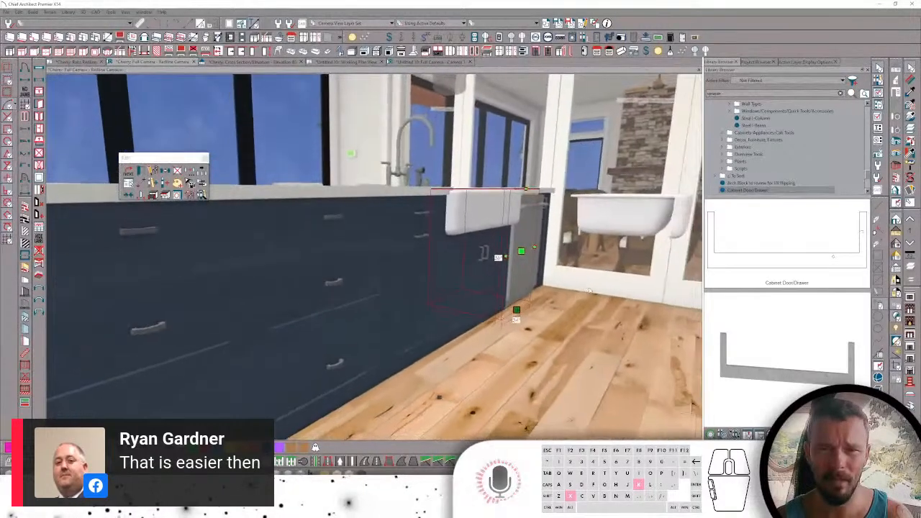
{"action": "left_click", "coordinate": [637, 214]}
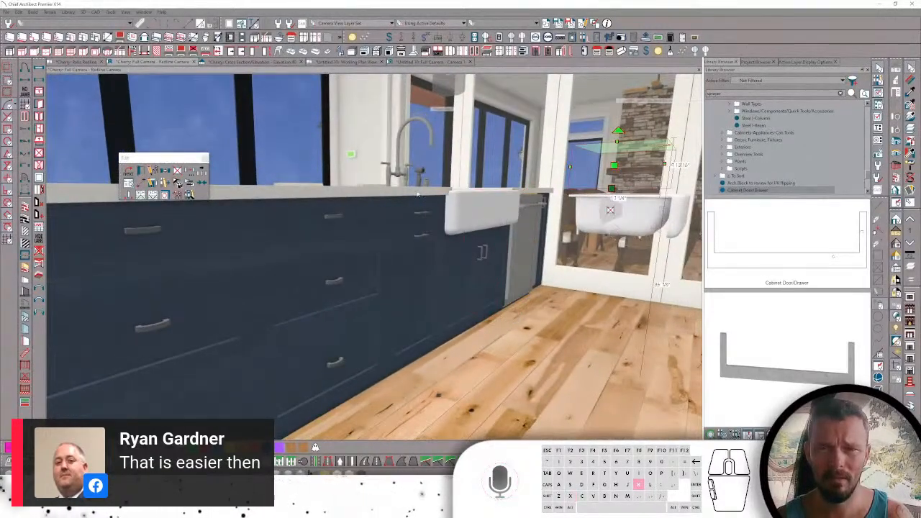
{"action": "left_click", "coordinate": [561, 313]}
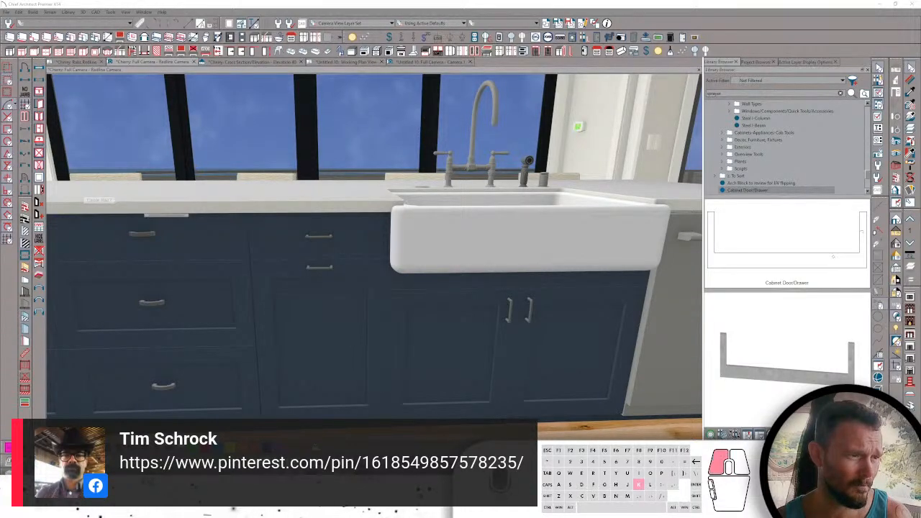
- Examine the Pinterest photo of the white kitchen island's apron-front sink in the web browser and close the page
{"action": "left_click_drag", "start_coordinate": [0, 4], "coordinate": [628, 59]}
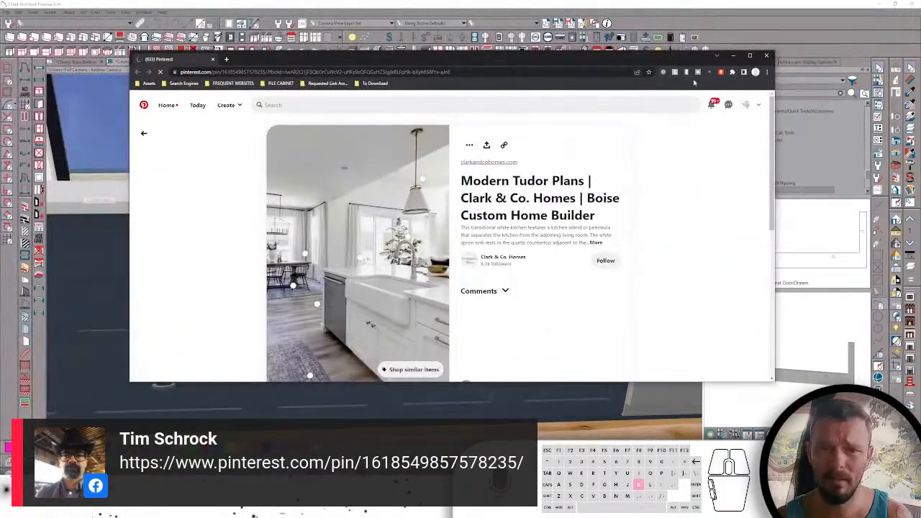
{"action": "left_click", "coordinate": [750, 56]}
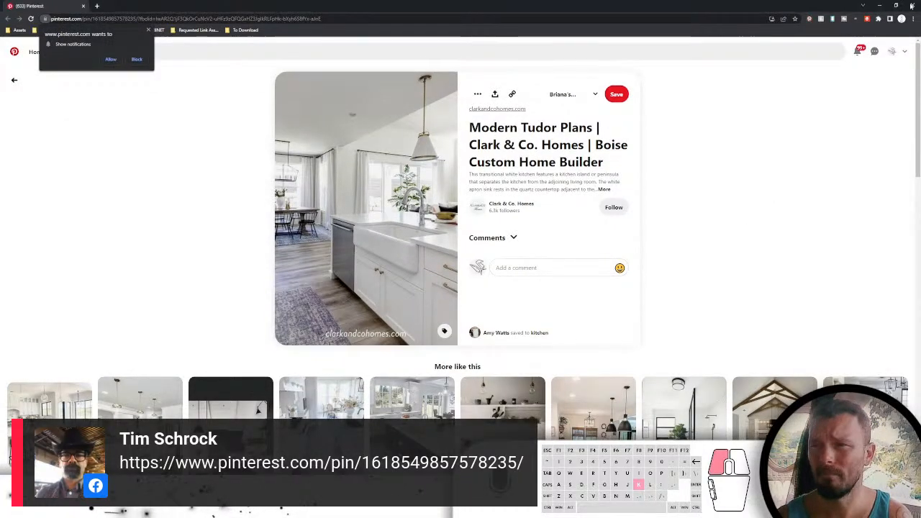
{"action": "left_click", "coordinate": [912, 6]}
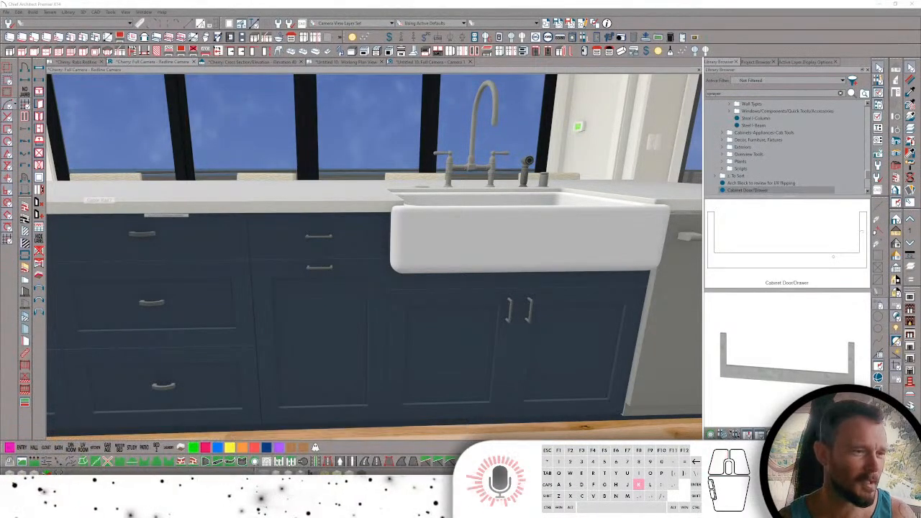
- Select the wooden range hood cabinet above the cooktop and copy it
{"action": "scroll", "coordinate": [571, 268], "scroll_direction": "down", "scroll_amount": 1}
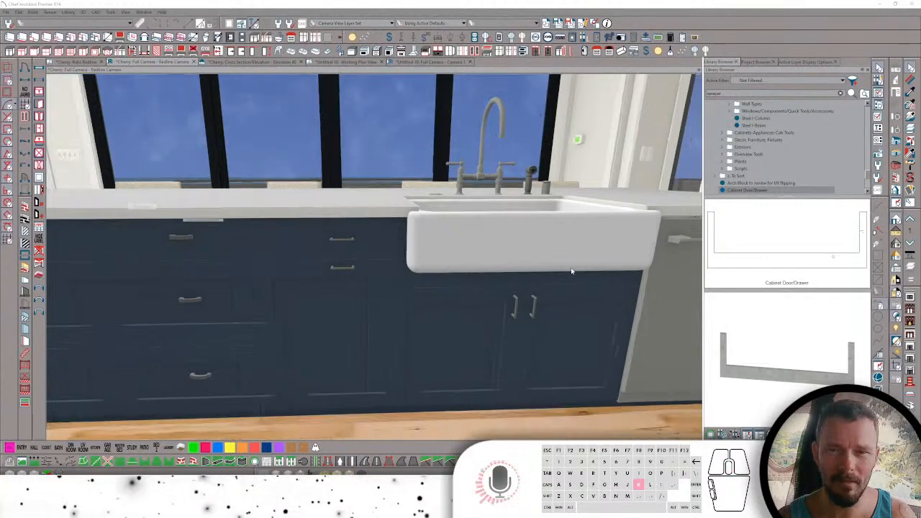
{"action": "scroll", "coordinate": [572, 270], "scroll_direction": "down", "scroll_amount": 1}
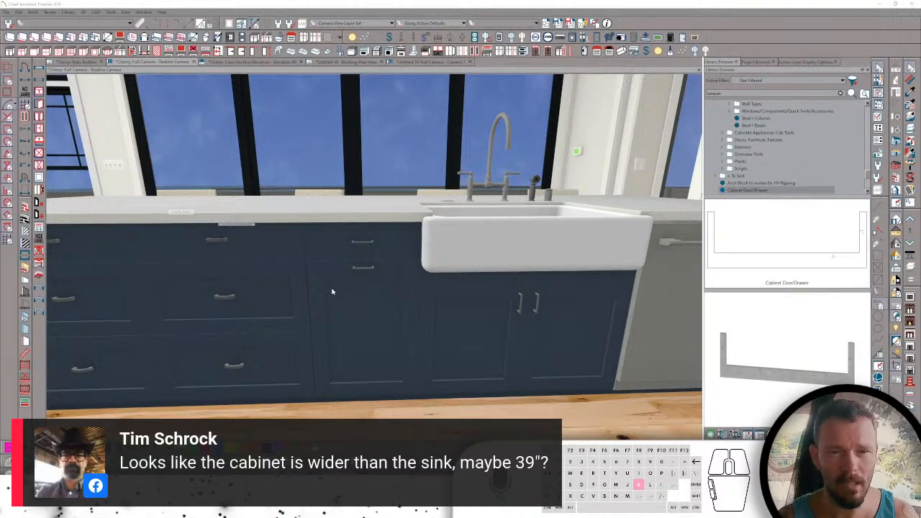
{"action": "left_click", "coordinate": [469, 395]}
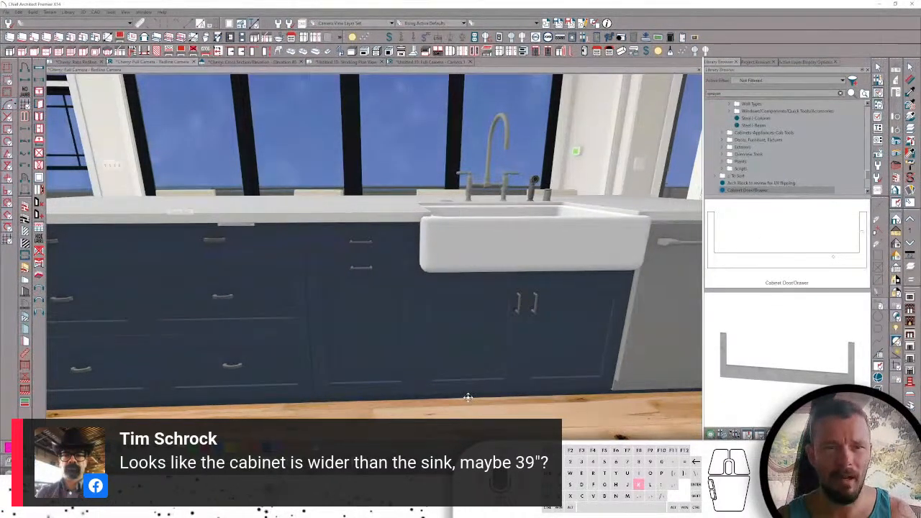
{"action": "left_click_drag", "start_coordinate": [474, 394], "coordinate": [394, 160]}
{"action": "left_click", "coordinate": [394, 160]}
{"action": "scroll", "coordinate": [393, 162], "scroll_direction": "up", "scroll_amount": 5}
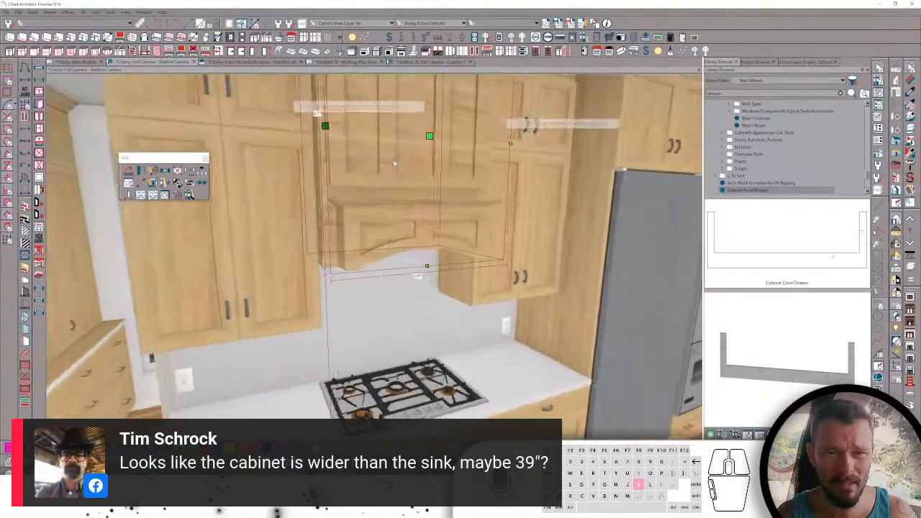
{"action": "middle_click_drag", "start_coordinate": [393, 163], "coordinate": [403, 163]}
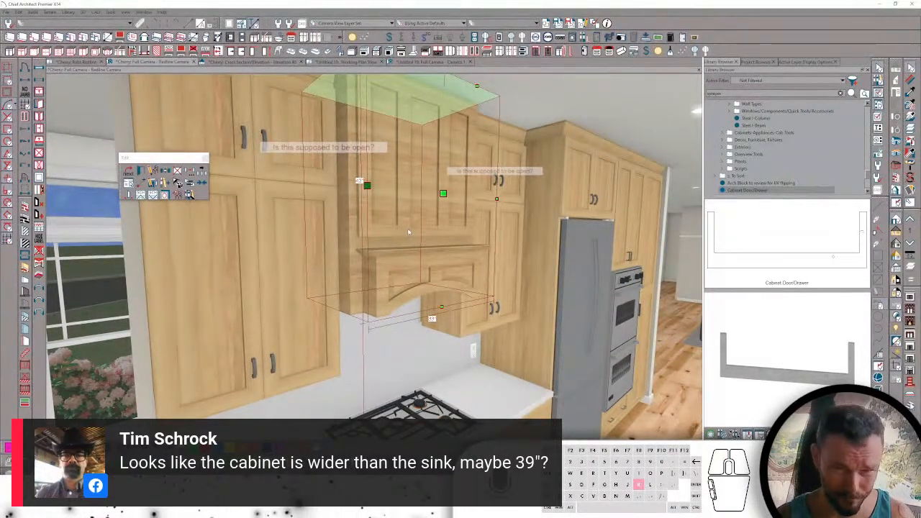
{"action": "key", "text": "k"}
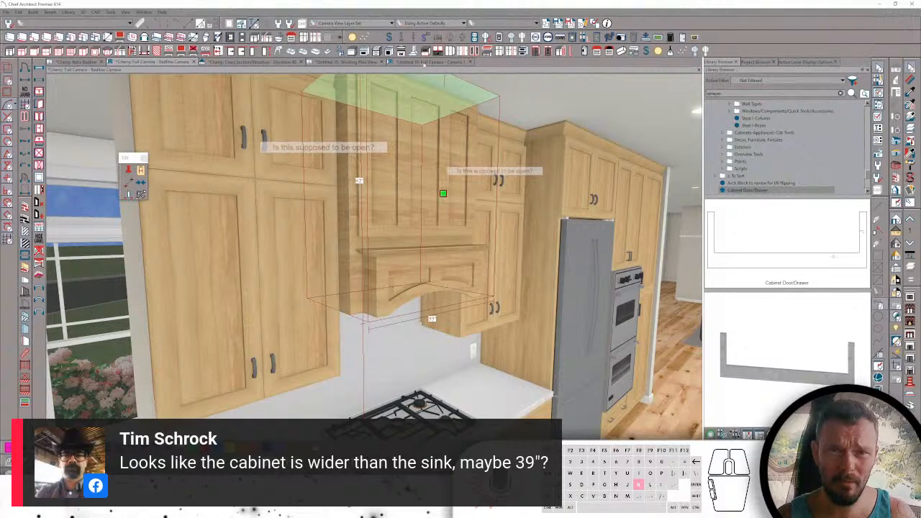
- Switch to the Untitled 10 working plan view and delete all of its contents, including the walls, U-shaped panel and camera
{"action": "left_click", "coordinate": [366, 63]}
{"action": "scroll", "coordinate": [431, 198], "scroll_direction": "down", "scroll_amount": 2}
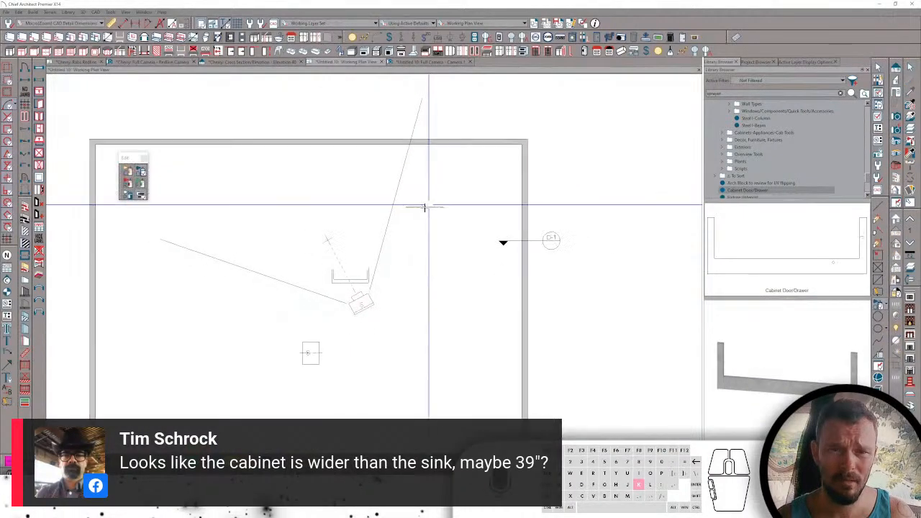
{"action": "scroll", "coordinate": [430, 205], "scroll_direction": "down", "scroll_amount": 5}
{"action": "scroll", "coordinate": [441, 181], "scroll_direction": "up", "scroll_amount": 1}
{"action": "left_click_drag", "start_coordinate": [430, 176], "coordinate": [231, 377]}
{"action": "key", "text": "grave"}
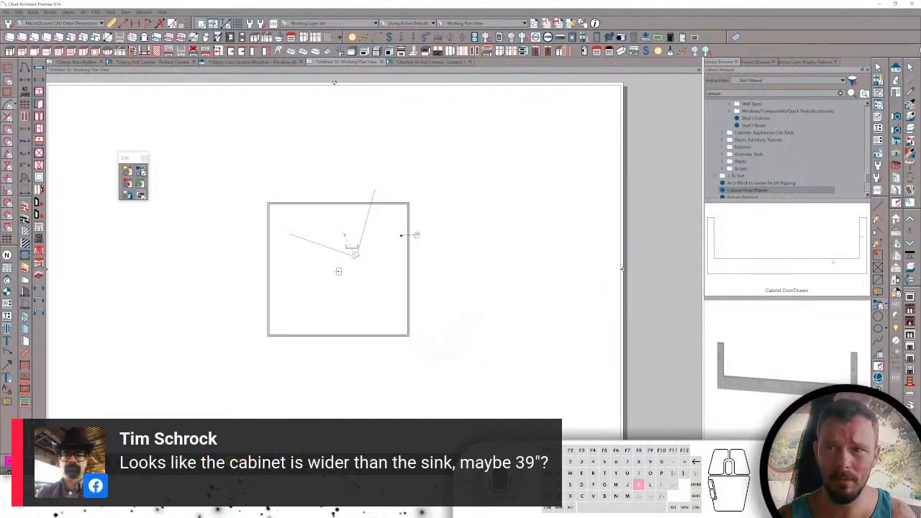
{"action": "left_click_drag", "start_coordinate": [461, 147], "coordinate": [346, 304]}
{"action": "key", "text": "Delete"}
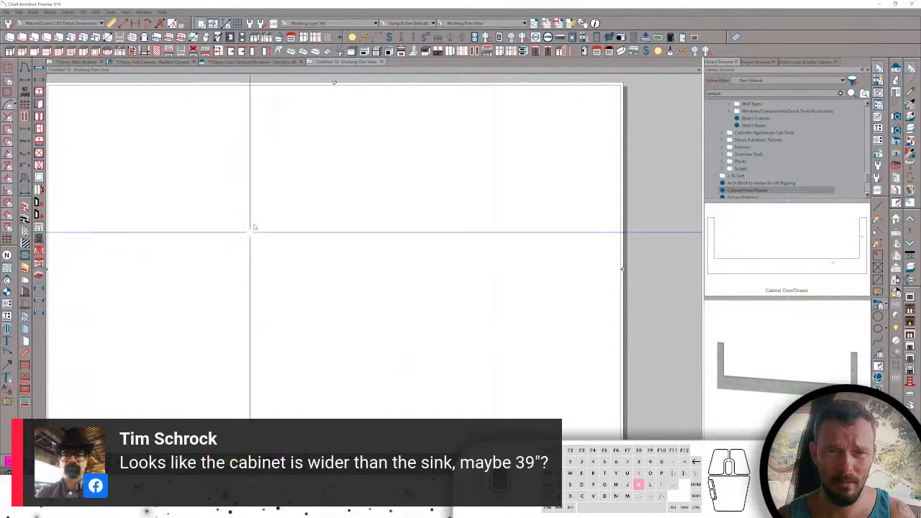
- Paste the copied range hood cabinet into the emptied plan and move it to the middle of the drawing sheet
{"action": "key", "text": "ctrl+a"}
{"action": "key", "text": "F6"}
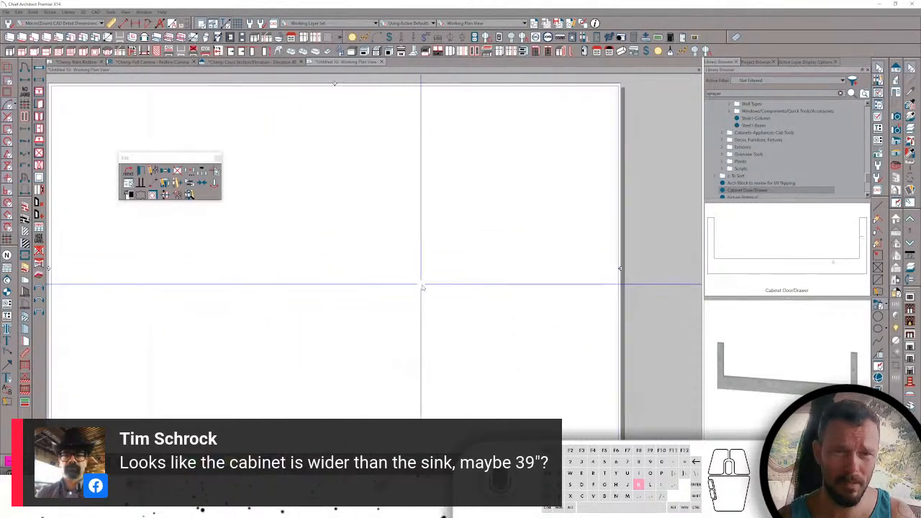
{"action": "scroll", "coordinate": [432, 284], "scroll_direction": "down", "scroll_amount": 7}
{"action": "scroll", "coordinate": [372, 234], "scroll_direction": "up", "scroll_amount": 2}
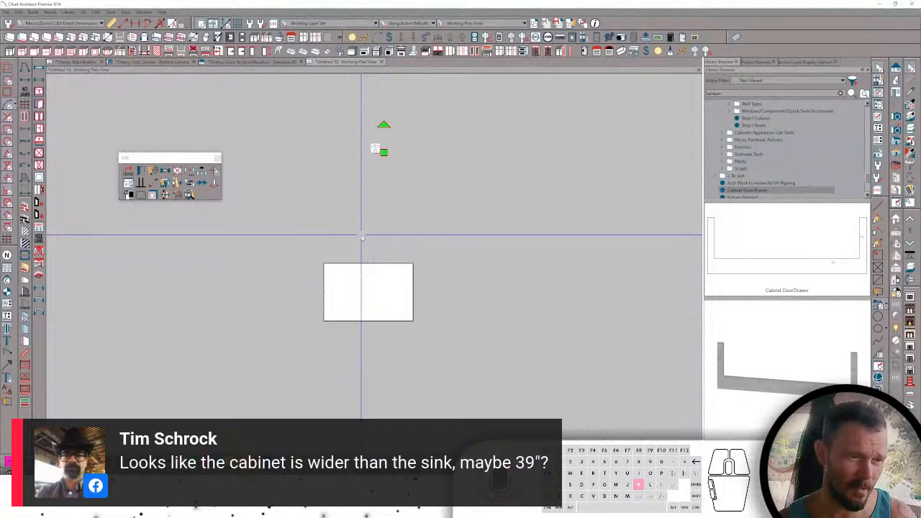
{"action": "scroll", "coordinate": [362, 239], "scroll_direction": "up", "scroll_amount": 4}
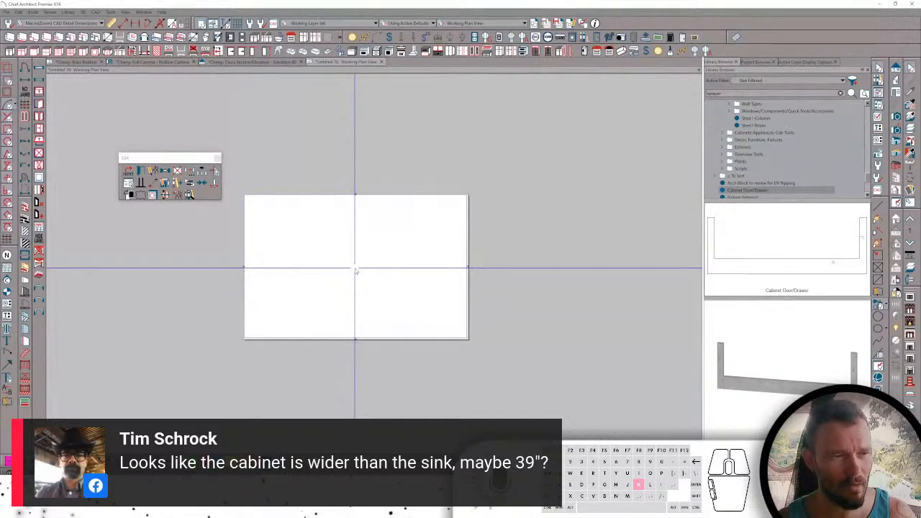
{"action": "scroll", "coordinate": [356, 269], "scroll_direction": "down", "scroll_amount": 2}
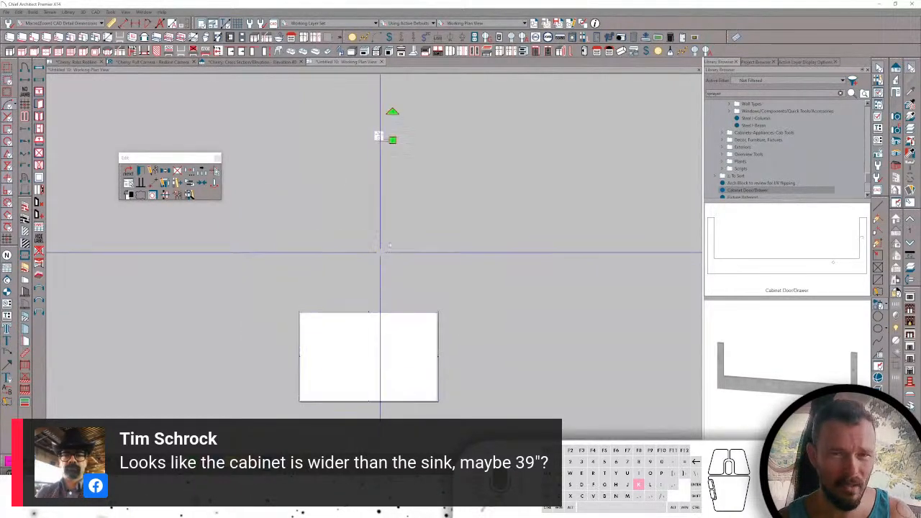
{"action": "left_click_drag", "start_coordinate": [392, 202], "coordinate": [366, 303]}
{"action": "scroll", "coordinate": [392, 220], "scroll_direction": "up", "scroll_amount": 6}
{"action": "scroll", "coordinate": [359, 316], "scroll_direction": "up", "scroll_amount": 2}
{"action": "scroll", "coordinate": [393, 215], "scroll_direction": "up", "scroll_amount": 3}
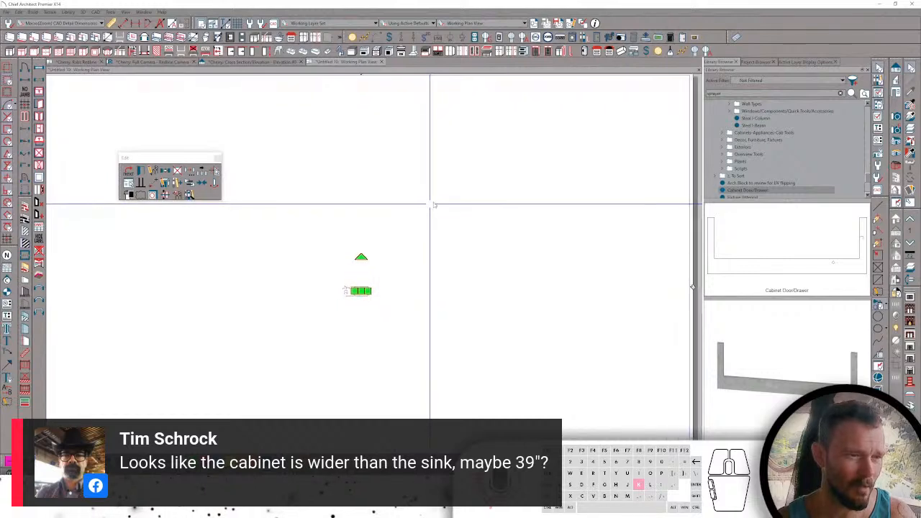
{"action": "scroll", "coordinate": [431, 208], "scroll_direction": "down", "scroll_amount": 4}
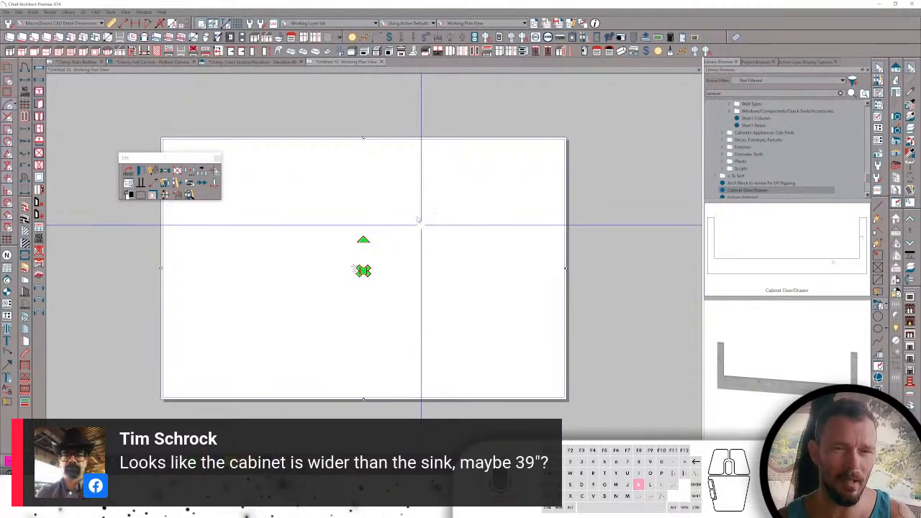
{"action": "scroll", "coordinate": [386, 218], "scroll_direction": "up", "scroll_amount": 1}
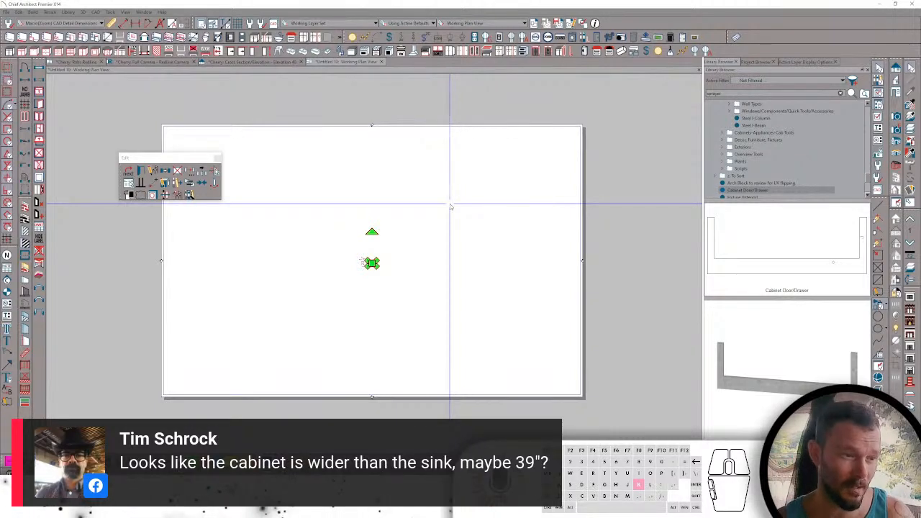
{"action": "scroll", "coordinate": [310, 222], "scroll_direction": "up", "scroll_amount": 2}
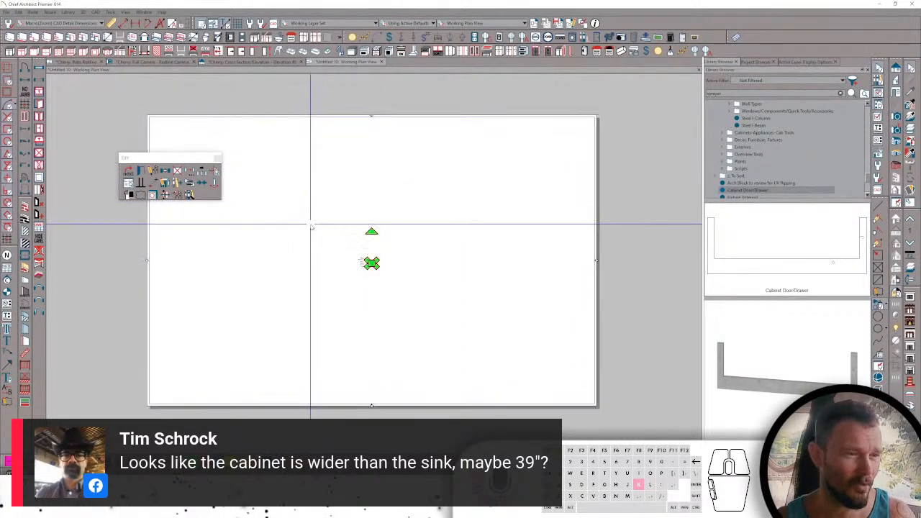
{"action": "left_click", "coordinate": [361, 261]}
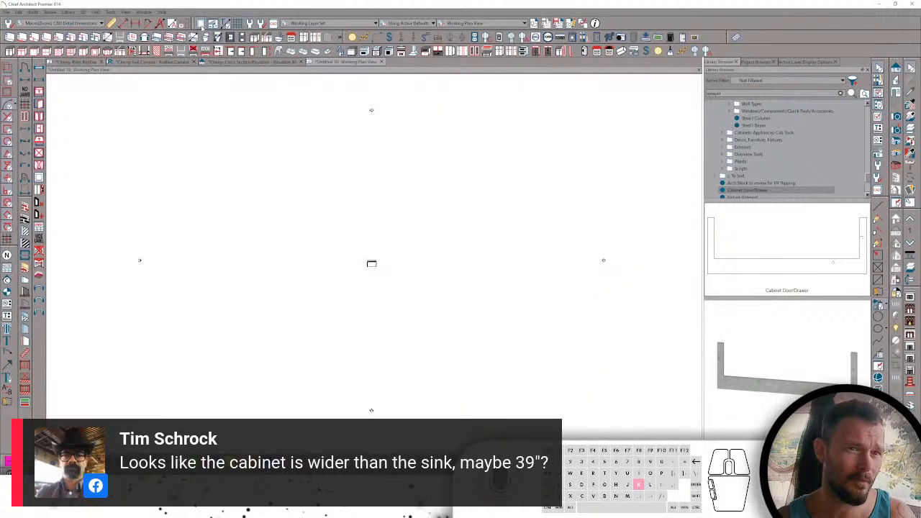
{"action": "left_click", "coordinate": [202, 24]}
{"action": "scroll", "coordinate": [360, 312], "scroll_direction": "up", "scroll_amount": 1}
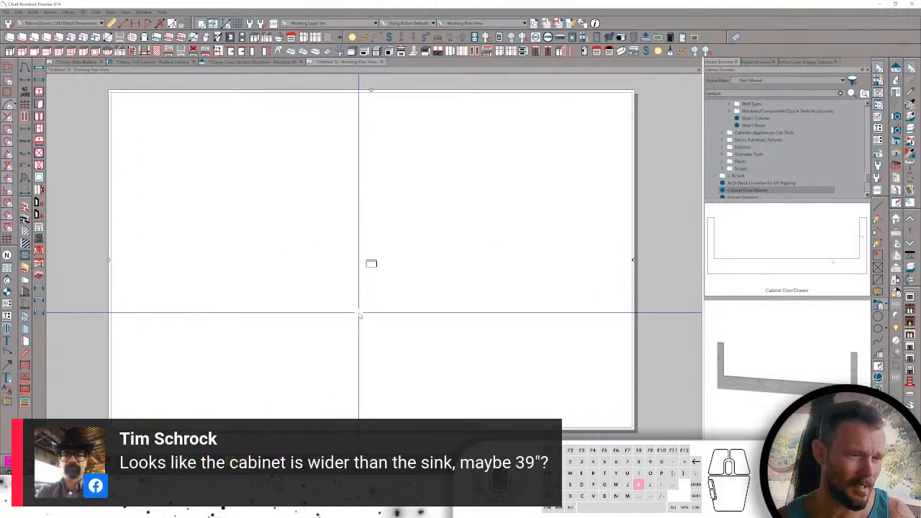
{"action": "scroll", "coordinate": [385, 312], "scroll_direction": "up", "scroll_amount": 1}
{"action": "scroll", "coordinate": [274, 329], "scroll_direction": "down", "scroll_amount": 2}
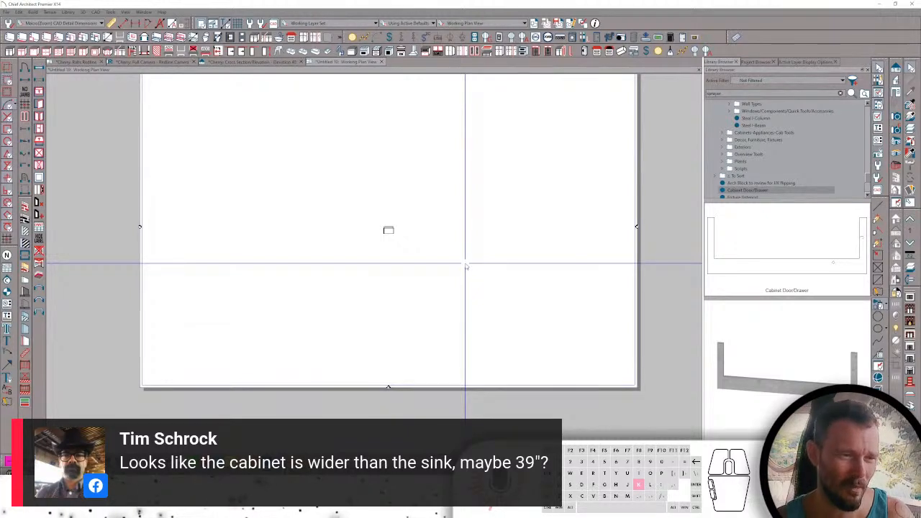
{"action": "scroll", "coordinate": [466, 266], "scroll_direction": "up", "scroll_amount": 2}
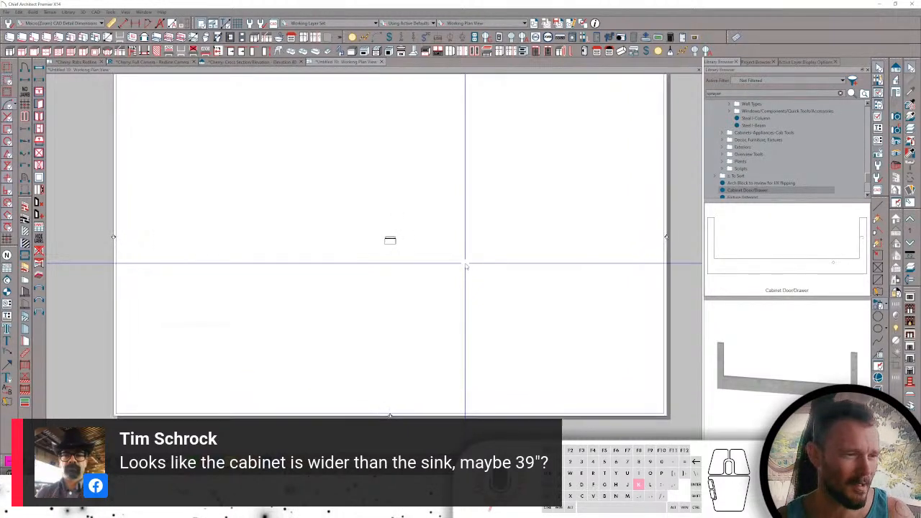
{"action": "scroll", "coordinate": [468, 258], "scroll_direction": "down", "scroll_amount": 1}
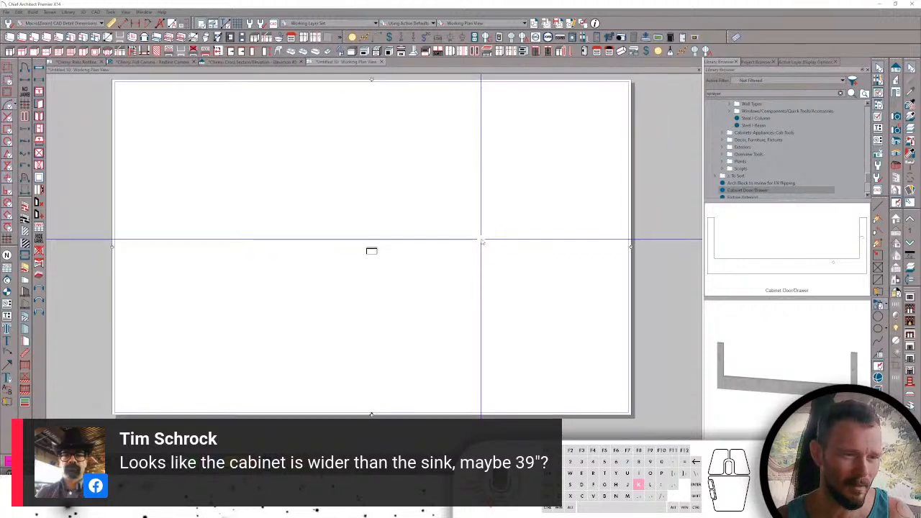
{"action": "scroll", "coordinate": [457, 249], "scroll_direction": "up", "scroll_amount": 1}
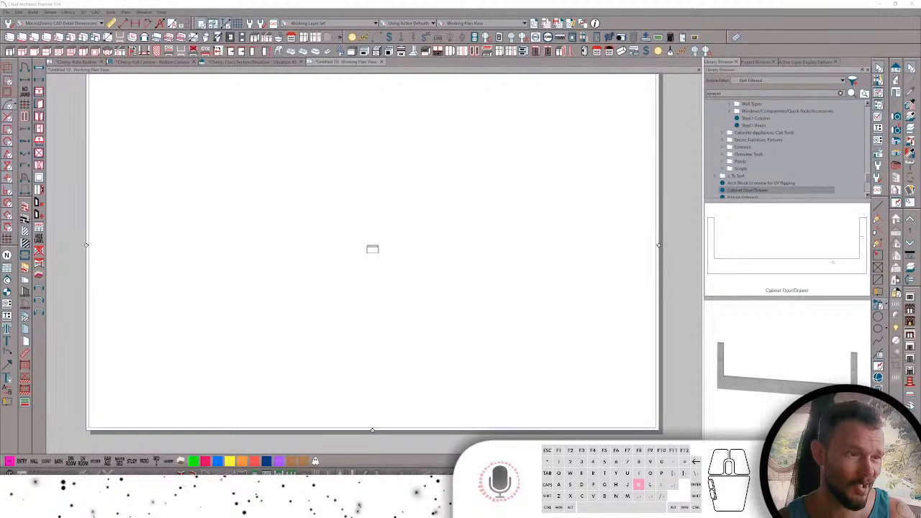
{"action": "scroll", "coordinate": [375, 247], "scroll_direction": "up", "scroll_amount": 3}
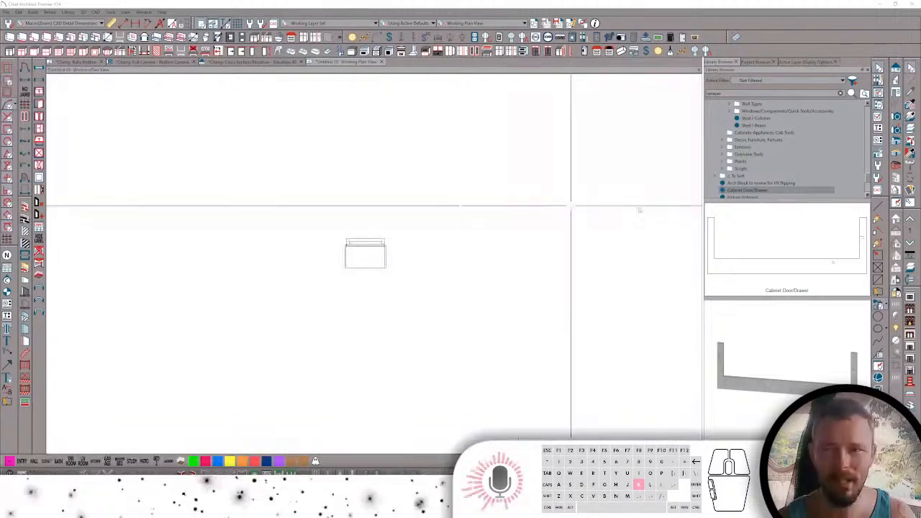
{"action": "middle_click", "coordinate": [614, 232]}
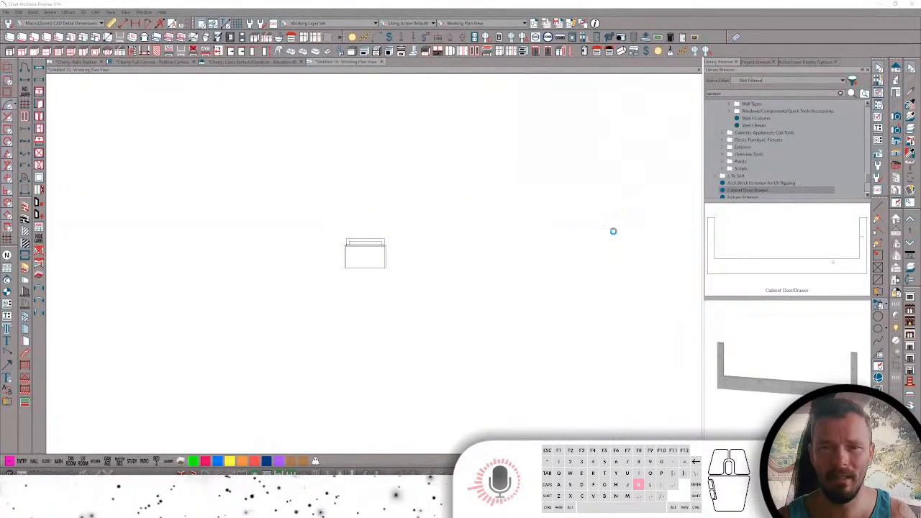
{"action": "left_click", "coordinate": [613, 232]}
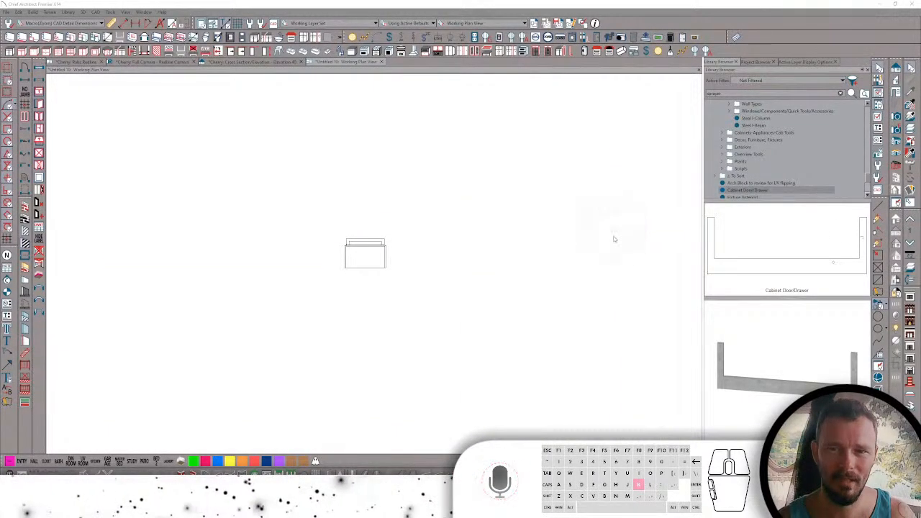
{"action": "scroll", "coordinate": [607, 228], "scroll_direction": "up", "scroll_amount": 5}
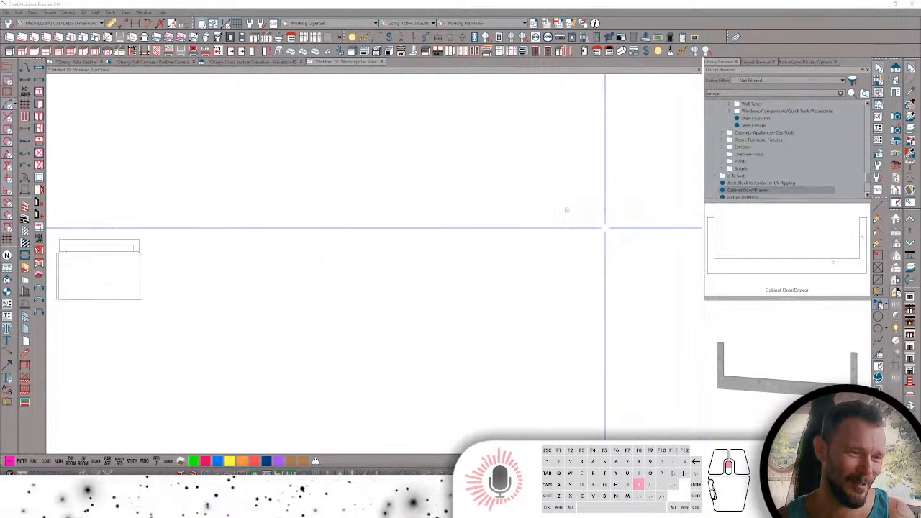
{"action": "scroll", "coordinate": [428, 217], "scroll_direction": "down", "scroll_amount": 3}
{"action": "scroll", "coordinate": [355, 245], "scroll_direction": "down", "scroll_amount": 2}
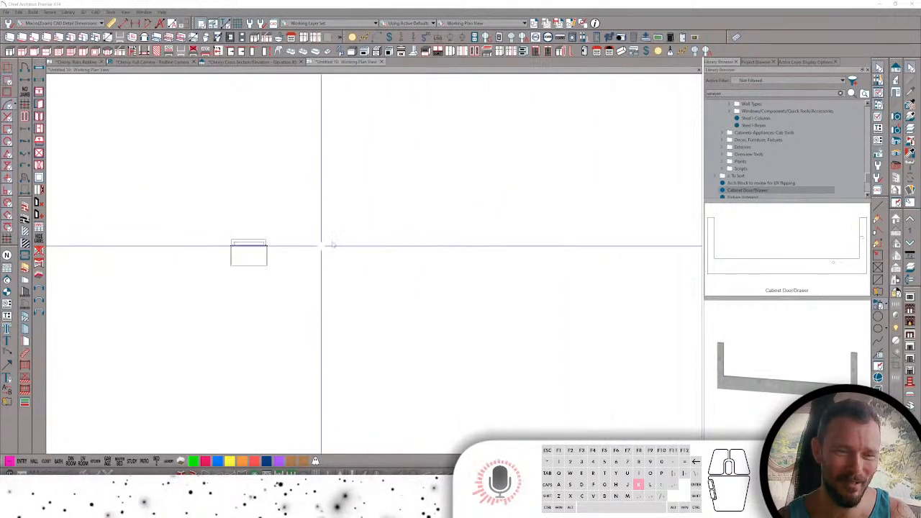
{"action": "scroll", "coordinate": [296, 248], "scroll_direction": "up", "scroll_amount": 4}
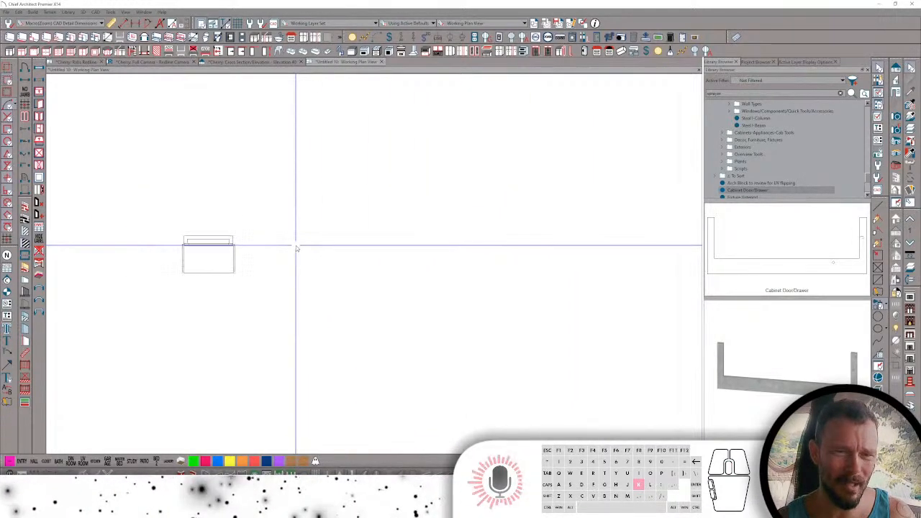
{"action": "scroll", "coordinate": [296, 249], "scroll_direction": "down", "scroll_amount": 3}
{"action": "scroll", "coordinate": [296, 248], "scroll_direction": "up", "scroll_amount": 2}
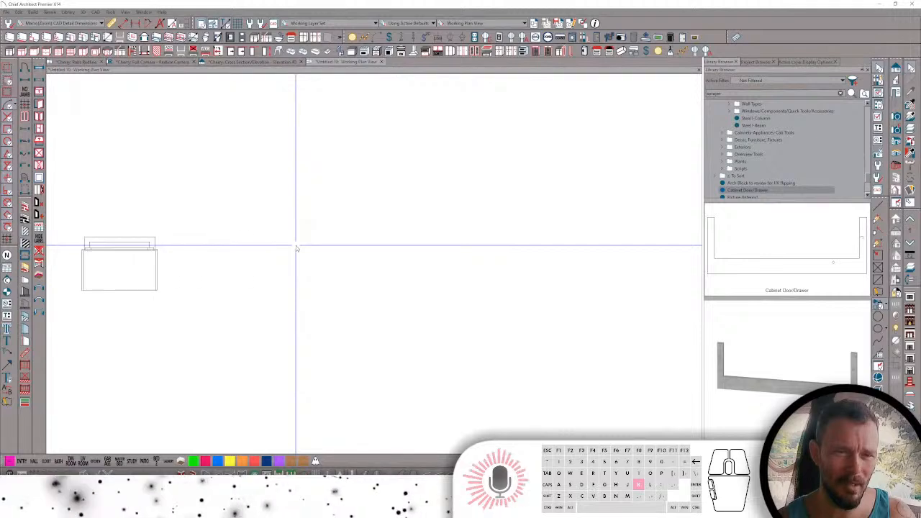
{"action": "scroll", "coordinate": [296, 249], "scroll_direction": "down", "scroll_amount": 3}
{"action": "scroll", "coordinate": [296, 248], "scroll_direction": "up", "scroll_amount": 4}
{"action": "scroll", "coordinate": [296, 248], "scroll_direction": "down", "scroll_amount": 3}
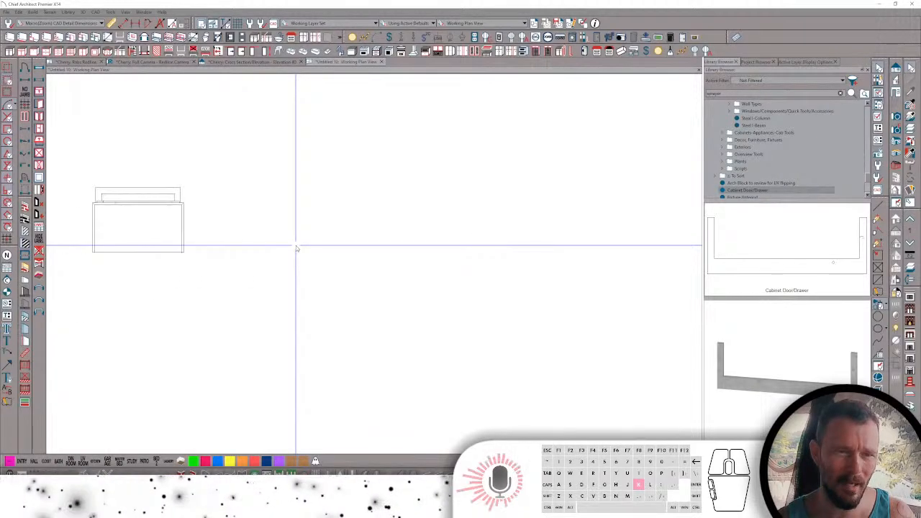
{"action": "scroll", "coordinate": [296, 248], "scroll_direction": "up", "scroll_amount": 4}
{"action": "scroll", "coordinate": [296, 248], "scroll_direction": "down", "scroll_amount": 2}
{"action": "scroll", "coordinate": [301, 244], "scroll_direction": "down", "scroll_amount": 3}
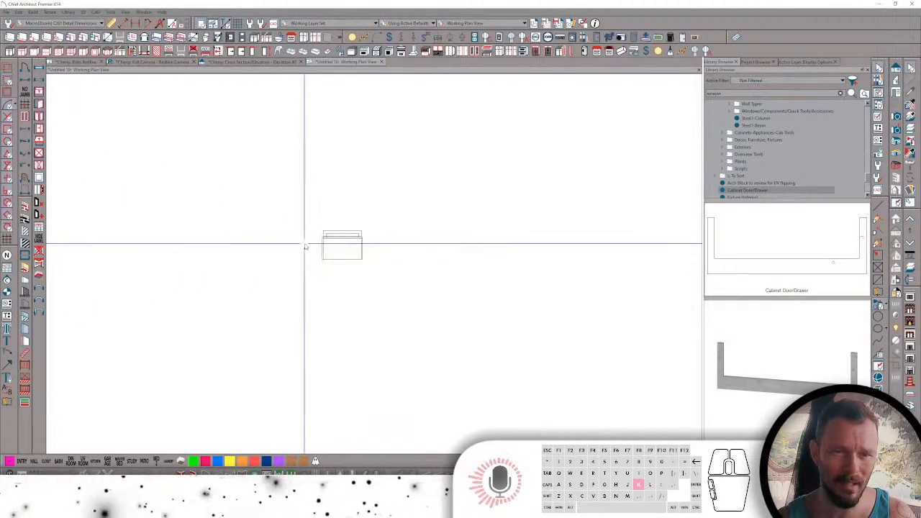
{"action": "scroll", "coordinate": [305, 244], "scroll_direction": "up", "scroll_amount": 4}
{"action": "scroll", "coordinate": [374, 243], "scroll_direction": "down", "scroll_amount": 2}
{"action": "scroll", "coordinate": [475, 195], "scroll_direction": "up", "scroll_amount": 3}
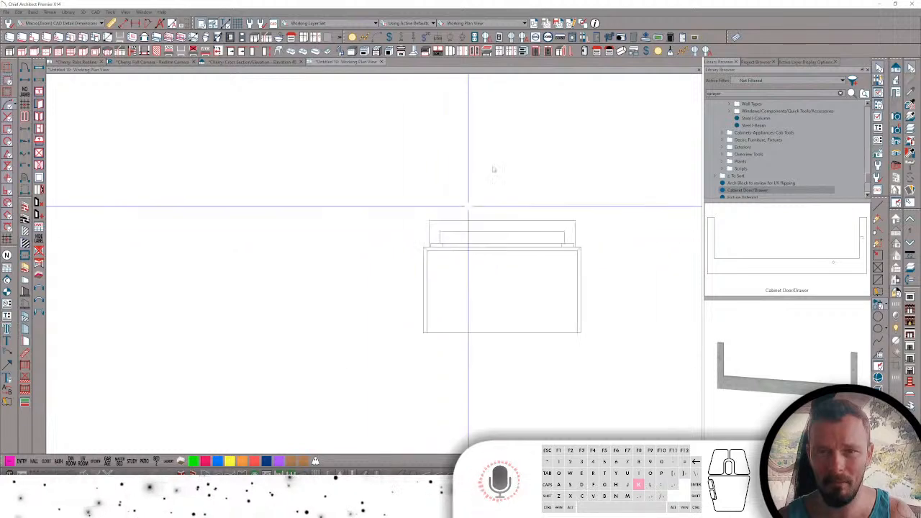
- Create a full camera view aimed at the range hood cabinet from its upper right in the plan
{"action": "scroll", "coordinate": [695, 135], "scroll_direction": "down", "scroll_amount": 2}
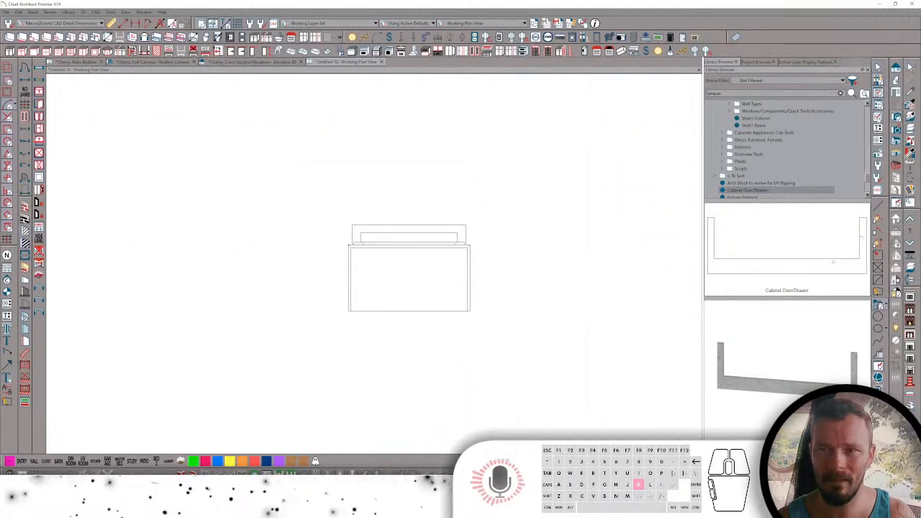
{"action": "scroll", "coordinate": [551, 148], "scroll_direction": "down", "scroll_amount": 2}
{"action": "left_click_drag", "start_coordinate": [531, 138], "coordinate": [446, 228]}
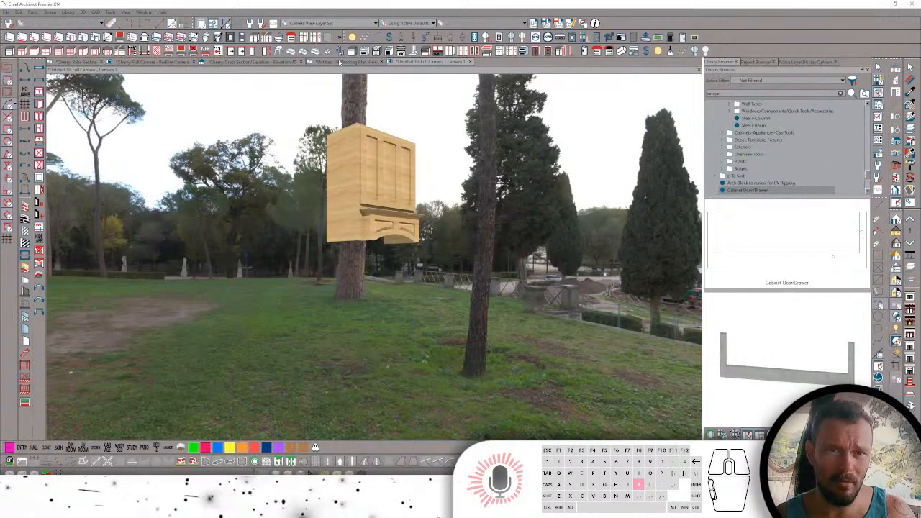
- Rotate the hood cabinet in the working plan view to face the opposite direction, and return to the Untitled 10 camera view
{"action": "left_click", "coordinate": [340, 62]}
{"action": "left_click", "coordinate": [390, 281]}
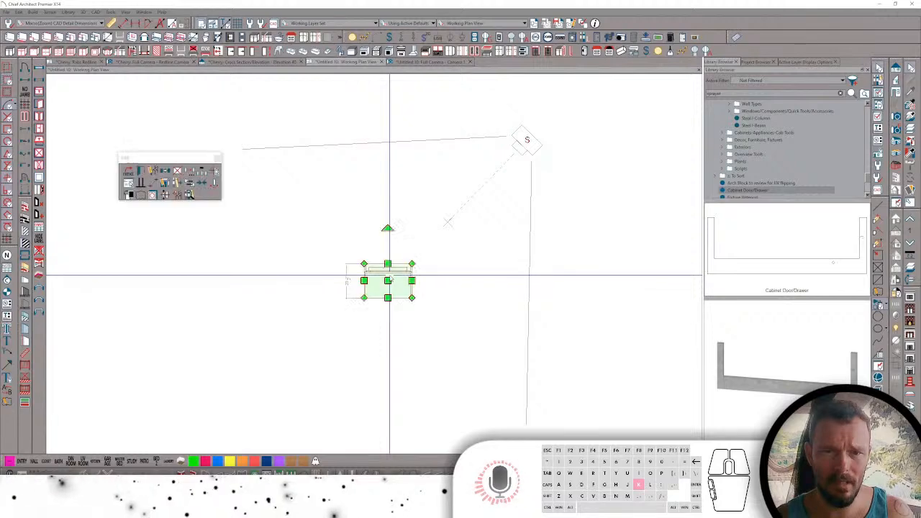
{"action": "left_click_drag", "start_coordinate": [387, 228], "coordinate": [388, 317]}
{"action": "left_click", "coordinate": [422, 62]}
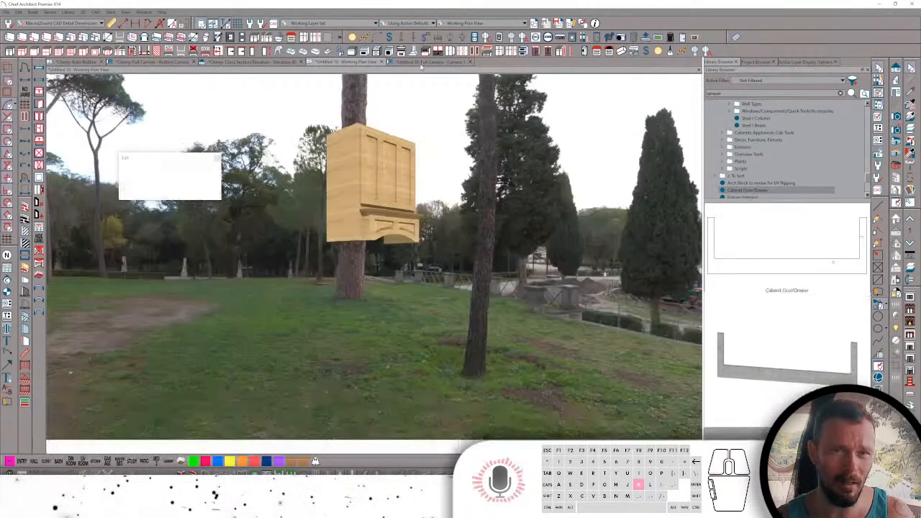
- Examine the 3D settings in the hood cabinet's Symbol Specification and close it without changes
{"action": "middle_click_drag", "start_coordinate": [477, 213], "coordinate": [404, 264]}
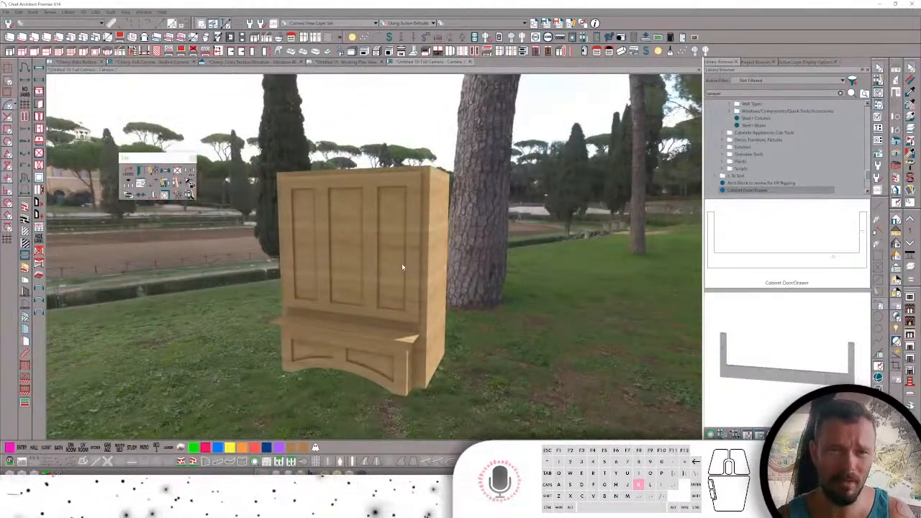
{"action": "left_click", "coordinate": [402, 265]}
{"action": "double_click", "coordinate": [401, 265]}
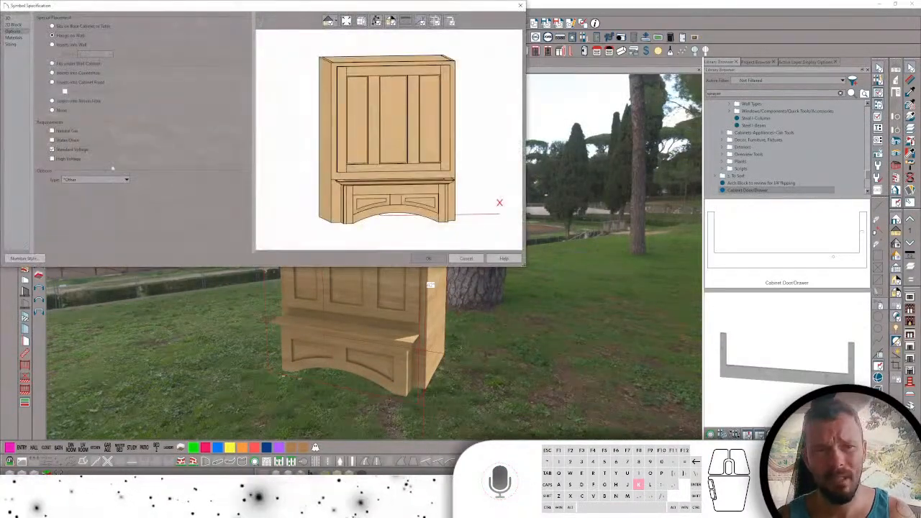
{"action": "left_click", "coordinate": [9, 18]}
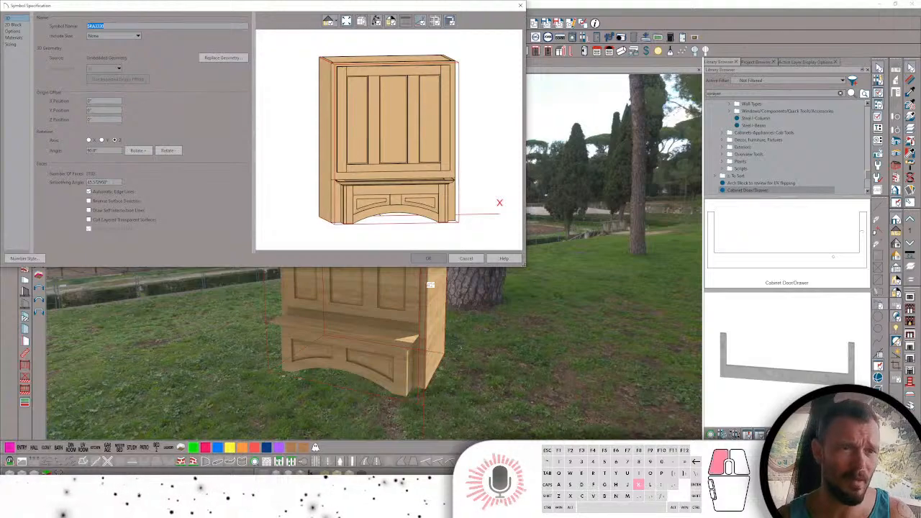
{"action": "key", "text": "Escape"}
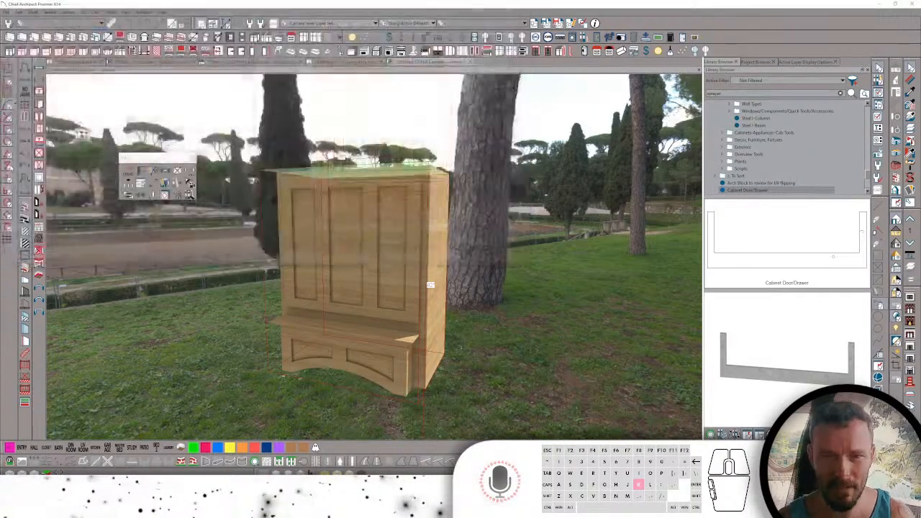
- Delete the front frame face and the recessed panel surfaces of the hood cabinet's upper section
{"action": "middle_click_drag", "start_coordinate": [366, 165], "coordinate": [513, 234]}
{"action": "left_click", "coordinate": [630, 210]}
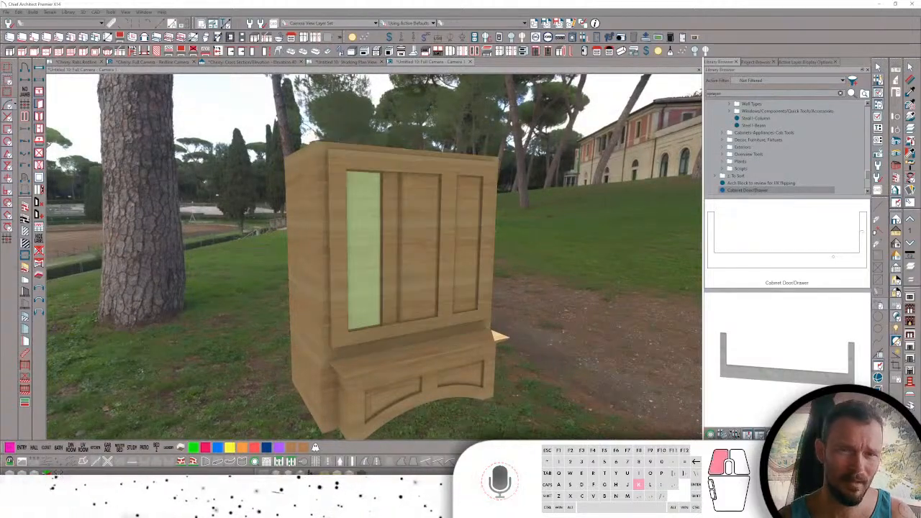
{"action": "left_click", "coordinate": [332, 228]}
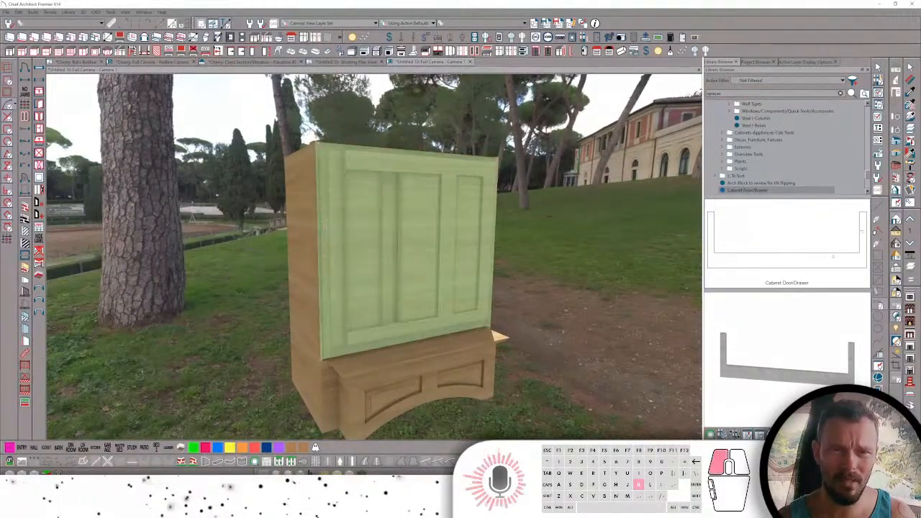
{"action": "left_click", "coordinate": [321, 232]}
{"action": "left_click", "coordinate": [330, 232]}
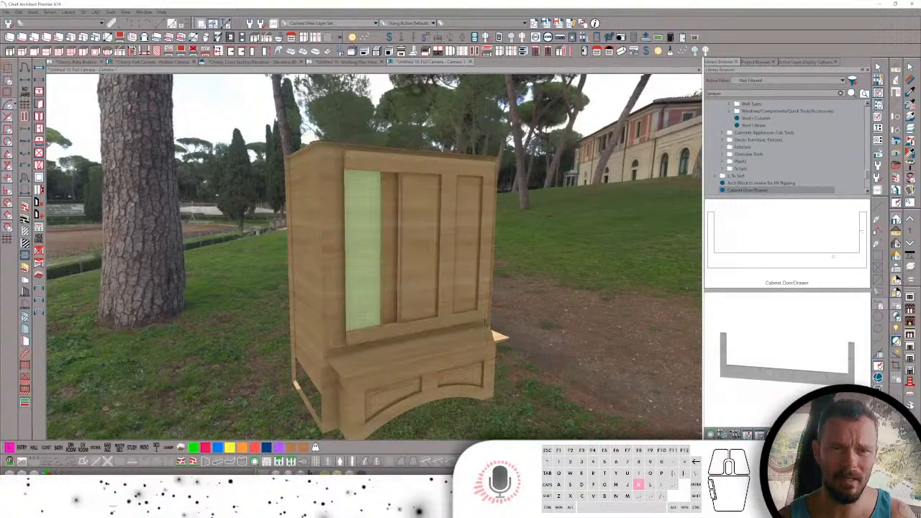
{"action": "left_click", "coordinate": [374, 237]}
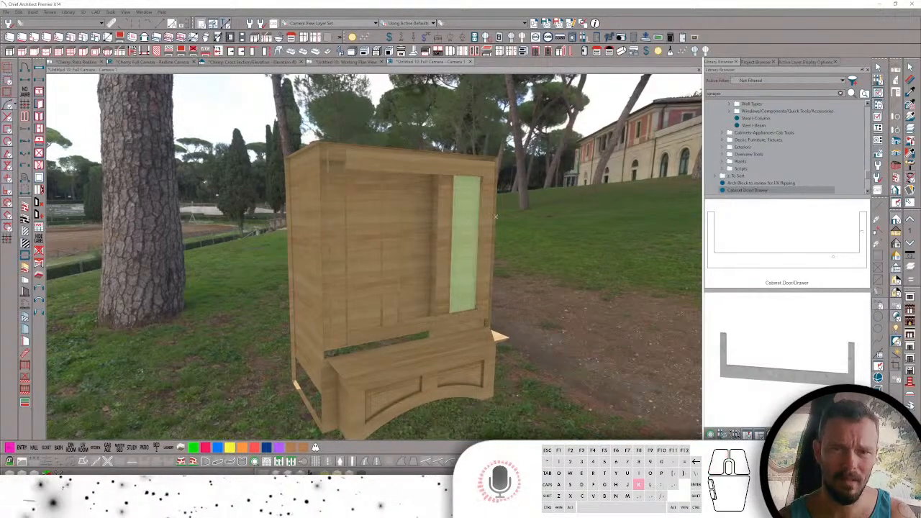
{"action": "left_click", "coordinate": [468, 238]}
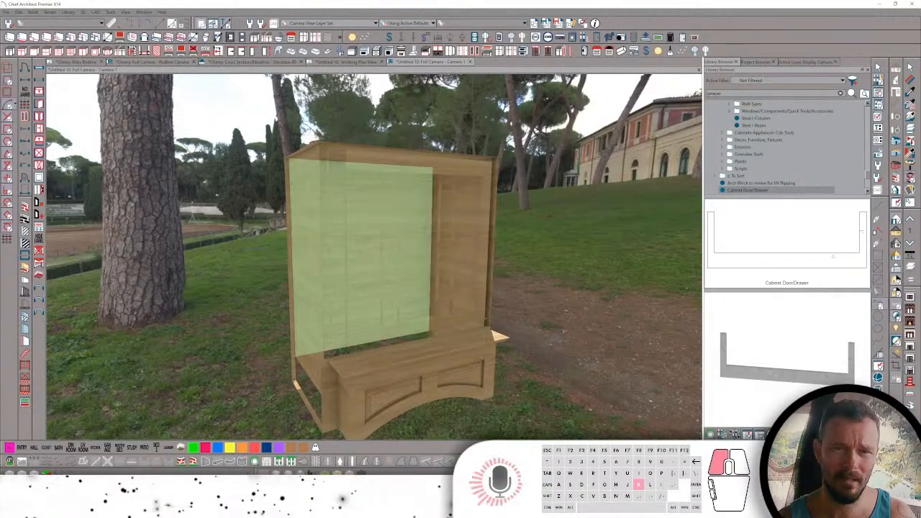
- Delete the back, side, top and upper rail surfaces of the hood cabinet's upper box
{"action": "left_click", "coordinate": [345, 231]}
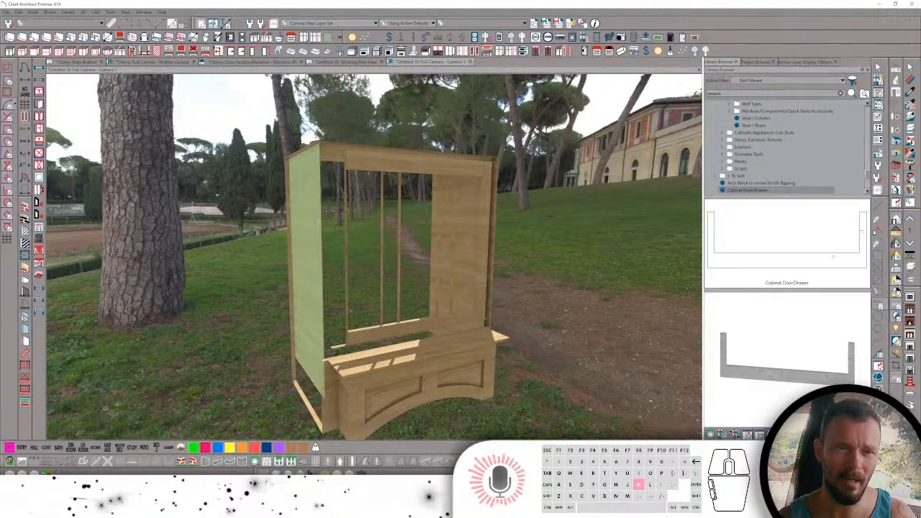
{"action": "left_click", "coordinate": [301, 214]}
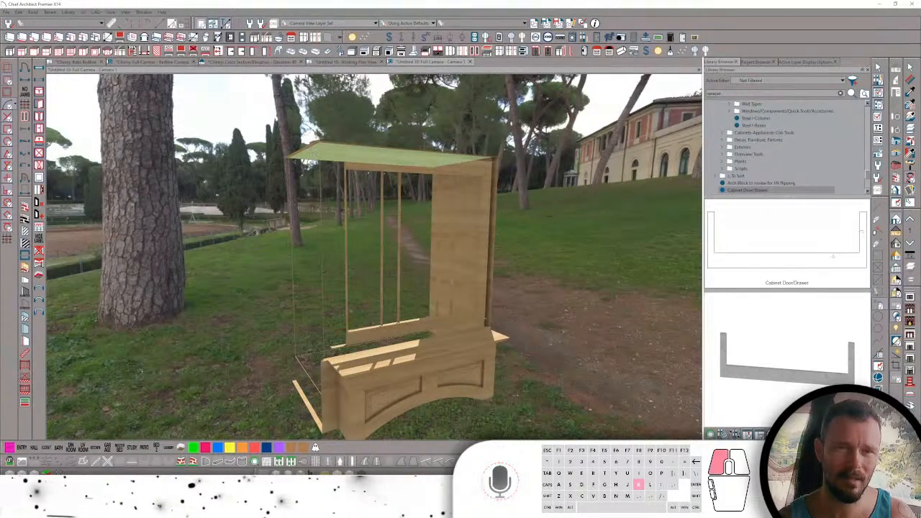
{"action": "left_click", "coordinate": [315, 150]}
{"action": "left_click", "coordinate": [318, 149]}
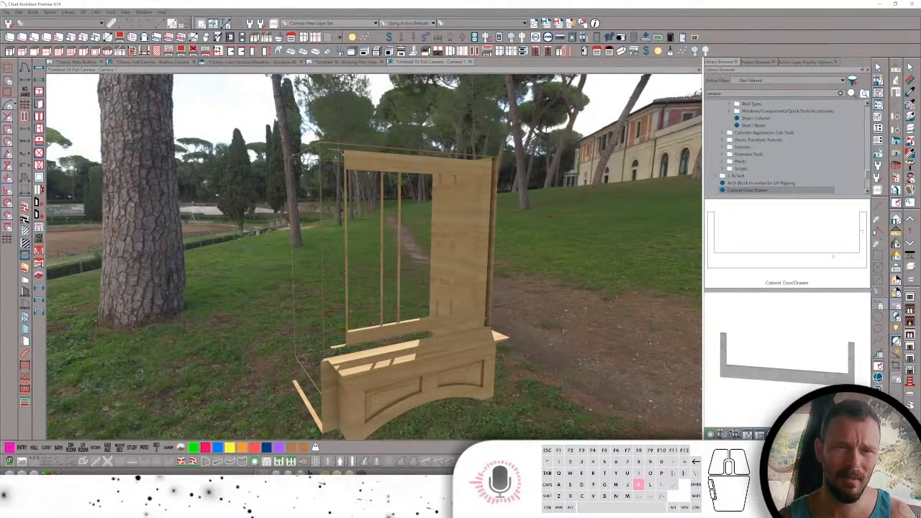
{"action": "left_click", "coordinate": [432, 164]}
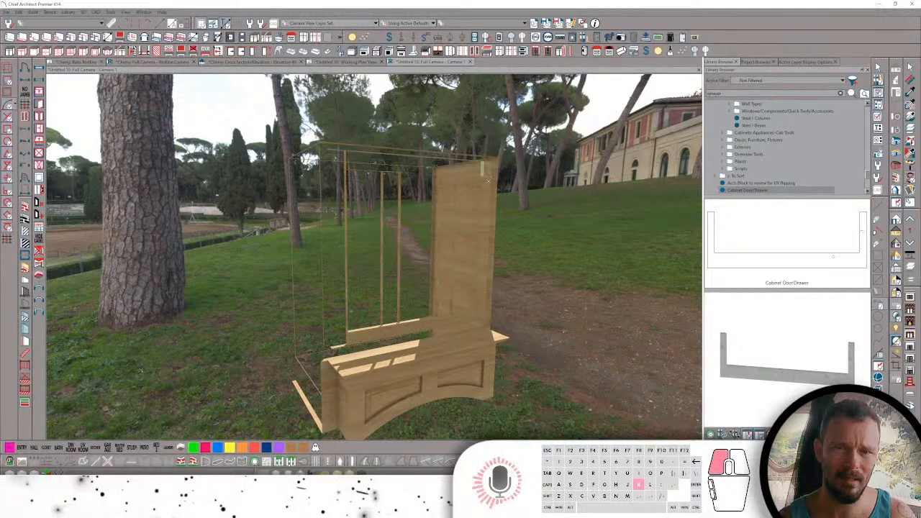
{"action": "left_click", "coordinate": [489, 205]}
{"action": "left_click", "coordinate": [493, 209]}
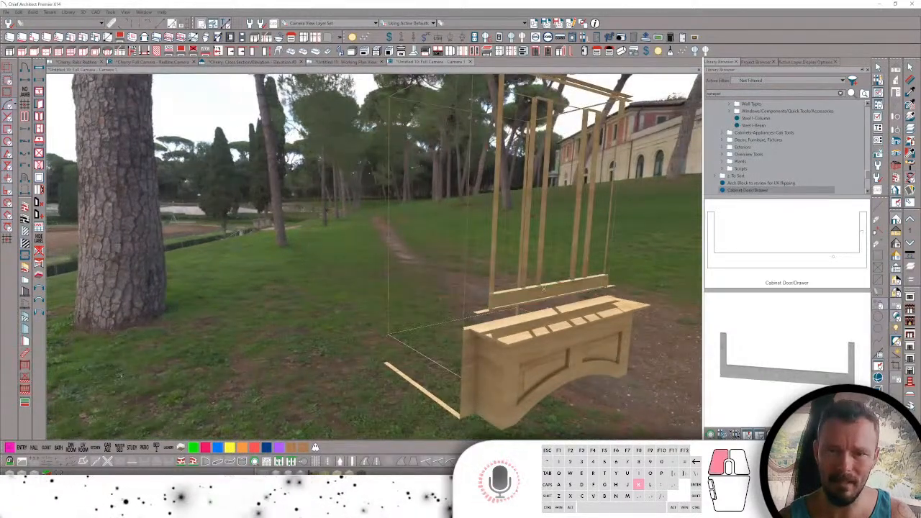
- Delete the lower rail face and the vertical divider surfaces left between the former front panels
{"action": "left_click", "coordinate": [536, 295]}
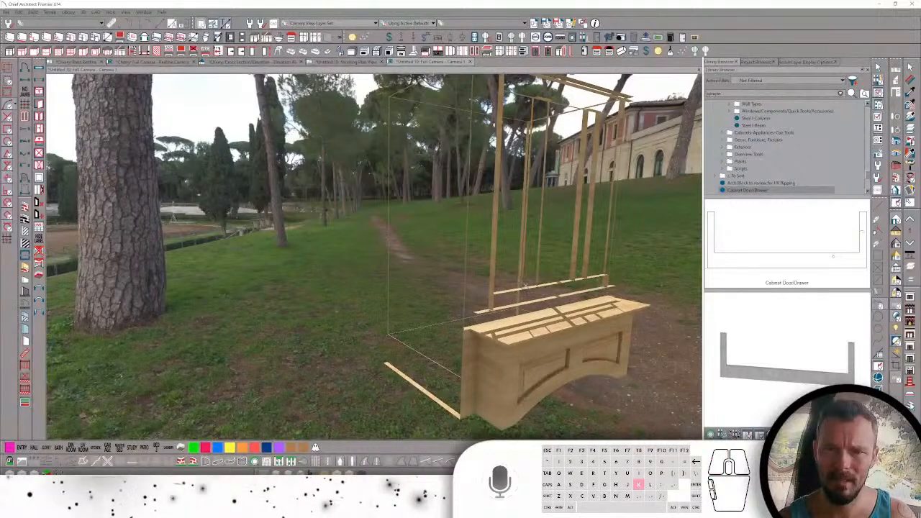
{"action": "left_click", "coordinate": [524, 287]}
{"action": "left_click", "coordinate": [522, 287]}
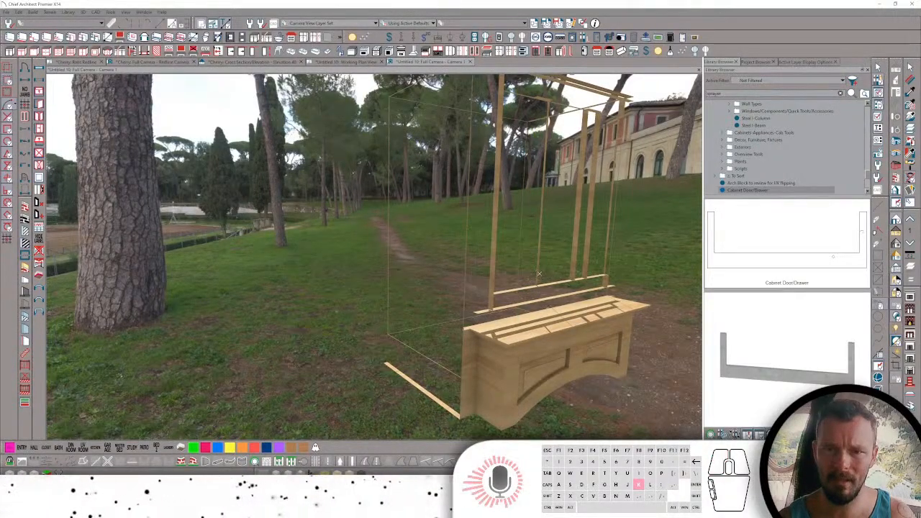
{"action": "left_click", "coordinate": [541, 269]}
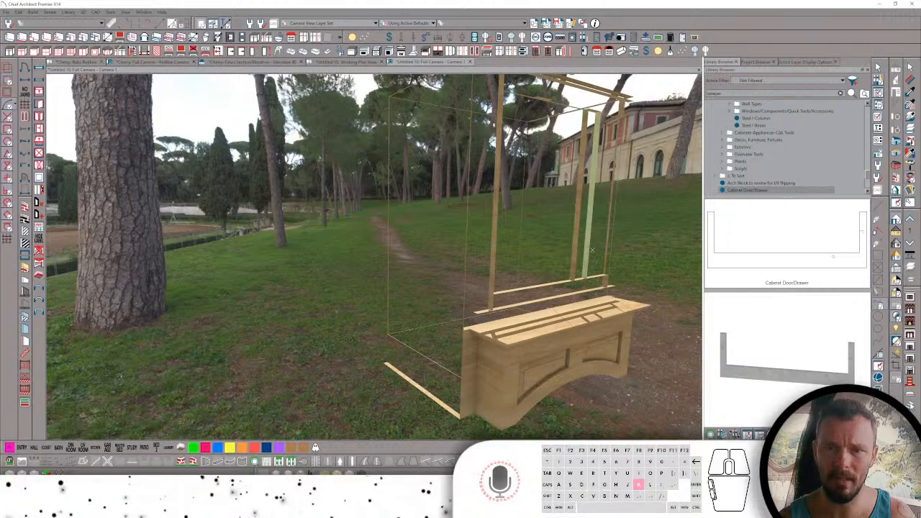
{"action": "left_click", "coordinate": [591, 248]}
{"action": "left_click", "coordinate": [588, 245]}
{"action": "left_click", "coordinate": [587, 240]}
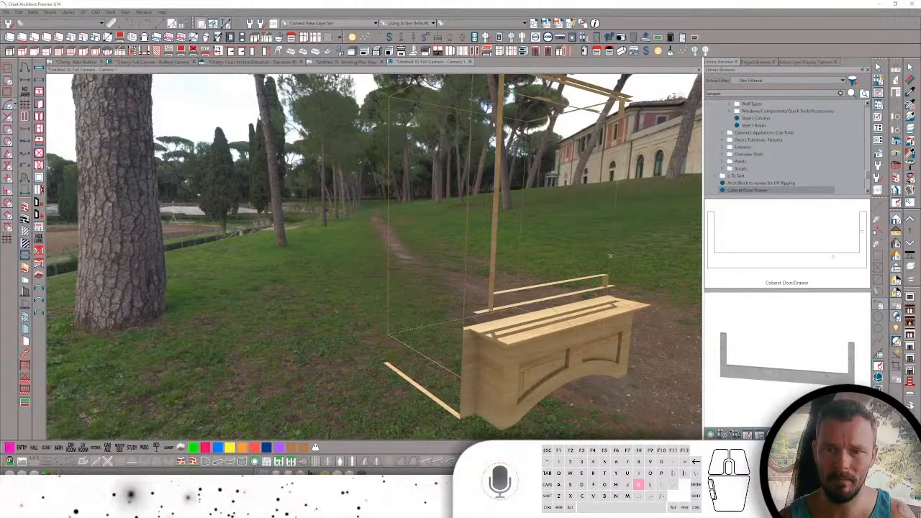
- Delete the remaining end stile surfaces and the thin strips just above the arched hood base
{"action": "left_click", "coordinate": [607, 280]}
{"action": "left_click", "coordinate": [580, 282]}
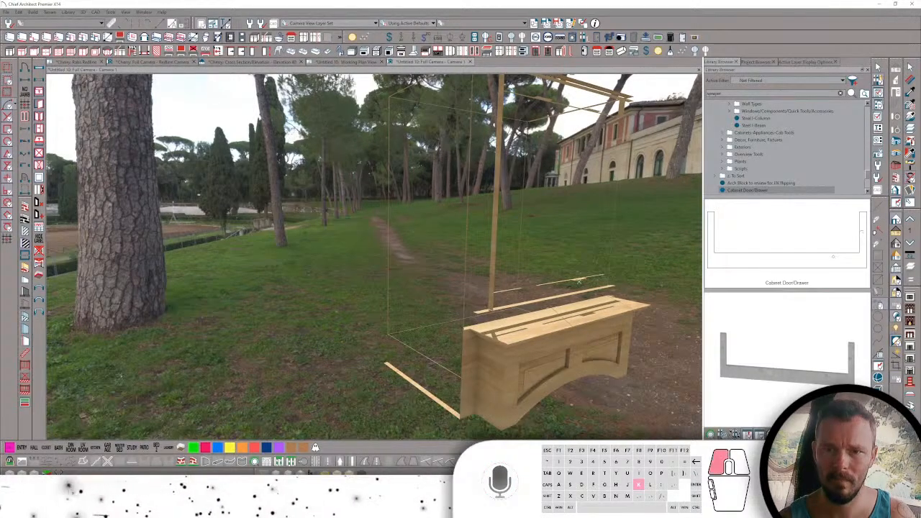
{"action": "left_click", "coordinate": [493, 270]}
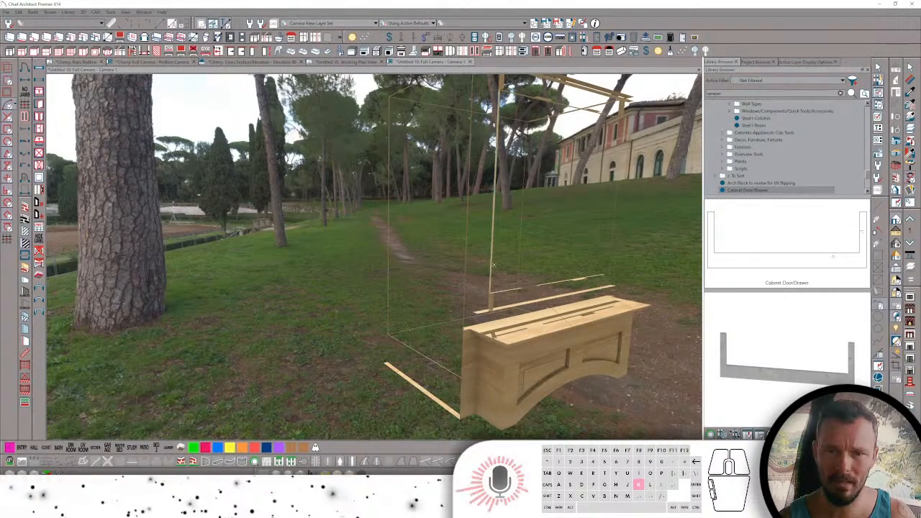
{"action": "left_click", "coordinate": [494, 264]}
{"action": "left_click", "coordinate": [493, 303]}
{"action": "left_click", "coordinate": [497, 312]}
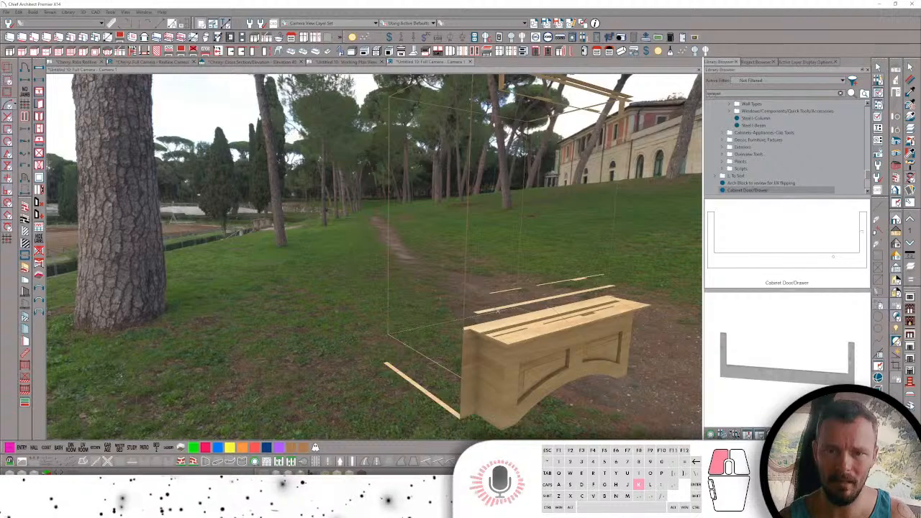
{"action": "left_click", "coordinate": [487, 314]}
{"action": "scroll", "coordinate": [441, 350], "scroll_direction": "up", "scroll_amount": 4}
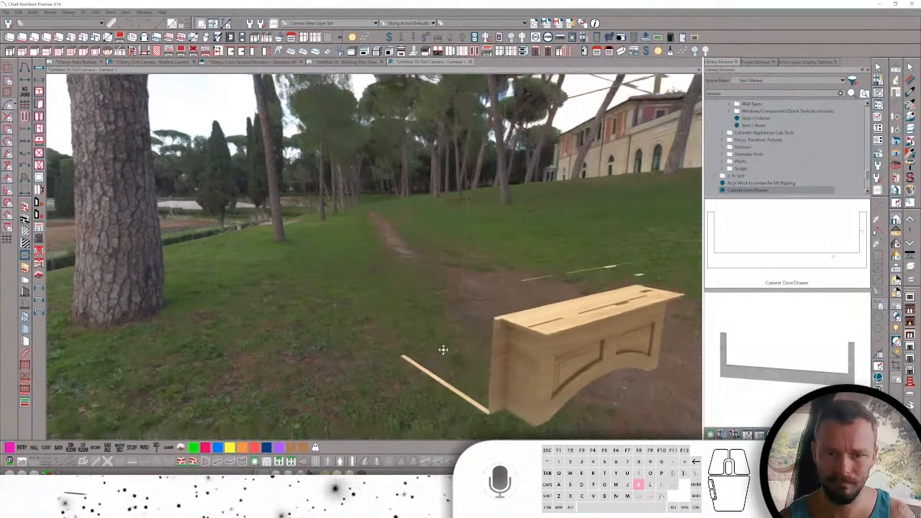
{"action": "scroll", "coordinate": [475, 369], "scroll_direction": "up", "scroll_amount": 2}
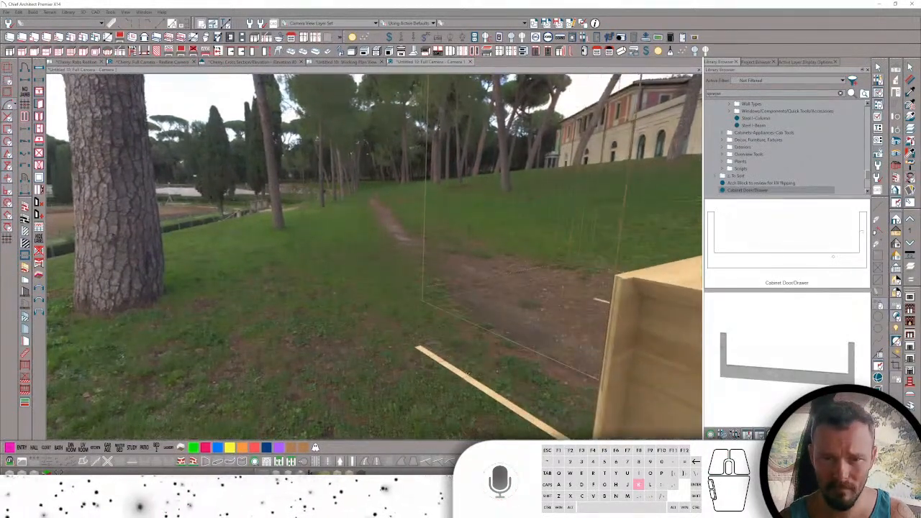
- Delete the loose strips and thin outline edges floating beside and behind the arched hood base
{"action": "left_click", "coordinate": [477, 387]}
{"action": "middle_click_drag", "start_coordinate": [654, 314], "coordinate": [893, 362]}
{"action": "scroll", "coordinate": [366, 343], "scroll_direction": "up", "scroll_amount": 5}
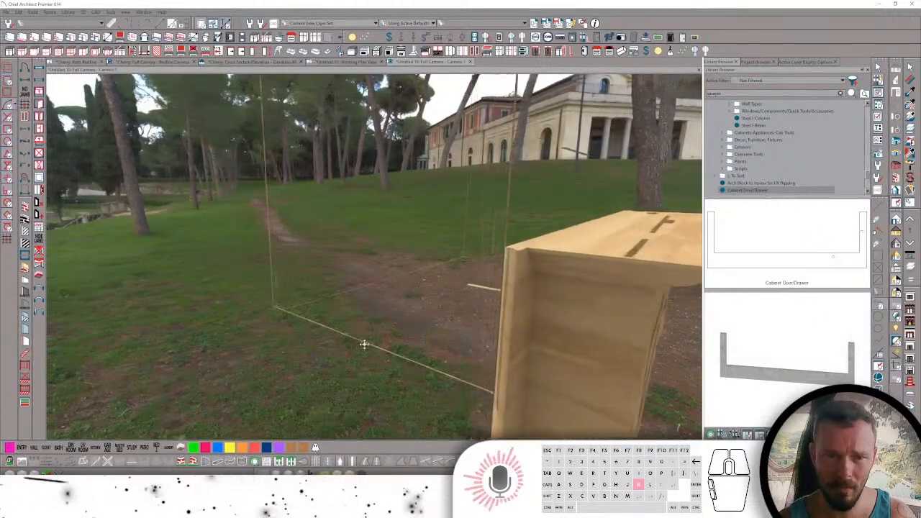
{"action": "left_click", "coordinate": [284, 354]}
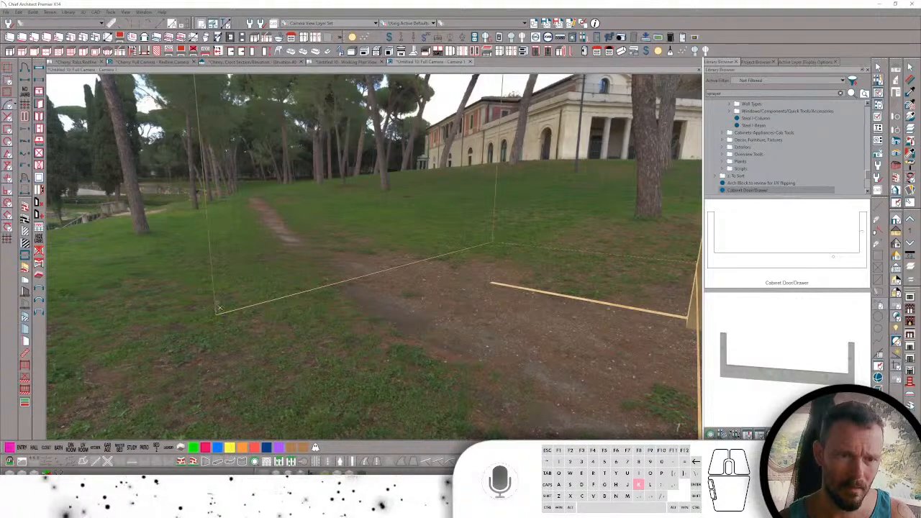
{"action": "left_click", "coordinate": [217, 308]}
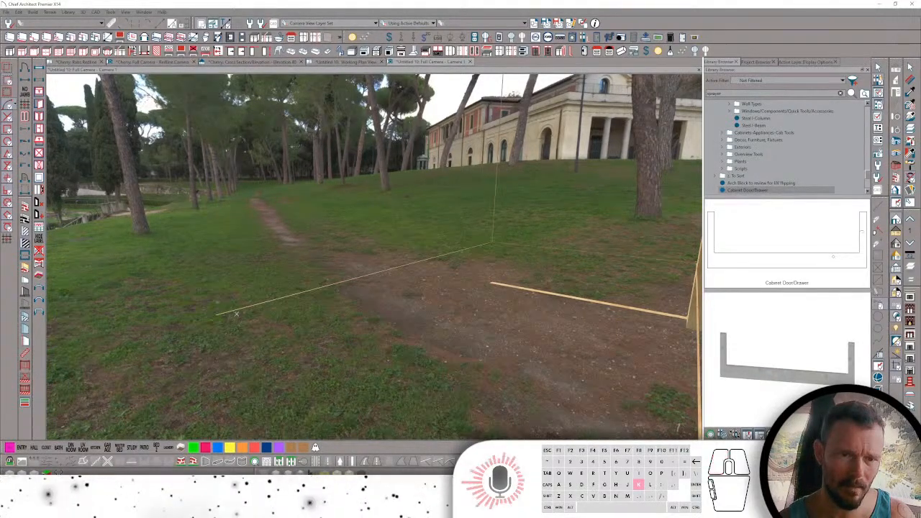
{"action": "left_click", "coordinate": [240, 312]}
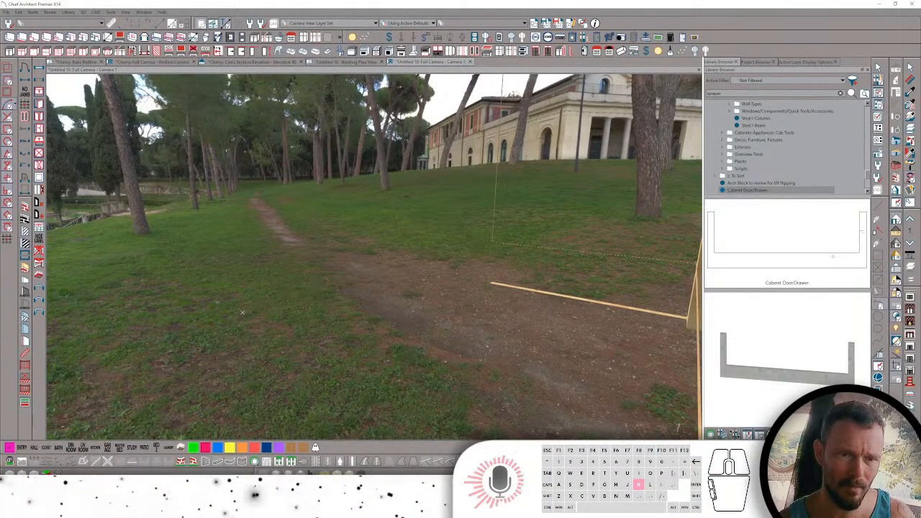
{"action": "left_click", "coordinate": [567, 299]}
{"action": "middle_click_drag", "start_coordinate": [581, 293], "coordinate": [375, 129]}
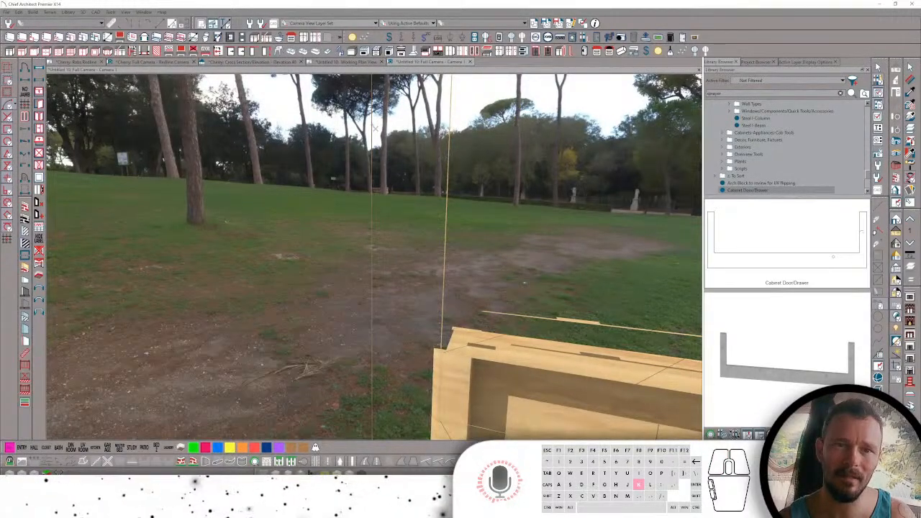
- Delete the stray vertical edge surfaces and the row of thin strips floating behind the hood base
{"action": "left_click", "coordinate": [374, 130]}
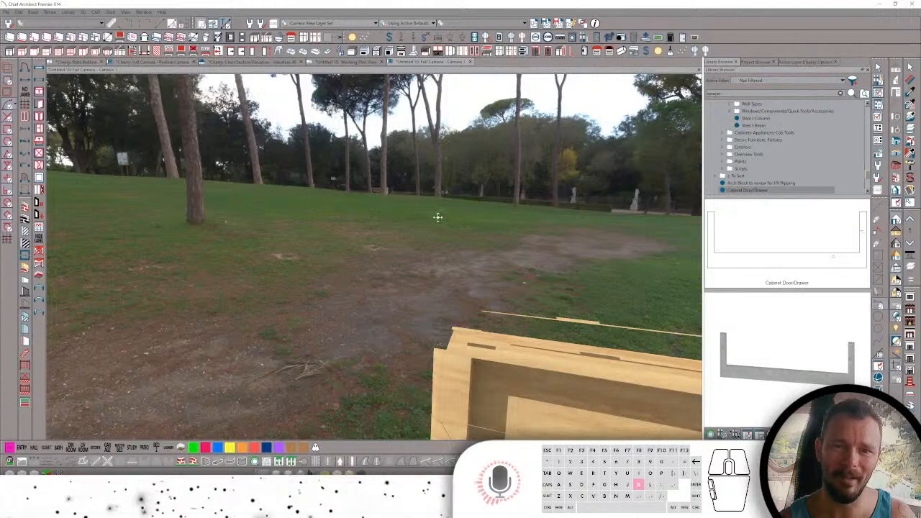
{"action": "middle_click_drag", "start_coordinate": [438, 218], "coordinate": [500, 279]}
{"action": "left_click", "coordinate": [499, 292]}
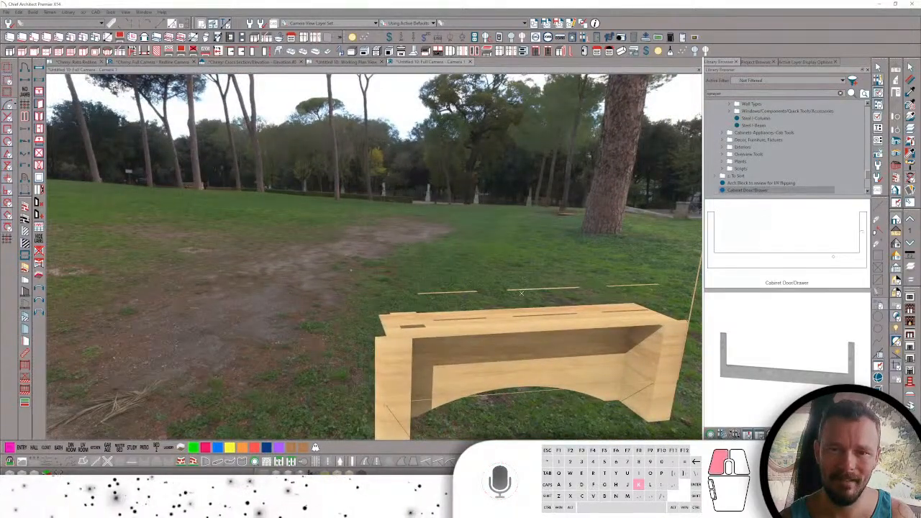
{"action": "left_click", "coordinate": [476, 294]}
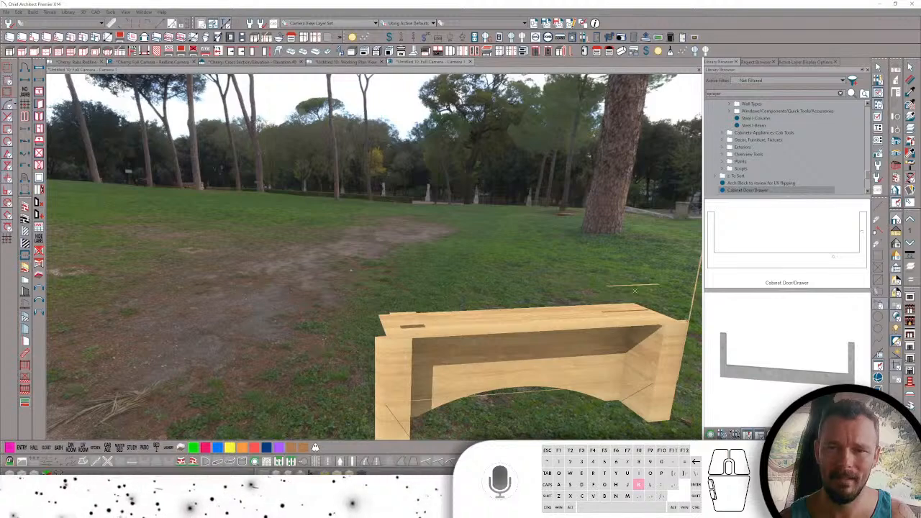
{"action": "left_click_drag", "start_coordinate": [637, 289], "coordinate": [638, 239]}
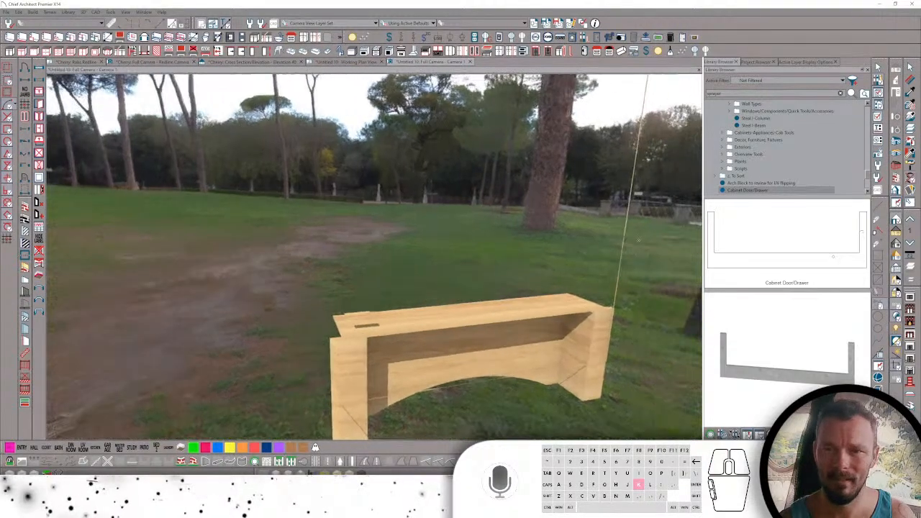
{"action": "left_click", "coordinate": [633, 209]}
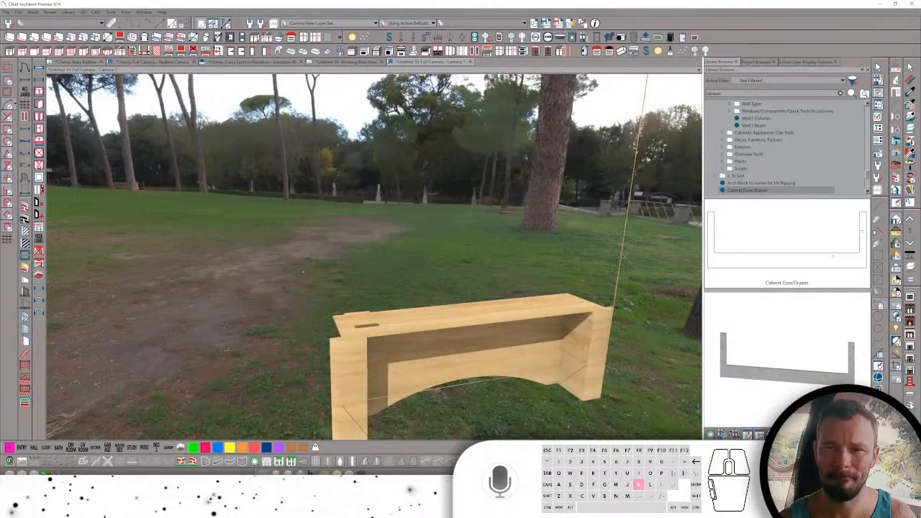
{"action": "left_click", "coordinate": [624, 258]}
{"action": "left_click_drag", "start_coordinate": [628, 159], "coordinate": [285, 339]}
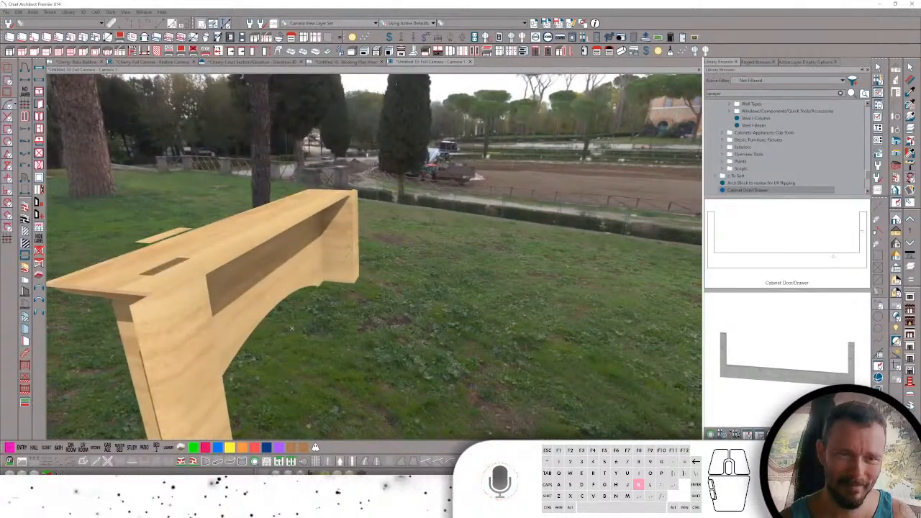
- Delete the loose patch above the hood base, the thin rear side panel and the strips projecting from its back corners
{"action": "middle_click_drag", "start_coordinate": [387, 329], "coordinate": [443, 347]}
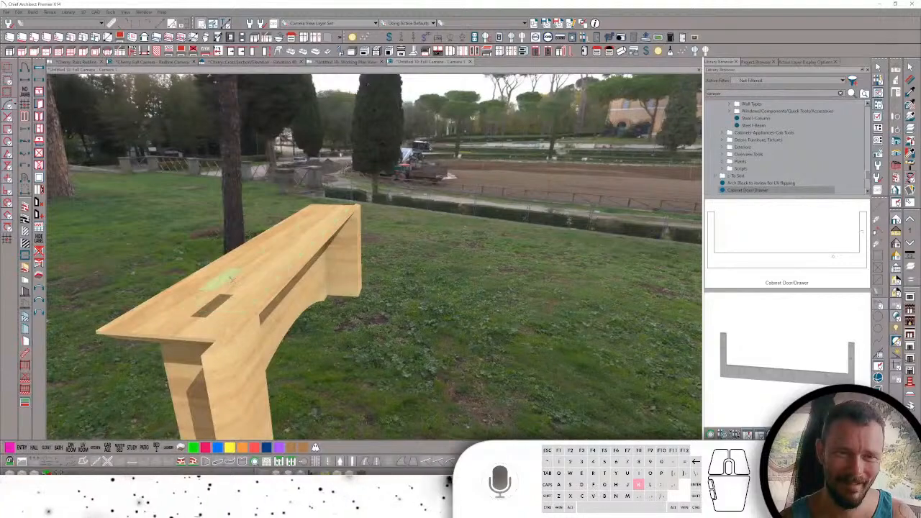
{"action": "middle_click_drag", "start_coordinate": [411, 262], "coordinate": [408, 287]}
{"action": "left_click", "coordinate": [324, 282]}
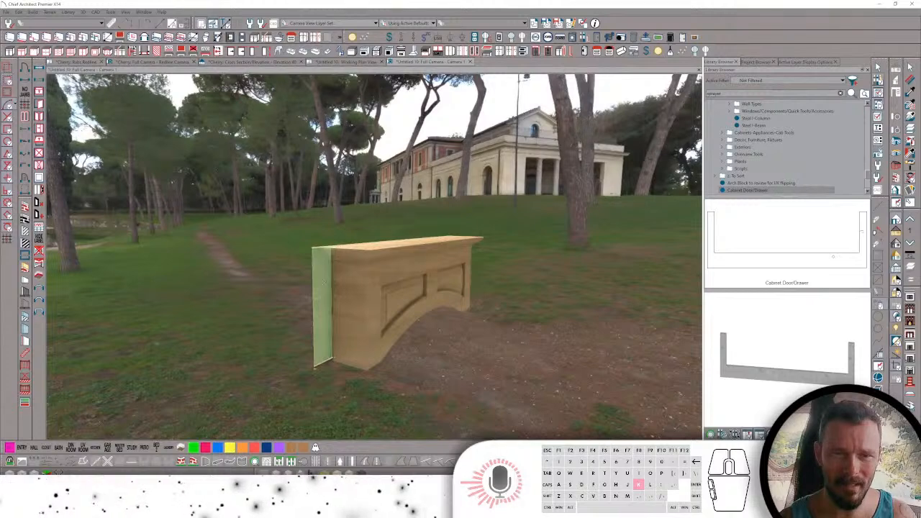
{"action": "key", "text": "Delete"}
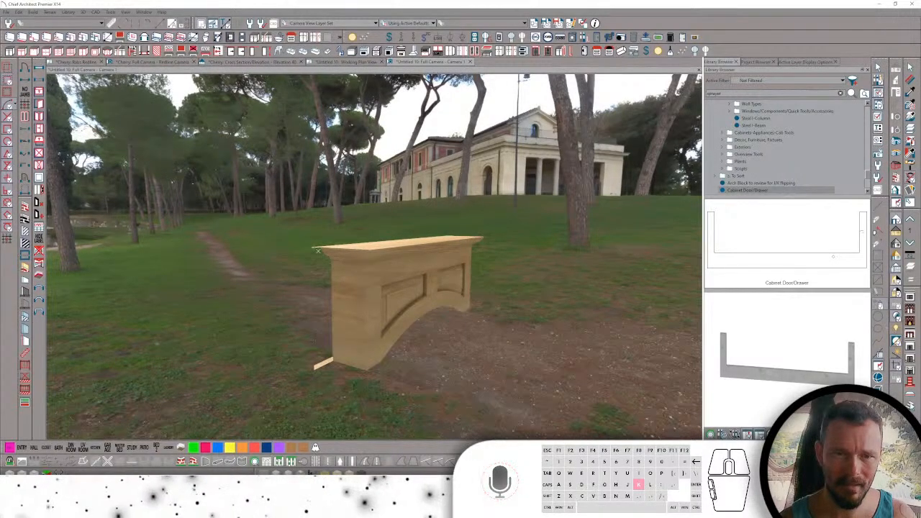
{"action": "middle_click_drag", "start_coordinate": [314, 250], "coordinate": [354, 281]}
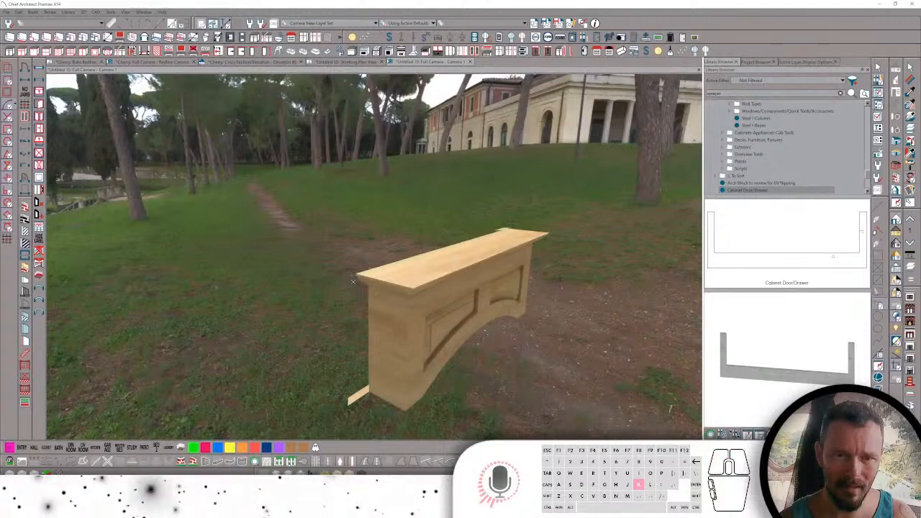
{"action": "left_click", "coordinate": [358, 397]}
{"action": "middle_click_drag", "start_coordinate": [358, 397], "coordinate": [447, 290]}
{"action": "left_click", "coordinate": [435, 282]}
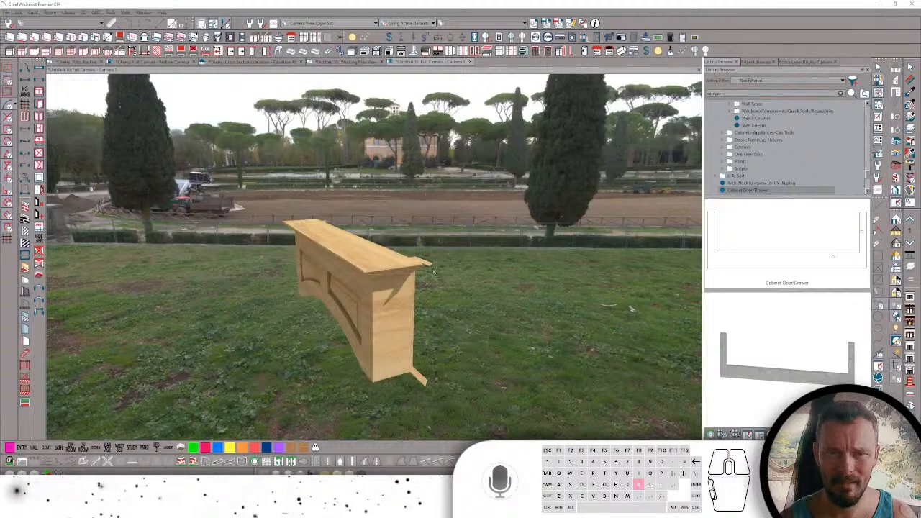
{"action": "left_click", "coordinate": [428, 265]}
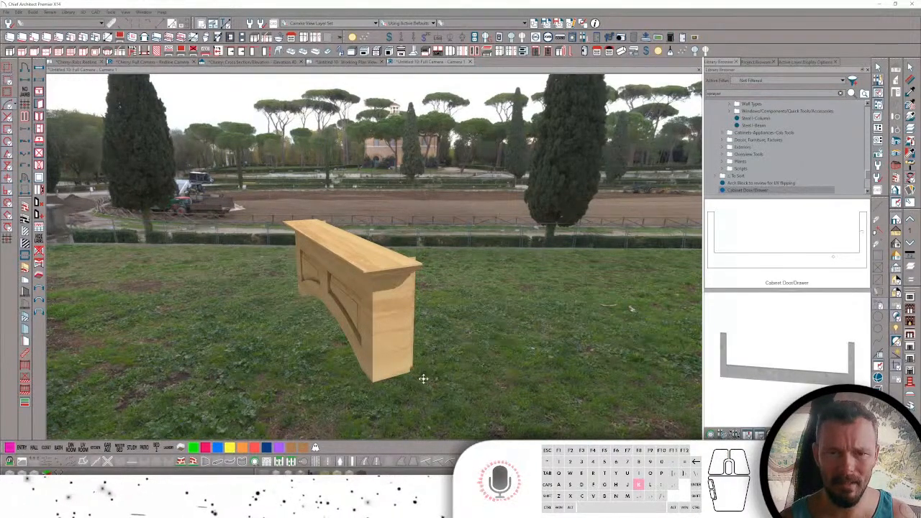
- Delete the corner pieces, adjoining outline edges and short strip of the former top floating above the hood base
{"action": "middle_click_drag", "start_coordinate": [424, 378], "coordinate": [317, 132]}
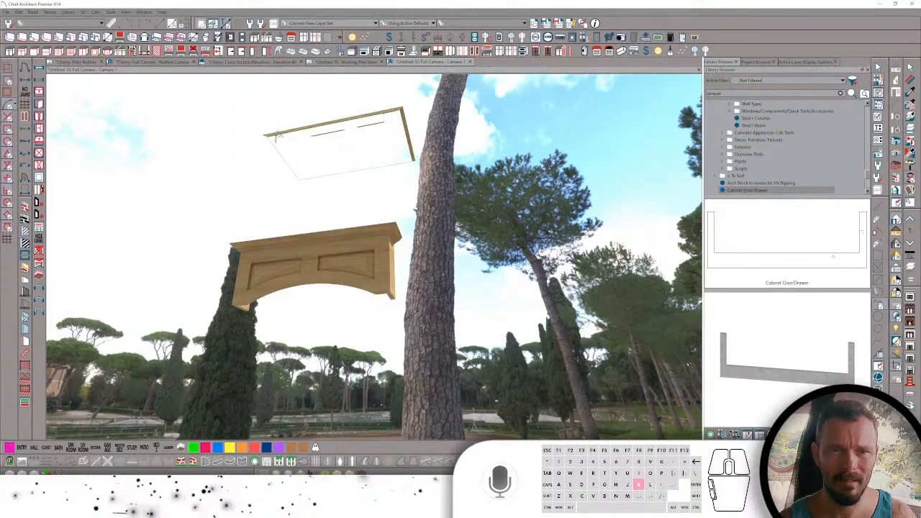
{"action": "middle_click_drag", "start_coordinate": [279, 137], "coordinate": [209, 136]}
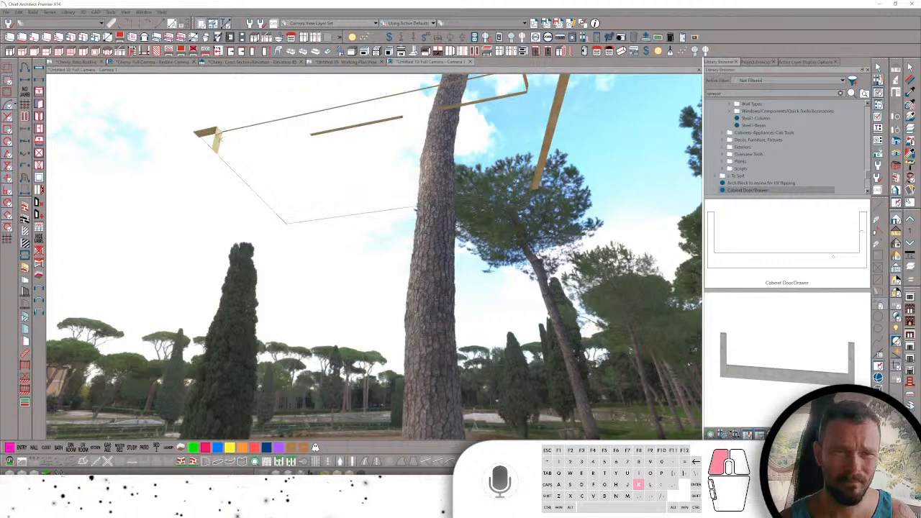
{"action": "left_click", "coordinate": [210, 137]}
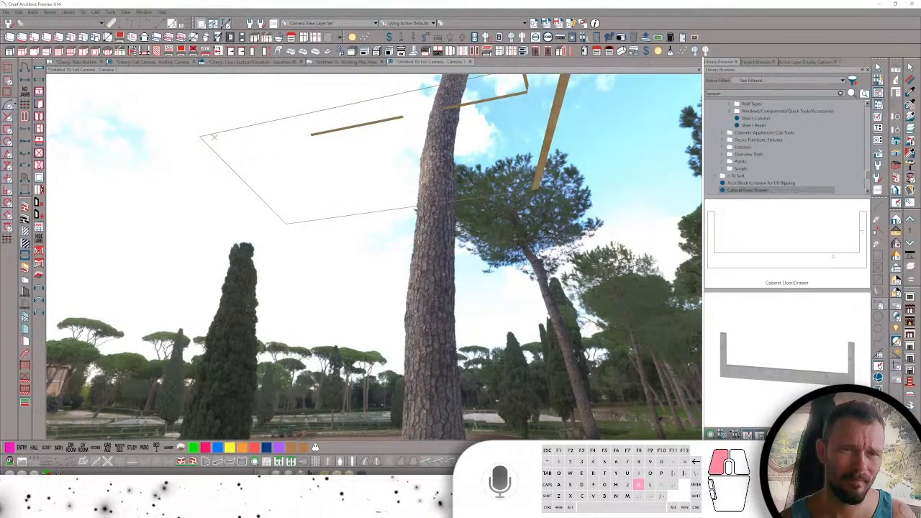
{"action": "left_click", "coordinate": [216, 137]}
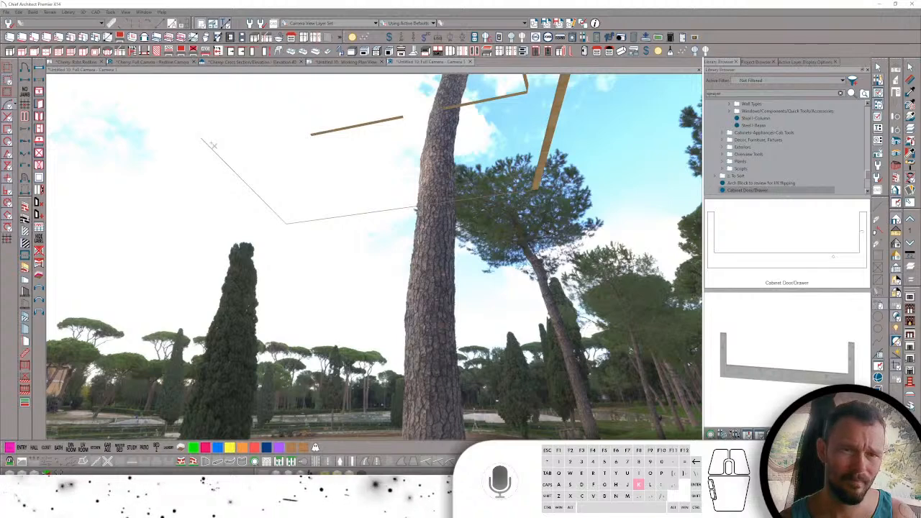
{"action": "left_click", "coordinate": [213, 151]}
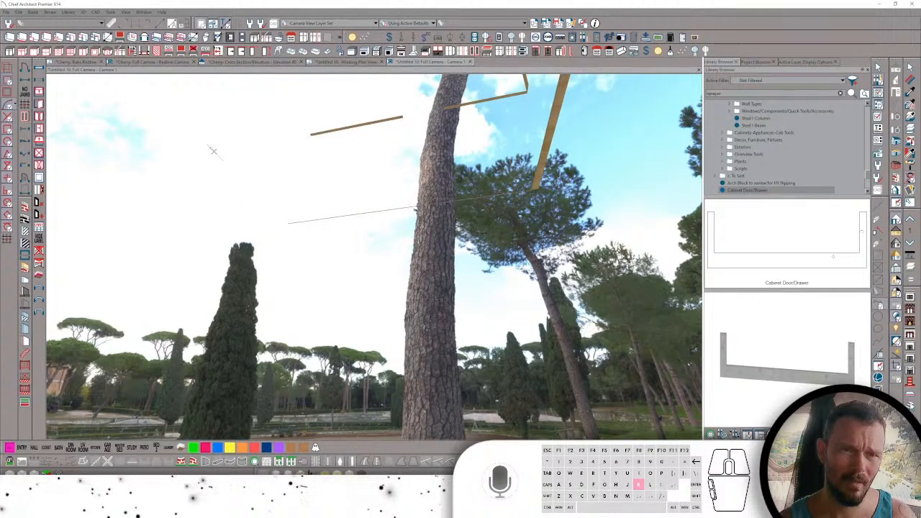
{"action": "left_click", "coordinate": [338, 134]}
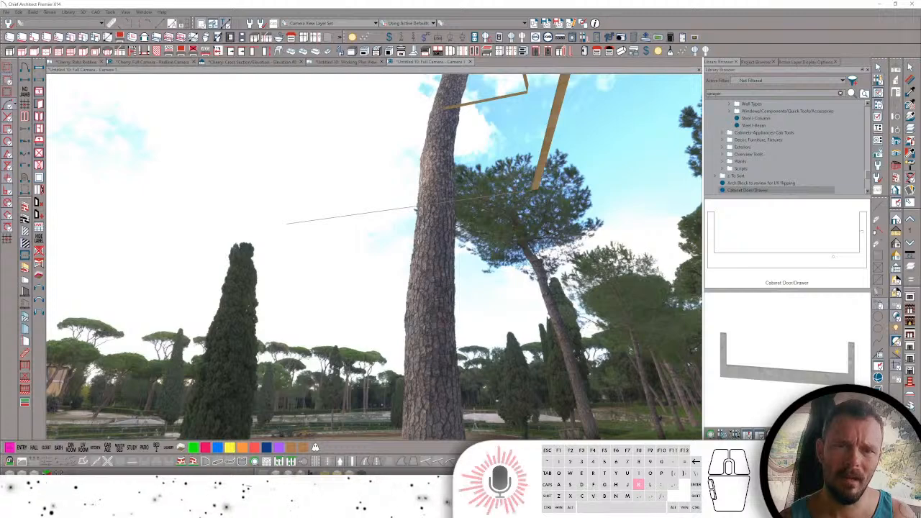
- Delete the remaining long edge strips and thin lines on the far side of the floating top outline
{"action": "left_click", "coordinate": [416, 208]}
{"action": "left_click", "coordinate": [416, 208]}
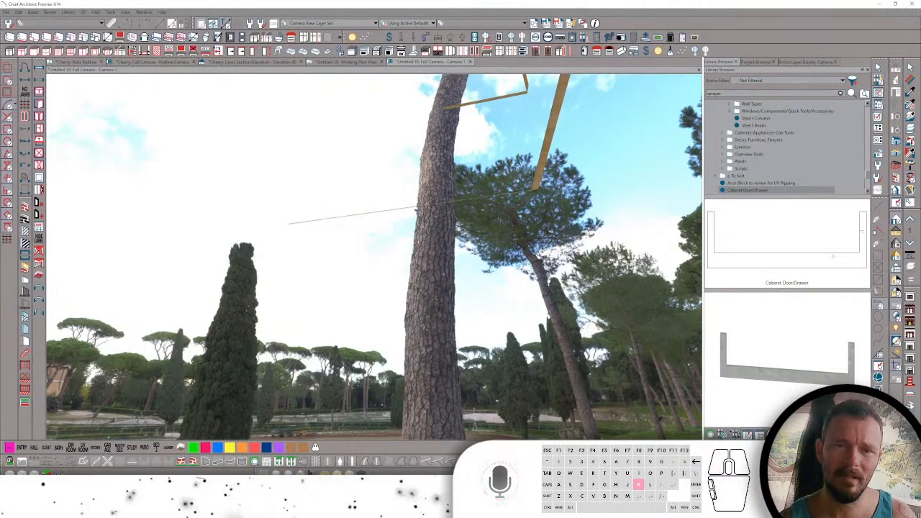
{"action": "left_click", "coordinate": [465, 110]}
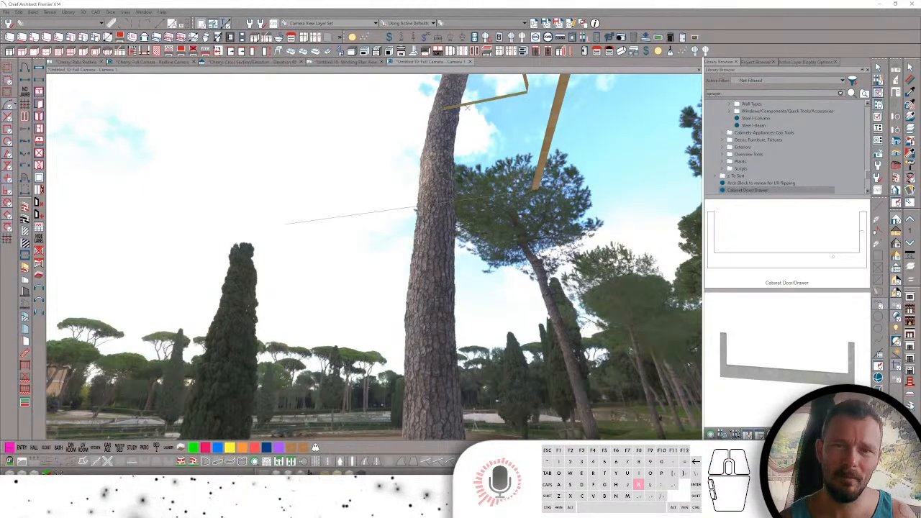
{"action": "left_click", "coordinate": [372, 214]}
{"action": "left_click", "coordinate": [528, 84]}
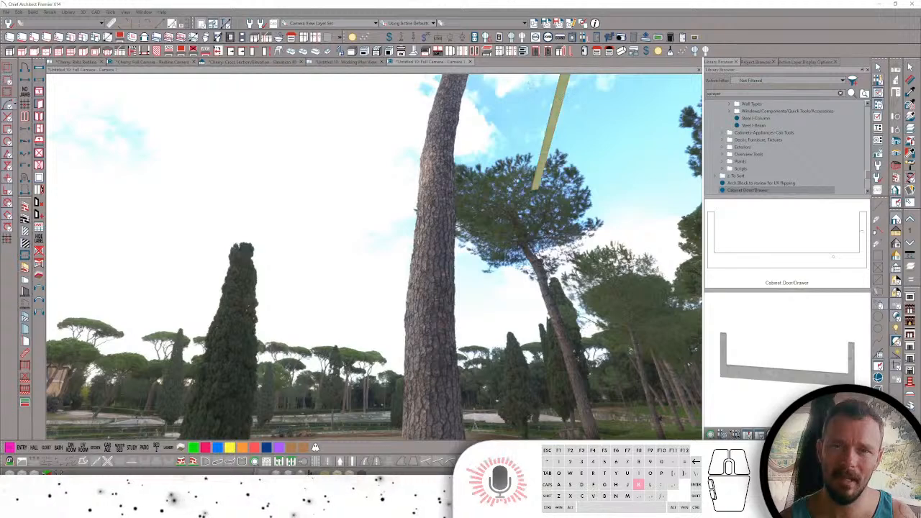
{"action": "left_click", "coordinate": [565, 95]}
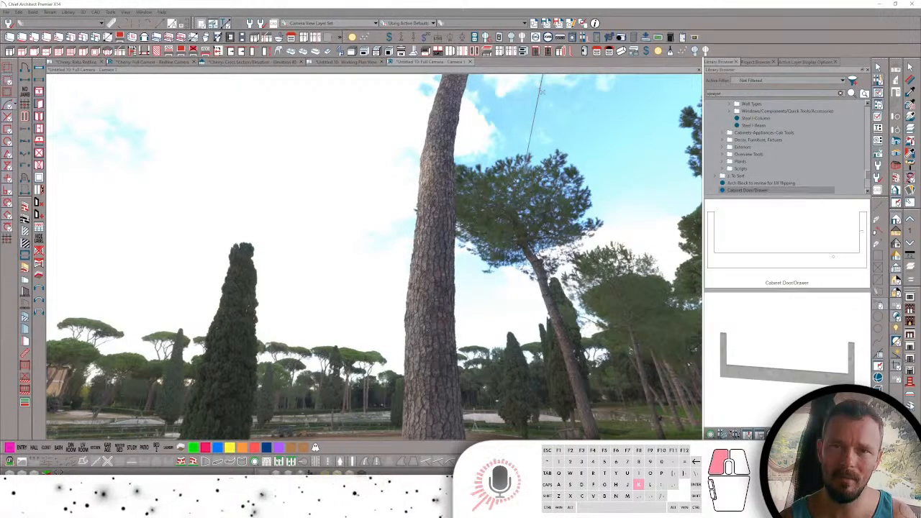
{"action": "left_click", "coordinate": [542, 91]}
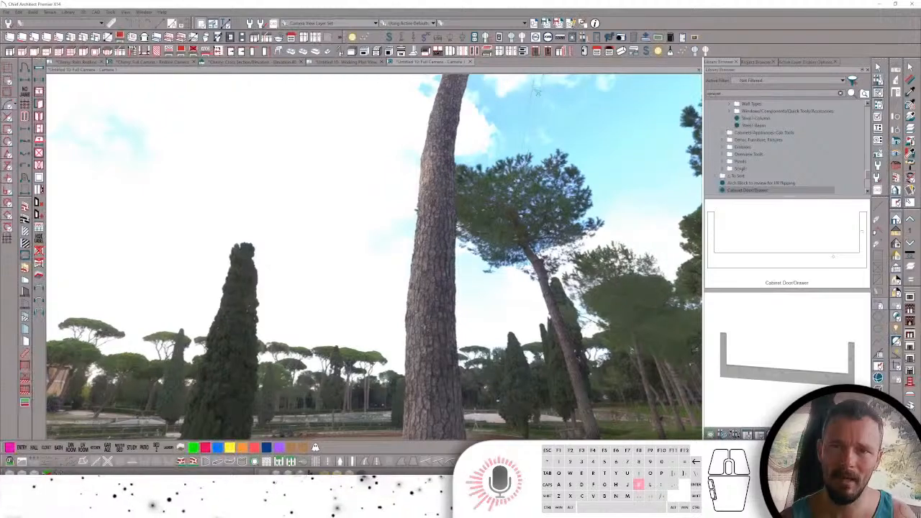
- Delete the last thin line and the short wooden strip floating above the hood base
{"action": "middle_click_drag", "start_coordinate": [543, 88], "coordinate": [496, 201]}
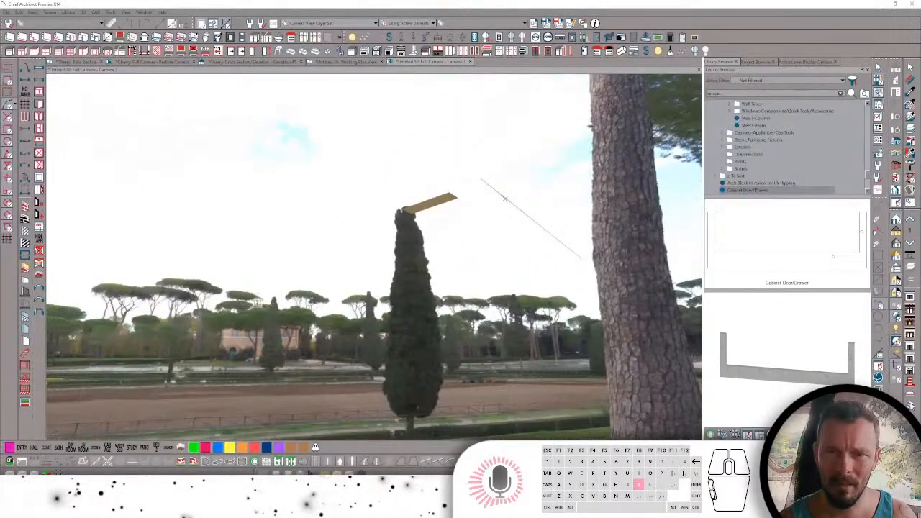
{"action": "left_click", "coordinate": [505, 198]}
{"action": "left_click", "coordinate": [453, 202]}
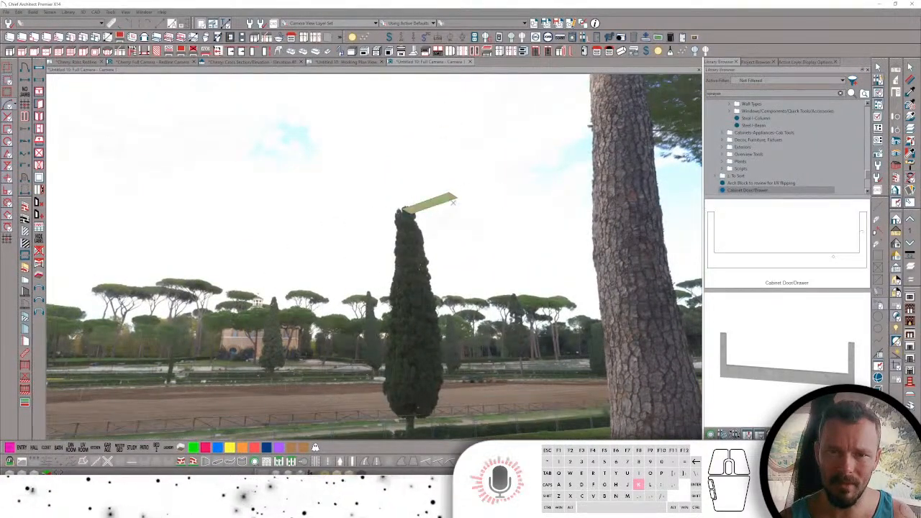
{"action": "middle_click_drag", "start_coordinate": [456, 203], "coordinate": [475, 274]}
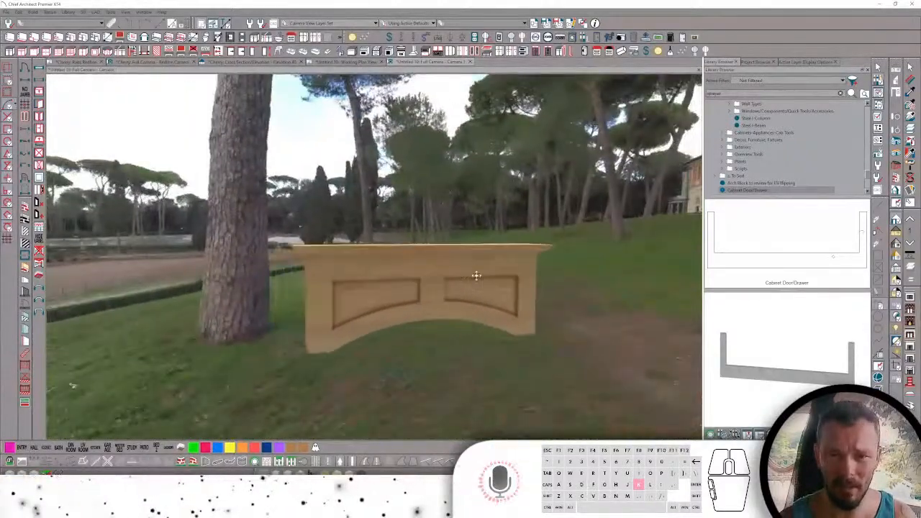
- Convert the arched hood base to a symbol in the Cabinet Door/Drawer category, added to the library, and accept its specification
{"action": "key", "text": "space"}
{"action": "right_click", "coordinate": [469, 272]}
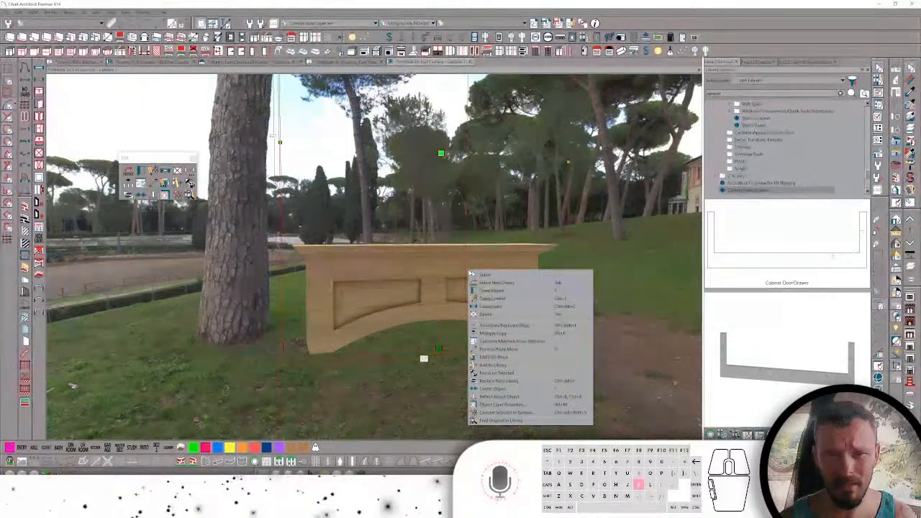
{"action": "left_click", "coordinate": [497, 413]}
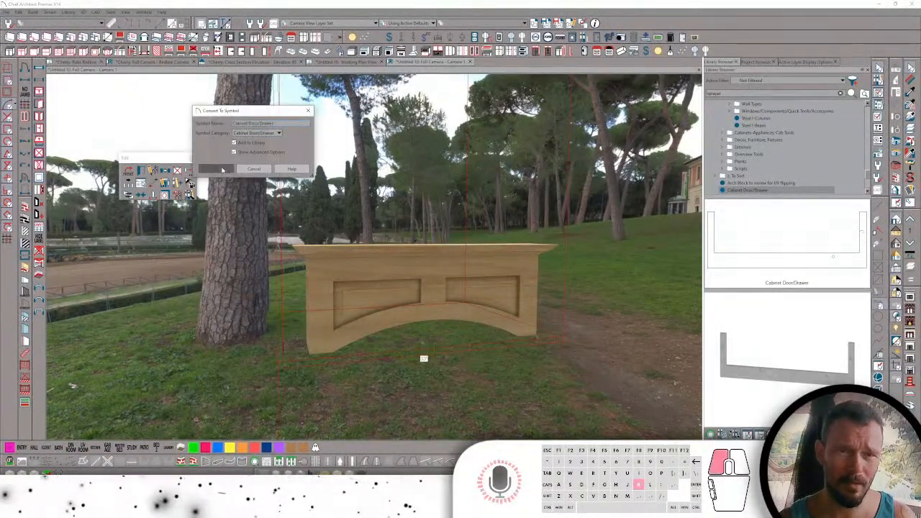
{"action": "left_click", "coordinate": [222, 169]}
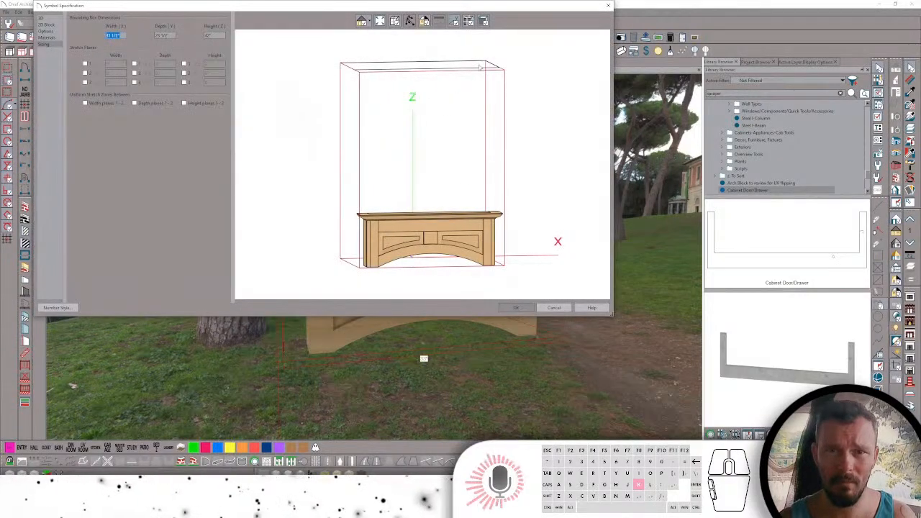
{"action": "left_click", "coordinate": [519, 308]}
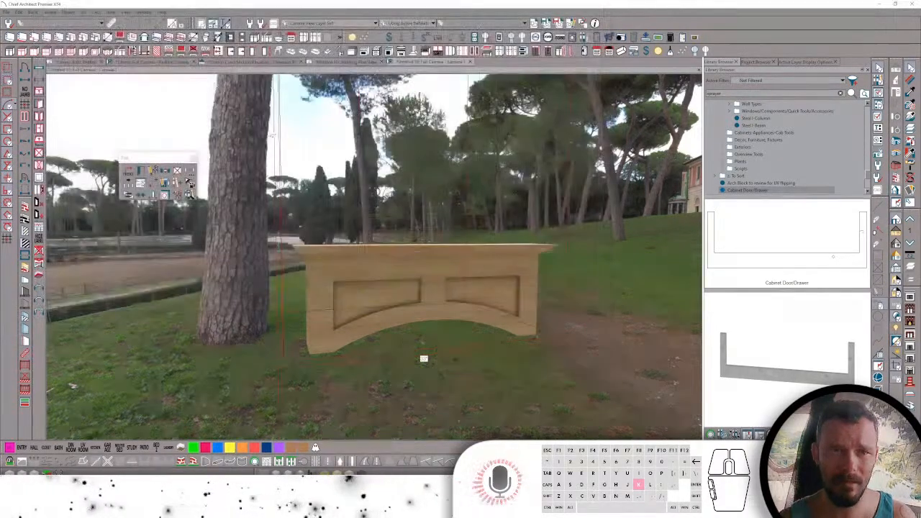
- Place the new Cabinet Door/Drawer symbol beside the original hood cabinet in the working plan and delete the original
{"action": "scroll", "coordinate": [486, 272], "scroll_direction": "down", "scroll_amount": 1}
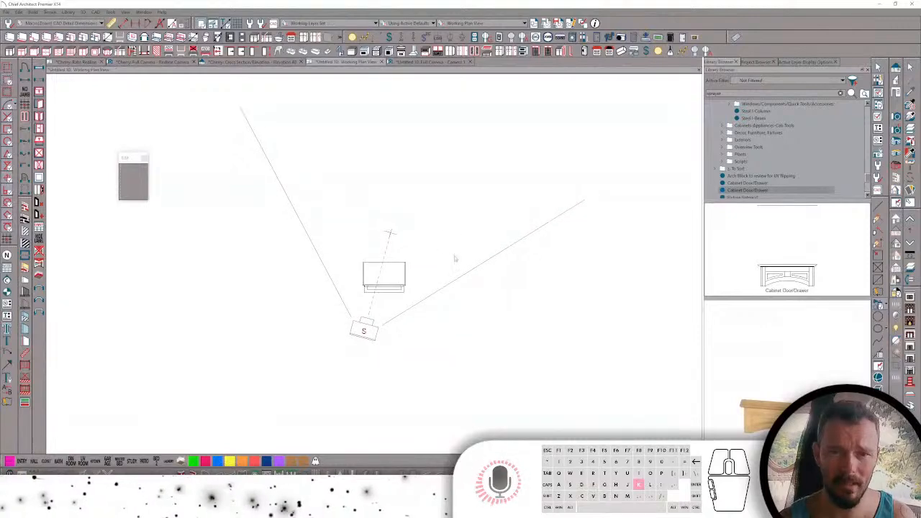
{"action": "left_click", "coordinate": [430, 228]}
{"action": "key", "text": "space"}
{"action": "left_click", "coordinate": [395, 281]}
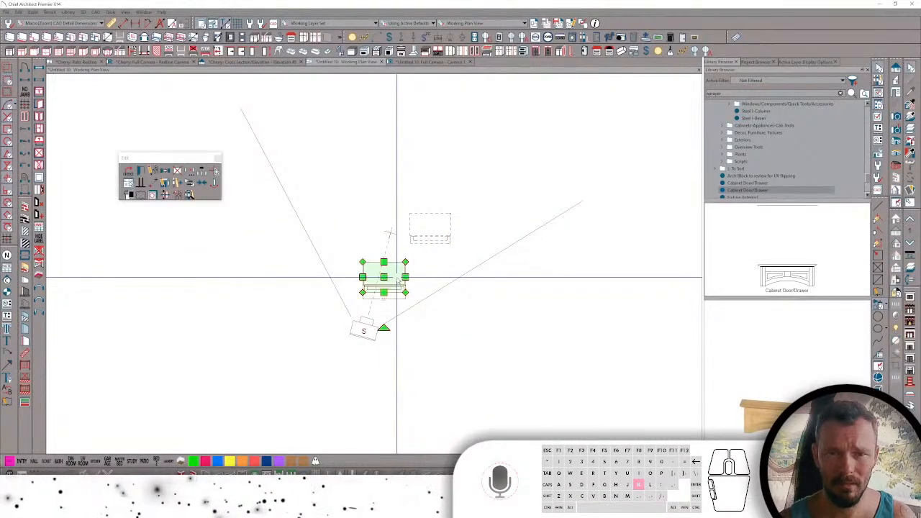
{"action": "key", "text": "Delete"}
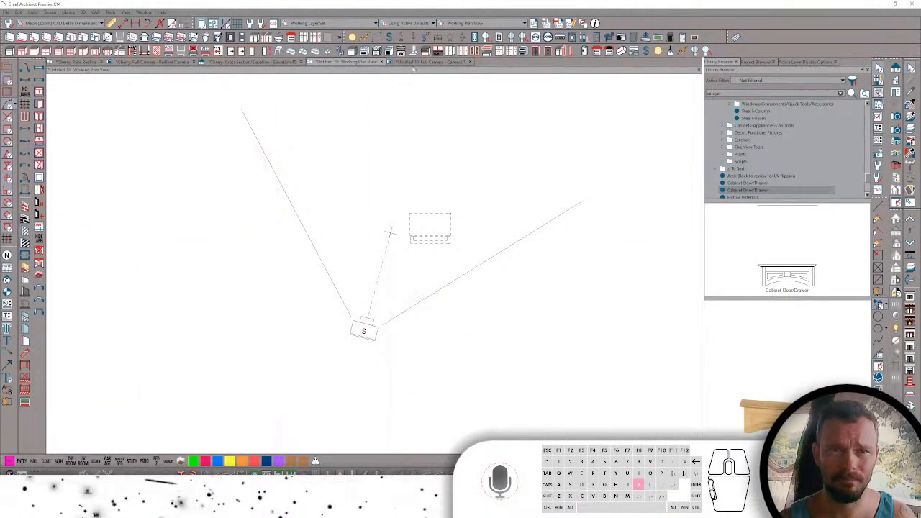
- Turn on Line Drawing on Top for the camera view's Standard rendering technique, with squiggle amplitude and frequency at 0
{"action": "left_click", "coordinate": [429, 63]}
{"action": "middle_click_drag", "start_coordinate": [478, 173], "coordinate": [564, 203]}
{"action": "scroll", "coordinate": [565, 203], "scroll_direction": "up", "scroll_amount": 4}
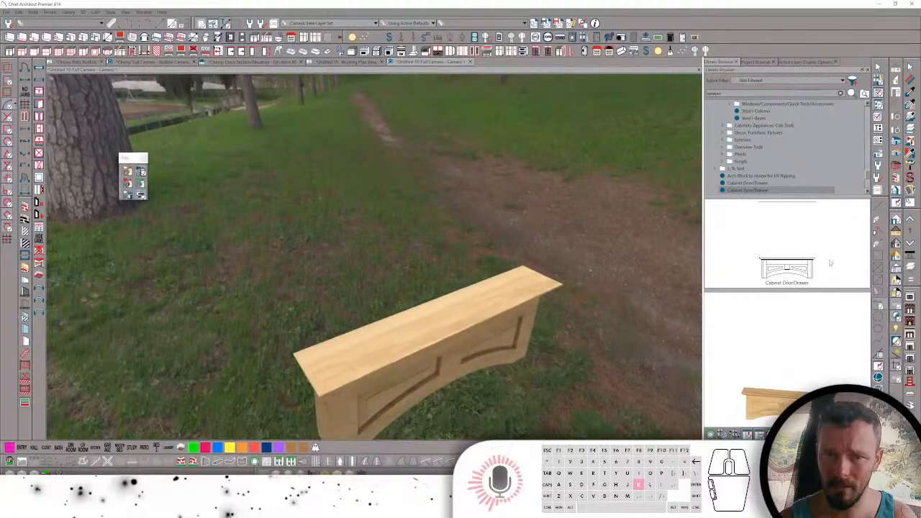
{"action": "left_click", "coordinate": [133, 177]}
{"action": "left_click", "coordinate": [88, 89]}
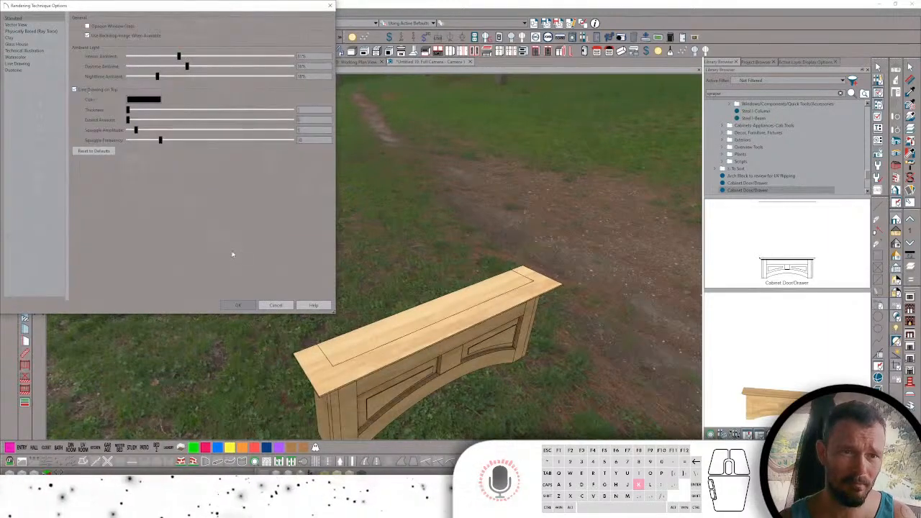
{"action": "left_click", "coordinate": [308, 130]}
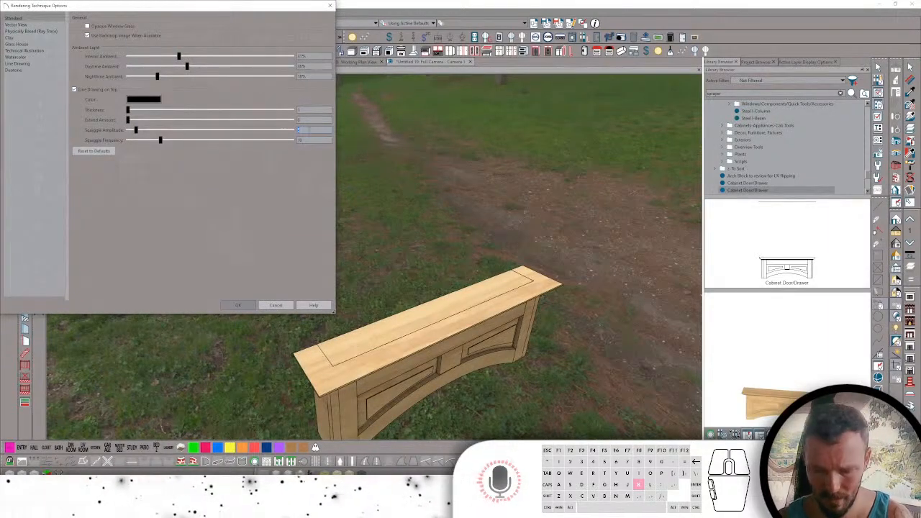
{"action": "type", "text": "0"}
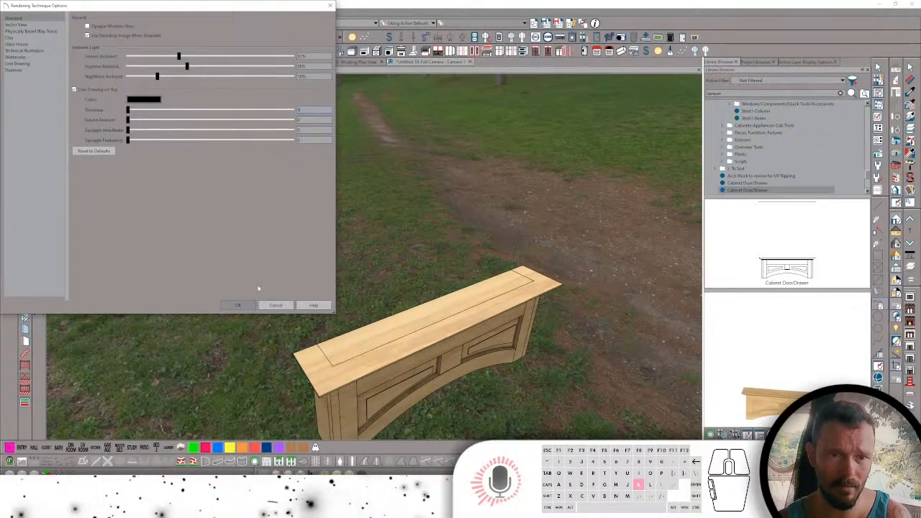
{"action": "left_click", "coordinate": [242, 307]}
- Examine the thin rectangular outline floating high above the placed hood base symbol
{"action": "middle_click_drag", "start_coordinate": [380, 270], "coordinate": [494, 367]}
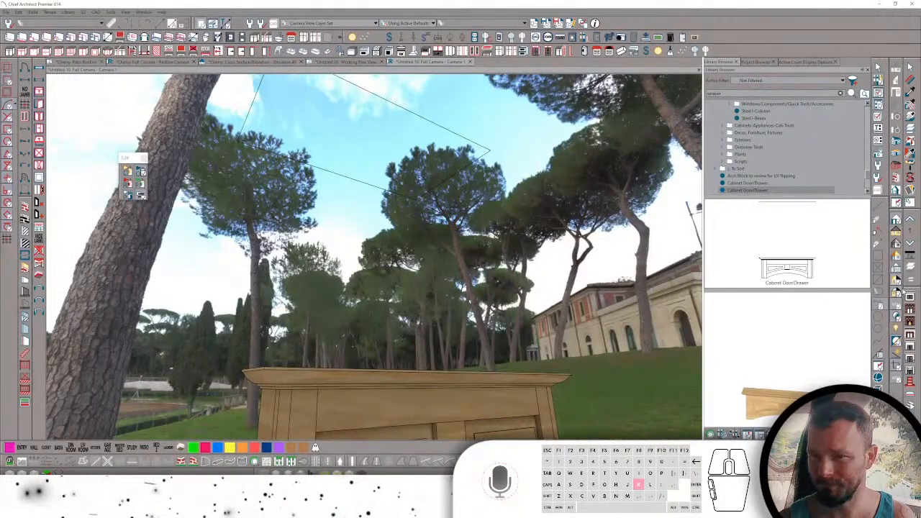
{"action": "scroll", "coordinate": [450, 174], "scroll_direction": "up", "scroll_amount": 5}
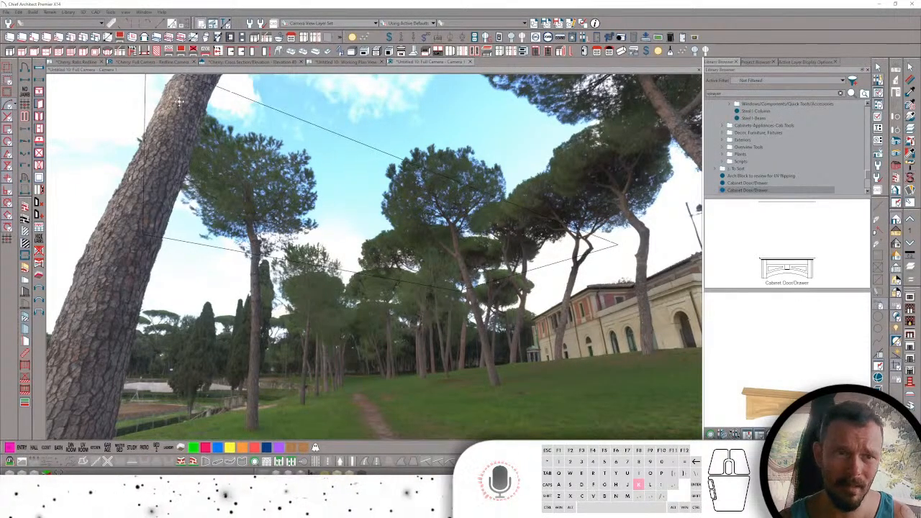
{"action": "scroll", "coordinate": [264, 111], "scroll_direction": "up", "scroll_amount": 3}
{"action": "middle_click_drag", "start_coordinate": [288, 148], "coordinate": [461, 111]}
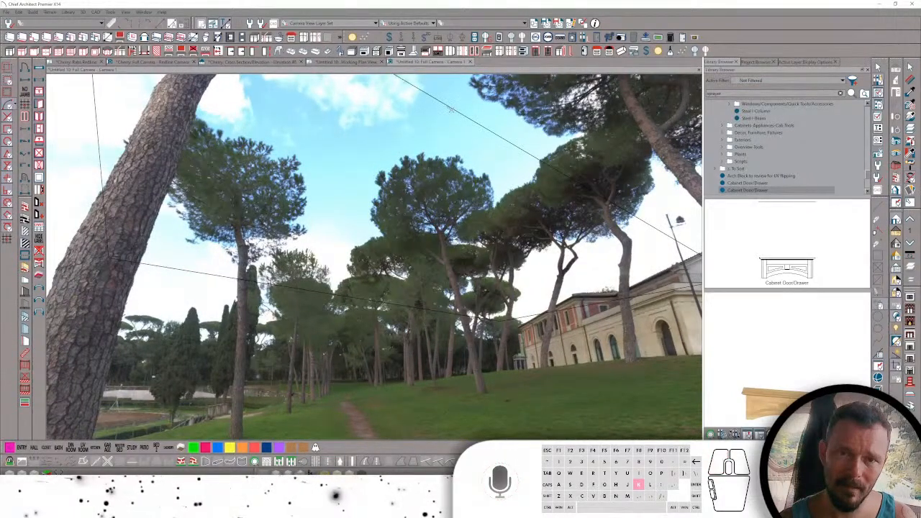
{"action": "left_click", "coordinate": [451, 109]}
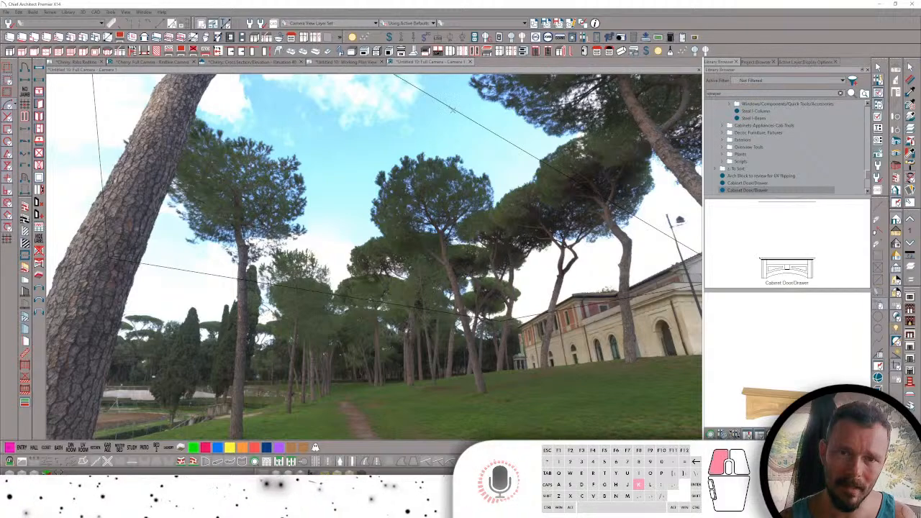
{"action": "left_click_drag", "start_coordinate": [451, 109], "coordinate": [130, 256]}
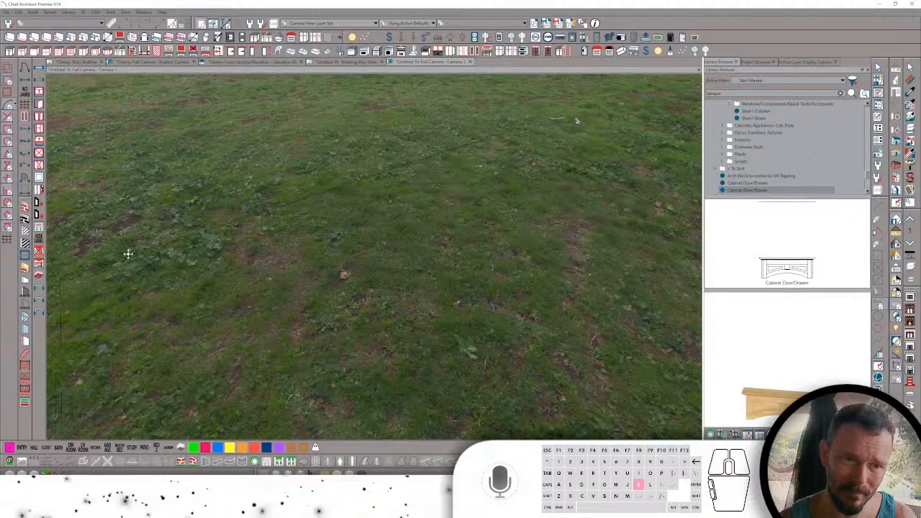
- Export the hood base as a 3D Studio (3DS) model to the Send and Delete folder
{"action": "left_click", "coordinate": [6, 12]}
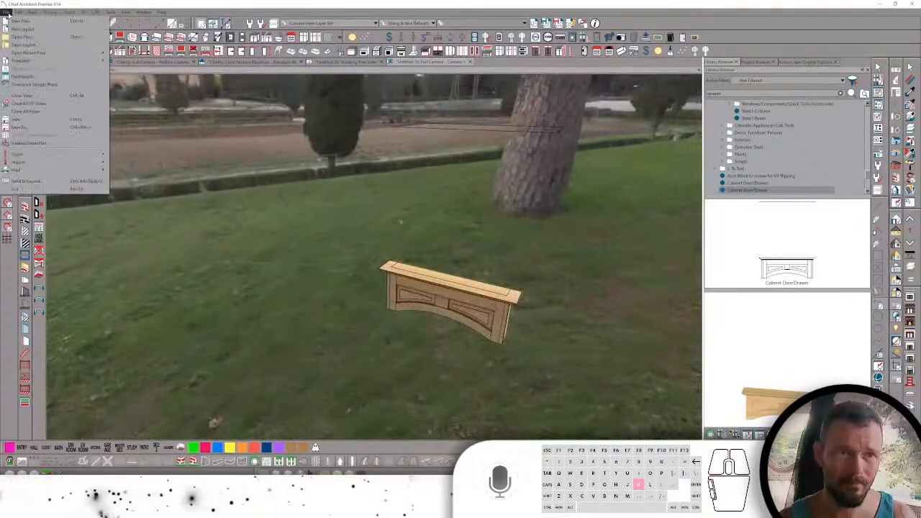
{"action": "mouse_move", "coordinate": [72, 156]}
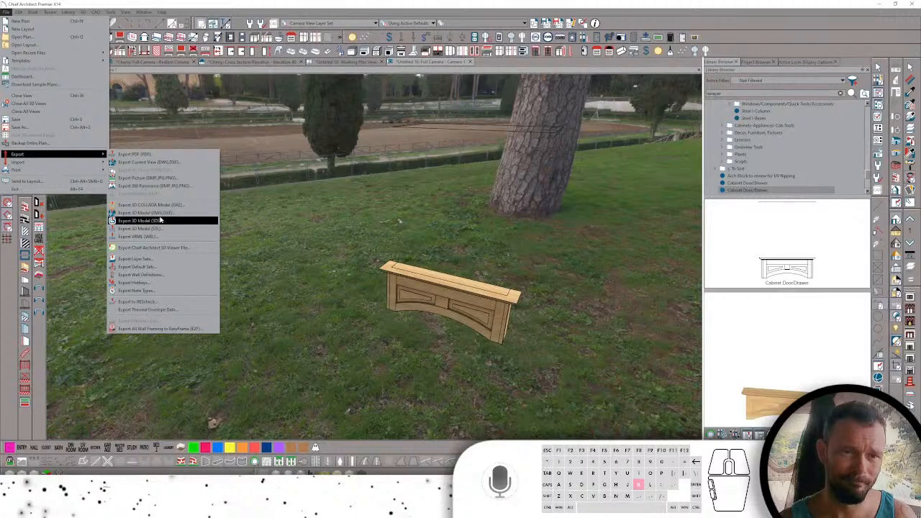
{"action": "left_click", "coordinate": [160, 220]}
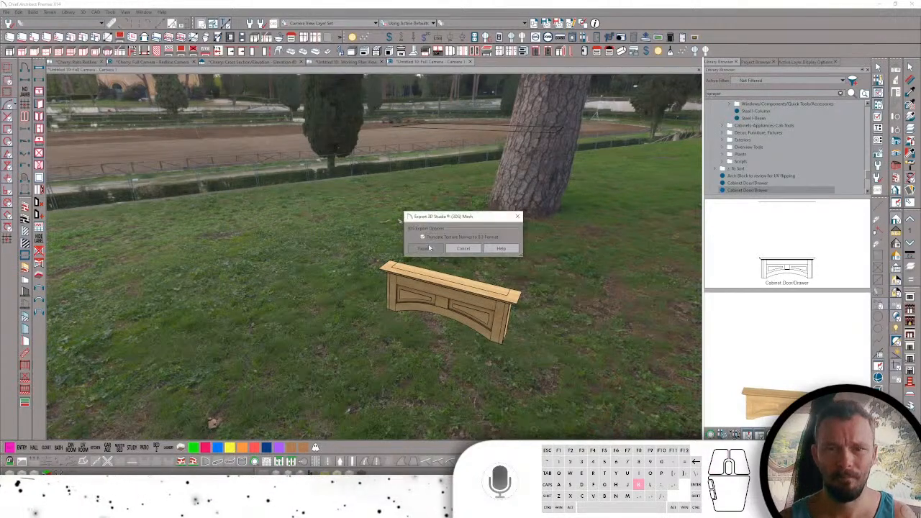
{"action": "left_click", "coordinate": [425, 248]}
{"action": "scroll", "coordinate": [468, 309], "scroll_direction": "up", "scroll_amount": 2}
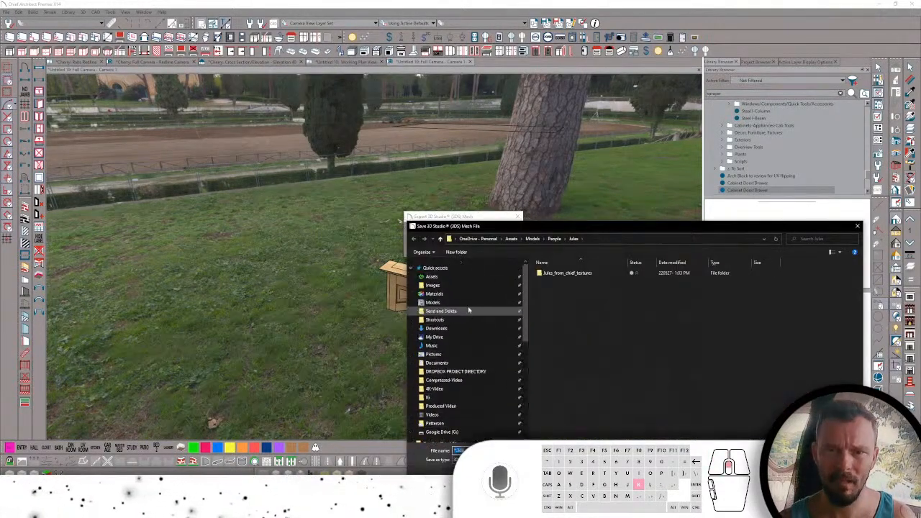
{"action": "left_click", "coordinate": [443, 311]}
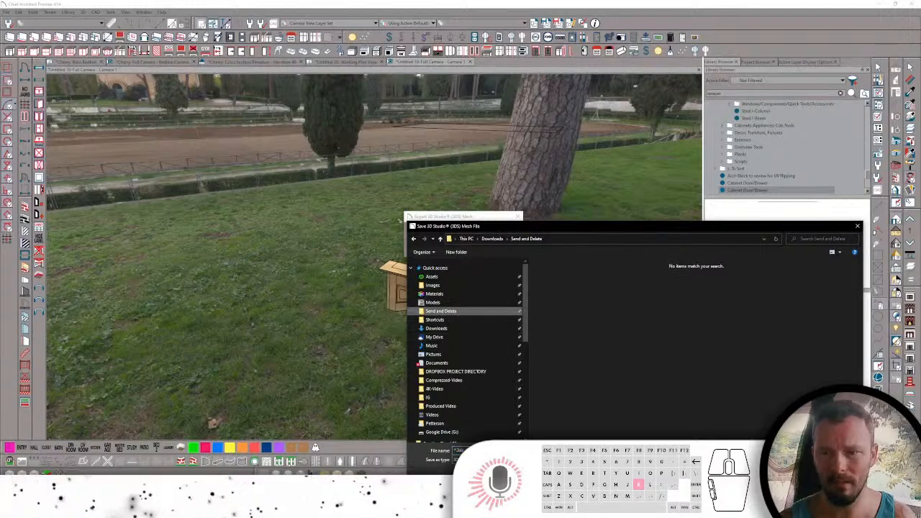
{"action": "left_click", "coordinate": [468, 451]}
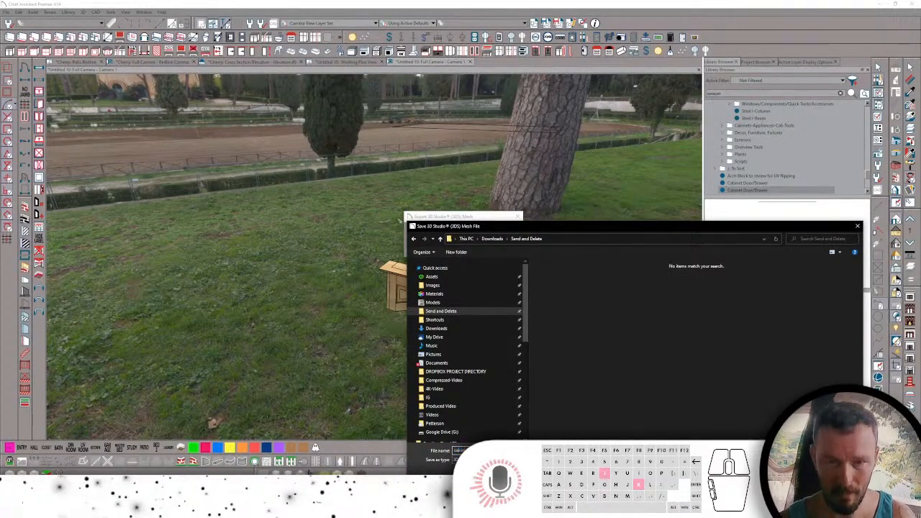
{"action": "key", "text": "Return"}
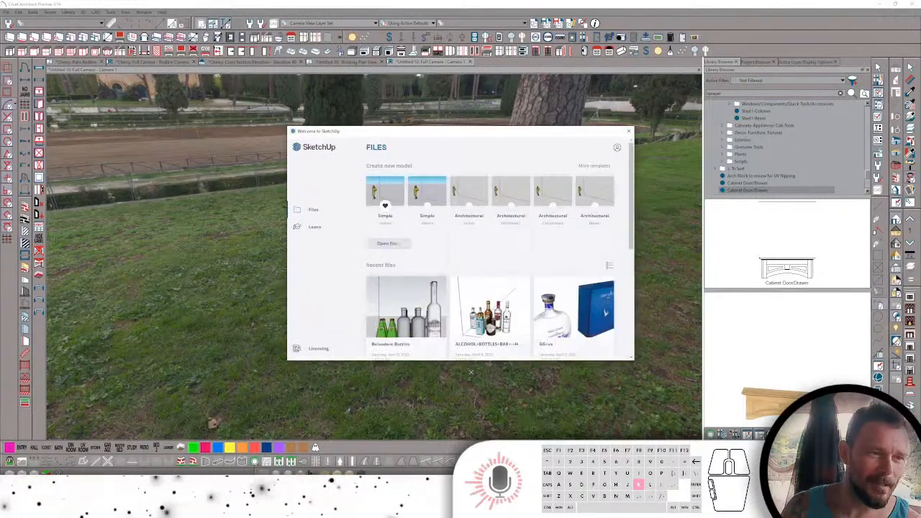
- Start a new SketchUp model from the Simple template and import the exported 3DS file from Send and Delete near the origin
{"action": "left_click", "coordinate": [389, 191]}
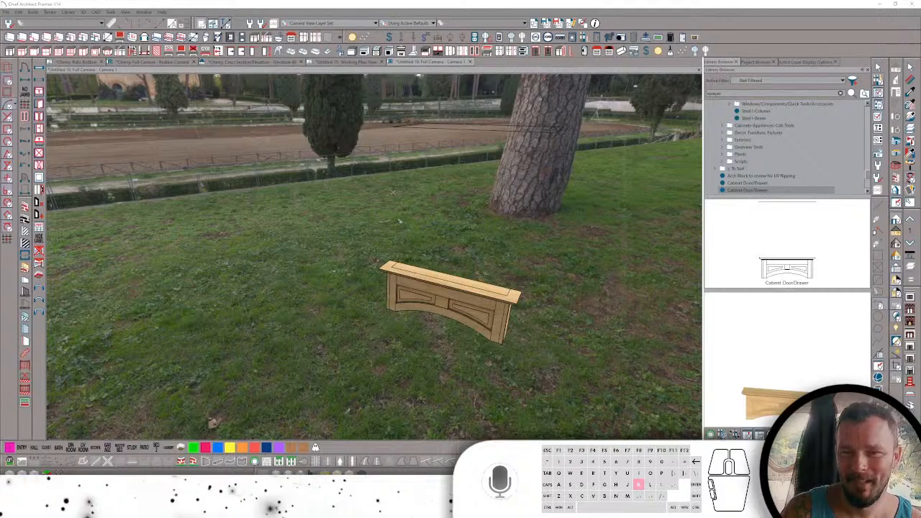
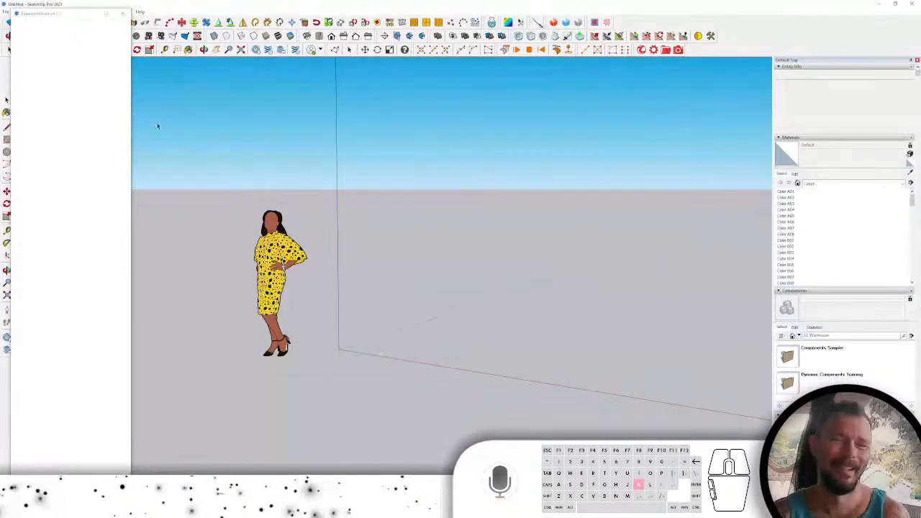
{"action": "left_click", "coordinate": [123, 14]}
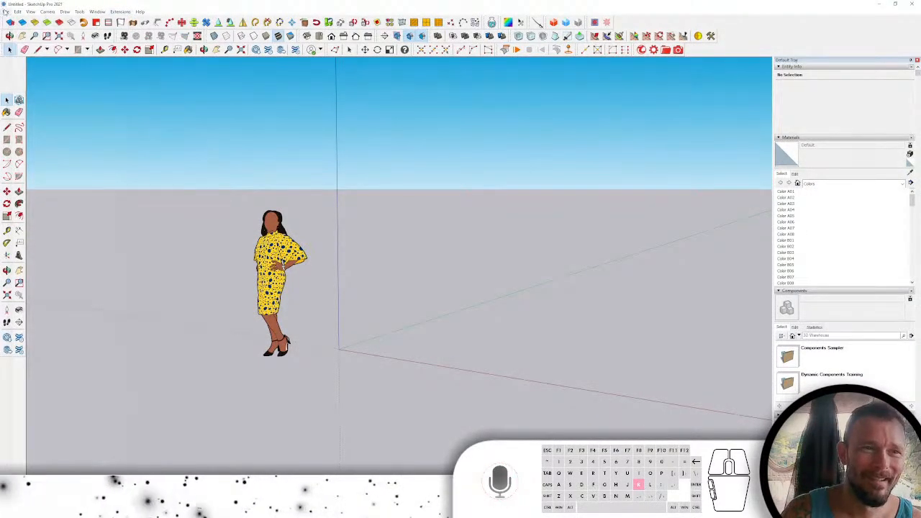
{"action": "left_click", "coordinate": [6, 11]}
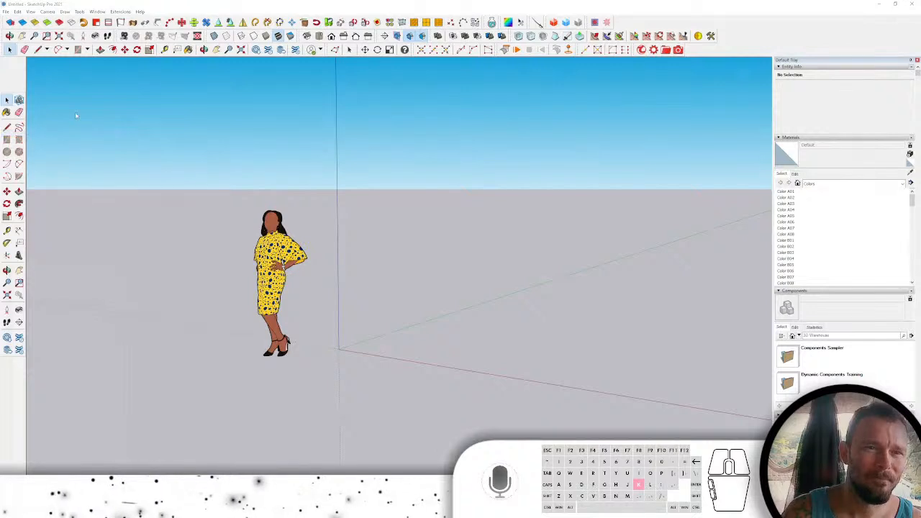
{"action": "left_click", "coordinate": [208, 243]}
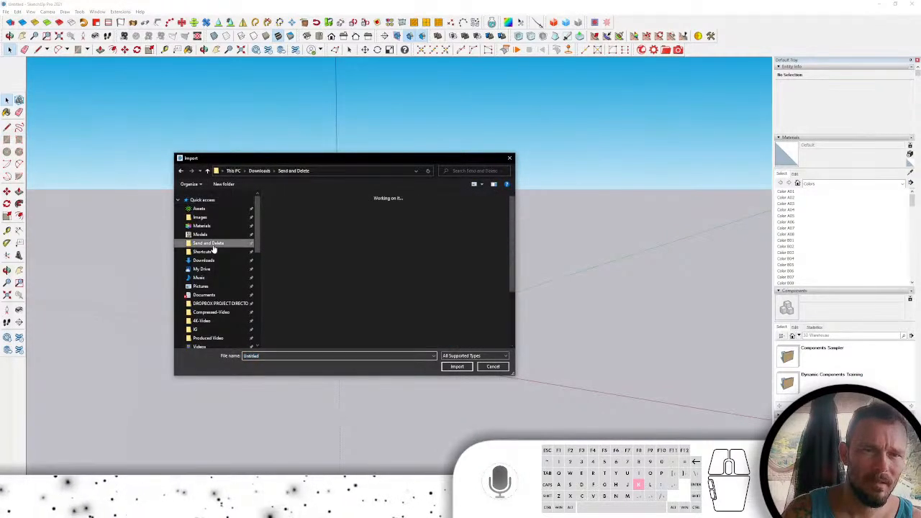
{"action": "double_click", "coordinate": [285, 220]}
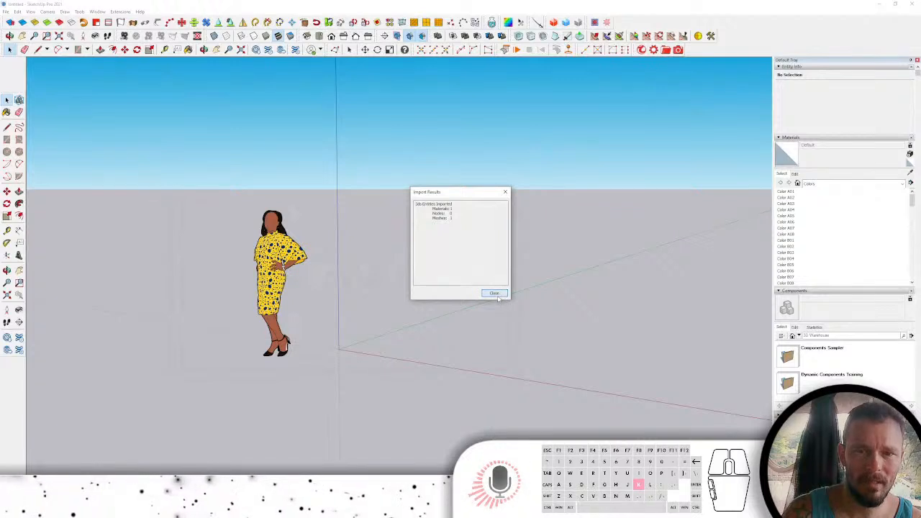
{"action": "left_click", "coordinate": [495, 293]}
{"action": "scroll", "coordinate": [559, 263], "scroll_direction": "up", "scroll_amount": 3}
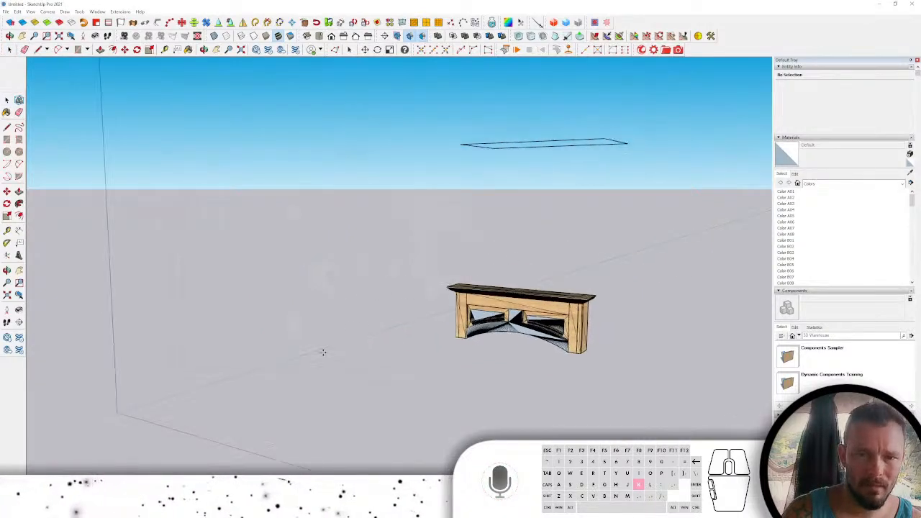
{"action": "left_click", "coordinate": [147, 400]}
{"action": "scroll", "coordinate": [255, 349], "scroll_direction": "up", "scroll_amount": 1}
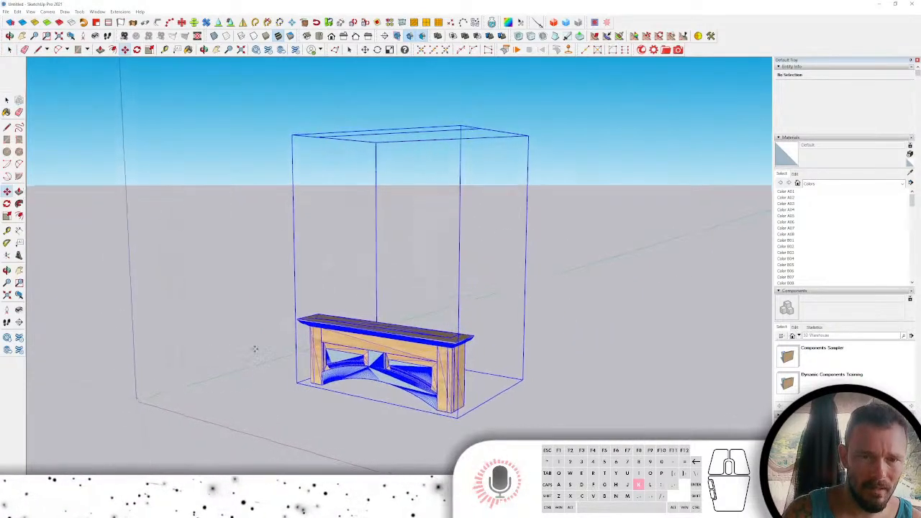
- Open the imported hood base component for editing
{"action": "middle_click_drag", "start_coordinate": [254, 349], "coordinate": [275, 379]}
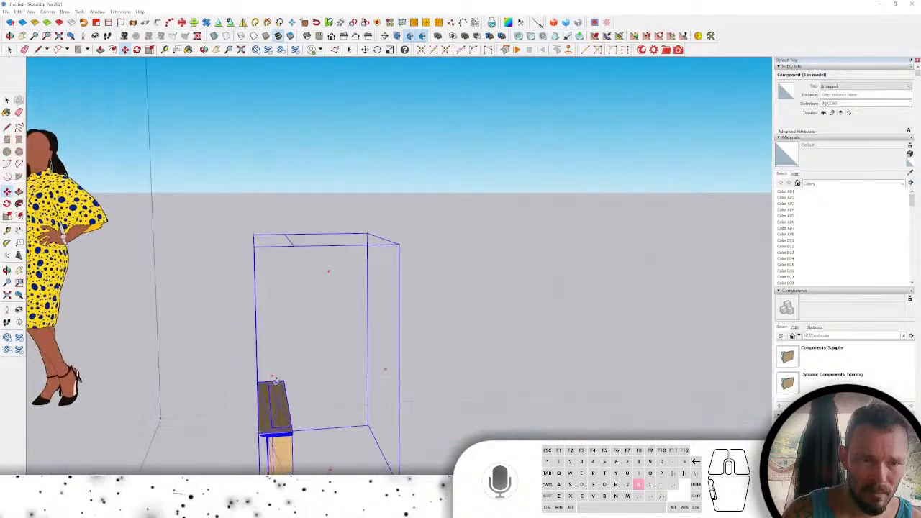
{"action": "key", "text": "space"}
{"action": "double_click", "coordinate": [278, 399]}
- Try to erase the floating rectangular outline above the hood base inside the opened component, and undo the erasure
{"action": "left_click_drag", "start_coordinate": [426, 190], "coordinate": [419, 207]}
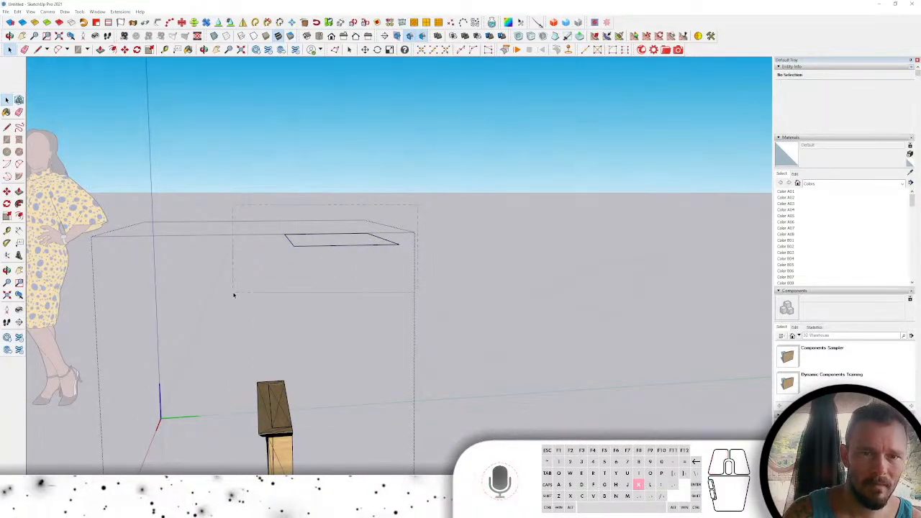
{"action": "left_click_drag", "start_coordinate": [233, 295], "coordinate": [233, 292]}
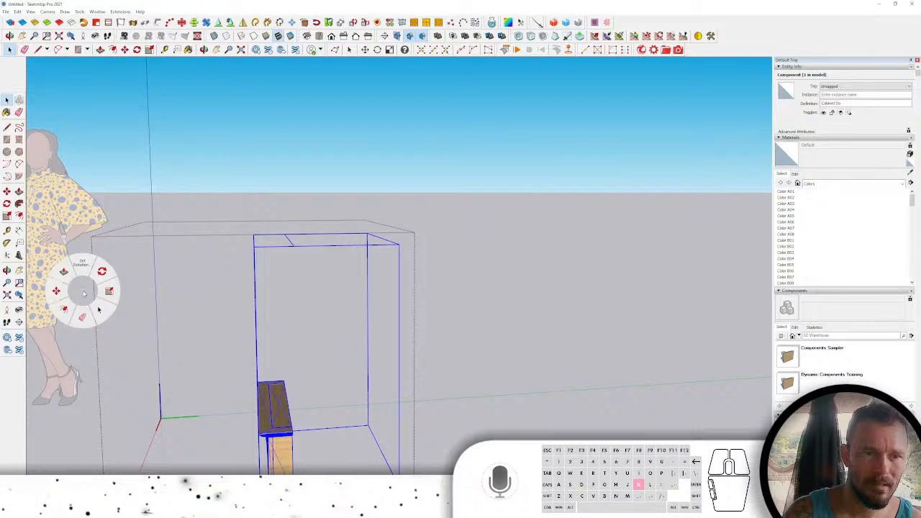
{"action": "left_click", "coordinate": [82, 317]}
{"action": "left_click", "coordinate": [280, 250]}
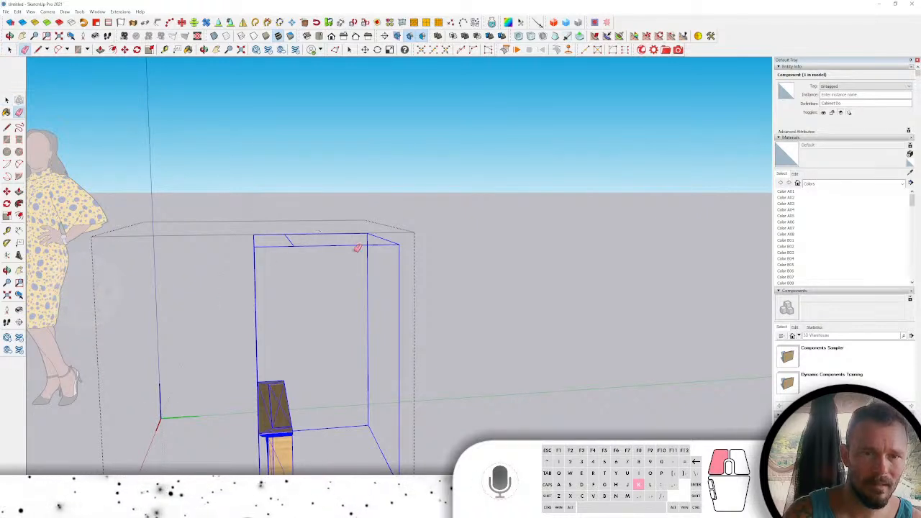
{"action": "left_click_drag", "start_coordinate": [357, 249], "coordinate": [354, 274]}
{"action": "key", "text": "ctrl+z"}
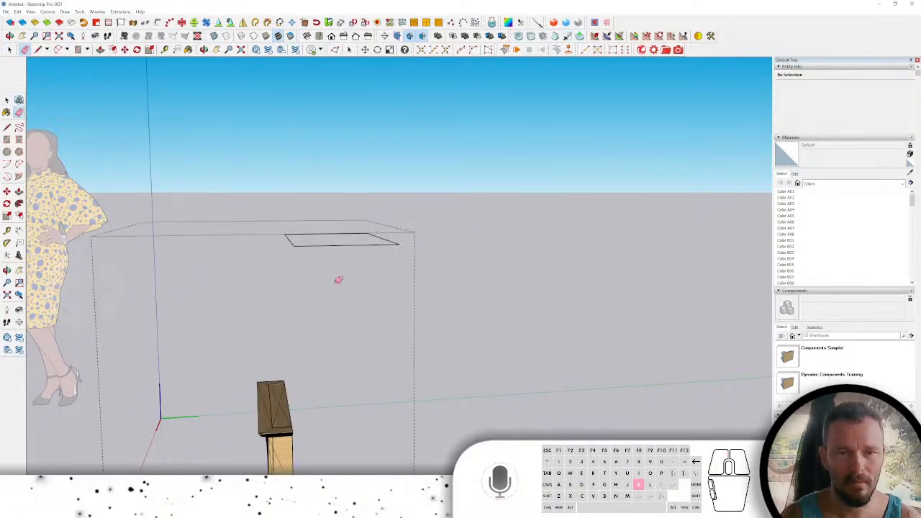
- Erase the edges of the rectangular outline floating above the hood base inside its nested component
{"action": "key", "text": "space"}
{"action": "left_click", "coordinate": [330, 250]}
{"action": "key", "text": "Delete"}
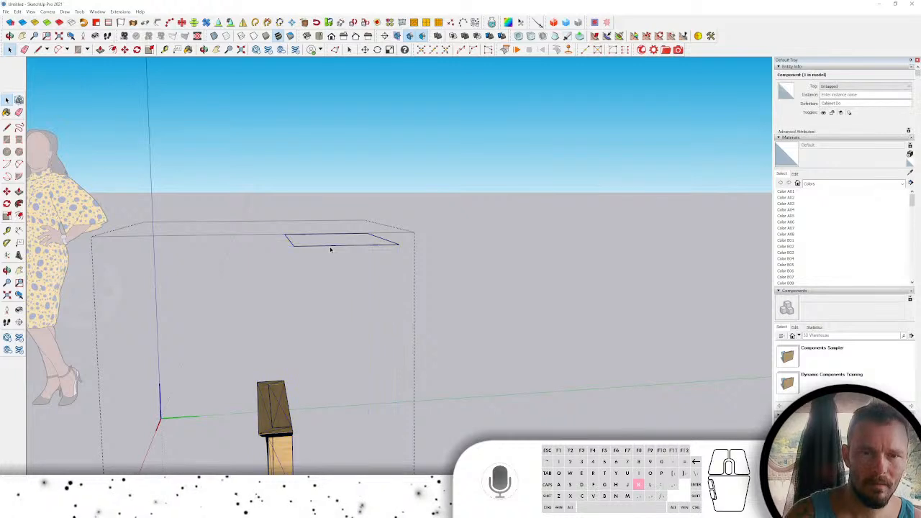
{"action": "left_click", "coordinate": [333, 272]}
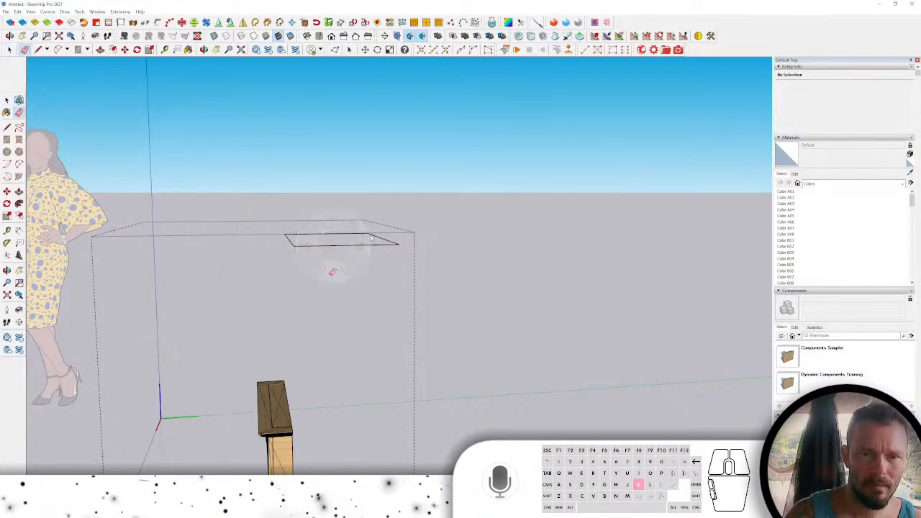
{"action": "mouse_move", "coordinate": [409, 244]}
{"action": "left_mouse_down"}
{"action": "mouse_move", "coordinate": [271, 235]}
{"action": "mouse_move", "coordinate": [304, 235]}
{"action": "left_mouse_up"}
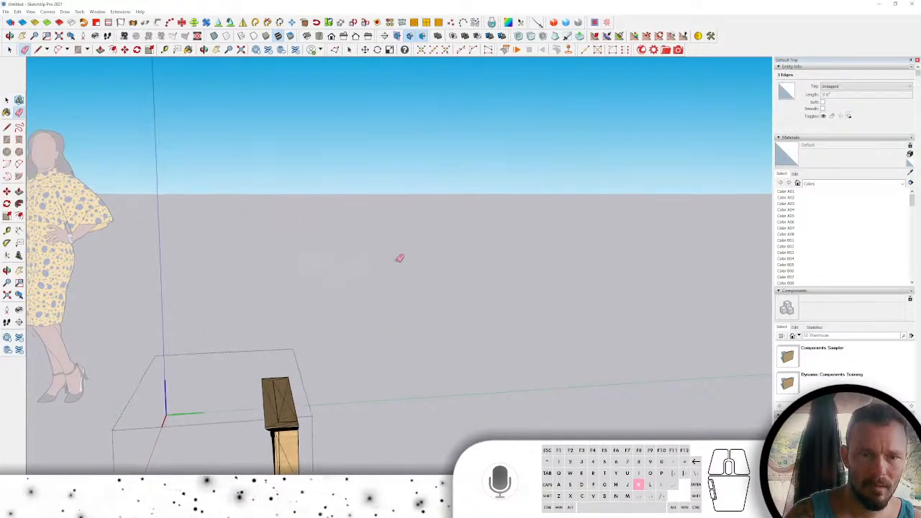
- Select all of the hood base geometry and move it to center on the origin, with its feet resting at ground level
{"action": "left_click", "coordinate": [260, 401]}
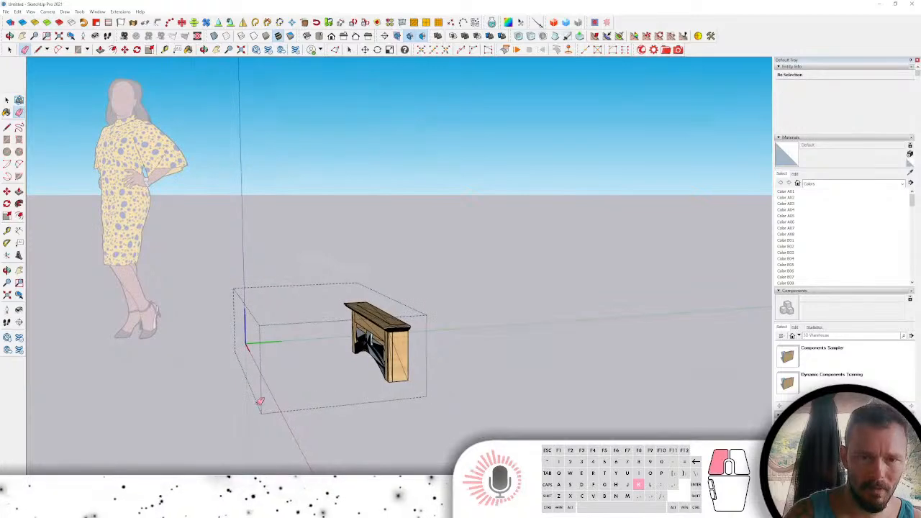
{"action": "middle_click_drag", "start_coordinate": [327, 354], "coordinate": [328, 373]}
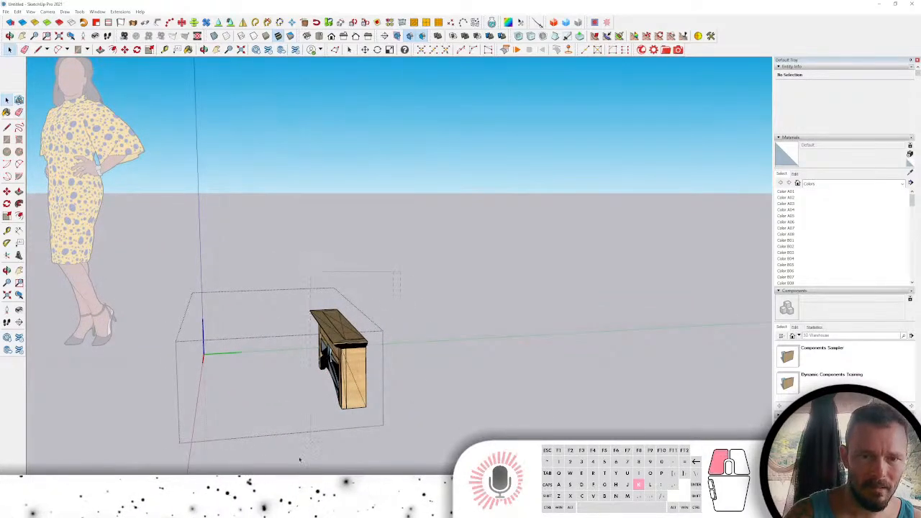
{"action": "middle_click_drag", "start_coordinate": [308, 443], "coordinate": [459, 313]}
{"action": "left_click", "coordinate": [431, 312]}
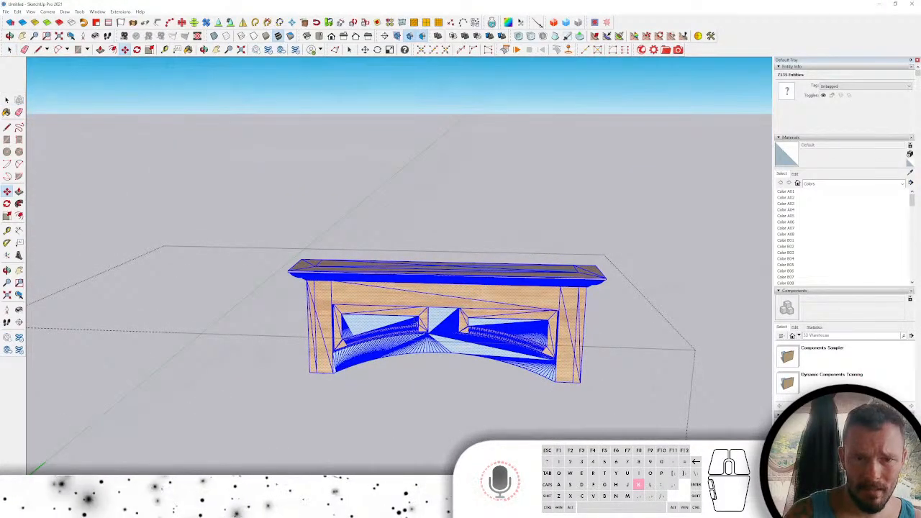
{"action": "scroll", "coordinate": [336, 358], "scroll_direction": "down", "scroll_amount": 3}
{"action": "scroll", "coordinate": [371, 421], "scroll_direction": "down", "scroll_amount": 1}
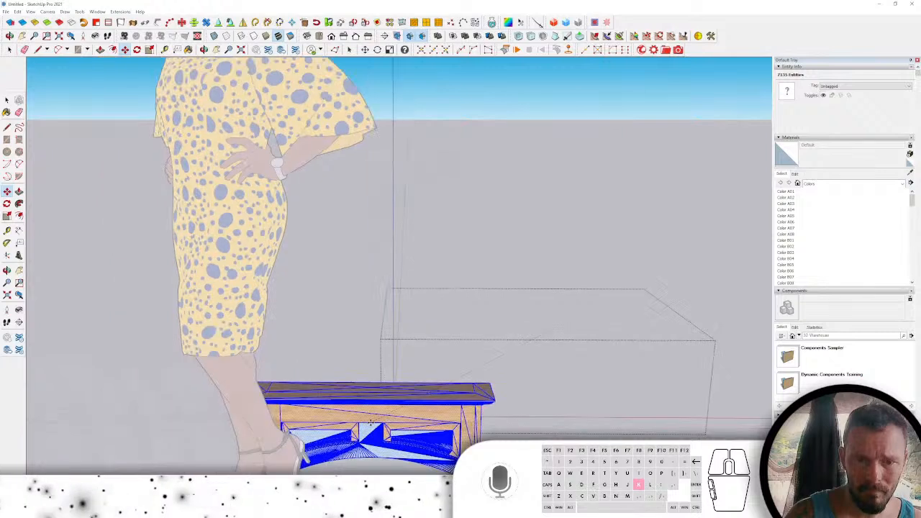
{"action": "scroll", "coordinate": [385, 416], "scroll_direction": "up", "scroll_amount": 1}
{"action": "left_click", "coordinate": [395, 418]}
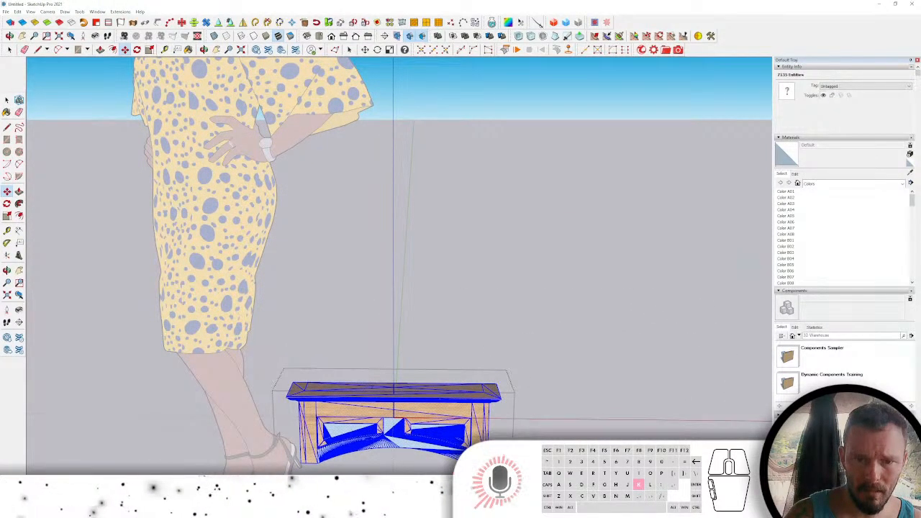
{"action": "left_click", "coordinate": [480, 465]}
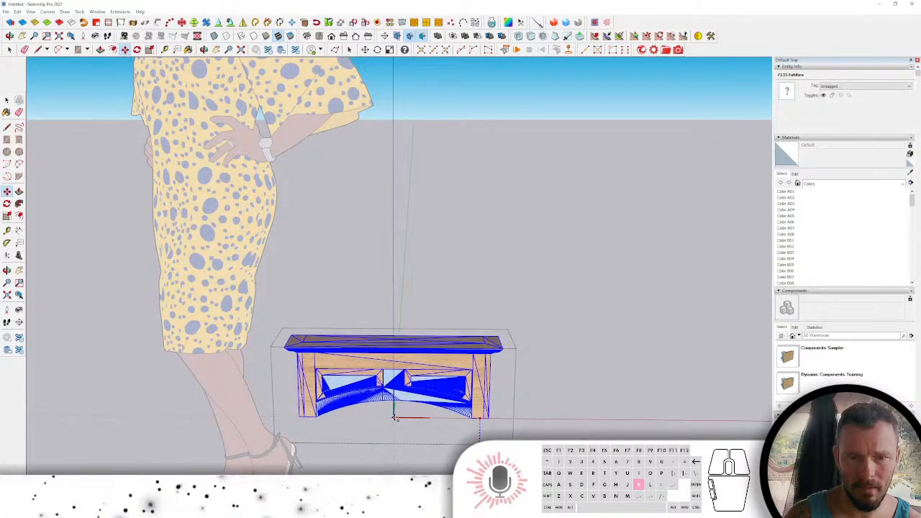
- Reverse the long triangular face above the arch and orient the connected faces to match it
{"action": "middle_click_drag", "start_coordinate": [574, 293], "coordinate": [478, 332]}
{"action": "scroll", "coordinate": [561, 290], "scroll_direction": "up", "scroll_amount": 3}
{"action": "key", "text": "space"}
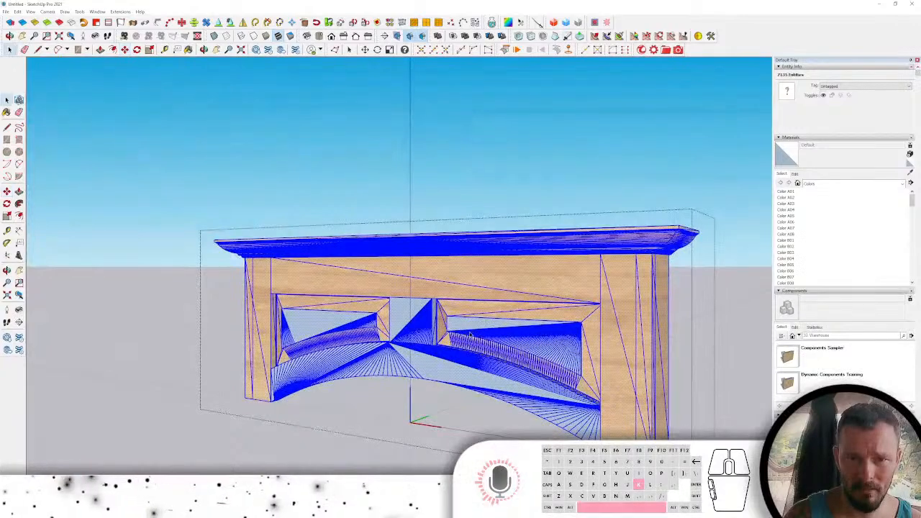
{"action": "left_click", "coordinate": [443, 369]}
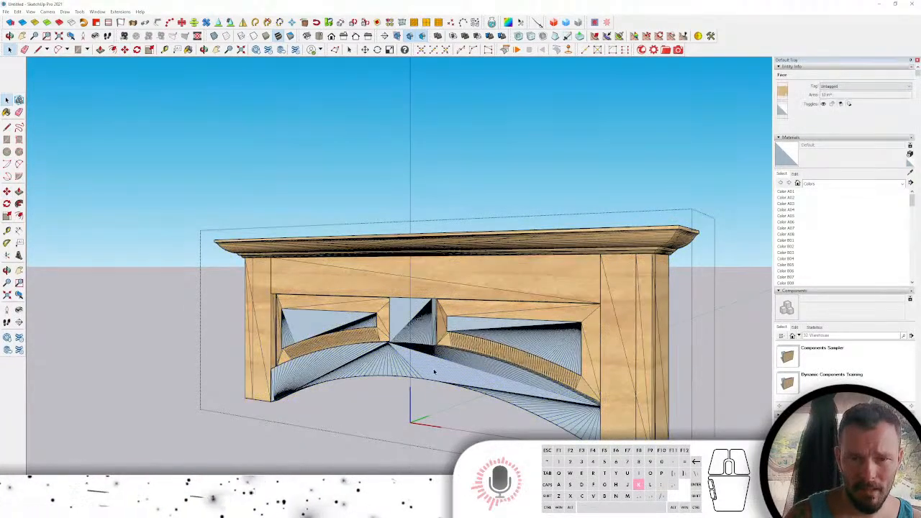
{"action": "right_click", "coordinate": [434, 370]}
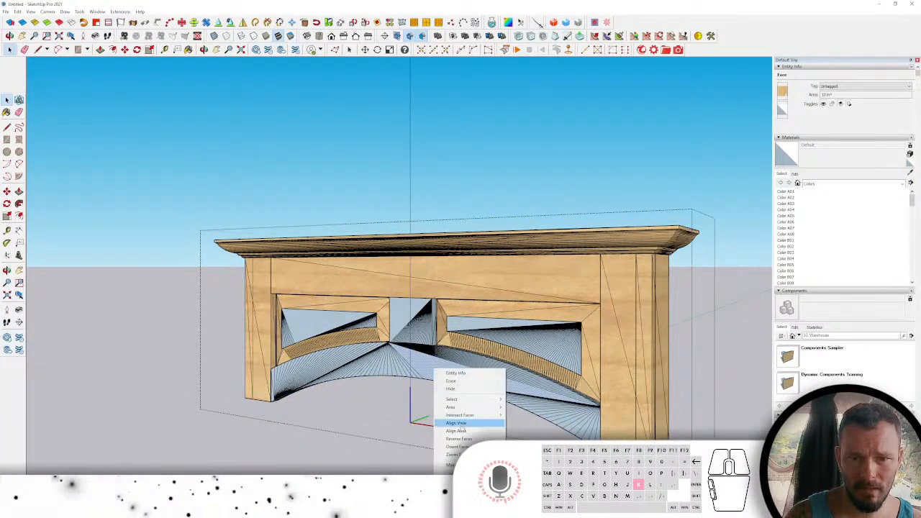
{"action": "left_click", "coordinate": [459, 438]}
{"action": "right_click", "coordinate": [446, 368]}
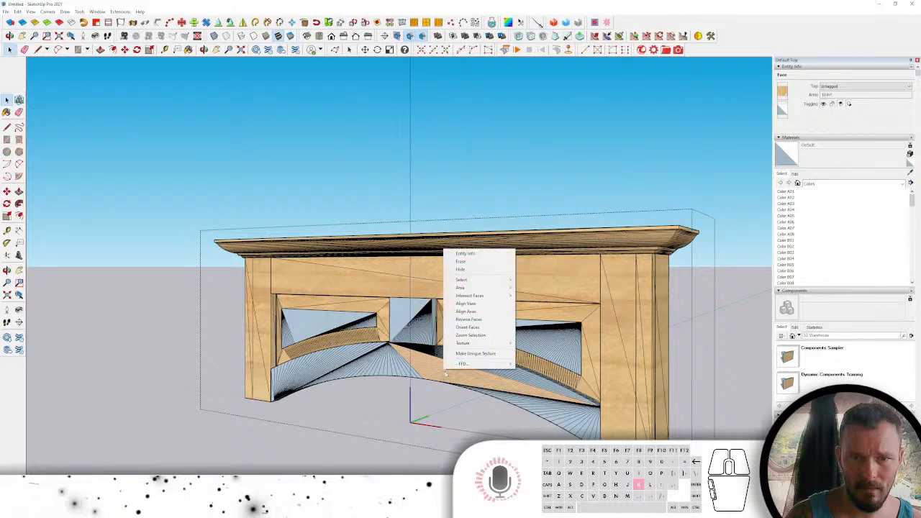
{"action": "left_click", "coordinate": [473, 328]}
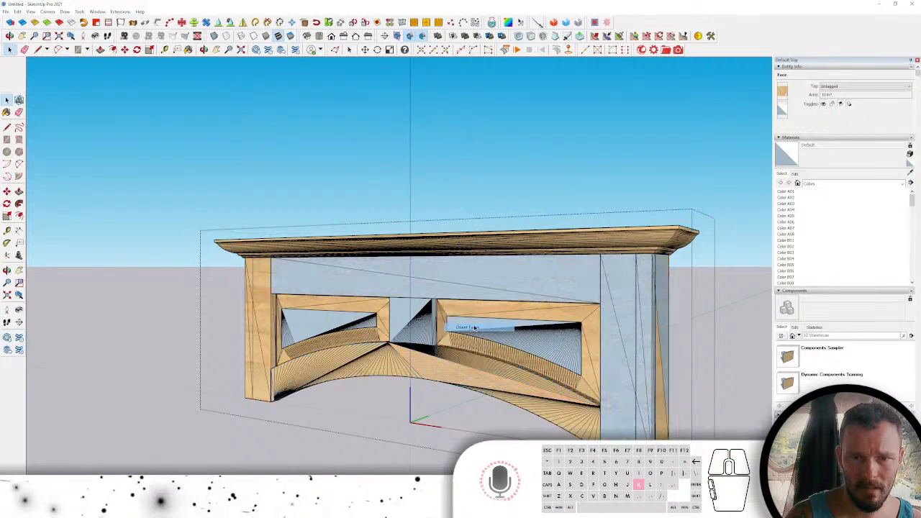
- Reverse both triangular faces of the upper front rail and both triangular faces of the right front stile
{"action": "right_click", "coordinate": [447, 292]}
{"action": "left_click", "coordinate": [475, 360]}
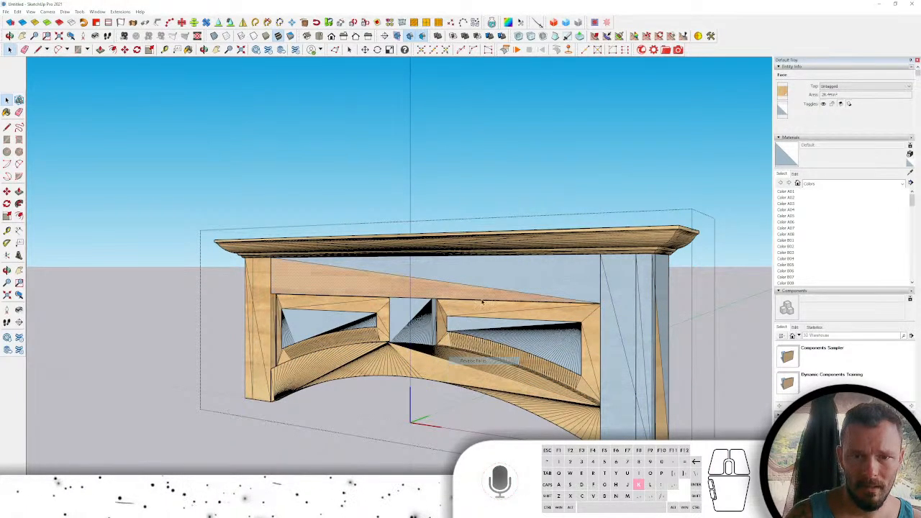
{"action": "right_click", "coordinate": [503, 274]}
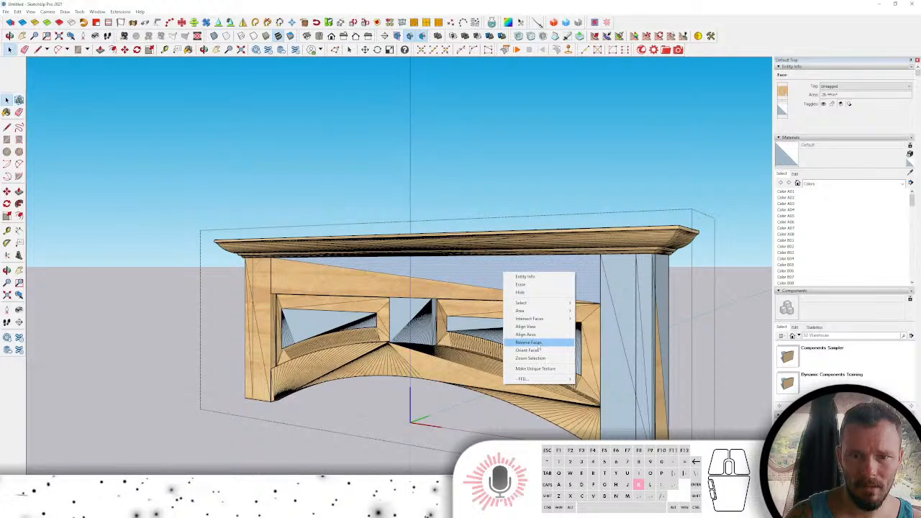
{"action": "left_click", "coordinate": [532, 343]}
{"action": "right_click", "coordinate": [616, 271]}
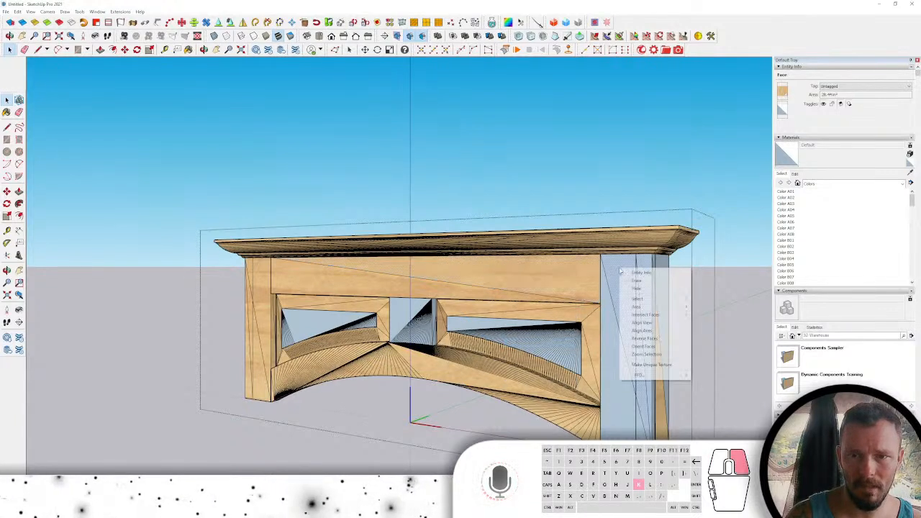
{"action": "left_click", "coordinate": [654, 338]}
{"action": "right_click", "coordinate": [610, 346]}
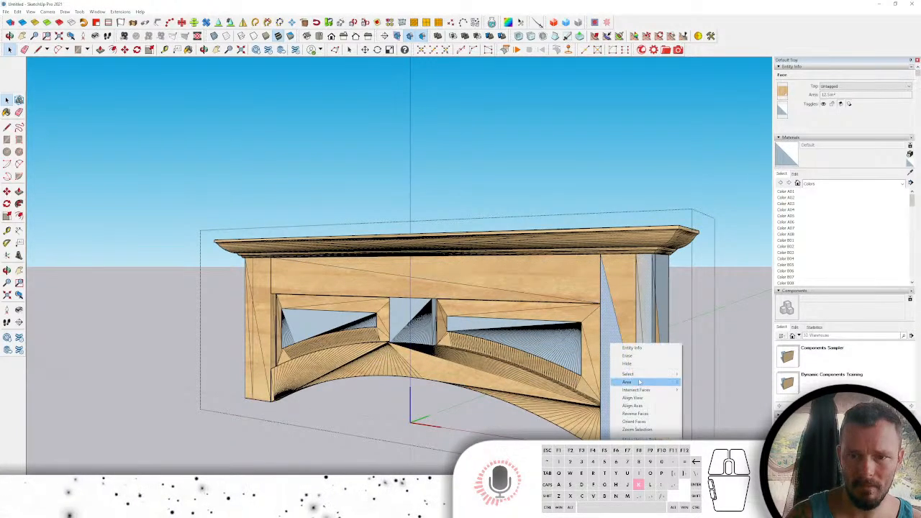
{"action": "left_click", "coordinate": [646, 413]}
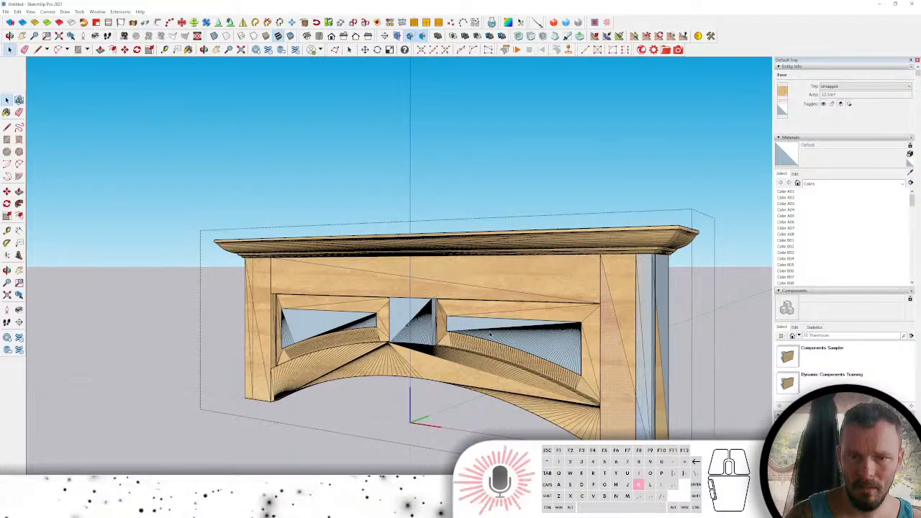
- Examine the face orientation of the right corner post, its narrow edge strips and the adjoining end panel
{"action": "scroll", "coordinate": [482, 327], "scroll_direction": "up", "scroll_amount": 6}
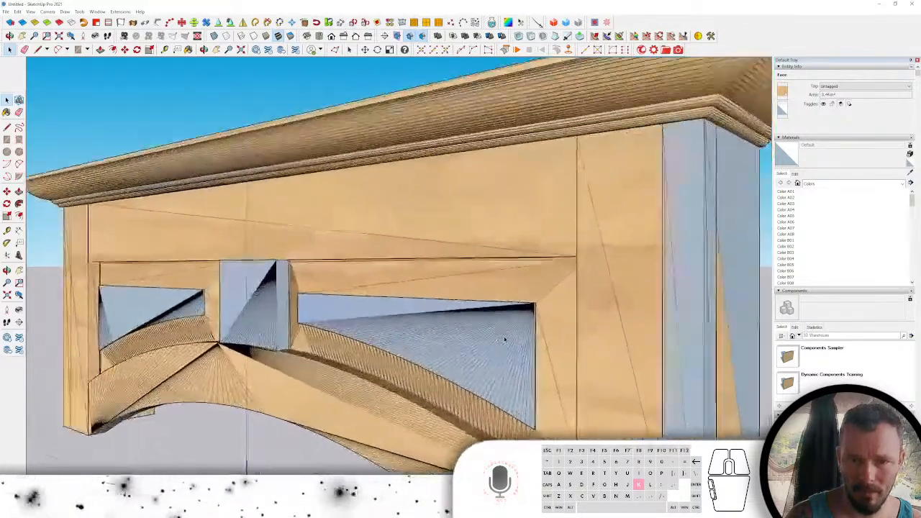
{"action": "scroll", "coordinate": [504, 339], "scroll_direction": "up", "scroll_amount": 2}
{"action": "middle_click_drag", "start_coordinate": [505, 339], "coordinate": [447, 316]}
{"action": "right_click", "coordinate": [447, 316]}
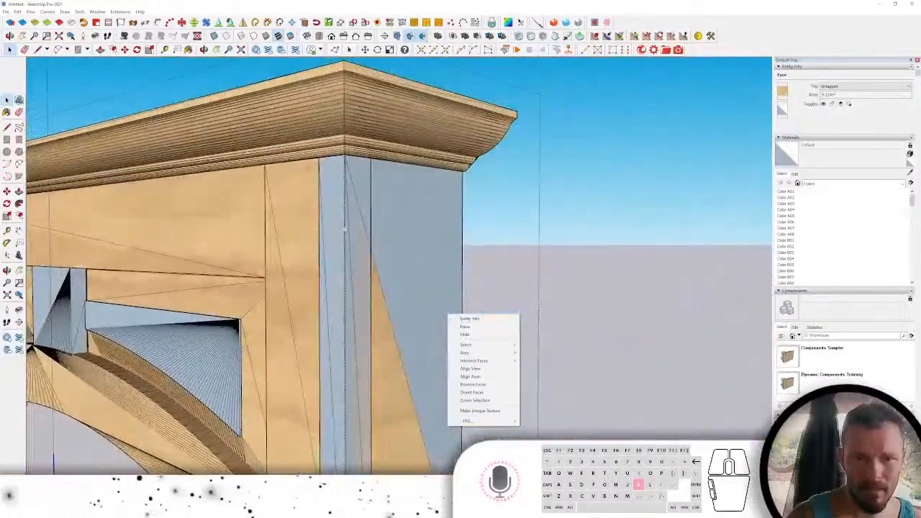
{"action": "left_click", "coordinate": [335, 208]}
{"action": "right_click", "coordinate": [335, 209]}
{"action": "left_click", "coordinate": [323, 198]}
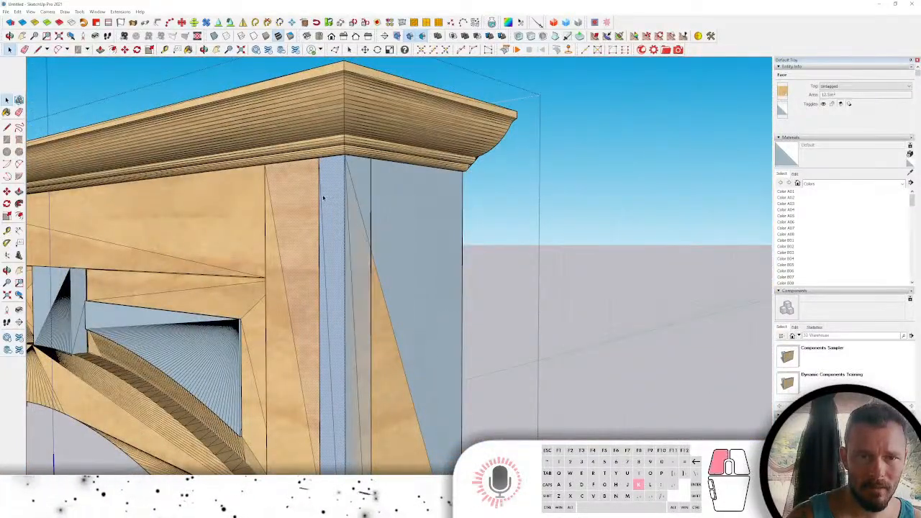
{"action": "middle_click_drag", "start_coordinate": [335, 325], "coordinate": [367, 364]}
{"action": "scroll", "coordinate": [370, 365], "scroll_direction": "down", "scroll_amount": 3}
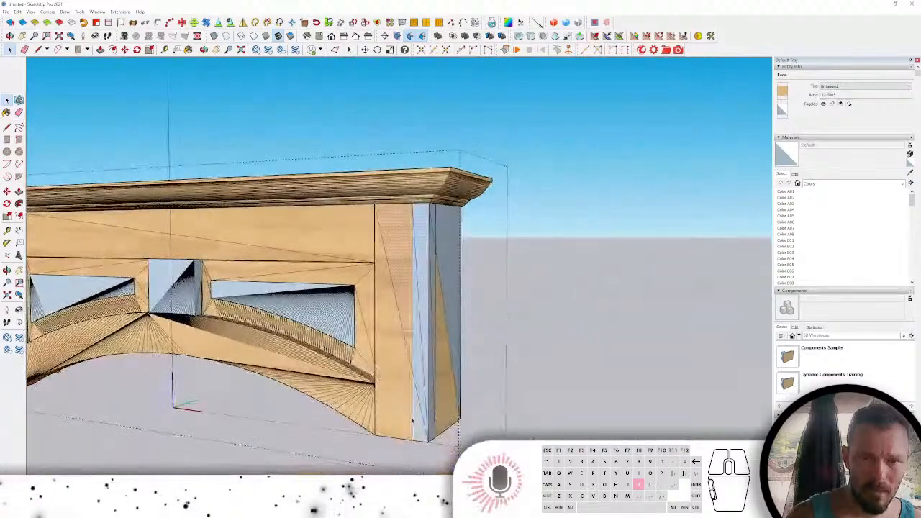
{"action": "scroll", "coordinate": [416, 425], "scroll_direction": "down", "scroll_amount": 3}
{"action": "middle_click_drag", "start_coordinate": [416, 408], "coordinate": [411, 405]}
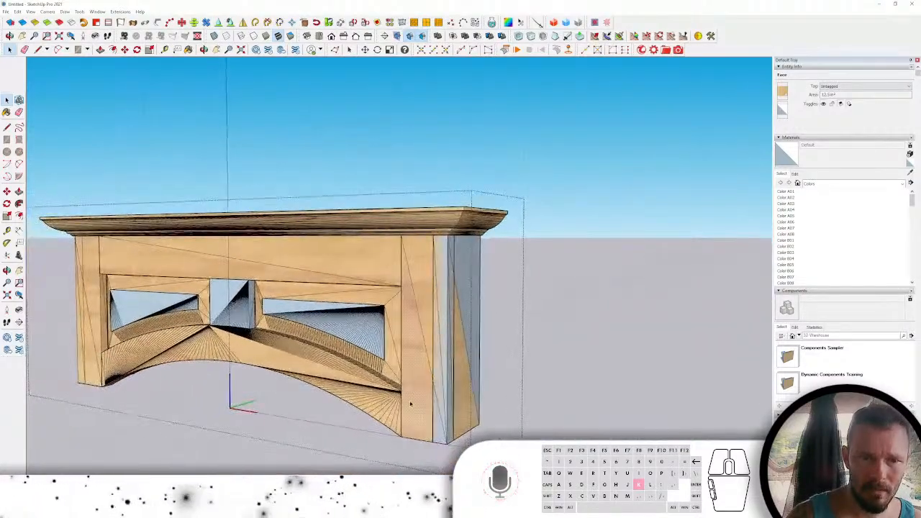
{"action": "scroll", "coordinate": [420, 342], "scroll_direction": "up", "scroll_amount": 3}
{"action": "scroll", "coordinate": [413, 263], "scroll_direction": "up", "scroll_amount": 1}
{"action": "left_click", "coordinate": [413, 263]}
{"action": "scroll", "coordinate": [413, 263], "scroll_direction": "up", "scroll_amount": 10}
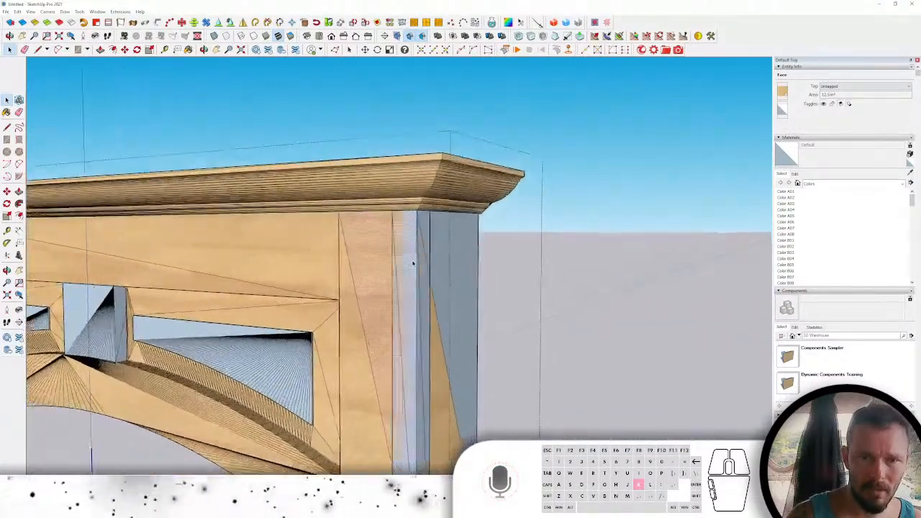
{"action": "scroll", "coordinate": [376, 310], "scroll_direction": "down", "scroll_amount": 8}
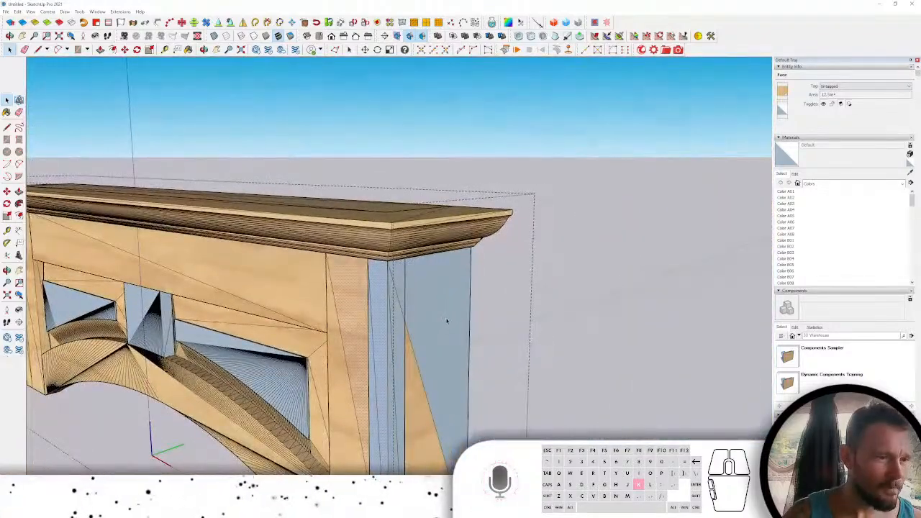
{"action": "scroll", "coordinate": [447, 321], "scroll_direction": "down", "scroll_amount": 8}
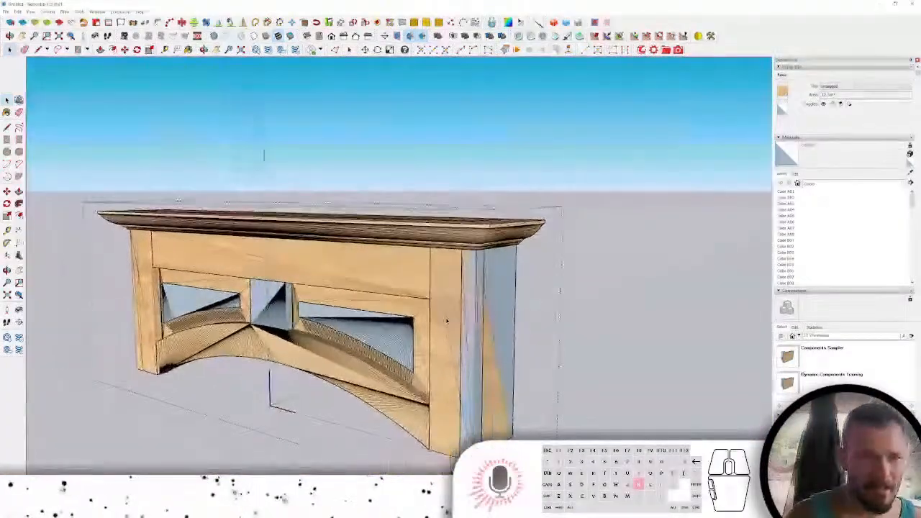
- Reverse the back-facing triangle on the hood base's left end panel
{"action": "middle_click_drag", "start_coordinate": [296, 394], "coordinate": [329, 374]}
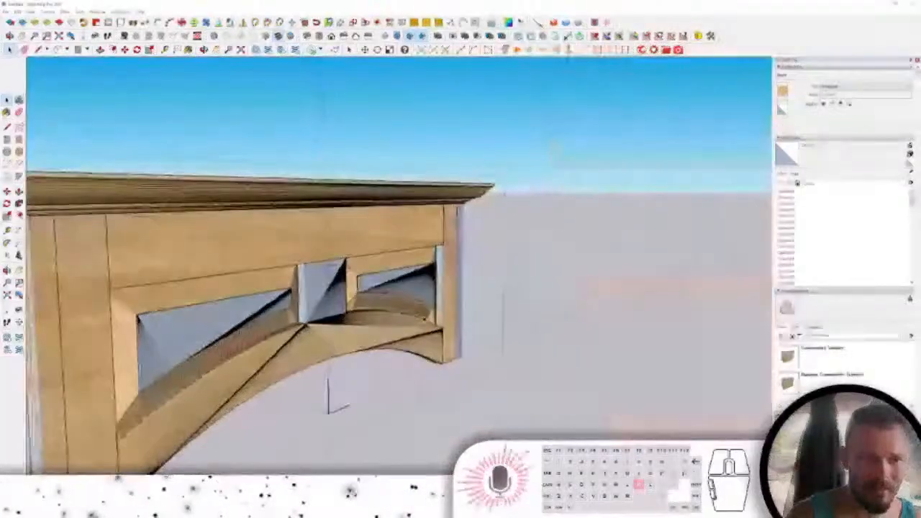
{"action": "middle_click_drag", "start_coordinate": [183, 286], "coordinate": [301, 288]}
{"action": "left_click", "coordinate": [302, 289]}
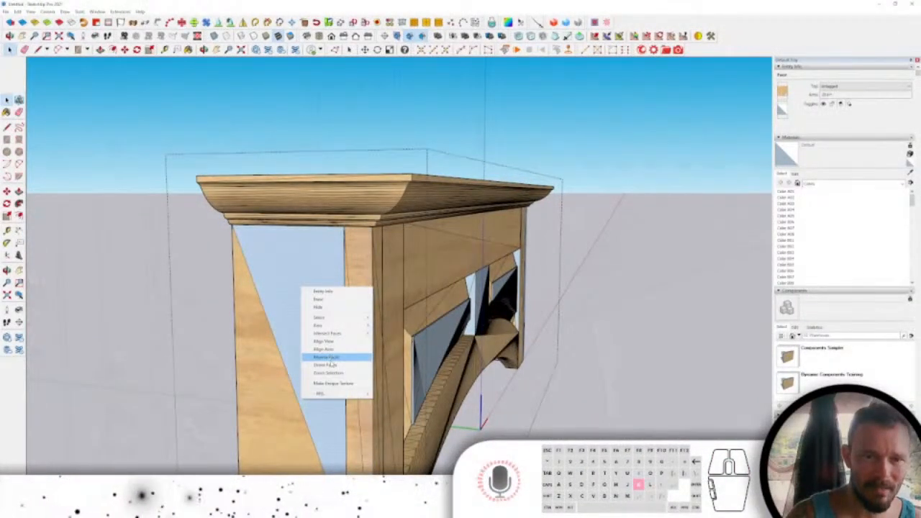
{"action": "left_click", "coordinate": [327, 358]}
{"action": "middle_click_drag", "start_coordinate": [323, 353], "coordinate": [302, 337]}
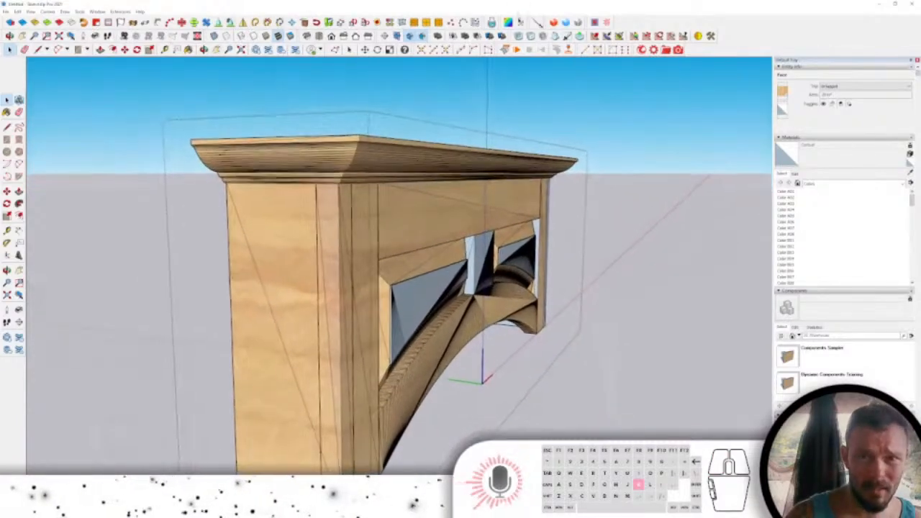
- Show the hood base in Wireframe style and inspect the edges inside the left corner post
{"action": "middle_click_drag", "start_coordinate": [519, 16], "coordinate": [528, 40]}
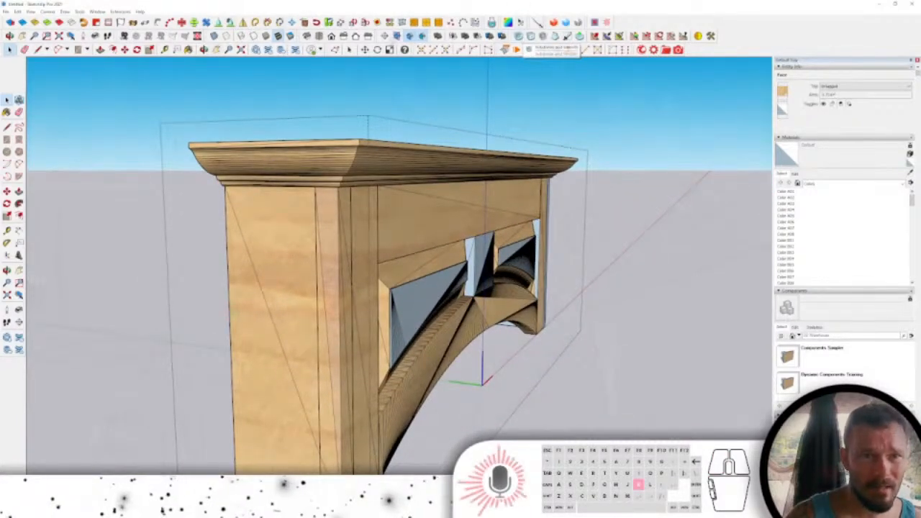
{"action": "left_click", "coordinate": [241, 36]}
{"action": "middle_click_drag", "start_coordinate": [294, 187], "coordinate": [330, 364]}
{"action": "left_click", "coordinate": [325, 369]}
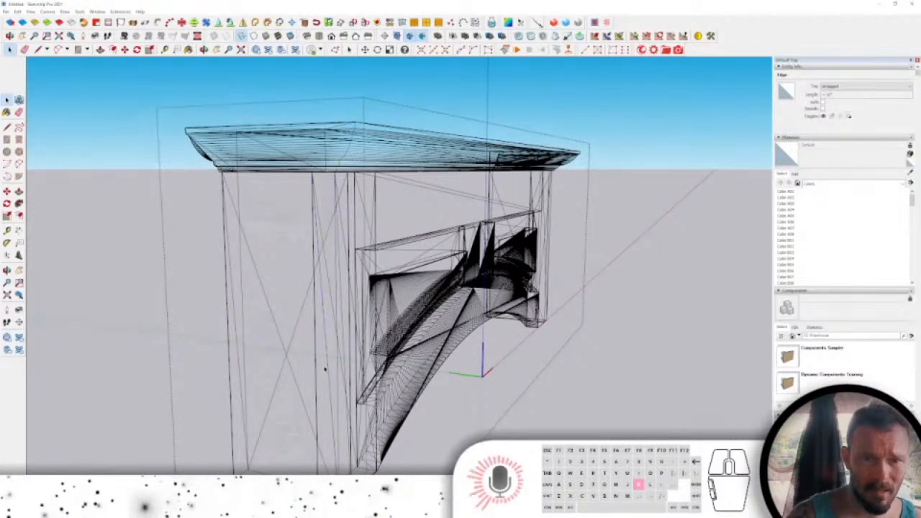
{"action": "left_click", "coordinate": [324, 372]}
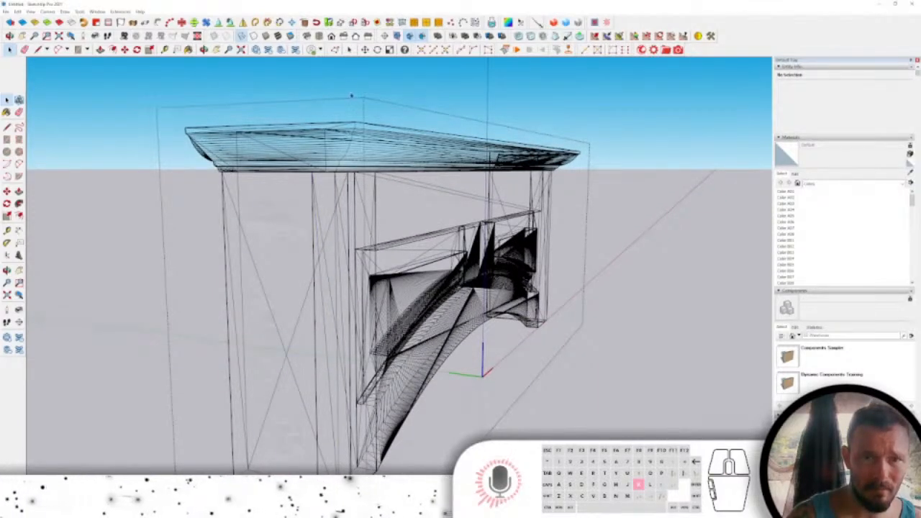
- Switch the display to Monochrome style and select the narrow face along the left end panel's front edge
{"action": "left_click", "coordinate": [292, 36]}
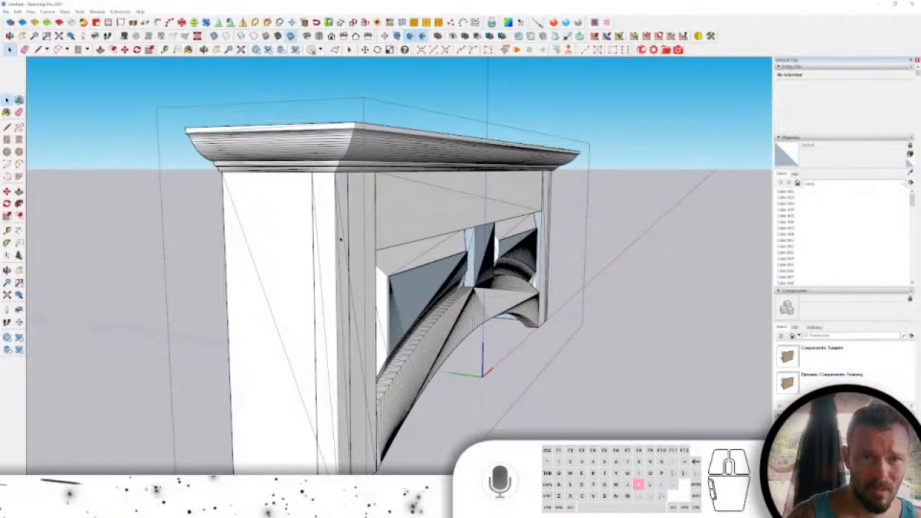
{"action": "left_click", "coordinate": [325, 273]}
{"action": "scroll", "coordinate": [323, 324], "scroll_direction": "down", "scroll_amount": 2}
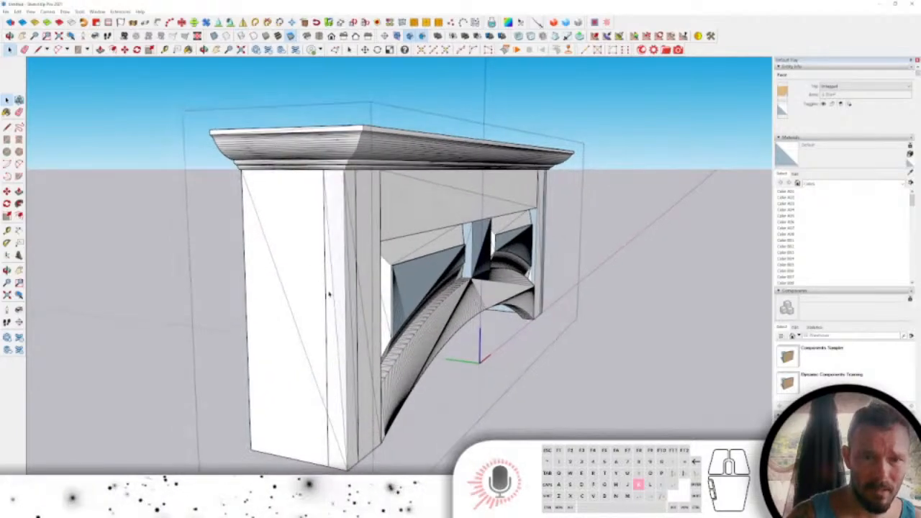
{"action": "key", "text": "k"}
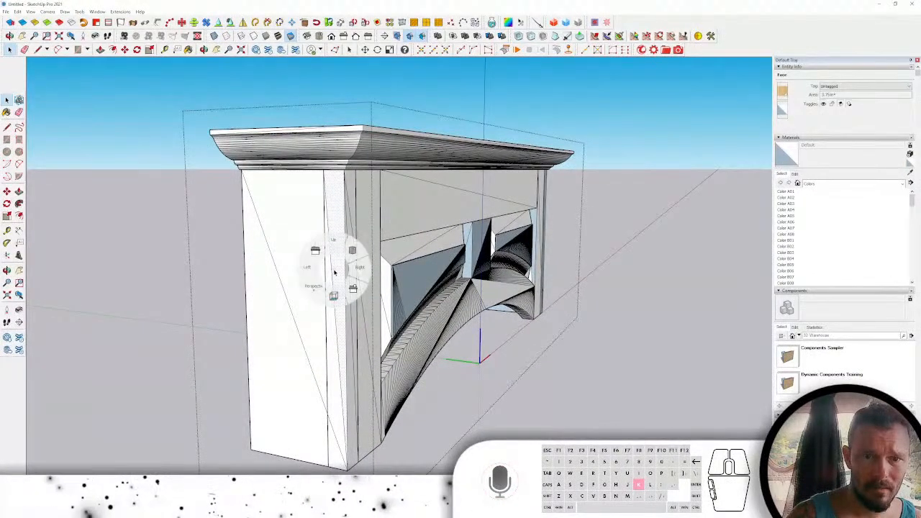
{"action": "key", "text": "k"}
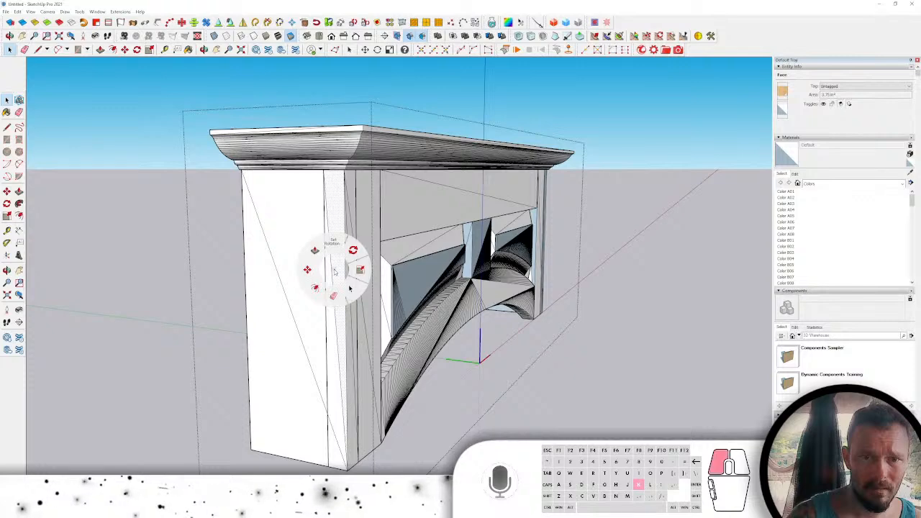
- Erase the extra vertical edges on the outer side and front of the valance's left post
{"action": "left_click", "coordinate": [334, 272]}
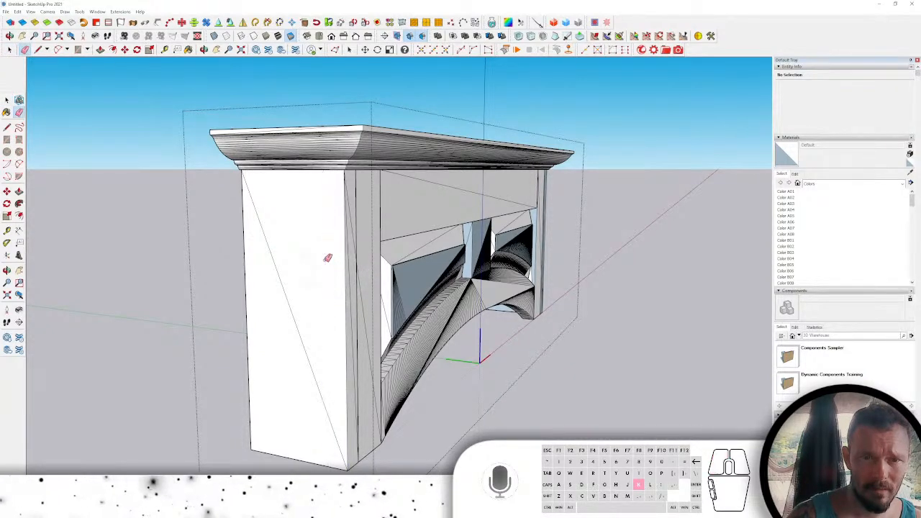
{"action": "middle_click_drag", "start_coordinate": [332, 323], "coordinate": [308, 251]}
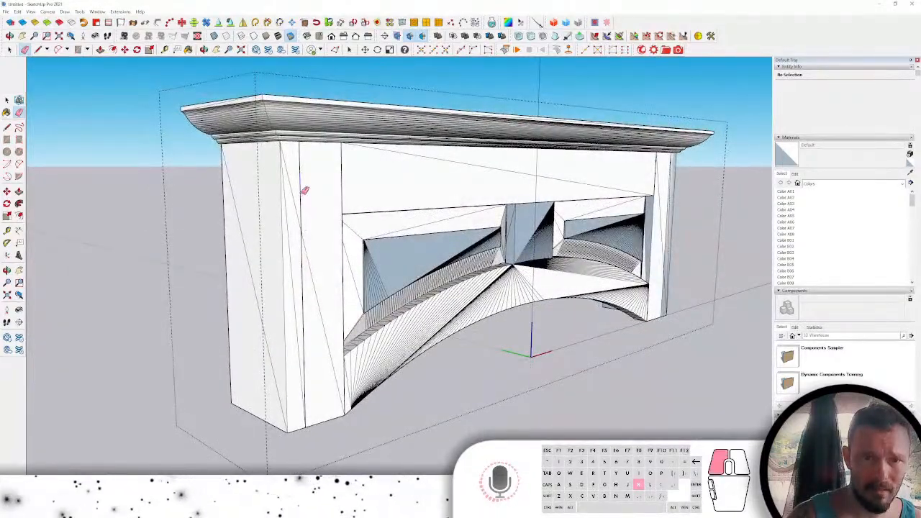
{"action": "left_click_drag", "start_coordinate": [305, 191], "coordinate": [318, 231]}
- Erase the extra vertical edges on the front and outer side of the valance's right post
{"action": "middle_click_drag", "start_coordinate": [298, 299], "coordinate": [425, 290]}
{"action": "scroll", "coordinate": [450, 272], "scroll_direction": "up", "scroll_amount": 5}
{"action": "scroll", "coordinate": [555, 255], "scroll_direction": "up", "scroll_amount": 3}
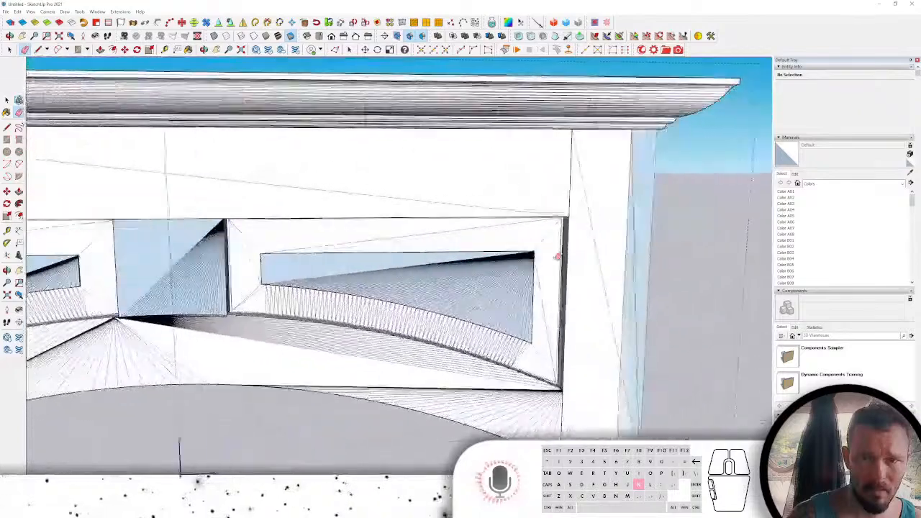
{"action": "middle_click_drag", "start_coordinate": [555, 255], "coordinate": [526, 233]}
{"action": "left_click_drag", "start_coordinate": [478, 199], "coordinate": [471, 194]}
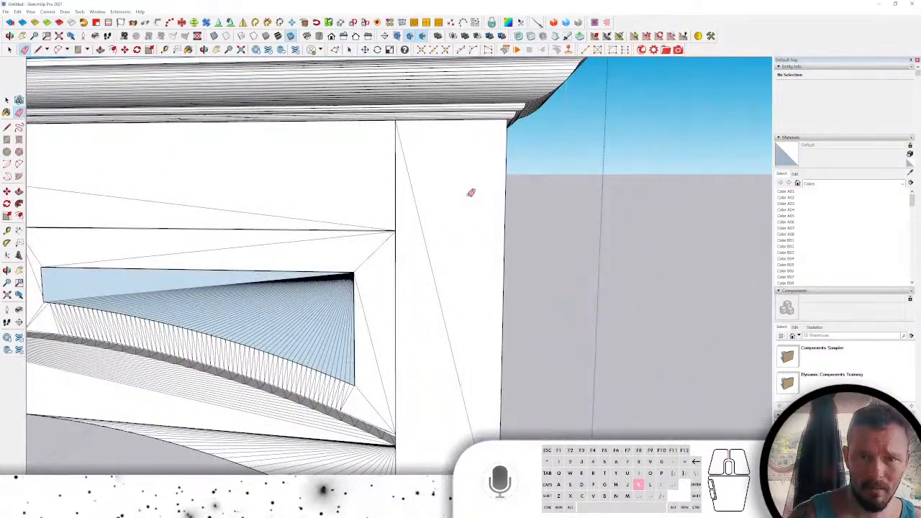
{"action": "mouse_move", "coordinate": [472, 194]}
{"action": "middle_mouse_down"}
{"action": "mouse_move", "coordinate": [473, 246]}
{"action": "mouse_move", "coordinate": [388, 334]}
{"action": "mouse_move", "coordinate": [367, 288]}
{"action": "middle_mouse_up"}
{"action": "scroll", "coordinate": [389, 333], "scroll_direction": "down", "scroll_amount": 4}
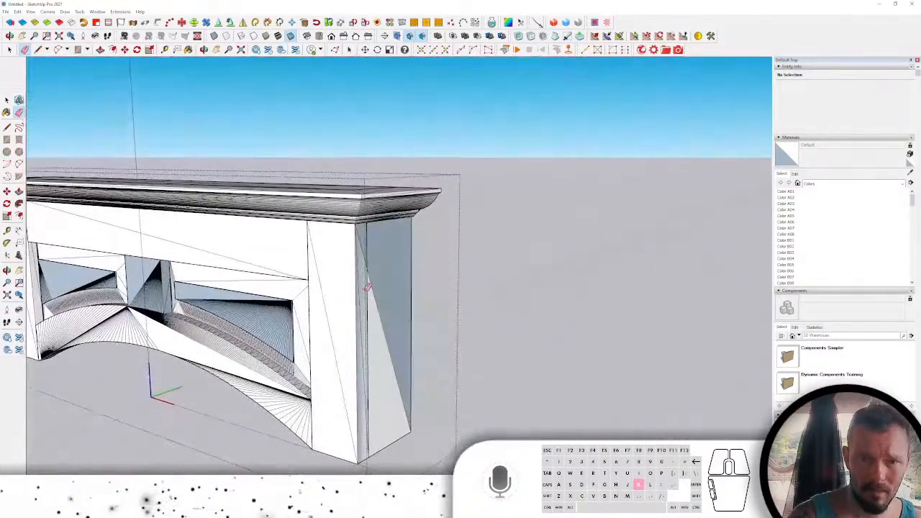
{"action": "left_click_drag", "start_coordinate": [364, 300], "coordinate": [377, 272]}
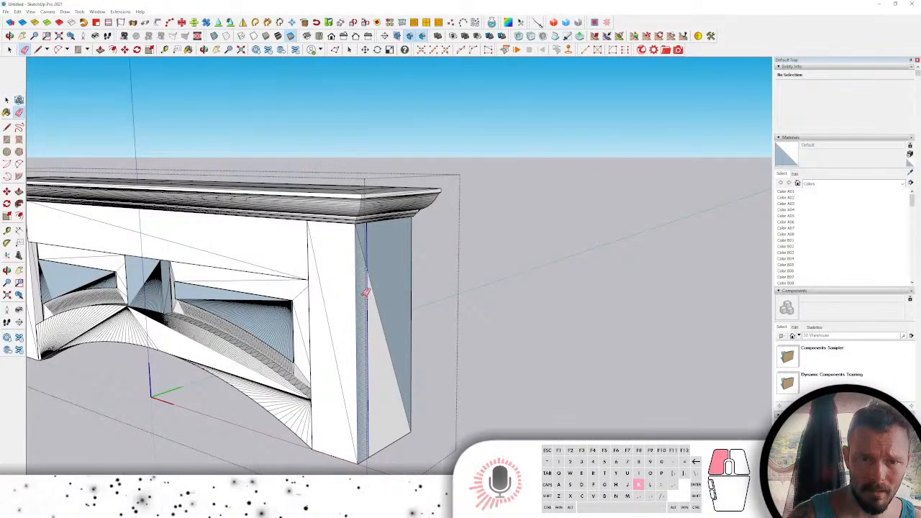
{"action": "left_click_drag", "start_coordinate": [365, 293], "coordinate": [379, 302]}
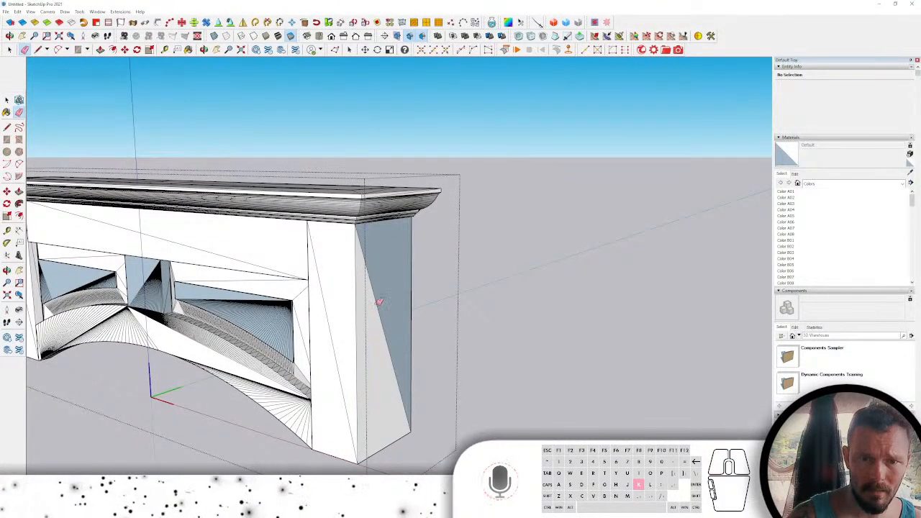
- Reverse the blue triangular face on the outer side of the right post
{"action": "key", "text": "space"}
{"action": "right_click", "coordinate": [388, 258]}
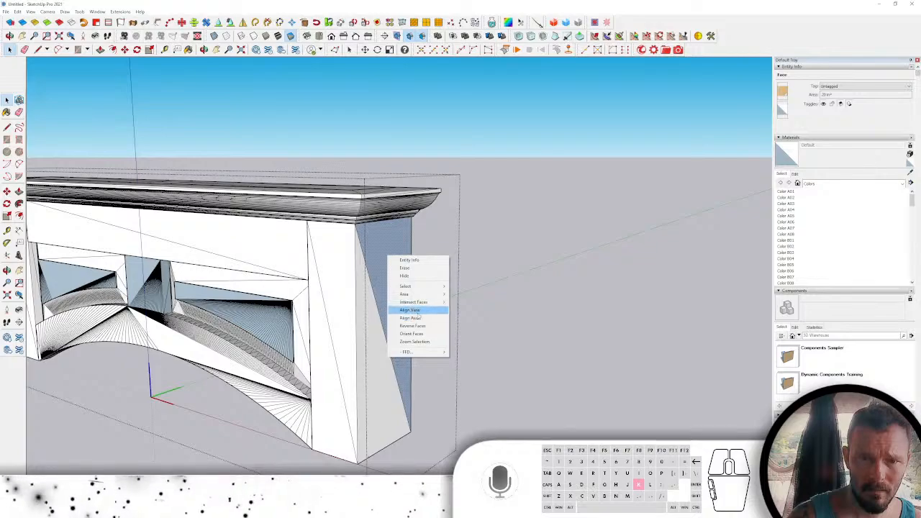
{"action": "middle_click_drag", "start_coordinate": [408, 329], "coordinate": [450, 199]}
- Reverse the blue face in the gap between the two inset panels at the valance's centre
{"action": "scroll", "coordinate": [477, 249], "scroll_direction": "up", "scroll_amount": 3}
{"action": "right_click", "coordinate": [450, 198]}
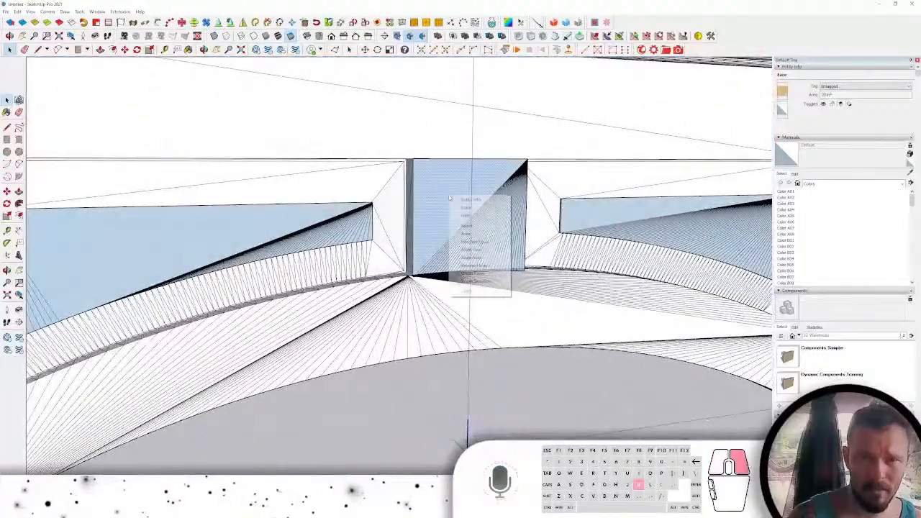
{"action": "left_click", "coordinate": [474, 265]}
- Check the faces around the centre gap and reverse the selected centre face back
{"action": "scroll", "coordinate": [461, 216], "scroll_direction": "up", "scroll_amount": 6}
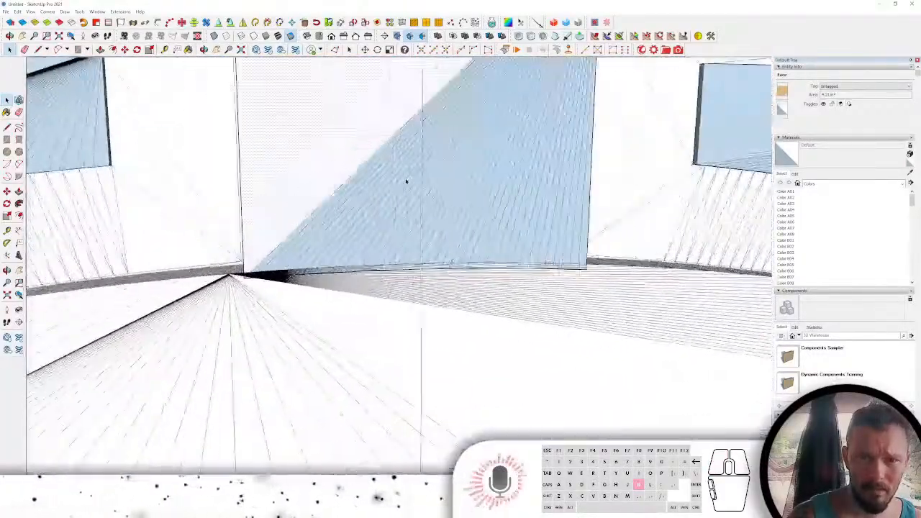
{"action": "scroll", "coordinate": [520, 174], "scroll_direction": "down", "scroll_amount": 6}
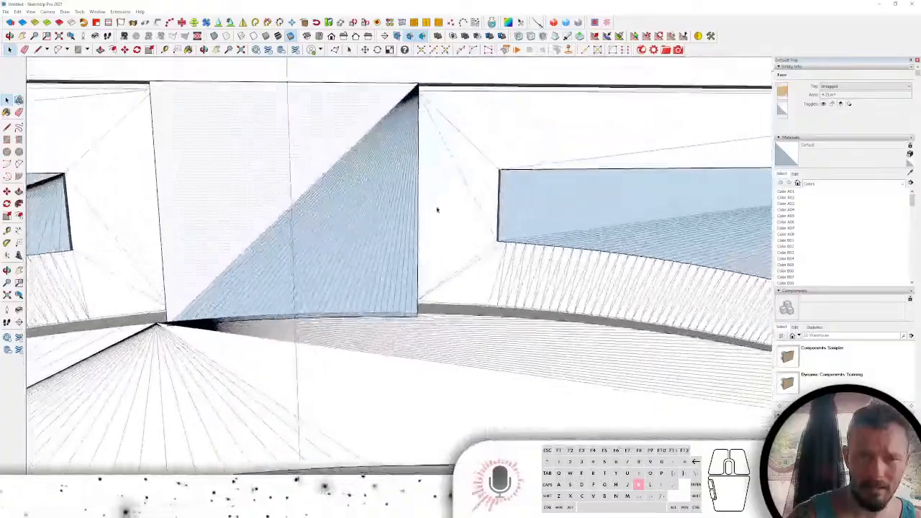
{"action": "scroll", "coordinate": [302, 268], "scroll_direction": "up", "scroll_amount": 4}
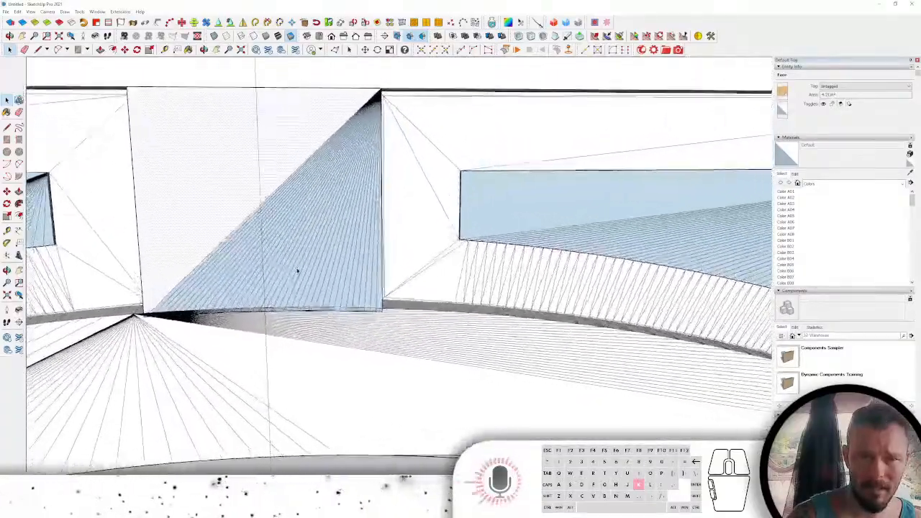
{"action": "scroll", "coordinate": [305, 267], "scroll_direction": "down", "scroll_amount": 4}
{"action": "scroll", "coordinate": [308, 267], "scroll_direction": "up", "scroll_amount": 6}
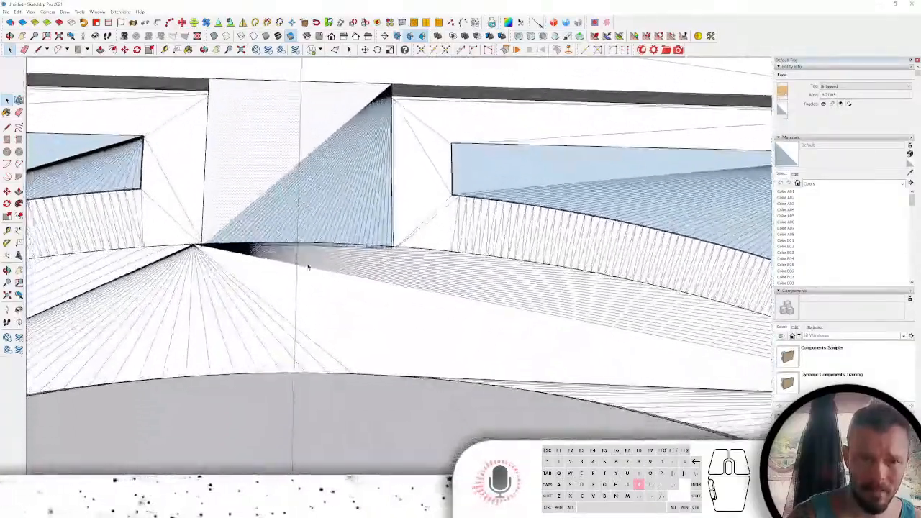
{"action": "scroll", "coordinate": [308, 267], "scroll_direction": "down", "scroll_amount": 6}
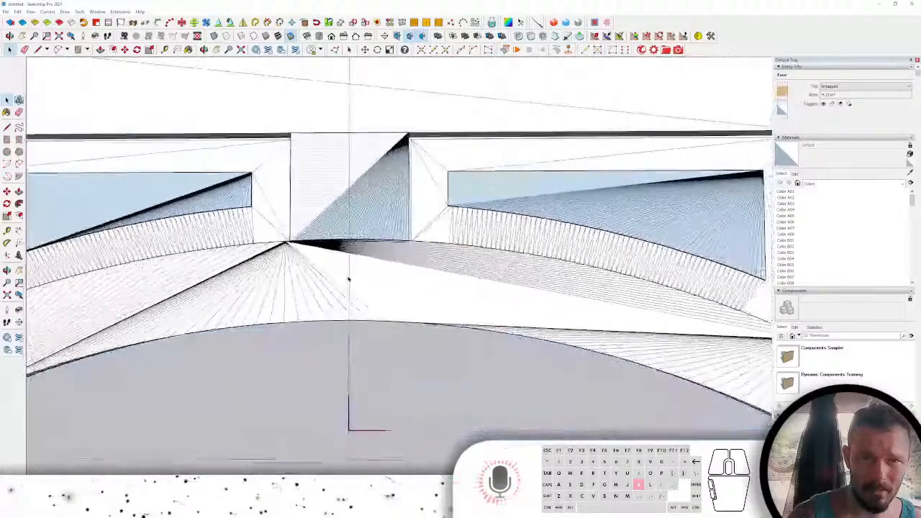
{"action": "scroll", "coordinate": [348, 278], "scroll_direction": "down", "scroll_amount": 5}
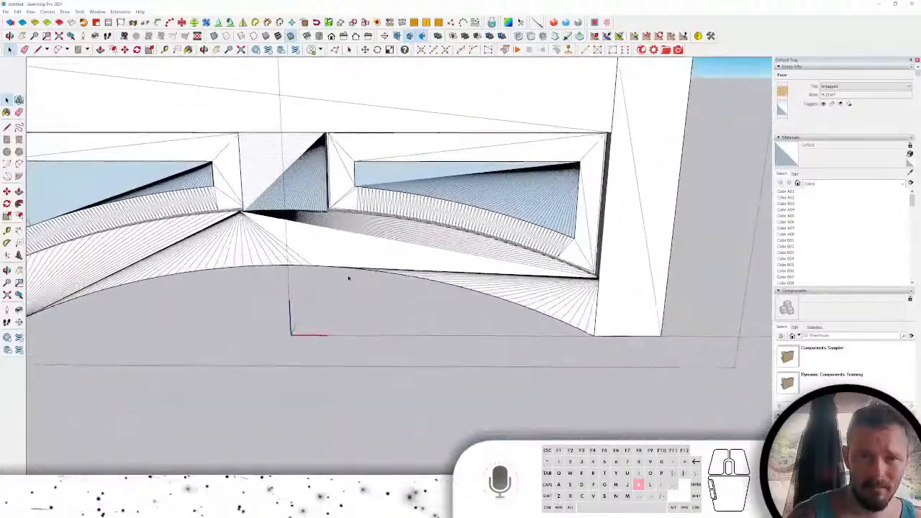
{"action": "scroll", "coordinate": [320, 214], "scroll_direction": "up", "scroll_amount": 5}
{"action": "right_click", "coordinate": [352, 204]}
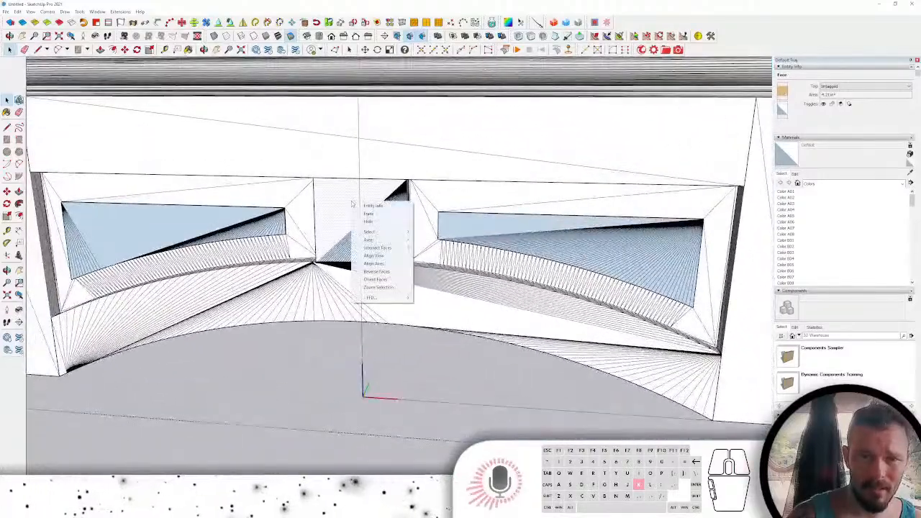
{"action": "left_click", "coordinate": [373, 271]}
- Leave the editing mode of the valance component
{"action": "scroll", "coordinate": [365, 266], "scroll_direction": "down", "scroll_amount": 10}
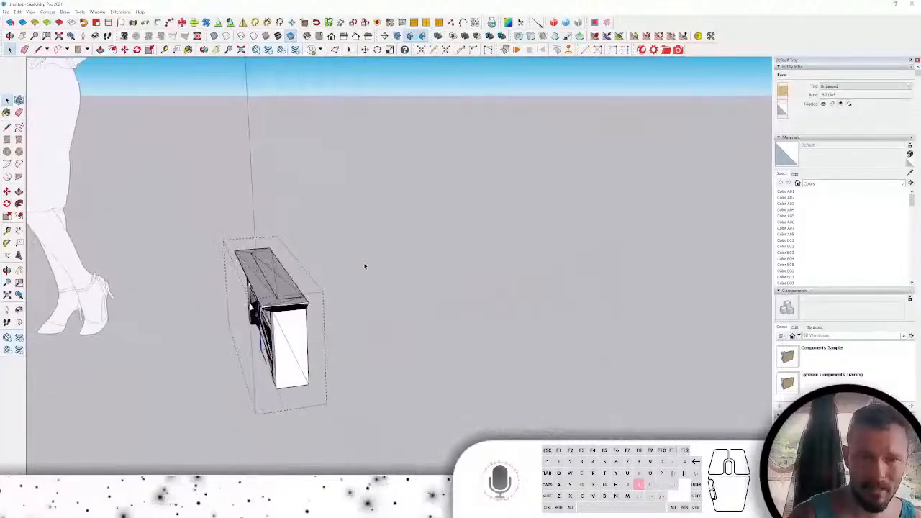
{"action": "mouse_move", "coordinate": [364, 267]}
{"action": "middle_mouse_down"}
{"action": "mouse_move", "coordinate": [321, 329]}
{"action": "mouse_move", "coordinate": [310, 328]}
{"action": "middle_mouse_up"}
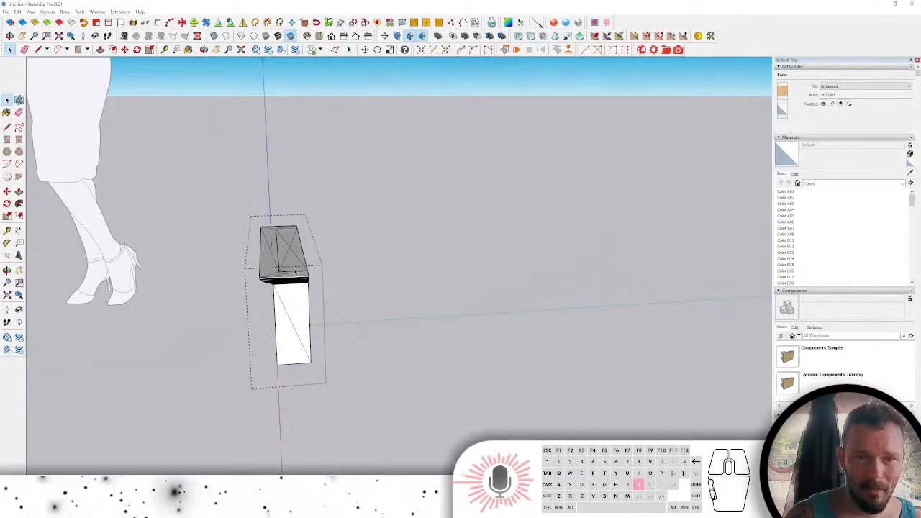
{"action": "key", "text": "Escape"}
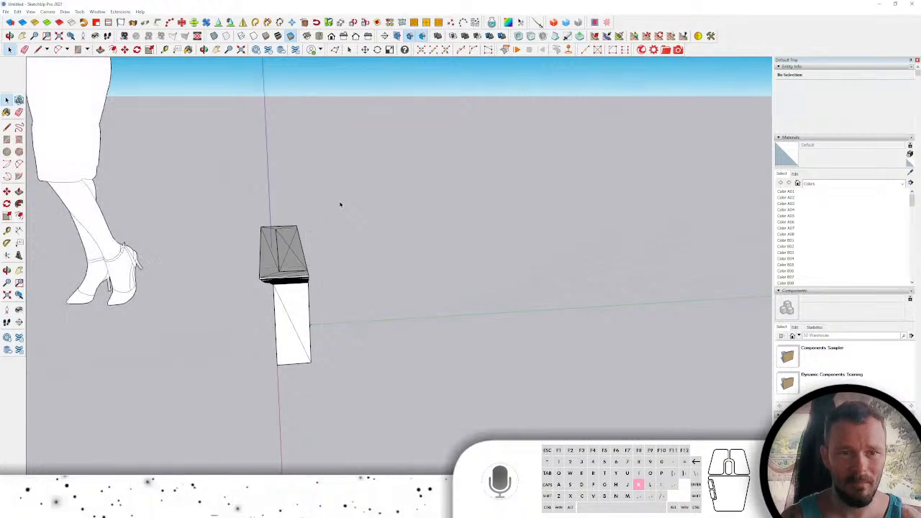
{"action": "left_click", "coordinate": [64, 117]}
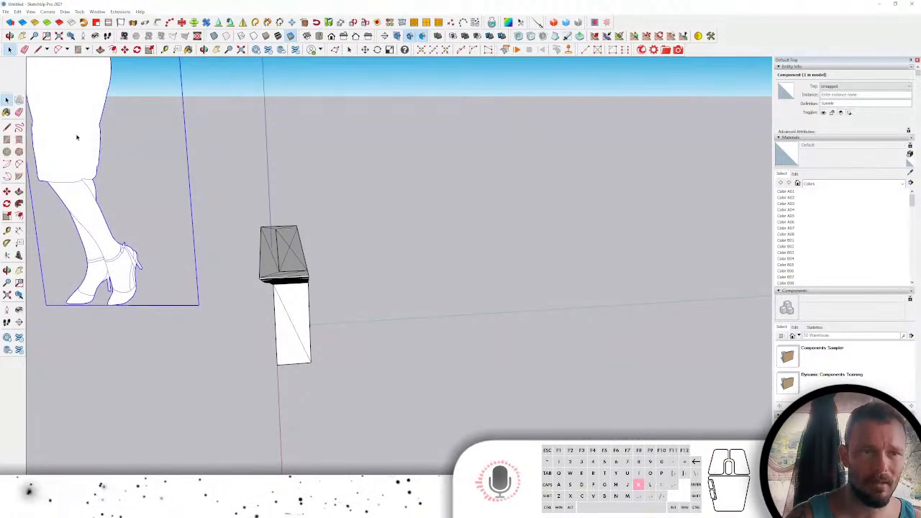
{"action": "left_click", "coordinate": [50, 132]}
- Save the valance component as "Cabinet Door" in SketchUp Version 2020 (*.skp) format in the Compressed-Video folder
{"action": "left_click", "coordinate": [285, 281]}
{"action": "right_click", "coordinate": [289, 265]}
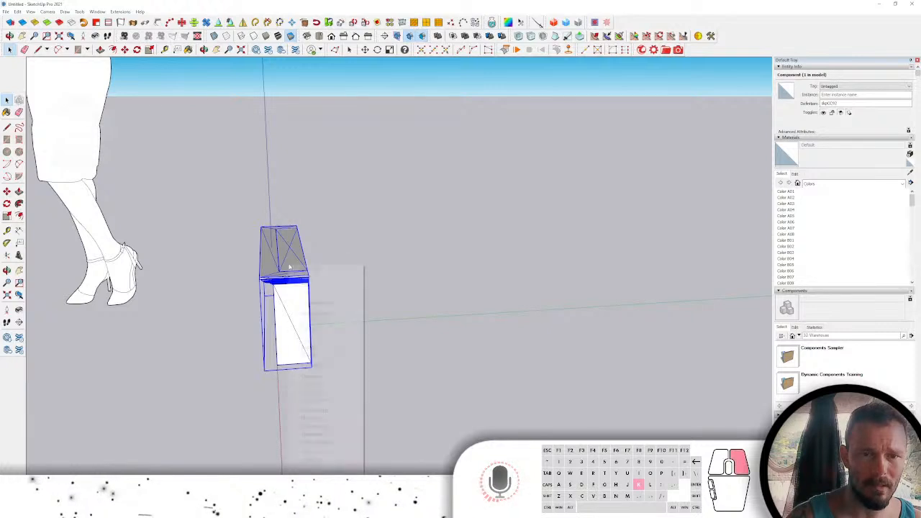
{"action": "left_click", "coordinate": [317, 355]}
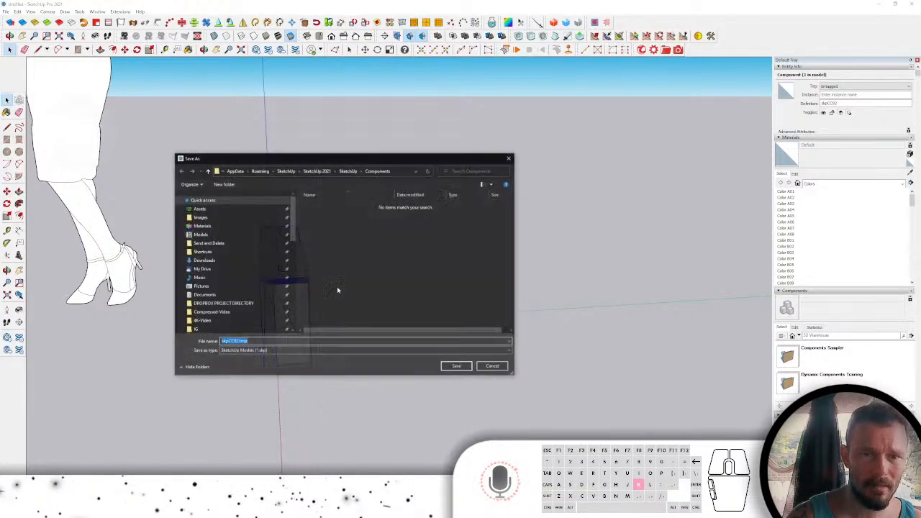
{"action": "left_click", "coordinate": [370, 351]}
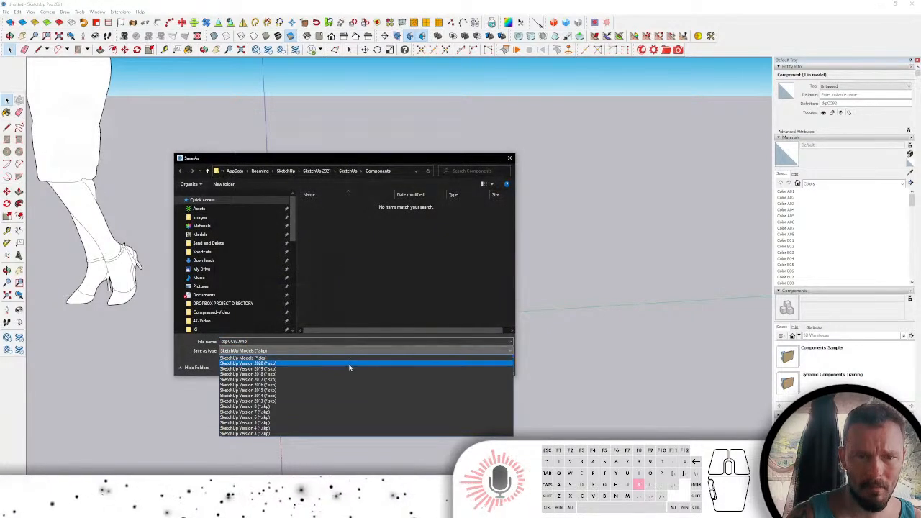
{"action": "left_click", "coordinate": [347, 364]}
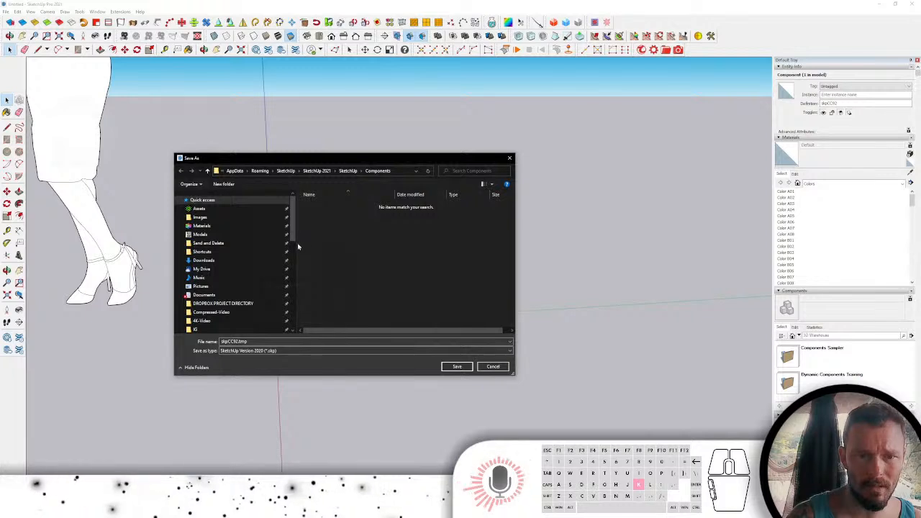
{"action": "left_click", "coordinate": [246, 243]}
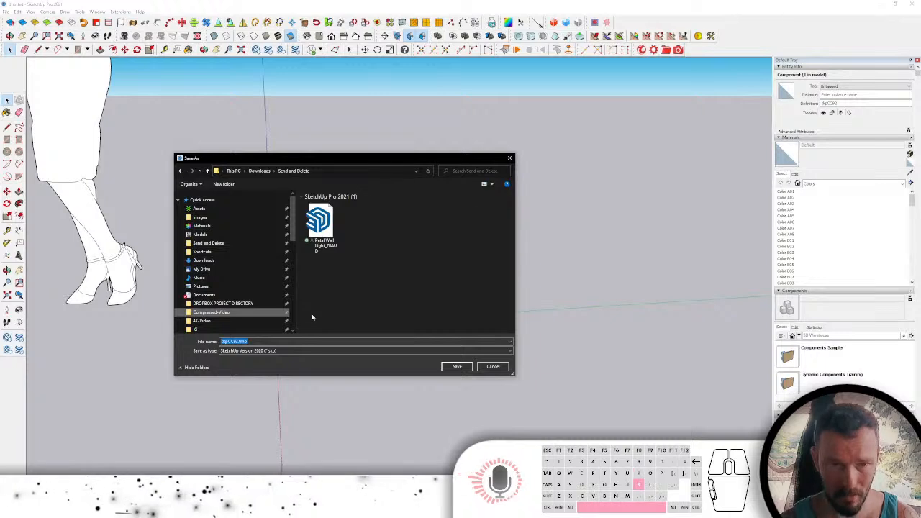
{"action": "left_click", "coordinate": [273, 314]}
{"action": "left_click", "coordinate": [261, 341]}
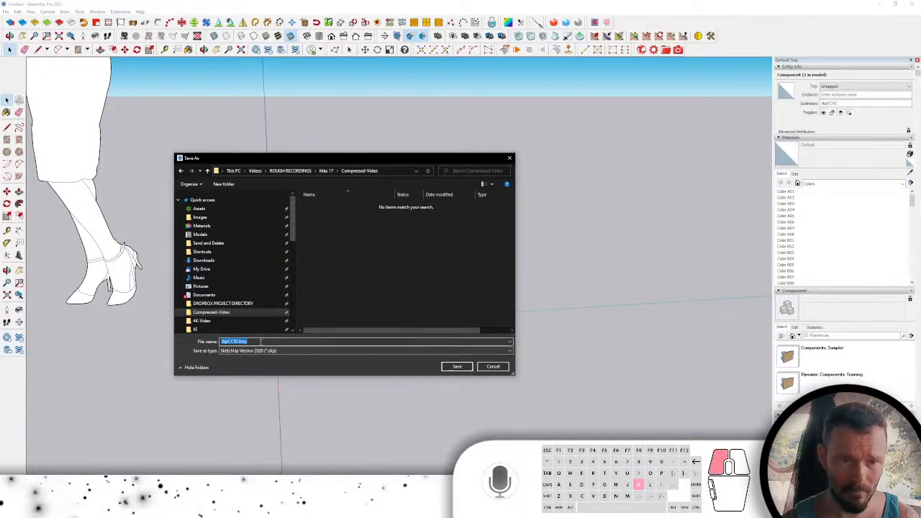
{"action": "type", "text": "Cabinet Door"}
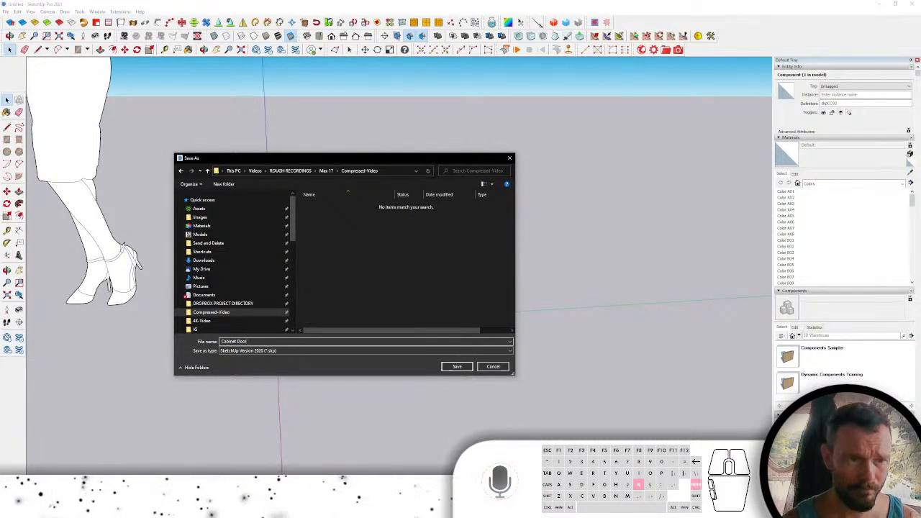
{"action": "key", "text": "Return"}
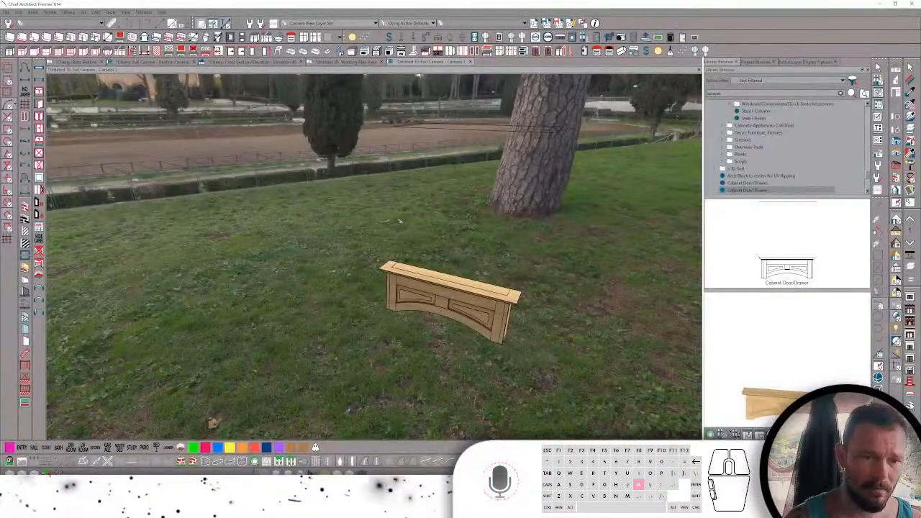
- Switch to File Explorer and open the Send and Delete folder
{"action": "key", "text": "super+e"}
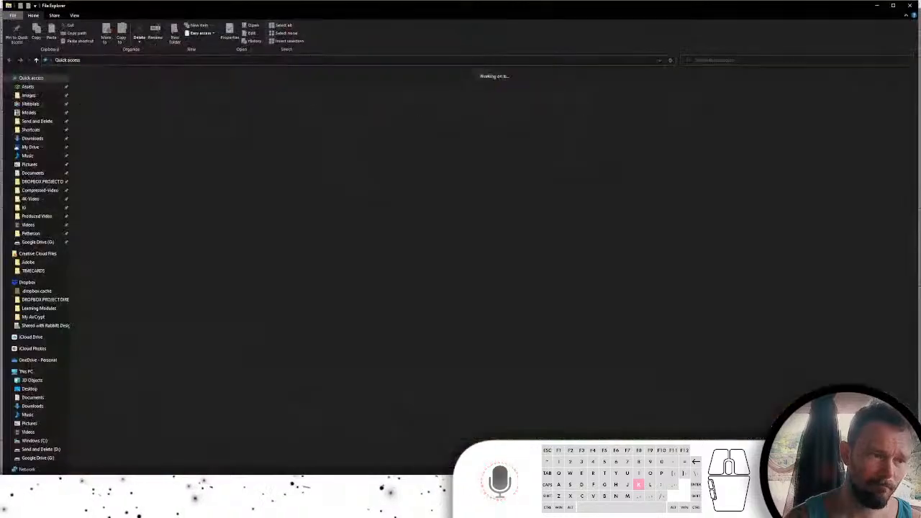
{"action": "left_click", "coordinate": [33, 121]}
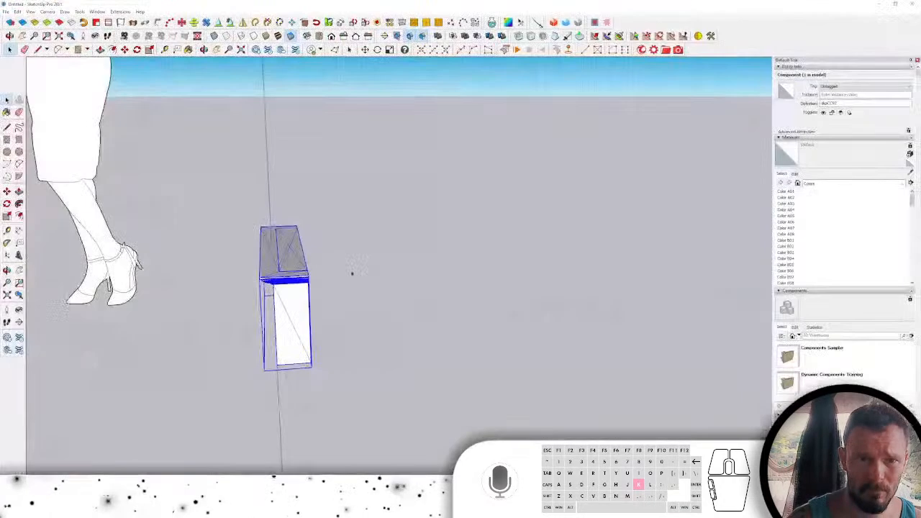
- Save the valance component as "Cabinet Door" in the Send and Delete folder under Downloads
{"action": "right_click", "coordinate": [307, 285]}
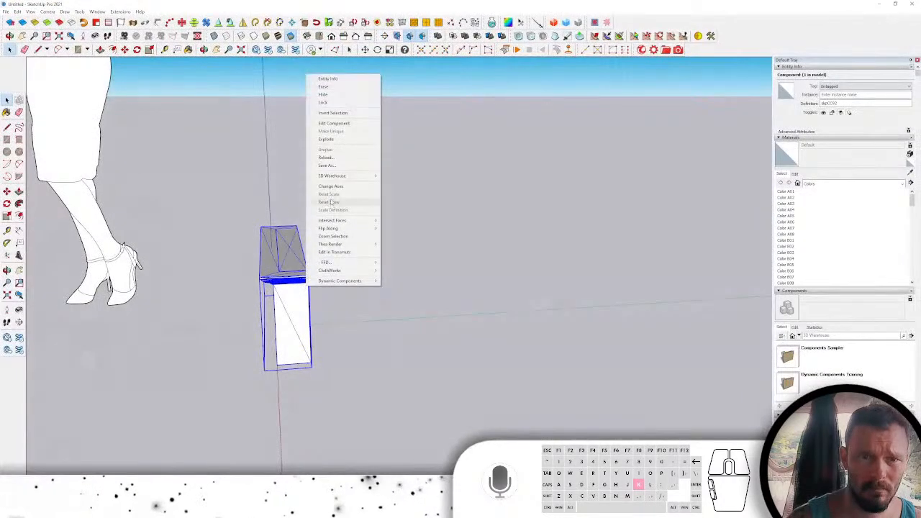
{"action": "left_click", "coordinate": [327, 164]}
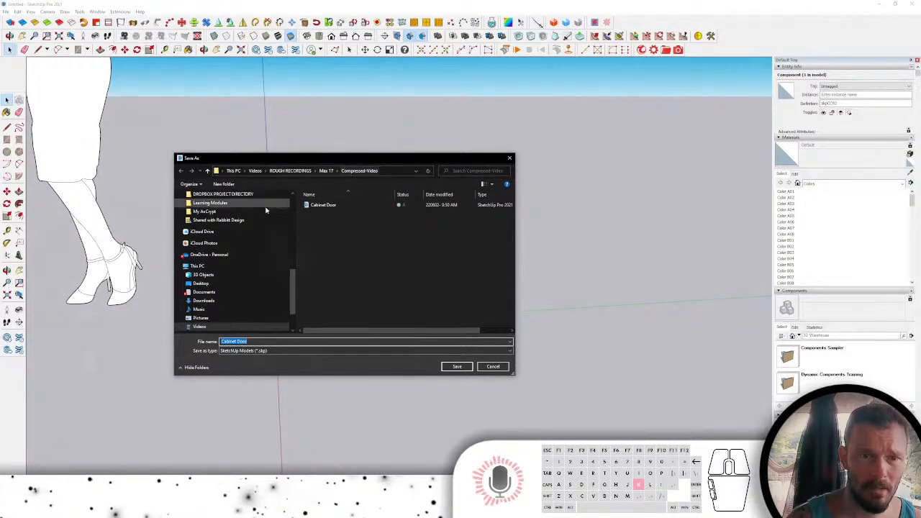
{"action": "scroll", "coordinate": [216, 241], "scroll_direction": "up", "scroll_amount": 10}
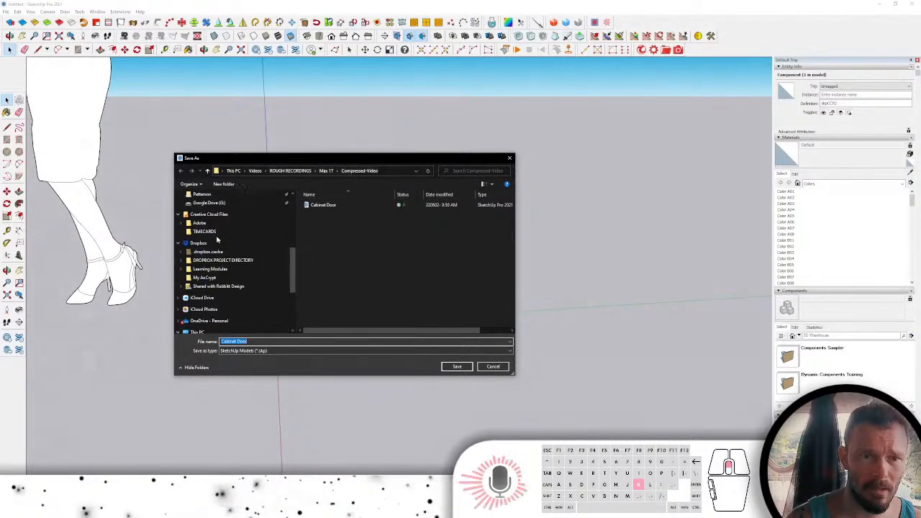
{"action": "left_click", "coordinate": [344, 207]}
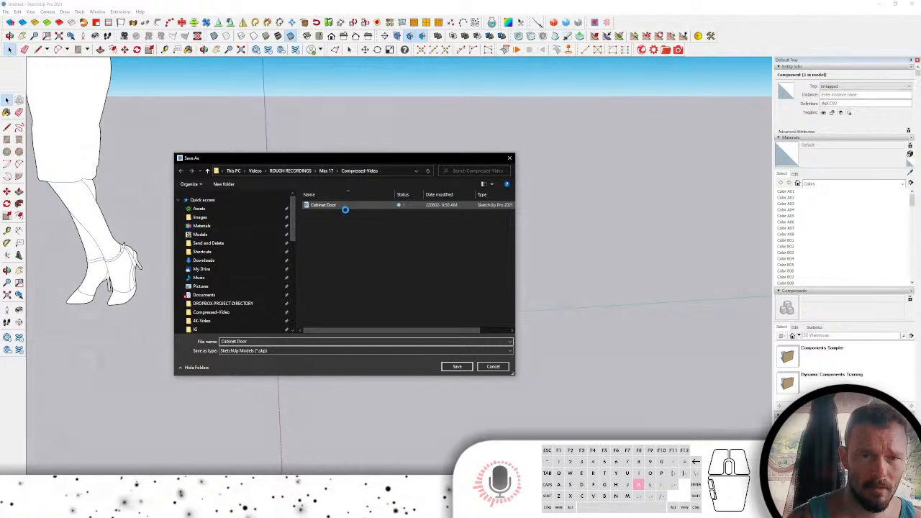
{"action": "right_click", "coordinate": [254, 206]}
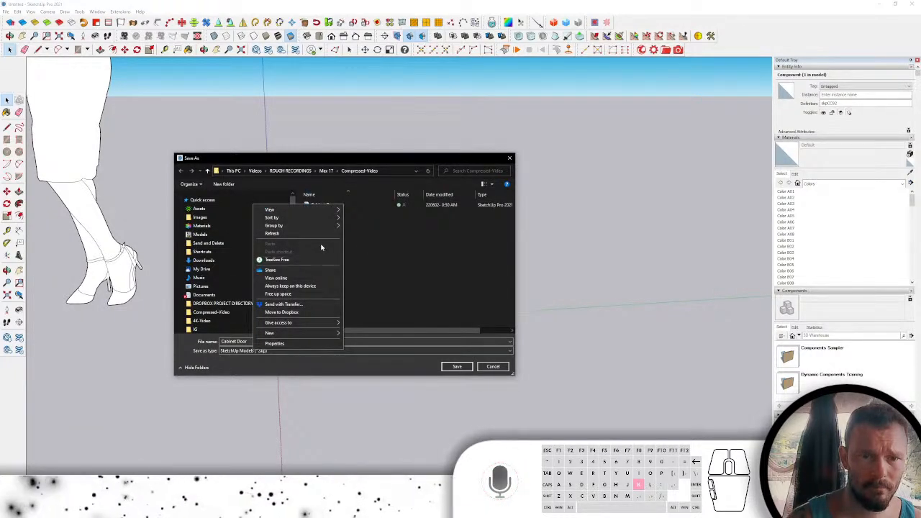
{"action": "left_click", "coordinate": [374, 237]}
{"action": "left_click", "coordinate": [209, 244]}
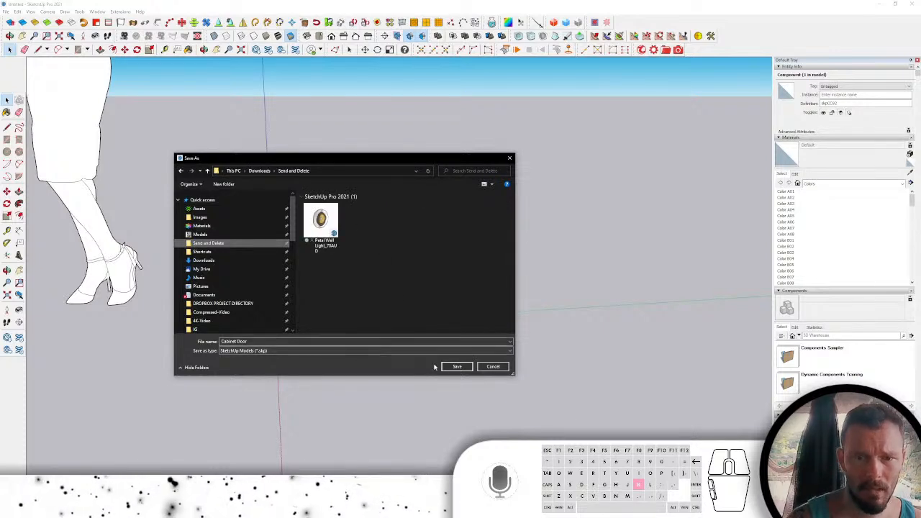
{"action": "left_click", "coordinate": [457, 367]}
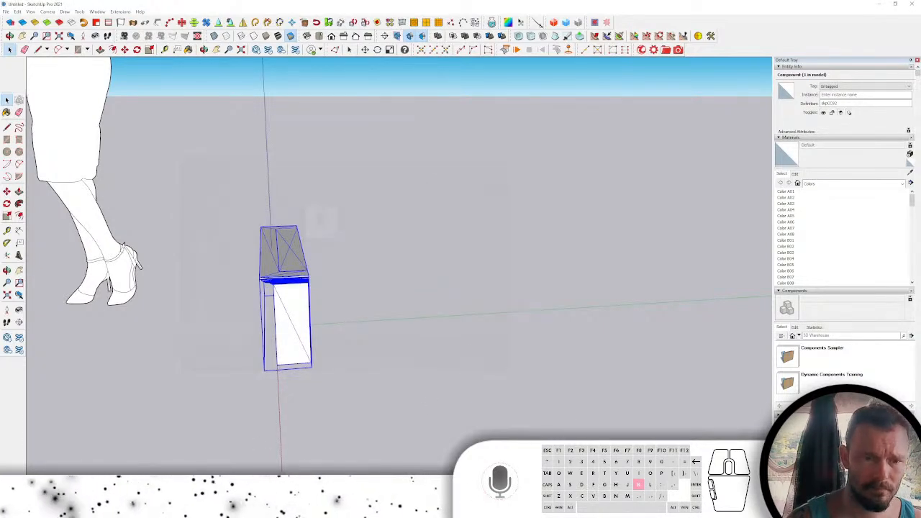
- Bring the Cabinet Door file from the Send and Delete folder into the open Chief Architect camera view and place the valance on the grass
{"action": "left_click", "coordinate": [302, 510]}
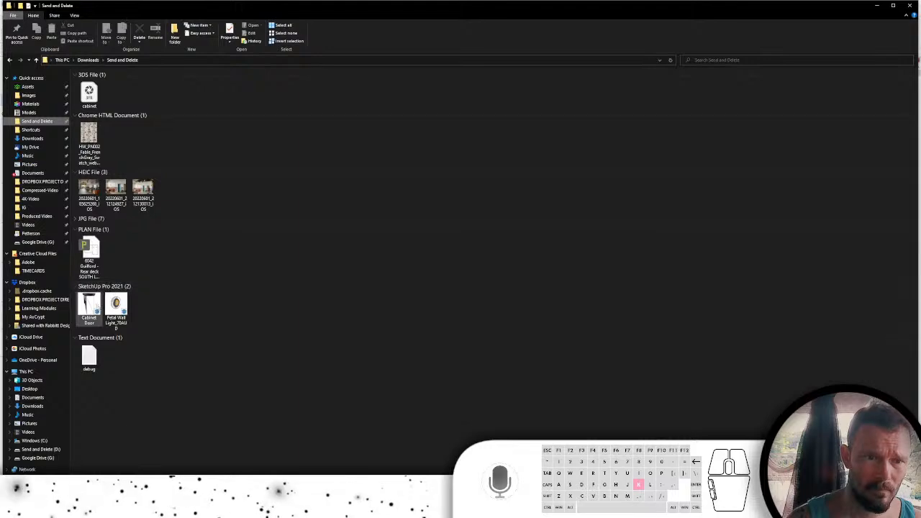
{"action": "left_click_drag", "start_coordinate": [88, 306], "coordinate": [418, 471]}
{"action": "left_click_drag", "start_coordinate": [471, 496], "coordinate": [419, 365]}
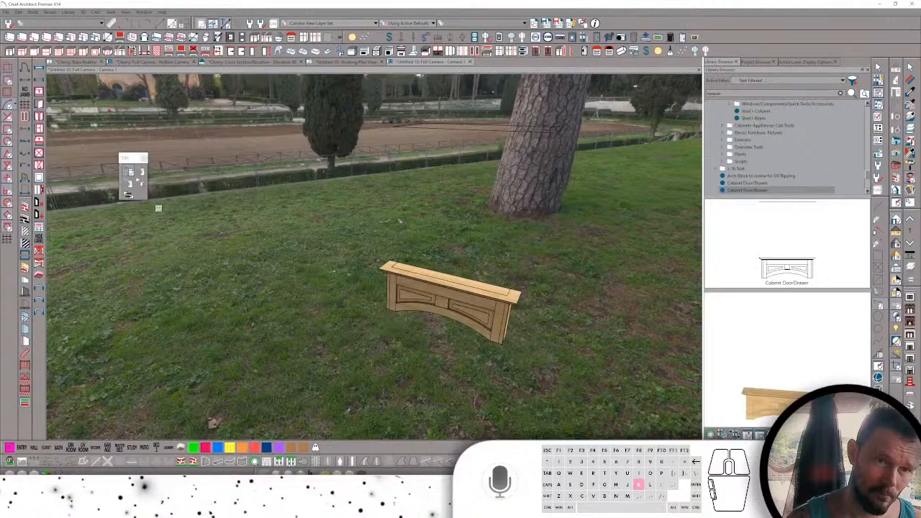
{"action": "left_click", "coordinate": [141, 183]}
{"action": "left_click", "coordinate": [454, 314]}
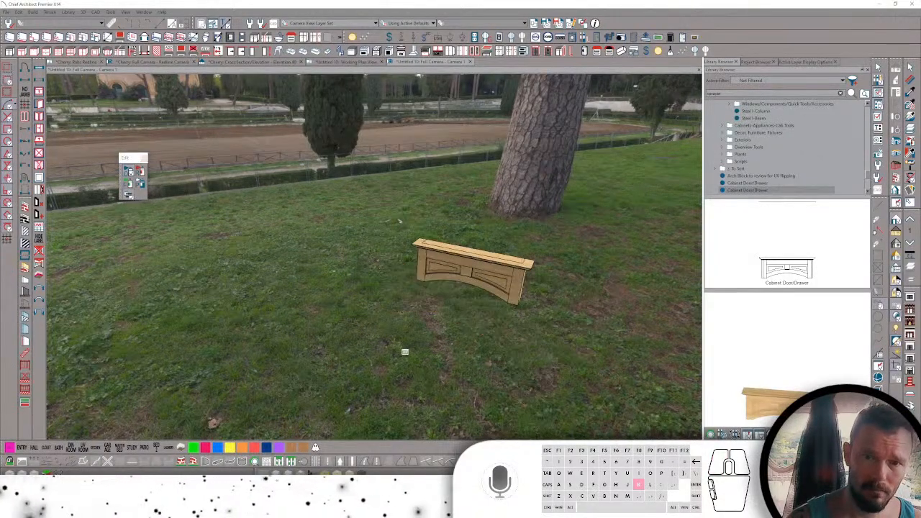
- Convert the placed valance to a Cabinet Door/Drawer symbol, adding it to the library and showing the advanced options
{"action": "left_click_drag", "start_coordinate": [413, 341], "coordinate": [451, 302]}
{"action": "key", "text": "space"}
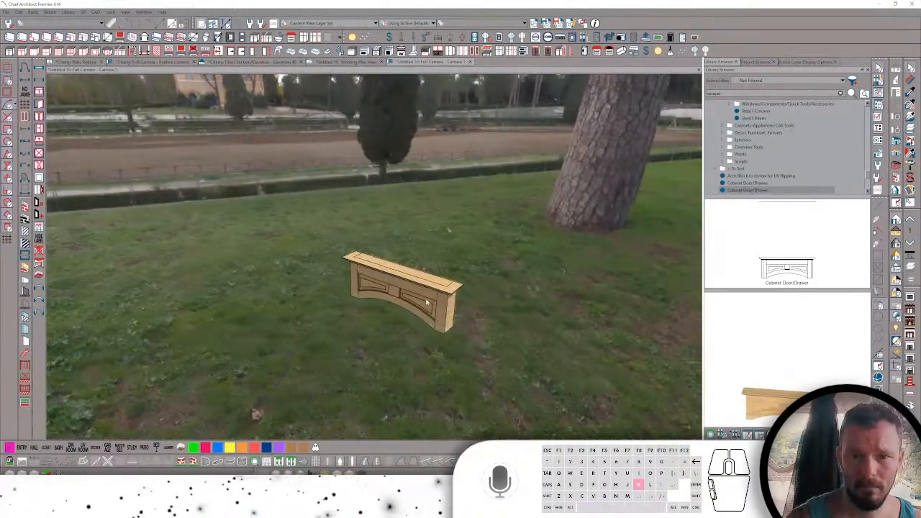
{"action": "left_click", "coordinate": [426, 303]}
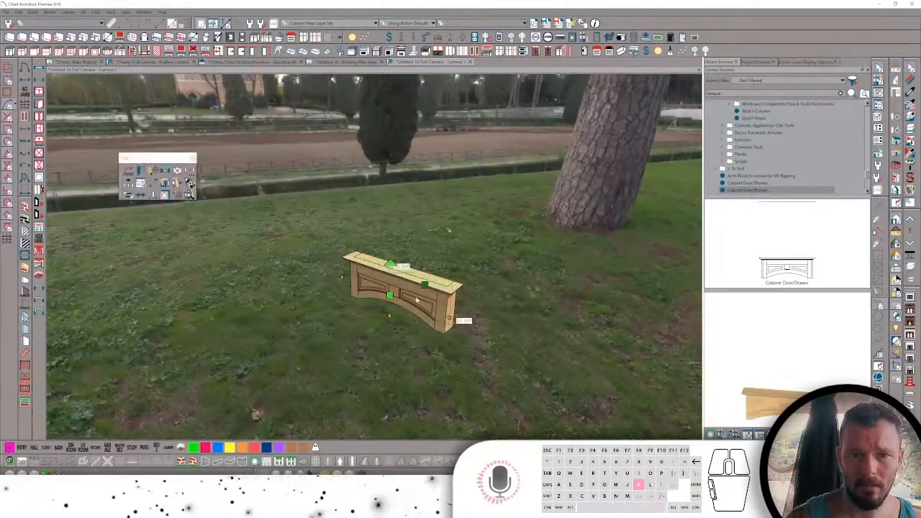
{"action": "left_click", "coordinate": [176, 197]}
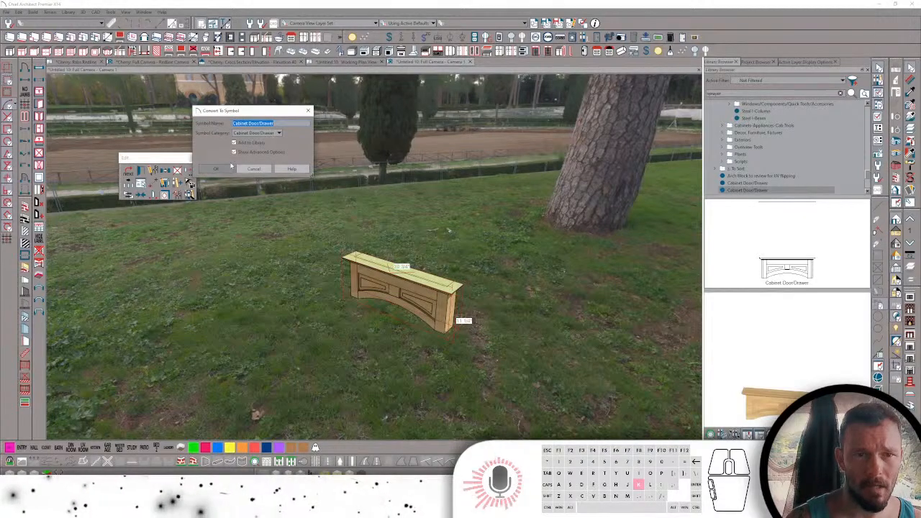
{"action": "left_click", "coordinate": [224, 170]}
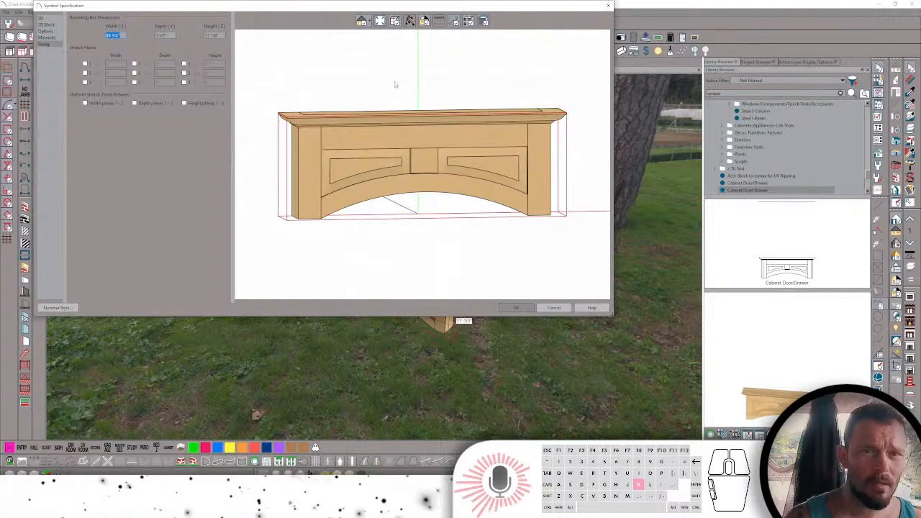
- Set the valance symbol's bounding box depth to 3/4" and accept the symbol specification
{"action": "left_click", "coordinate": [409, 22]}
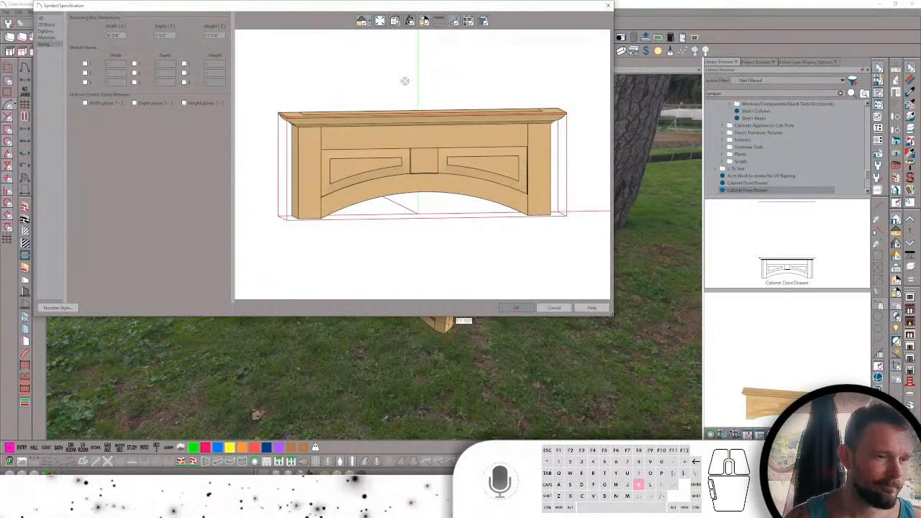
{"action": "left_click_drag", "start_coordinate": [425, 95], "coordinate": [290, 105]}
{"action": "double_click", "coordinate": [162, 35]}
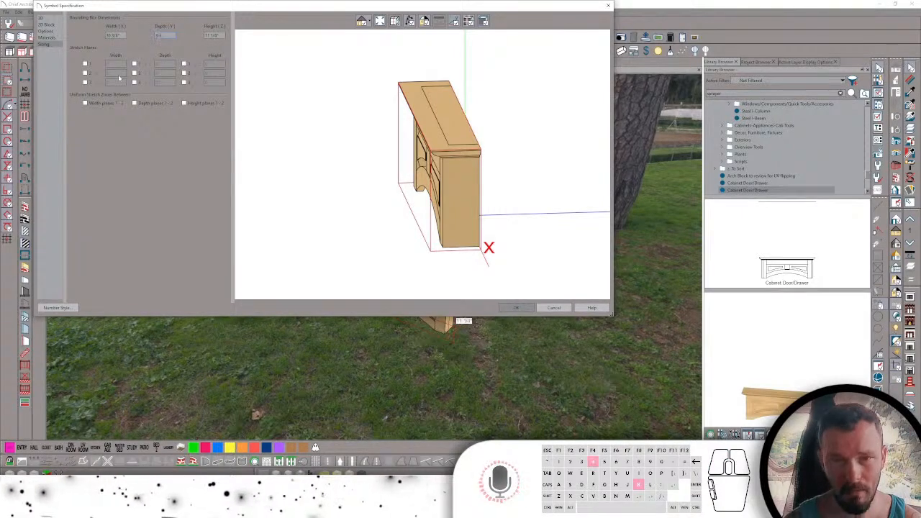
{"action": "key", "text": "Tab"}
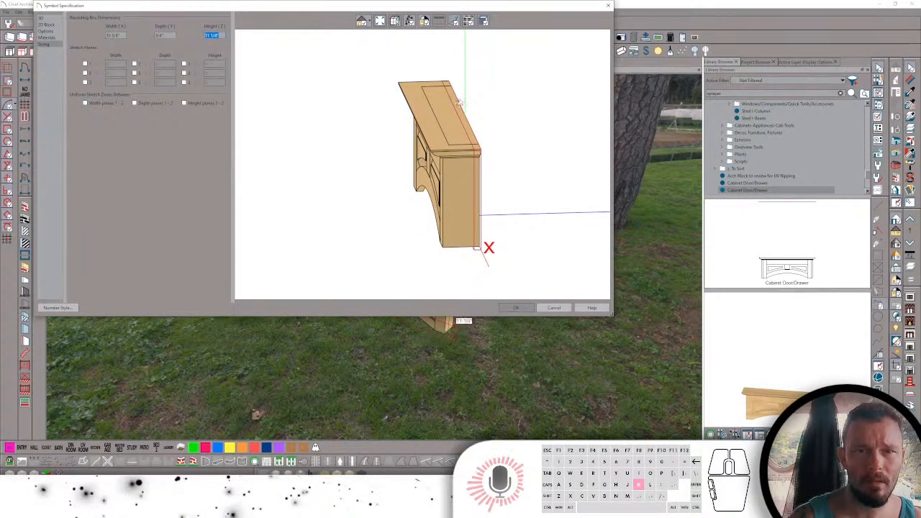
{"action": "mouse_move", "coordinate": [455, 184]}
{"action": "left_mouse_down"}
{"action": "mouse_move", "coordinate": [504, 151]}
{"action": "mouse_move", "coordinate": [518, 165]}
{"action": "mouse_move", "coordinate": [479, 196]}
{"action": "mouse_move", "coordinate": [494, 181]}
{"action": "mouse_move", "coordinate": [483, 206]}
{"action": "mouse_move", "coordinate": [400, 178]}
{"action": "mouse_move", "coordinate": [313, 192]}
{"action": "mouse_move", "coordinate": [440, 184]}
{"action": "left_mouse_up"}
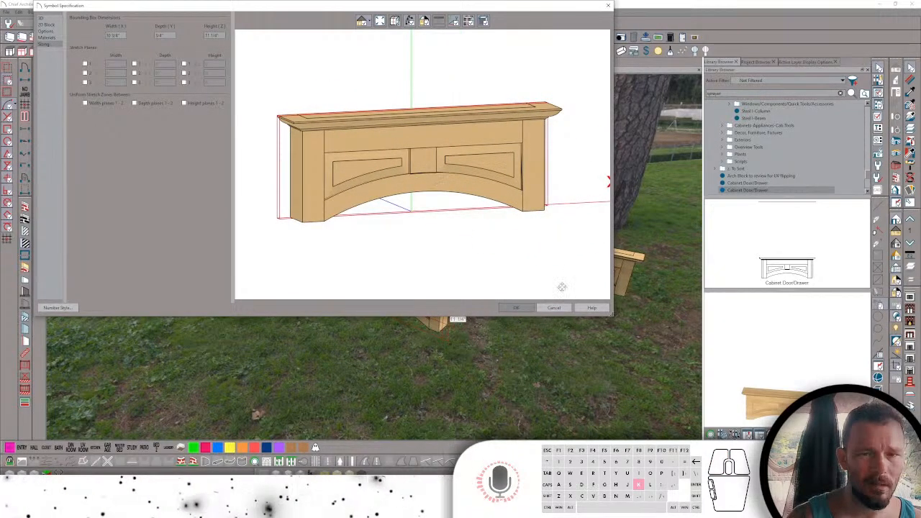
{"action": "left_click", "coordinate": [525, 308]}
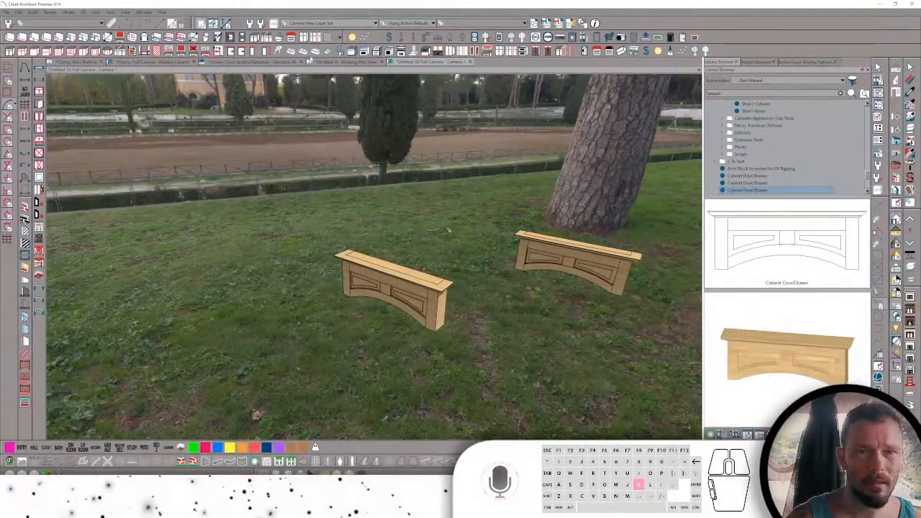
- Switch to the Cherry kitchen's full camera view and move the arched hood cabinet from above the cooktop to beyond the wall ovens
{"action": "left_click", "coordinate": [160, 65]}
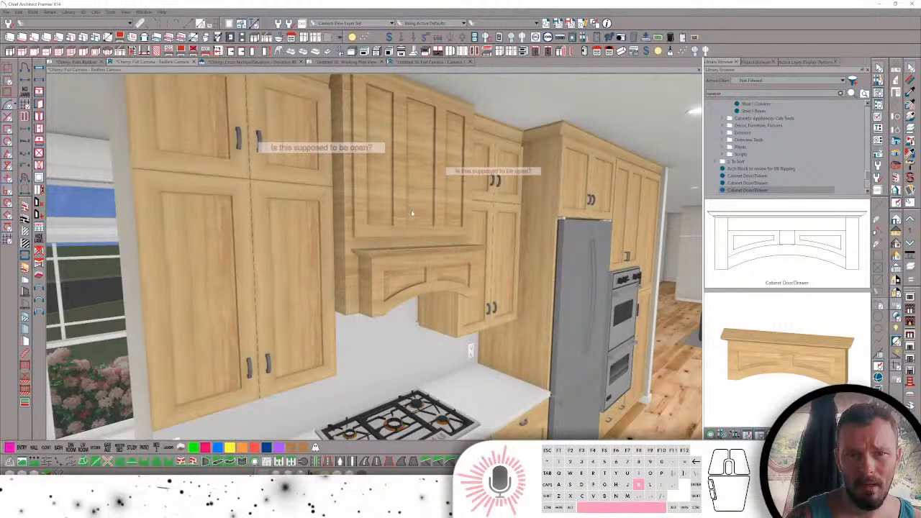
{"action": "left_click", "coordinate": [411, 214]}
{"action": "scroll", "coordinate": [412, 215], "scroll_direction": "down", "scroll_amount": 5}
{"action": "middle_click_drag", "start_coordinate": [411, 214], "coordinate": [328, 206]}
{"action": "left_click_drag", "start_coordinate": [322, 209], "coordinate": [593, 211]}
{"action": "key", "text": "Tab"}
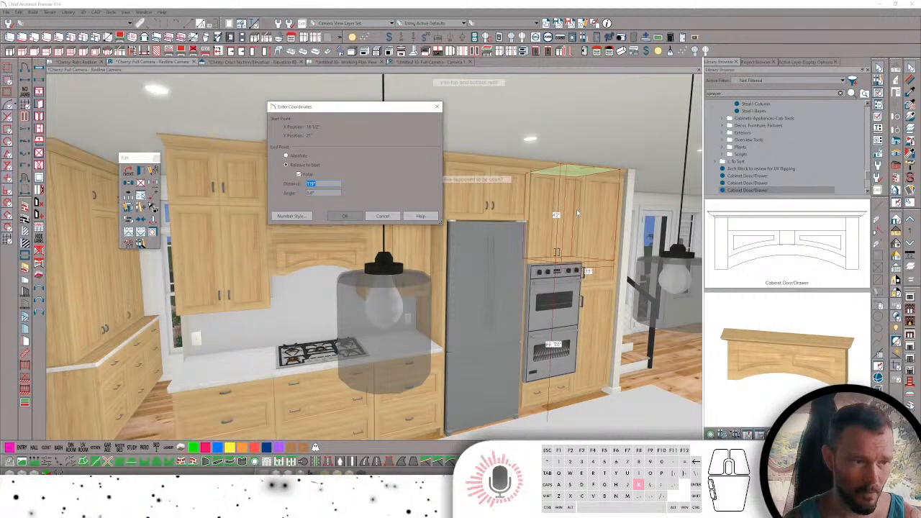
{"action": "key", "text": "Escape"}
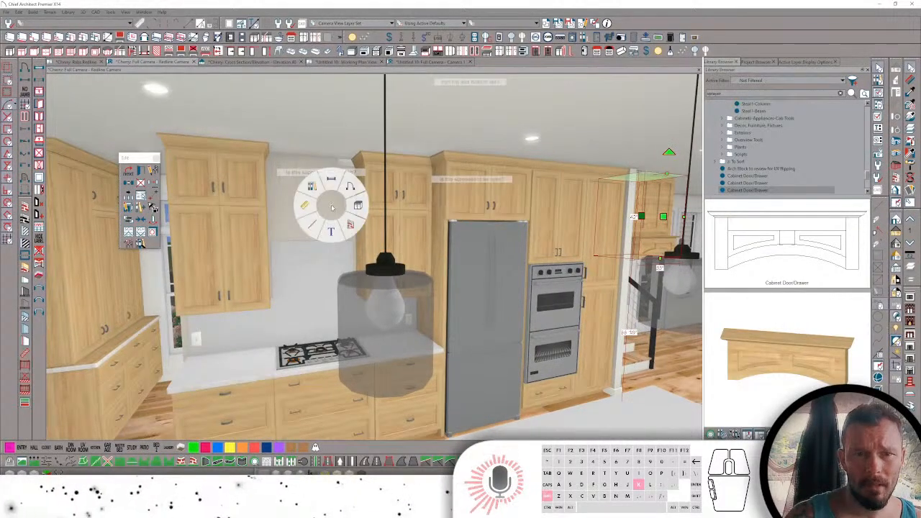
- Place a wall cabinet above the cooktop and stretch its sides to meet the neighbouring wall cabinets
{"action": "left_click", "coordinate": [358, 204]}
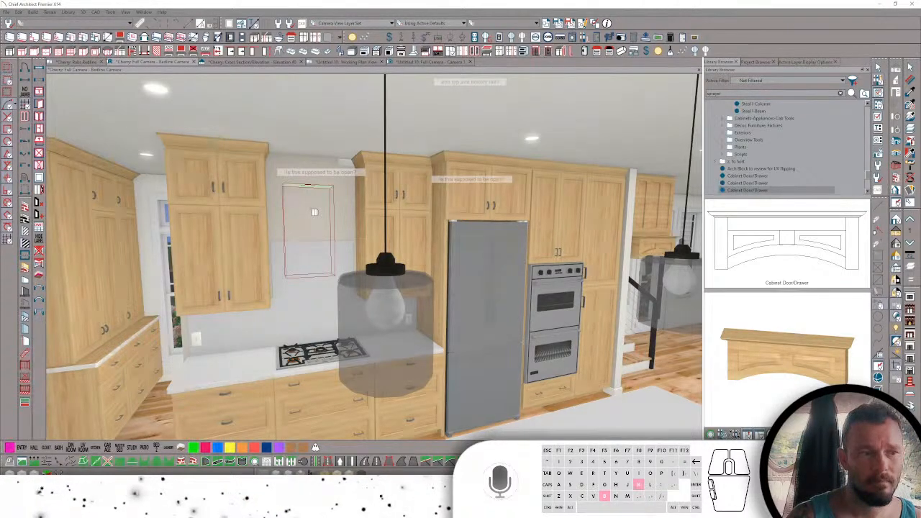
{"action": "left_click", "coordinate": [314, 212]}
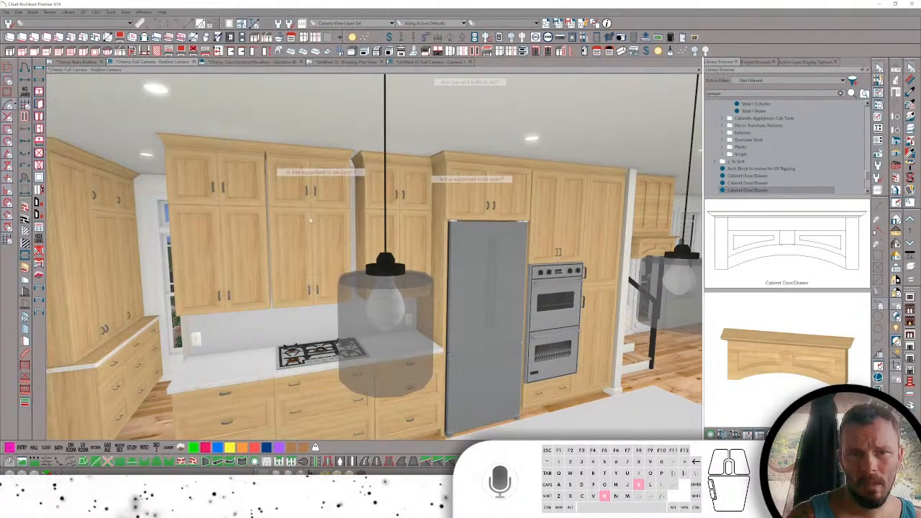
{"action": "left_click", "coordinate": [305, 221]}
{"action": "left_click_drag", "start_coordinate": [268, 232], "coordinate": [263, 233]}
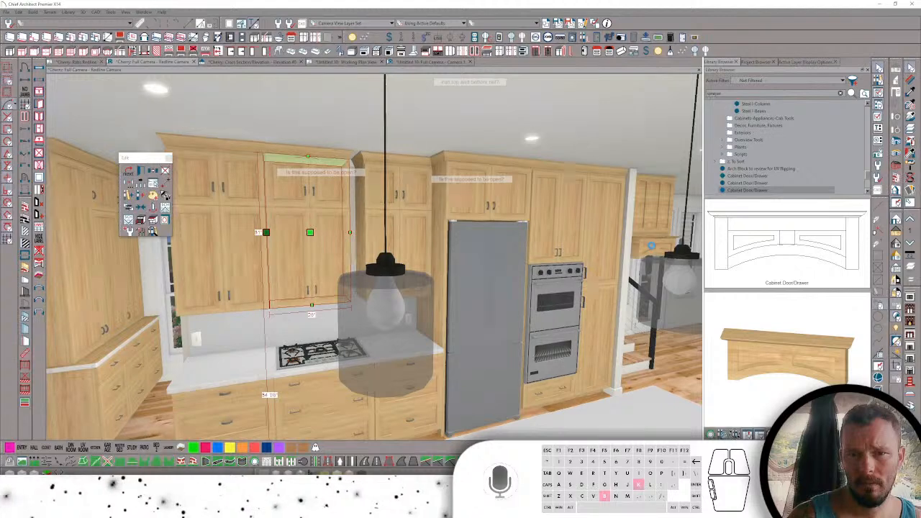
{"action": "left_click", "coordinate": [652, 247]}
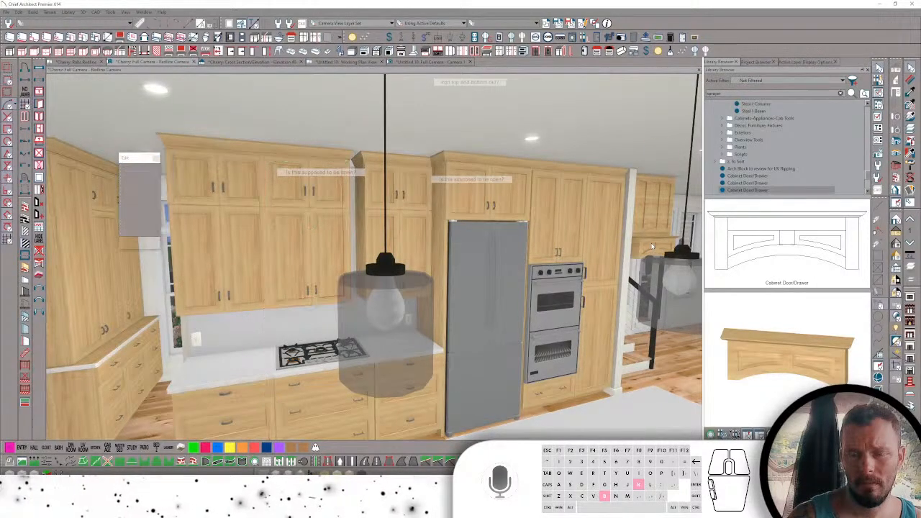
{"action": "left_click", "coordinate": [302, 221]}
{"action": "left_click_drag", "start_coordinate": [354, 232], "coordinate": [365, 232]}
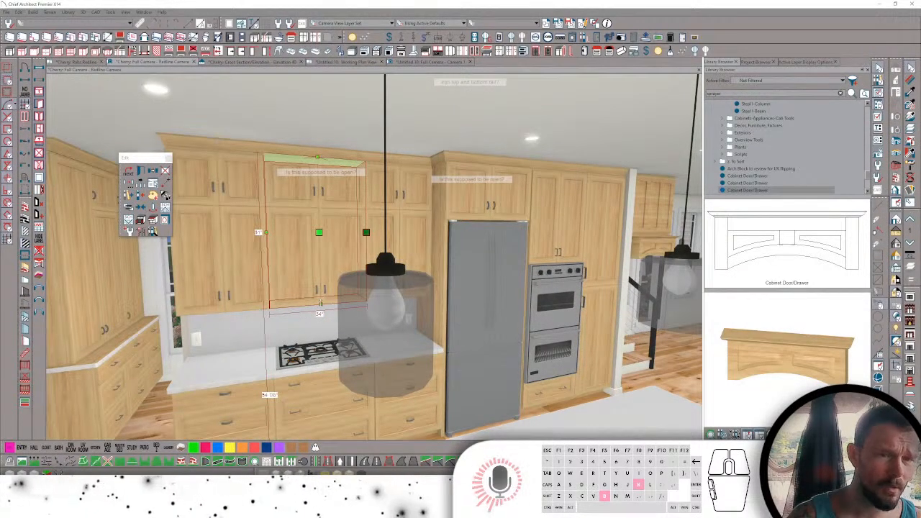
- Shorten the new wall cabinet above the cooktop by raising its bottom edge an exact distance
{"action": "left_click_drag", "start_coordinate": [320, 305], "coordinate": [319, 290]}
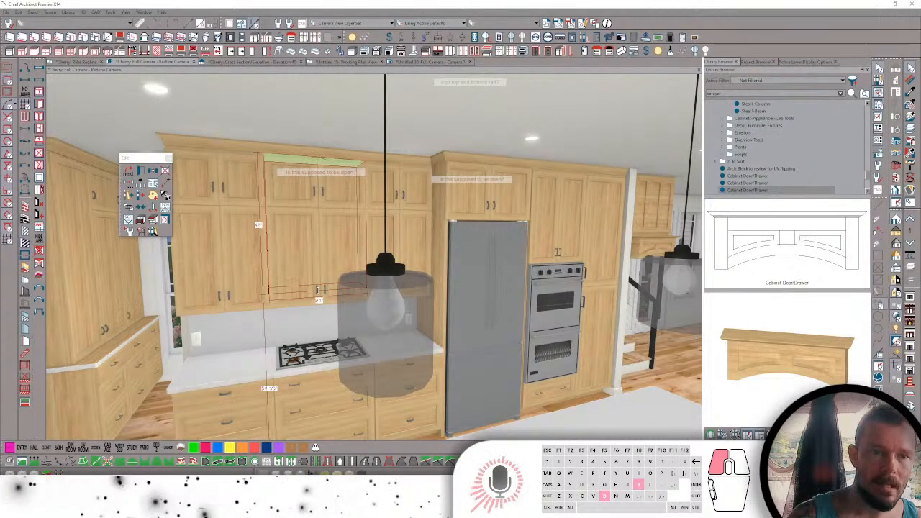
{"action": "left_click_drag", "start_coordinate": [319, 291], "coordinate": [326, 247]}
{"action": "key", "text": "Tab"}
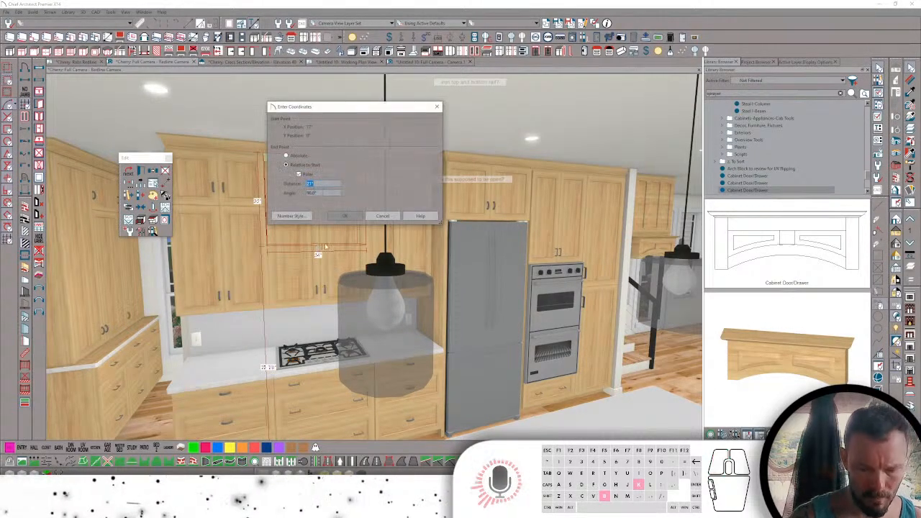
{"action": "type", "text": "3"}
{"action": "key", "text": "Return"}
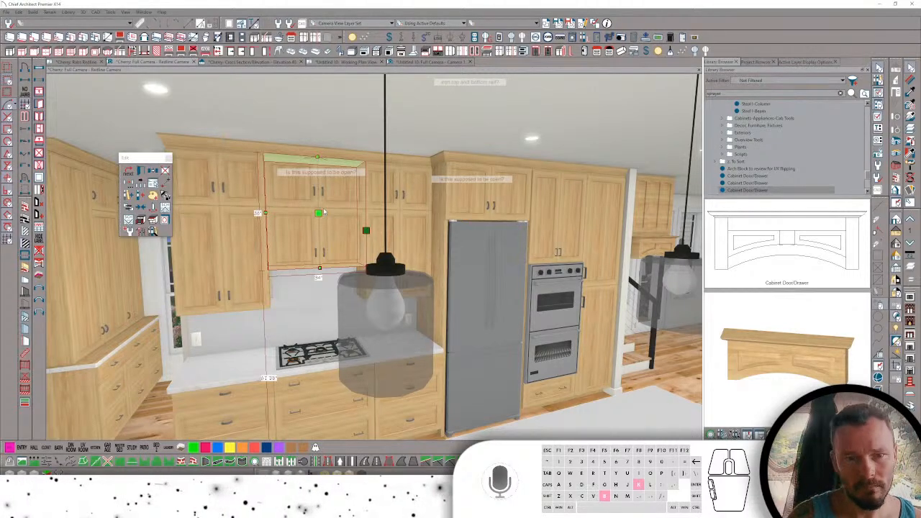
{"action": "left_click", "coordinate": [326, 247]}
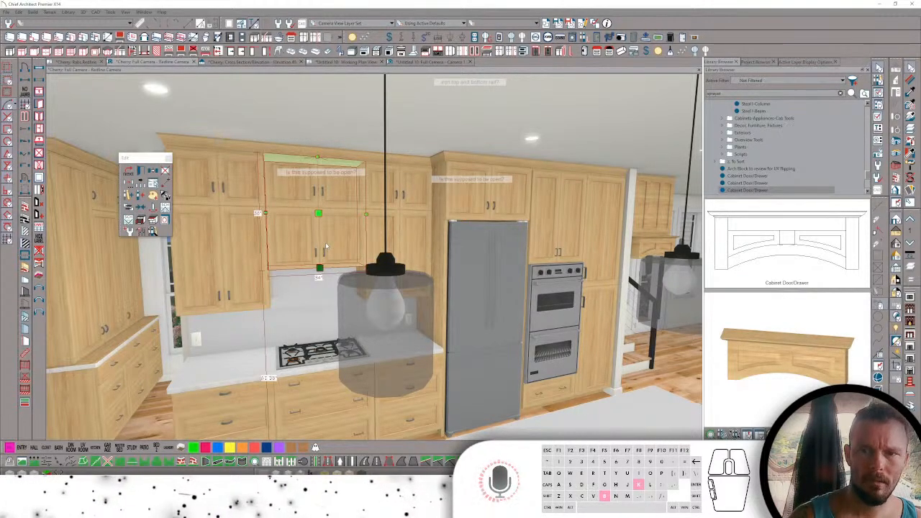
{"action": "right_click", "coordinate": [304, 213]}
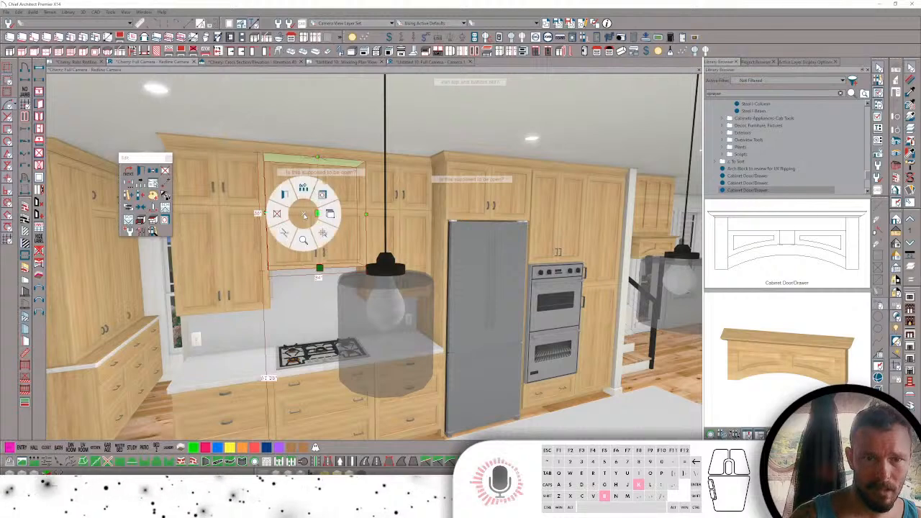
{"action": "left_click", "coordinate": [285, 194]}
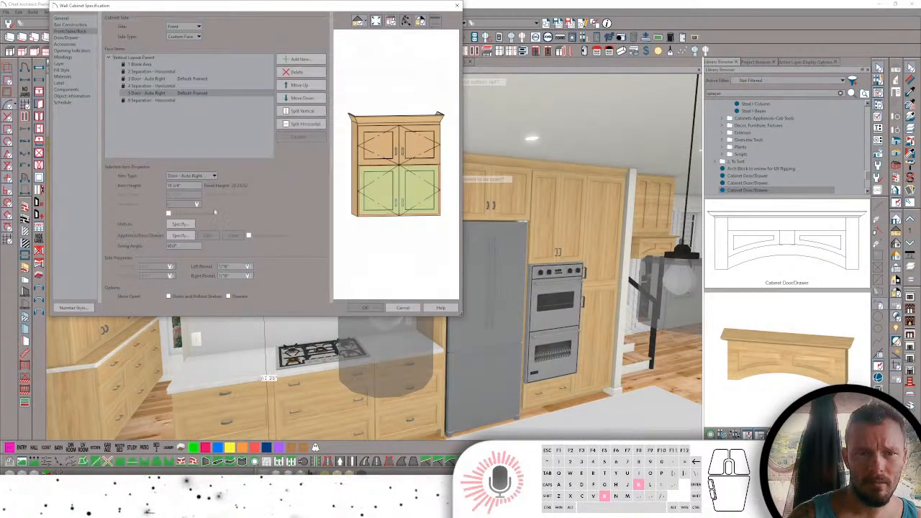
{"action": "left_click", "coordinate": [403, 308]}
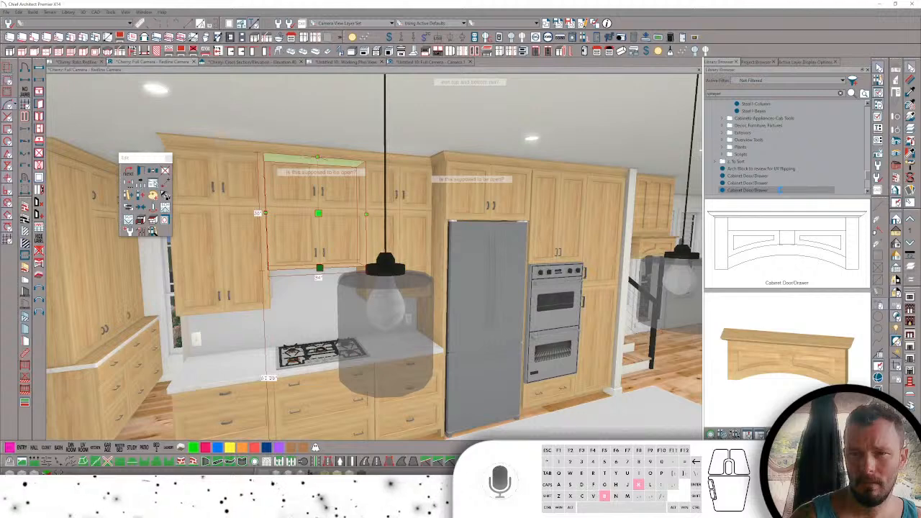
- Check the size of the valance Cabinet Door/Drawer symbol in its library object specification without changing it
{"action": "right_click", "coordinate": [781, 191]}
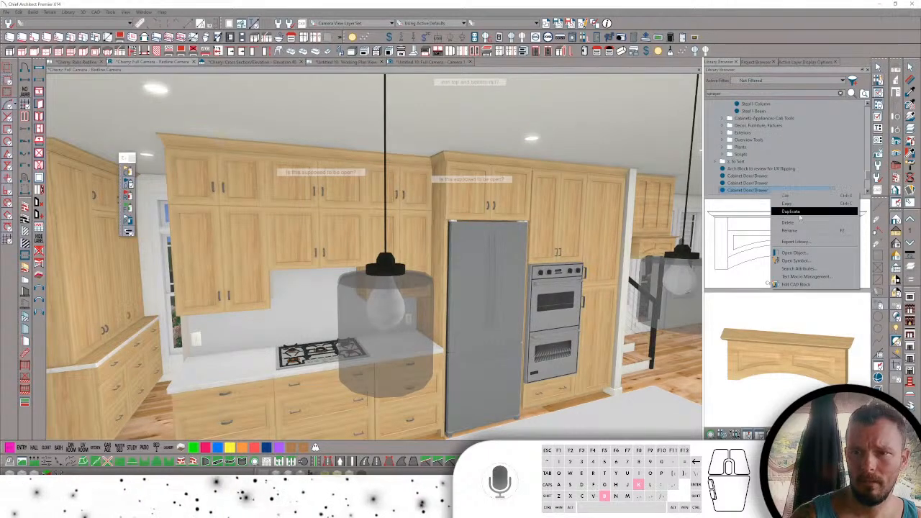
{"action": "double_click", "coordinate": [767, 243]}
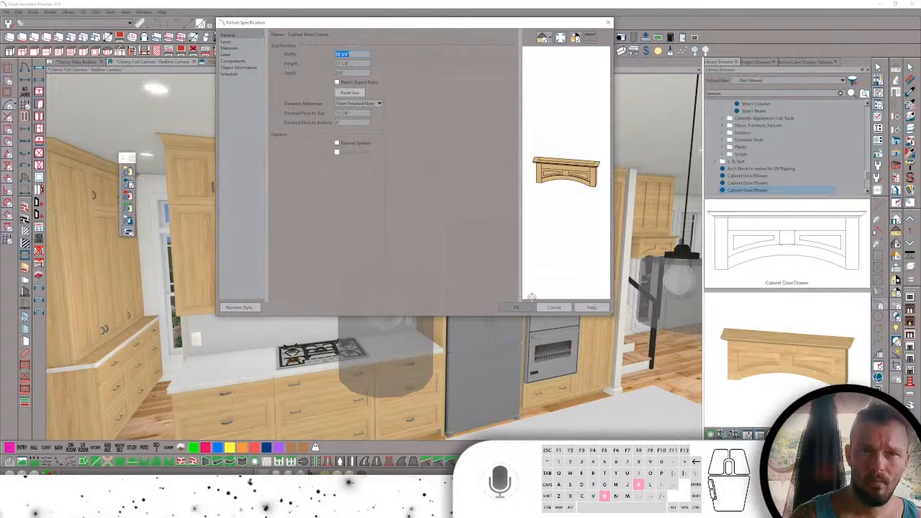
{"action": "left_click", "coordinate": [554, 307]}
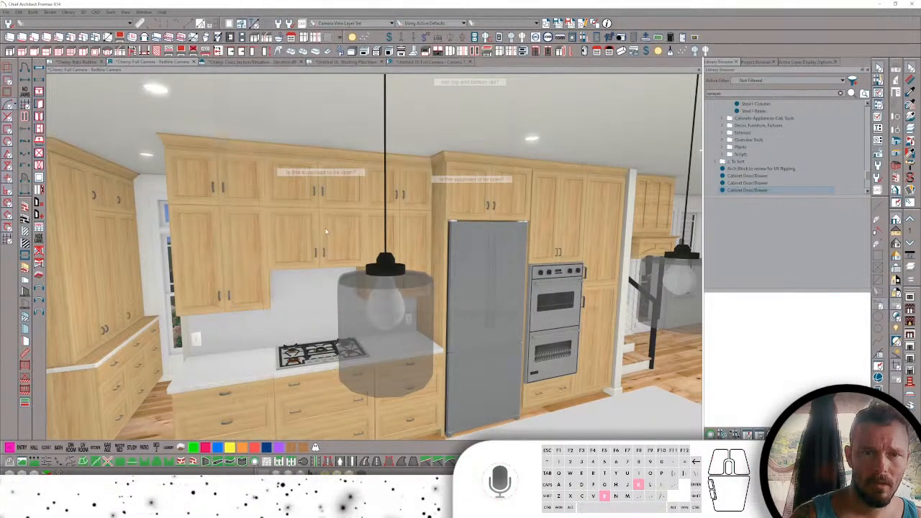
- Open the specification of the wall cabinet above the cooktop and set its lower door's item height to 12"
{"action": "right_click", "coordinate": [328, 231]}
{"action": "left_click", "coordinate": [345, 248]}
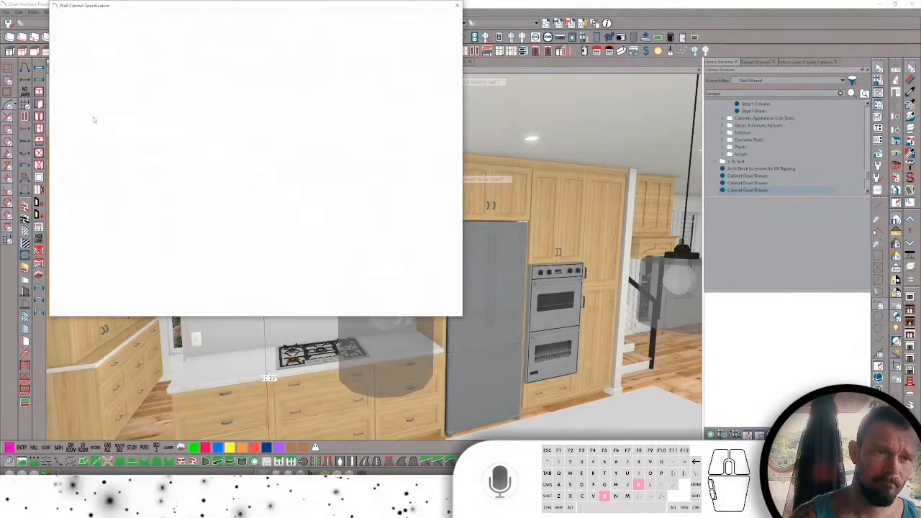
{"action": "left_click", "coordinate": [147, 93]}
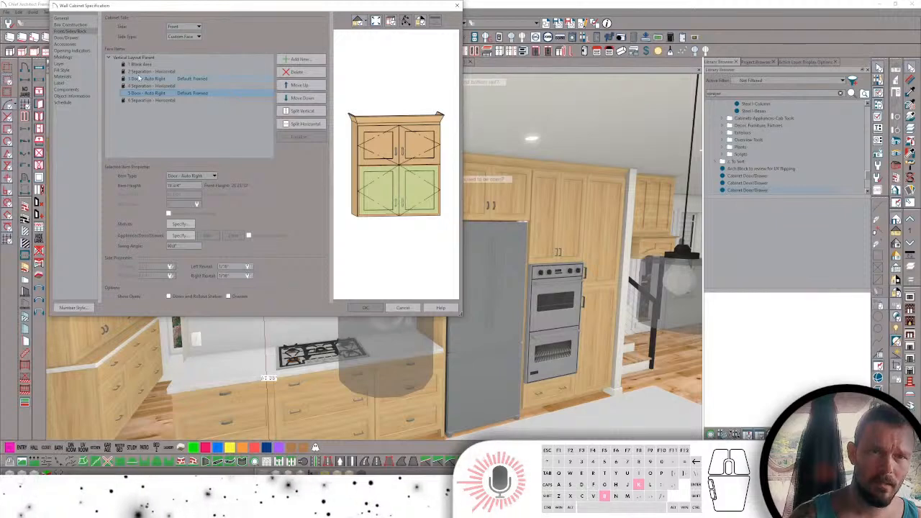
{"action": "left_click", "coordinate": [147, 79]}
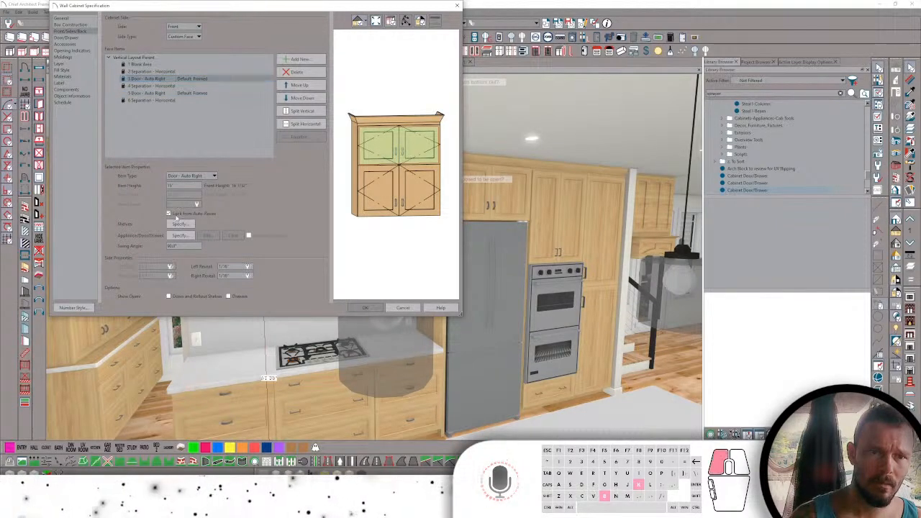
{"action": "left_click", "coordinate": [147, 92]}
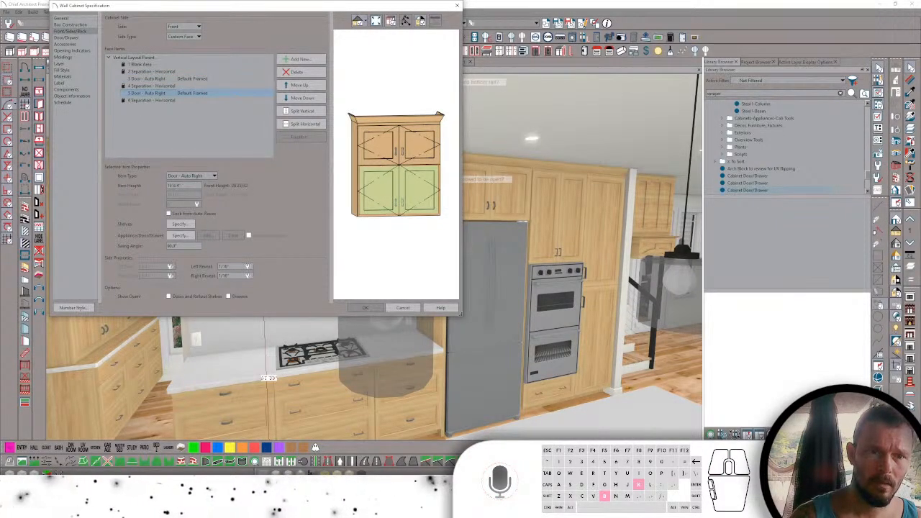
{"action": "double_click", "coordinate": [183, 185]}
{"action": "type", "text": "12"}
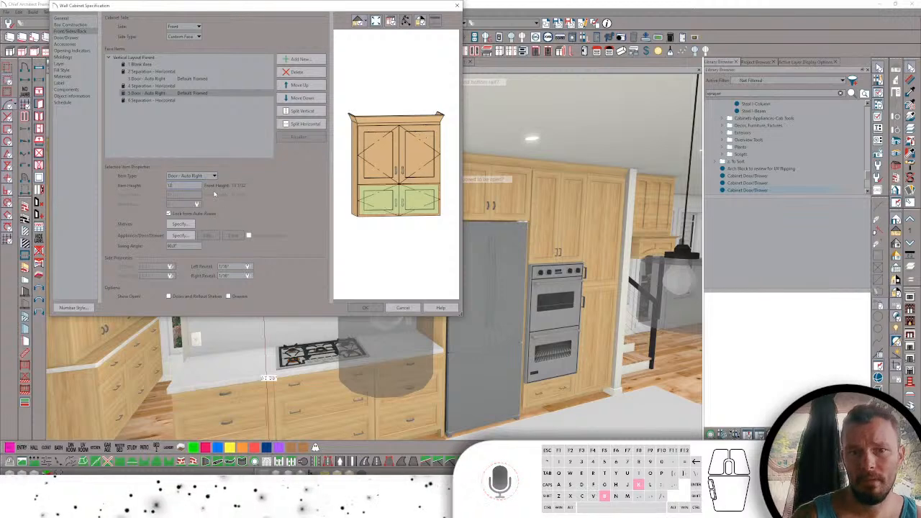
- Assign the last Cabinet Door/Drawer valance symbol in the User Catalog to the lower door and change its item type to Door - Panel
{"action": "left_click", "coordinate": [179, 235]}
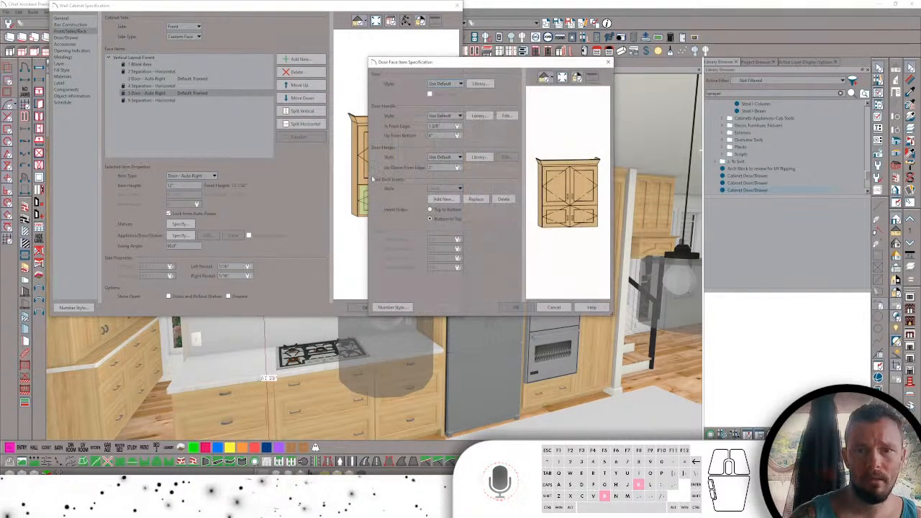
{"action": "left_click", "coordinate": [478, 83]}
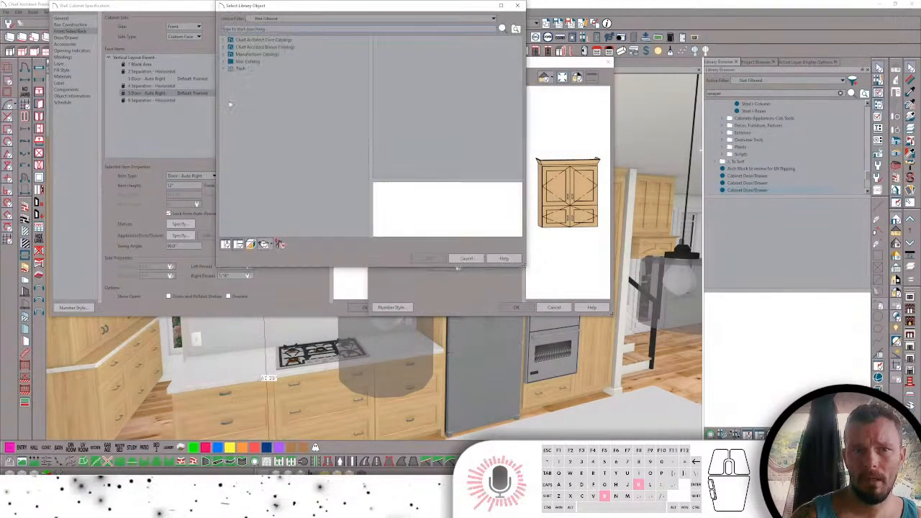
{"action": "left_click", "coordinate": [230, 62]}
{"action": "left_click", "coordinate": [247, 91]}
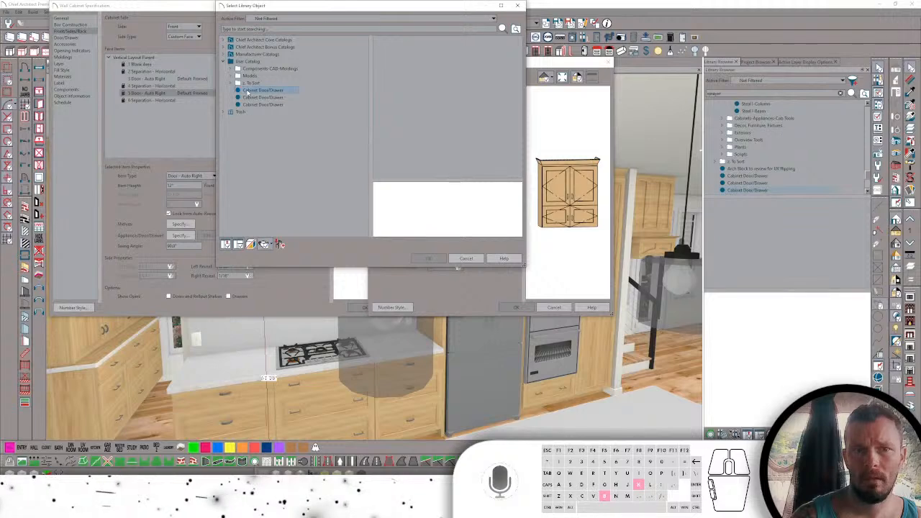
{"action": "left_click", "coordinate": [249, 97]}
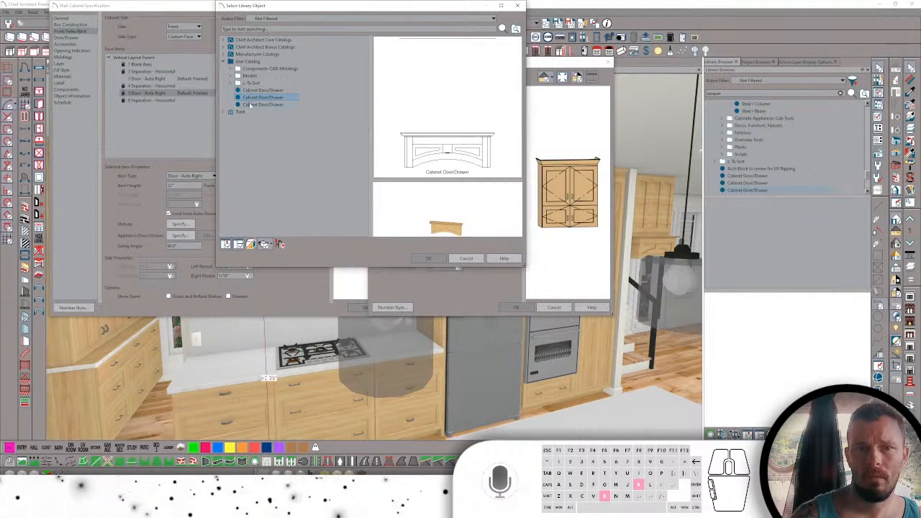
{"action": "left_click", "coordinate": [250, 105]}
{"action": "left_click", "coordinate": [249, 98]}
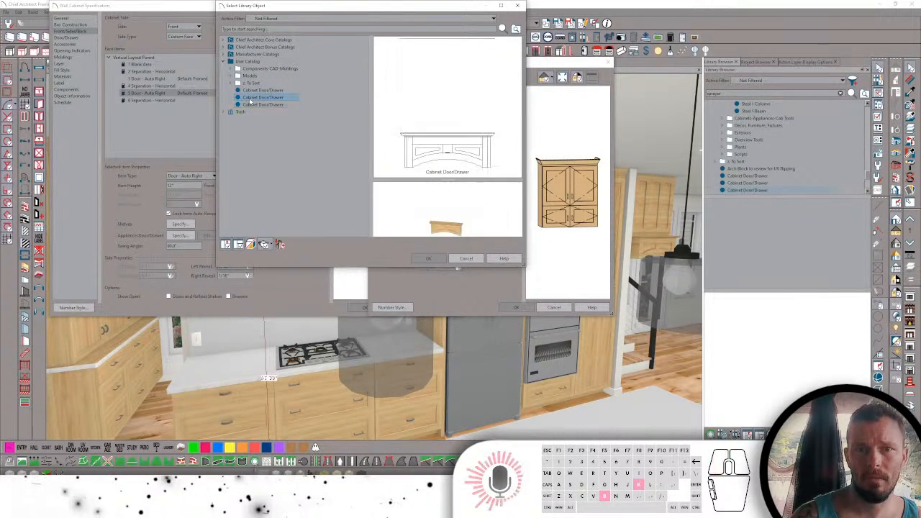
{"action": "left_click", "coordinate": [250, 105]}
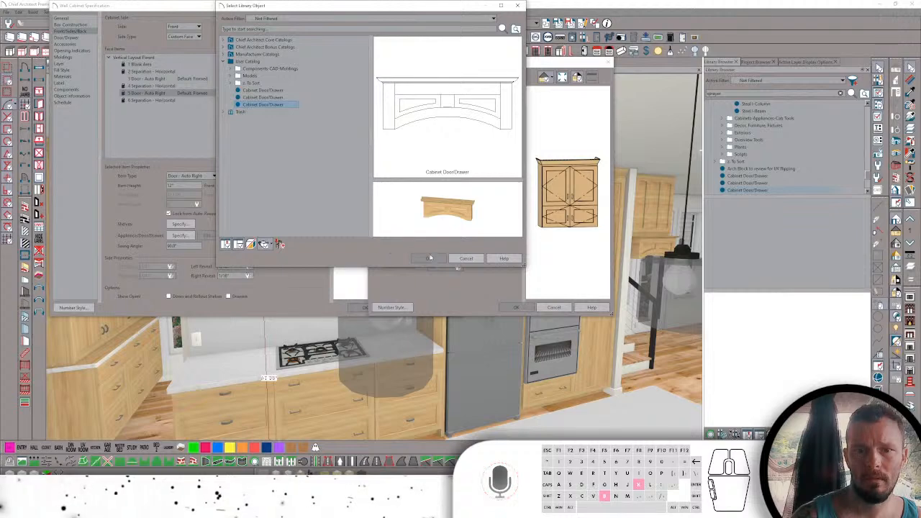
{"action": "left_click", "coordinate": [430, 258]}
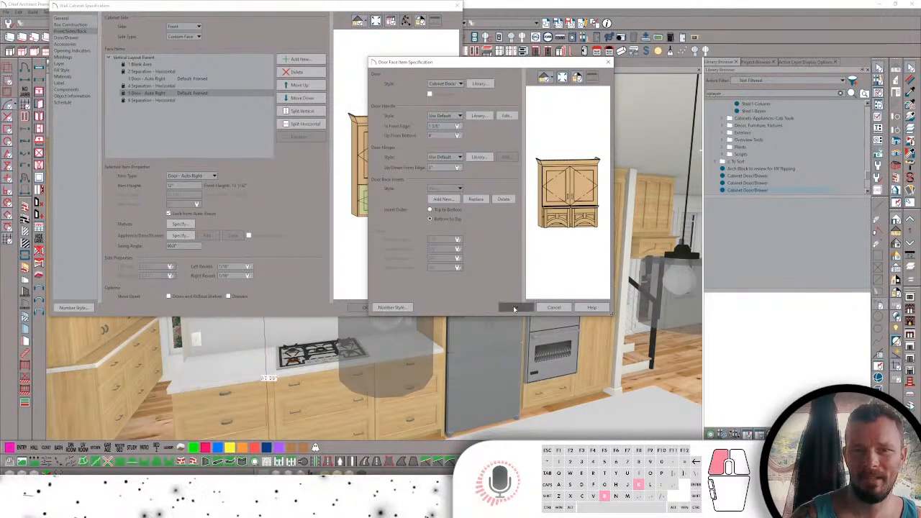
{"action": "left_click", "coordinate": [515, 307]}
{"action": "left_click", "coordinate": [194, 176]}
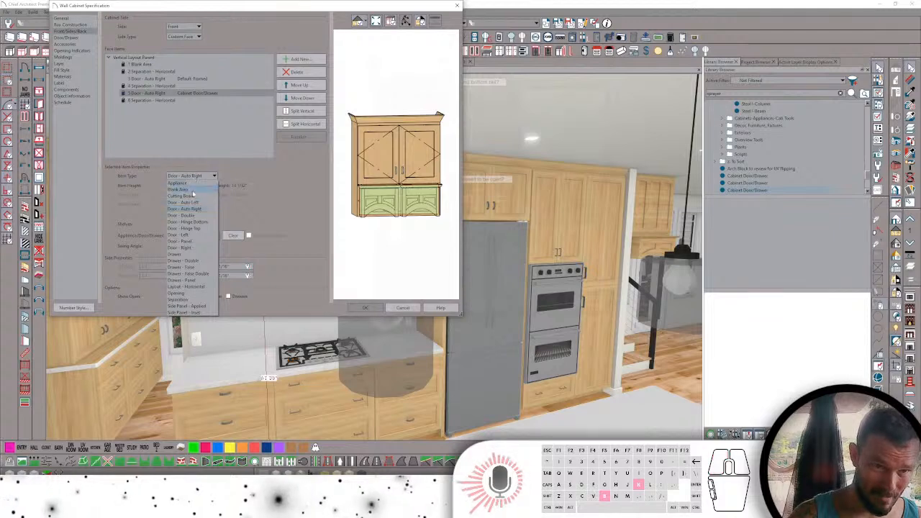
{"action": "left_click", "coordinate": [188, 241]}
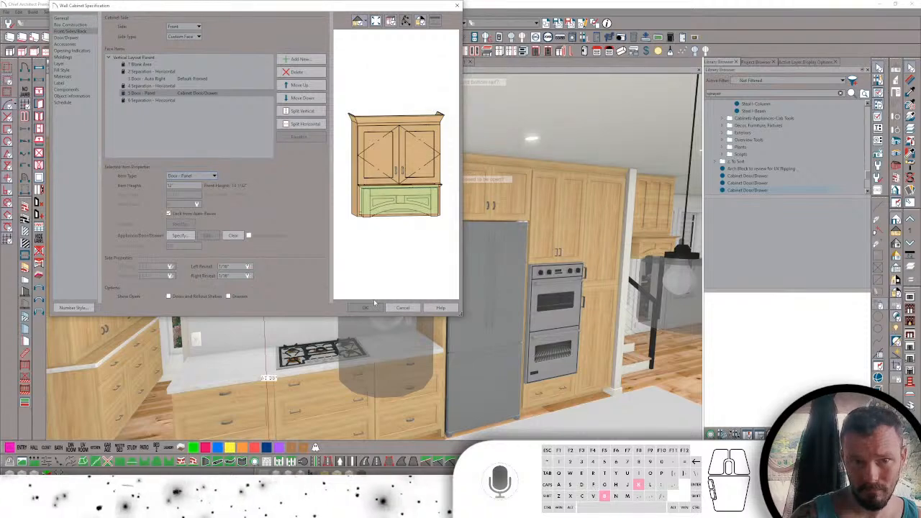
- Split the lower valance panel vertically into two parts and change the first part to a Blank Area
{"action": "left_click", "coordinate": [300, 112]}
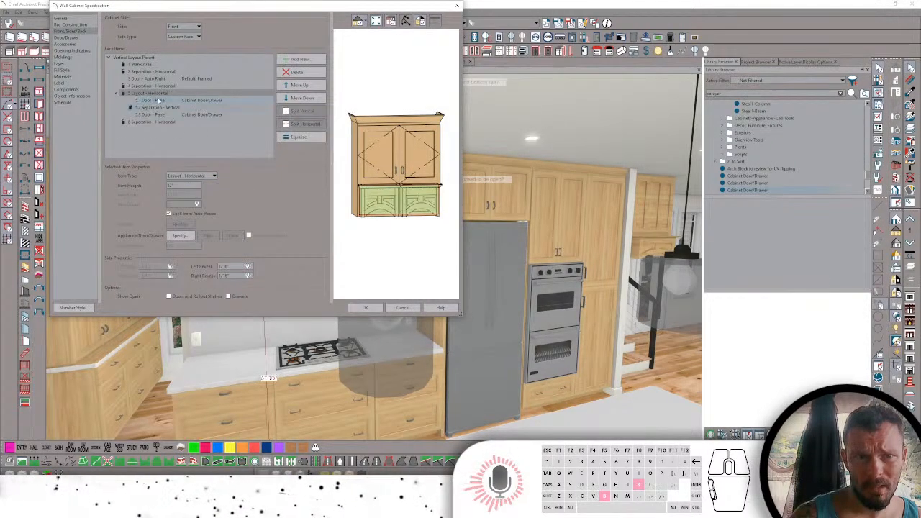
{"action": "left_click", "coordinate": [158, 101]}
{"action": "left_click", "coordinate": [213, 176]}
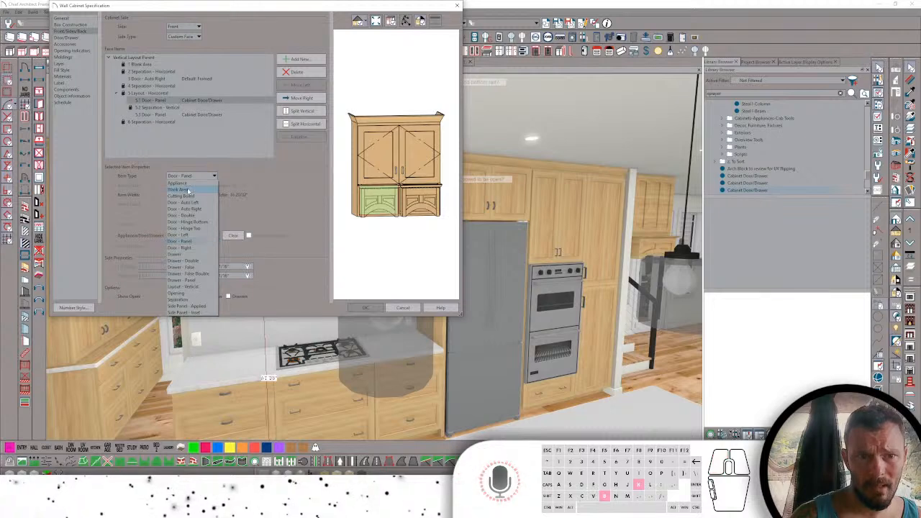
{"action": "left_click", "coordinate": [180, 189]}
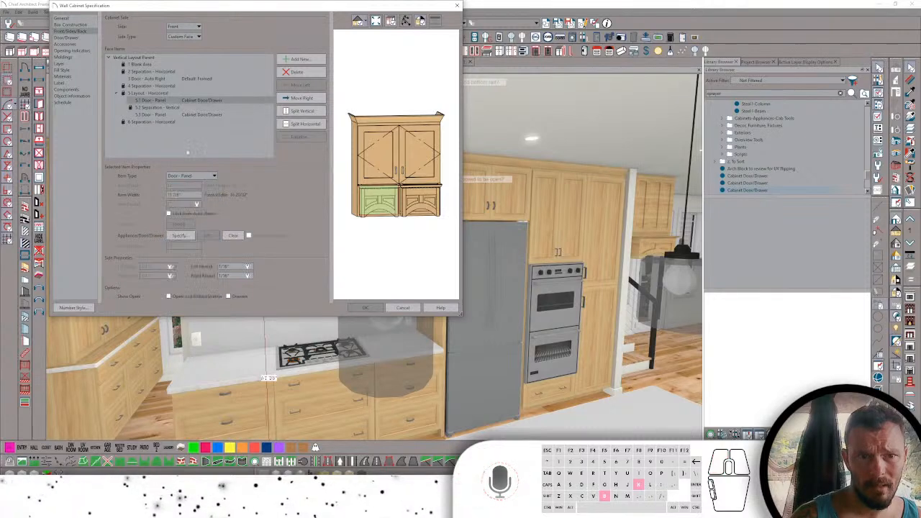
- Split the blank area vertically and move one of the blanks to the opposite side of the valance panel
{"action": "left_click", "coordinate": [297, 122]}
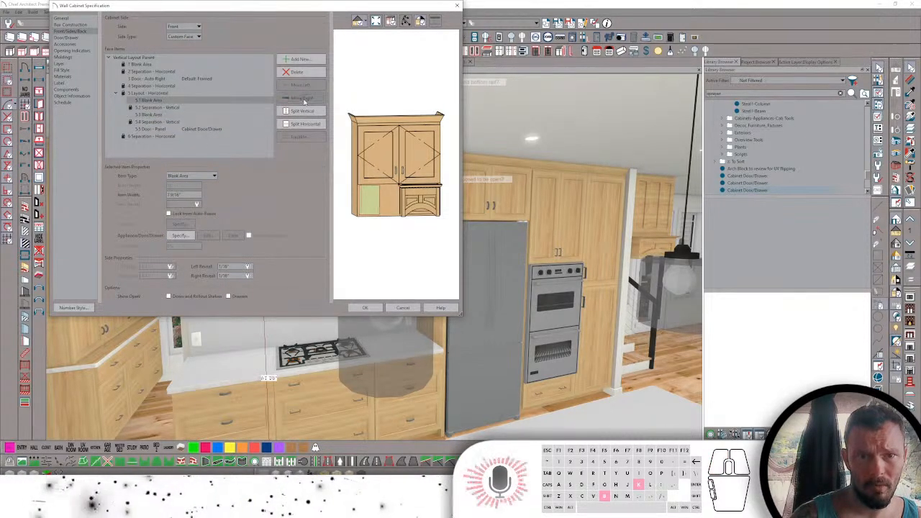
{"action": "left_click", "coordinate": [301, 100]}
{"action": "left_click", "coordinate": [303, 101]}
{"action": "left_click", "coordinate": [303, 101]}
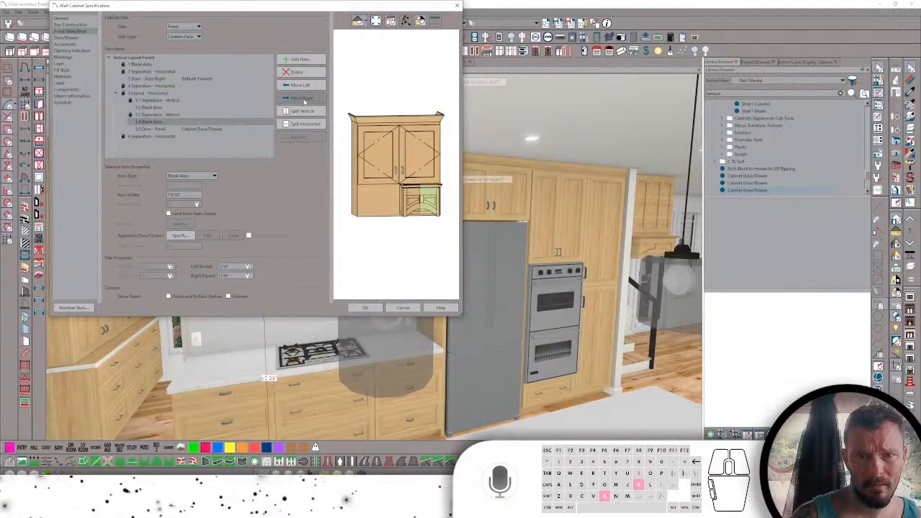
{"action": "left_click", "coordinate": [304, 101]}
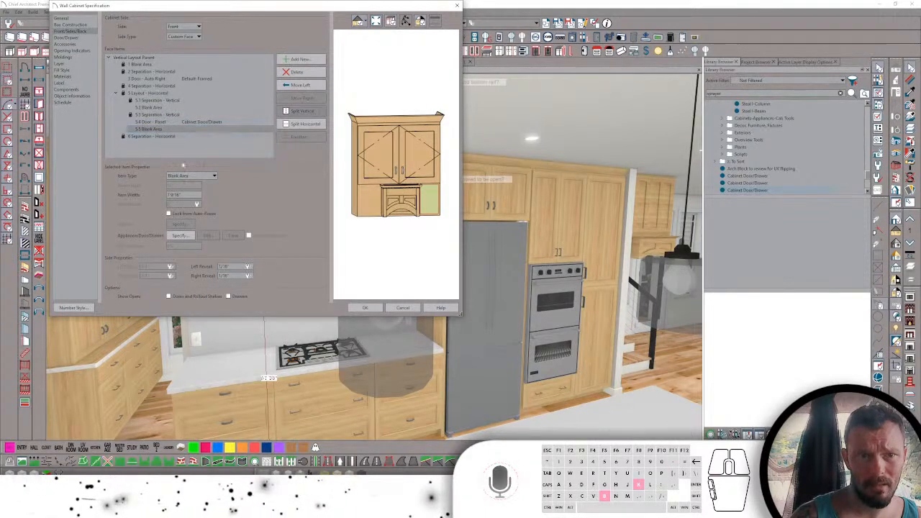
- Check the cabinet's overall width and set the valance panel's item width to 30"
{"action": "left_click", "coordinate": [156, 123]}
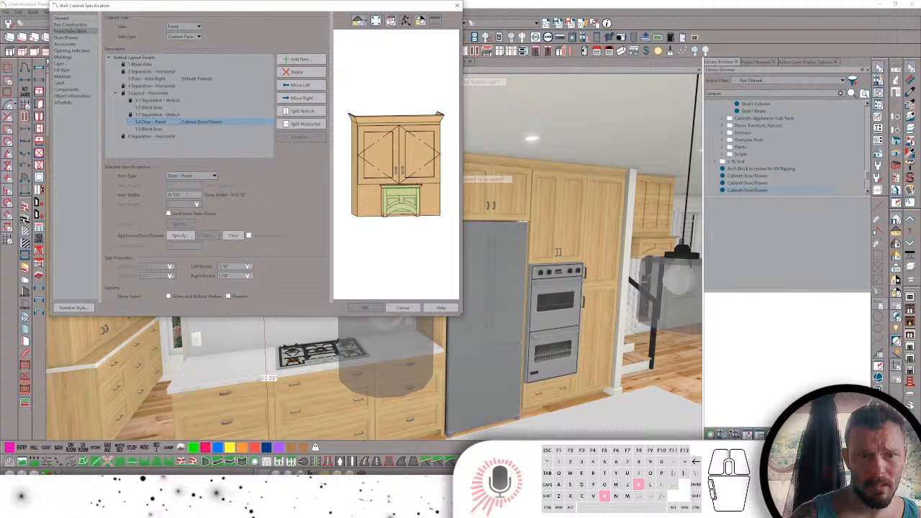
{"action": "left_click_drag", "start_coordinate": [184, 195], "coordinate": [123, 195]}
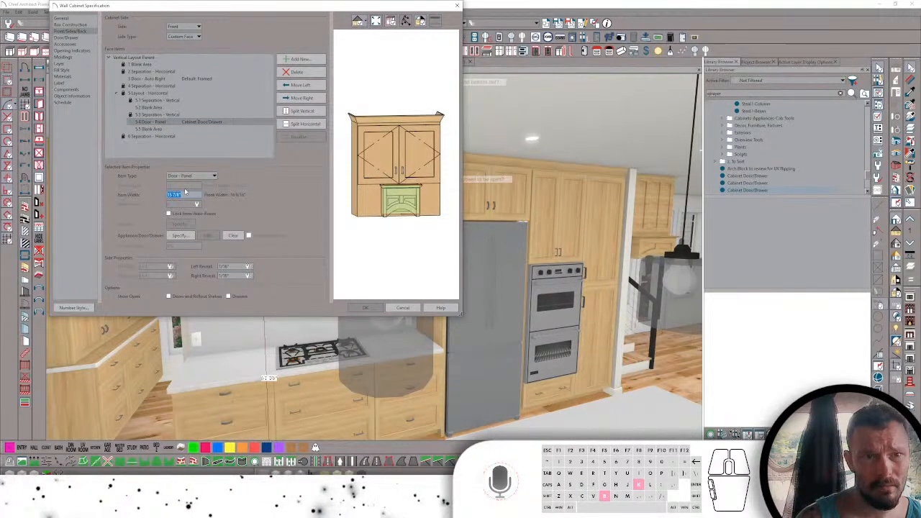
{"action": "left_click", "coordinate": [68, 19]}
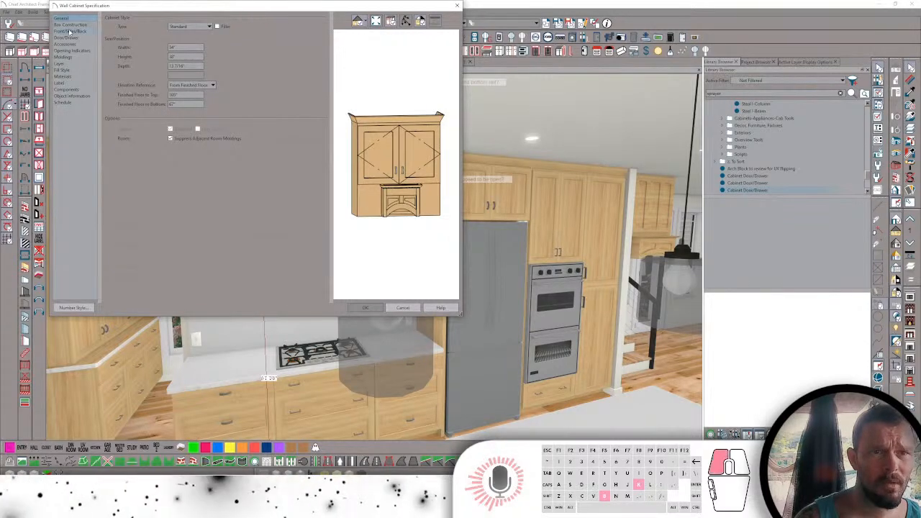
{"action": "left_click", "coordinate": [70, 32]}
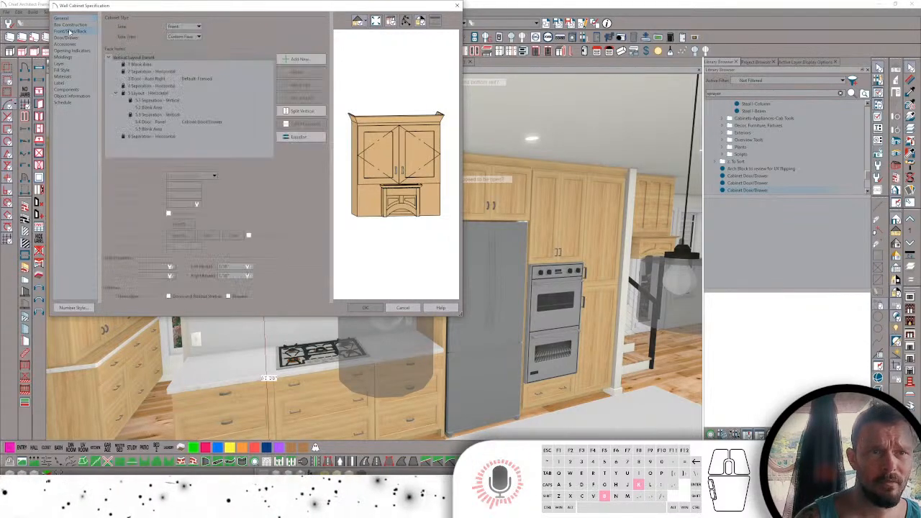
{"action": "left_click", "coordinate": [161, 124]}
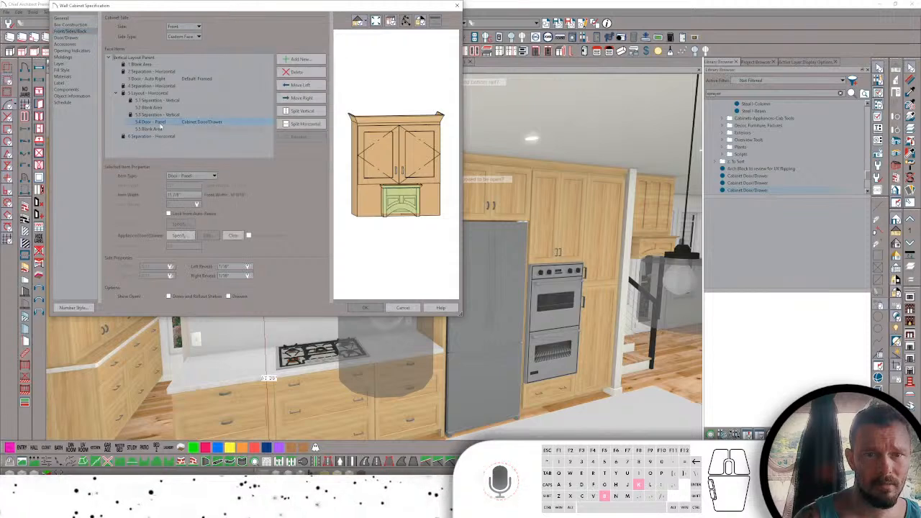
{"action": "left_click_drag", "start_coordinate": [188, 195], "coordinate": [132, 190]}
{"action": "type", "text": "30"}
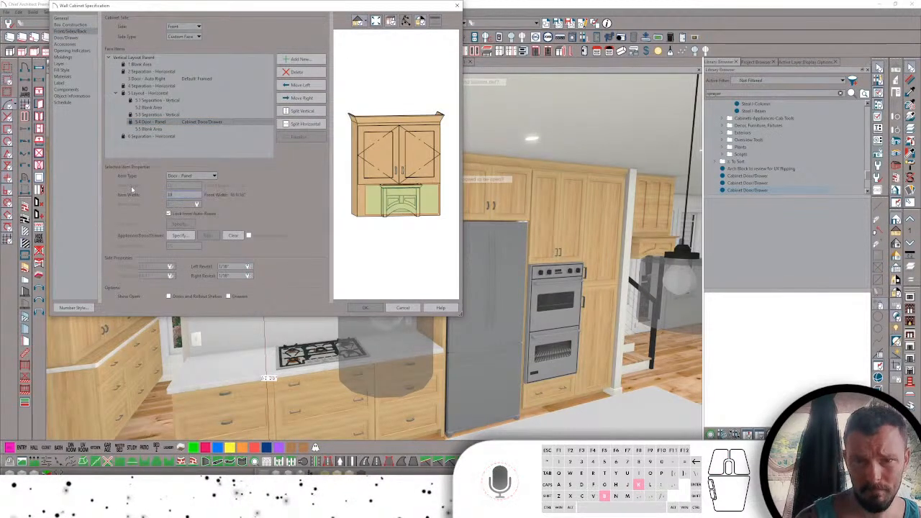
- Add a 1 1/2" high Blank Area face item between the upper doors and the valance layout
{"action": "left_click", "coordinate": [150, 93]}
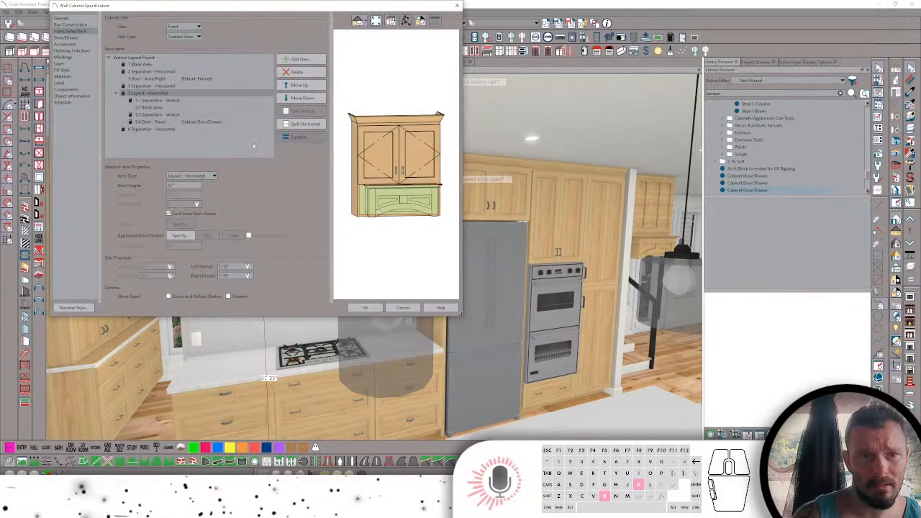
{"action": "left_click", "coordinate": [151, 85]}
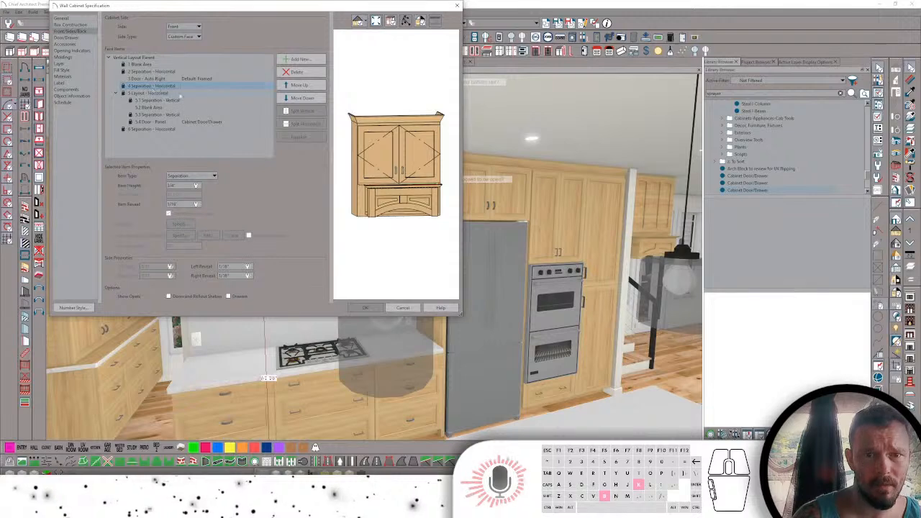
{"action": "left_click", "coordinate": [300, 59]}
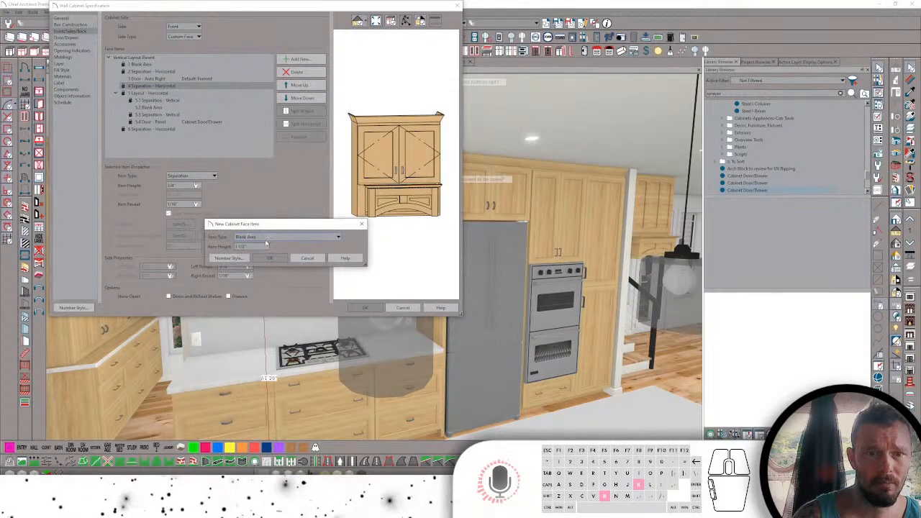
{"action": "left_click", "coordinate": [267, 258]}
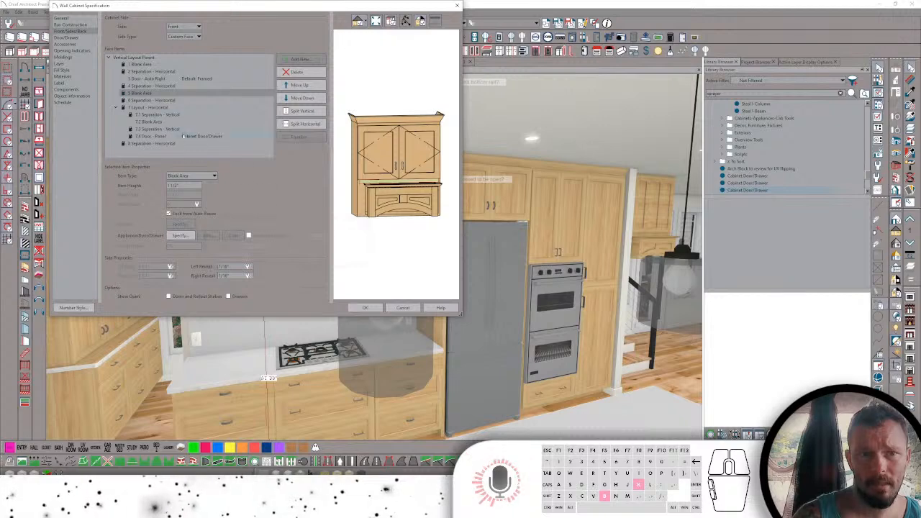
{"action": "left_click", "coordinate": [154, 108]}
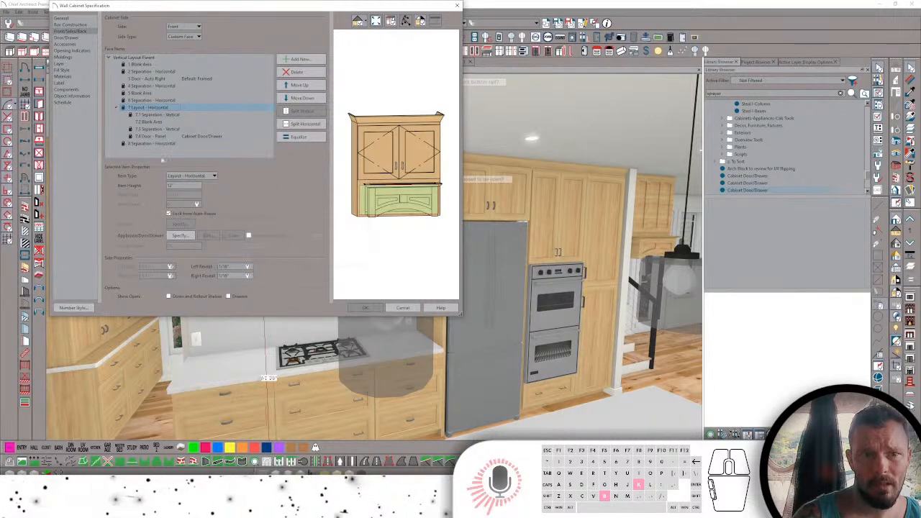
{"action": "left_click", "coordinate": [406, 154]}
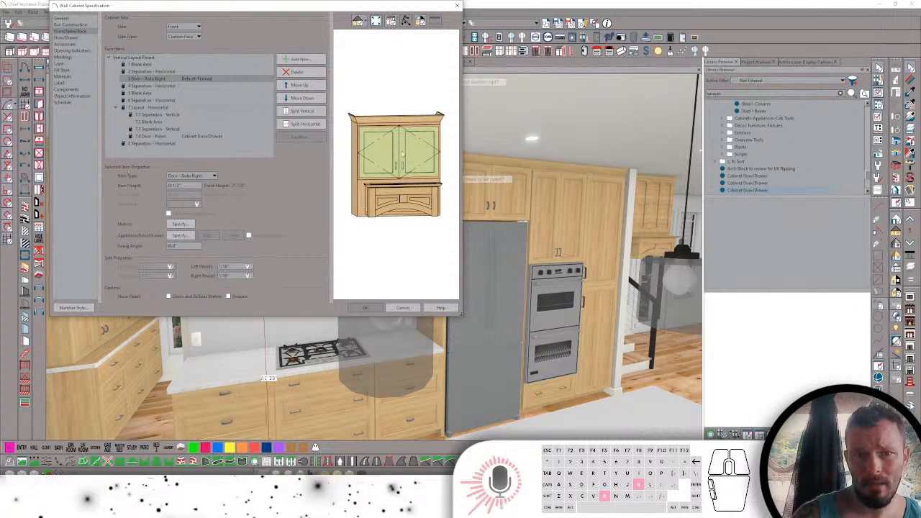
- Change the upper doors' item type to Door - Panel, split it vertically into three equalized panels, and accept the cabinet changes
{"action": "left_click", "coordinate": [191, 175]}
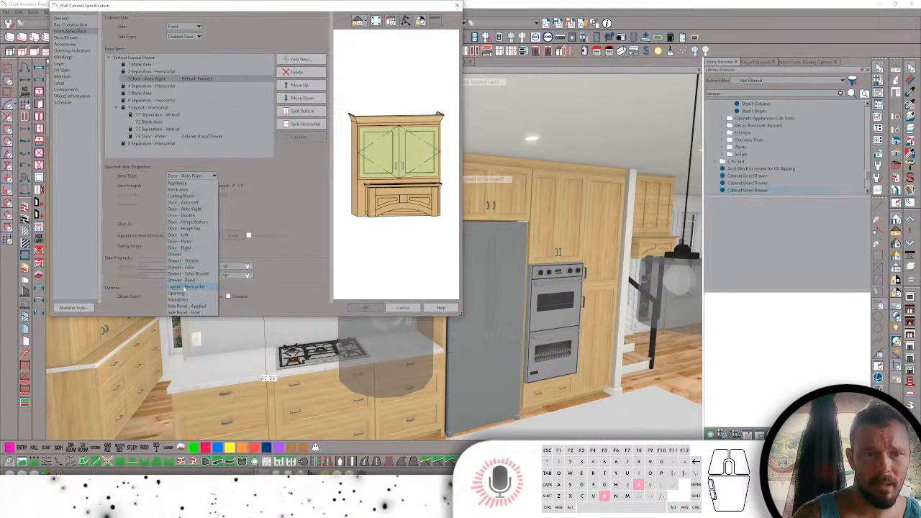
{"action": "left_click", "coordinate": [187, 247]}
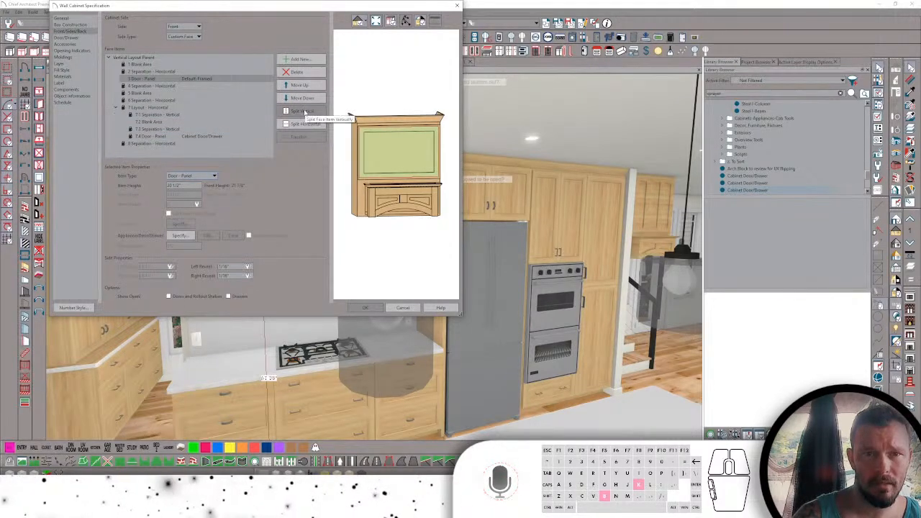
{"action": "left_click", "coordinate": [305, 111]}
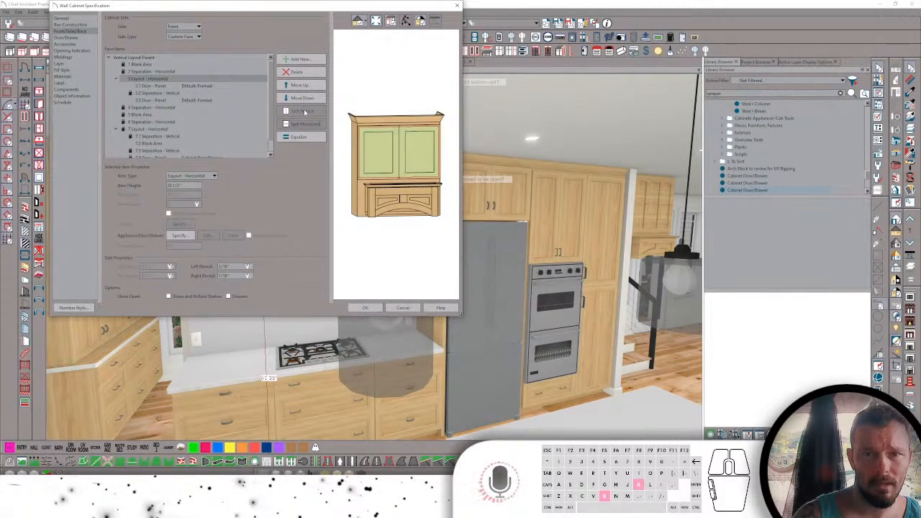
{"action": "left_click", "coordinate": [160, 86]}
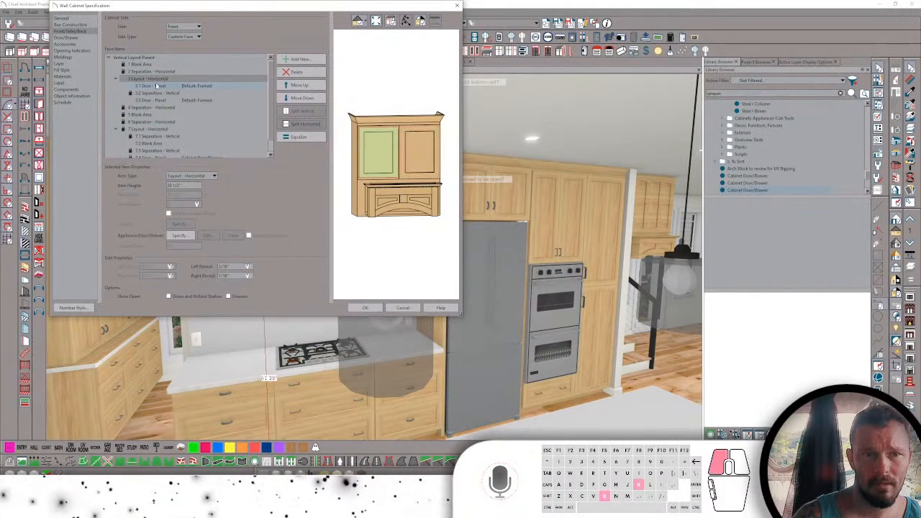
{"action": "left_click", "coordinate": [297, 113]}
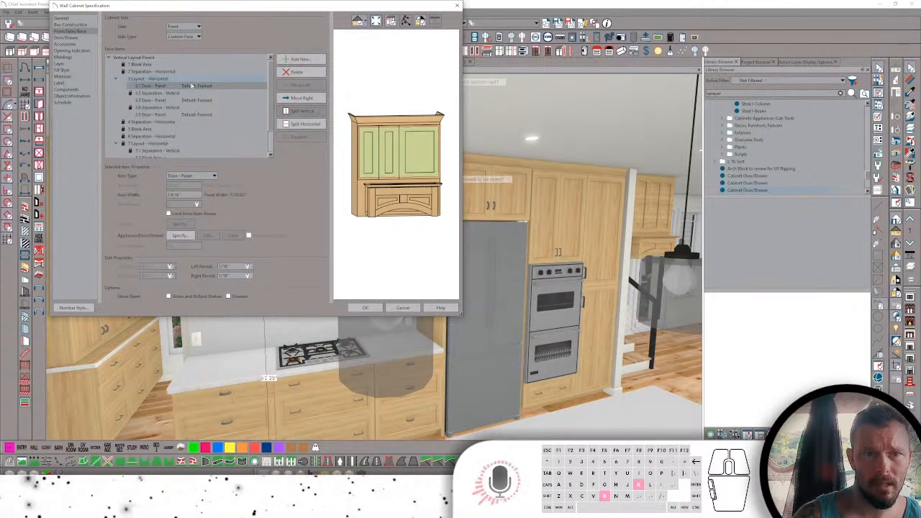
{"action": "left_click", "coordinate": [301, 138]}
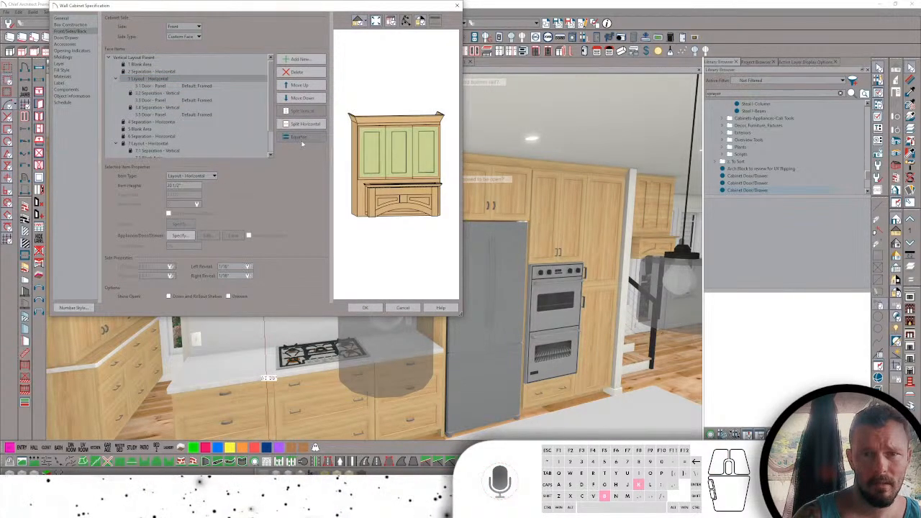
{"action": "left_click", "coordinate": [365, 308]}
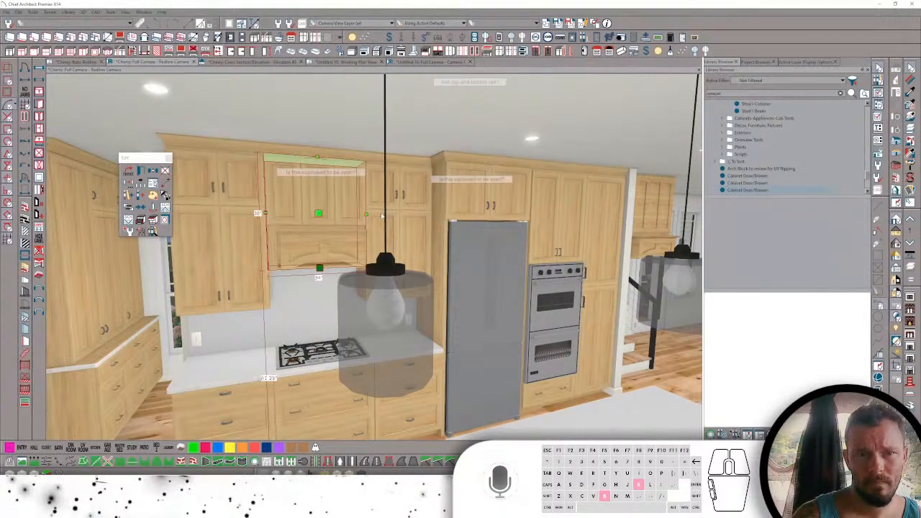
- Examine the hood cabinets in the camera view, then review the cooktop hood's box construction settings and preview it from below
{"action": "key", "text": "space"}
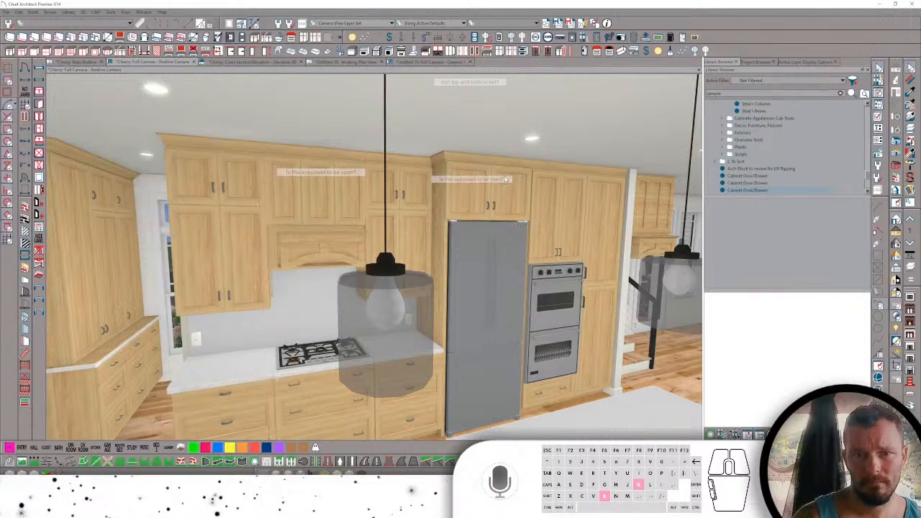
{"action": "middle_click_drag", "start_coordinate": [505, 180], "coordinate": [480, 196]}
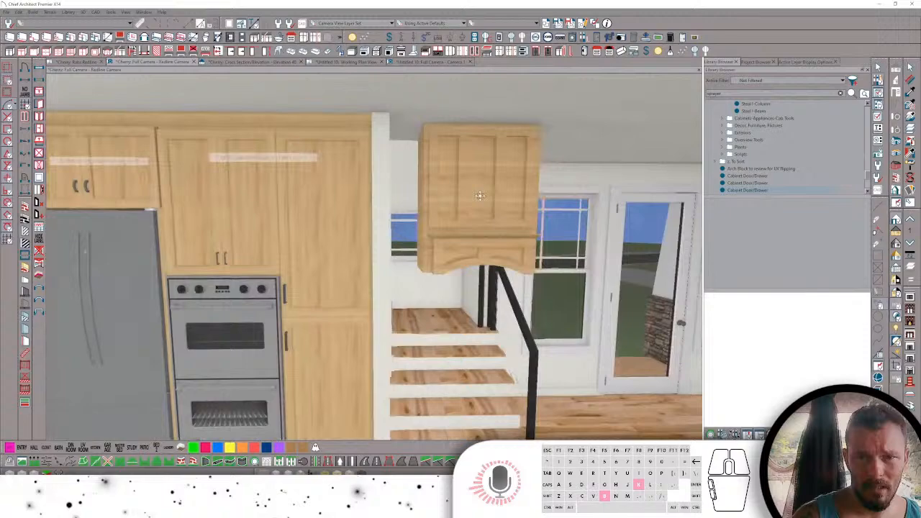
{"action": "middle_click_drag", "start_coordinate": [480, 196], "coordinate": [397, 200]}
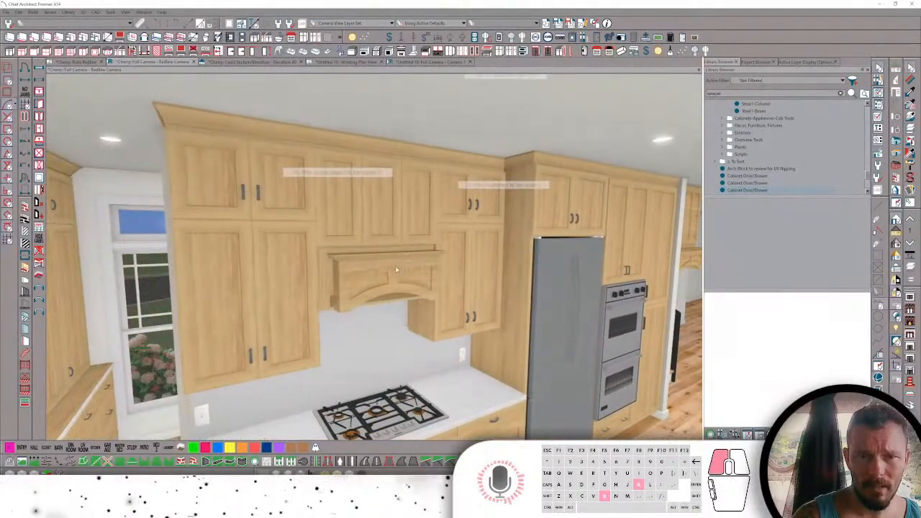
{"action": "left_click", "coordinate": [395, 268]}
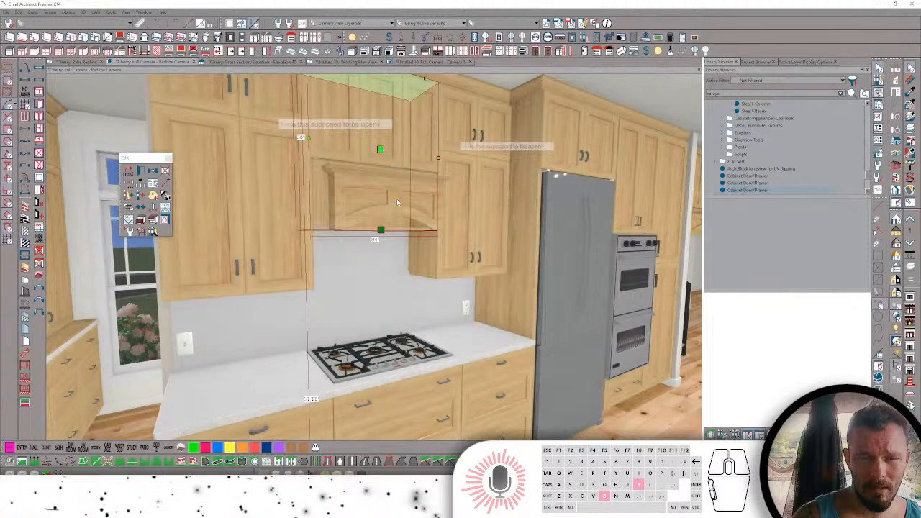
{"action": "double_click", "coordinate": [396, 203]}
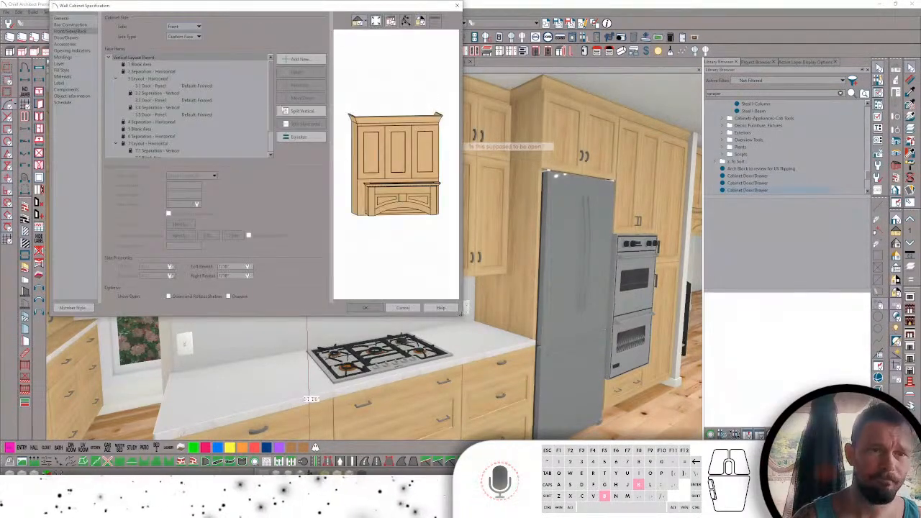
{"action": "left_click", "coordinate": [73, 26]}
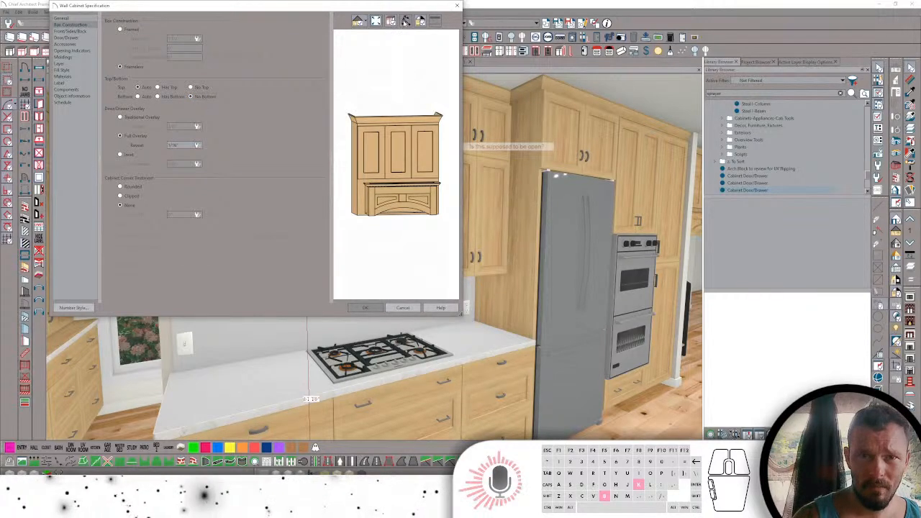
{"action": "left_click_drag", "start_coordinate": [401, 38], "coordinate": [343, 106]}
{"action": "left_click_drag", "start_coordinate": [408, 149], "coordinate": [423, 149]}
- Delete the vertical separations on both sides of the blank area in the valance panel's horizontal layout
{"action": "left_click", "coordinate": [74, 32]}
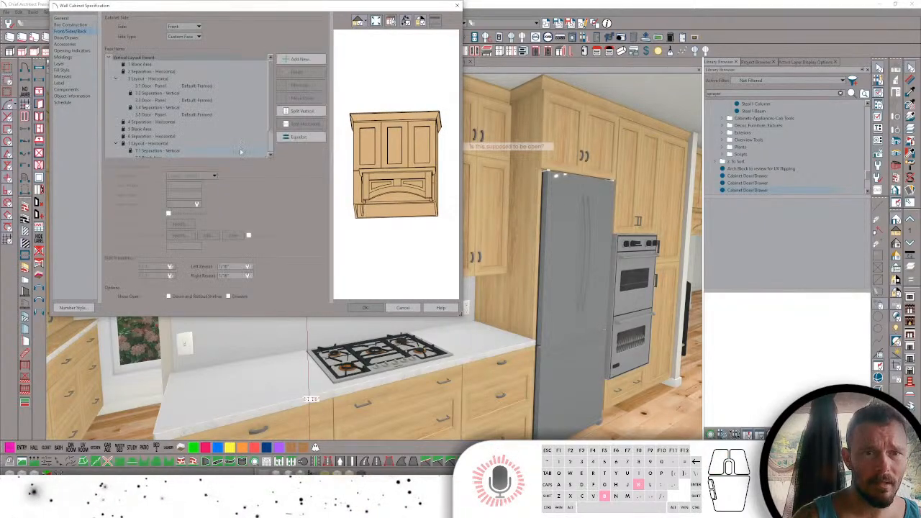
{"action": "scroll", "coordinate": [150, 144], "scroll_direction": "down", "scroll_amount": 1}
{"action": "left_click", "coordinate": [149, 123]}
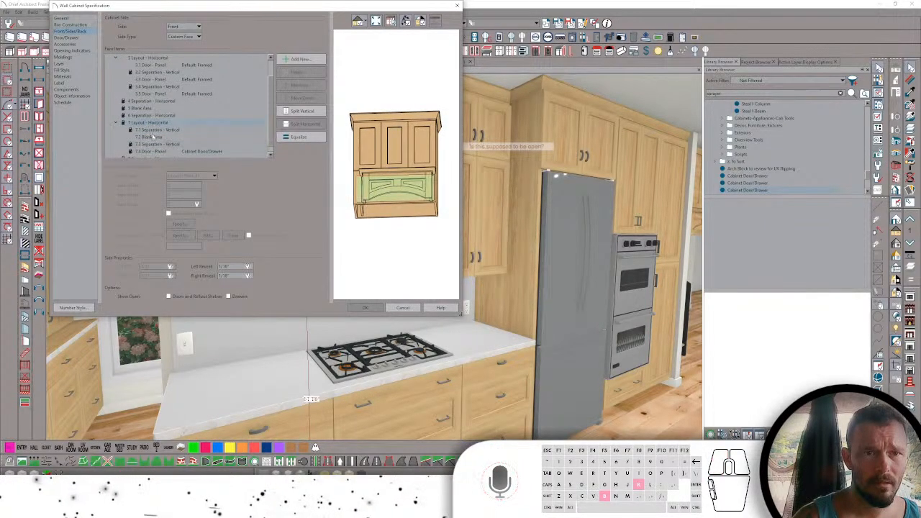
{"action": "scroll", "coordinate": [155, 124], "scroll_direction": "down", "scroll_amount": 1}
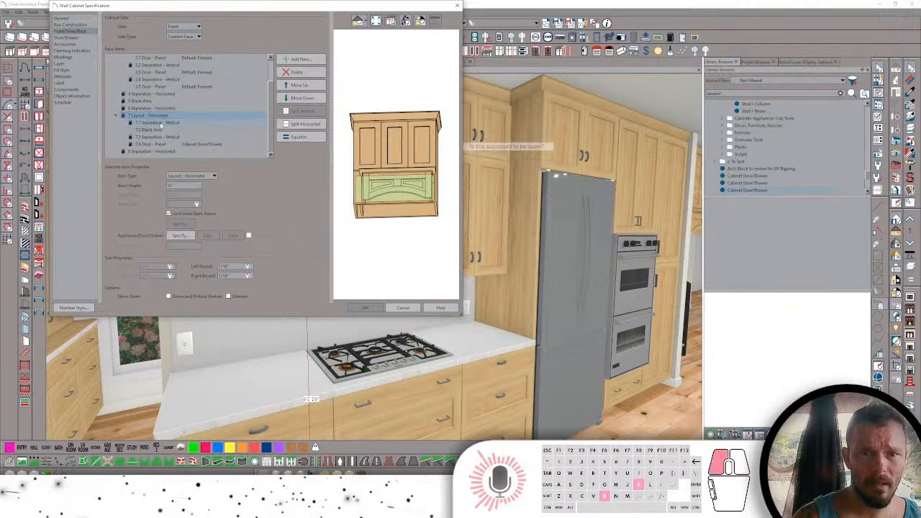
{"action": "left_click", "coordinate": [160, 123]}
{"action": "left_click", "coordinate": [298, 72]}
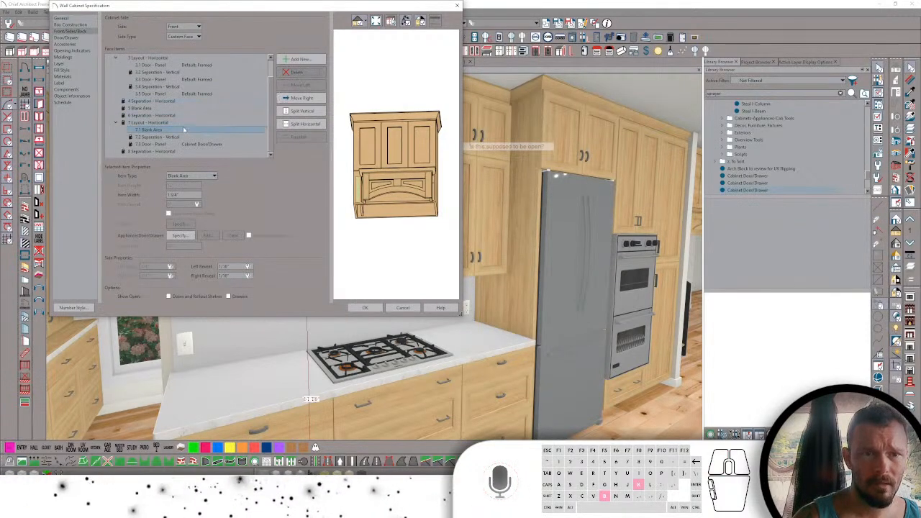
{"action": "left_click", "coordinate": [158, 137]}
{"action": "left_click", "coordinate": [309, 74]}
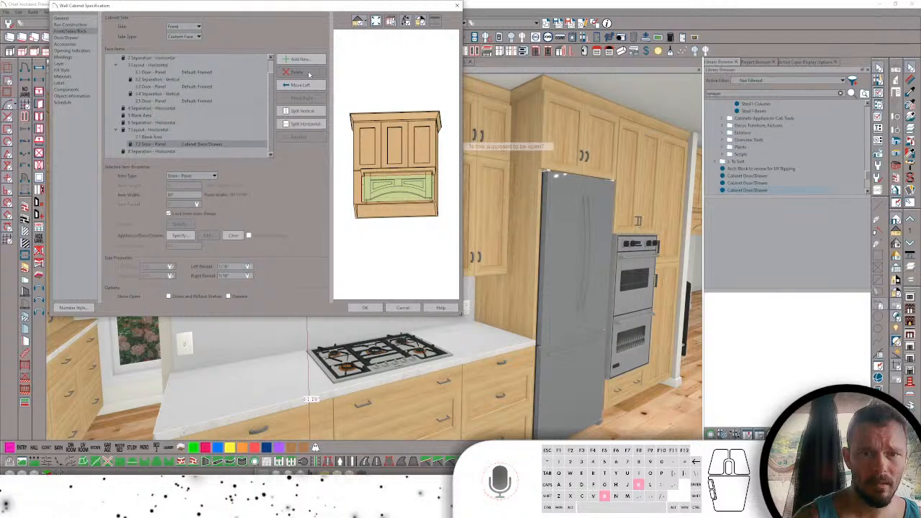
- Split the valance layout's blank area vertically, move one blank to the panel's opposite side, and delete the leftover separation
{"action": "left_click", "coordinate": [157, 138]}
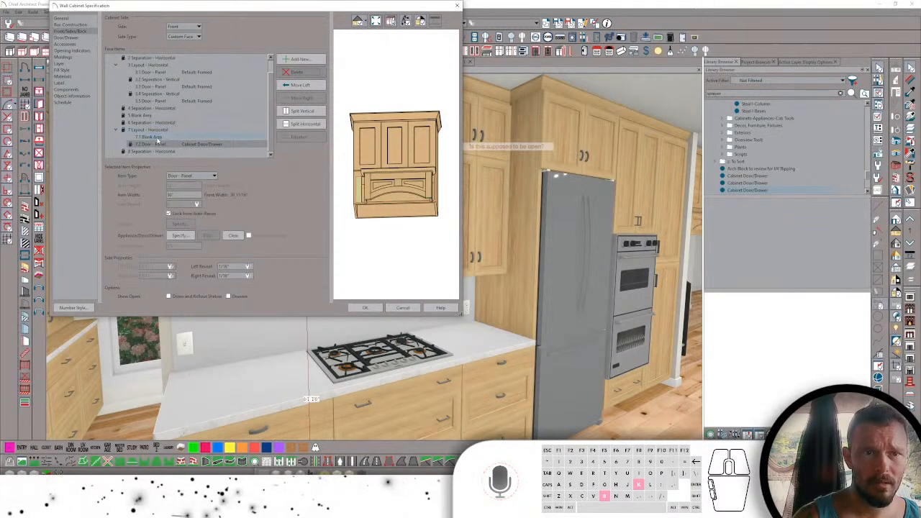
{"action": "left_click", "coordinate": [301, 112]}
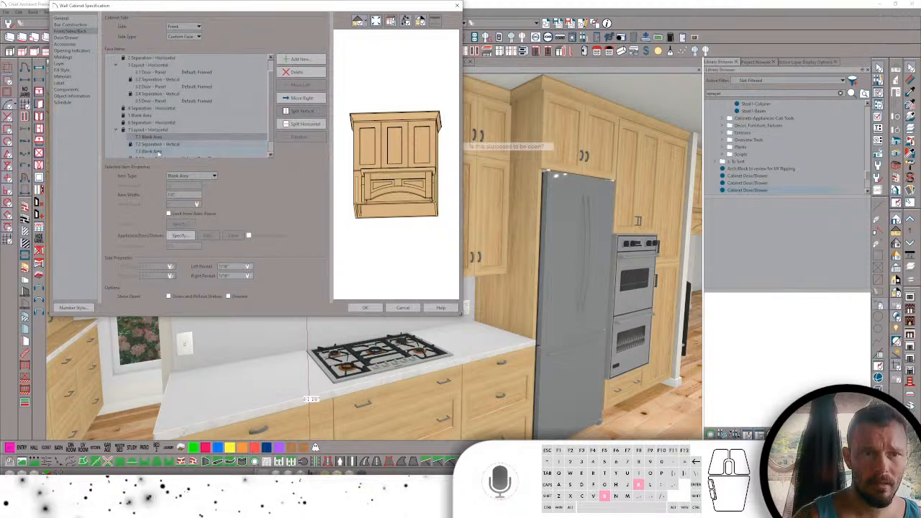
{"action": "left_click", "coordinate": [302, 98]}
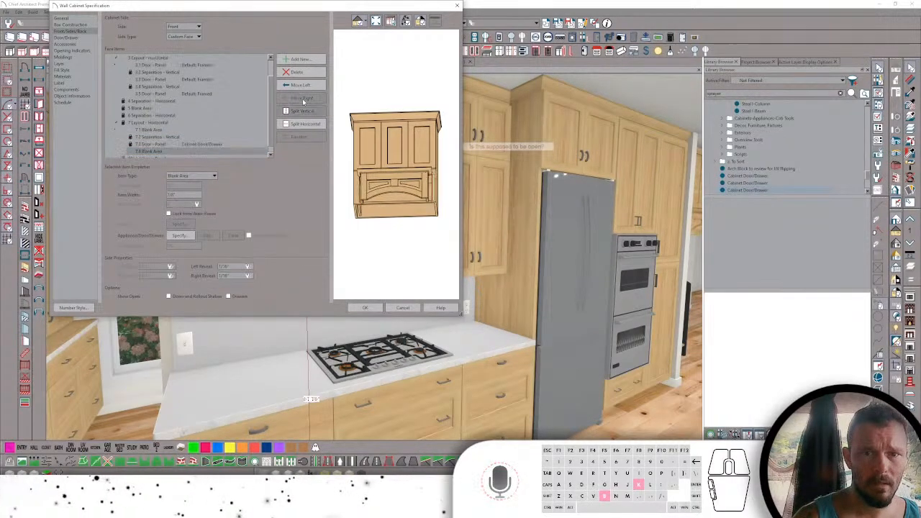
{"action": "left_click", "coordinate": [166, 136]}
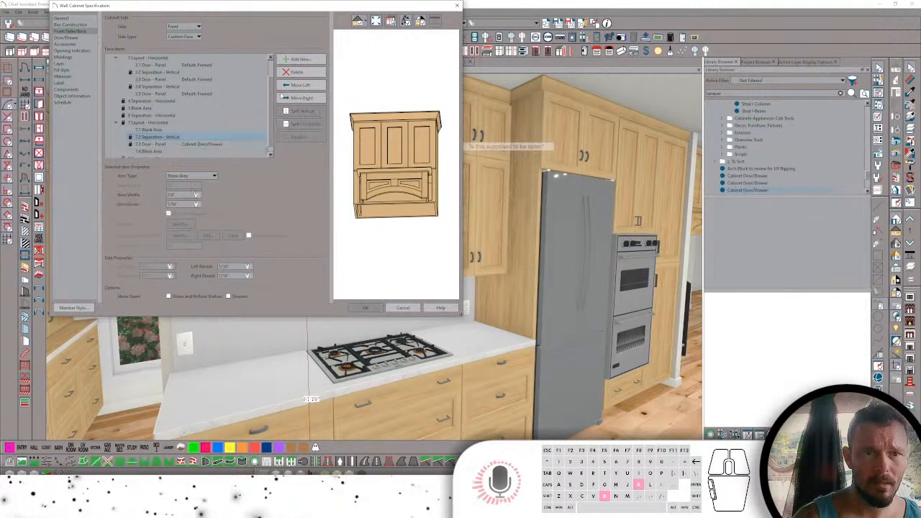
{"action": "left_click", "coordinate": [296, 73]}
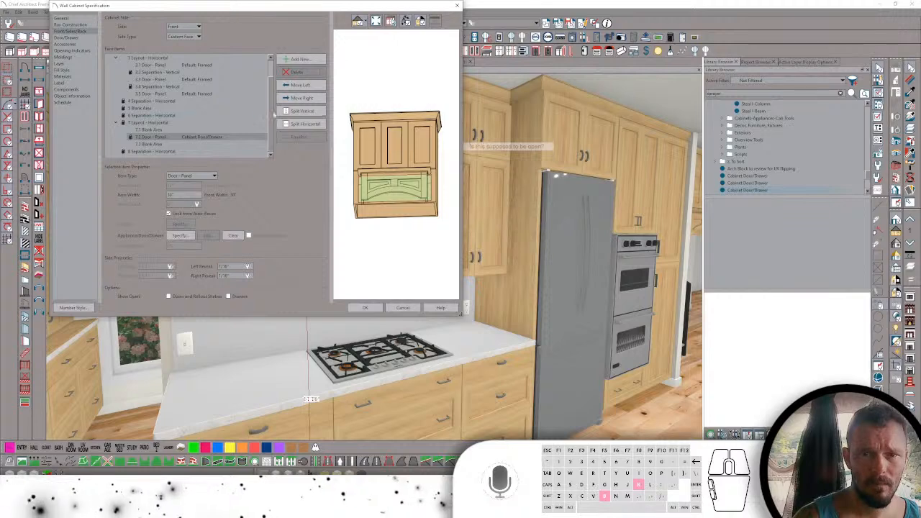
- Equalize the valance's horizontal layout, check the cabinet preview, and accept the specification changes
{"action": "left_click", "coordinate": [171, 123]}
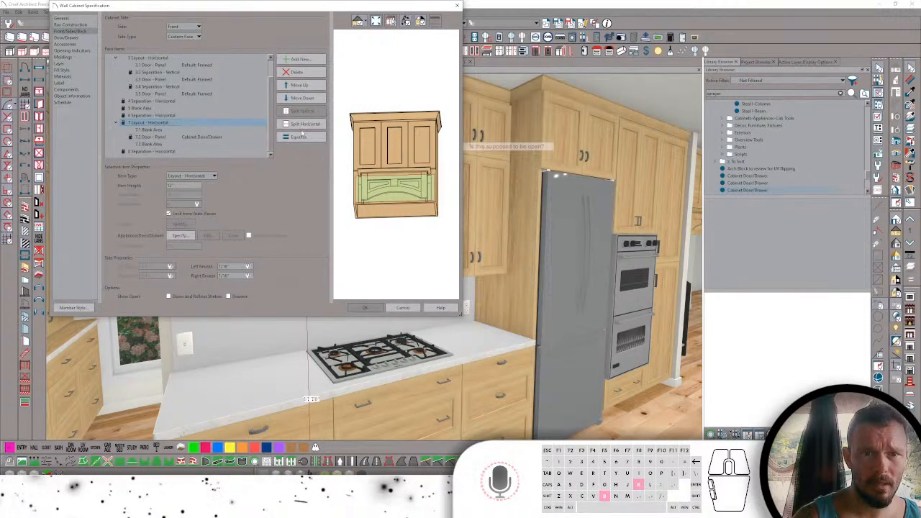
{"action": "left_click", "coordinate": [302, 136]}
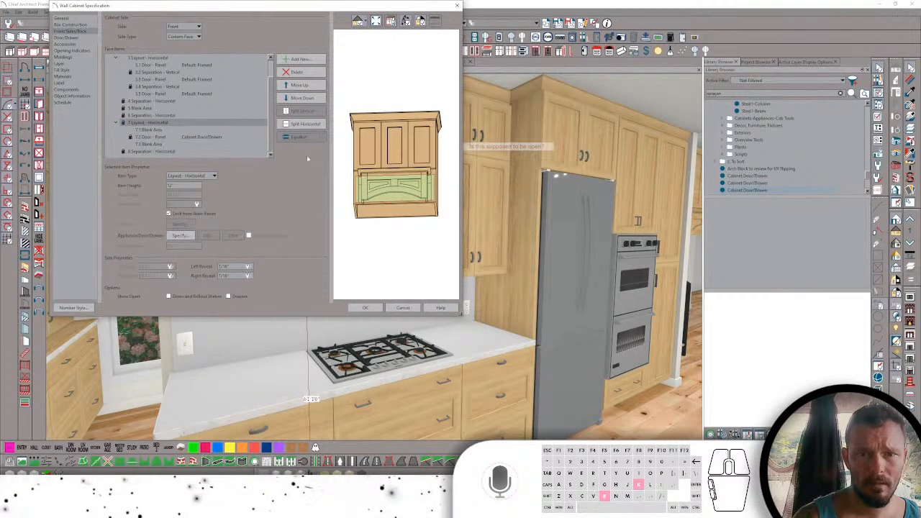
{"action": "left_click", "coordinate": [408, 204]}
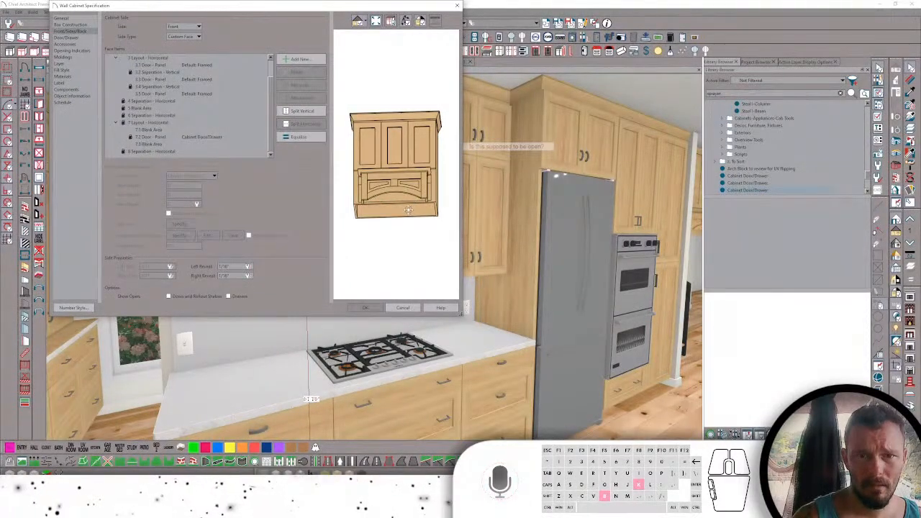
{"action": "left_click_drag", "start_coordinate": [402, 202], "coordinate": [438, 233]}
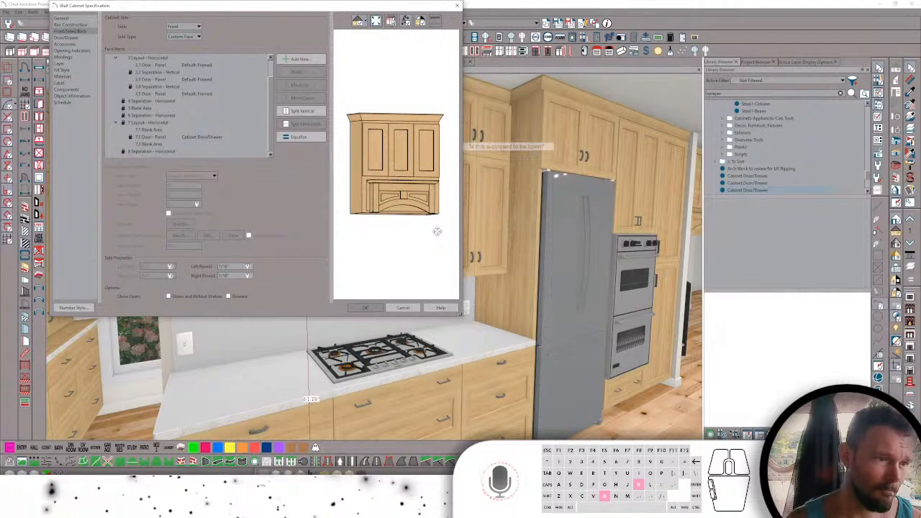
{"action": "left_click", "coordinate": [368, 308]}
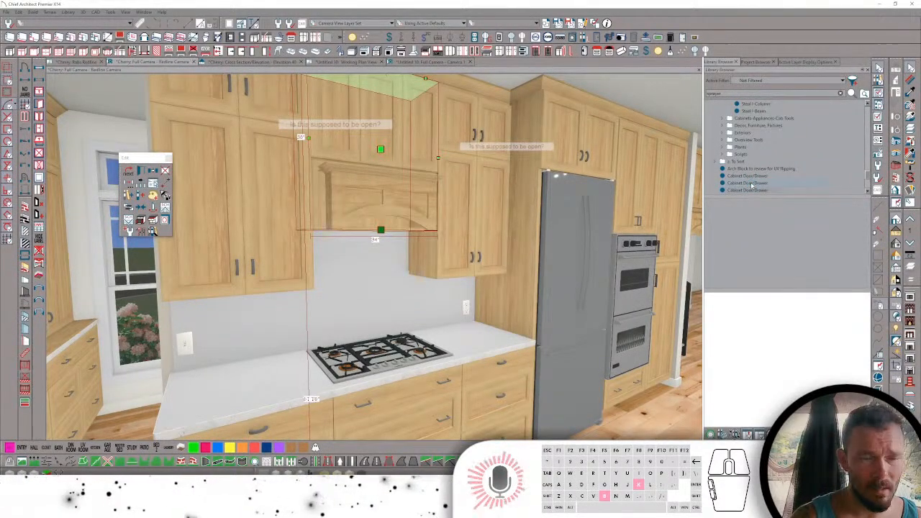
- Delete the middle of the three Cabinet Door/Drawer items from the user library and confirm the deletion
{"action": "left_click", "coordinate": [751, 183]}
{"action": "right_click", "coordinate": [752, 185]}
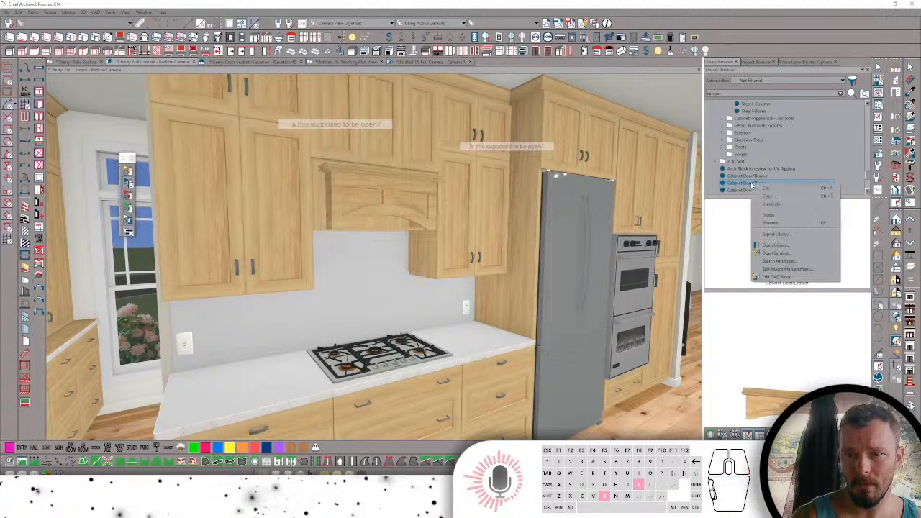
{"action": "left_click", "coordinate": [769, 215]}
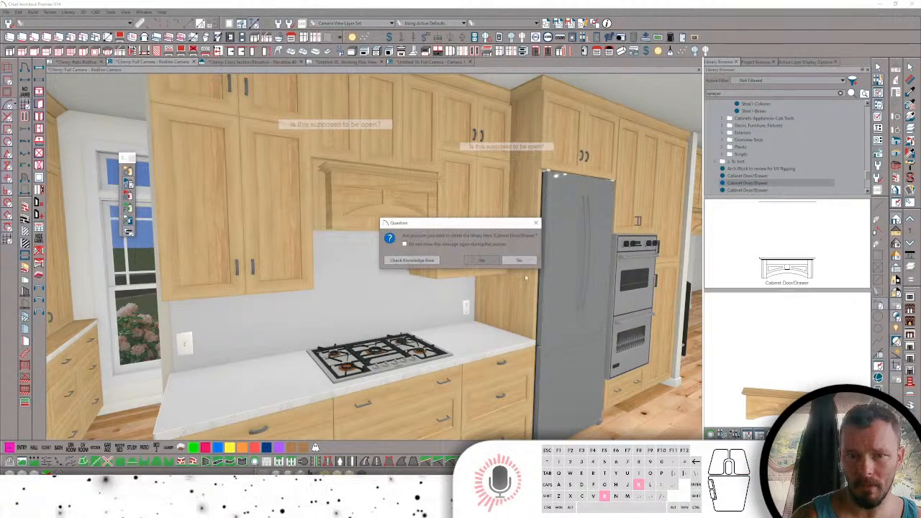
{"action": "left_click", "coordinate": [483, 261]}
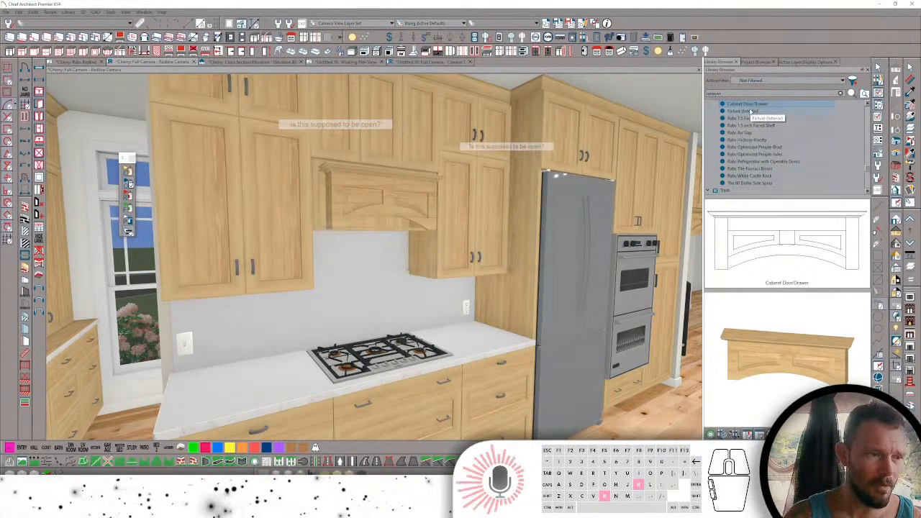
- Open the selected Cabinet Door/Drawer library item's symbol specification and set its bounding box width to 29 1/2"
{"action": "right_click", "coordinate": [767, 105]}
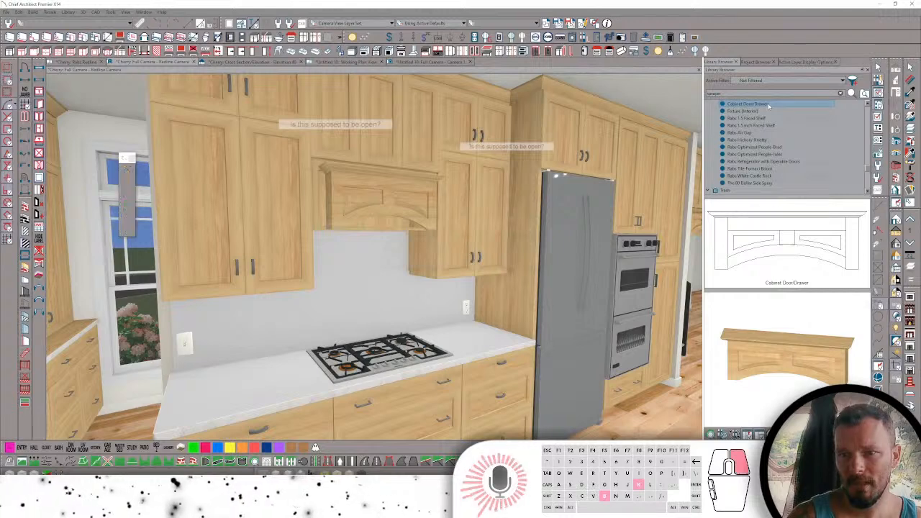
{"action": "left_click", "coordinate": [777, 174]}
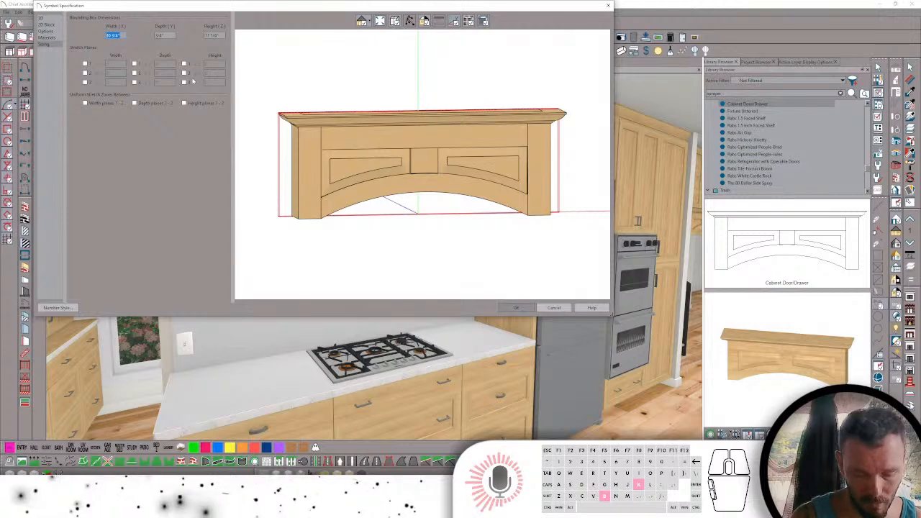
{"action": "type", "text": "70"}
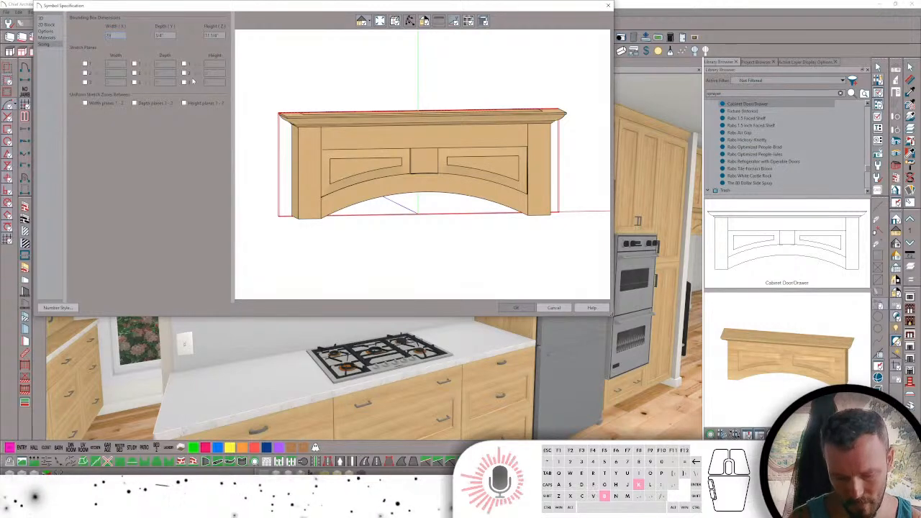
{"action": "key", "text": "Tab"}
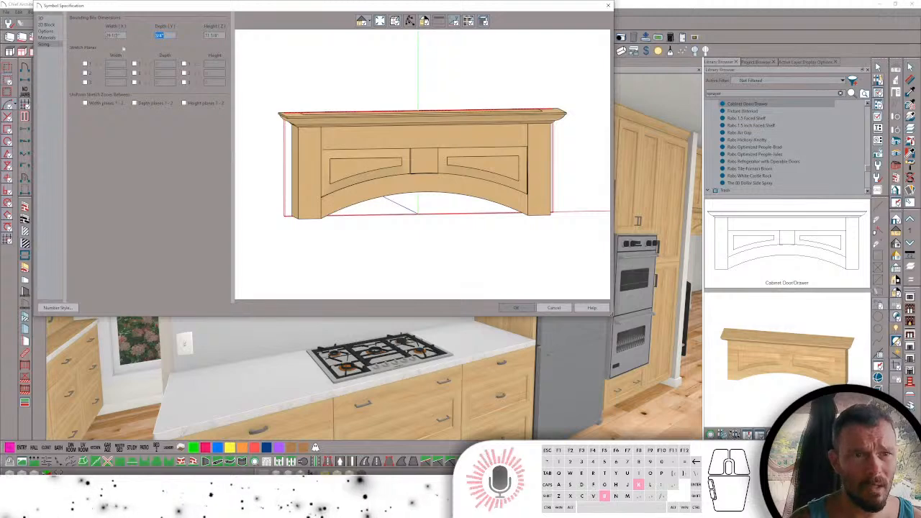
- Adjust the symbol's bounding box width to fit the valance's side posts, check the fit from behind, and accept the specification
{"action": "left_click", "coordinate": [113, 35]}
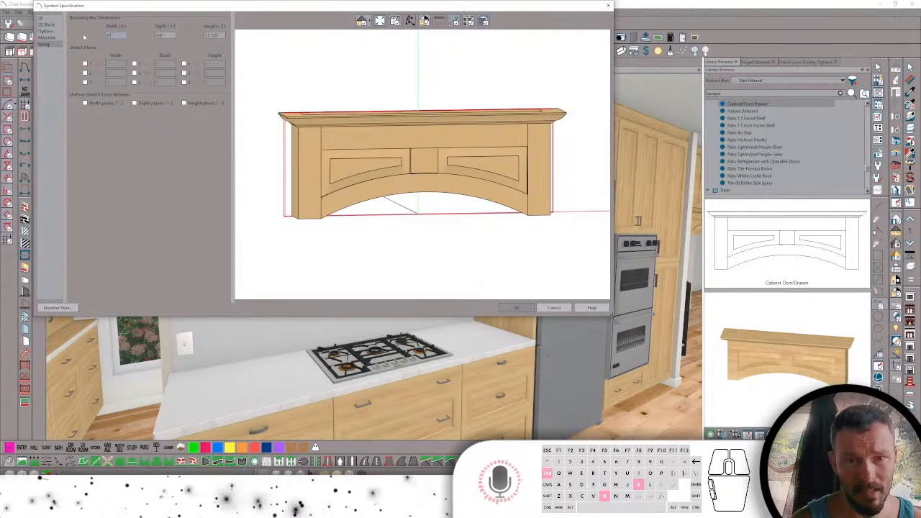
{"action": "key", "text": "Tab"}
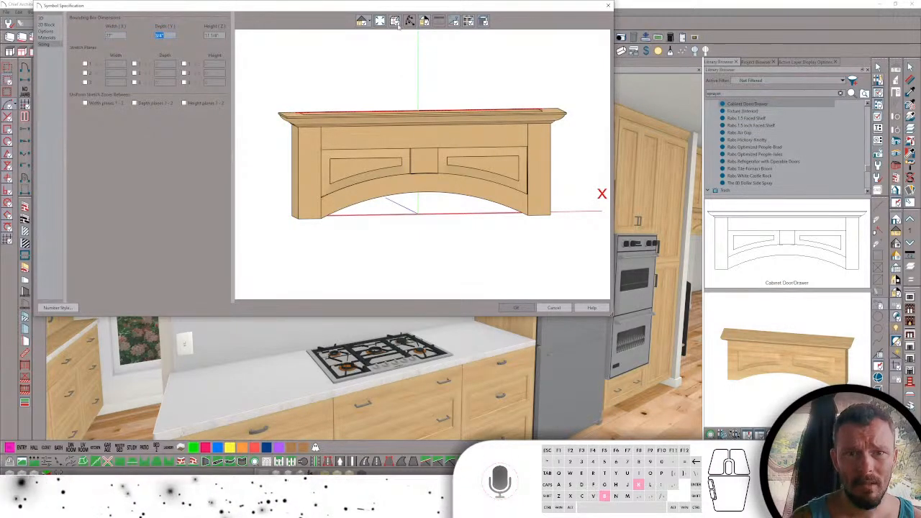
{"action": "left_click", "coordinate": [408, 21]}
{"action": "left_click_drag", "start_coordinate": [346, 101], "coordinate": [539, 146]}
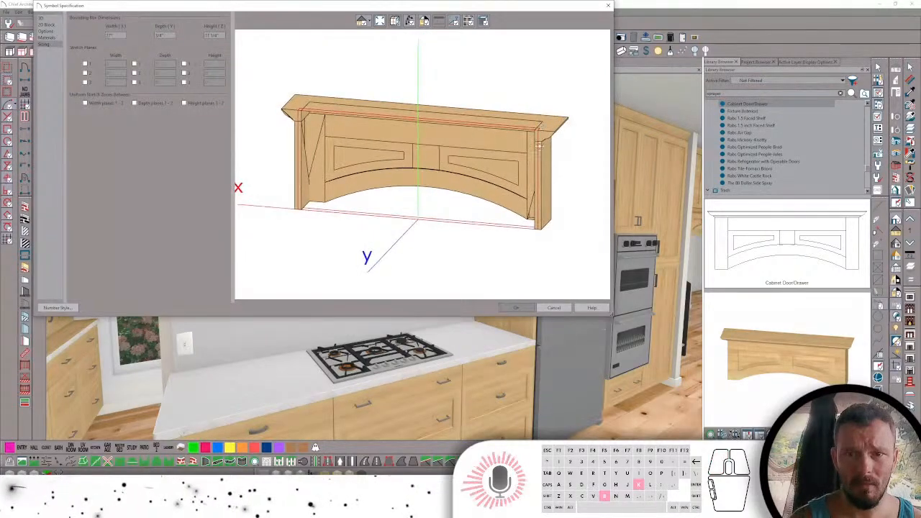
{"action": "double_click", "coordinate": [108, 35]}
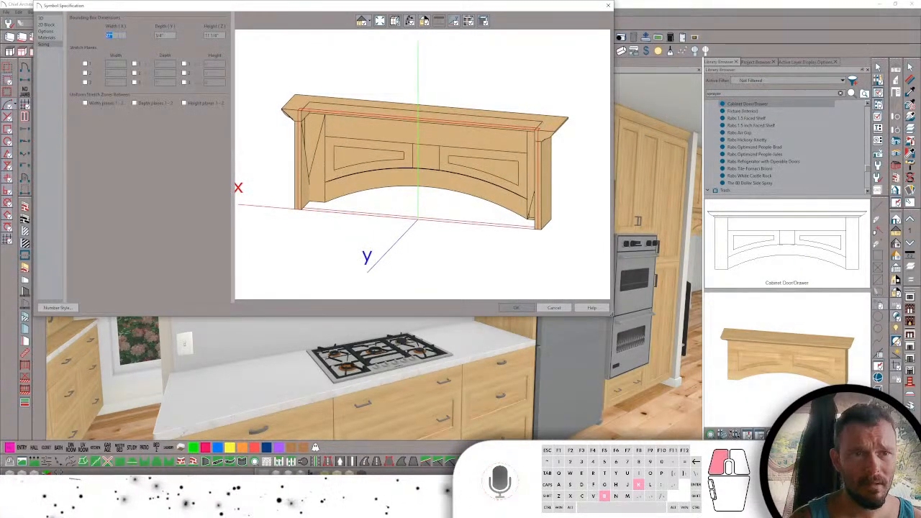
{"action": "type", "text": "7"}
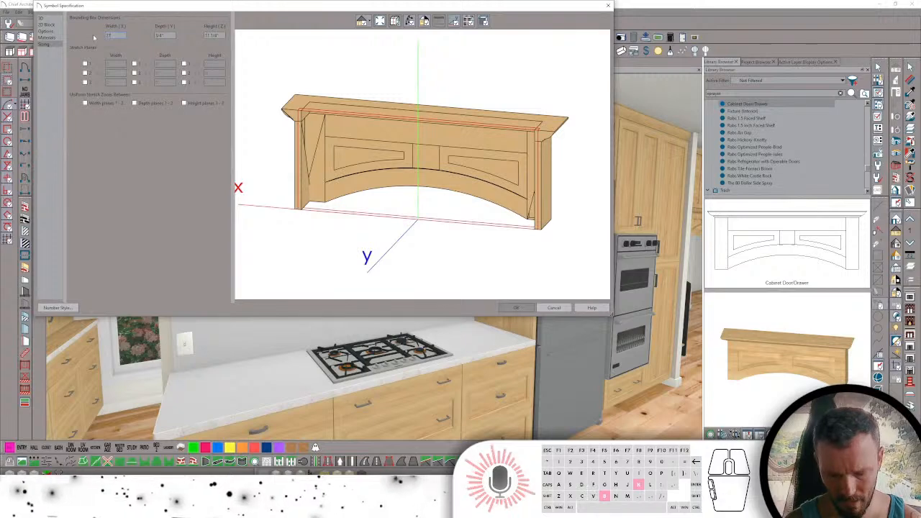
{"action": "key", "text": "Tab"}
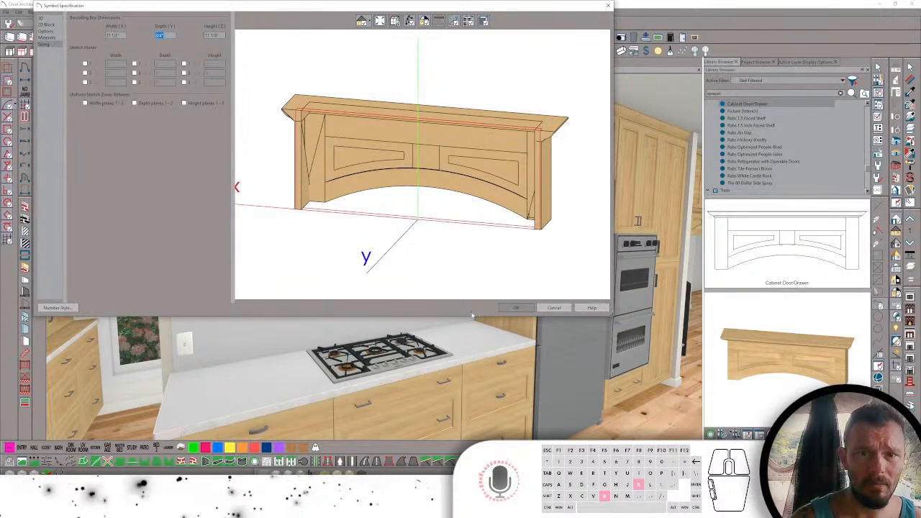
{"action": "left_click", "coordinate": [531, 309]}
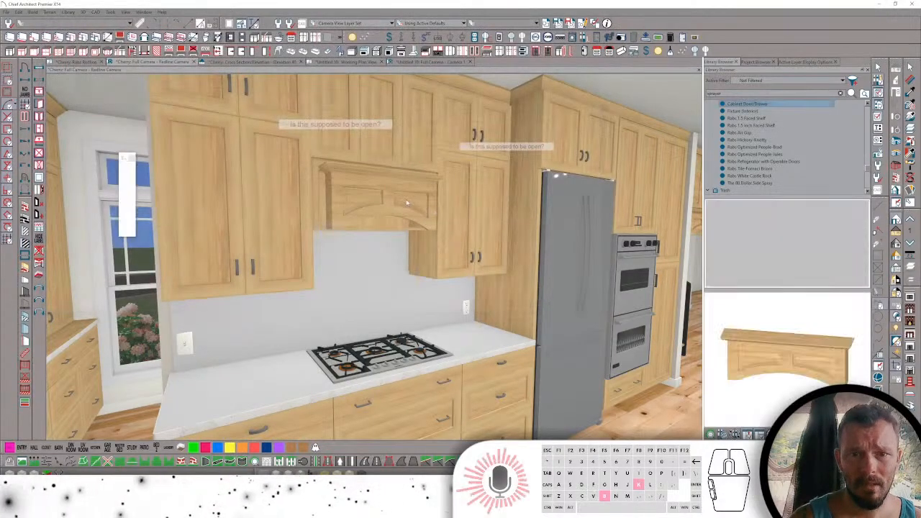
- Apply the resized Cabinet Door/Drawer library item to the valance panel of the hood wall cabinet
{"action": "left_click", "coordinate": [408, 203]}
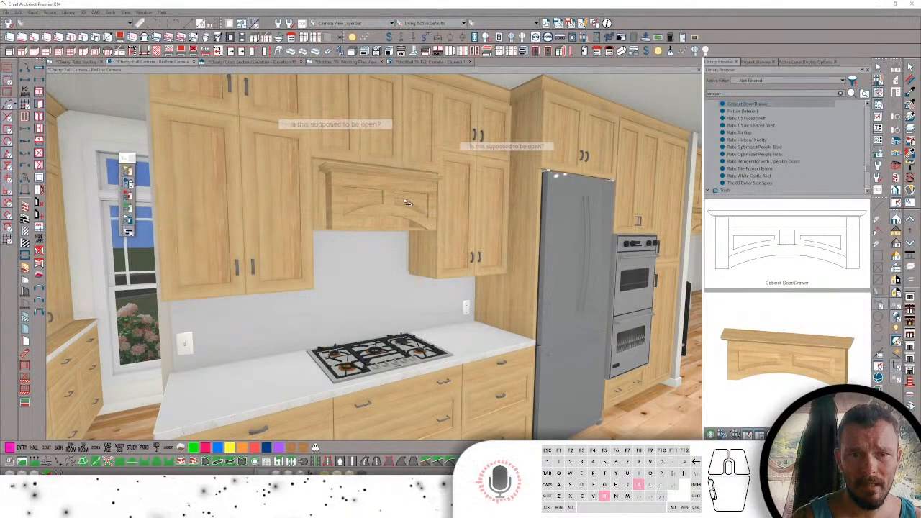
{"action": "left_click", "coordinate": [327, 208]}
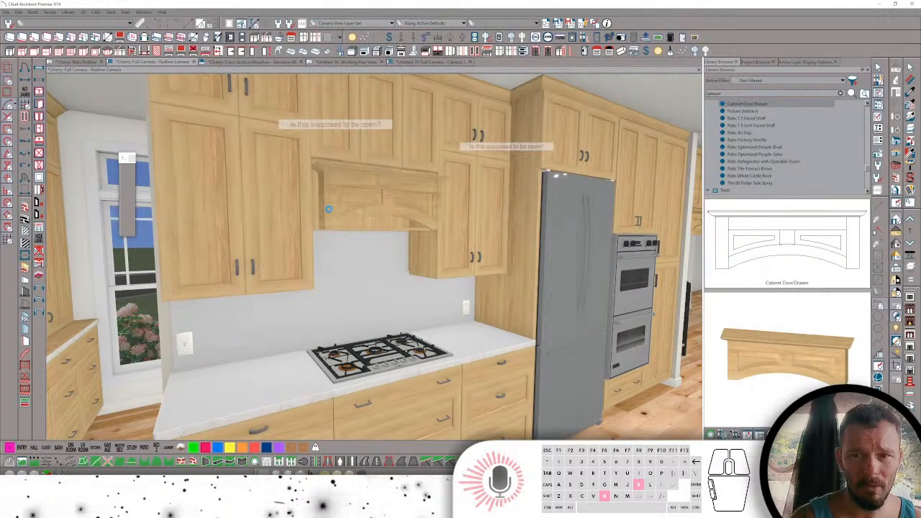
{"action": "key", "text": "space"}
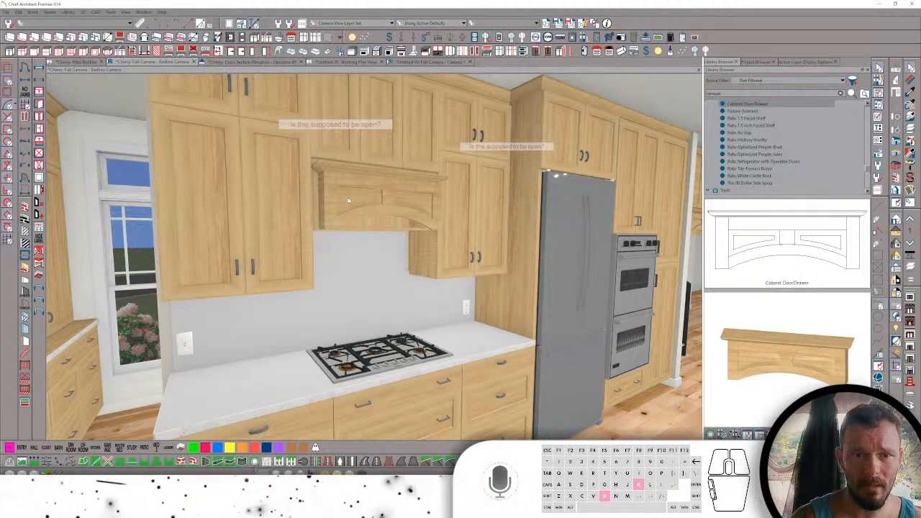
- Change the item width of the Cabinet Door/Drawer panel in the hood cabinet's valance layout and accept the cabinet specification
{"action": "left_click", "coordinate": [348, 201]}
{"action": "double_click", "coordinate": [358, 195]}
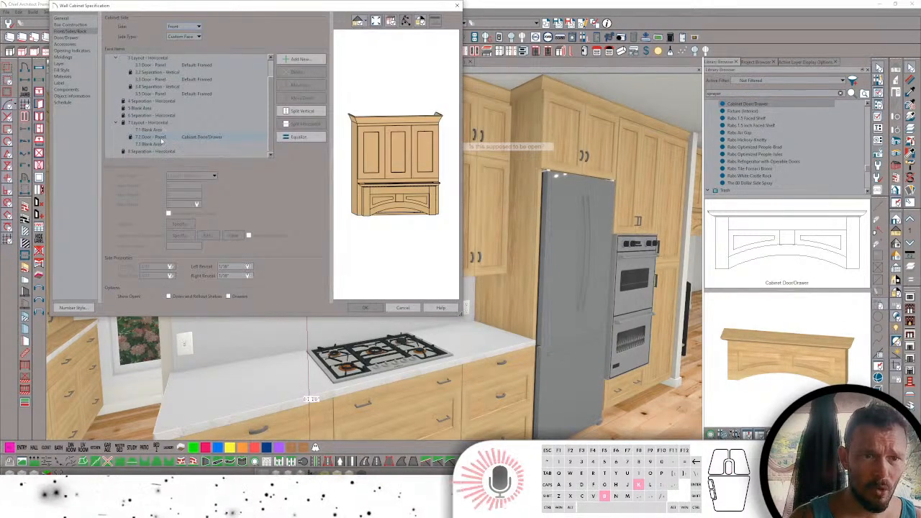
{"action": "left_click", "coordinate": [164, 137]}
{"action": "left_click_drag", "start_coordinate": [184, 194], "coordinate": [154, 196]}
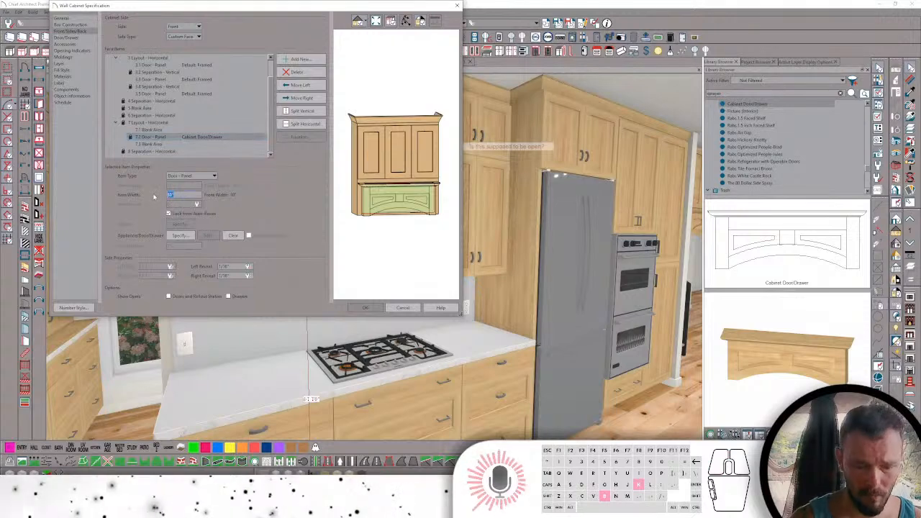
{"action": "type", "text": "18"}
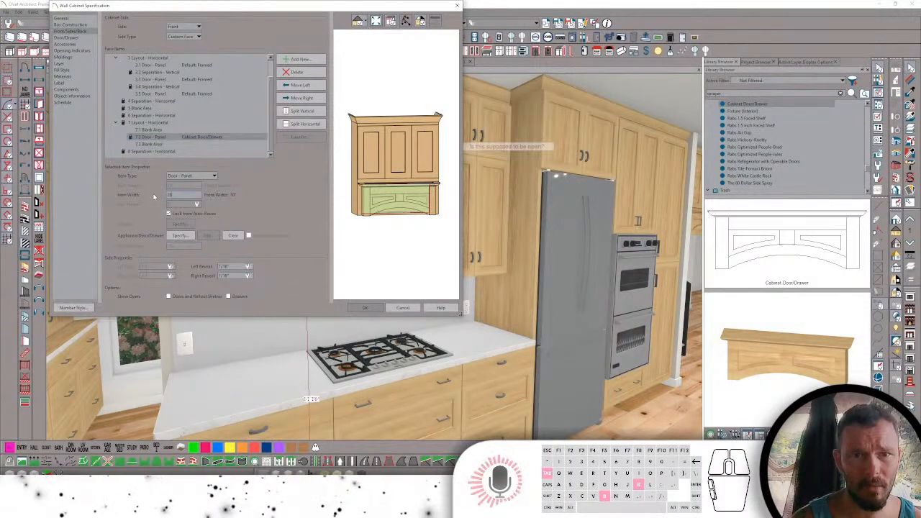
{"action": "left_click", "coordinate": [170, 123]}
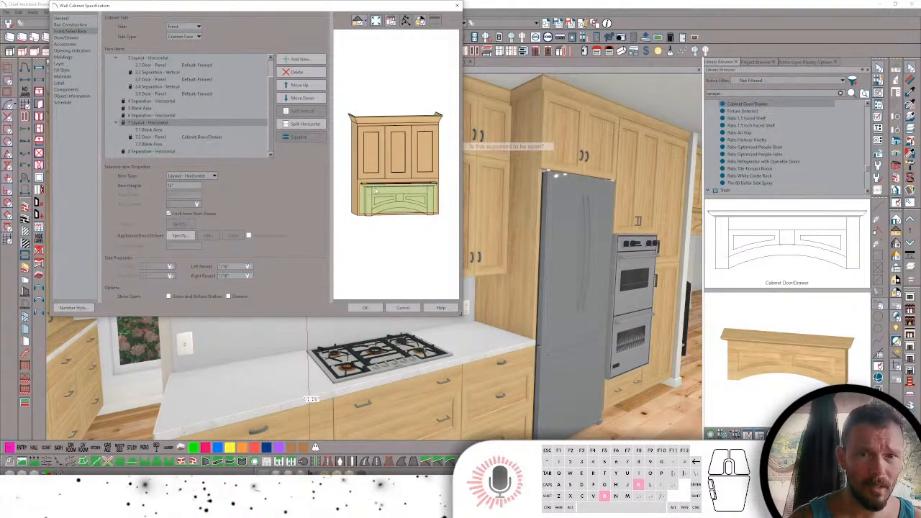
{"action": "left_click", "coordinate": [364, 307]}
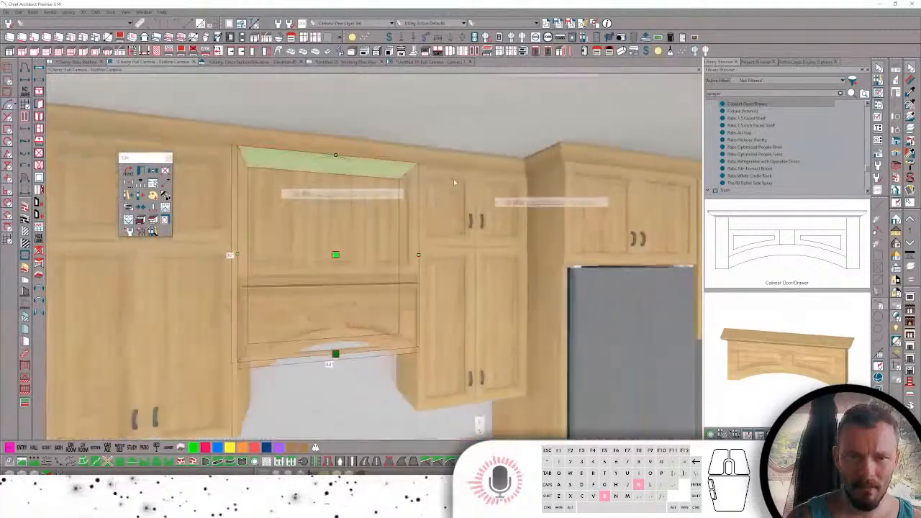
- Clear the library search text and collapse the library list while viewing the hood cabinet from the front
{"action": "left_click", "coordinate": [840, 95]}
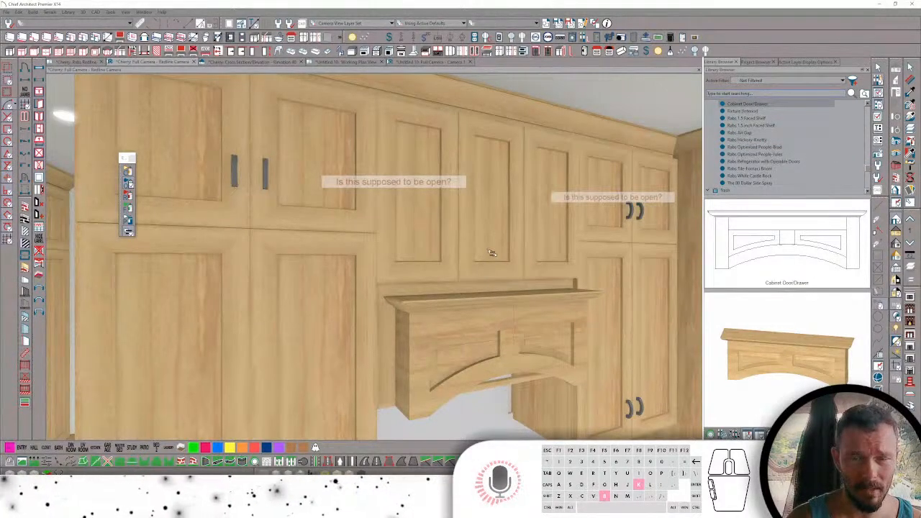
{"action": "middle_click_drag", "start_coordinate": [505, 246], "coordinate": [478, 223]}
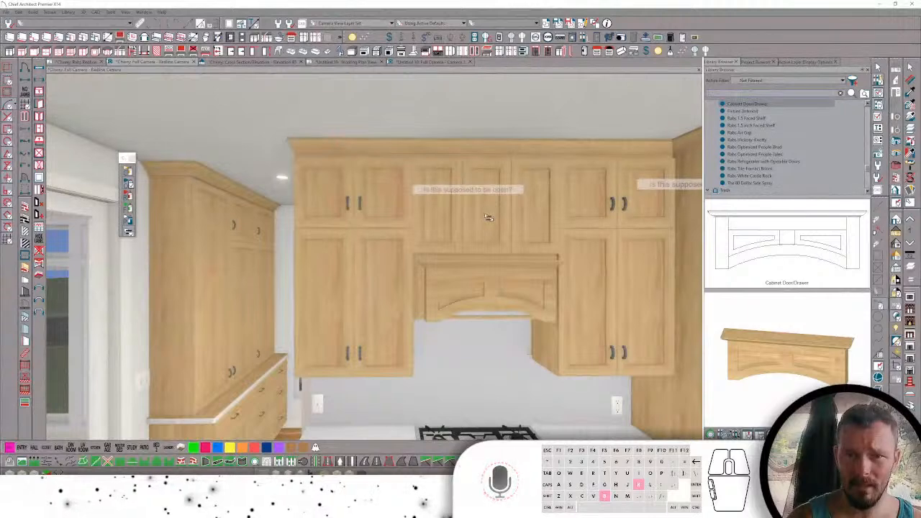
{"action": "left_click", "coordinate": [851, 94]}
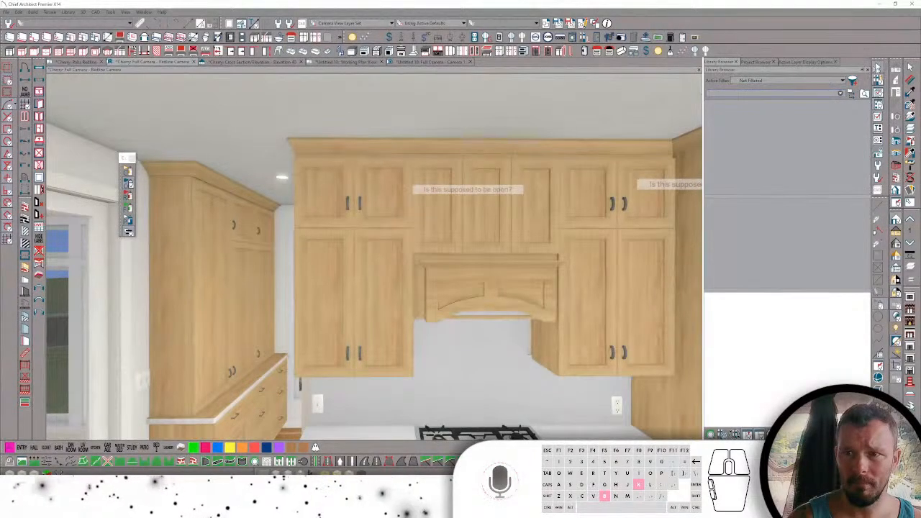
- Add a 1 1/2" blank area to the hood cabinet's three-panel upper layout and move it before the first door panel
{"action": "left_click", "coordinate": [877, 68]}
{"action": "left_click", "coordinate": [449, 221]}
{"action": "double_click", "coordinate": [449, 221]}
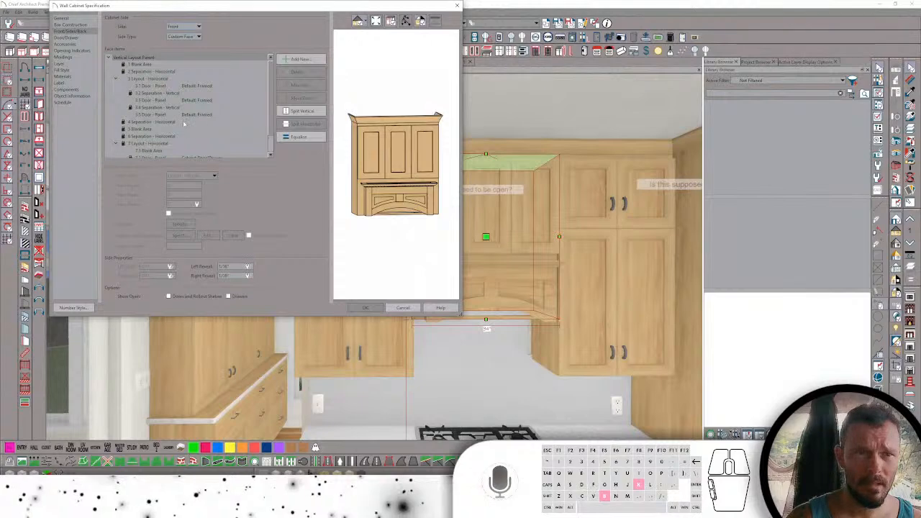
{"action": "left_click", "coordinate": [377, 142]}
{"action": "left_click", "coordinate": [374, 143]}
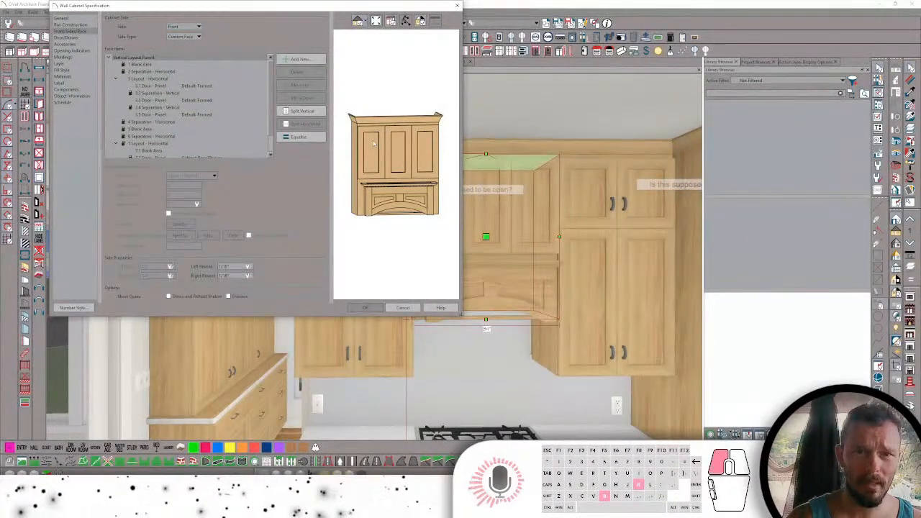
{"action": "left_click", "coordinate": [300, 59]}
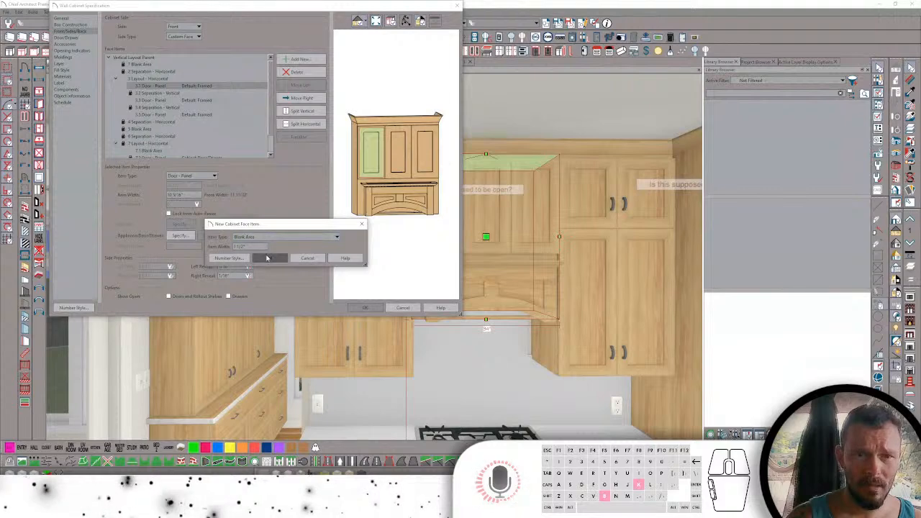
{"action": "left_click", "coordinate": [268, 258]}
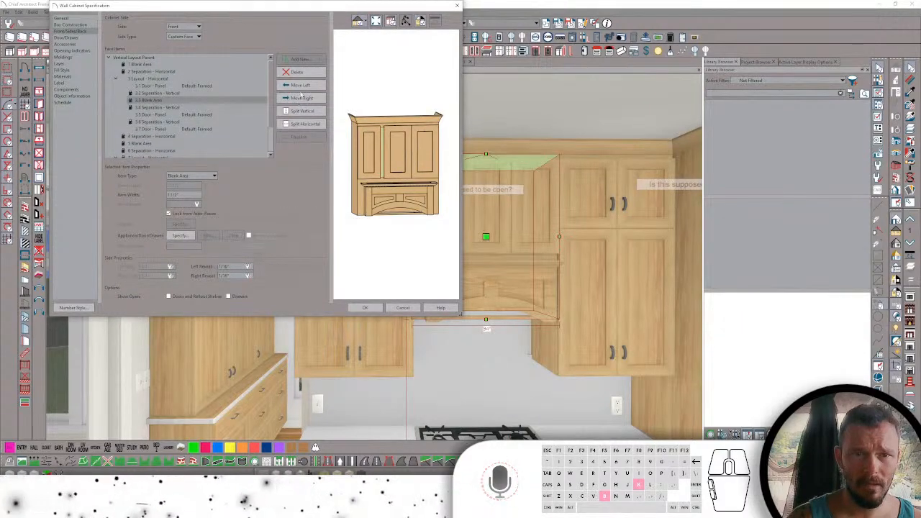
{"action": "left_click", "coordinate": [301, 85]}
{"action": "left_click", "coordinate": [301, 86]}
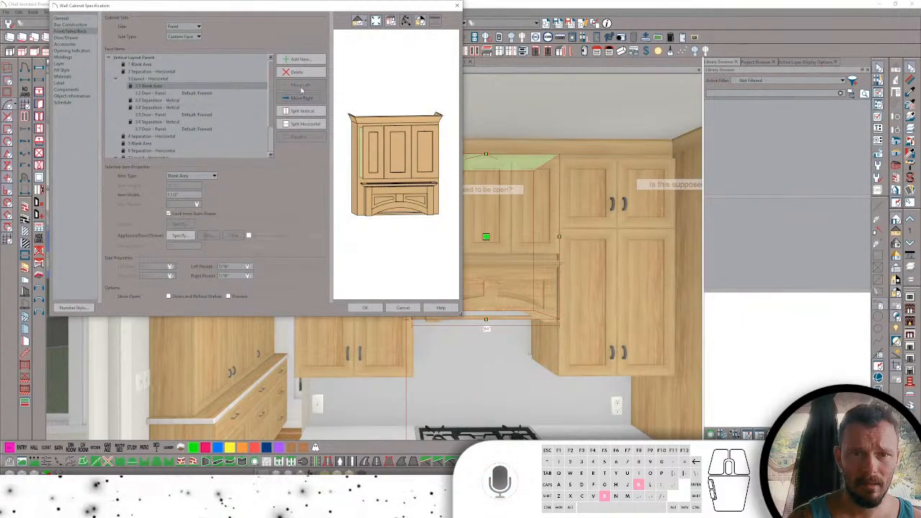
- Split the new blank area vertically and move one resulting blank to the far end of the three-panel layout
{"action": "left_click", "coordinate": [302, 112]}
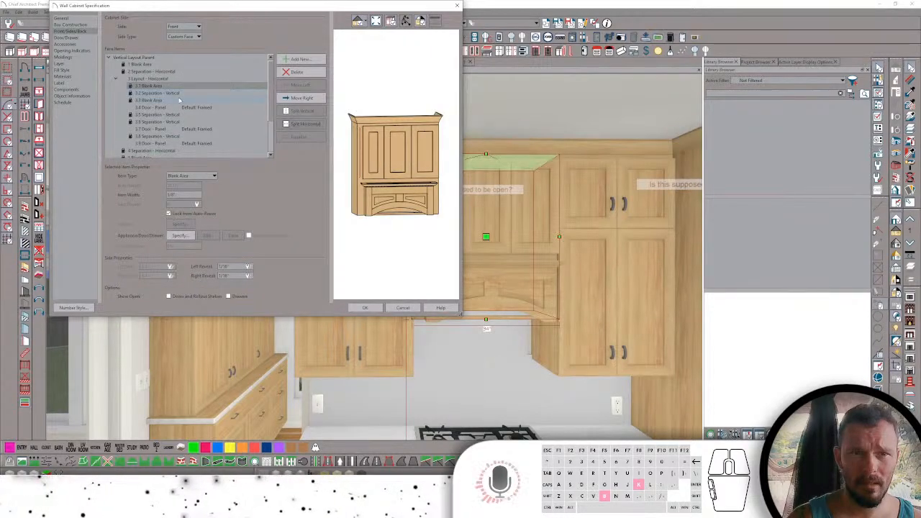
{"action": "left_click", "coordinate": [184, 100]}
{"action": "left_click", "coordinate": [301, 99]}
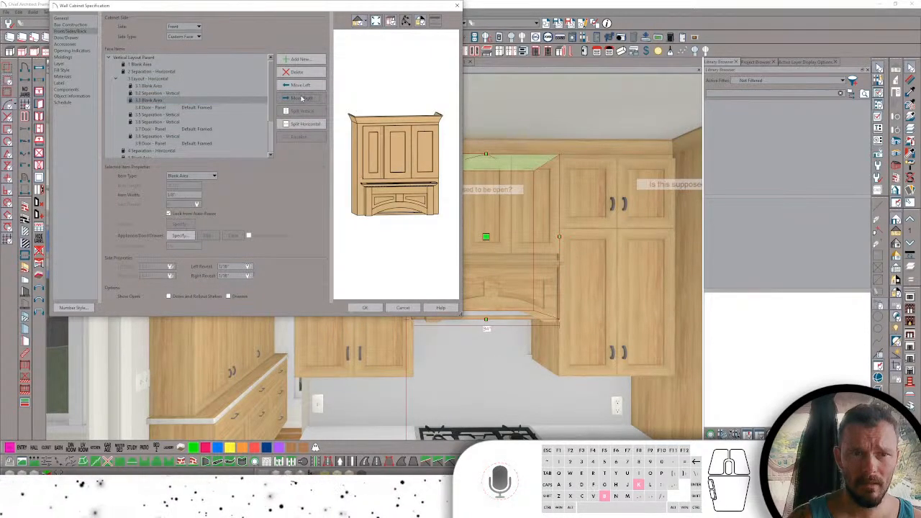
{"action": "left_click", "coordinate": [301, 99]}
{"action": "left_click", "coordinate": [302, 99]}
{"action": "left_click", "coordinate": [301, 98]}
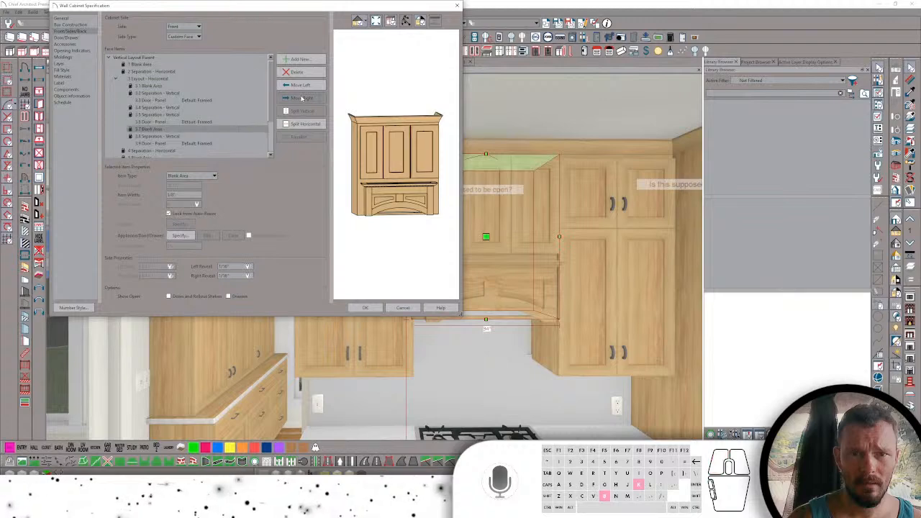
{"action": "left_click", "coordinate": [302, 99]}
{"action": "left_click", "coordinate": [301, 98]}
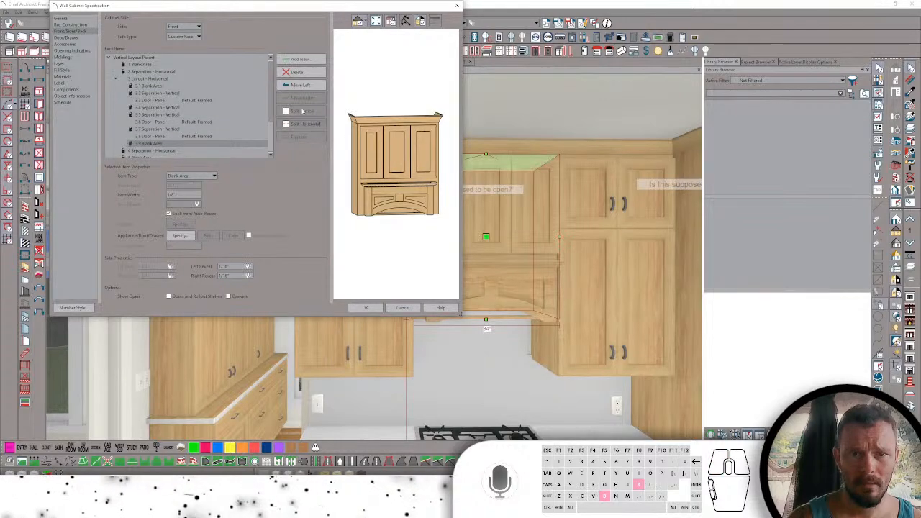
- Set the item width of both outer blank areas in the upper panel layout to 1 1/2" and accept the specification
{"action": "left_click_drag", "start_coordinate": [185, 196], "coordinate": [160, 198]}
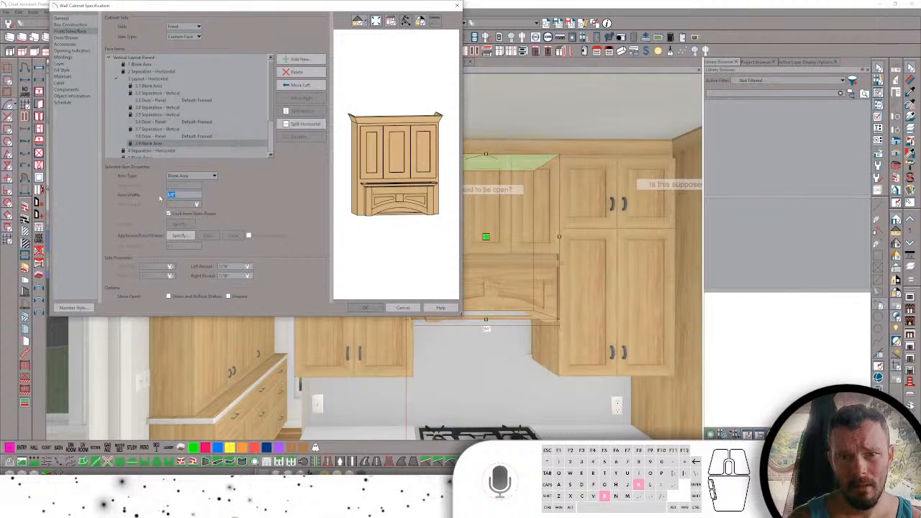
{"action": "type", "text": "1 1/2"}
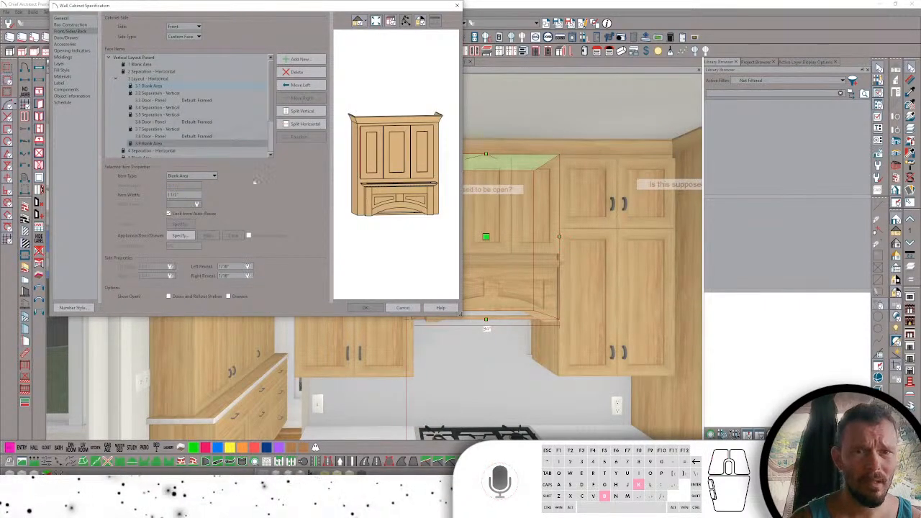
{"action": "left_click", "coordinate": [147, 86]}
{"action": "left_click_drag", "start_coordinate": [186, 195], "coordinate": [152, 196]}
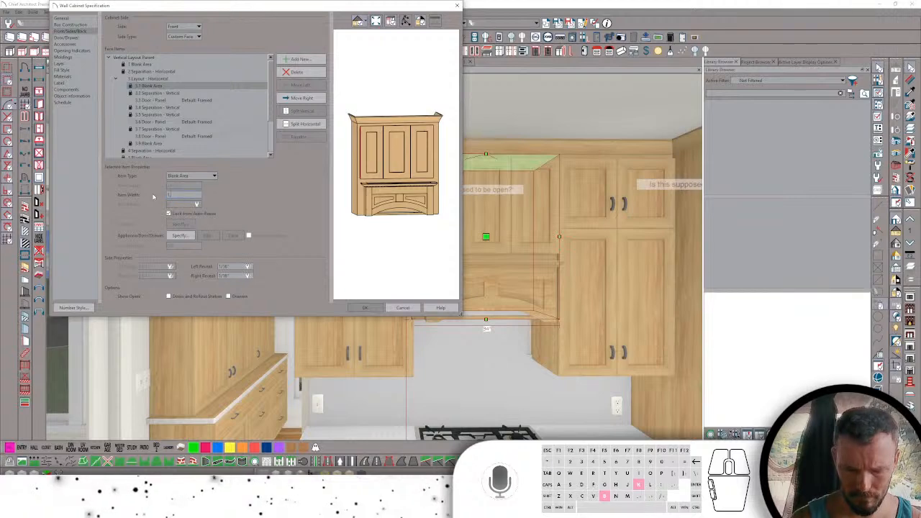
{"action": "type", "text": "1 1/2"}
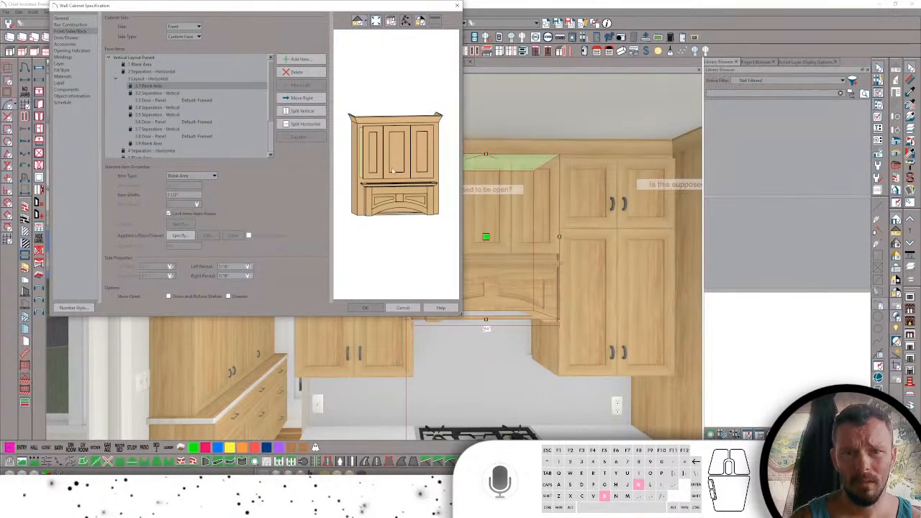
{"action": "left_click", "coordinate": [368, 309]}
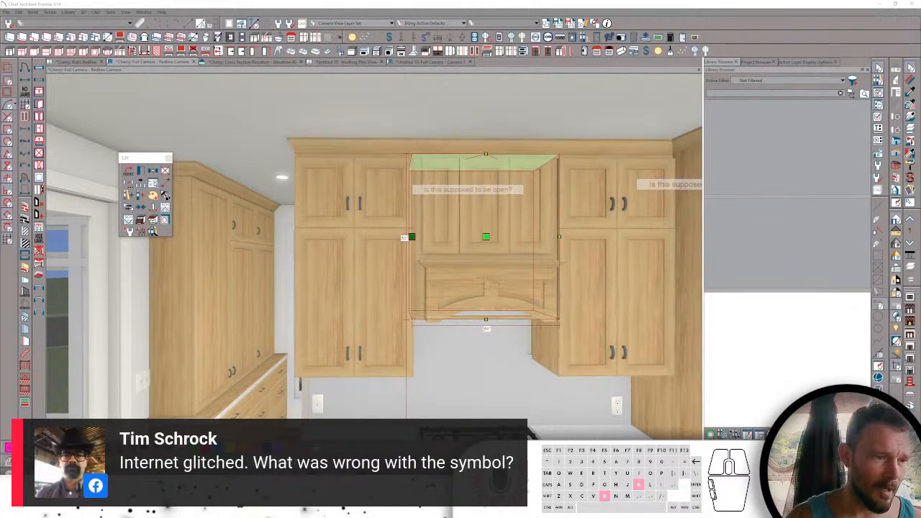
- Select the separate hood fixture symbol placed near the stairs and open its Fixture Specification
{"action": "left_click", "coordinate": [412, 128]}
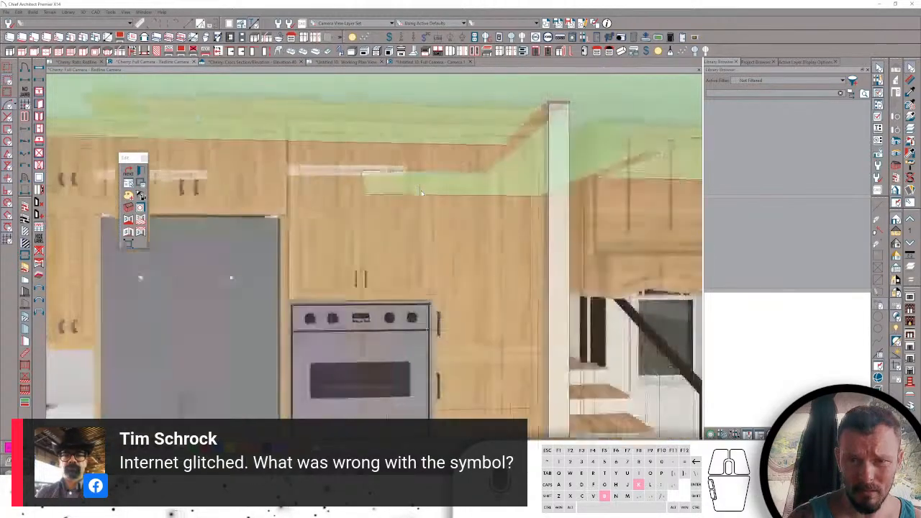
{"action": "left_click", "coordinate": [449, 205]}
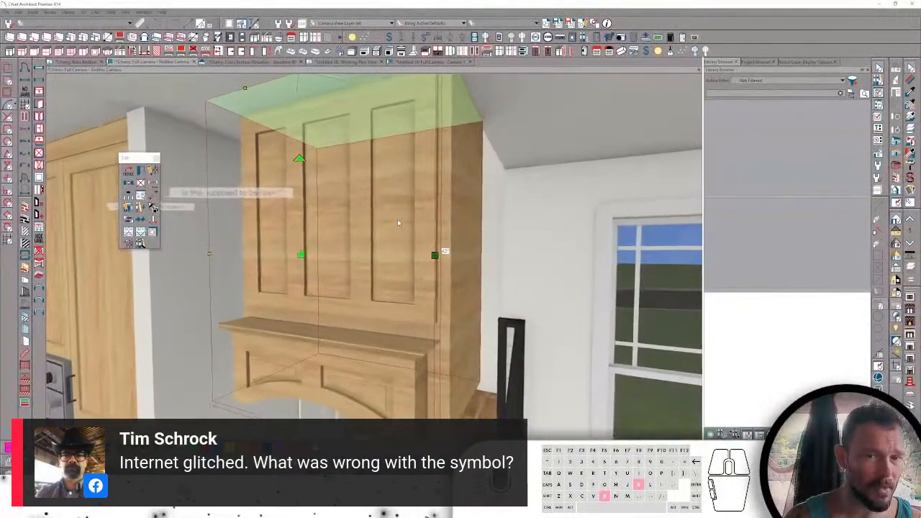
{"action": "left_click", "coordinate": [398, 223]}
{"action": "left_click", "coordinate": [153, 171]}
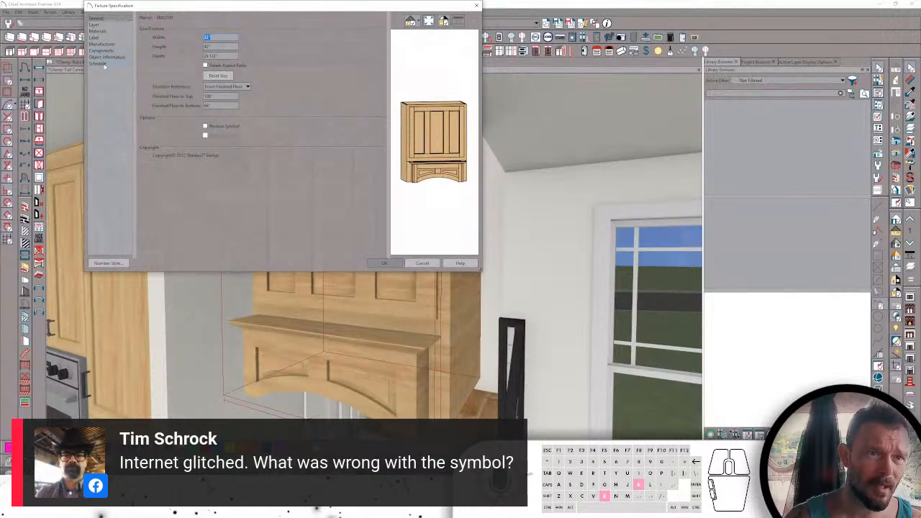
- View the manufacturer details of the hood fixture symbol and close its specification without changes
{"action": "left_click", "coordinate": [101, 45]}
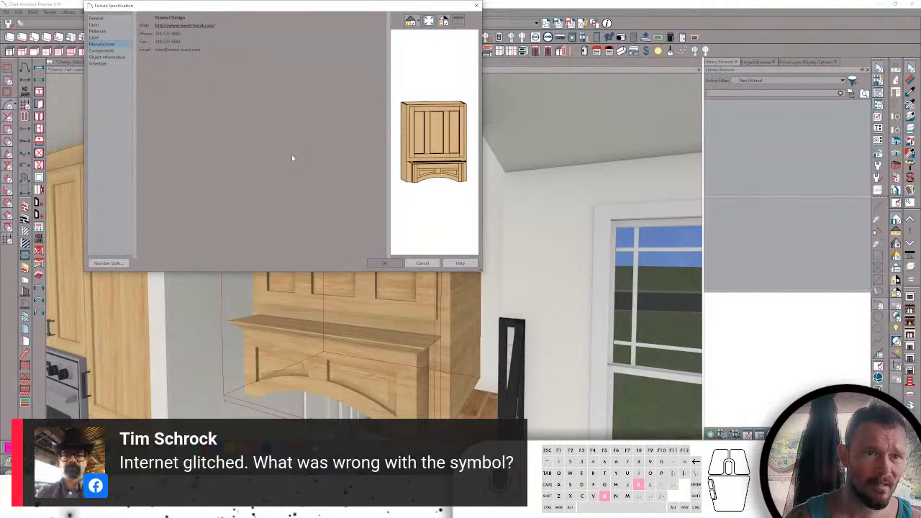
{"action": "left_click", "coordinate": [421, 263]}
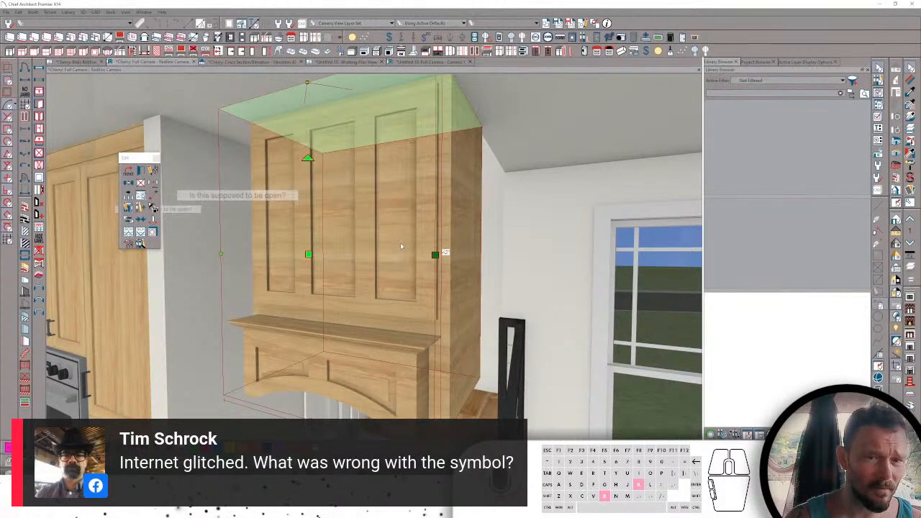
{"action": "double_click", "coordinate": [395, 233]}
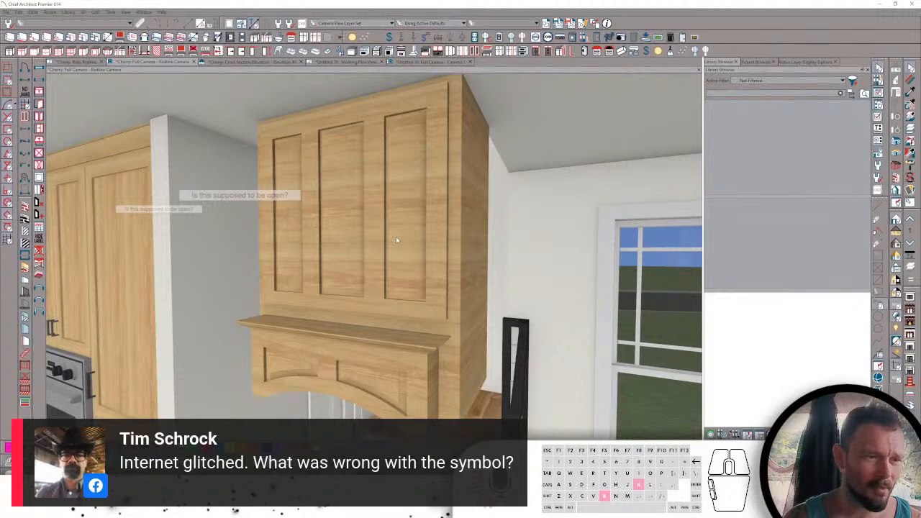
{"action": "left_click", "coordinate": [396, 239]}
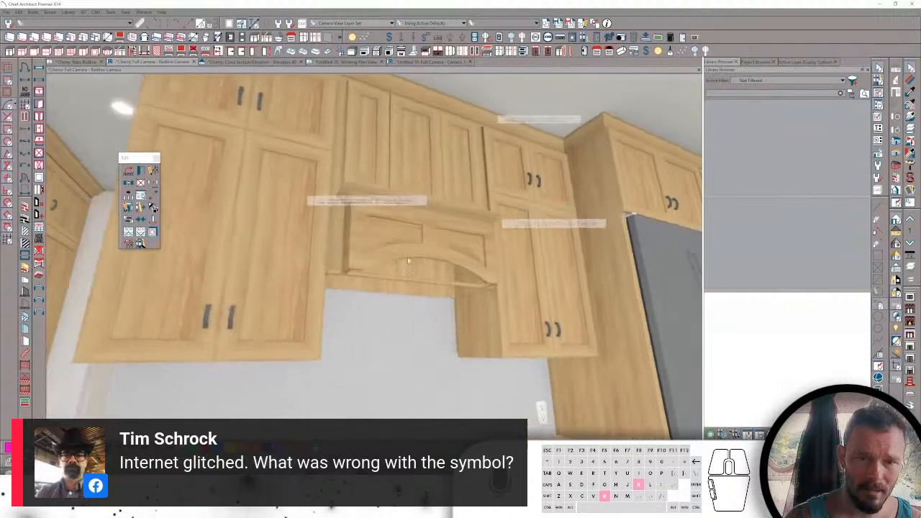
- Delete the bottom horizontal separation beneath the arched valance layout from the kitchen hood cabinet's front face items and accept the specification
{"action": "left_click", "coordinate": [415, 271]}
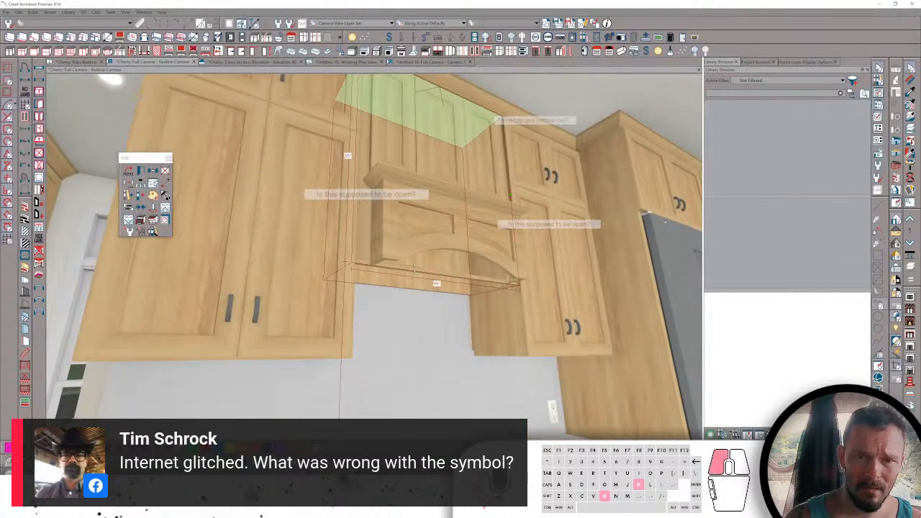
{"action": "double_click", "coordinate": [415, 271]}
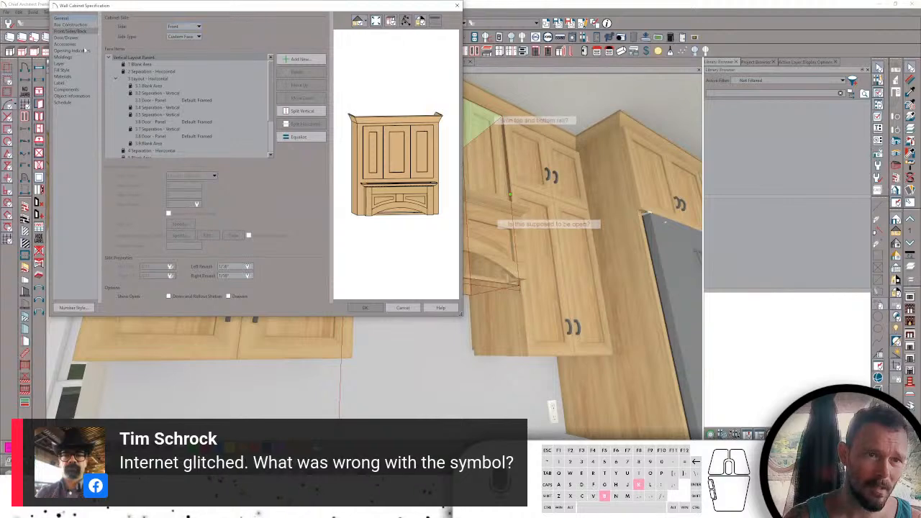
{"action": "left_click", "coordinate": [62, 18]}
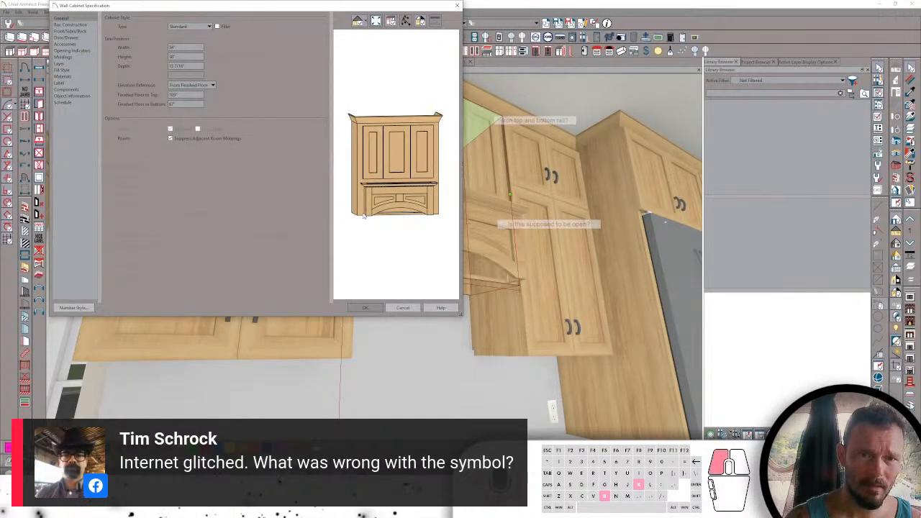
{"action": "left_click", "coordinate": [370, 213]}
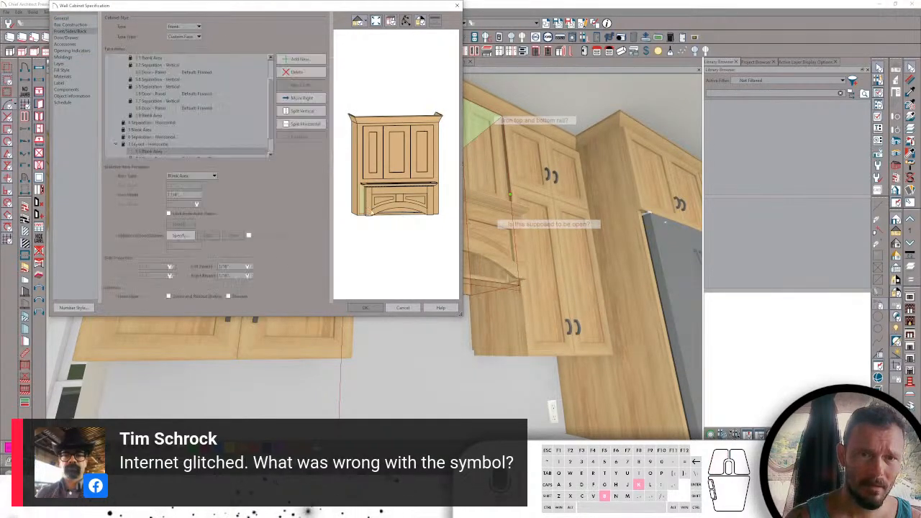
{"action": "scroll", "coordinate": [156, 148], "scroll_direction": "down", "scroll_amount": 1}
{"action": "left_click", "coordinate": [158, 152]}
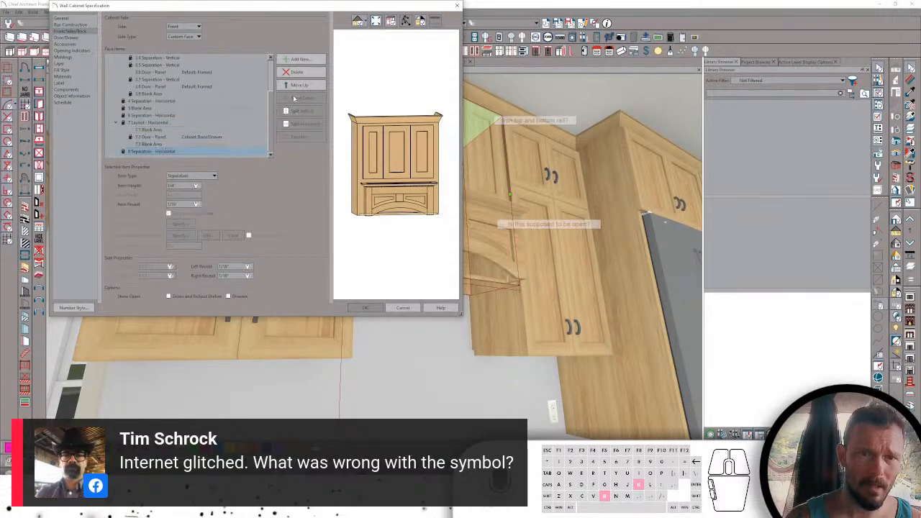
{"action": "left_click", "coordinate": [297, 73]}
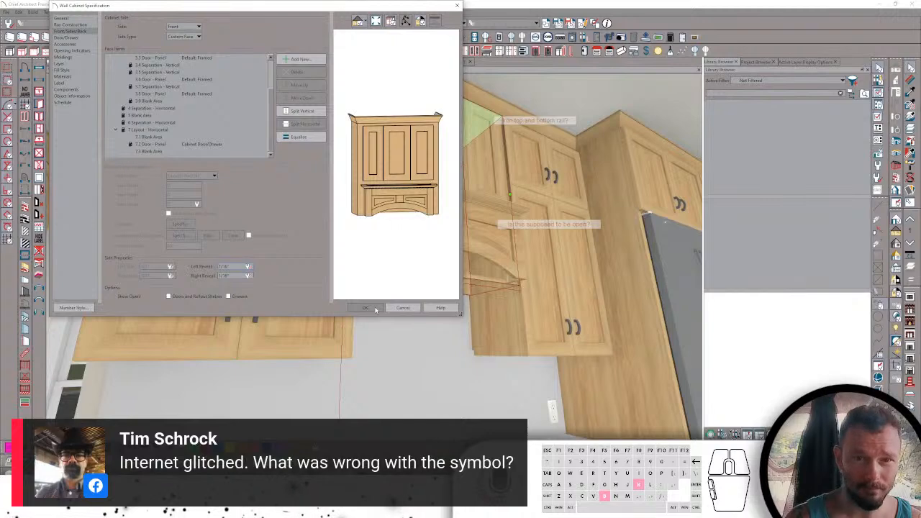
{"action": "left_click", "coordinate": [373, 309]}
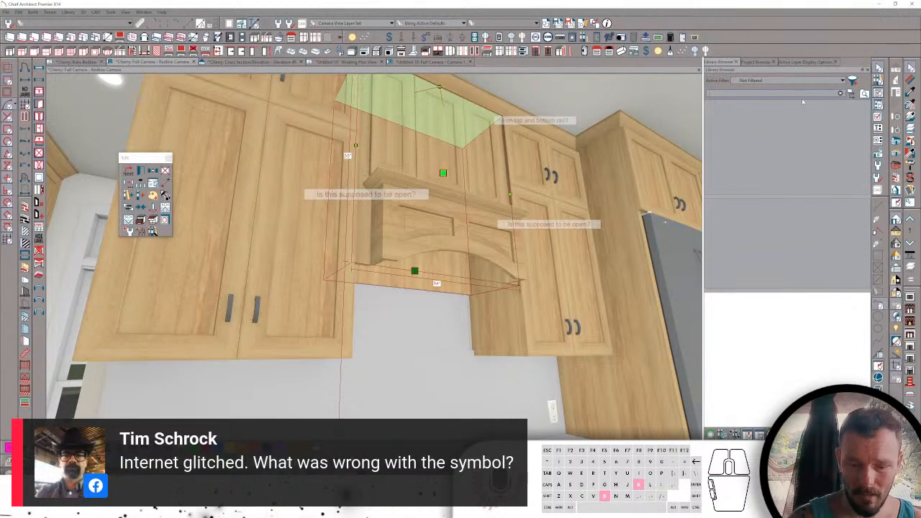
- Search the library for "insert" and preview the Custom Hood Insert, rotating its 3D preview
{"action": "type", "text": "insert"}
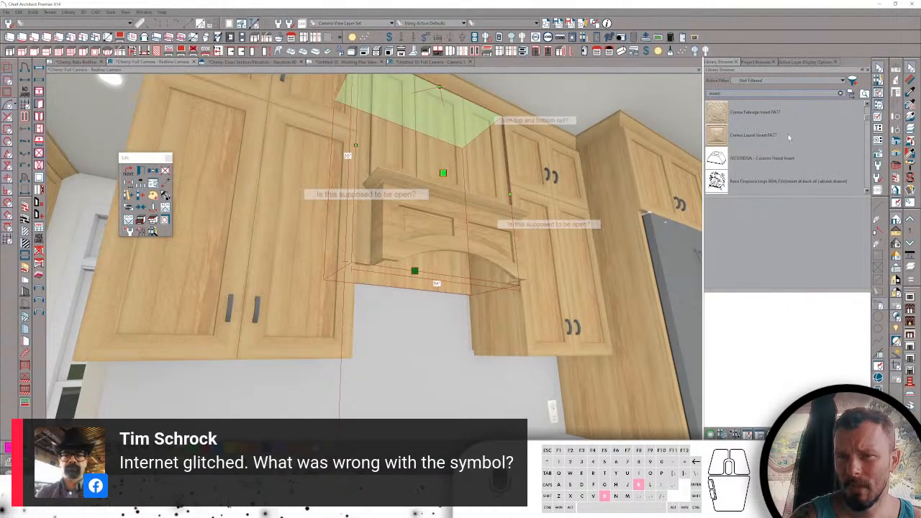
{"action": "left_click", "coordinate": [756, 159]}
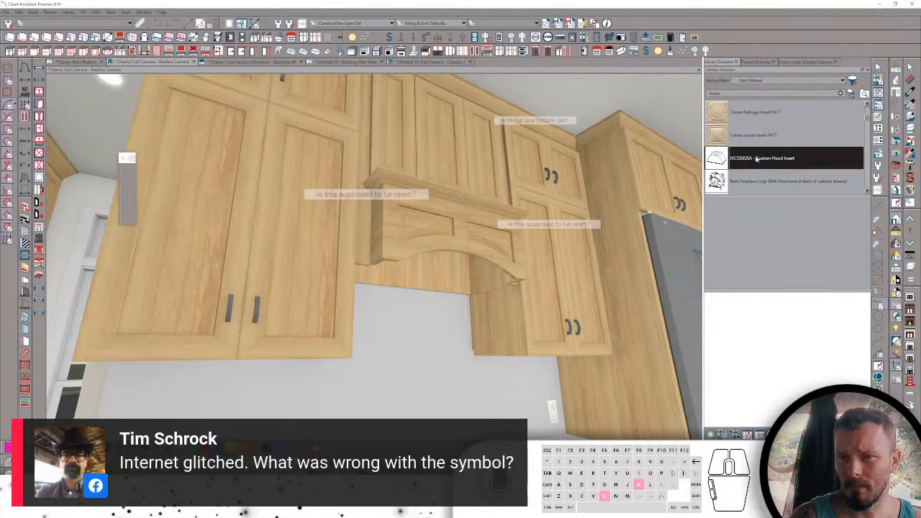
{"action": "left_click", "coordinate": [825, 232]}
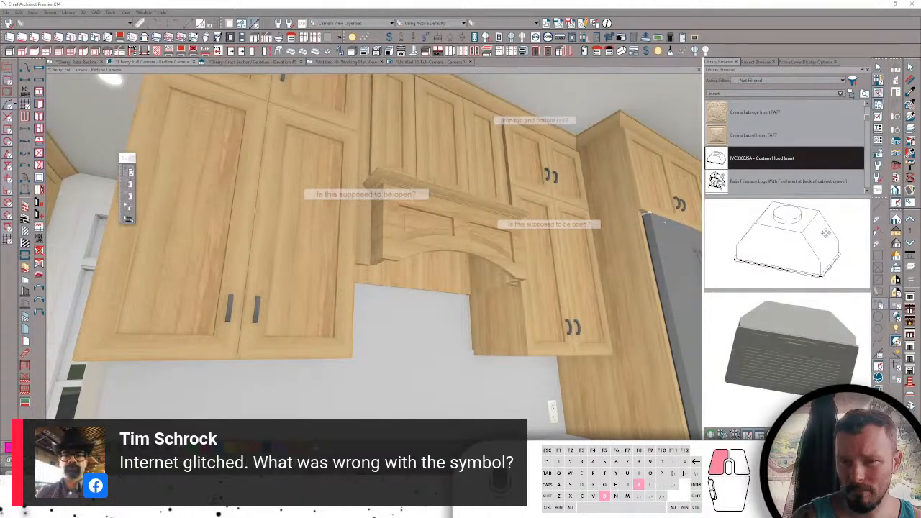
{"action": "left_click_drag", "start_coordinate": [826, 232], "coordinate": [809, 347]}
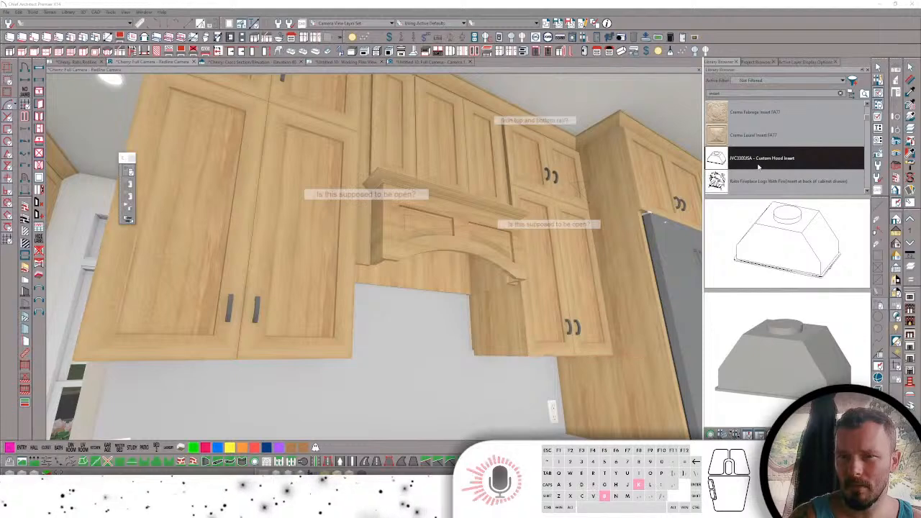
- Look through the "insert" search results for other hood inserts and preview a Professional Series Custom Insert from below
{"action": "scroll", "coordinate": [770, 164], "scroll_direction": "down", "scroll_amount": 3}
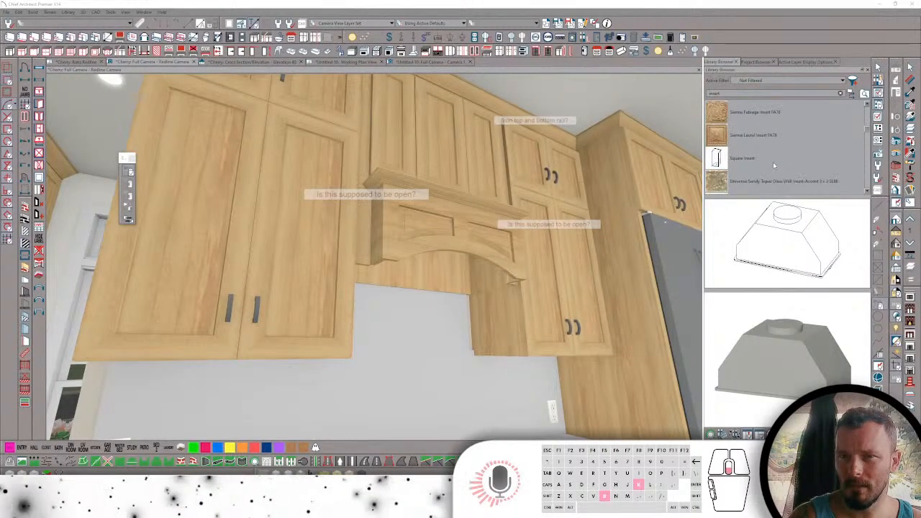
{"action": "scroll", "coordinate": [773, 161], "scroll_direction": "down", "scroll_amount": 3}
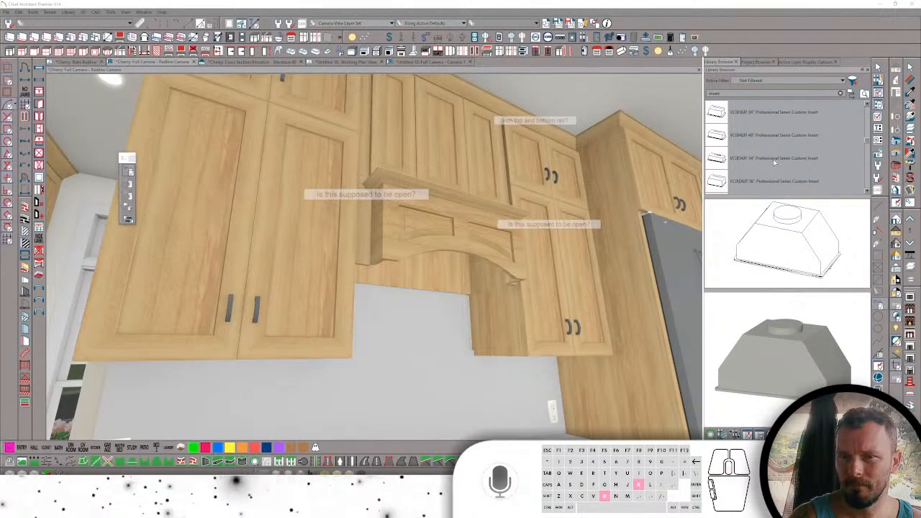
{"action": "left_click", "coordinate": [769, 177]}
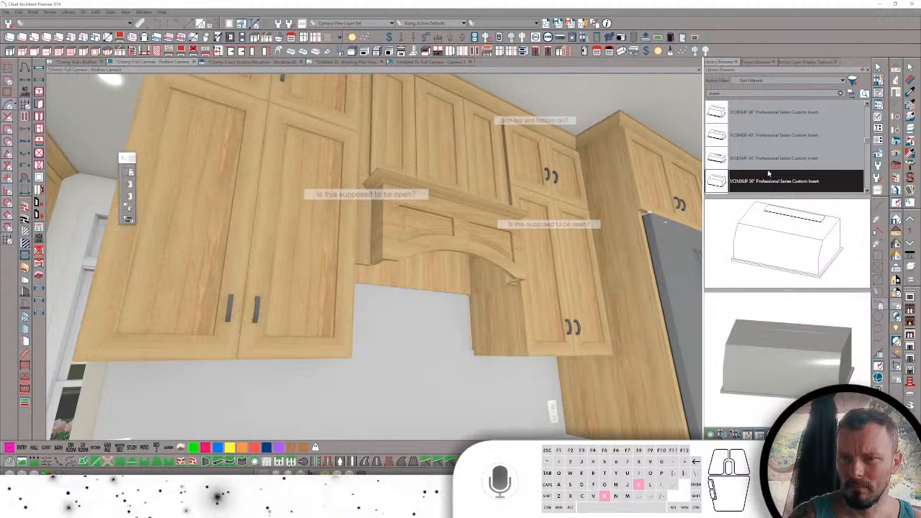
{"action": "scroll", "coordinate": [769, 173], "scroll_direction": "down", "scroll_amount": 1}
{"action": "left_click_drag", "start_coordinate": [769, 337], "coordinate": [814, 250]}
{"action": "scroll", "coordinate": [773, 159], "scroll_direction": "down", "scroll_amount": 1}
{"action": "scroll", "coordinate": [773, 157], "scroll_direction": "down", "scroll_amount": 3}
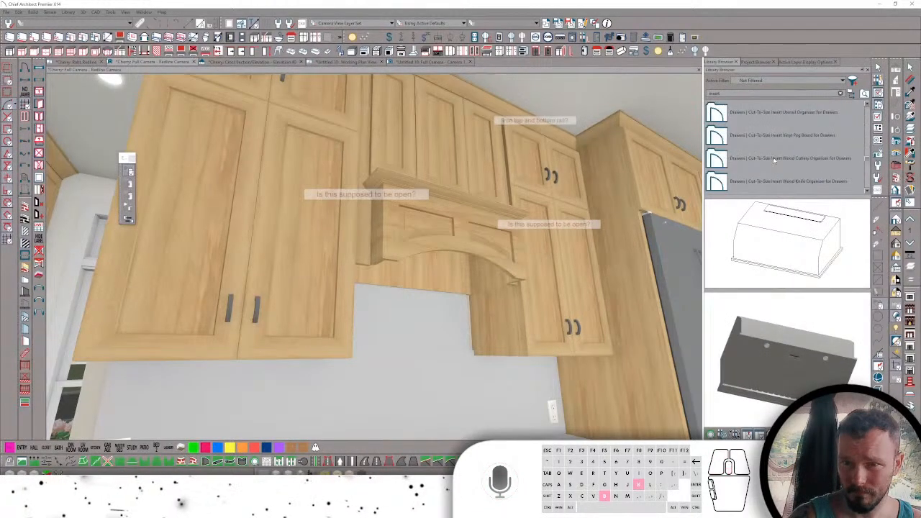
{"action": "scroll", "coordinate": [774, 159], "scroll_direction": "down", "scroll_amount": 5}
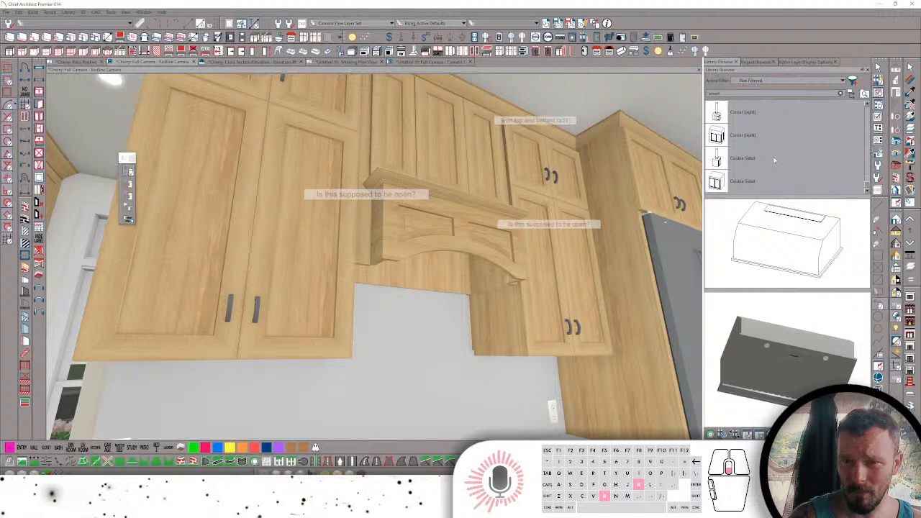
{"action": "scroll", "coordinate": [774, 160], "scroll_direction": "down", "scroll_amount": 3}
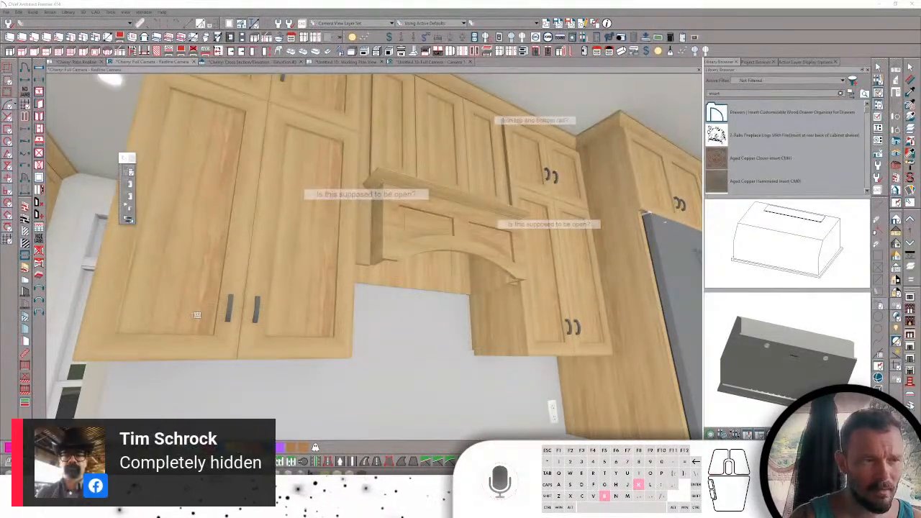
{"action": "scroll", "coordinate": [813, 150], "scroll_direction": "down", "scroll_amount": 1}
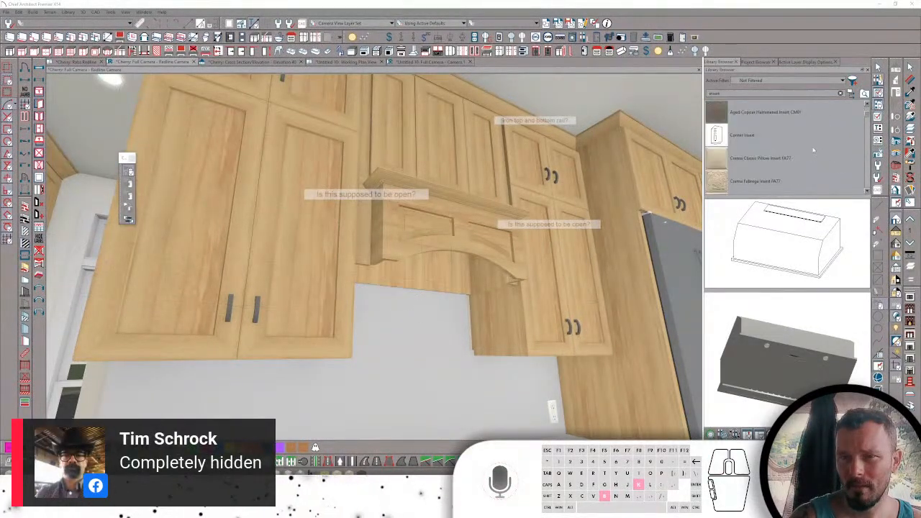
{"action": "scroll", "coordinate": [813, 150], "scroll_direction": "down", "scroll_amount": 3}
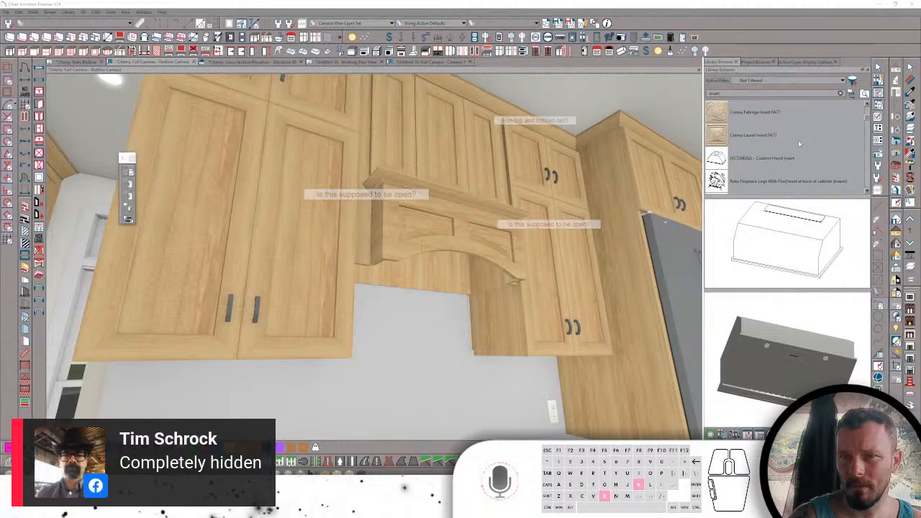
- Place the Custom Hood Insert in the untitled plan's working plan view and delete the existing object beside it
{"action": "left_click", "coordinate": [763, 157]}
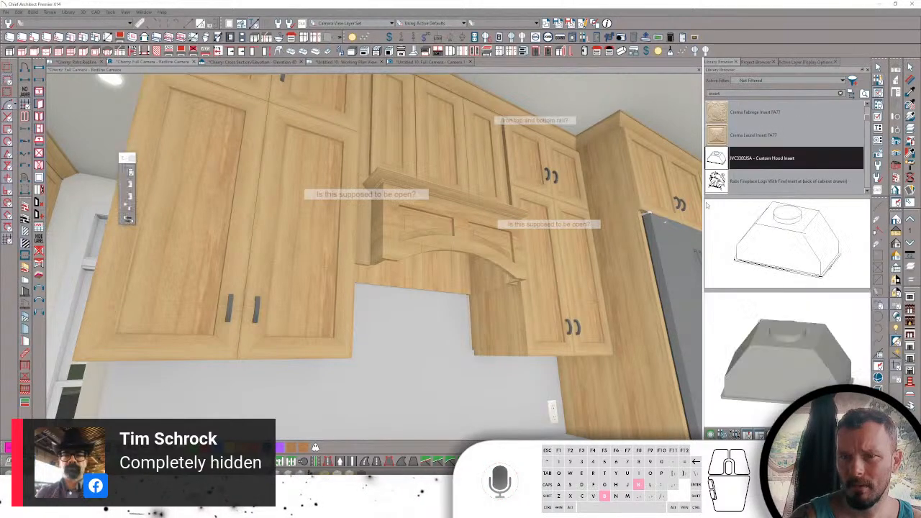
{"action": "middle_click_drag", "start_coordinate": [456, 315], "coordinate": [363, 73]}
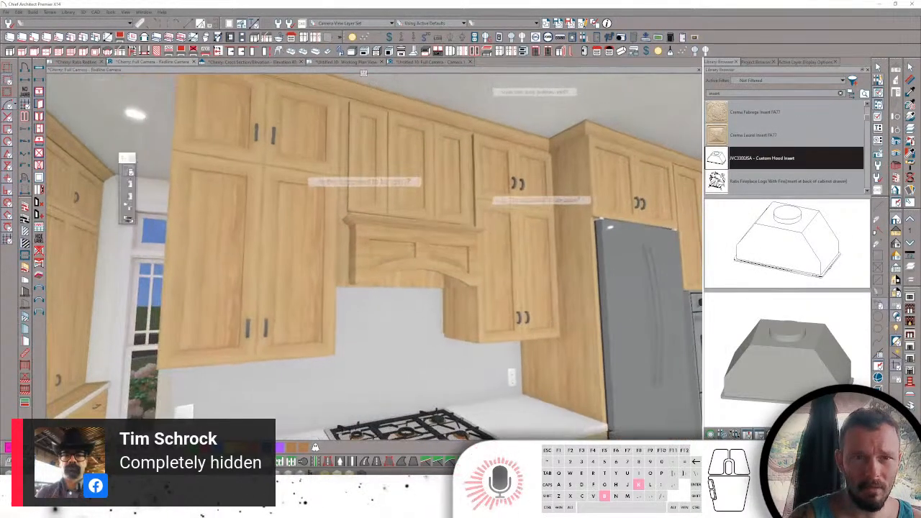
{"action": "left_click", "coordinate": [353, 62]}
{"action": "scroll", "coordinate": [400, 238], "scroll_direction": "down", "scroll_amount": 1}
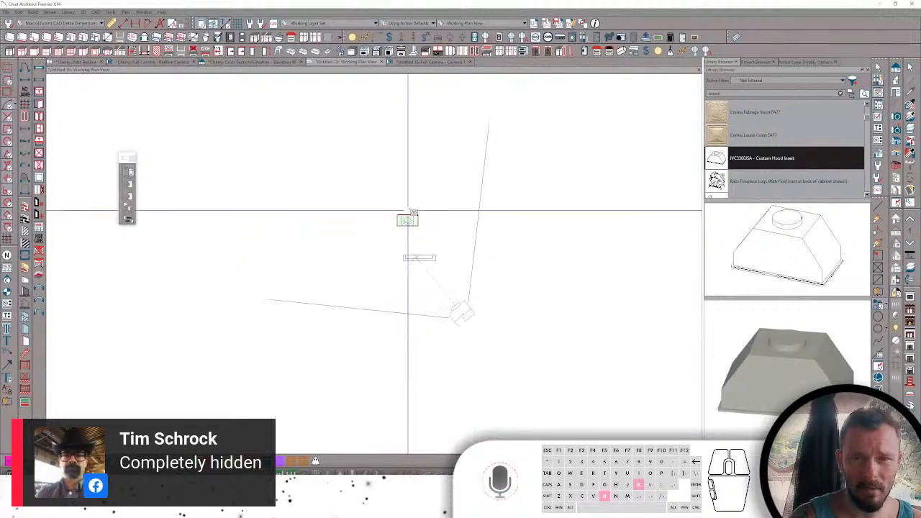
{"action": "left_click", "coordinate": [411, 231]}
{"action": "key", "text": "space"}
{"action": "left_click_drag", "start_coordinate": [452, 251], "coordinate": [288, 302]}
{"action": "key", "text": "Delete"}
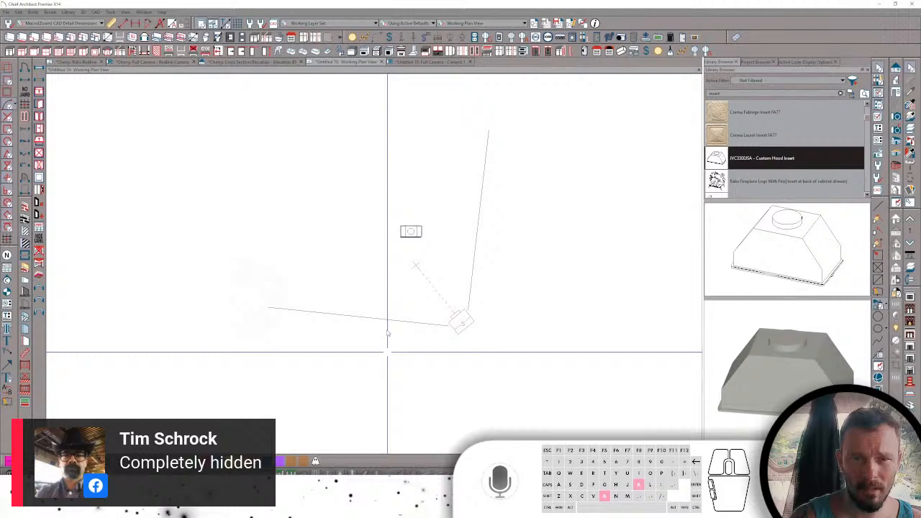
- Examine the underside of the placed hood insert in the untitled plan's camera view
{"action": "key", "text": "ctrl+Tab"}
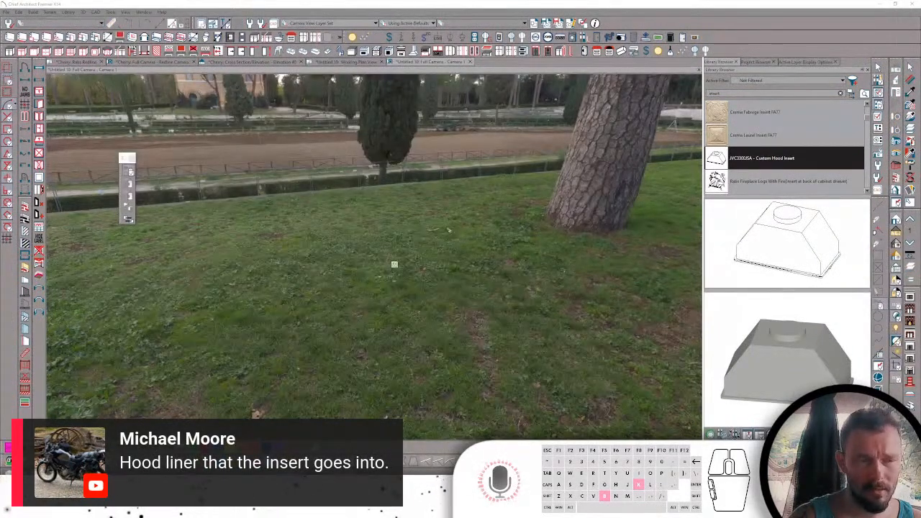
{"action": "scroll", "coordinate": [433, 232], "scroll_direction": "down", "scroll_amount": 6}
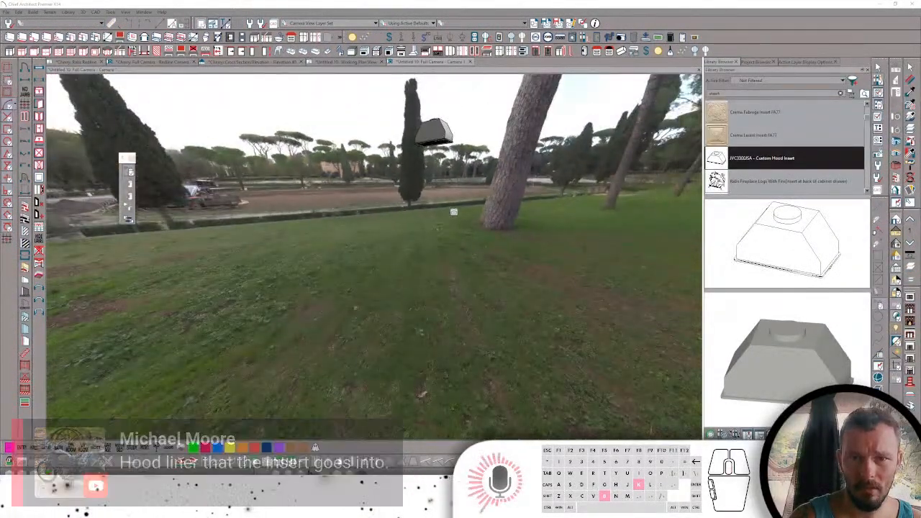
{"action": "left_click", "coordinate": [460, 207]}
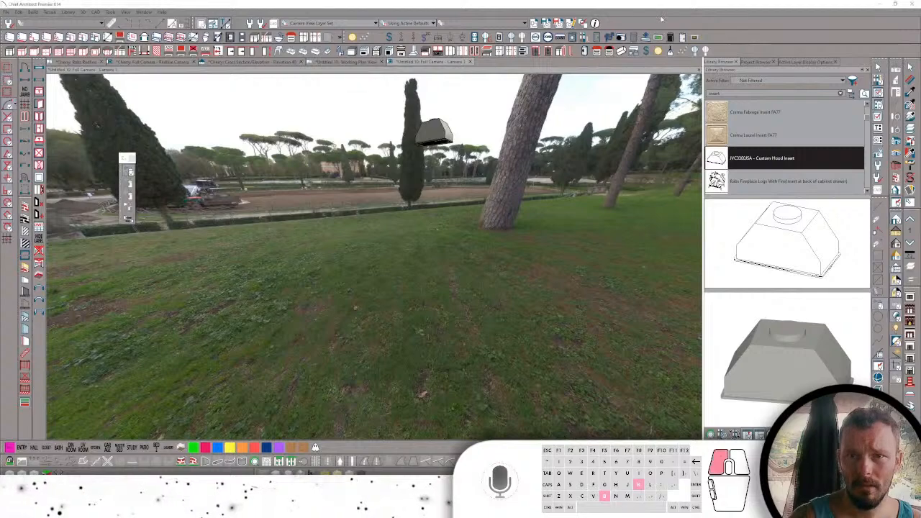
{"action": "middle_click_drag", "start_coordinate": [524, 126], "coordinate": [466, 200]}
{"action": "scroll", "coordinate": [470, 209], "scroll_direction": "up", "scroll_amount": 5}
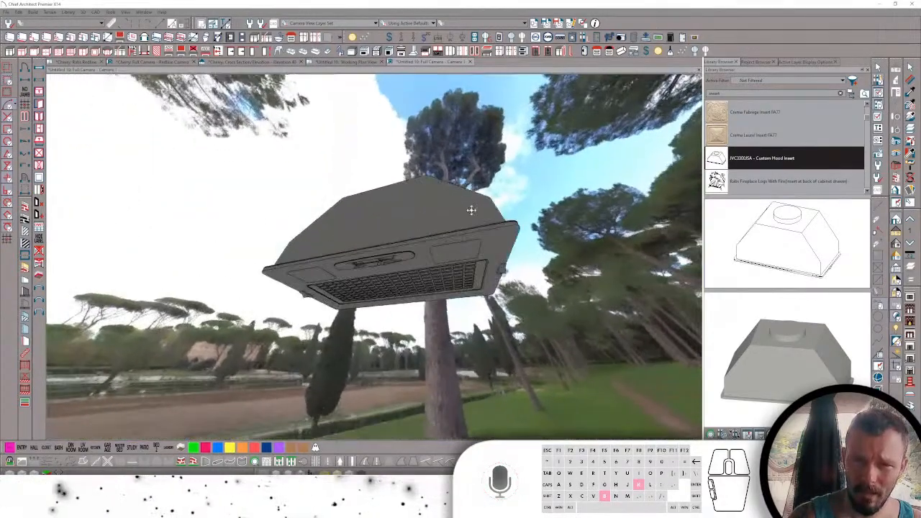
{"action": "left_click", "coordinate": [432, 256]}
{"action": "scroll", "coordinate": [431, 256], "scroll_direction": "down", "scroll_amount": 2}
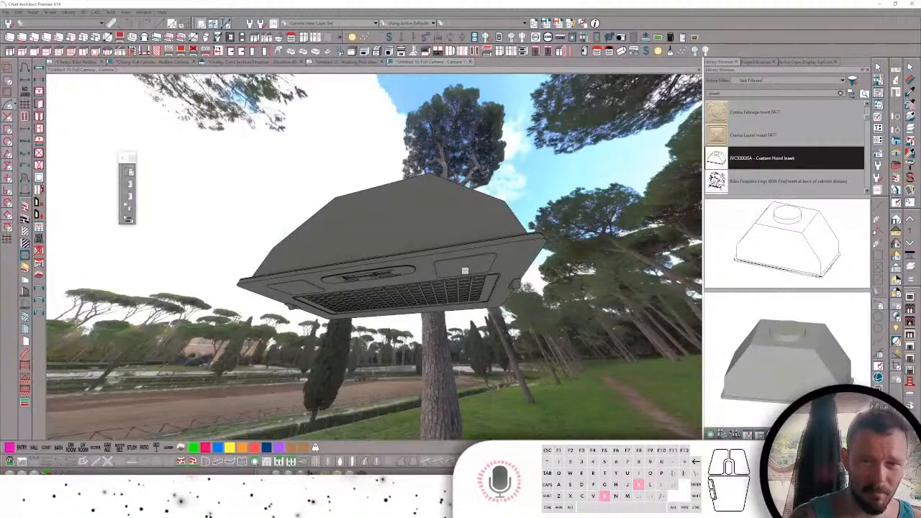
- Start converting the custom hood insert in the untitled plan's camera view to a symbol in the Millwork category
{"action": "key", "text": "space"}
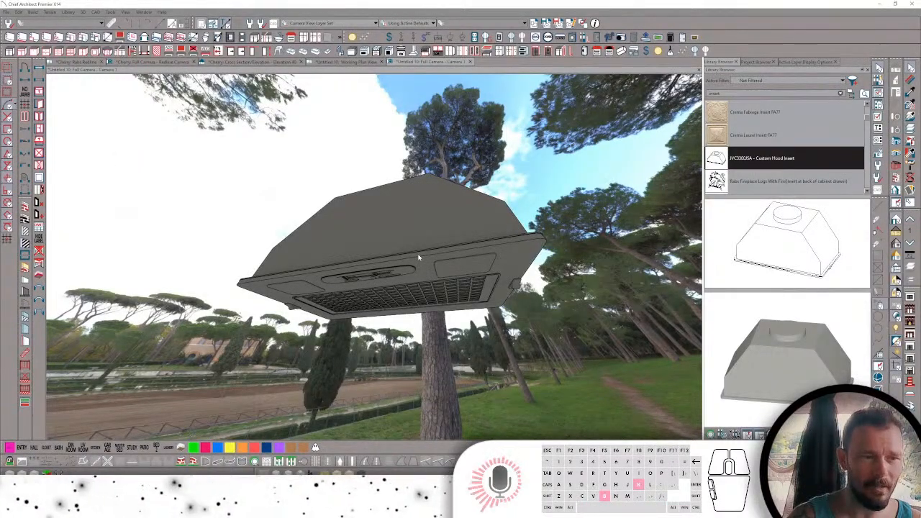
{"action": "left_click", "coordinate": [408, 262]}
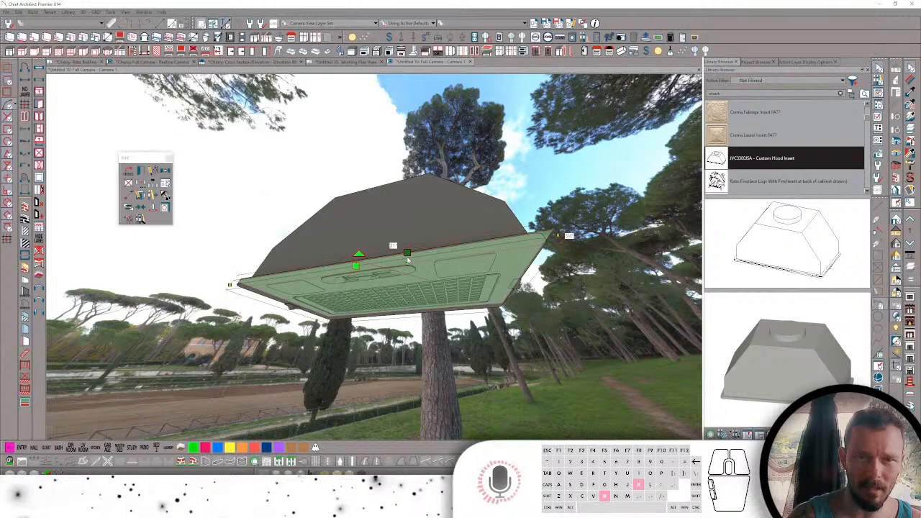
{"action": "left_click", "coordinate": [413, 231]}
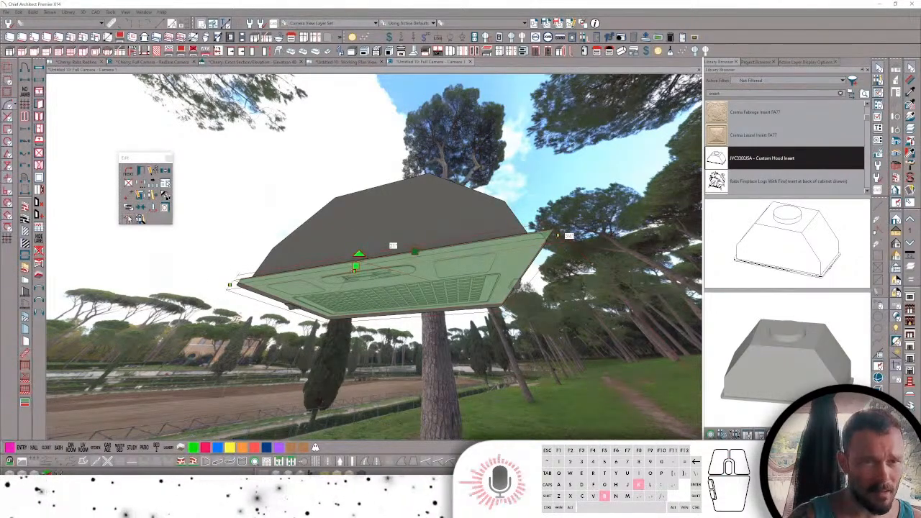
{"action": "left_click", "coordinate": [129, 219]}
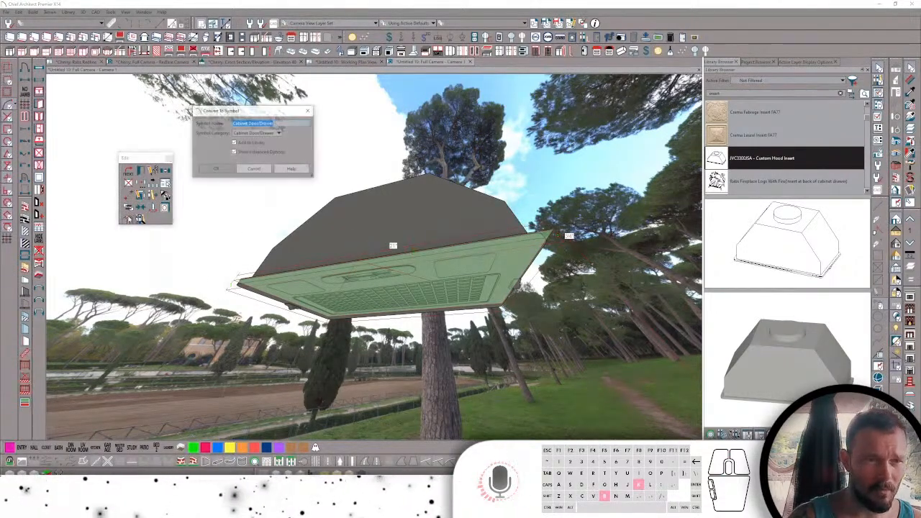
{"action": "left_click", "coordinate": [264, 136]}
{"action": "left_click", "coordinate": [253, 203]}
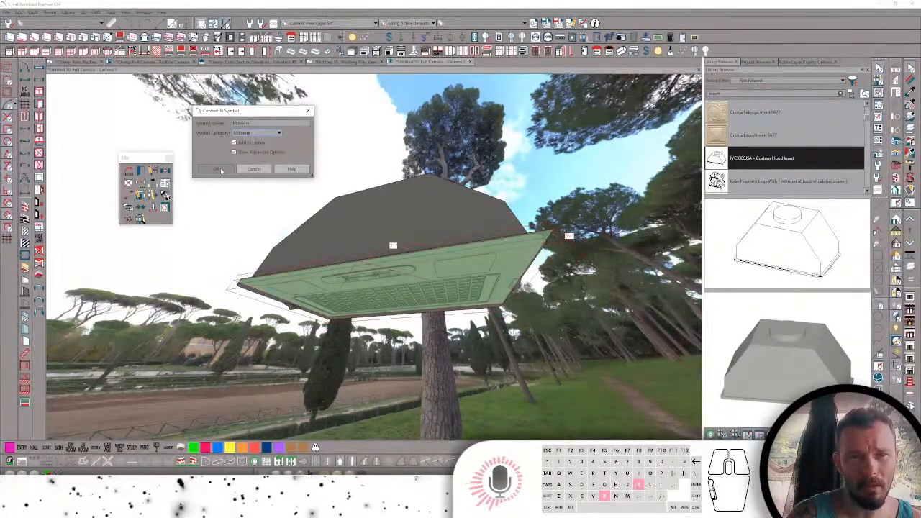
- Name the symbol "Hood insert as Millwork" and accept its specification so it is added to the library
{"action": "left_click", "coordinate": [209, 127]}
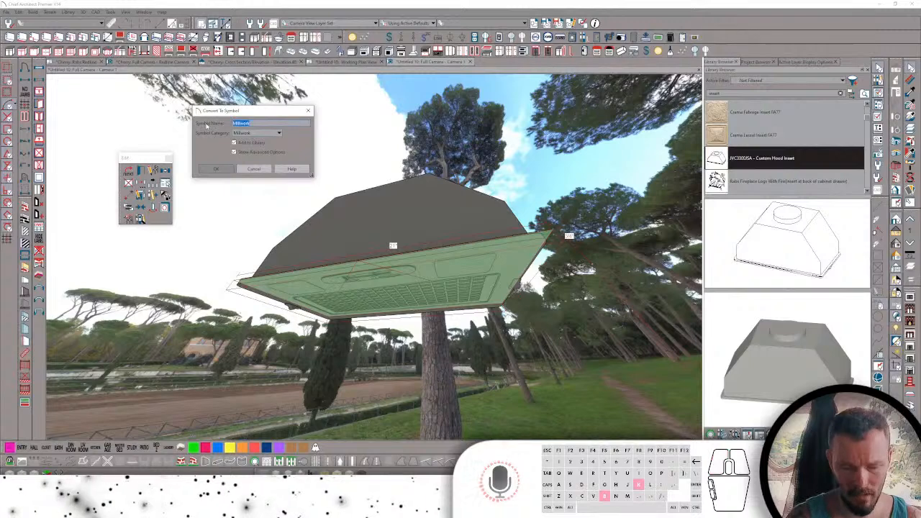
{"action": "type", "text": "Hood inse"}
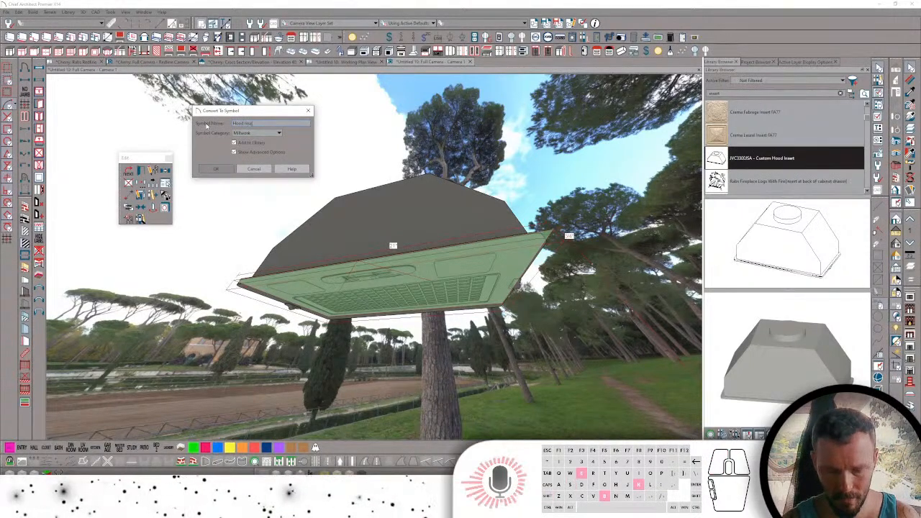
{"action": "type", "text": "rt as"}
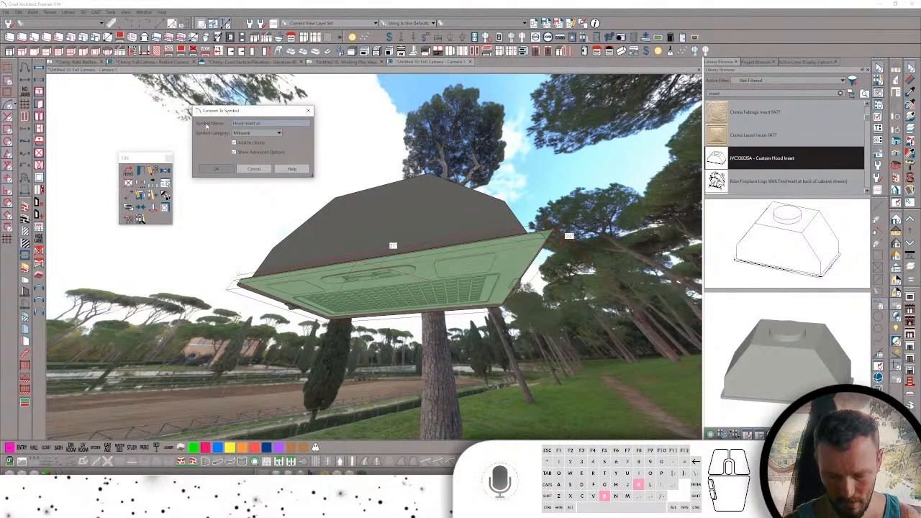
{"action": "type", "text": " Millwork"}
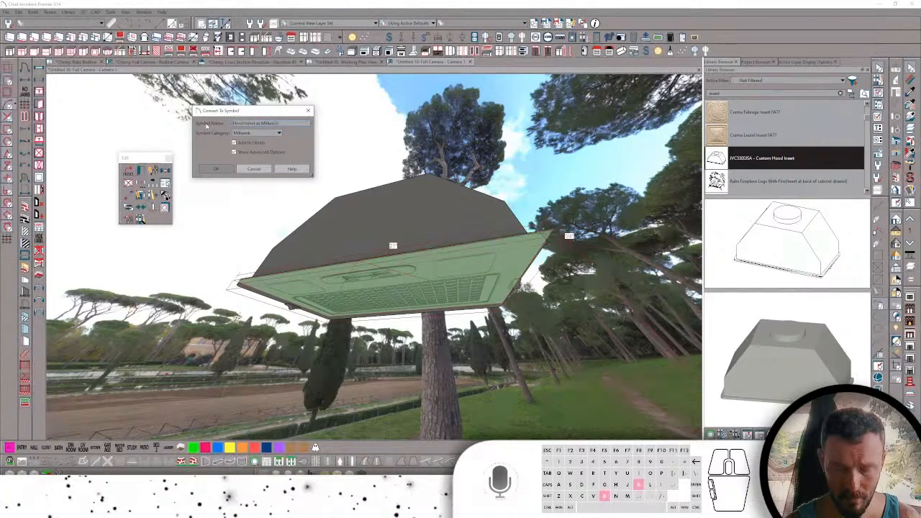
{"action": "key", "text": "Return"}
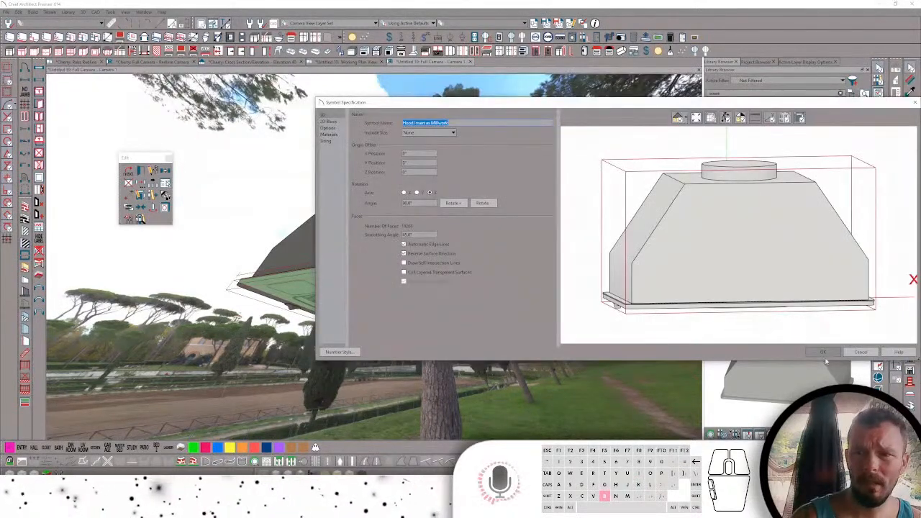
{"action": "left_click", "coordinate": [823, 352]}
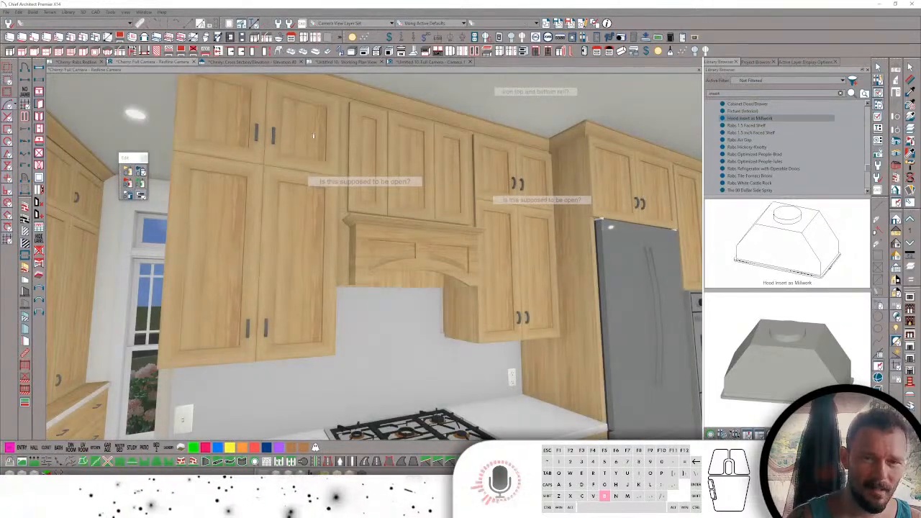
- Change the arched valance panel, face item 7.2 of the kitchen hood wall cabinet, to the Door - Left item type
{"action": "left_click", "coordinate": [427, 245]}
{"action": "double_click", "coordinate": [426, 245]}
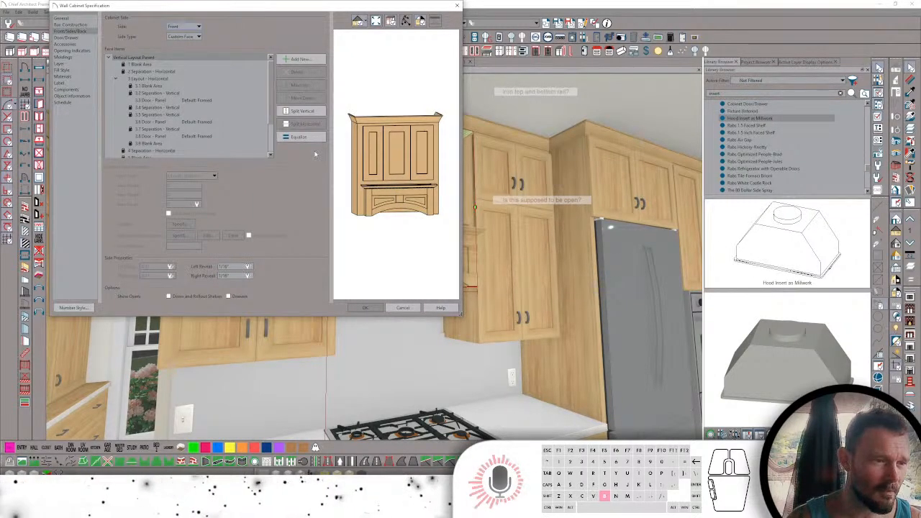
{"action": "scroll", "coordinate": [179, 147], "scroll_direction": "down", "scroll_amount": 2}
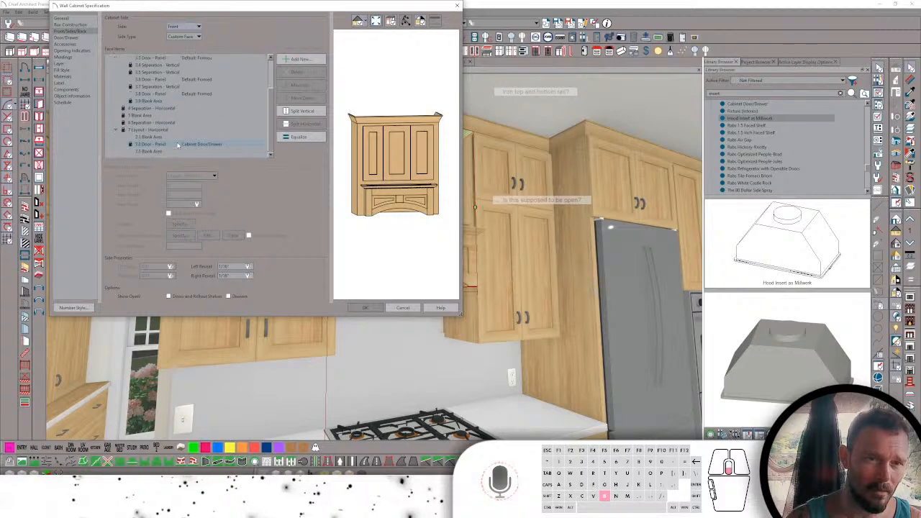
{"action": "left_click", "coordinate": [387, 199]}
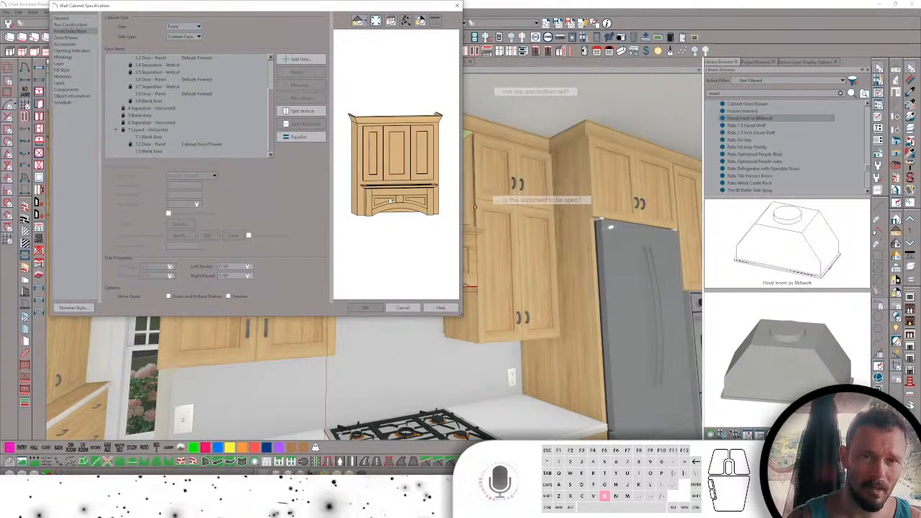
{"action": "left_click", "coordinate": [166, 145]}
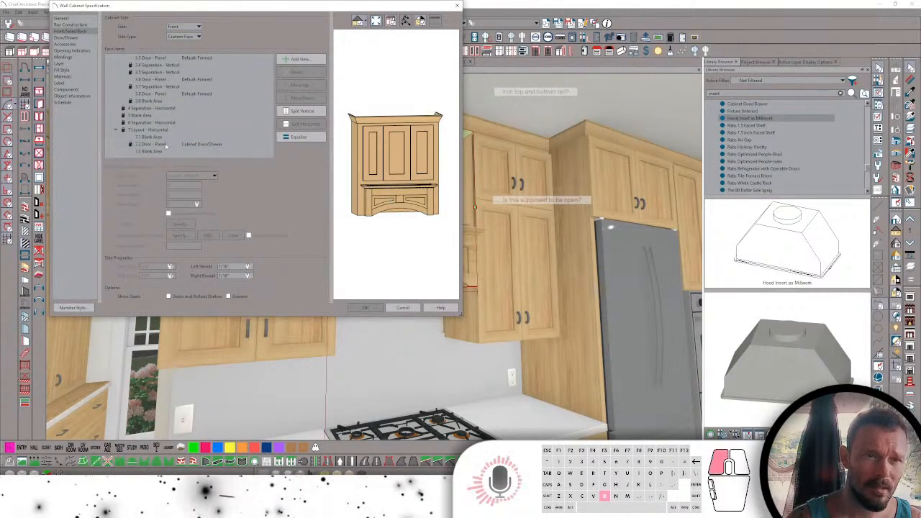
{"action": "left_click", "coordinate": [181, 234]}
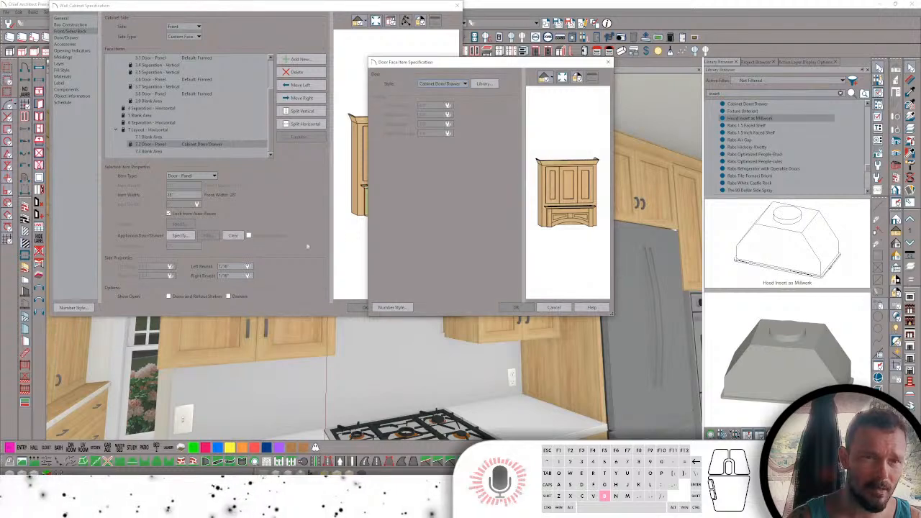
{"action": "left_click", "coordinate": [553, 307]}
{"action": "left_click", "coordinate": [191, 176]}
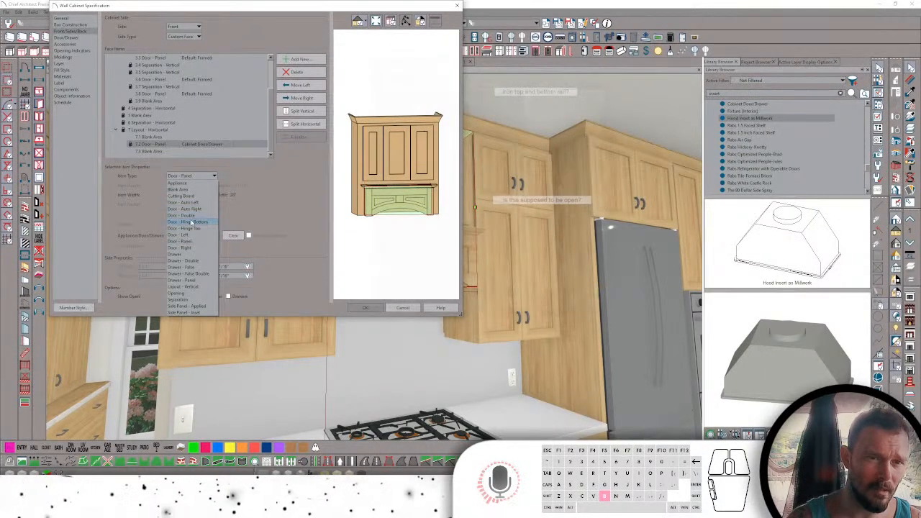
{"action": "left_click", "coordinate": [193, 235]}
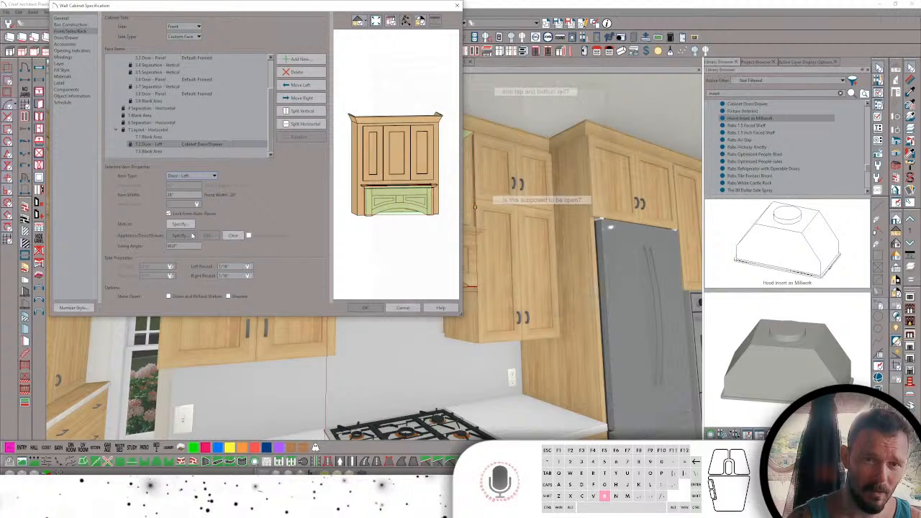
- Switch the valance door's shelf management to Manual and set the number of shelves to 1
{"action": "left_click", "coordinate": [184, 225]}
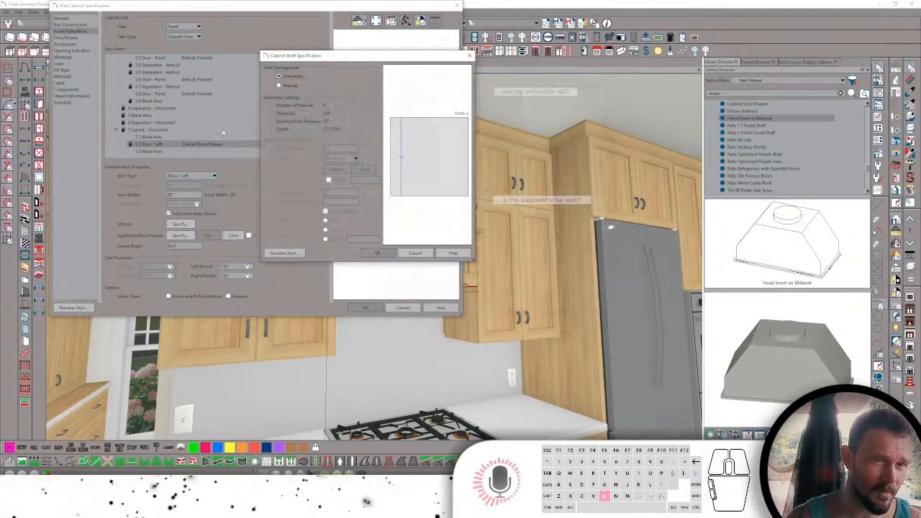
{"action": "left_click", "coordinate": [279, 85]}
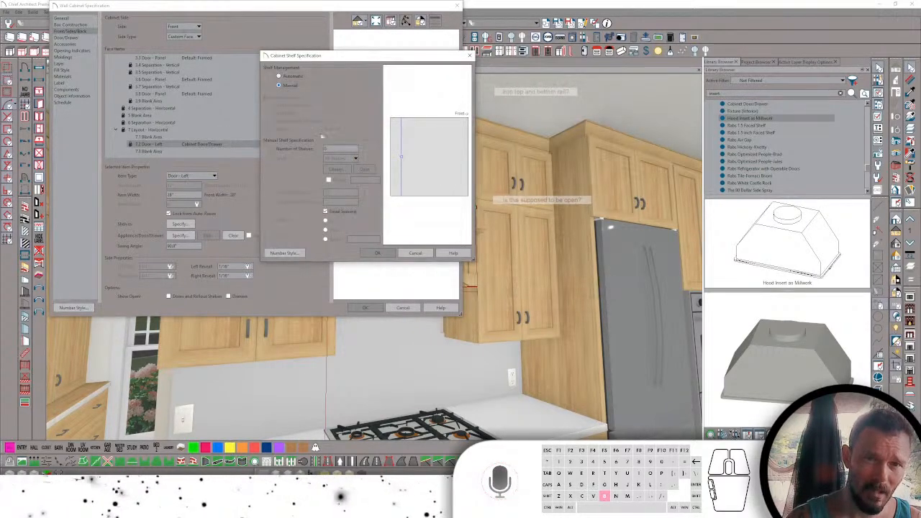
{"action": "left_click", "coordinate": [325, 160]}
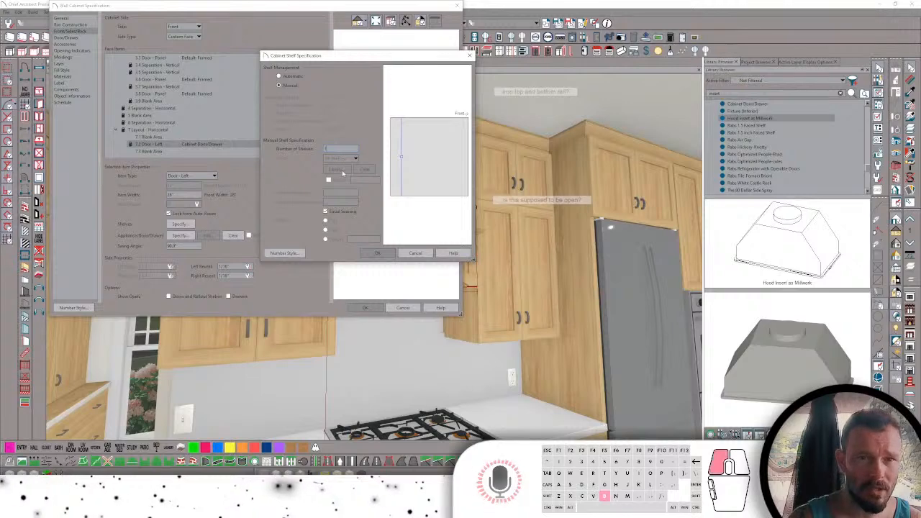
{"action": "left_click", "coordinate": [357, 142]}
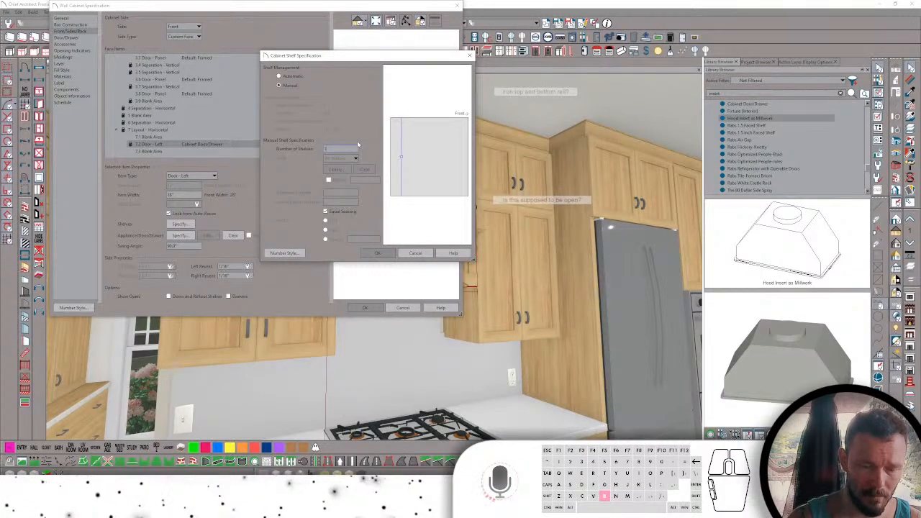
{"action": "key", "text": "Tab"}
- Assign "Hood insert as Millwork" from the User Catalog as the shelf object behind the valance door and apply the cabinet changes
{"action": "left_click", "coordinate": [338, 170]}
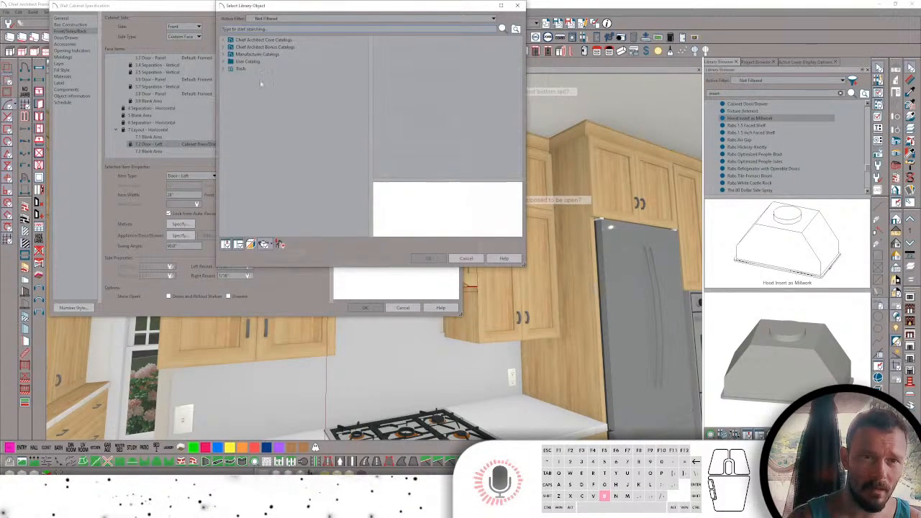
{"action": "left_click", "coordinate": [224, 62]}
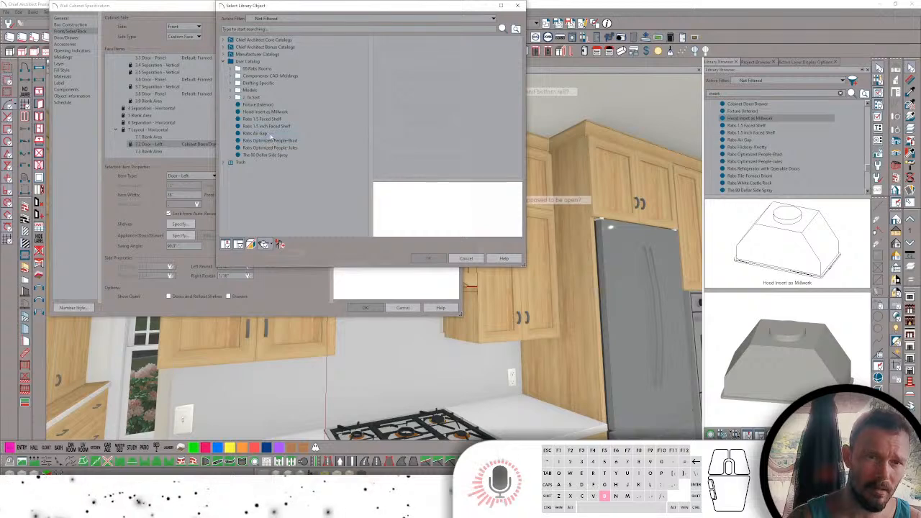
{"action": "left_click", "coordinate": [264, 112]}
{"action": "left_click", "coordinate": [430, 258]}
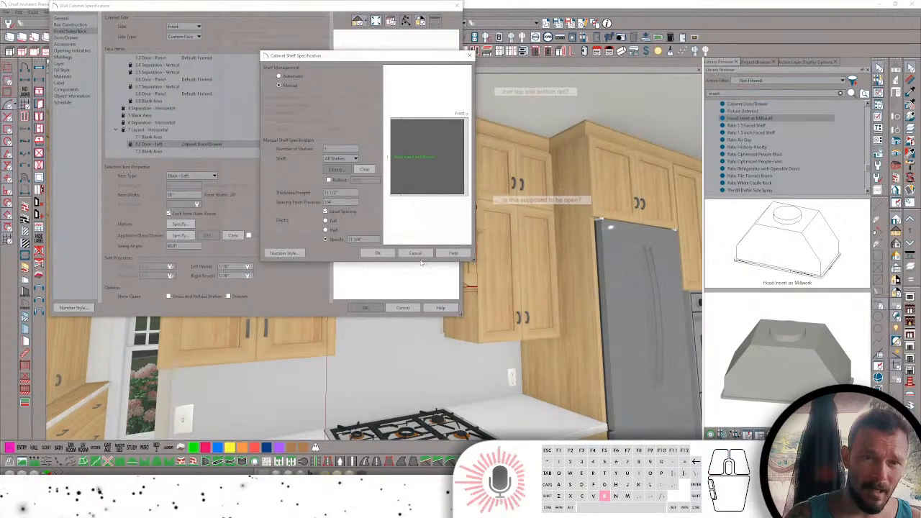
{"action": "left_click", "coordinate": [377, 253]}
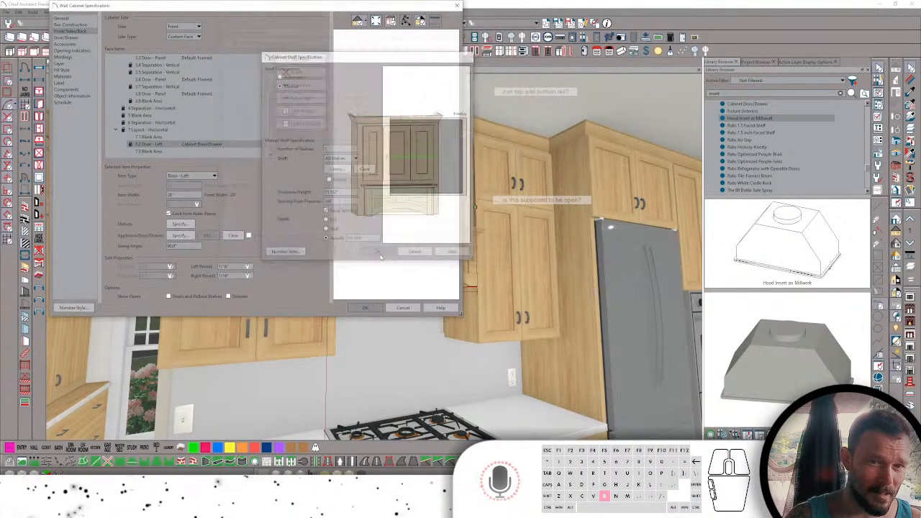
{"action": "left_click", "coordinate": [363, 307]}
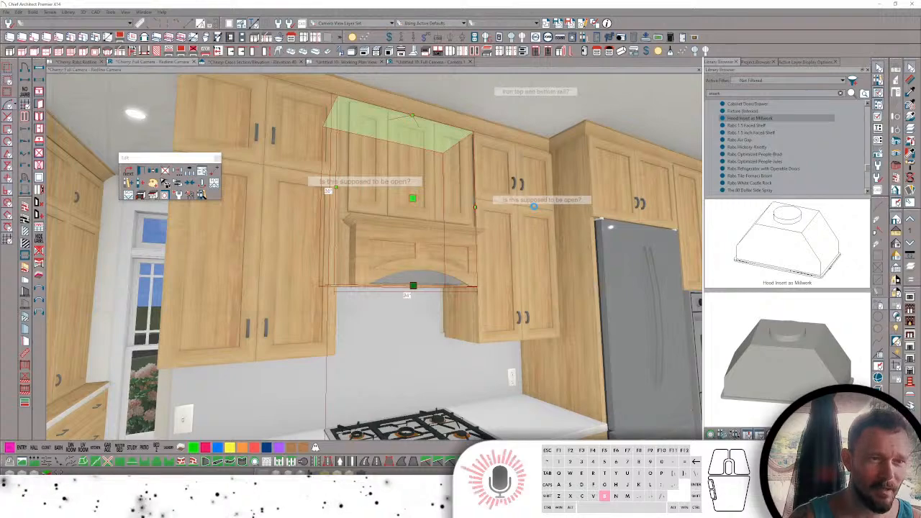
- Clear the library object from the valance door's shelf in the hood cabinet and return its shelf management to Automatic
{"action": "scroll", "coordinate": [484, 247], "scroll_direction": "up", "scroll_amount": 3}
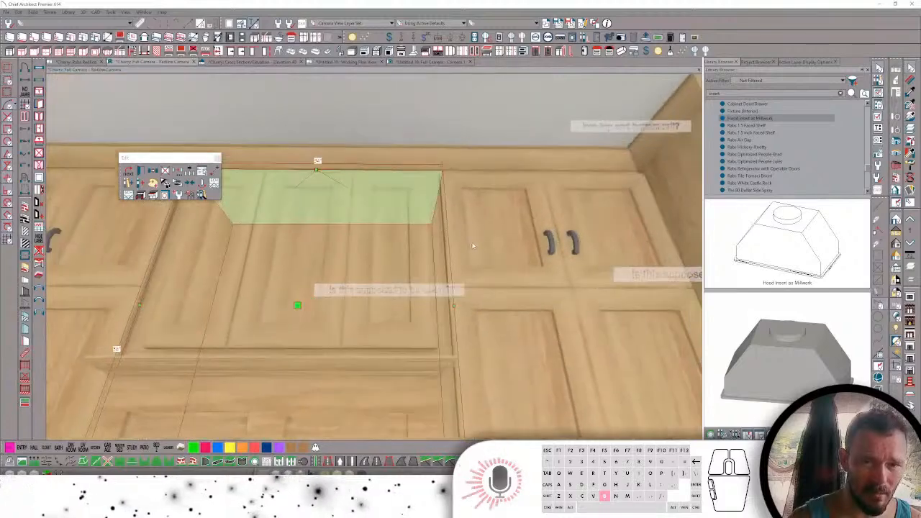
{"action": "key", "text": "b"}
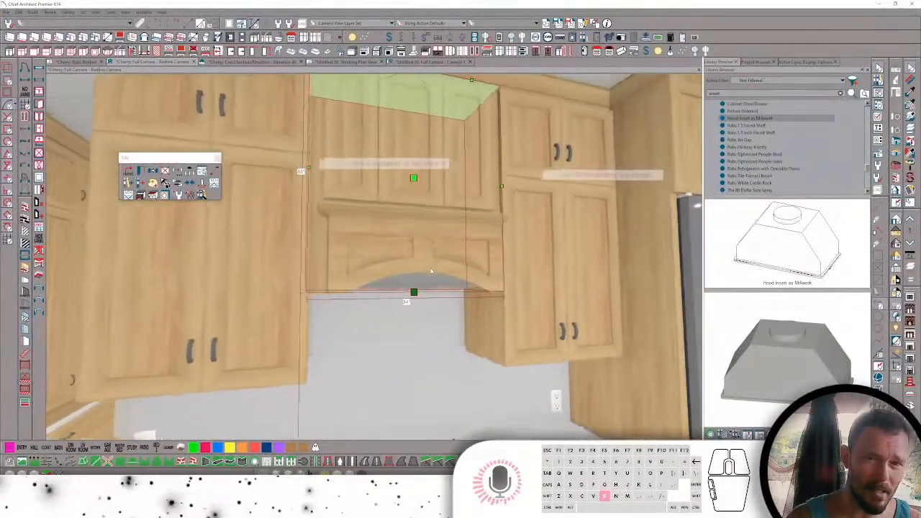
{"action": "left_click", "coordinate": [425, 247]}
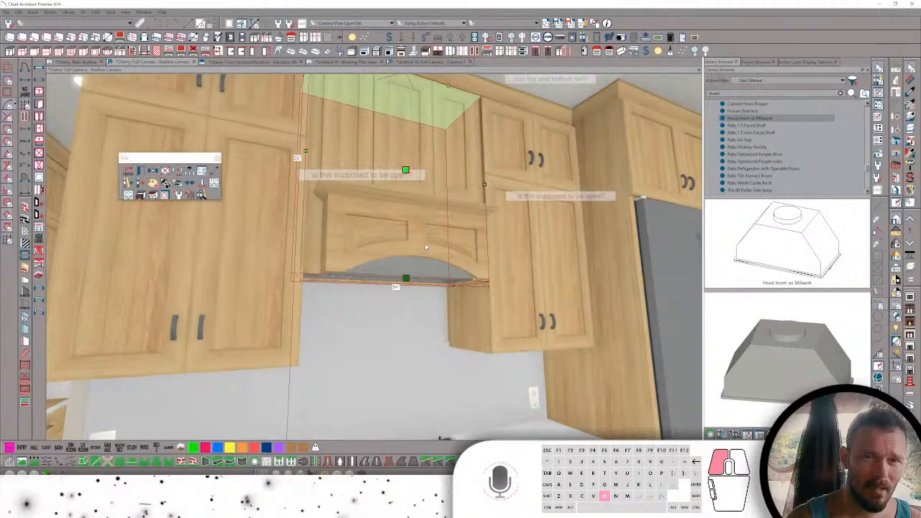
{"action": "double_click", "coordinate": [425, 246]}
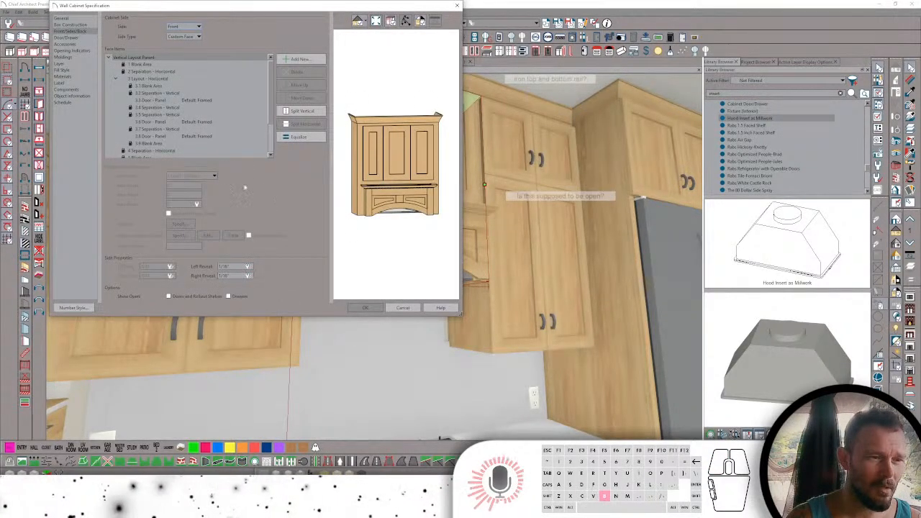
{"action": "scroll", "coordinate": [186, 150], "scroll_direction": "down", "scroll_amount": 2}
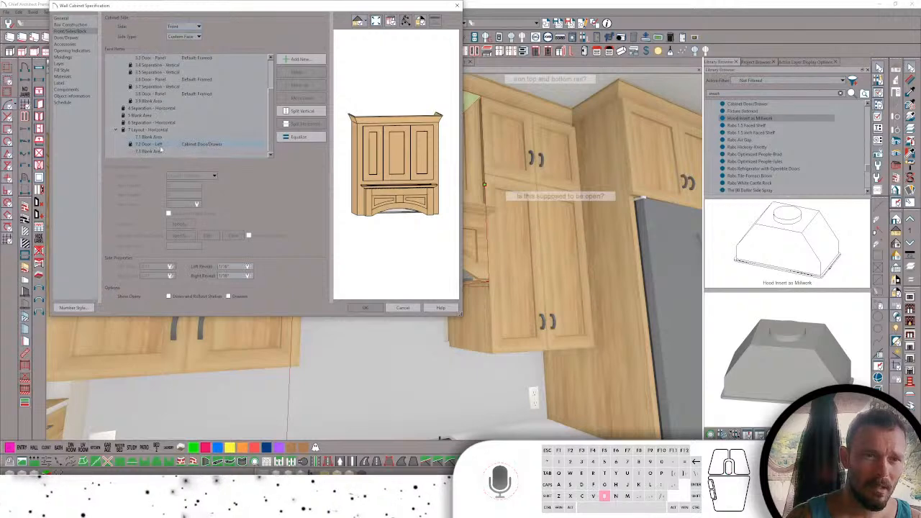
{"action": "left_click", "coordinate": [166, 144]}
{"action": "left_click", "coordinate": [181, 224]}
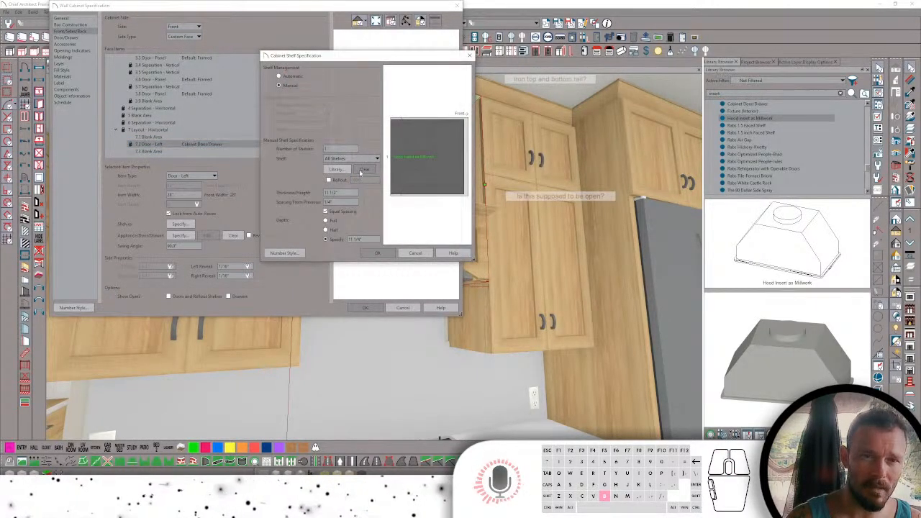
{"action": "left_click", "coordinate": [363, 170]}
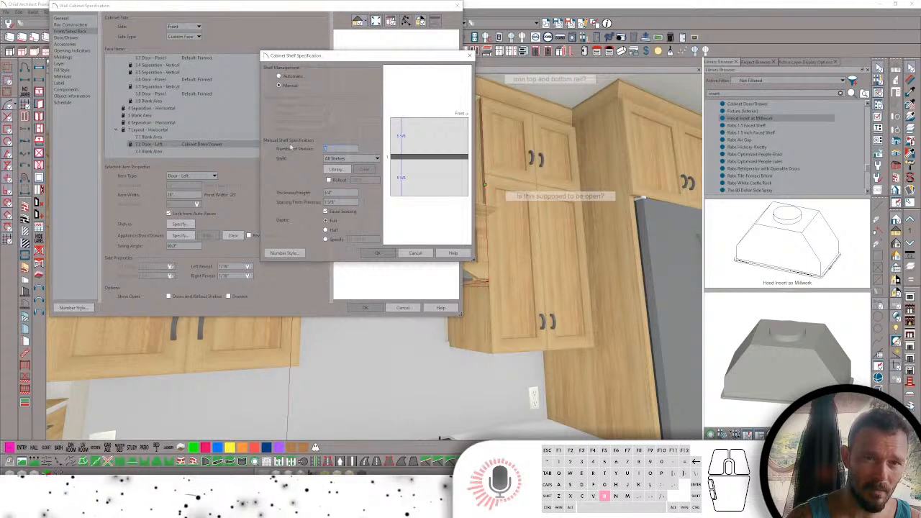
{"action": "left_click", "coordinate": [287, 79]}
{"action": "left_click", "coordinate": [378, 254]}
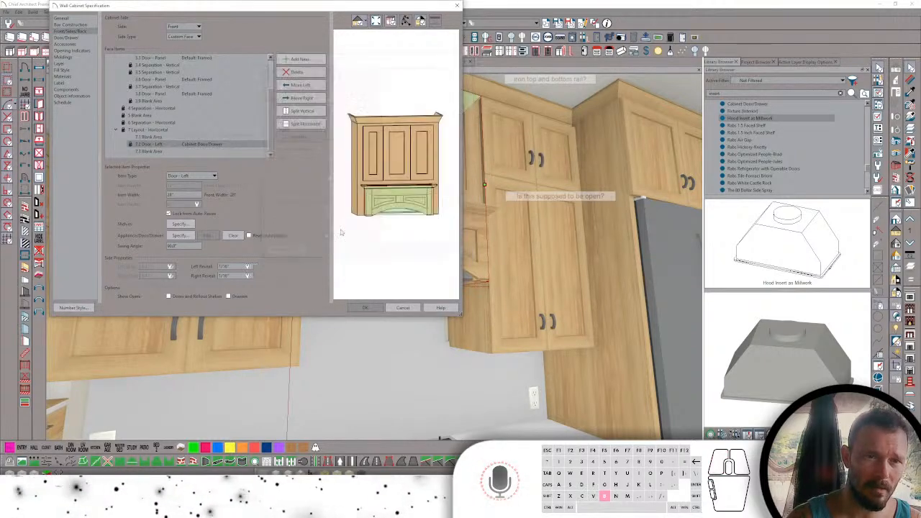
- Try "Hood insert as Millwork" from the User Catalog as a back insert on the valance door, discard it, and close the cabinet specification
{"action": "left_click", "coordinate": [179, 235]}
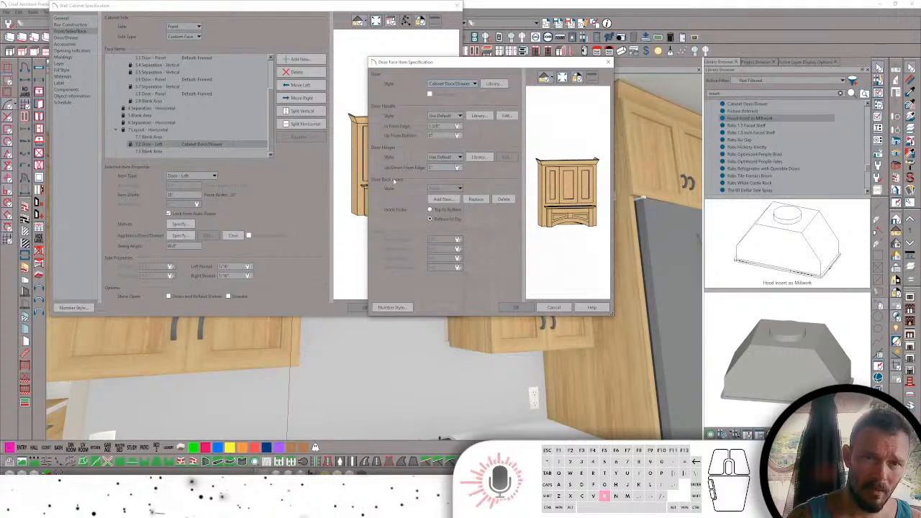
{"action": "left_click", "coordinate": [440, 199]}
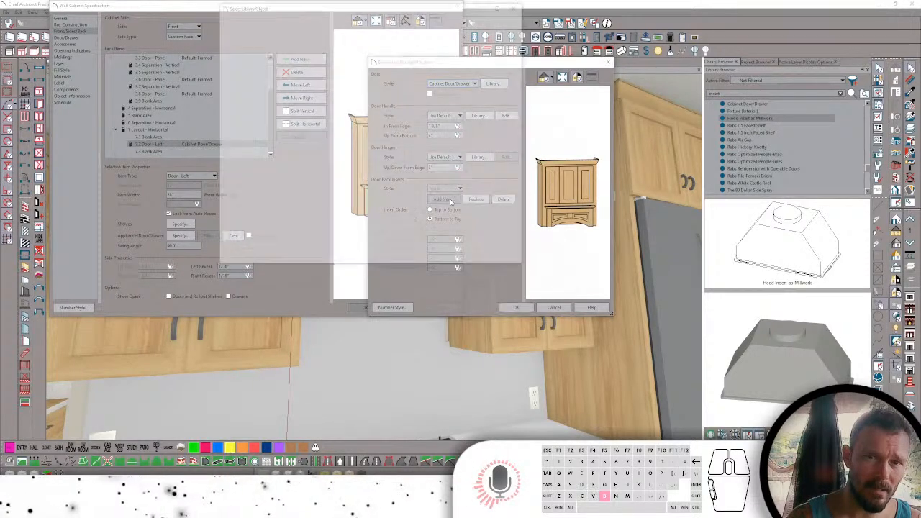
{"action": "double_click", "coordinate": [247, 61]}
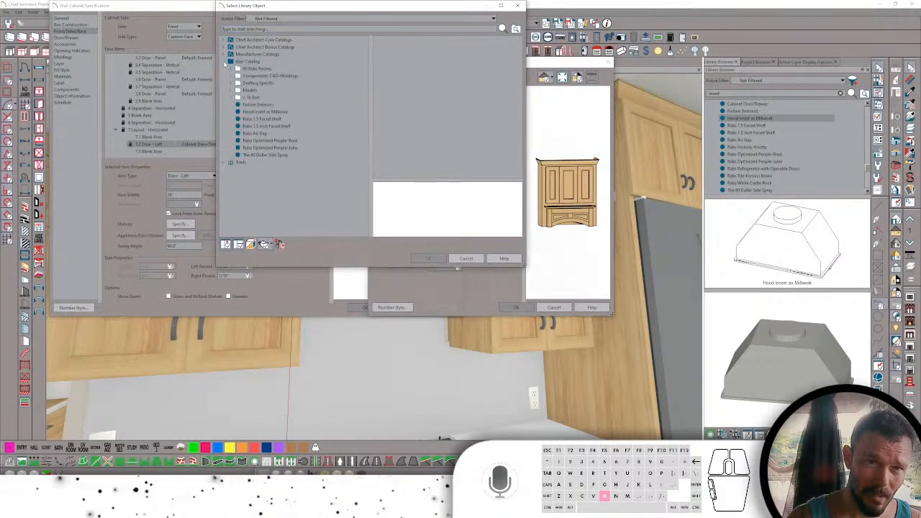
{"action": "left_click", "coordinate": [266, 111]}
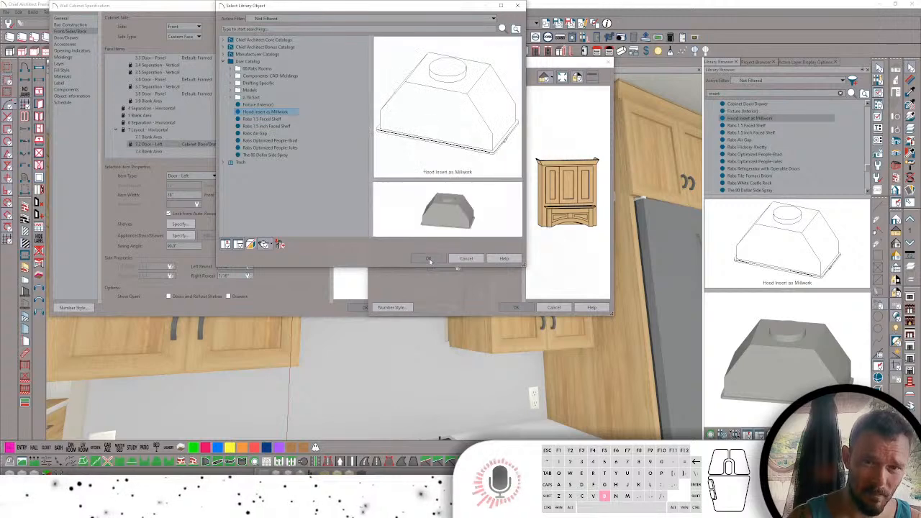
{"action": "left_click", "coordinate": [429, 258]}
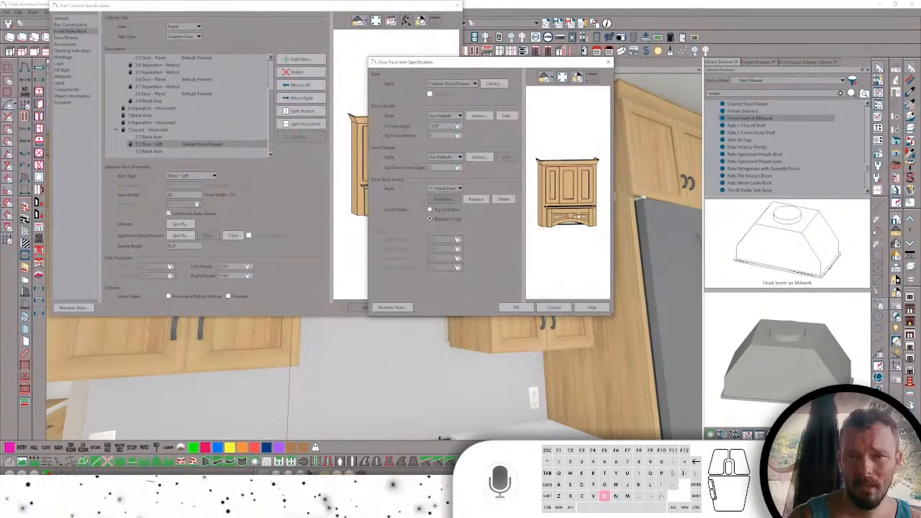
{"action": "left_click_drag", "start_coordinate": [570, 210], "coordinate": [571, 192]}
{"action": "scroll", "coordinate": [575, 174], "scroll_direction": "up", "scroll_amount": 4}
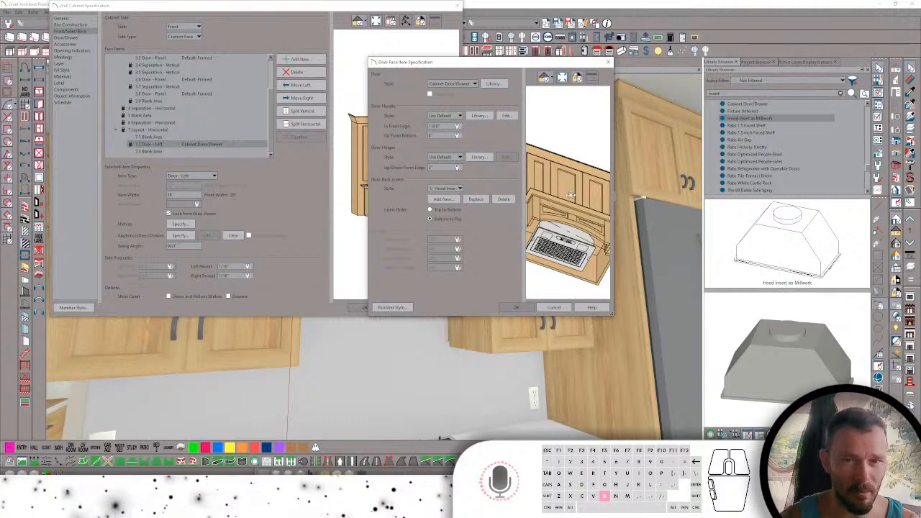
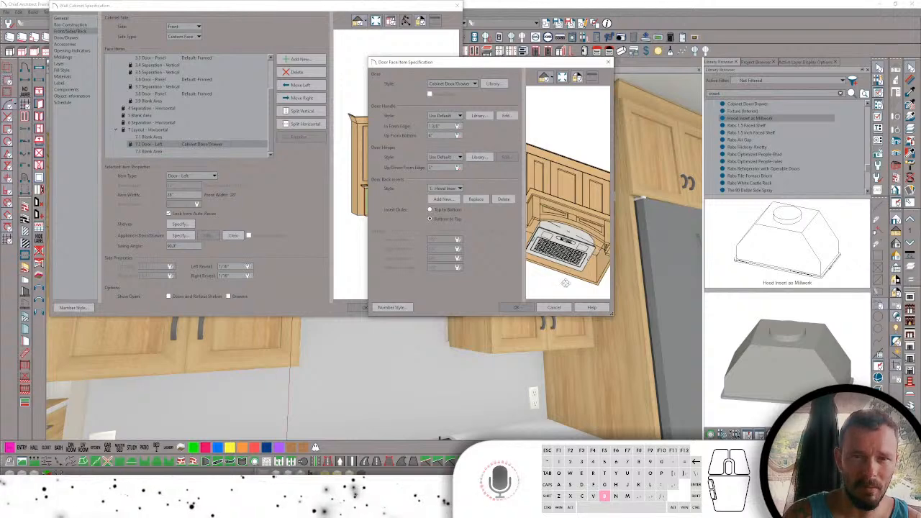
{"action": "left_click", "coordinate": [555, 307]}
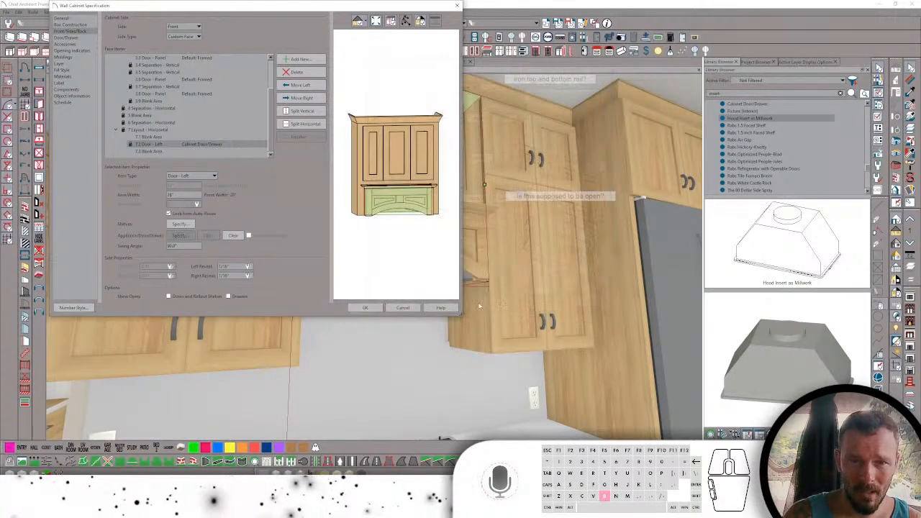
{"action": "left_click", "coordinate": [364, 308]}
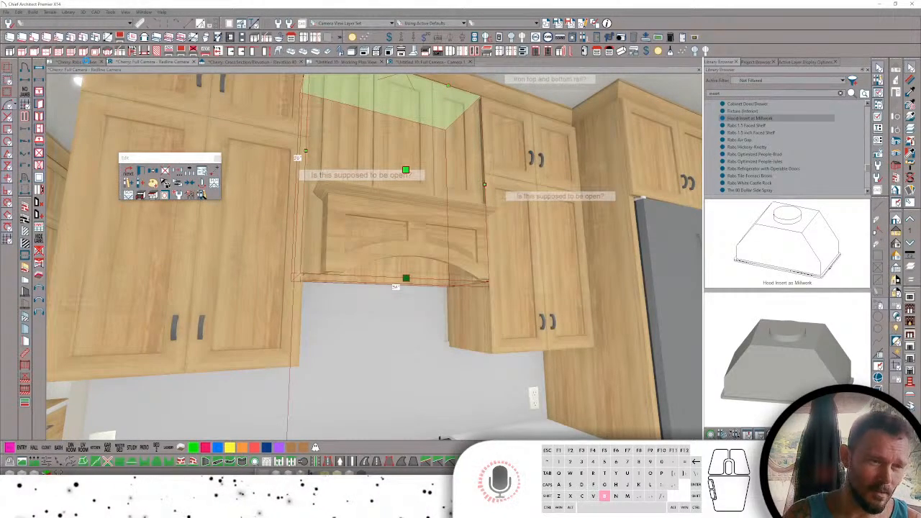
- Switch to the Rabs Redline plan view and cut a cross section/elevation through the range wall showing the hood cabinet from the side
{"action": "left_click", "coordinate": [86, 62]}
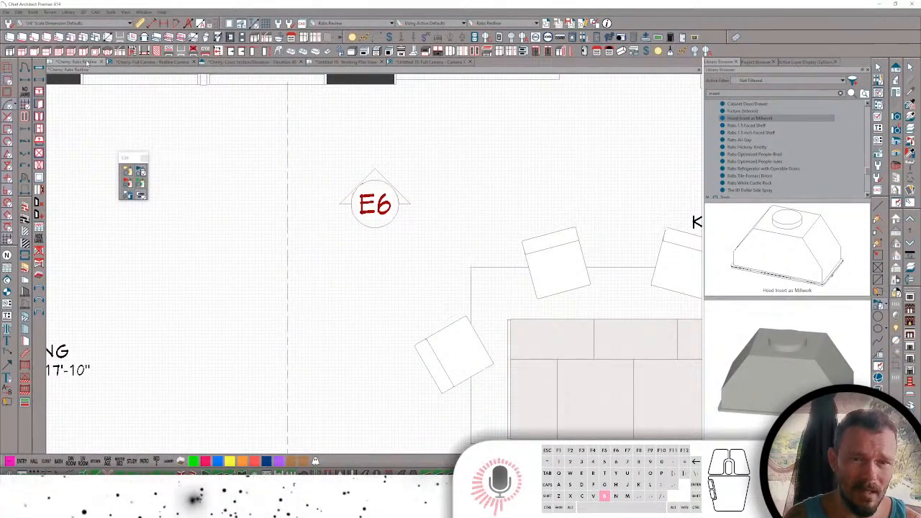
{"action": "scroll", "coordinate": [414, 252], "scroll_direction": "down", "scroll_amount": 5}
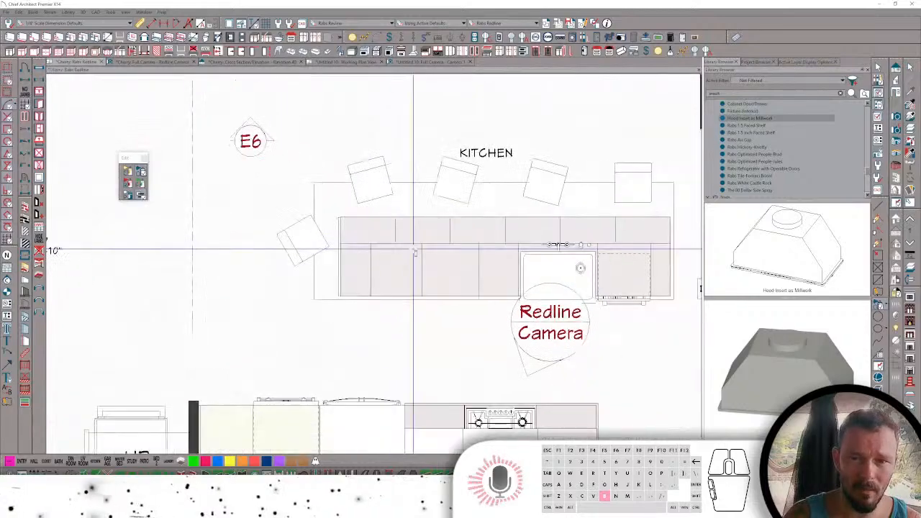
{"action": "scroll", "coordinate": [413, 252], "scroll_direction": "down", "scroll_amount": 2}
{"action": "scroll", "coordinate": [440, 268], "scroll_direction": "up", "scroll_amount": 4}
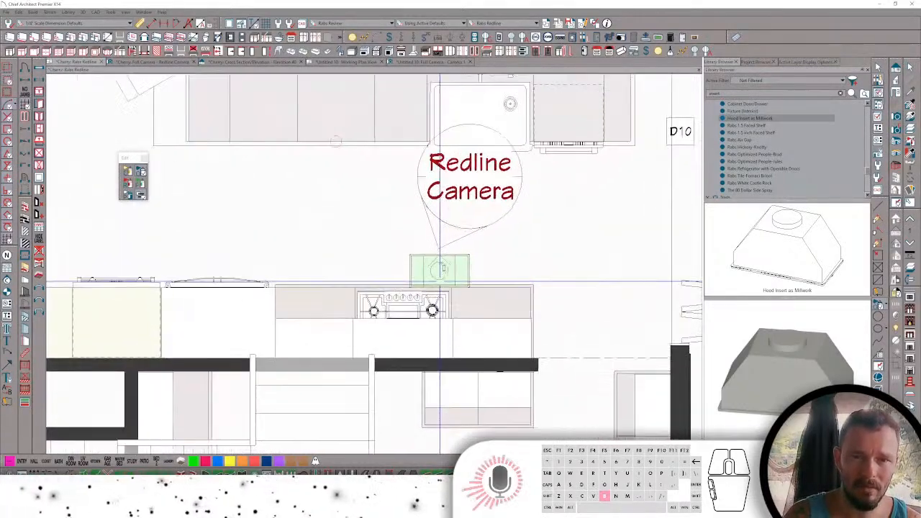
{"action": "scroll", "coordinate": [442, 268], "scroll_direction": "up", "scroll_amount": 3}
{"action": "key", "text": "space"}
{"action": "scroll", "coordinate": [590, 285], "scroll_direction": "up", "scroll_amount": 2}
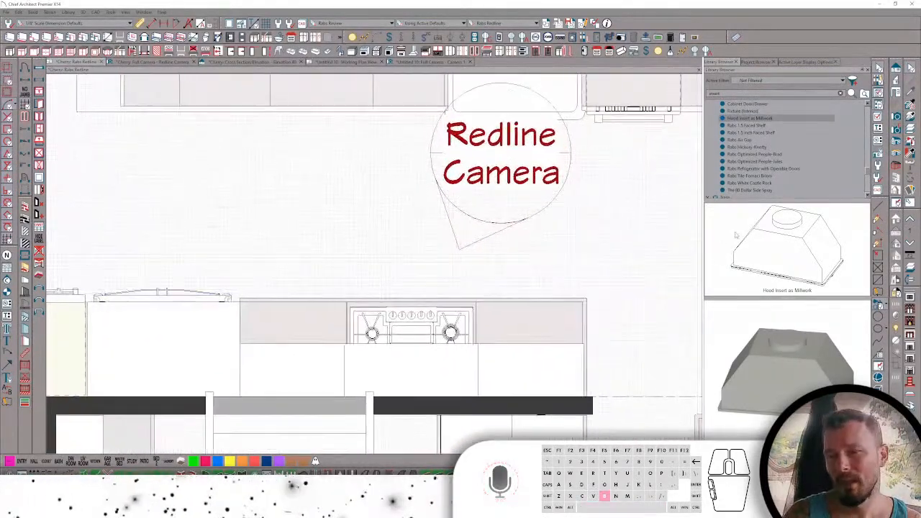
{"action": "left_click", "coordinate": [896, 94]}
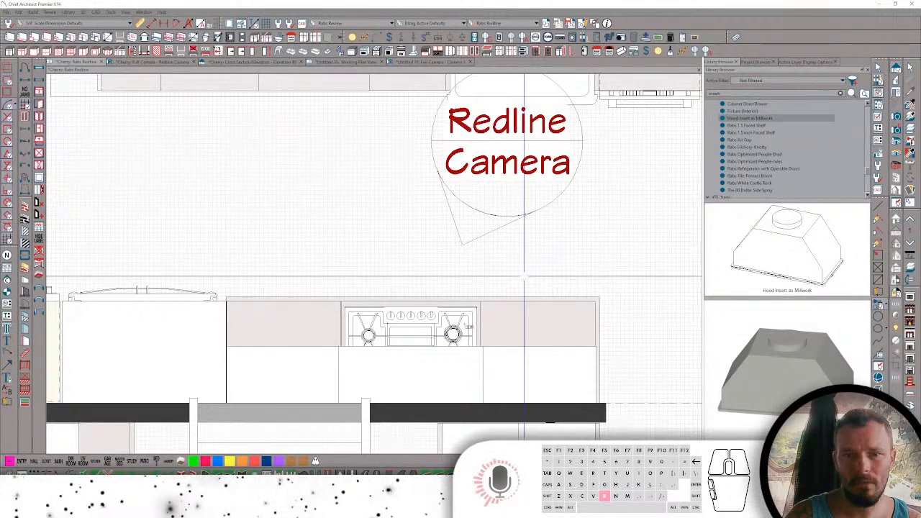
{"action": "left_click_drag", "start_coordinate": [426, 340], "coordinate": [309, 335]}
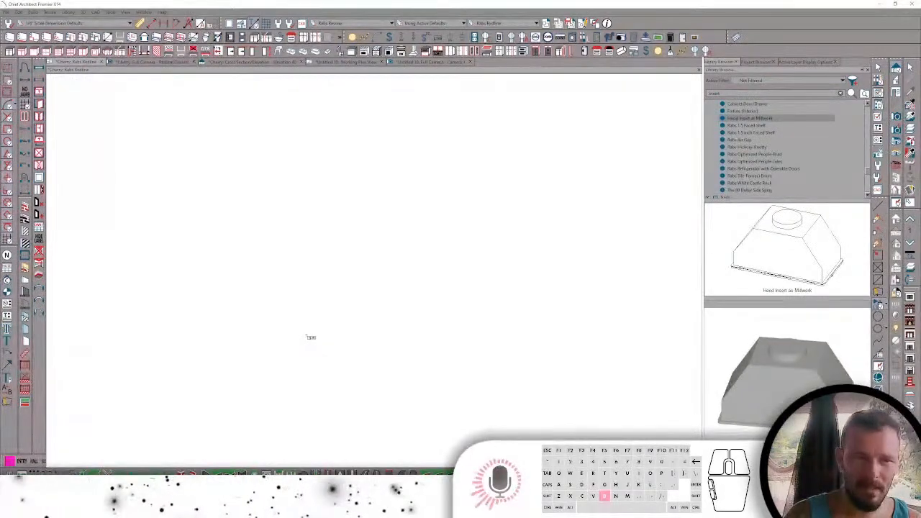
{"action": "scroll", "coordinate": [373, 332], "scroll_direction": "up", "scroll_amount": 5}
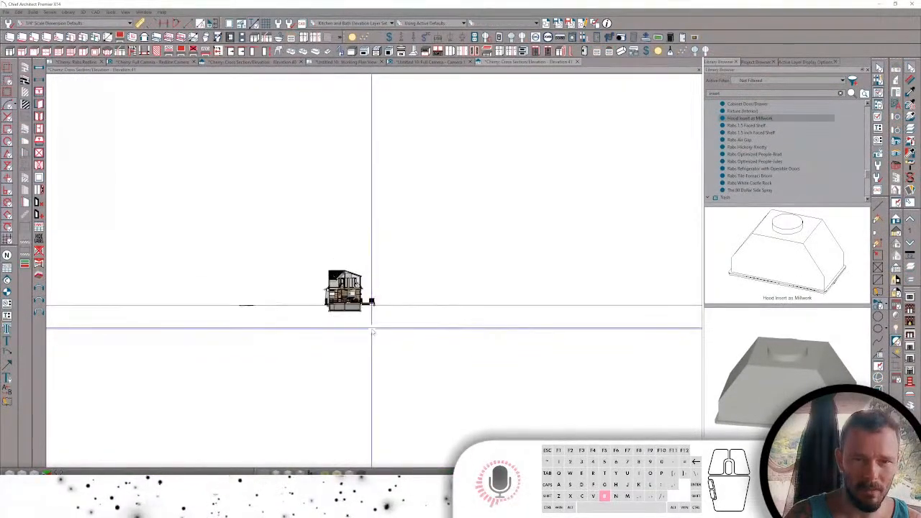
{"action": "scroll", "coordinate": [372, 331], "scroll_direction": "up", "scroll_amount": 6}
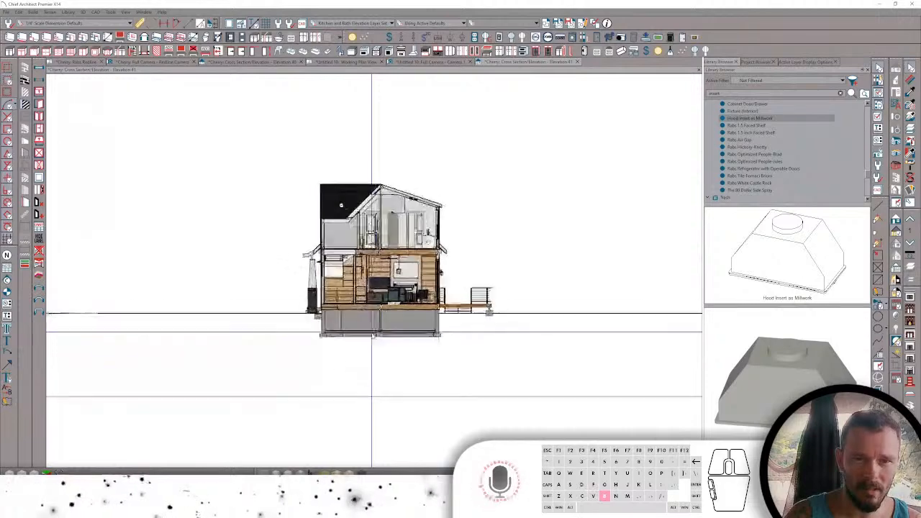
{"action": "scroll", "coordinate": [372, 336], "scroll_direction": "up", "scroll_amount": 3}
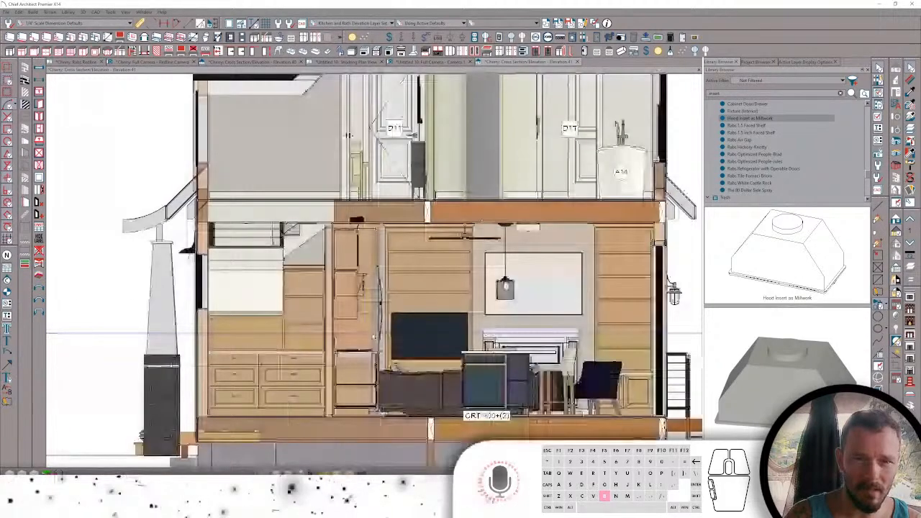
{"action": "scroll", "coordinate": [375, 337], "scroll_direction": "up", "scroll_amount": 8}
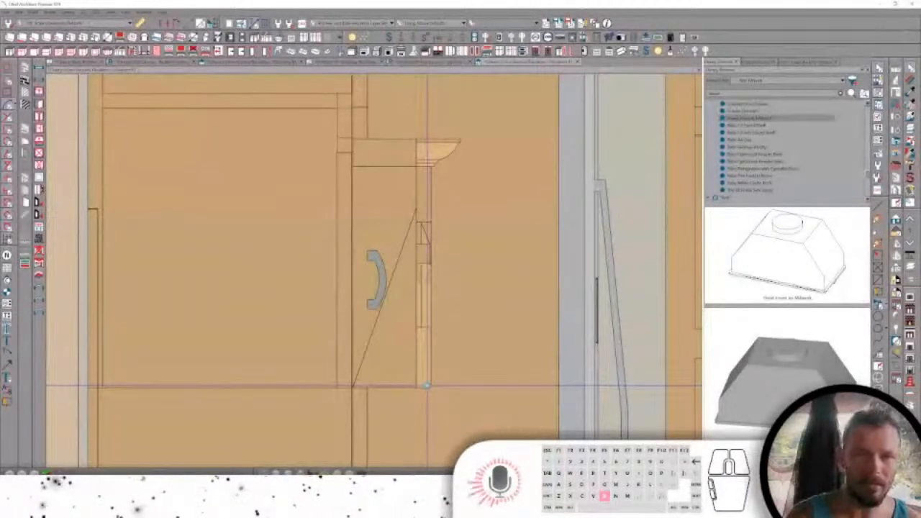
- Measure the horizontal distance along the hood cabinet's underside from the valance's bottom edge back toward the cabinet box
{"action": "middle_click", "coordinate": [428, 386]}
{"action": "left_click", "coordinate": [406, 403]}
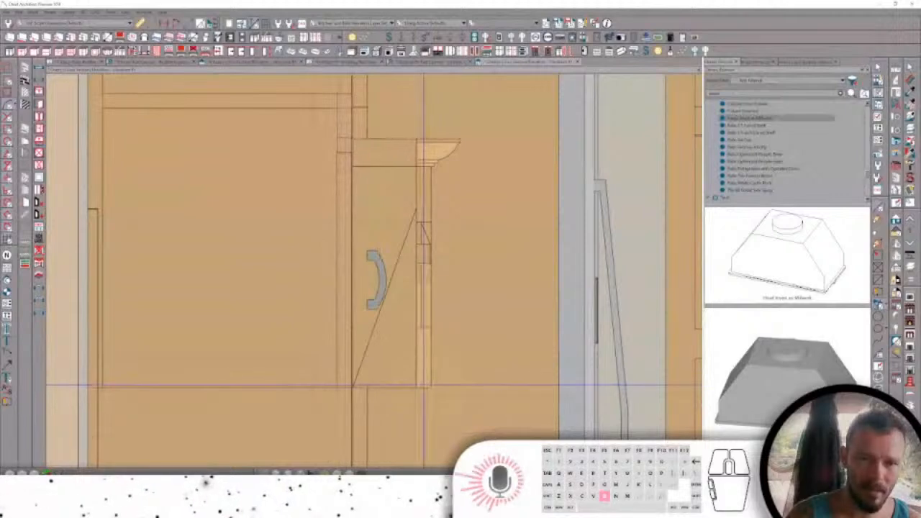
{"action": "left_click", "coordinate": [355, 388]}
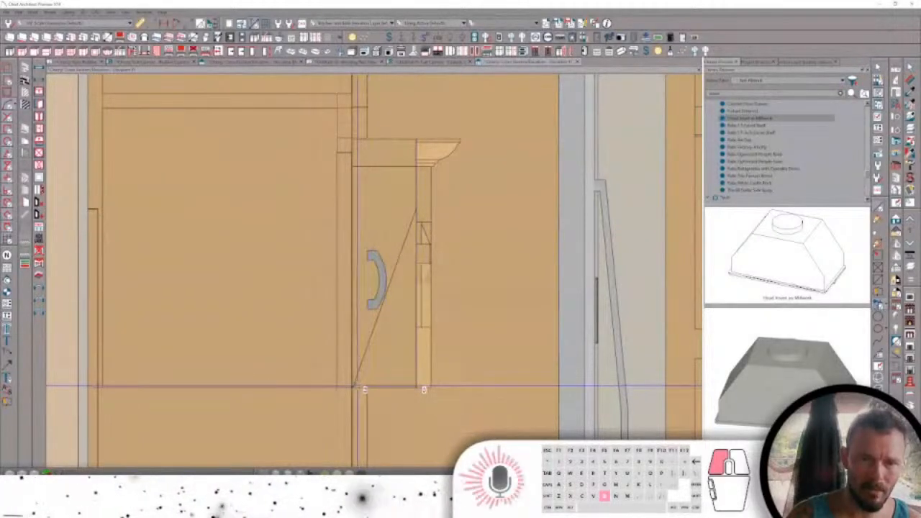
{"action": "left_click_drag", "start_coordinate": [358, 386], "coordinate": [338, 385]}
{"action": "key", "text": "Tab"}
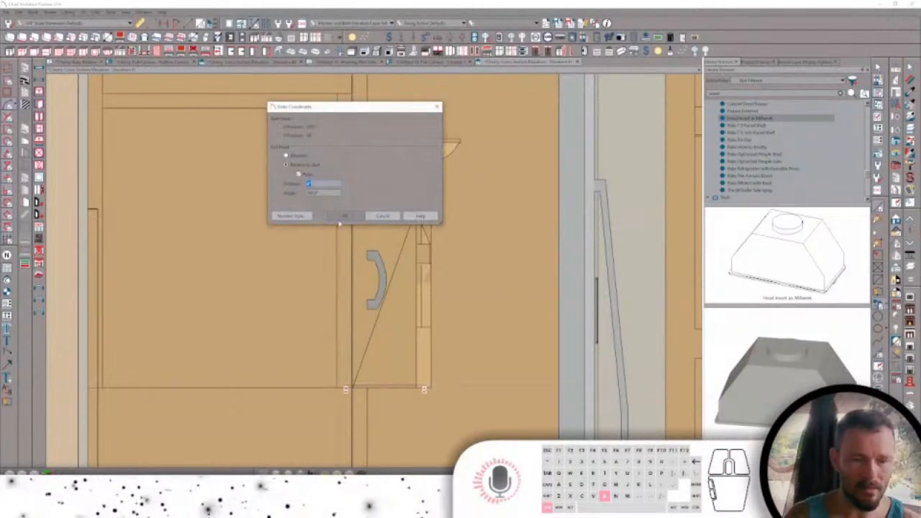
{"action": "left_click", "coordinate": [383, 216]}
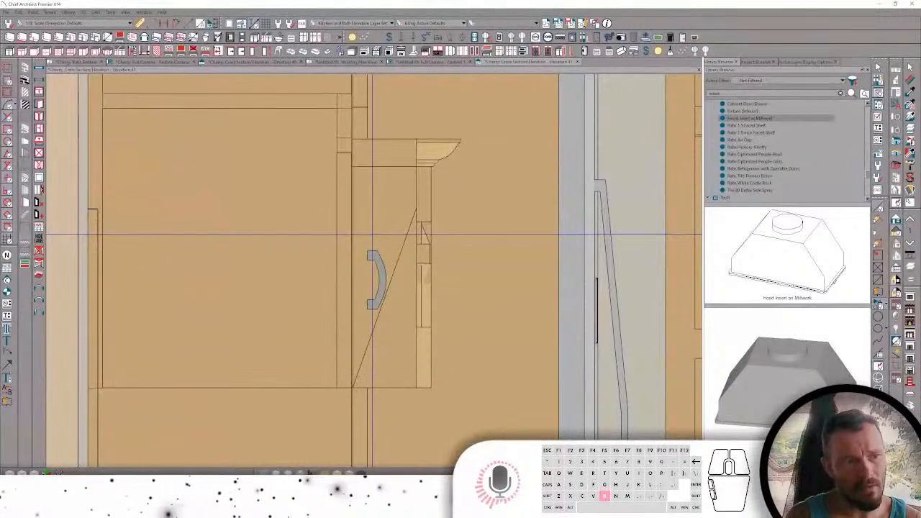
- Find the Windows Clipboard settings, check the Clipboard history option, and bring up the clipboard history list
{"action": "key", "text": "super"}
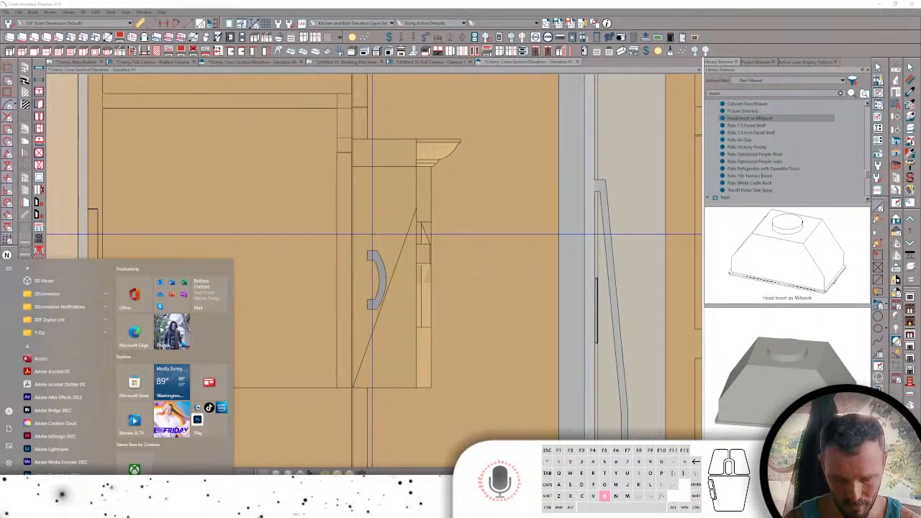
{"action": "type", "text": "clipboard"}
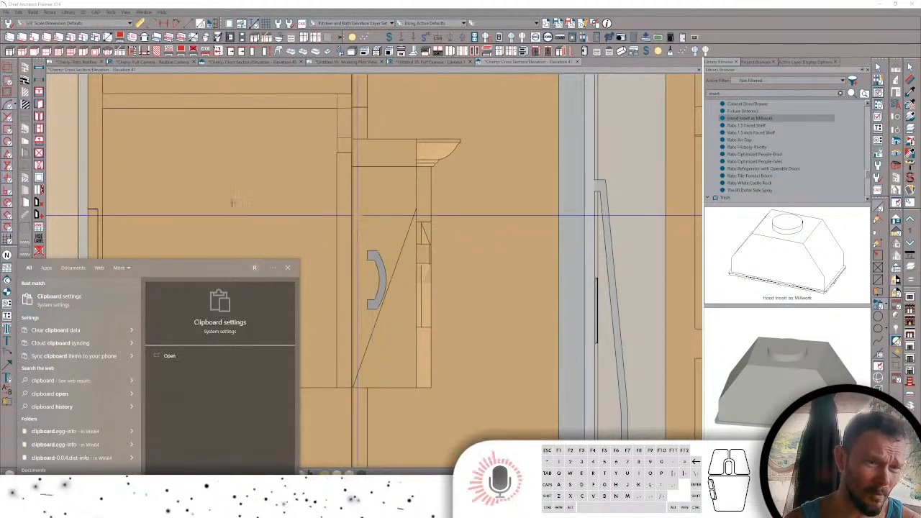
{"action": "left_click", "coordinate": [85, 301]}
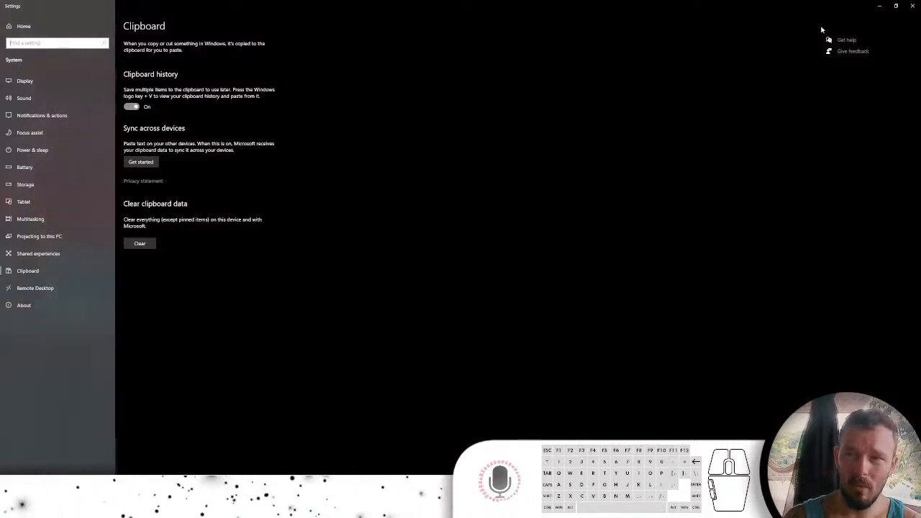
{"action": "left_click", "coordinate": [911, 6]}
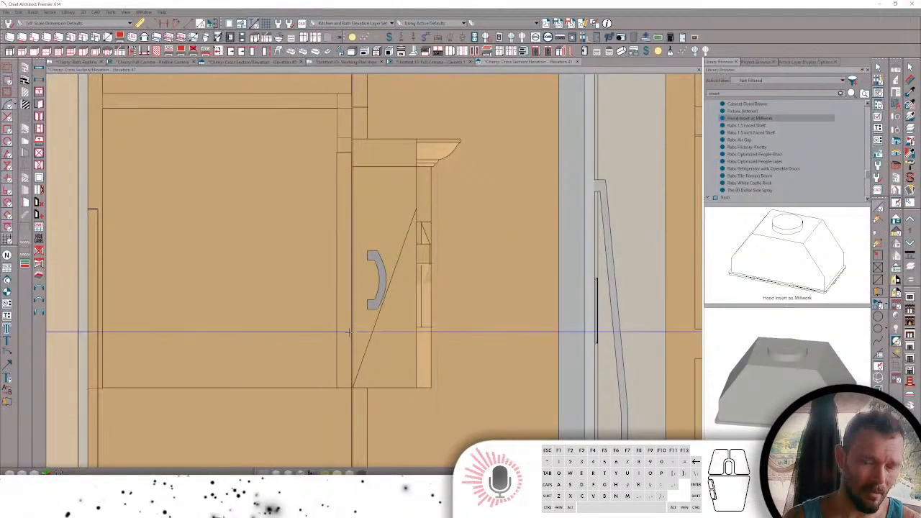
{"action": "key", "text": "super+v"}
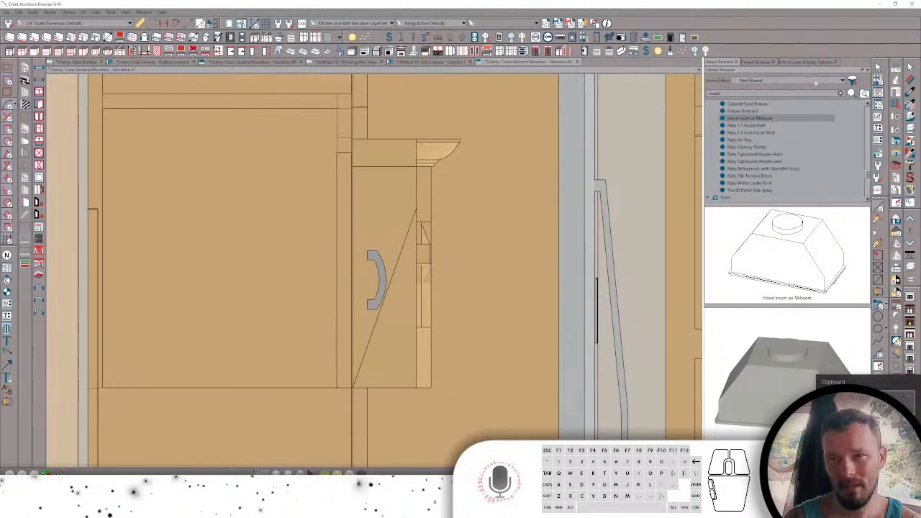
{"action": "left_click", "coordinate": [799, 22]}
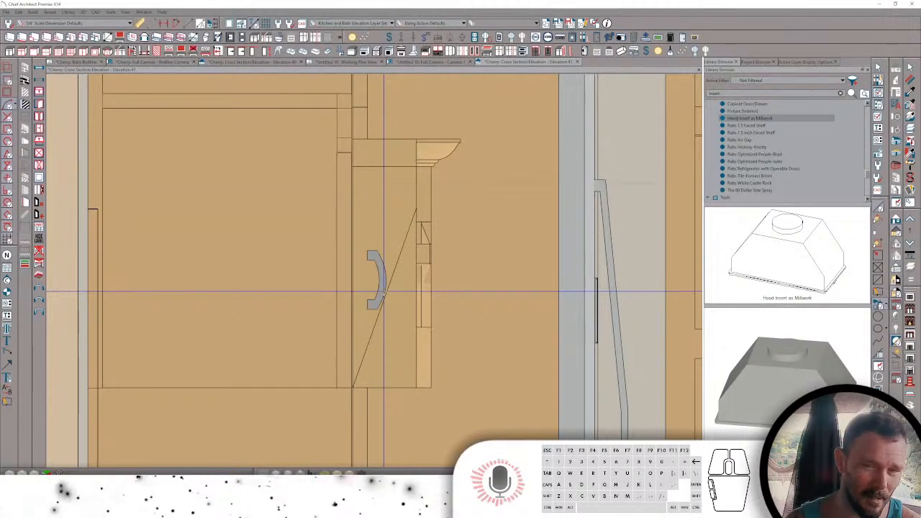
- Close the elevation view and inspect the "Hood insert as Millwork" library symbol's 3D geometry from its side and underside
{"action": "left_click", "coordinate": [578, 61]}
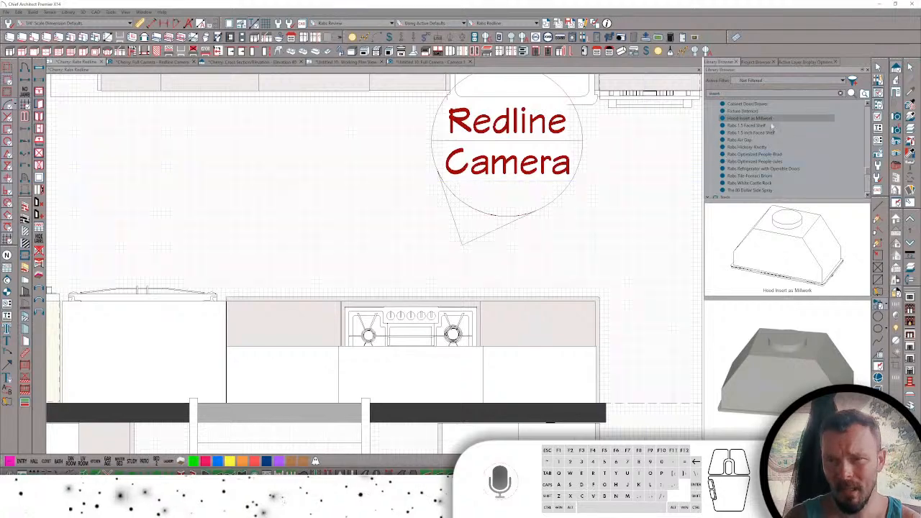
{"action": "right_click", "coordinate": [773, 119]}
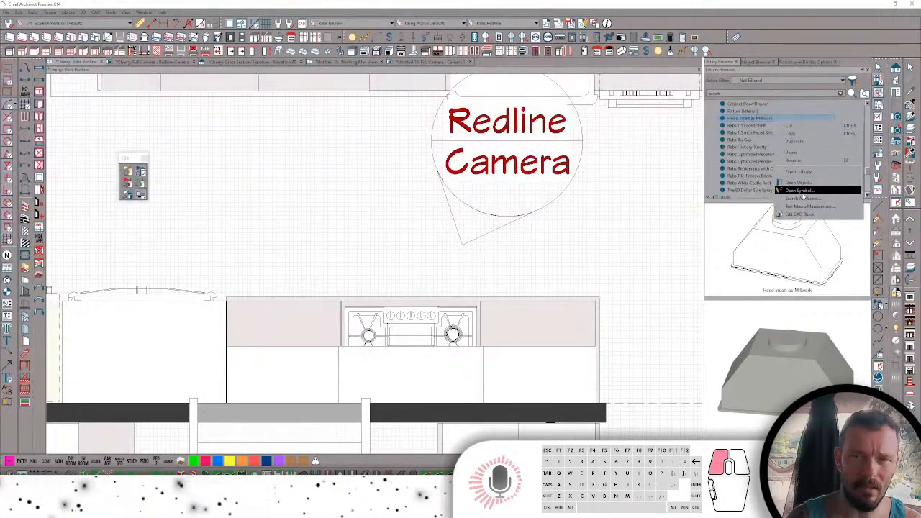
{"action": "left_click", "coordinate": [797, 190]}
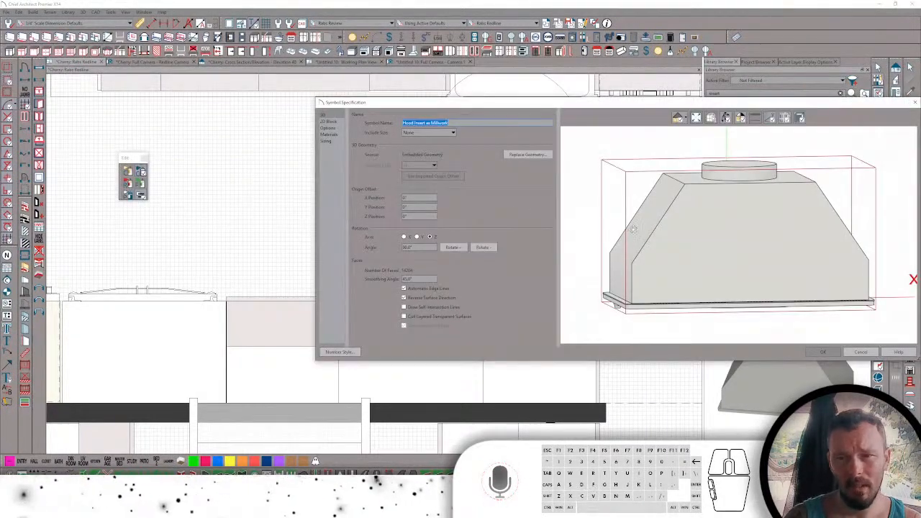
{"action": "left_click_drag", "start_coordinate": [633, 229], "coordinate": [729, 238]}
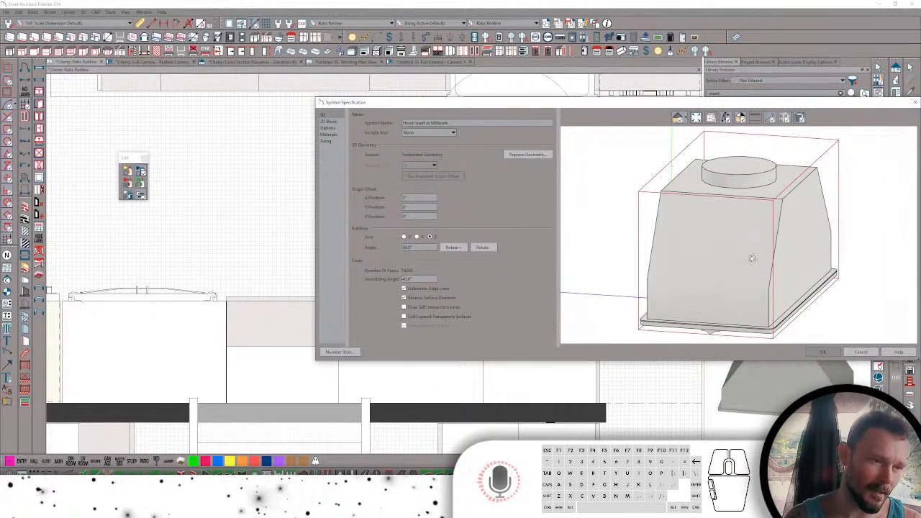
{"action": "left_click_drag", "start_coordinate": [752, 255], "coordinate": [759, 204]}
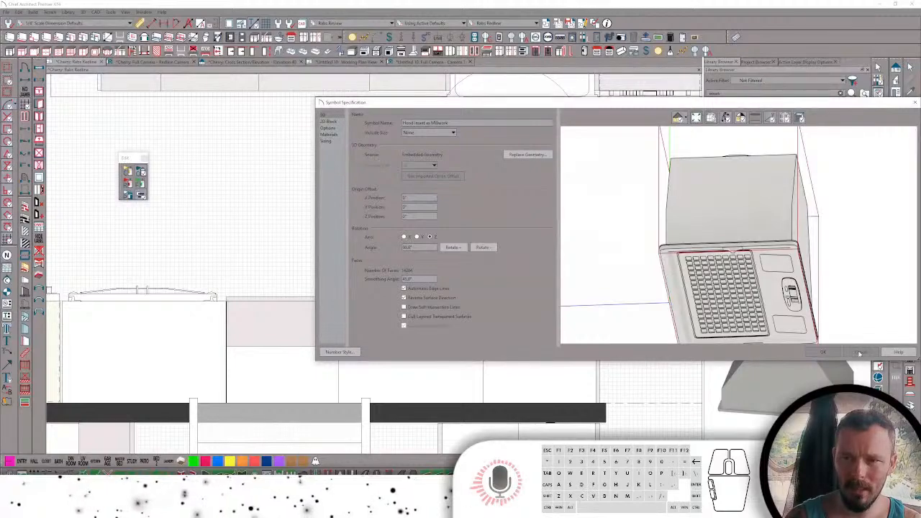
{"action": "left_click", "coordinate": [861, 351]}
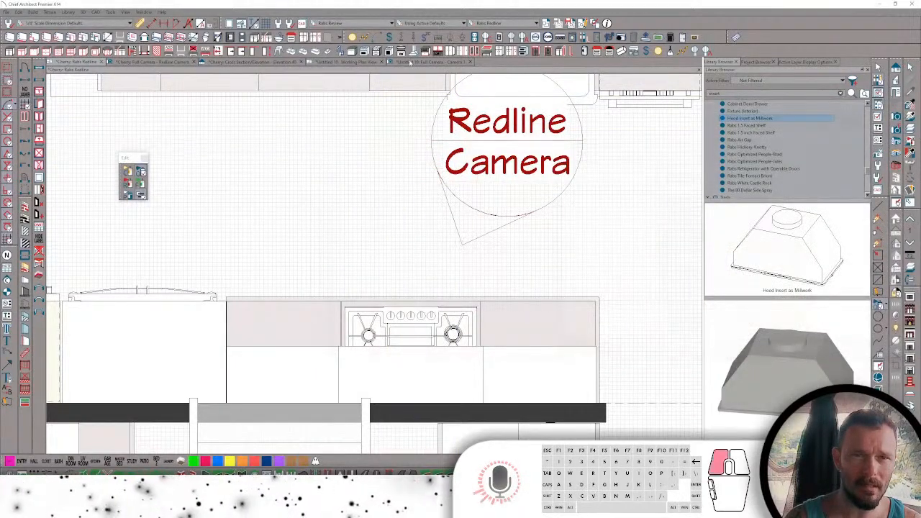
- Return to the Redline full camera view and open the hood cabinet's specification with the 7.2 Door - Left face item selected
{"action": "left_click", "coordinate": [411, 62]}
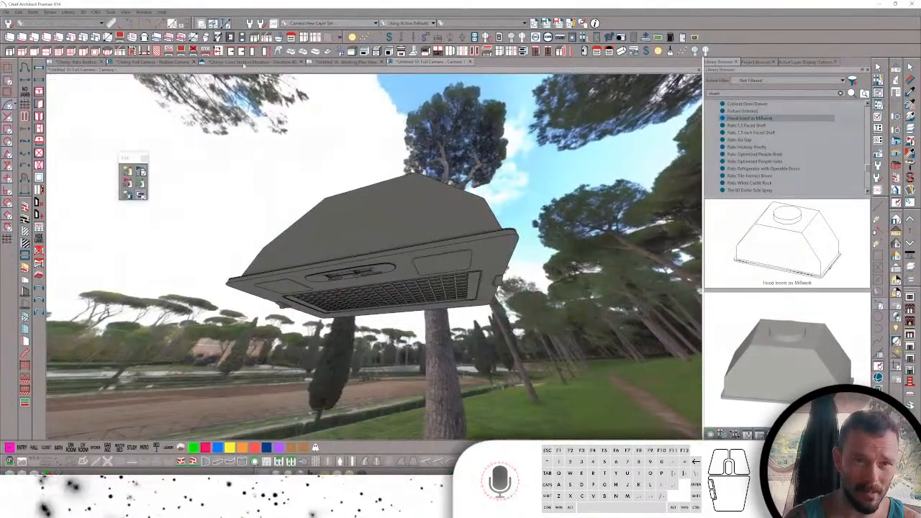
{"action": "left_click", "coordinate": [144, 63]}
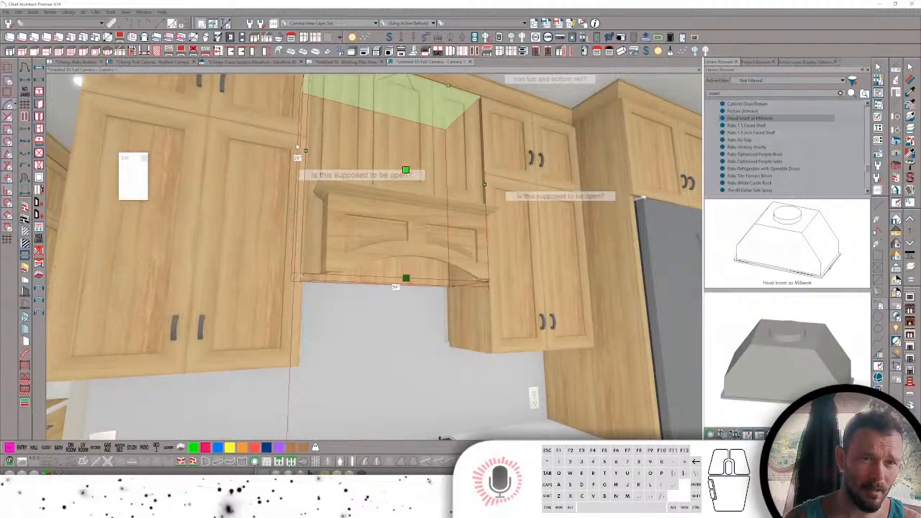
{"action": "left_click", "coordinate": [402, 227]}
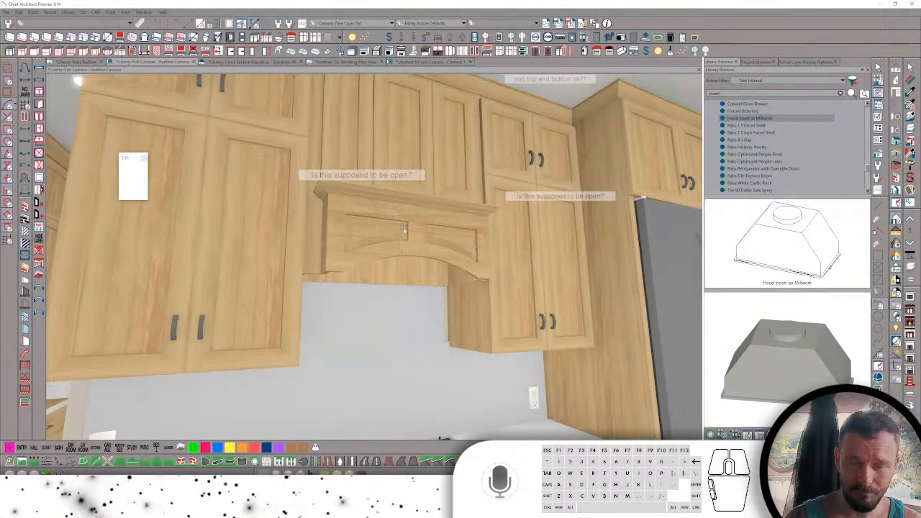
{"action": "left_click", "coordinate": [416, 228]}
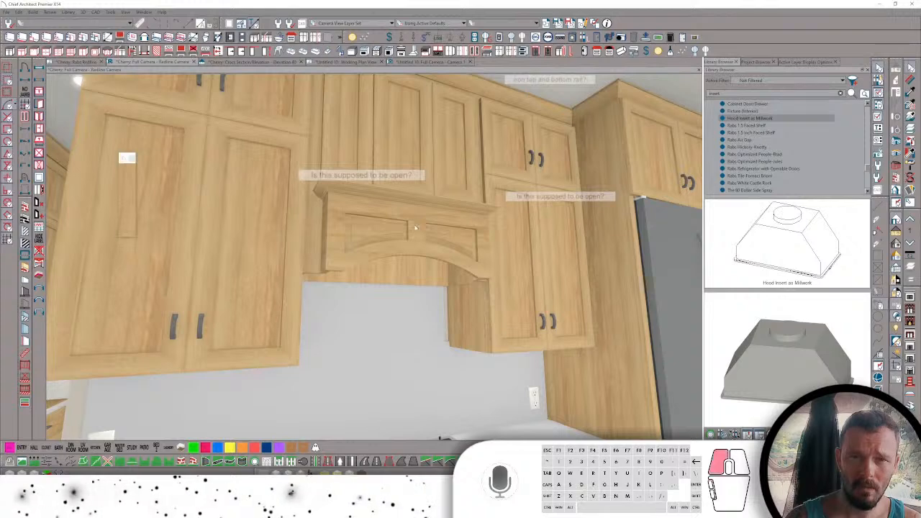
{"action": "double_click", "coordinate": [415, 227]}
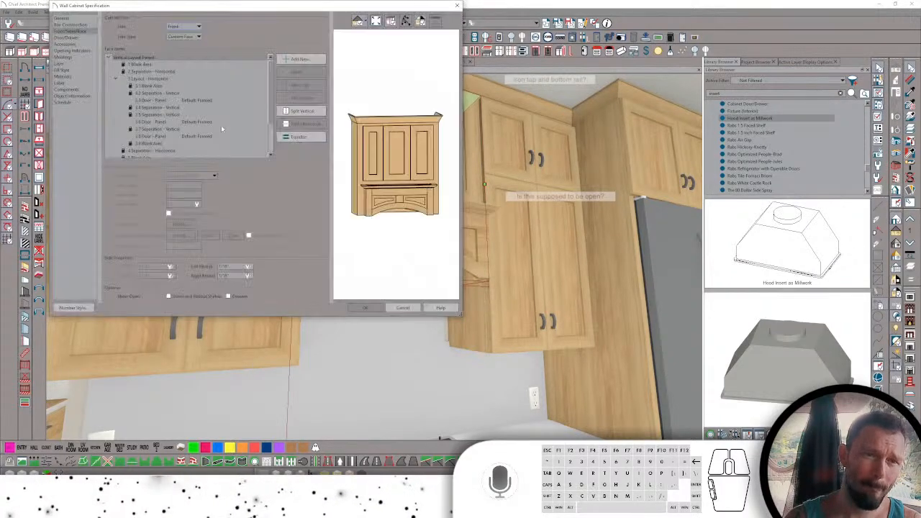
{"action": "scroll", "coordinate": [177, 119], "scroll_direction": "down", "scroll_amount": 2}
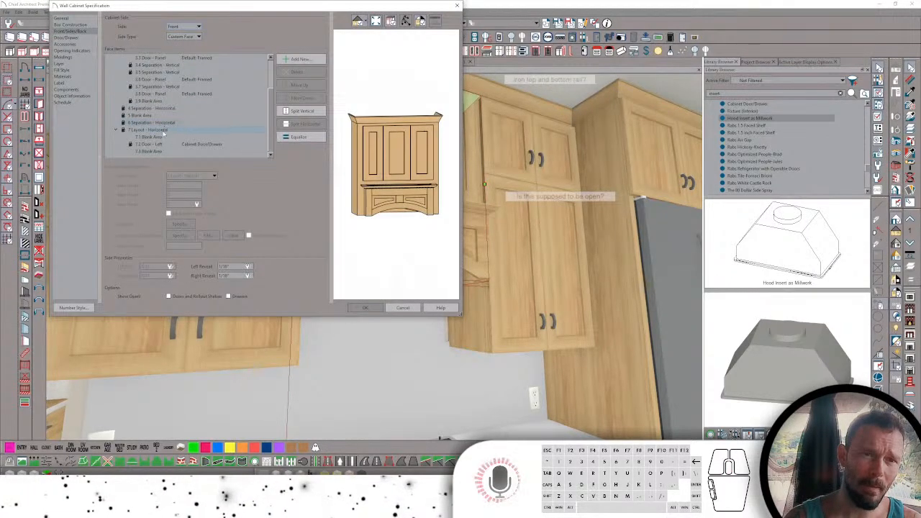
{"action": "left_click", "coordinate": [161, 144]}
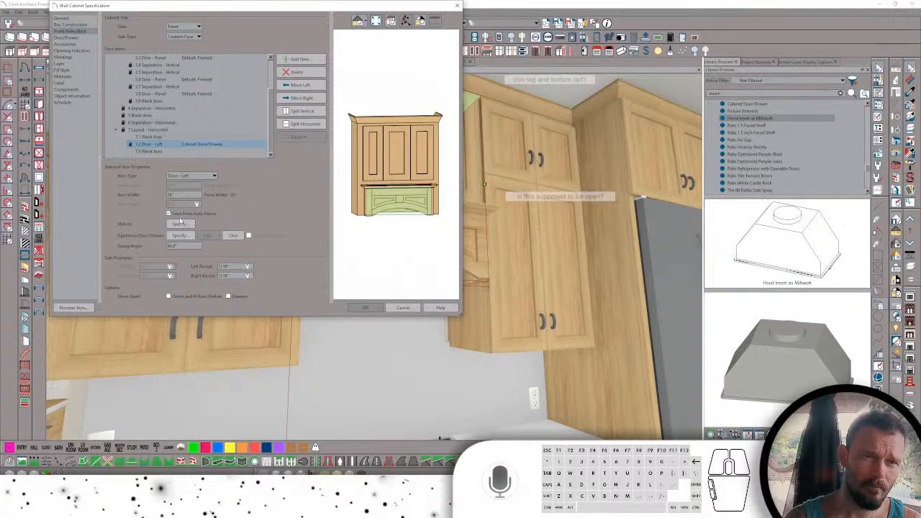
- Set the valance door item's shelf management to Manual and assign the user library symbol "Hood Insert as Millwork" as its shelf
{"action": "left_click", "coordinate": [178, 223]}
{"action": "left_click", "coordinate": [287, 85]}
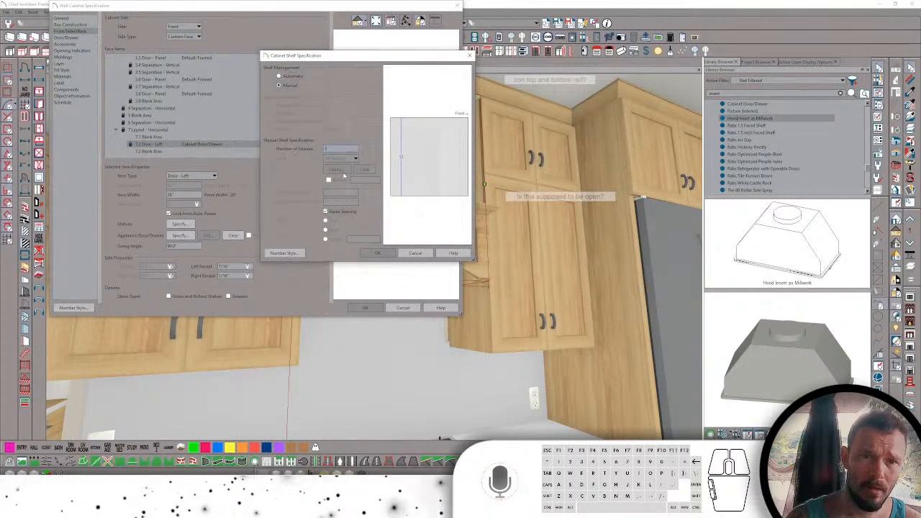
{"action": "left_click", "coordinate": [336, 171]}
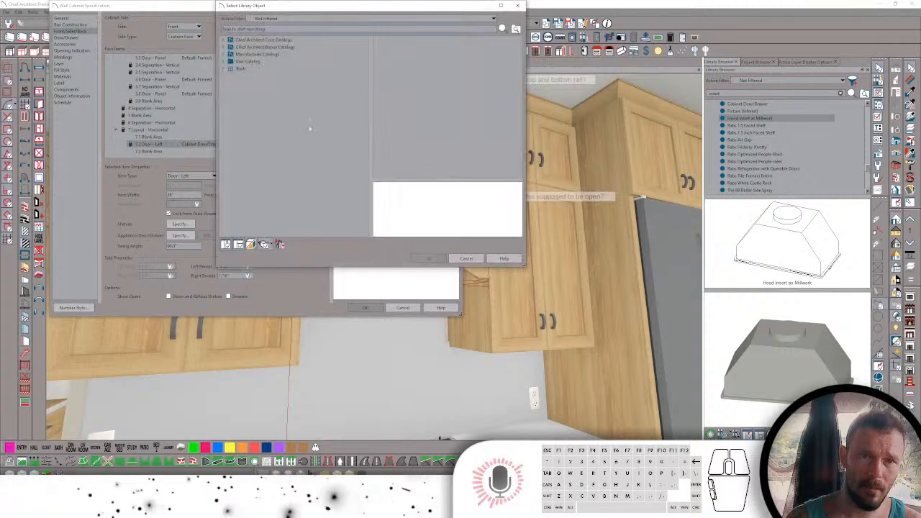
{"action": "left_click", "coordinate": [227, 61]}
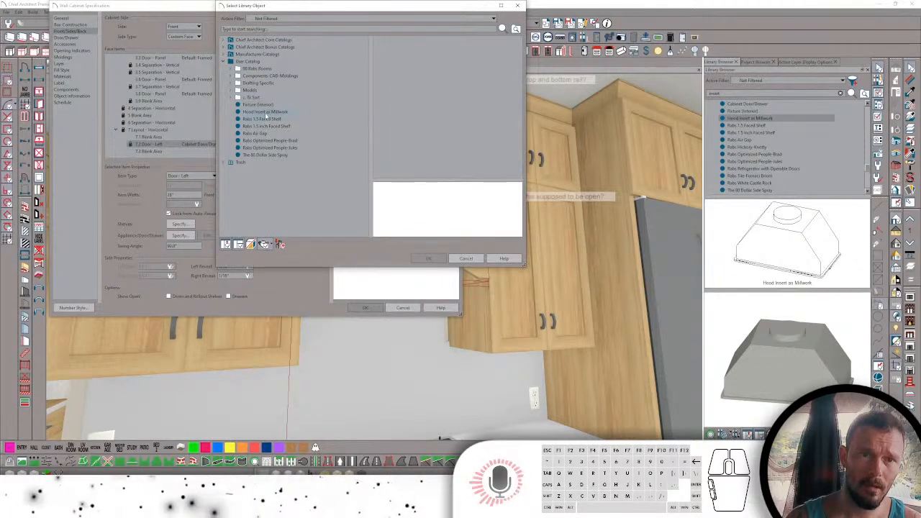
{"action": "left_click", "coordinate": [264, 112]}
{"action": "left_click", "coordinate": [432, 259]}
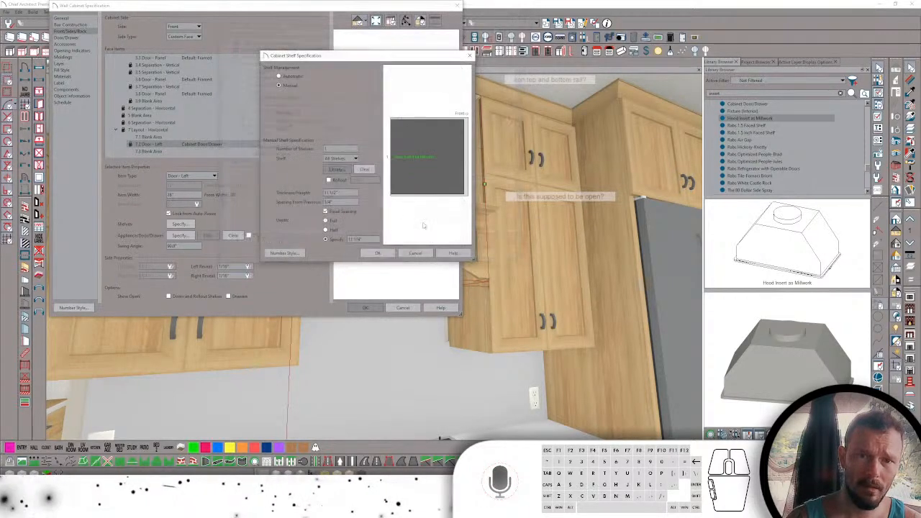
{"action": "left_click", "coordinate": [377, 252]}
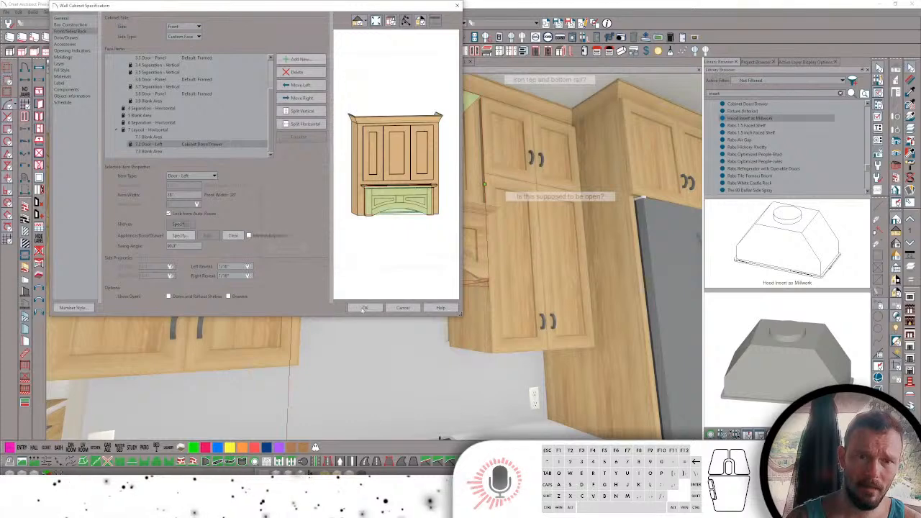
{"action": "left_click", "coordinate": [364, 308]}
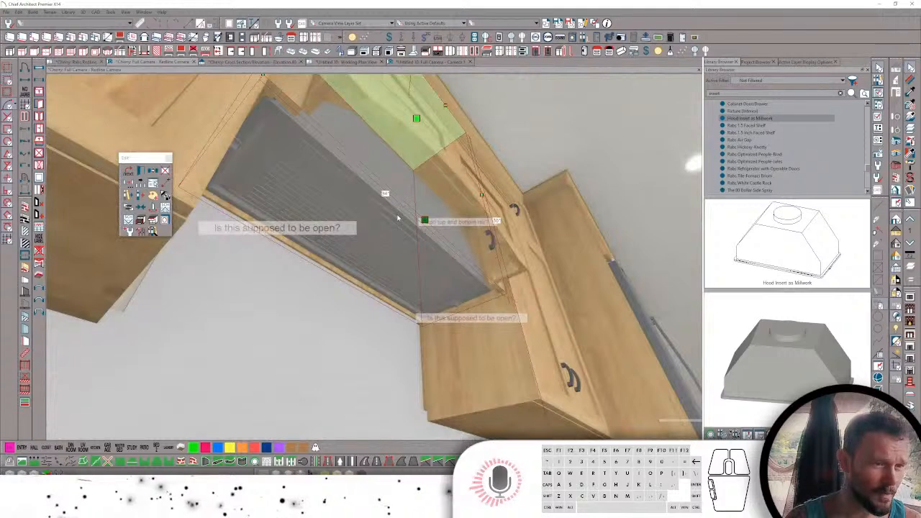
- Open the "Hood Insert as Millwork" symbol's specification from the library and reduce its bounding box depth by 4" to 7 1/4"
{"action": "right_click", "coordinate": [759, 119]}
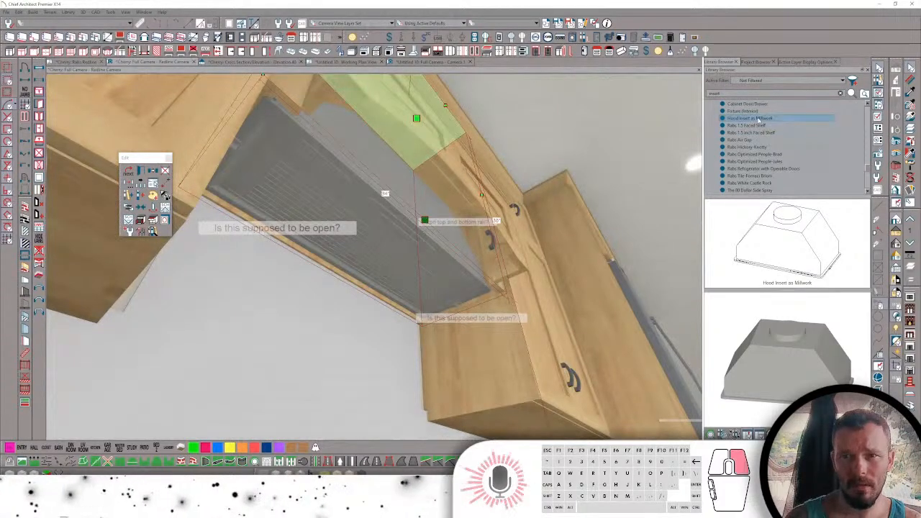
{"action": "left_click", "coordinate": [785, 195]}
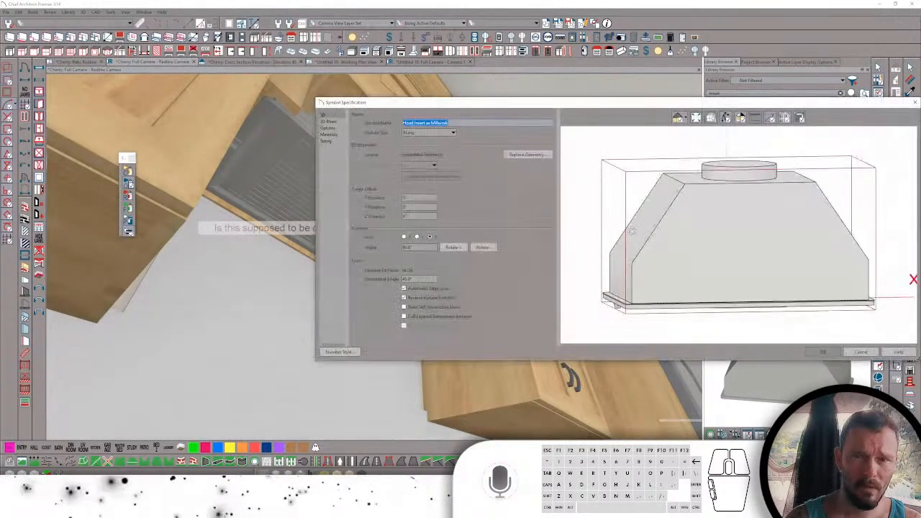
{"action": "left_click_drag", "start_coordinate": [682, 245], "coordinate": [741, 186]}
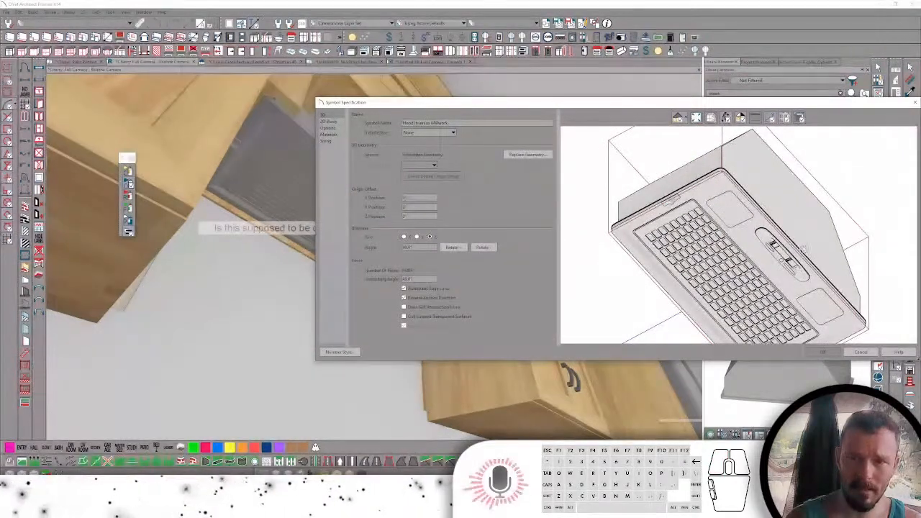
{"action": "left_click_drag", "start_coordinate": [773, 214], "coordinate": [775, 272]}
{"action": "scroll", "coordinate": [786, 268], "scroll_direction": "down", "scroll_amount": 2}
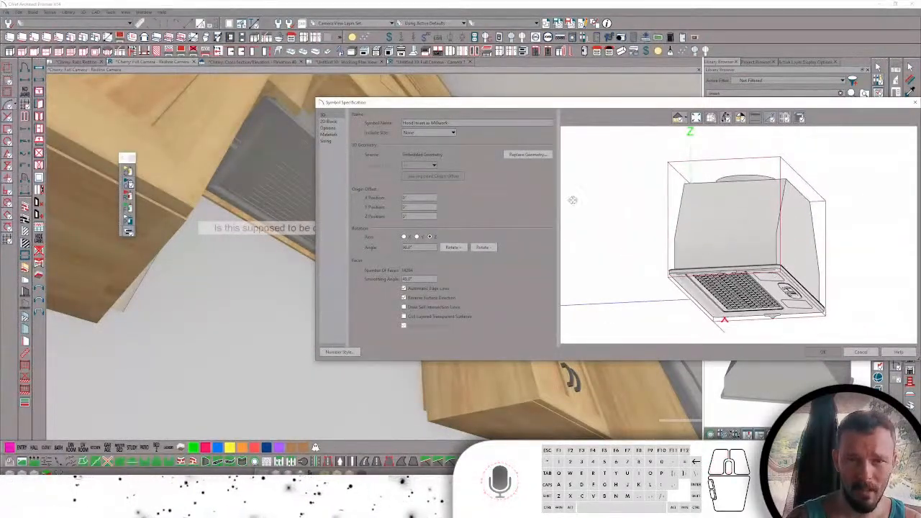
{"action": "left_click", "coordinate": [327, 141]}
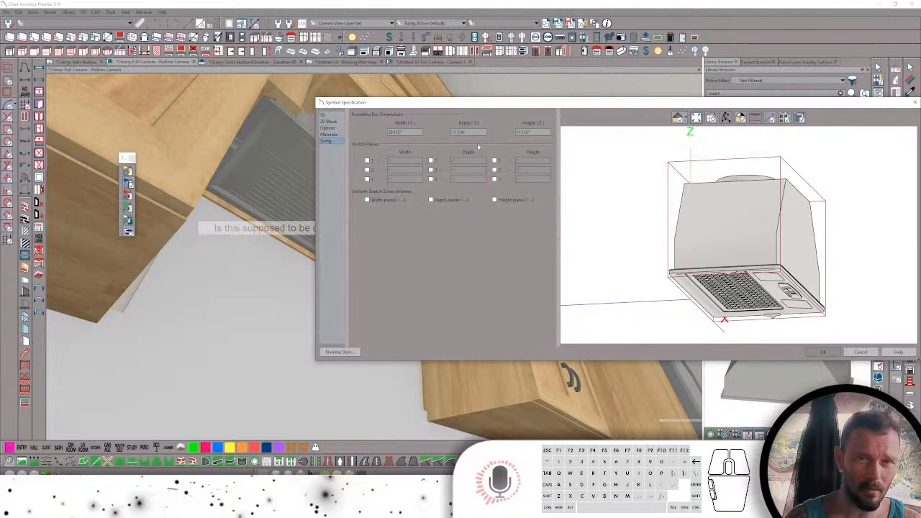
{"action": "left_click", "coordinate": [477, 132]}
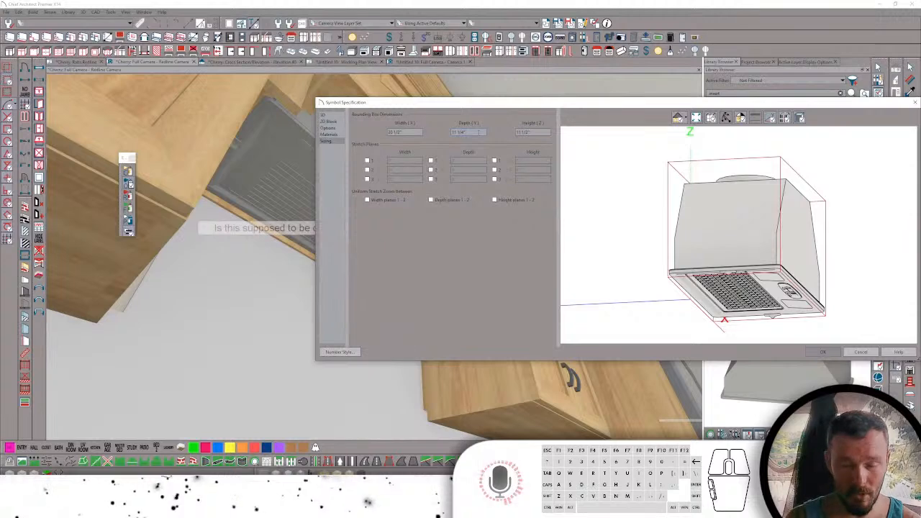
{"action": "type", "text": "-4"}
{"action": "key", "text": "Tab"}
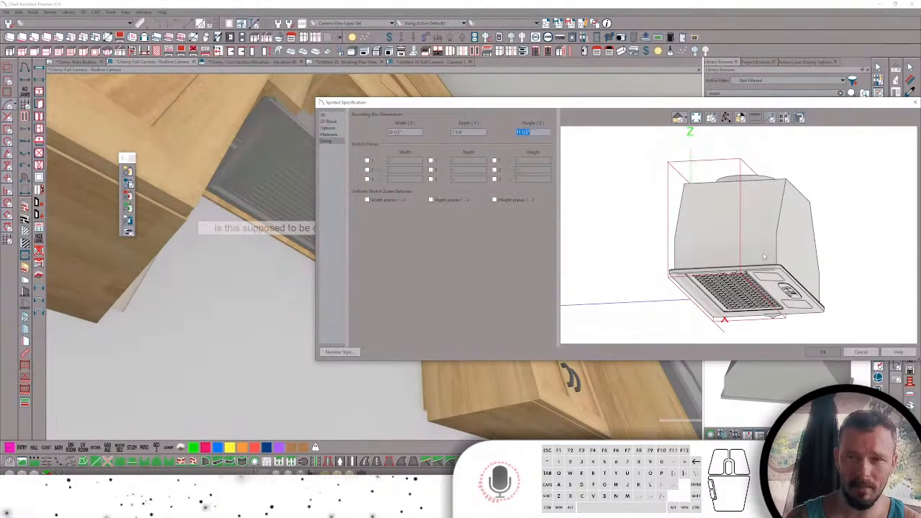
- Set the hood insert symbol's bounding box width to 25 1/2"
{"action": "left_click_drag", "start_coordinate": [724, 120], "coordinate": [716, 218]}
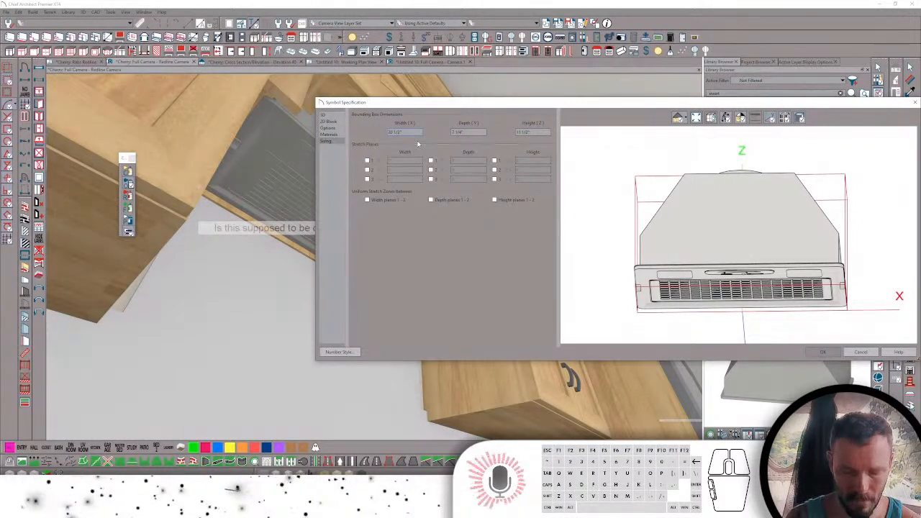
{"action": "key", "text": "Tab"}
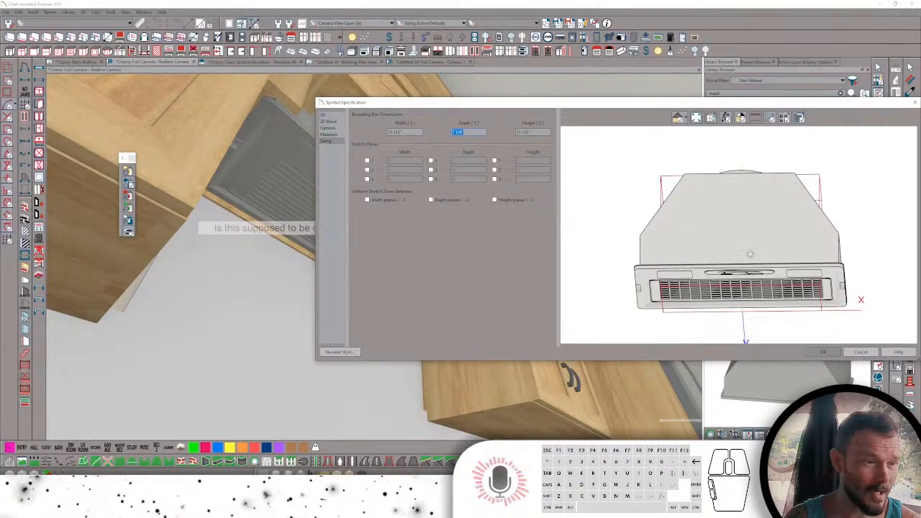
{"action": "left_click", "coordinate": [411, 132]}
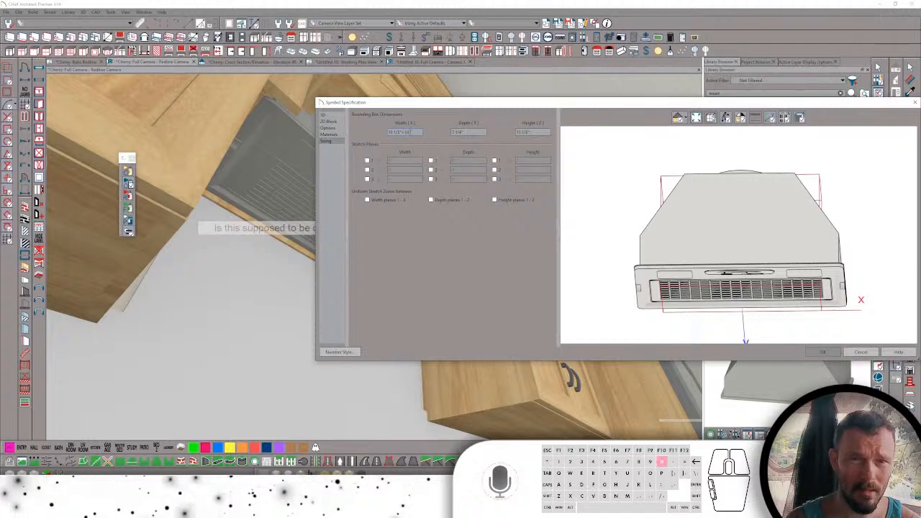
{"action": "key", "text": "Tab"}
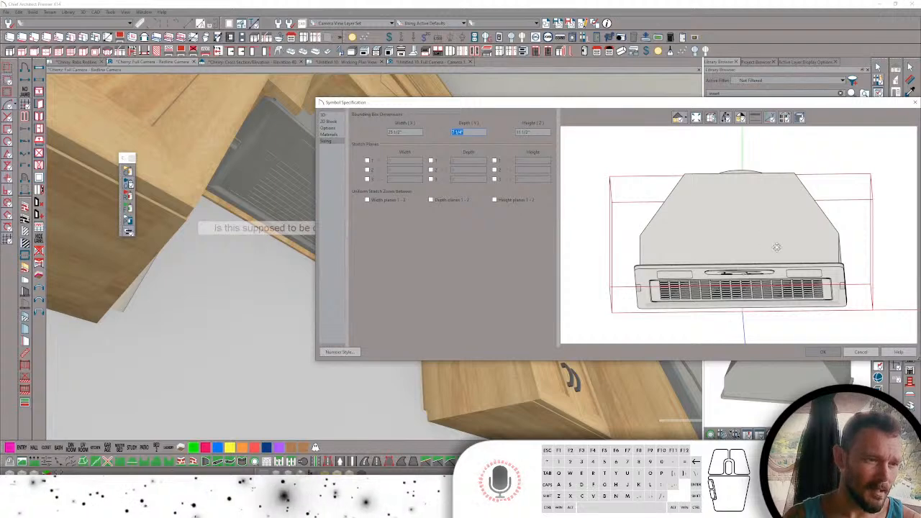
- Raise the hood insert geometry within its bounding box by setting the origin offset's Z position to 3"
{"action": "left_click", "coordinate": [325, 115]}
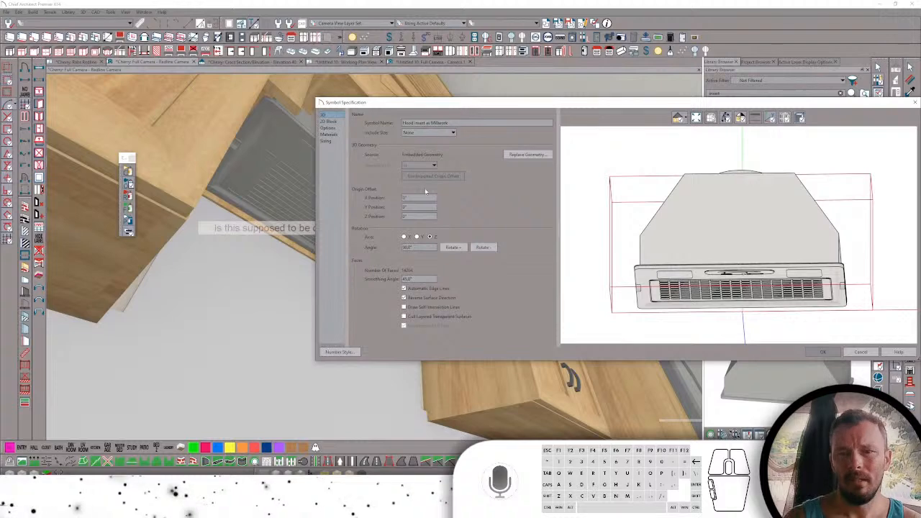
{"action": "double_click", "coordinate": [418, 216]}
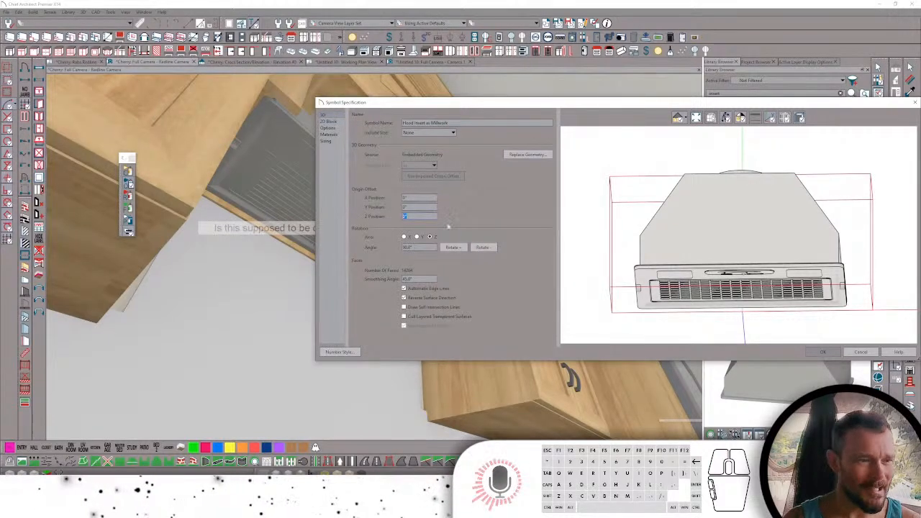
{"action": "type", "text": "1"}
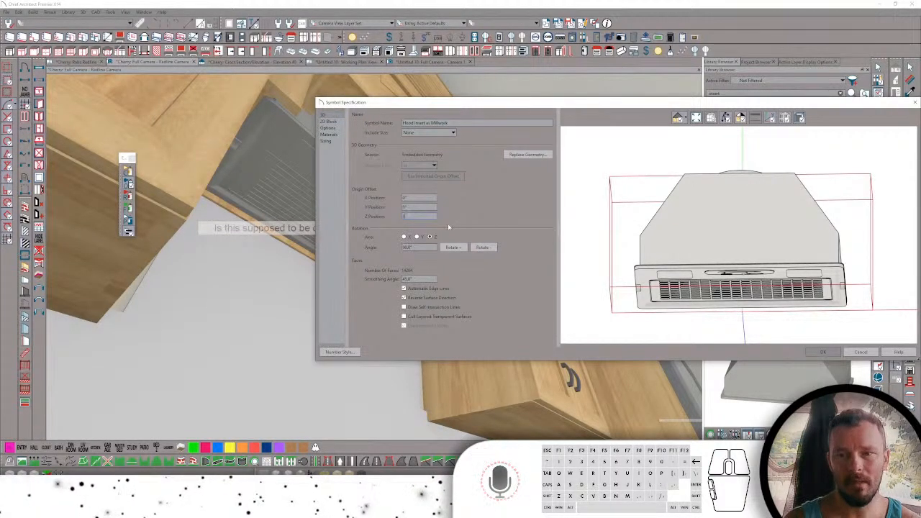
{"action": "key", "text": "Tab"}
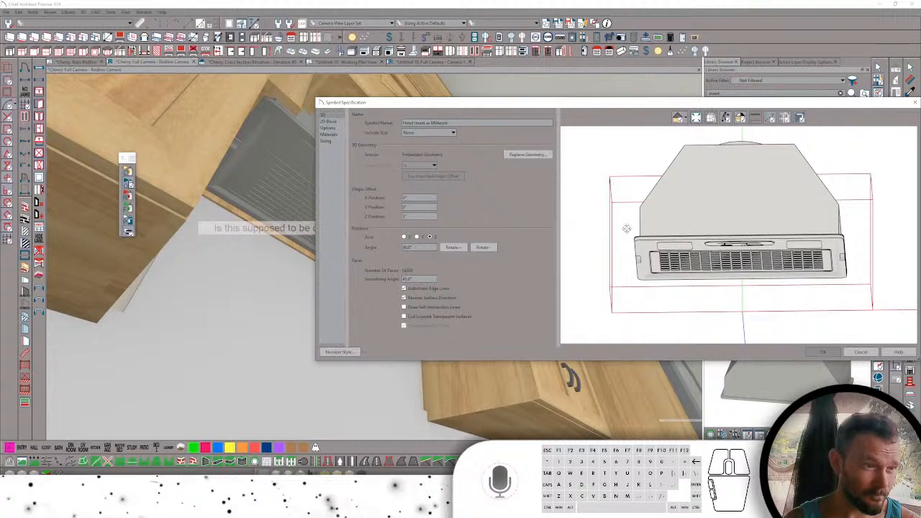
{"action": "left_click_drag", "start_coordinate": [664, 218], "coordinate": [661, 243]}
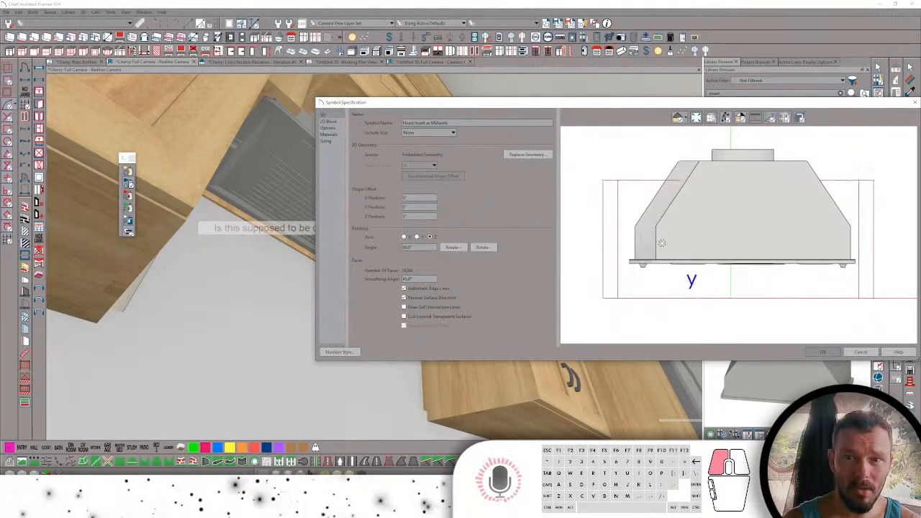
- Edit the hood insert symbol's bounding box height and accept the symbol specification
{"action": "left_click", "coordinate": [333, 143]}
{"action": "left_click", "coordinate": [539, 132]}
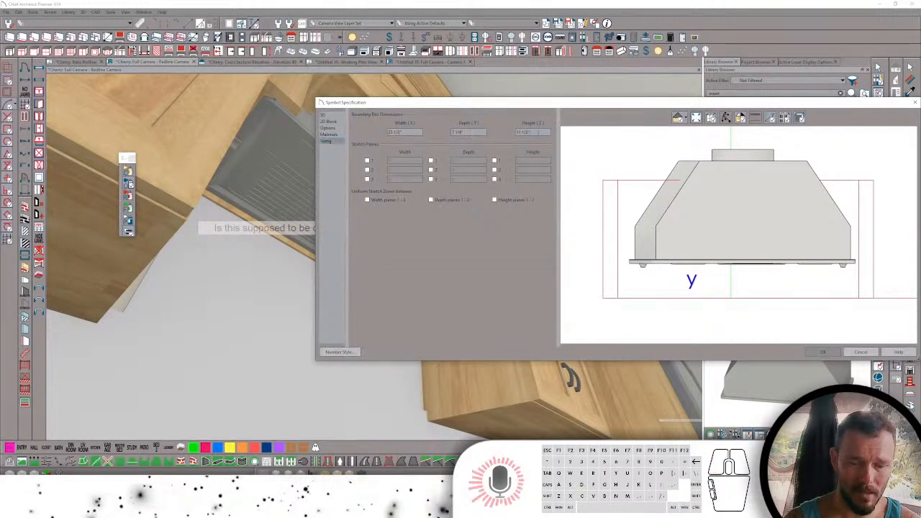
{"action": "key", "text": "Tab"}
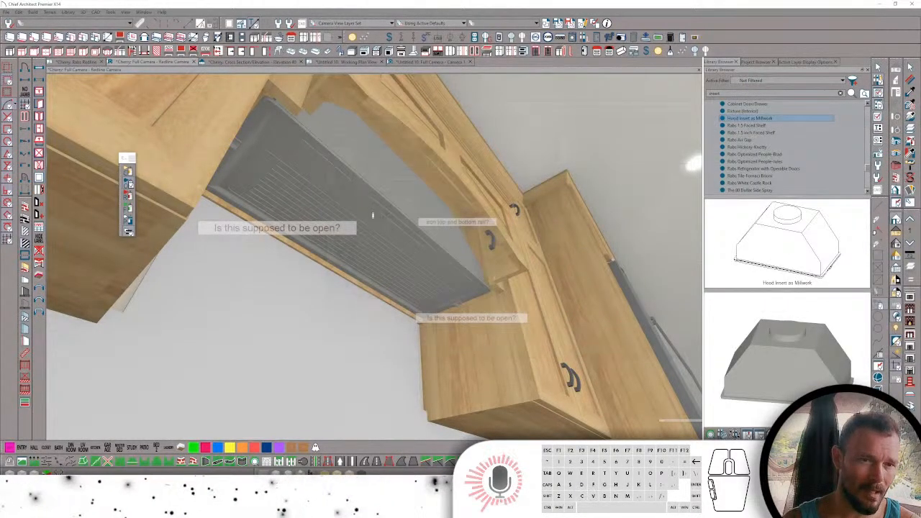
- Reassign the resized "Hood Insert as Millwork" symbol as the shelf of the hood cabinet's lower left-hinged door and accept the cabinet specification
{"action": "key", "text": "space"}
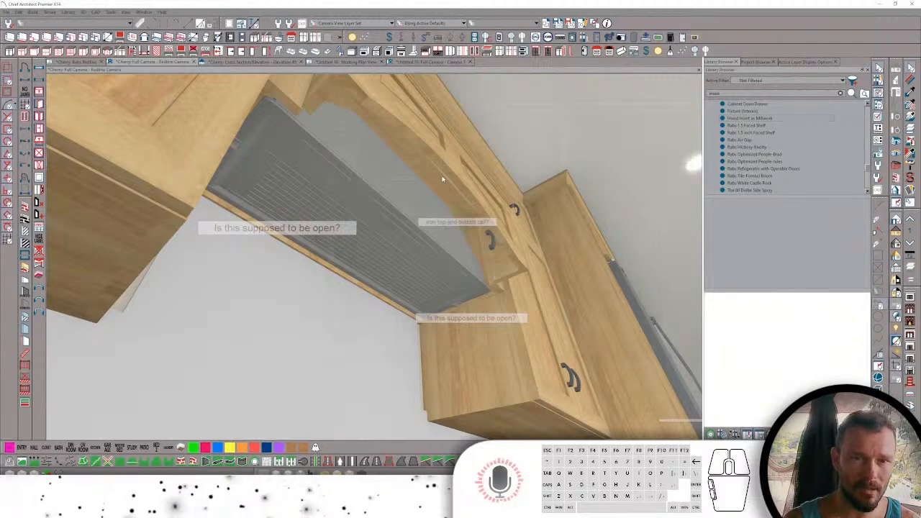
{"action": "left_click", "coordinate": [443, 178]}
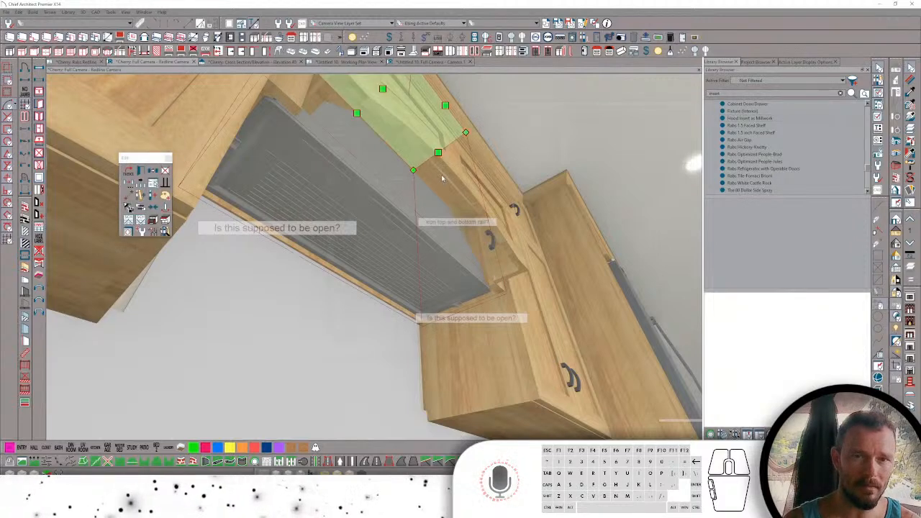
{"action": "double_click", "coordinate": [308, 127]}
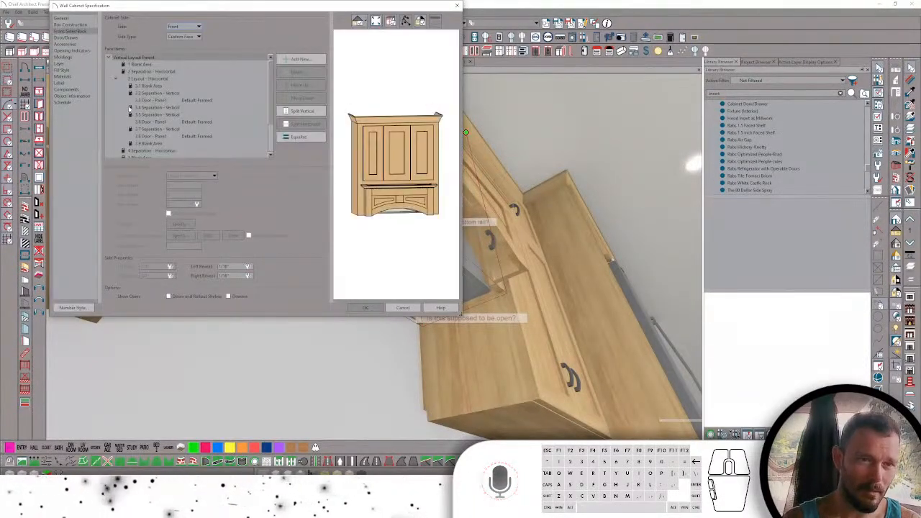
{"action": "scroll", "coordinate": [164, 137], "scroll_direction": "down", "scroll_amount": 2}
{"action": "left_click", "coordinate": [155, 144]}
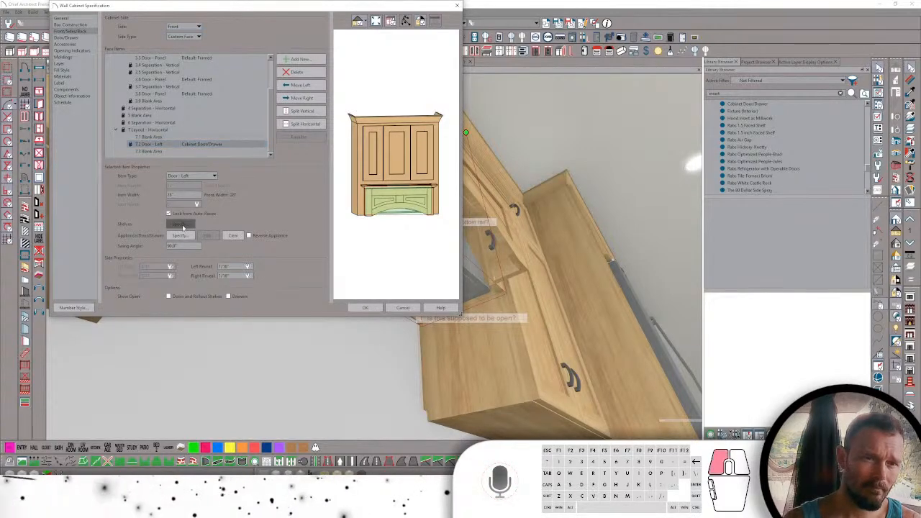
{"action": "left_click", "coordinate": [180, 224]}
{"action": "left_click", "coordinate": [344, 172]}
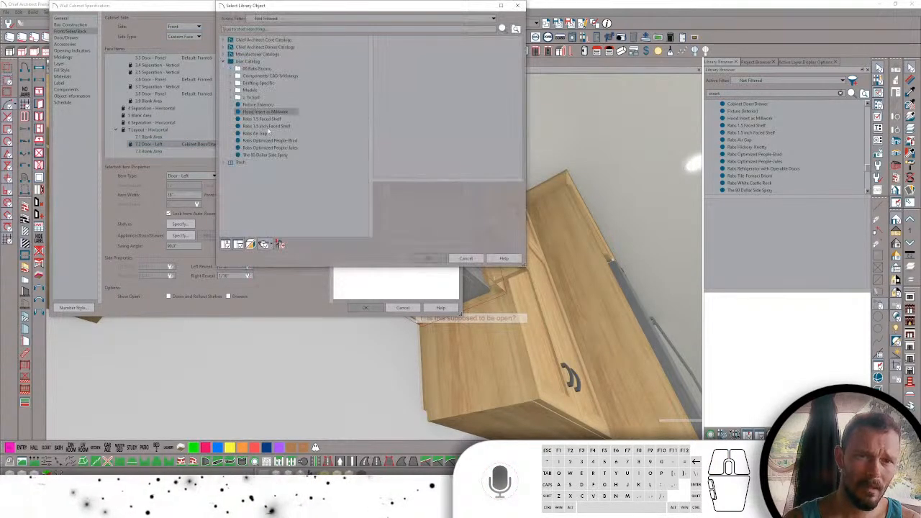
{"action": "left_click", "coordinate": [429, 258]}
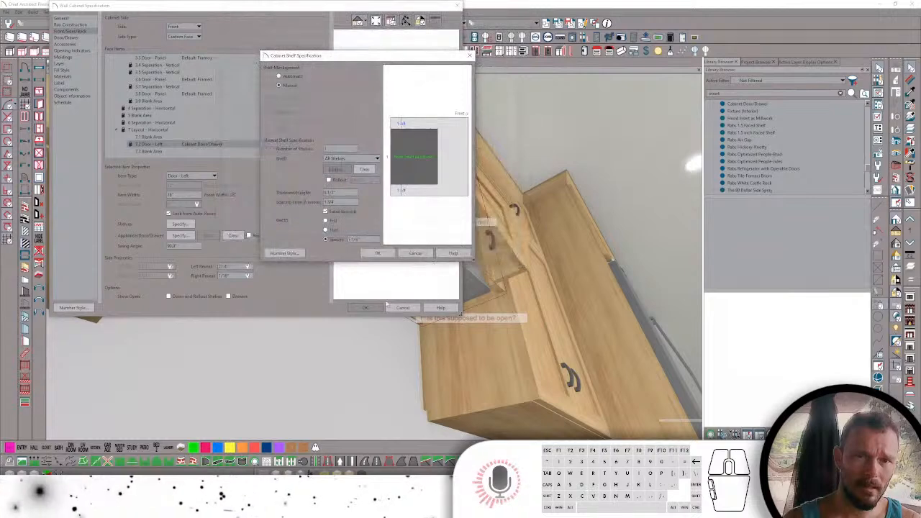
{"action": "left_click", "coordinate": [375, 253]}
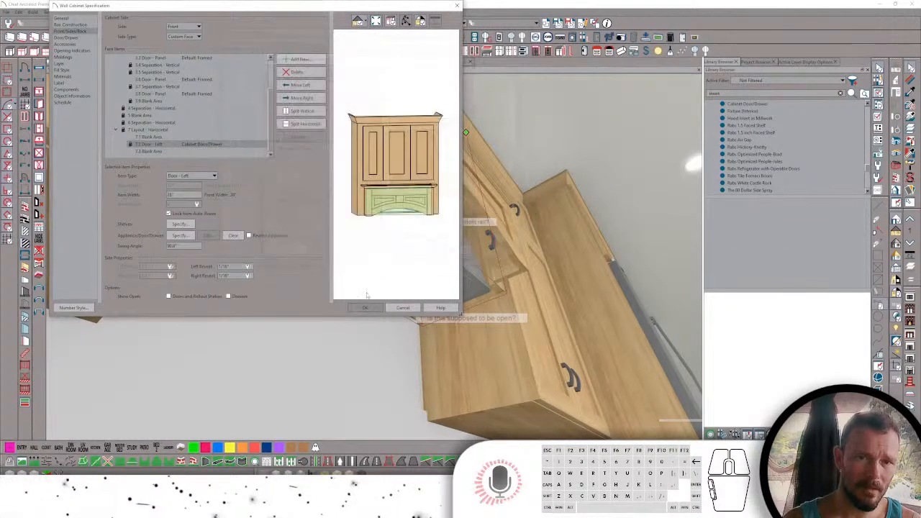
{"action": "left_click", "coordinate": [363, 307]}
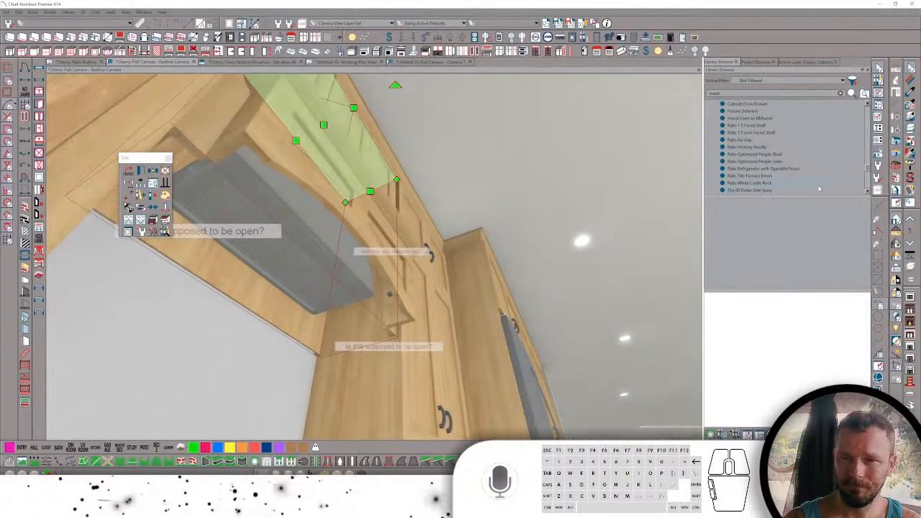
- Find "Hood Insert as Millwork" in the library's user items and open its symbol specification
{"action": "scroll", "coordinate": [799, 159], "scroll_direction": "down", "scroll_amount": 5}
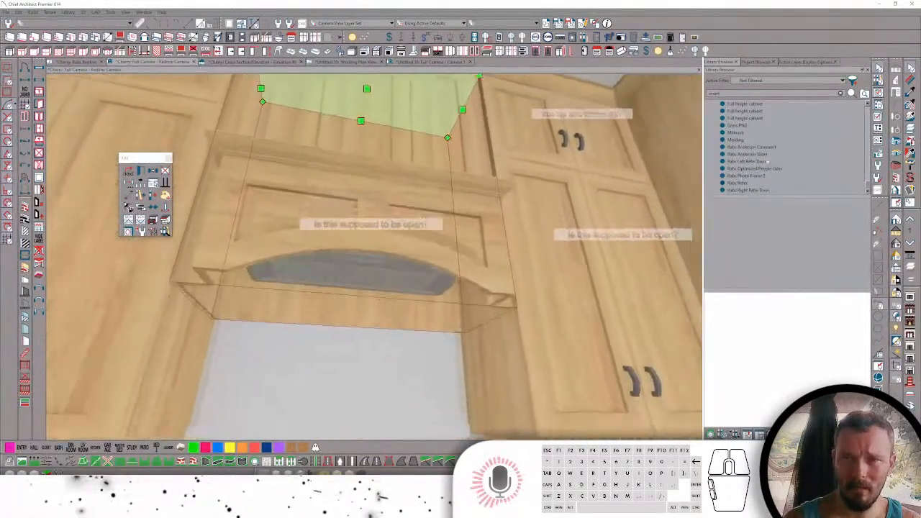
{"action": "left_click", "coordinate": [752, 134]}
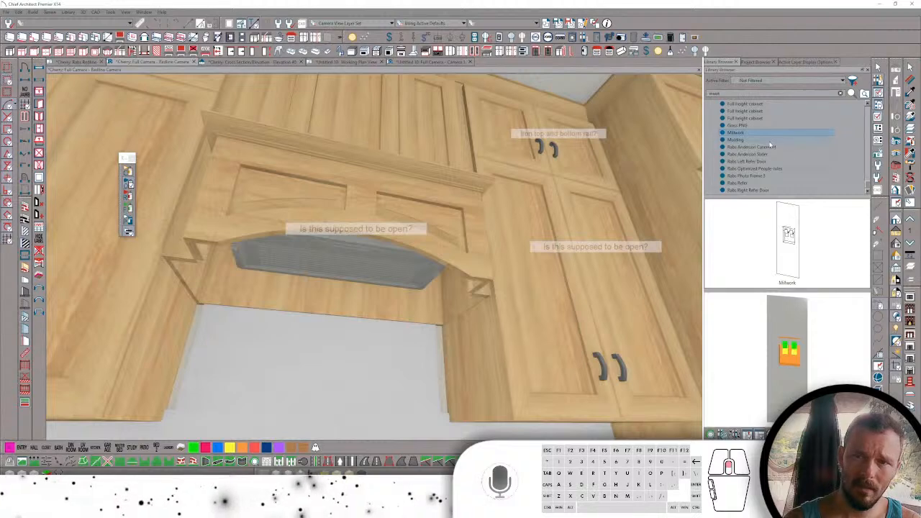
{"action": "scroll", "coordinate": [768, 144], "scroll_direction": "up", "scroll_amount": 5}
{"action": "scroll", "coordinate": [766, 144], "scroll_direction": "down", "scroll_amount": 3}
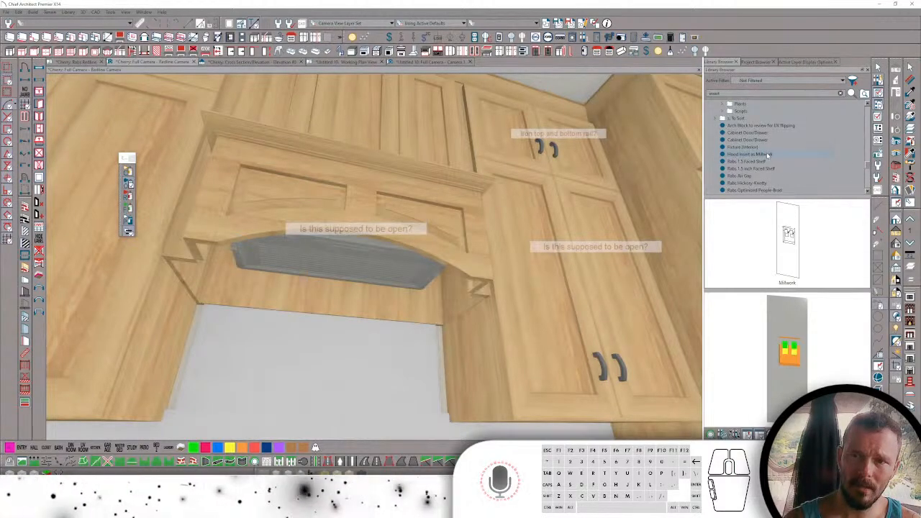
{"action": "left_click", "coordinate": [768, 154]}
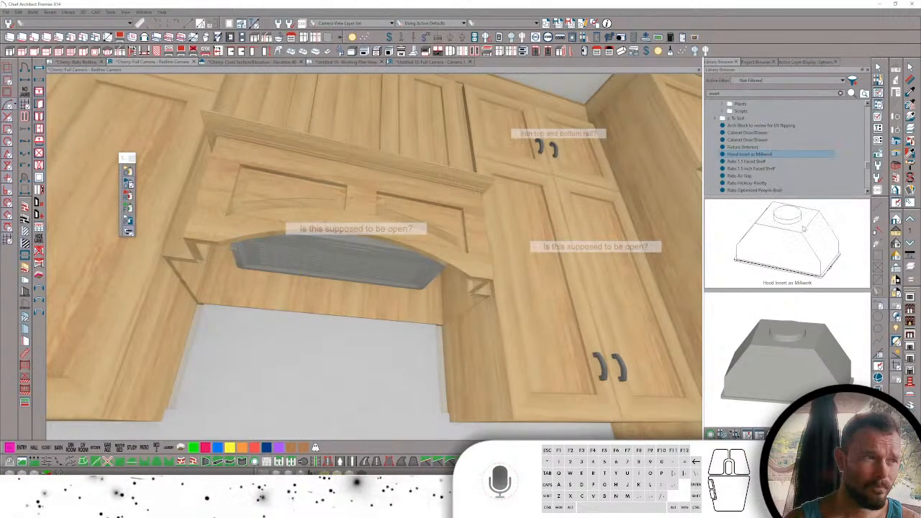
{"action": "double_click", "coordinate": [804, 229]}
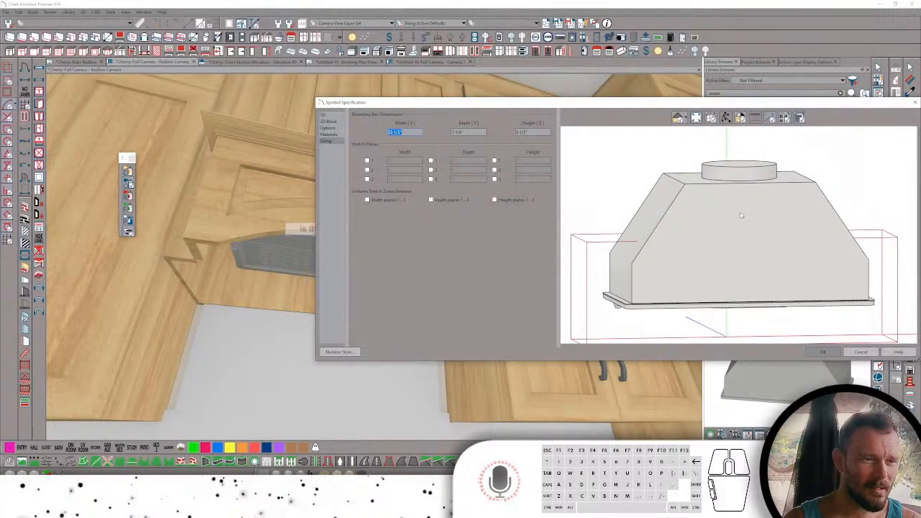
- Set the Z position of the hood insert symbol's origin offset to 2"
{"action": "left_click", "coordinate": [726, 119]}
{"action": "left_click_drag", "start_coordinate": [712, 224], "coordinate": [637, 177]}
{"action": "left_click_drag", "start_coordinate": [610, 214], "coordinate": [825, 184]}
{"action": "left_click", "coordinate": [332, 115]}
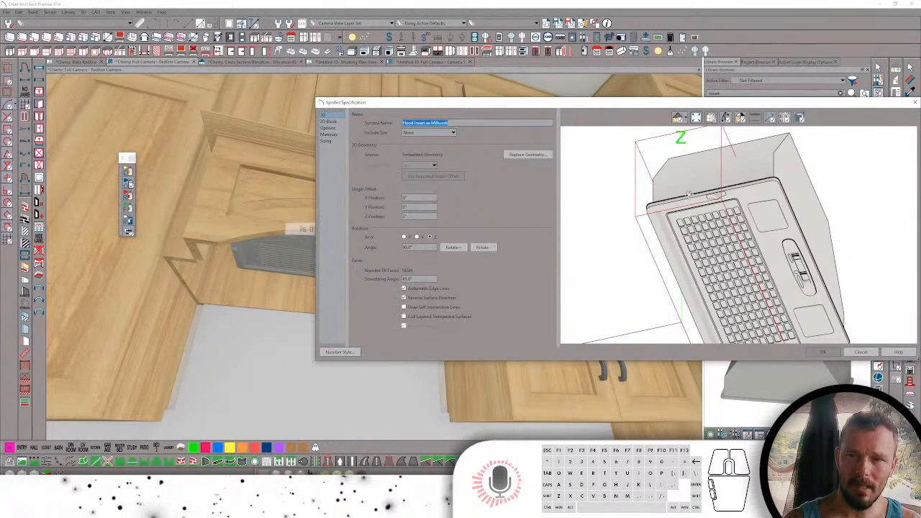
{"action": "left_click_drag", "start_coordinate": [727, 204], "coordinate": [701, 237]}
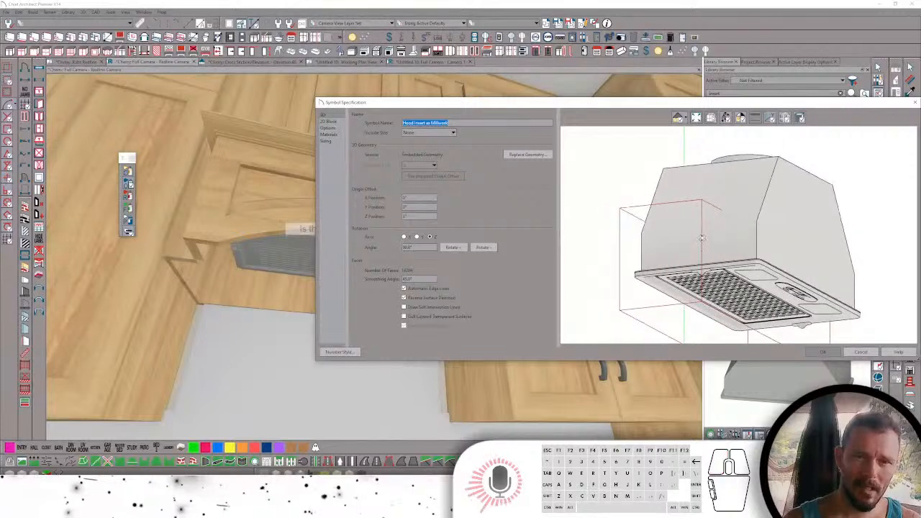
{"action": "double_click", "coordinate": [419, 216]}
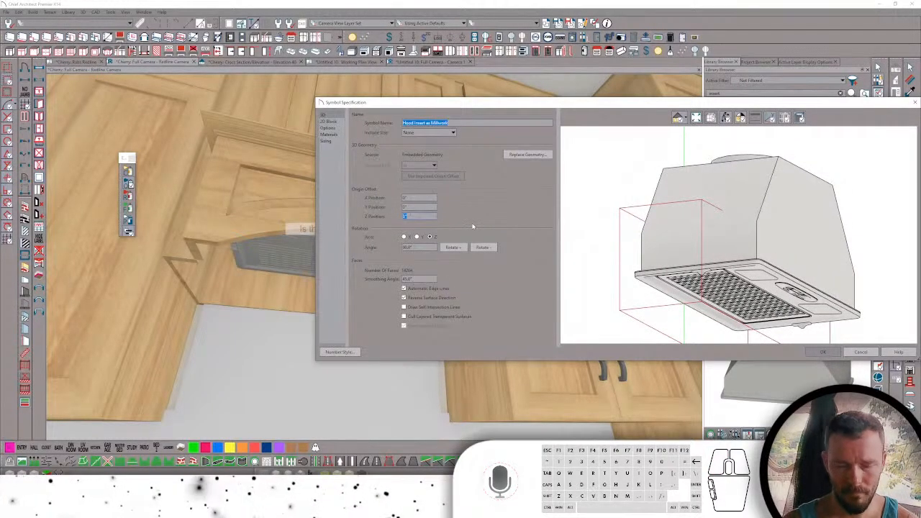
{"action": "type", "text": "2"}
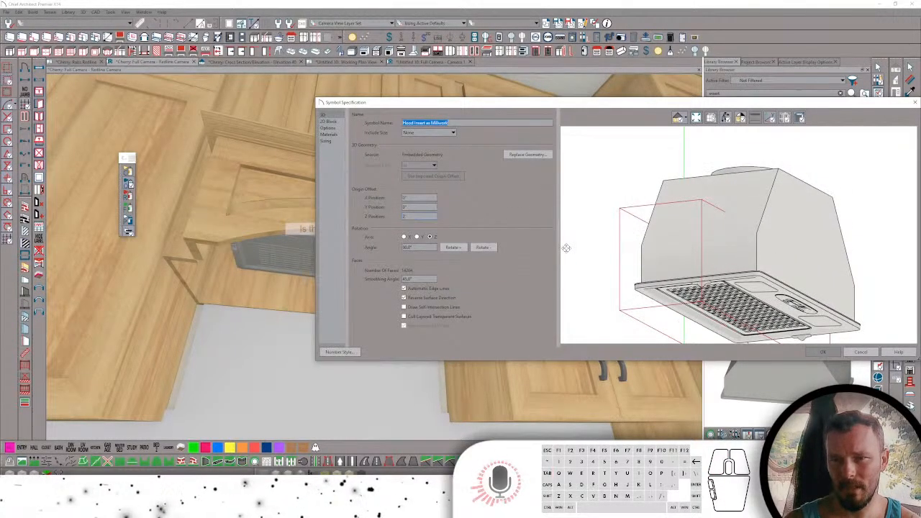
{"action": "left_click_drag", "start_coordinate": [716, 248], "coordinate": [681, 226]}
- Increase the hood insert symbol's bounding box depth by 8" to 15 1/4" and accept the symbol specification
{"action": "left_click", "coordinate": [326, 140]}
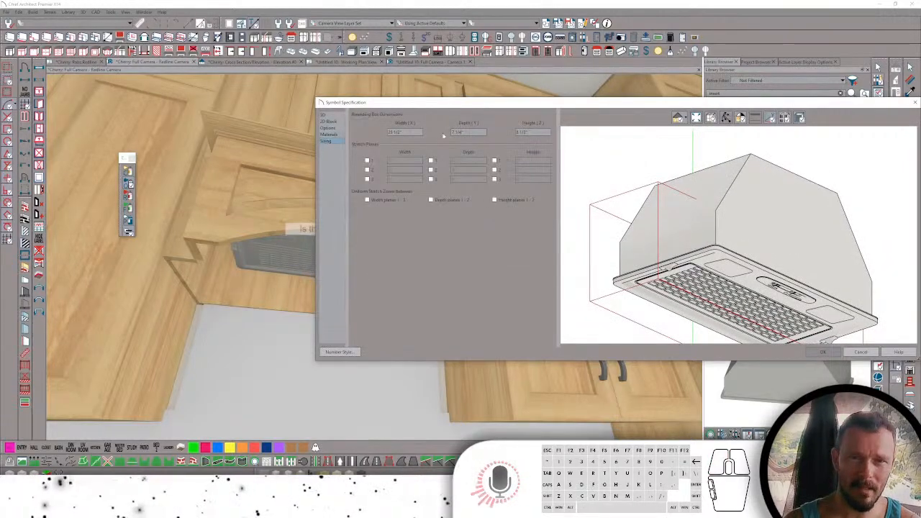
{"action": "type", "text": "+"}
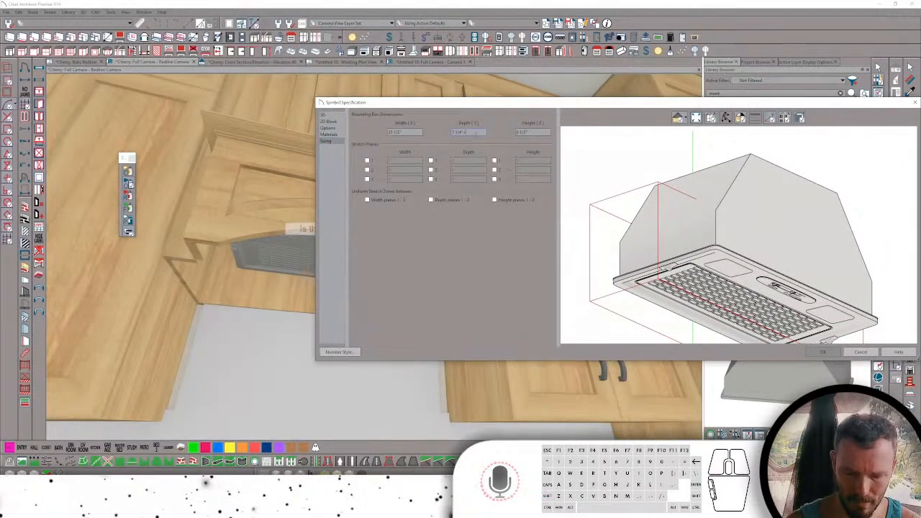
{"action": "type", "text": "8"}
{"action": "key", "text": "Tab"}
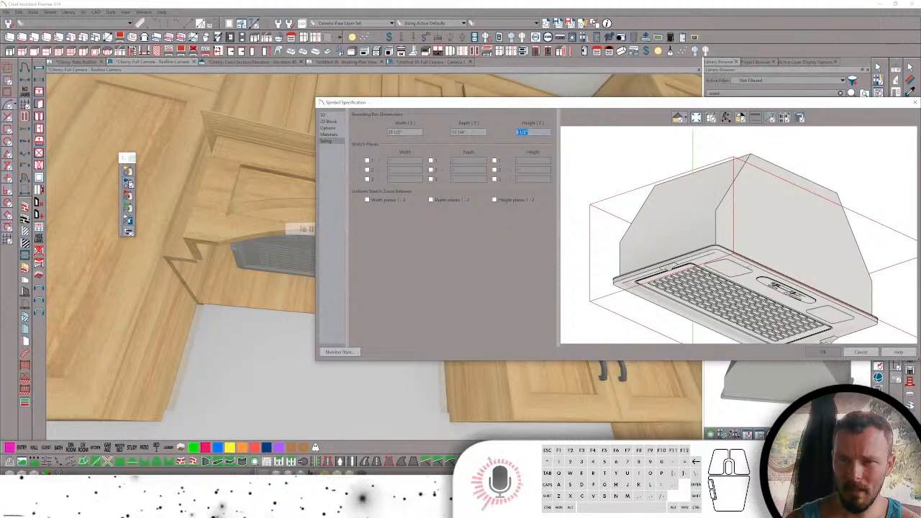
{"action": "left_click", "coordinate": [739, 258]}
{"action": "left_click", "coordinate": [822, 351]}
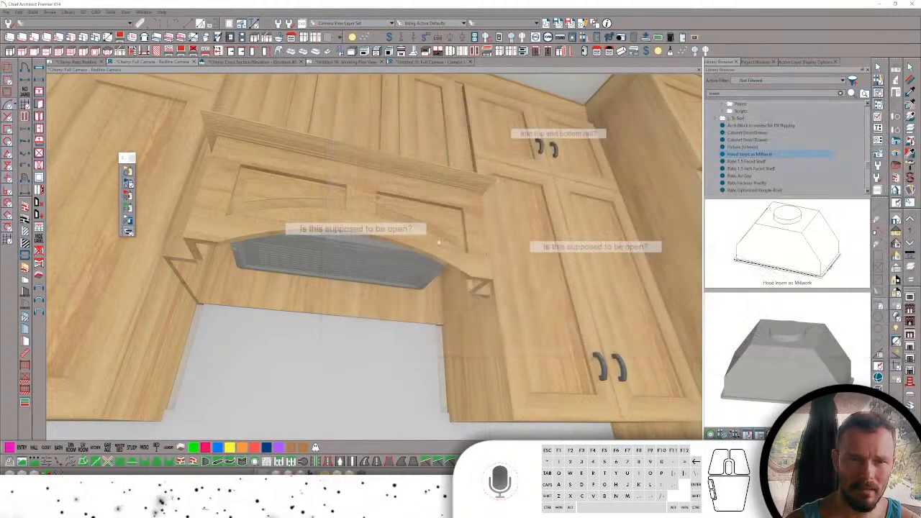
- Reload the deepened hood insert symbol as the shelf behind the arched valance door in the hood cabinet's specification
{"action": "left_click", "coordinate": [349, 212]}
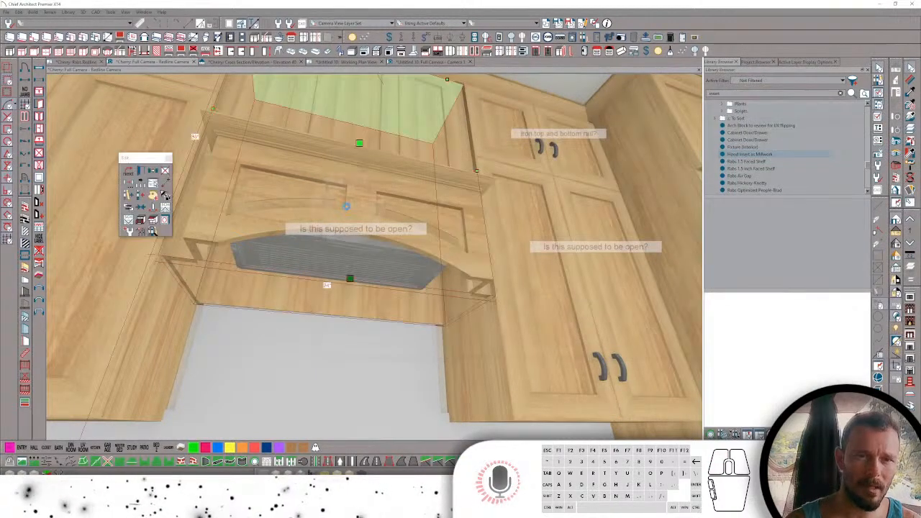
{"action": "double_click", "coordinate": [256, 137]}
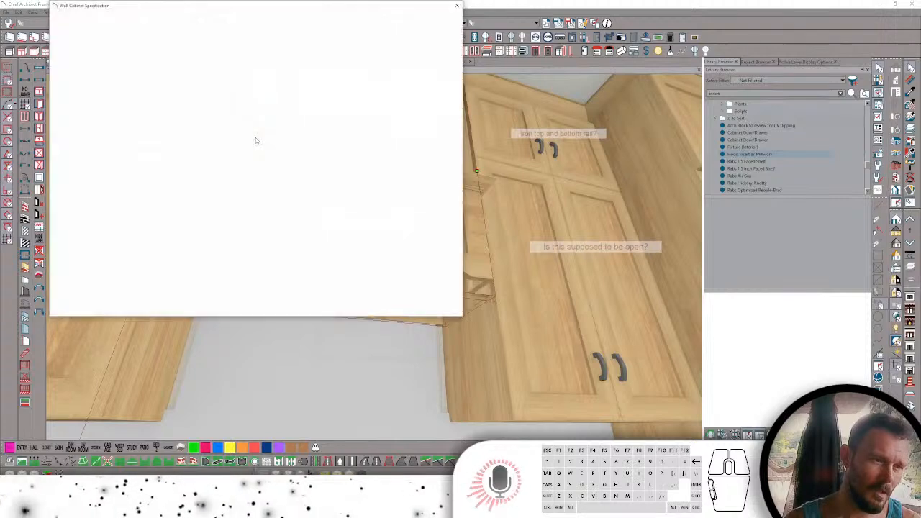
{"action": "scroll", "coordinate": [157, 137], "scroll_direction": "down", "scroll_amount": 2}
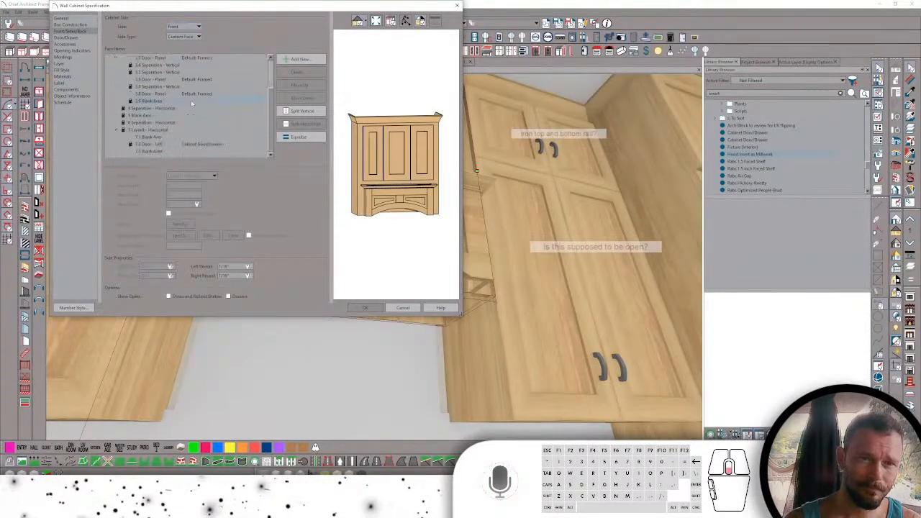
{"action": "left_click", "coordinate": [157, 145]}
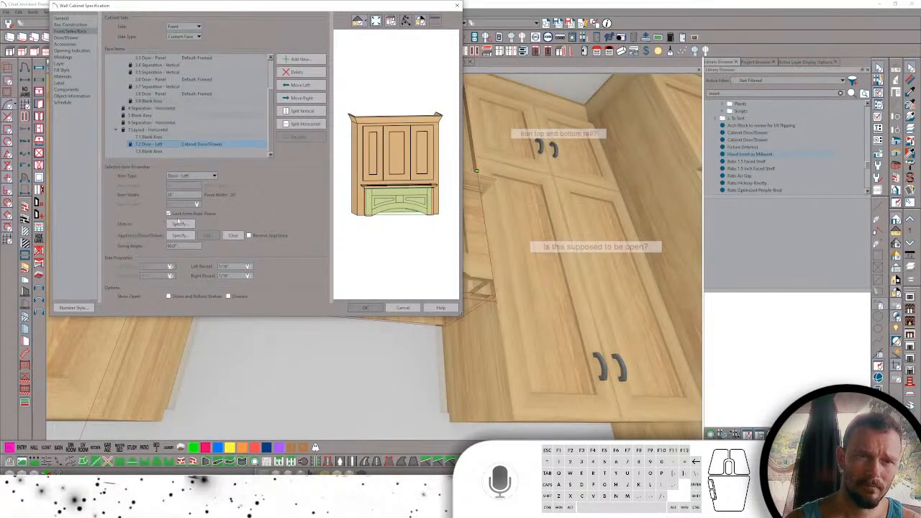
{"action": "left_click", "coordinate": [182, 238]}
{"action": "left_click", "coordinate": [179, 224]}
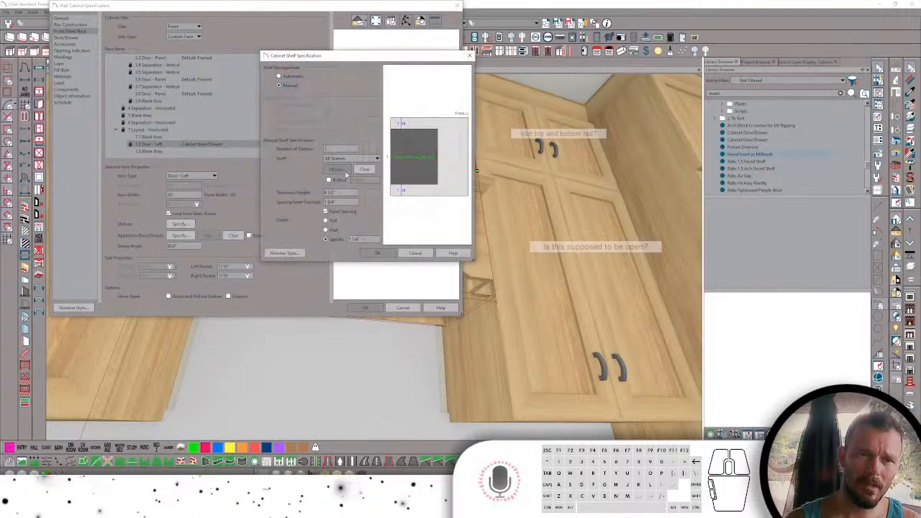
{"action": "left_click", "coordinate": [335, 169]}
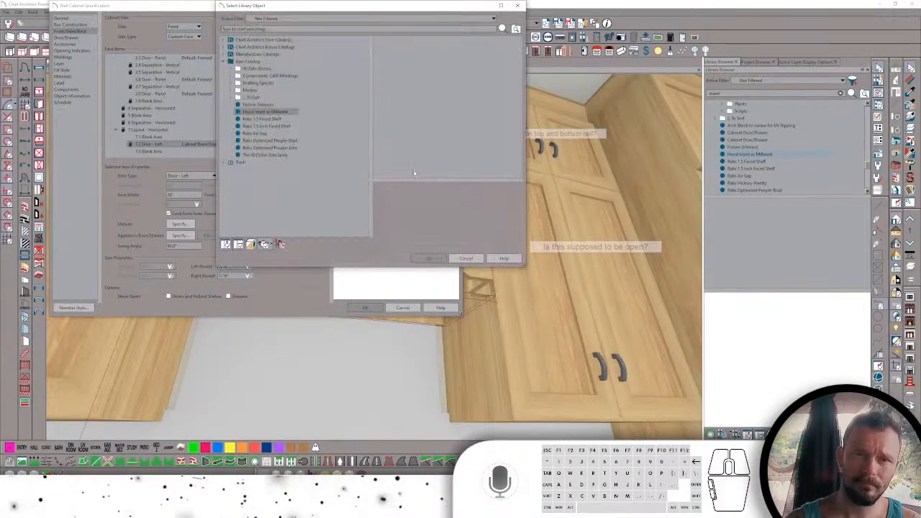
{"action": "left_click", "coordinate": [432, 259]}
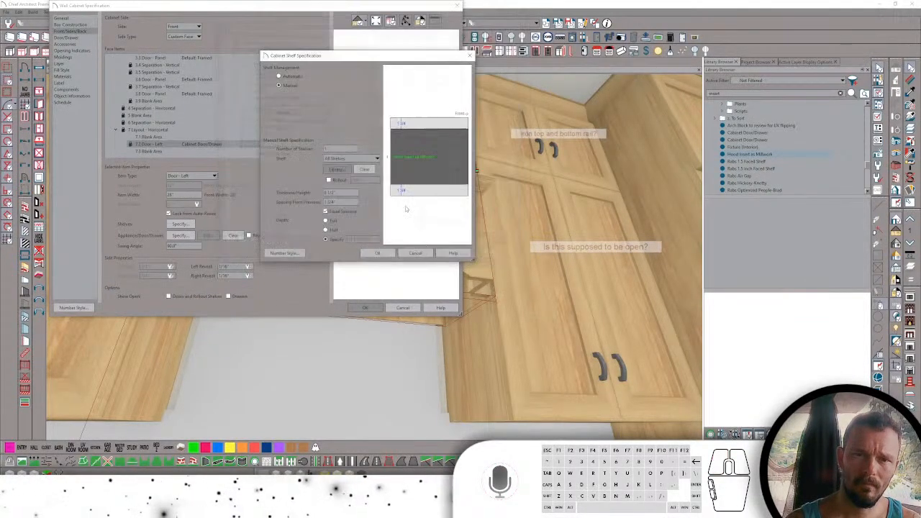
{"action": "left_click", "coordinate": [378, 252]}
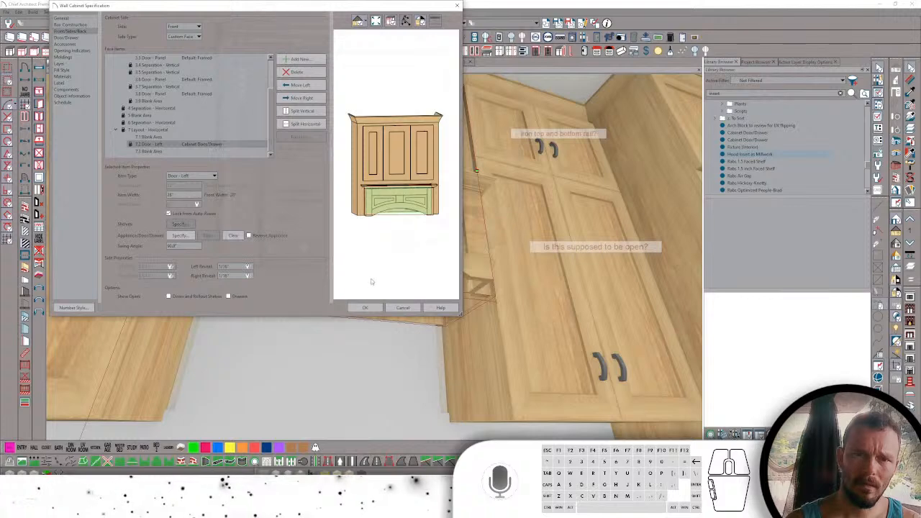
{"action": "left_click", "coordinate": [364, 308]}
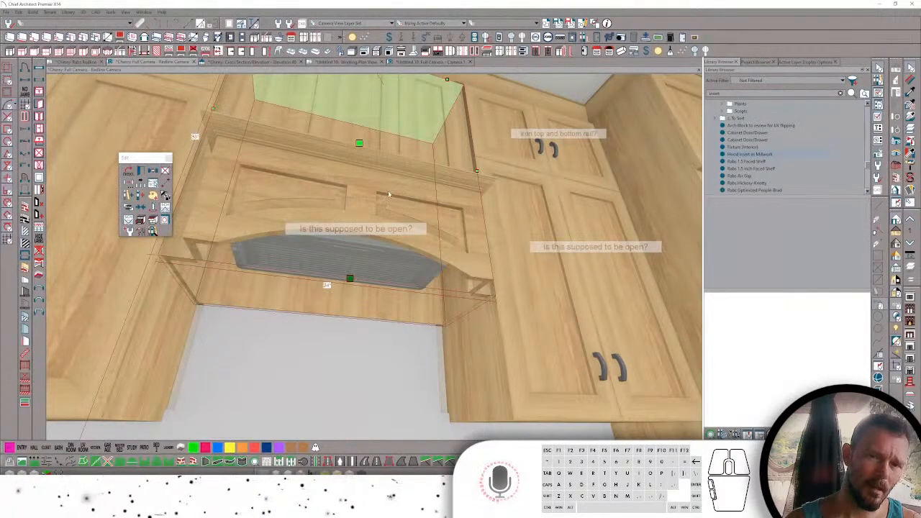
- Undo and redo the last cabinet change to compare the hood insert's position, viewing the hood from below
{"action": "key", "text": "ctrl+z"}
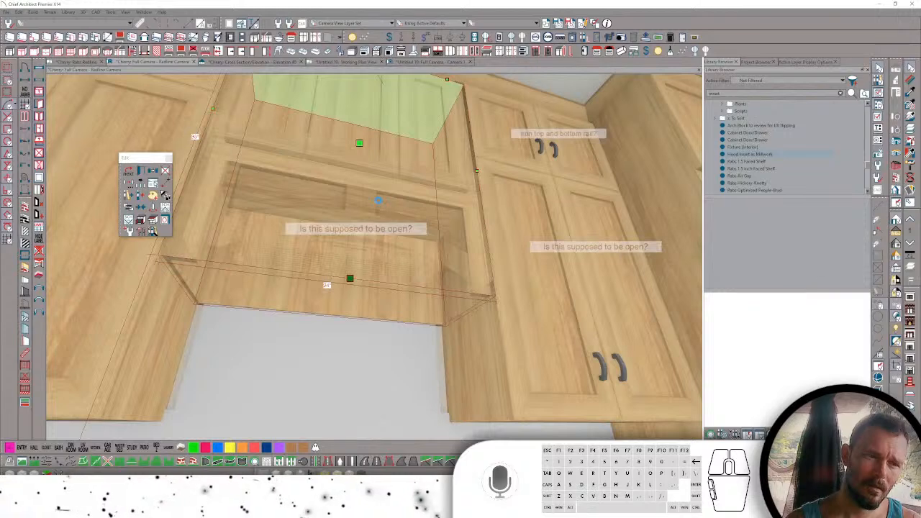
{"action": "key", "text": "ctrl+y"}
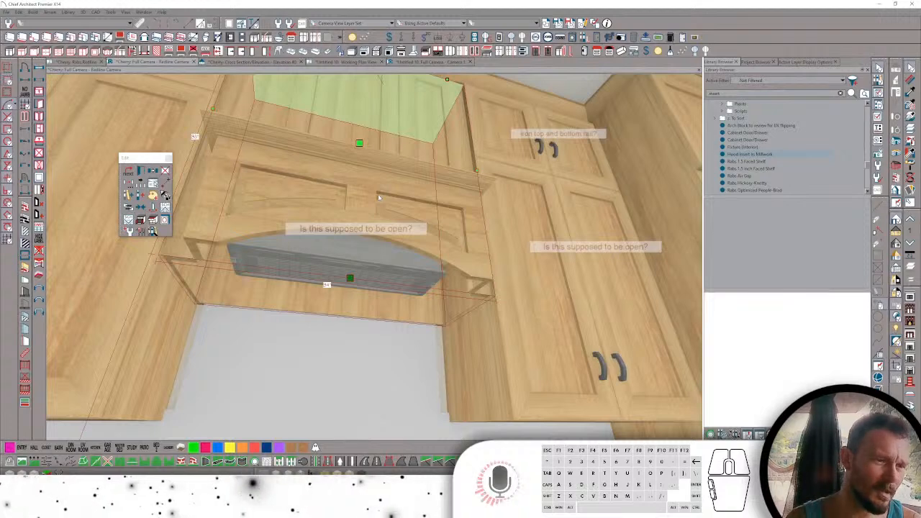
{"action": "middle_click_drag", "start_coordinate": [379, 196], "coordinate": [432, 217]}
- Reduce the hood insert symbol's bounding box depth by 8" to 7 1/4" and accept the symbol specification
{"action": "right_click", "coordinate": [777, 156]}
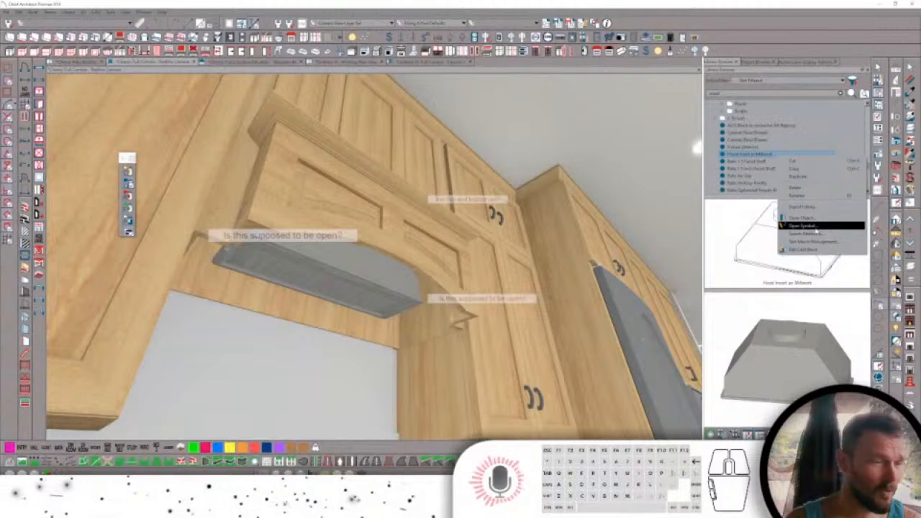
{"action": "left_click", "coordinate": [816, 230]}
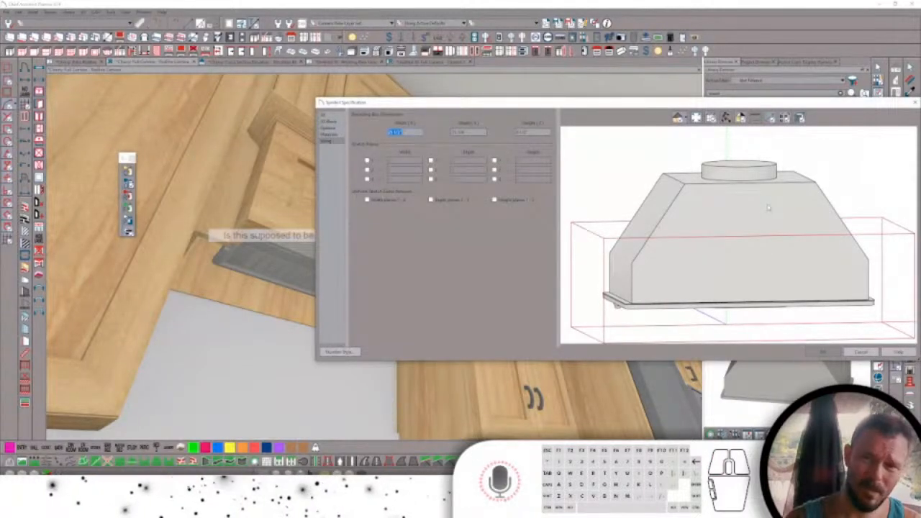
{"action": "left_click", "coordinate": [401, 133]}
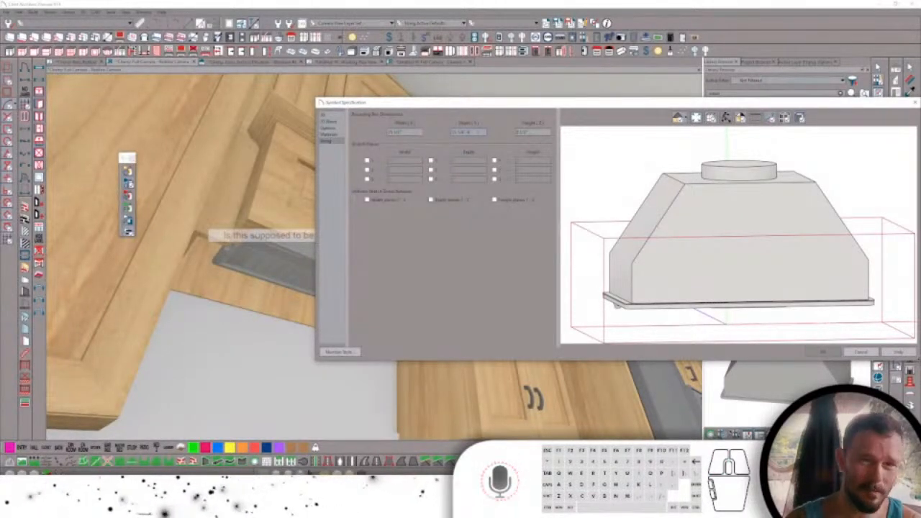
{"action": "key", "text": "Tab"}
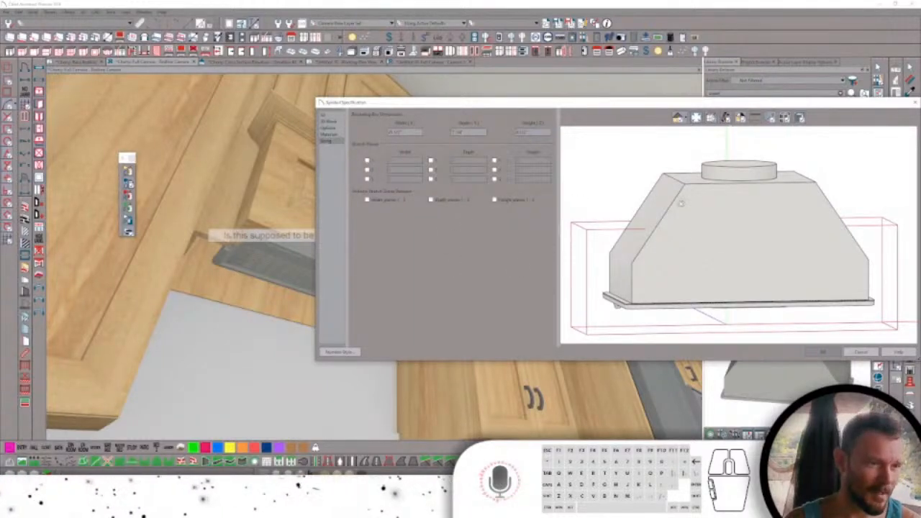
{"action": "left_click_drag", "start_coordinate": [649, 226], "coordinate": [691, 229]}
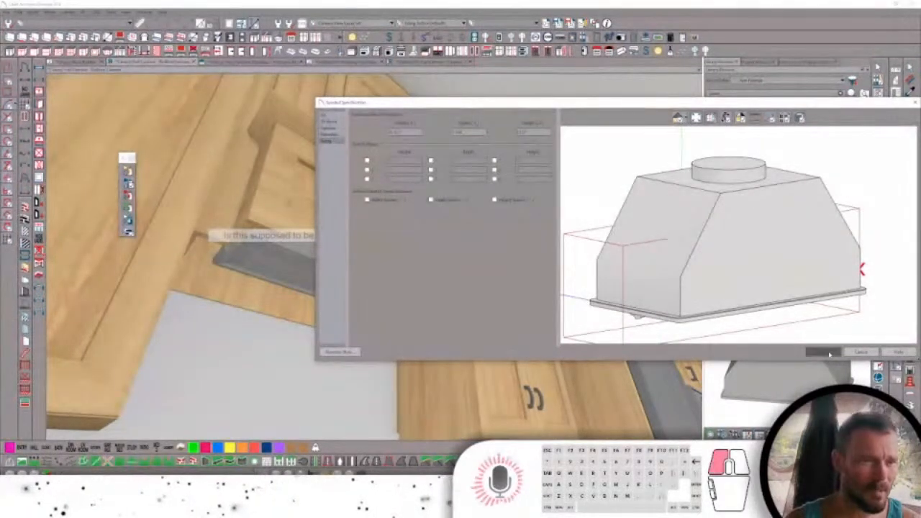
{"action": "left_click", "coordinate": [826, 351]}
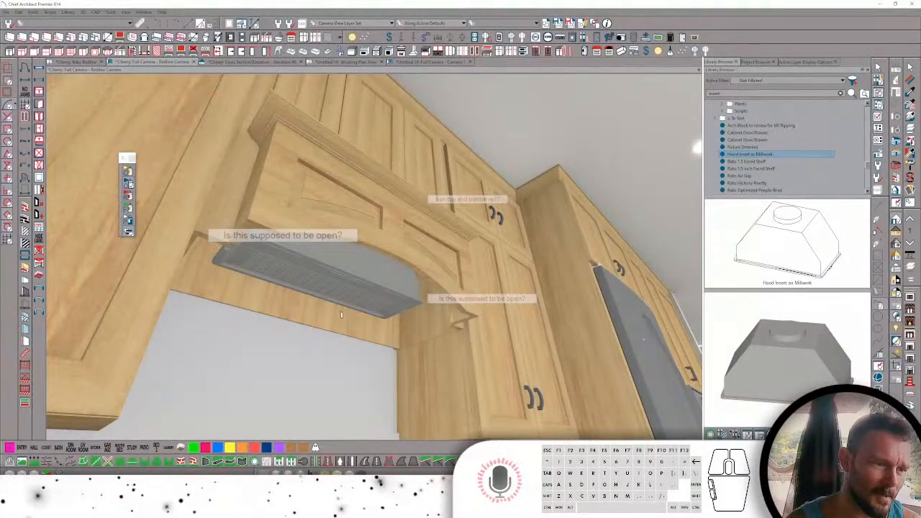
- Reload the Hood Insert as Millwork symbol as the valance door's shelf at full depth and apply the cabinet specification
{"action": "key", "text": "space"}
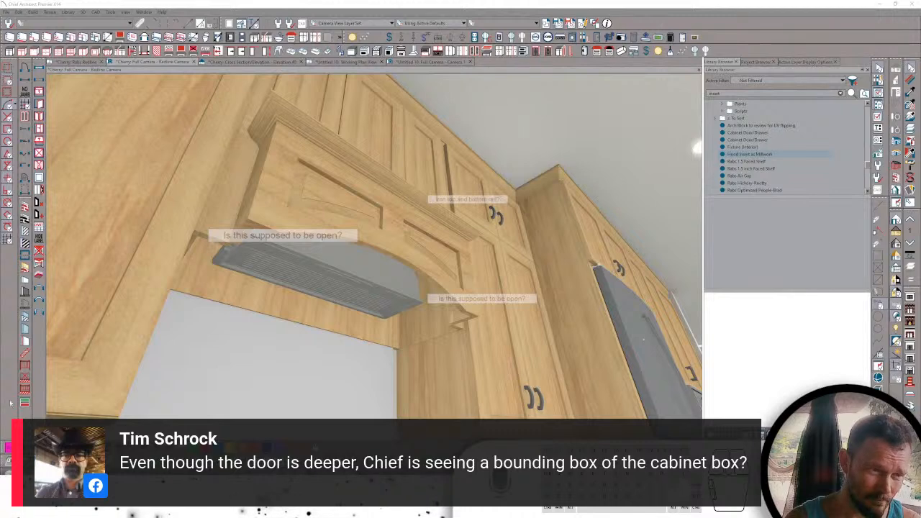
{"action": "left_click", "coordinate": [370, 295]}
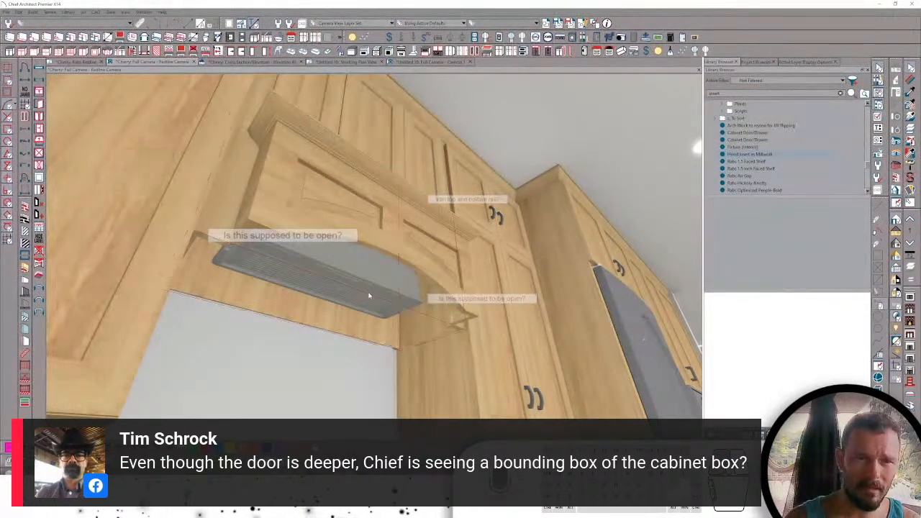
{"action": "double_click", "coordinate": [367, 296]}
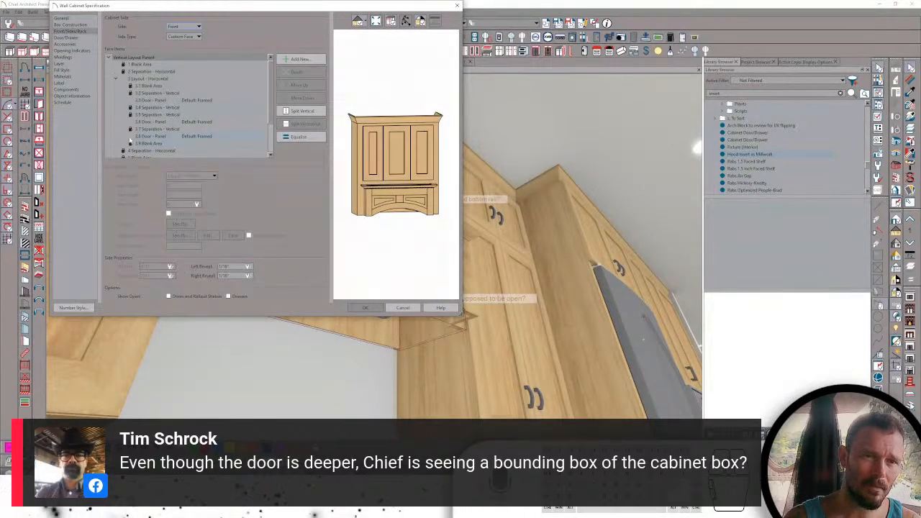
{"action": "scroll", "coordinate": [171, 136], "scroll_direction": "down", "scroll_amount": 2}
{"action": "left_click", "coordinate": [160, 145]}
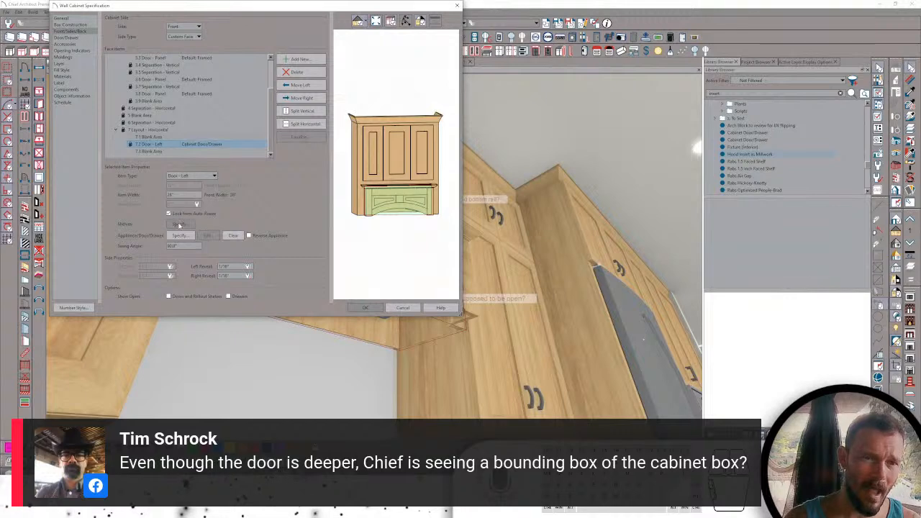
{"action": "left_click", "coordinate": [179, 224]}
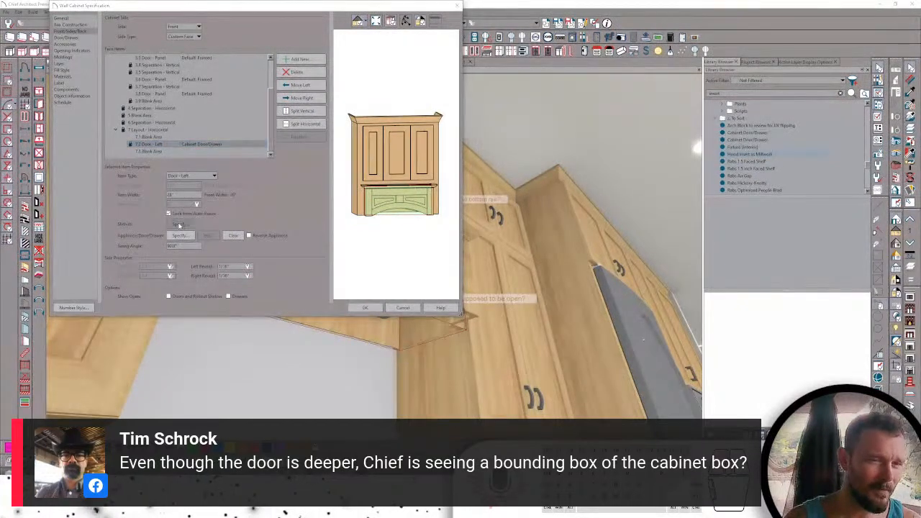
{"action": "left_click", "coordinate": [336, 170]}
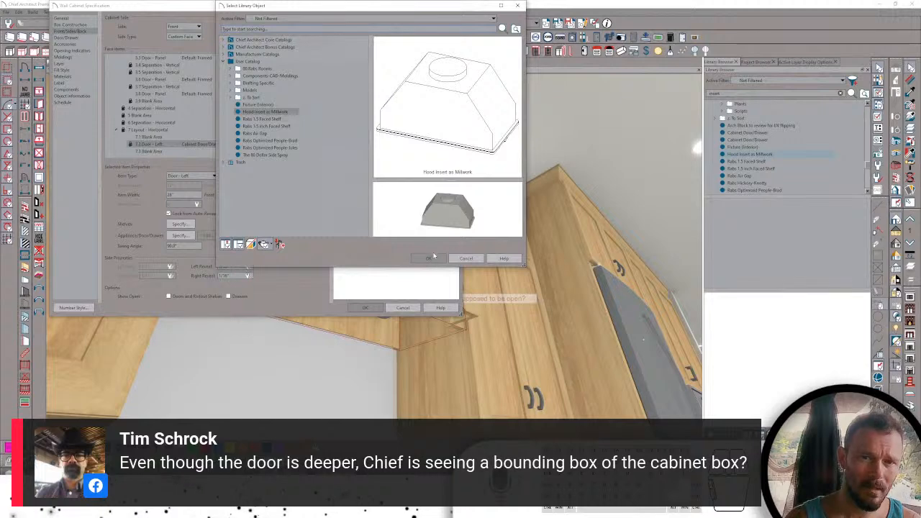
{"action": "left_click", "coordinate": [432, 259]}
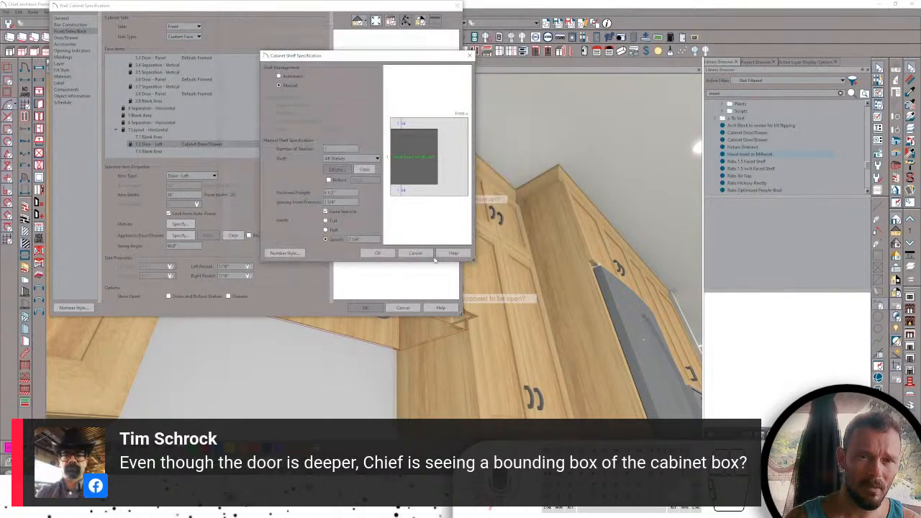
{"action": "left_click", "coordinate": [334, 221]}
{"action": "left_click", "coordinate": [374, 254]}
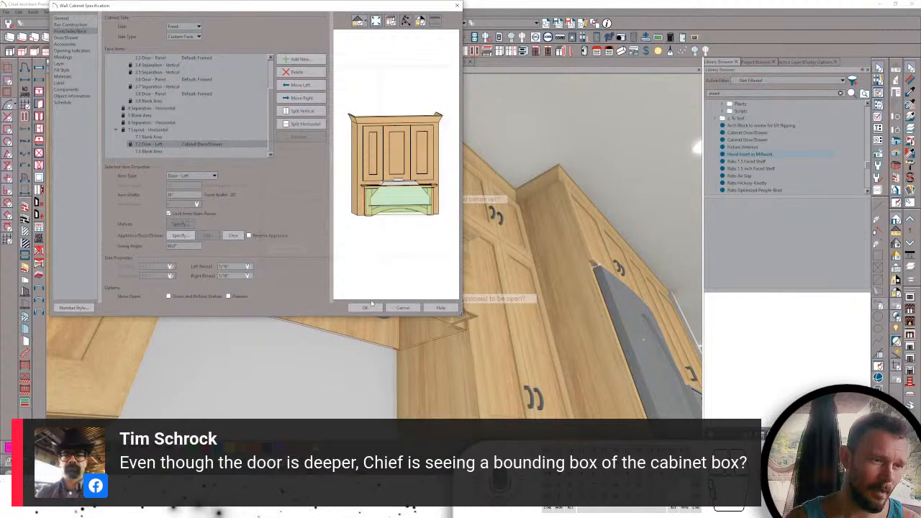
{"action": "left_click", "coordinate": [372, 308]}
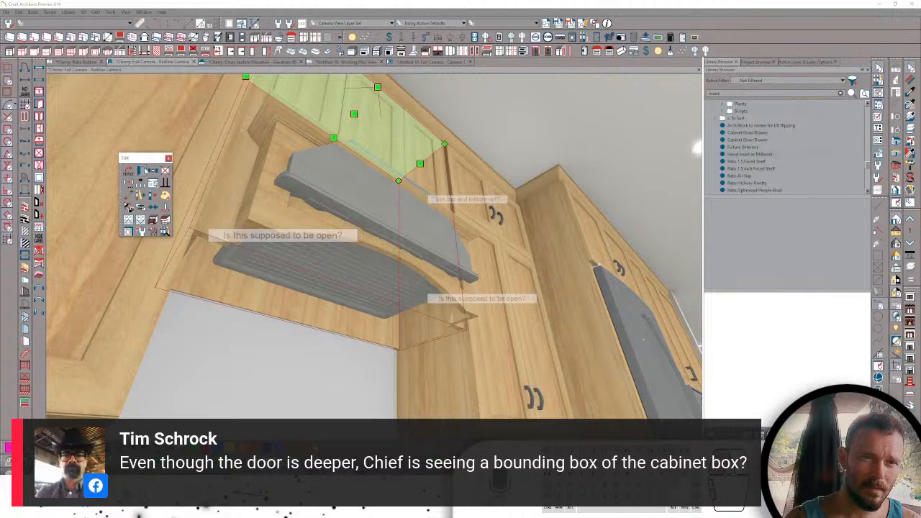
- Reopen the hood cabinet's valance door shelf specification and set a specified shelf depth of 11"
{"action": "double_click", "coordinate": [327, 231]}
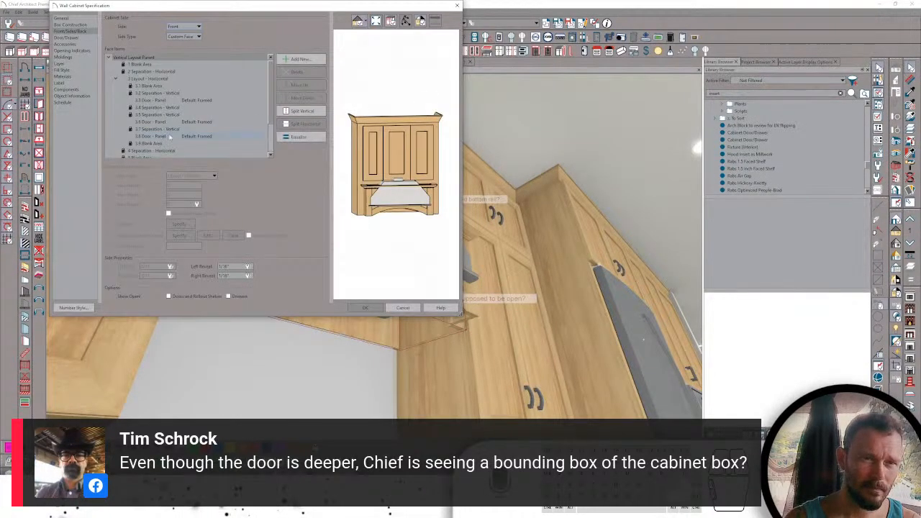
{"action": "left_click", "coordinate": [158, 137]}
{"action": "left_click", "coordinate": [150, 145]}
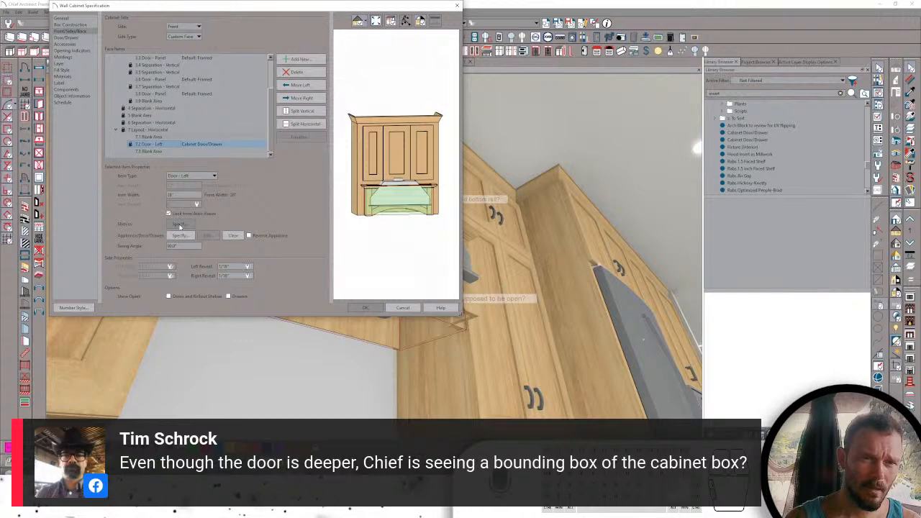
{"action": "left_click", "coordinate": [180, 225]}
{"action": "left_click", "coordinate": [338, 239]}
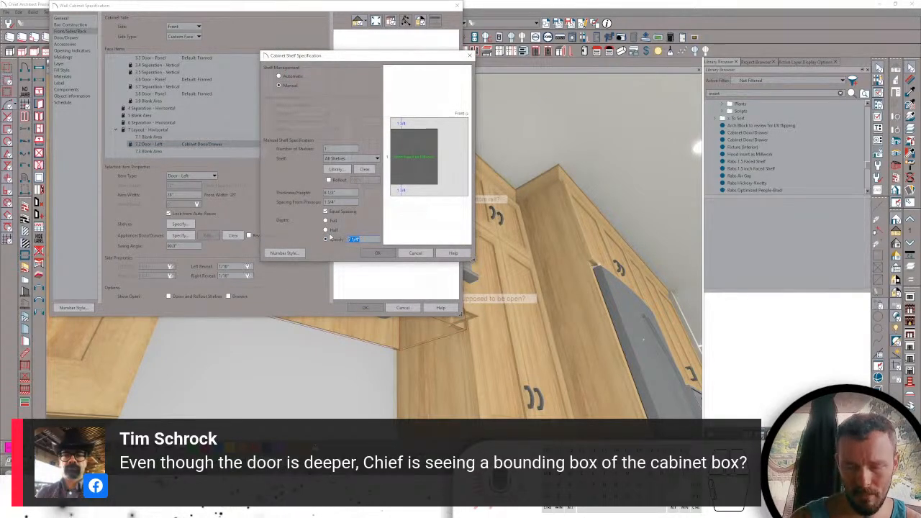
{"action": "type", "text": "11"}
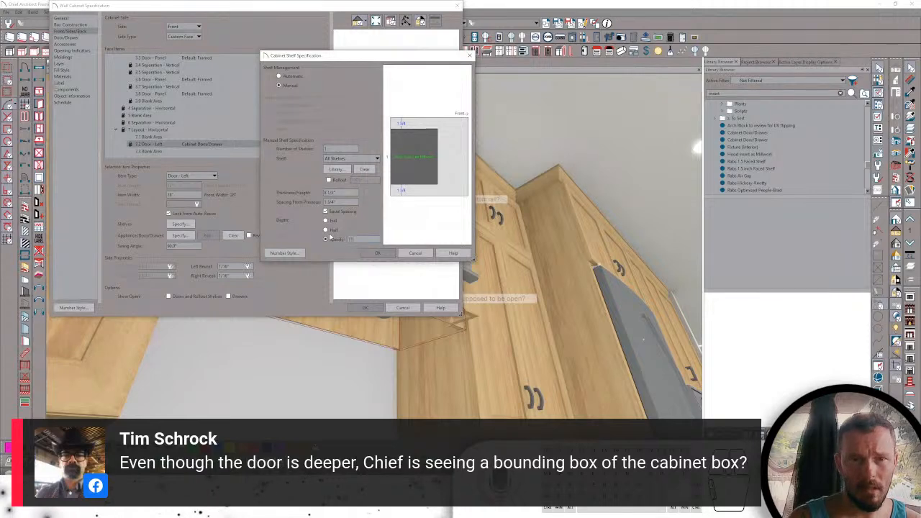
{"action": "key", "text": "Tab"}
{"action": "left_click", "coordinate": [371, 253]}
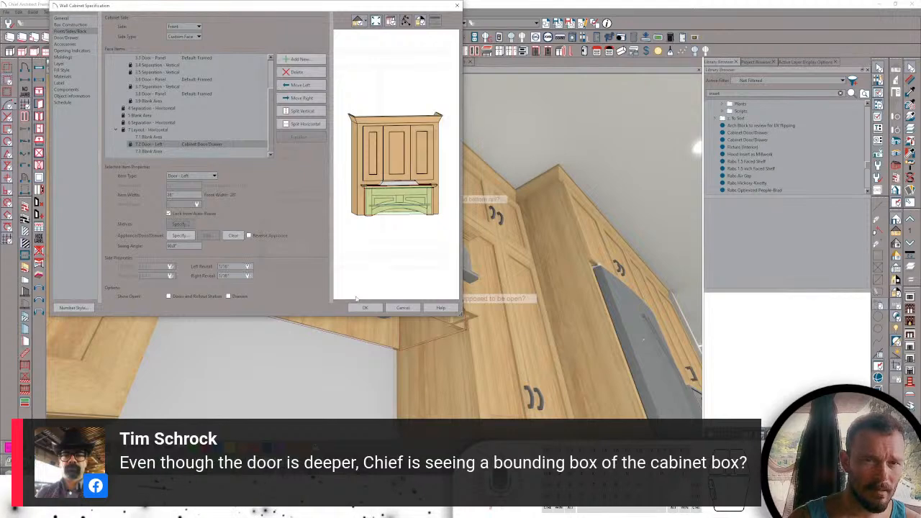
- Try a shelf depth of 10" for the hood insert and check the valance door's face item specification
{"action": "left_click", "coordinate": [180, 224]}
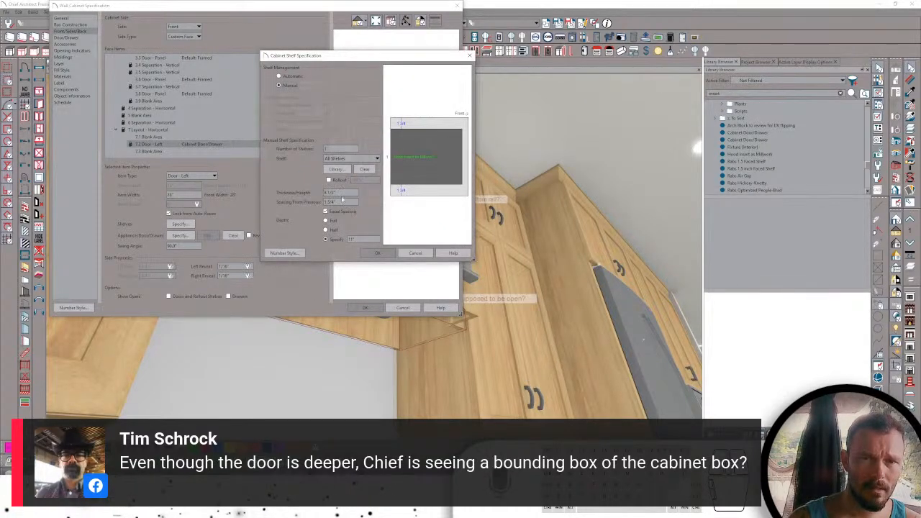
{"action": "left_click", "coordinate": [336, 240]}
{"action": "type", "text": "10"}
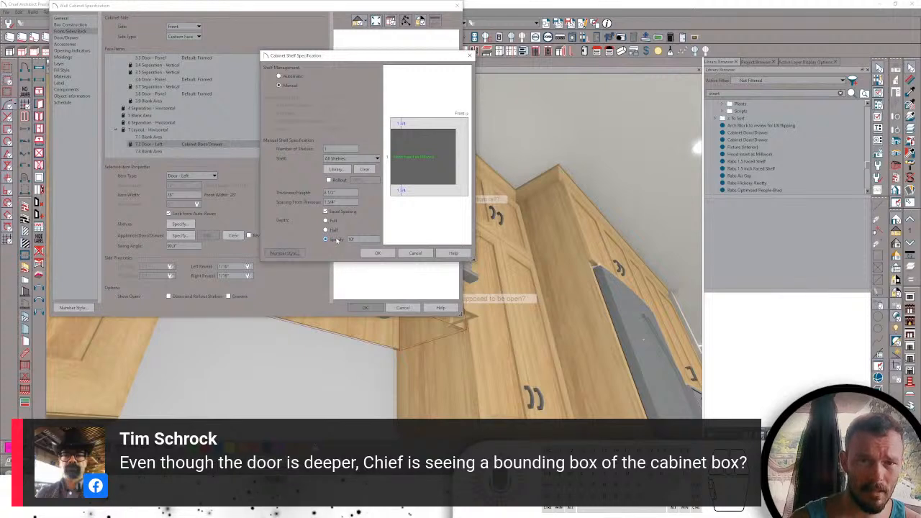
{"action": "left_click", "coordinate": [375, 253]}
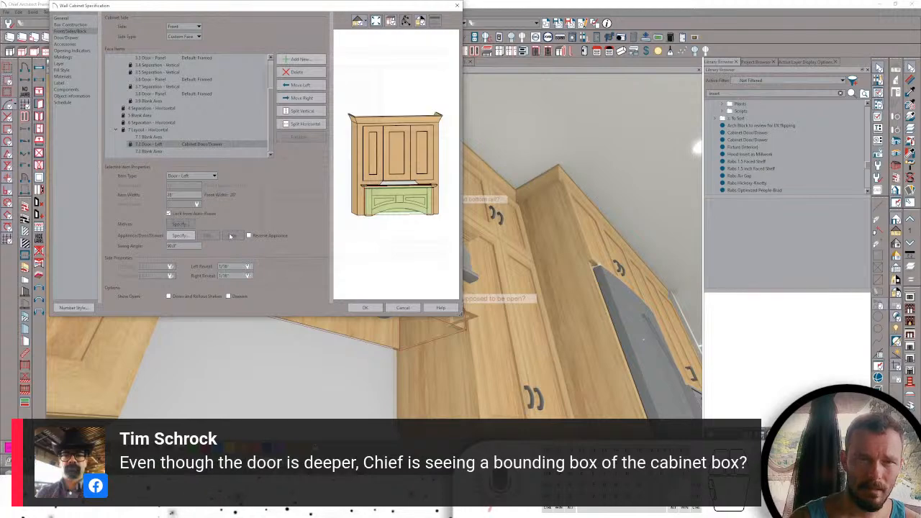
{"action": "left_click", "coordinate": [179, 236]}
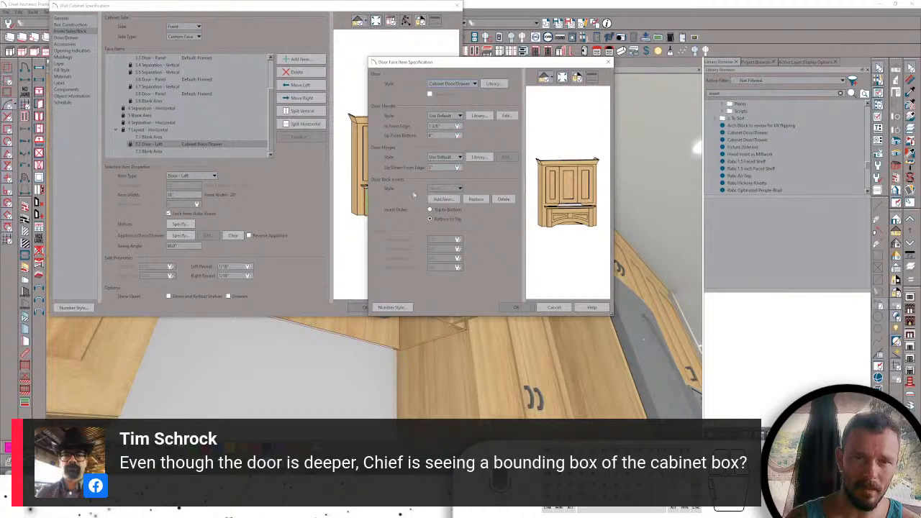
{"action": "left_click", "coordinate": [516, 308]}
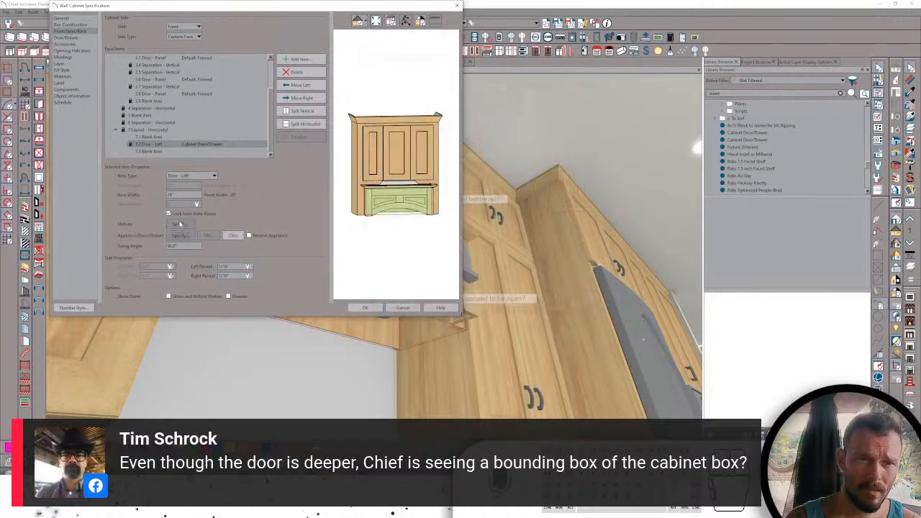
- Set the valance door's shelf depth to 9" and apply the hood cabinet's specification
{"action": "left_click", "coordinate": [180, 223]}
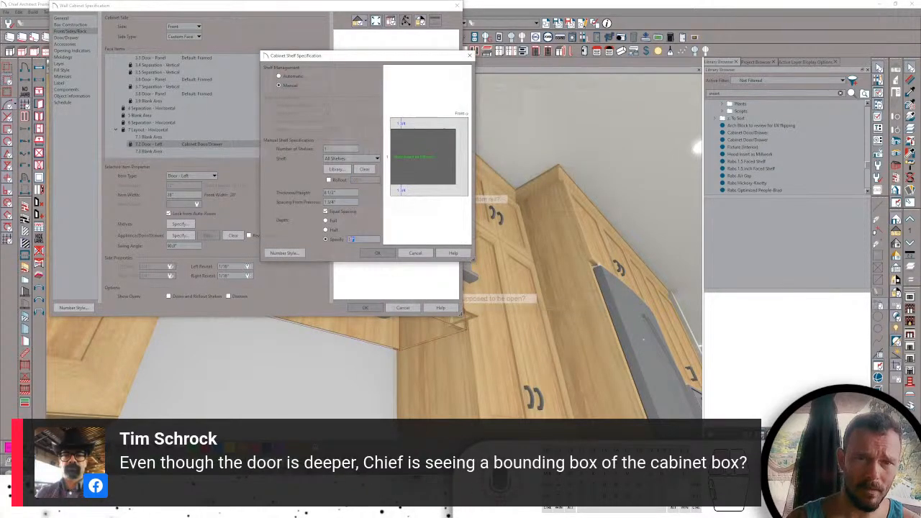
{"action": "left_click_drag", "start_coordinate": [359, 239], "coordinate": [326, 229]}
{"action": "type", "text": "9"}
{"action": "key", "text": "Tab"}
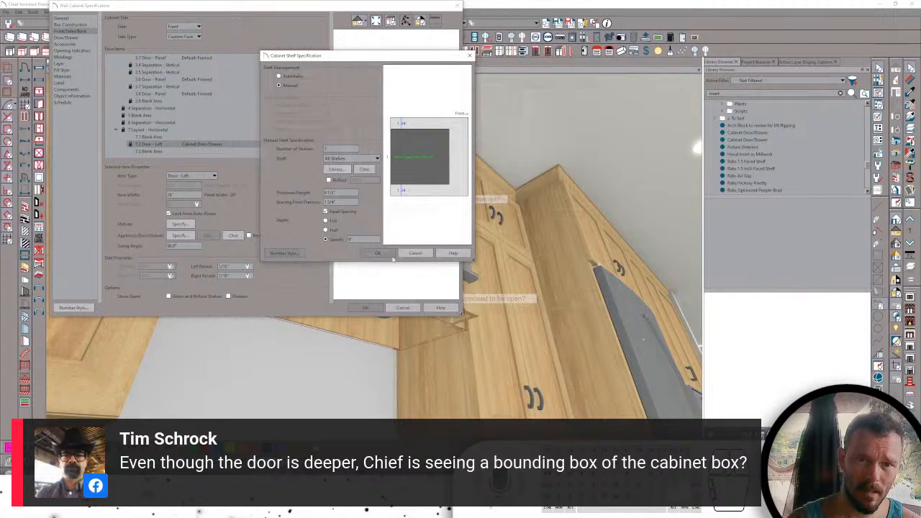
{"action": "left_click", "coordinate": [377, 253]}
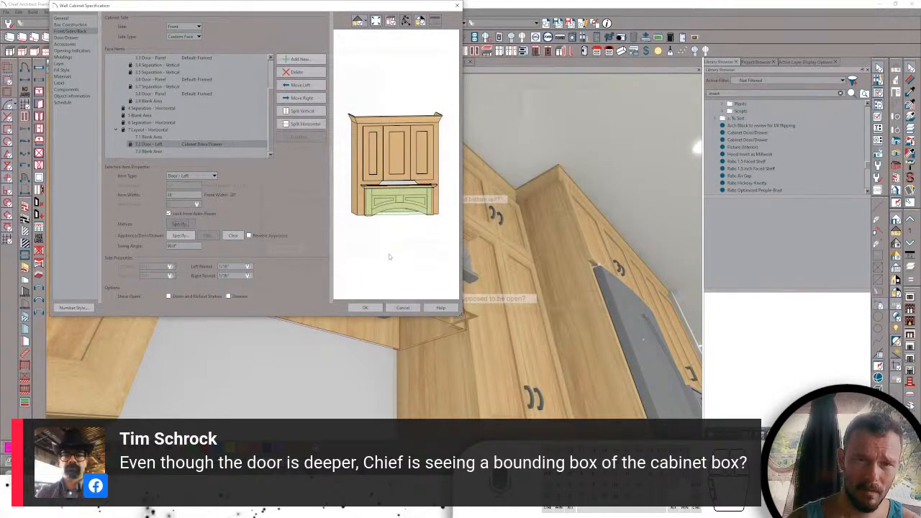
{"action": "left_click", "coordinate": [395, 214]}
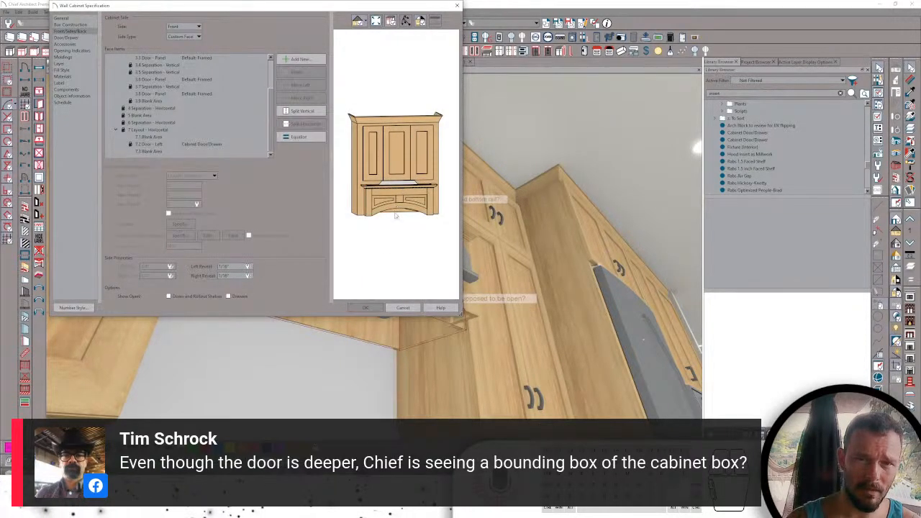
{"action": "left_click", "coordinate": [161, 145]}
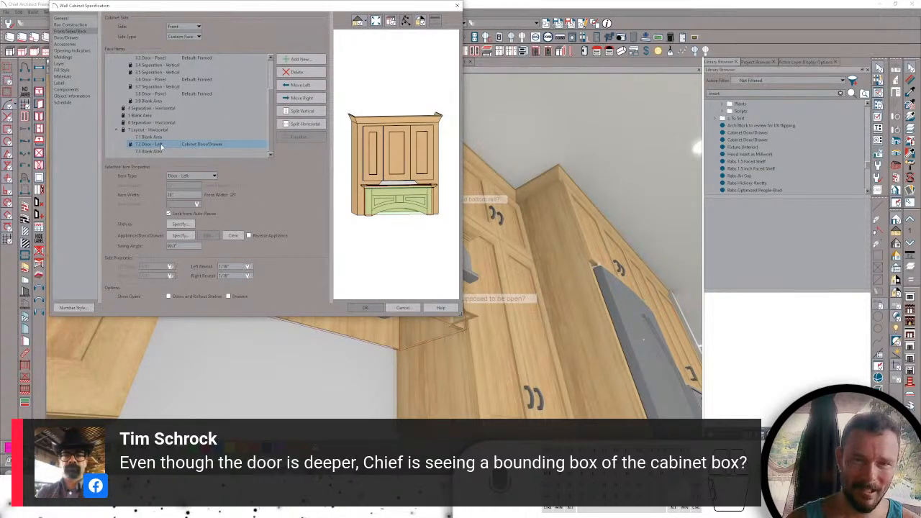
{"action": "left_click", "coordinate": [365, 307]}
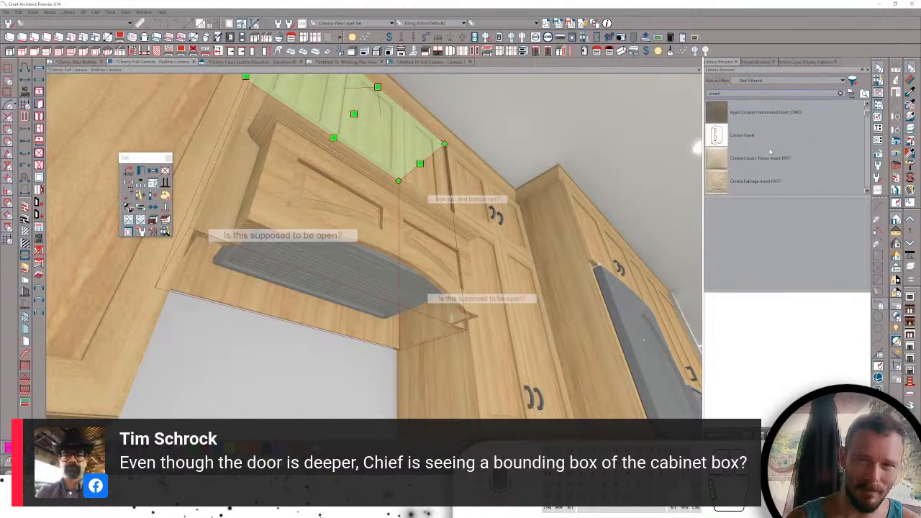
- Browse the library's insert results and preview the Masterpiece Series and 36" Professional Series custom hood inserts
{"action": "scroll", "coordinate": [770, 152], "scroll_direction": "down", "scroll_amount": 1}
{"action": "scroll", "coordinate": [770, 152], "scroll_direction": "up", "scroll_amount": 2}
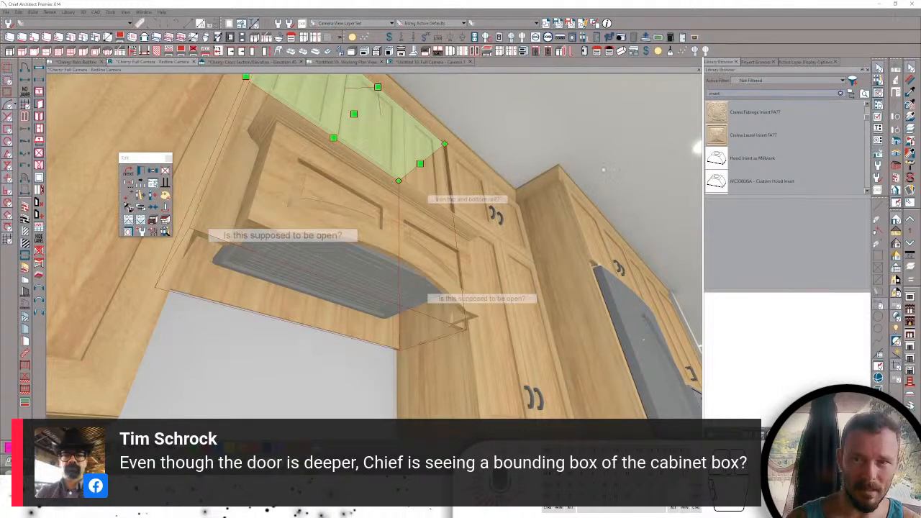
{"action": "scroll", "coordinate": [756, 153], "scroll_direction": "down", "scroll_amount": 4}
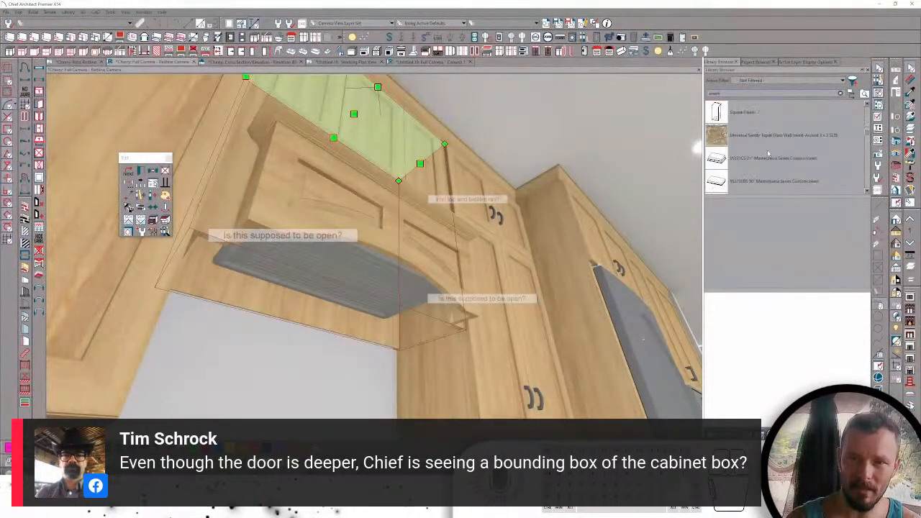
{"action": "scroll", "coordinate": [768, 153], "scroll_direction": "down", "scroll_amount": 2}
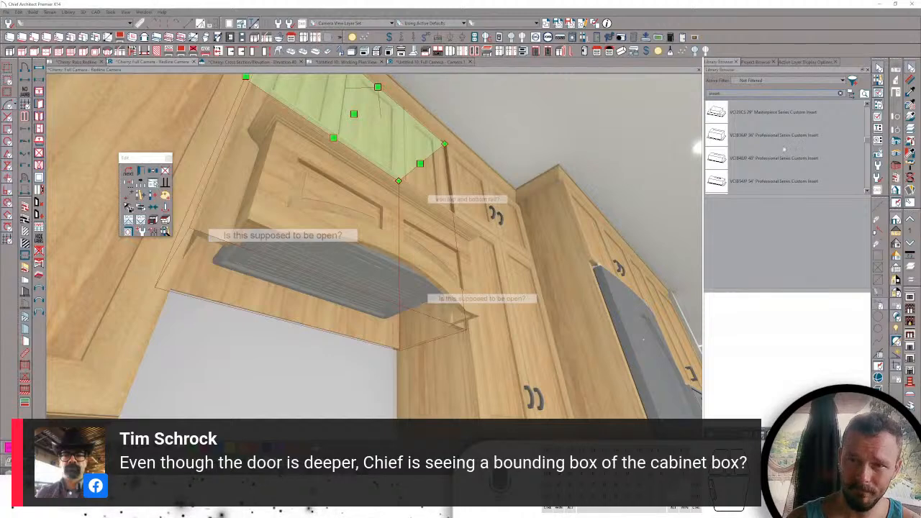
{"action": "left_click", "coordinate": [724, 115]}
{"action": "mouse_move", "coordinate": [760, 371]}
{"action": "left_mouse_down"}
{"action": "mouse_move", "coordinate": [750, 340]}
{"action": "mouse_move", "coordinate": [714, 332]}
{"action": "left_mouse_up"}
{"action": "left_click", "coordinate": [727, 135]}
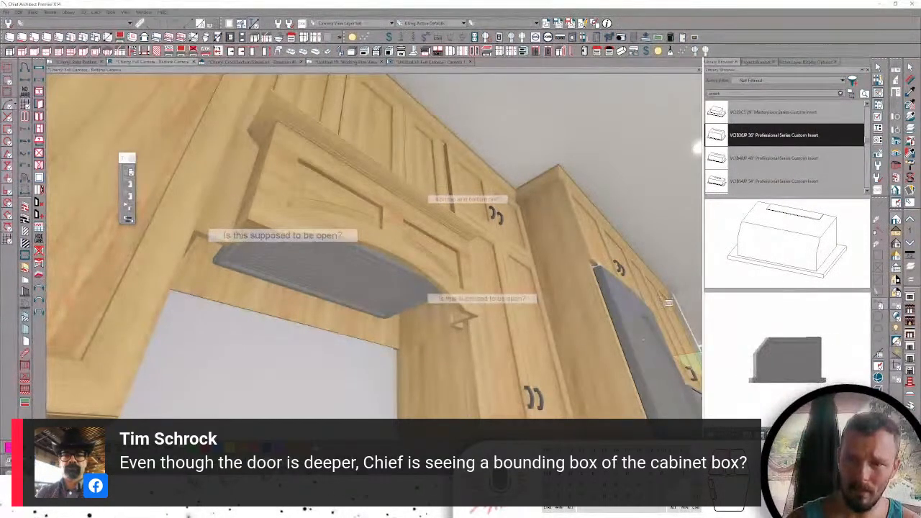
- Look through the remaining insert results and switch the library results to the tree list to locate Hood Insert as Millwork
{"action": "scroll", "coordinate": [747, 160], "scroll_direction": "down", "scroll_amount": 1}
{"action": "scroll", "coordinate": [739, 161], "scroll_direction": "down", "scroll_amount": 1}
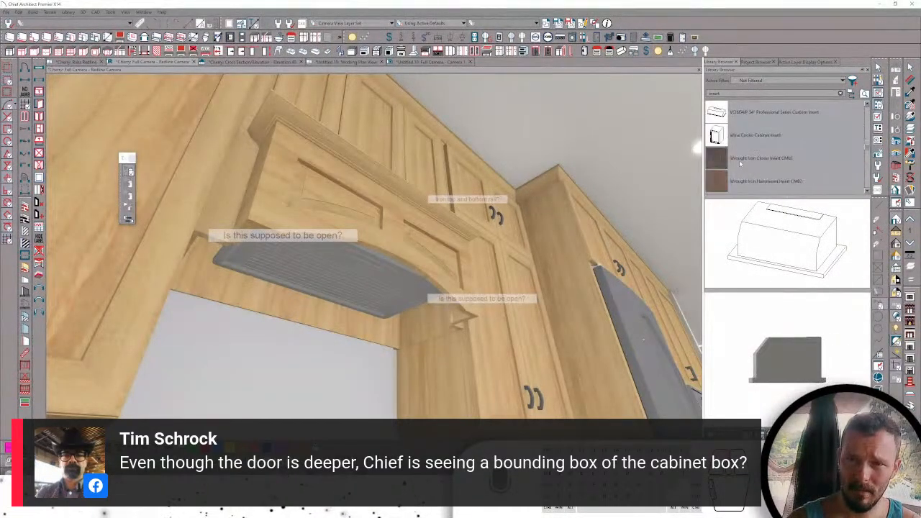
{"action": "scroll", "coordinate": [746, 140], "scroll_direction": "down", "scroll_amount": 2}
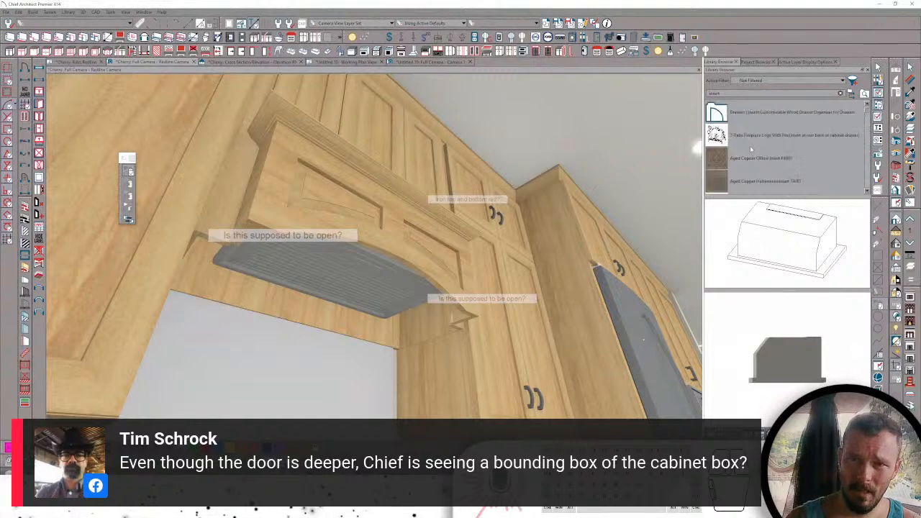
{"action": "left_click", "coordinate": [851, 94]}
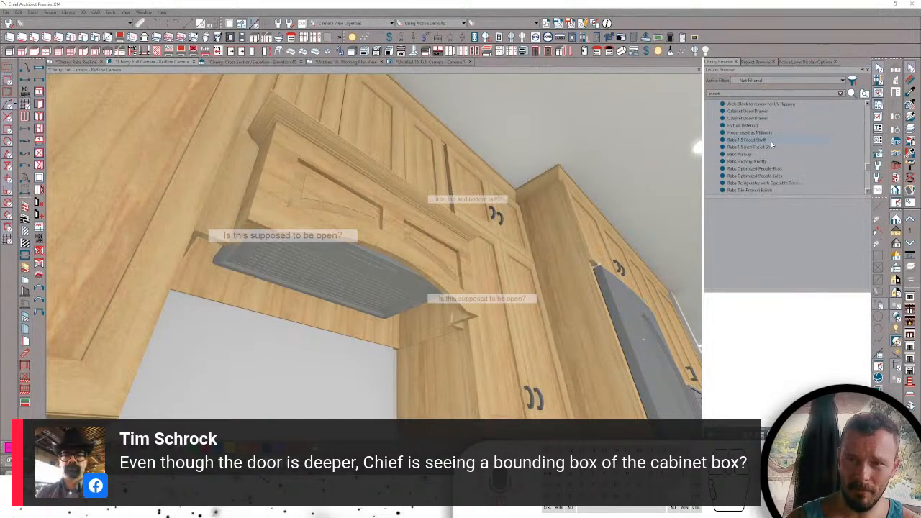
{"action": "scroll", "coordinate": [763, 140], "scroll_direction": "down", "scroll_amount": 1}
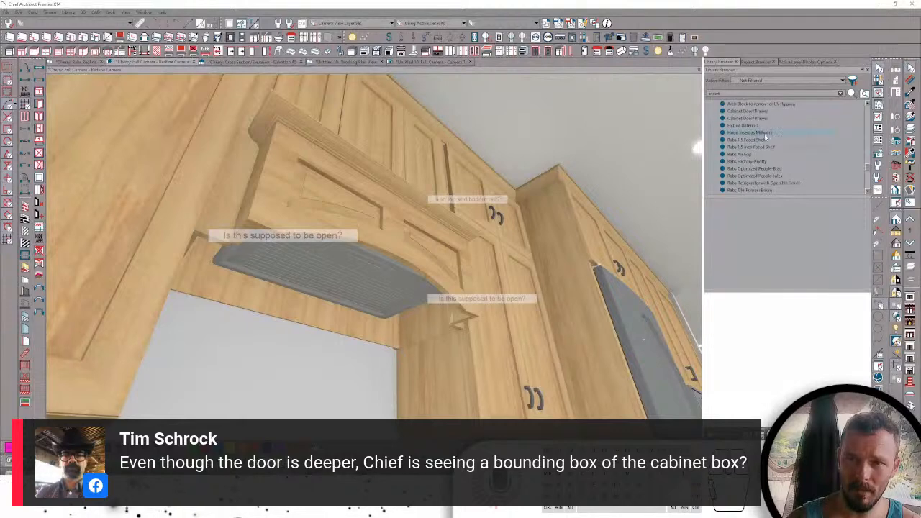
- Set the Hood Insert as Millwork symbol's bounding box height to 16" and select the edited insert in the library
{"action": "left_click", "coordinate": [764, 134]}
{"action": "right_click", "coordinate": [765, 133]}
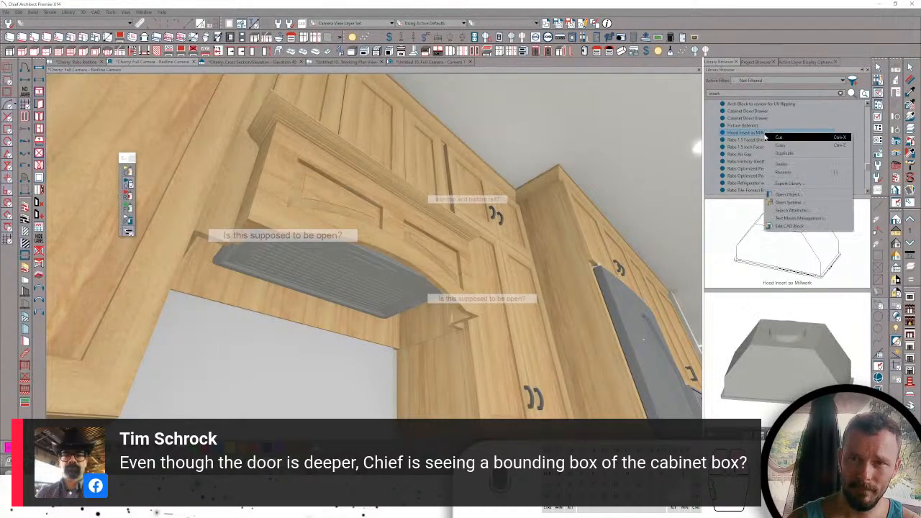
{"action": "left_click", "coordinate": [792, 203]}
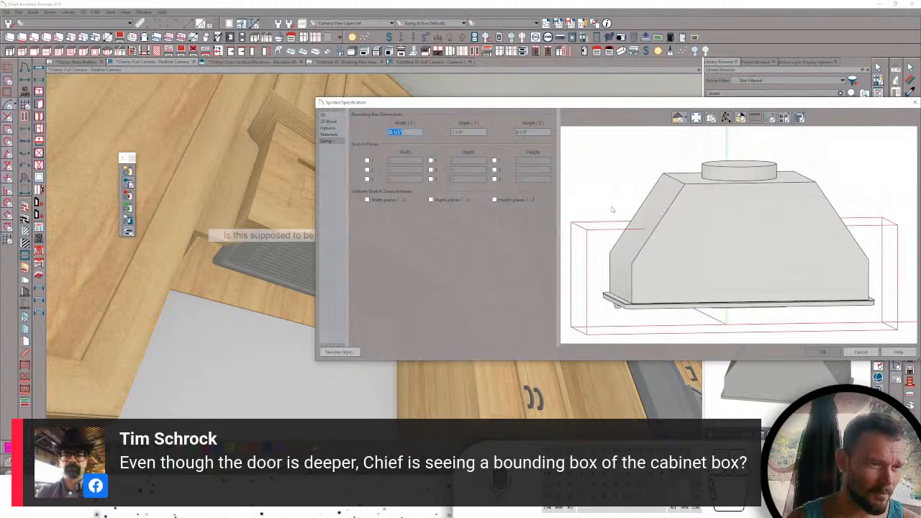
{"action": "double_click", "coordinate": [524, 132]}
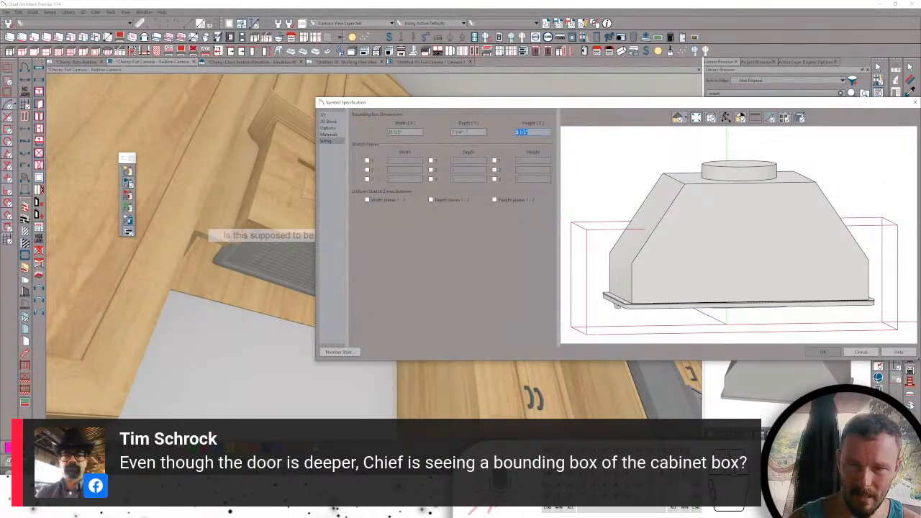
{"action": "type", "text": "16"}
{"action": "key", "text": "Tab"}
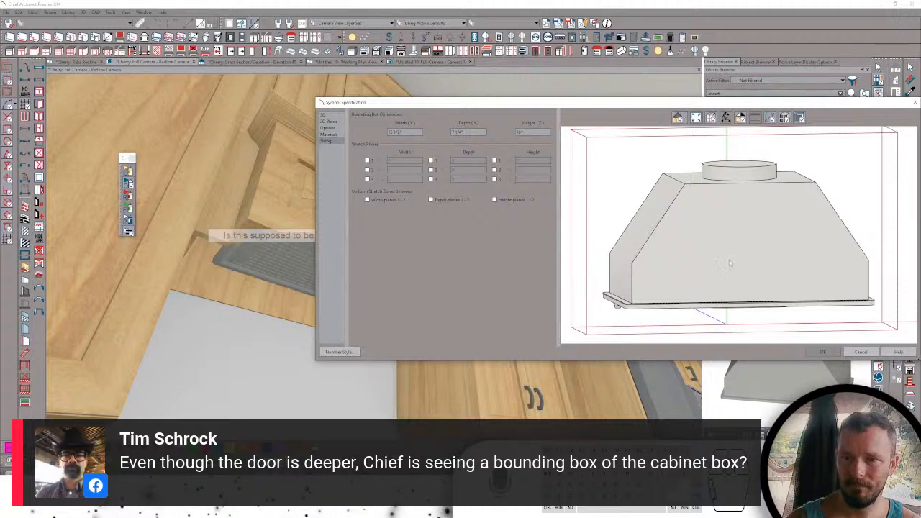
{"action": "left_click", "coordinate": [823, 352]}
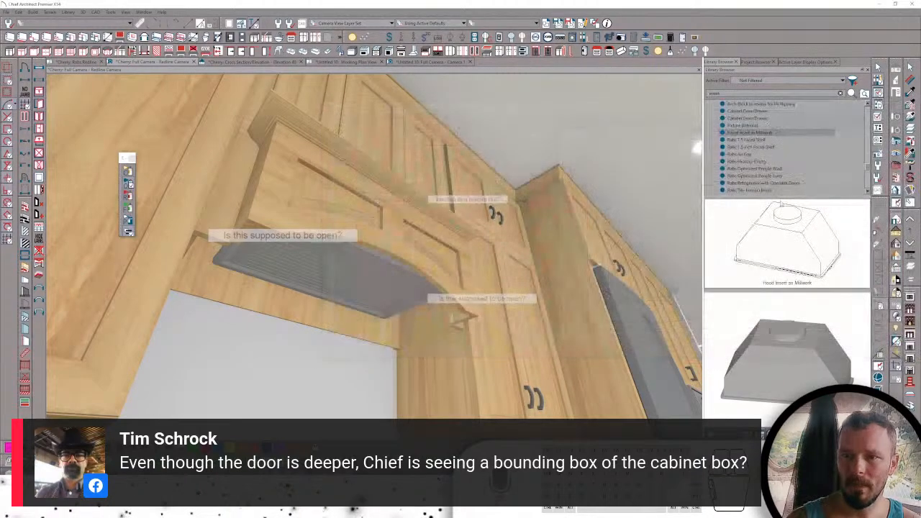
{"action": "left_click", "coordinate": [753, 134]}
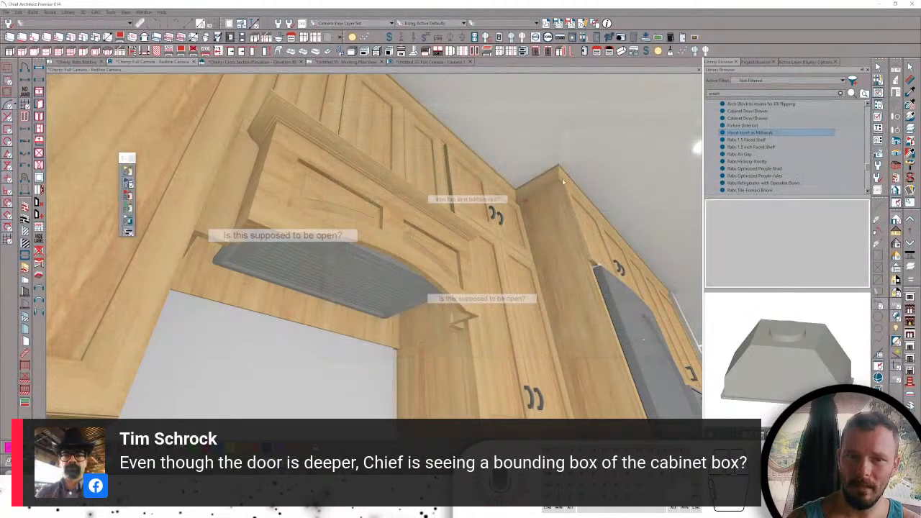
- Assign Hood Insert as Millwork as the shelf insert behind the hood cabinet's arched door, turning off equal spacing and resizing it to fit
{"action": "left_click", "coordinate": [375, 232]}
{"action": "left_click", "coordinate": [377, 231]}
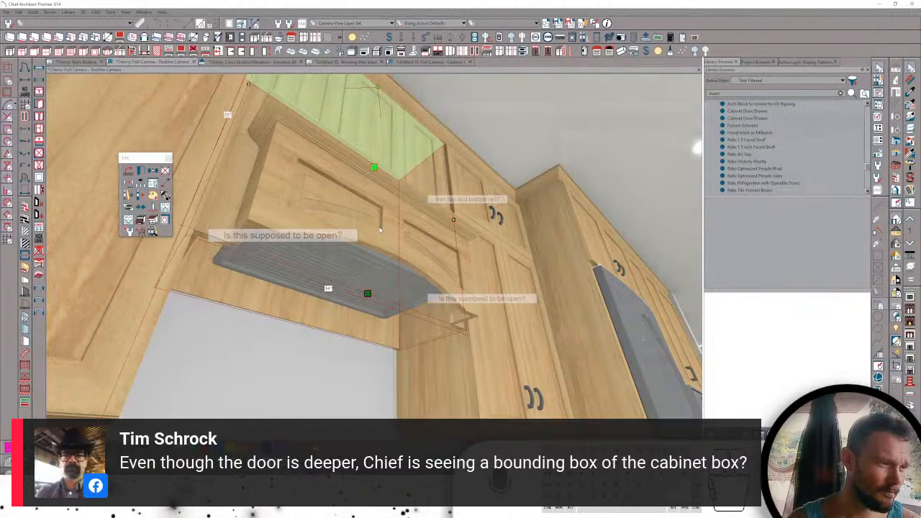
{"action": "double_click", "coordinate": [381, 230]}
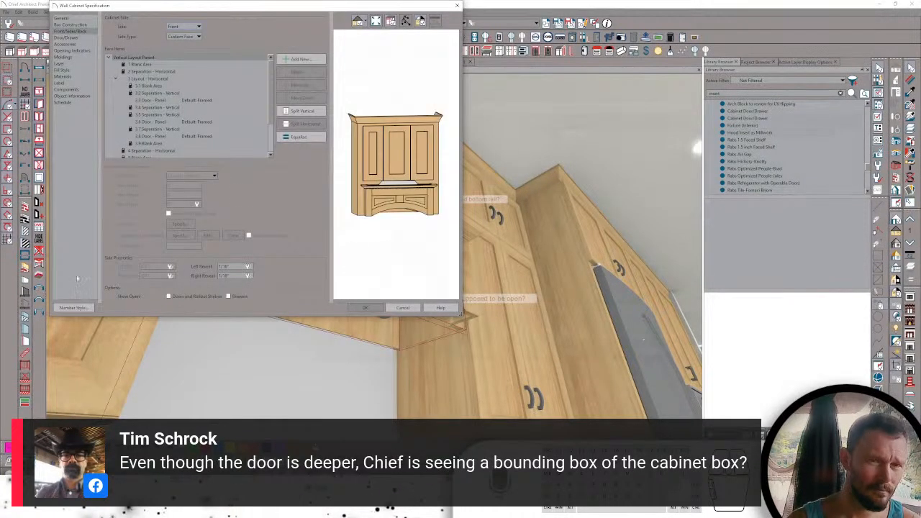
{"action": "scroll", "coordinate": [180, 143], "scroll_direction": "down", "scroll_amount": 2}
{"action": "left_click", "coordinate": [153, 144]}
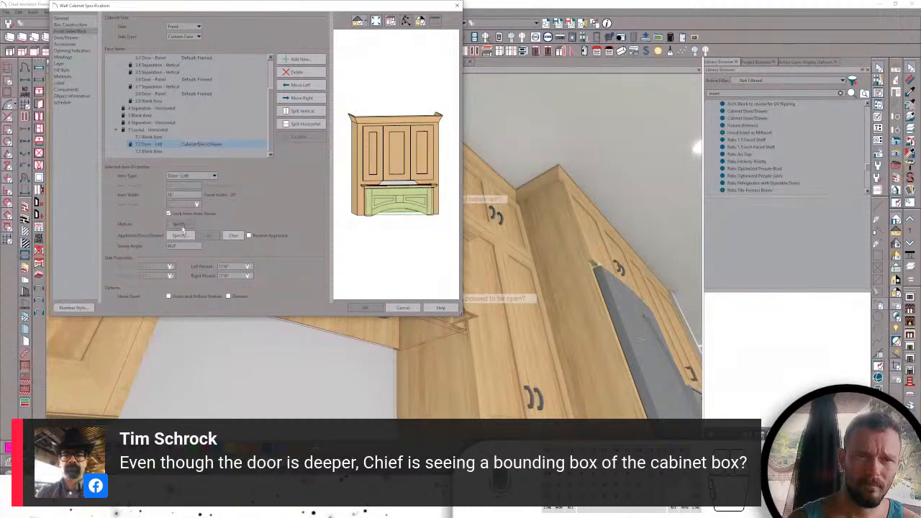
{"action": "left_click", "coordinate": [180, 224]}
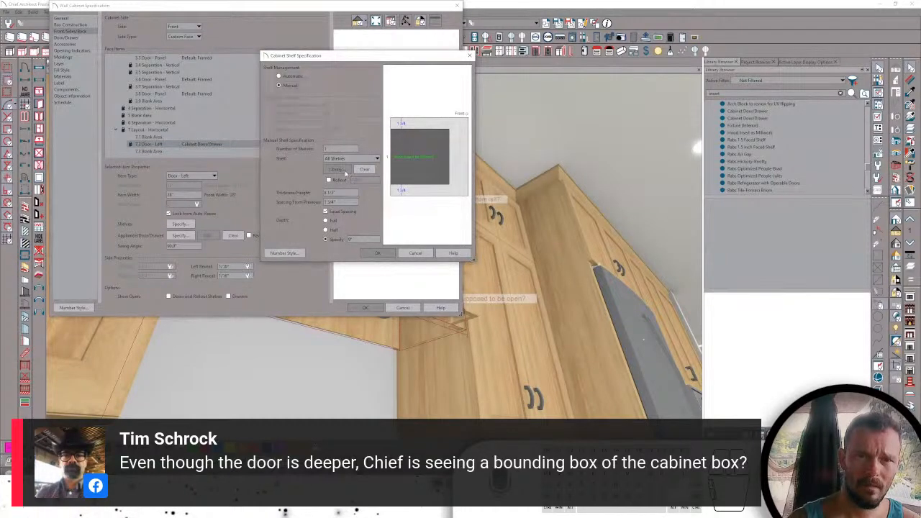
{"action": "left_click", "coordinate": [335, 169]}
{"action": "left_click", "coordinate": [280, 127]}
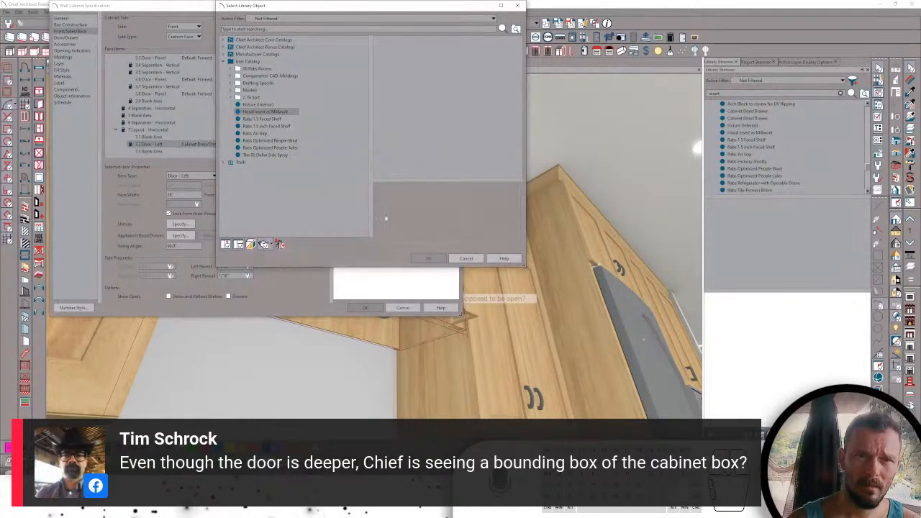
{"action": "left_click", "coordinate": [430, 257]}
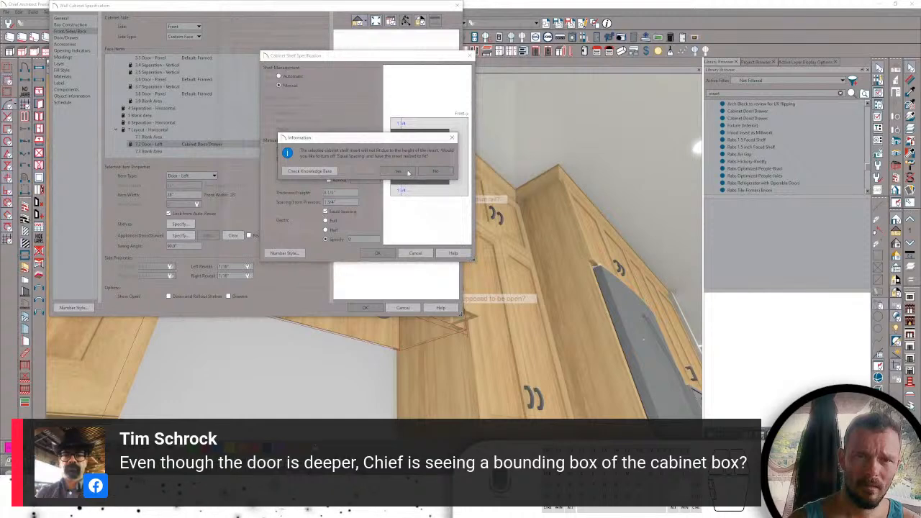
{"action": "left_click", "coordinate": [407, 172]}
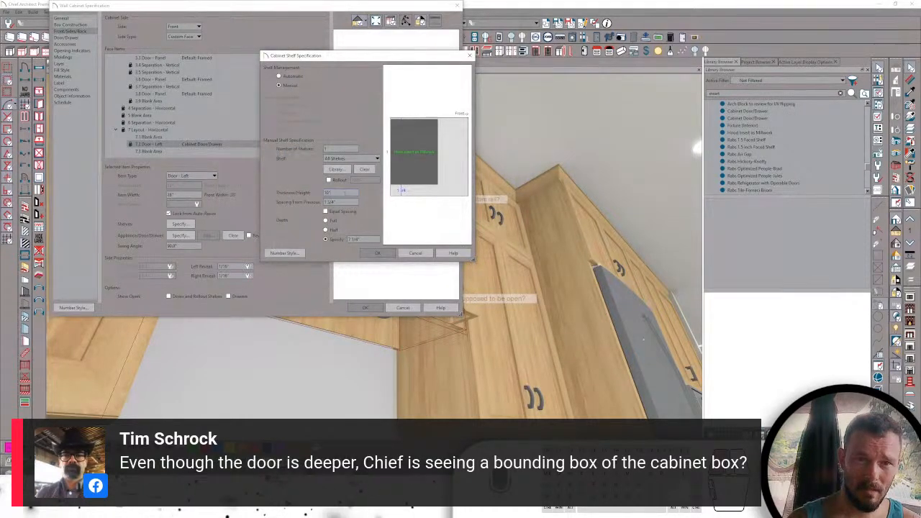
- Set the hood insert's specified depth to 9" and apply the shelf and cabinet settings
{"action": "type", "text": "9"}
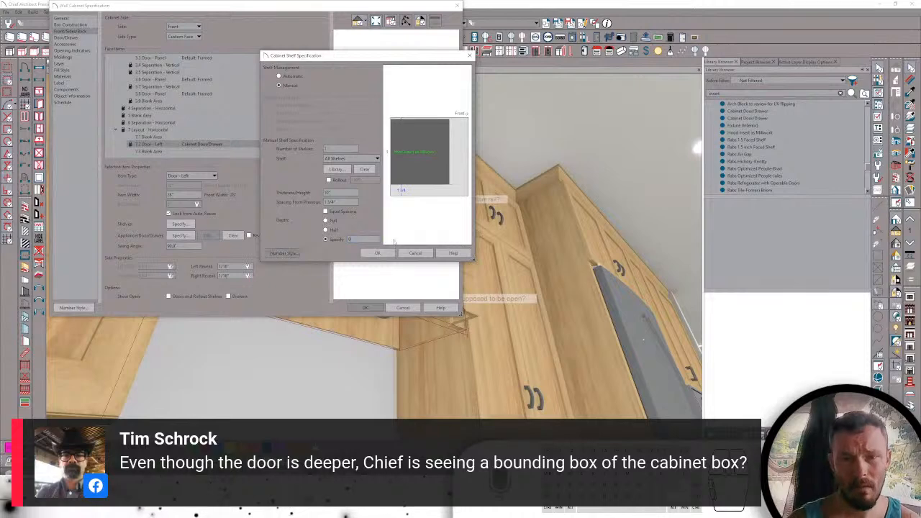
{"action": "left_click", "coordinate": [378, 254]}
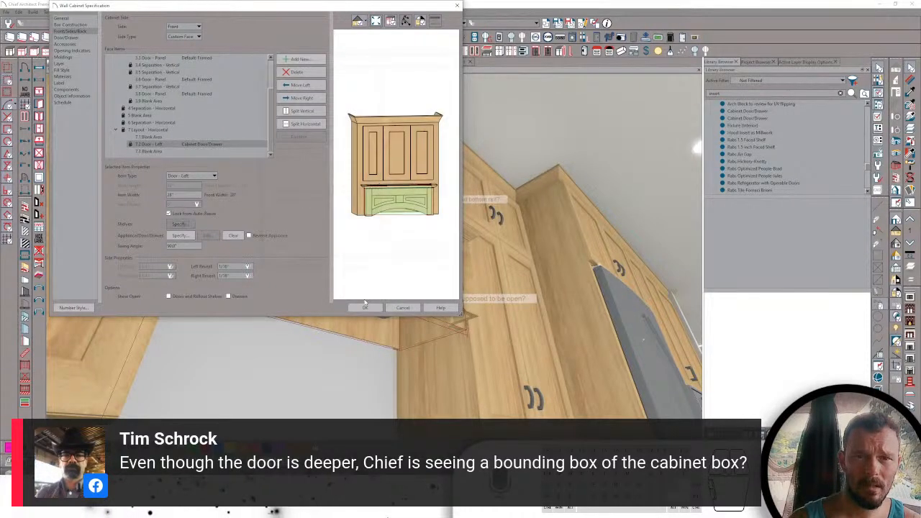
{"action": "left_click", "coordinate": [362, 308]}
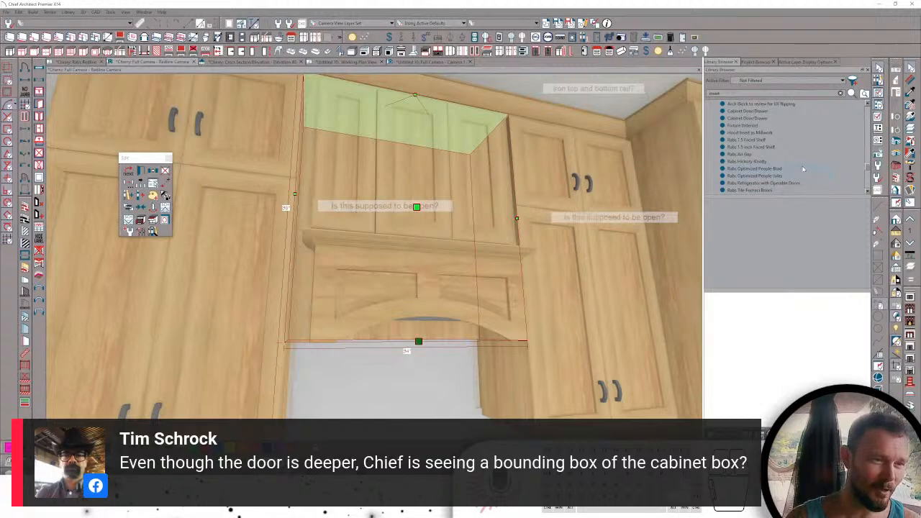
- Set the bounding box height of the arched valance Cabinet Door/Drawer library symbol to 4" and refresh the cabinet model
{"action": "scroll", "coordinate": [805, 167], "scroll_direction": "down", "scroll_amount": 1}
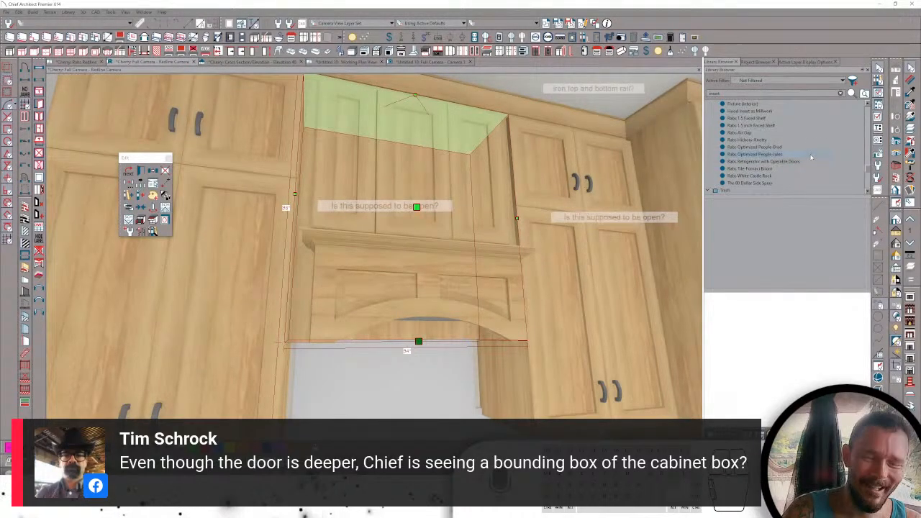
{"action": "scroll", "coordinate": [812, 156], "scroll_direction": "up", "scroll_amount": 2}
{"action": "left_click", "coordinate": [762, 133]}
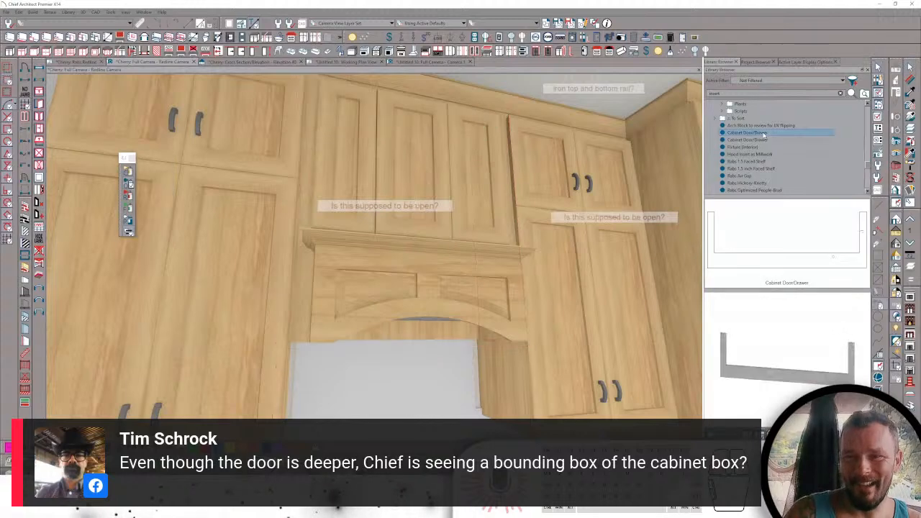
{"action": "left_click", "coordinate": [765, 140]}
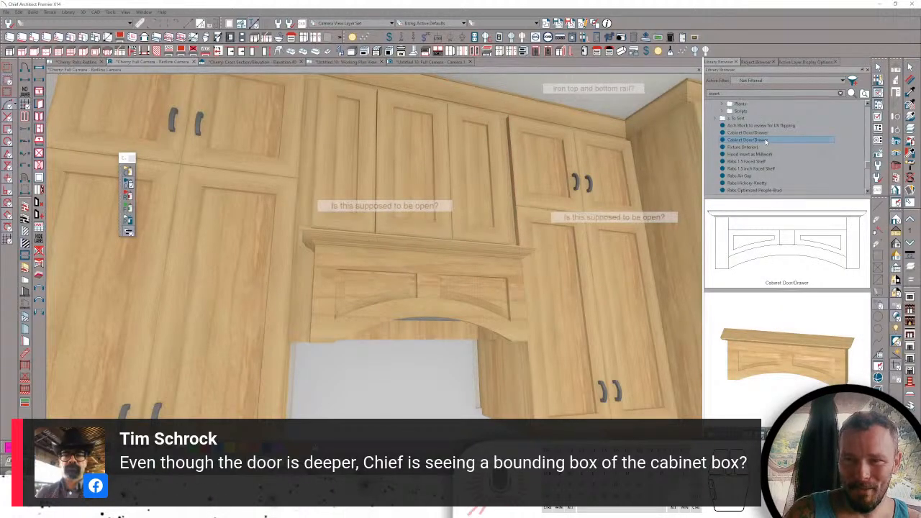
{"action": "right_click", "coordinate": [765, 142]}
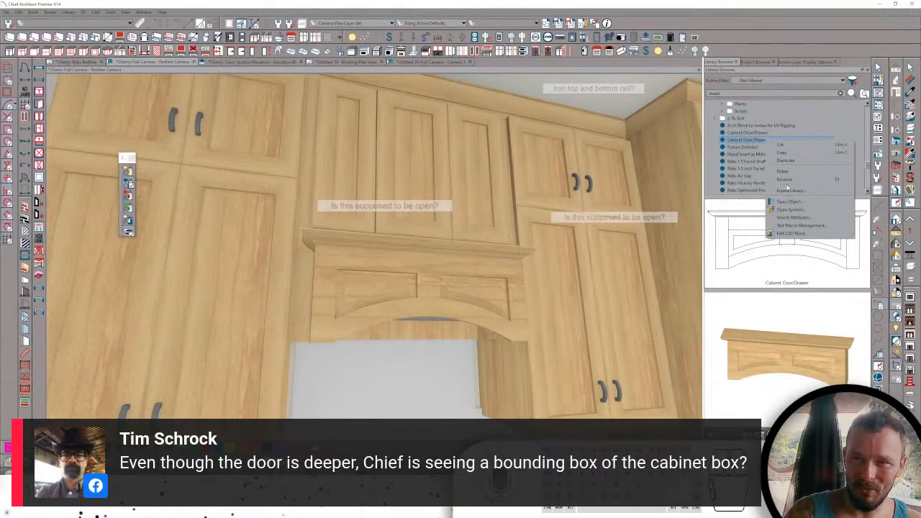
{"action": "left_click", "coordinate": [792, 204]}
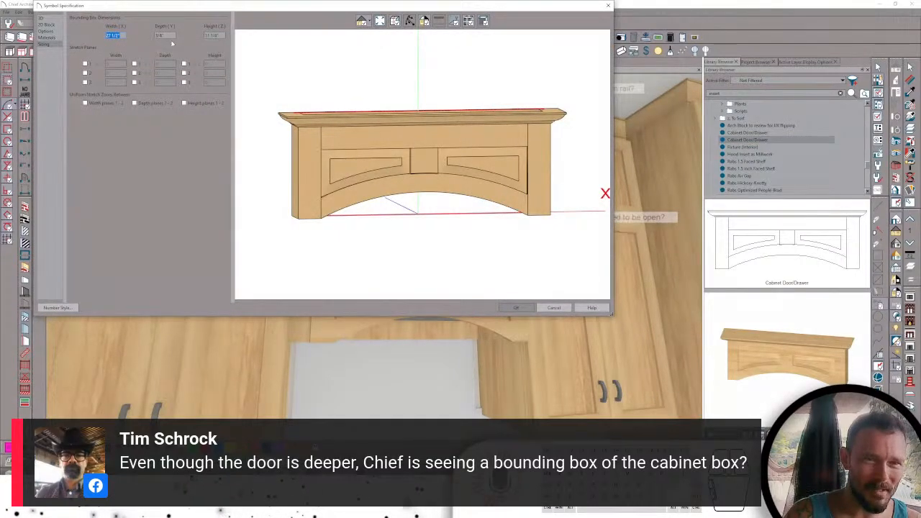
{"action": "double_click", "coordinate": [219, 35]}
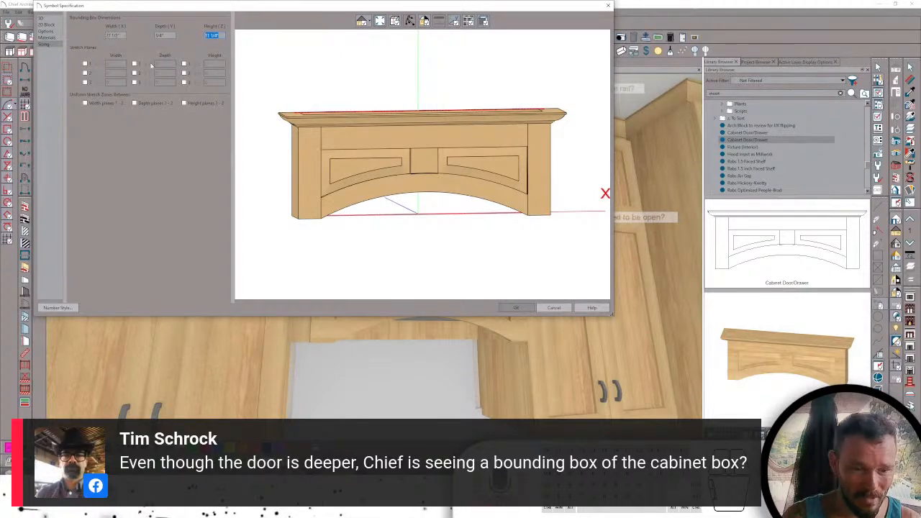
{"action": "type", "text": "8"}
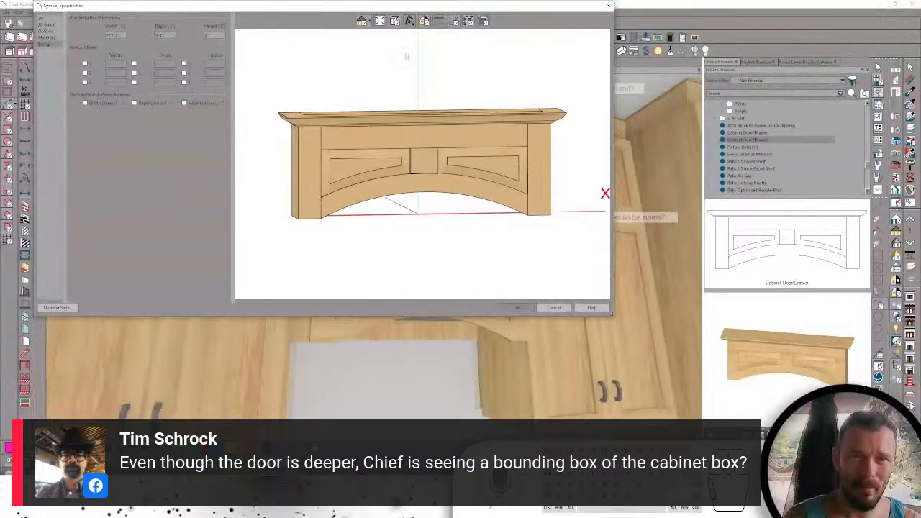
{"action": "left_click_drag", "start_coordinate": [324, 108], "coordinate": [529, 101]}
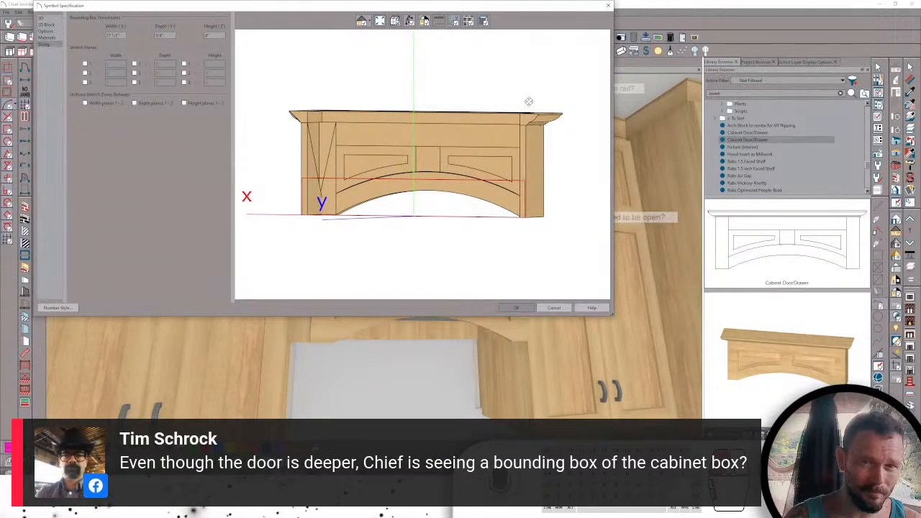
{"action": "left_click_drag", "start_coordinate": [529, 101], "coordinate": [483, 263]}
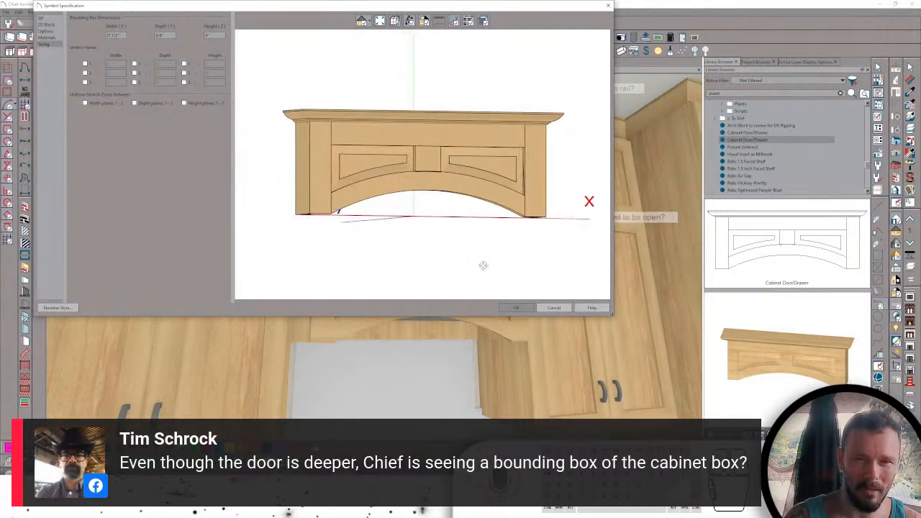
{"action": "left_click", "coordinate": [519, 308]}
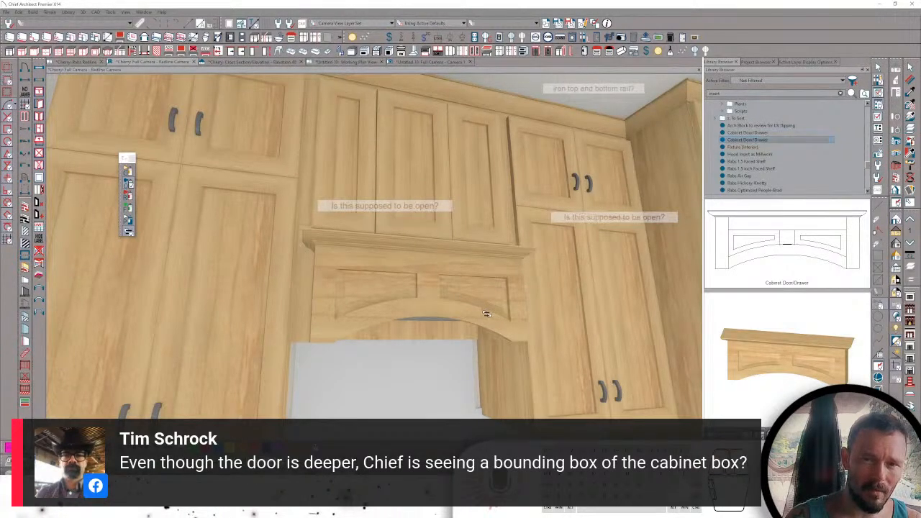
{"action": "key", "text": "ctrl+z"}
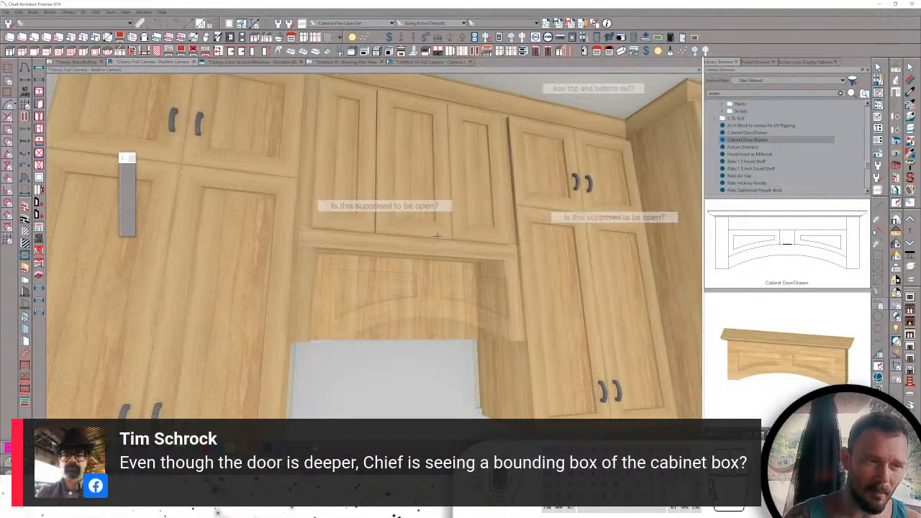
- Set the item height of the hood cabinet's horizontal layout containing the arched door to 4"
{"action": "left_click", "coordinate": [440, 269]}
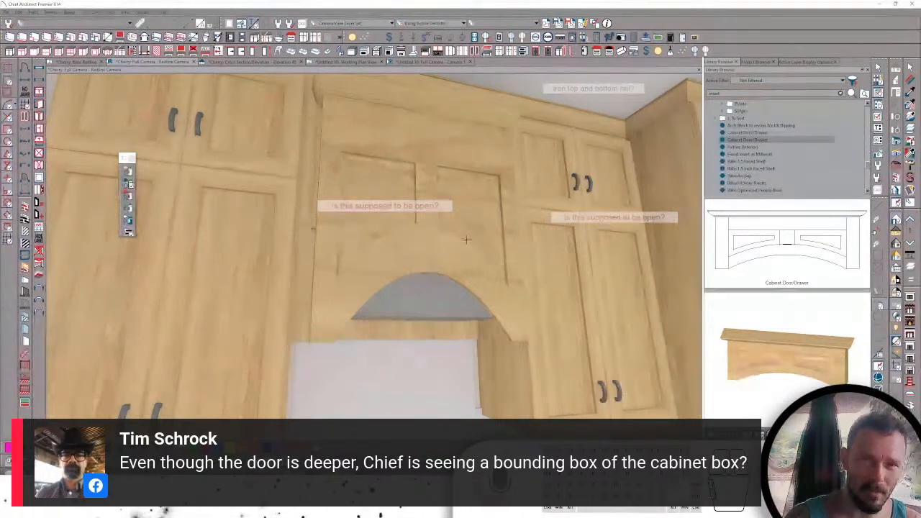
{"action": "left_click", "coordinate": [465, 249]}
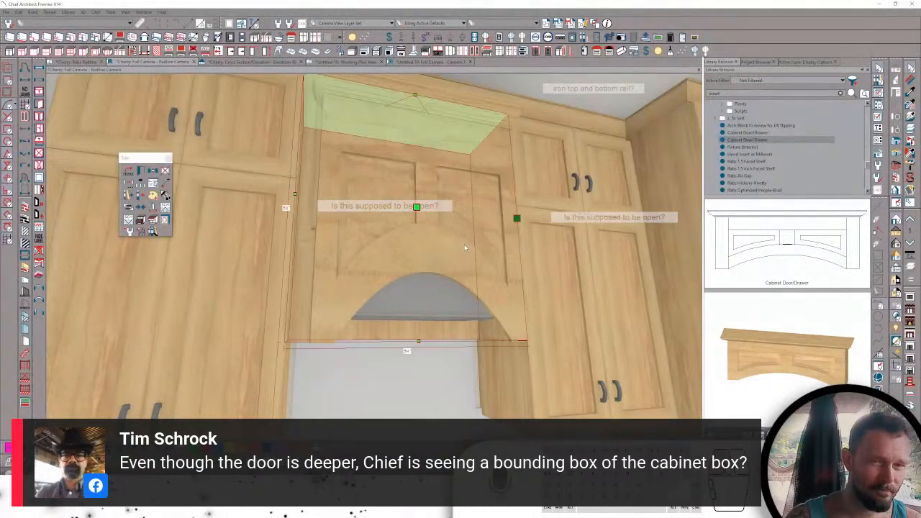
{"action": "double_click", "coordinate": [465, 248]}
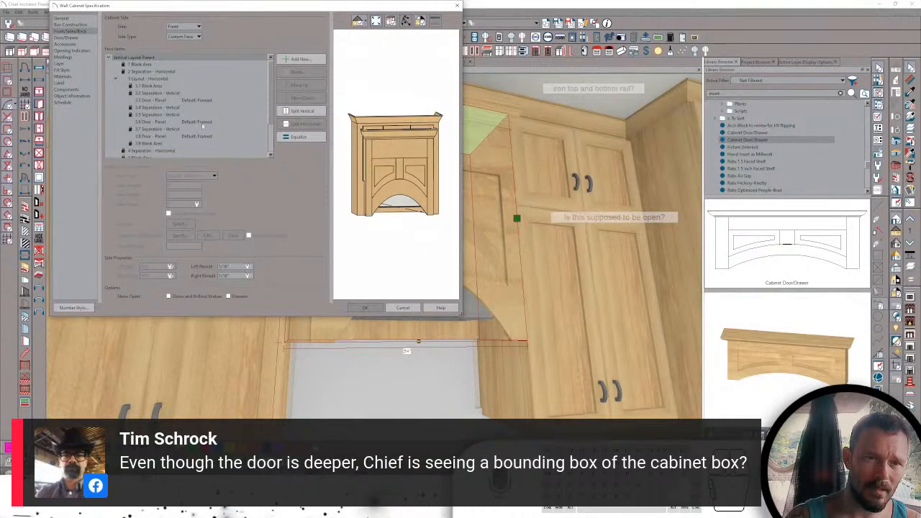
{"action": "scroll", "coordinate": [263, 109], "scroll_direction": "down", "scroll_amount": 2}
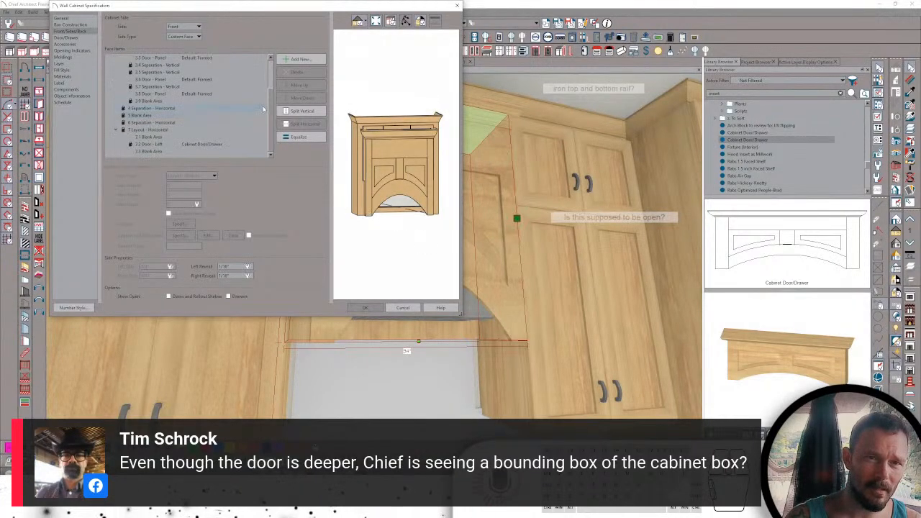
{"action": "left_click", "coordinate": [187, 144]}
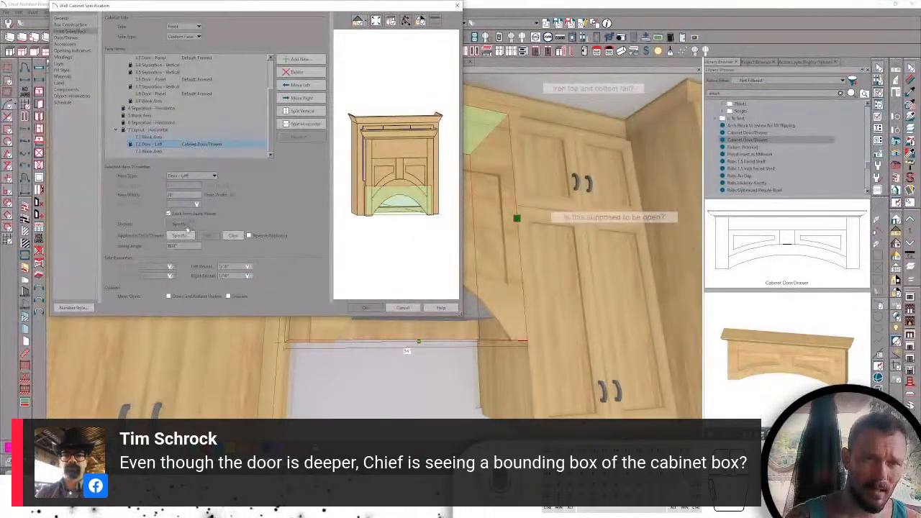
{"action": "left_click", "coordinate": [164, 129]}
{"action": "double_click", "coordinate": [171, 186]}
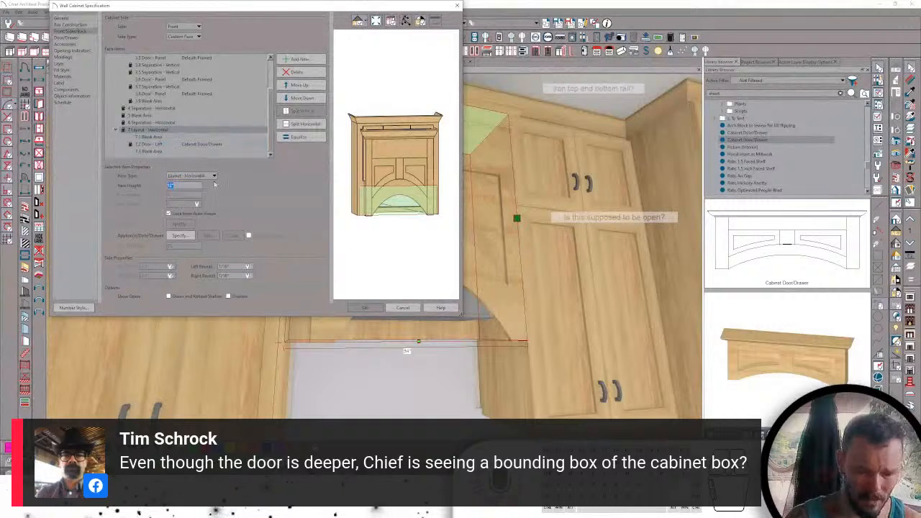
{"action": "type", "text": "4"}
{"action": "key", "text": "Tab"}
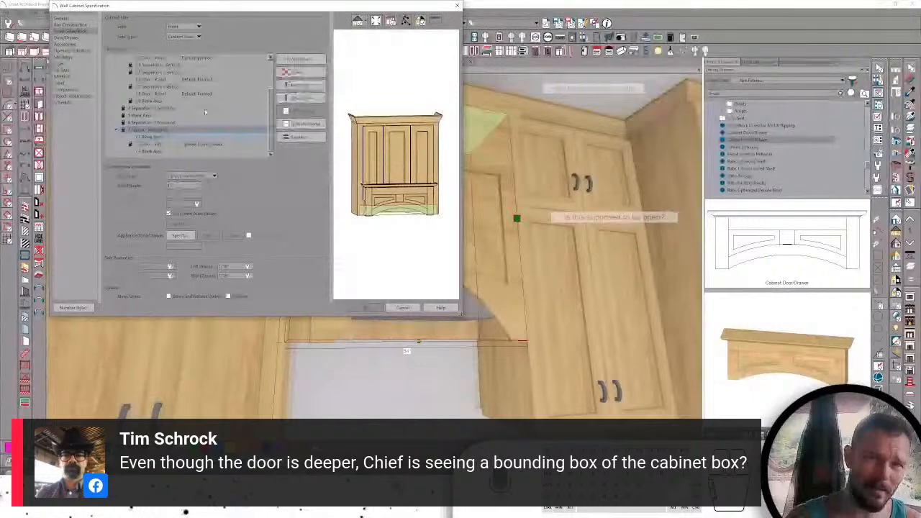
- Set the blank area above the arched door layout to a height of 10", trying 6" and 8" first
{"action": "left_click", "coordinate": [159, 123]}
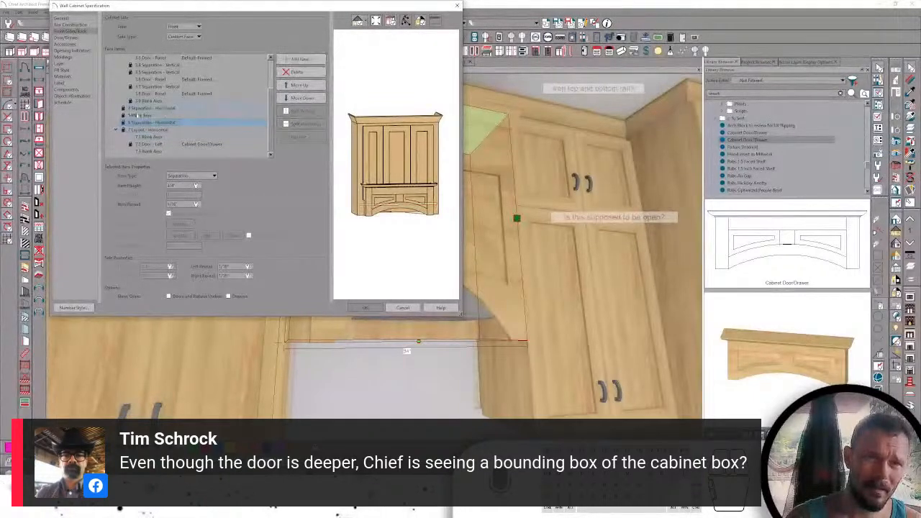
{"action": "left_click", "coordinate": [147, 115]}
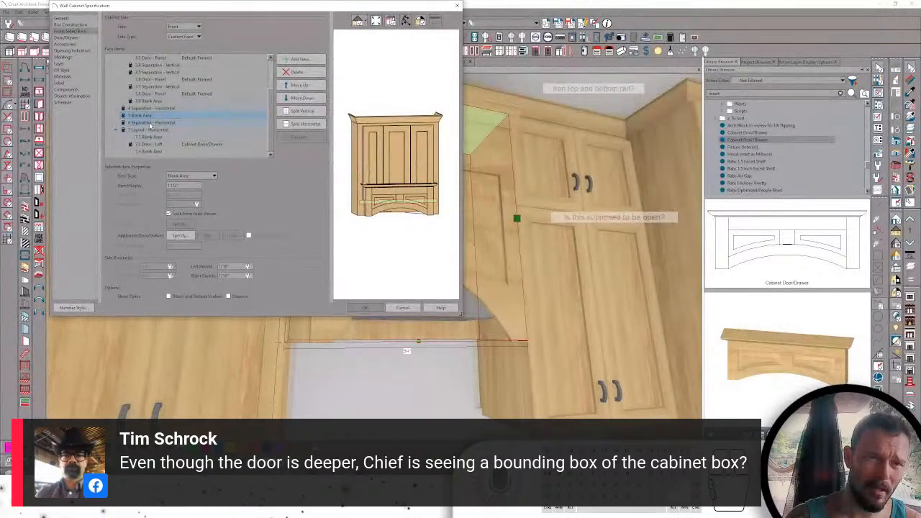
{"action": "left_click", "coordinate": [149, 123]}
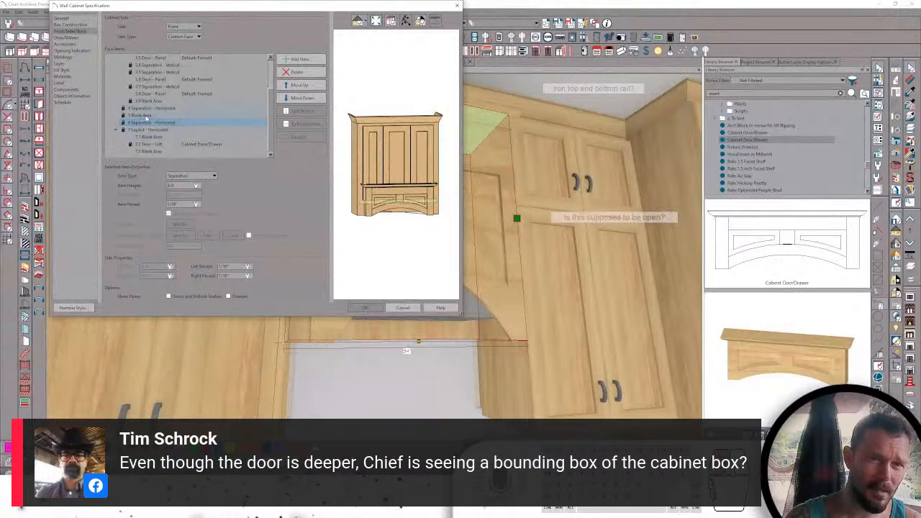
{"action": "left_click", "coordinate": [147, 115]}
{"action": "left_click_drag", "start_coordinate": [189, 186], "coordinate": [142, 186]}
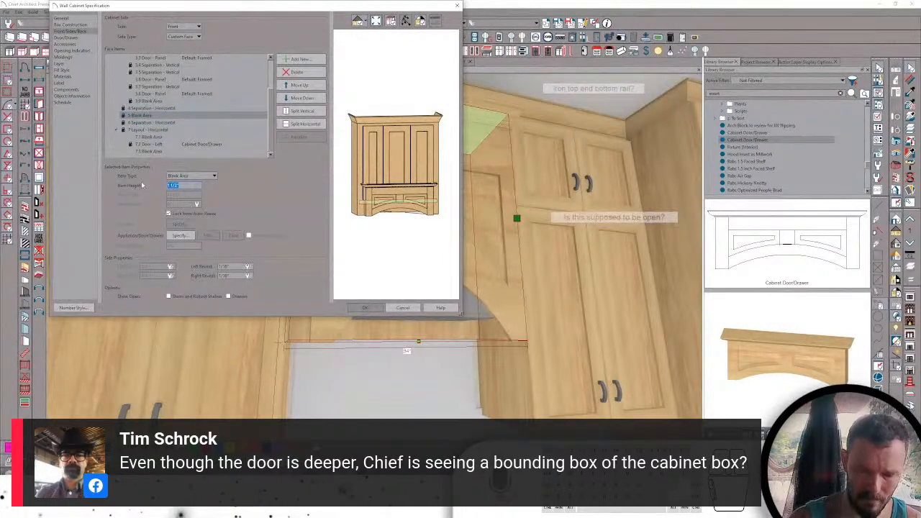
{"action": "type", "text": "6"}
{"action": "key", "text": "Tab"}
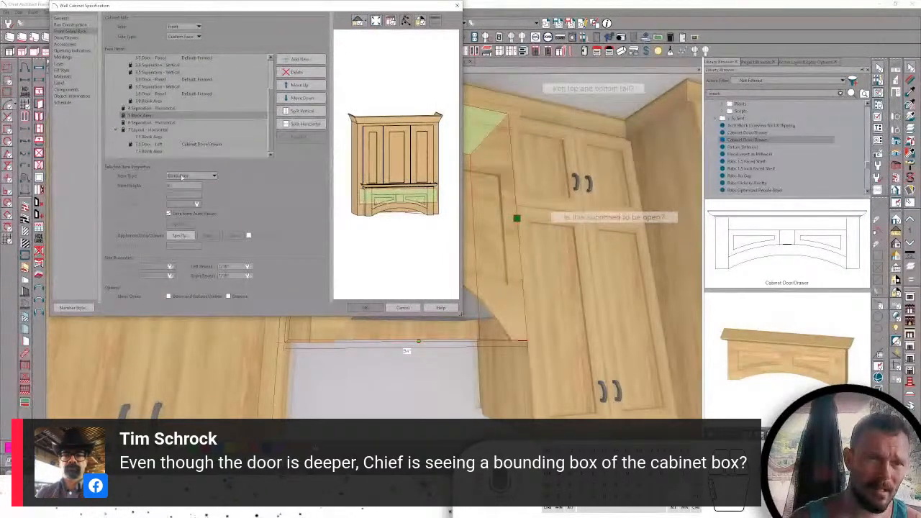
{"action": "left_click_drag", "start_coordinate": [180, 185], "coordinate": [168, 186]}
{"action": "type", "text": "8"}
{"action": "key", "text": "Tab"}
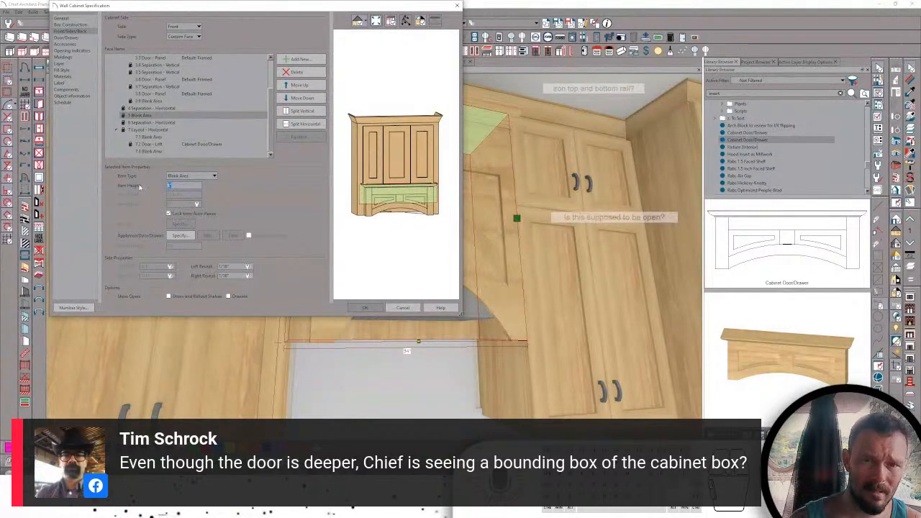
{"action": "type", "text": "10"}
{"action": "key", "text": "Tab"}
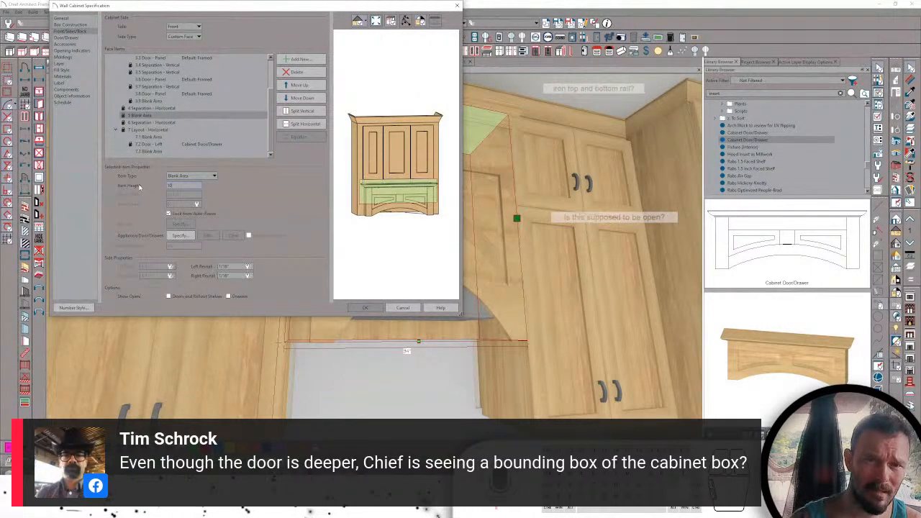
- Apply the blank area setting to the hood cabinet and undo the last three changes
{"action": "left_click", "coordinate": [377, 305]}
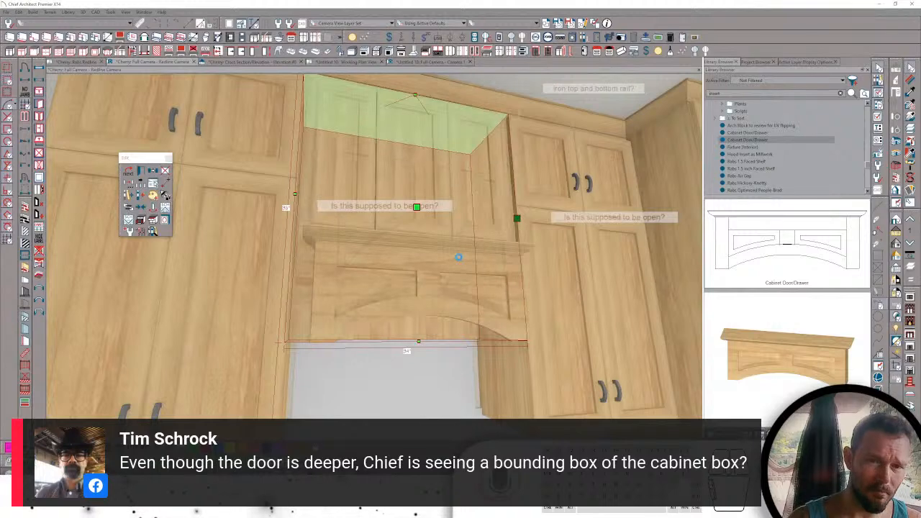
{"action": "middle_click_drag", "start_coordinate": [458, 257], "coordinate": [459, 260]}
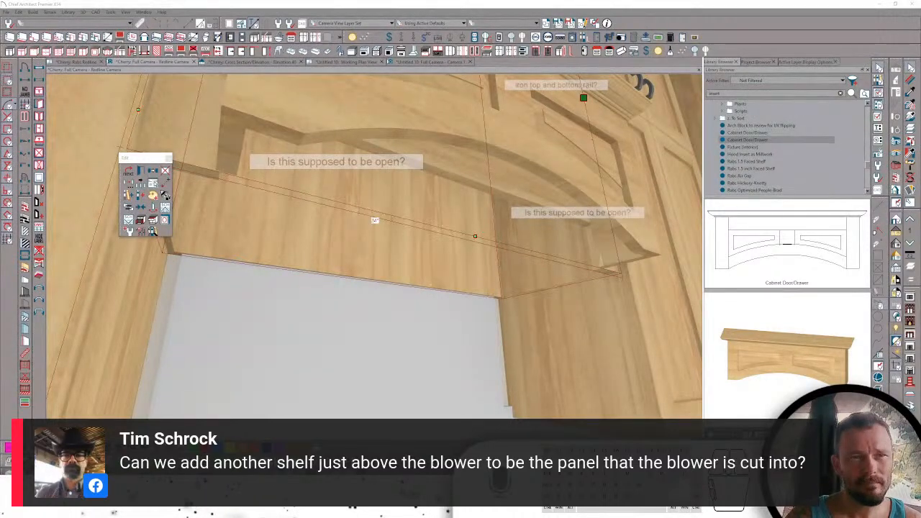
{"action": "left_click", "coordinate": [19, 12]}
{"action": "left_click", "coordinate": [25, 21]}
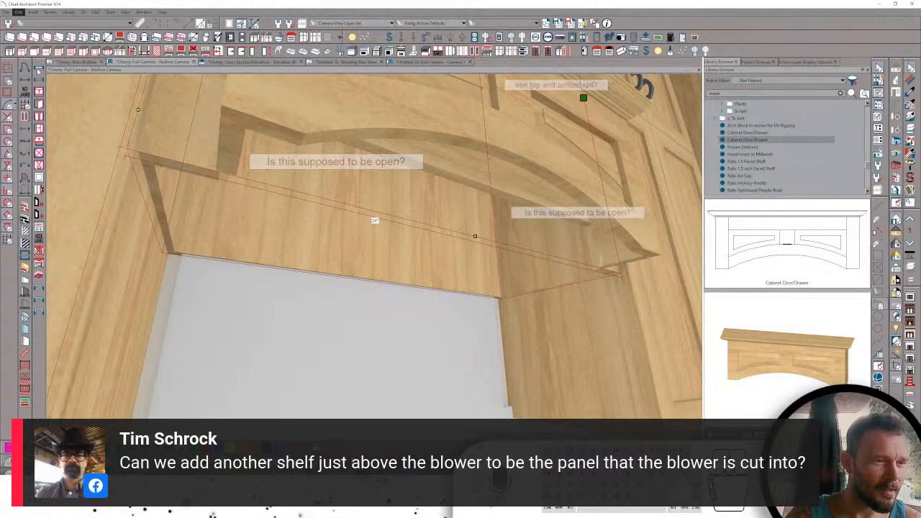
{"action": "left_click", "coordinate": [18, 12]}
{"action": "left_click", "coordinate": [21, 18]}
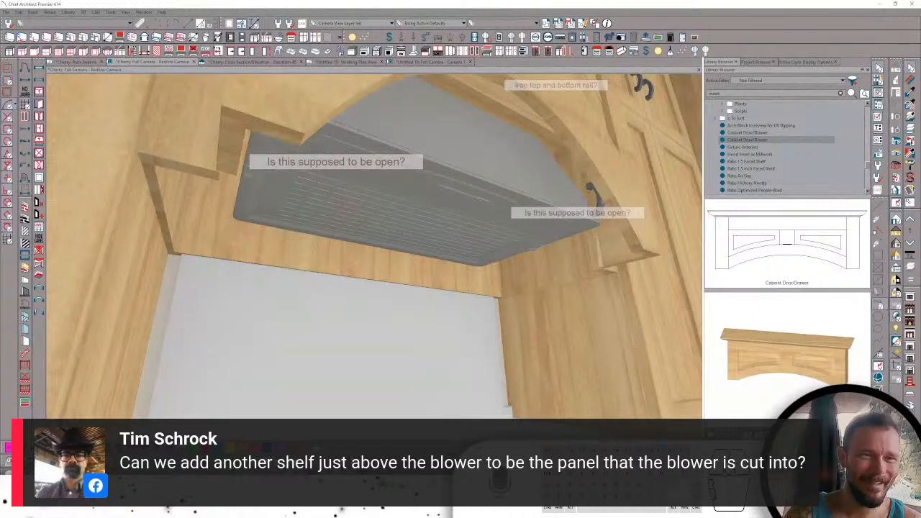
{"action": "left_click", "coordinate": [18, 12]}
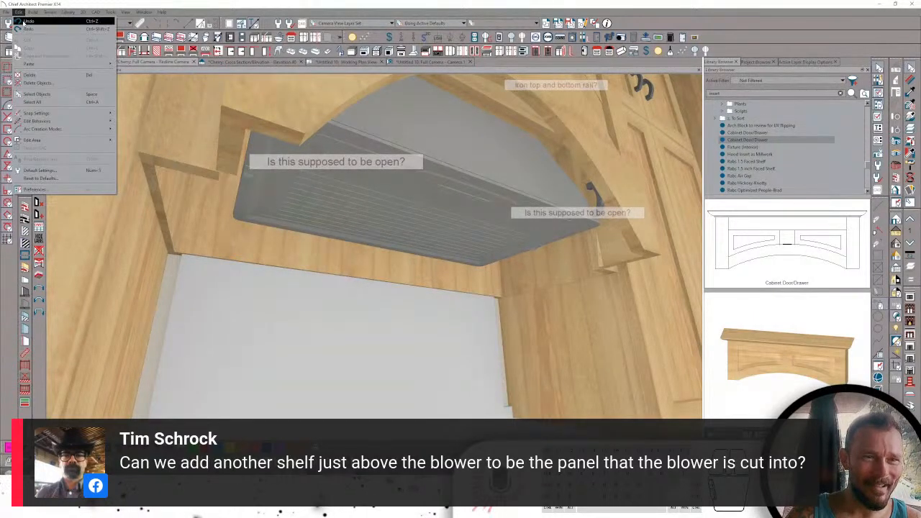
{"action": "left_click", "coordinate": [22, 21]}
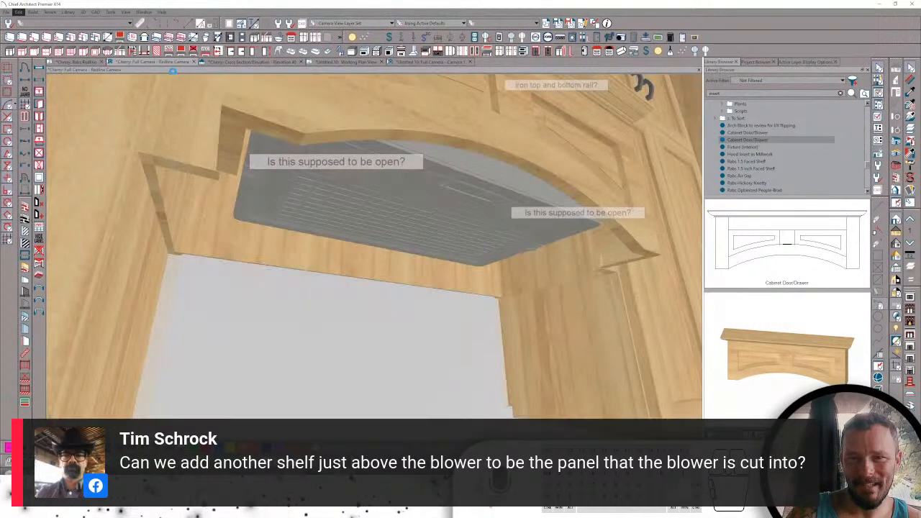
{"action": "middle_click_drag", "start_coordinate": [473, 167], "coordinate": [463, 254]}
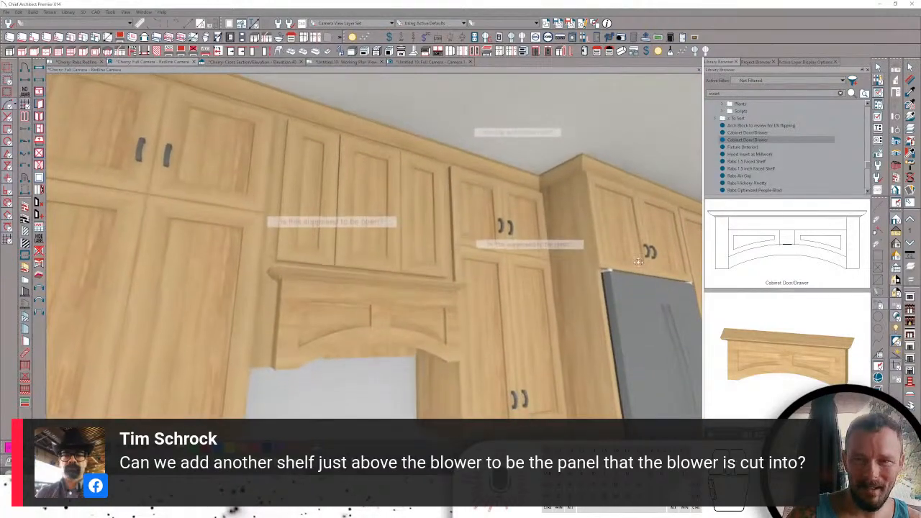
- Set the bounding box height of the arched valance Cabinet Door/Drawer library symbol to 11 3/8", trying 11 1/2" first
{"action": "left_click", "coordinate": [764, 140]}
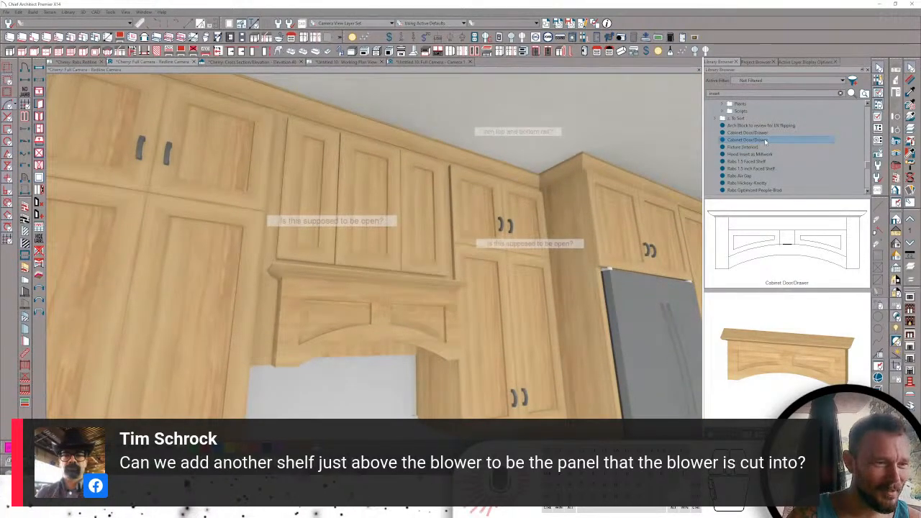
{"action": "right_click", "coordinate": [765, 142]}
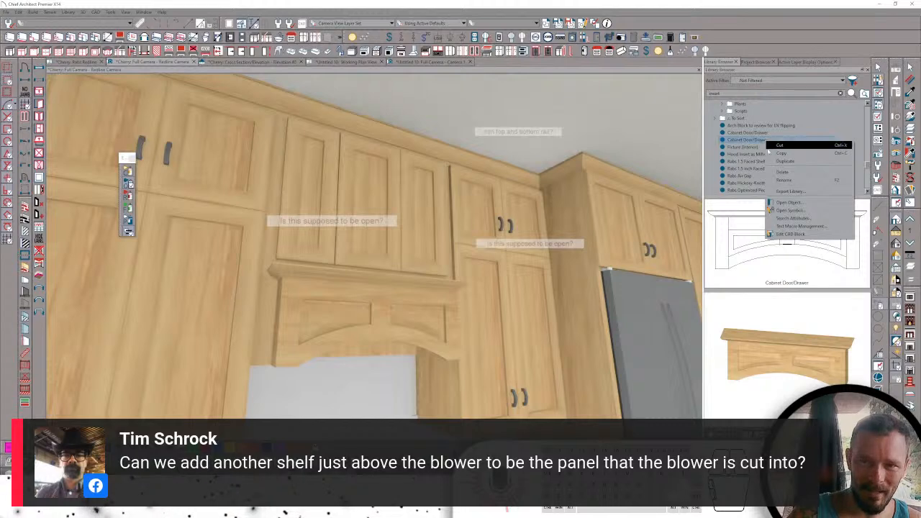
{"action": "left_click", "coordinate": [788, 202]}
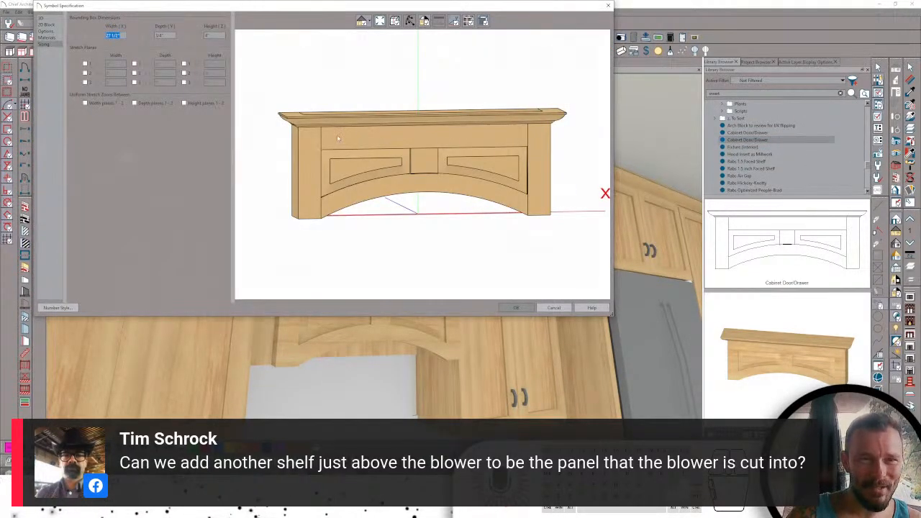
{"action": "left_click_drag", "start_coordinate": [220, 35], "coordinate": [175, 33]}
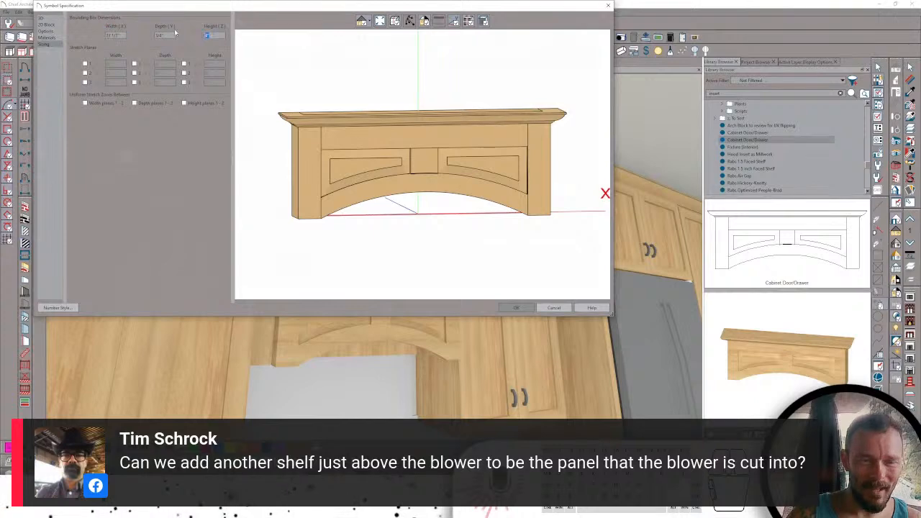
{"action": "type", "text": "11.5"}
{"action": "key", "text": "Tab"}
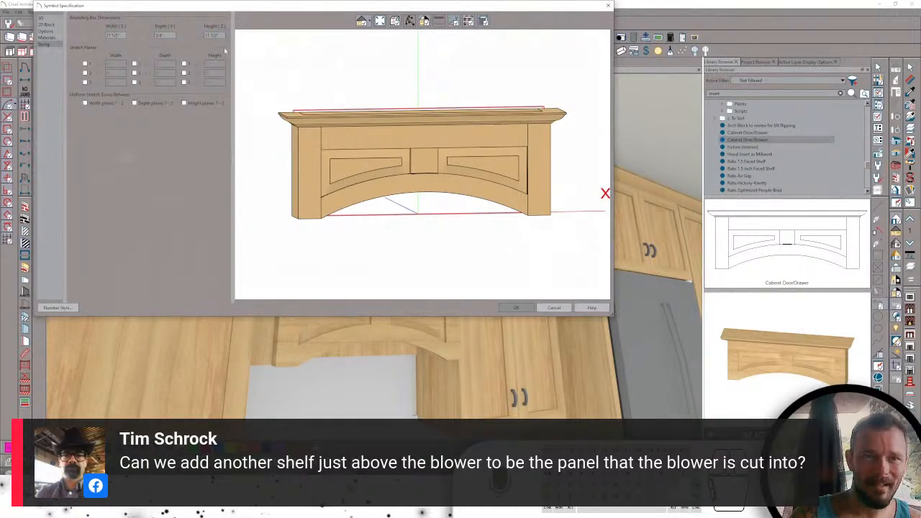
{"action": "double_click", "coordinate": [214, 36]}
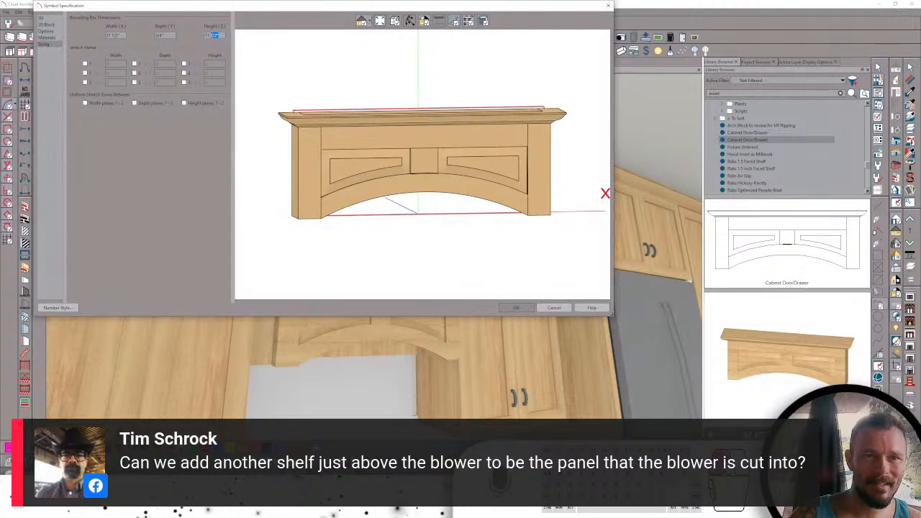
{"action": "type", "text": "3/8"}
{"action": "key", "text": "Tab"}
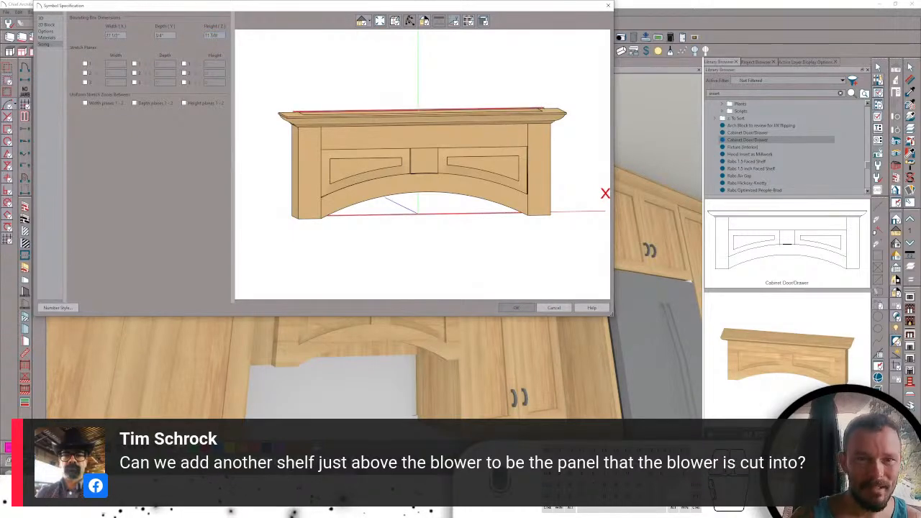
{"action": "left_click", "coordinate": [526, 310]}
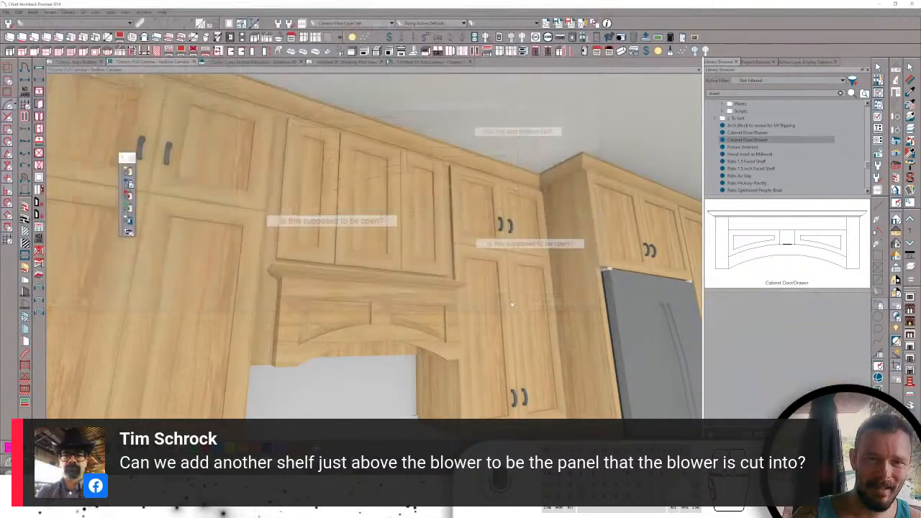
- Open the shelf specification for the arched door item in the hood cabinet's lower horizontal layout
{"action": "double_click", "coordinate": [366, 320]}
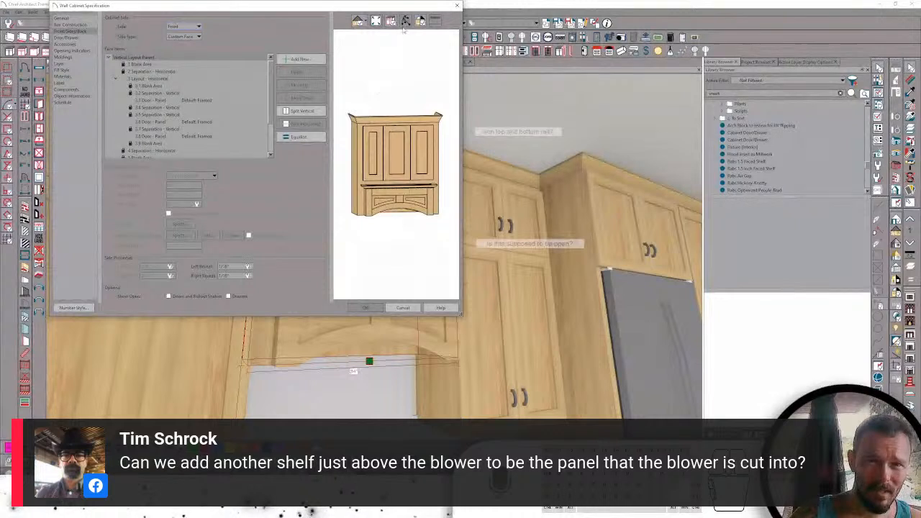
{"action": "left_click_drag", "start_coordinate": [404, 136], "coordinate": [414, 120]}
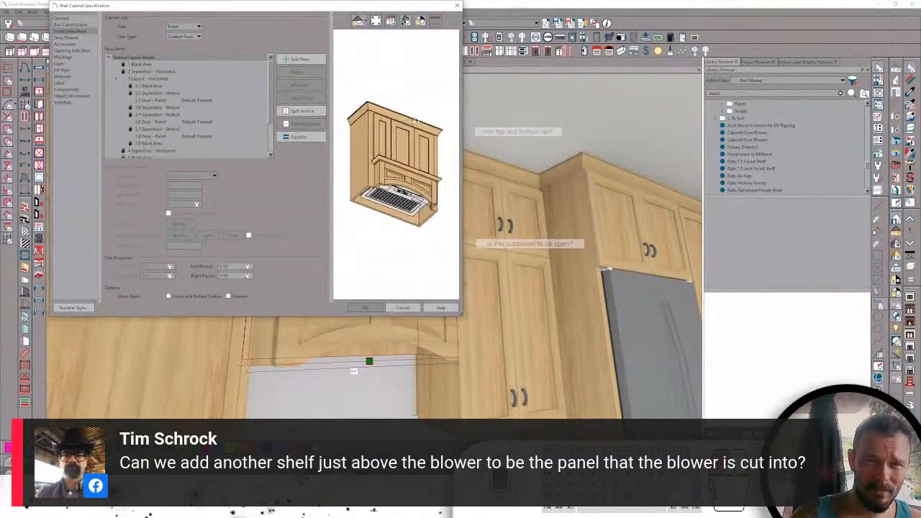
{"action": "scroll", "coordinate": [104, 96], "scroll_direction": "down", "scroll_amount": 2}
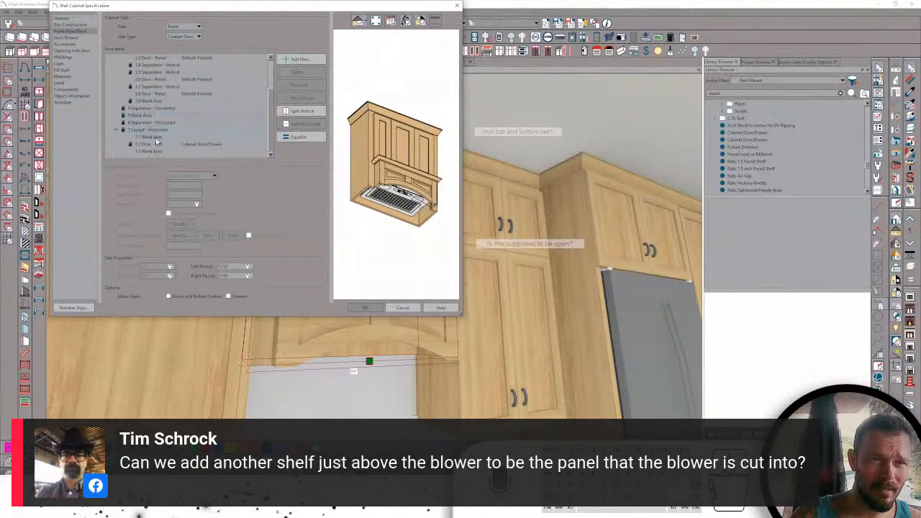
{"action": "left_click", "coordinate": [157, 144]}
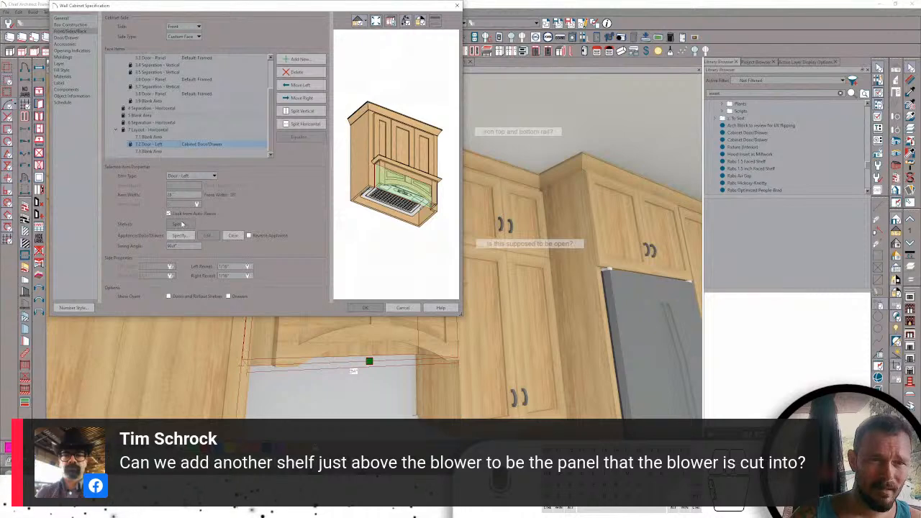
{"action": "left_click", "coordinate": [179, 224]}
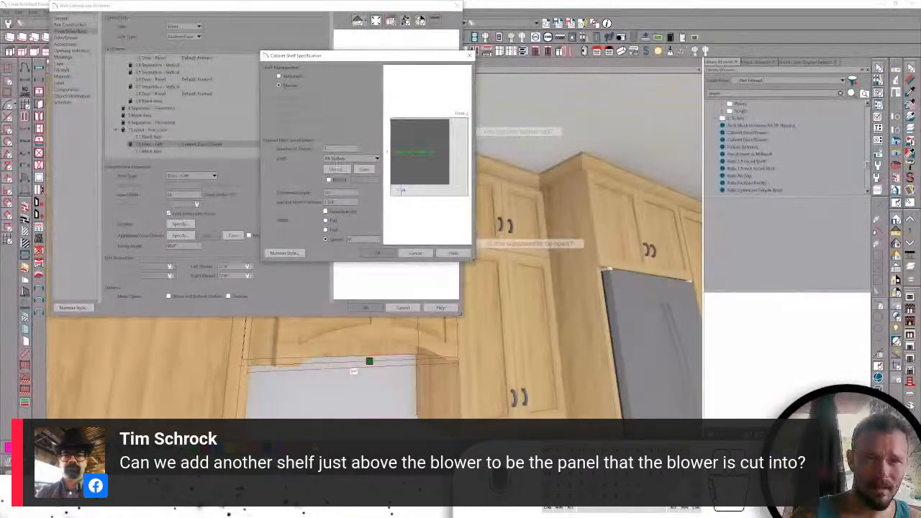
- Try to set the number of shelves behind the arched door to 2
{"action": "type", "text": "2"}
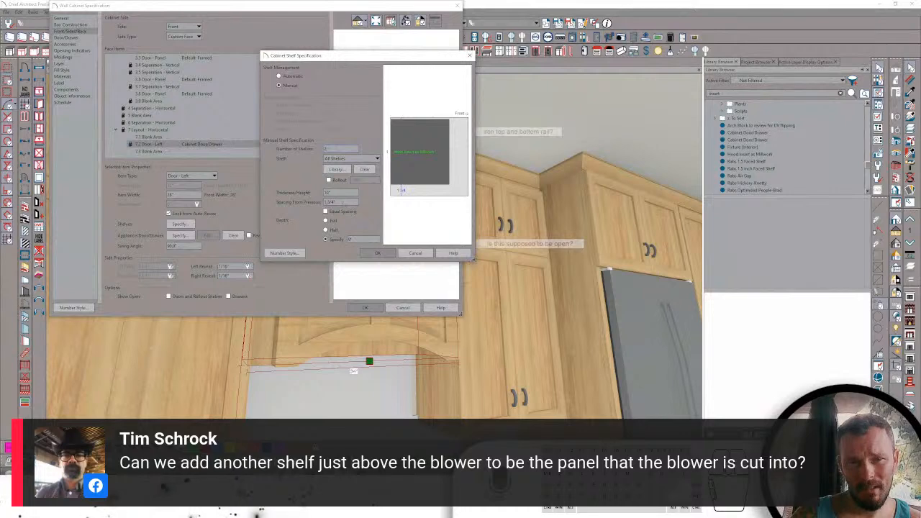
{"action": "left_click", "coordinate": [343, 202]}
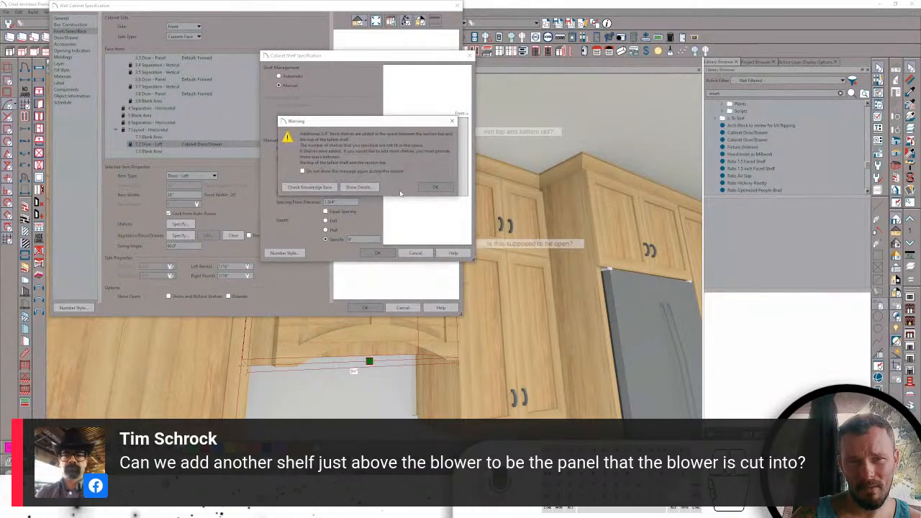
{"action": "left_click", "coordinate": [432, 188]}
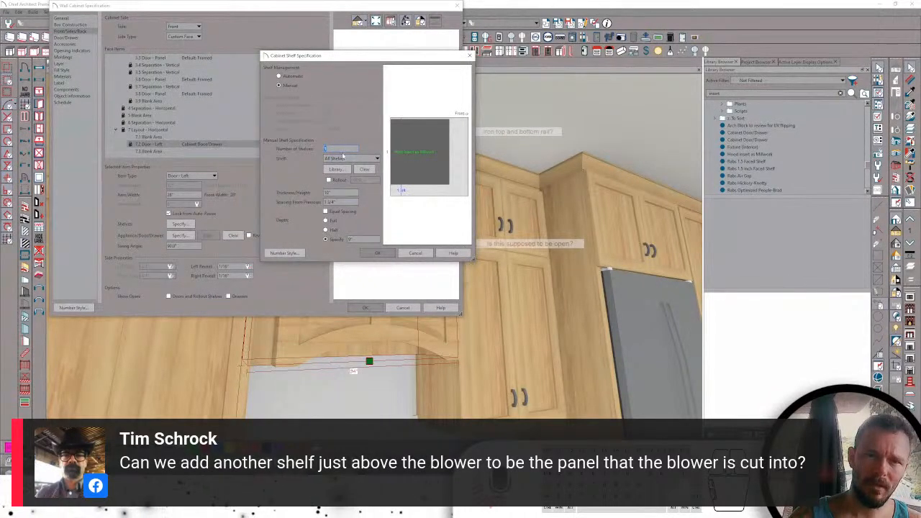
- Set the hood insert shelf's thickness/height to 7" and the number of shelves behind the arched door to 2
{"action": "left_click_drag", "start_coordinate": [333, 193], "coordinate": [316, 197]}
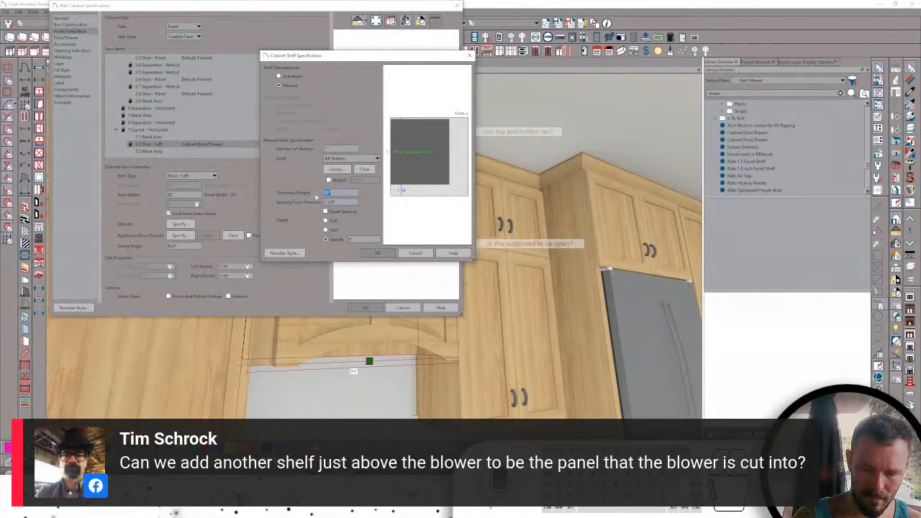
{"action": "type", "text": "7"}
{"action": "key", "text": "Tab"}
{"action": "left_click", "coordinate": [351, 147]}
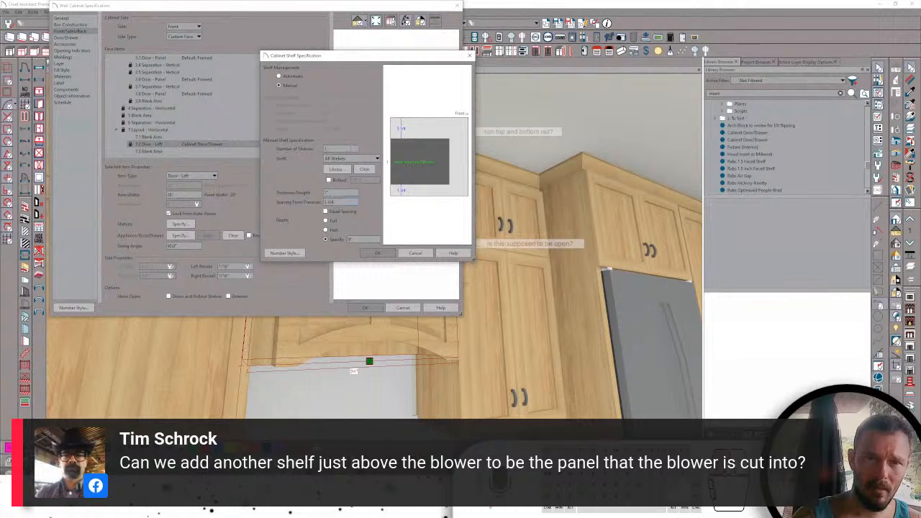
{"action": "type", "text": "2"}
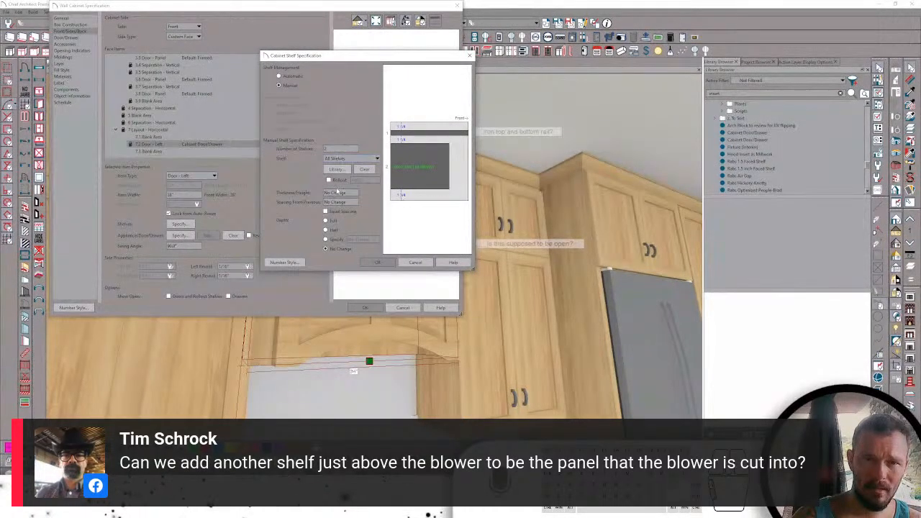
- Set shelf 1's spacing from the previous shelf to 0" and apply the shelf and cabinet settings
{"action": "left_click", "coordinate": [343, 158]}
{"action": "left_click", "coordinate": [341, 166]}
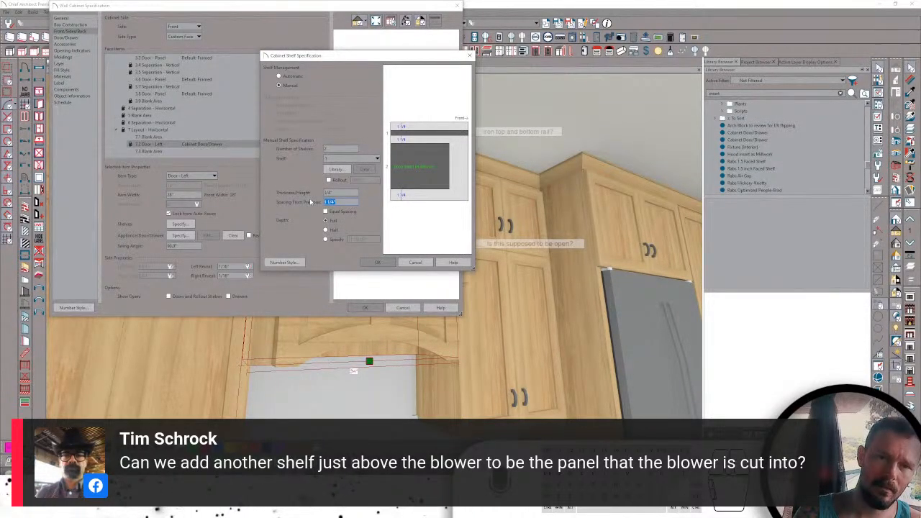
{"action": "type", "text": "-8"}
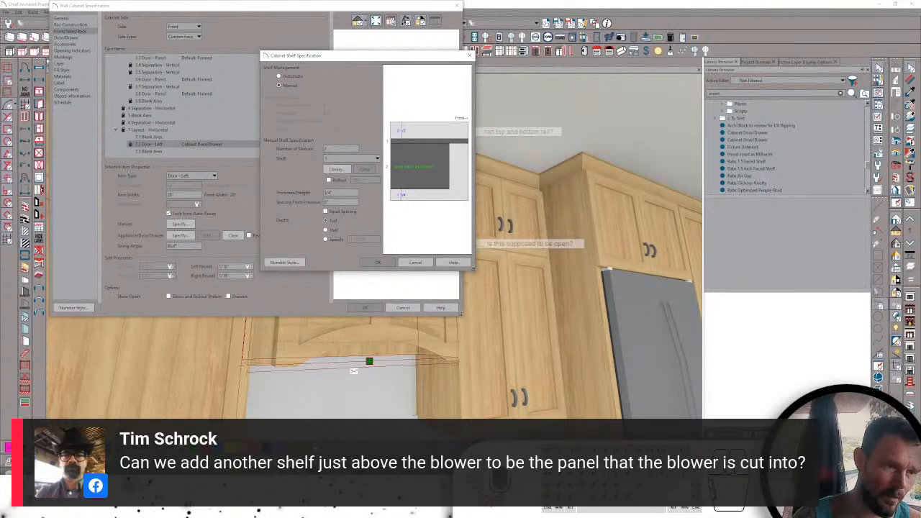
{"action": "left_click", "coordinate": [377, 262]}
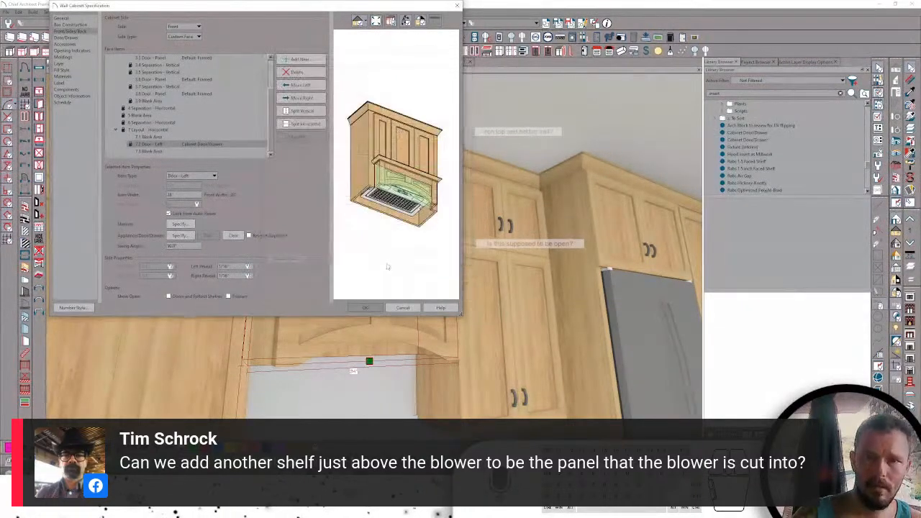
{"action": "left_click", "coordinate": [369, 308]}
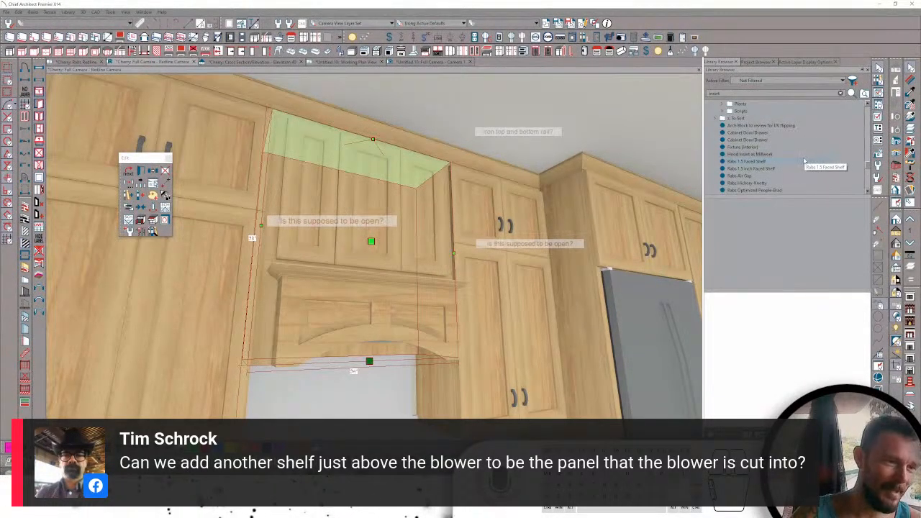
- Open the symbol specification of the Hood Insert as Millwork library object and set its bounding box height to 3/4"
{"action": "scroll", "coordinate": [807, 160], "scroll_direction": "down", "scroll_amount": 2}
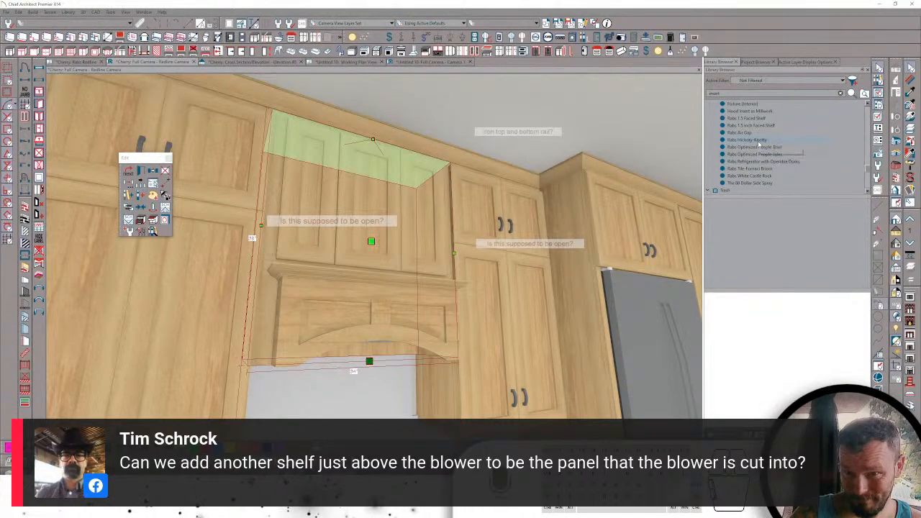
{"action": "scroll", "coordinate": [758, 144], "scroll_direction": "up", "scroll_amount": 2}
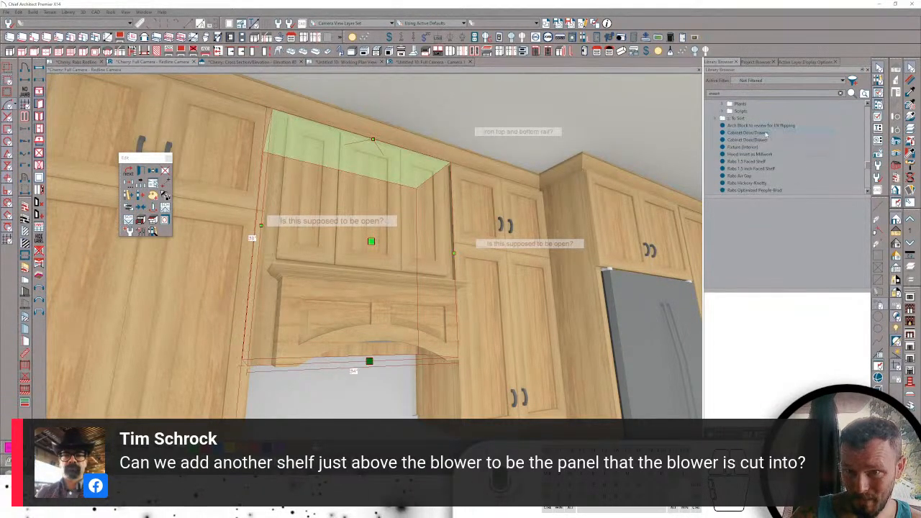
{"action": "left_click", "coordinate": [757, 155]}
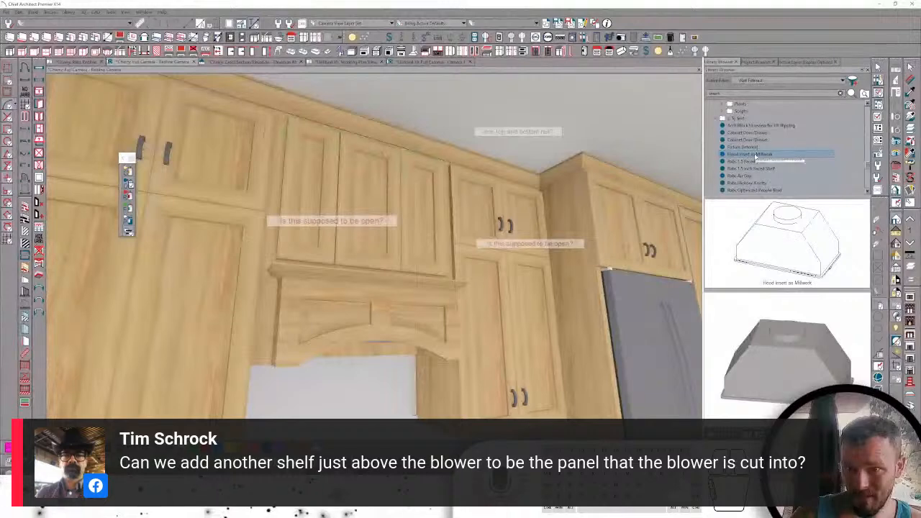
{"action": "right_click", "coordinate": [756, 155]}
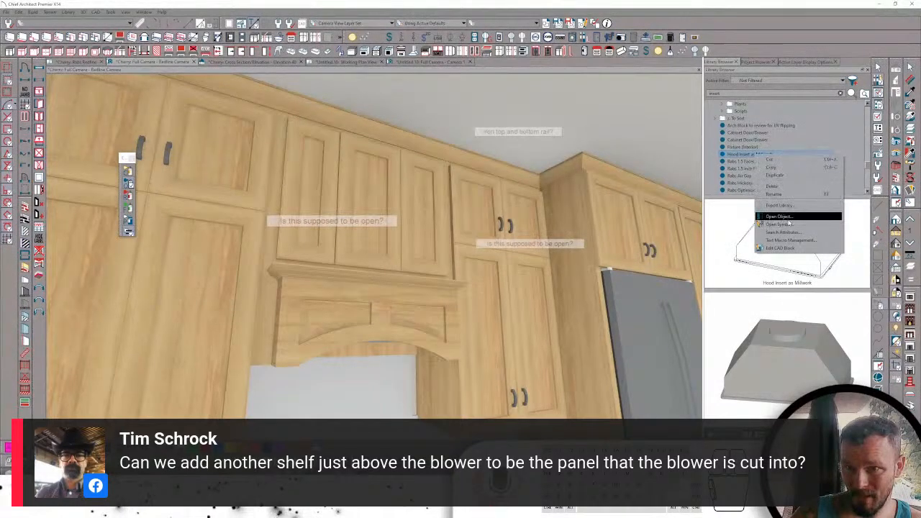
{"action": "left_click", "coordinate": [789, 224]}
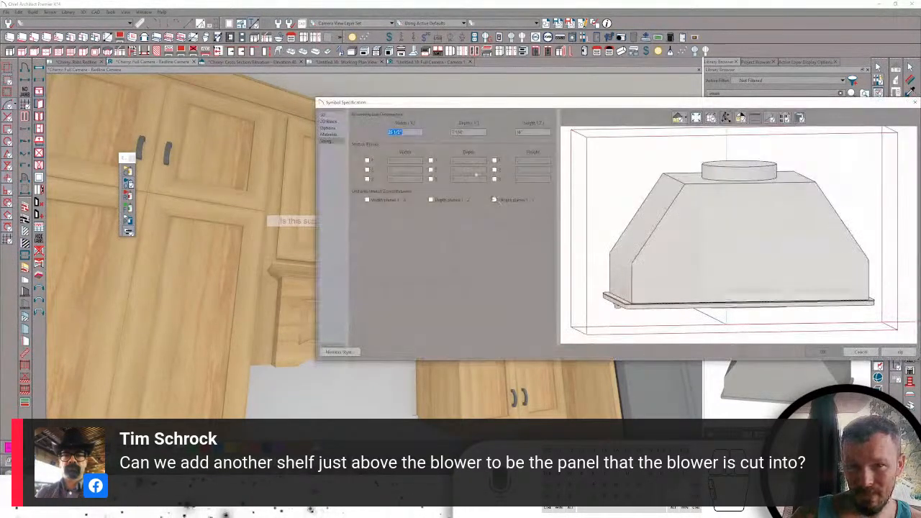
{"action": "key", "text": "Tab"}
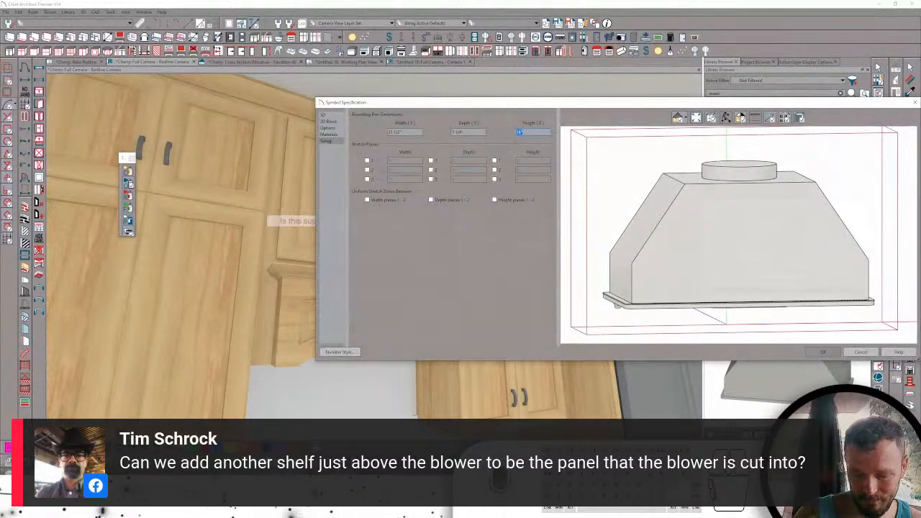
{"action": "type", "text": "3/4"}
{"action": "key", "text": "Tab"}
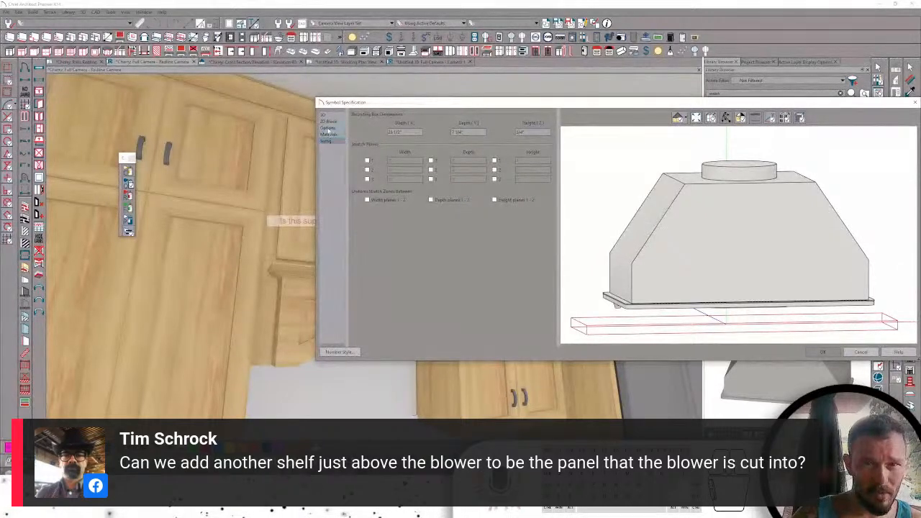
- Set the Z position of the hood insert symbol's origin offset to 0"
{"action": "left_click", "coordinate": [325, 115]}
{"action": "left_click_drag", "start_coordinate": [418, 218], "coordinate": [348, 206]}
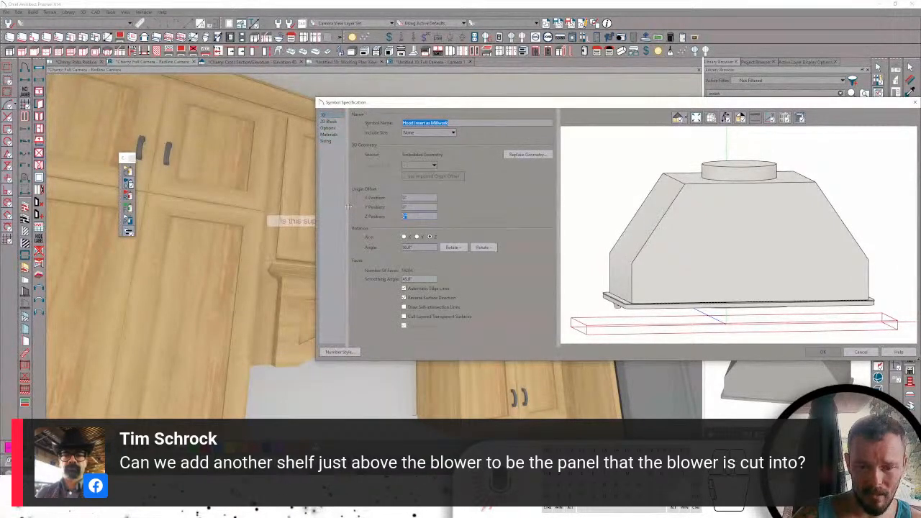
{"action": "type", "text": "0"}
{"action": "key", "text": "Tab"}
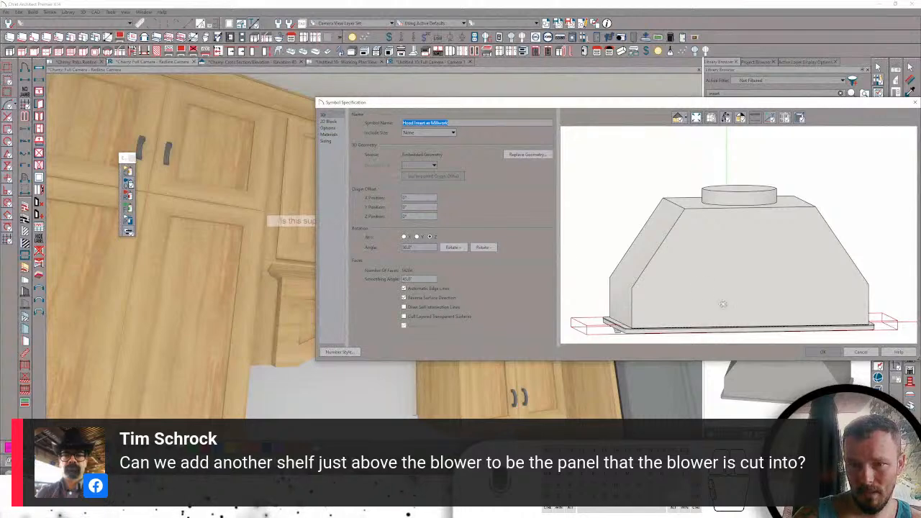
{"action": "left_click", "coordinate": [821, 353]}
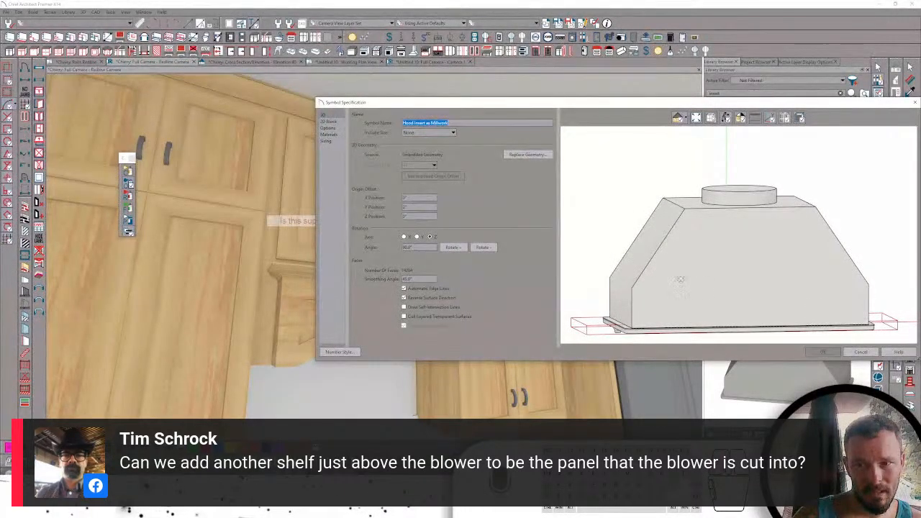
- Set the hood insert symbol's bounding box height to 1/2" and apply the symbol specification
{"action": "left_click", "coordinate": [335, 141]}
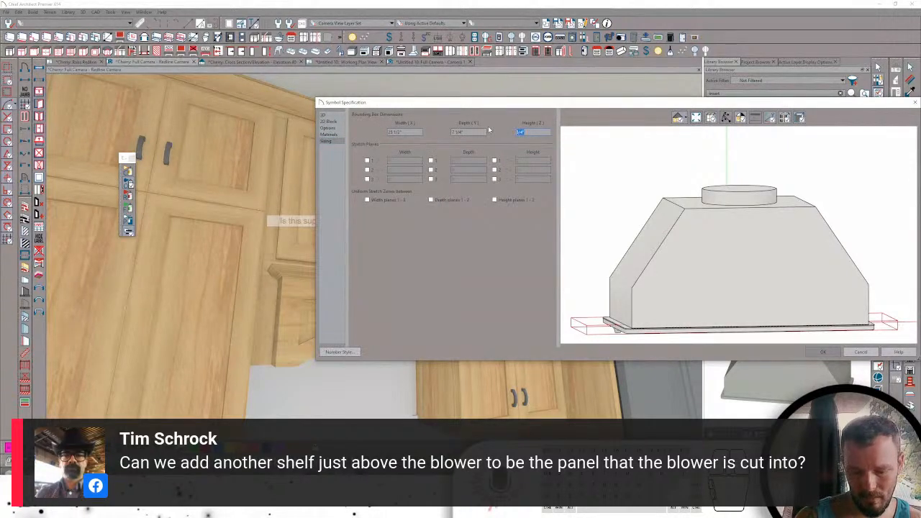
{"action": "type", "text": "3/8"}
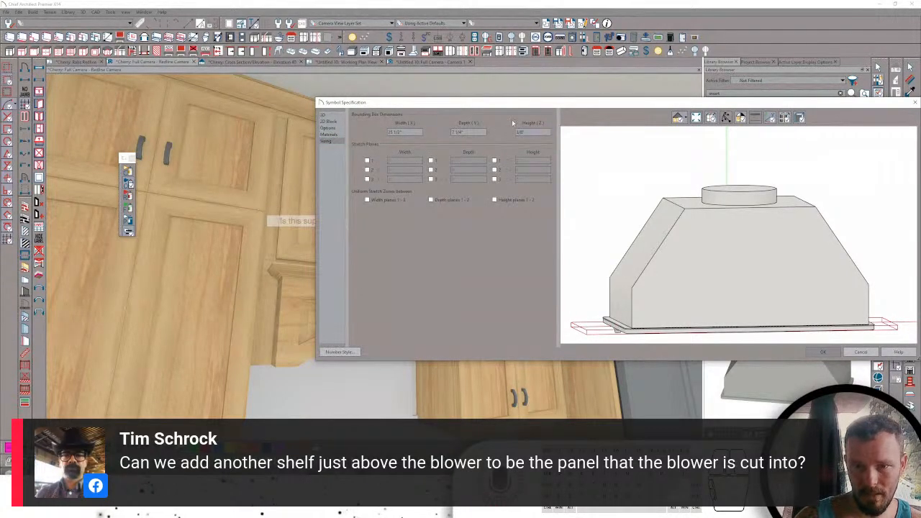
{"action": "type", "text": "1/2"}
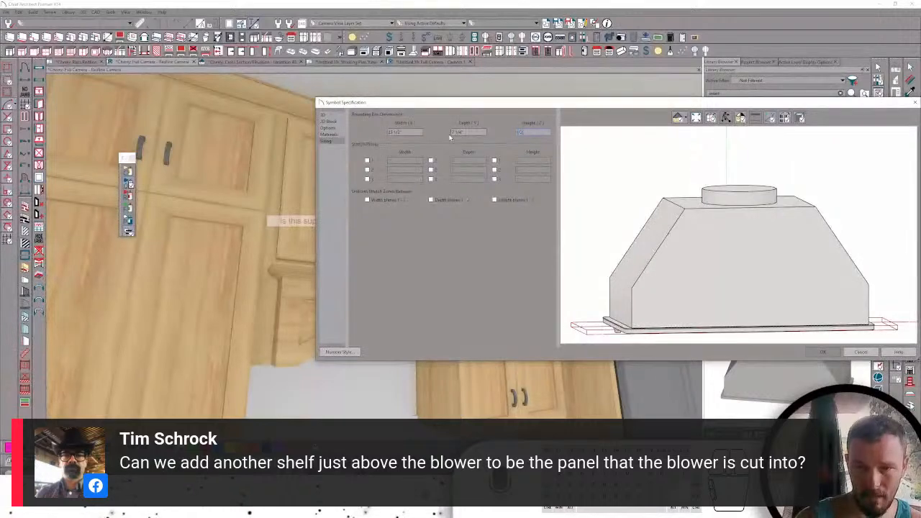
{"action": "left_click", "coordinate": [828, 353]}
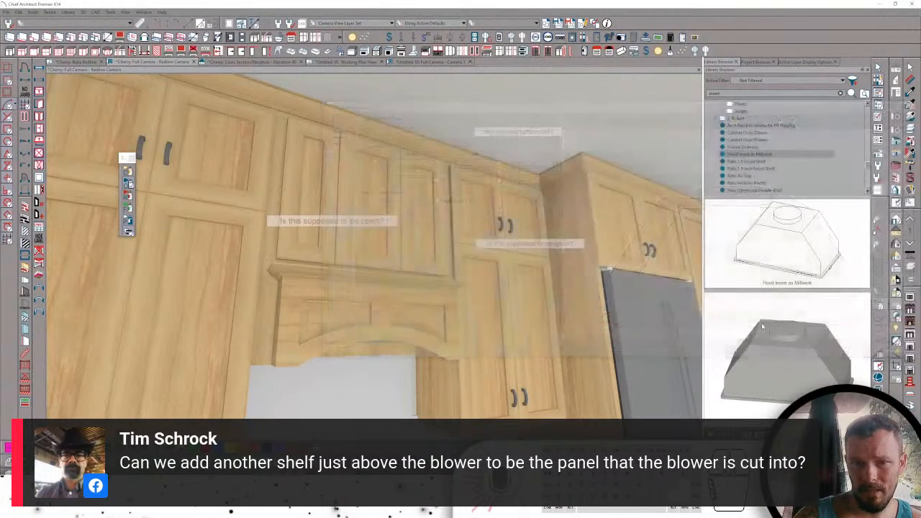
- Open the shelf specification for the arched door item in the hood cabinet's lower horizontal layout
{"action": "left_click", "coordinate": [379, 309]}
{"action": "double_click", "coordinate": [380, 310]}
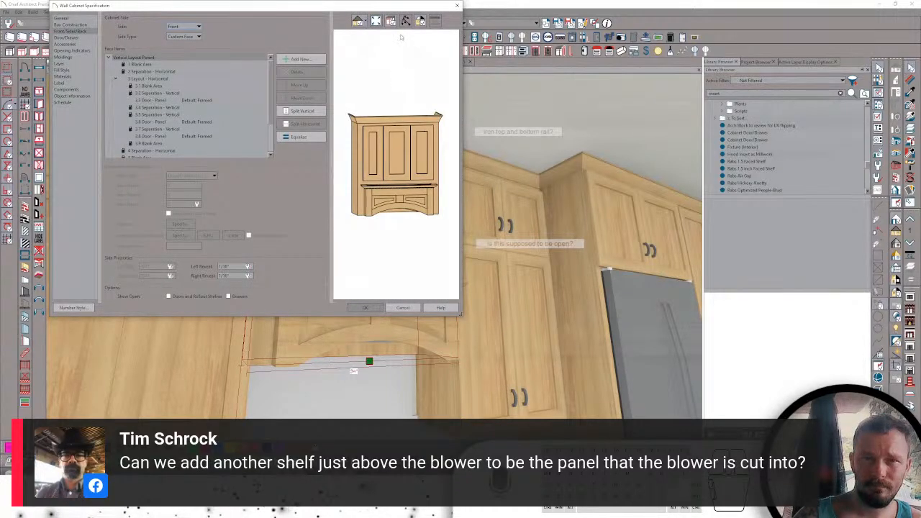
{"action": "left_click_drag", "start_coordinate": [395, 138], "coordinate": [390, 171]}
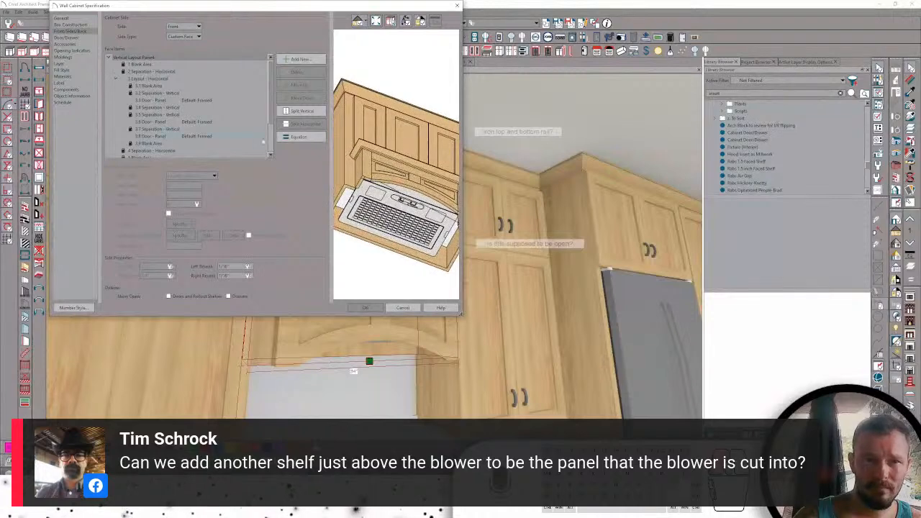
{"action": "scroll", "coordinate": [213, 146], "scroll_direction": "down", "scroll_amount": 2}
{"action": "left_click", "coordinate": [162, 143]}
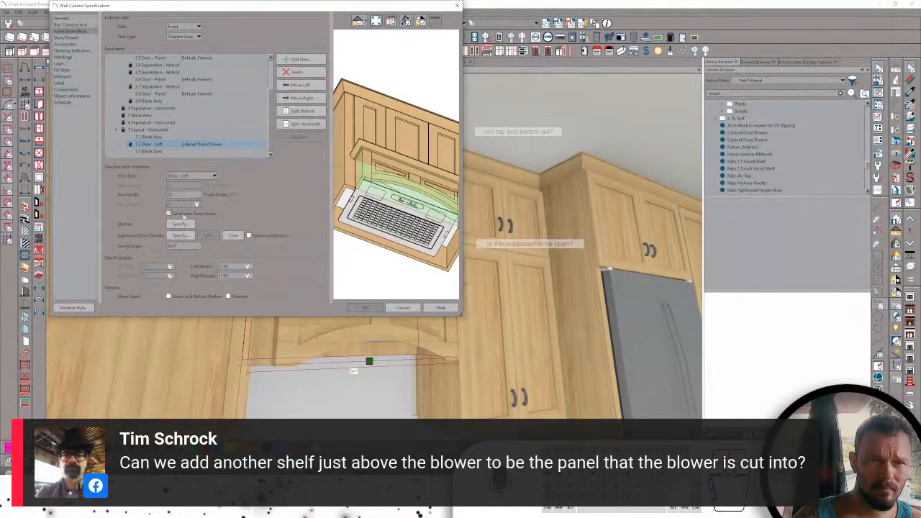
{"action": "left_click", "coordinate": [180, 224]}
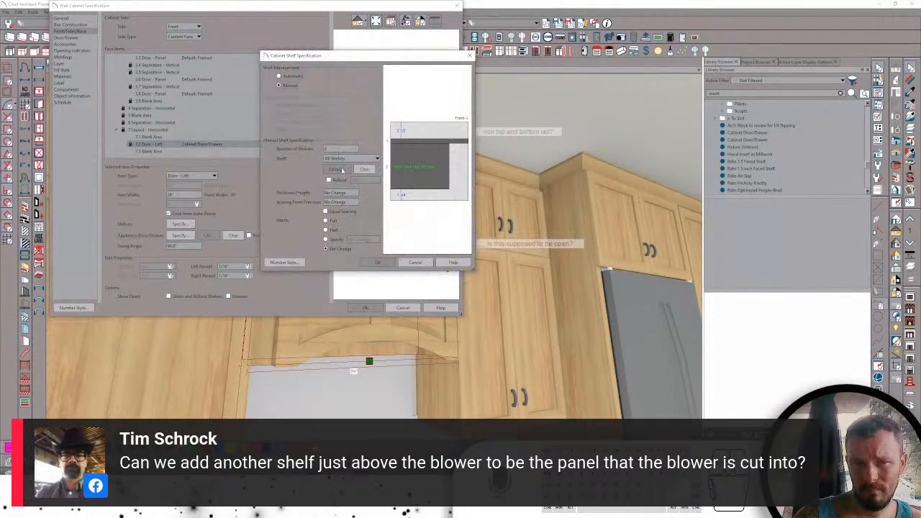
- Assign the Hood Insert as Millwork library object as shelf 2 and set shelf 1's spacing from the previous shelf to 0"
{"action": "left_click", "coordinate": [340, 169]}
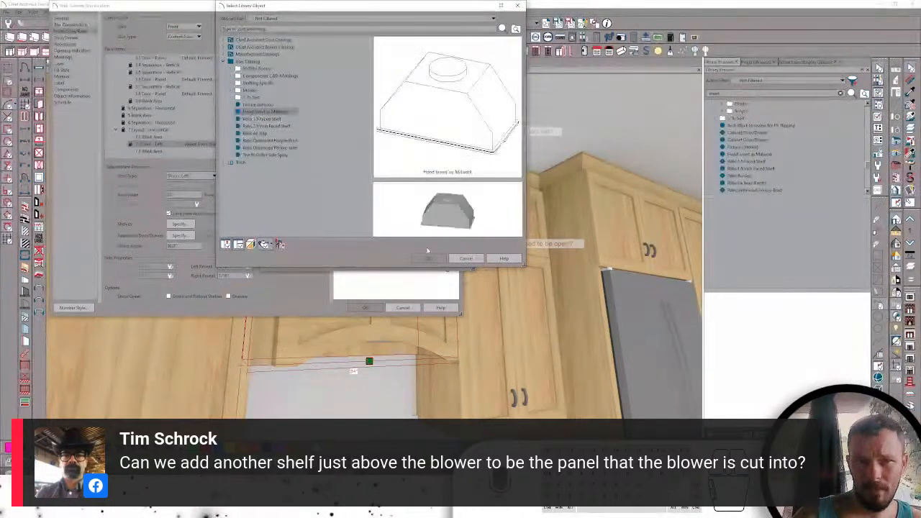
{"action": "left_click", "coordinate": [429, 258]}
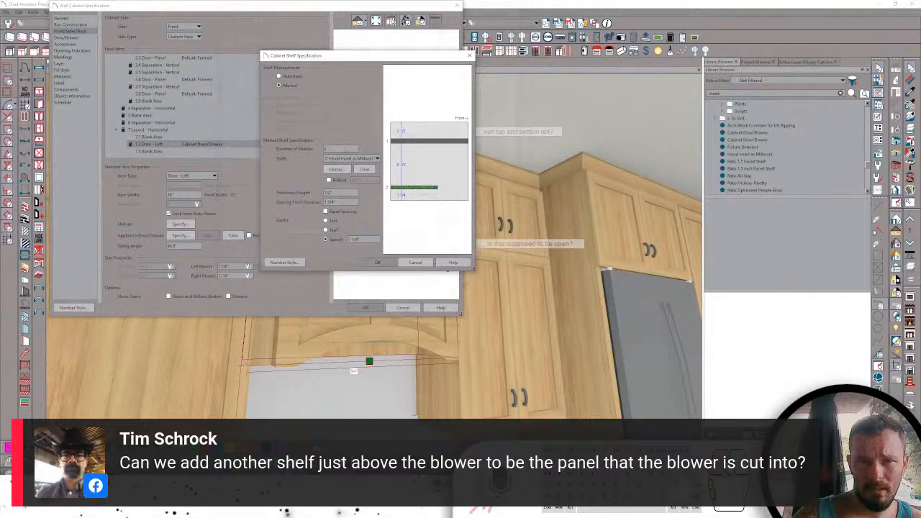
{"action": "left_click", "coordinate": [343, 159]}
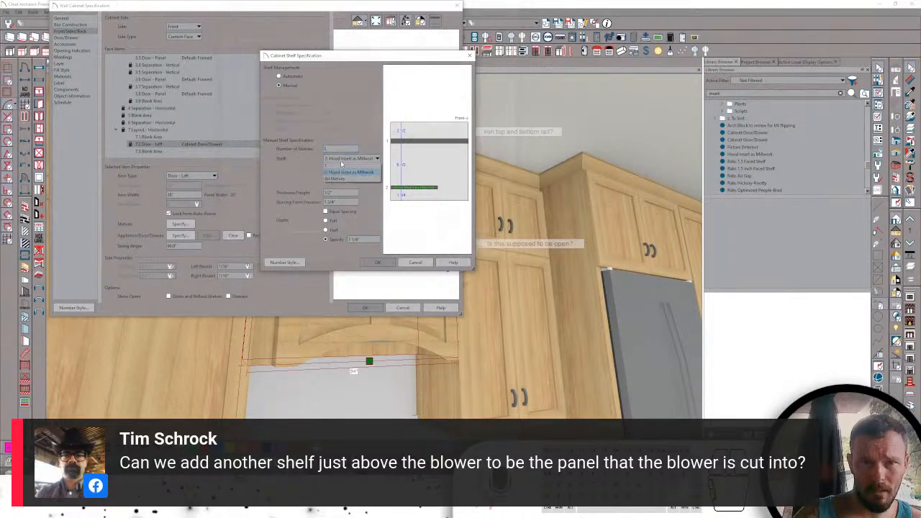
{"action": "left_click", "coordinate": [342, 167]}
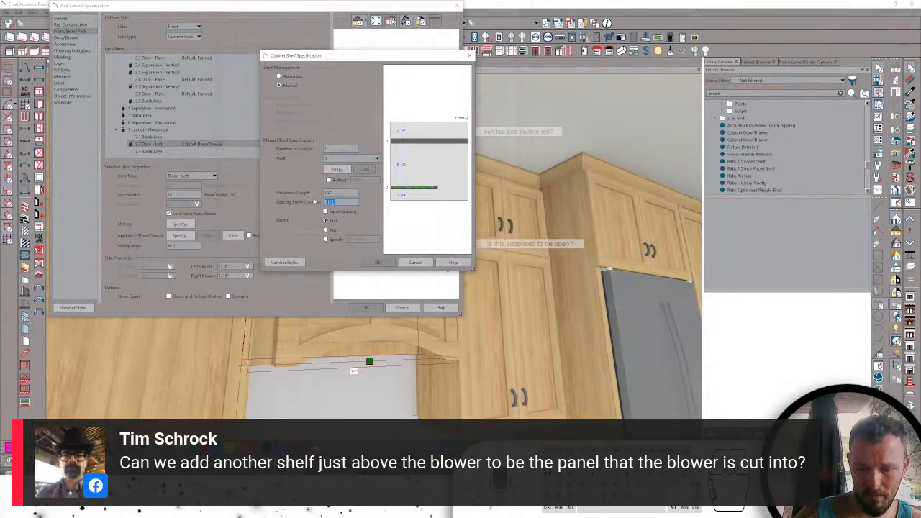
{"action": "type", "text": "0"}
{"action": "key", "text": "Tab"}
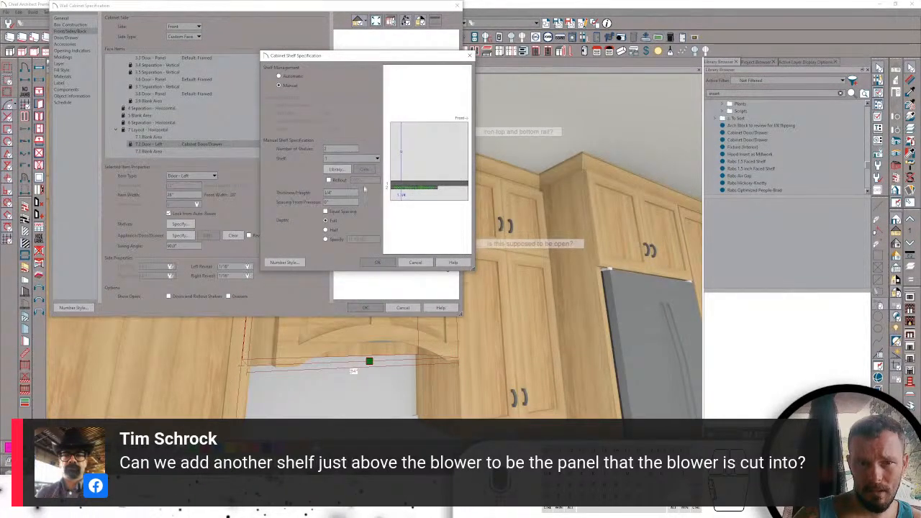
- Set the hood insert shelf's spacing from the previous shelf to 3" and apply the shelf specification
{"action": "left_click", "coordinate": [336, 157]}
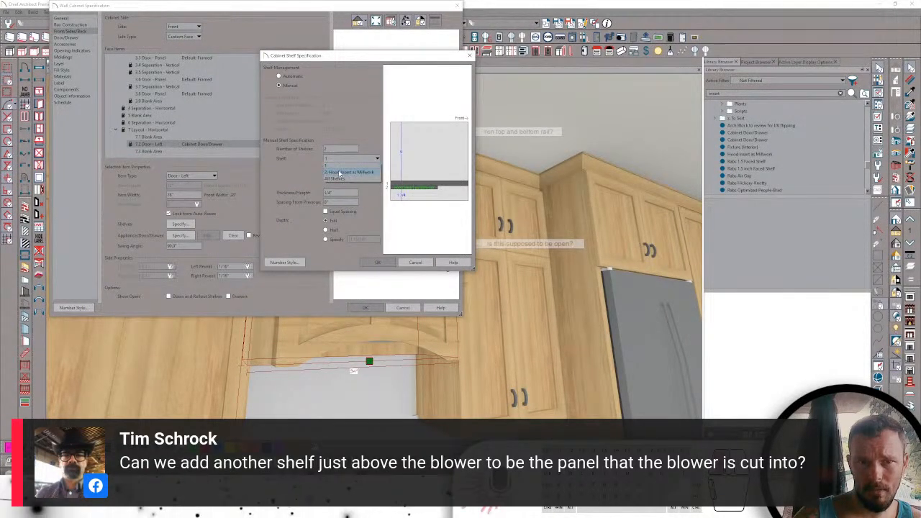
{"action": "left_click", "coordinate": [339, 172]}
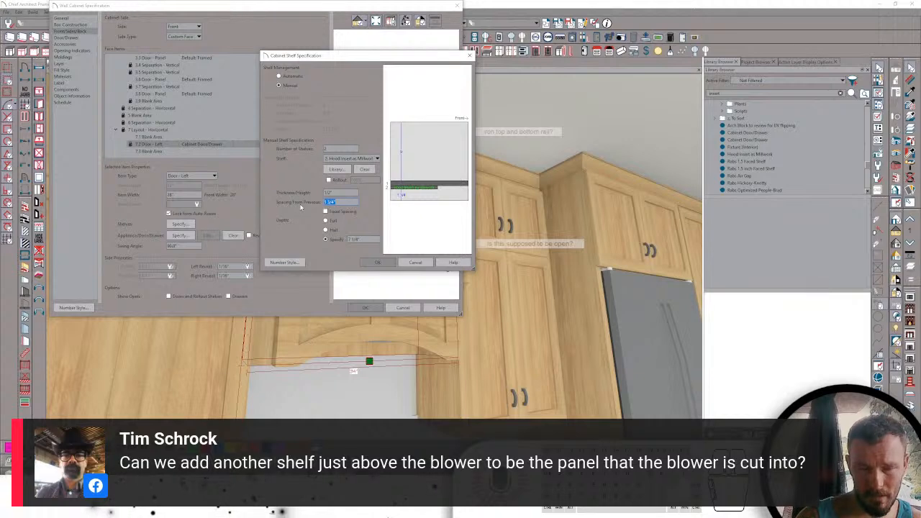
{"action": "type", "text": "3"}
{"action": "left_click", "coordinate": [378, 262]}
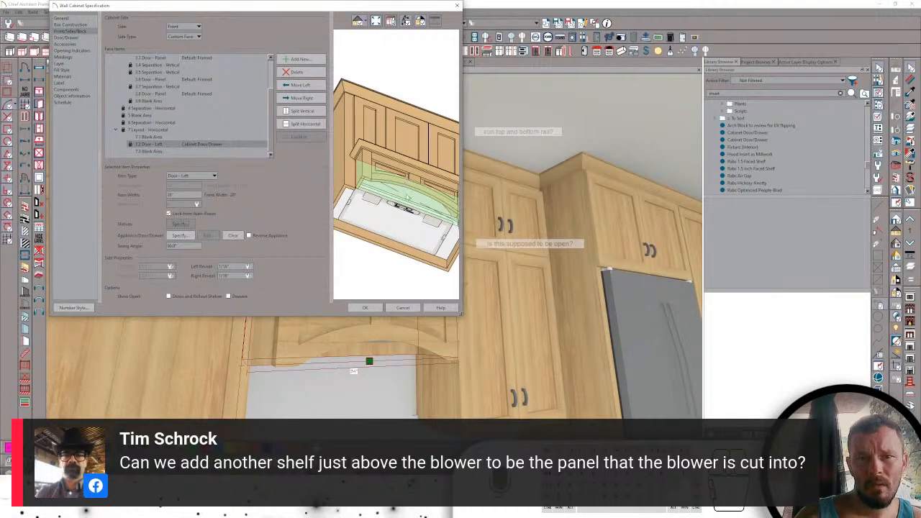
- Check the hood cabinet preview, apply the cabinet specification, and undo that cabinet change
{"action": "left_click_drag", "start_coordinate": [406, 62], "coordinate": [395, 247]}
{"action": "left_click", "coordinate": [371, 311]}
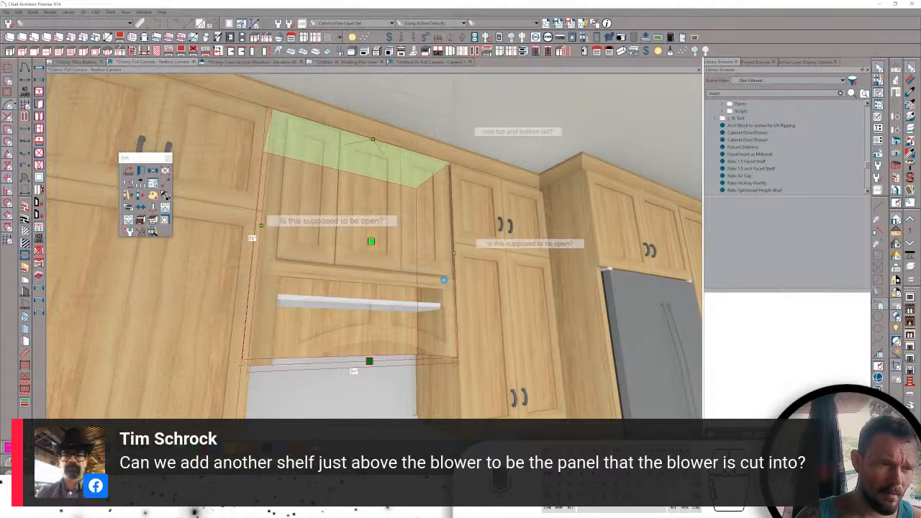
{"action": "key", "text": "ctrl+z"}
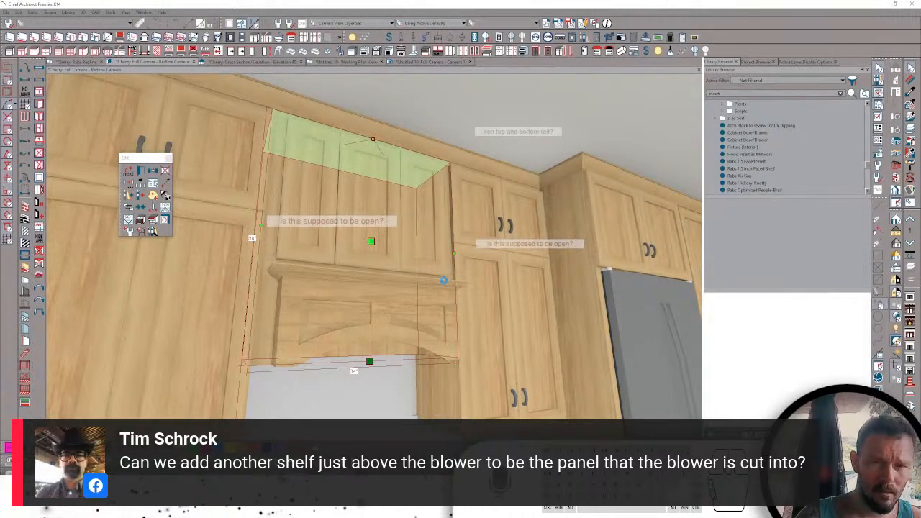
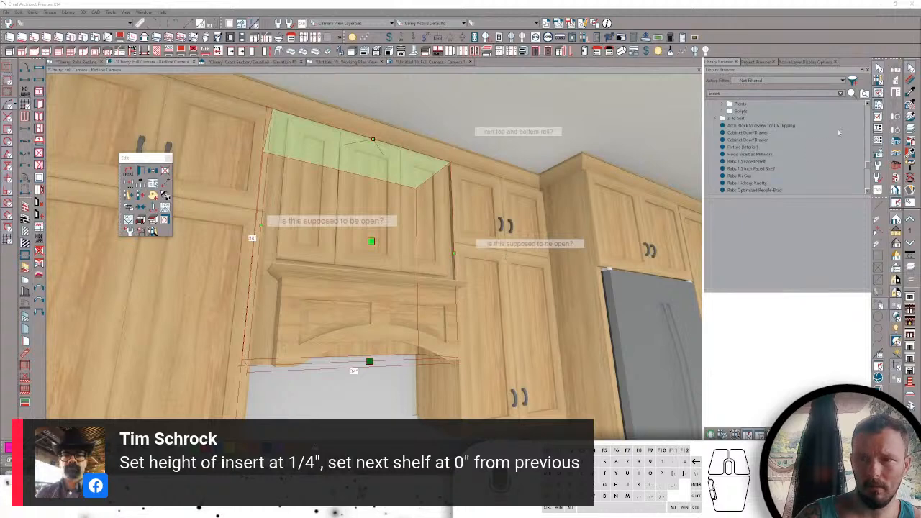
- In the plan view, toggle display of the Cabinets, Doors & Drawers layer in the hood wall cabinet's object layer properties
{"action": "left_click", "coordinate": [400, 287]}
{"action": "middle_click_drag", "start_coordinate": [399, 286], "coordinate": [412, 310]}
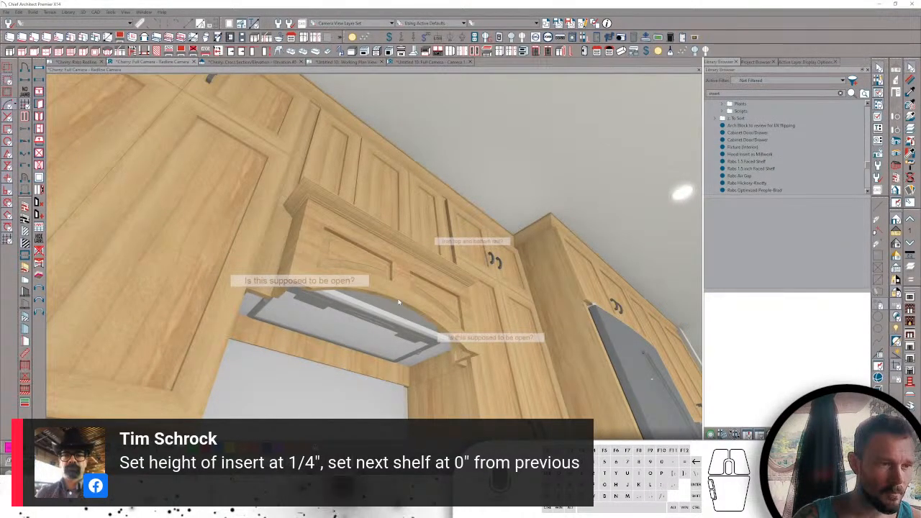
{"action": "left_click", "coordinate": [79, 61]}
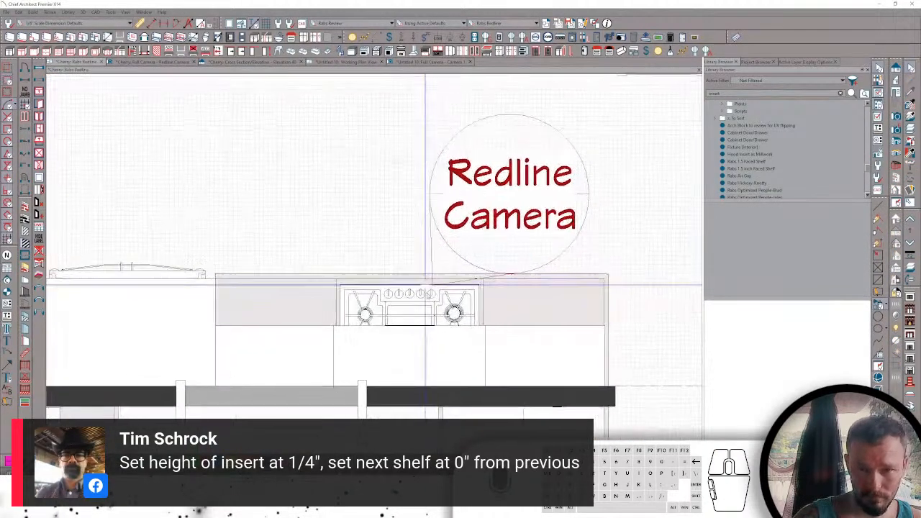
{"action": "scroll", "coordinate": [428, 295], "scroll_direction": "up", "scroll_amount": 1}
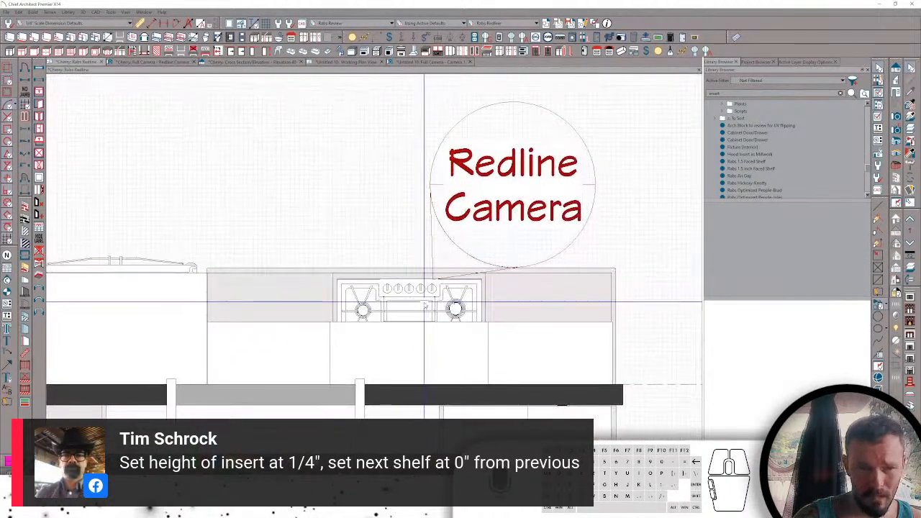
{"action": "left_click", "coordinate": [427, 347]}
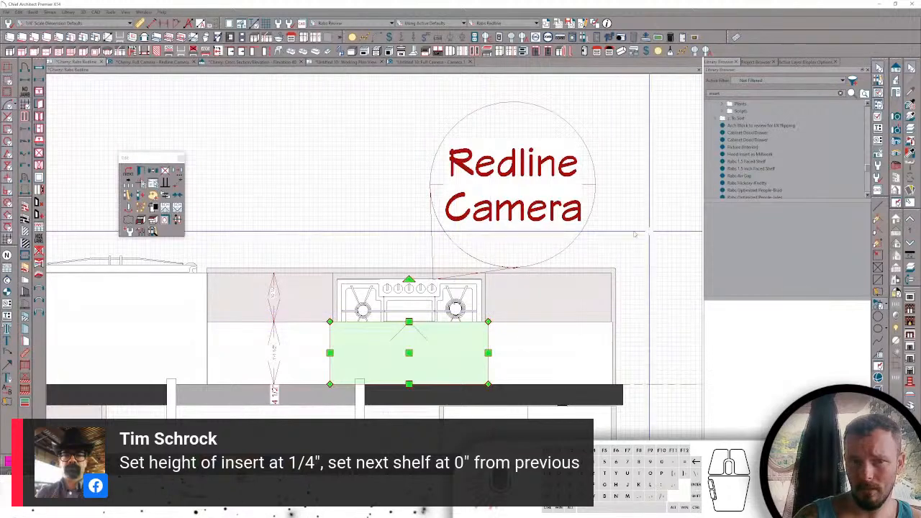
{"action": "left_click", "coordinate": [167, 219]}
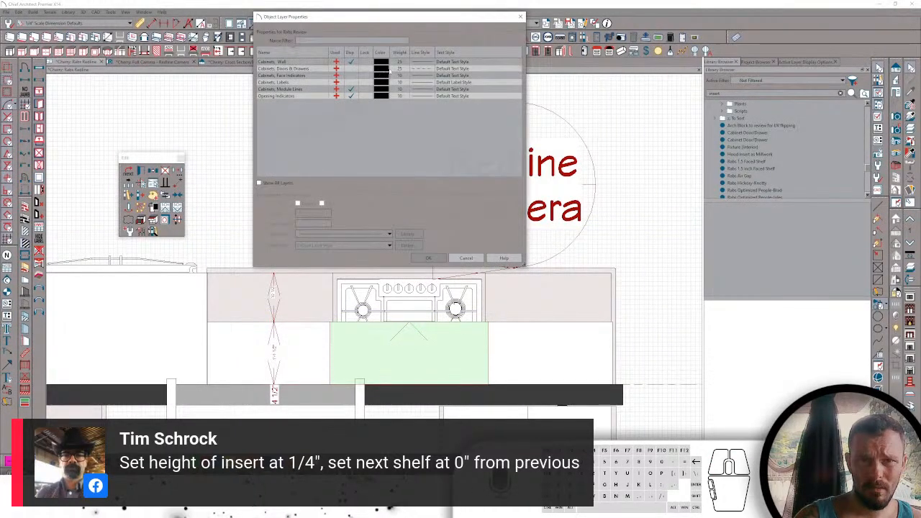
{"action": "left_click", "coordinate": [357, 69]}
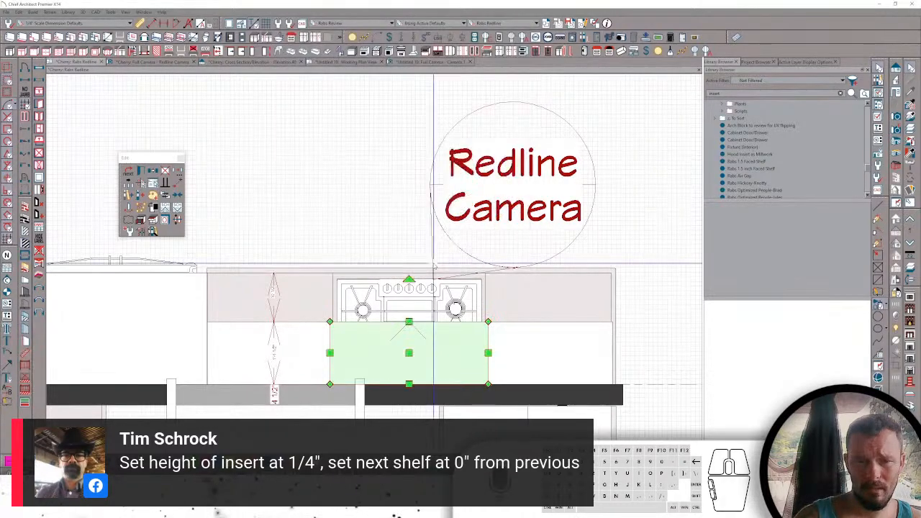
- Create an orthographic floor overview and view the kitchen wall with the range and hood cabinet from directly above
{"action": "scroll", "coordinate": [476, 327], "scroll_direction": "up", "scroll_amount": 4}
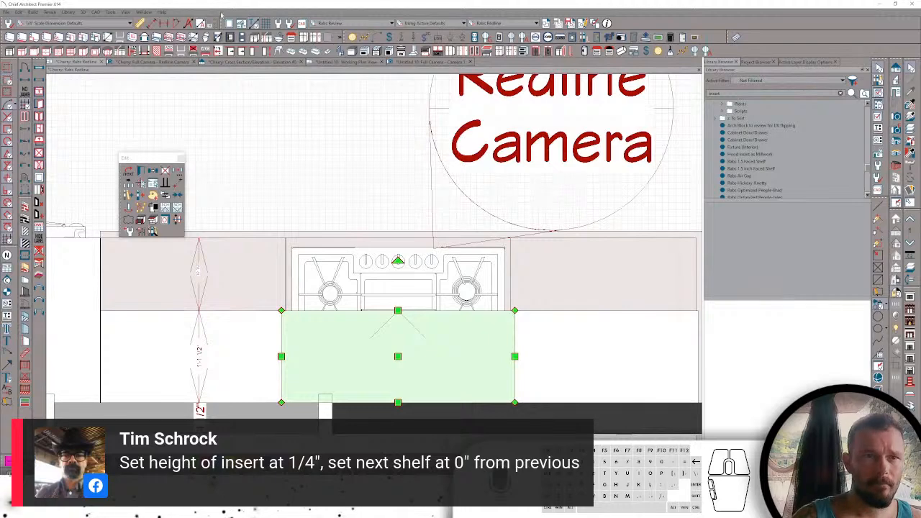
{"action": "left_click", "coordinate": [84, 12]}
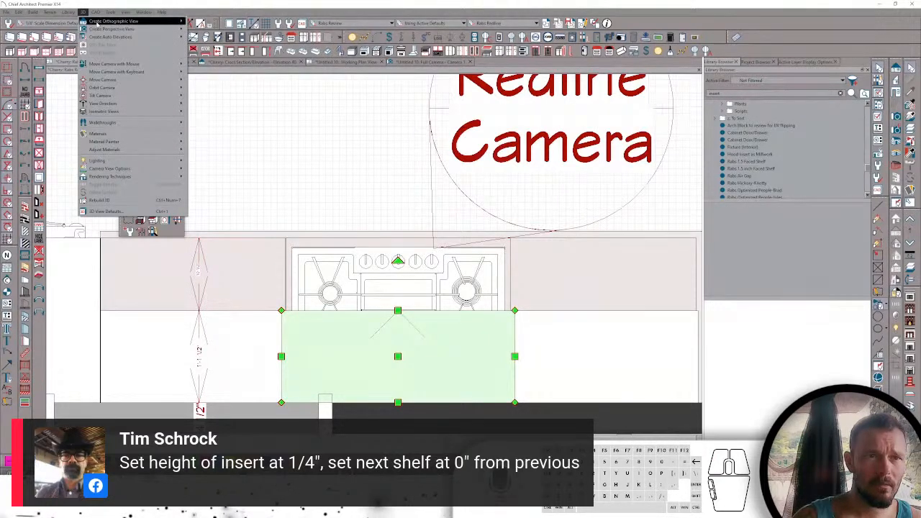
{"action": "mouse_move", "coordinate": [102, 21]}
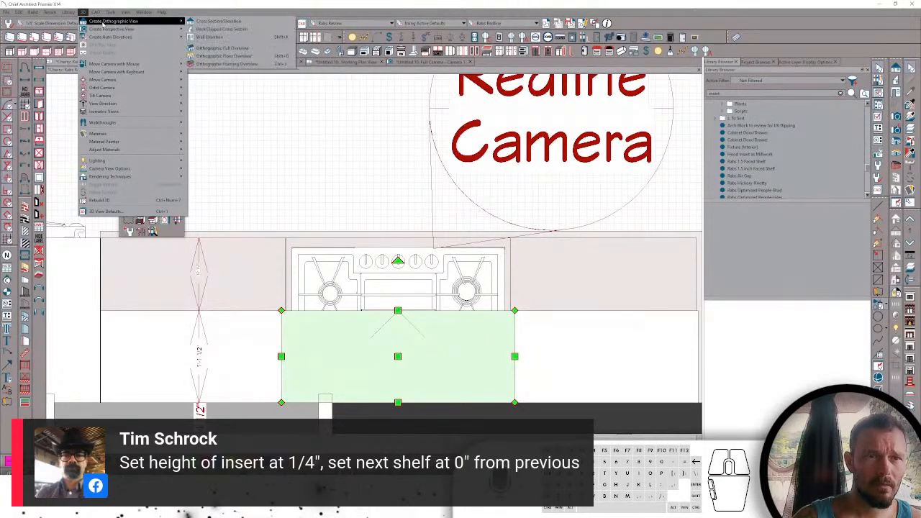
{"action": "left_click", "coordinate": [220, 57]}
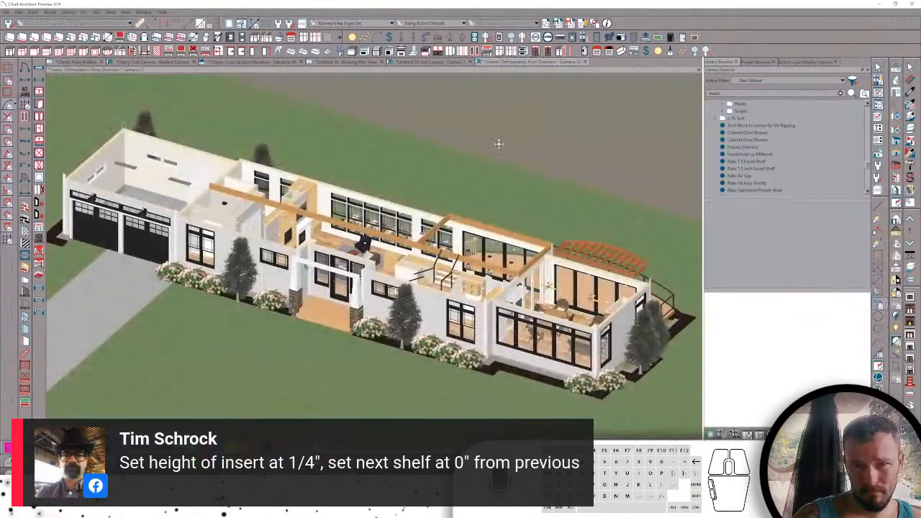
{"action": "scroll", "coordinate": [473, 241], "scroll_direction": "up", "scroll_amount": 5}
{"action": "middle_click_drag", "start_coordinate": [473, 241], "coordinate": [471, 243]}
{"action": "scroll", "coordinate": [471, 243], "scroll_direction": "up", "scroll_amount": 5}
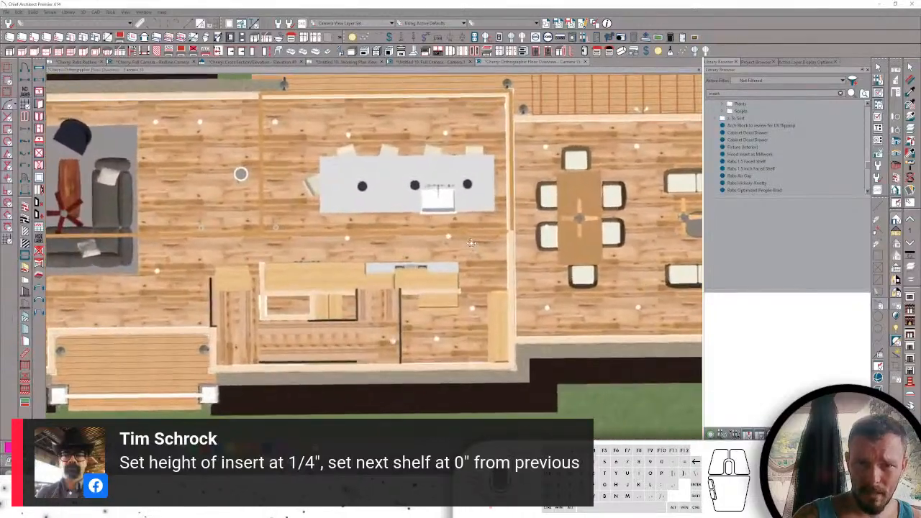
{"action": "scroll", "coordinate": [470, 243], "scroll_direction": "up", "scroll_amount": 5}
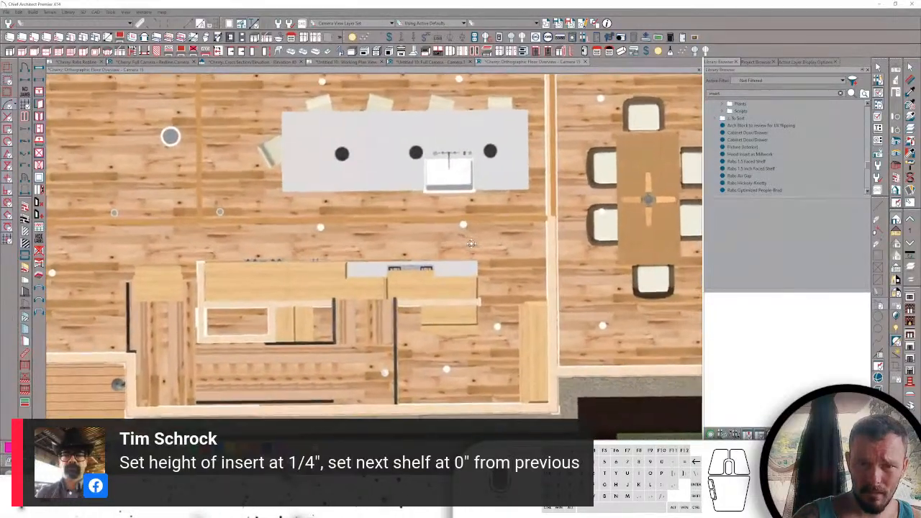
{"action": "scroll", "coordinate": [471, 245], "scroll_direction": "up", "scroll_amount": 5}
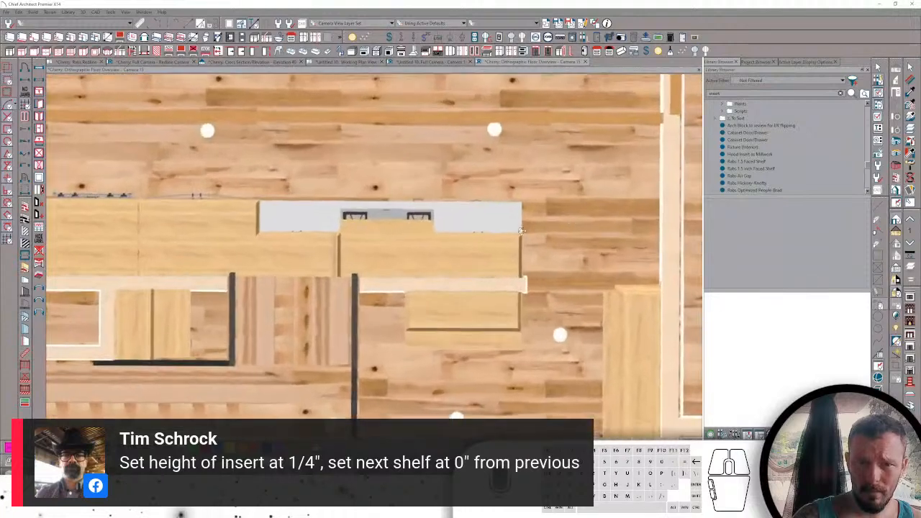
- Cut the overview horizontally through the kitchen wall cabinets with the Cross Section Slider, exposing the hood cabinet's interior
{"action": "left_click", "coordinate": [894, 229]}
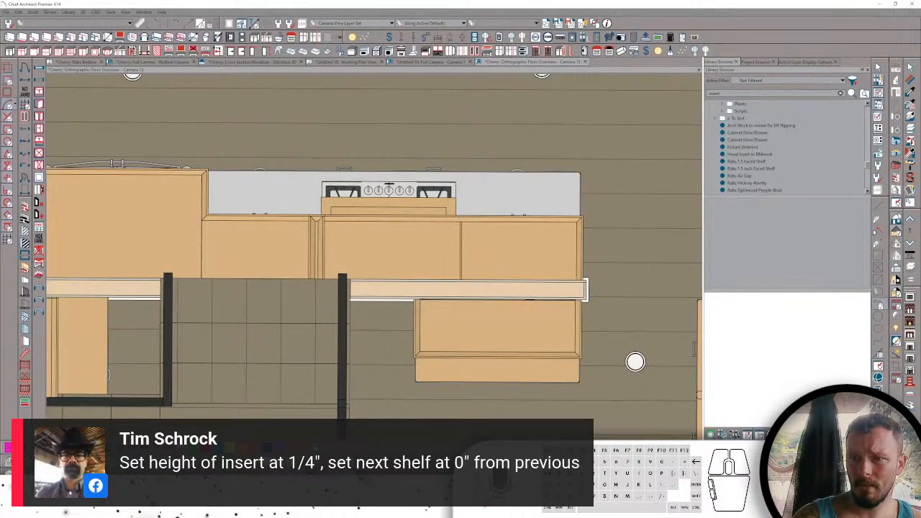
{"action": "left_click", "coordinate": [895, 220]}
{"action": "left_click", "coordinate": [896, 192]}
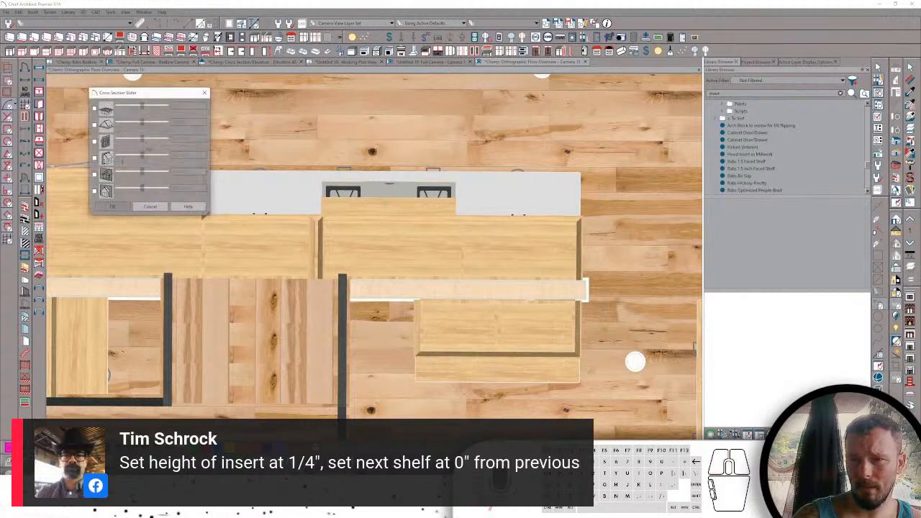
{"action": "left_click", "coordinate": [142, 106]}
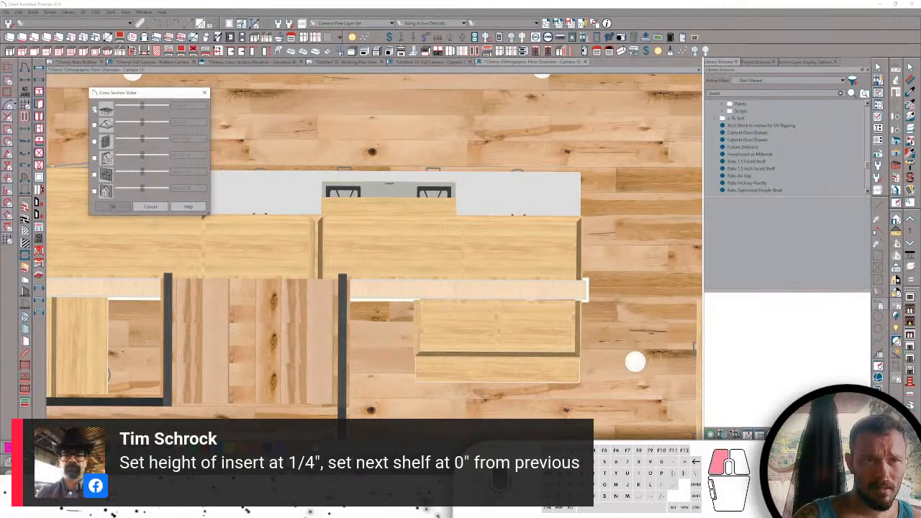
{"action": "left_click_drag", "start_coordinate": [141, 106], "coordinate": [138, 105]}
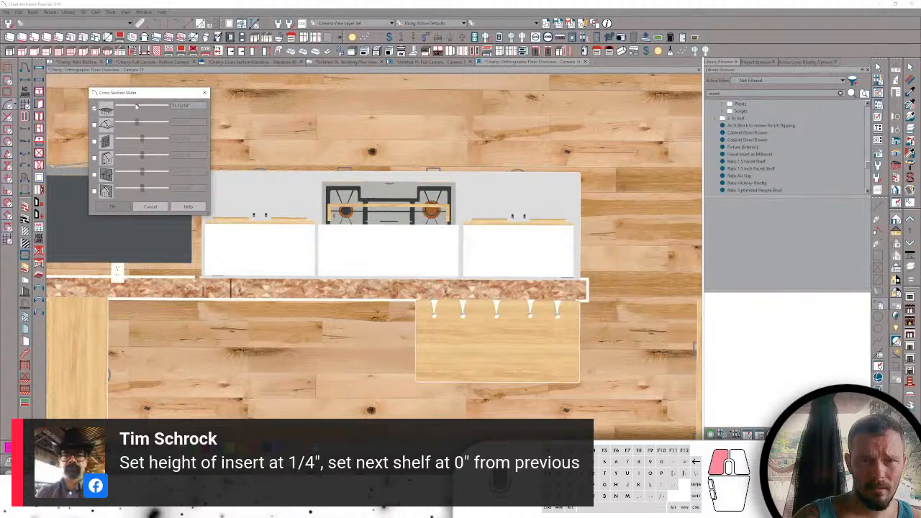
{"action": "left_click_drag", "start_coordinate": [136, 106], "coordinate": [137, 106]}
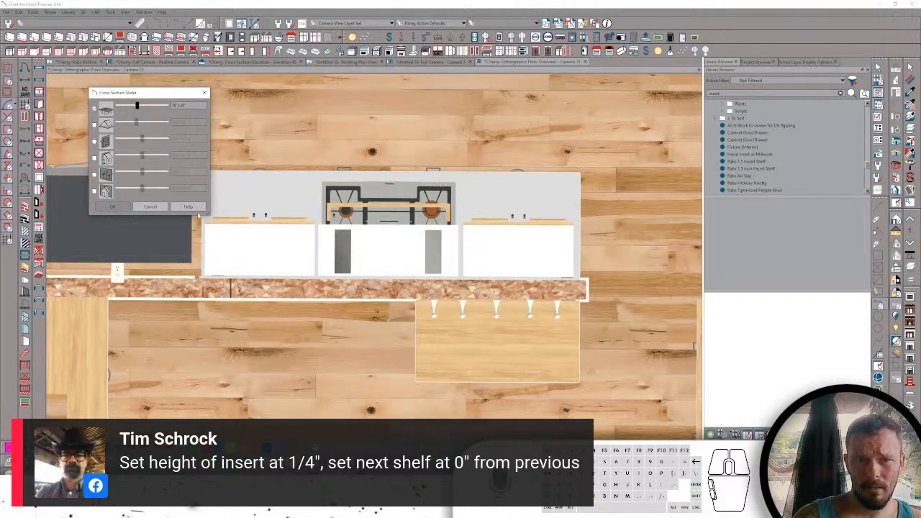
{"action": "left_click", "coordinate": [111, 206]}
- Draw a rectangular 3D solid over the hood cabinet, from inside the projecting hood front to the back wall, and select it
{"action": "scroll", "coordinate": [373, 312], "scroll_direction": "up", "scroll_amount": 3}
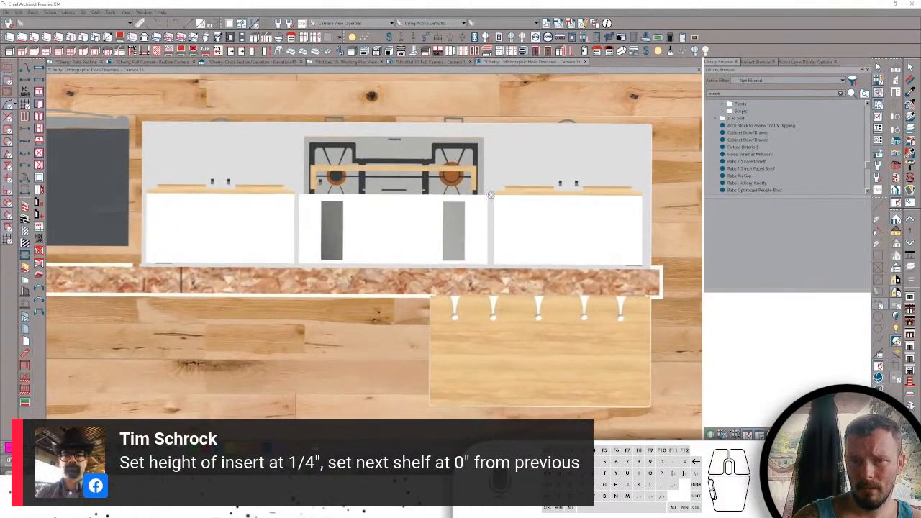
{"action": "scroll", "coordinate": [490, 194], "scroll_direction": "up", "scroll_amount": 3}
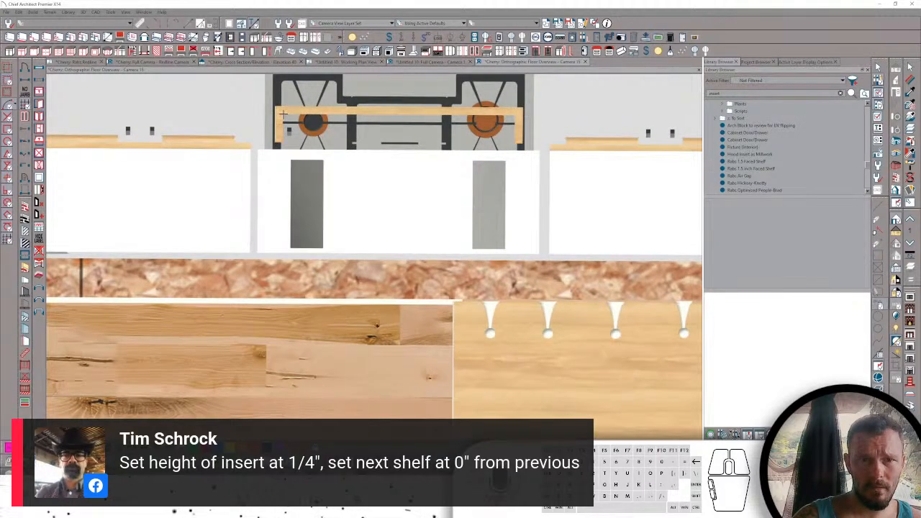
{"action": "left_click_drag", "start_coordinate": [283, 114], "coordinate": [517, 250]}
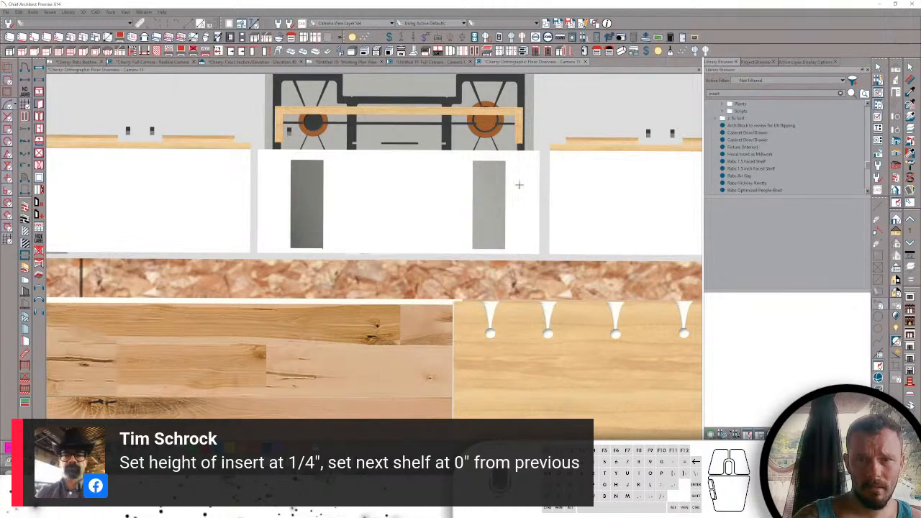
{"action": "scroll", "coordinate": [518, 180], "scroll_direction": "up", "scroll_amount": 1}
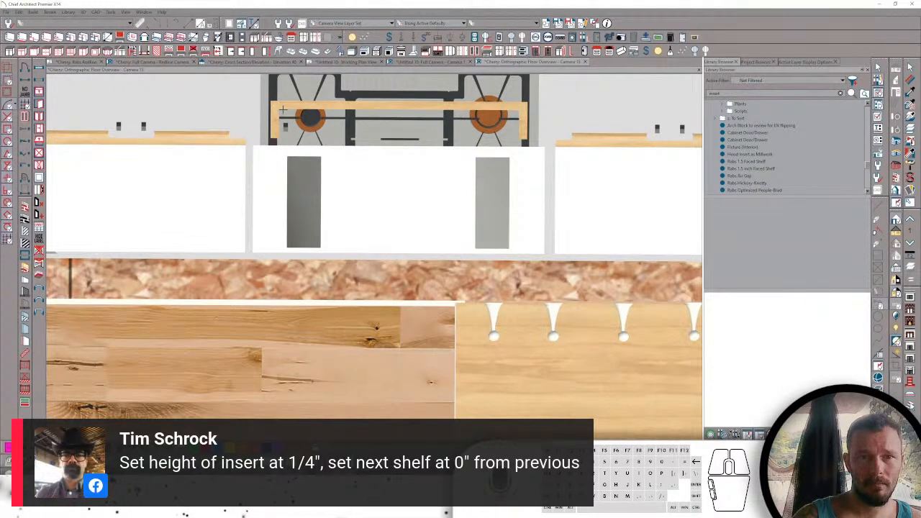
{"action": "left_click", "coordinate": [308, 123]}
{"action": "left_click_drag", "start_coordinate": [308, 123], "coordinate": [516, 253]}
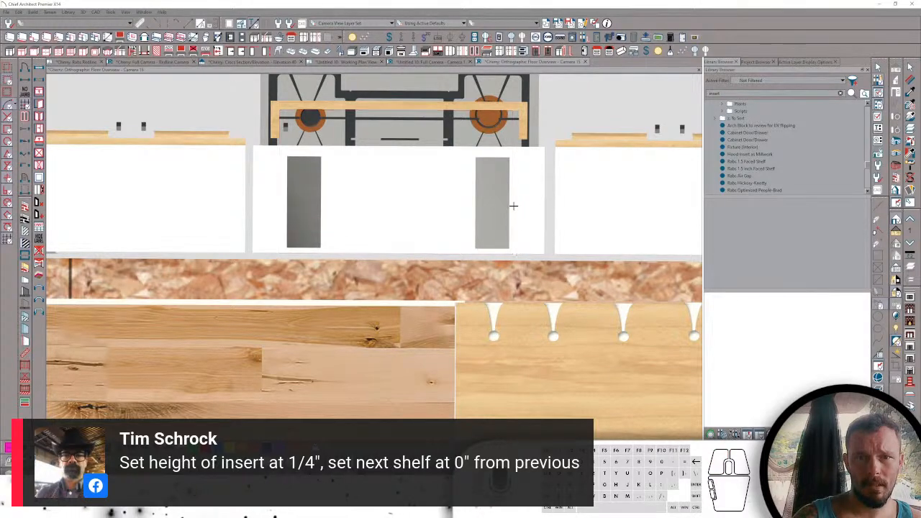
{"action": "left_click", "coordinate": [510, 138]}
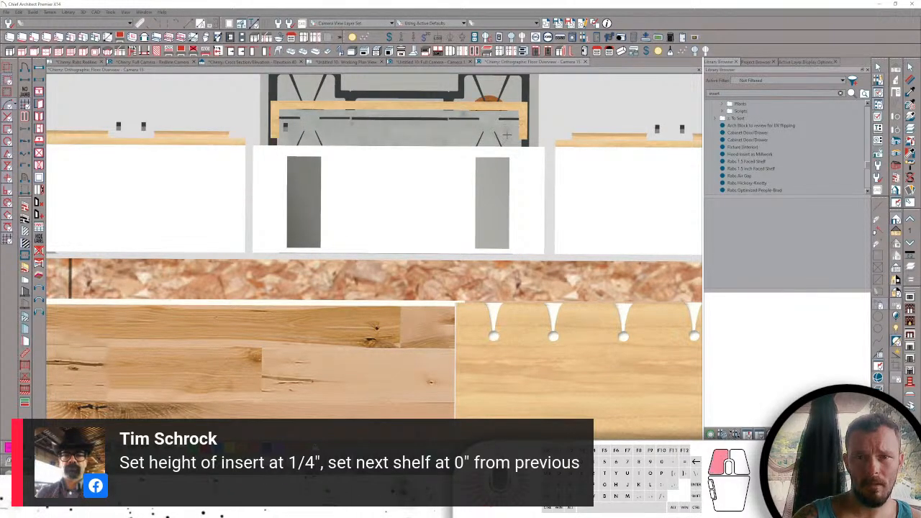
- Break the solid's right edge and widen its rear part to the cabinet side, forming a notch behind the hood front
{"action": "left_click_drag", "start_coordinate": [512, 134], "coordinate": [523, 129]}
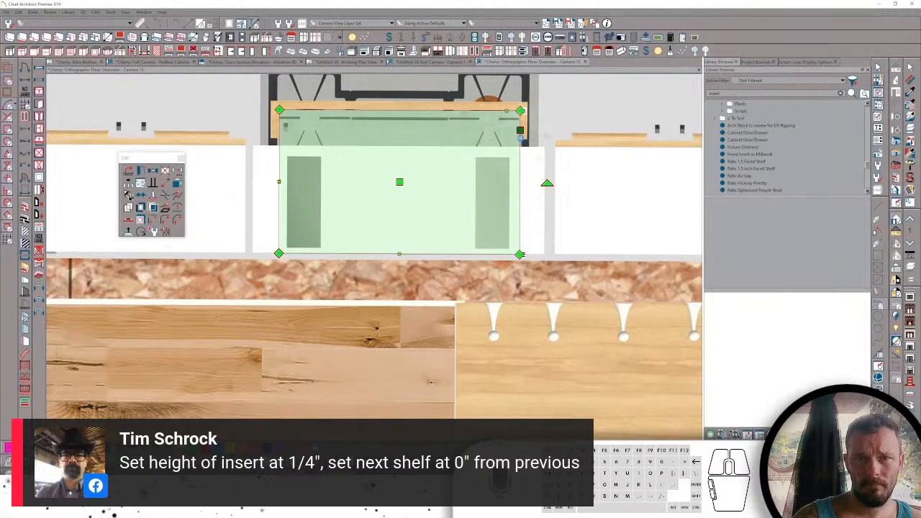
{"action": "left_click", "coordinate": [498, 158]}
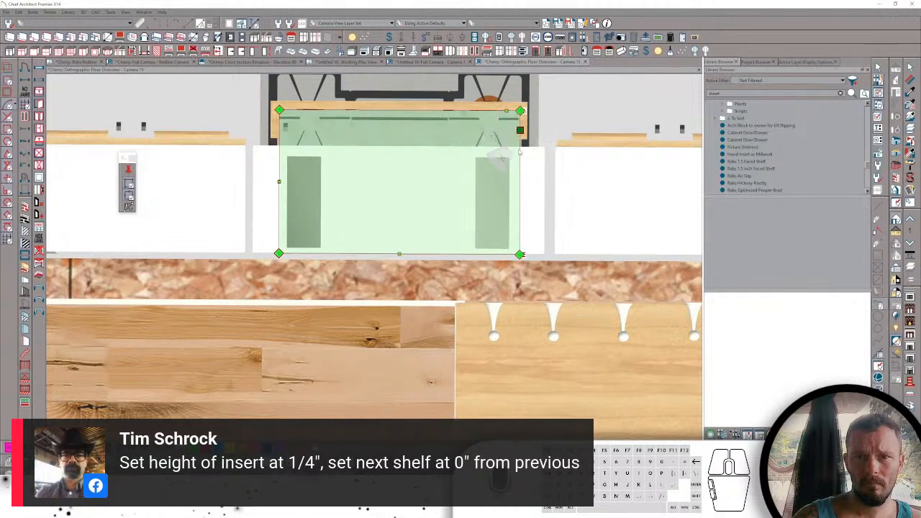
{"action": "left_click", "coordinate": [522, 171]}
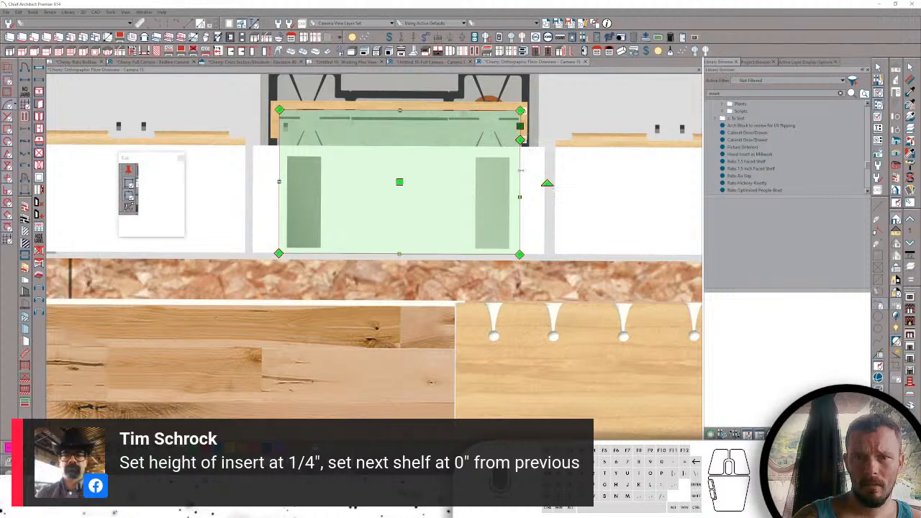
{"action": "left_click_drag", "start_coordinate": [521, 188], "coordinate": [543, 193]}
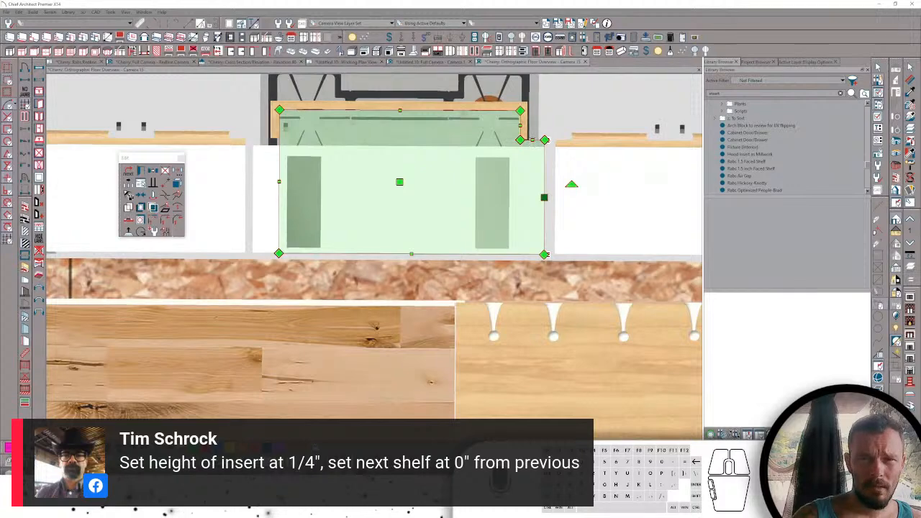
{"action": "left_click_drag", "start_coordinate": [533, 140], "coordinate": [533, 143]}
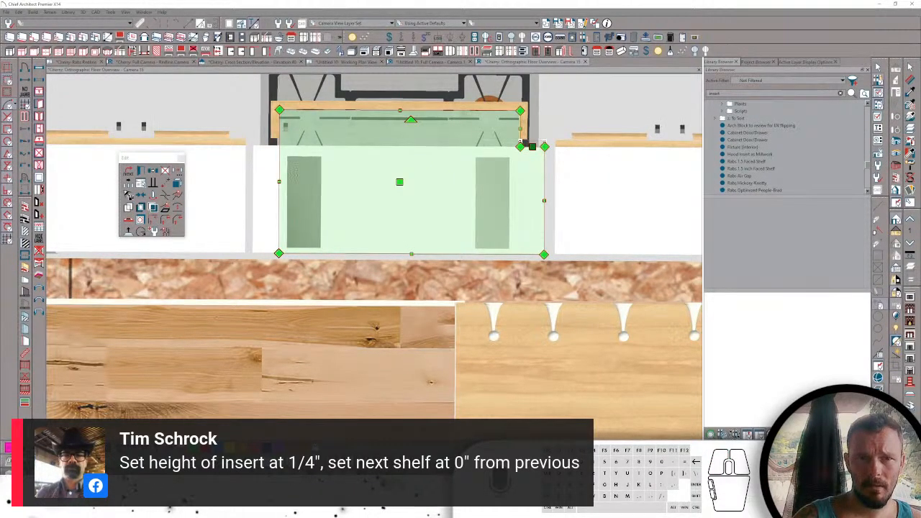
- Trim the solid to its right half at the hood centreline and reflect a copy across that line
{"action": "left_click_drag", "start_coordinate": [279, 182], "coordinate": [374, 182]}
{"action": "left_click_drag", "start_coordinate": [370, 109], "coordinate": [400, 110]}
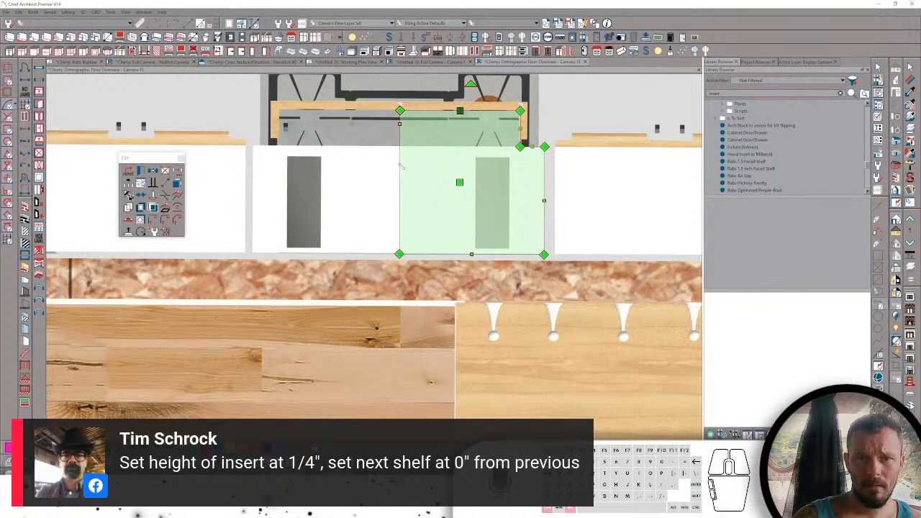
{"action": "key", "text": "ctrl+alt+r"}
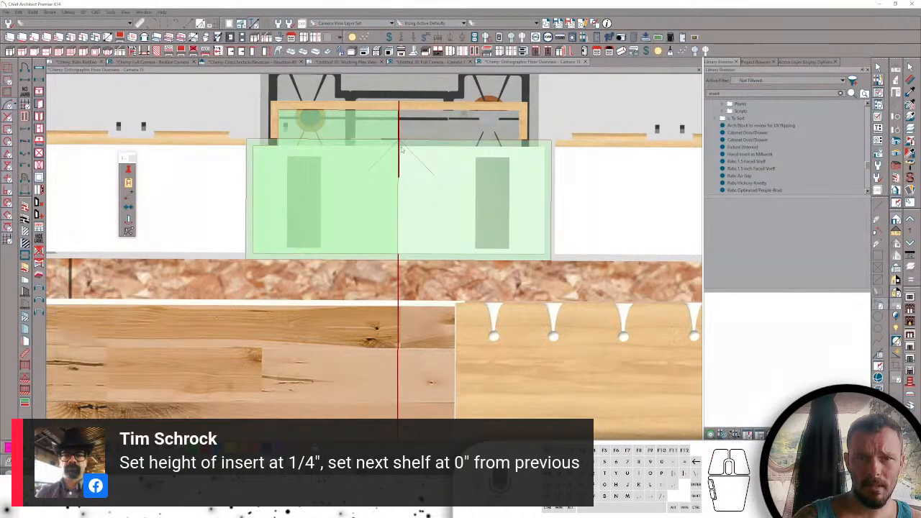
{"action": "left_click", "coordinate": [398, 140]}
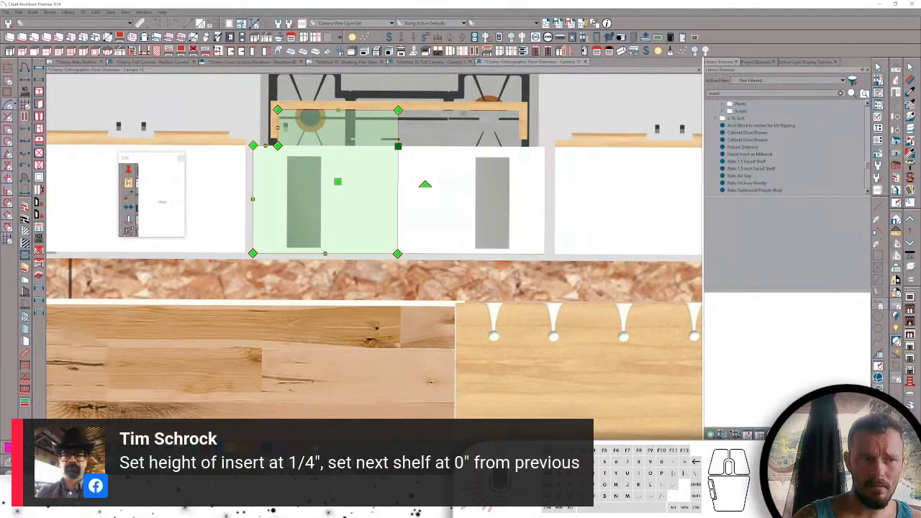
- Try to union the reflected left half of the solid with the right half
{"action": "left_click", "coordinate": [129, 207]}
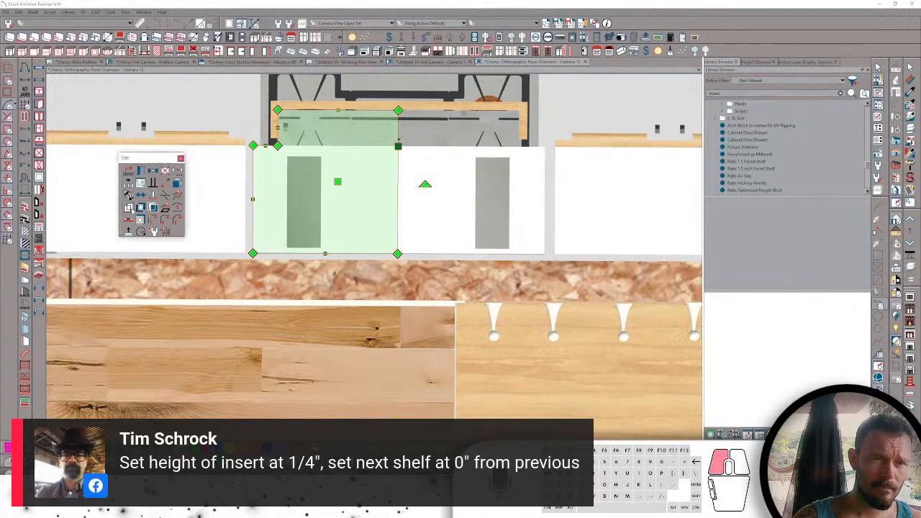
{"action": "left_click", "coordinate": [399, 141]}
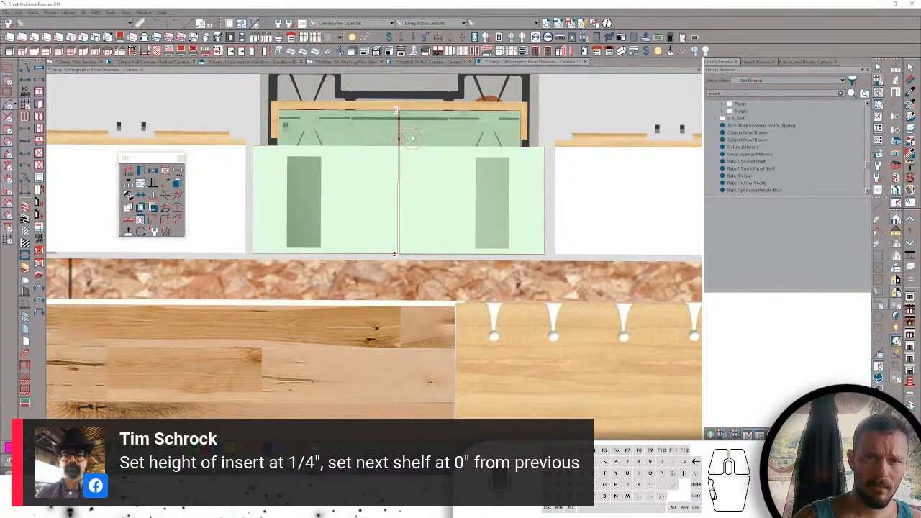
{"action": "left_click", "coordinate": [412, 138]}
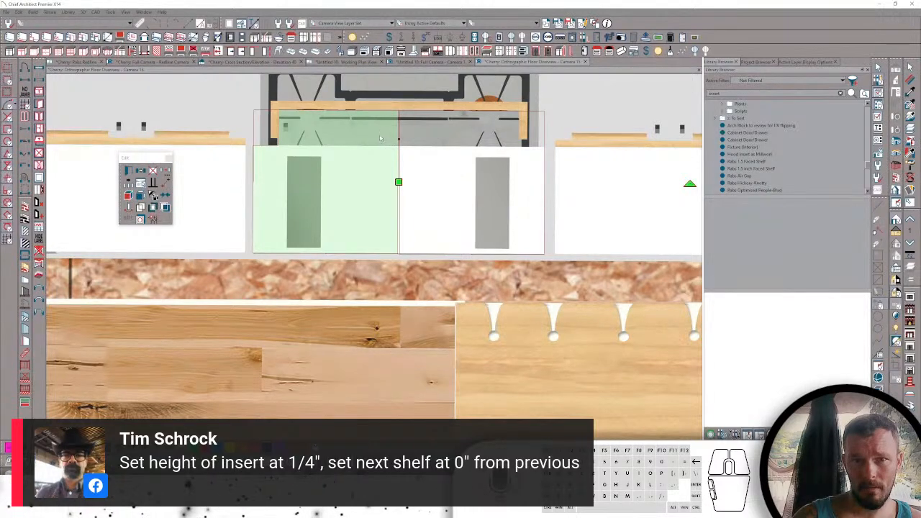
- Extend the left half's inner edge past the centreline to overlap the right half, and union both into one solid
{"action": "left_click", "coordinate": [380, 136]}
{"action": "left_click_drag", "start_coordinate": [398, 182], "coordinate": [408, 126]}
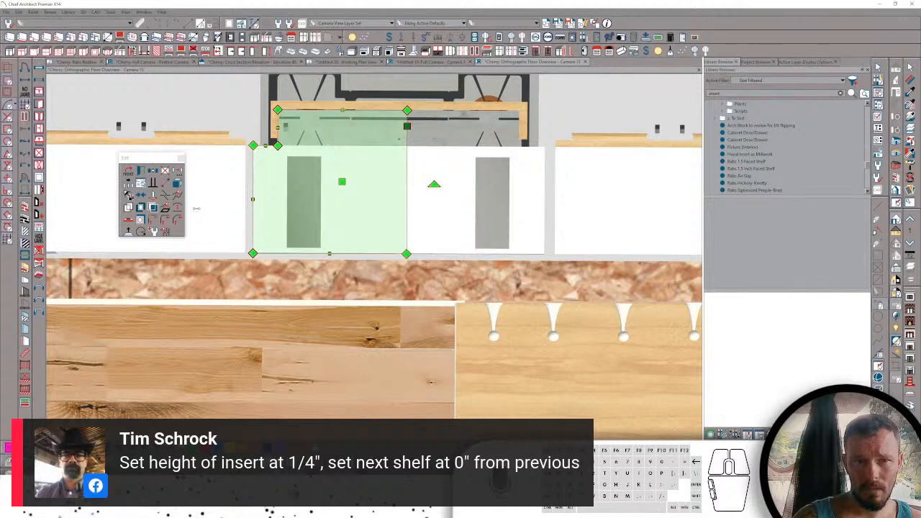
{"action": "left_click", "coordinate": [128, 208]}
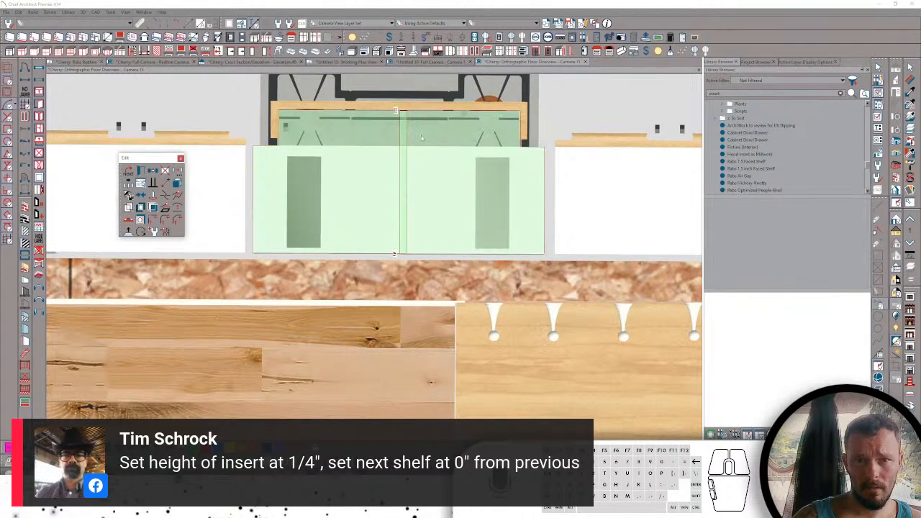
{"action": "left_click", "coordinate": [422, 137]}
{"action": "left_click", "coordinate": [388, 141]}
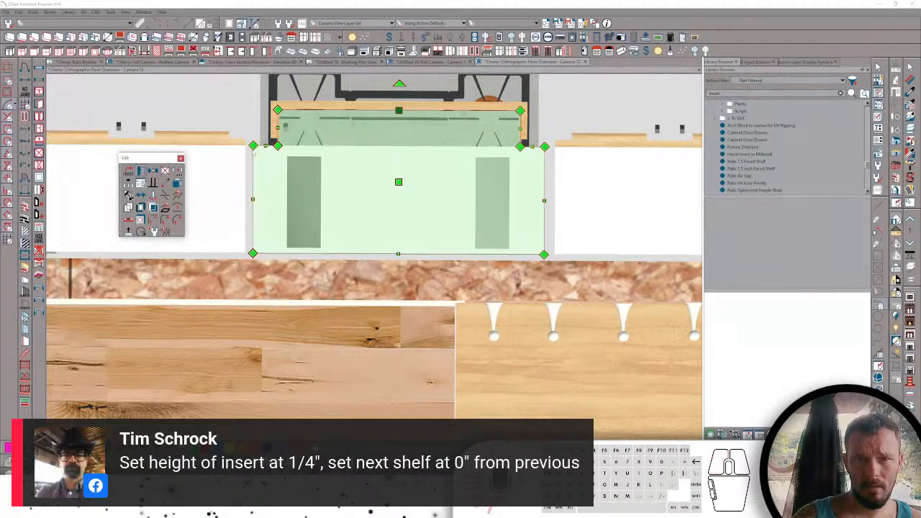
- Set the insert panel solid's height to 3/4"
{"action": "double_click", "coordinate": [340, 132]}
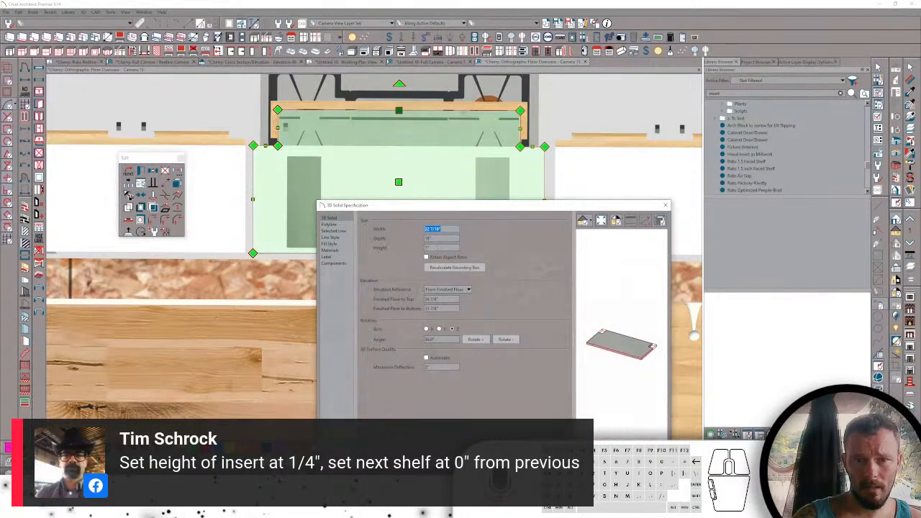
{"action": "left_click_drag", "start_coordinate": [437, 248], "coordinate": [406, 245]}
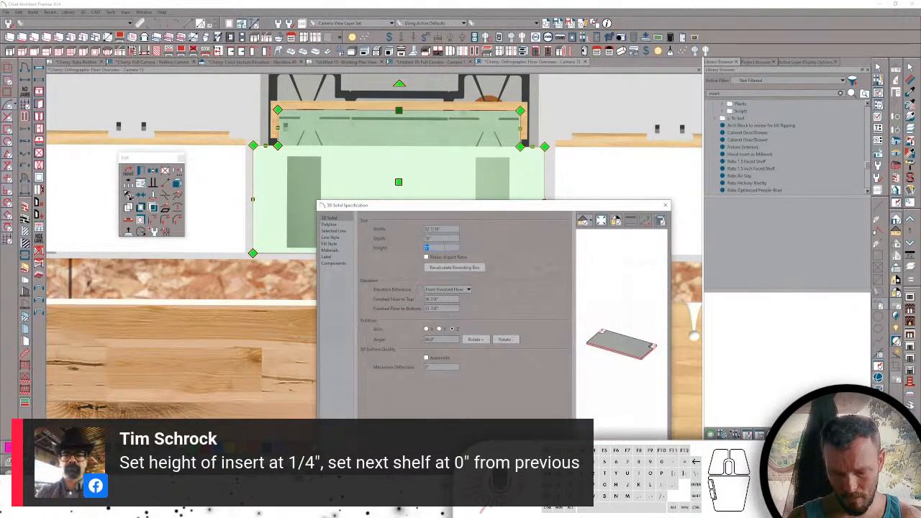
{"action": "type", "text": "1/"}
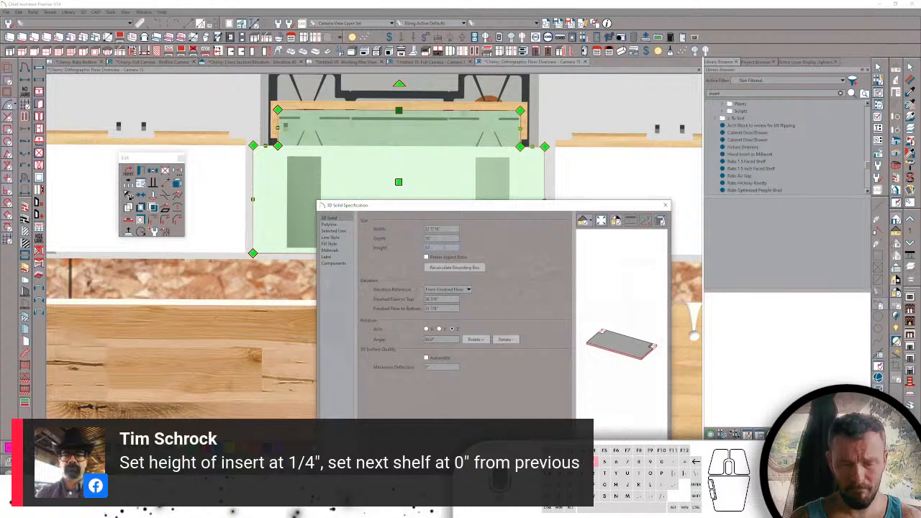
{"action": "type", "text": "4"}
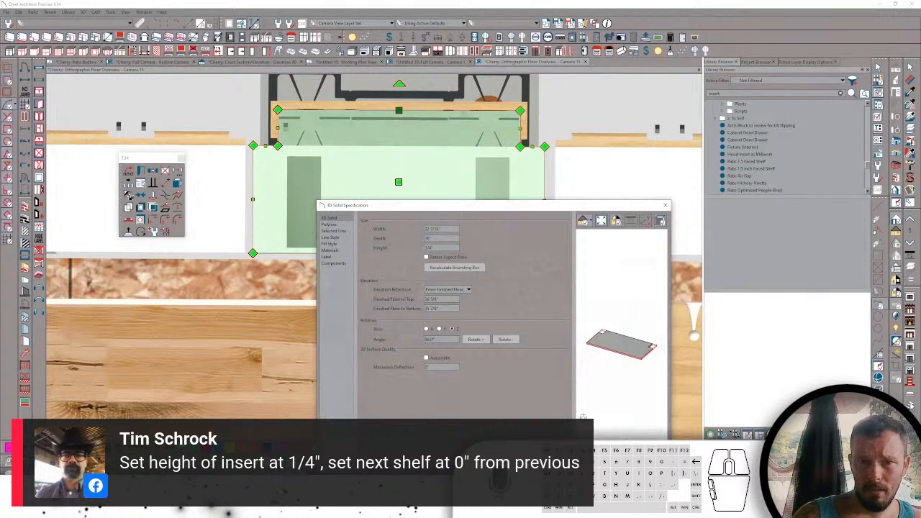
{"action": "left_click", "coordinate": [588, 461]}
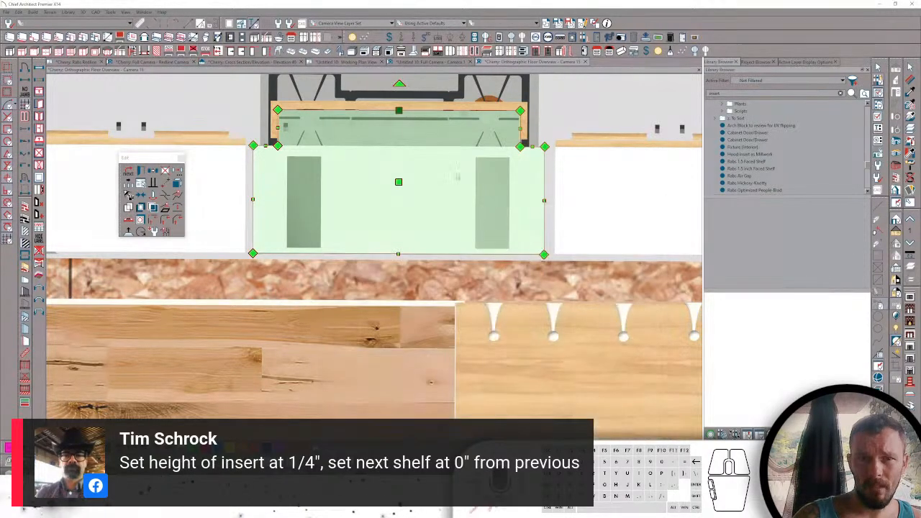
- Try to rotate the insert panel solid in the orthographic floor overview and leave it deselected
{"action": "key", "text": "Tab"}
{"action": "left_click", "coordinate": [413, 131]}
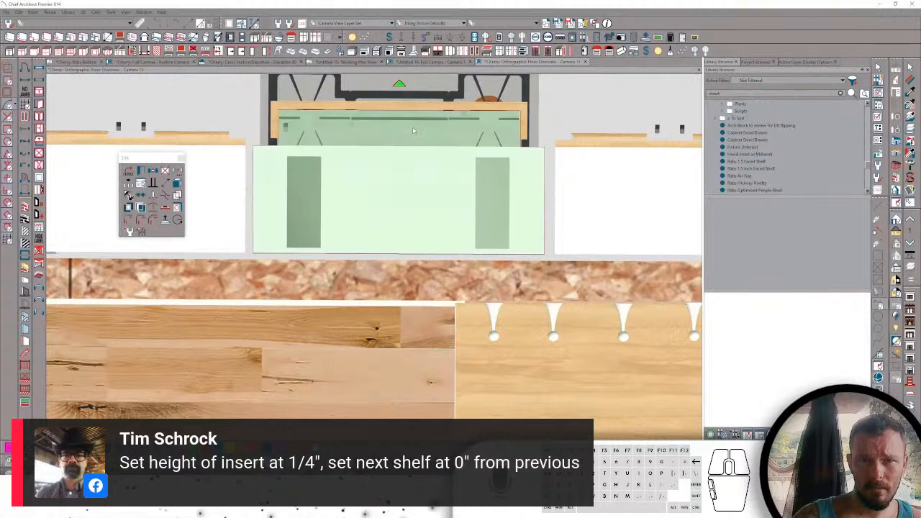
{"action": "left_click_drag", "start_coordinate": [400, 86], "coordinate": [360, 262]}
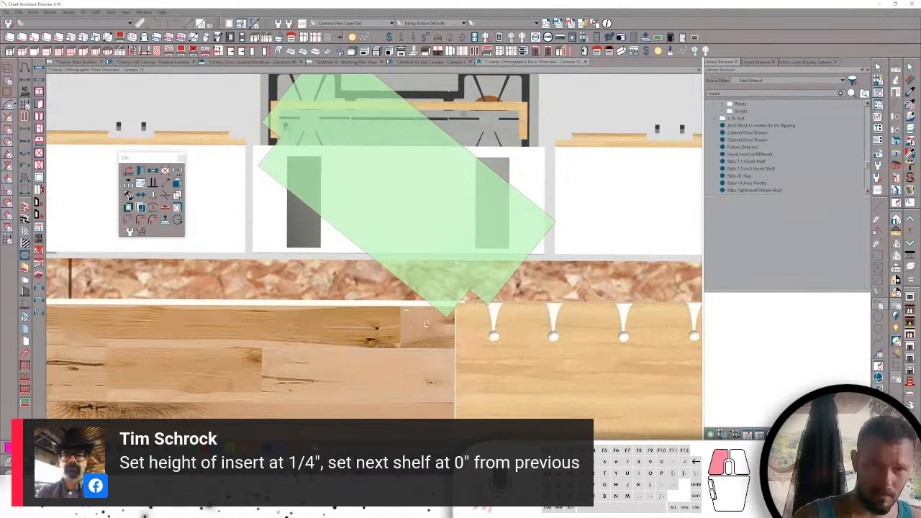
{"action": "left_click_drag", "start_coordinate": [426, 325], "coordinate": [547, 248]}
{"action": "left_click_drag", "start_coordinate": [422, 330], "coordinate": [413, 336]}
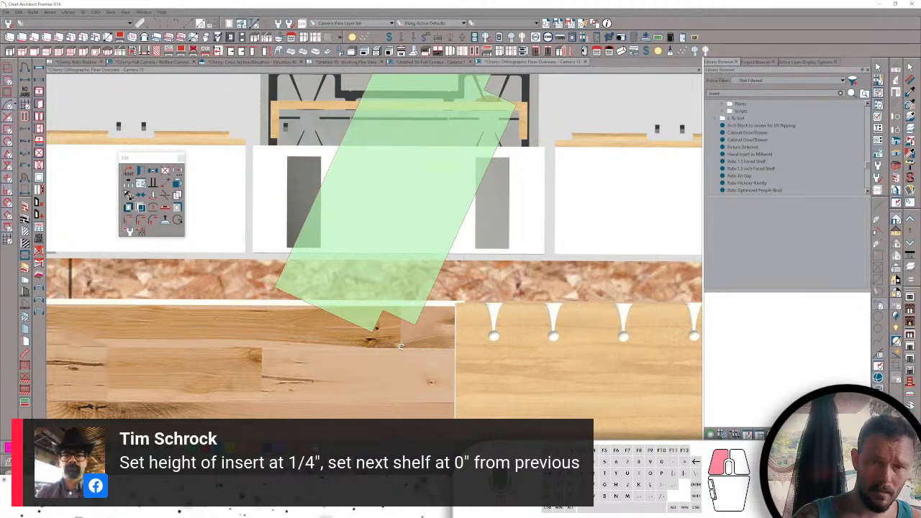
{"action": "left_click_drag", "start_coordinate": [400, 347], "coordinate": [204, 316]}
{"action": "scroll", "coordinate": [397, 151], "scroll_direction": "up", "scroll_amount": 3}
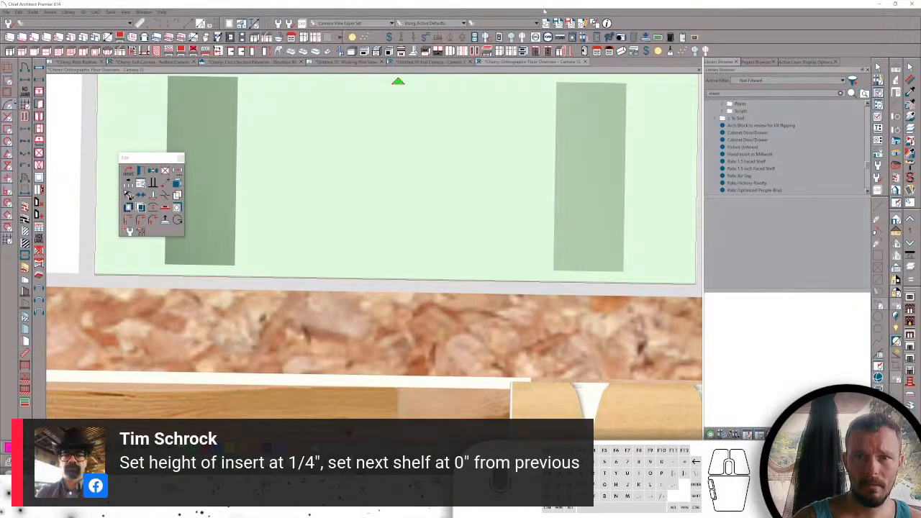
{"action": "scroll", "coordinate": [421, 167], "scroll_direction": "up", "scroll_amount": 3}
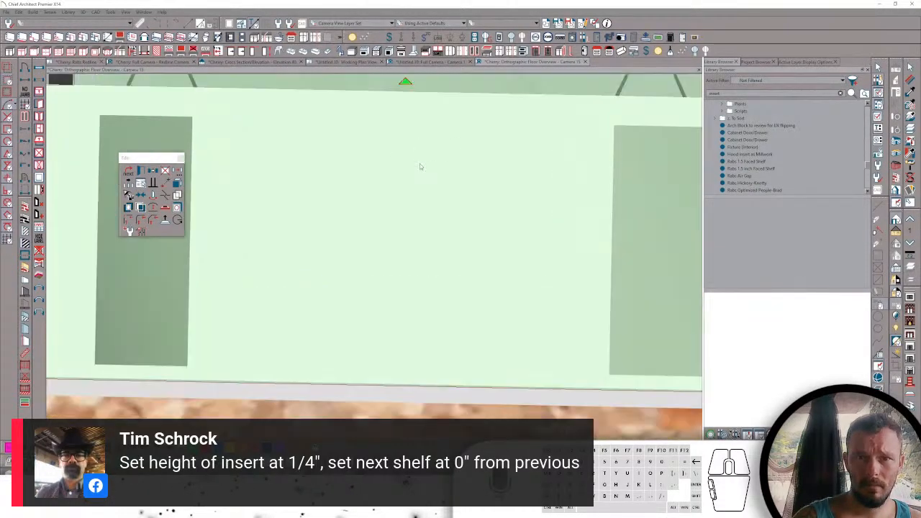
{"action": "scroll", "coordinate": [421, 166], "scroll_direction": "down", "scroll_amount": 8}
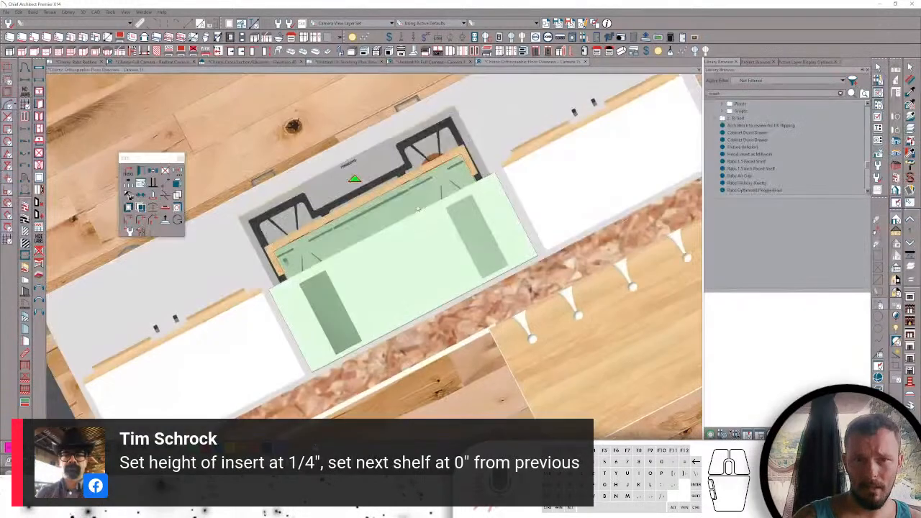
{"action": "left_click", "coordinate": [386, 218]}
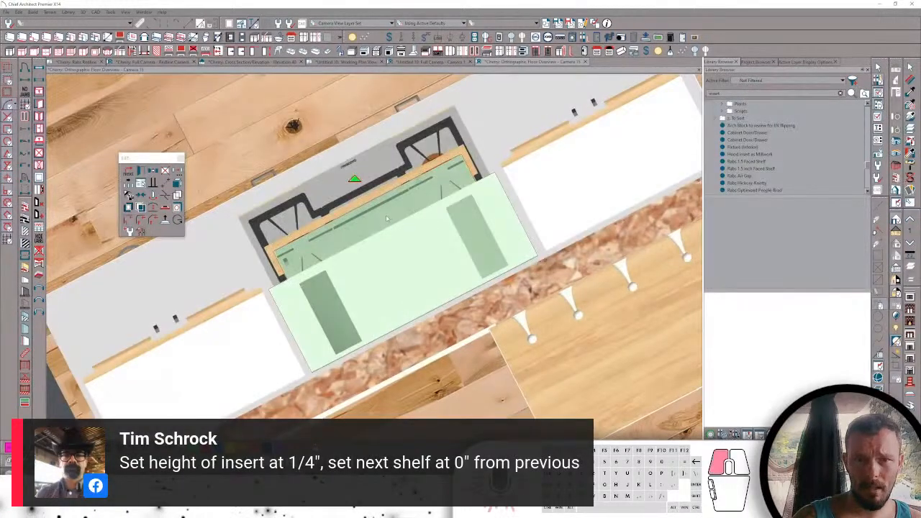
{"action": "left_click", "coordinate": [386, 220]}
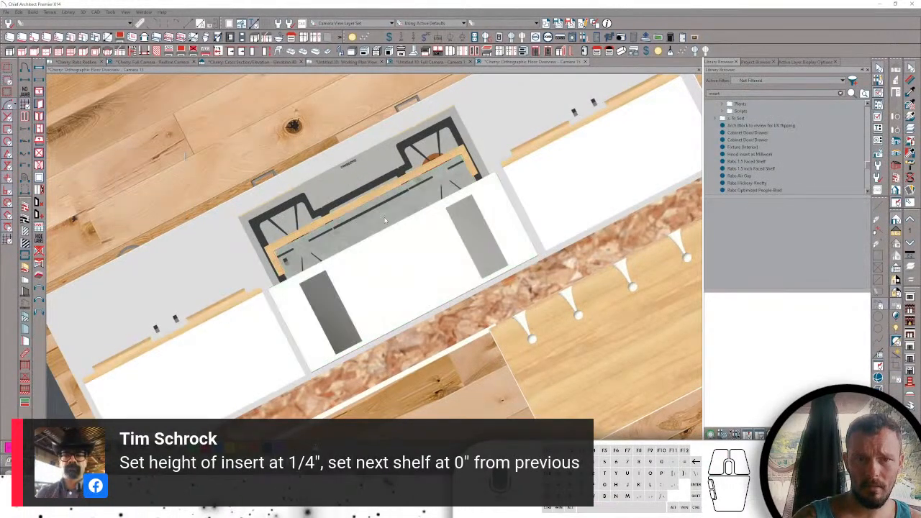
- Close the floor overview, switch to the redline camera and try to rotate the panel solid above the cooktop
{"action": "left_click", "coordinate": [583, 62]}
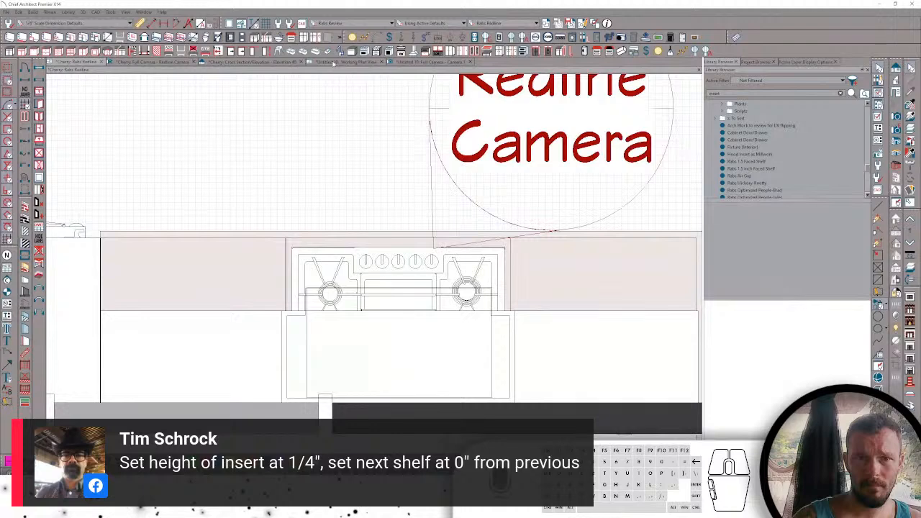
{"action": "left_click", "coordinate": [333, 62]}
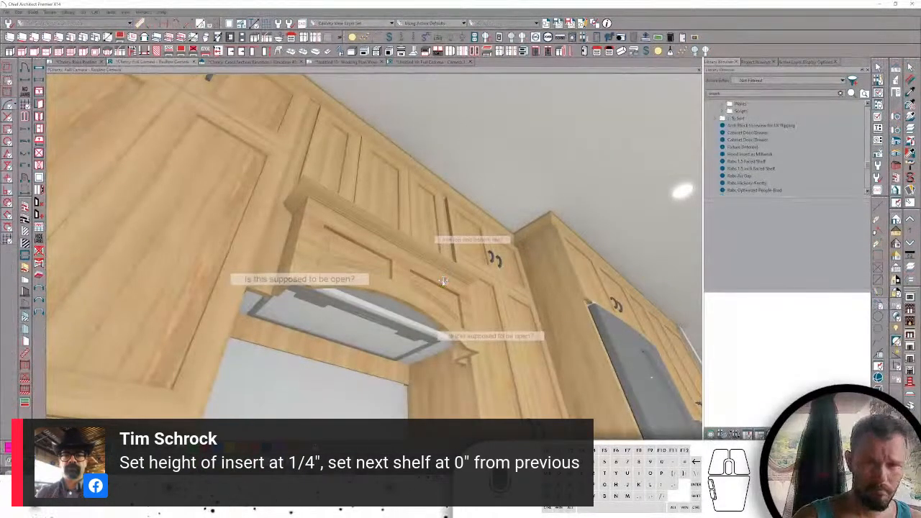
{"action": "middle_click_drag", "start_coordinate": [443, 281], "coordinate": [466, 287]}
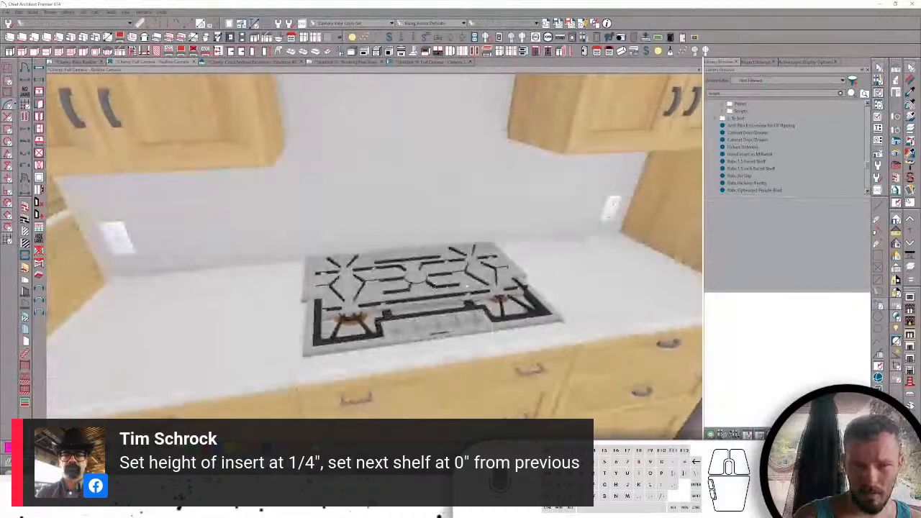
{"action": "left_click", "coordinate": [511, 275]}
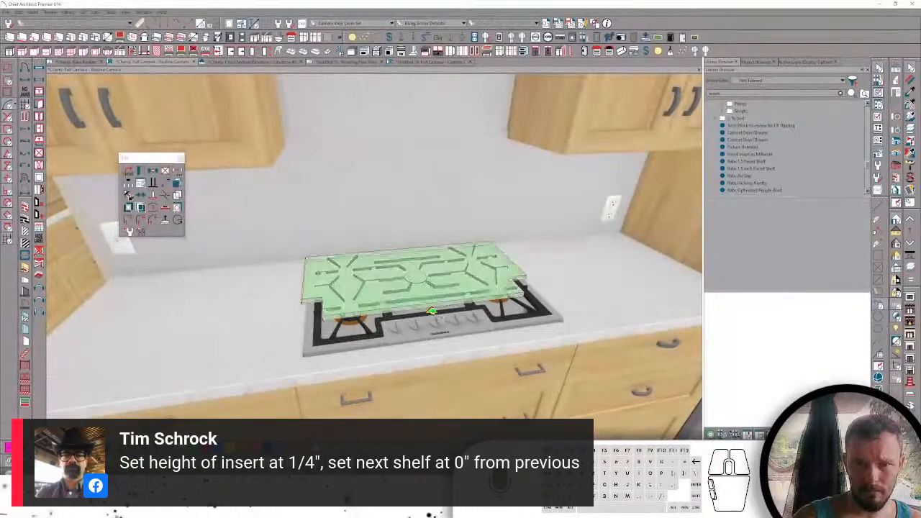
{"action": "left_click_drag", "start_coordinate": [432, 311], "coordinate": [253, 122]}
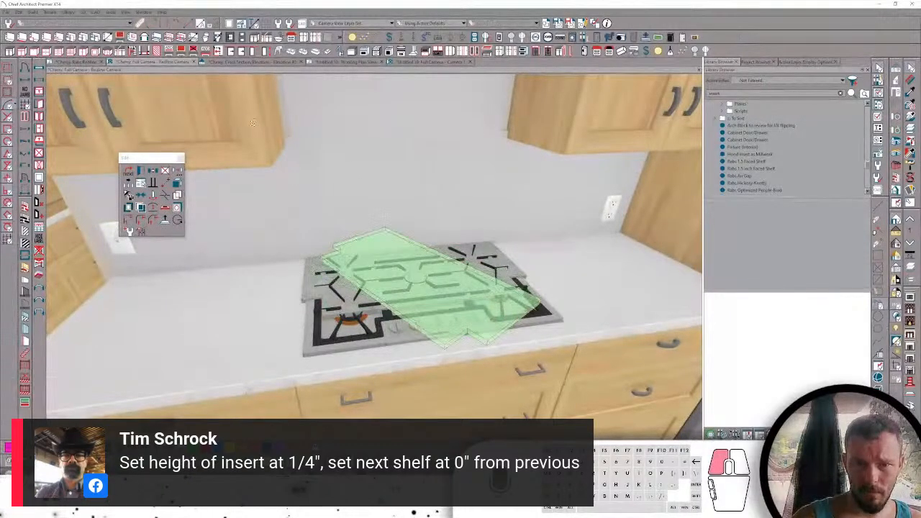
{"action": "left_click_drag", "start_coordinate": [223, 341], "coordinate": [386, 233]}
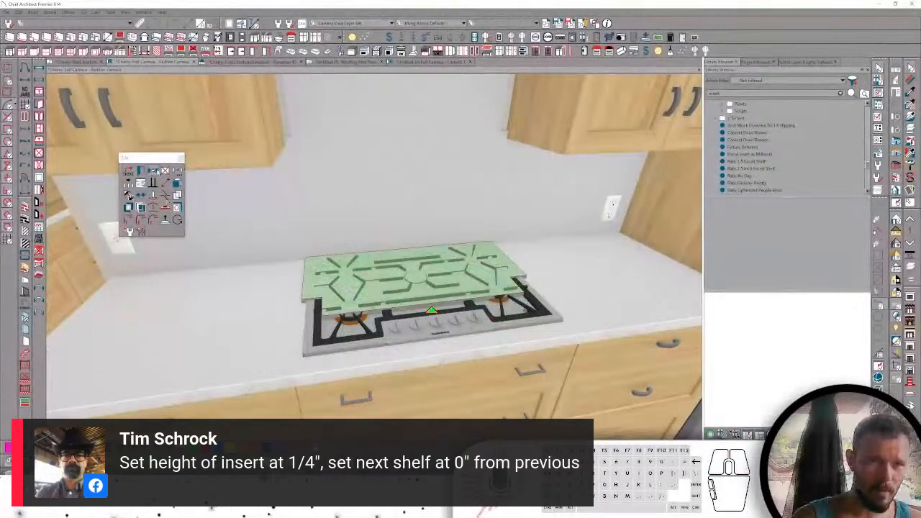
- Convert the solid to a Millwork symbol named Shelf Infill Hood, adding it to the library with advanced options shown
{"action": "left_click", "coordinate": [141, 232]}
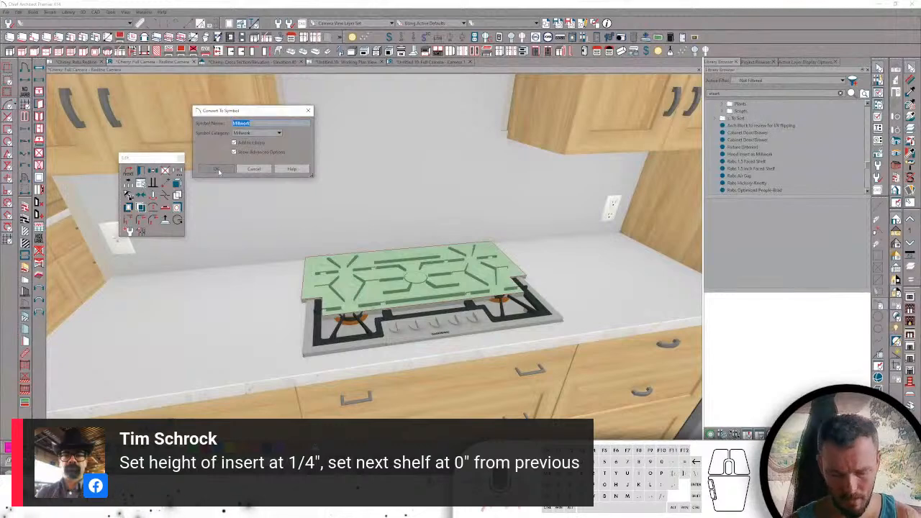
{"action": "type", "text": "Shelf "}
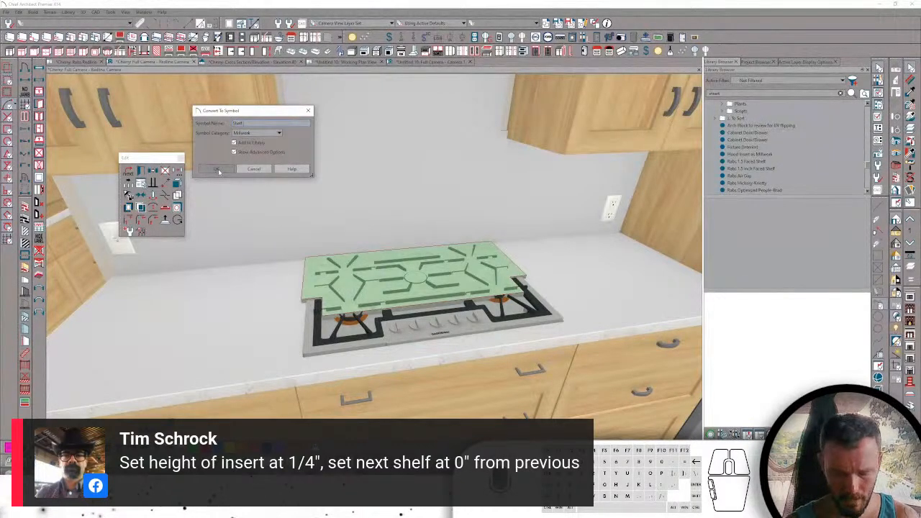
{"action": "type", "text": "Infill "}
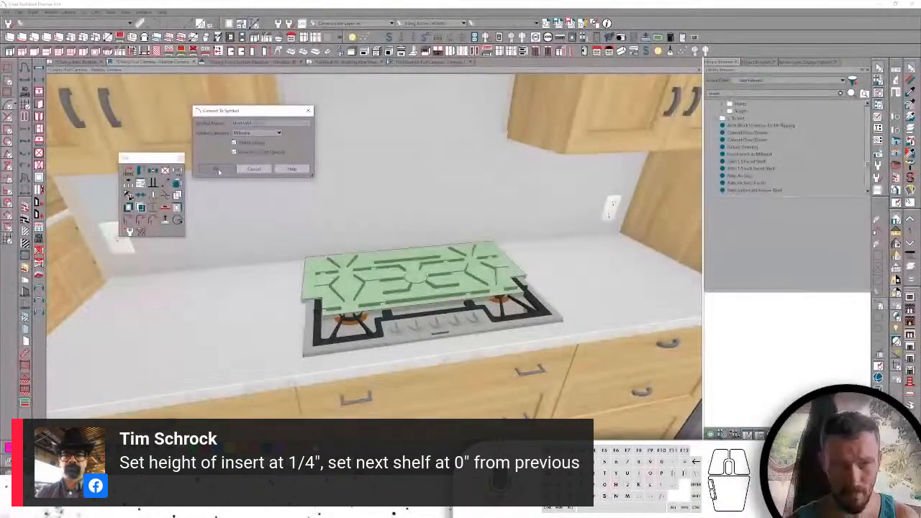
{"action": "type", "text": "Insert"}
{"action": "left_click", "coordinate": [218, 170]}
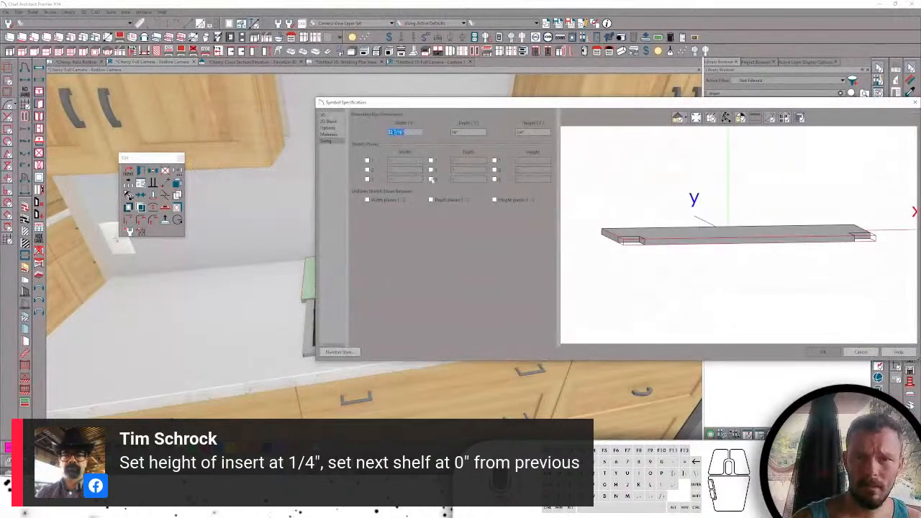
- Check the symbol's 2D block and rotate the symbol 180° about the Z axis so its notches face the opposite way
{"action": "left_click", "coordinate": [330, 121]}
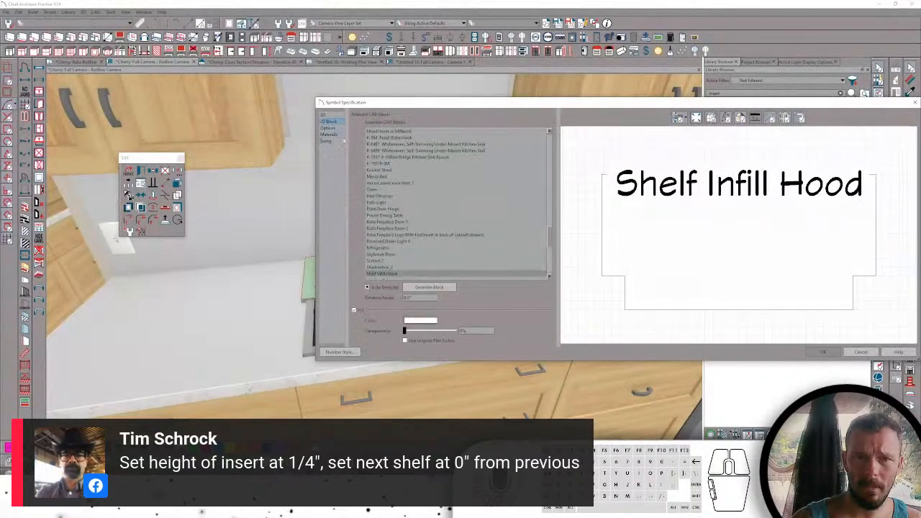
{"action": "left_click", "coordinate": [323, 115]}
{"action": "left_click", "coordinate": [454, 202]}
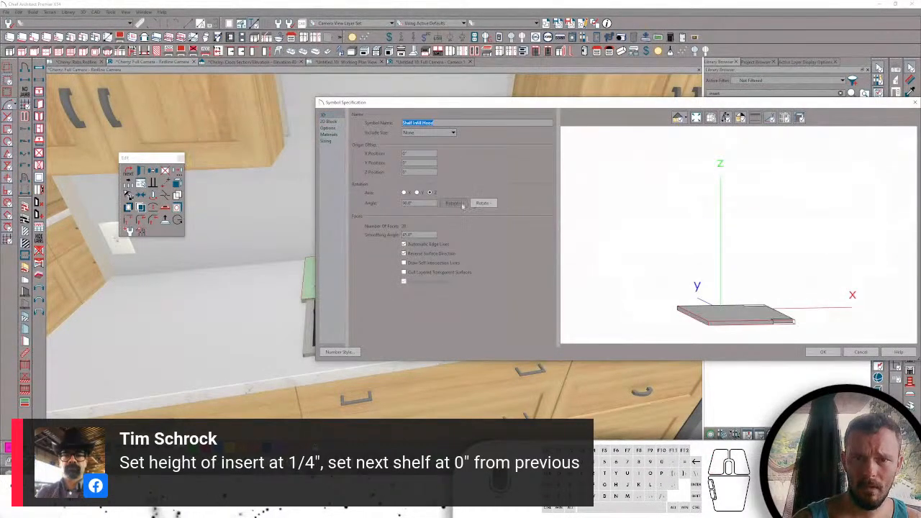
{"action": "left_click", "coordinate": [461, 203]}
{"action": "left_click", "coordinate": [457, 203]}
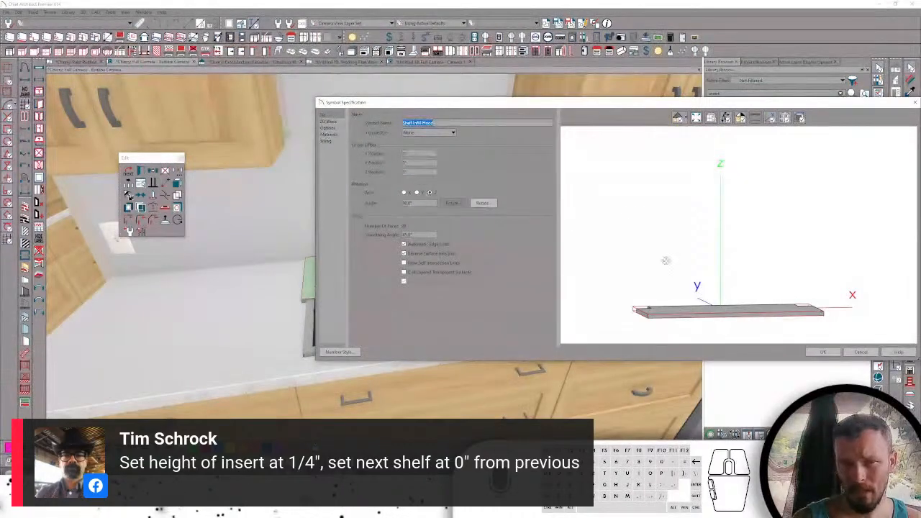
{"action": "left_click_drag", "start_coordinate": [689, 148], "coordinate": [772, 296]}
- Set the bounding box depth of the Shelf Infill Hood symbol to 12"
{"action": "left_click", "coordinate": [328, 141]}
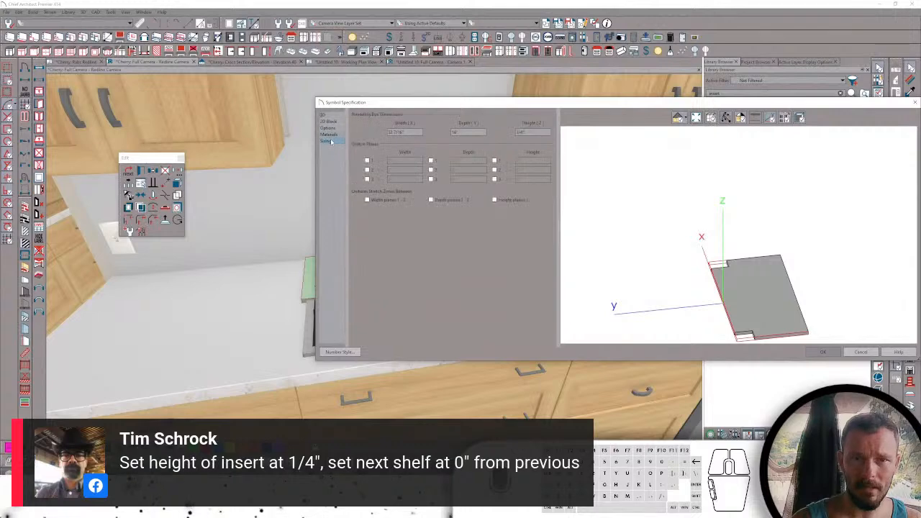
{"action": "double_click", "coordinate": [459, 131]}
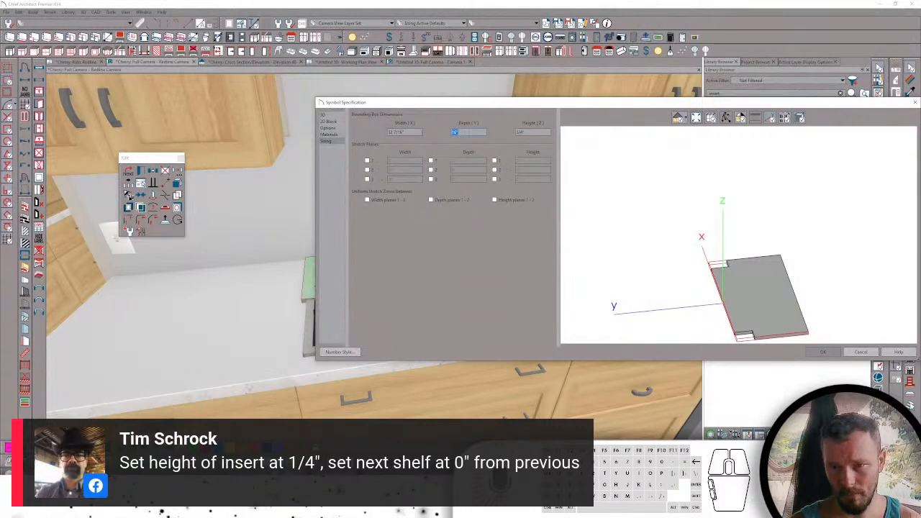
{"action": "type", "text": "10"}
{"action": "key", "text": "Tab"}
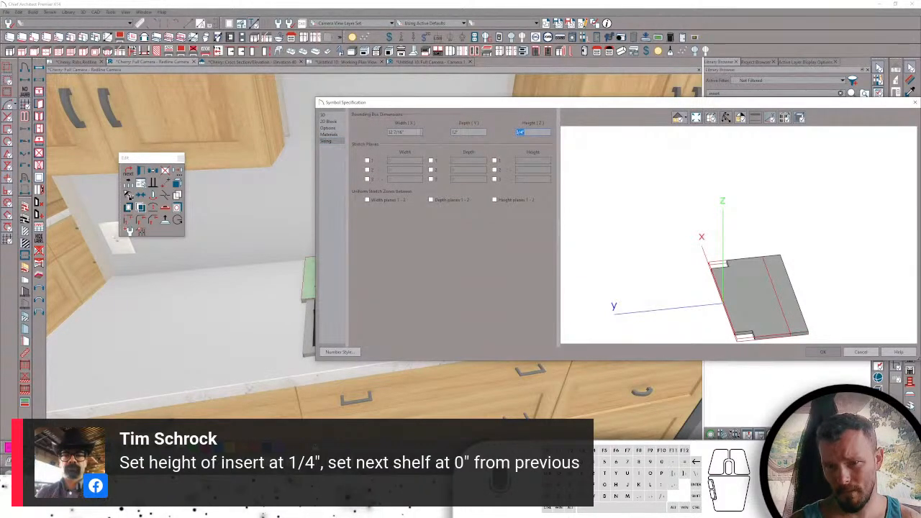
- Offset the symbol's origin 4" in Y so the notched part projects beyond the bounding box, and accept the symbol
{"action": "left_click", "coordinate": [323, 115]}
{"action": "left_click_drag", "start_coordinate": [415, 172], "coordinate": [395, 167]}
{"action": "type", "text": "1"}
{"action": "key", "text": "Tab"}
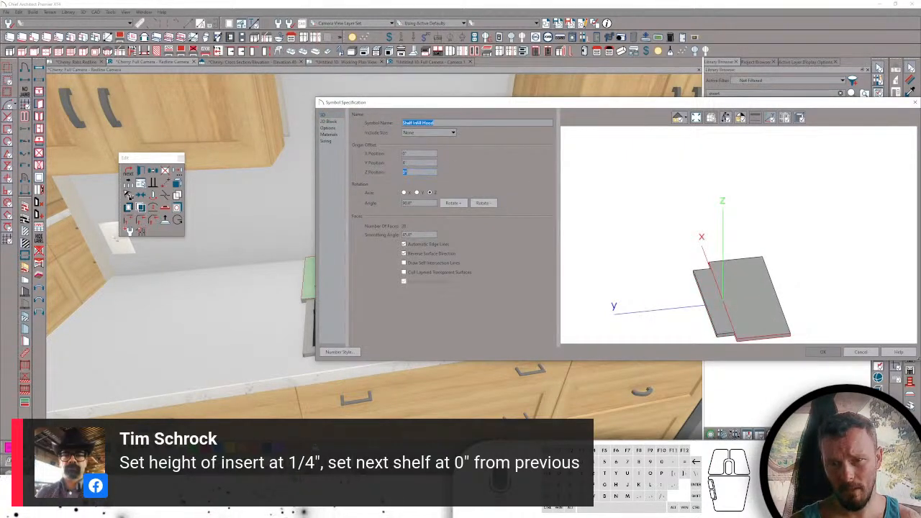
{"action": "key", "text": "Return"}
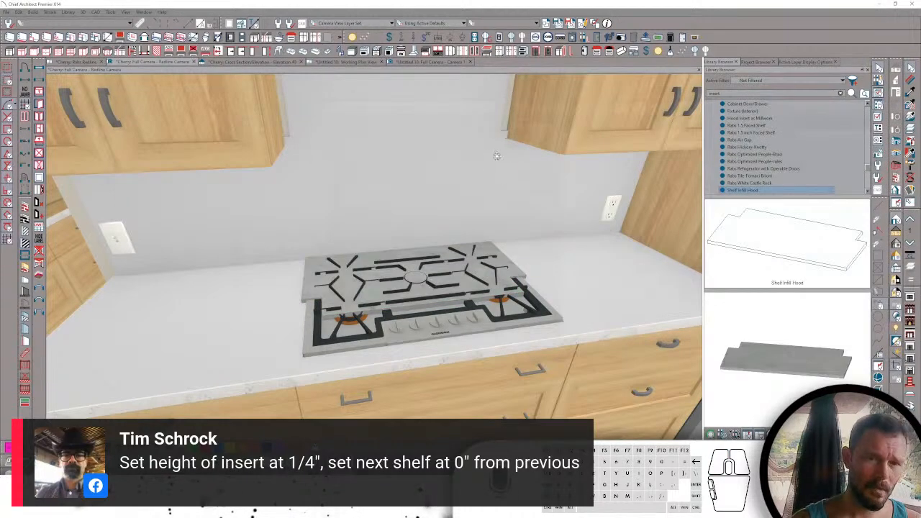
- Assign the Shelf Infill Hood symbol from the User Catalog to shelf 1 behind the hood cabinet's valance door, resizing the insert to fit
{"action": "key", "text": "space"}
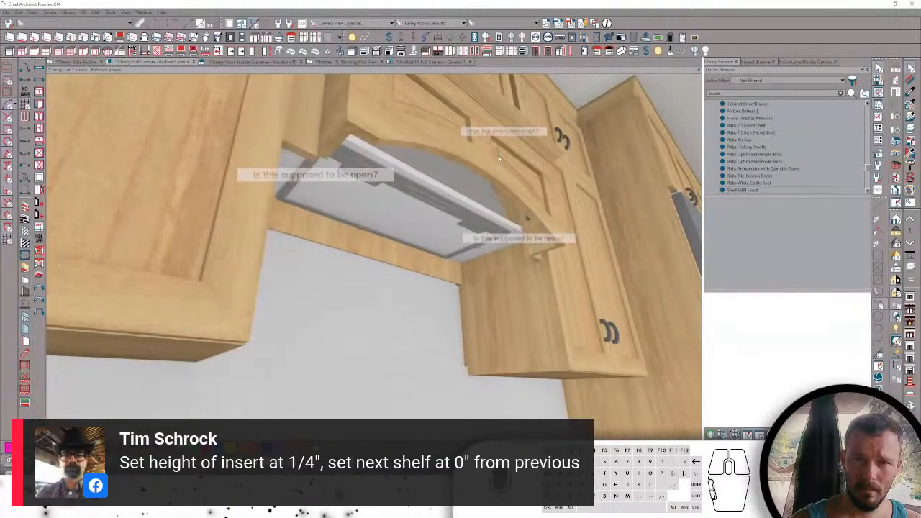
{"action": "left_click", "coordinate": [498, 170]}
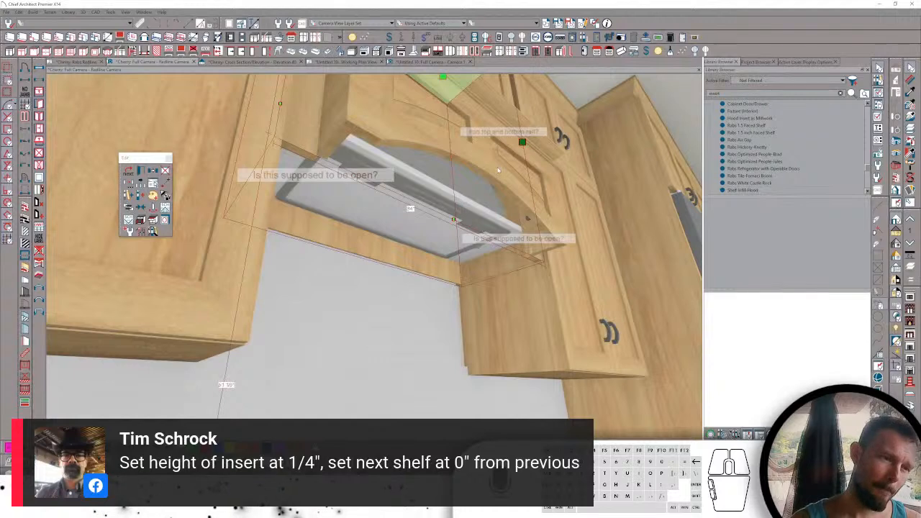
{"action": "double_click", "coordinate": [498, 170]}
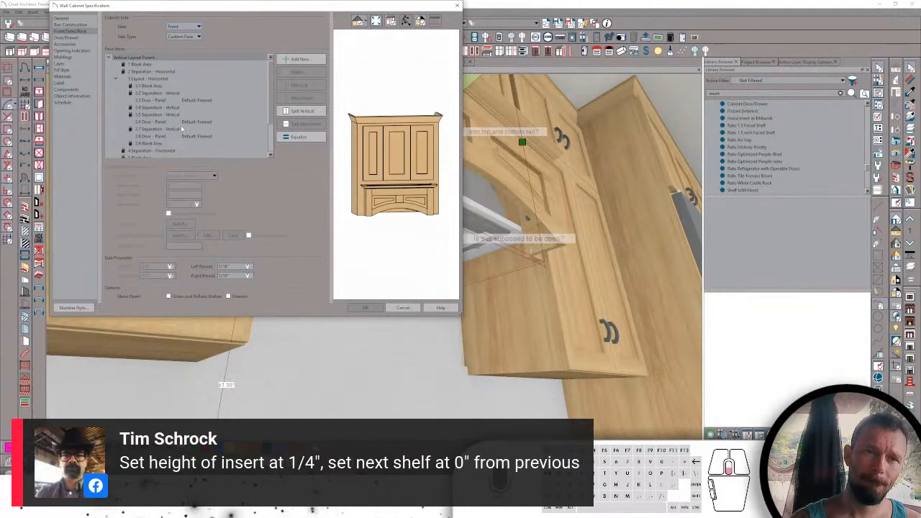
{"action": "scroll", "coordinate": [212, 148], "scroll_direction": "down", "scroll_amount": 2}
{"action": "left_click", "coordinate": [212, 144]}
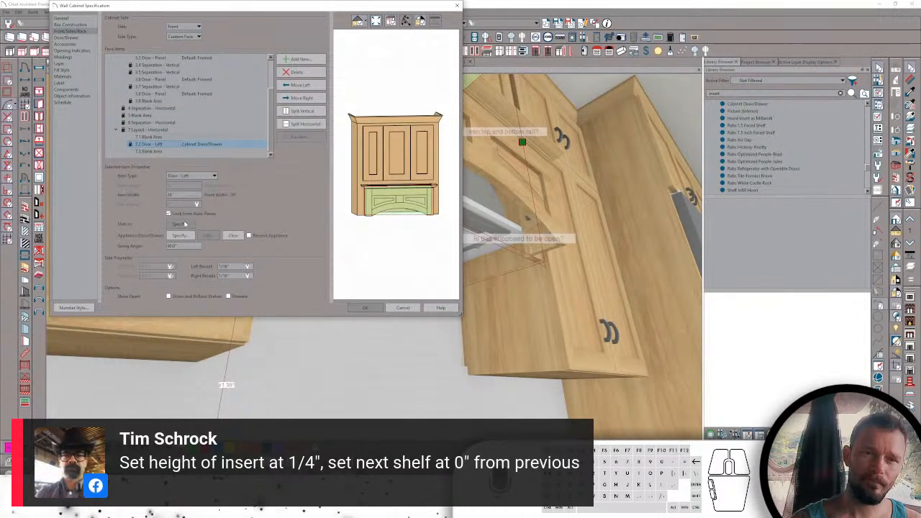
{"action": "left_click", "coordinate": [179, 225]}
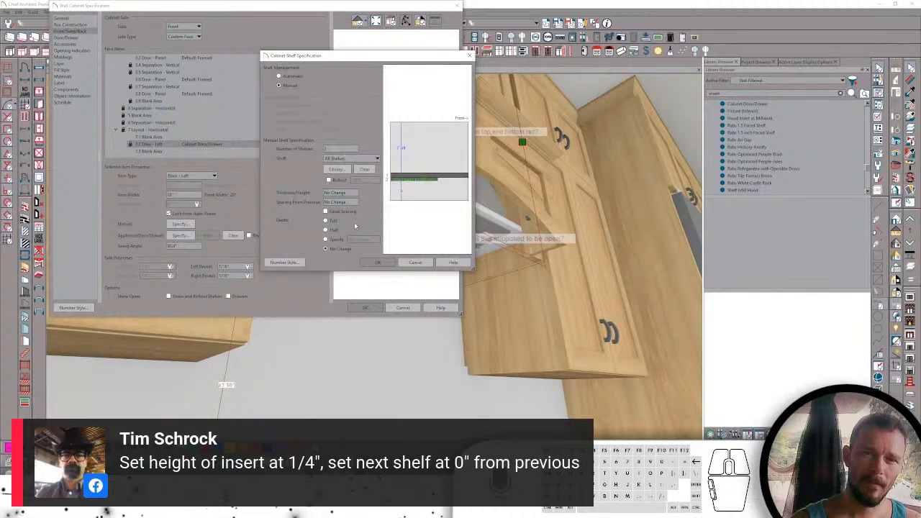
{"action": "left_click", "coordinate": [349, 159]}
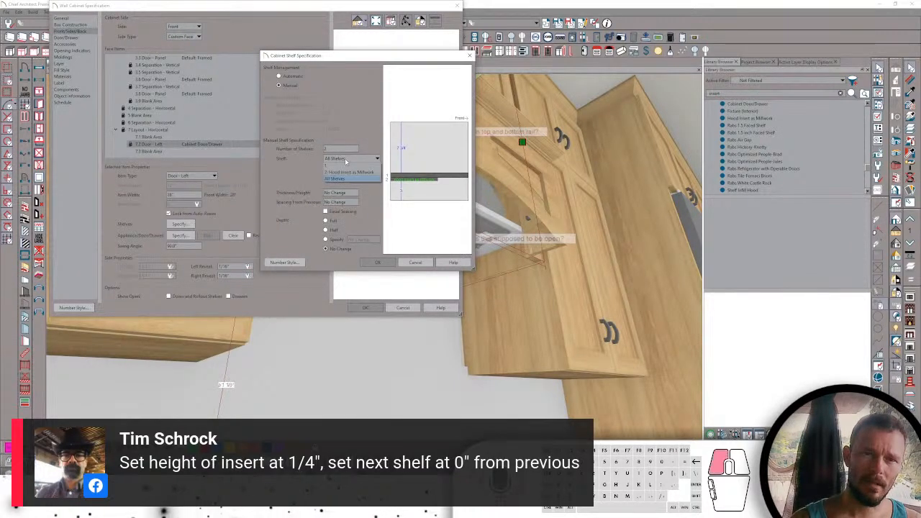
{"action": "left_click", "coordinate": [344, 172]}
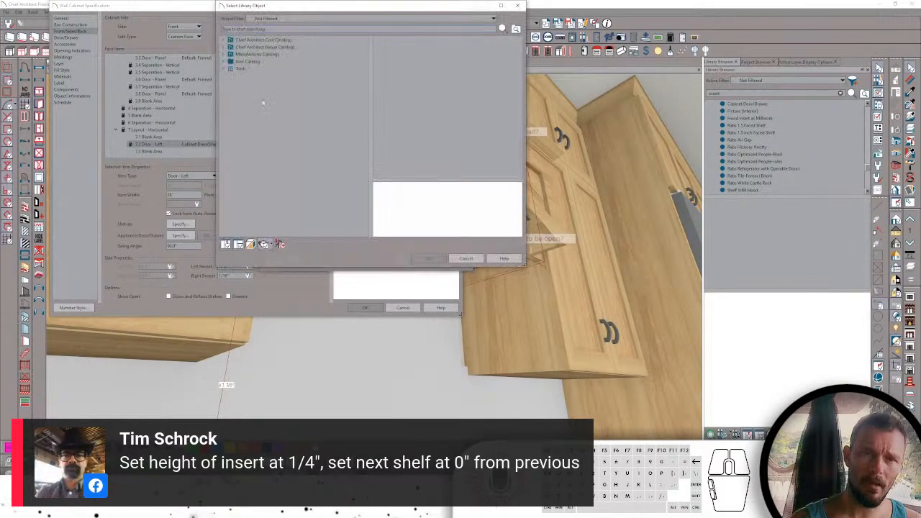
{"action": "left_click", "coordinate": [229, 62]}
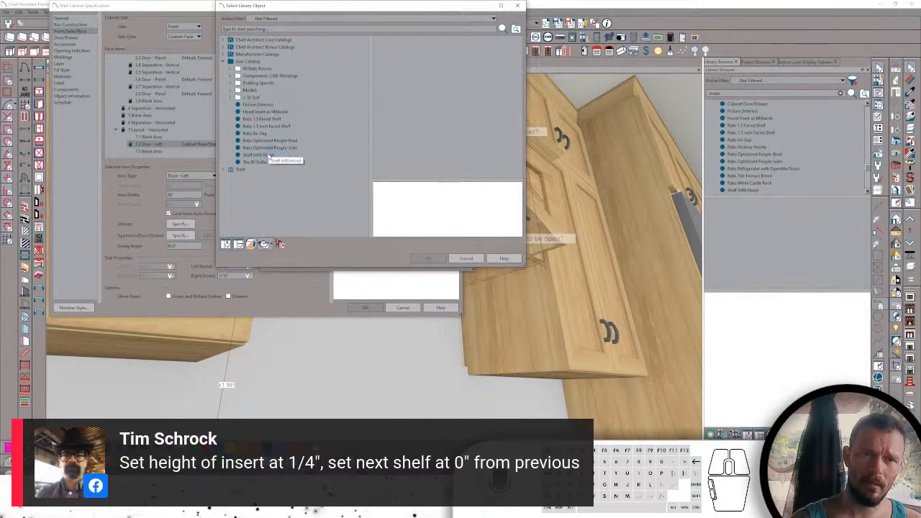
{"action": "left_click", "coordinate": [263, 155]}
{"action": "left_click", "coordinate": [434, 259]}
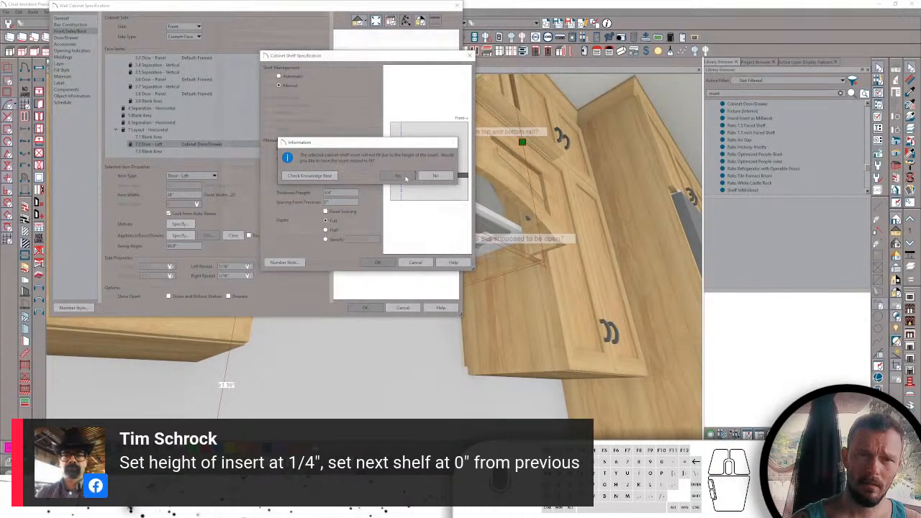
{"action": "left_click", "coordinate": [405, 177]}
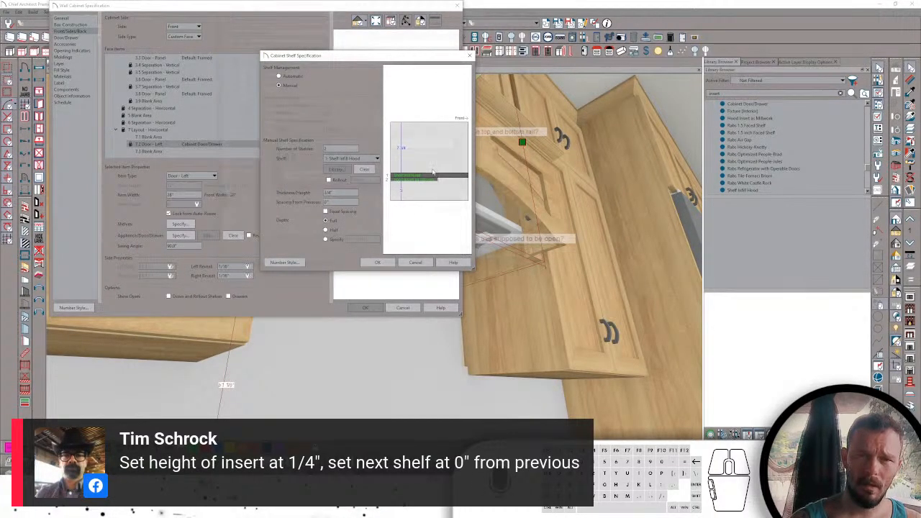
- Set the Shelf Infill Hood shelf's spacing from previous to 1/2" and accept the shelf and cabinet specifications
{"action": "double_click", "coordinate": [335, 202]}
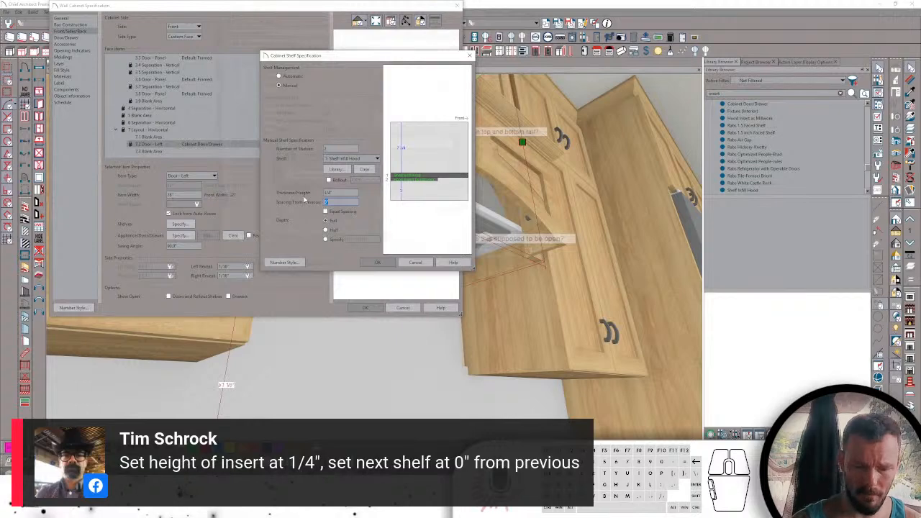
{"action": "type", "text": "1/2"}
{"action": "key", "text": "Tab"}
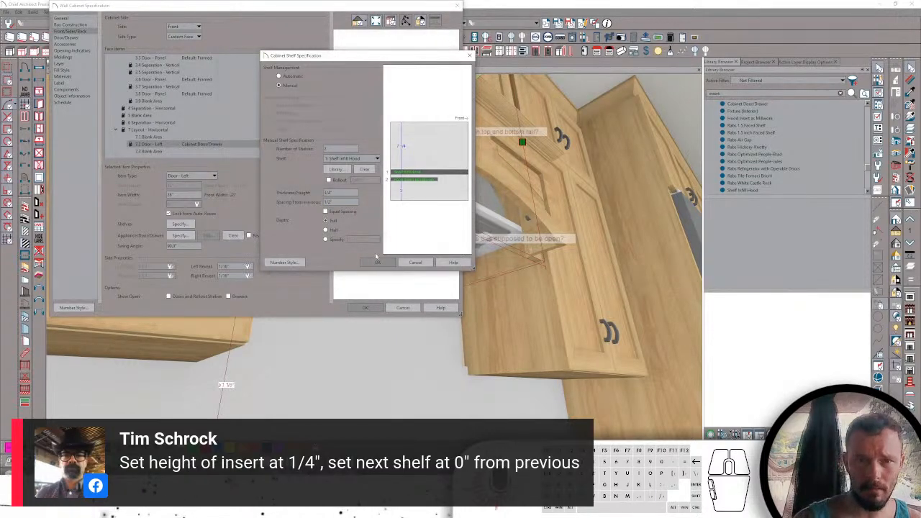
{"action": "left_click", "coordinate": [377, 261]}
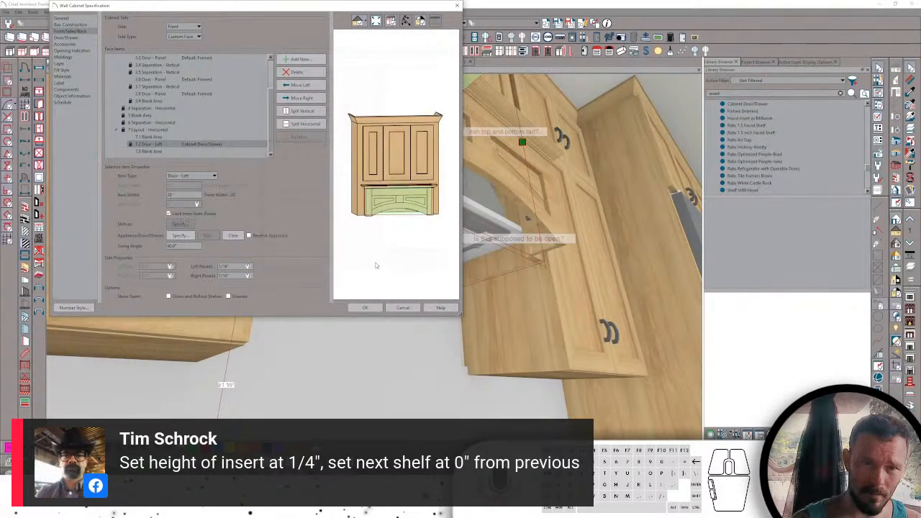
{"action": "left_click", "coordinate": [364, 308]}
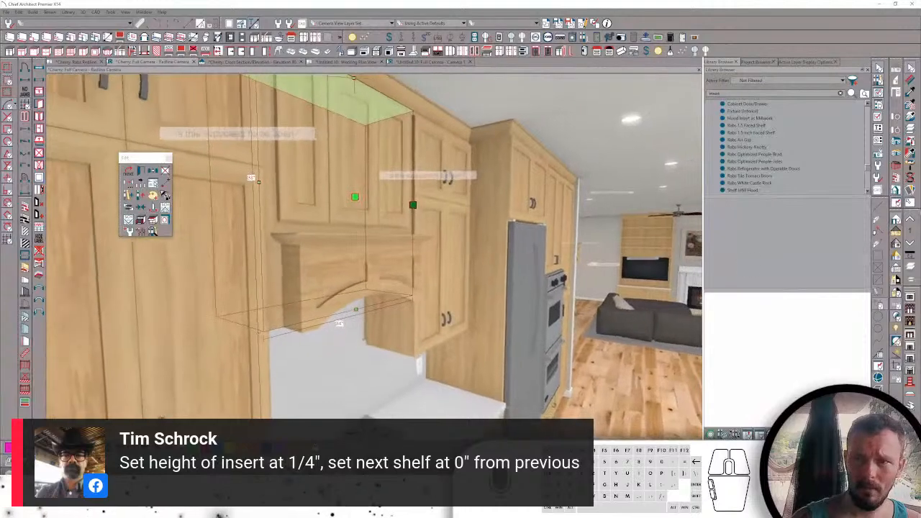
- Try the cutting planes of the Cross Section Slider and roughly position the one that slices parallel to the hood cabinet's front
{"action": "left_click", "coordinate": [896, 189]}
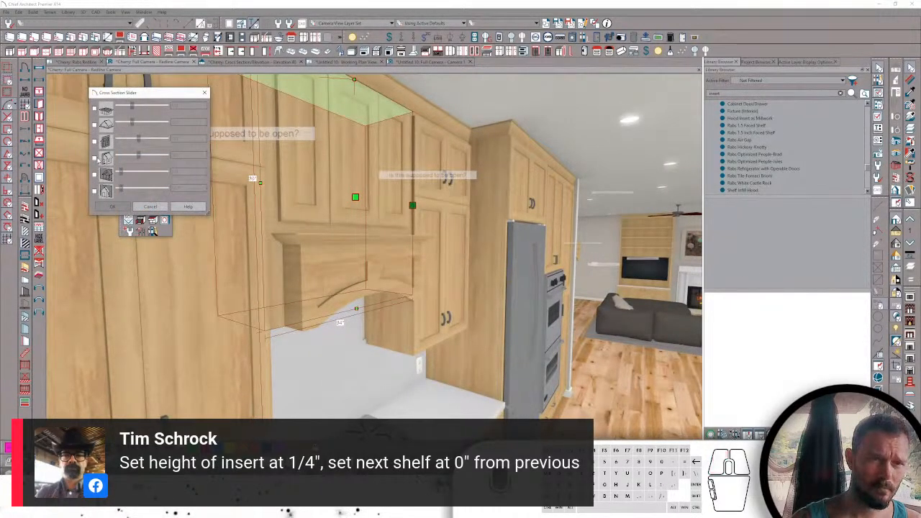
{"action": "left_click", "coordinate": [94, 157]}
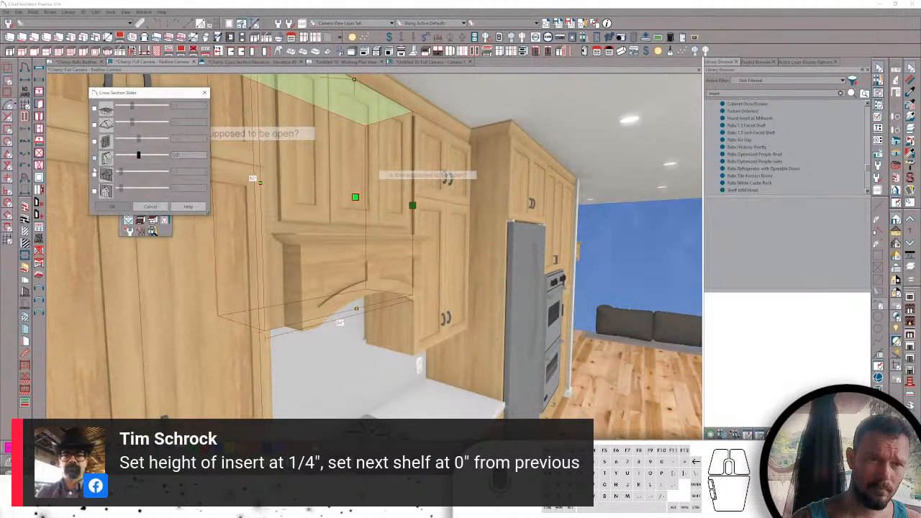
{"action": "left_click", "coordinate": [94, 174]}
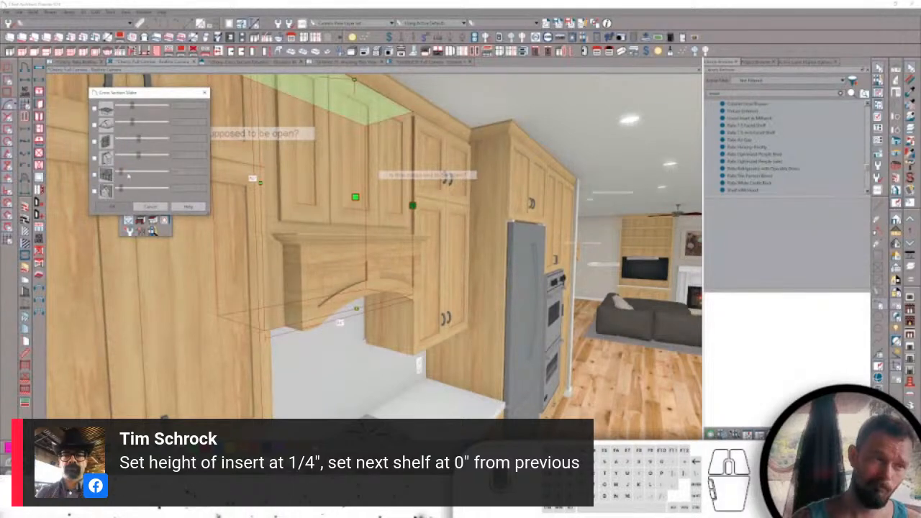
{"action": "left_click", "coordinate": [120, 172]}
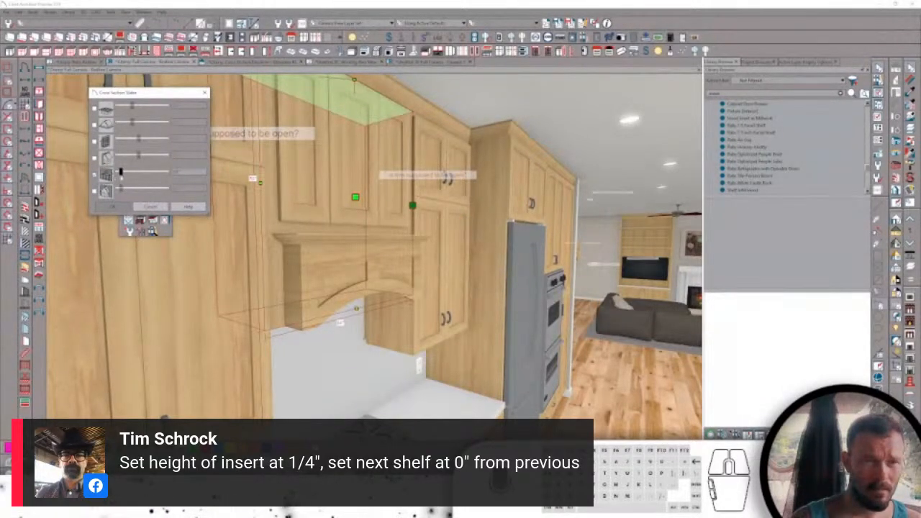
{"action": "left_click", "coordinate": [121, 172]}
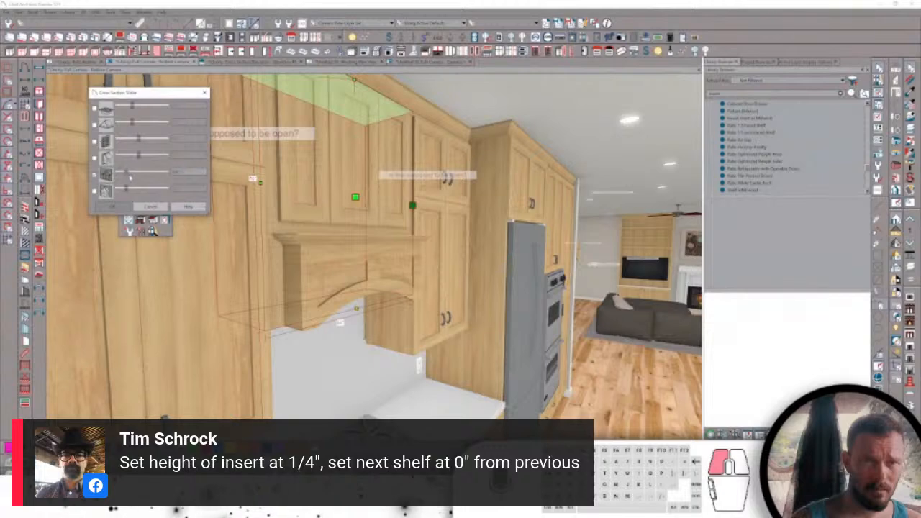
{"action": "mouse_move", "coordinate": [130, 172]}
{"action": "left_mouse_down"}
{"action": "mouse_move", "coordinate": [146, 174]}
{"action": "mouse_move", "coordinate": [141, 181]}
{"action": "left_mouse_up"}
{"action": "left_click", "coordinate": [95, 175]}
{"action": "left_click", "coordinate": [95, 192]}
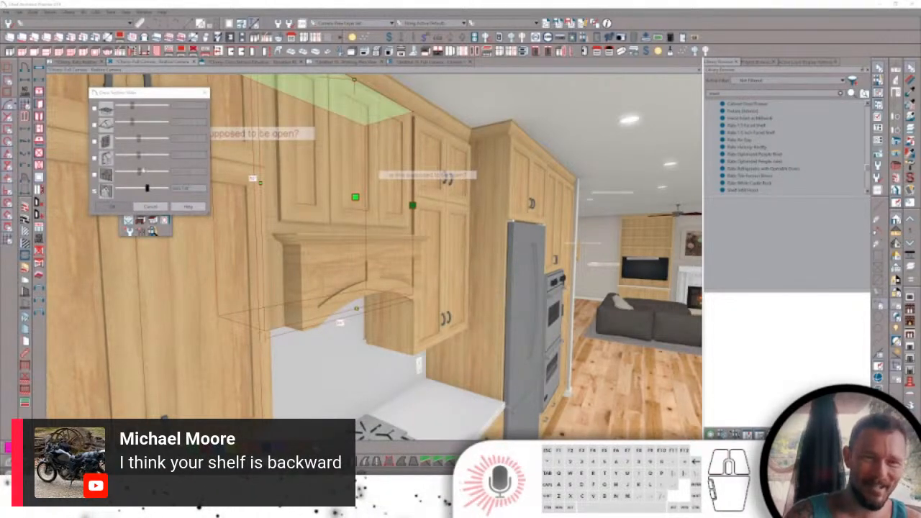
{"action": "left_click_drag", "start_coordinate": [147, 189], "coordinate": [139, 189]}
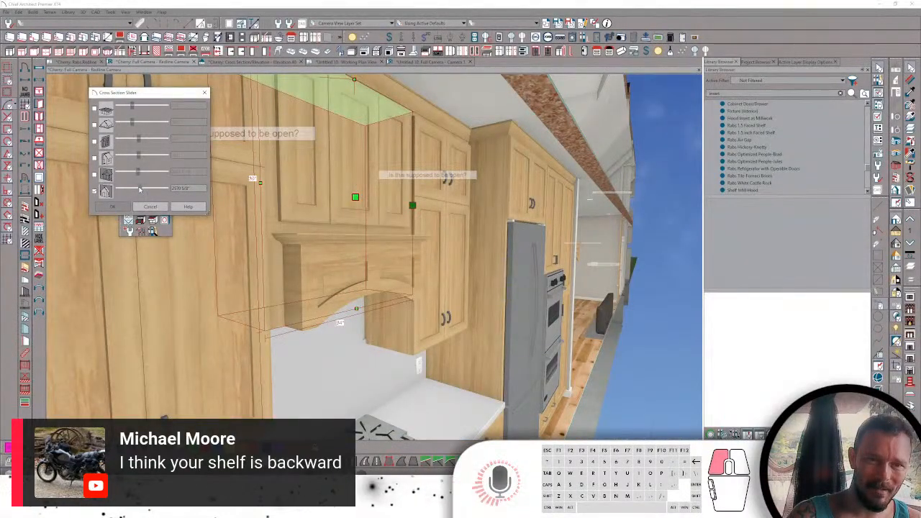
{"action": "left_click_drag", "start_coordinate": [140, 189], "coordinate": [139, 189]}
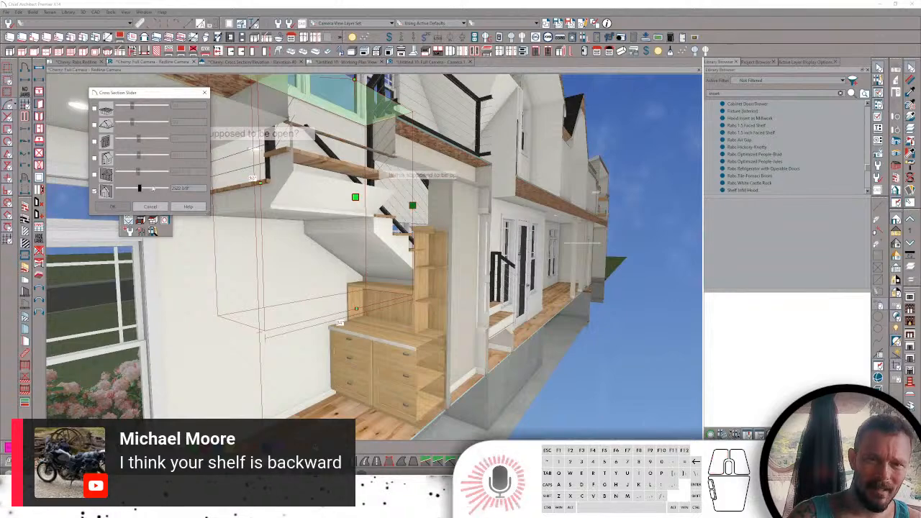
- Refine the cutting plane's position numerically so it removes only the hood's arched valance and exposes the insert, and accept the cross section
{"action": "left_click", "coordinate": [170, 188]}
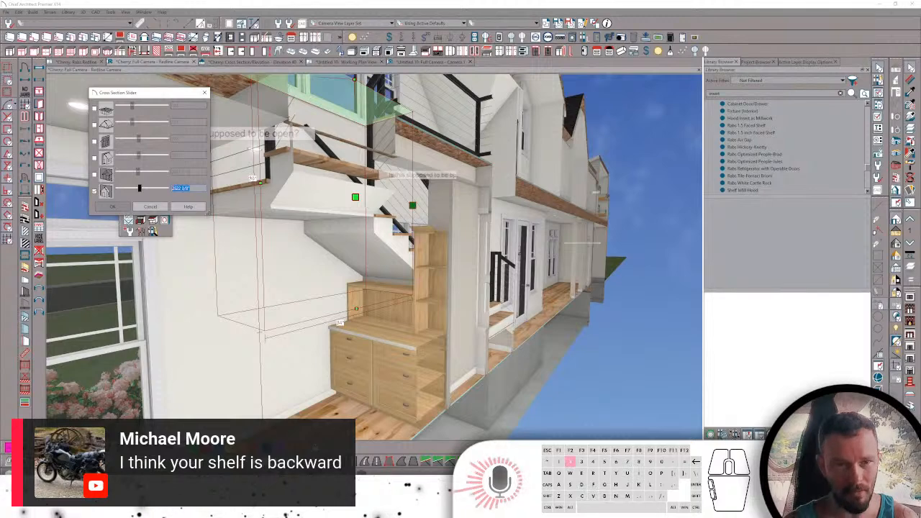
{"action": "key", "text": "Tab"}
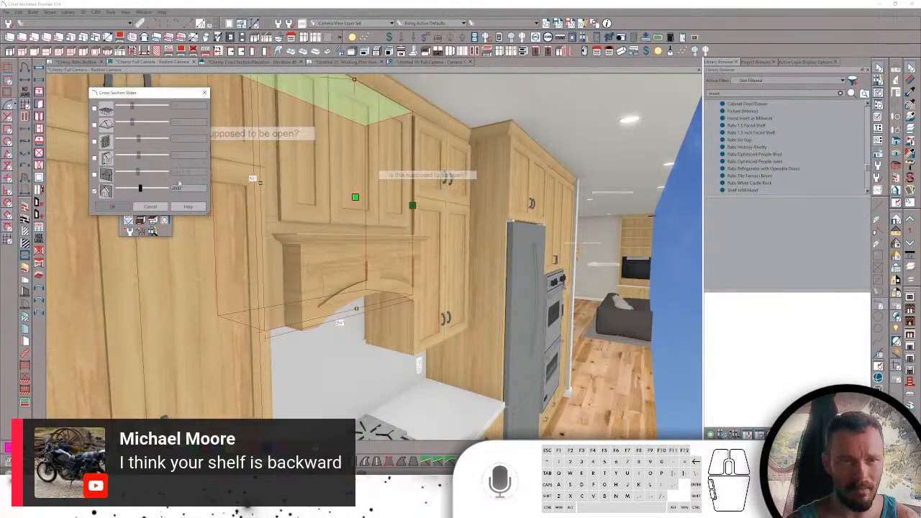
{"action": "left_click", "coordinate": [178, 188]}
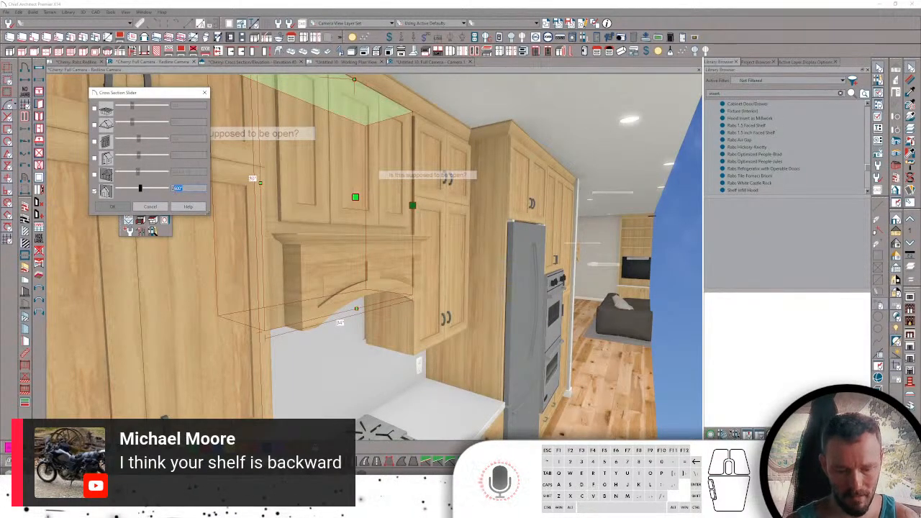
{"action": "key", "text": "Tab"}
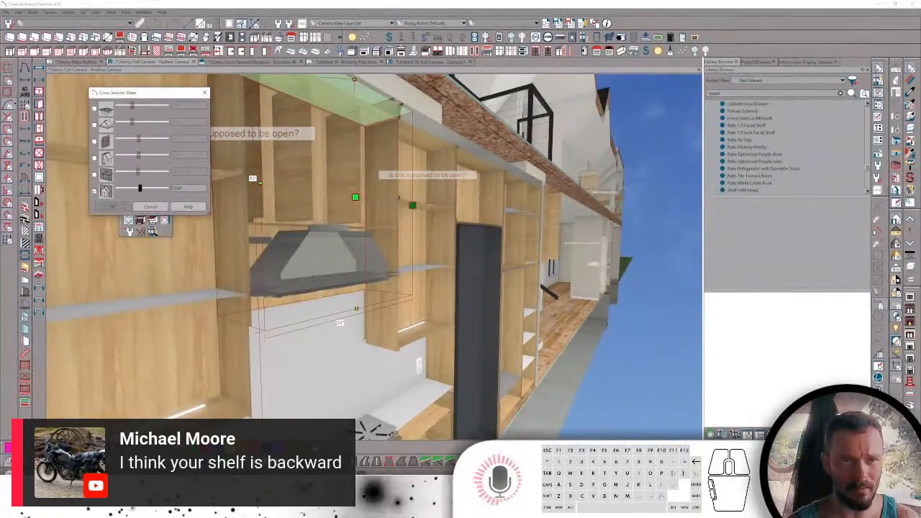
{"action": "left_click_drag", "start_coordinate": [187, 189], "coordinate": [178, 189]}
{"action": "type", "text": "5"}
{"action": "key", "text": "Tab"}
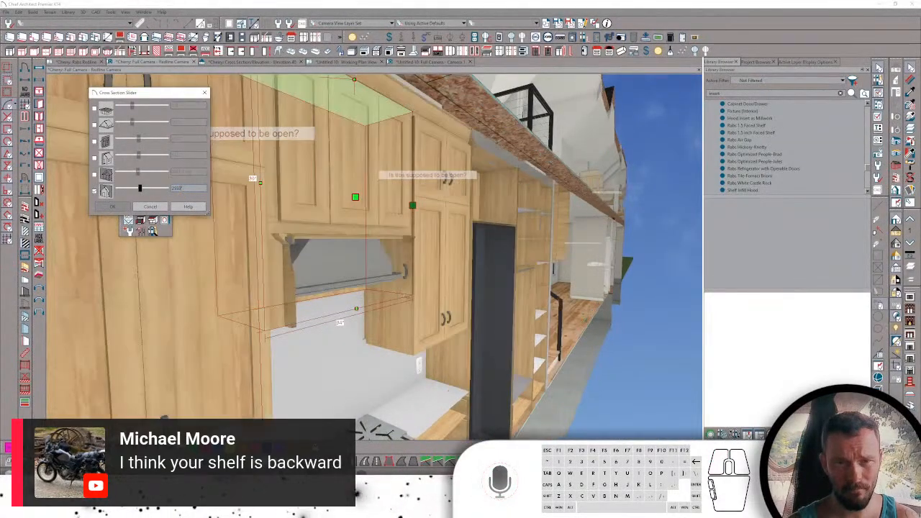
{"action": "left_click", "coordinate": [113, 207]}
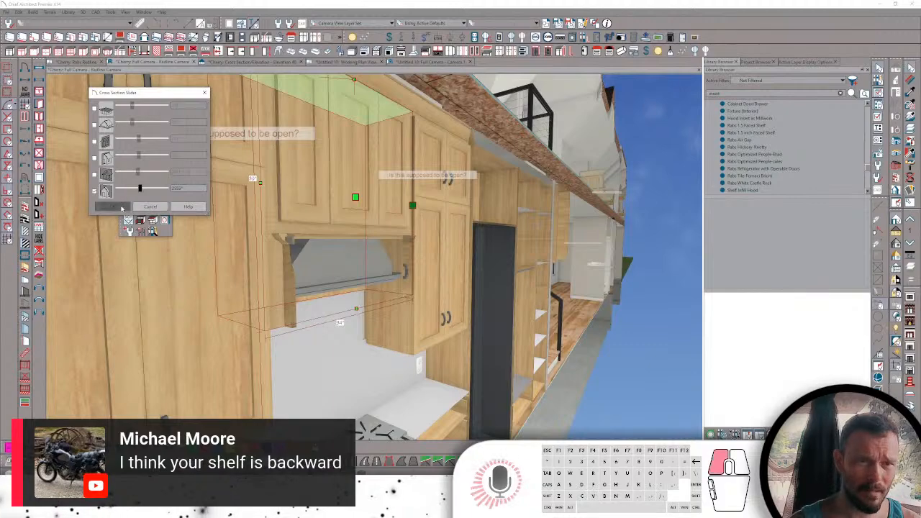
- Open the shelf specification for the left-hinged valance door in the hood cabinet's front layout
{"action": "middle_click_drag", "start_coordinate": [266, 243], "coordinate": [250, 233]}
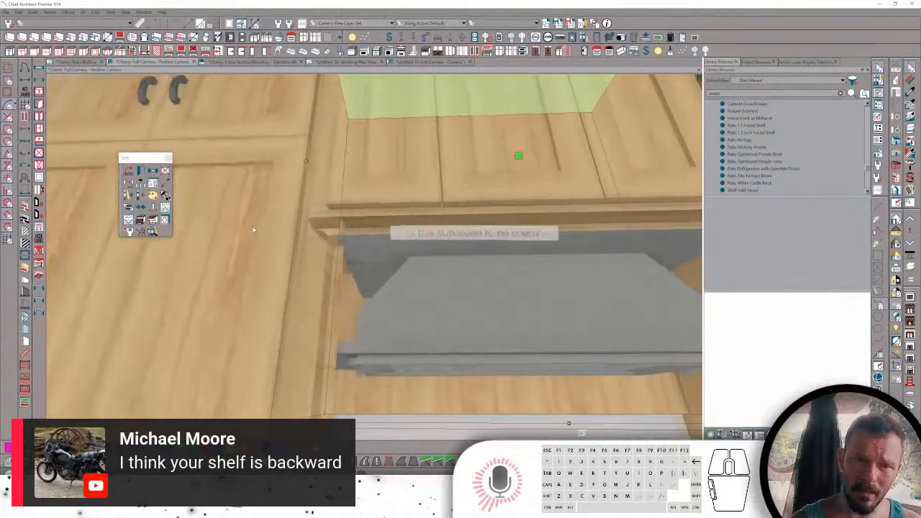
{"action": "left_click", "coordinate": [358, 268]}
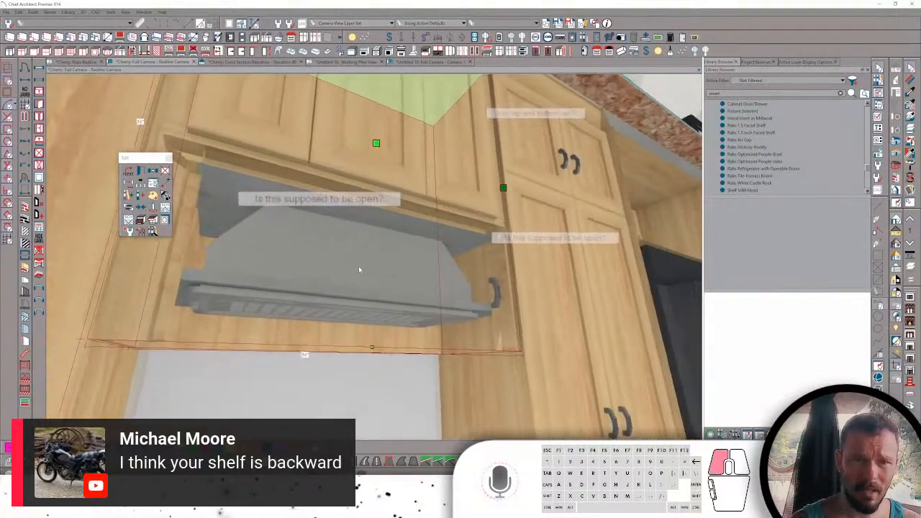
{"action": "double_click", "coordinate": [355, 269]}
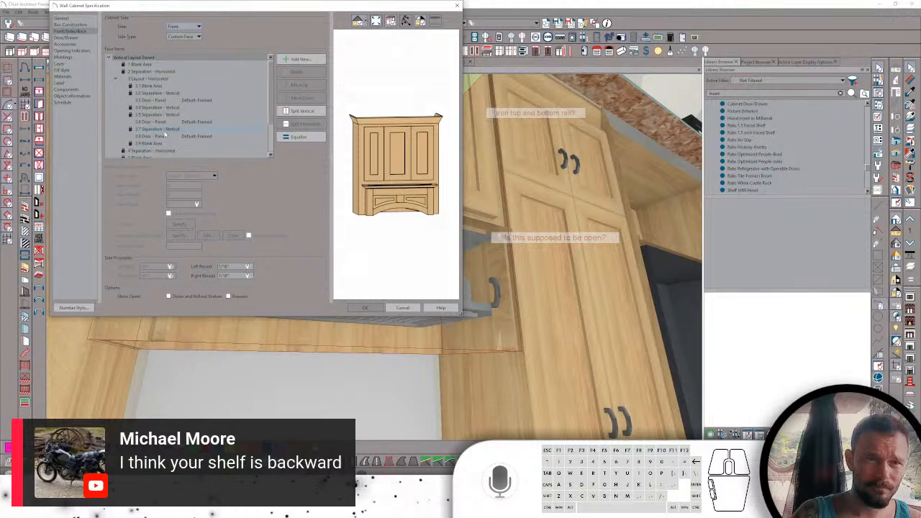
{"action": "scroll", "coordinate": [195, 135], "scroll_direction": "down", "scroll_amount": 2}
{"action": "left_click", "coordinate": [195, 144]}
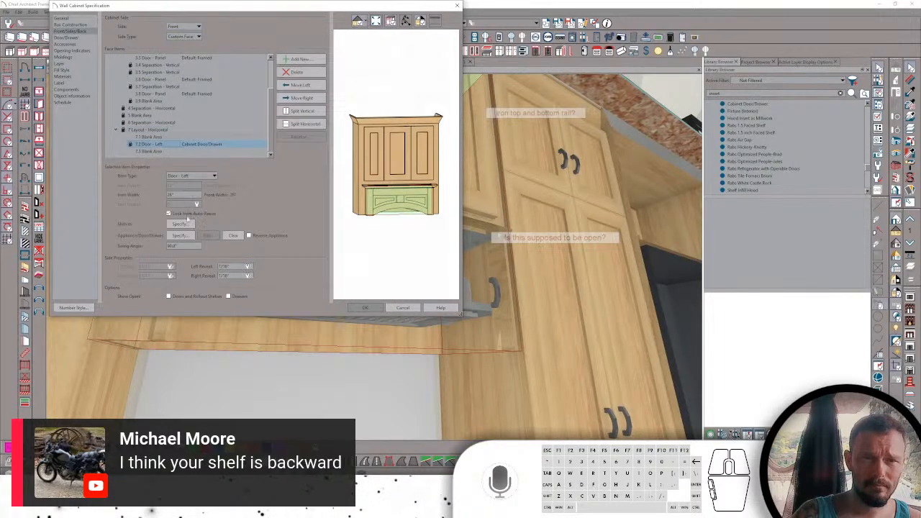
{"action": "left_click", "coordinate": [180, 224]}
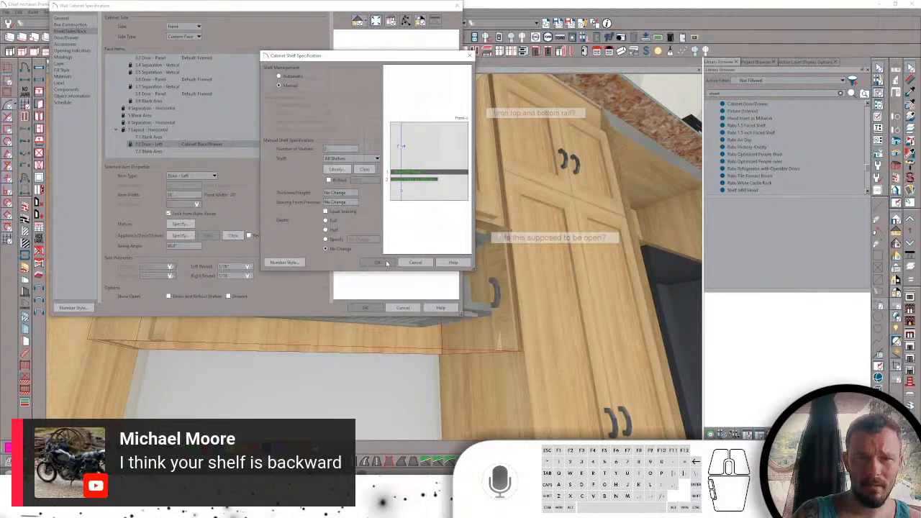
- Set the Hood Insert as Millwork shelf's specified depth to 9" and accept the shelf specification
{"action": "left_click", "coordinate": [356, 159]}
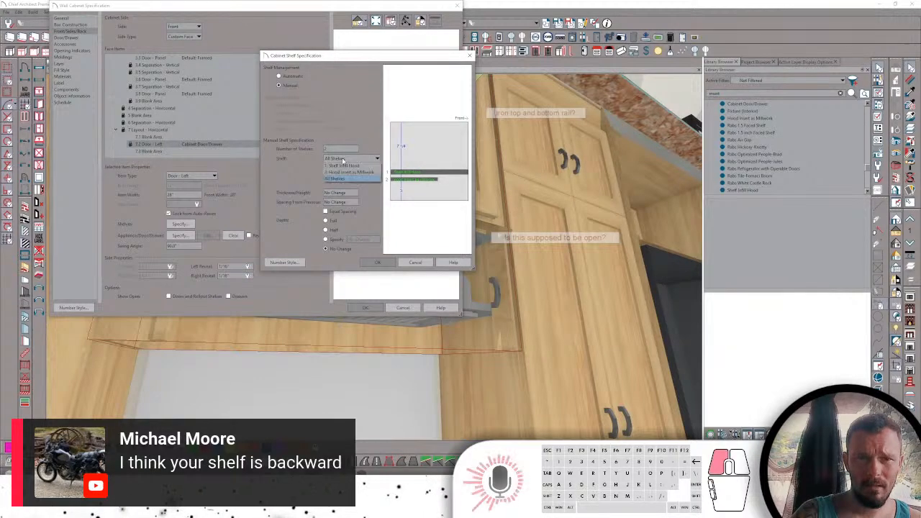
{"action": "left_click", "coordinate": [342, 168]}
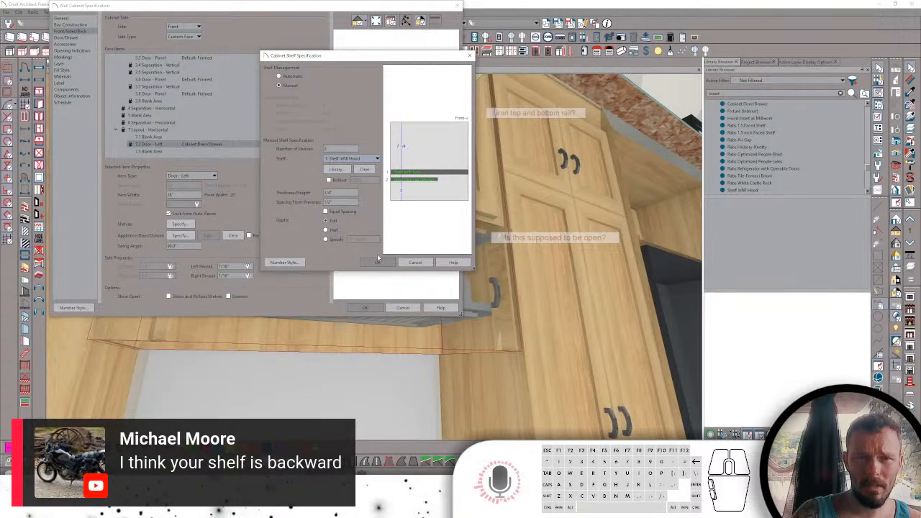
{"action": "left_click", "coordinate": [351, 158]}
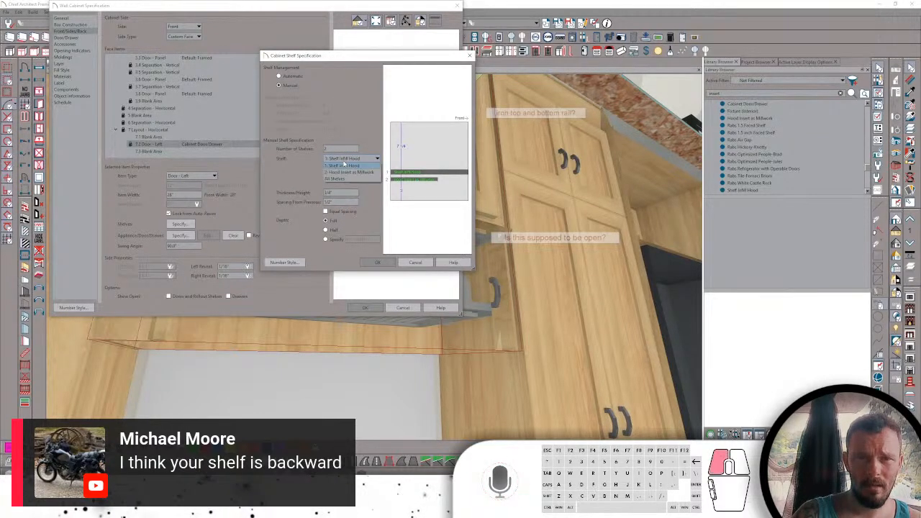
{"action": "left_click", "coordinate": [344, 172]}
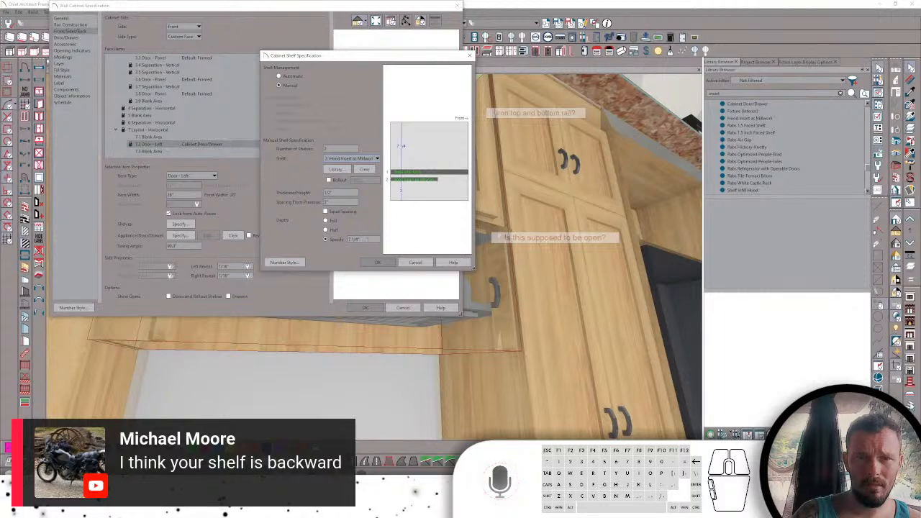
{"action": "left_click", "coordinate": [325, 239]}
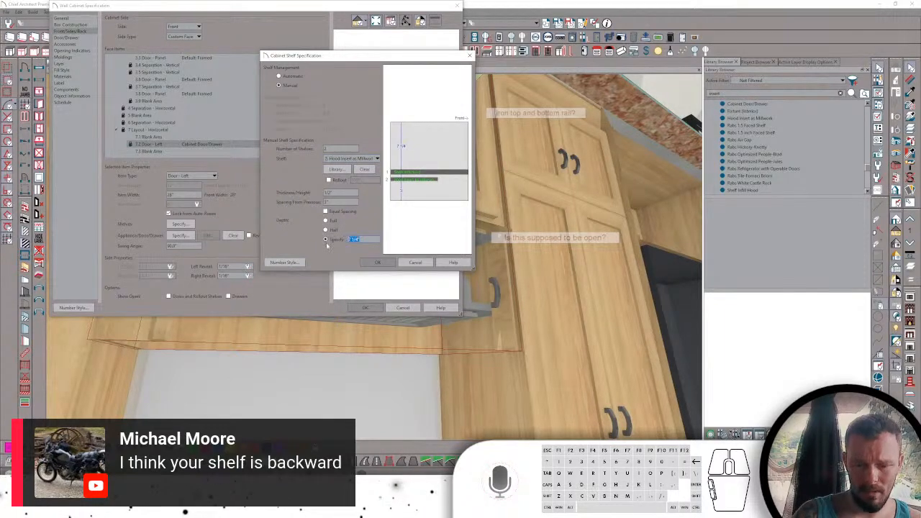
{"action": "type", "text": "9"}
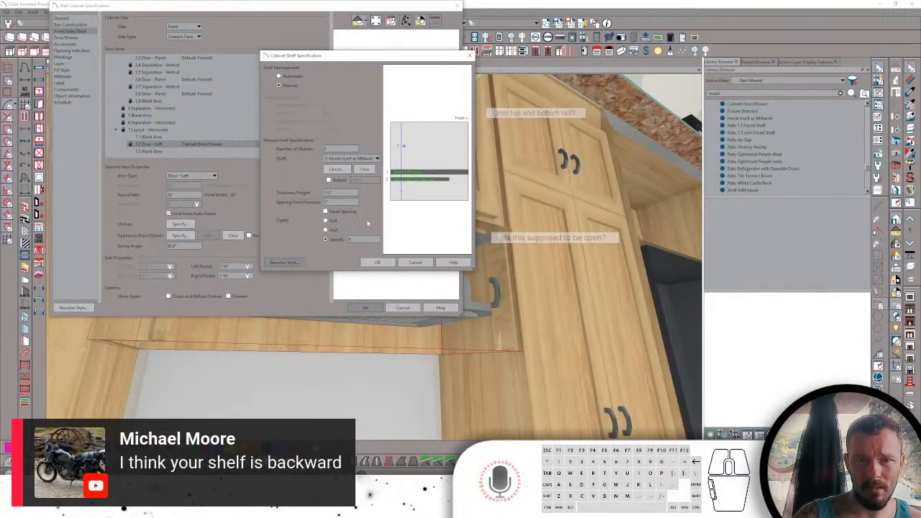
{"action": "left_click", "coordinate": [387, 264]}
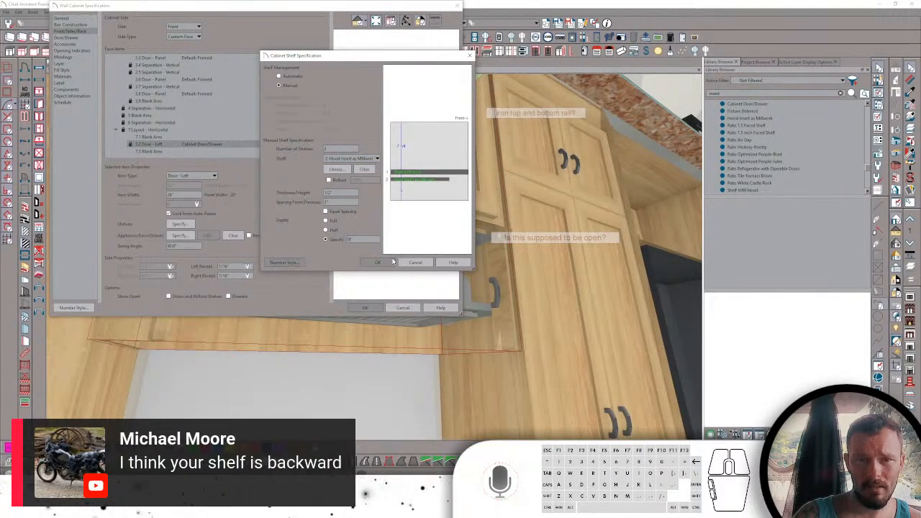
{"action": "left_click", "coordinate": [367, 309]}
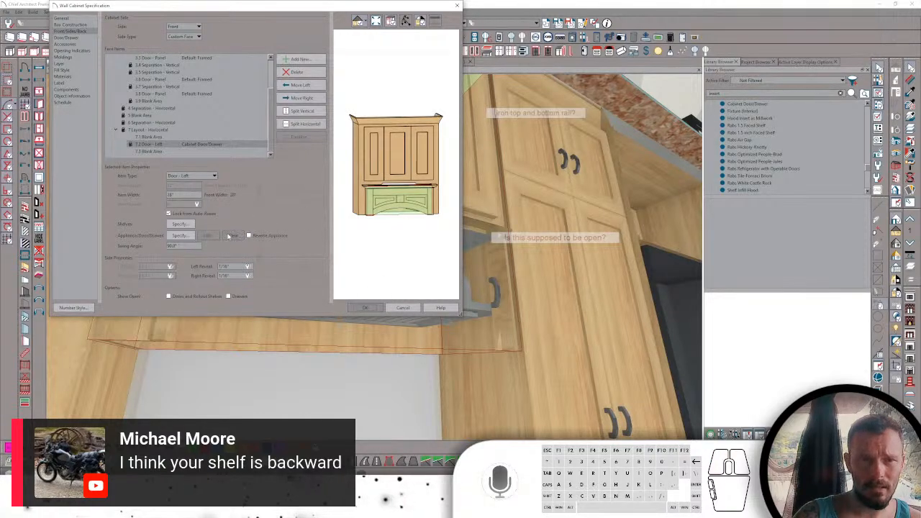
- Revise the specified depth of the Hood Insert as Millwork shelf and accept the shelf and cabinet specifications
{"action": "left_click", "coordinate": [179, 224]}
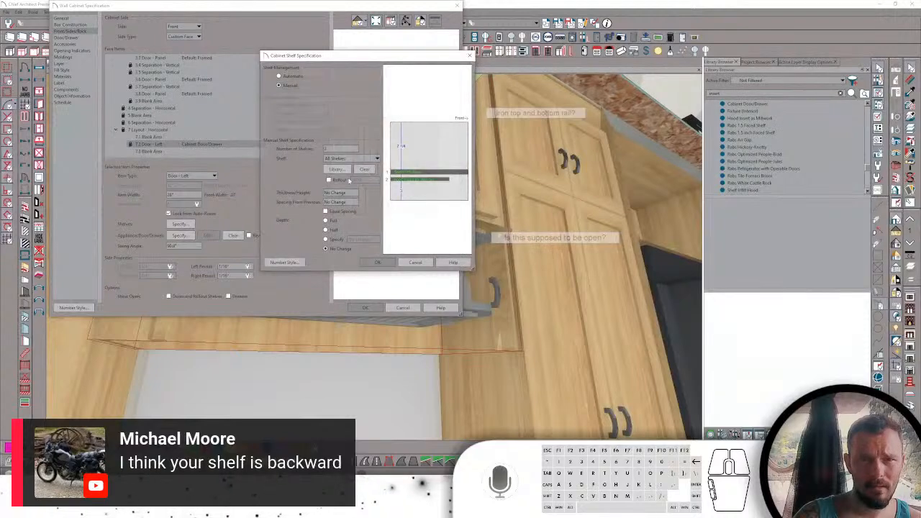
{"action": "left_click", "coordinate": [352, 158]}
{"action": "left_click", "coordinate": [346, 174]}
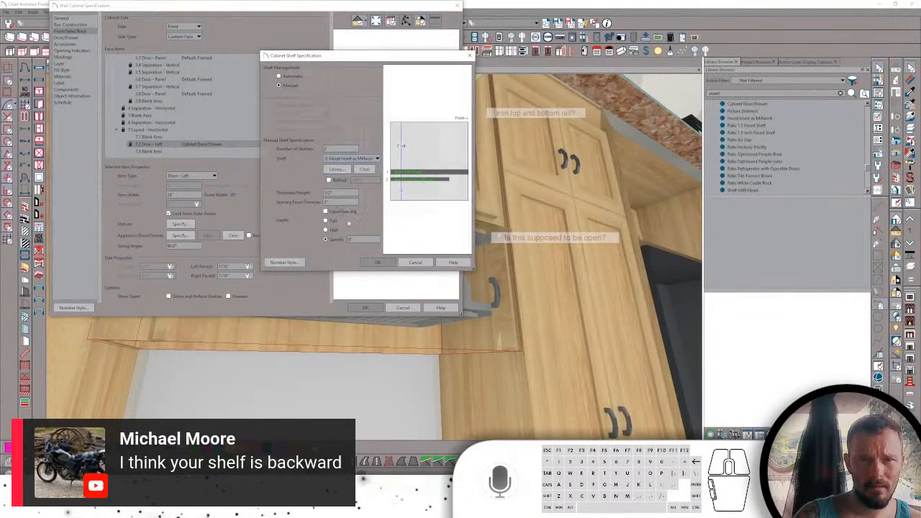
{"action": "double_click", "coordinate": [353, 238]}
{"action": "type", "text": "10"}
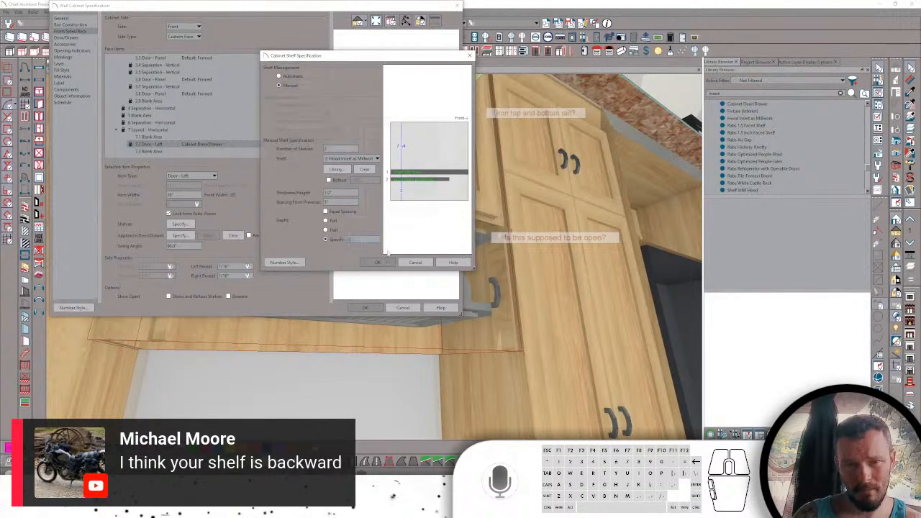
{"action": "left_click", "coordinate": [377, 262]}
{"action": "left_click", "coordinate": [371, 308]}
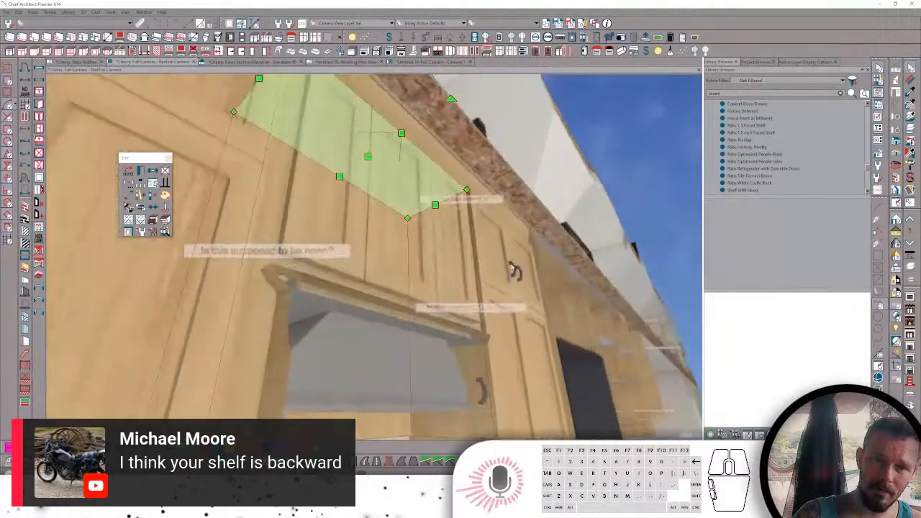
- Open the Shelf Infill Hood library symbol's specification and rotate its geometry about the Z axis to turn the notches to the opposite long edge
{"action": "scroll", "coordinate": [809, 150], "scroll_direction": "up", "scroll_amount": 2}
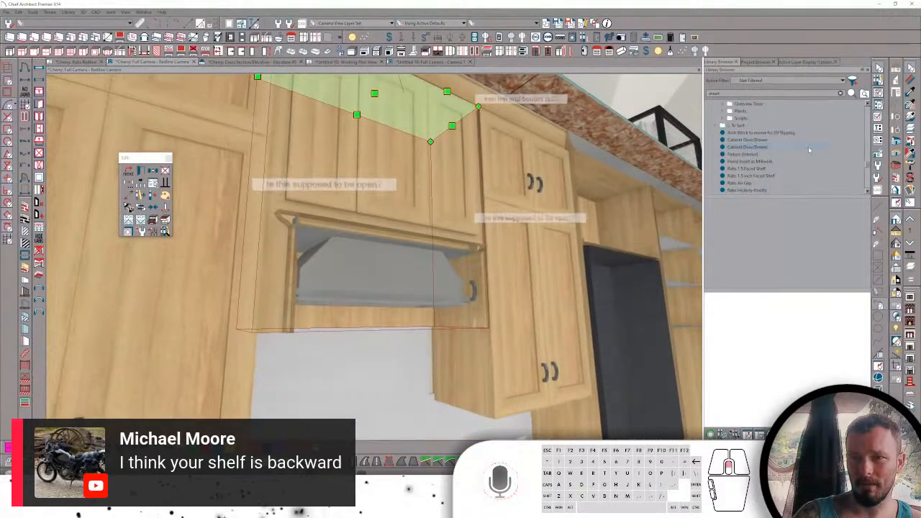
{"action": "scroll", "coordinate": [808, 150], "scroll_direction": "down", "scroll_amount": 3}
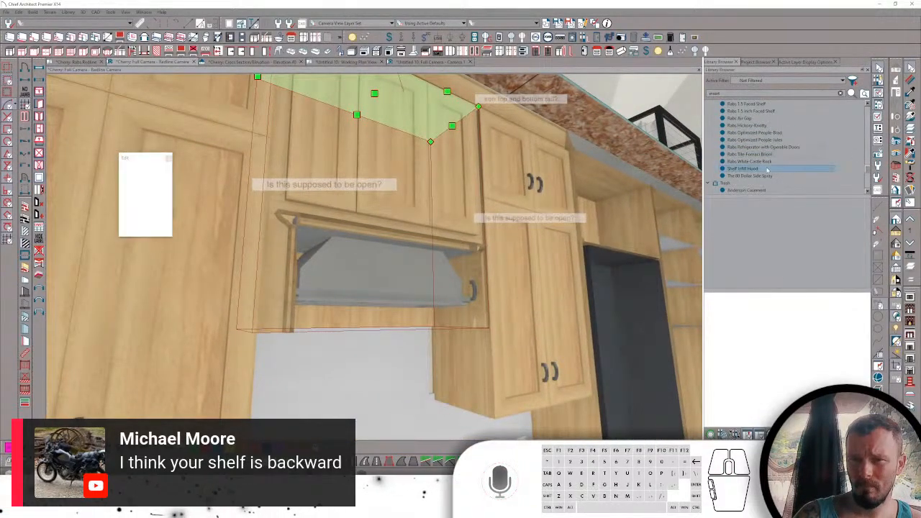
{"action": "right_click", "coordinate": [766, 170]}
{"action": "left_click", "coordinate": [801, 238]}
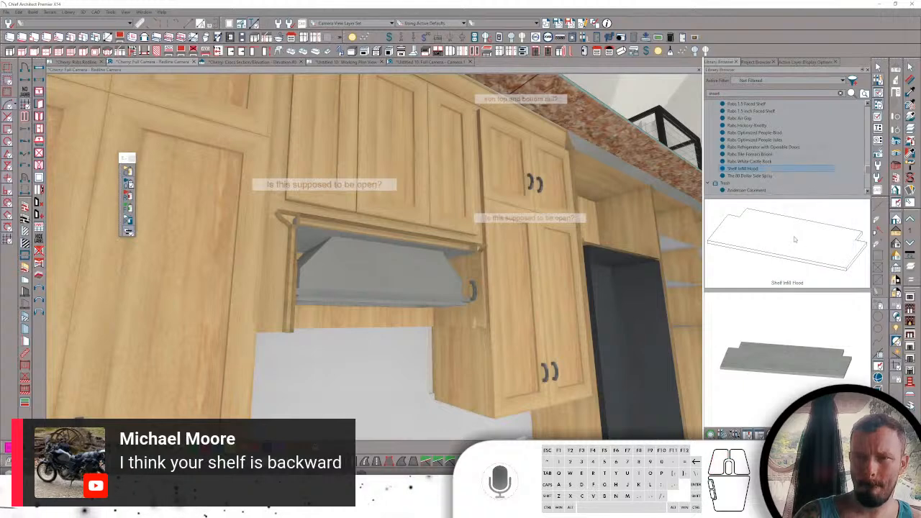
{"action": "left_click_drag", "start_coordinate": [682, 234], "coordinate": [676, 268]}
{"action": "left_click", "coordinate": [486, 248]}
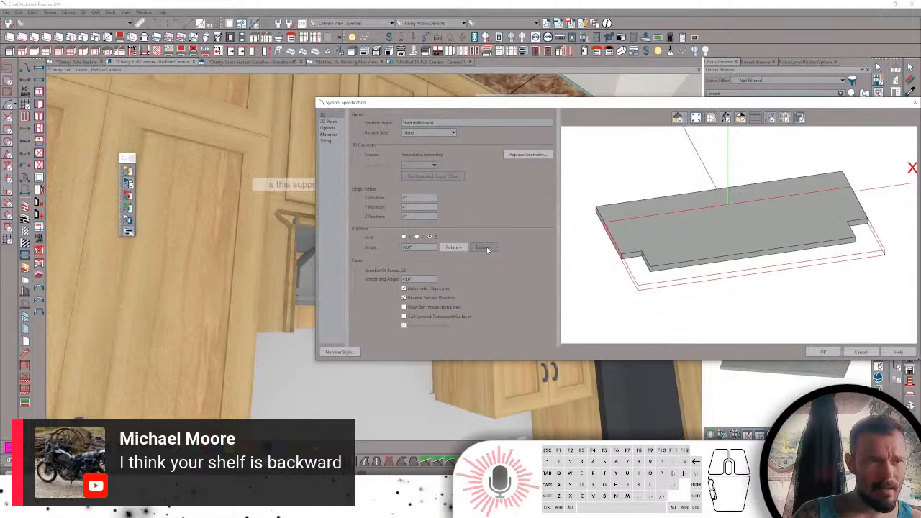
- Set the Shelf Infill Hood symbol's Y origin offset to 0" and its bounding box depth to 12", and accept the symbol specification
{"action": "double_click", "coordinate": [405, 207]}
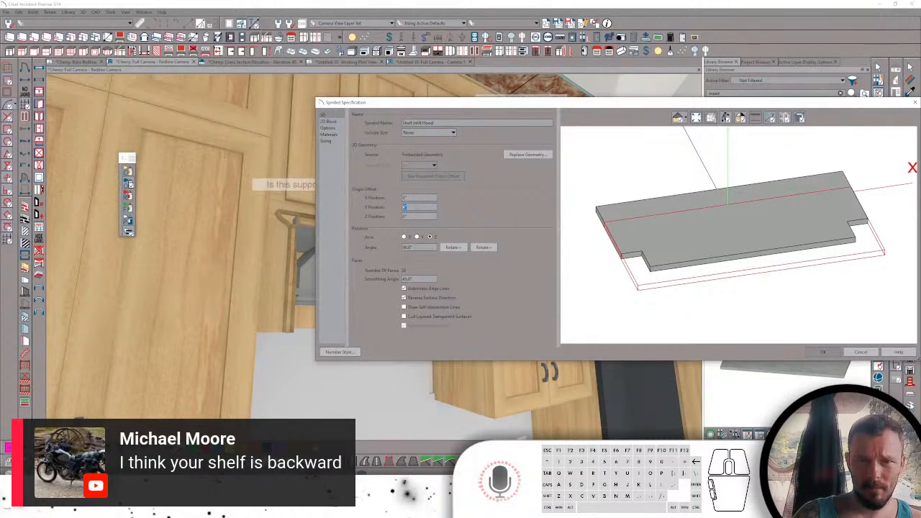
{"action": "type", "text": "0"}
{"action": "key", "text": "Tab"}
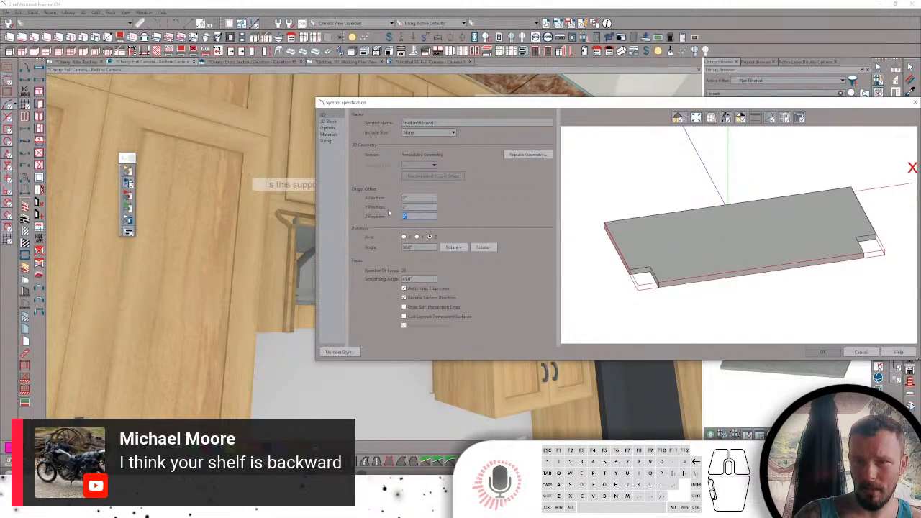
{"action": "left_click", "coordinate": [326, 141]}
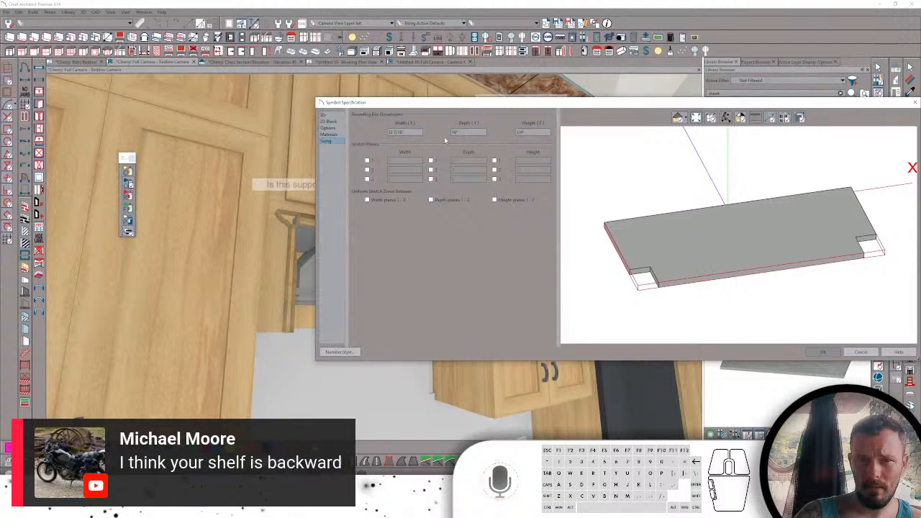
{"action": "left_click_drag", "start_coordinate": [463, 132], "coordinate": [420, 133]}
{"action": "type", "text": "12"}
{"action": "key", "text": "Tab"}
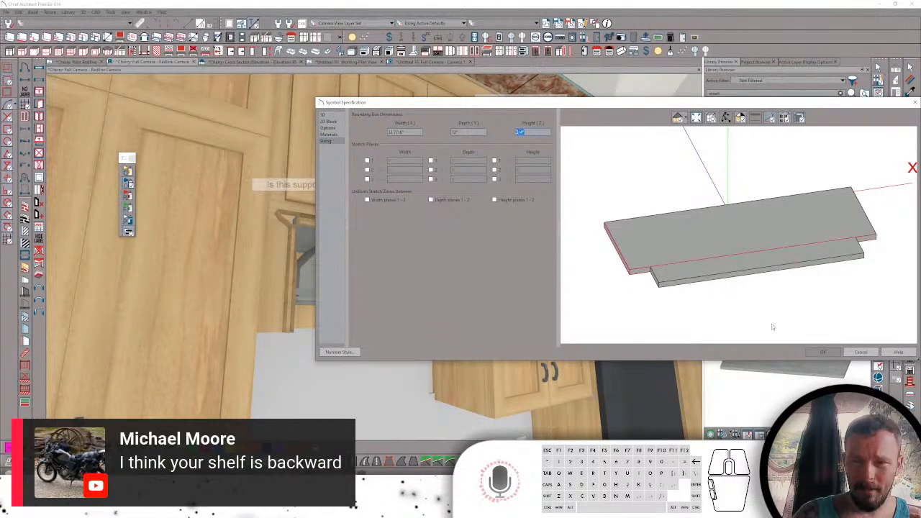
{"action": "left_click", "coordinate": [833, 353]}
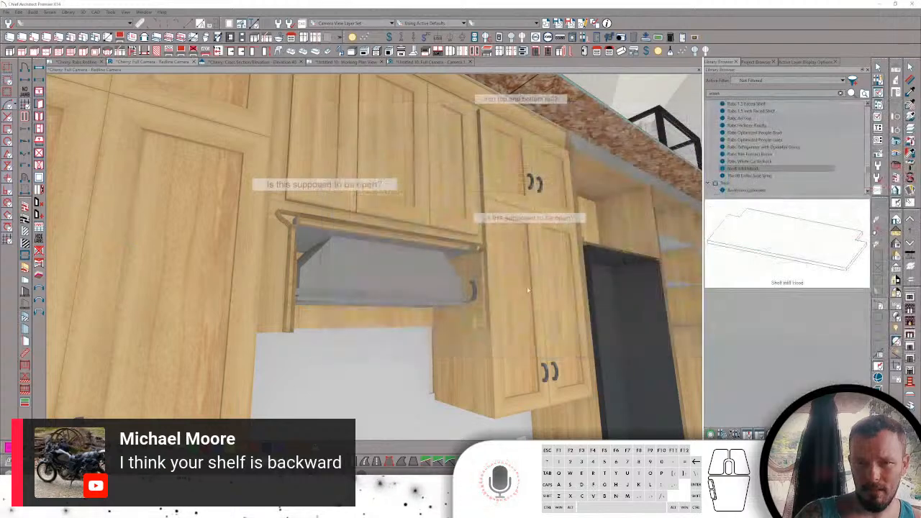
- Reassign the updated Shelf Infill Hood symbol from the User Catalog to shelf 1 behind the hood cabinet's valance door, and accept the specifications
{"action": "left_click", "coordinate": [410, 280]}
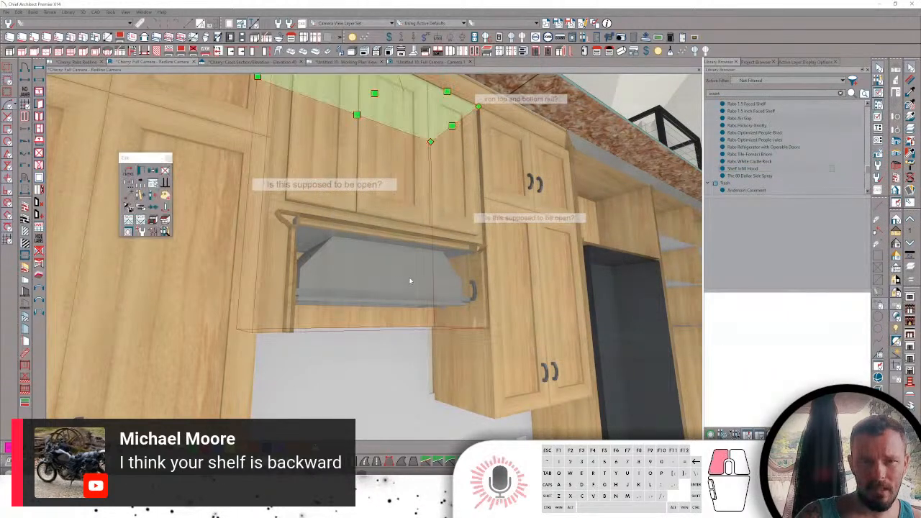
{"action": "double_click", "coordinate": [410, 281]}
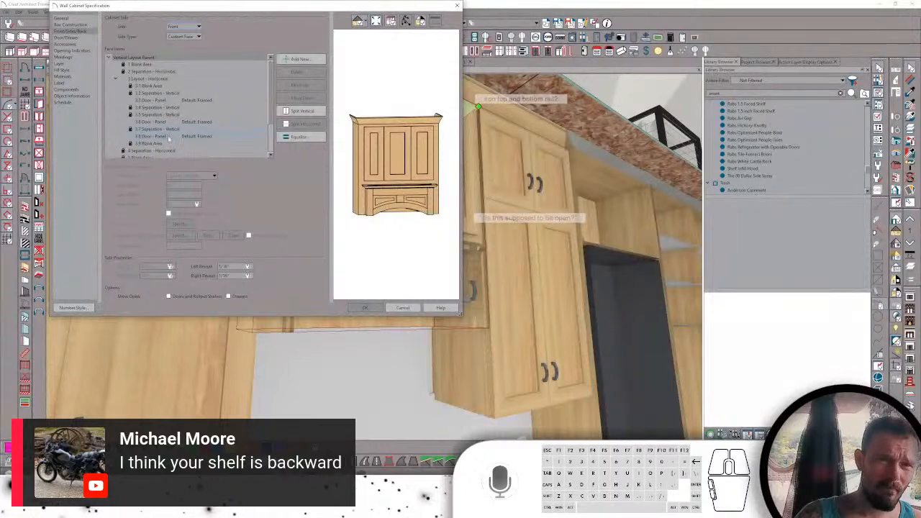
{"action": "scroll", "coordinate": [169, 141], "scroll_direction": "down", "scroll_amount": 2}
{"action": "left_click", "coordinate": [168, 144]}
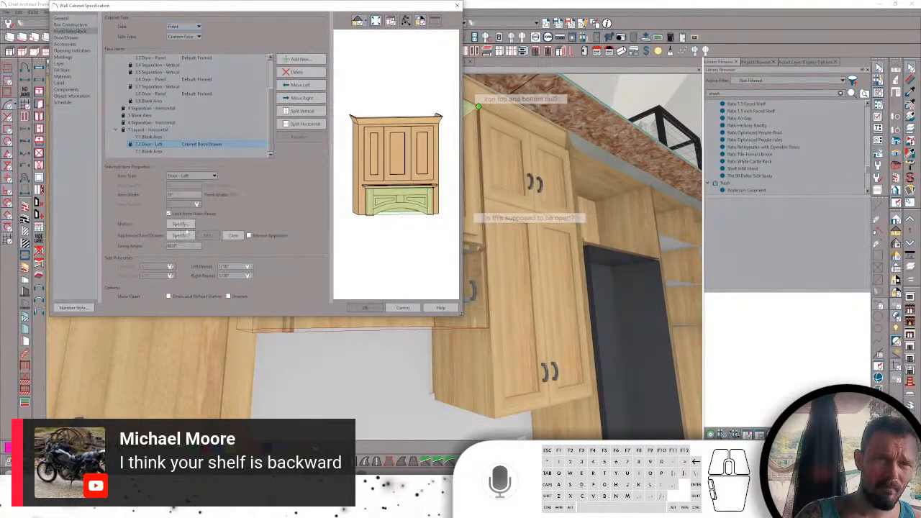
{"action": "left_click", "coordinate": [186, 224]}
{"action": "left_click", "coordinate": [345, 159]}
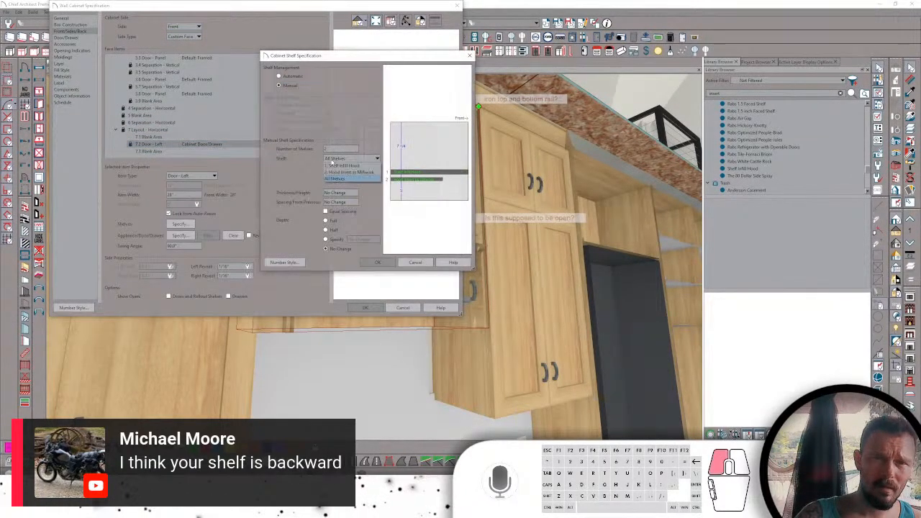
{"action": "left_click", "coordinate": [340, 174]}
{"action": "left_click", "coordinate": [336, 168]}
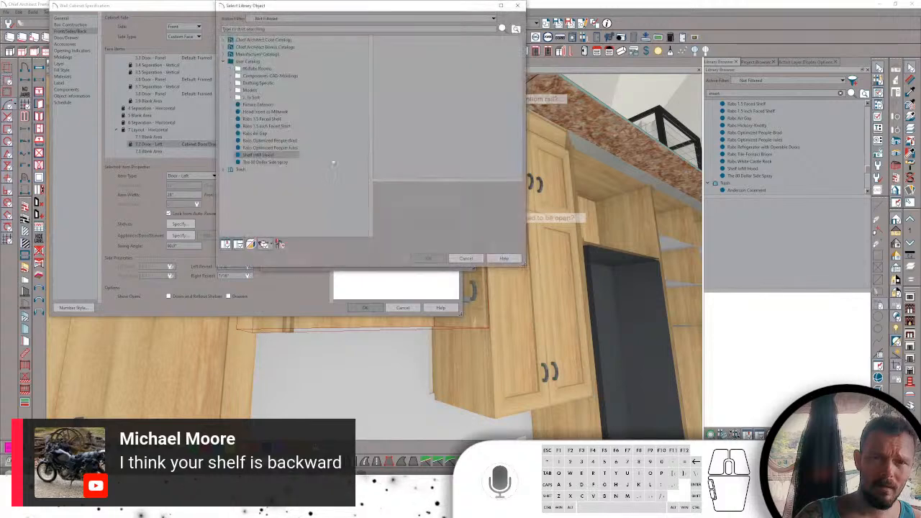
{"action": "left_click", "coordinate": [429, 258]}
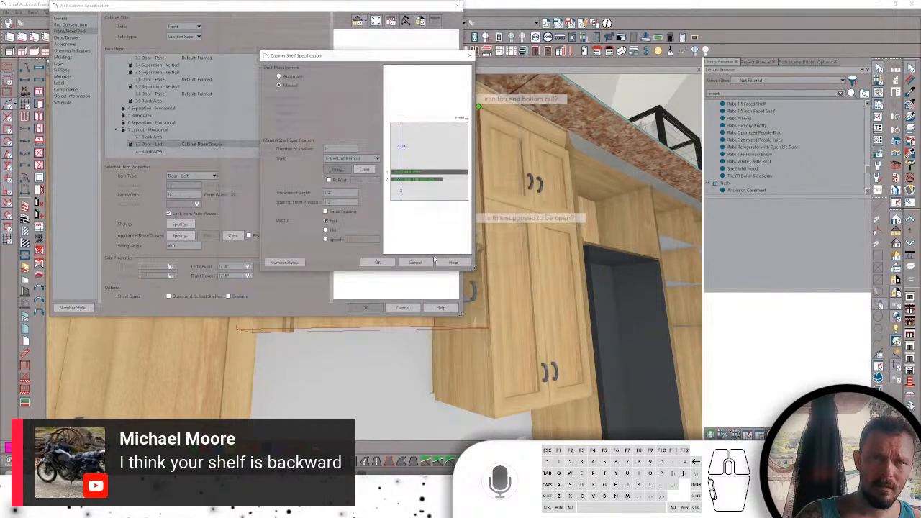
{"action": "left_click", "coordinate": [377, 266]}
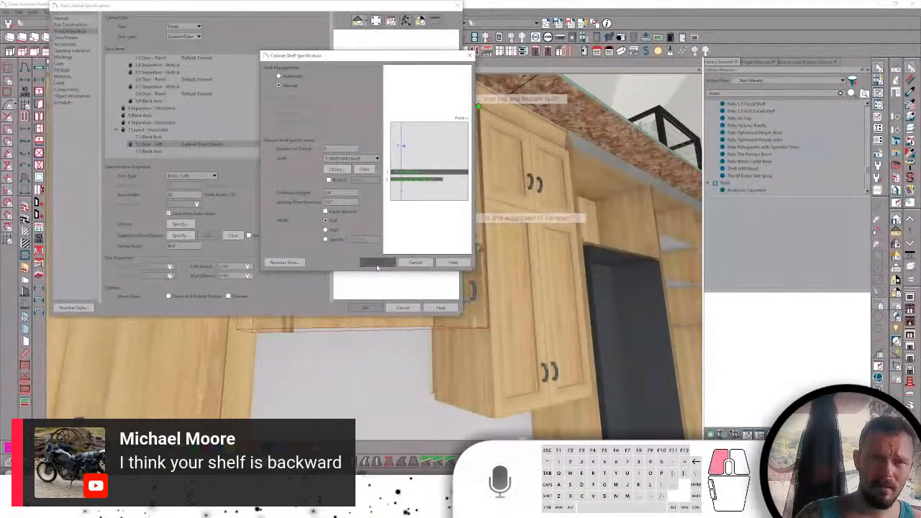
{"action": "left_click", "coordinate": [375, 308]}
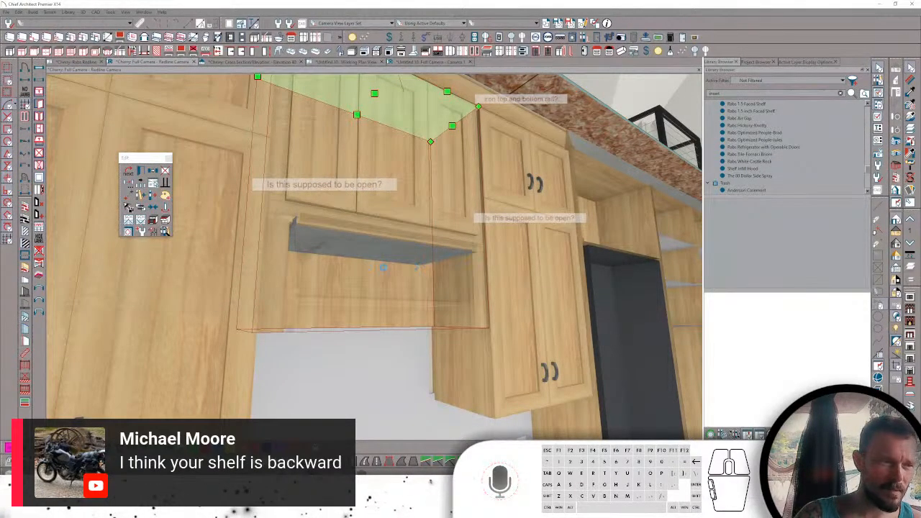
{"action": "middle_click_drag", "start_coordinate": [394, 271], "coordinate": [396, 273]}
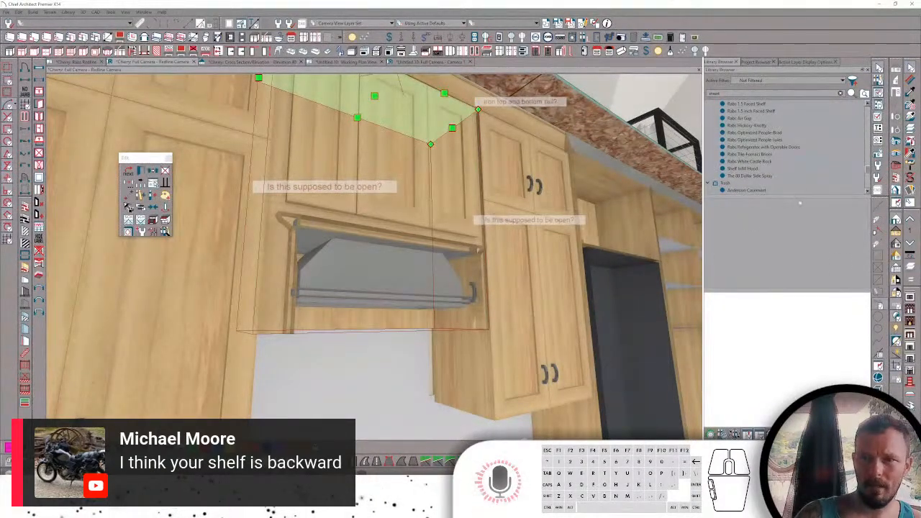
- Turn off the cross section cut in the camera view and accept the cross section slider settings
{"action": "left_click", "coordinate": [894, 190]}
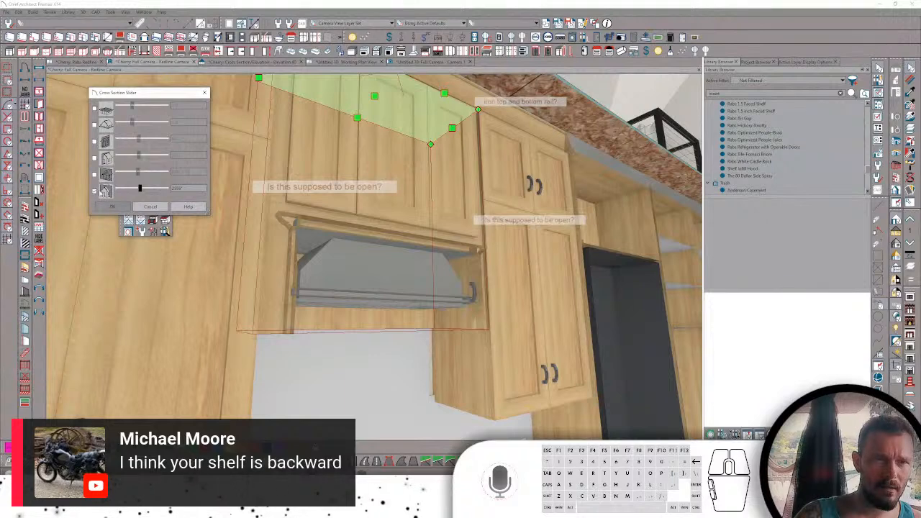
{"action": "left_click", "coordinate": [94, 190]}
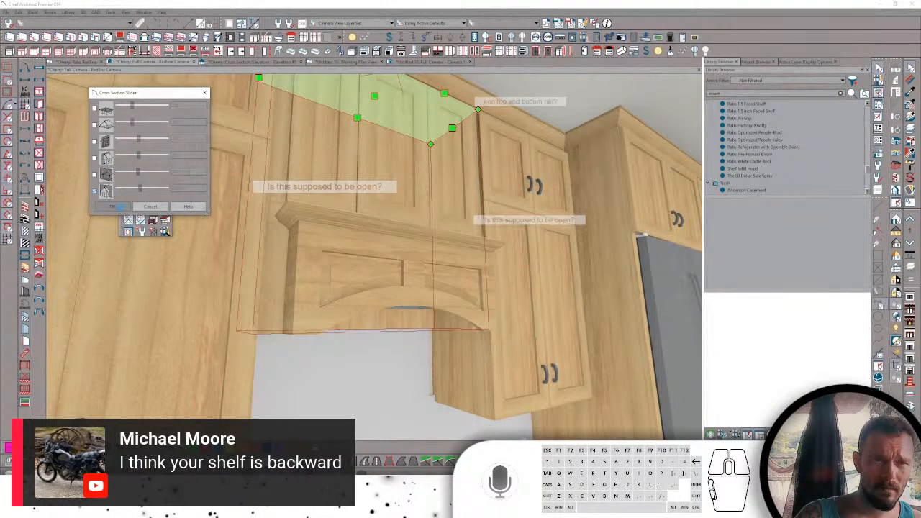
{"action": "left_click", "coordinate": [115, 207]}
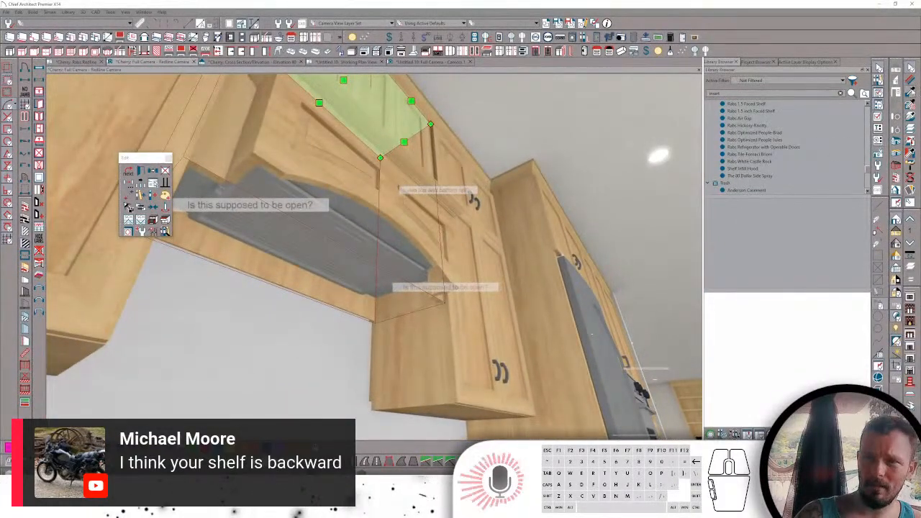
- Sample the hood insert's metal and paint it onto the infill shelf behind the arched valance, undoing the last stray application
{"action": "left_click", "coordinate": [911, 92]}
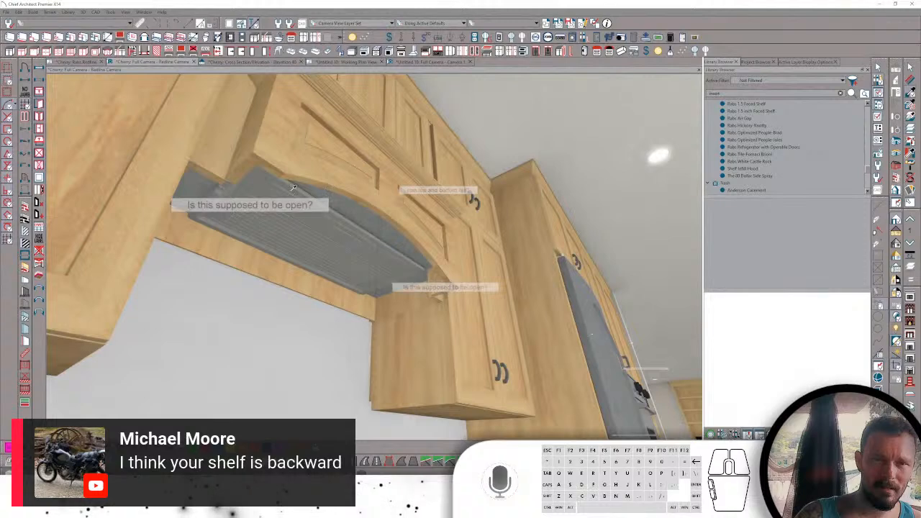
{"action": "left_click", "coordinate": [286, 190]}
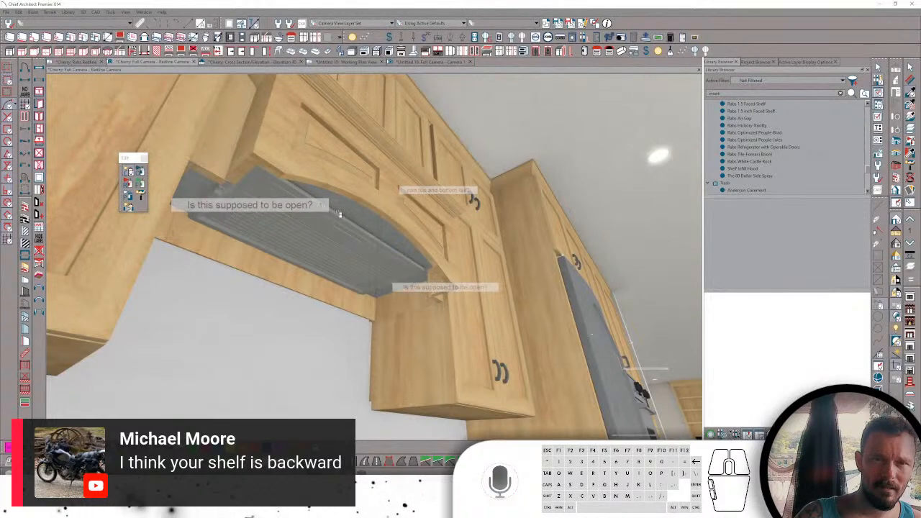
{"action": "left_click", "coordinate": [421, 250]}
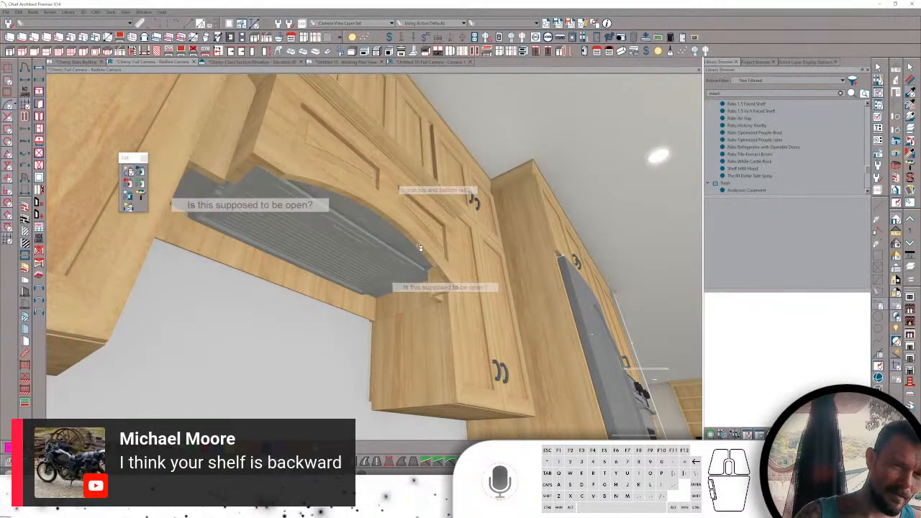
{"action": "middle_click_drag", "start_coordinate": [418, 245], "coordinate": [415, 243]}
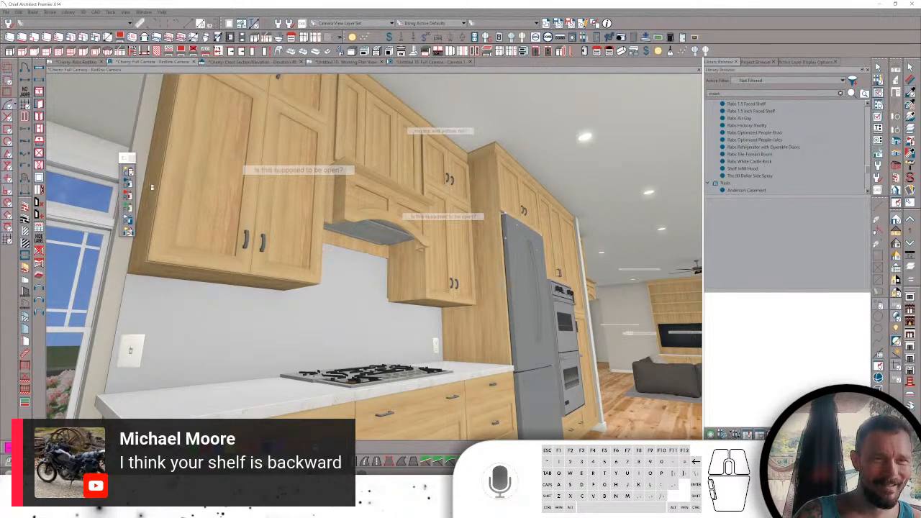
{"action": "left_click", "coordinate": [351, 246]}
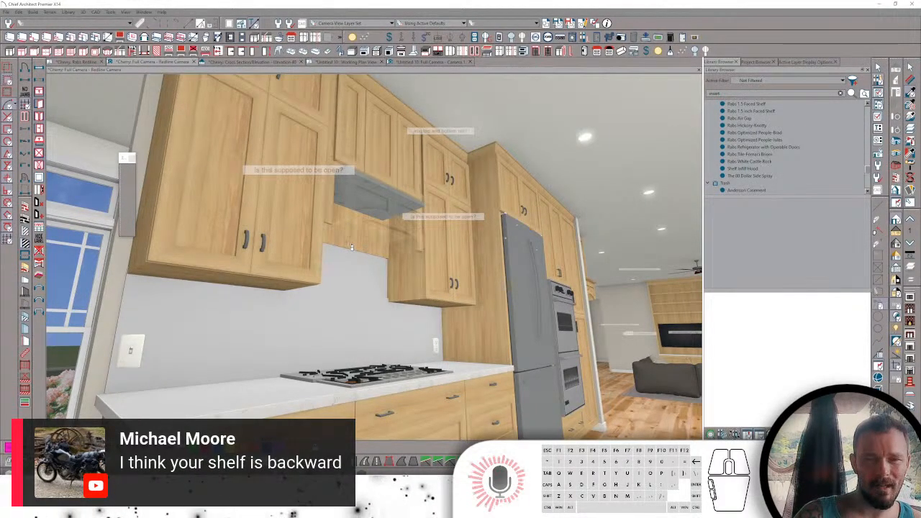
{"action": "key", "text": "ctrl+z"}
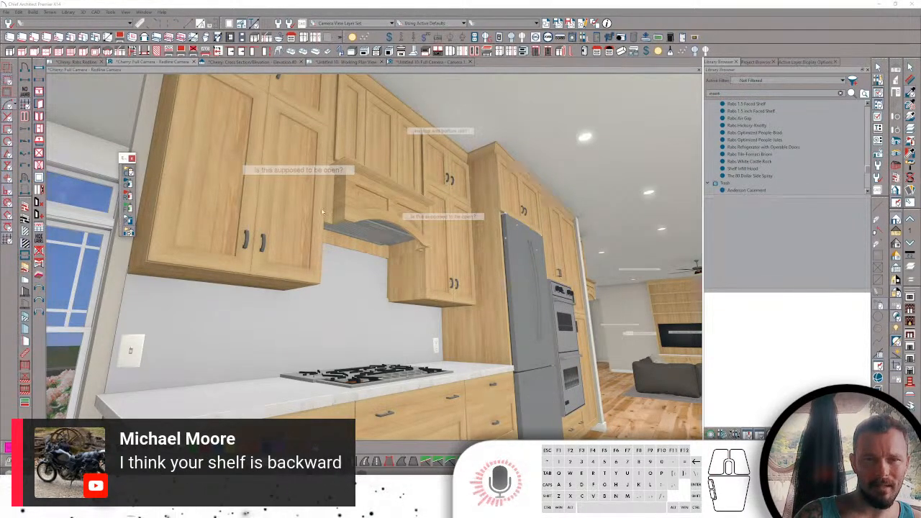
- Revise the texture angle of the hood cabinet's Maple material, accept the material definition and undo the last stray edit
{"action": "left_click", "coordinate": [353, 208]}
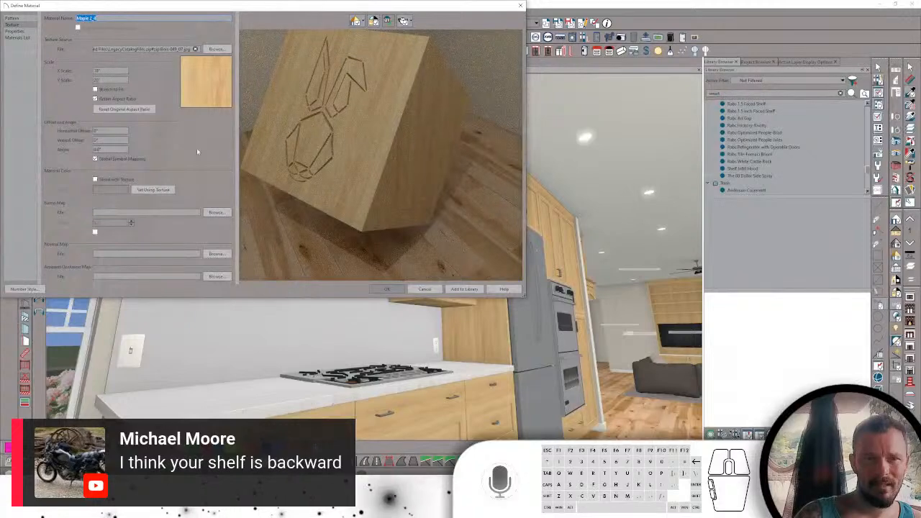
{"action": "left_click", "coordinate": [94, 18]}
{"action": "left_click_drag", "start_coordinate": [107, 149], "coordinate": [62, 146]}
{"action": "key", "text": "Return"}
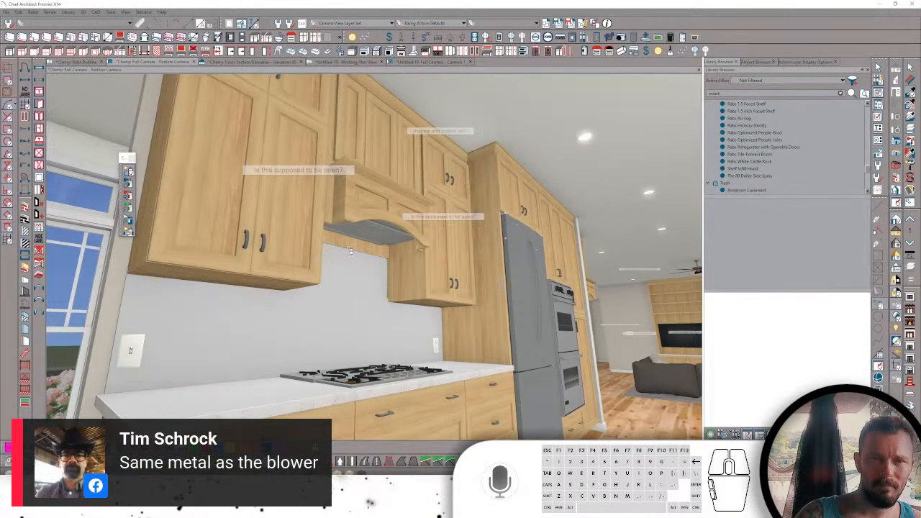
{"action": "key", "text": "Delete"}
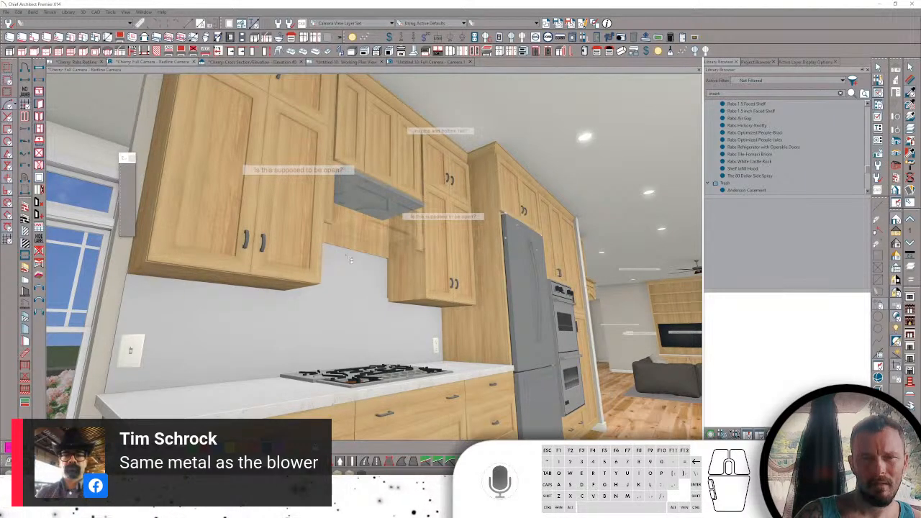
{"action": "key", "text": "ctrl+z"}
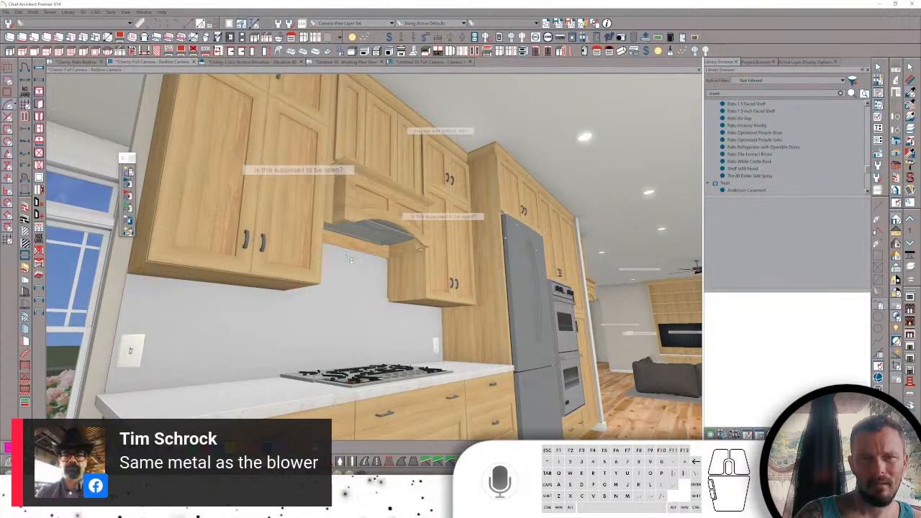
- Try reapplying materials around the underside of the hood valance and the refrigerator, undoing each attempt
{"action": "middle_click_drag", "start_coordinate": [351, 258], "coordinate": [558, 236]}
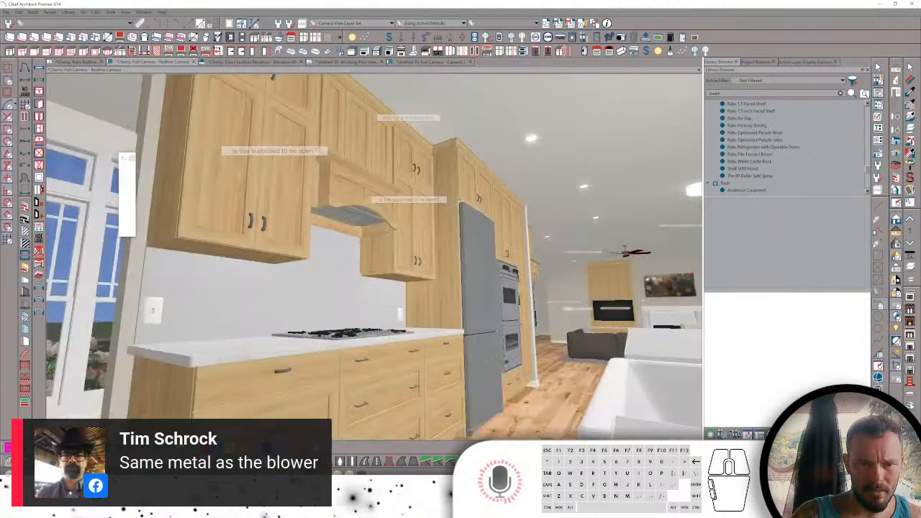
{"action": "left_click", "coordinate": [688, 279]}
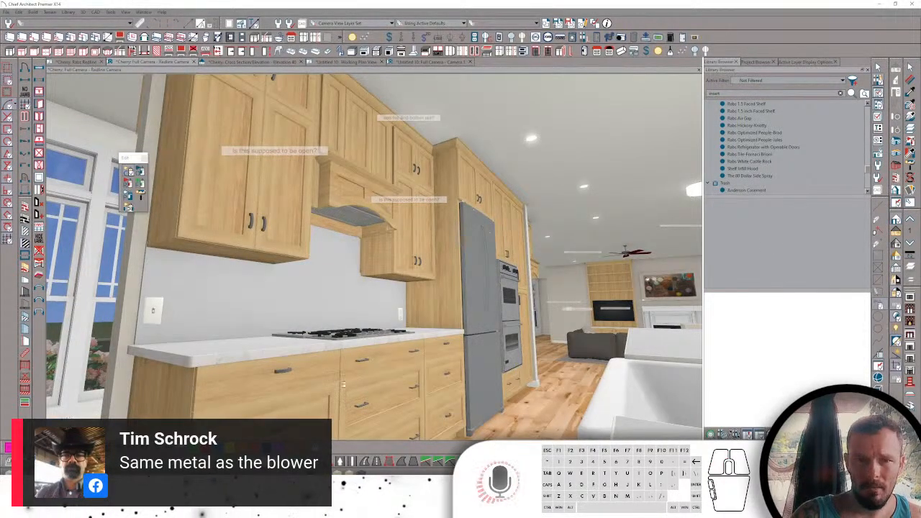
{"action": "left_click", "coordinate": [381, 225]}
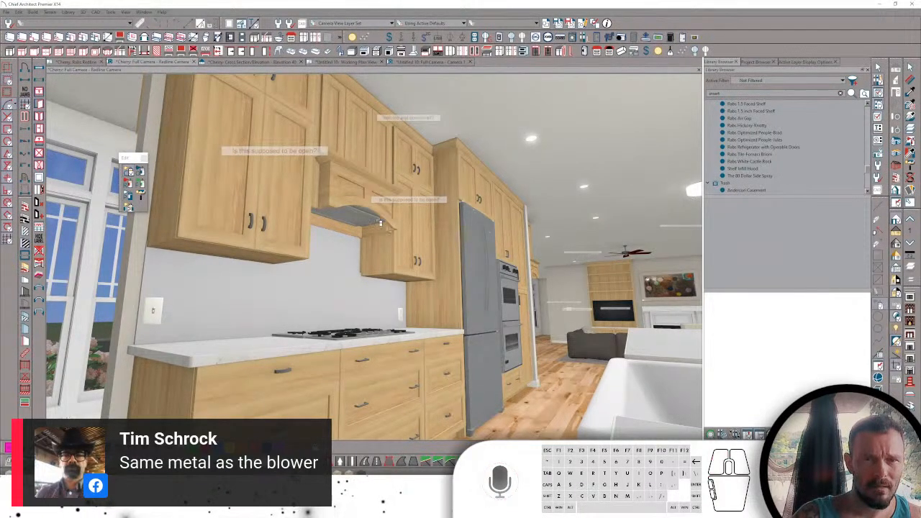
{"action": "key", "text": "Delete"}
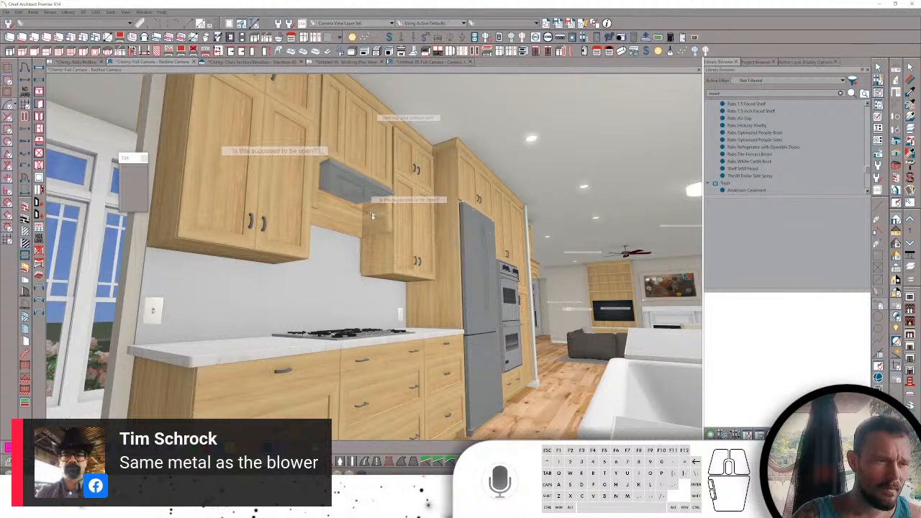
{"action": "key", "text": "ctrl+z"}
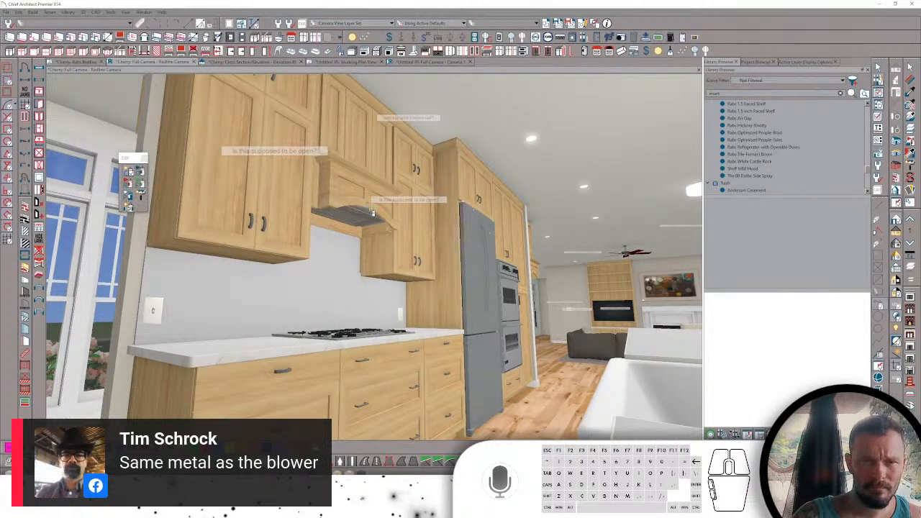
{"action": "left_click", "coordinate": [372, 215]}
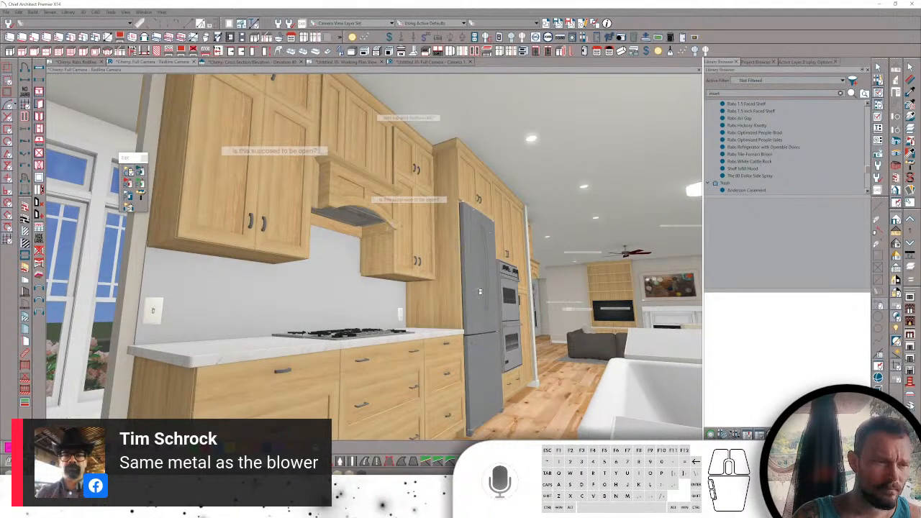
{"action": "key", "text": "Delete"}
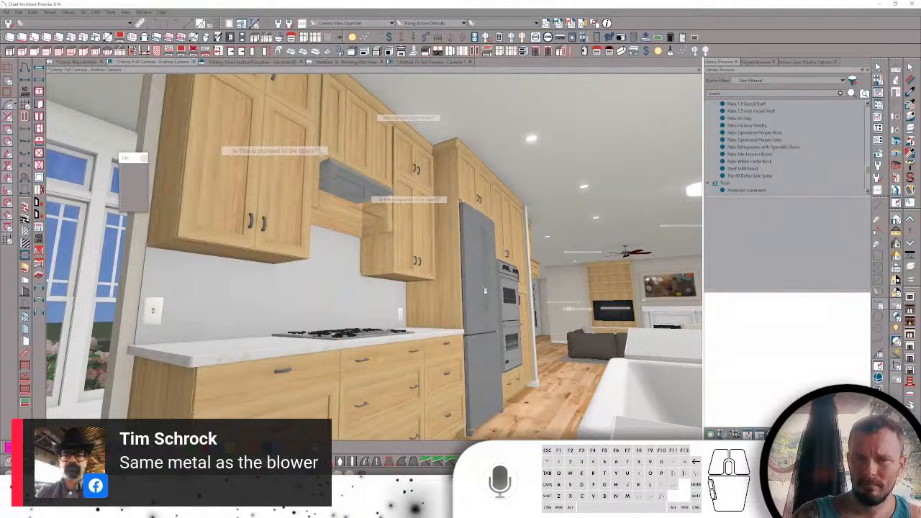
{"action": "left_click", "coordinate": [478, 283]}
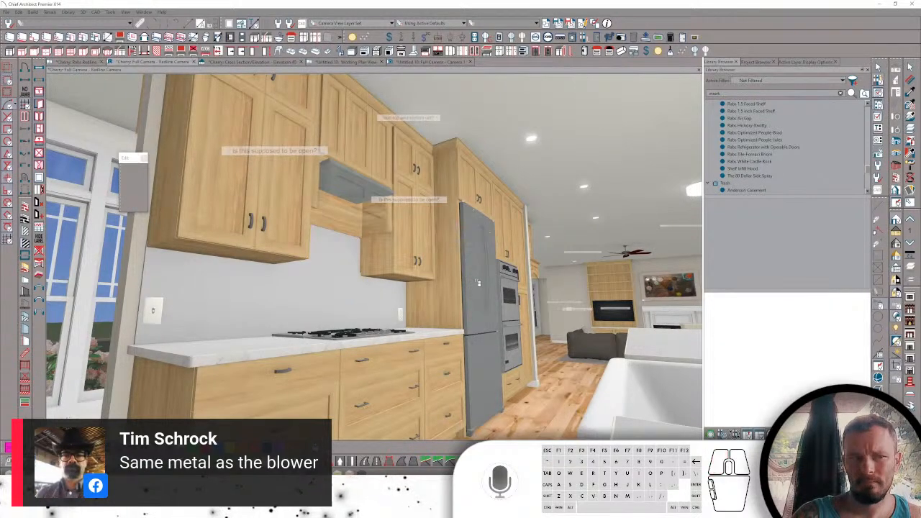
{"action": "key", "text": "ctrl+z"}
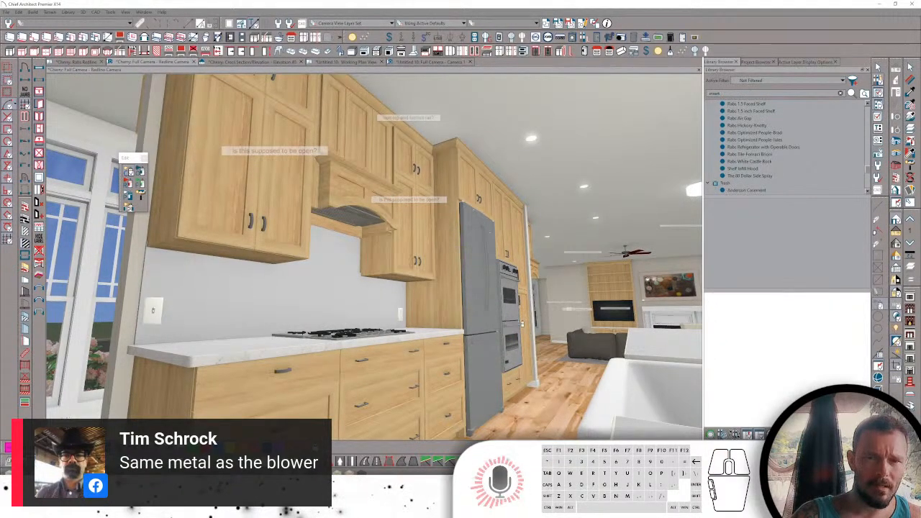
- Apply the metal material to the refrigerator and the cooktop
{"action": "left_click", "coordinate": [520, 321]}
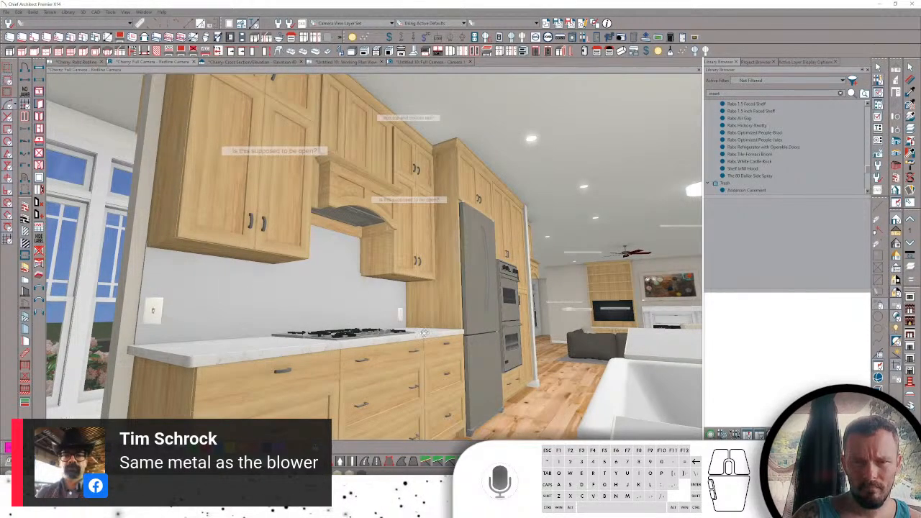
{"action": "middle_click_drag", "start_coordinate": [414, 341], "coordinate": [364, 338]}
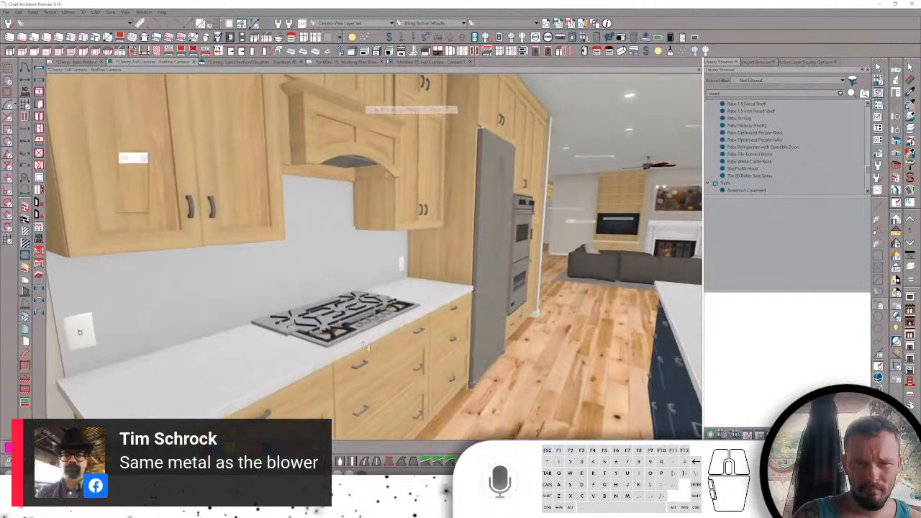
{"action": "left_click", "coordinate": [372, 332]}
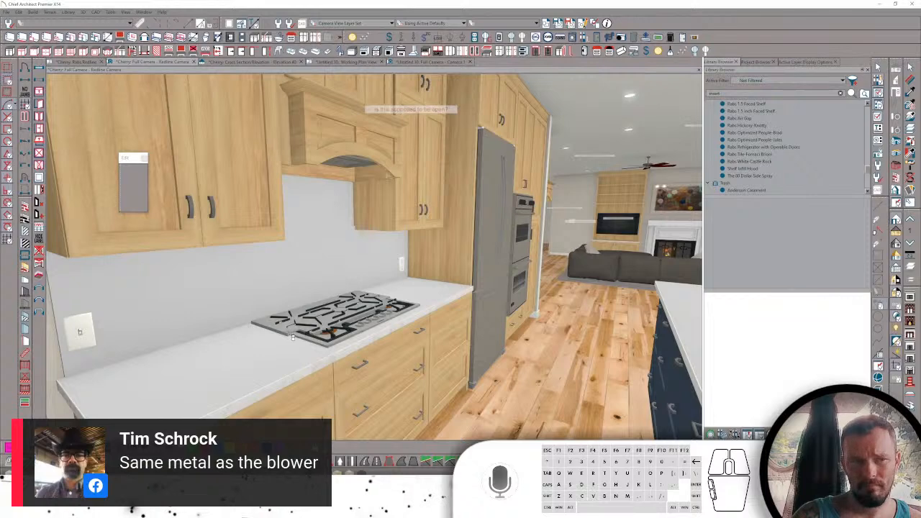
- Select the duplicate cooktop overlapping the one on the counter and delete it
{"action": "key", "text": "space"}
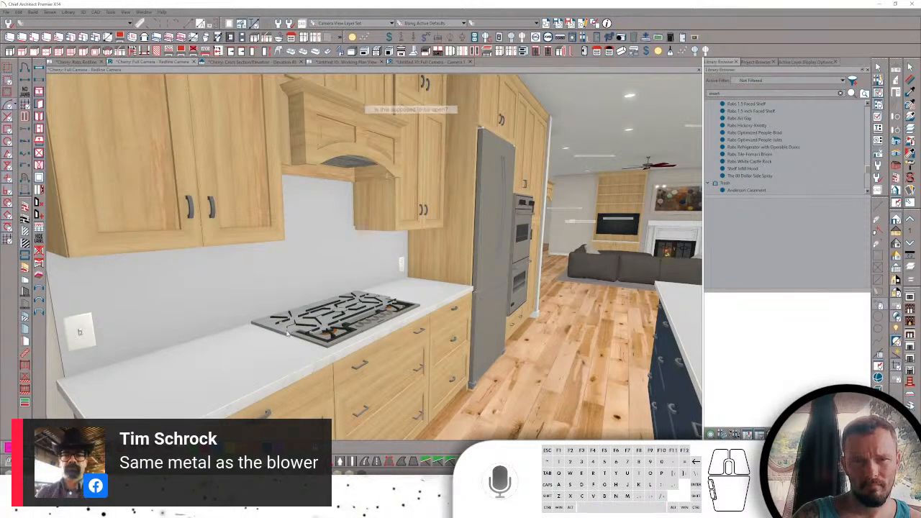
{"action": "left_click", "coordinate": [288, 334]}
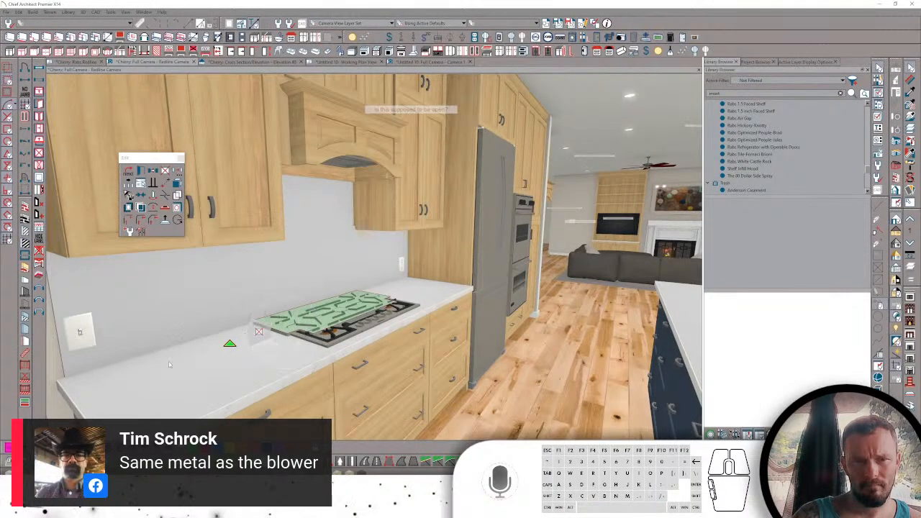
{"action": "key", "text": "space"}
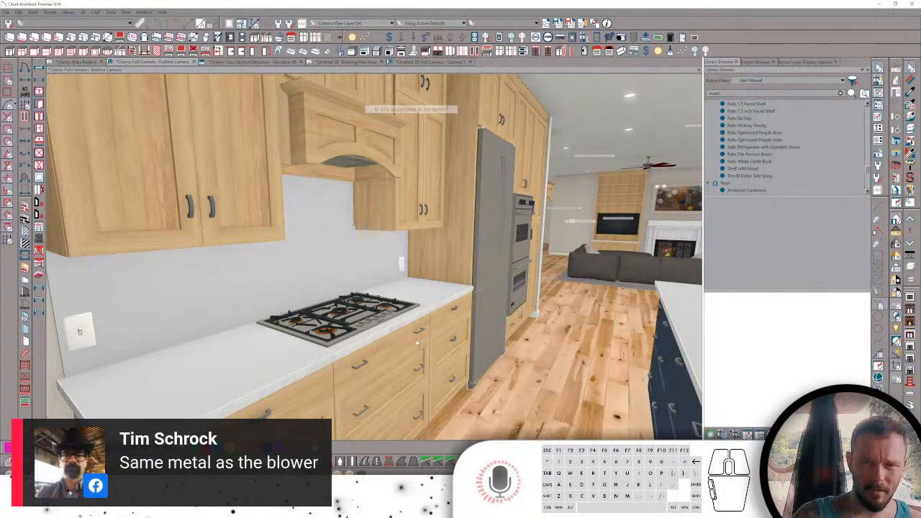
- Examine the kitchen in a physically based rendering along with its Adjust Lights settings, and return to the standard rendering
{"action": "scroll", "coordinate": [417, 342], "scroll_direction": "down", "scroll_amount": 1}
{"action": "middle_click_drag", "start_coordinate": [417, 342], "coordinate": [421, 319]}
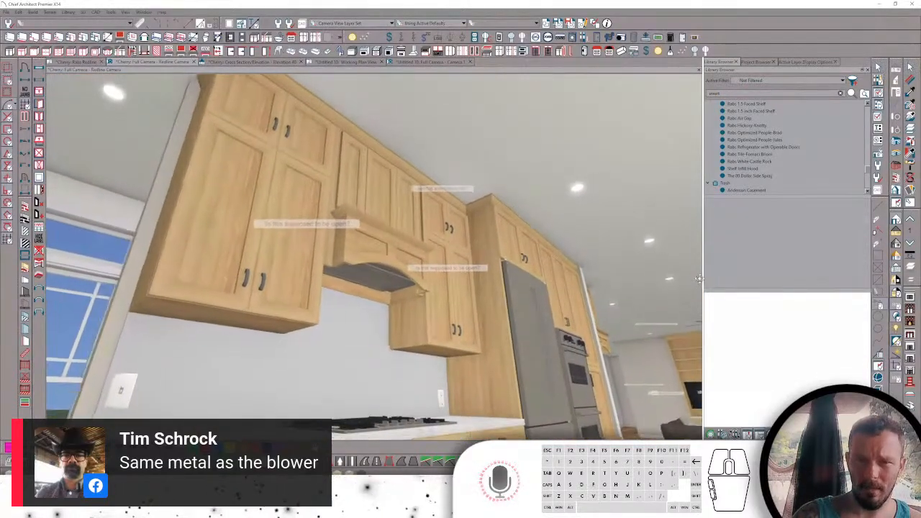
{"action": "middle_click_drag", "start_coordinate": [699, 278], "coordinate": [698, 311]}
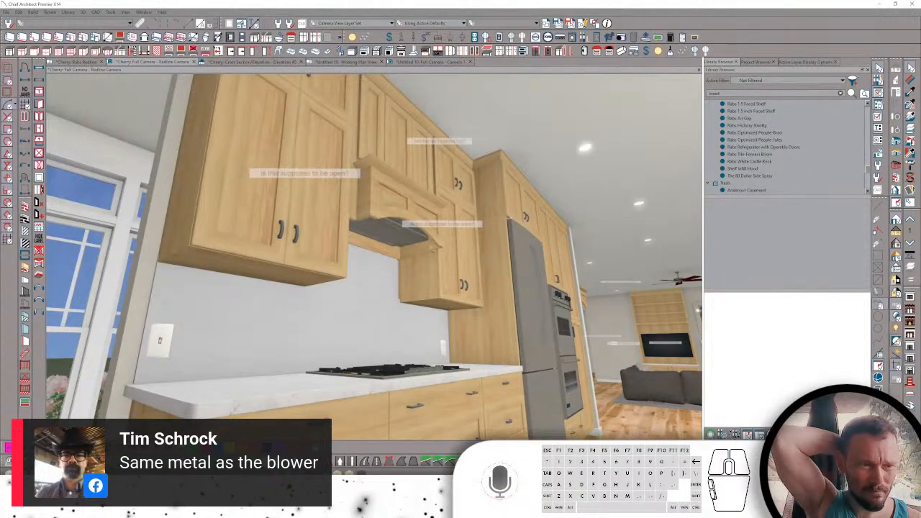
{"action": "key", "text": "p"}
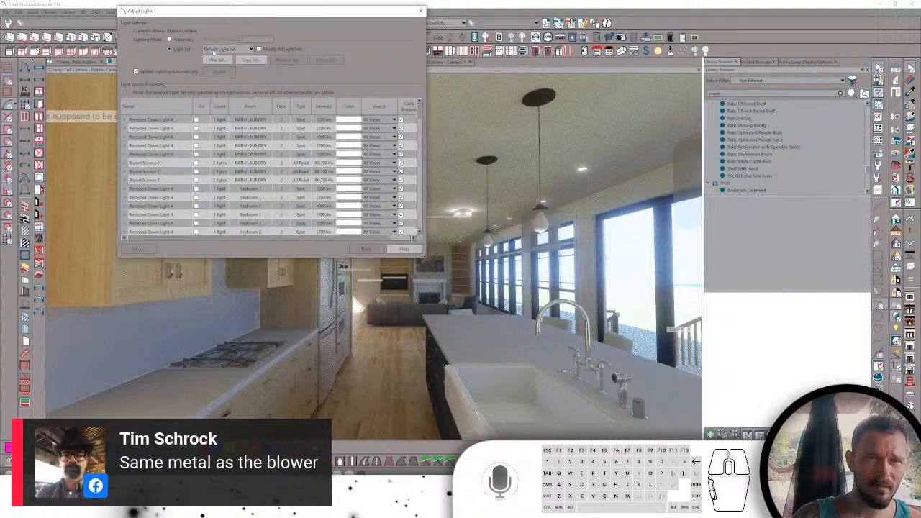
{"action": "left_click", "coordinate": [377, 250]}
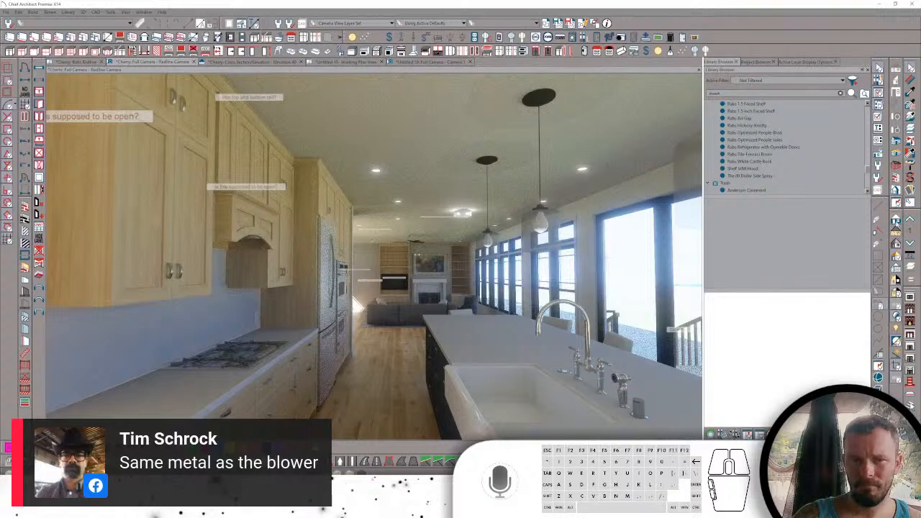
{"action": "left_click", "coordinate": [897, 221]}
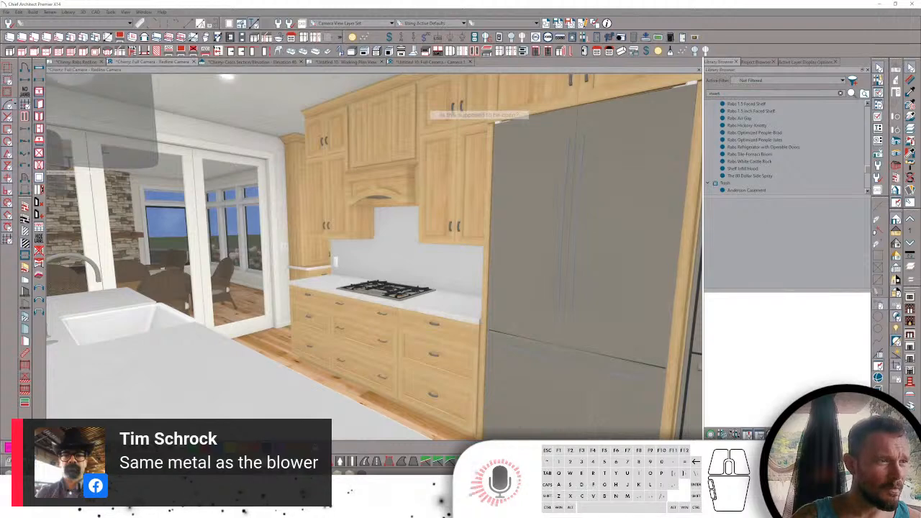
- Switch to the browser window with the Cherry Shinglestyle PSL spreadsheet and maximize it
{"action": "left_click_drag", "start_coordinate": [0, 65], "coordinate": [37, 83]}
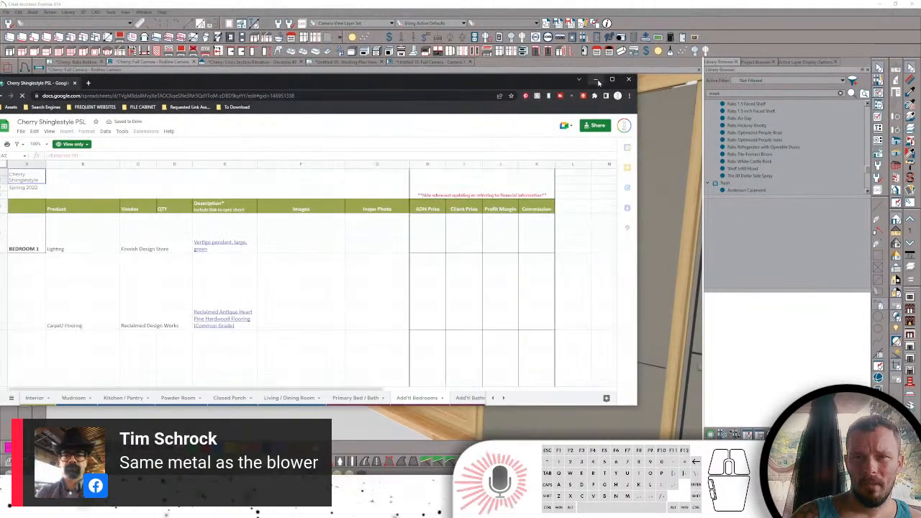
{"action": "left_click", "coordinate": [612, 80]}
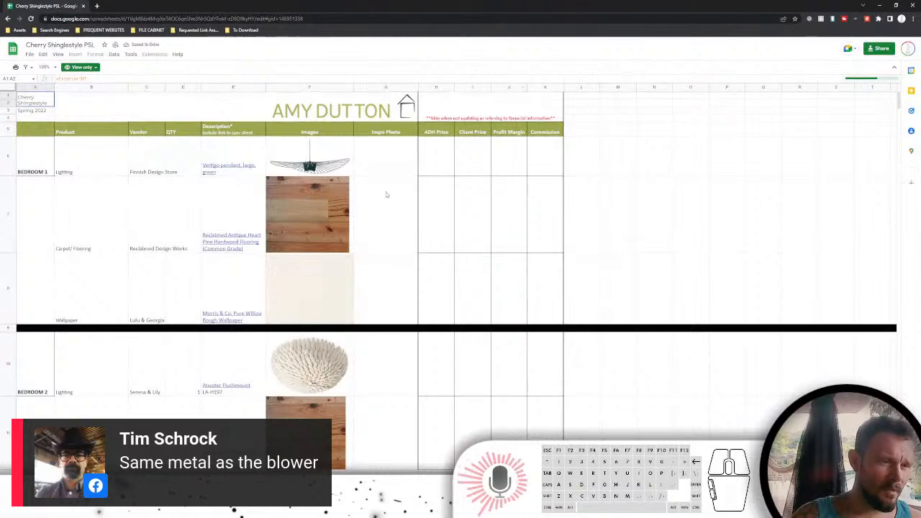
- Skim the bedroom rows of the specification spreadsheet and open the sheet with the kitchen products
{"action": "left_click", "coordinate": [205, 202]}
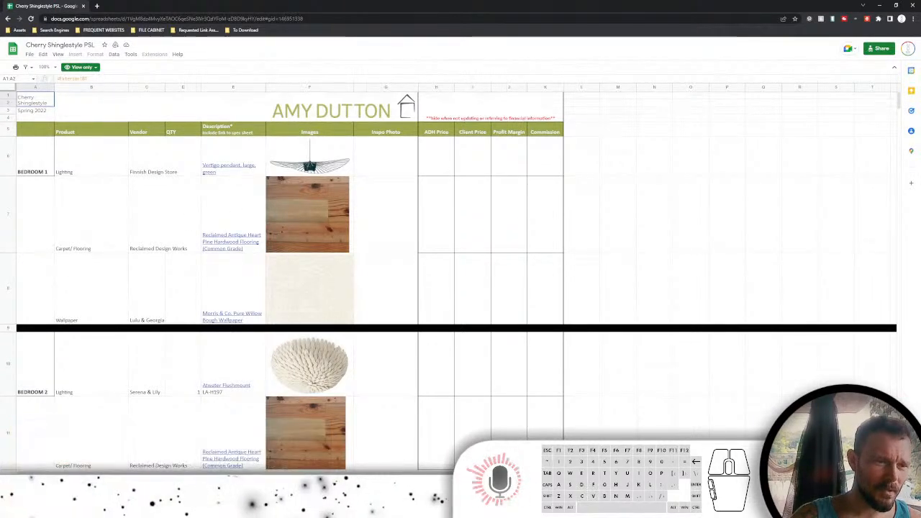
{"action": "scroll", "coordinate": [238, 246], "scroll_direction": "down", "scroll_amount": 5}
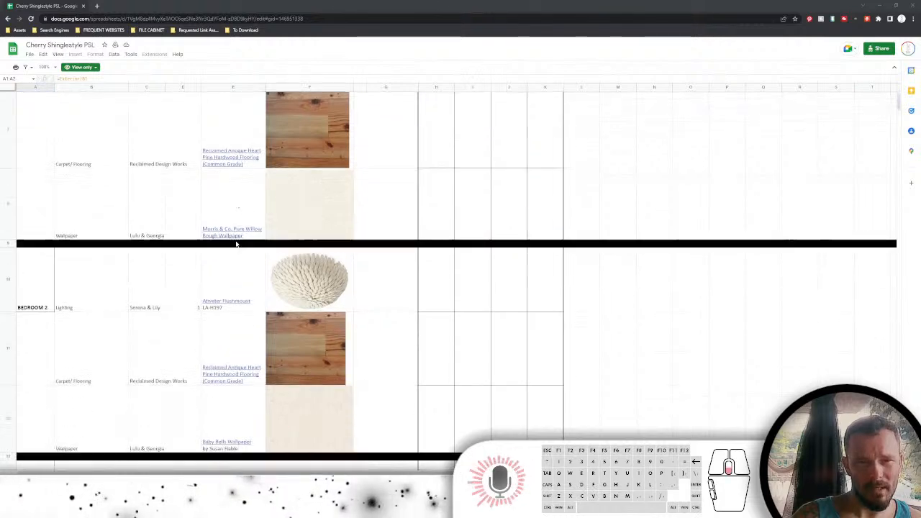
{"action": "scroll", "coordinate": [235, 243], "scroll_direction": "up", "scroll_amount": 2}
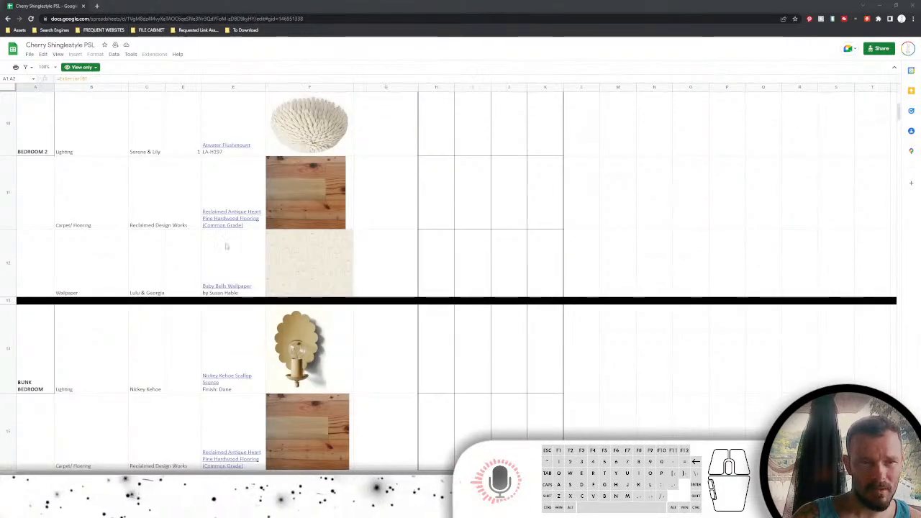
{"action": "left_click", "coordinate": [180, 498]}
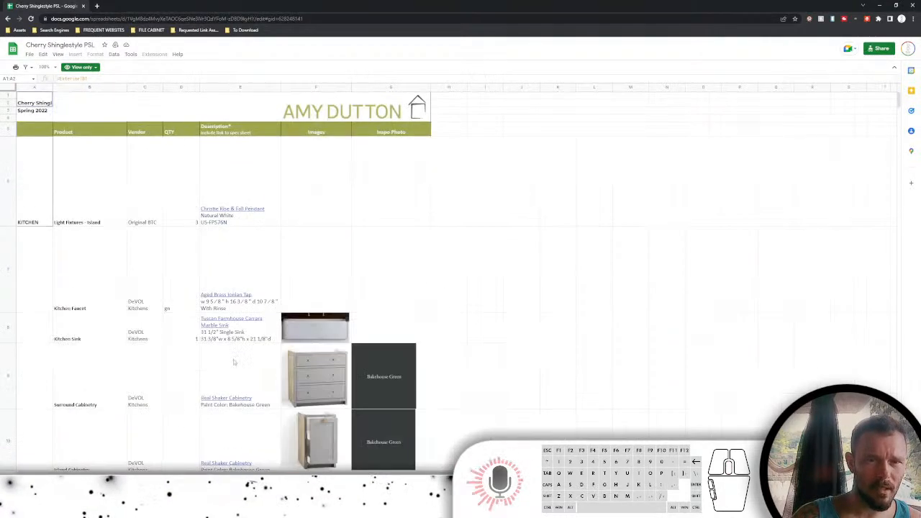
- Examine the kitchen fixtures, cabinetry, countertop finishes and appliances, continuing down to the pantry products
{"action": "scroll", "coordinate": [243, 327], "scroll_direction": "down", "scroll_amount": 1}
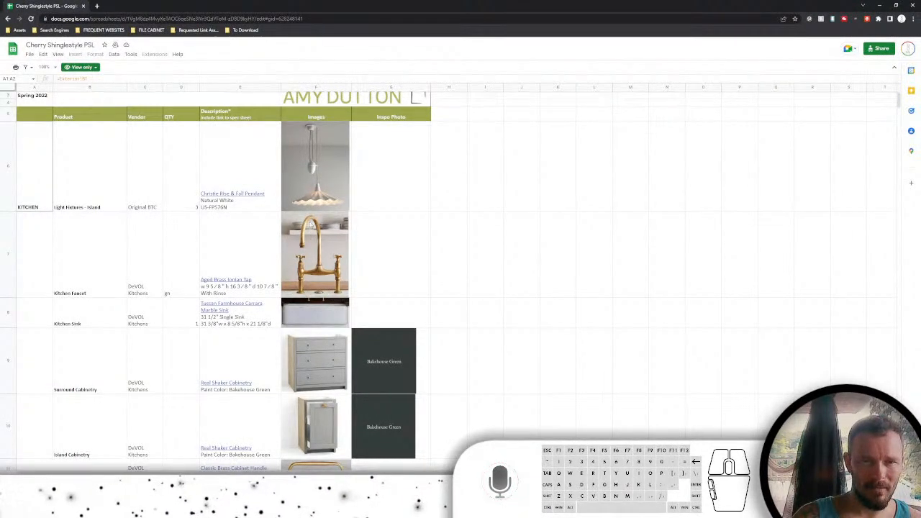
{"action": "scroll", "coordinate": [331, 285], "scroll_direction": "down", "scroll_amount": 3}
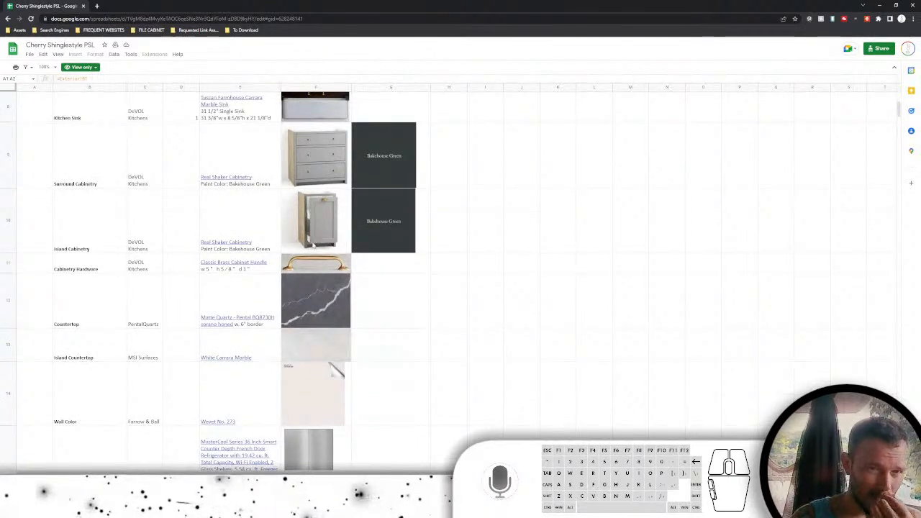
{"action": "mouse_move", "coordinate": [229, 242]}
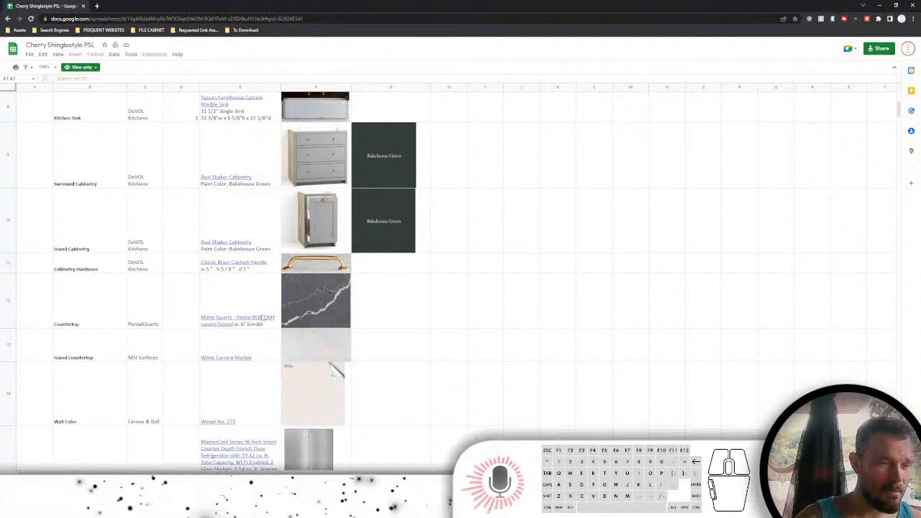
{"action": "mouse_move", "coordinate": [262, 317]}
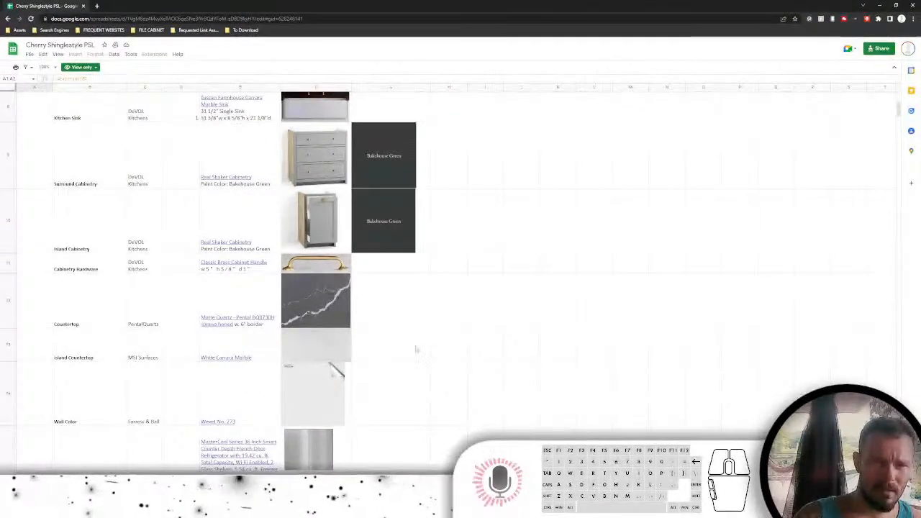
{"action": "scroll", "coordinate": [437, 348], "scroll_direction": "down", "scroll_amount": 1}
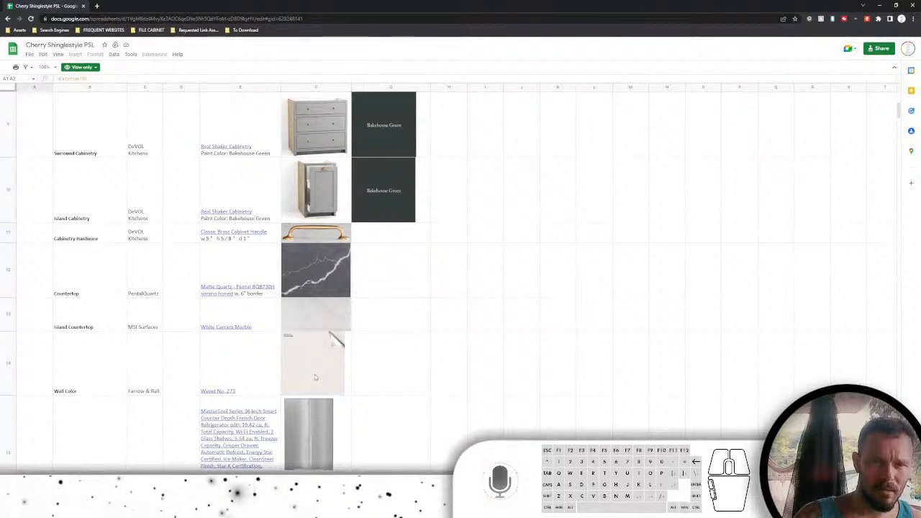
{"action": "scroll", "coordinate": [314, 374], "scroll_direction": "down", "scroll_amount": 10}
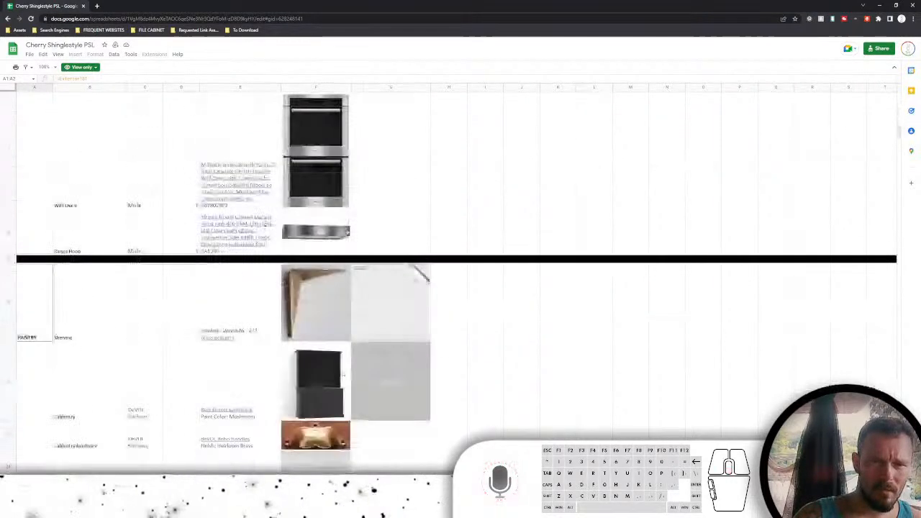
{"action": "scroll", "coordinate": [382, 355], "scroll_direction": "down", "scroll_amount": 2}
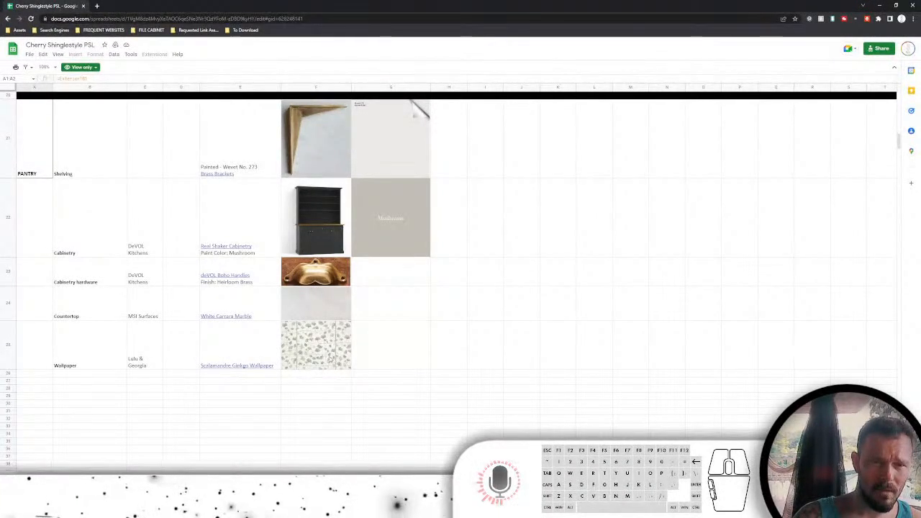
- Review the appliance rows and kitchen finishes again, ending at the countertop specification
{"action": "scroll", "coordinate": [302, 365], "scroll_direction": "up", "scroll_amount": 5}
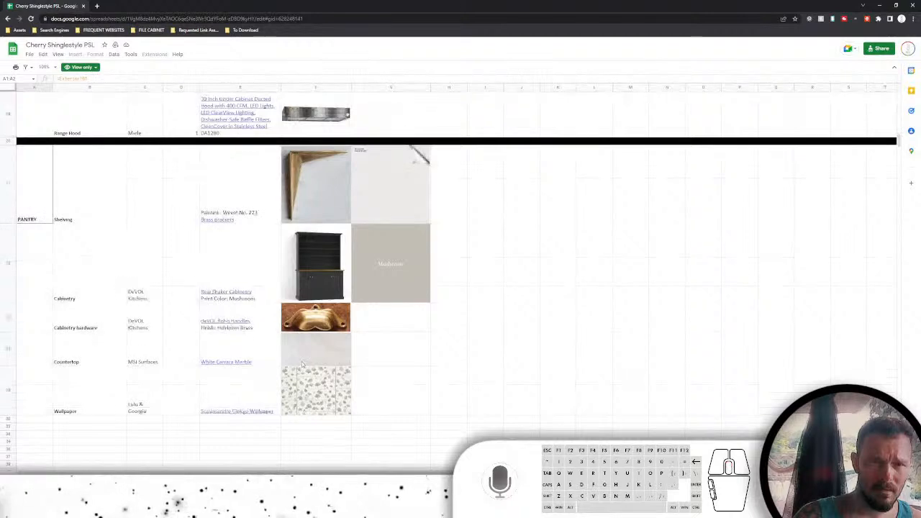
{"action": "scroll", "coordinate": [302, 362], "scroll_direction": "up", "scroll_amount": 2}
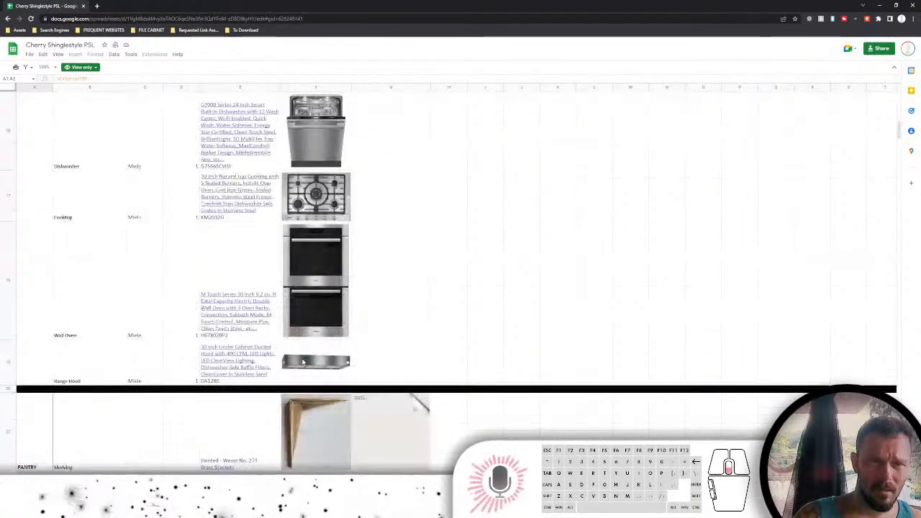
{"action": "scroll", "coordinate": [303, 362], "scroll_direction": "down", "scroll_amount": 2}
{"action": "scroll", "coordinate": [305, 362], "scroll_direction": "up", "scroll_amount": 2}
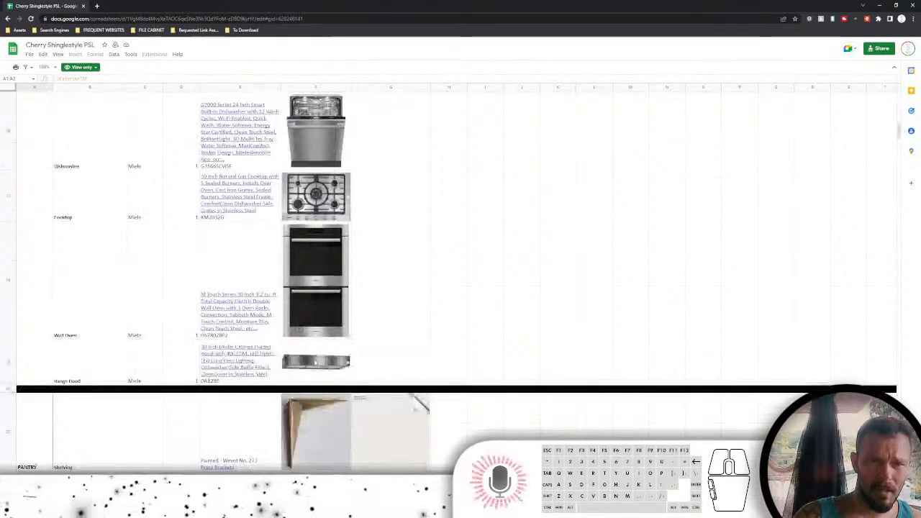
{"action": "scroll", "coordinate": [312, 364], "scroll_direction": "up", "scroll_amount": 3}
{"action": "scroll", "coordinate": [313, 363], "scroll_direction": "up", "scroll_amount": 5}
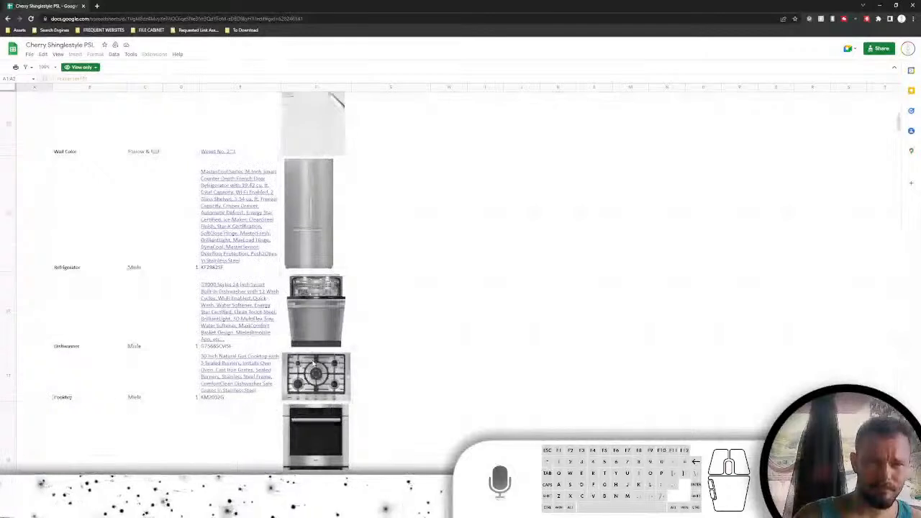
{"action": "scroll", "coordinate": [312, 364], "scroll_direction": "up", "scroll_amount": 2}
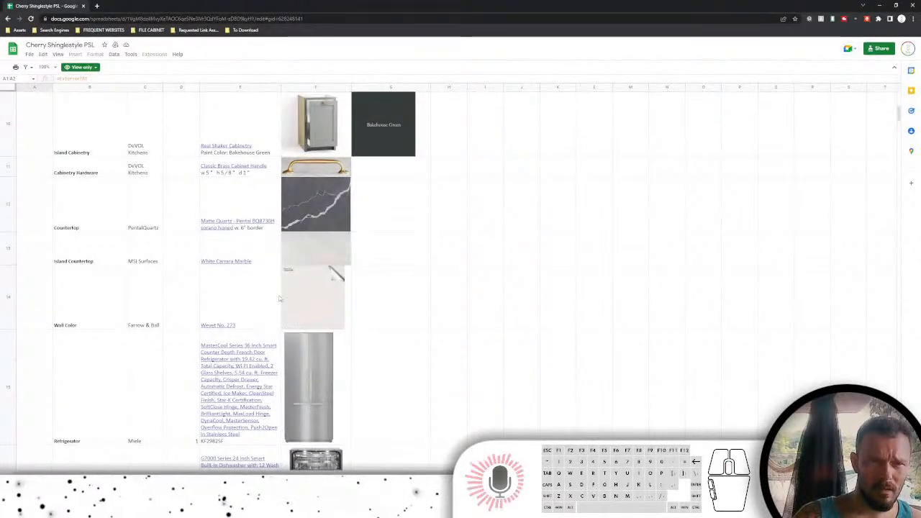
{"action": "scroll", "coordinate": [86, 237], "scroll_direction": "up", "scroll_amount": 6}
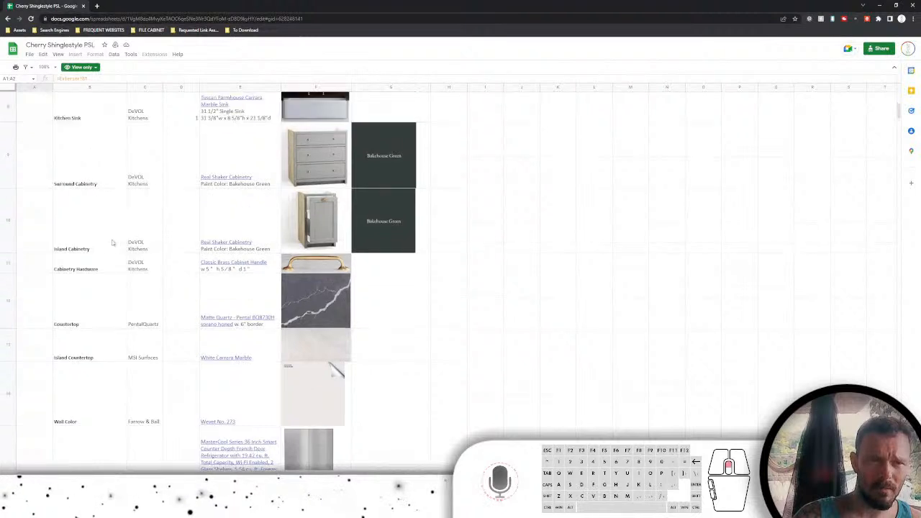
{"action": "scroll", "coordinate": [117, 241], "scroll_direction": "up", "scroll_amount": 5}
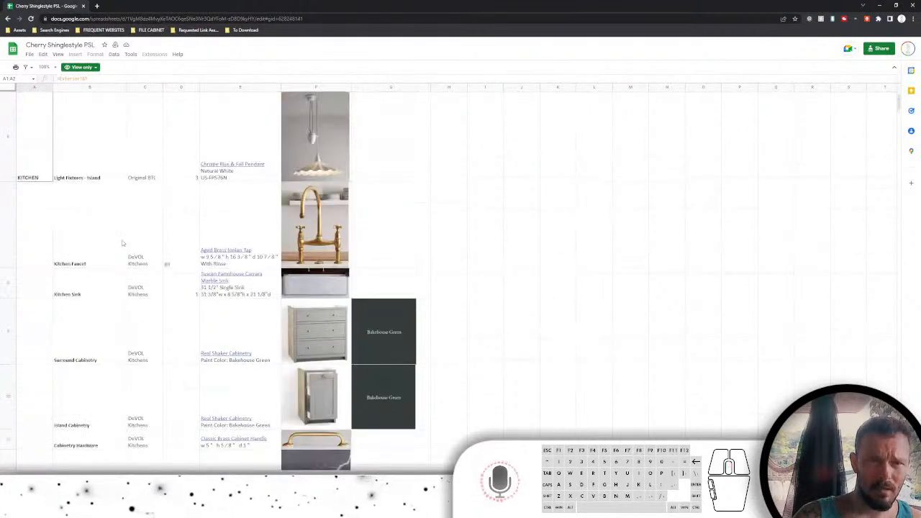
{"action": "scroll", "coordinate": [252, 277], "scroll_direction": "down", "scroll_amount": 5}
{"action": "scroll", "coordinate": [261, 291], "scroll_direction": "down", "scroll_amount": 3}
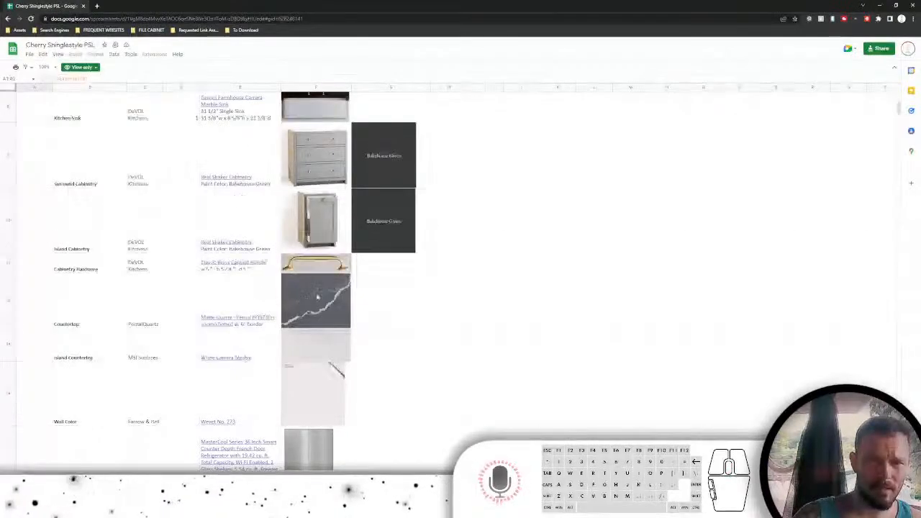
- Open the linked PentalQuartz page for the BQ8730H Sorano Honed countertop and examine its samples
{"action": "left_click", "coordinate": [224, 321]}
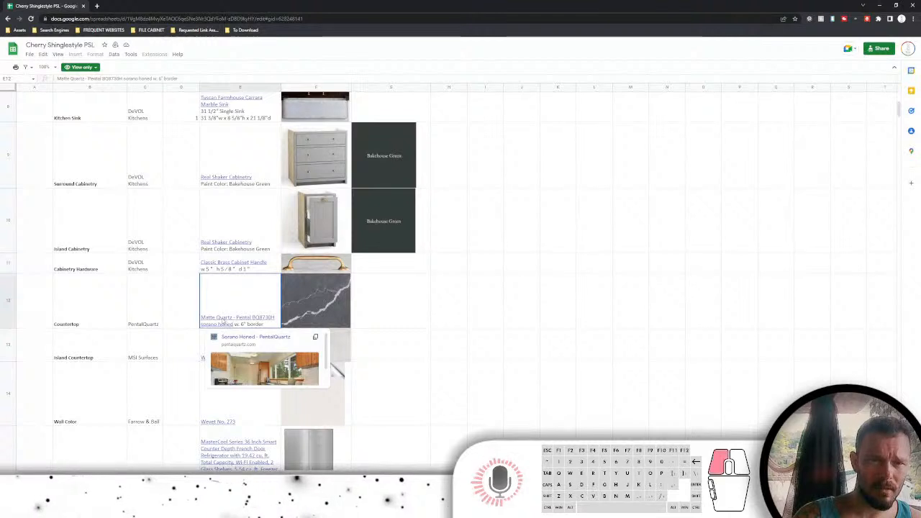
{"action": "left_click", "coordinate": [236, 343]}
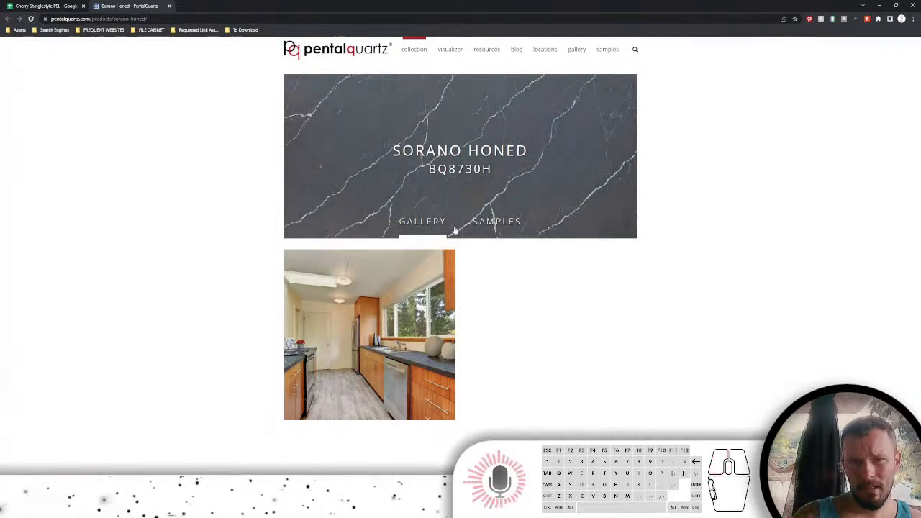
{"action": "left_click", "coordinate": [508, 222]}
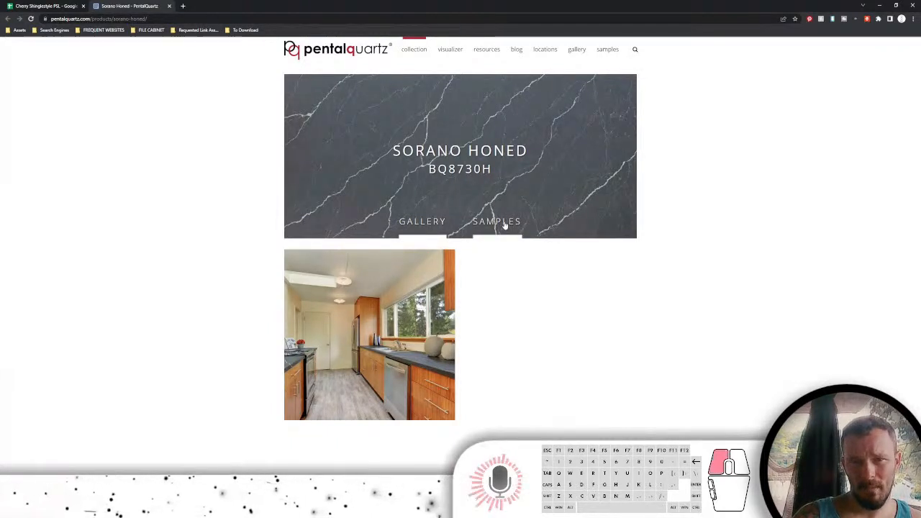
{"action": "scroll", "coordinate": [433, 229], "scroll_direction": "down", "scroll_amount": 2}
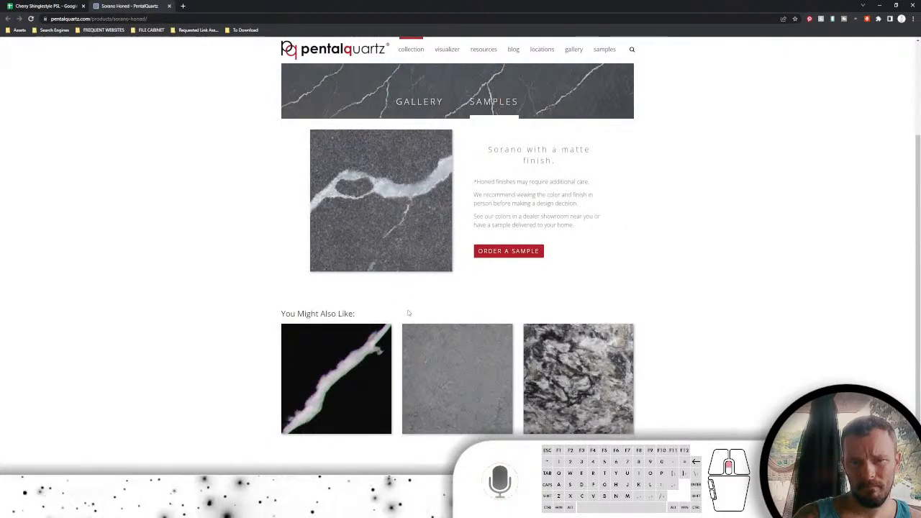
{"action": "scroll", "coordinate": [408, 313], "scroll_direction": "up", "scroll_amount": 2}
- Switch to Chief Architect and open the material definition of the backsplash behind the cooktop
{"action": "left_click", "coordinate": [436, 510]}
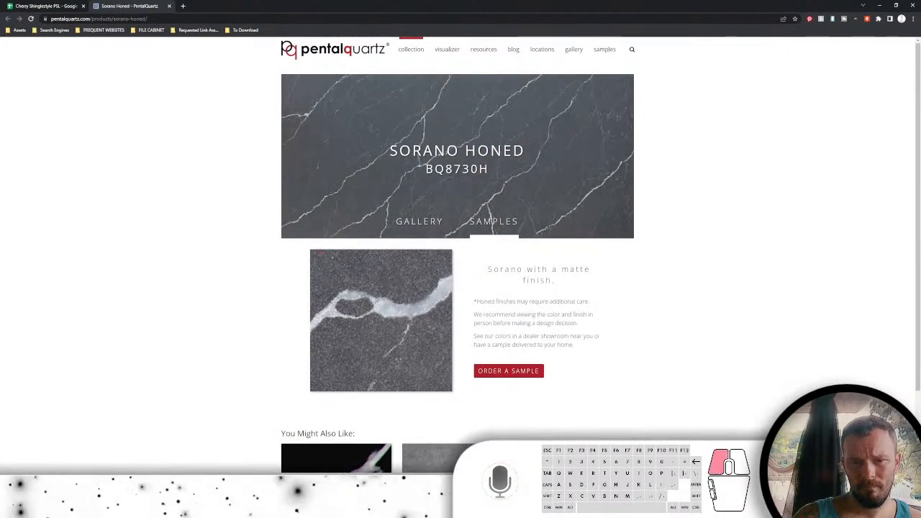
{"action": "left_click_drag", "start_coordinate": [432, 294], "coordinate": [536, 244]}
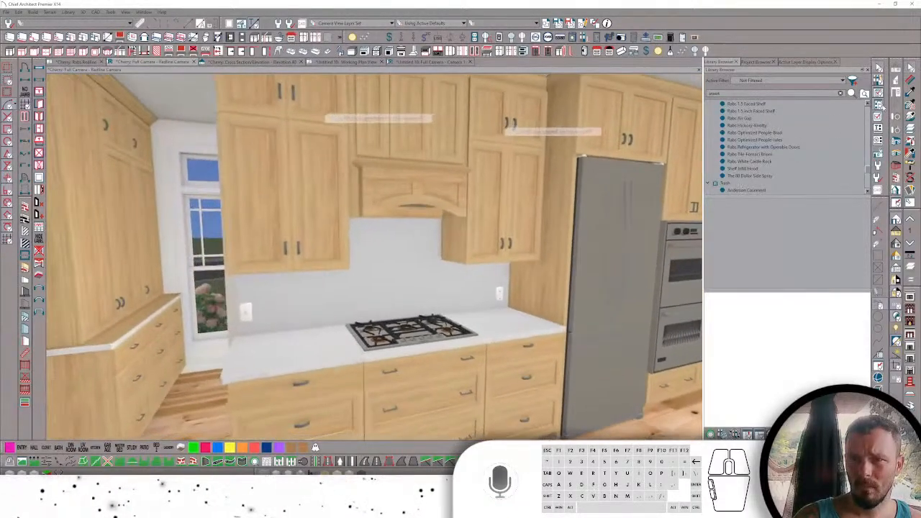
{"action": "left_click", "coordinate": [910, 92]}
{"action": "left_click", "coordinate": [423, 266]}
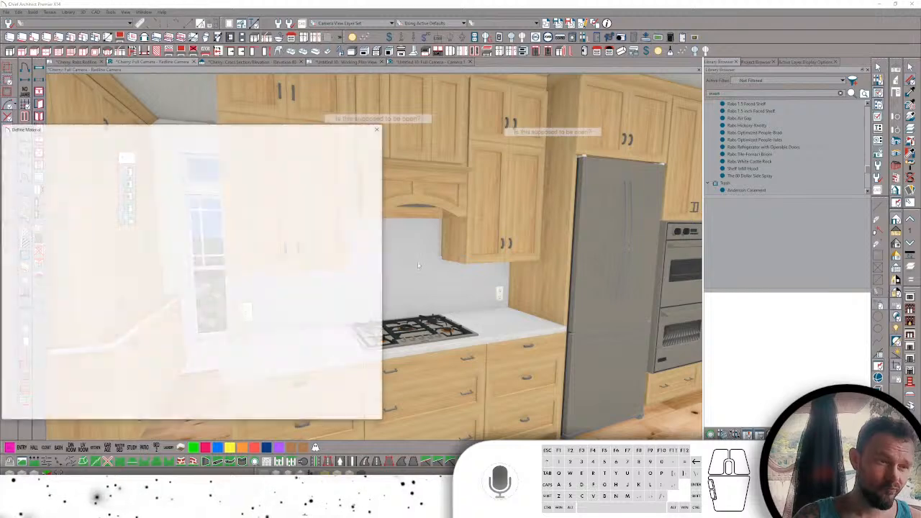
- Set the material's texture image to Marble_22.ROUGH from the Countertops-Solid Surfacing folder
{"action": "left_click", "coordinate": [12, 148]}
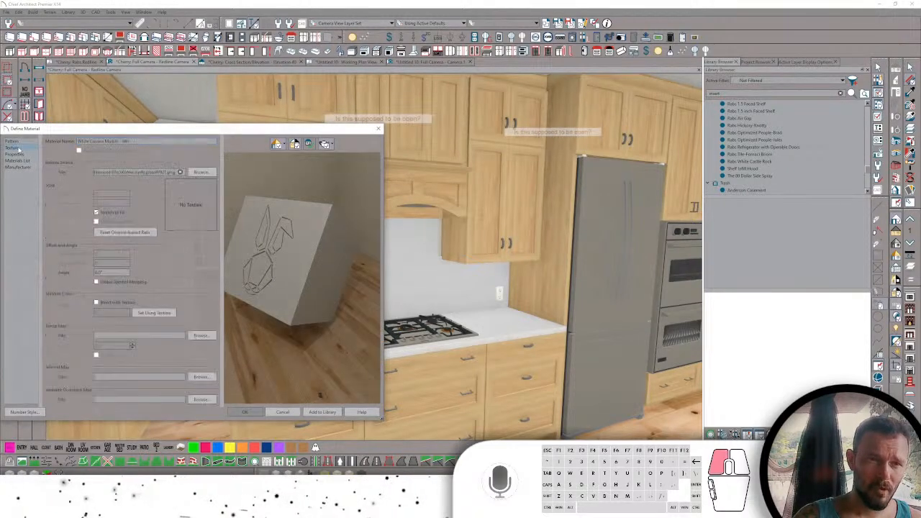
{"action": "left_click", "coordinate": [201, 172]}
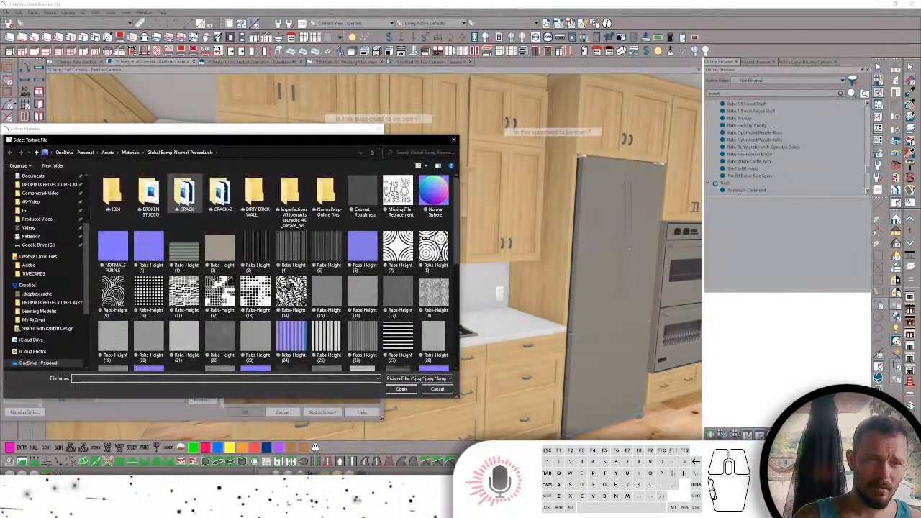
{"action": "left_click", "coordinate": [133, 153]}
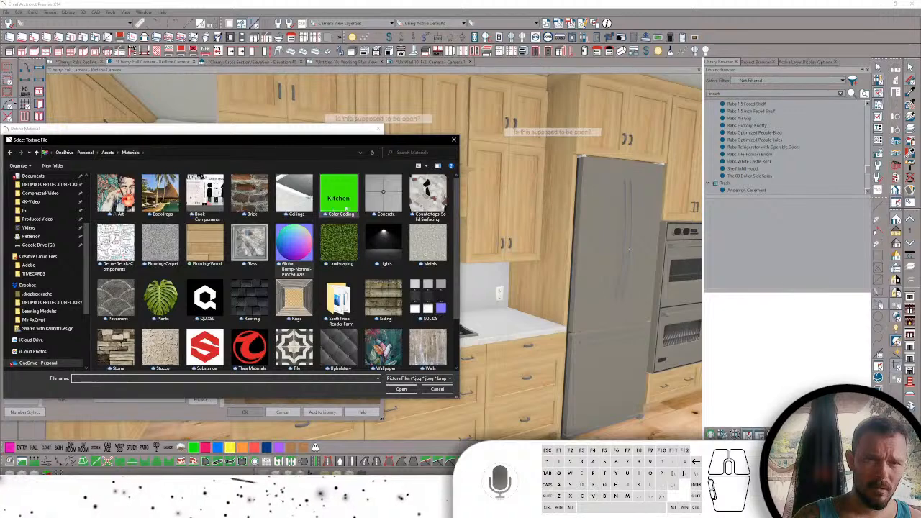
{"action": "double_click", "coordinate": [428, 196]}
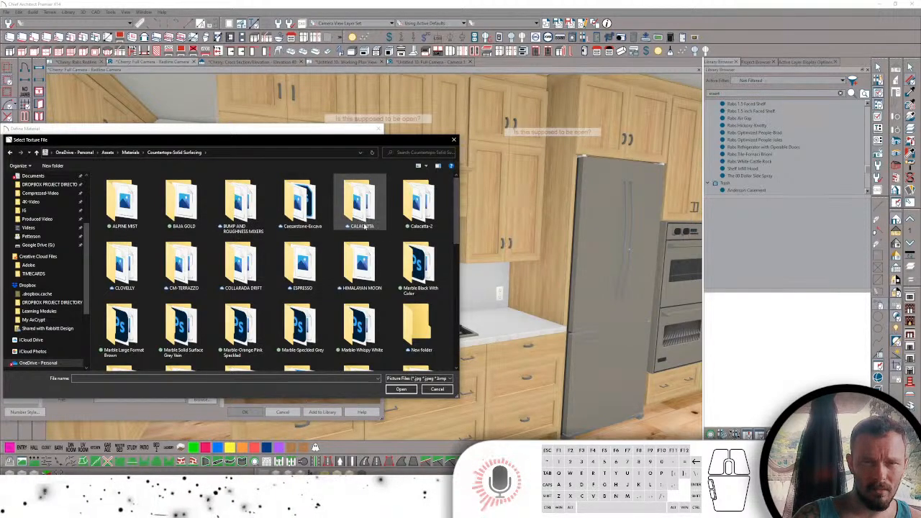
{"action": "scroll", "coordinate": [360, 252], "scroll_direction": "down", "scroll_amount": 10}
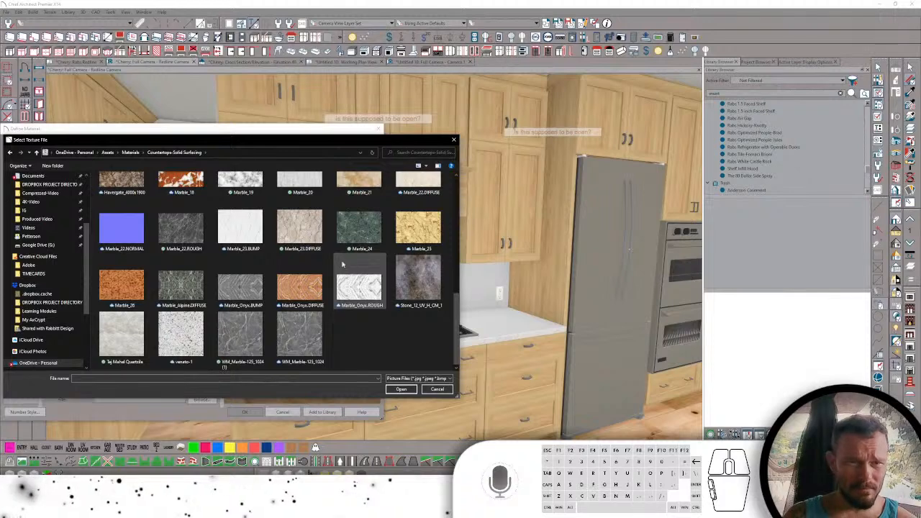
{"action": "double_click", "coordinate": [182, 234]}
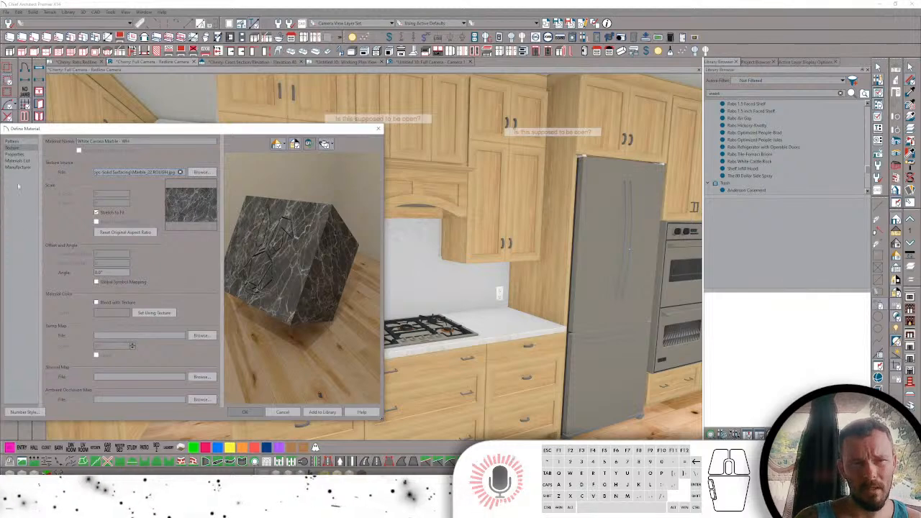
- Assign Marble_22.ROUGH as the material's roughness map and inspect the surface sheen in the preview
{"action": "left_click", "coordinate": [14, 154]}
{"action": "left_click", "coordinate": [201, 237]}
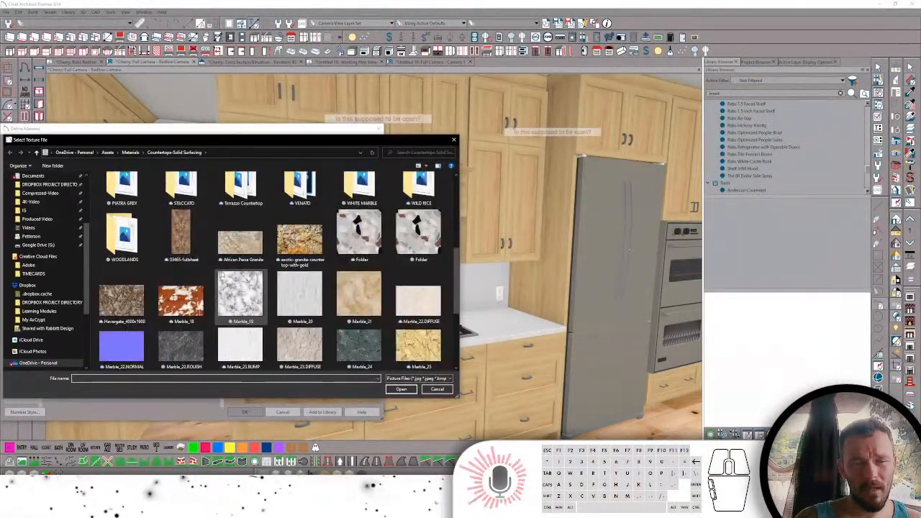
{"action": "double_click", "coordinate": [181, 346]}
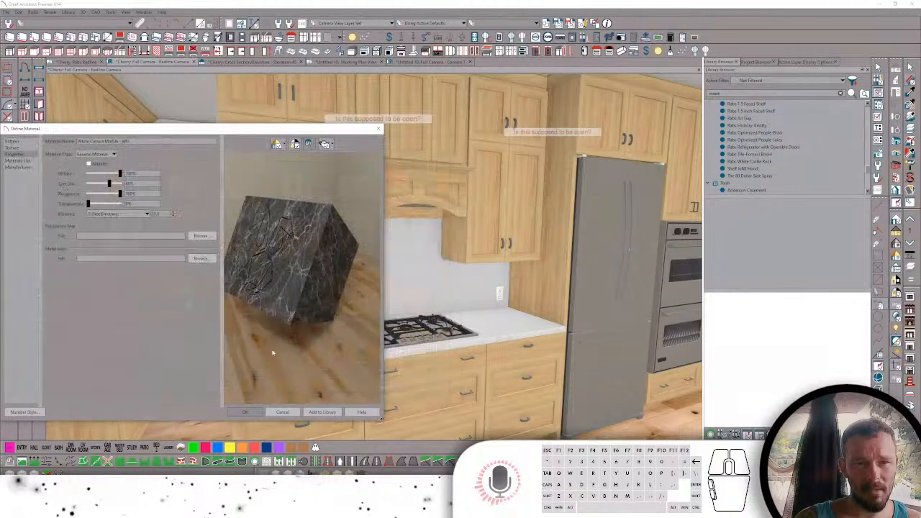
{"action": "left_click_drag", "start_coordinate": [270, 284], "coordinate": [327, 269]}
{"action": "scroll", "coordinate": [328, 270], "scroll_direction": "up", "scroll_amount": 3}
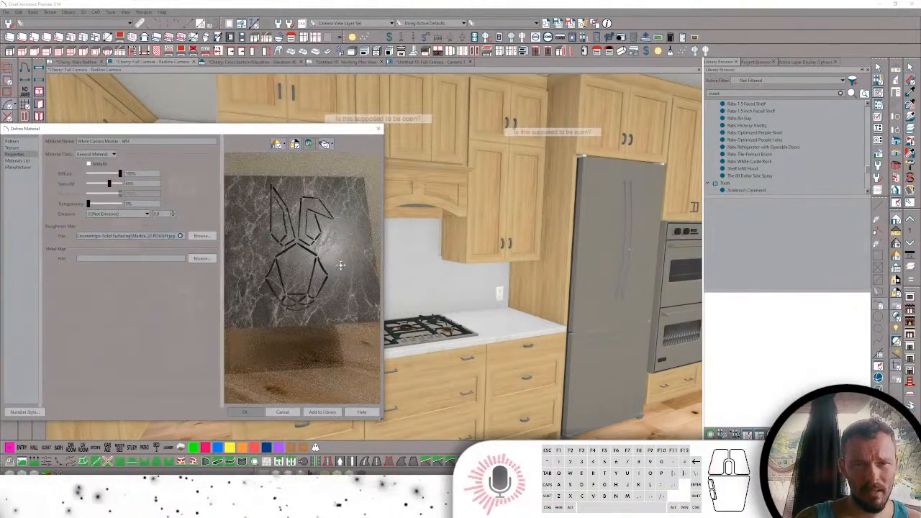
- Enlarge the material dialog, inspect the marble's sheen in the larger preview, and accept the material definition
{"action": "left_click_drag", "start_coordinate": [385, 418], "coordinate": [622, 474]}
{"action": "left_click_drag", "start_coordinate": [538, 124], "coordinate": [564, 50]}
{"action": "left_click_drag", "start_coordinate": [446, 275], "coordinate": [487, 227]}
{"action": "mouse_move", "coordinate": [497, 216]}
{"action": "left_mouse_down"}
{"action": "mouse_move", "coordinate": [374, 214]}
{"action": "mouse_move", "coordinate": [483, 225]}
{"action": "left_mouse_up"}
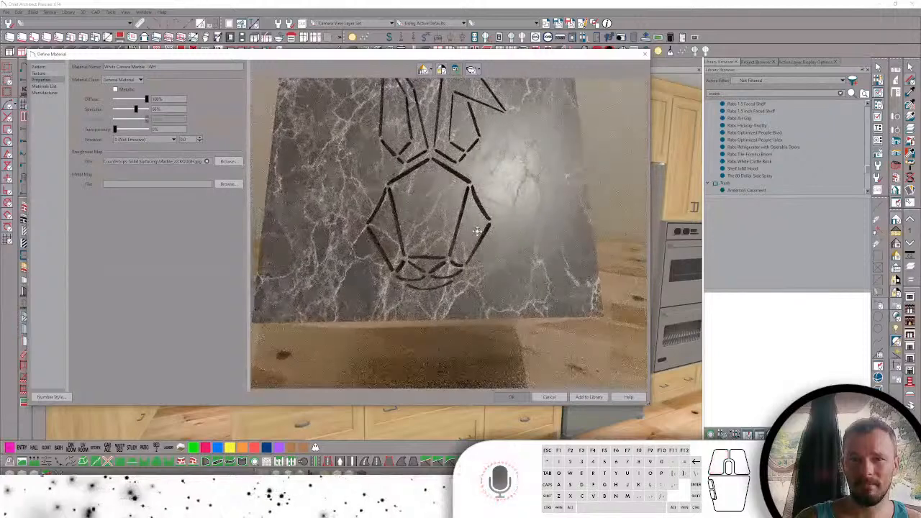
{"action": "left_click", "coordinate": [511, 395]}
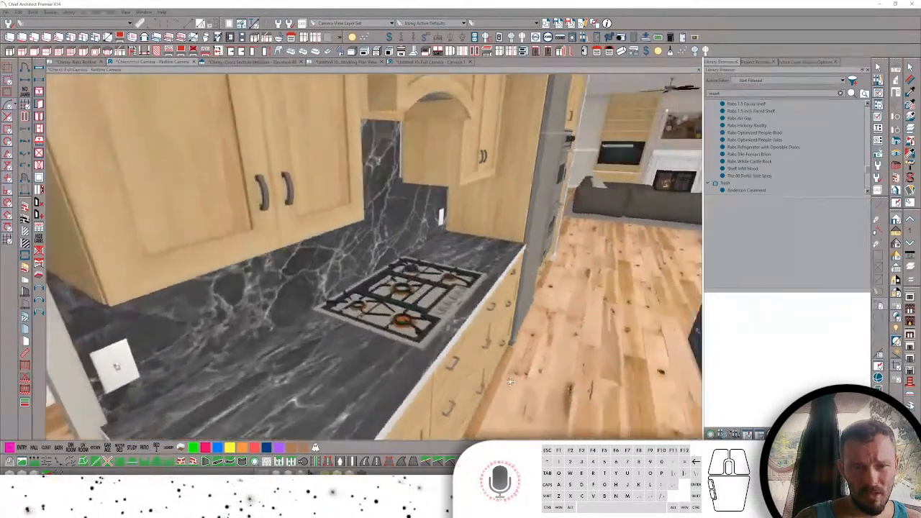
- Examine the marble texture settings of the backsplash behind the cooktop and of the countertop below it
{"action": "middle_click_drag", "start_coordinate": [510, 382], "coordinate": [460, 376]}
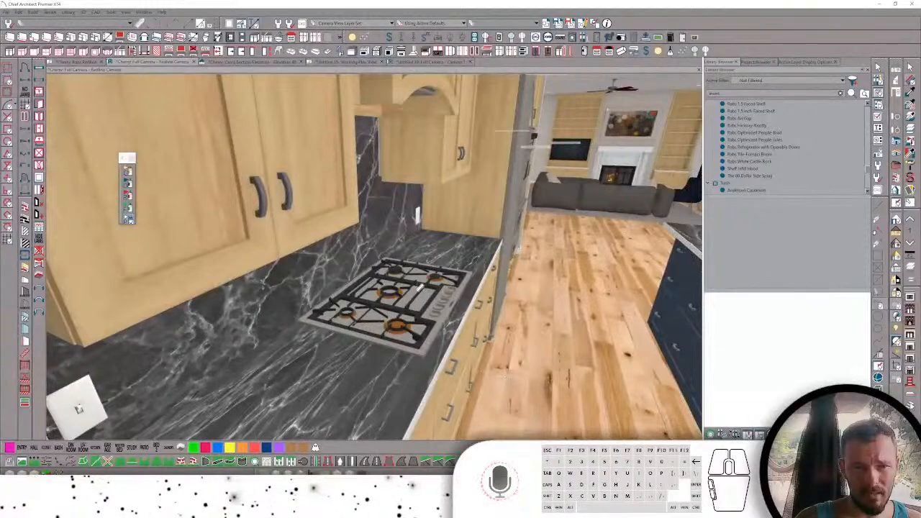
{"action": "middle_click_drag", "start_coordinate": [391, 342], "coordinate": [453, 263]}
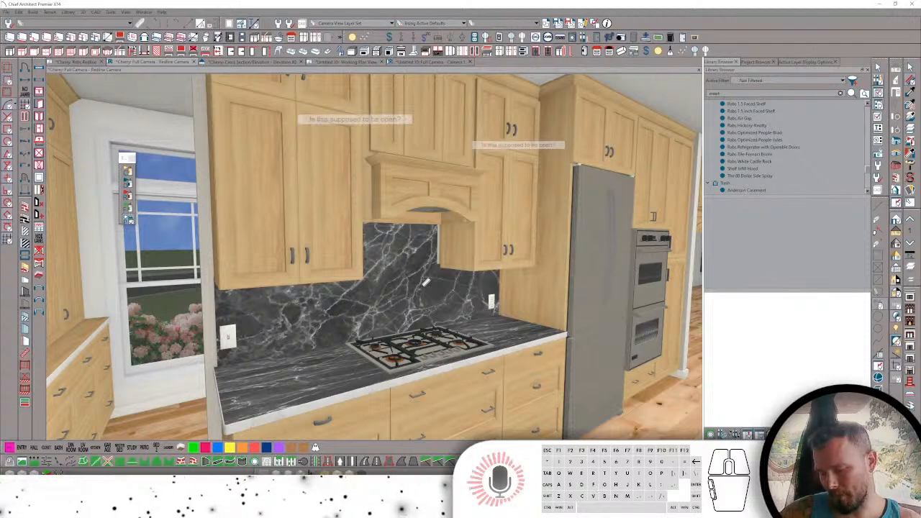
{"action": "left_click", "coordinate": [422, 279]}
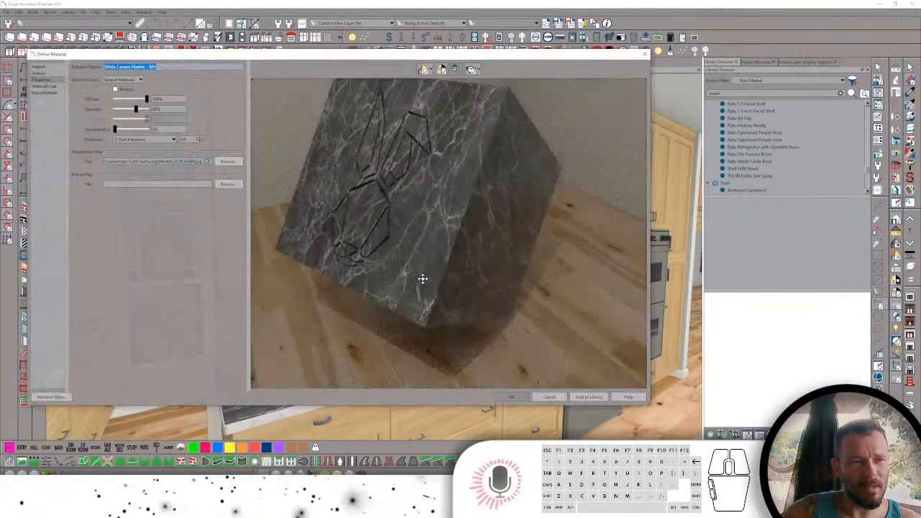
{"action": "left_click", "coordinate": [39, 73]}
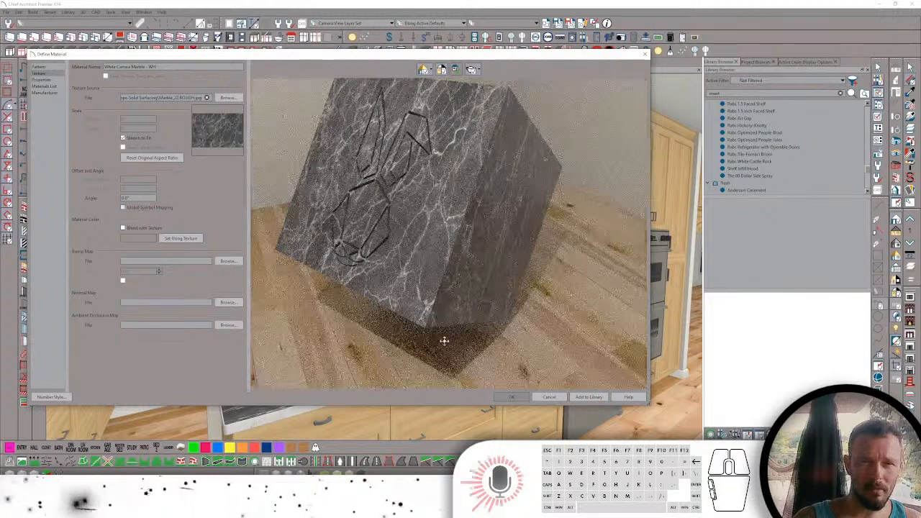
{"action": "left_click", "coordinate": [512, 396]}
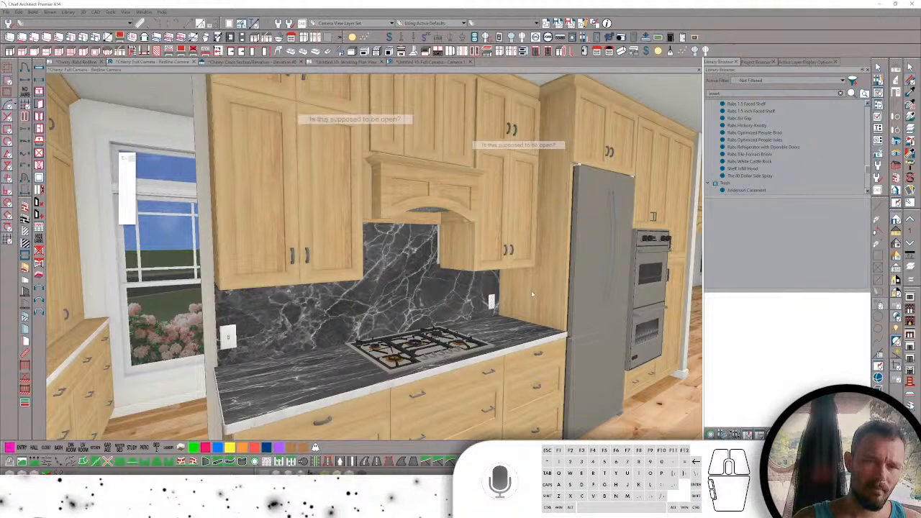
{"action": "left_click", "coordinate": [340, 367]}
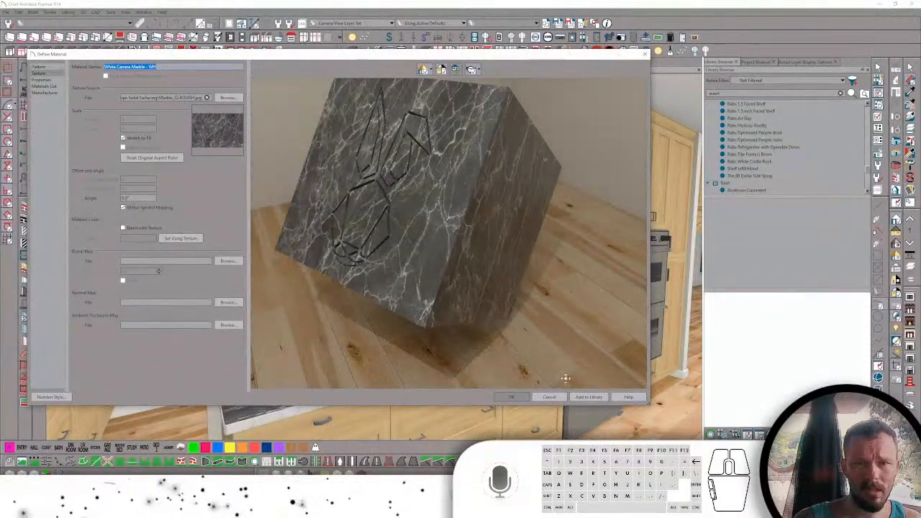
{"action": "left_click", "coordinate": [511, 397]}
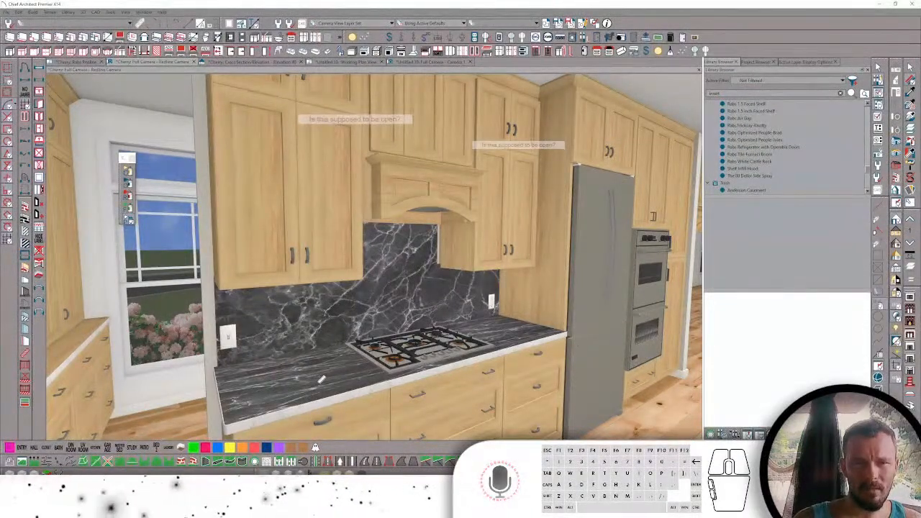
- Generate one custom countertop over the base cabinets under and beside the cooktop
{"action": "key", "text": "space"}
{"action": "left_click", "coordinate": [343, 382]}
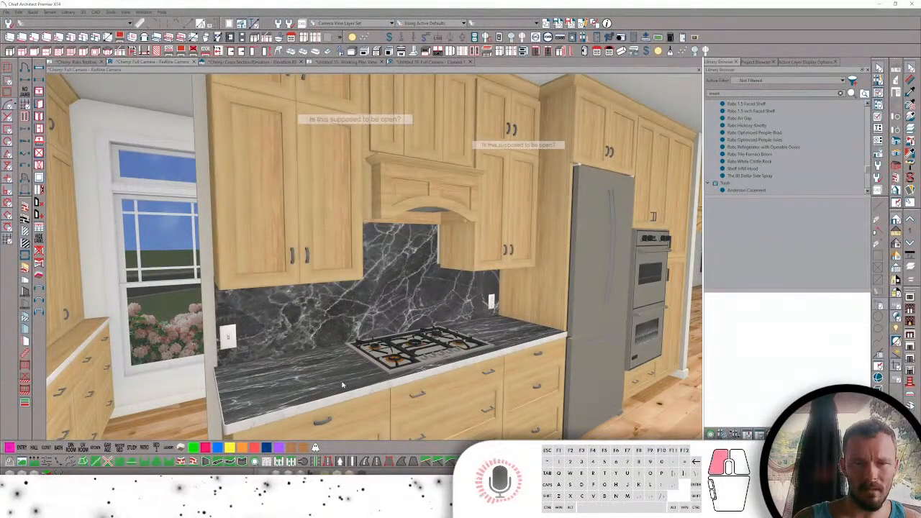
{"action": "left_click", "coordinate": [416, 398], "text": "ctrl"}
{"action": "left_click", "coordinate": [416, 397]}
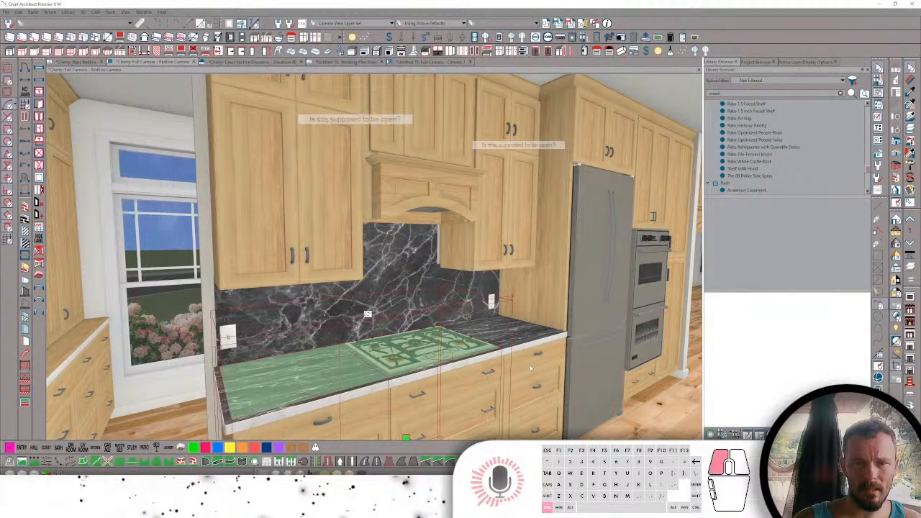
{"action": "left_click", "coordinate": [513, 354], "text": "shift"}
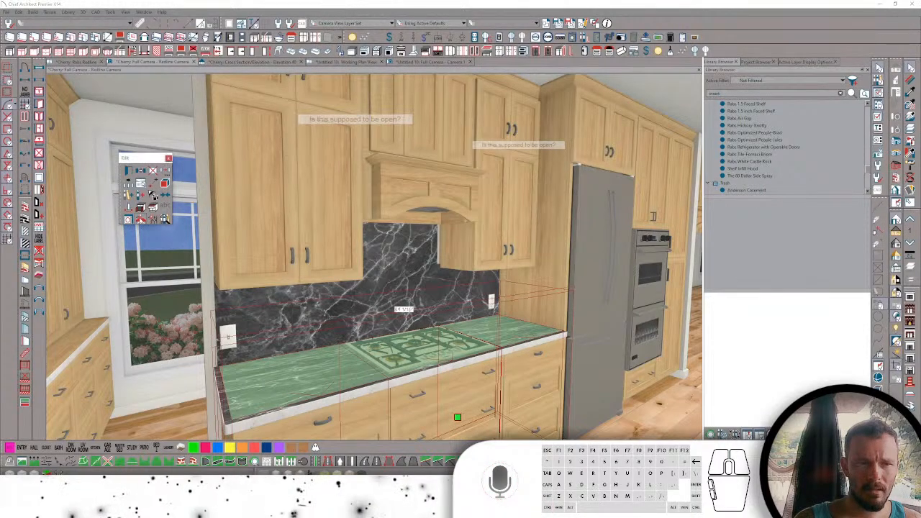
{"action": "left_click", "coordinate": [141, 220]}
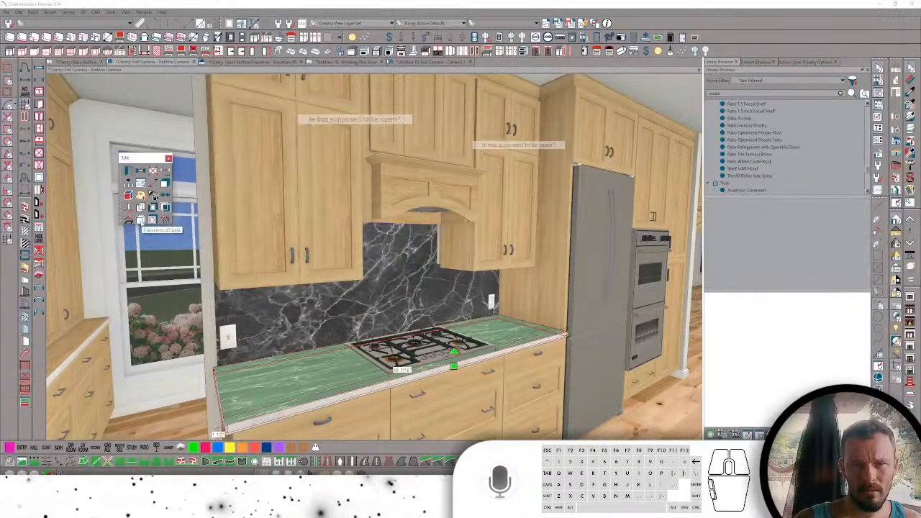
{"action": "left_click", "coordinate": [267, 372]}
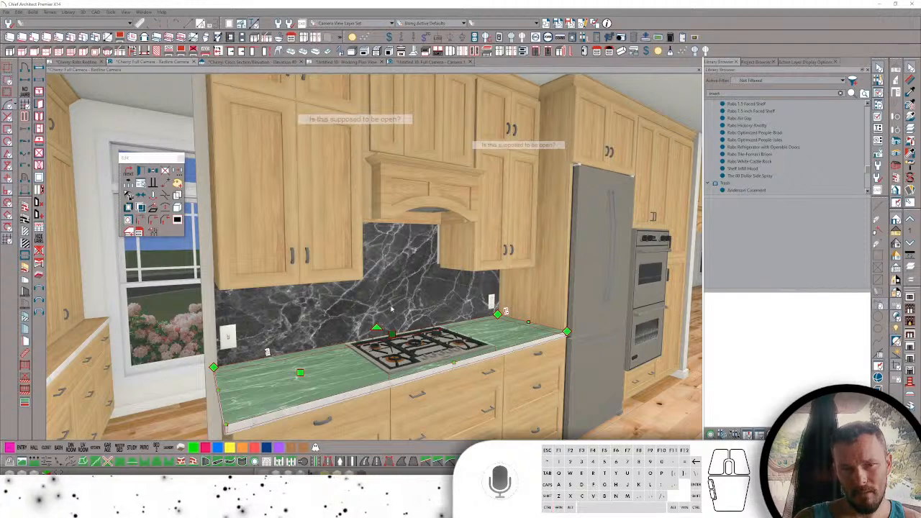
{"action": "key", "text": "Escape"}
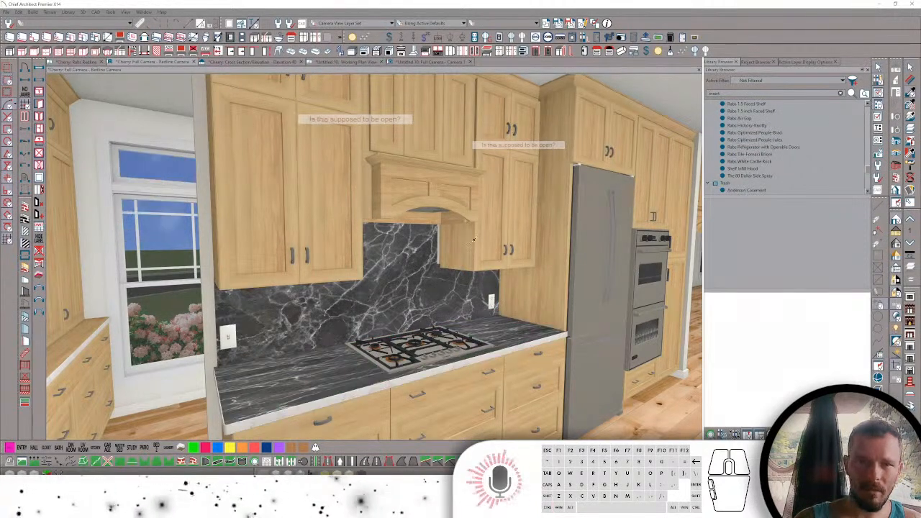
- Set the texture angle to 90° in a copy of the backsplash marble material
{"action": "left_click", "coordinate": [416, 259]}
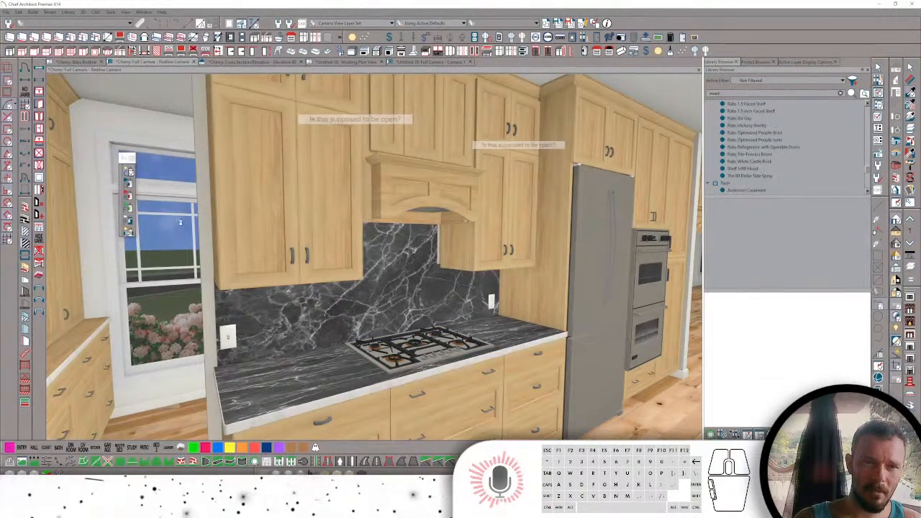
{"action": "left_click", "coordinate": [170, 260]}
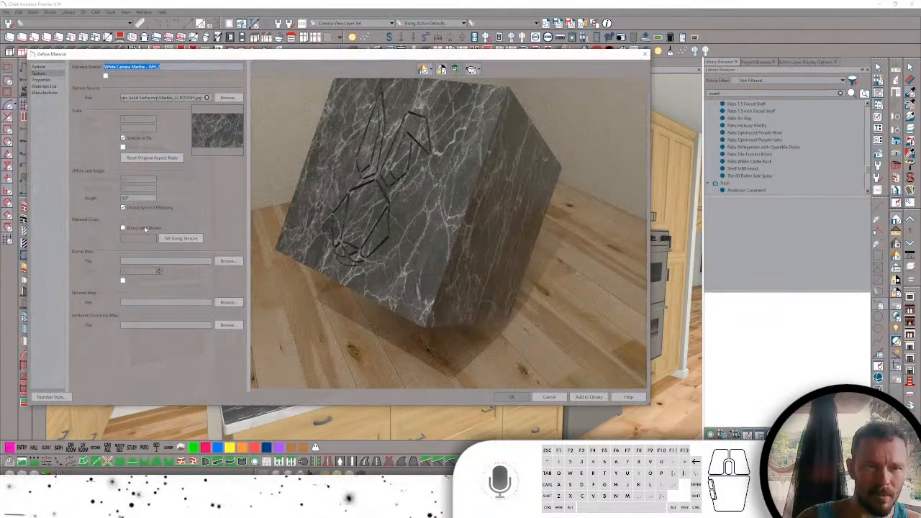
{"action": "left_click_drag", "start_coordinate": [138, 197], "coordinate": [91, 193]}
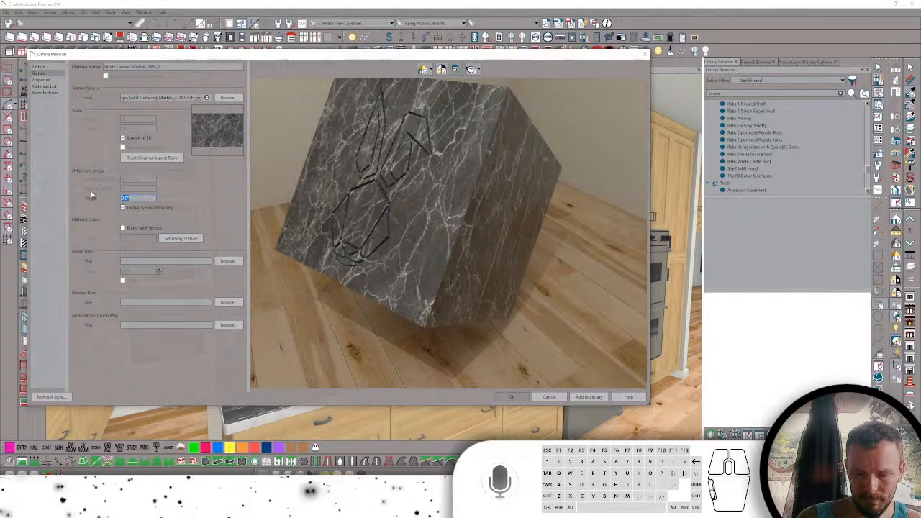
{"action": "type", "text": "90"}
{"action": "key", "text": "Return"}
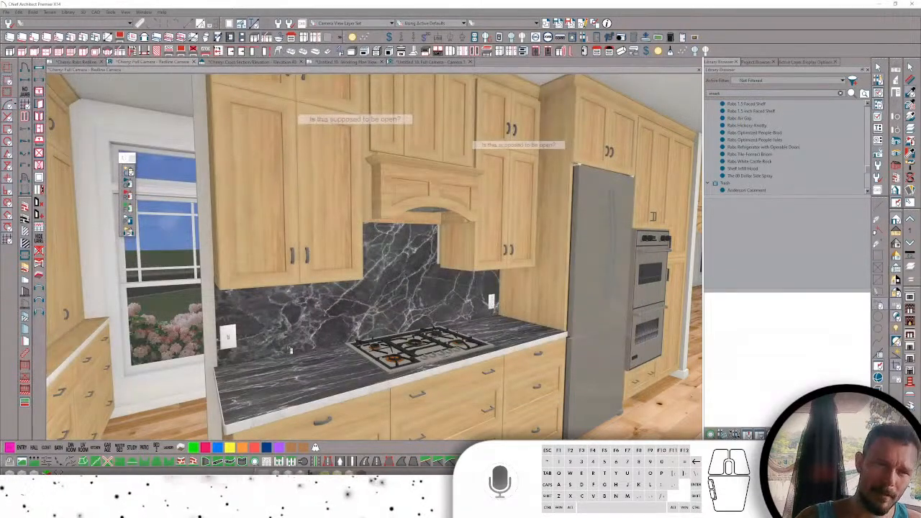
- Apply the rotated marble to the top surface and the white front edge of the cooktop countertop
{"action": "left_click", "coordinate": [311, 368]}
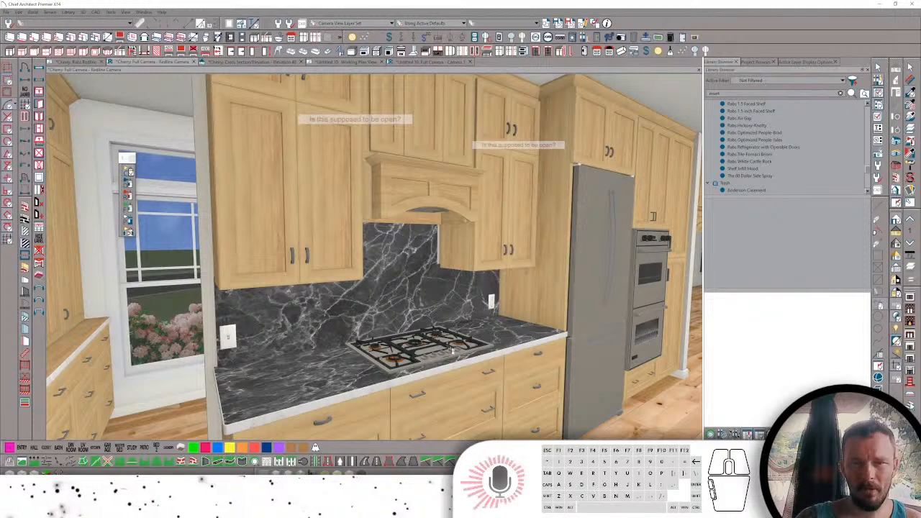
{"action": "middle_click_drag", "start_coordinate": [454, 328], "coordinate": [491, 345]}
{"action": "left_click", "coordinate": [492, 343]}
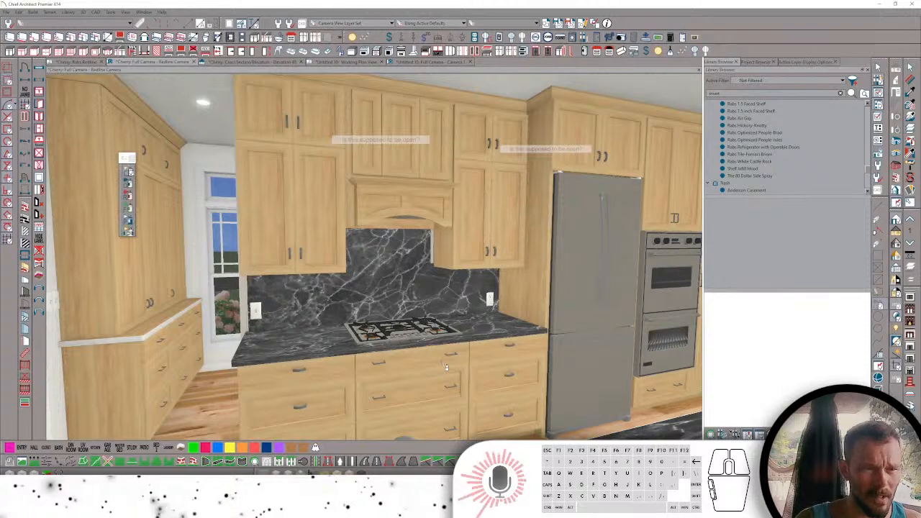
{"action": "middle_click_drag", "start_coordinate": [446, 367], "coordinate": [430, 357]}
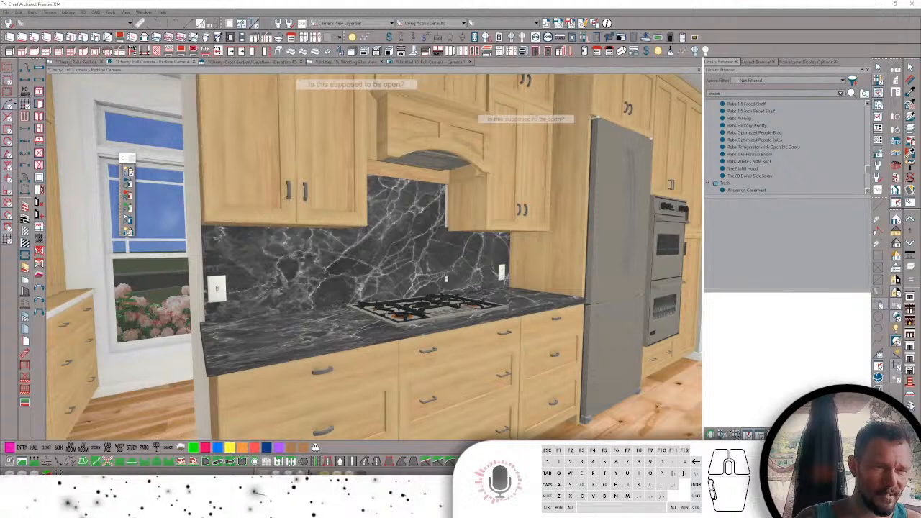
- Make a copy of the countertop marble with Stretch to Fit turned off and apply it to the countertop's front edge
{"action": "left_click", "coordinate": [910, 92]}
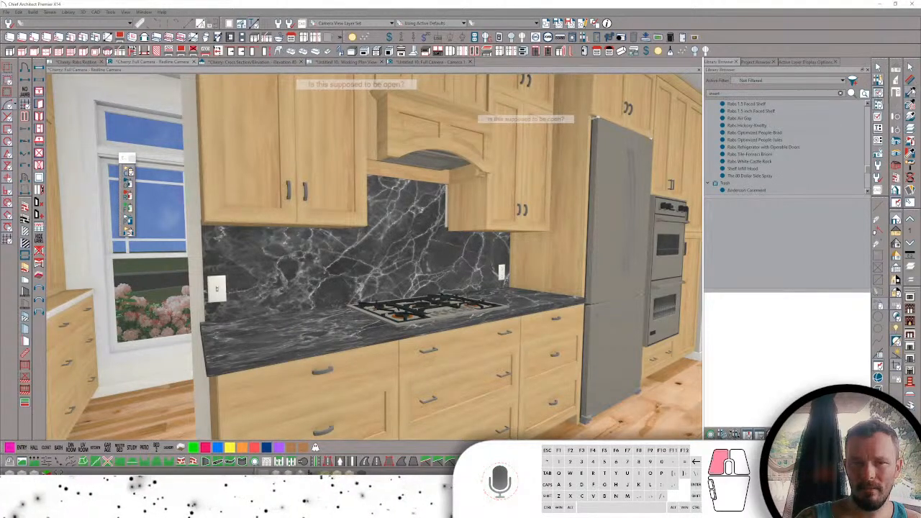
{"action": "left_click", "coordinate": [302, 332]}
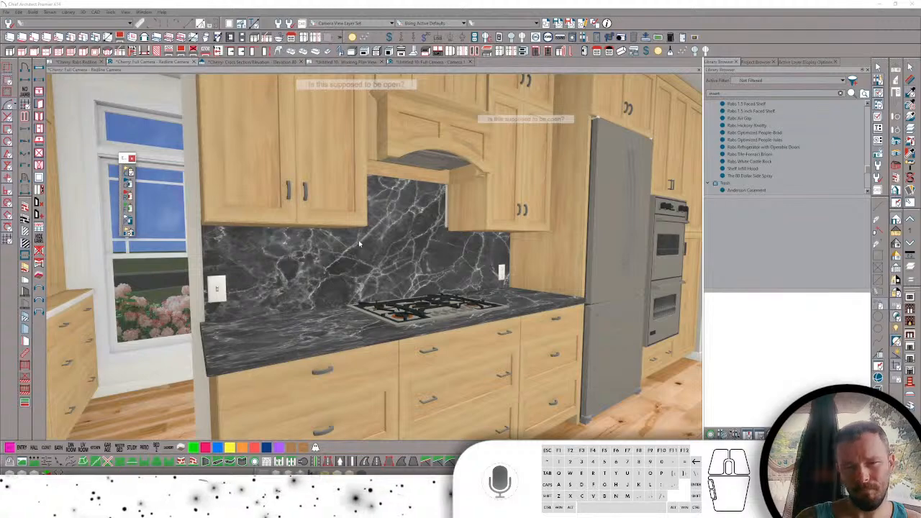
{"action": "left_click", "coordinate": [390, 296]}
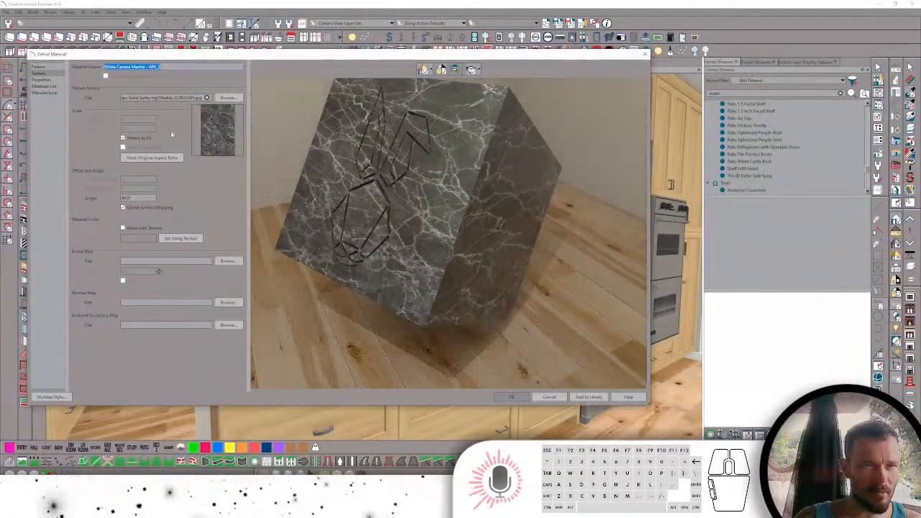
{"action": "left_click", "coordinate": [147, 138]}
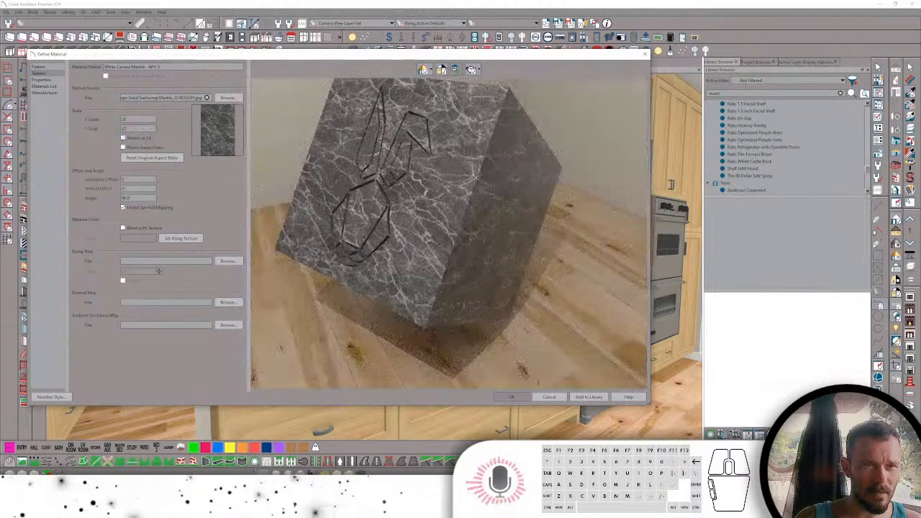
{"action": "left_click", "coordinate": [511, 397]}
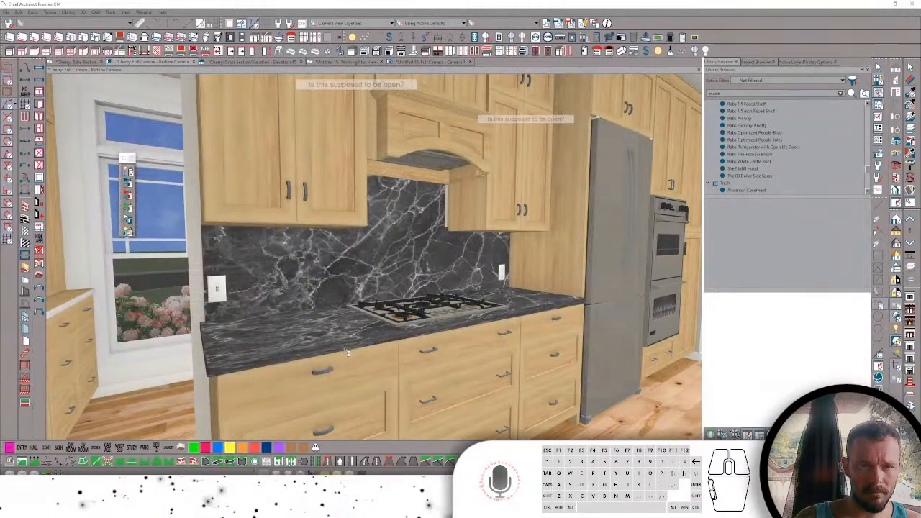
{"action": "left_click", "coordinate": [346, 351]}
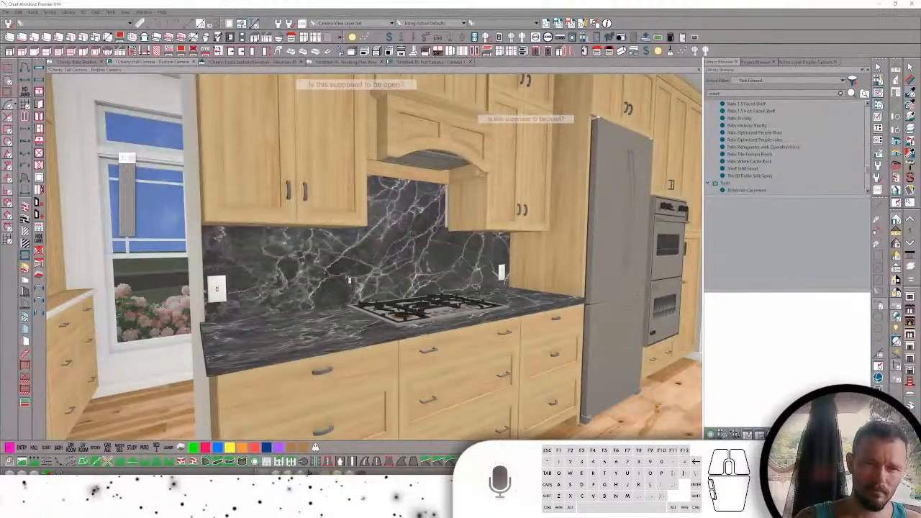
- Increase the texture scale of the countertop edge's marble, keeping Retain Aspect Ratio enabled
{"action": "middle_click_drag", "start_coordinate": [335, 283], "coordinate": [644, 201]}
{"action": "left_click", "coordinate": [644, 202]}
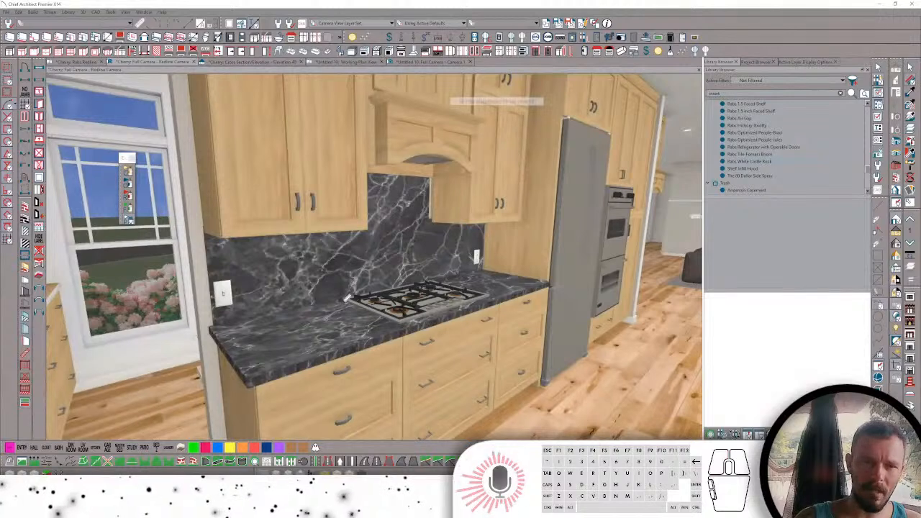
{"action": "left_click", "coordinate": [337, 346]}
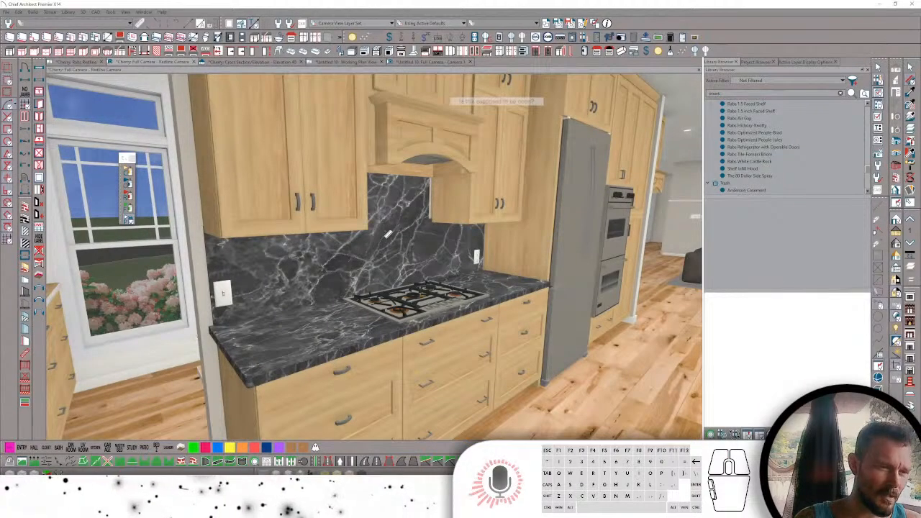
{"action": "left_click", "coordinate": [414, 199]}
{"action": "left_click_drag", "start_coordinate": [134, 120], "coordinate": [108, 125]}
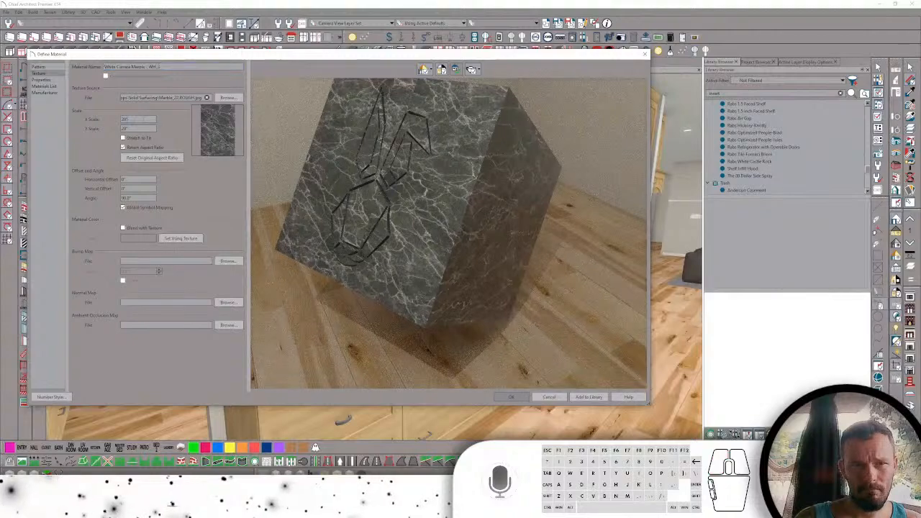
{"action": "key", "text": "Tab"}
{"action": "key", "text": "Caps_Lock"}
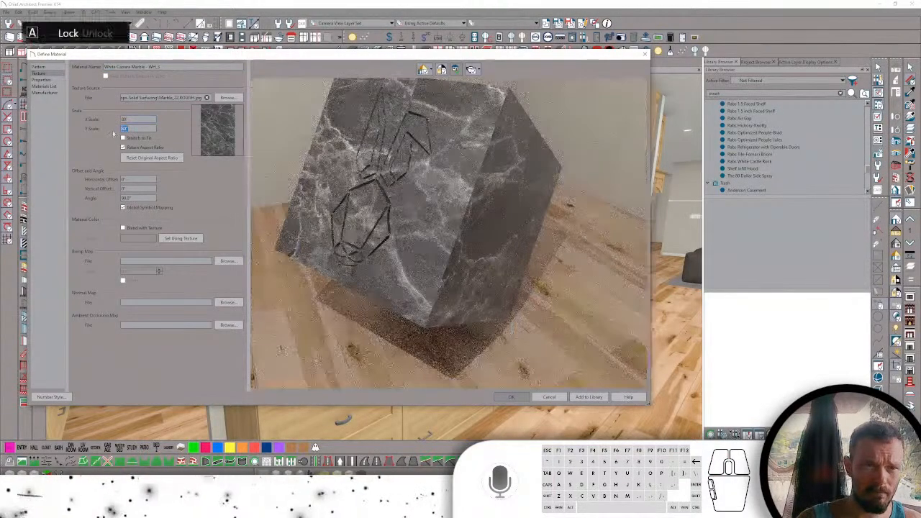
{"action": "left_click", "coordinate": [517, 398]}
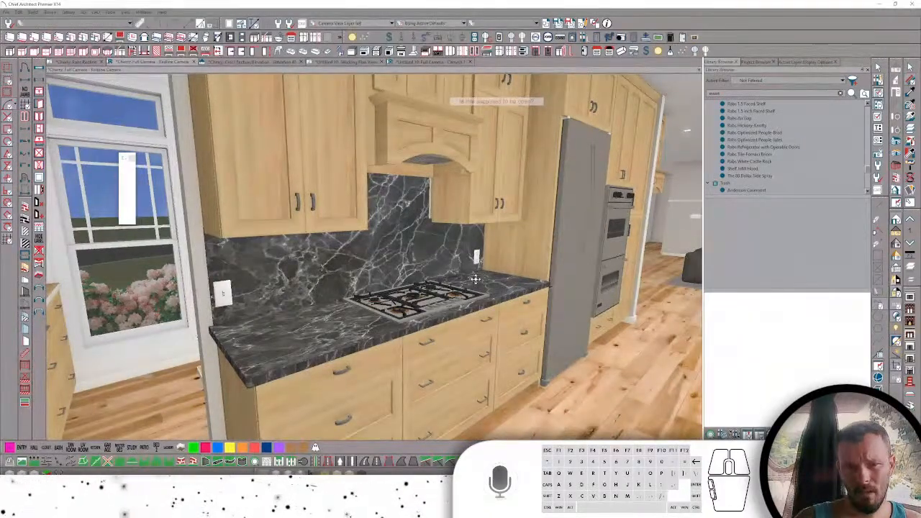
- Delete the extra range hood cabinet hanging beside the staircase
{"action": "middle_click_drag", "start_coordinate": [476, 279], "coordinate": [476, 279]}
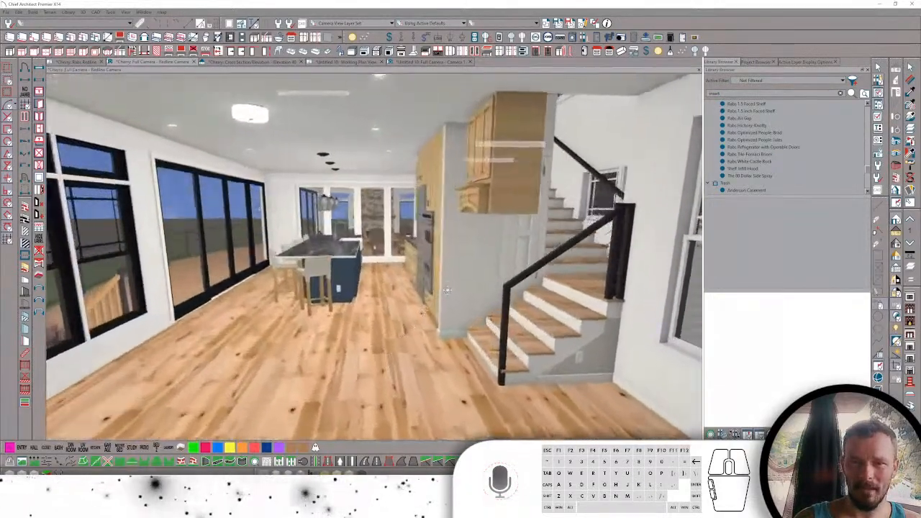
{"action": "middle_click_drag", "start_coordinate": [447, 291], "coordinate": [535, 204]}
{"action": "key", "text": "space"}
{"action": "left_click", "coordinate": [494, 181]}
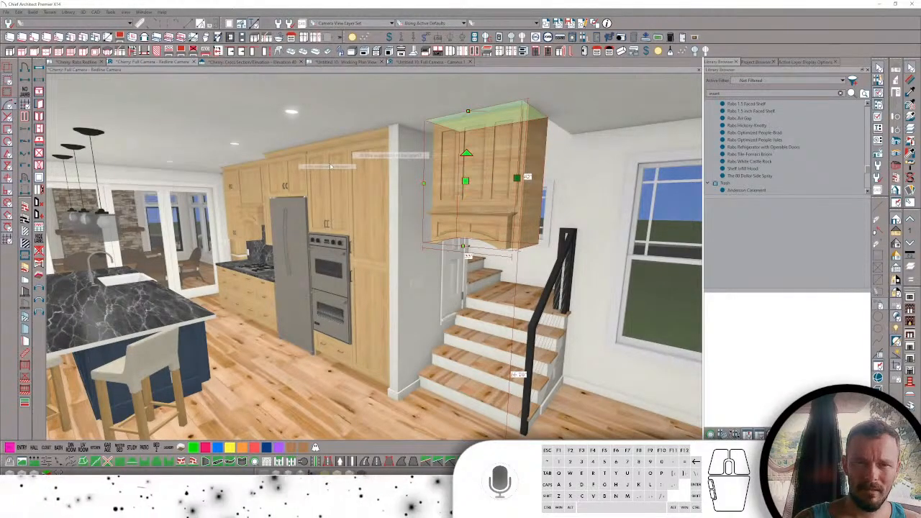
{"action": "key", "text": "Delete"}
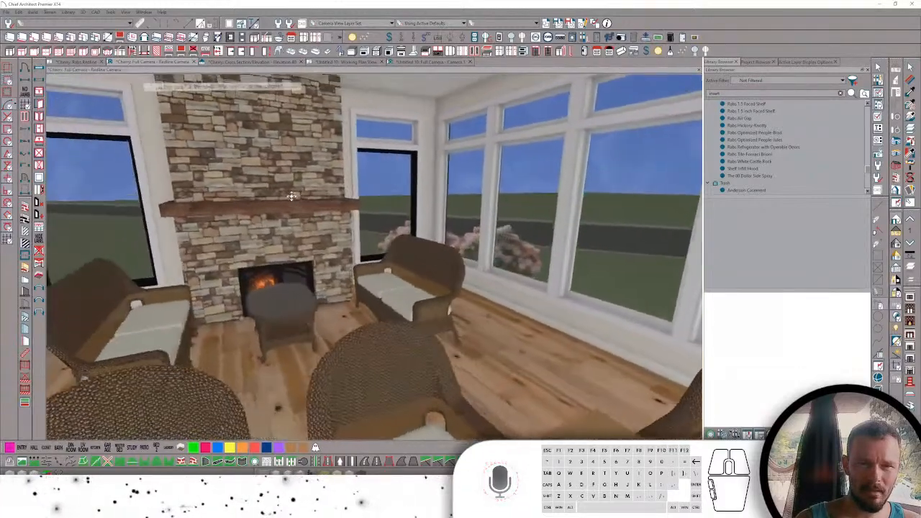
- Set the item height of the fireplace cabinet's lower horizontal layout, the one containing the firebox, to 28"
{"action": "left_click", "coordinate": [287, 216]}
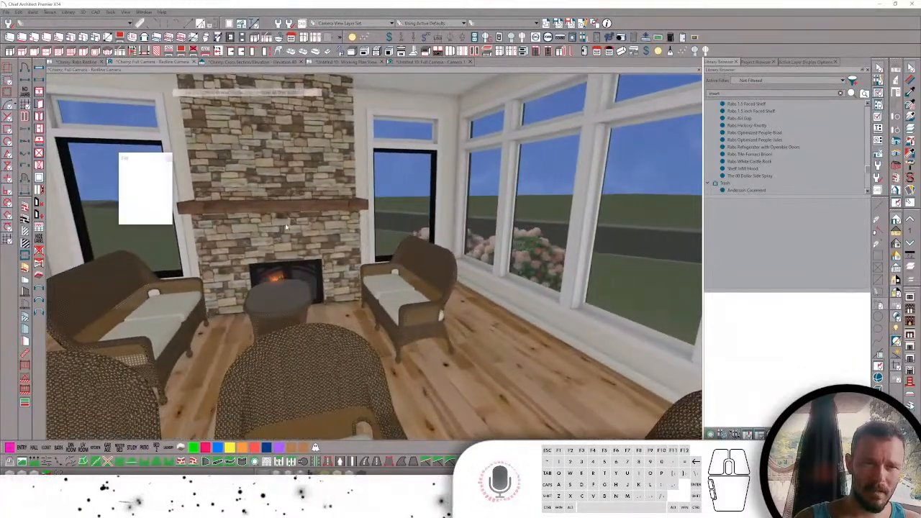
{"action": "double_click", "coordinate": [285, 227]}
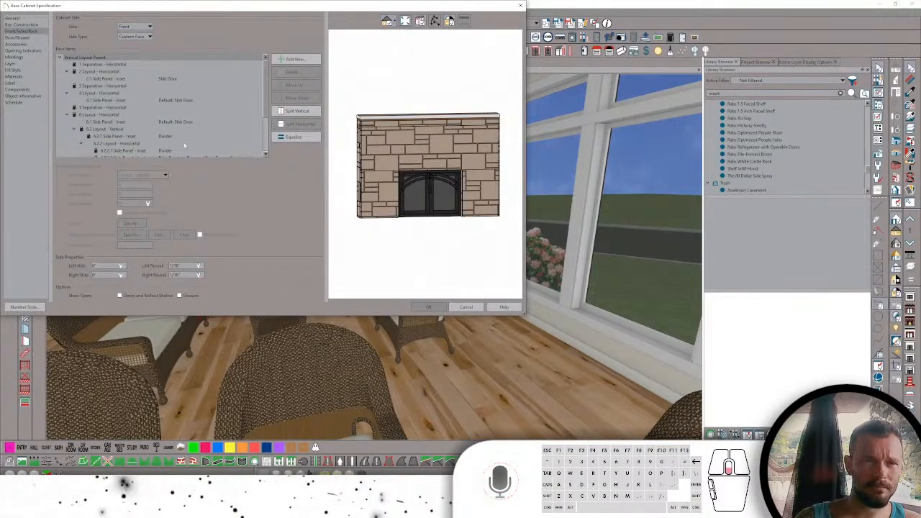
{"action": "scroll", "coordinate": [153, 138], "scroll_direction": "down", "scroll_amount": 3}
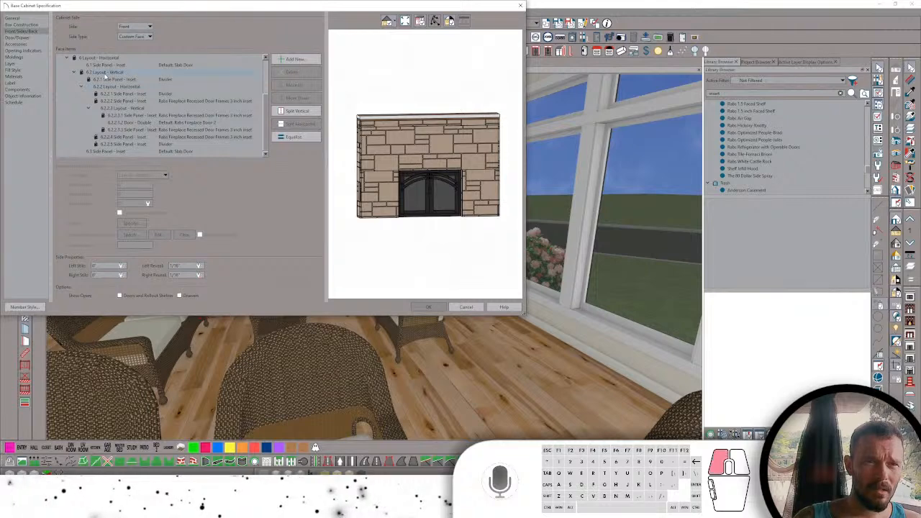
{"action": "left_click", "coordinate": [105, 74]}
{"action": "scroll", "coordinate": [105, 80], "scroll_direction": "up", "scroll_amount": 1}
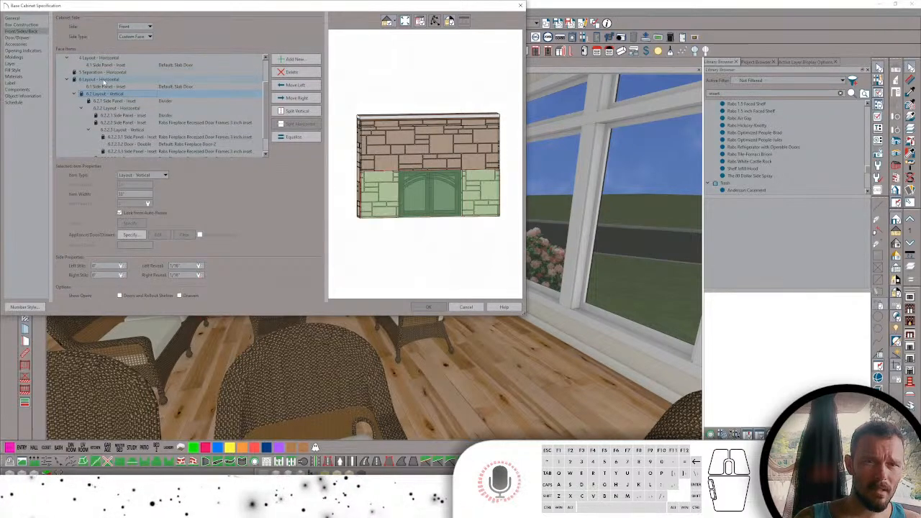
{"action": "left_click", "coordinate": [105, 80]}
{"action": "left_click_drag", "start_coordinate": [134, 185], "coordinate": [98, 185]}
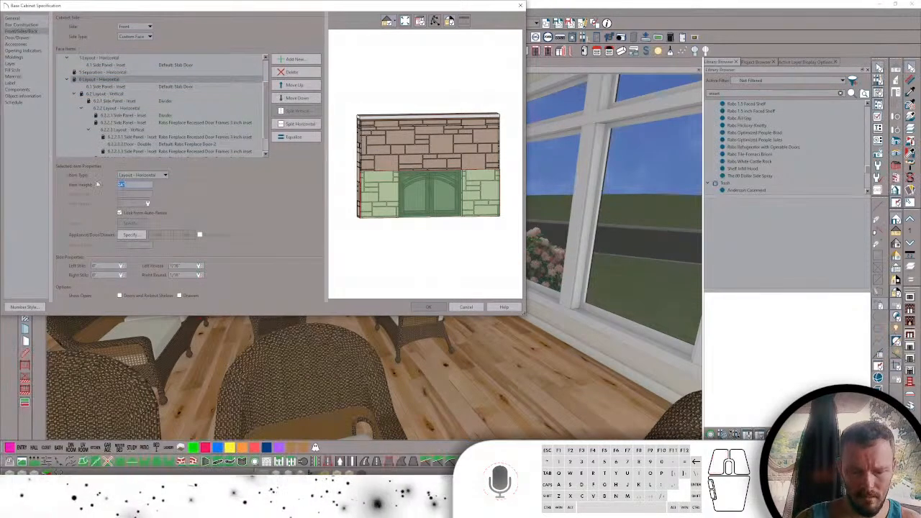
{"action": "type", "text": "28"}
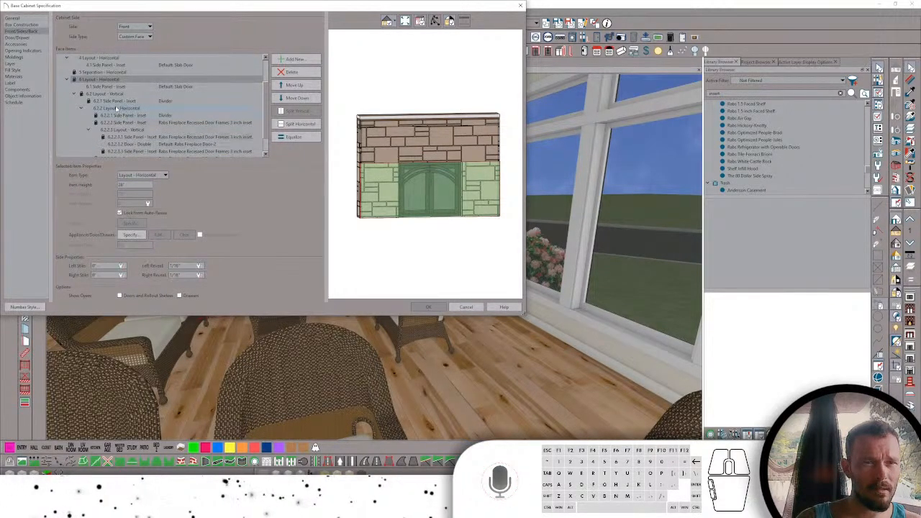
- Make the firebox's vertical layout 38" wide, equalize the items in the lower horizontal layout and apply the cabinet changes
{"action": "left_click", "coordinate": [113, 94]}
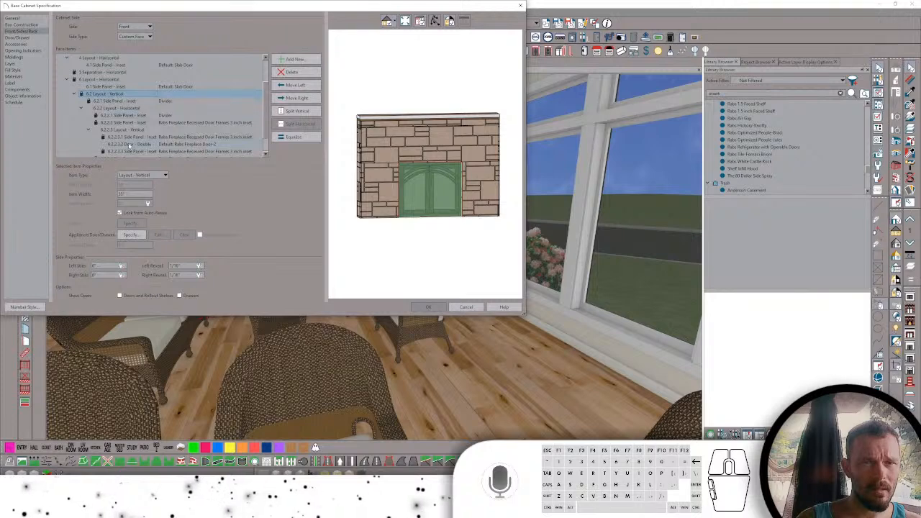
{"action": "left_click_drag", "start_coordinate": [135, 195], "coordinate": [103, 195]}
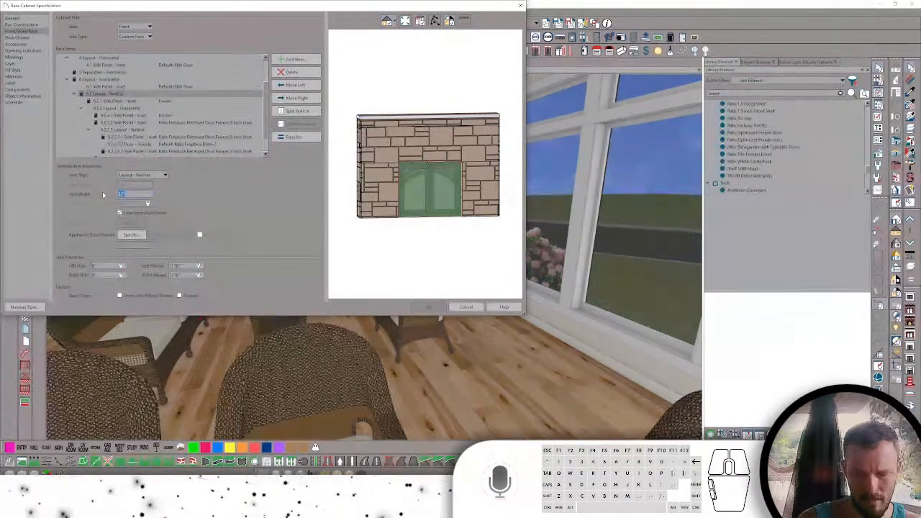
{"action": "type", "text": "38"}
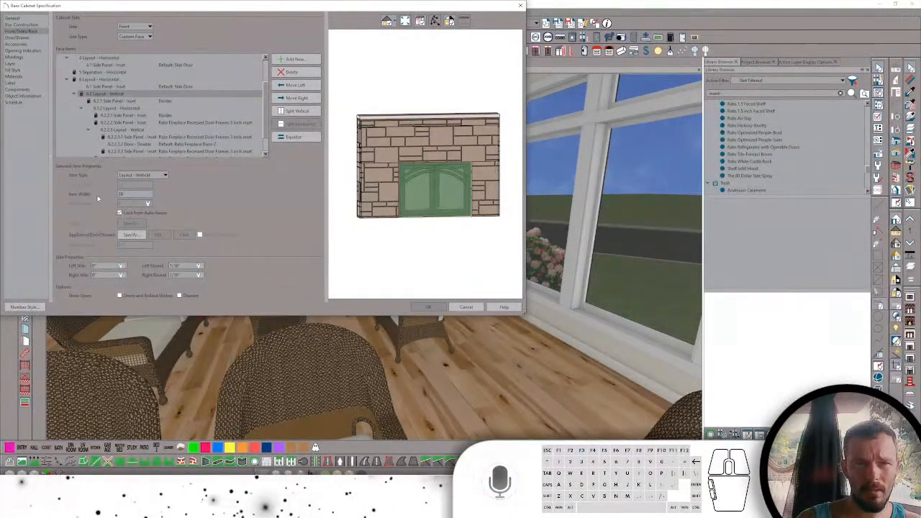
{"action": "left_click", "coordinate": [289, 138]}
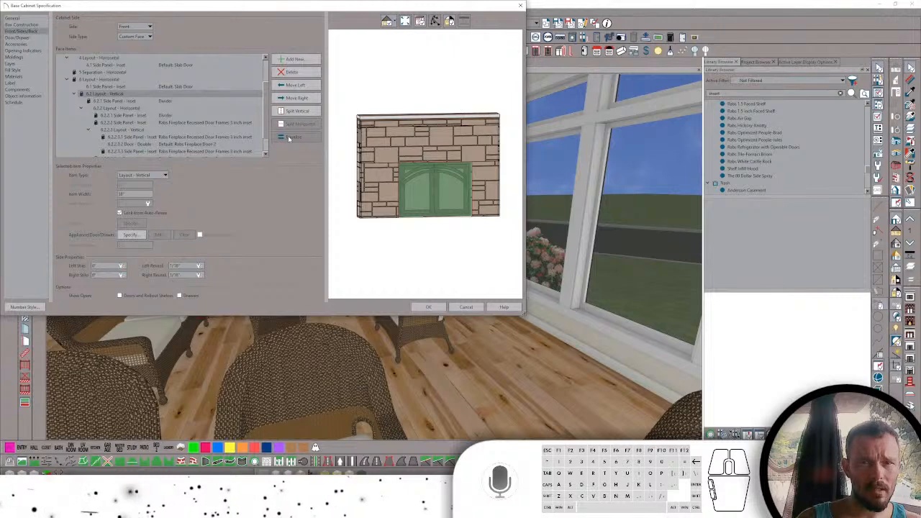
{"action": "left_click", "coordinate": [94, 79]}
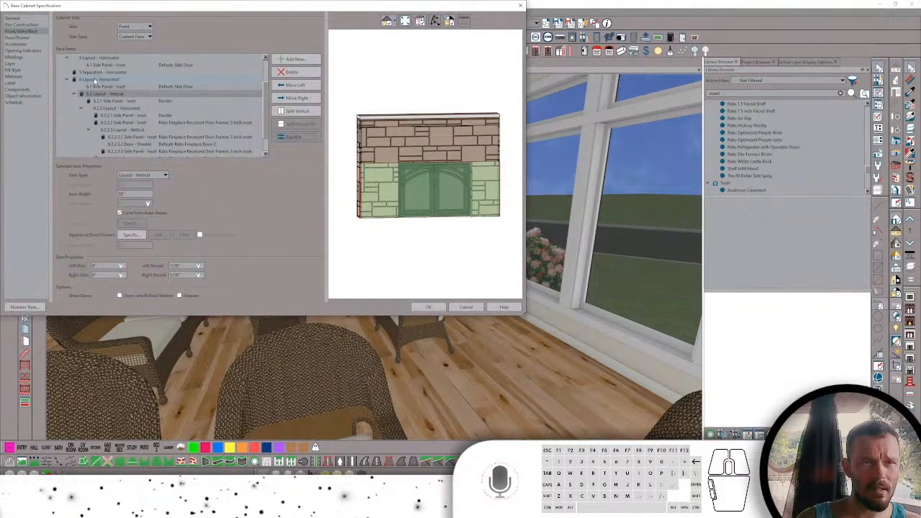
{"action": "left_click", "coordinate": [309, 139]}
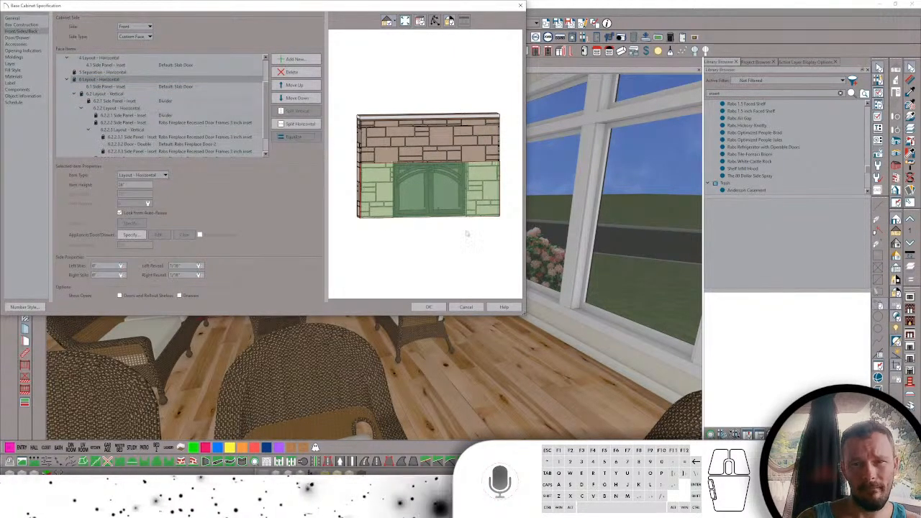
{"action": "left_click", "coordinate": [429, 307]}
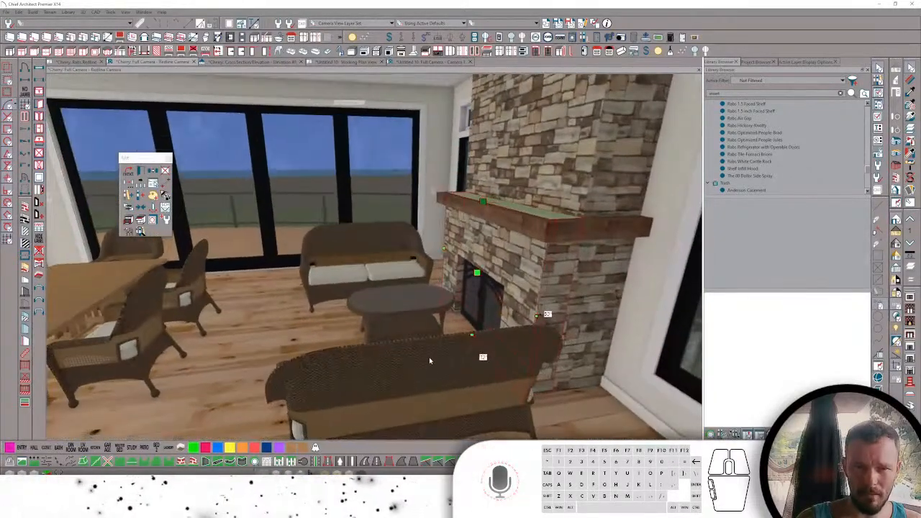
- Select both wicker sofas and the coffee table together and move them away from the fireplace
{"action": "left_click", "coordinate": [420, 335]}
{"action": "left_click", "coordinate": [400, 297], "text": "ctrl"}
{"action": "left_click", "coordinate": [377, 259], "text": "ctrl"}
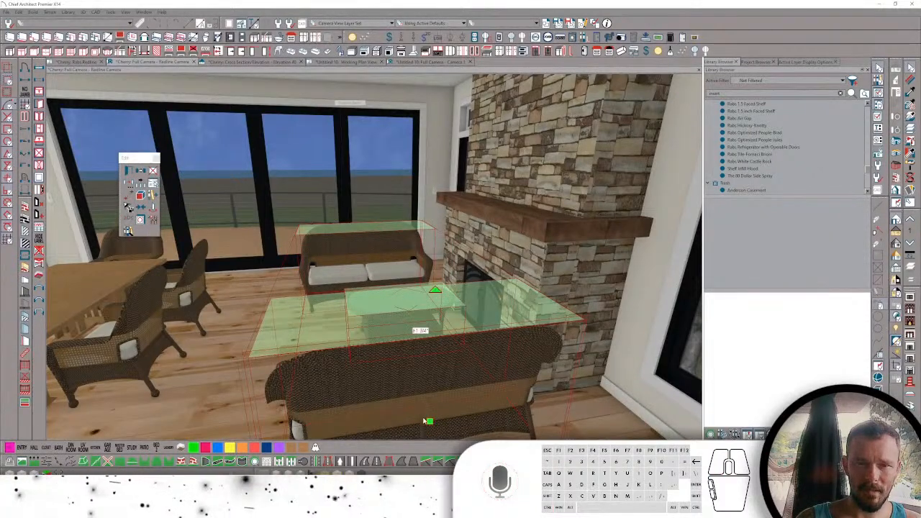
{"action": "left_click_drag", "start_coordinate": [428, 423], "coordinate": [383, 429]}
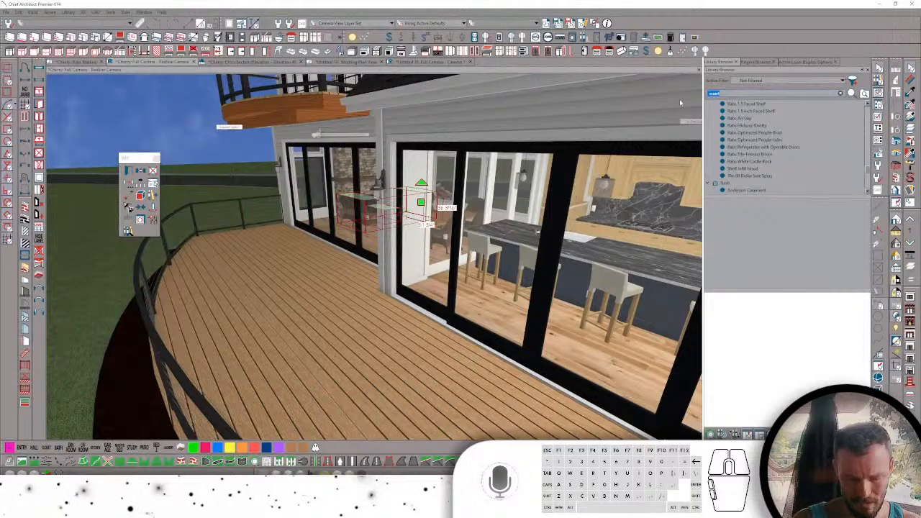
- Search the library for cable rail items, preview the panel, post and cable models, and choose the Rabs Cable Rail railing
{"action": "type", "text": "rattan"}
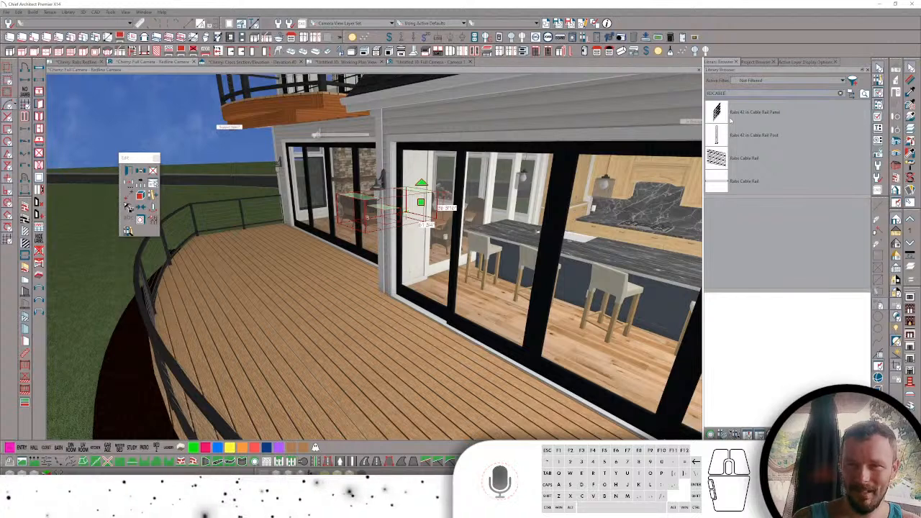
{"action": "left_click", "coordinate": [731, 121]}
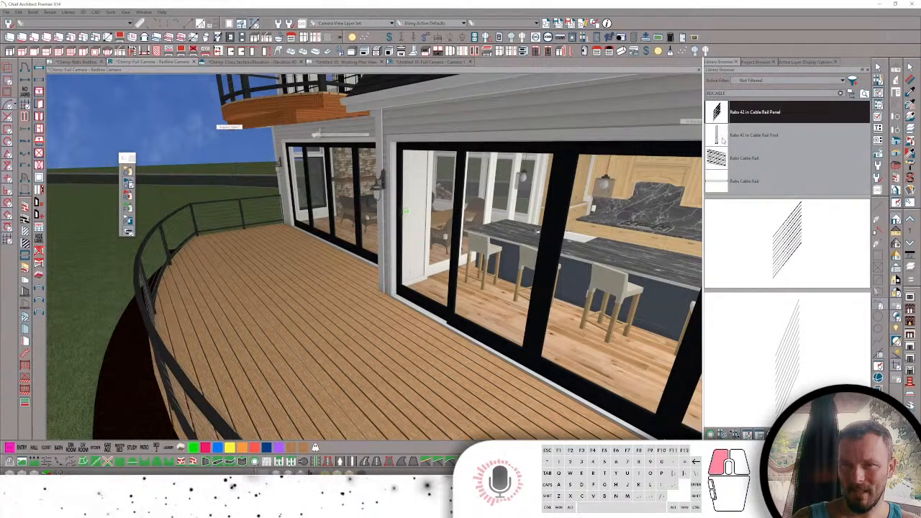
{"action": "left_click", "coordinate": [723, 137]}
{"action": "left_click", "coordinate": [725, 158]}
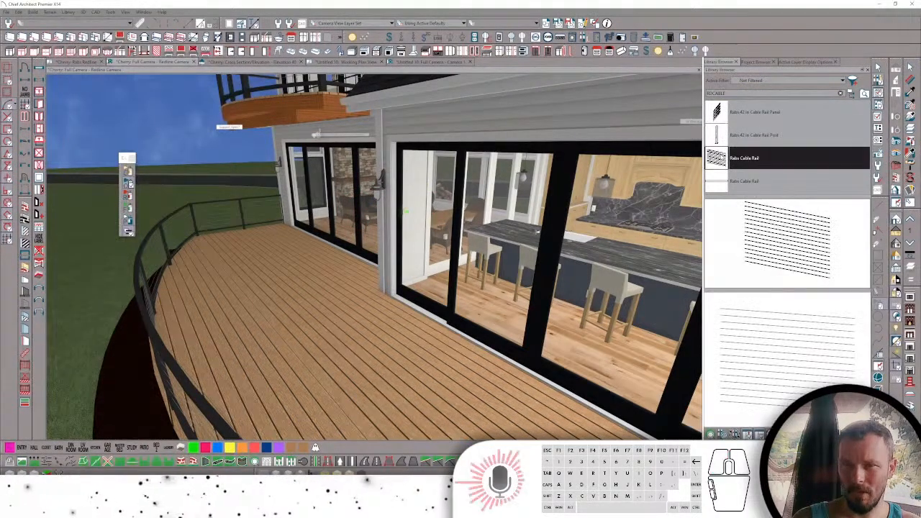
{"action": "left_click", "coordinate": [721, 181]}
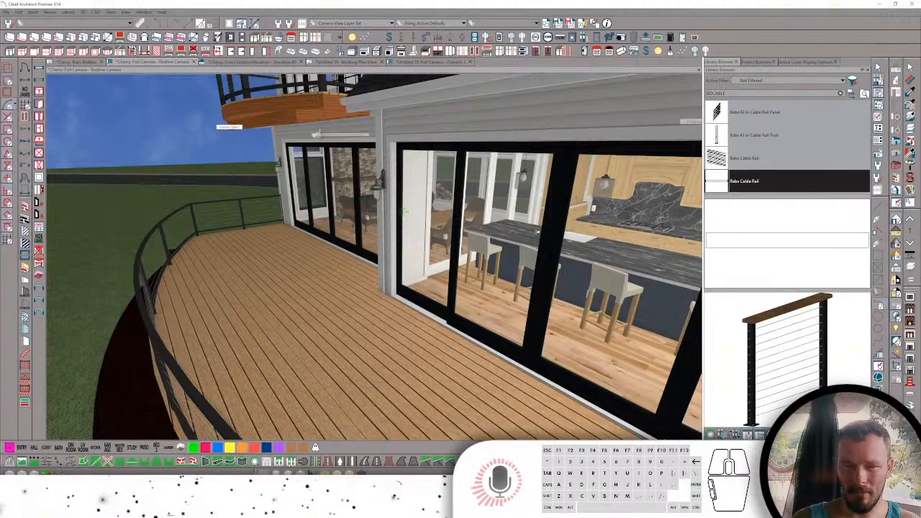
- Draw a straight cable railing about 10'-5" long in the floor plan, in the open area beyond the curved deck edge
{"action": "middle_click_drag", "start_coordinate": [516, 290], "coordinate": [527, 384]}
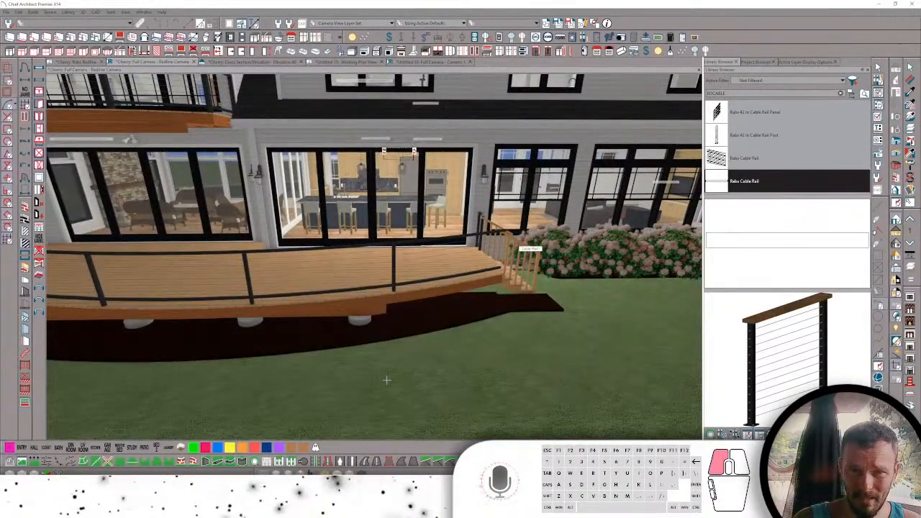
{"action": "left_click_drag", "start_coordinate": [284, 106], "coordinate": [478, 311]}
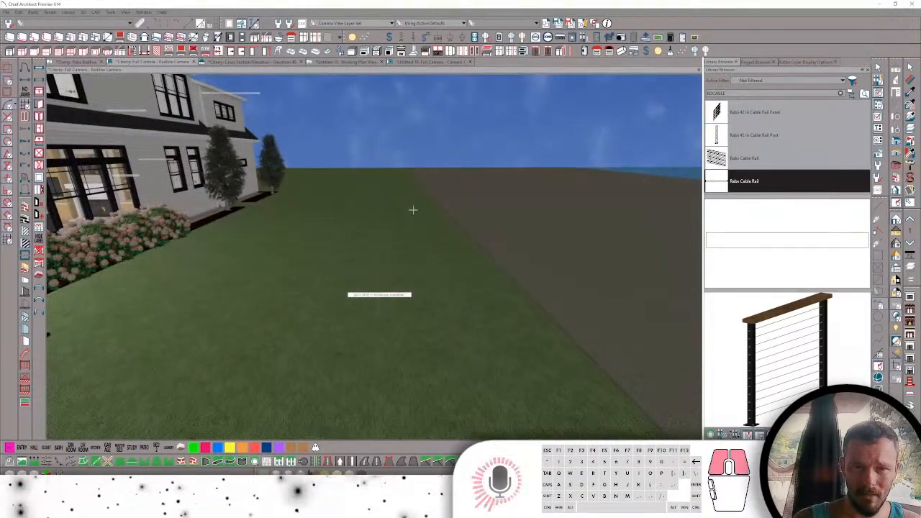
{"action": "left_click_drag", "start_coordinate": [413, 209], "coordinate": [261, 359]}
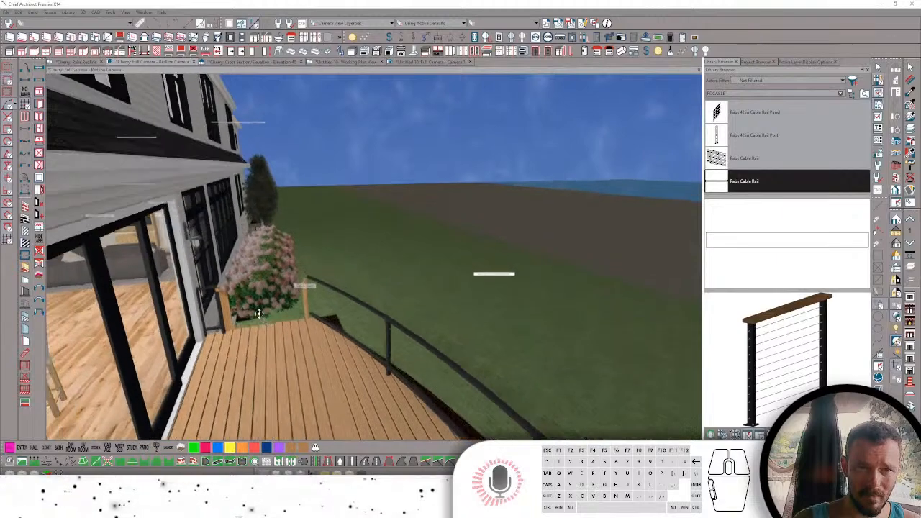
{"action": "left_click", "coordinate": [75, 62]}
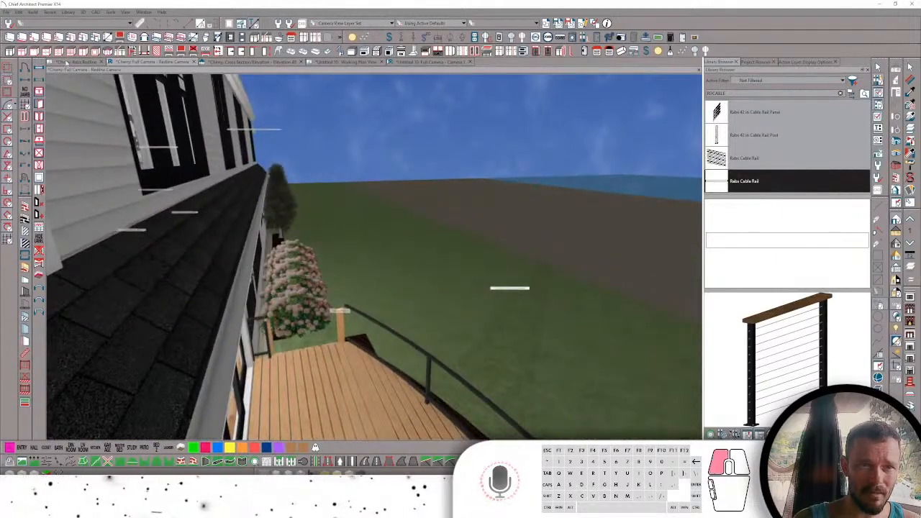
{"action": "scroll", "coordinate": [393, 277], "scroll_direction": "down", "scroll_amount": 2}
{"action": "scroll", "coordinate": [393, 277], "scroll_direction": "down", "scroll_amount": 4}
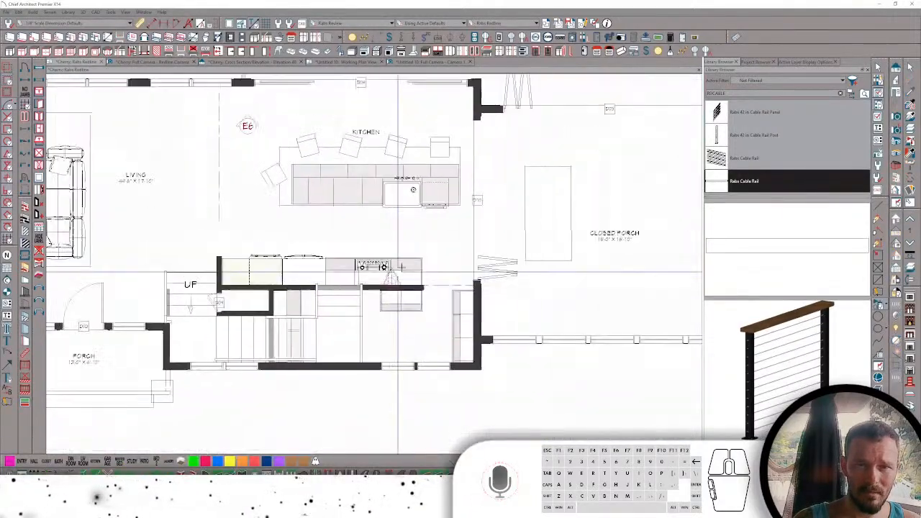
{"action": "scroll", "coordinate": [421, 201], "scroll_direction": "up", "scroll_amount": 1}
{"action": "left_click_drag", "start_coordinate": [422, 201], "coordinate": [340, 195]}
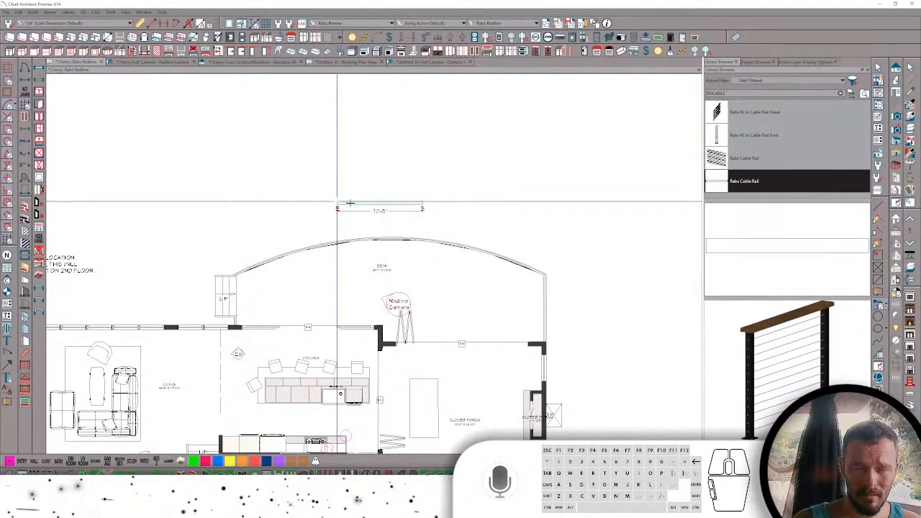
- Add a perpendicular railing about 4'-11" long at the straight railing's end, bend it into an arc, and return to the camera view
{"action": "scroll", "coordinate": [352, 202], "scroll_direction": "up", "scroll_amount": 1}
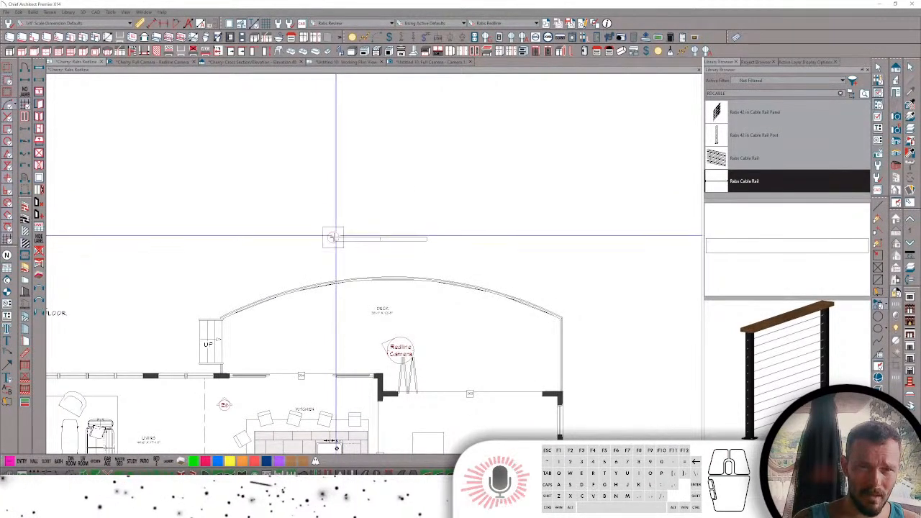
{"action": "left_click_drag", "start_coordinate": [335, 238], "coordinate": [333, 200]}
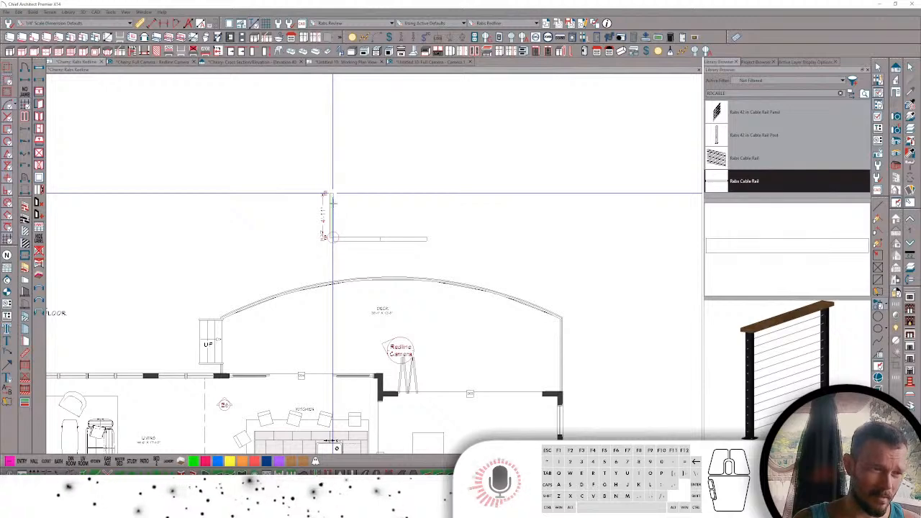
{"action": "left_click", "coordinate": [333, 202]}
{"action": "right_click_drag", "start_coordinate": [333, 197], "coordinate": [379, 140]}
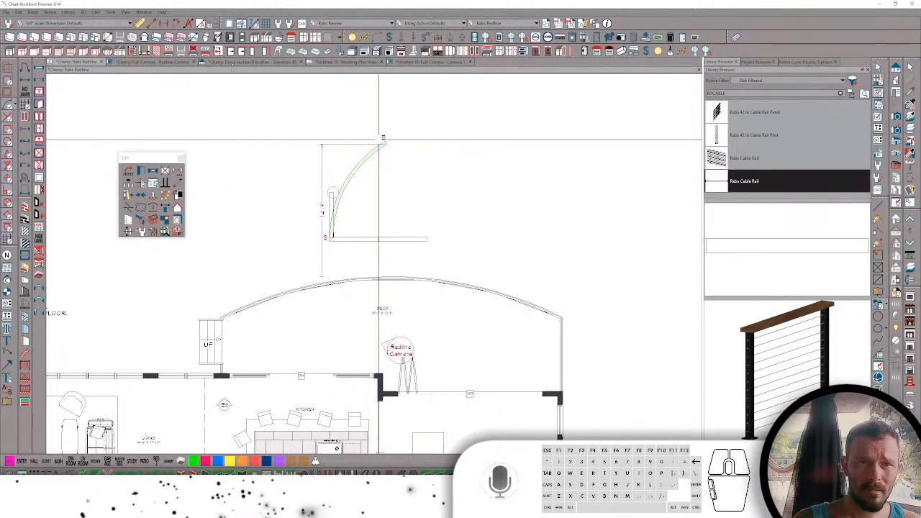
{"action": "key", "text": "ctrl+Tab"}
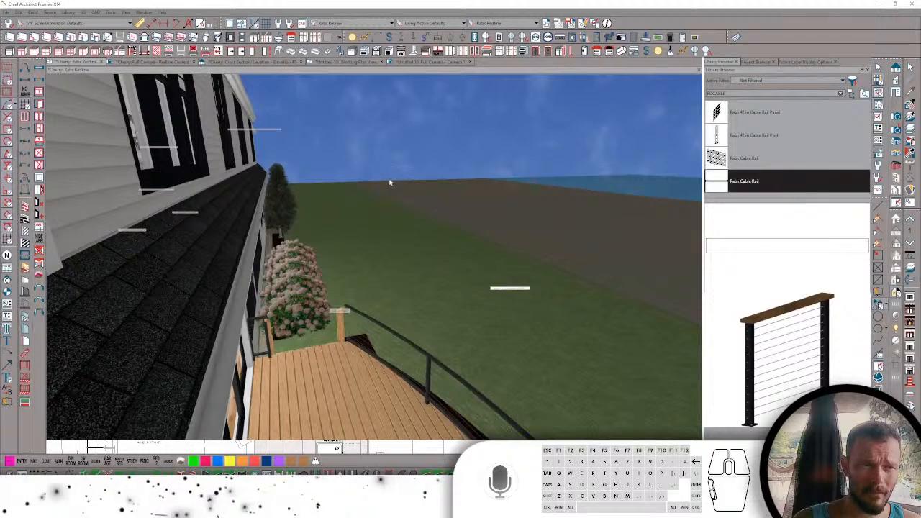
{"action": "key", "text": "ctrl+Tab"}
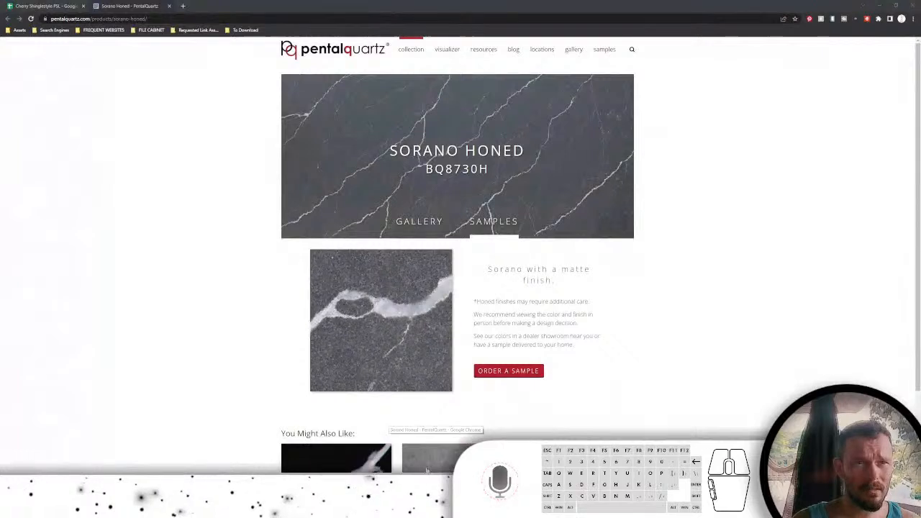
- Switch to the web browser and open the Rabbitt Design Model Search page in a new tab
{"action": "left_click", "coordinate": [426, 469]}
{"action": "left_click", "coordinate": [184, 7]}
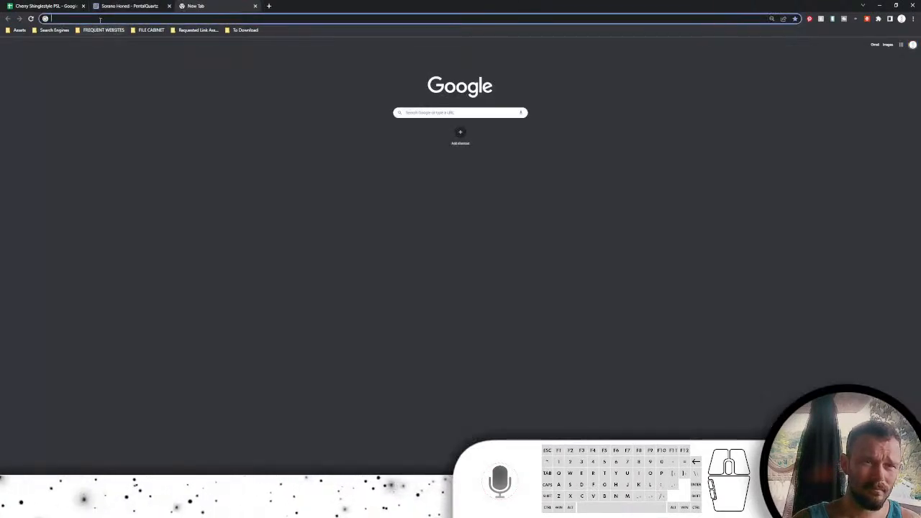
{"action": "left_click", "coordinate": [56, 30]}
{"action": "left_click", "coordinate": [55, 45]}
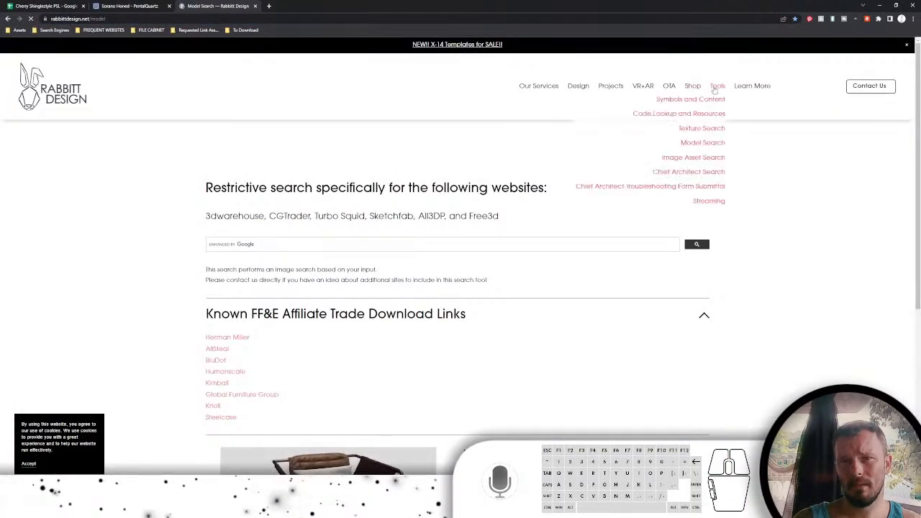
- Open the Symbols and Content page, examine the Architectural, Patio and Accessory Structures downloads for Chief Architect, and return to Chief Architect
{"action": "mouse_move", "coordinate": [718, 94]}
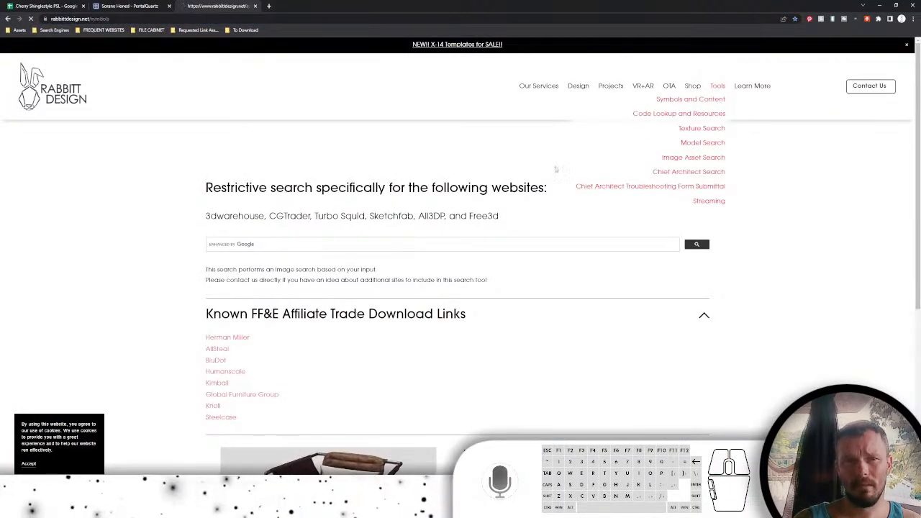
{"action": "scroll", "coordinate": [471, 247], "scroll_direction": "down", "scroll_amount": 6}
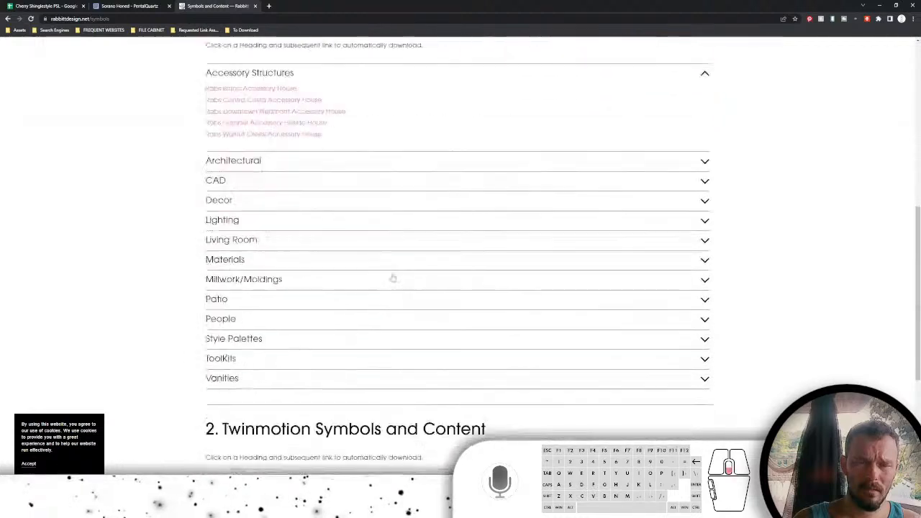
{"action": "scroll", "coordinate": [270, 208], "scroll_direction": "up", "scroll_amount": 1}
{"action": "left_click", "coordinate": [284, 190]}
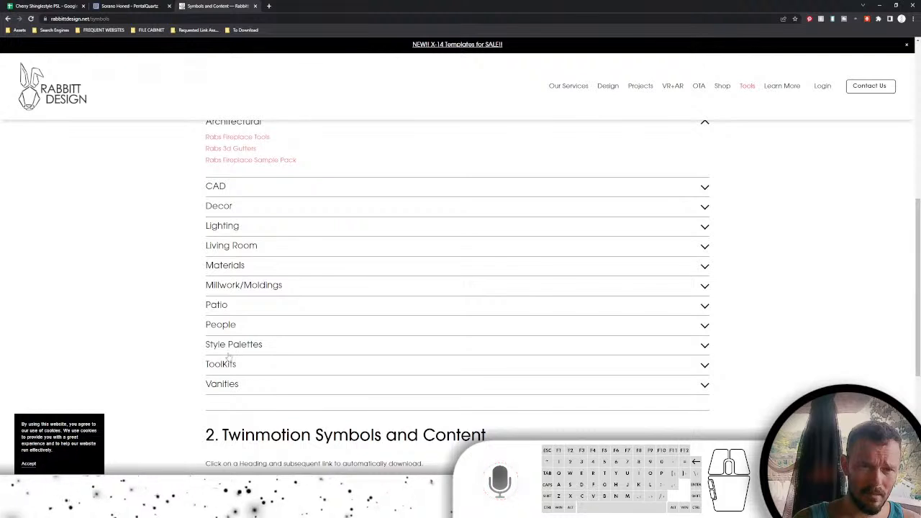
{"action": "left_click", "coordinate": [225, 310]}
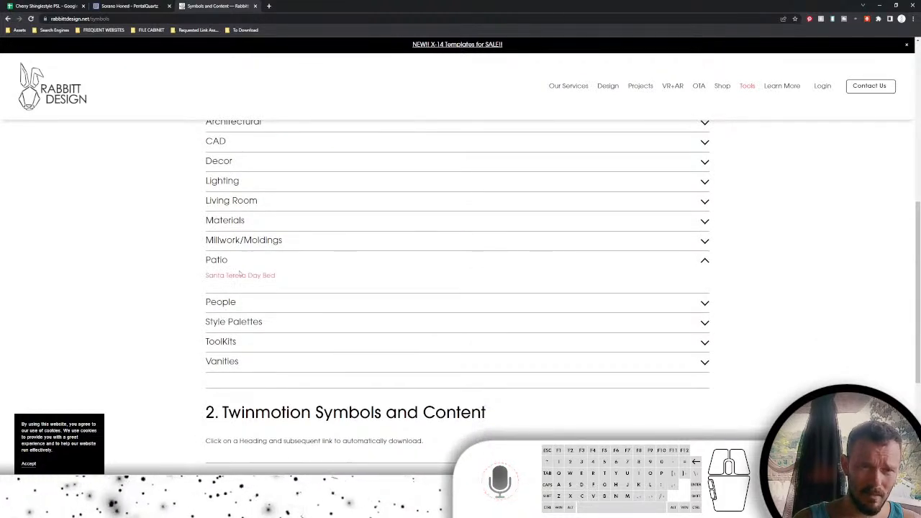
{"action": "scroll", "coordinate": [241, 254], "scroll_direction": "up", "scroll_amount": 2}
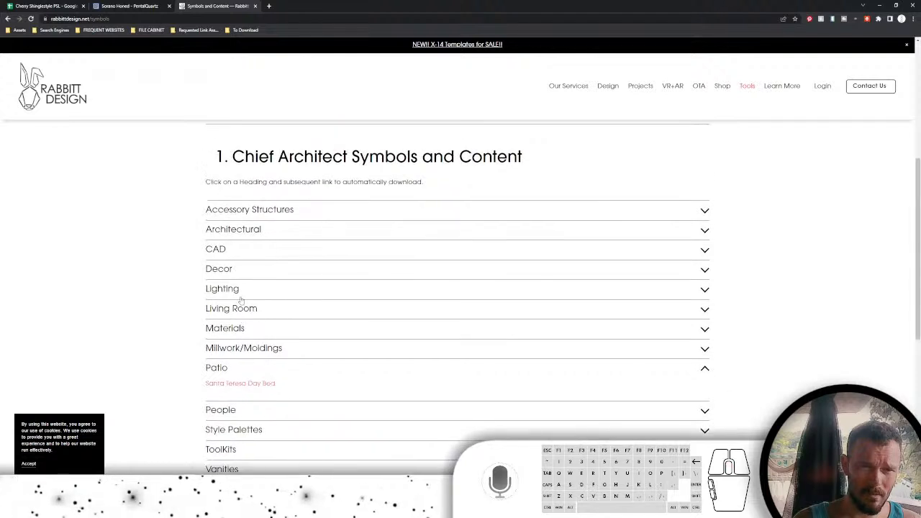
{"action": "scroll", "coordinate": [234, 298], "scroll_direction": "up", "scroll_amount": 1}
{"action": "left_click", "coordinate": [231, 302]}
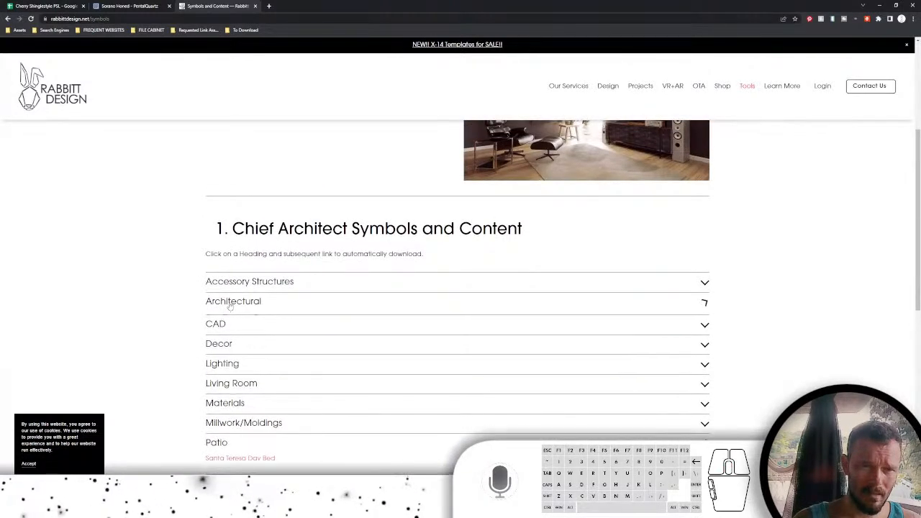
{"action": "left_click", "coordinate": [234, 288]}
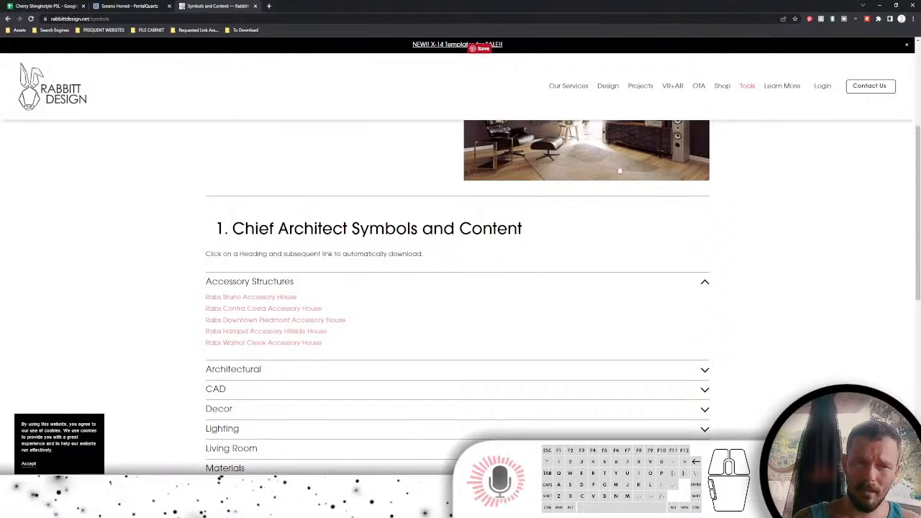
{"action": "left_click", "coordinate": [880, 6]}
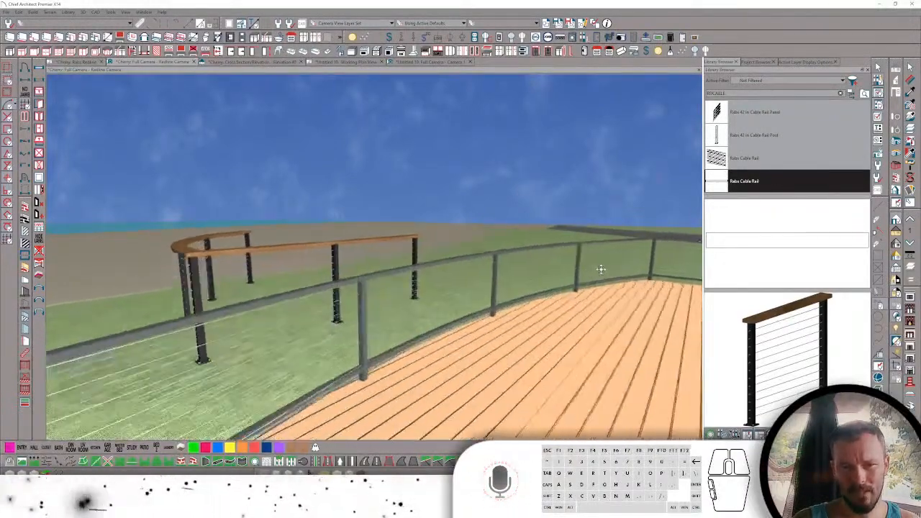
- Move the camera indoors to look past the island sink toward the living-room fireplace, and switch the view back from ray-traced to standard rendering
{"action": "scroll", "coordinate": [601, 269], "scroll_direction": "down", "scroll_amount": 3}
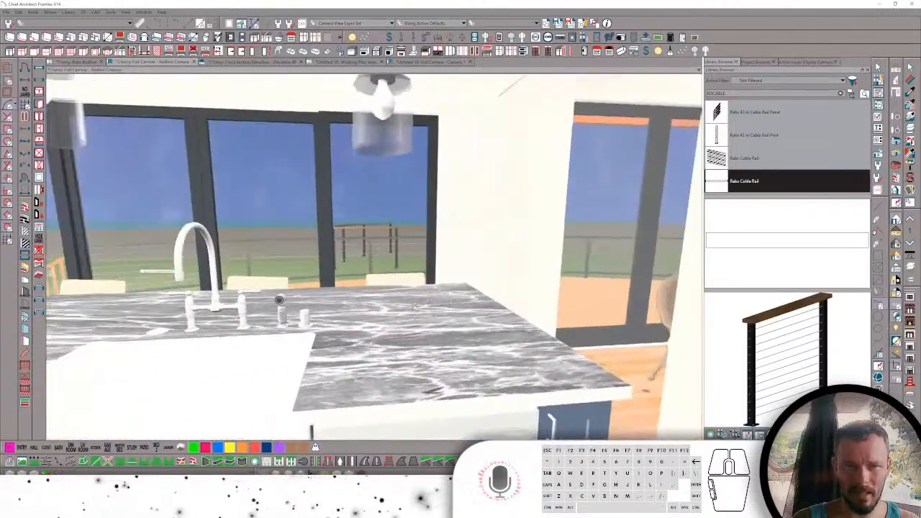
{"action": "left_click_drag", "start_coordinate": [414, 307], "coordinate": [378, 324]}
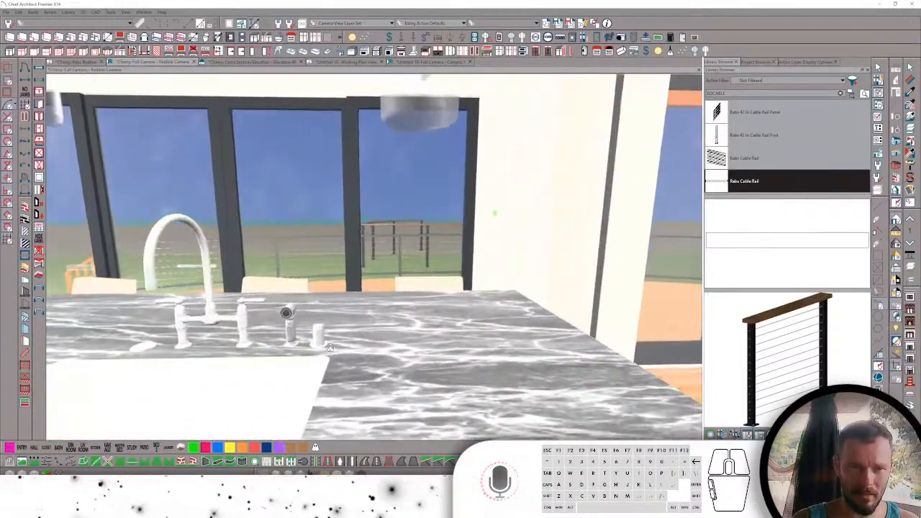
{"action": "key", "text": "space"}
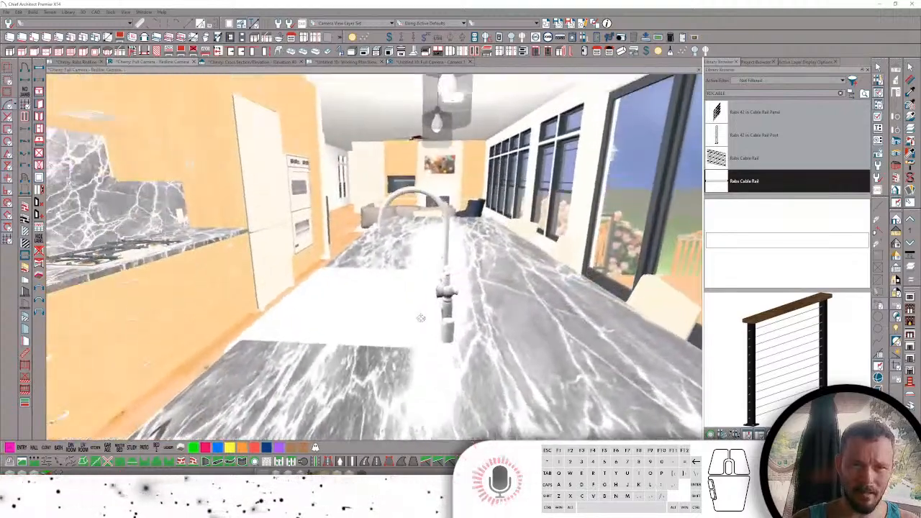
{"action": "left_click_drag", "start_coordinate": [421, 317], "coordinate": [426, 317]}
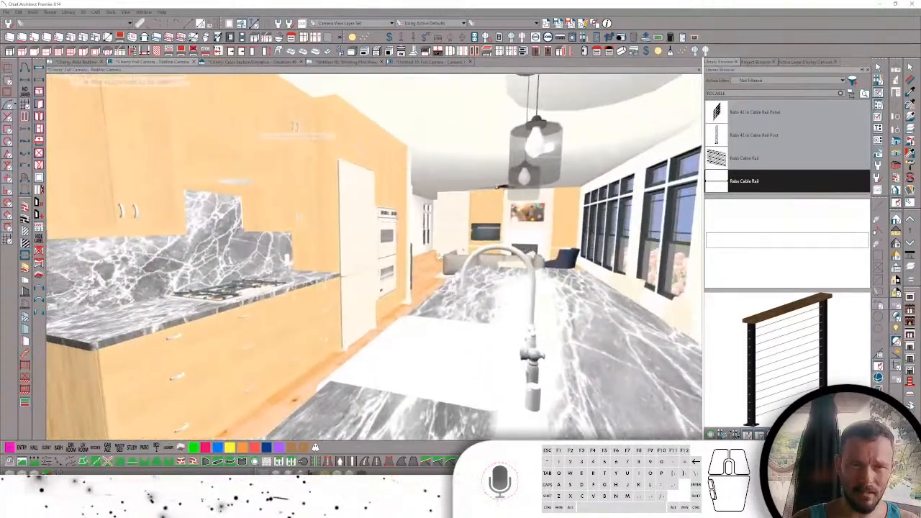
{"action": "left_click_drag", "start_coordinate": [465, 264], "coordinate": [466, 269]}
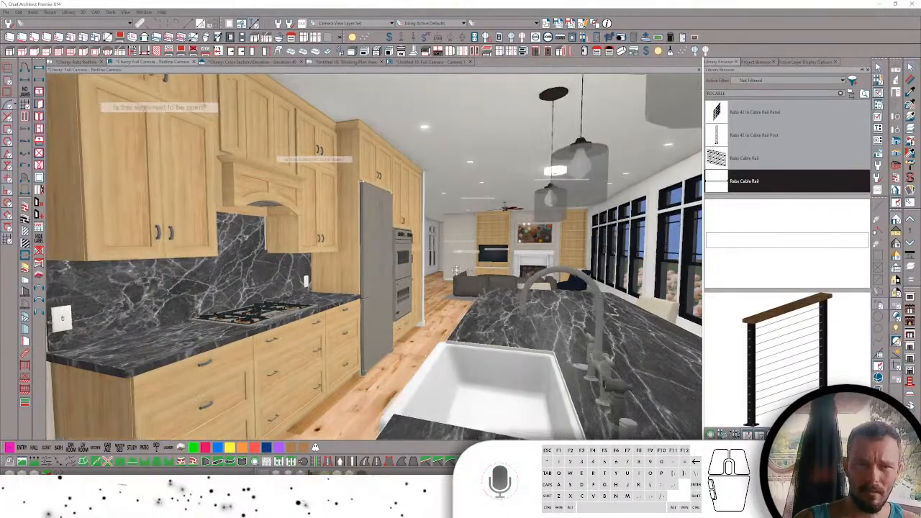
{"action": "left_click_drag", "start_coordinate": [457, 270], "coordinate": [678, 260]}
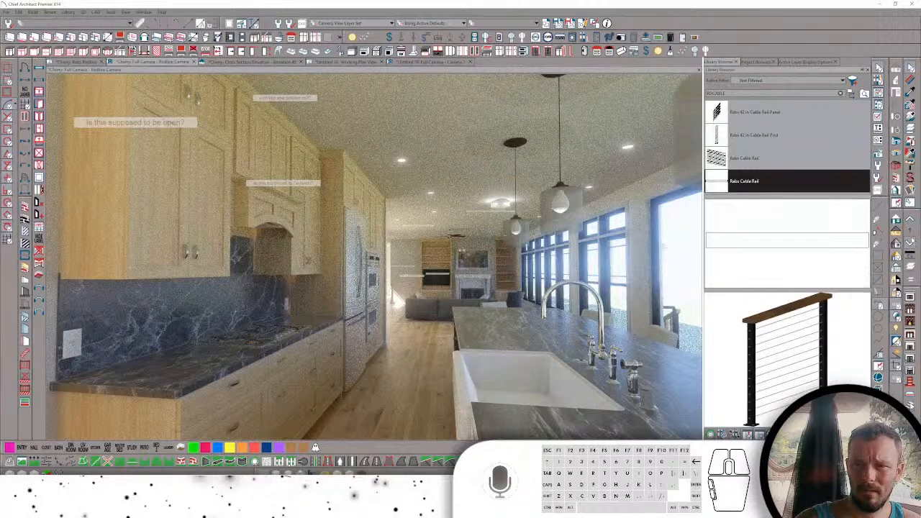
{"action": "left_click", "coordinate": [896, 221]}
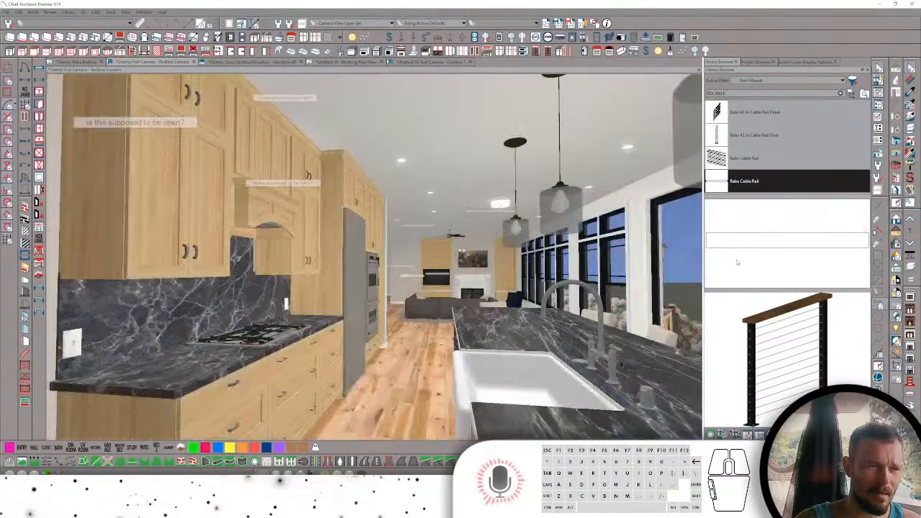